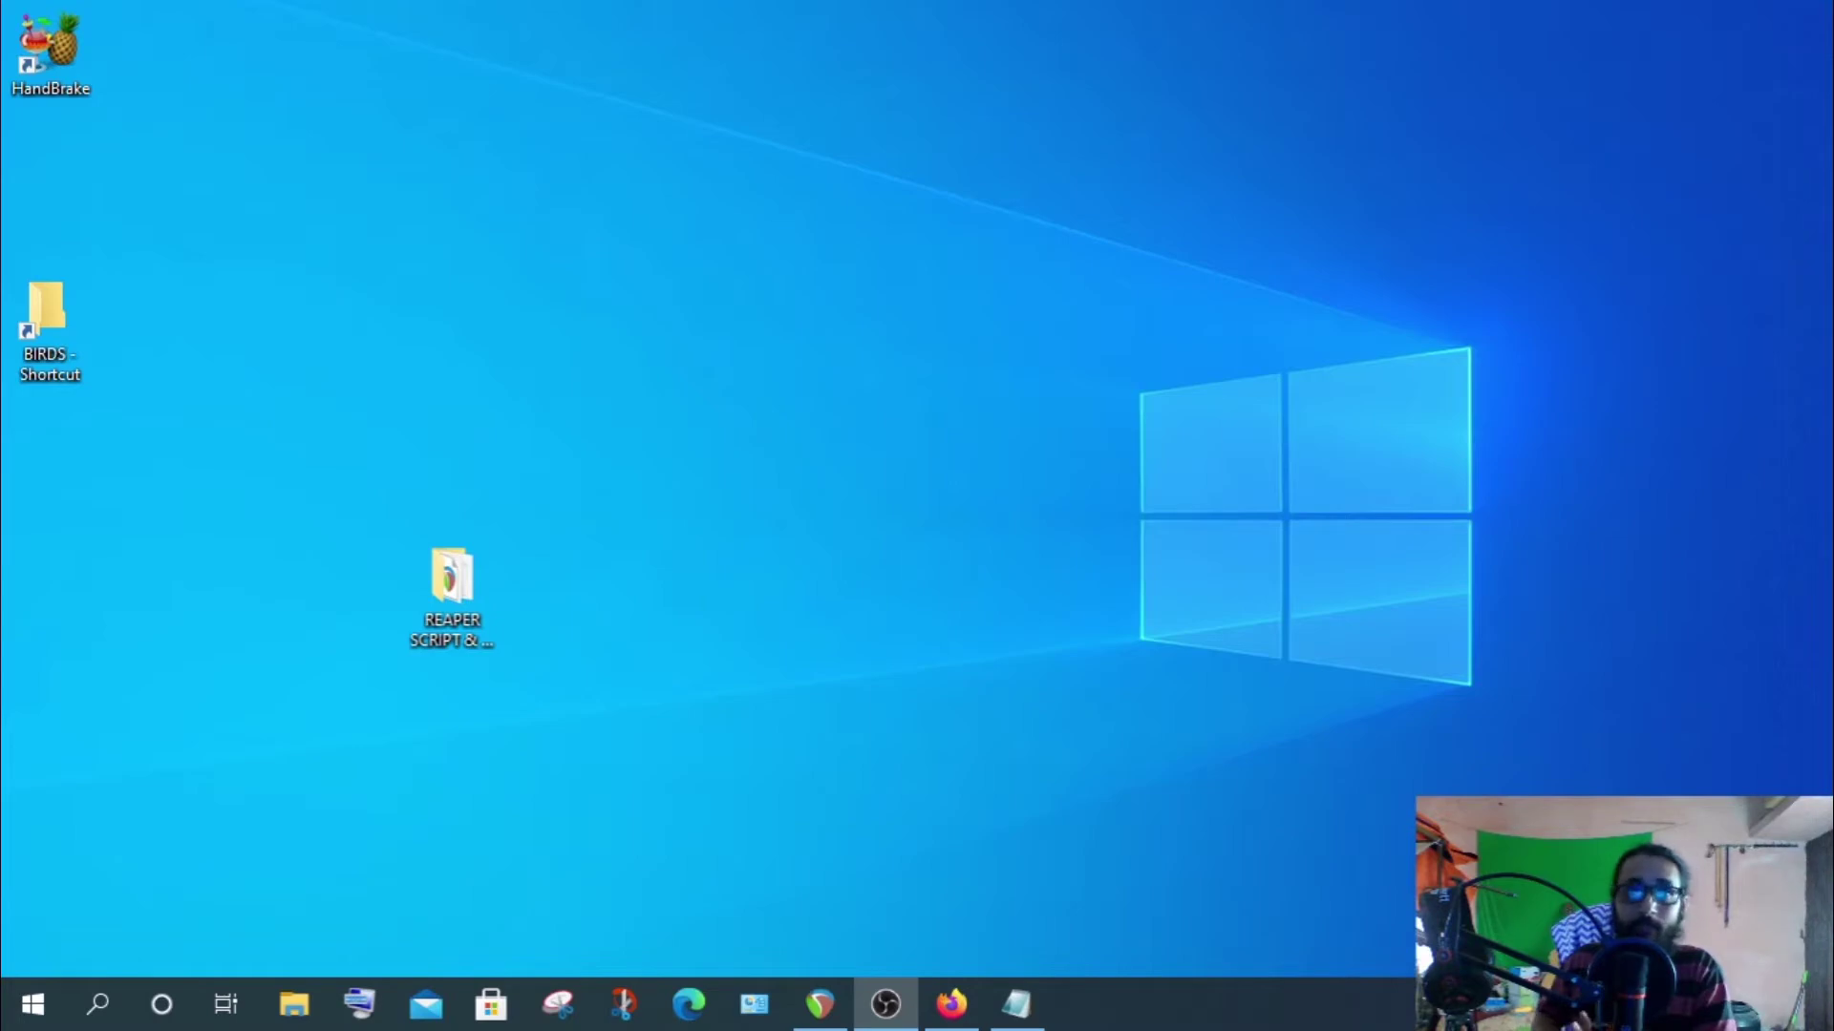
# Switch to Firefox and read the section topics in the REAPER: TROUBLESHOOT GUIDE video description, then minimize the browser
pyautogui.click(951, 1003)
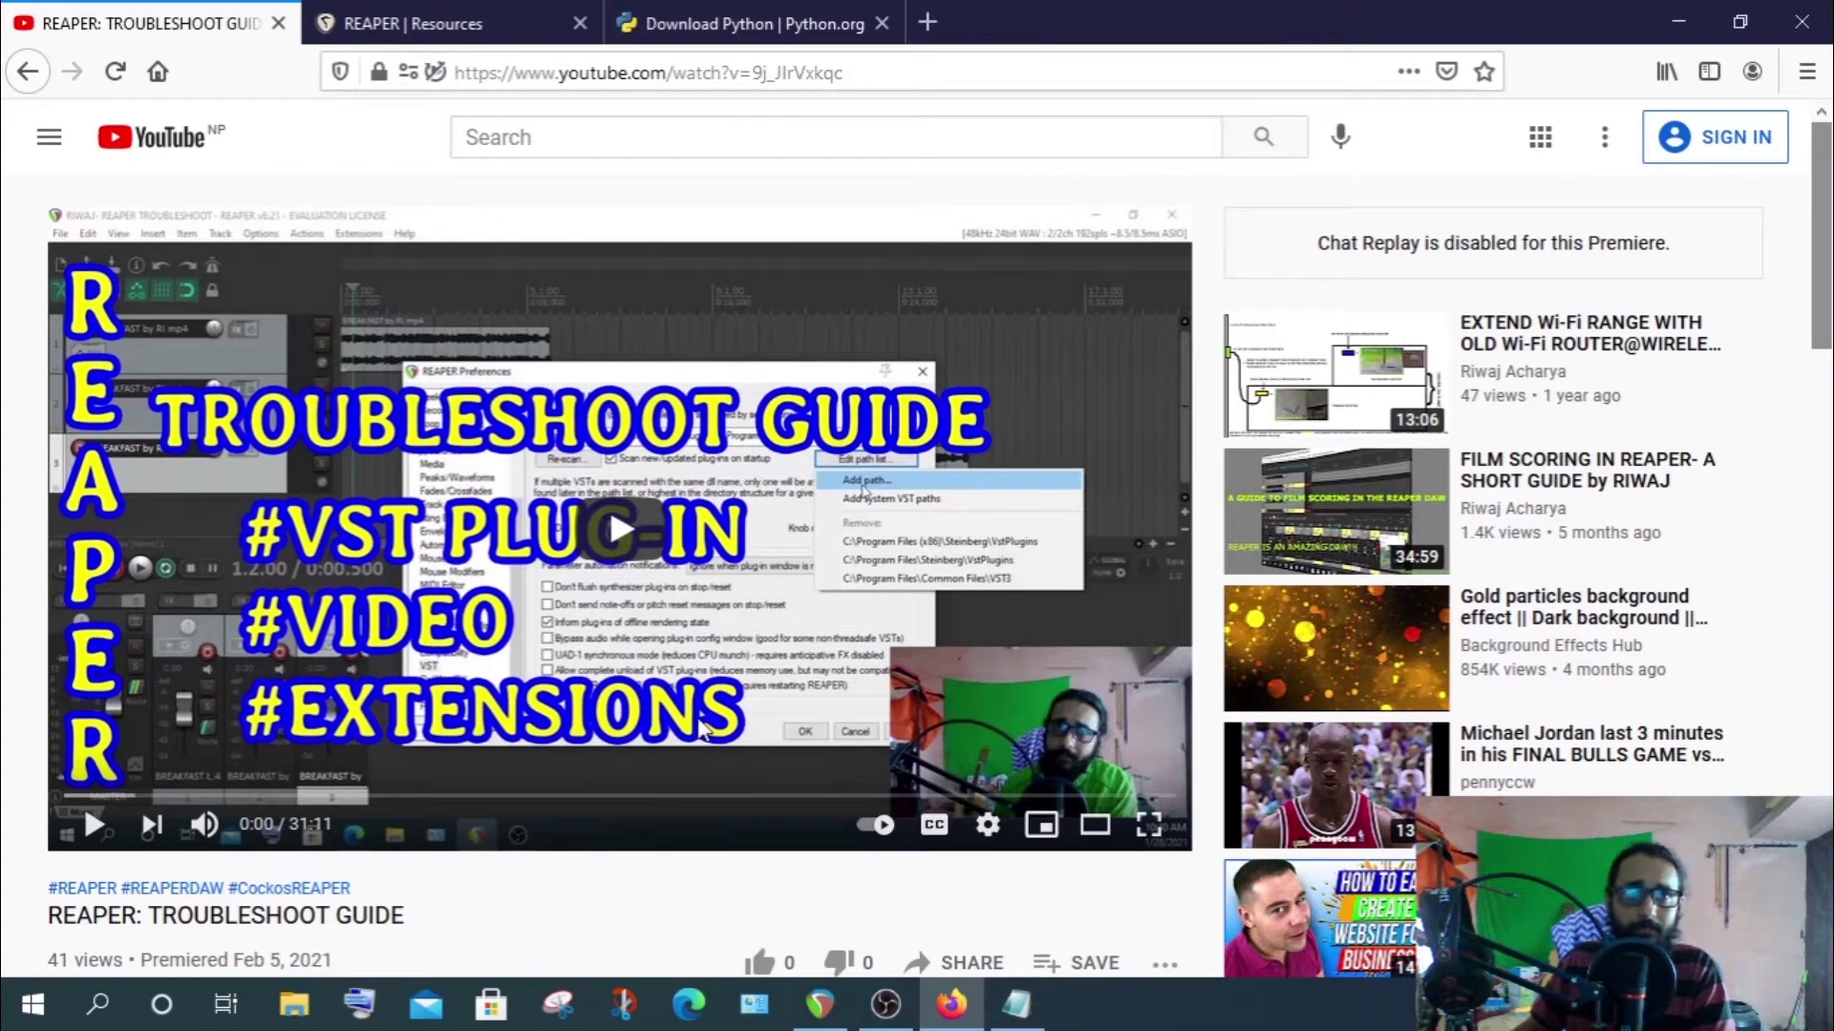
pyautogui.scroll(-3, 348, 821)
pyautogui.scroll(-4, 421, 657)
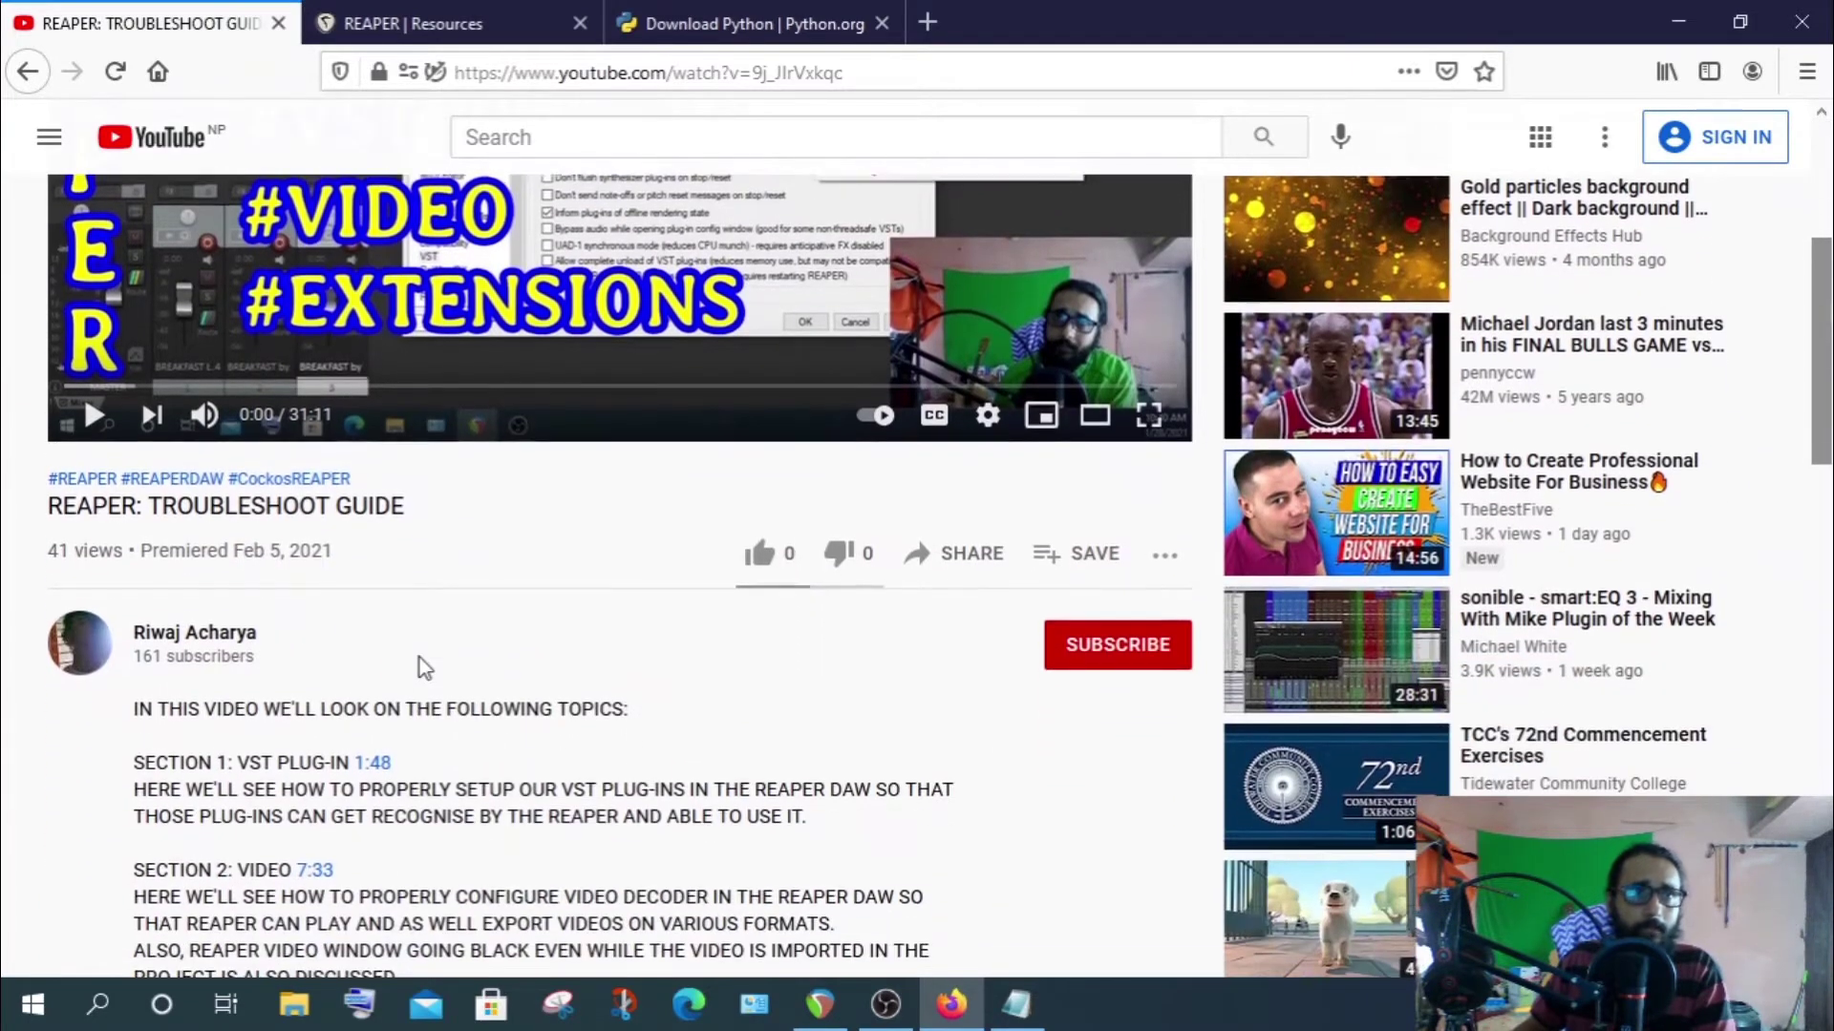
pyautogui.scroll(-2, 417, 657)
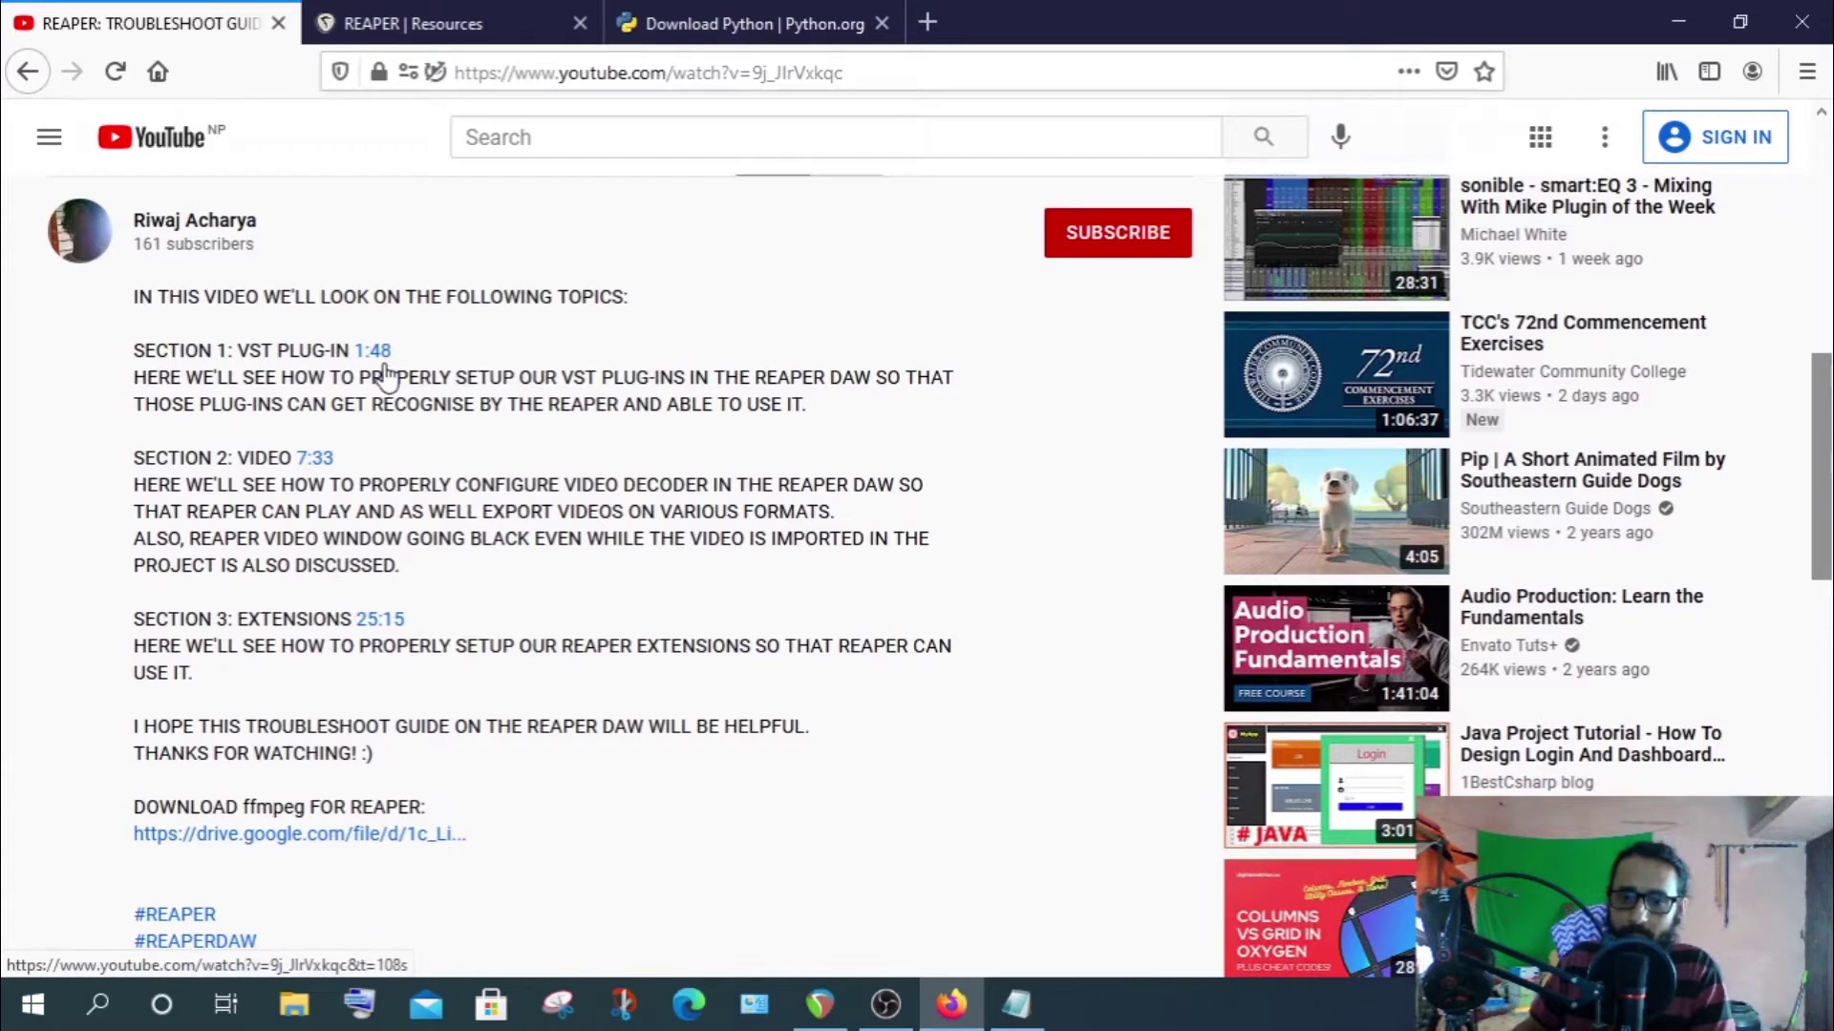
pyautogui.moveTo(238, 351); pyautogui.dragTo(504, 363)
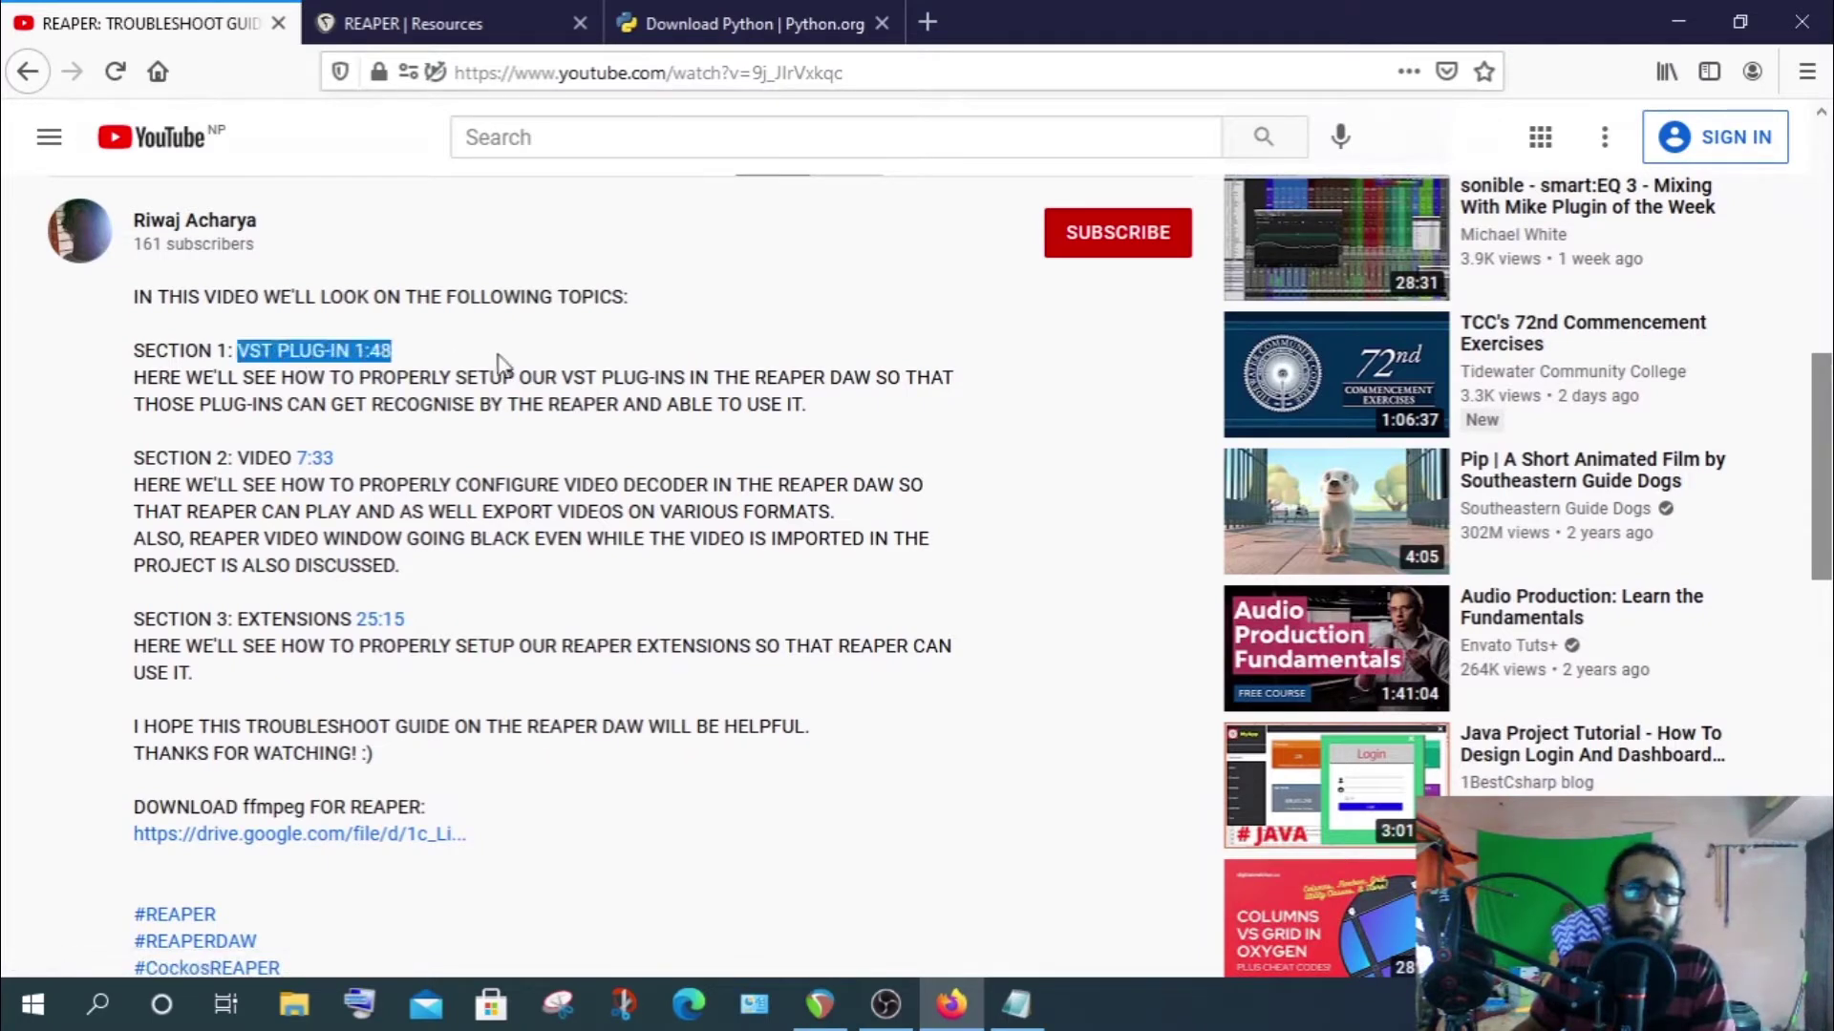
pyautogui.moveTo(238, 457); pyautogui.dragTo(335, 460)
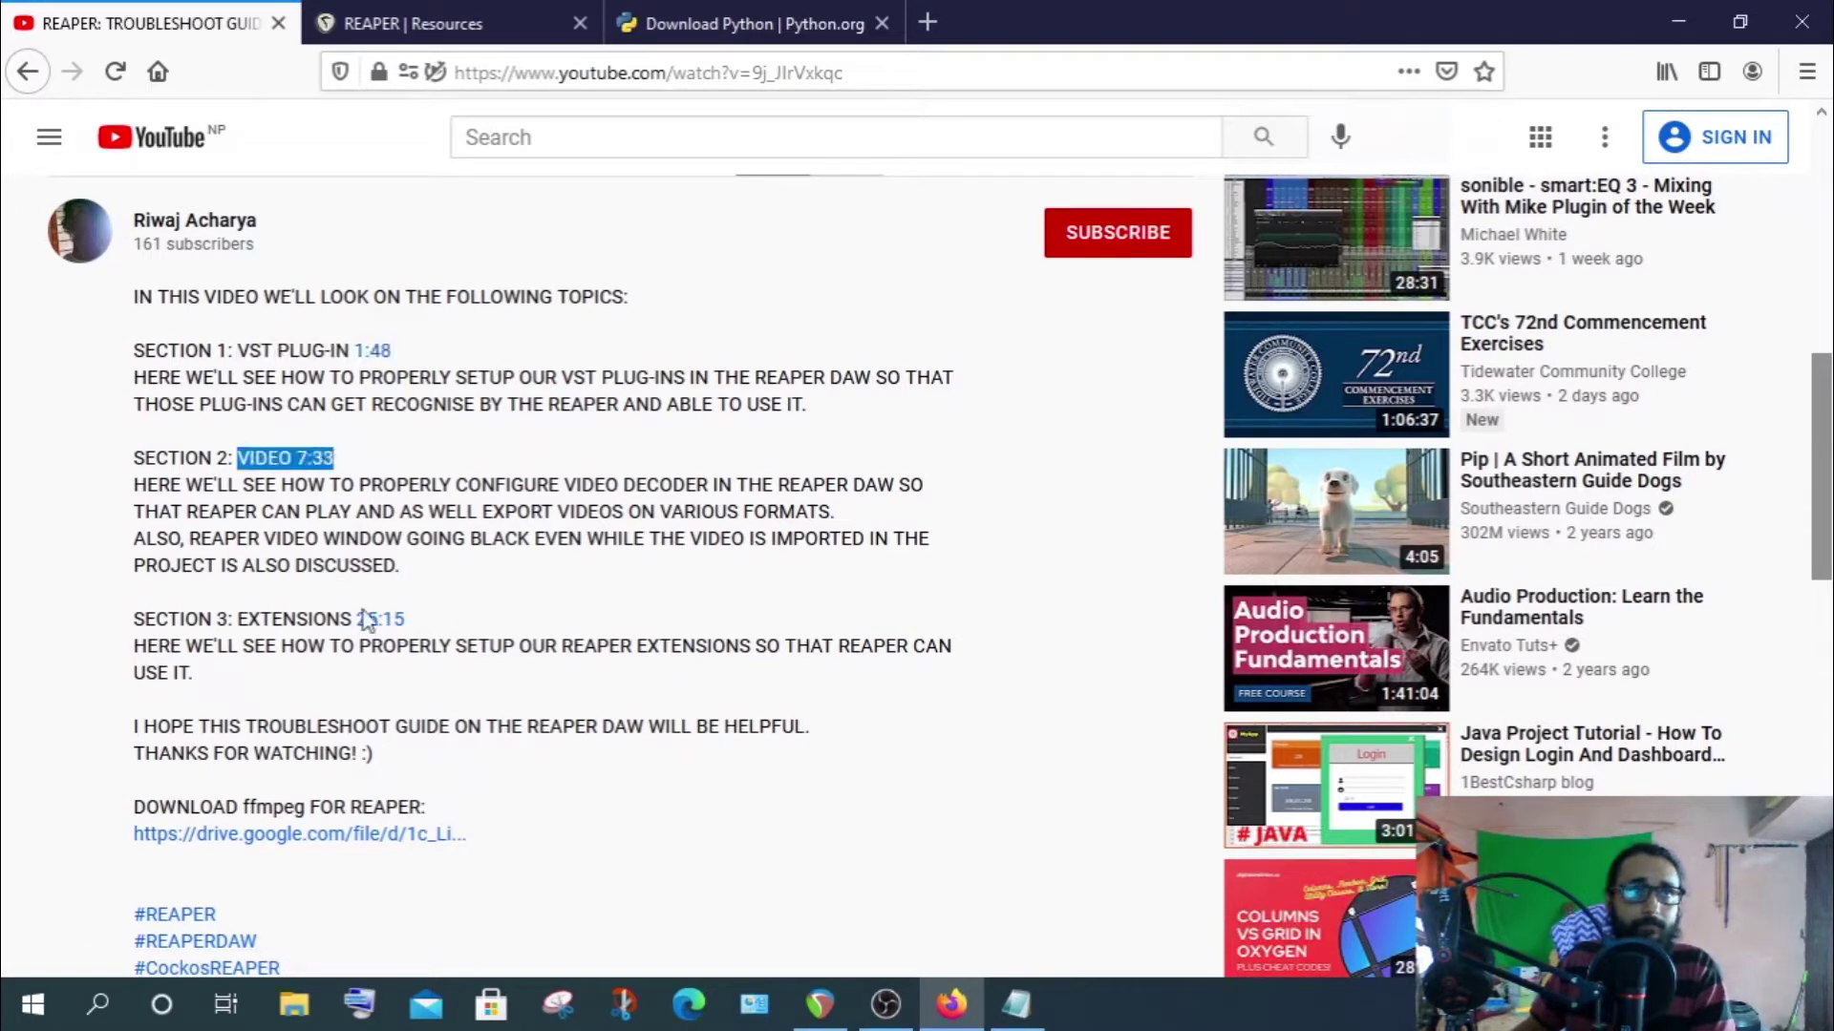
pyautogui.click(244, 611)
pyautogui.moveTo(237, 619); pyautogui.dragTo(446, 618)
pyautogui.click(818, 603)
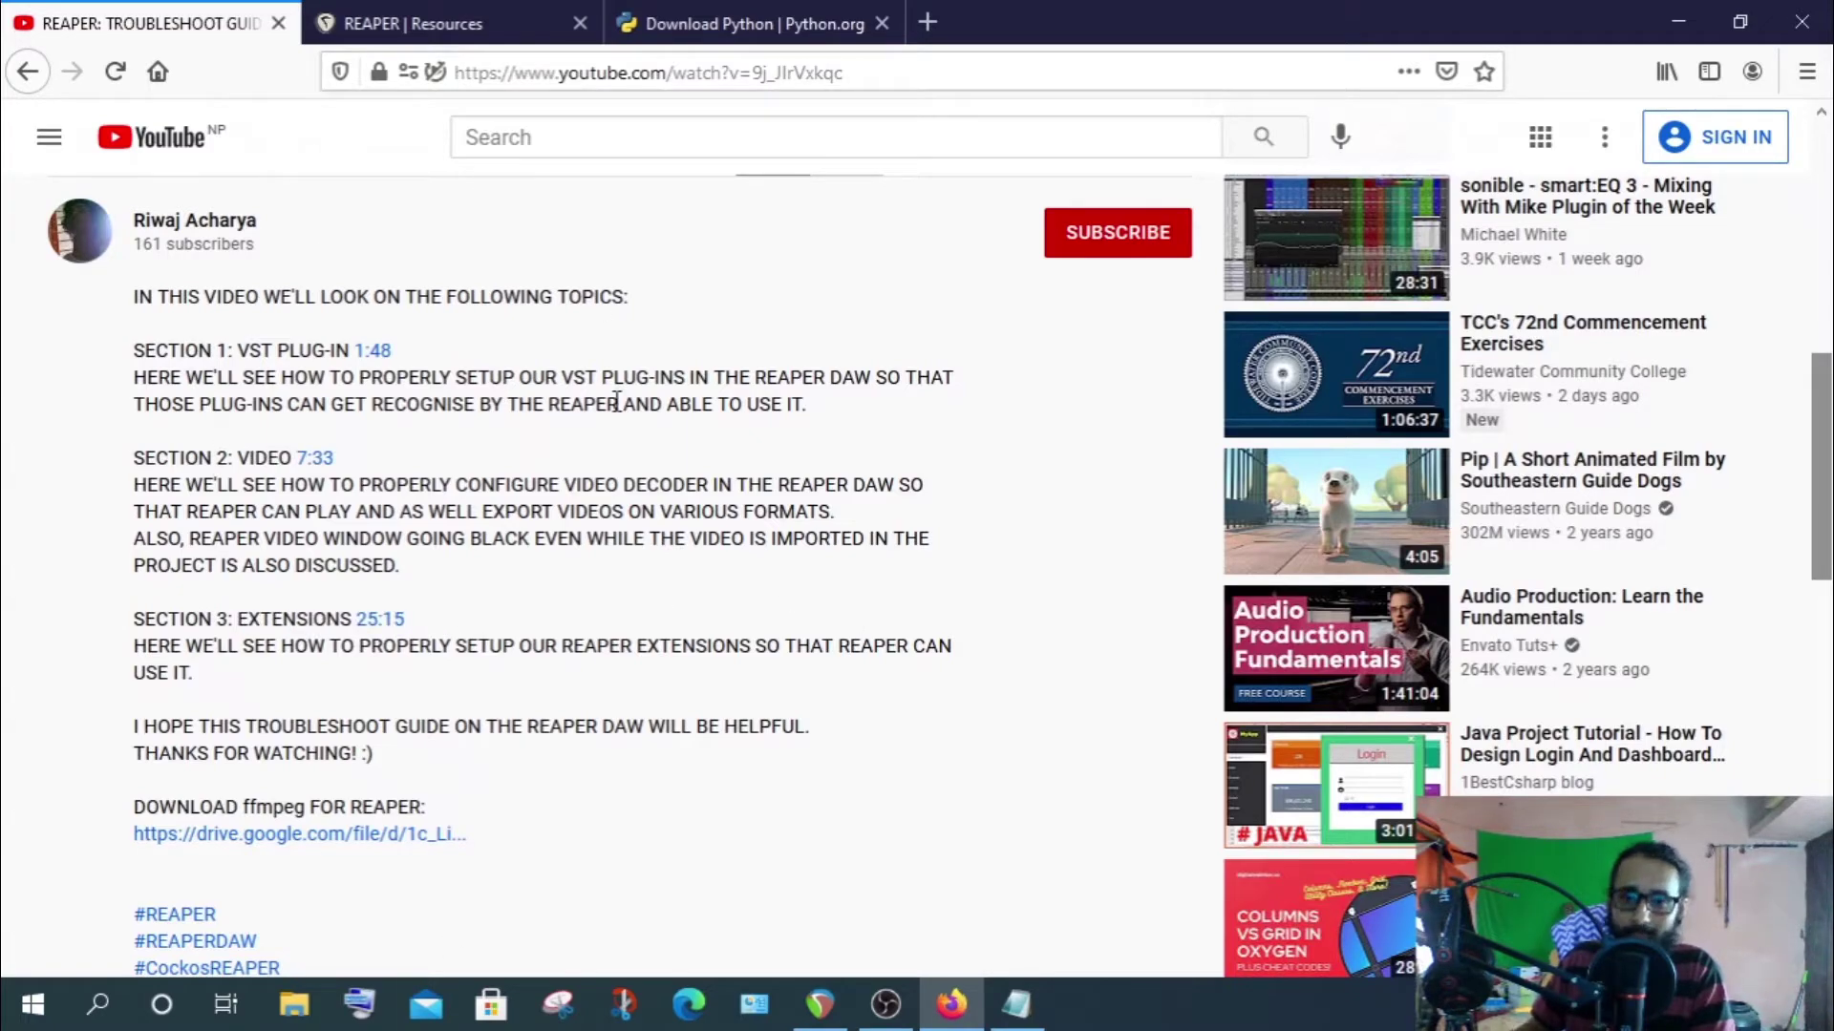
pyautogui.scroll(10, 736, 606)
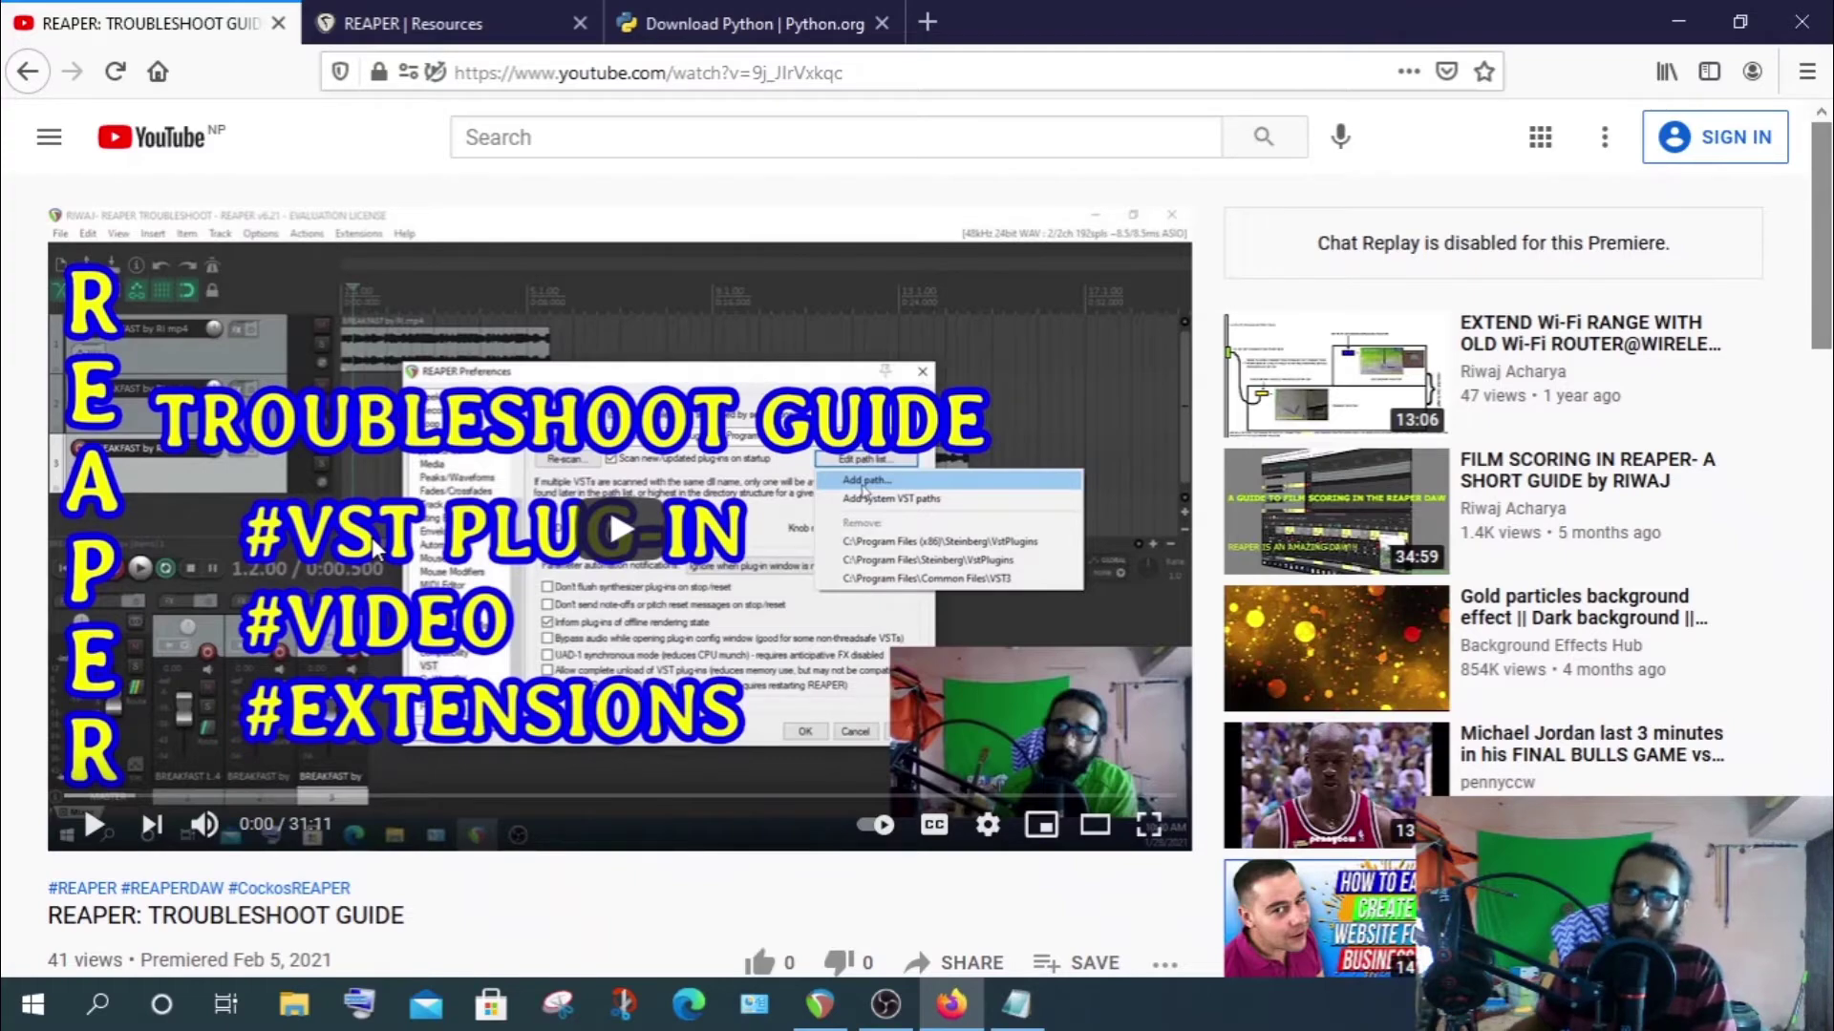
pyautogui.click(1676, 21)
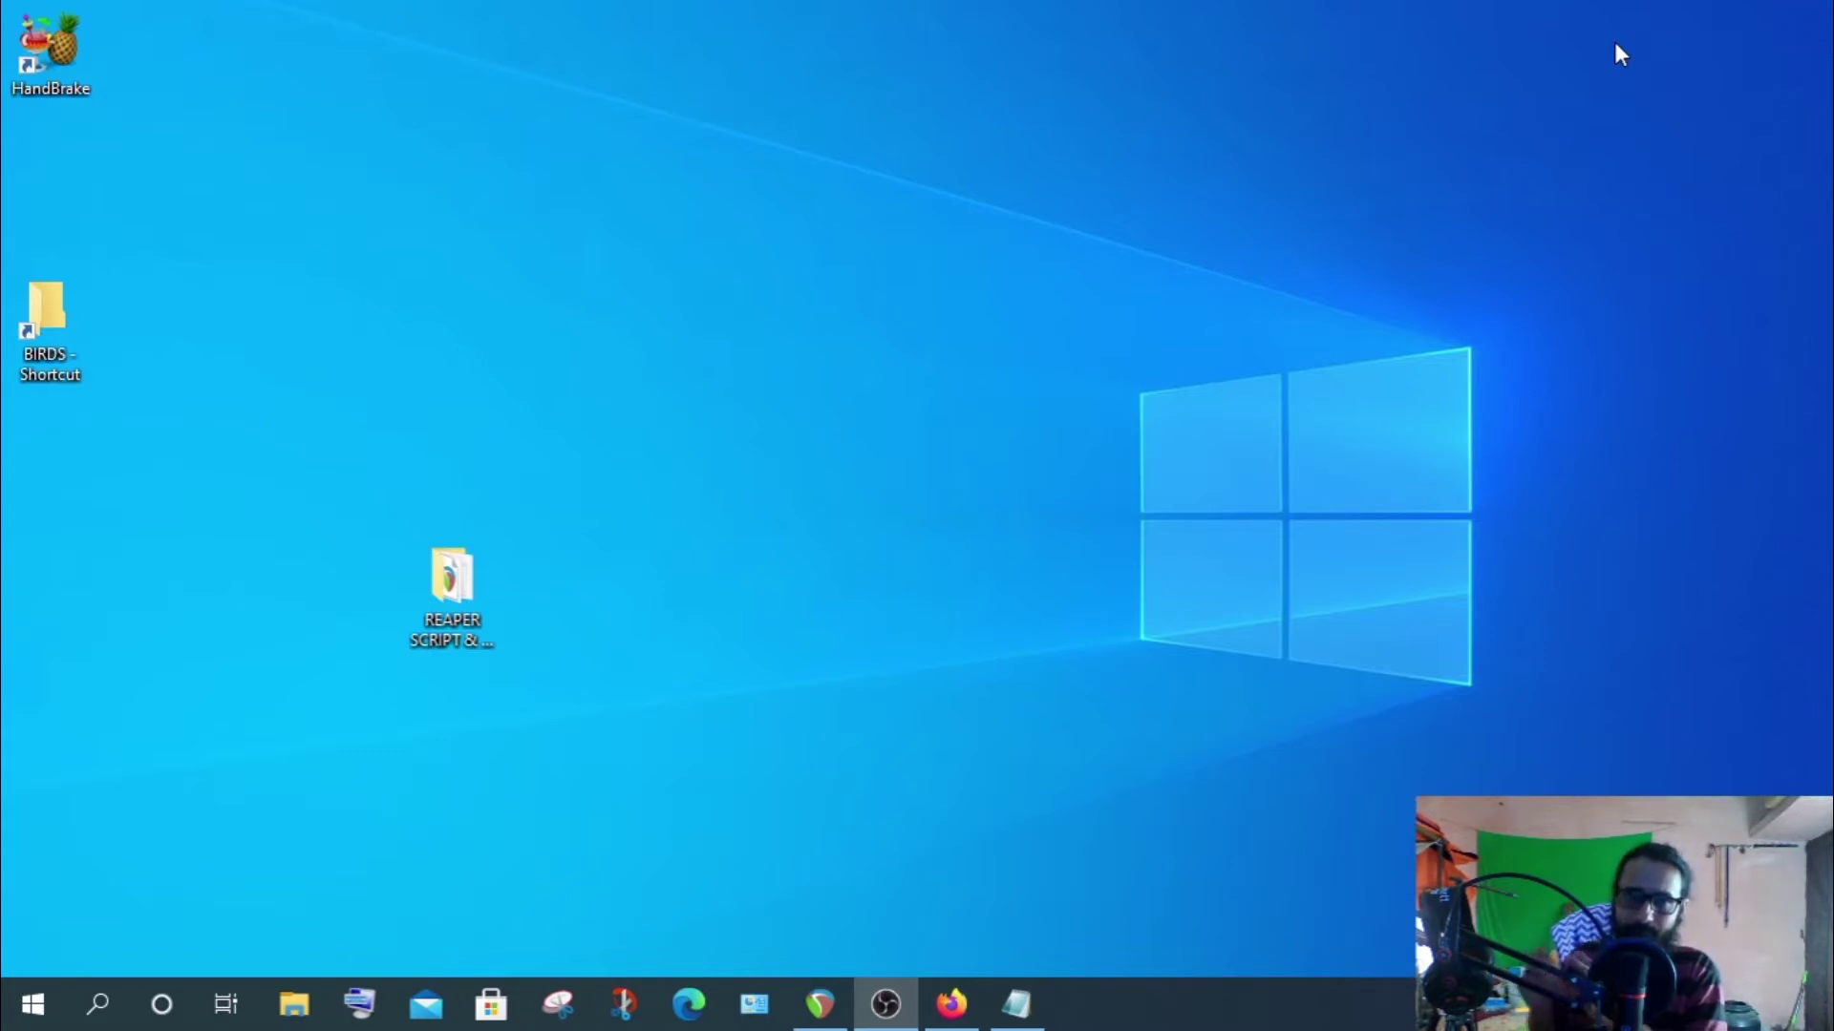
# Open the REAPER SCRIPT & OTHER RESOURCES folder from the desktop and select its Export ReaTrak subfolder
pyautogui.click(718, 652)
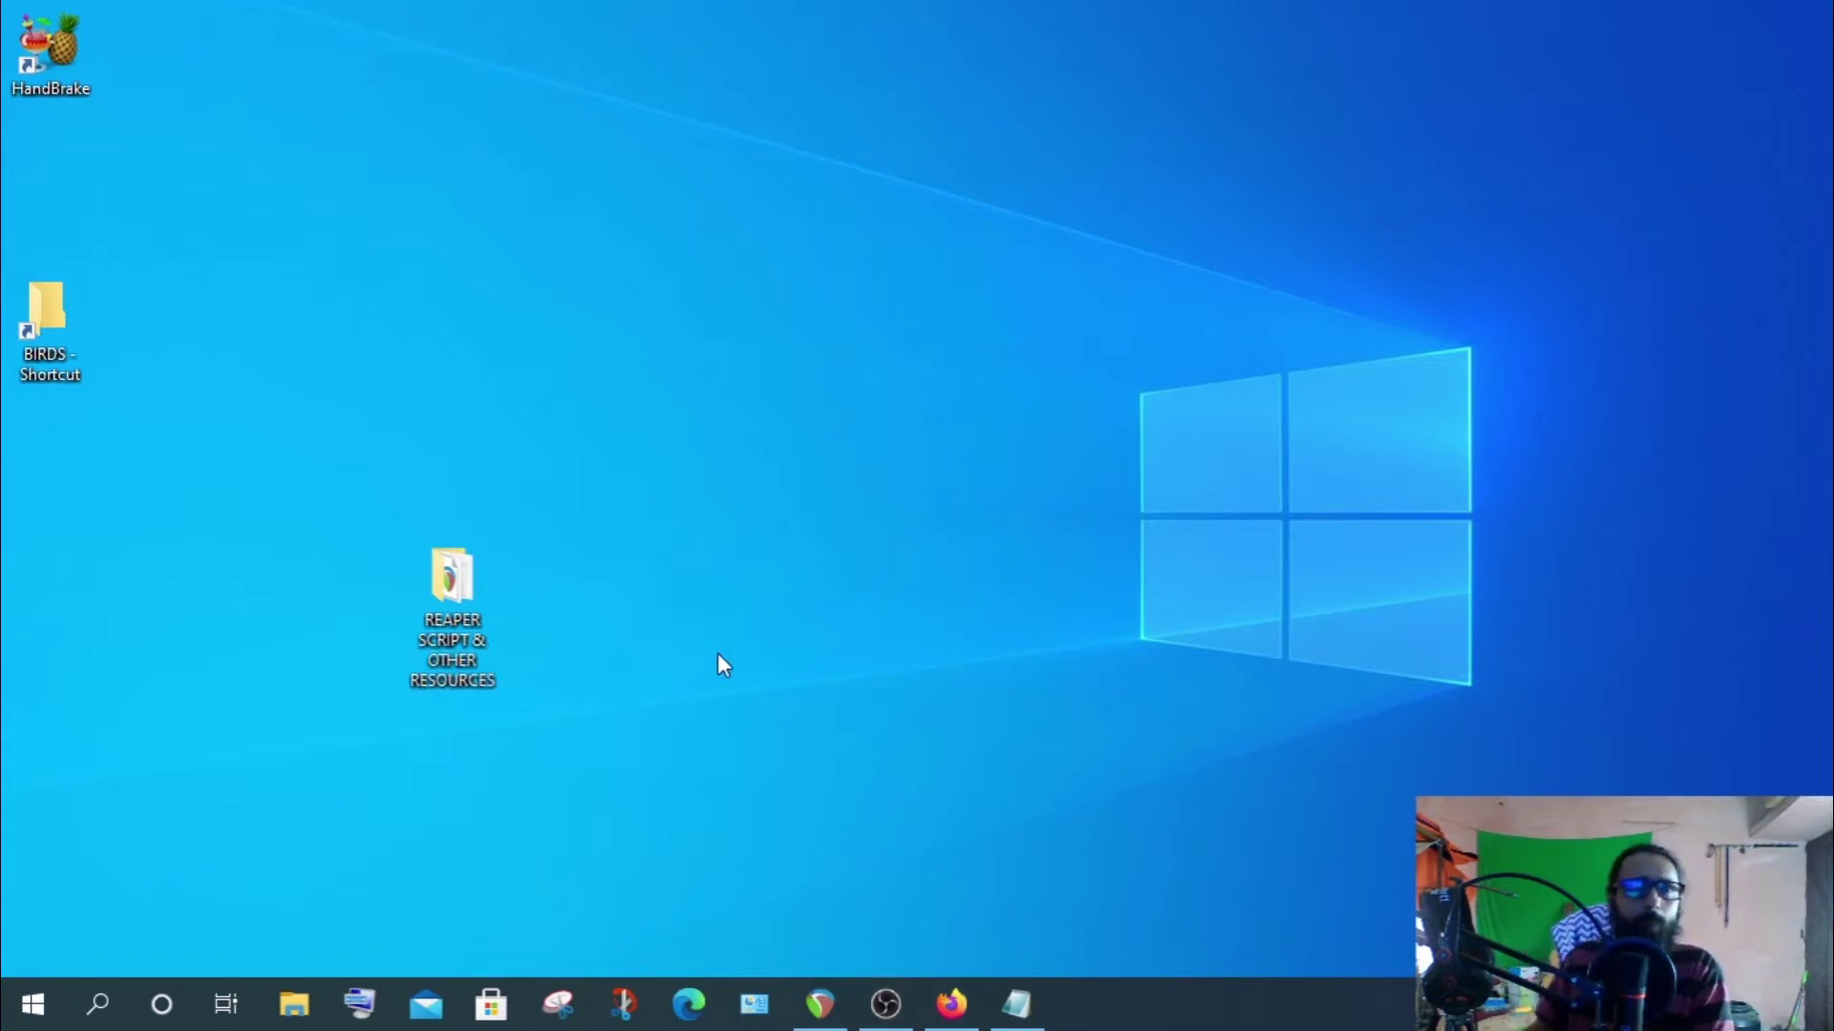
pyautogui.doubleClick(465, 589)
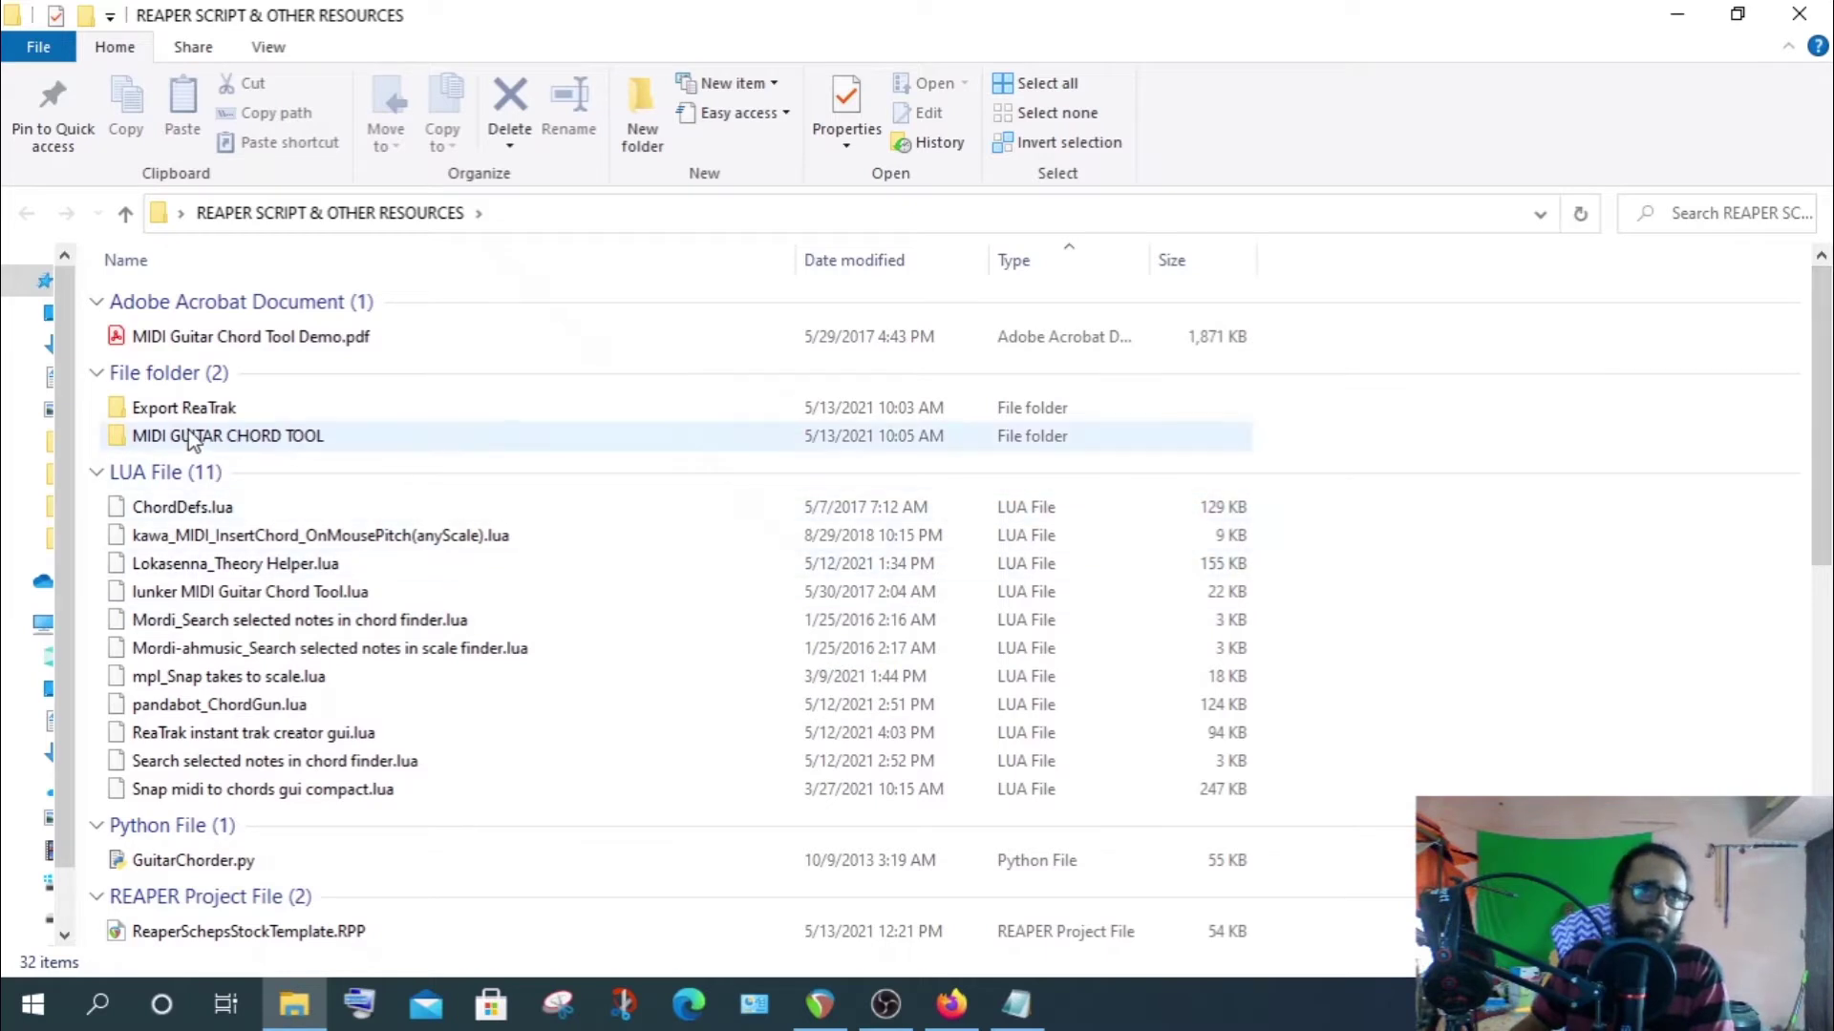
pyautogui.click(144, 408)
pyautogui.click(234, 442)
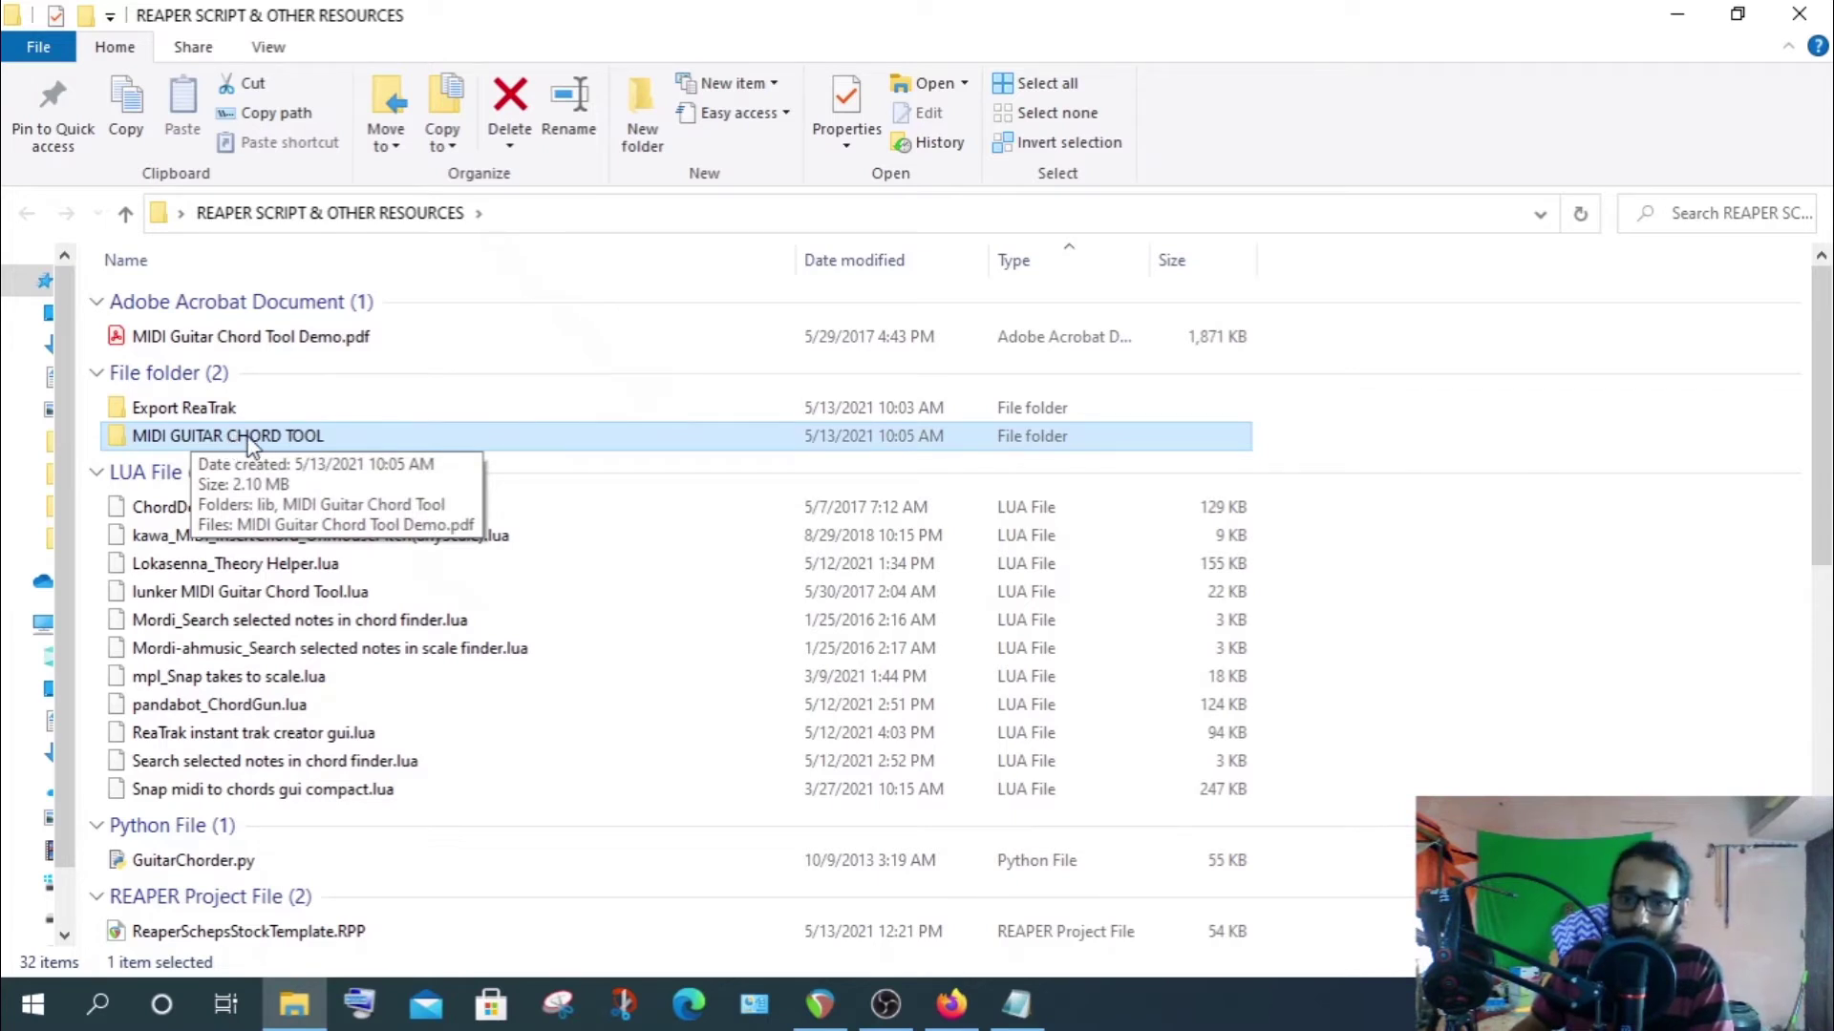
pyautogui.press('Up')
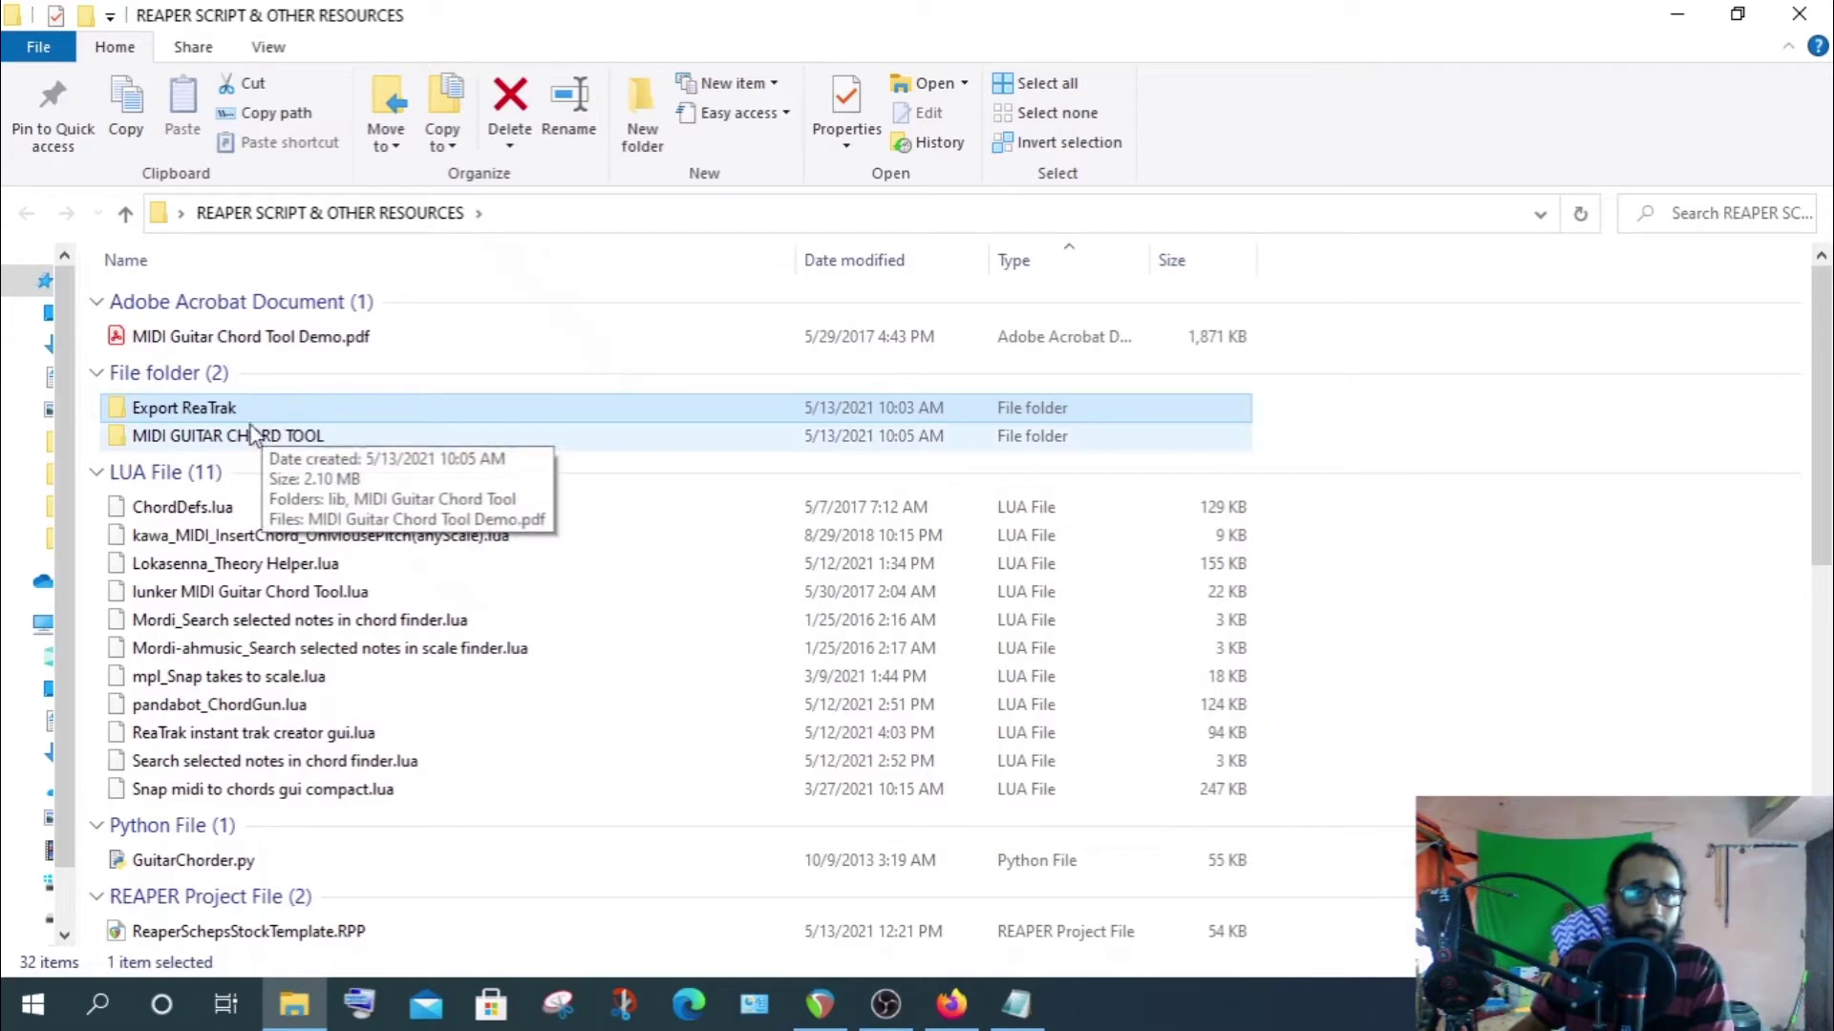
pyautogui.click(175, 420)
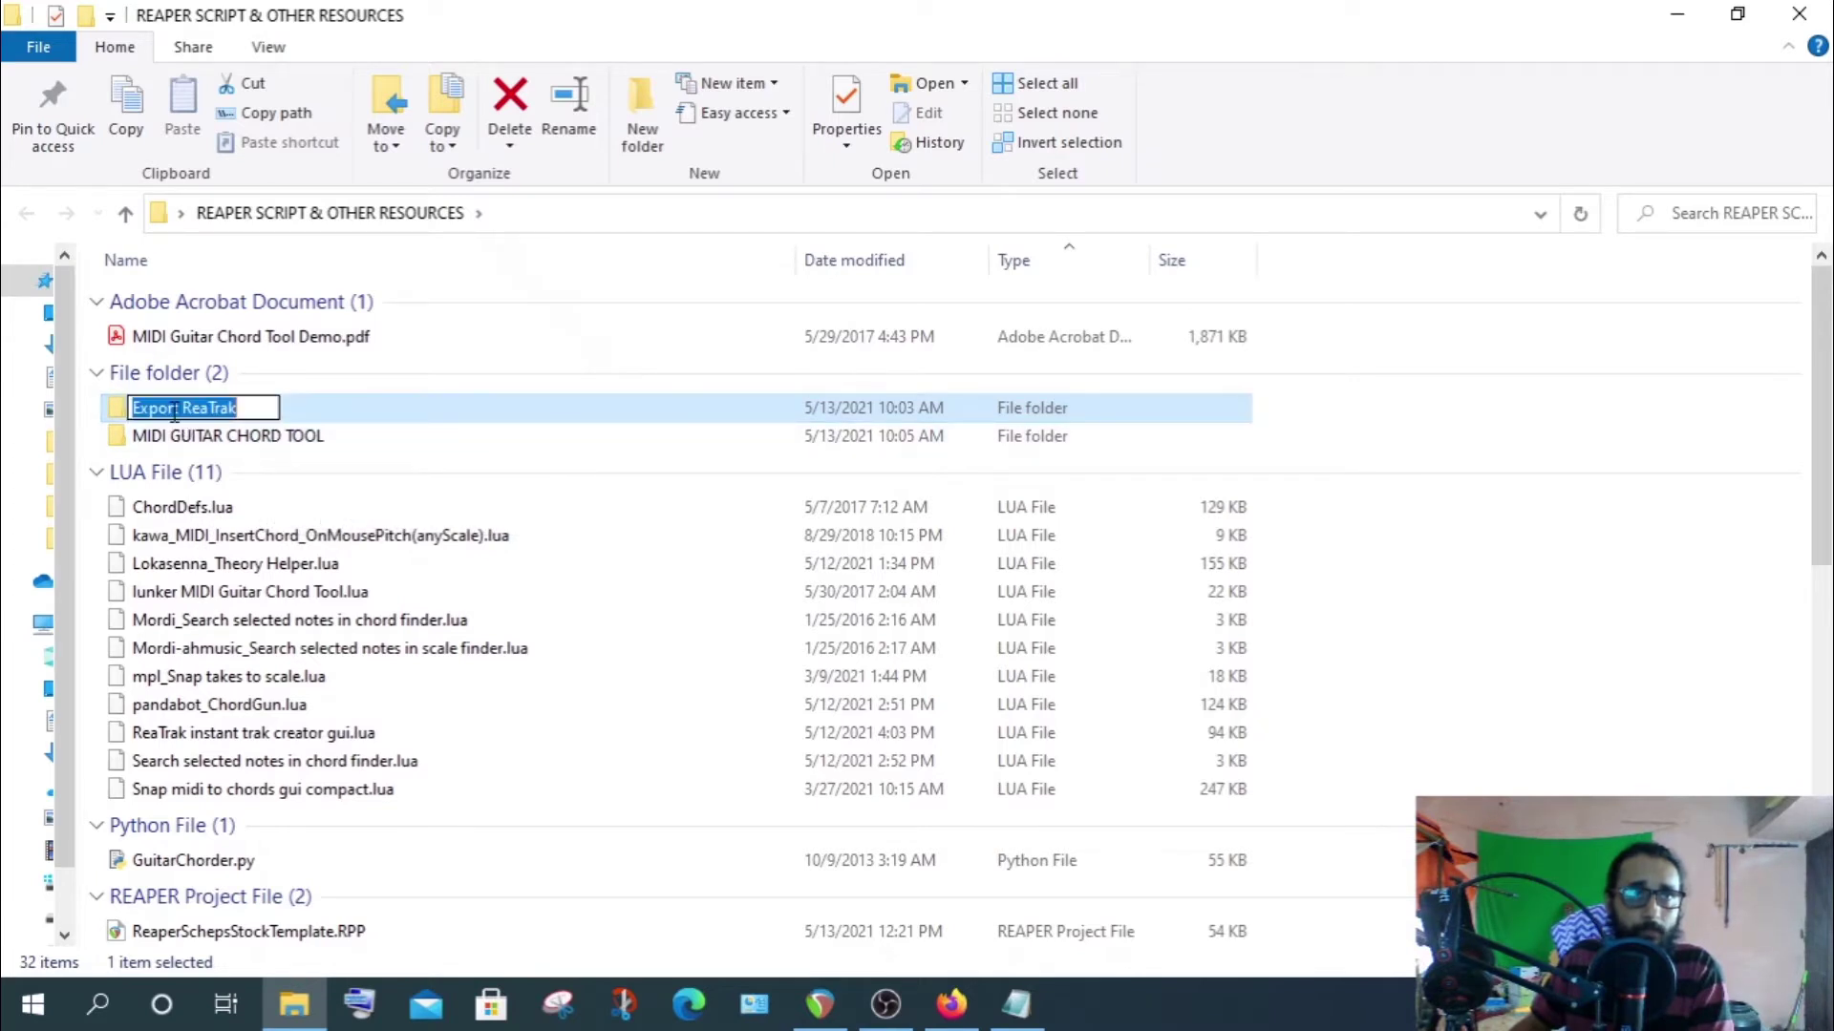
pyautogui.click(115, 411)
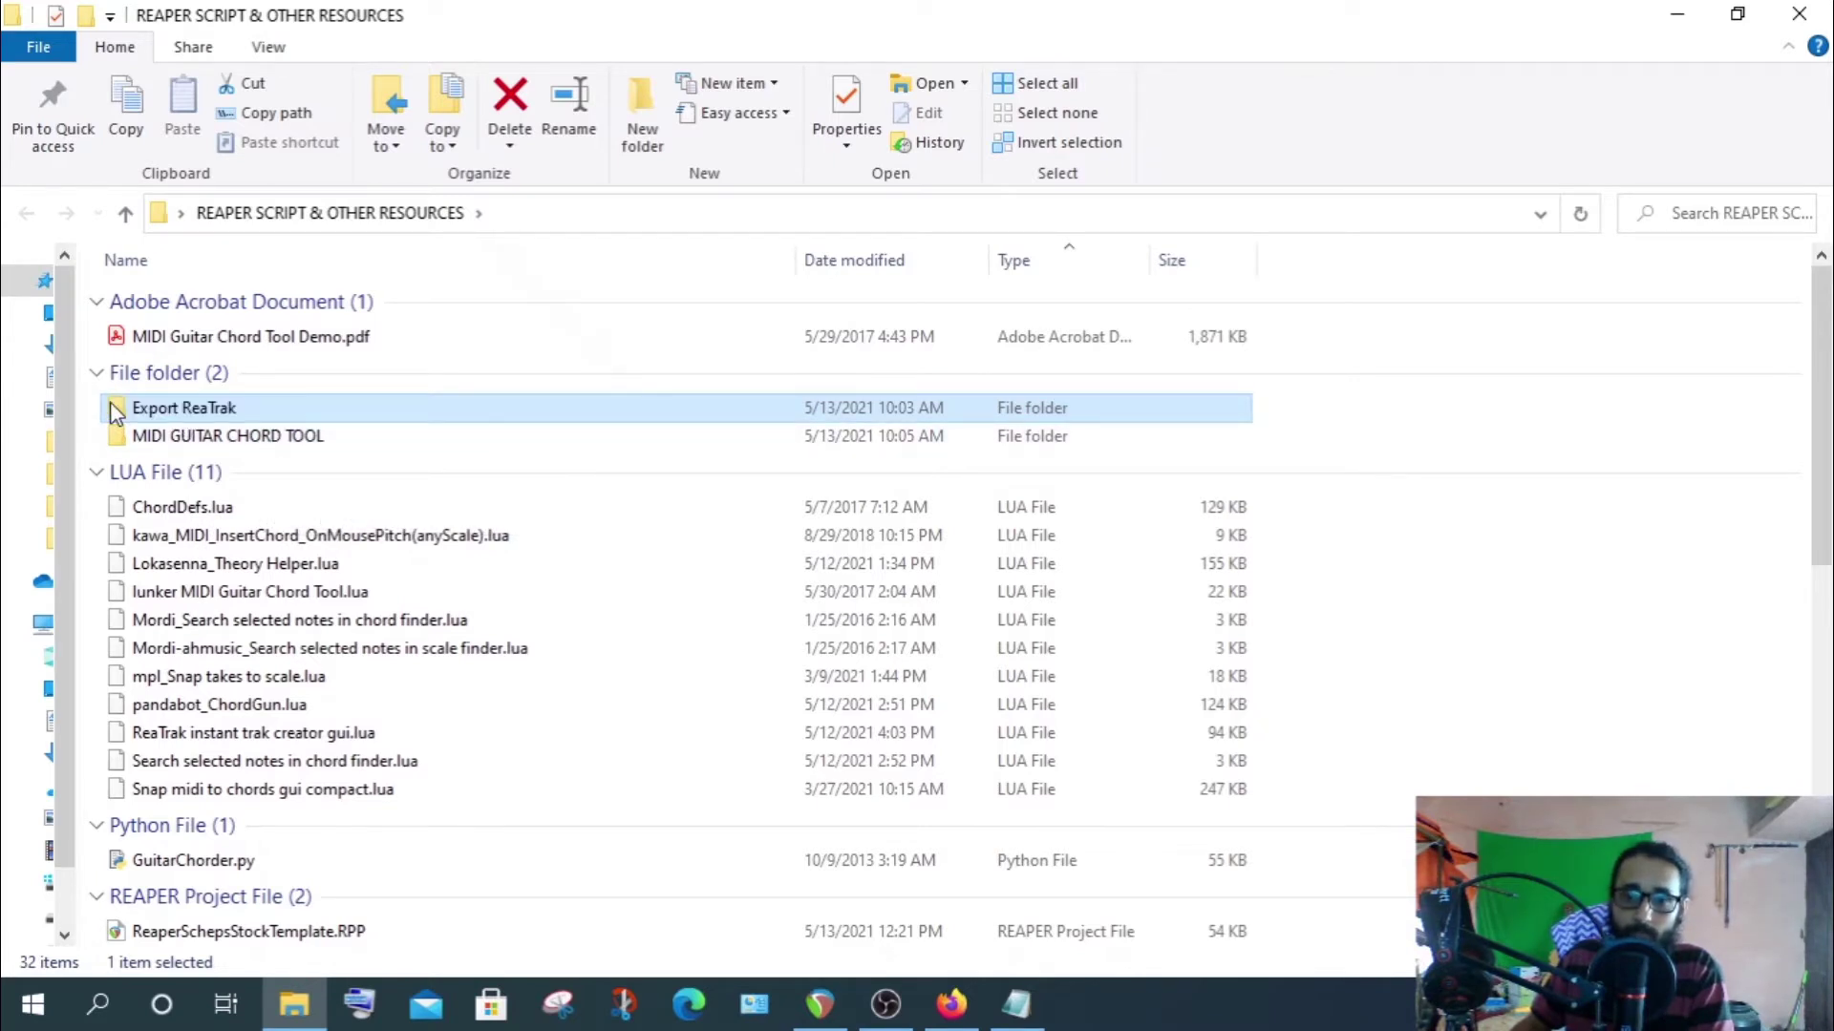
# Look inside Export ReaTrak down to the ReaTrak scripts folder, and return to the main resources folder
pyautogui.doubleClick(115, 411)
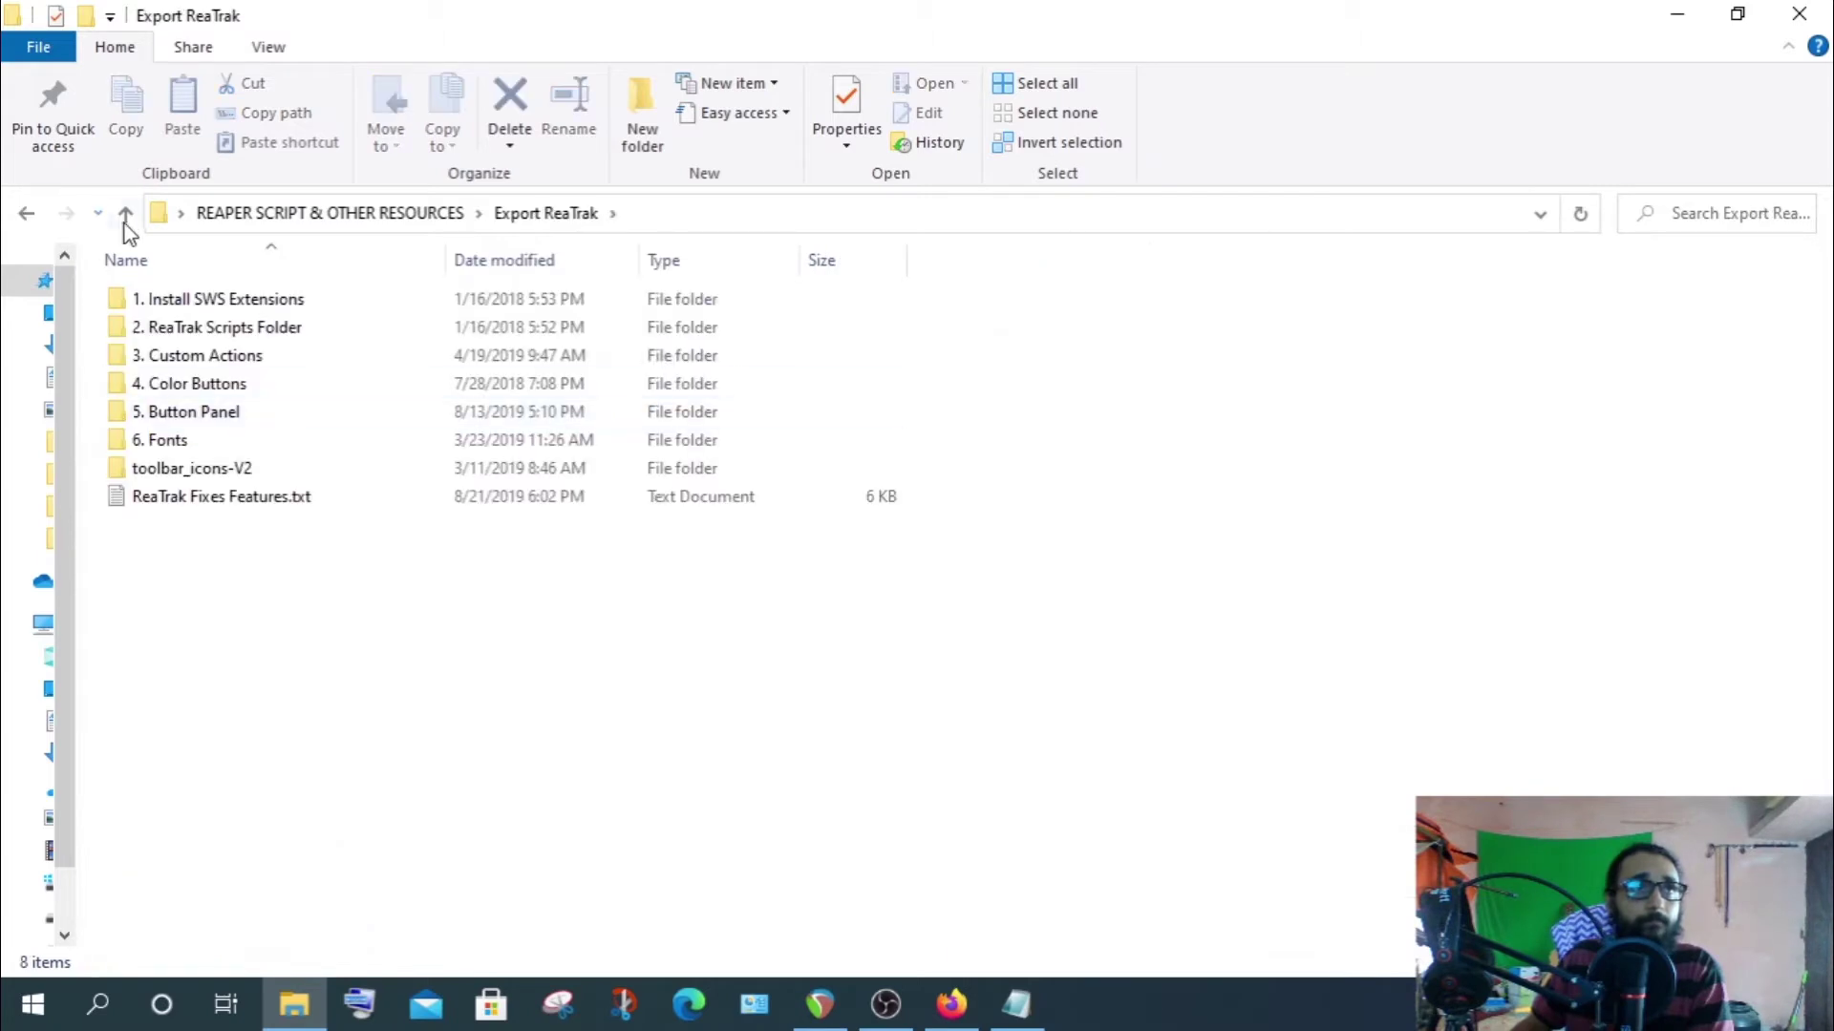
pyautogui.doubleClick(179, 328)
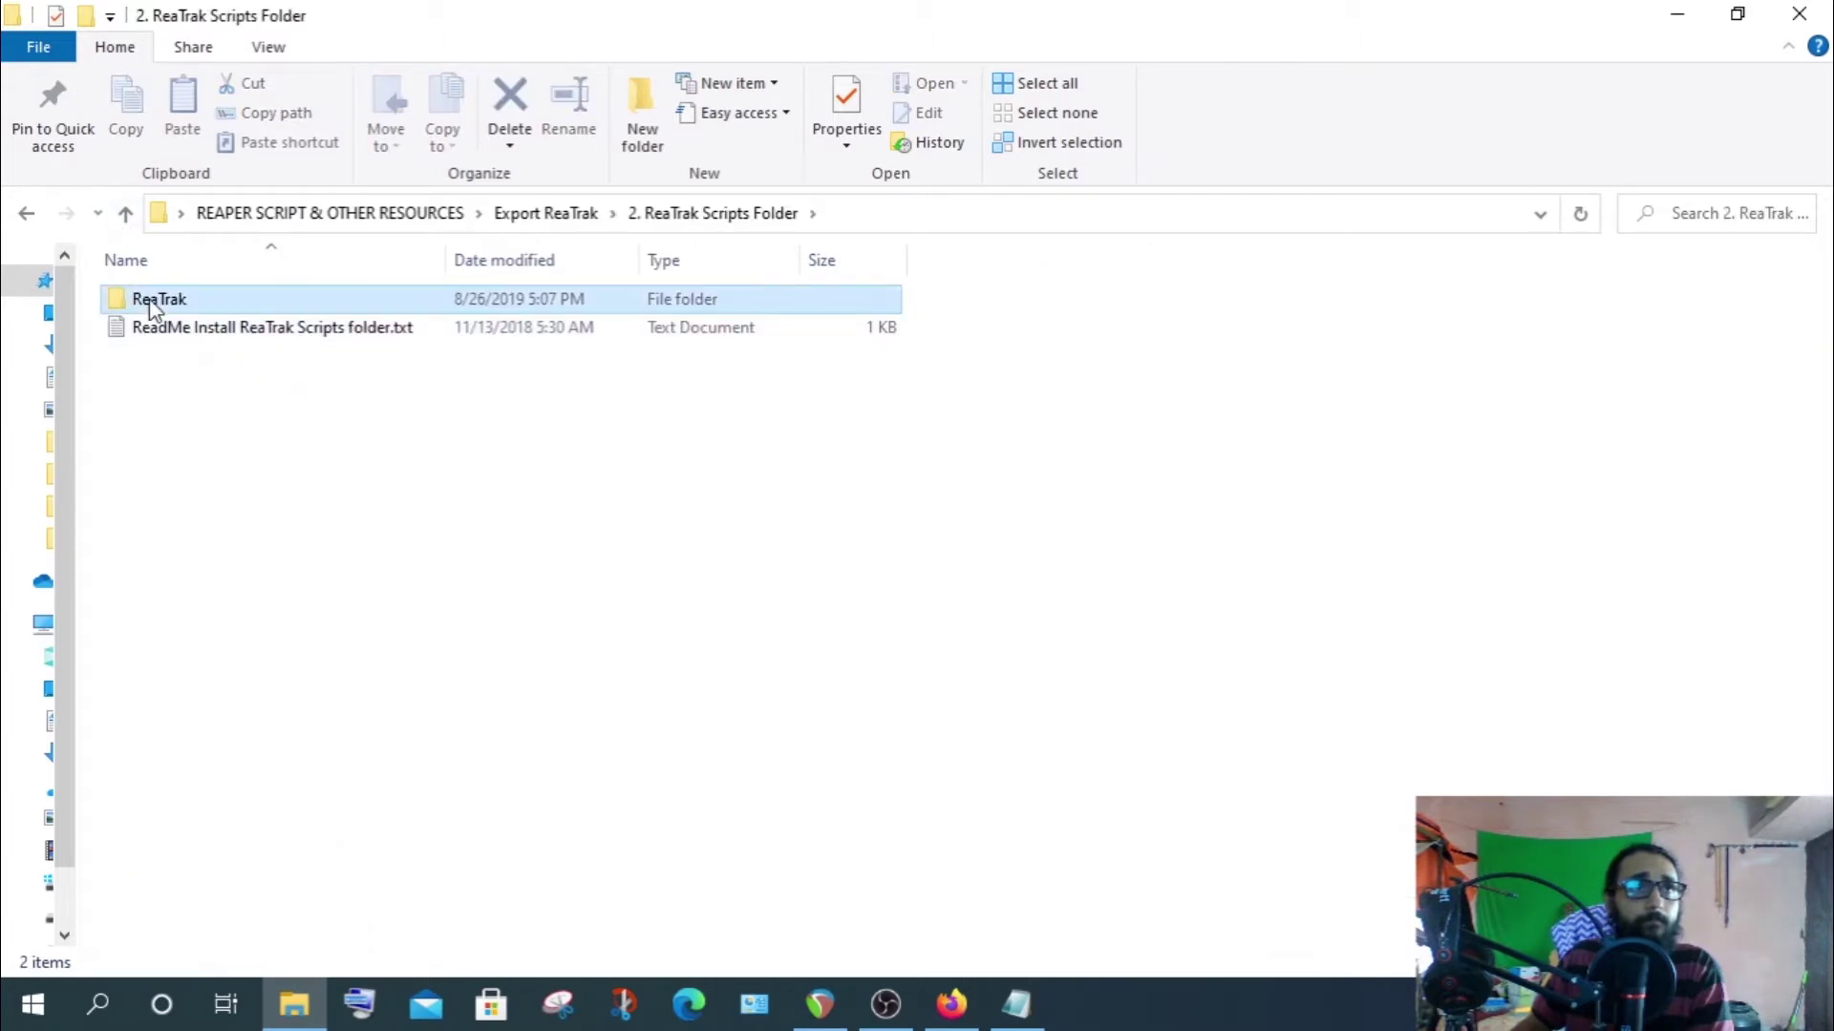
pyautogui.doubleClick(153, 300)
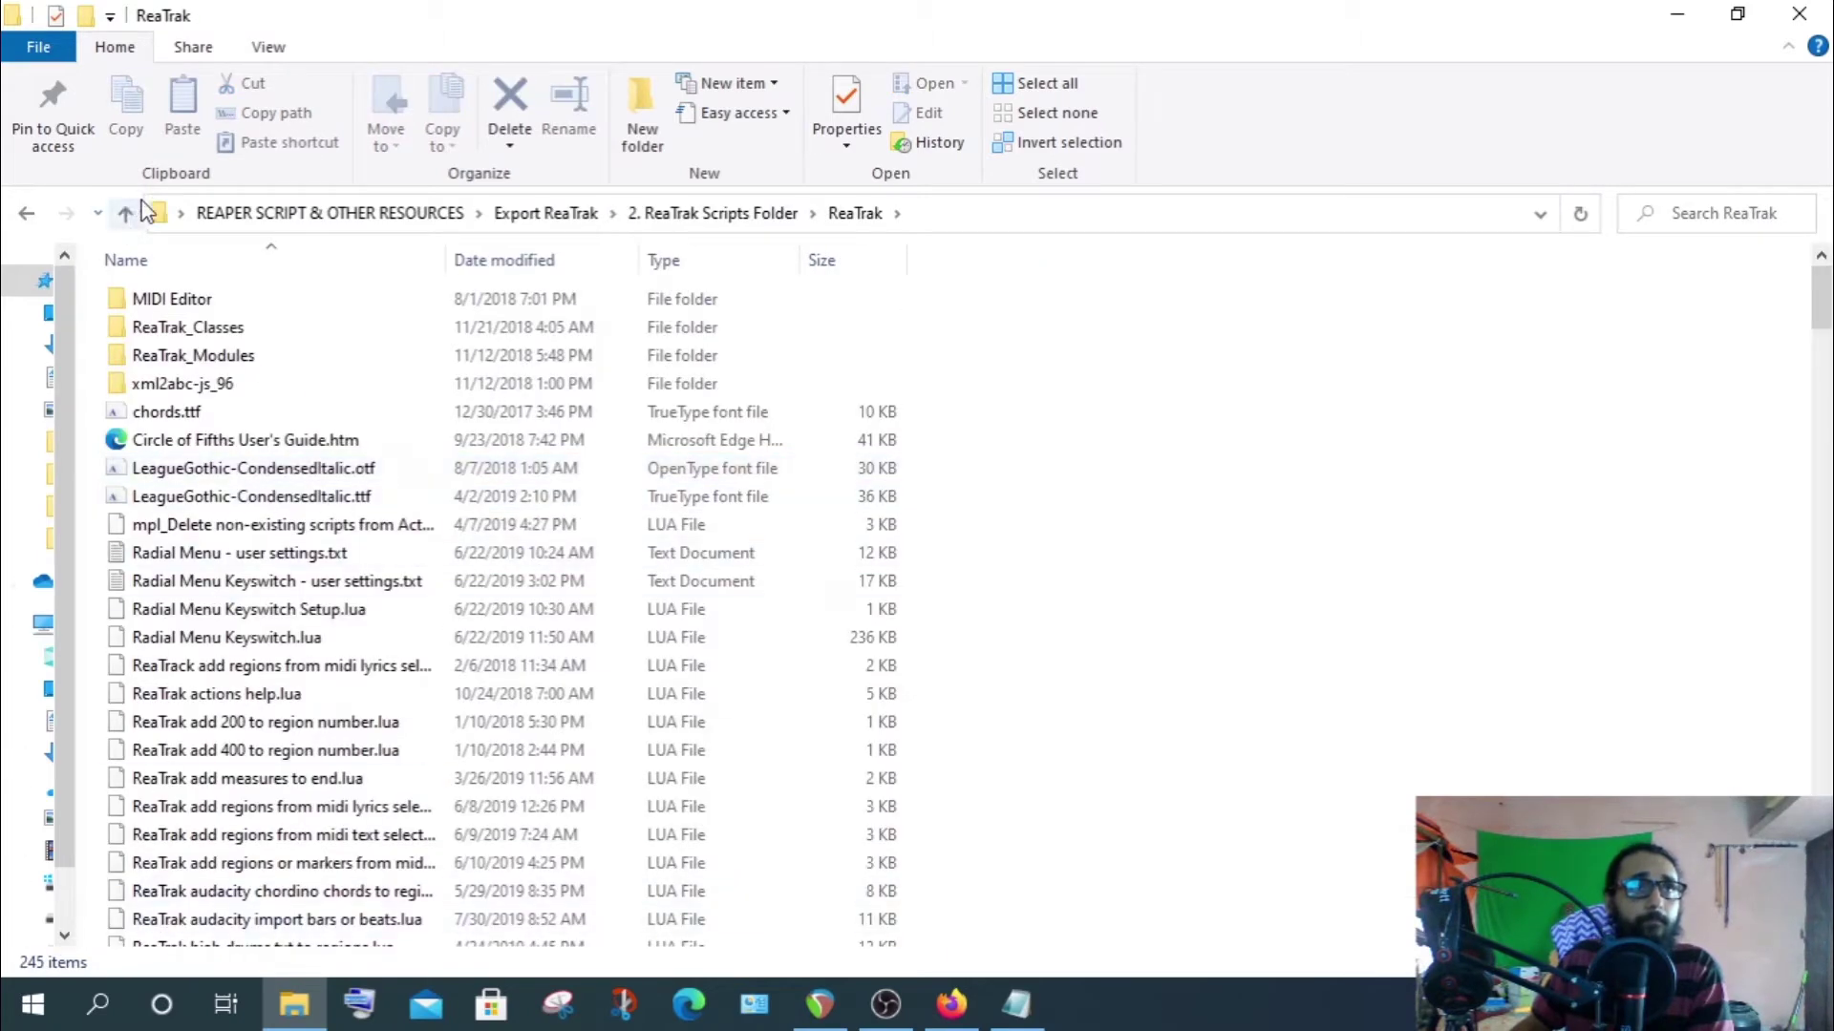
pyautogui.click(132, 214)
pyautogui.click(132, 214)
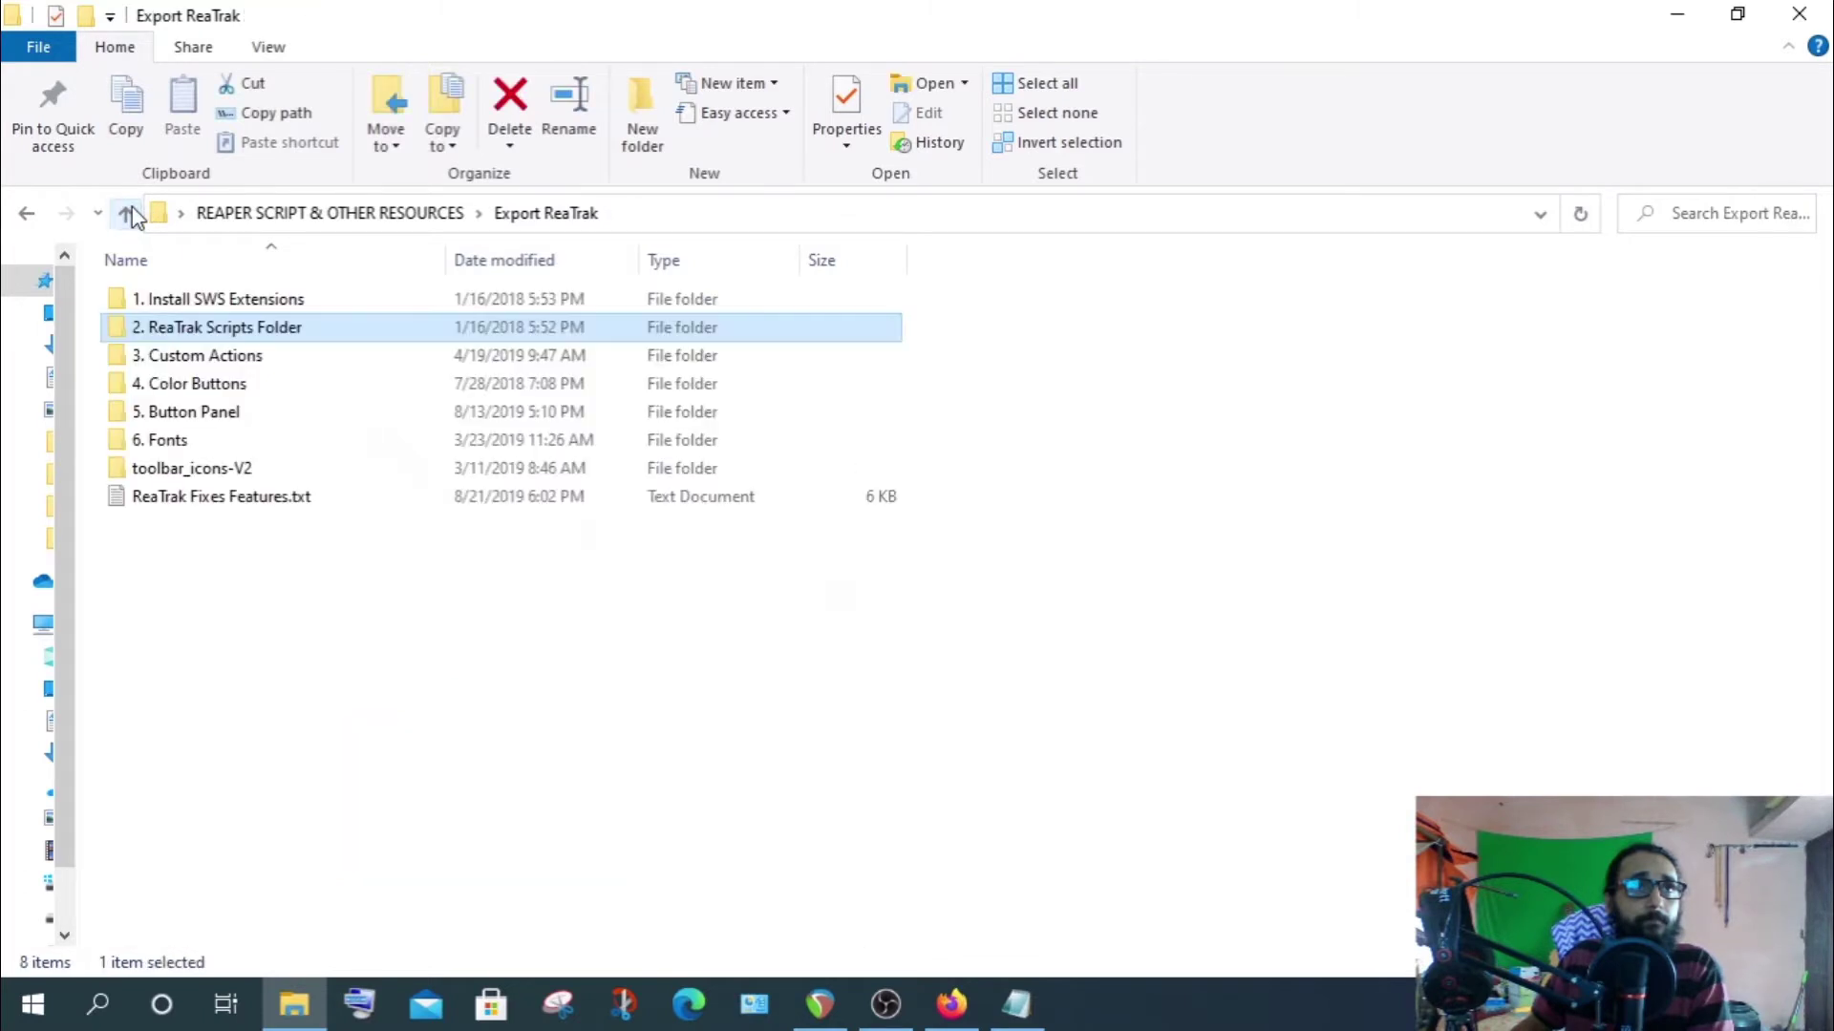
pyautogui.click(132, 214)
# View the contents of the MIDI GUITAR CHORD TOOL folder and its MIDI Guitar Chord Tool subfolder, and go back
pyautogui.click(244, 441)
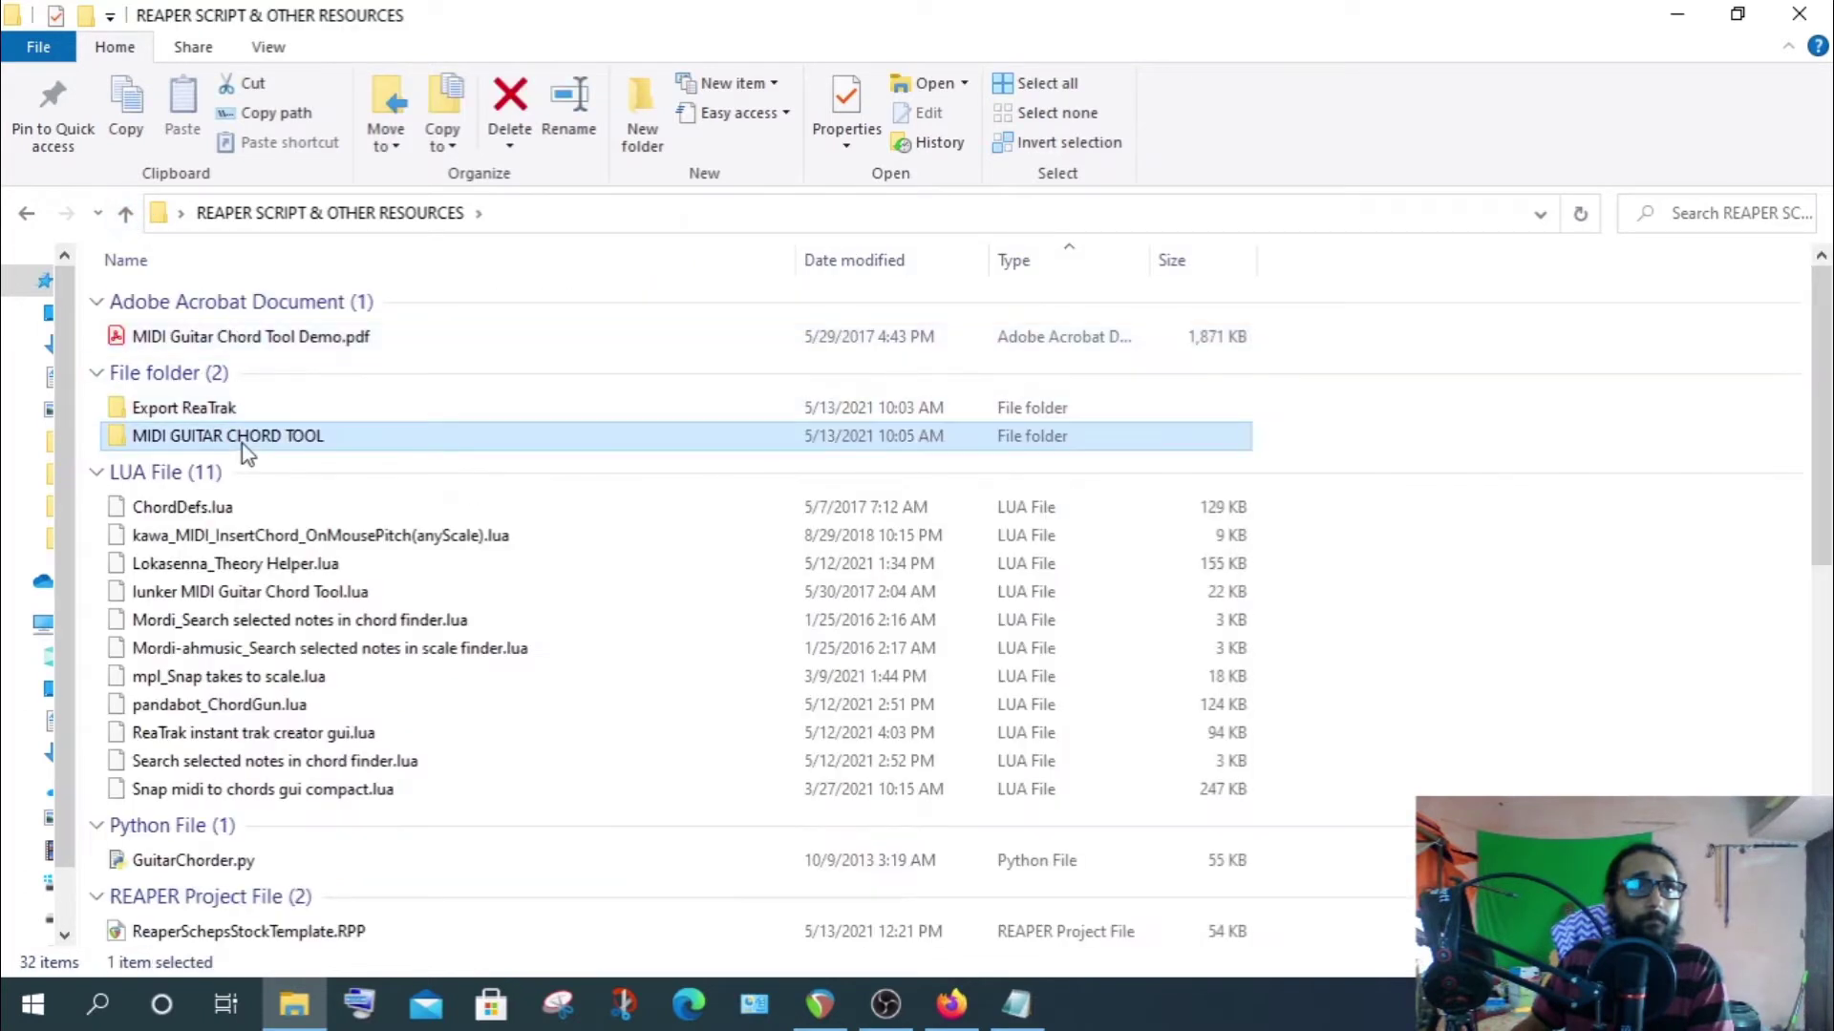
pyautogui.doubleClick(245, 441)
pyautogui.doubleClick(171, 329)
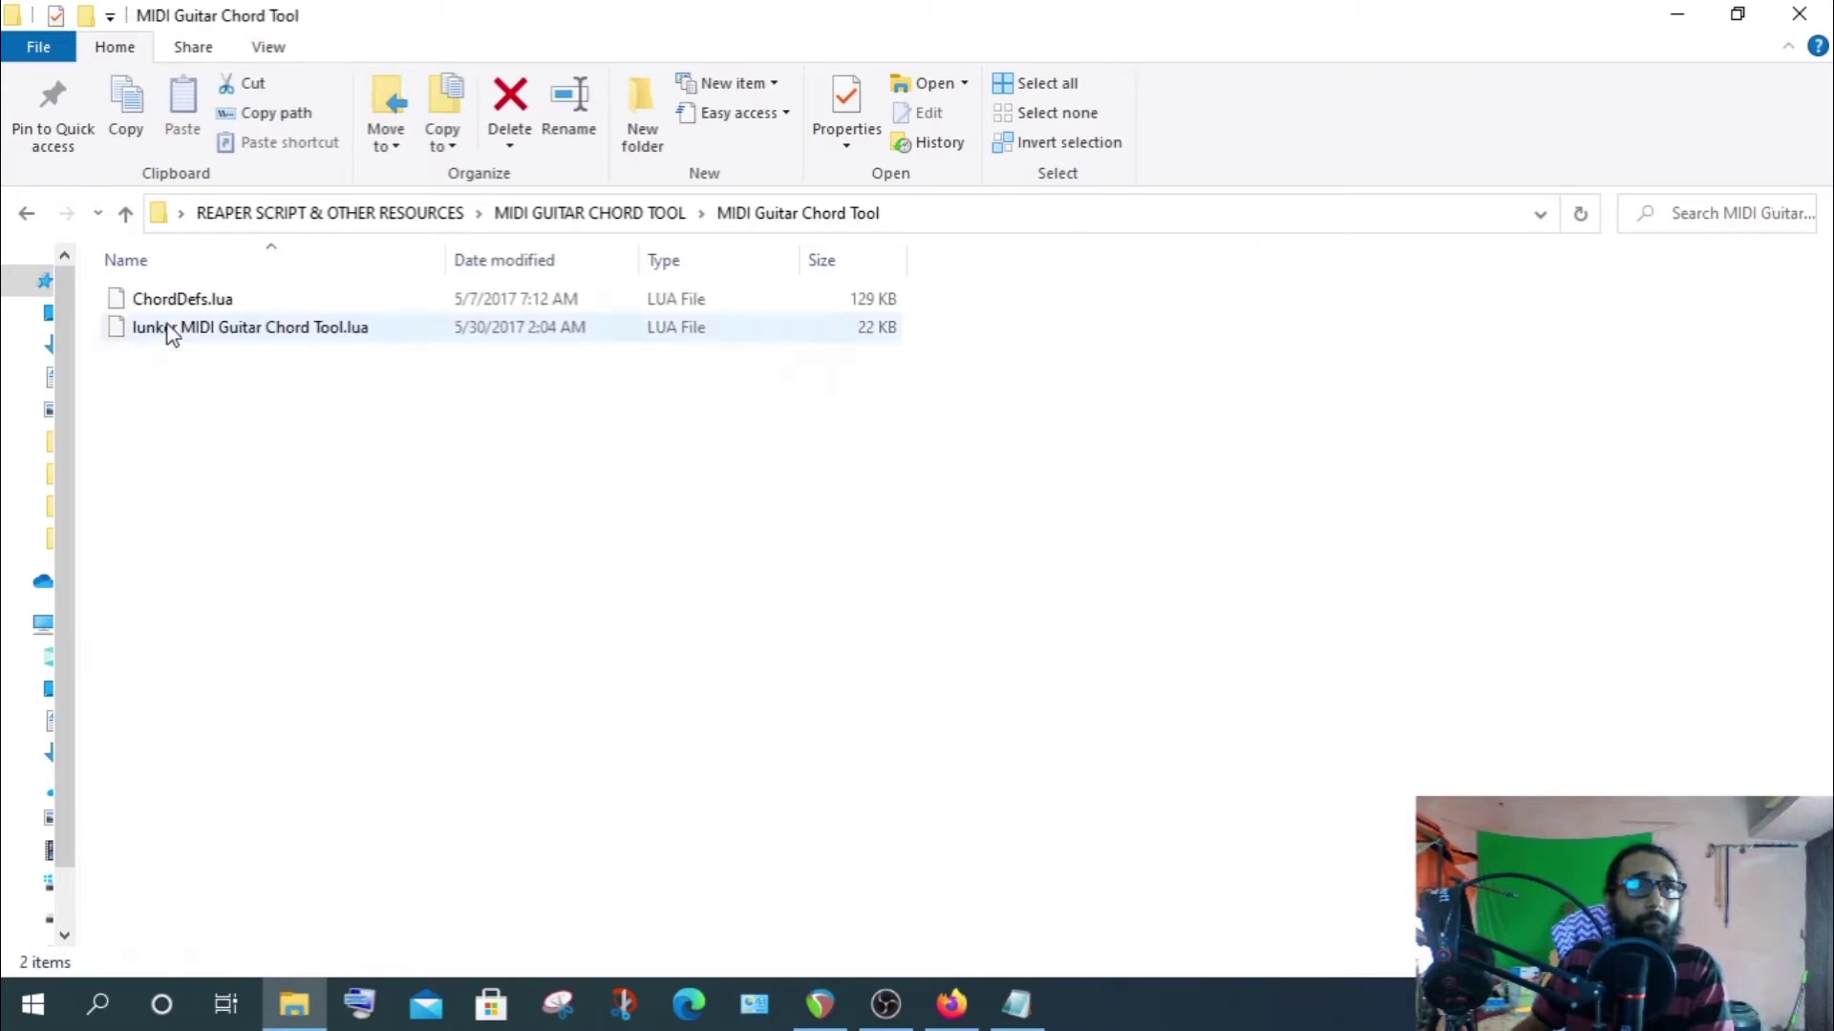
pyautogui.click(130, 218)
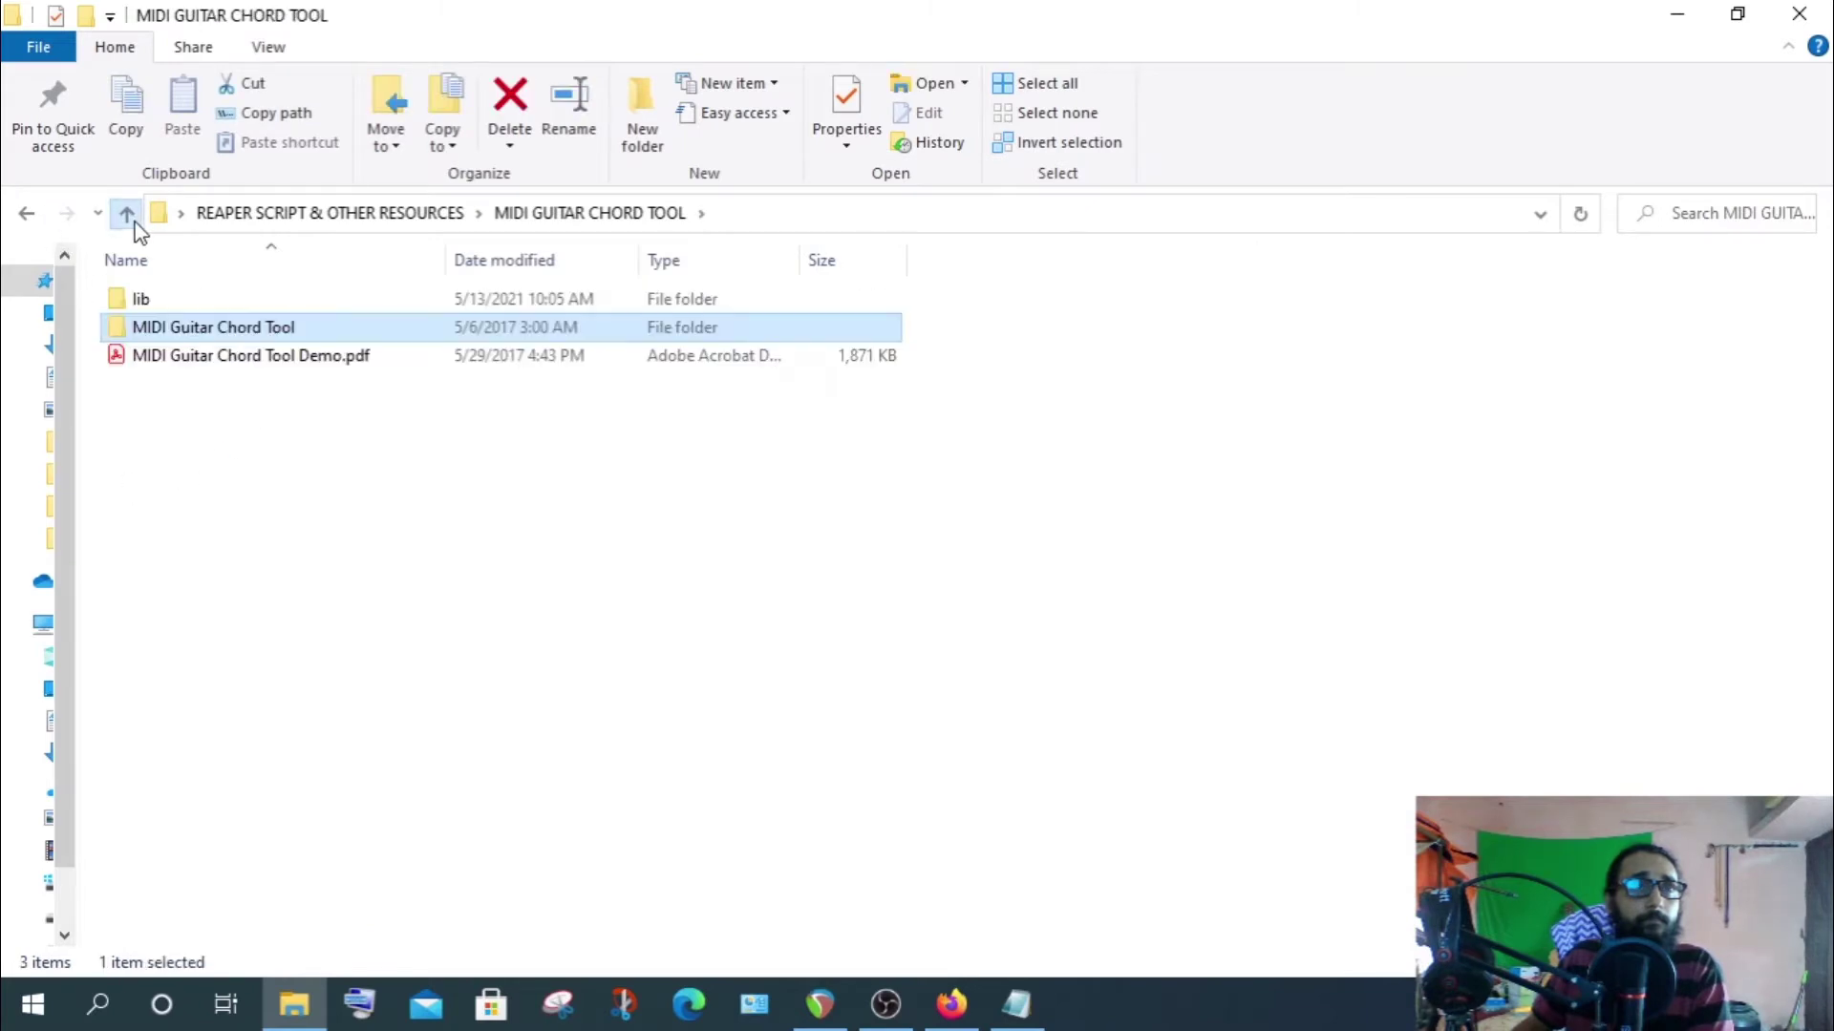
pyautogui.click(128, 213)
# Examine the LUA script files in the resources folder, from ChordDefs.lua to lunker MIDI Guitar Chord Tool.lua
pyautogui.scroll(-1, 153, 473)
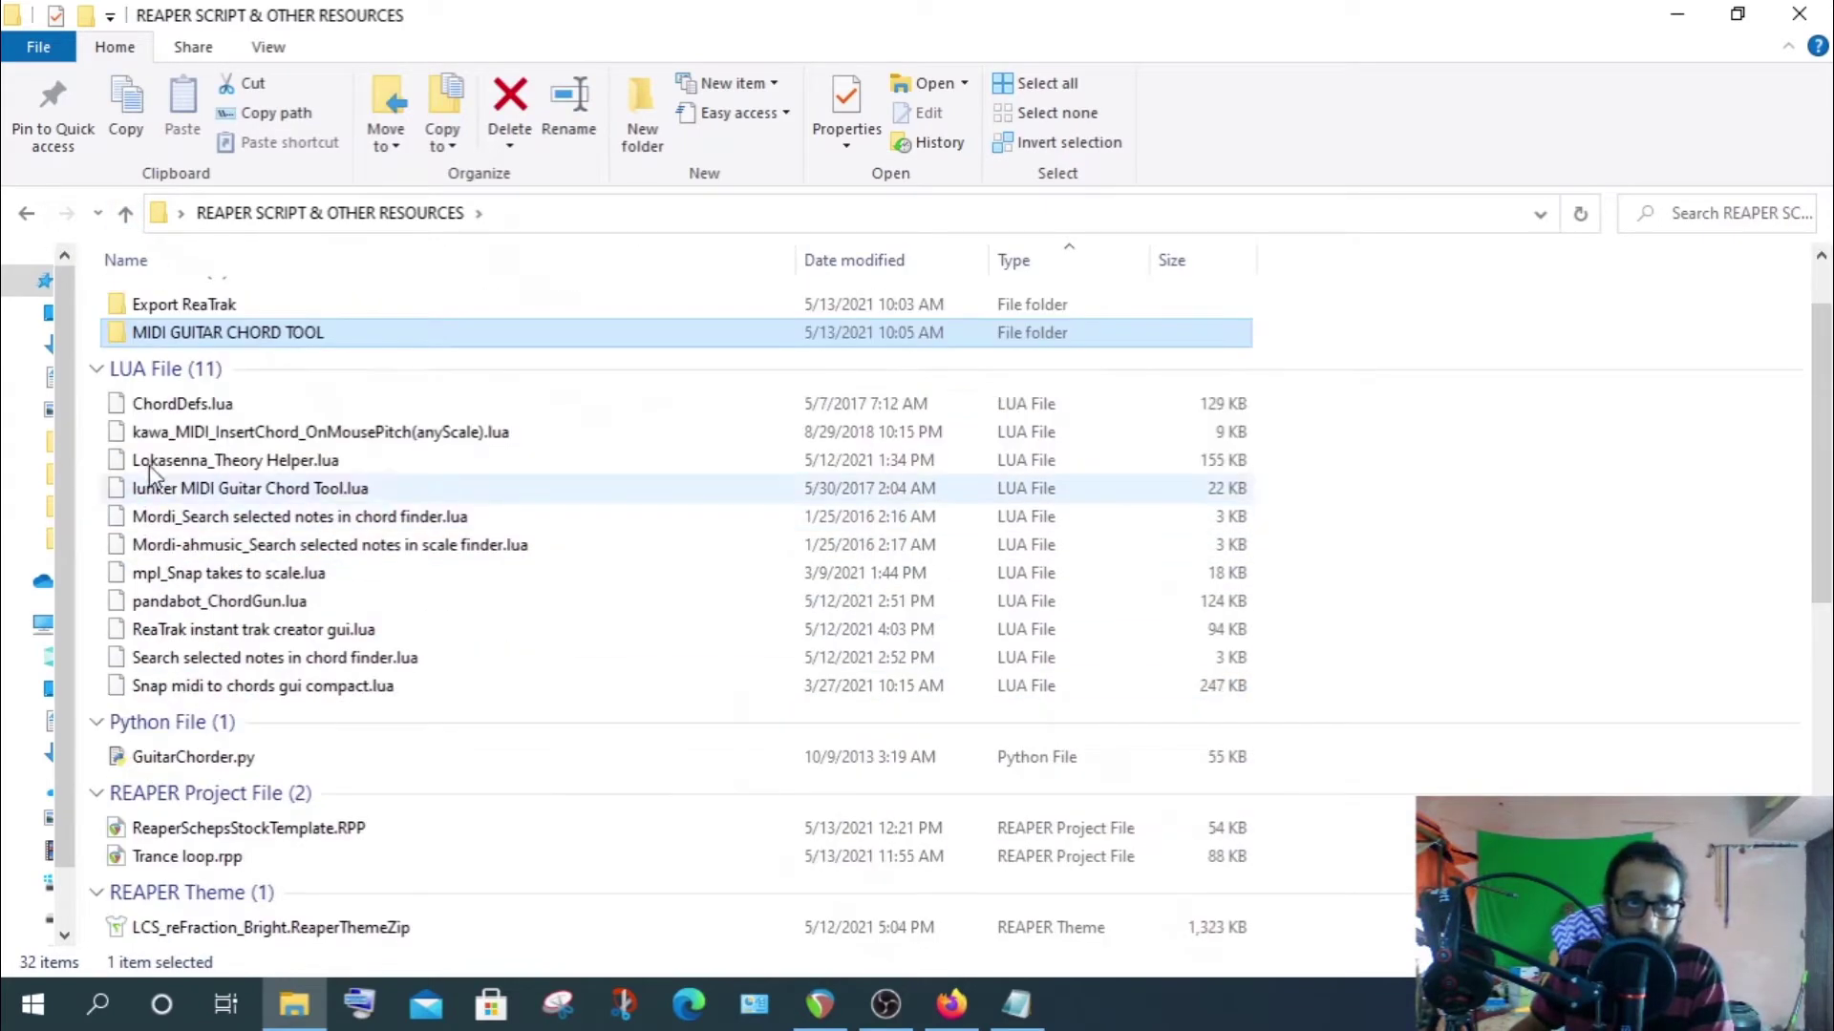
pyautogui.click(181, 404)
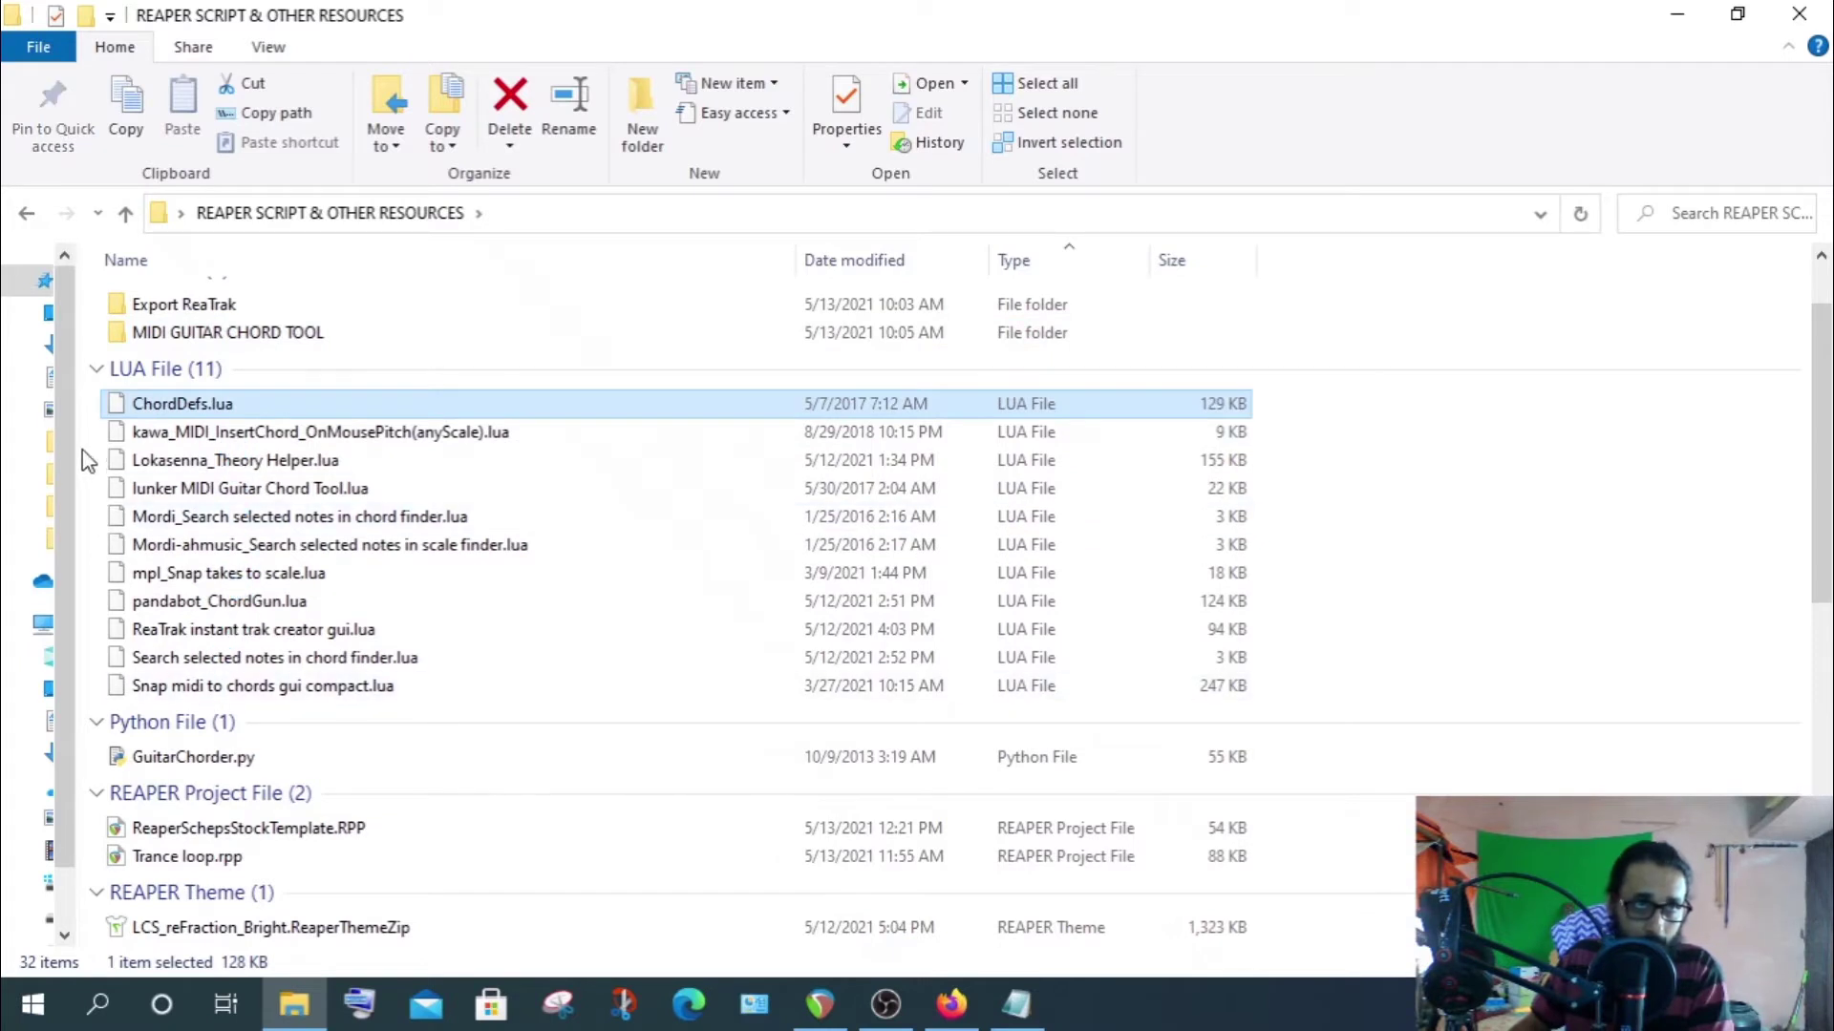
pyautogui.click(90, 382)
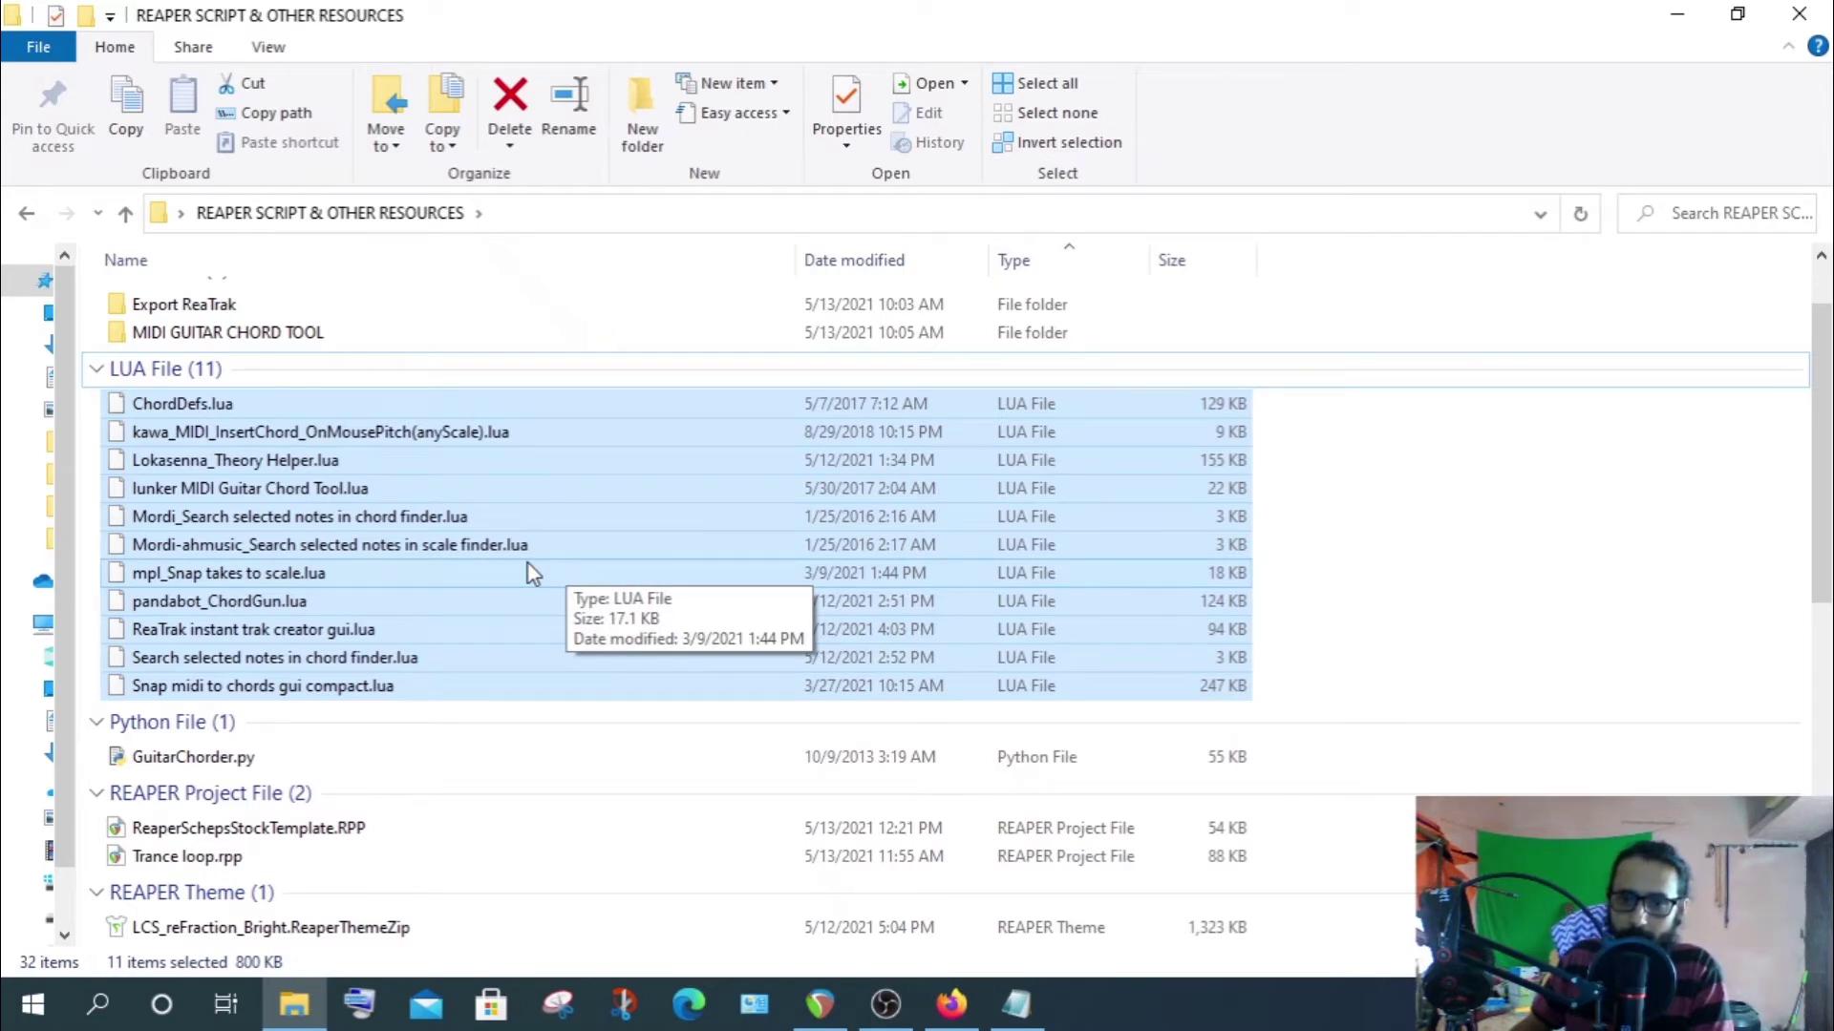
pyautogui.click(473, 599)
pyautogui.click(212, 403)
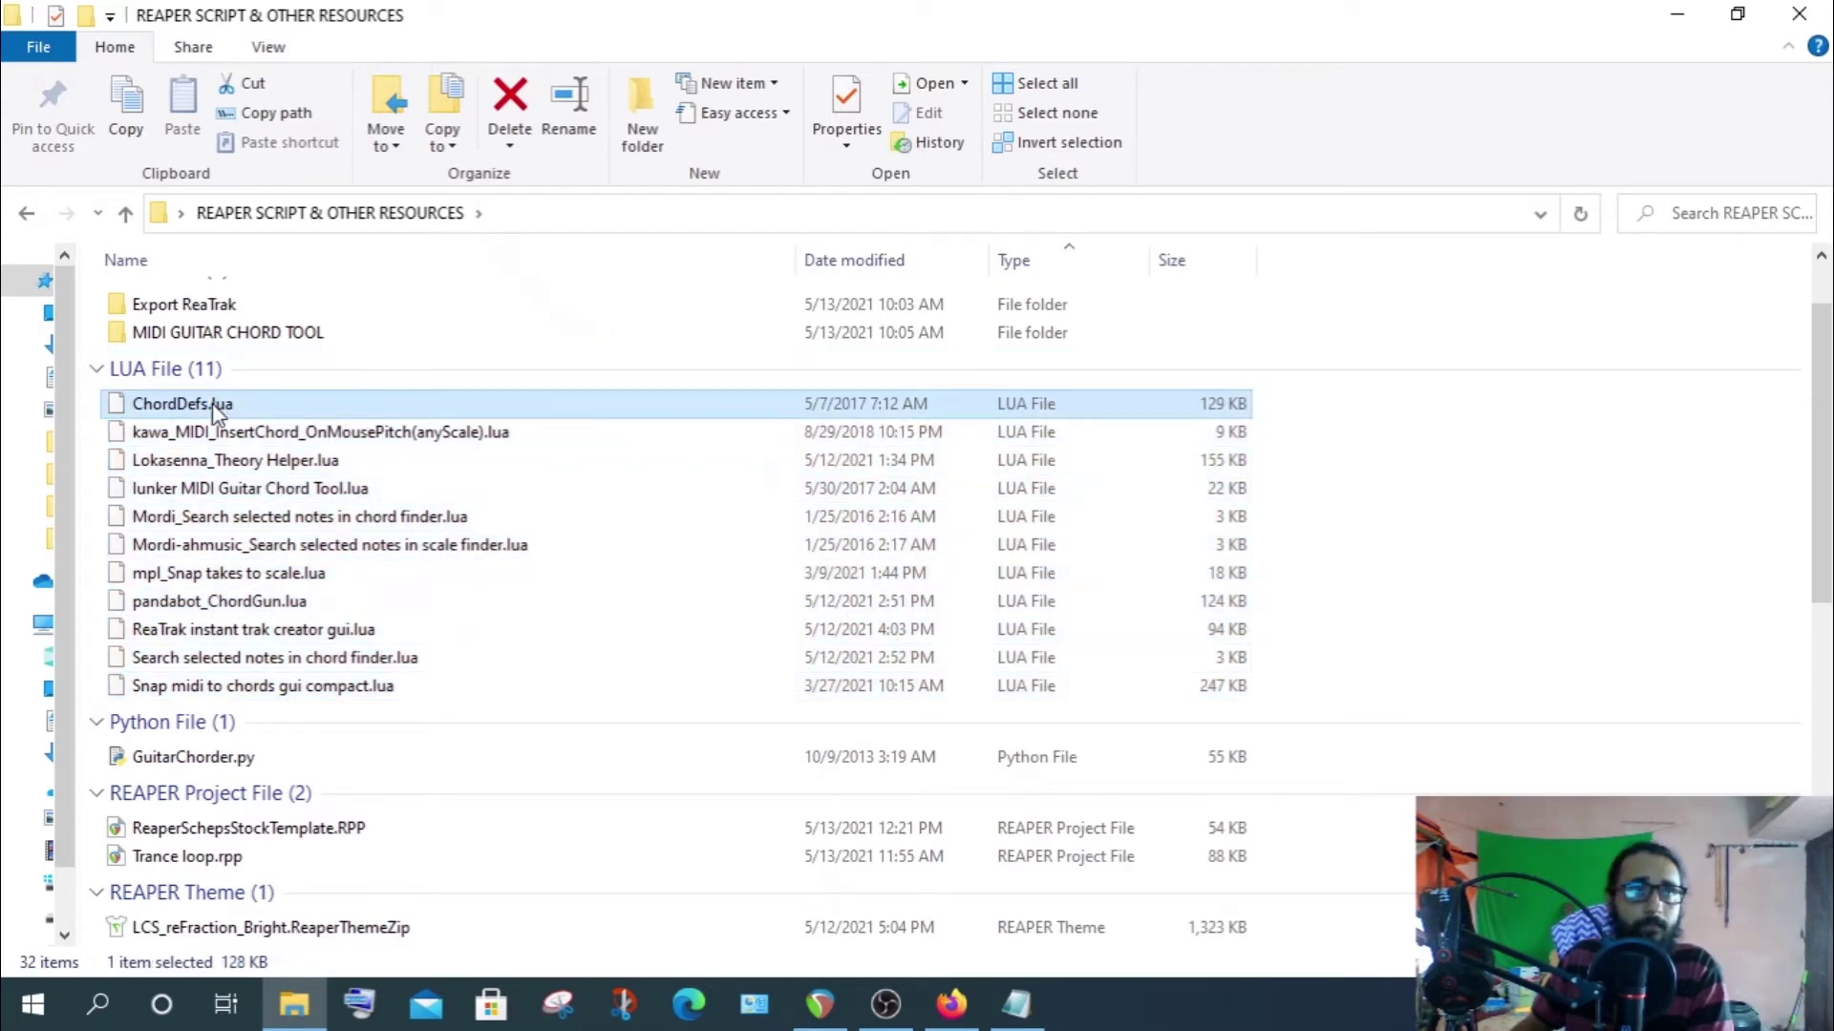
pyautogui.click(244, 434)
pyautogui.click(246, 462)
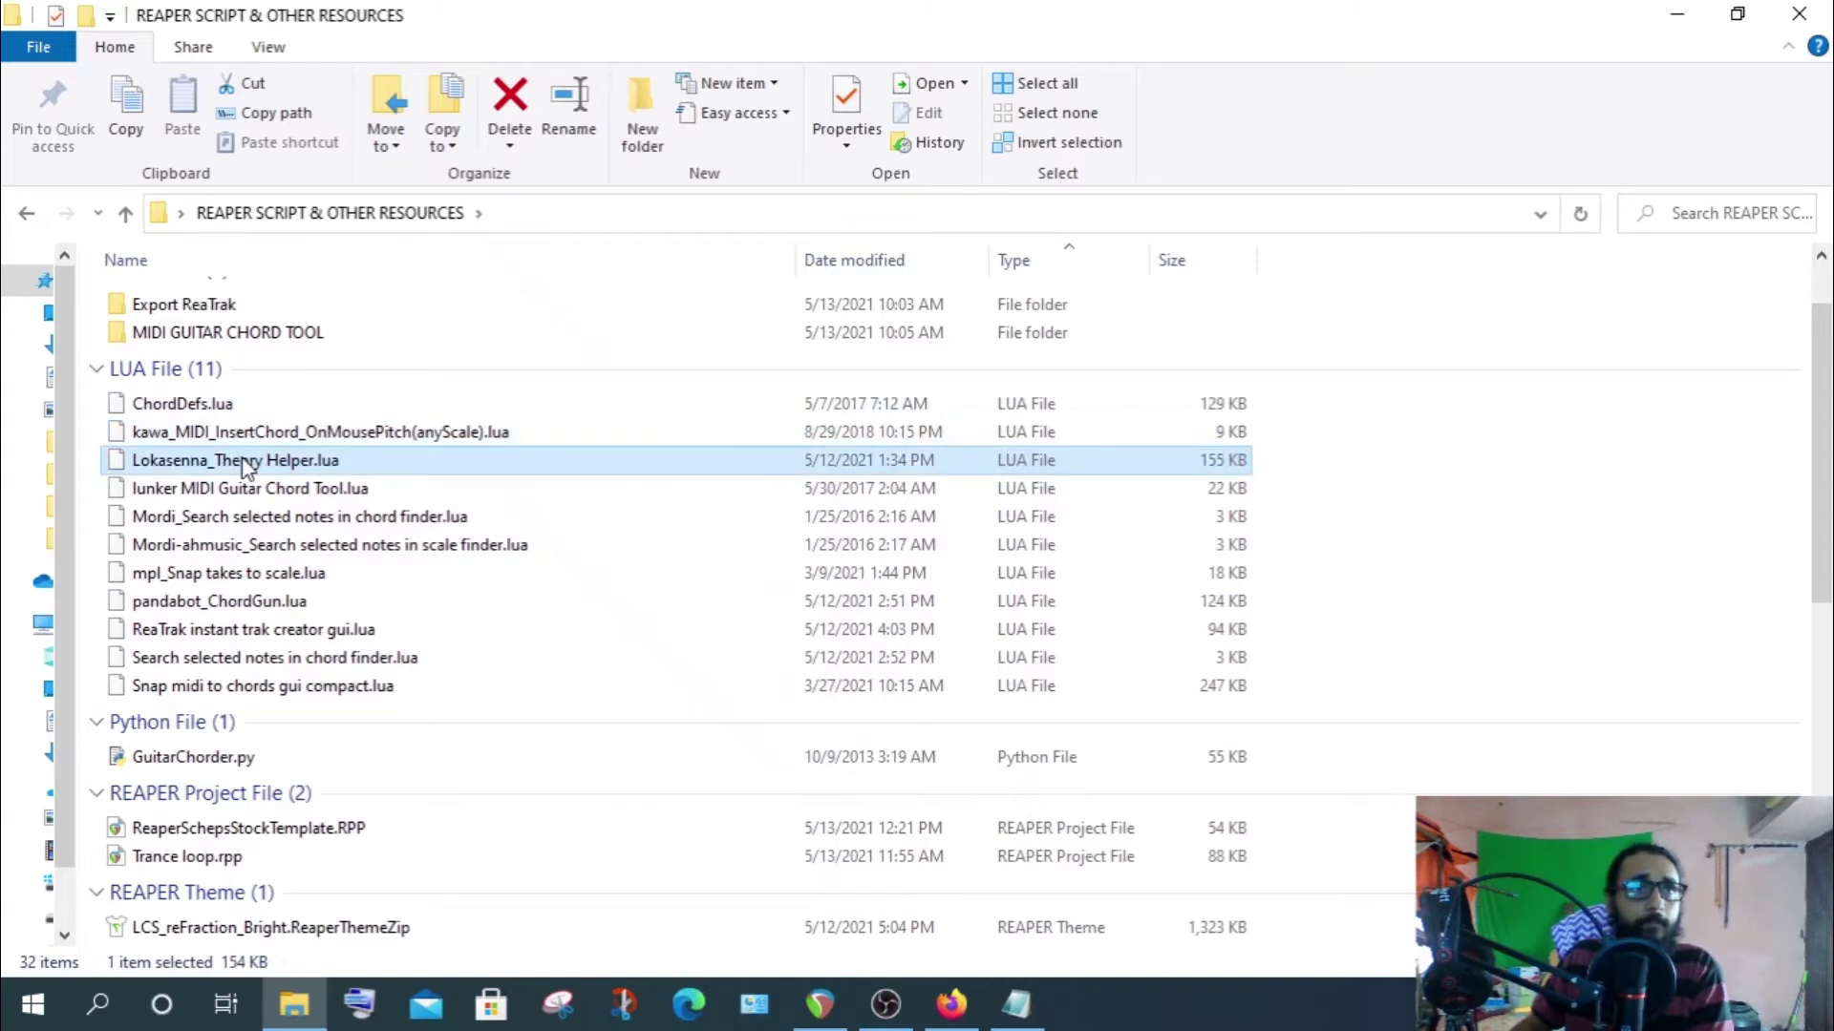
pyautogui.click(203, 488)
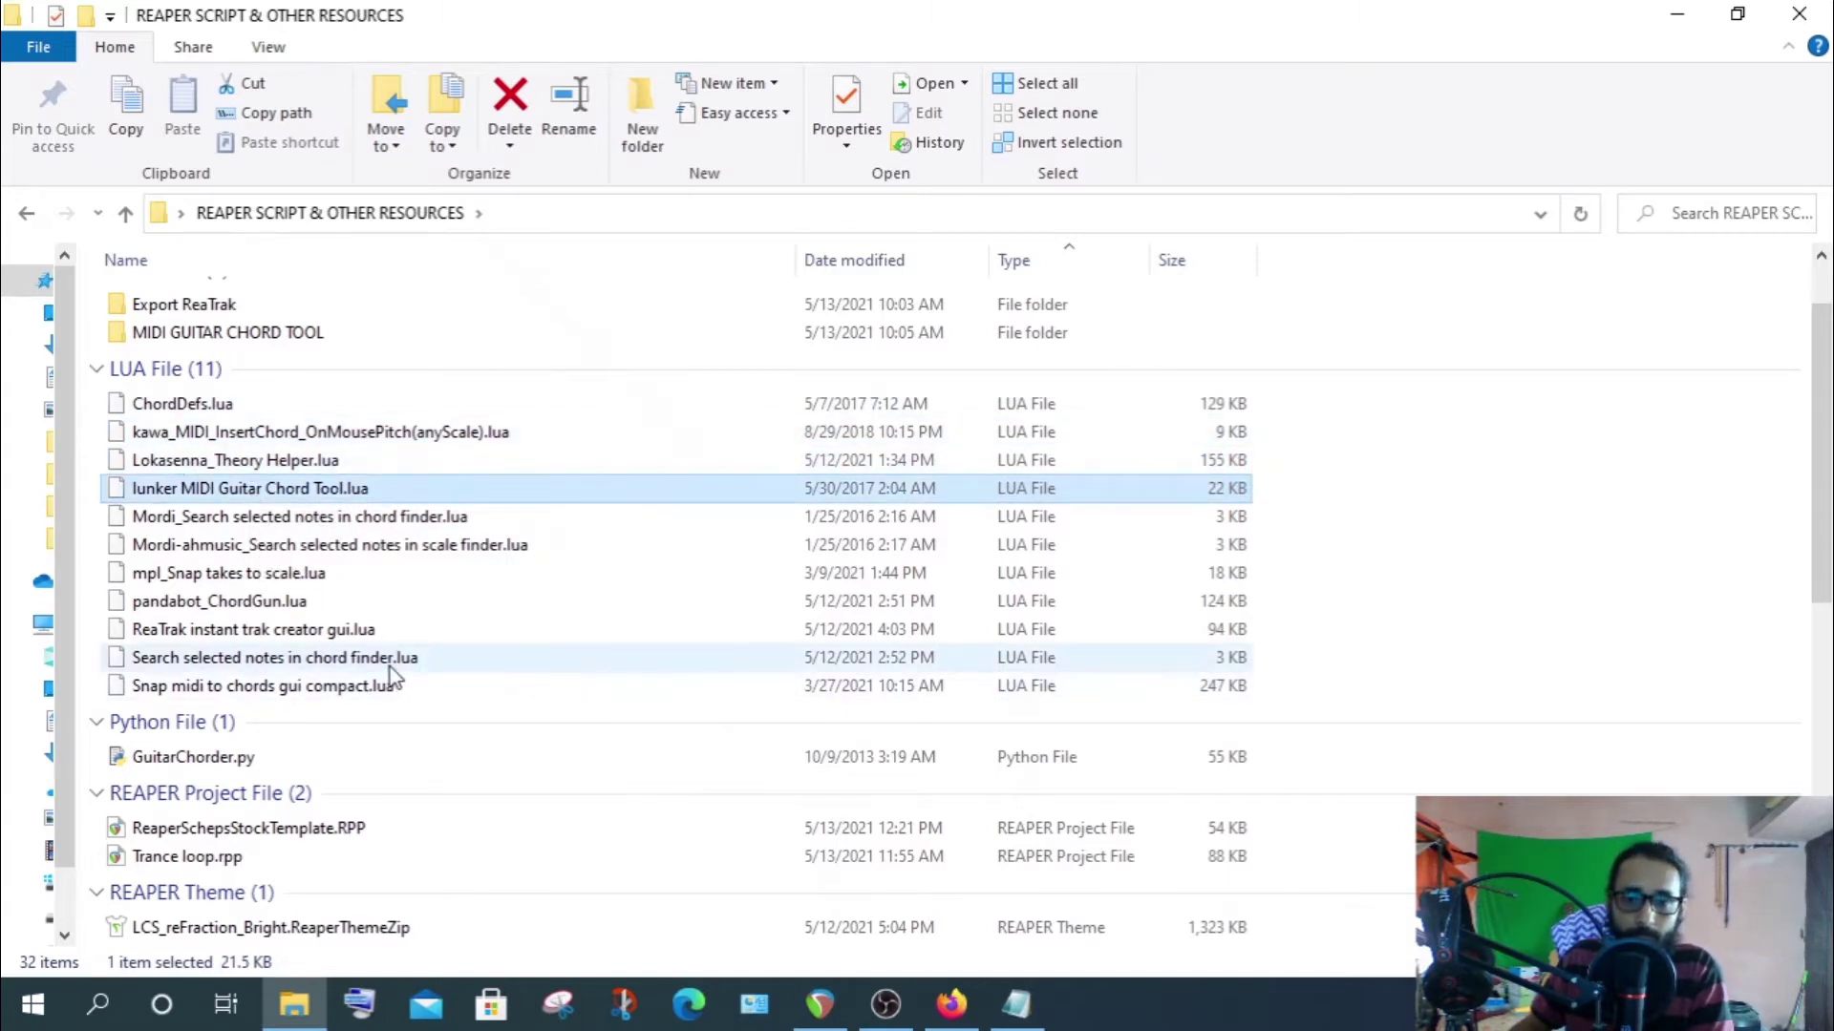
pyautogui.click(88, 514)
pyautogui.scroll(1, 402, 571)
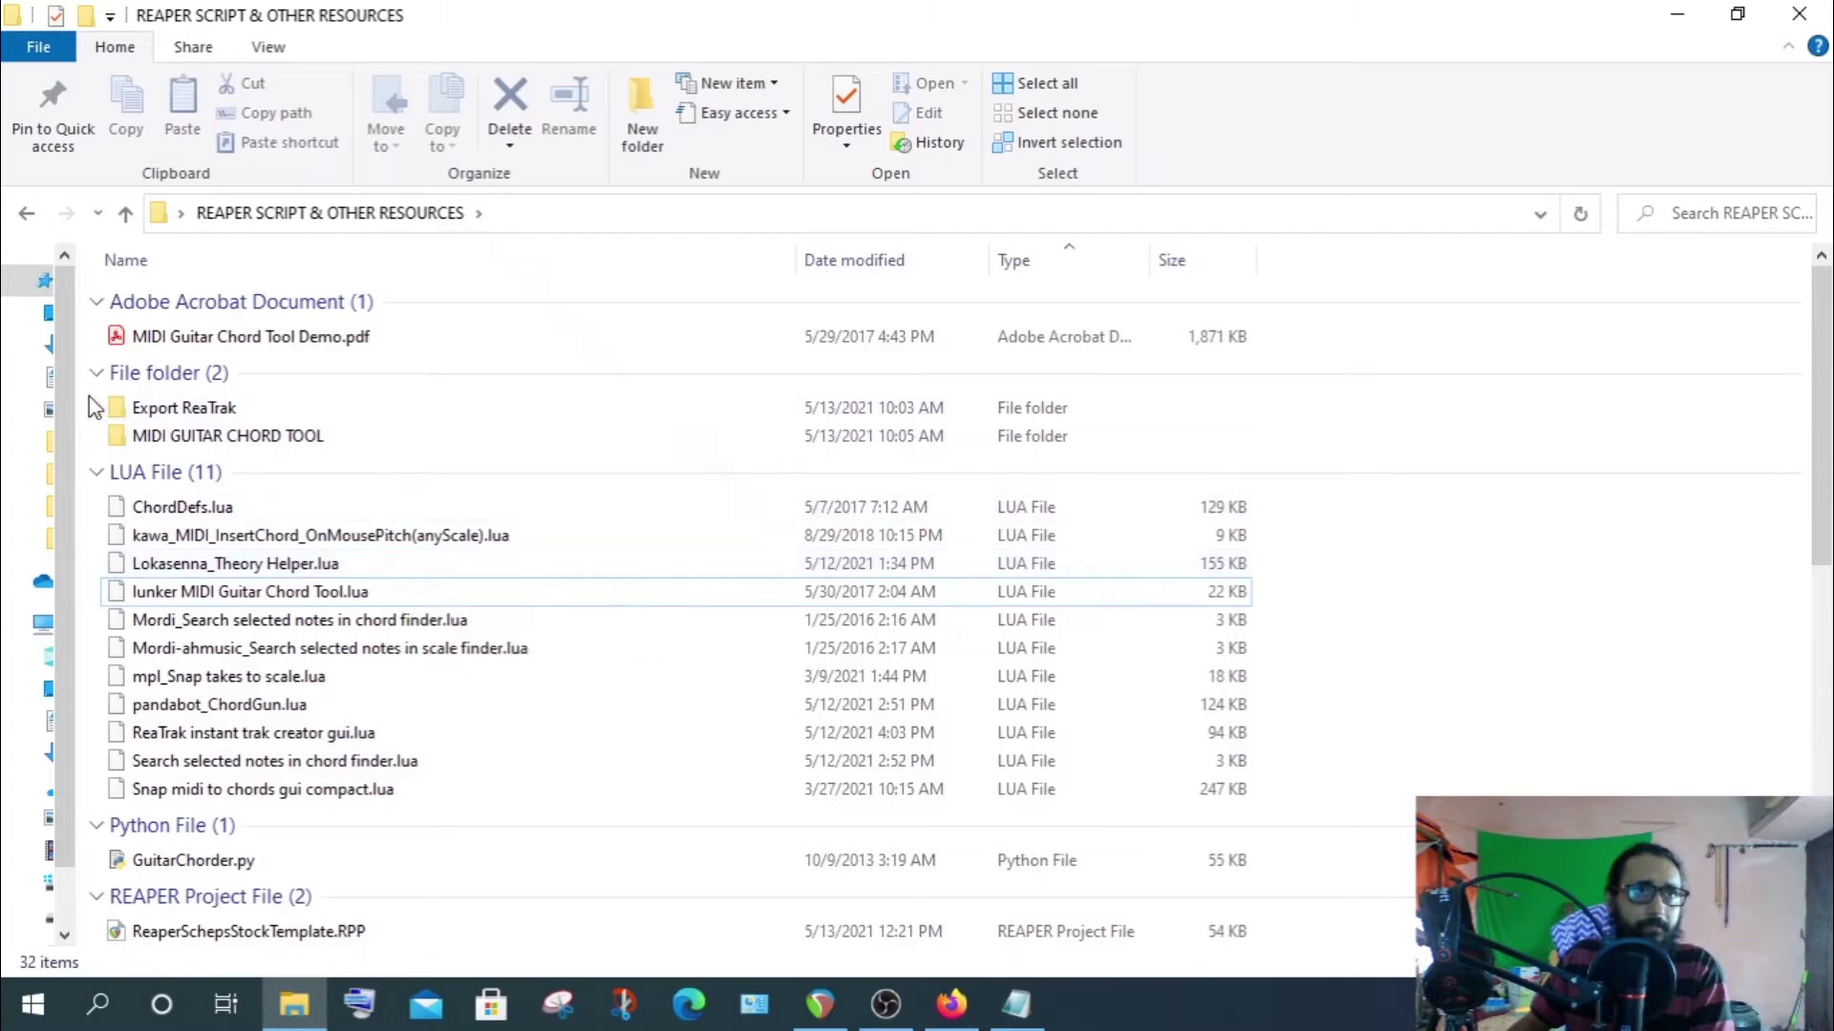
# Review the resource files by type, including GuitarChorder.py and the REAPER project, theme, template, key map and menu files
pyautogui.moveTo(89, 398); pyautogui.dragTo(243, 797)
pyautogui.scroll(-2, 340, 722)
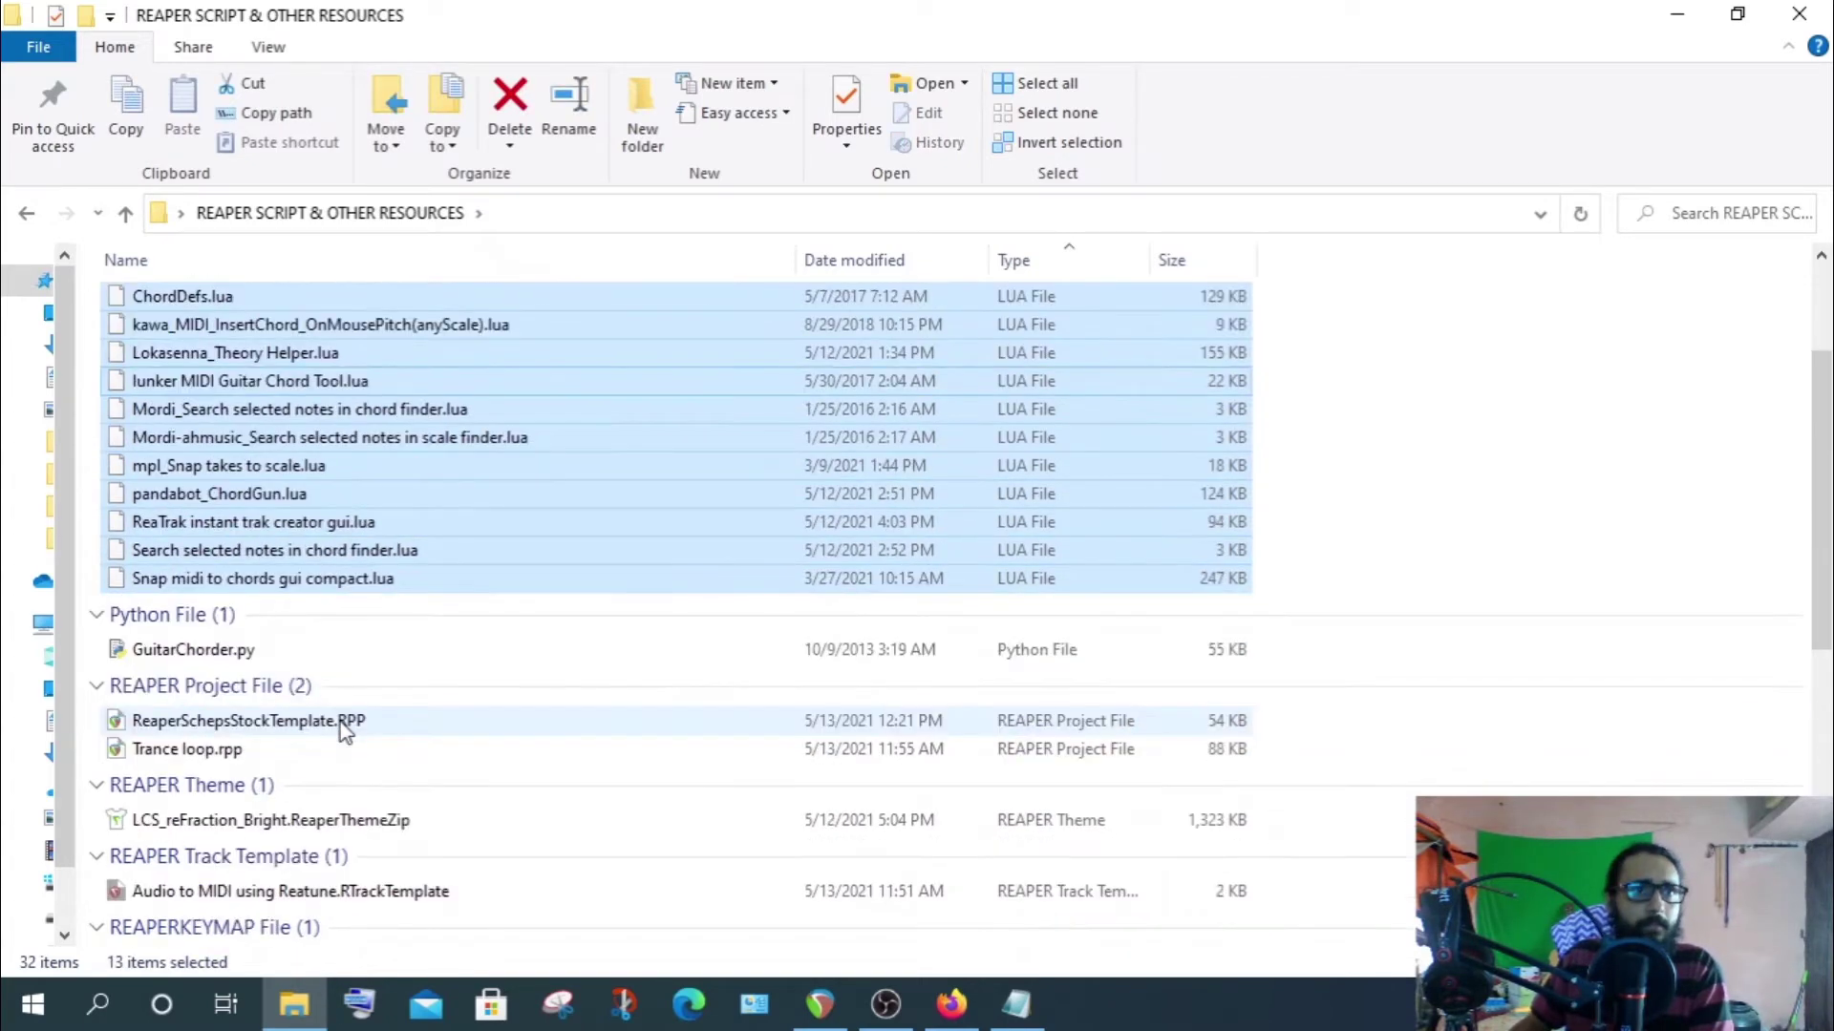
pyautogui.click(171, 651)
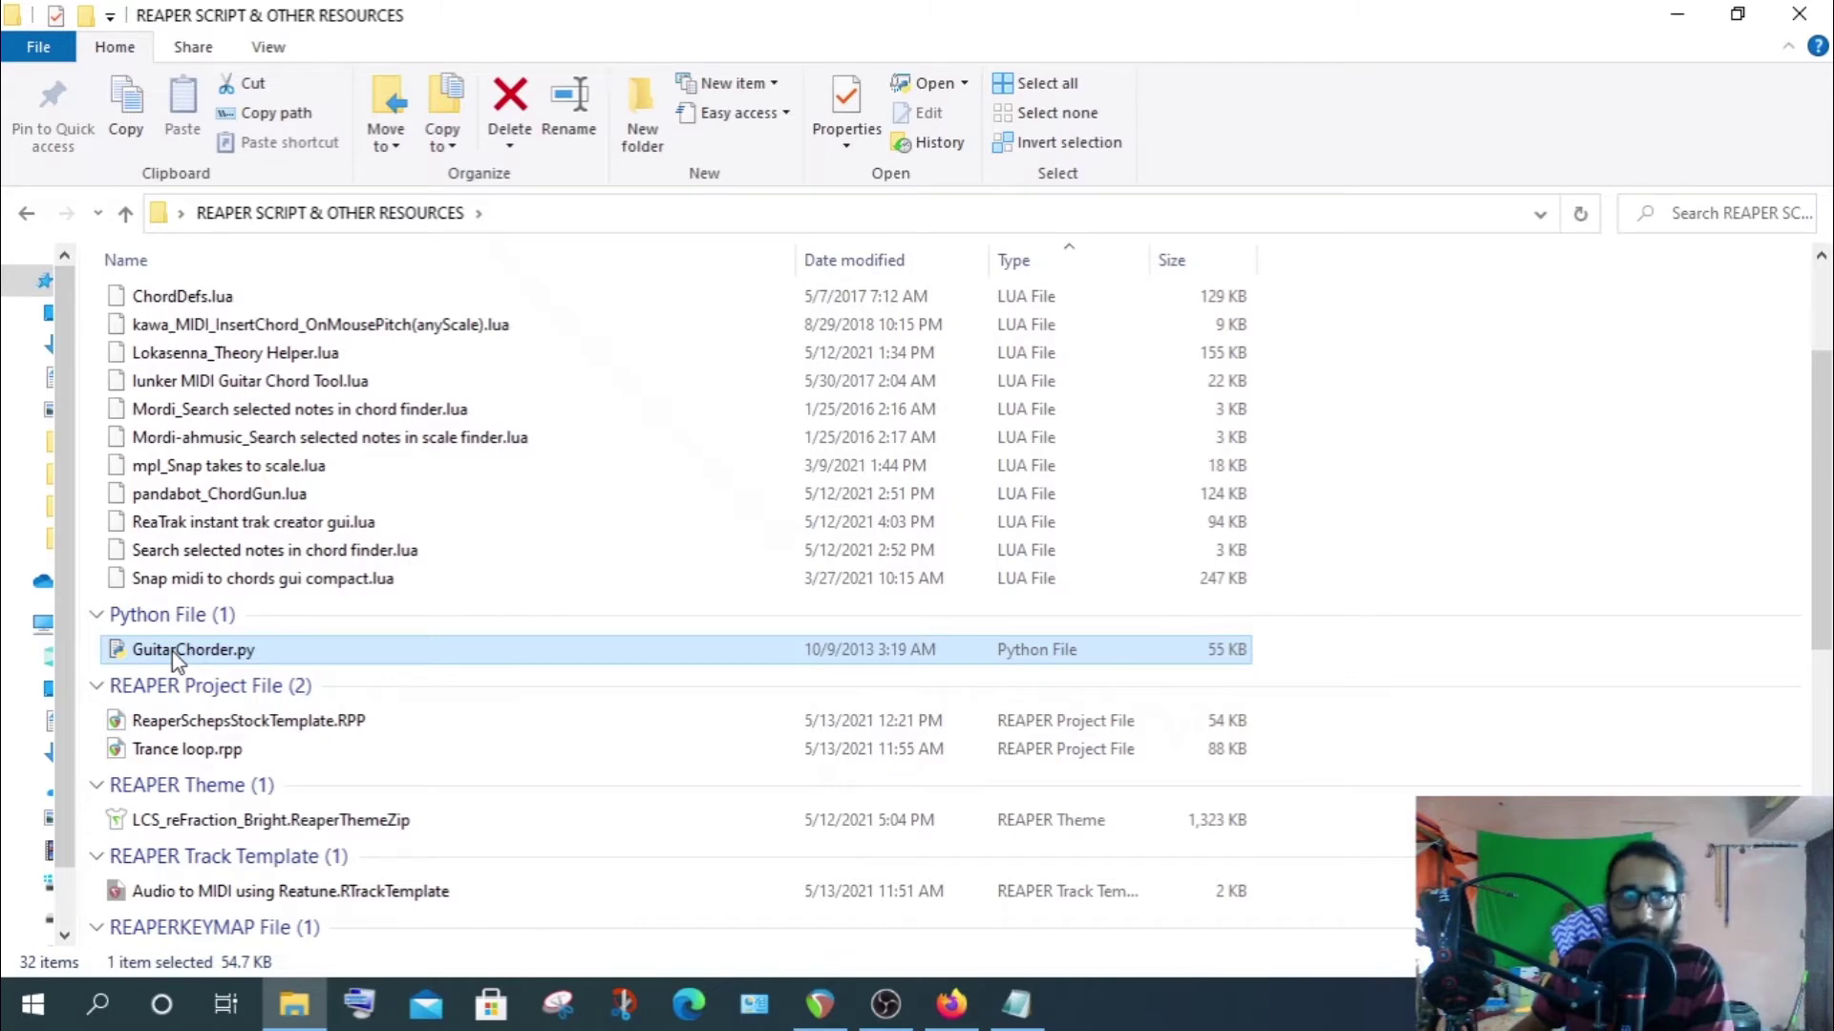
pyautogui.scroll(-2, 279, 731)
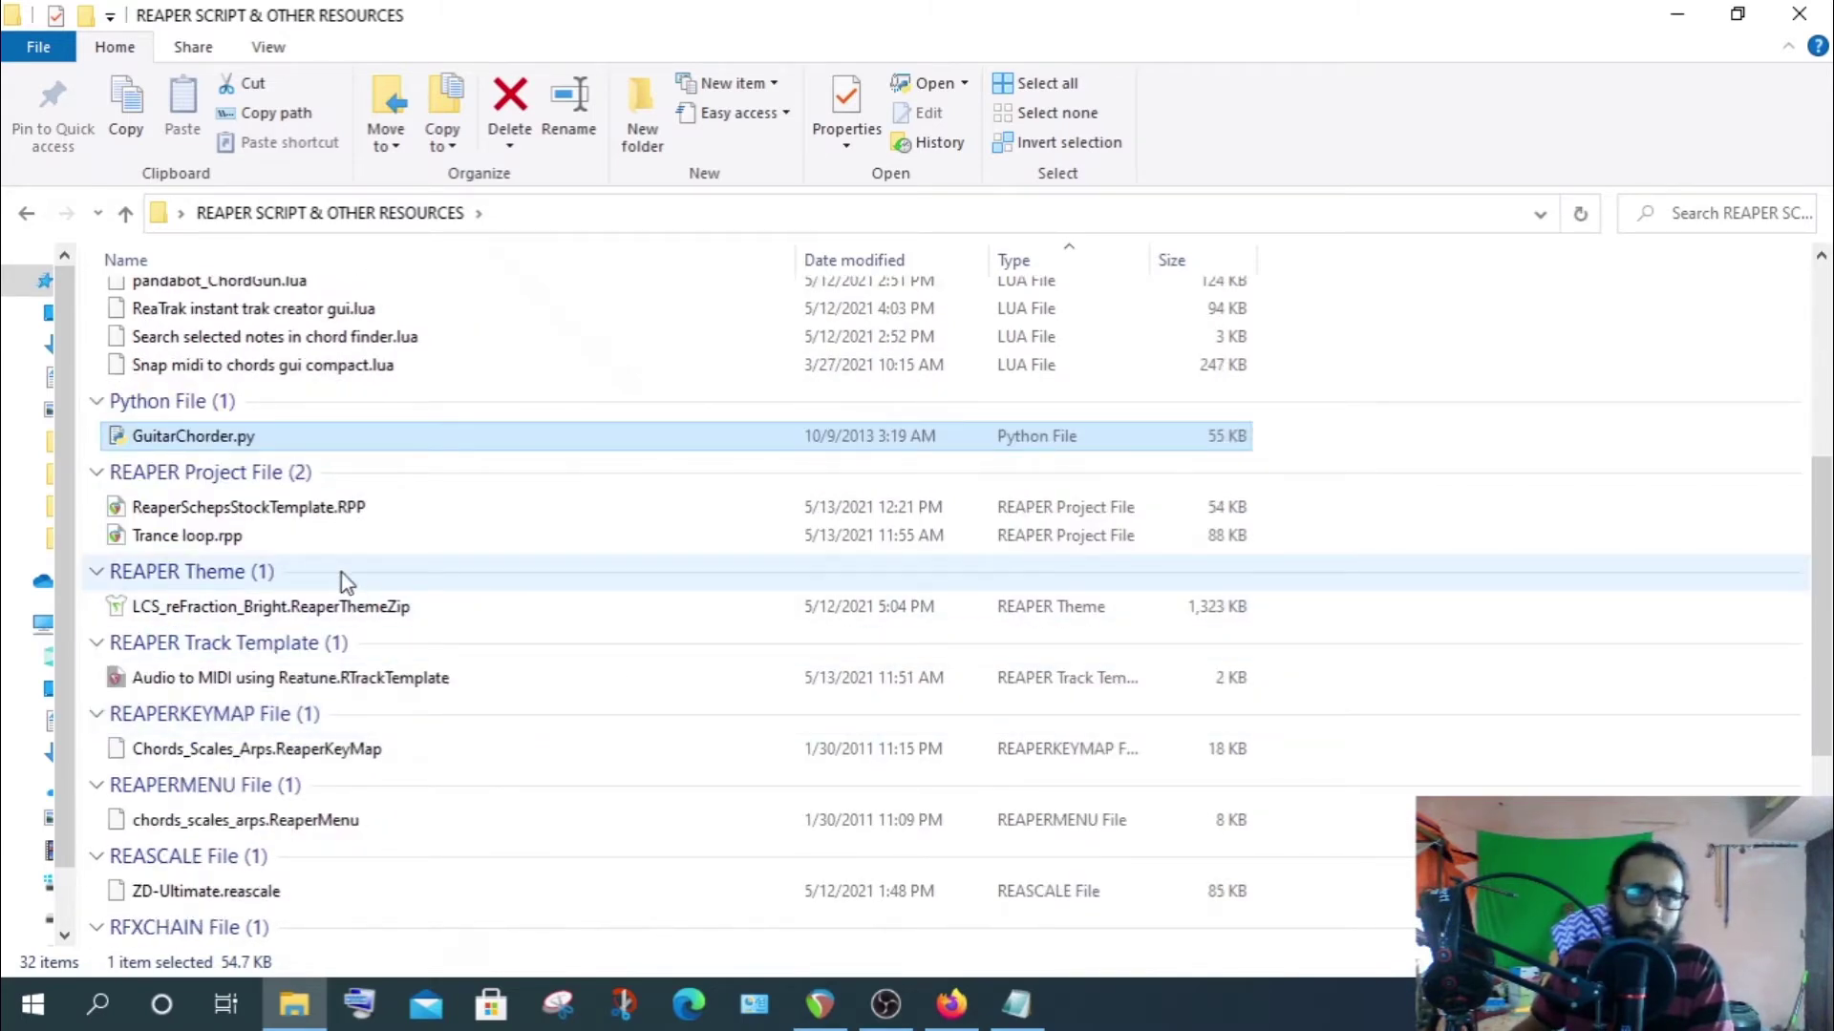
pyautogui.click(101, 520)
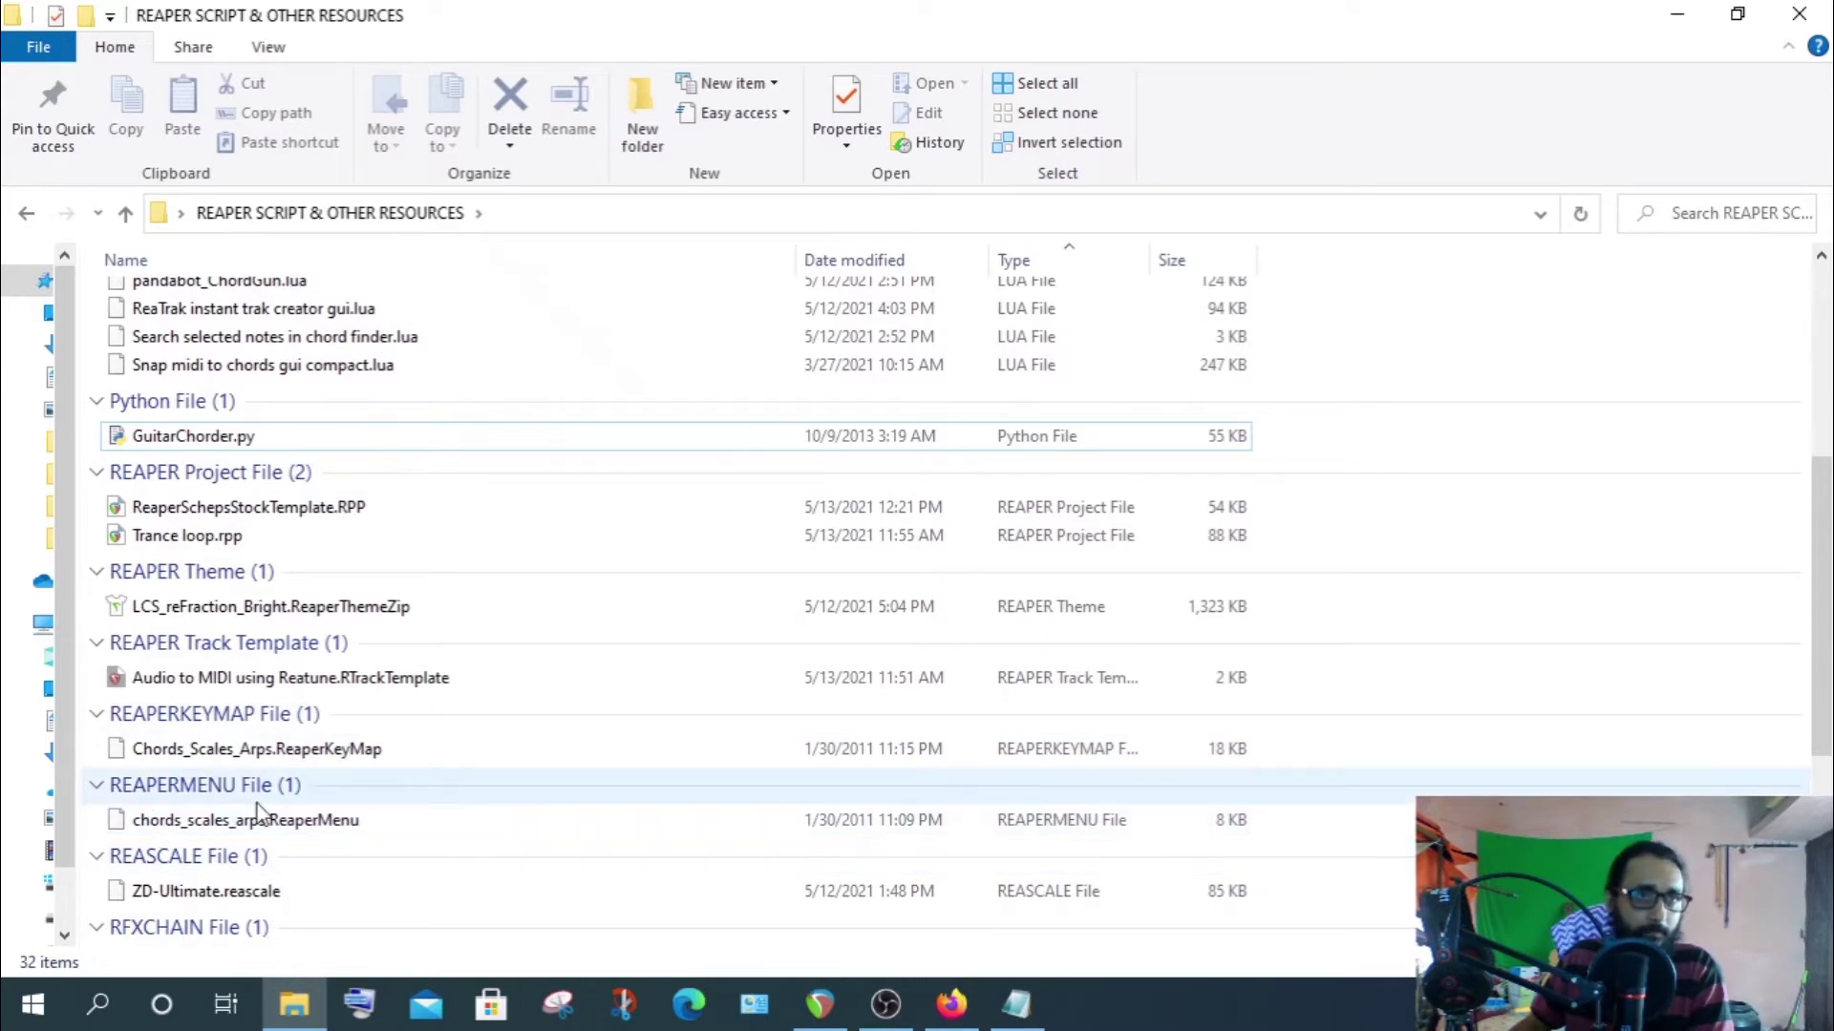
pyautogui.scroll(-1, 264, 871)
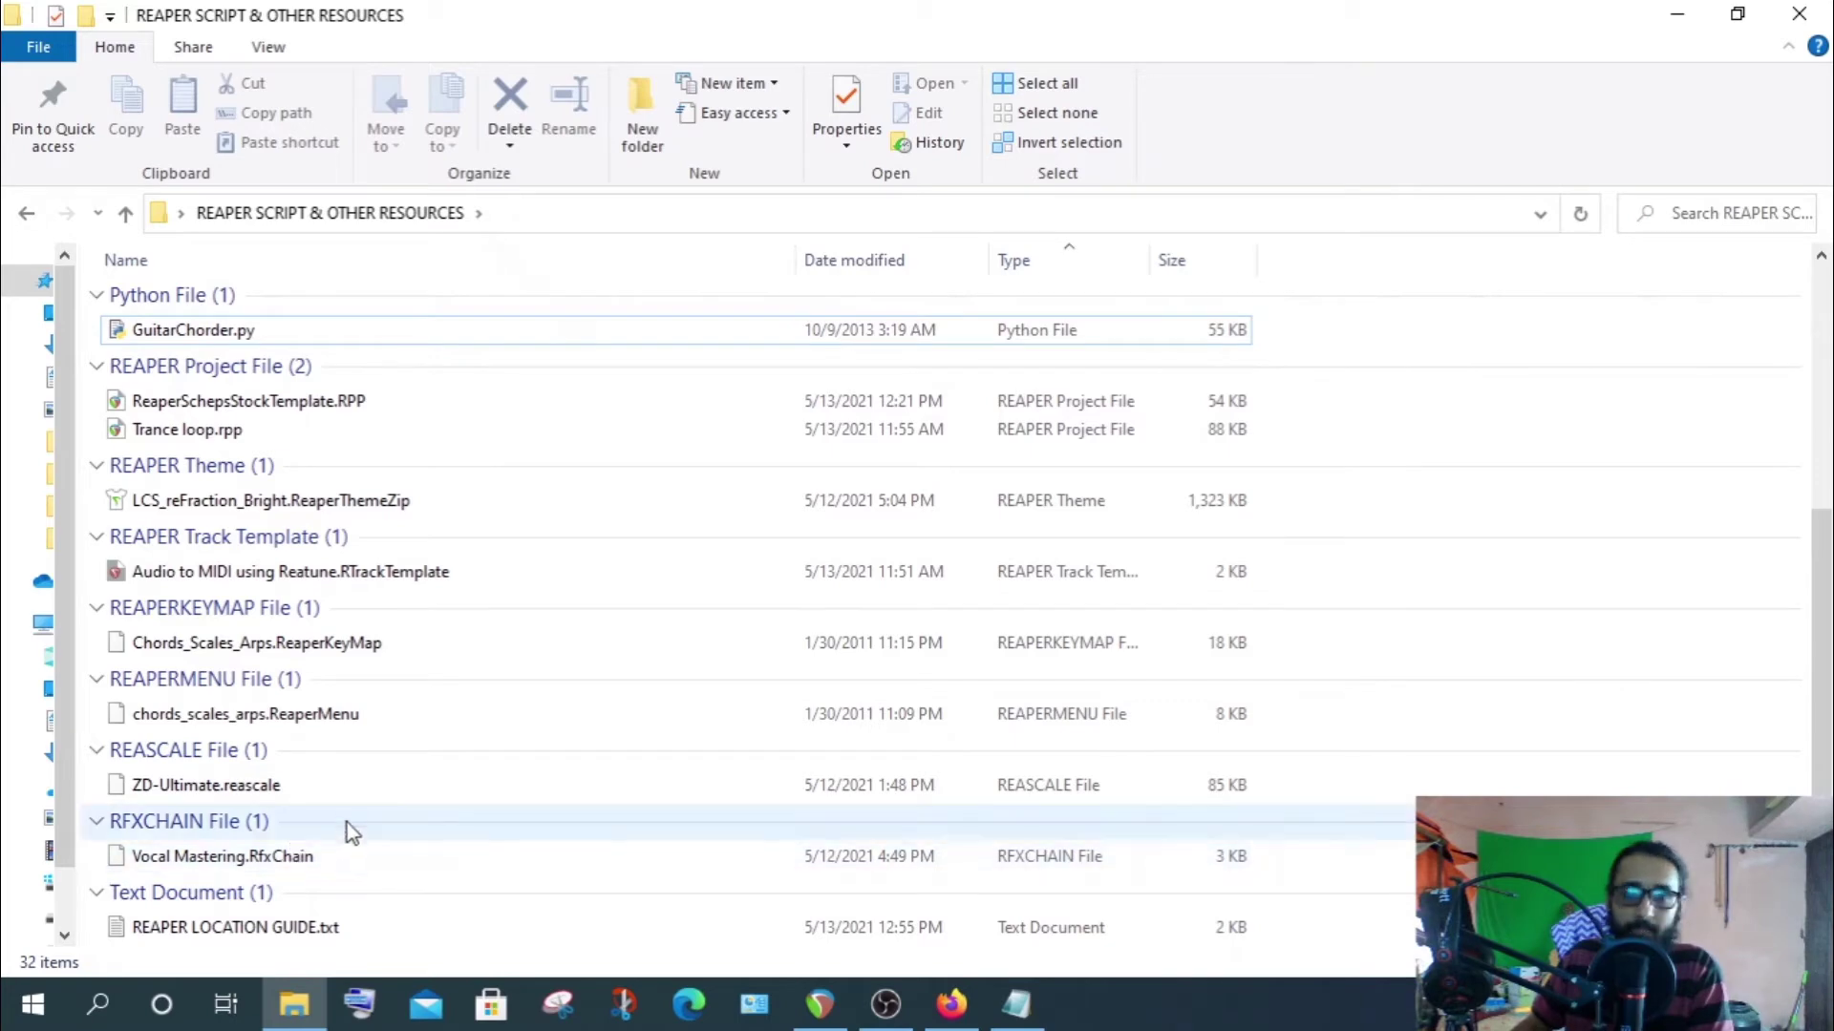
# Open REAPER LOCATION GUIDE.txt from the resources folder
pyautogui.scroll(5, 361, 800)
pyautogui.scroll(1, 361, 800)
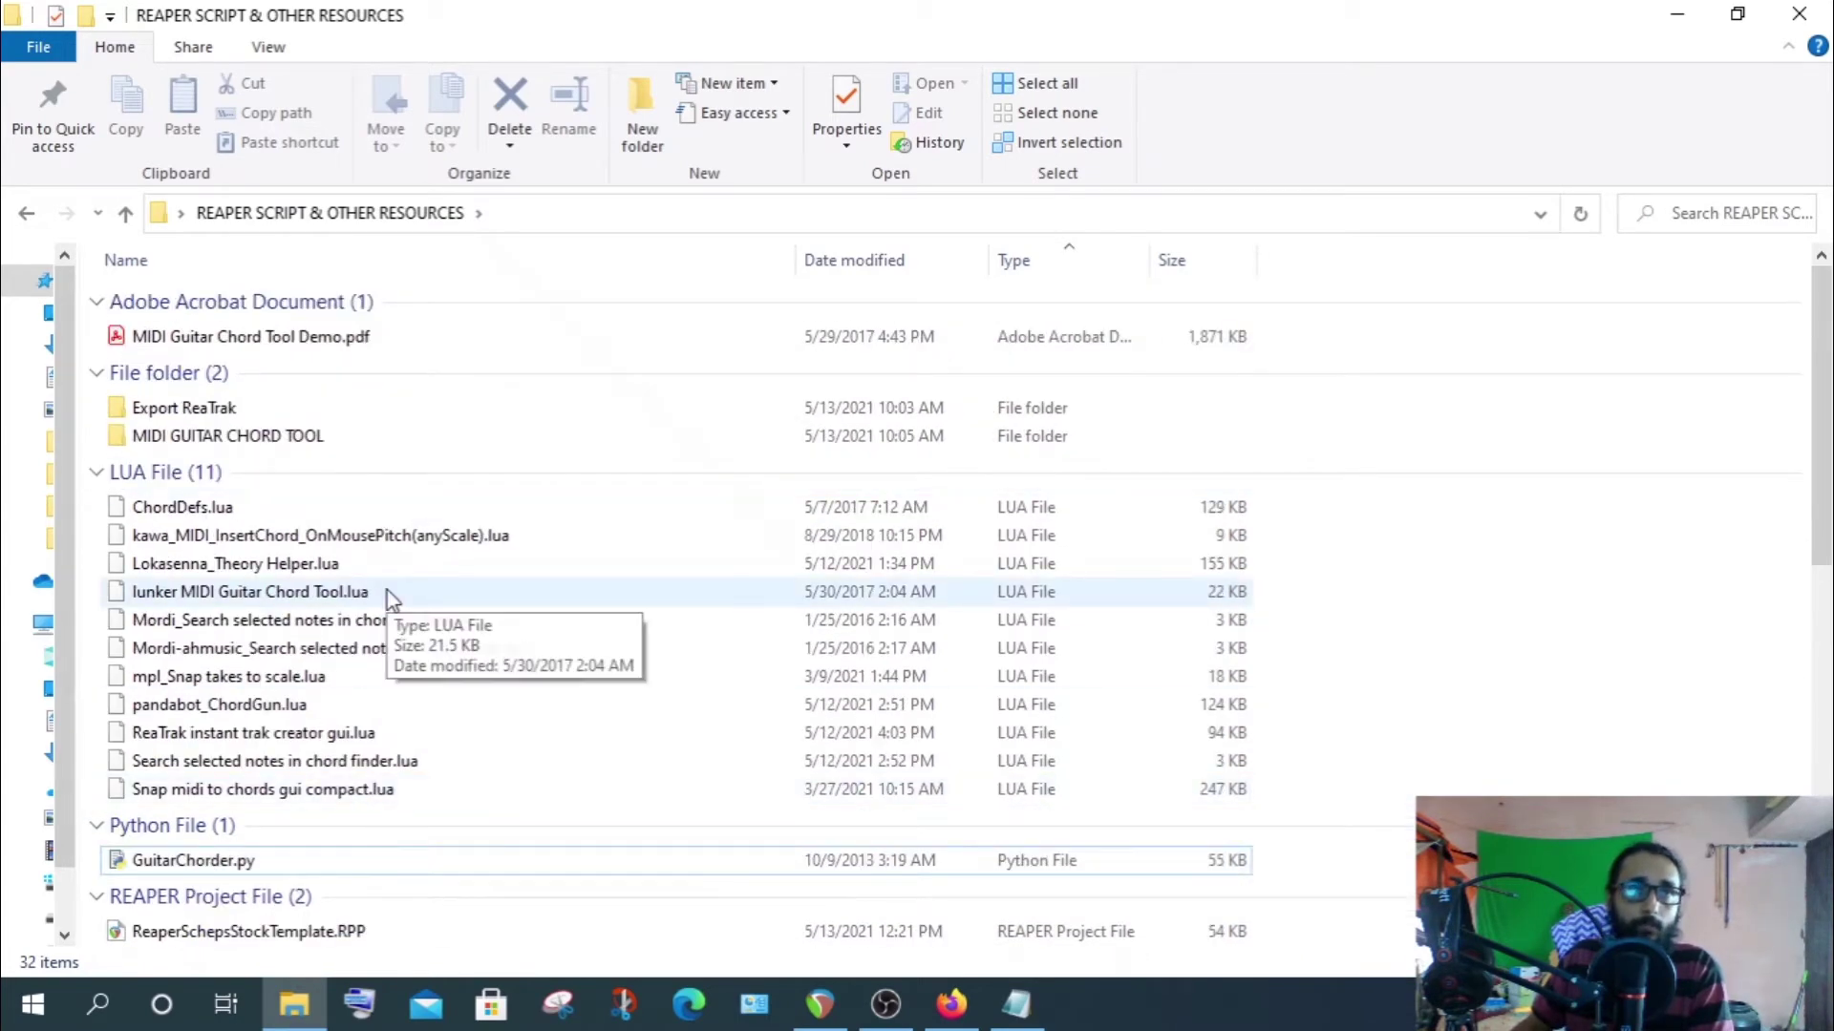
pyautogui.scroll(-6, 391, 600)
pyautogui.click(381, 937)
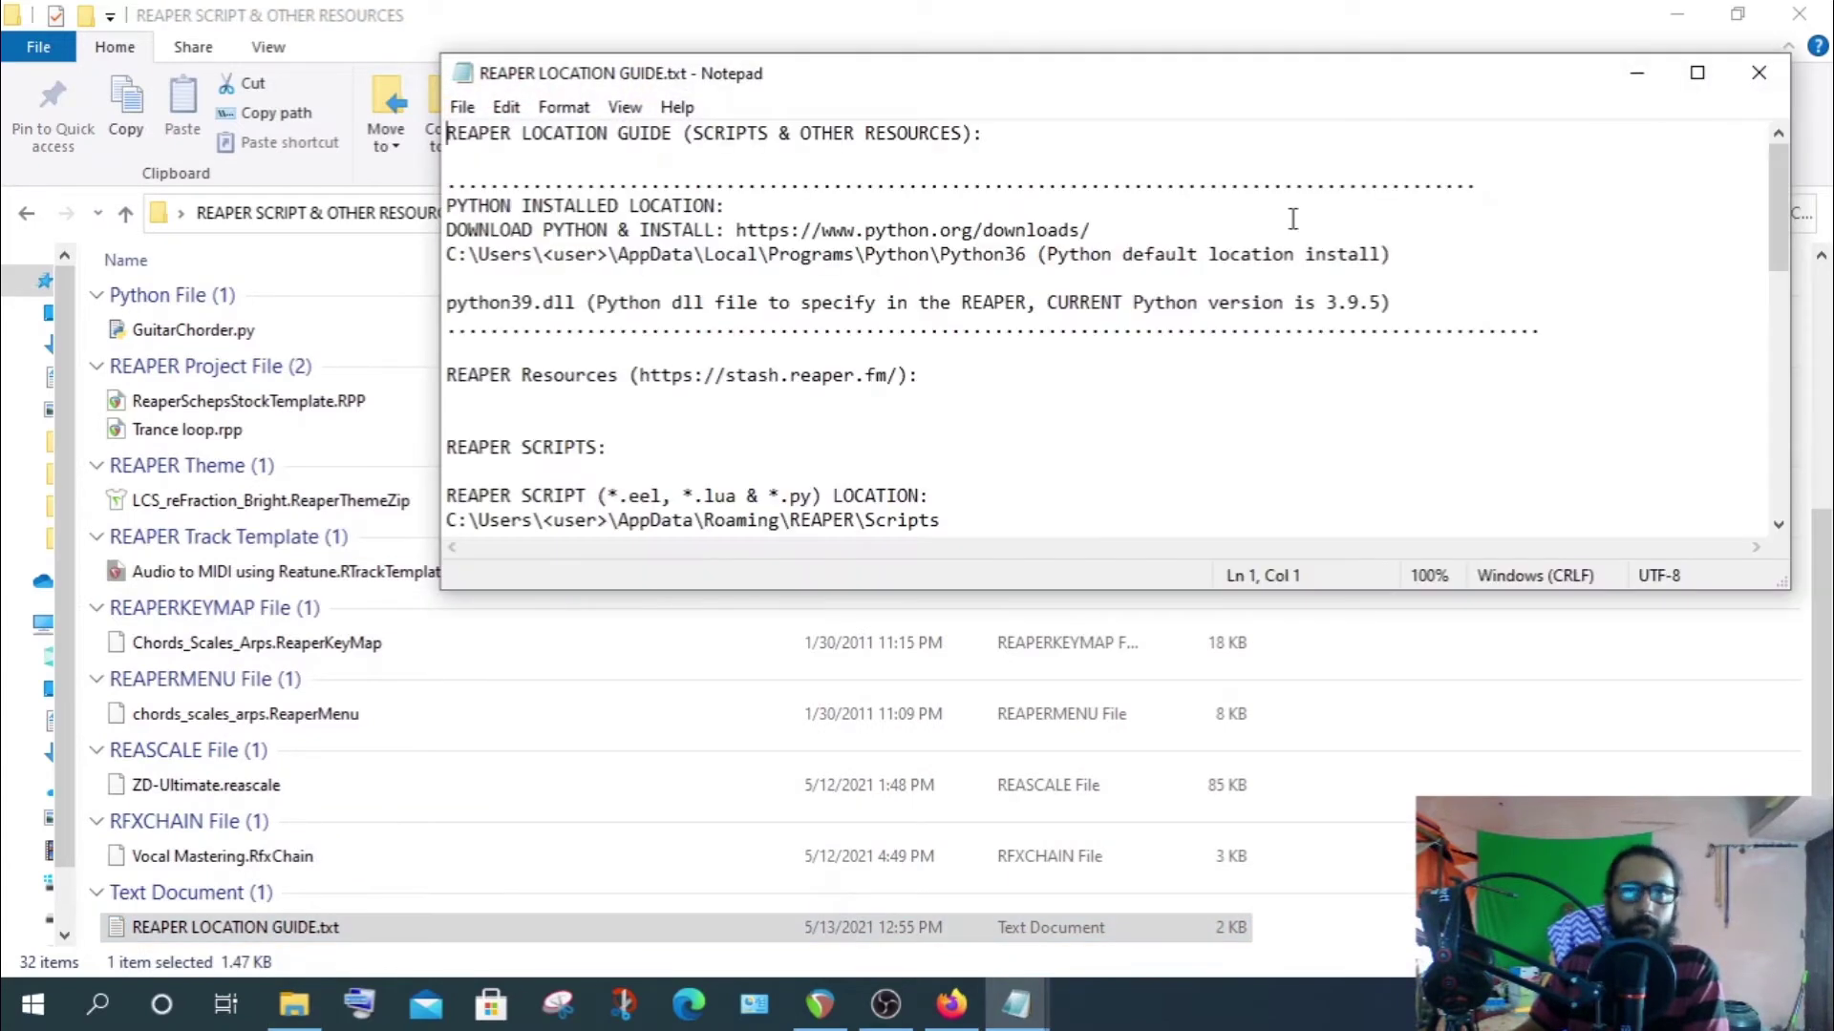
# Maximize the REAPER location guide and read through all its install locations, ending back at the Python section
pyautogui.click(1699, 71)
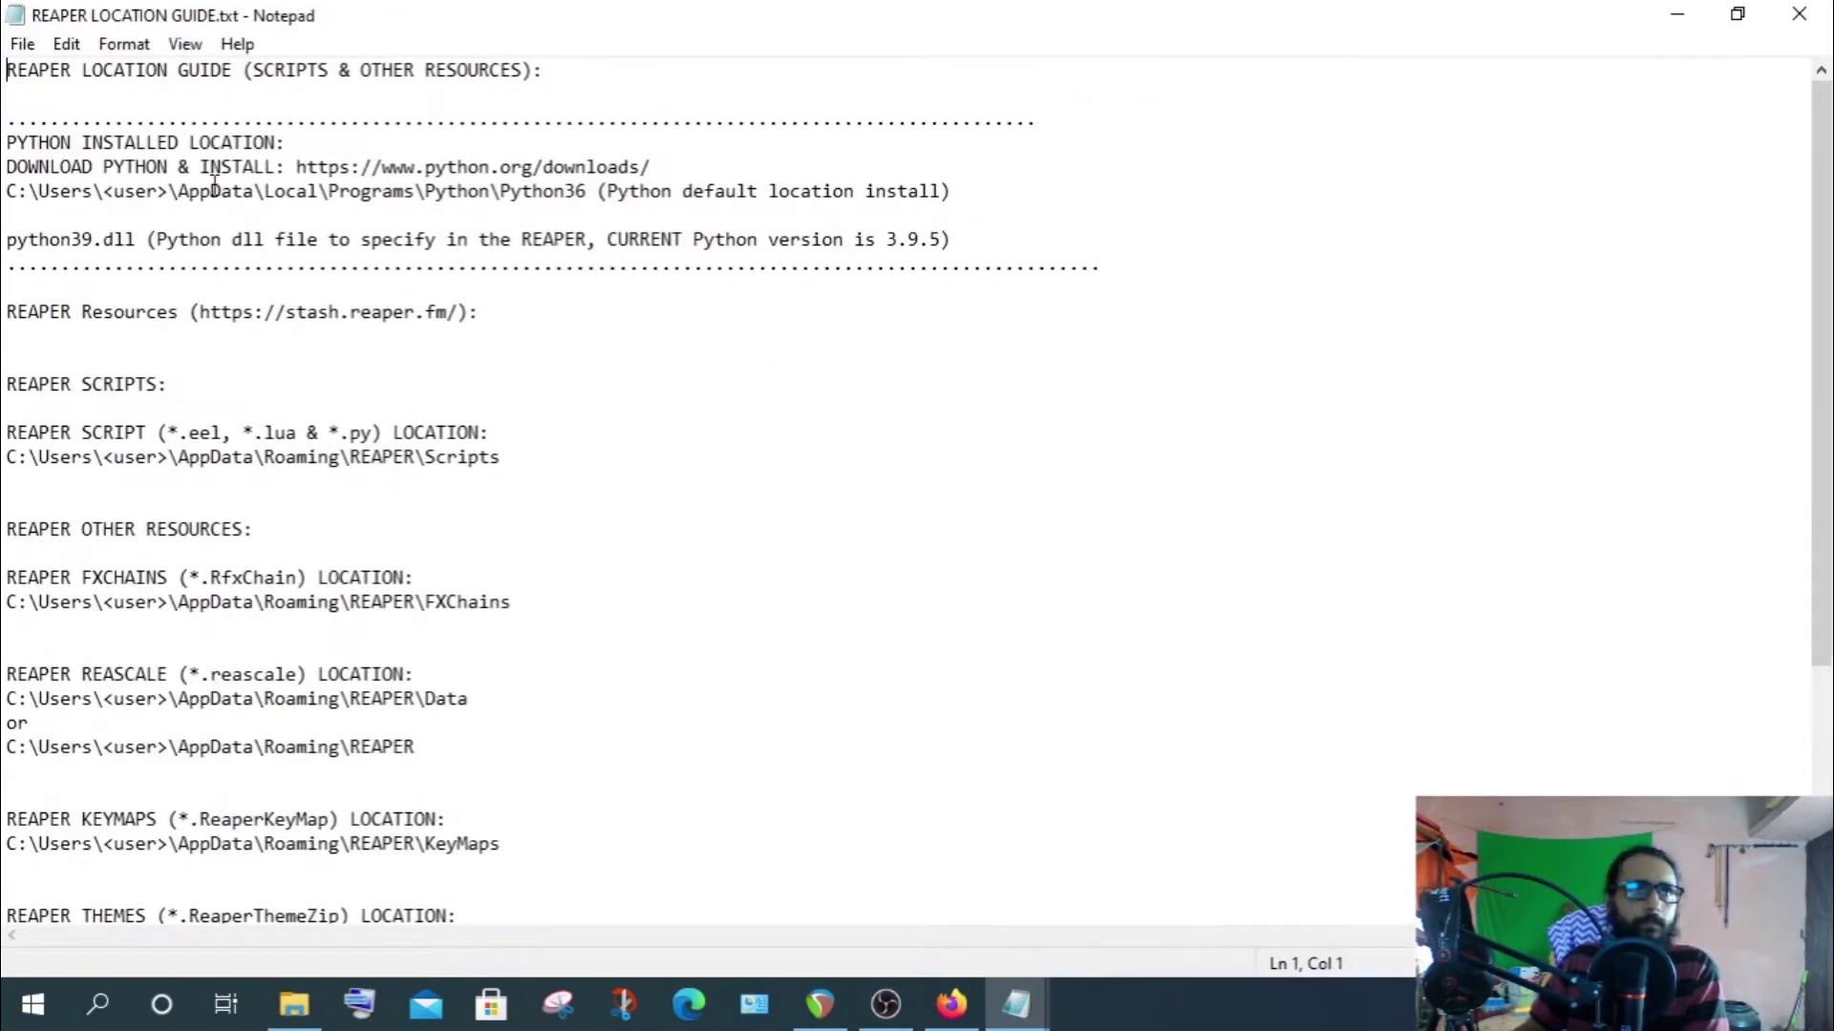
pyautogui.moveTo(1819, 374); pyautogui.dragTo(1803, 609)
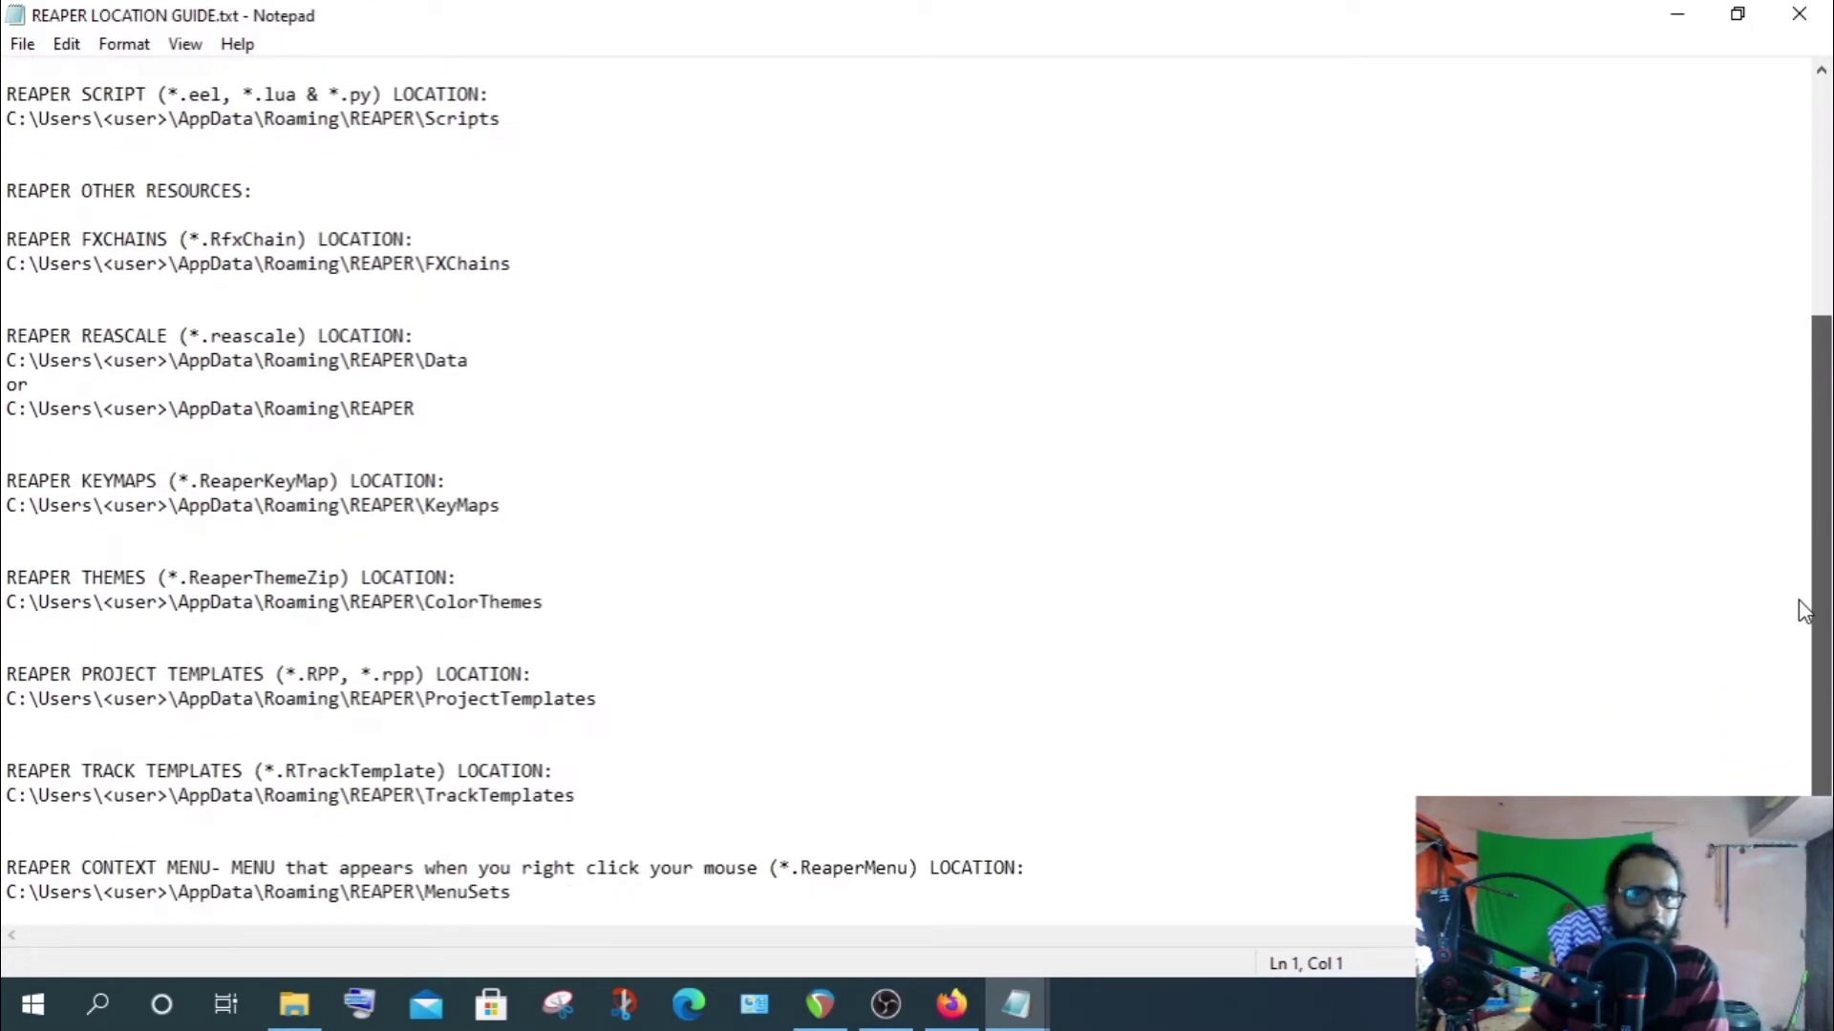
pyautogui.moveTo(1803, 611); pyautogui.dragTo(1828, 212)
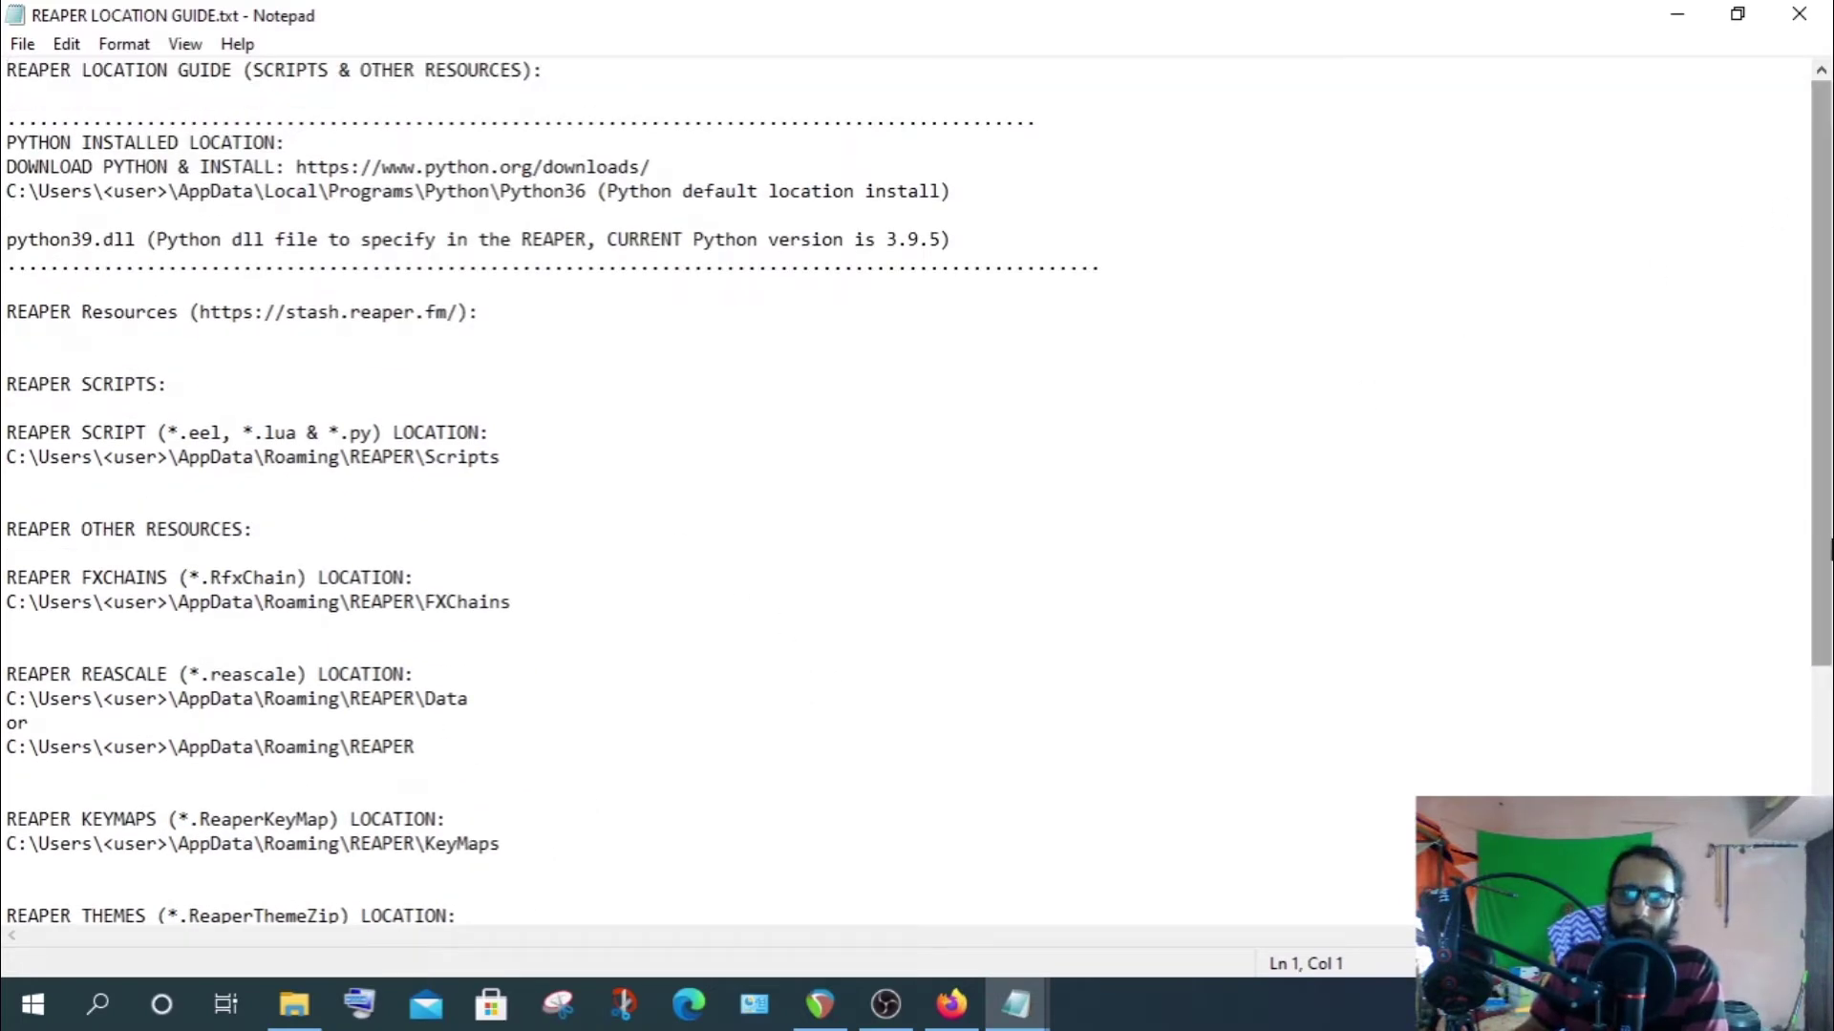
pyautogui.click(409, 139)
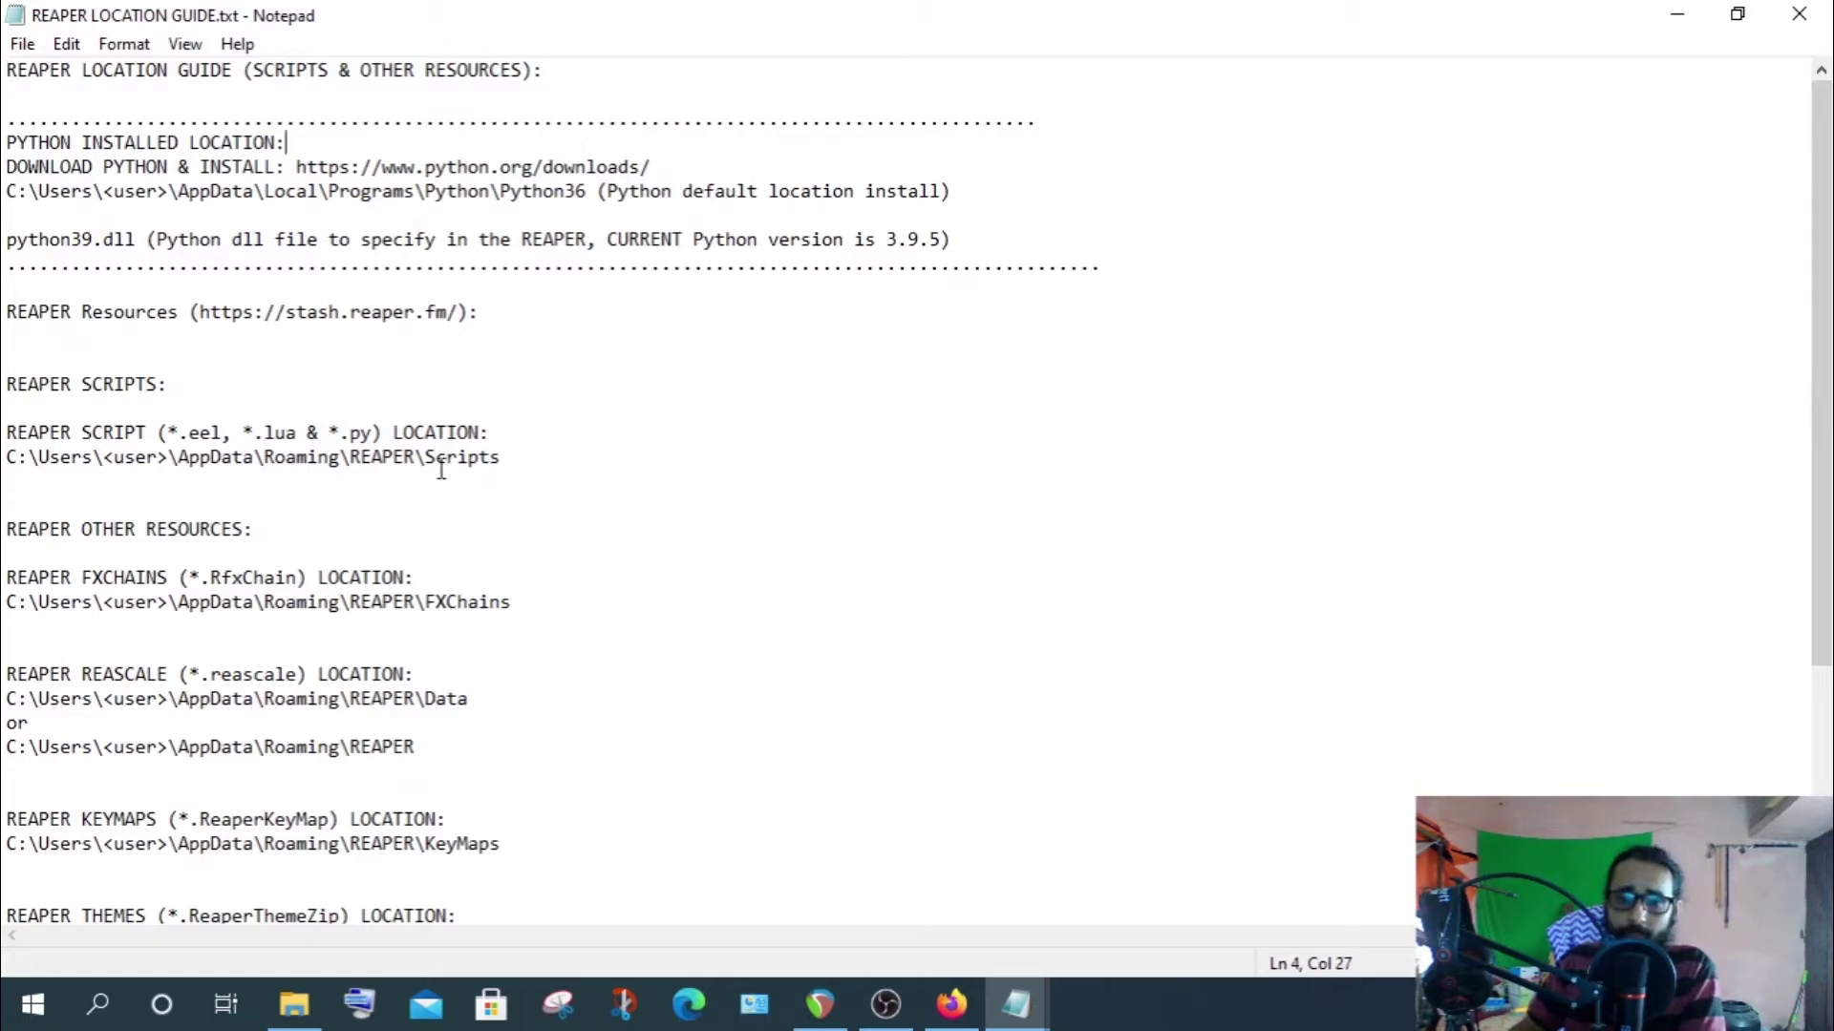
# Switch to Firefox, view the REAPER Resources page and the Python download page, and close the browser
pyautogui.click(1677, 15)
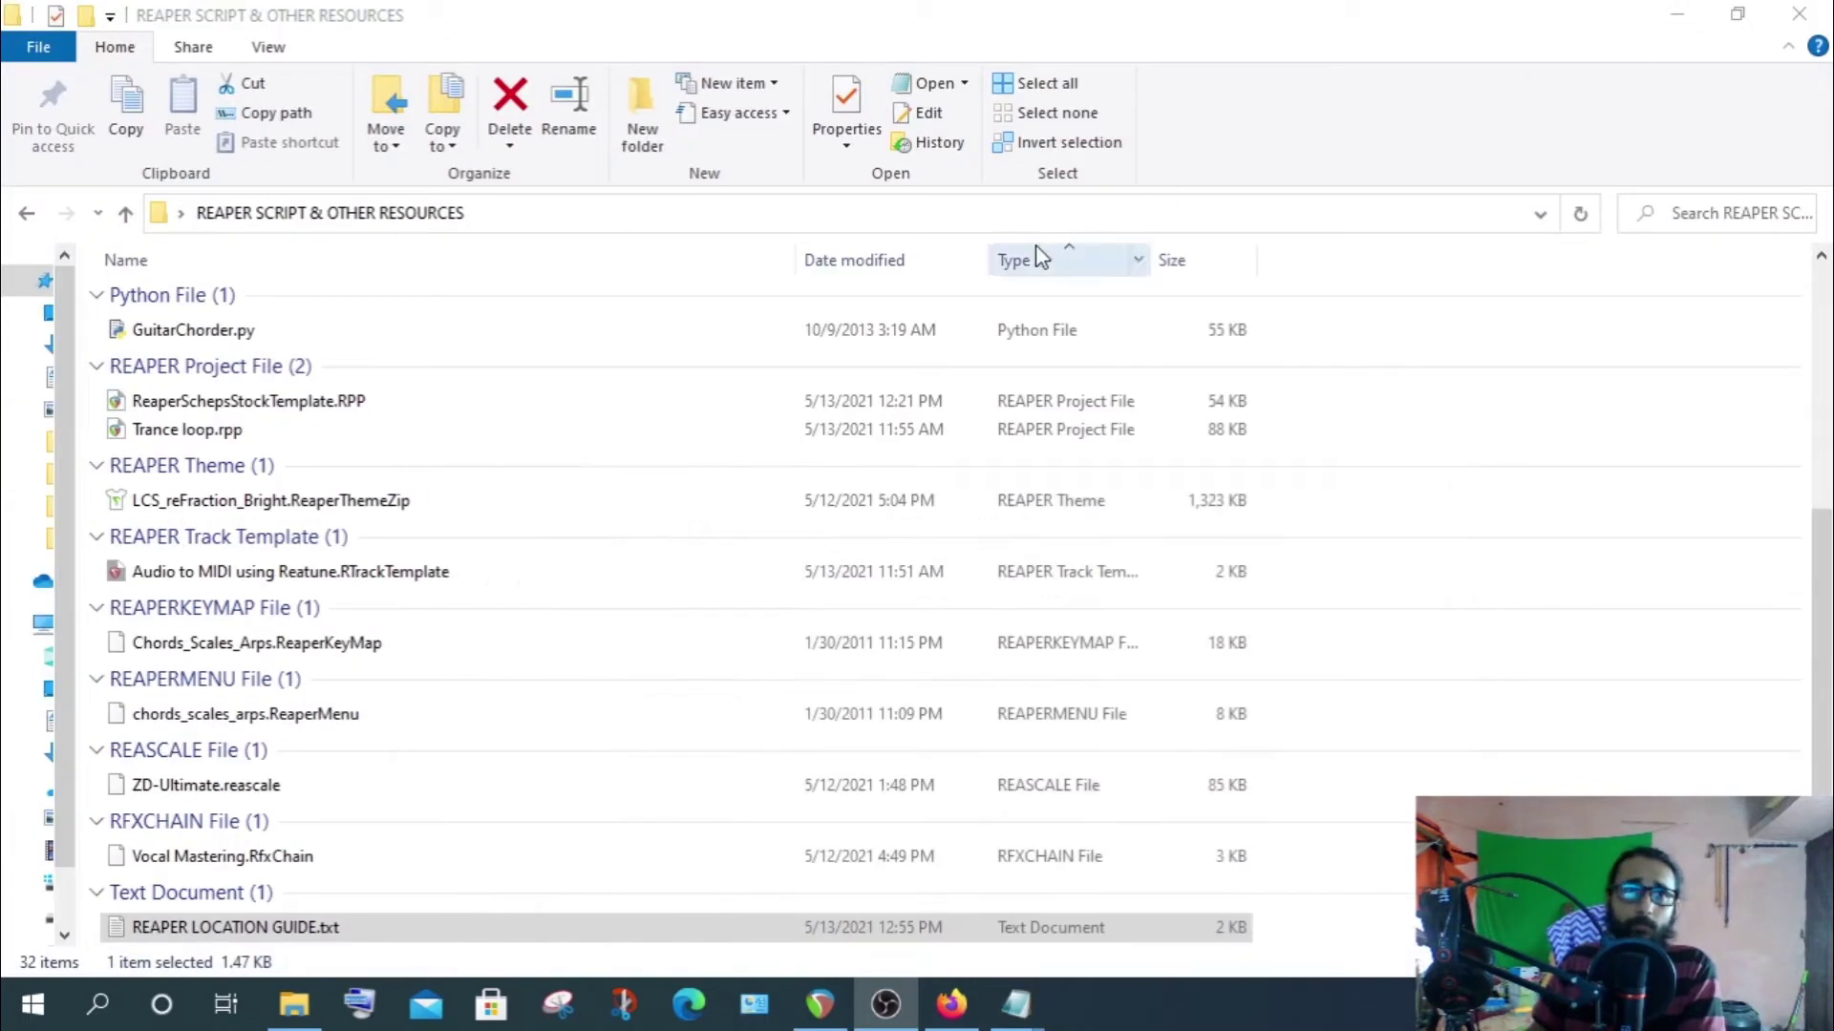
pyautogui.click(1677, 15)
pyautogui.click(951, 1003)
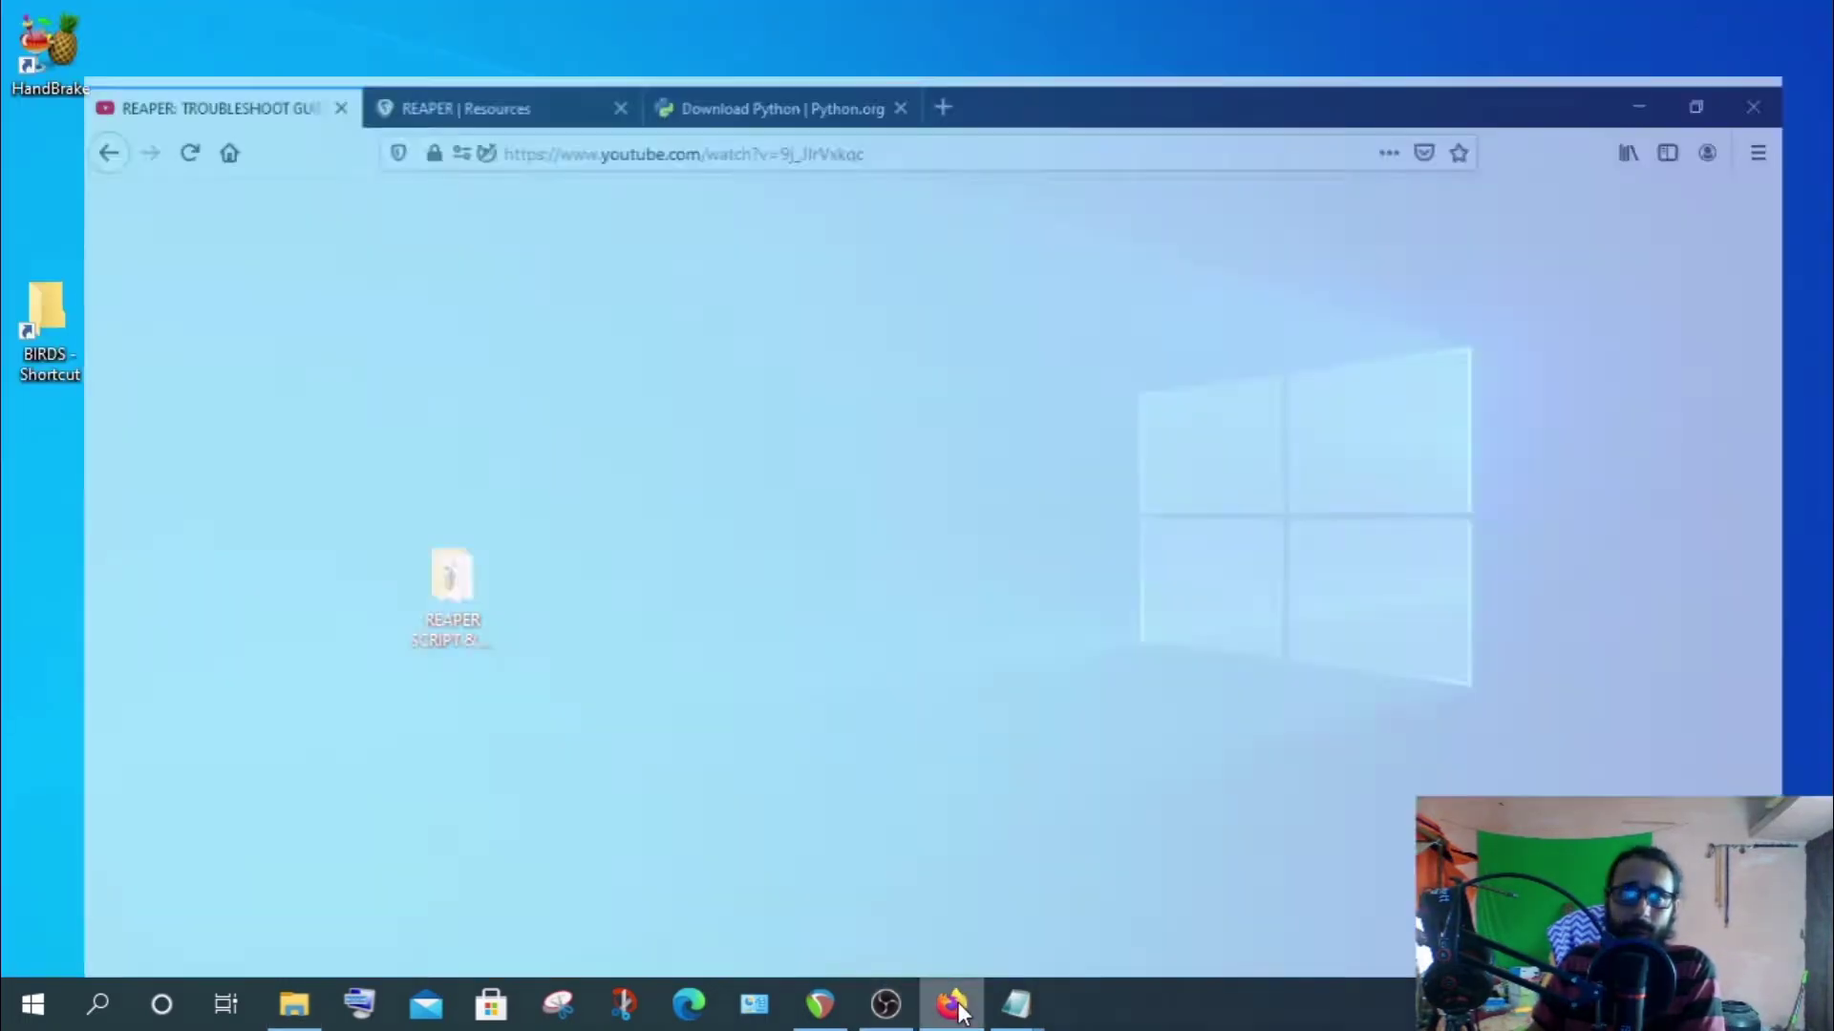
pyautogui.click(413, 26)
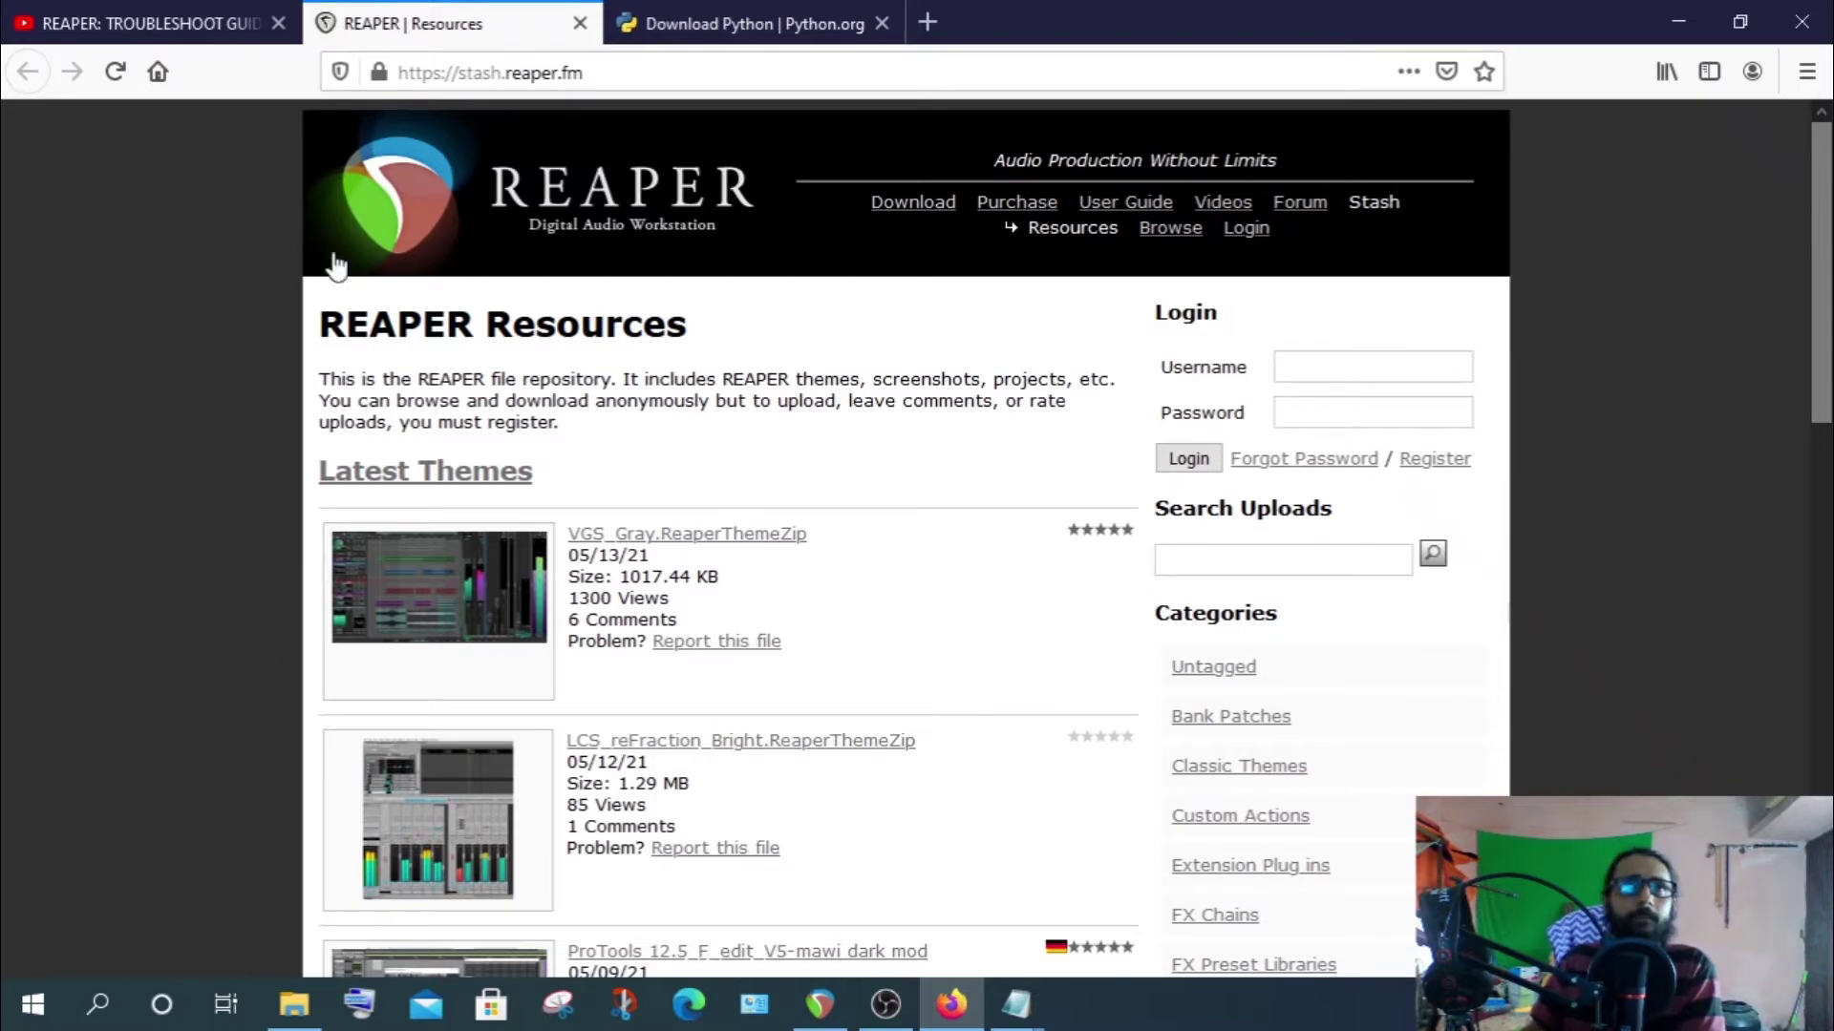
pyautogui.click(737, 12)
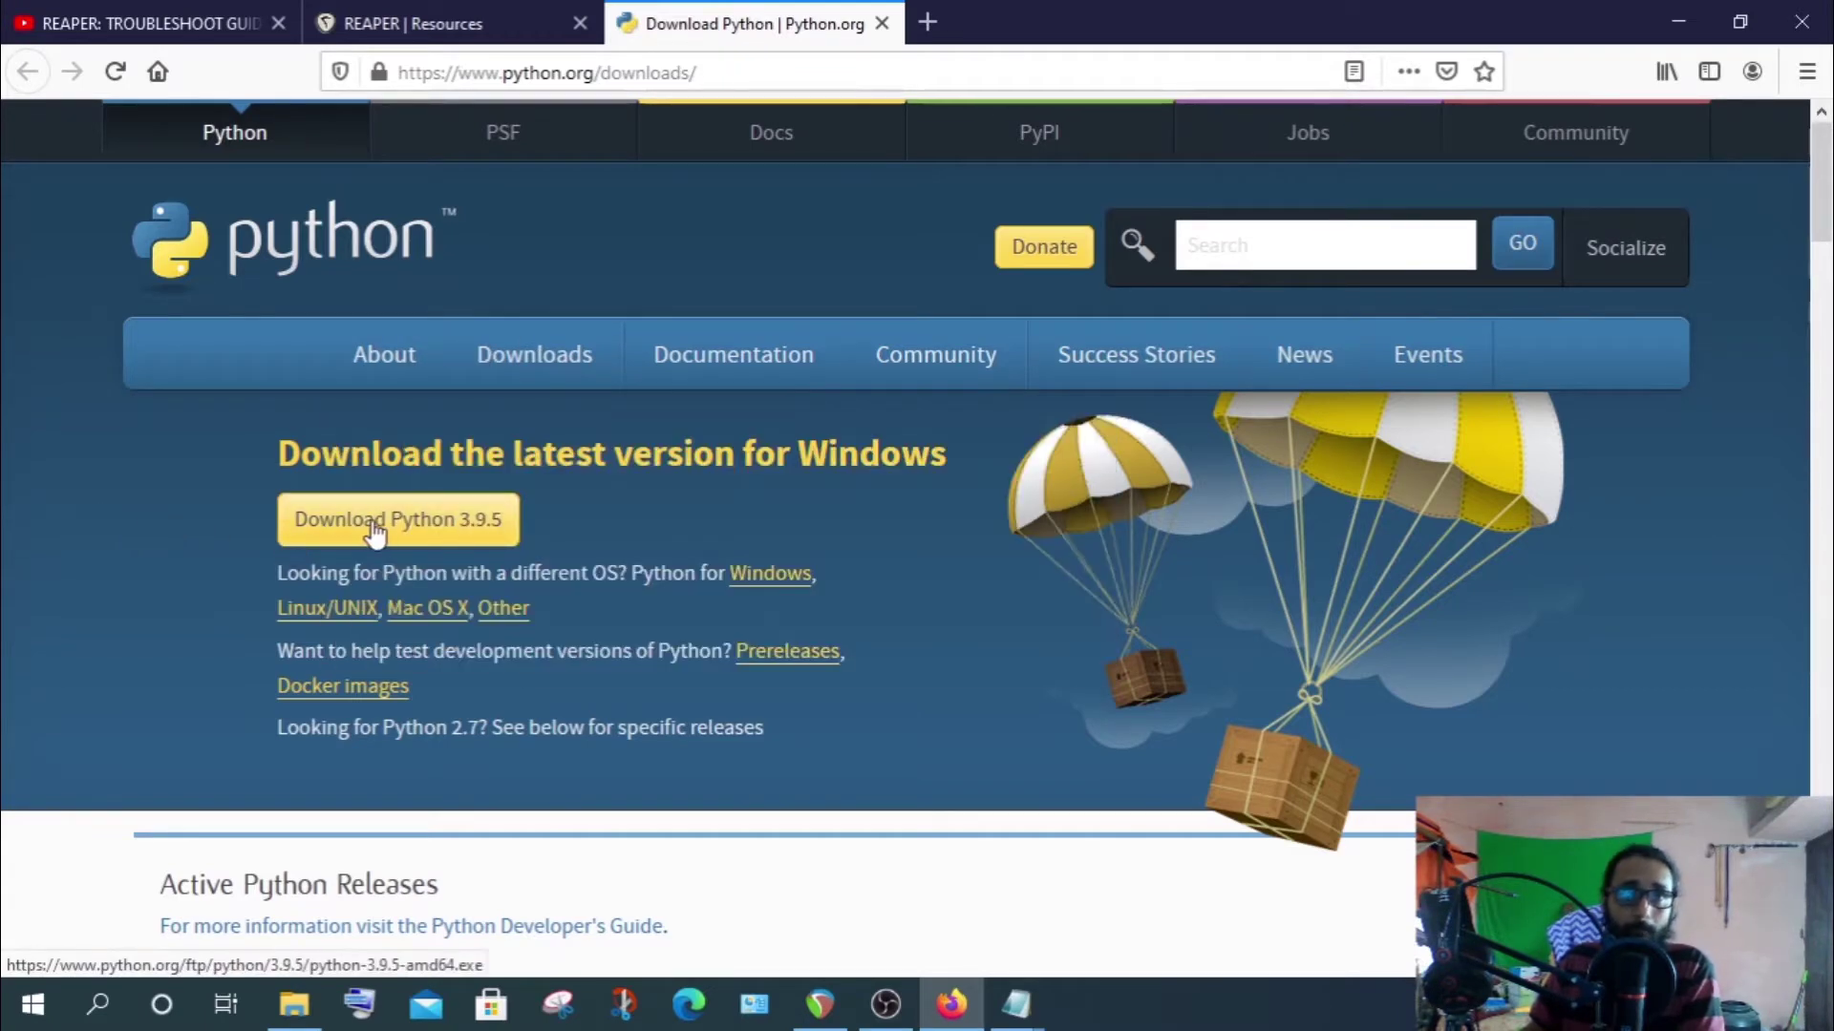
pyautogui.click(413, 23)
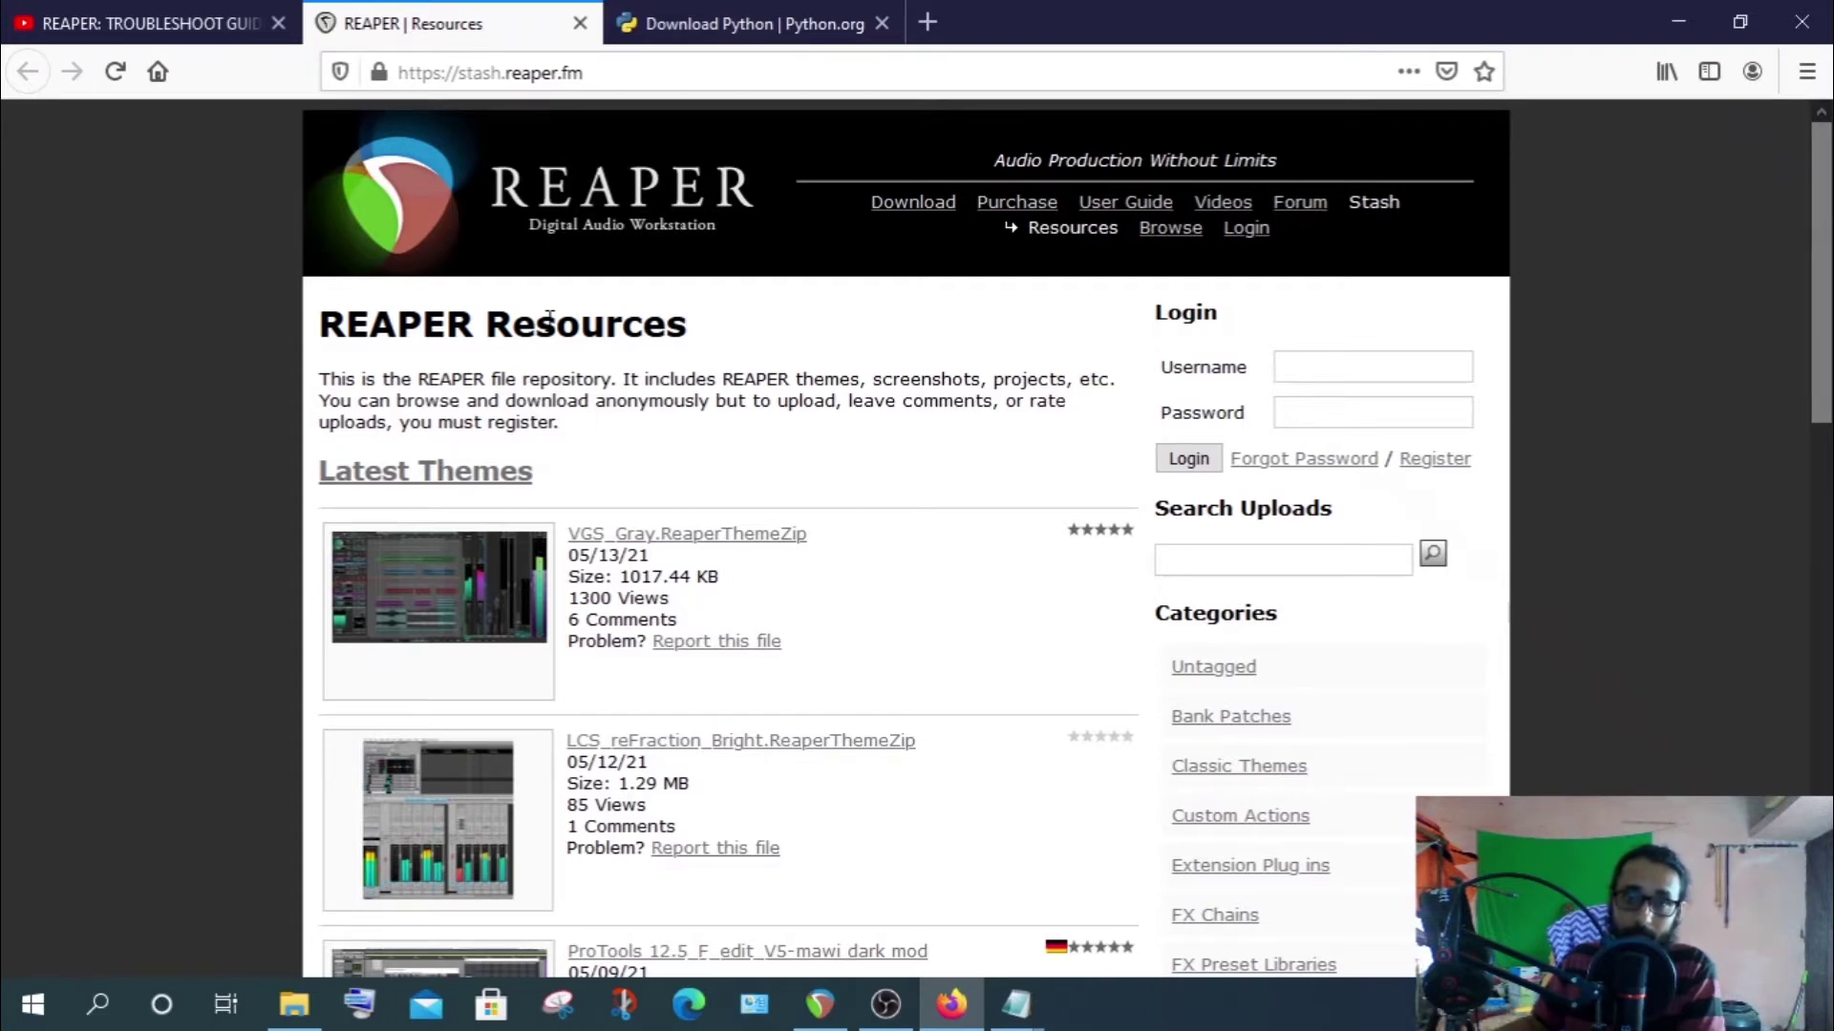
pyautogui.click(731, 29)
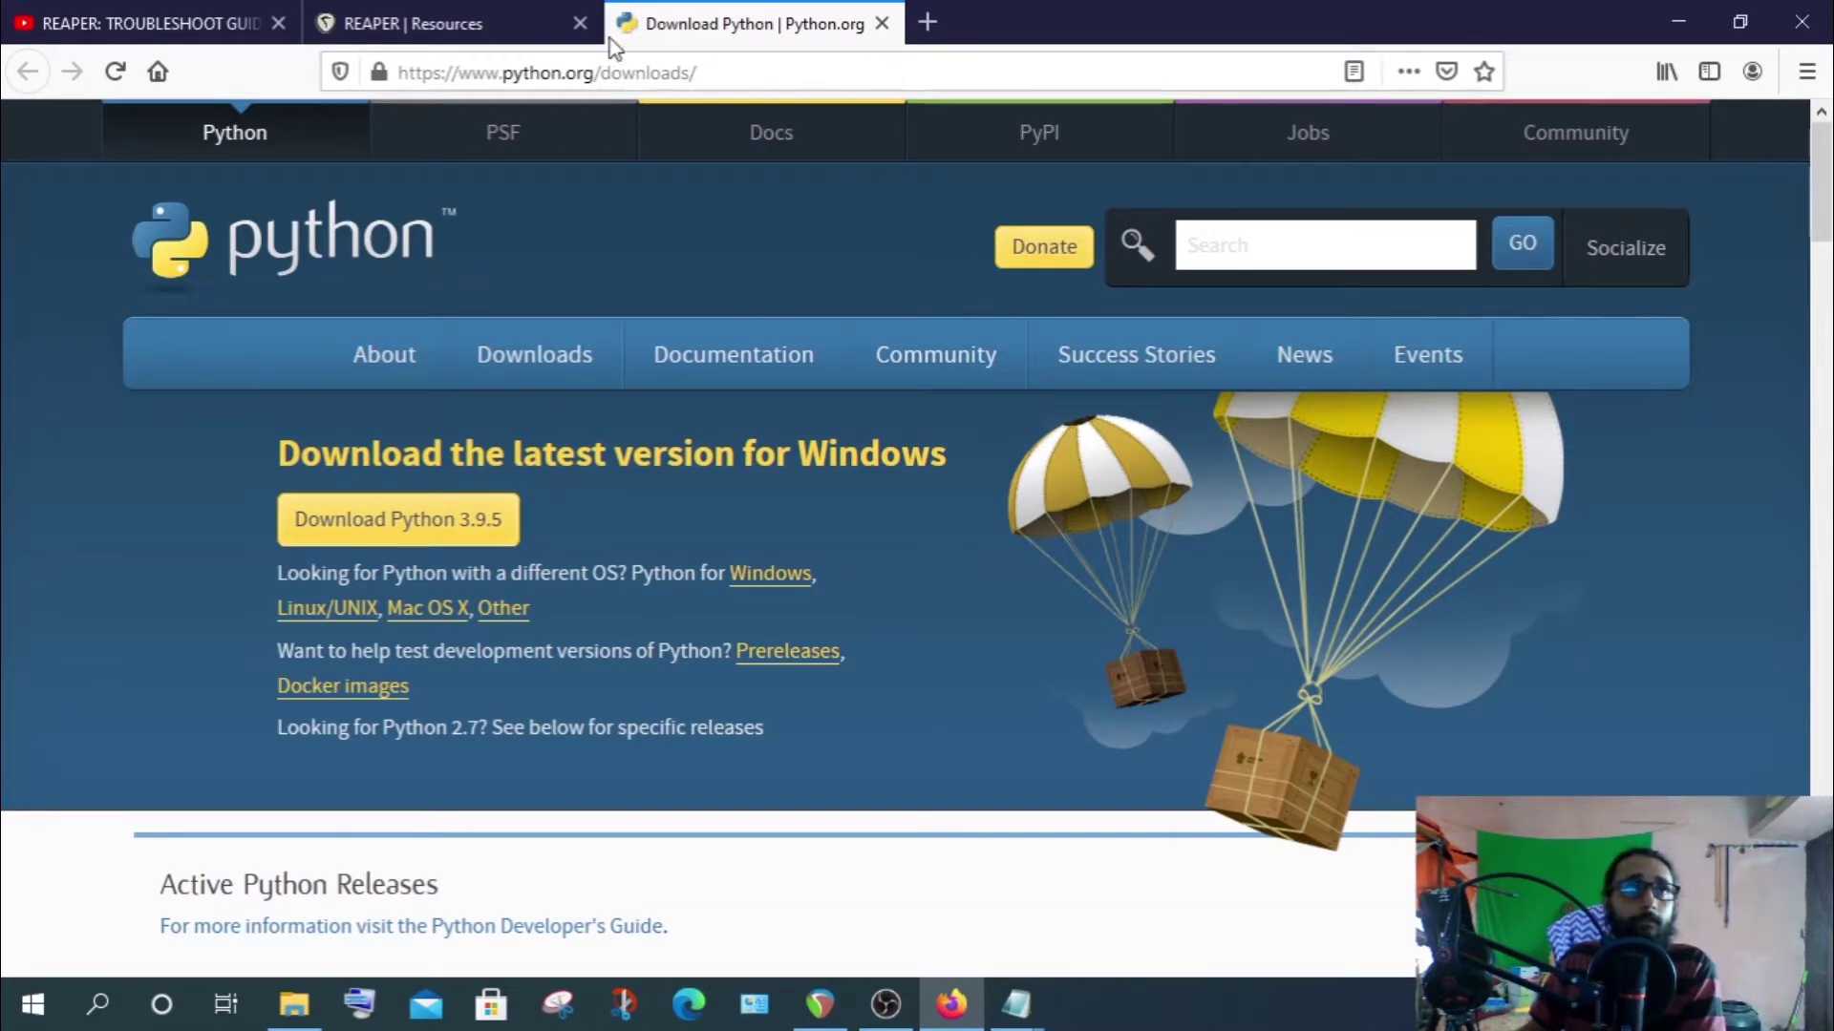
pyautogui.click(1811, 23)
pyautogui.click(880, 546)
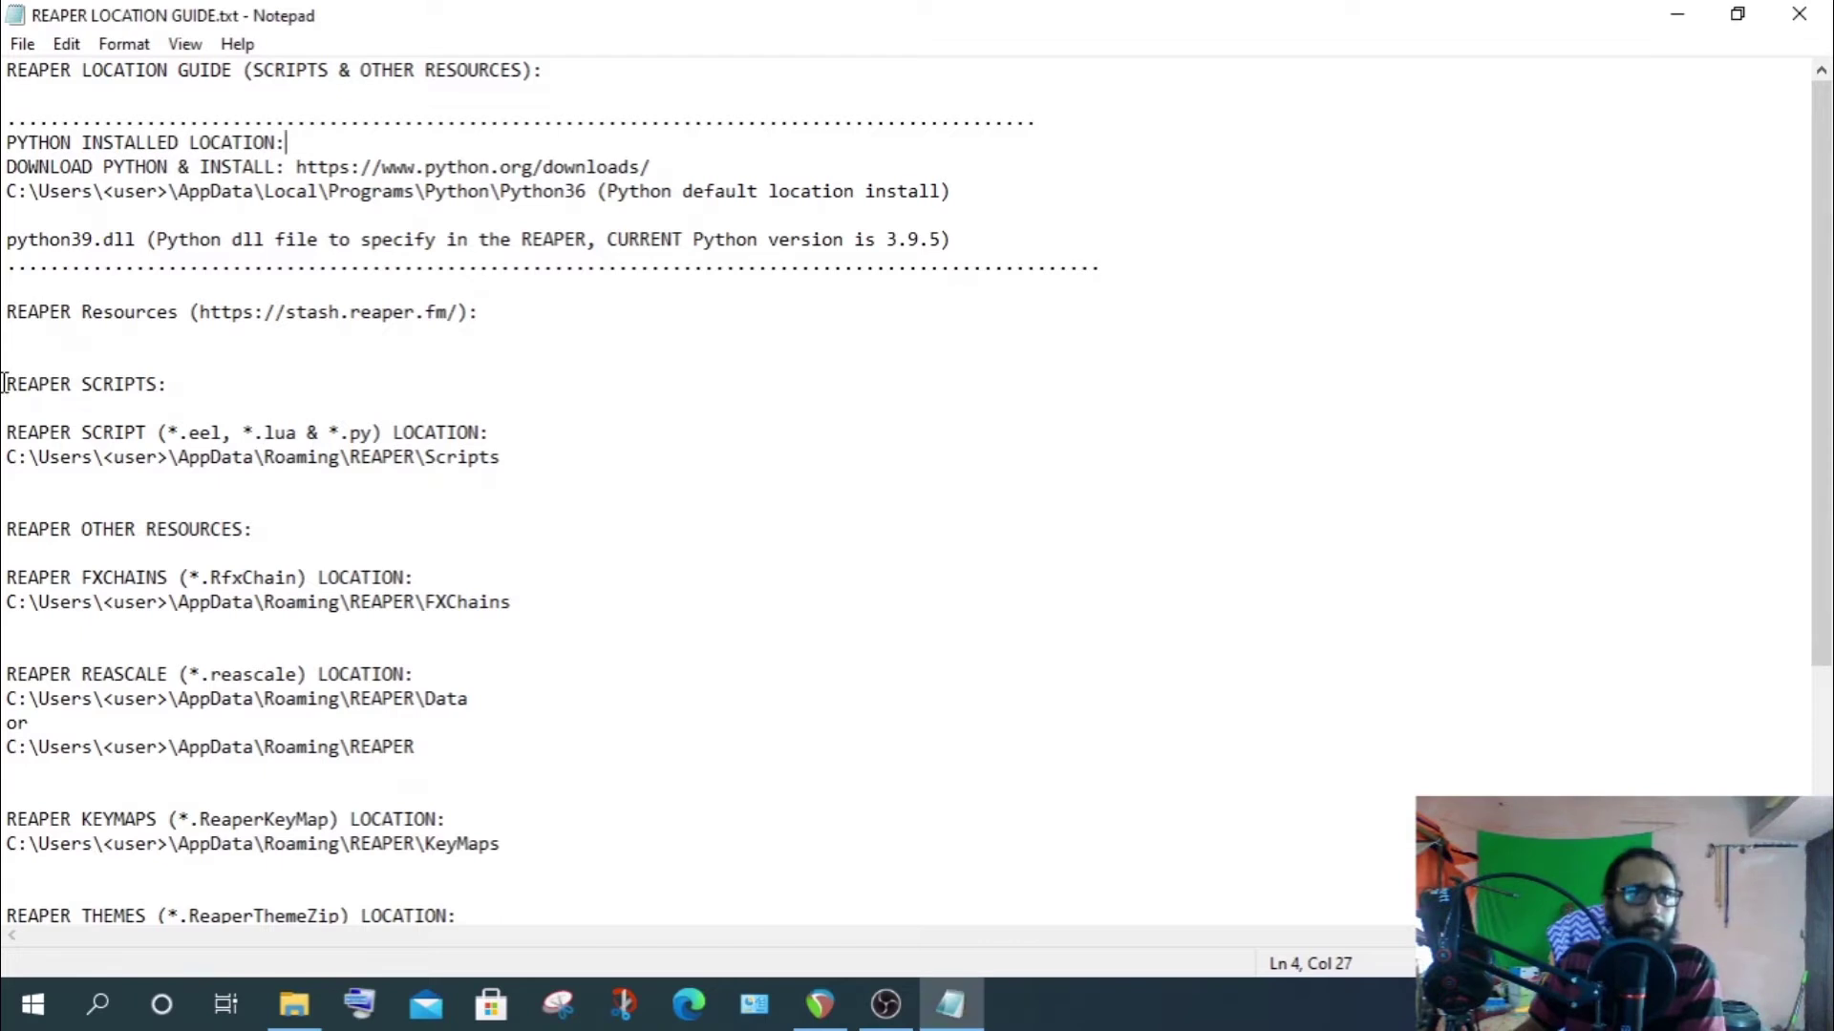
# In the location guide, examine the REAPER SCRIPTS section and its supported extensions *.eel, *.lua and *.py
pyautogui.moveTo(4, 384); pyautogui.dragTo(668, 473)
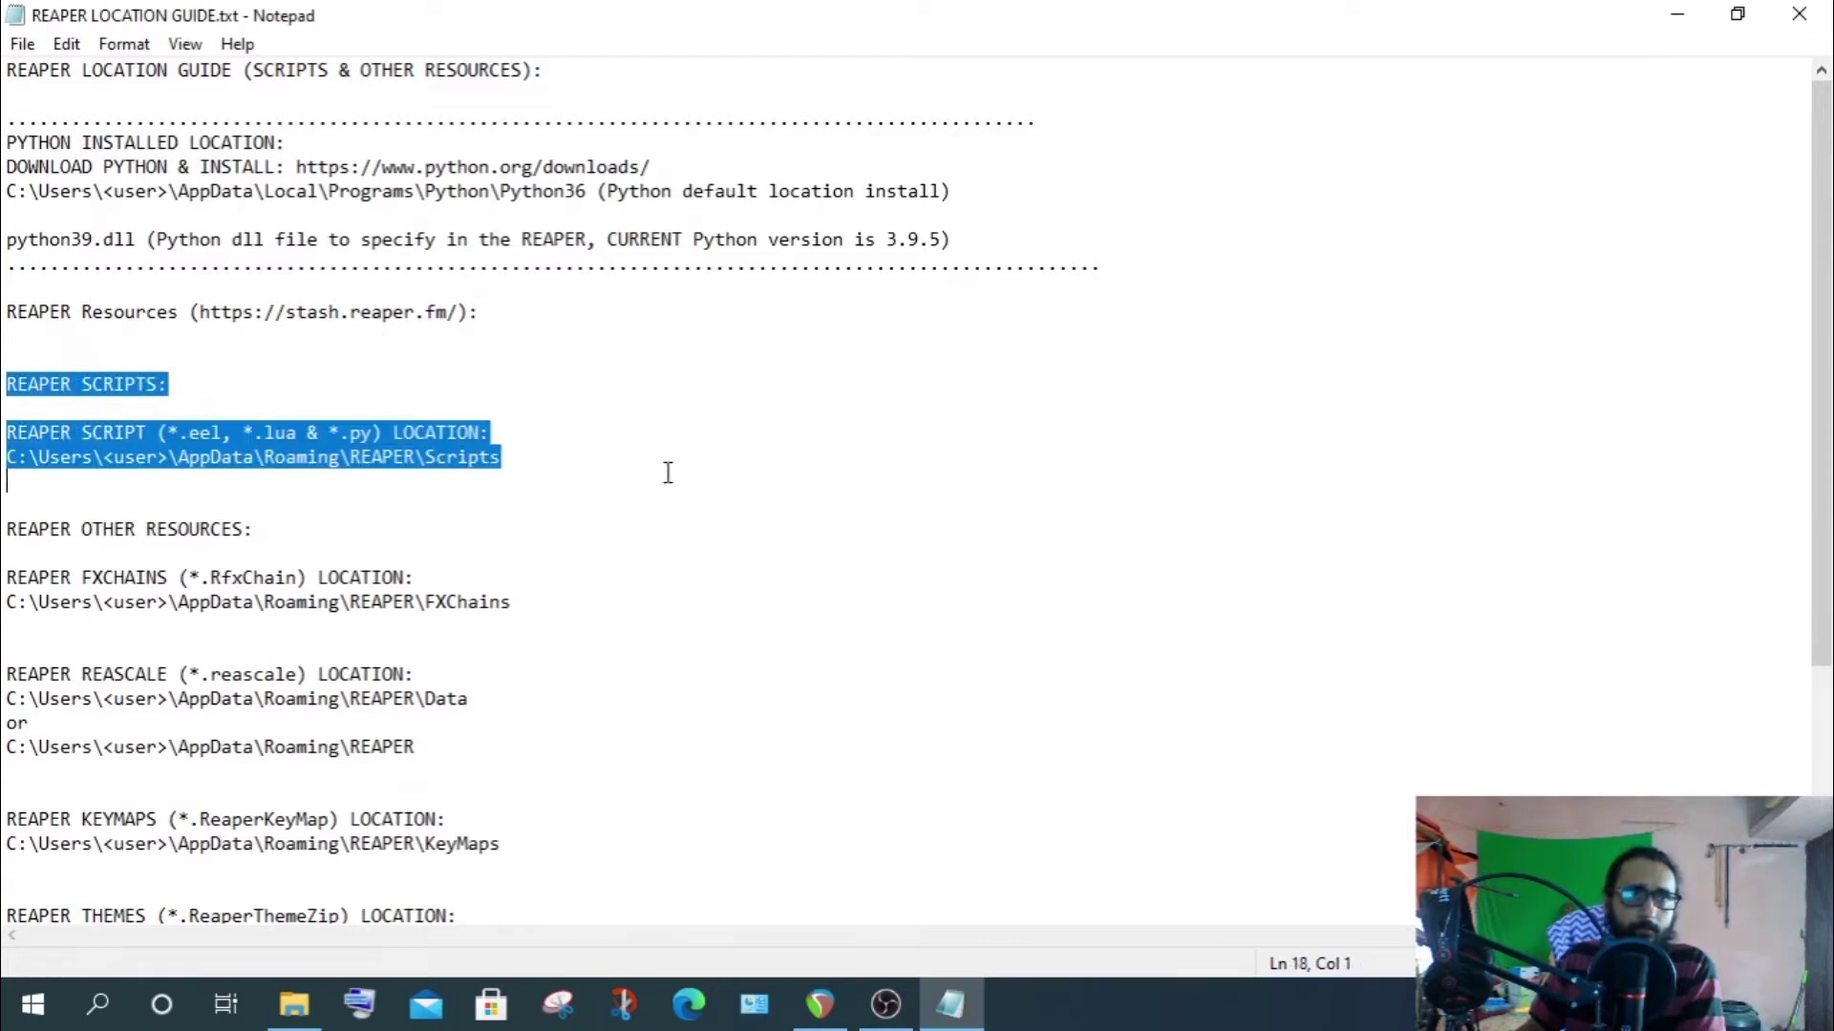
pyautogui.click(334, 483)
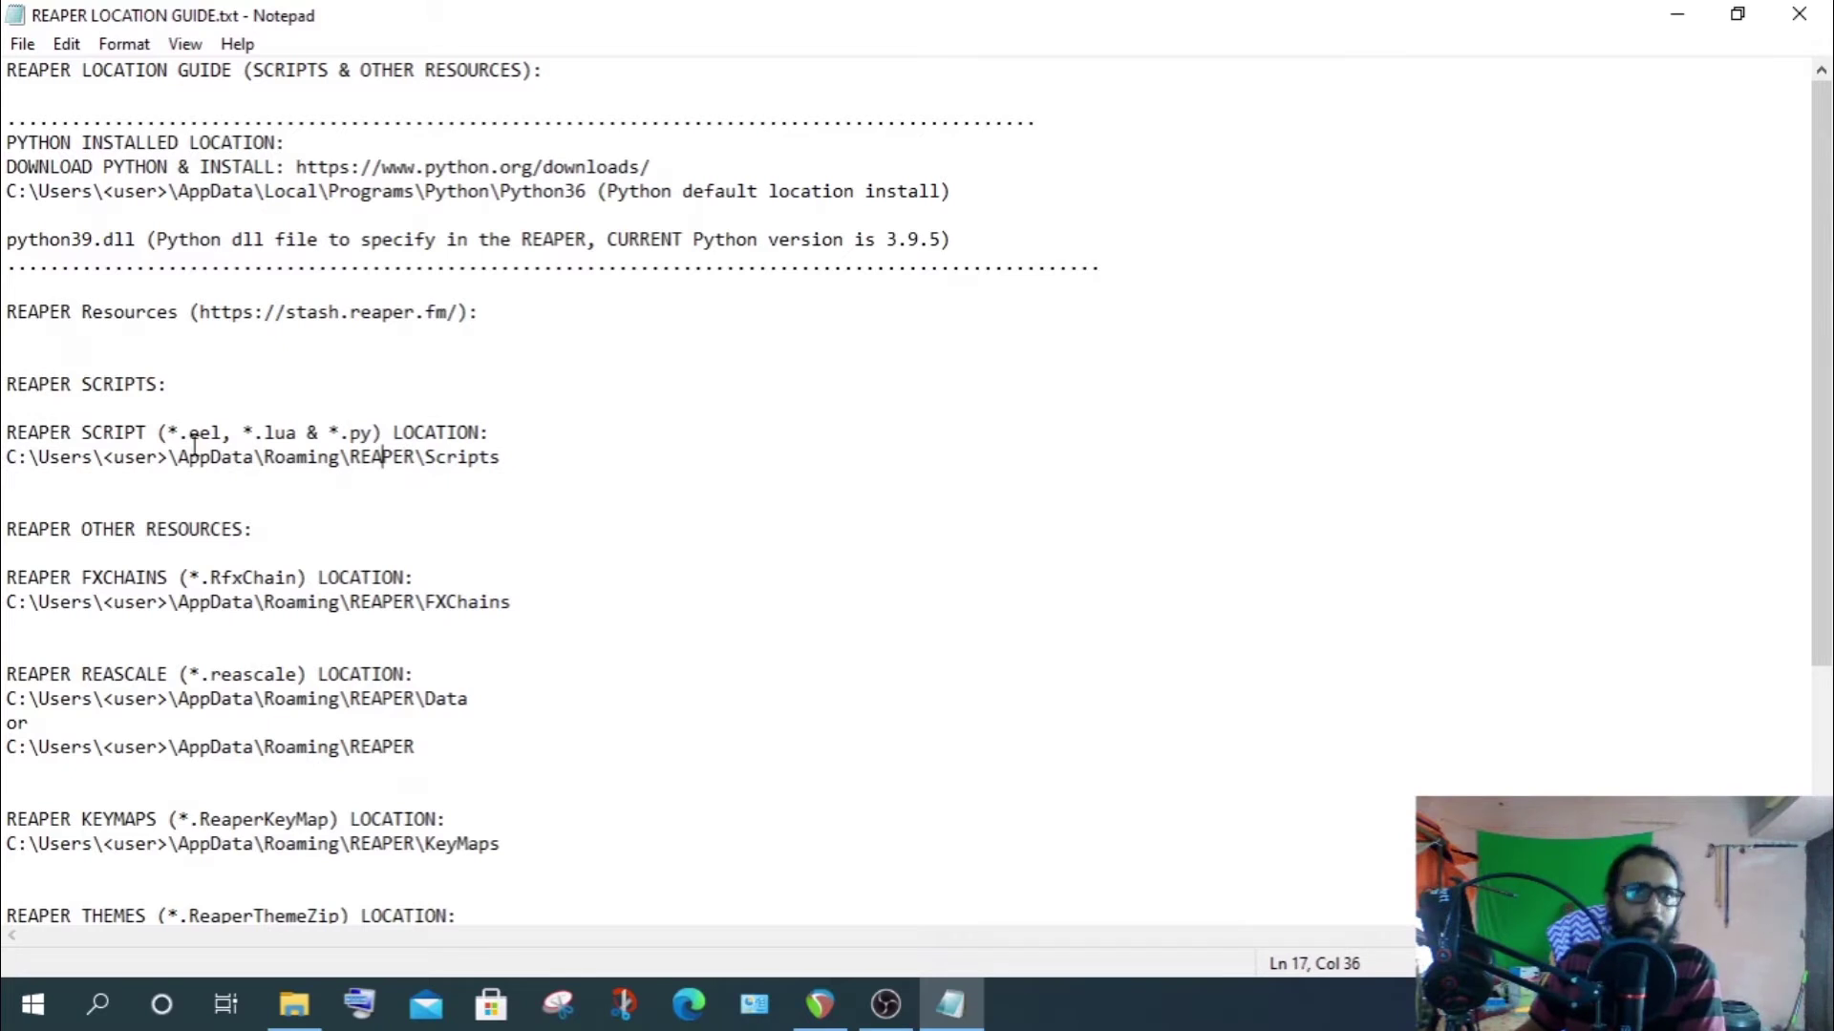
pyautogui.moveTo(169, 432); pyautogui.dragTo(377, 433)
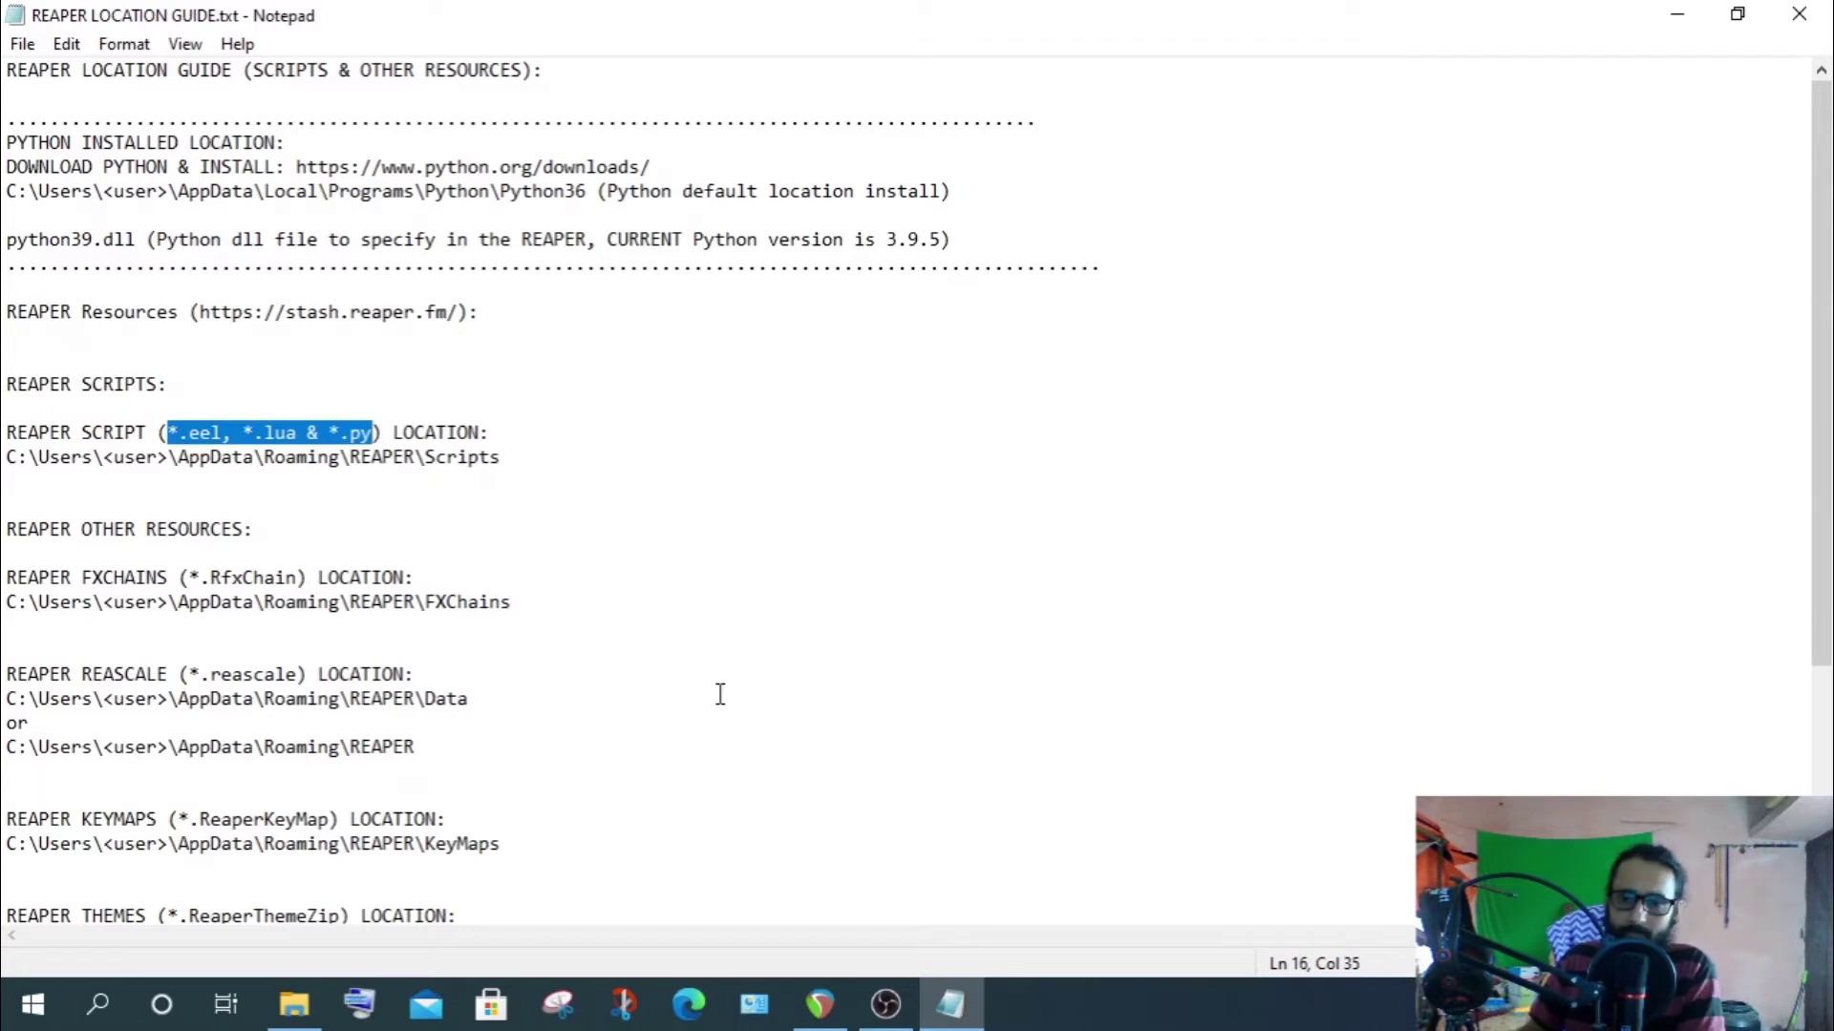
pyautogui.click(353, 432)
pyautogui.moveTo(341, 431); pyautogui.dragTo(375, 437)
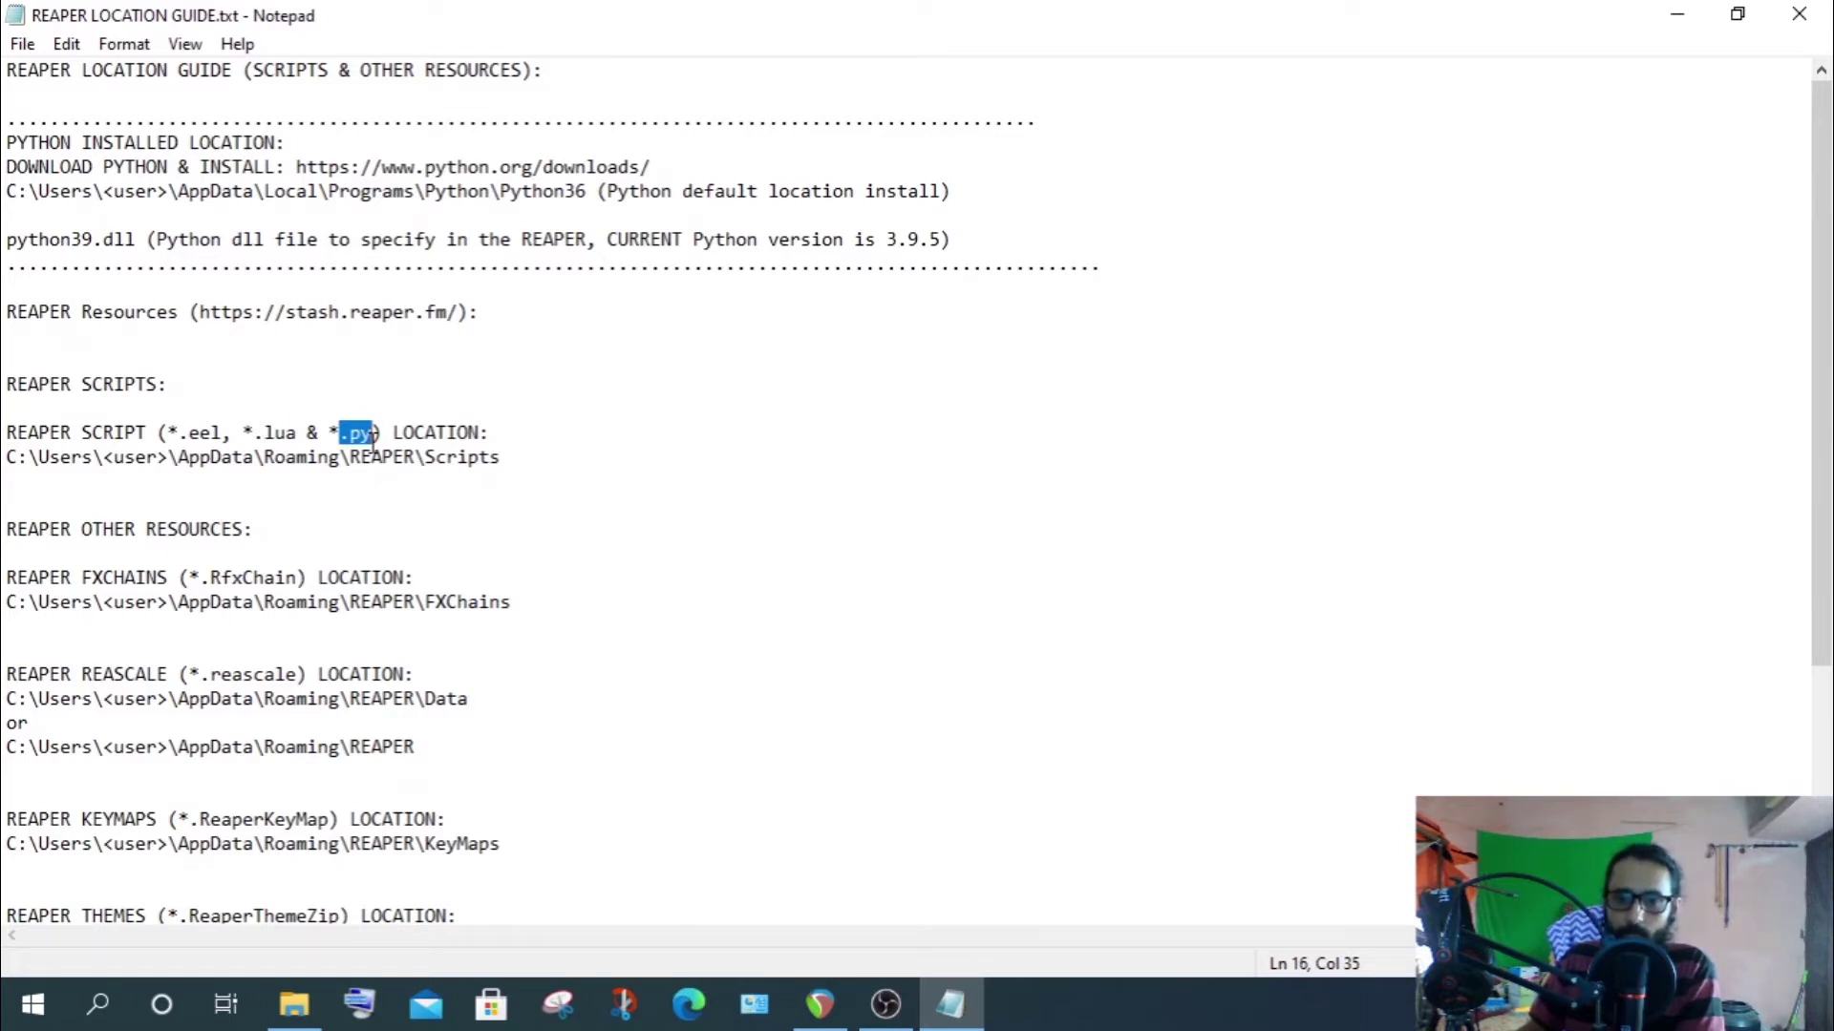
# Highlight the script location entry and its path C:\Users\<user>\AppData\Roaming\REAPER\Scripts in the guide
pyautogui.moveTo(5, 432); pyautogui.dragTo(644, 459)
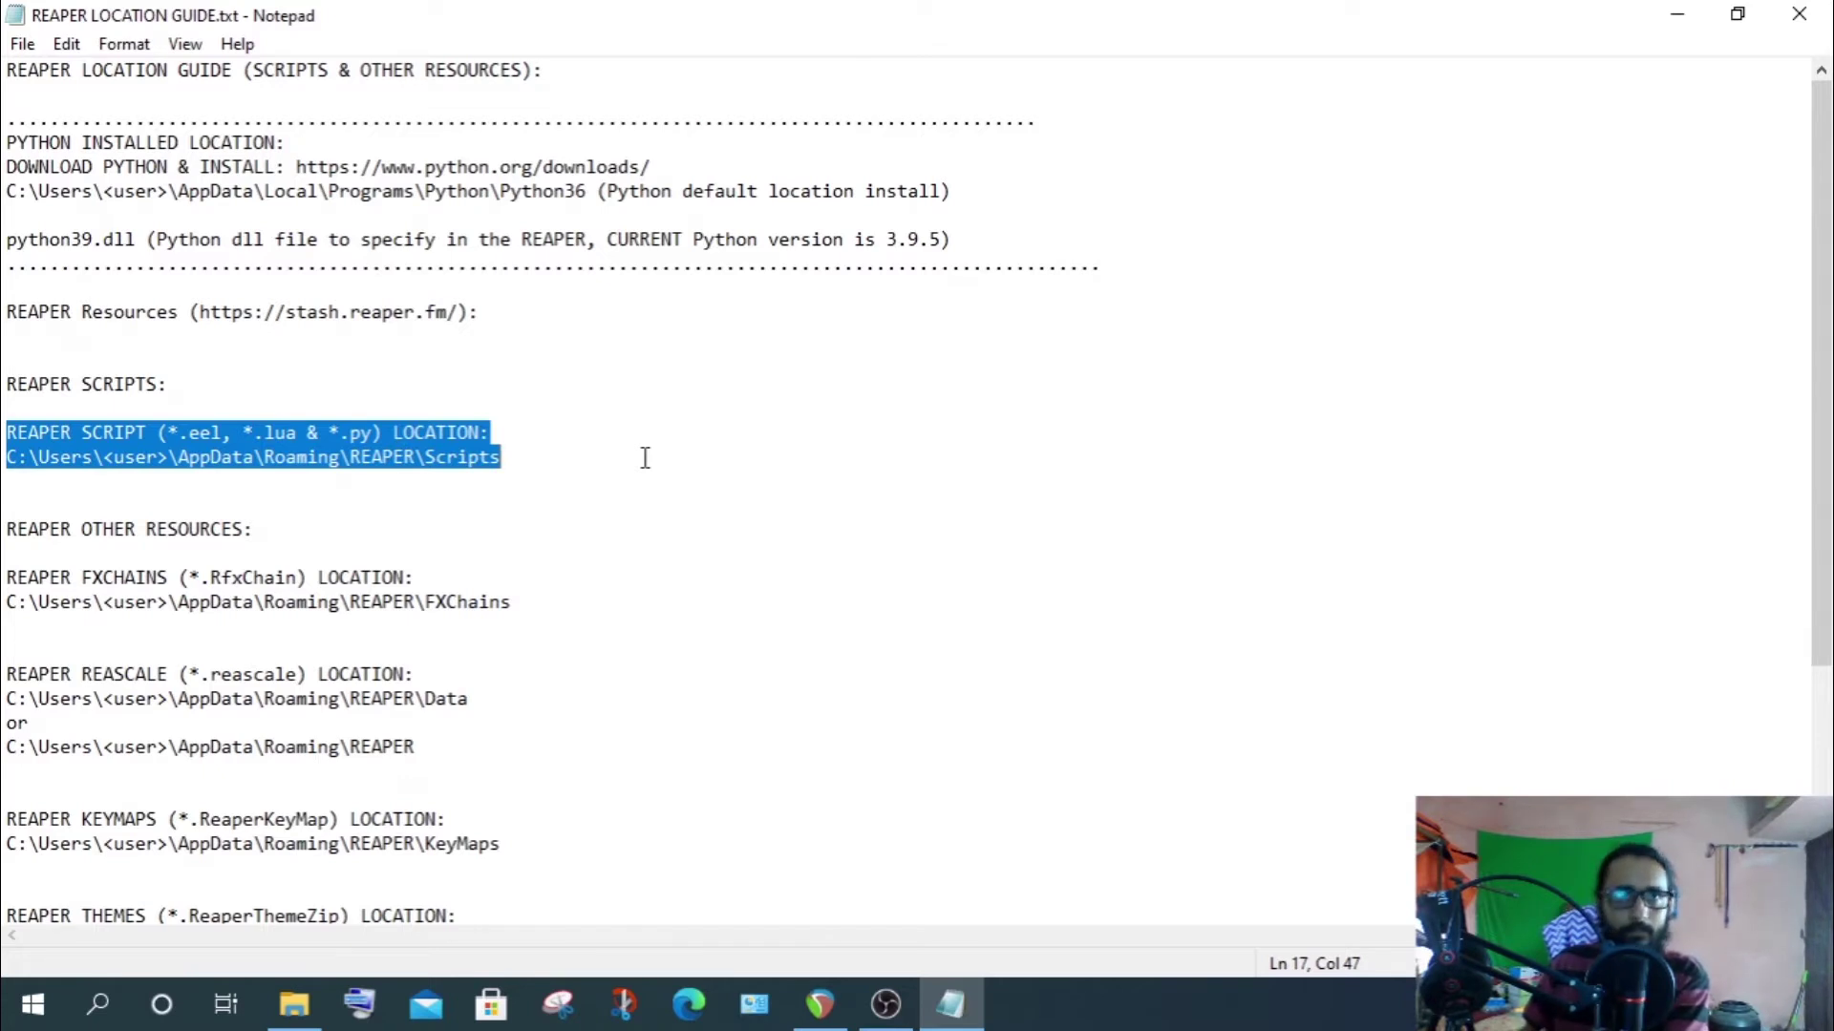
pyautogui.click(509, 475)
pyautogui.moveTo(4, 449); pyautogui.dragTo(602, 454)
pyautogui.click(560, 495)
# Switch to the REAPER SCRIPT & OTHER RESOURCES folder and look over MIDI GUITAR CHORD TOOL and the first LUA files
pyautogui.hotkey('alt', 'Tab')
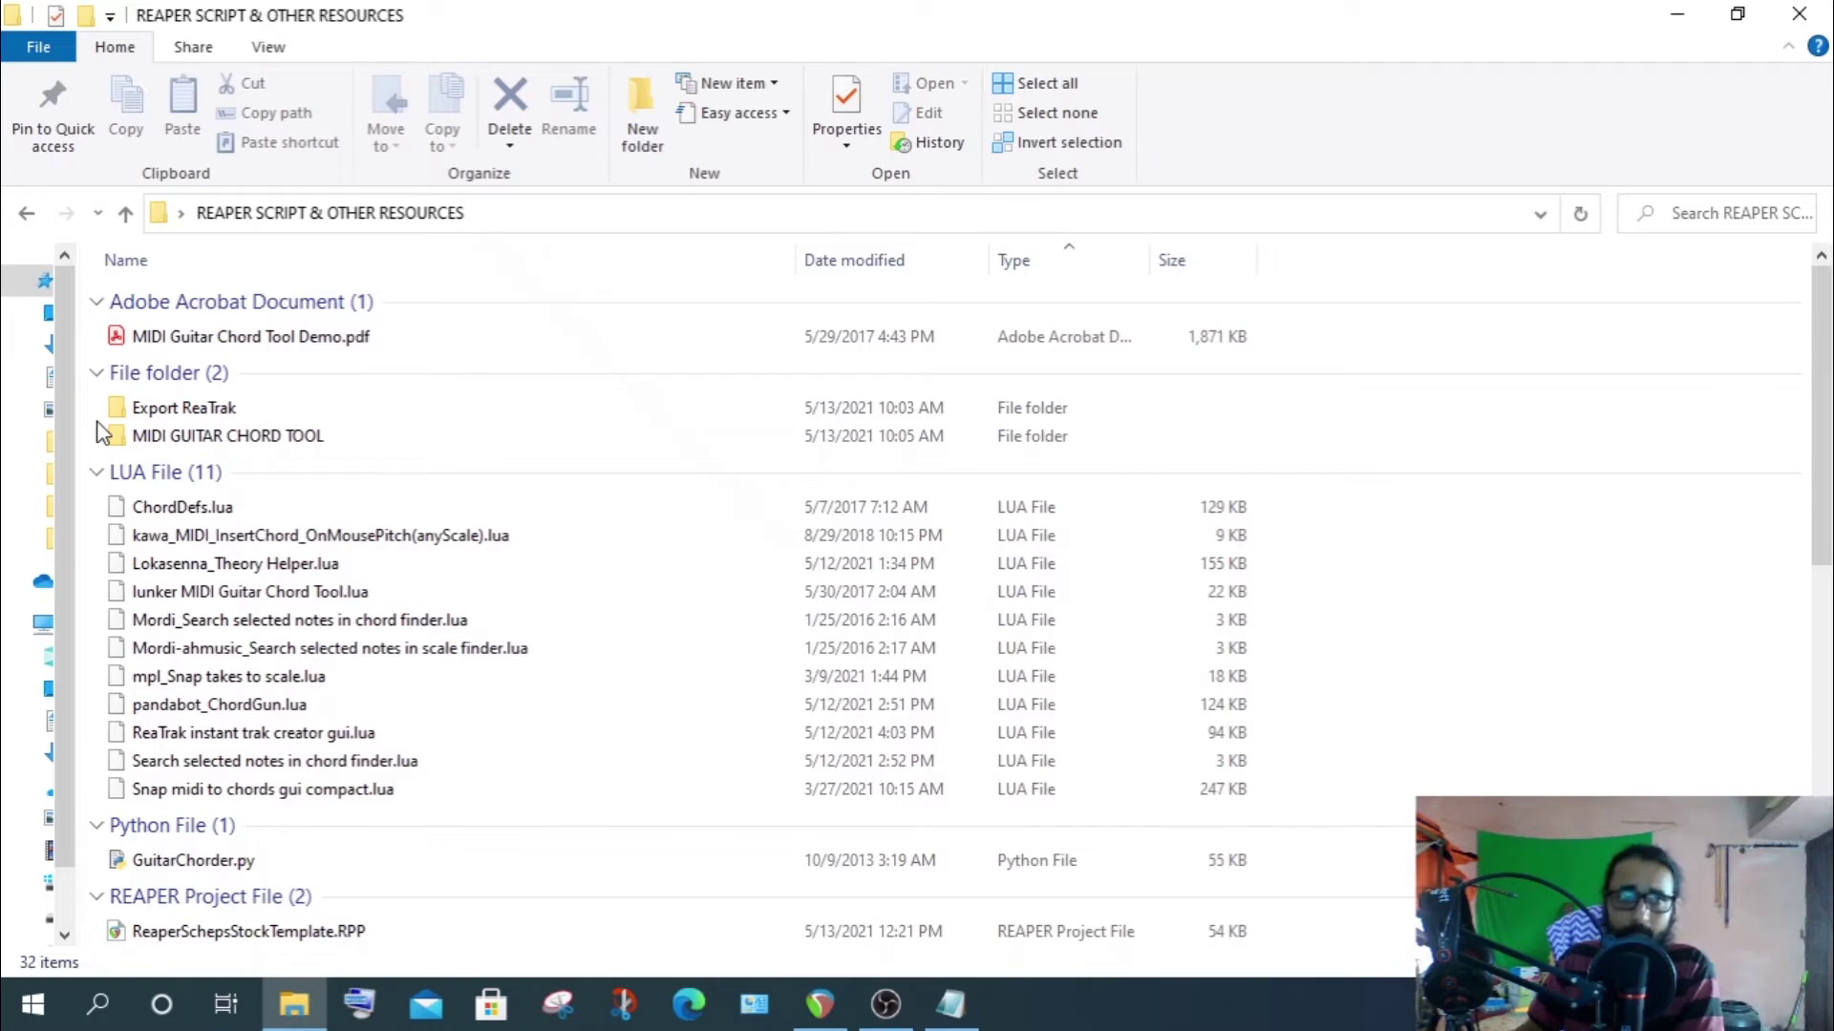
pyautogui.click(96, 535)
pyautogui.click(86, 447)
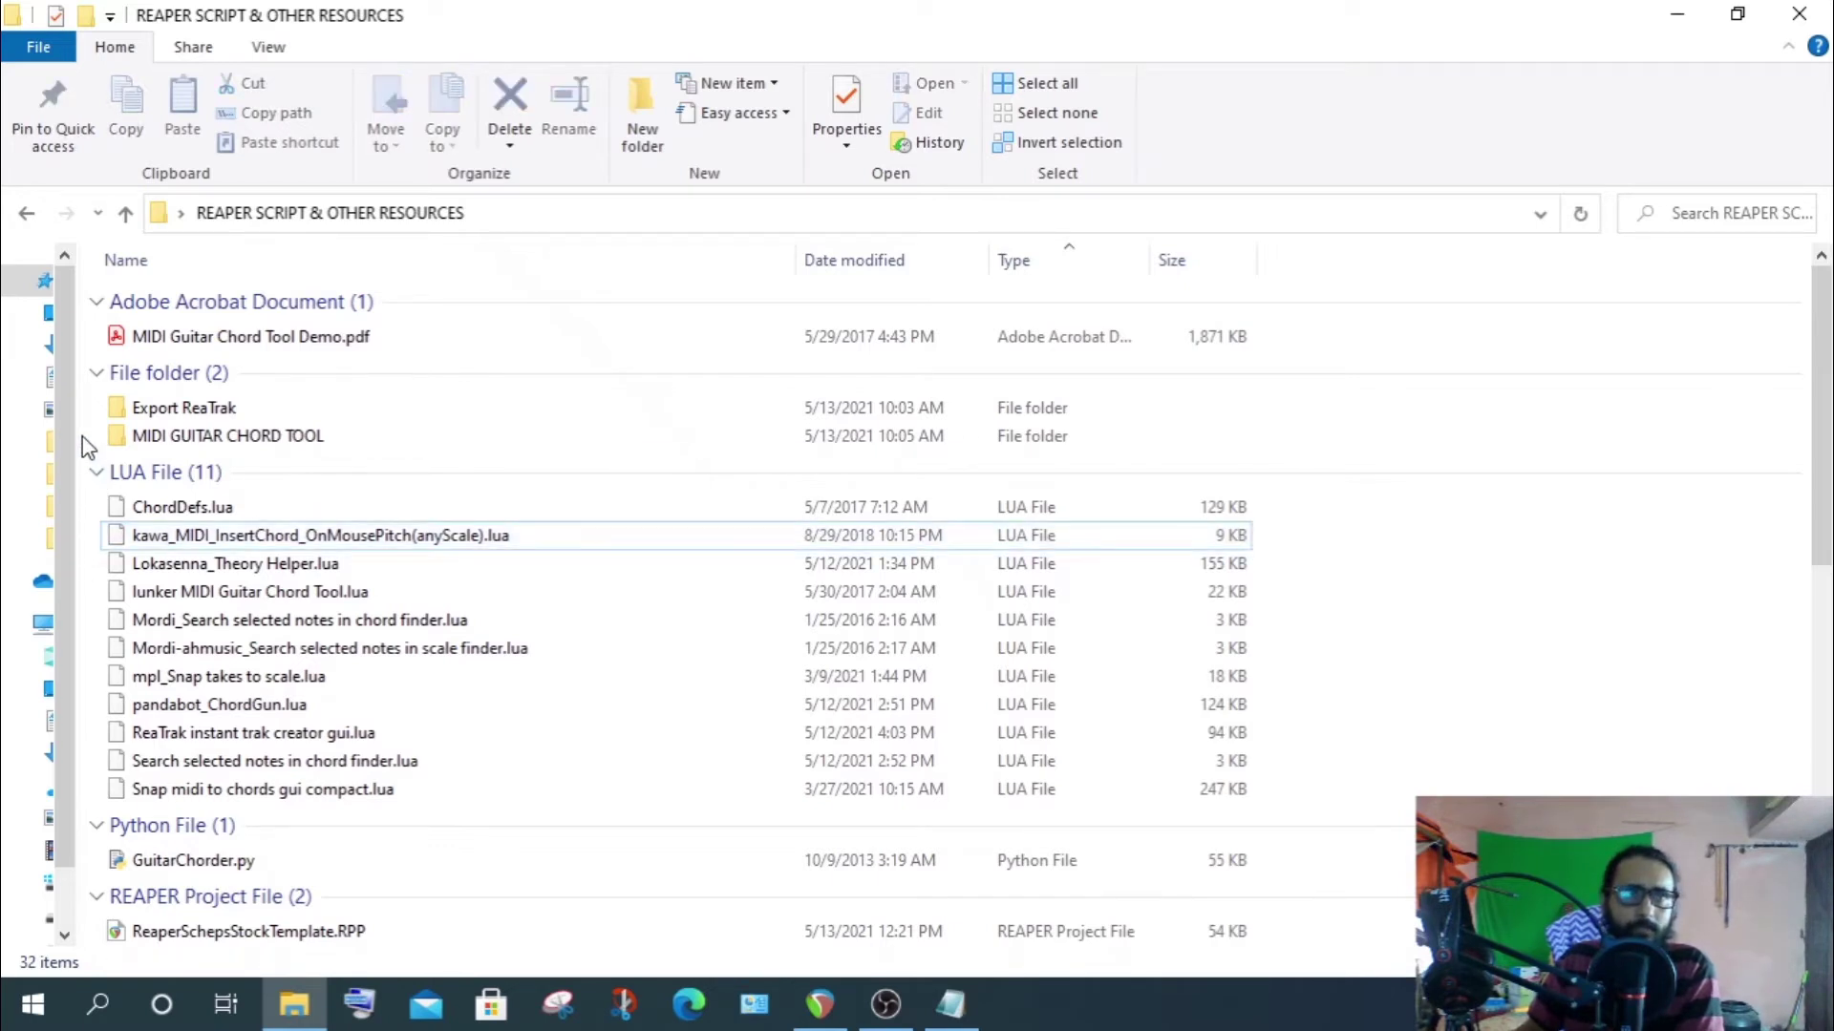
pyautogui.click(164, 441)
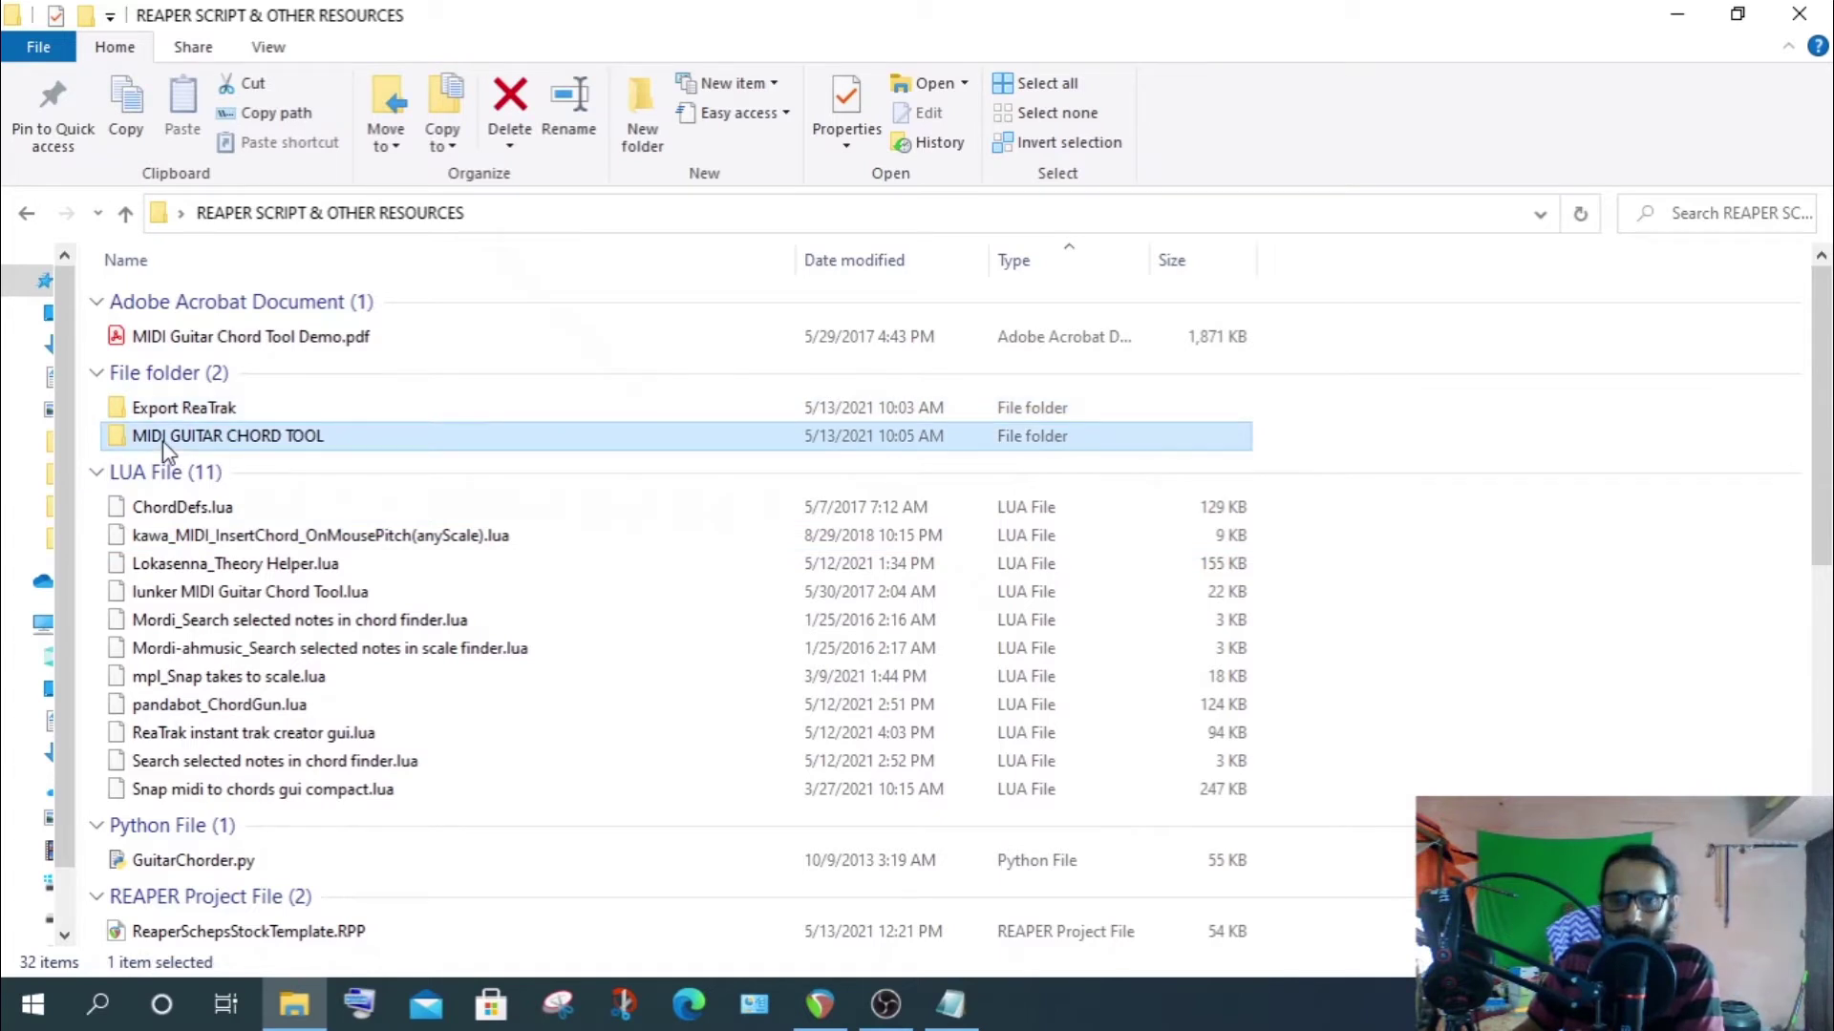
pyautogui.click(188, 507)
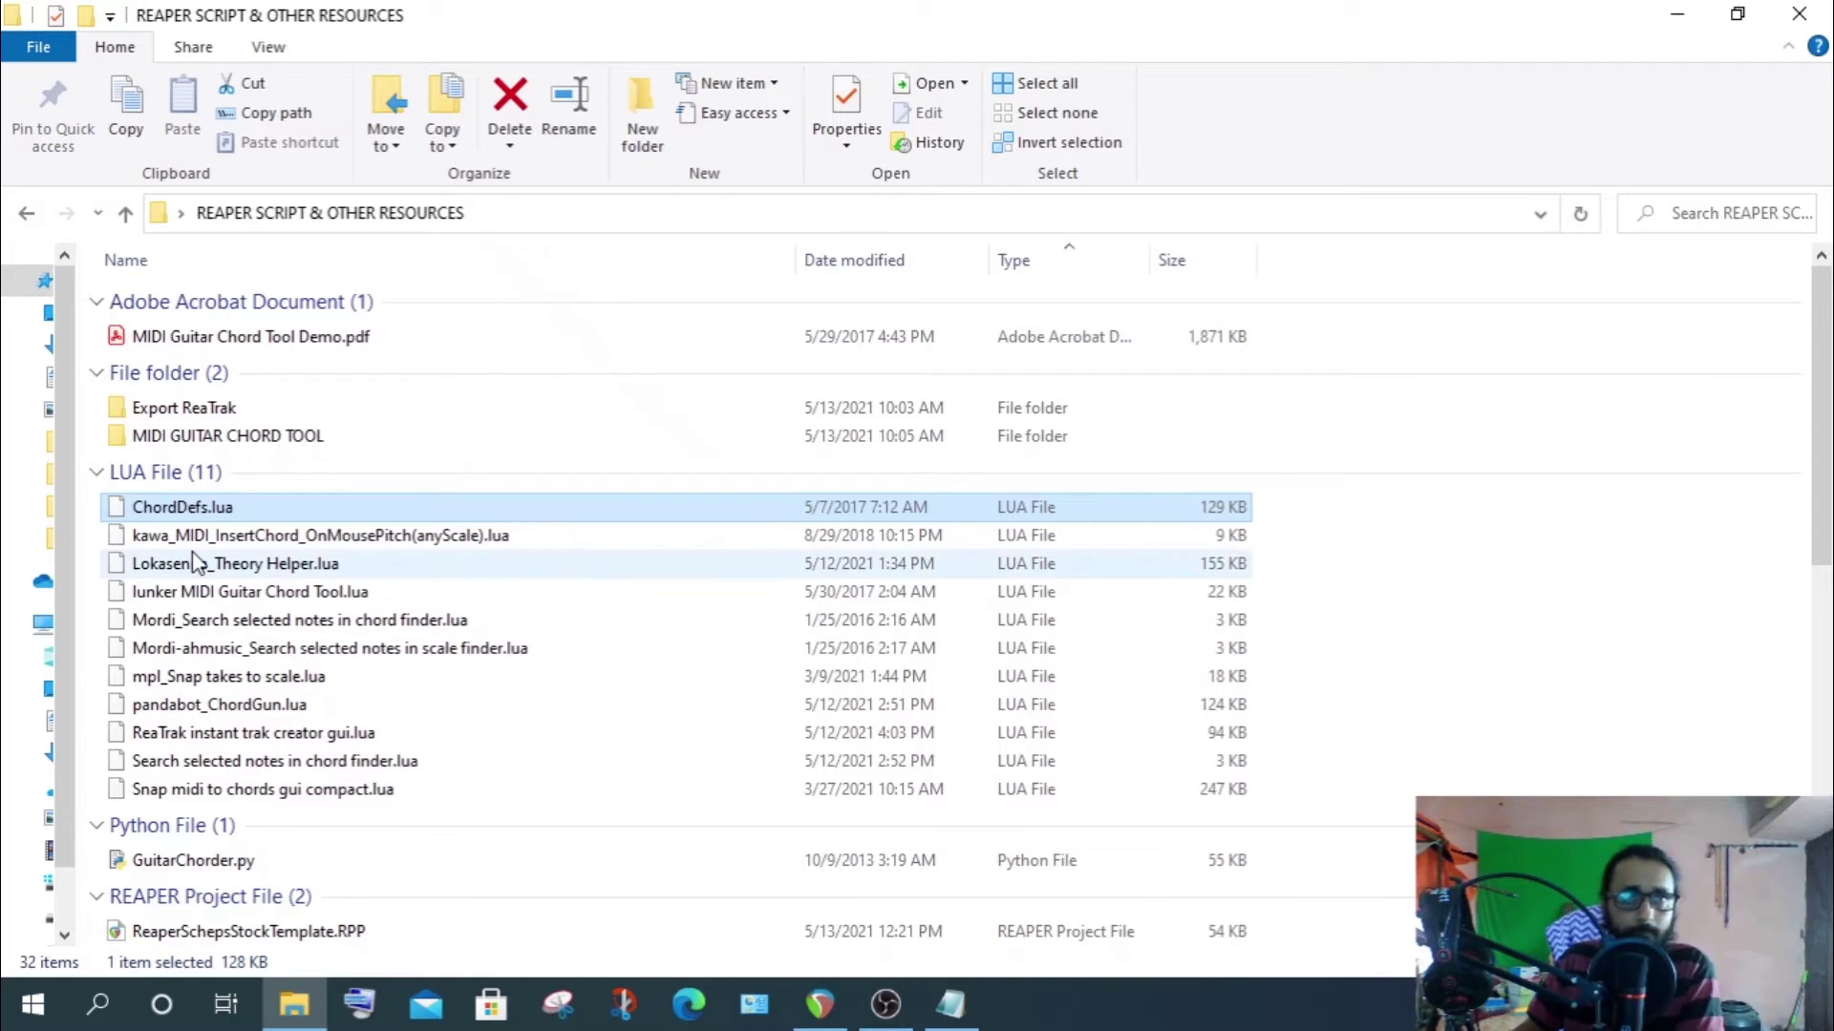
pyautogui.click(196, 563)
pyautogui.click(88, 554)
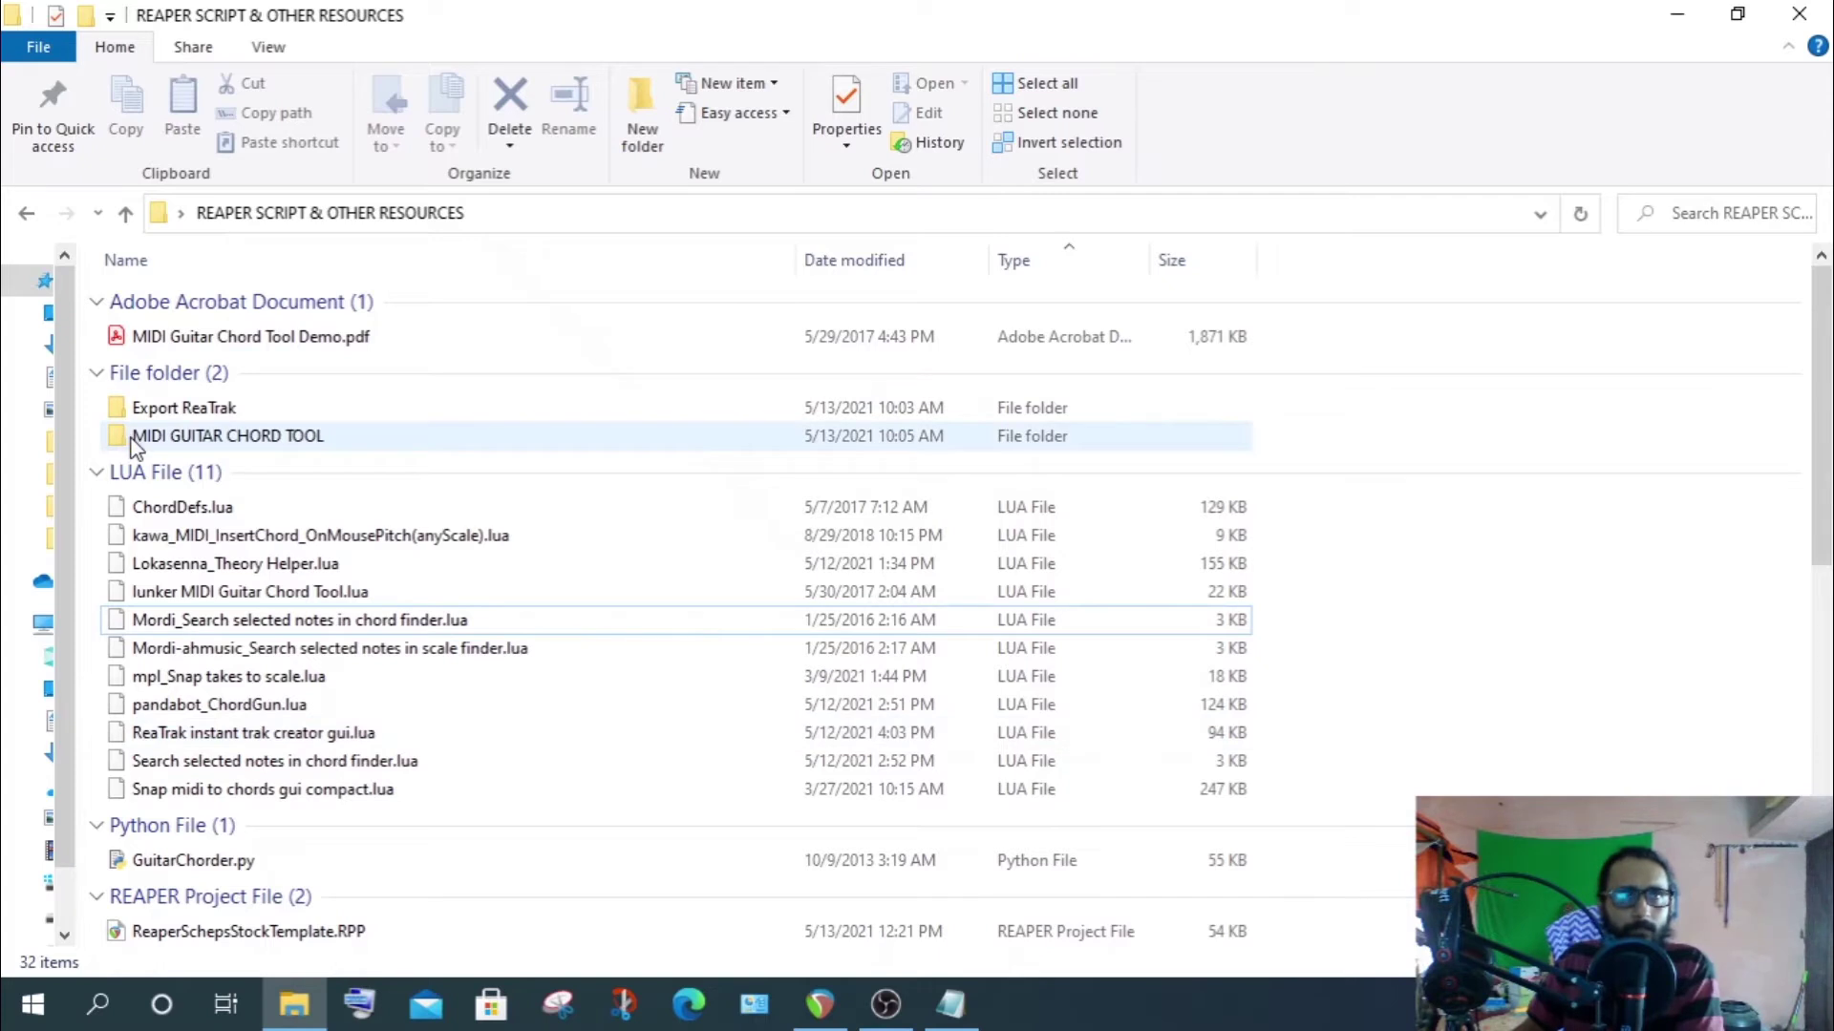
# Point out the Export ReaTrak and MIDI GUITAR CHORD TOOL folders and the LUA scripts down to Mordi-ahmusic_Search selected notes in scale finder.lua
pyautogui.click(154, 411)
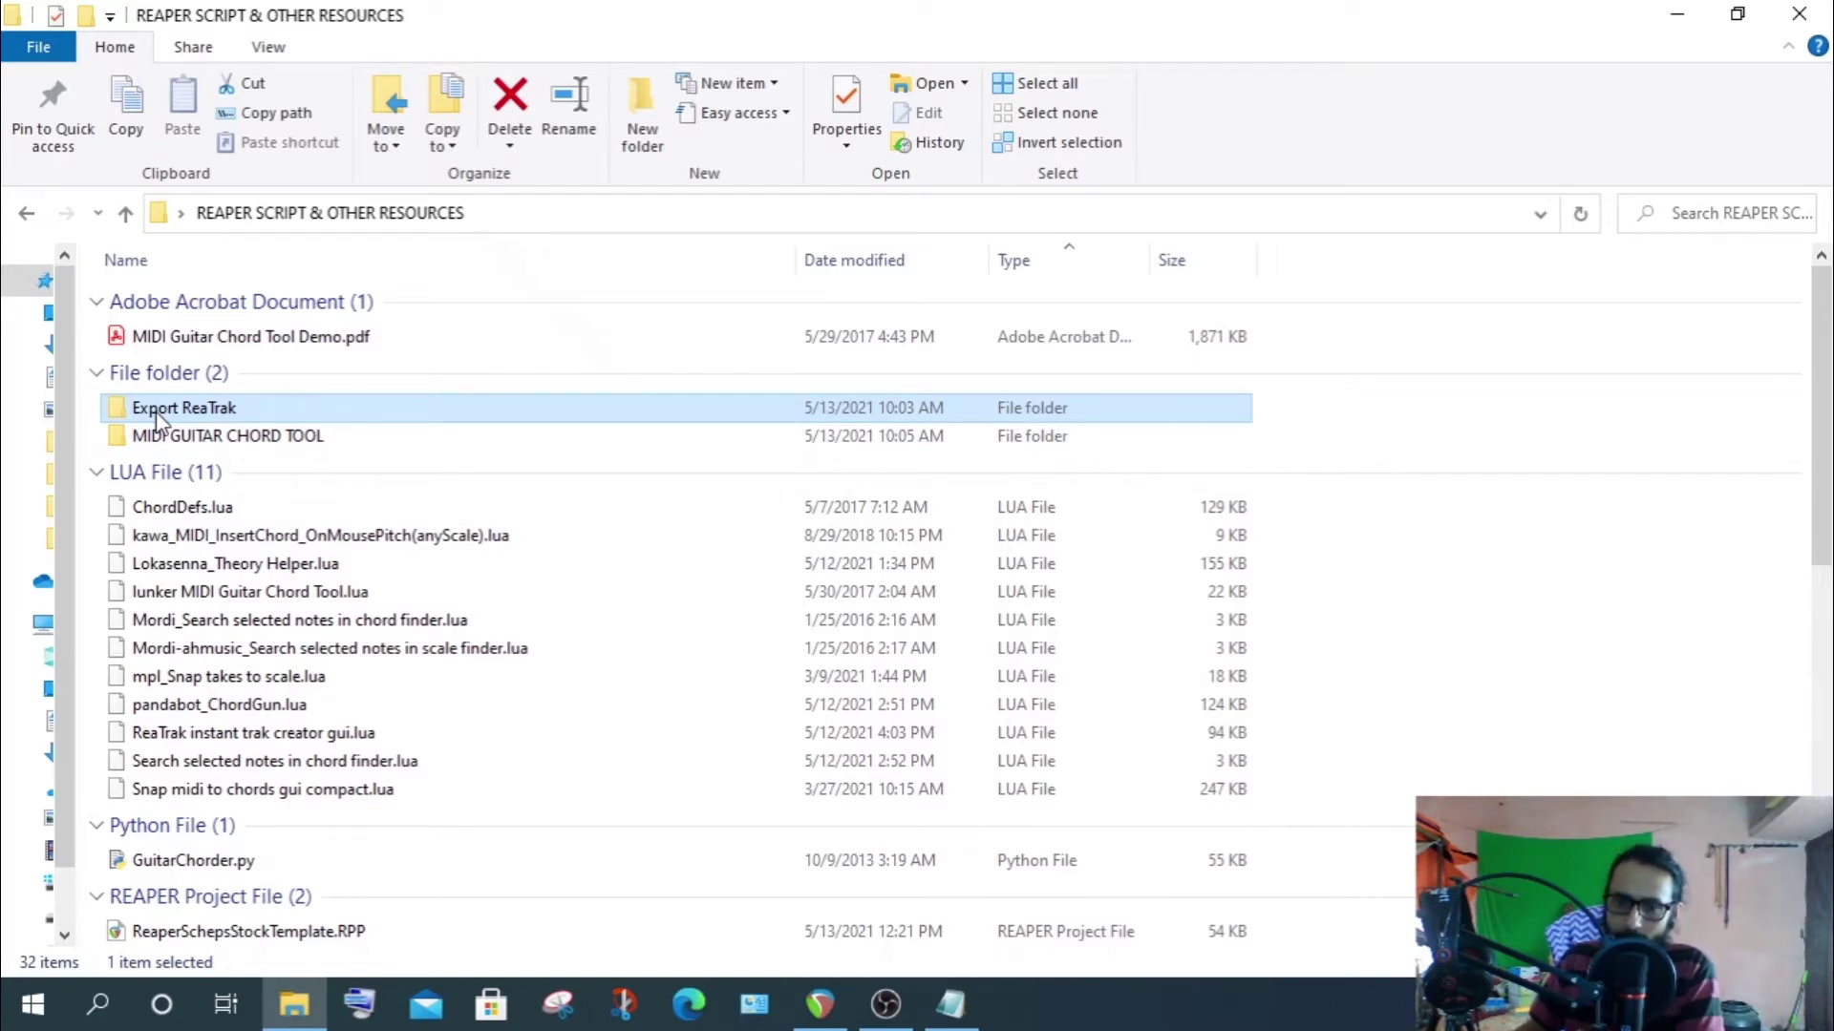
pyautogui.click(155, 439)
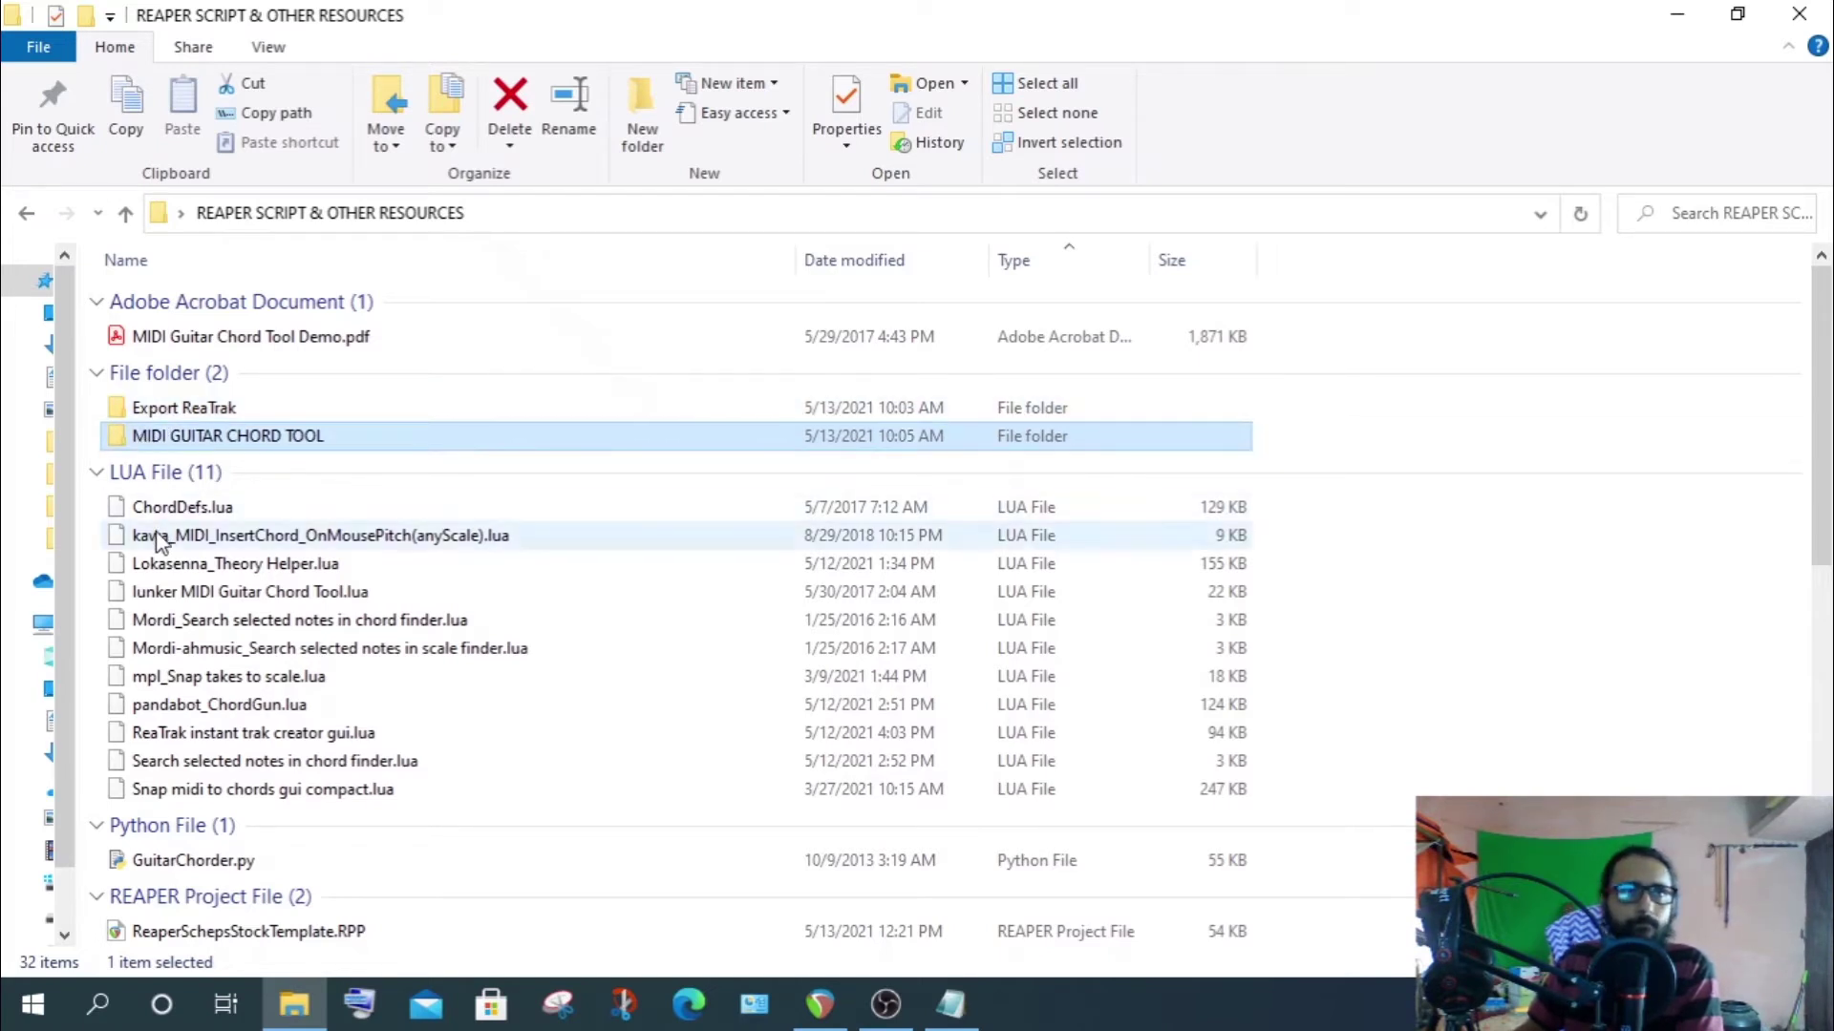
pyautogui.click(210, 563)
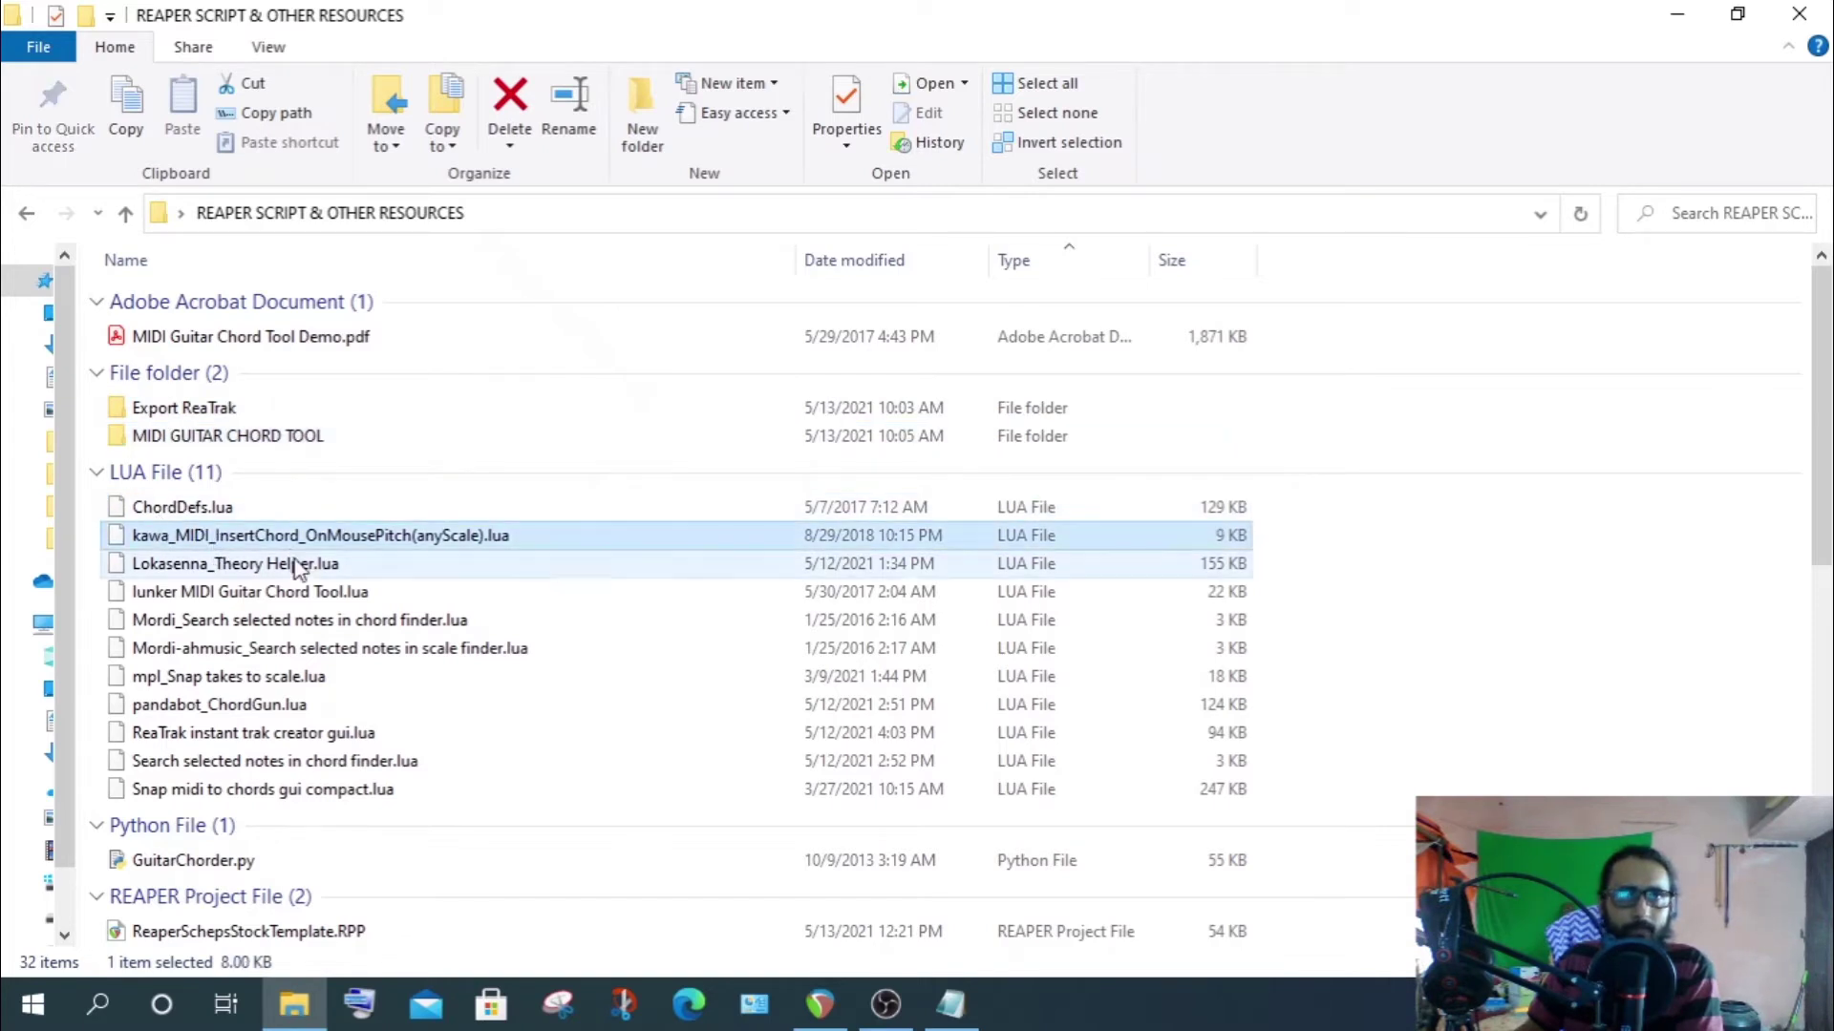
pyautogui.click(303, 592)
pyautogui.click(305, 620)
pyautogui.click(279, 648)
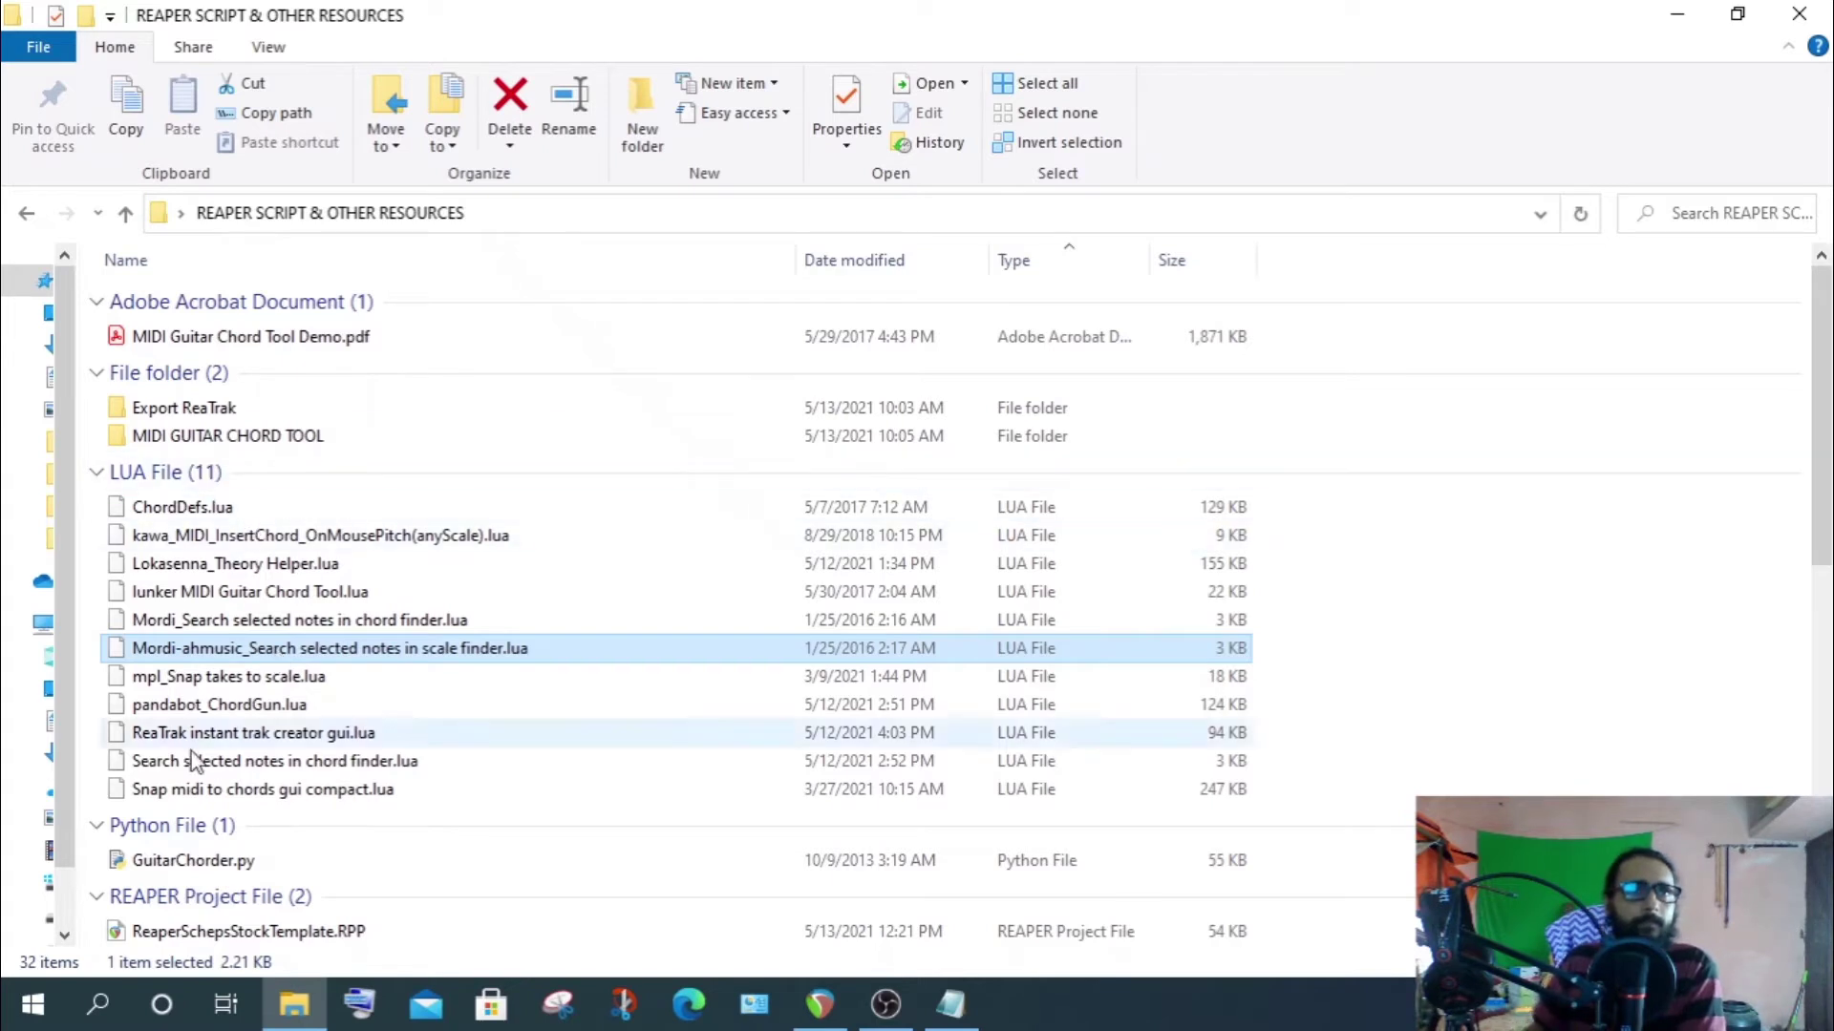
# Open the ReaTrak folder inside Export ReaTrak's 2. ReaTrak Scripts Folder, look through its scripts, and return to the main resources folder
pyautogui.click(175, 410)
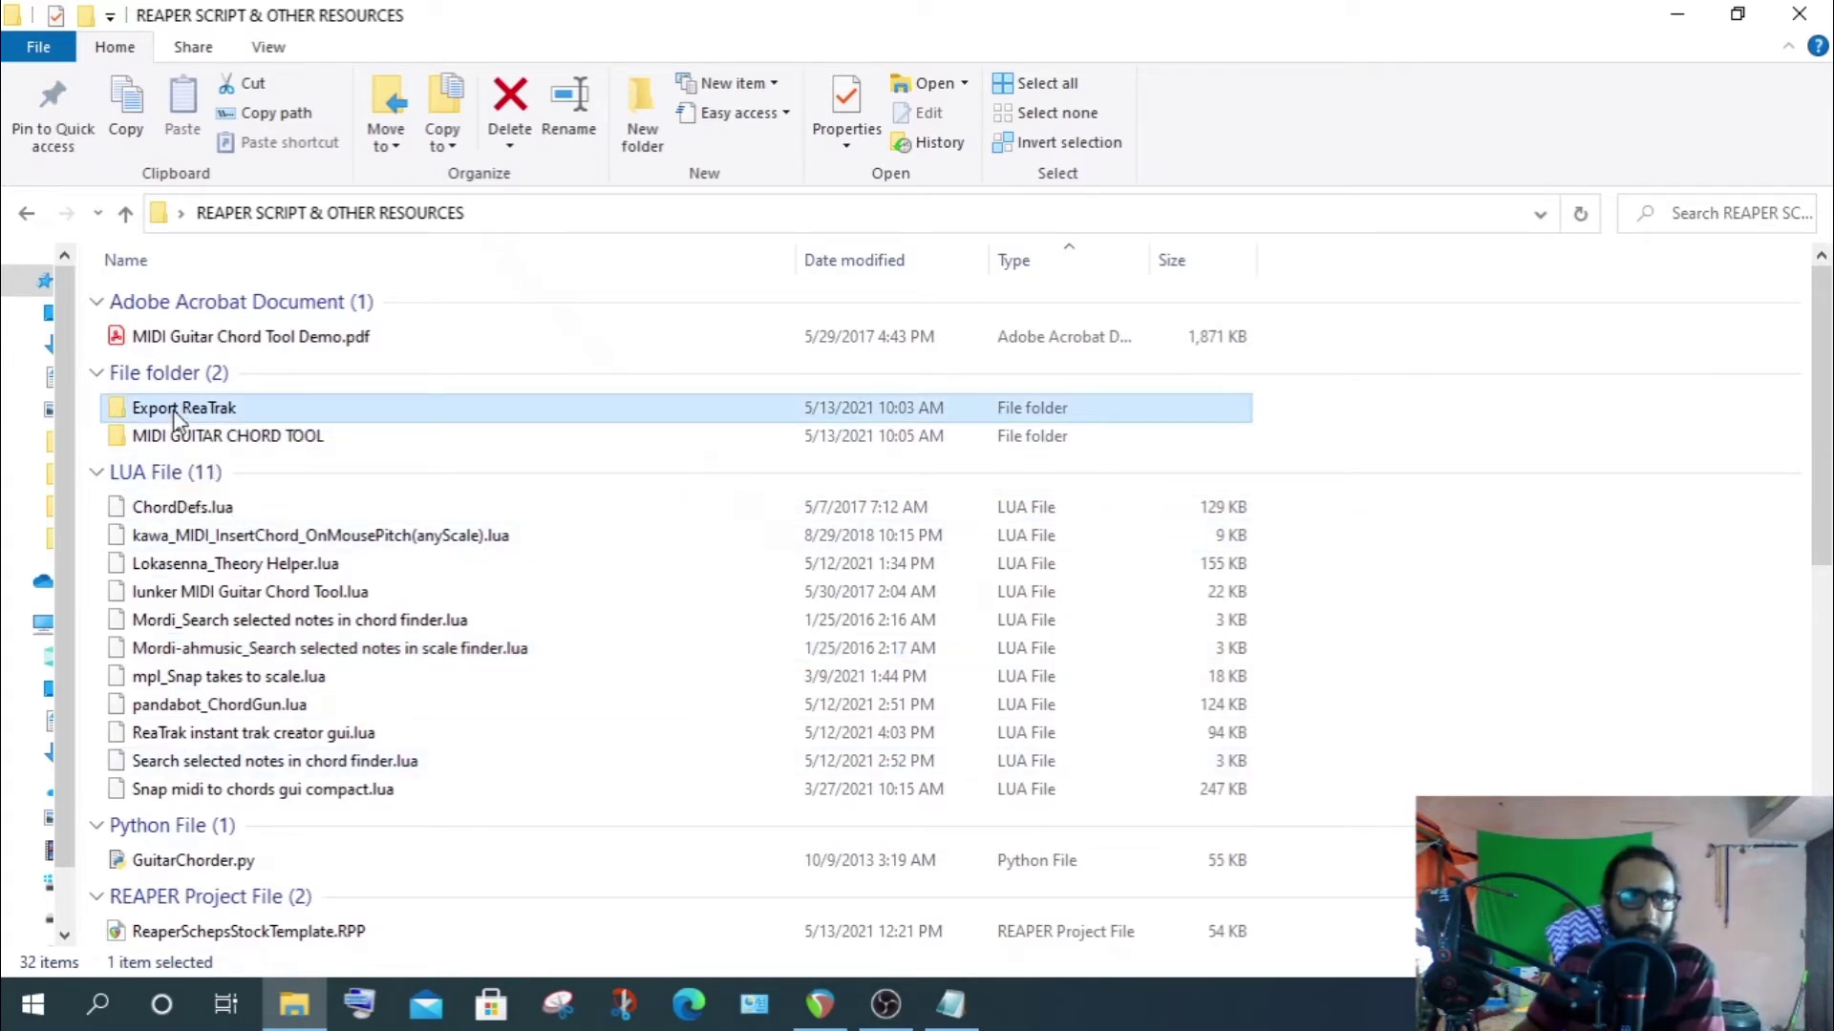
pyautogui.doubleClick(175, 412)
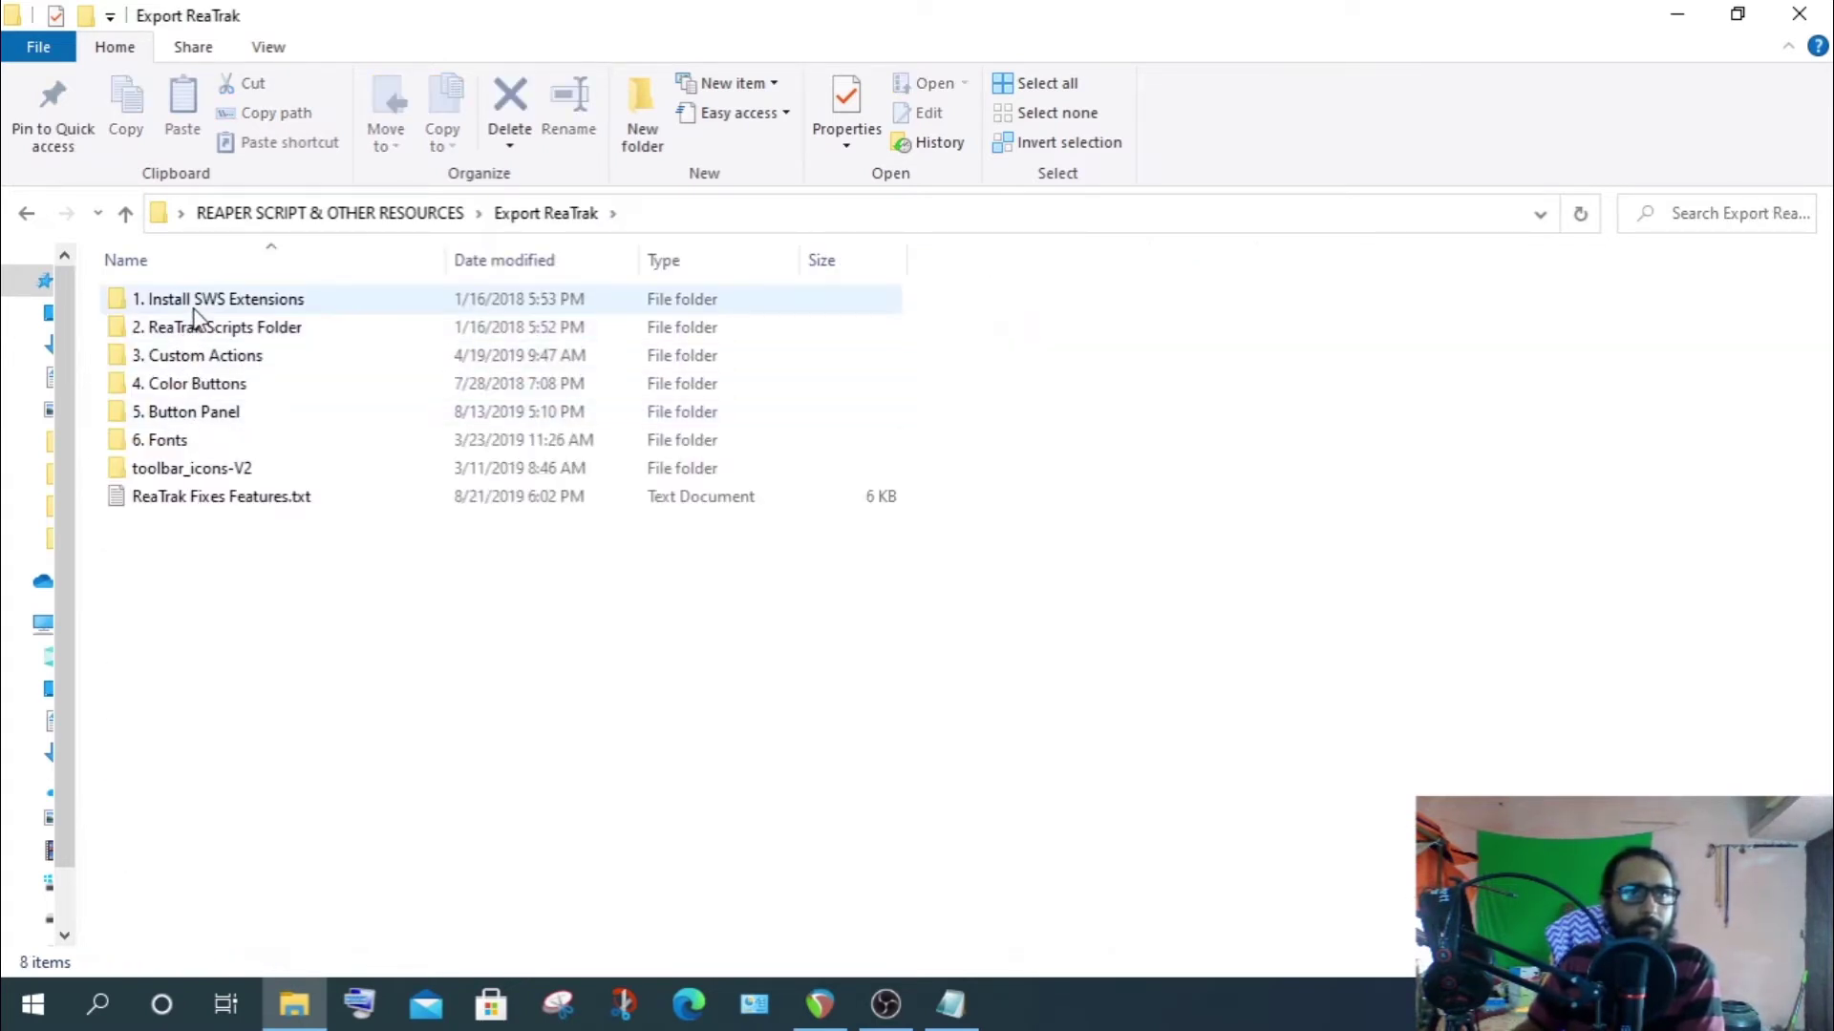
pyautogui.click(204, 330)
pyautogui.doubleClick(203, 329)
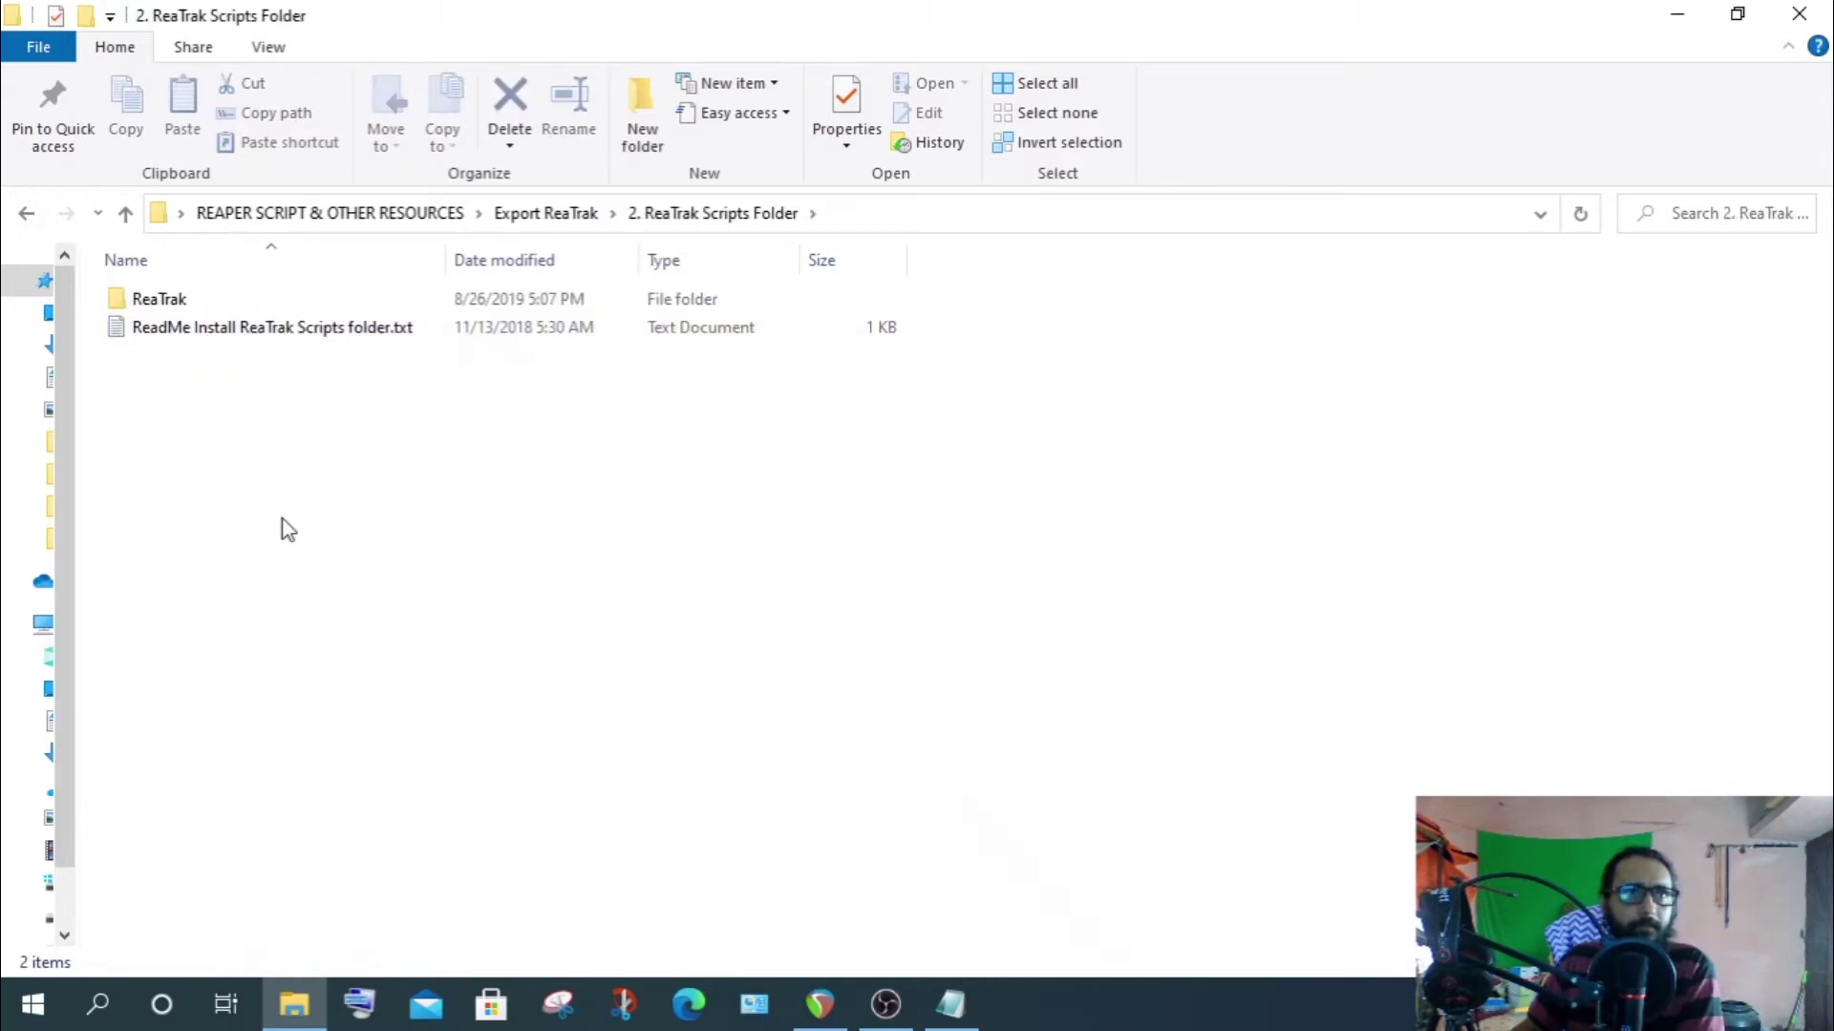
pyautogui.click(168, 303)
pyautogui.doubleClick(167, 303)
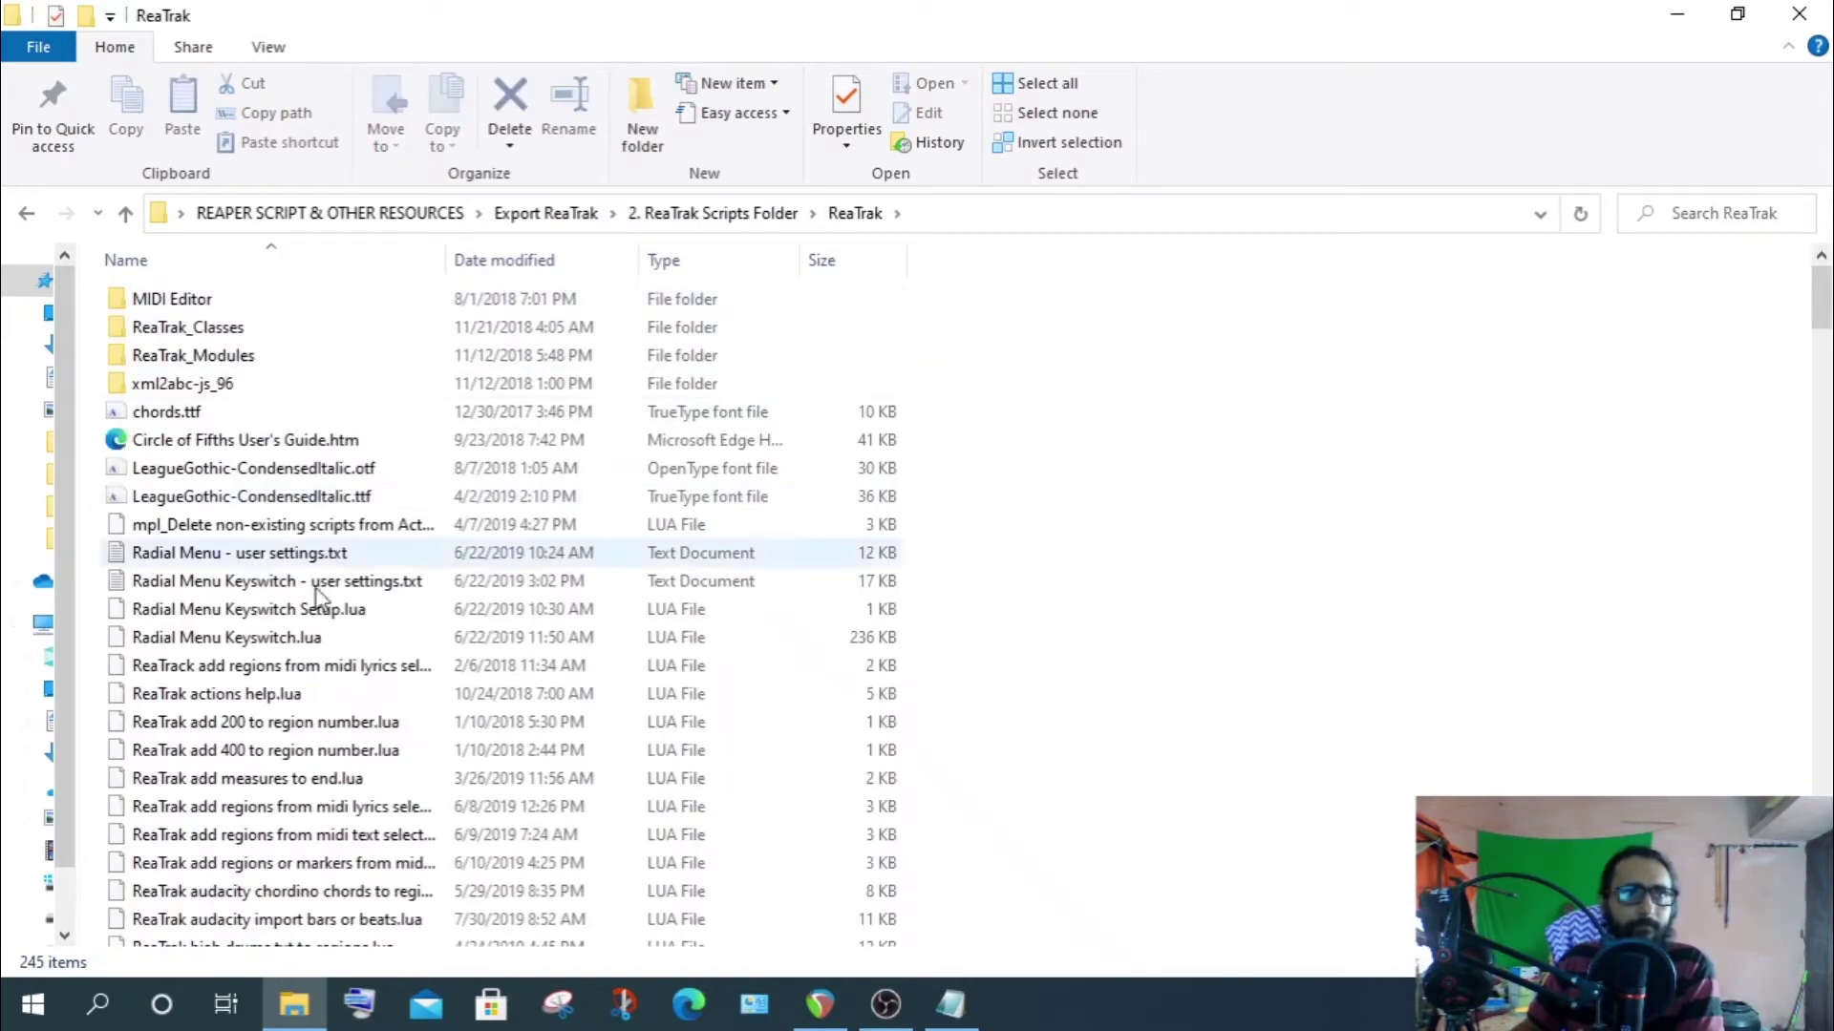
pyautogui.scroll(-4, 440, 544)
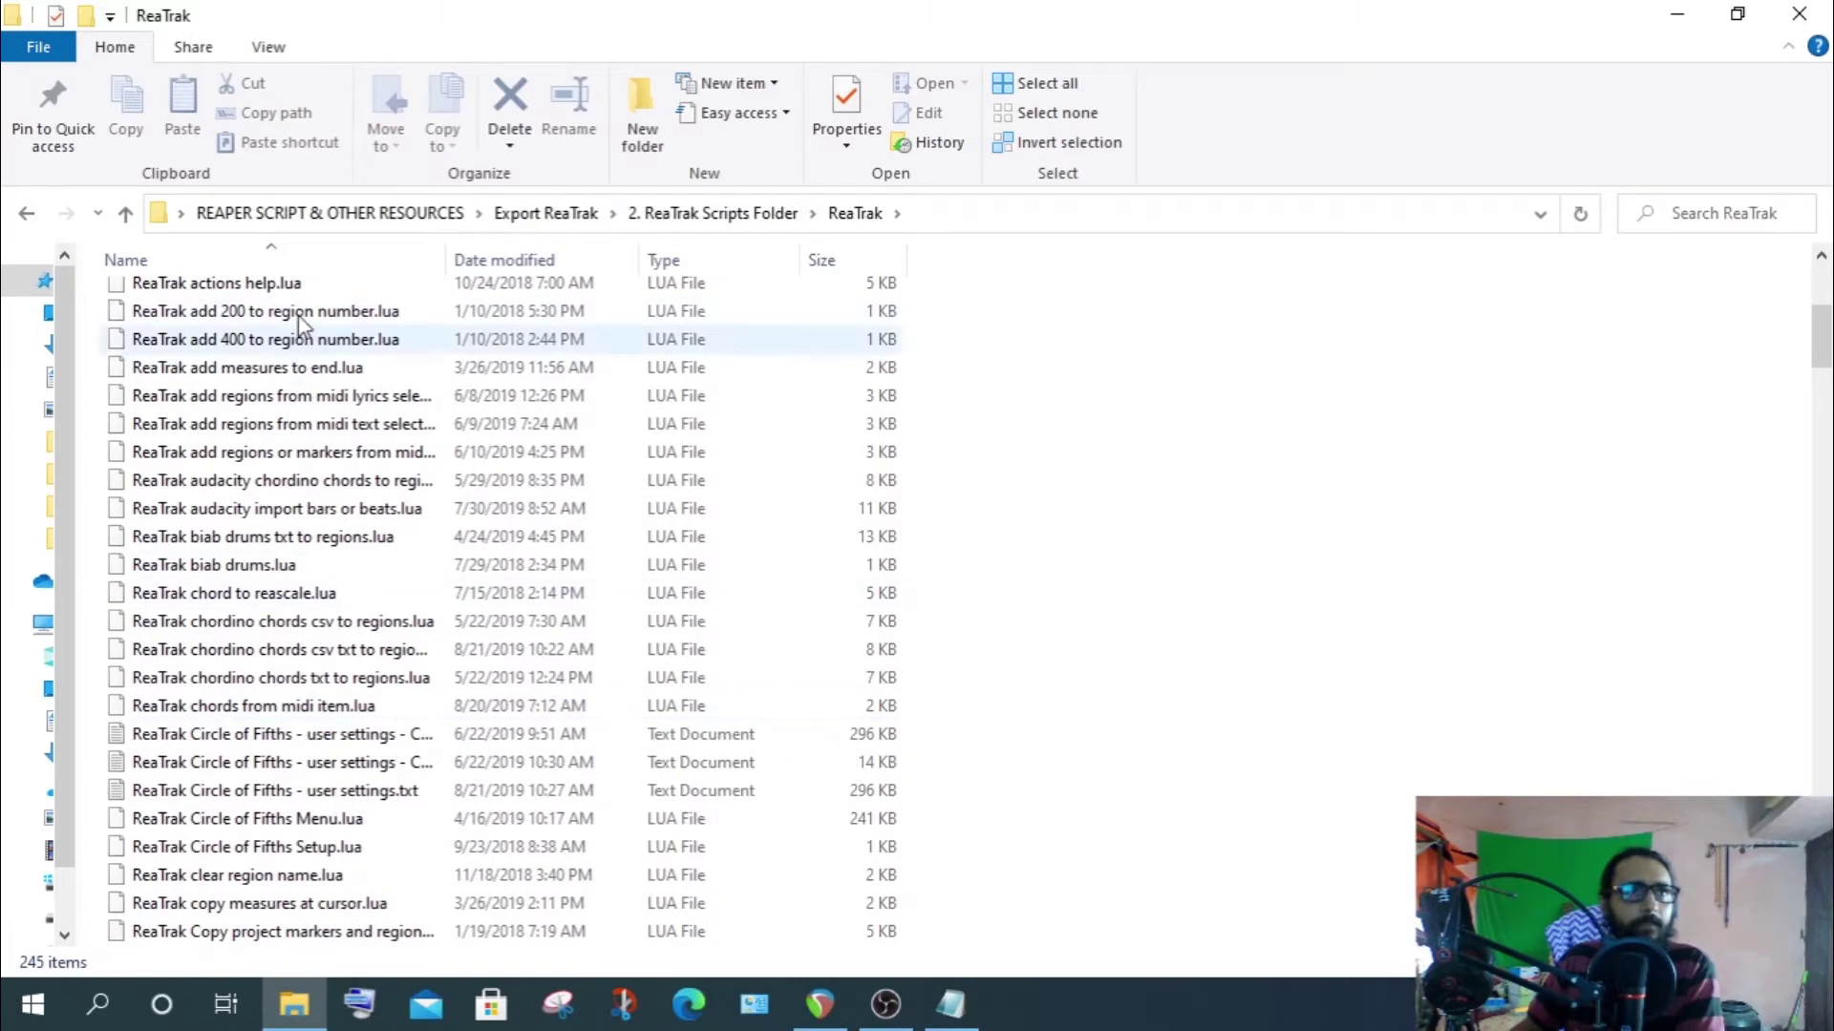
pyautogui.click(125, 214)
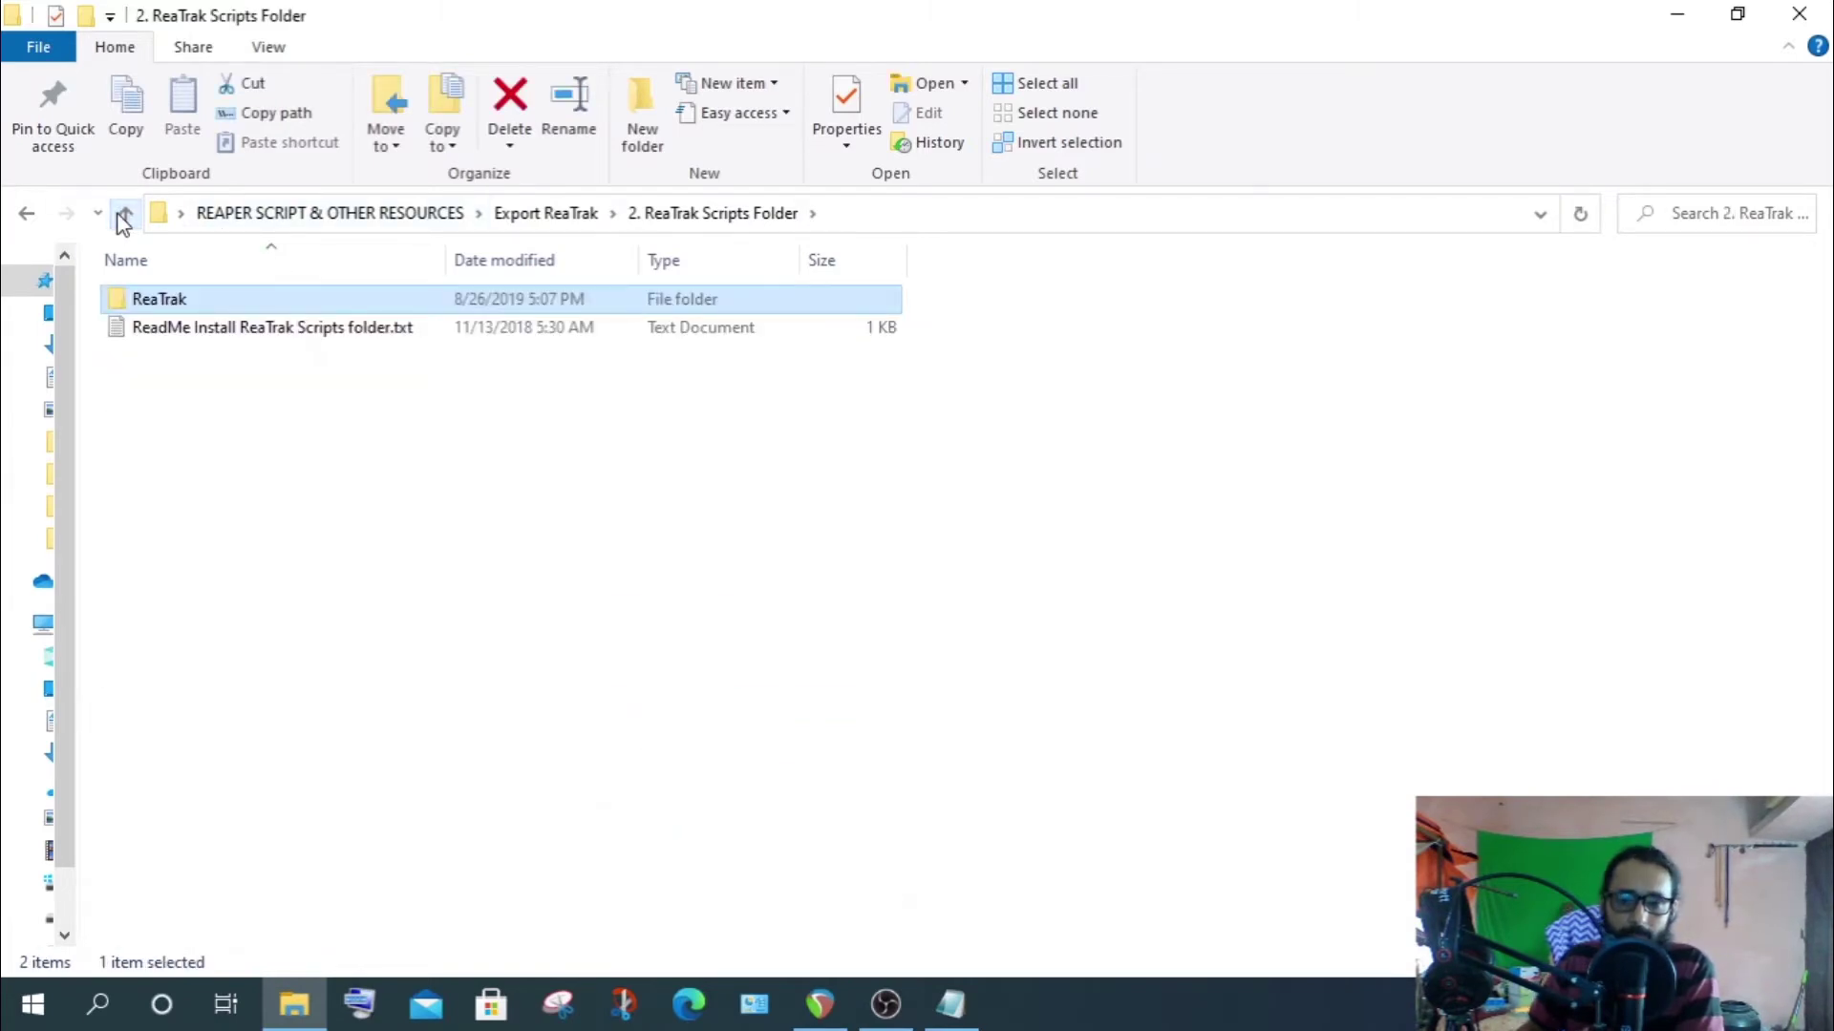
pyautogui.click(125, 213)
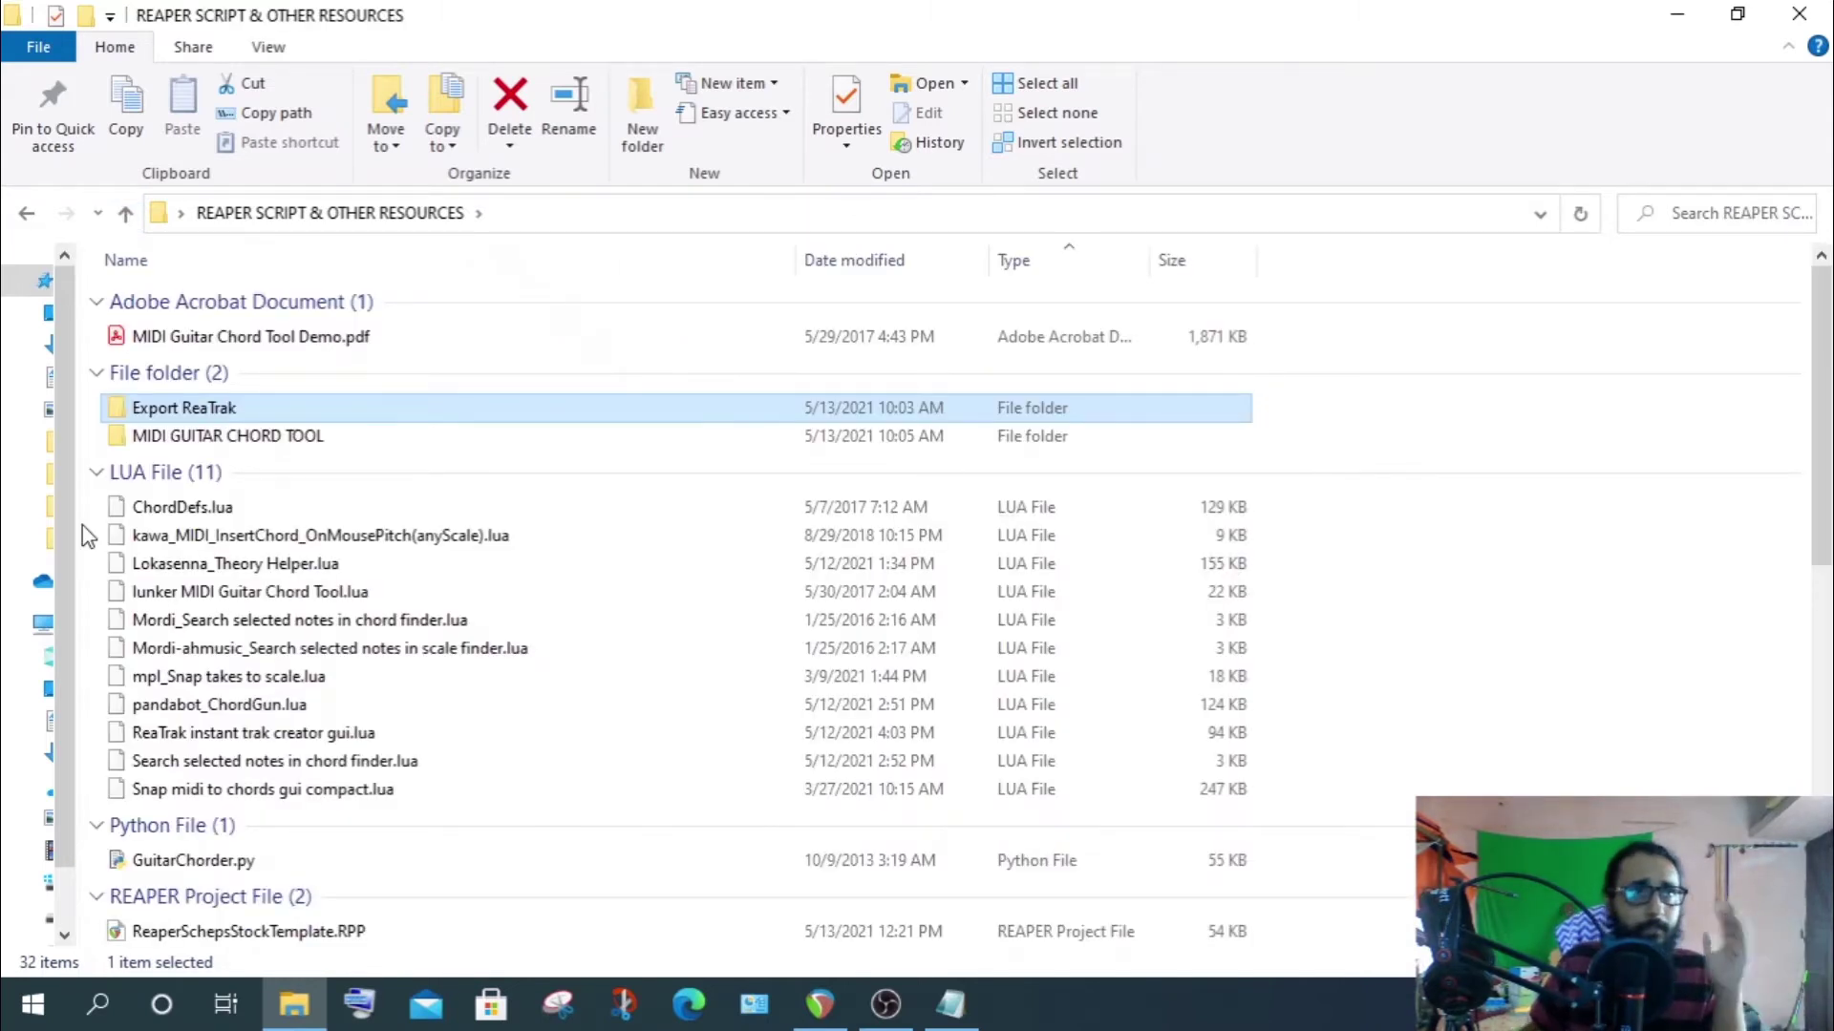
# Copy all the LUA files, from ChordDefs.lua to Snap midi to chords gui compact.lua, out of the resources folder
pyautogui.click(116, 482)
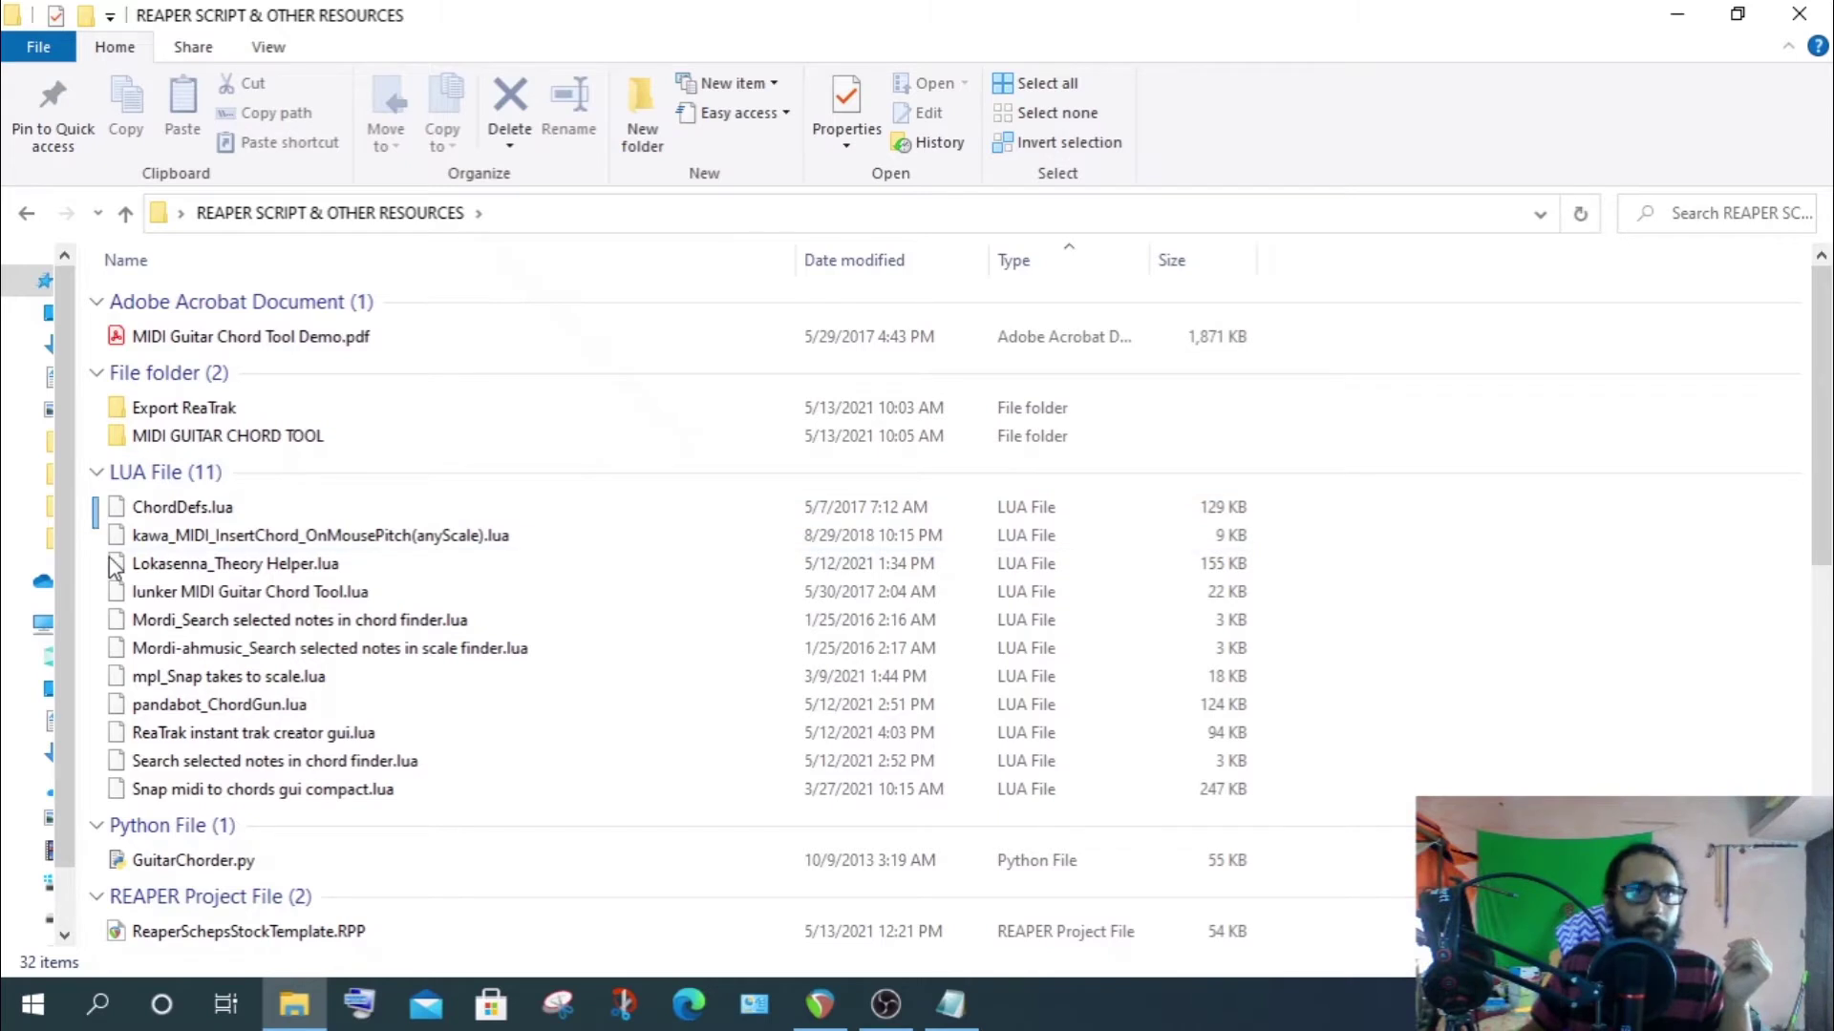
pyautogui.moveTo(100, 523); pyautogui.dragTo(270, 812)
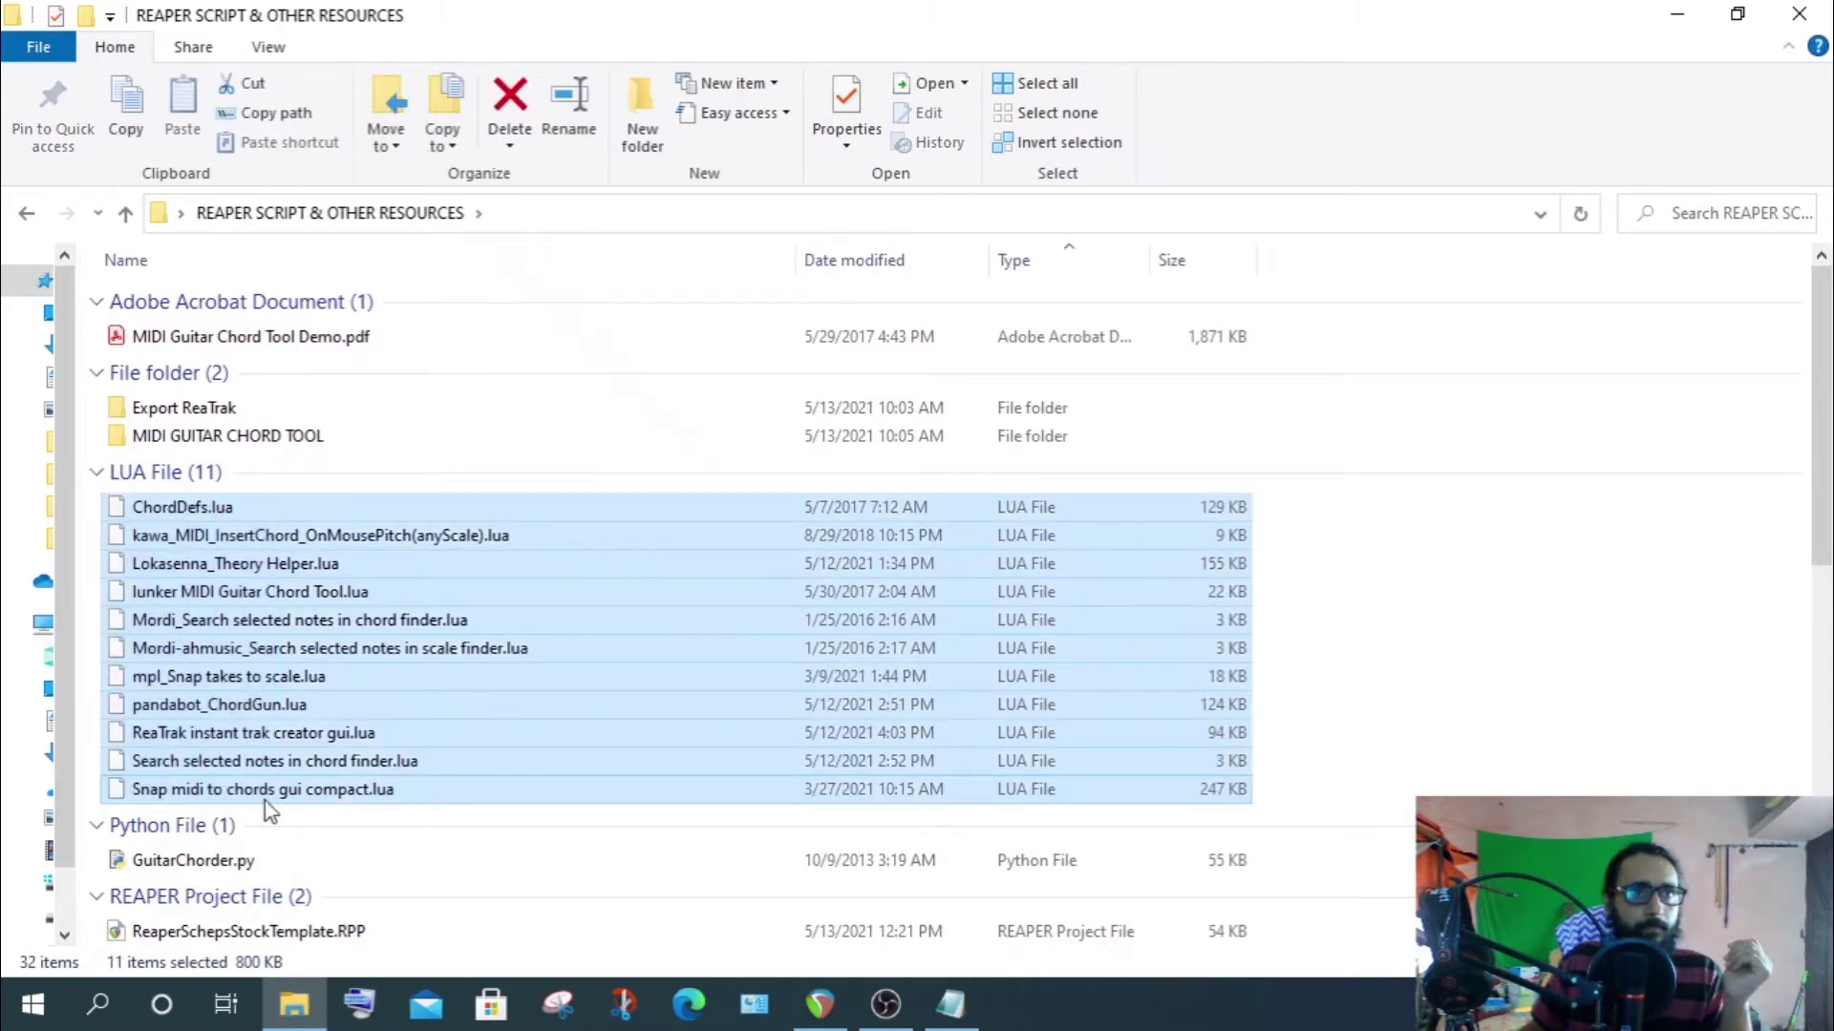
pyautogui.rightClick(220, 761)
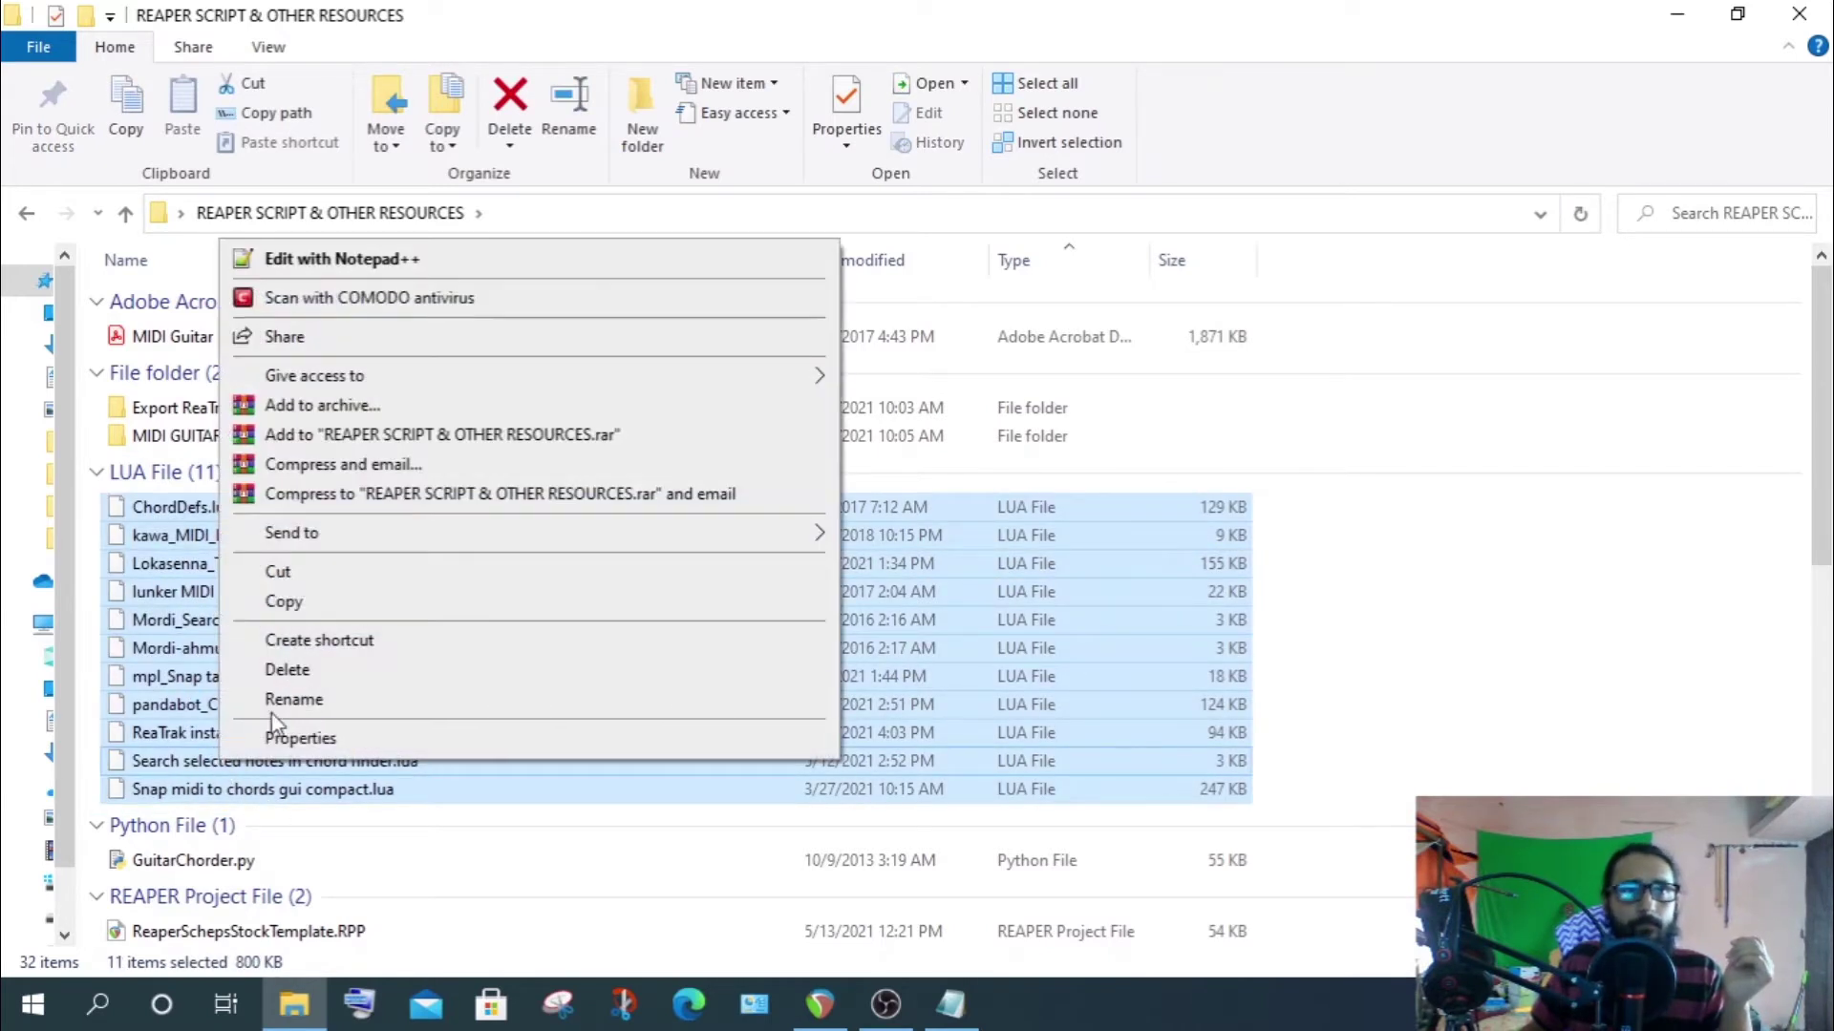
pyautogui.click(297, 611)
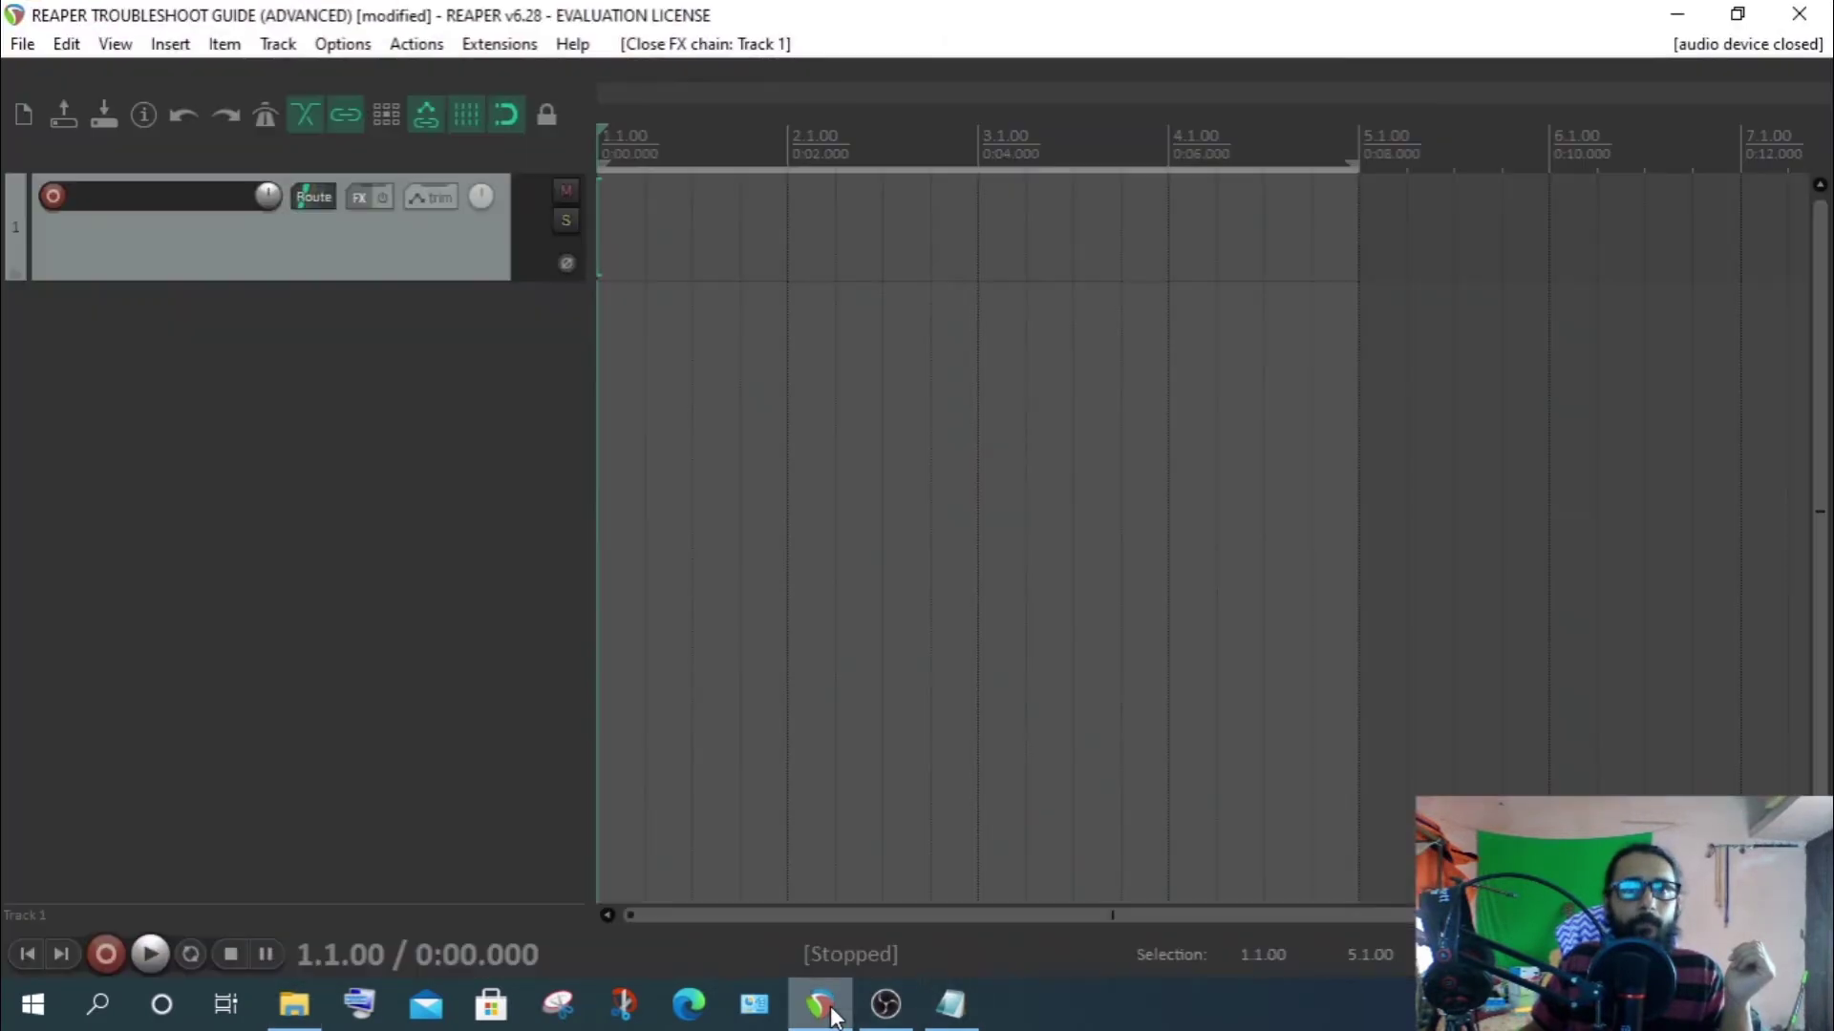
# Switch to REAPER, show its resource path in the file explorer, and open the Scripts folder there
pyautogui.click(819, 1004)
pyautogui.click(341, 45)
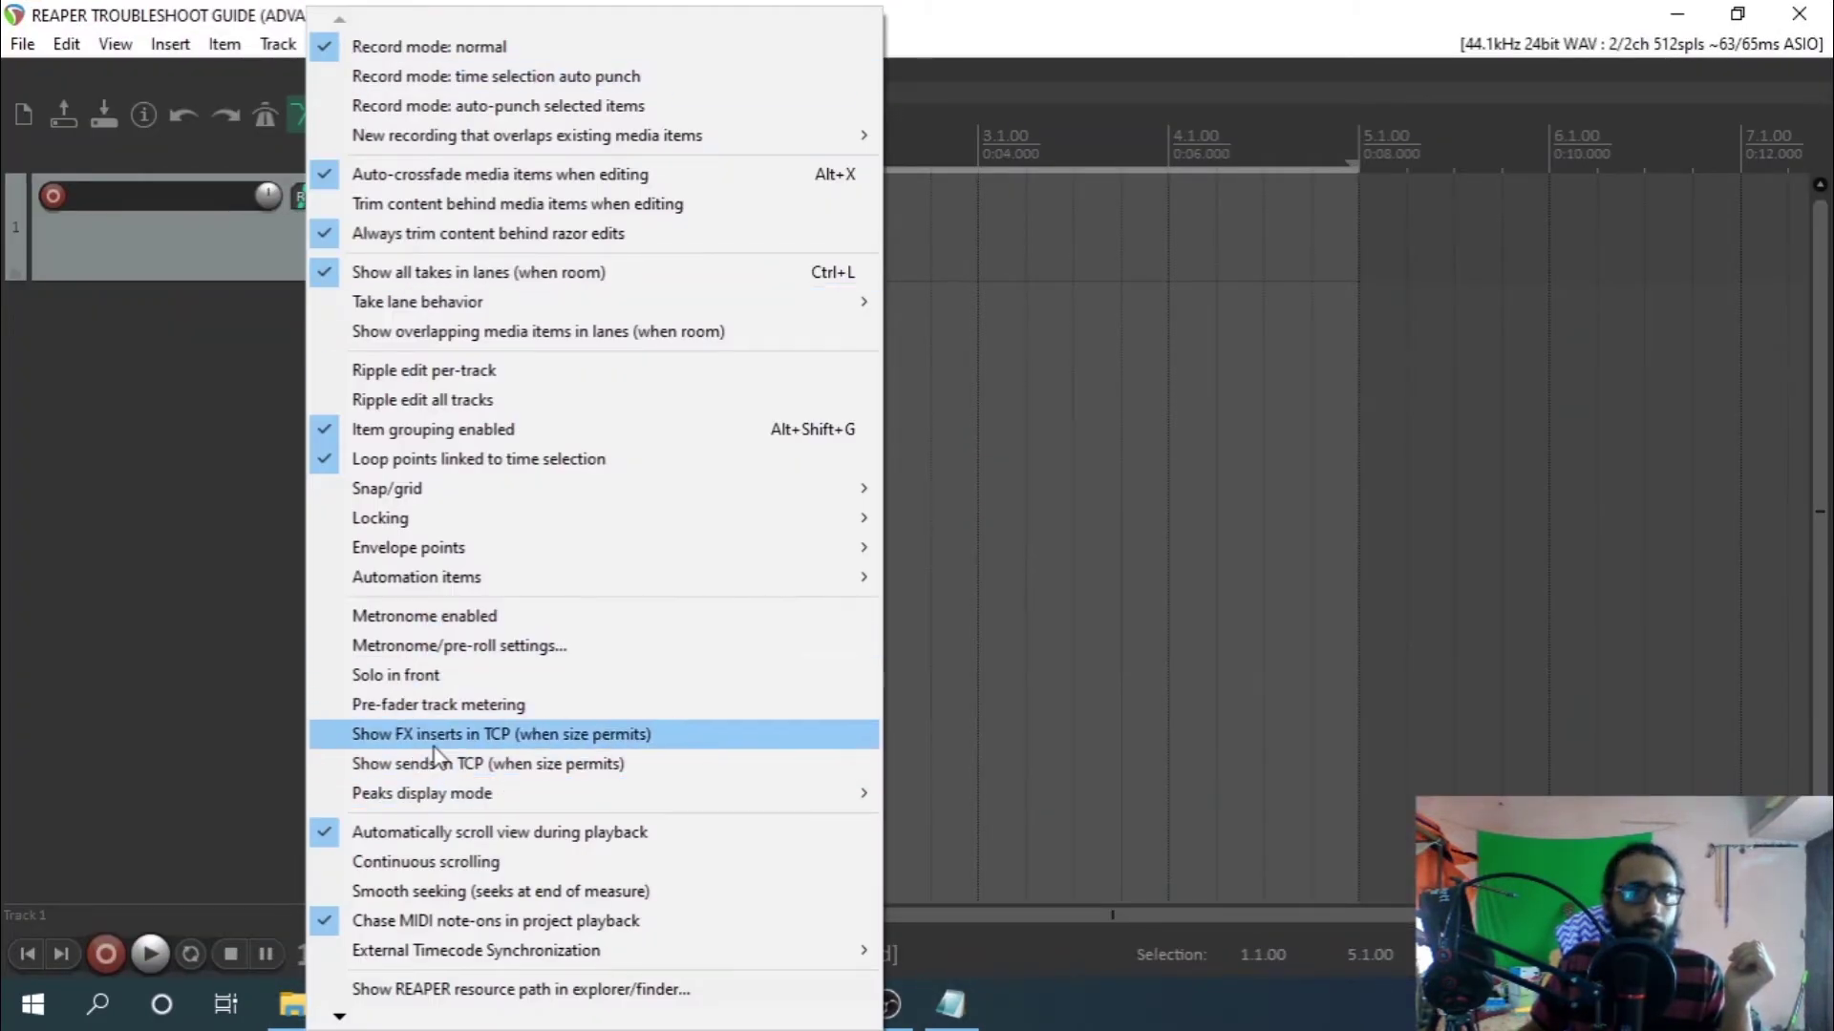
pyautogui.click(487, 989)
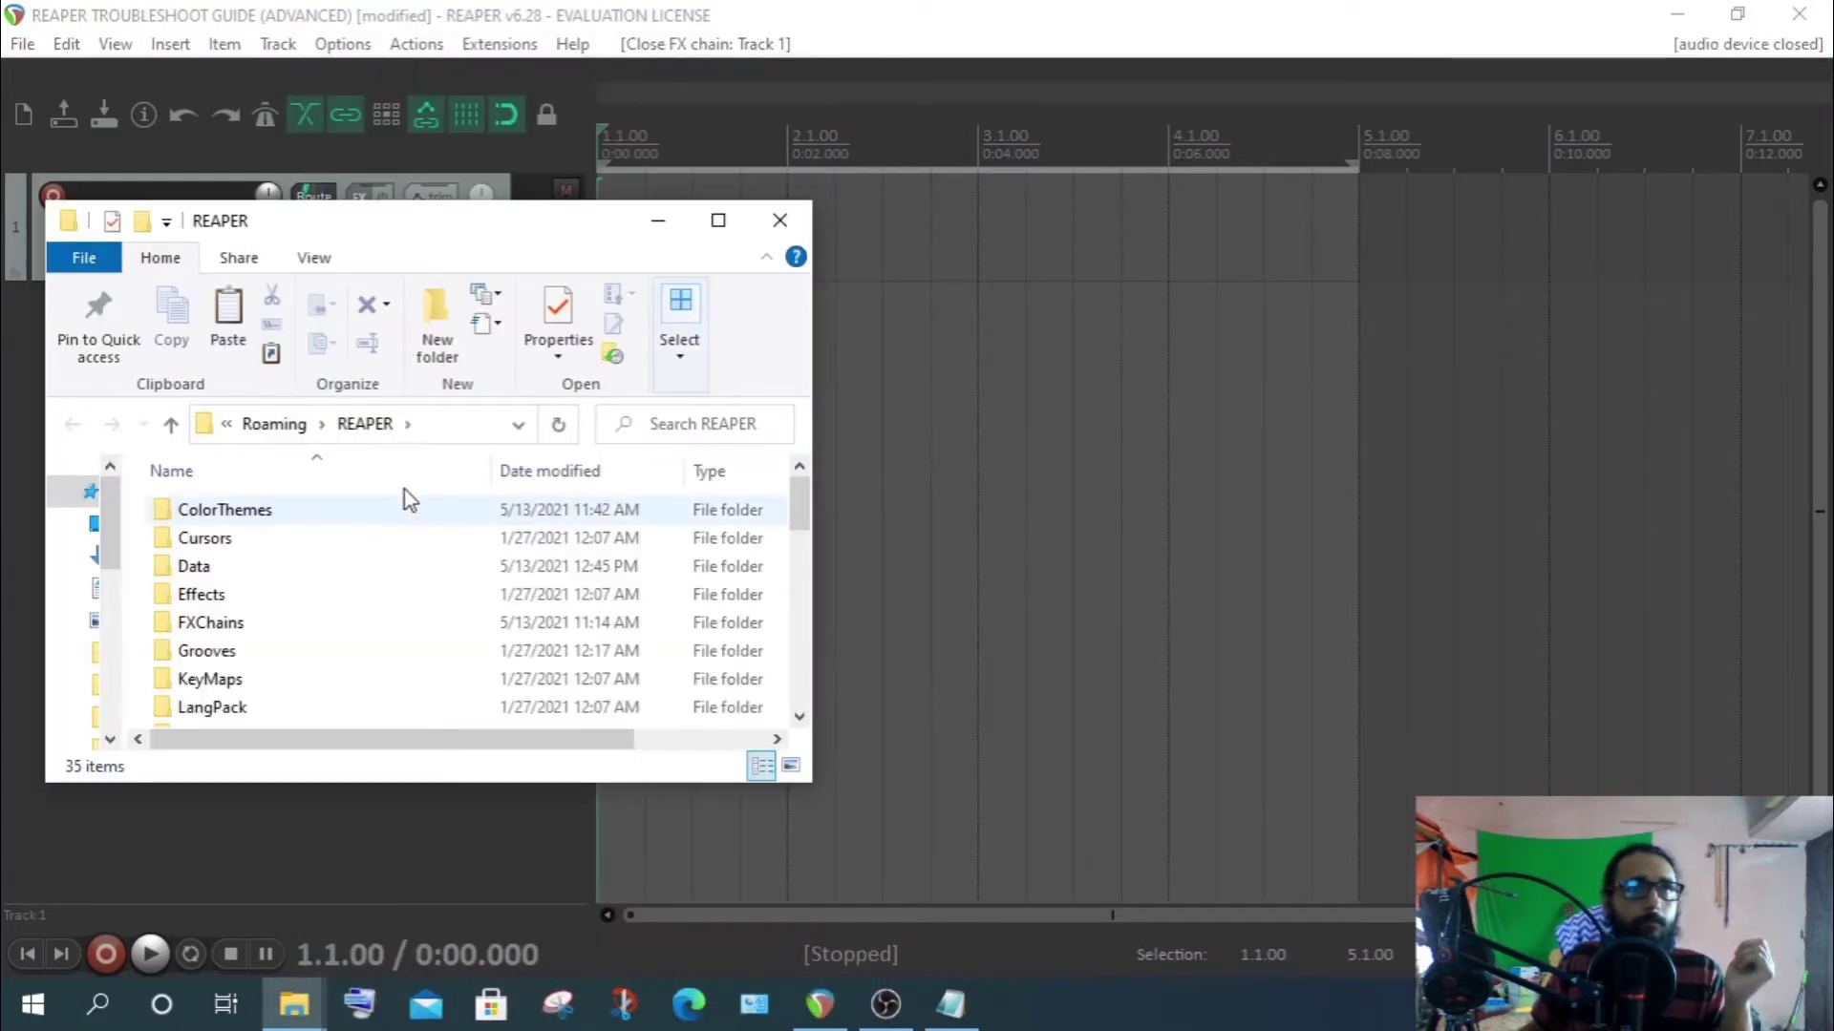
pyautogui.click(718, 221)
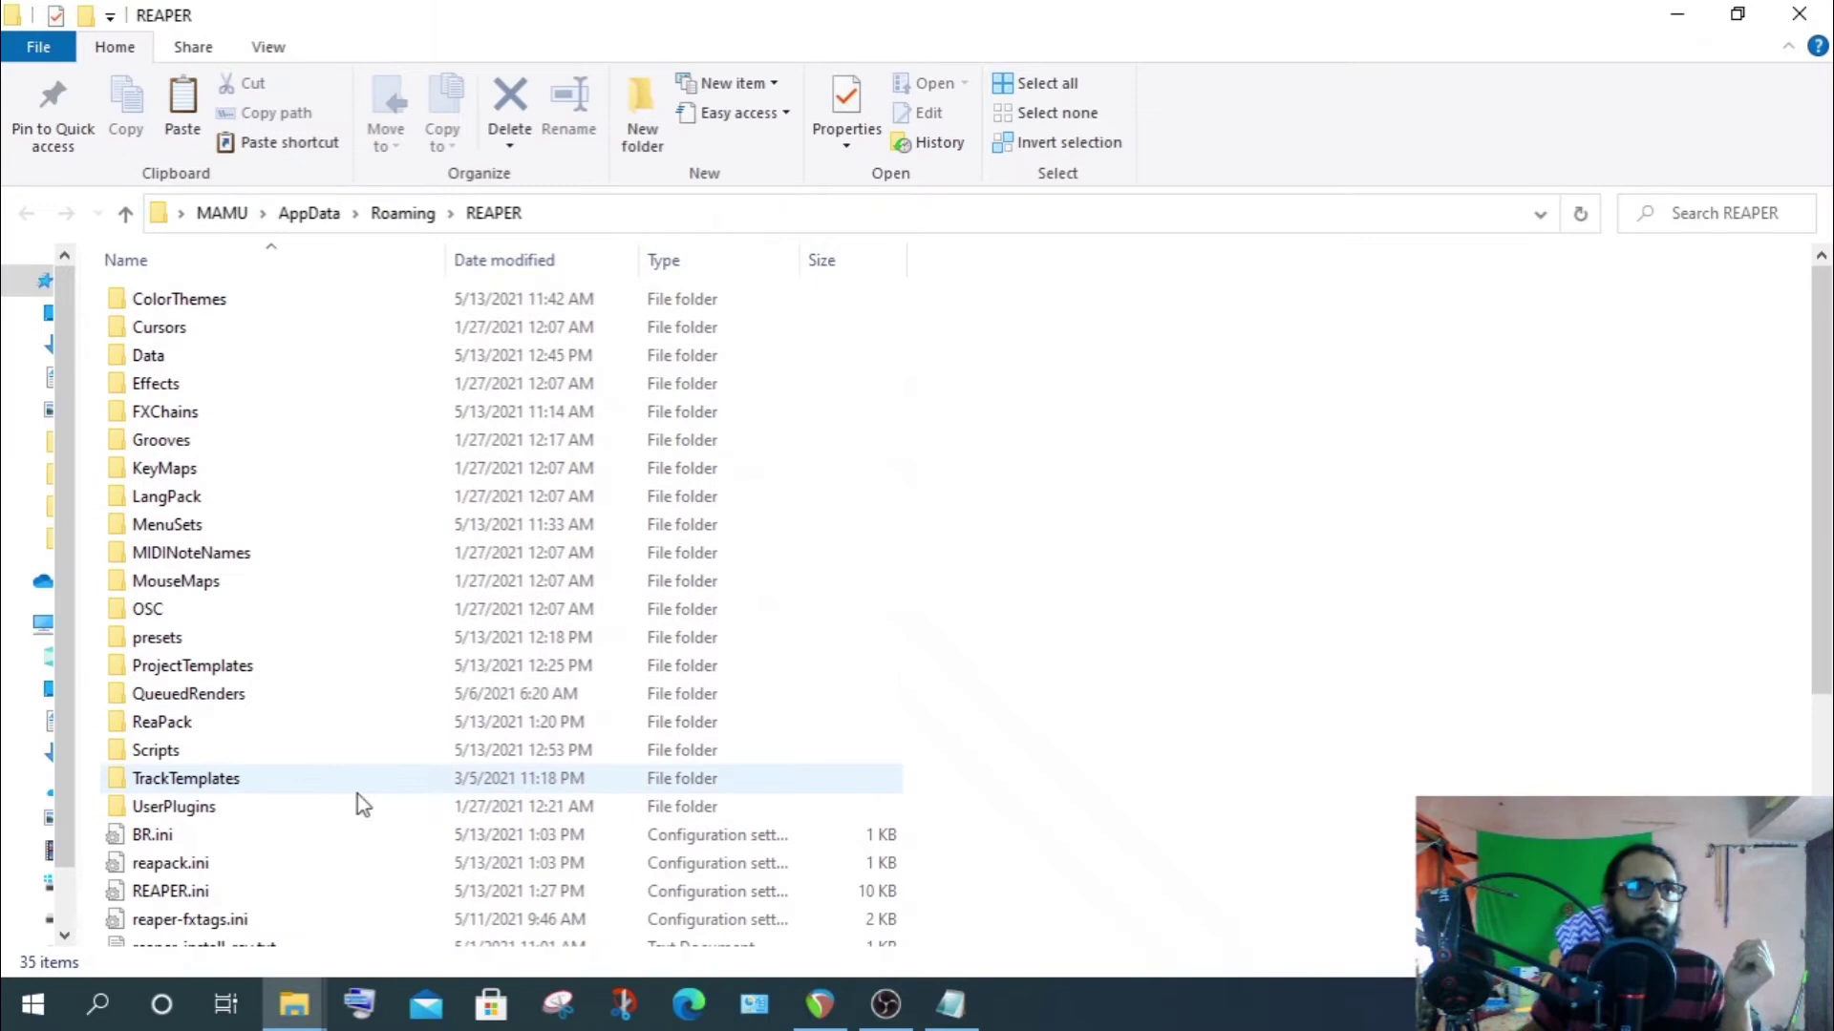
pyautogui.doubleClick(158, 751)
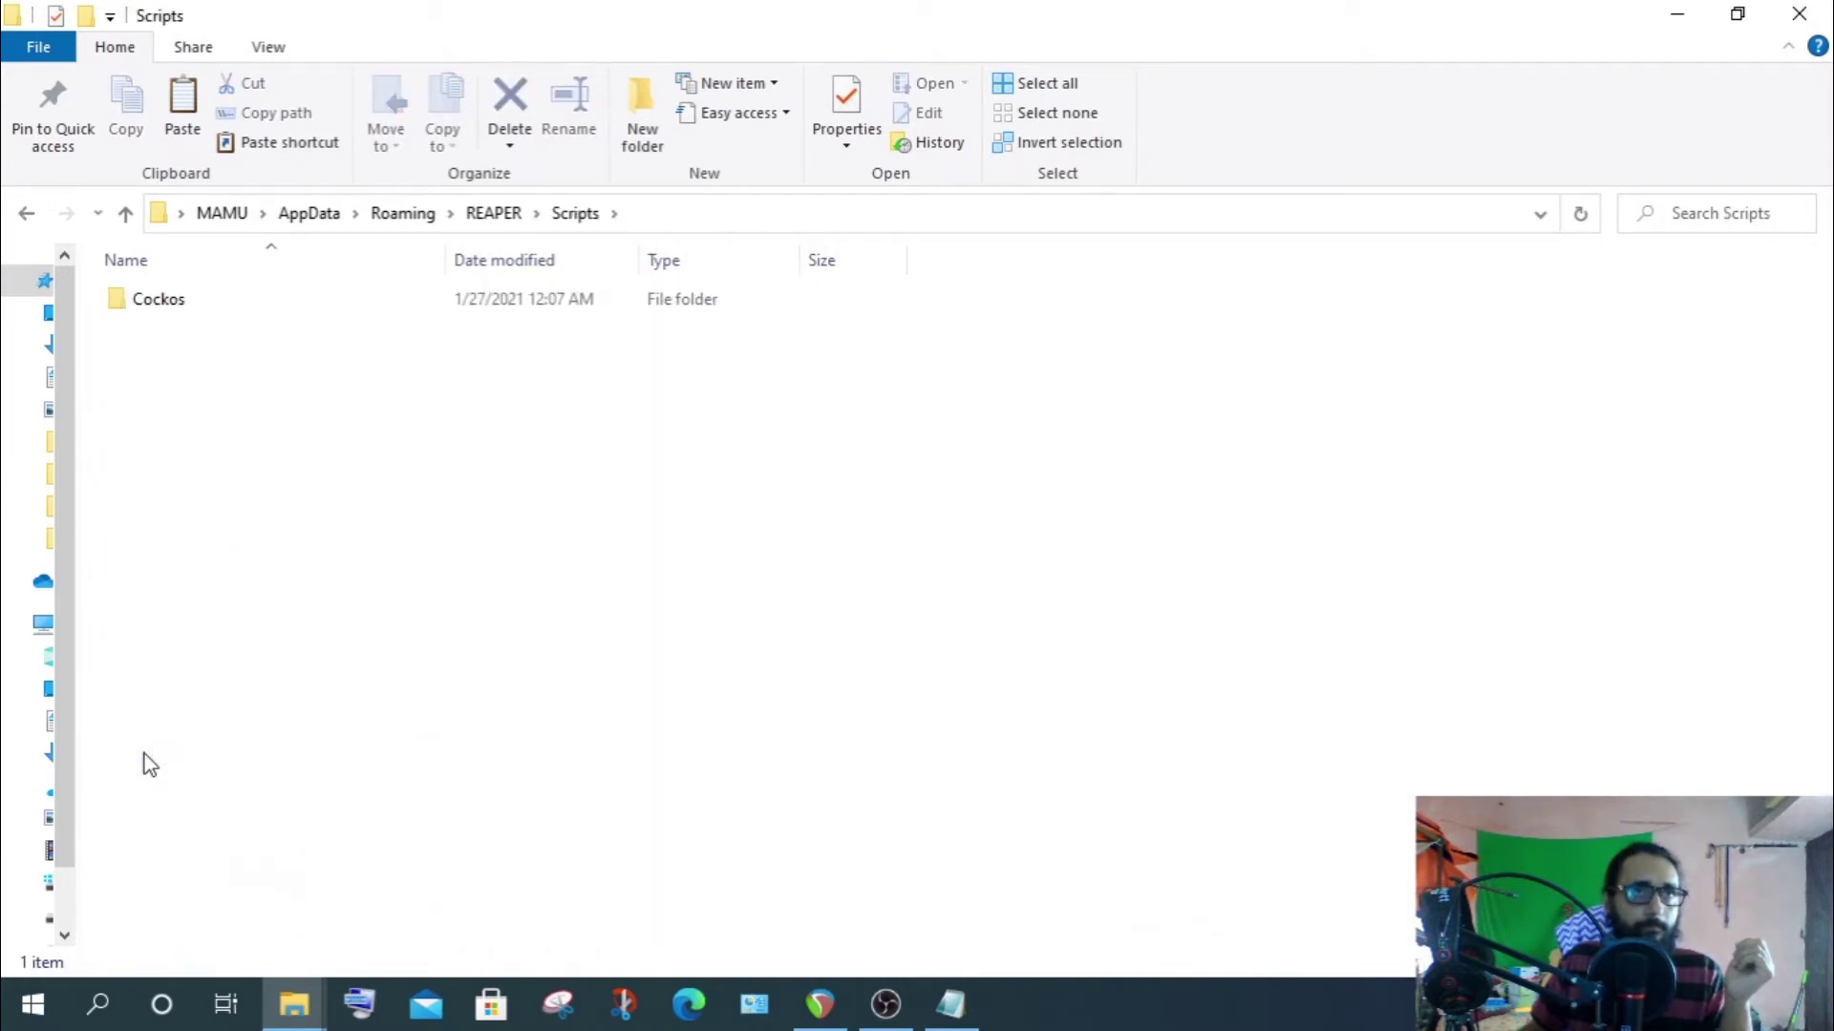
# Paste the copied LUA scripts into REAPER's Scripts folder and return to REAPER
pyautogui.rightClick(275, 757)
pyautogui.click(335, 536)
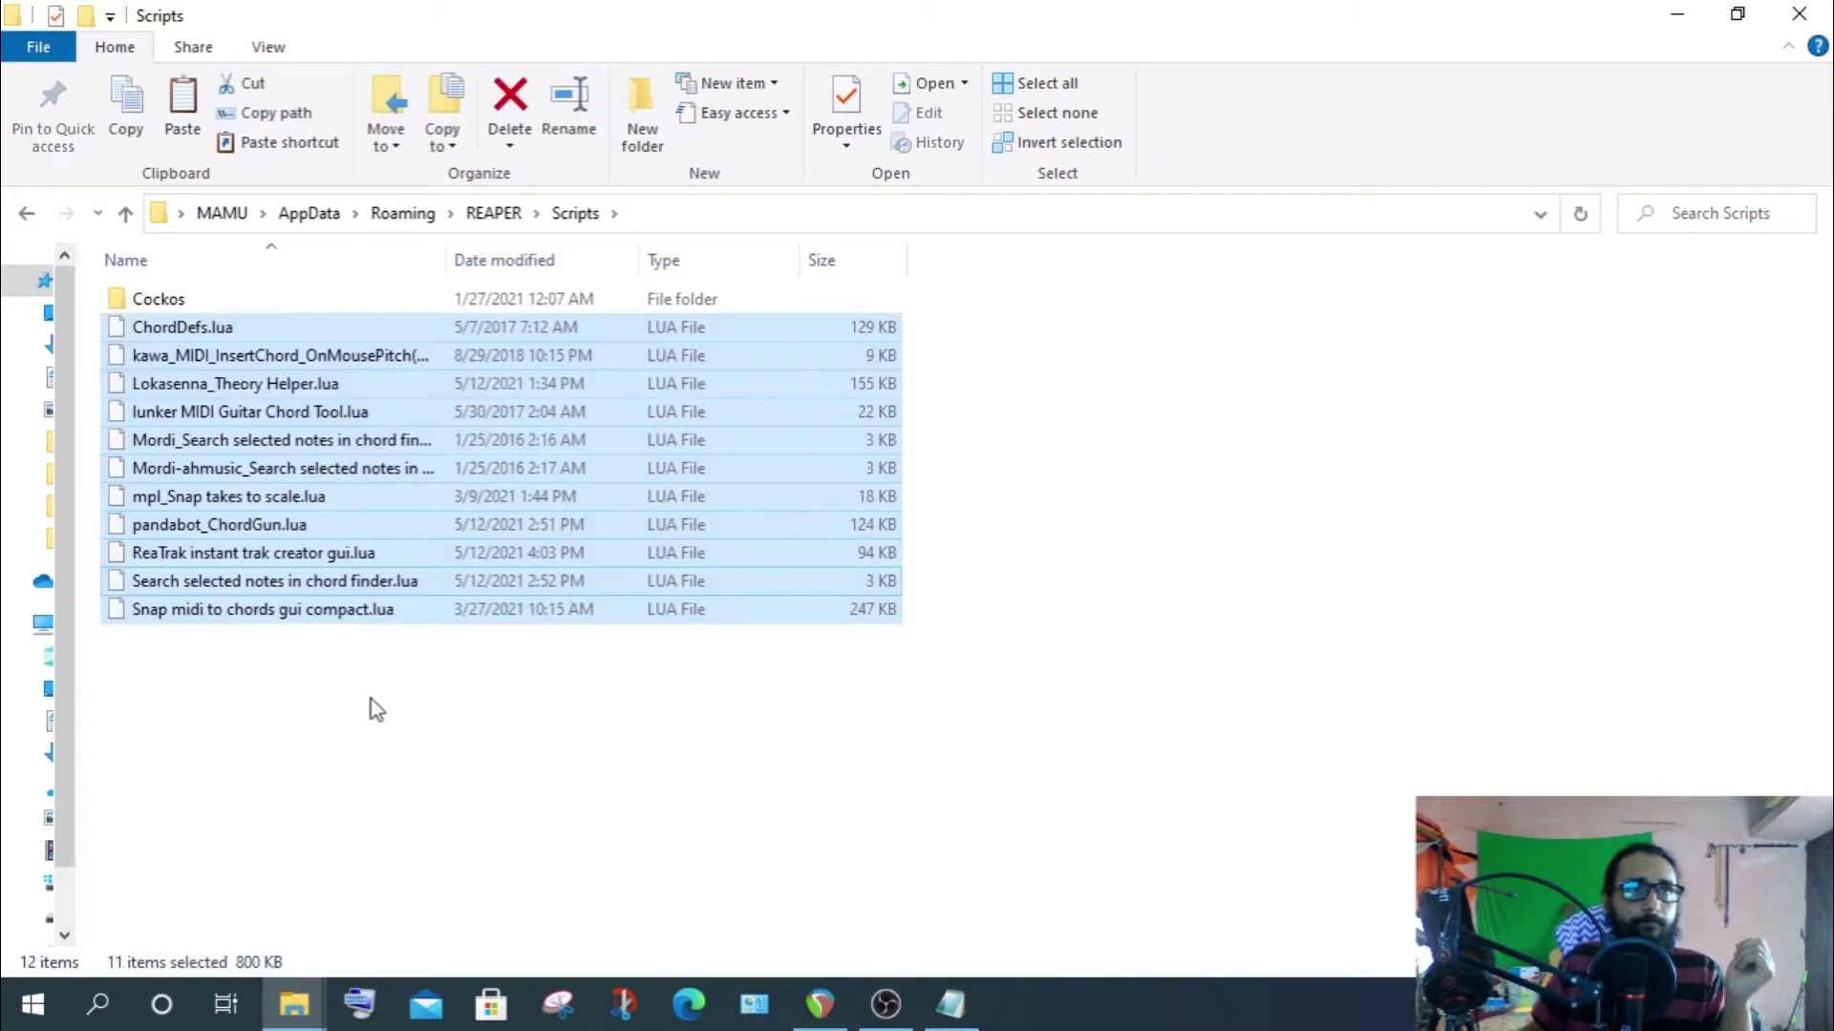
pyautogui.click(382, 795)
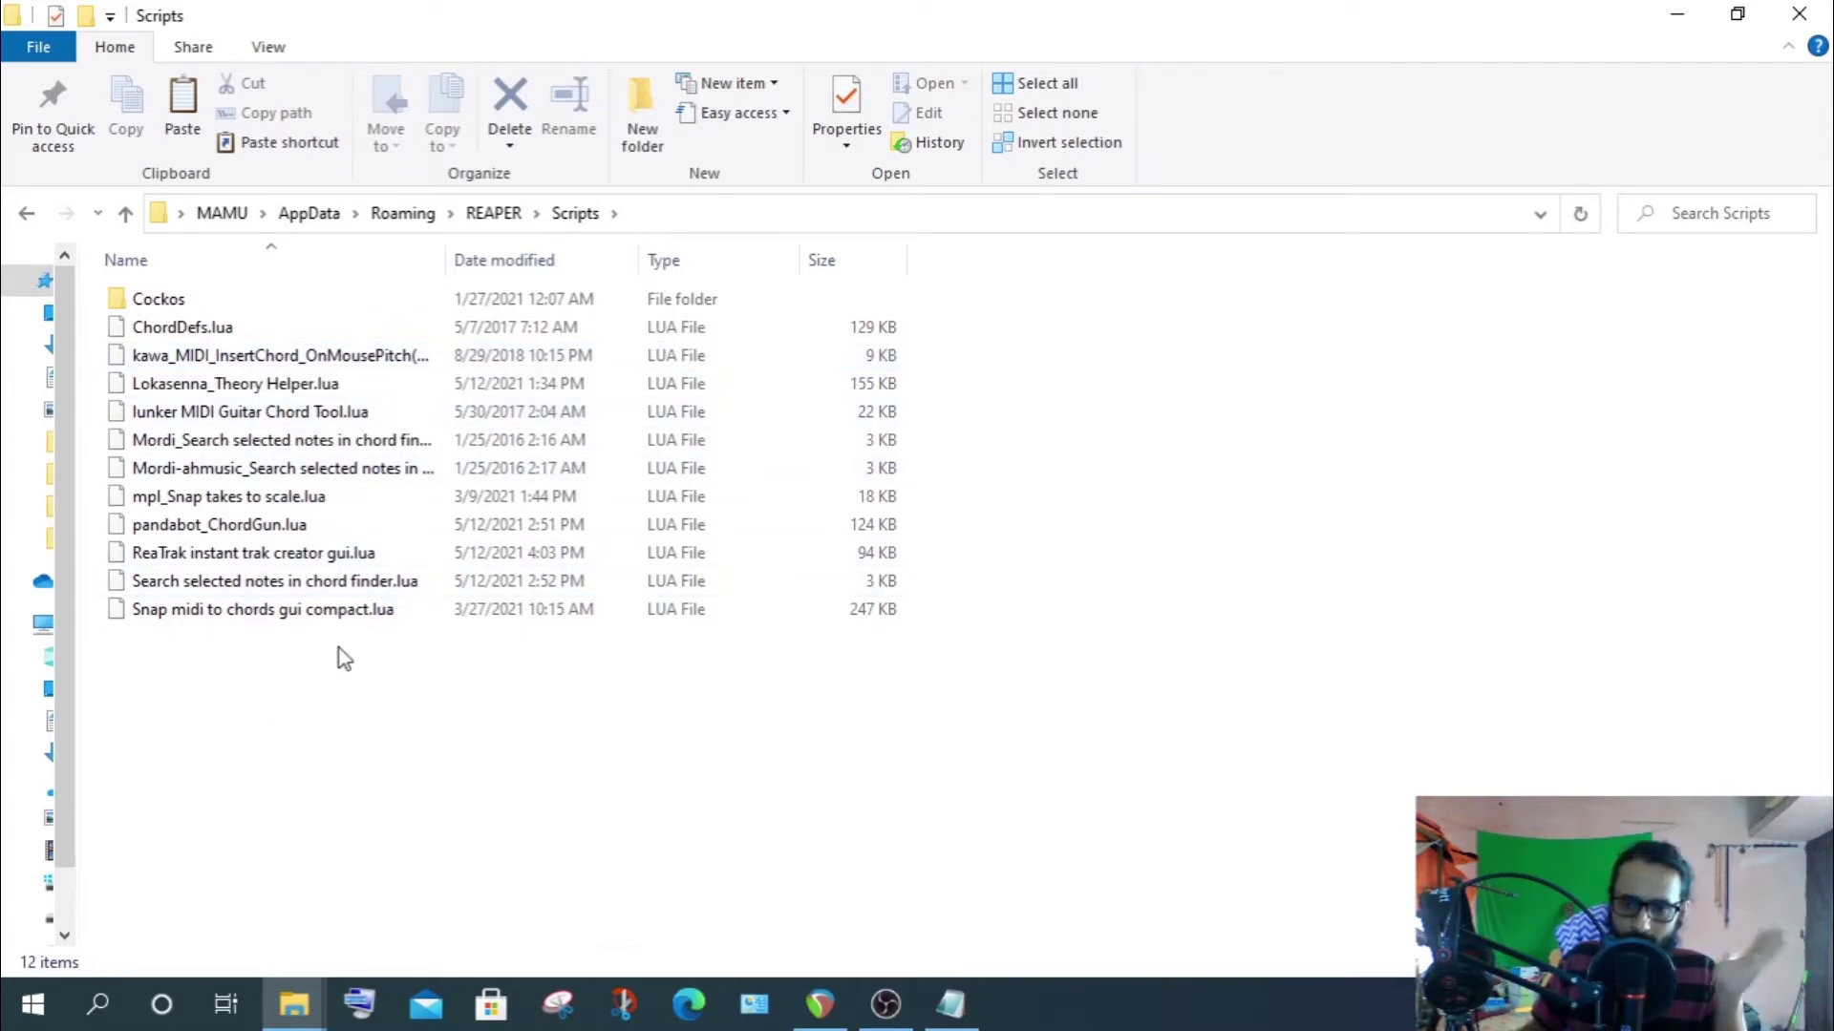
pyautogui.click(1677, 14)
# Show REAPER's action list, point out pandabot_ChordGun.lua in the Scripts folder, and return to the action list
pyautogui.click(412, 44)
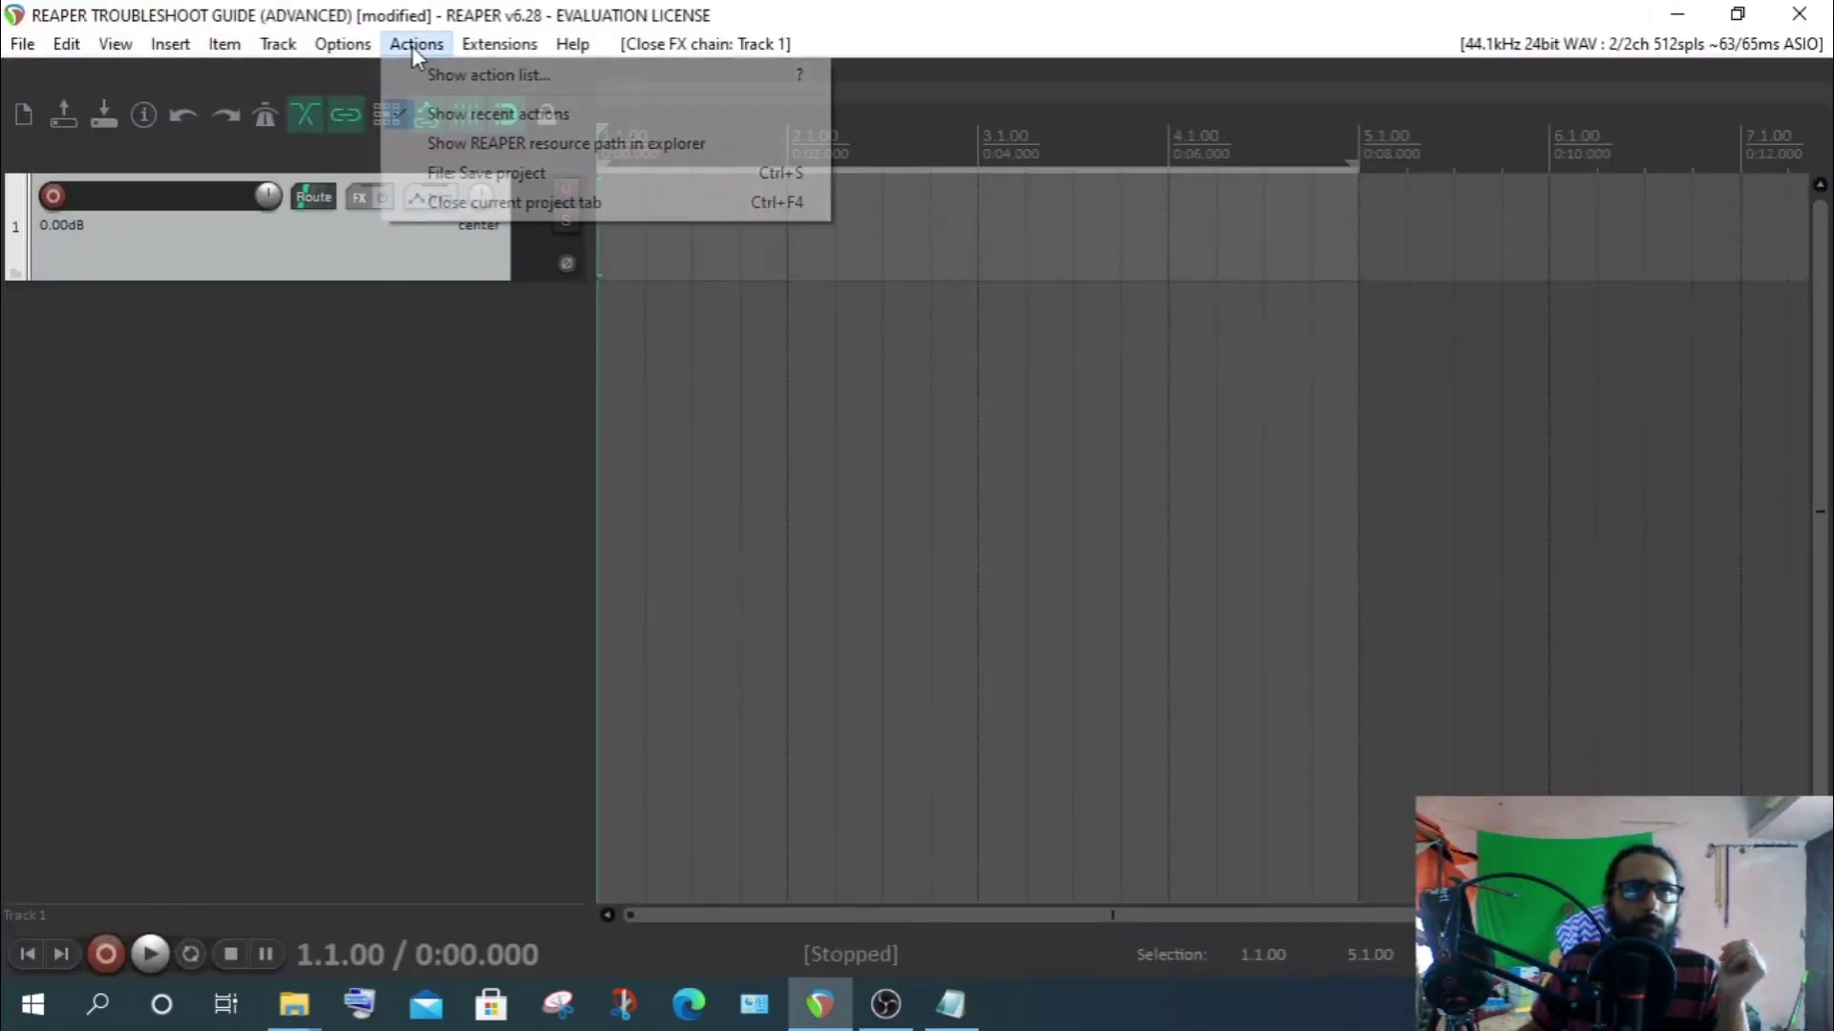
pyautogui.click(432, 74)
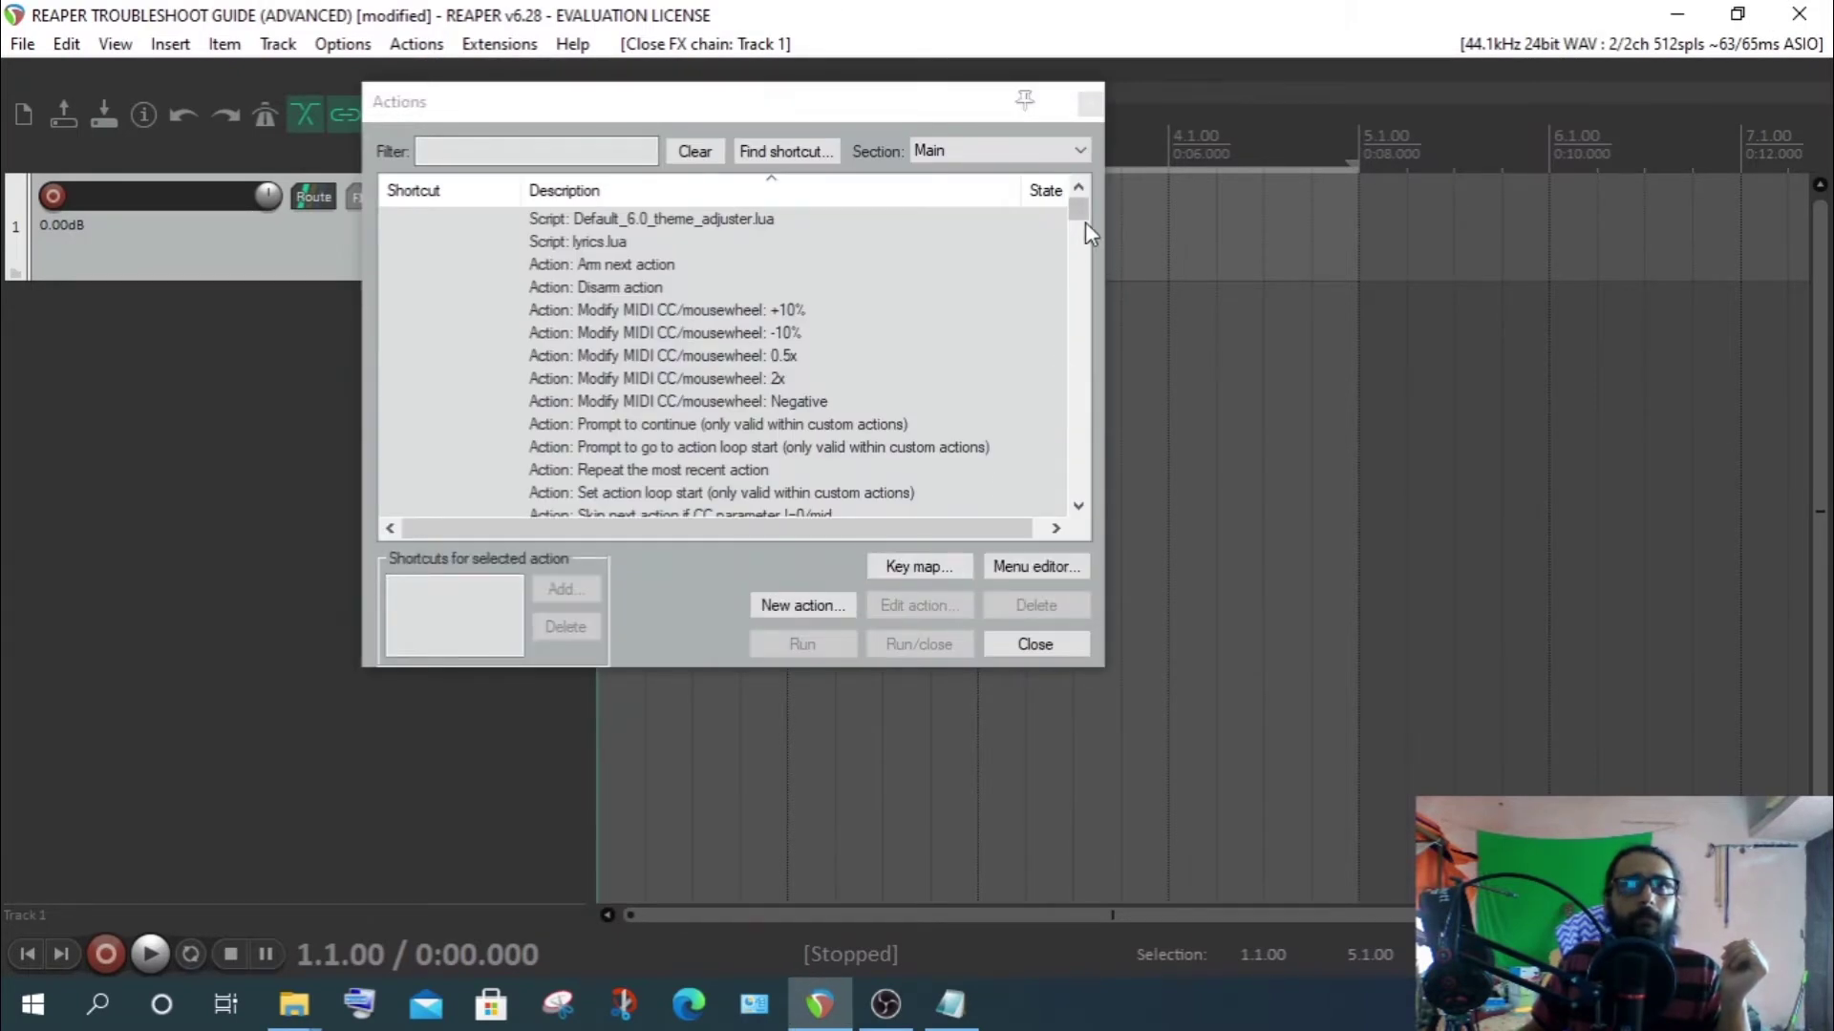
pyautogui.click(293, 1004)
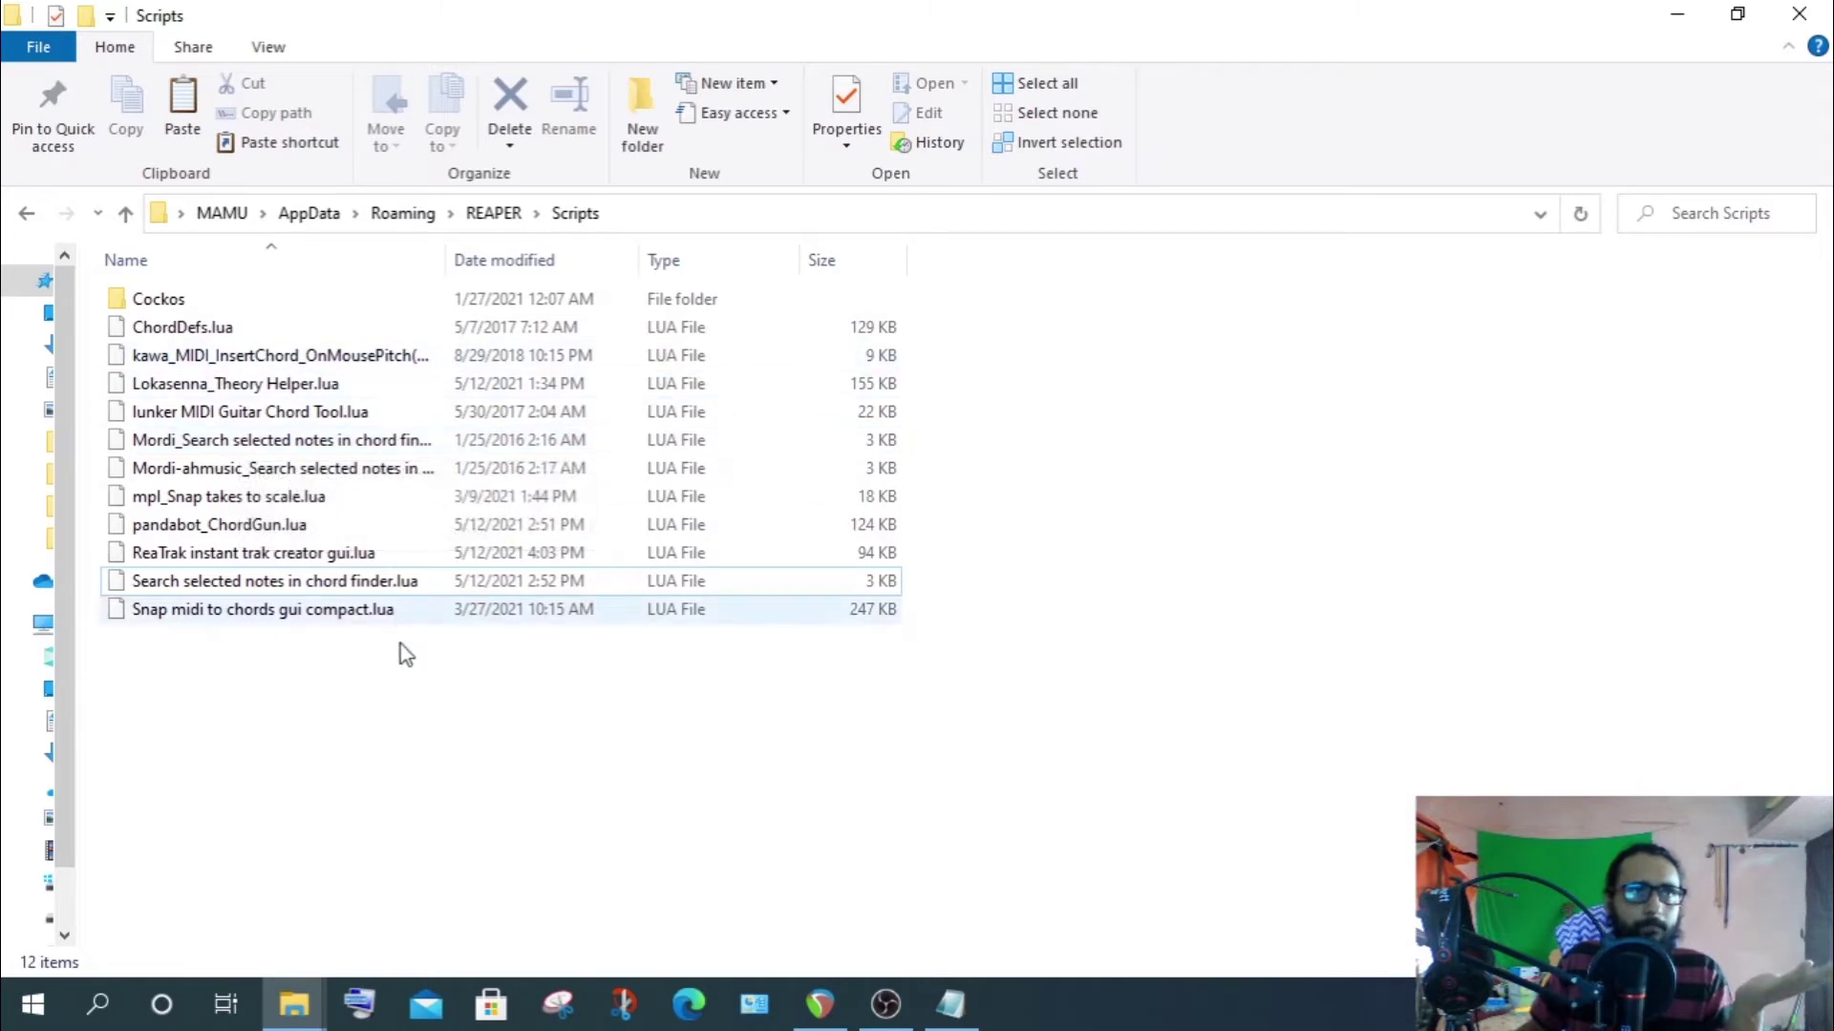
pyautogui.click(232, 528)
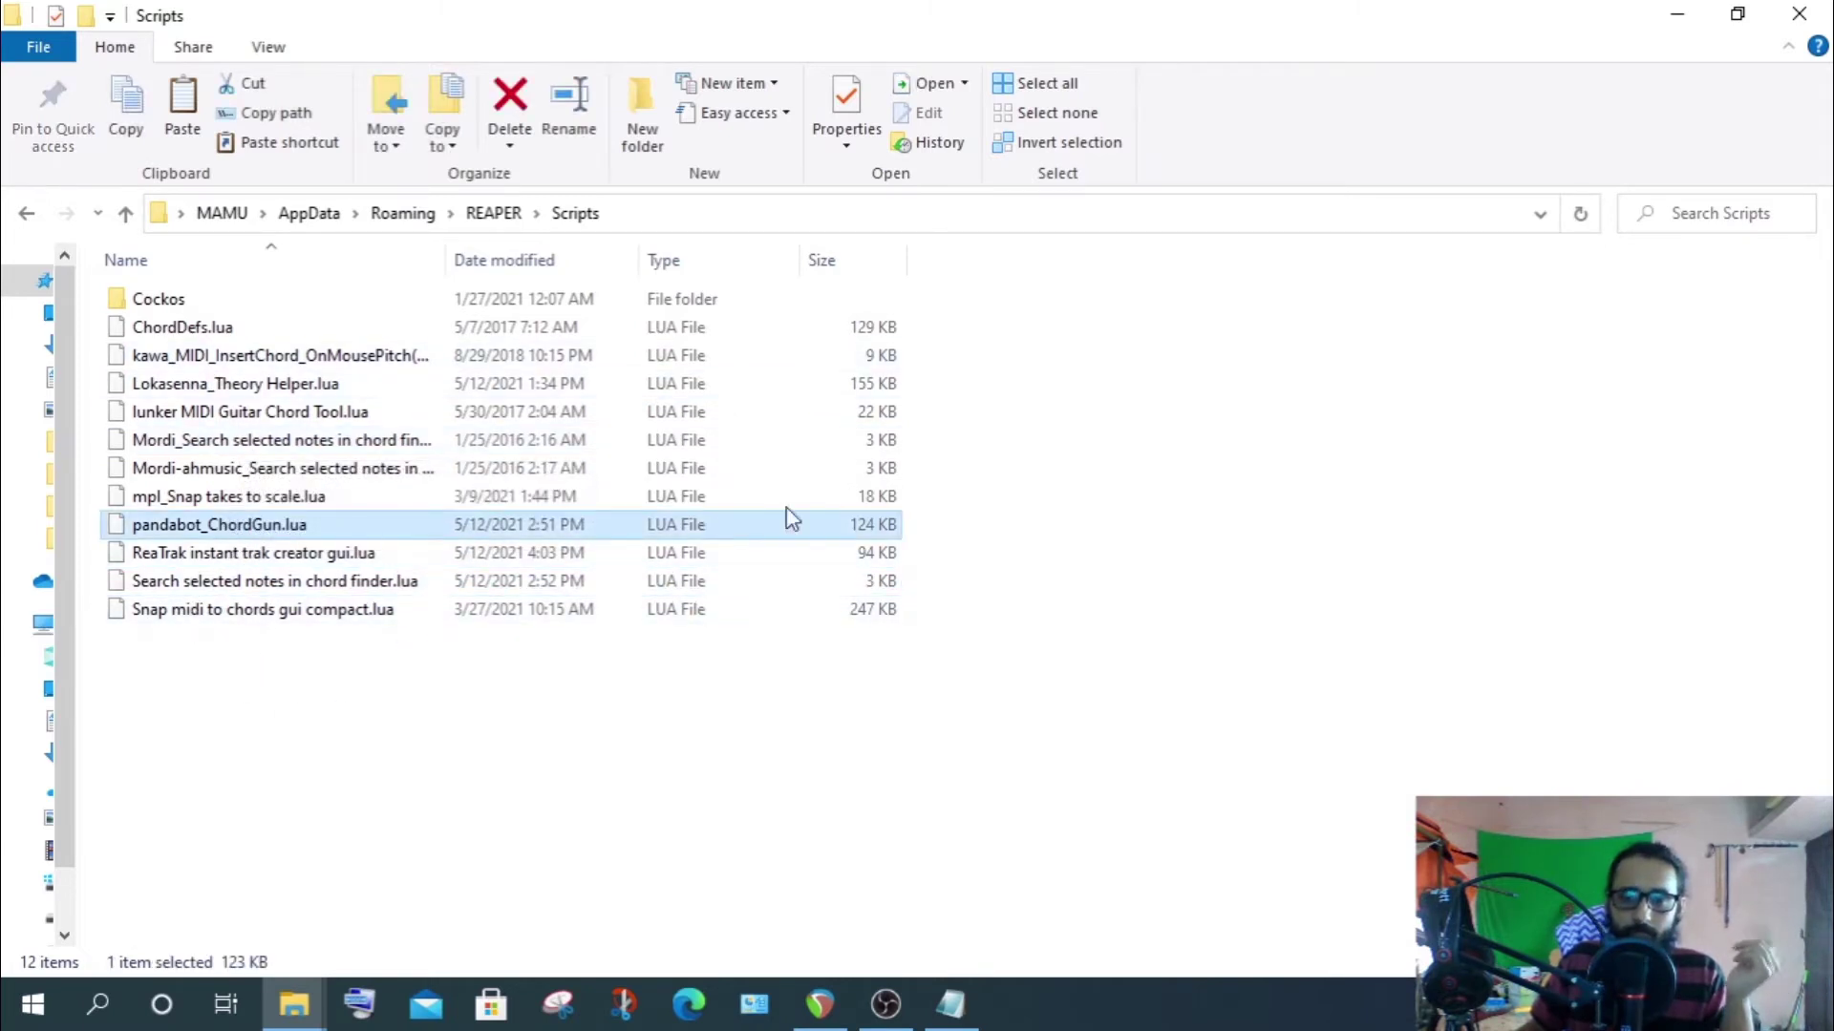
pyautogui.click(1677, 15)
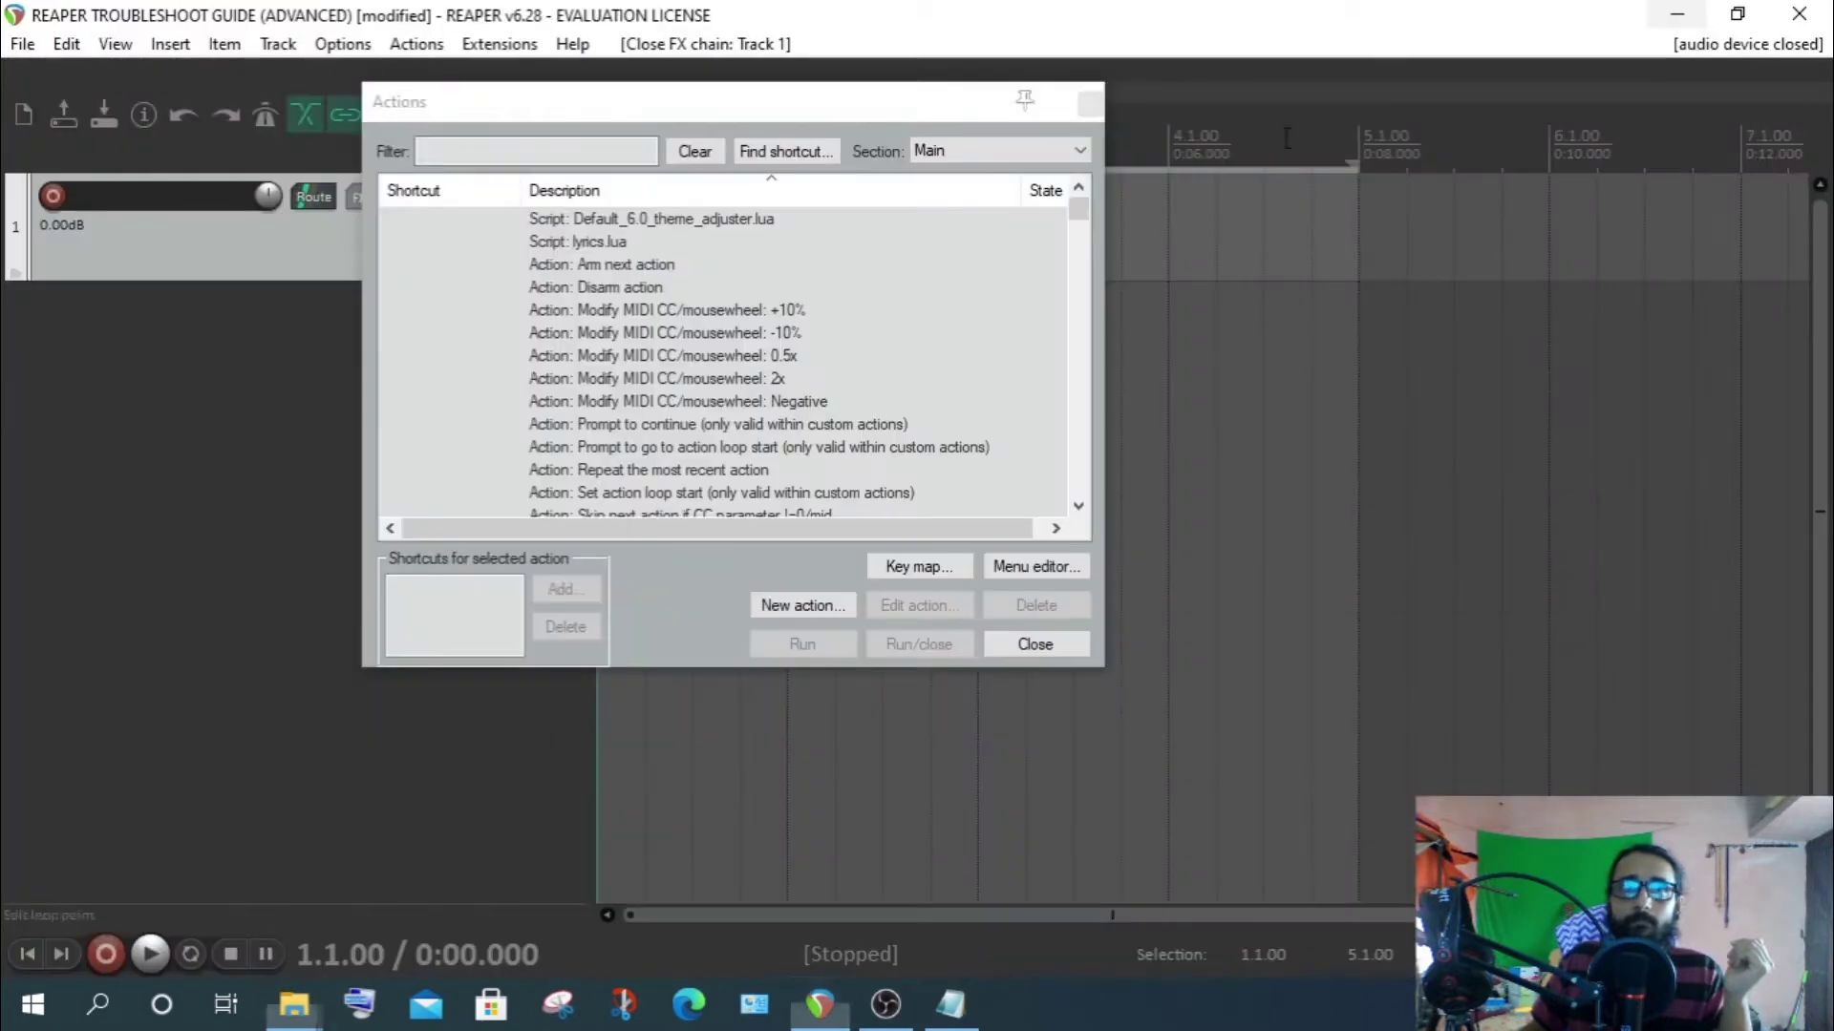
# Filter the action list by CHORD and compare it with the files in the Scripts folder
pyautogui.click(470, 152)
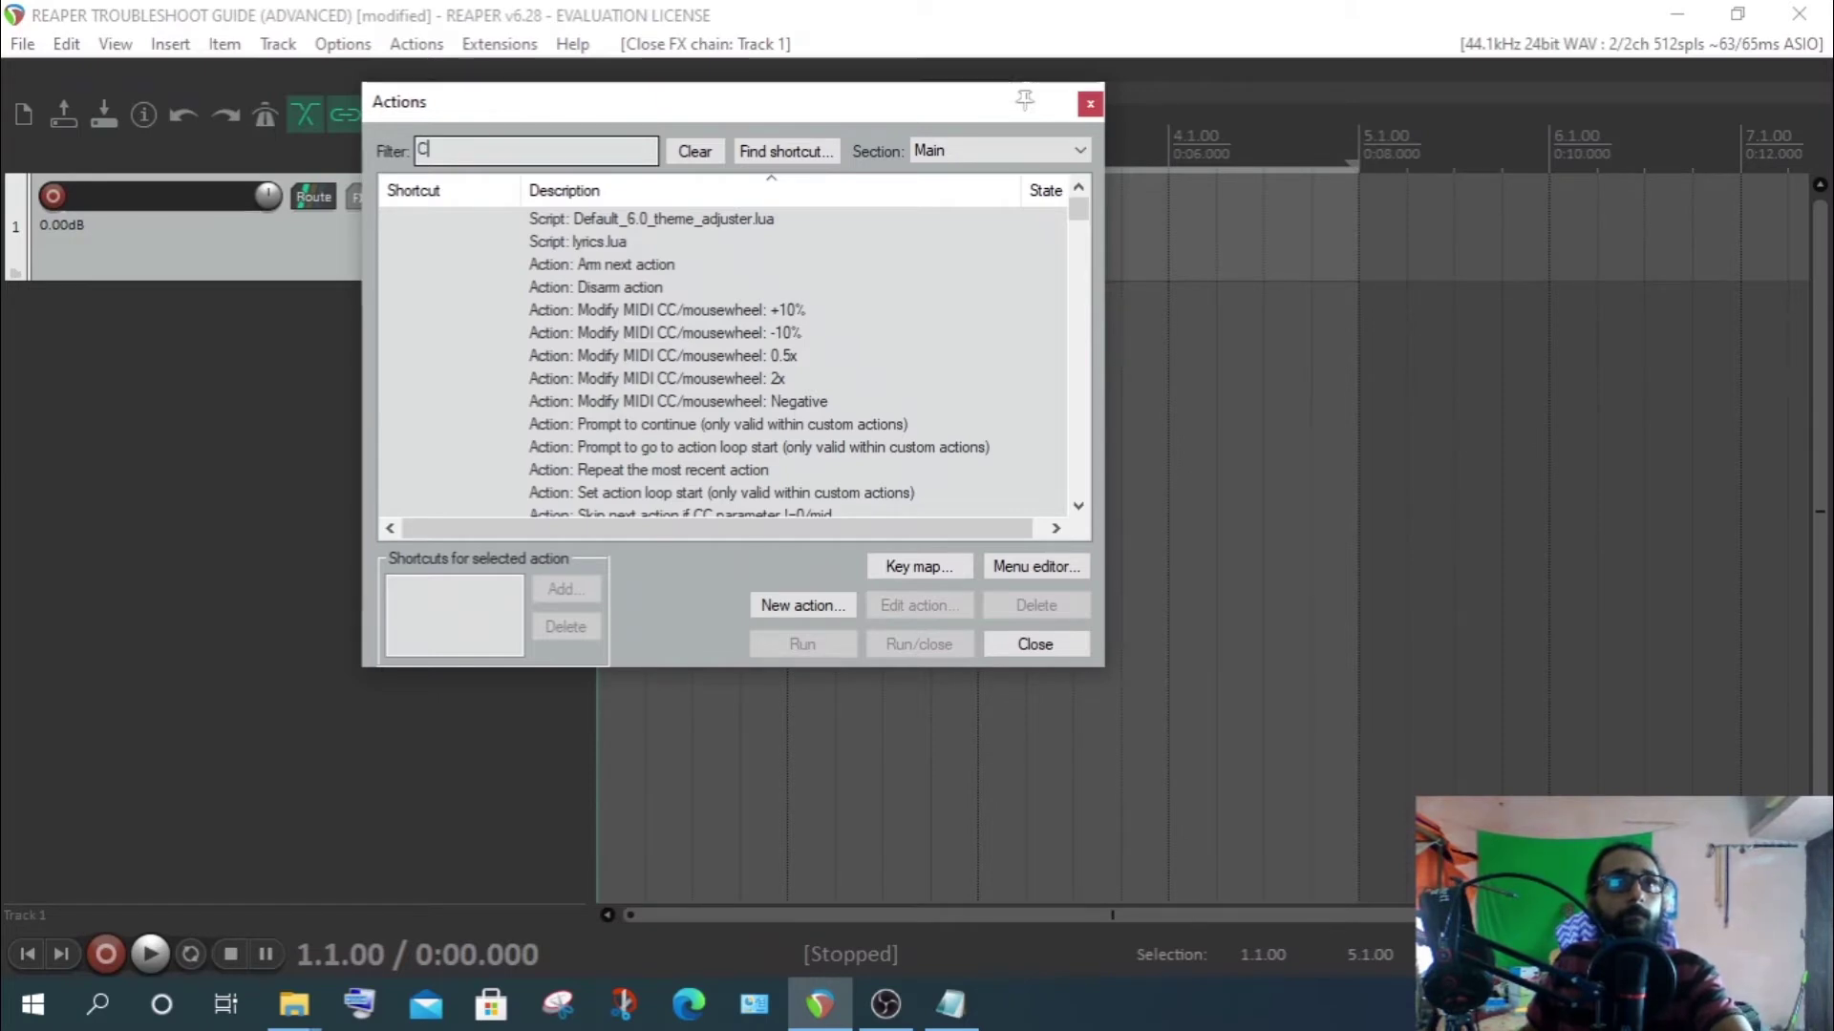
pyautogui.write('C')
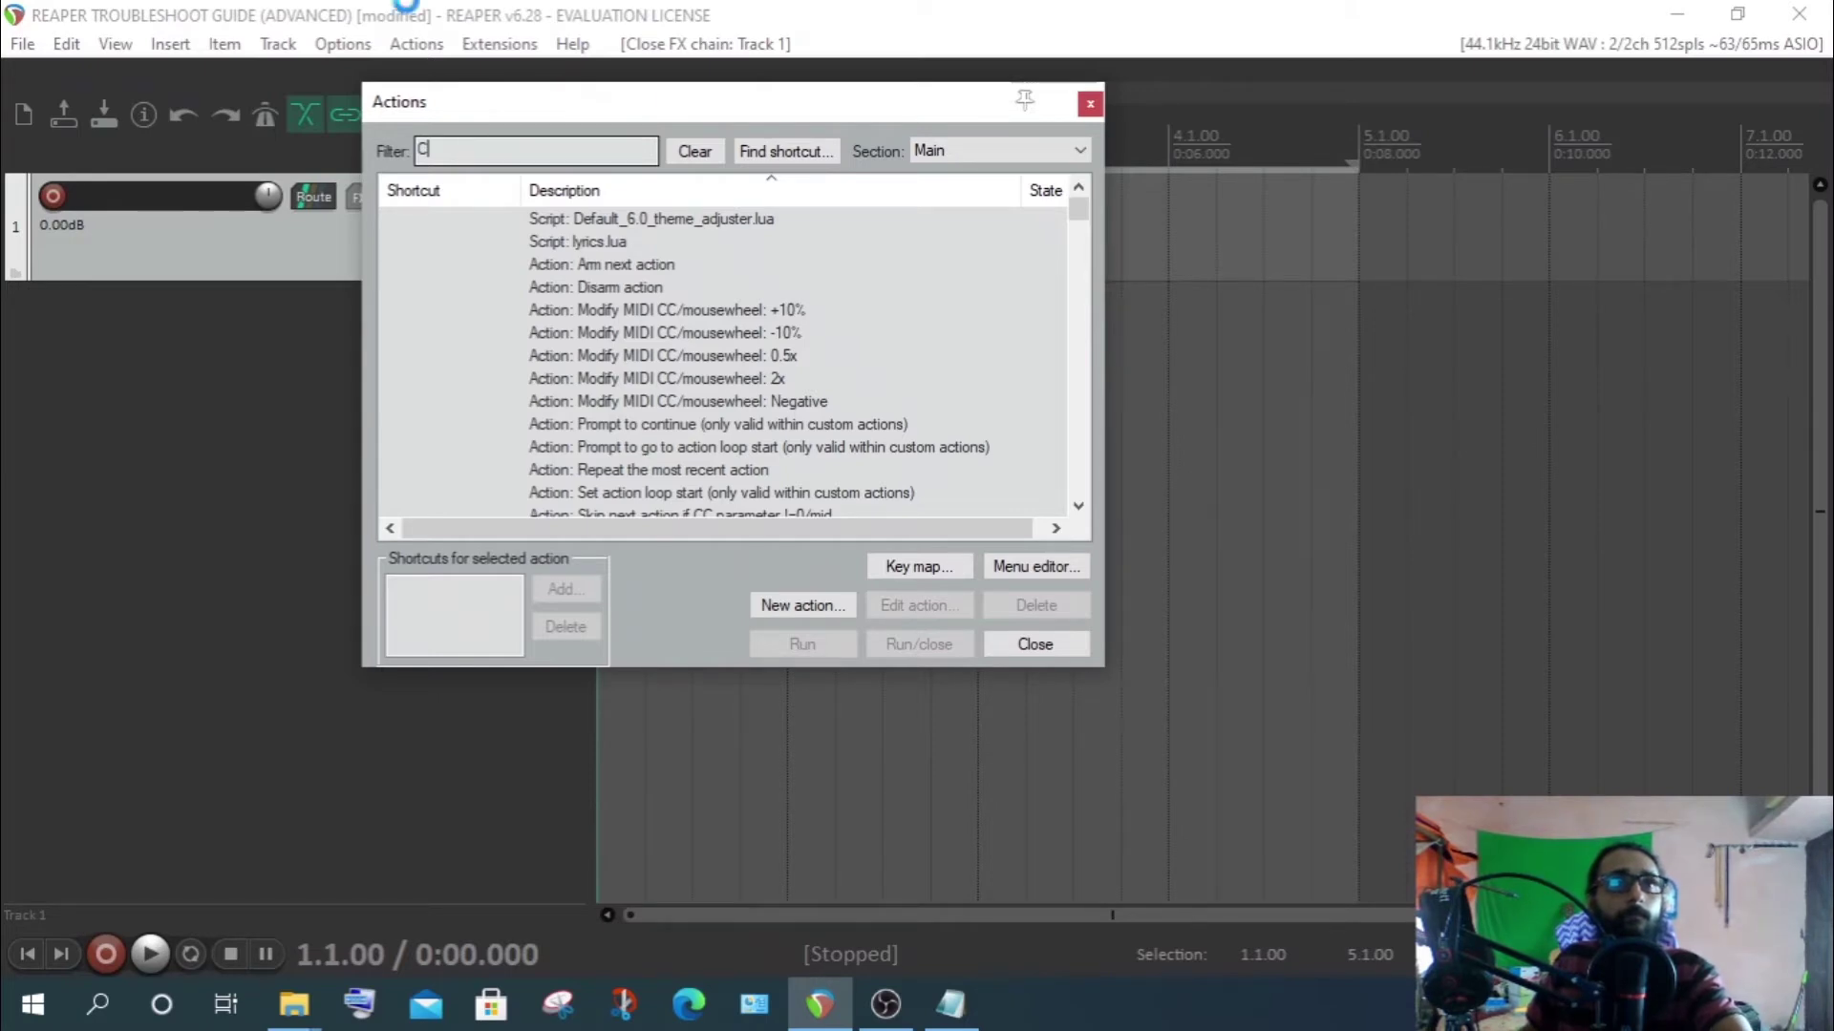
pyautogui.write('HORD')
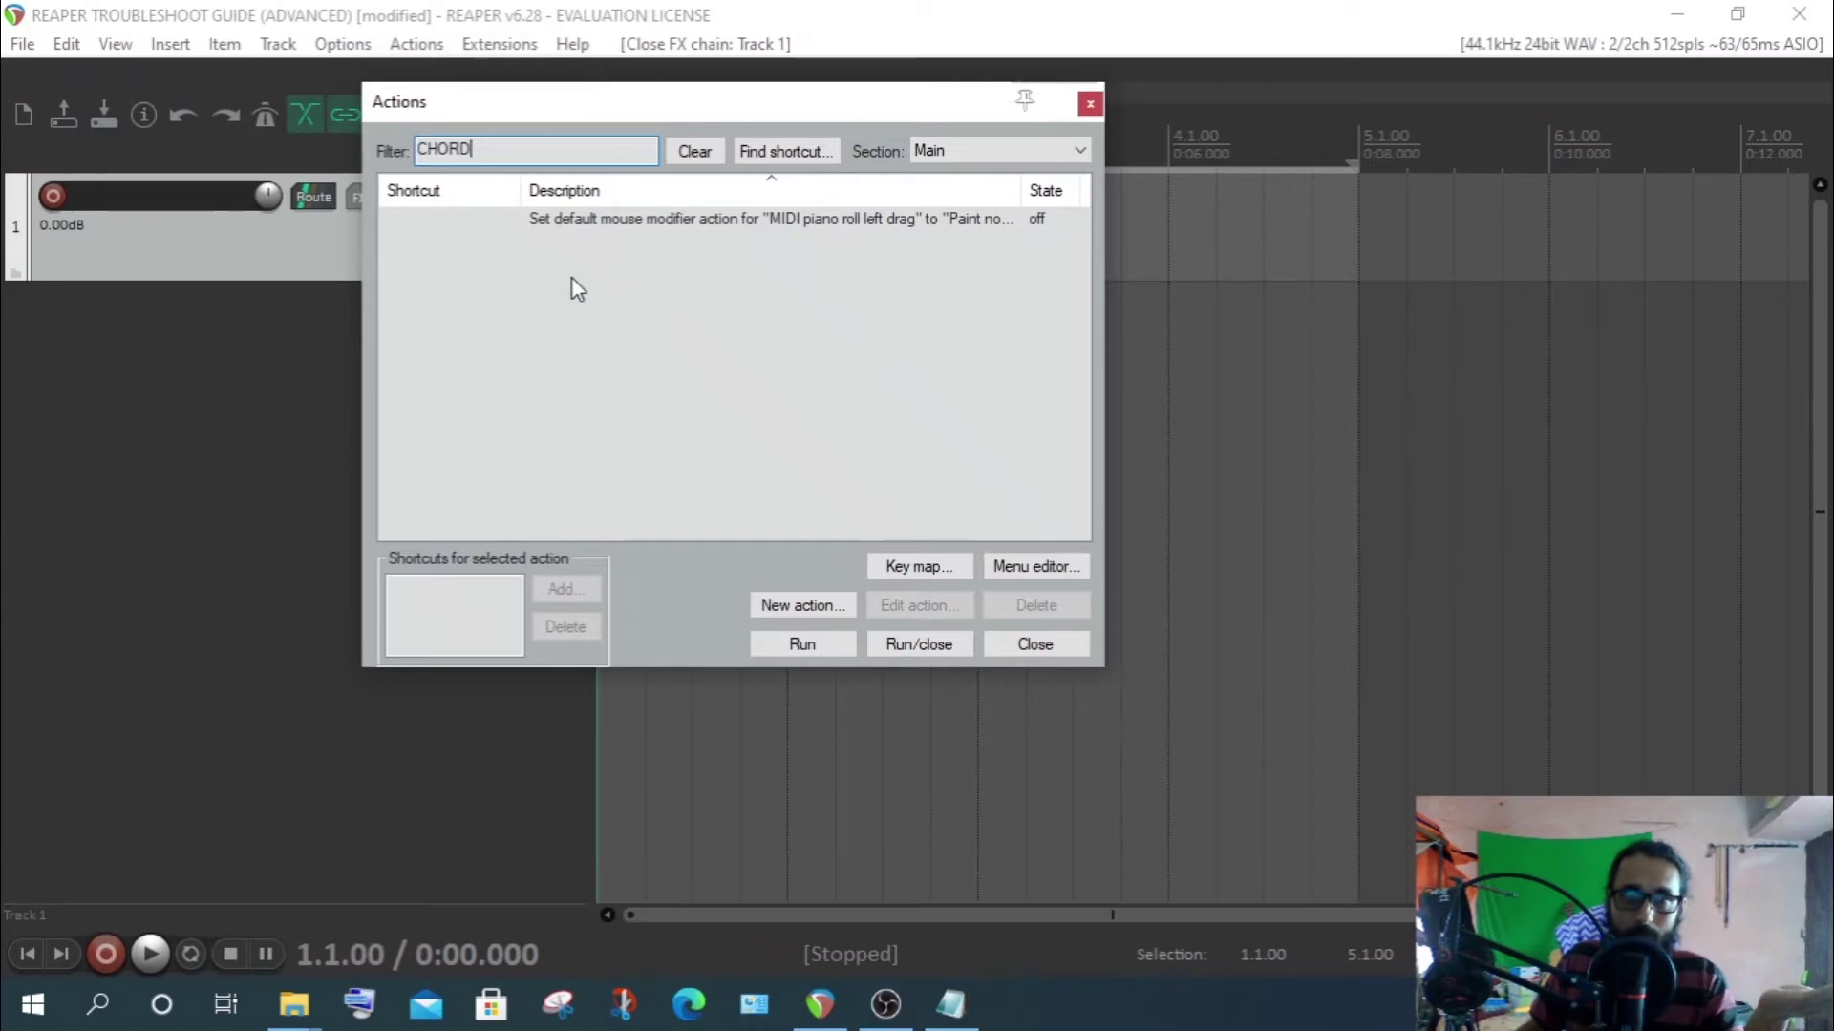
pyautogui.moveTo(287, 998)
pyautogui.click(450, 886)
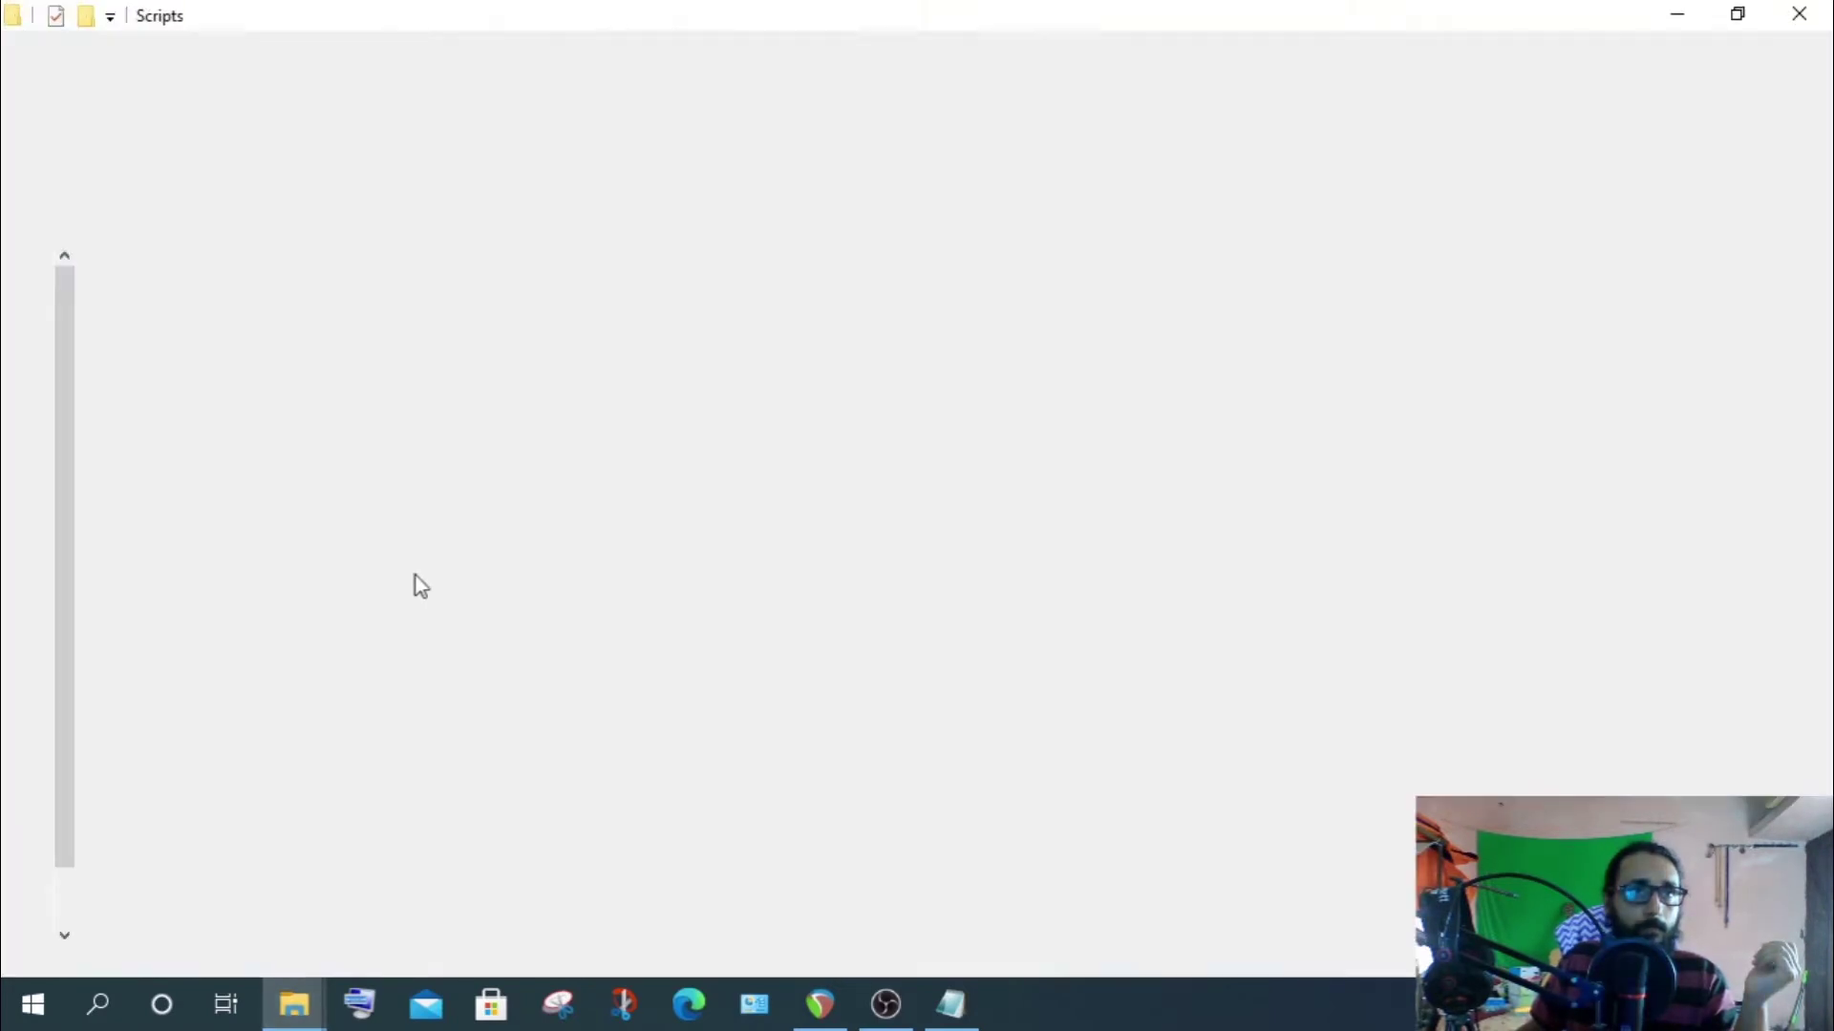
pyautogui.click(416, 775)
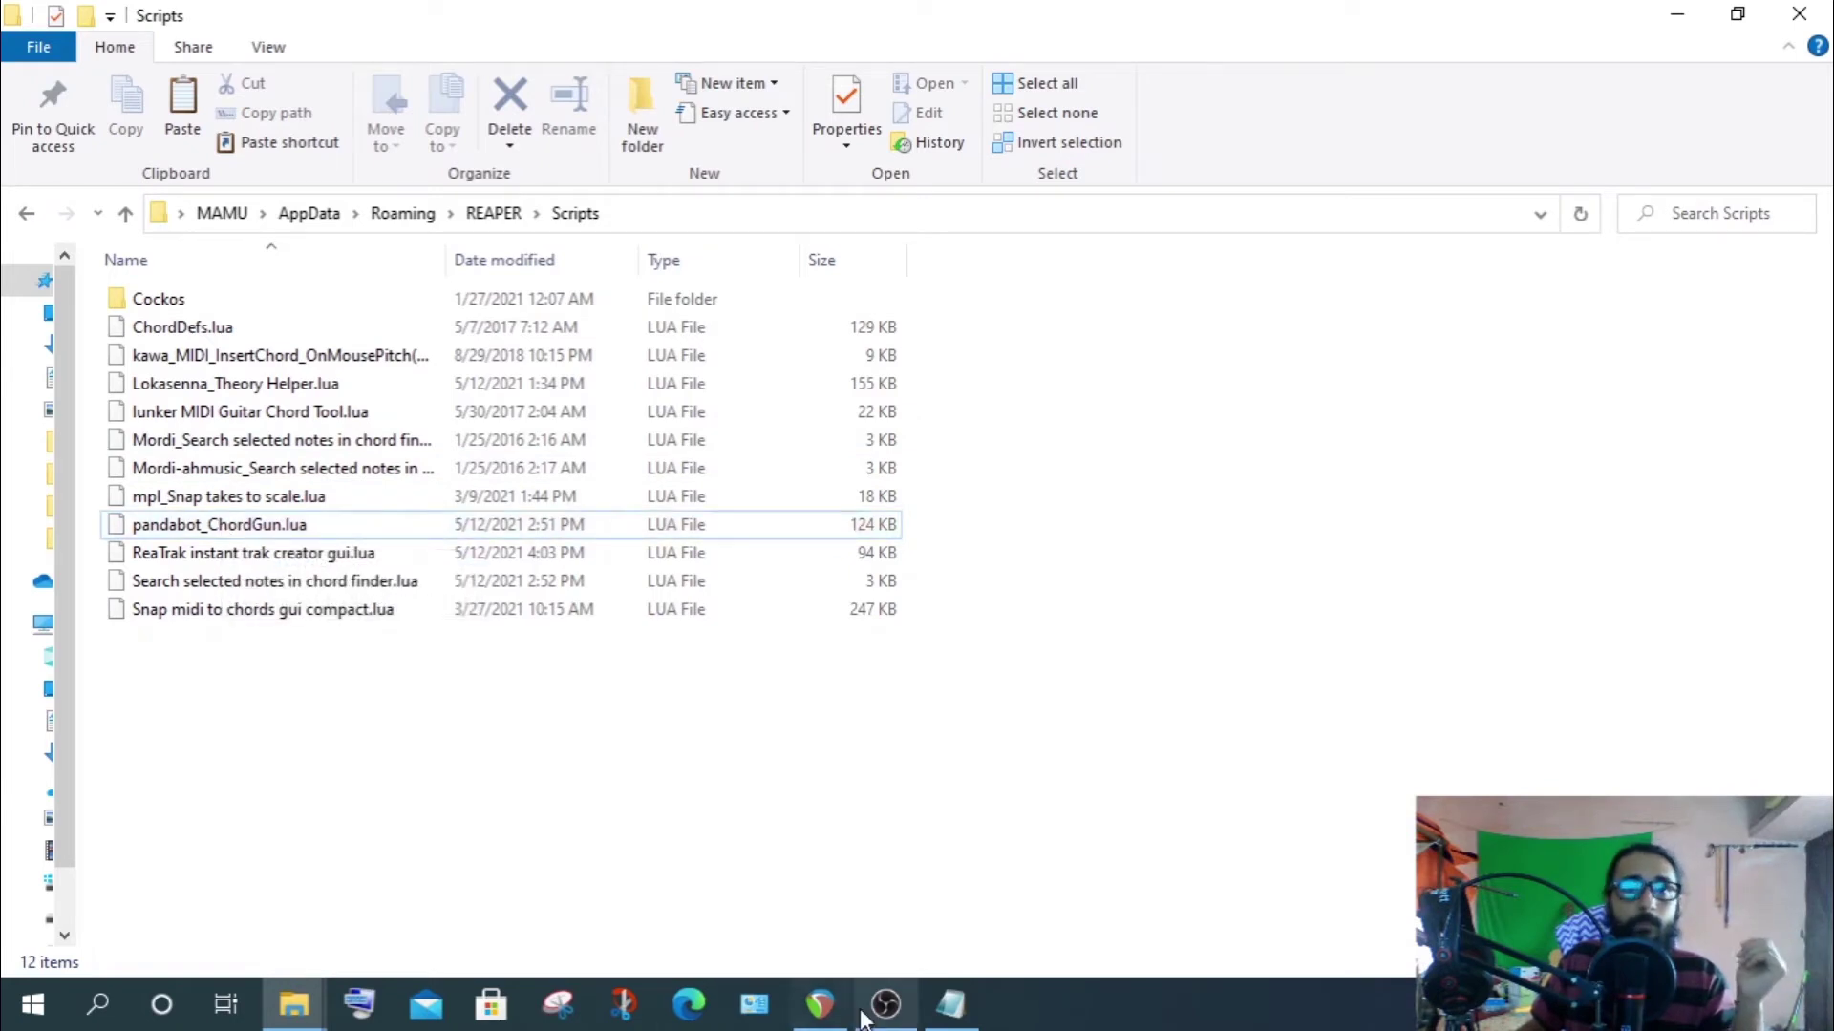
pyautogui.click(831, 1019)
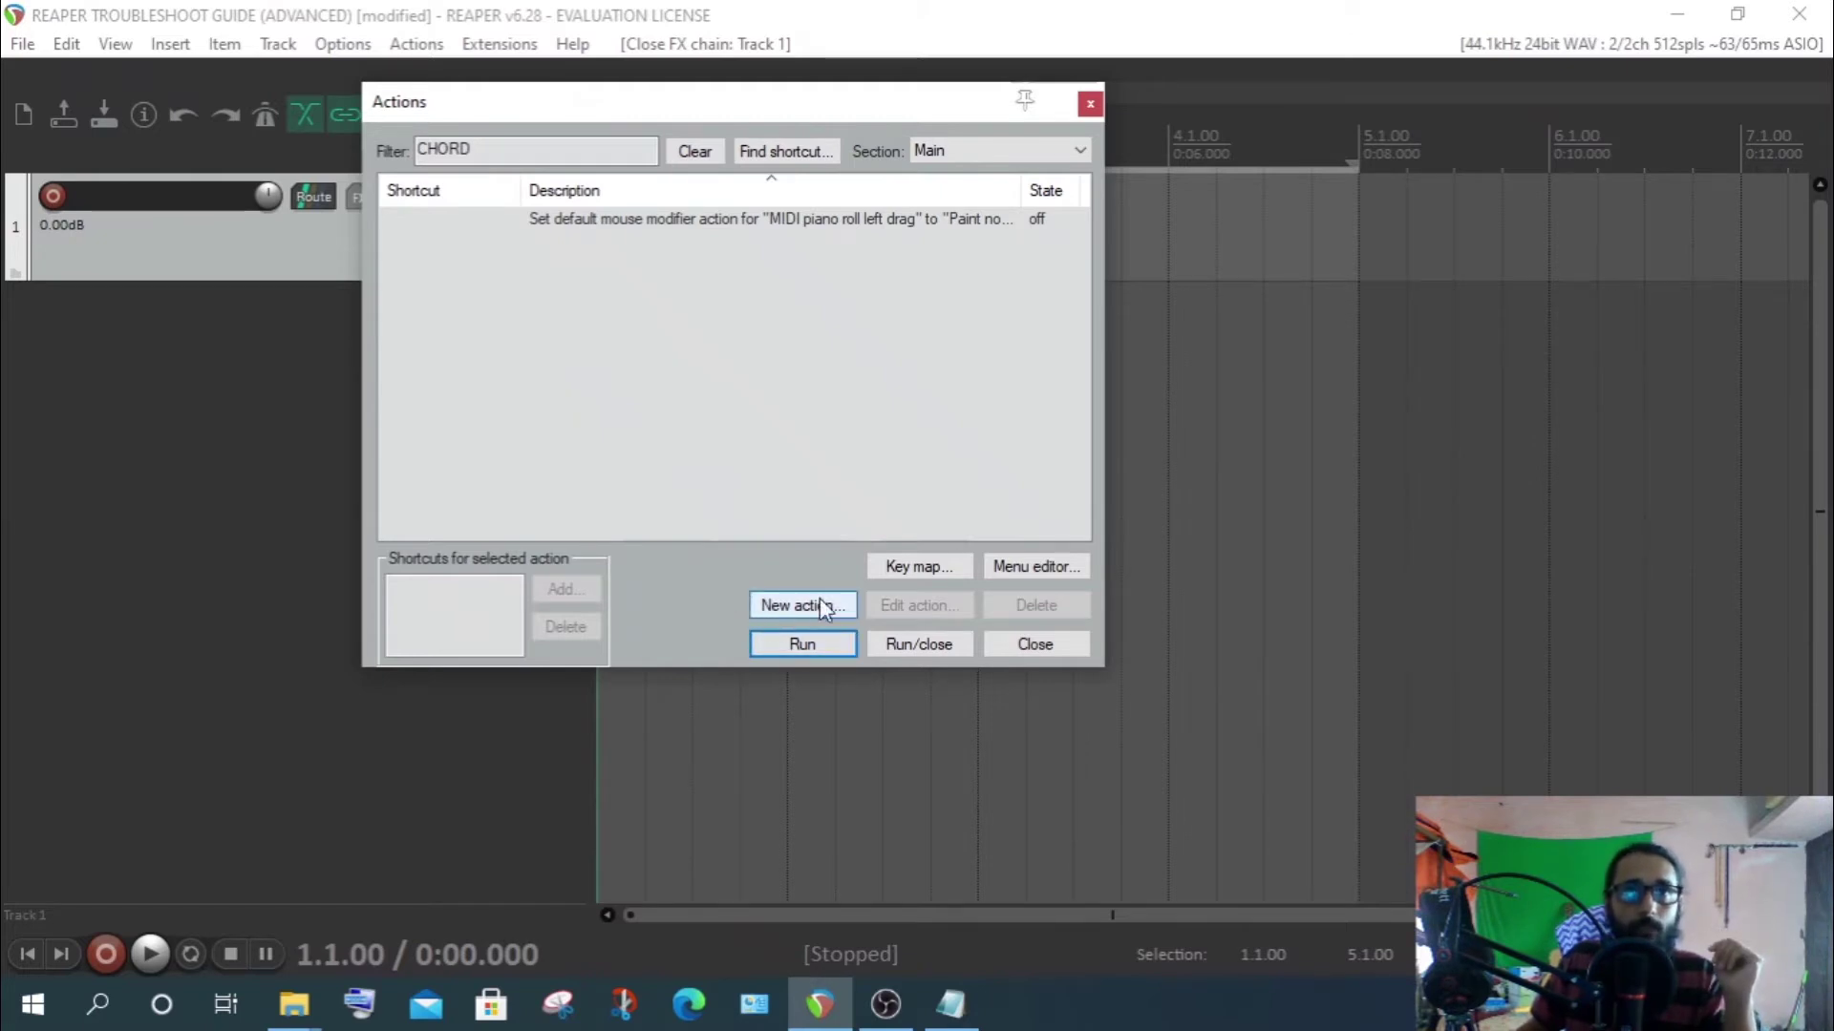
# Load pandabot_ChordGun.lua as a ReaScript into the Main section and select it in the action list
pyautogui.click(787, 604)
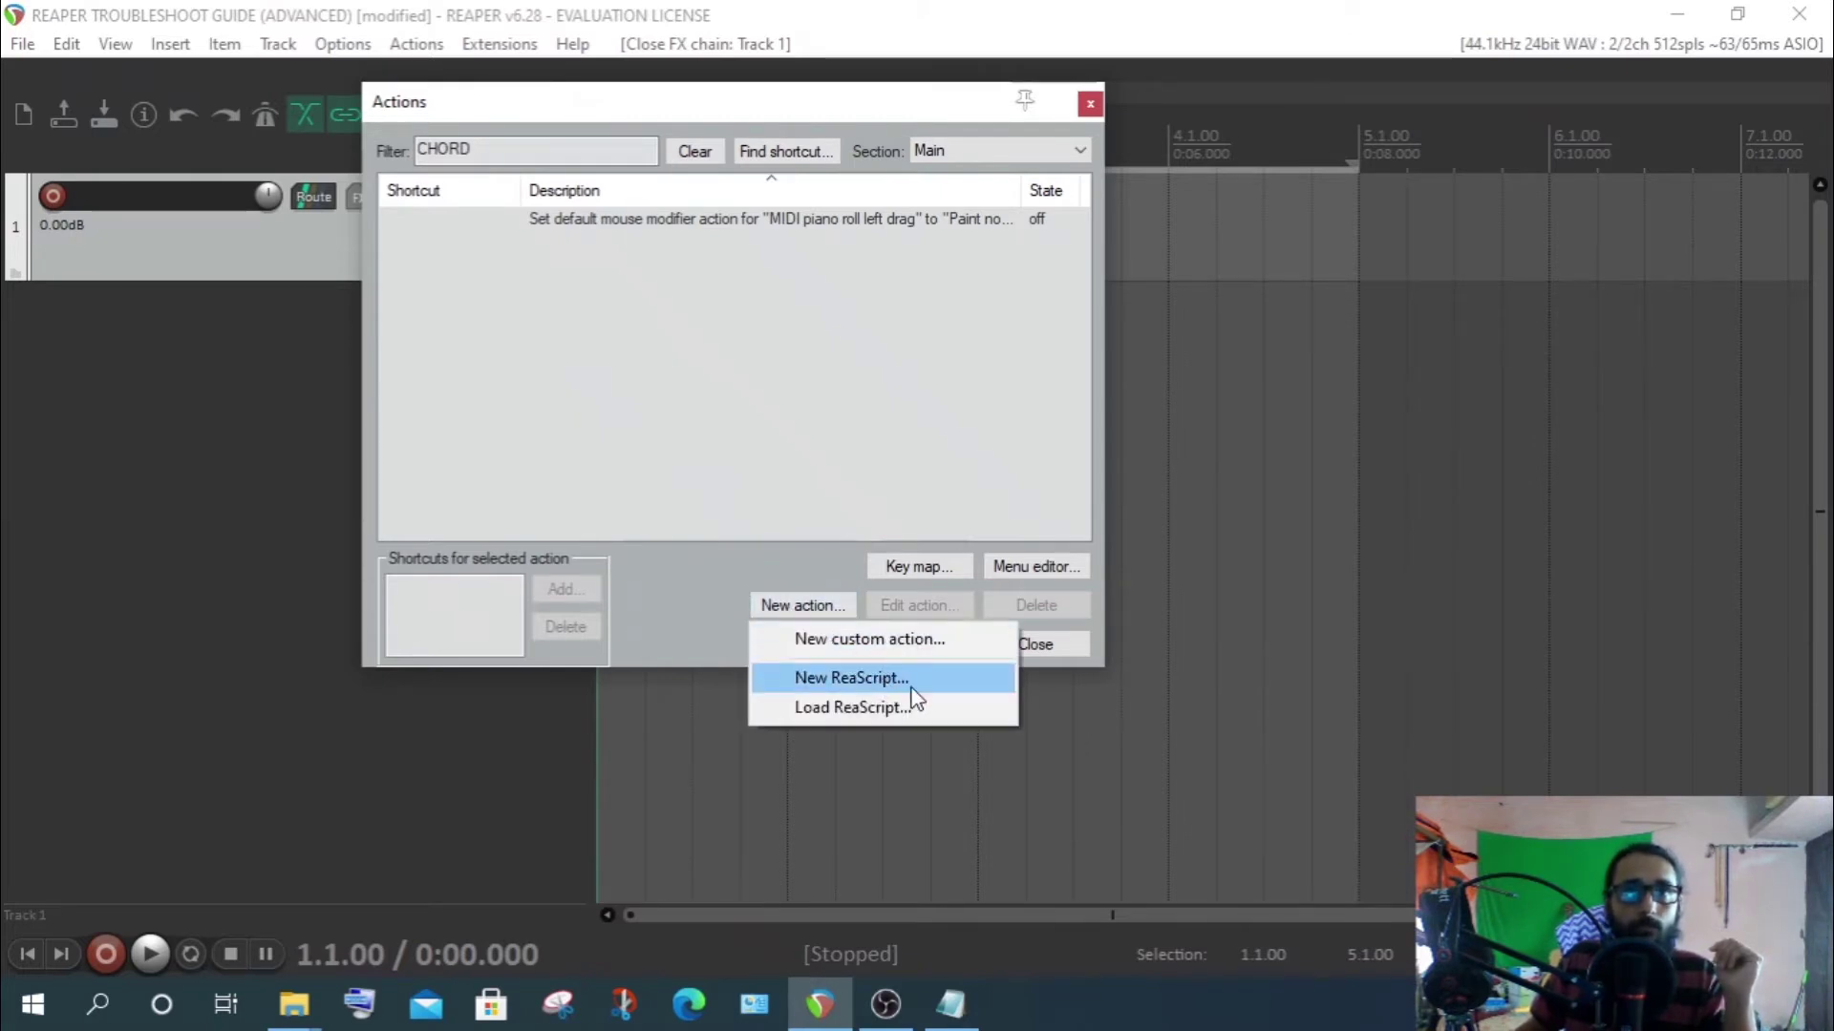
pyautogui.click(854, 708)
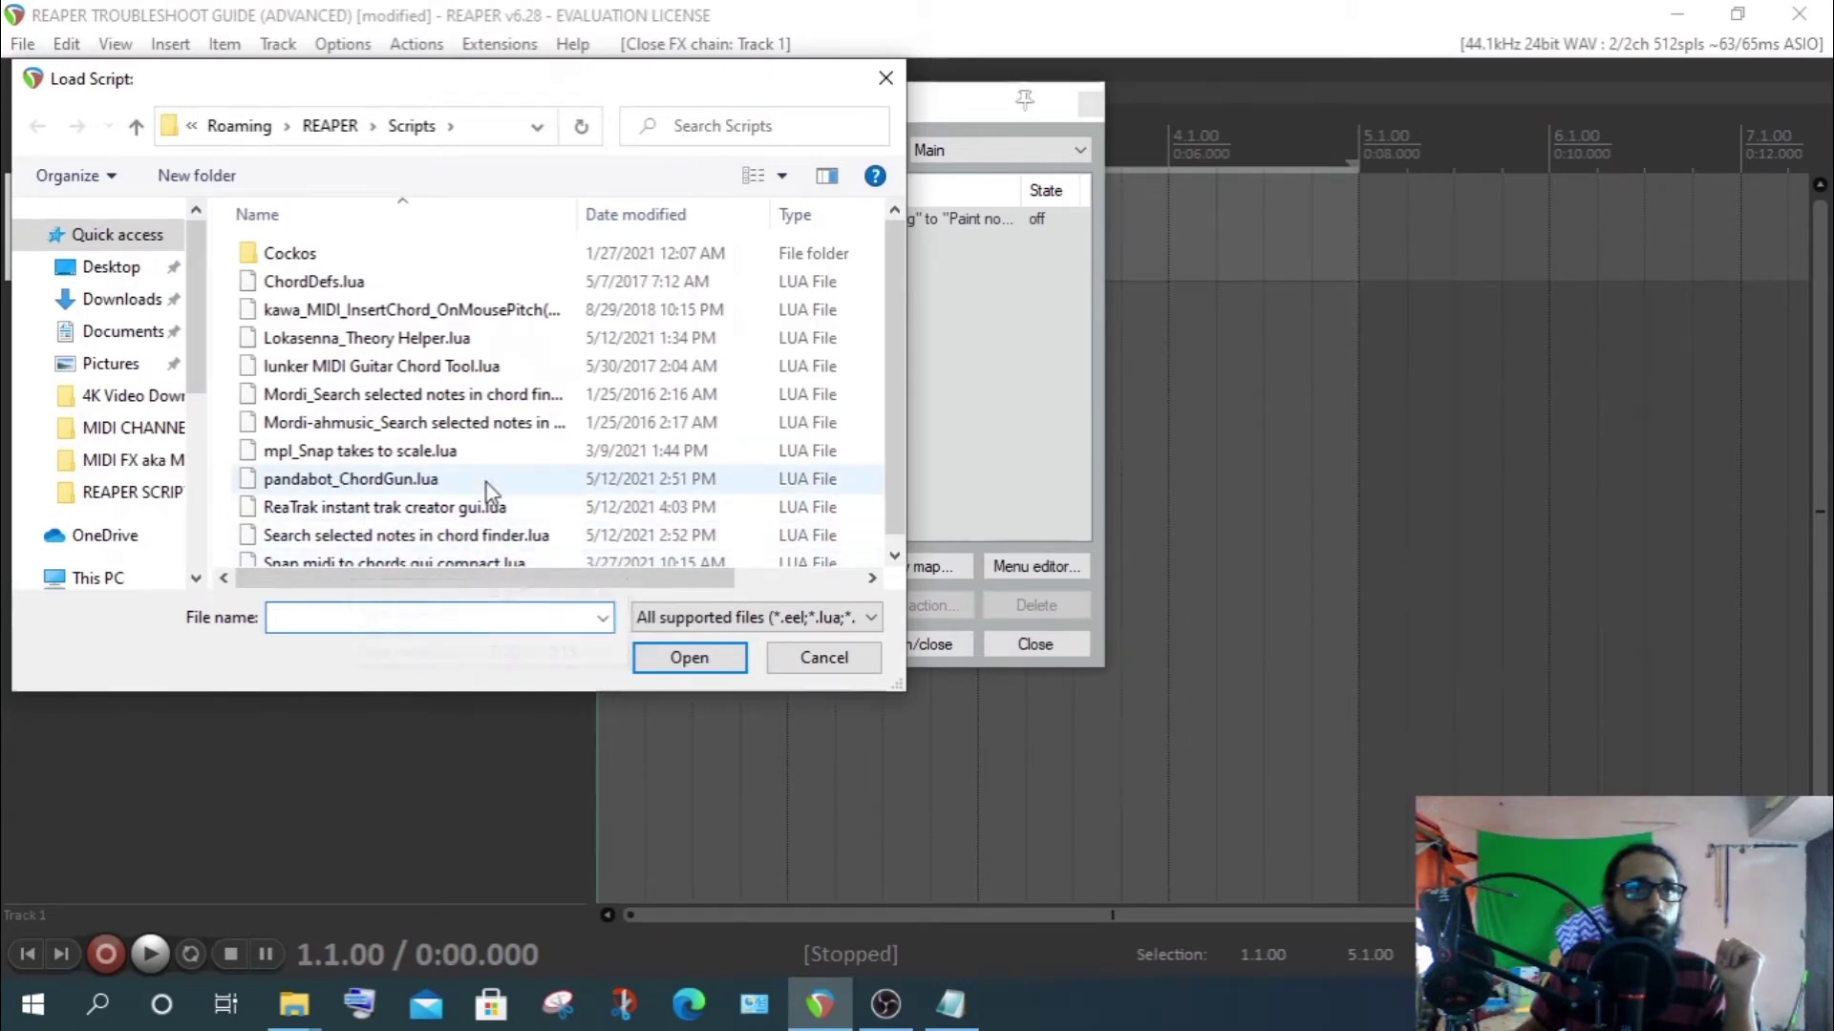
pyautogui.click(336, 482)
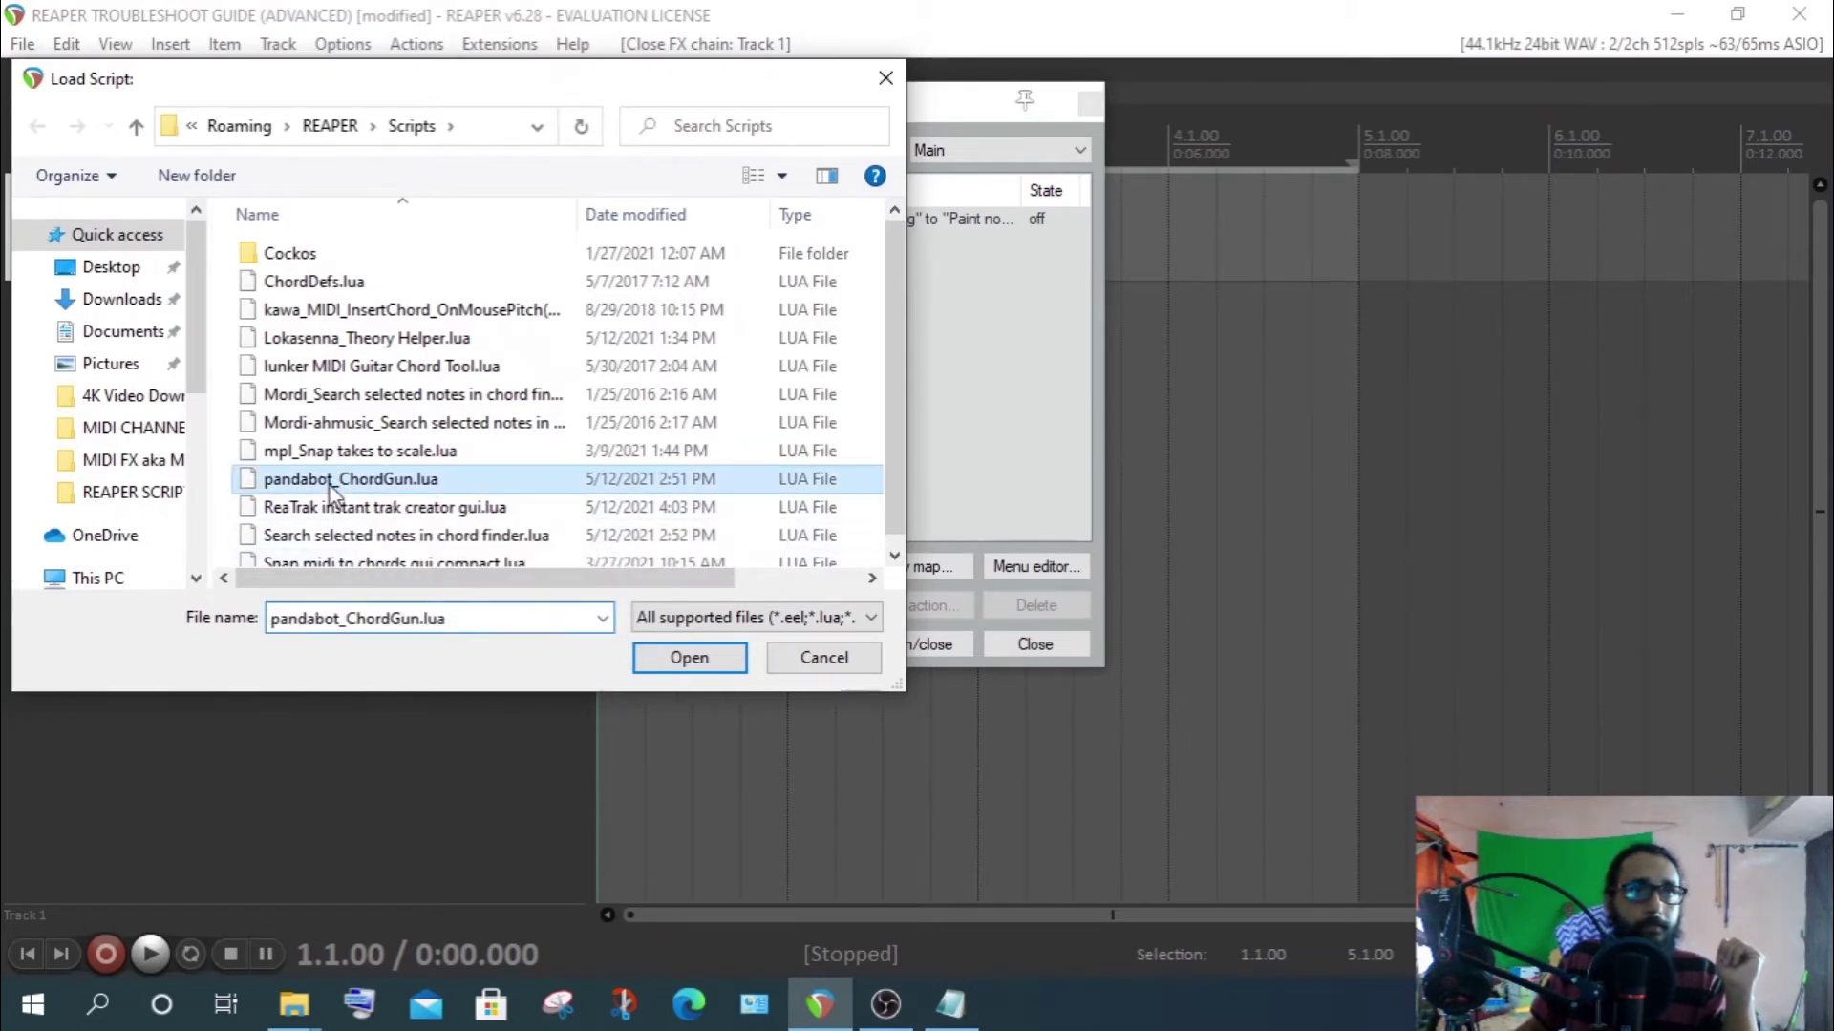
pyautogui.click(688, 658)
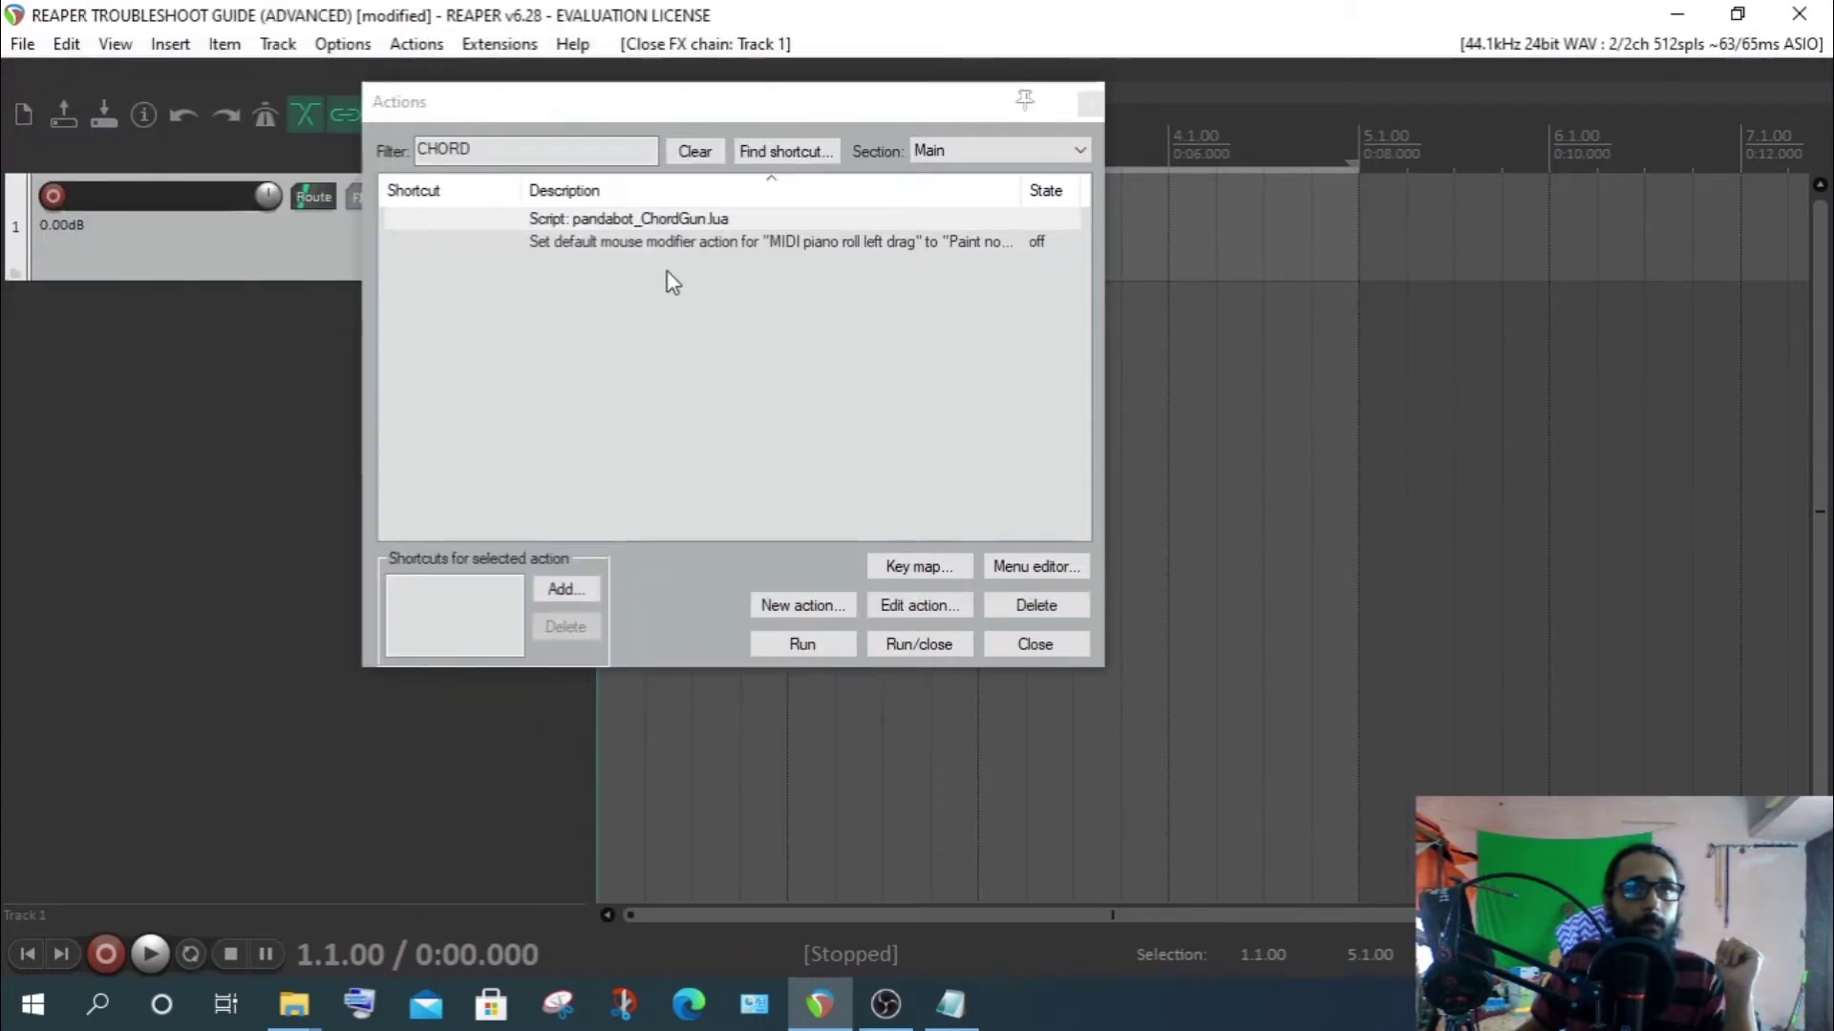
pyautogui.click(625, 219)
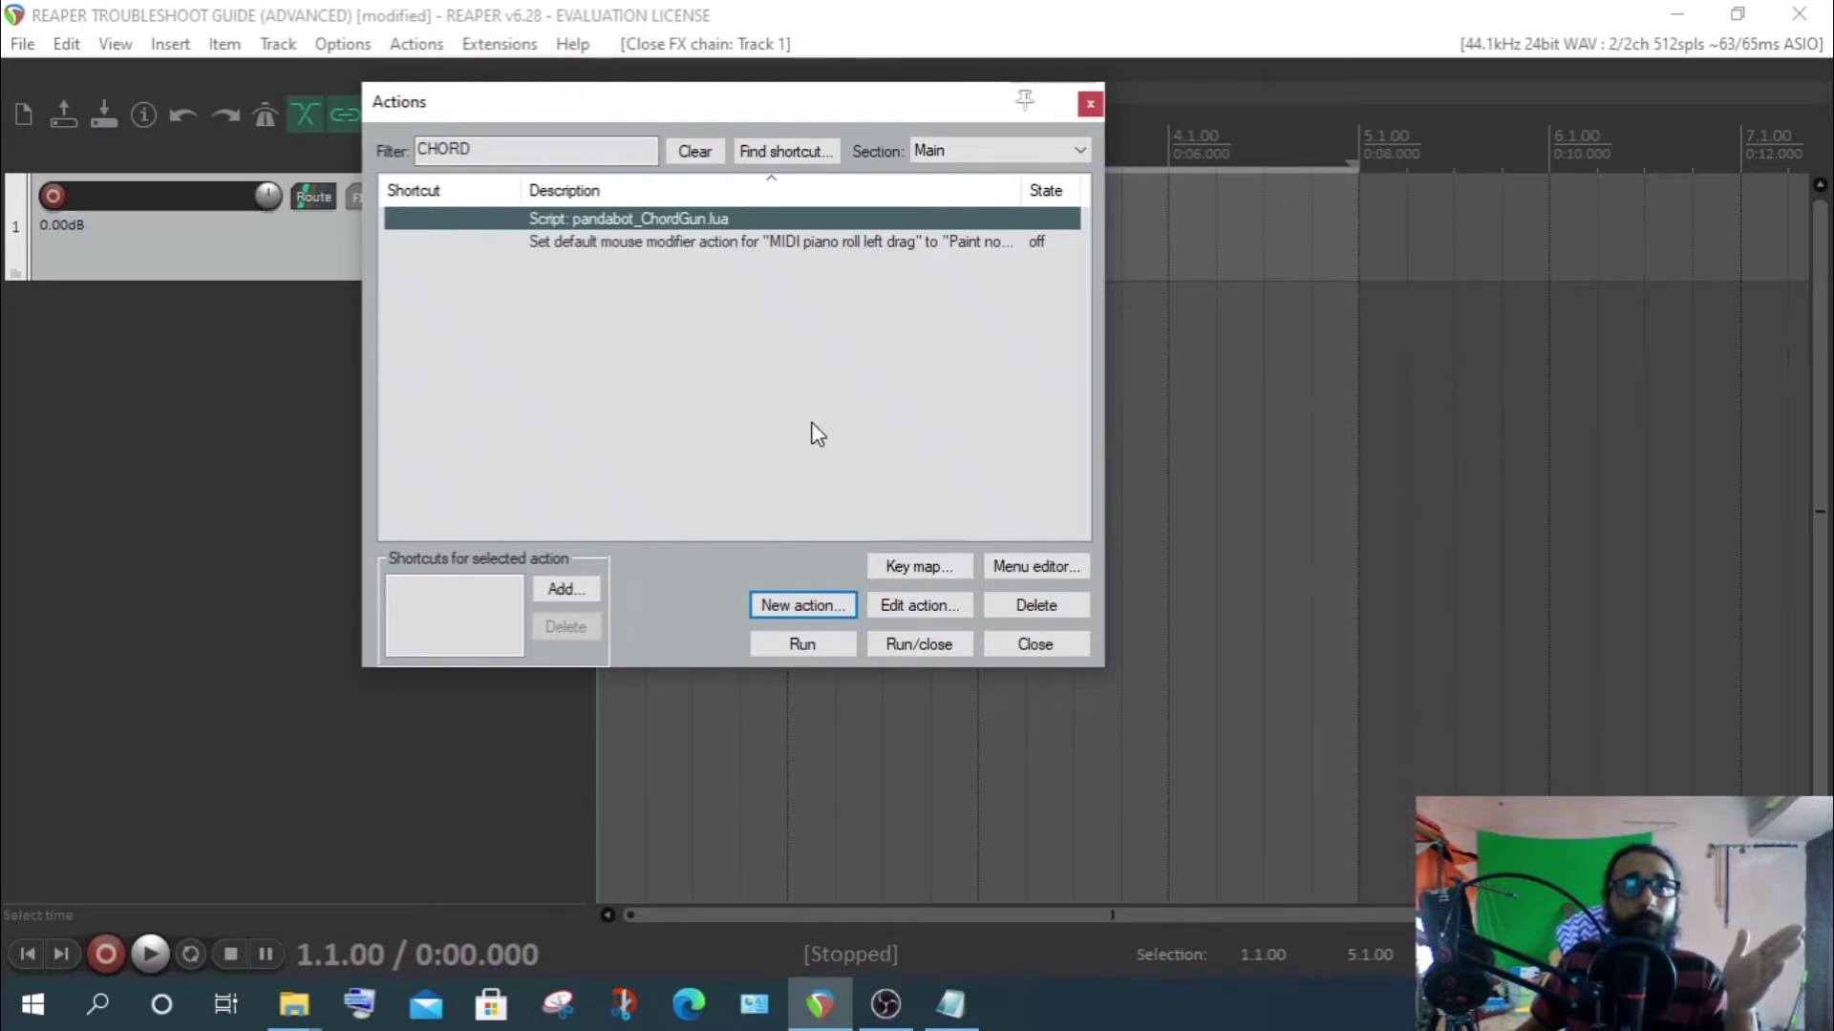
# Run the pandabot_ChordGun.lua script, look over the chord grid in its ChordGun window, and close that window
pyautogui.click(482, 149)
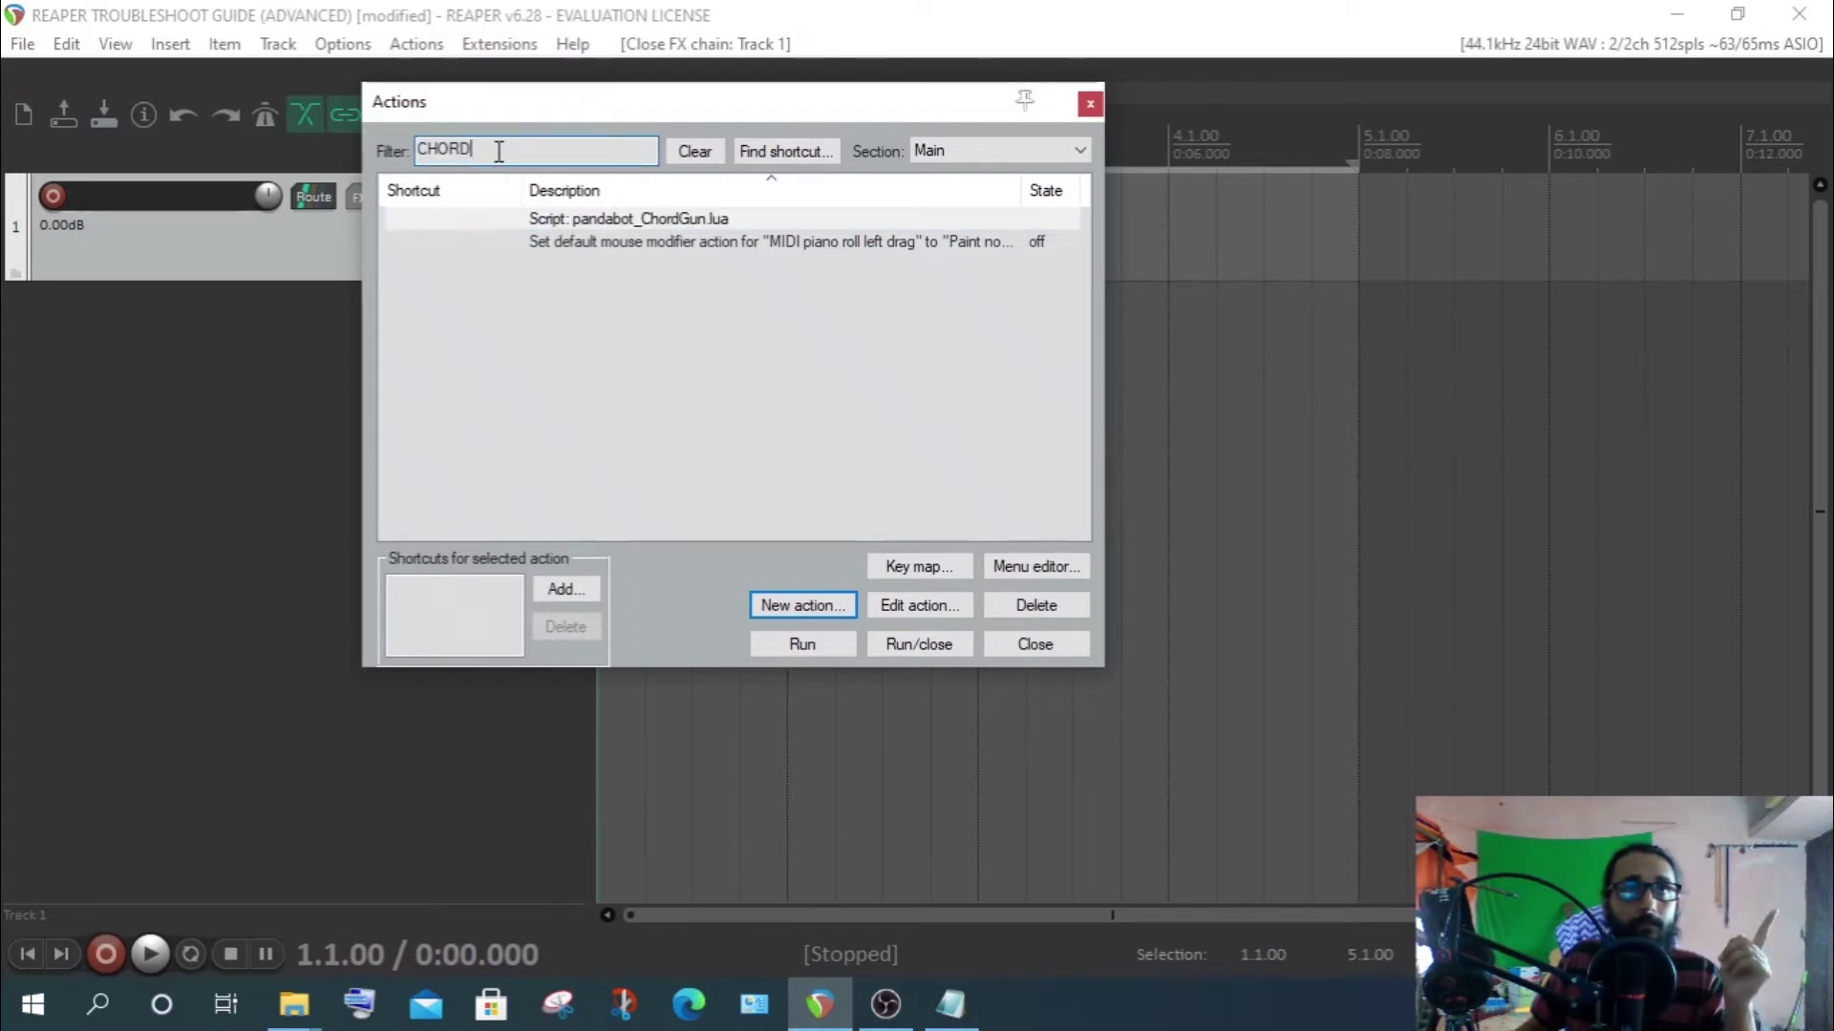
pyautogui.click(608, 225)
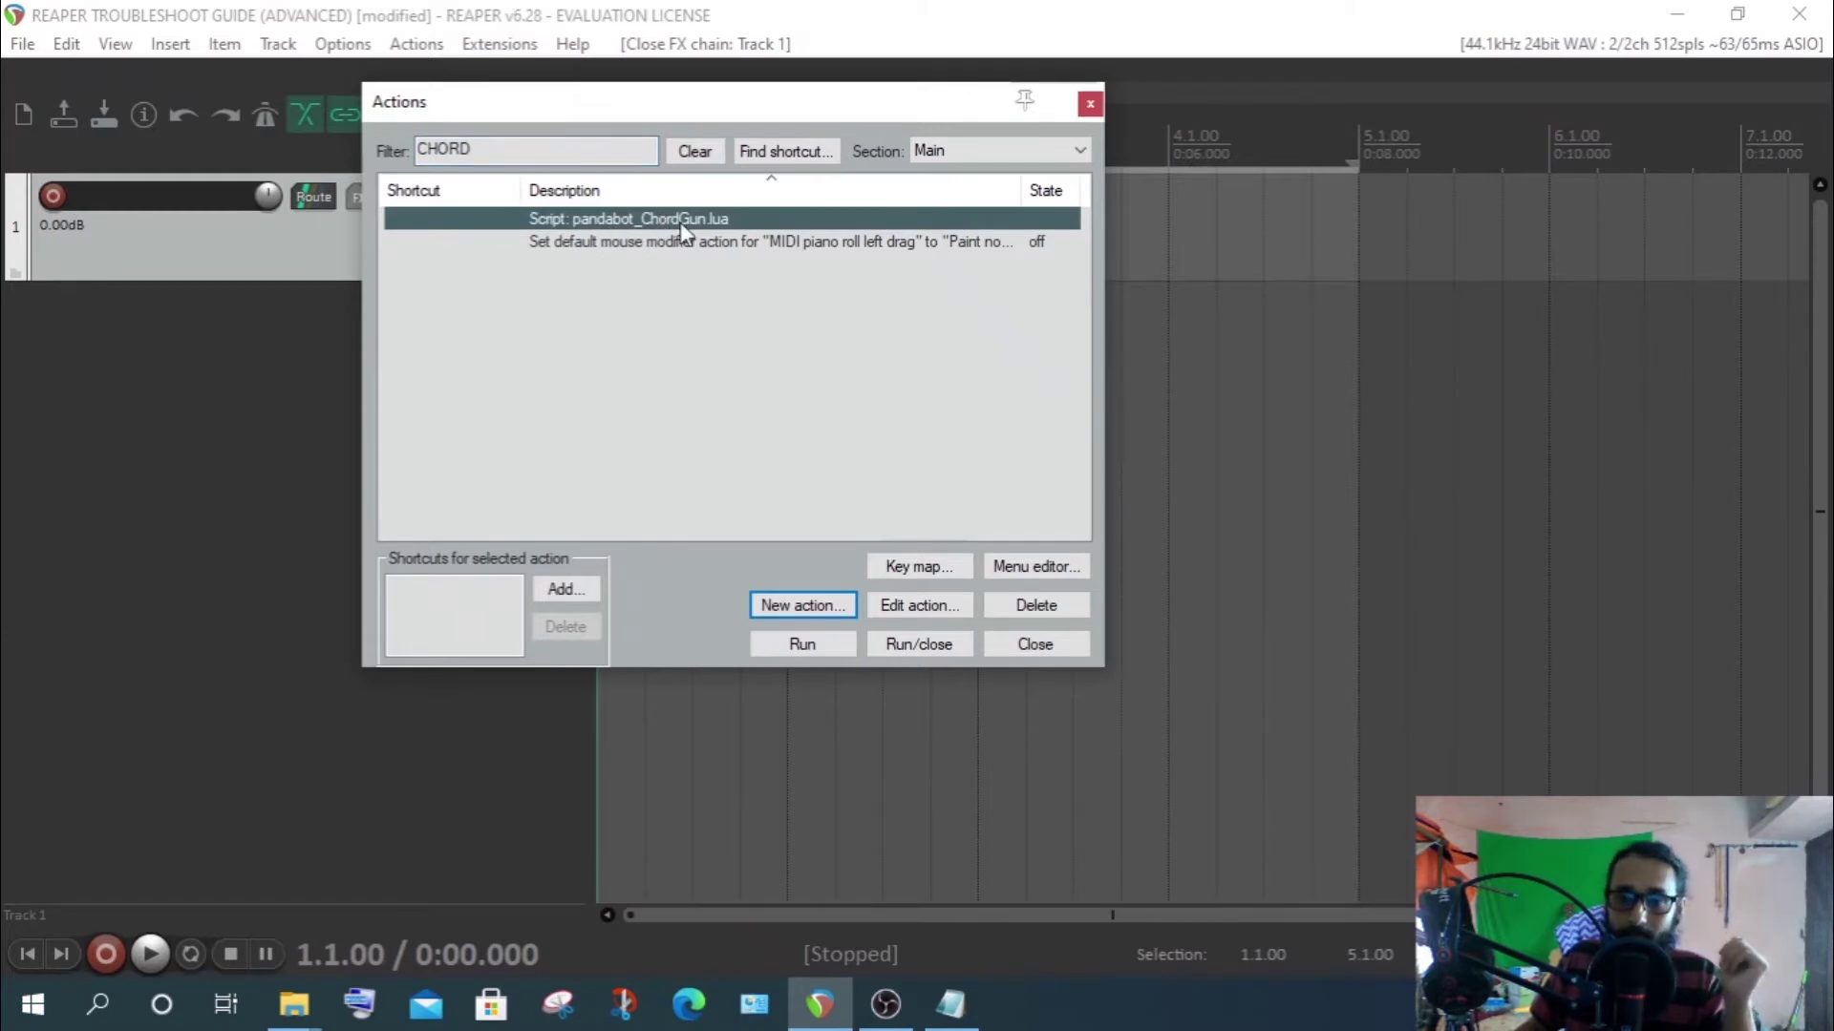
pyautogui.click(800, 644)
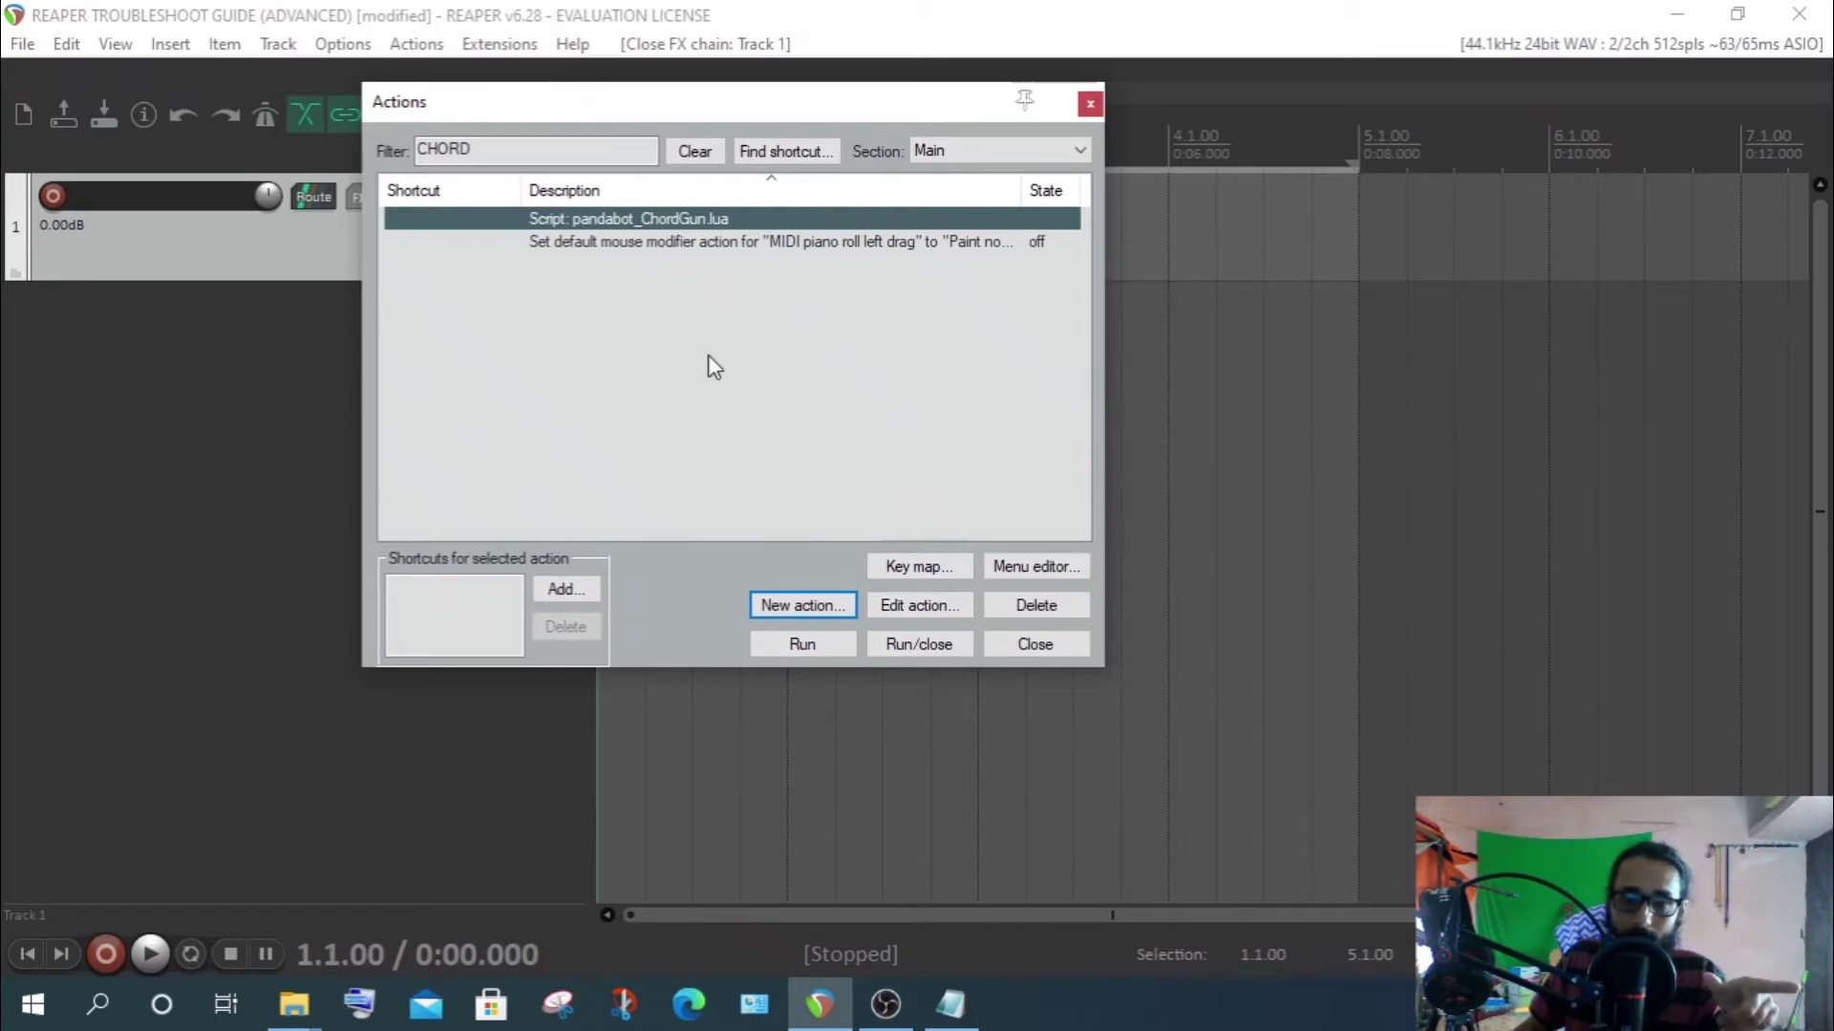
pyautogui.click(803, 647)
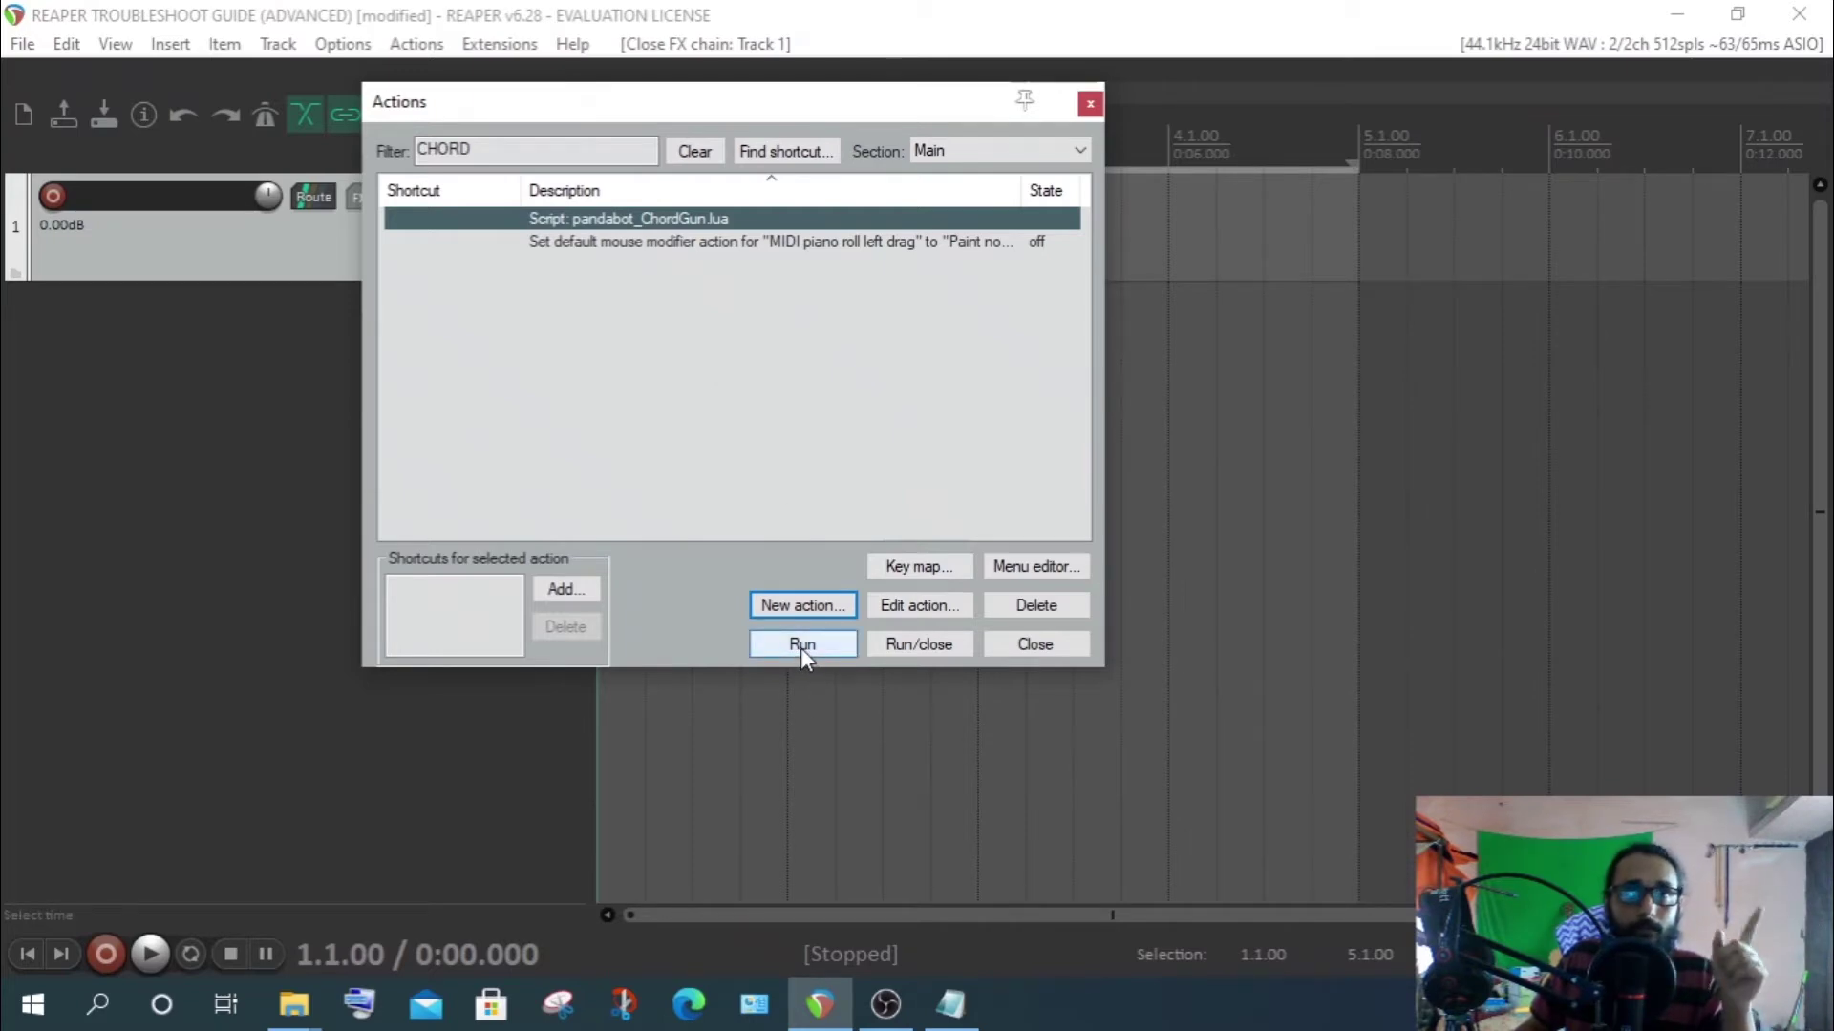
pyautogui.click(800, 648)
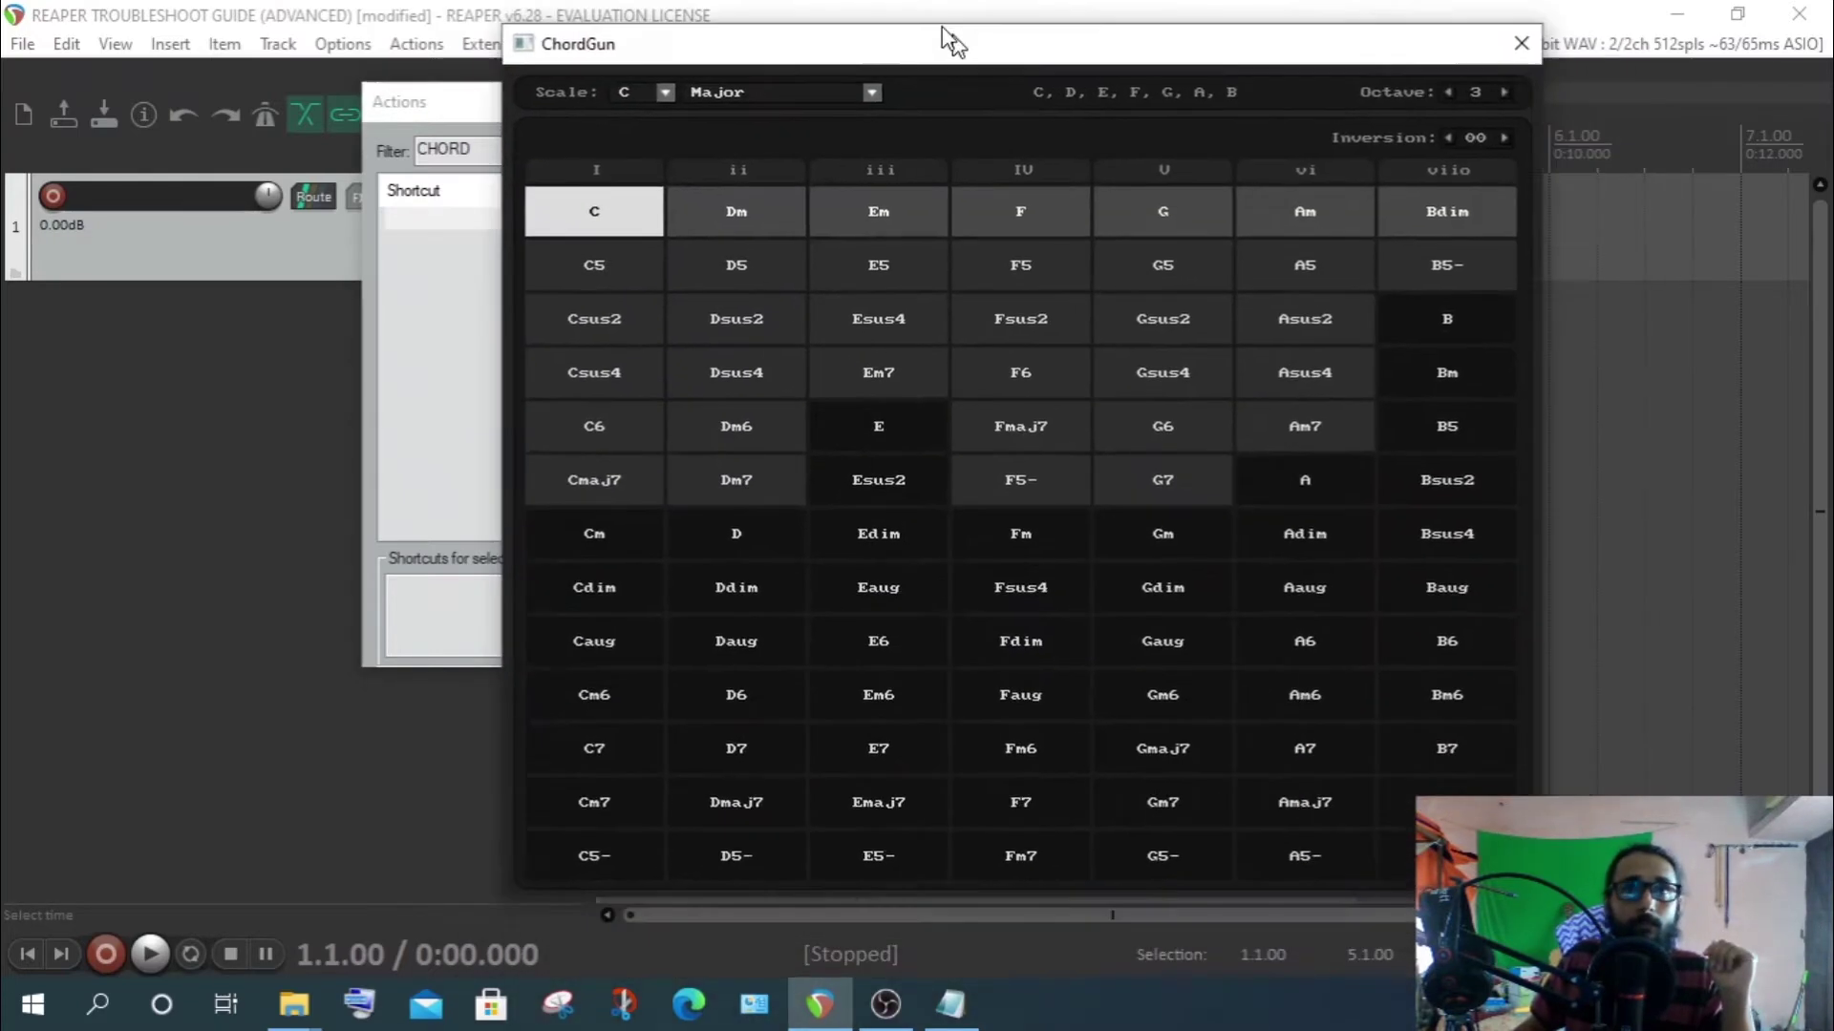
pyautogui.moveTo(945, 40)
pyautogui.mouseDown()
pyautogui.moveTo(933, 98)
pyautogui.moveTo(860, 66)
pyautogui.moveTo(856, 45)
pyautogui.moveTo(954, 70)
pyautogui.mouseUp()
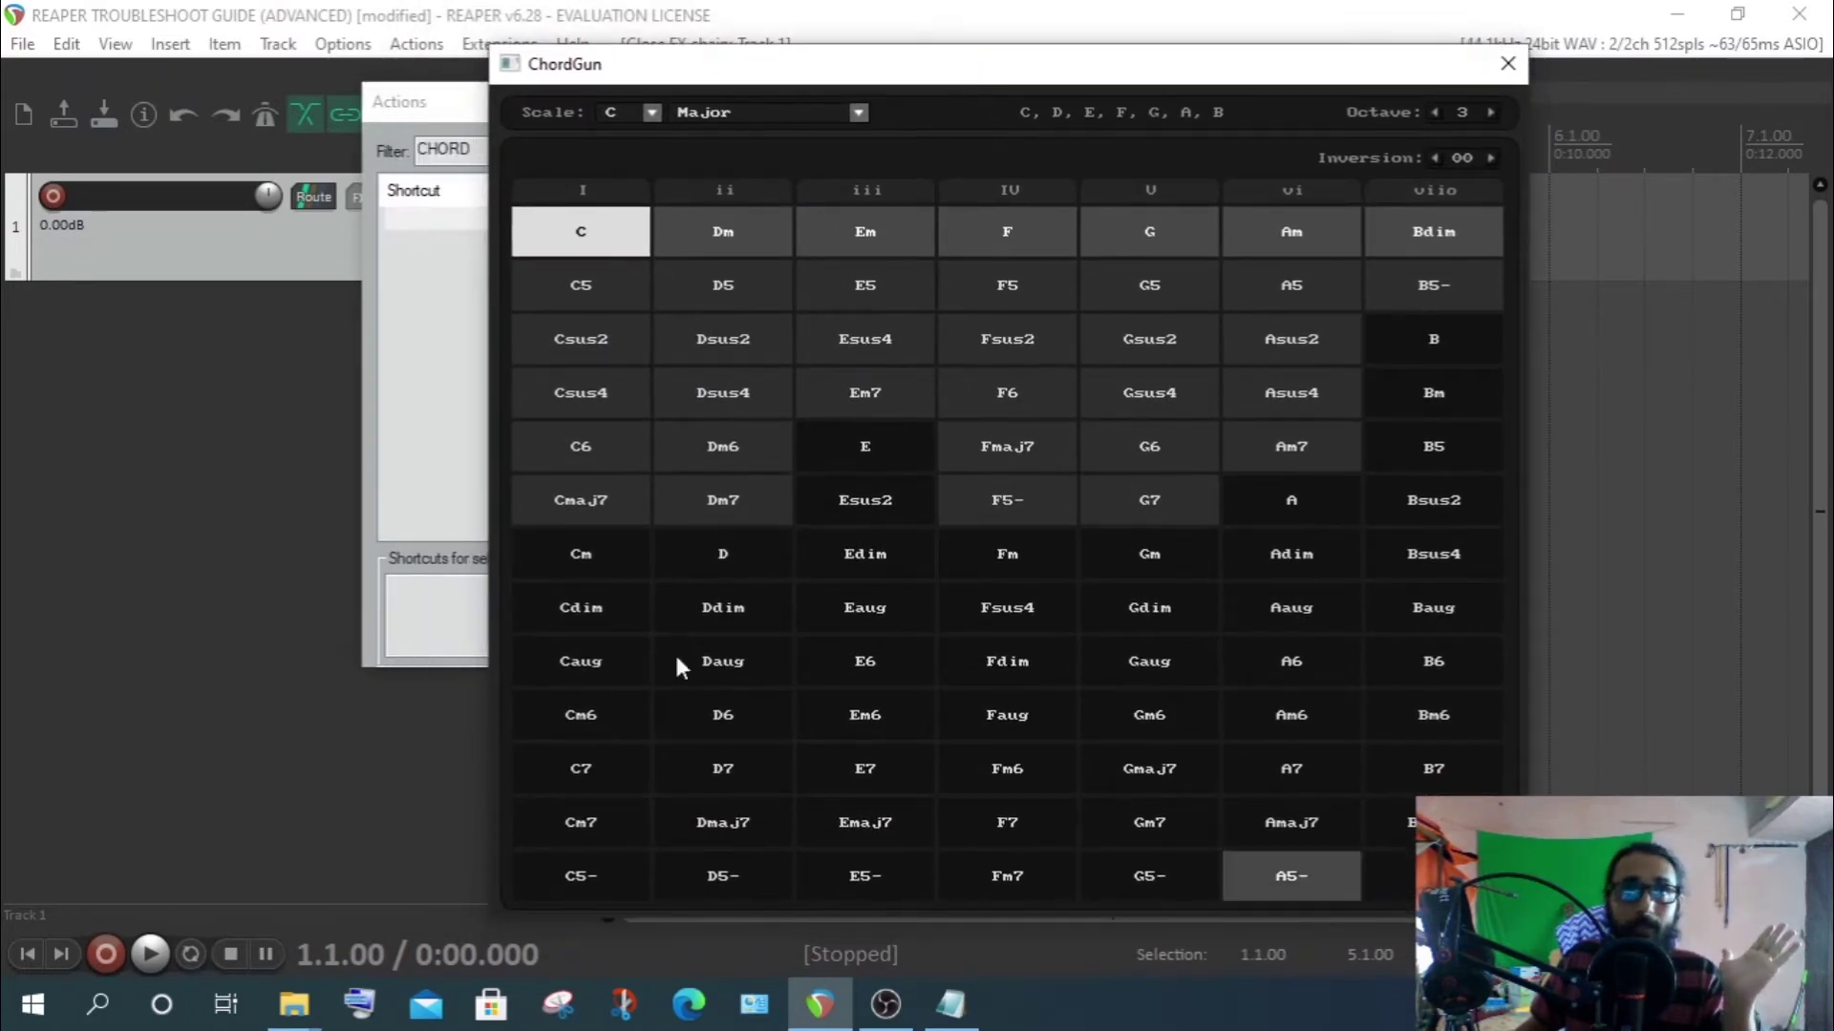
pyautogui.click(1507, 63)
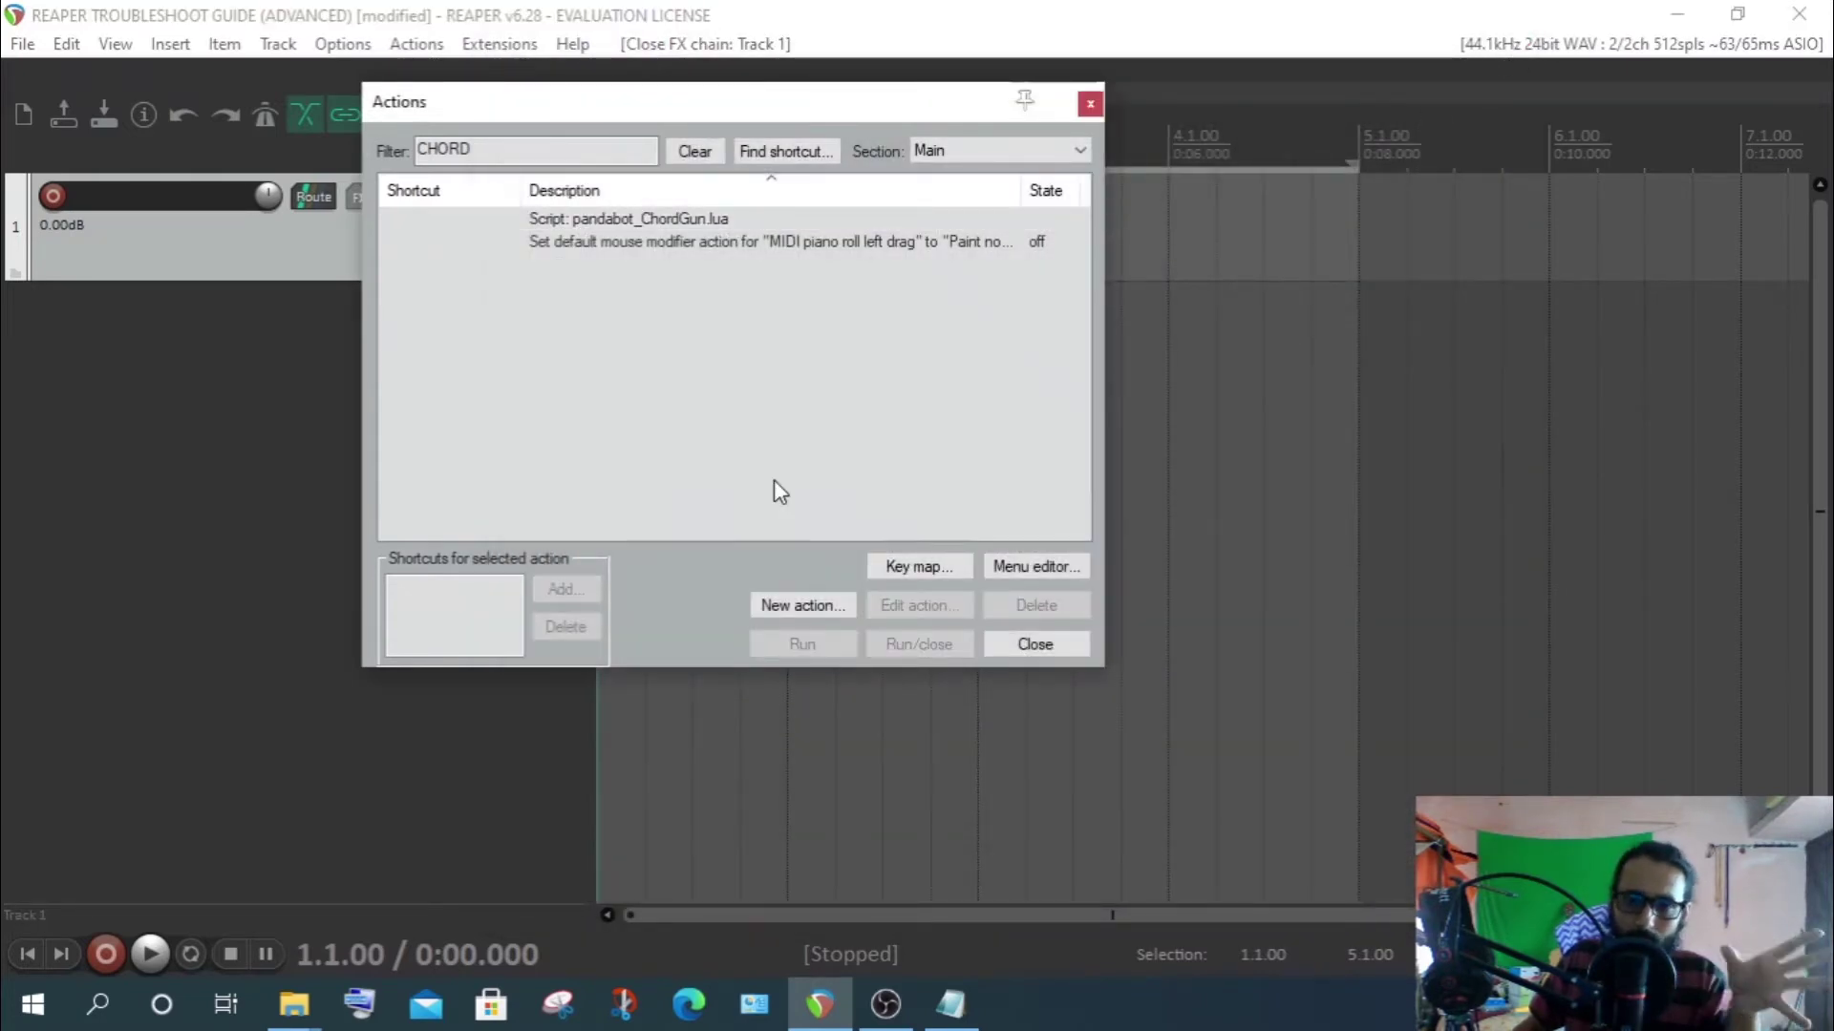
# Load every LUA script in the Scripts folder except pandabot_ChordGun.lua into the Main section, and select ChordDefs.lua in the action list
pyautogui.click(810, 609)
pyautogui.click(864, 708)
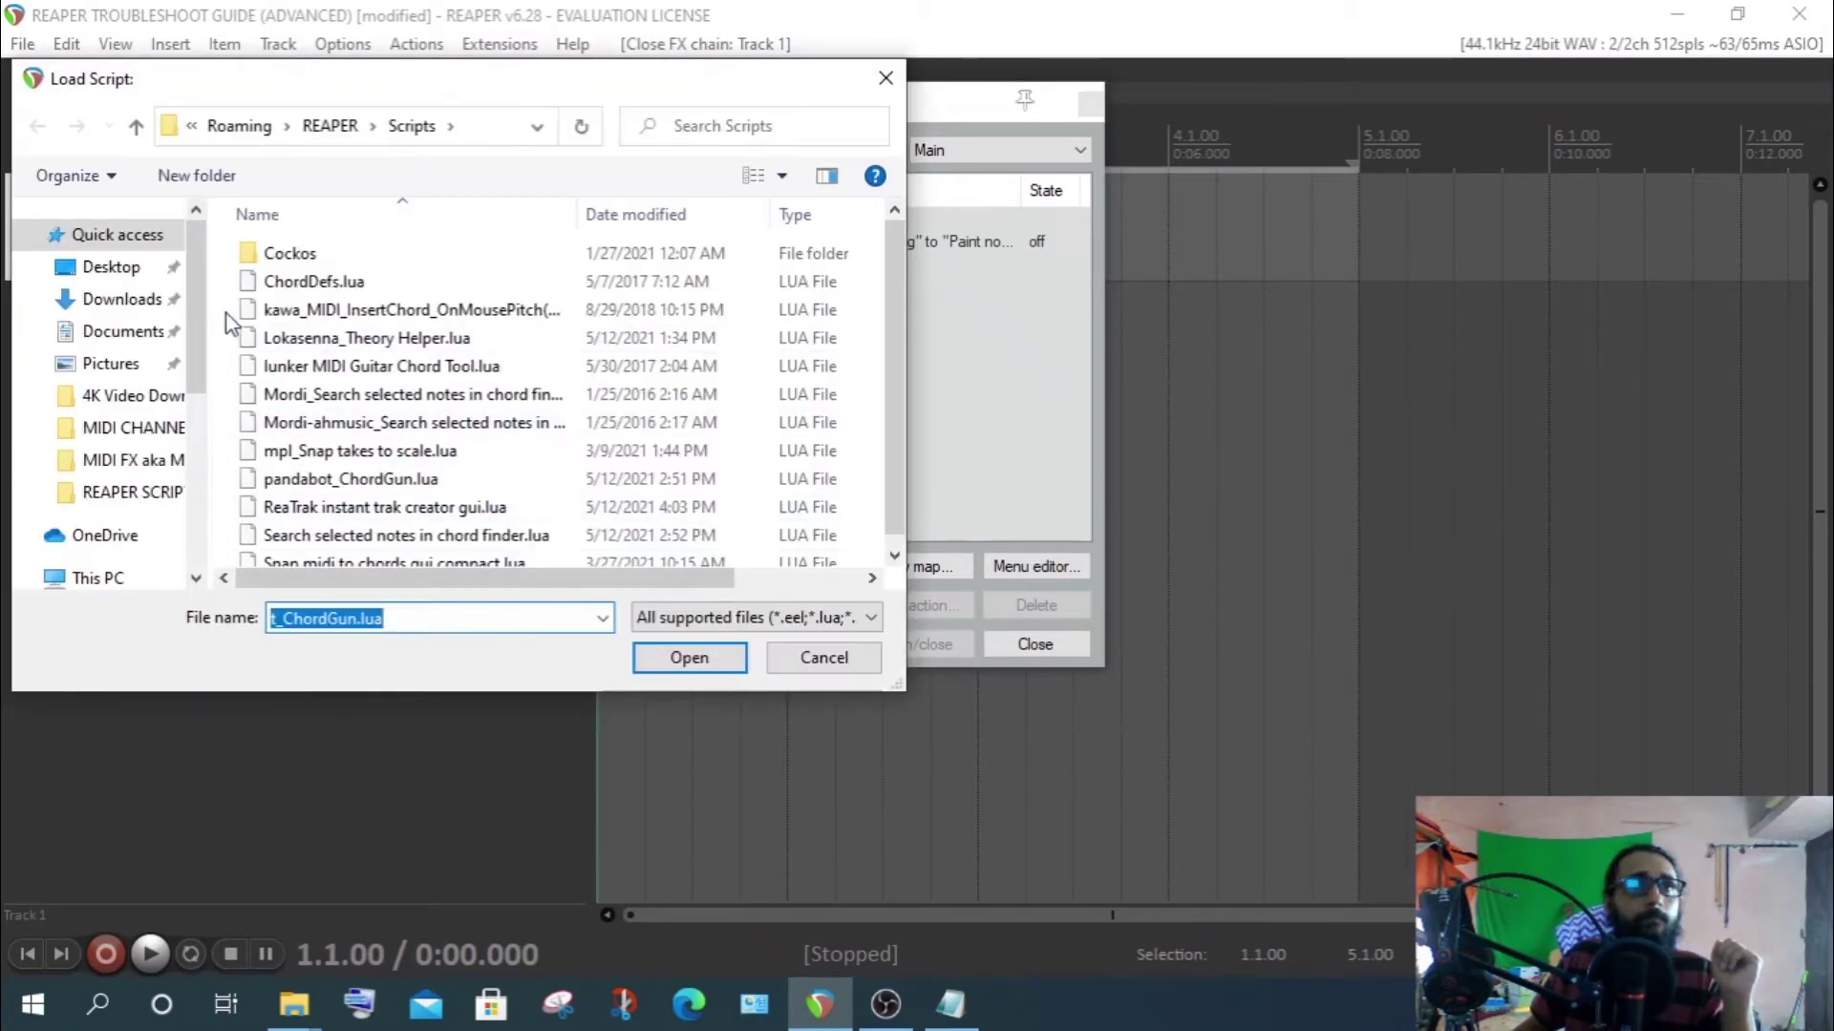
pyautogui.moveTo(217, 289); pyautogui.dragTo(406, 633)
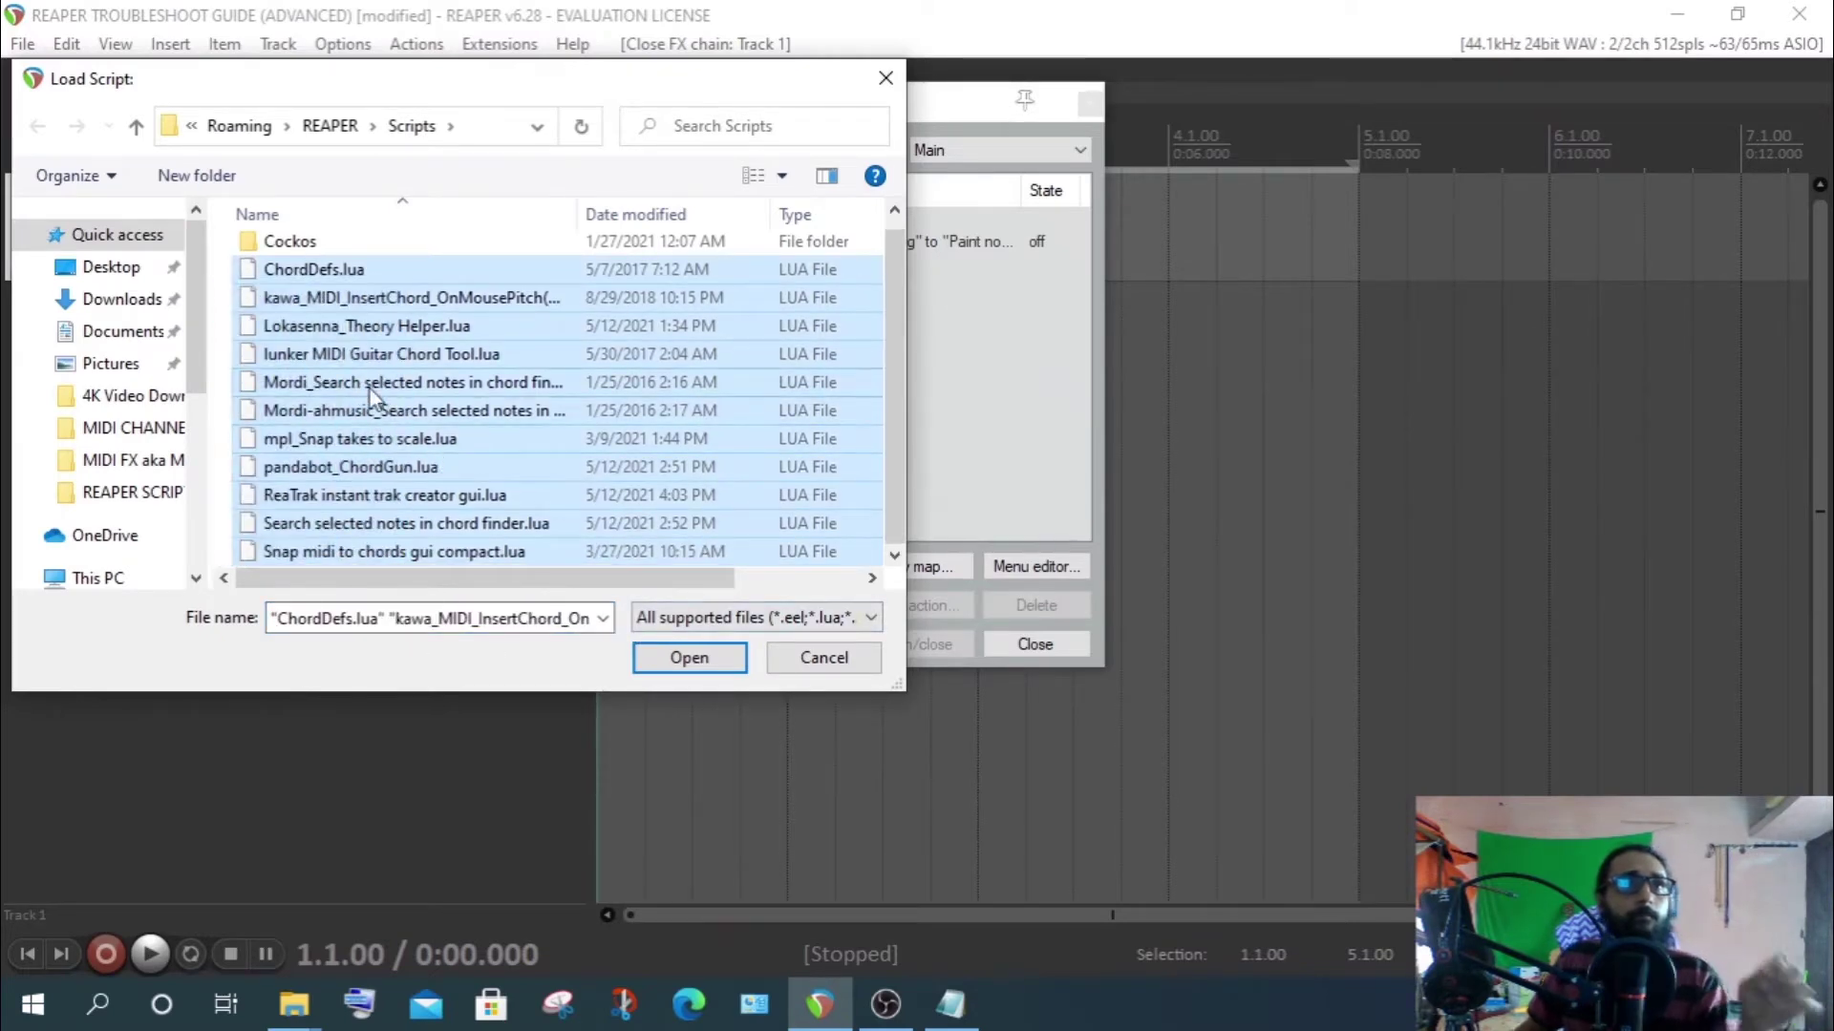
pyautogui.keyDown('ctrl'); pyautogui.click(301, 467); pyautogui.keyUp('ctrl')
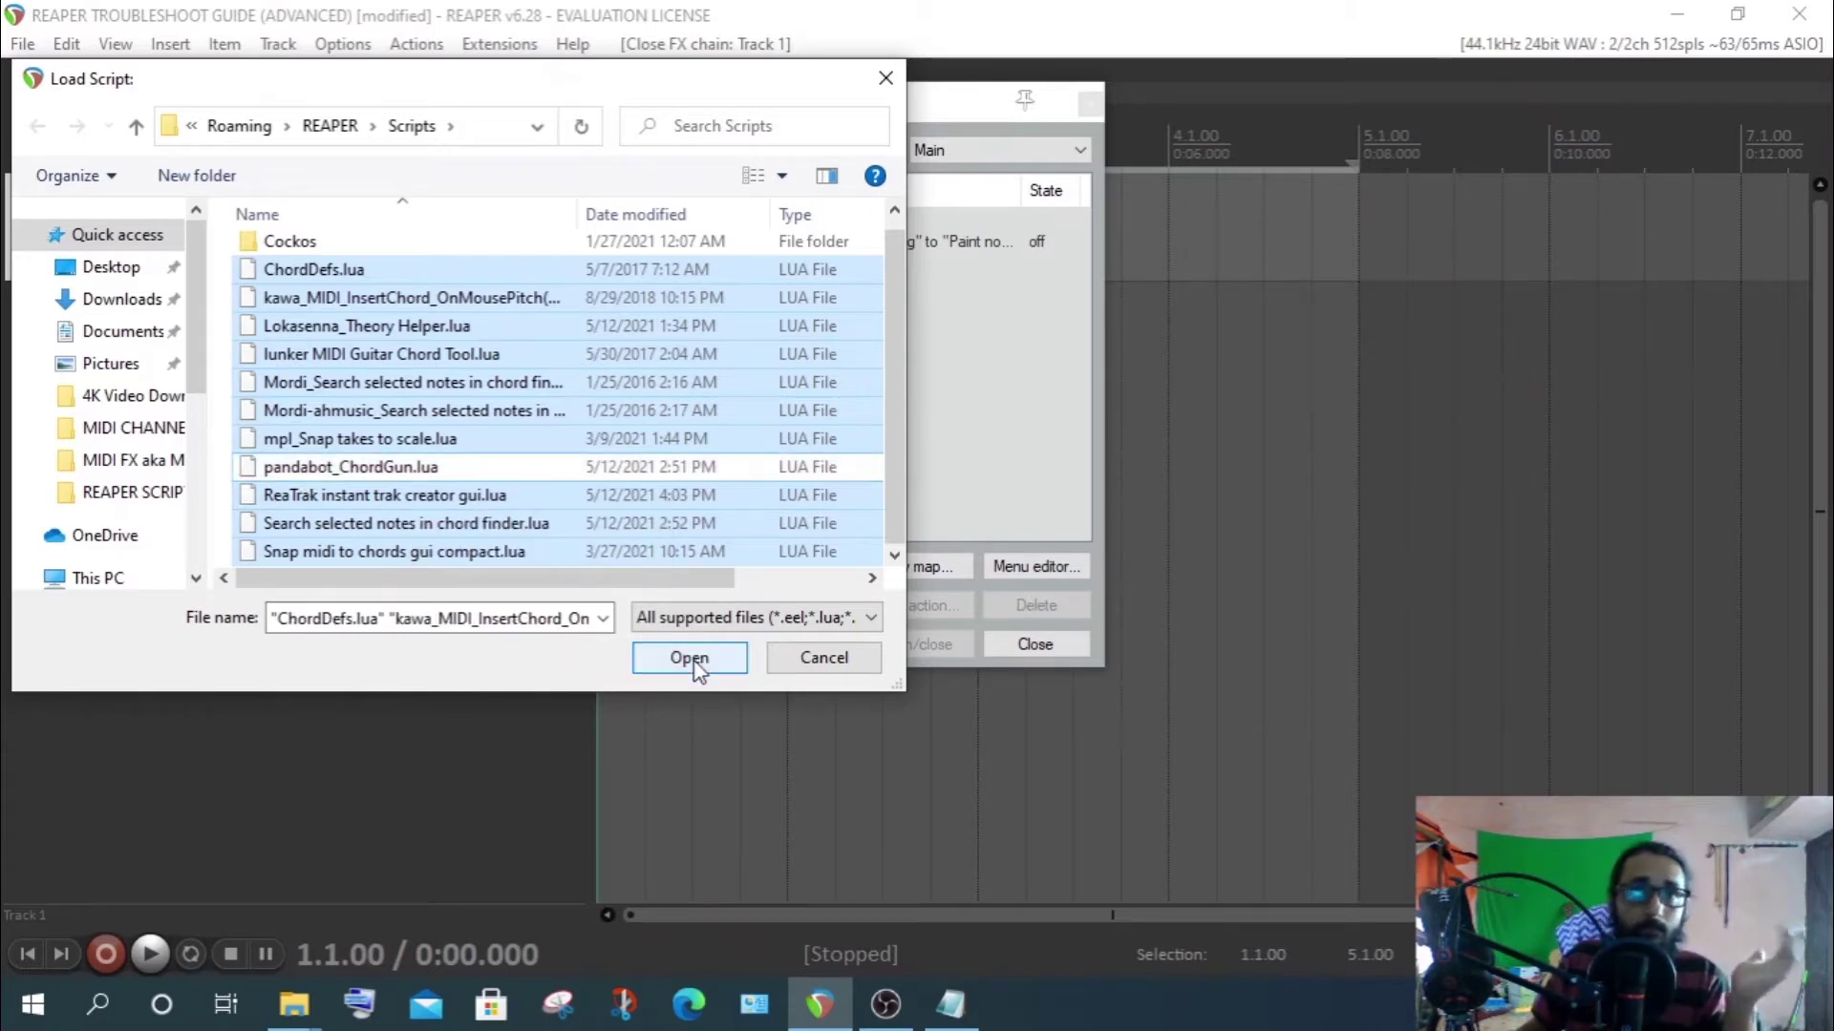
pyautogui.click(688, 658)
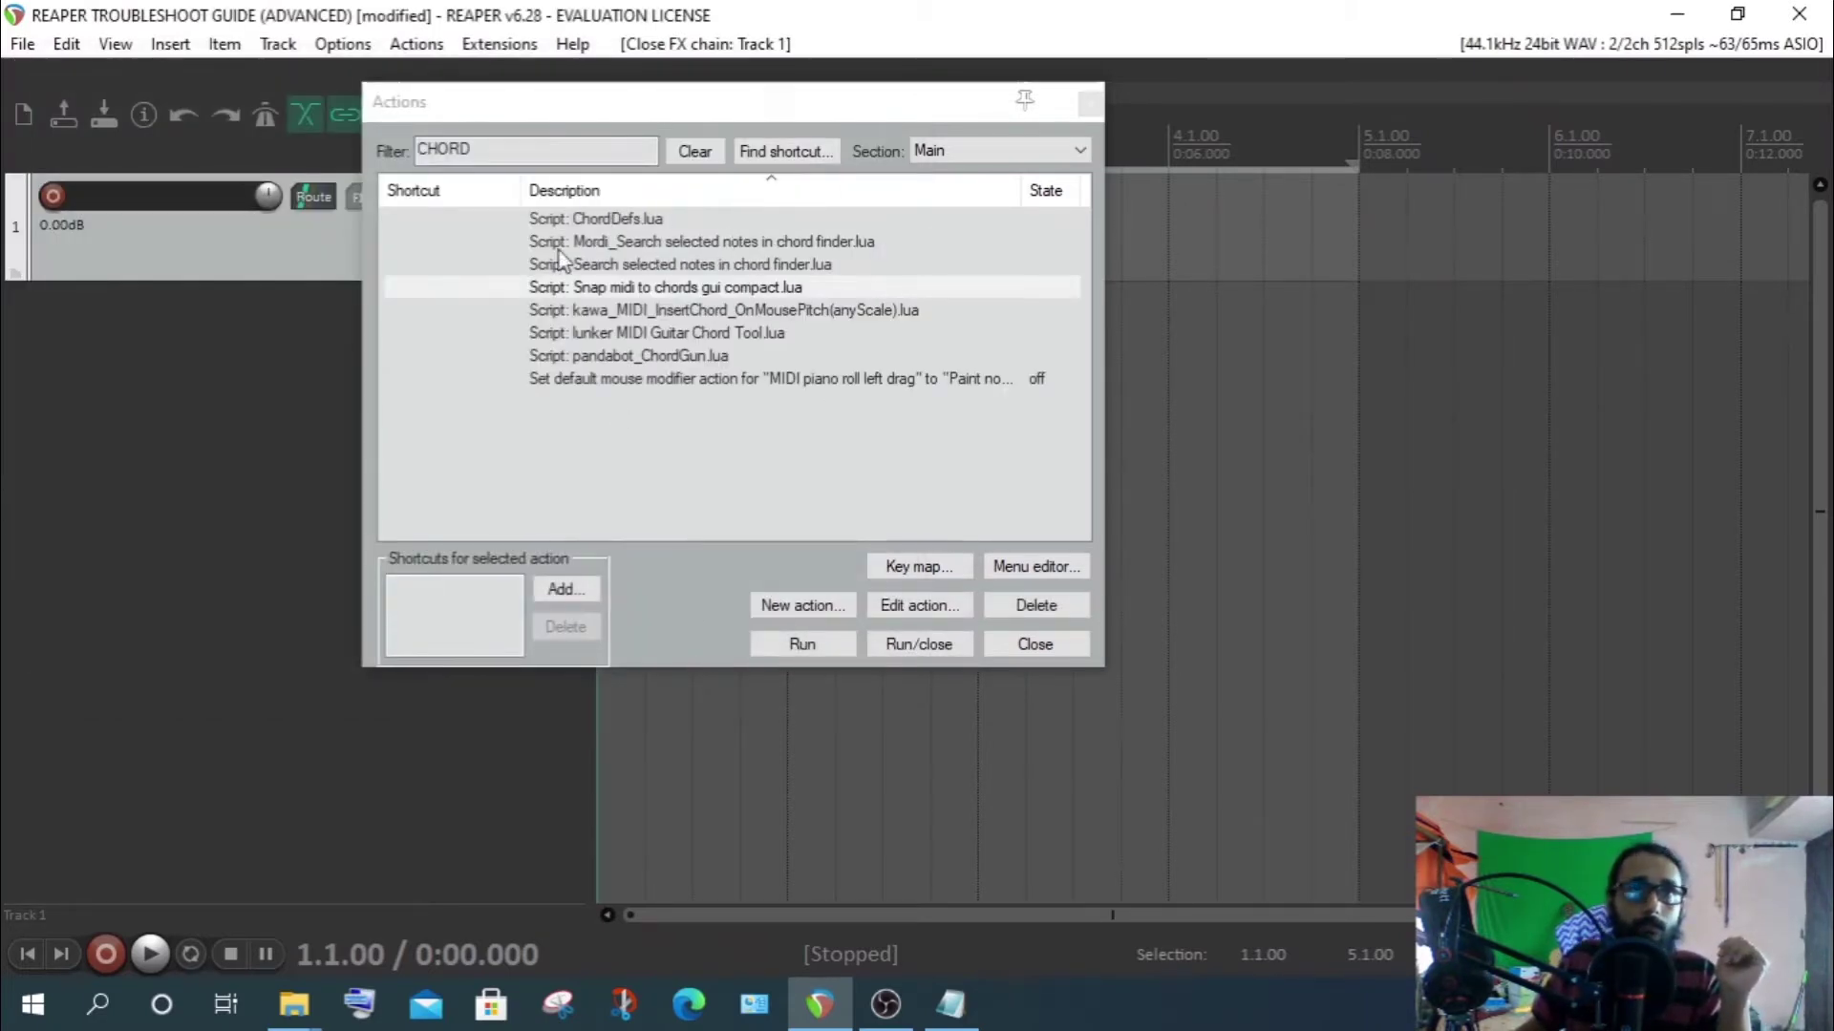
pyautogui.click(705, 442)
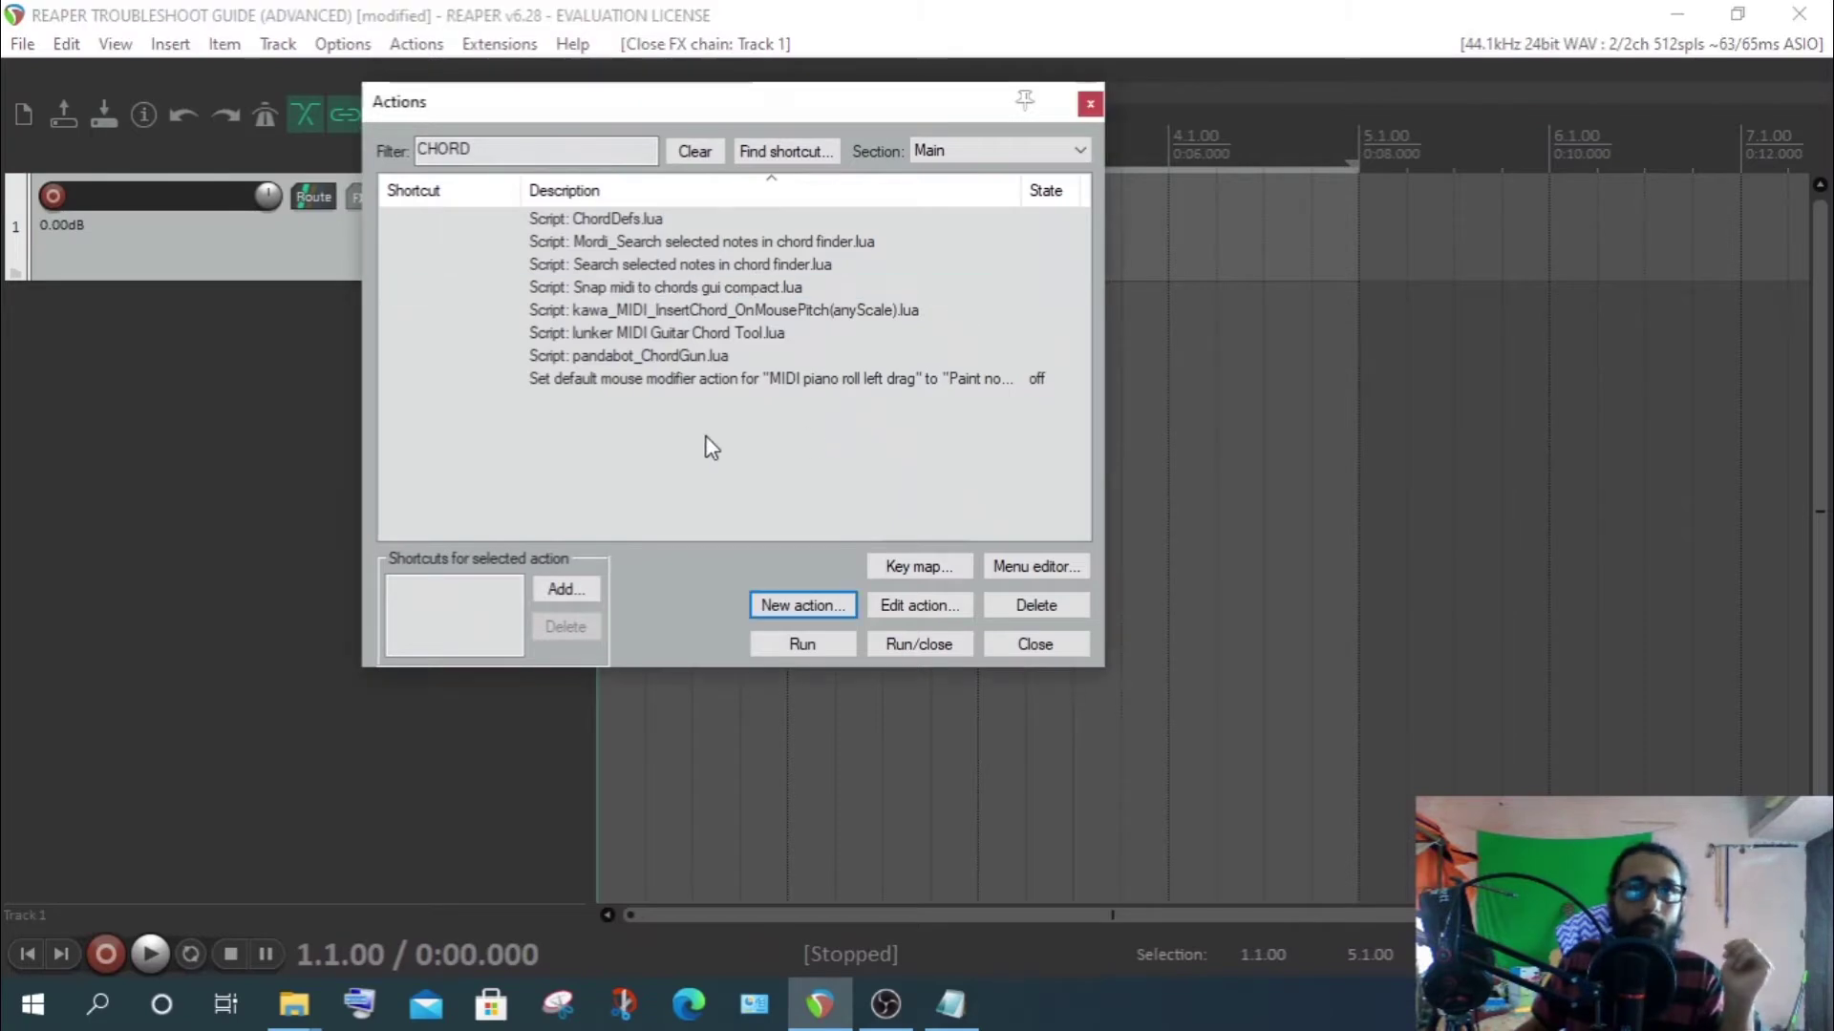
pyautogui.click(616, 380)
pyautogui.click(607, 218)
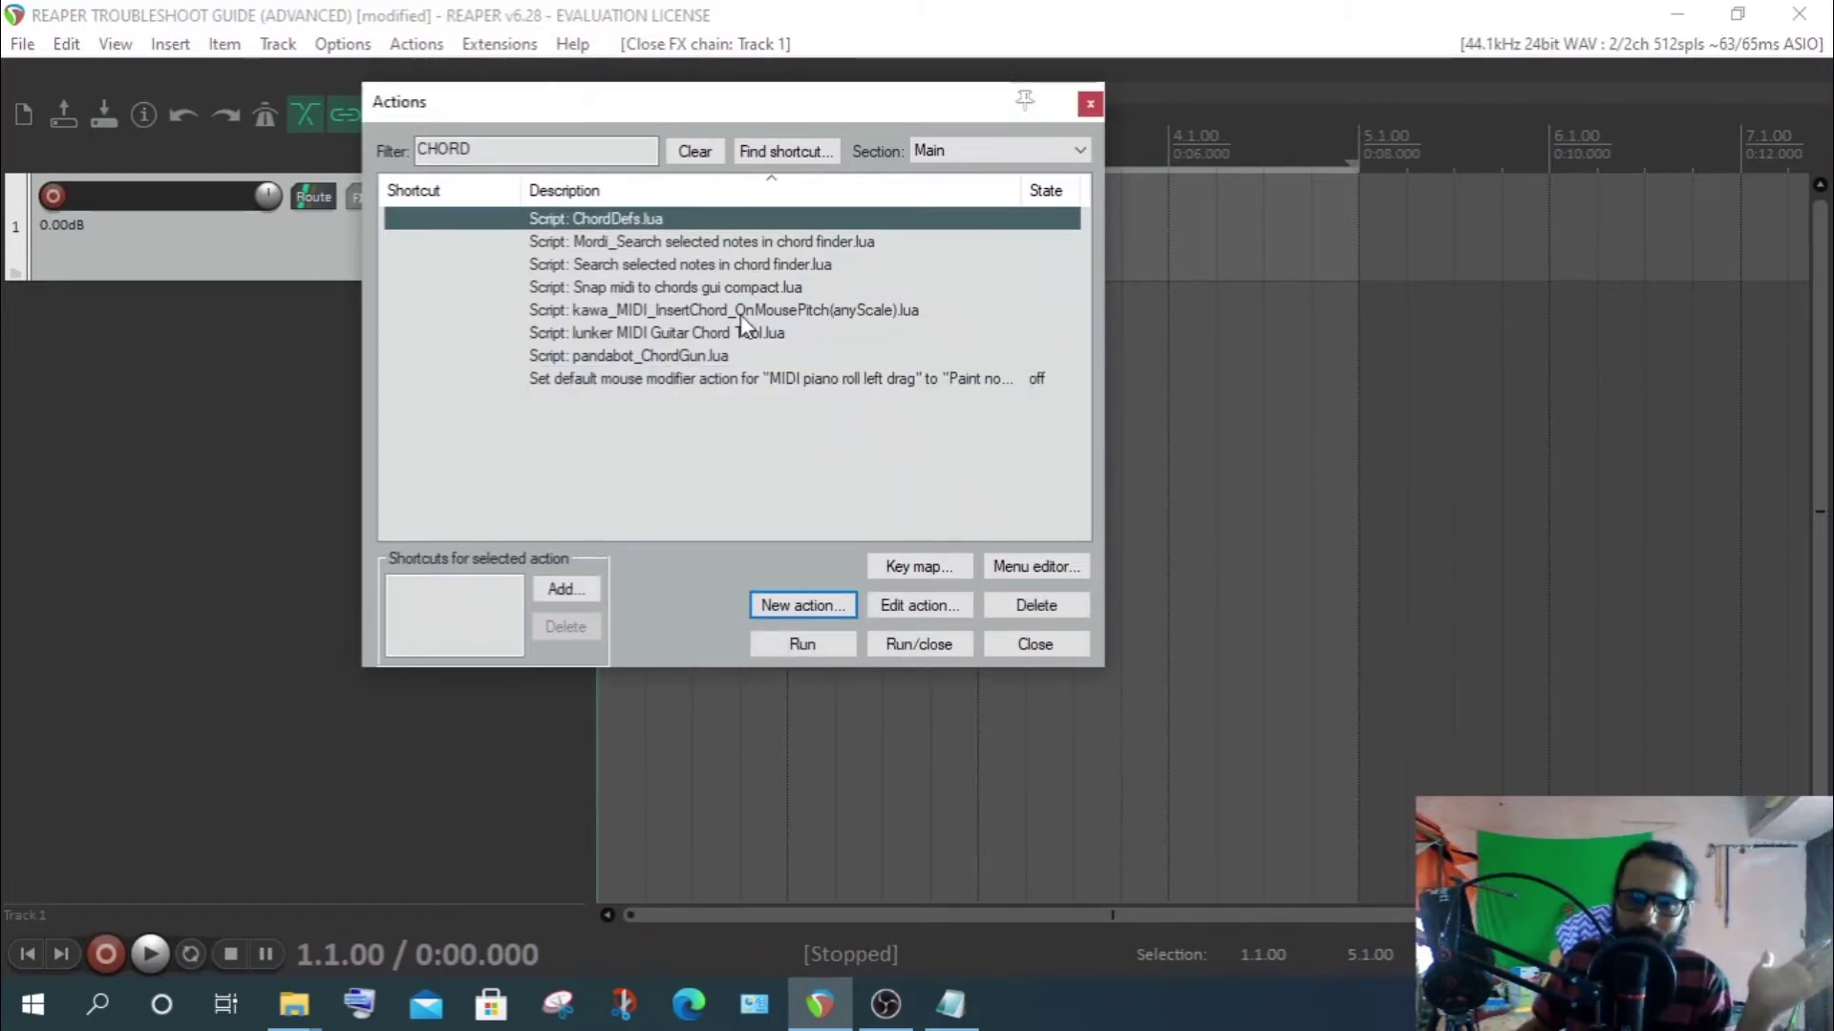
# Switch to the REAPER SCRIPT & OTHER RESOURCES folder and select its LUA files from ChordDefs.lua through Snap midi to chords gui compact.lua
pyautogui.hotkey('alt', 'Tab')
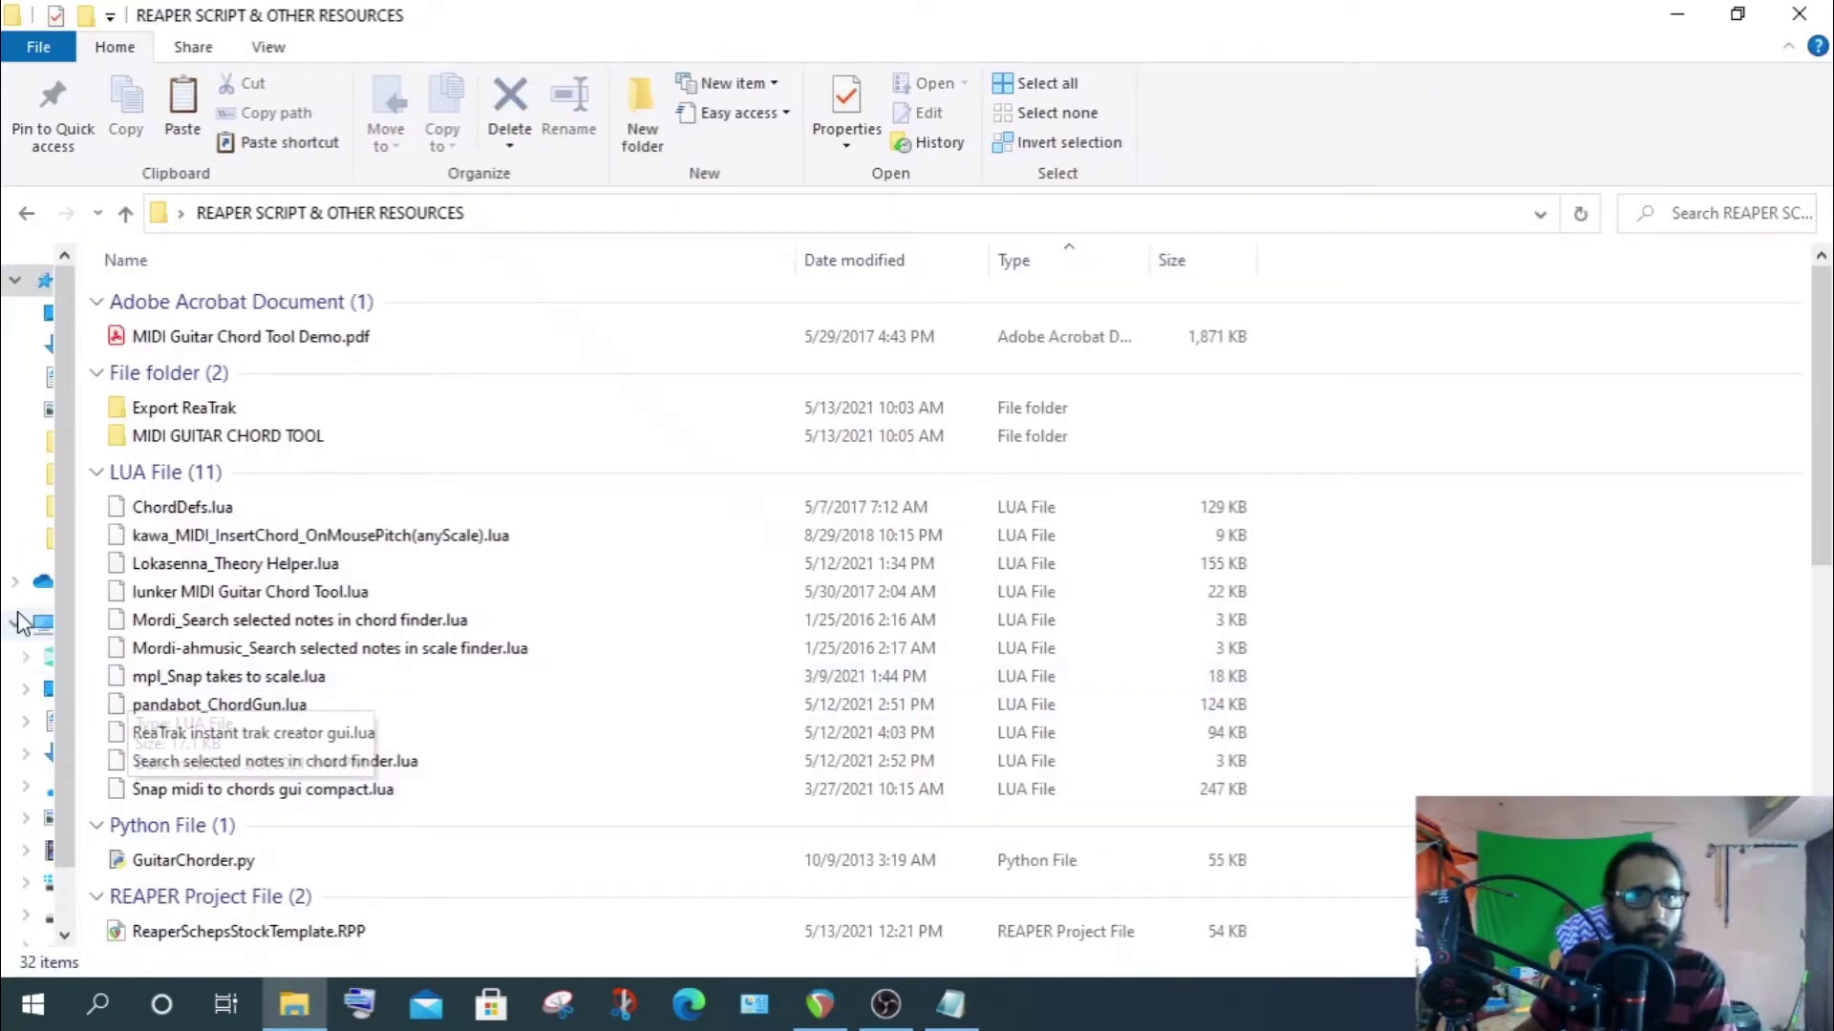
pyautogui.click(176, 512)
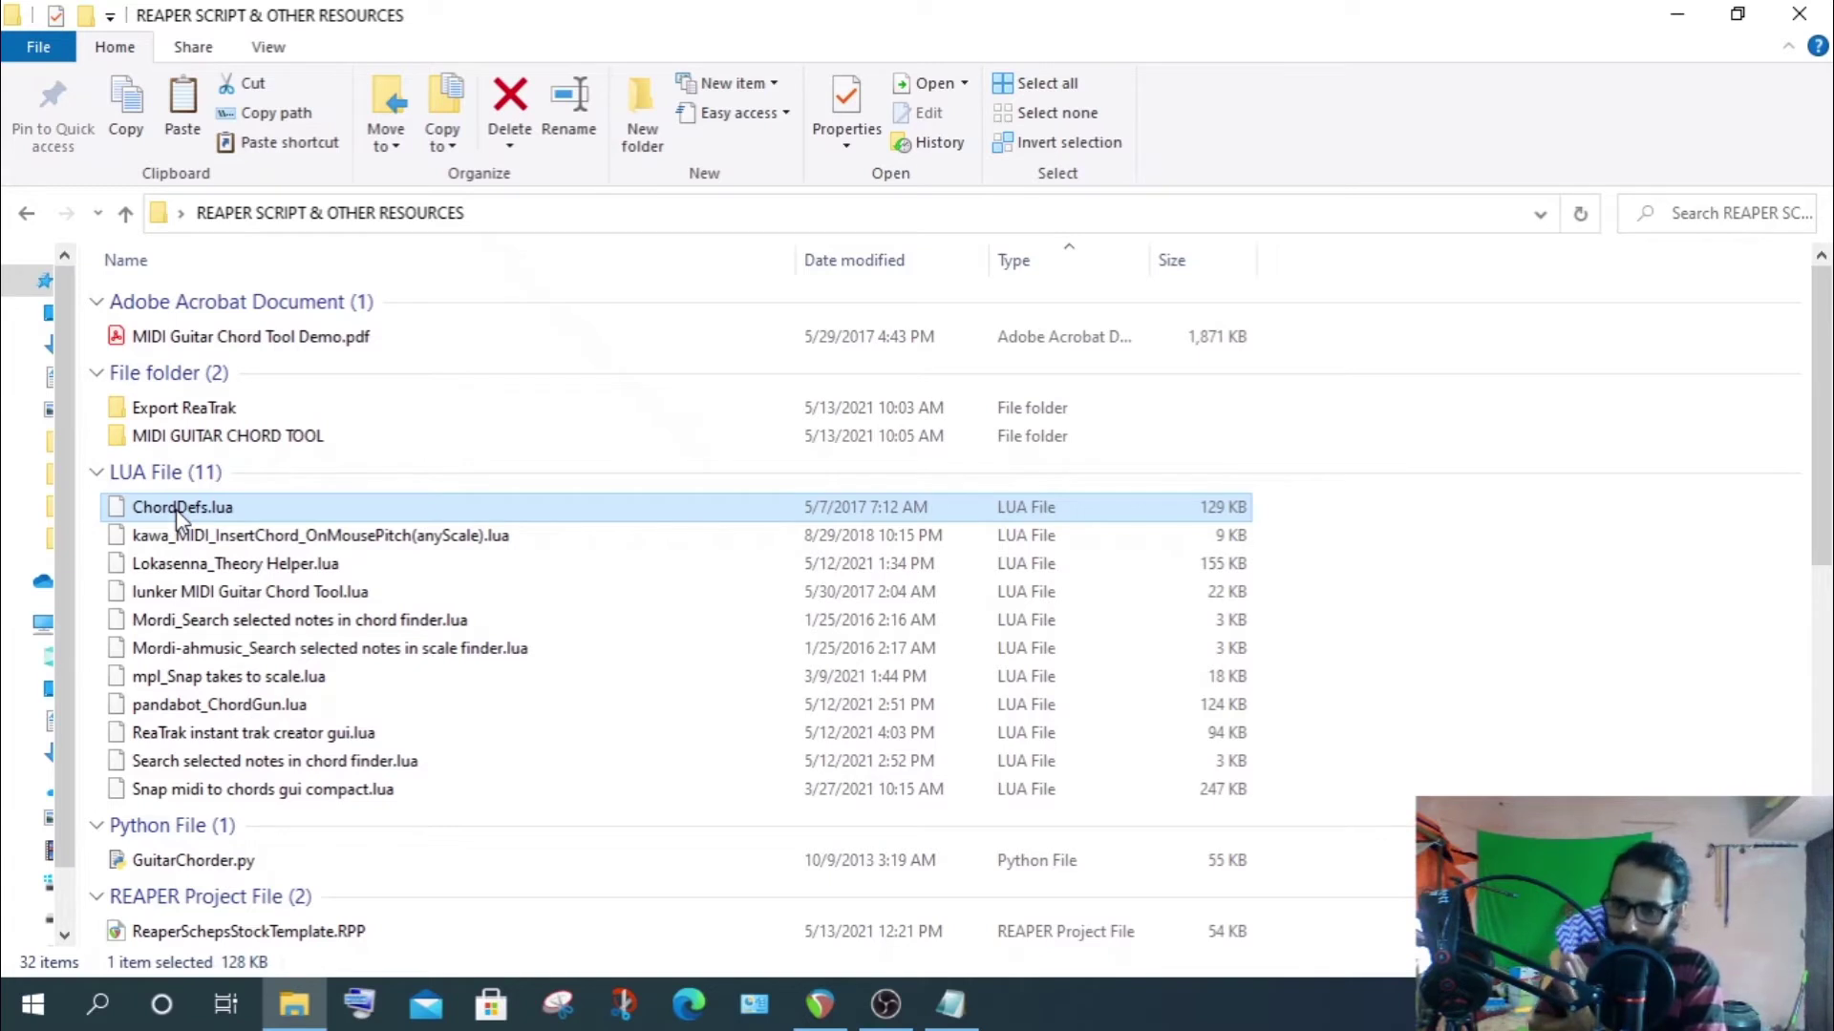
pyautogui.keyDown('shift'); pyautogui.click(287, 789); pyautogui.keyUp('shift')
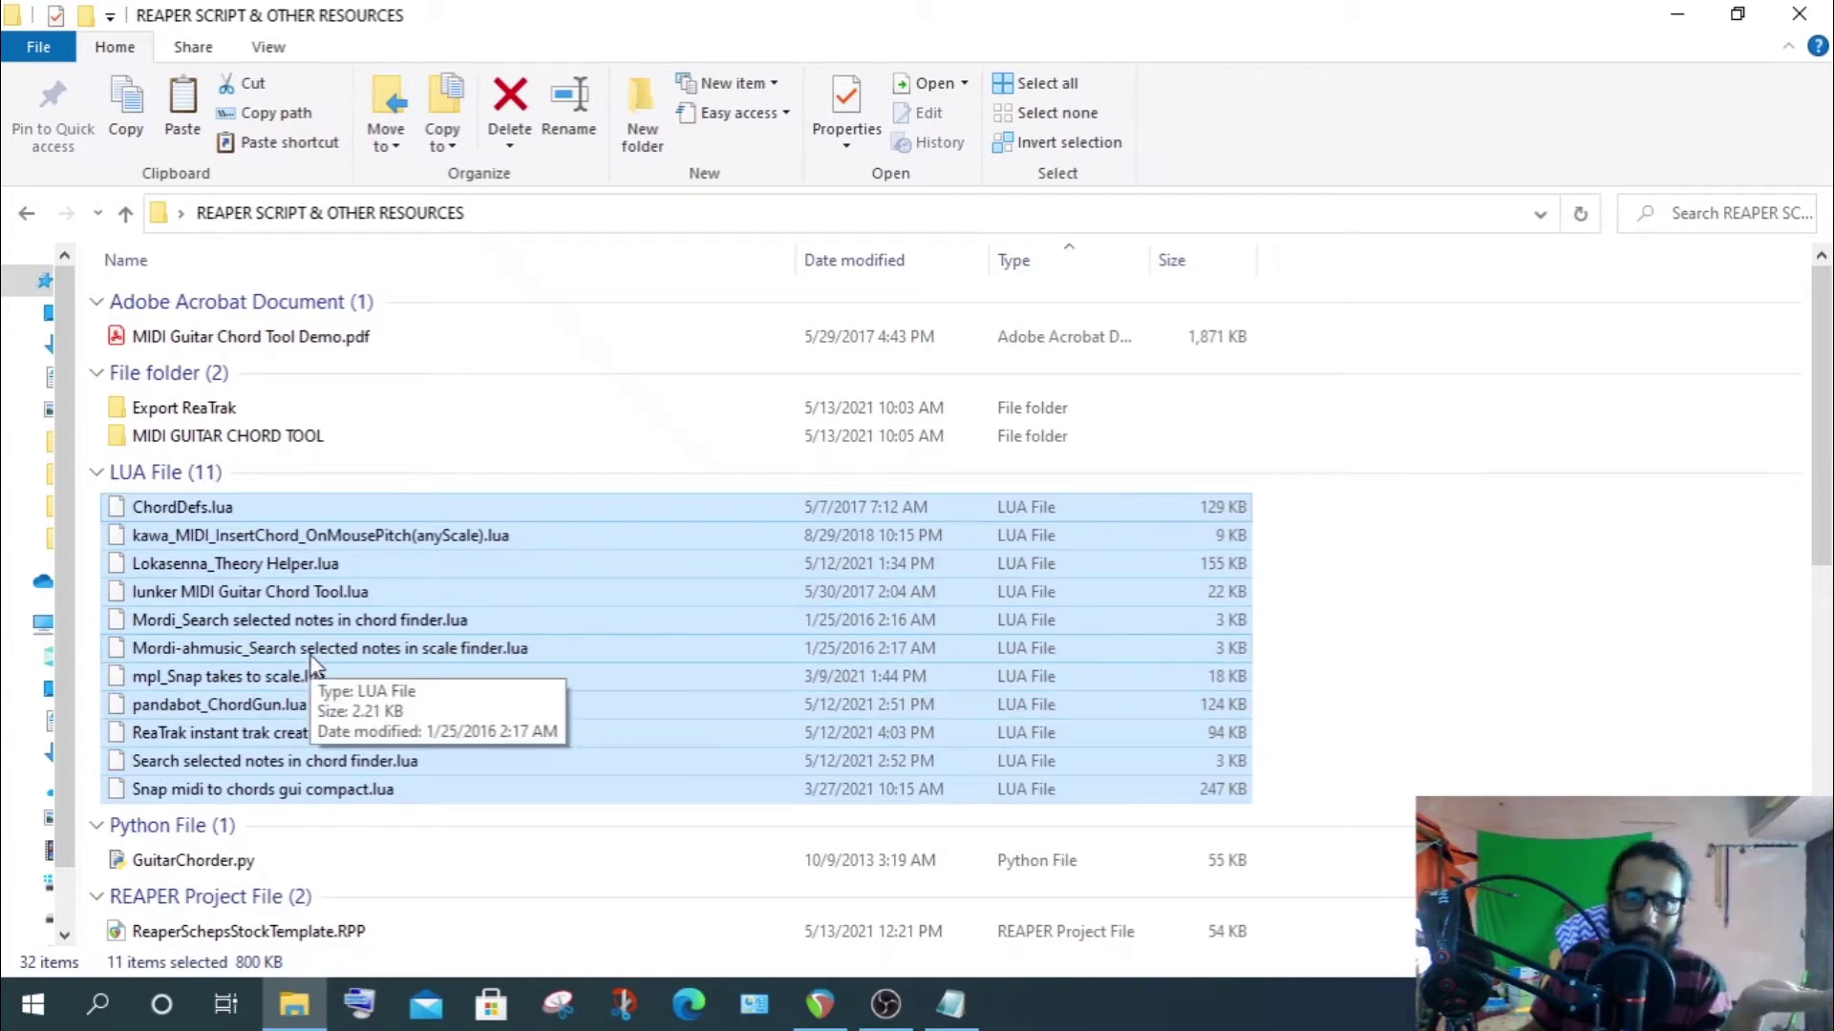
# Return to REAPER, show its resource path in the file explorer, look into the Scripts folder, and close that window
pyautogui.click(818, 1005)
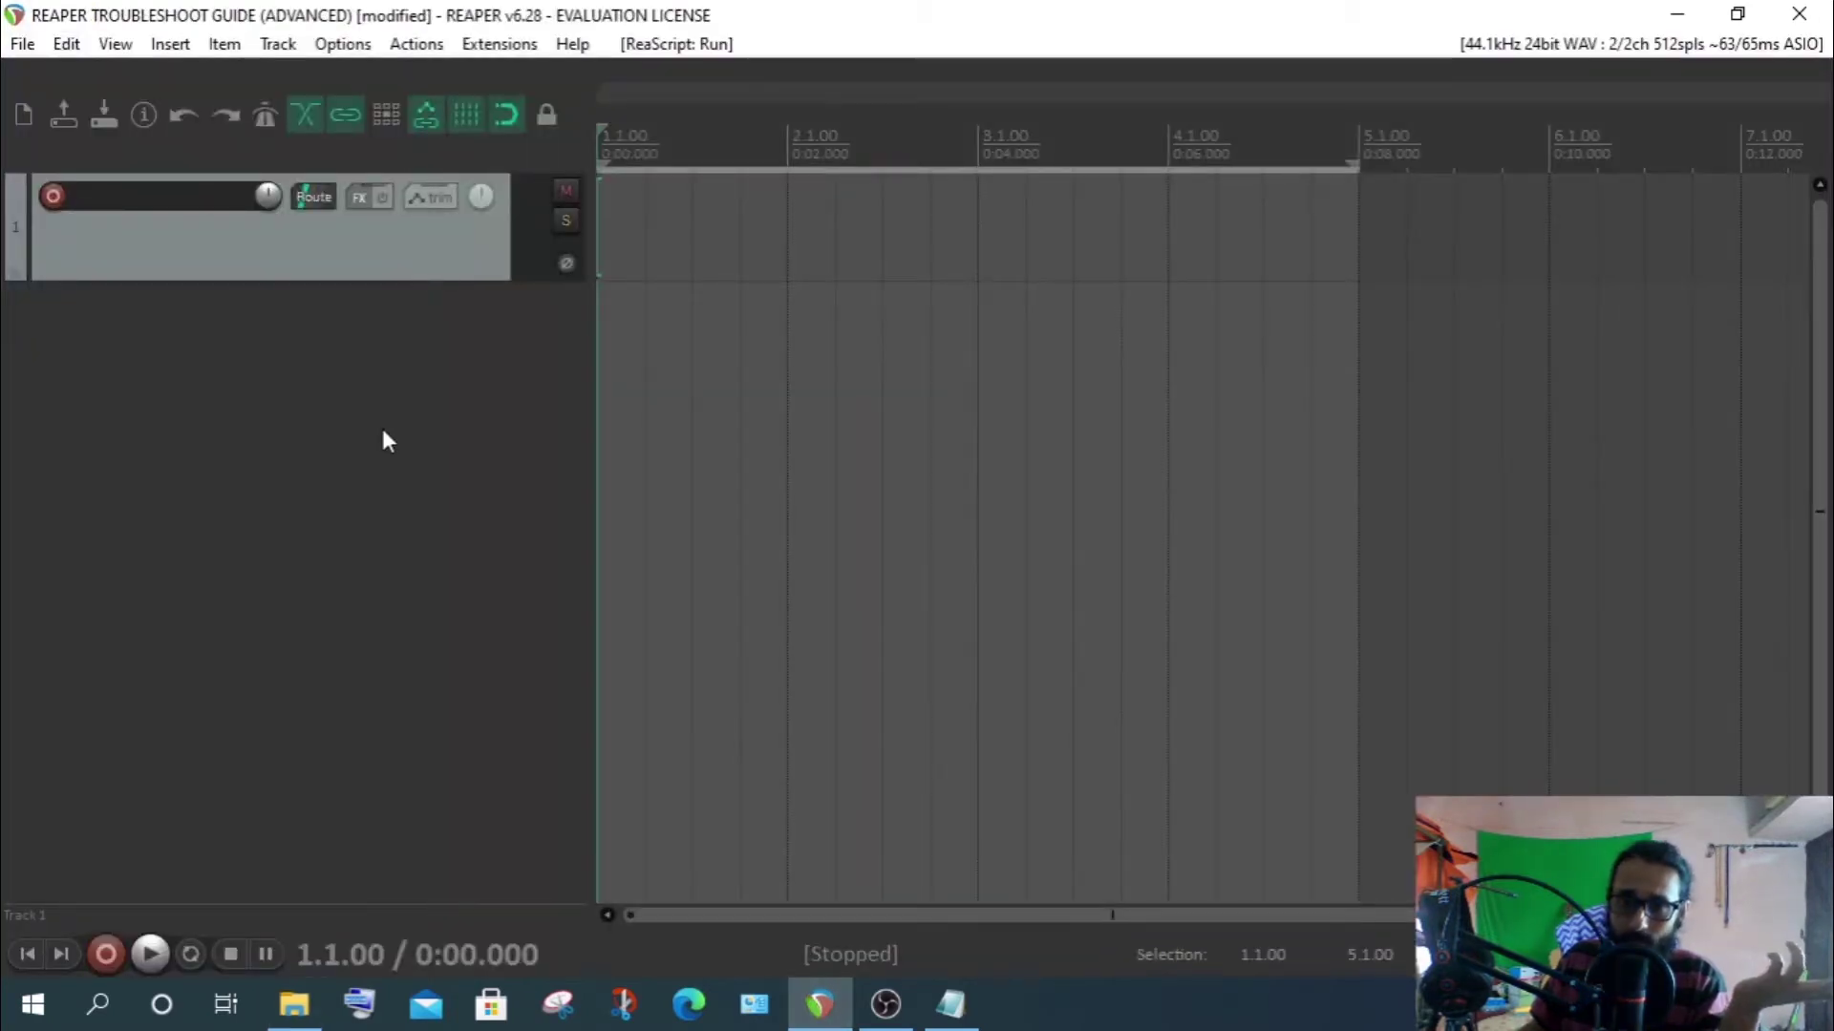
pyautogui.click(414, 44)
pyautogui.moveTo(342, 44)
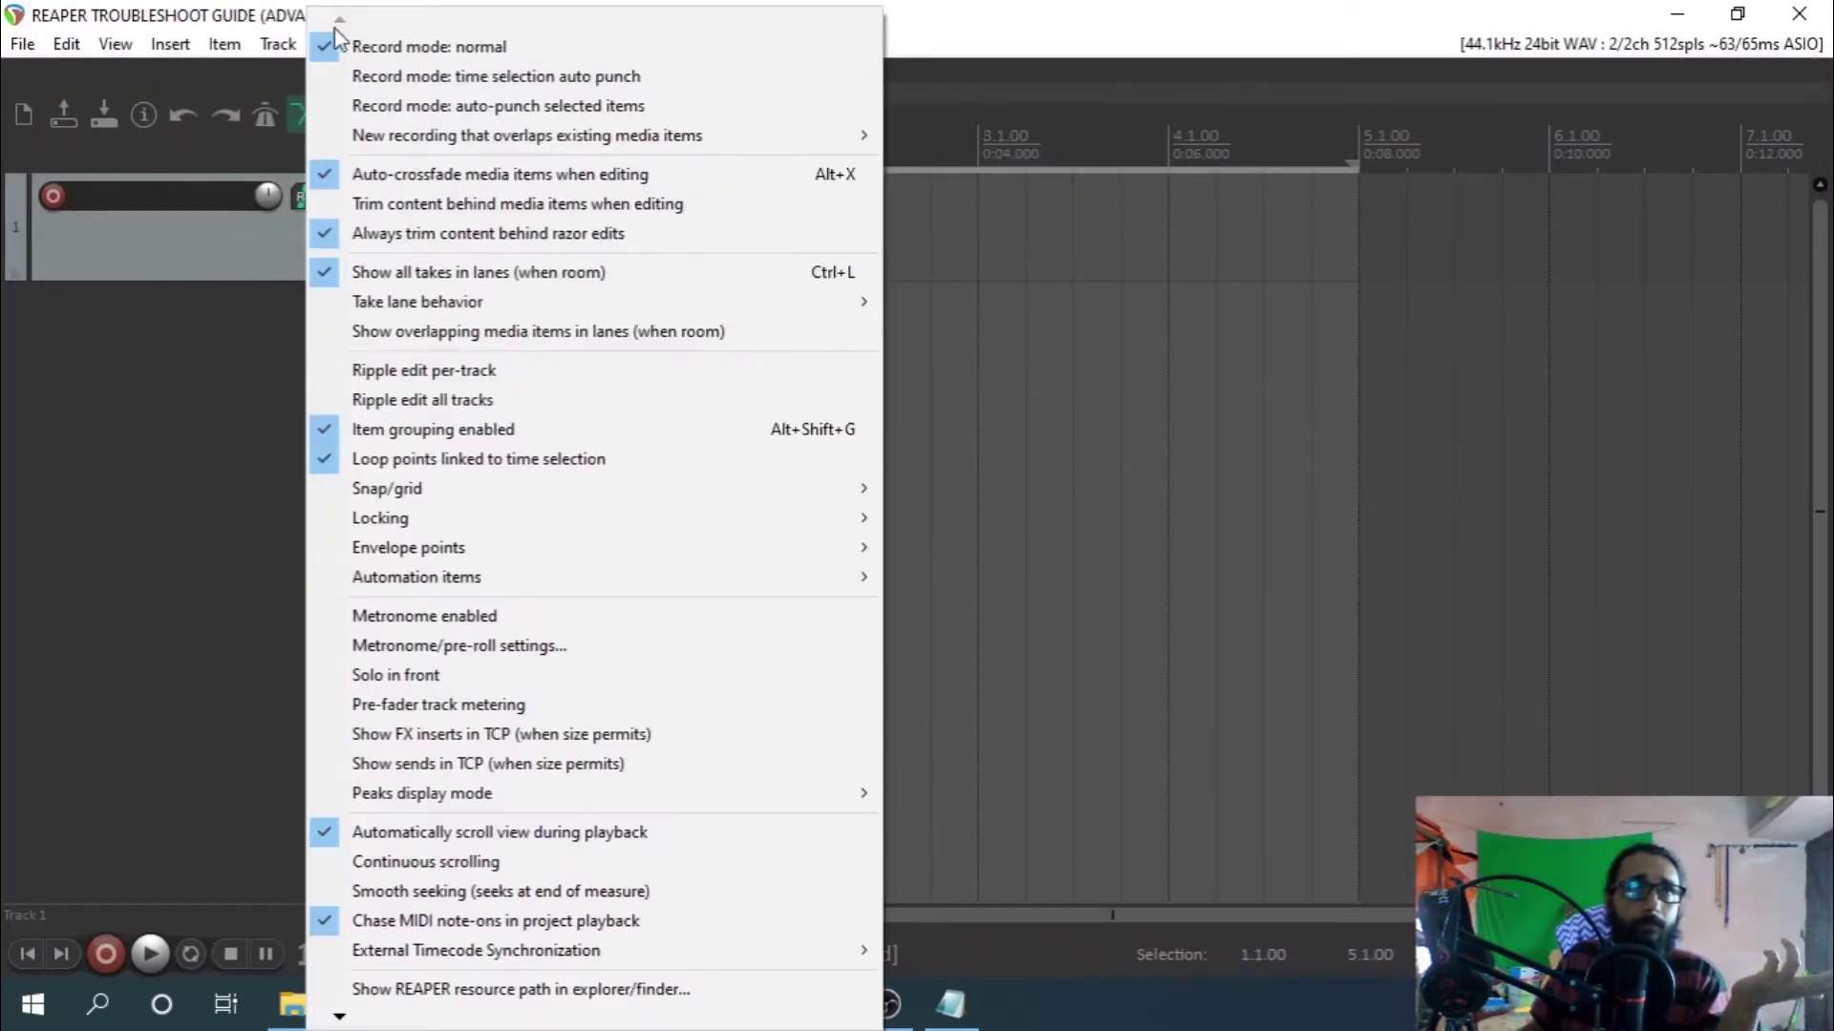
pyautogui.click(444, 999)
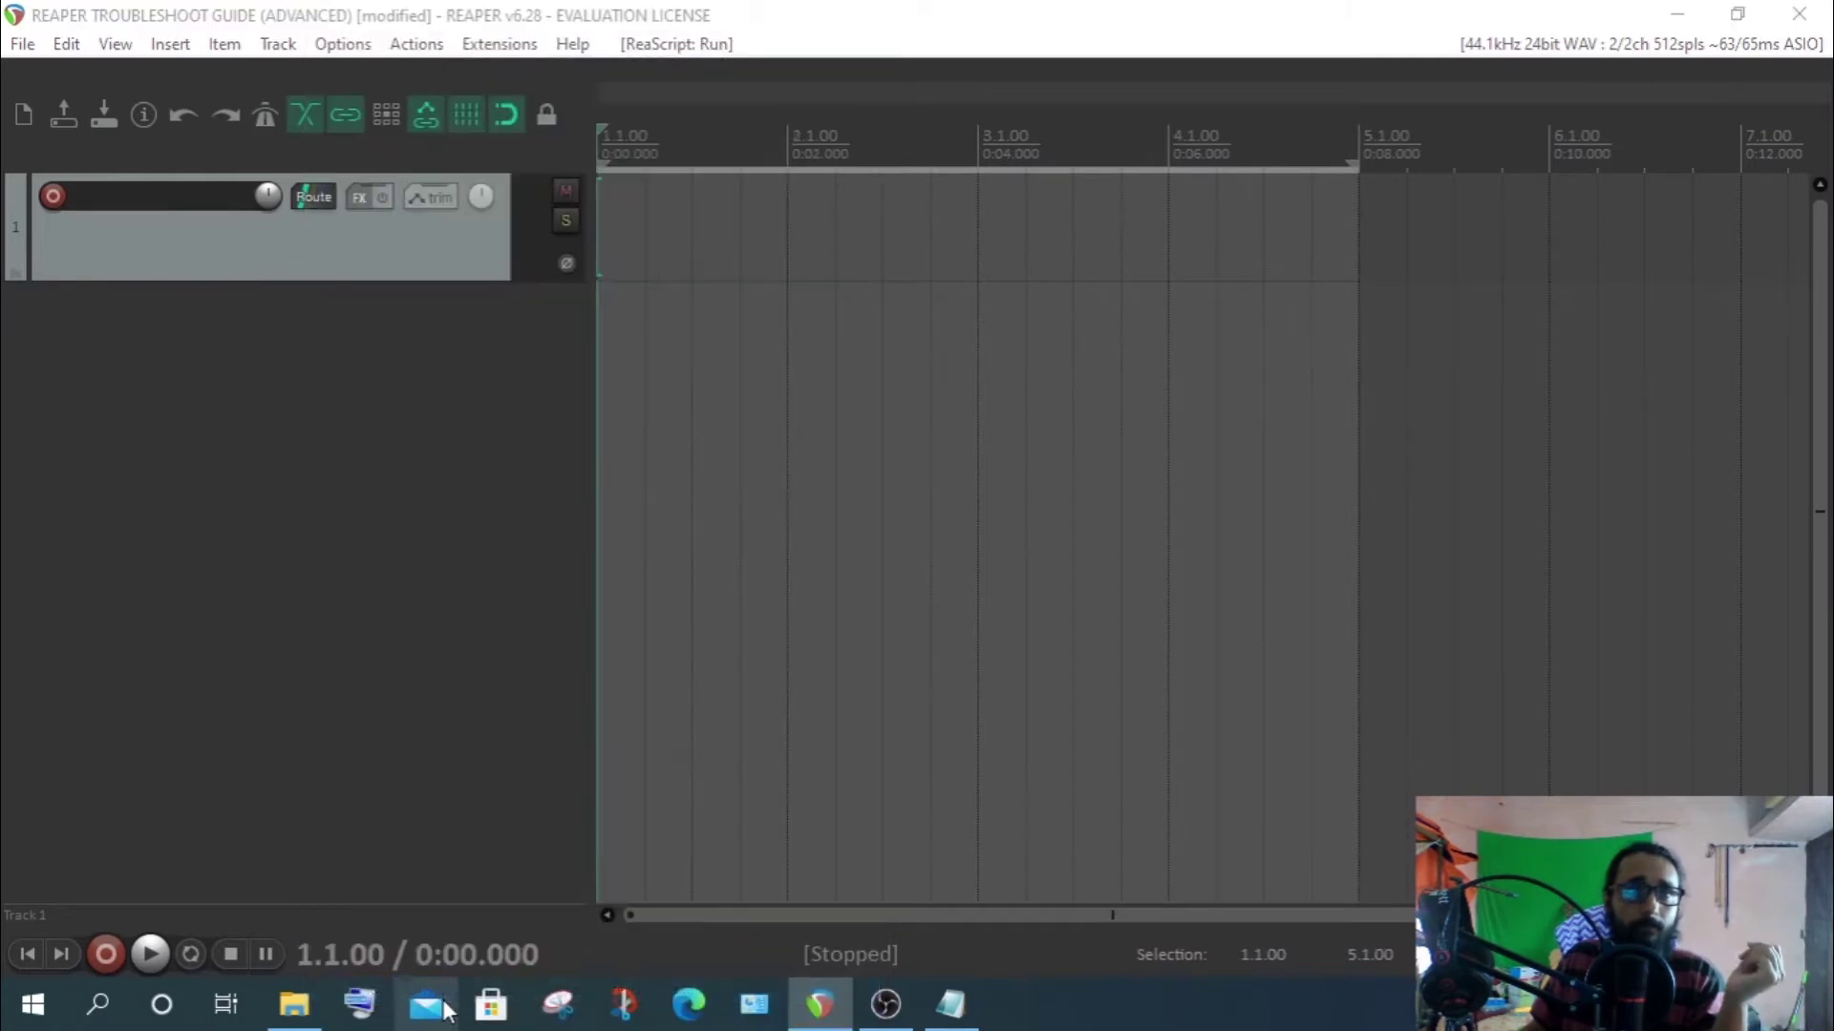
pyautogui.scroll(-5, 245, 704)
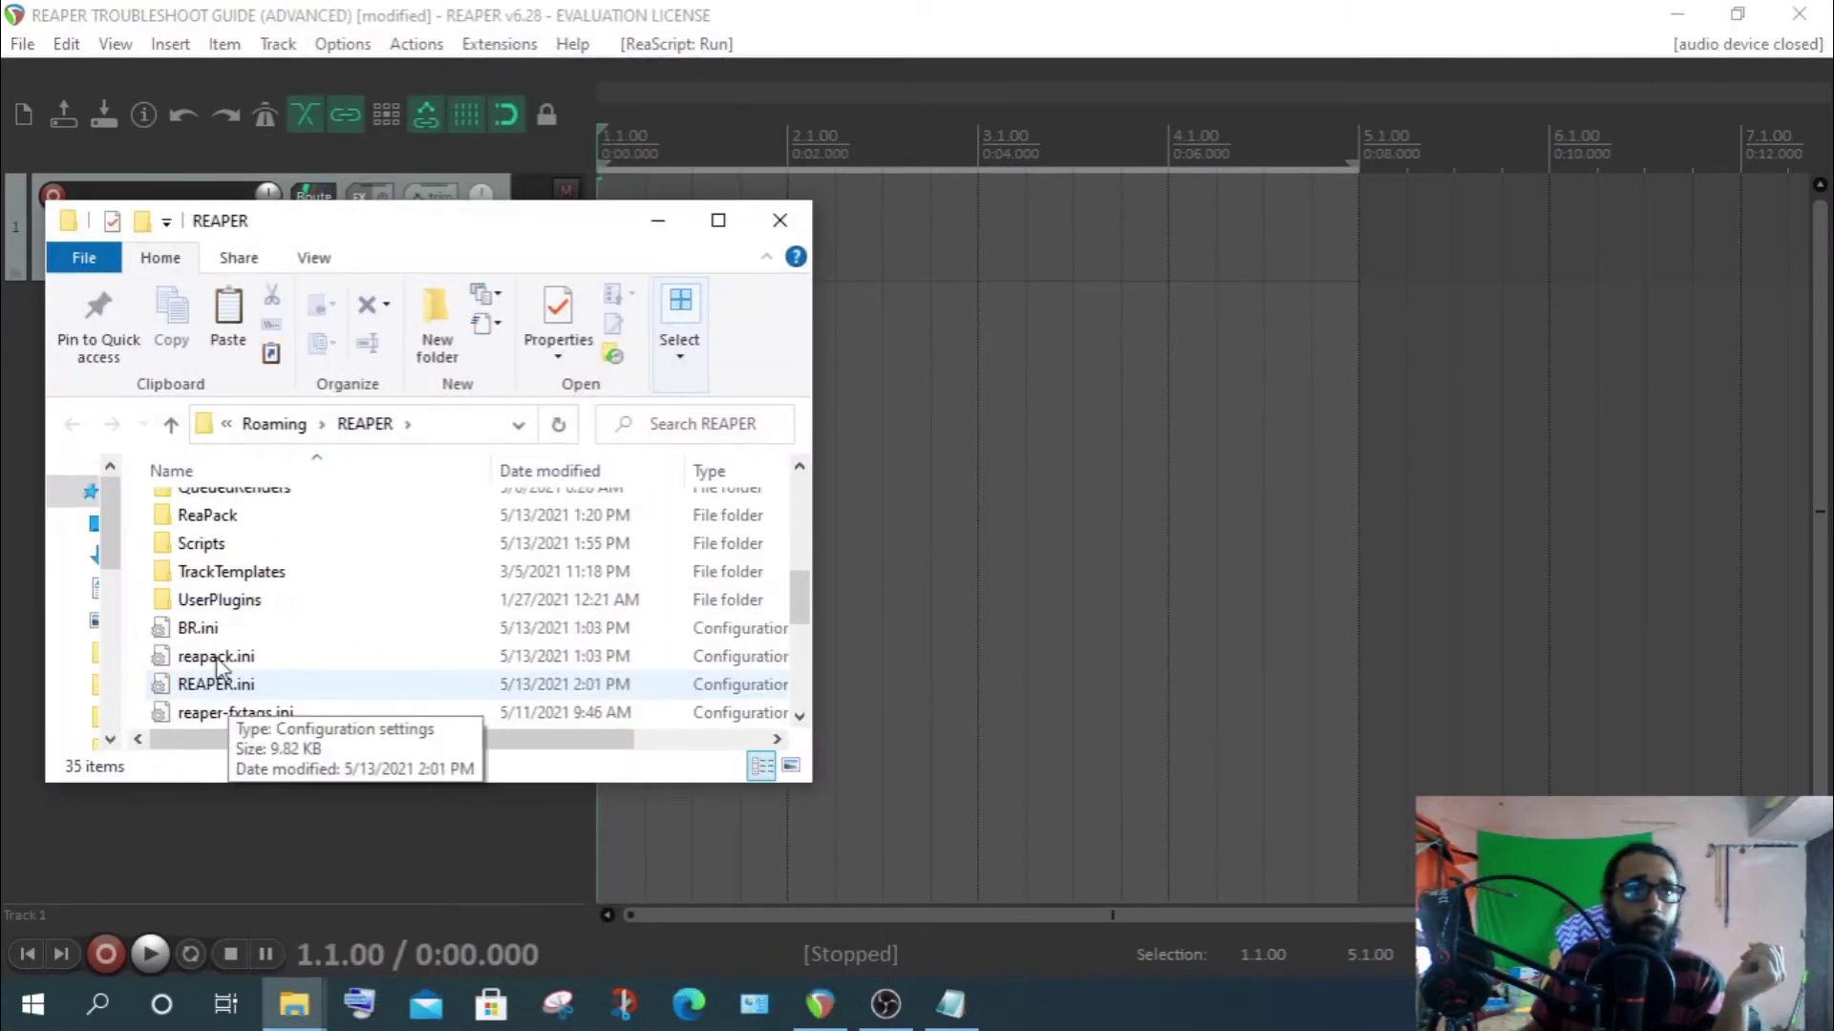
pyautogui.doubleClick(208, 543)
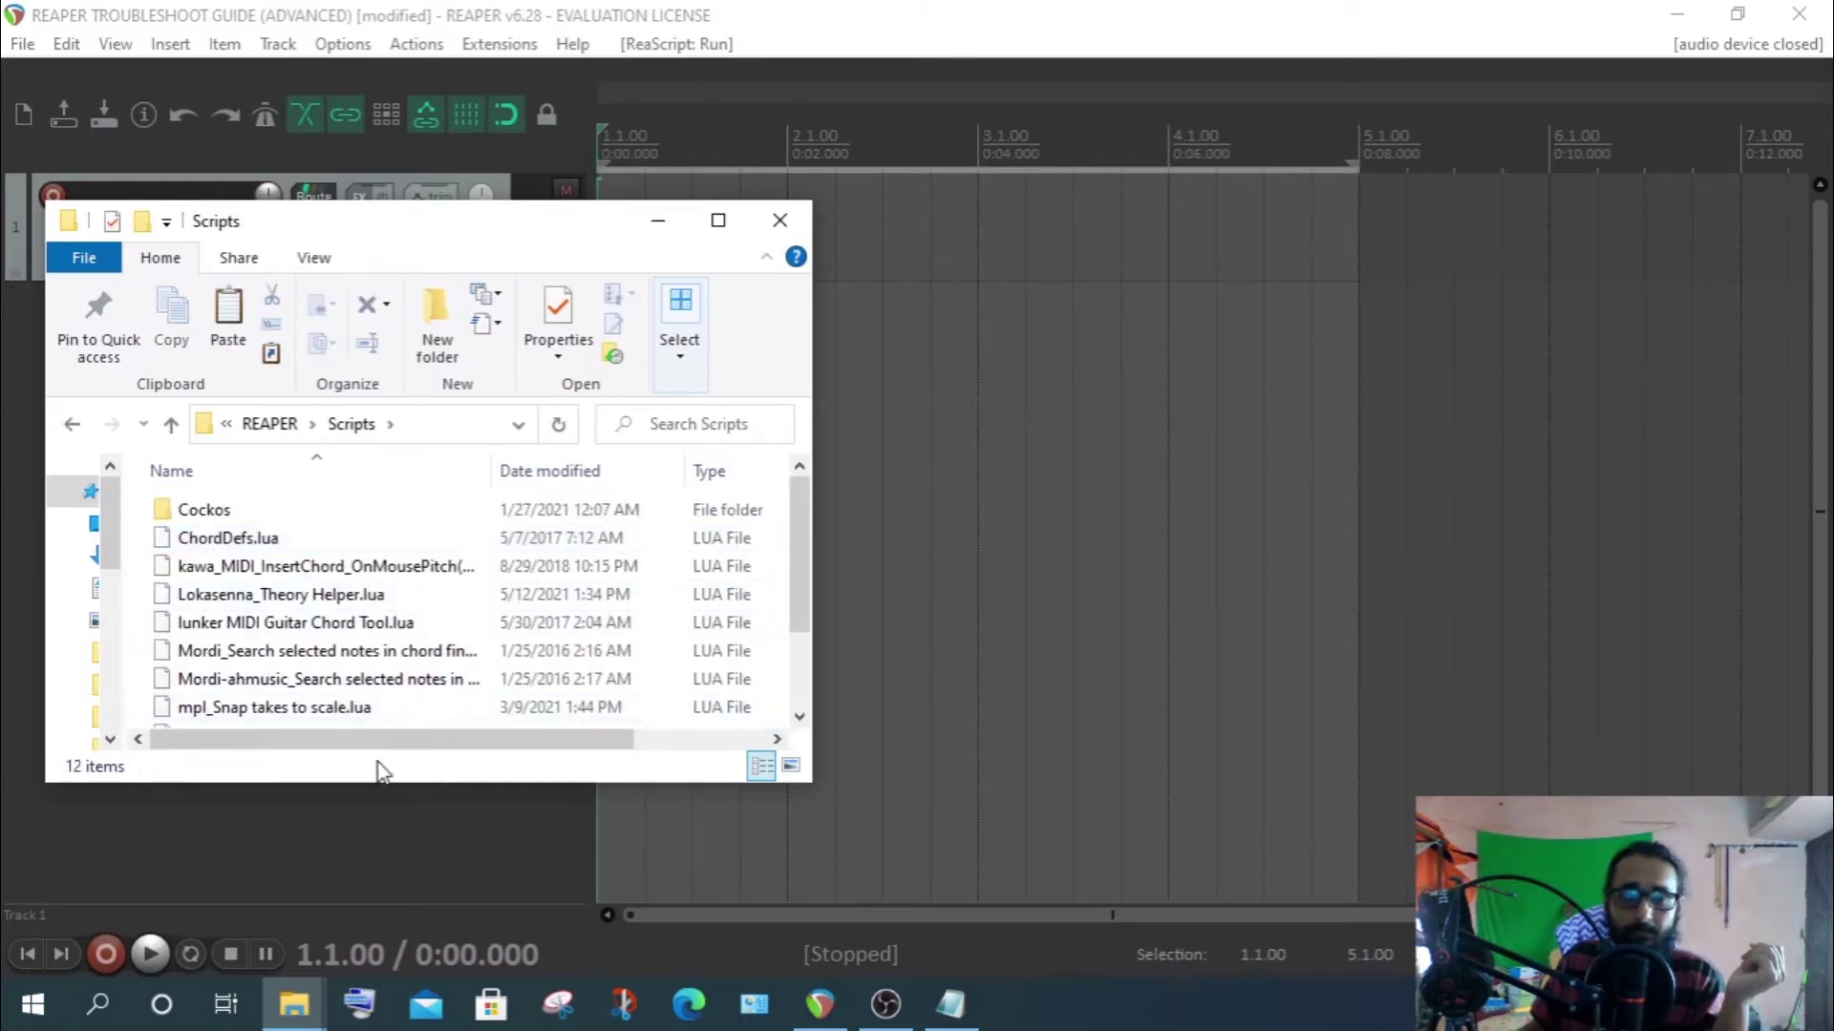
pyautogui.click(781, 221)
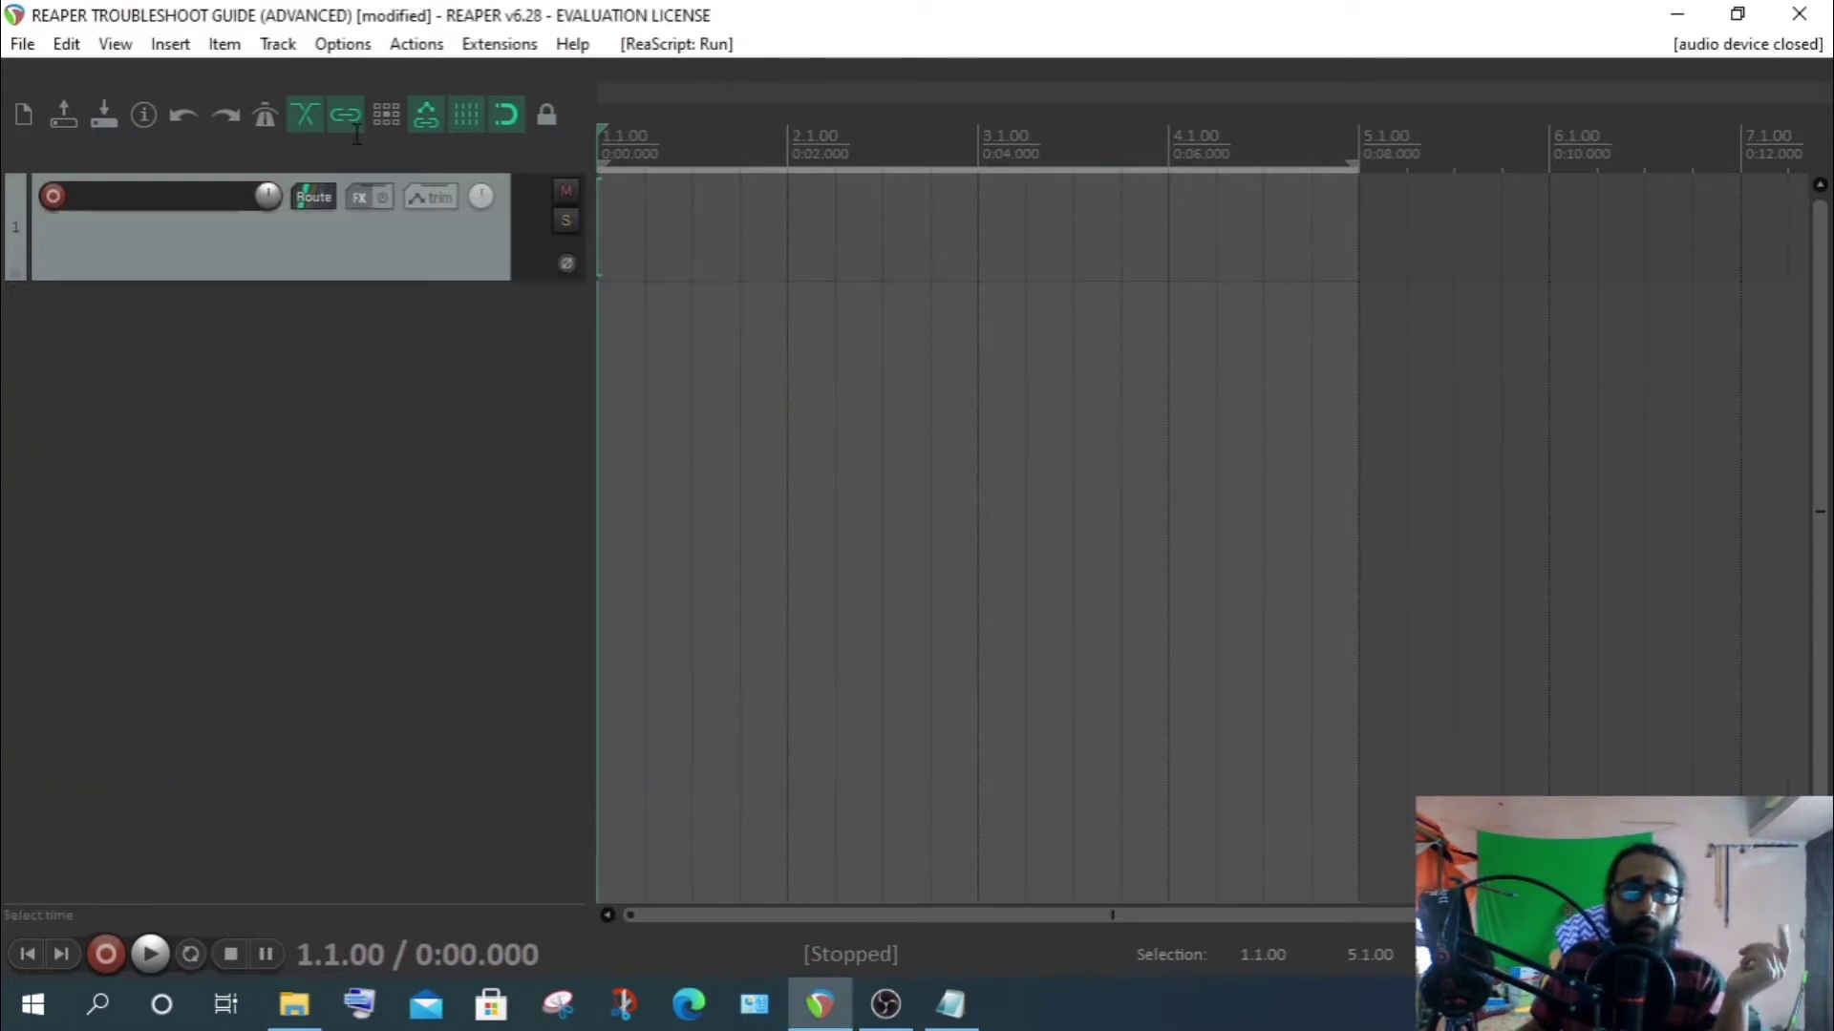
# Show the action list and point out the Load ReaScript option without loading anything
pyautogui.click(392, 48)
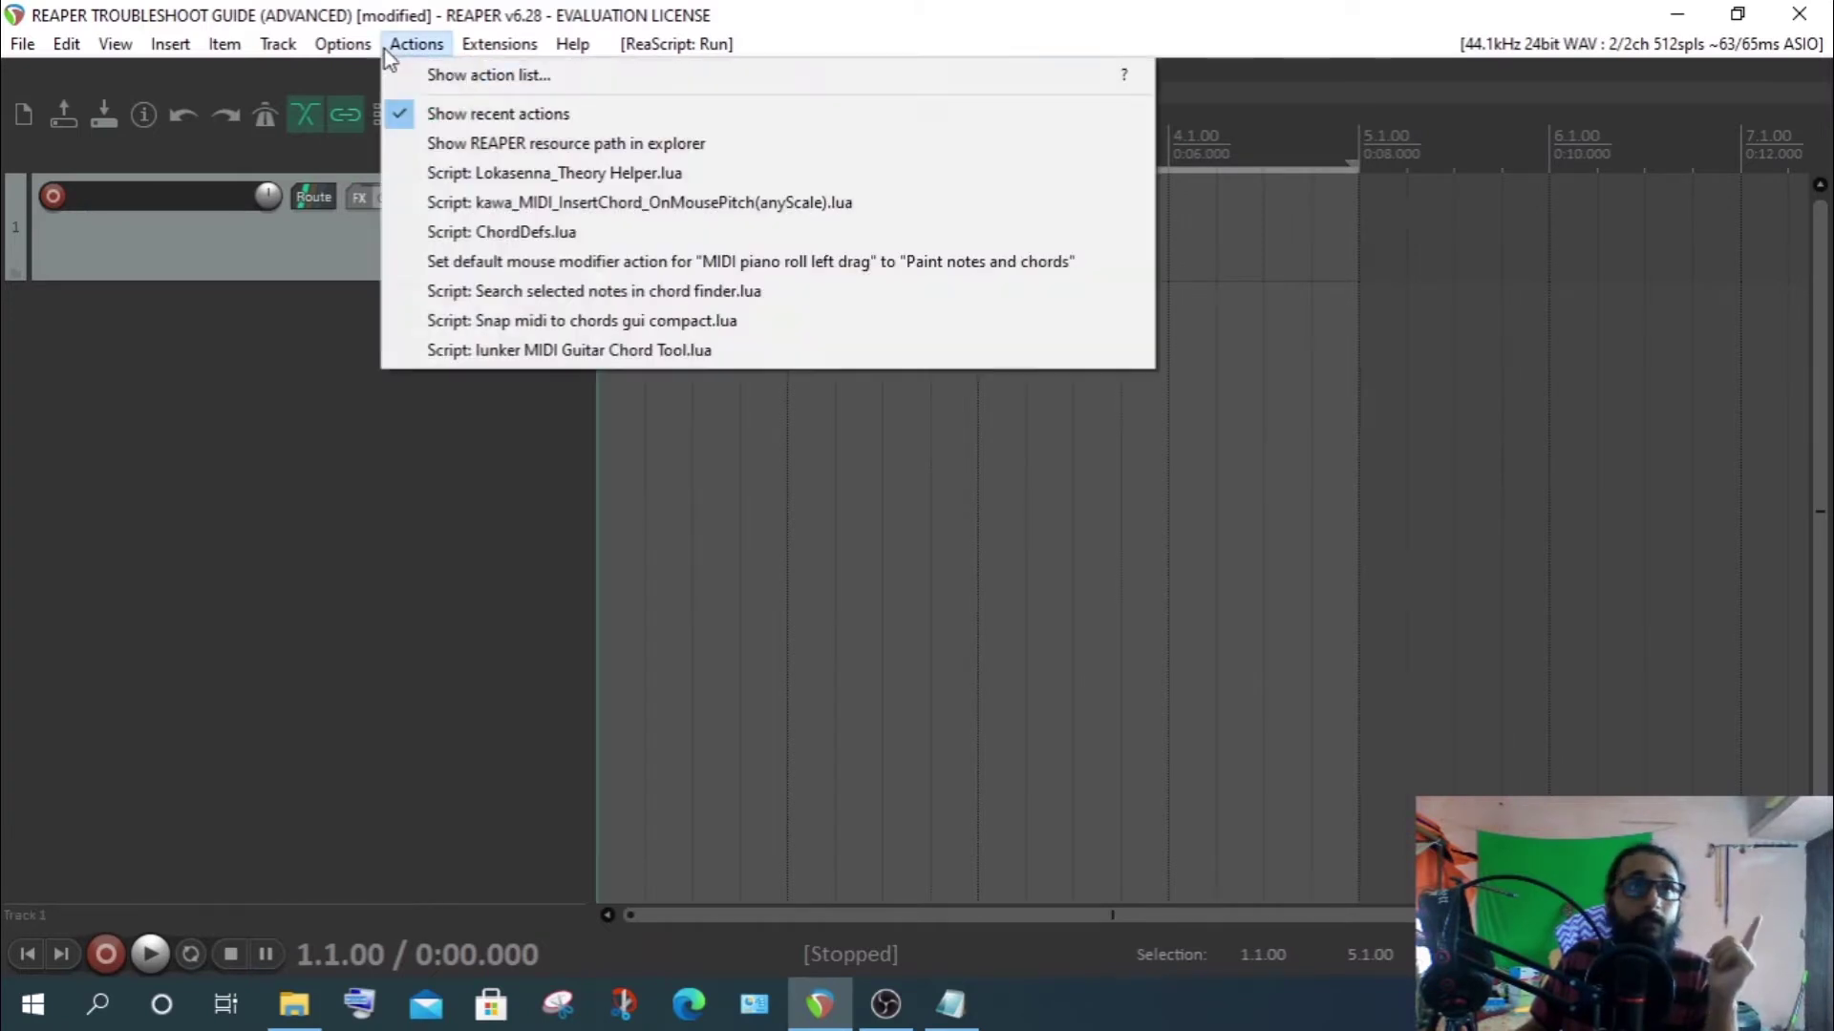
pyautogui.click(438, 73)
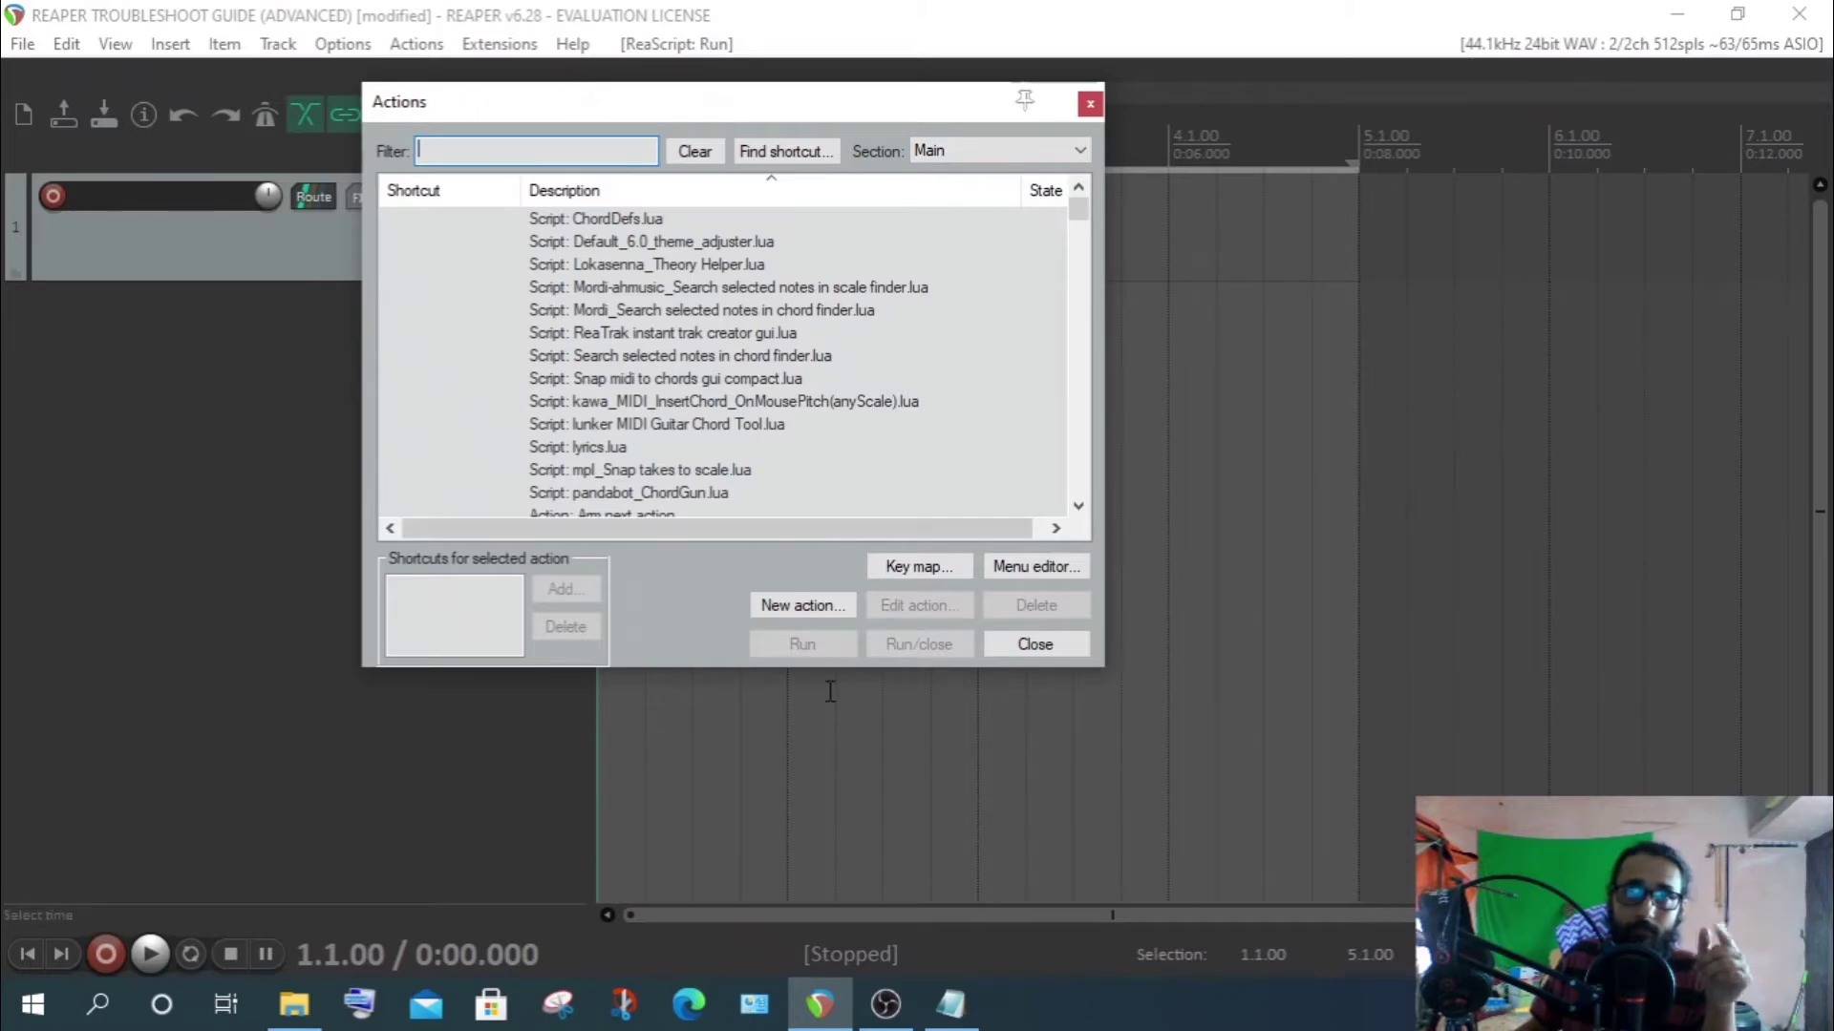
pyautogui.click(818, 602)
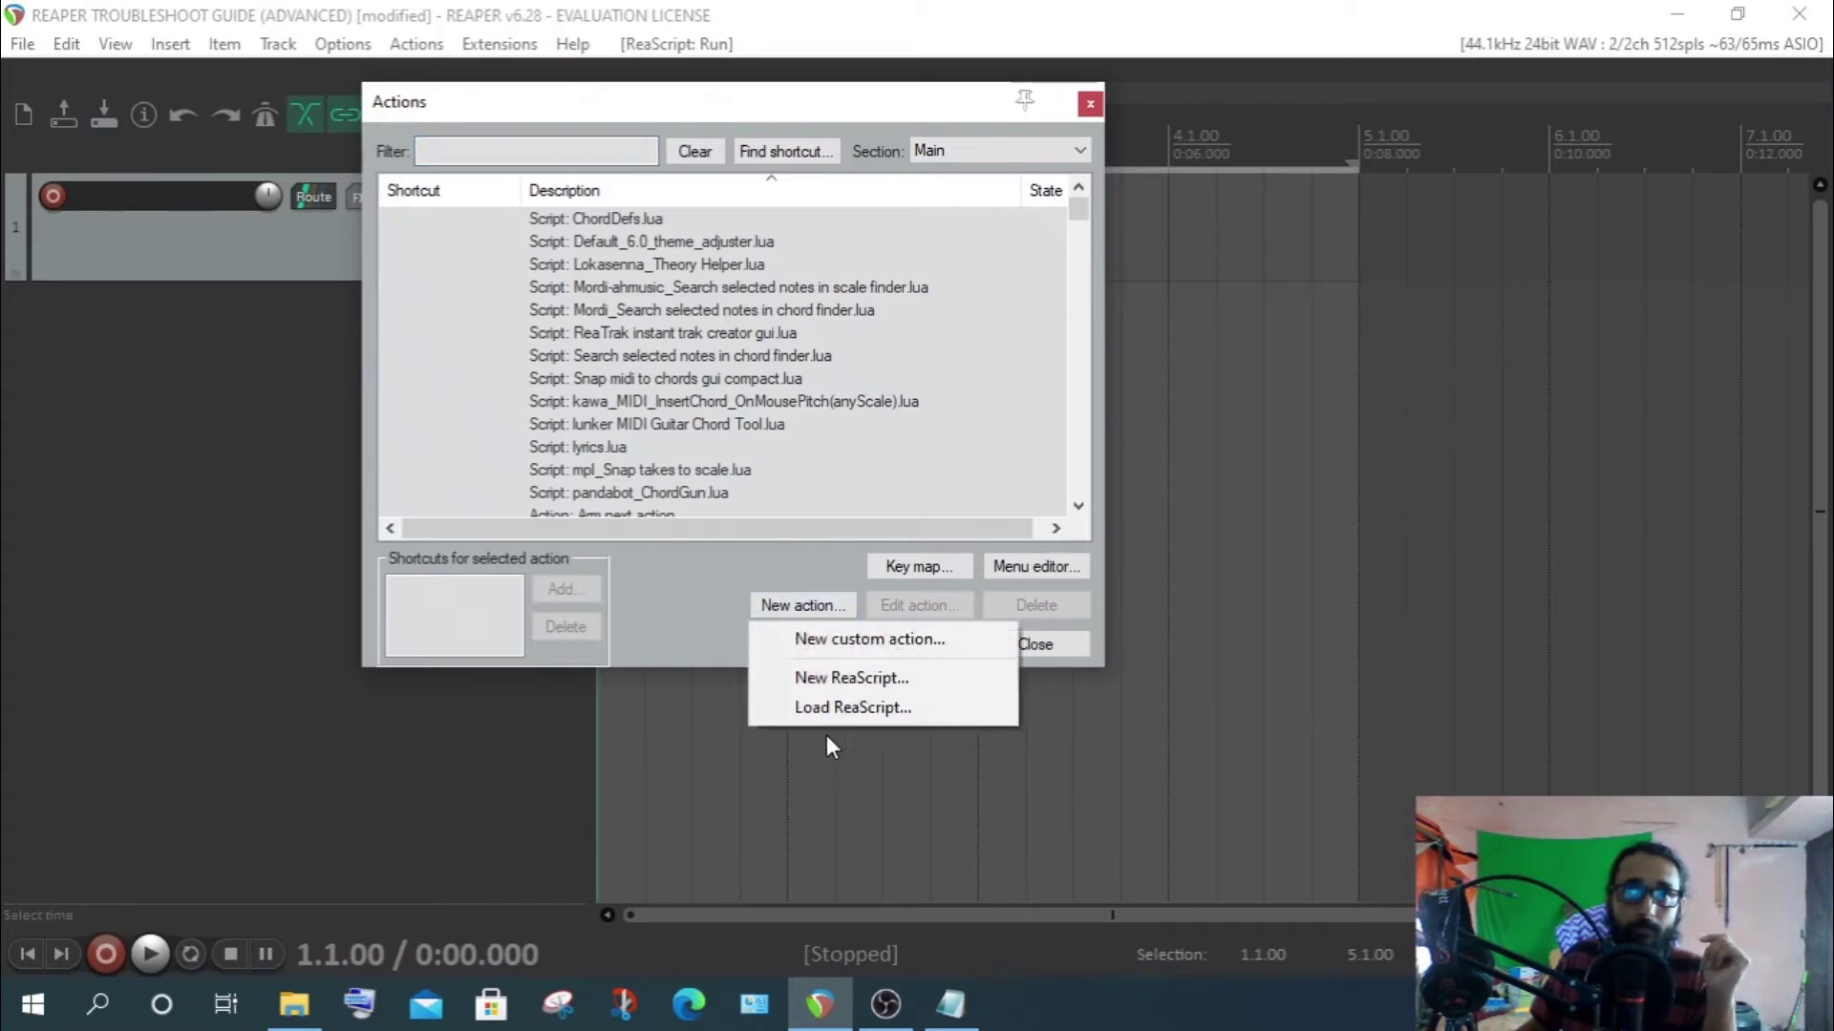
pyautogui.click(711, 594)
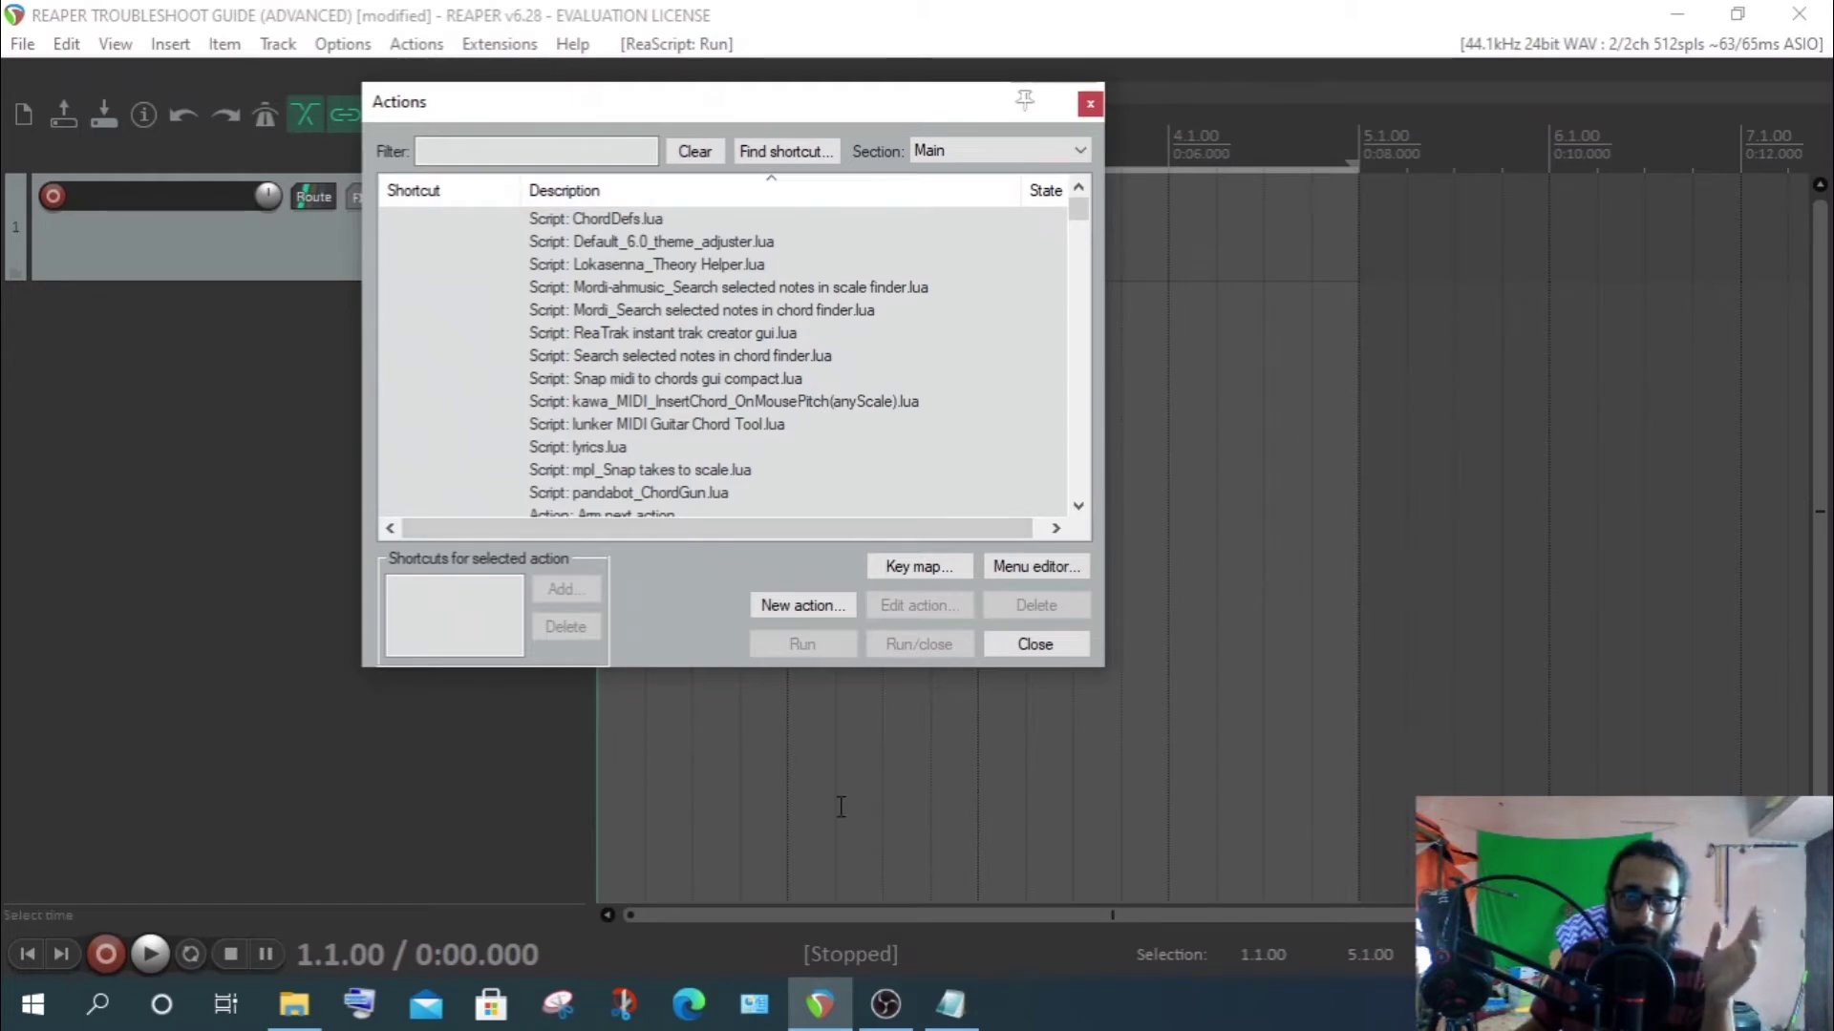
pyautogui.click(807, 605)
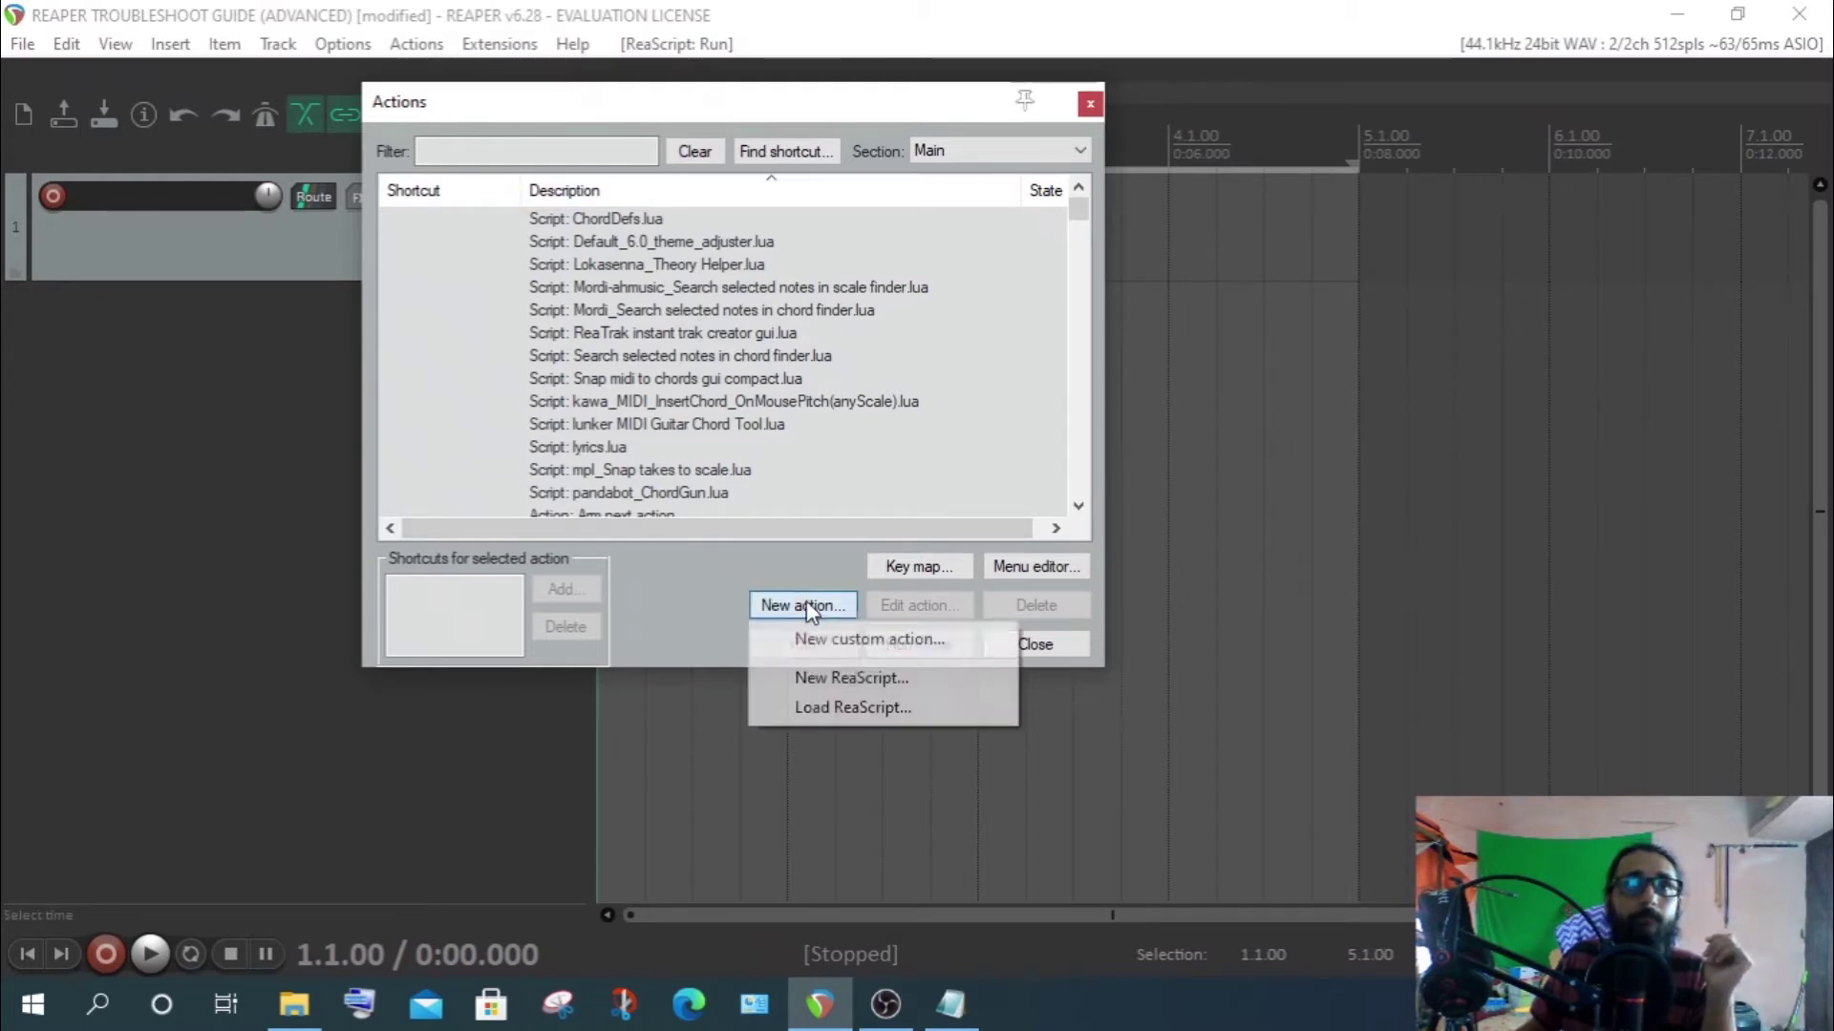
pyautogui.click(834, 736)
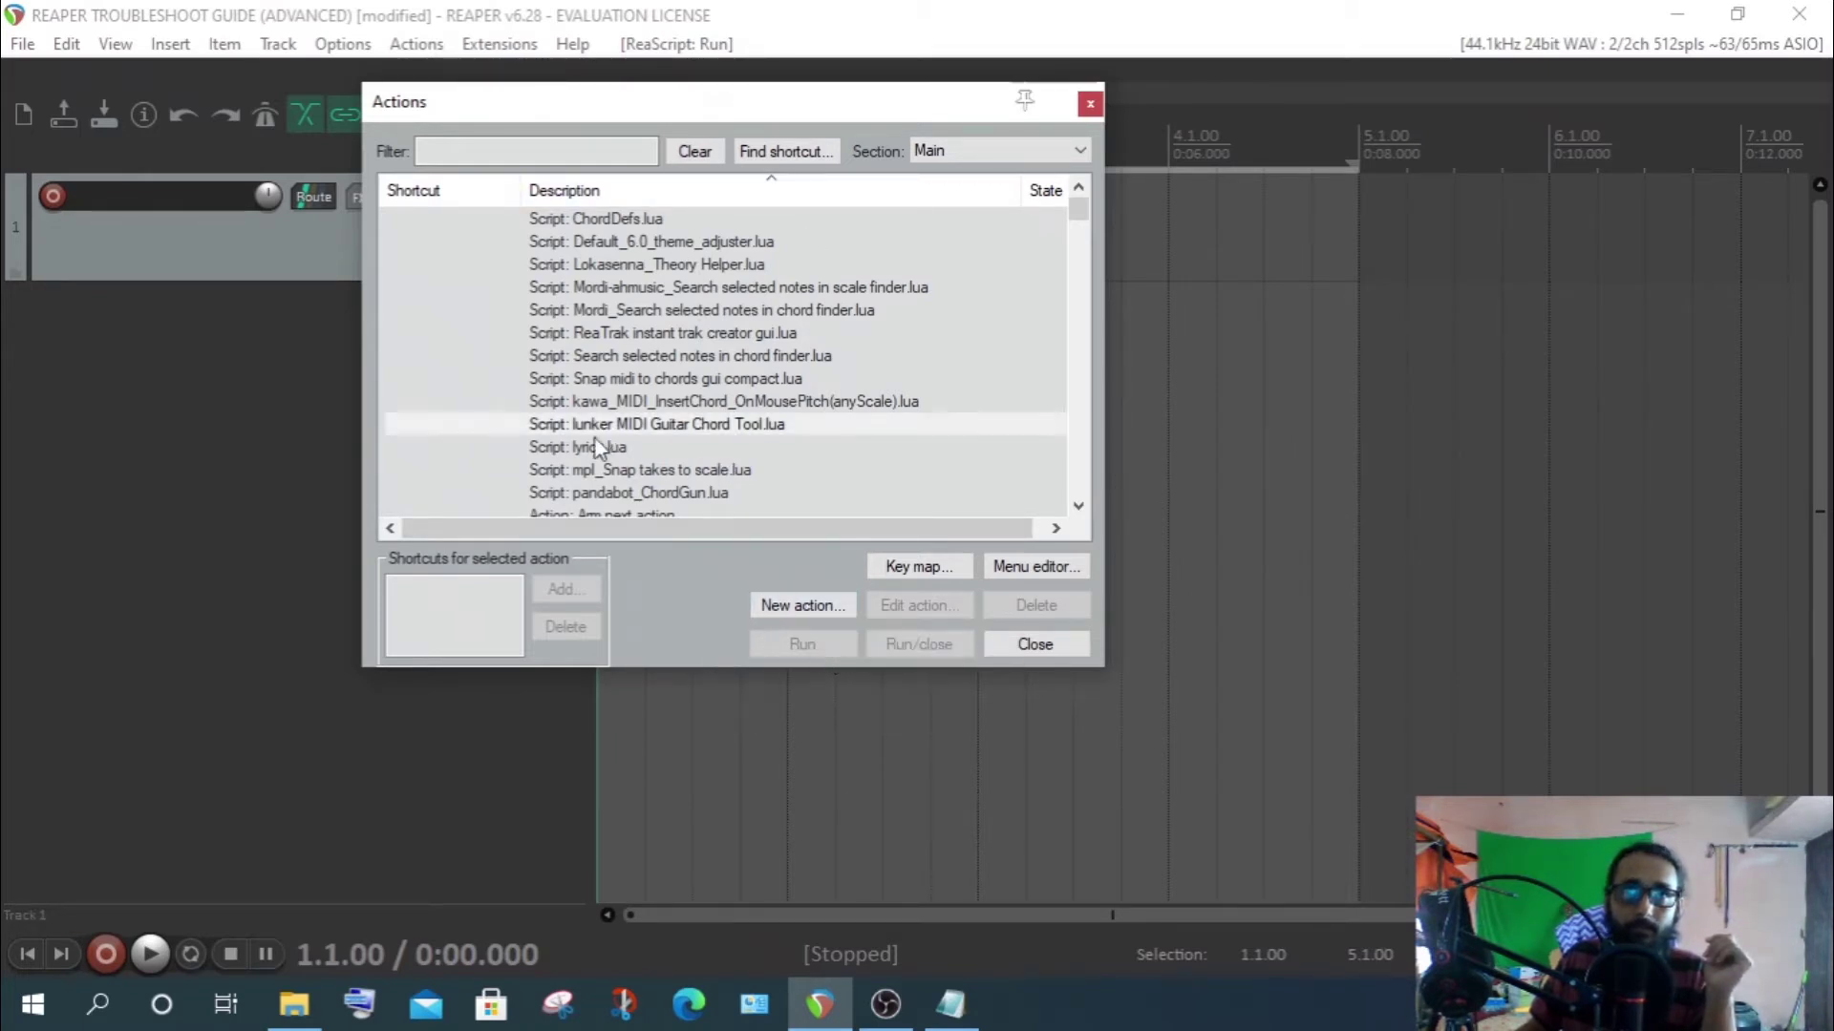
# Select lunker MIDI Guitar Chord Tool.lua, look through the MIDI Editor section of the action list, and close the list
pyautogui.click(680, 424)
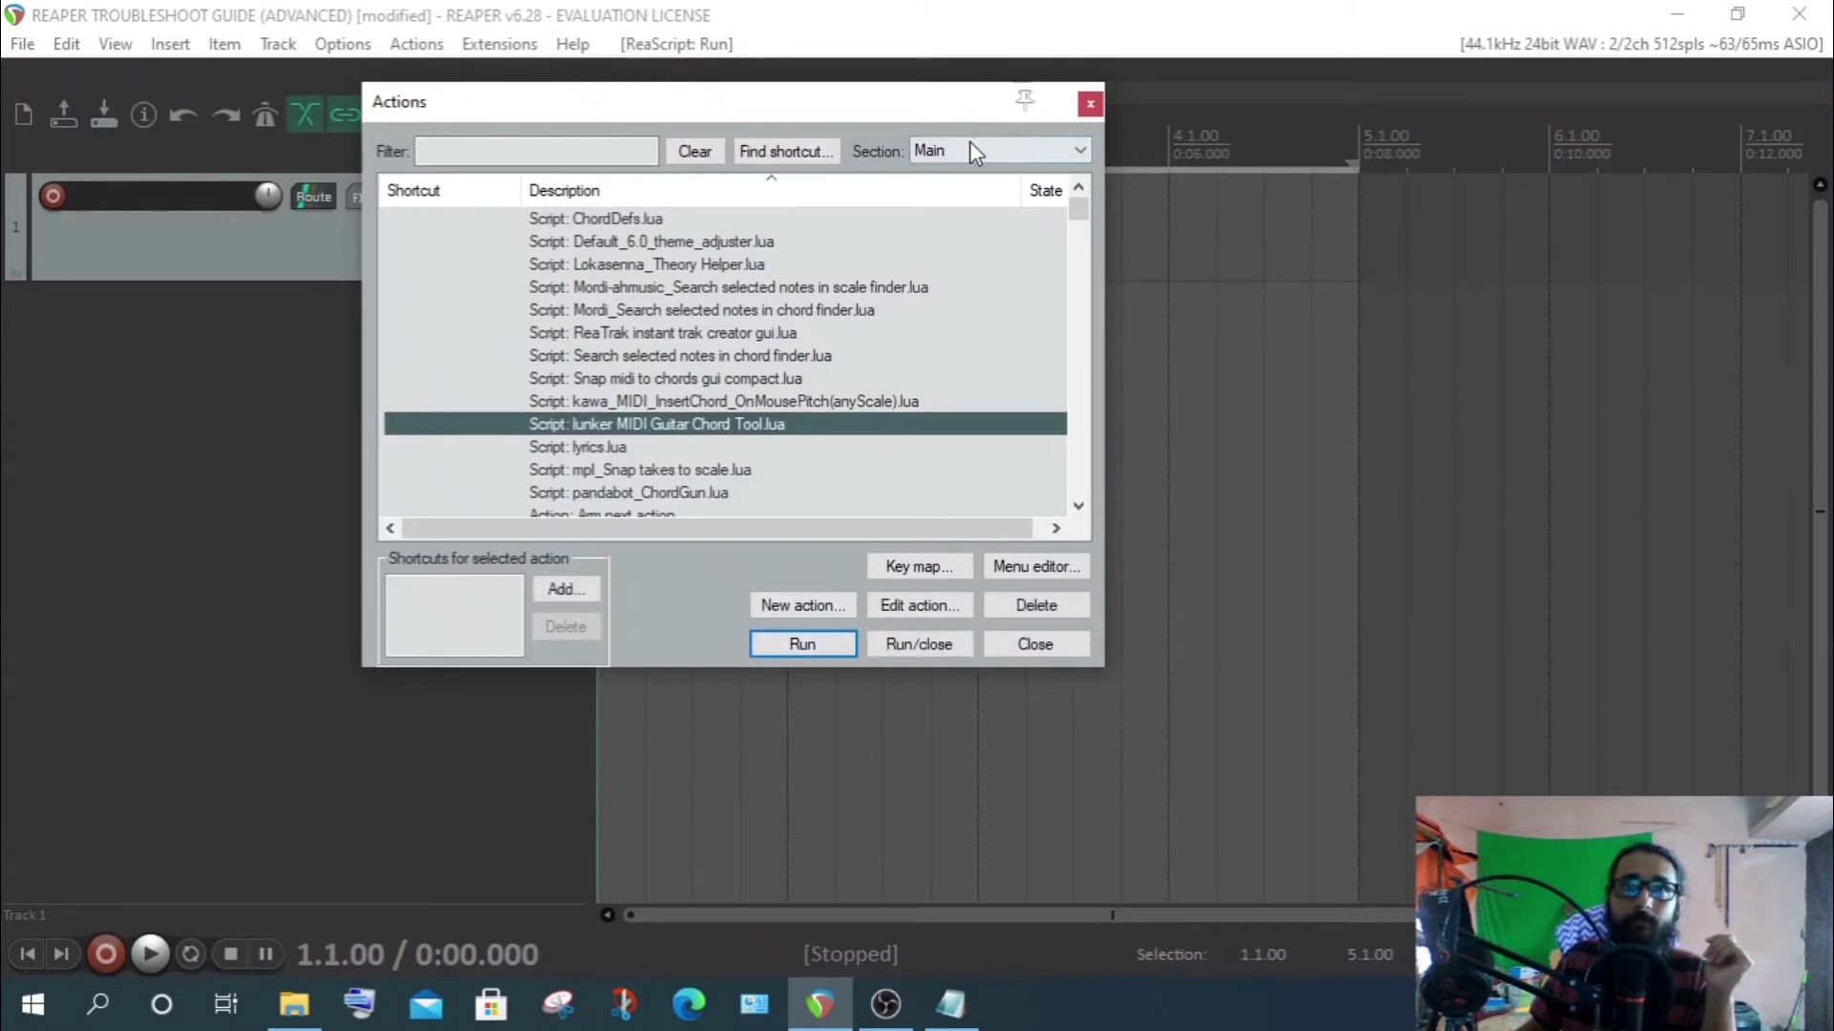
pyautogui.click(999, 152)
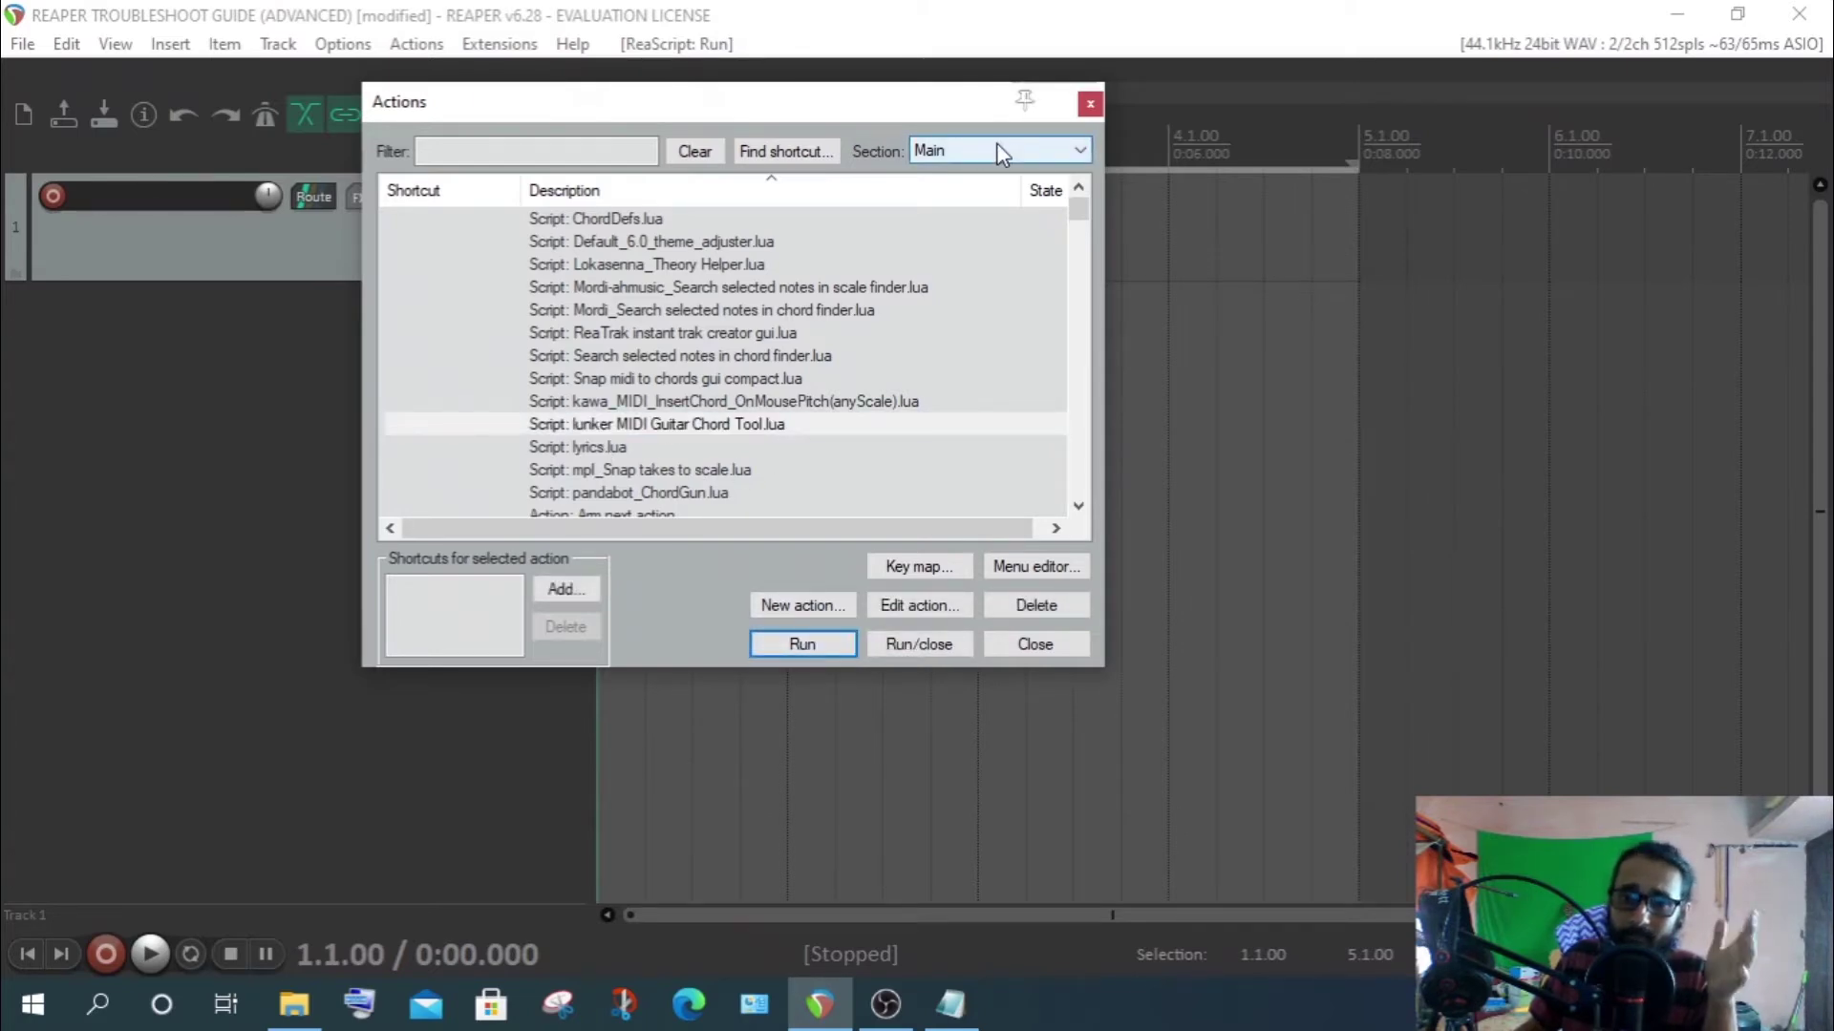
pyautogui.click(996, 150)
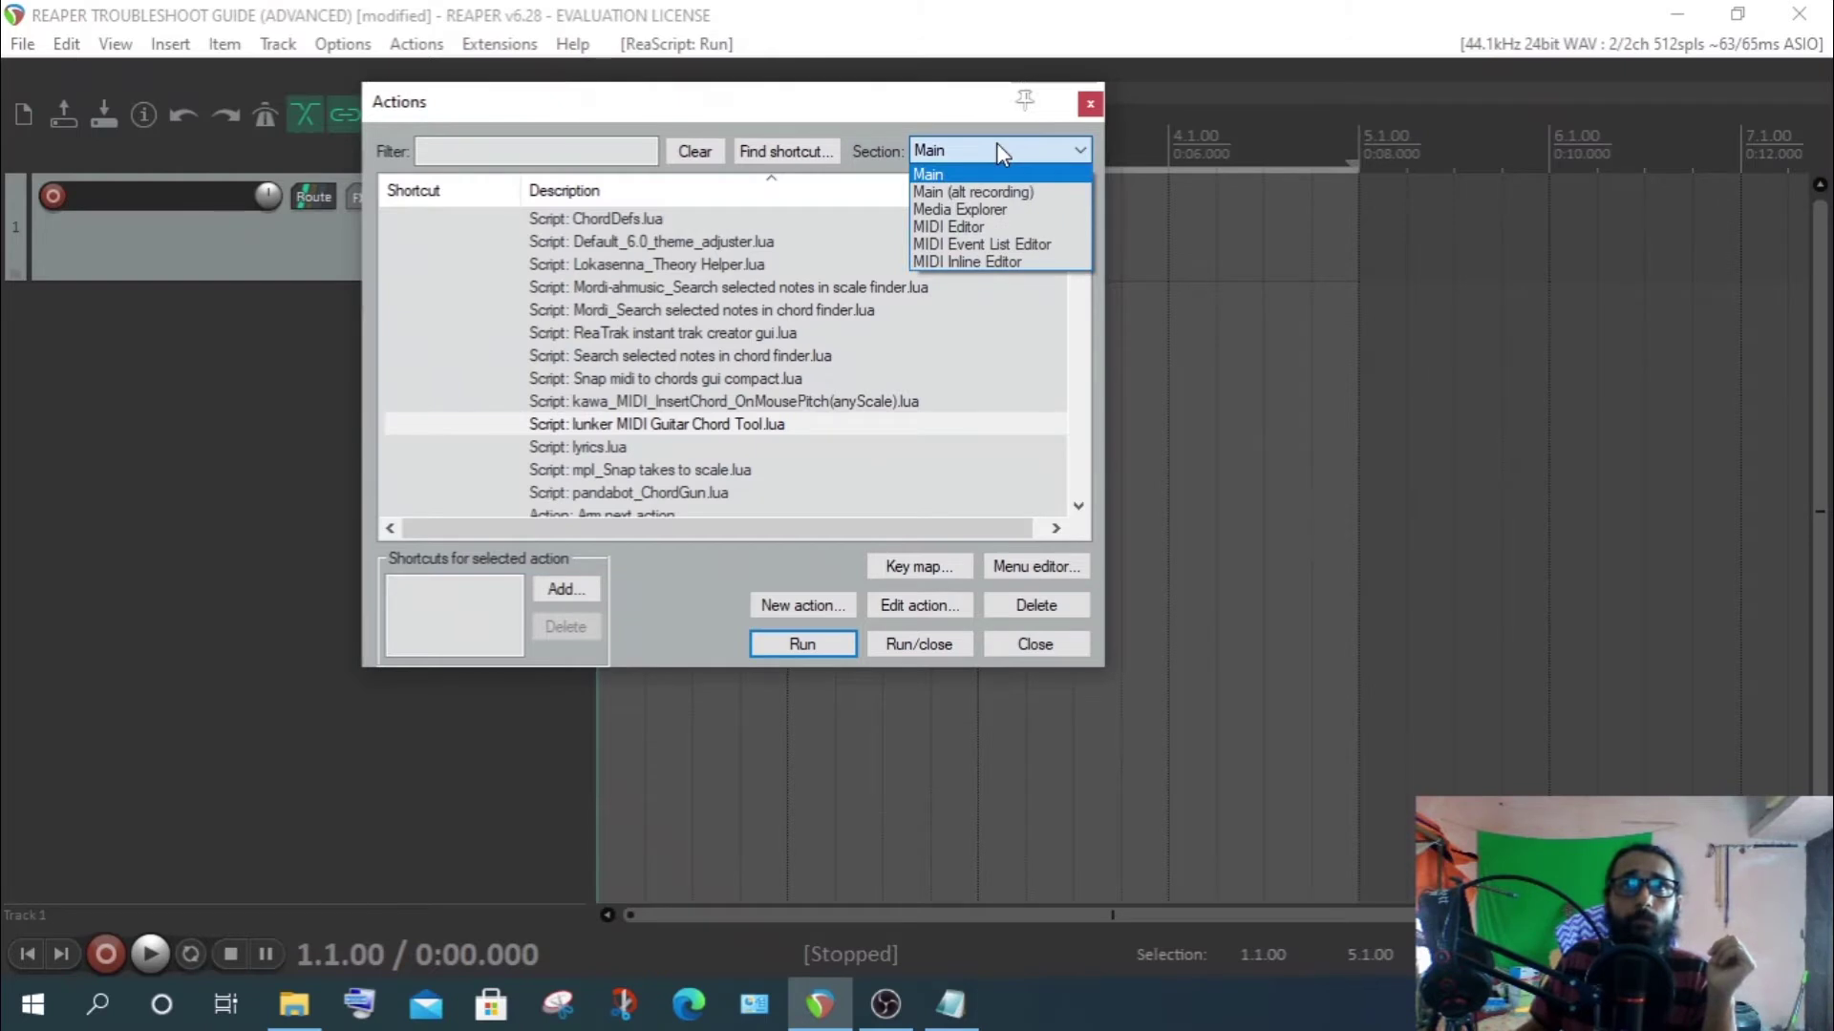
pyautogui.click(1009, 227)
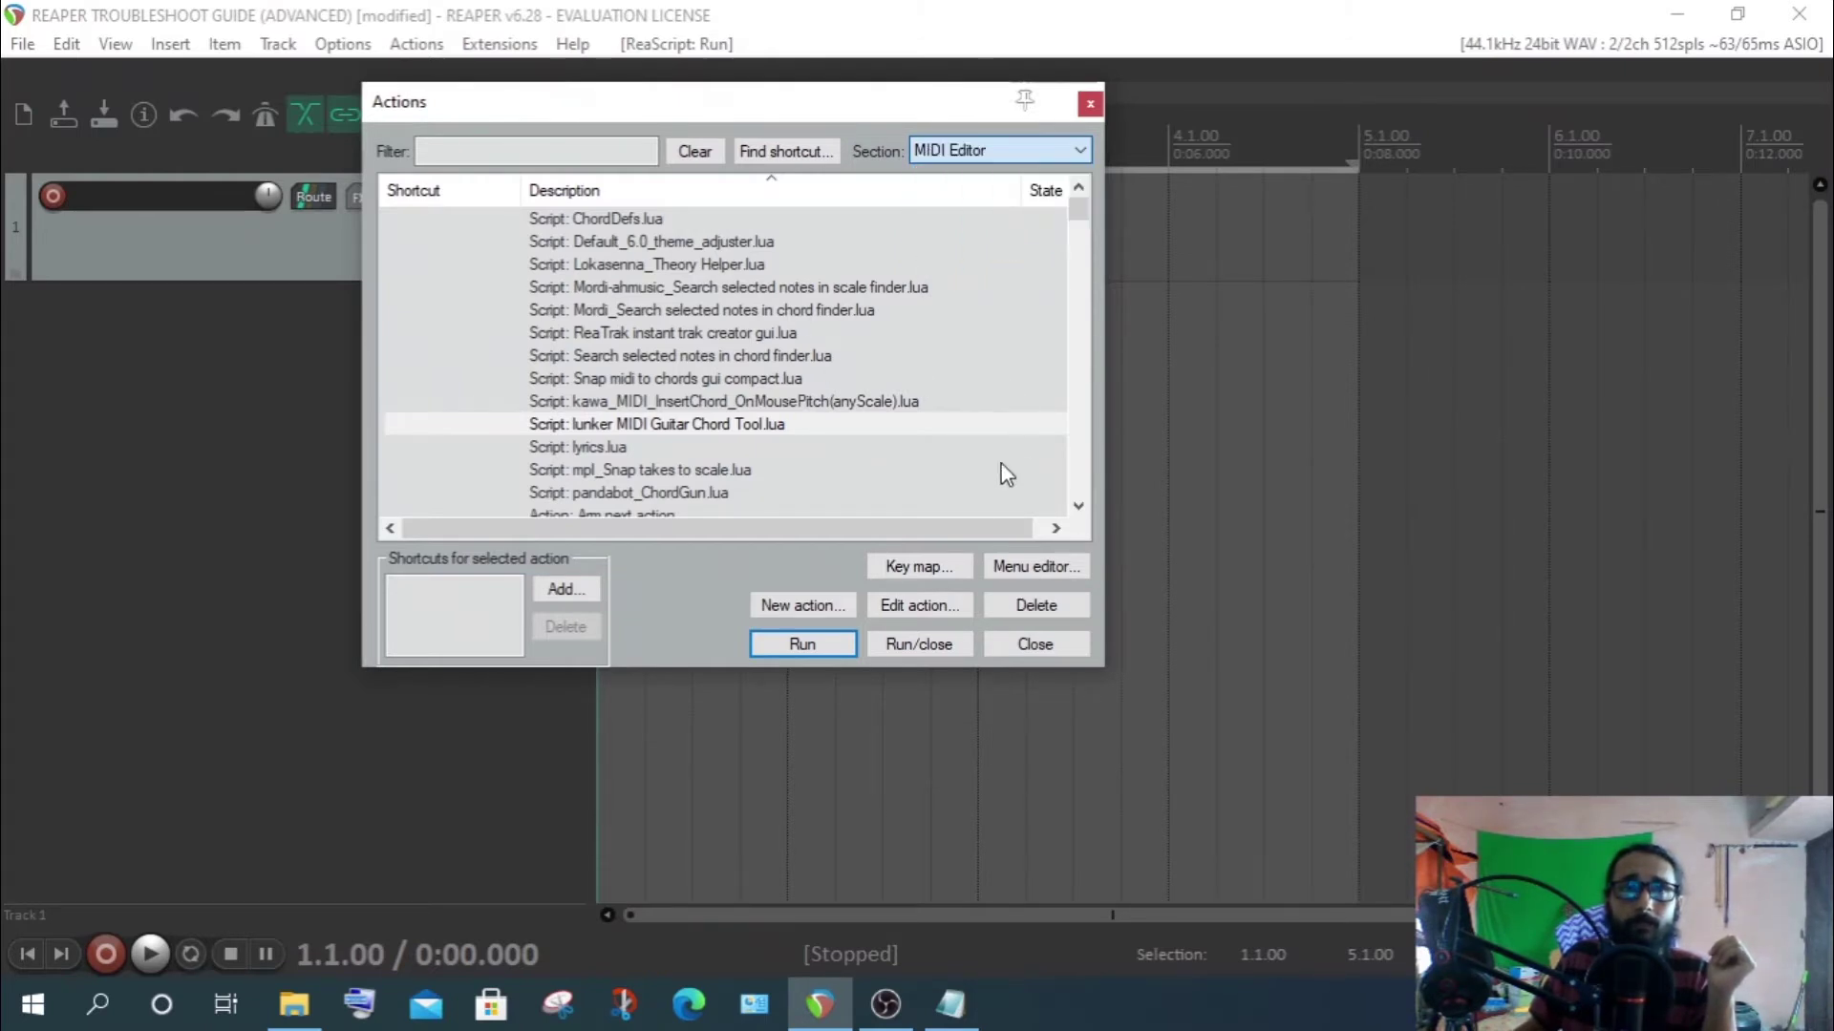
pyautogui.scroll(-3, 816, 525)
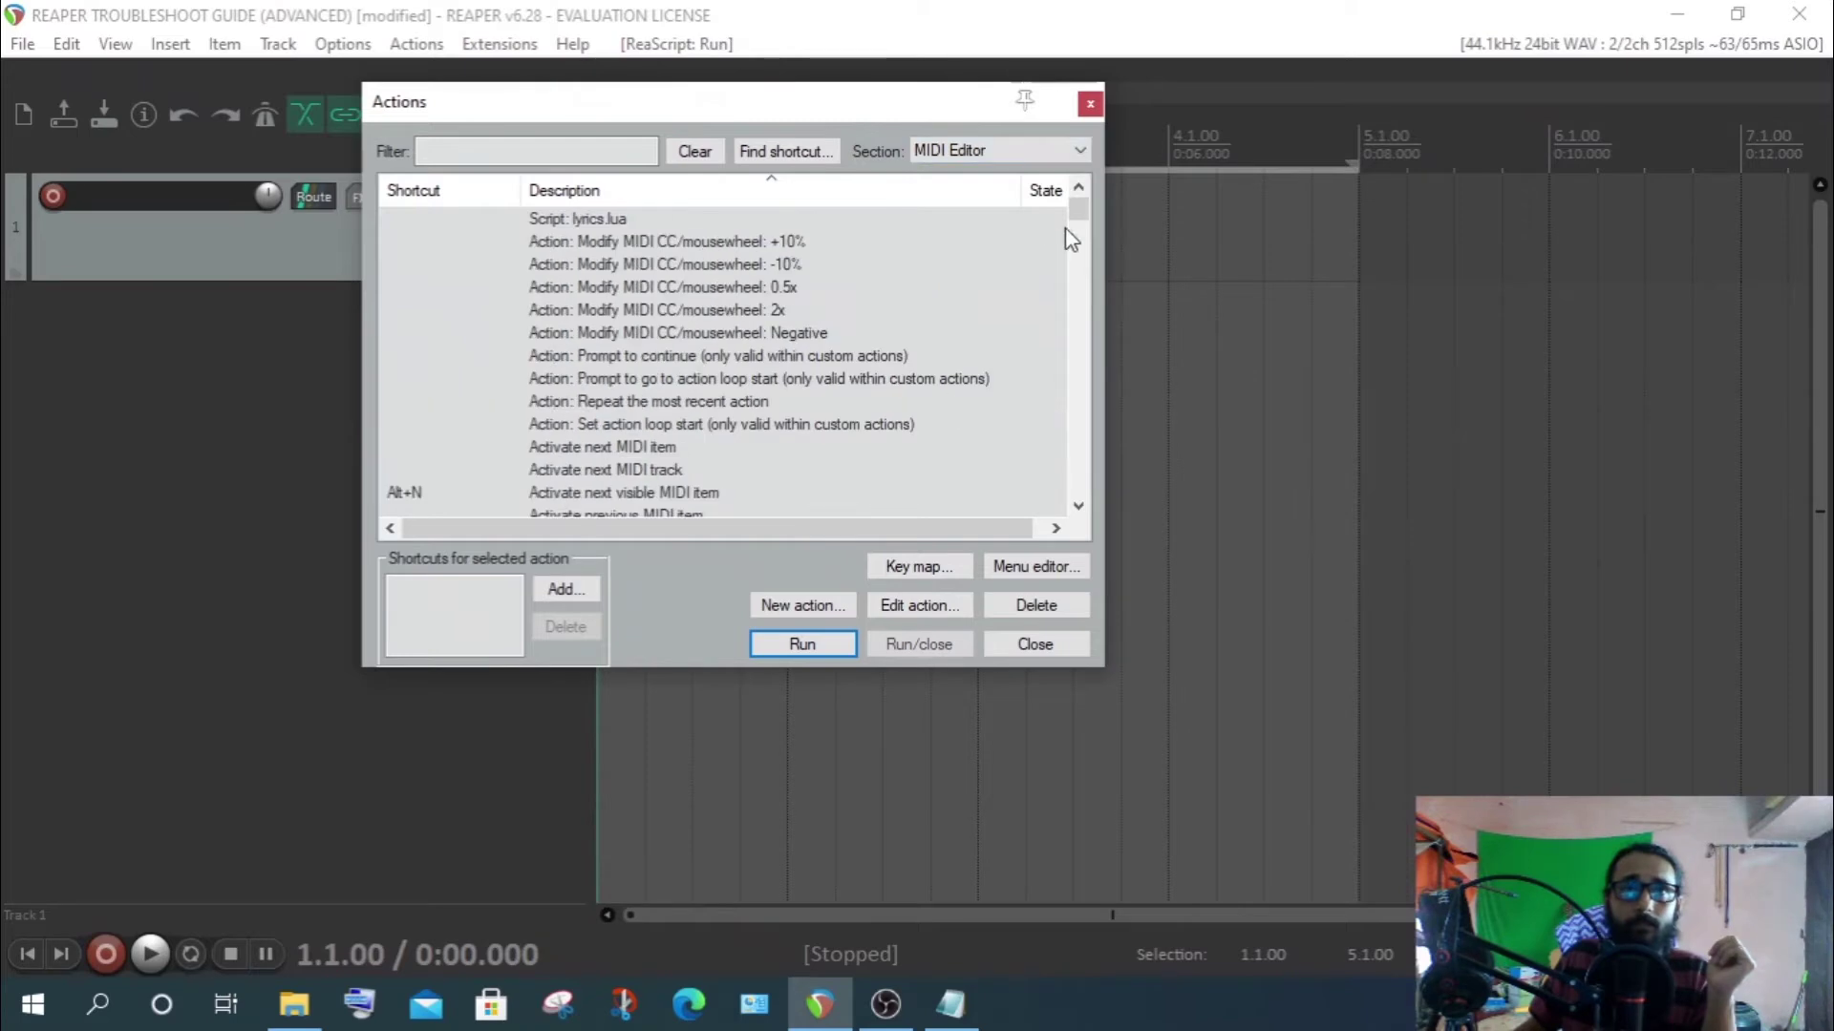
pyautogui.click(1091, 105)
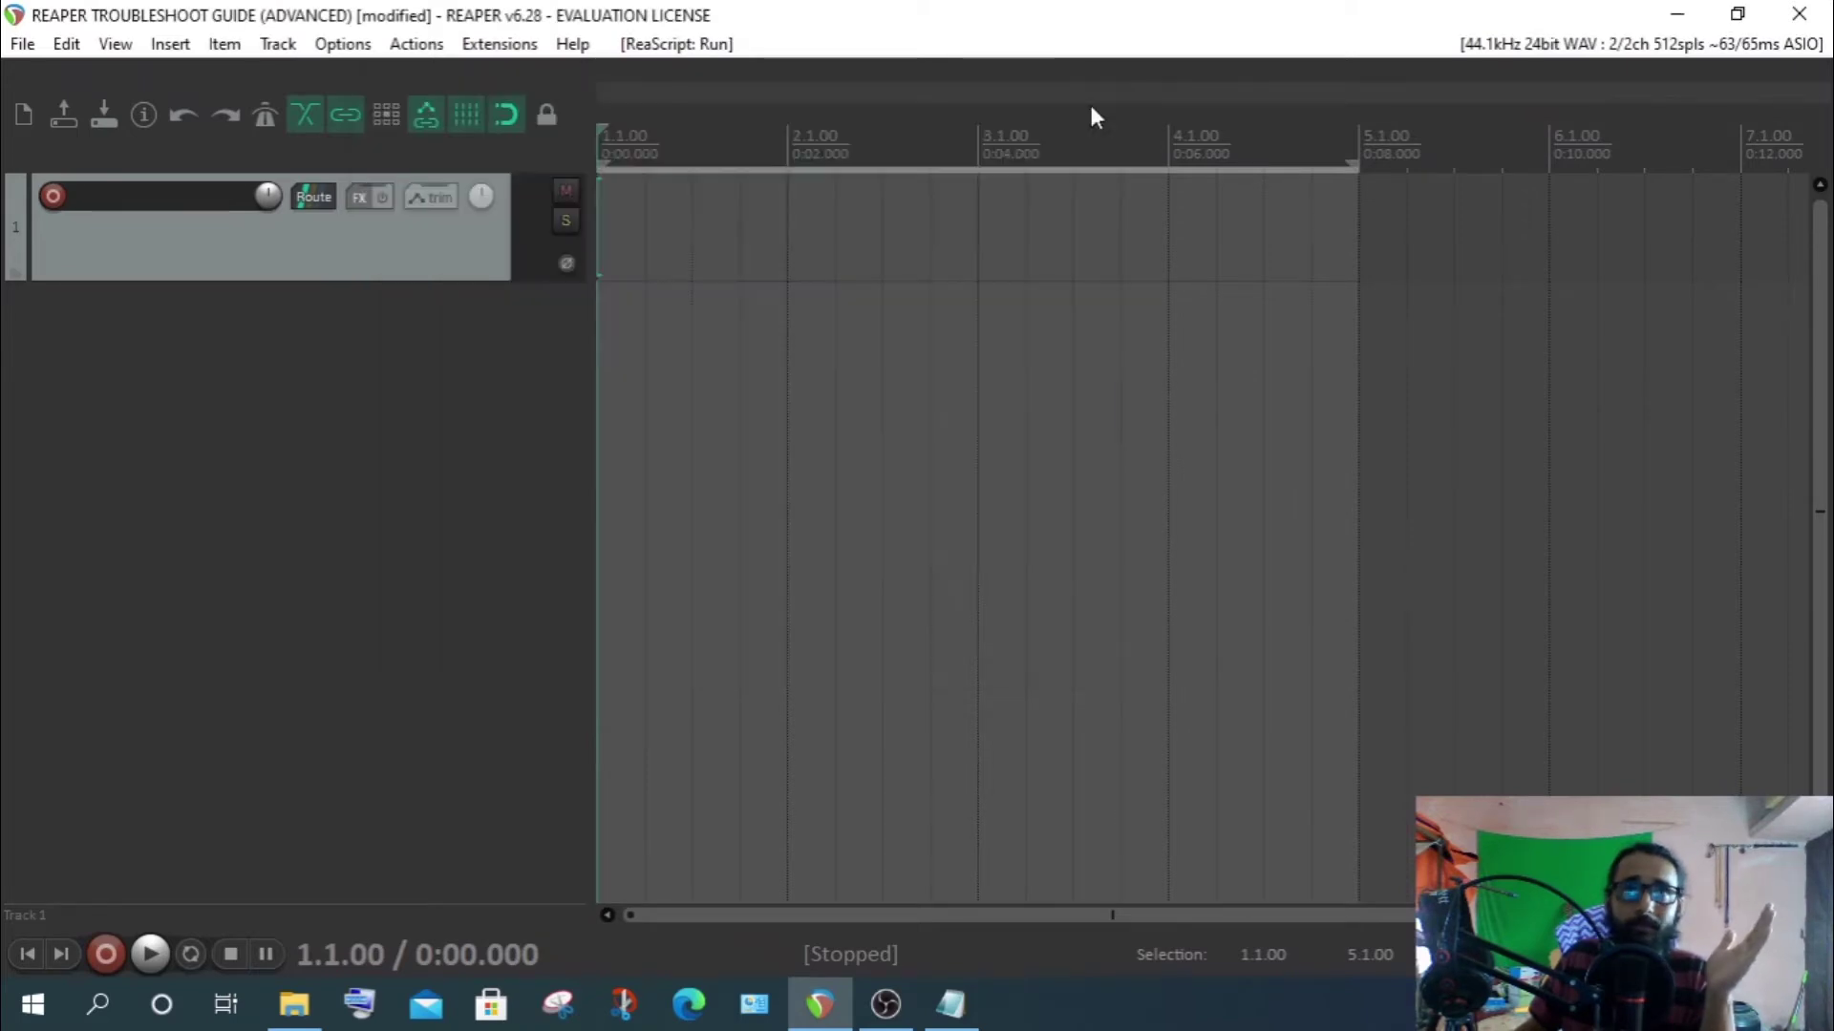
# Insert a new MIDI item on track 1 over the time selection from 1.1.00 to 5.1.00 and open it in the MIDI editor
pyautogui.moveTo(643, 204); pyautogui.dragTo(1356, 250)
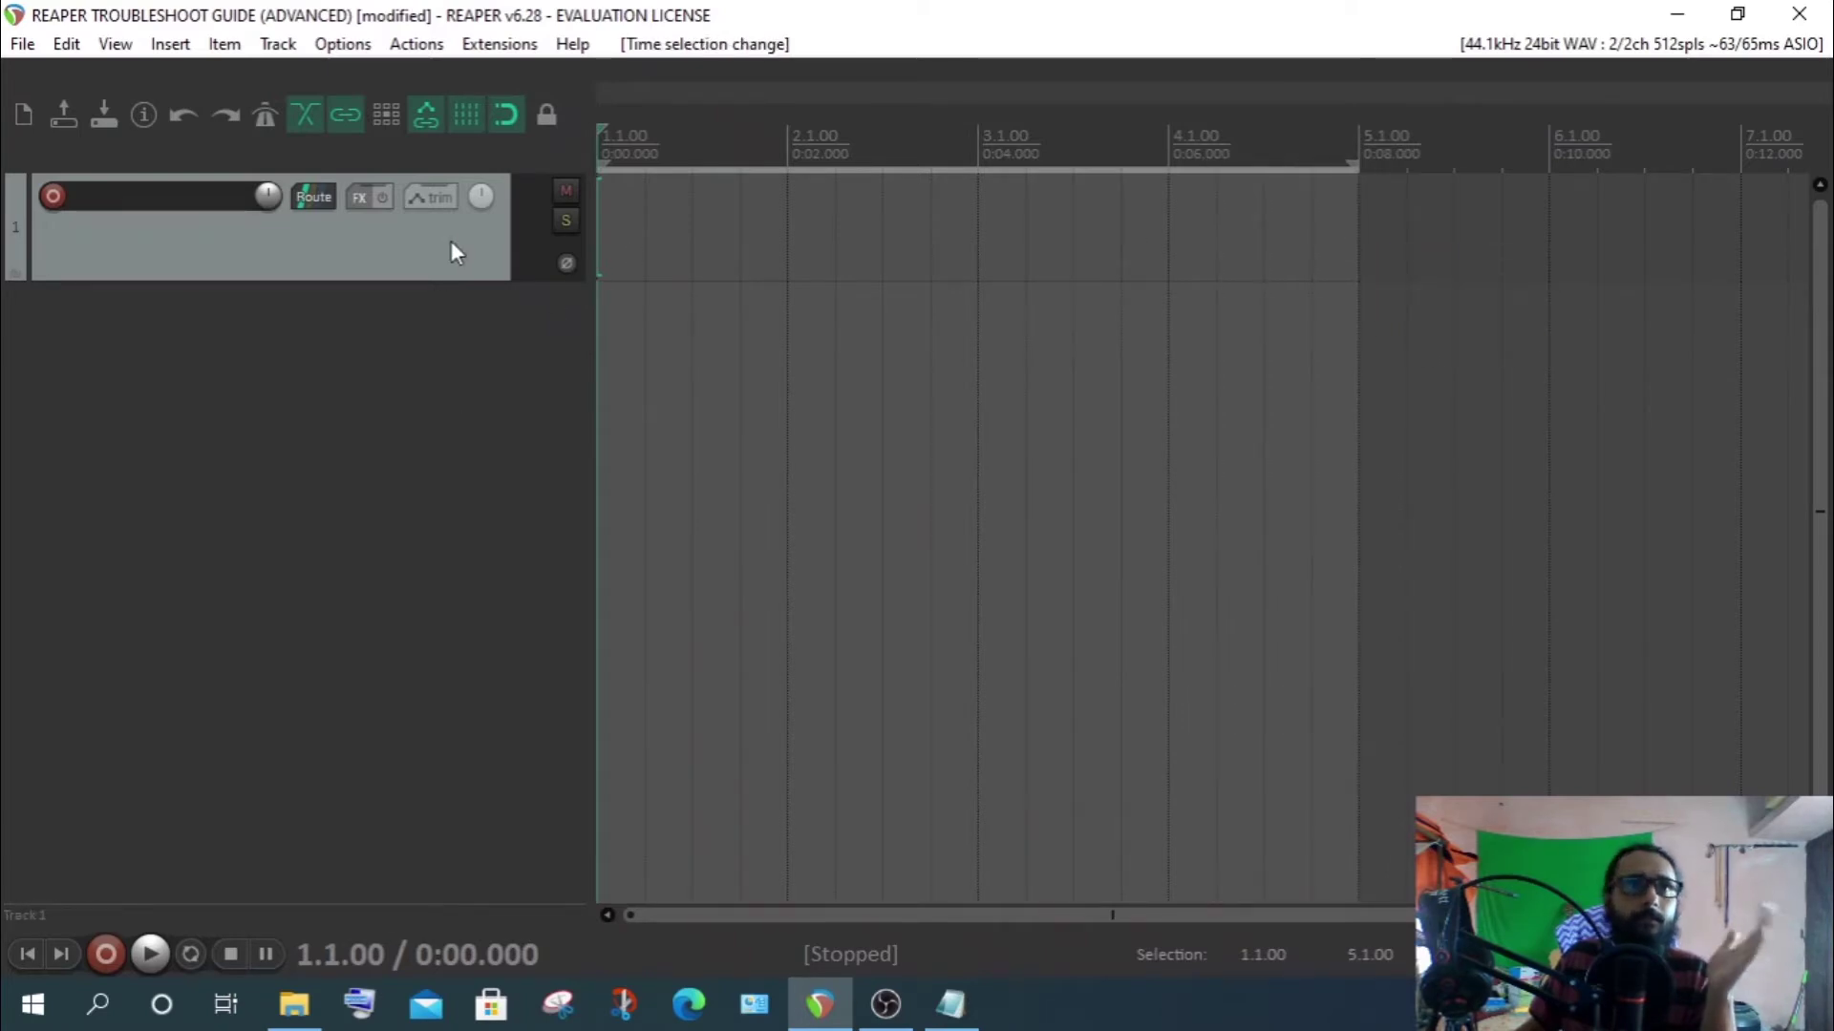
pyautogui.click(175, 43)
pyautogui.click(250, 104)
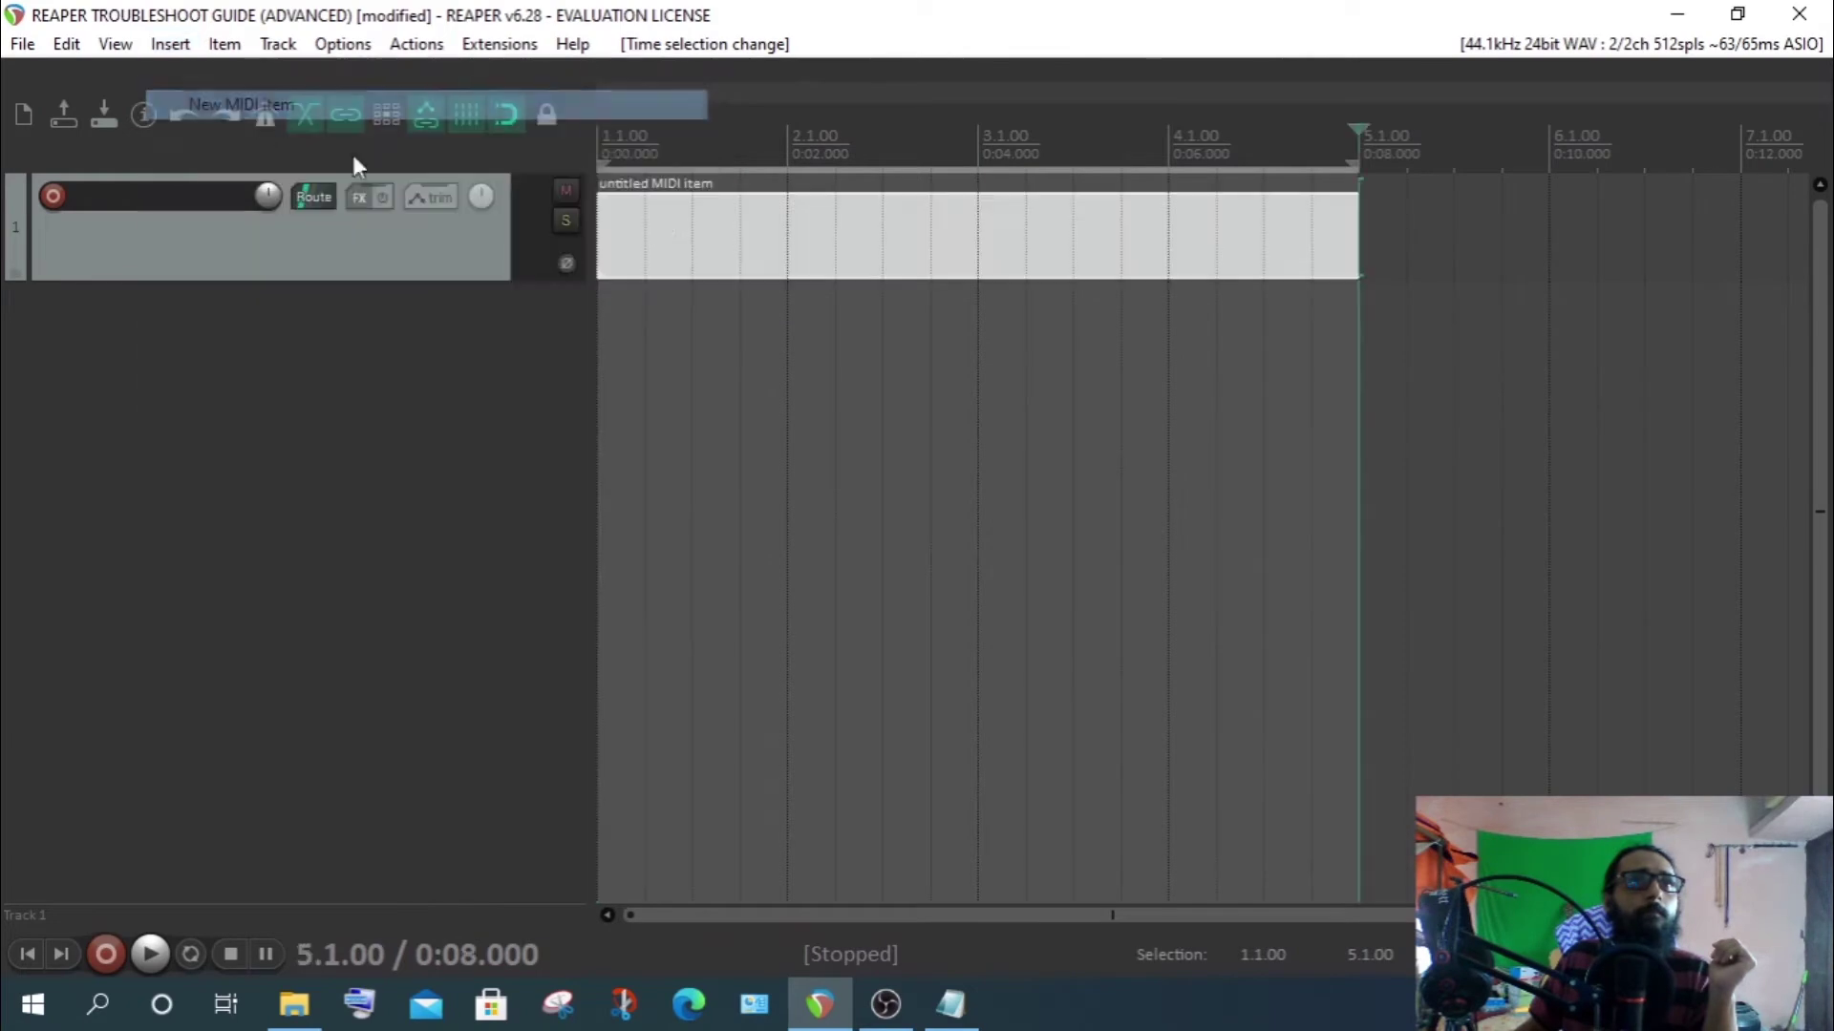
pyautogui.doubleClick(657, 215)
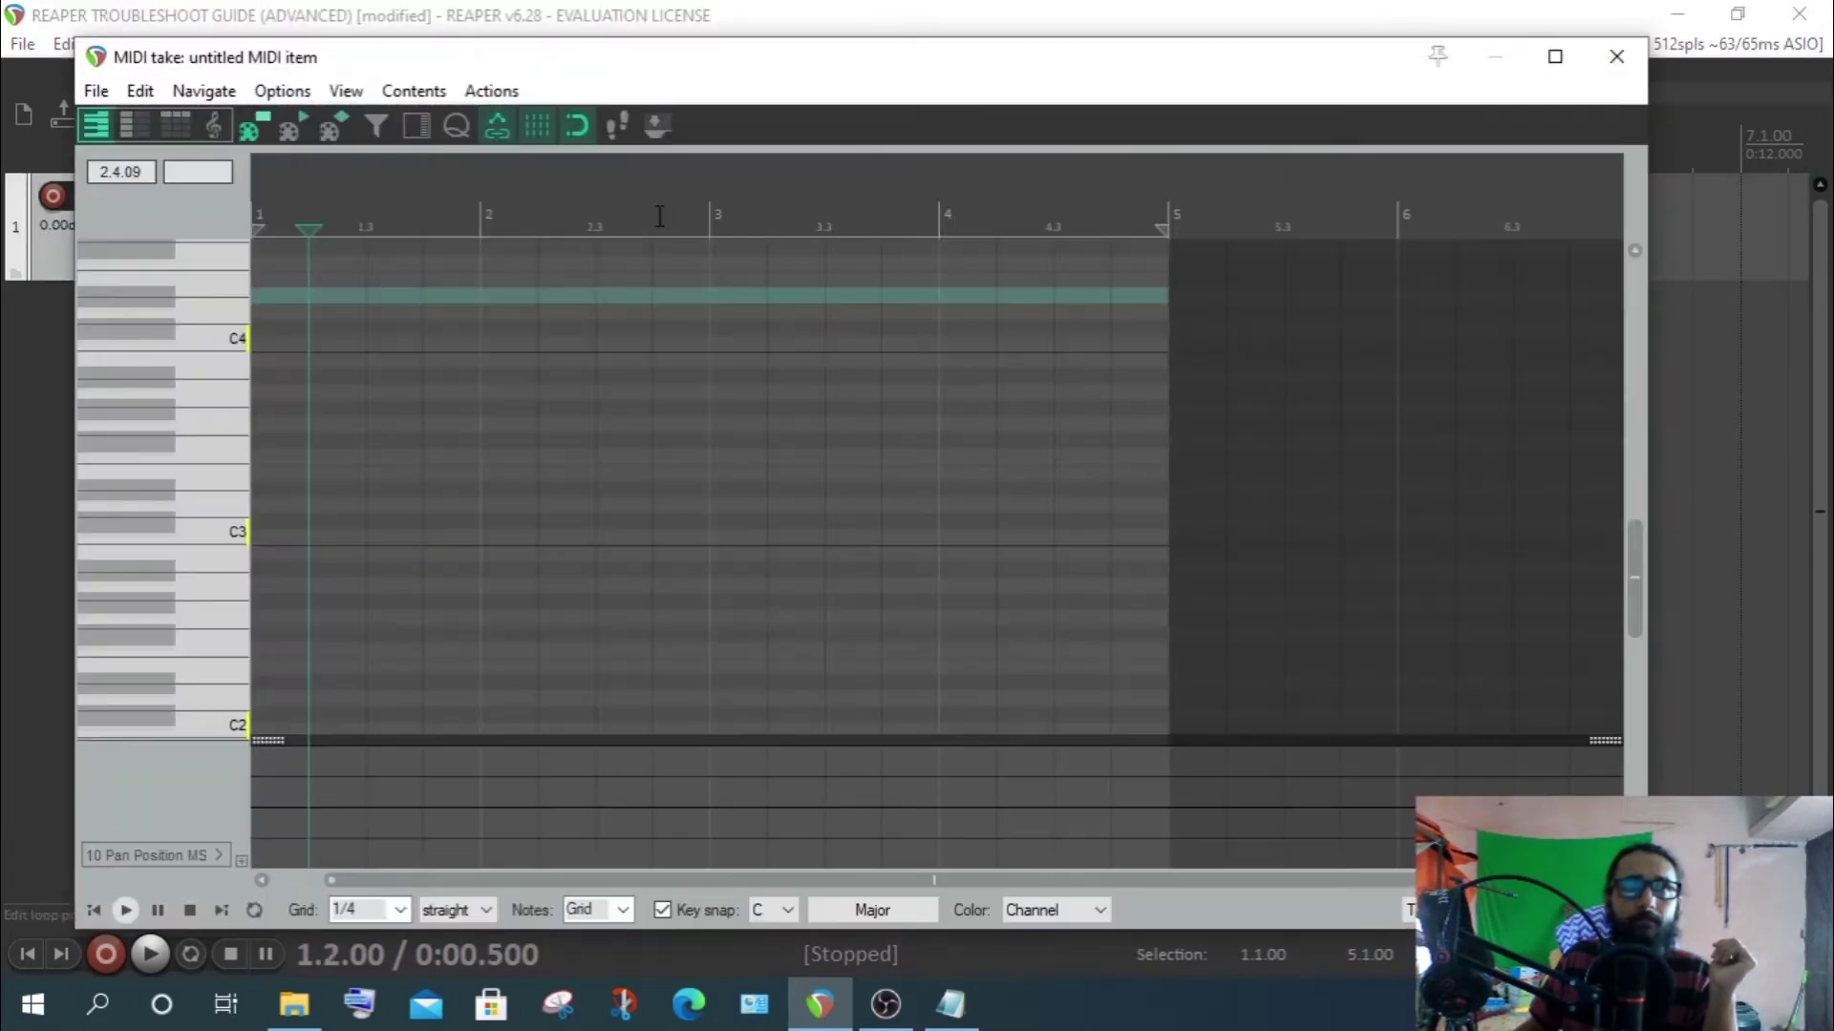
# Reposition the MIDI editor window and show the MIDI editor's own action list
pyautogui.moveTo(579, 65); pyautogui.dragTo(586, 127)
pyautogui.moveTo(694, 148); pyautogui.dragTo(720, 77)
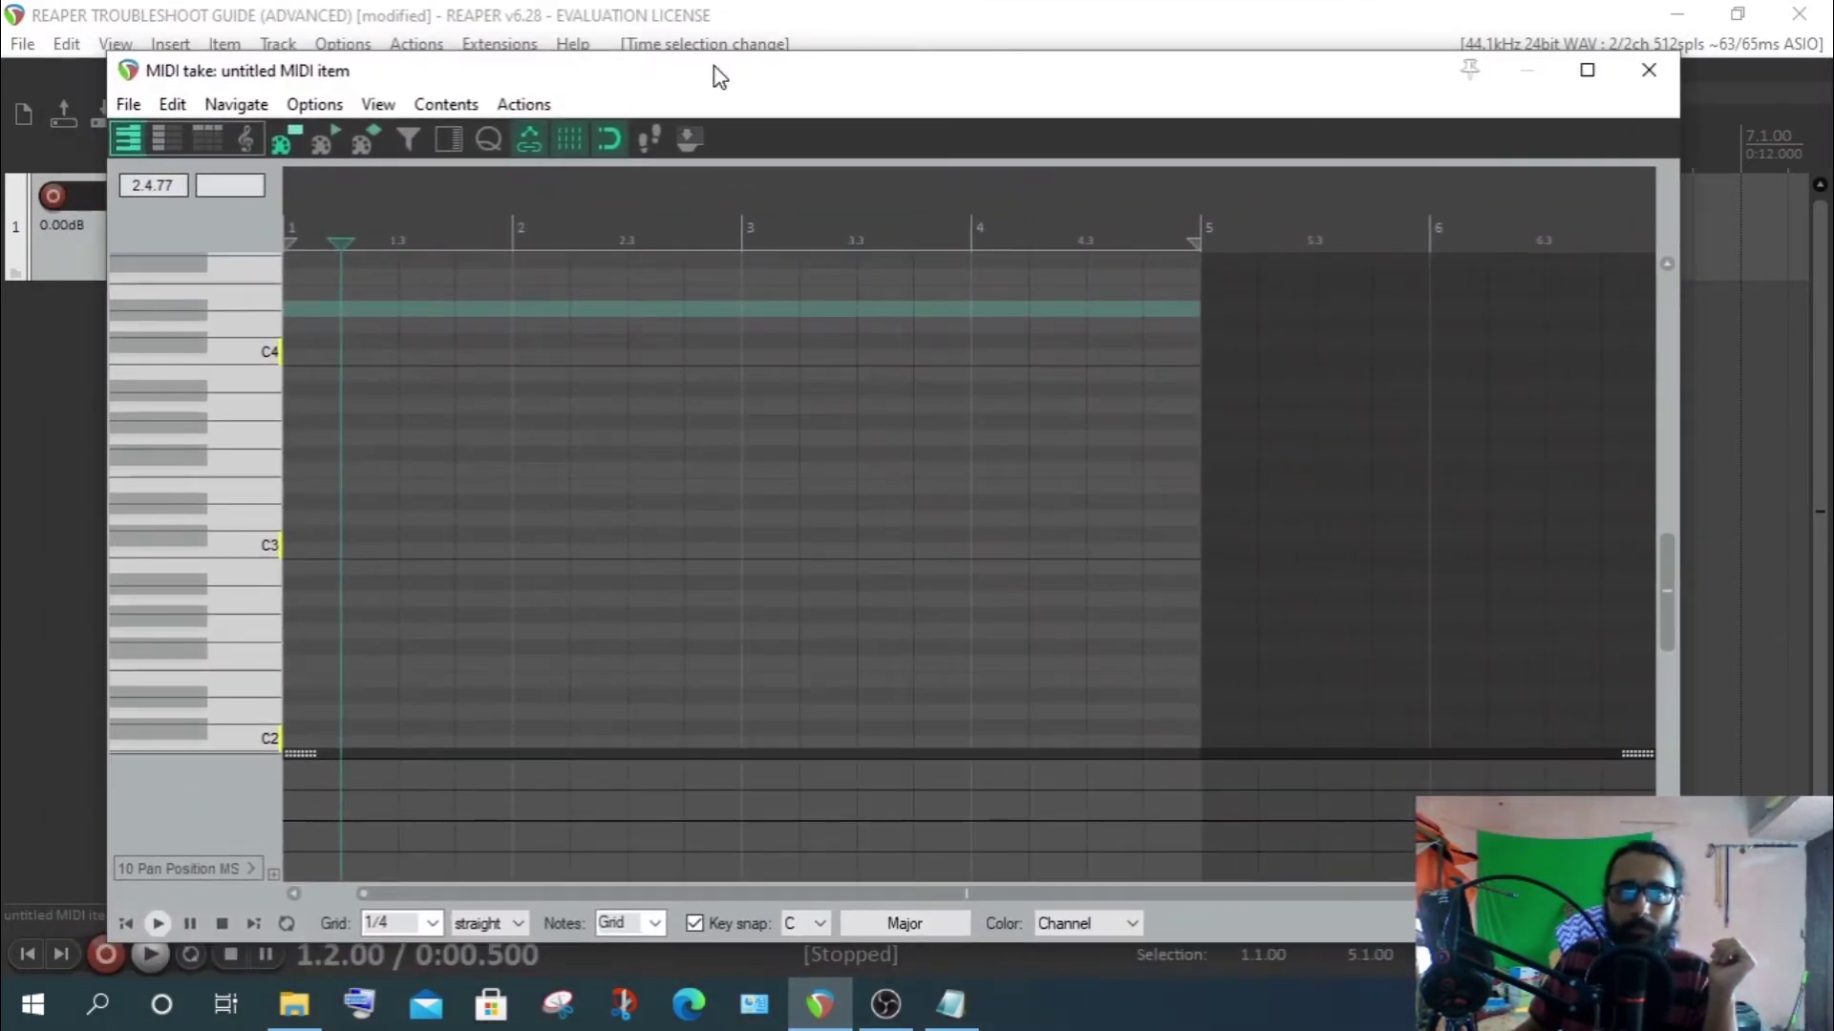
pyautogui.click(523, 104)
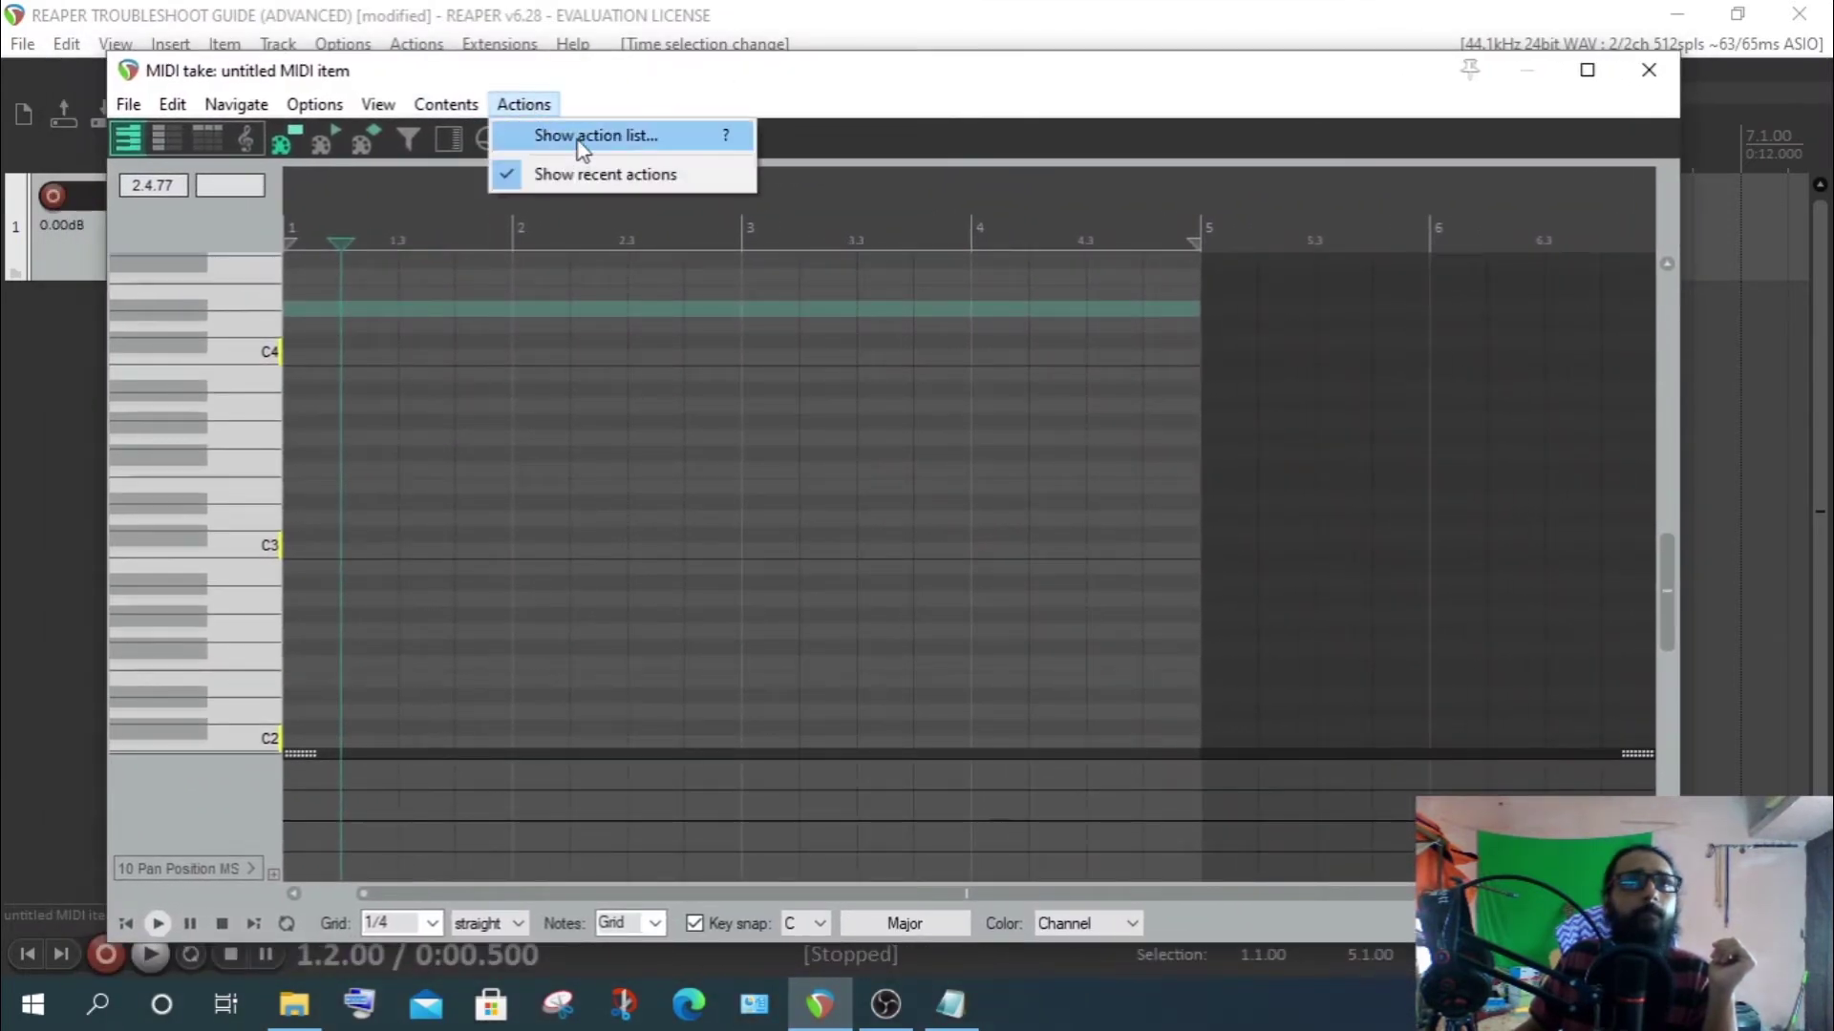
pyautogui.click(580, 138)
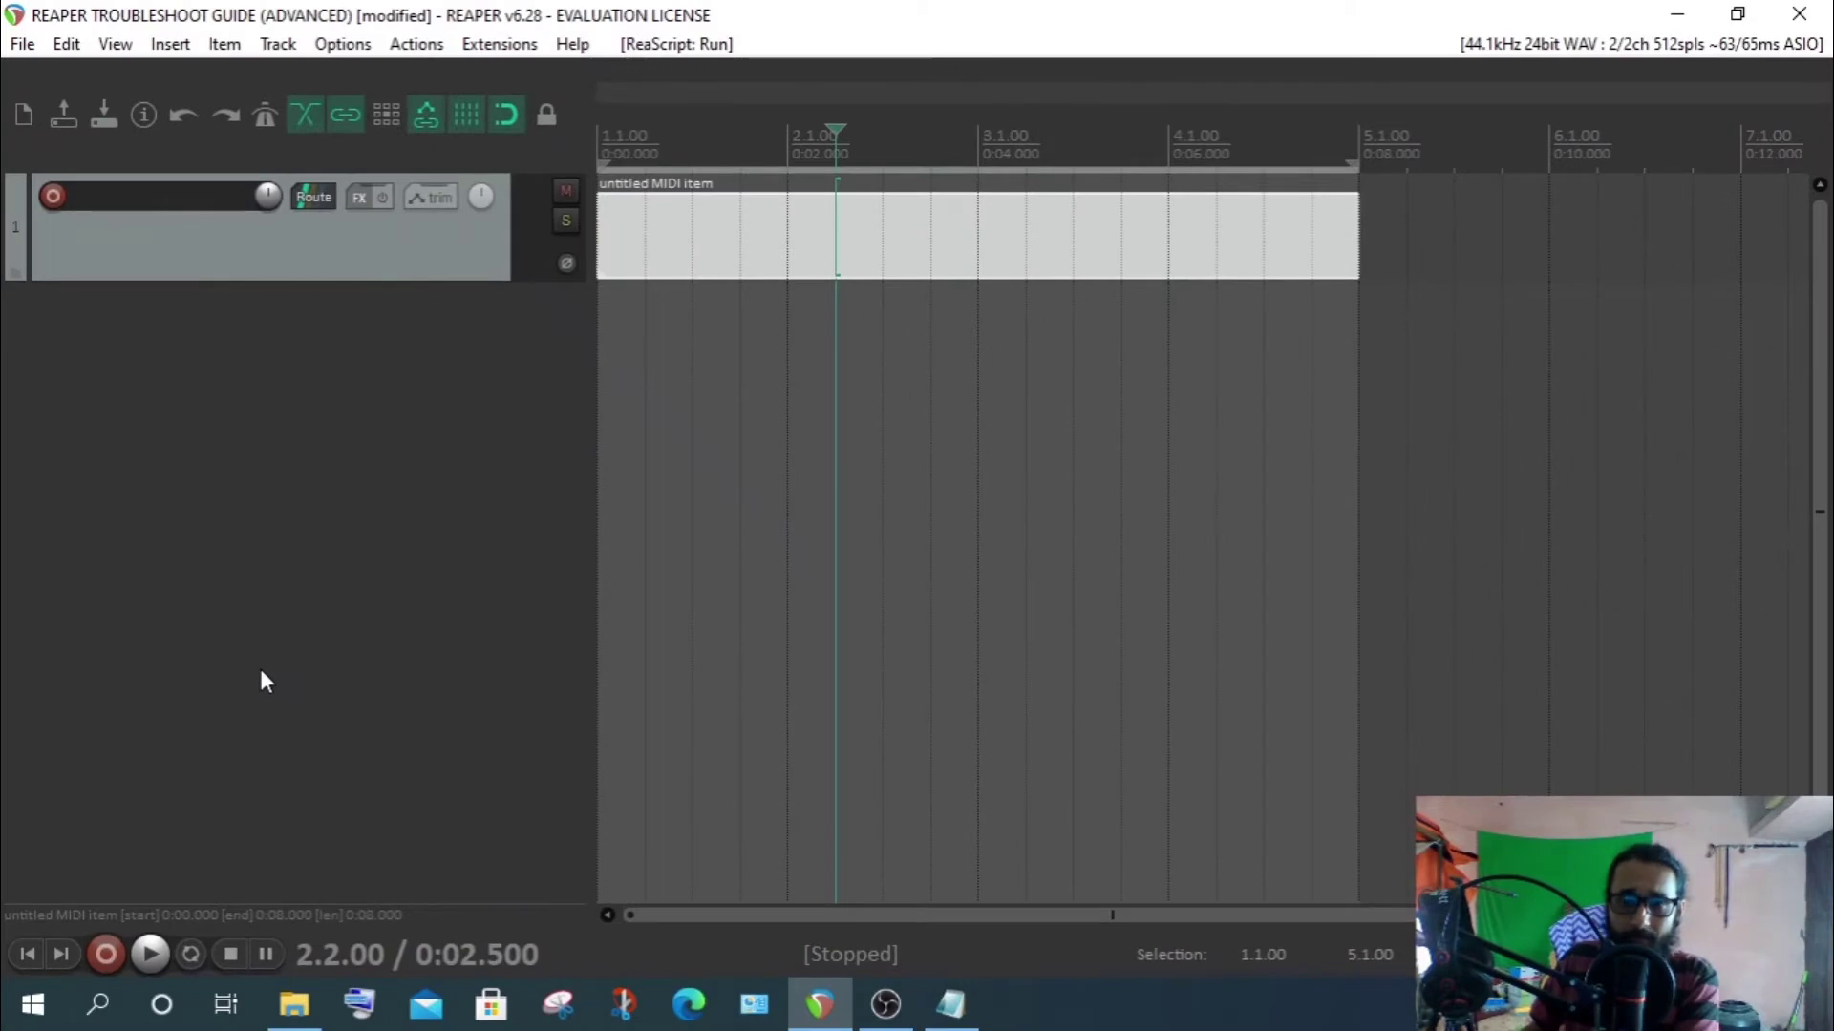
# Load Lokasenna_Theory Helper.lua from the Scripts folder as a ReaScript into the action list's Main section
pyautogui.click(416, 44)
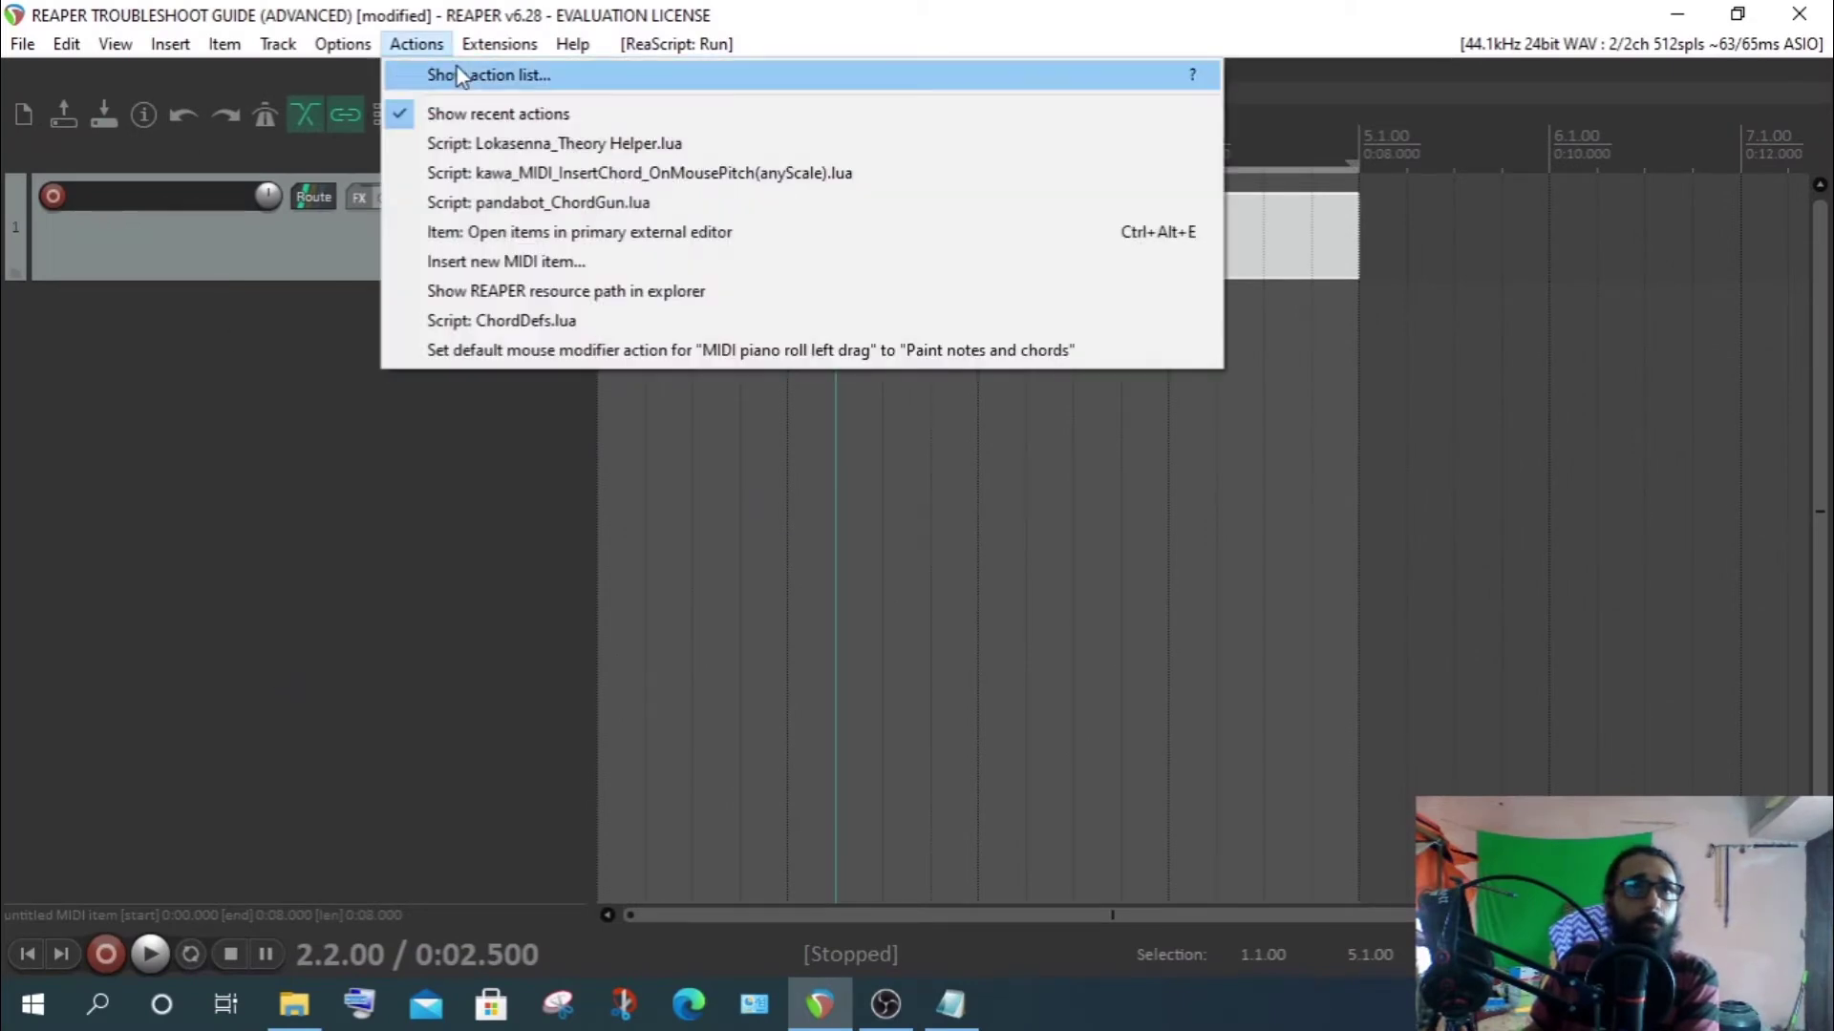
pyautogui.click(456, 67)
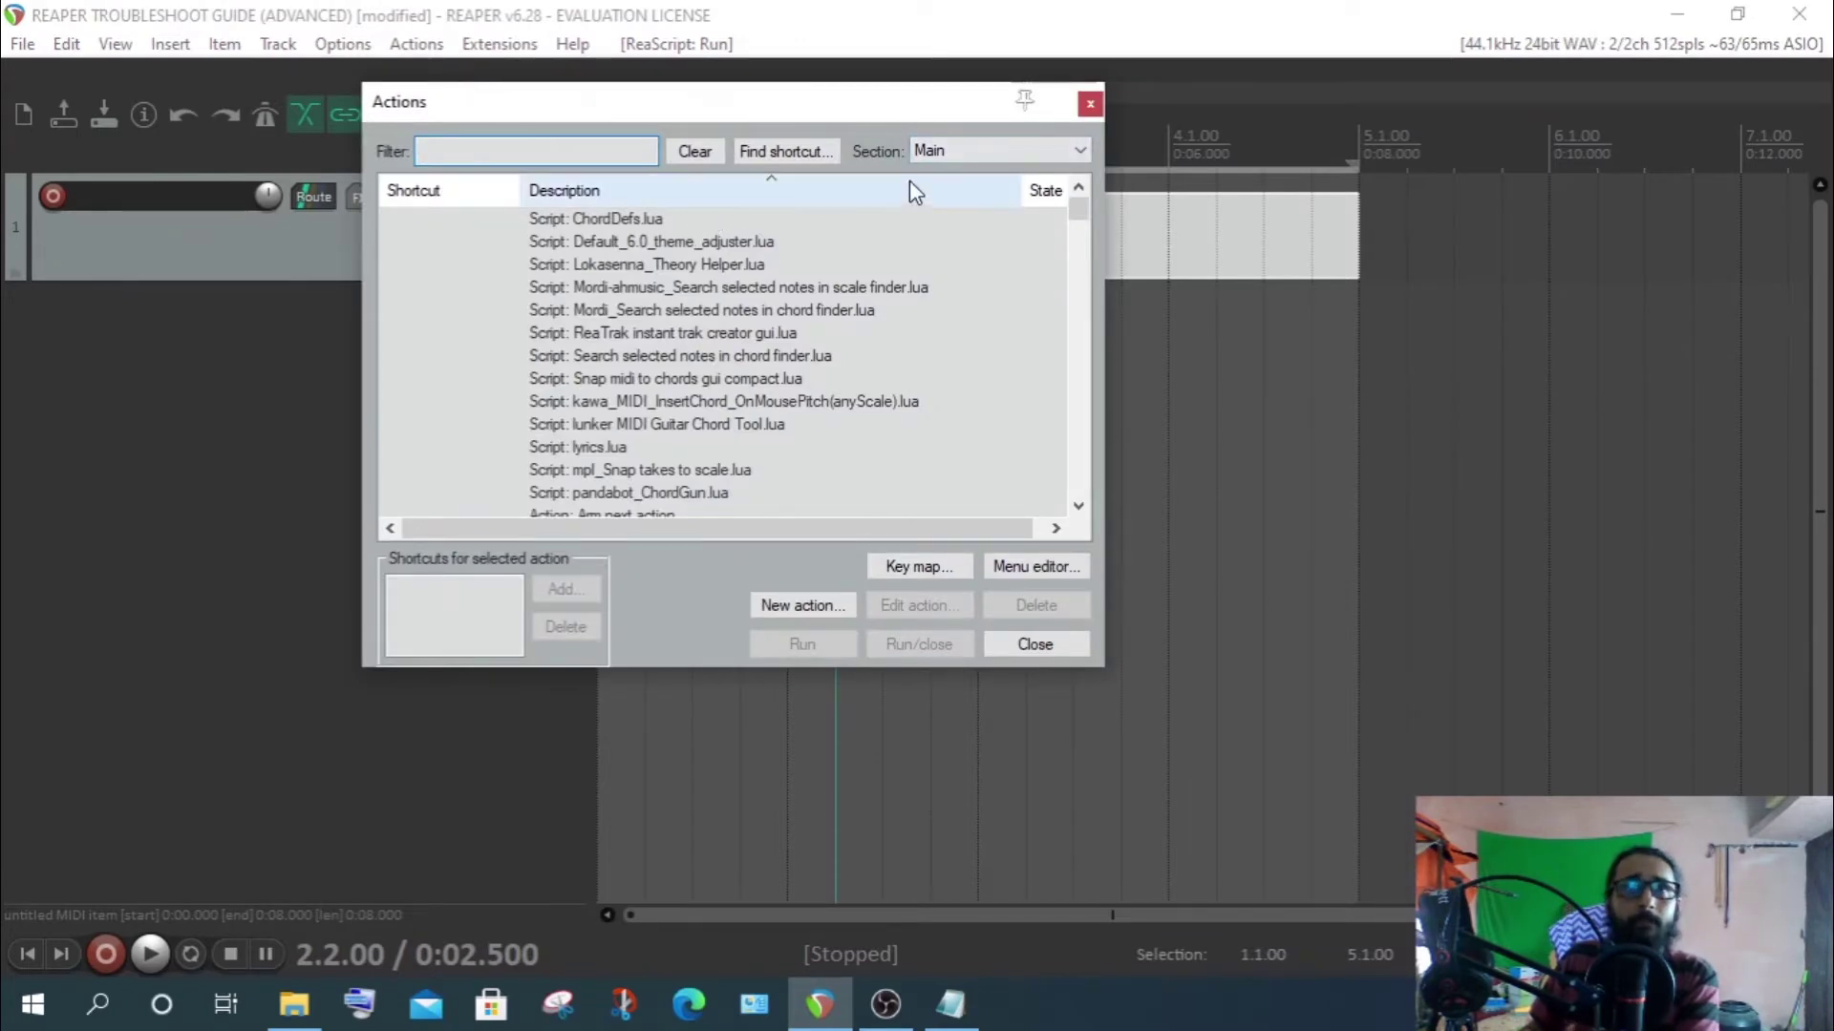
pyautogui.click(948, 151)
pyautogui.click(877, 143)
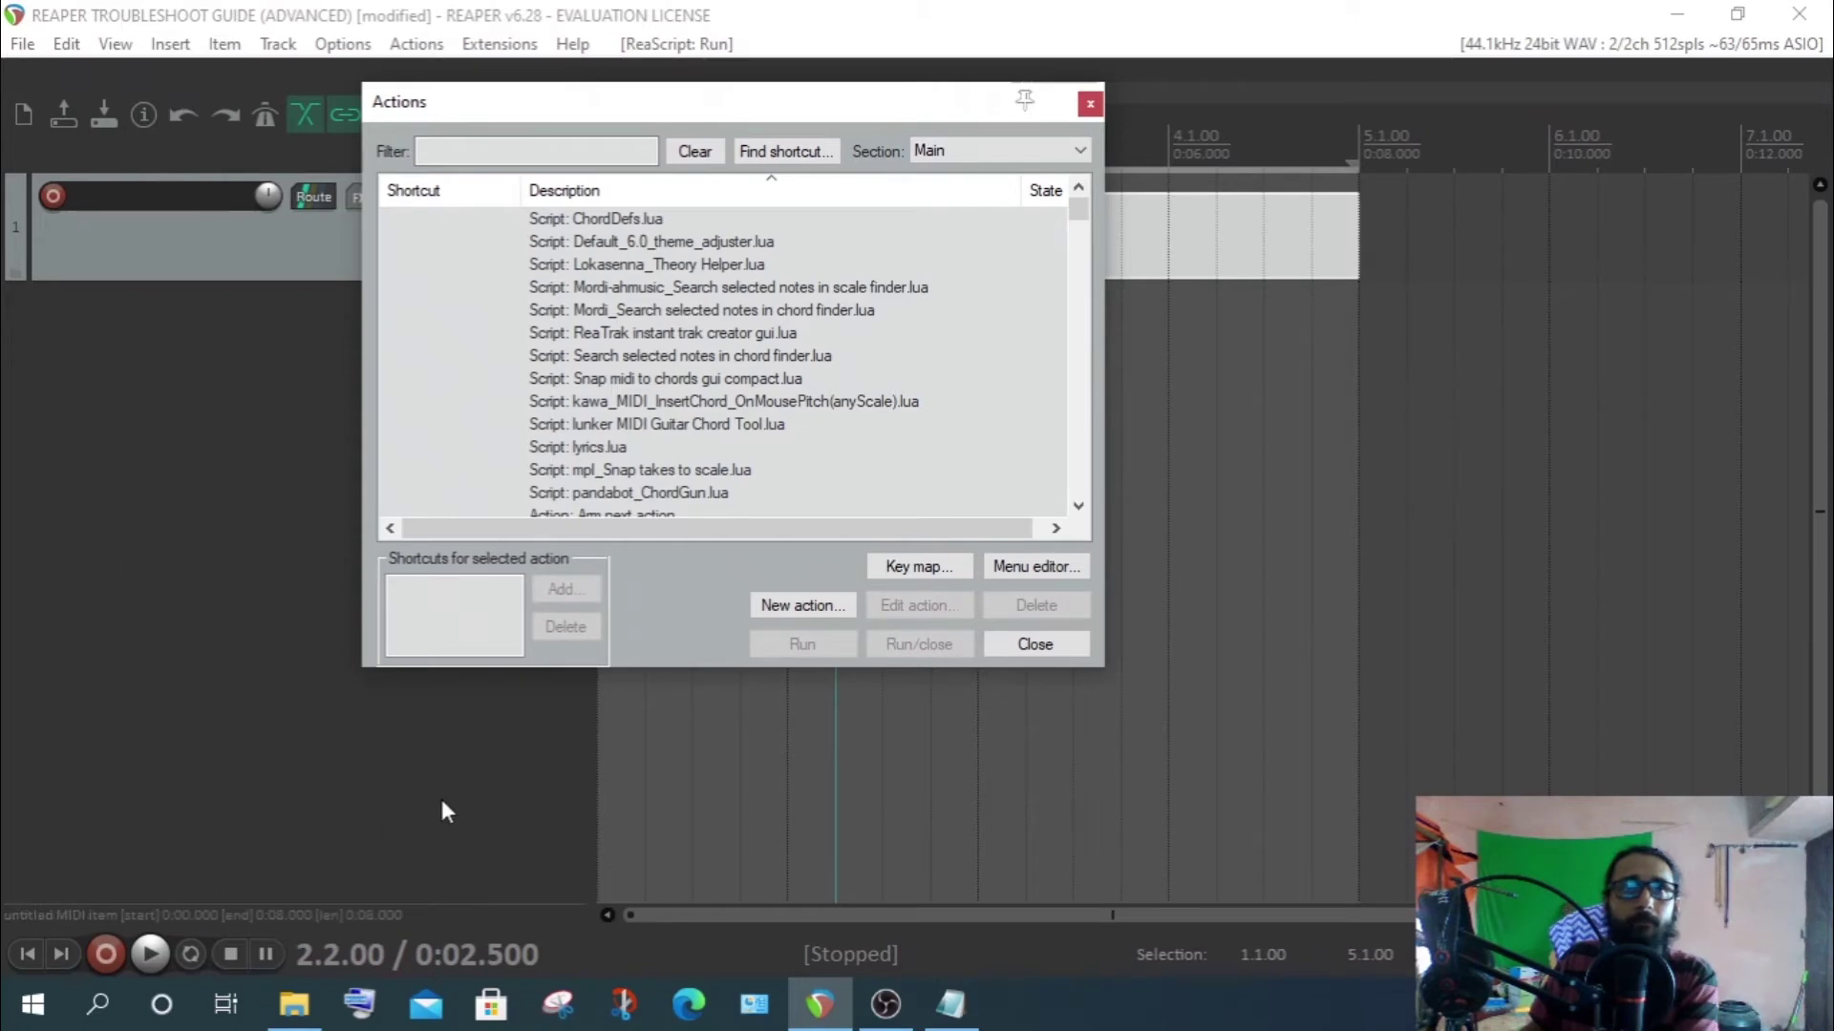
pyautogui.click(819, 607)
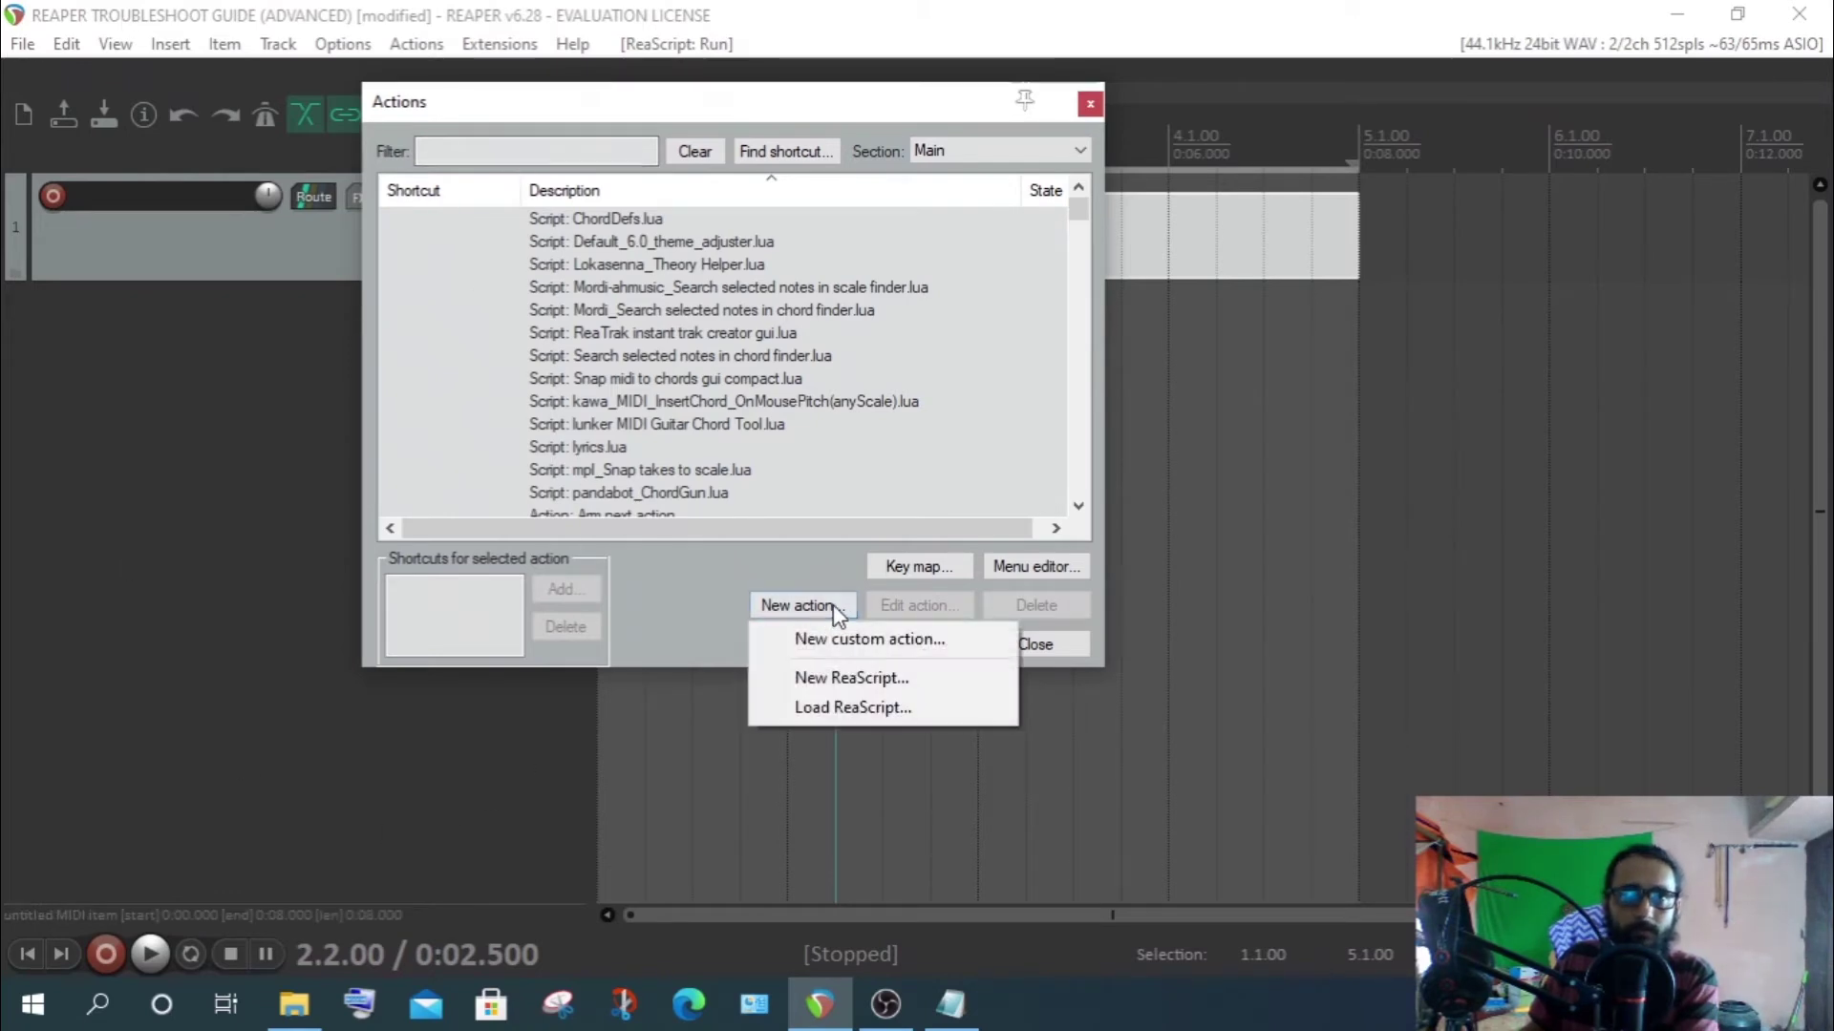
pyautogui.click(869, 704)
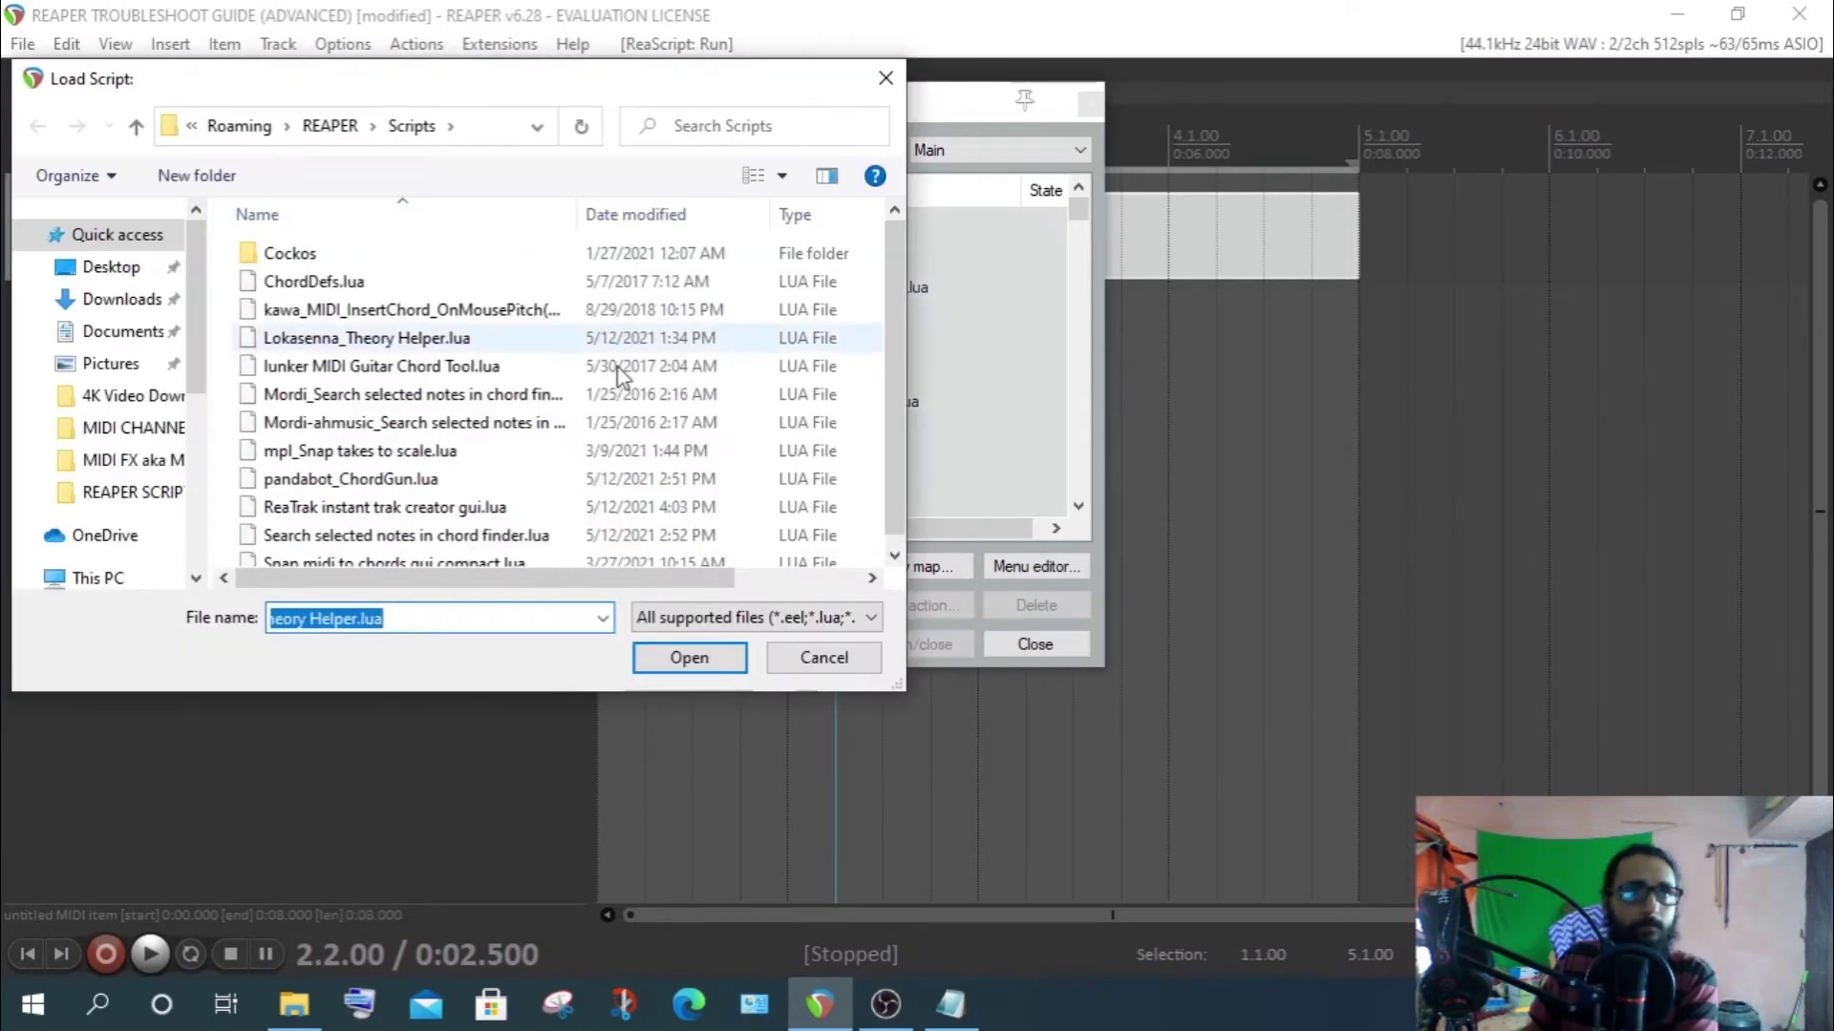
pyautogui.click(385, 341)
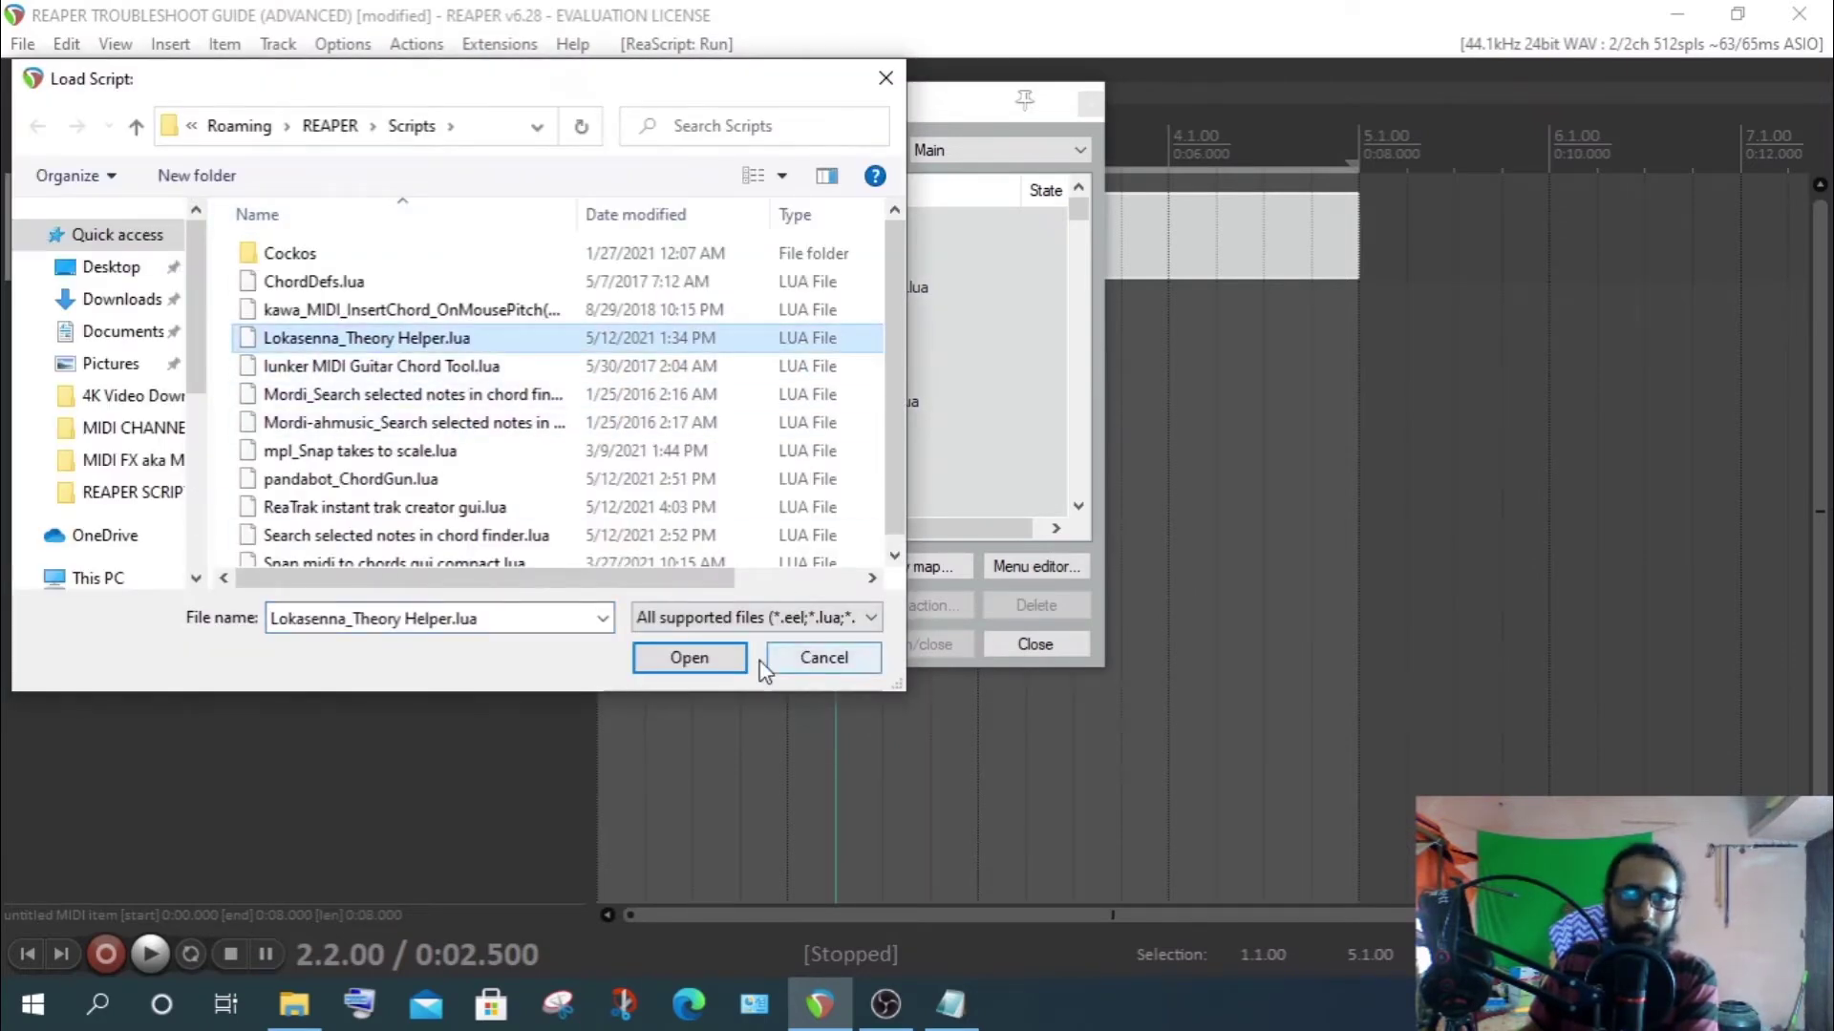
pyautogui.click(719, 655)
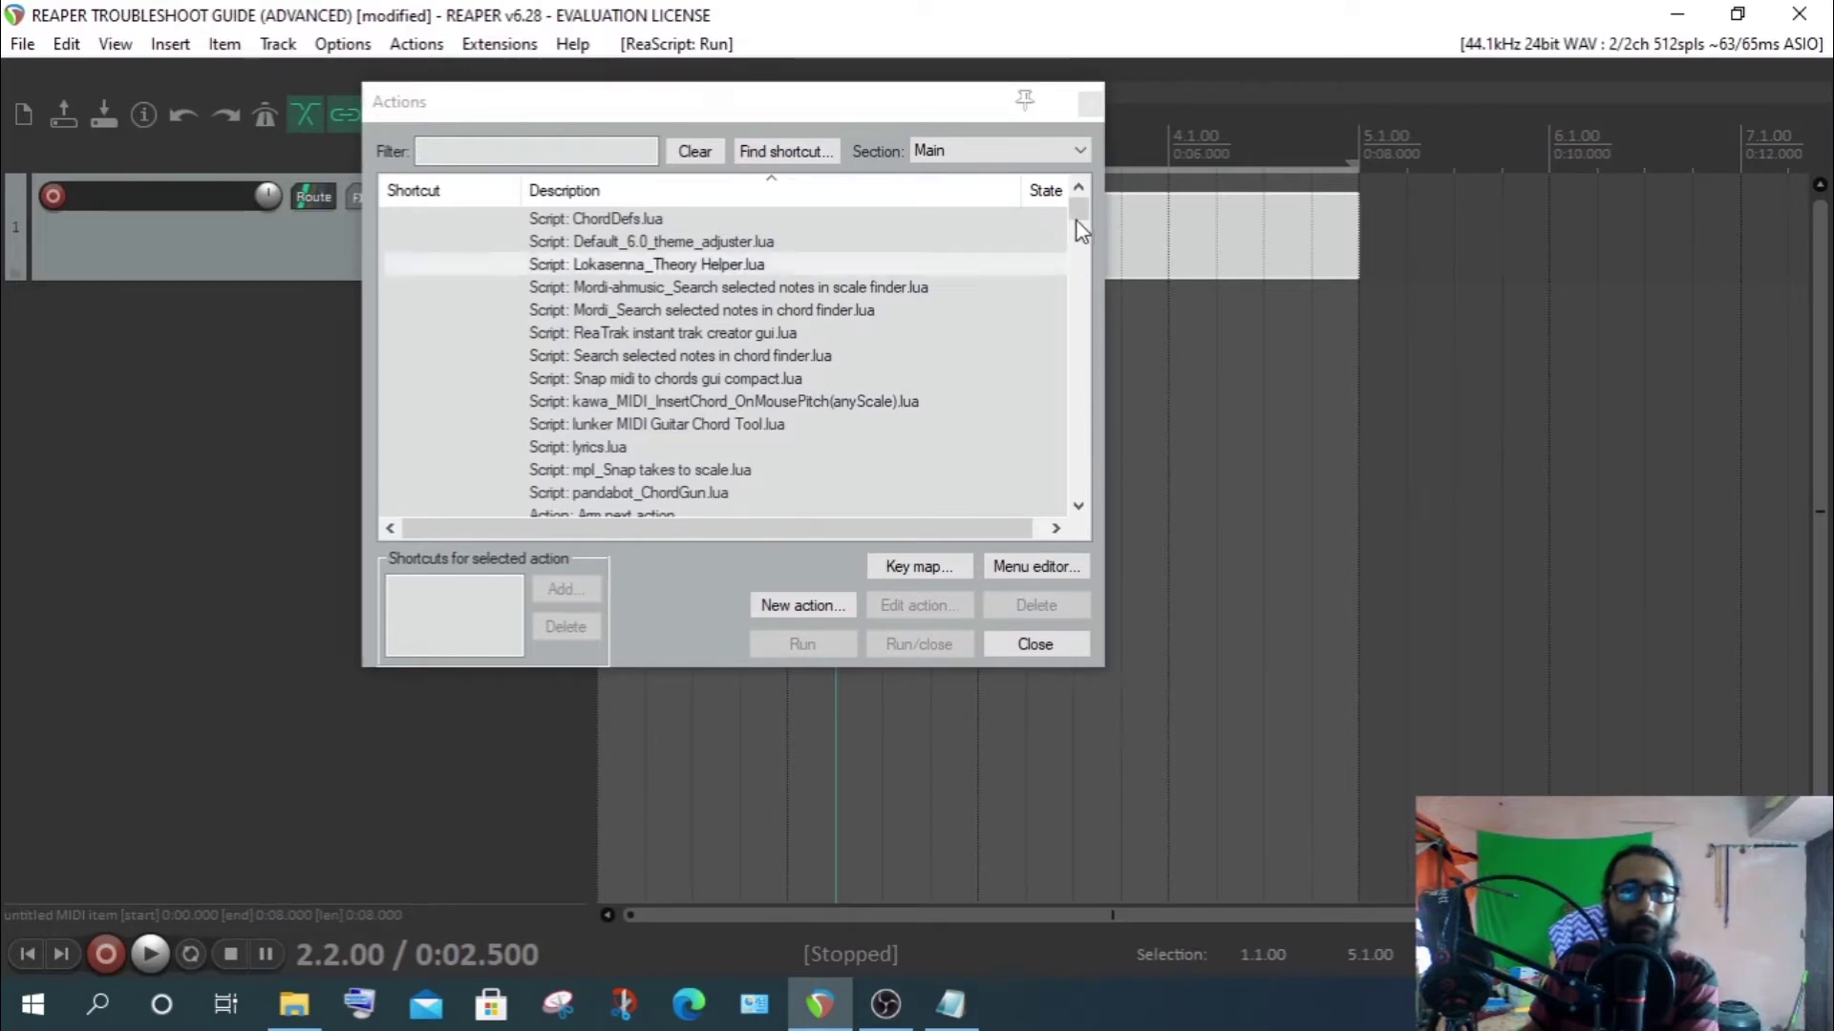
# Try to run Lokasenna_Theory Helper.lua from the Main section without an open MIDI editor
pyautogui.click(678, 266)
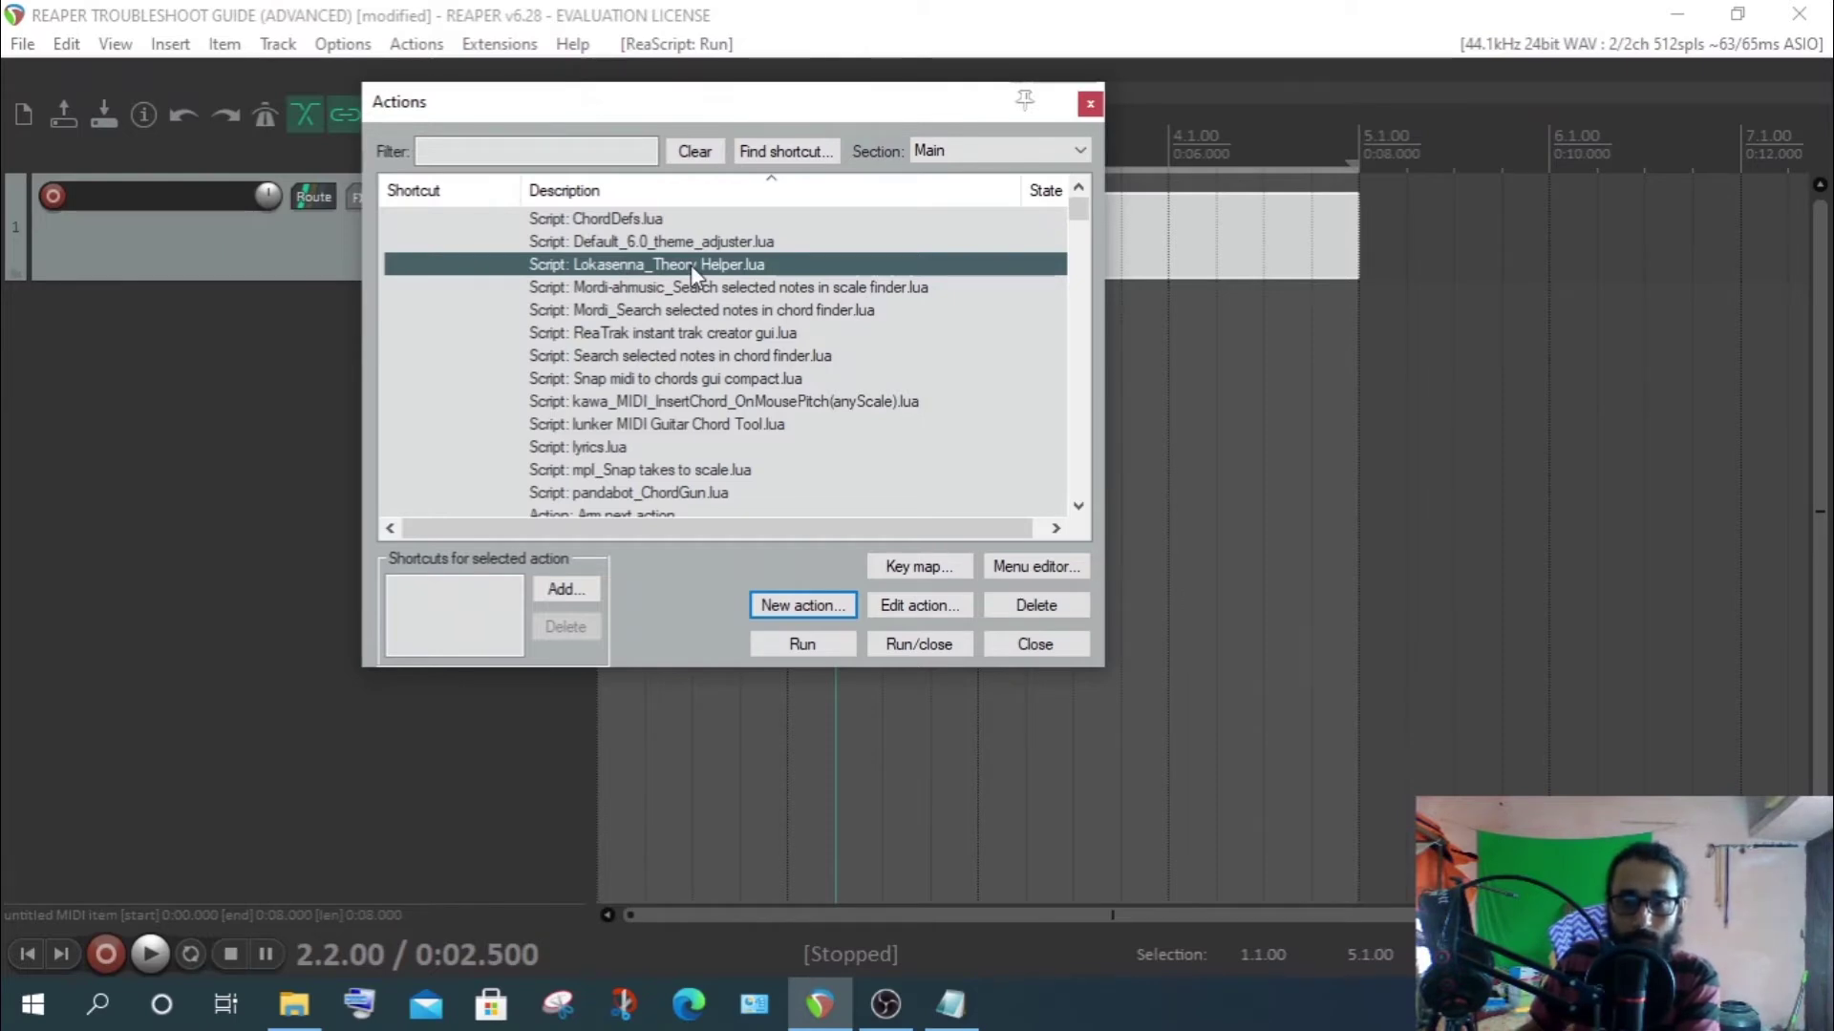
pyautogui.click(789, 645)
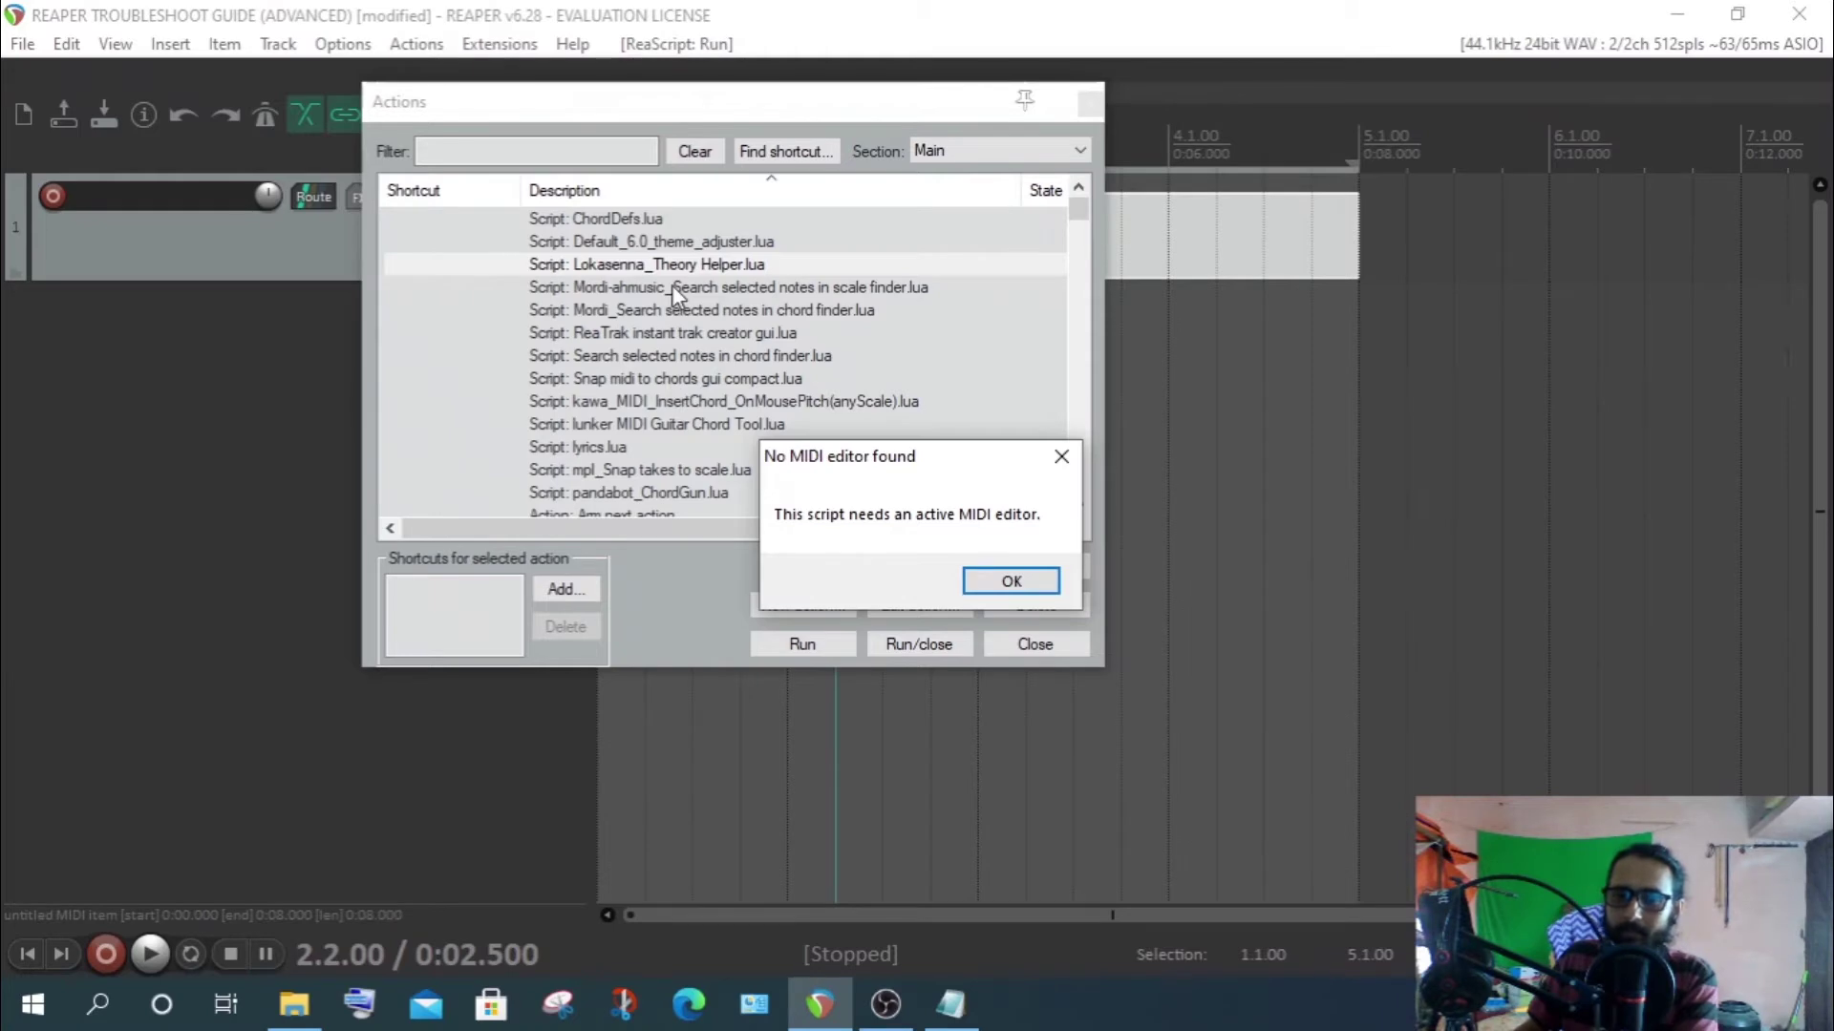
pyautogui.click(1009, 582)
# Show Lokasenna_Theory Helper.lua in the MIDI Editor section of the action list and close the list
pyautogui.click(976, 149)
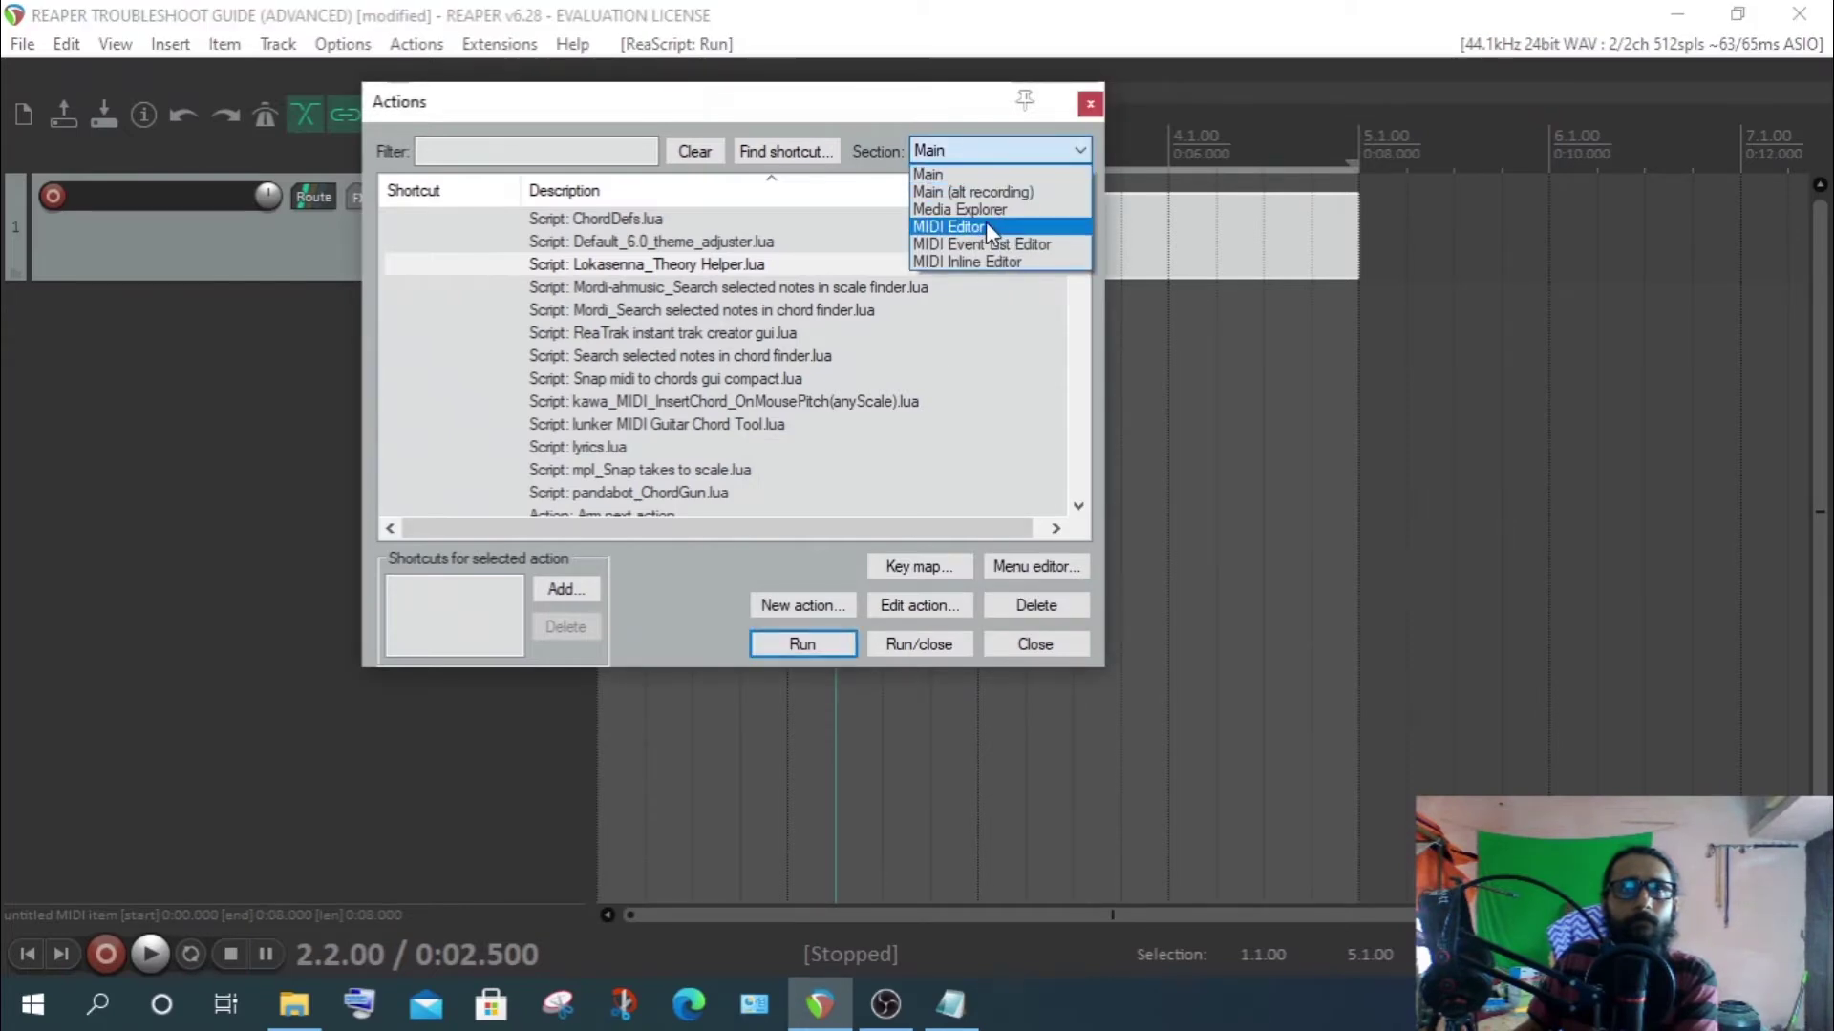
pyautogui.click(986, 229)
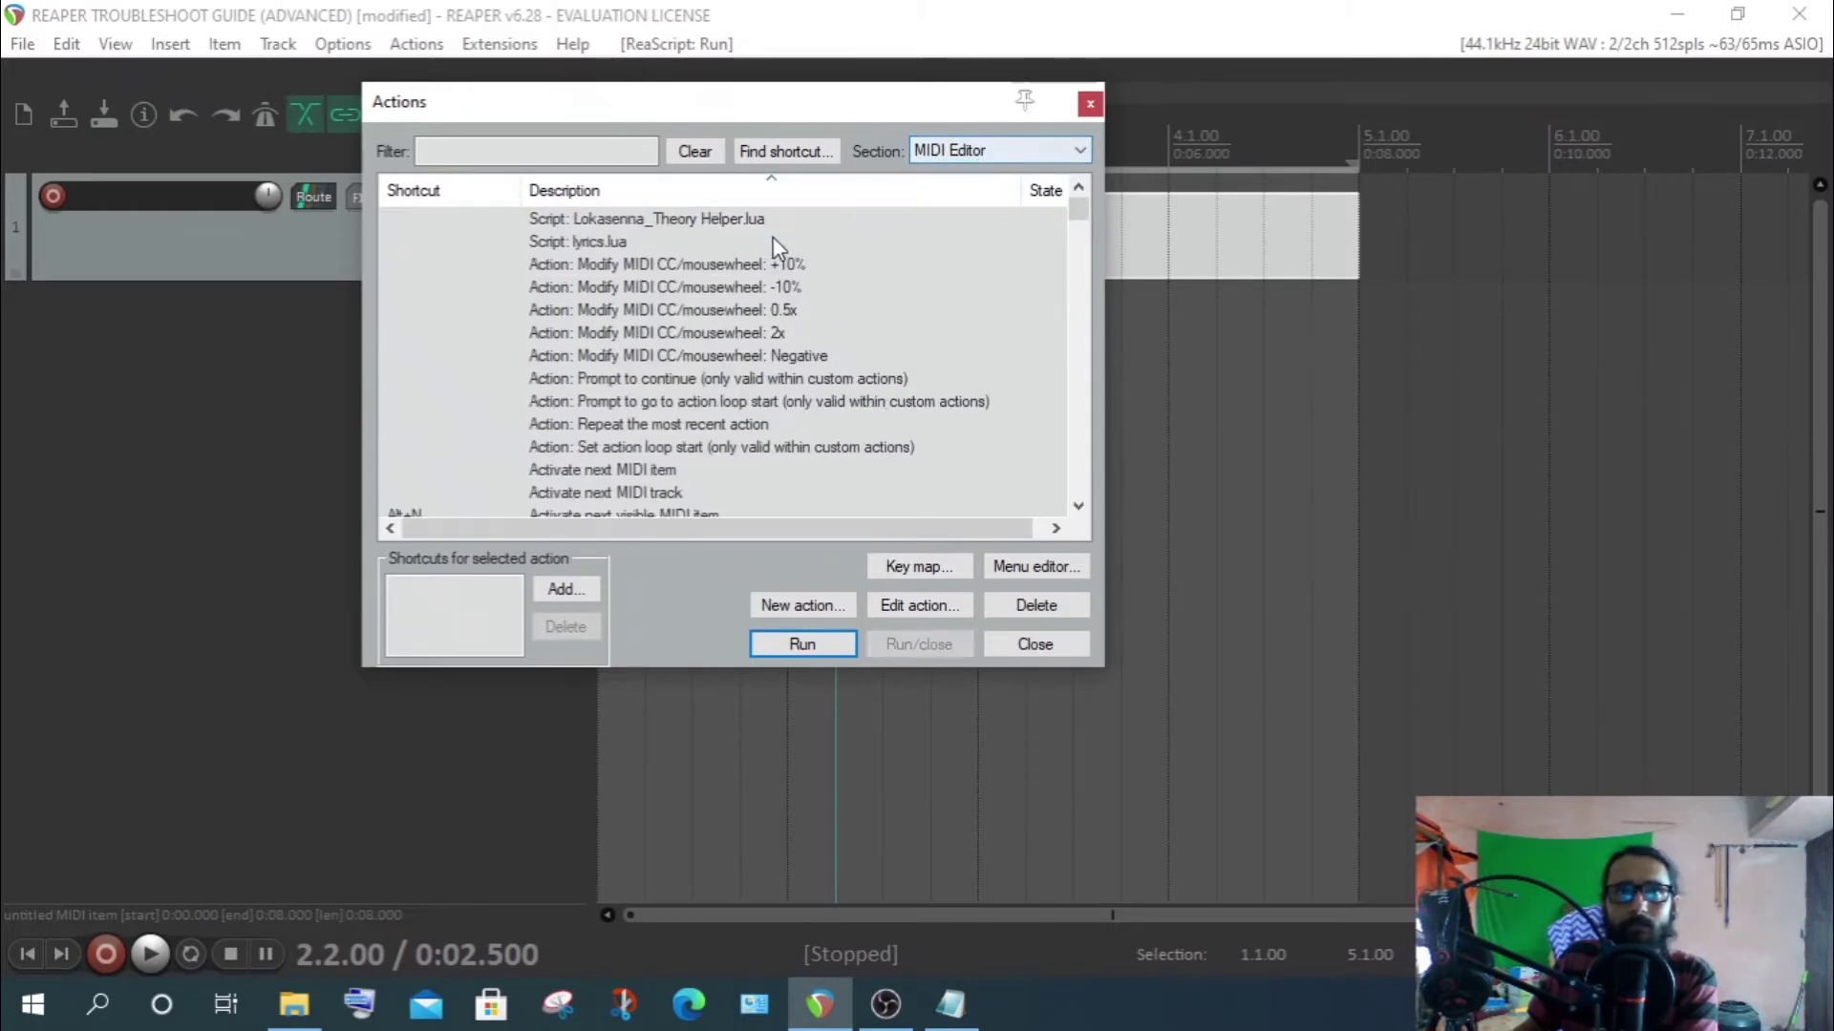
pyautogui.click(699, 220)
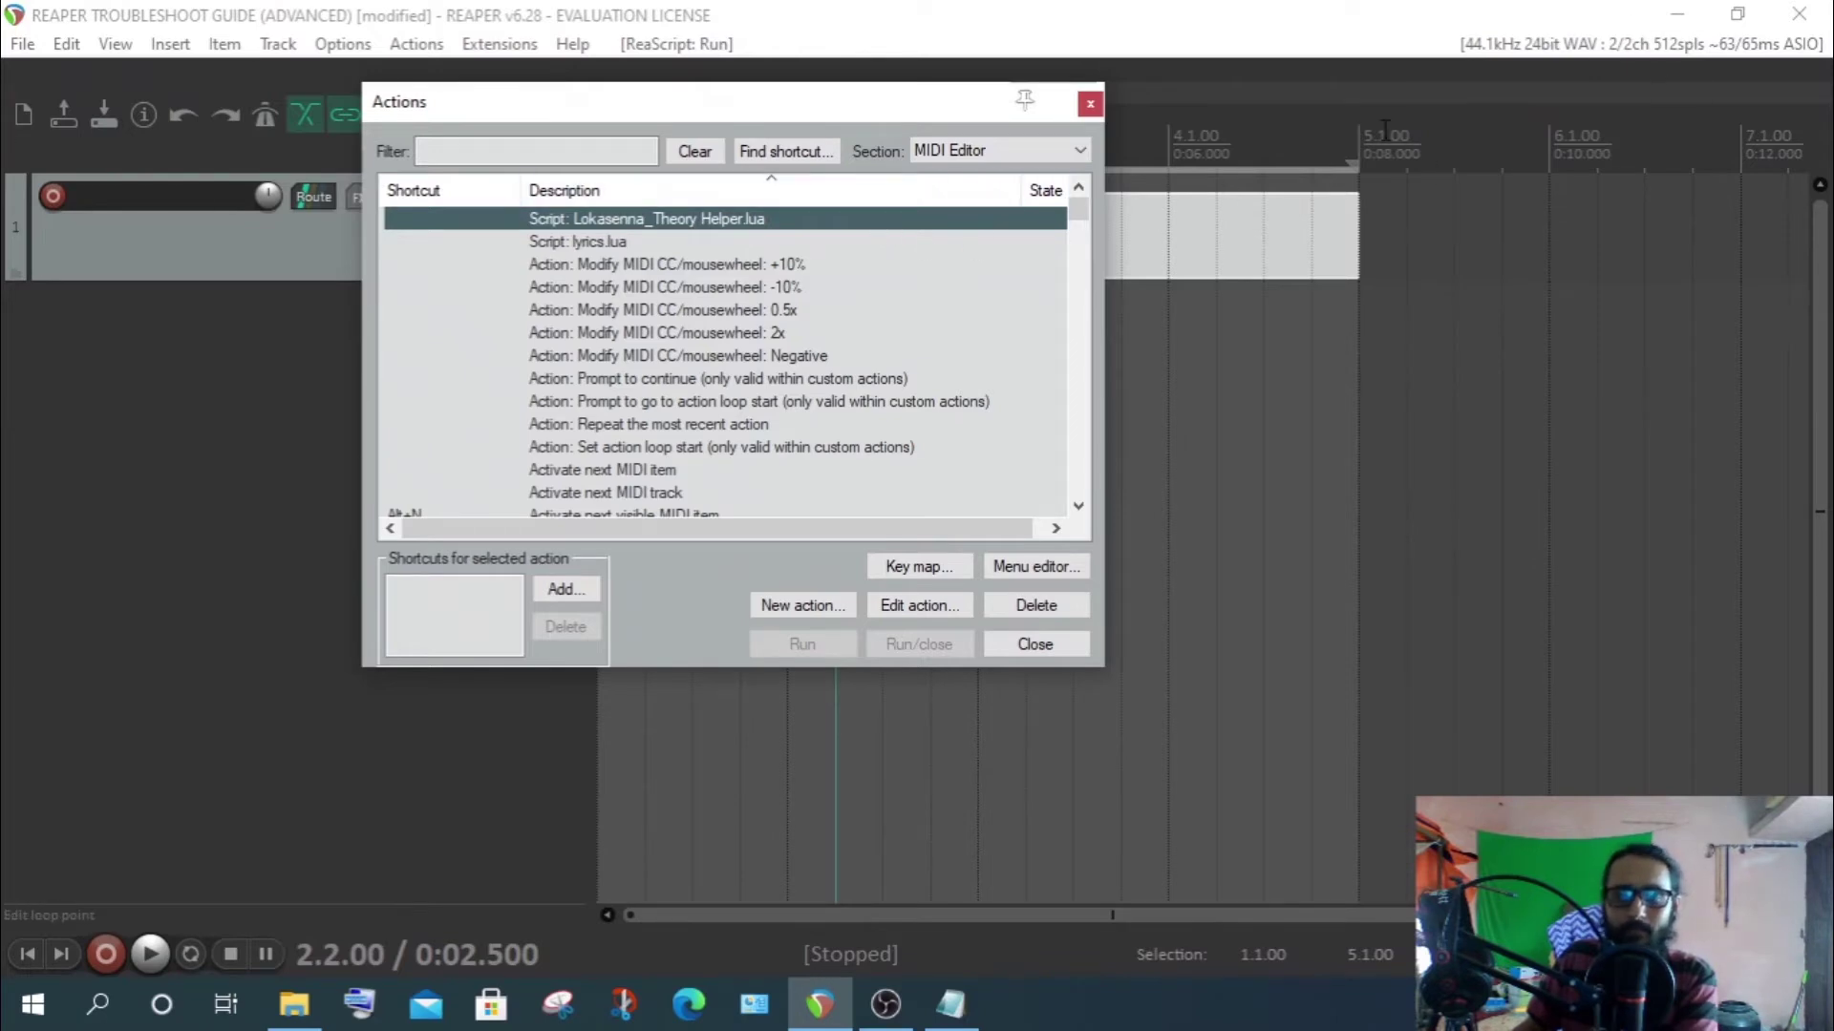
pyautogui.press('Escape')
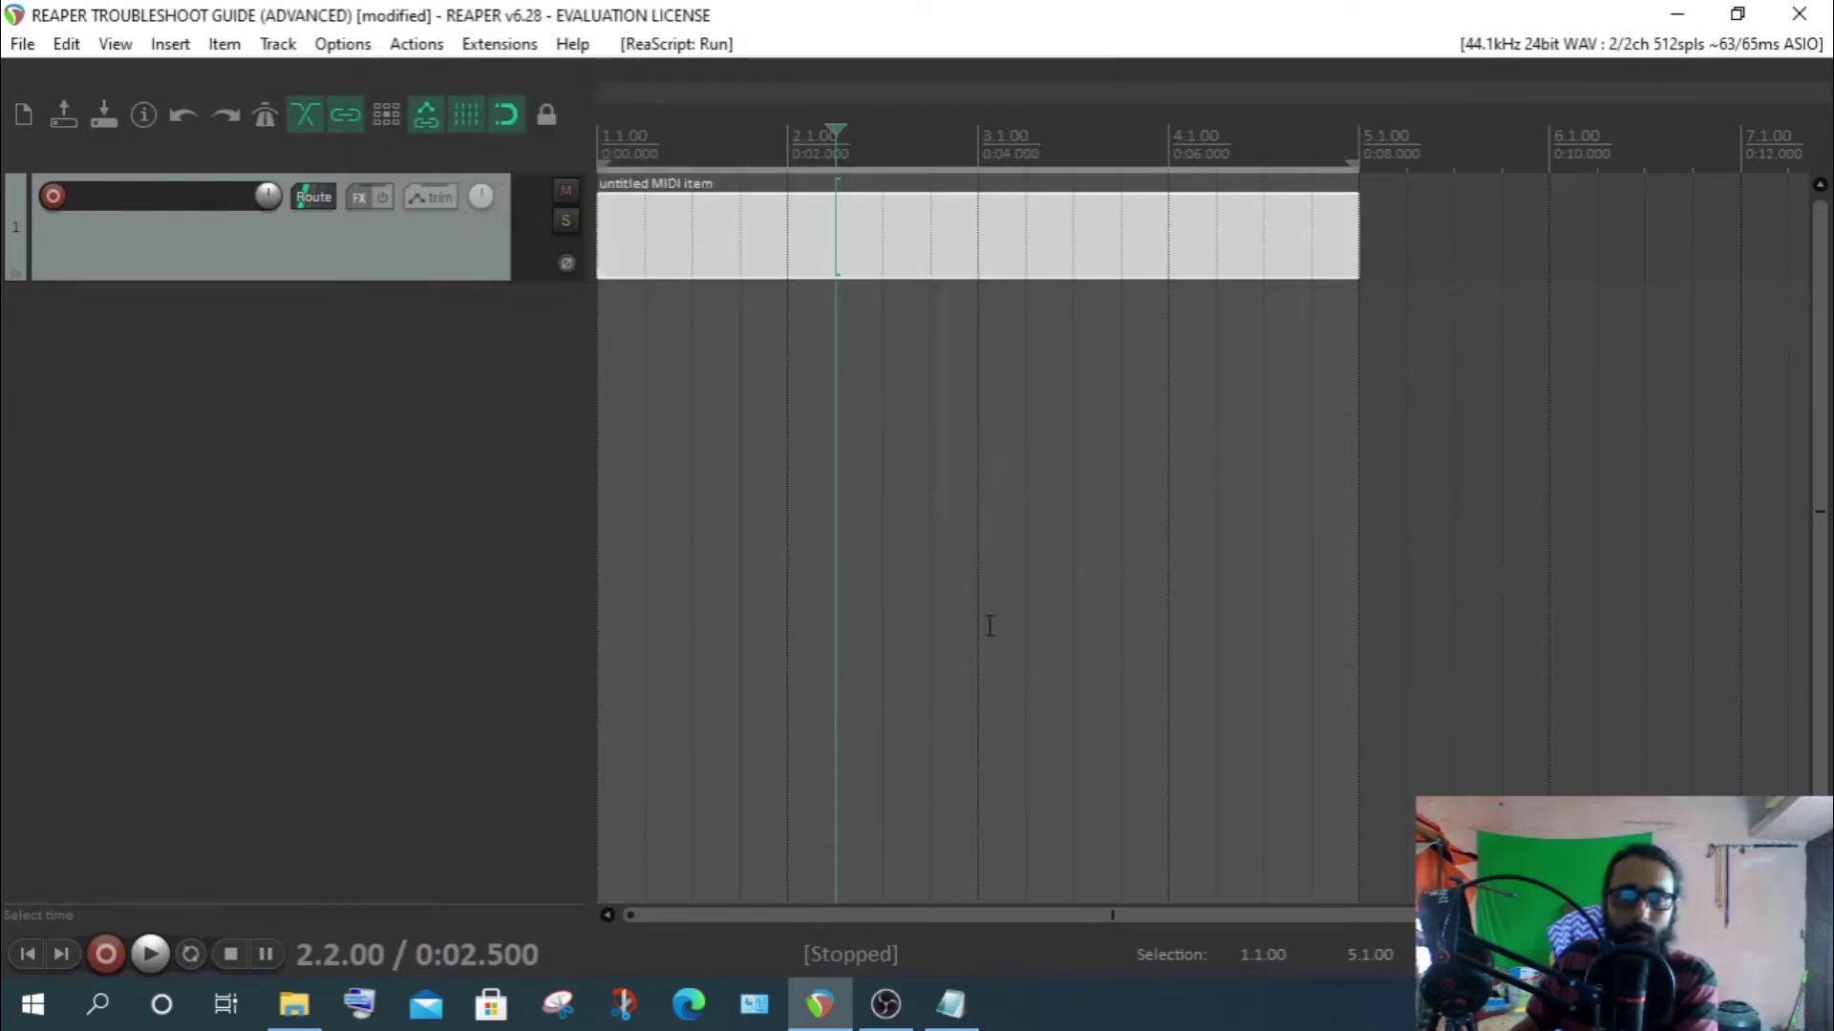
# Open the untitled MIDI item on track 1 in the MIDI editor and reposition the editor over the main window
pyautogui.doubleClick(707, 238)
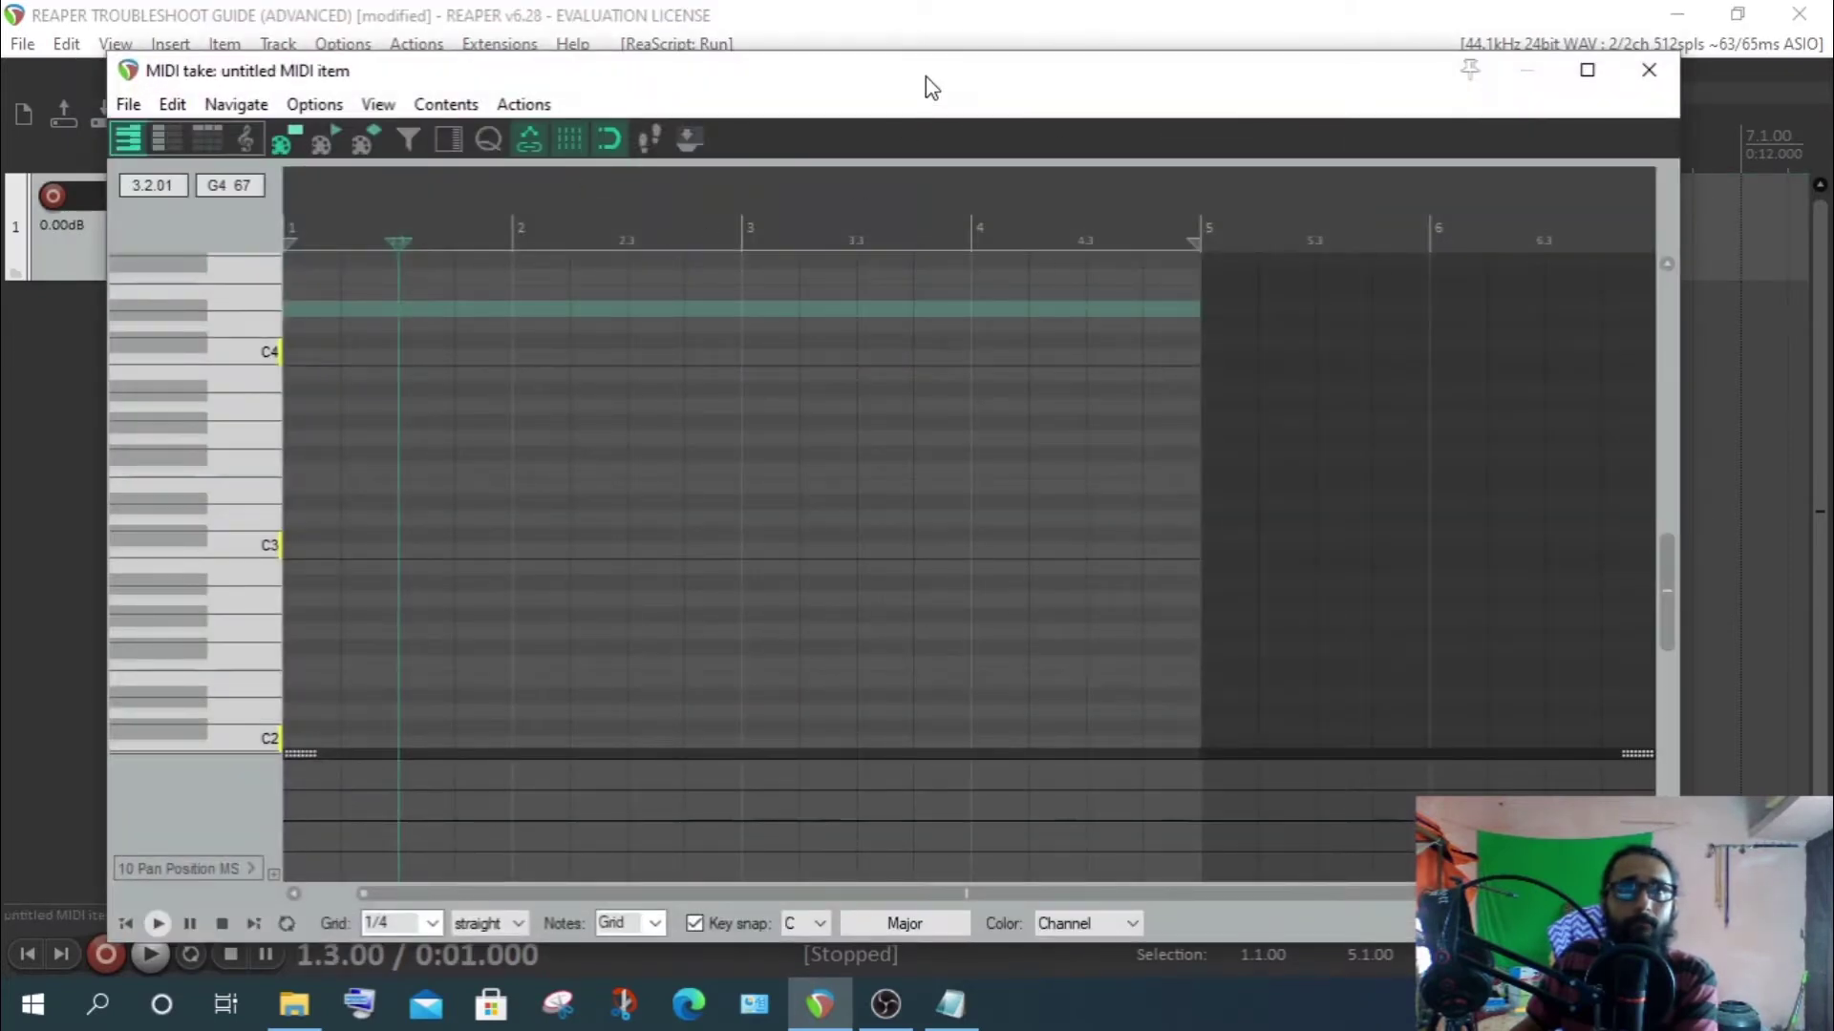
pyautogui.moveTo(932, 88); pyautogui.dragTo(828, 142)
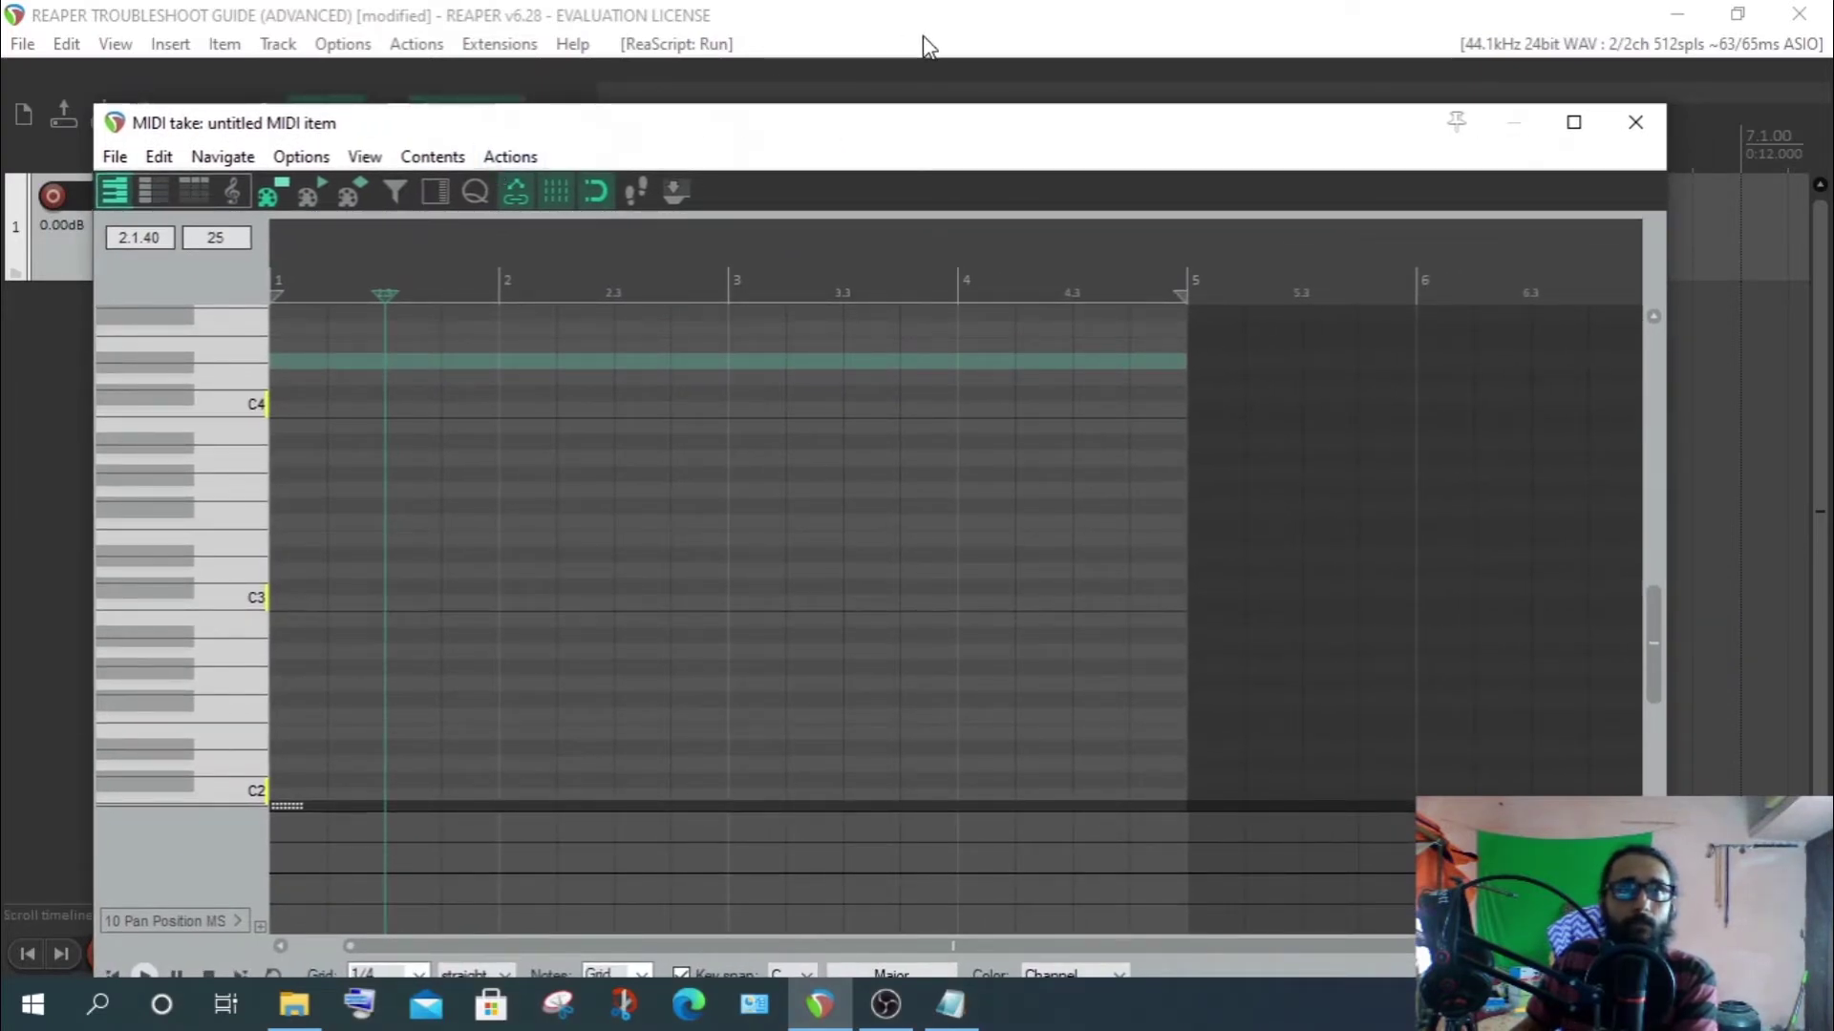
pyautogui.click(804, 29)
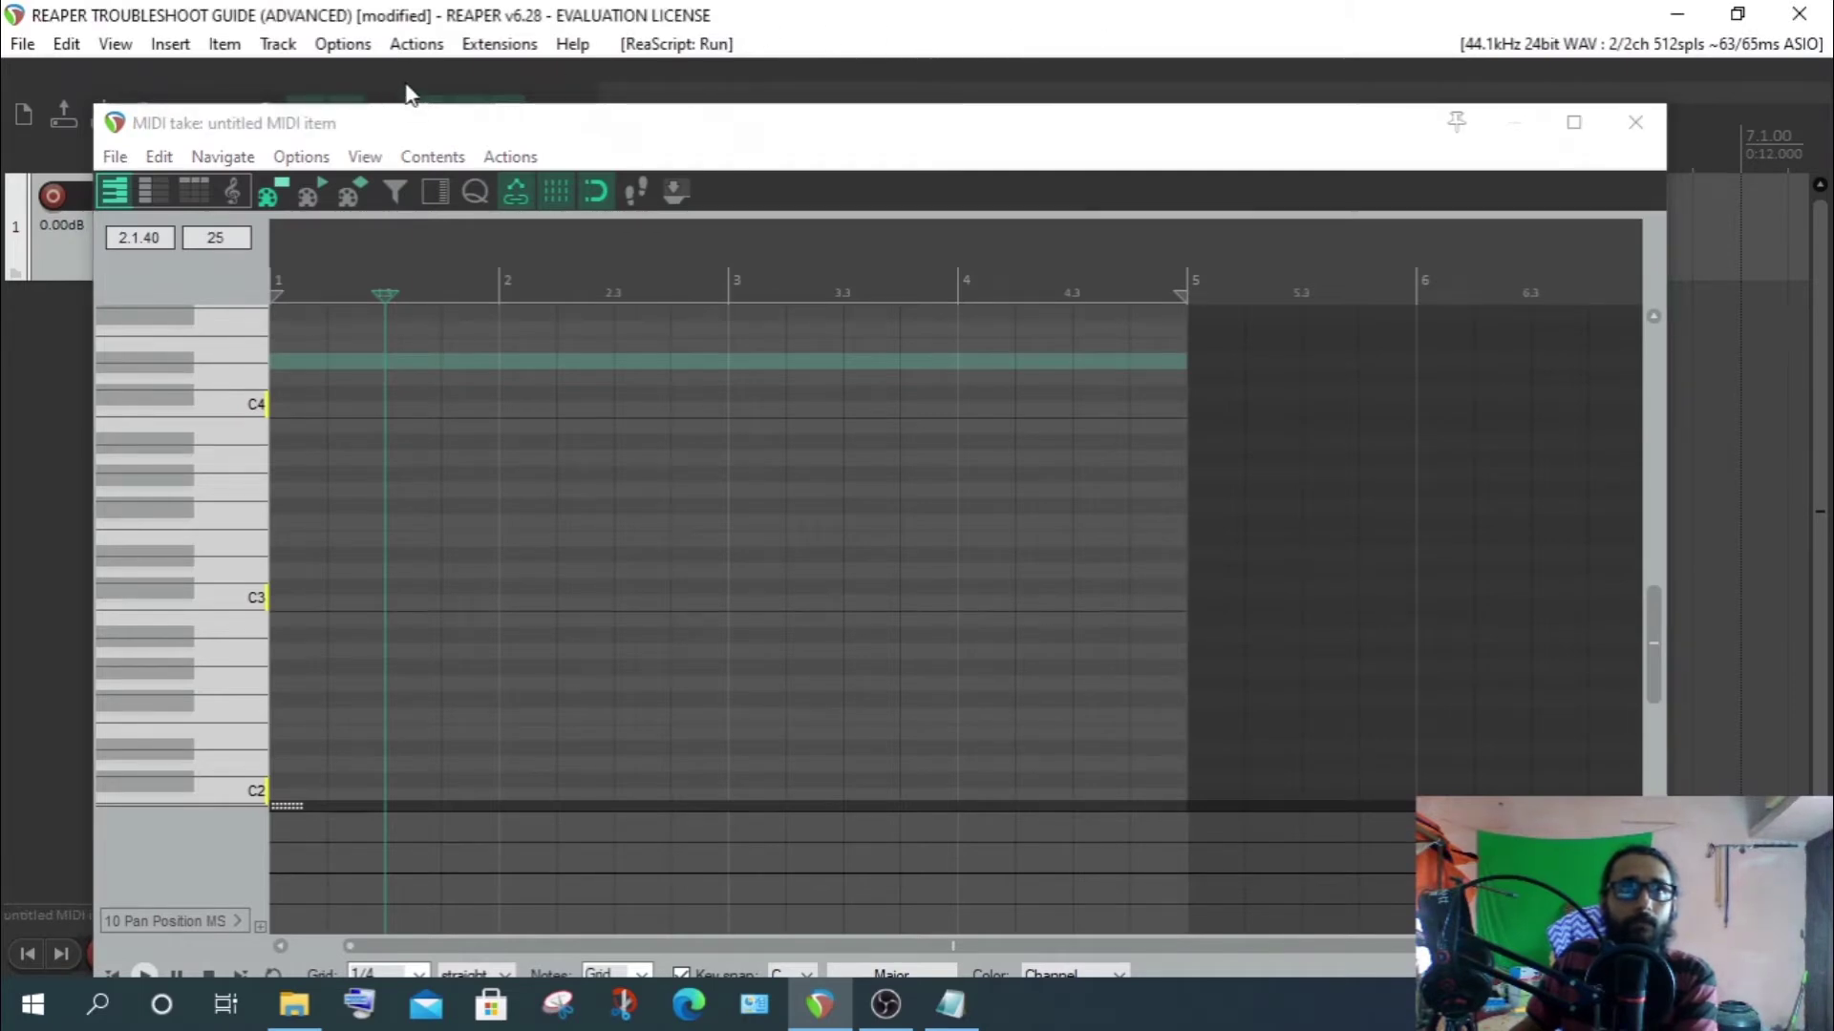
pyautogui.moveTo(642, 134); pyautogui.dragTo(668, 368)
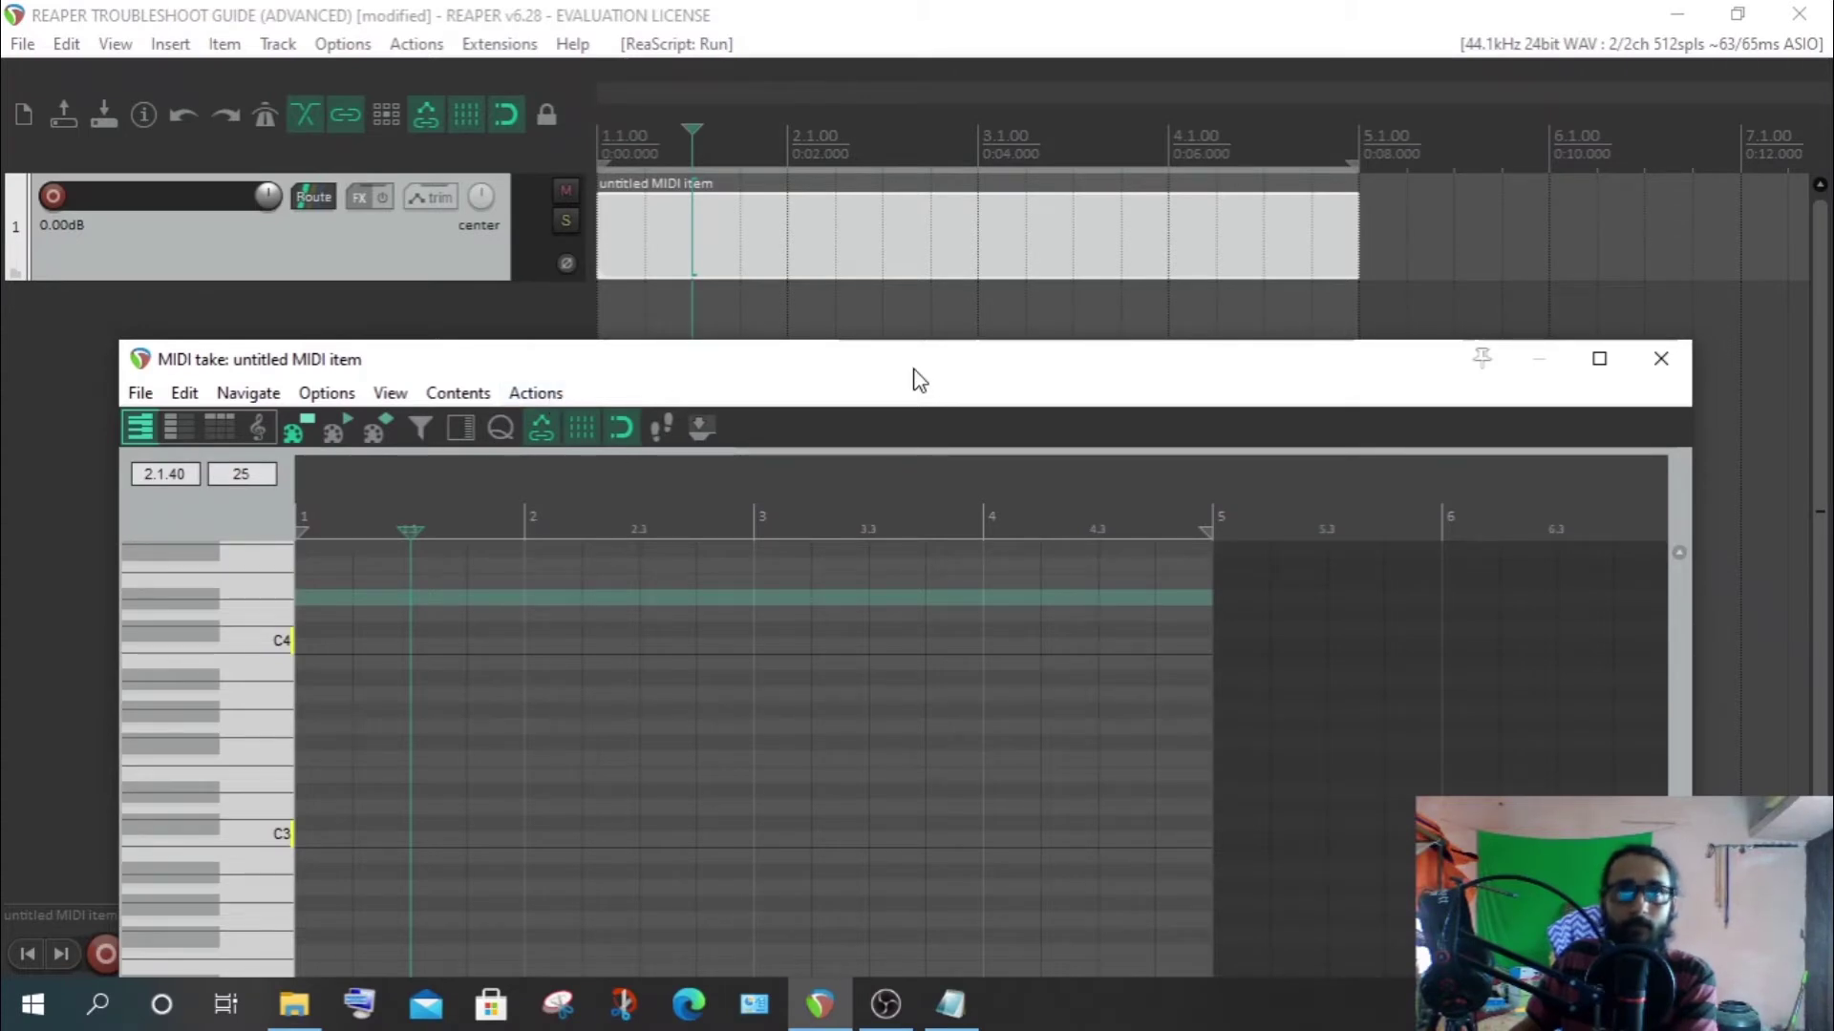
pyautogui.moveTo(913, 370); pyautogui.dragTo(882, 74)
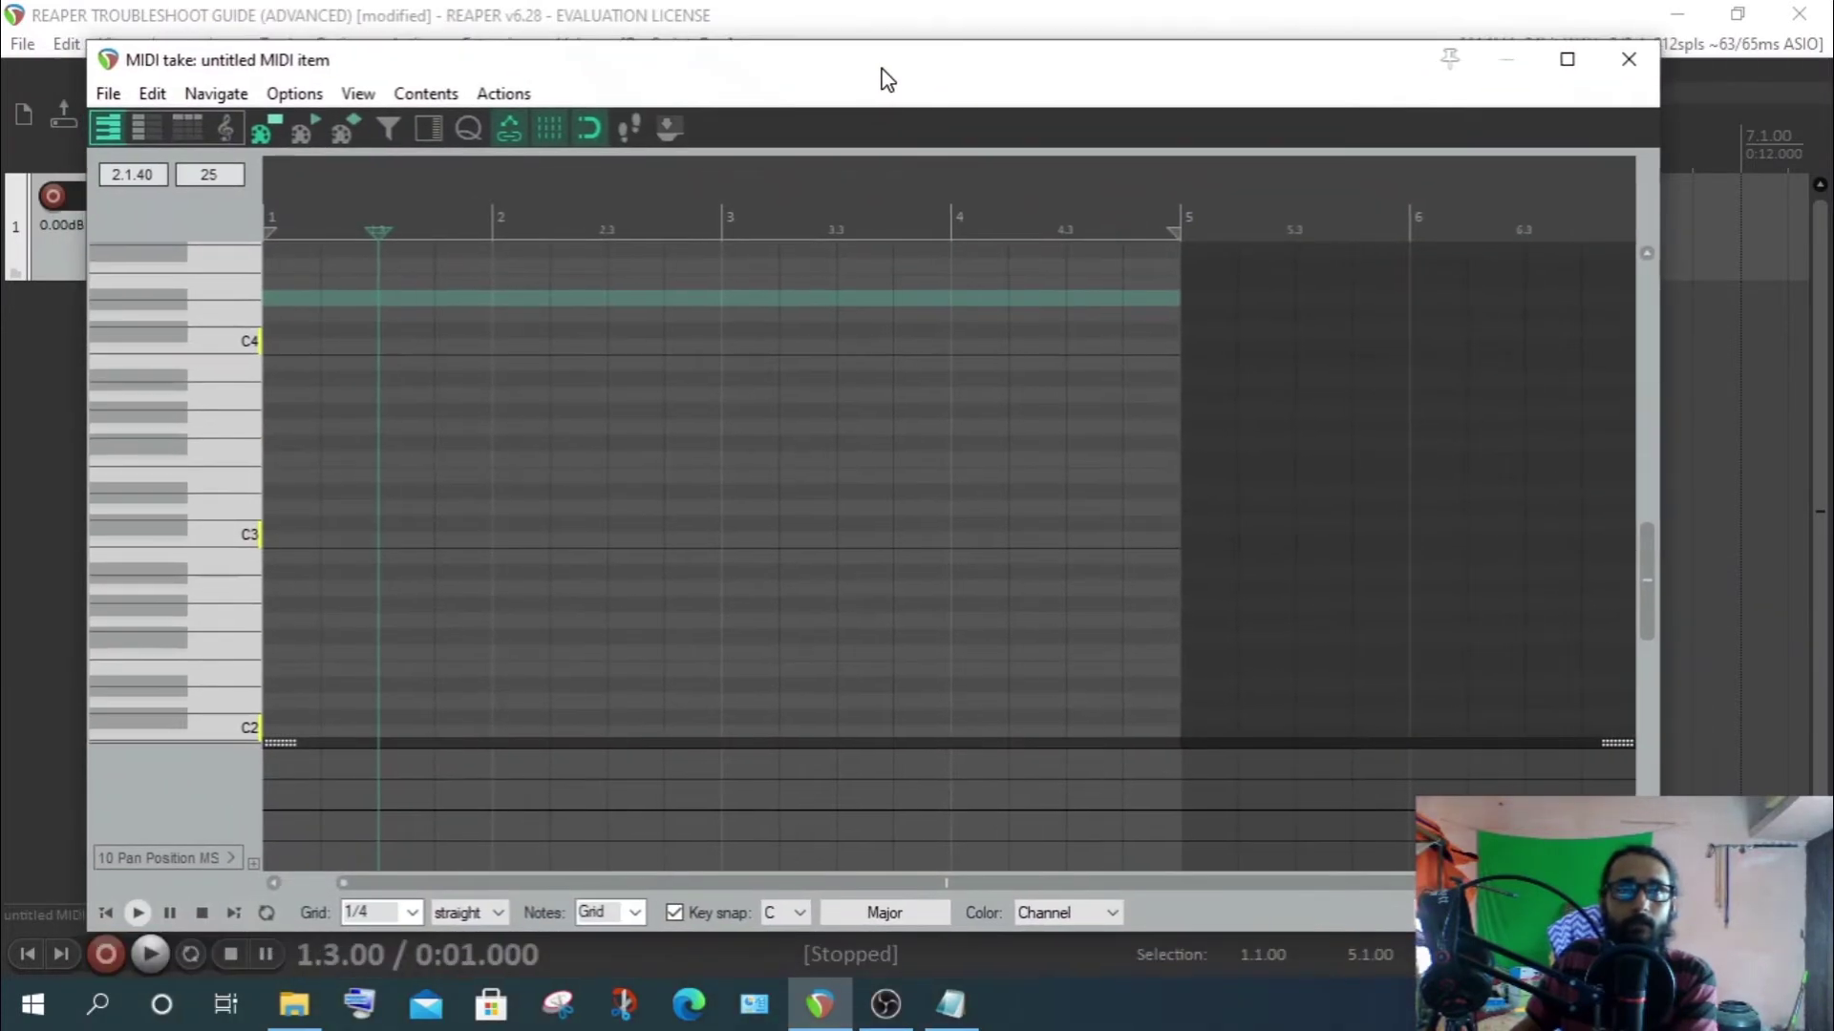
# Load Lokasenna_Theory Helper.lua as a ReaScript through the MIDI editor's own action list
pyautogui.click(504, 94)
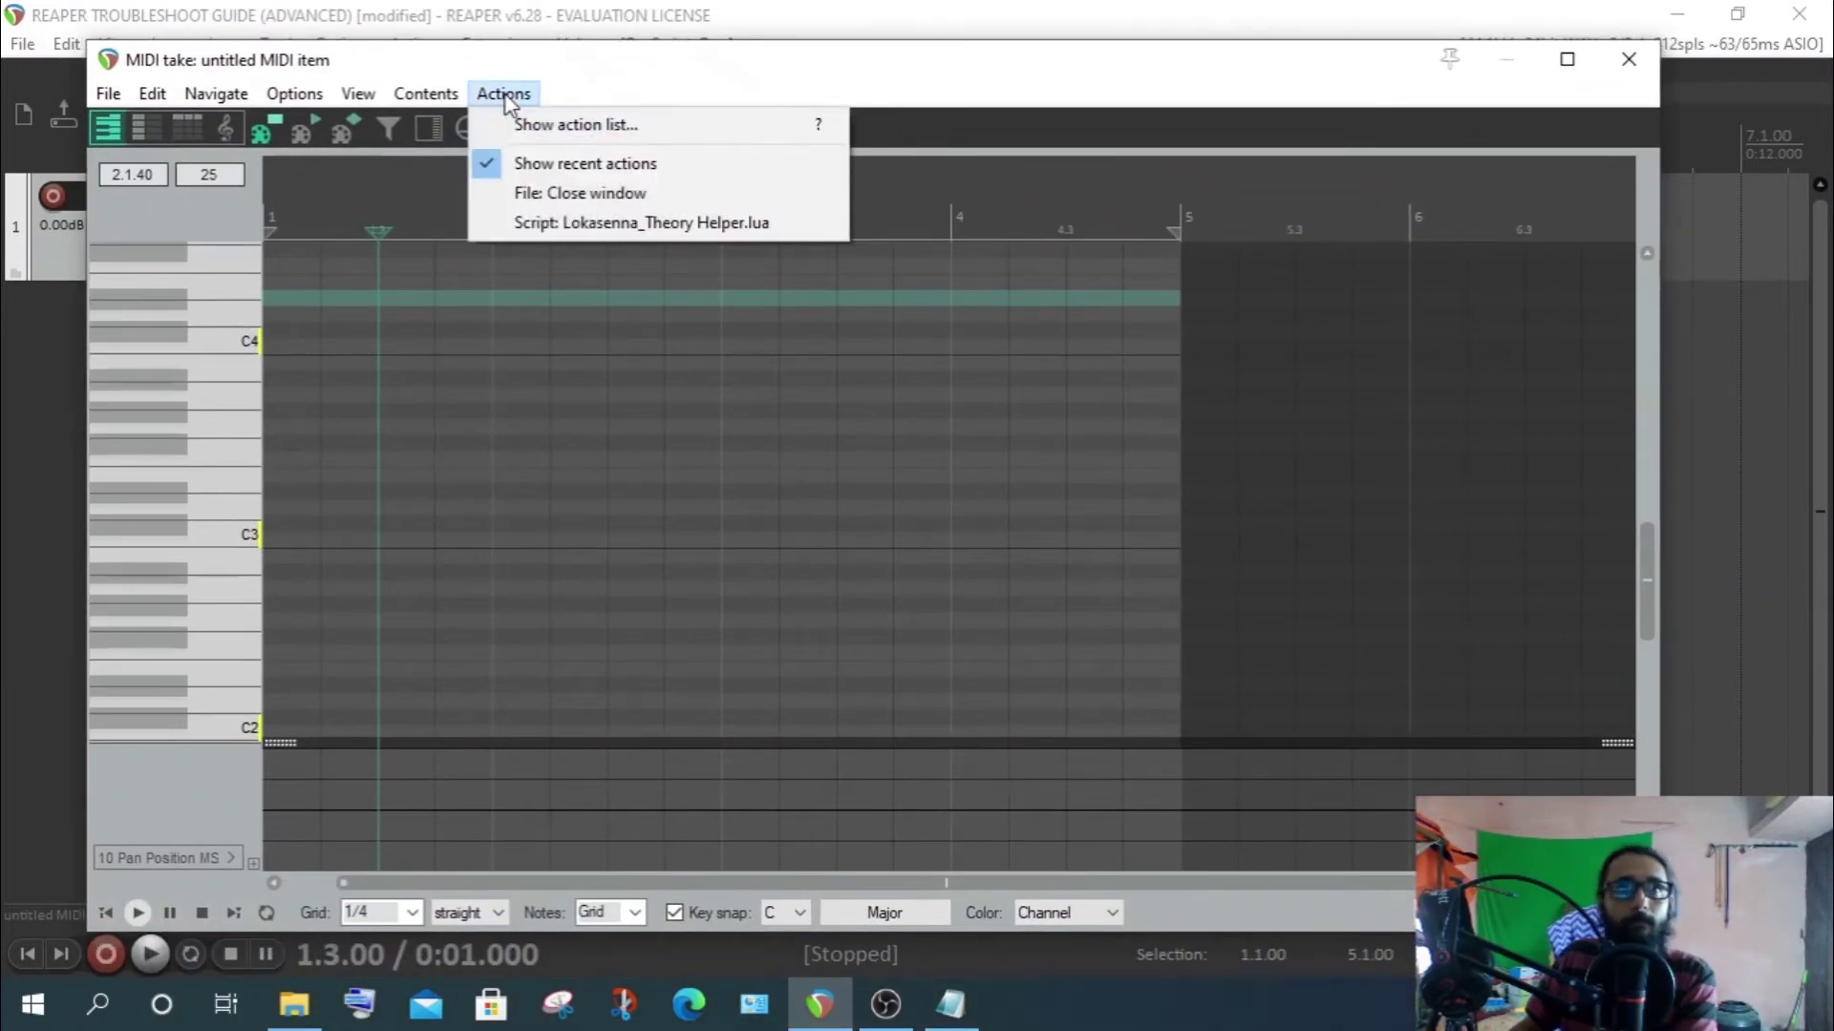
pyautogui.click(563, 127)
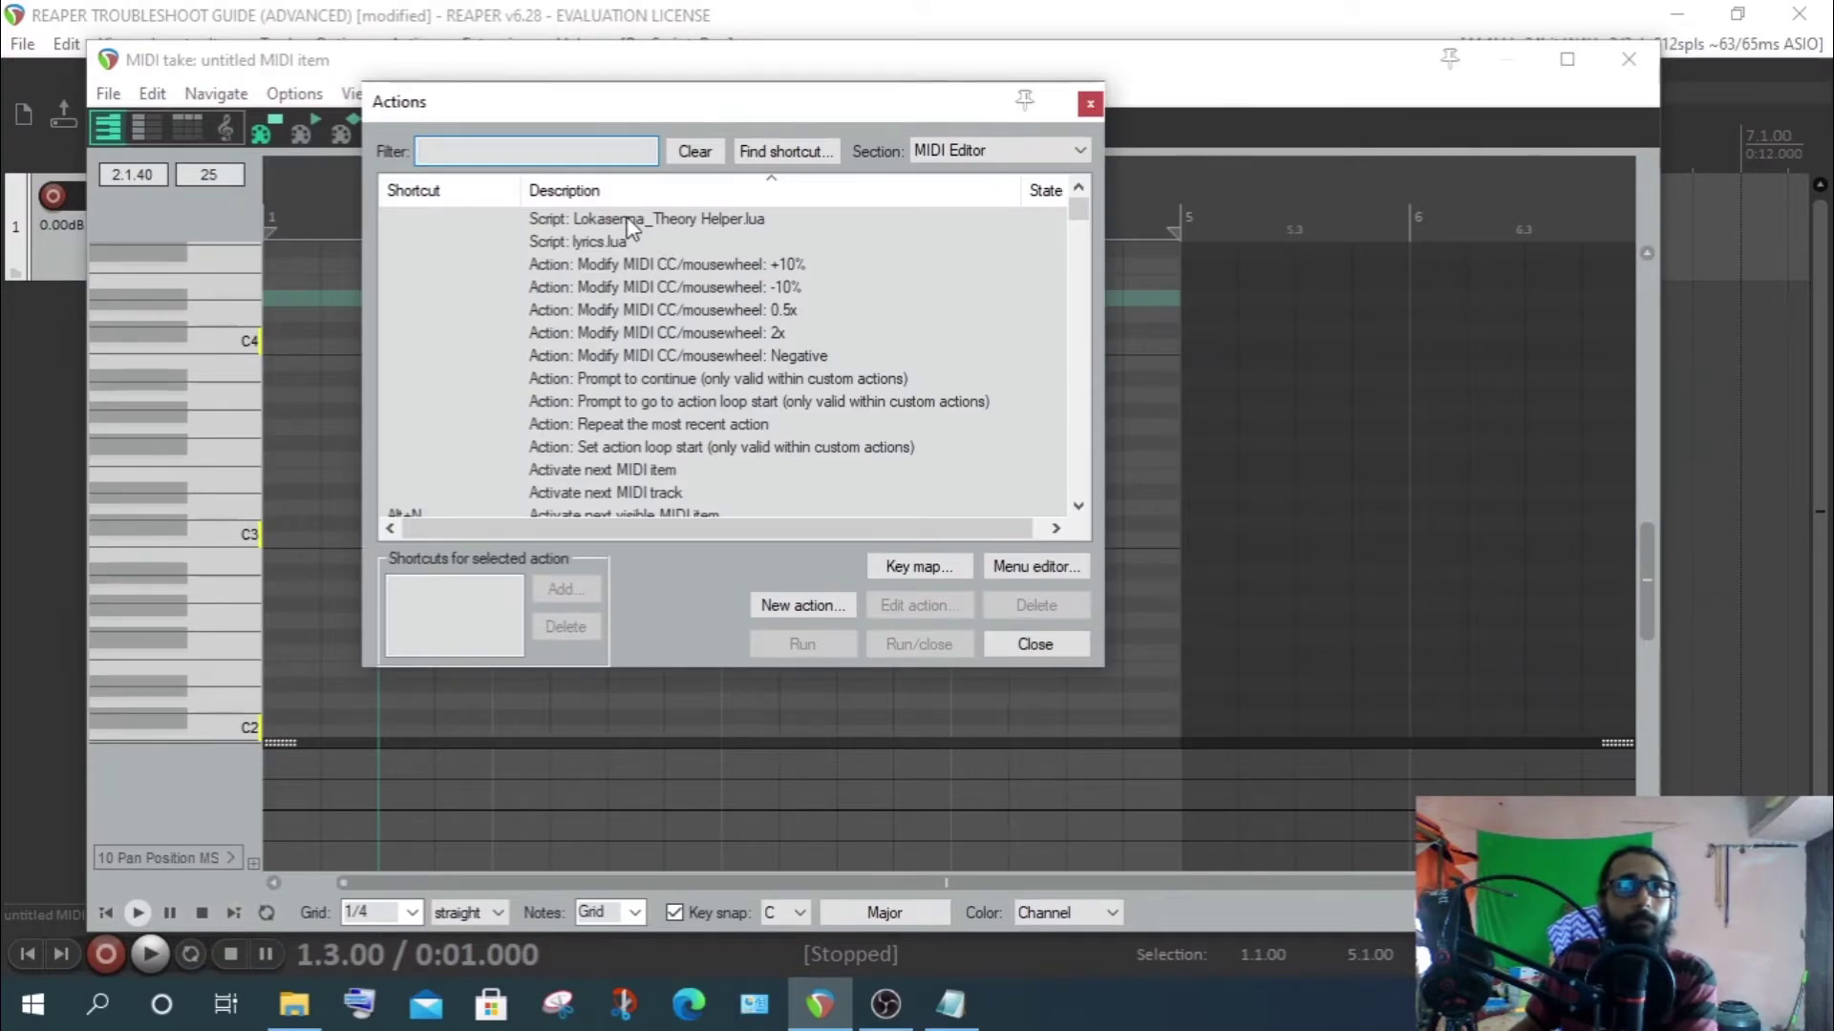
pyautogui.click(839, 612)
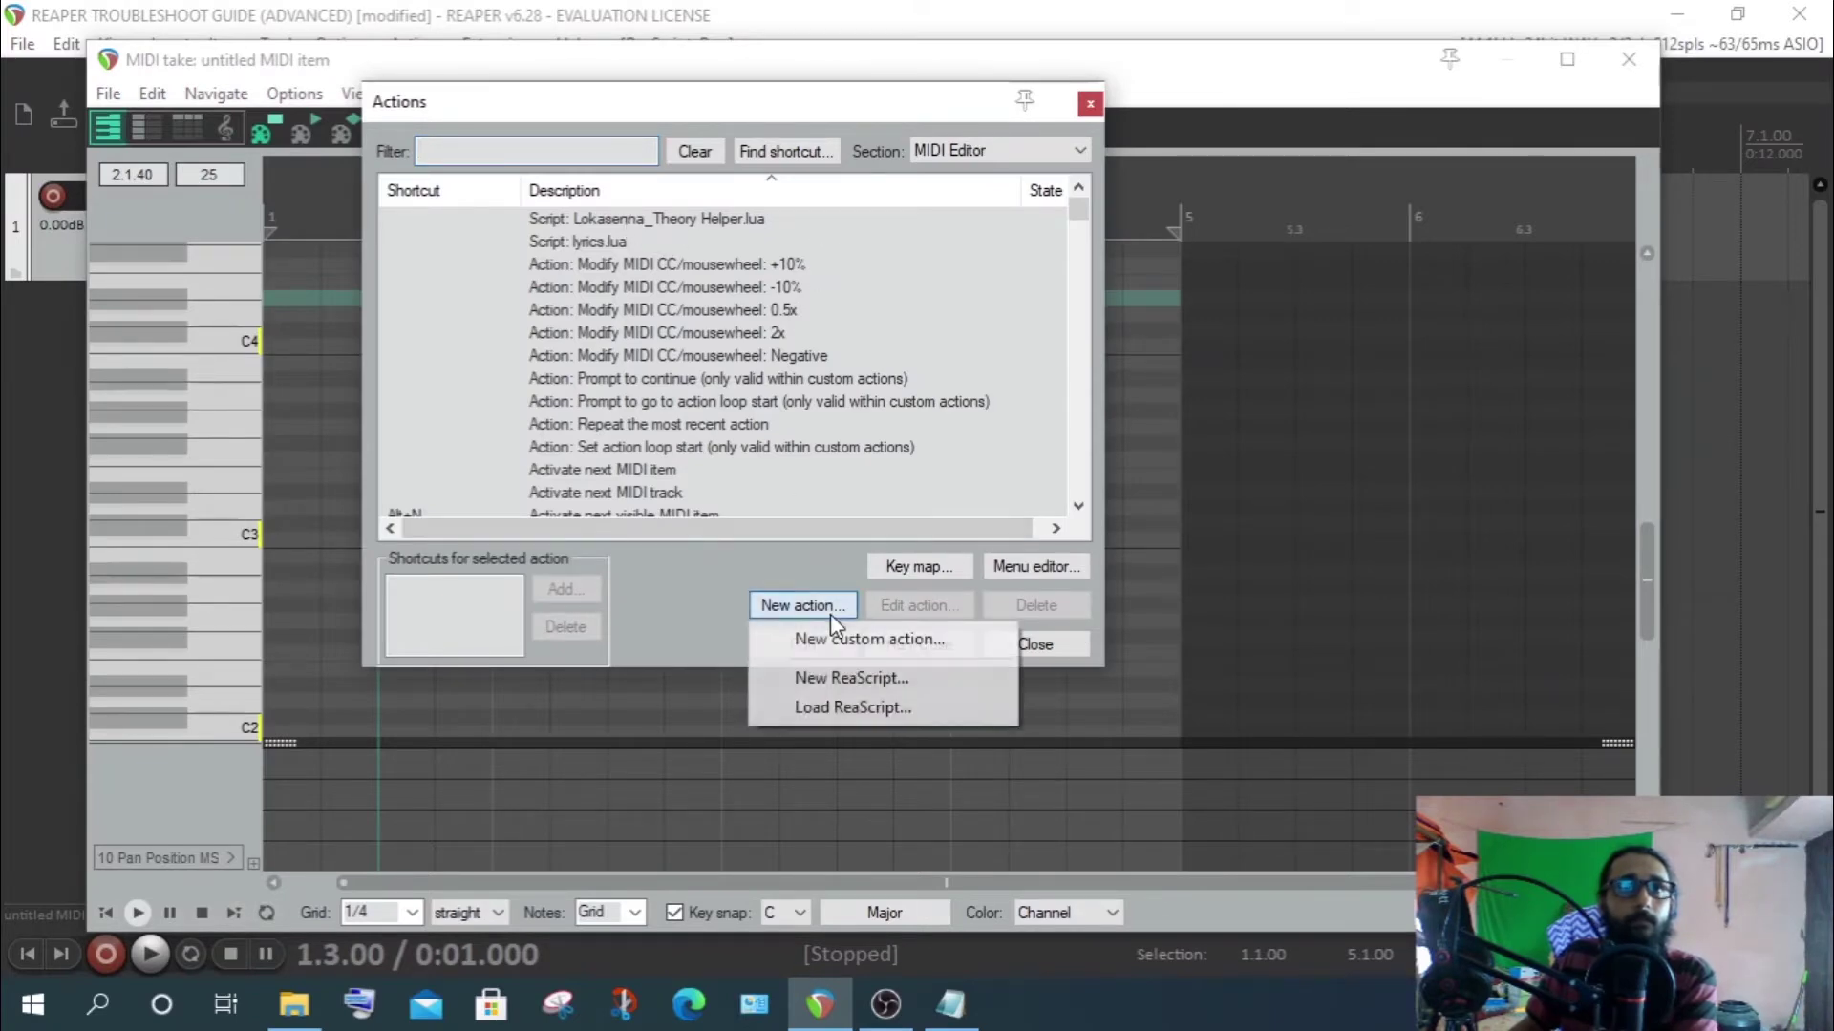
pyautogui.click(859, 707)
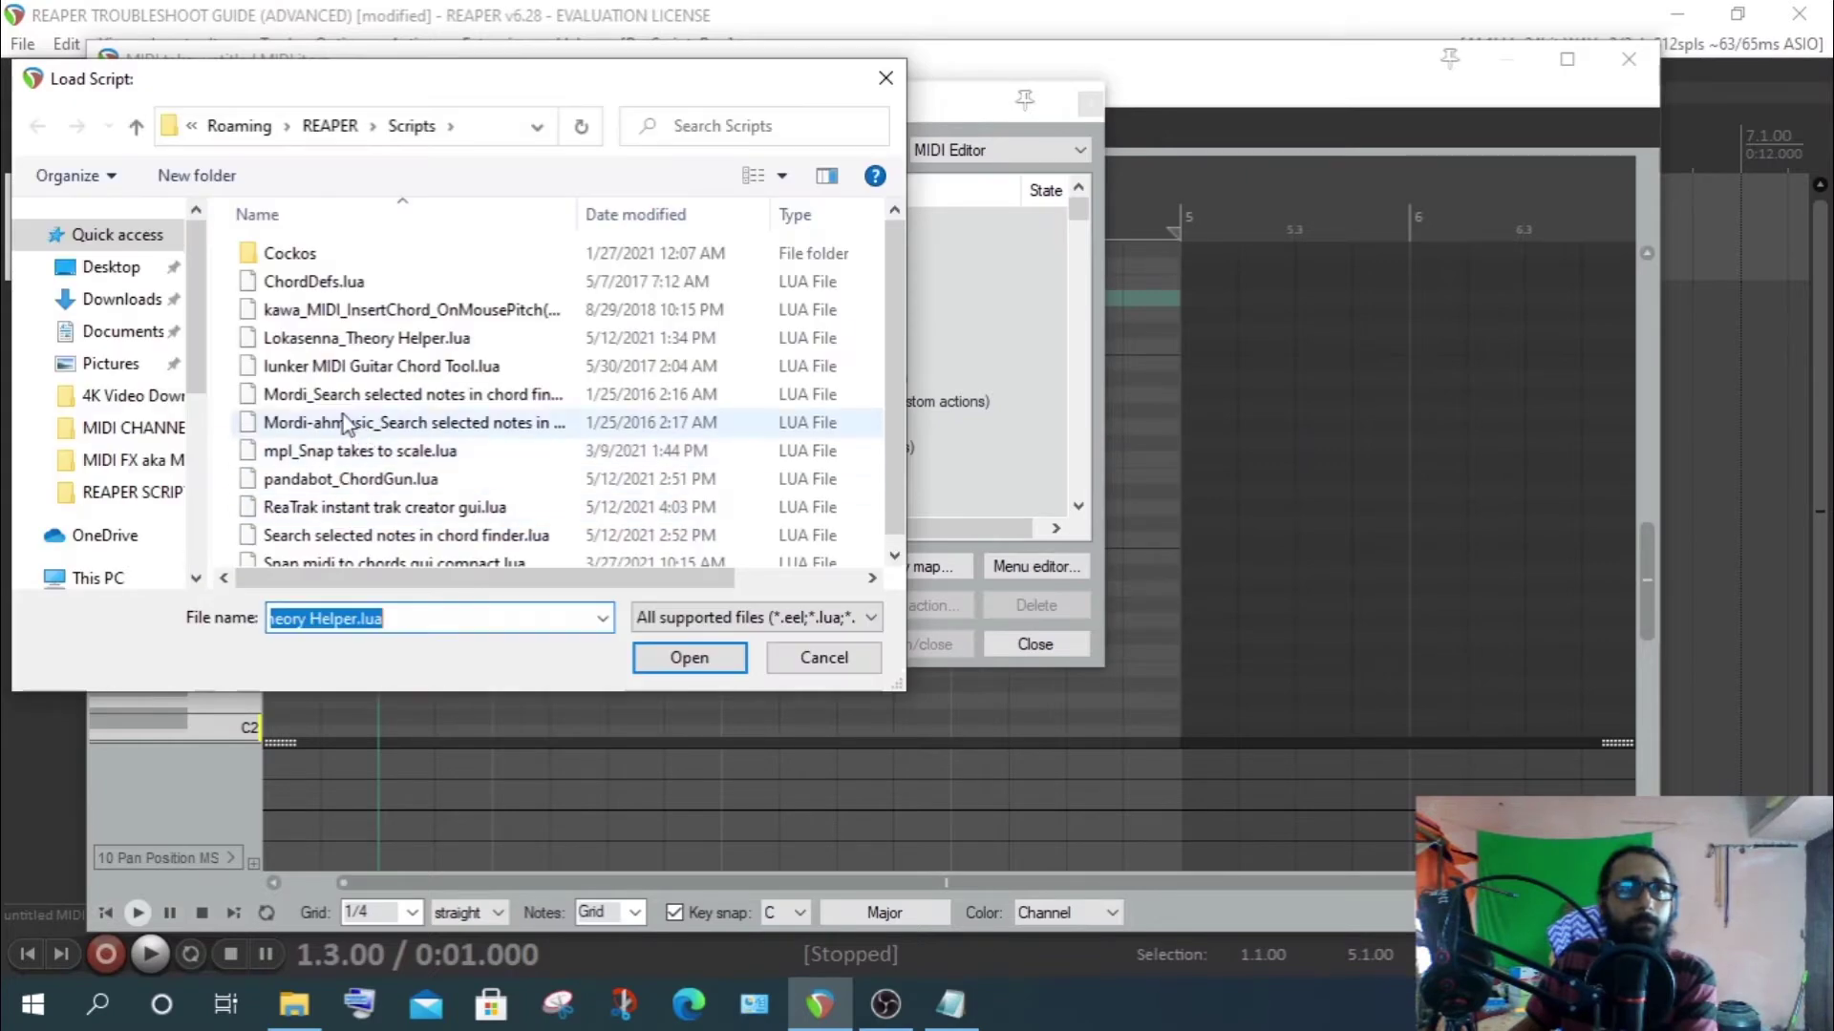
pyautogui.click(332, 343)
pyautogui.doubleClick(328, 340)
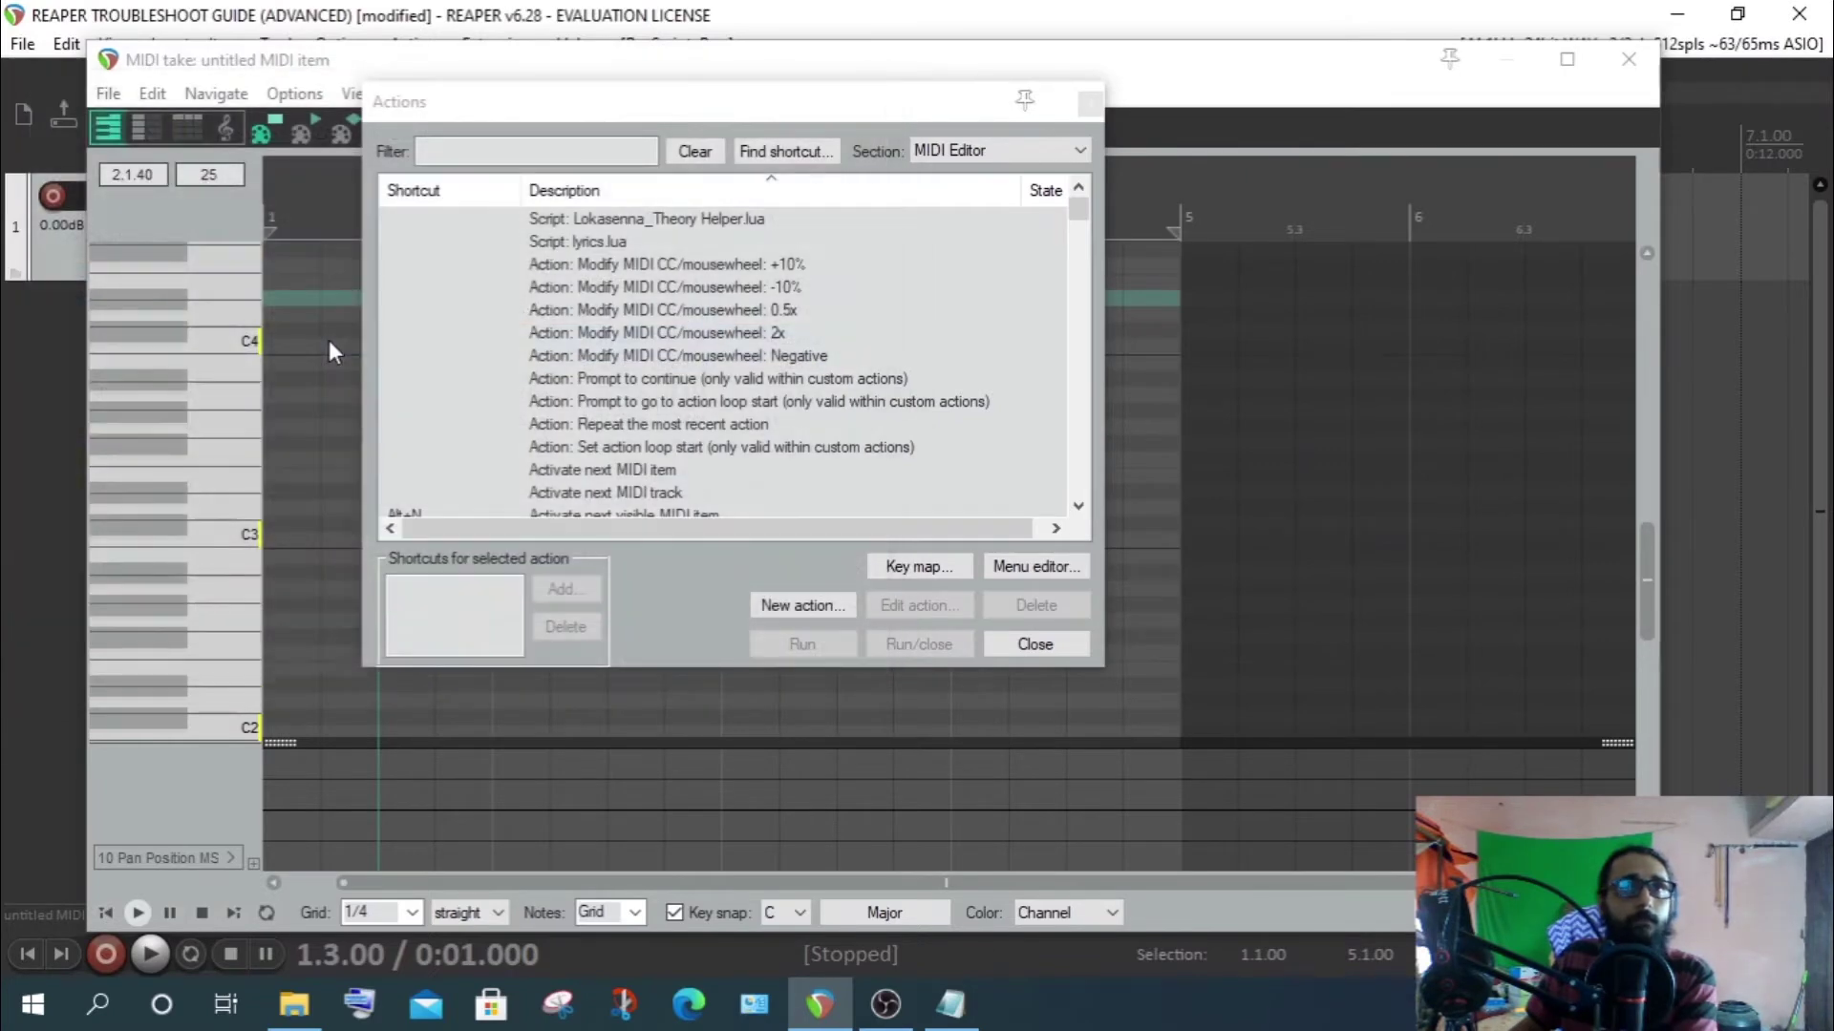
# Run Lokasenna_Theory Helper.lua in the MIDI Editor section and choose its .reascale file from REAPER's Data folder
pyautogui.click(753, 221)
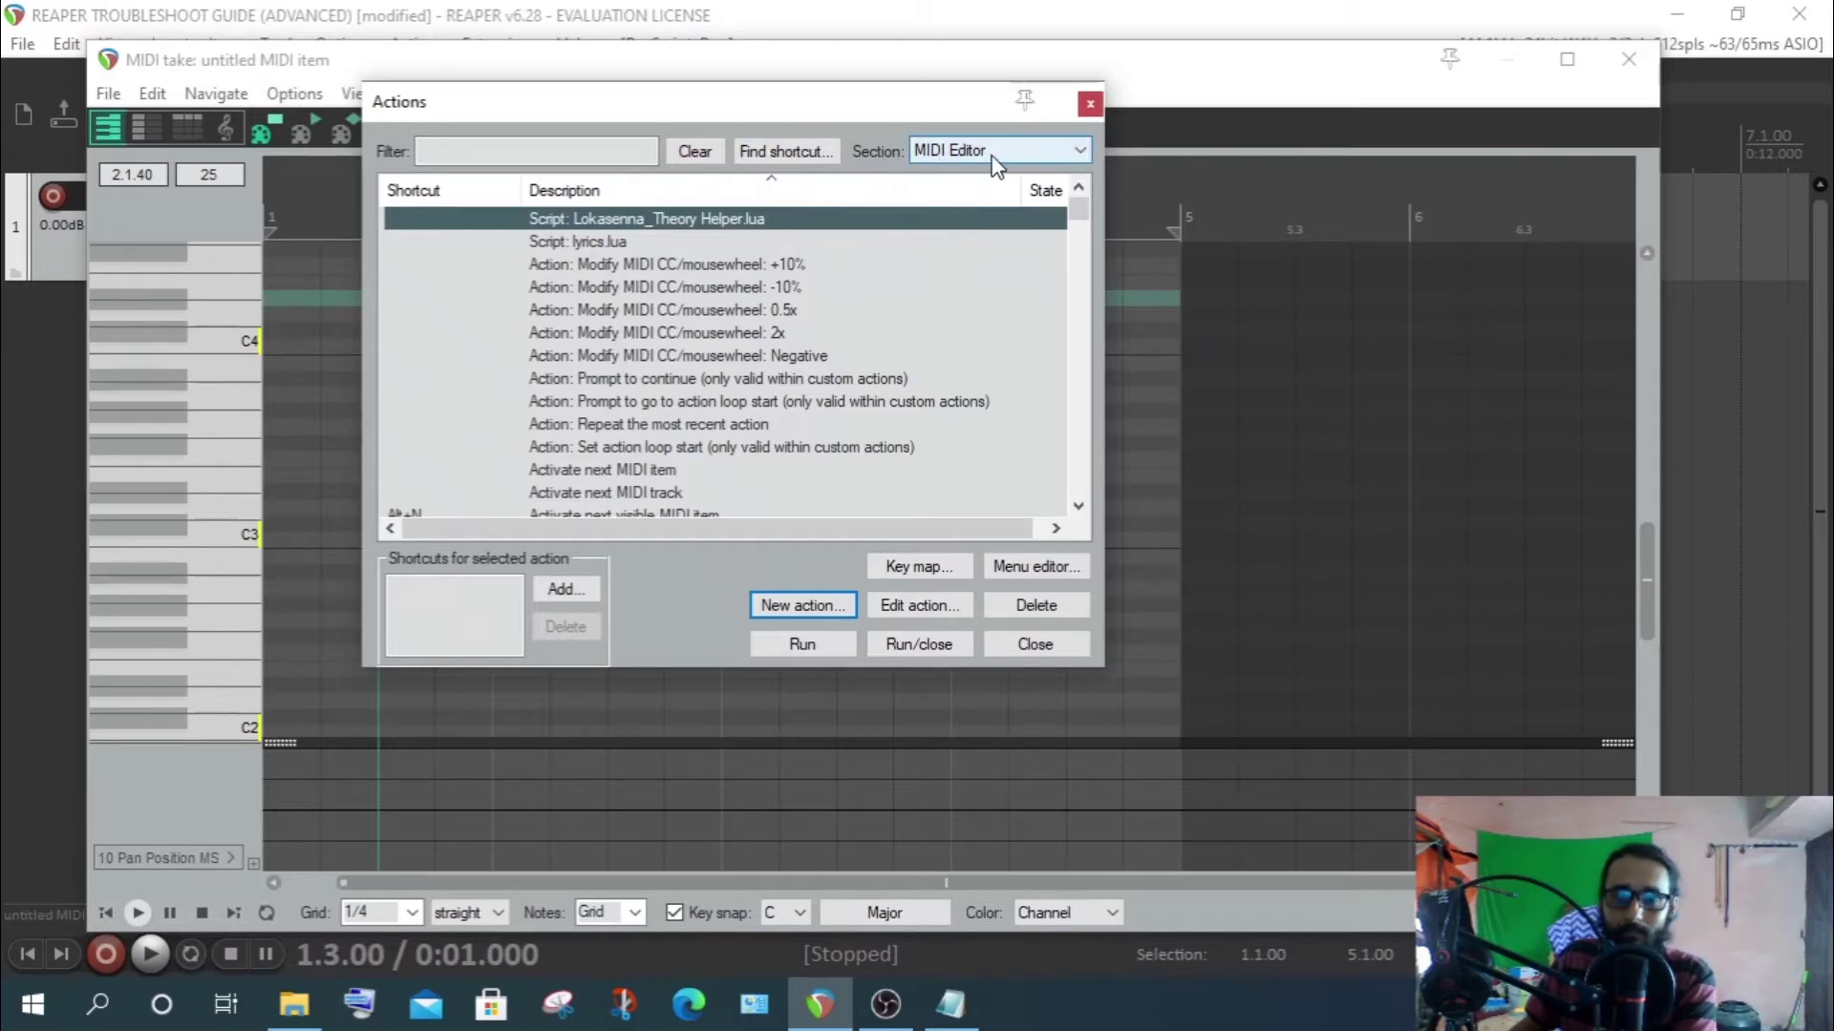
pyautogui.click(791, 647)
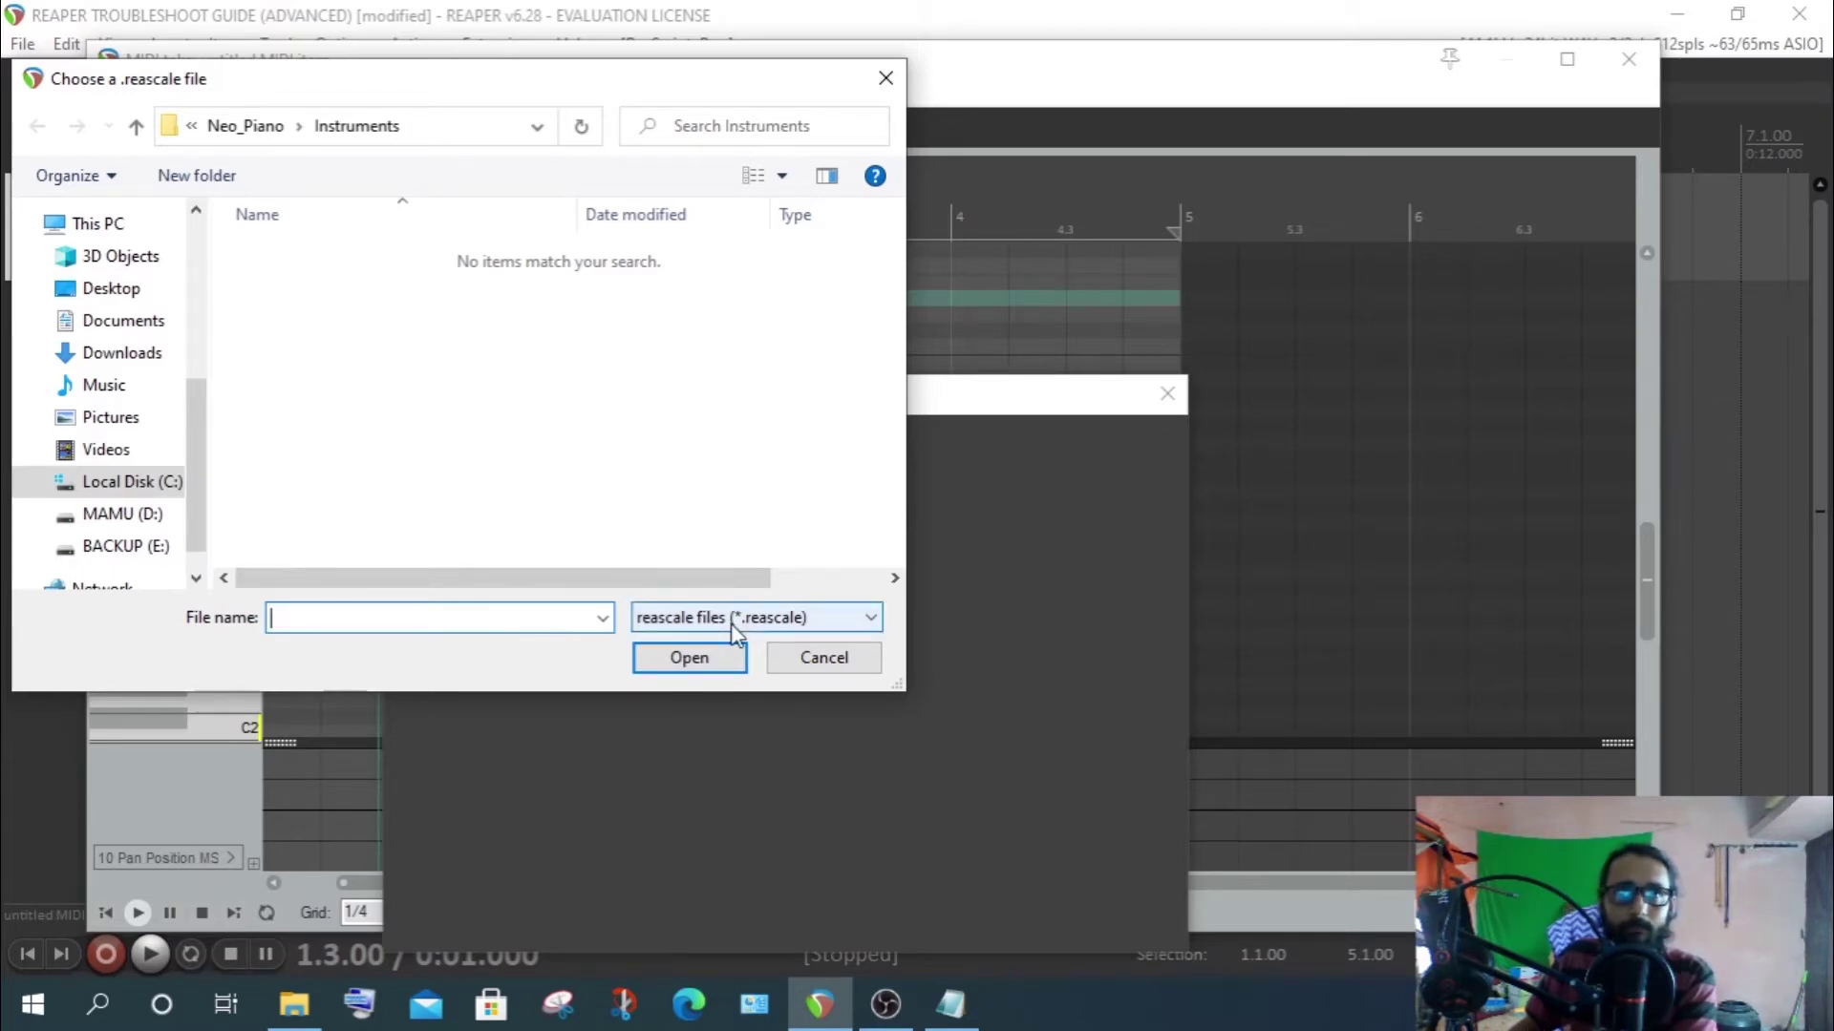
pyautogui.rightClick(335, 620)
pyautogui.click(428, 373)
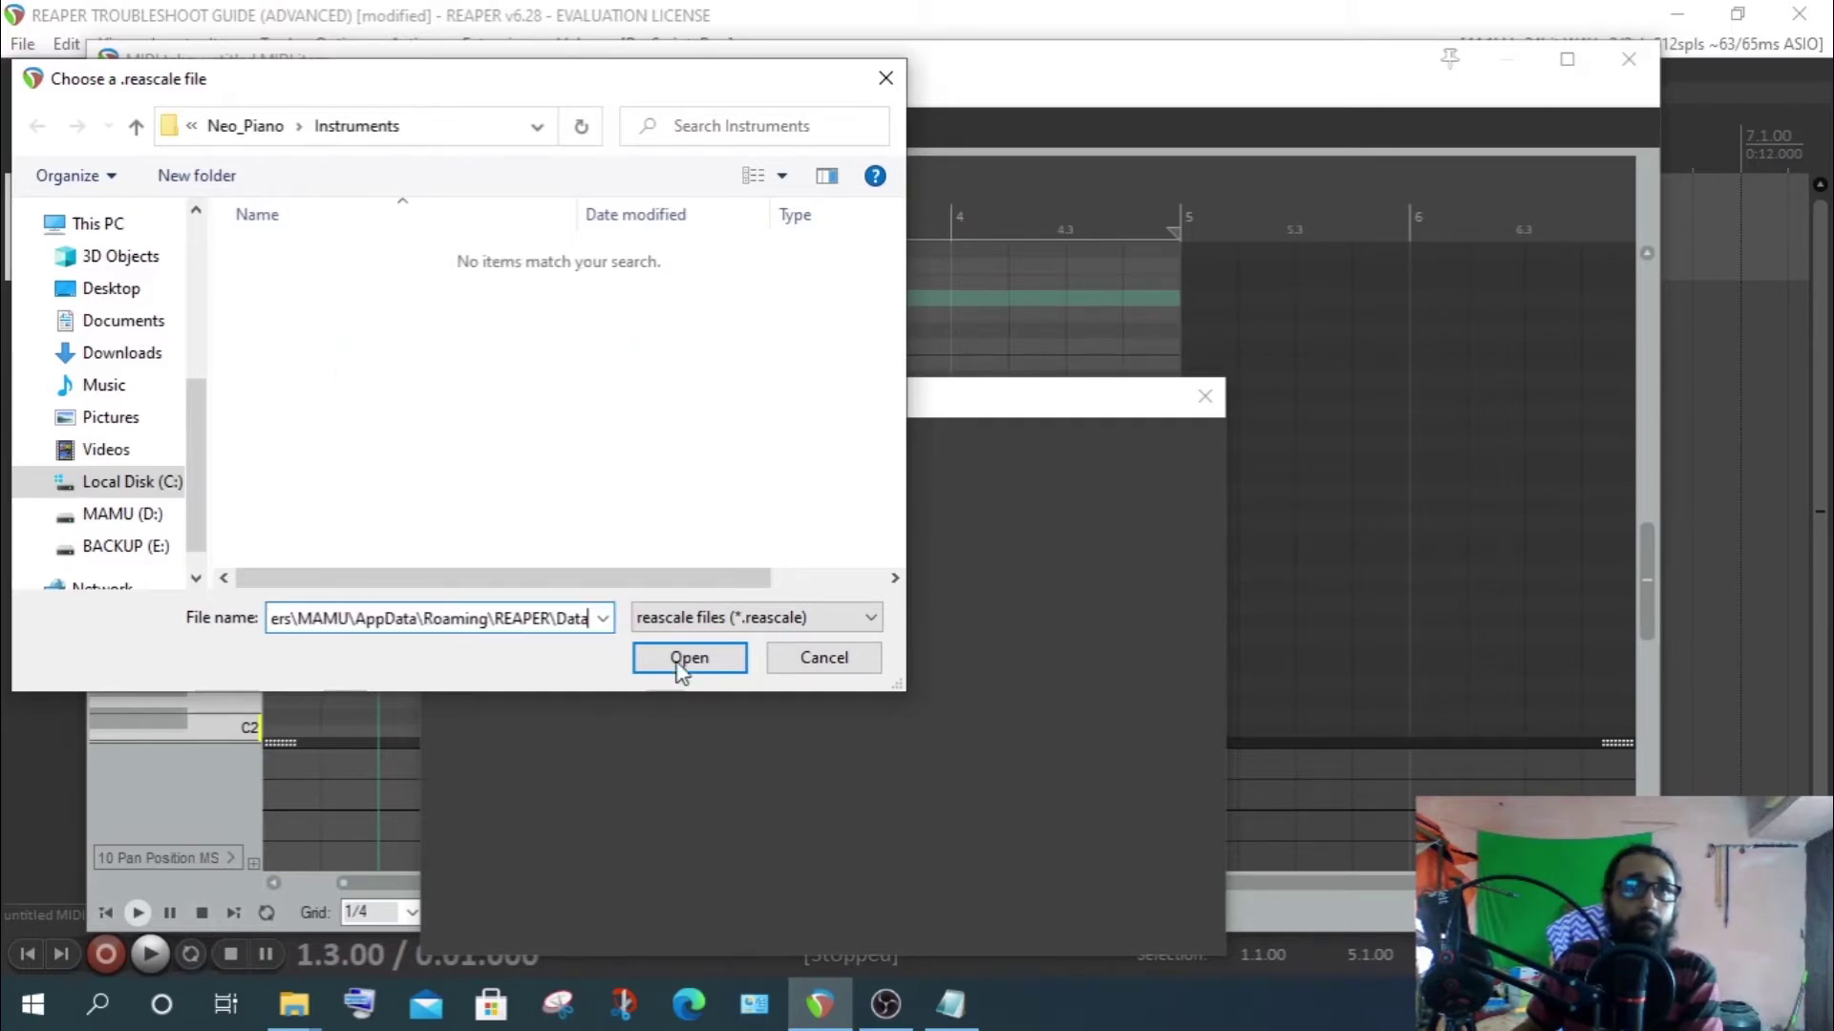
pyautogui.click(678, 662)
pyautogui.doubleClick(324, 482)
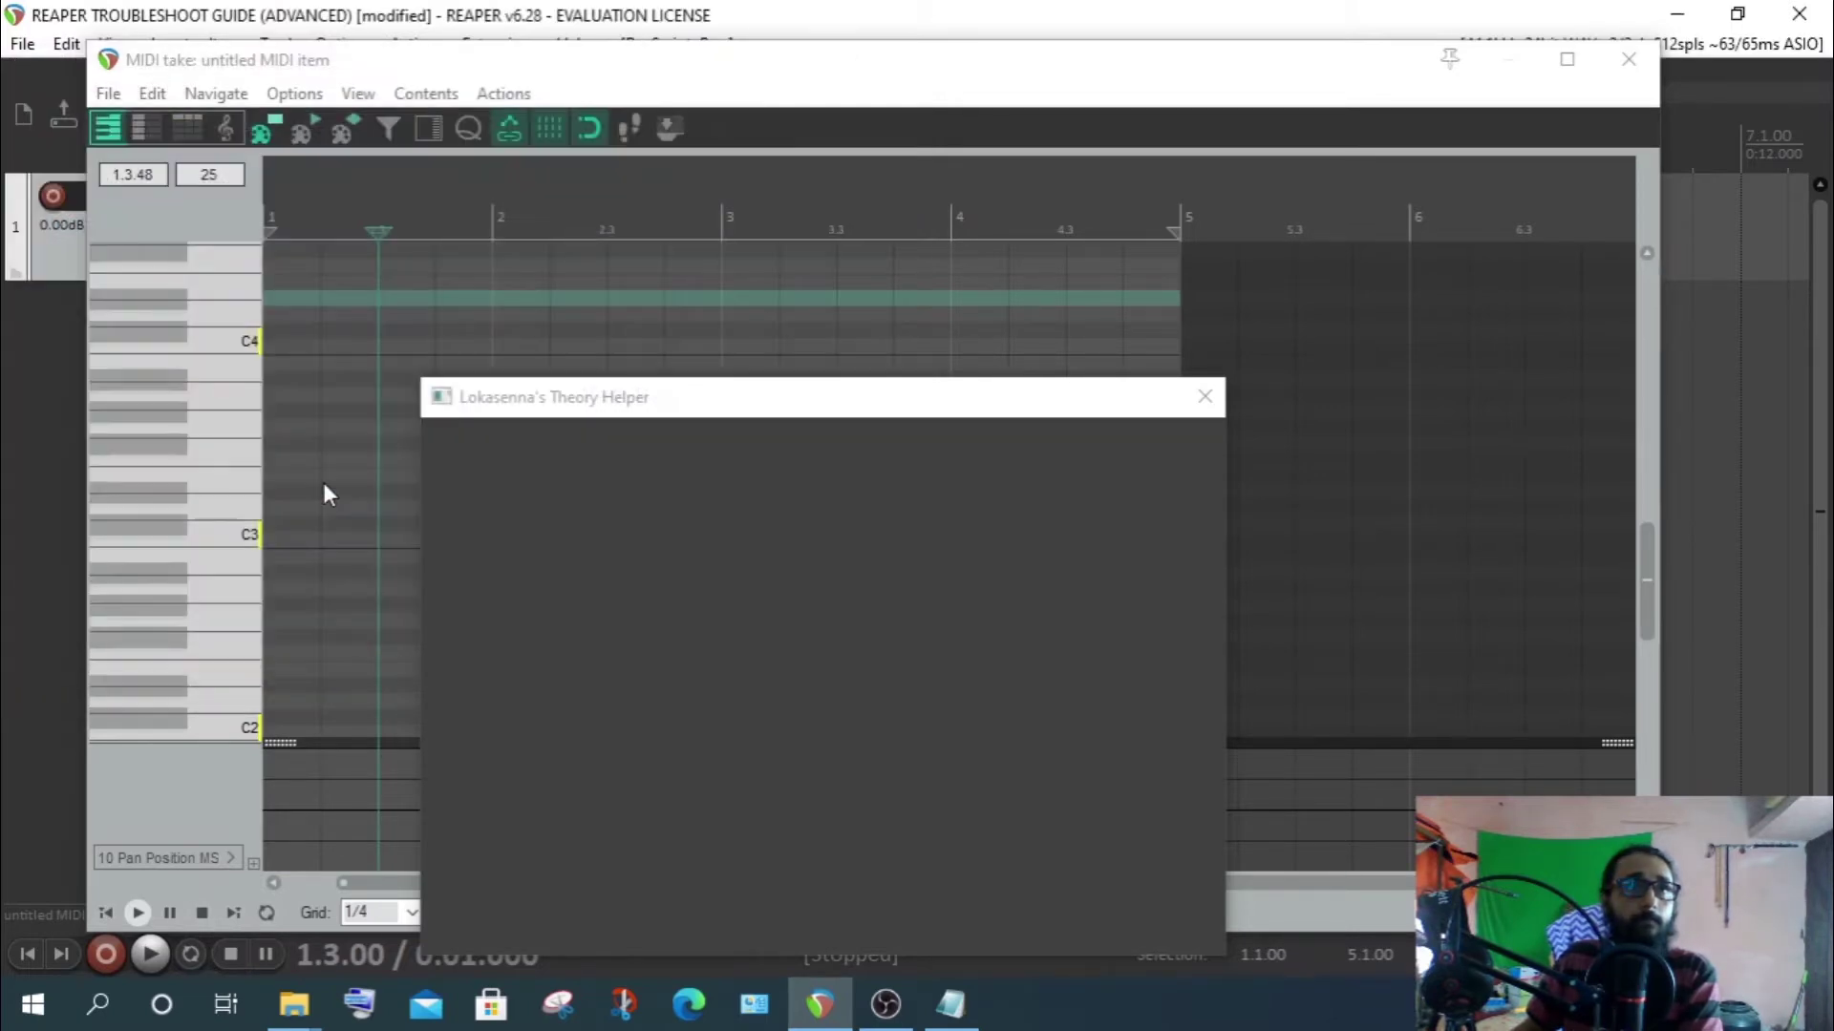
# Reposition the Theory Helper window over the piano roll, look over its Scales page, and close it with the MIDI editor
pyautogui.moveTo(780, 402); pyautogui.dragTo(798, 182)
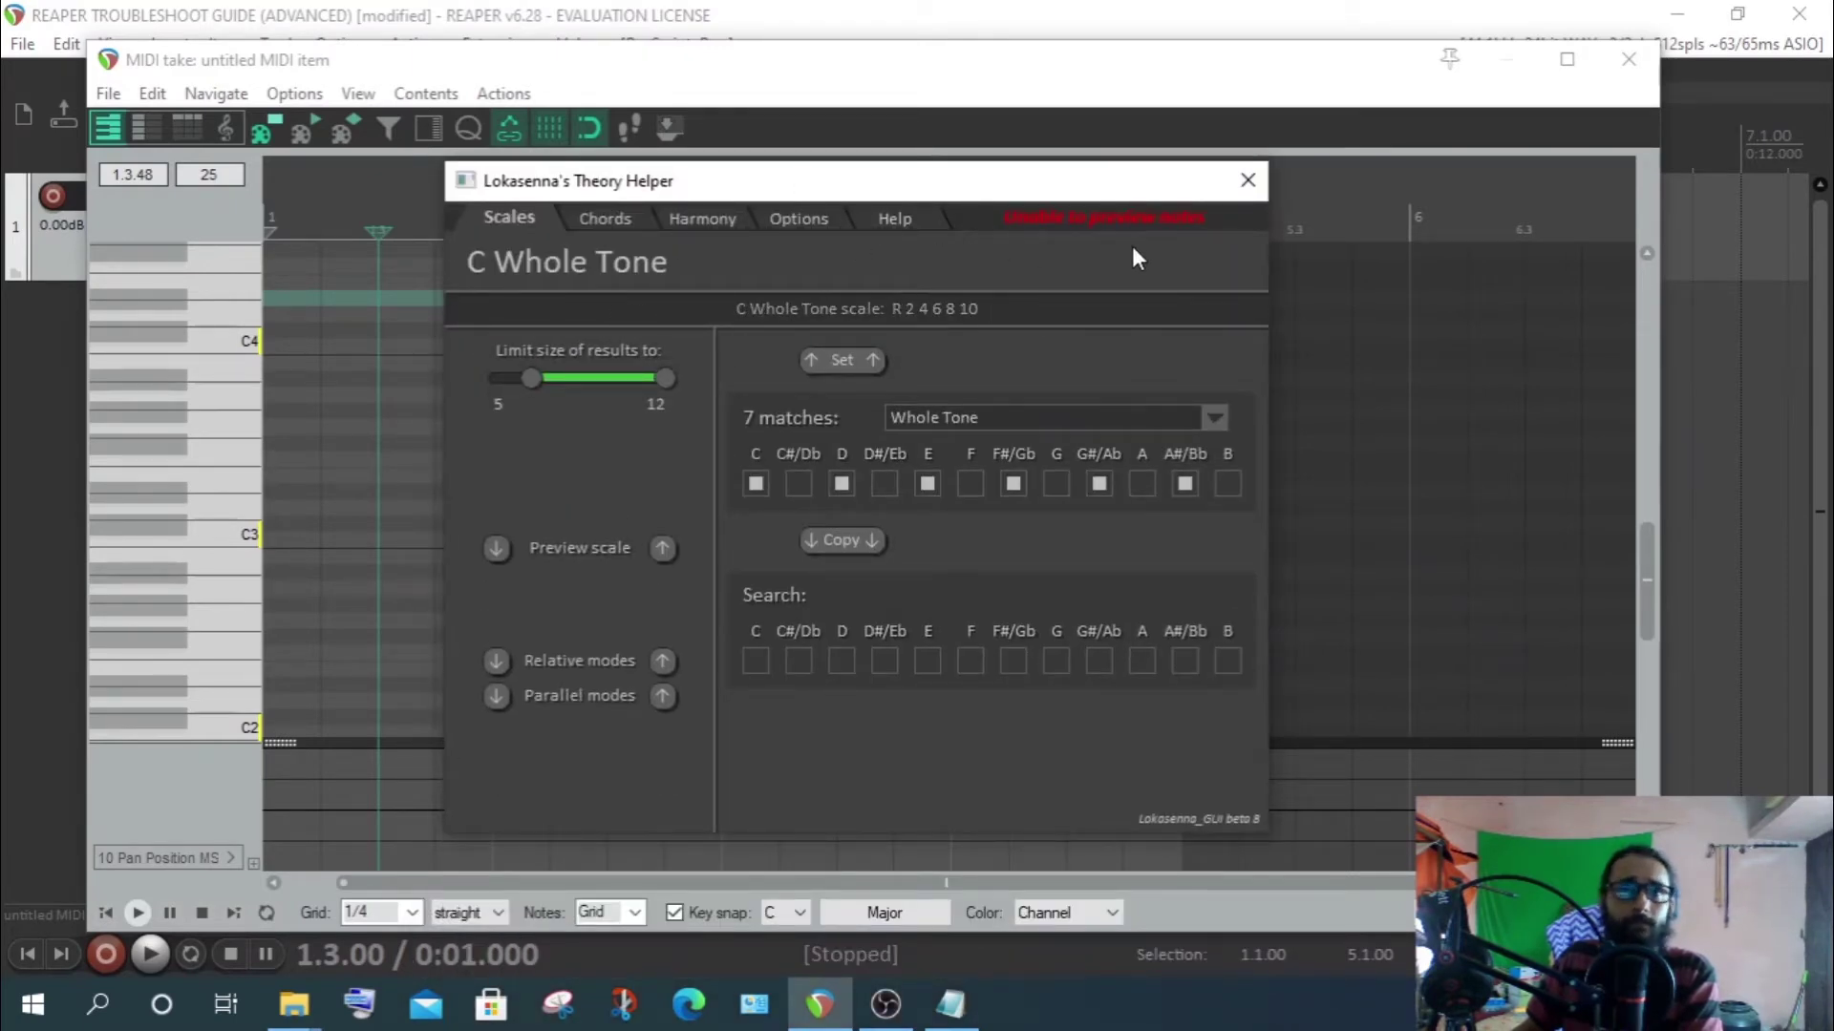
pyautogui.moveTo(1037, 213)
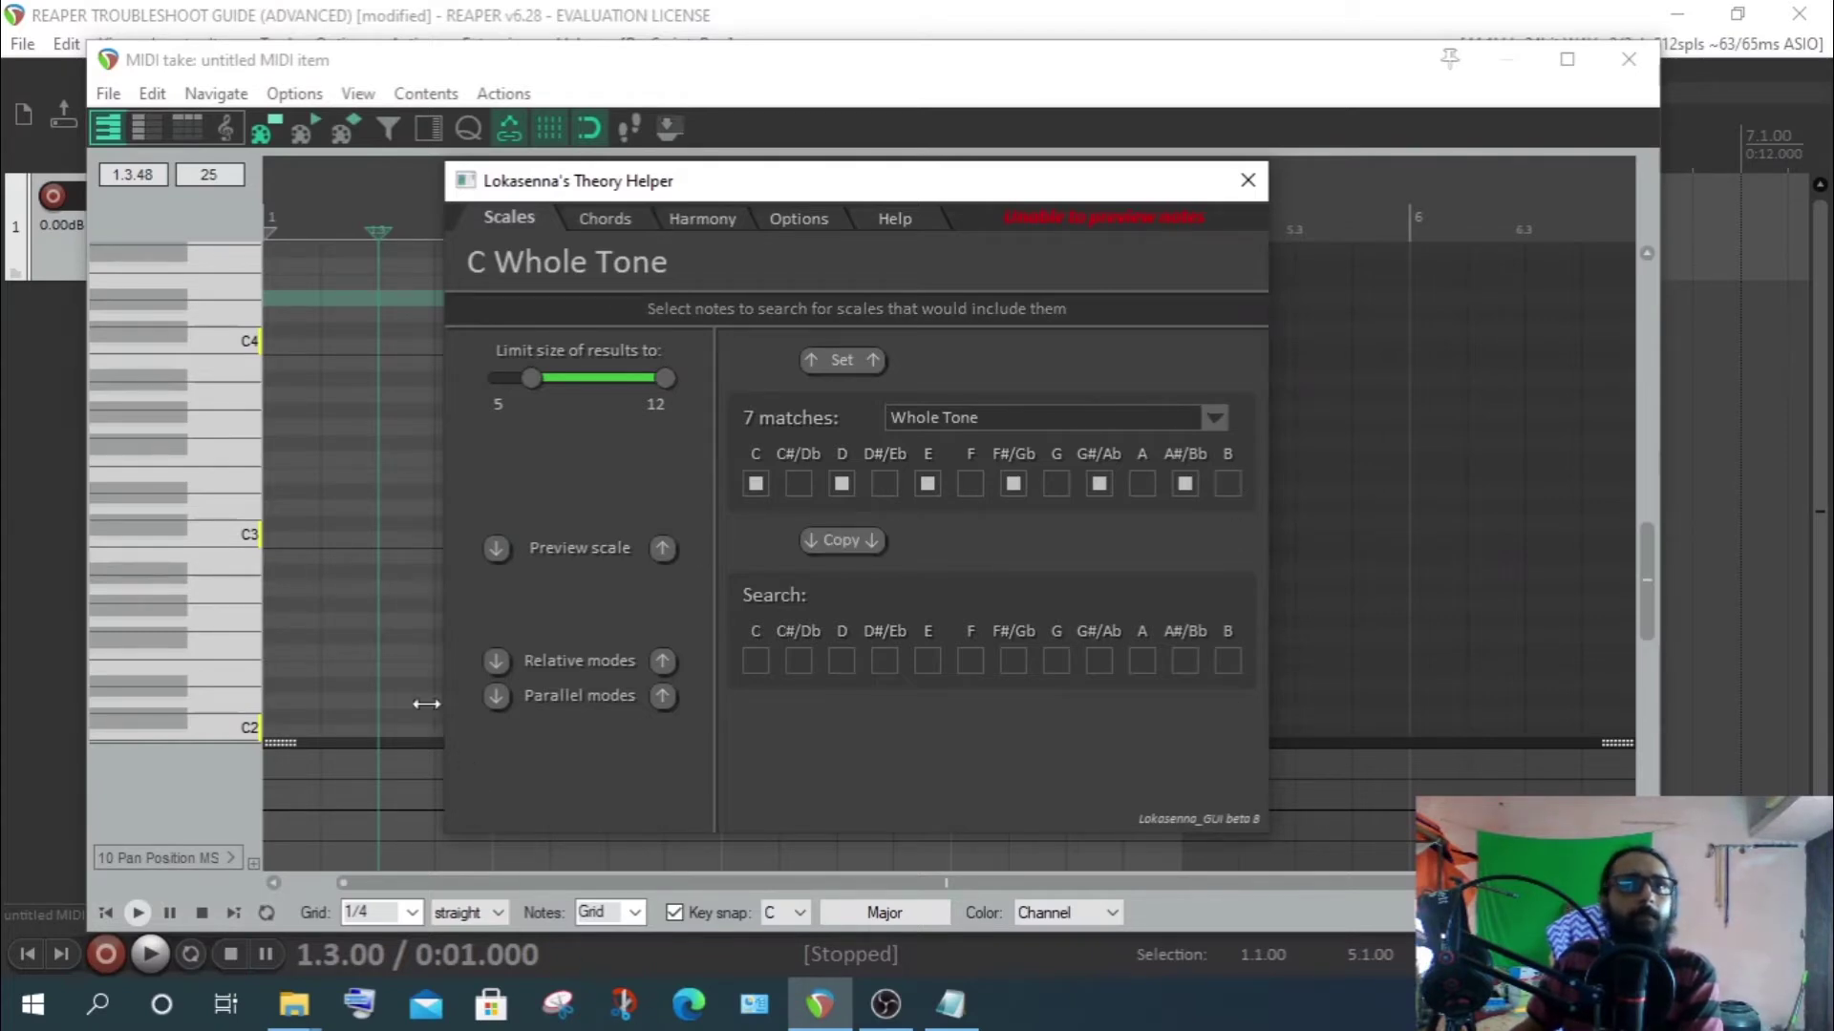
pyautogui.moveTo(788, 195); pyautogui.dragTo(850, 174)
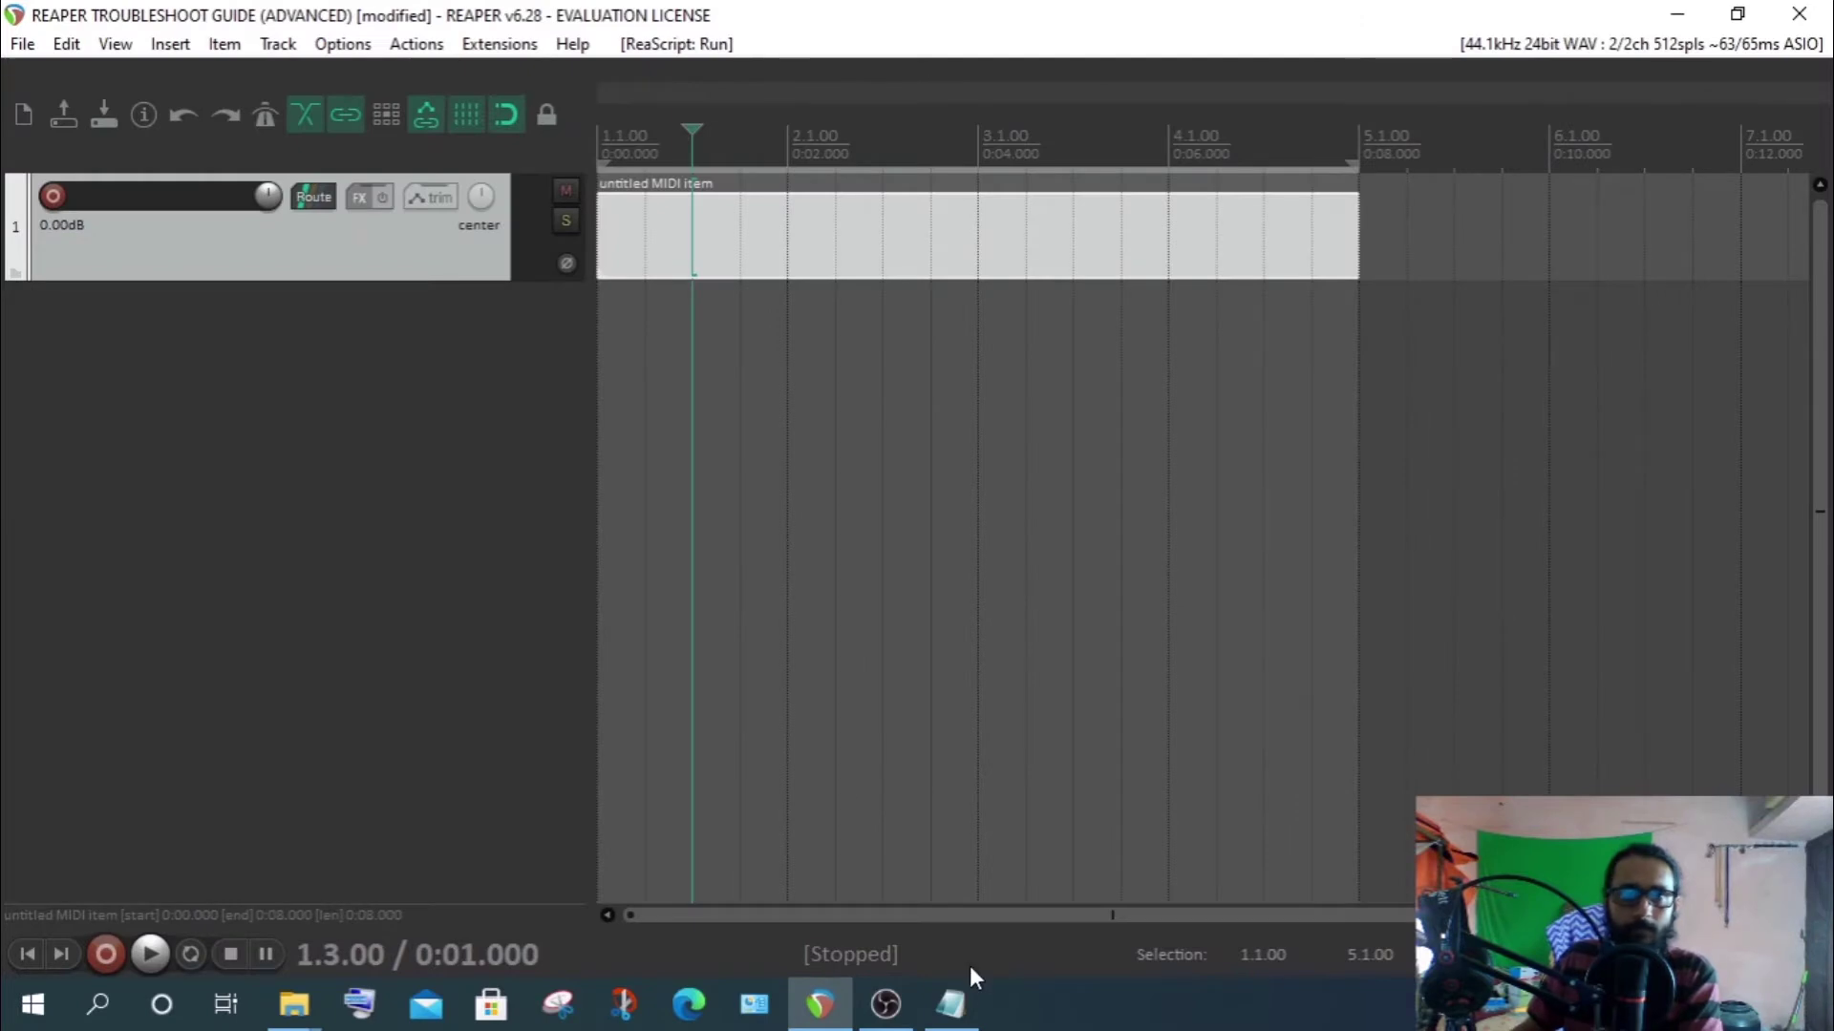
# Switch to File Explorer's REAPER SCRIPT & OTHER RESOURCES folder and clear the selection of the LUA files
pyautogui.click(296, 1003)
pyautogui.click(520, 804)
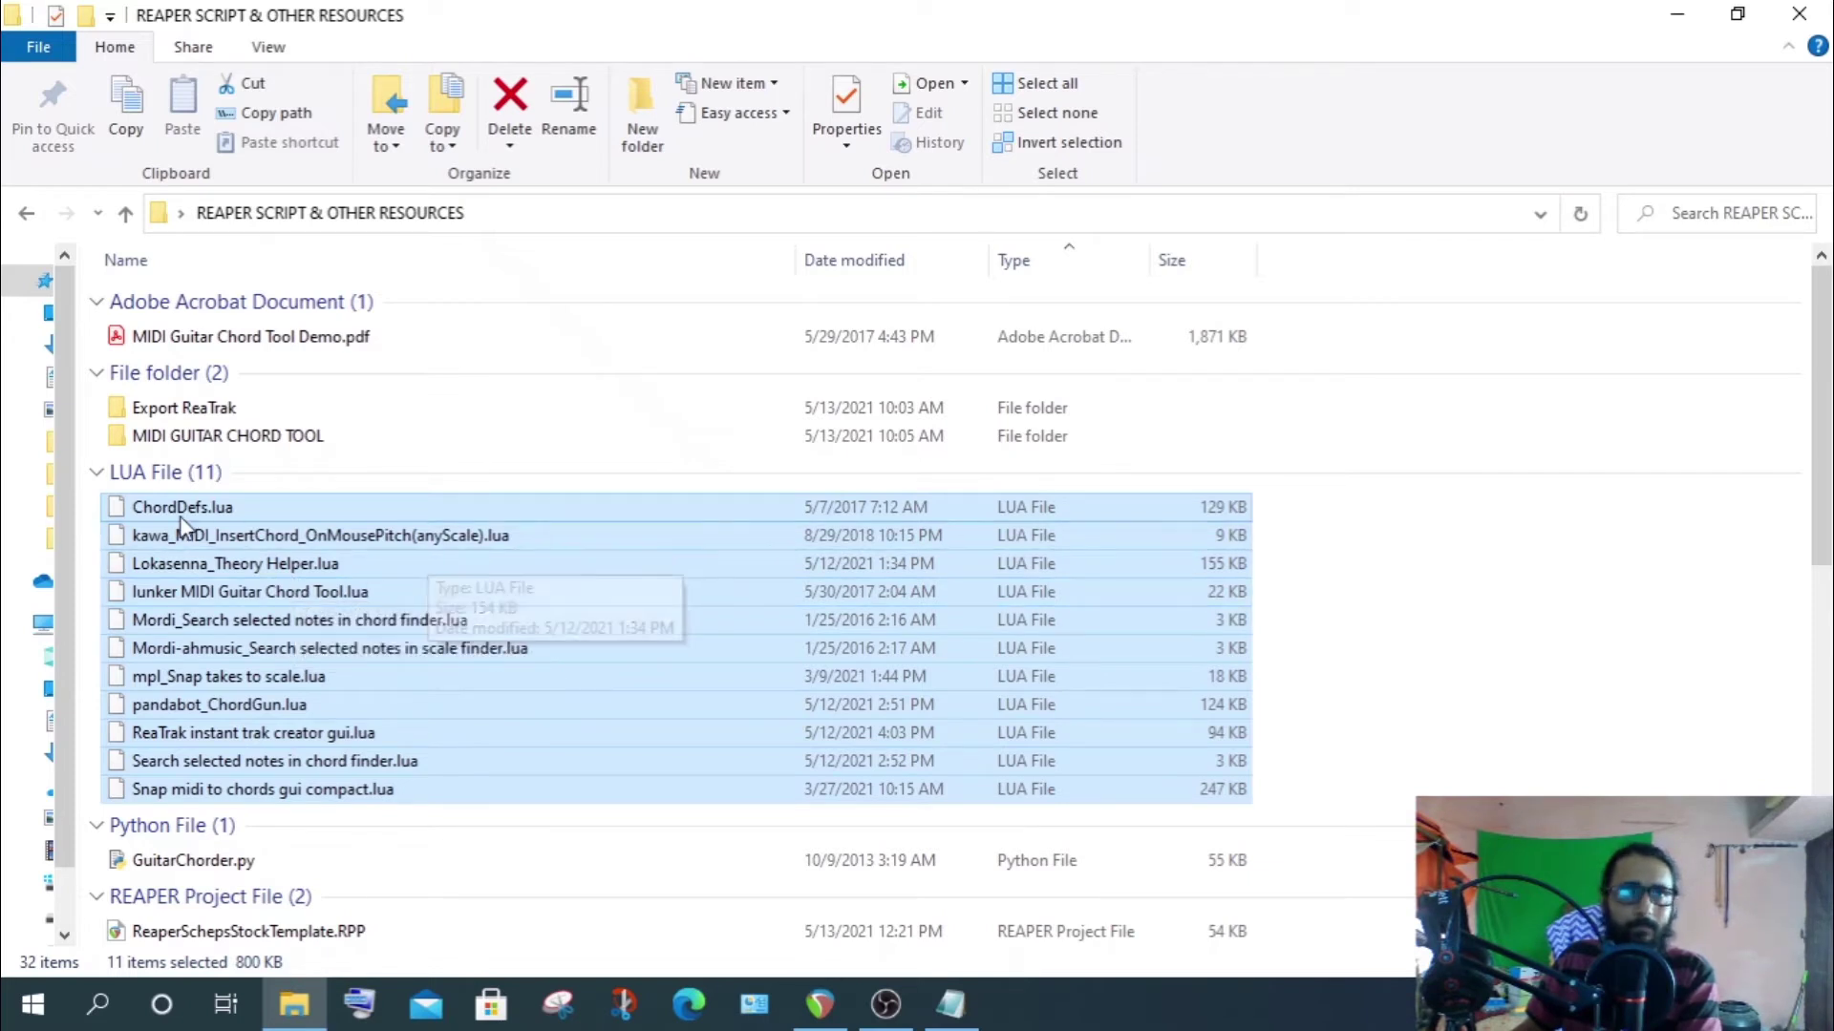
pyautogui.click(1611, 643)
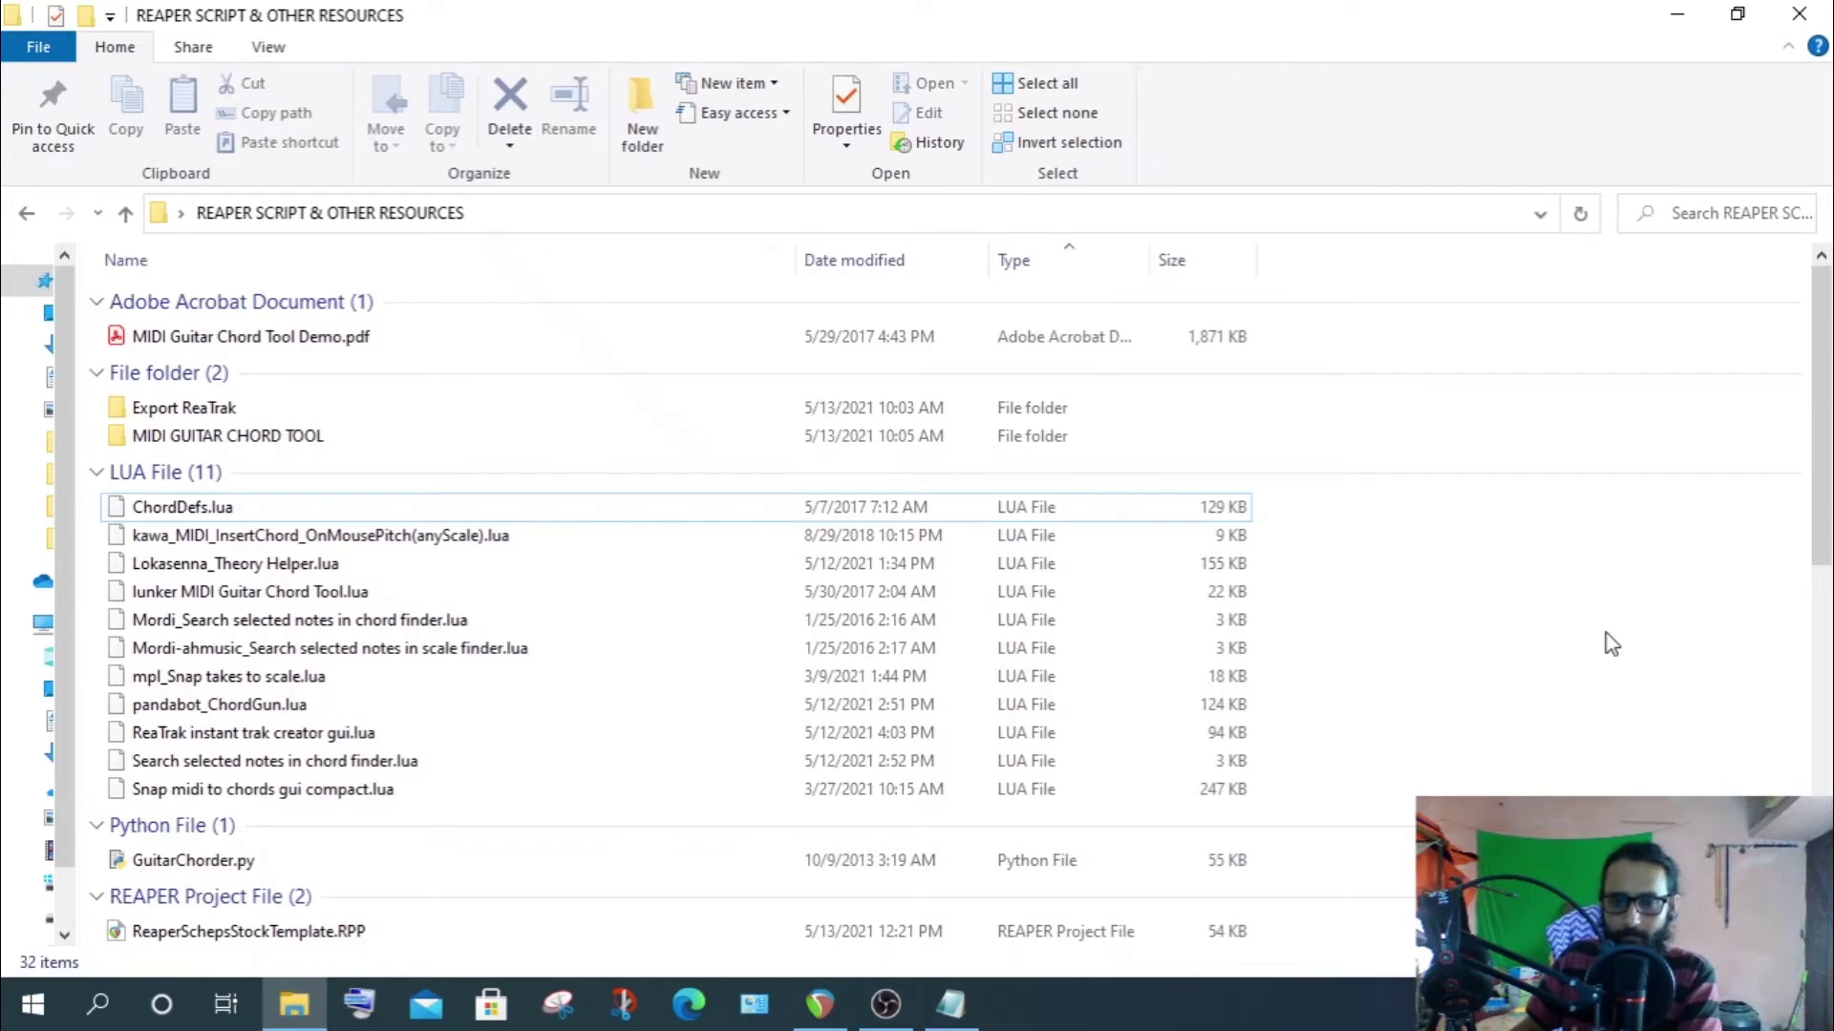
# Go to the REATRACK 4.6 folder inside Export ReaTrak and select ReaTrak_ver.46.zip
pyautogui.click(160, 412)
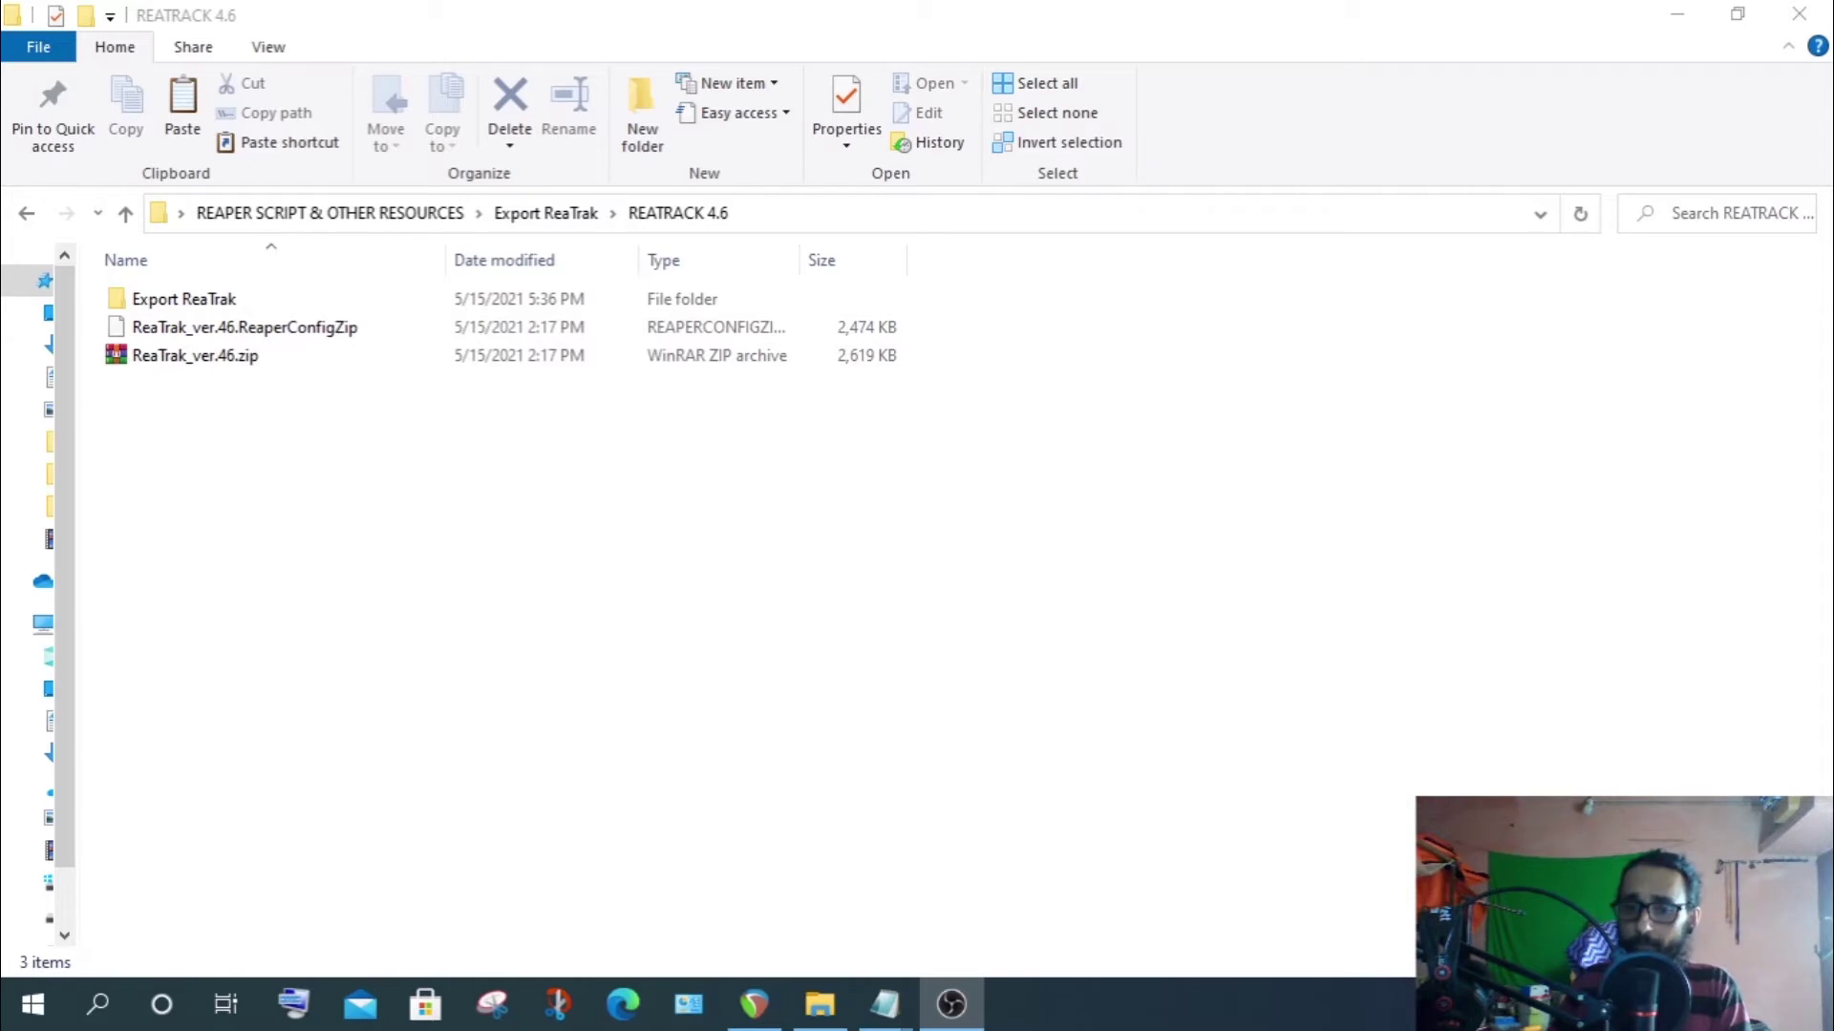
pyautogui.click(309, 470)
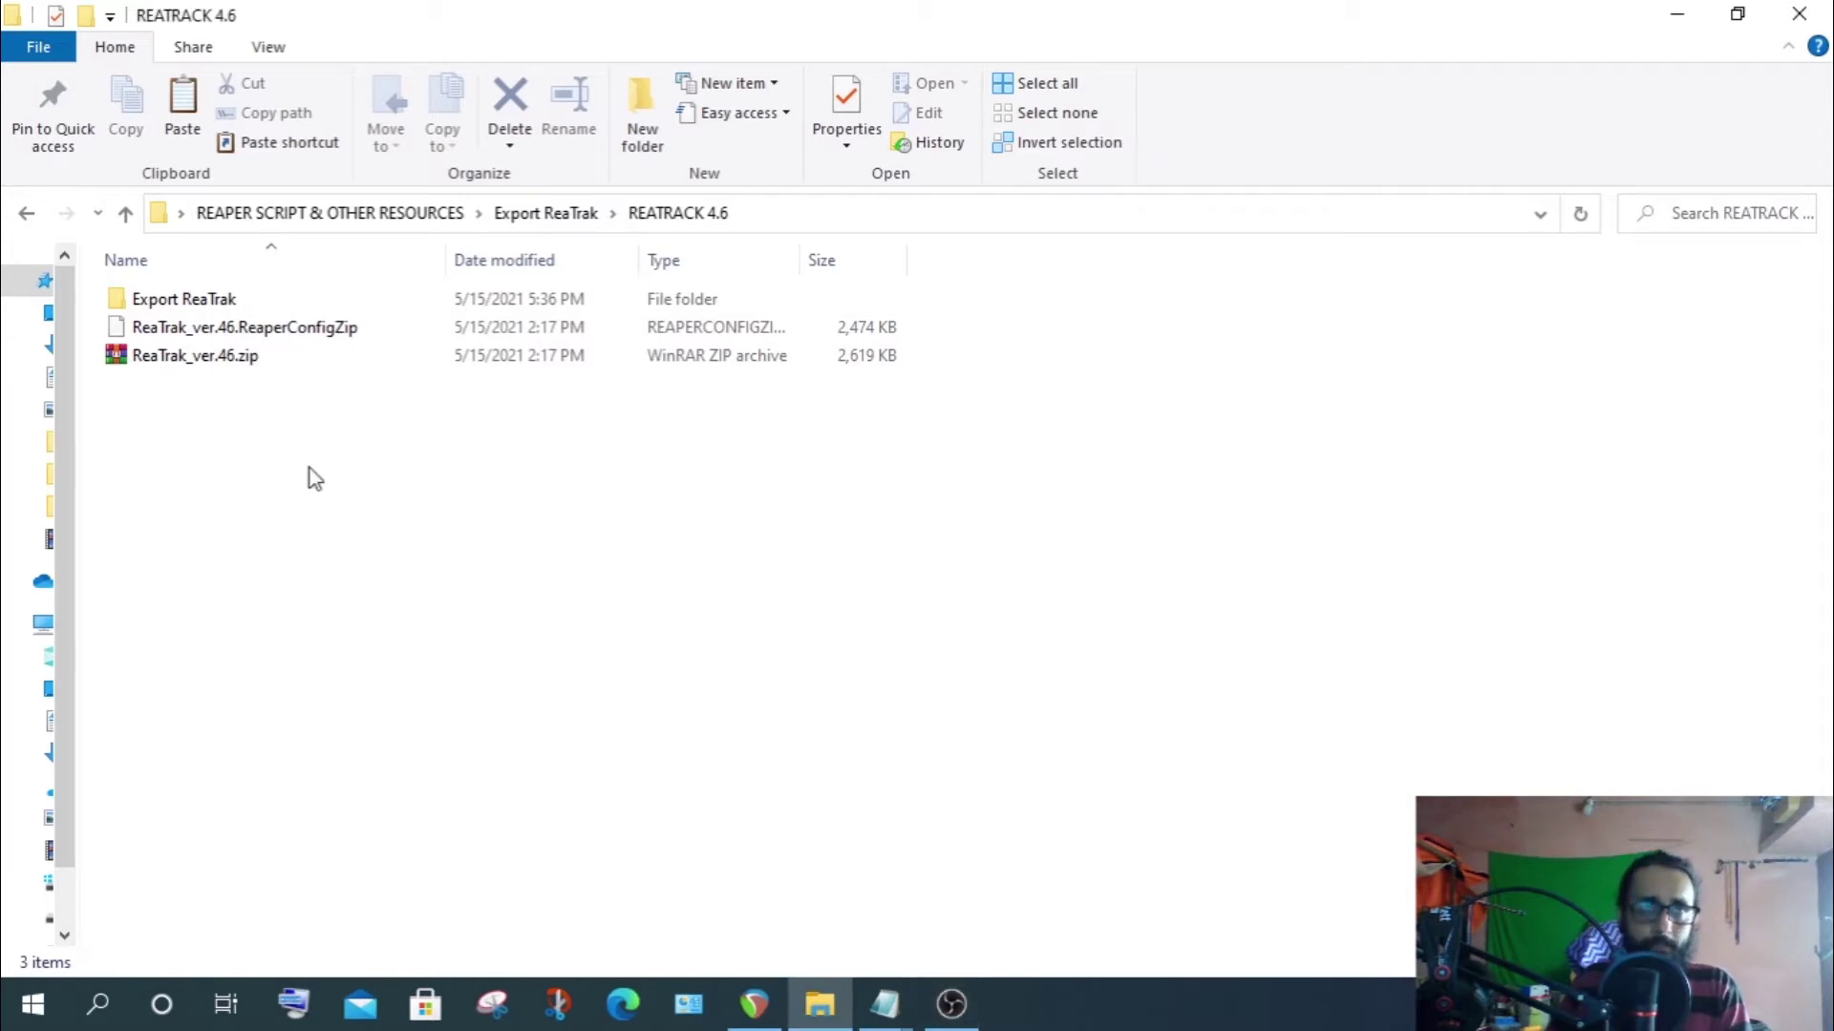
pyautogui.moveTo(265, 420); pyautogui.dragTo(194, 378)
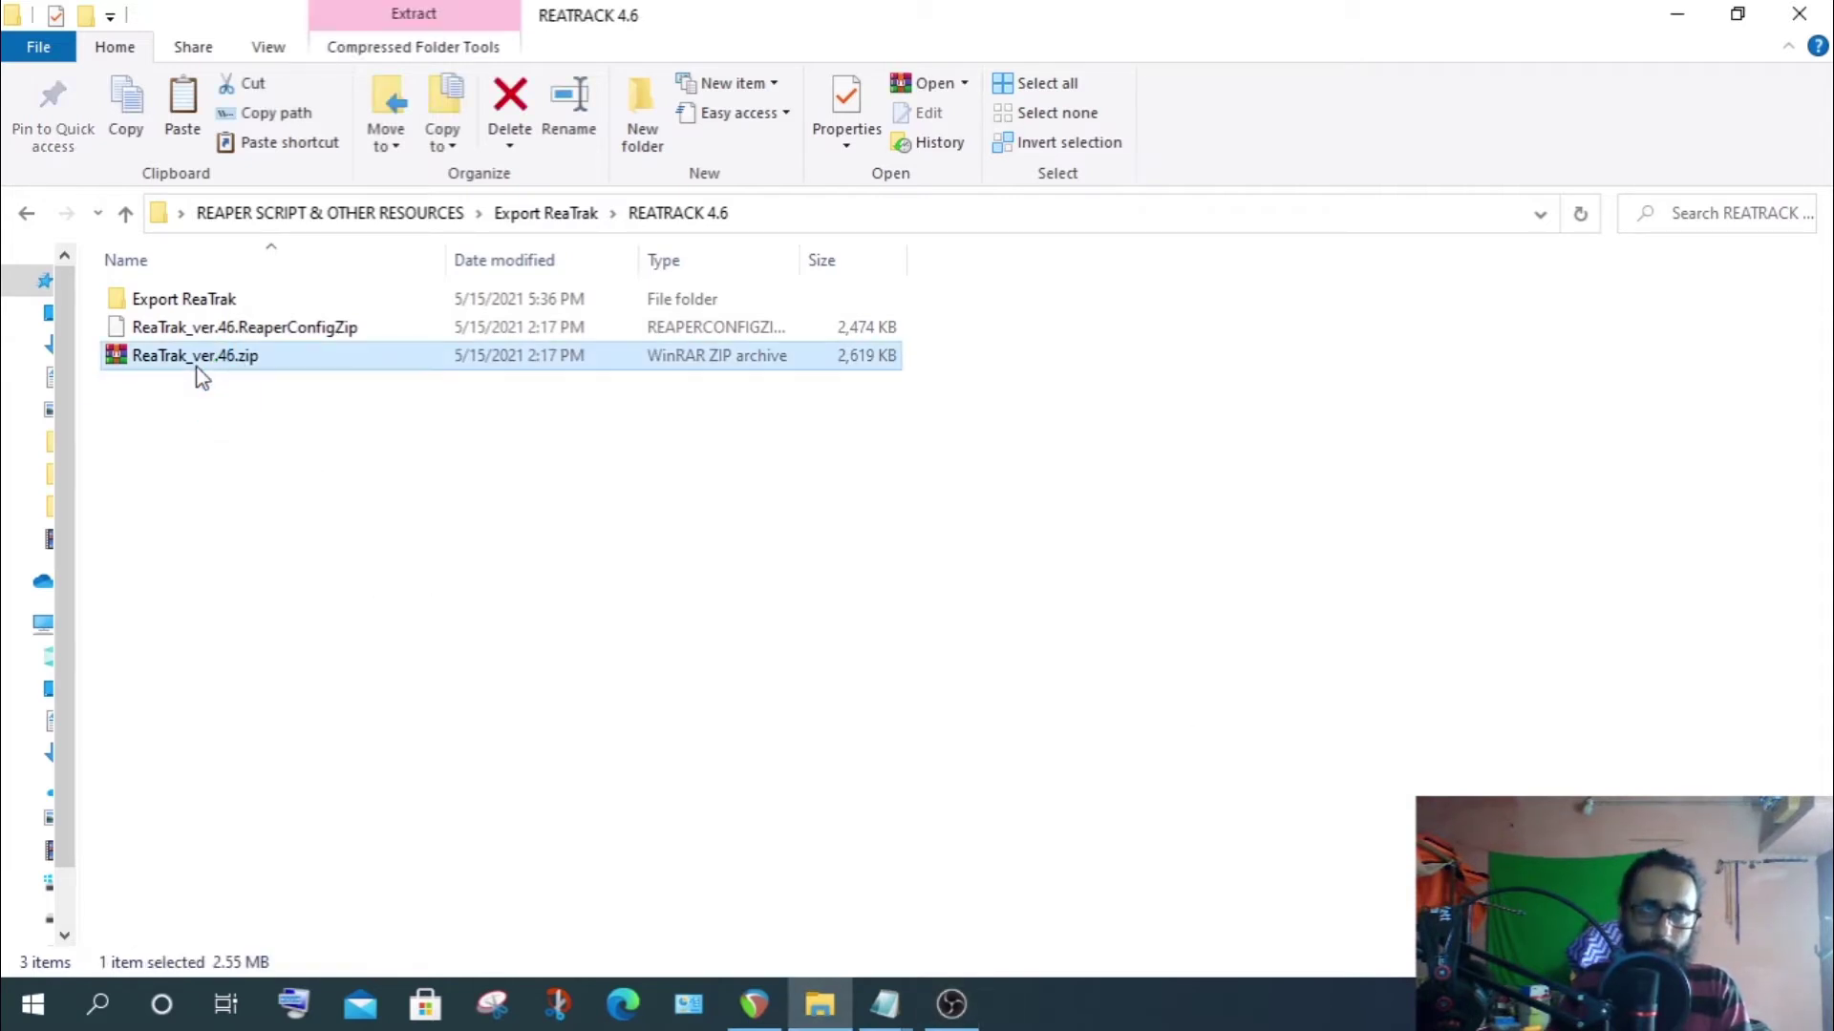
# Examine the ReaTrak_ver.46.ReaperConfigZip and ReaTrak_ver.46.zip files in the REATRACK 4.6 folder
pyautogui.click(263, 338)
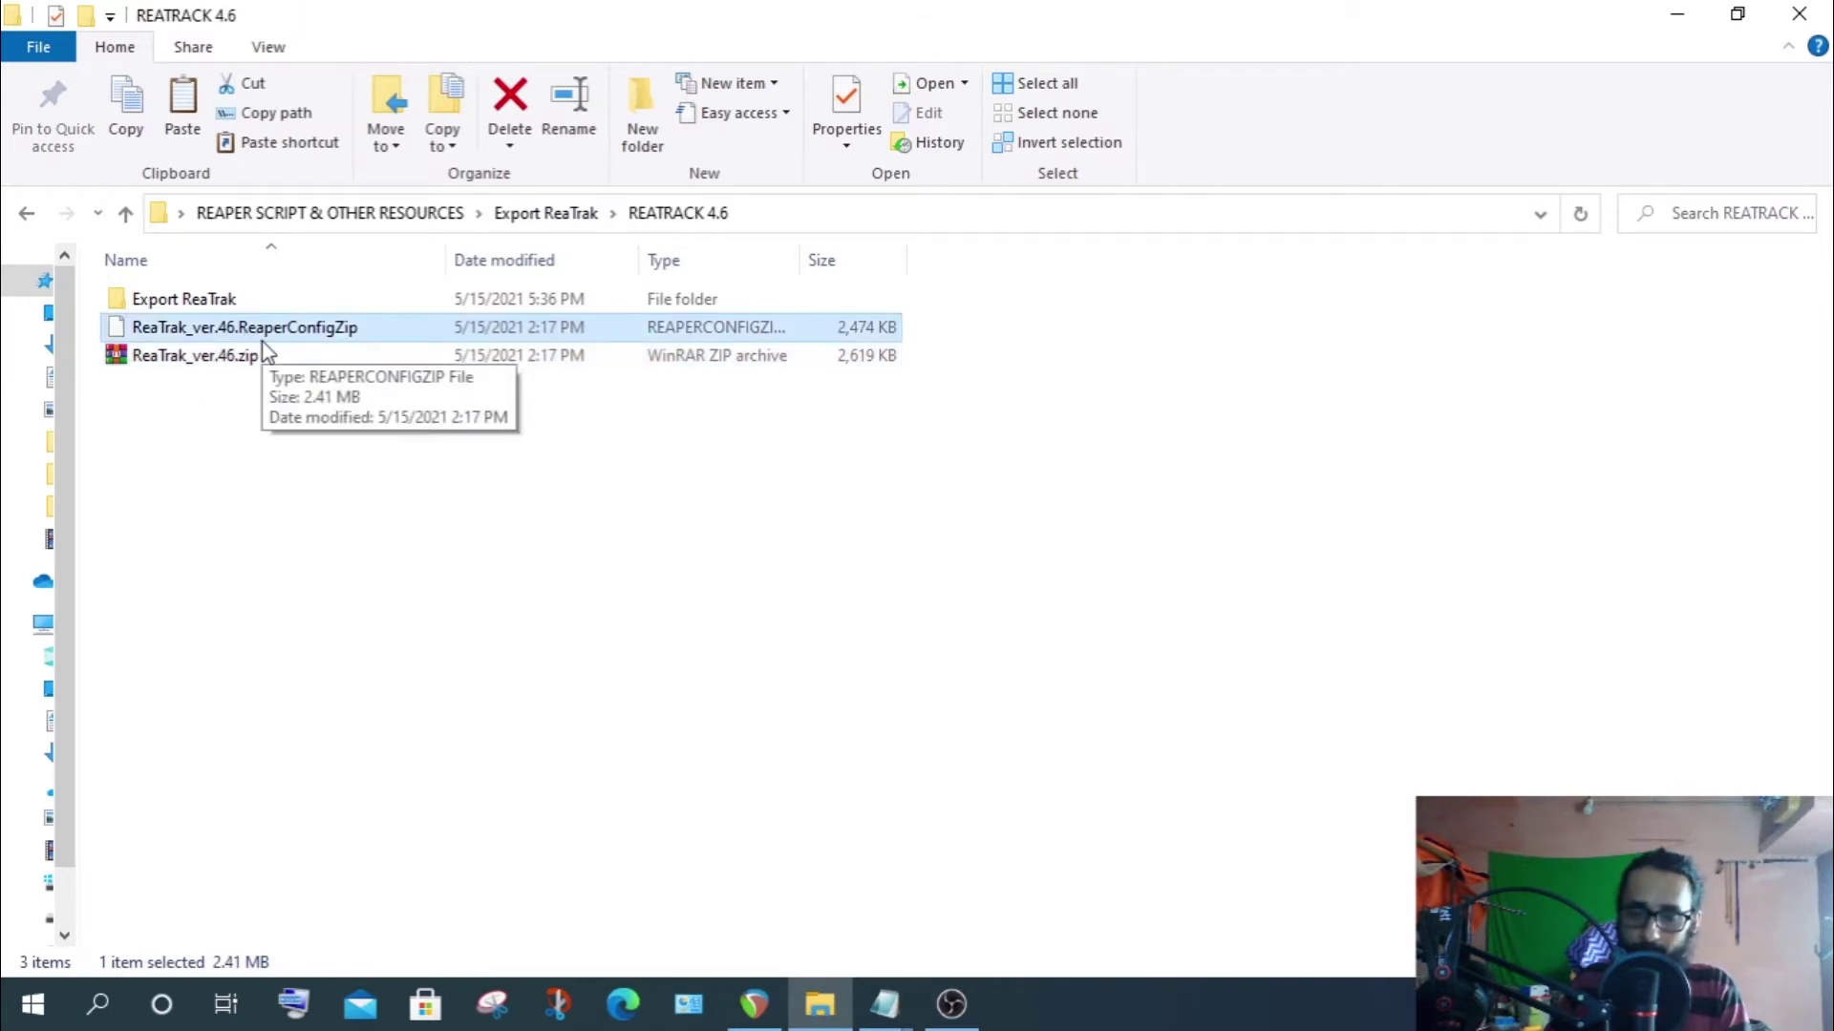
pyautogui.click(248, 466)
pyautogui.click(197, 361)
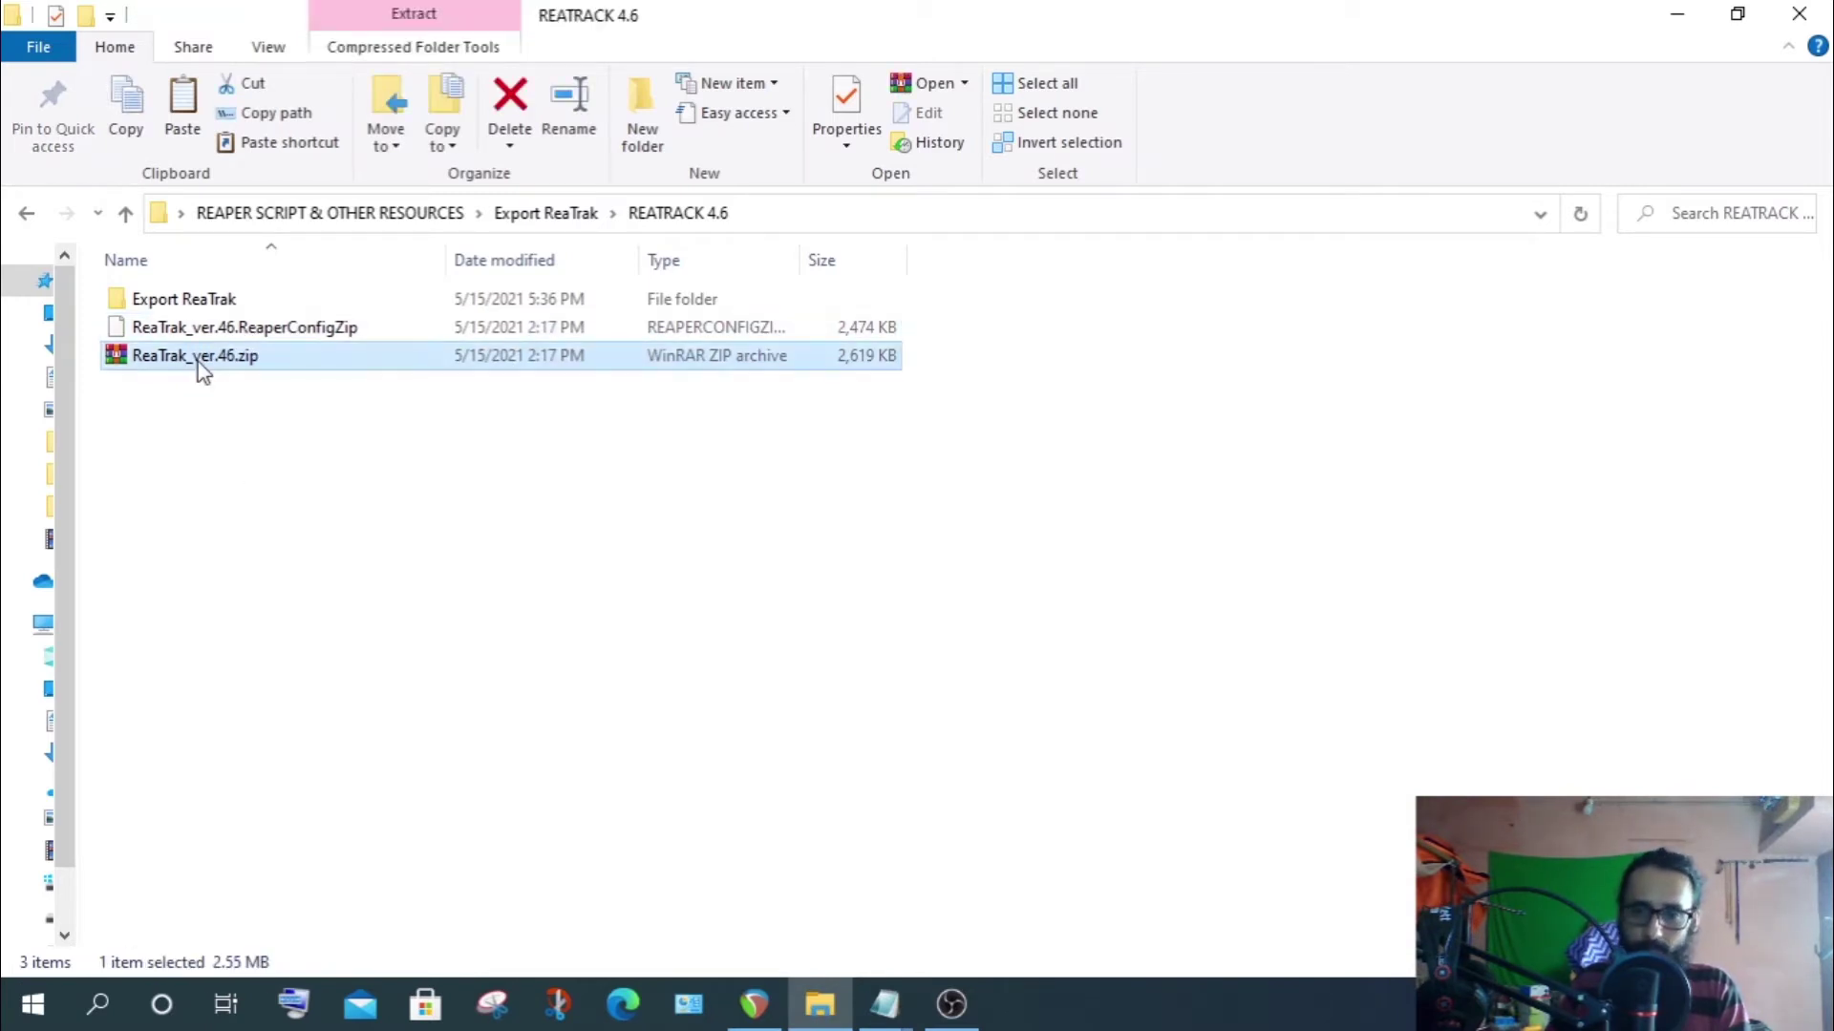
pyautogui.click(225, 466)
pyautogui.moveTo(184, 421); pyautogui.dragTo(300, 336)
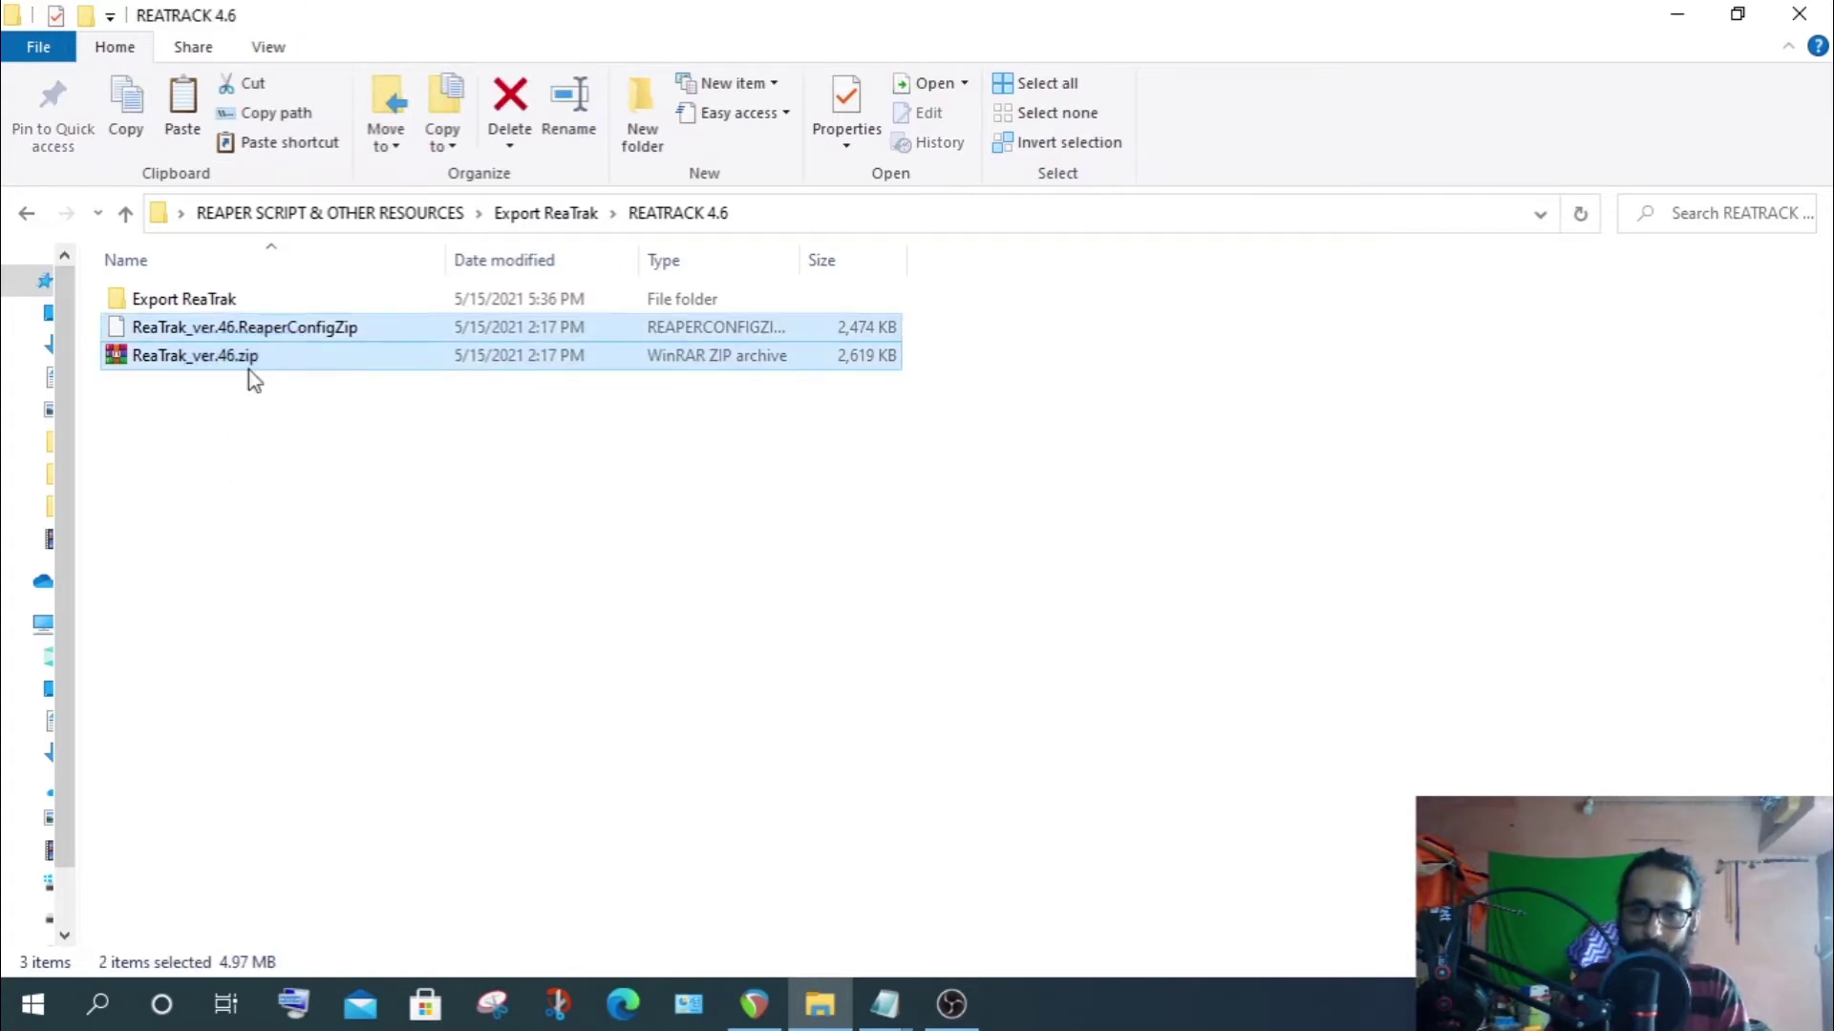
pyautogui.click(225, 381)
pyautogui.click(286, 357)
pyautogui.click(319, 337)
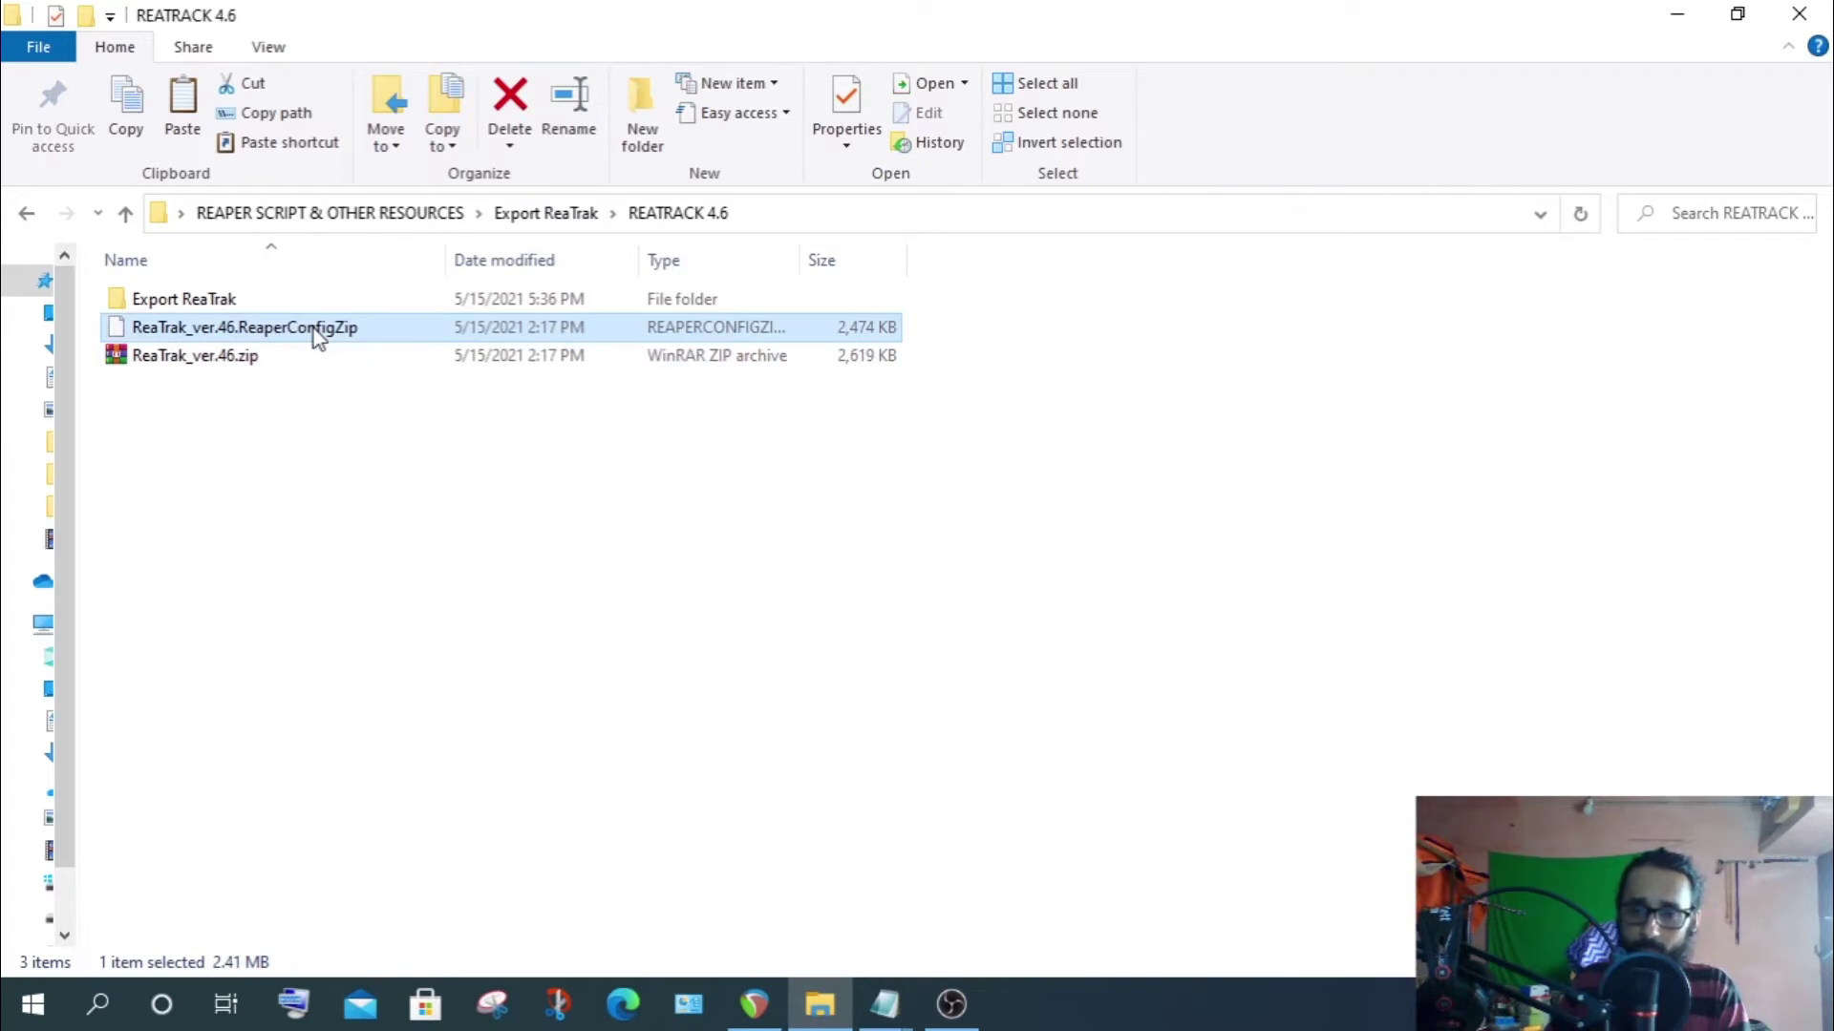
pyautogui.click(191, 361)
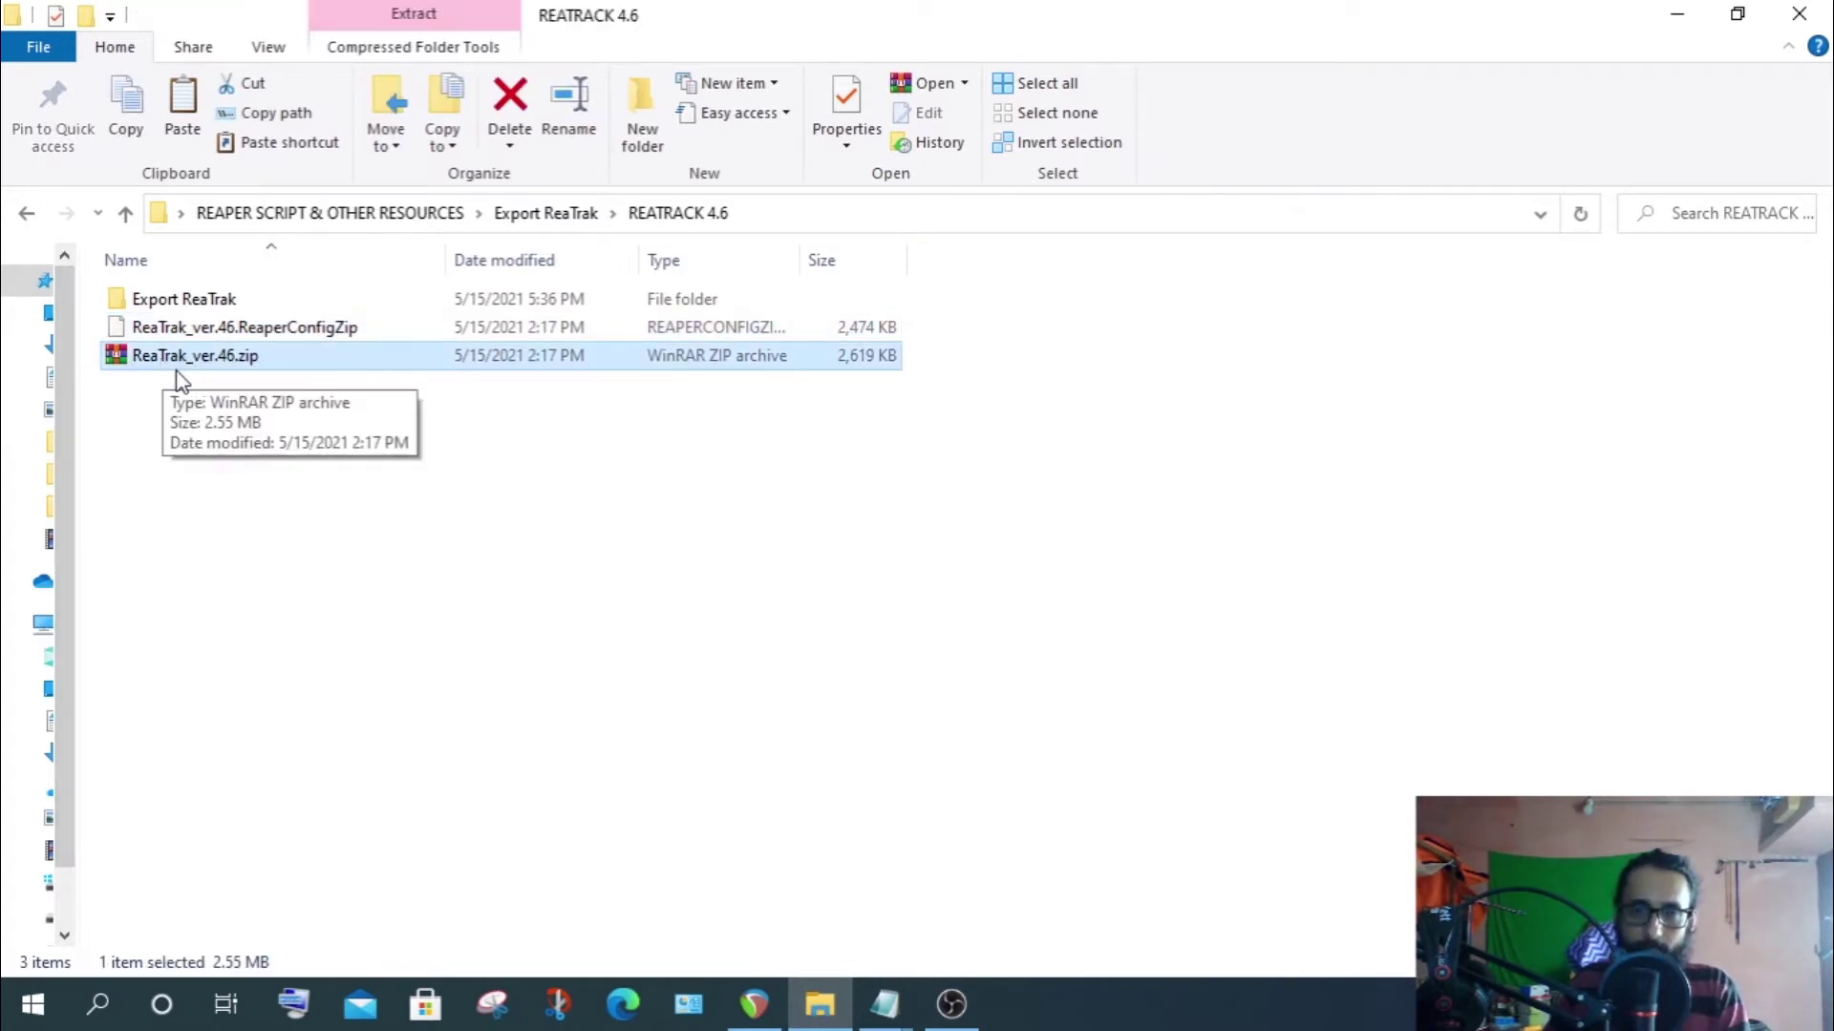
# Look over the contents of the Export ReaTrak subfolder and return to the REATRACK 4.6 folder
pyautogui.click(163, 307)
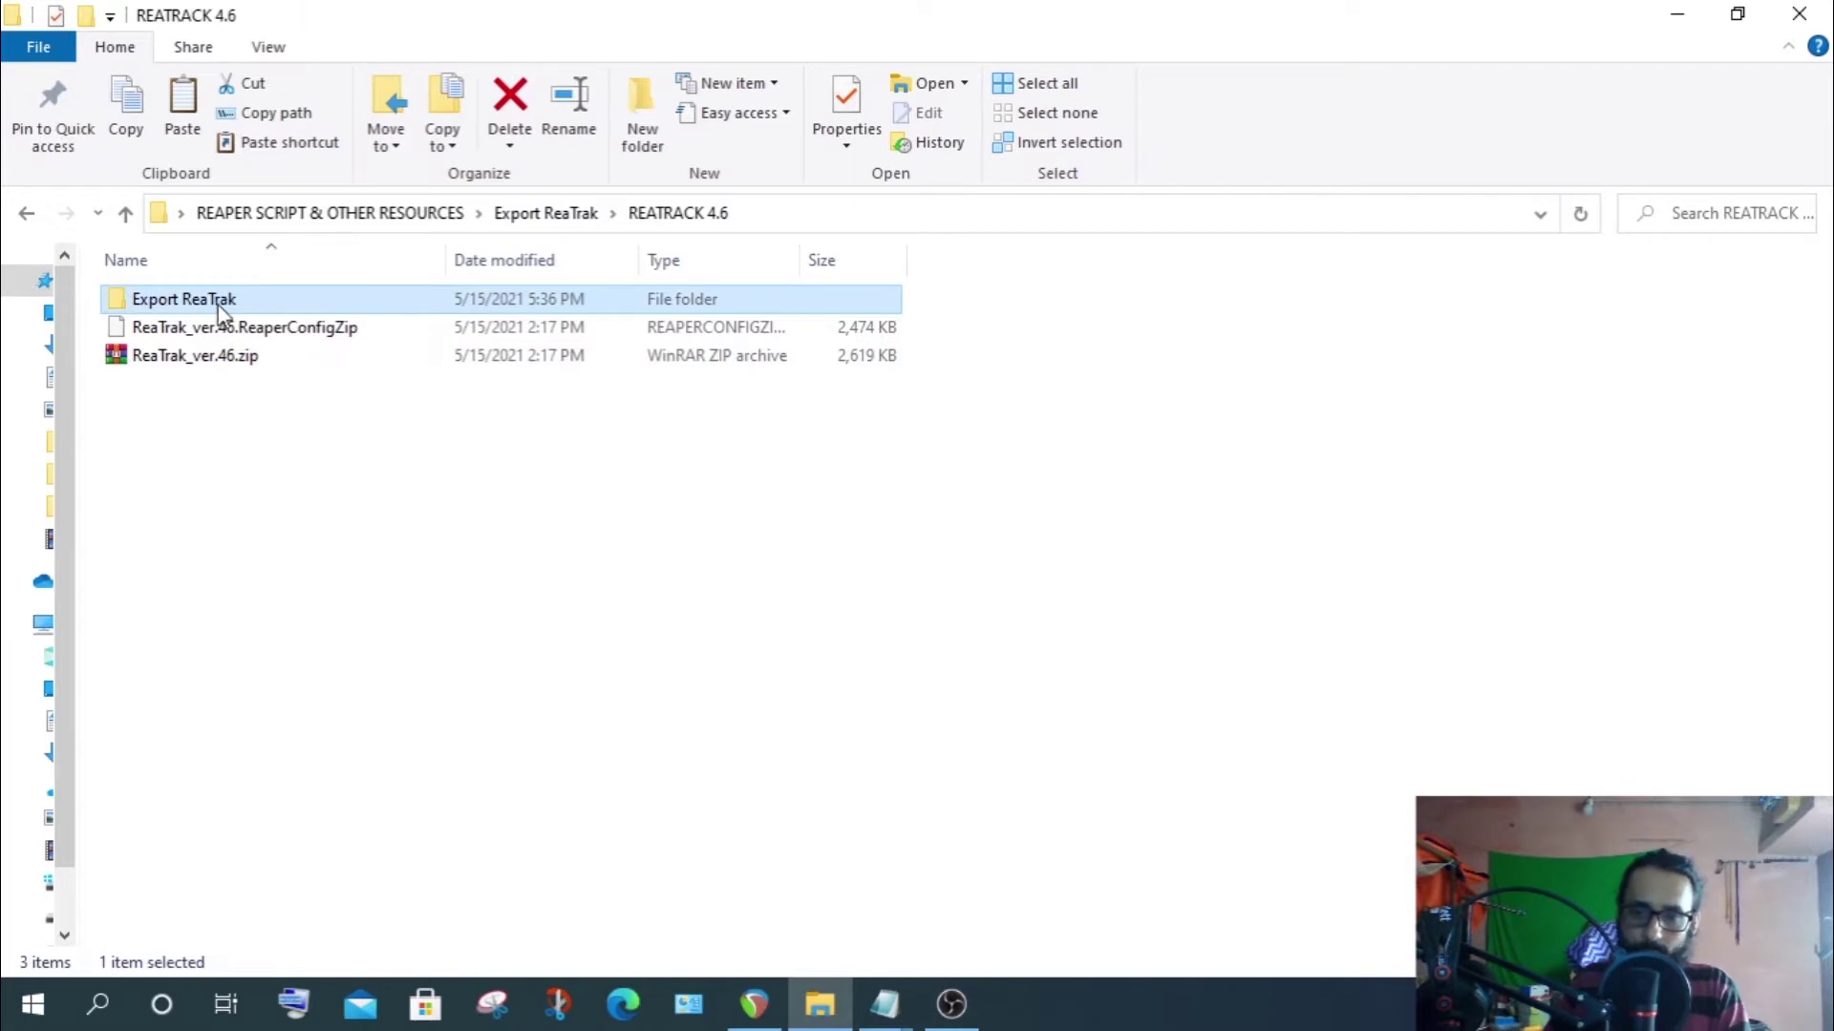
pyautogui.doubleClick(197, 307)
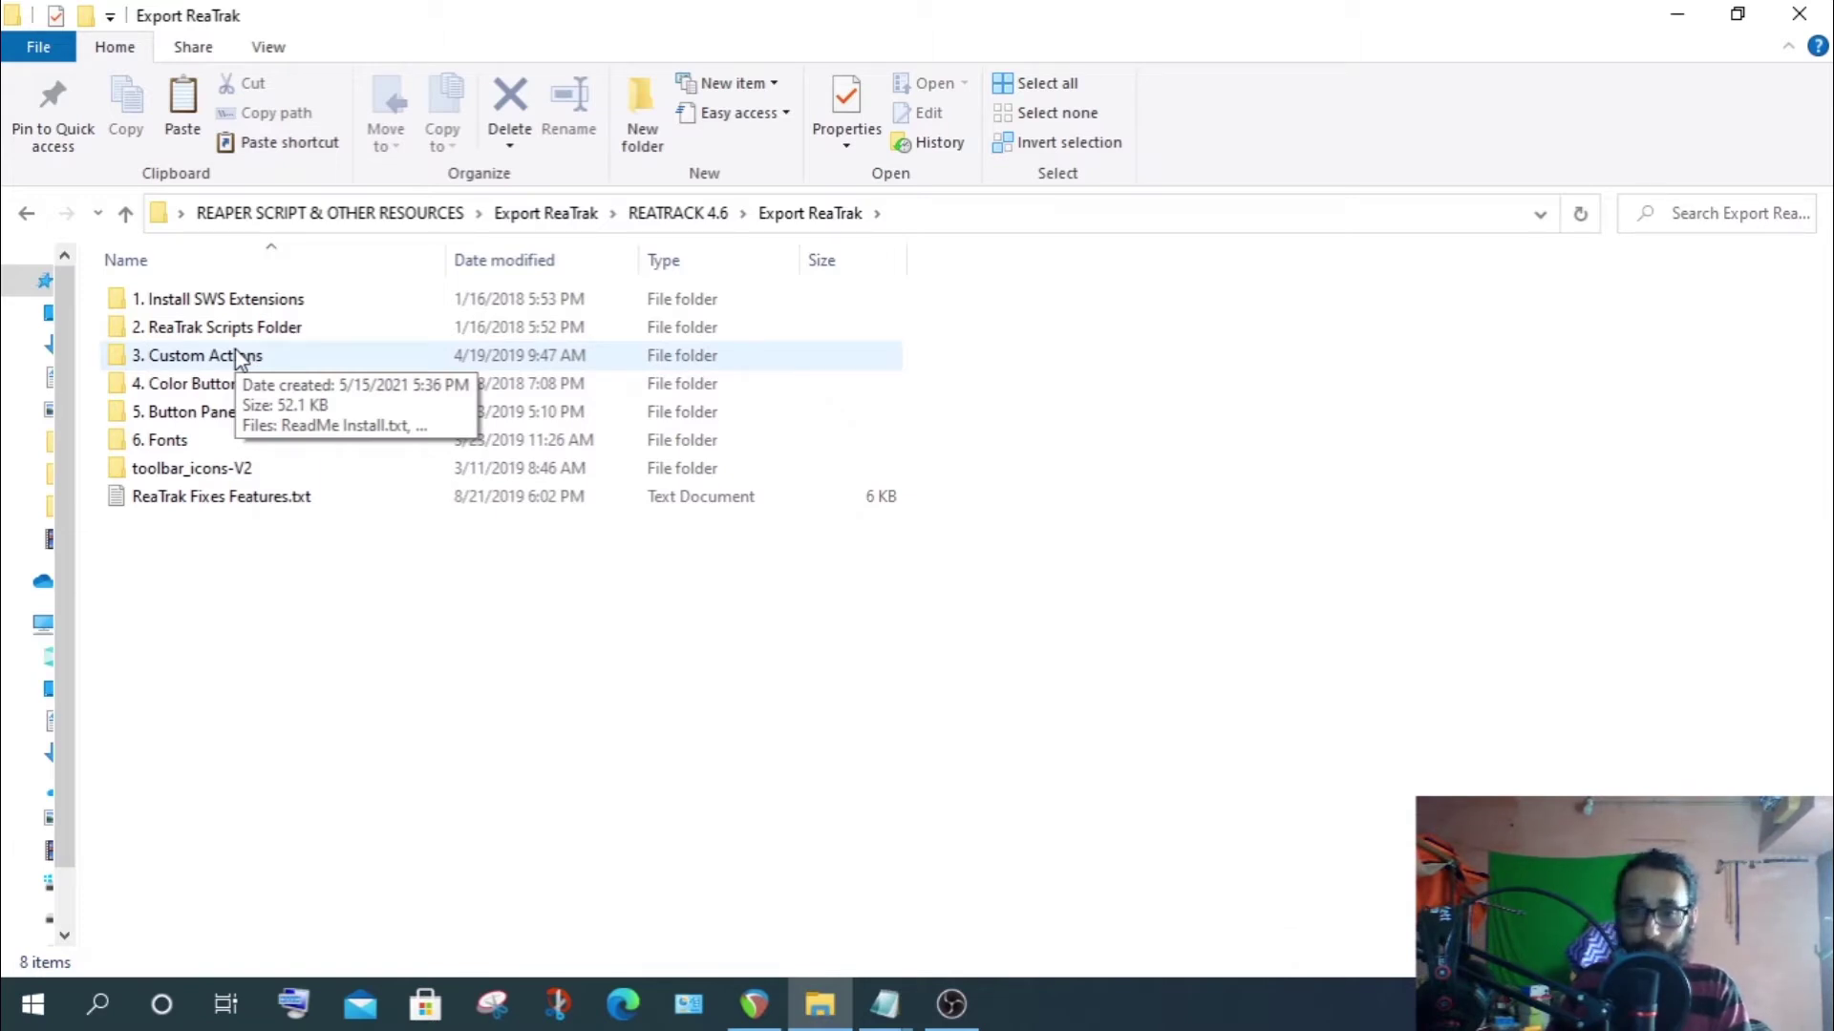
pyautogui.click(125, 212)
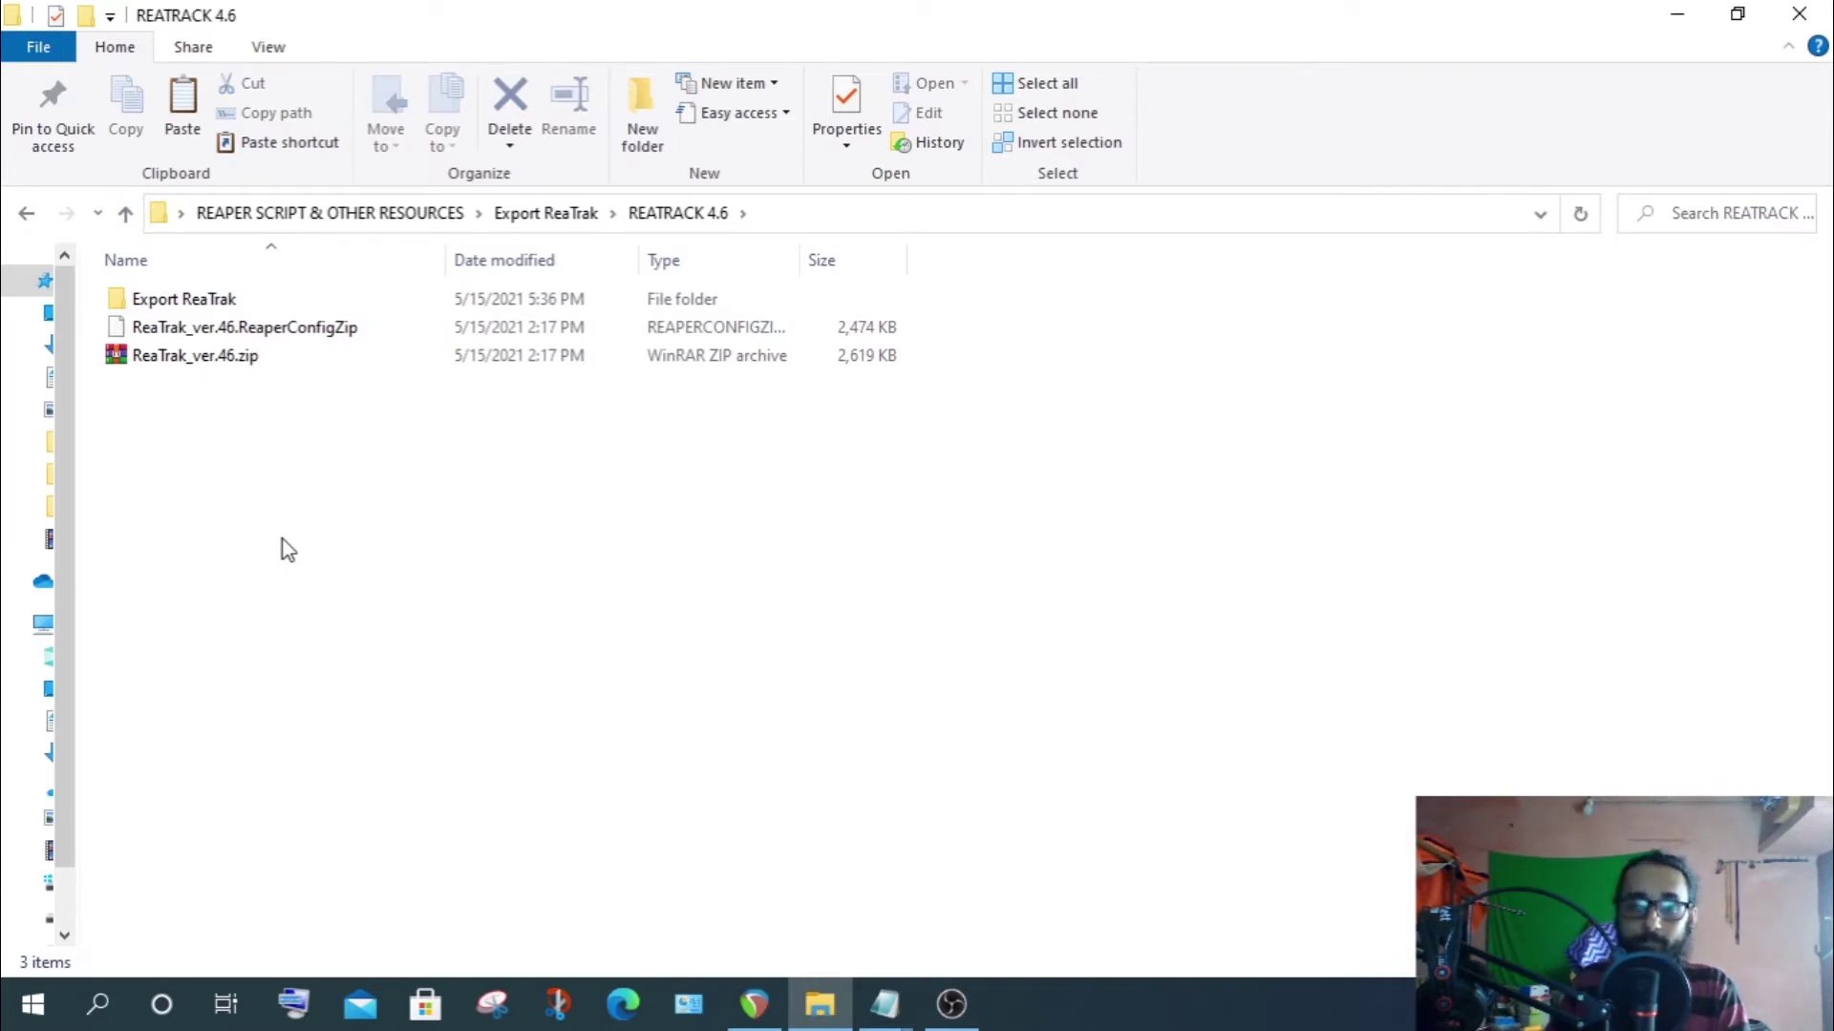
# Check the script and ReaperConfigZip folder paths in REAPER LOCATION GUIDE.txt in Notepad, and return to File Explorer
pyautogui.hotkey('alt', 'Tab')
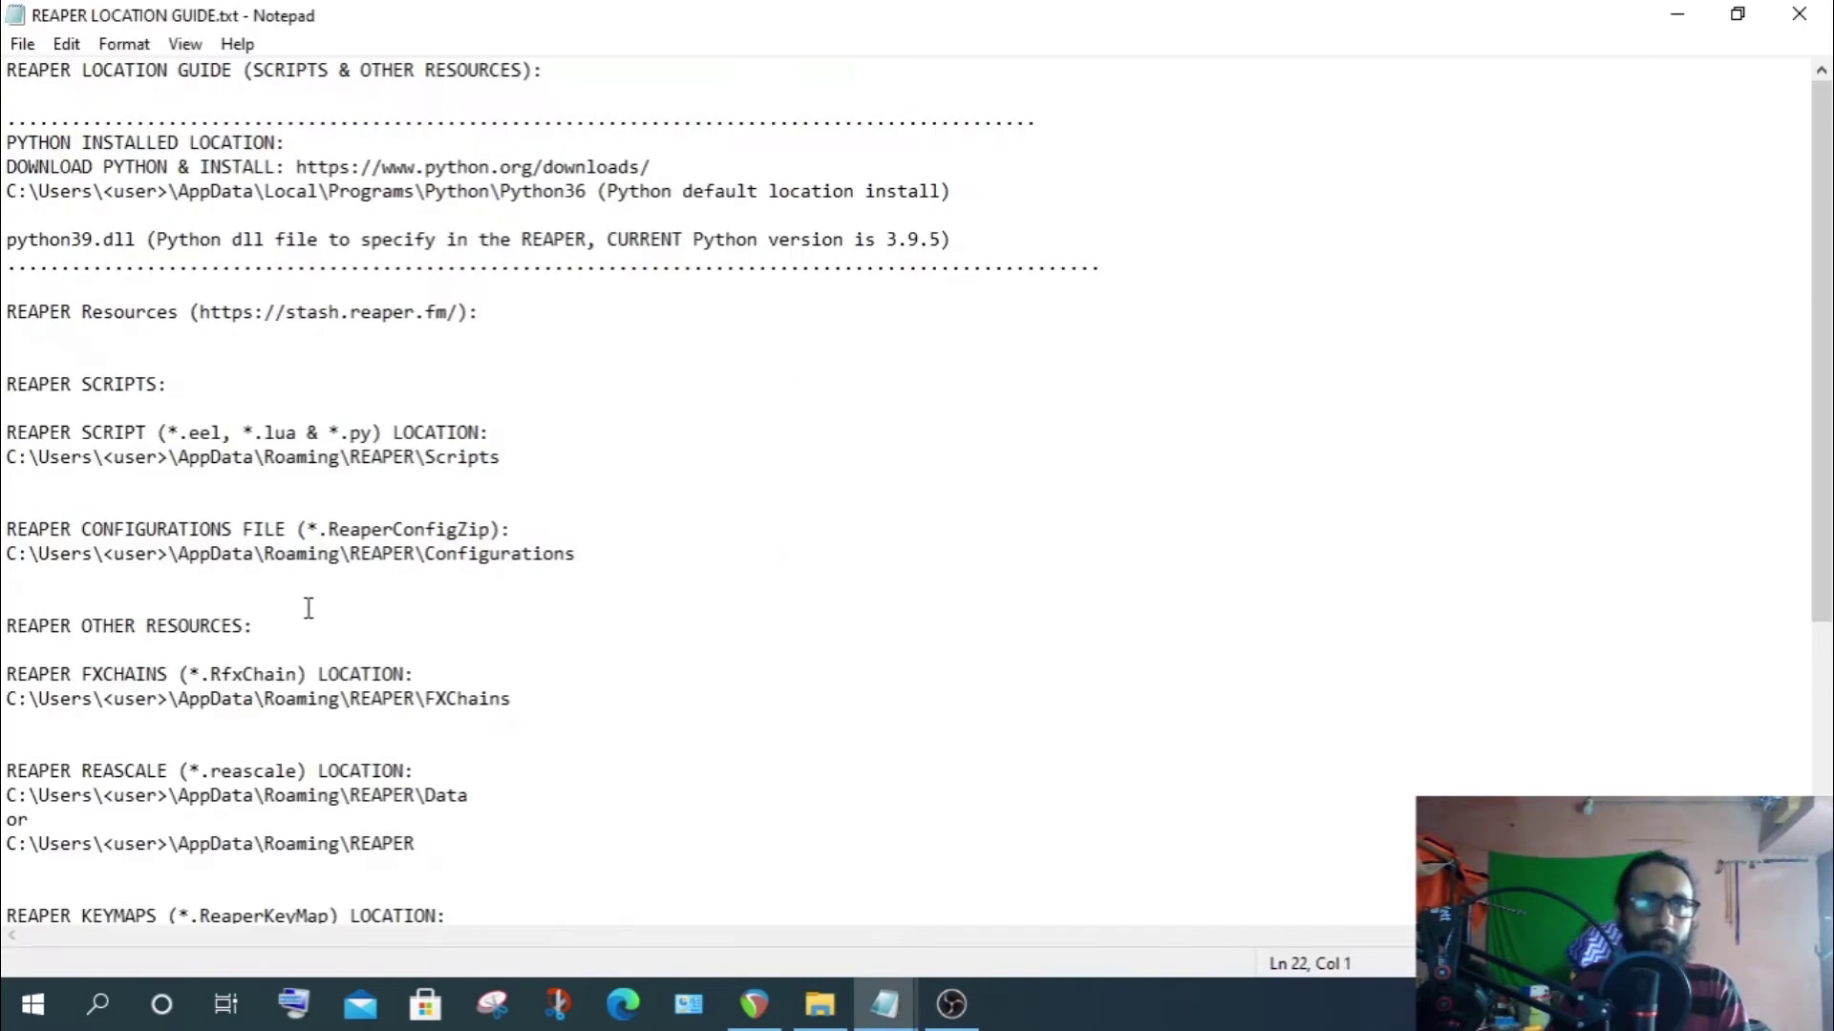
pyautogui.click(33, 458)
pyautogui.click(6, 475)
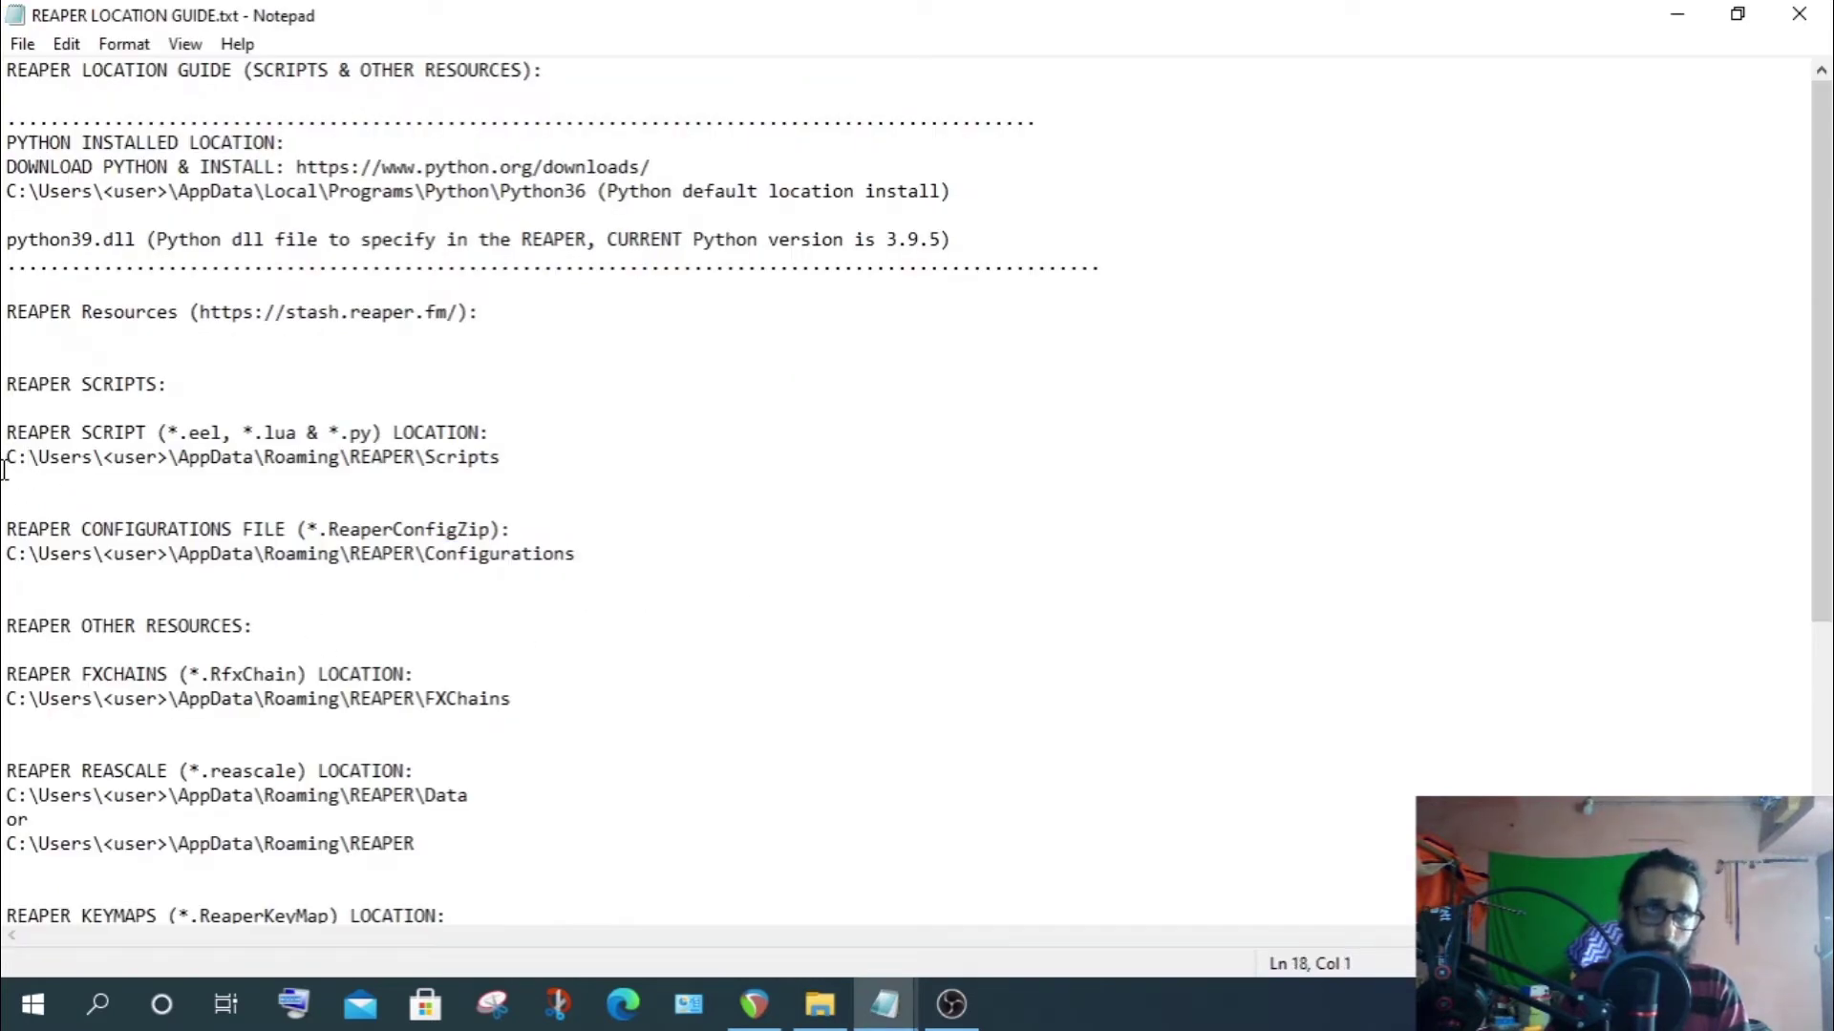
pyautogui.moveTo(6, 458); pyautogui.dragTo(574, 464)
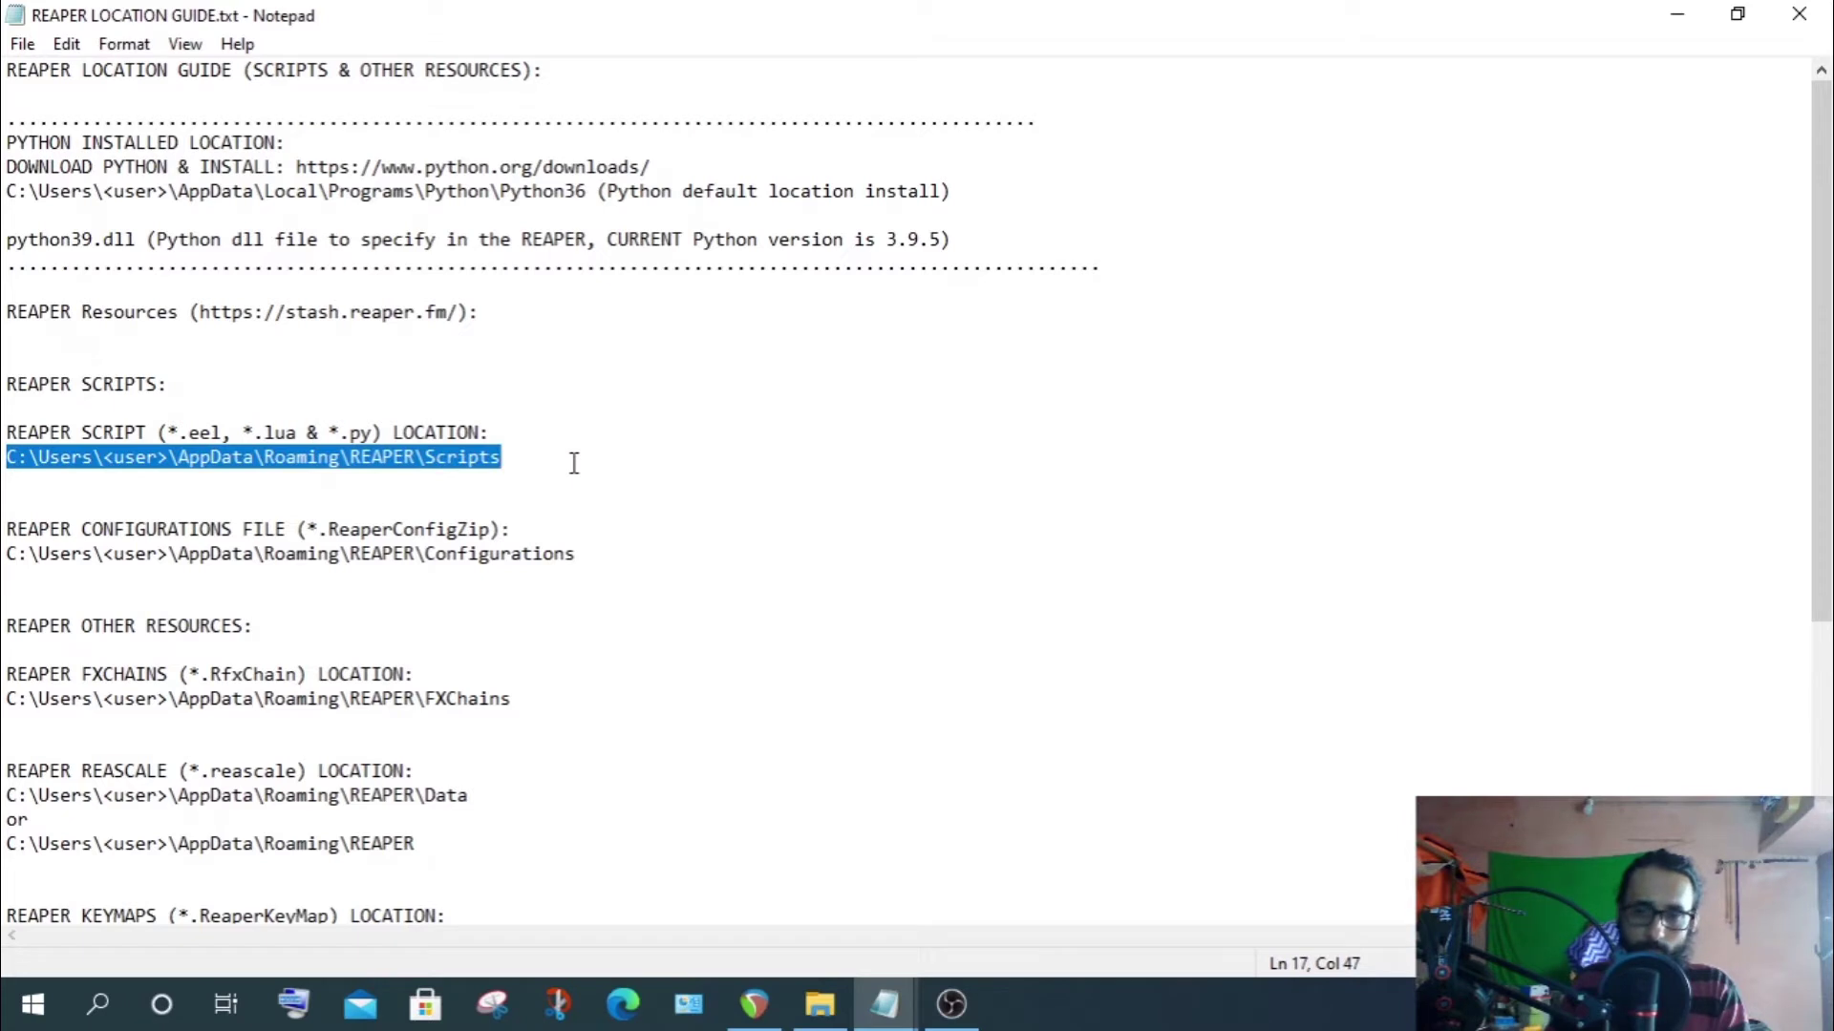
pyautogui.click(102, 581)
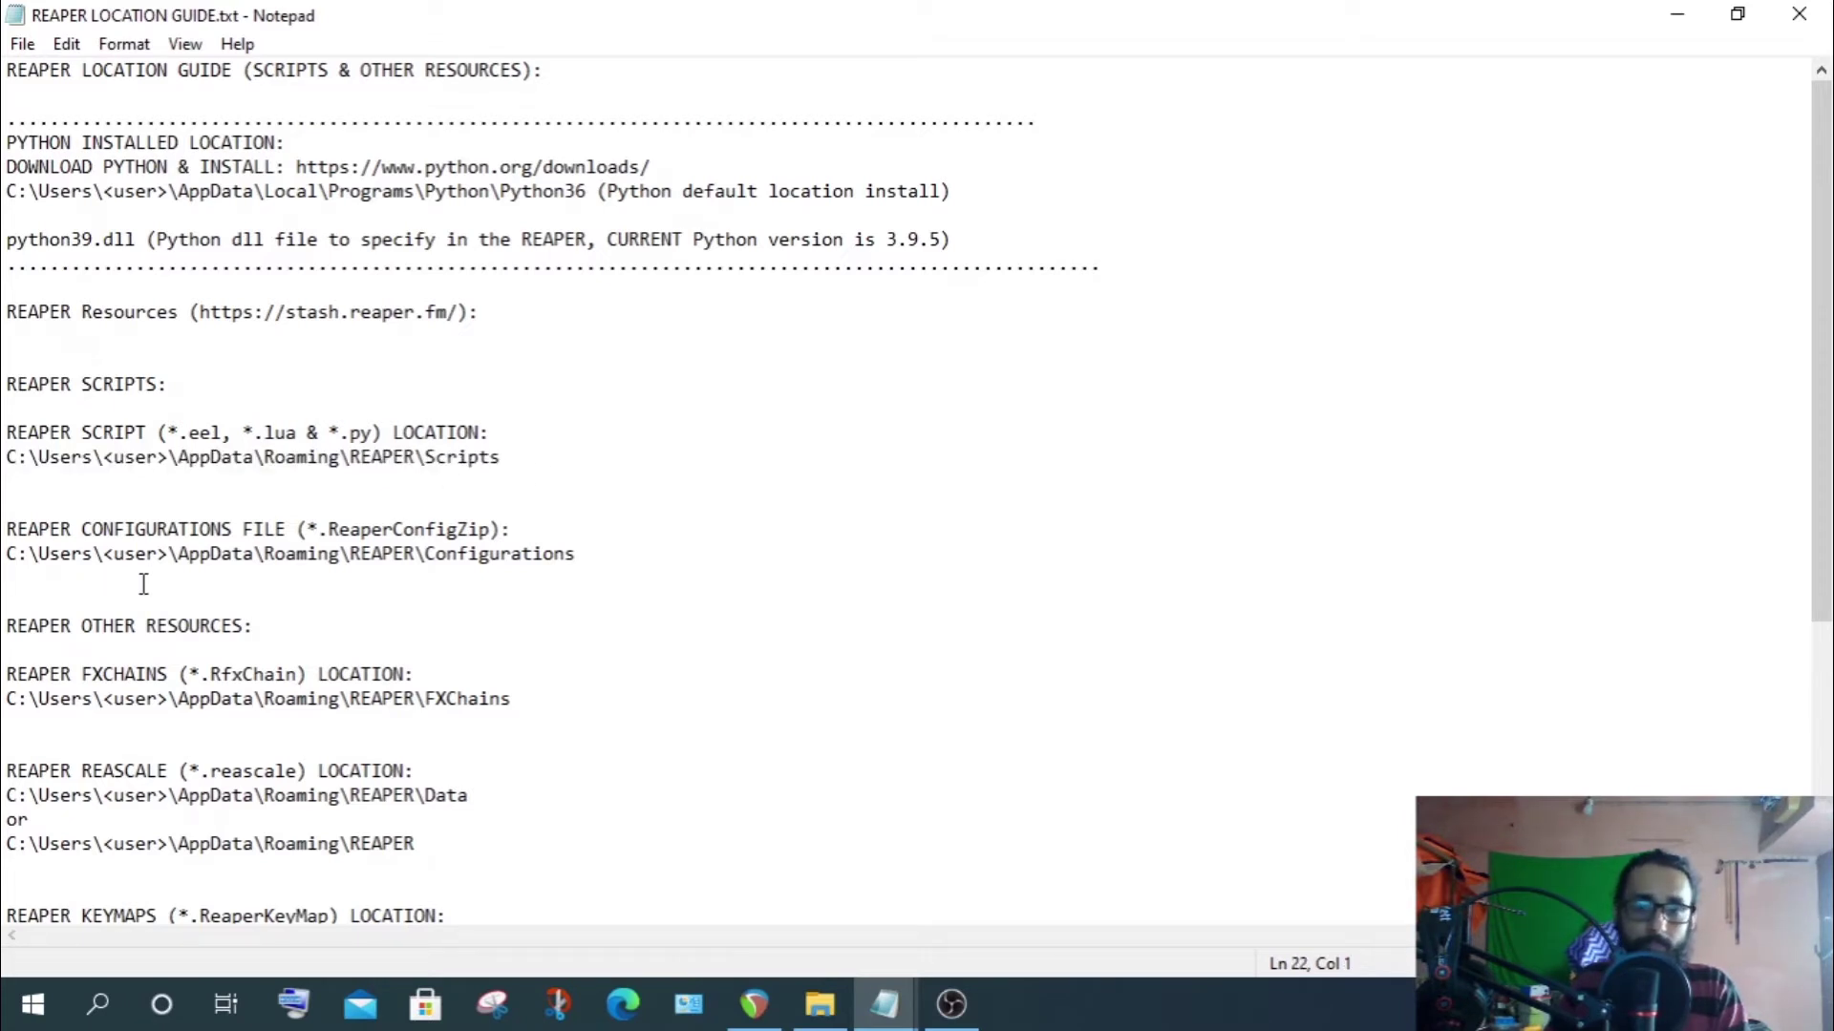
pyautogui.moveTo(5, 555); pyautogui.dragTo(585, 554)
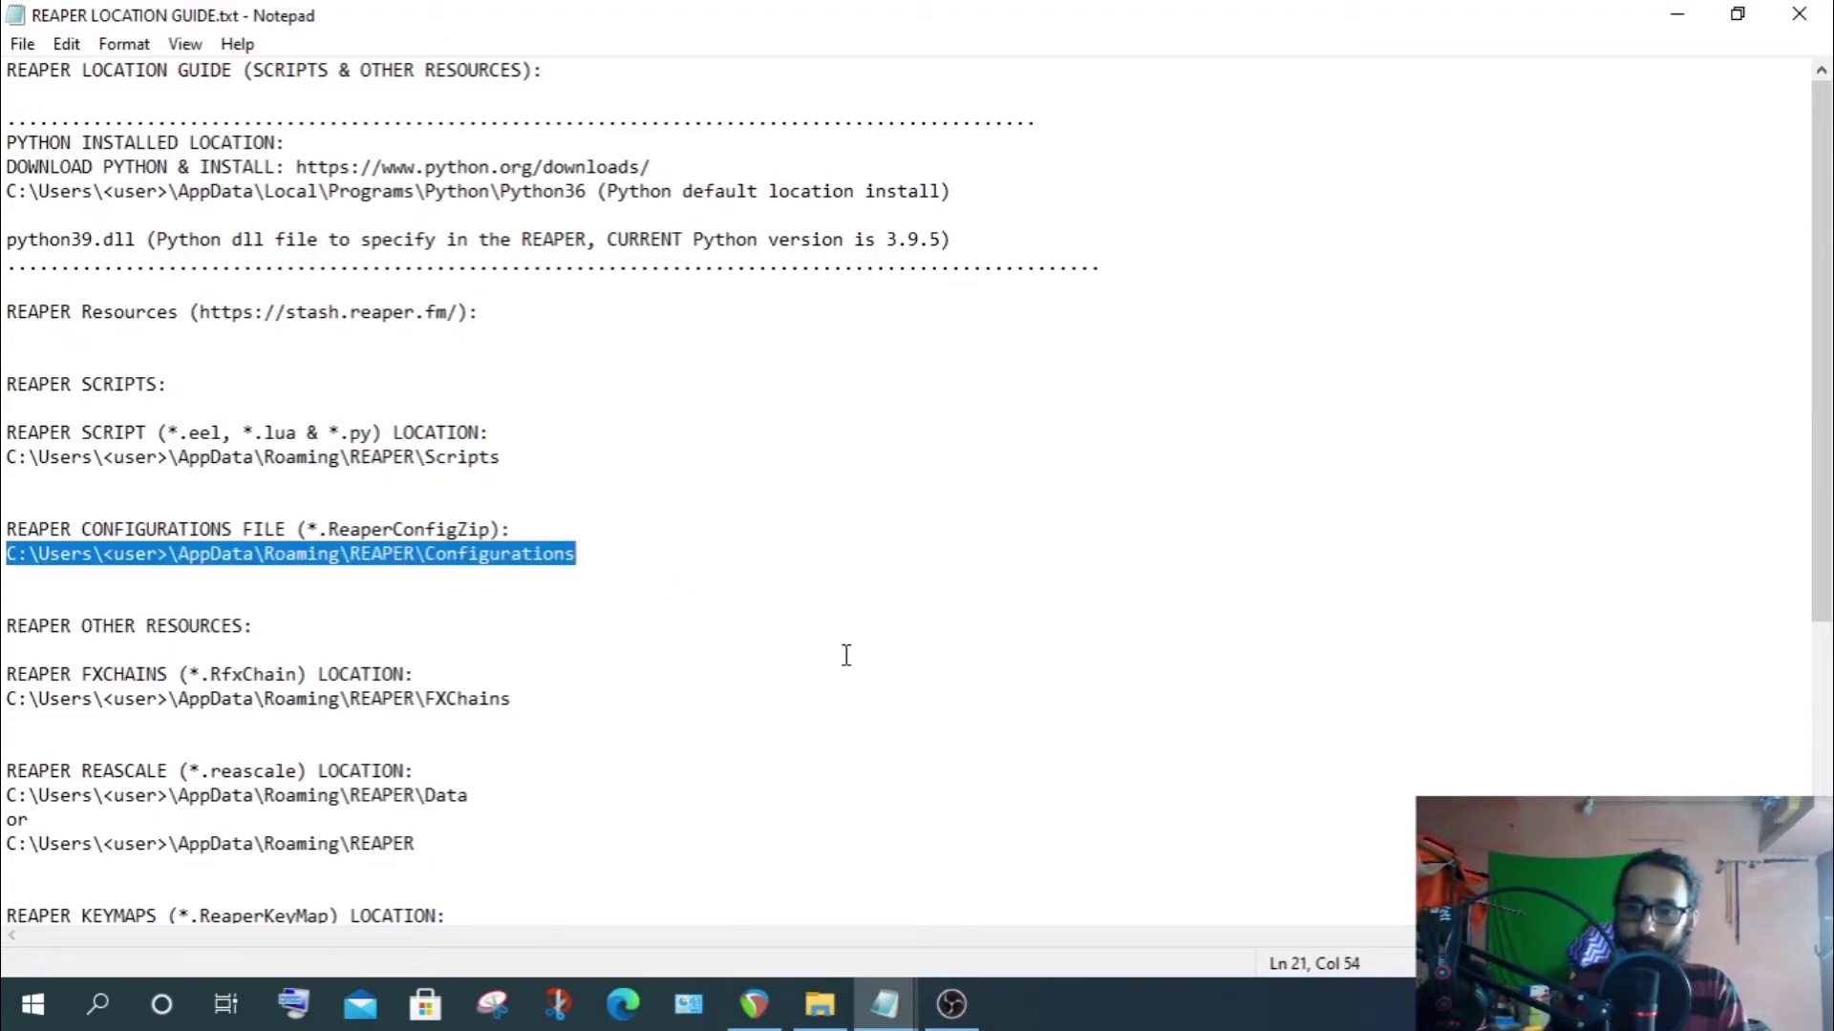
pyautogui.hotkey('alt', 'Tab')
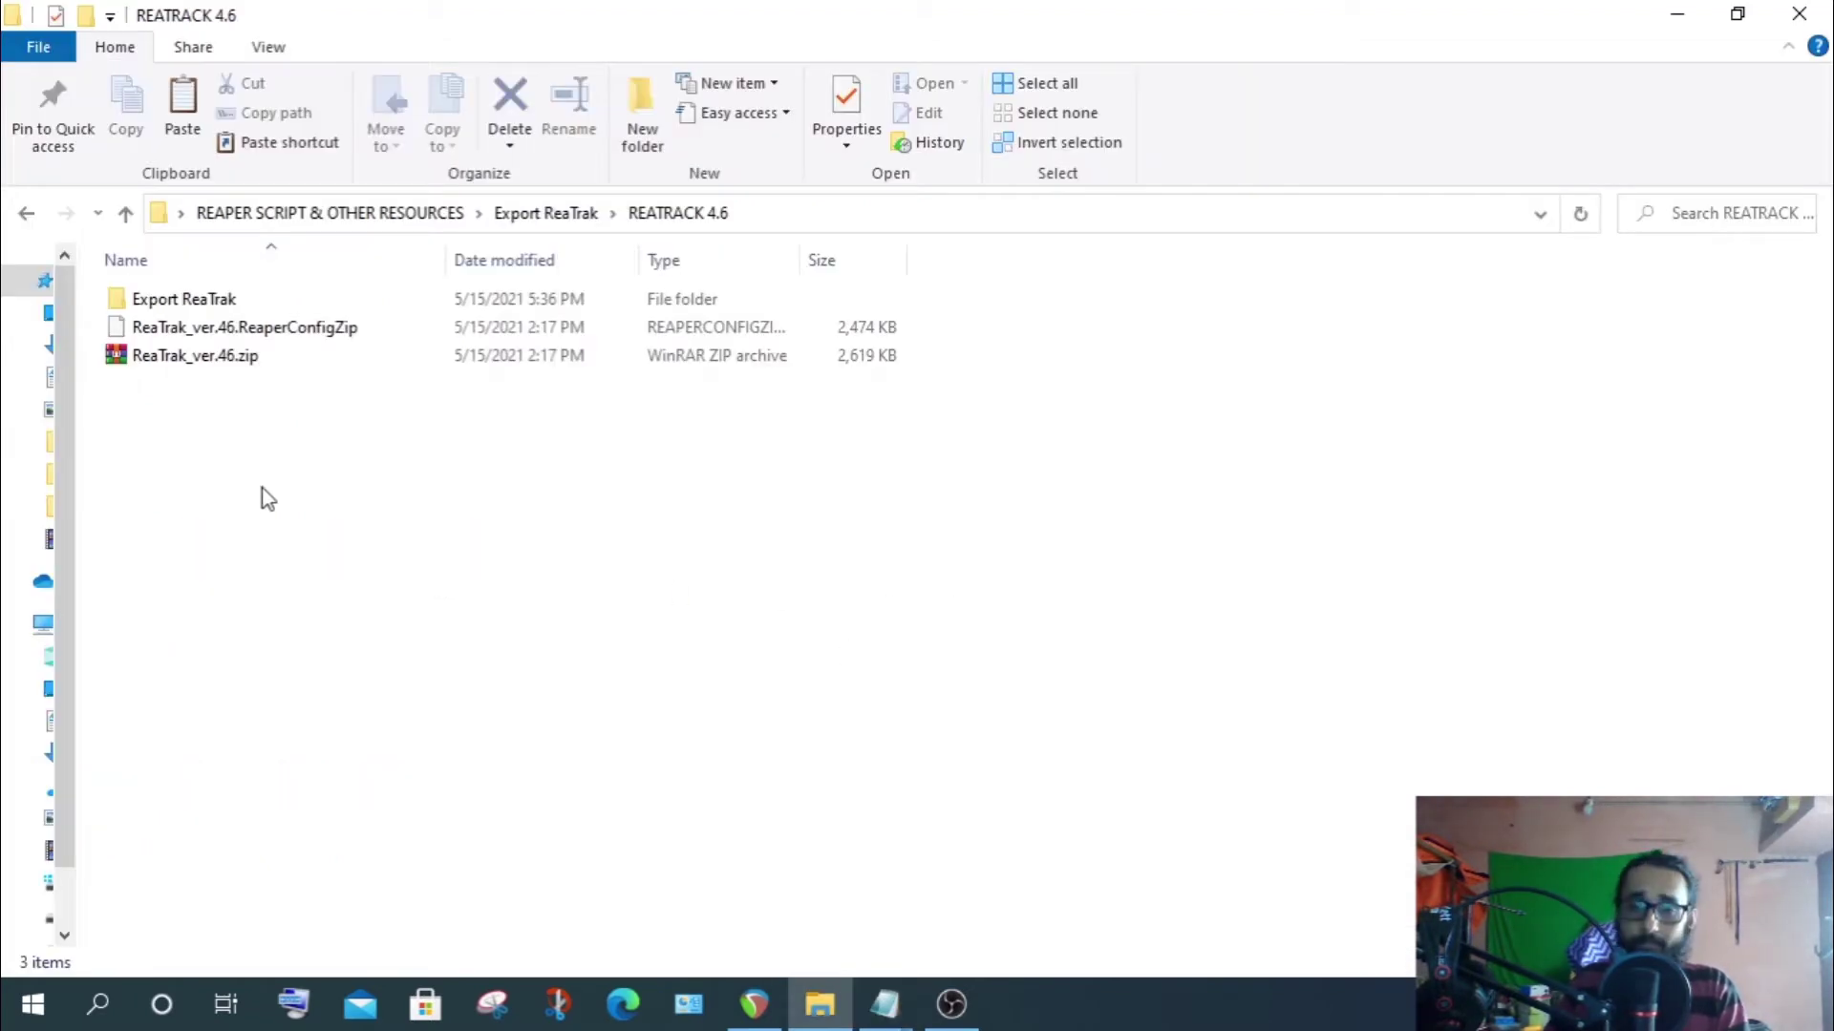
# Switch to REAPER and check the installed SWS/S&M Extension in its About window
pyautogui.hotkey('alt', 'Tab')
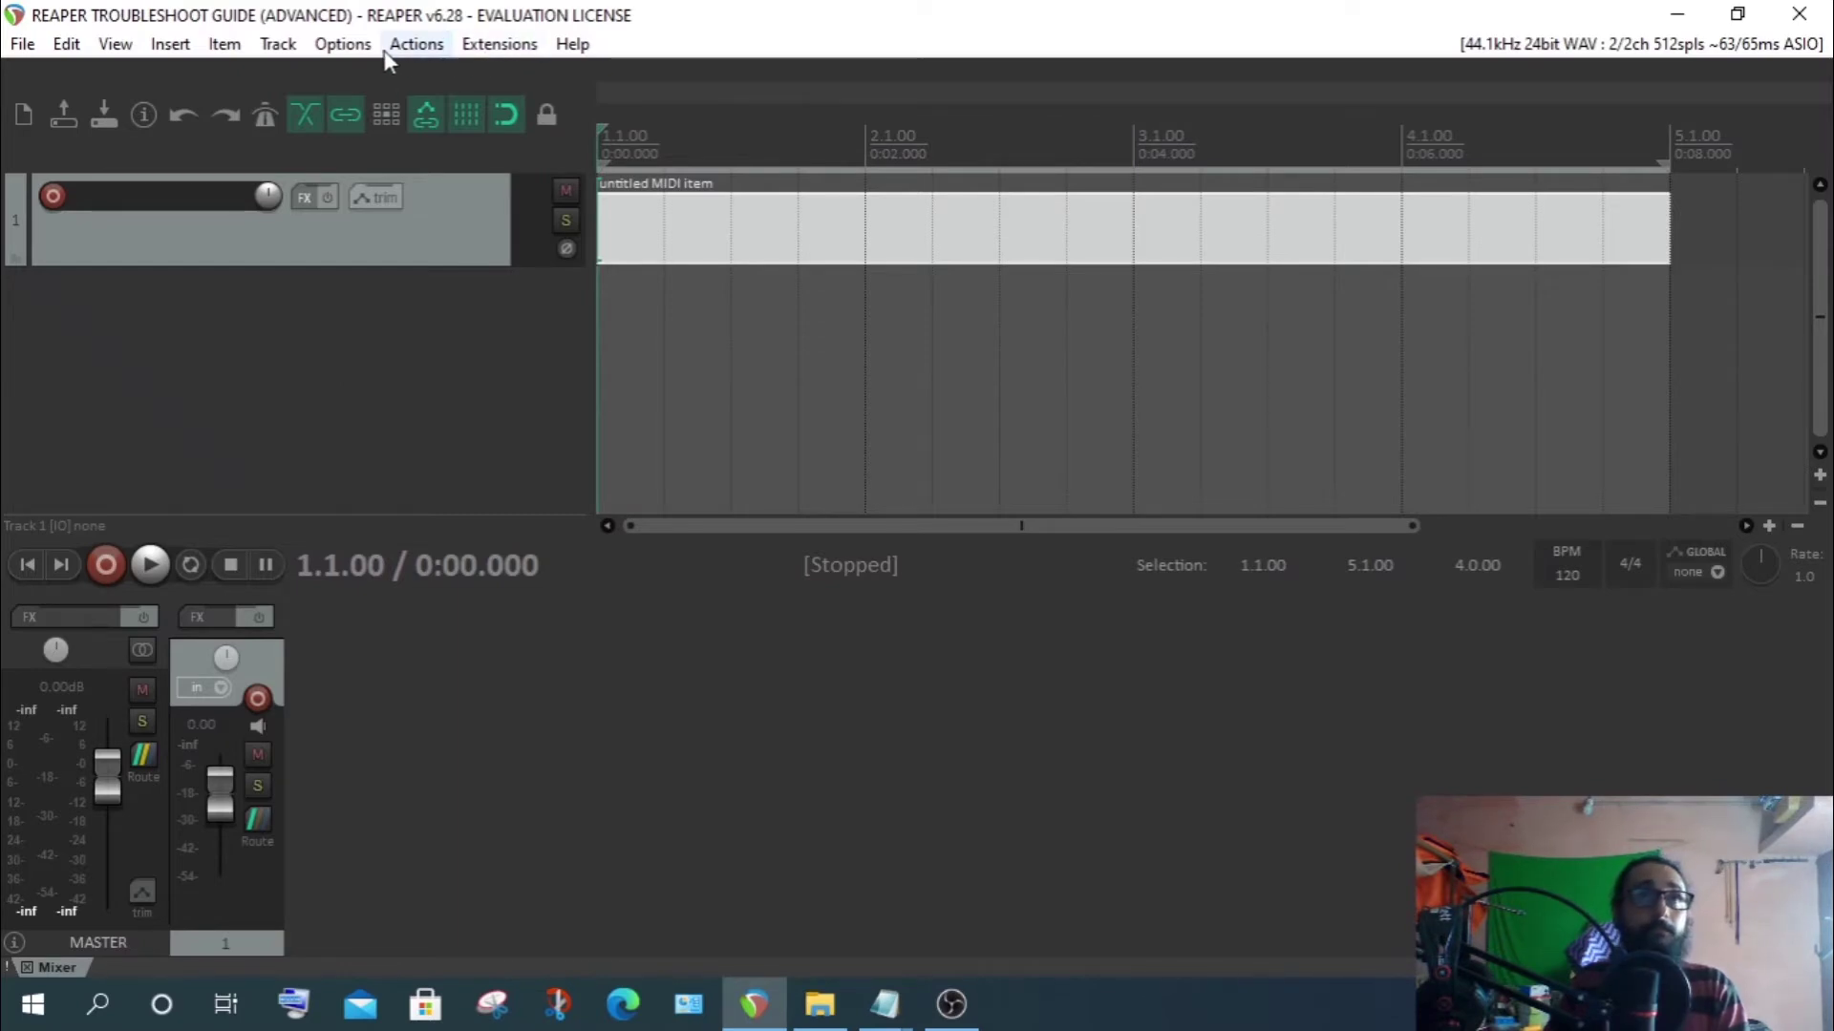
pyautogui.click(498, 55)
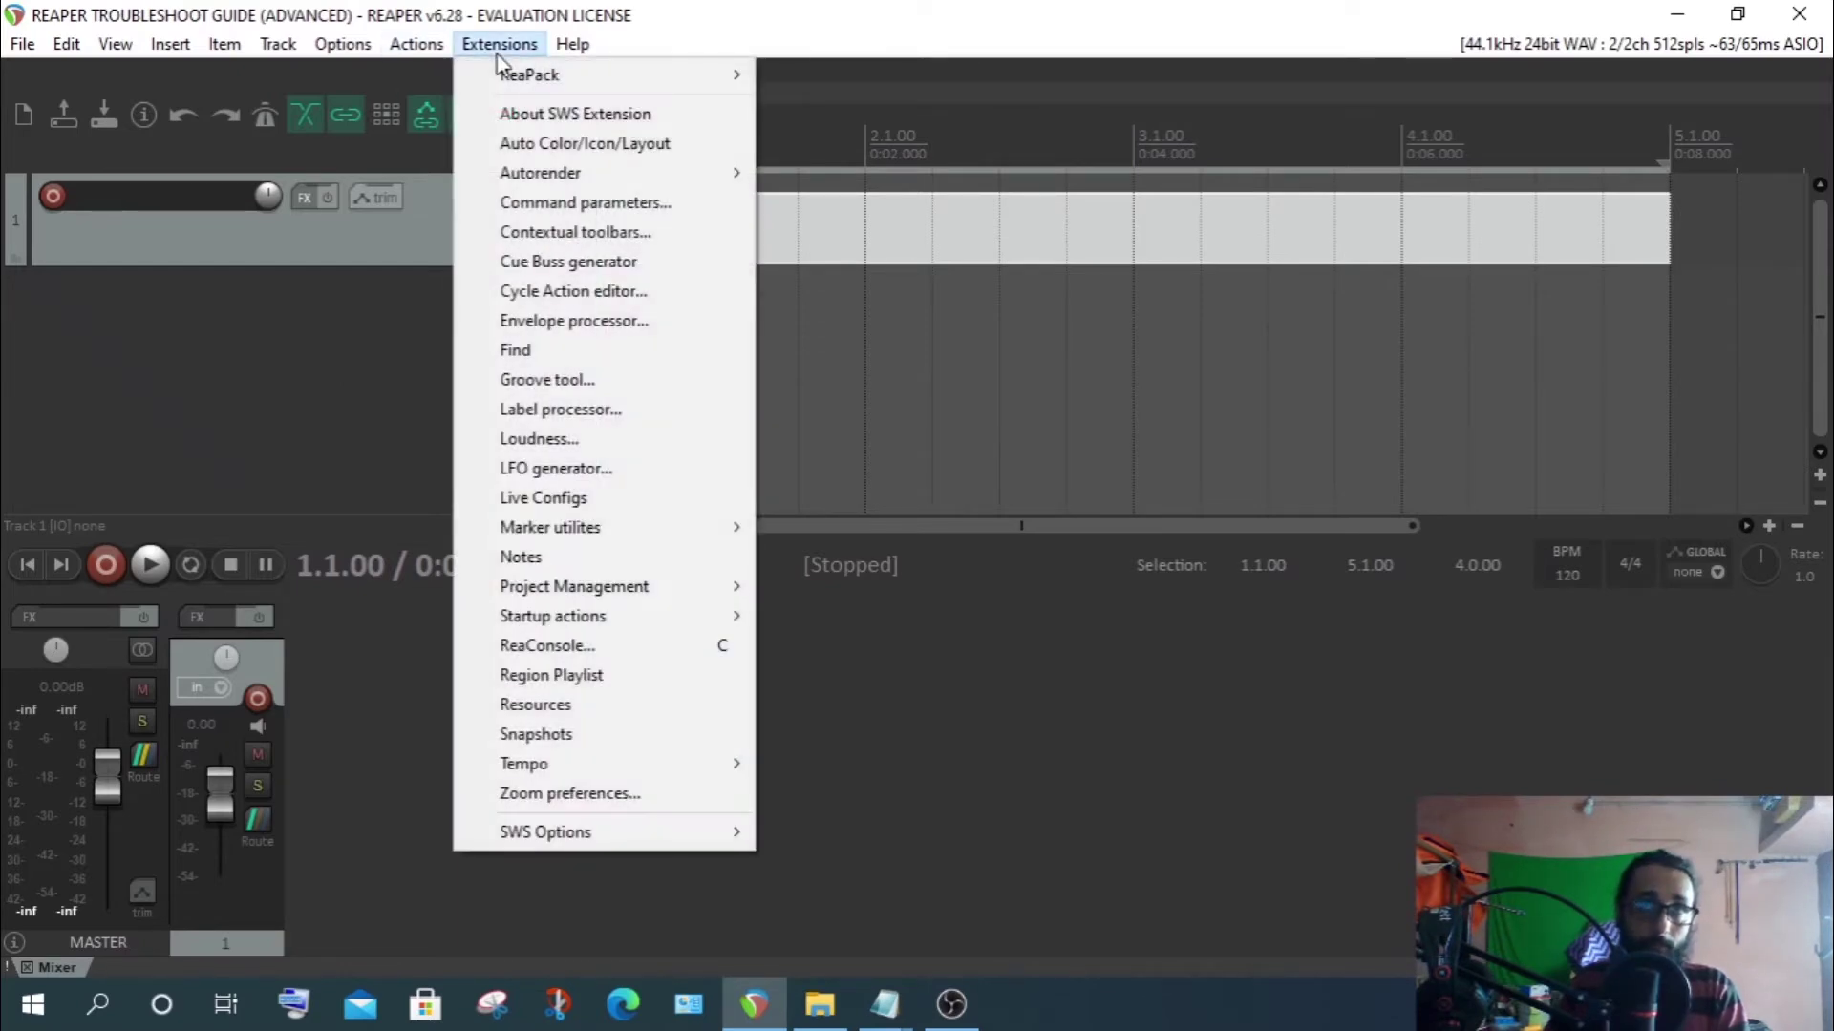
pyautogui.click(534, 114)
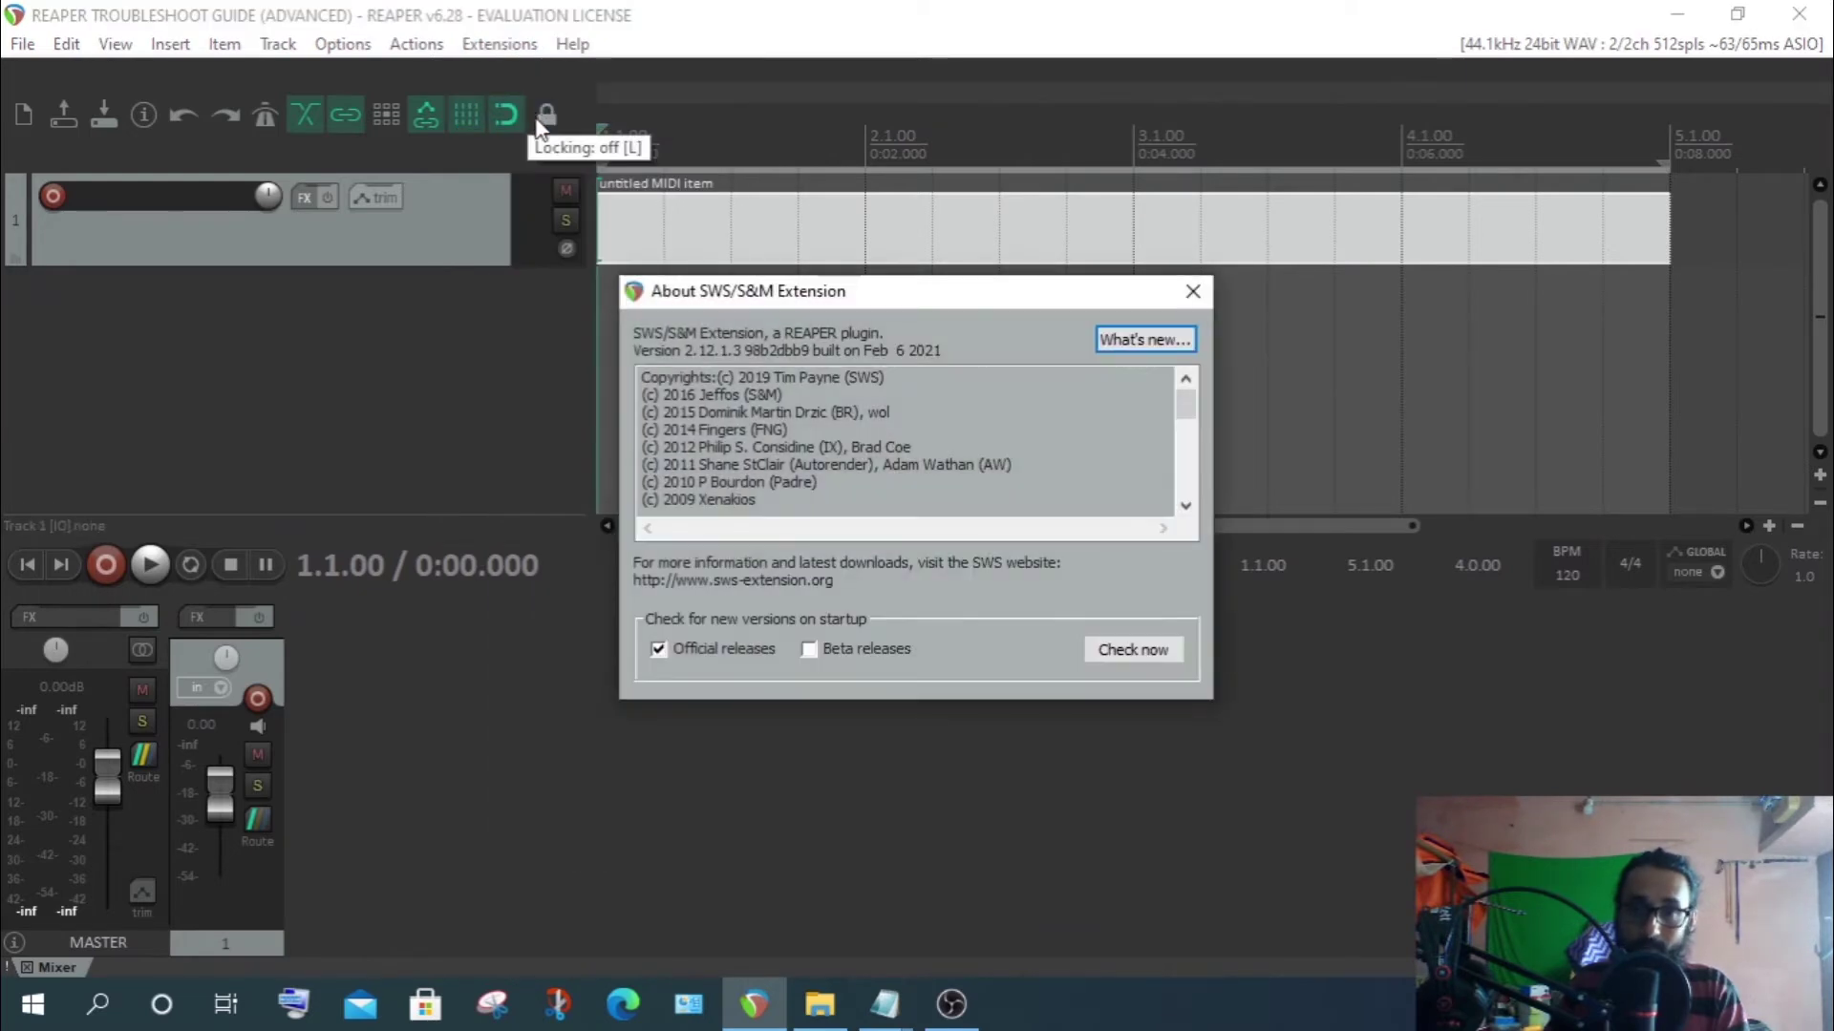
pyautogui.click(1184, 295)
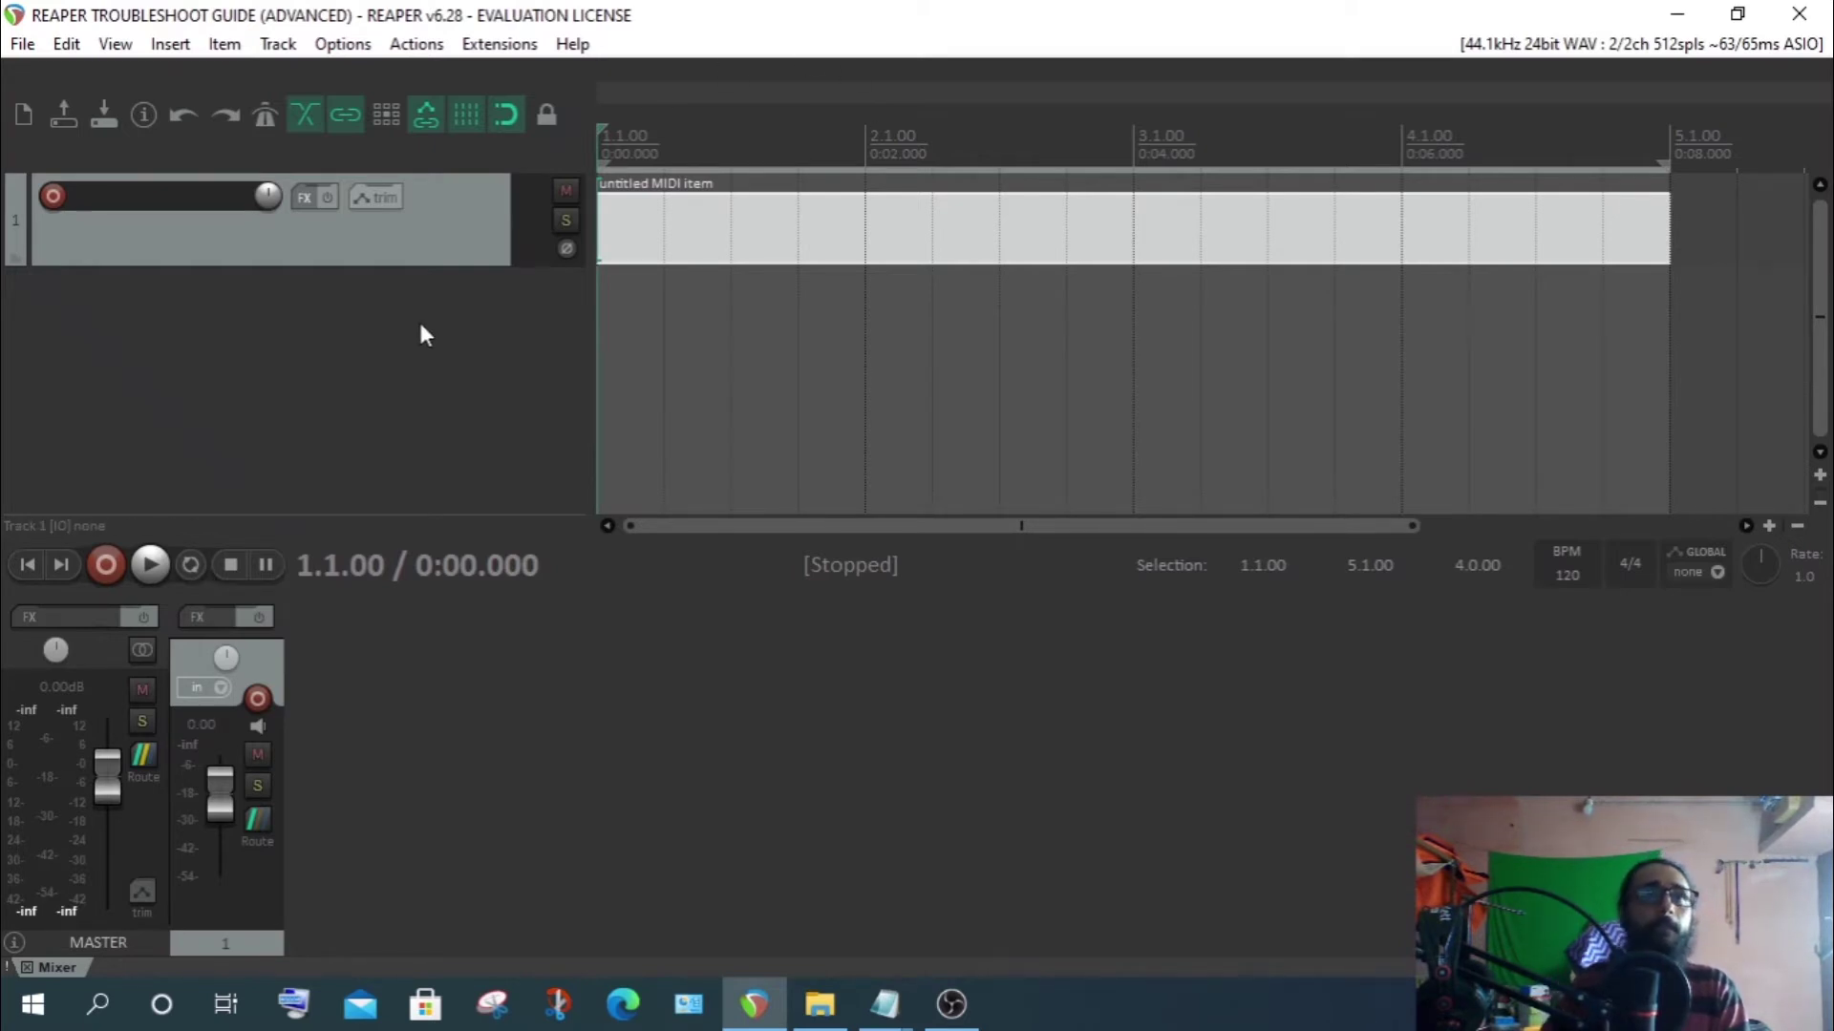
pyautogui.click(416, 44)
pyautogui.click(381, 373)
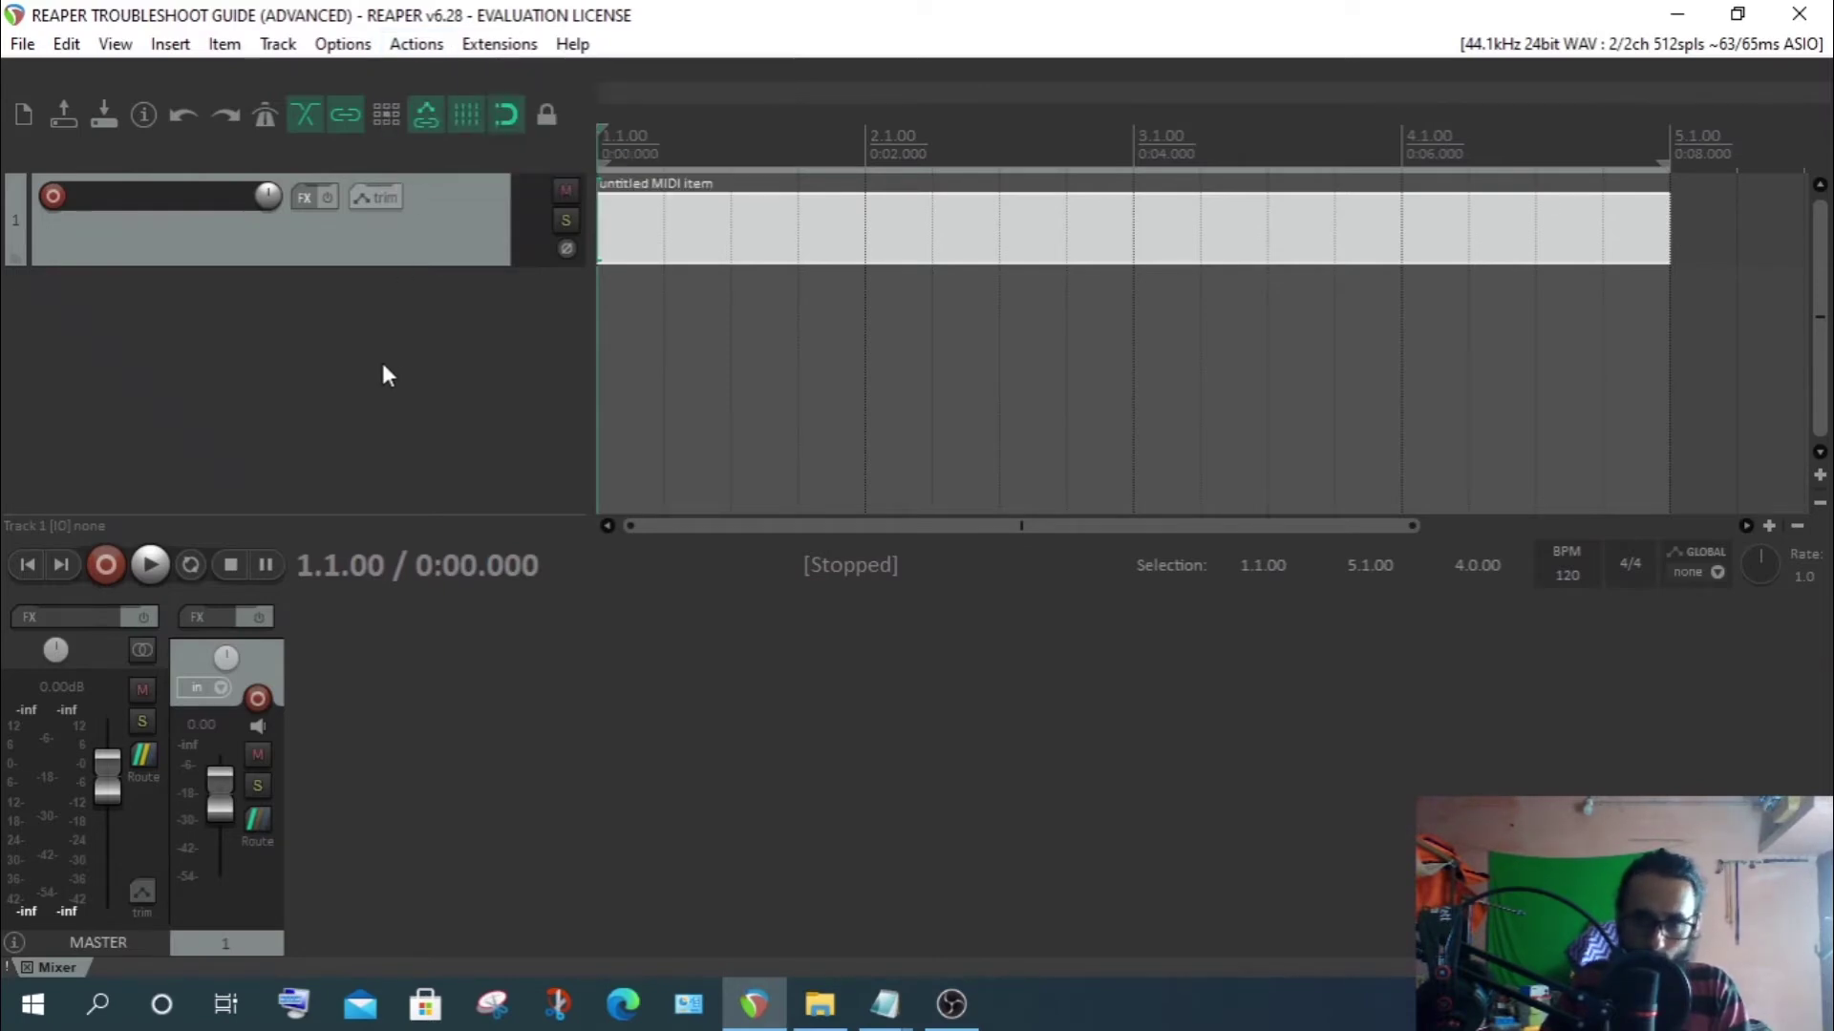
# Switch to File Explorer and copy the ReaTrak folder from 2. ReaTrak Scripts Folder inside Export ReaTrak
pyautogui.click(821, 1014)
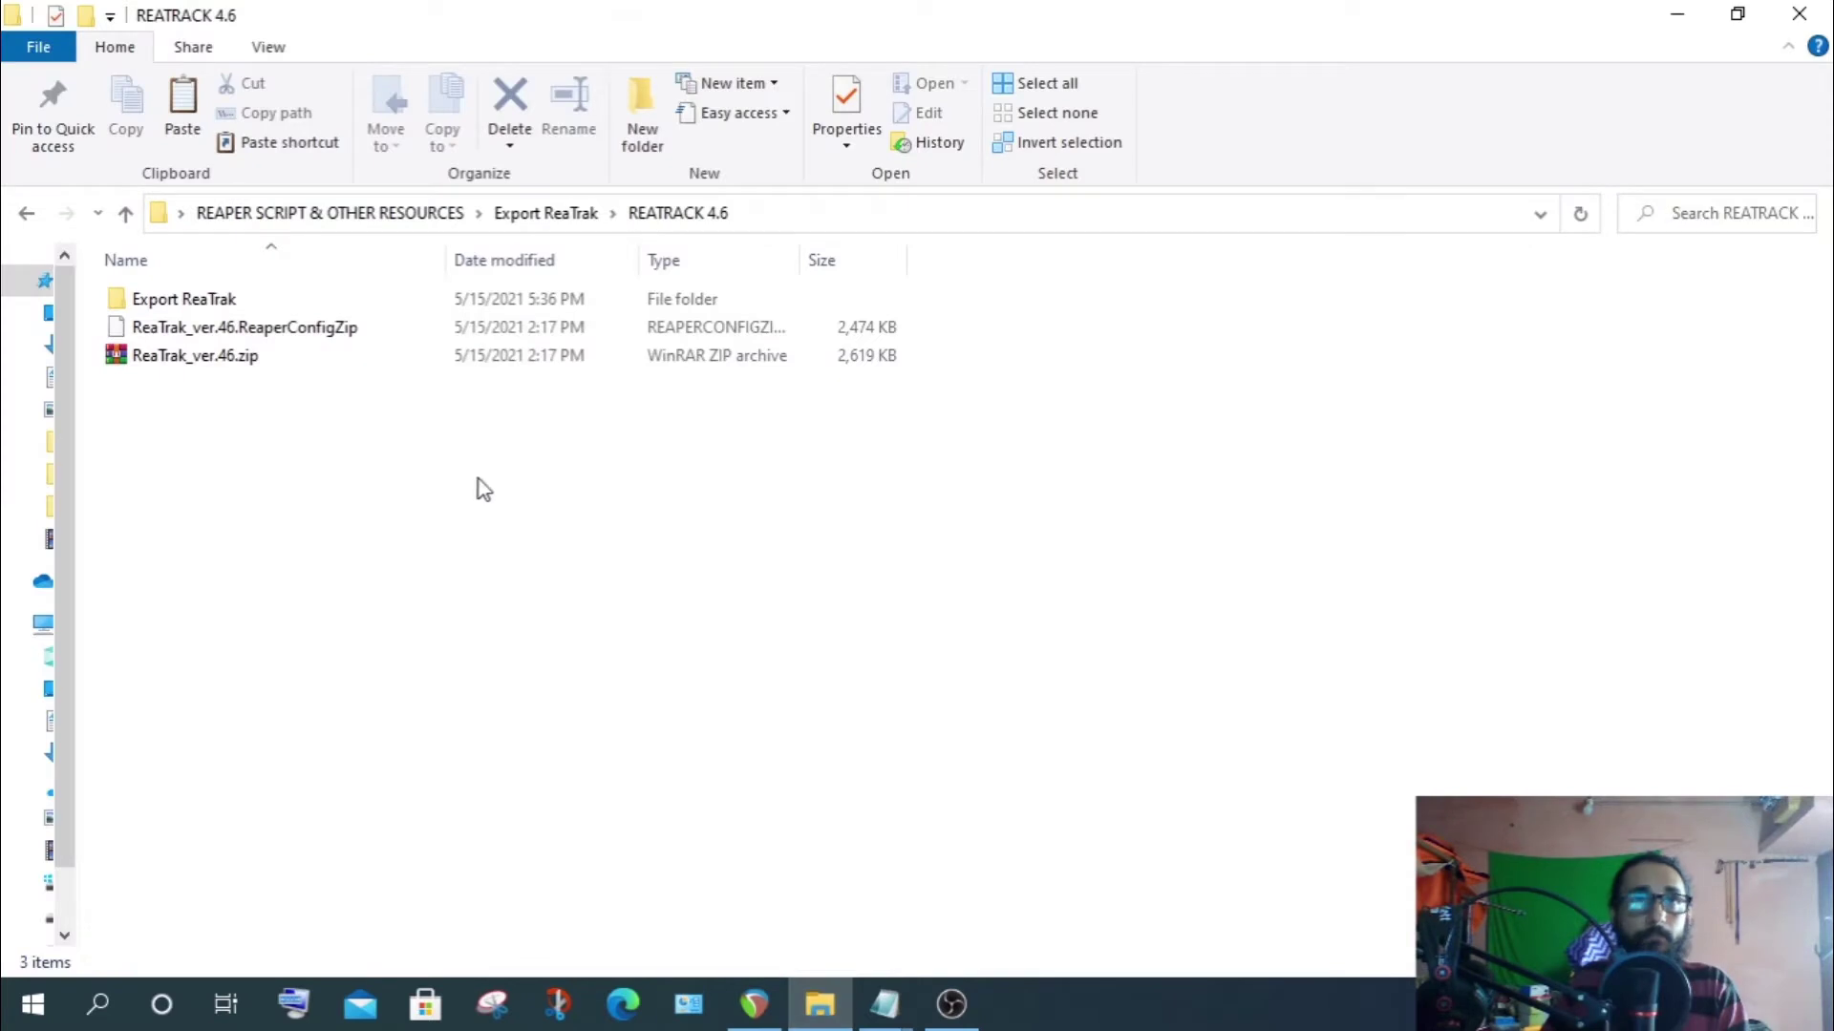
pyautogui.doubleClick(199, 311)
pyautogui.doubleClick(201, 329)
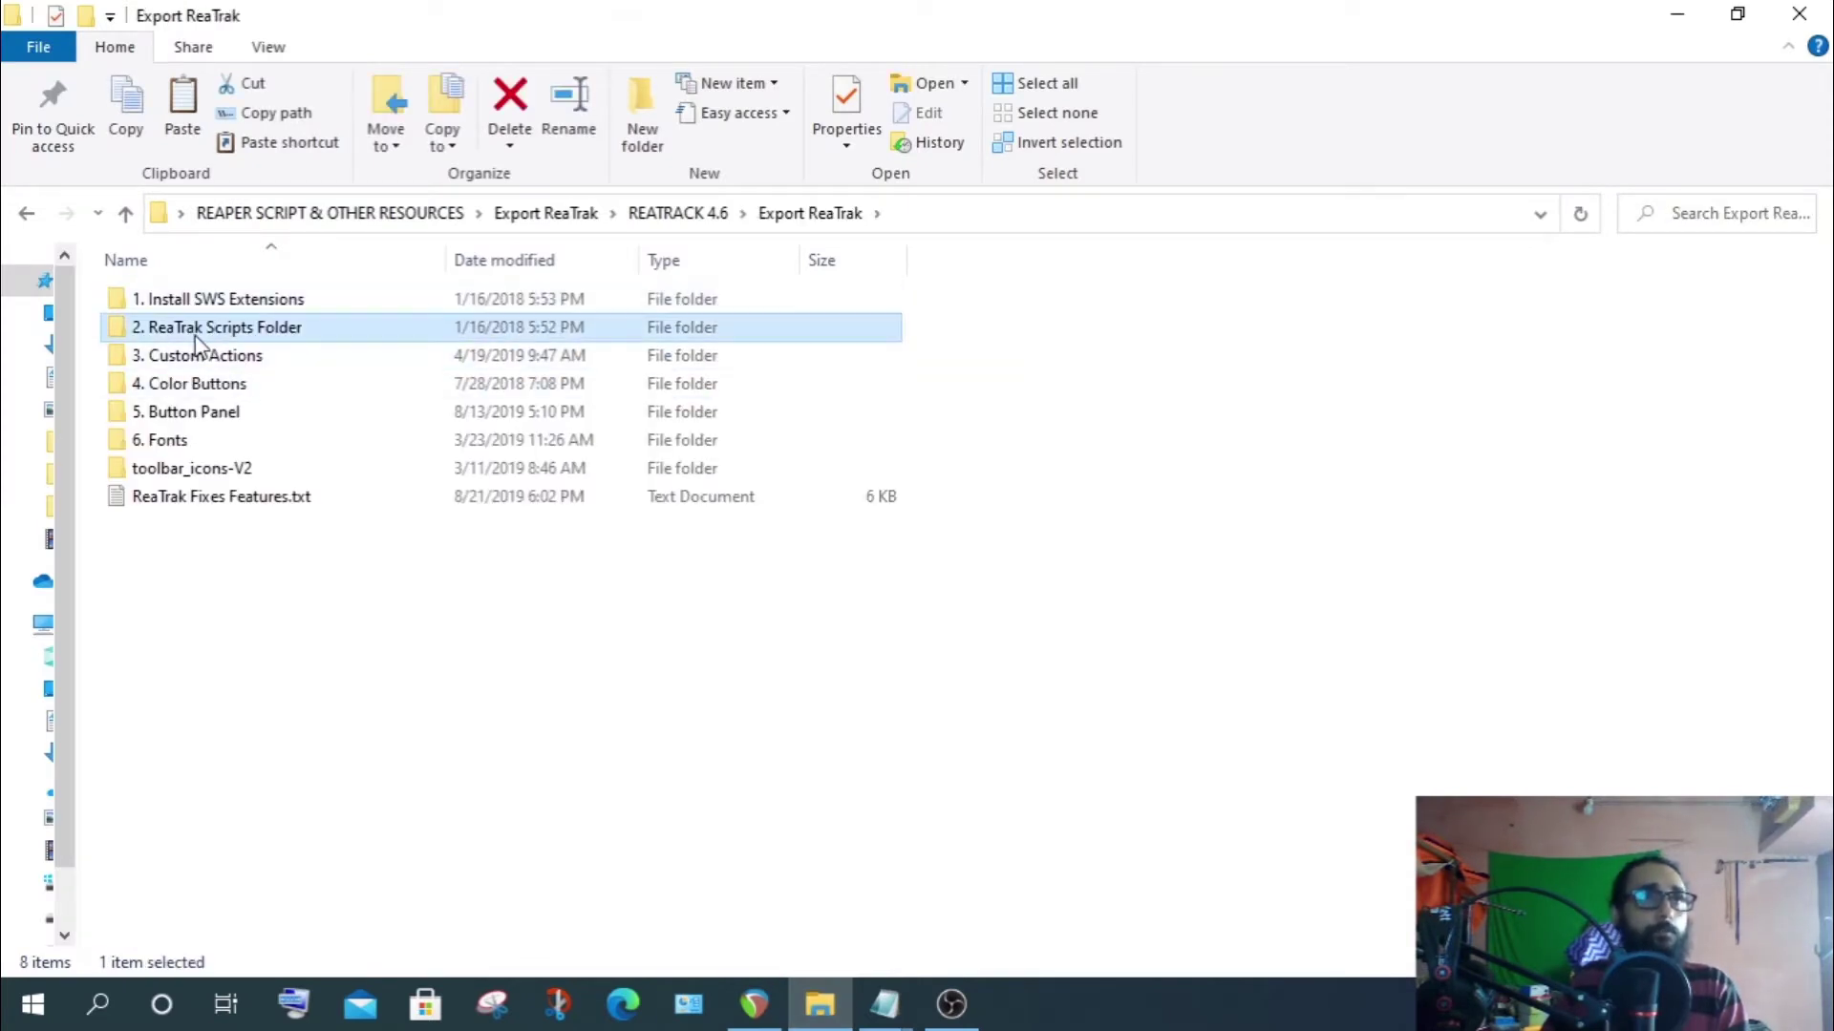
pyautogui.click(168, 299)
pyautogui.rightClick(168, 299)
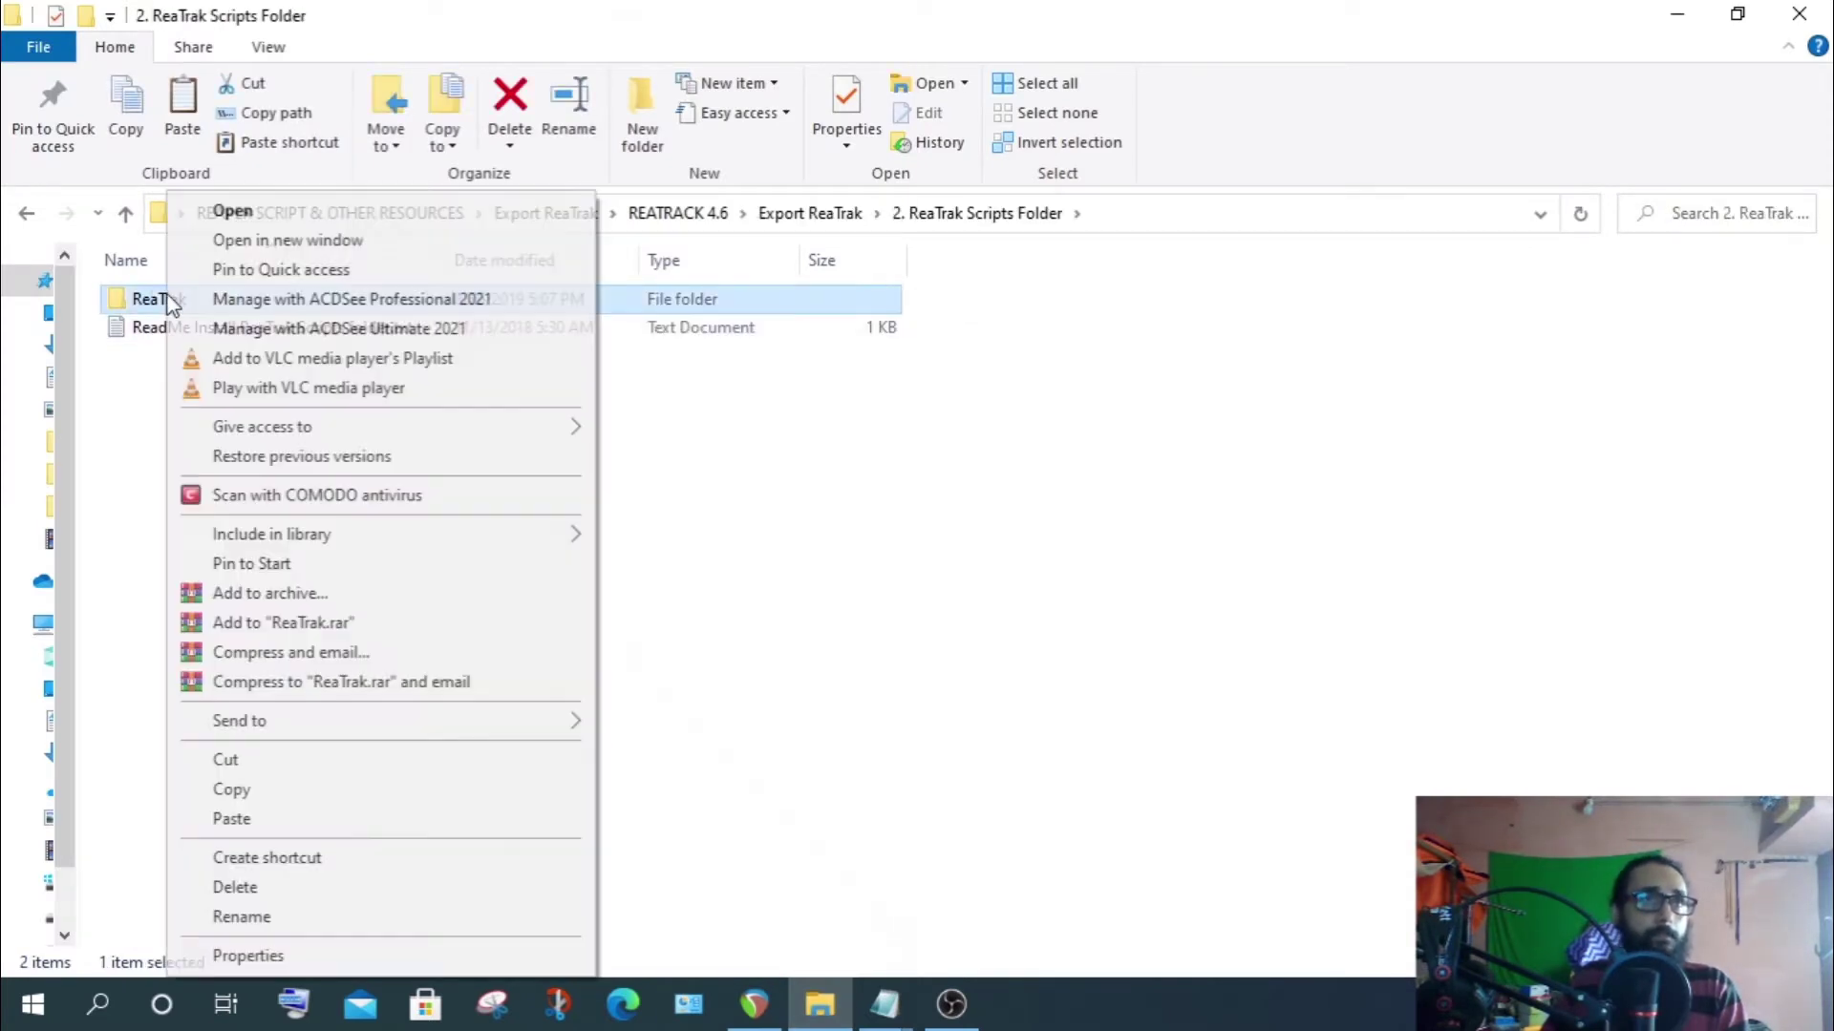
pyautogui.click(256, 805)
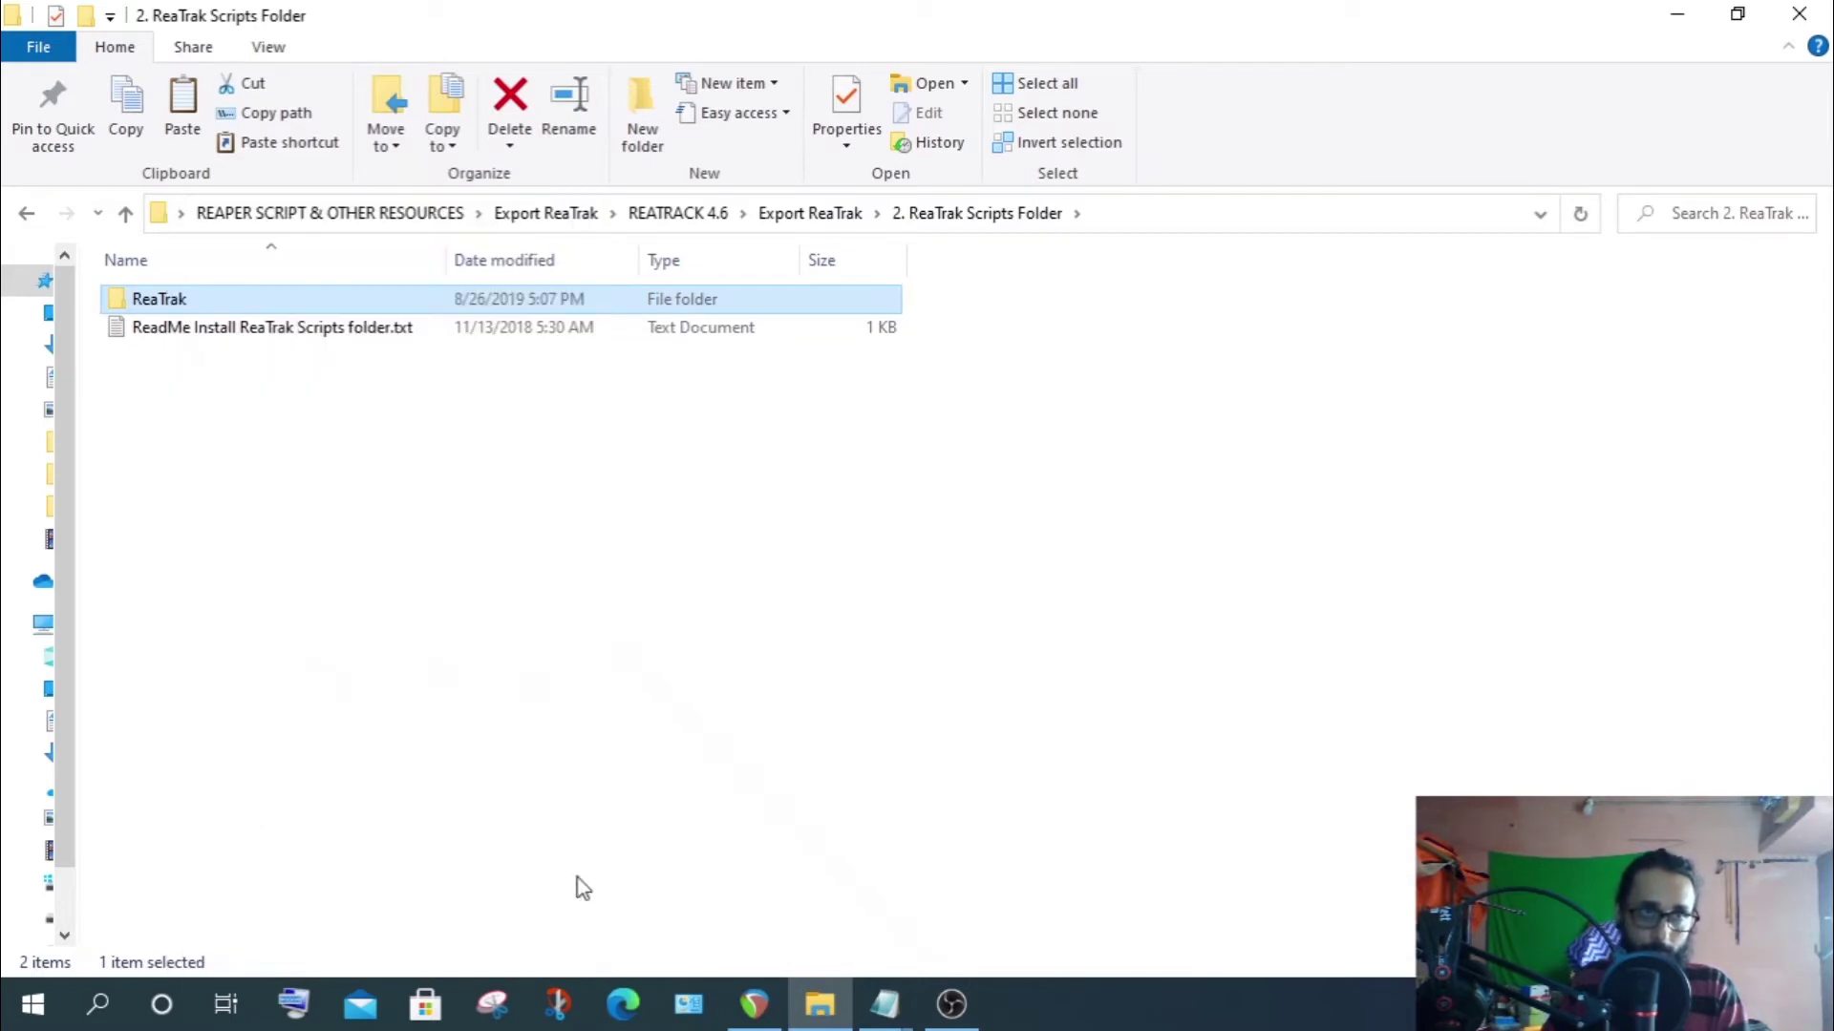
# Paste the ReaTrak folder into the Scripts folder of REAPER's resource path and close that folder window
pyautogui.click(754, 1004)
pyautogui.click(342, 44)
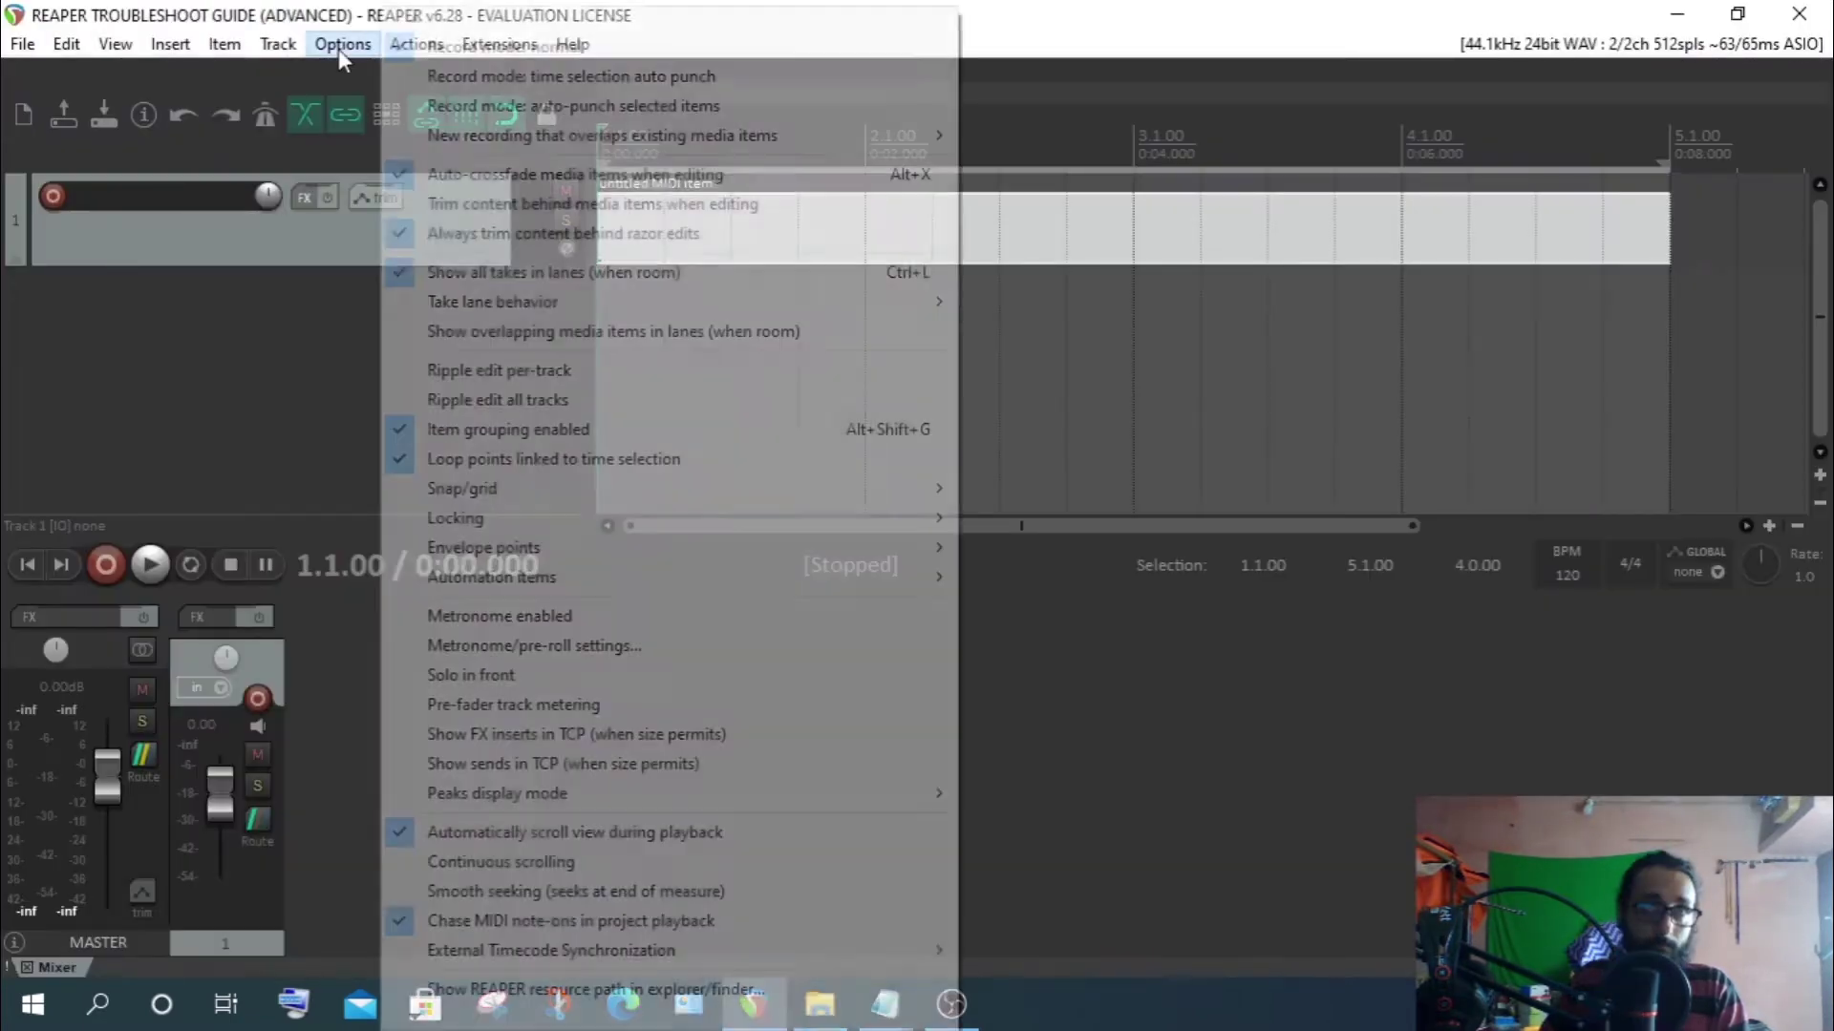
pyautogui.click(507, 985)
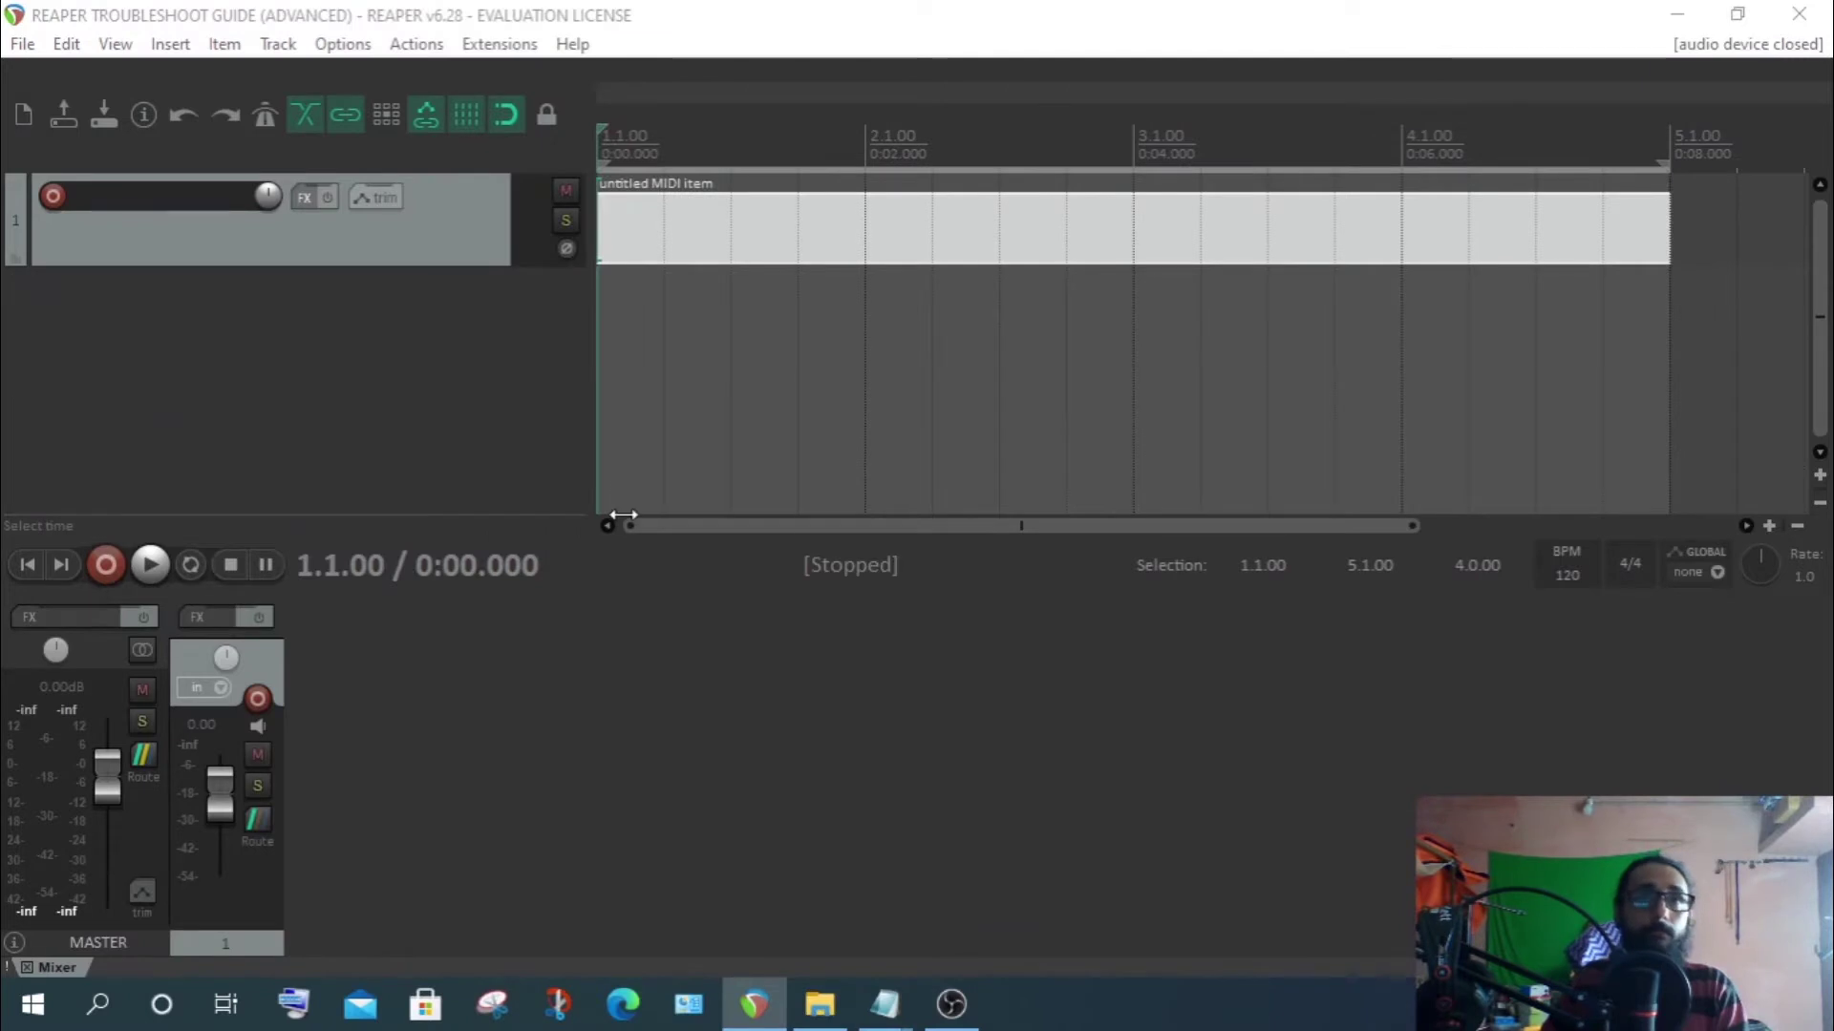
pyautogui.scroll(-5, 1020, 811)
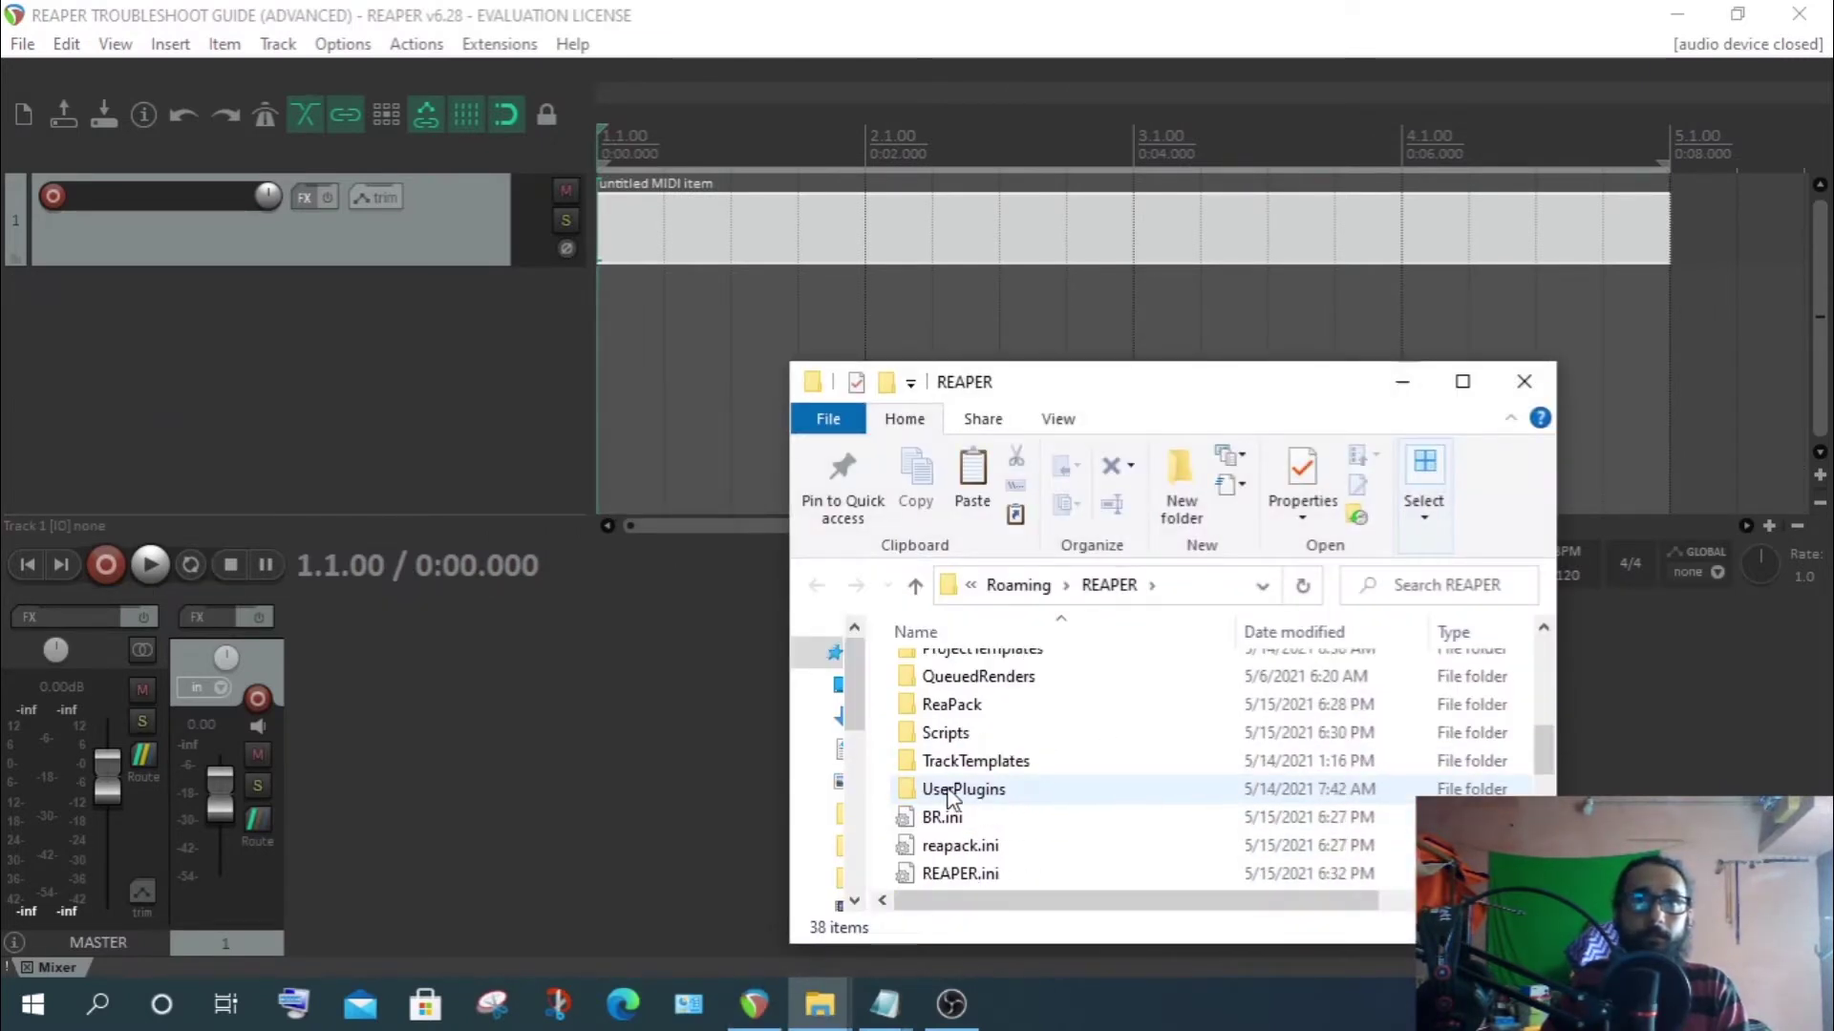
pyautogui.doubleClick(936, 735)
pyautogui.rightClick(1030, 846)
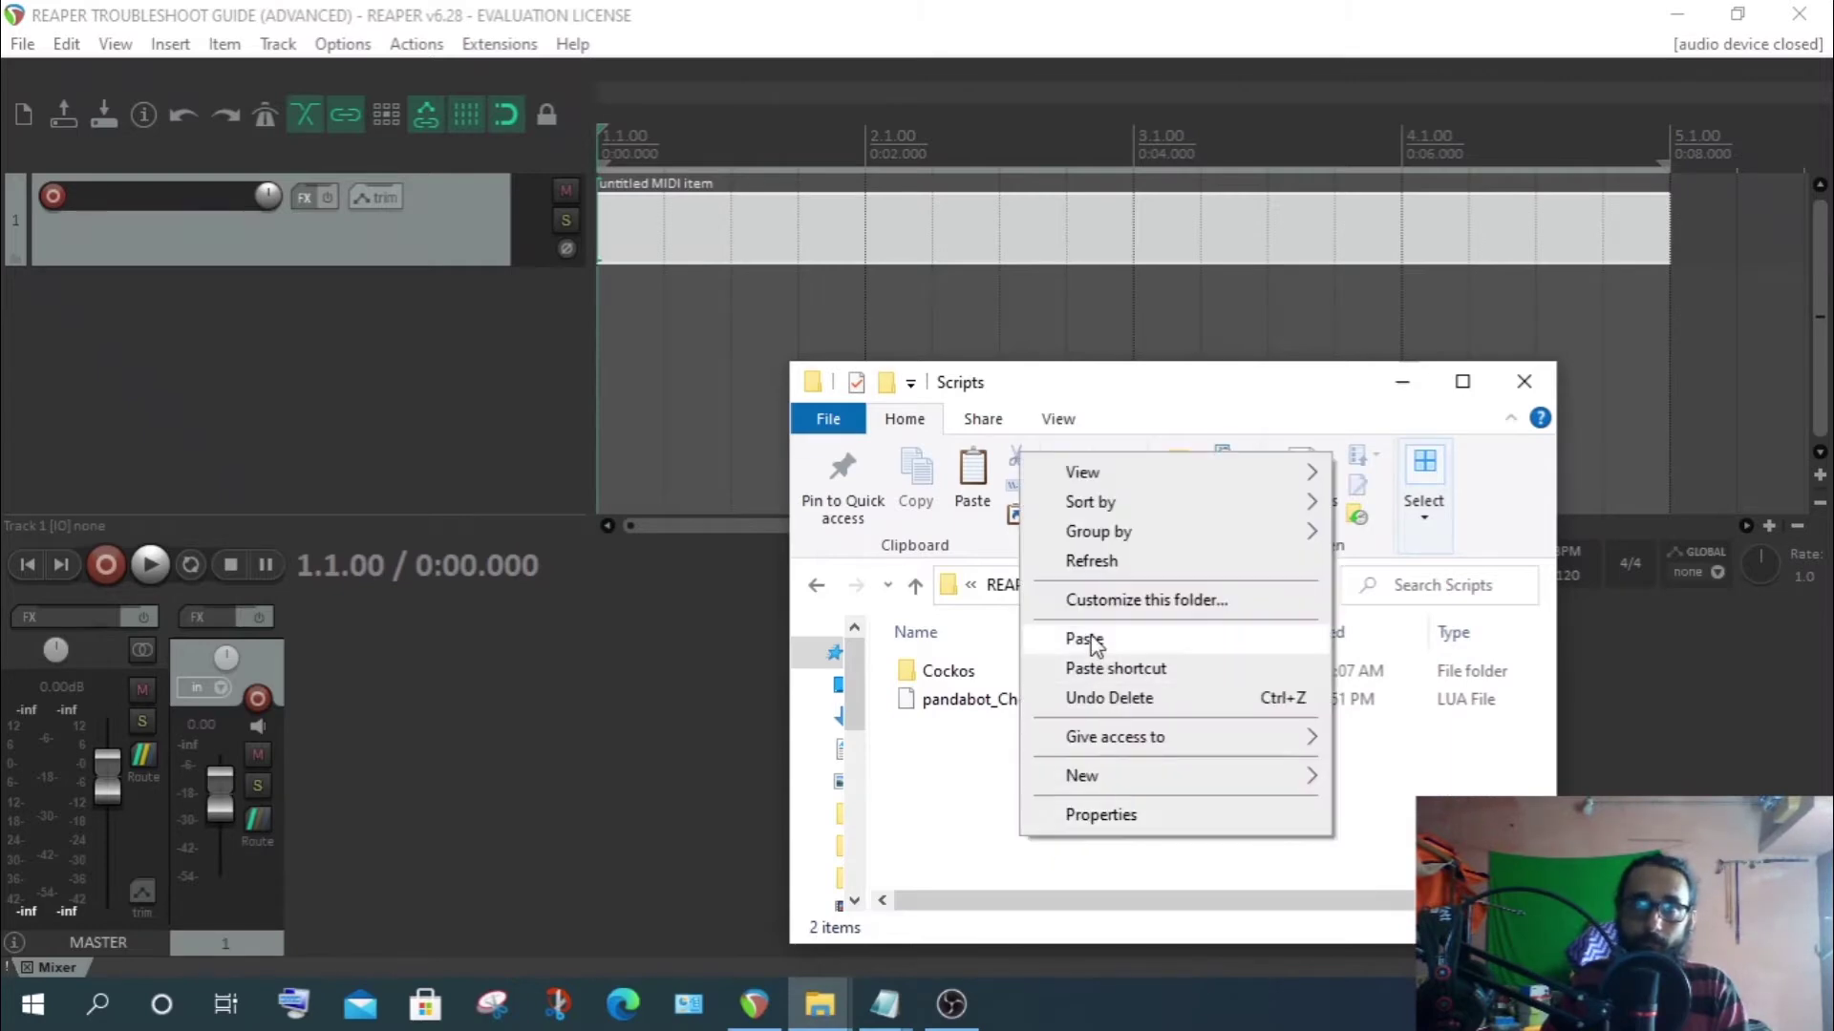
pyautogui.click(1075, 811)
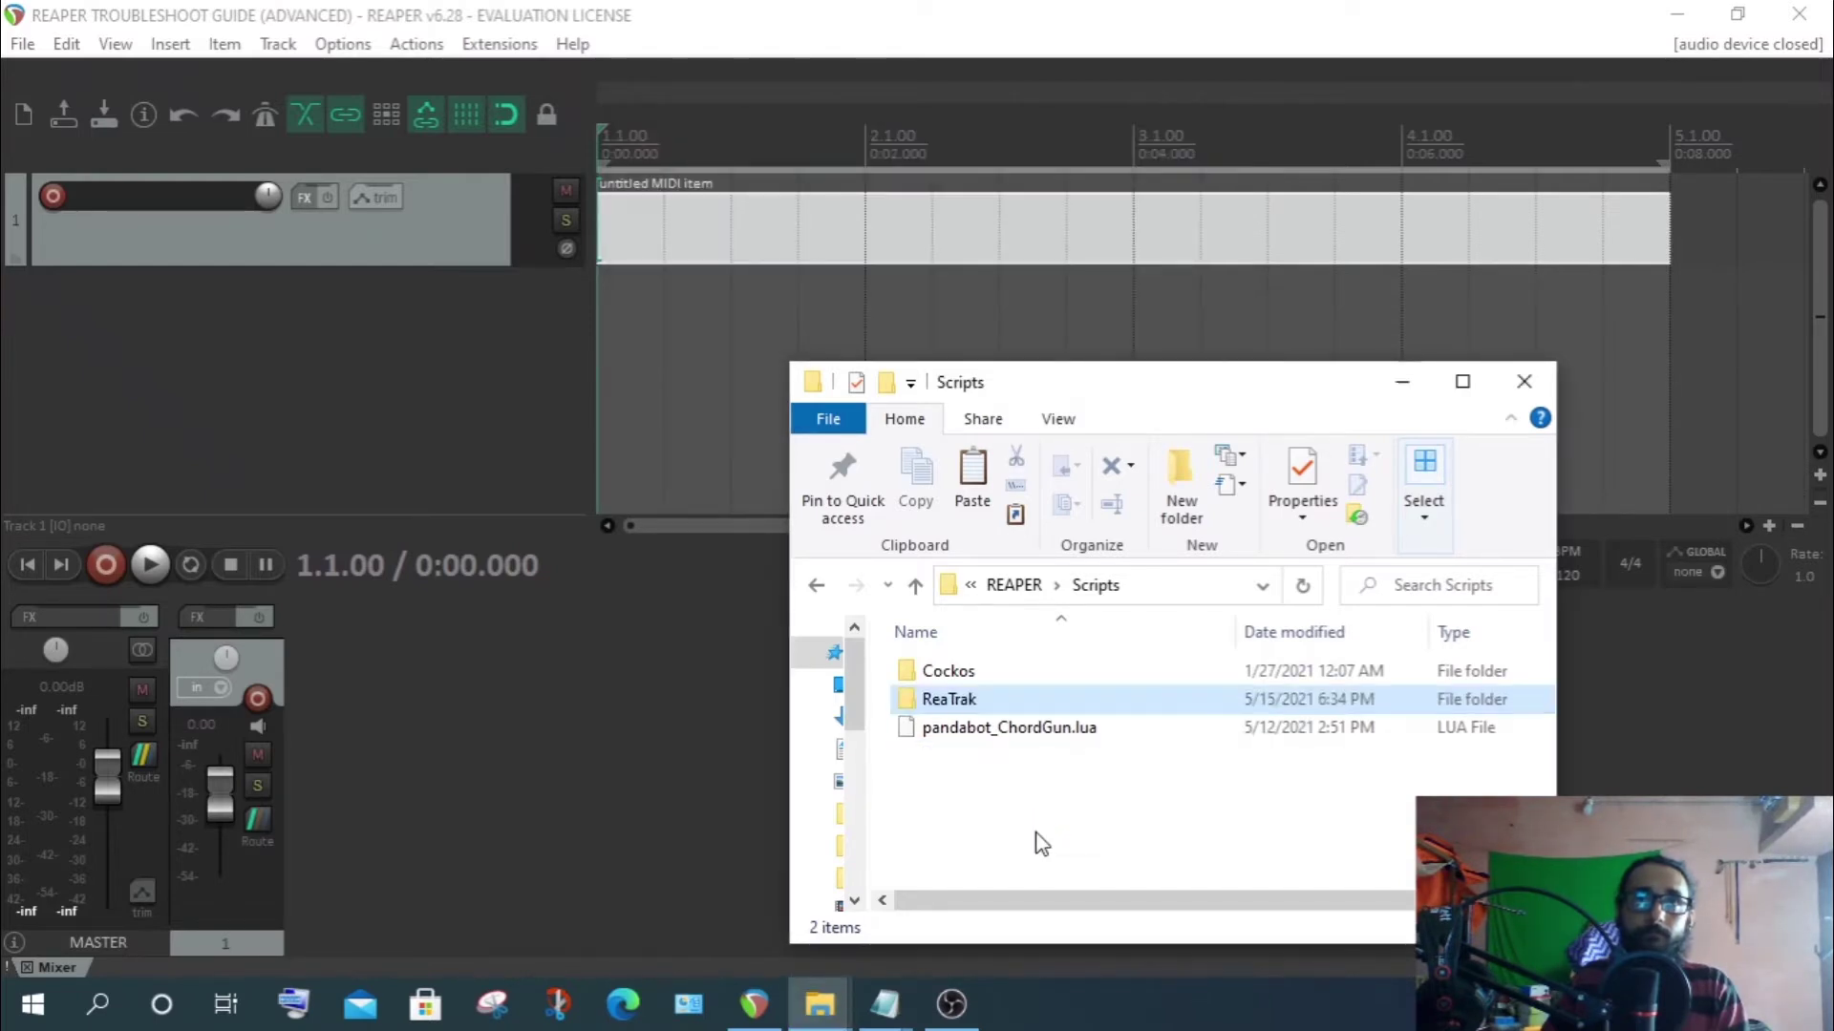
pyautogui.click(955, 707)
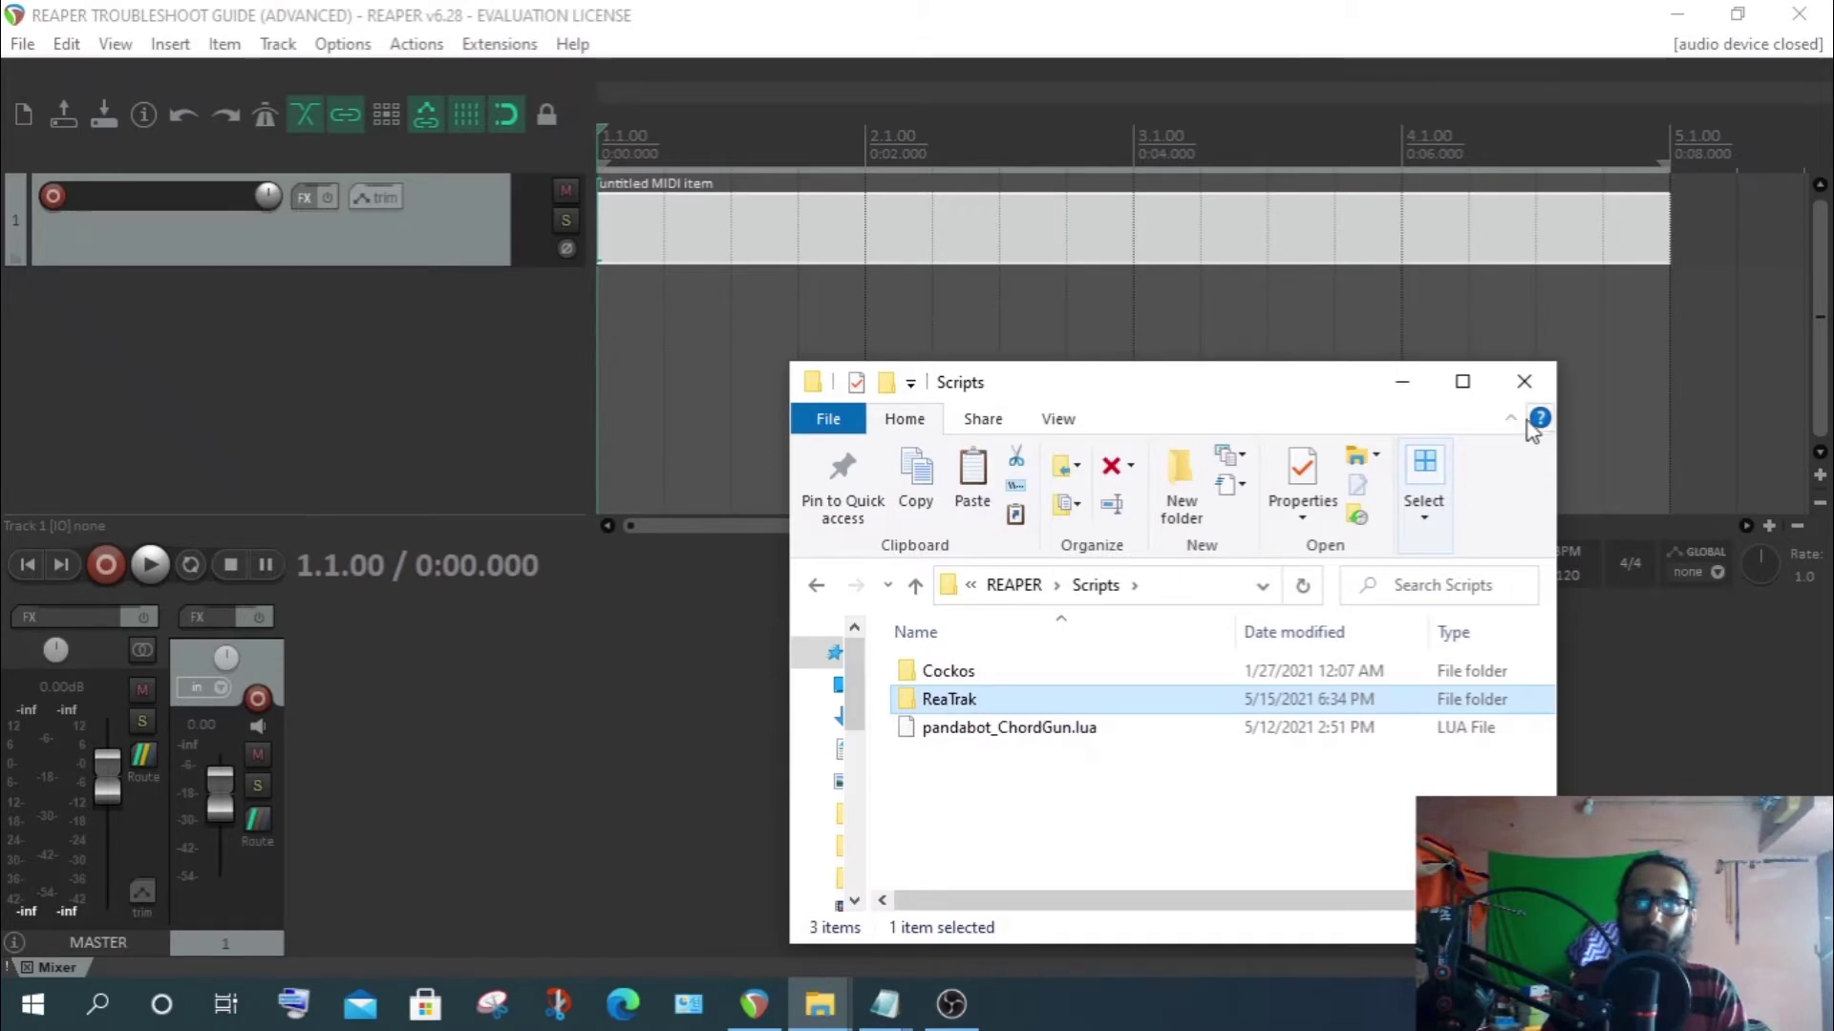
pyautogui.click(1524, 381)
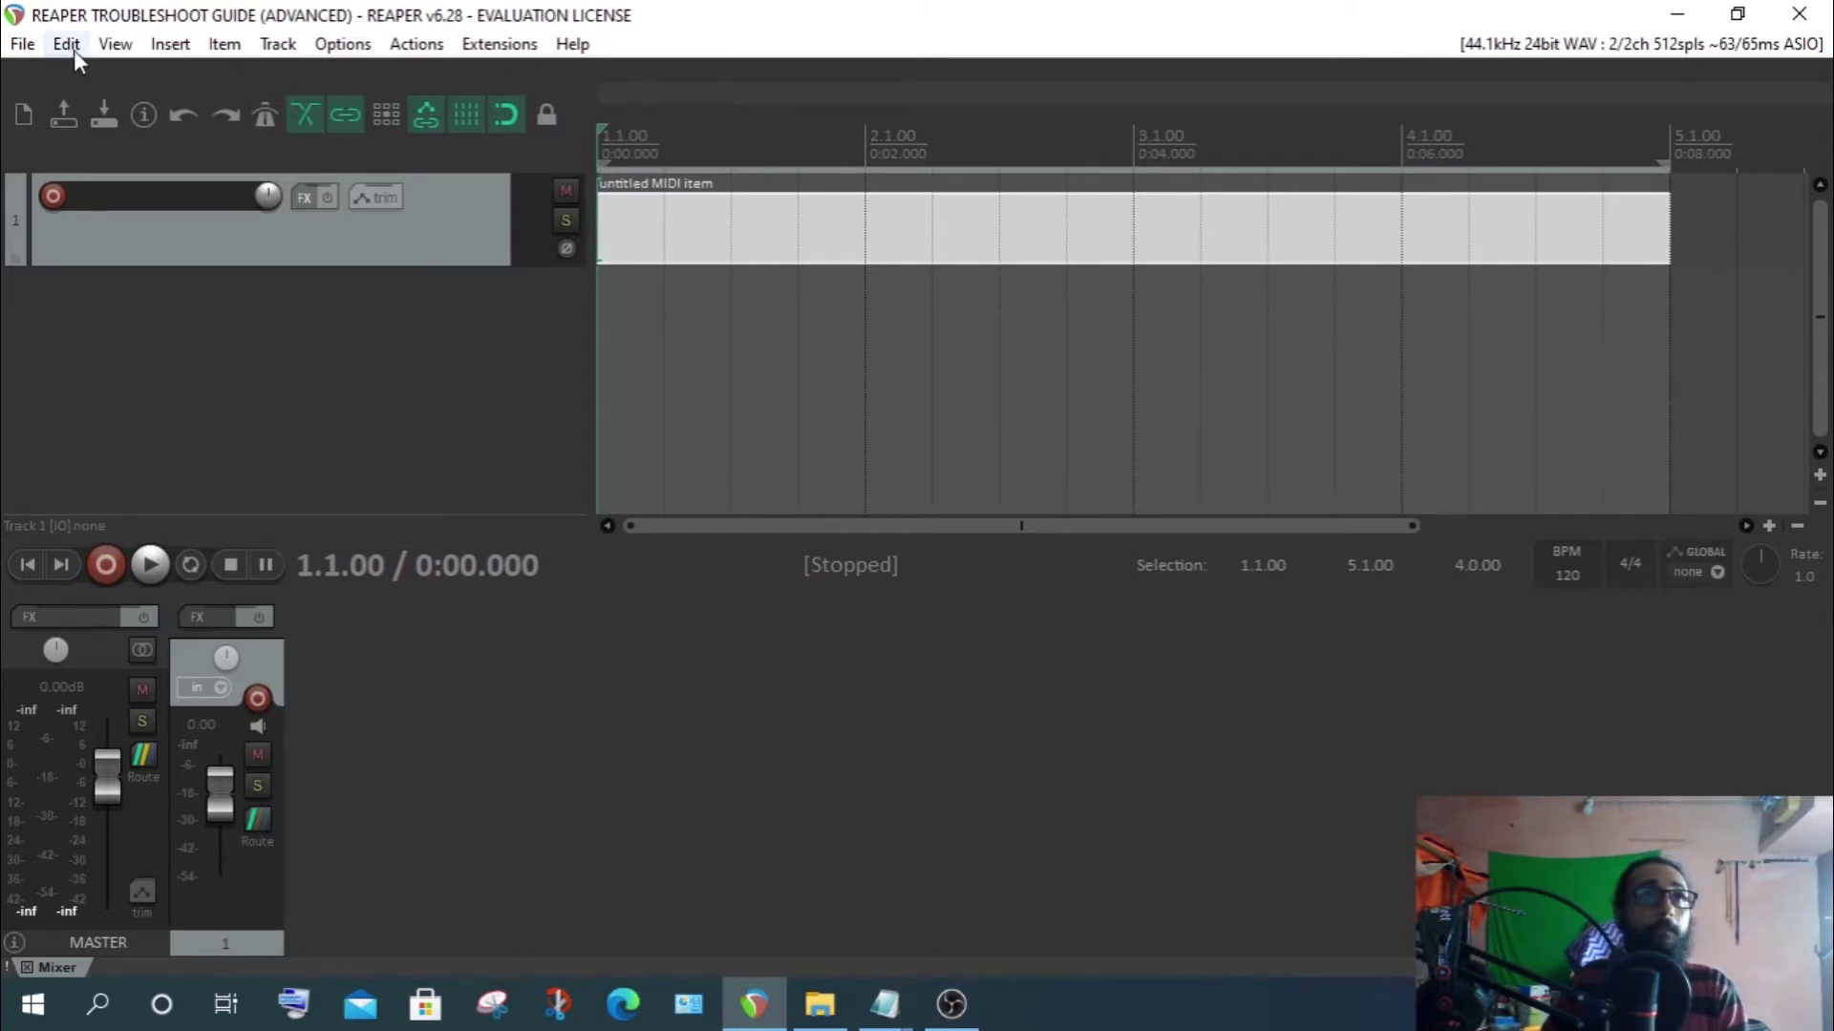
# Start importing a configuration from REAPER's General preferences so the ReaperConfigZip file chooser opens
pyautogui.click(341, 44)
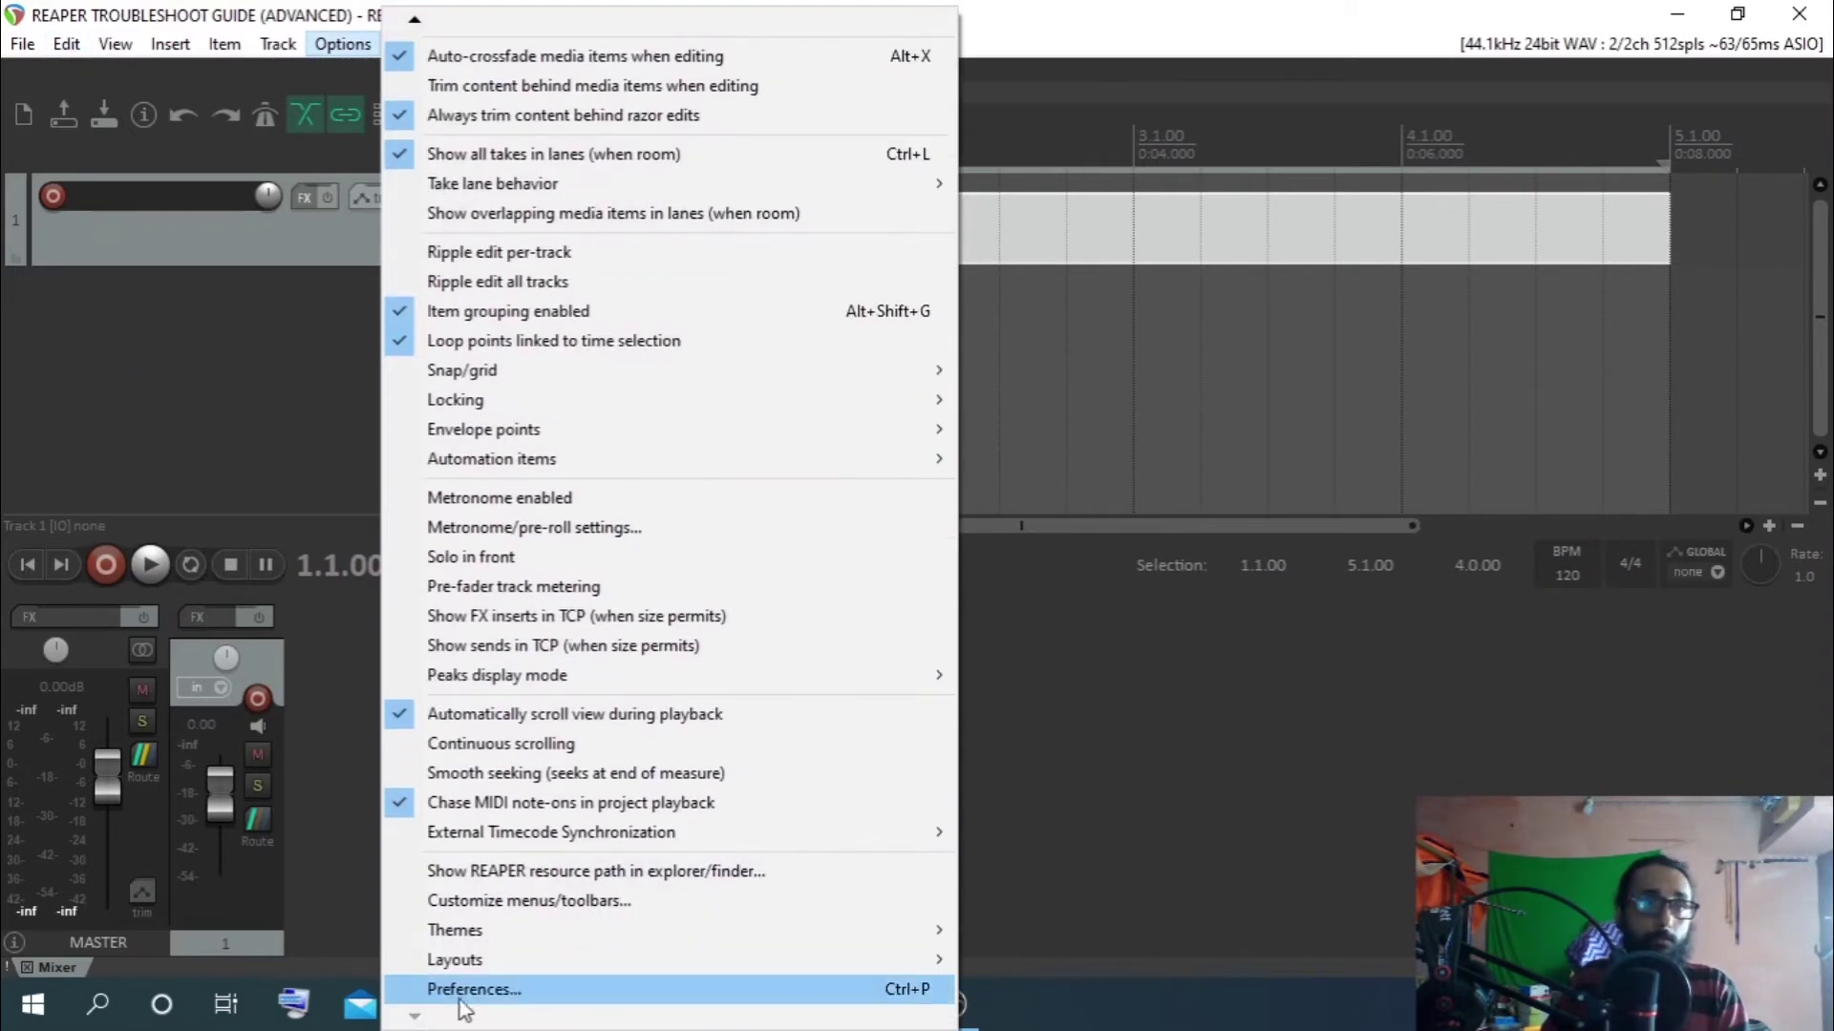
pyautogui.click(471, 984)
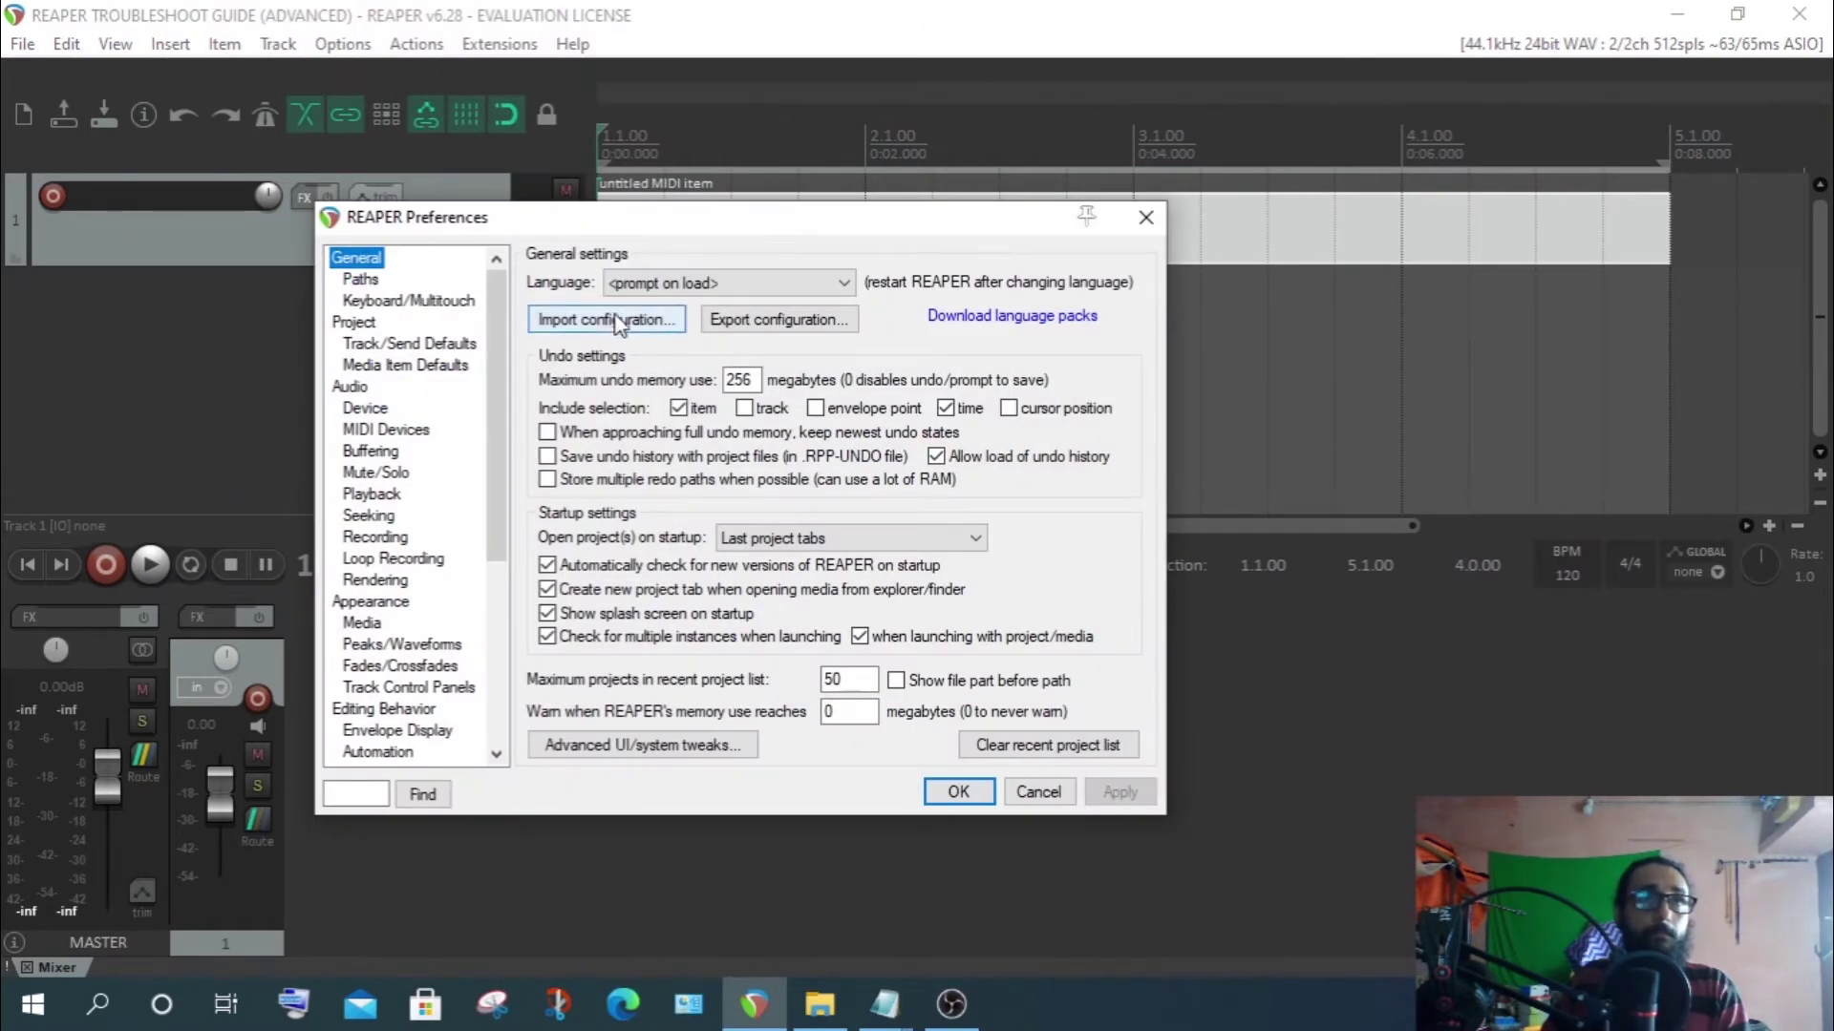
pyautogui.click(610, 321)
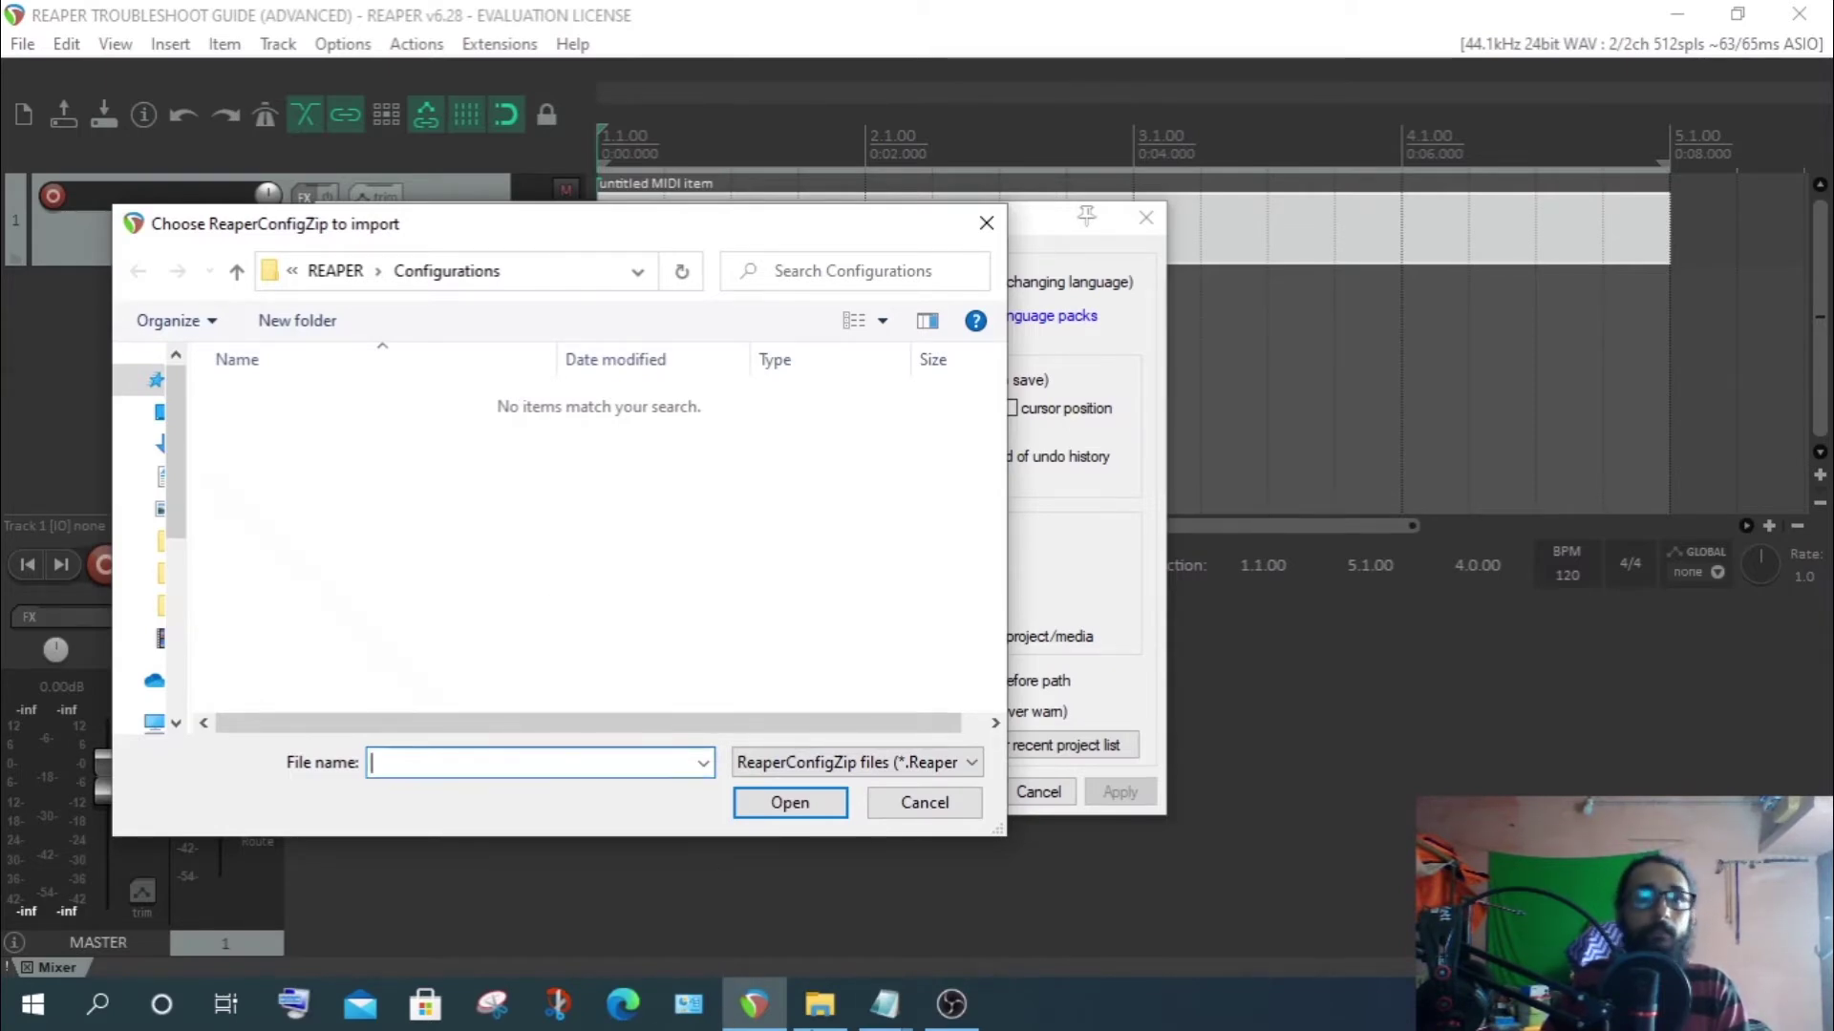
# Switch to File Explorer, select ReaTrak_ver.46.ReaperConfigZip in the REATRACK 4.6 folder, and place the window beside REAPER's file chooser
pyautogui.click(836, 1018)
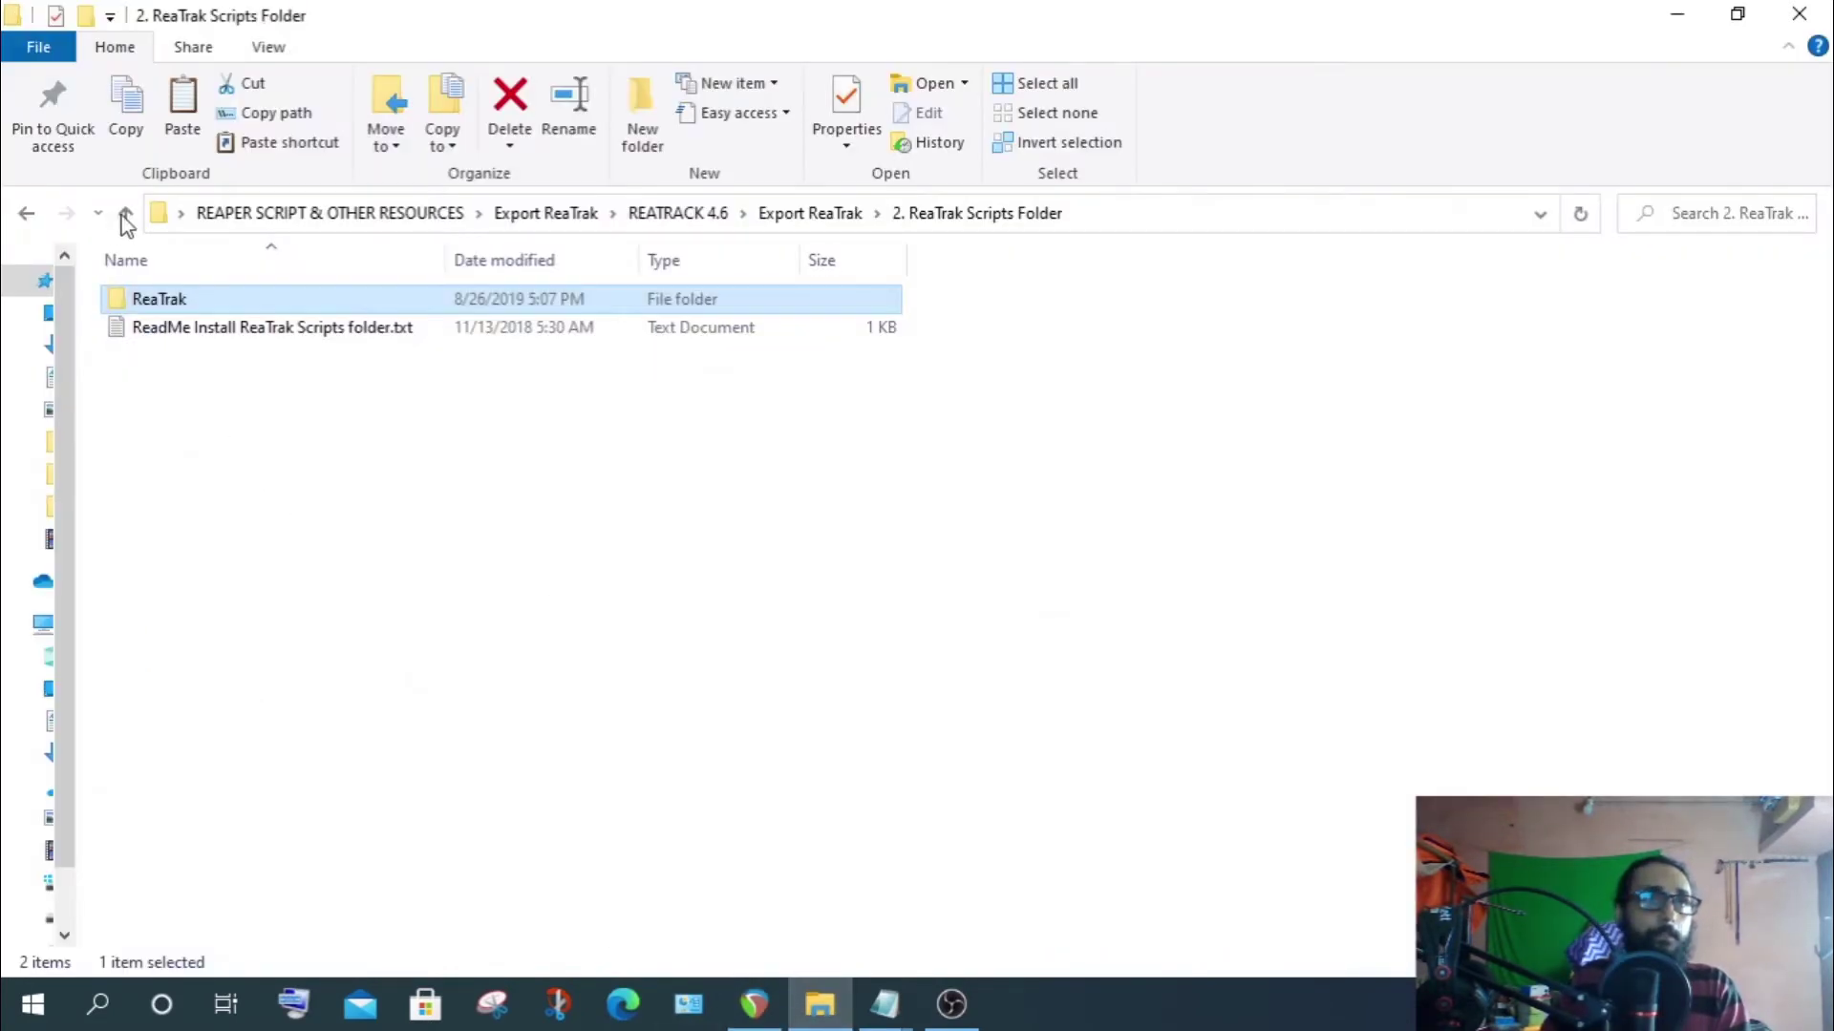
pyautogui.click(126, 216)
pyautogui.click(126, 216)
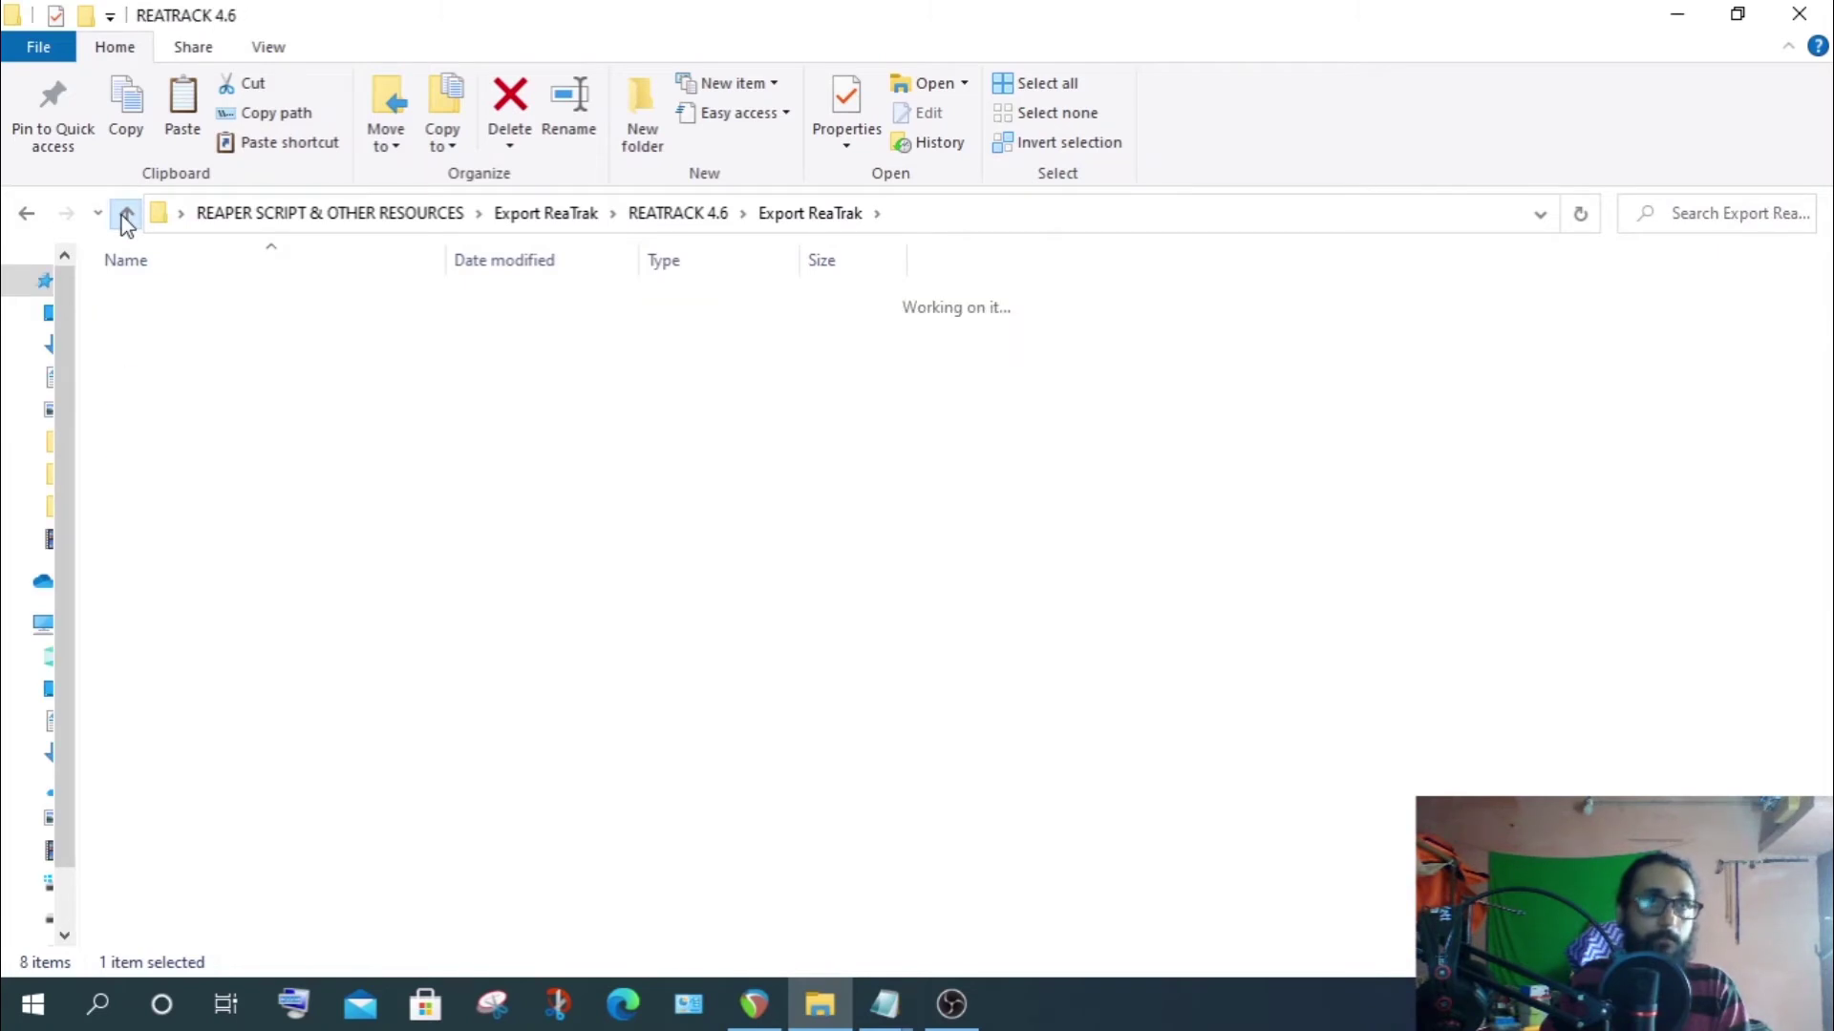
pyautogui.click(217, 328)
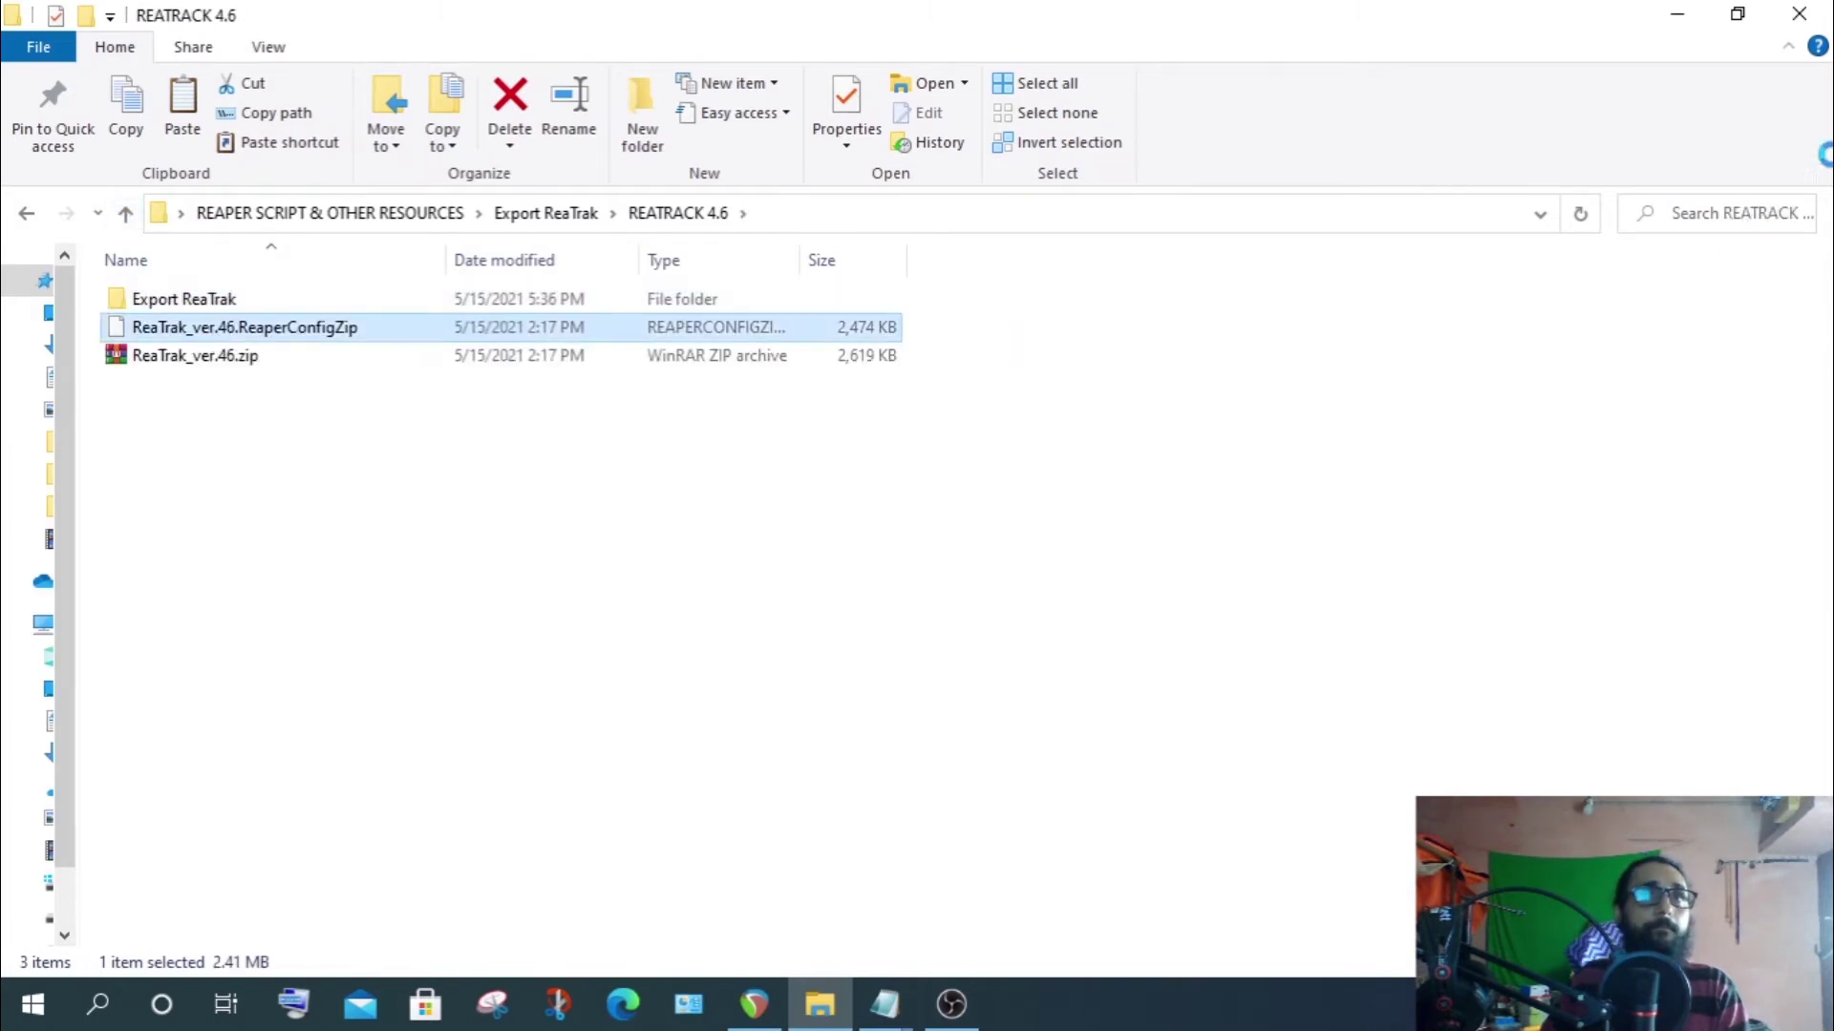
pyautogui.click(1738, 14)
pyautogui.moveTo(1096, 365); pyautogui.dragTo(1370, 298)
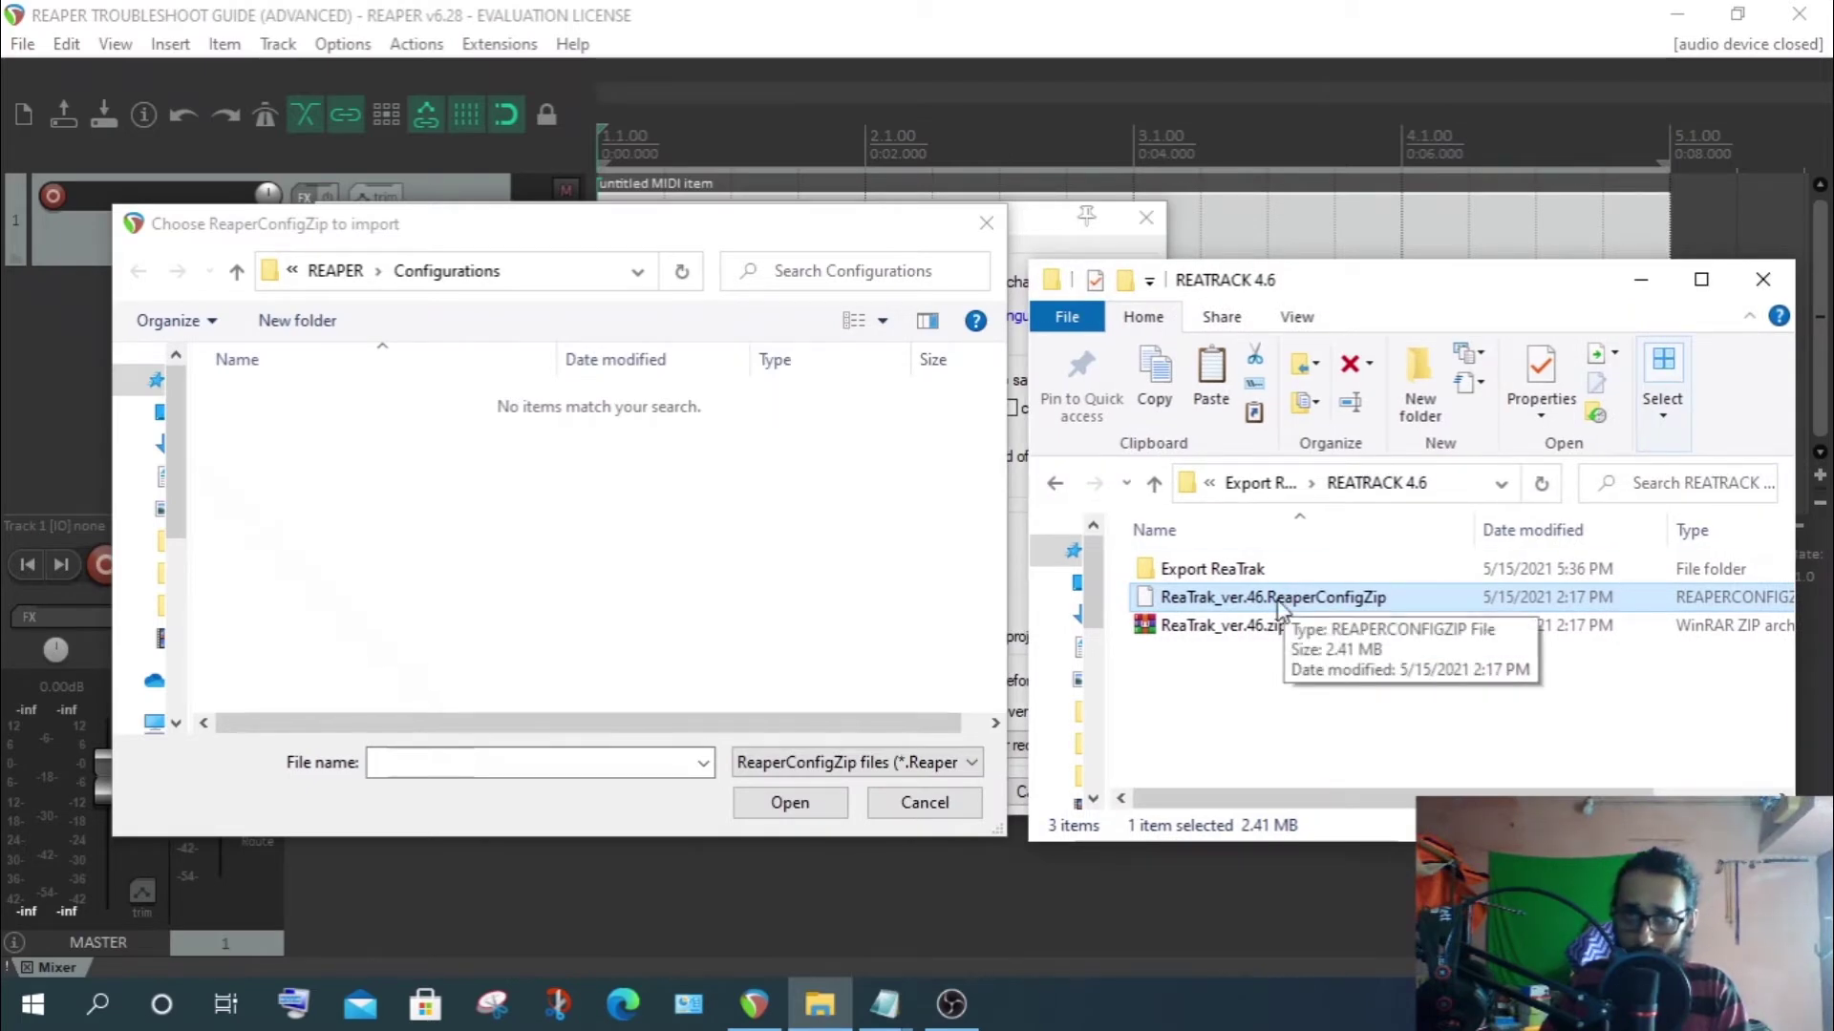
# Check the REAPER configurations file path in the REAPER LOCATION GUIDE.txt note in Notepad, then minimize the note
pyautogui.click(886, 1000)
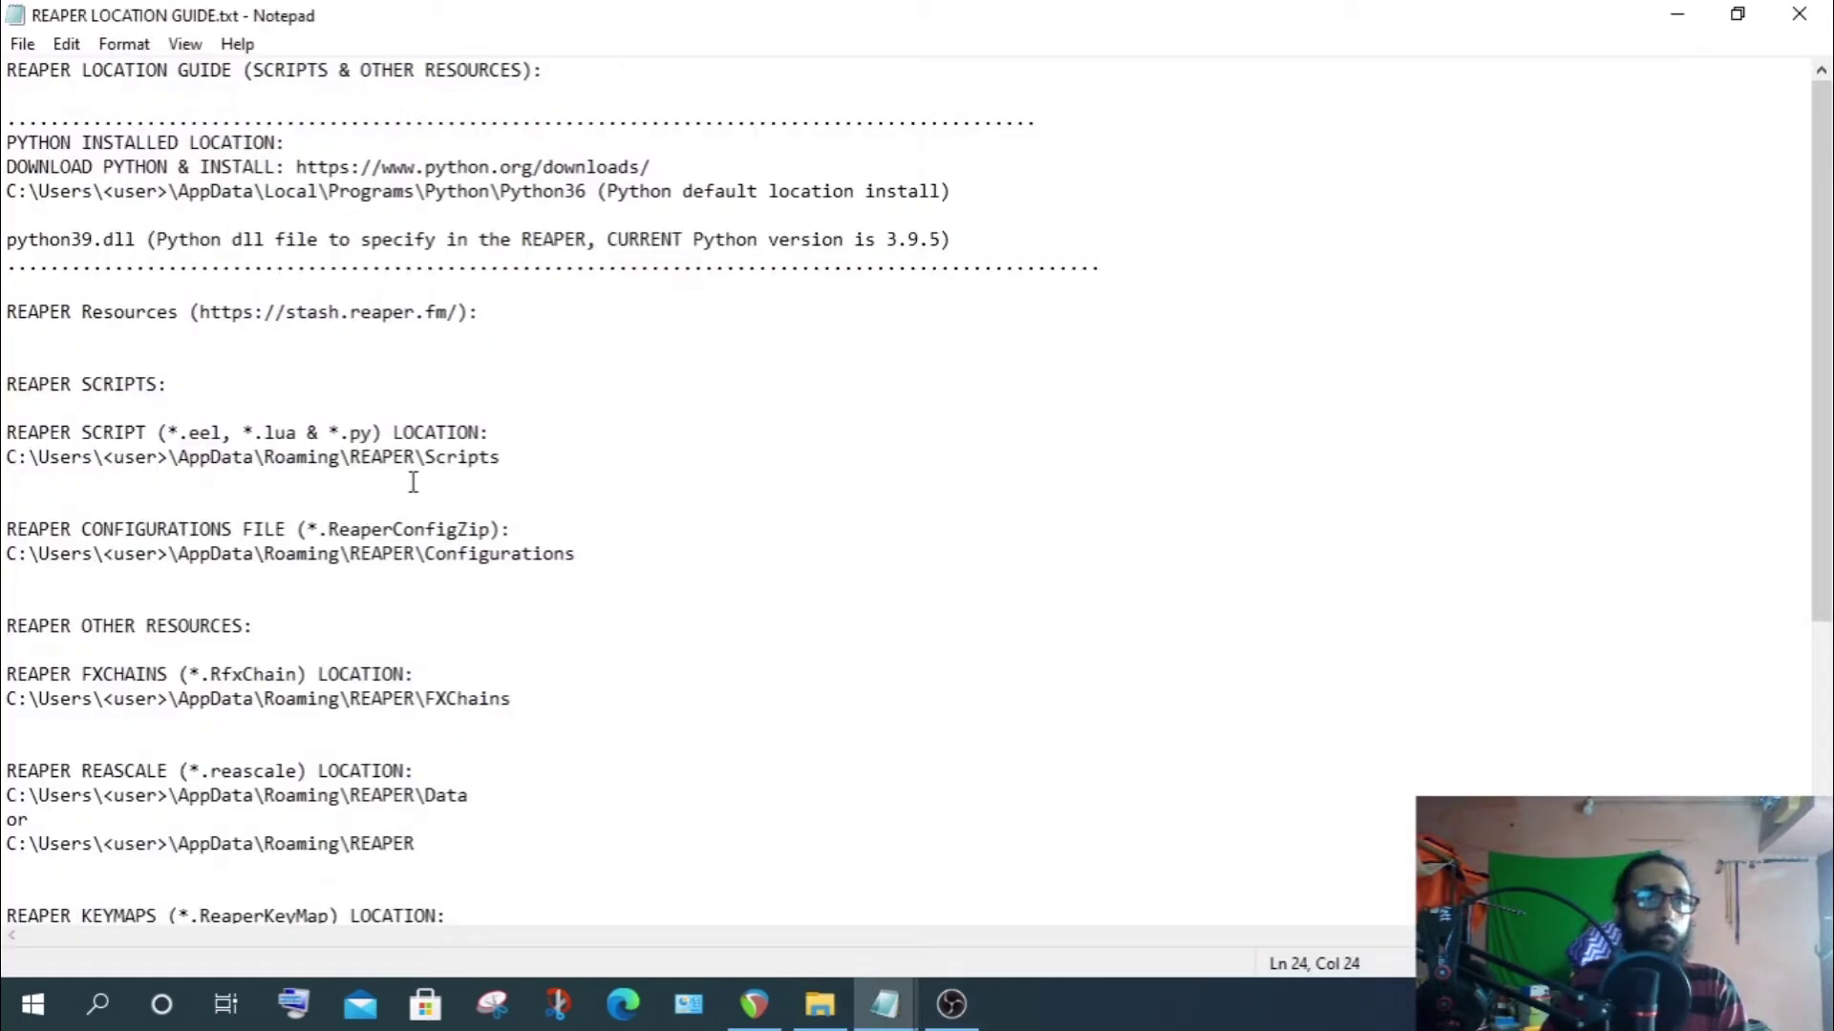
pyautogui.moveTo(8, 559); pyautogui.dragTo(527, 576)
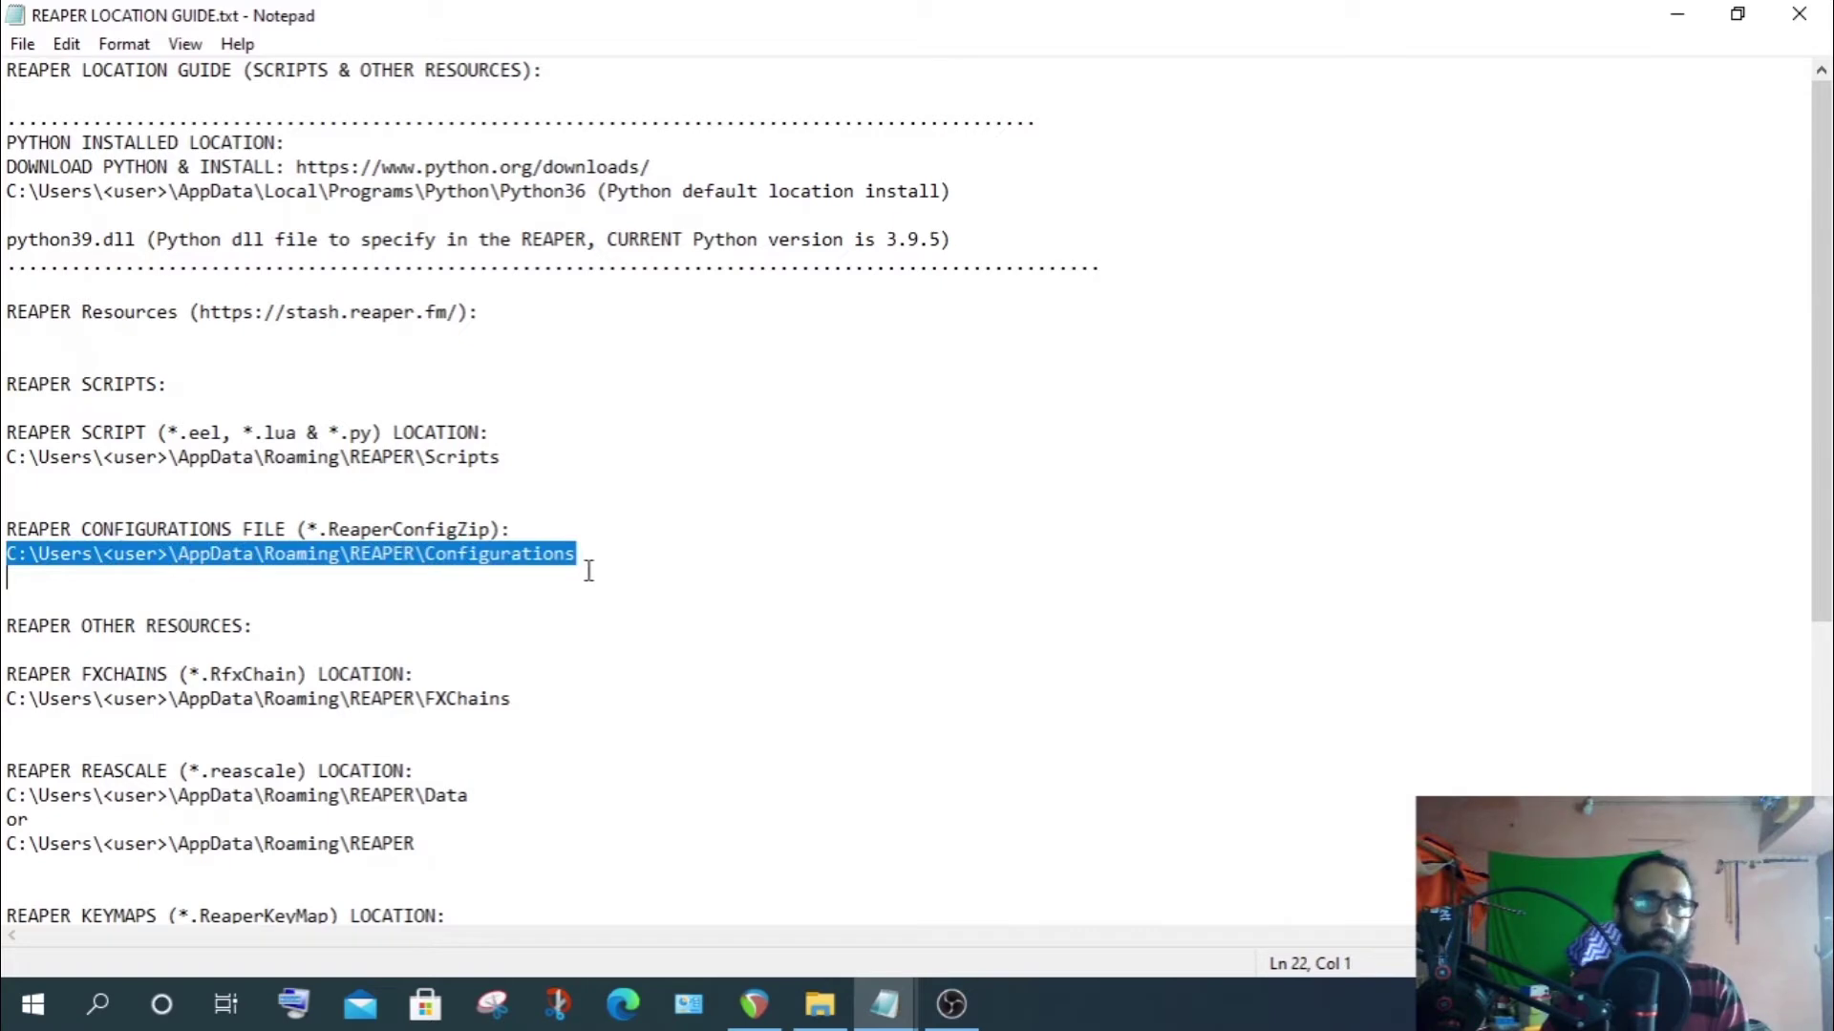
pyautogui.click(1676, 15)
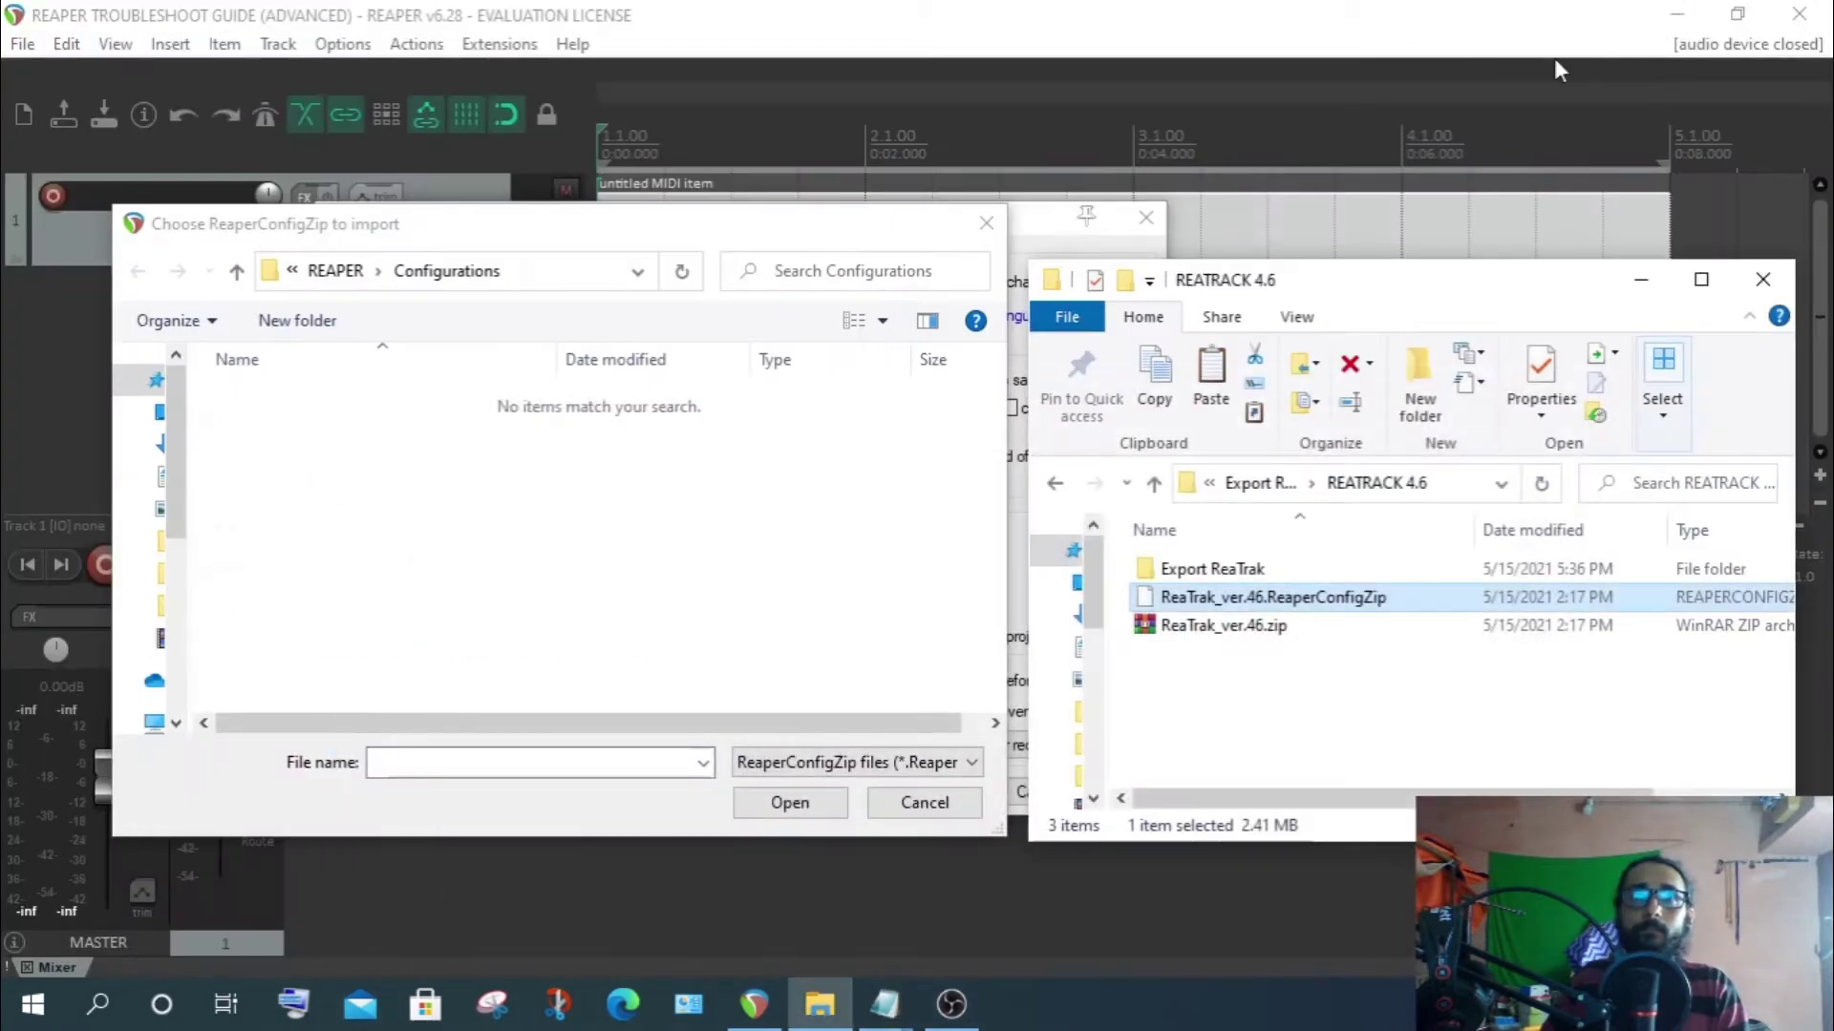
# Copy ReaTrak_ver.46.ReaperConfigZip from the REATRACK 4.6 folder into REAPER's Configurations folder in the import file chooser
pyautogui.click(1257, 596)
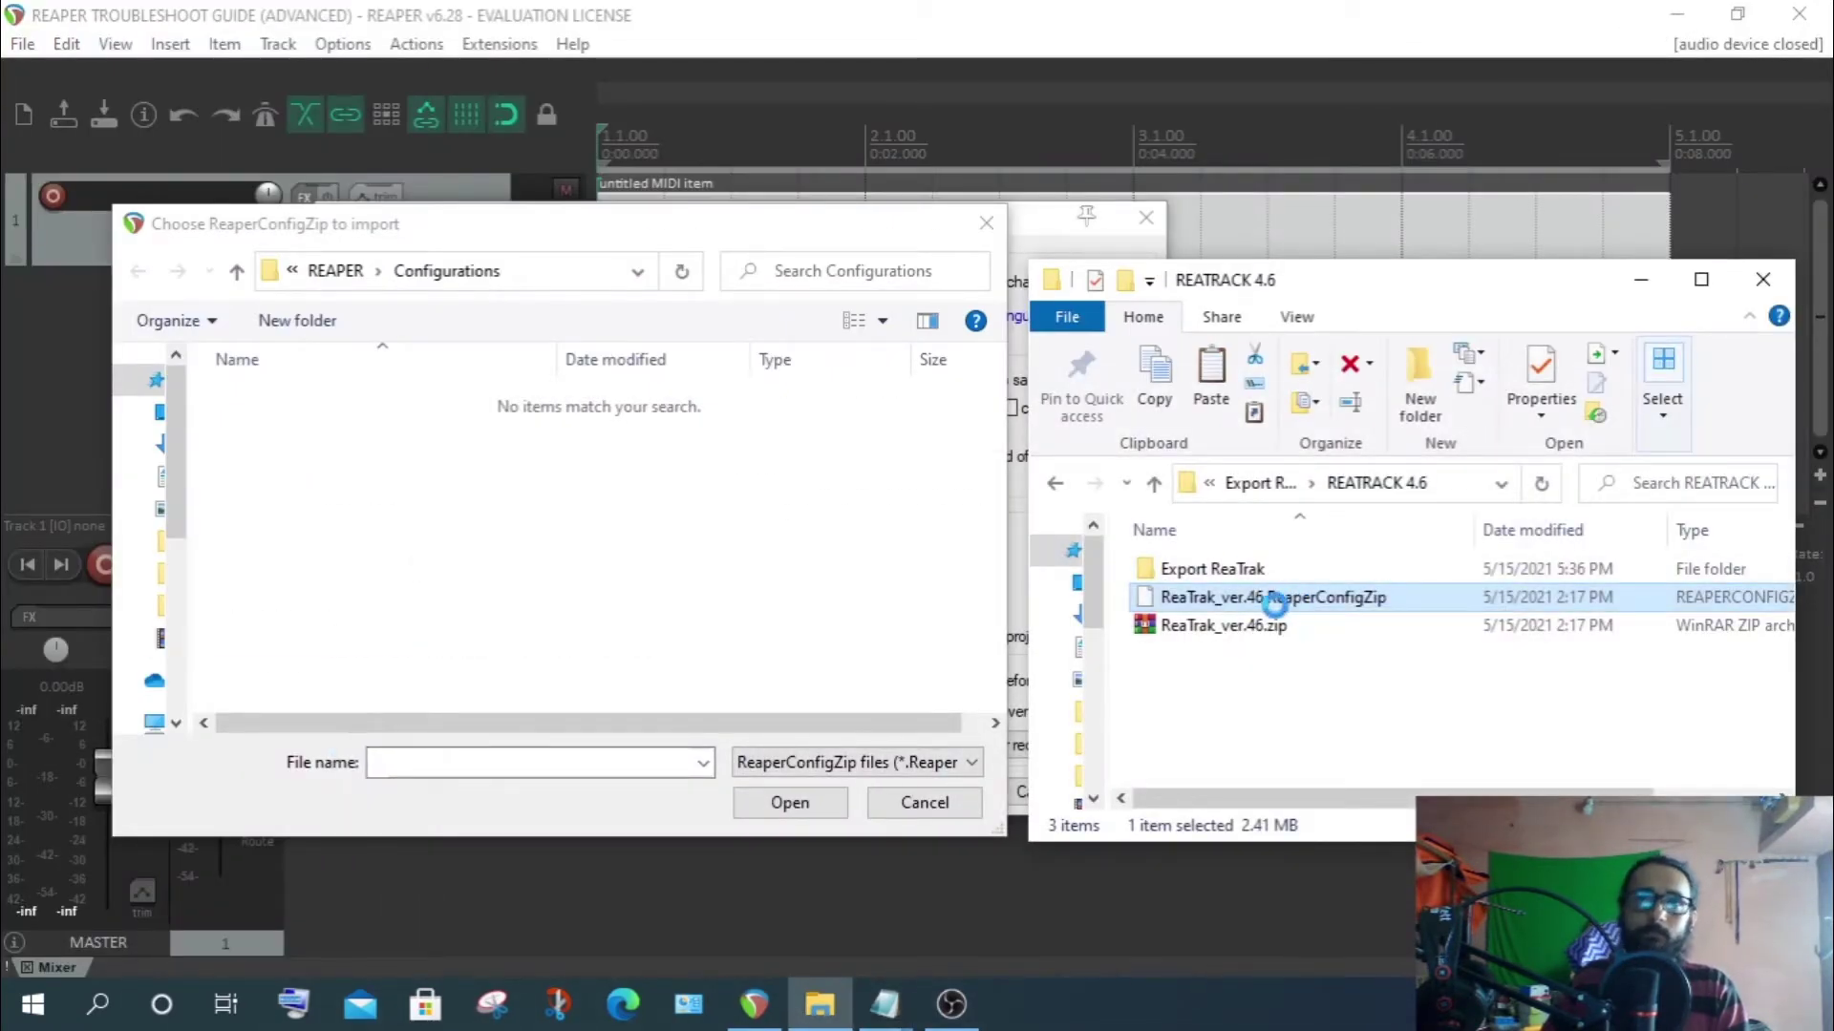
pyautogui.rightClick(1249, 598)
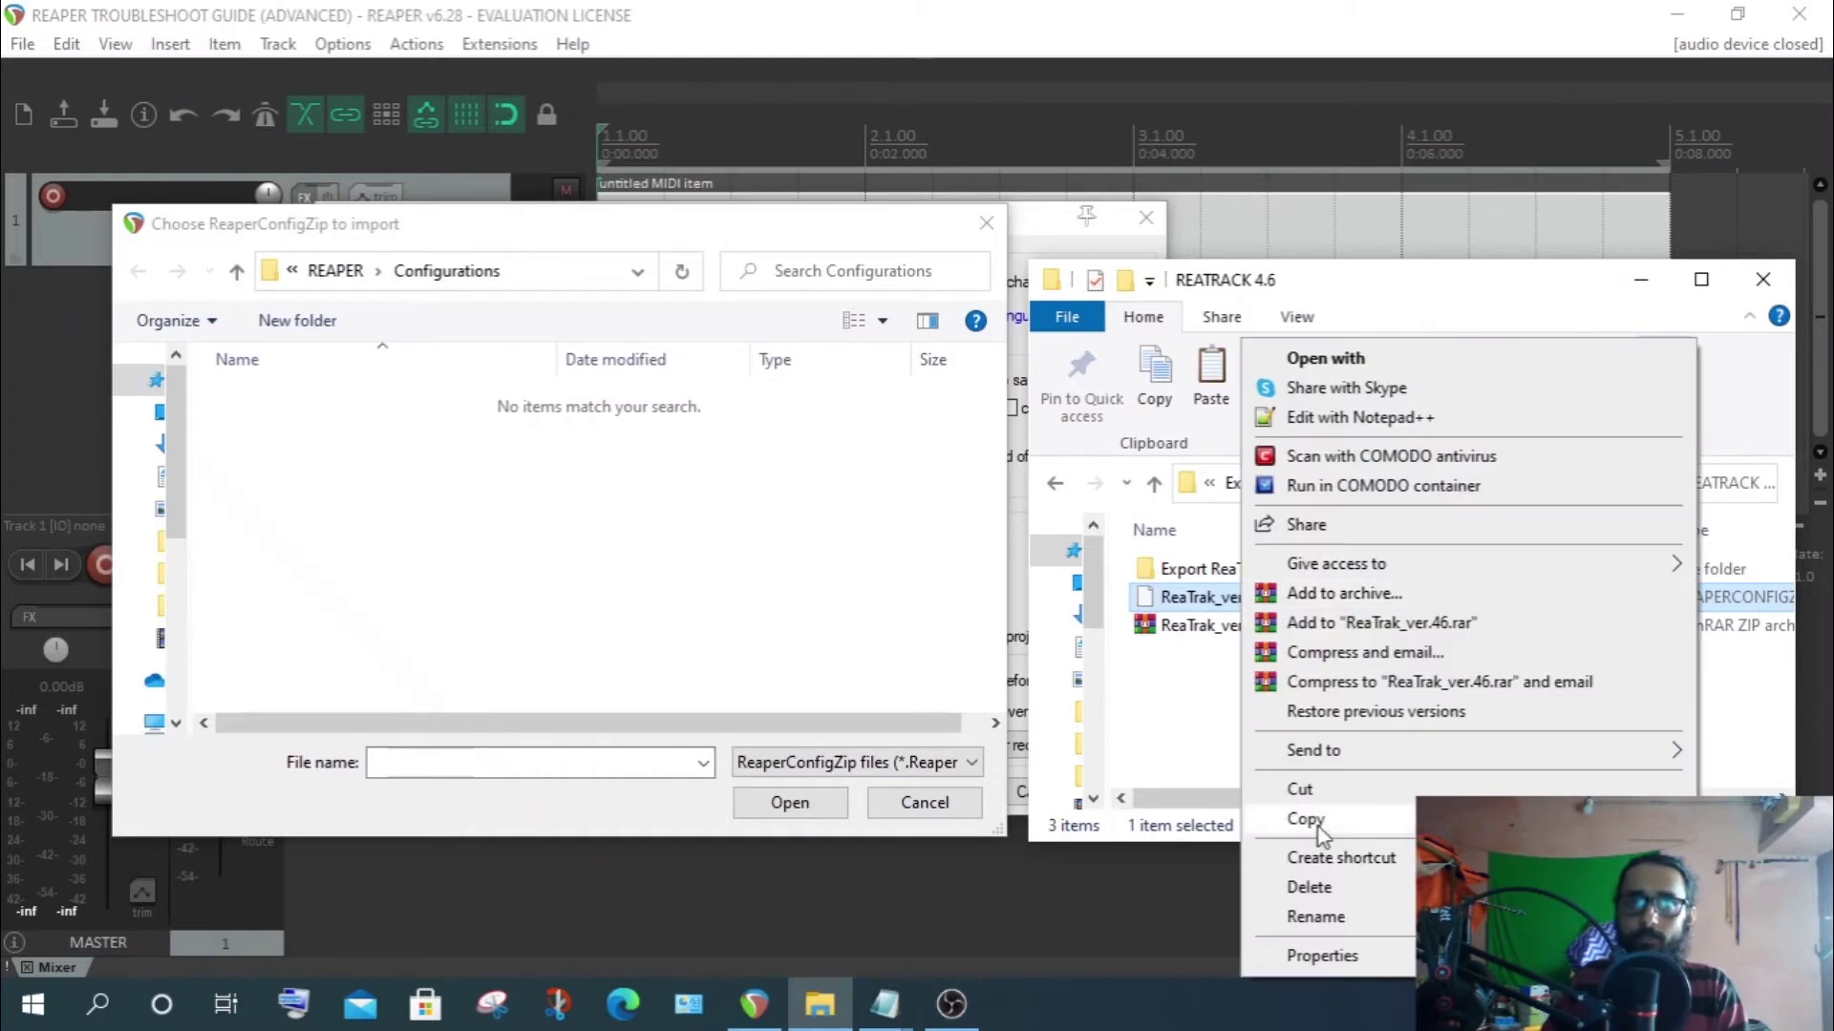
pyautogui.click(1285, 814)
pyautogui.click(565, 573)
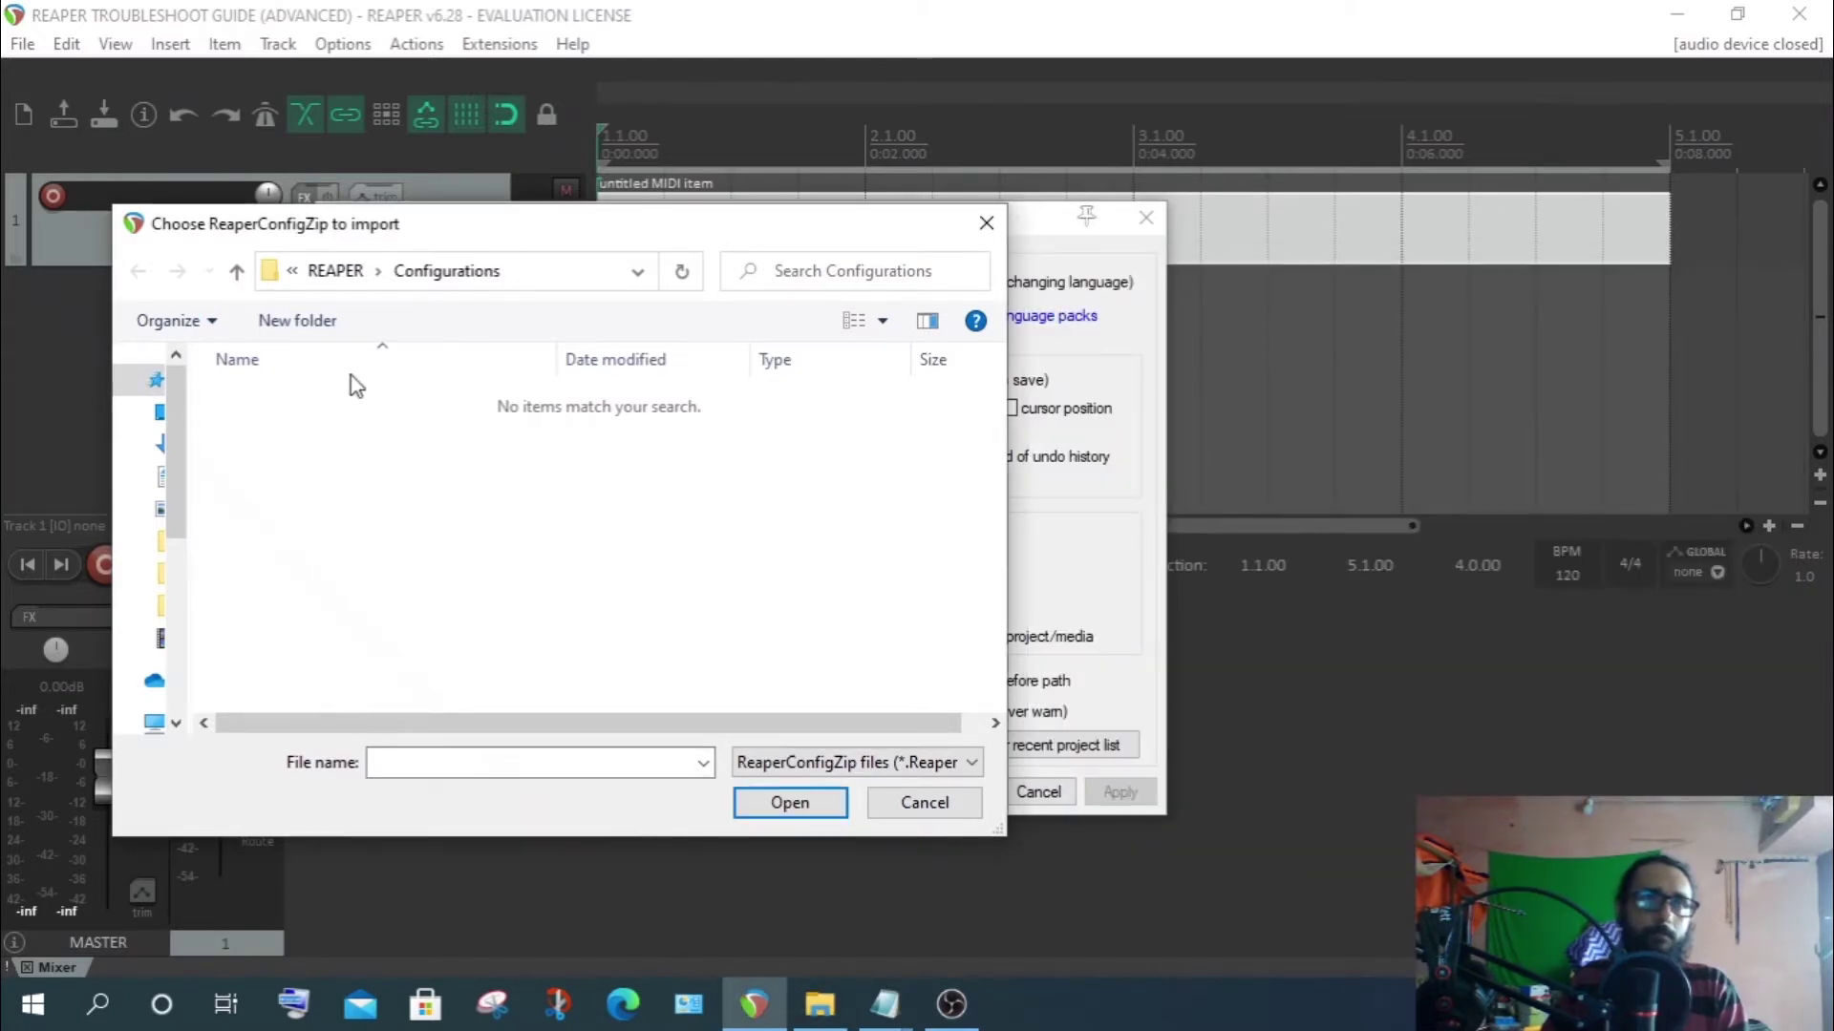
pyautogui.rightClick(401, 530)
pyautogui.click(606, 710)
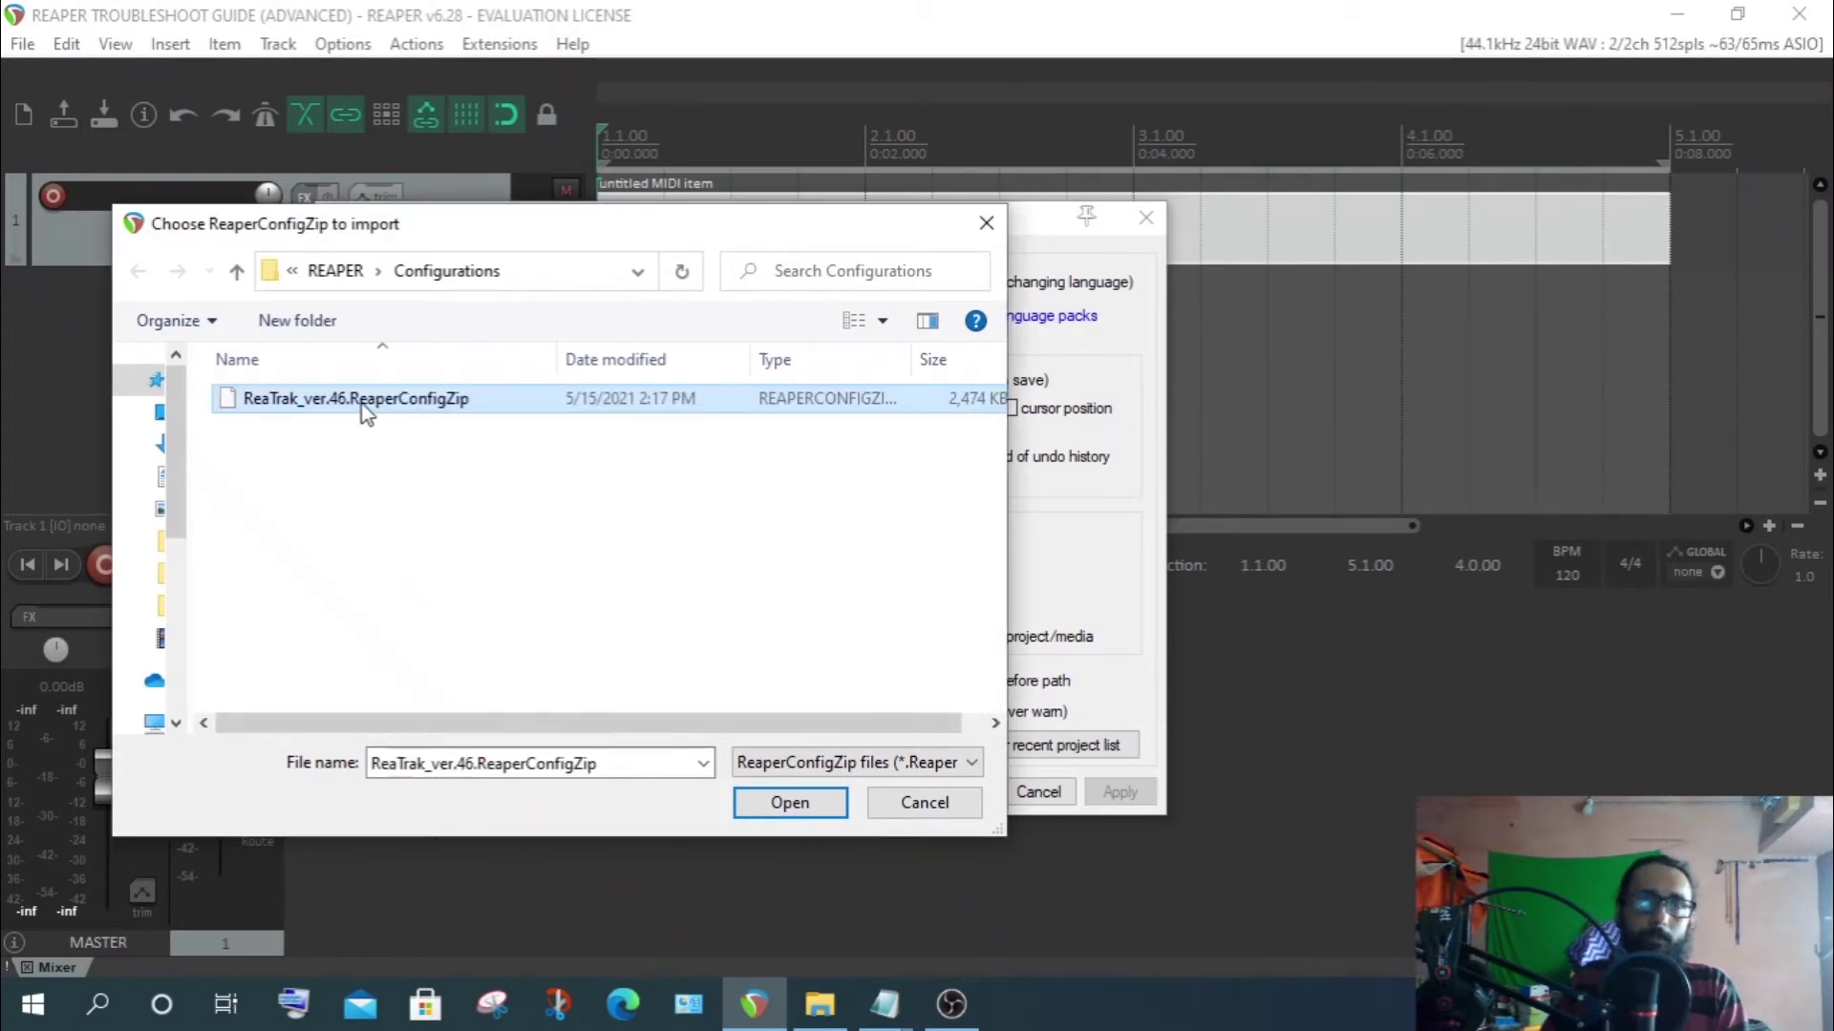
# Import the ReaTrak_ver.46.ReaperConfigZip configuration into REAPER, accepting the restart and keeping all four configuration categories included
pyautogui.click(790, 803)
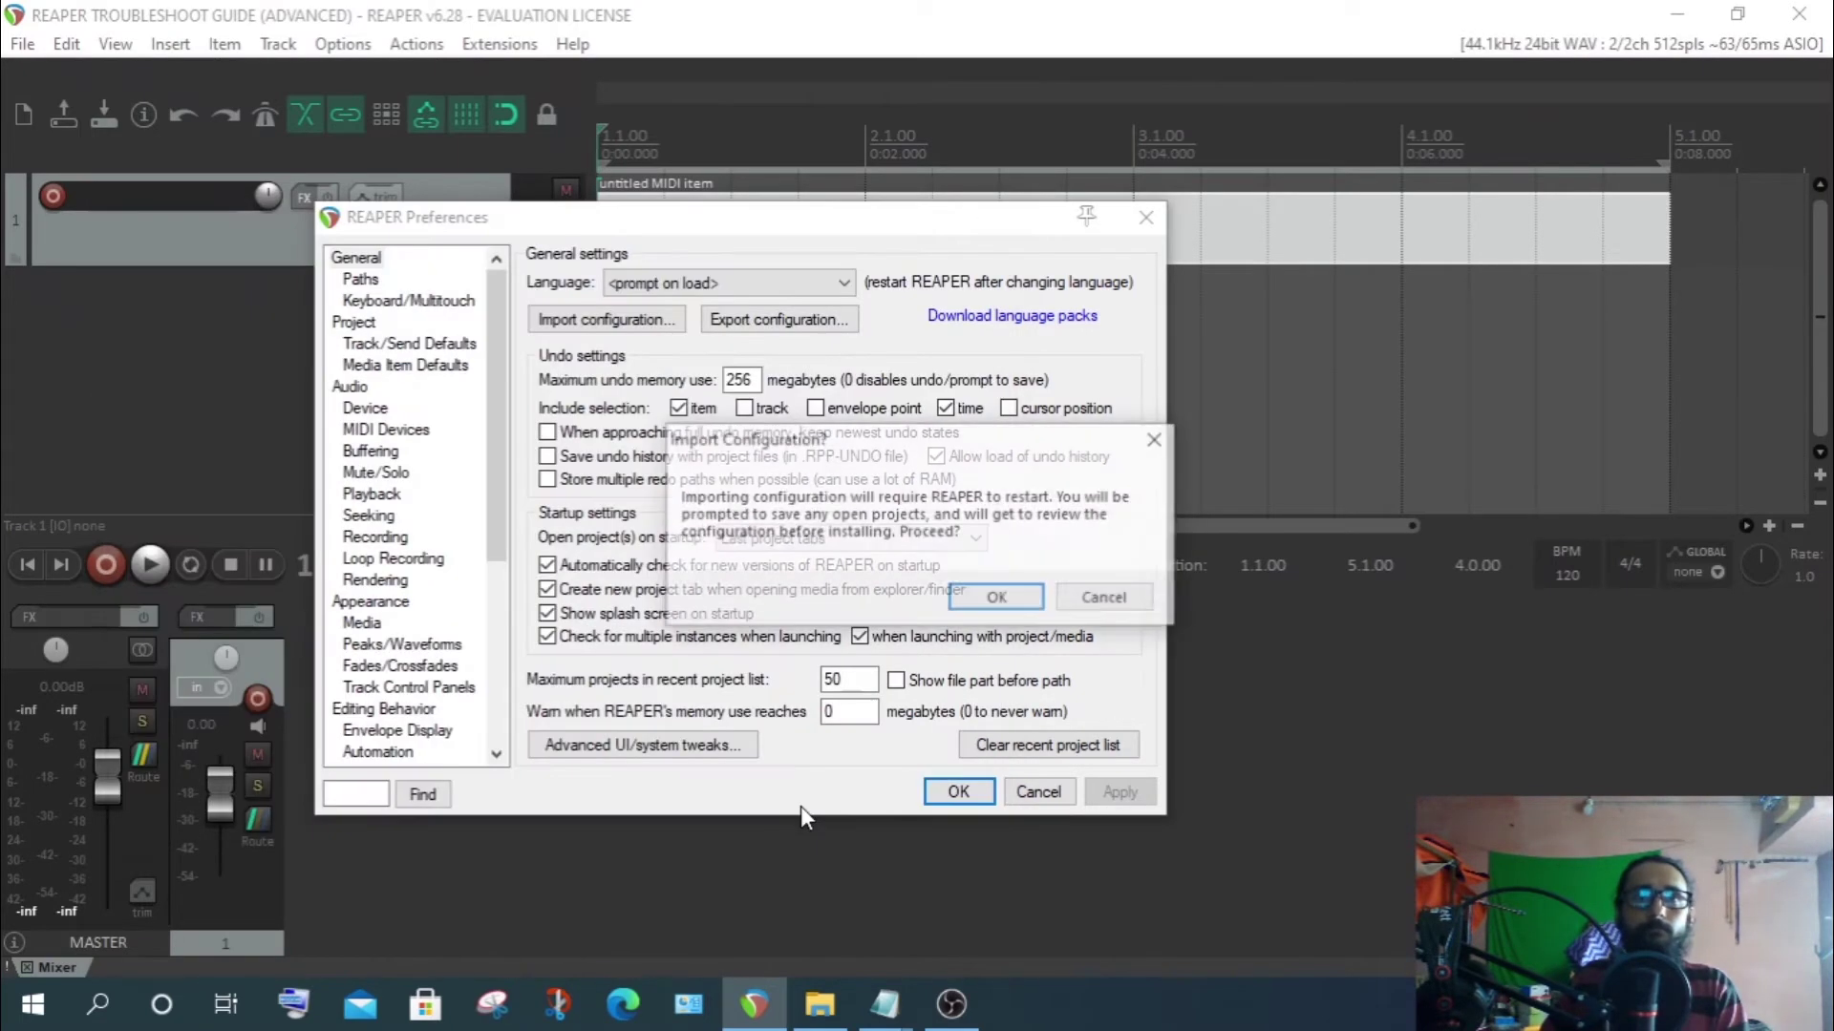
pyautogui.click(997, 600)
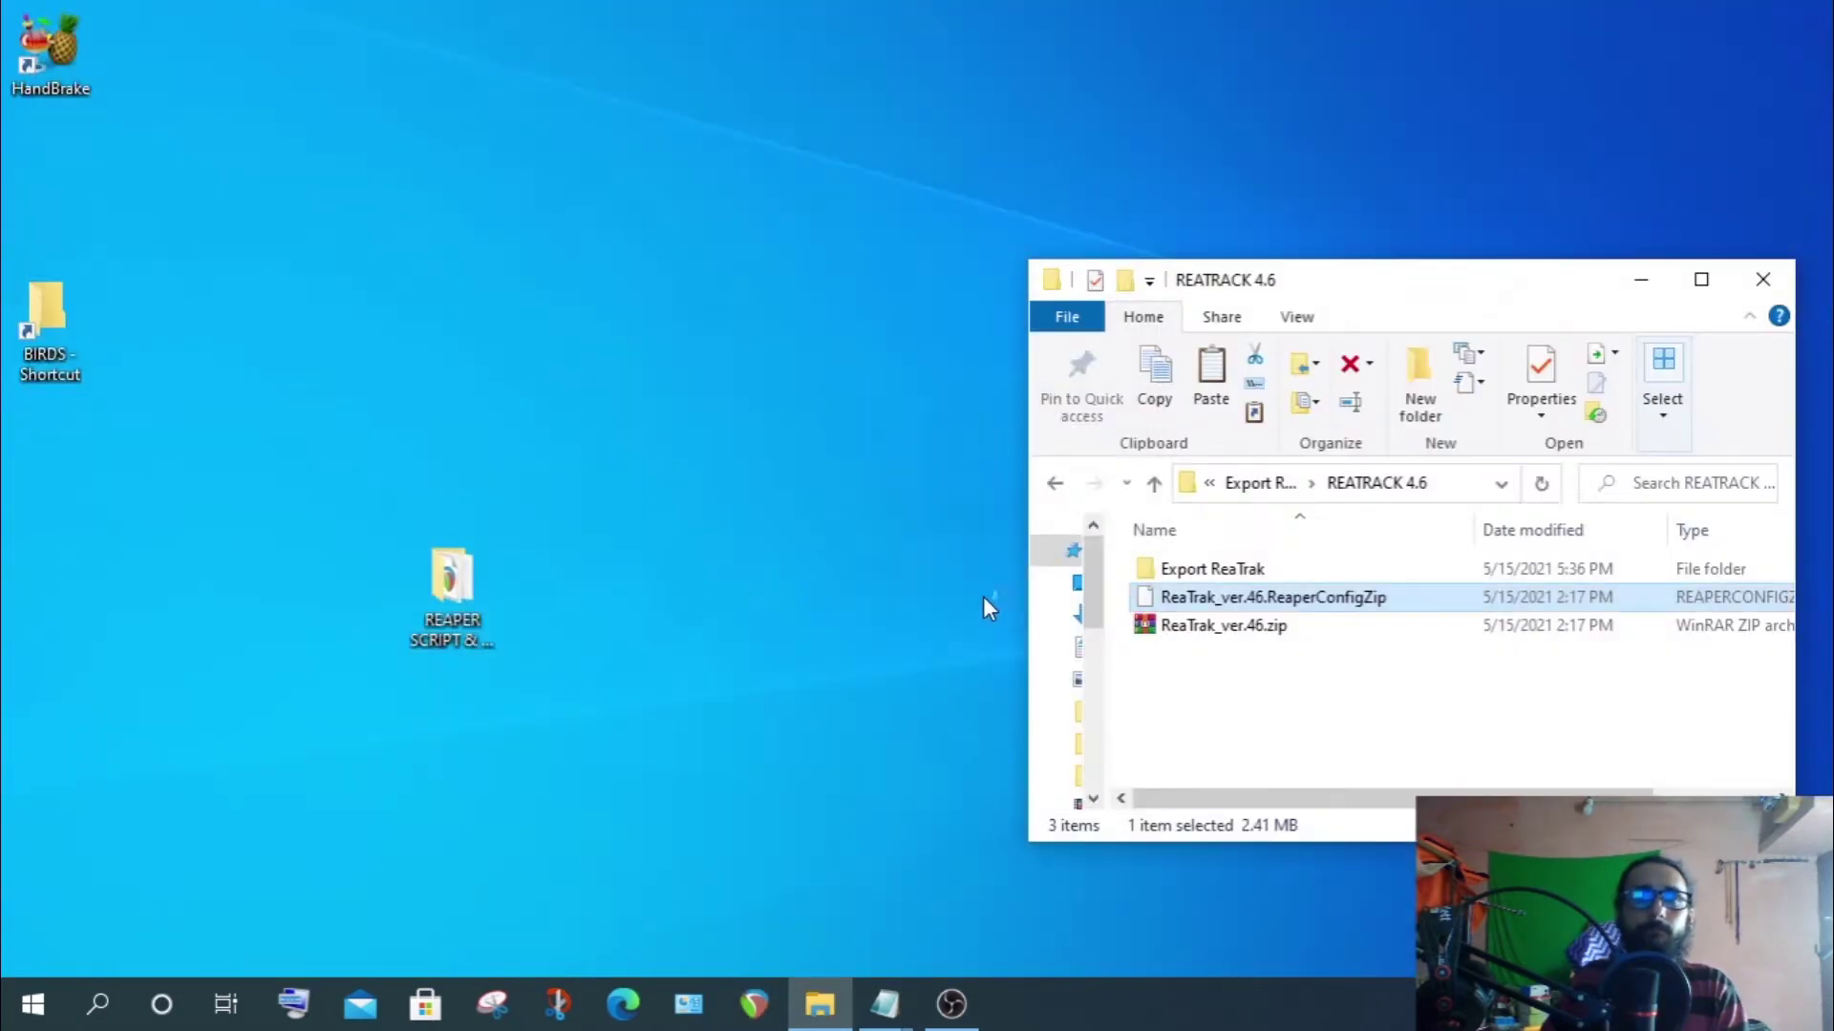
pyautogui.click(1639, 279)
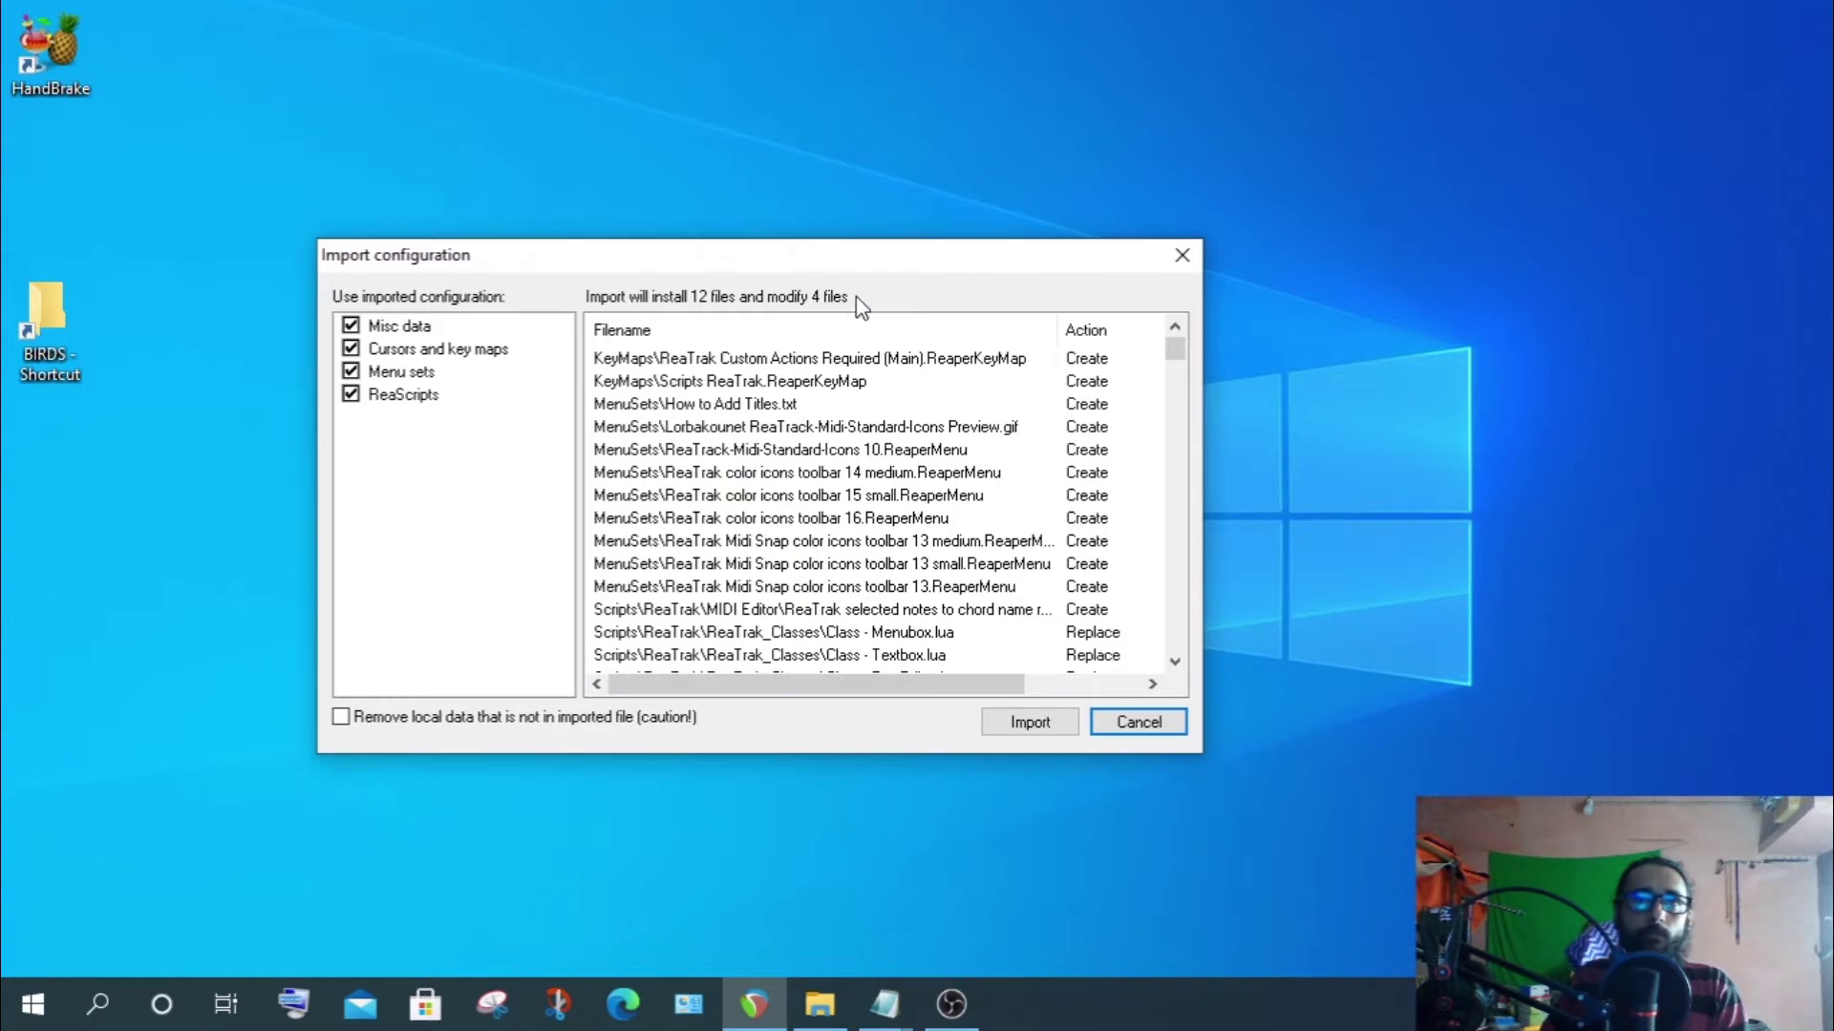
pyautogui.click(1018, 725)
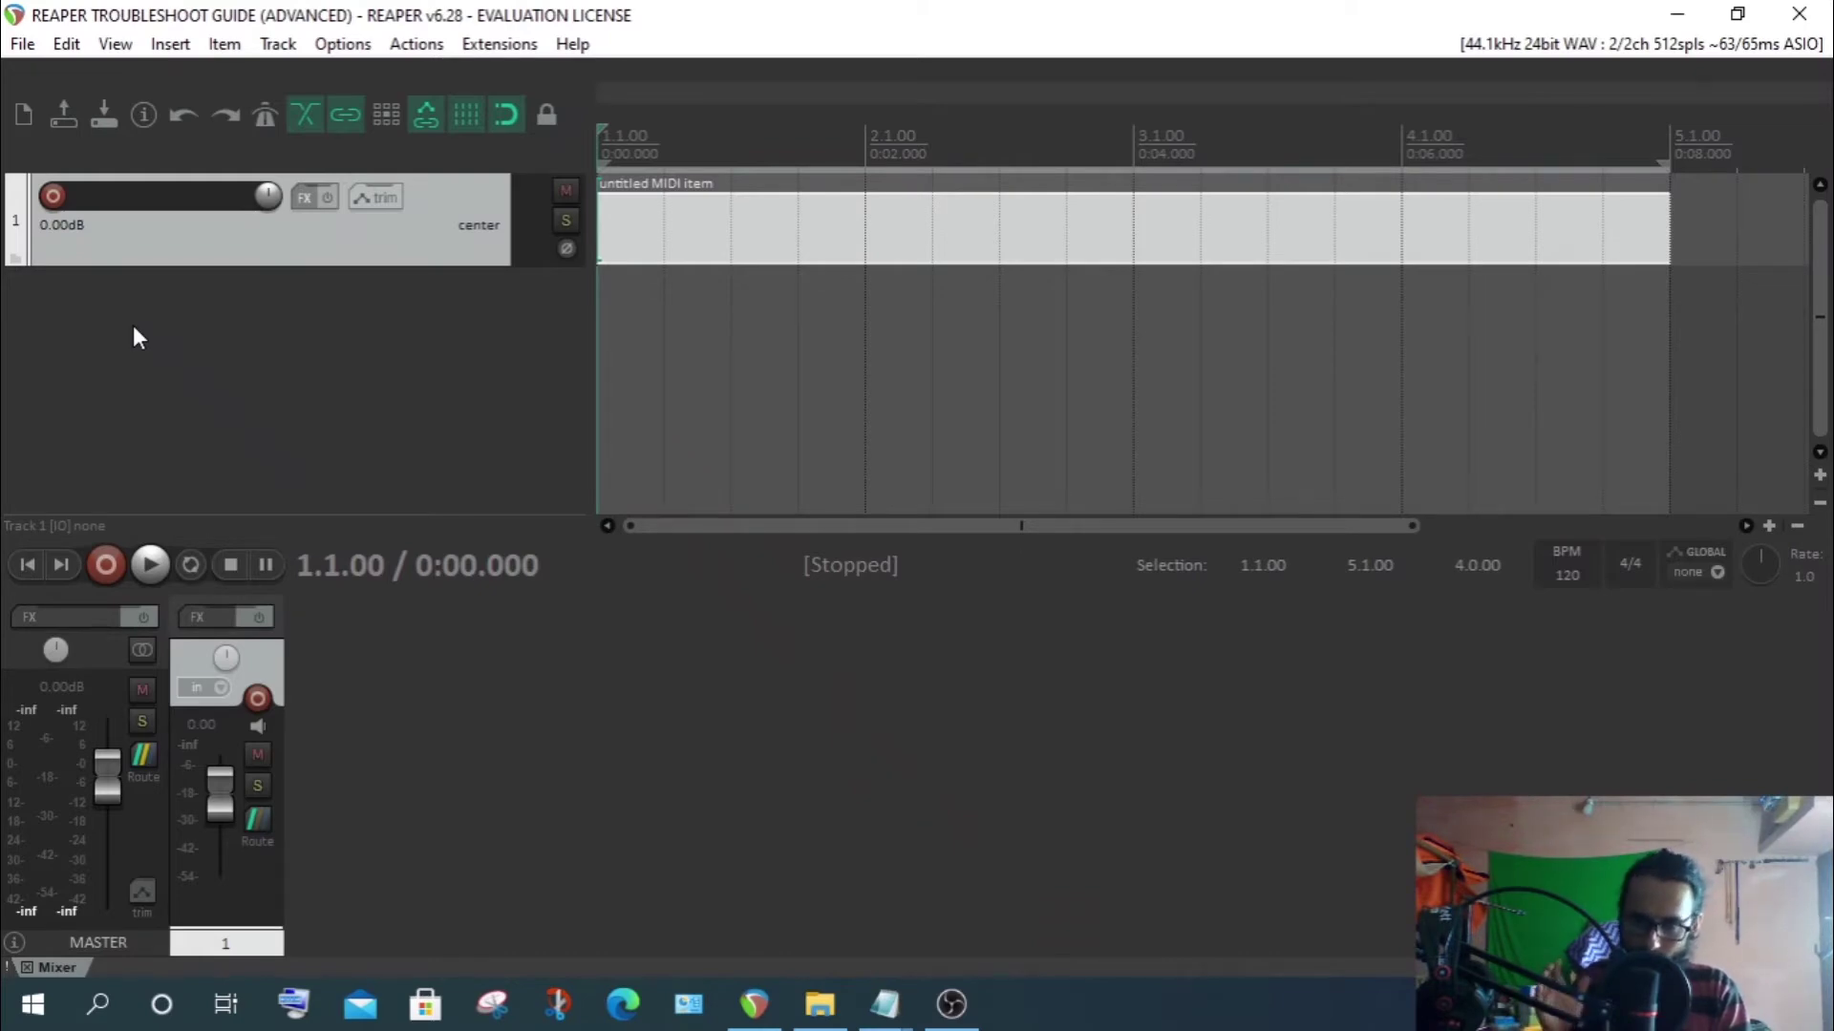
pyautogui.click(359, 322)
pyautogui.click(521, 45)
pyautogui.click(232, 281)
pyautogui.click(521, 42)
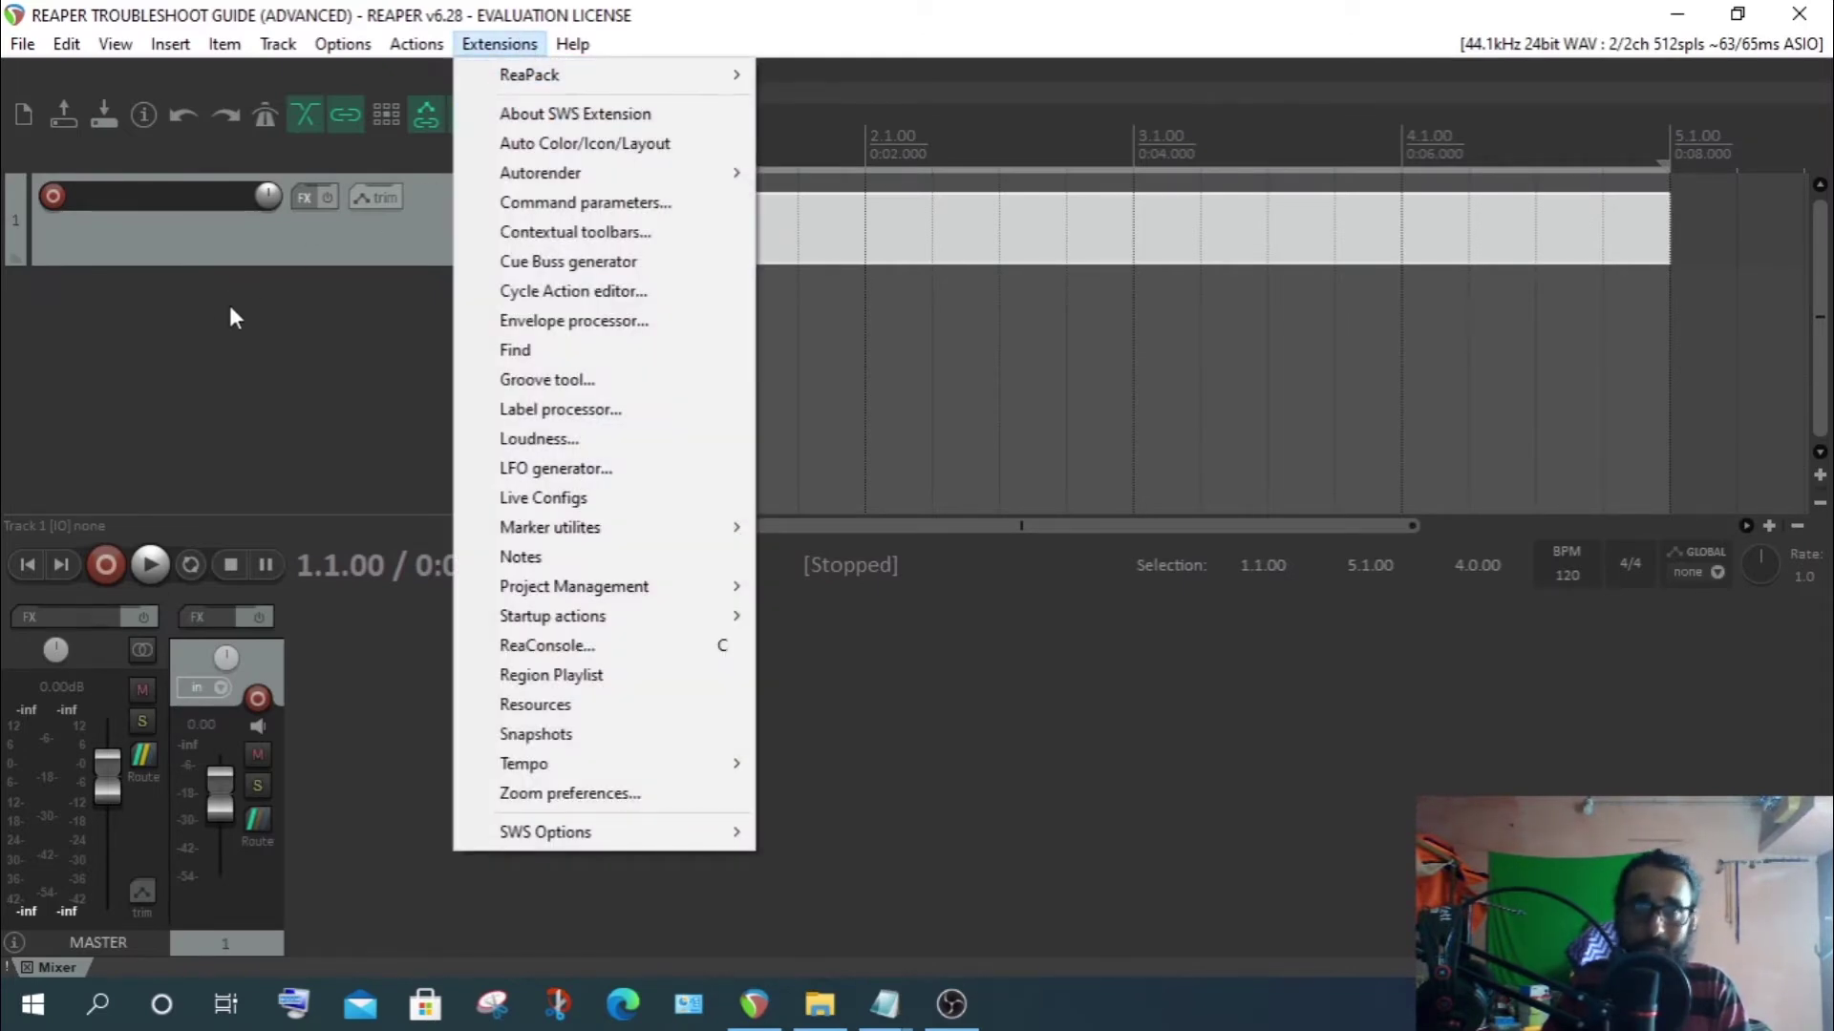
pyautogui.click(241, 386)
# Switch to File Explorer and review the ReaTrak scripts folder and the ReaperConfigZip file in REATRACK 4.6, then return to REAPER
pyautogui.click(819, 1004)
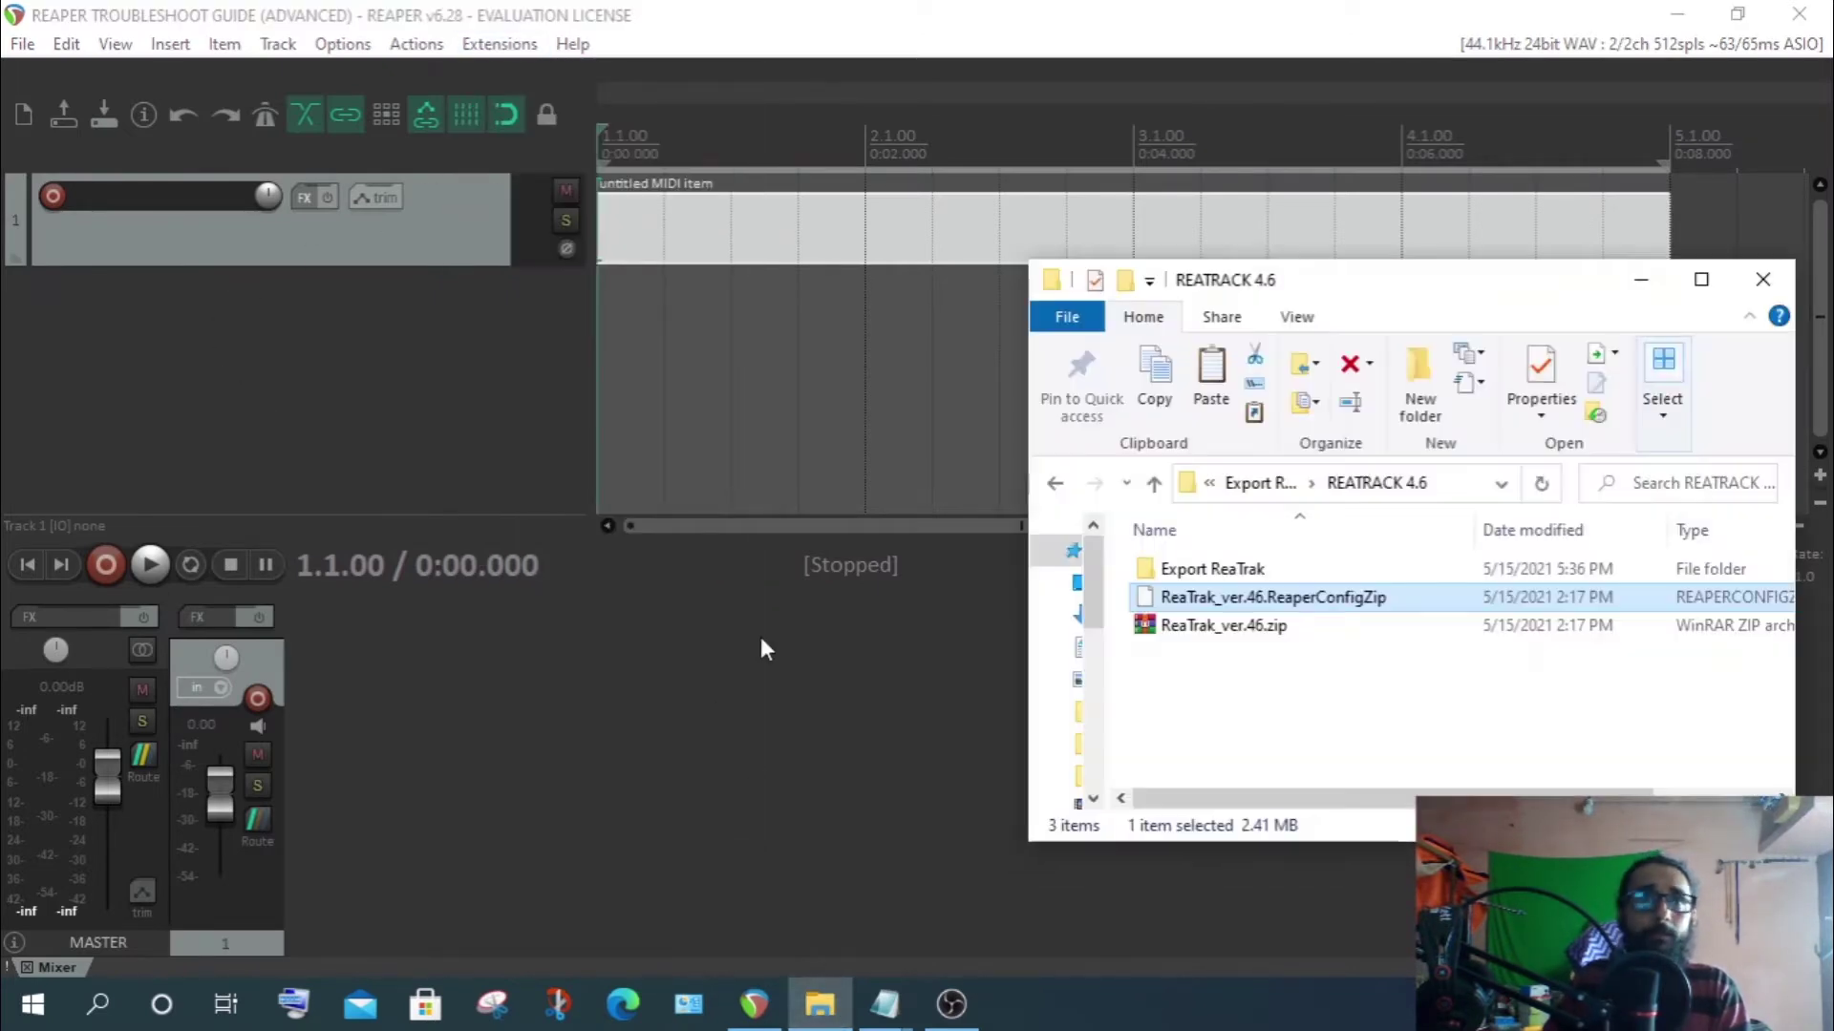
pyautogui.doubleClick(1206, 577)
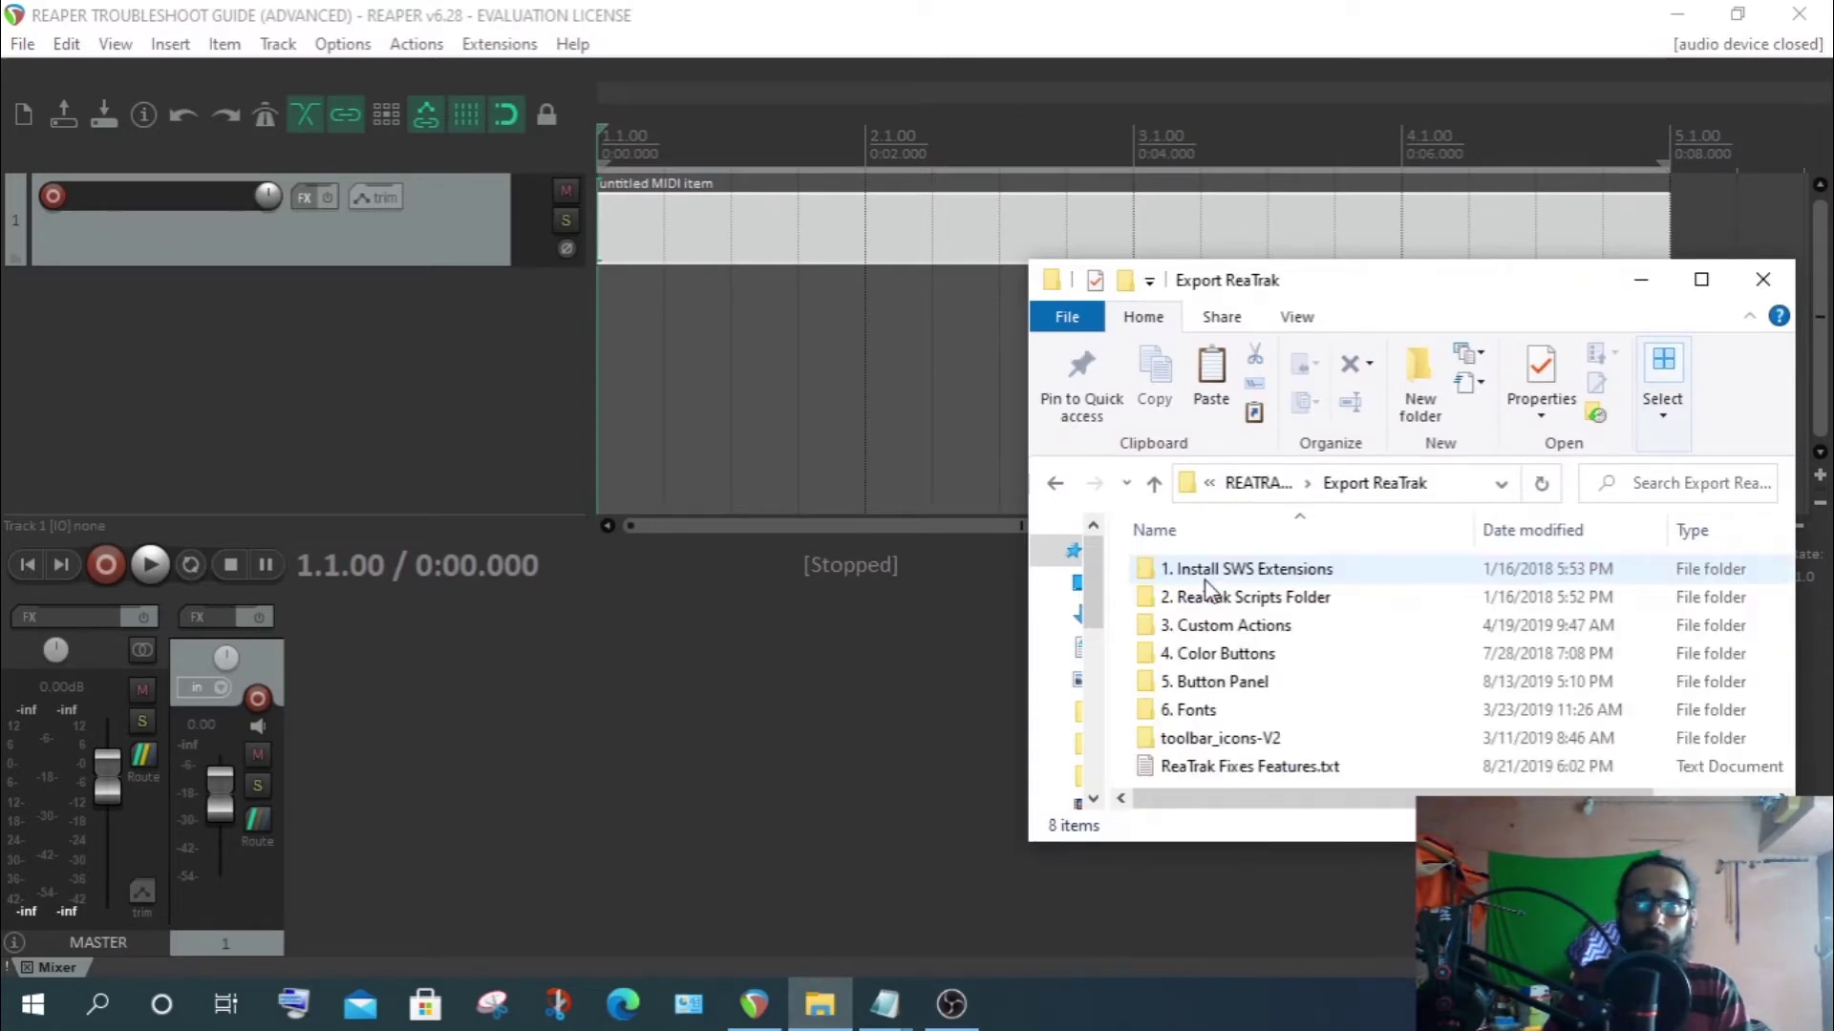
pyautogui.click(1210, 602)
pyautogui.doubleClick(1210, 603)
pyautogui.click(1187, 571)
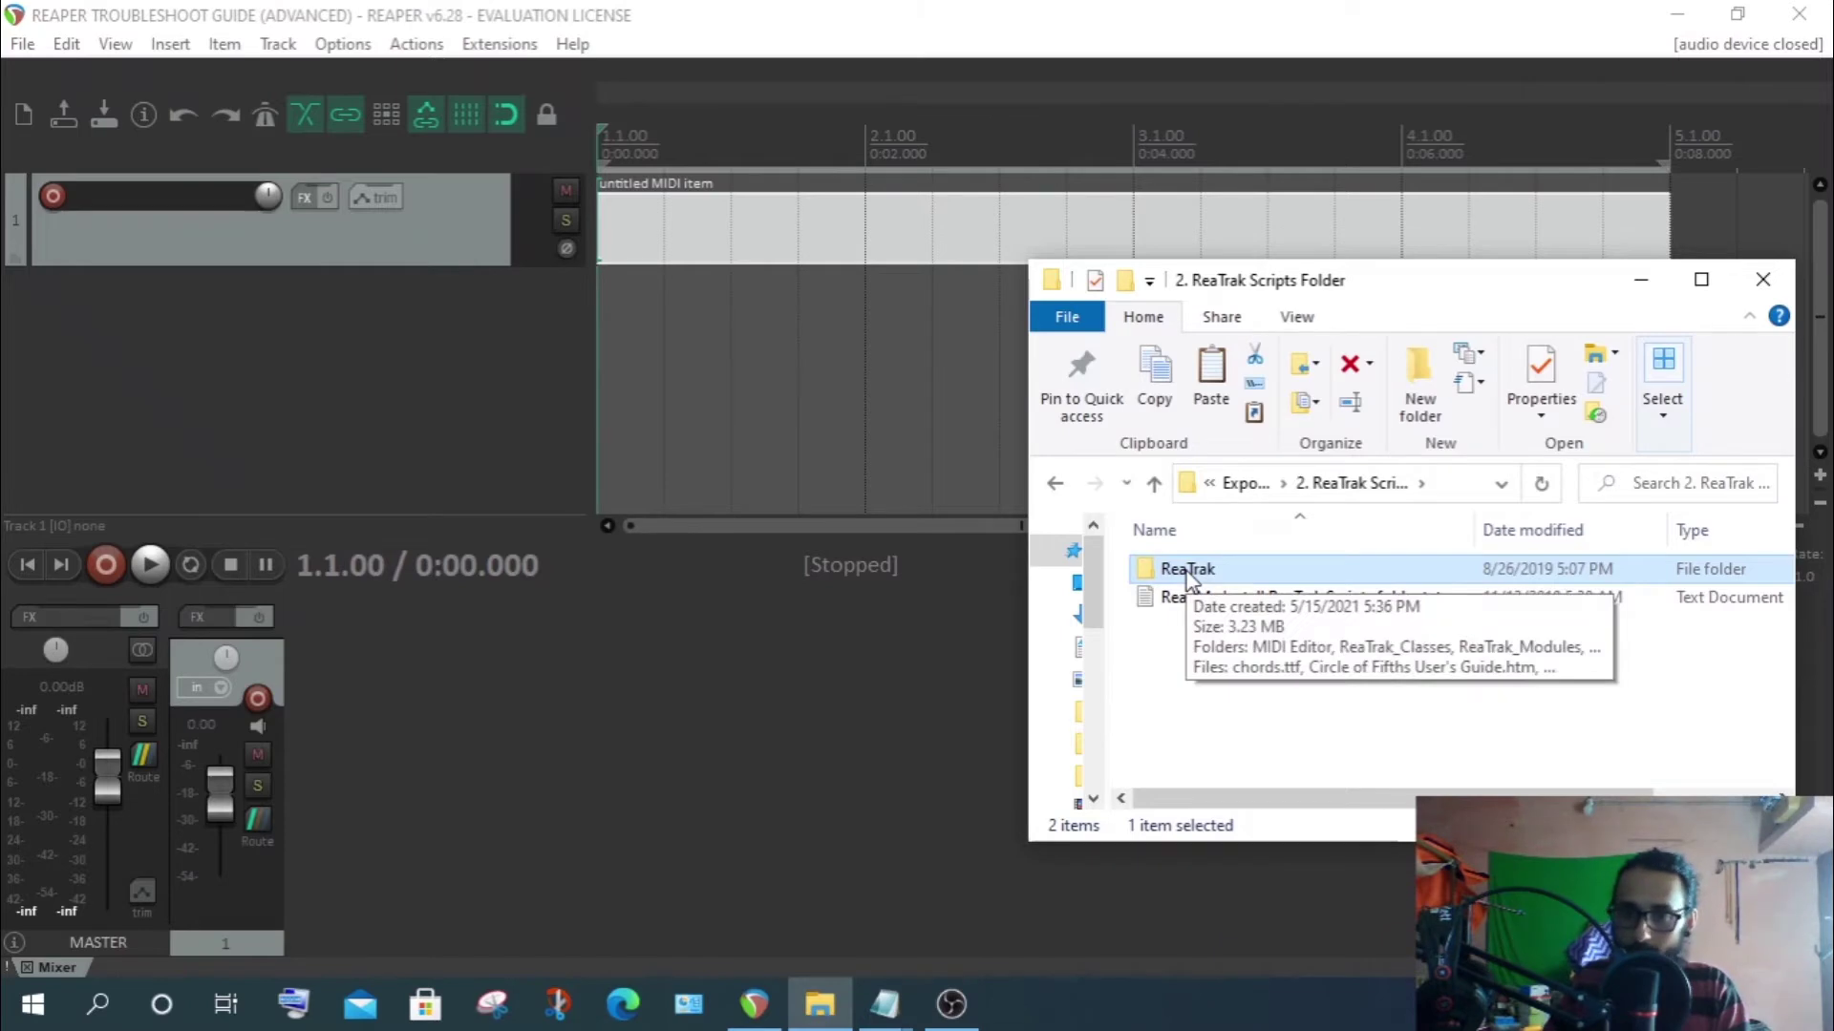
pyautogui.click(1152, 487)
pyautogui.click(1153, 492)
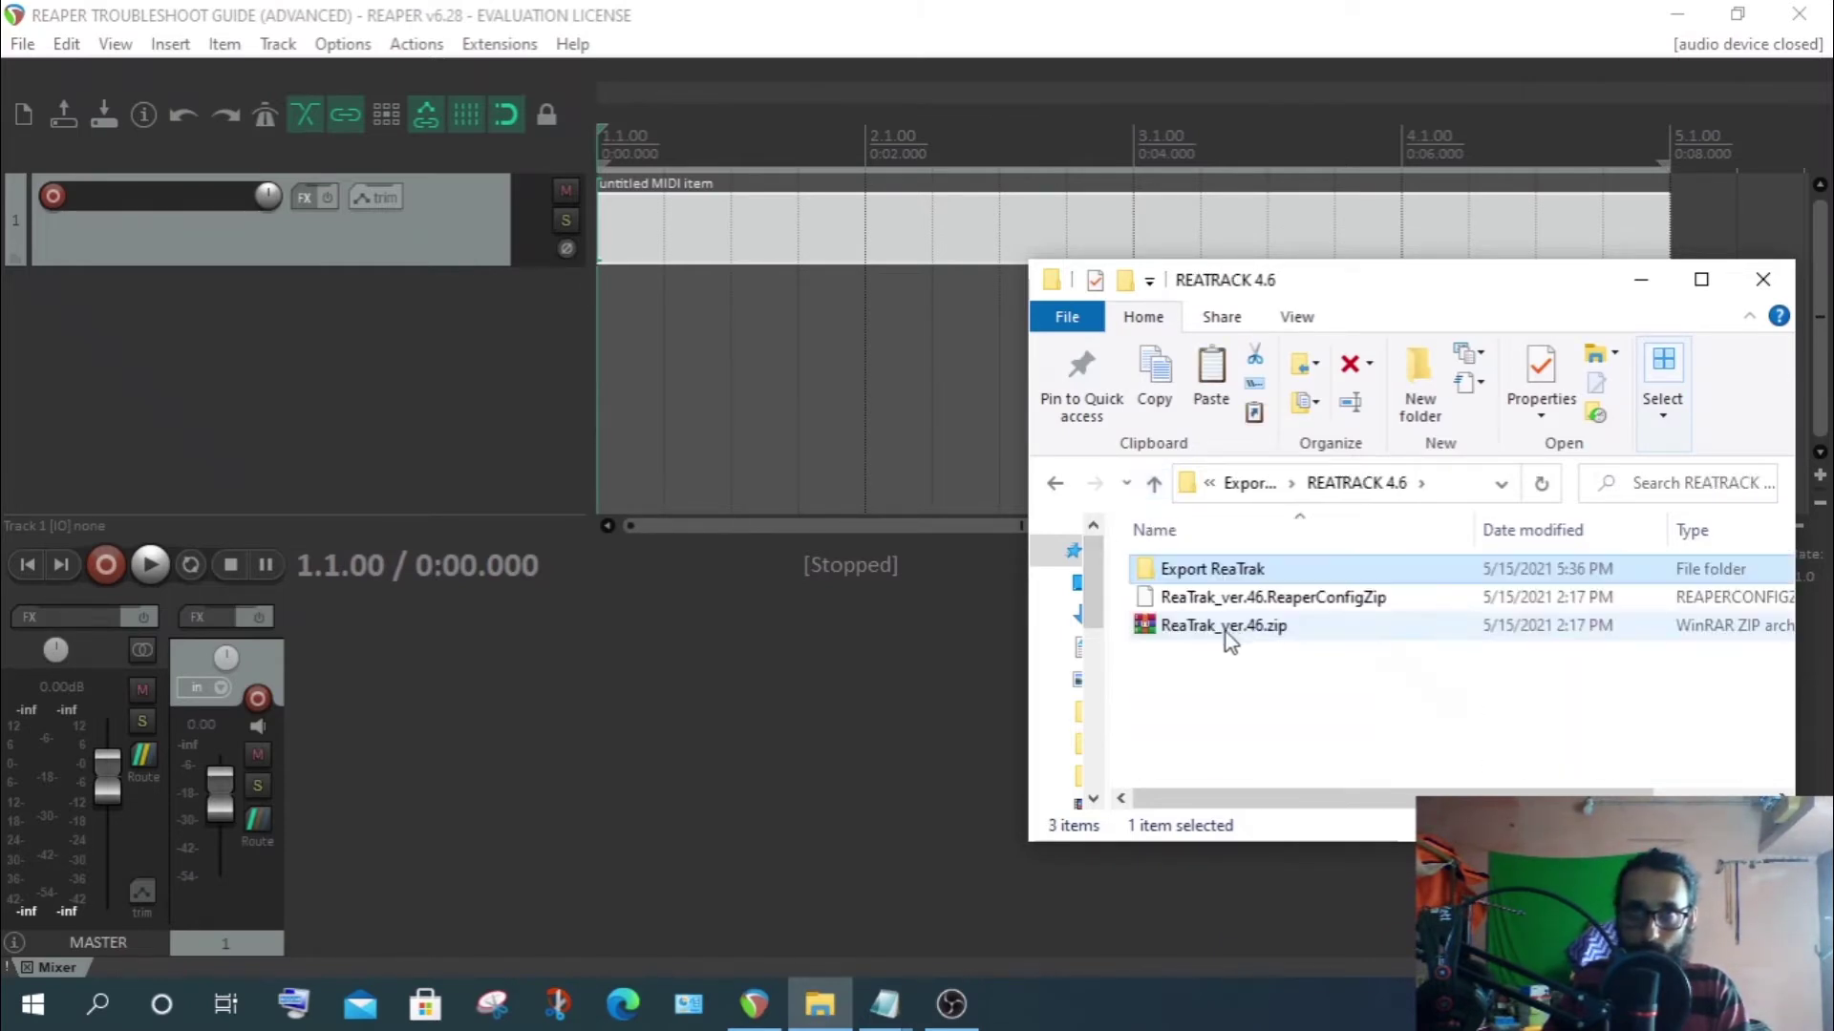
pyautogui.click(1179, 601)
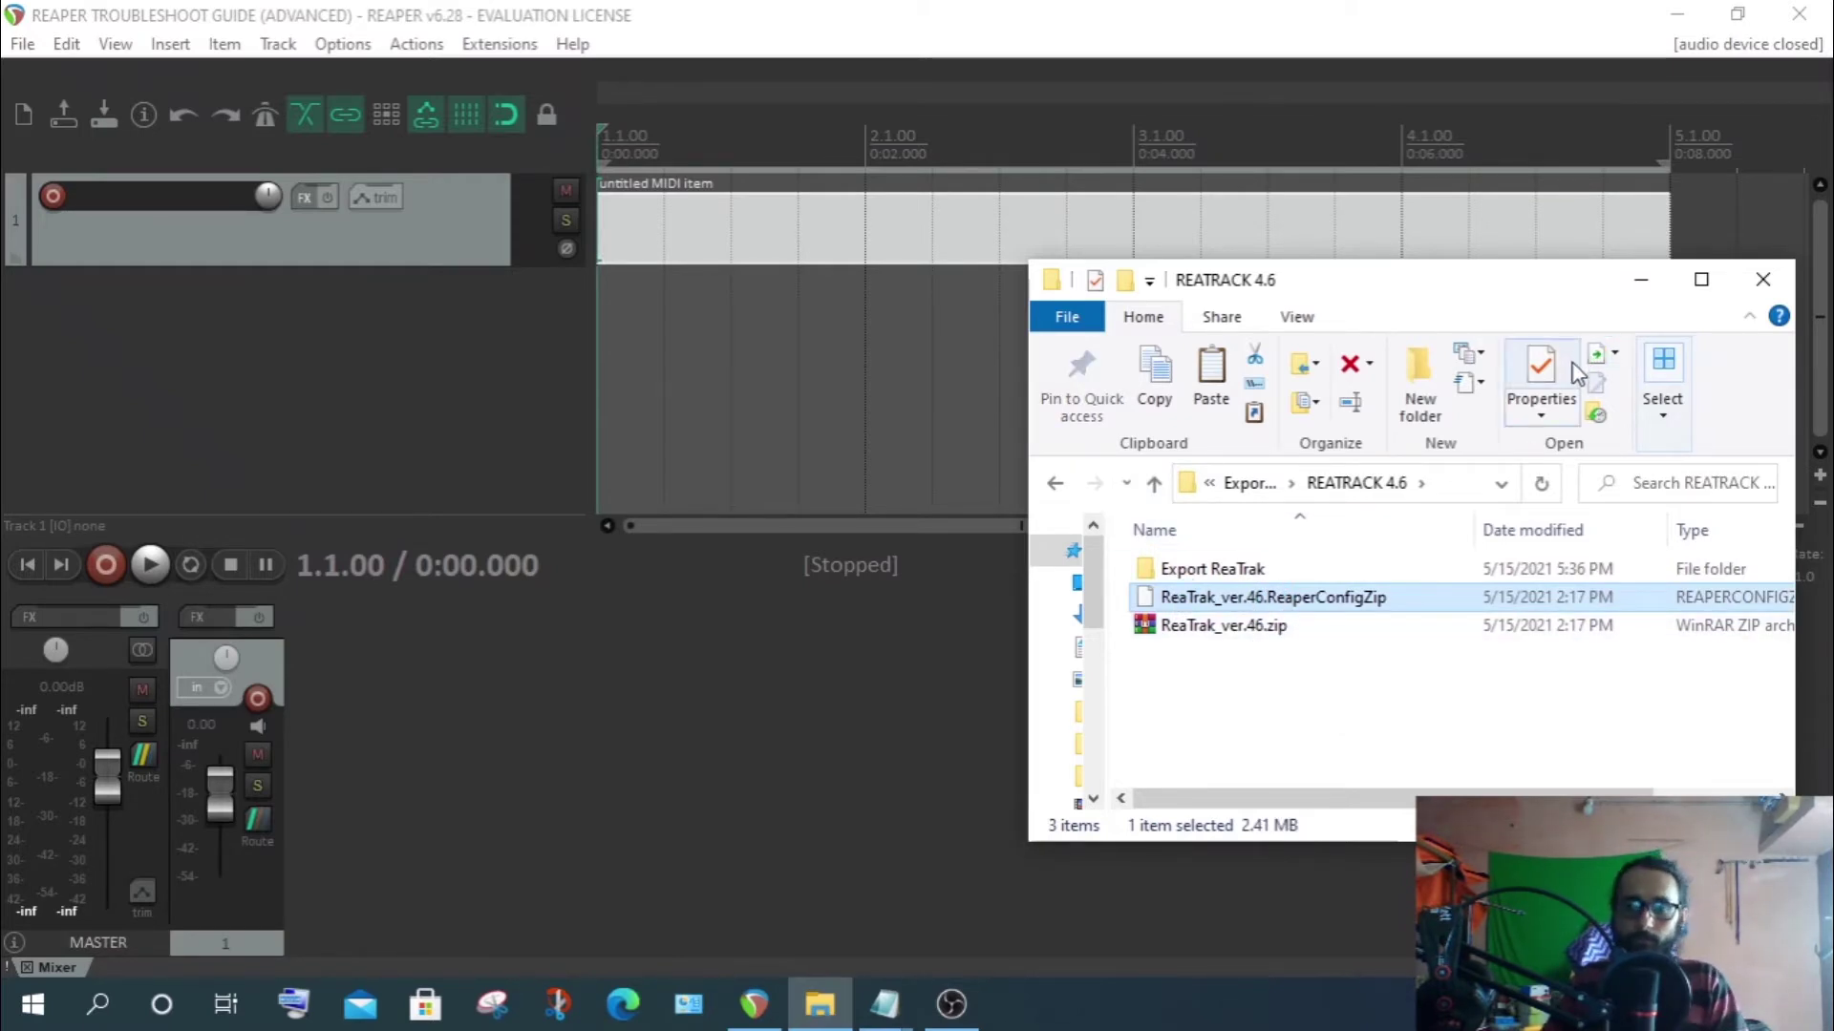
pyautogui.moveTo(1583, 291); pyautogui.dragTo(946, 328)
pyautogui.click(1130, 325)
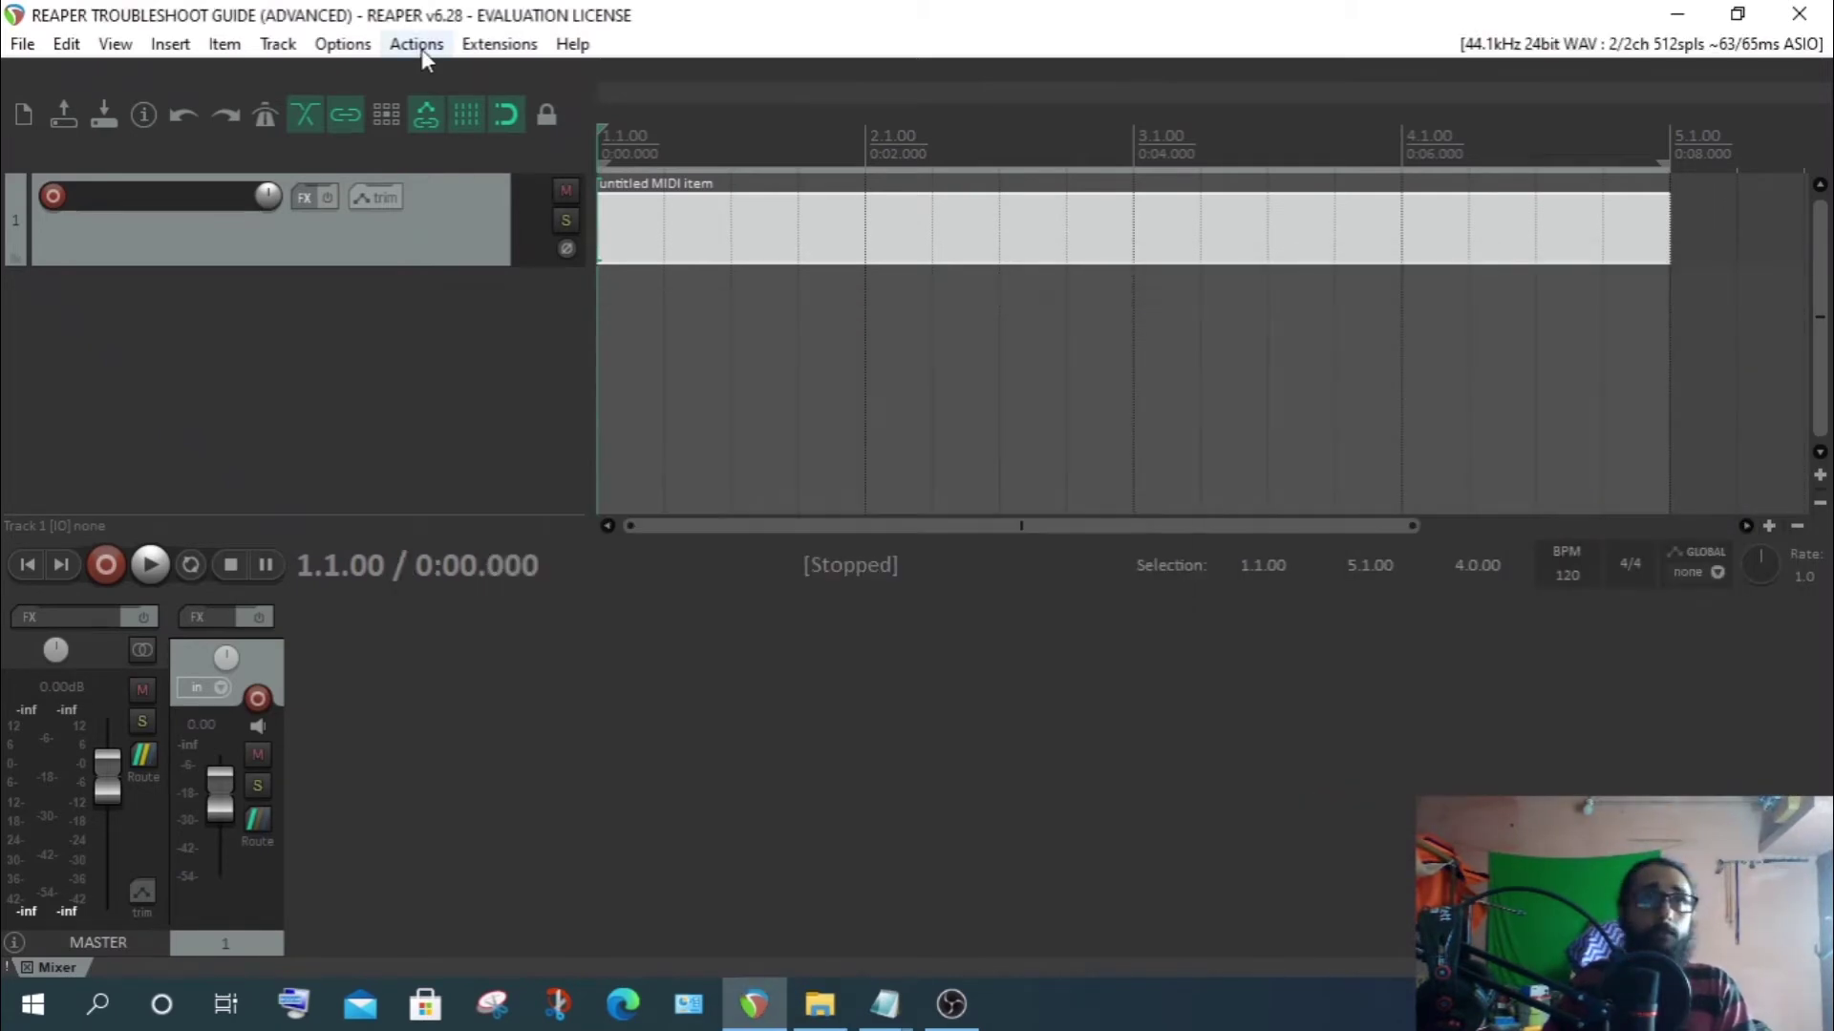
# Import the Scripts ReaTrak.ReaperKeyMap shortcut key map from the KeyMaps folder through REAPER's action list
pyautogui.click(421, 49)
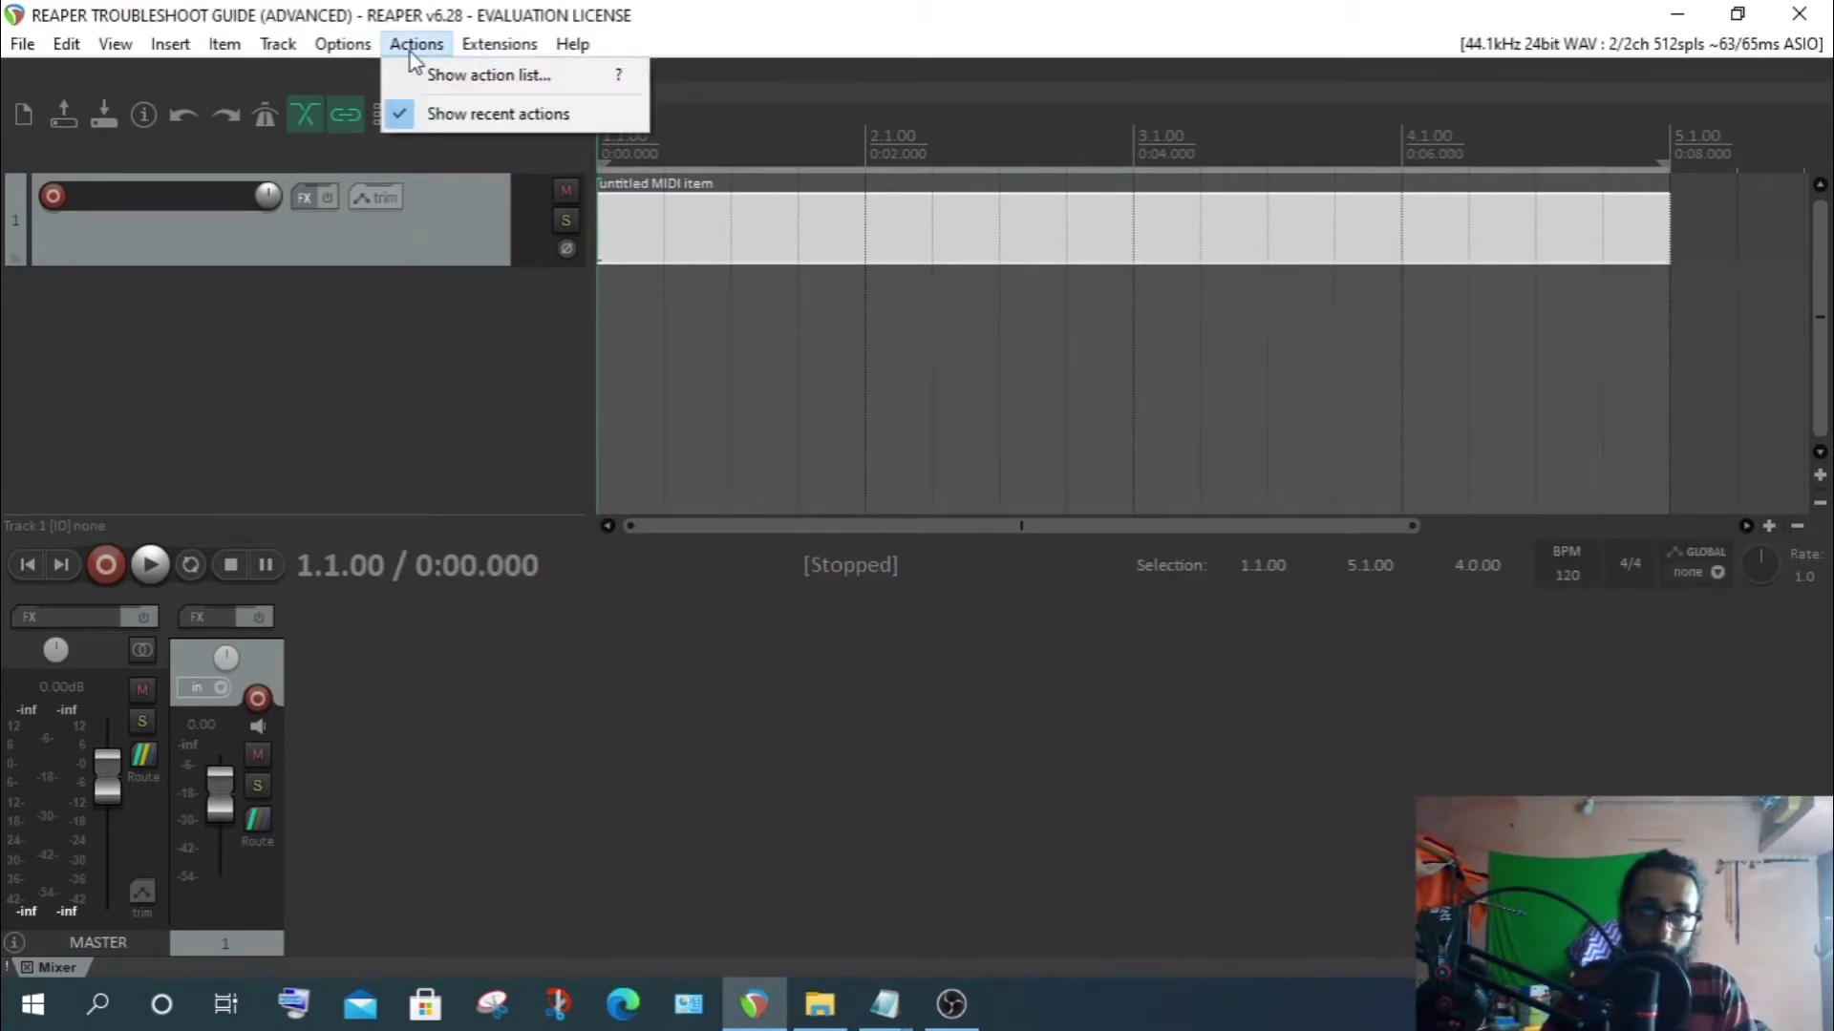
pyautogui.click(460, 79)
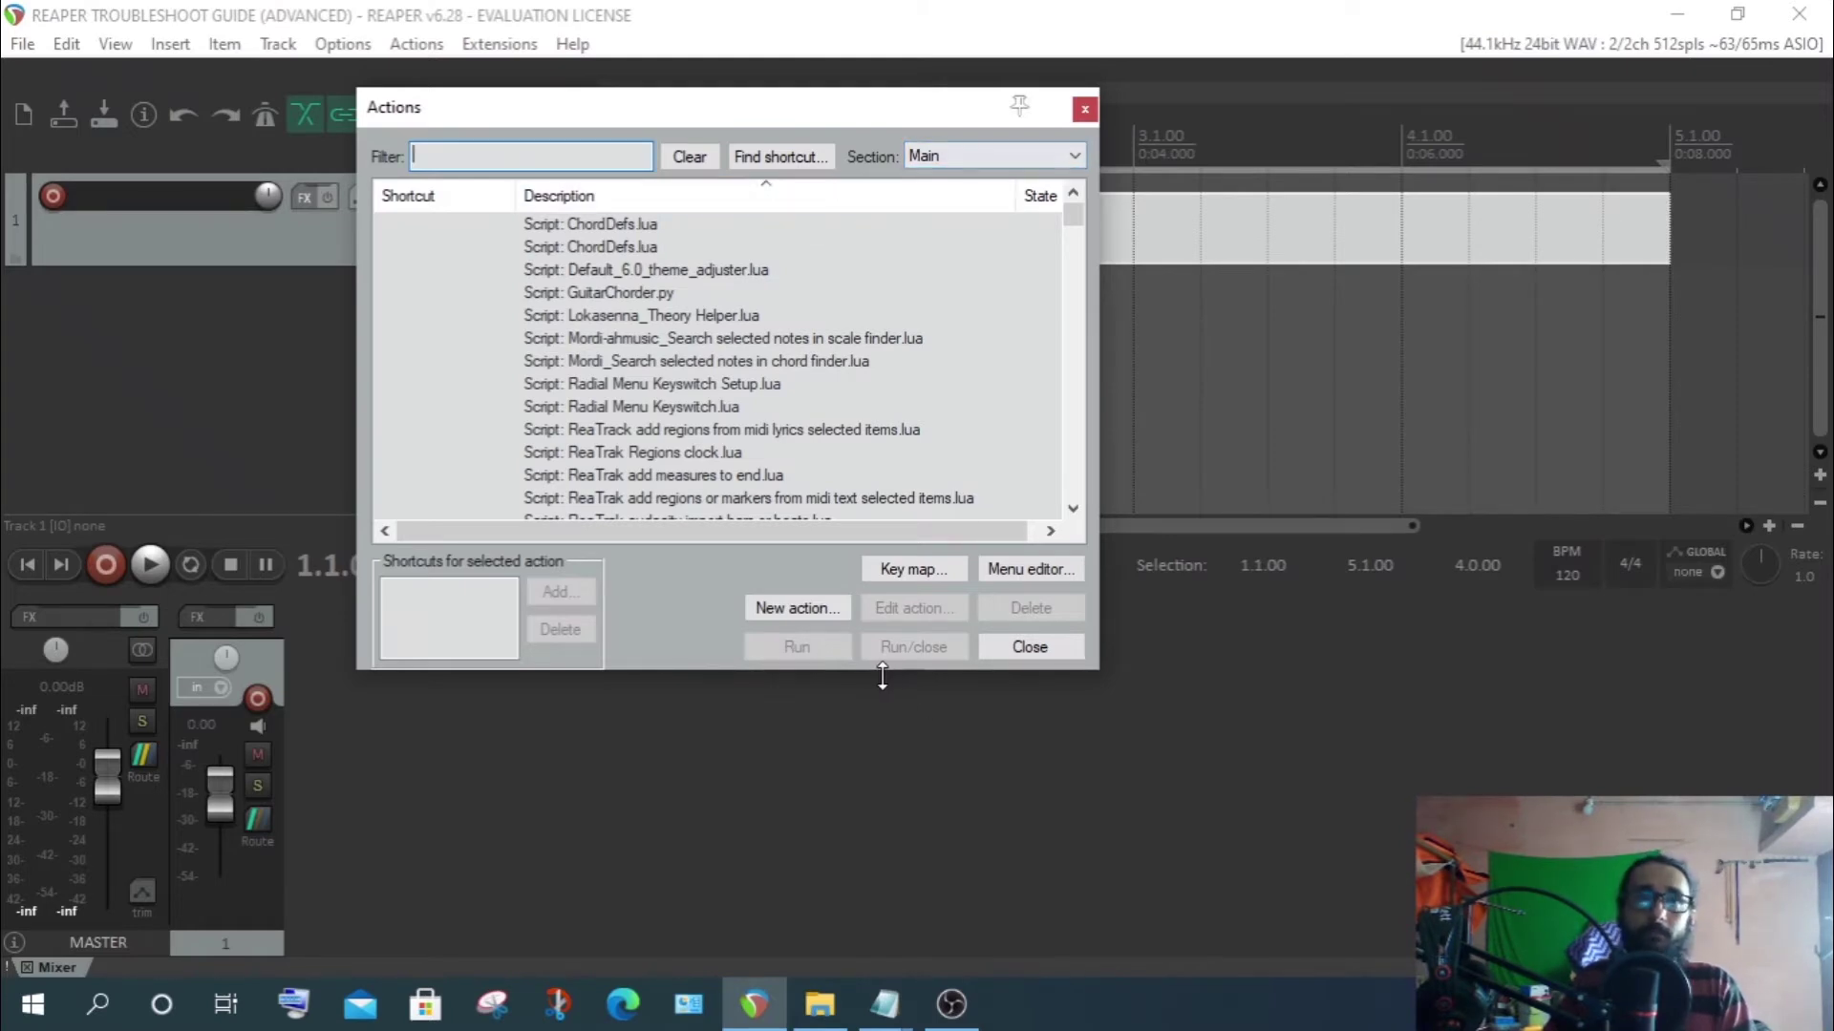
pyautogui.click(907, 569)
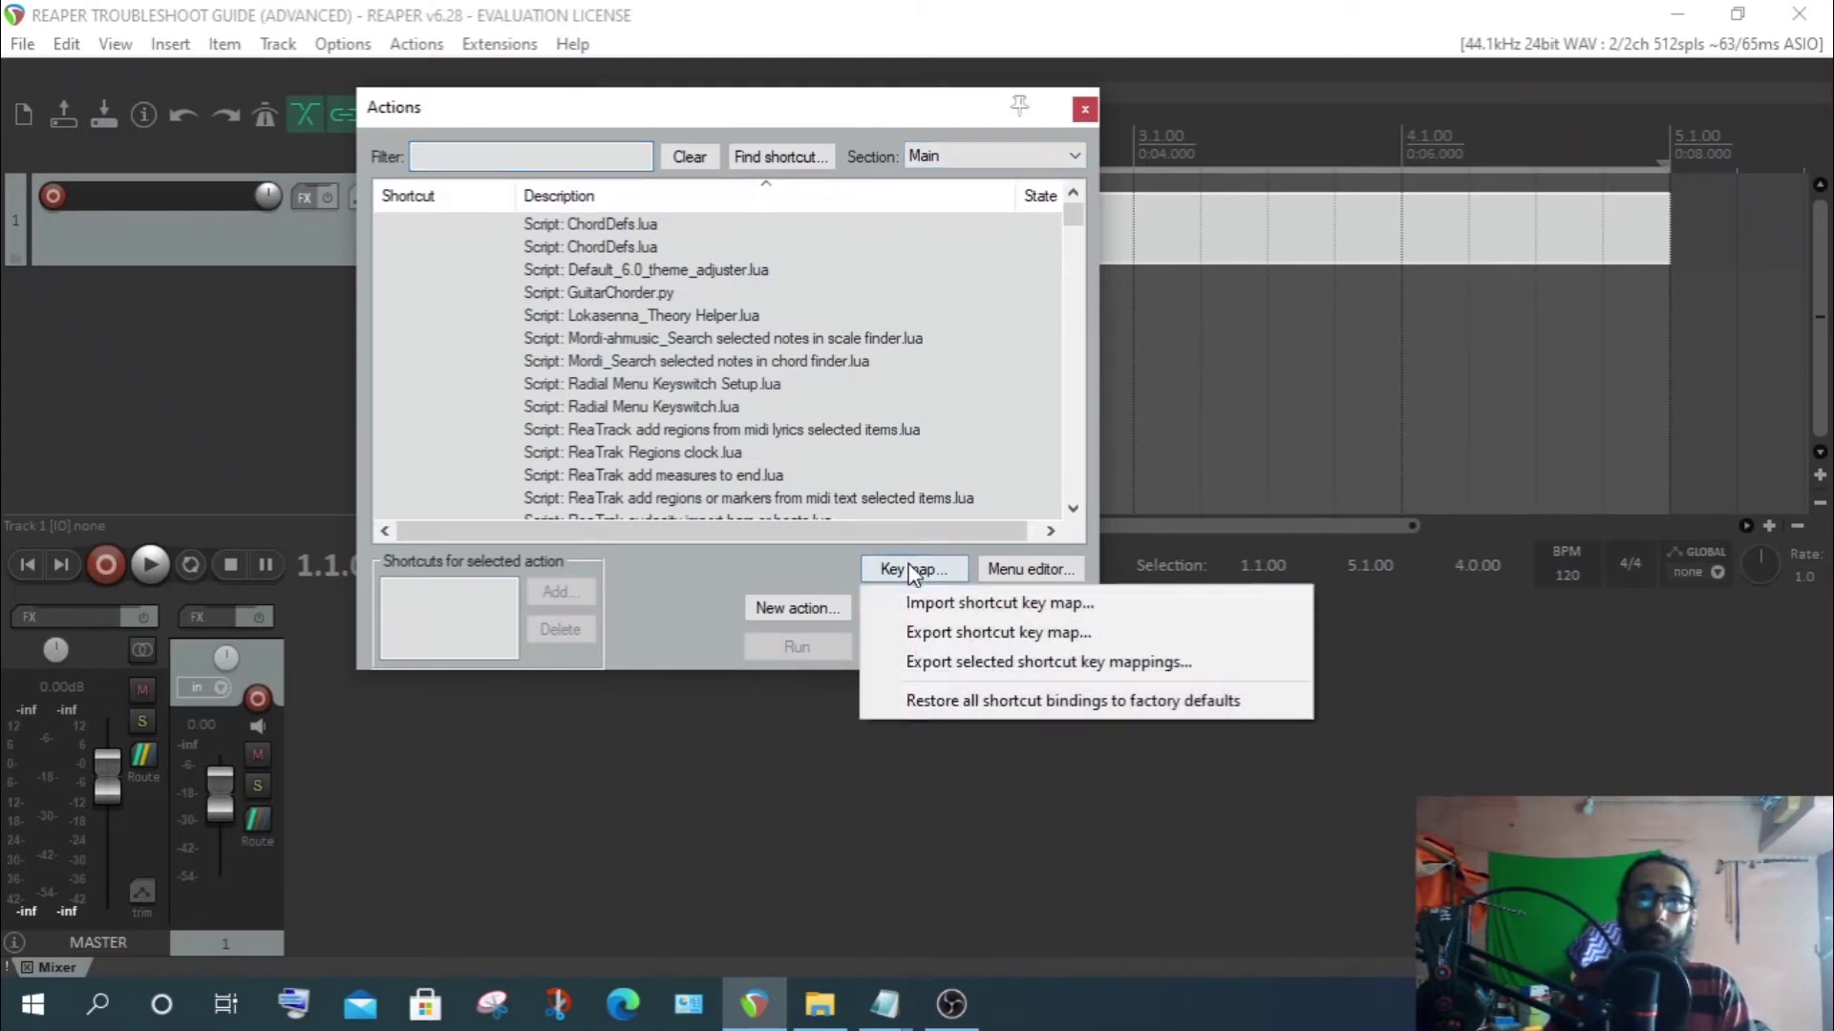
pyautogui.click(942, 604)
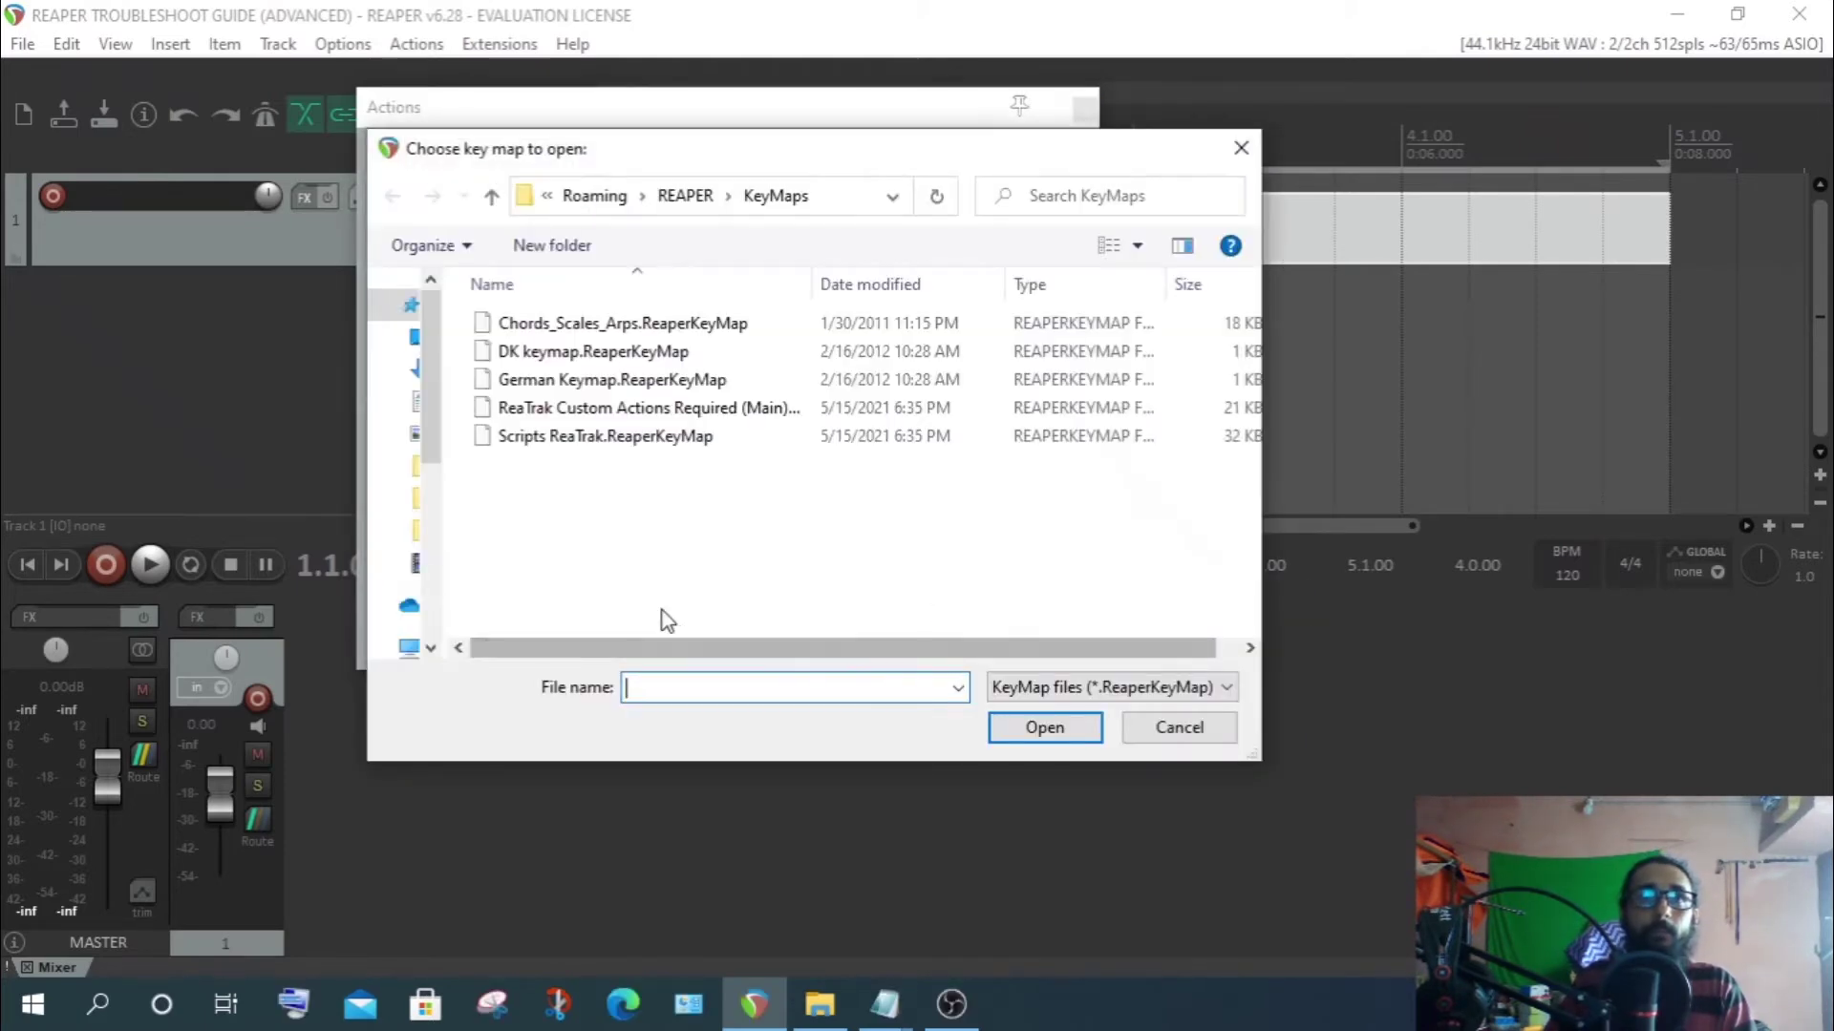
pyautogui.click(619, 409)
pyautogui.click(609, 437)
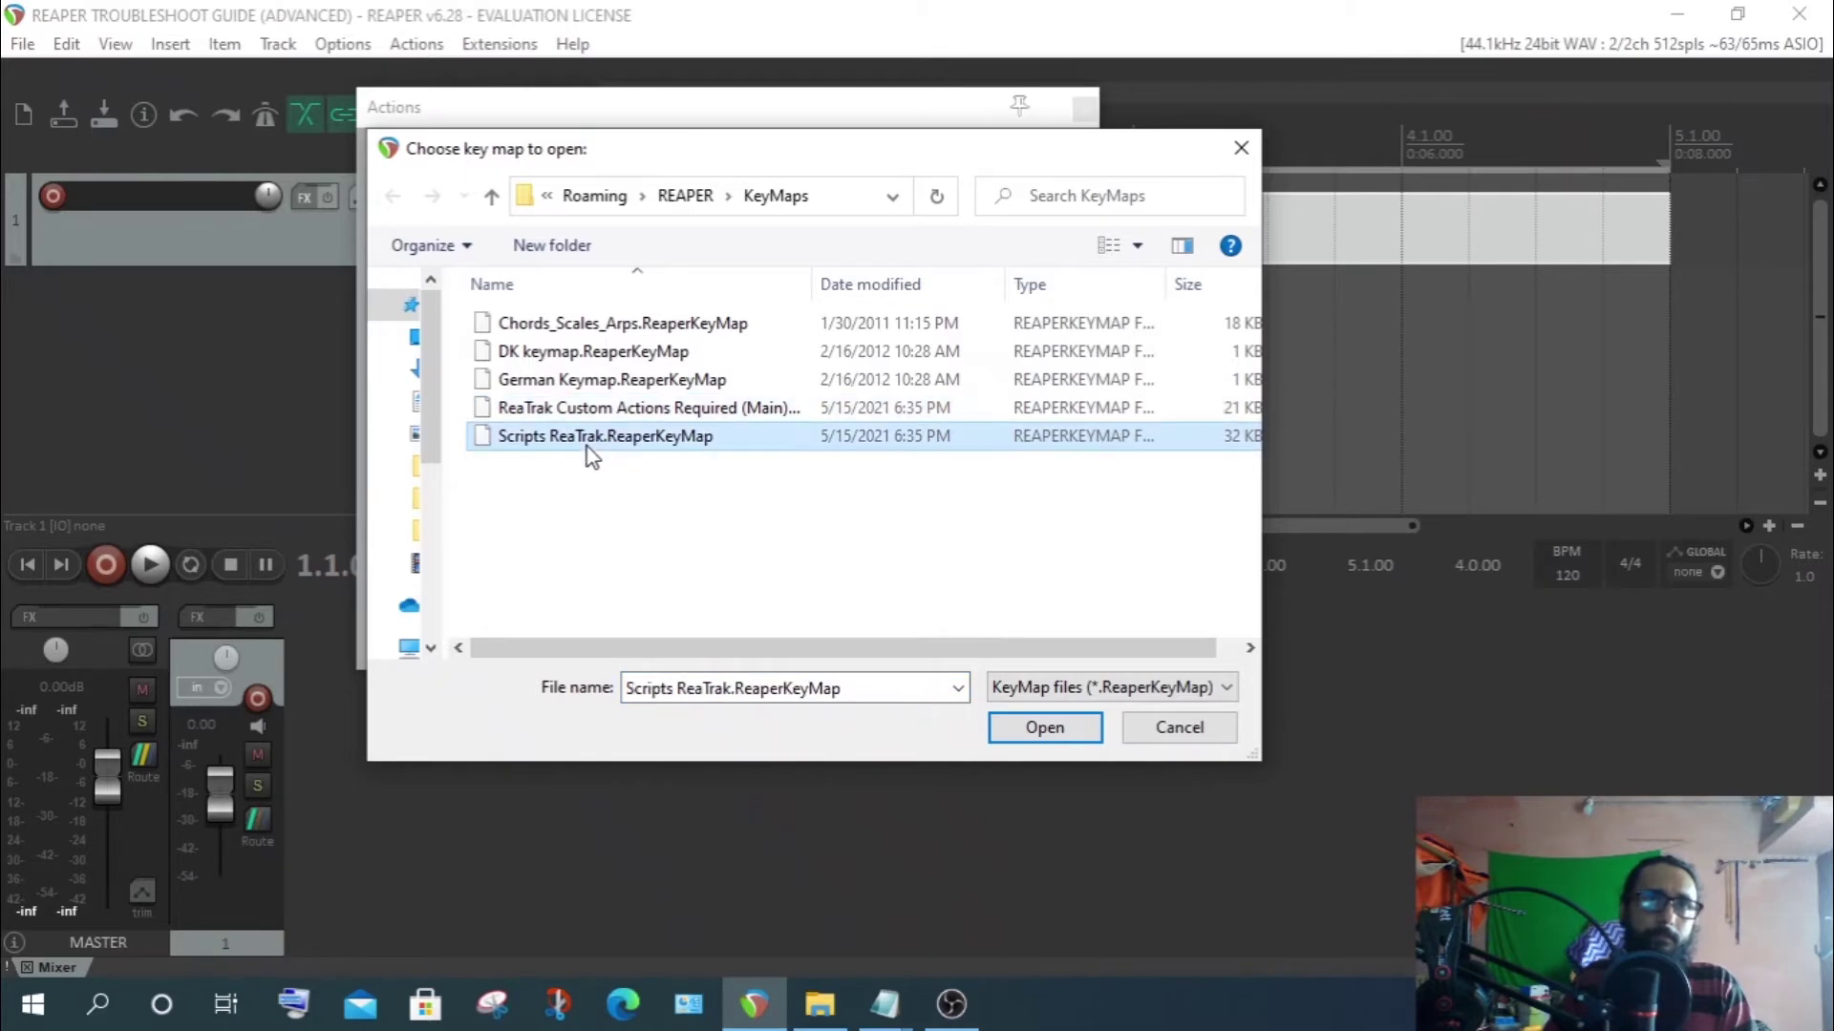
pyautogui.click(613, 410)
pyautogui.click(613, 440)
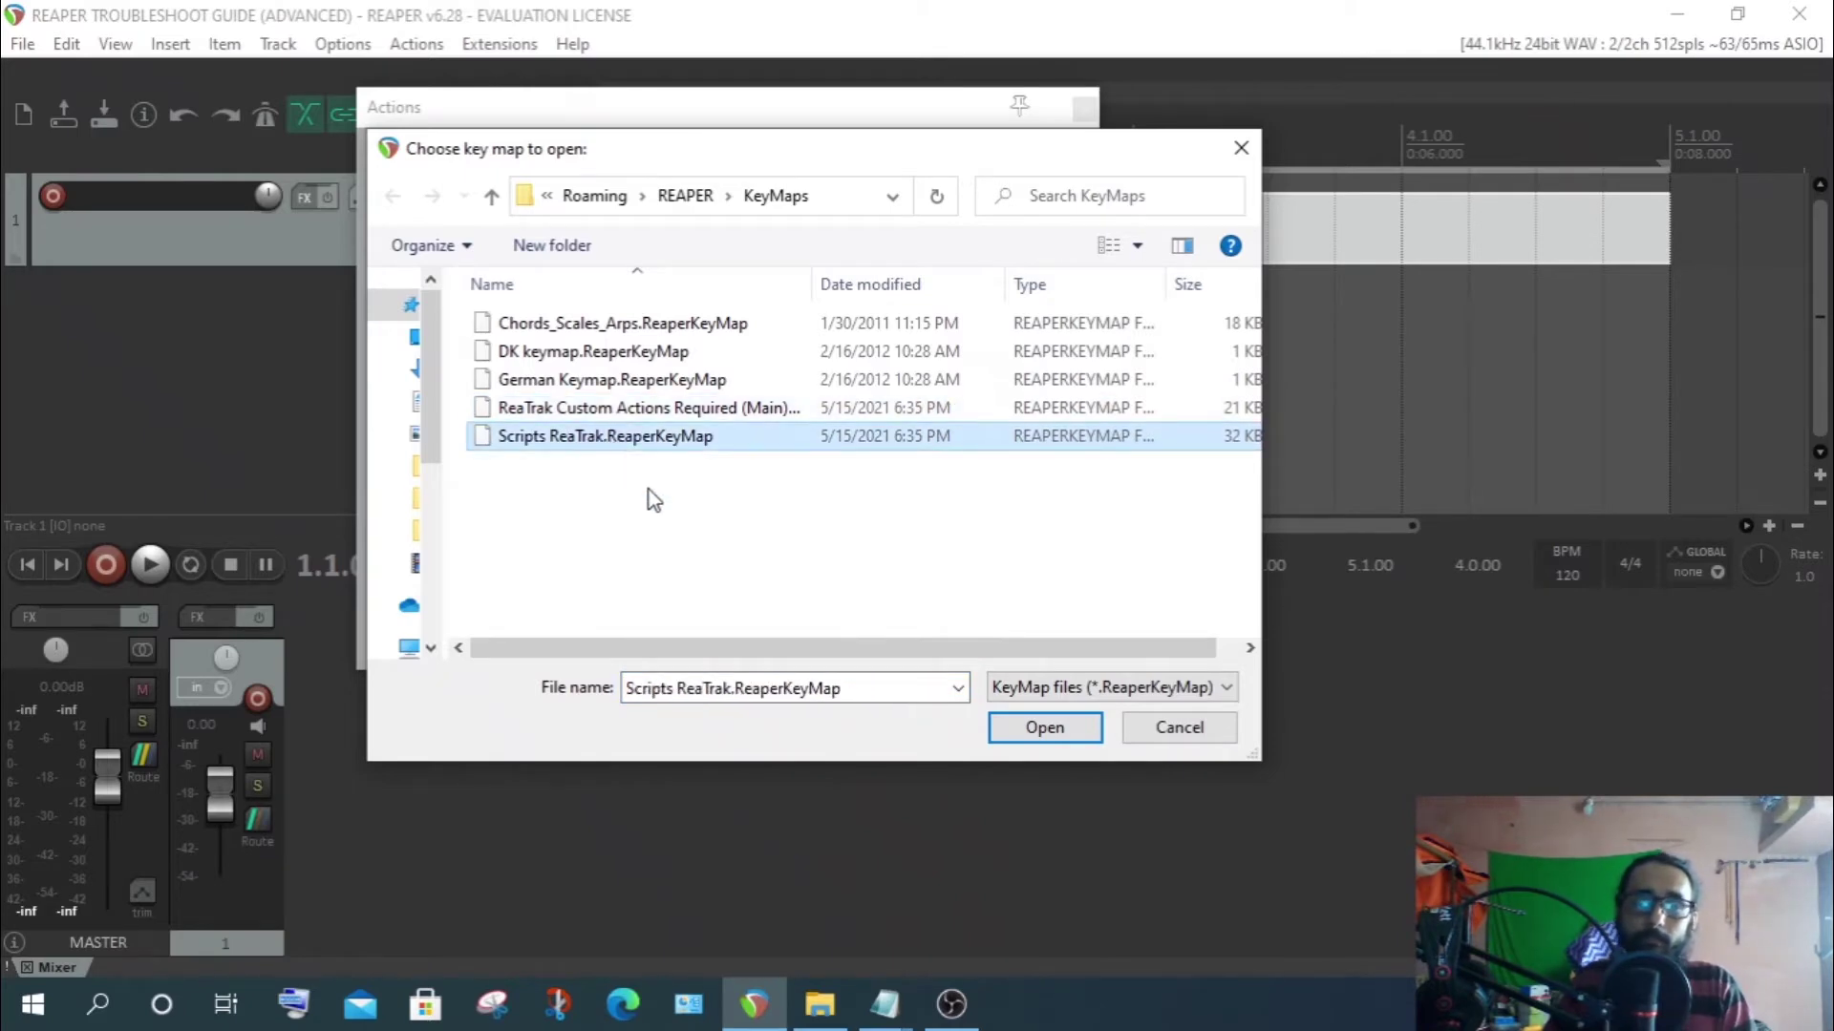
pyautogui.click(635, 542)
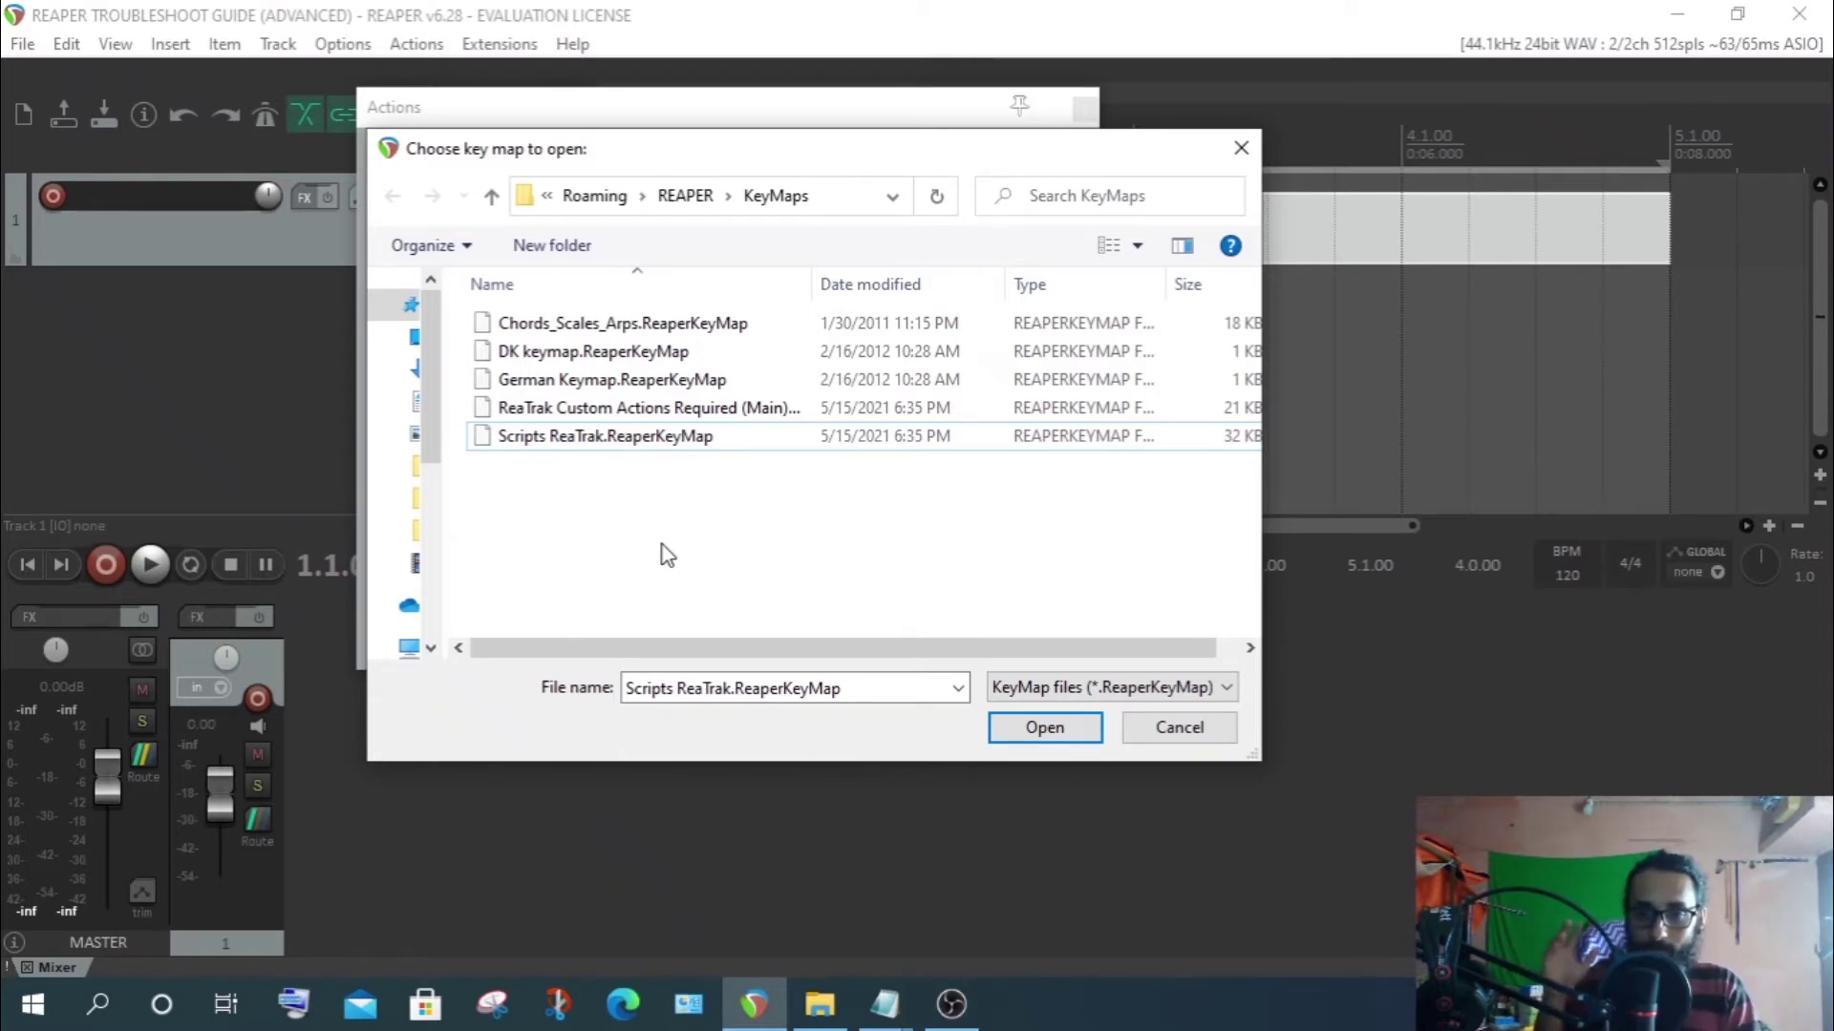
pyautogui.click(628, 411)
pyautogui.click(626, 441)
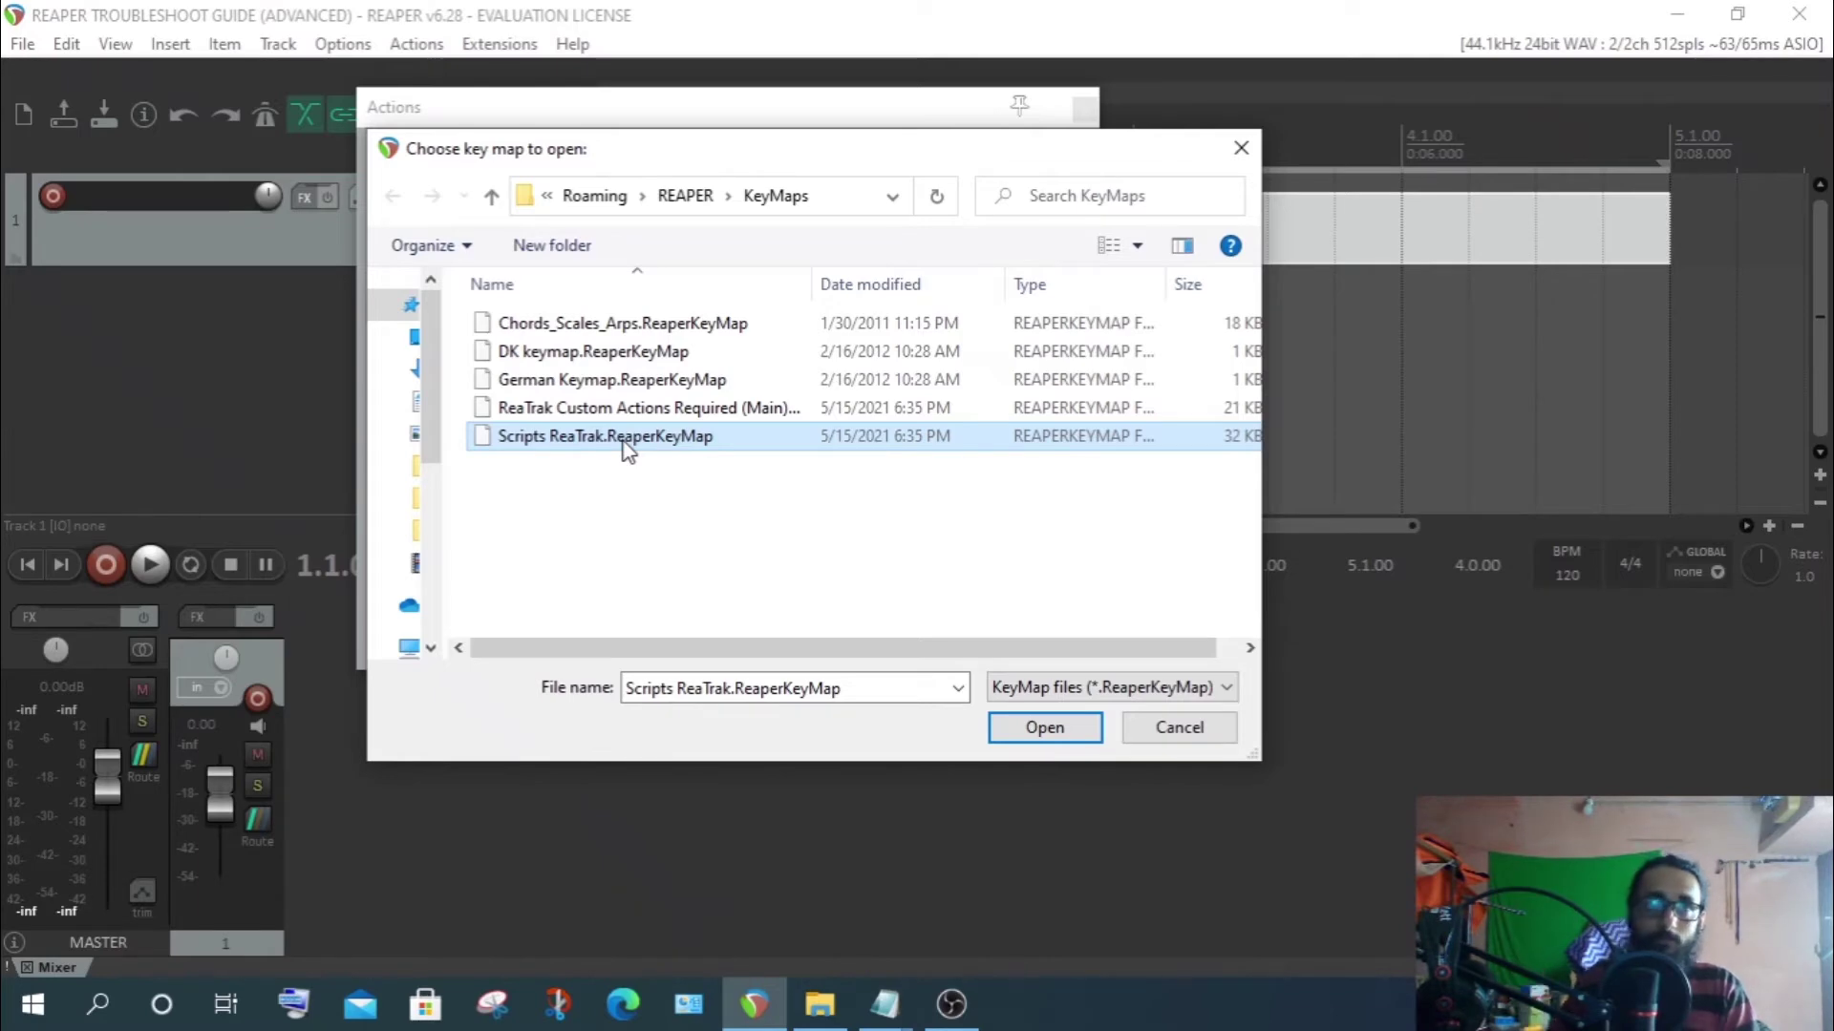
pyautogui.click(638, 498)
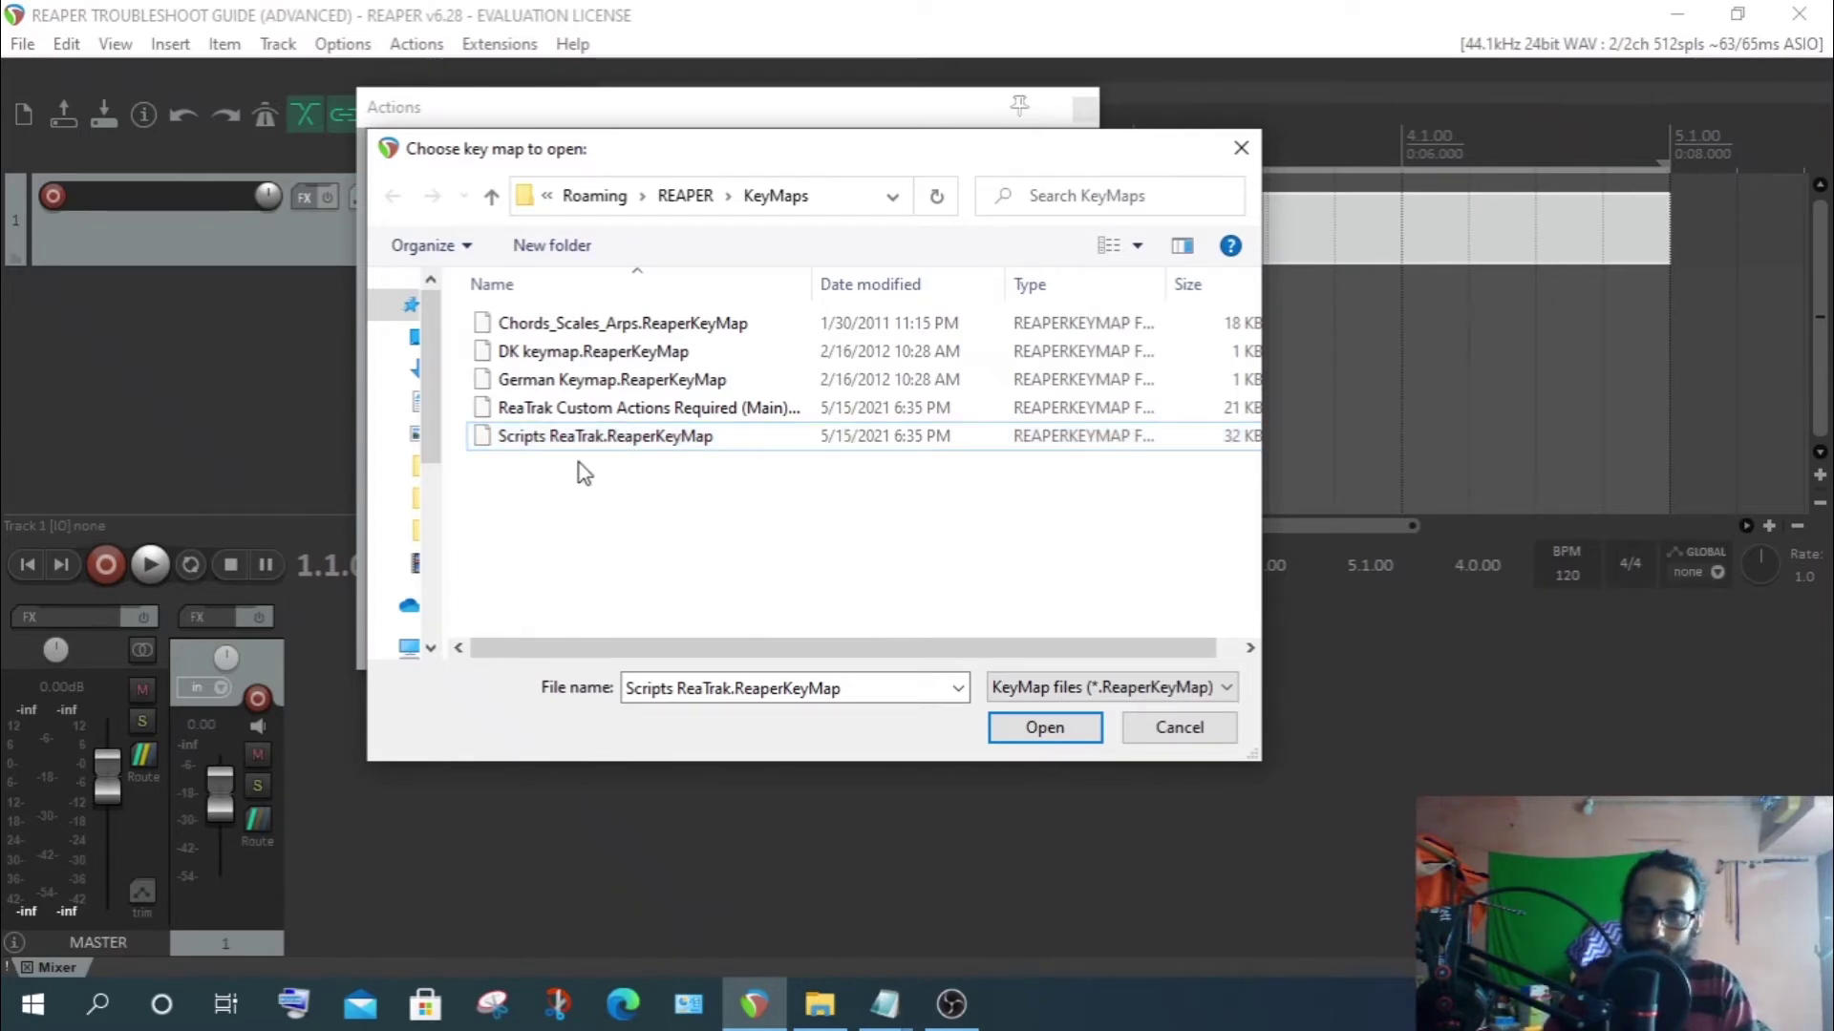
pyautogui.click(575, 447)
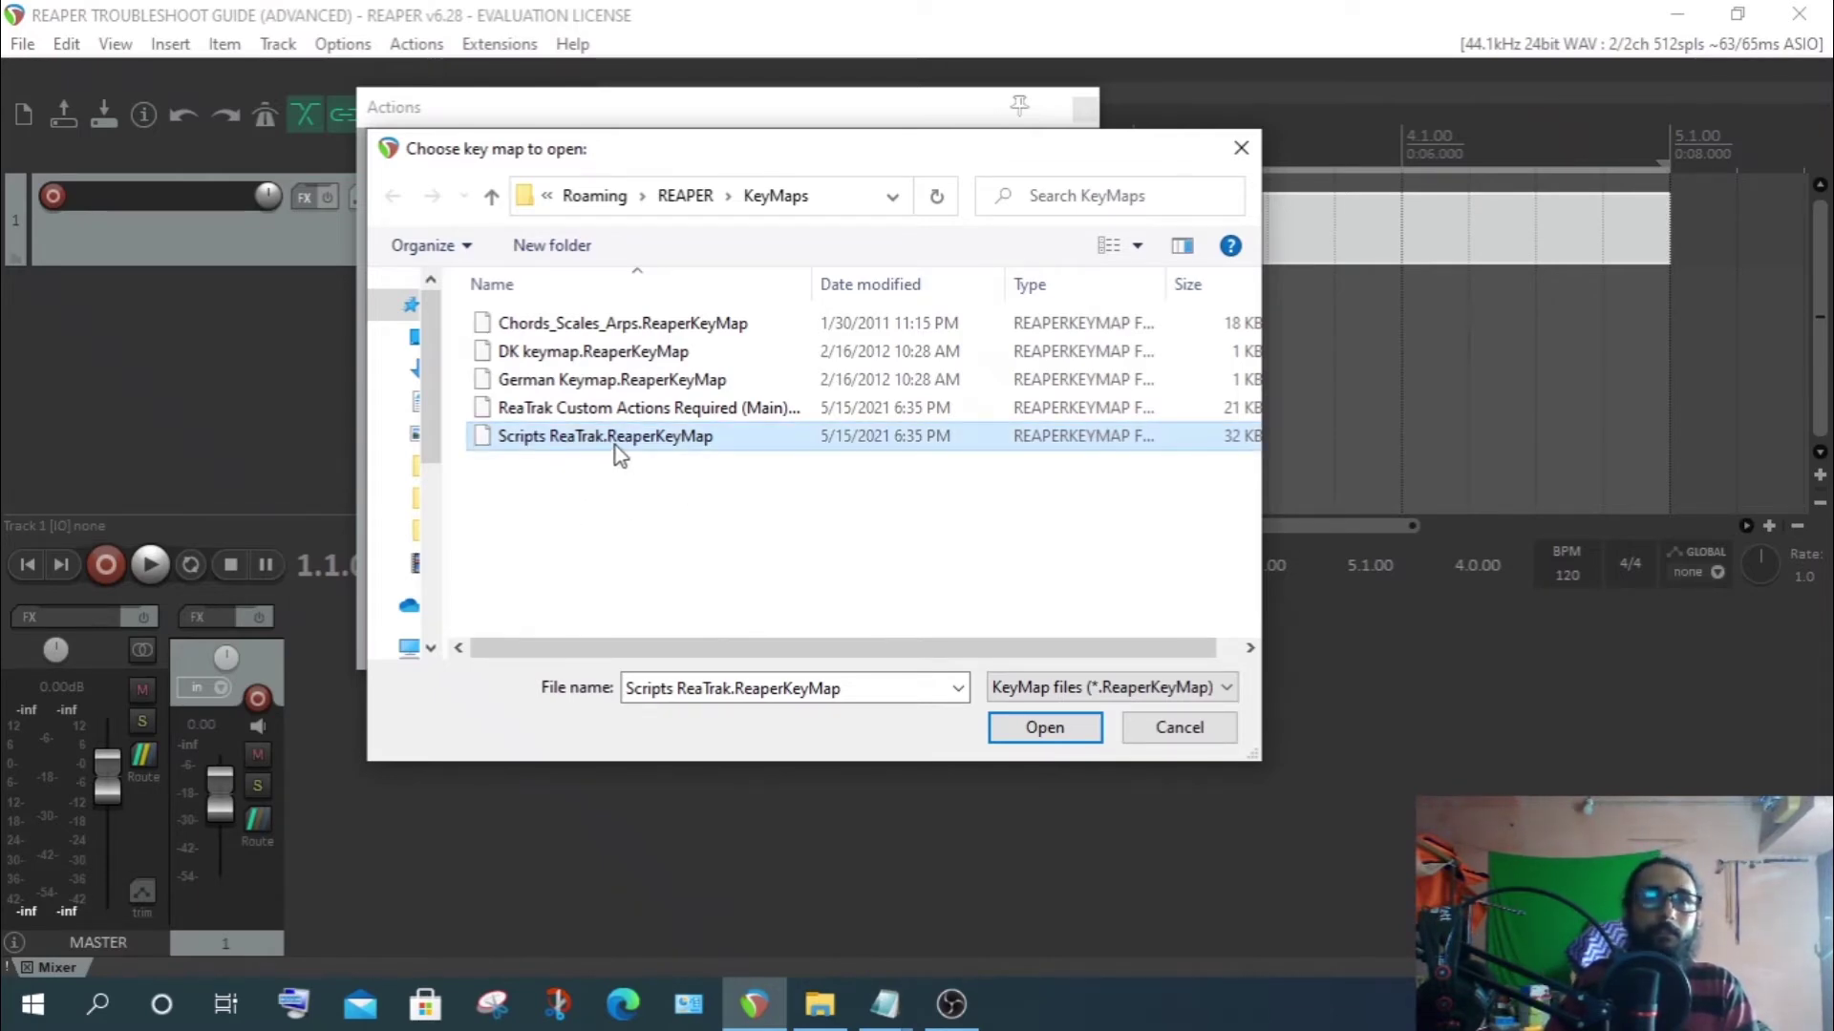
pyautogui.click(1059, 735)
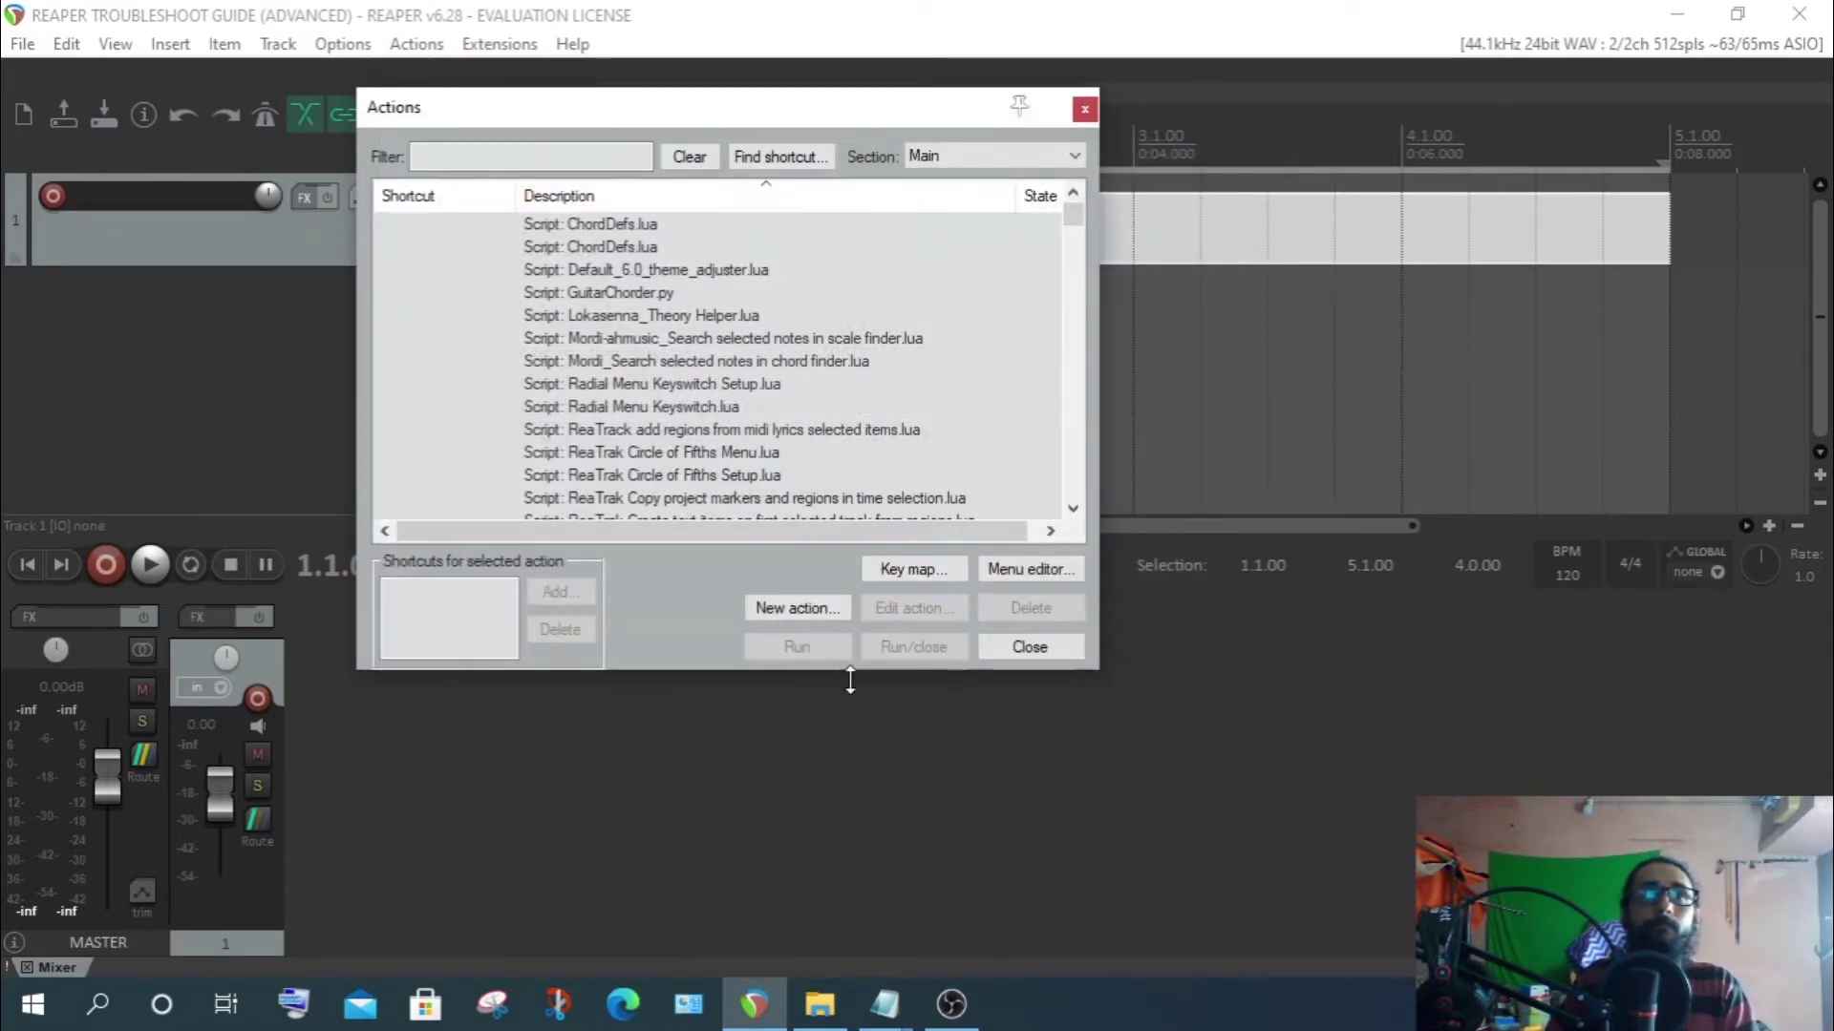
# Import the ReaTrak Custom Actions Required (Main) shortcut key map from the KeyMaps folder, then close the action list
pyautogui.click(912, 571)
pyautogui.click(931, 604)
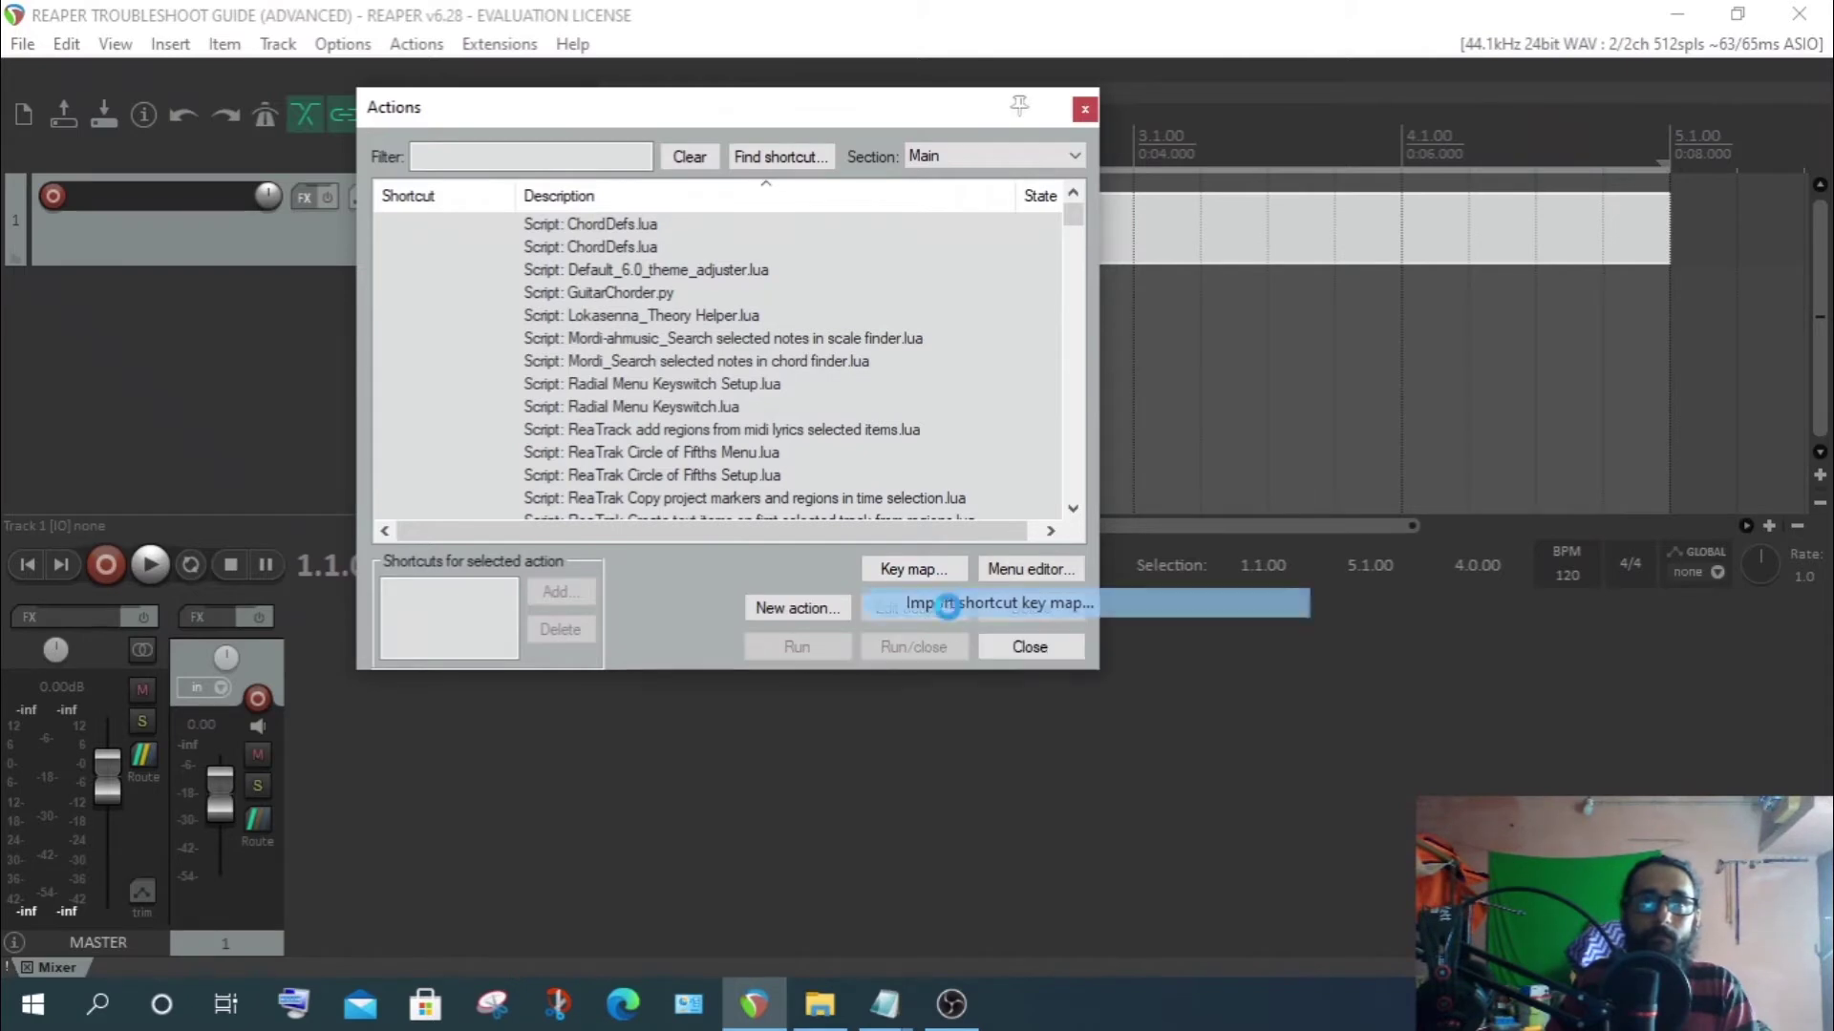
pyautogui.click(640, 408)
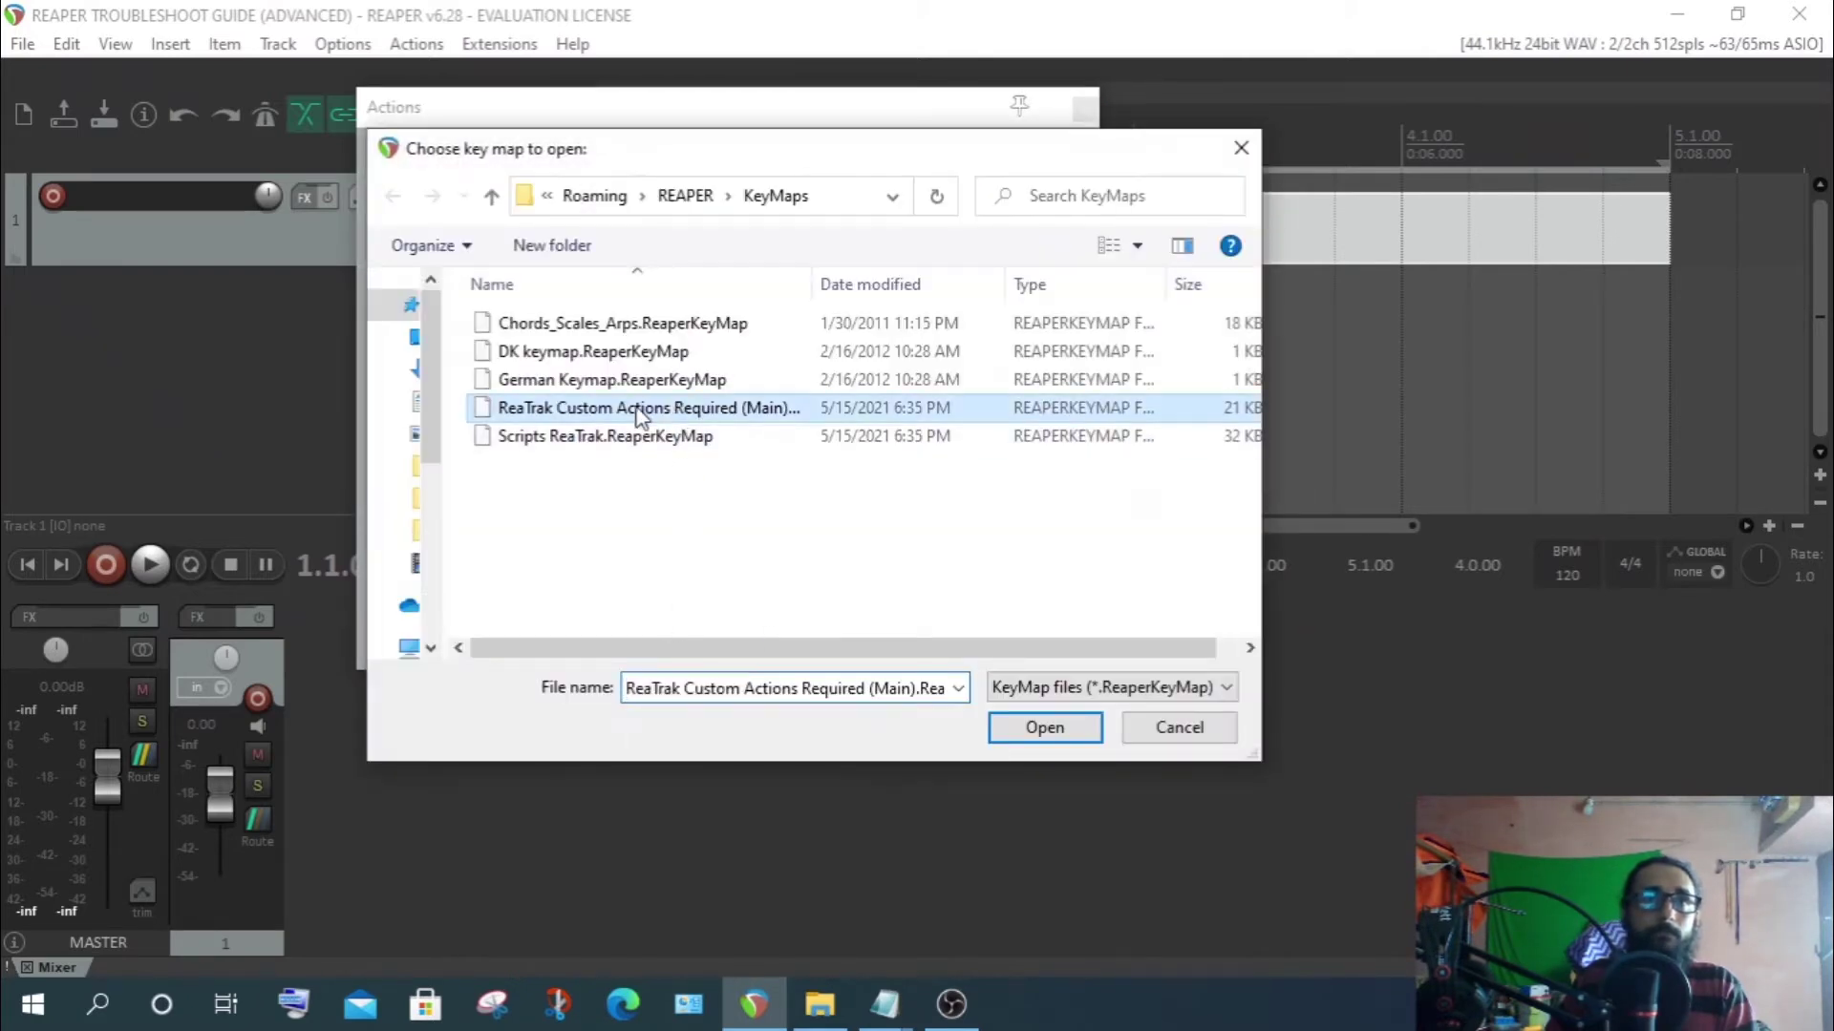
pyautogui.click(1043, 729)
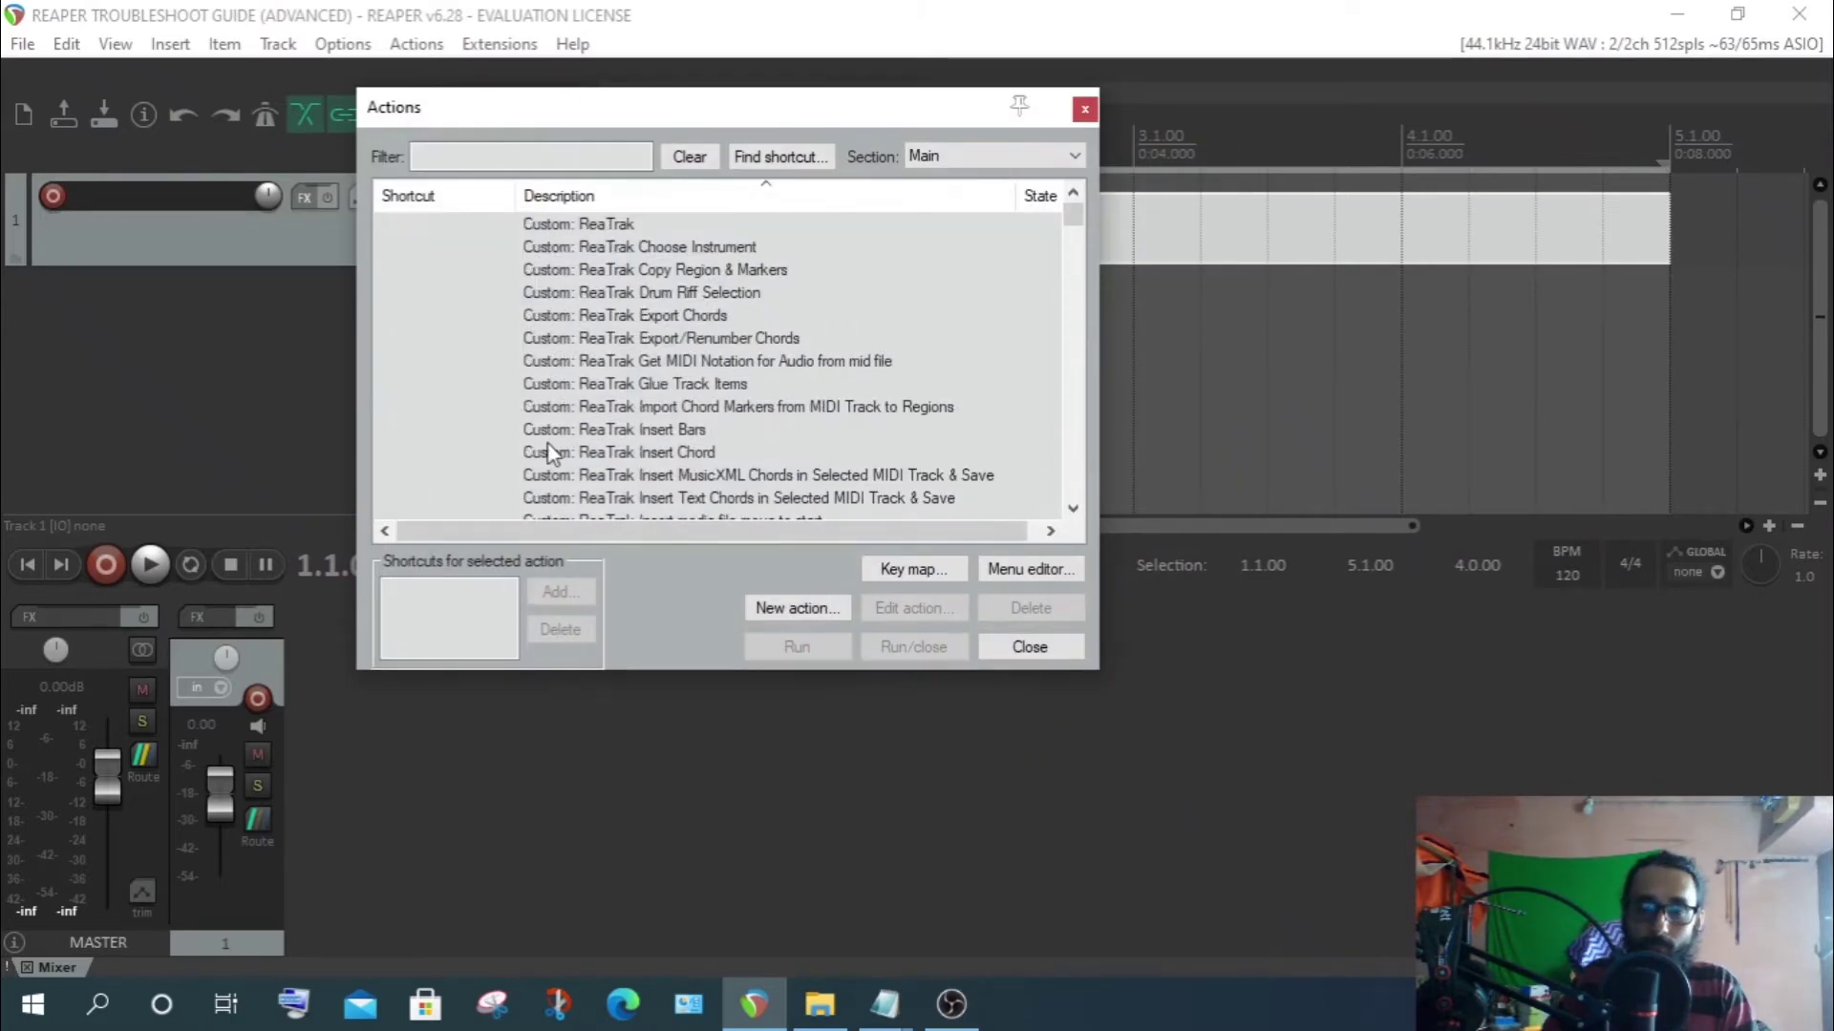
pyautogui.click(1041, 648)
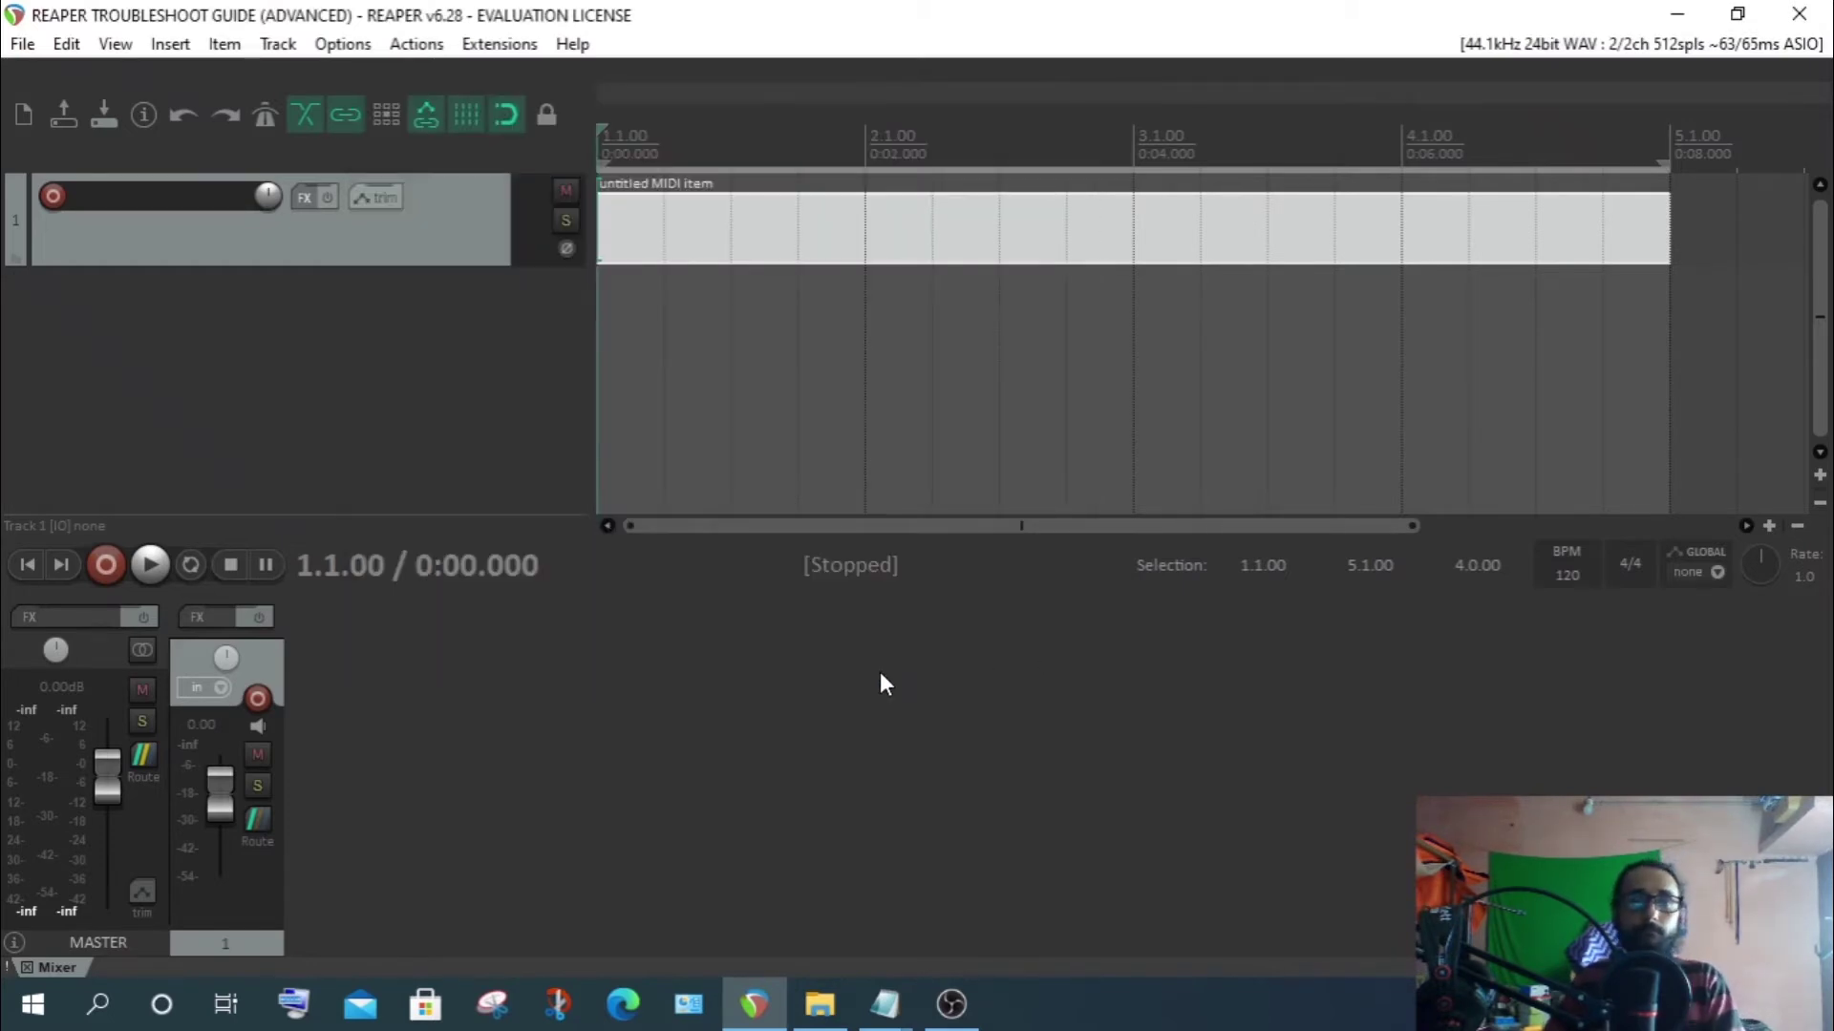
# Switch to File Explorer and open ReadMe Install.txt from the 4. Color Buttons folder inside Export ReaTrak
pyautogui.hotkey('alt', 'Tab')
pyautogui.click(1069, 319)
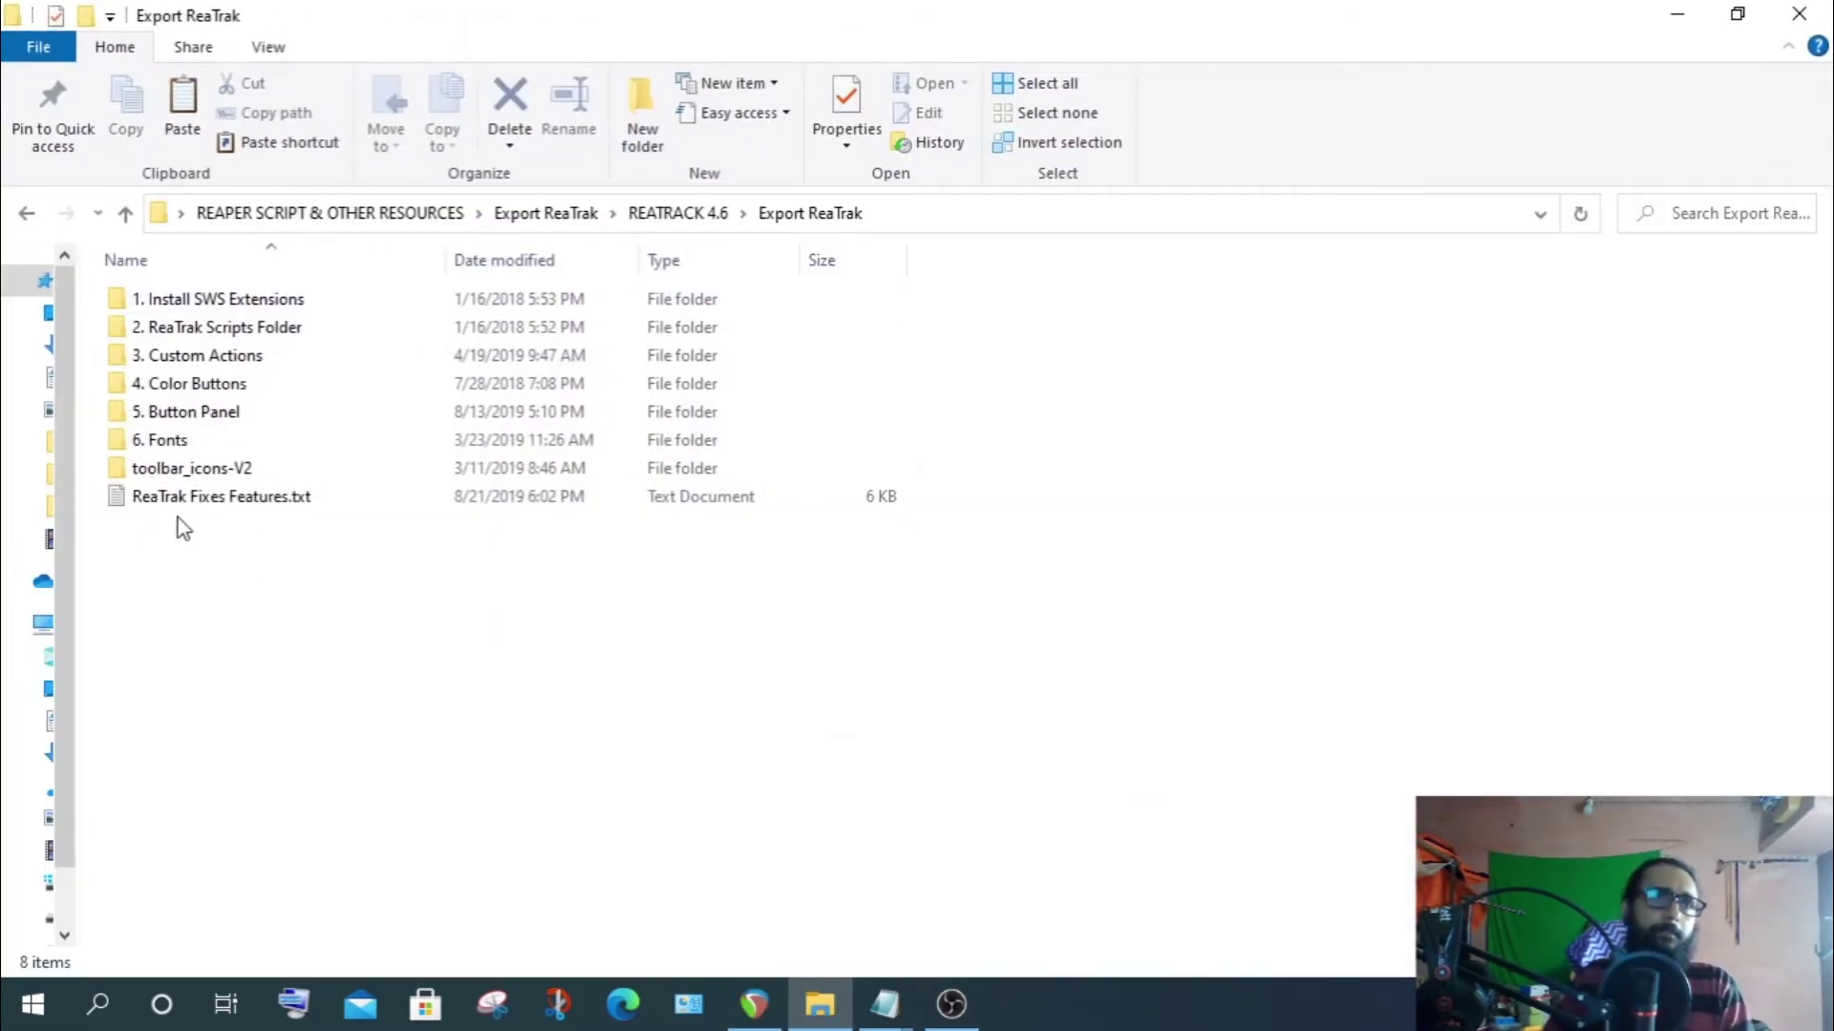
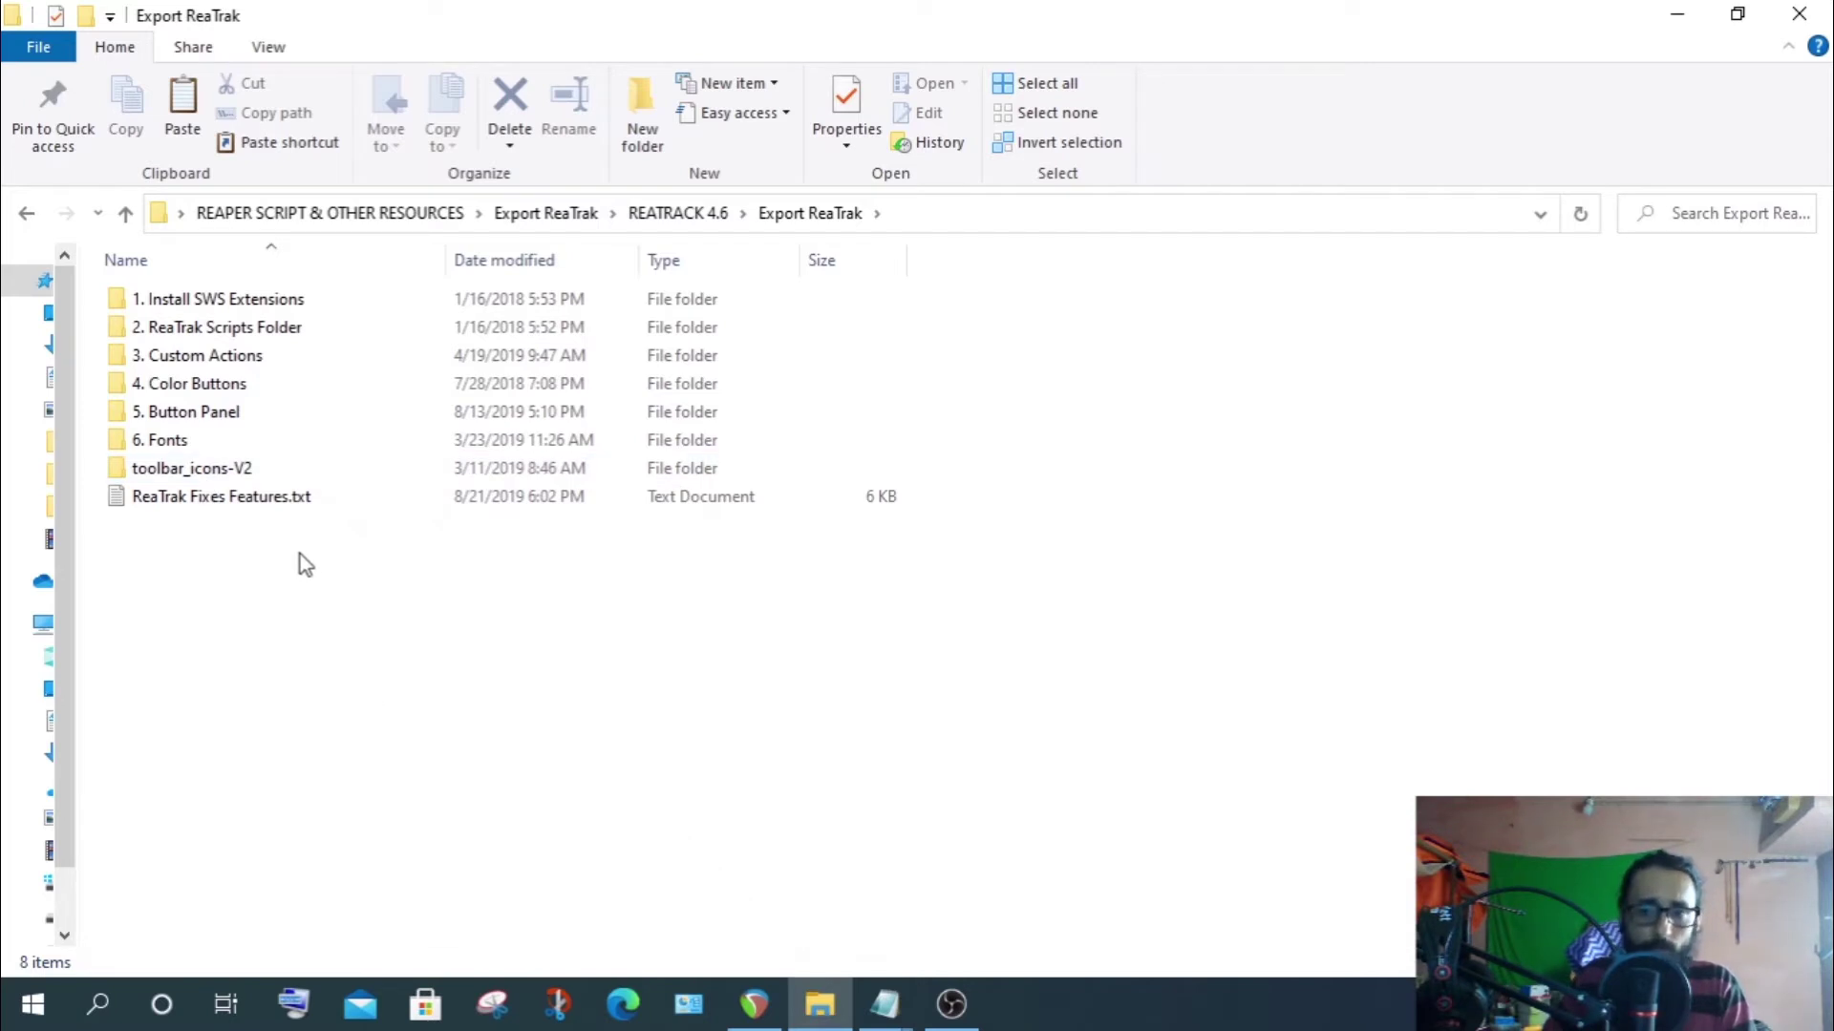
pyautogui.doubleClick(213, 387)
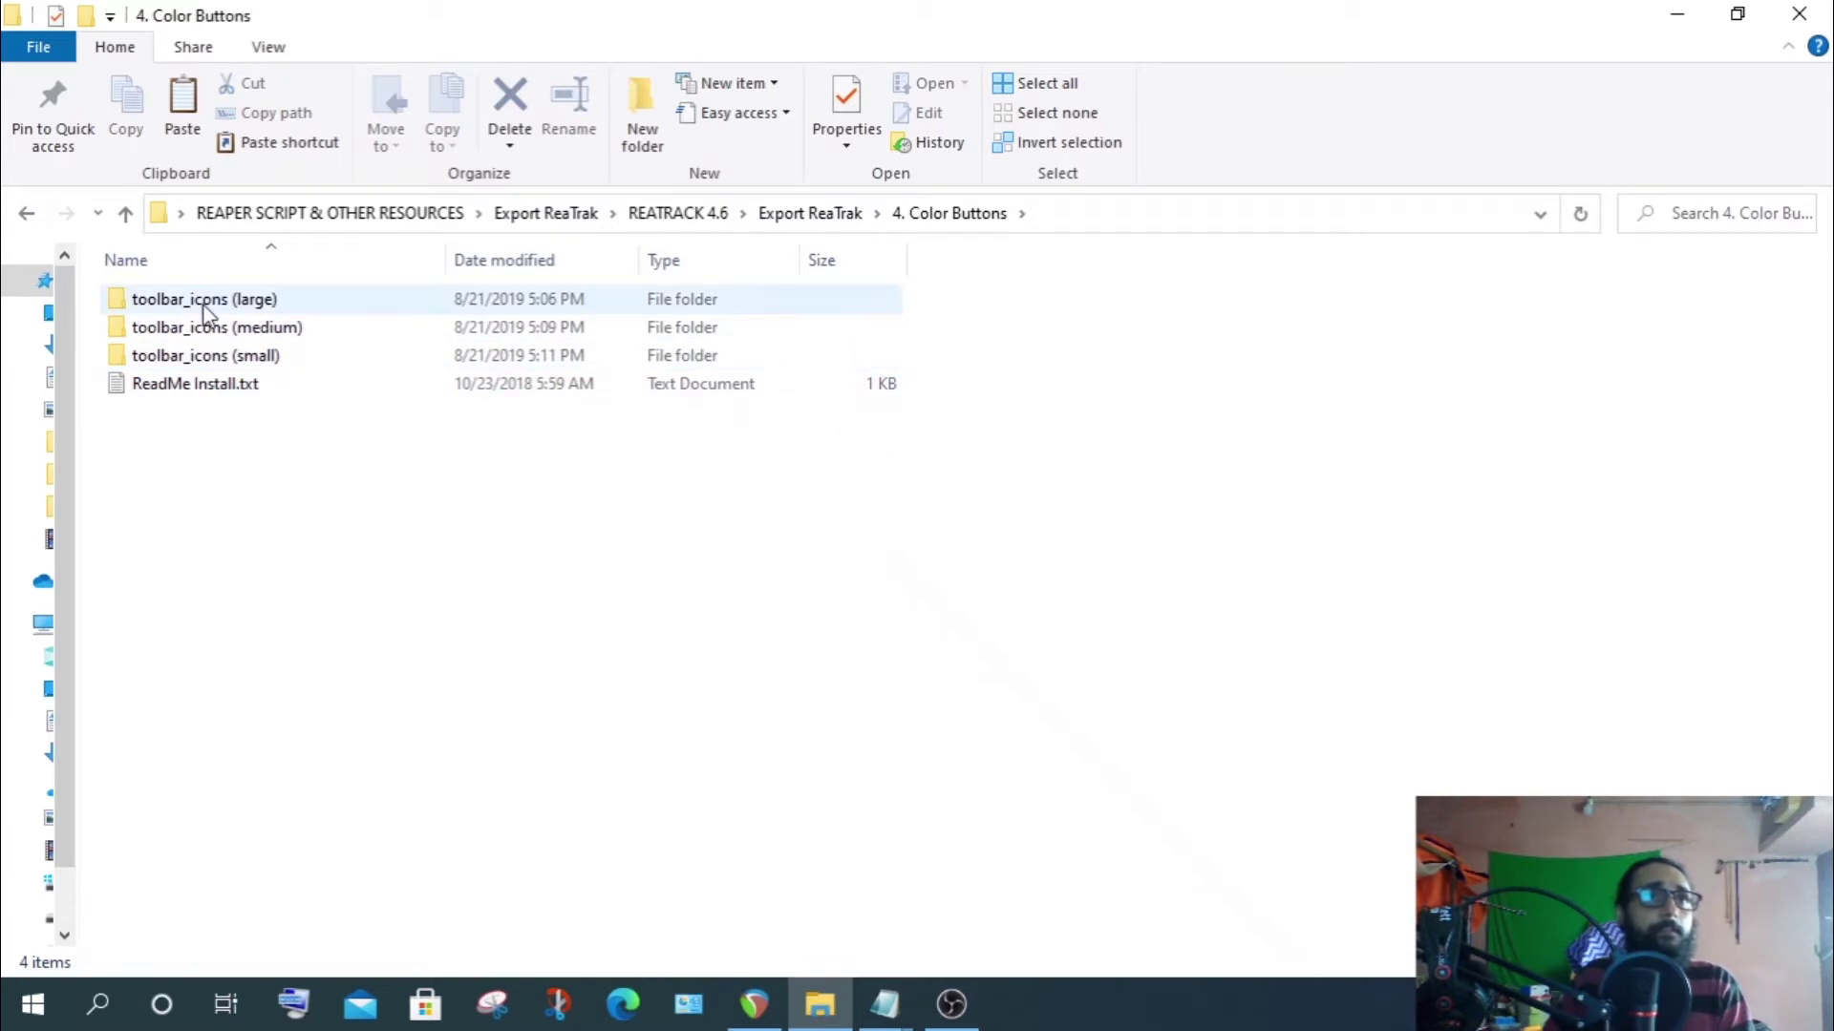
pyautogui.click(209, 392)
pyautogui.doubleClick(209, 392)
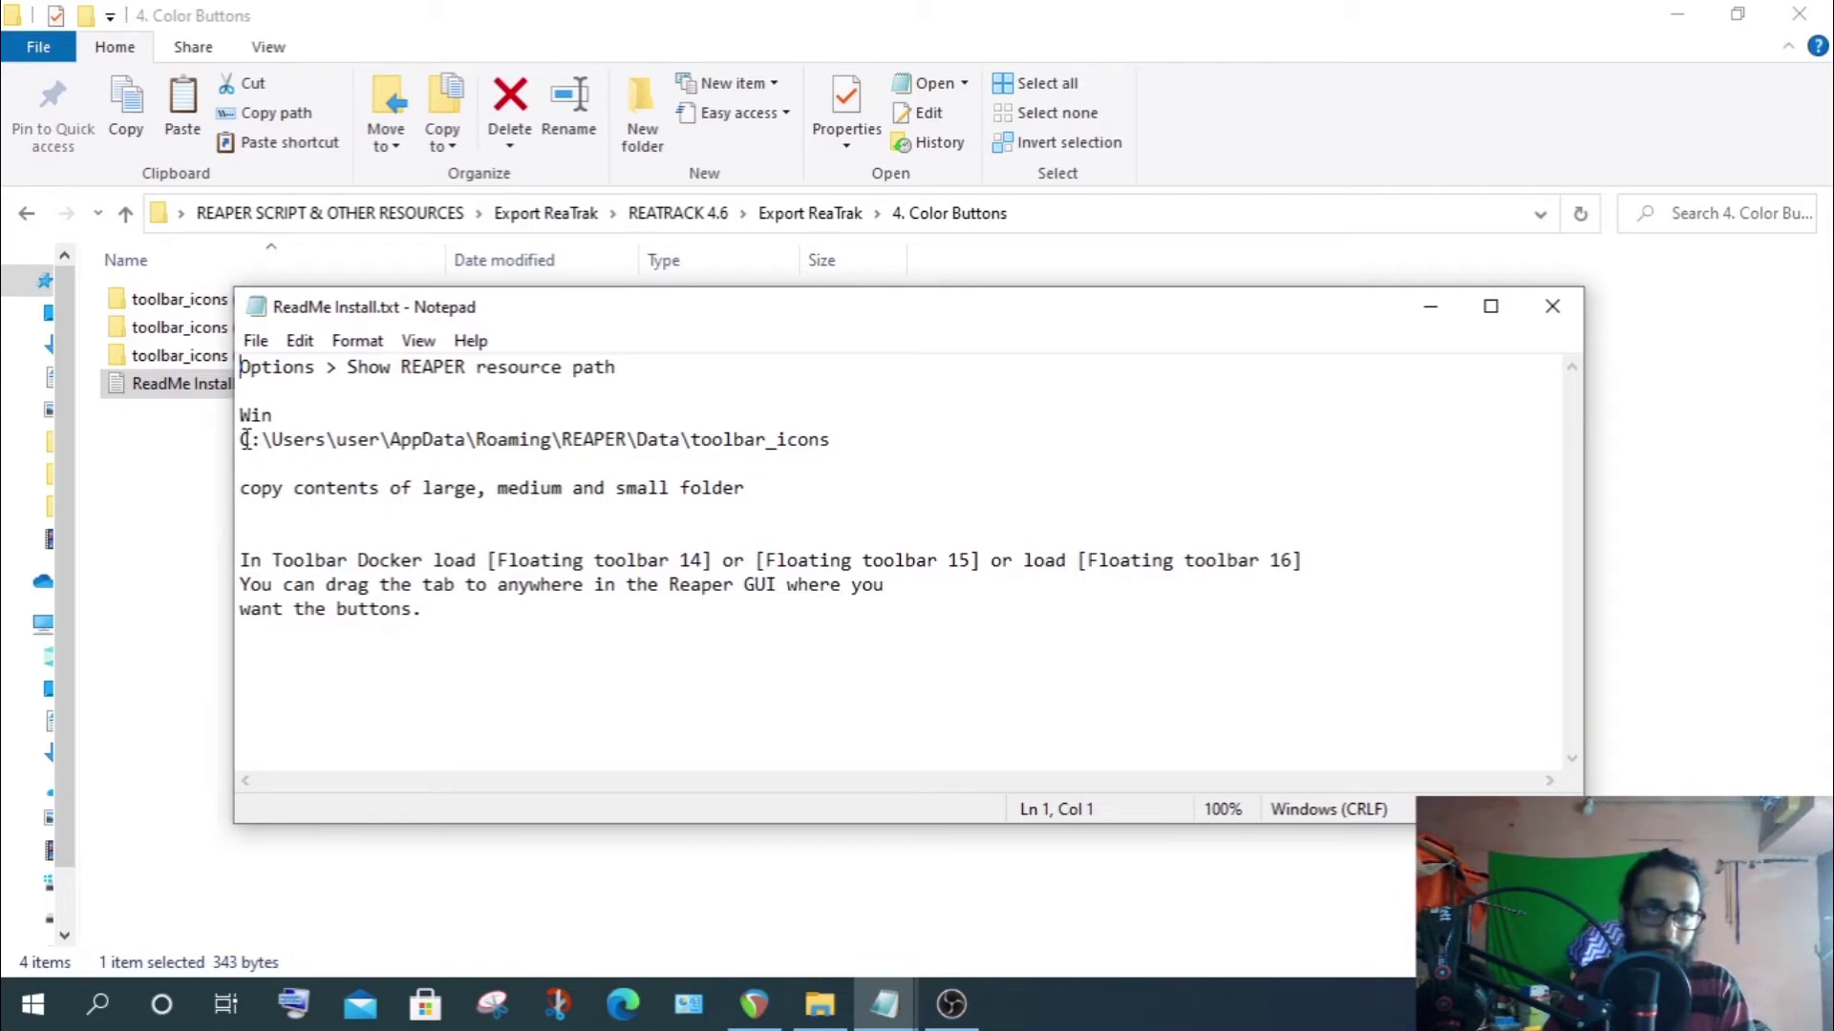
# Copy the Windows path C:\Users\user\AppData\Roaming\REAPER\Data\toolbar_icons from the ReadMe text
pyautogui.moveTo(246, 439); pyautogui.dragTo(907, 446)
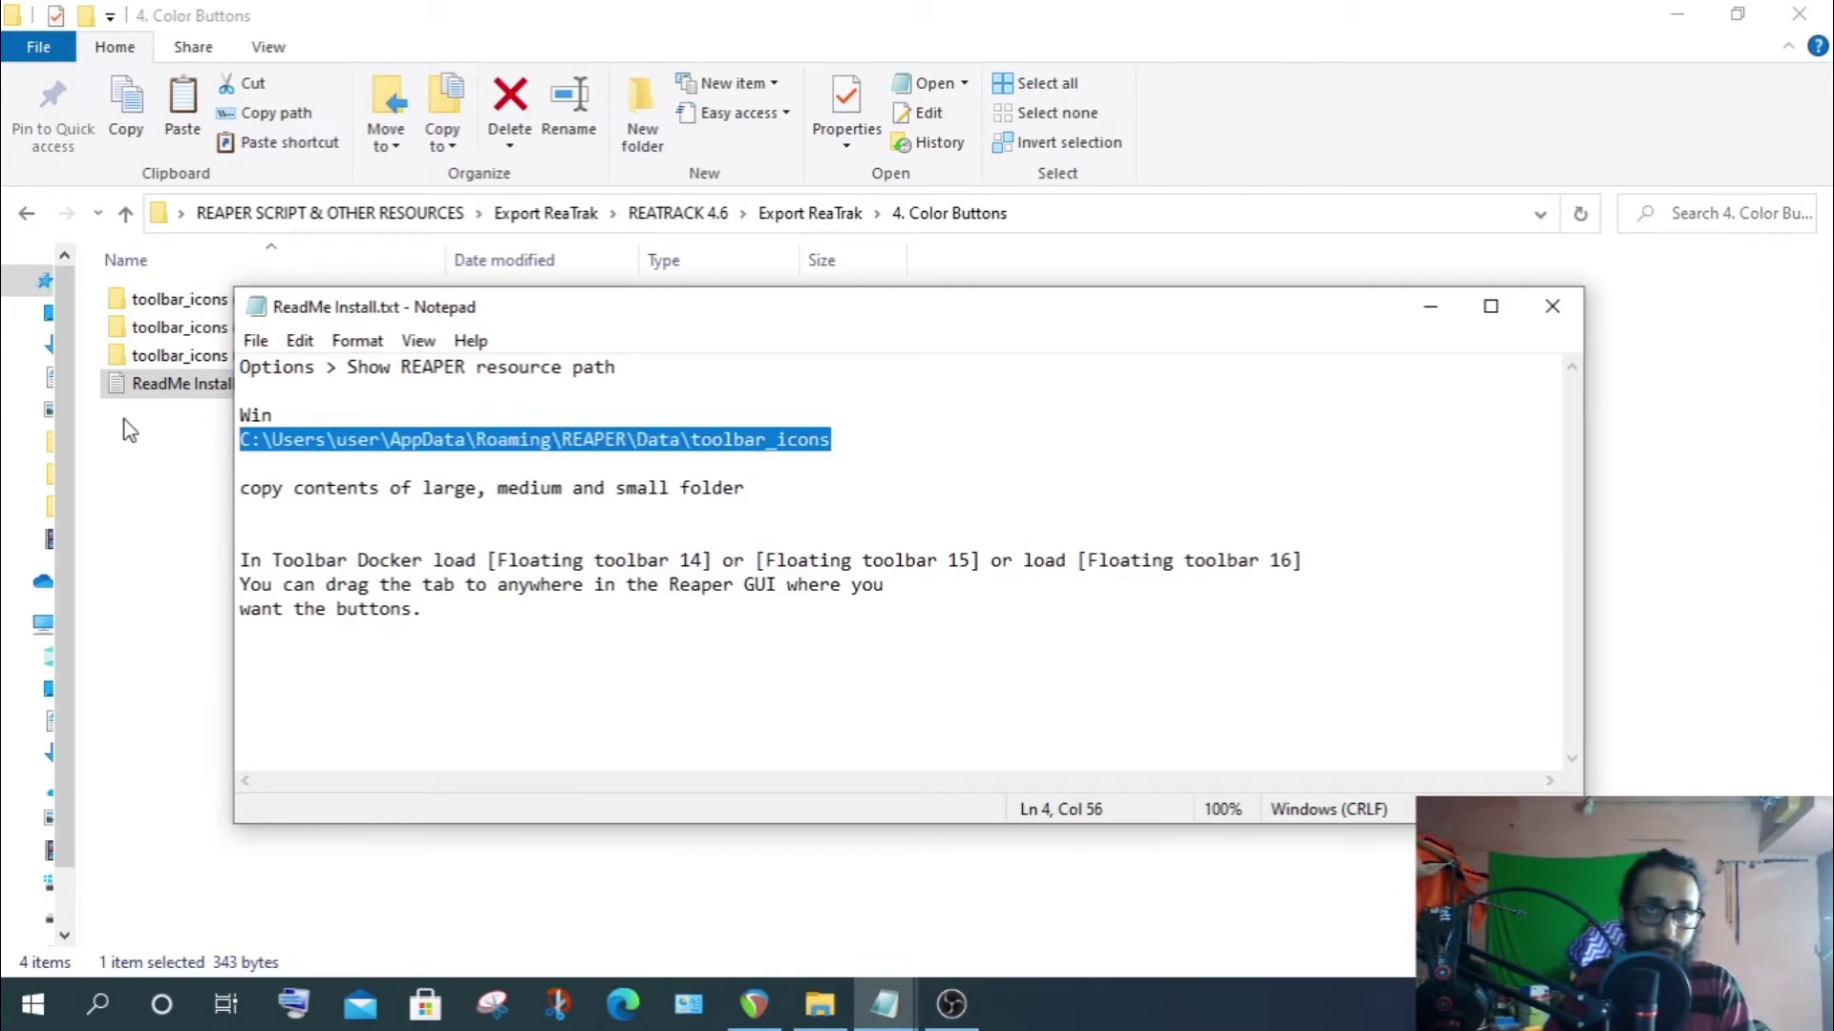
pyautogui.rightClick(546, 440)
pyautogui.click(632, 531)
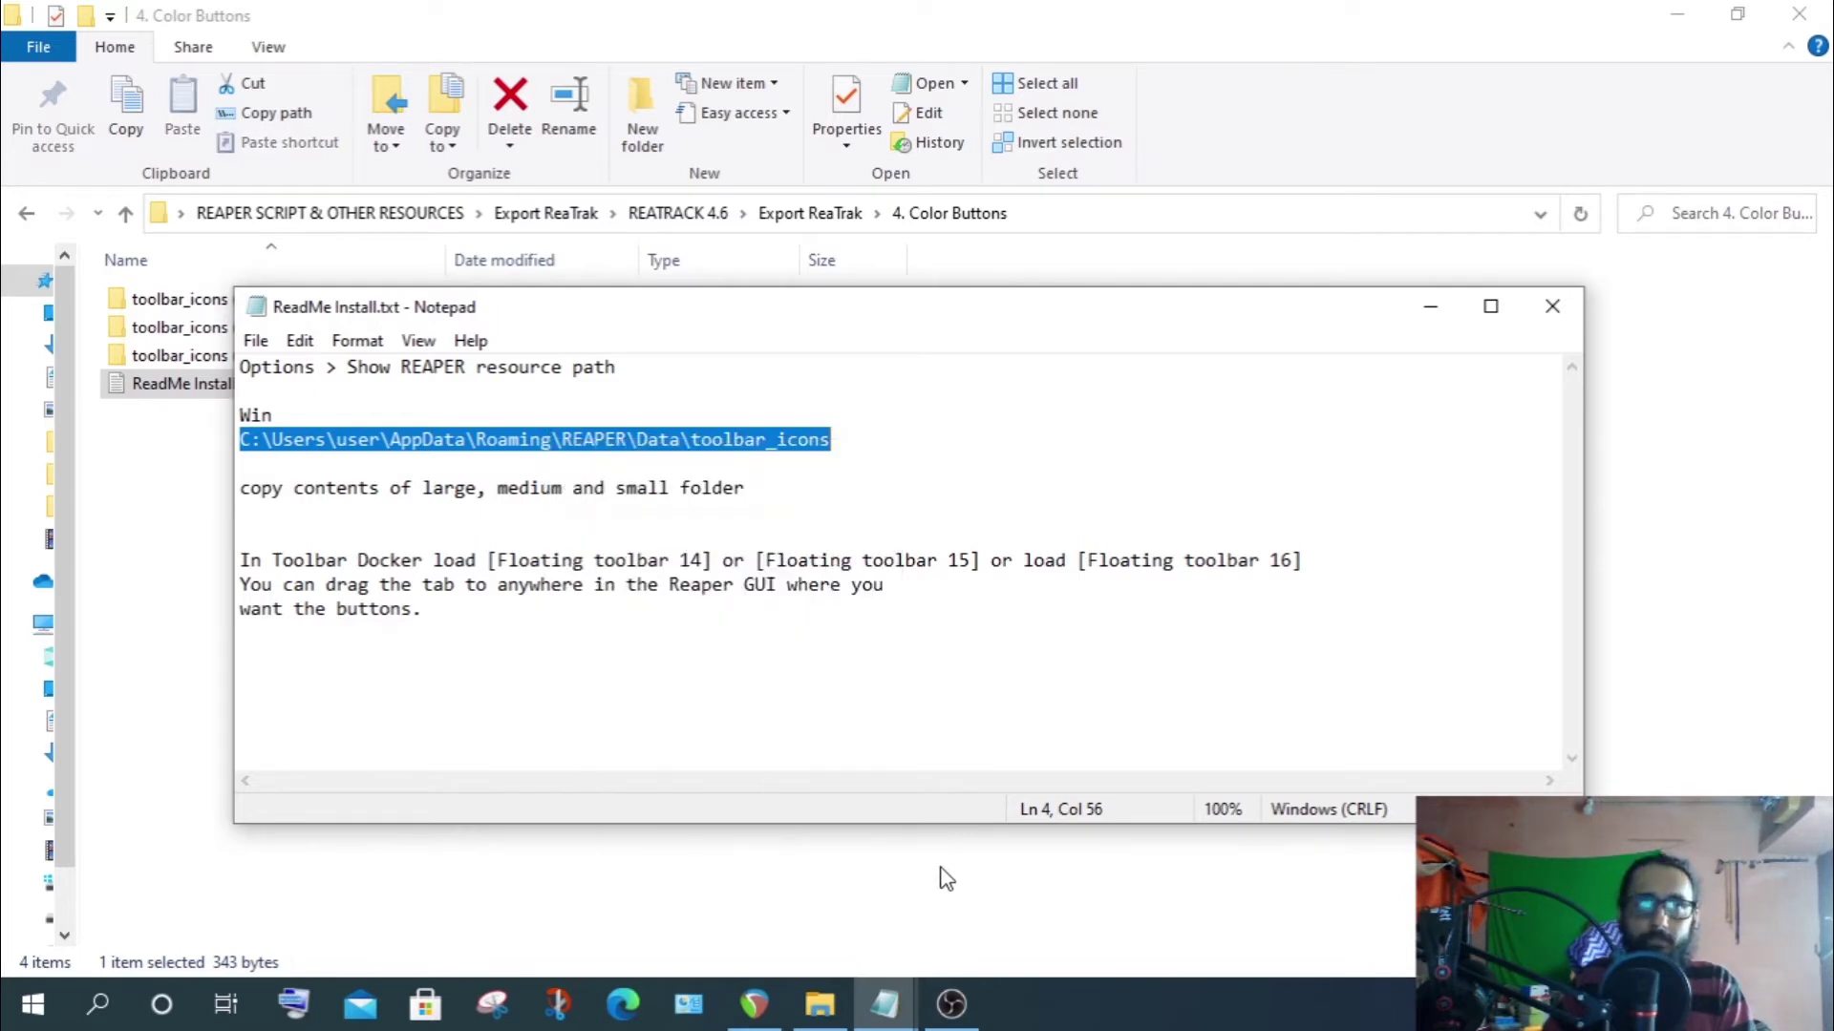
# Open a second File Explorer window, go to the copied REAPER\Data\toolbar_icons path in it and widen the window slightly
pyautogui.moveTo(813, 1011)
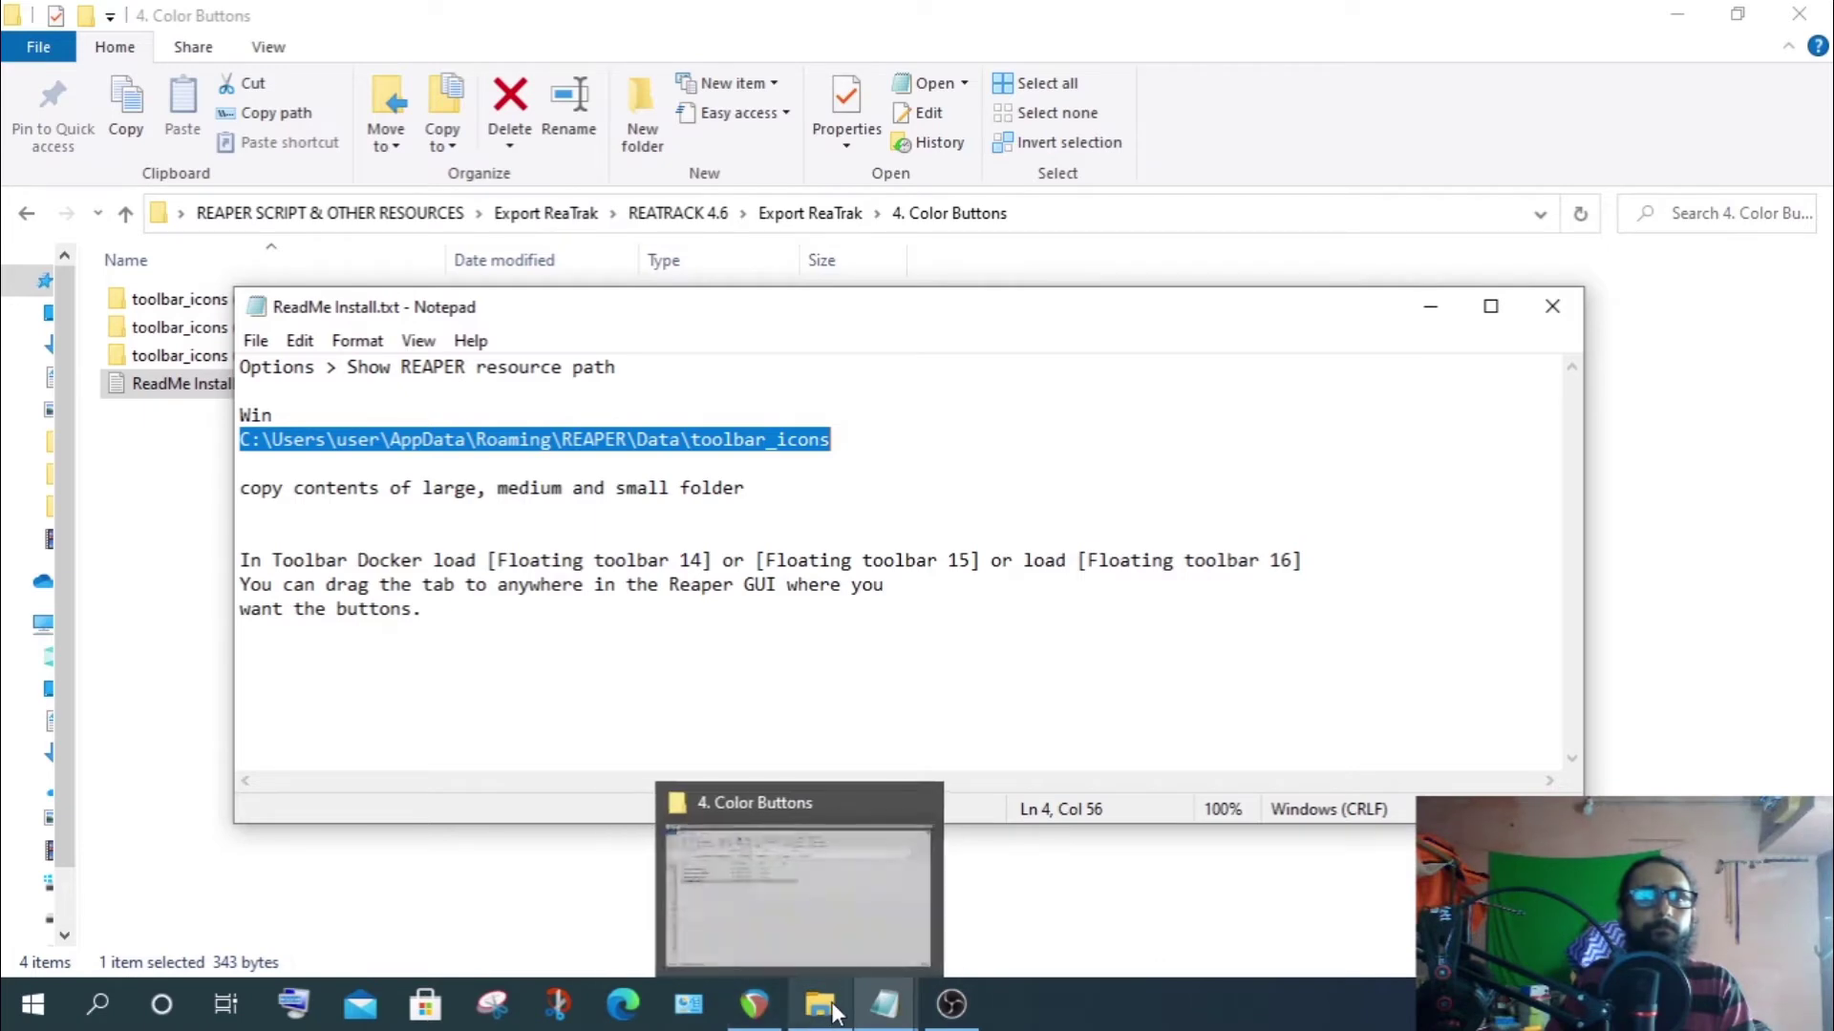
pyautogui.click(820, 889)
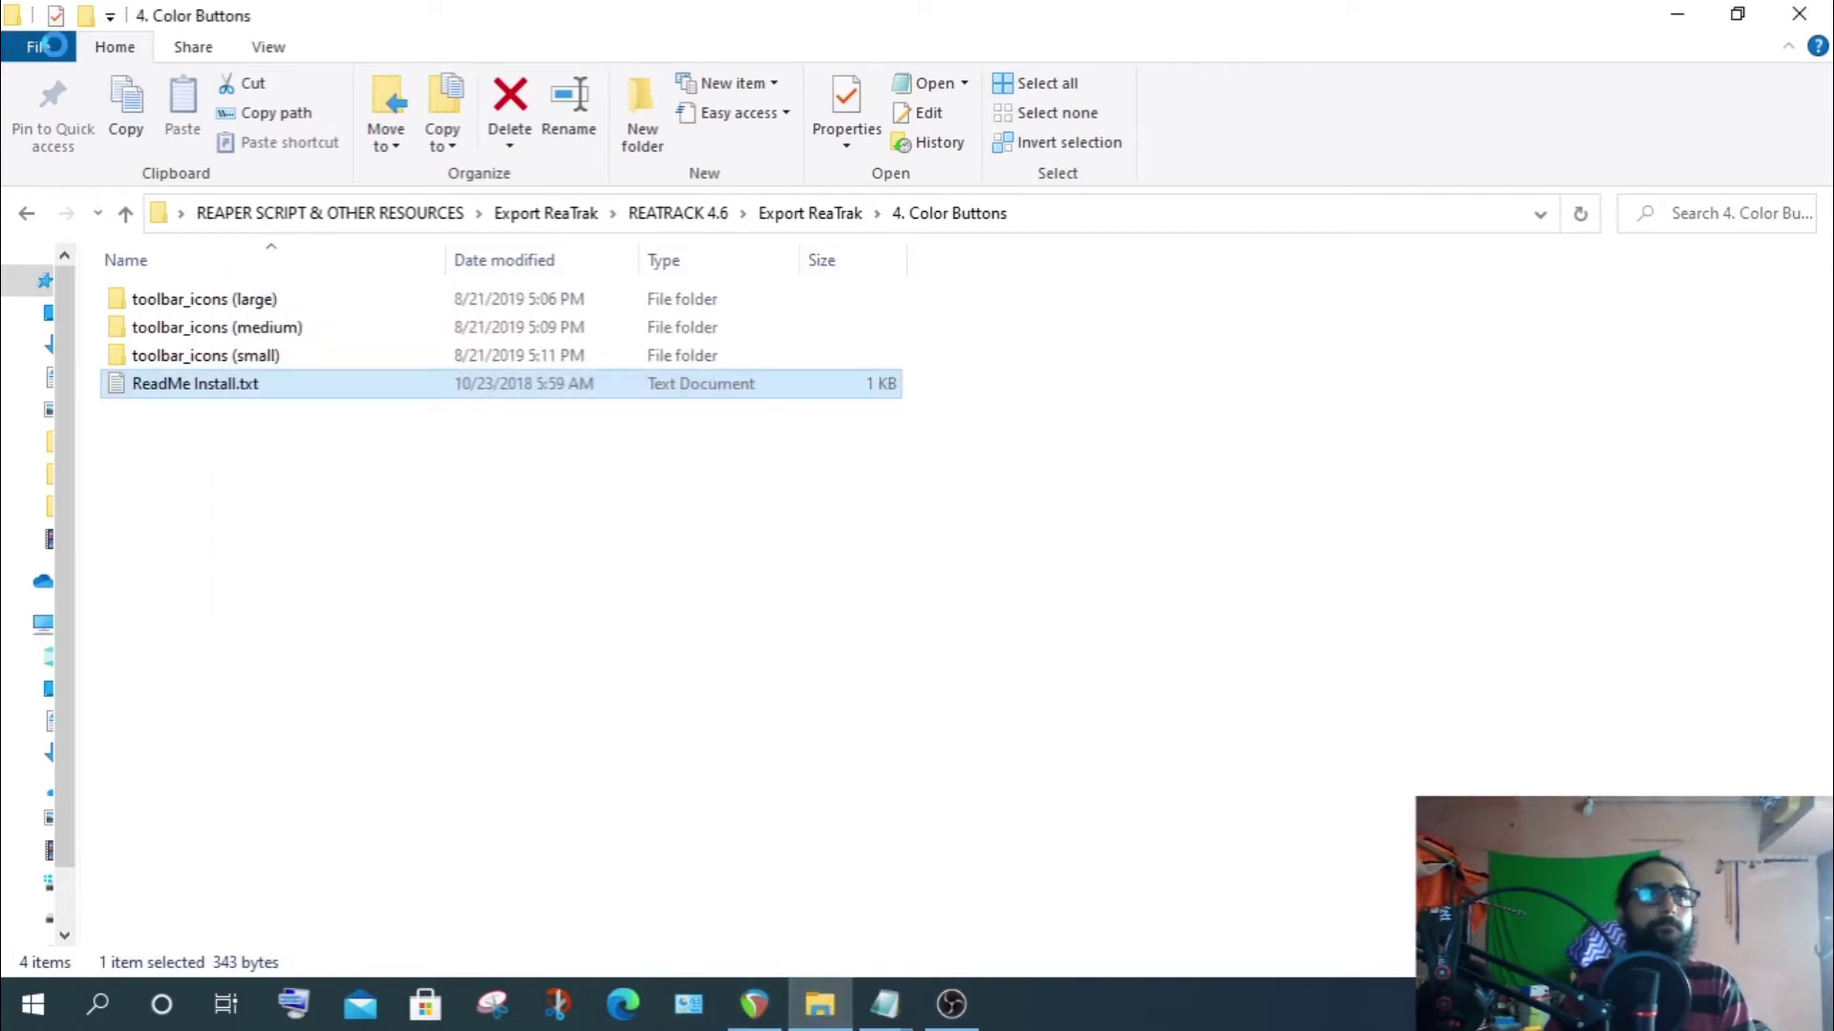
pyautogui.click(38, 47)
pyautogui.click(143, 93)
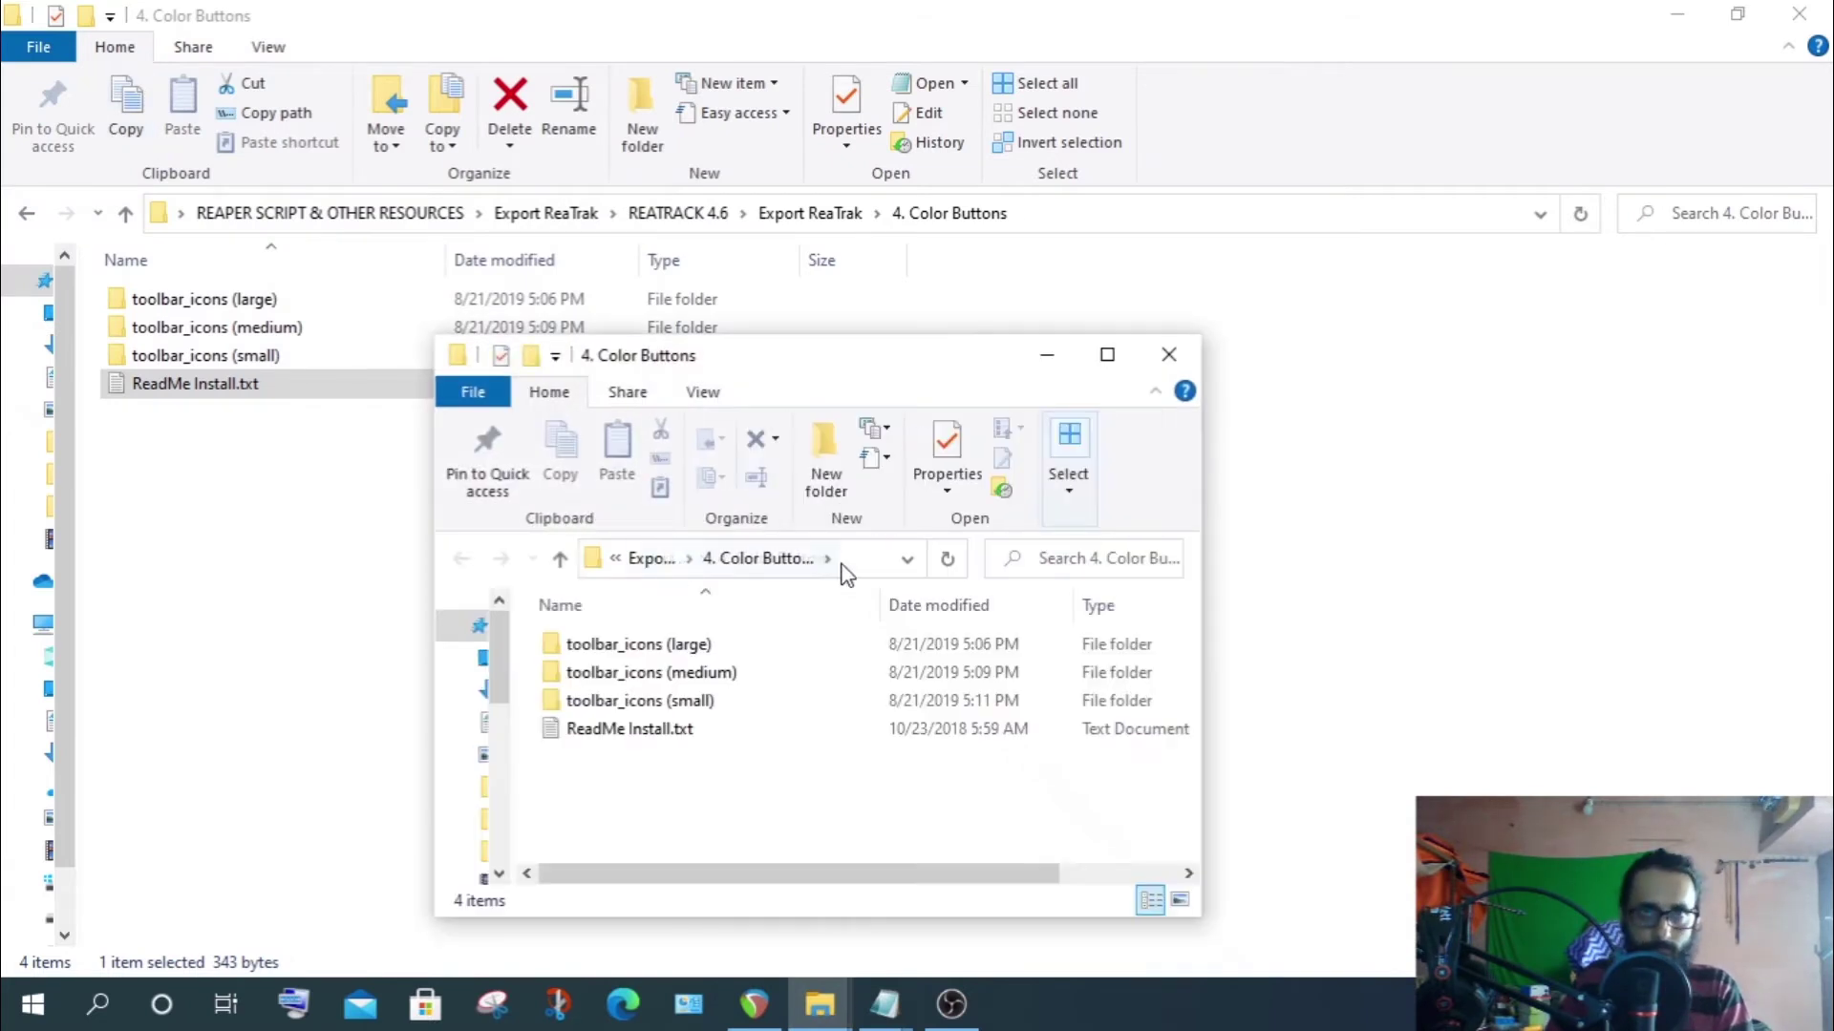
pyautogui.click(872, 564)
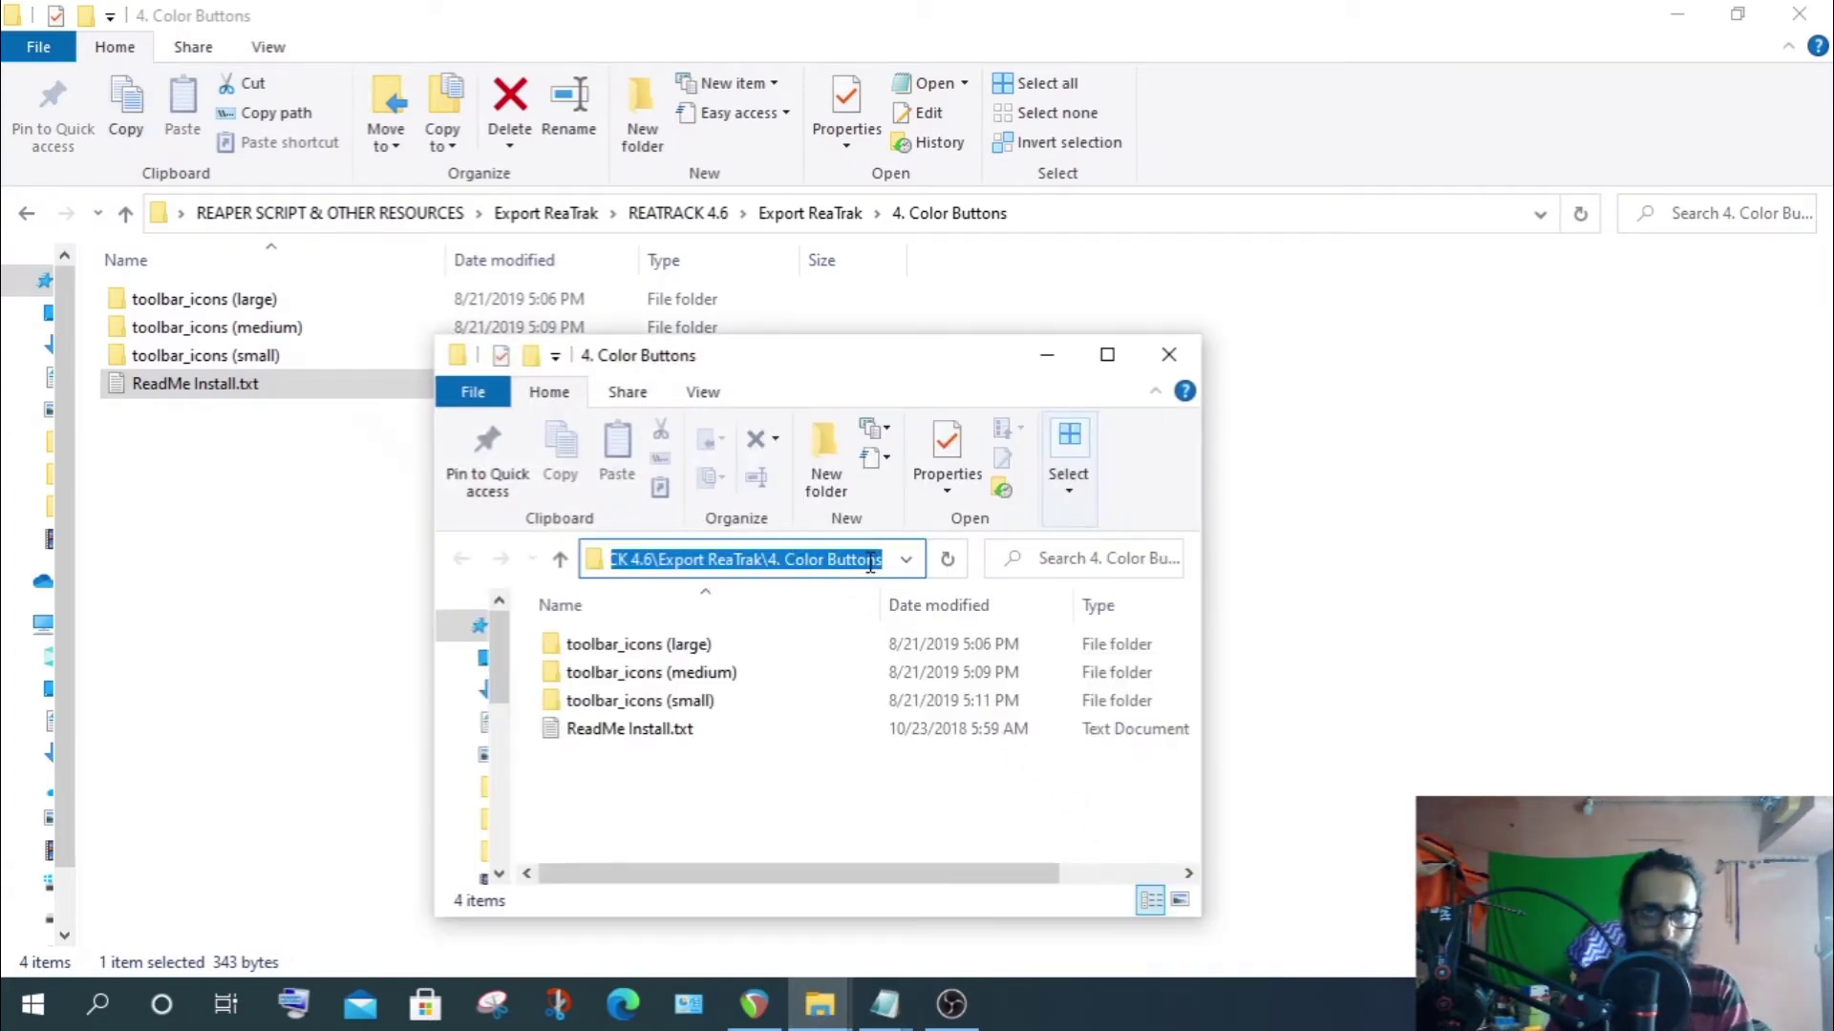
pyautogui.rightClick(883, 567)
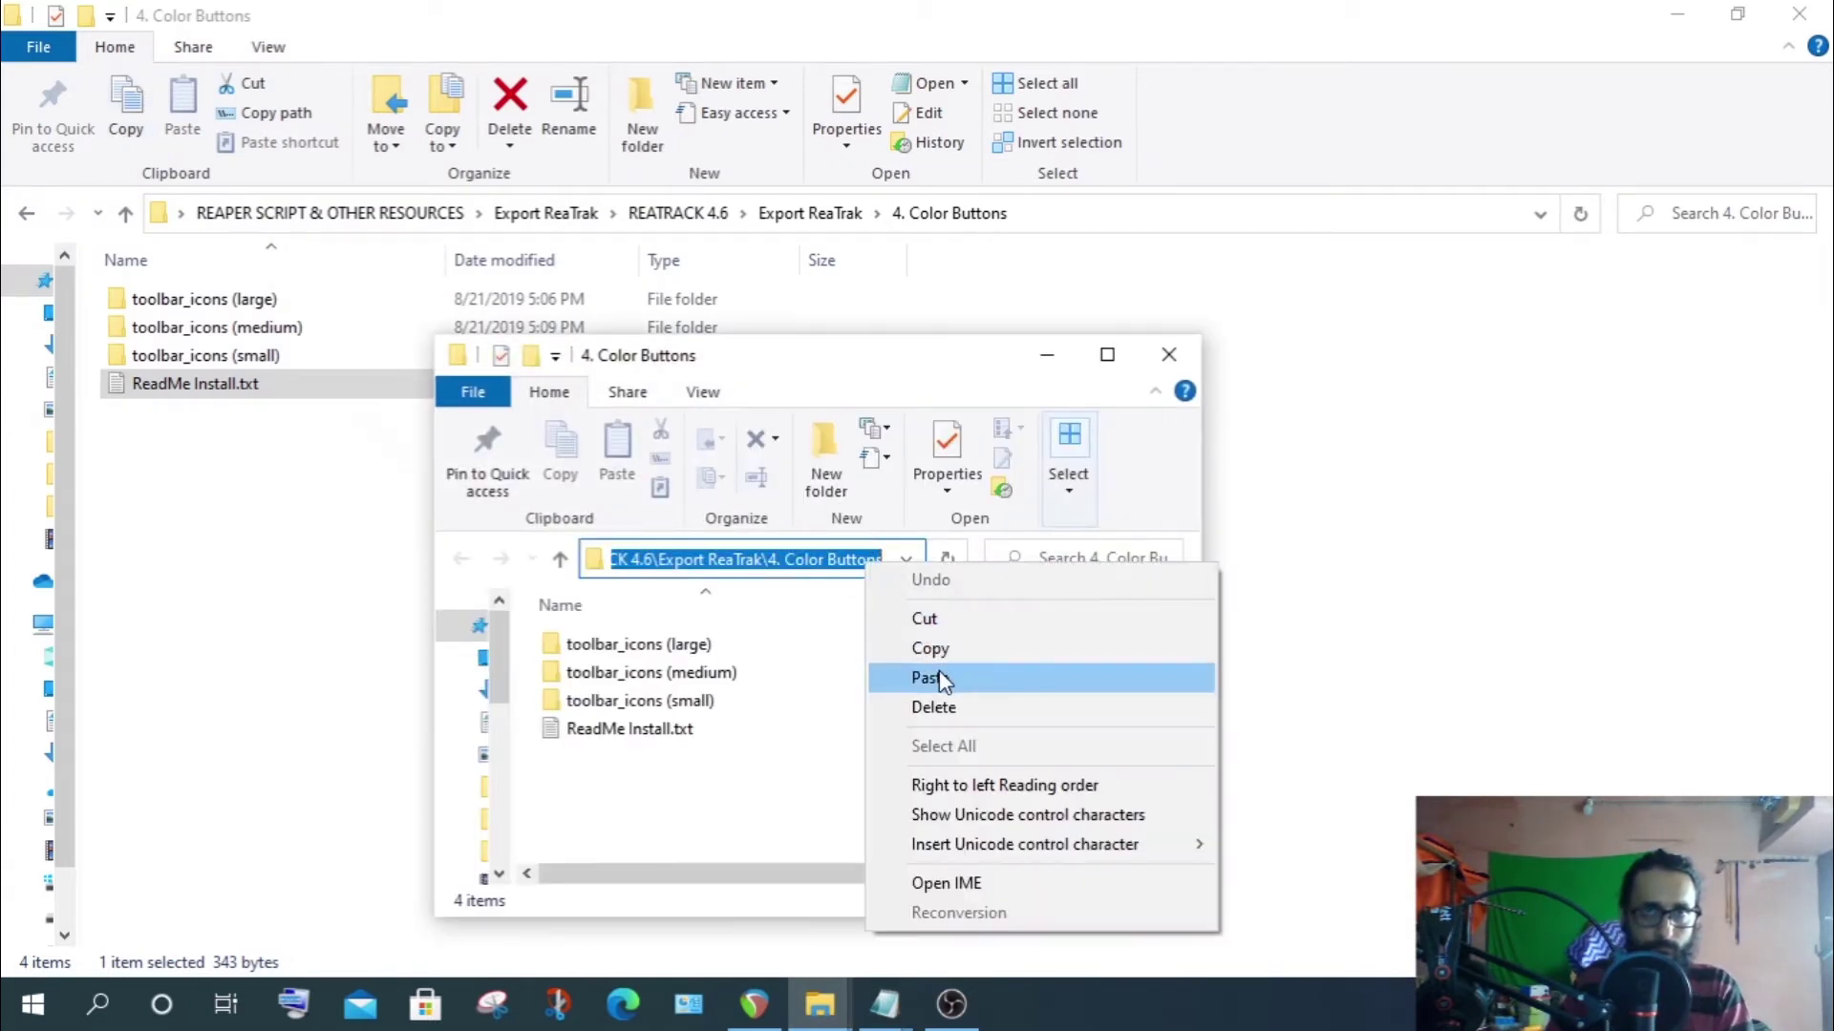
pyautogui.click(933, 679)
pyautogui.moveTo(696, 559); pyautogui.dragTo(603, 585)
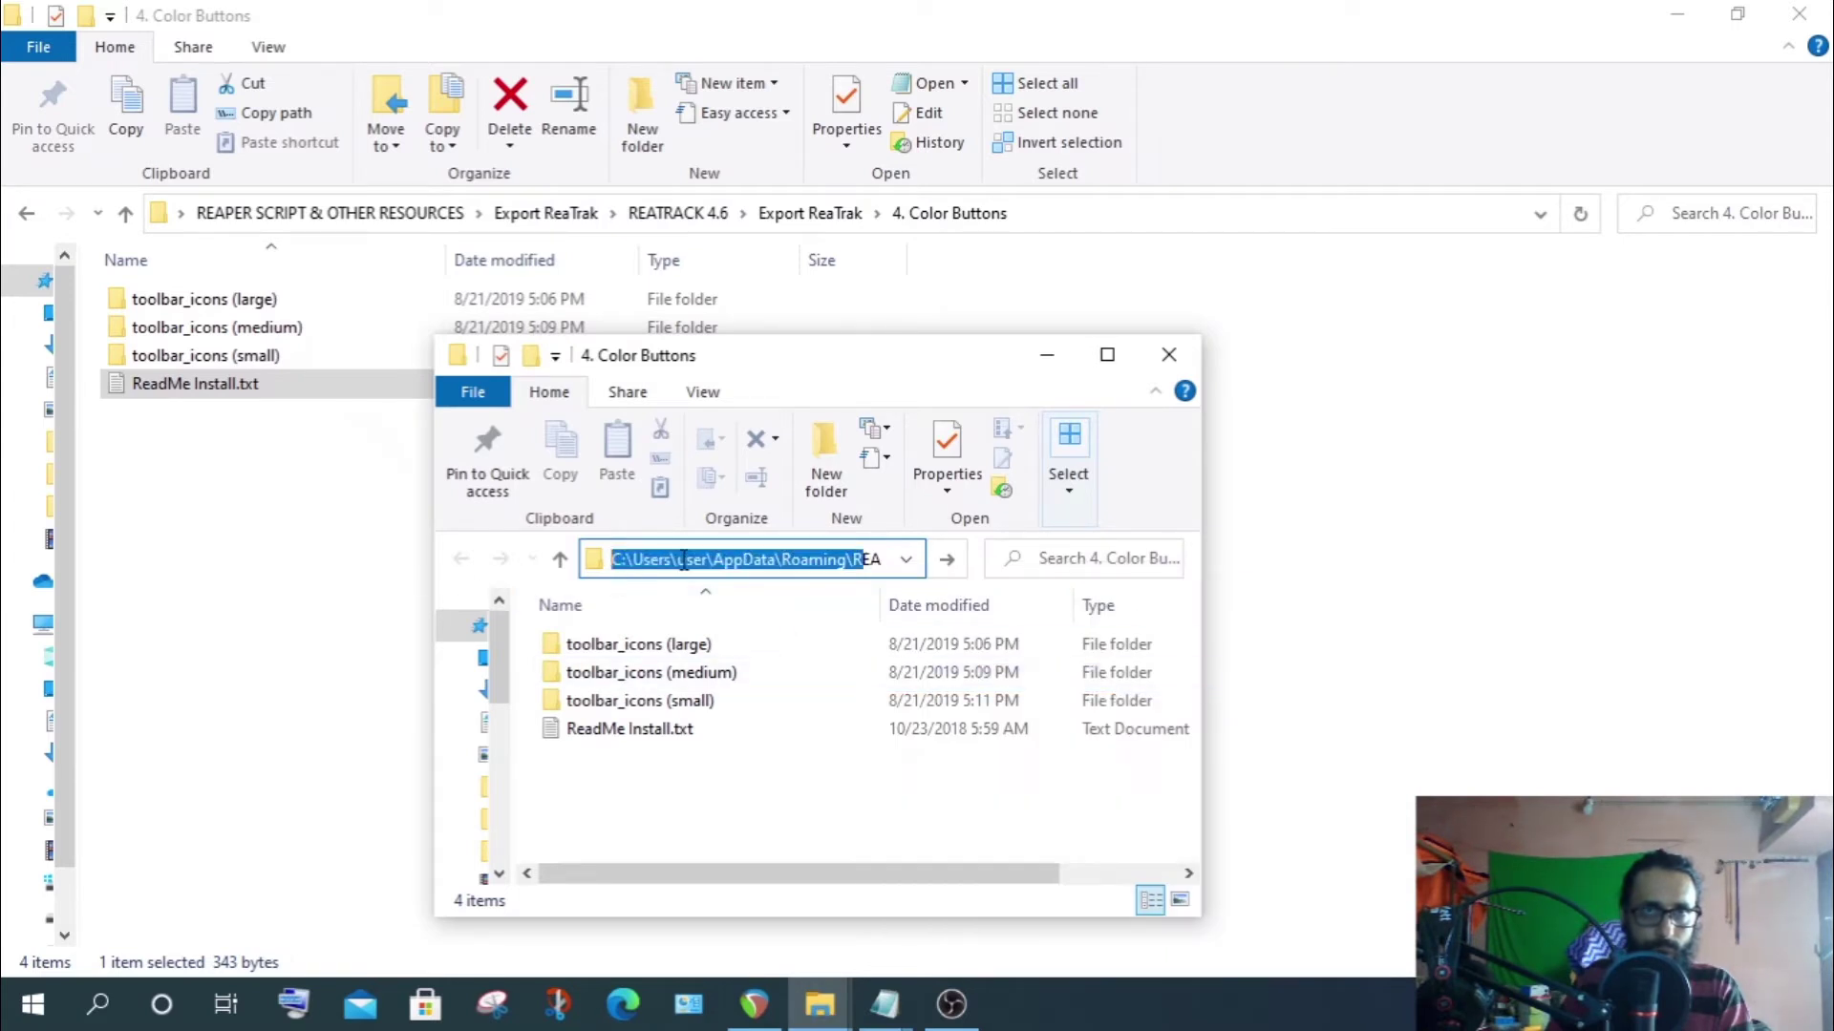
pyautogui.press('Return')
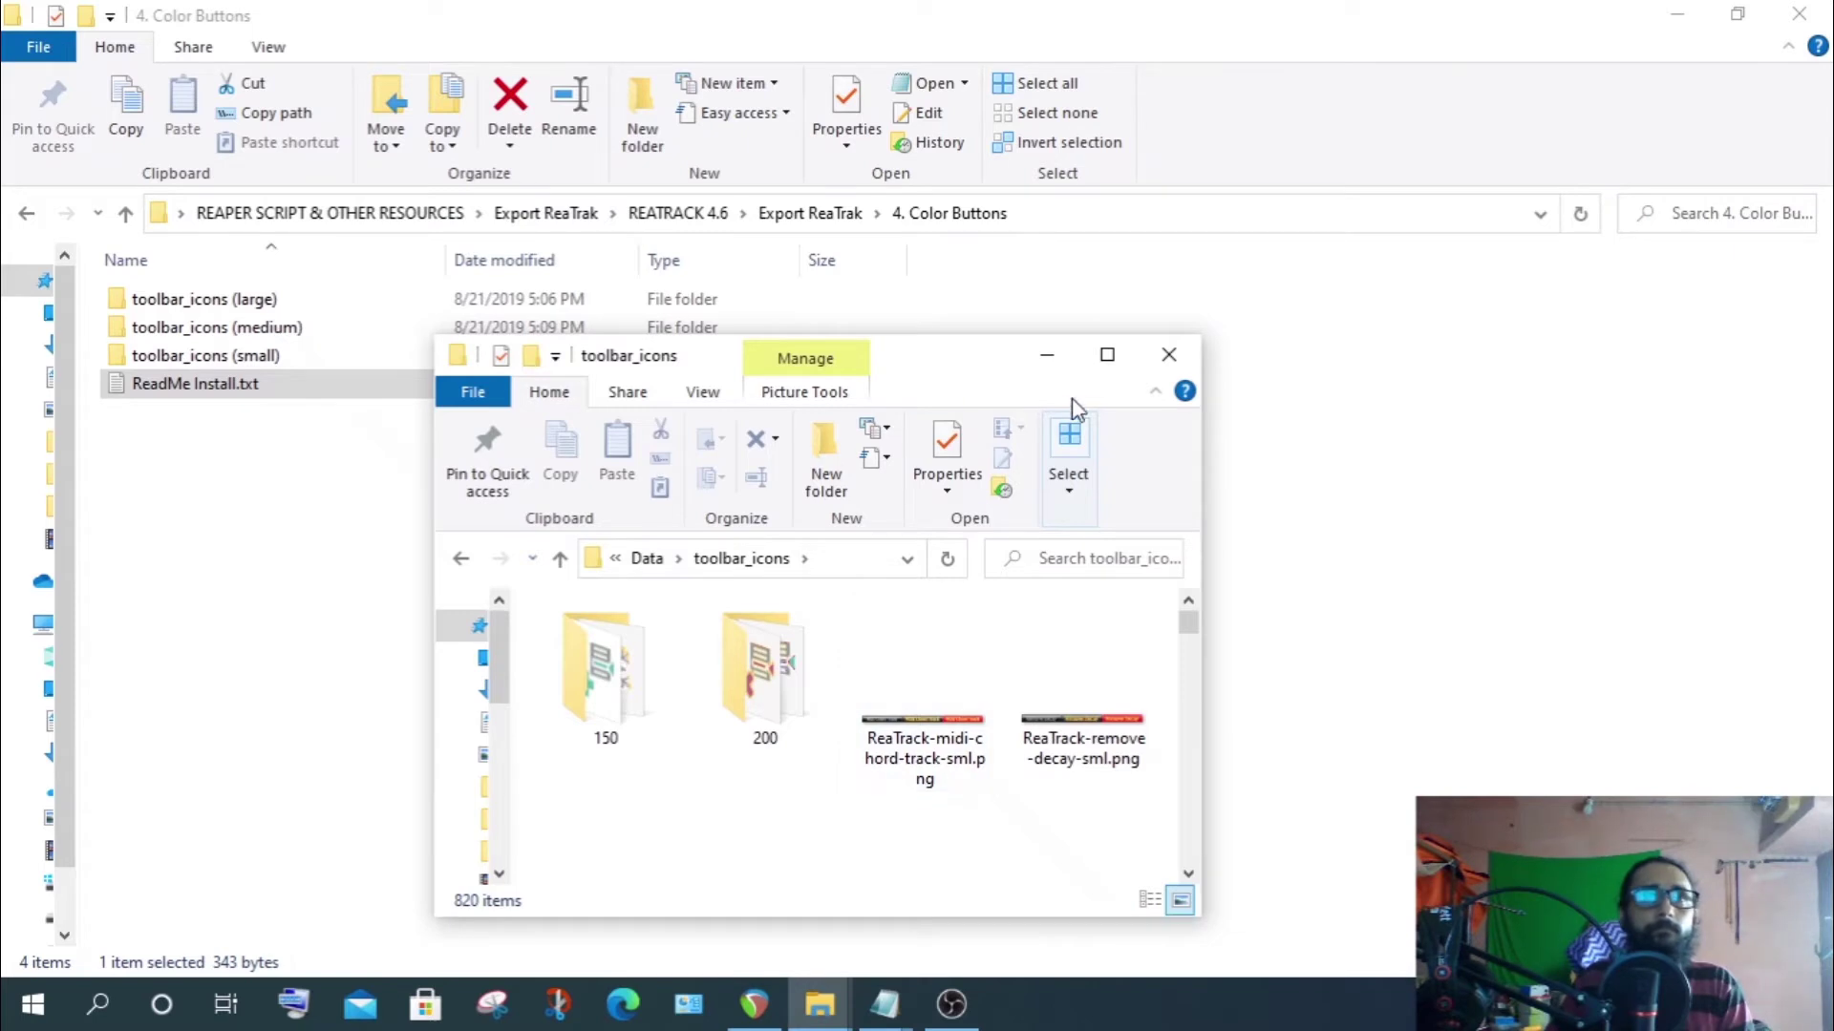
pyautogui.moveTo(1208, 526); pyautogui.dragTo(1268, 526)
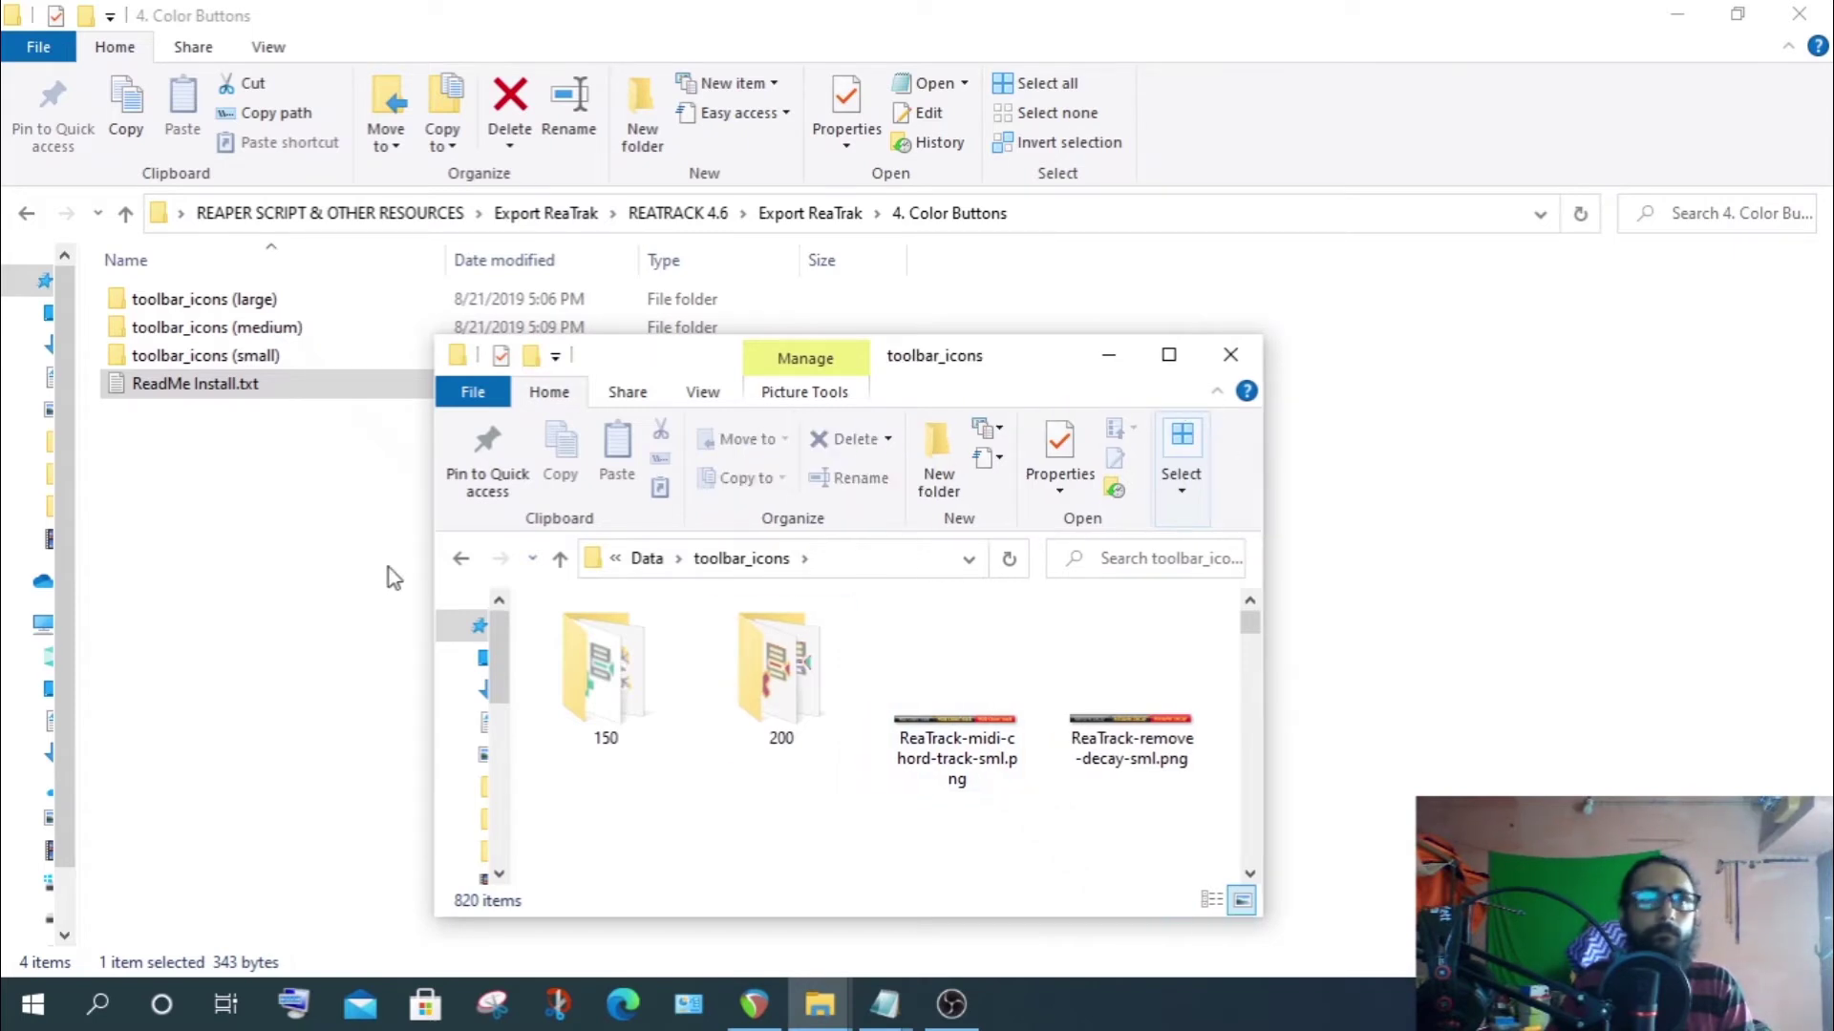
# Copy all icon files from toolbar_icons (large) into REAPER's Data\toolbar_icons folder, replacing the files in the destination
pyautogui.click(212, 303)
pyautogui.doubleClick(221, 304)
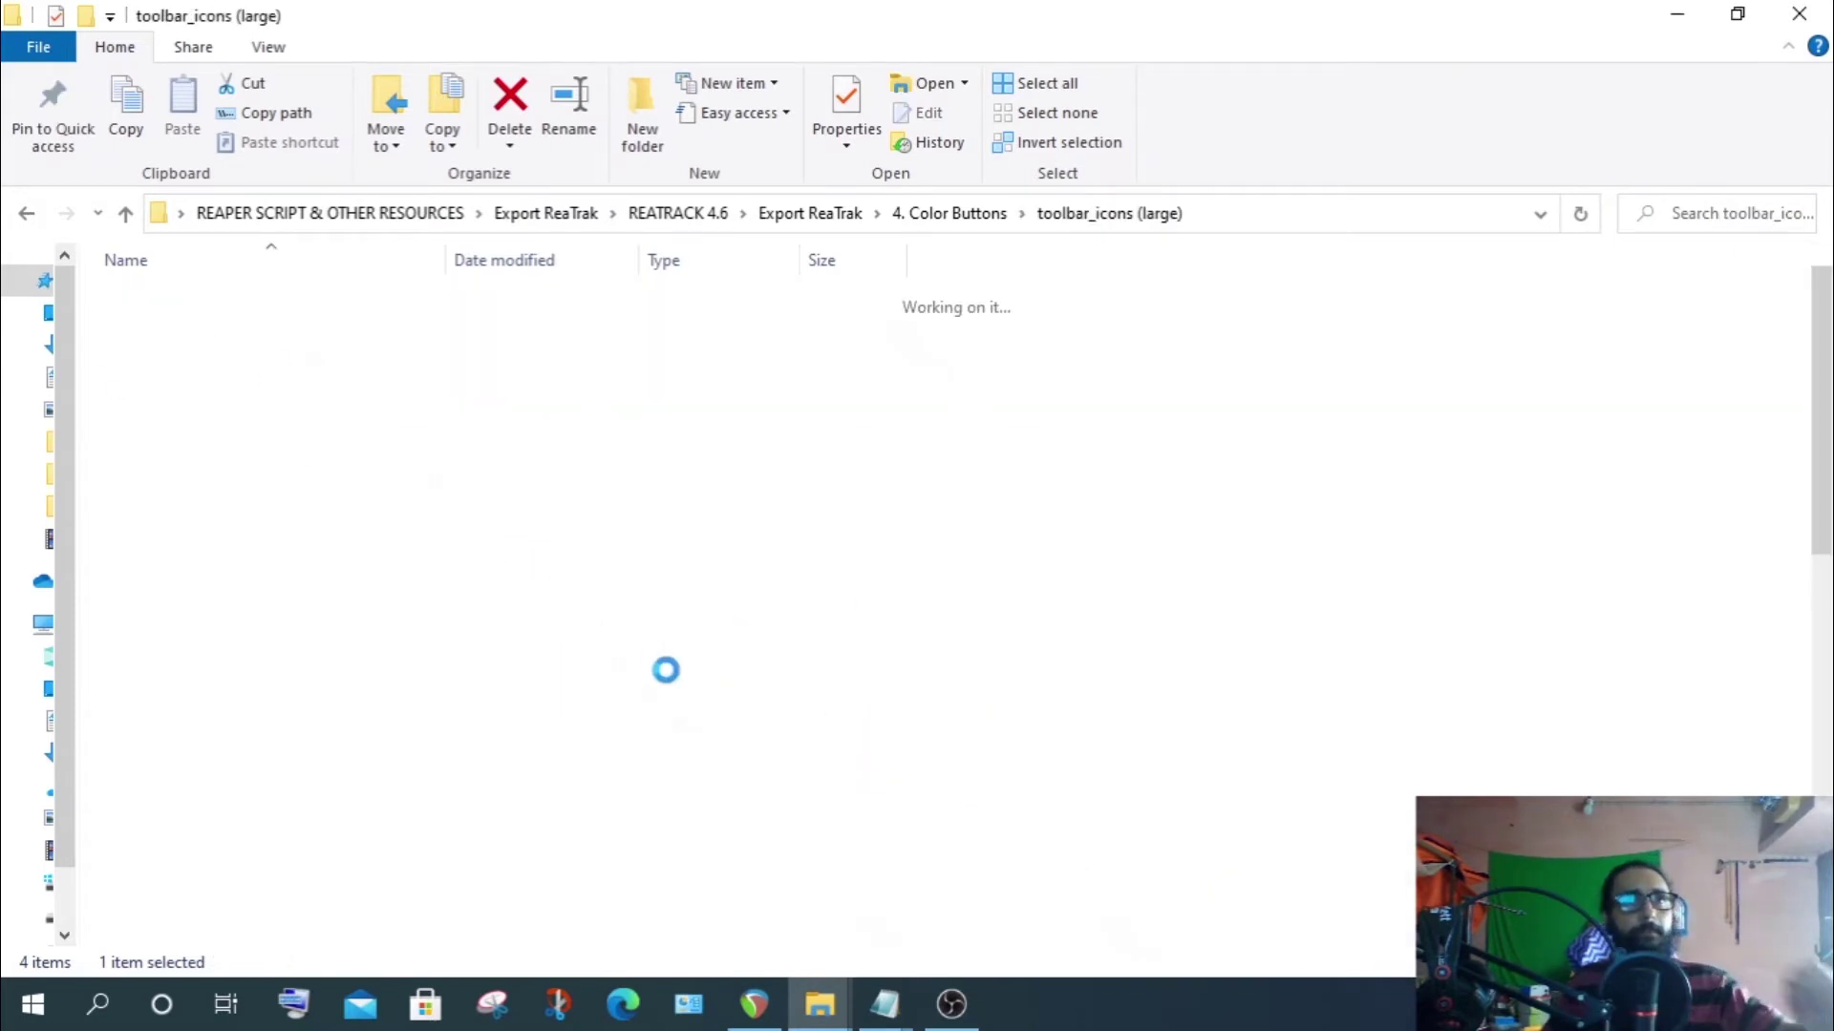
pyautogui.hotkey('ctrl', 'a')
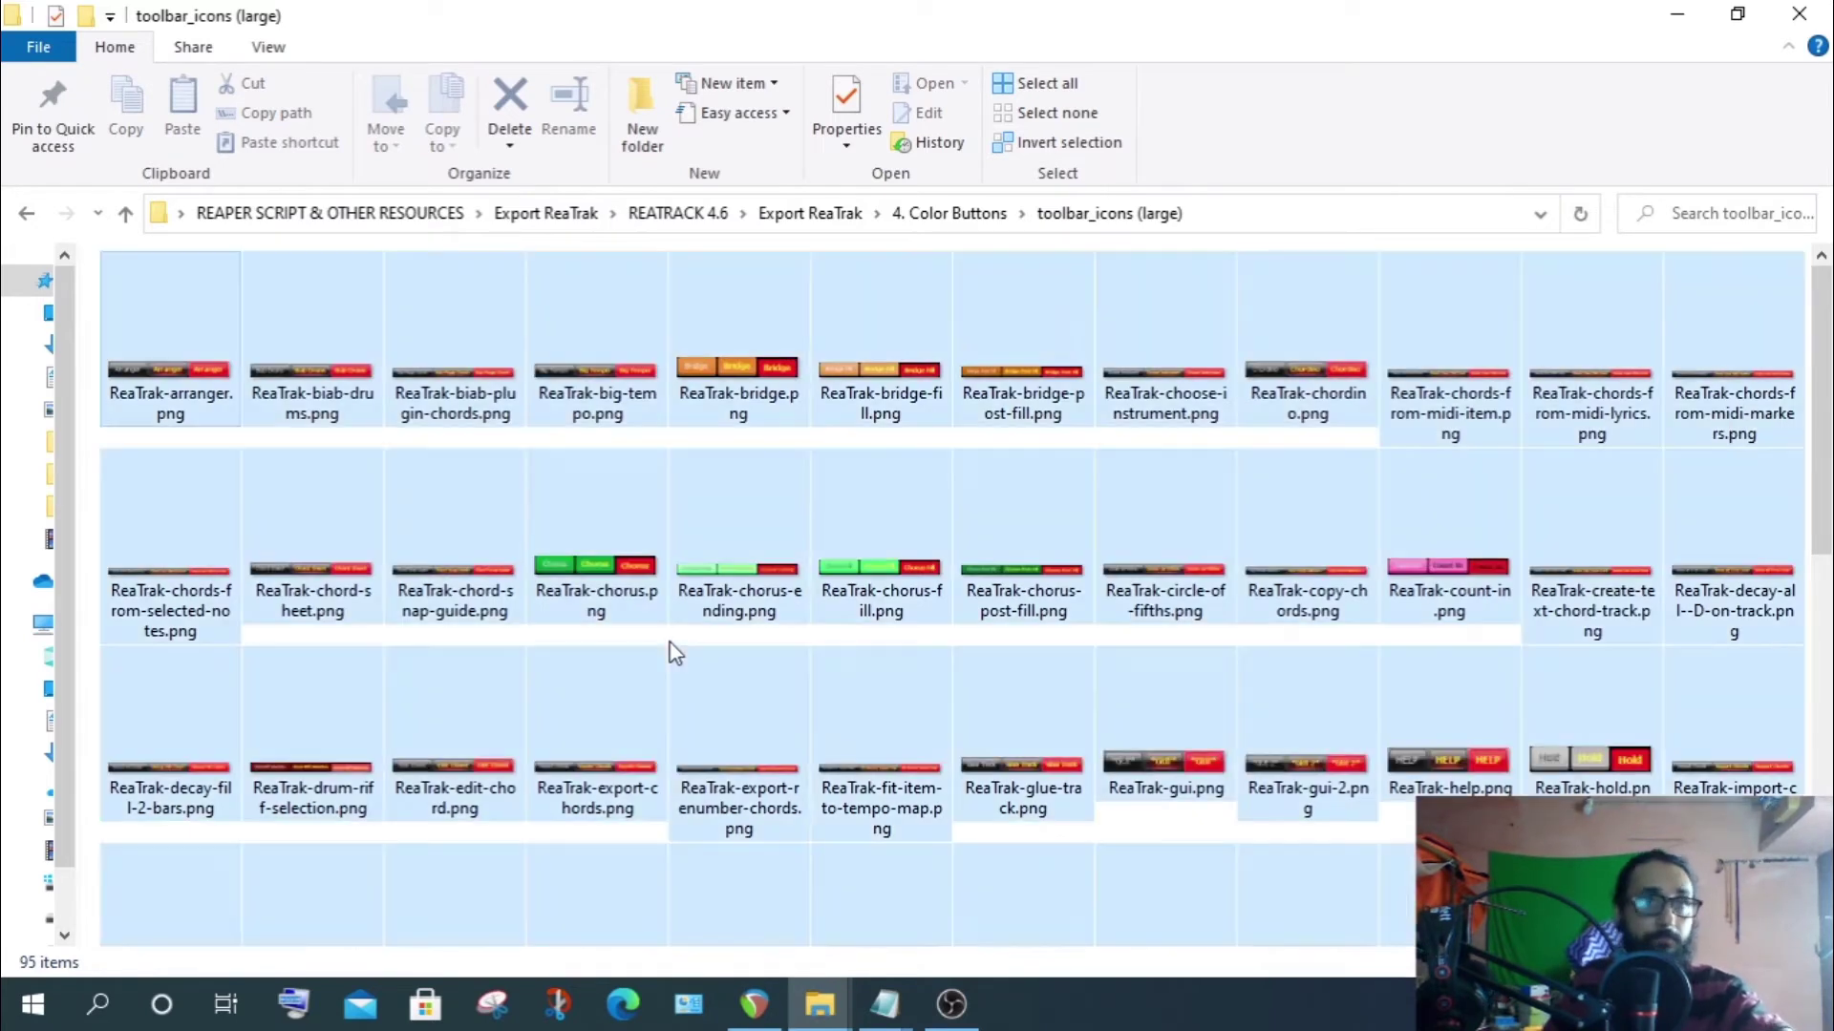
pyautogui.rightClick(614, 604)
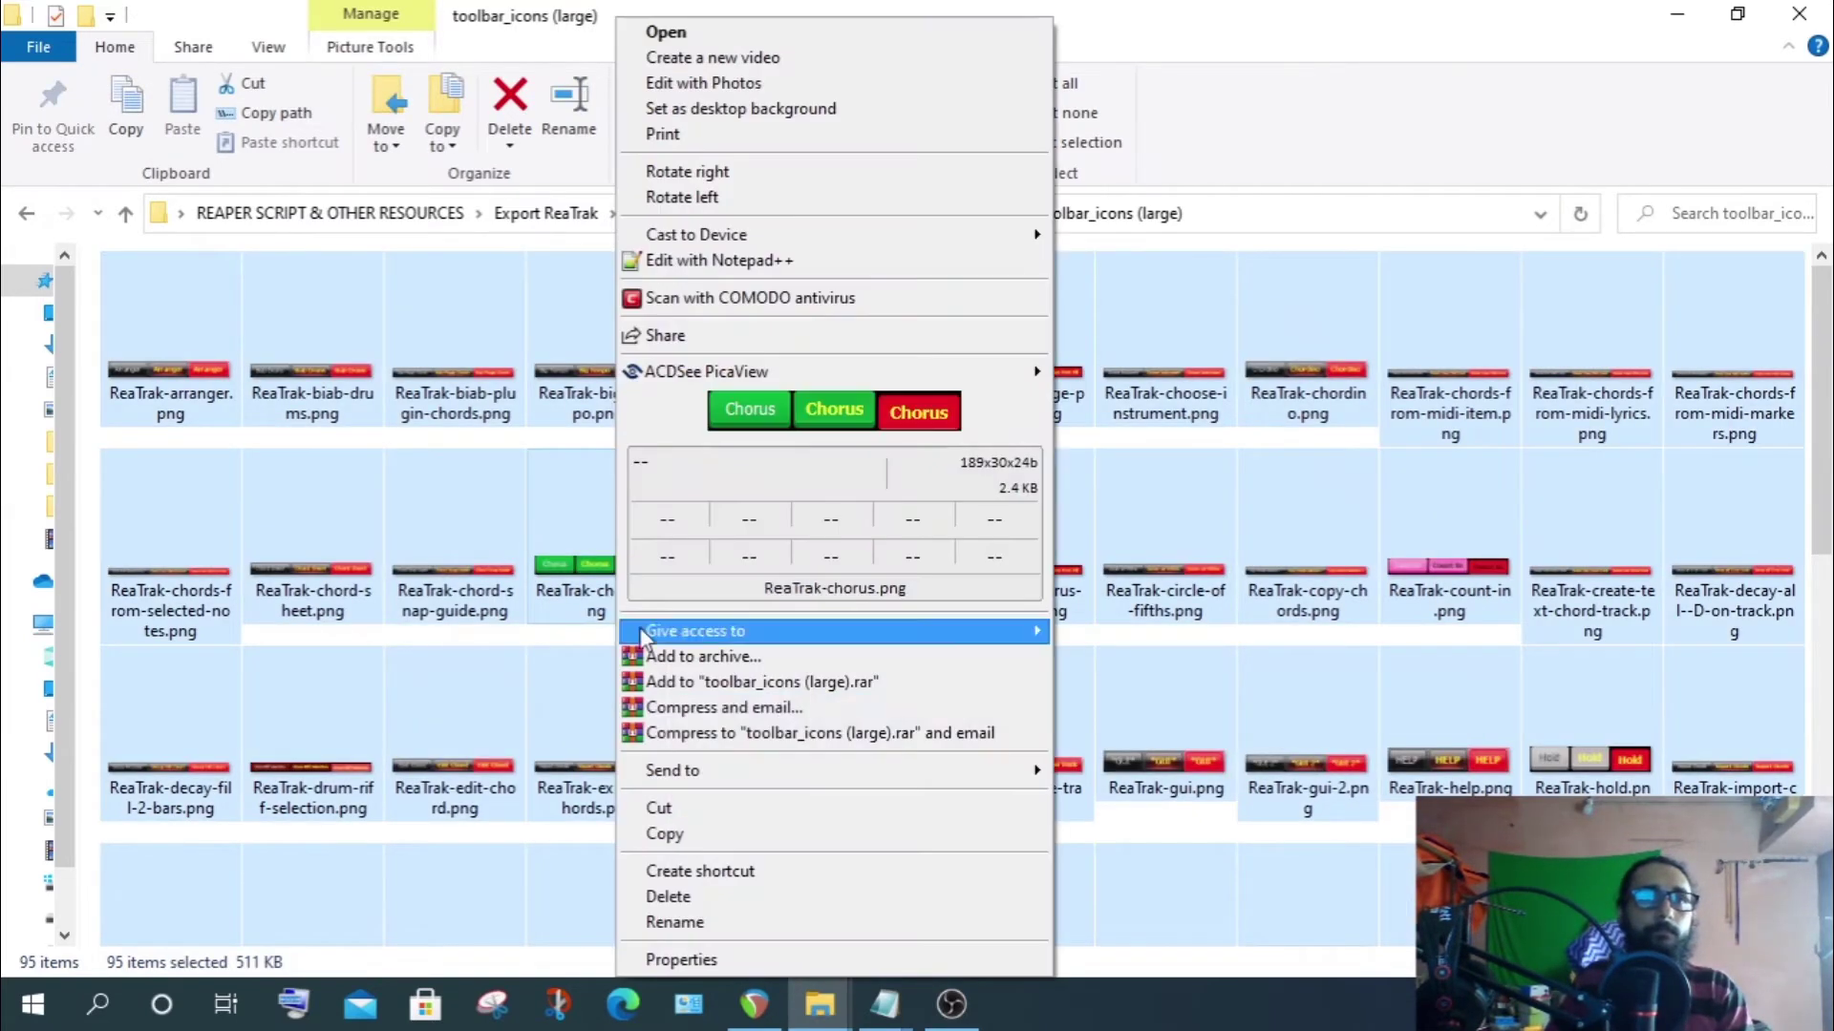
pyautogui.click(726, 840)
pyautogui.moveTo(819, 1003)
pyautogui.click(947, 888)
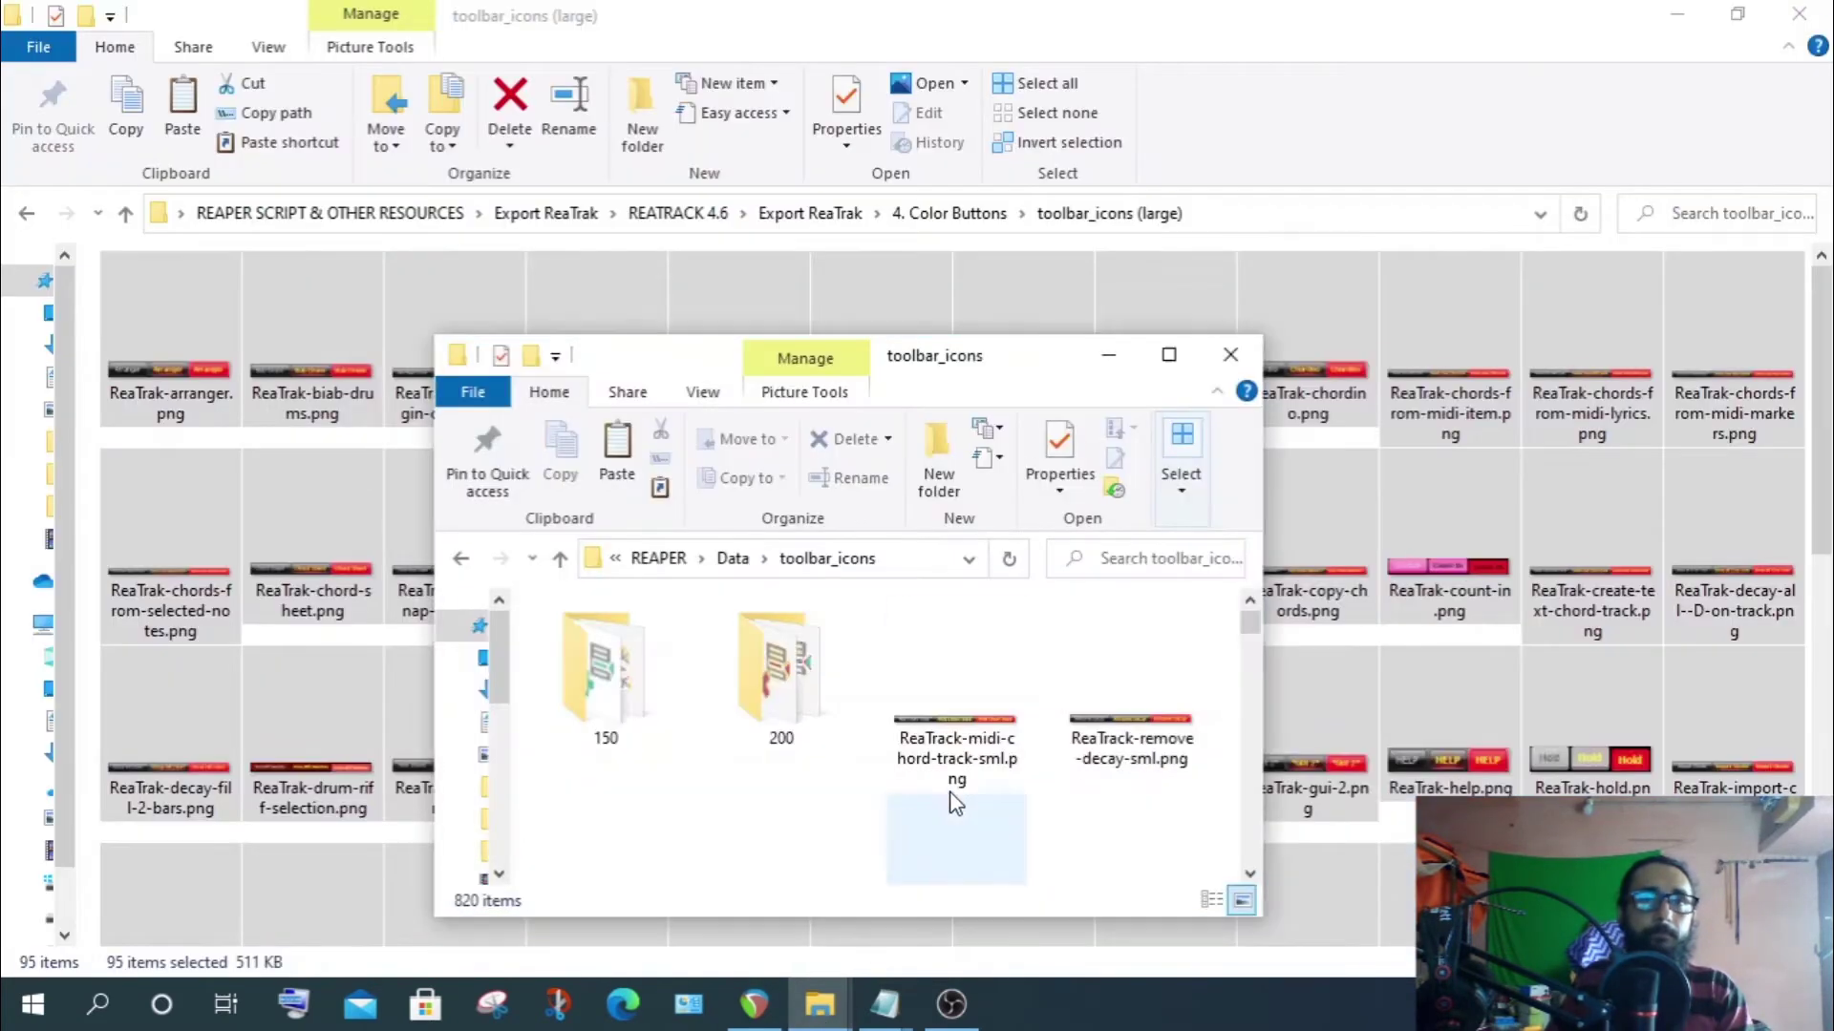
pyautogui.rightClick(873, 815)
pyautogui.click(941, 620)
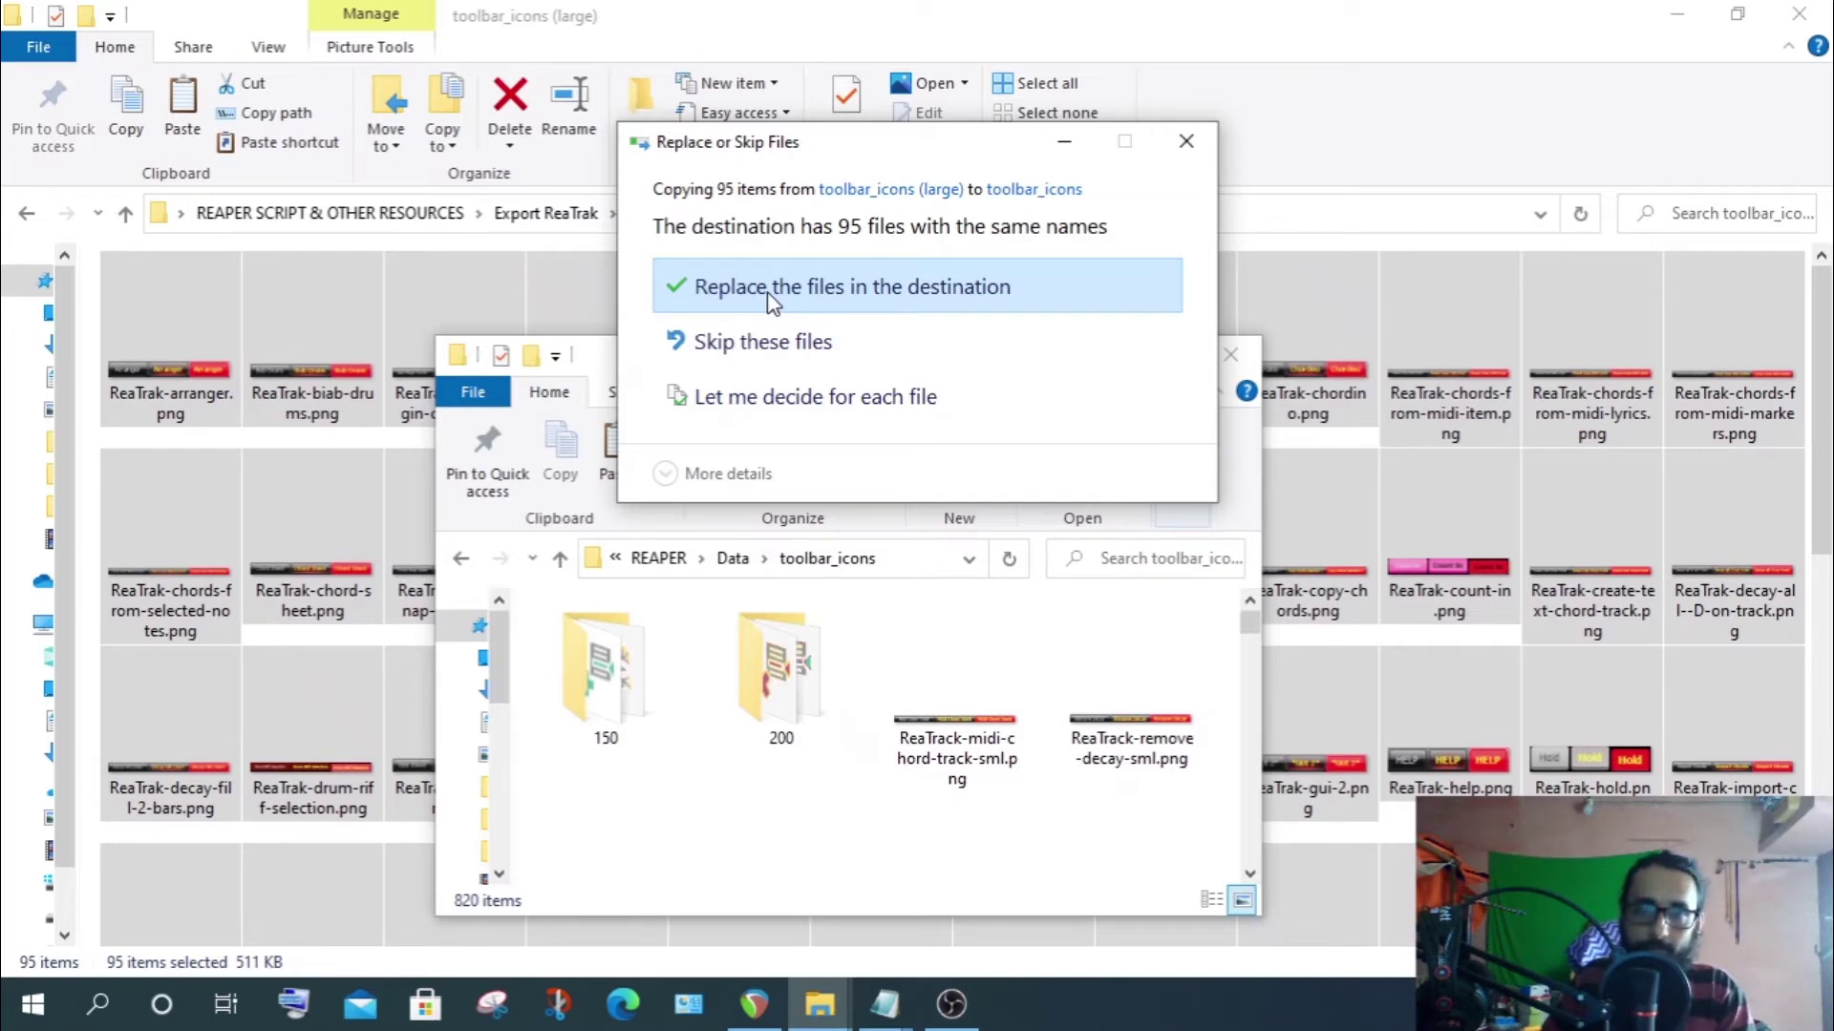
pyautogui.click(771, 298)
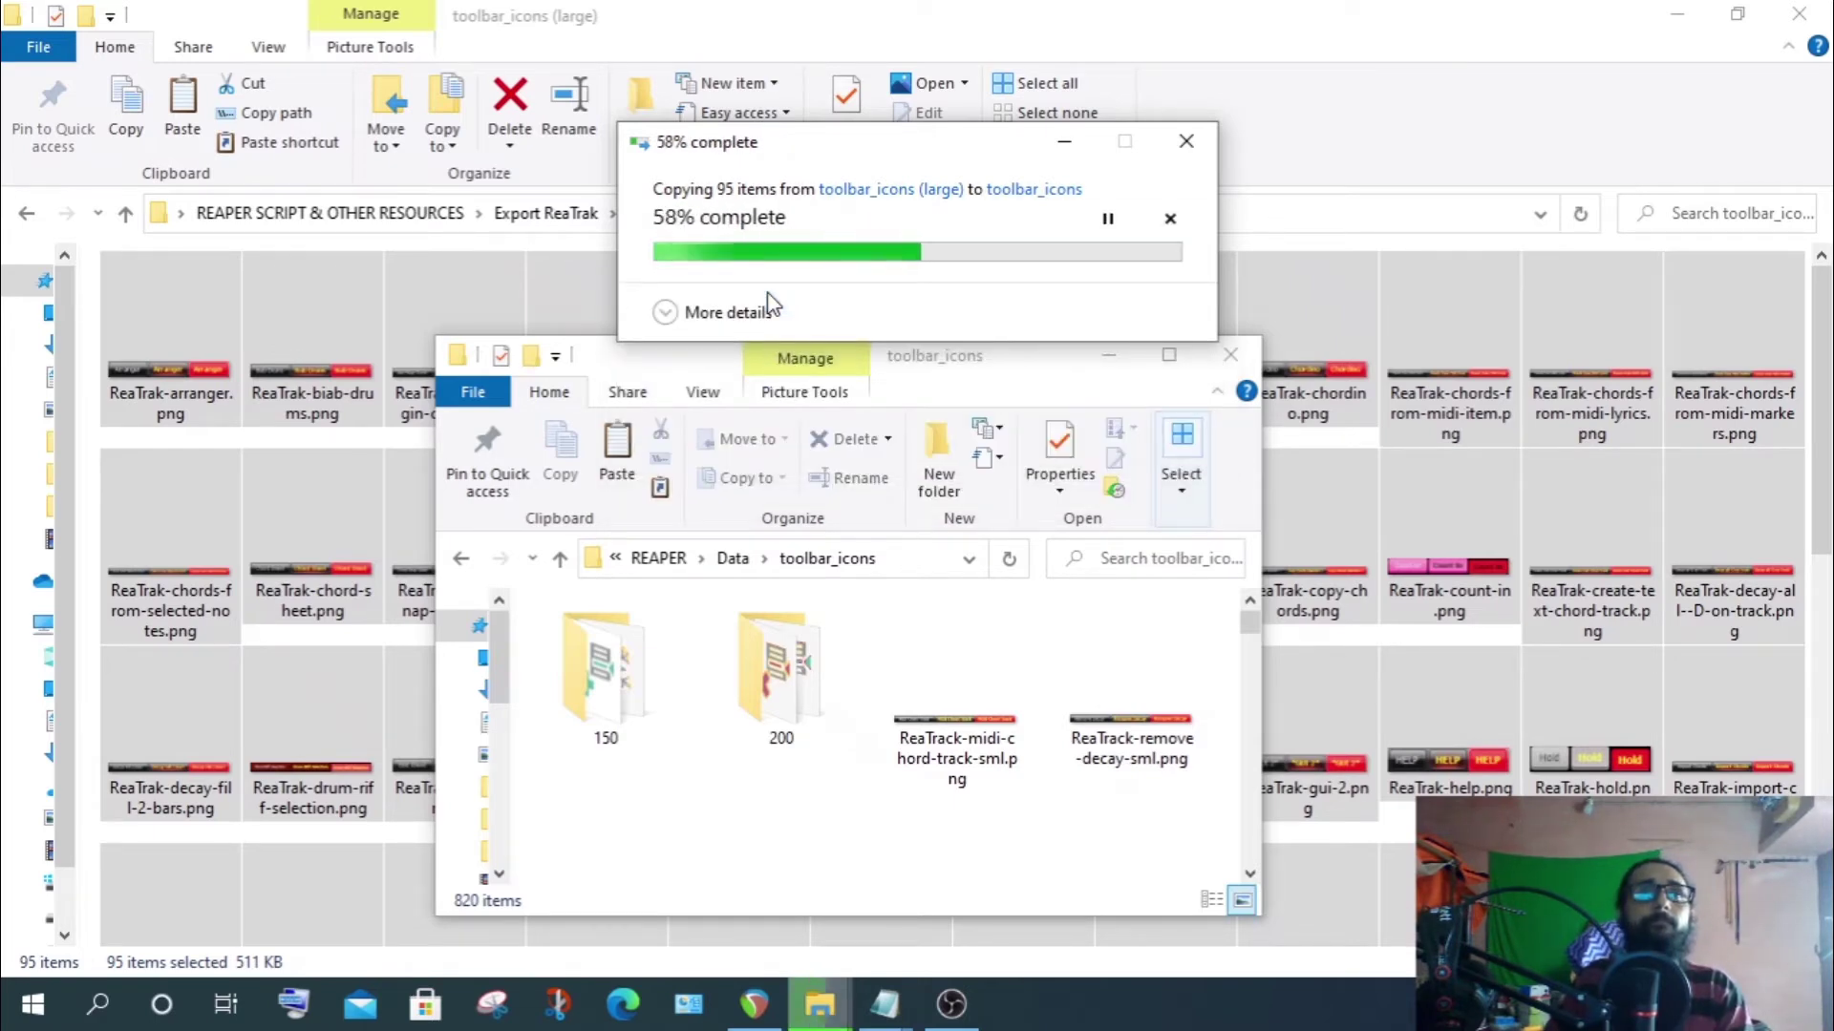
# Copy all icon files from toolbar_icons (medium) into REAPER's Data\toolbar_icons folder, replacing the files in the destination
pyautogui.click(126, 214)
pyautogui.click(126, 214)
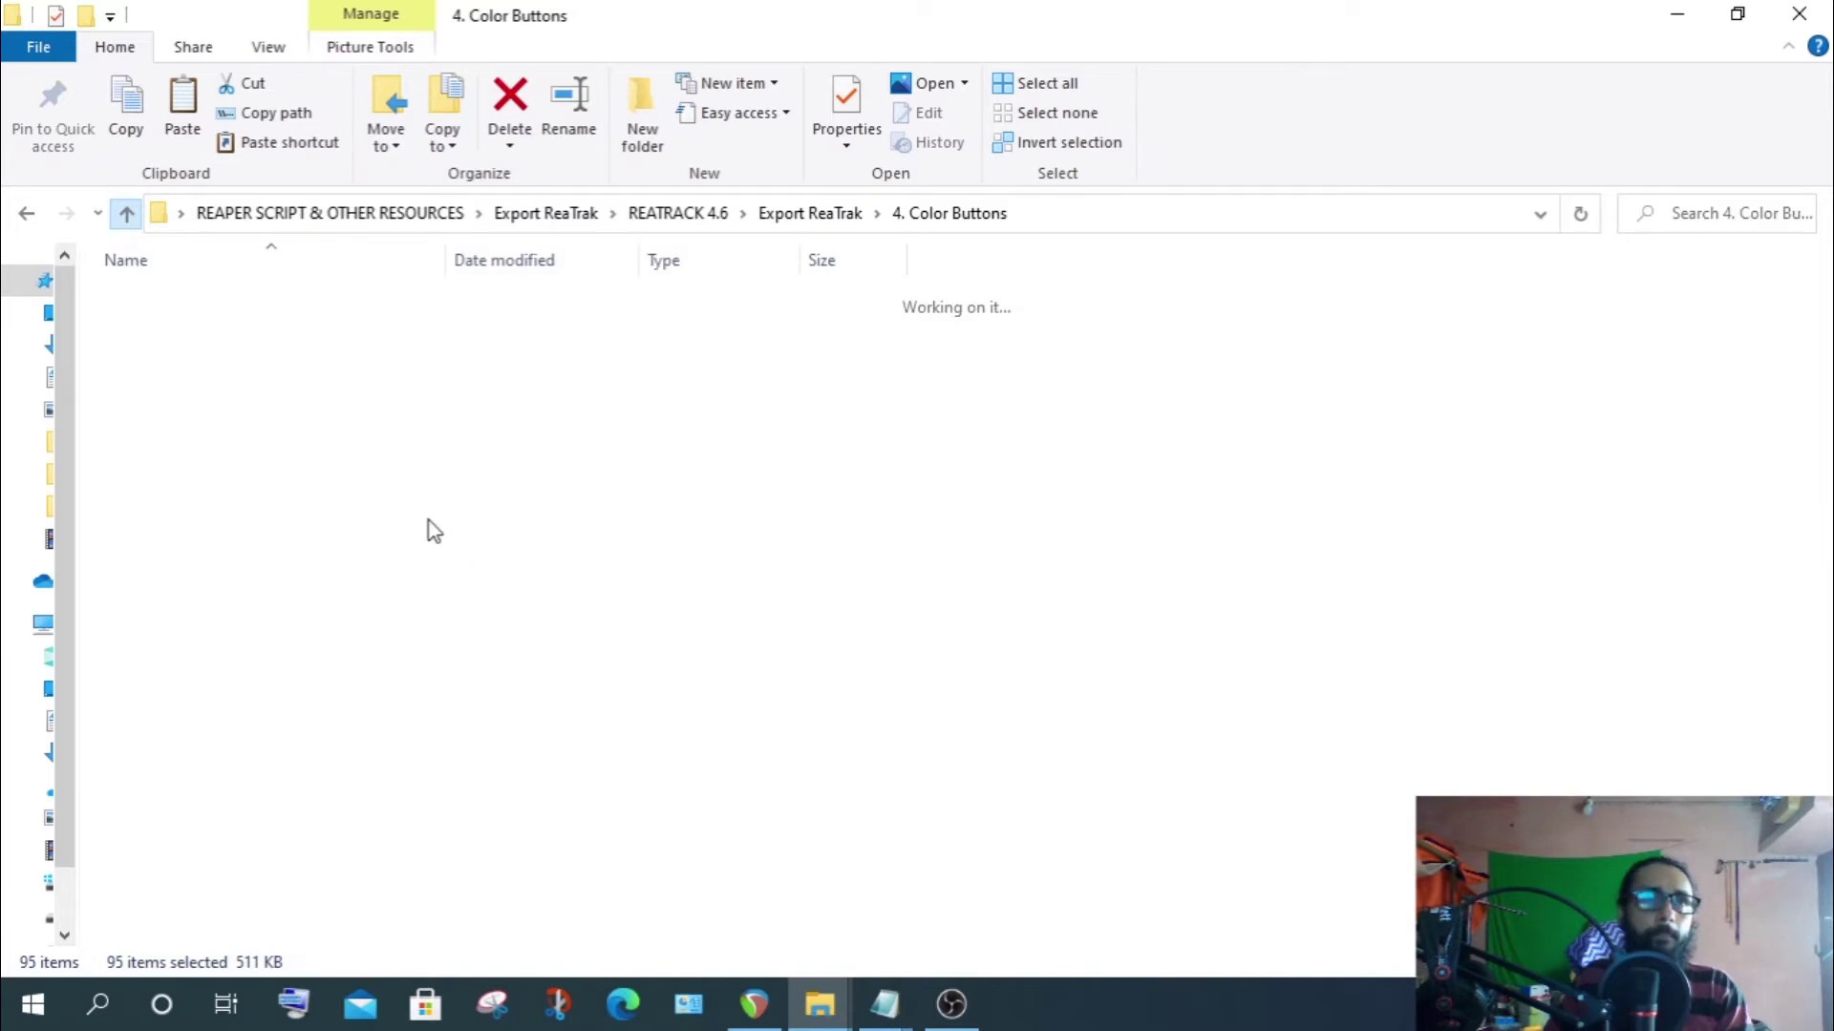
pyautogui.doubleClick(212, 328)
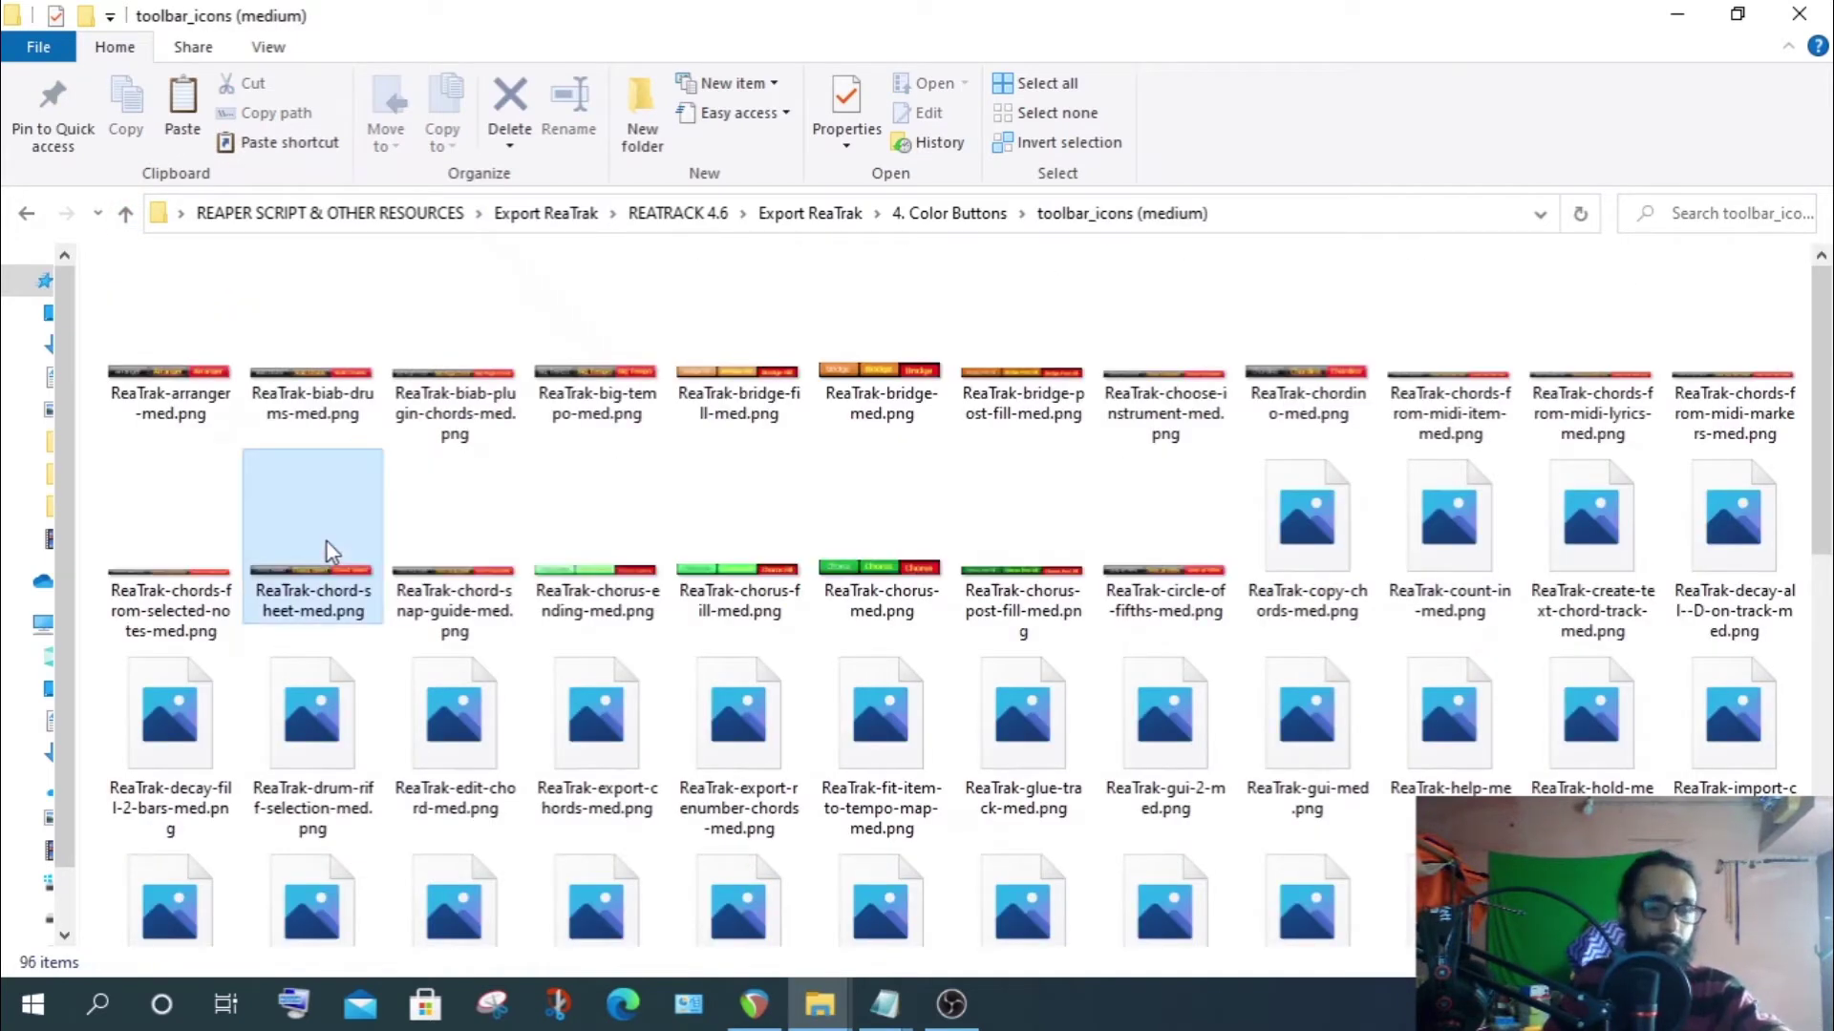
pyautogui.click(326, 542)
pyautogui.hotkey('ctrl', 'a')
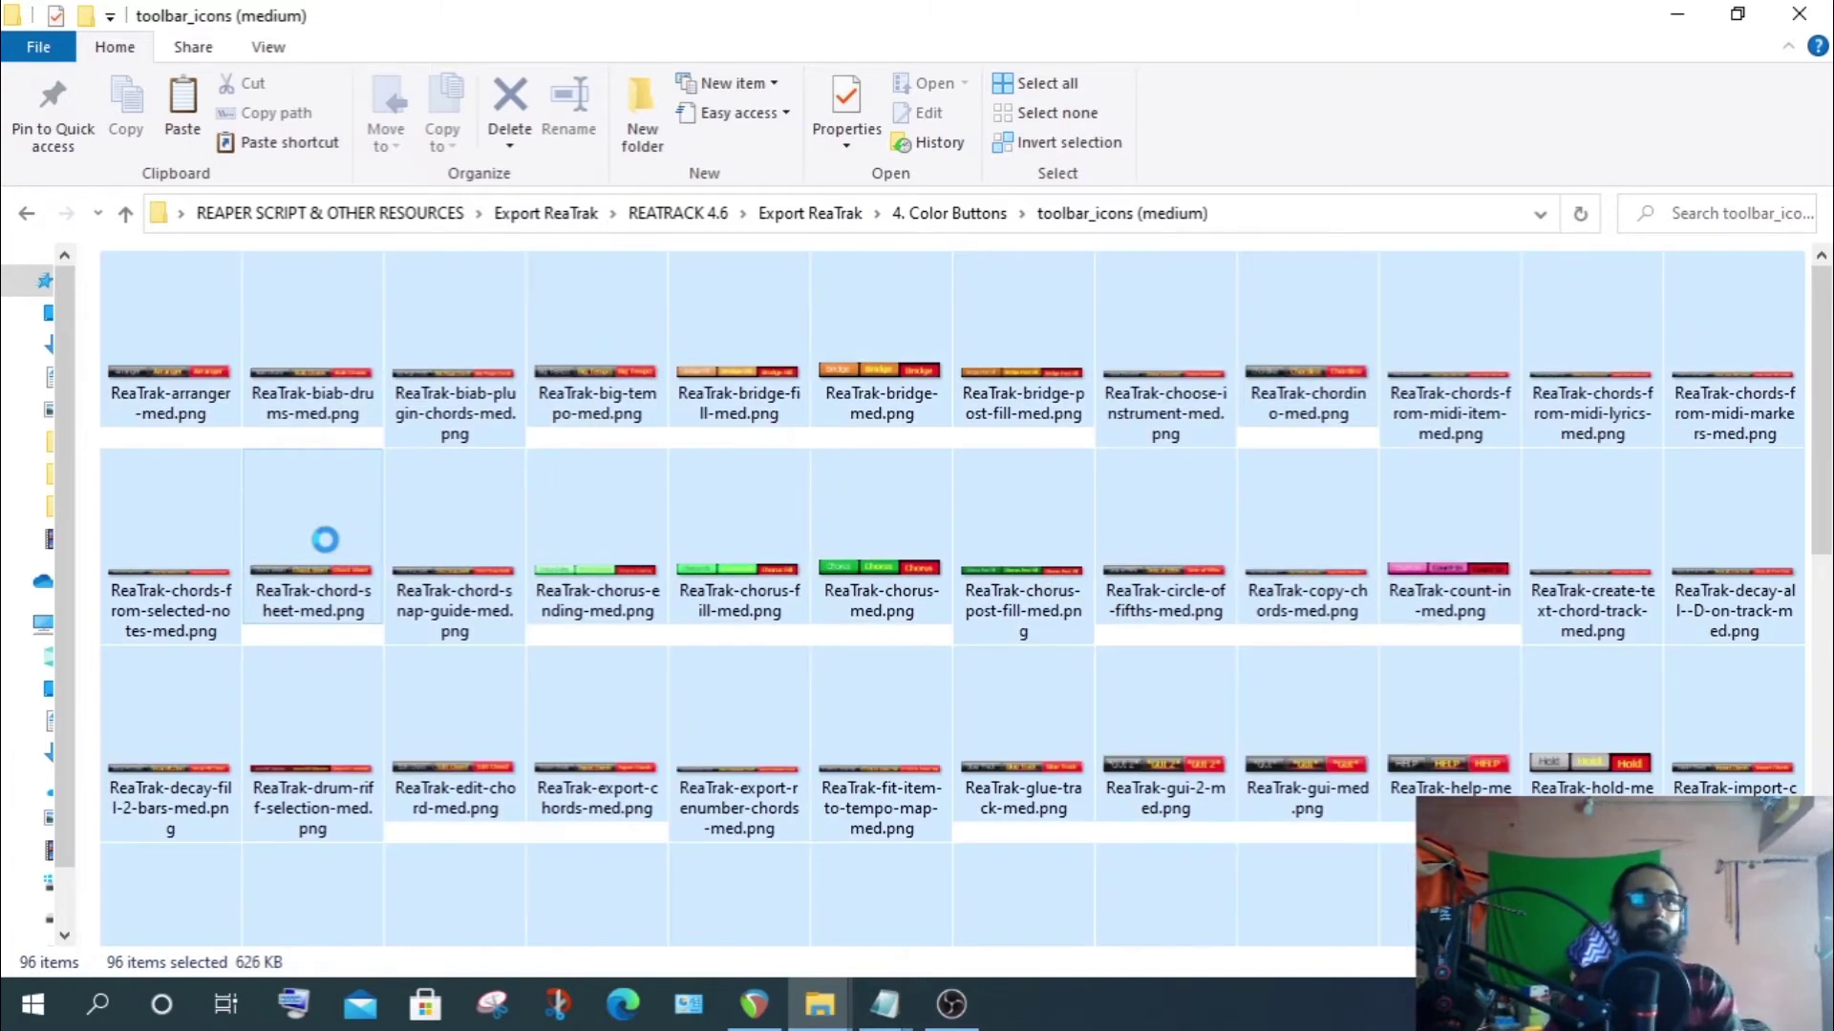
pyautogui.rightClick(326, 543)
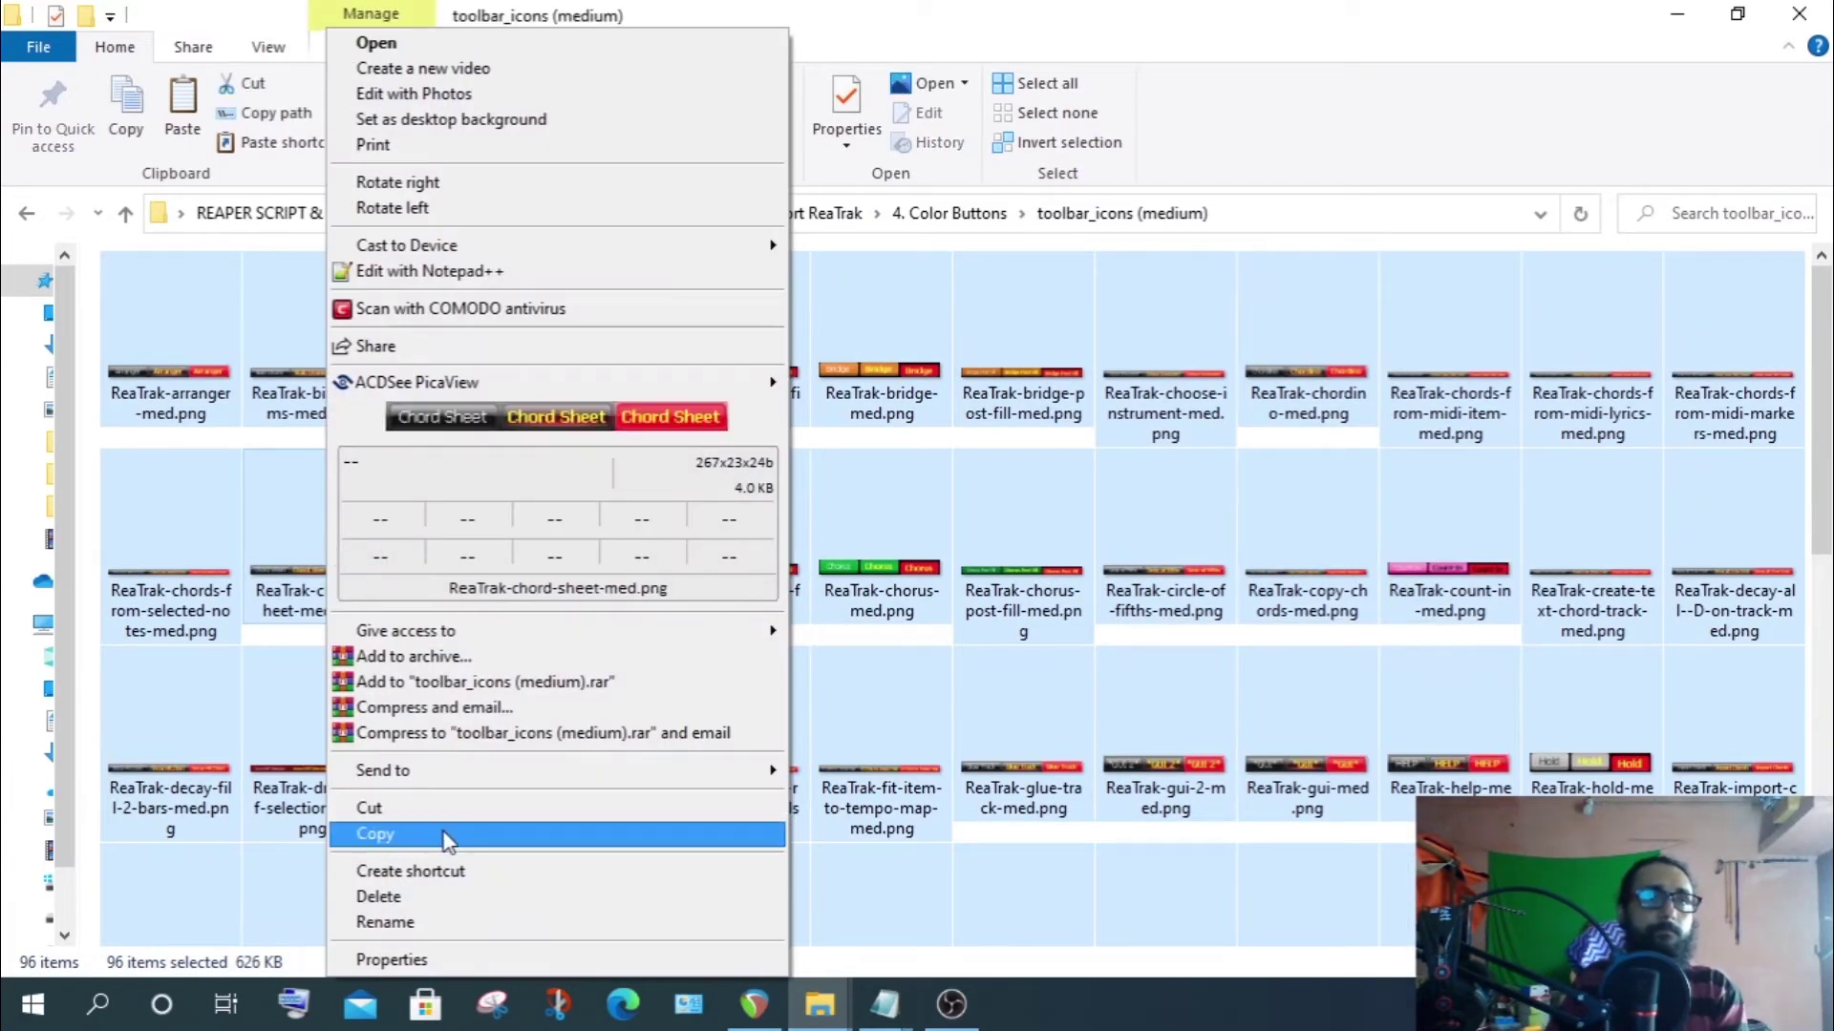
pyautogui.click(449, 831)
pyautogui.moveTo(823, 1016)
pyautogui.click(1194, 783)
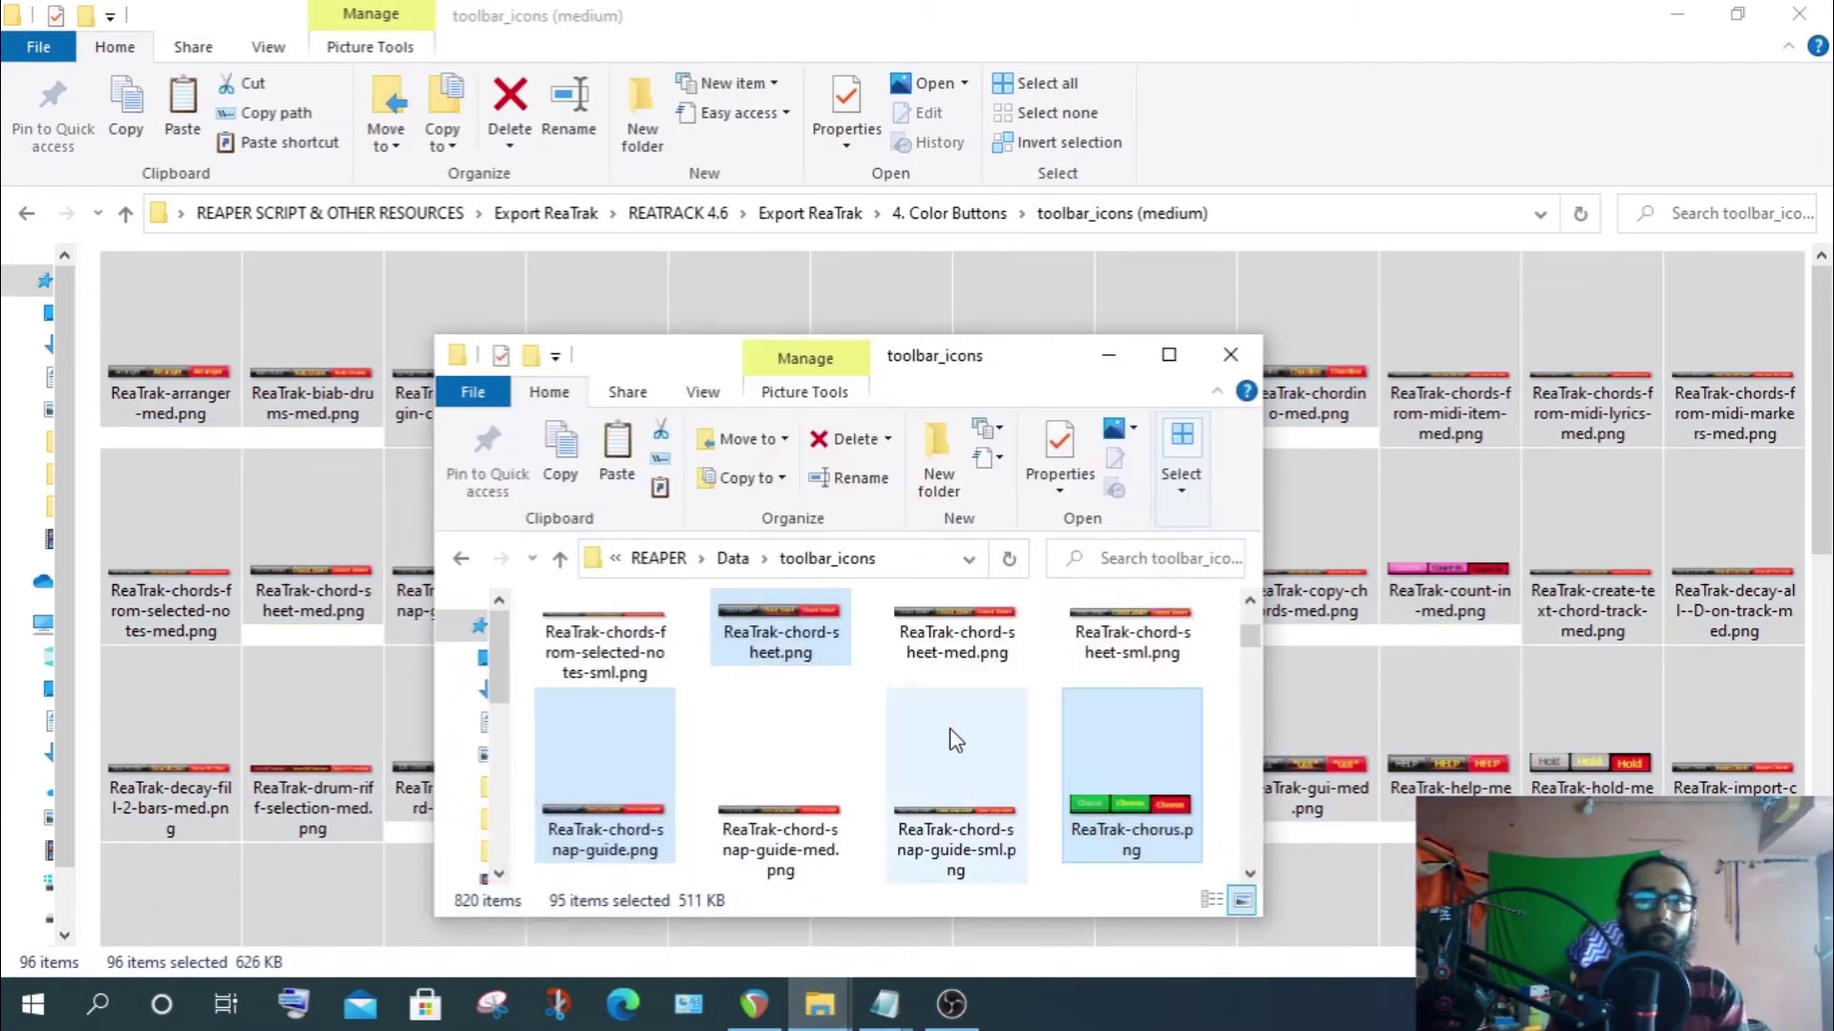
pyautogui.rightClick(854, 712)
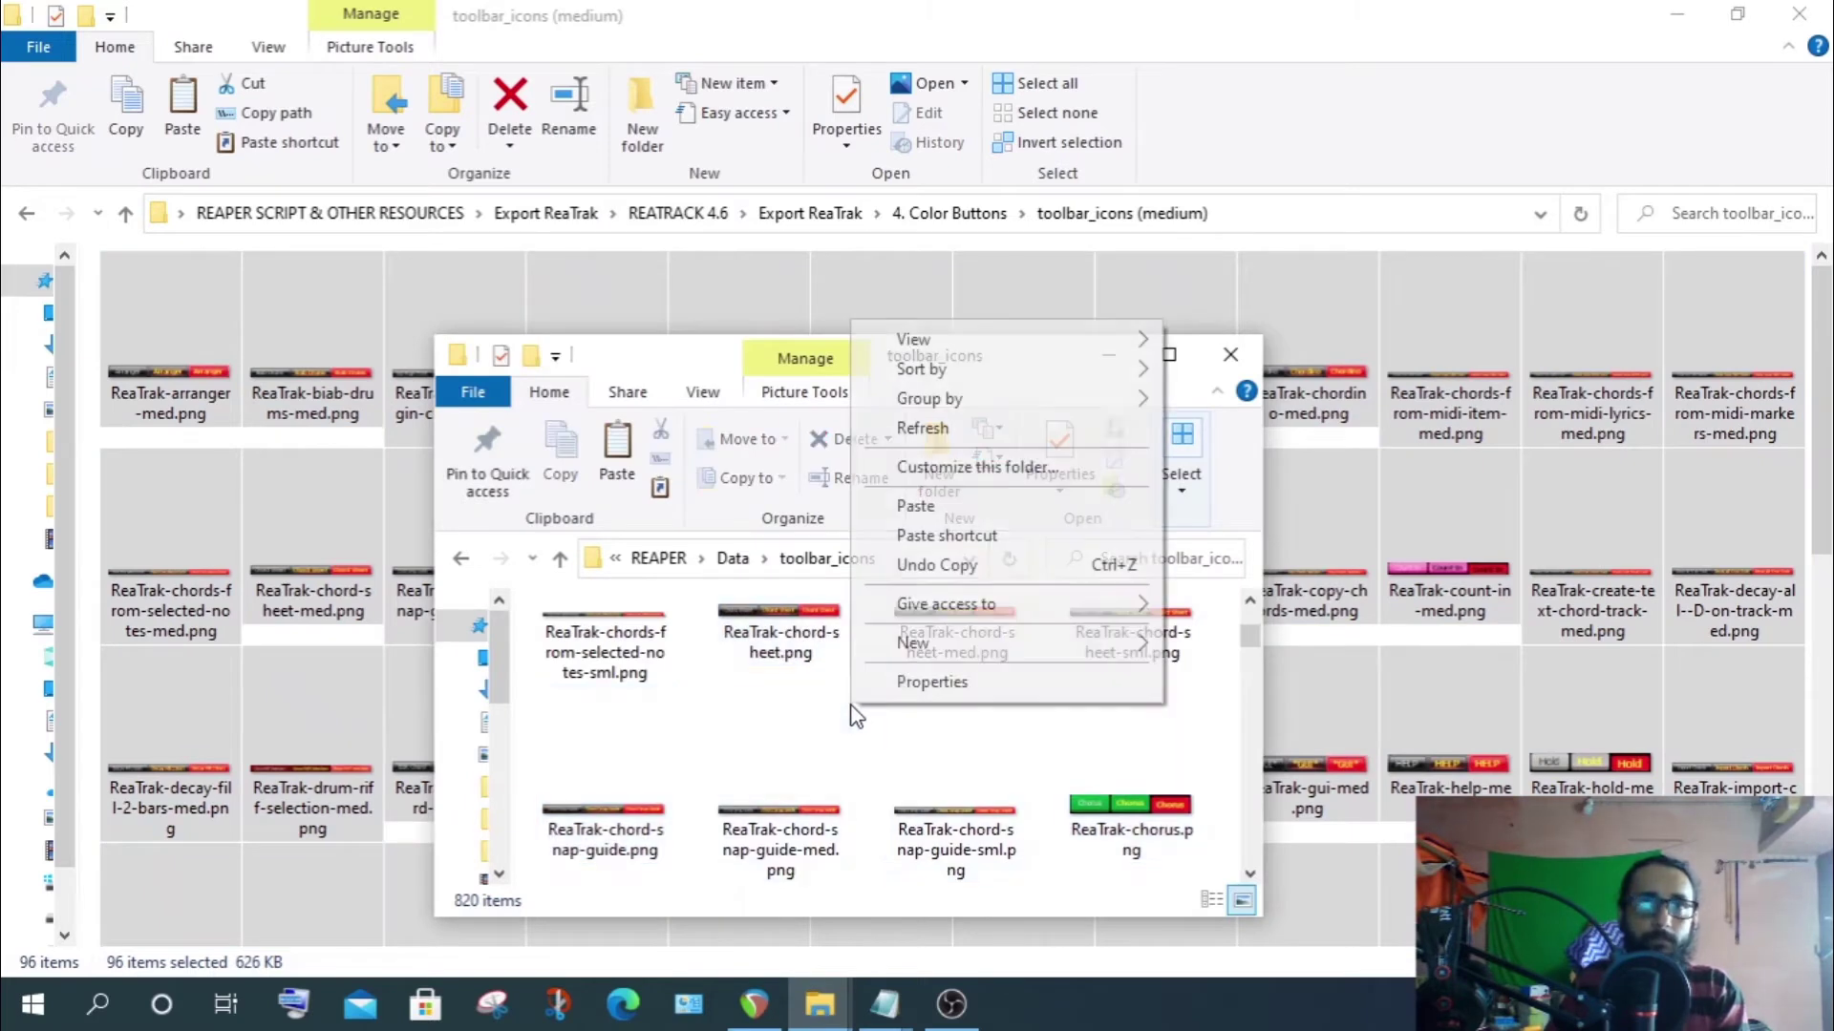
pyautogui.click(917, 506)
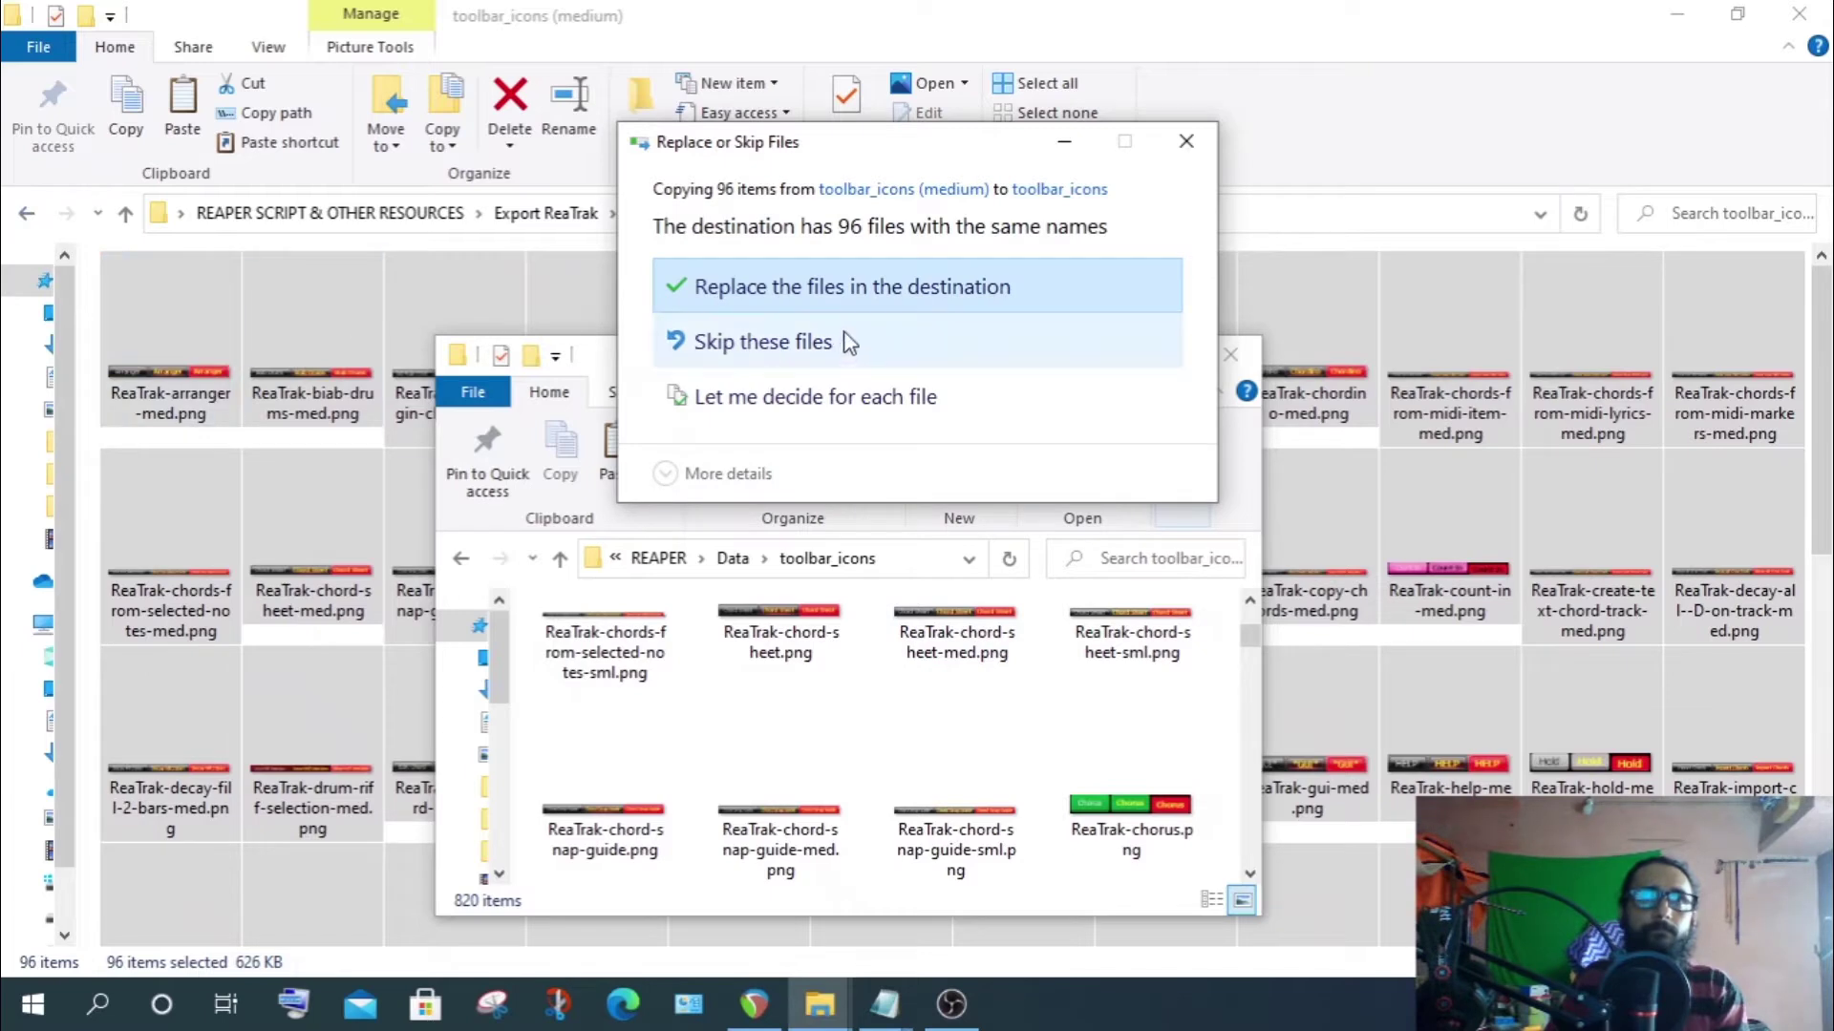
pyautogui.click(824, 303)
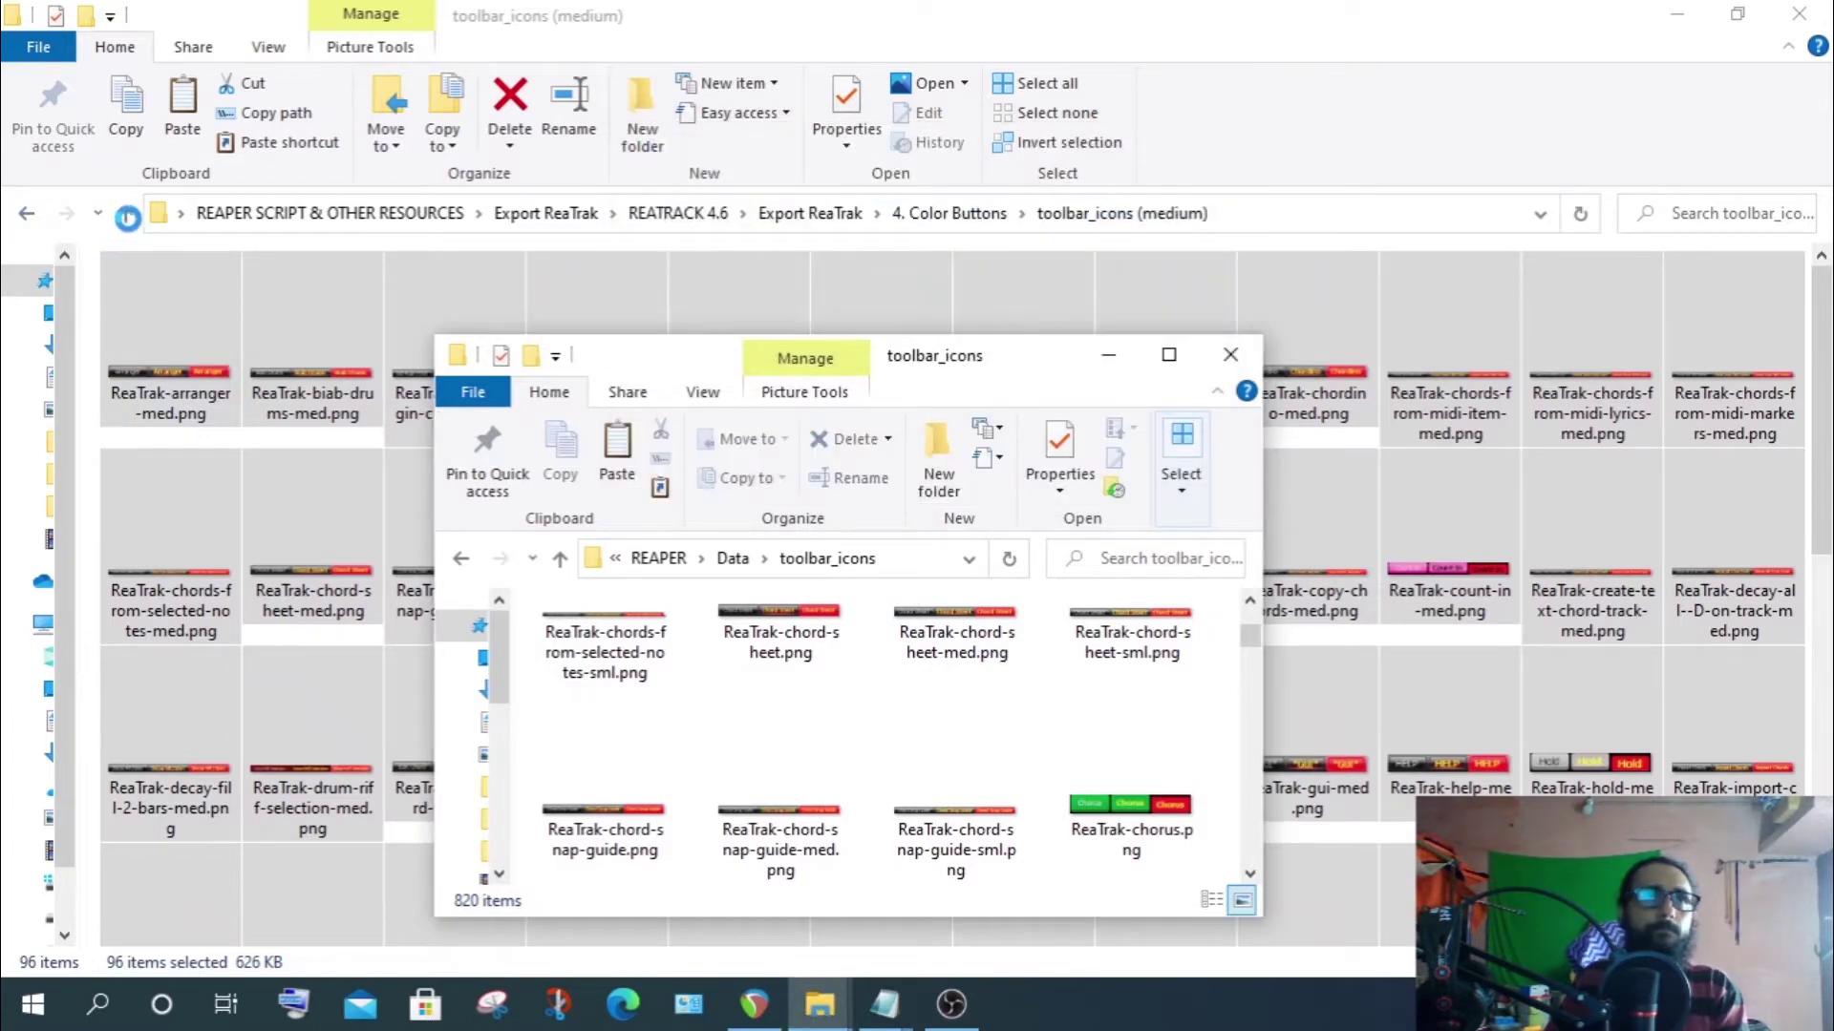
# Copy all icon files from toolbar_icons (small) into REAPER's Data\toolbar_icons folder, replacing the files in the destination
pyautogui.click(126, 213)
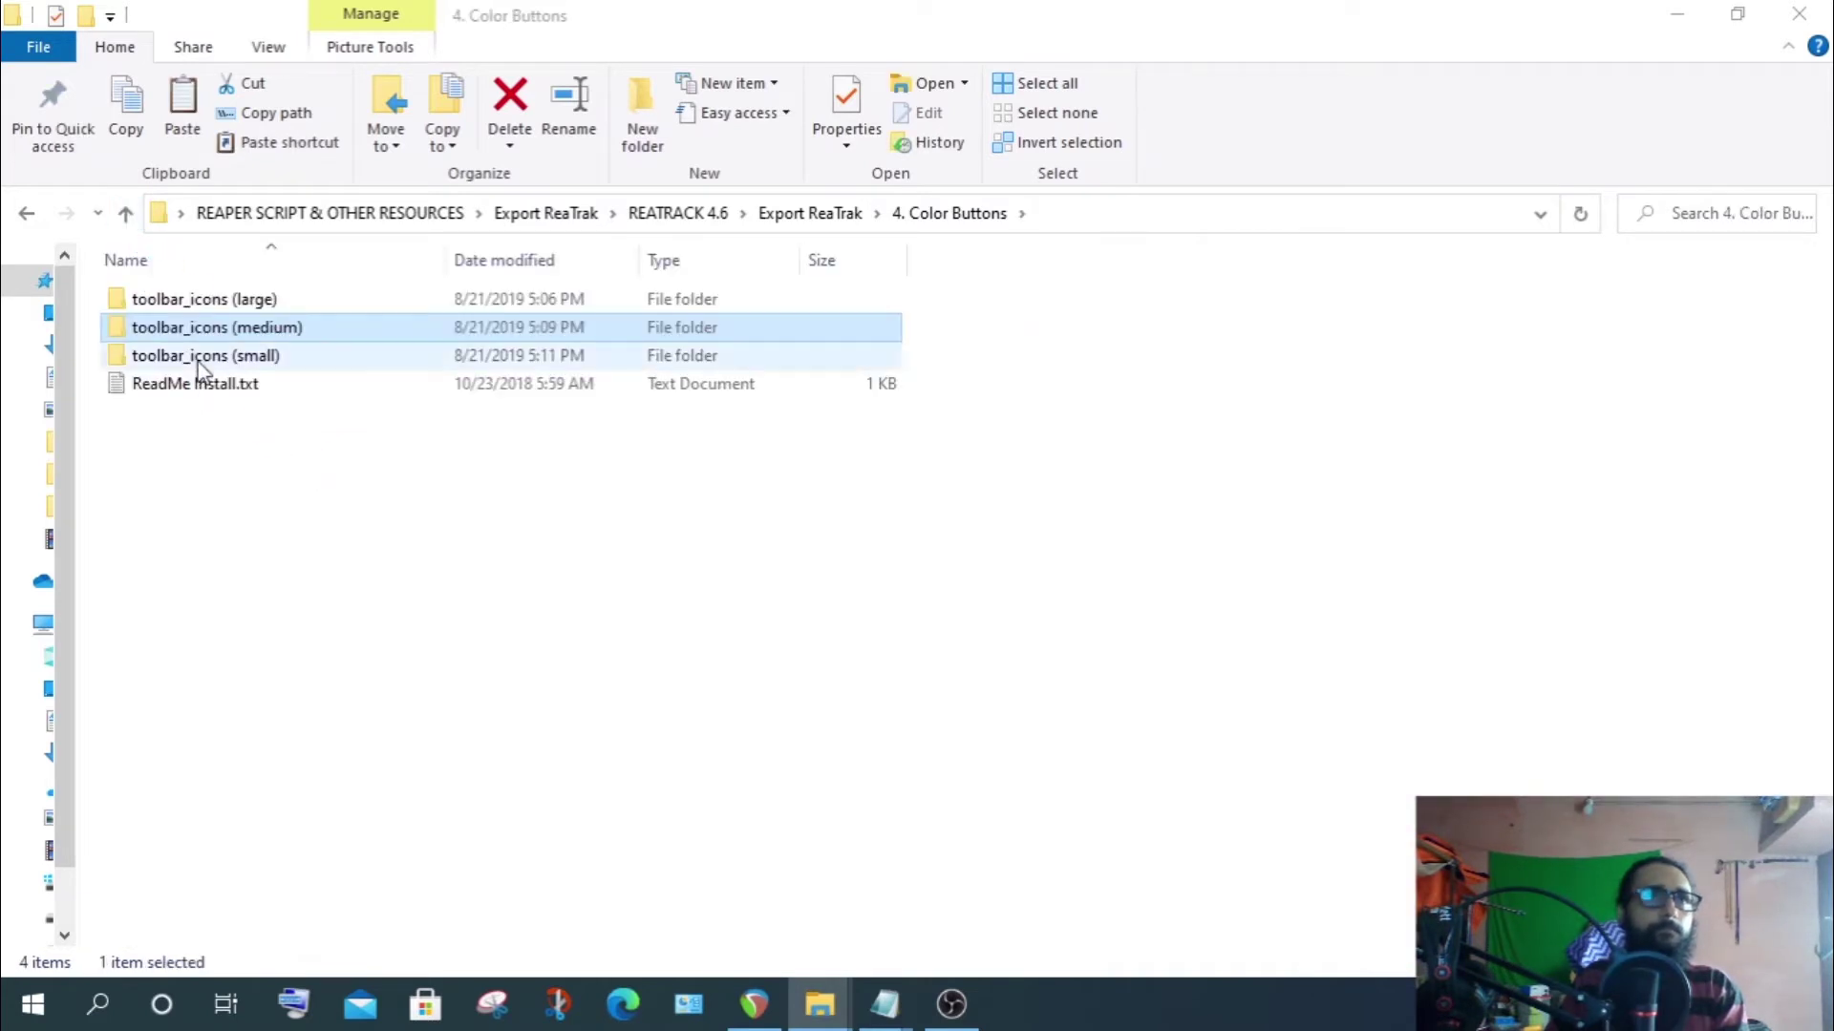
pyautogui.doubleClick(195, 357)
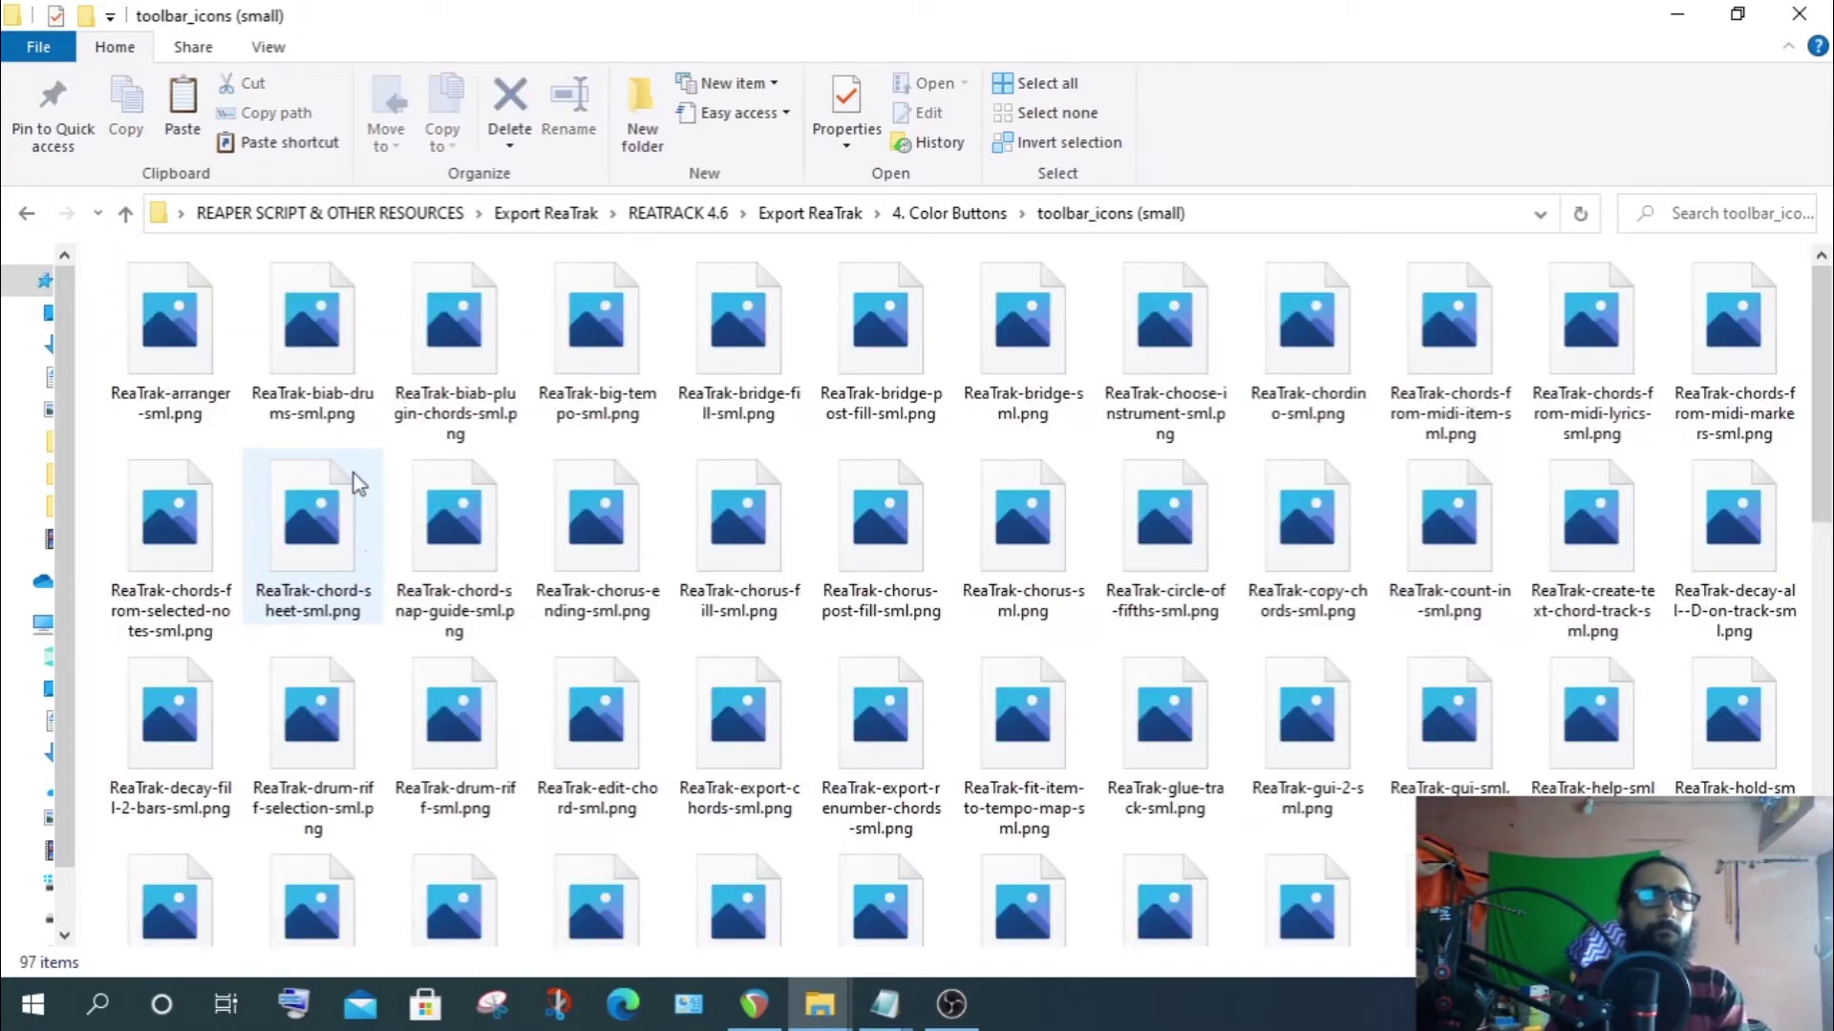
pyautogui.click(327, 370)
pyautogui.hotkey('ctrl', 'a')
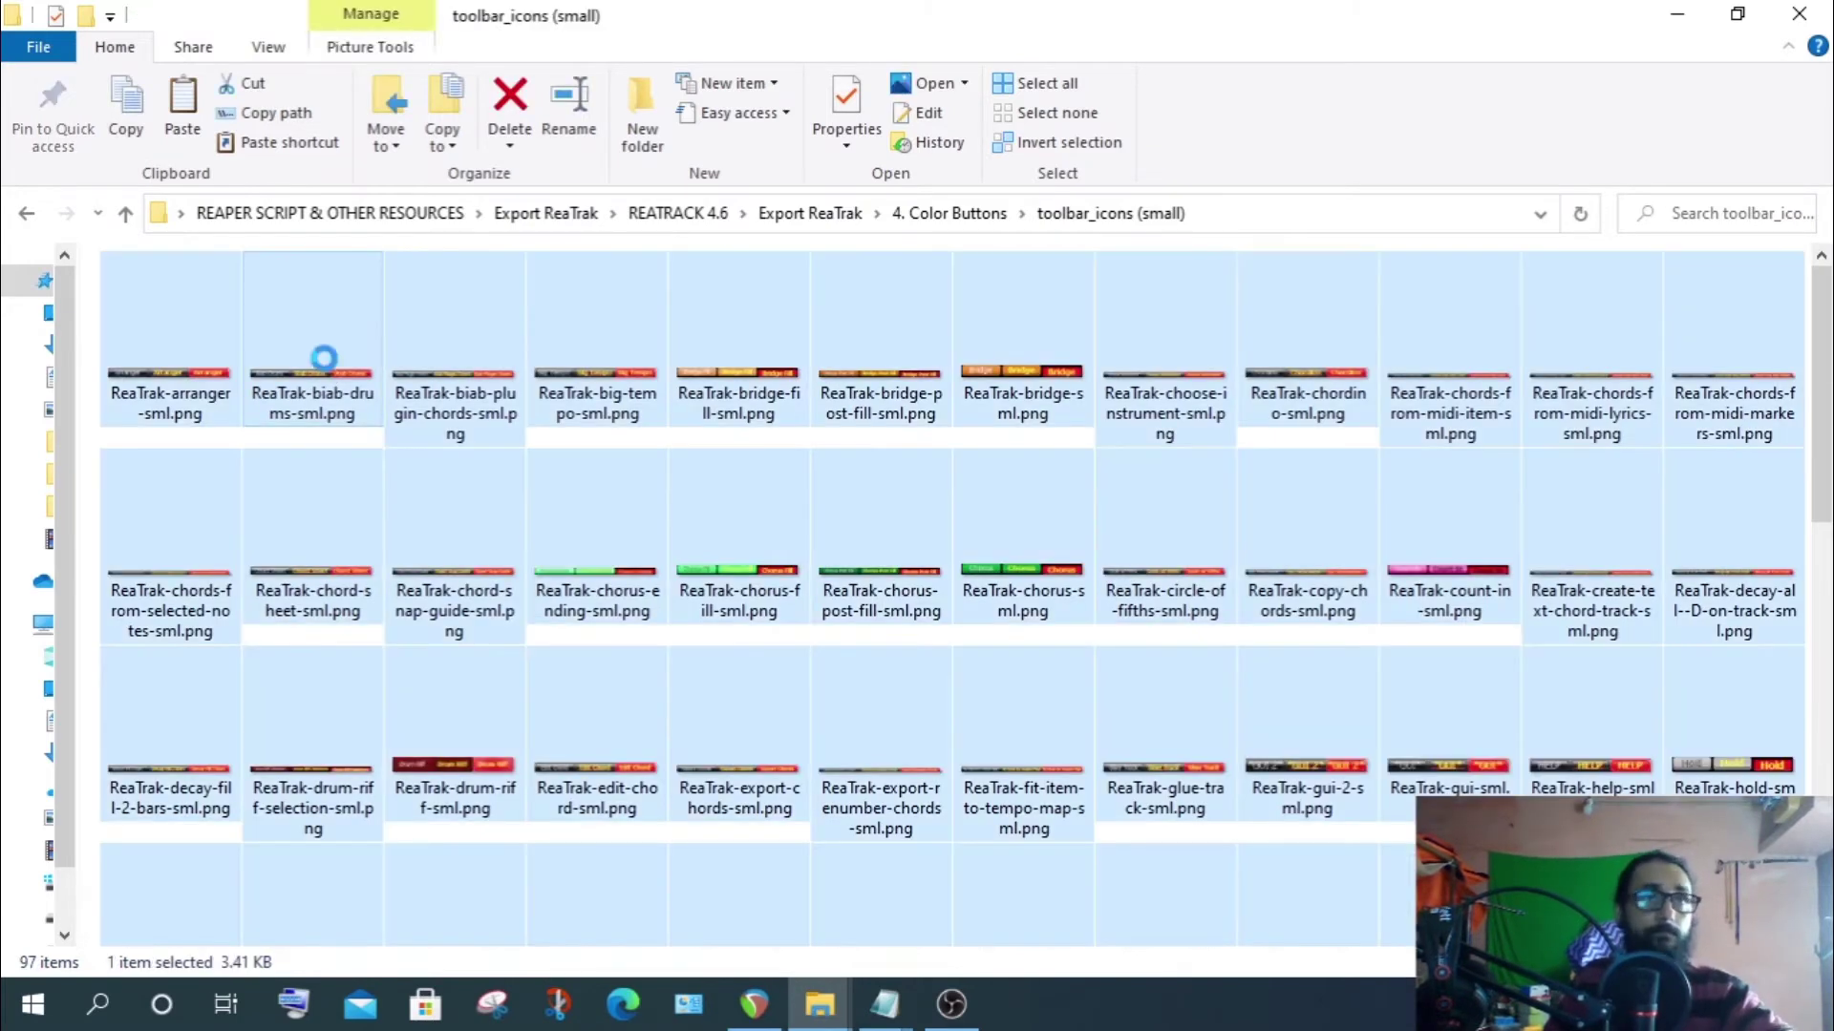
pyautogui.rightClick(324, 358)
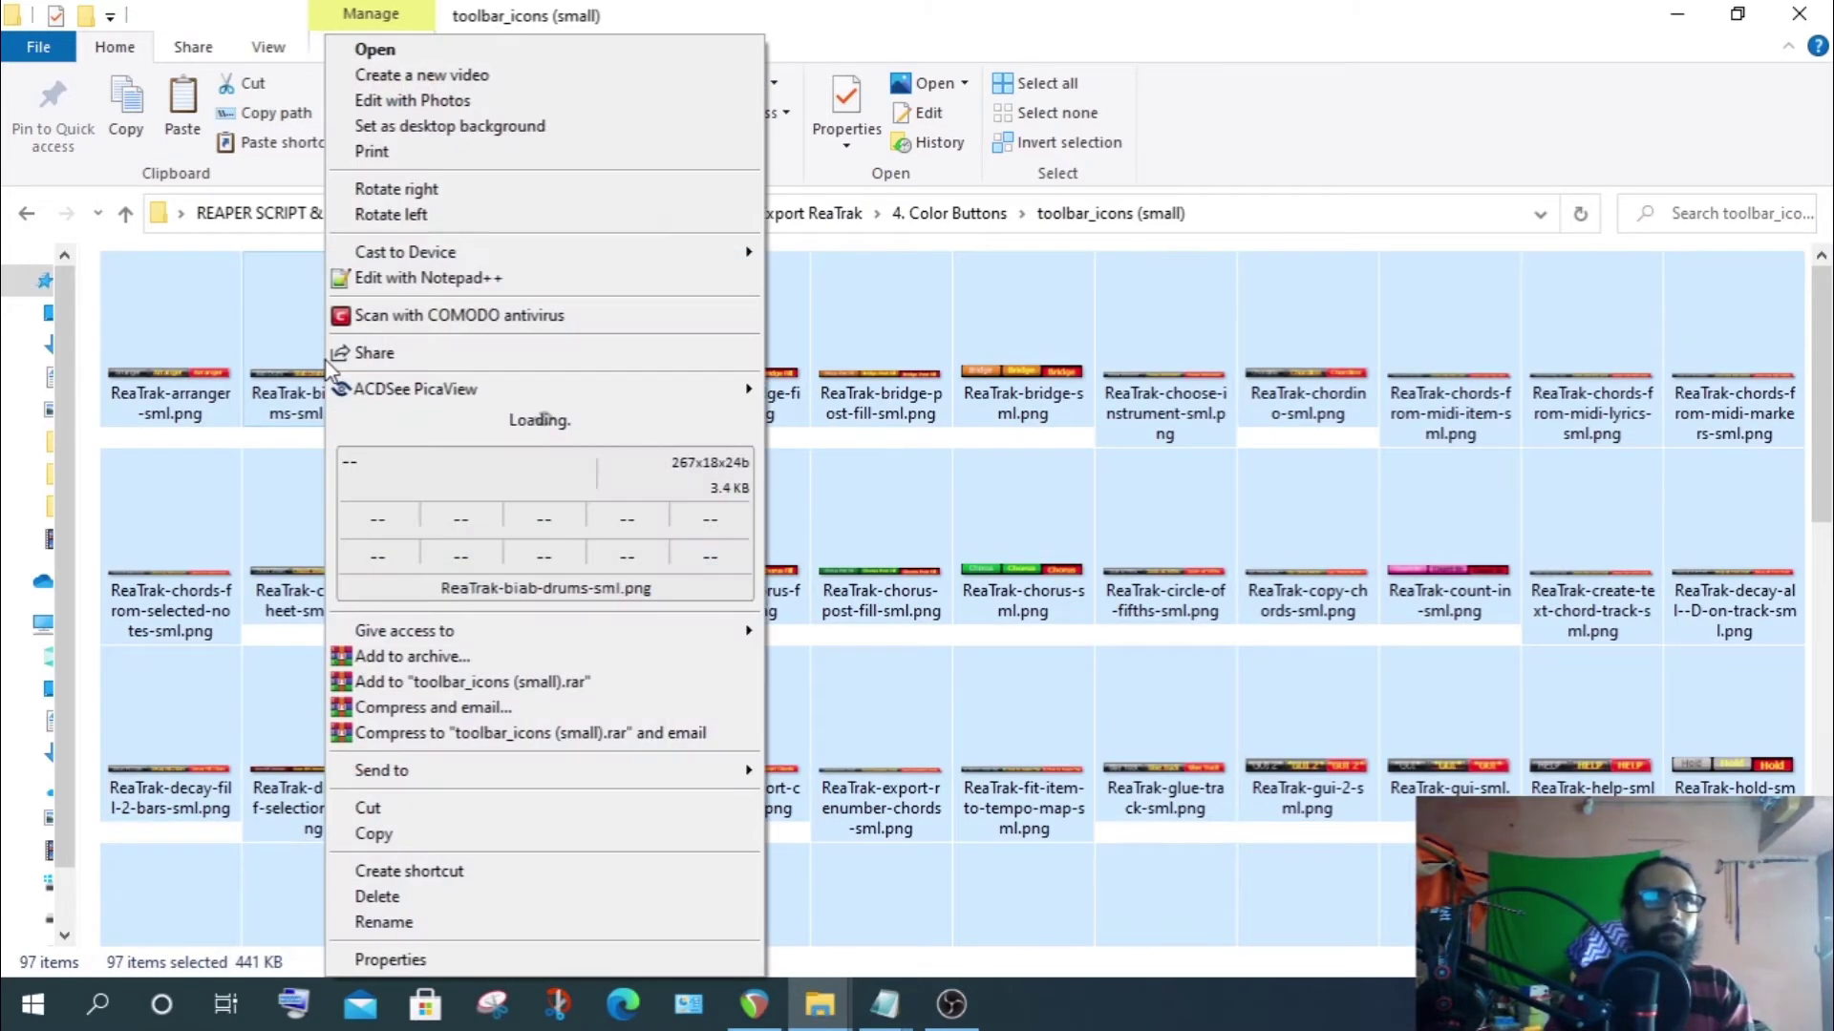
pyautogui.click(373, 834)
pyautogui.moveTo(819, 1003)
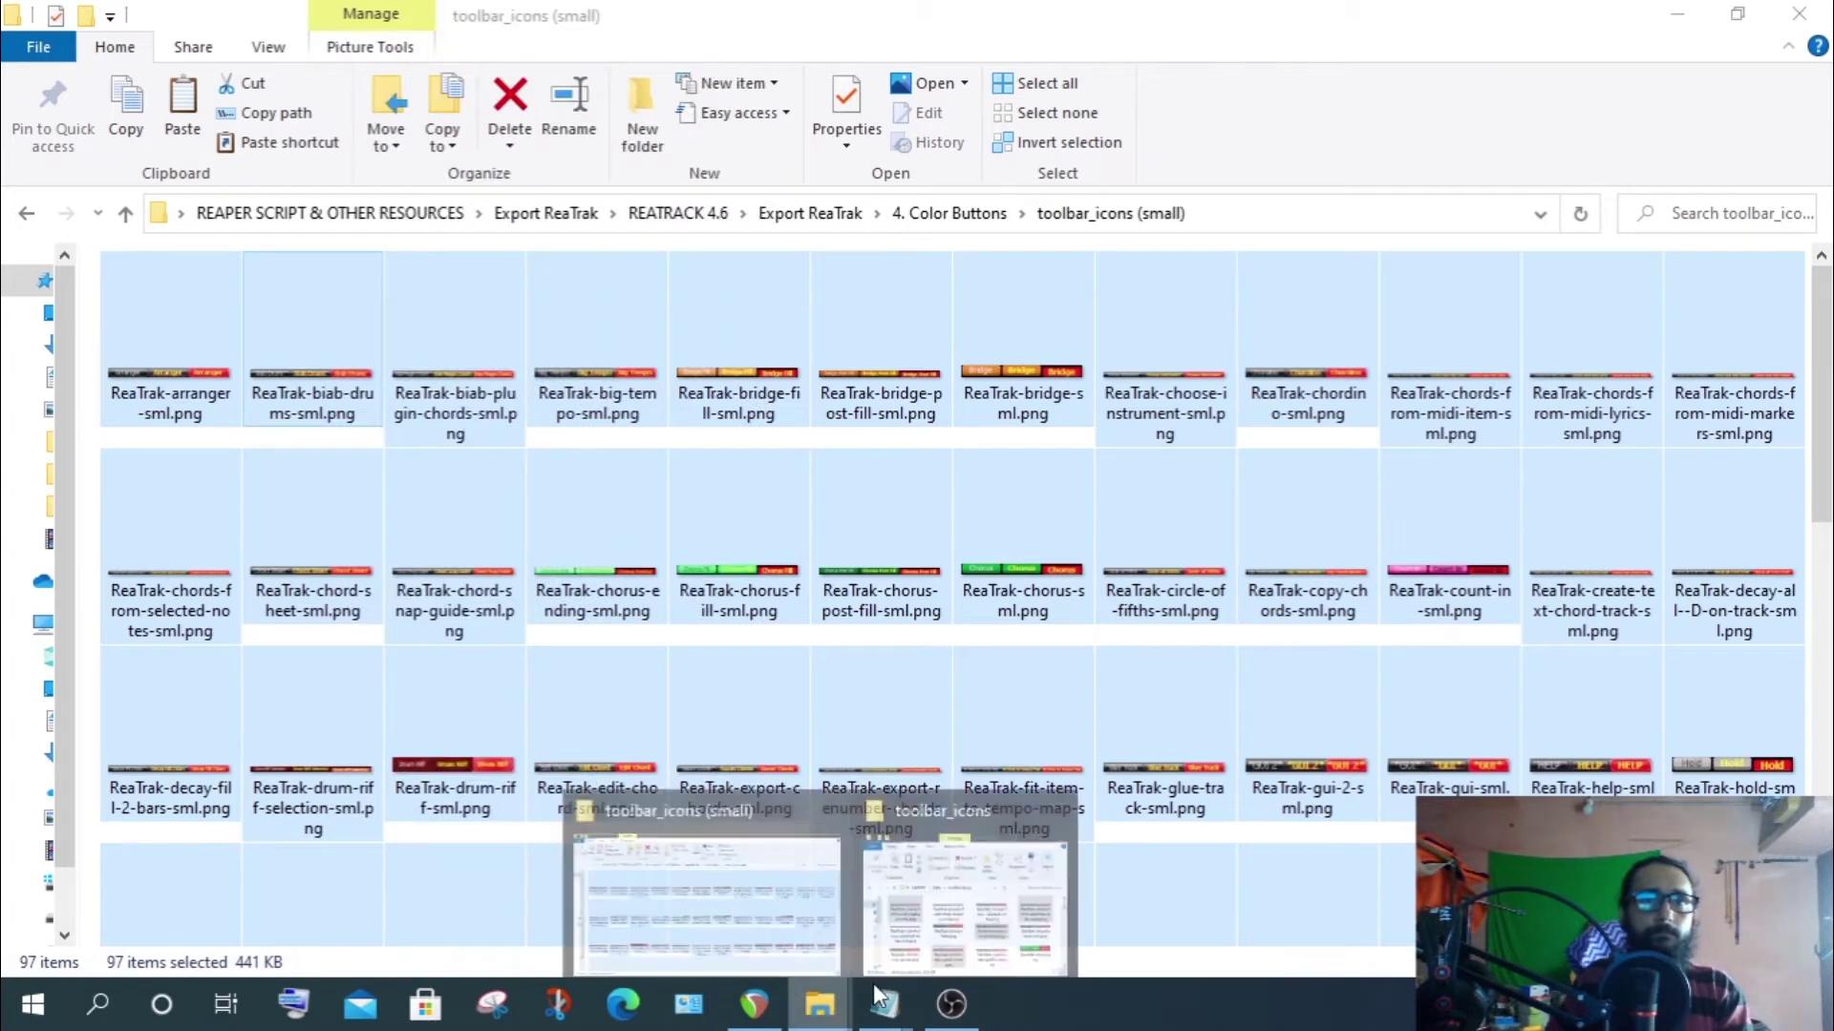
pyautogui.click(964, 883)
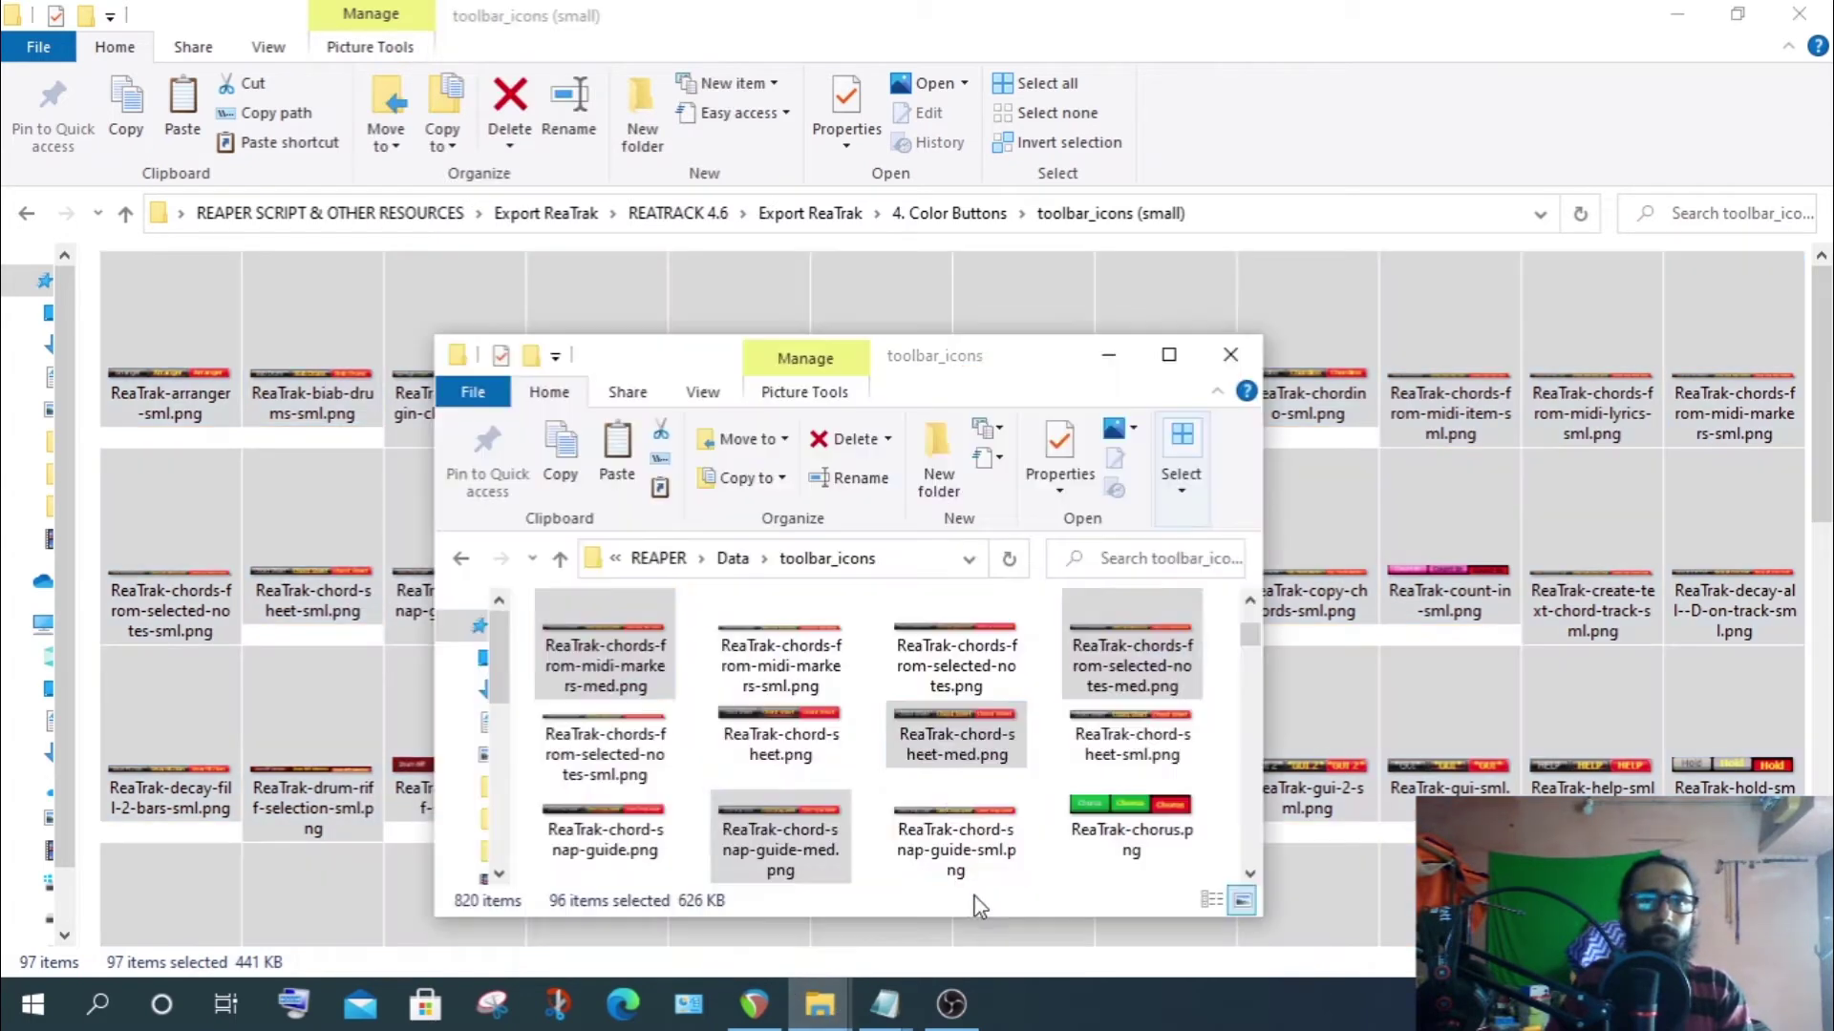
pyautogui.rightClick(862, 765)
pyautogui.click(921, 567)
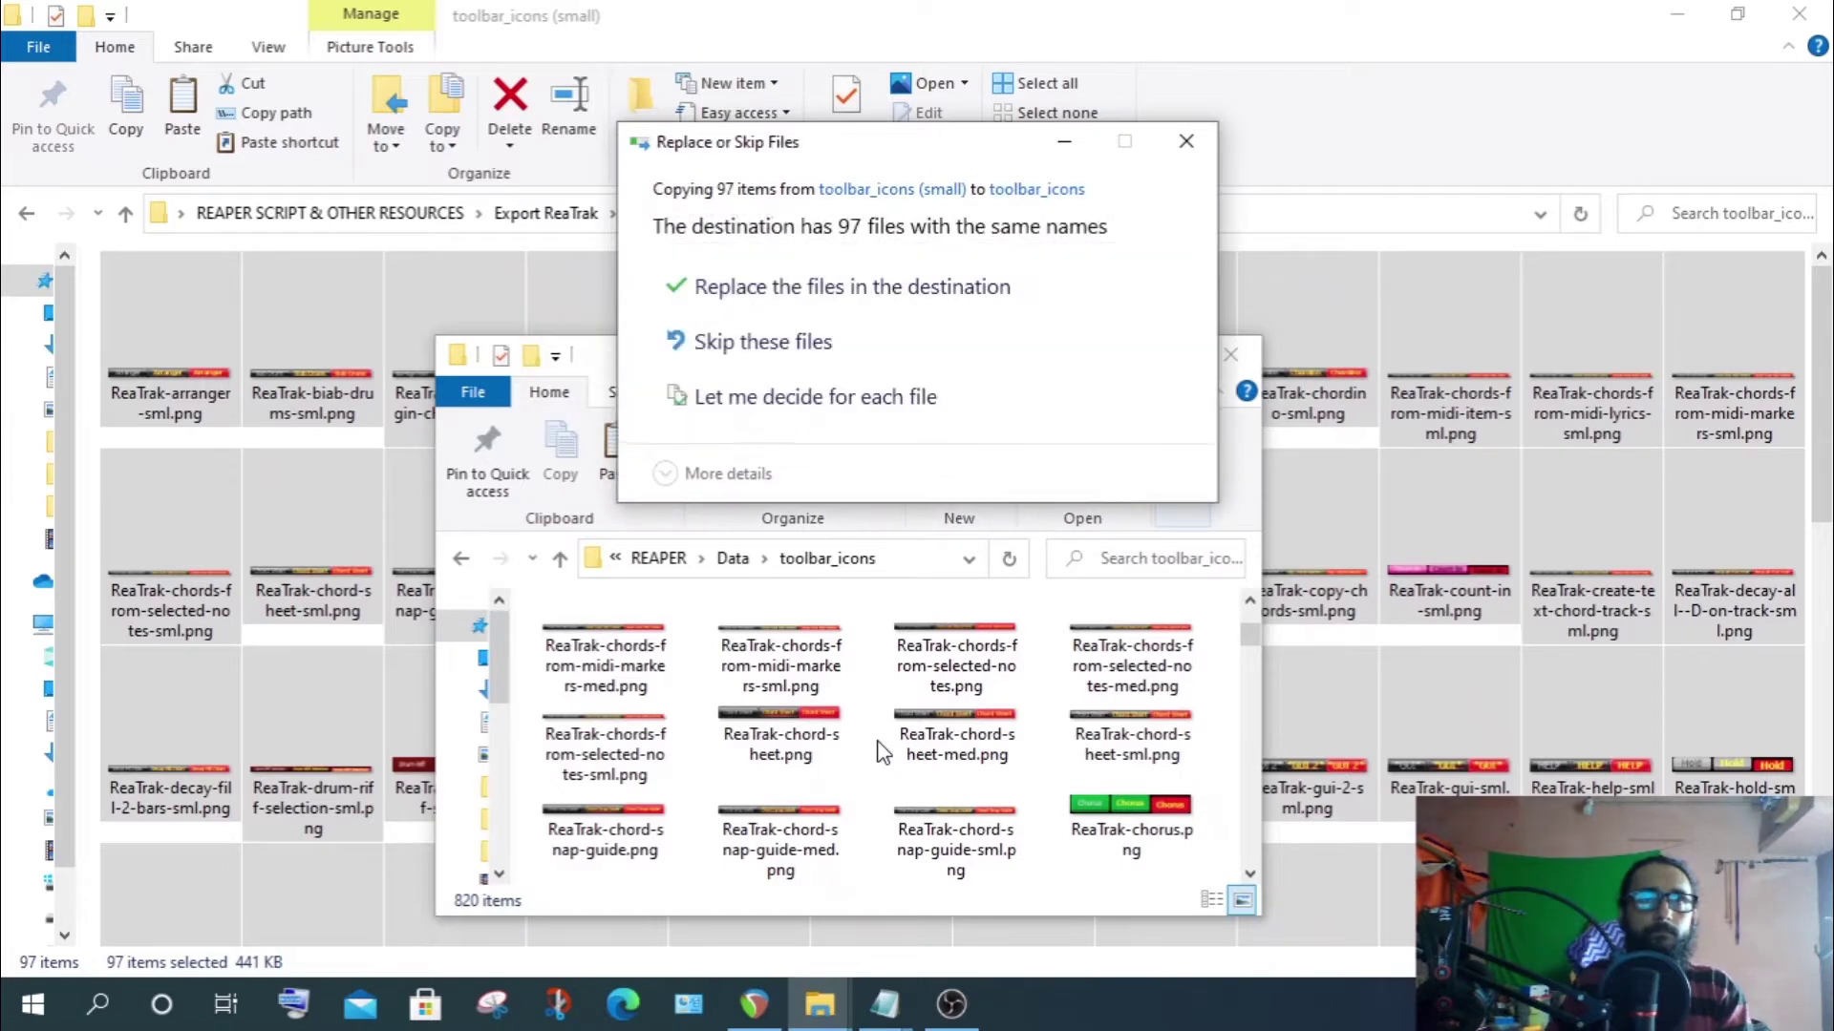
pyautogui.click(872, 292)
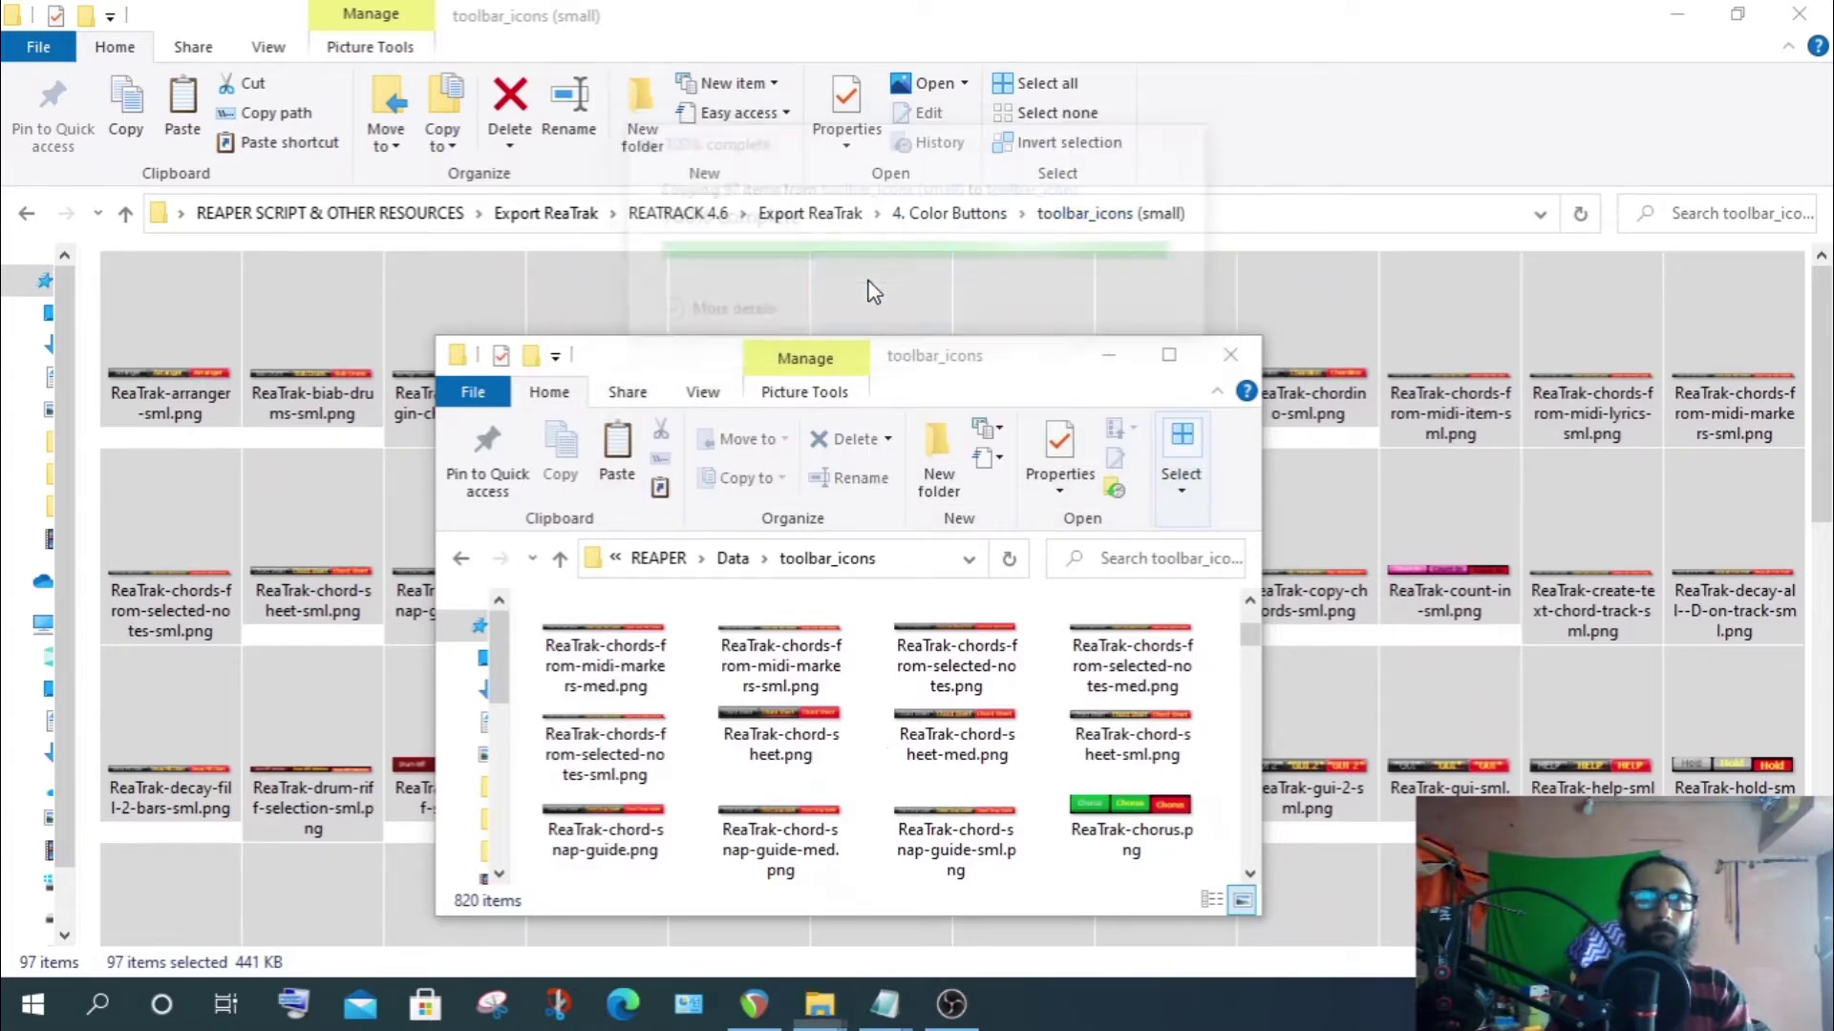
# Return from the small icons folder to the Export ReaTrak folder containing the numbered installation folders
pyautogui.click(123, 226)
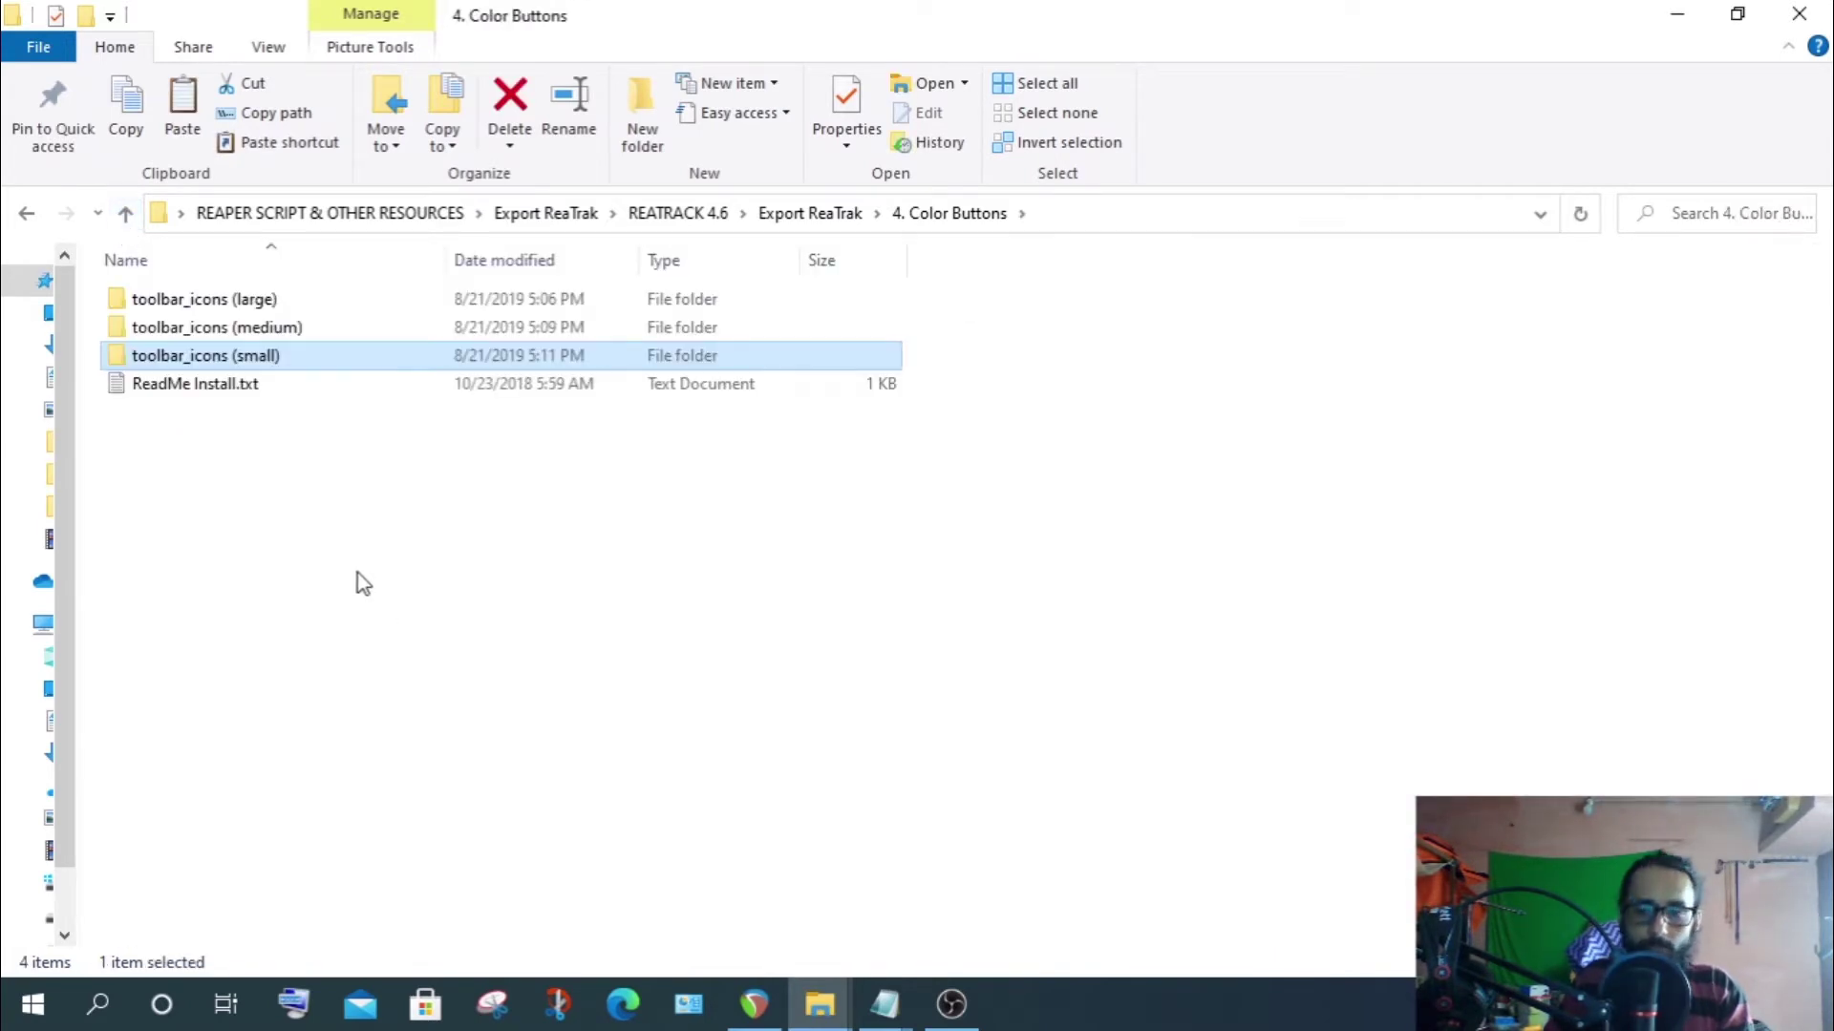
pyautogui.click(332, 557)
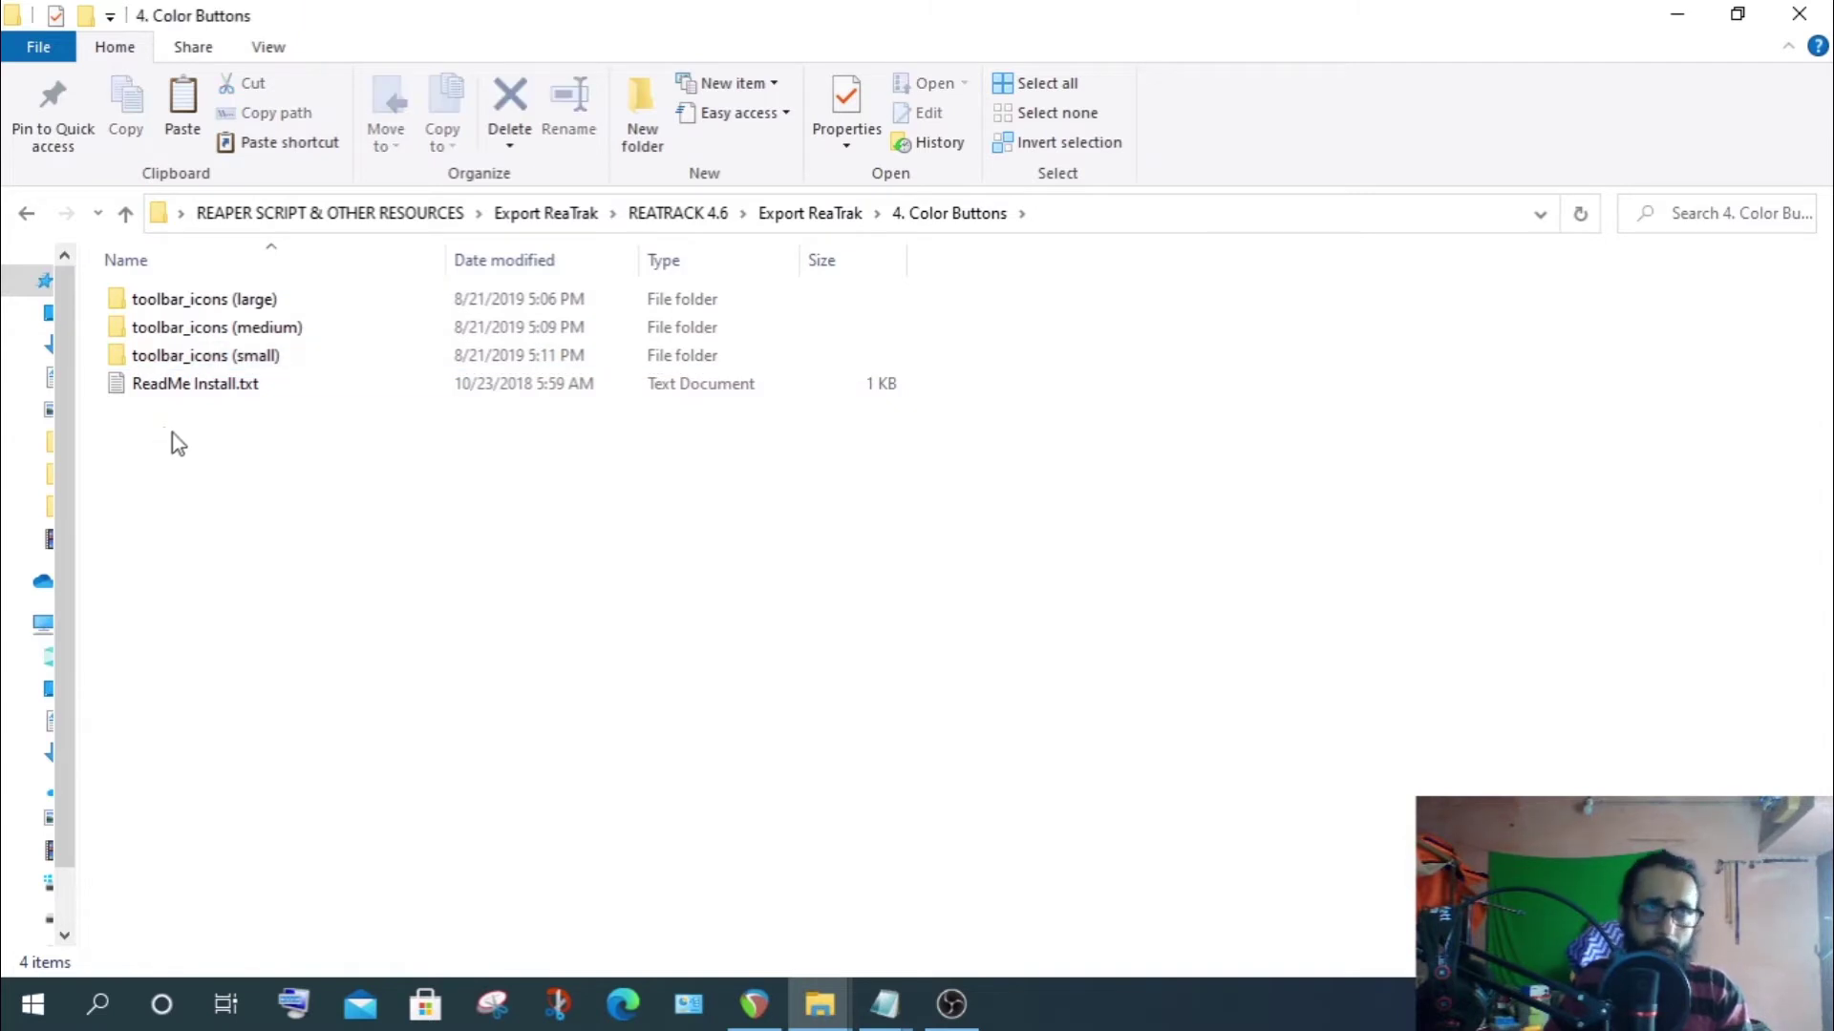
pyautogui.click(123, 225)
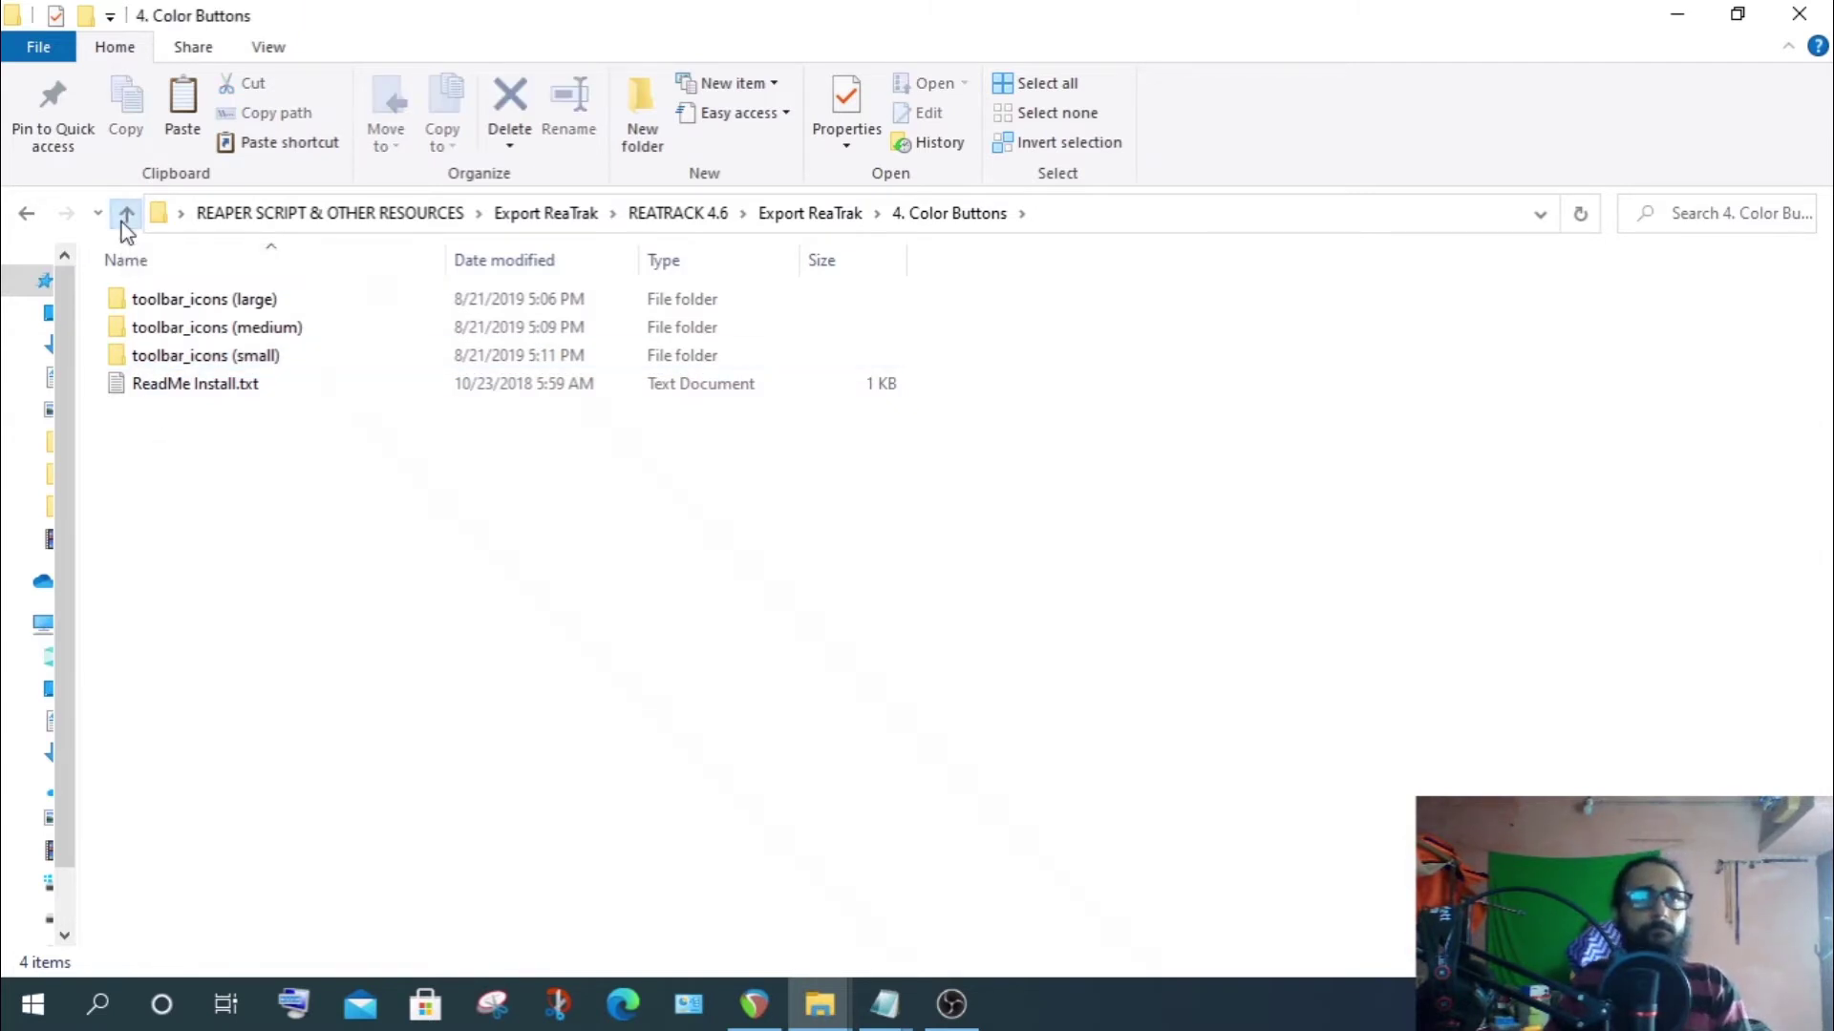
pyautogui.click(378, 655)
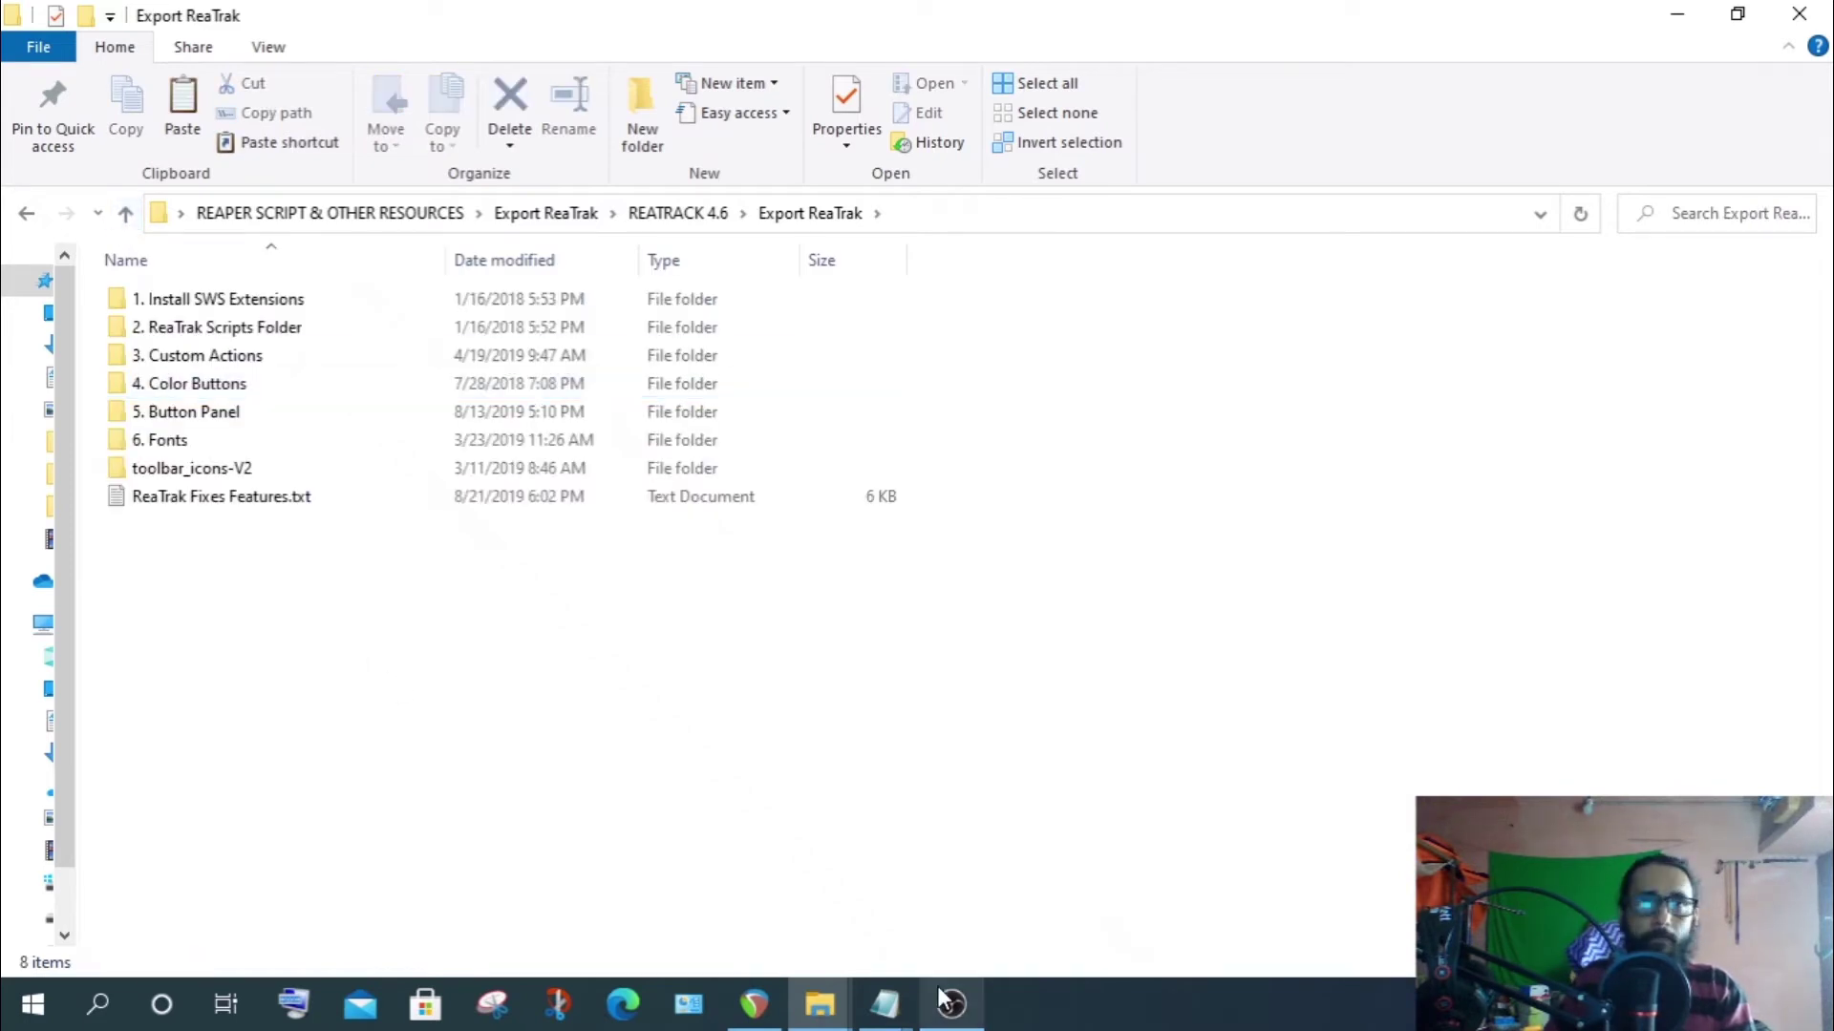
# Switch to REAPER, show the toolbar docker, and make its toolbar a floating window placed over the mixer area
pyautogui.click(754, 1004)
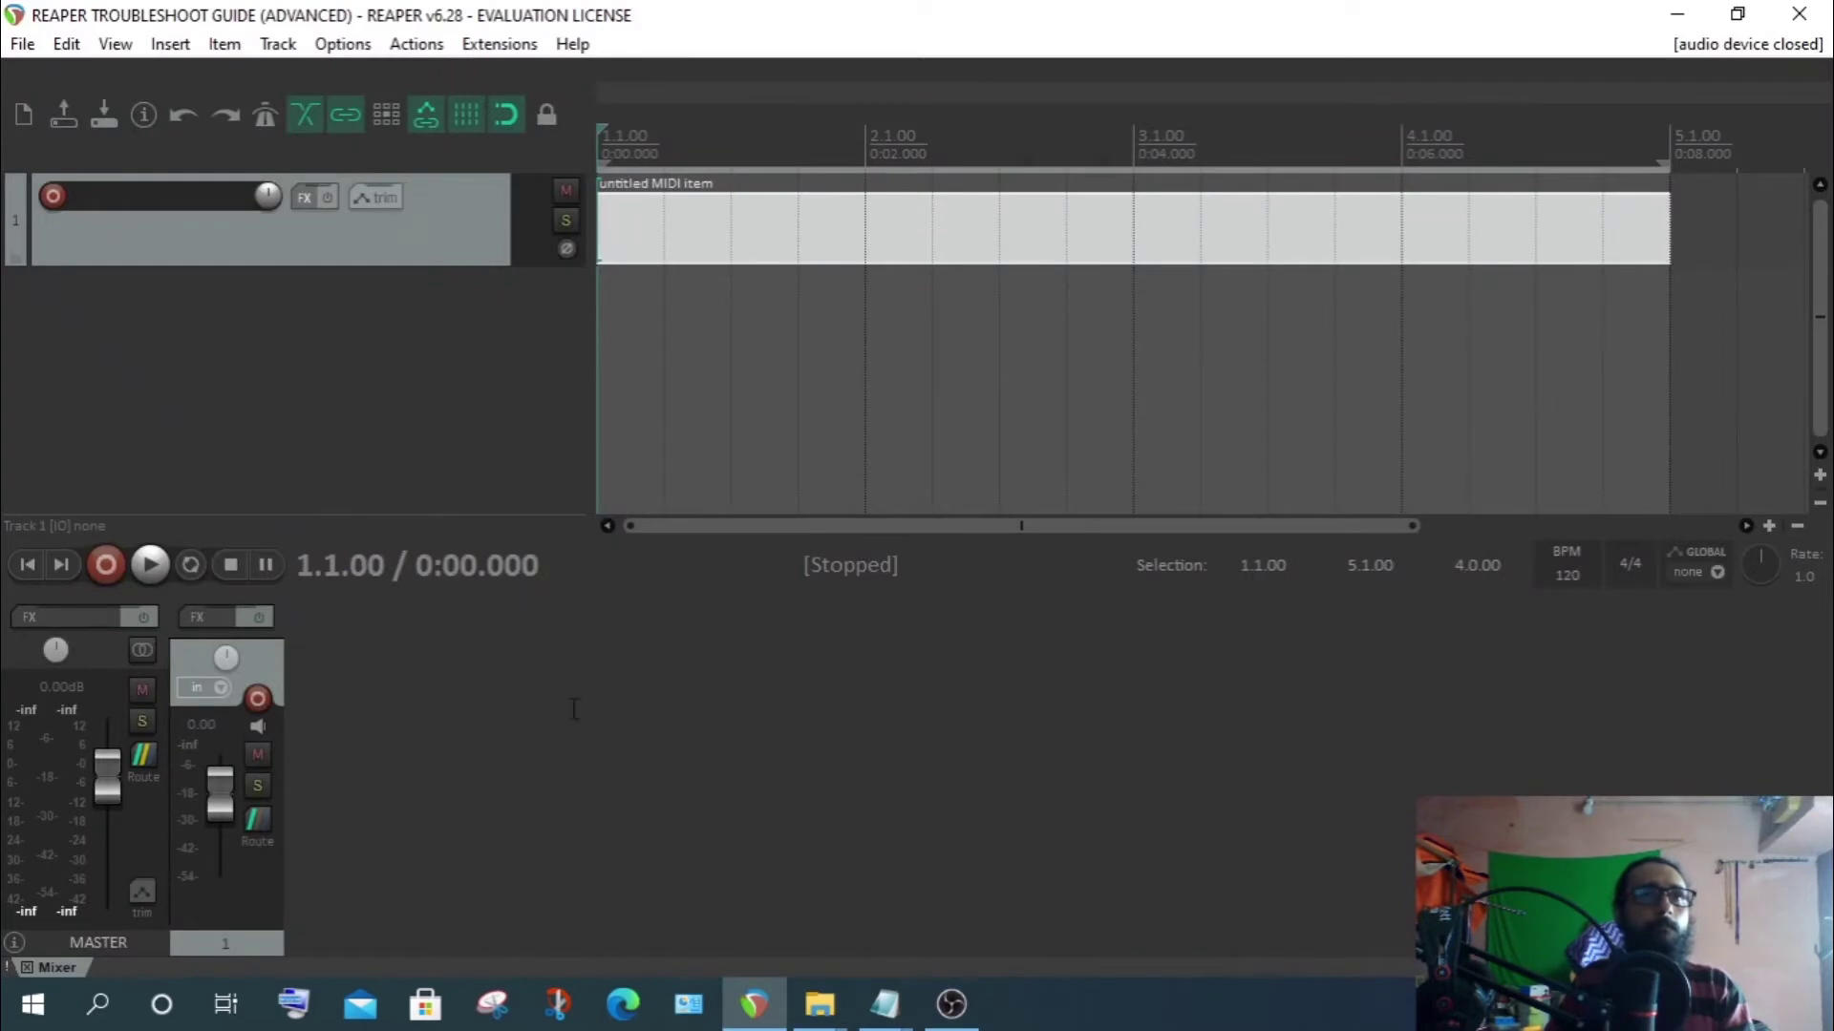
pyautogui.click(123, 44)
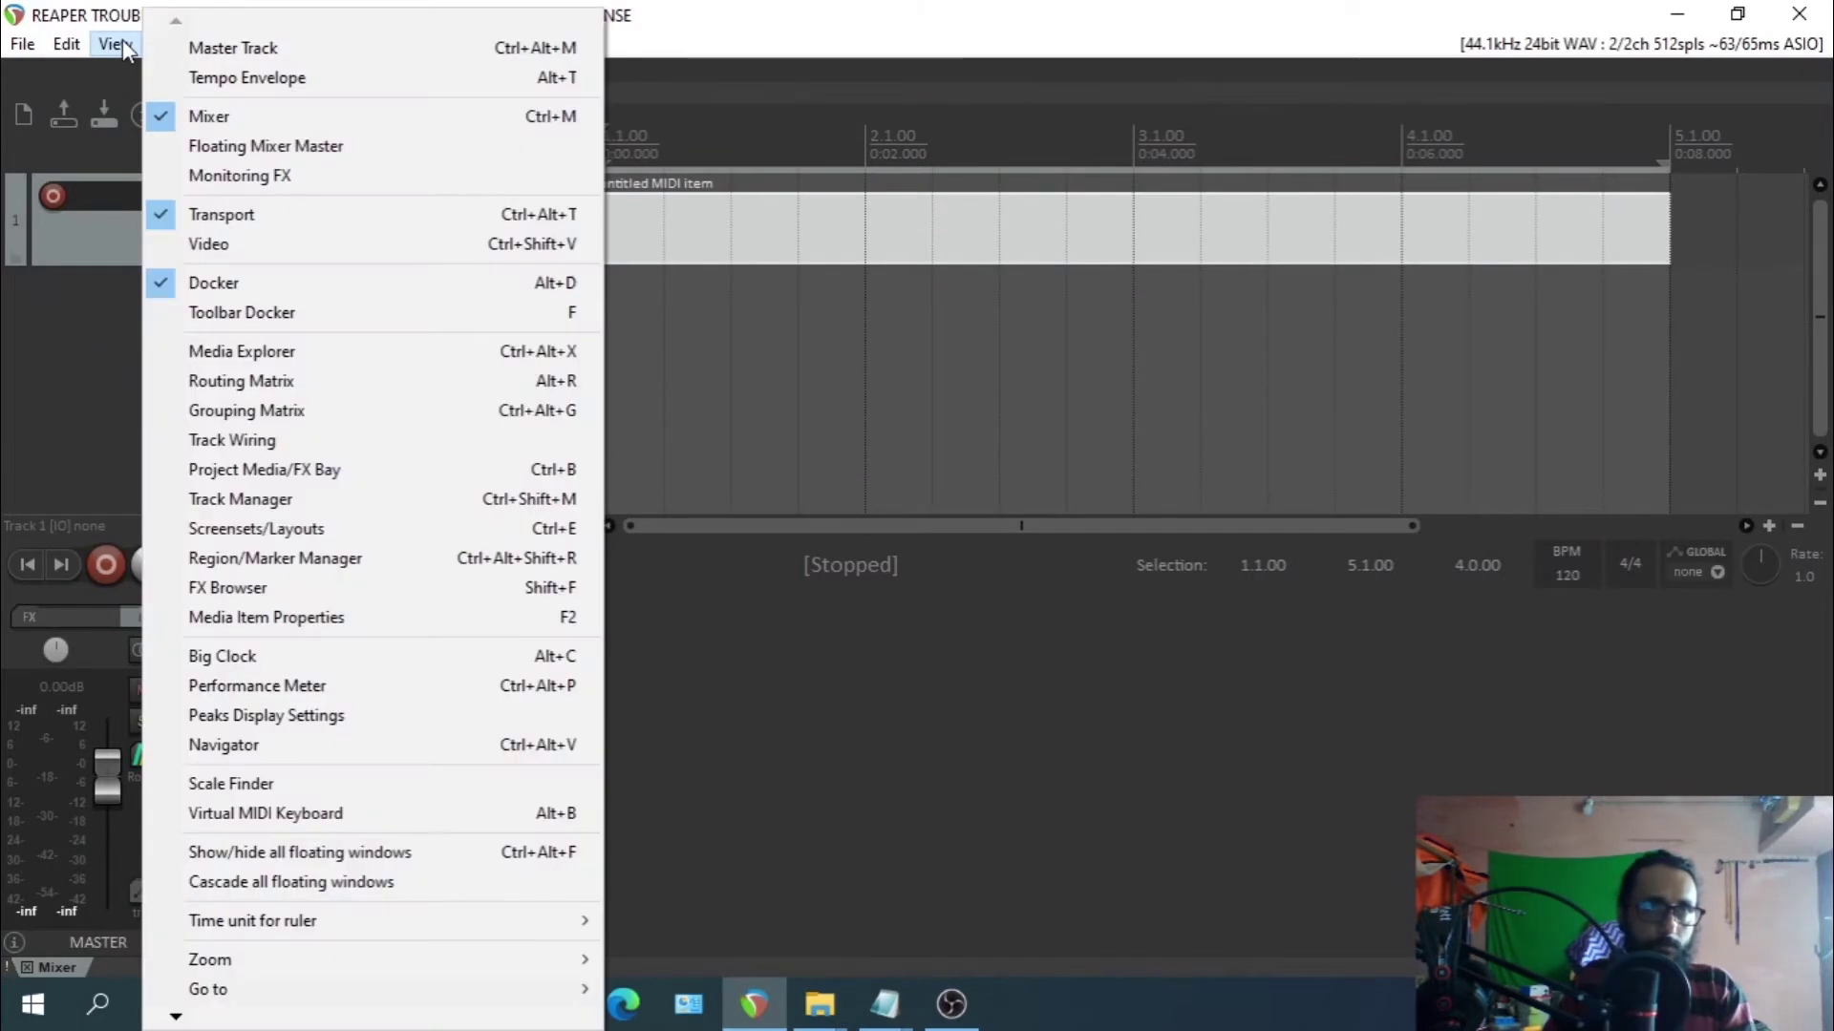
pyautogui.click(233, 315)
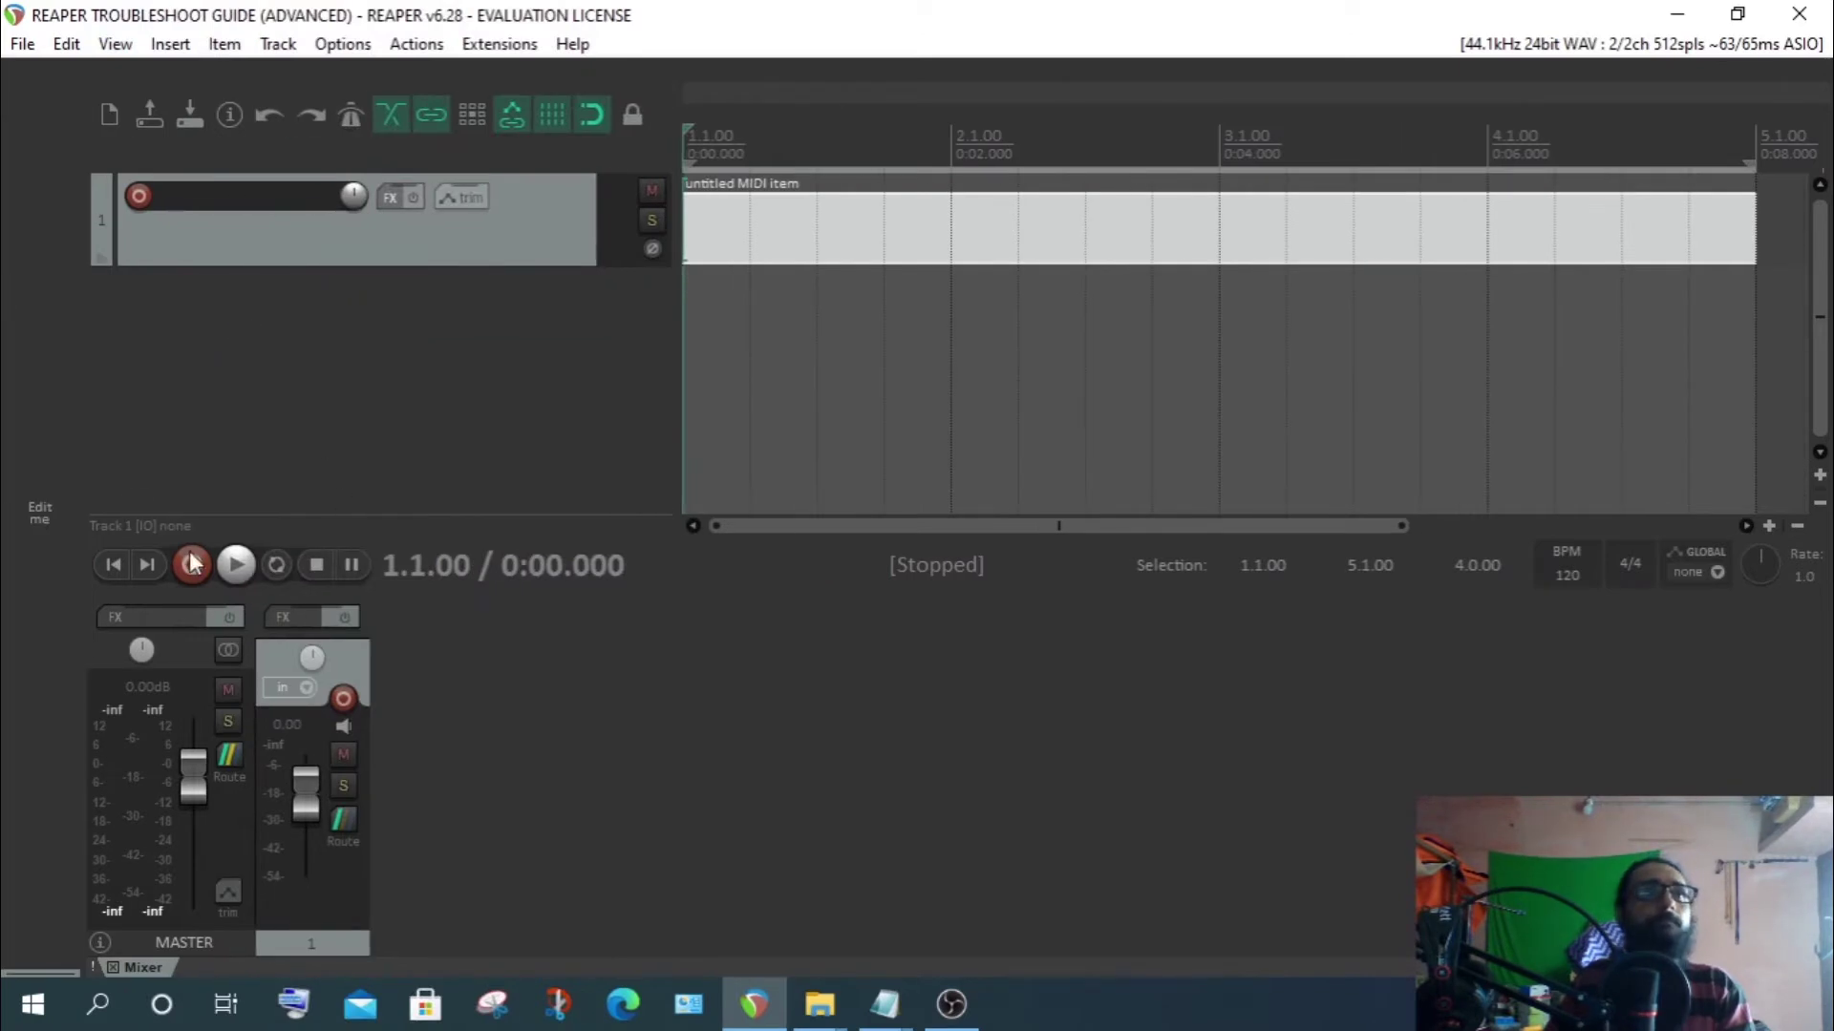
pyautogui.rightClick(37, 233)
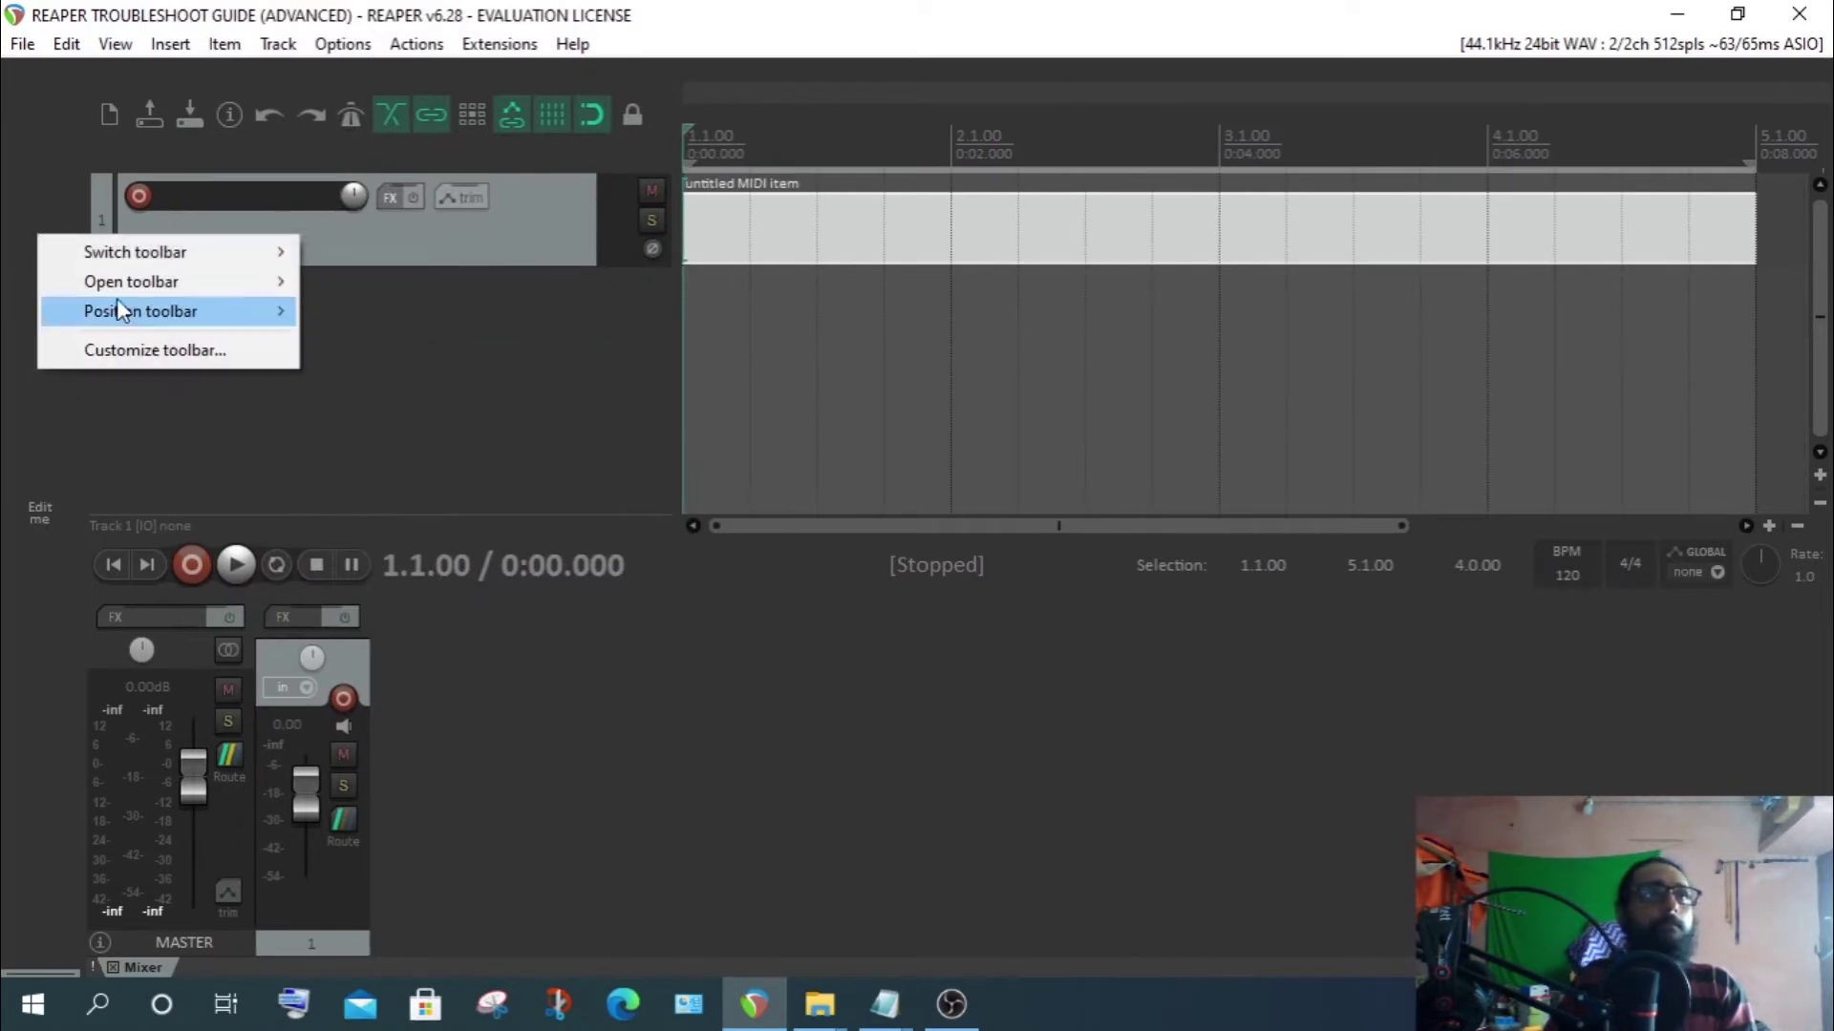
pyautogui.moveTo(116, 306)
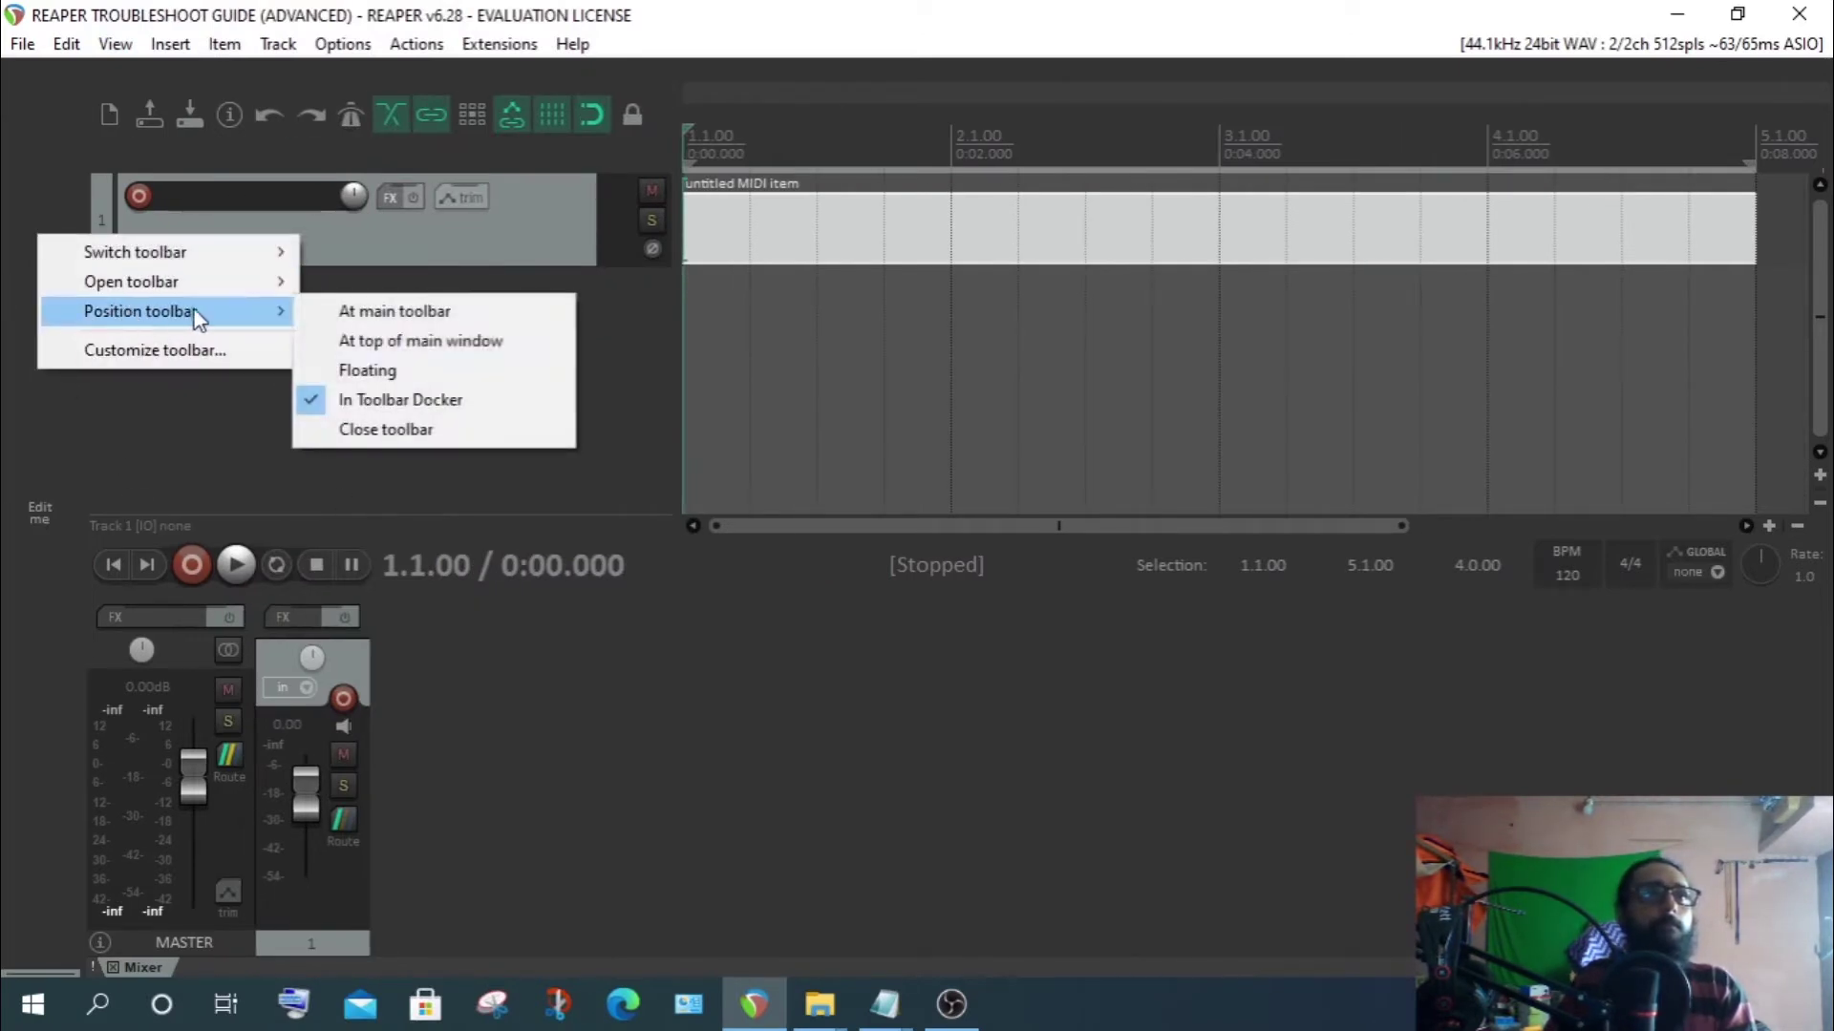
pyautogui.click(392, 373)
pyautogui.moveTo(725, 546); pyautogui.dragTo(666, 718)
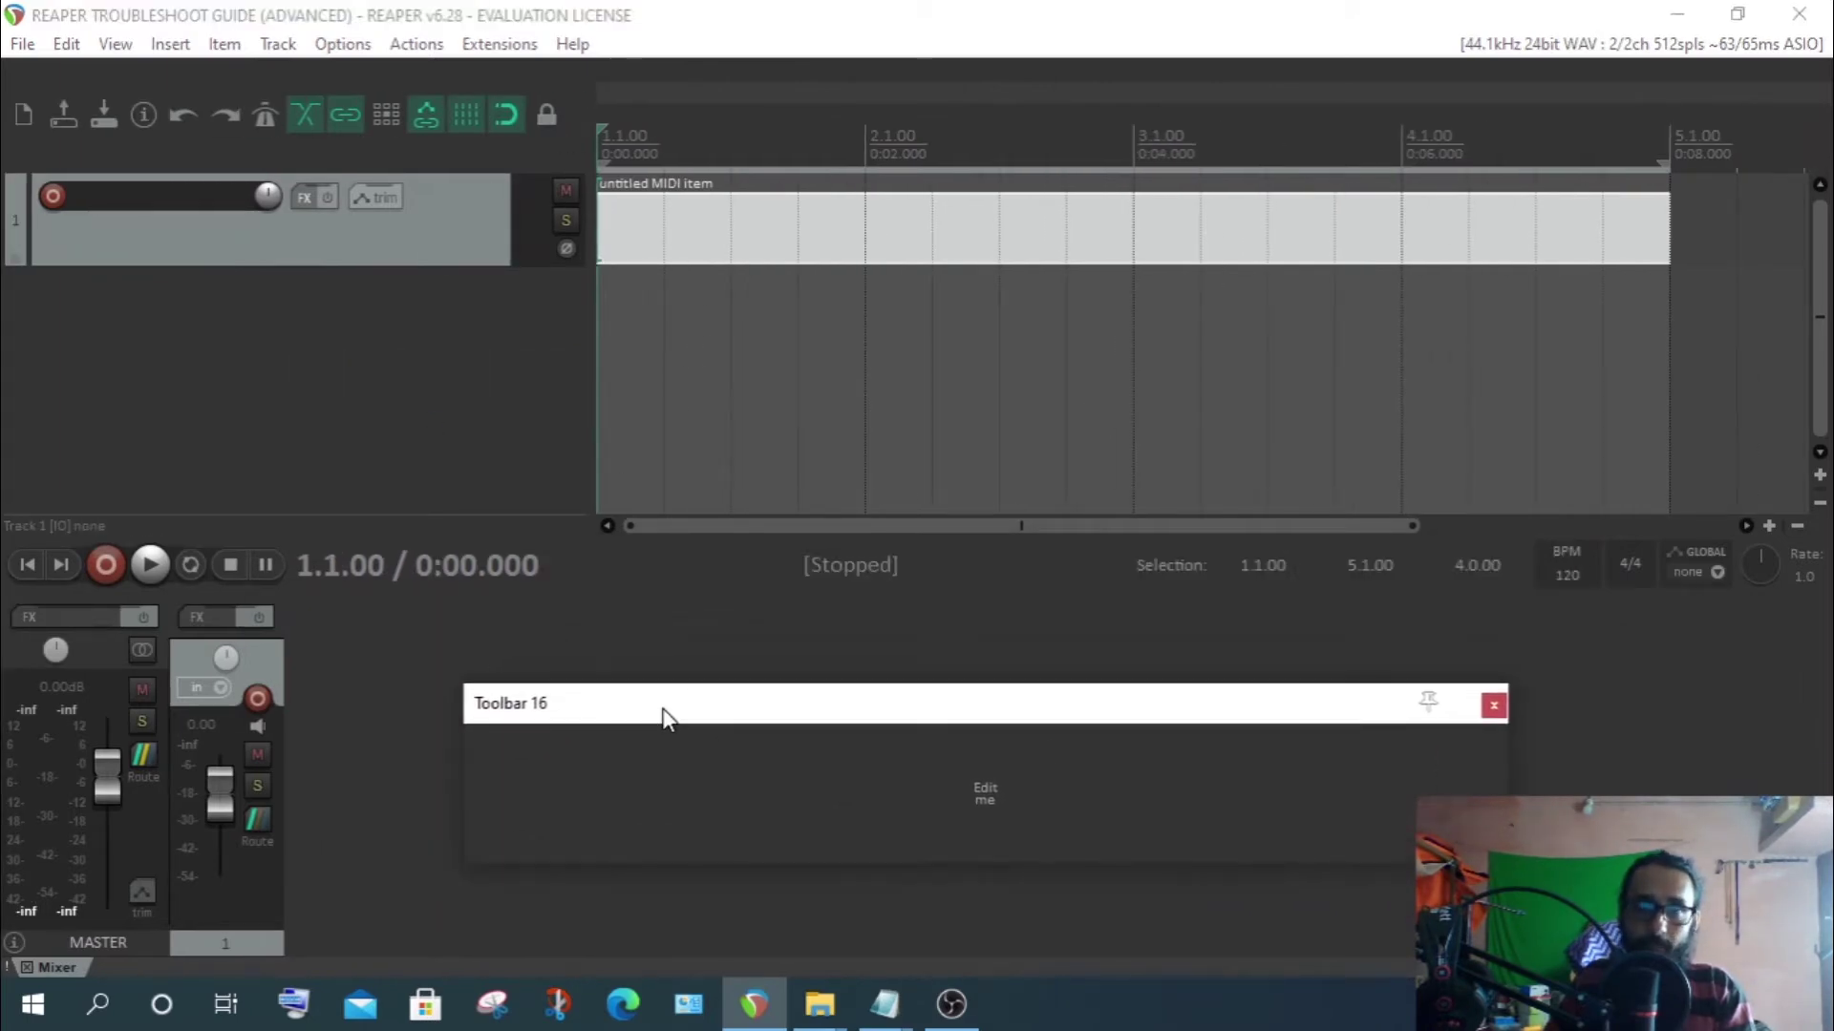
# Keep Toolbar 16 as the floating toolbar and open its customization dialog, placing it over the arrange area
pyautogui.rightClick(676, 827)
pyautogui.moveTo(850, 838)
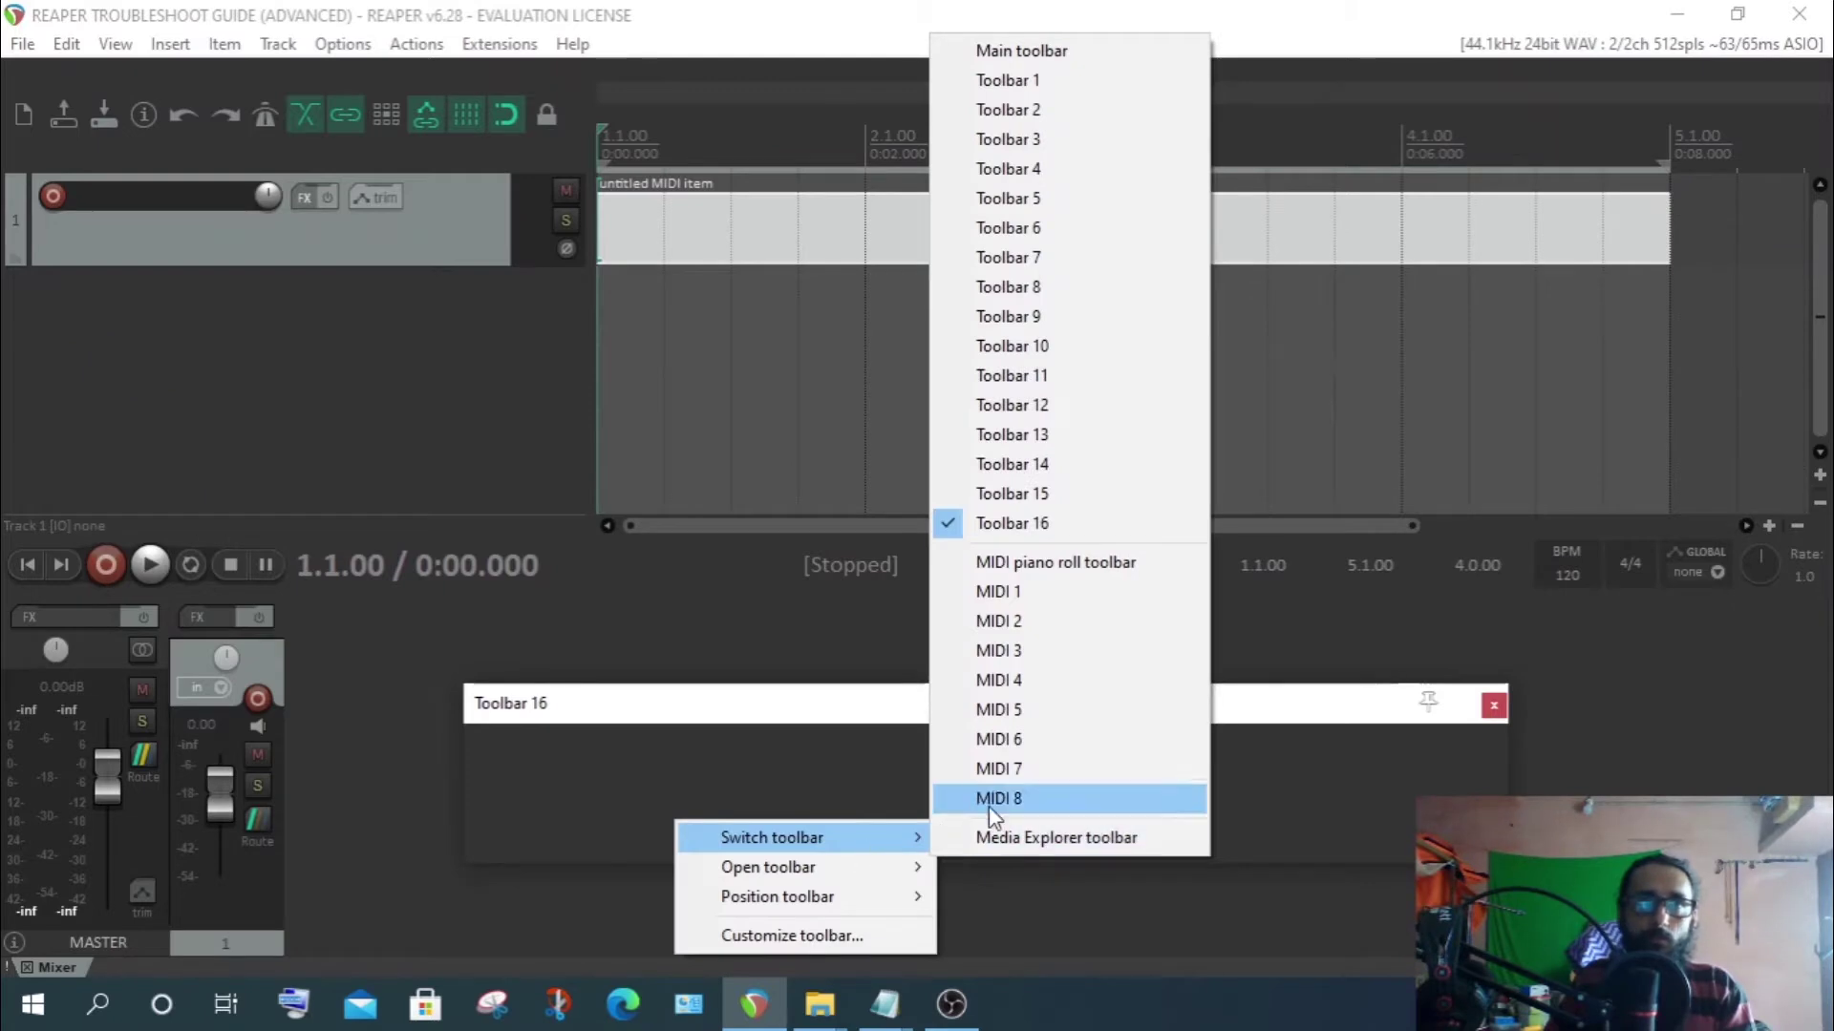
pyautogui.click(1012, 524)
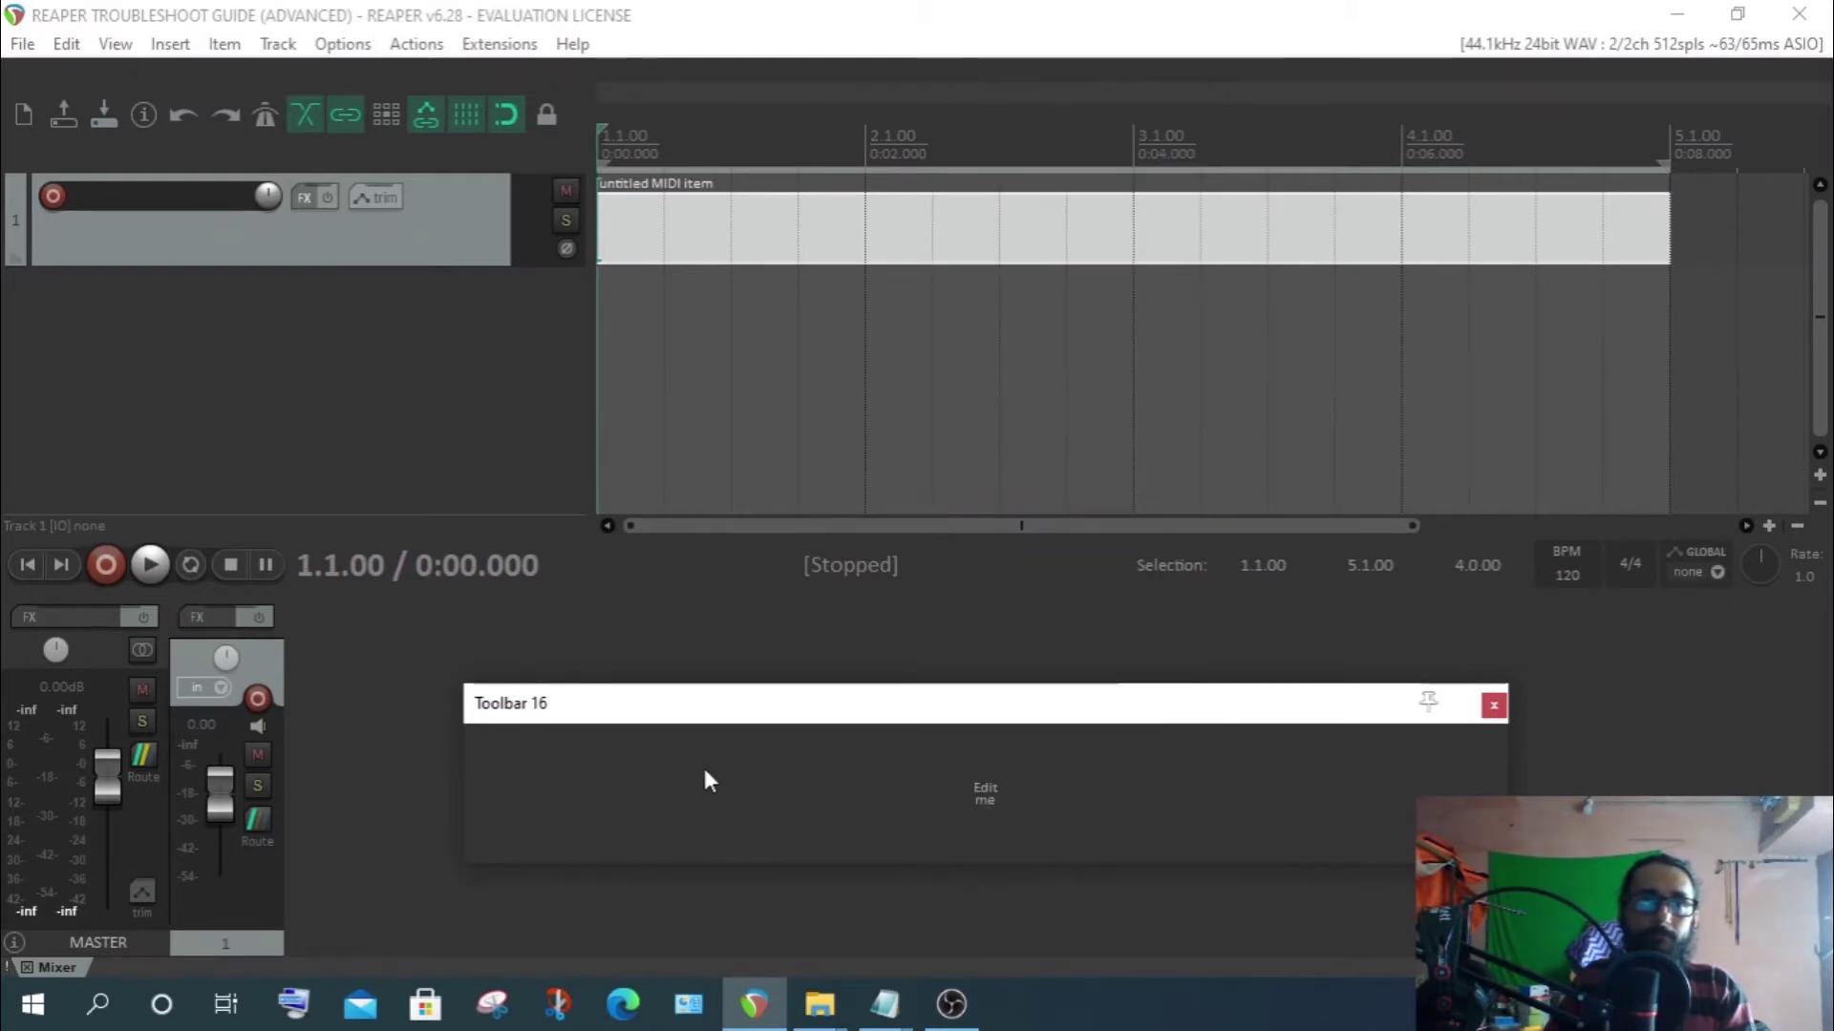
pyautogui.rightClick(627, 761)
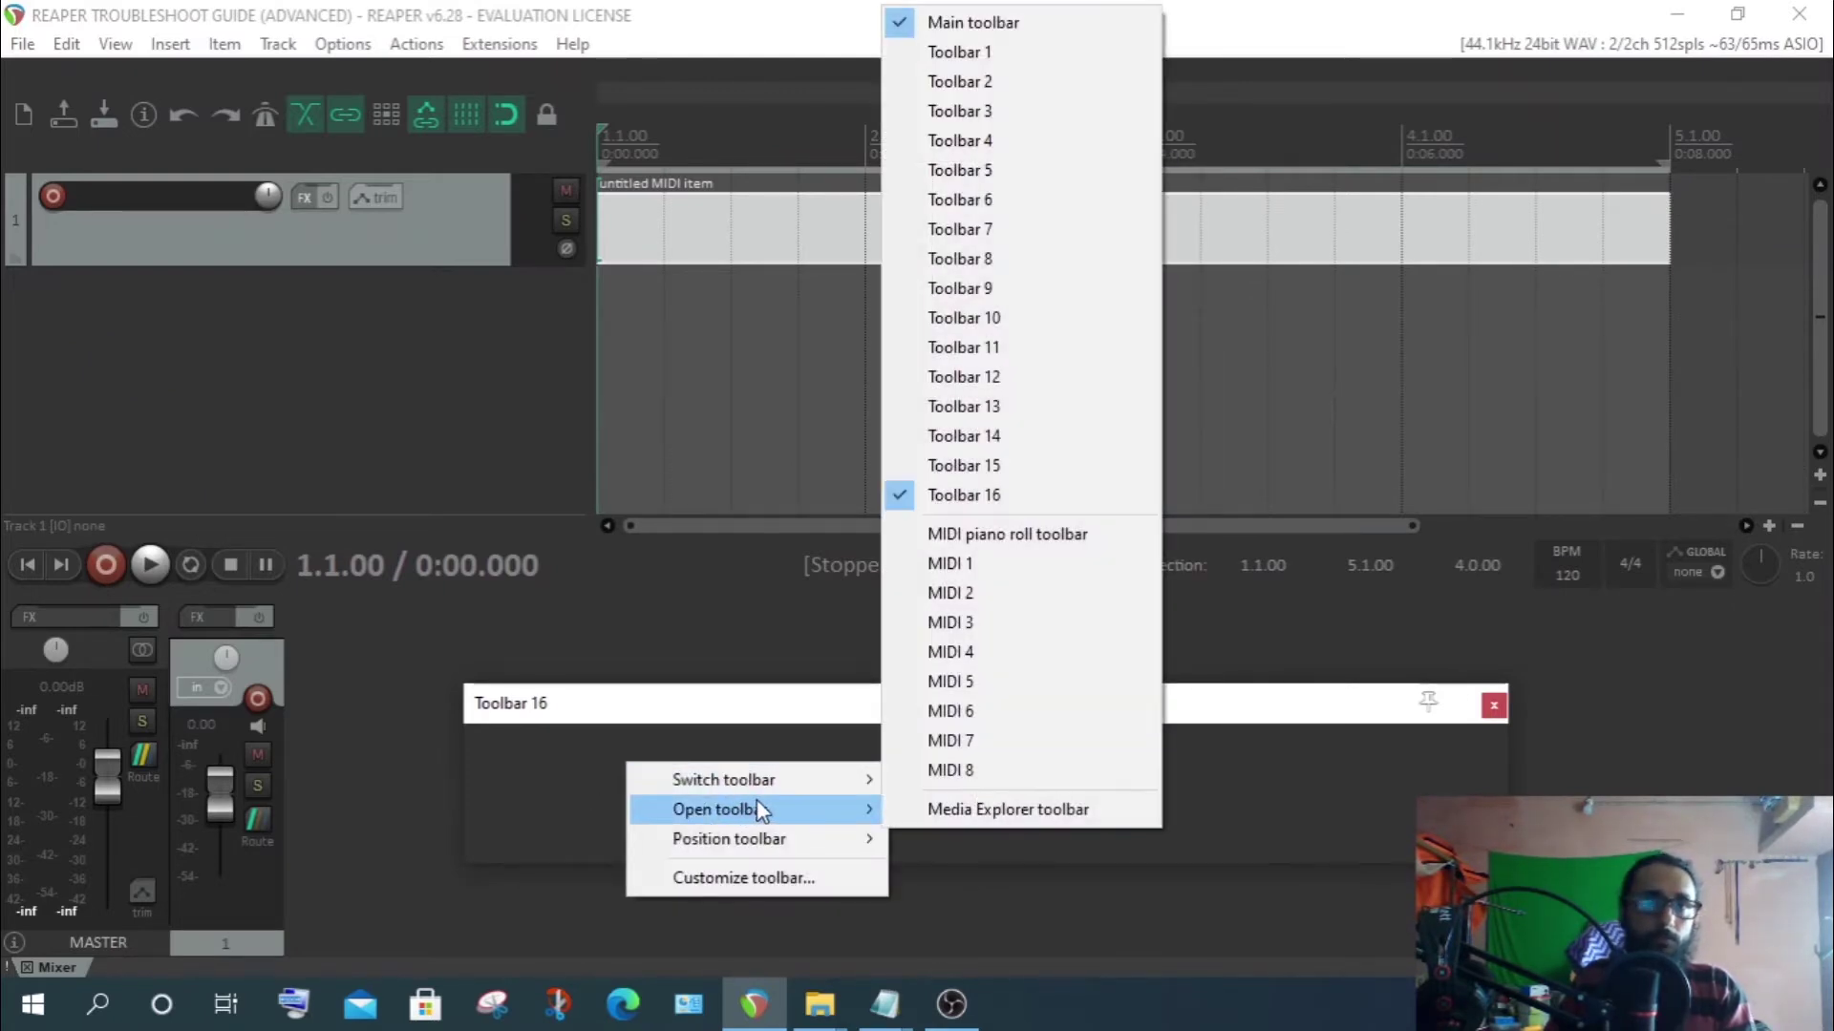
pyautogui.click(748, 879)
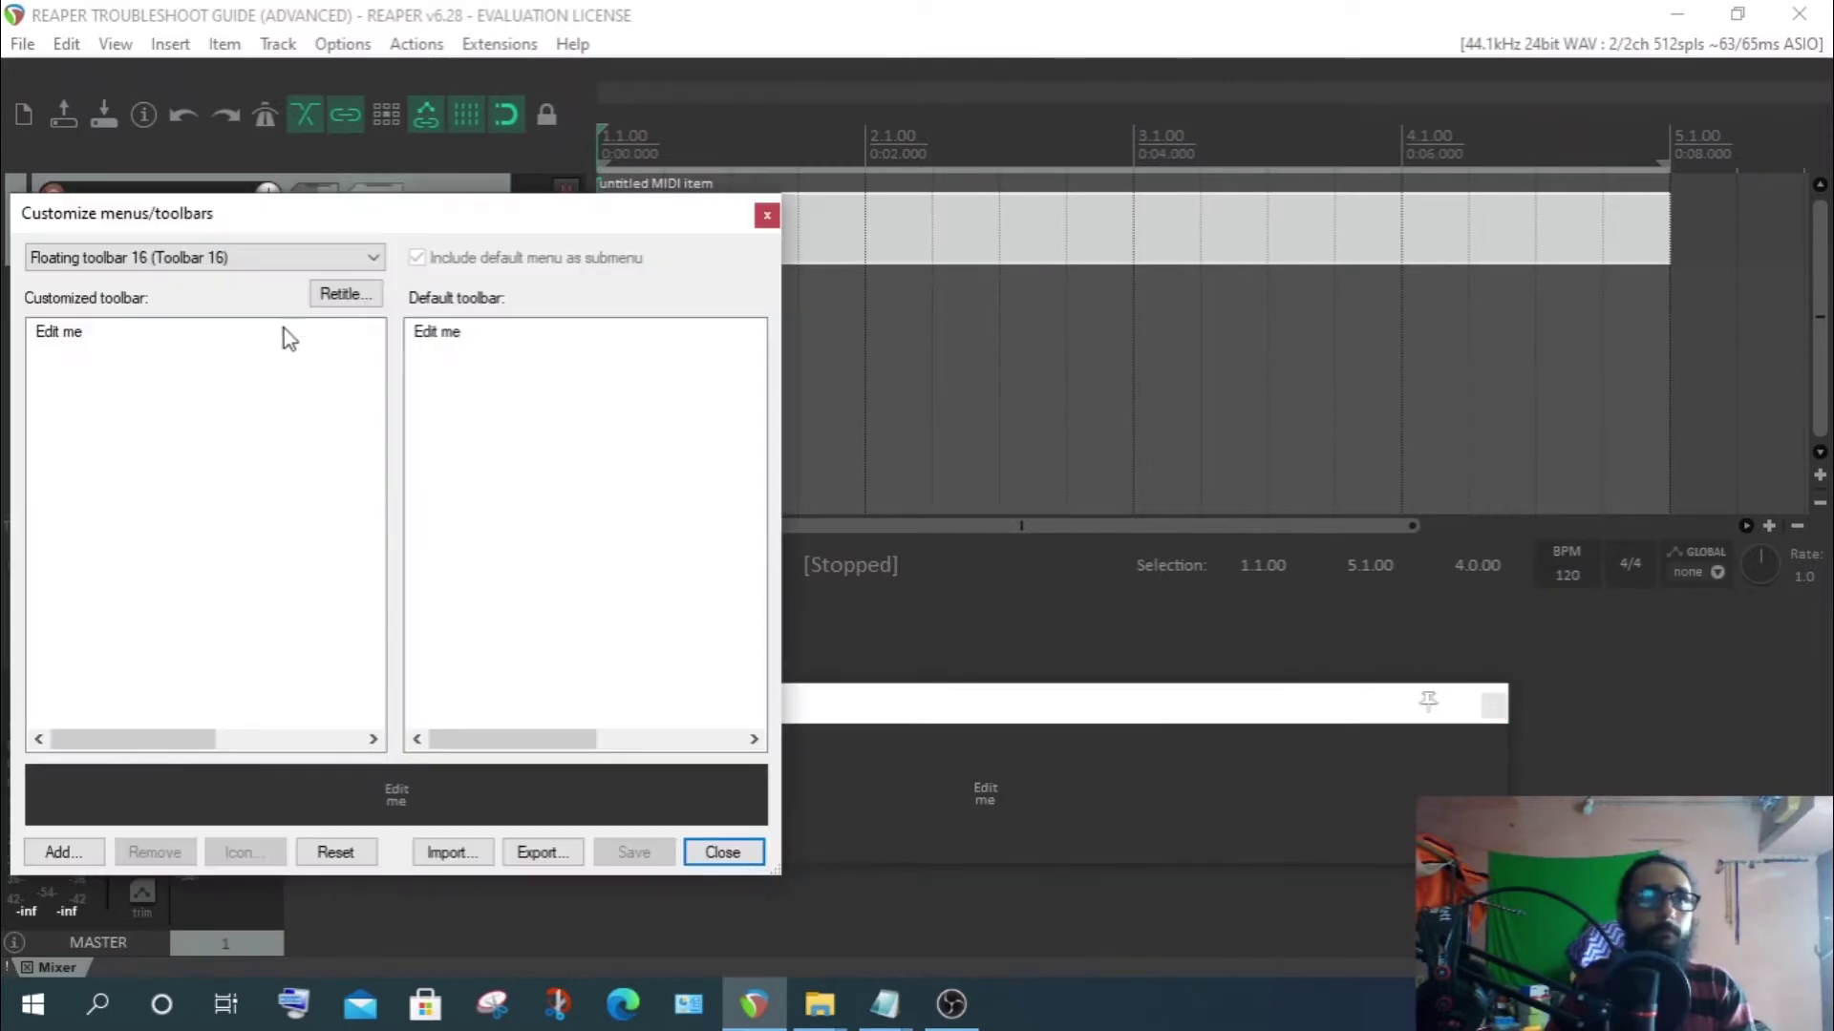
pyautogui.moveTo(351, 214); pyautogui.dragTo(633, 170)
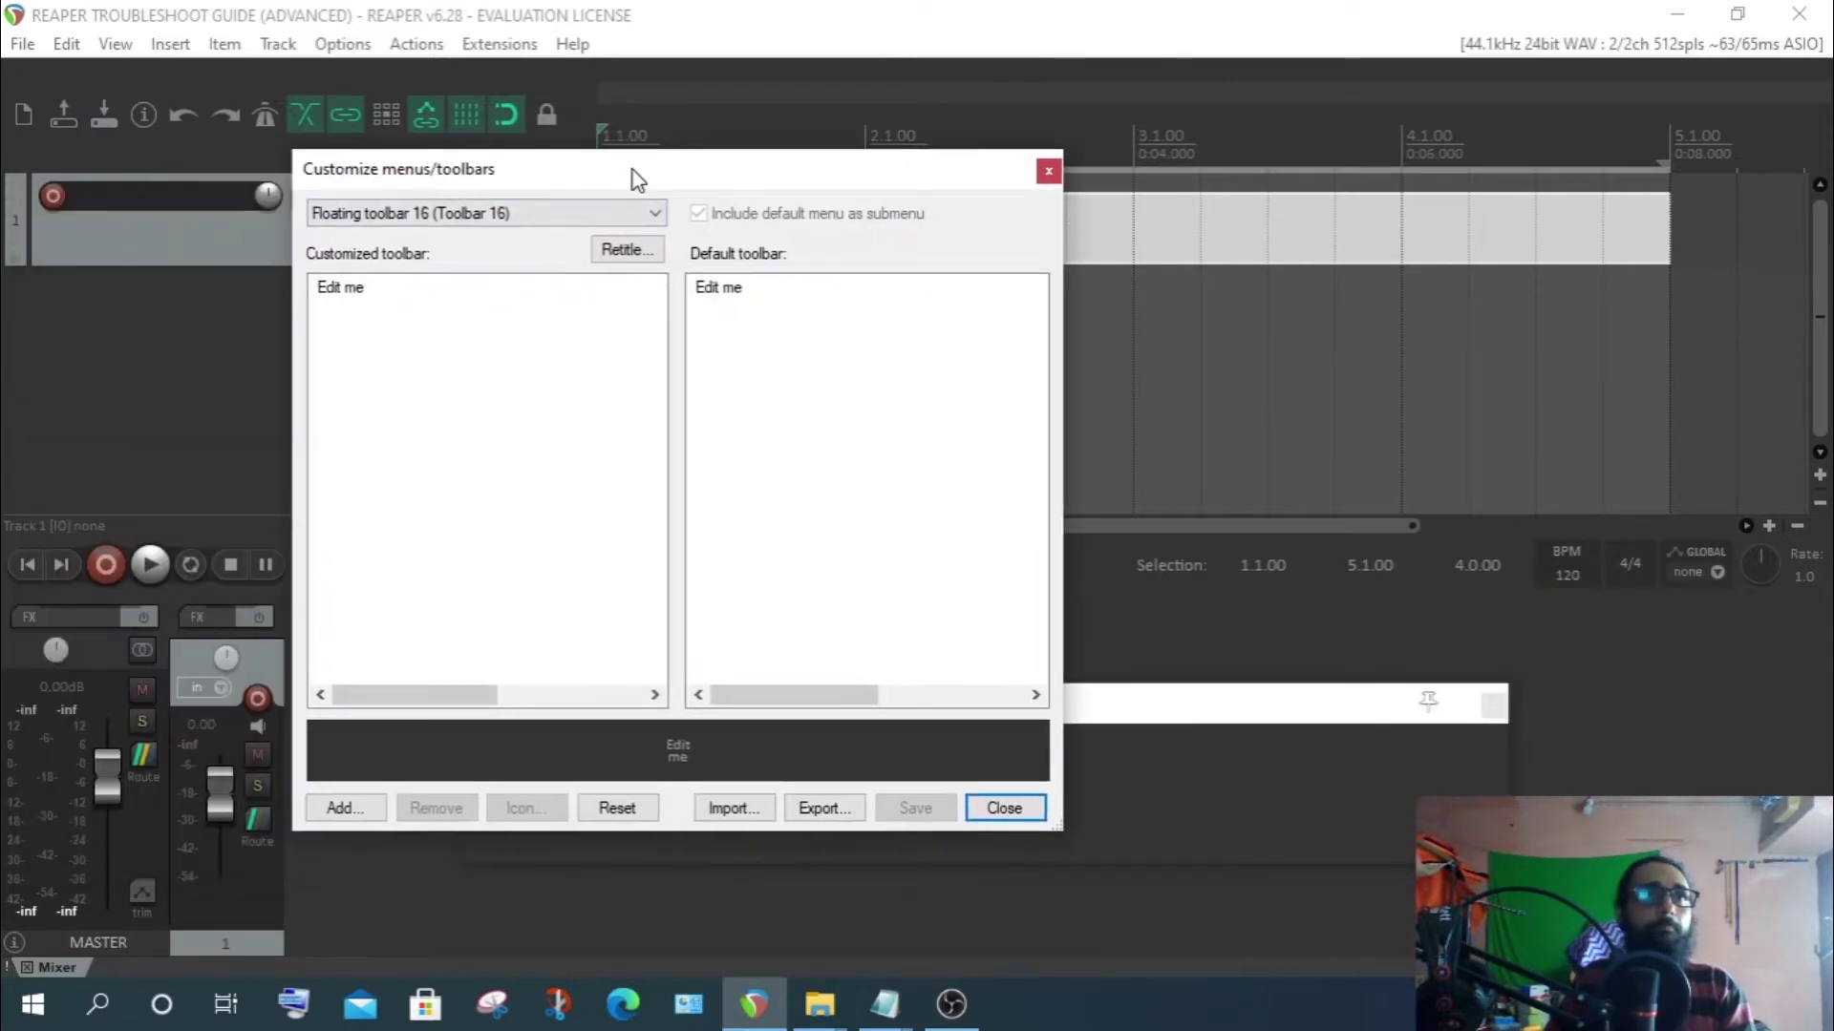
# Choose Floating toolbar 16 as the toolbar to customize and import ReaTrak color icons toolbar 16.ReaperMenu into it
pyautogui.click(465, 223)
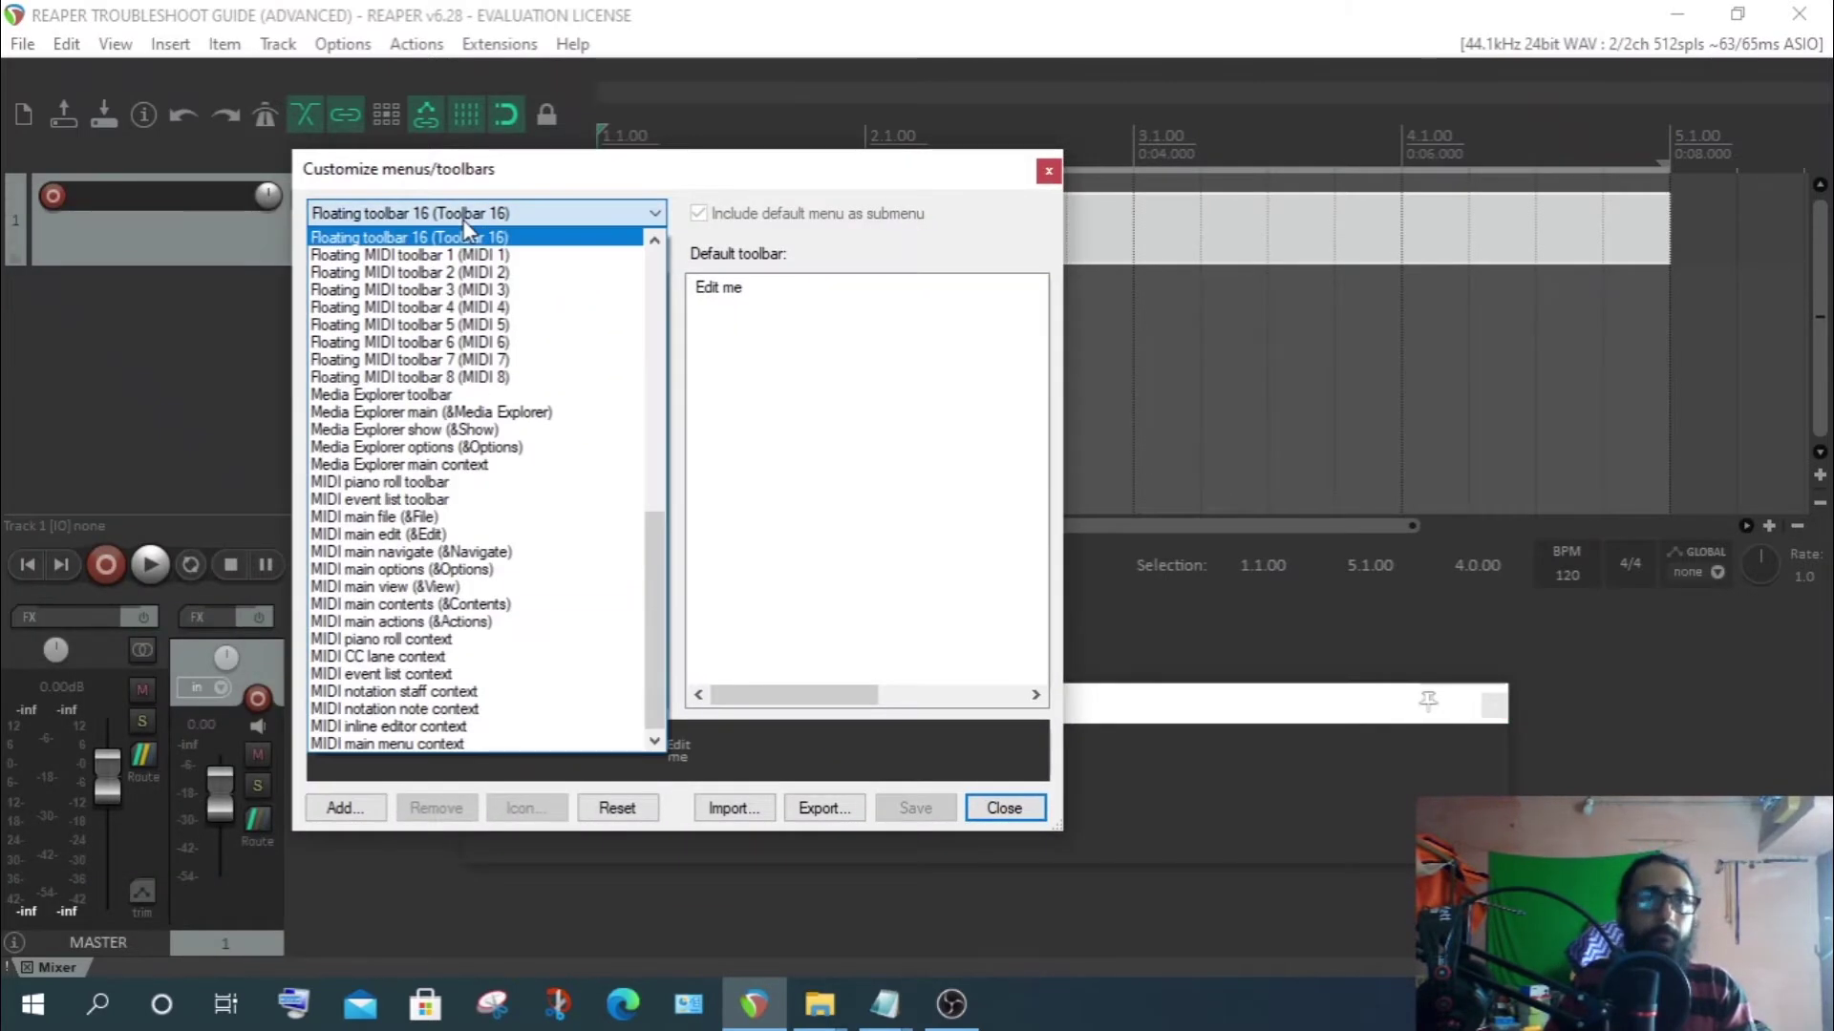
pyautogui.scroll(2, 481, 306)
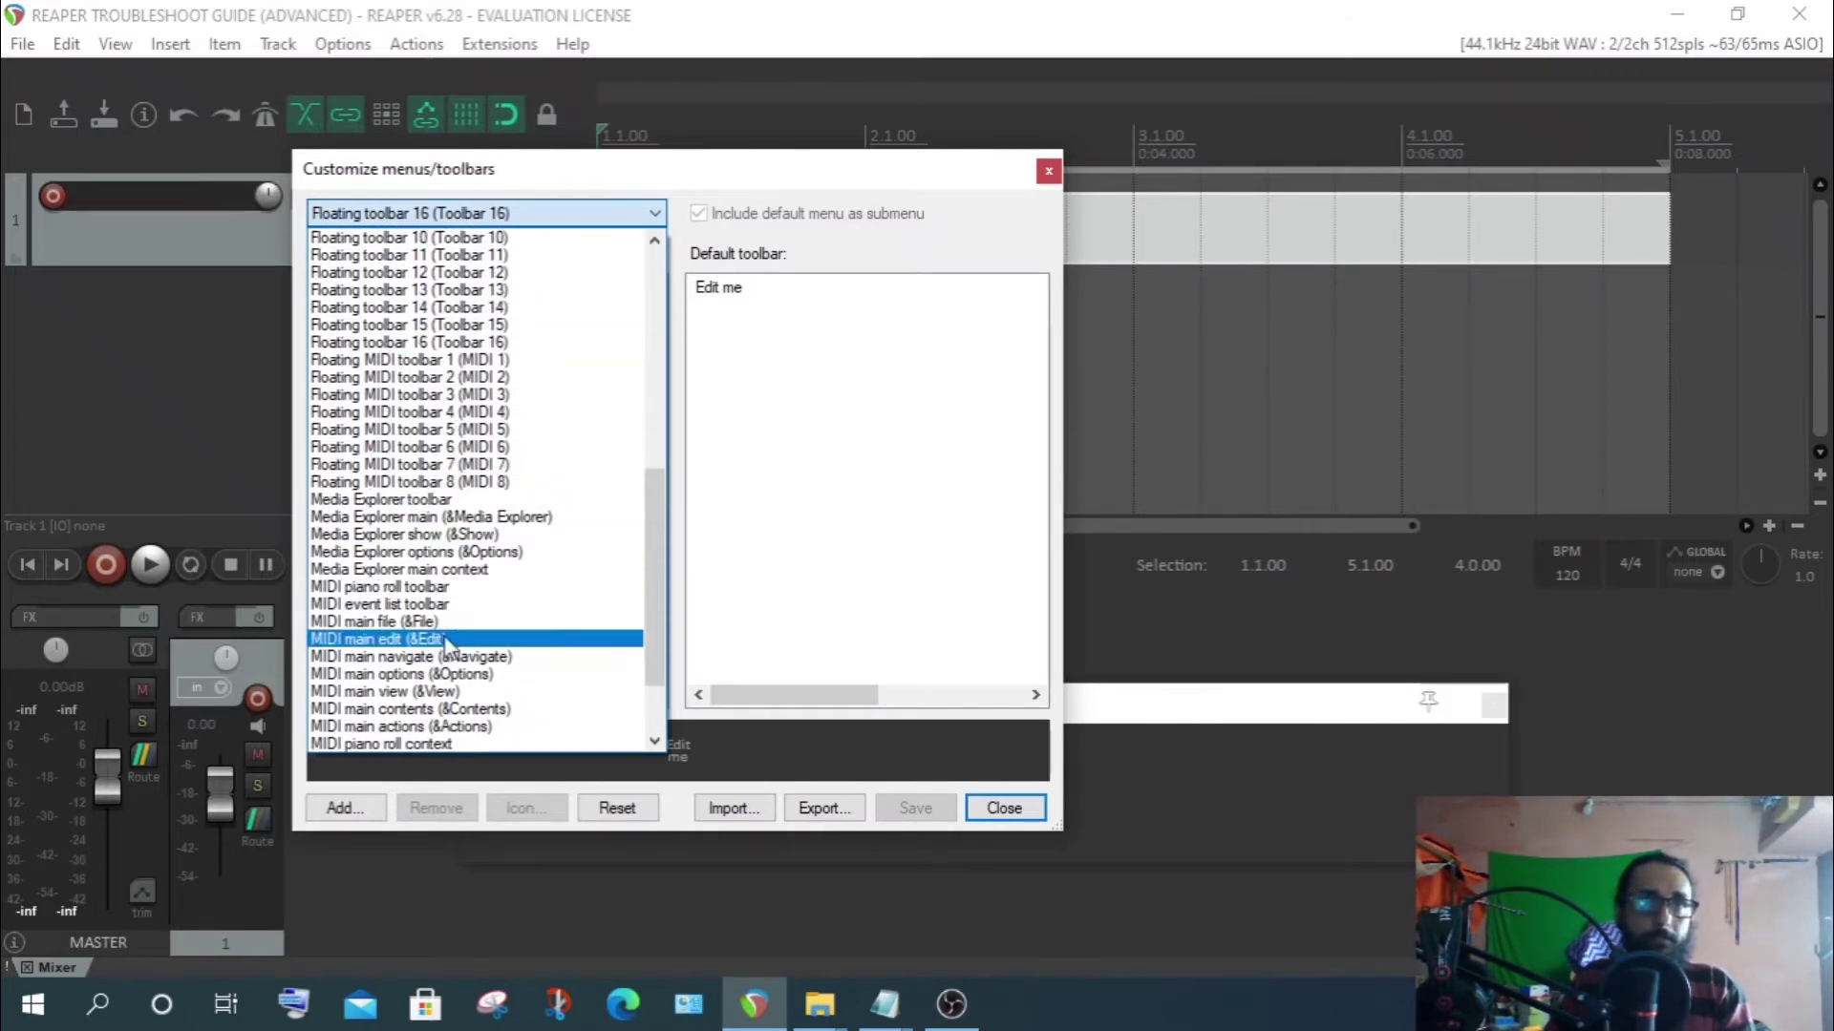
pyautogui.scroll(5, 453, 286)
pyautogui.scroll(5, 451, 299)
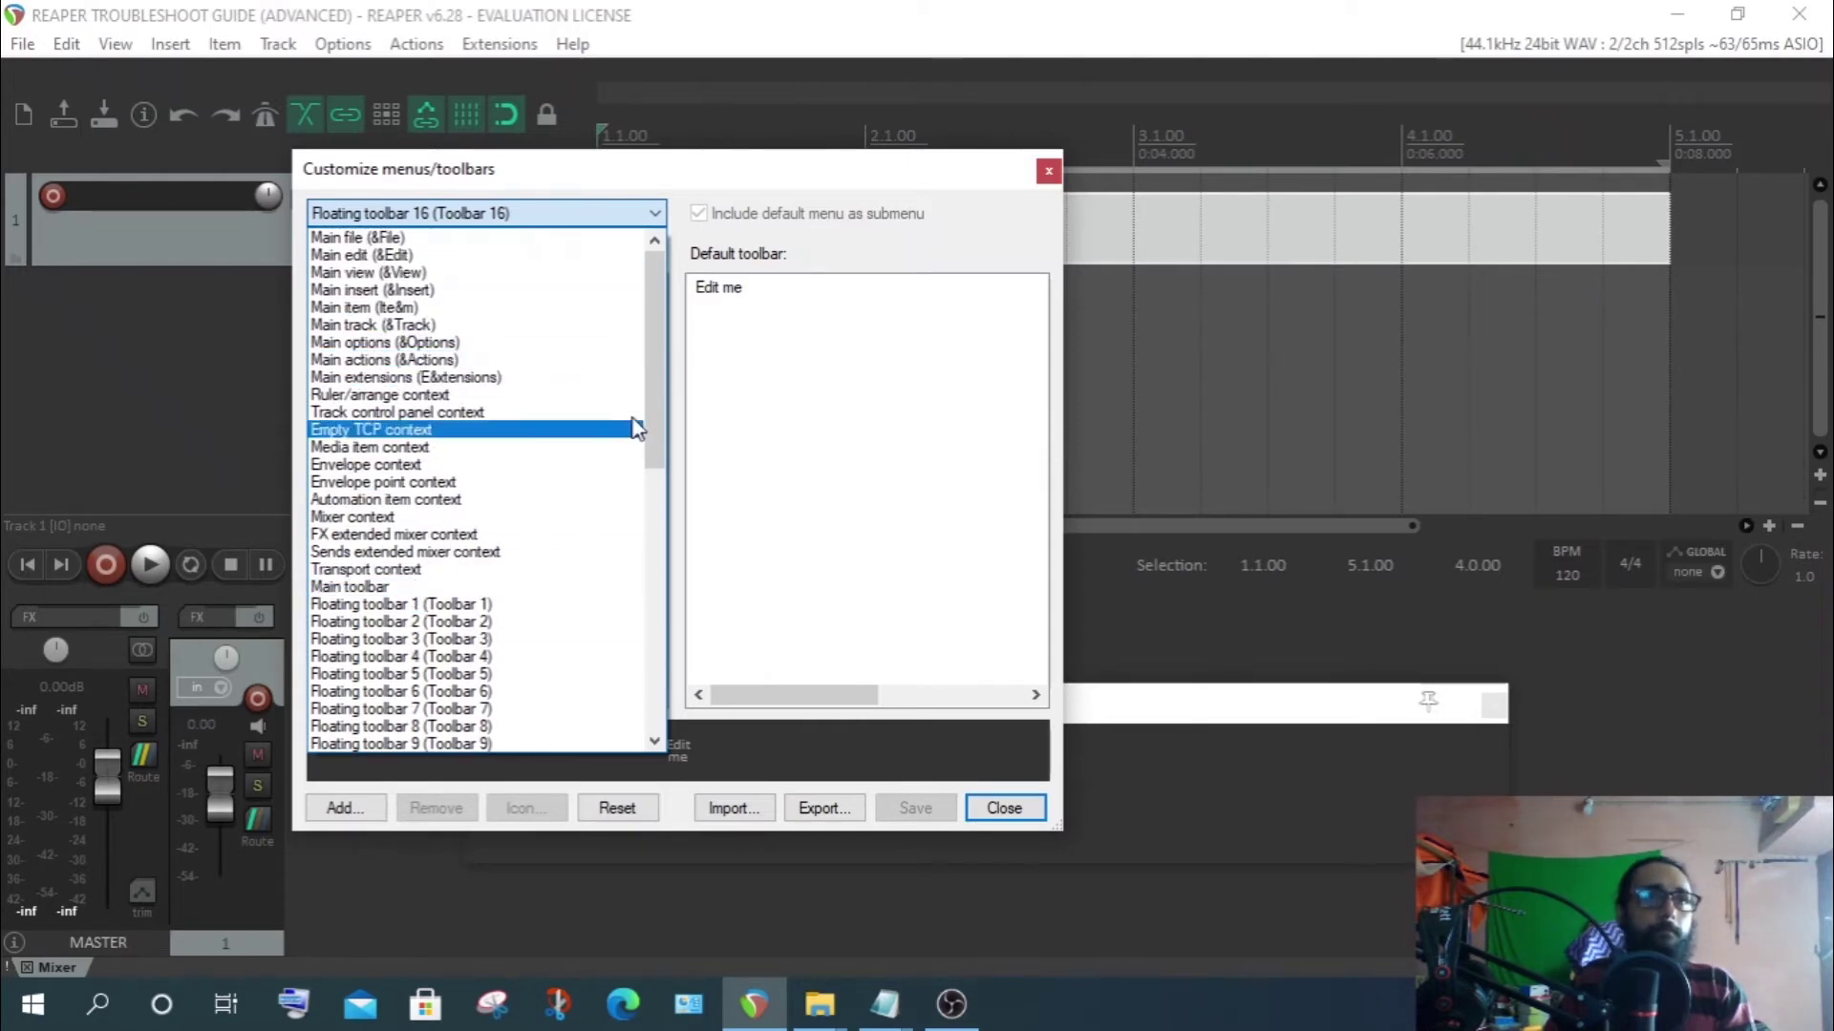
pyautogui.scroll(-2, 653, 412)
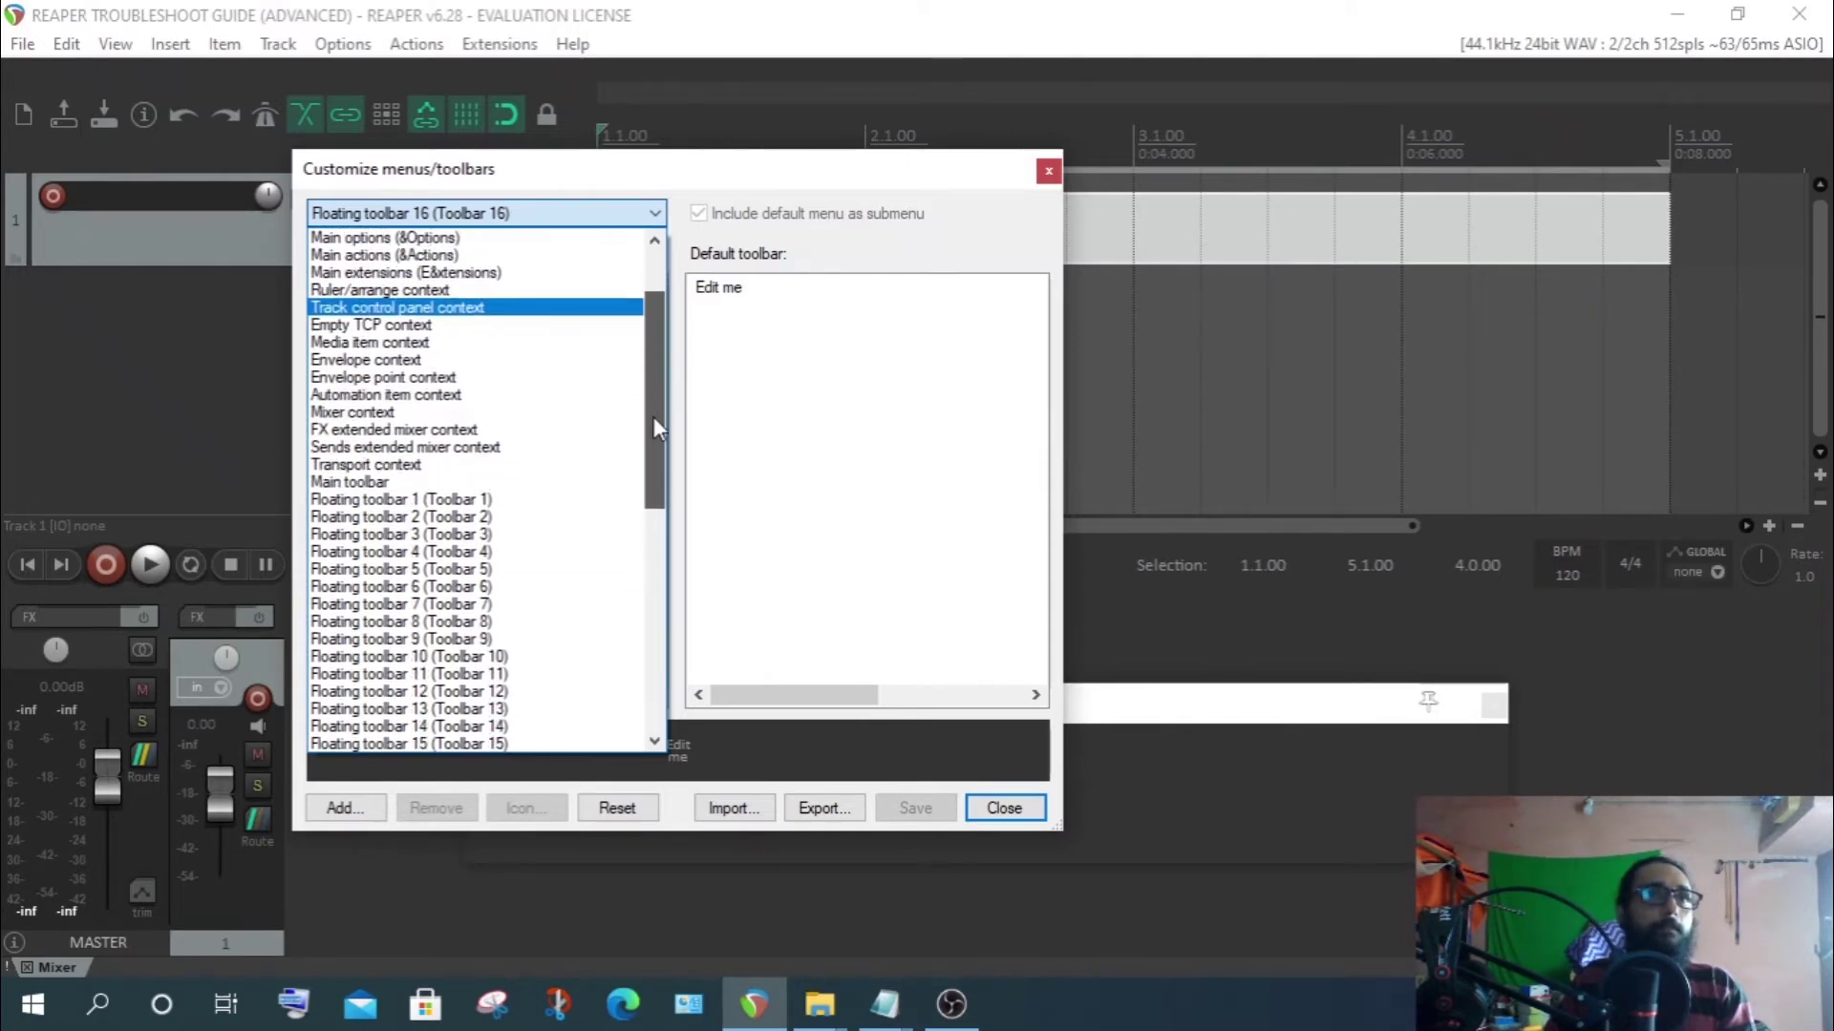
pyautogui.moveTo(653, 417); pyautogui.dragTo(667, 497)
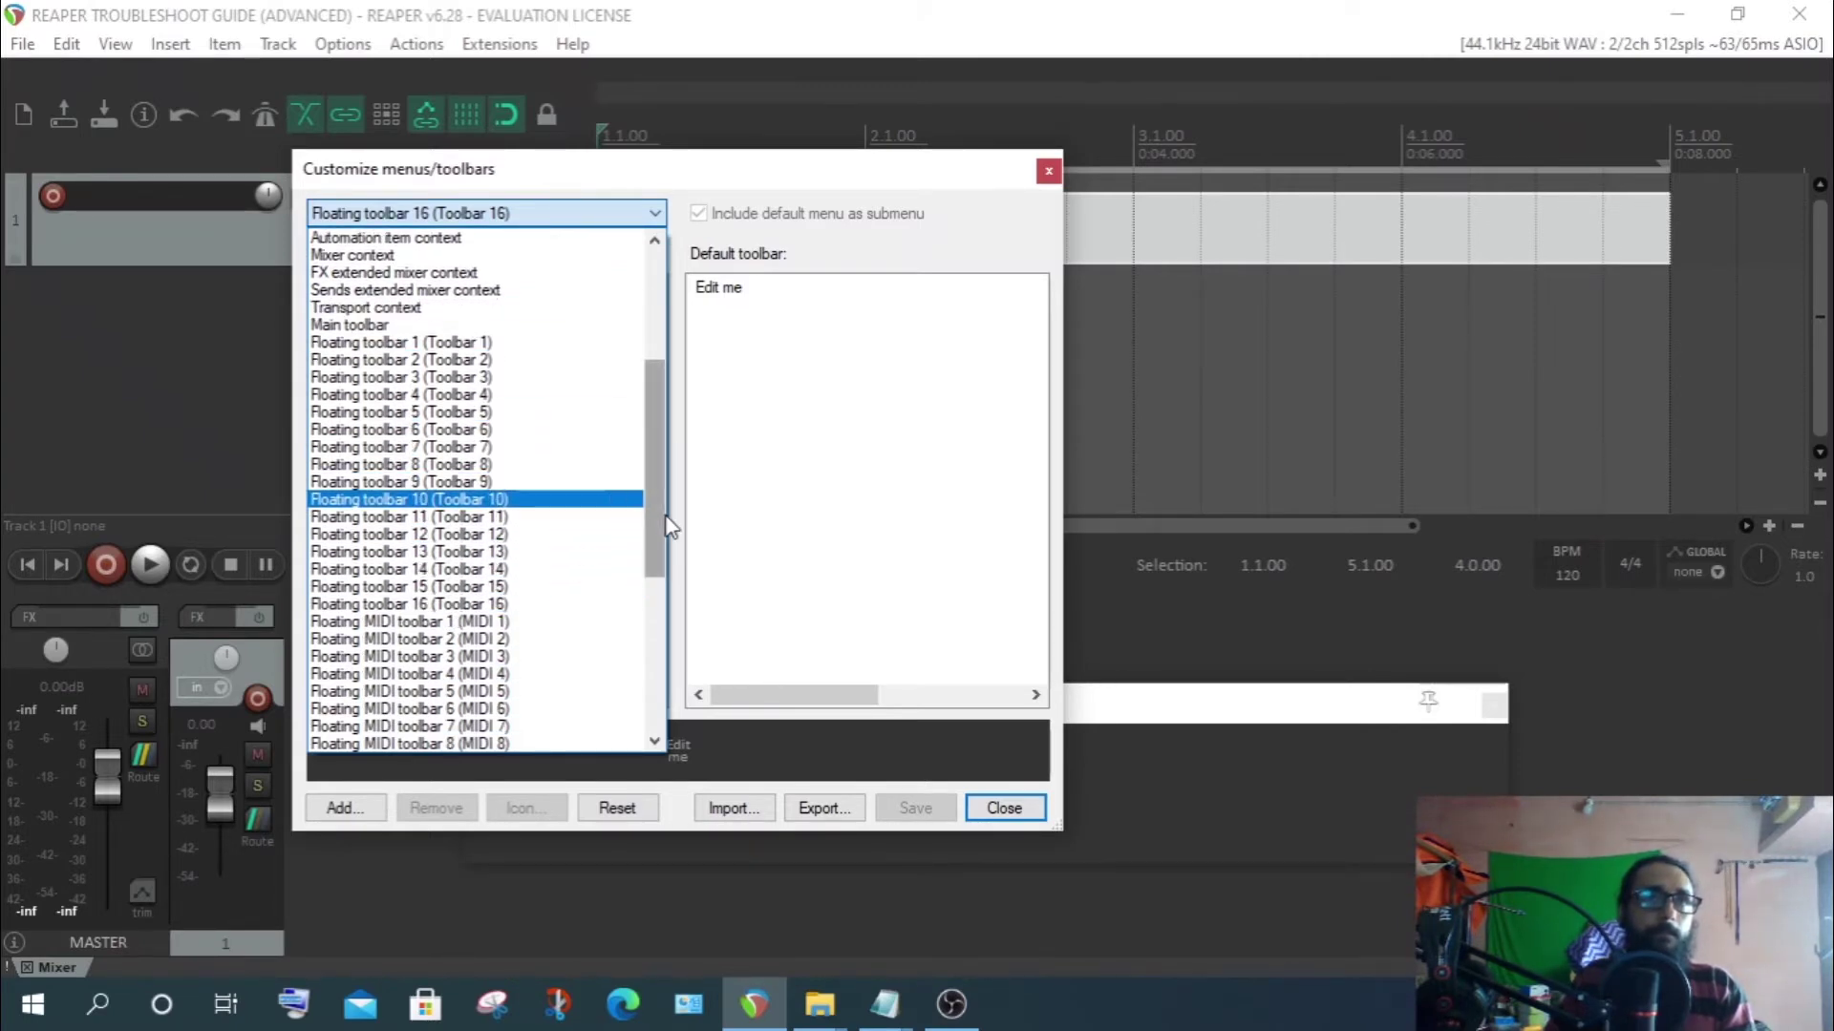
pyautogui.moveTo(659, 520)
pyautogui.mouseDown()
pyautogui.moveTo(666, 590)
pyautogui.moveTo(679, 544)
pyautogui.mouseUp()
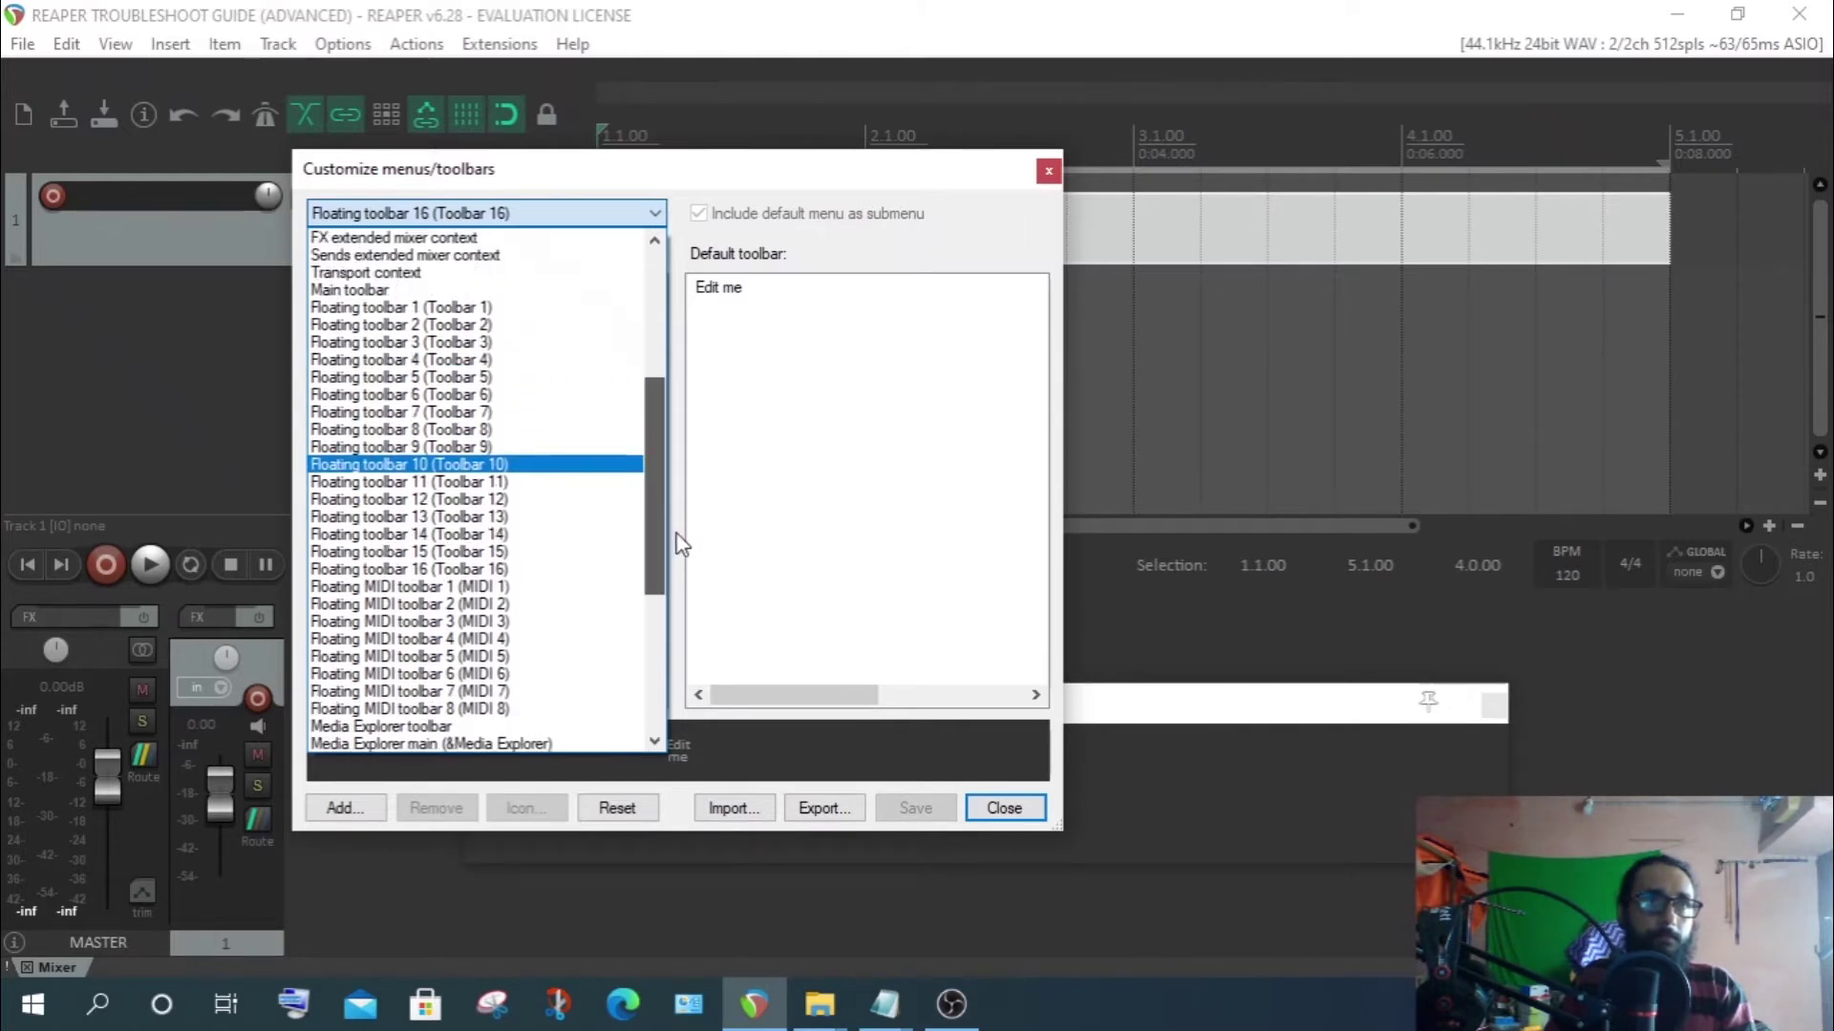
pyautogui.click(473, 569)
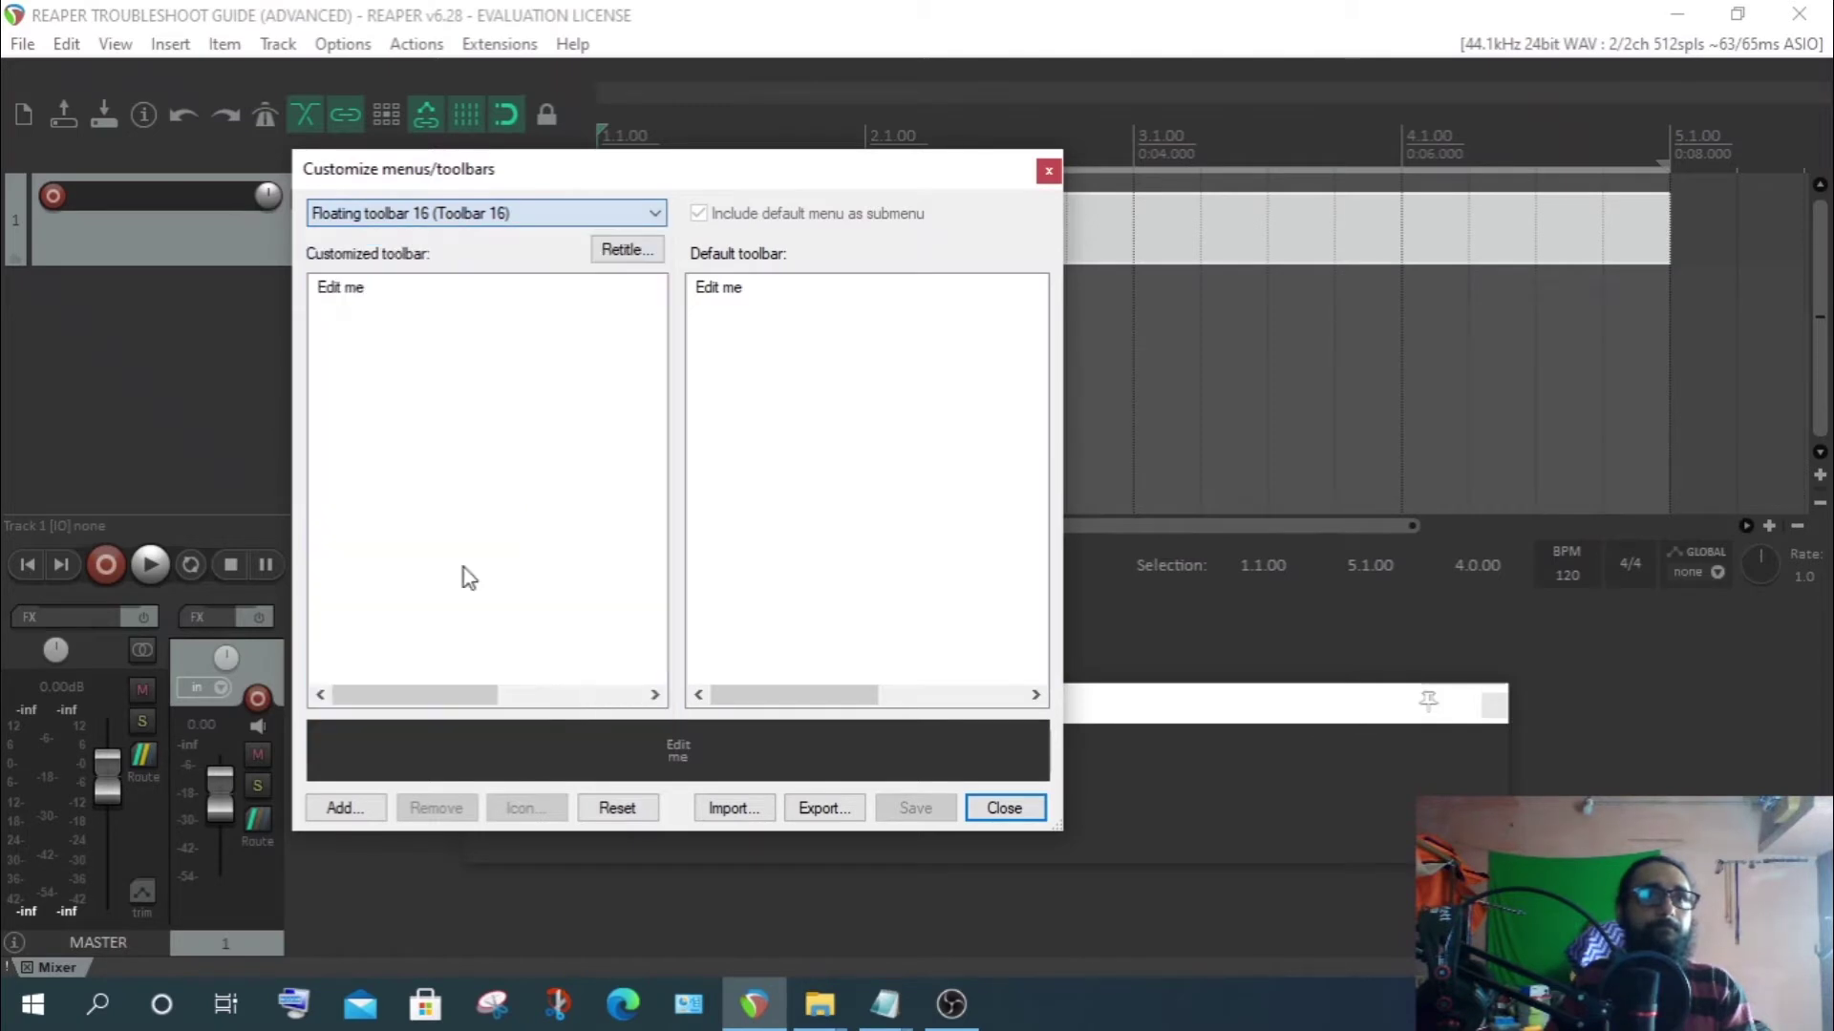
pyautogui.click(730, 808)
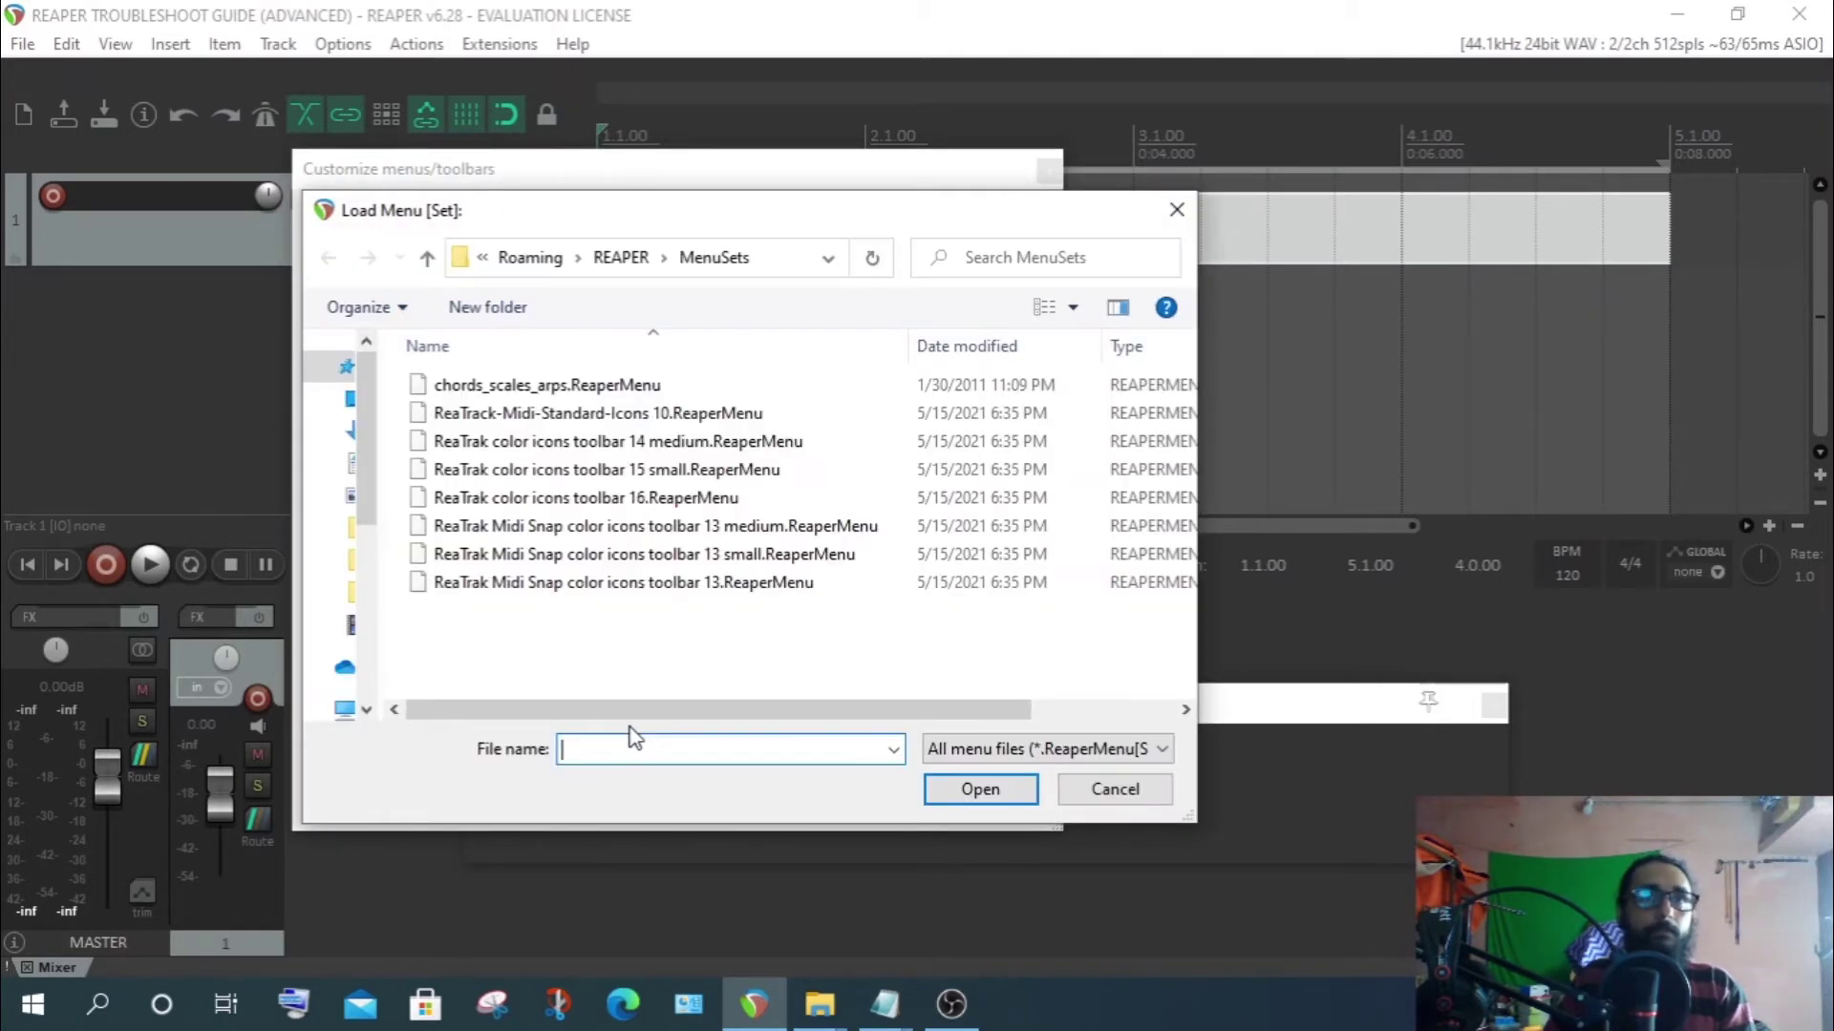
pyautogui.click(623, 497)
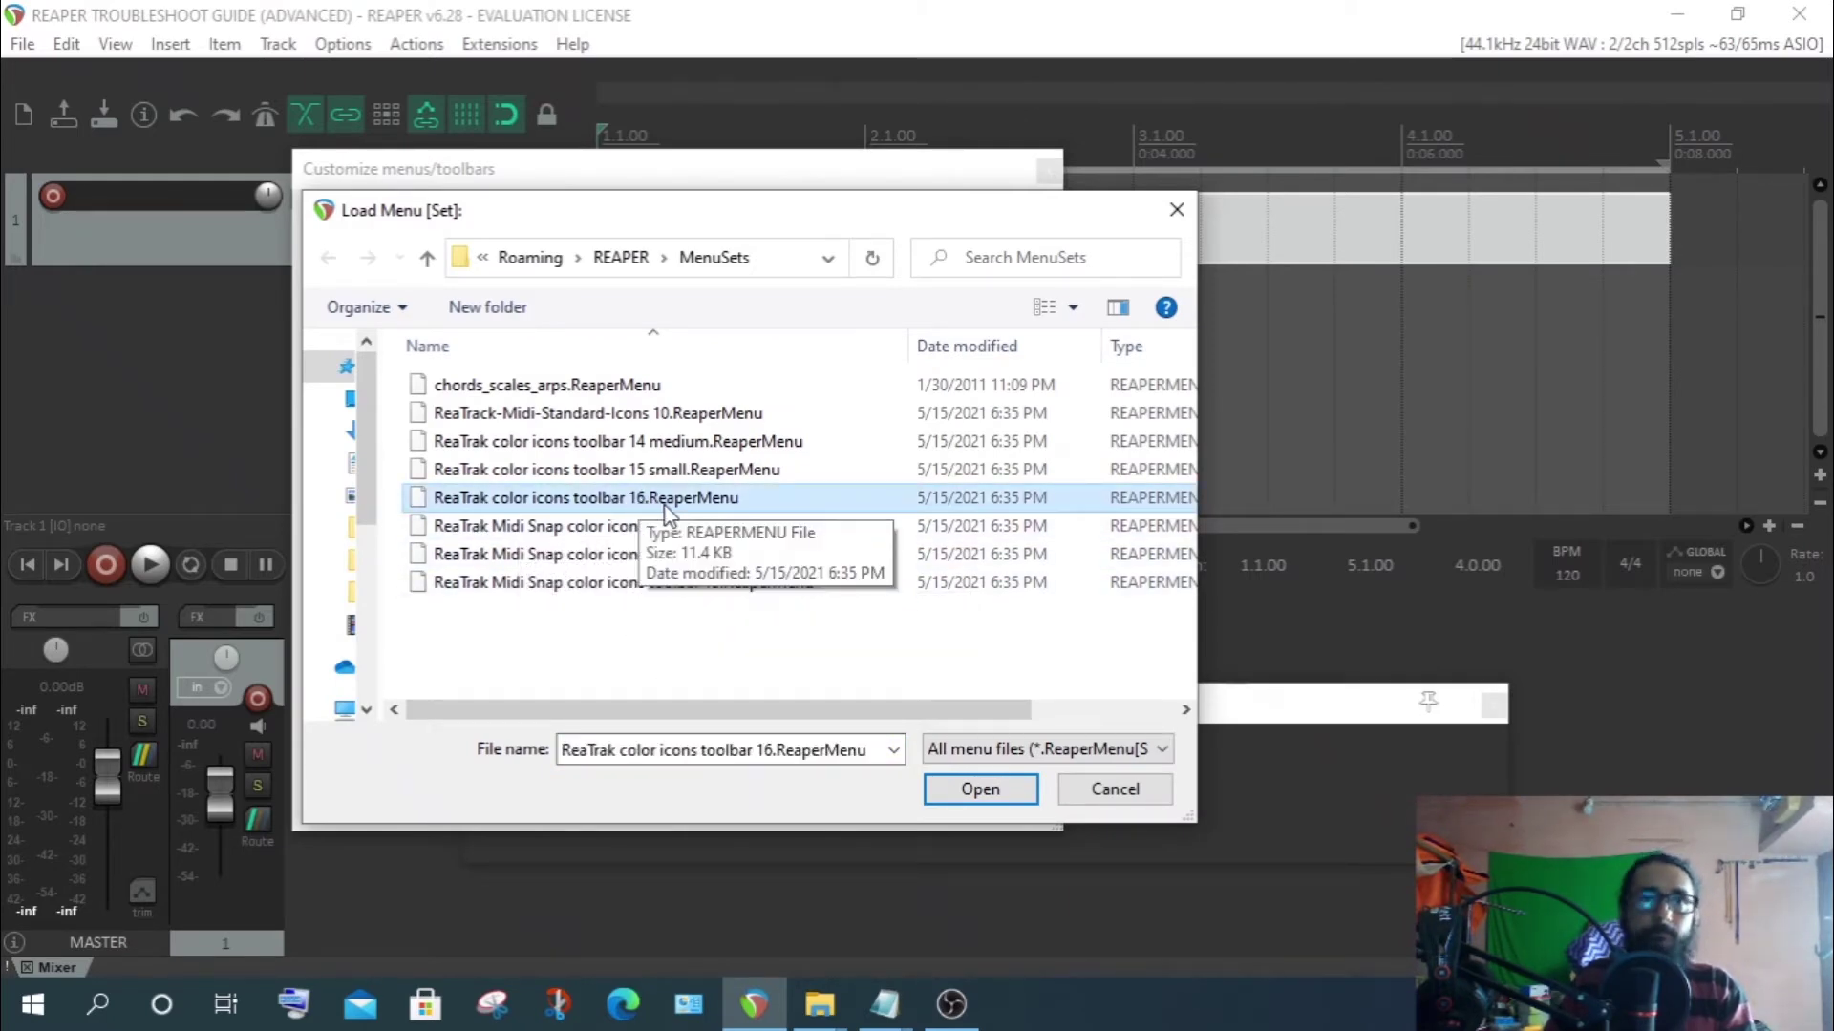
pyautogui.click(979, 793)
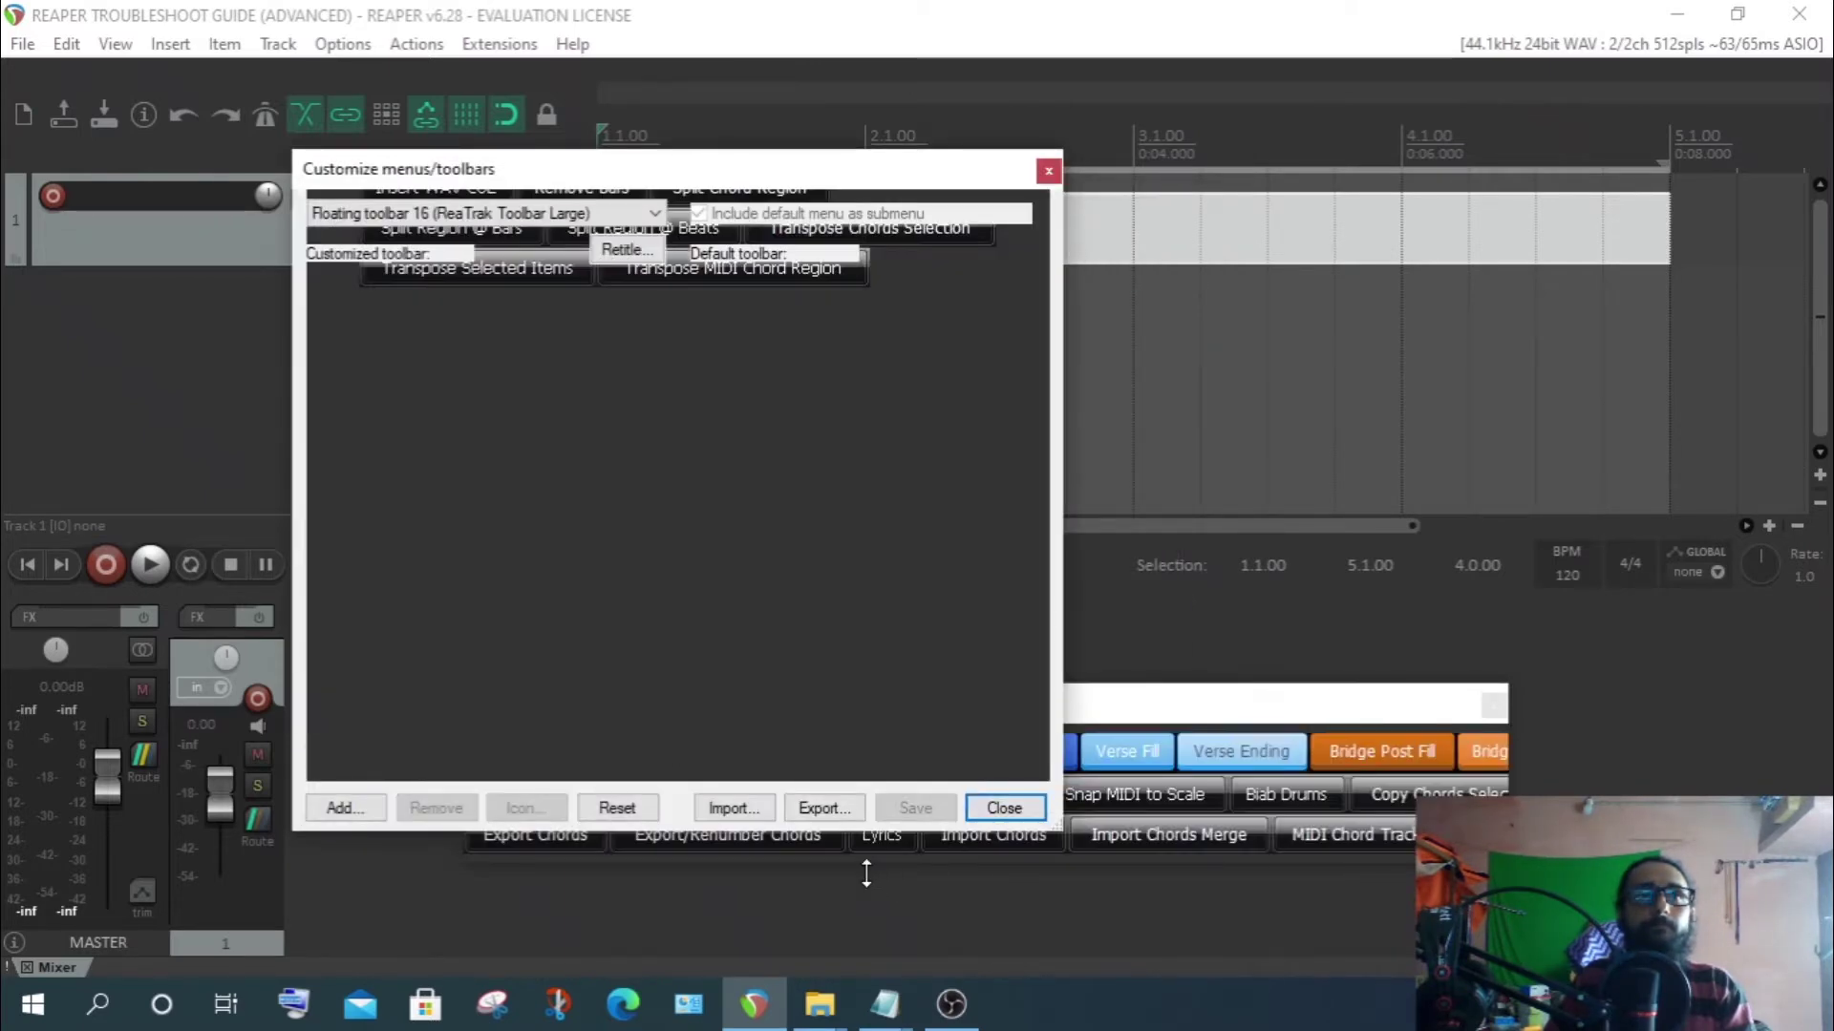
# Move the customization dialog aside, then reposition the floating ReaTrak Toolbar Large and widen it to show more buttons
pyautogui.moveTo(680, 167); pyautogui.dragTo(458, 77)
pyautogui.moveTo(989, 701); pyautogui.dragTo(897, 427)
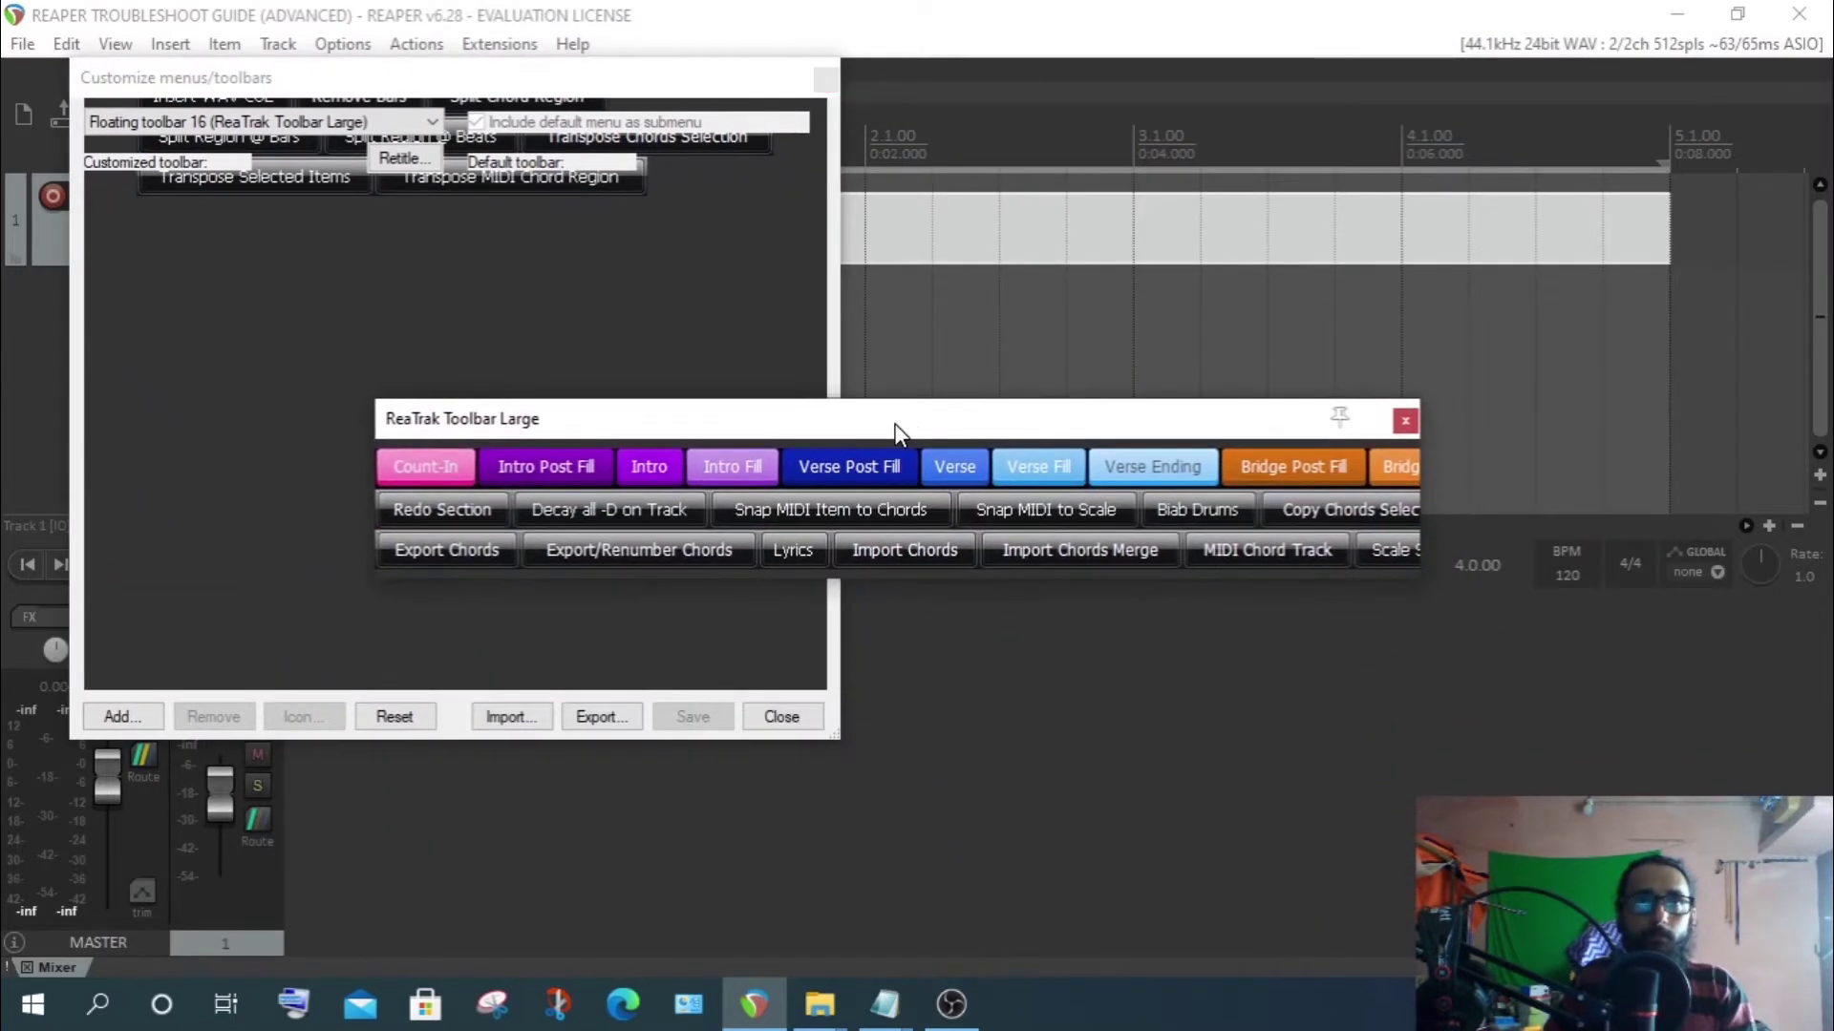
pyautogui.moveTo(1420, 564); pyautogui.dragTo(1770, 564)
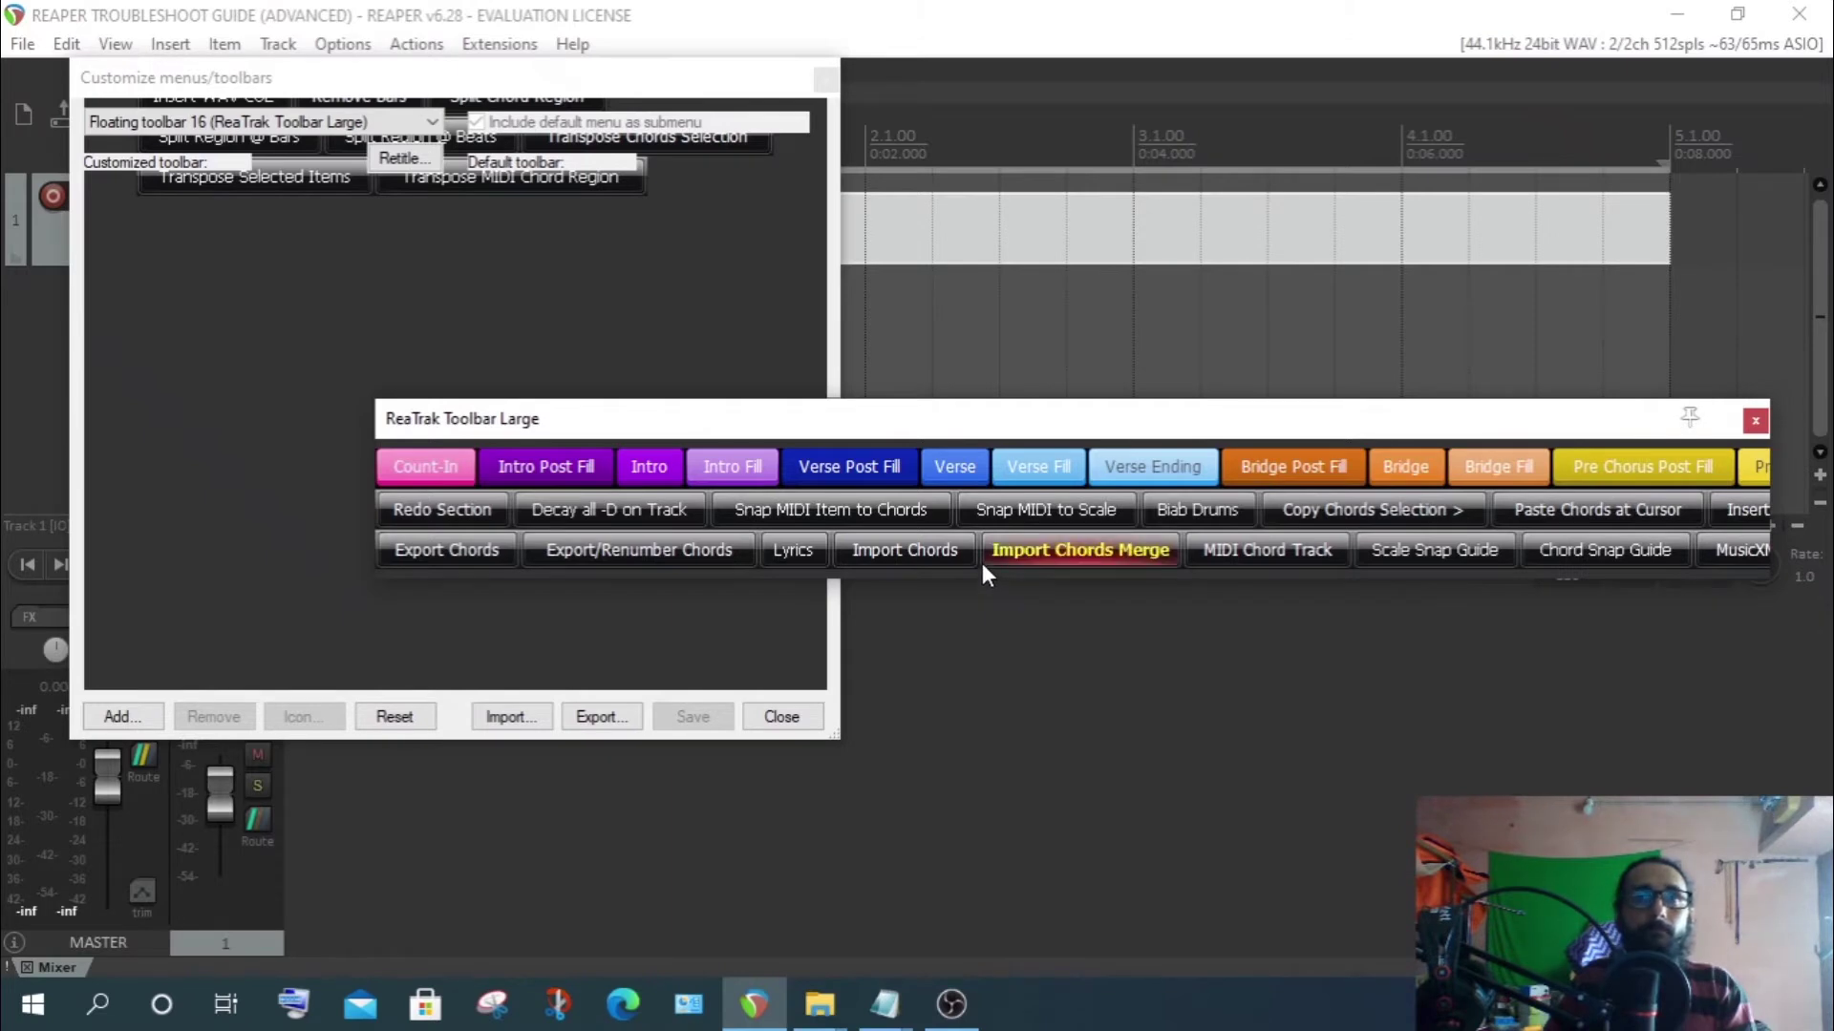
# Enlarge the floating ReaTrak Toolbar Large window in width and height to fit all its buttons, then close it
pyautogui.moveTo(373, 572); pyautogui.dragTo(50, 573)
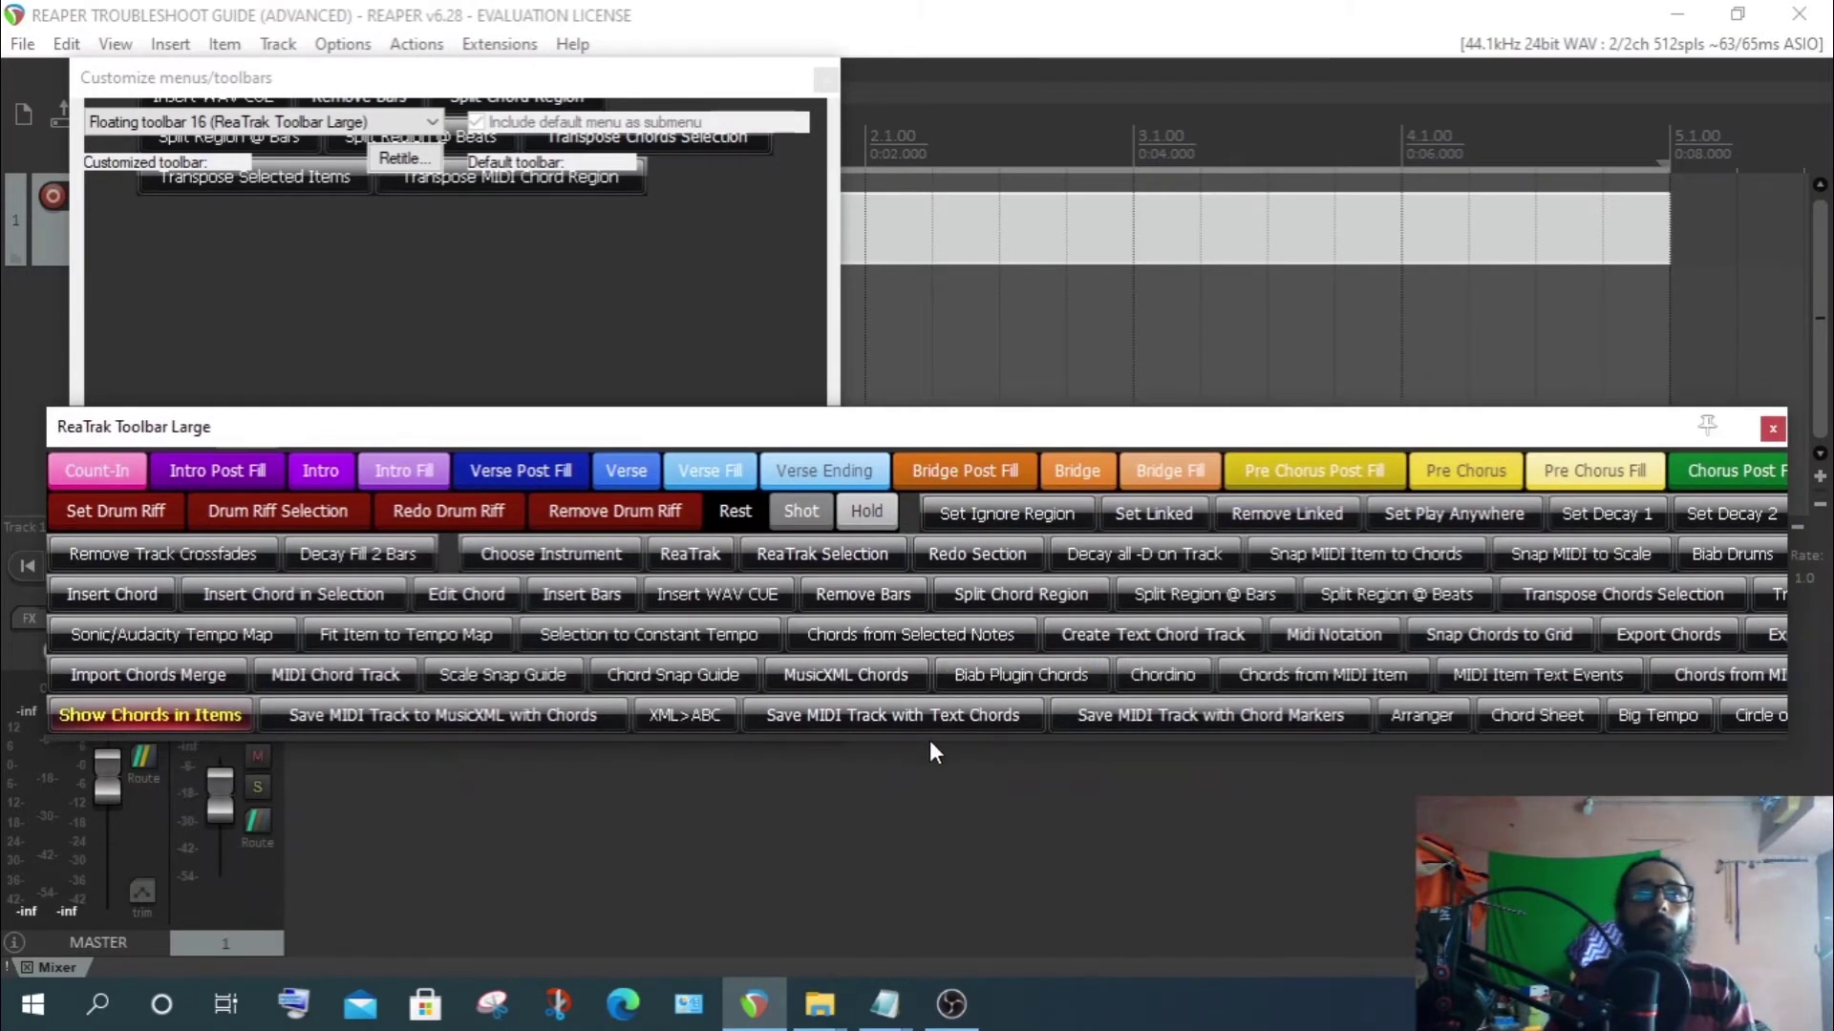
pyautogui.click(913, 726)
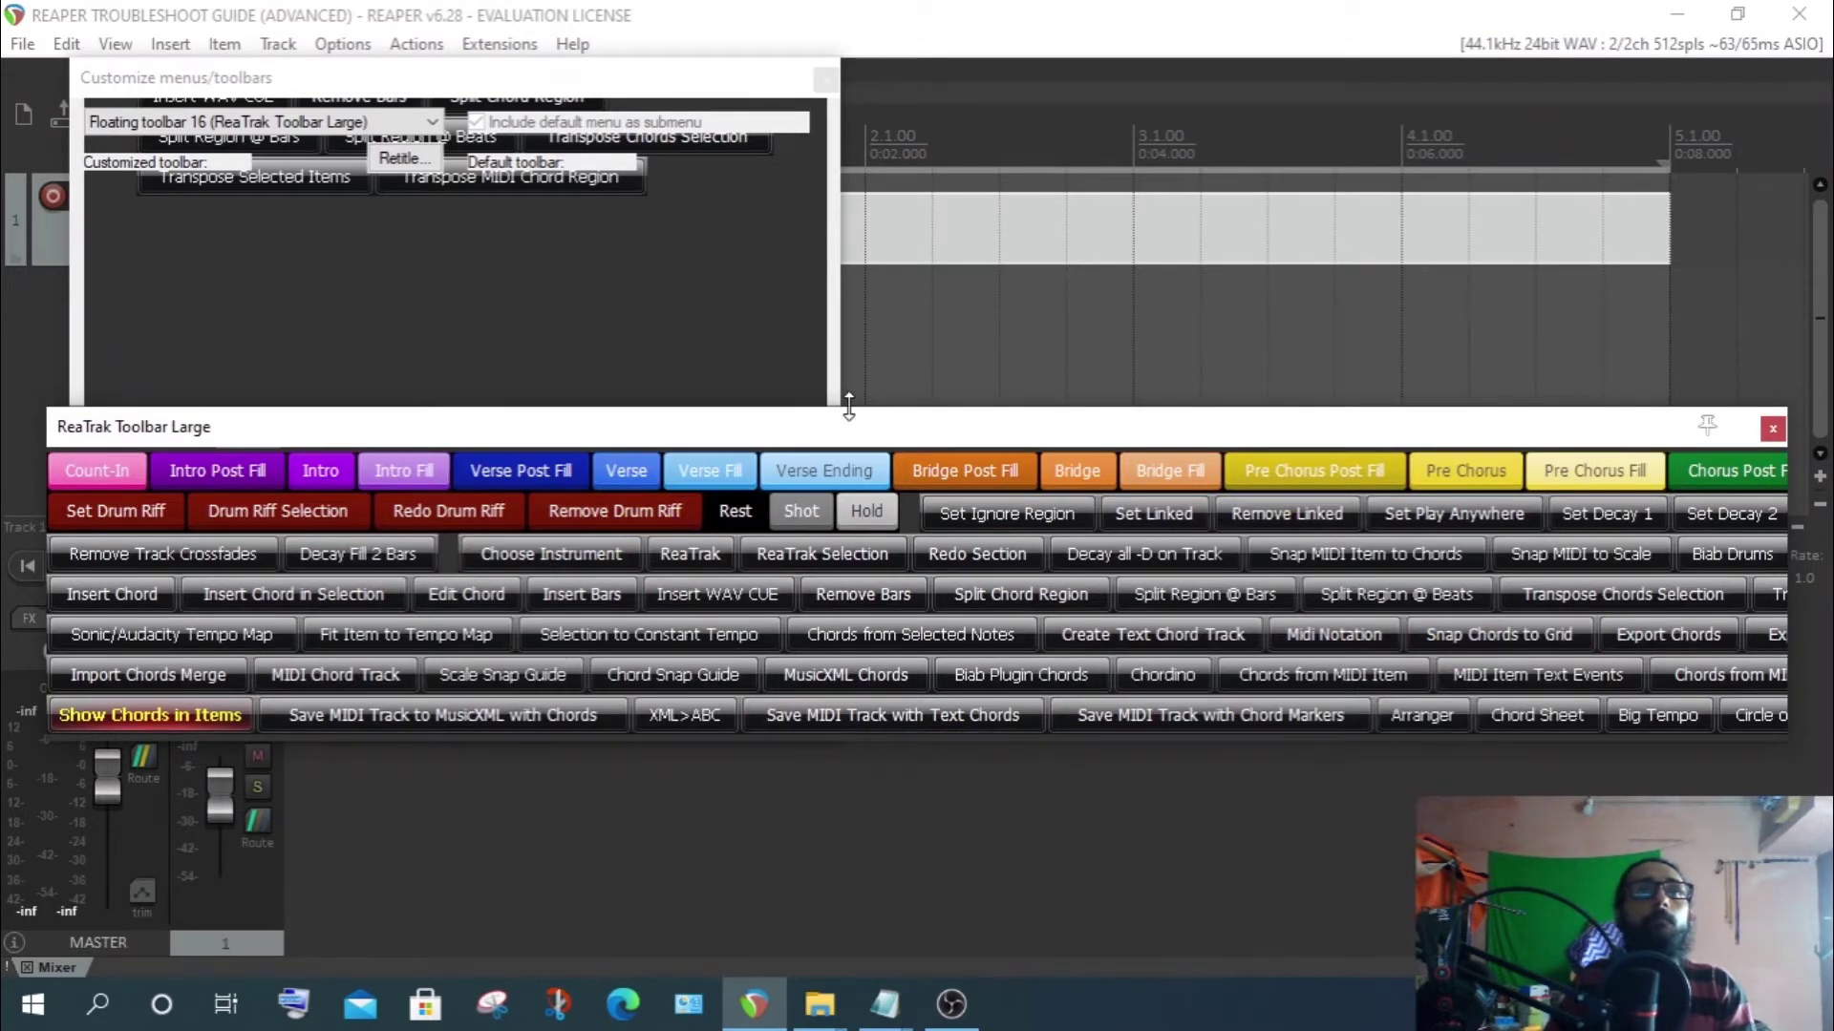
pyautogui.moveTo(848, 406); pyautogui.dragTo(824, 180)
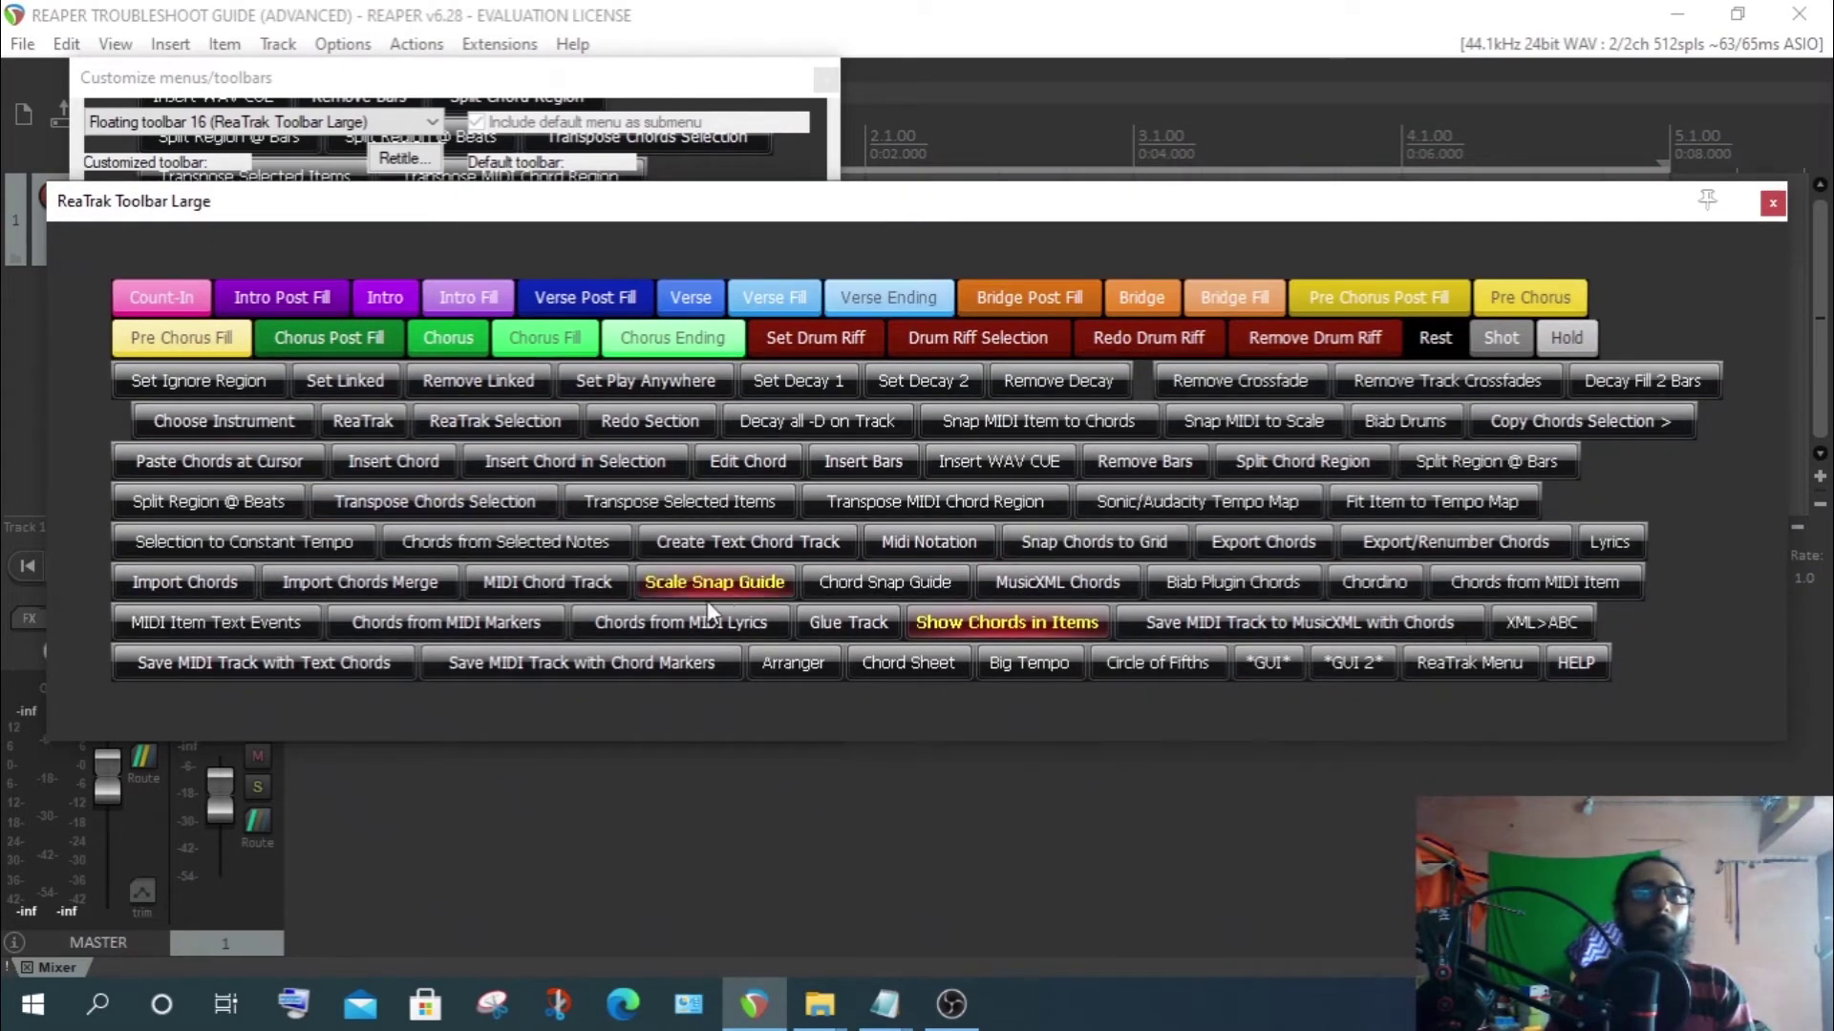
pyautogui.click(1773, 203)
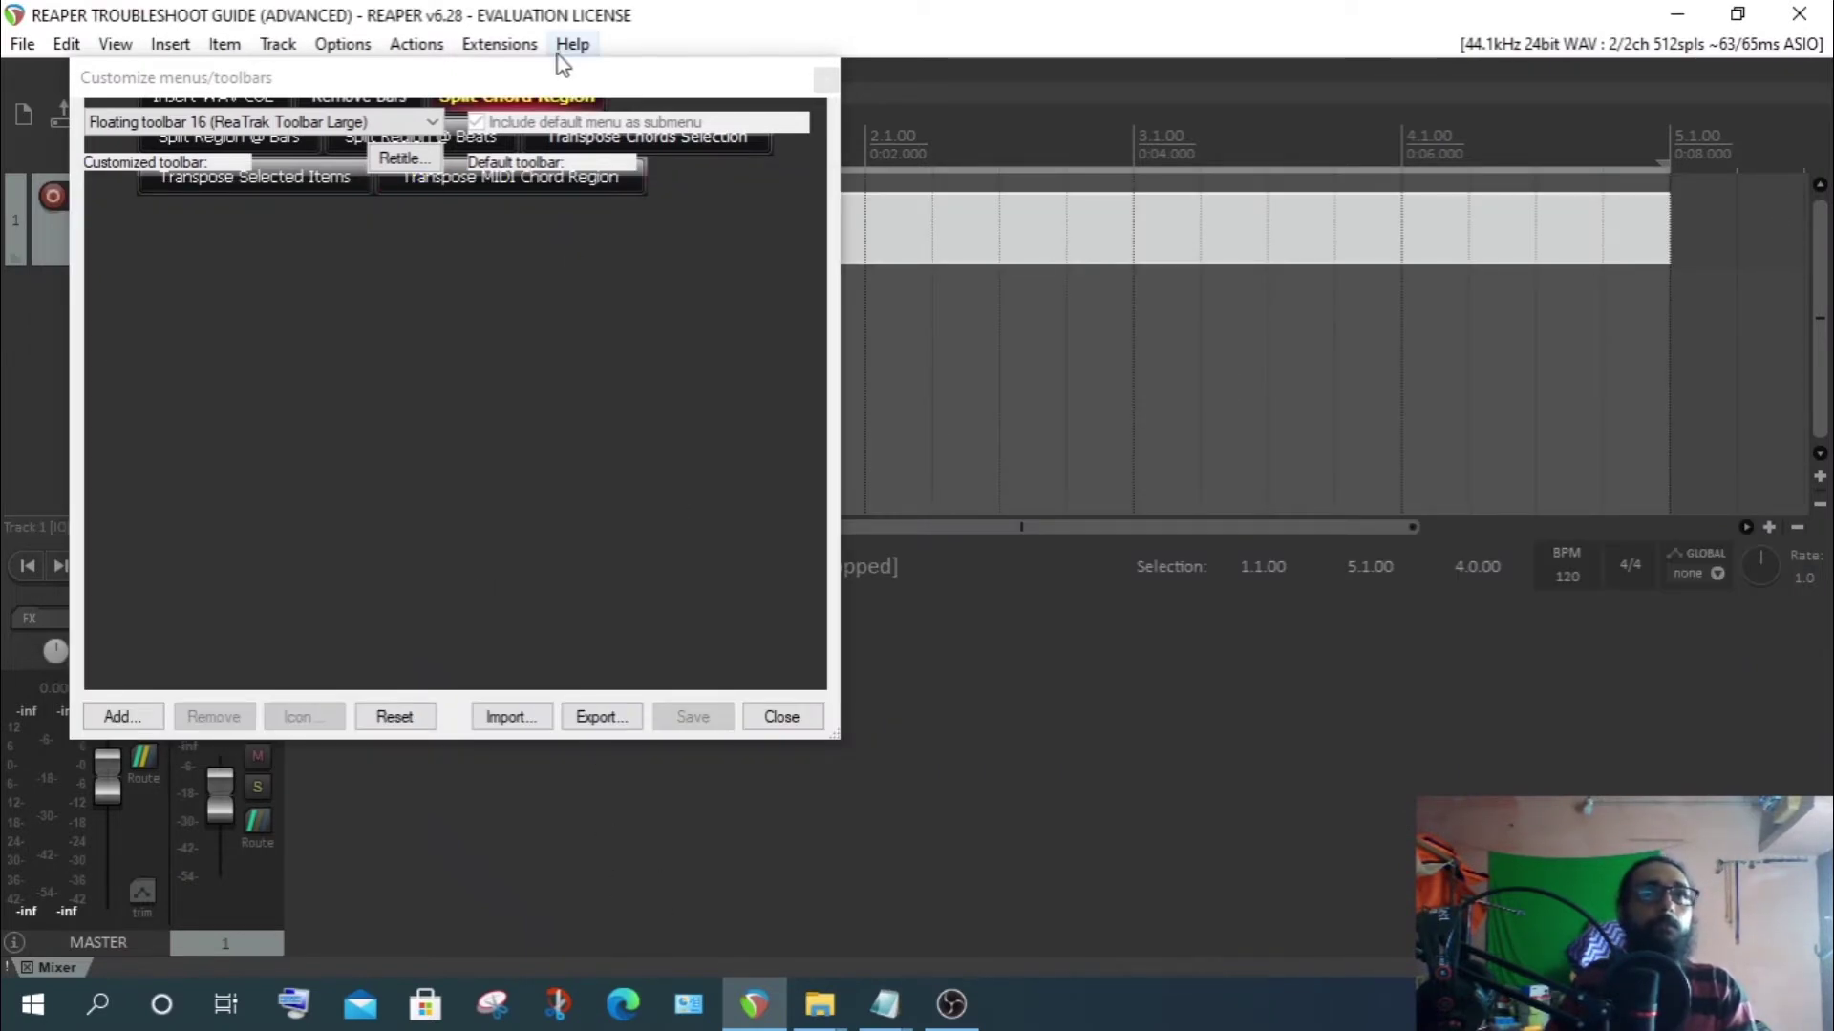
# Move the customization dialog over the arrange area, then show the toolbar docker and detach it from the main window as a floating window
pyautogui.moveTo(559, 71); pyautogui.dragTo(1251, 181)
pyautogui.click(119, 42)
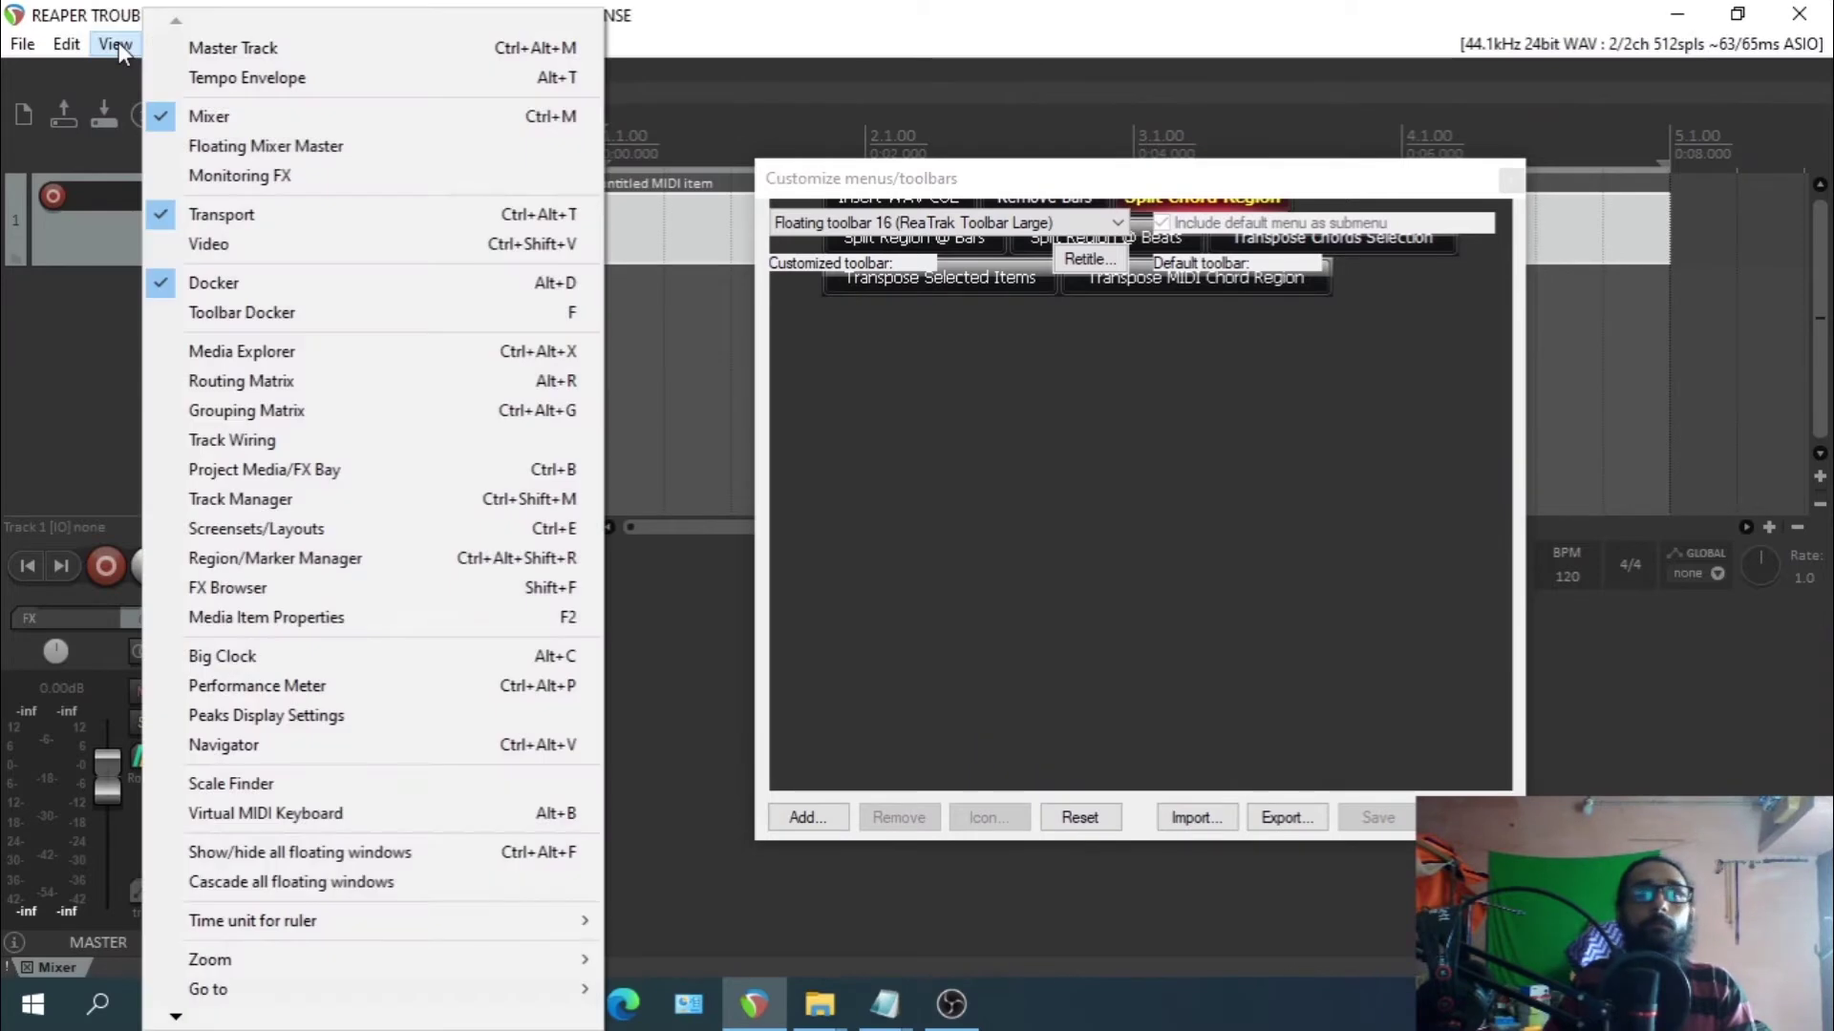
pyautogui.click(247, 313)
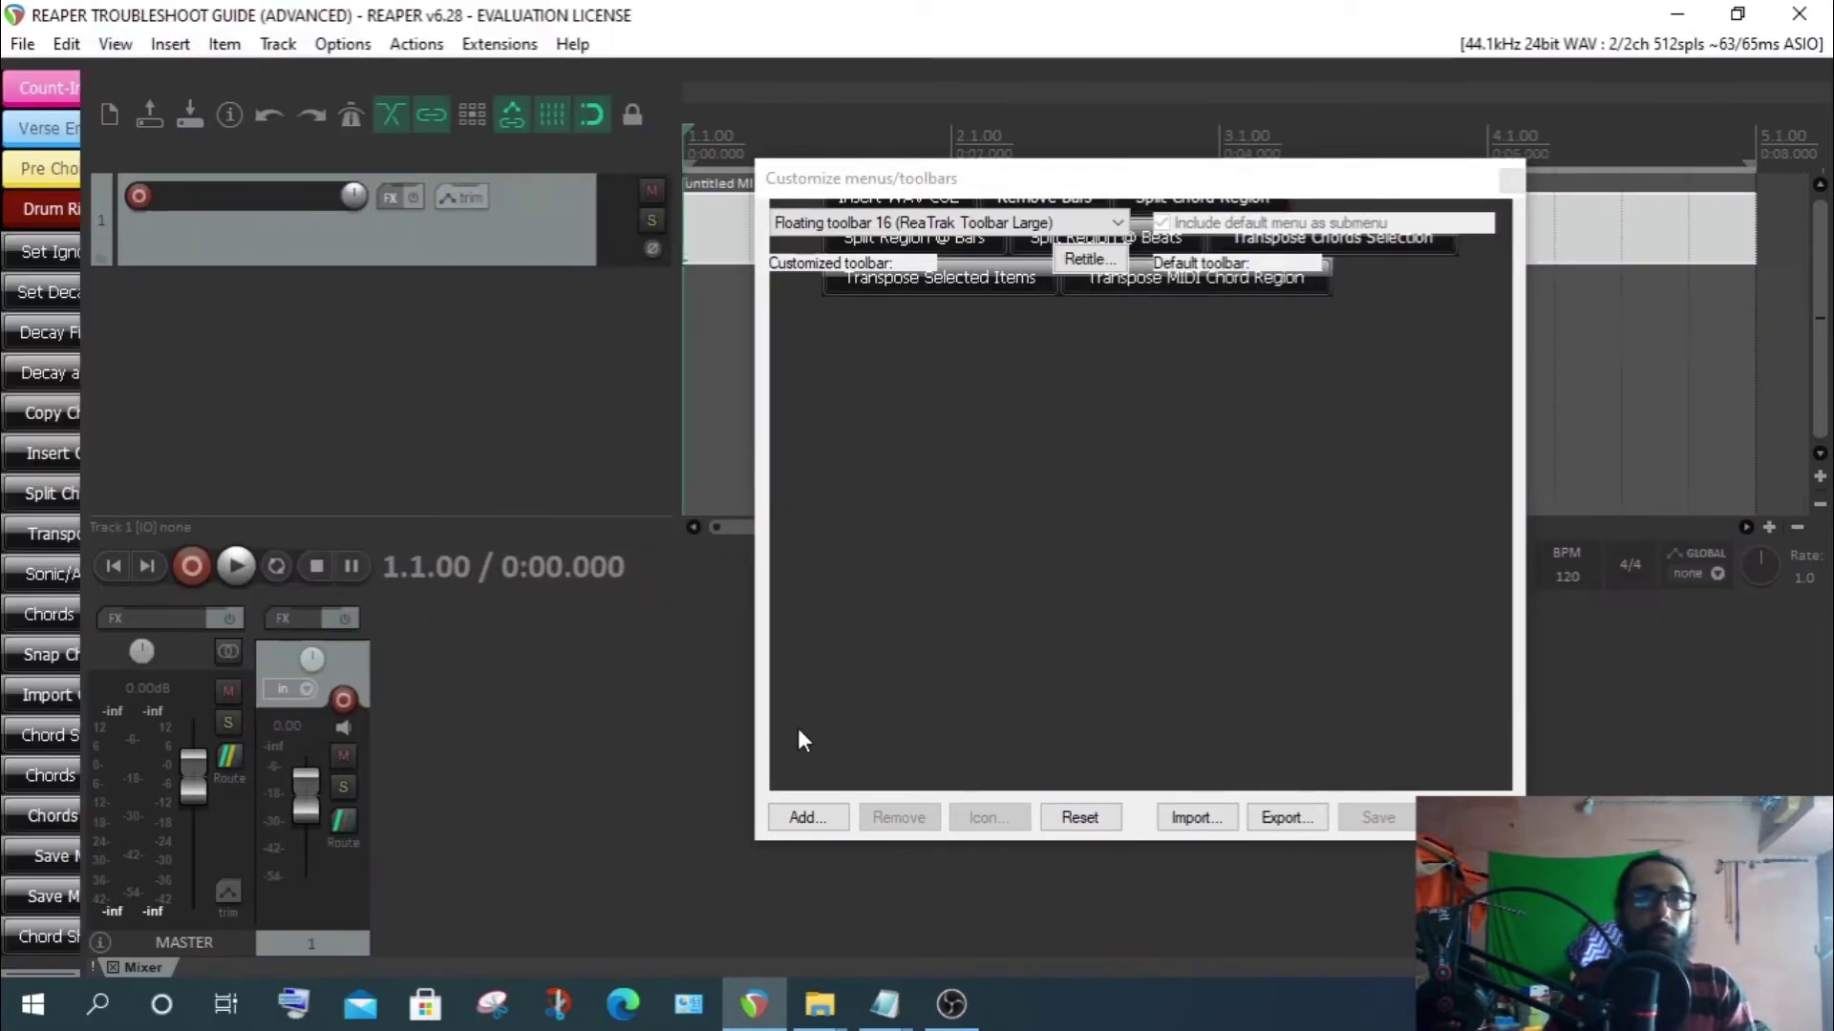
pyautogui.moveTo(85, 413); pyautogui.dragTo(343, 416)
pyautogui.rightClick(8, 405)
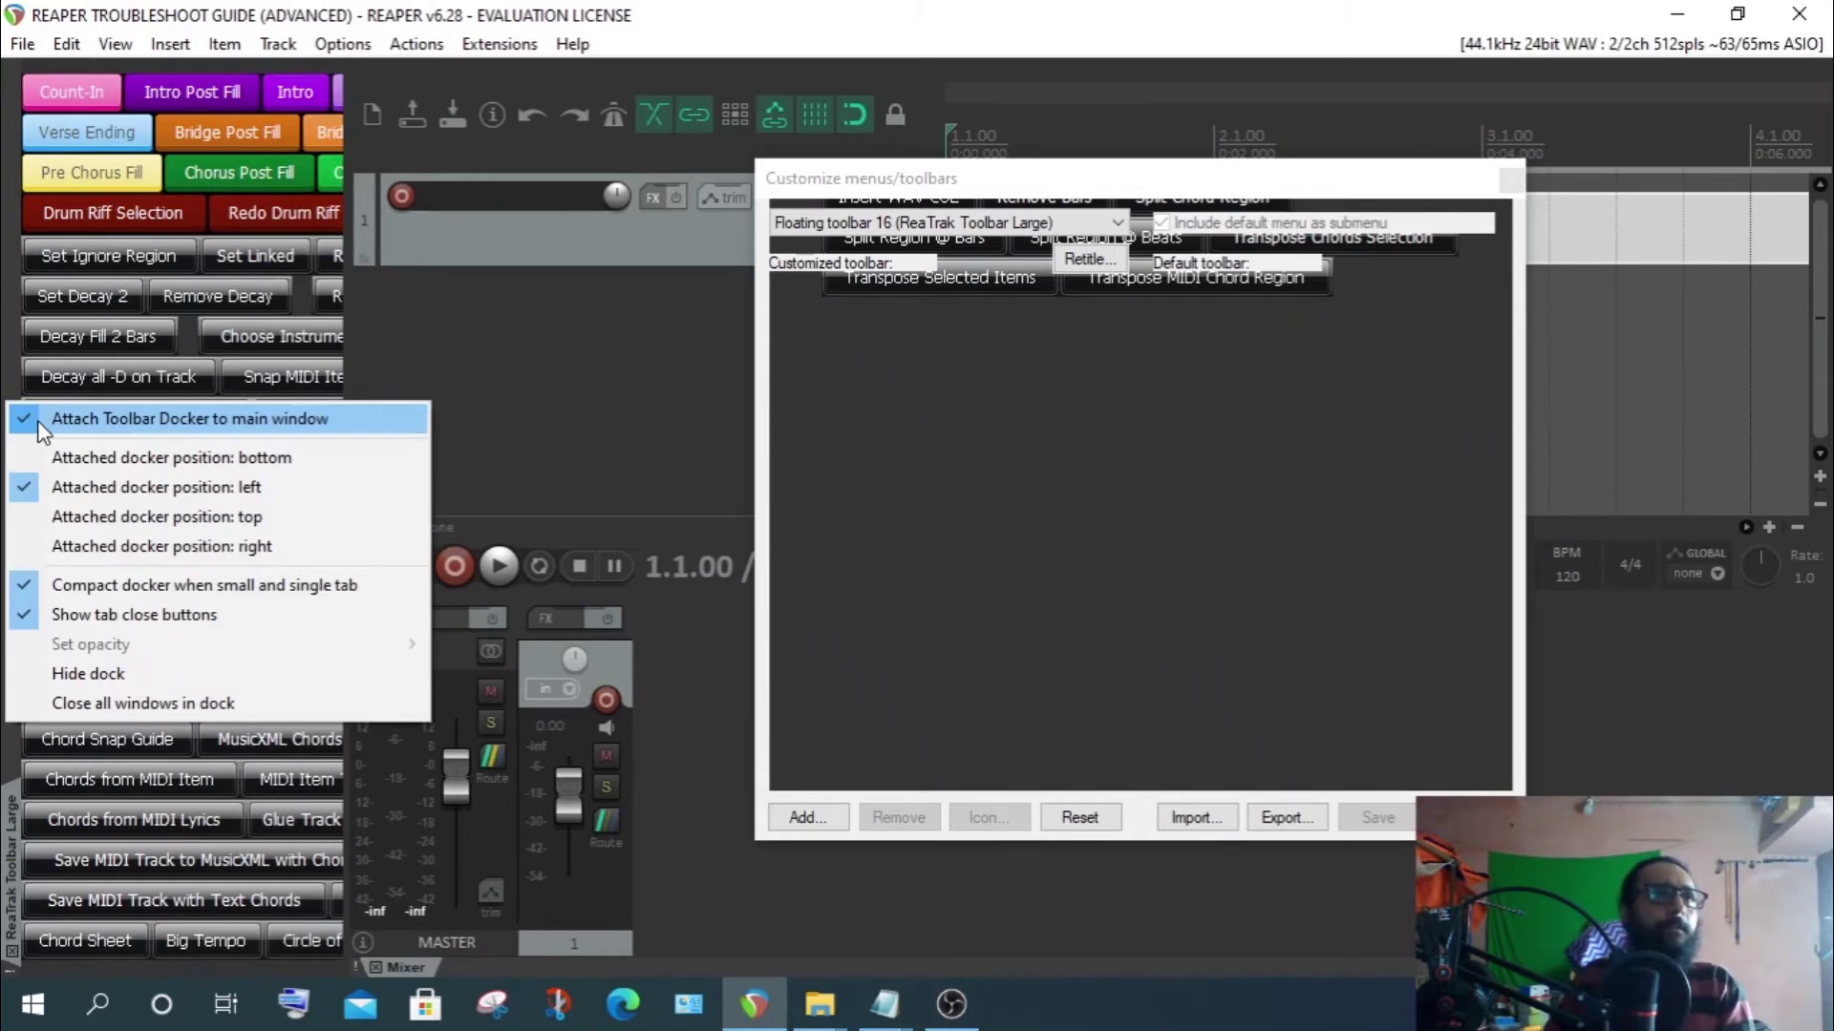
pyautogui.click(26, 420)
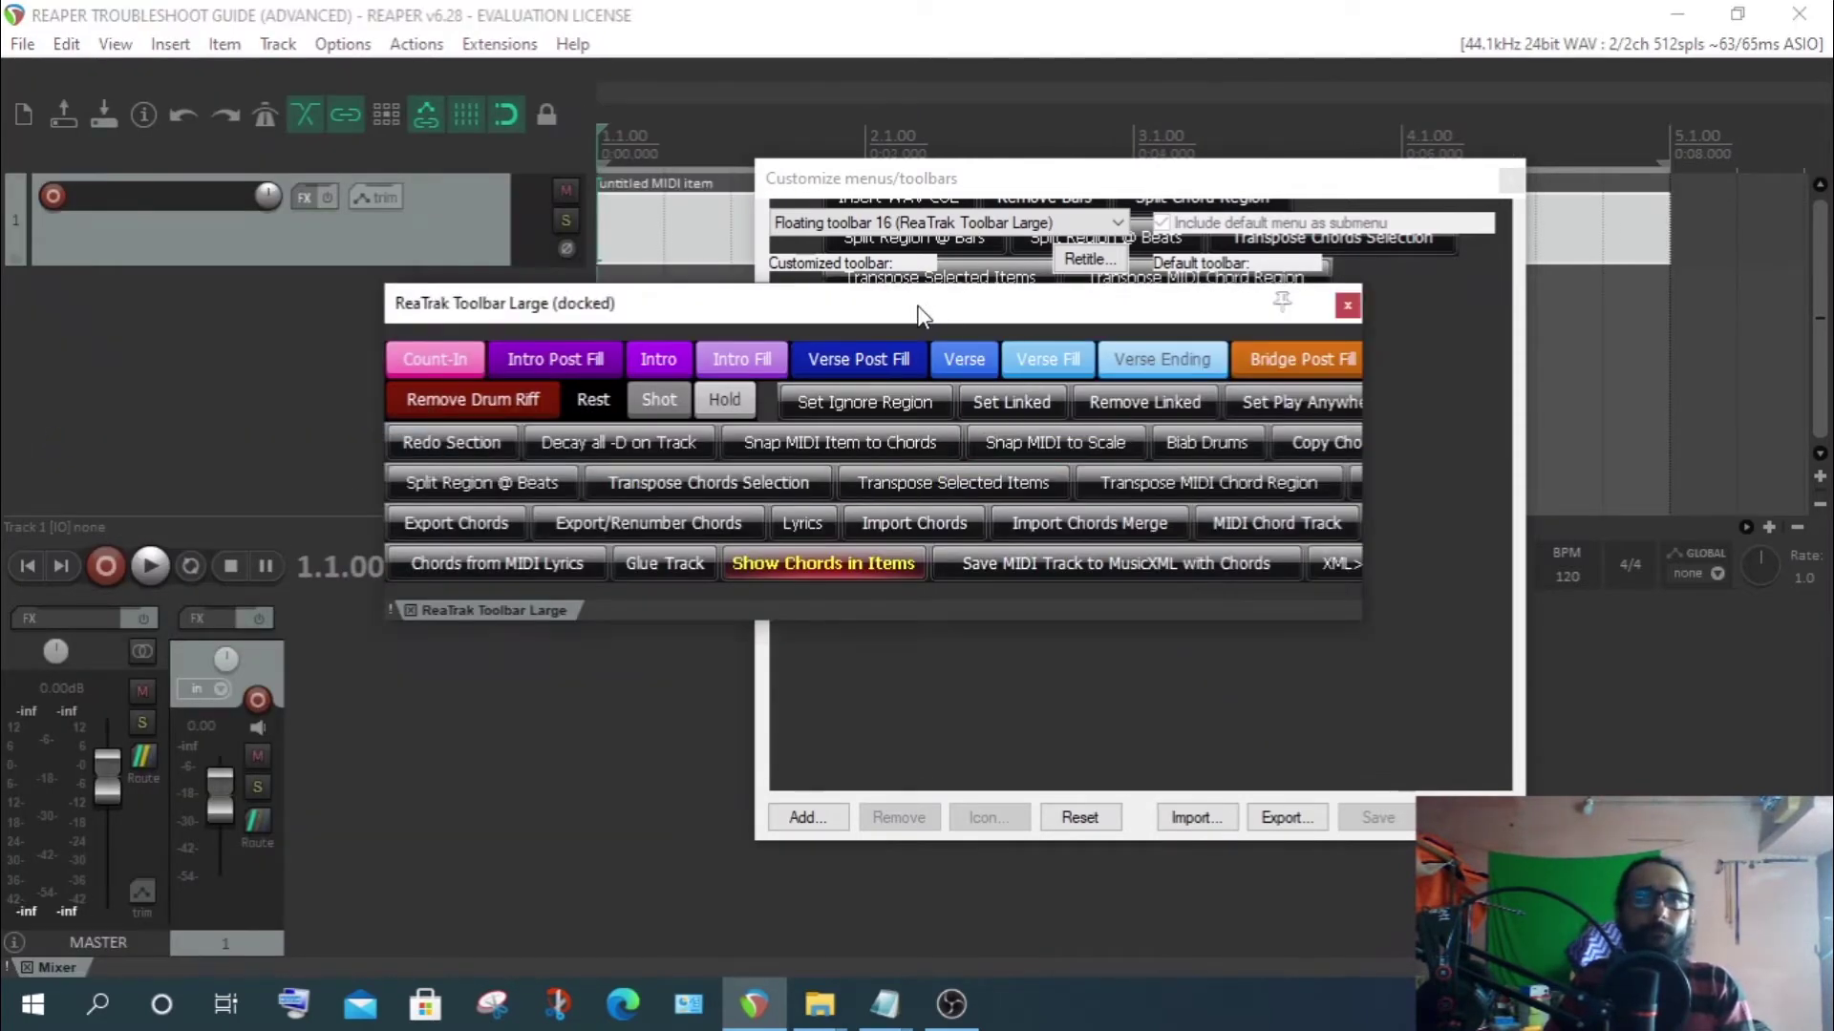
pyautogui.moveTo(918, 308); pyautogui.dragTo(712, 376)
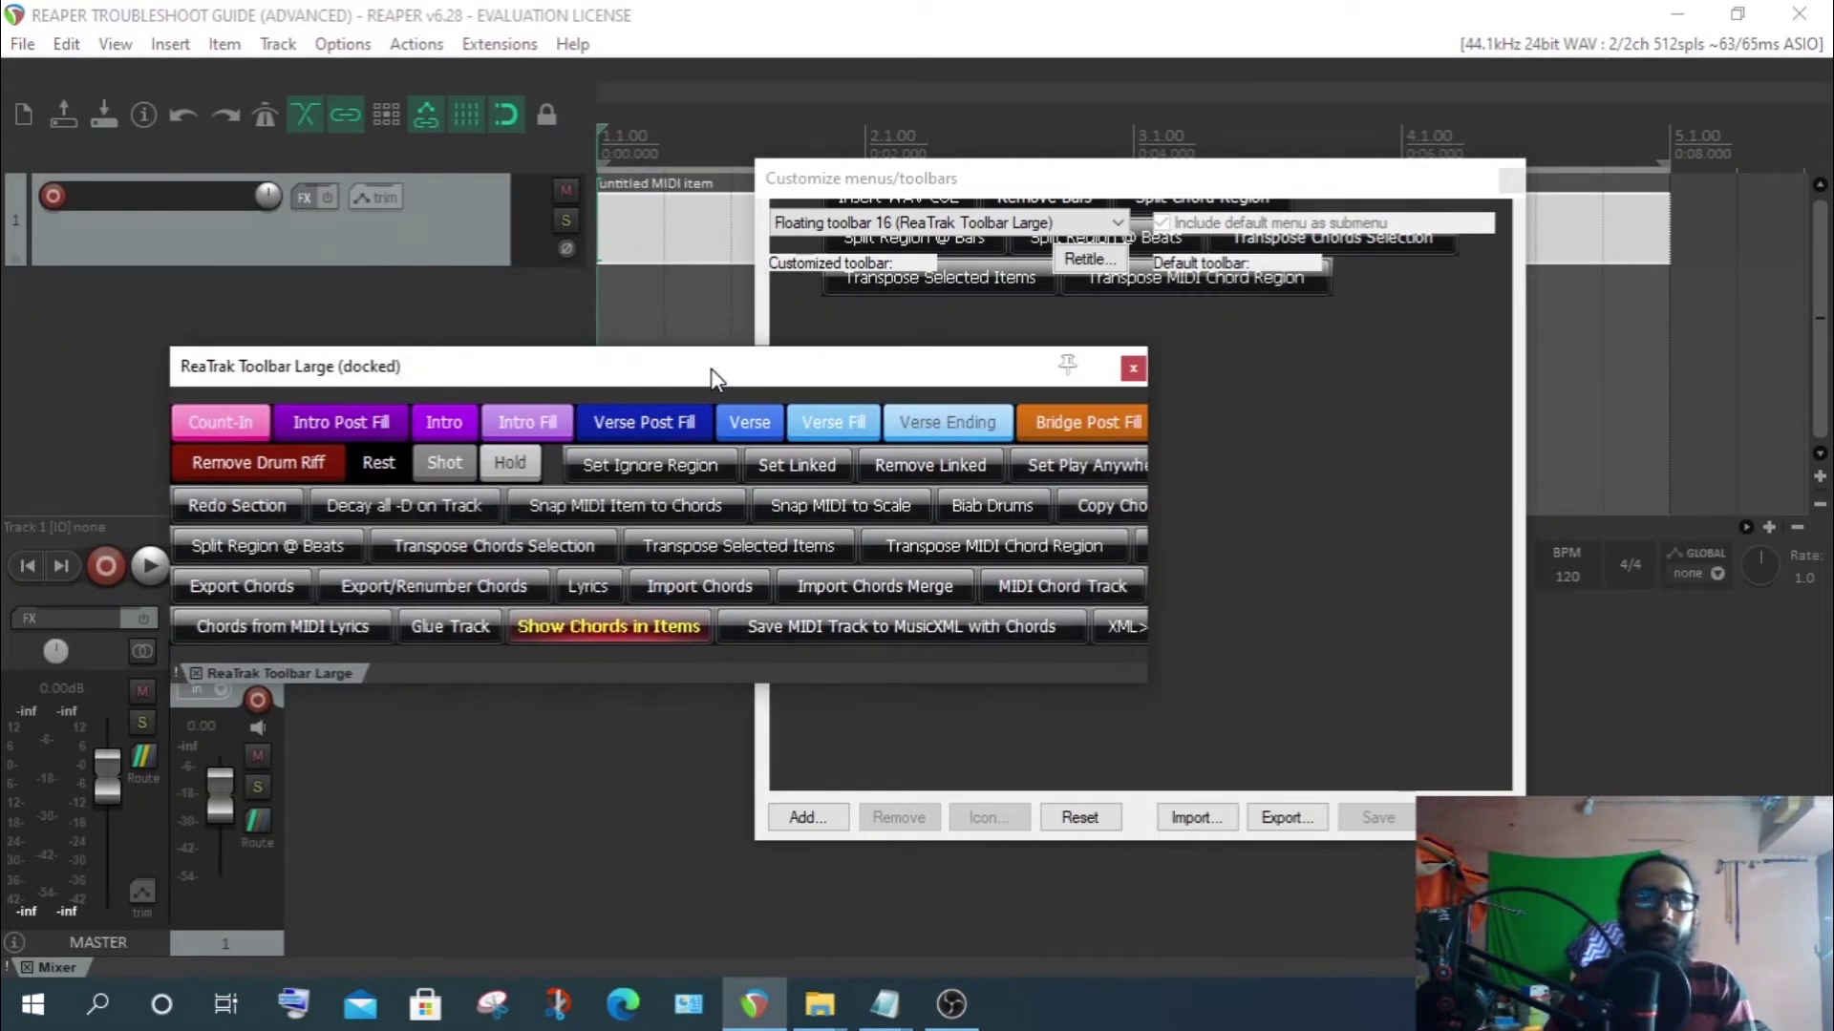
# Switch the floating docker from ReaTrak Toolbar Large to Toolbar 15
pyautogui.rightClick(402, 650)
pyautogui.moveTo(540, 671)
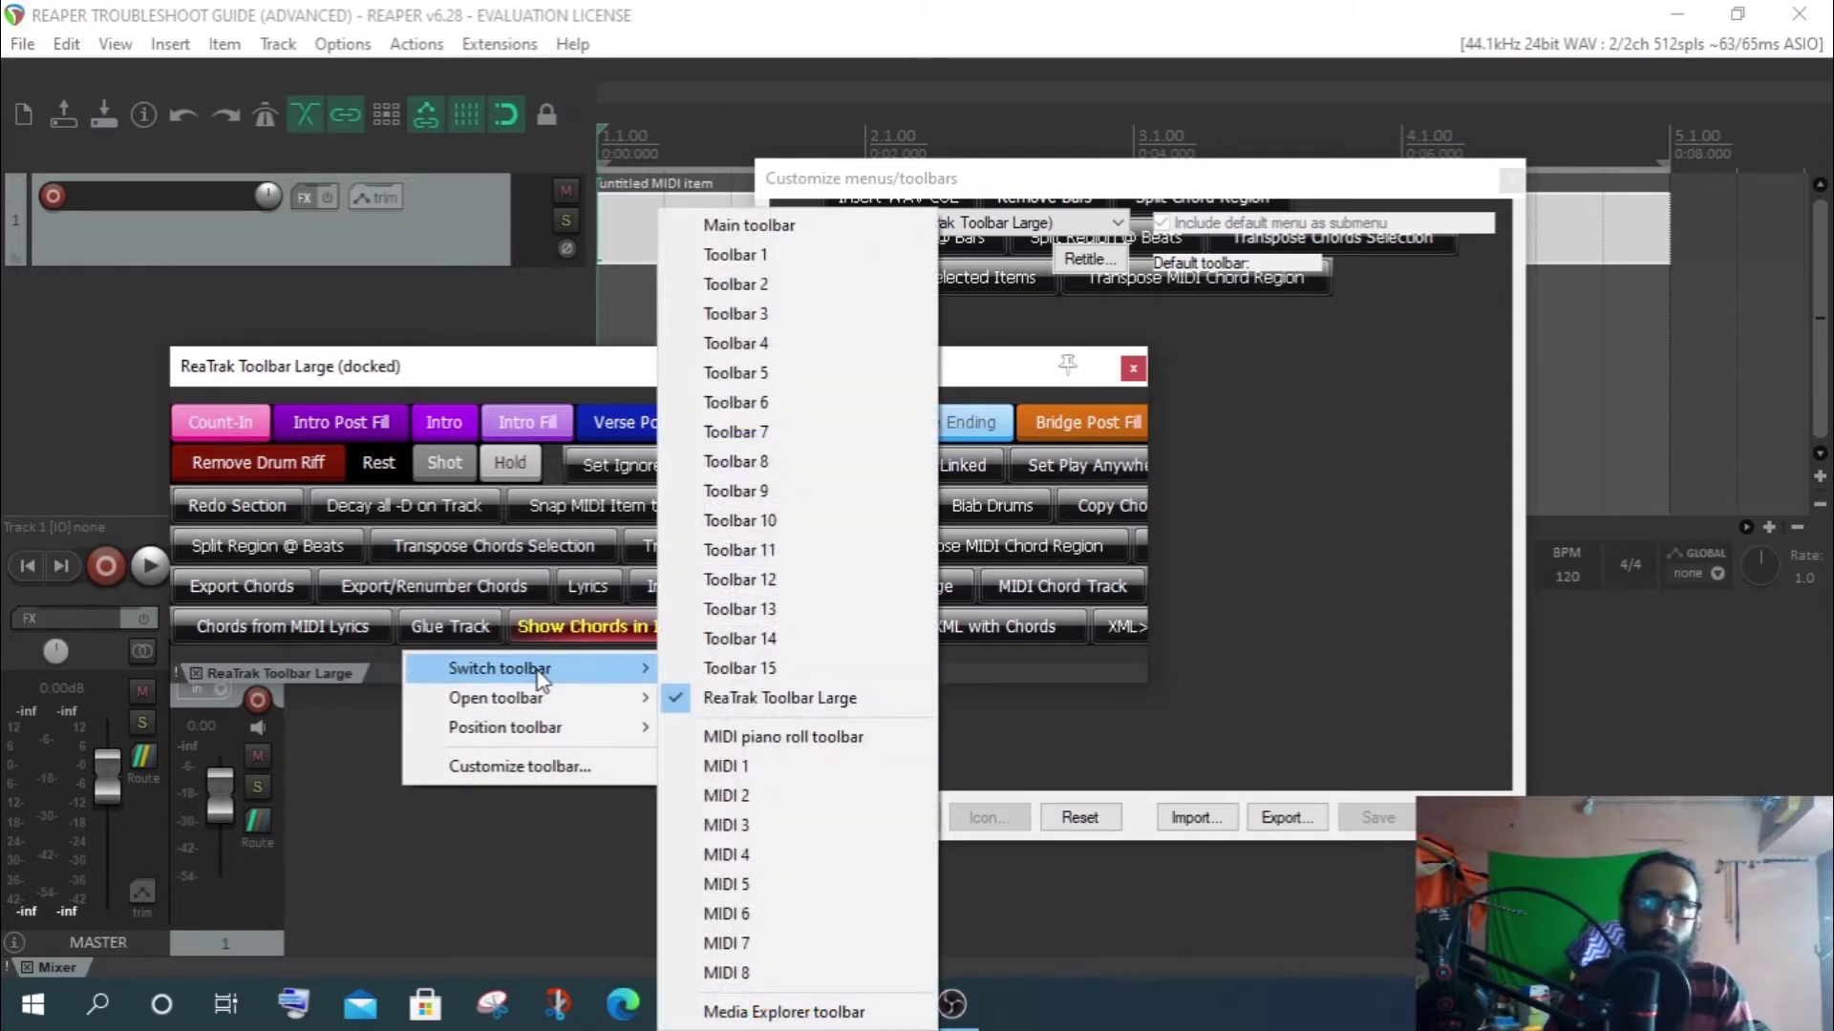
pyautogui.click(750, 669)
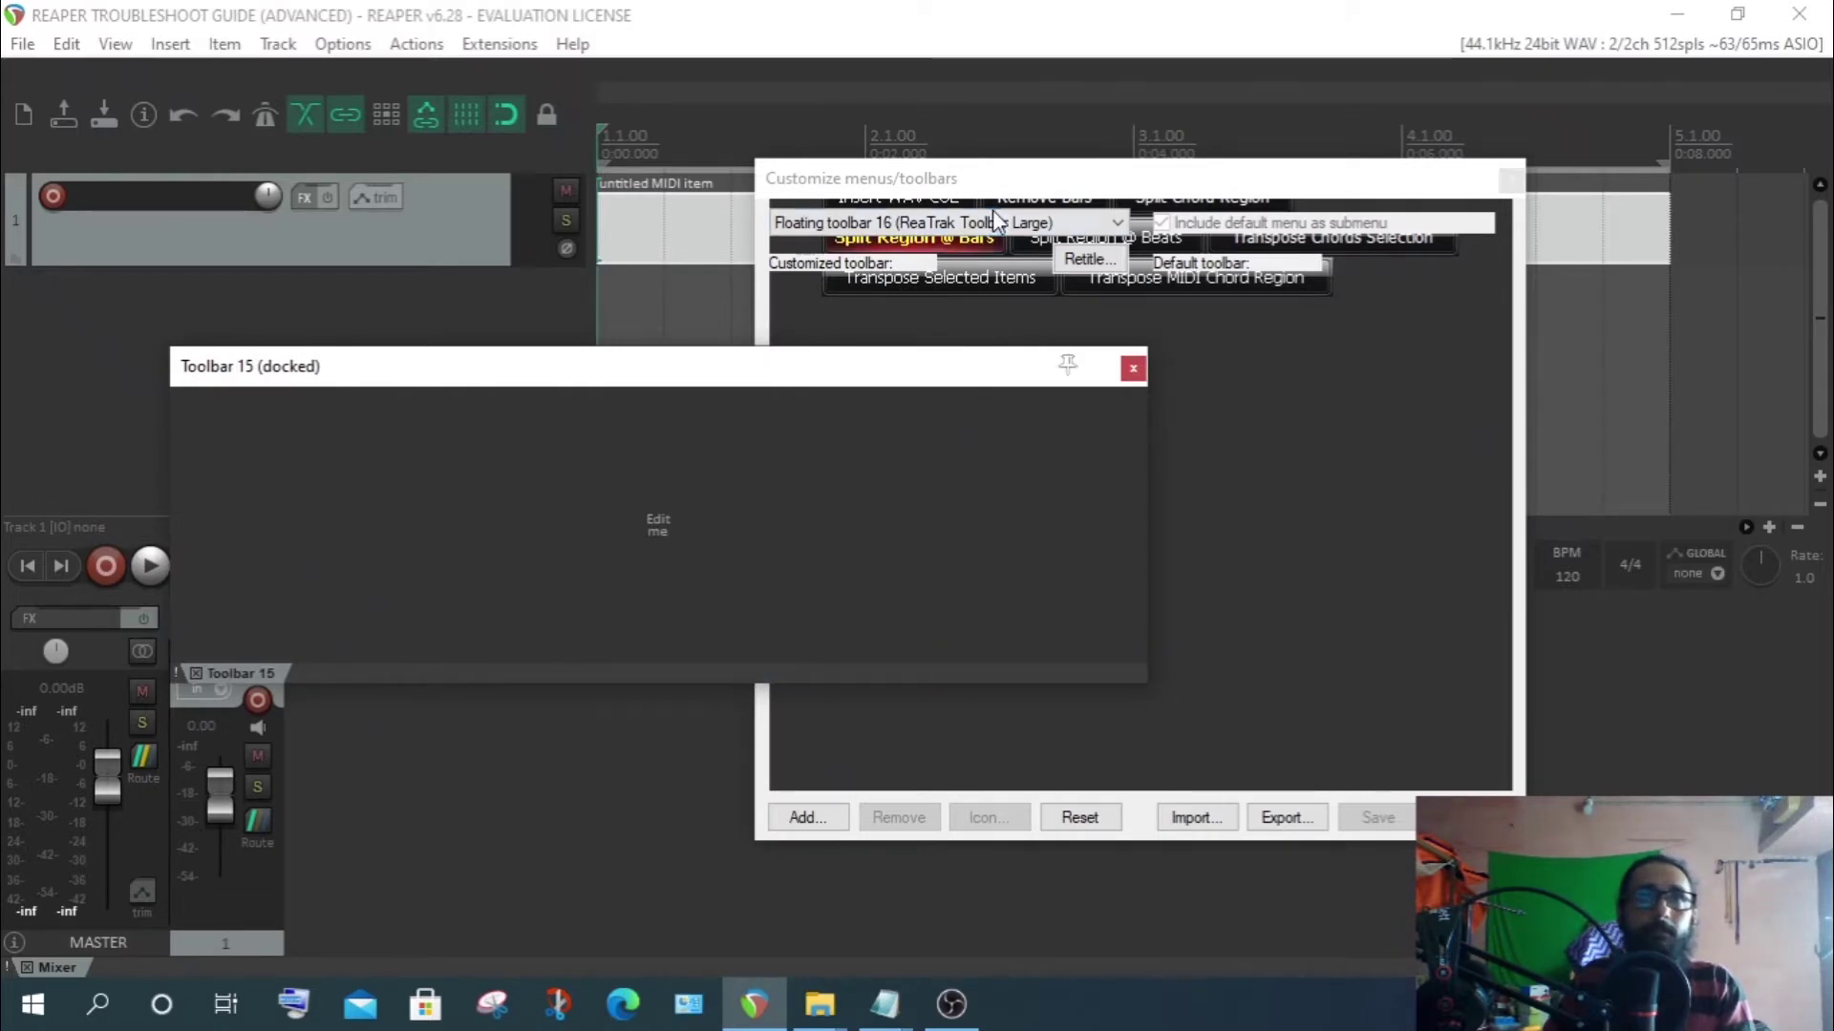
# Choose Floating toolbar 15 as the toolbar to customize and import ReaTrak color icons toolbar 15 small.ReaperMenu into it
pyautogui.click(820, 181)
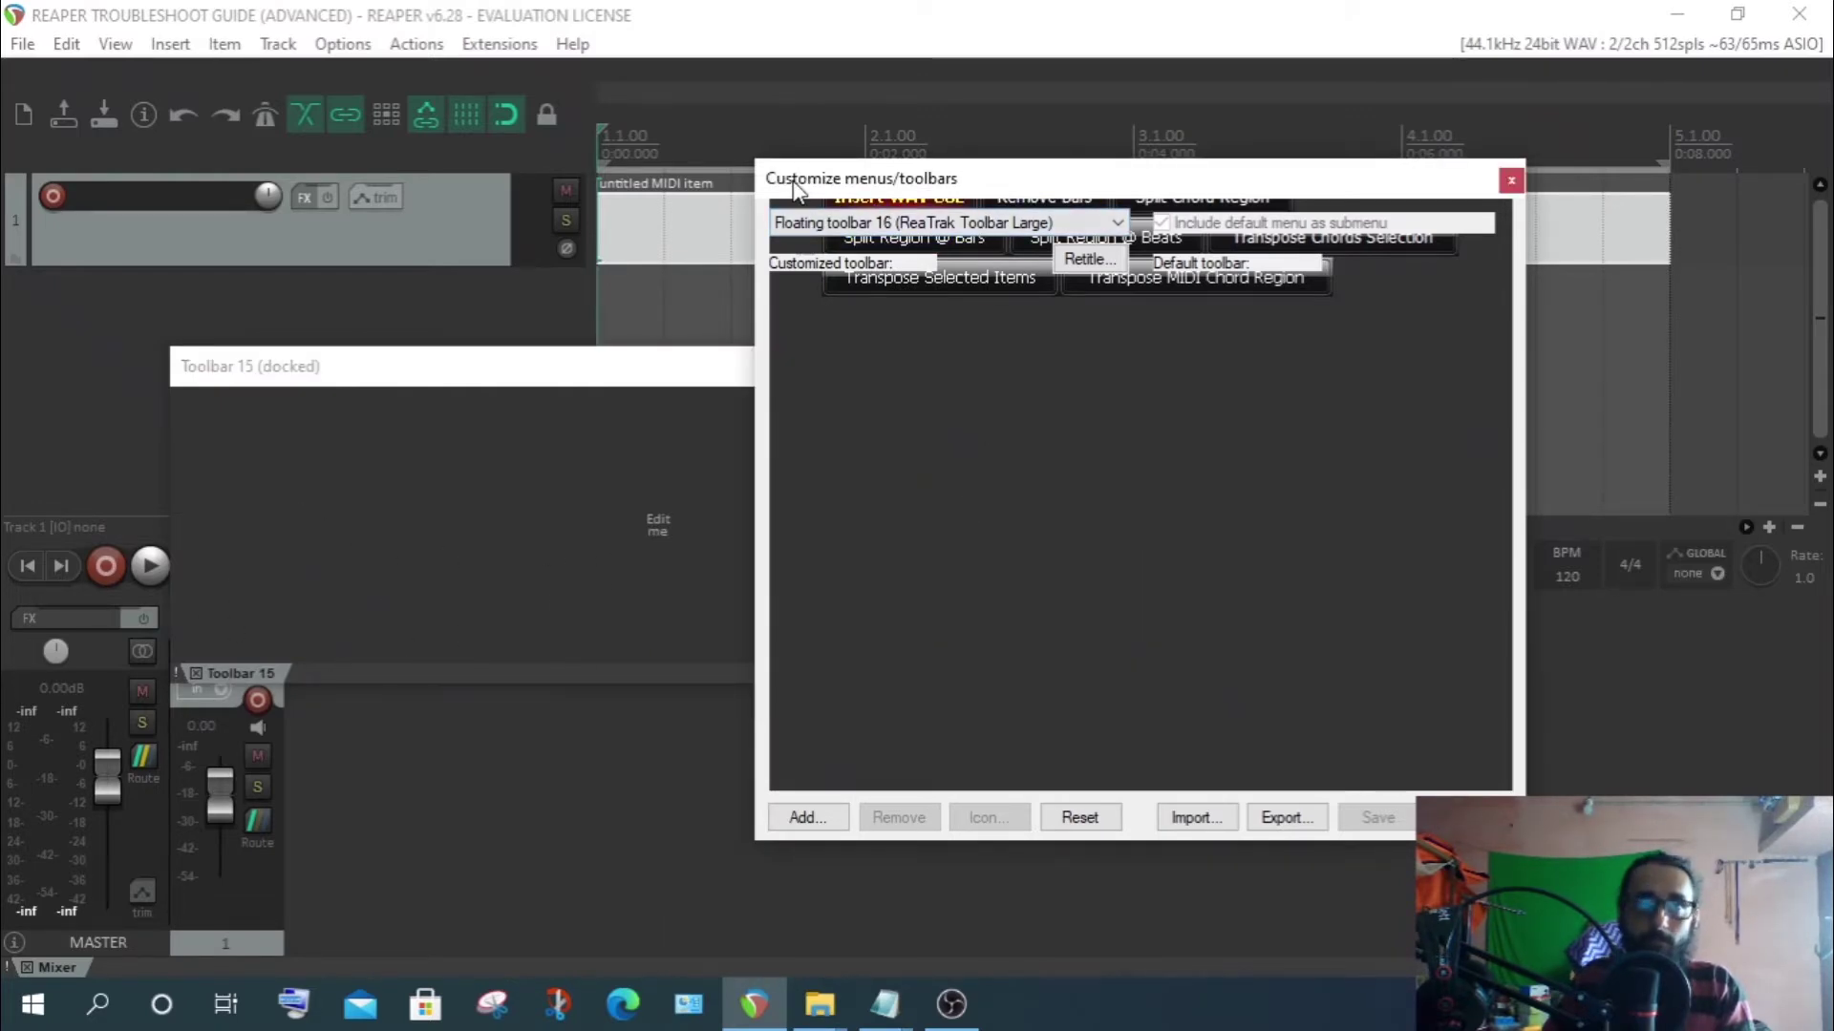
pyautogui.click(984, 223)
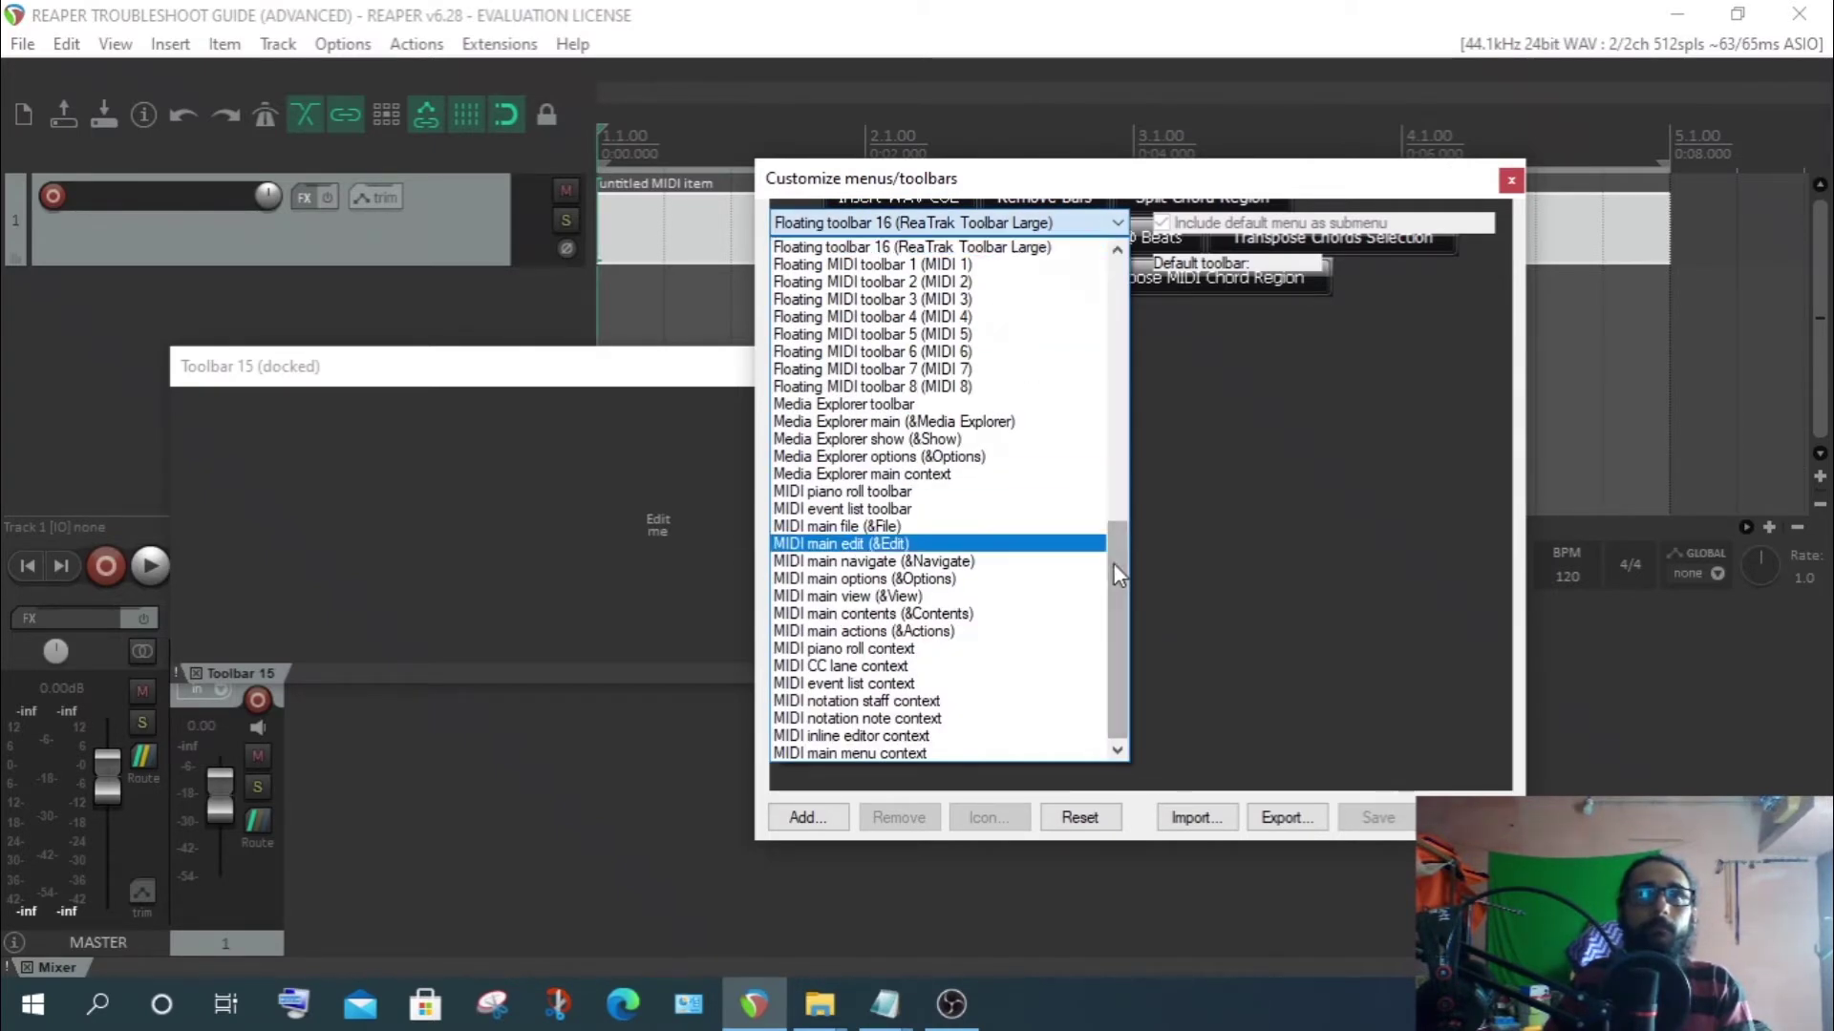
pyautogui.moveTo(1120, 602); pyautogui.dragTo(1114, 433)
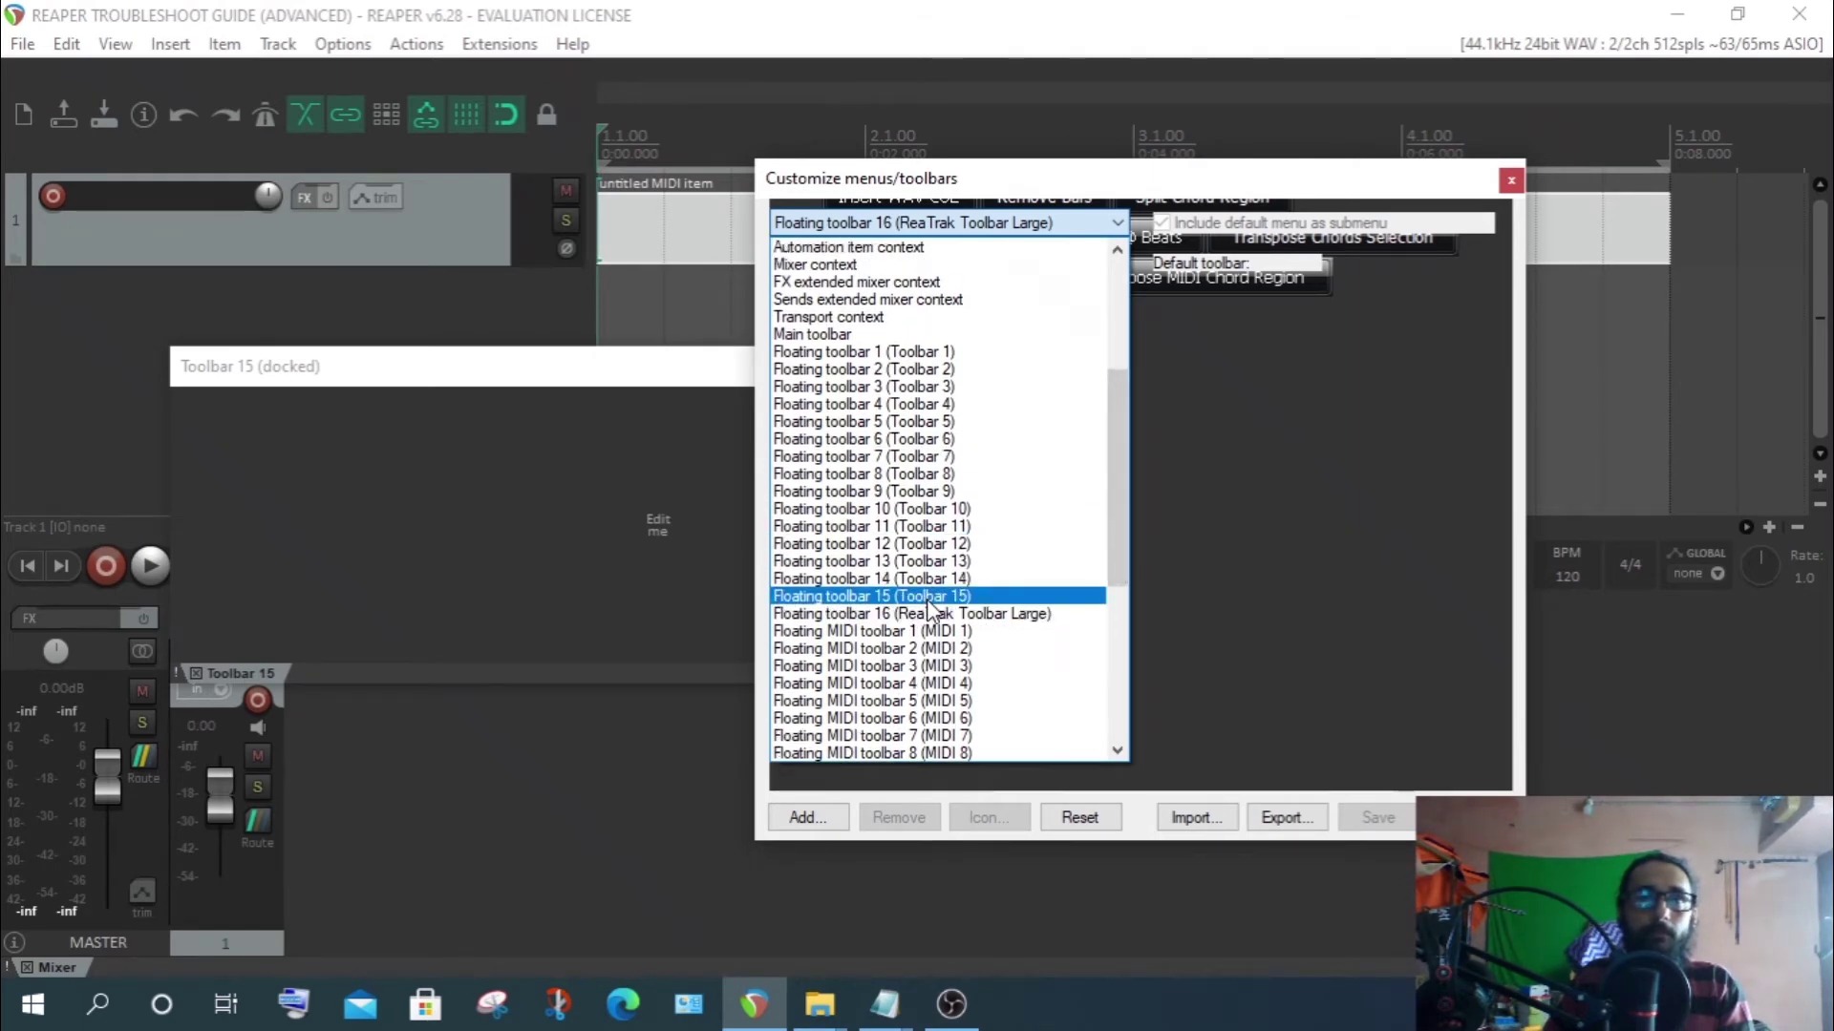
pyautogui.click(931, 596)
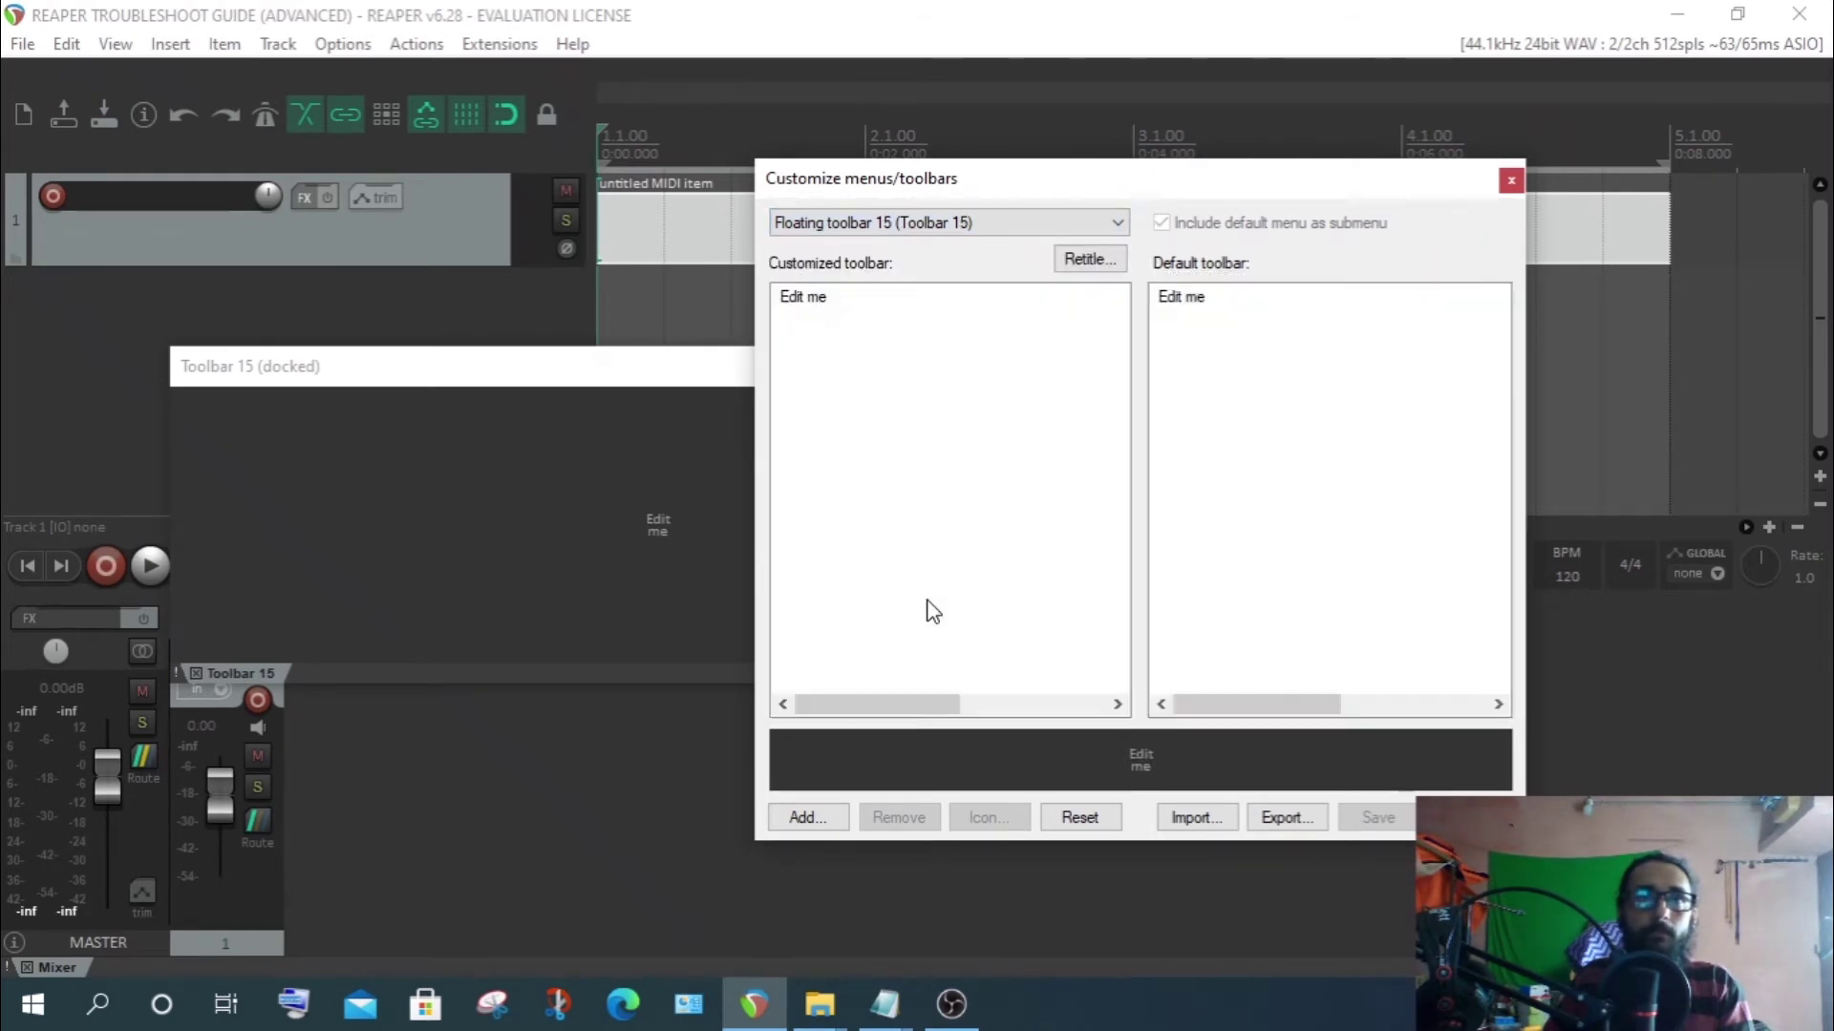
pyautogui.click(1205, 820)
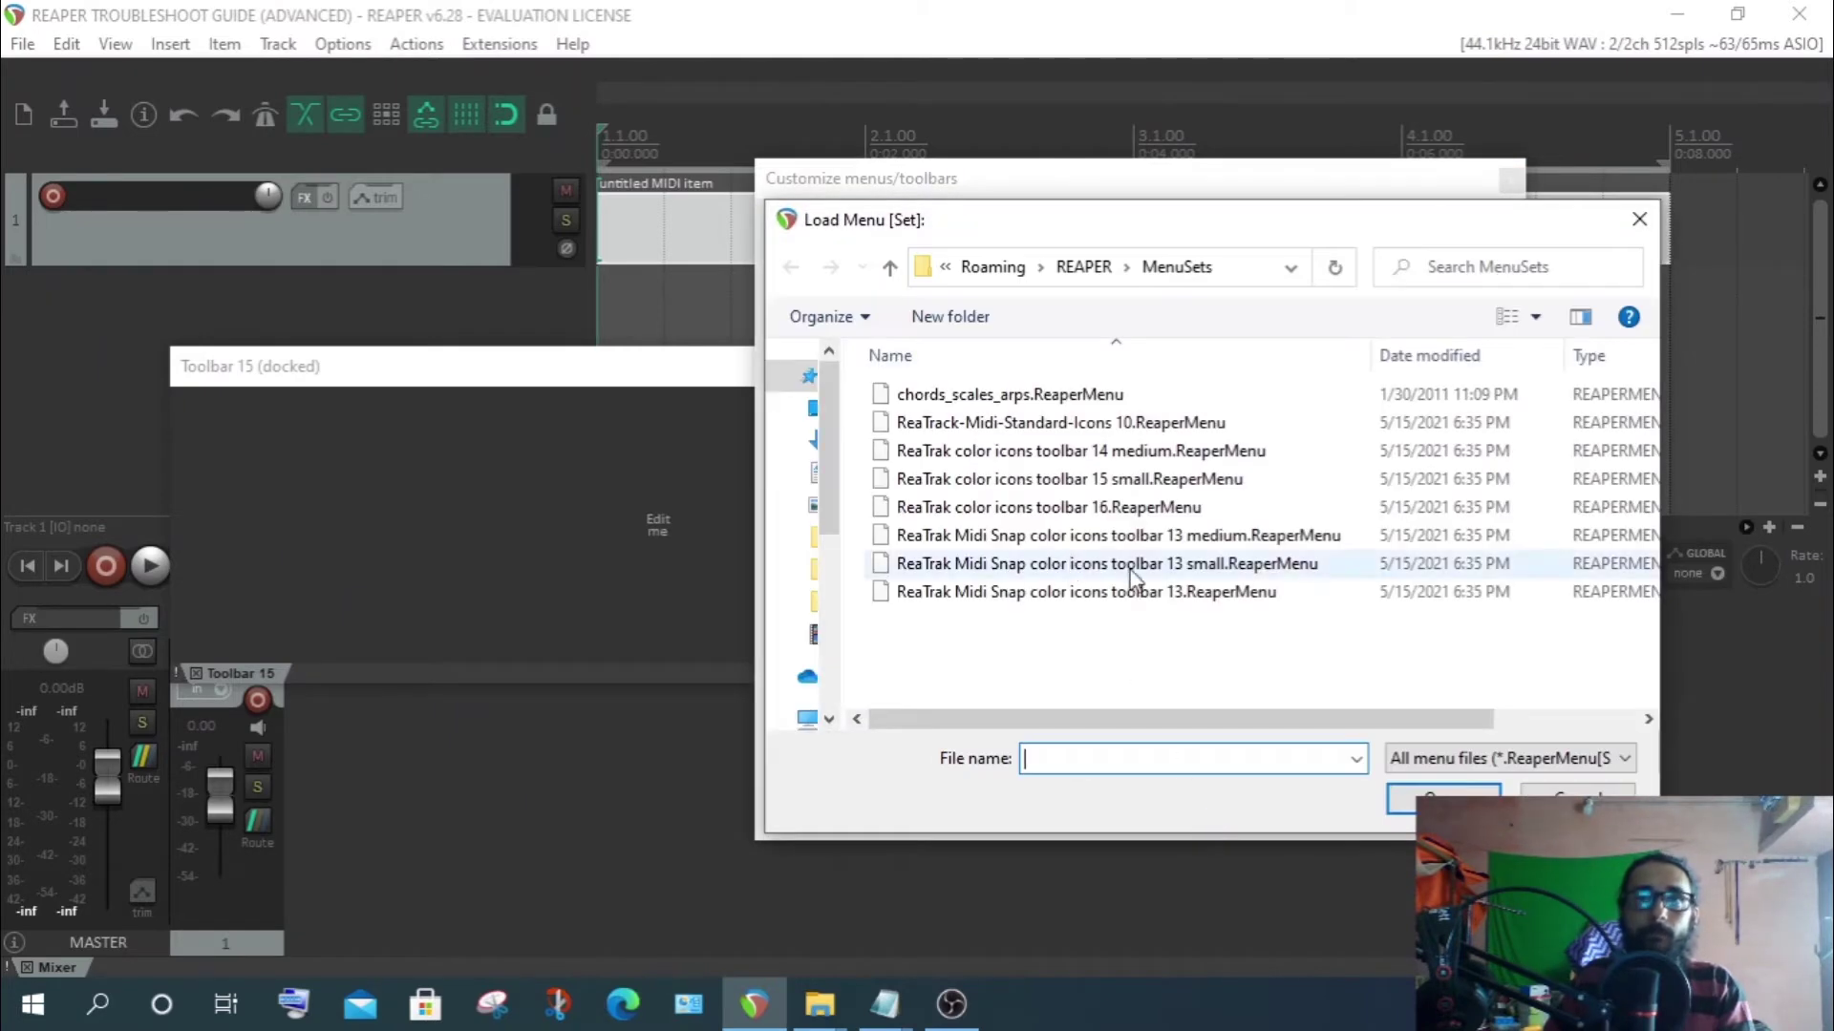
pyautogui.click(1144, 485)
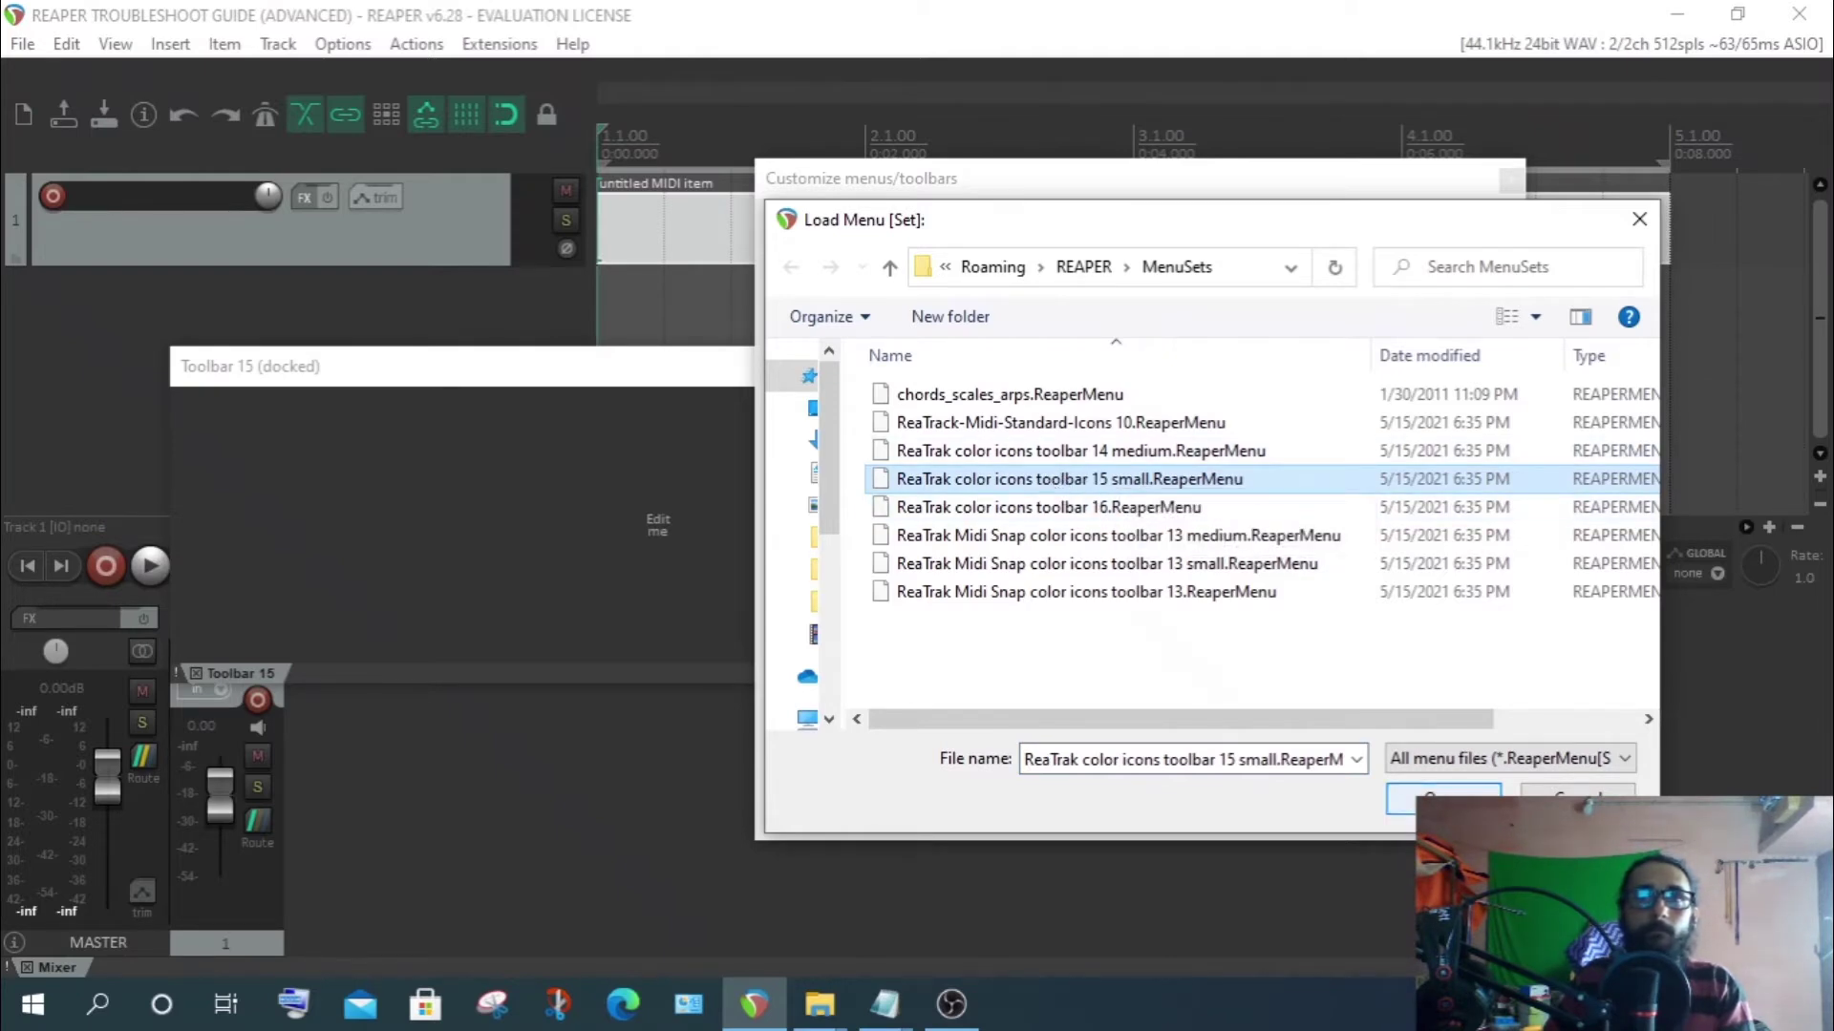
pyautogui.press('Return')
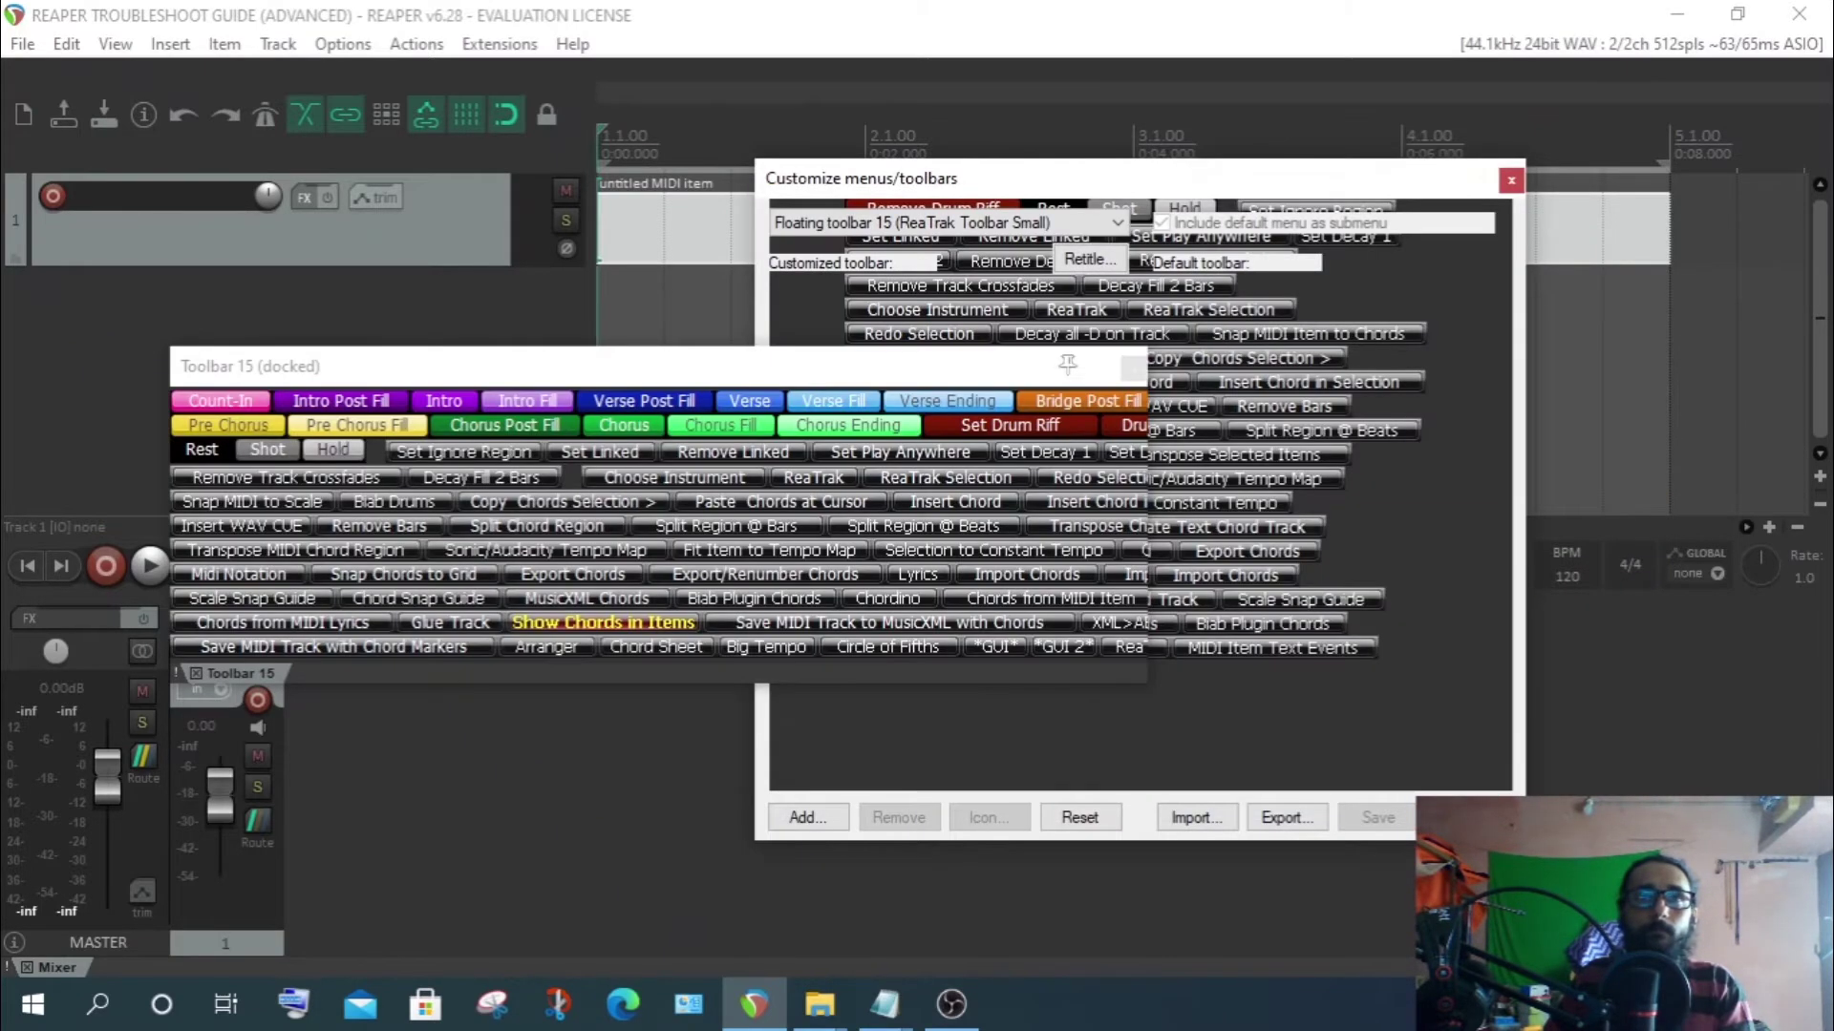
# Reposition the floating Toolbar 15 window and enlarge it to show all the small ReaTrak buttons
pyautogui.moveTo(773, 368); pyautogui.dragTo(625, 265)
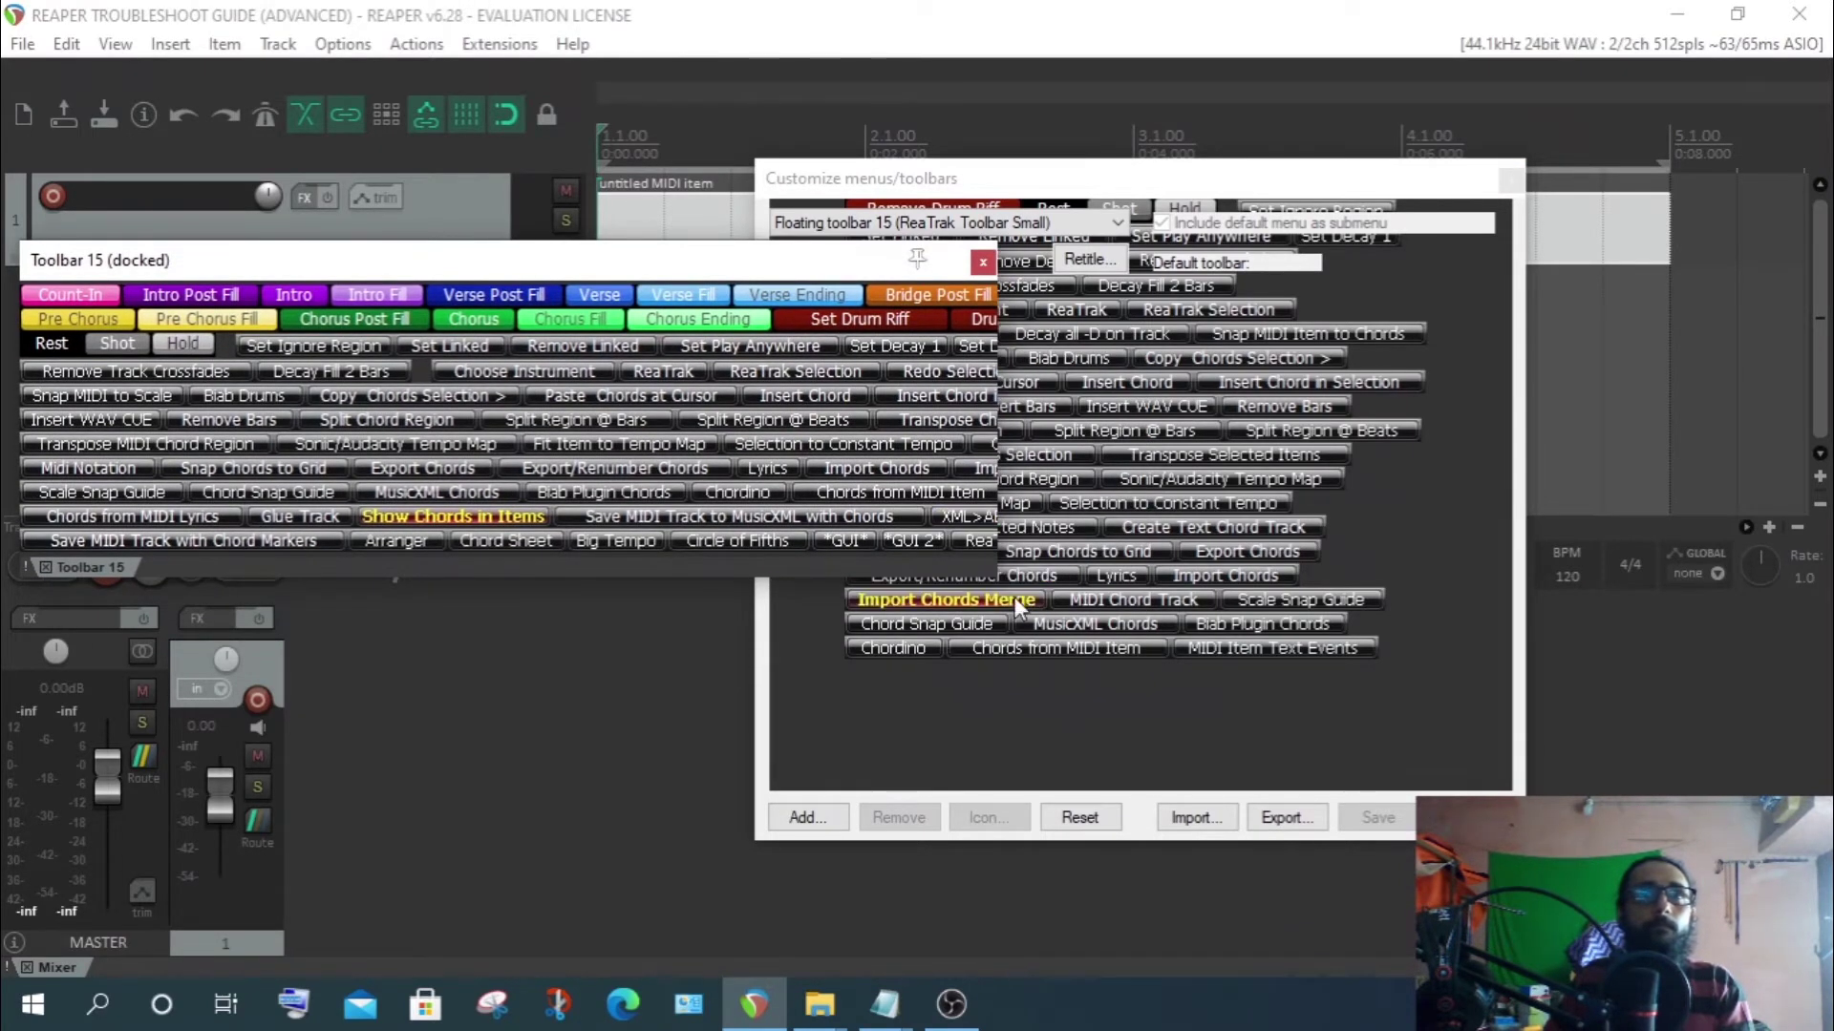
pyautogui.moveTo(993, 571); pyautogui.dragTo(1563, 741)
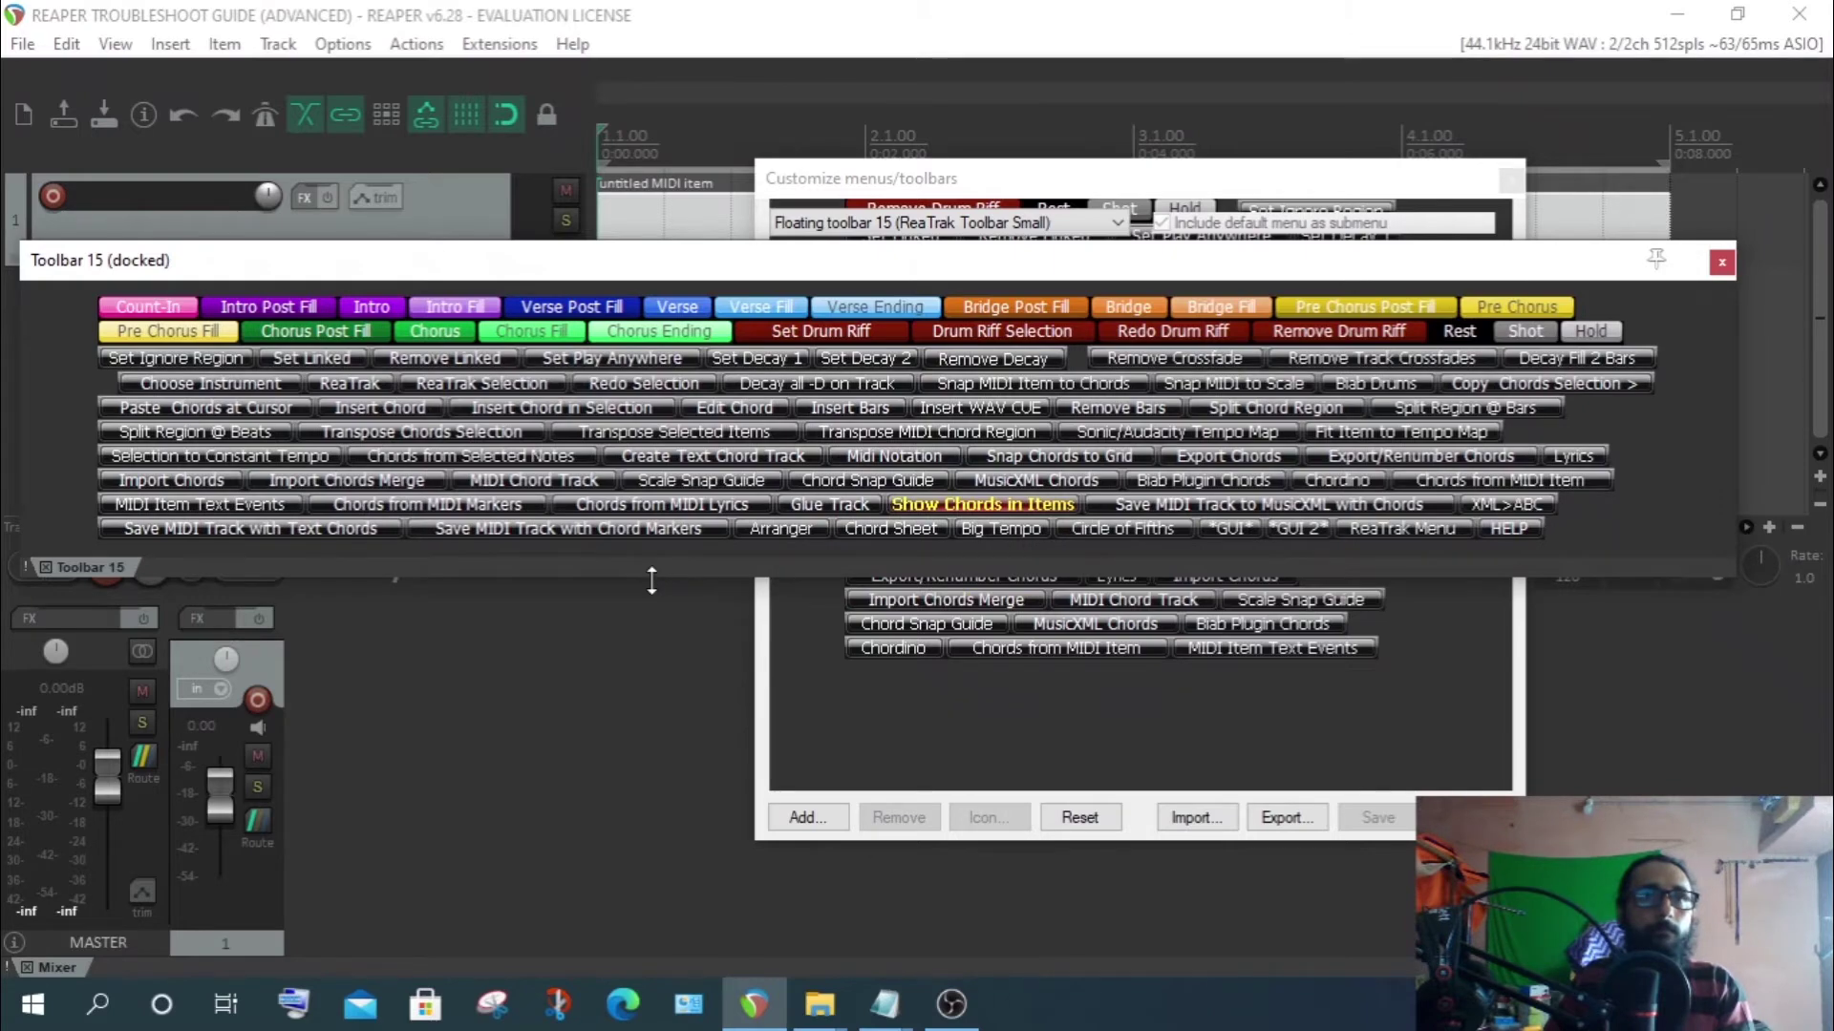
pyautogui.moveTo(651, 580); pyautogui.dragTo(697, 602)
# Open Toolbar 14 as a floating toolbar, place it over the area between arrange view and mixer, and widen it
pyautogui.rightClick(169, 571)
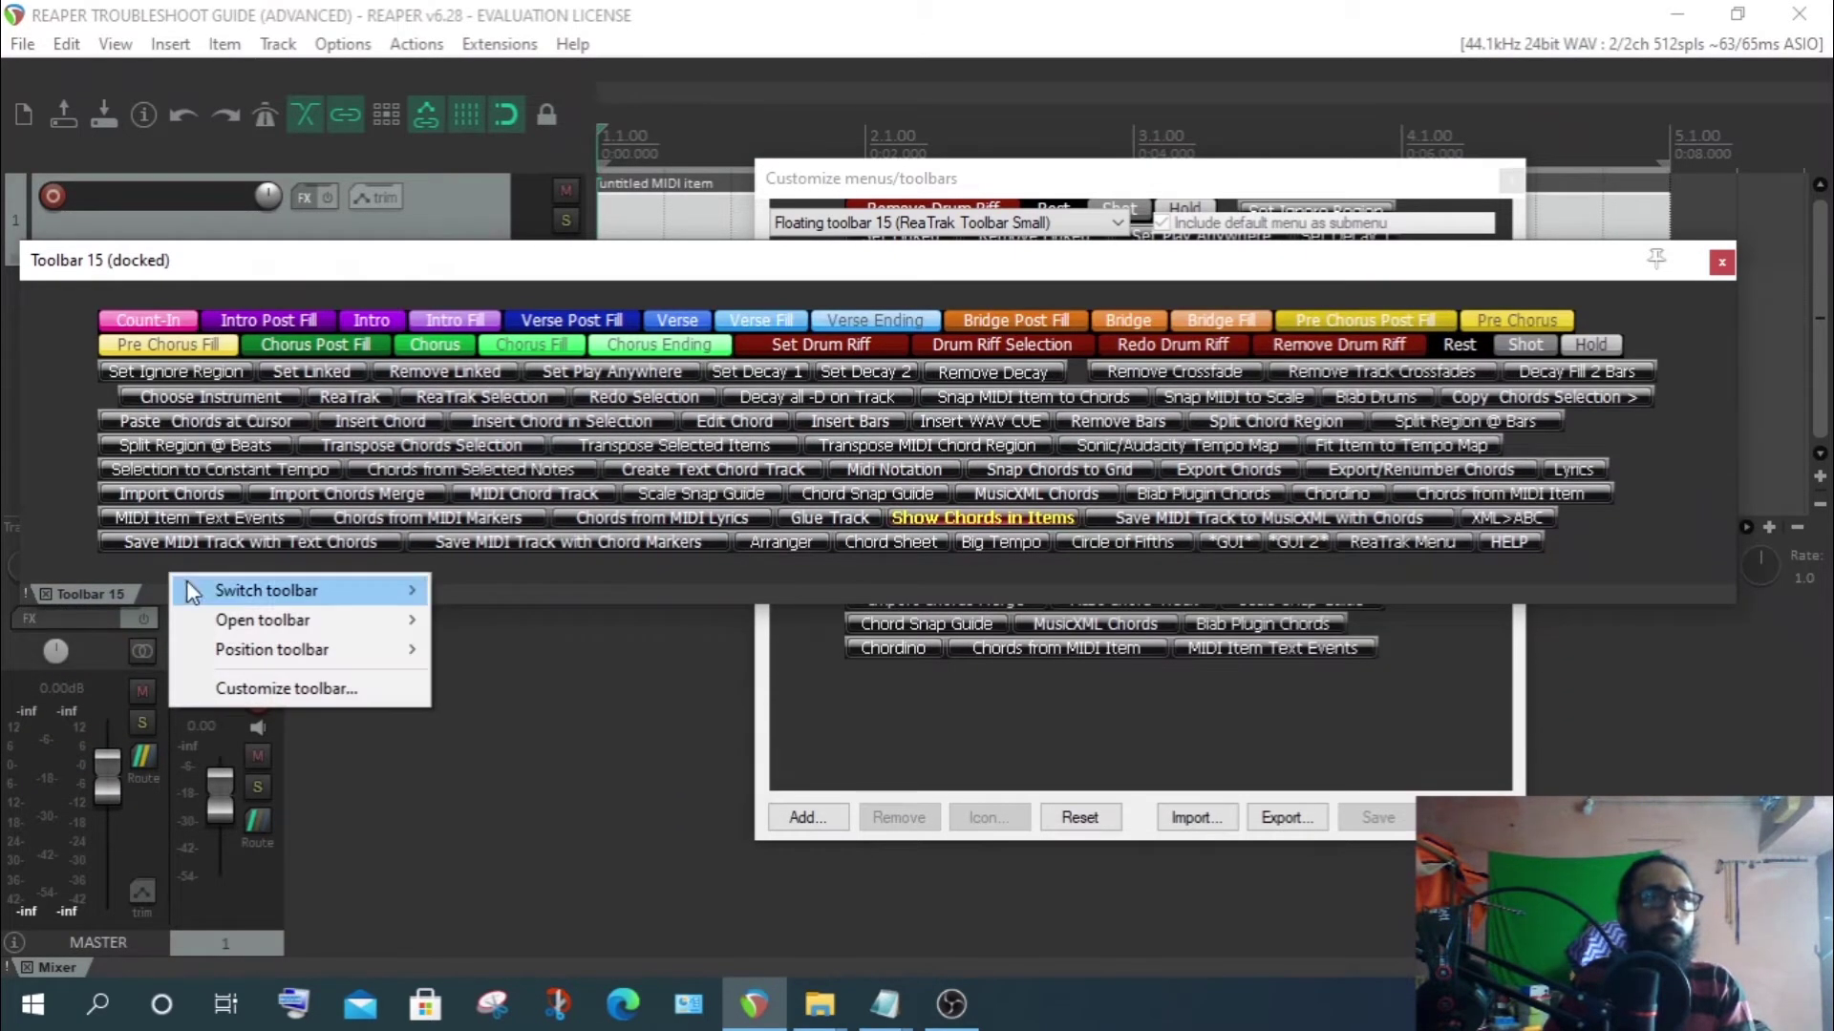
pyautogui.moveTo(212, 619)
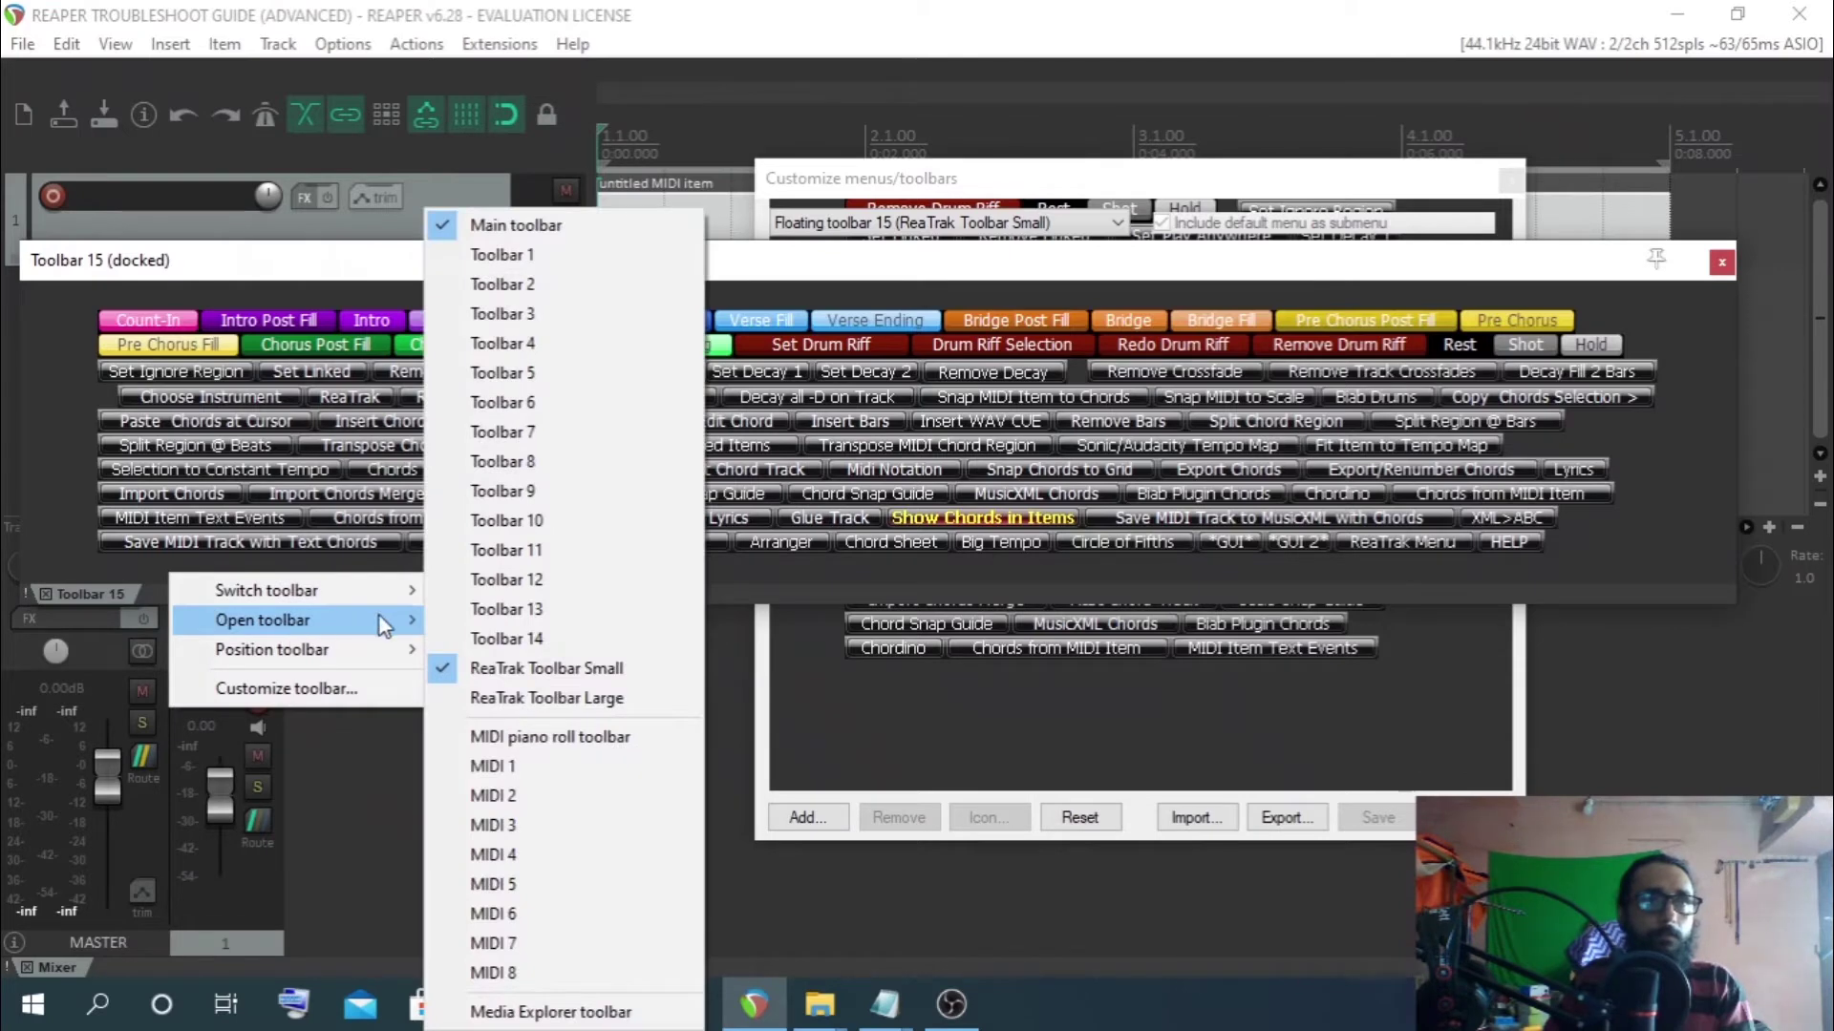
pyautogui.click(506, 639)
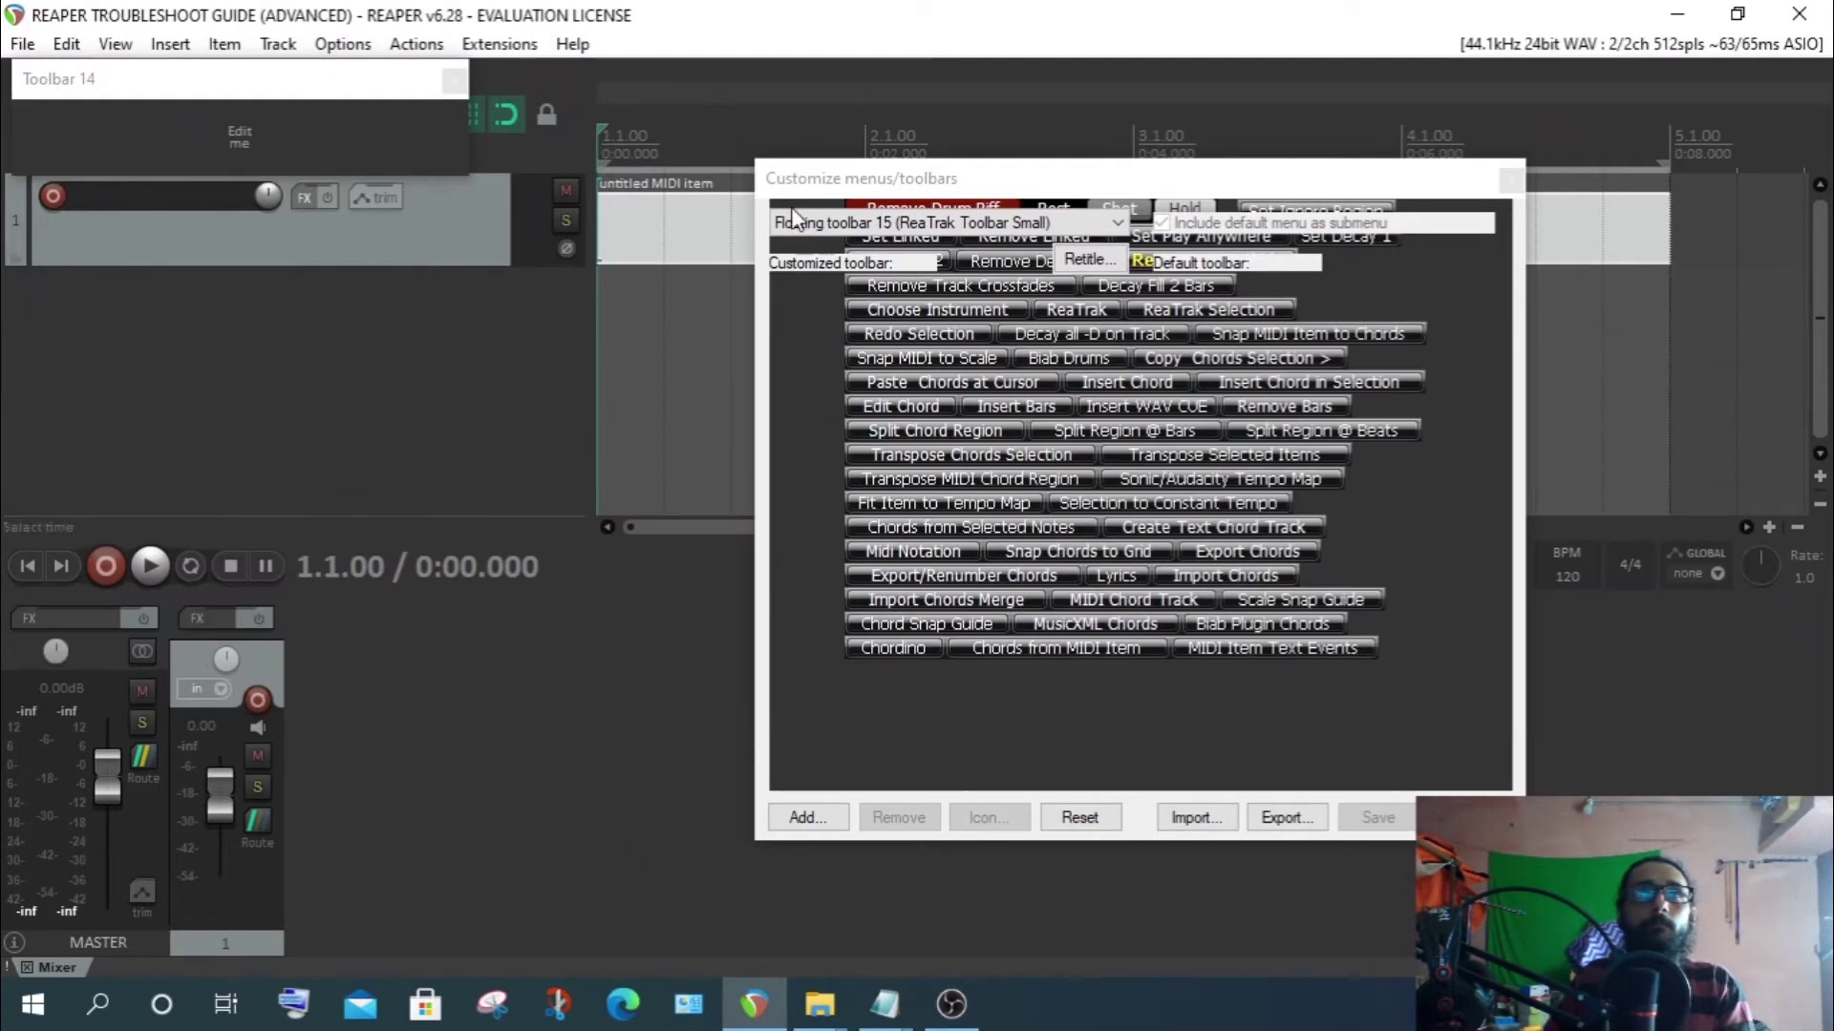
pyautogui.moveTo(253, 79); pyautogui.dragTo(484, 451)
pyautogui.moveTo(704, 548); pyautogui.dragTo(1240, 506)
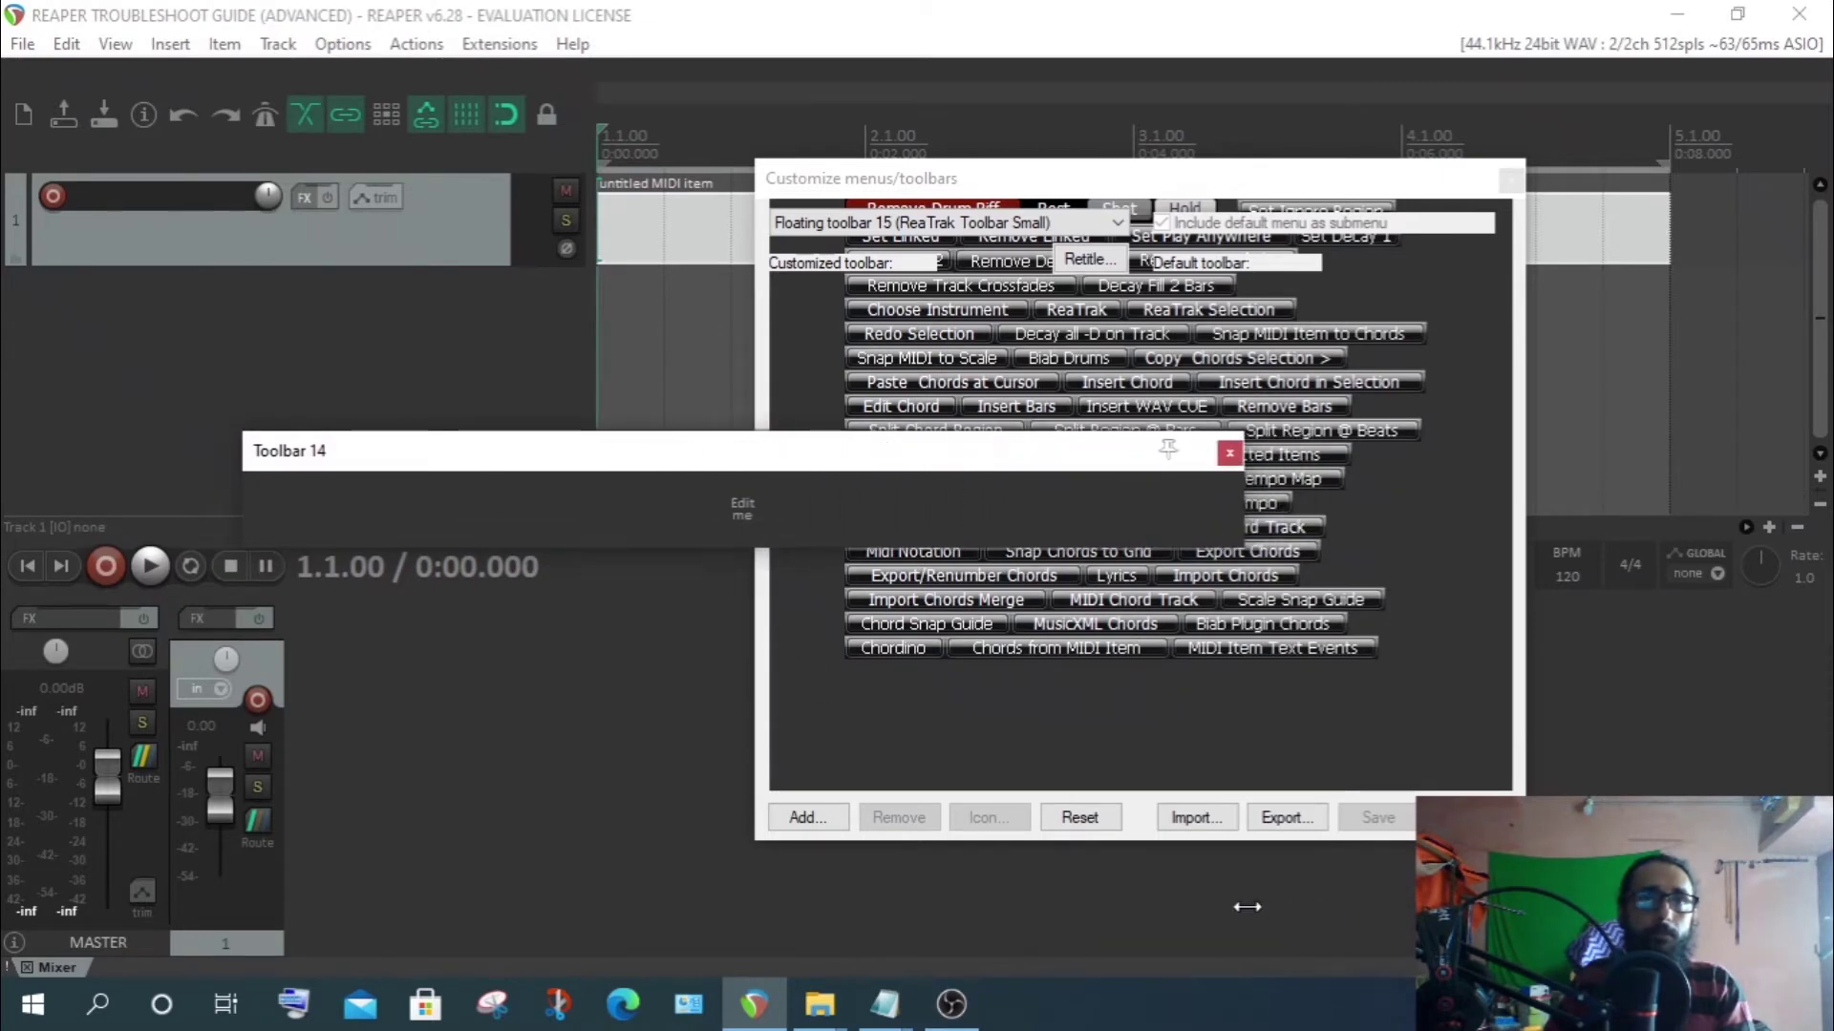
# Choose Floating toolbar 14 as the toolbar to customize and import ReaTrak color icons toolbar 14 medium.ReaperMenu into it
pyautogui.click(978, 271)
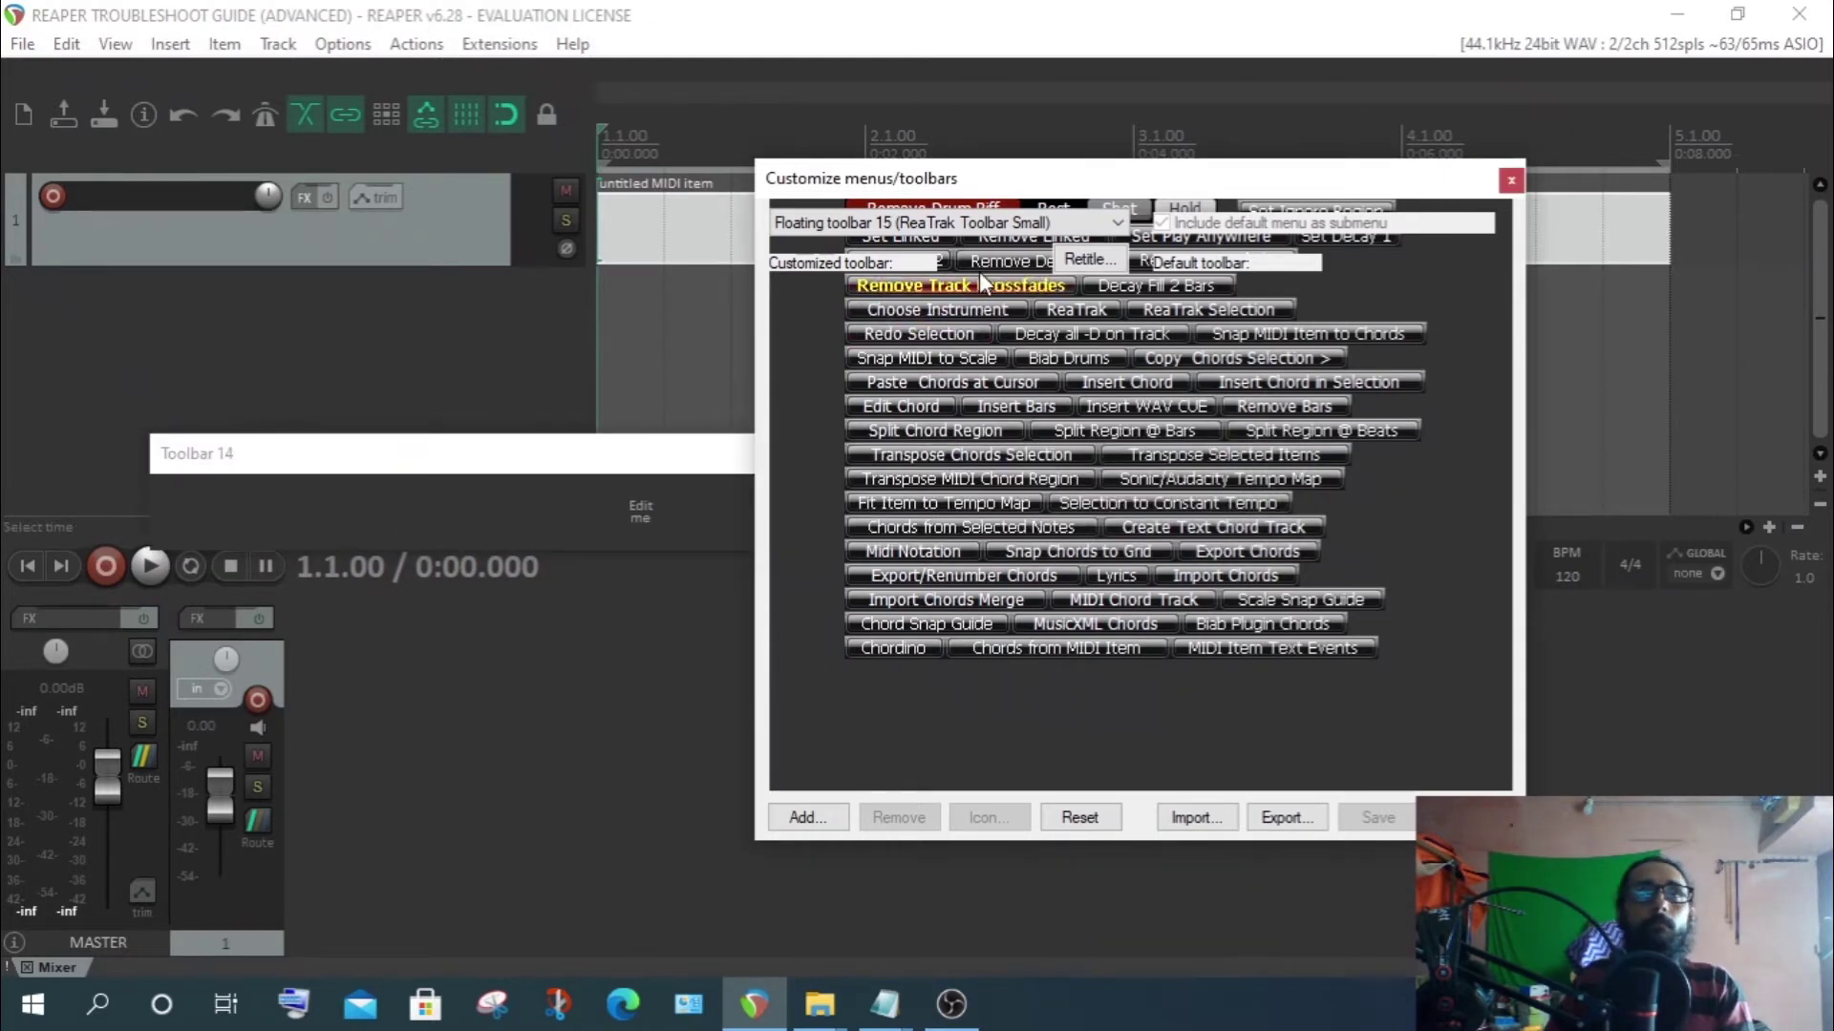
pyautogui.click(976, 221)
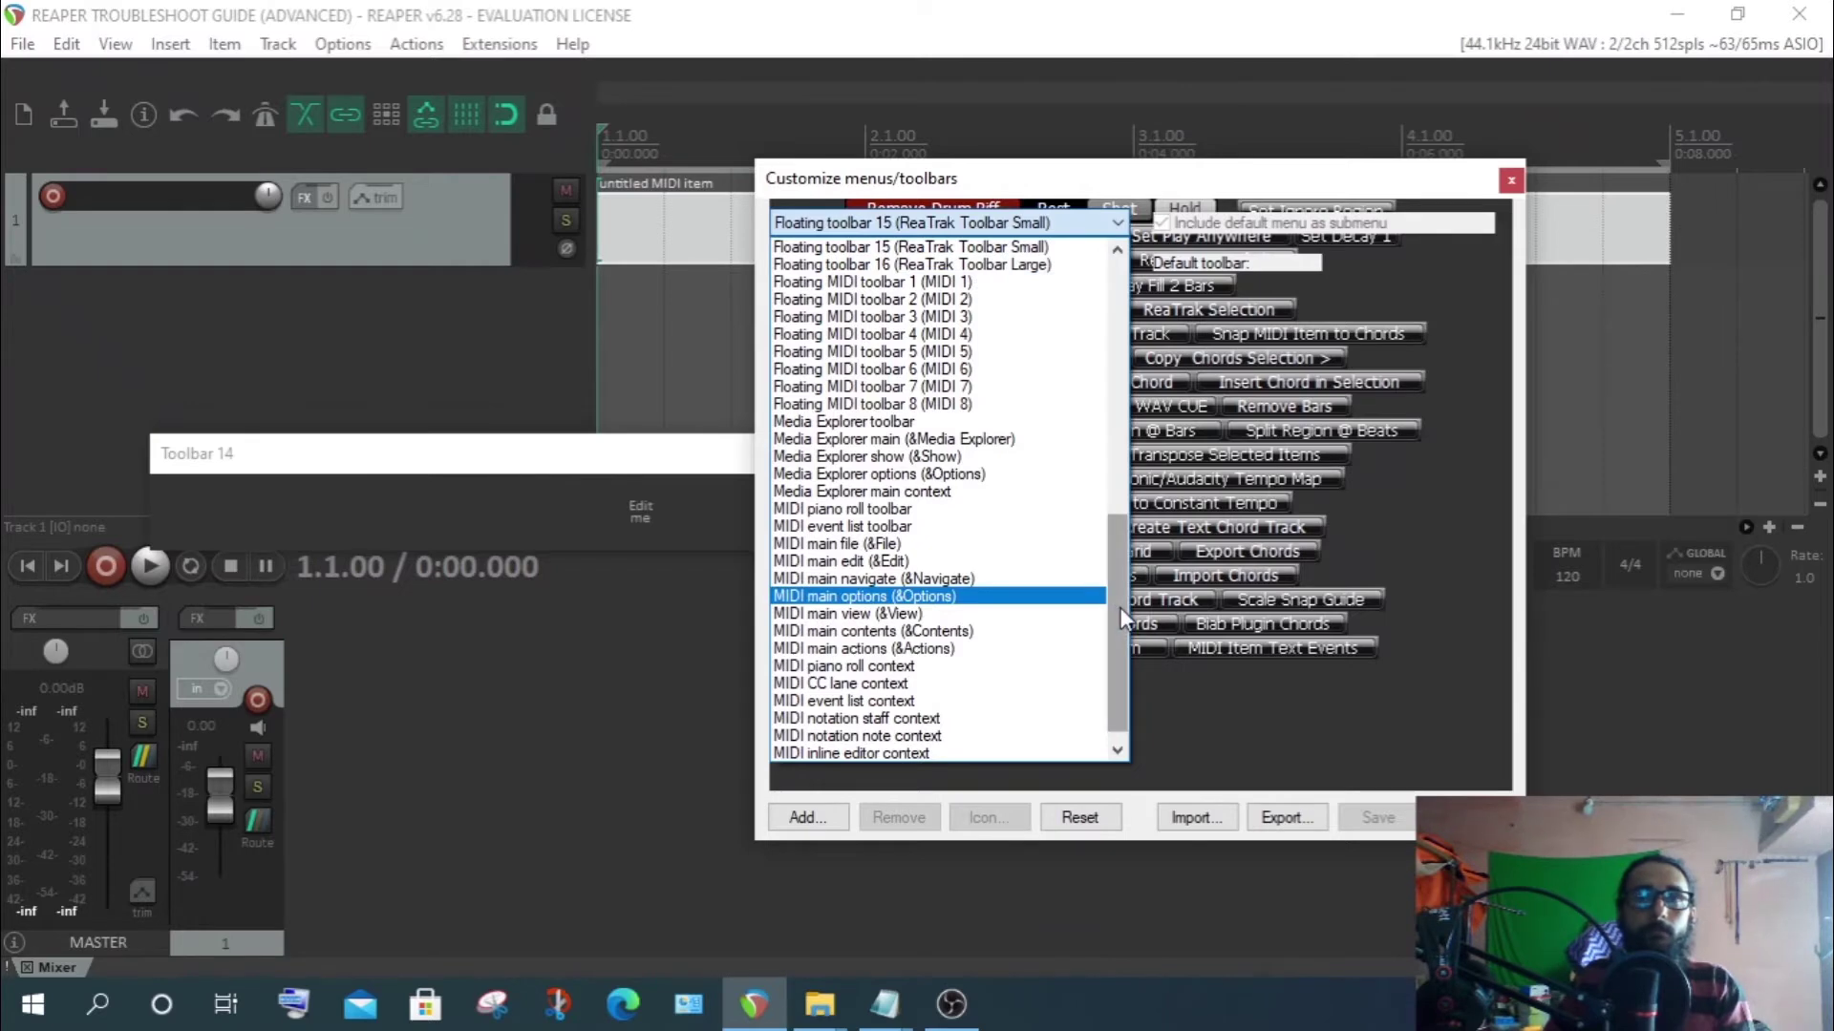
pyautogui.moveTo(1120, 607); pyautogui.dragTo(1110, 468)
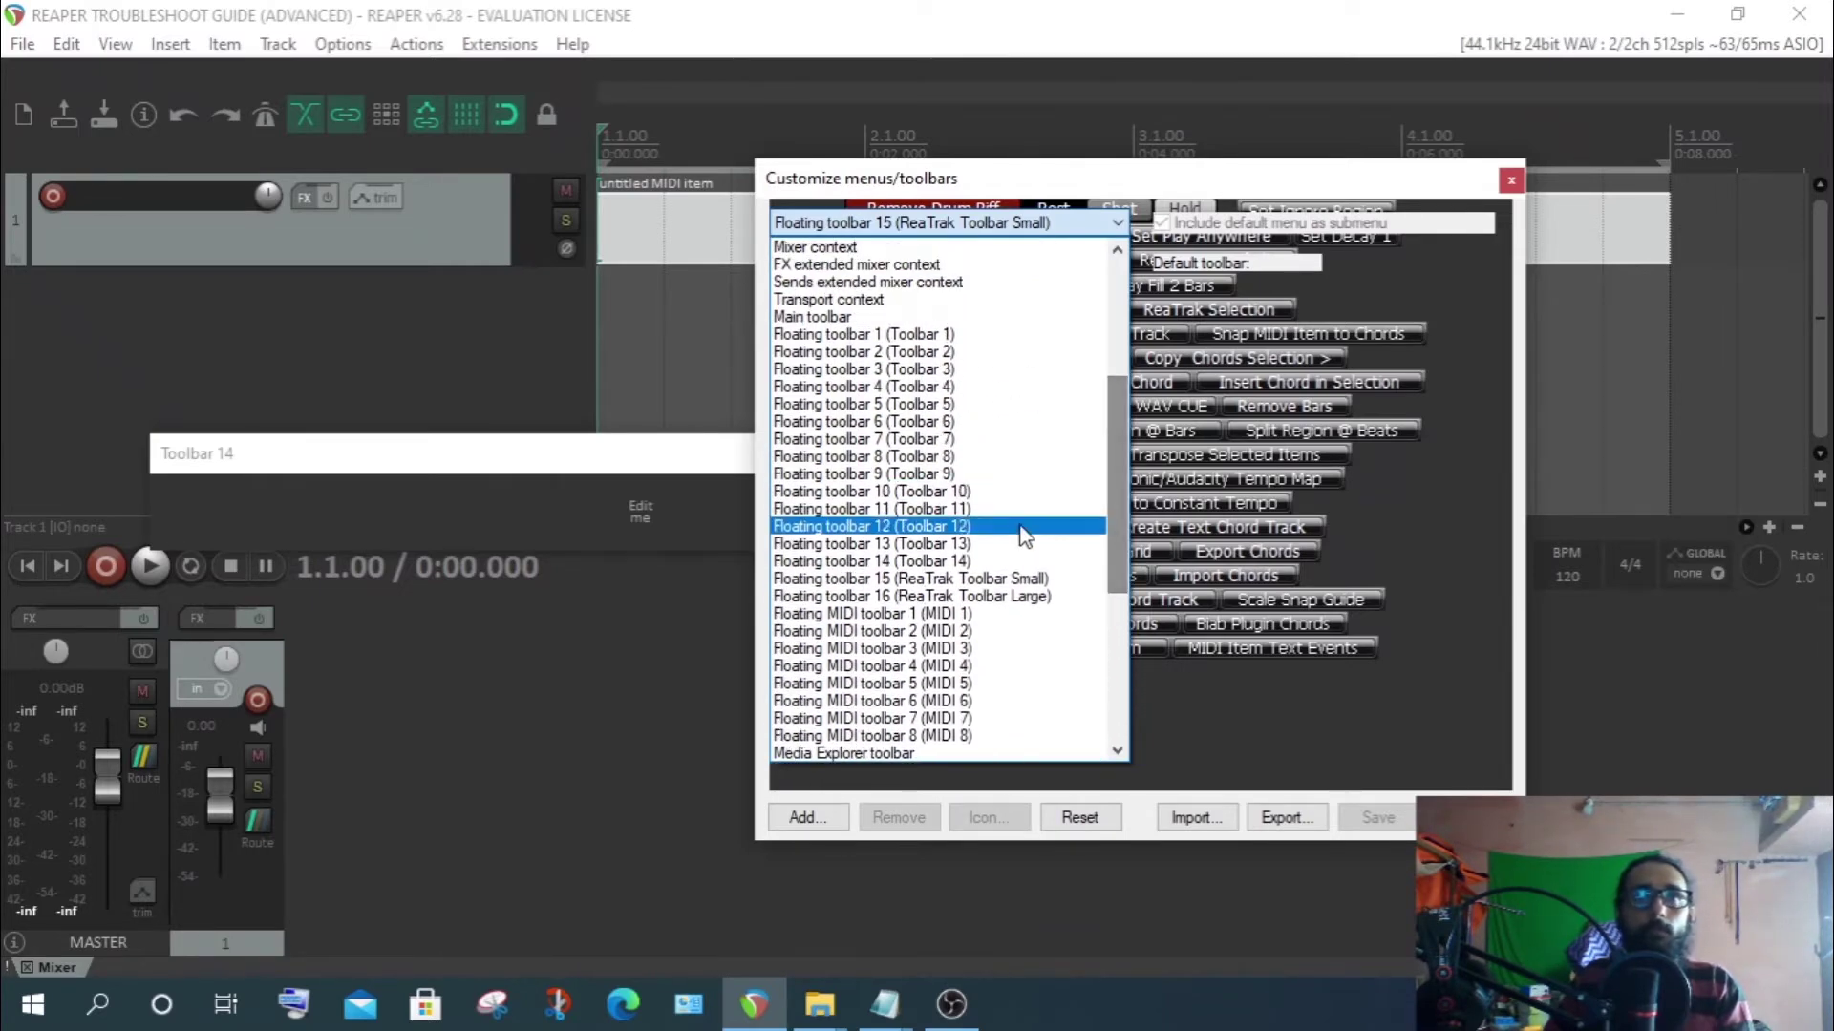
pyautogui.click(914, 559)
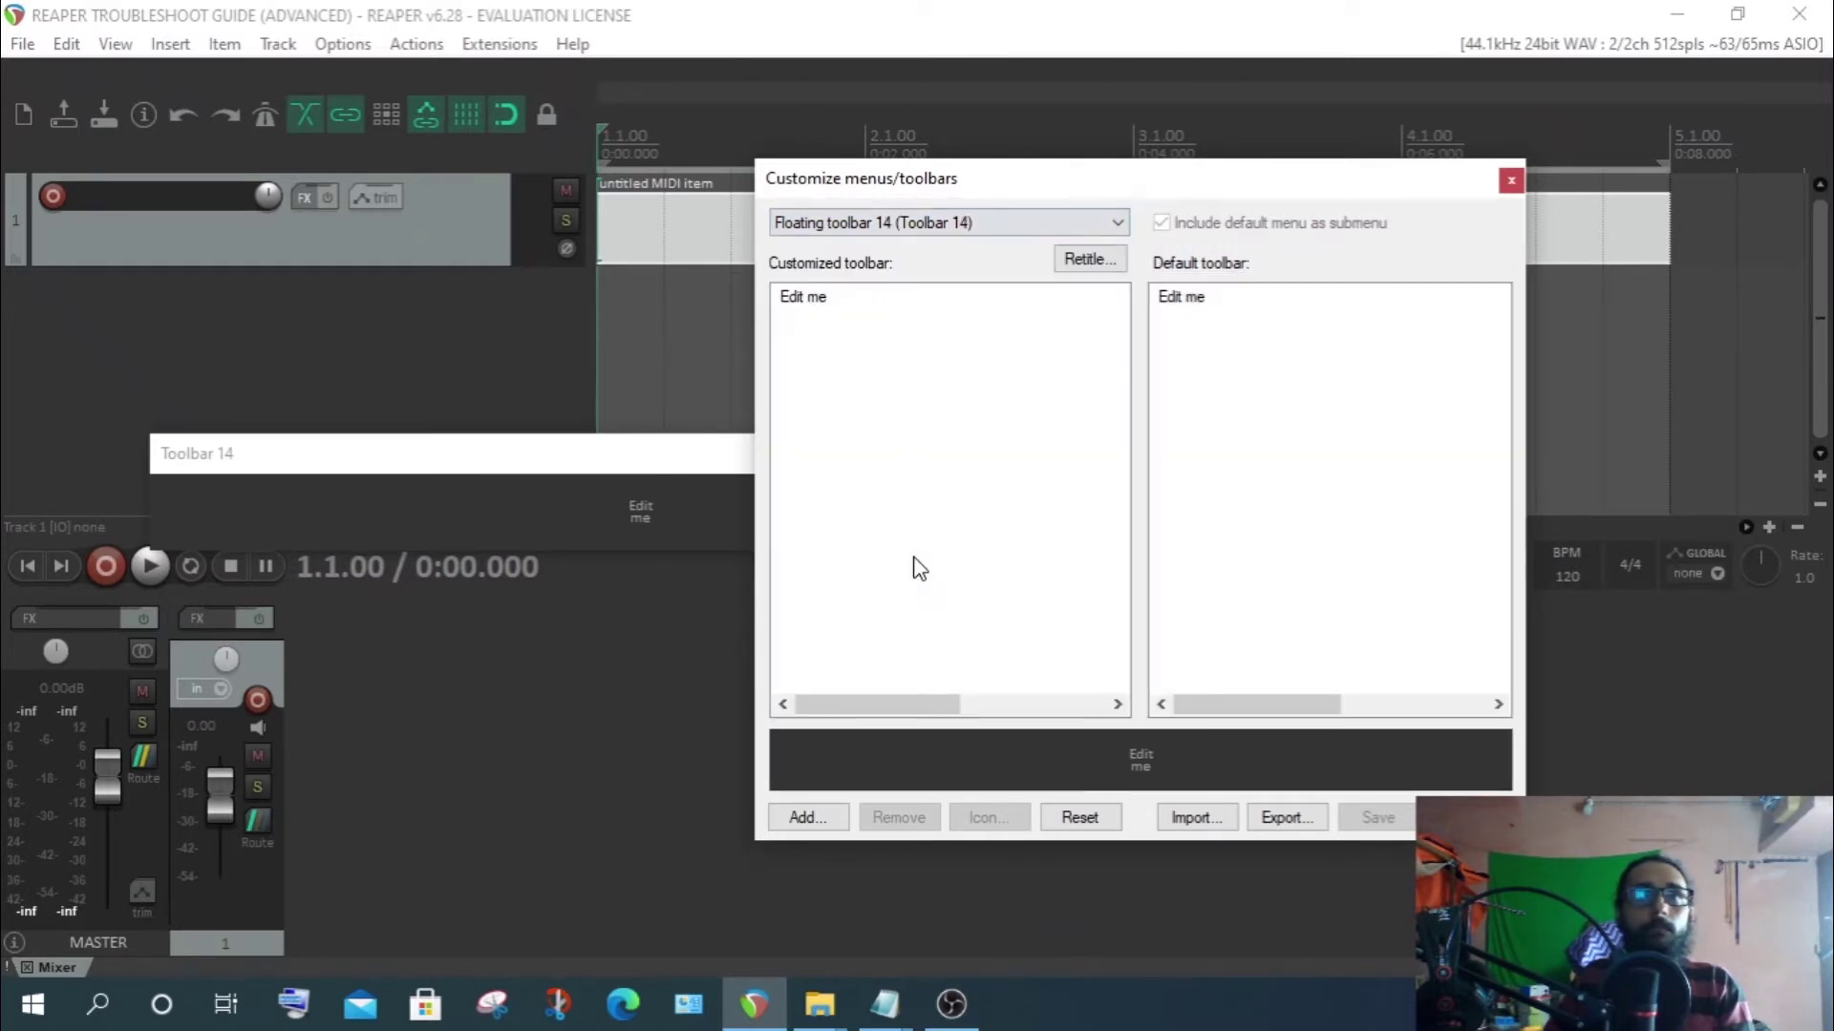
pyautogui.click(1210, 820)
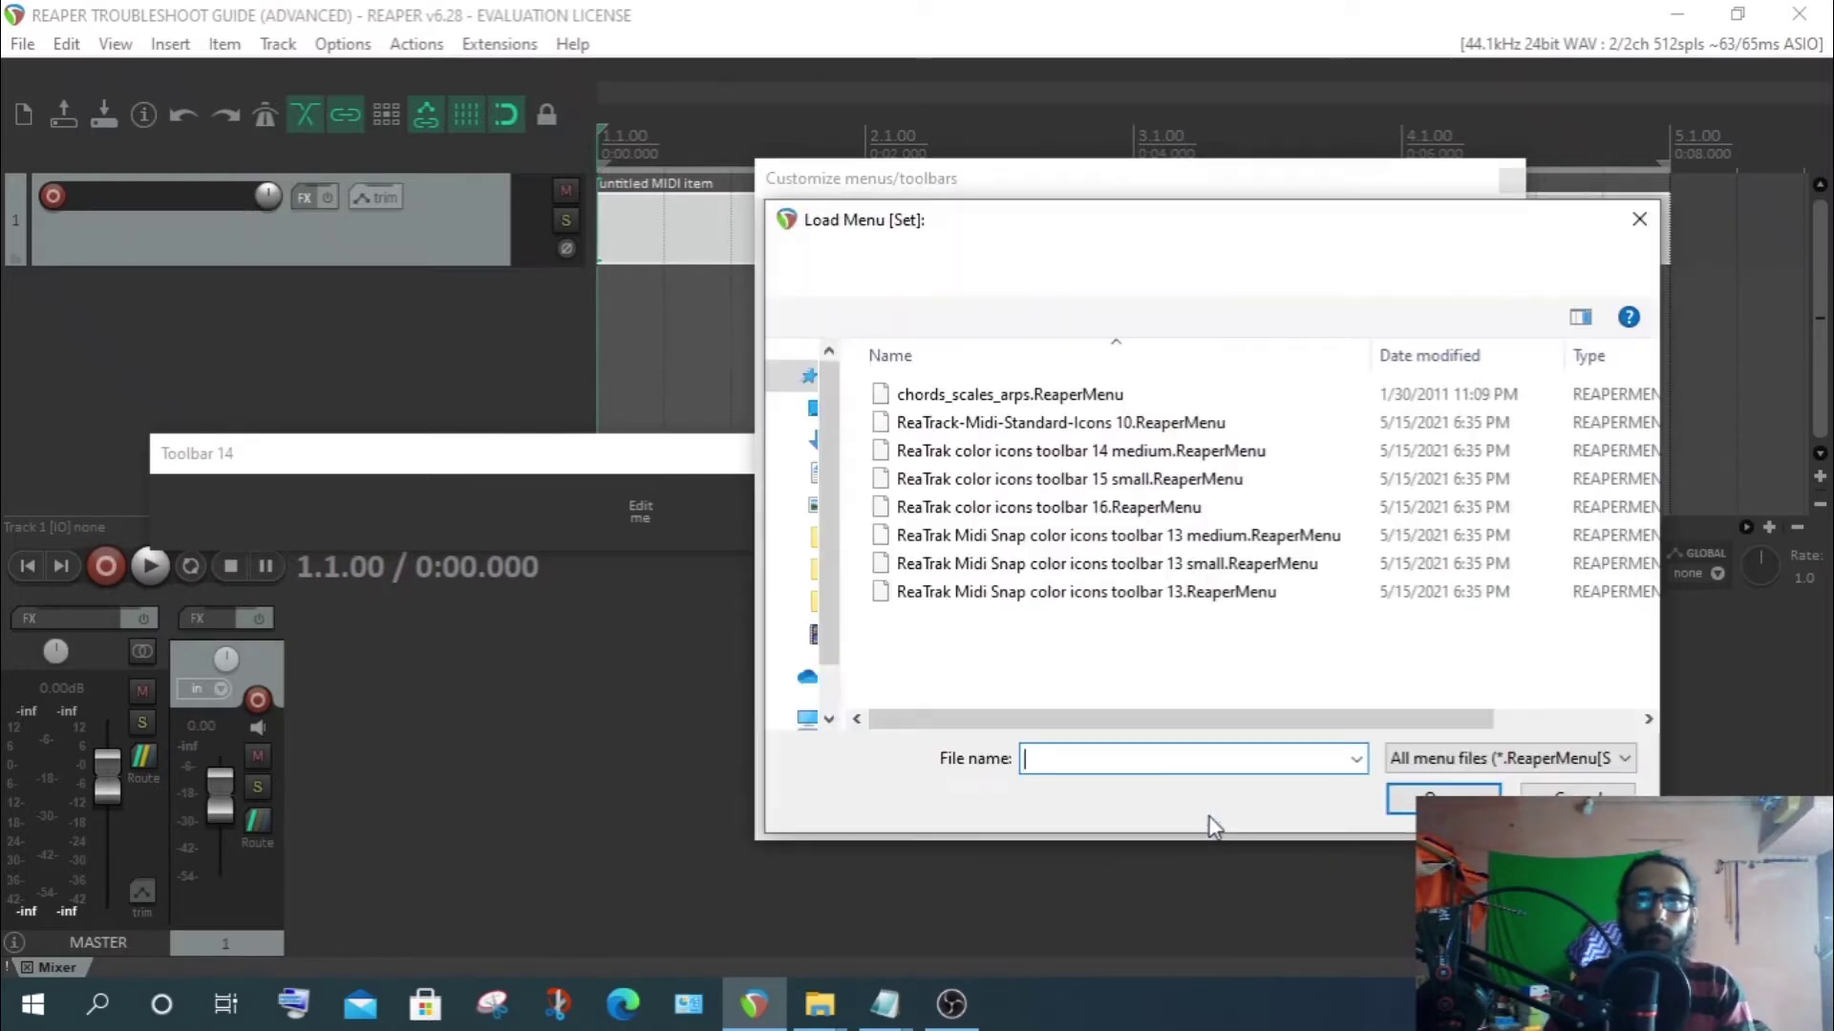
pyautogui.click(1125, 452)
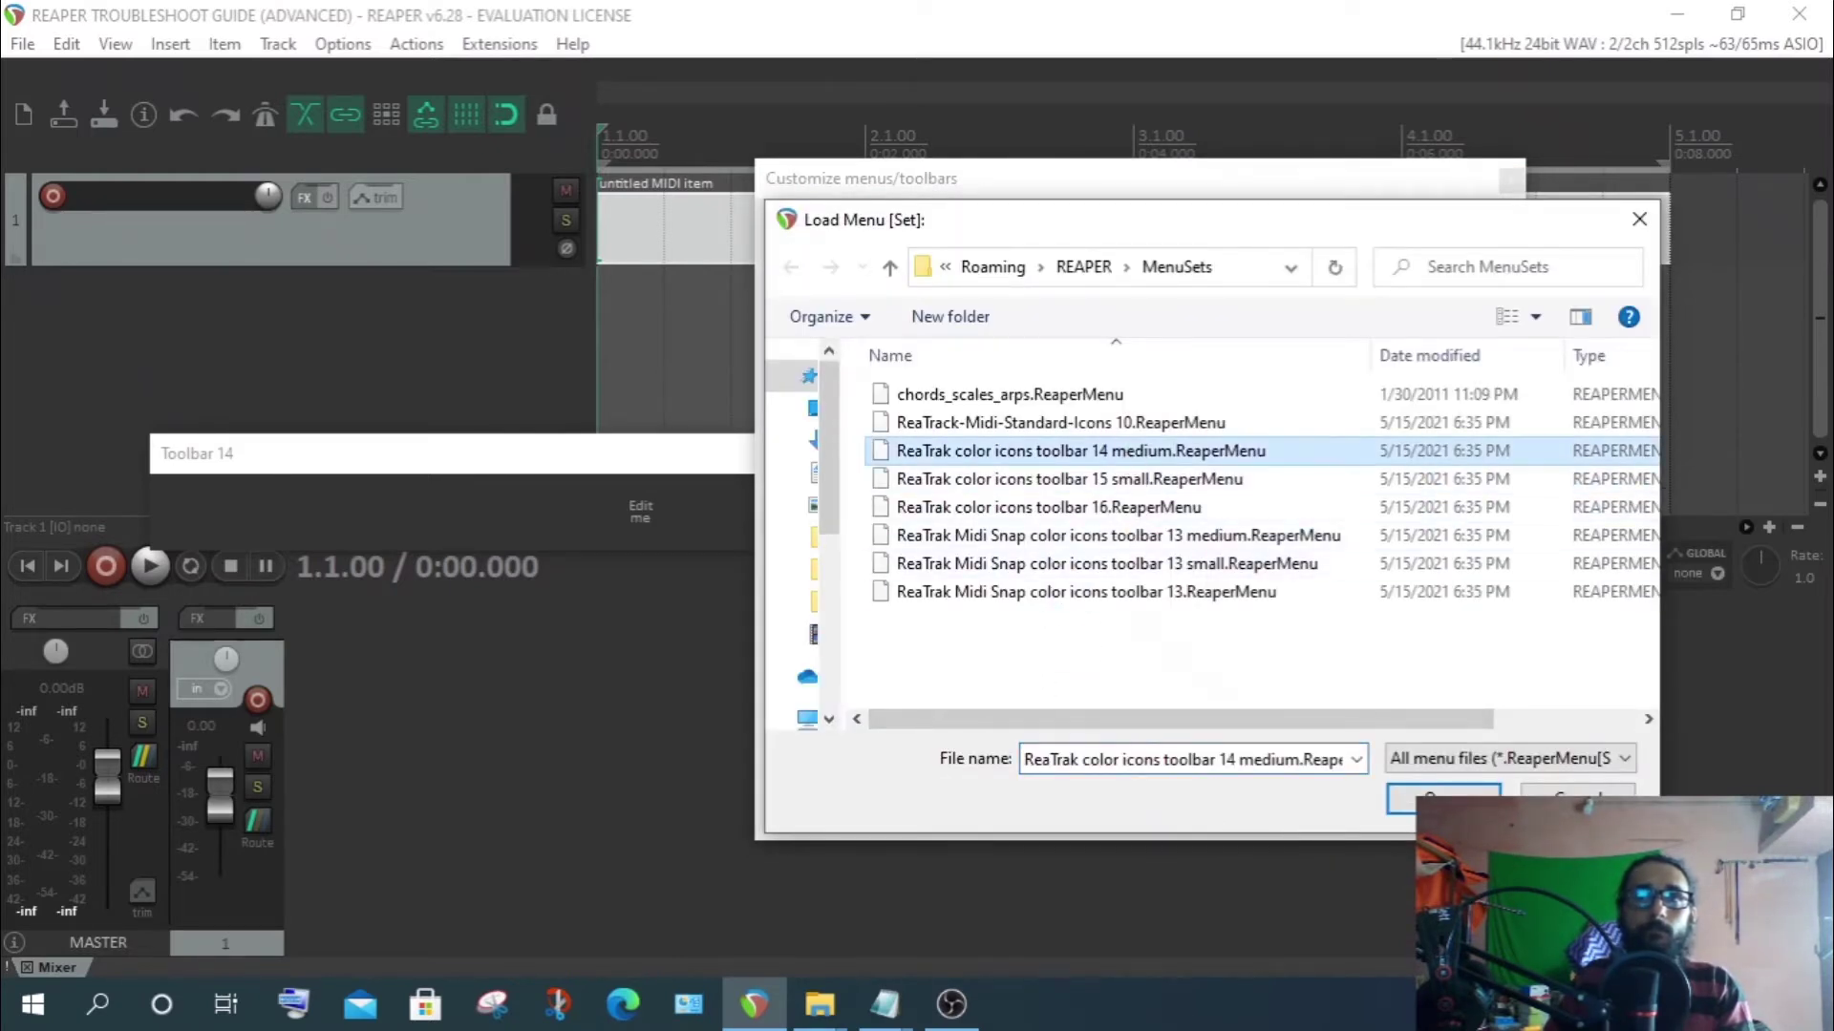
pyautogui.click(1443, 792)
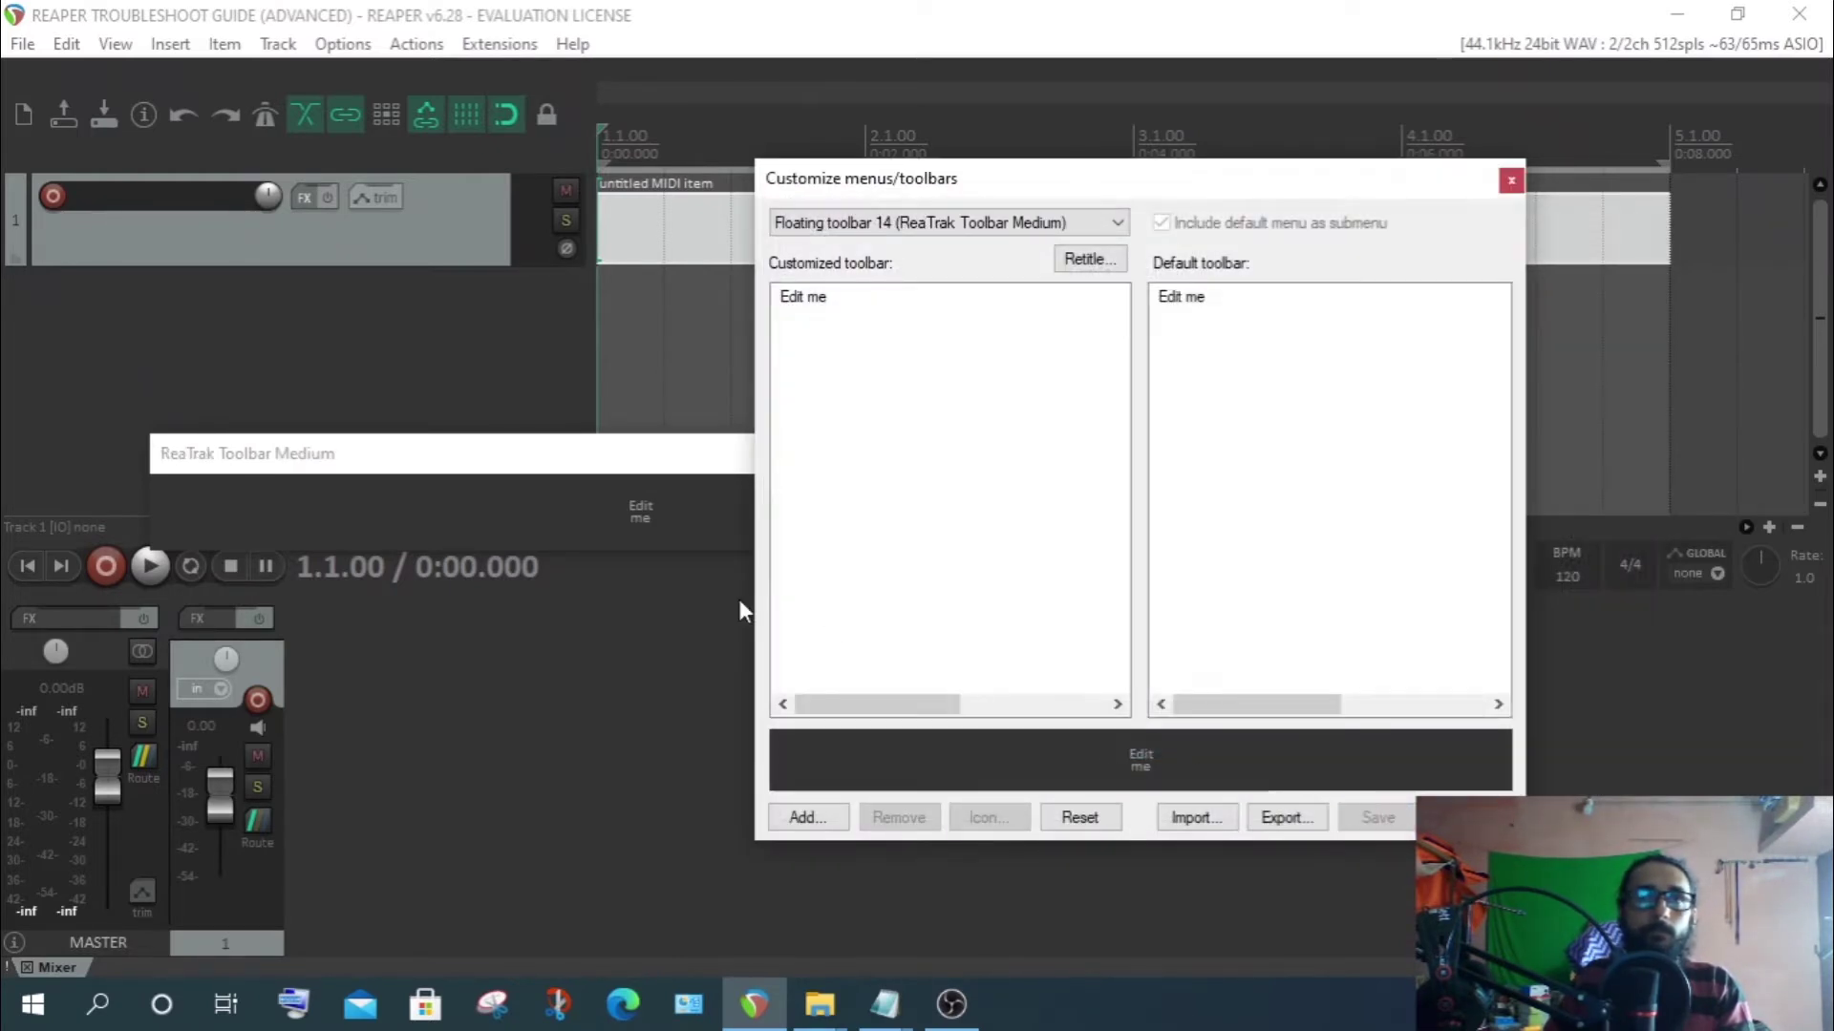
# Widen the floating ReaTrak Toolbar Medium, move it over the mixer area and increase its height to show more button rows
pyautogui.moveTo(616, 456); pyautogui.dragTo(483, 317)
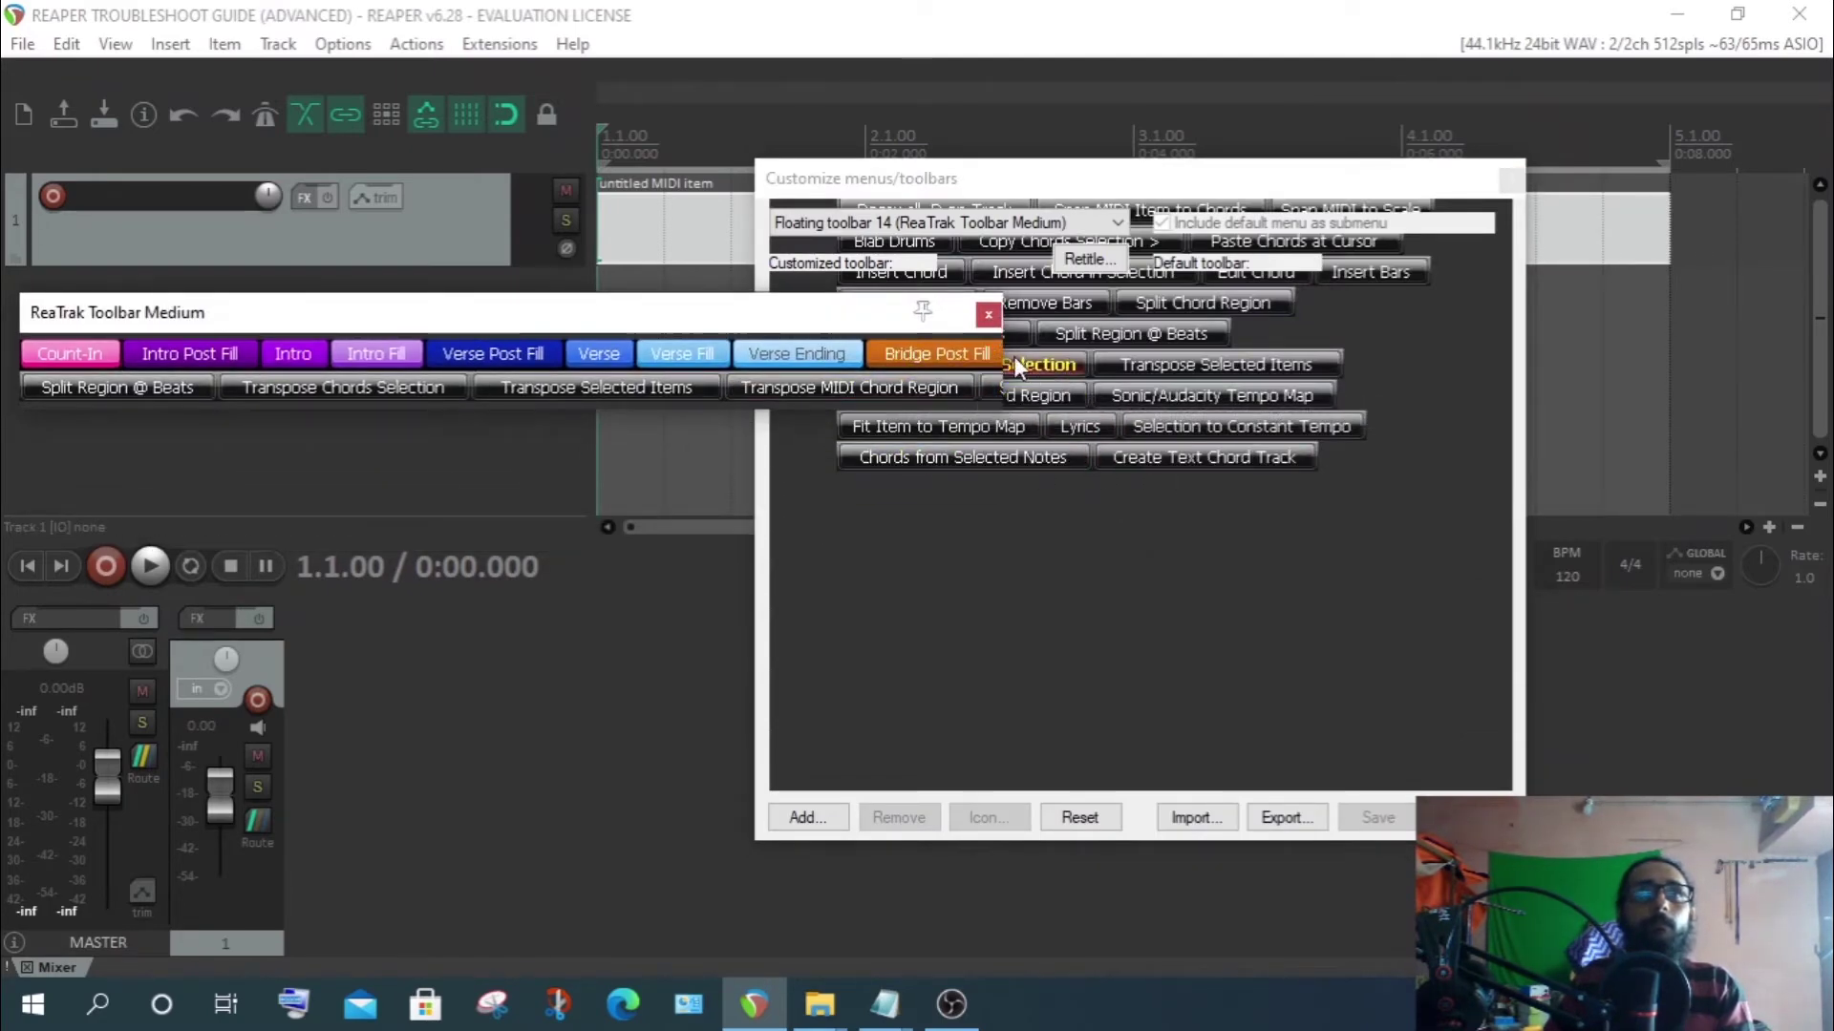
pyautogui.moveTo(1012, 355); pyautogui.dragTo(1563, 358)
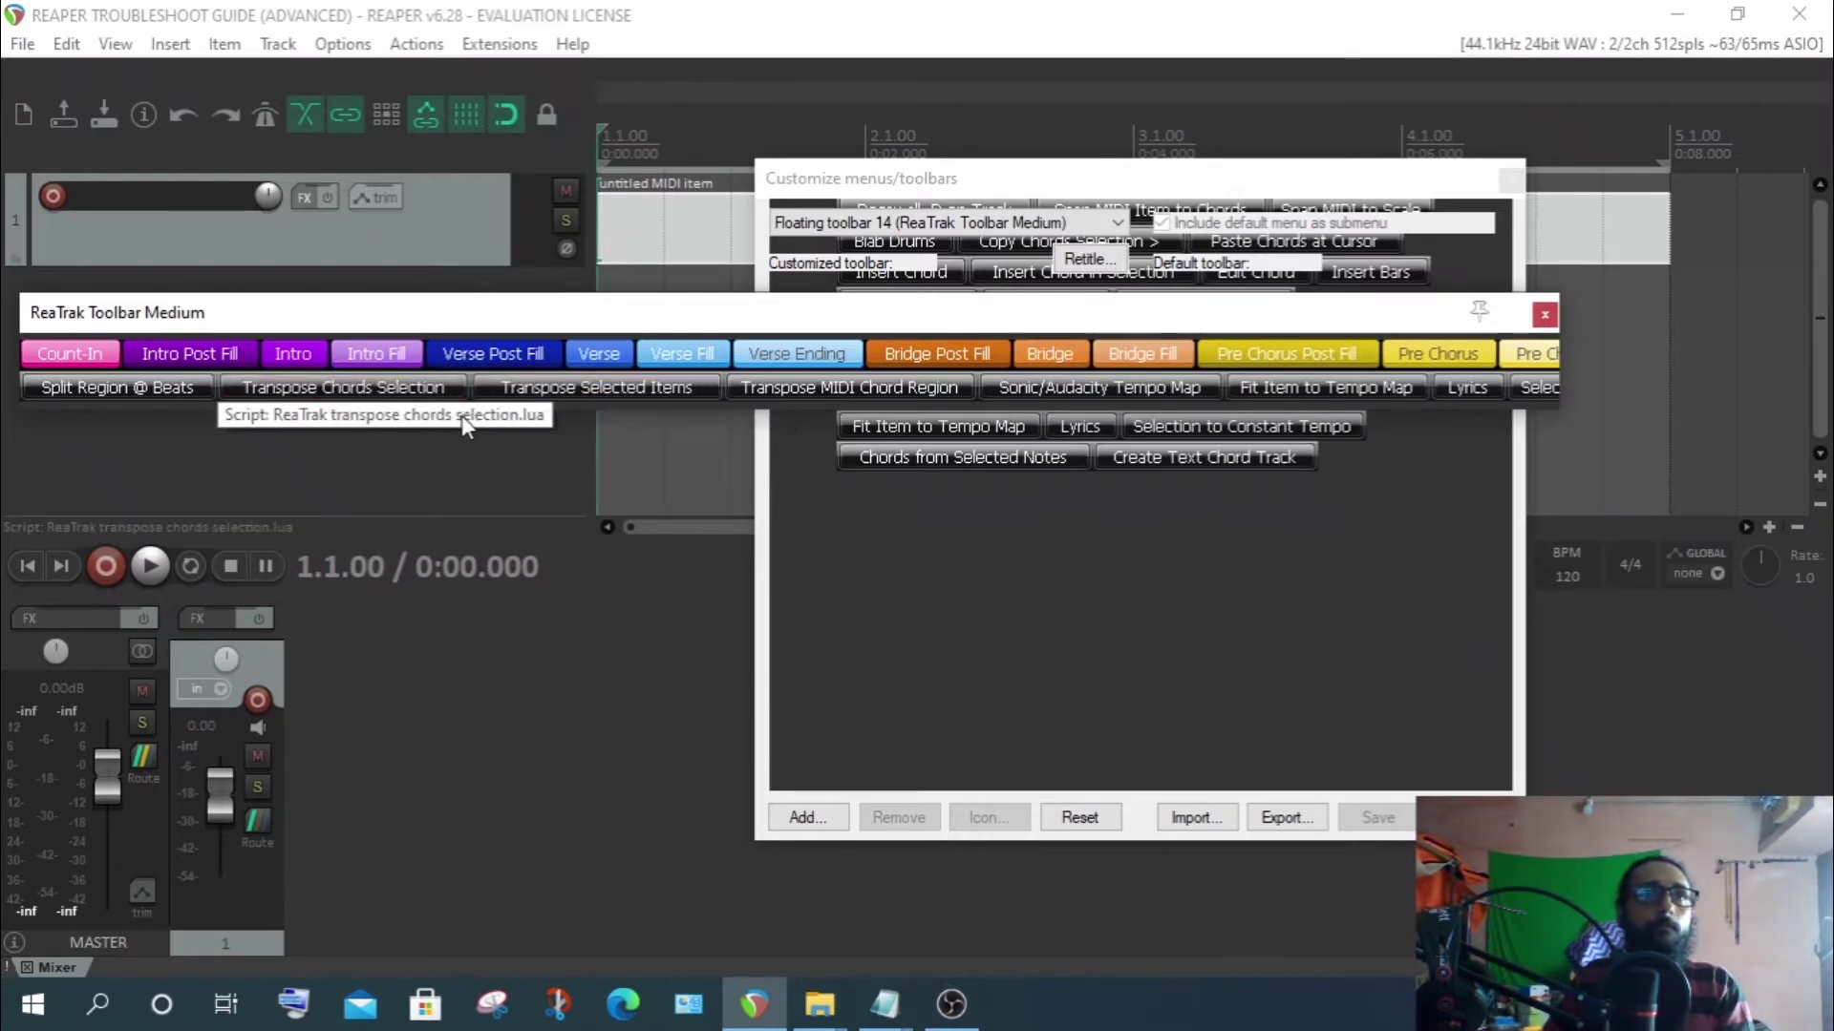
pyautogui.moveTo(707, 320); pyautogui.dragTo(786, 618)
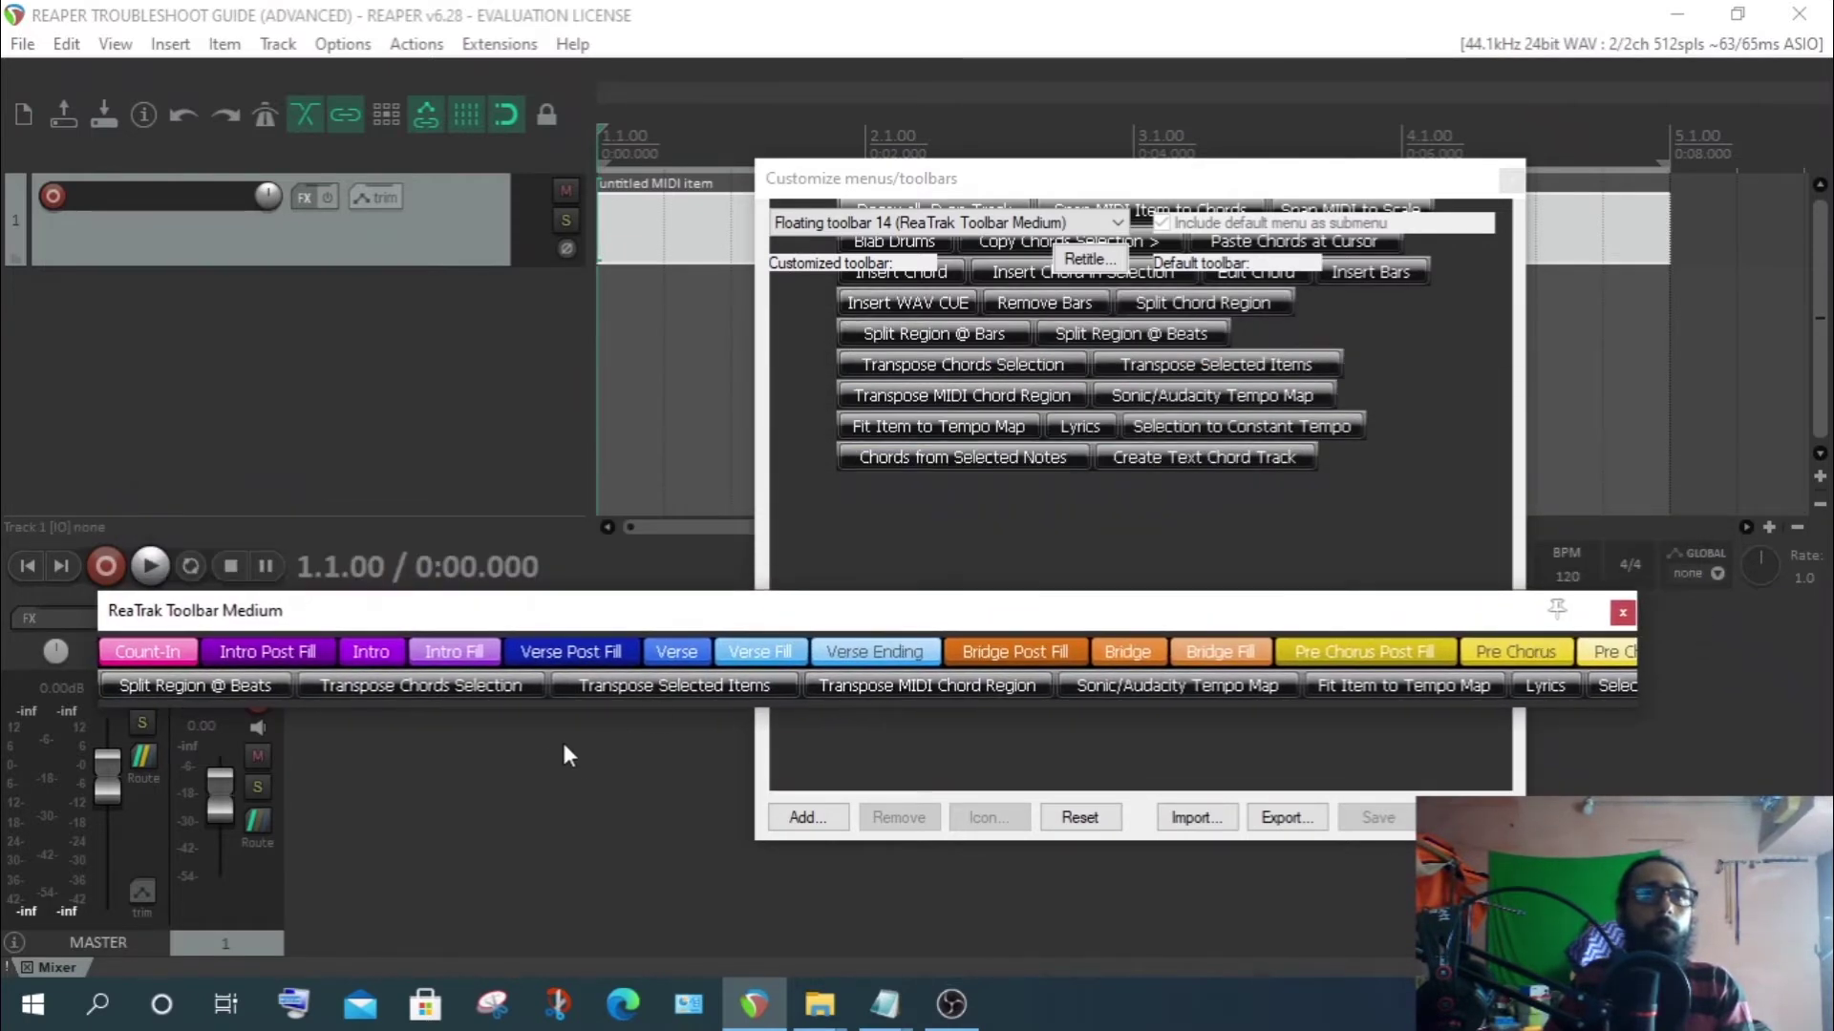
pyautogui.moveTo(537, 714); pyautogui.dragTo(540, 988)
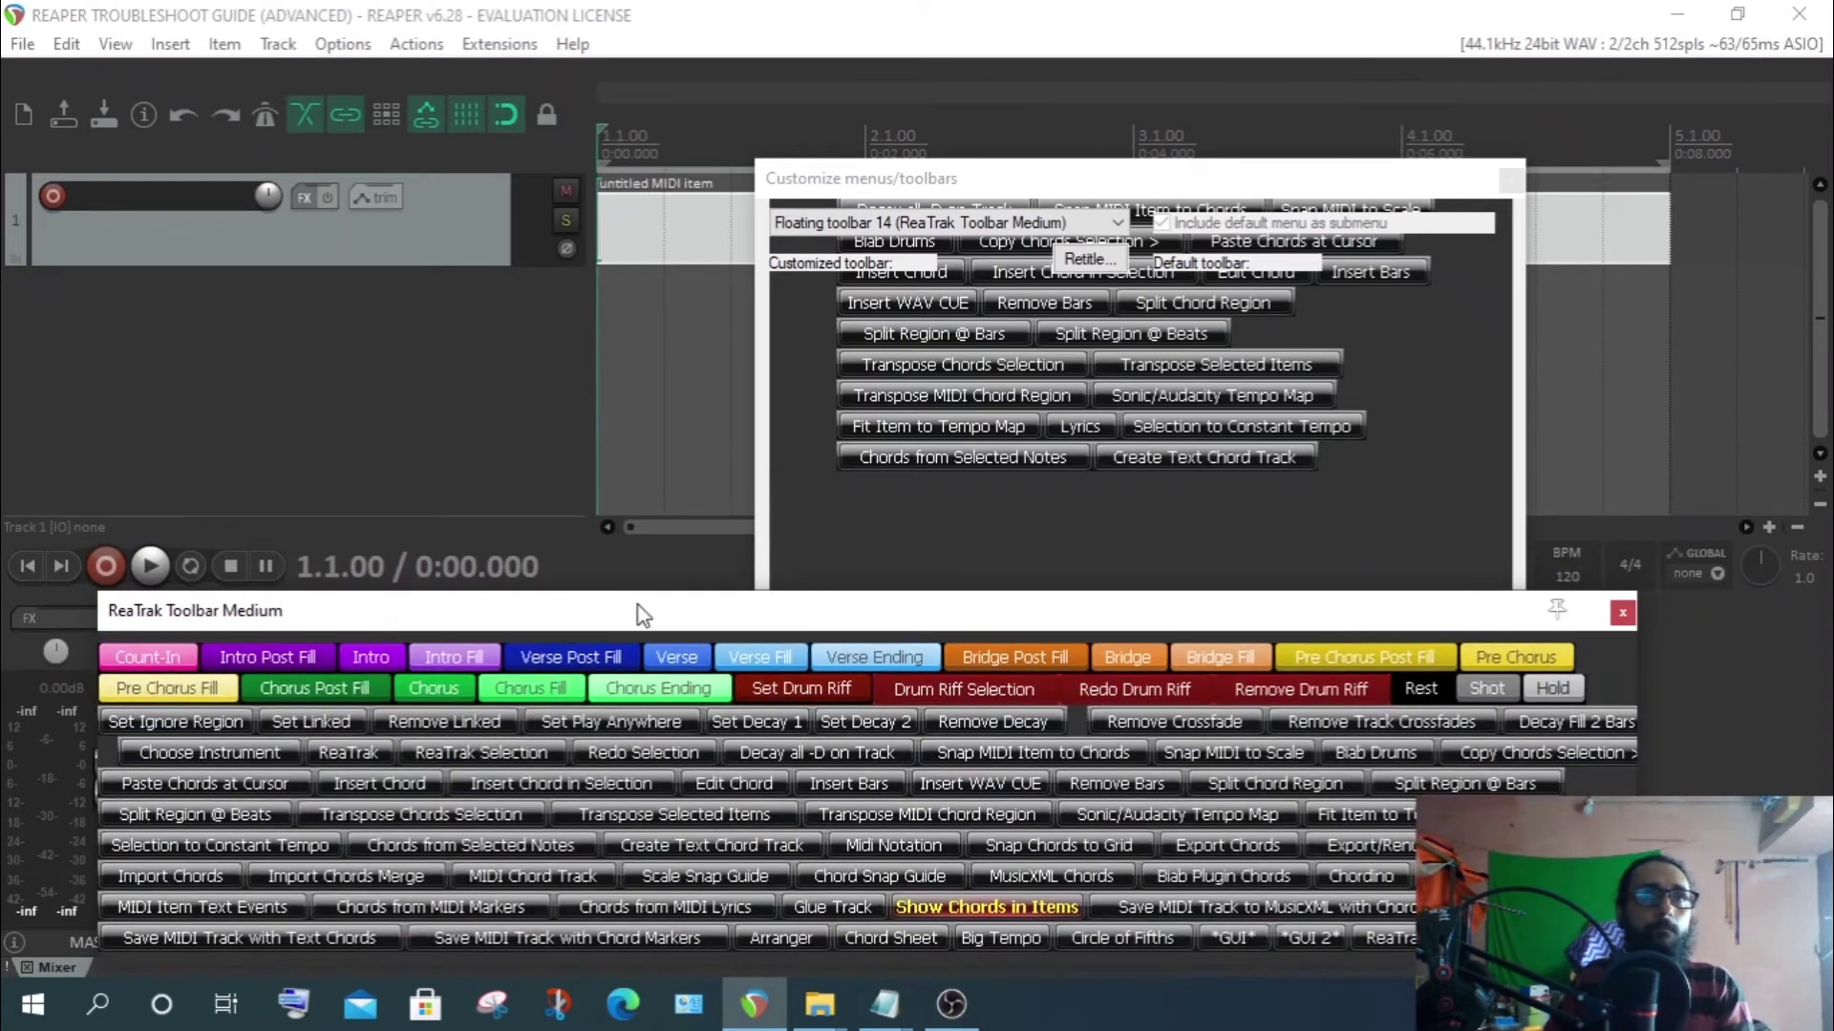
# Move the floating ReaTrak Toolbar Medium higher over the arrange view, increase its height, and close it
pyautogui.moveTo(638, 605); pyautogui.dragTo(620, 404)
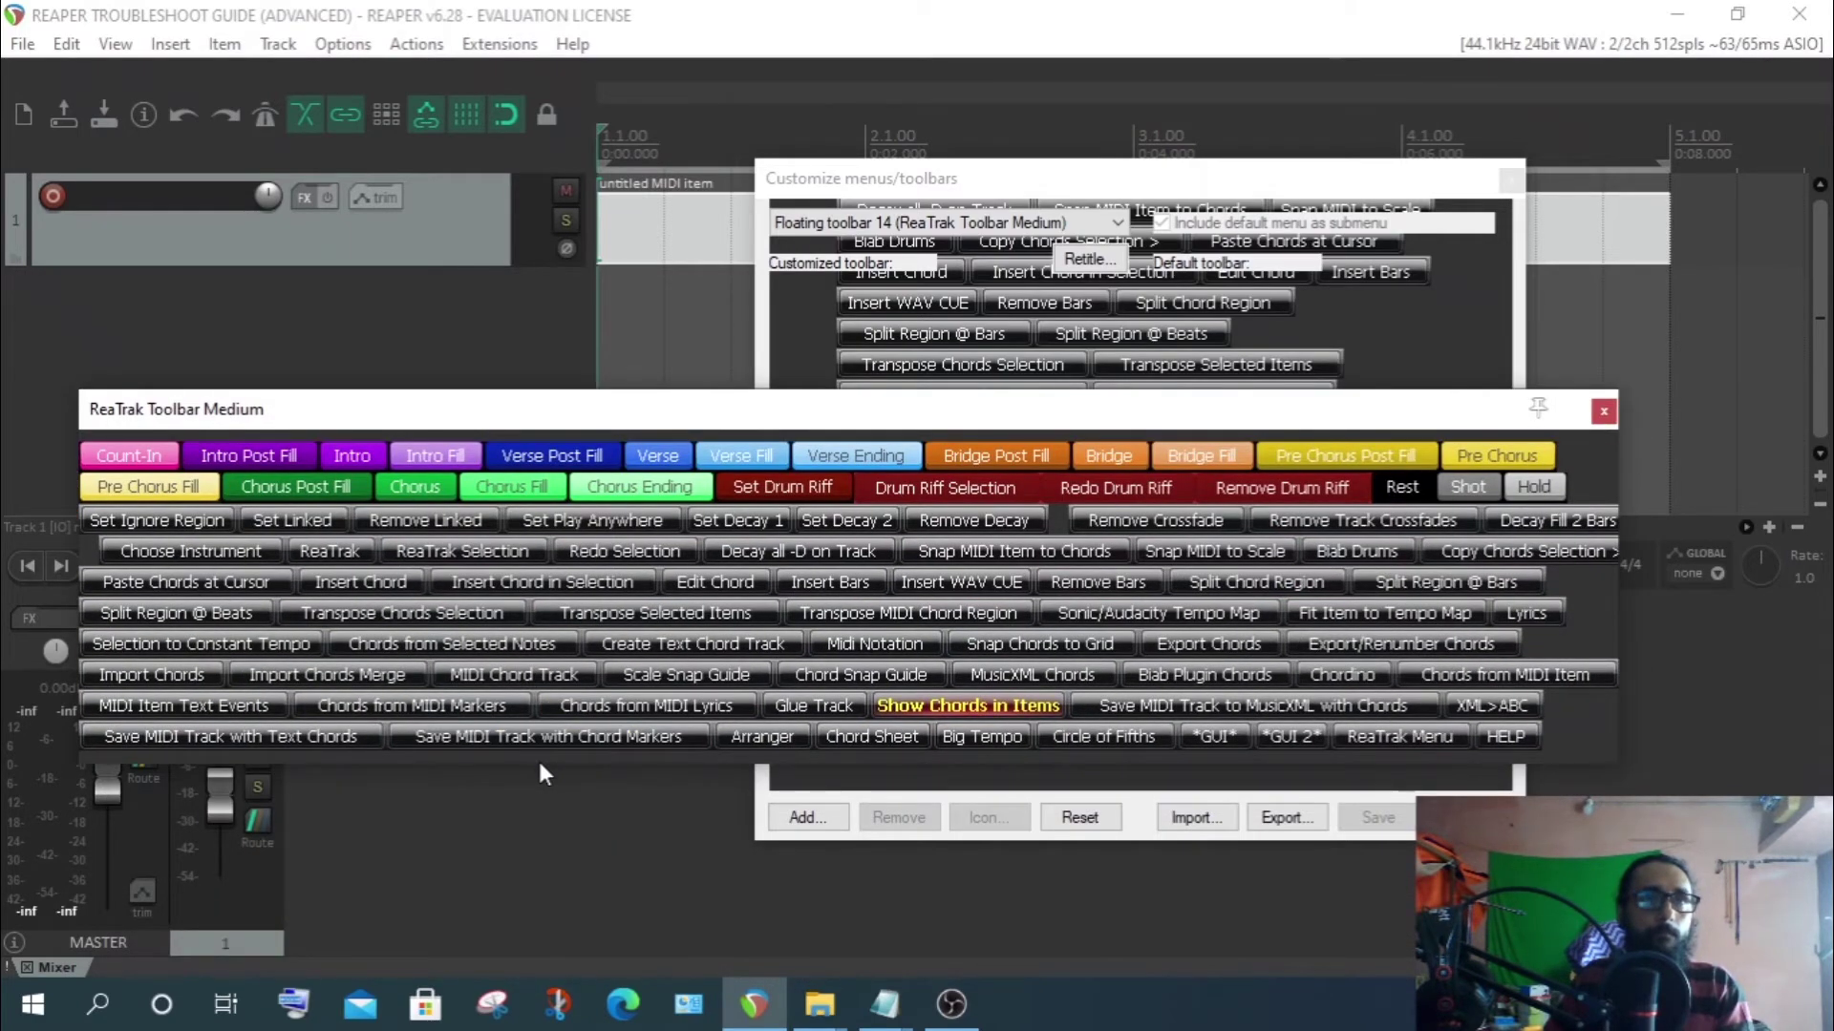
pyautogui.moveTo(536, 768); pyautogui.dragTo(544, 929)
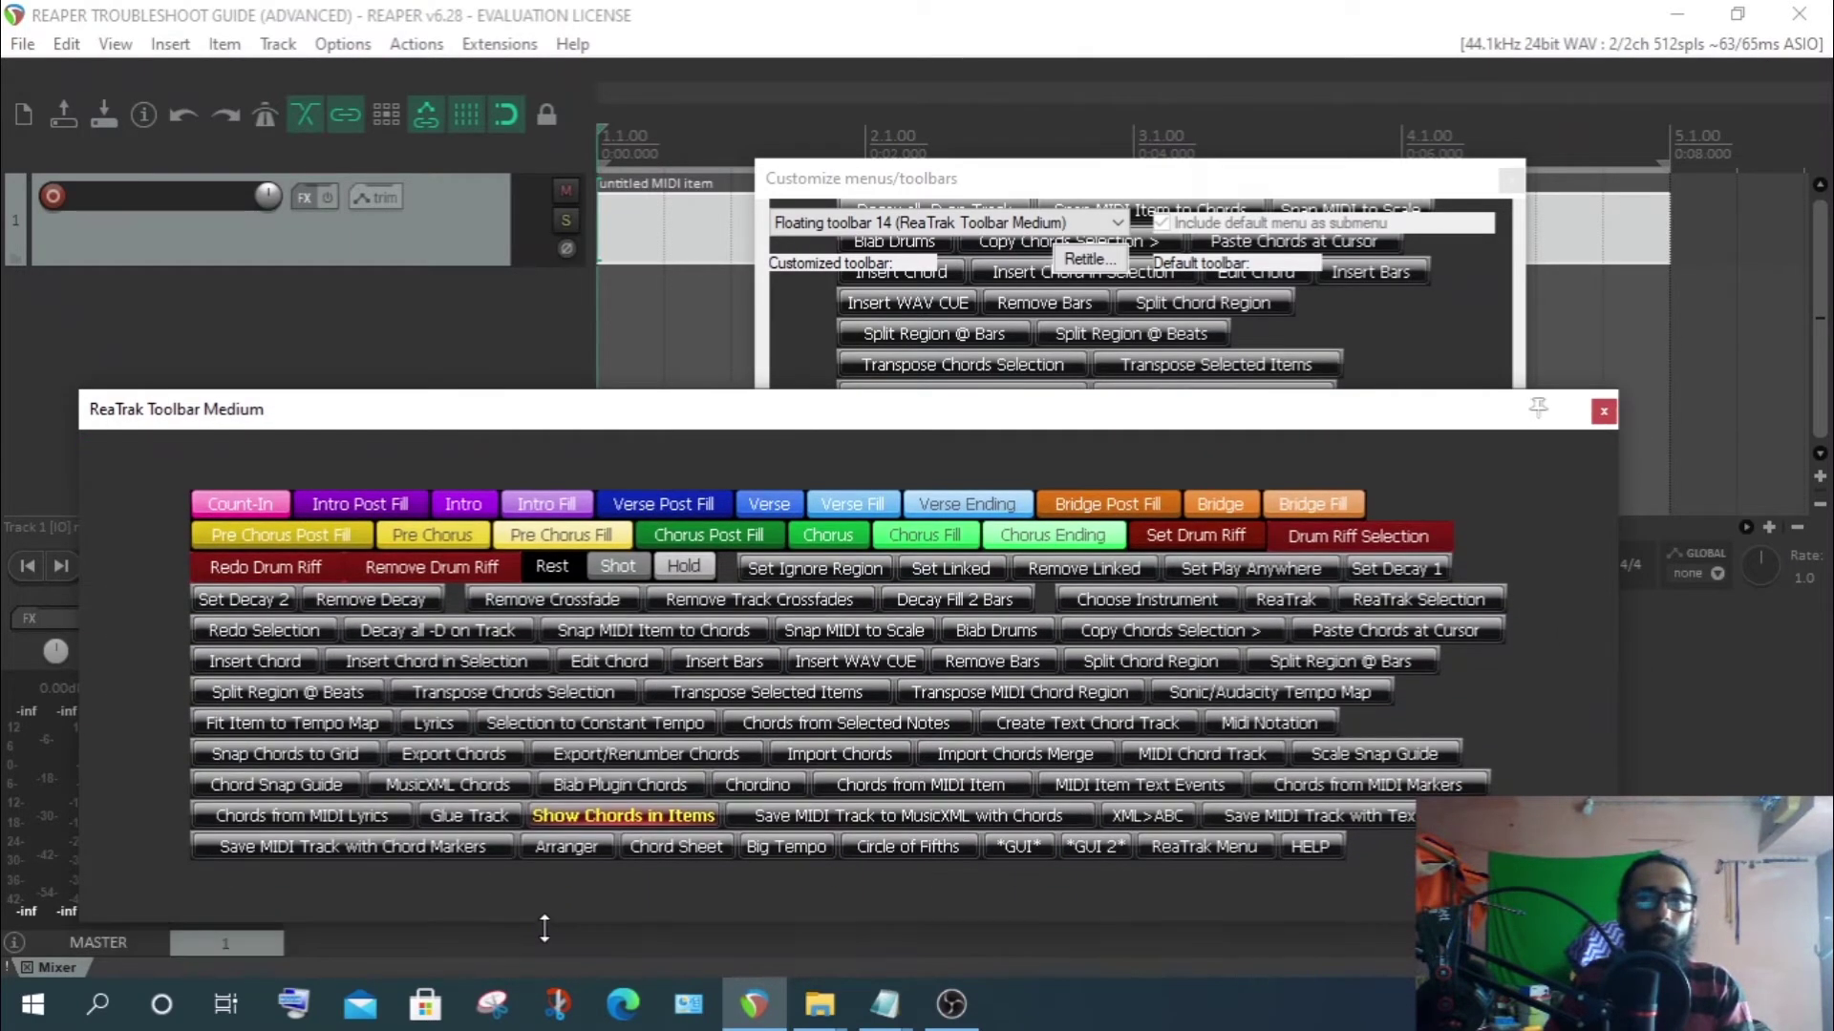
pyautogui.click(1604, 412)
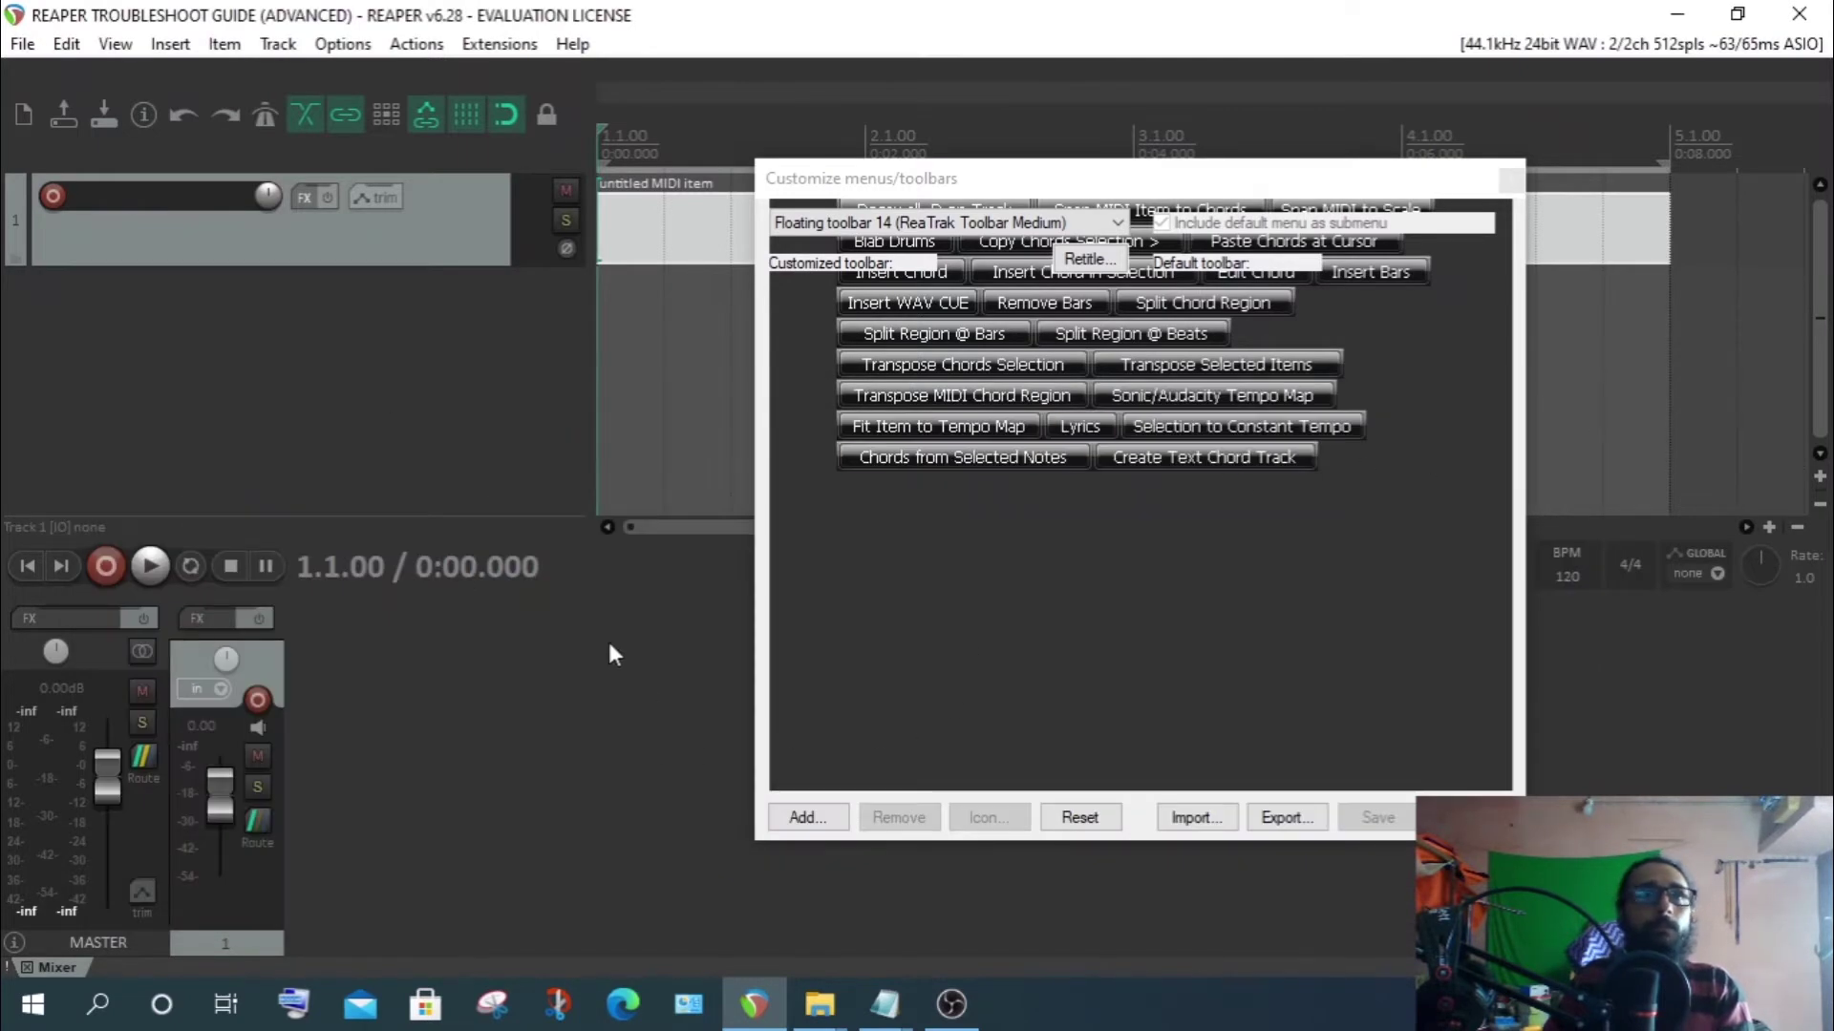
# Show the toolbar docker and switch its docked toolbar to Toolbar 13
pyautogui.click(115, 44)
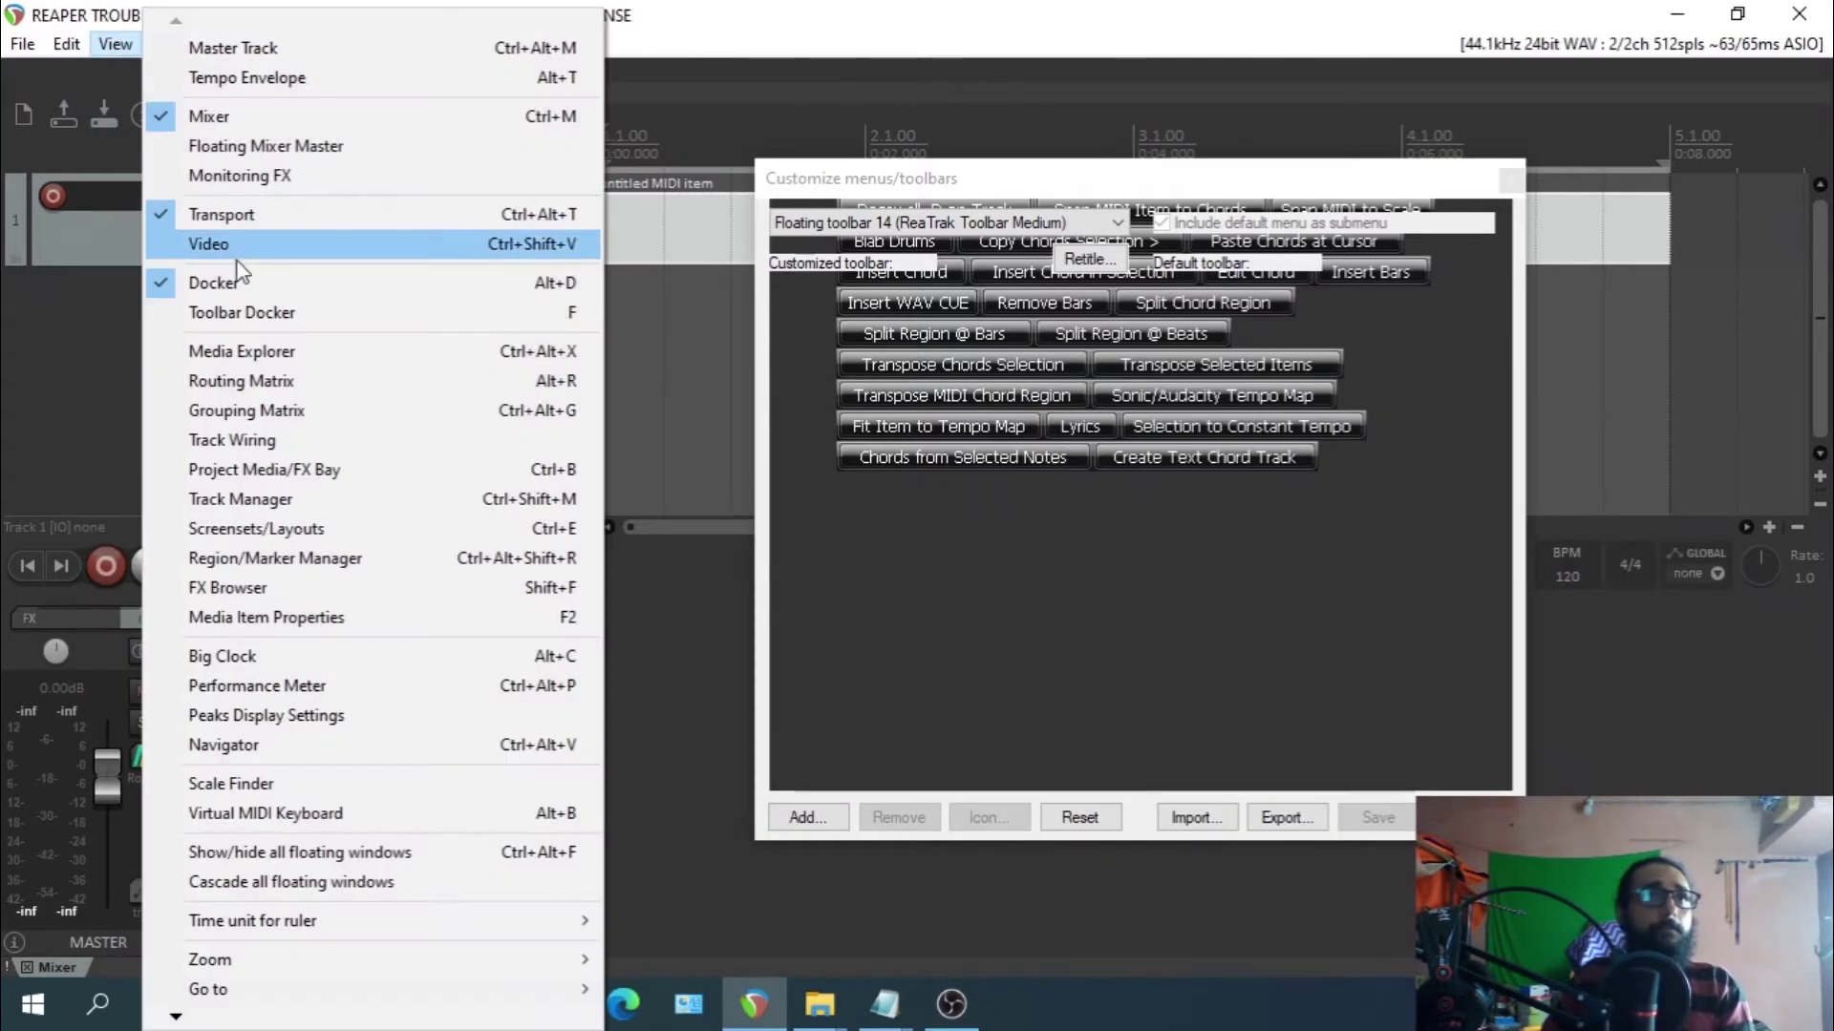
pyautogui.click(253, 312)
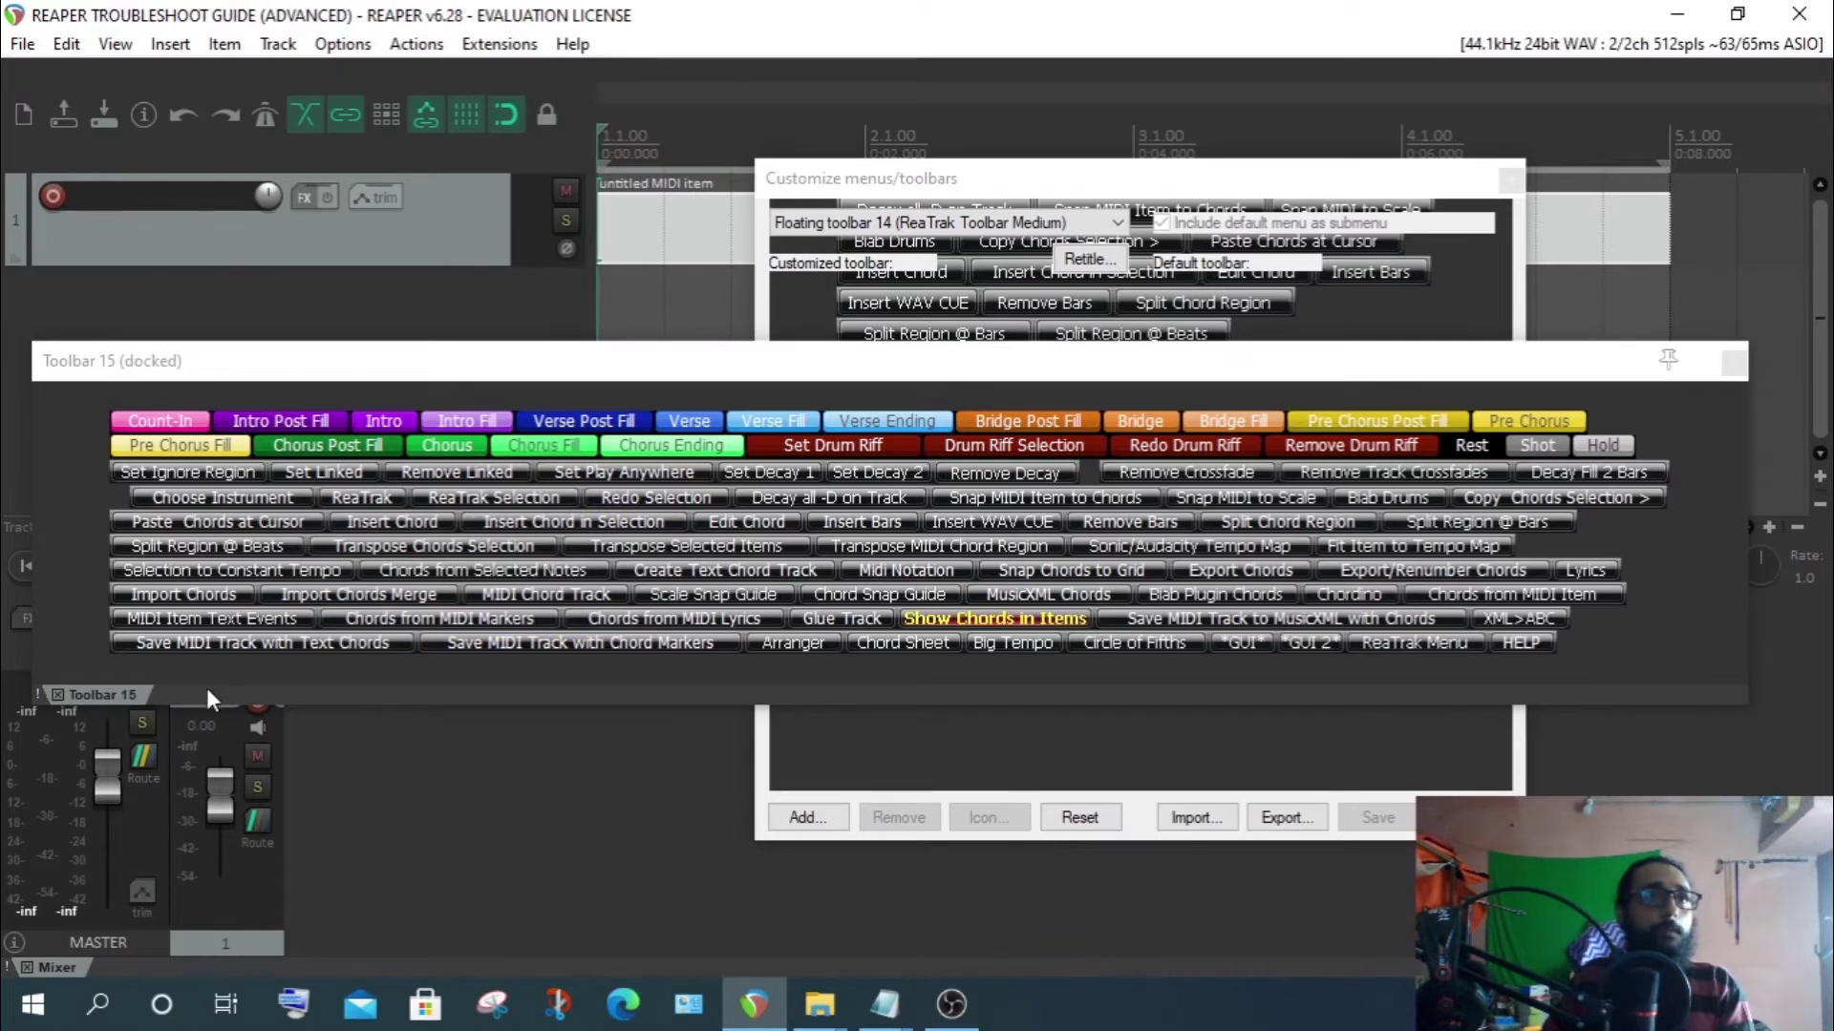
pyautogui.rightClick(208, 690)
pyautogui.click(161, 669)
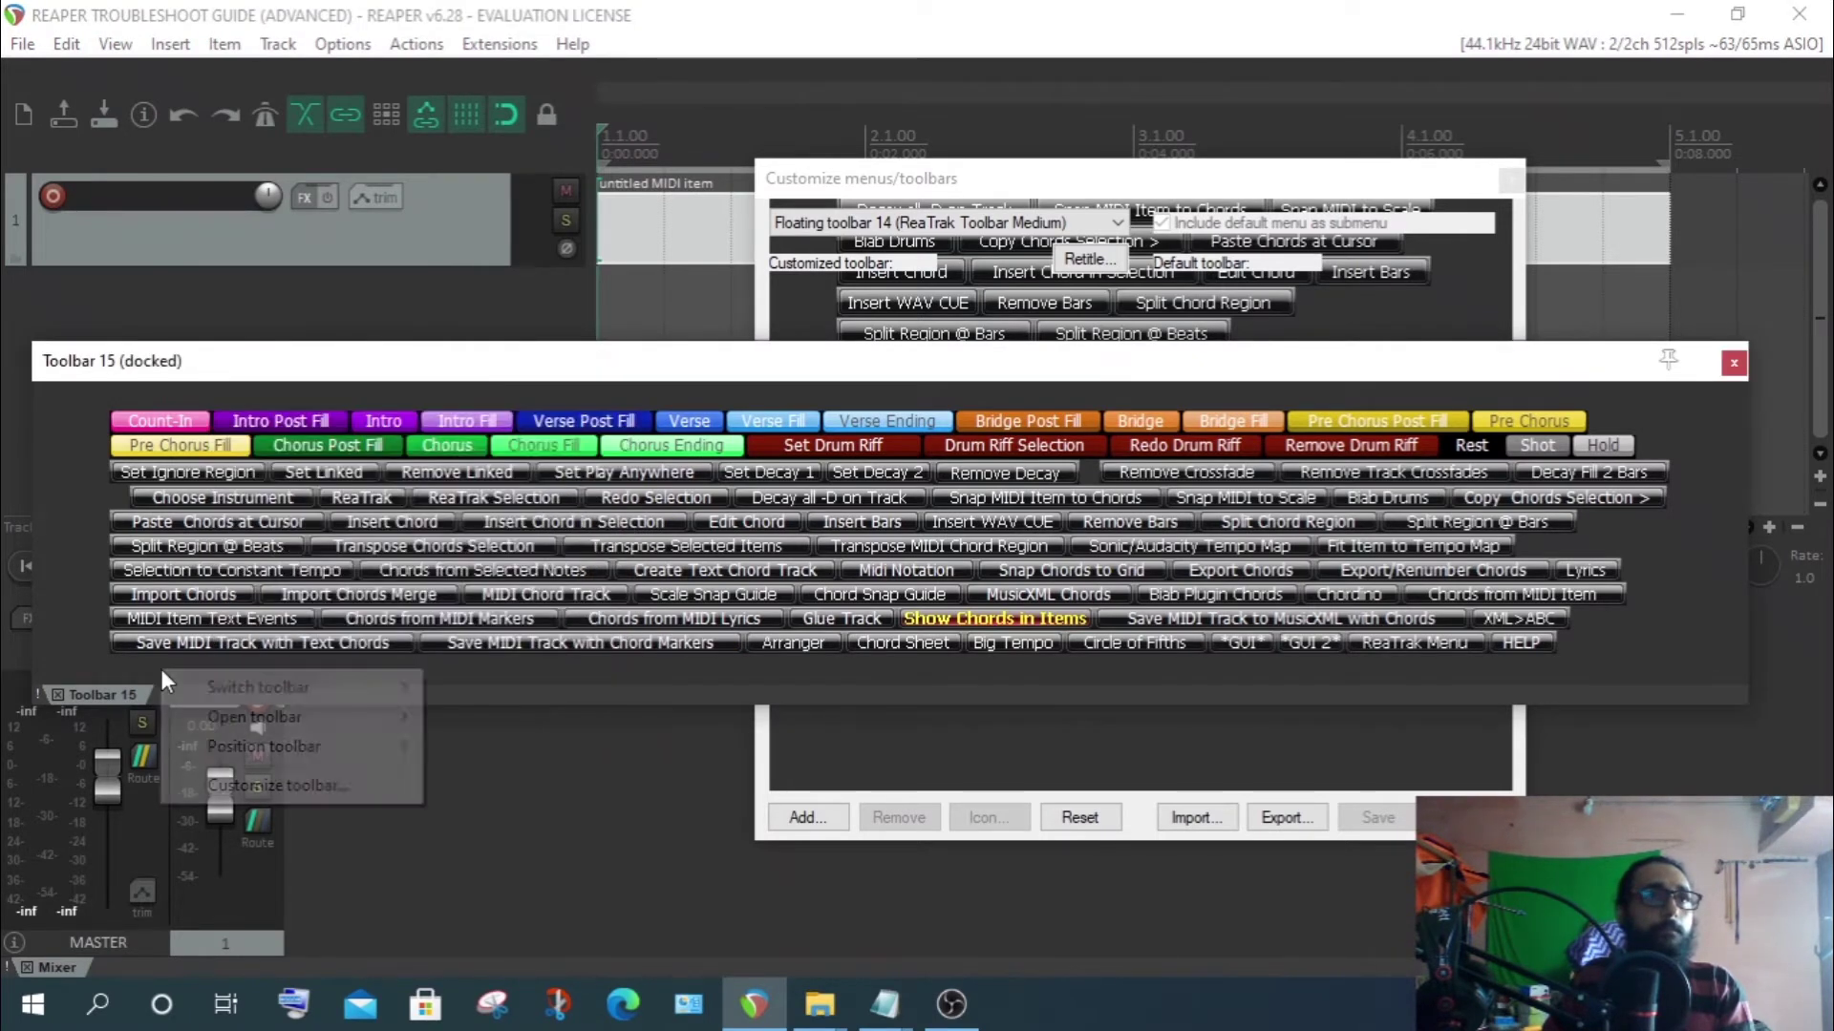
pyautogui.rightClick(160, 668)
pyautogui.moveTo(346, 696)
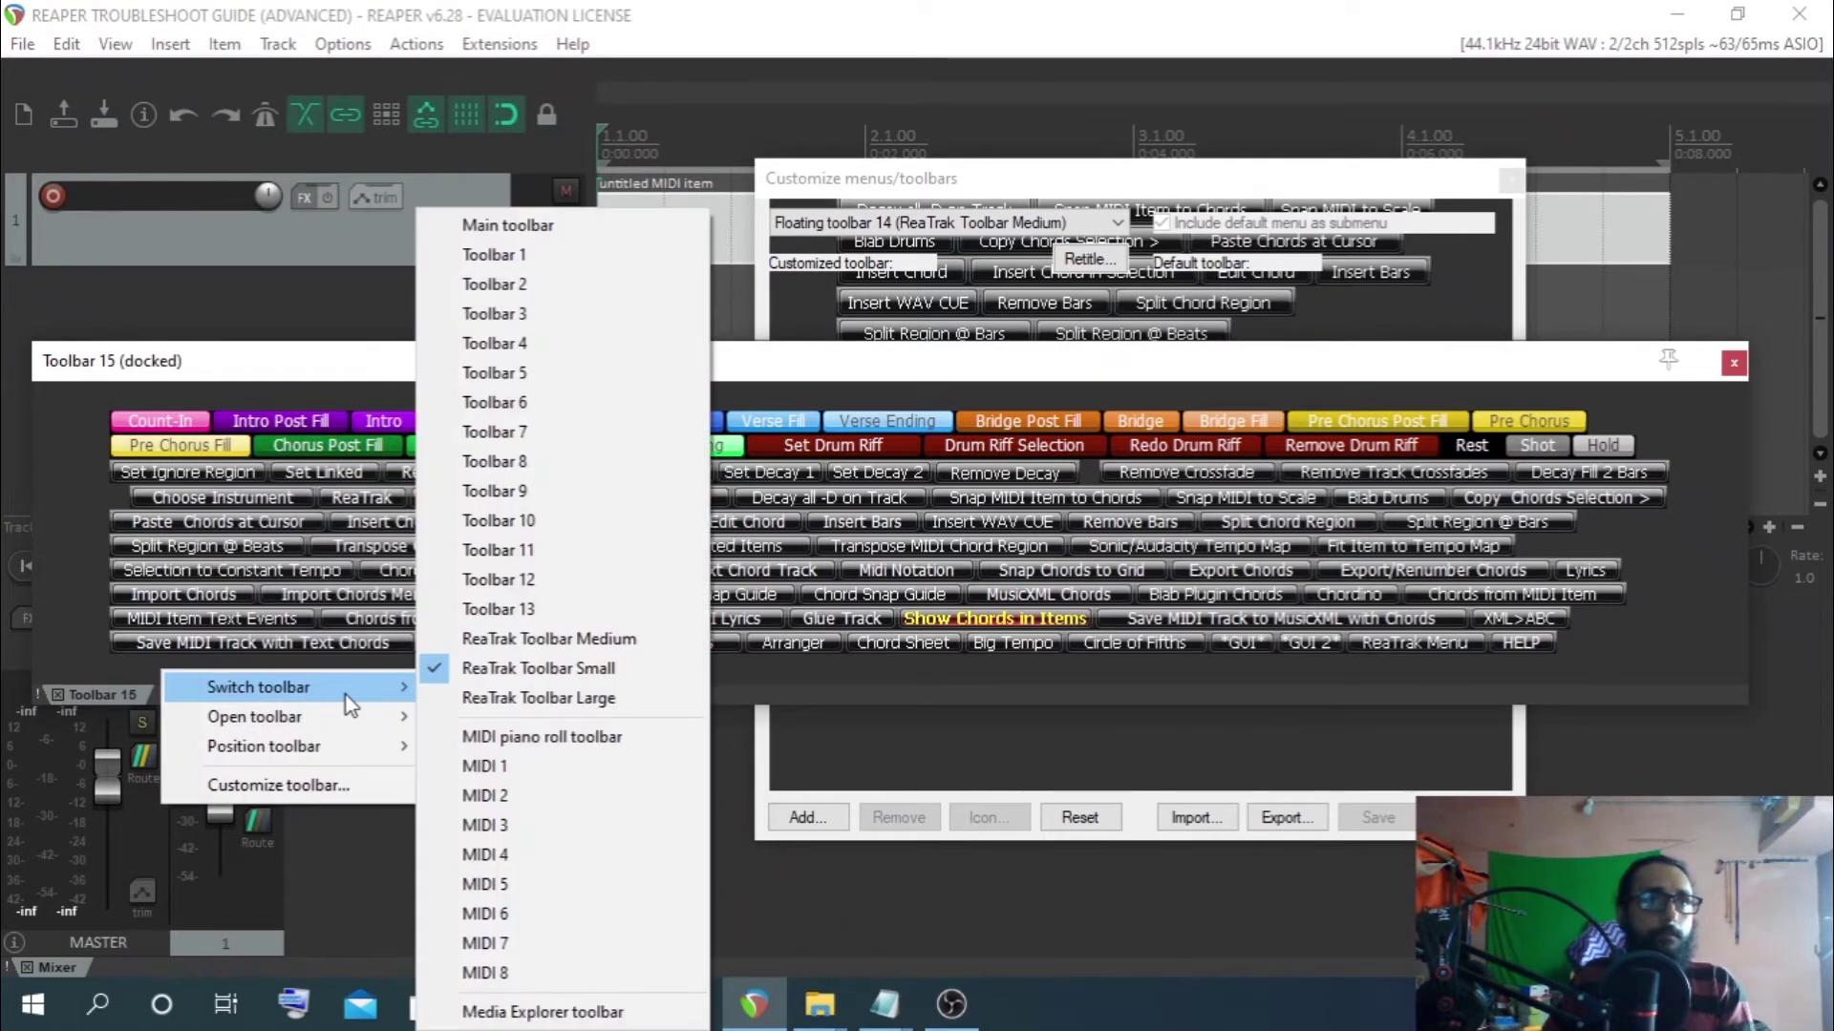
pyautogui.click(523, 611)
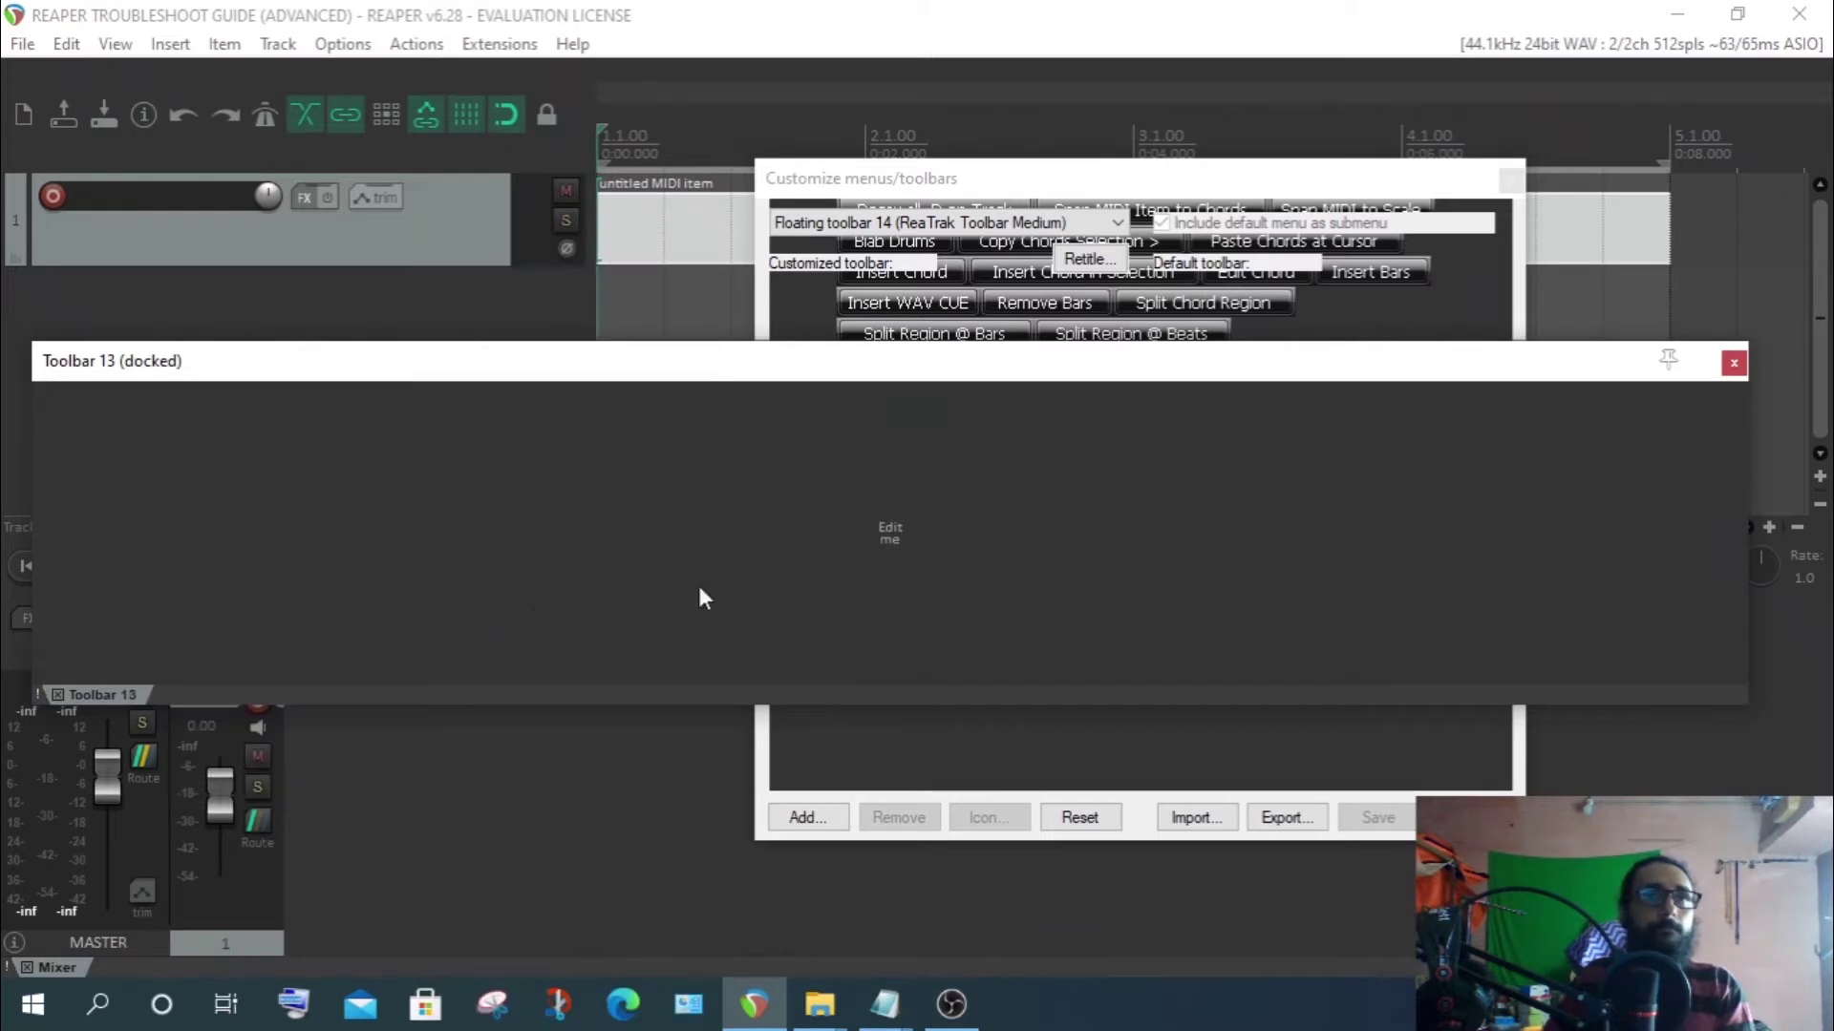
# Choose Floating toolbar 13 as the toolbar to customize and select ReaTrak Midi Snap color icons toolbar 13.ReaperMenu for import
pyautogui.click(1023, 224)
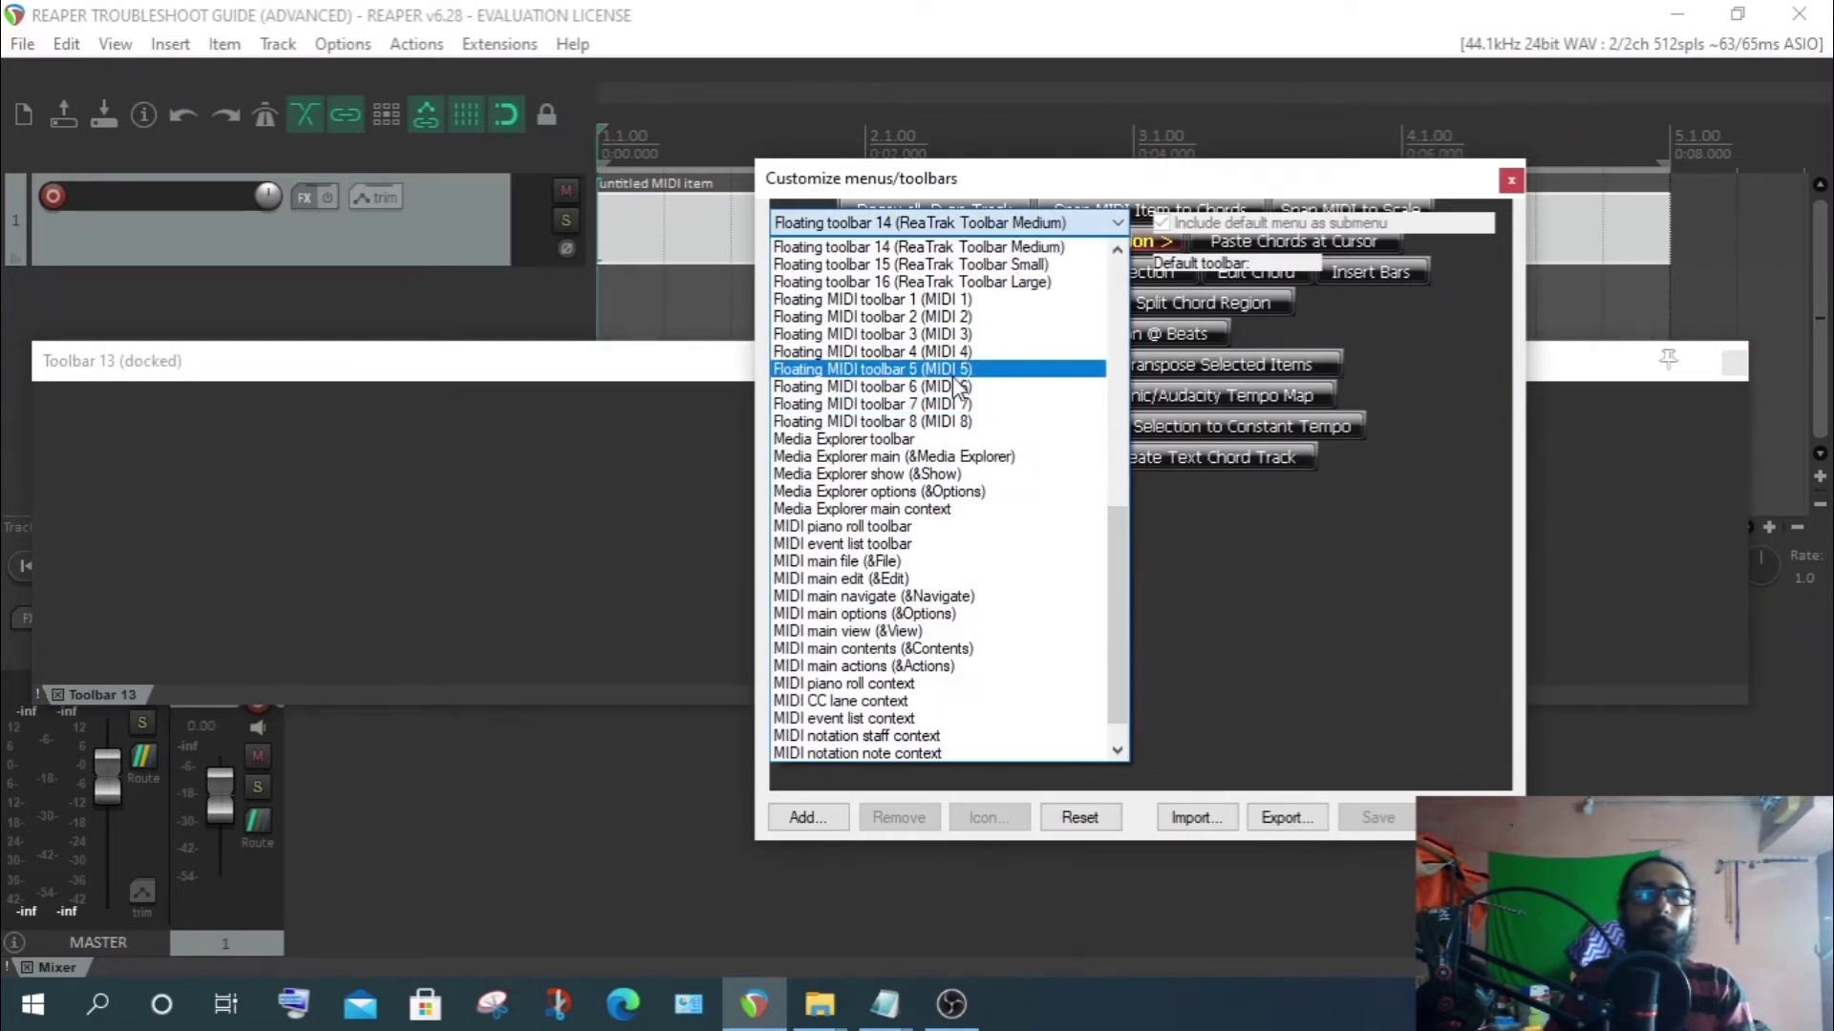
pyautogui.scroll(3, 950, 478)
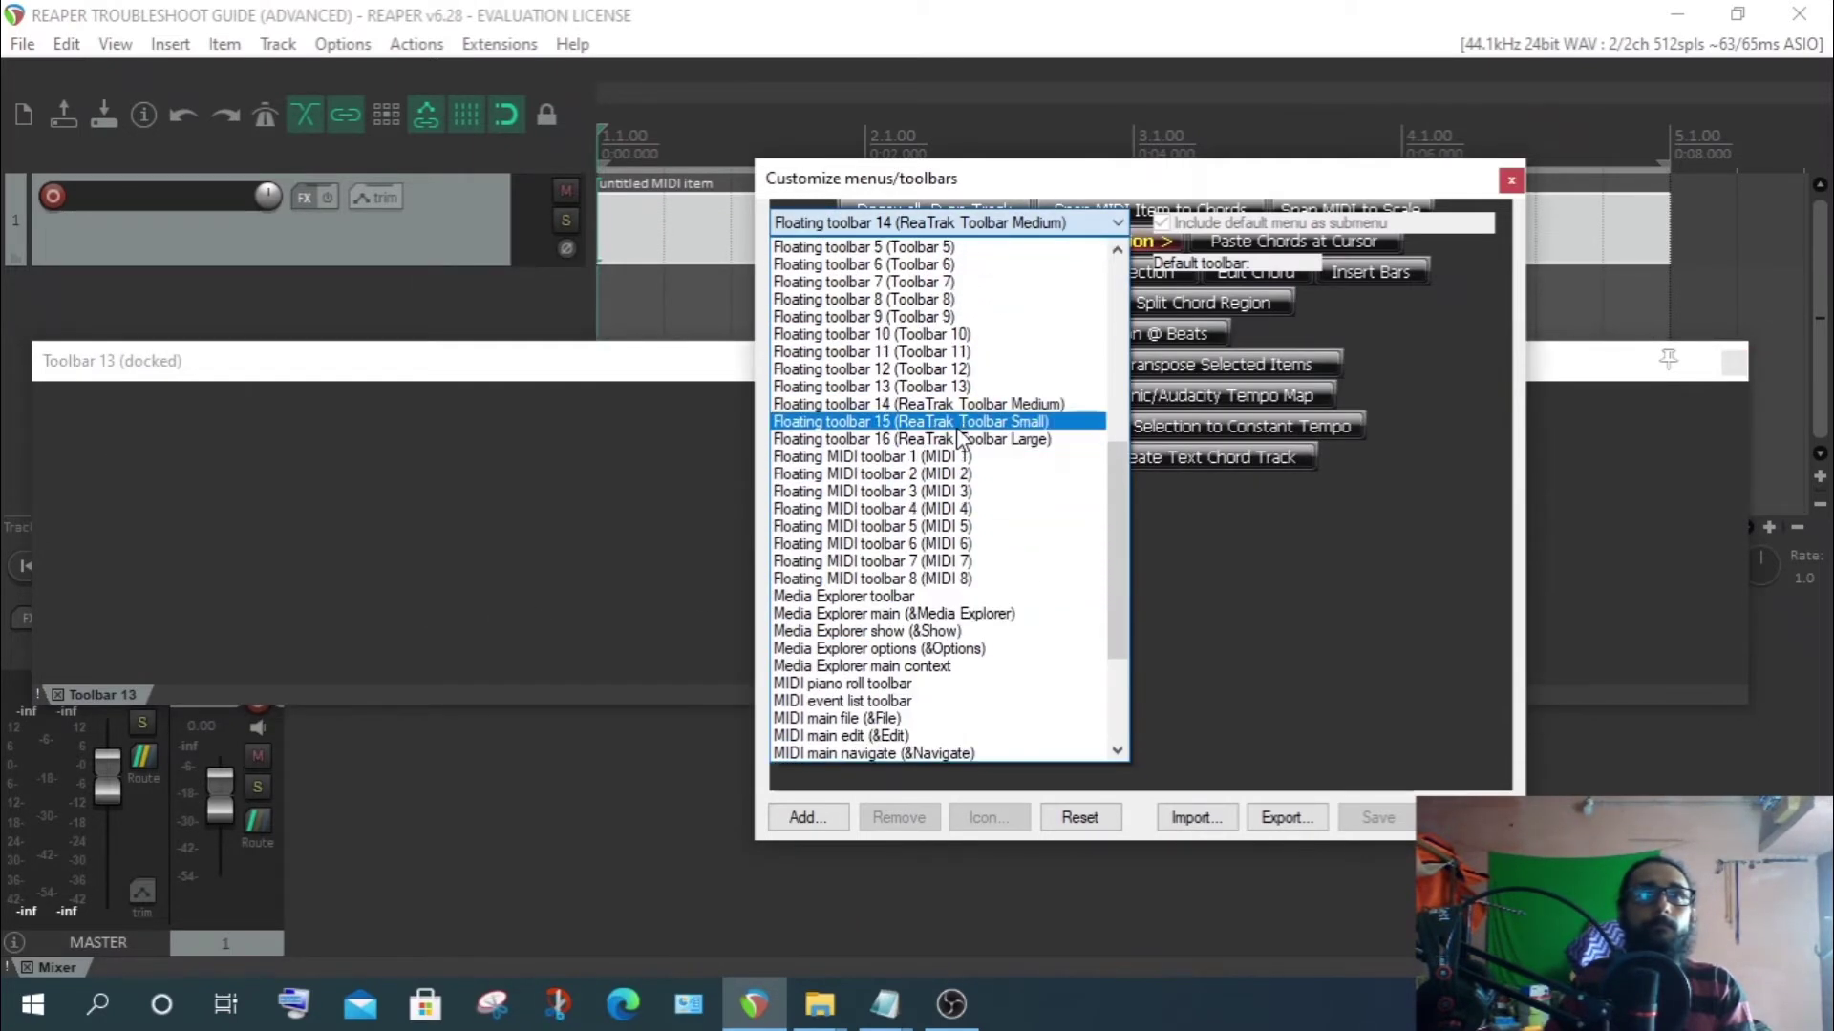
pyautogui.click(946, 387)
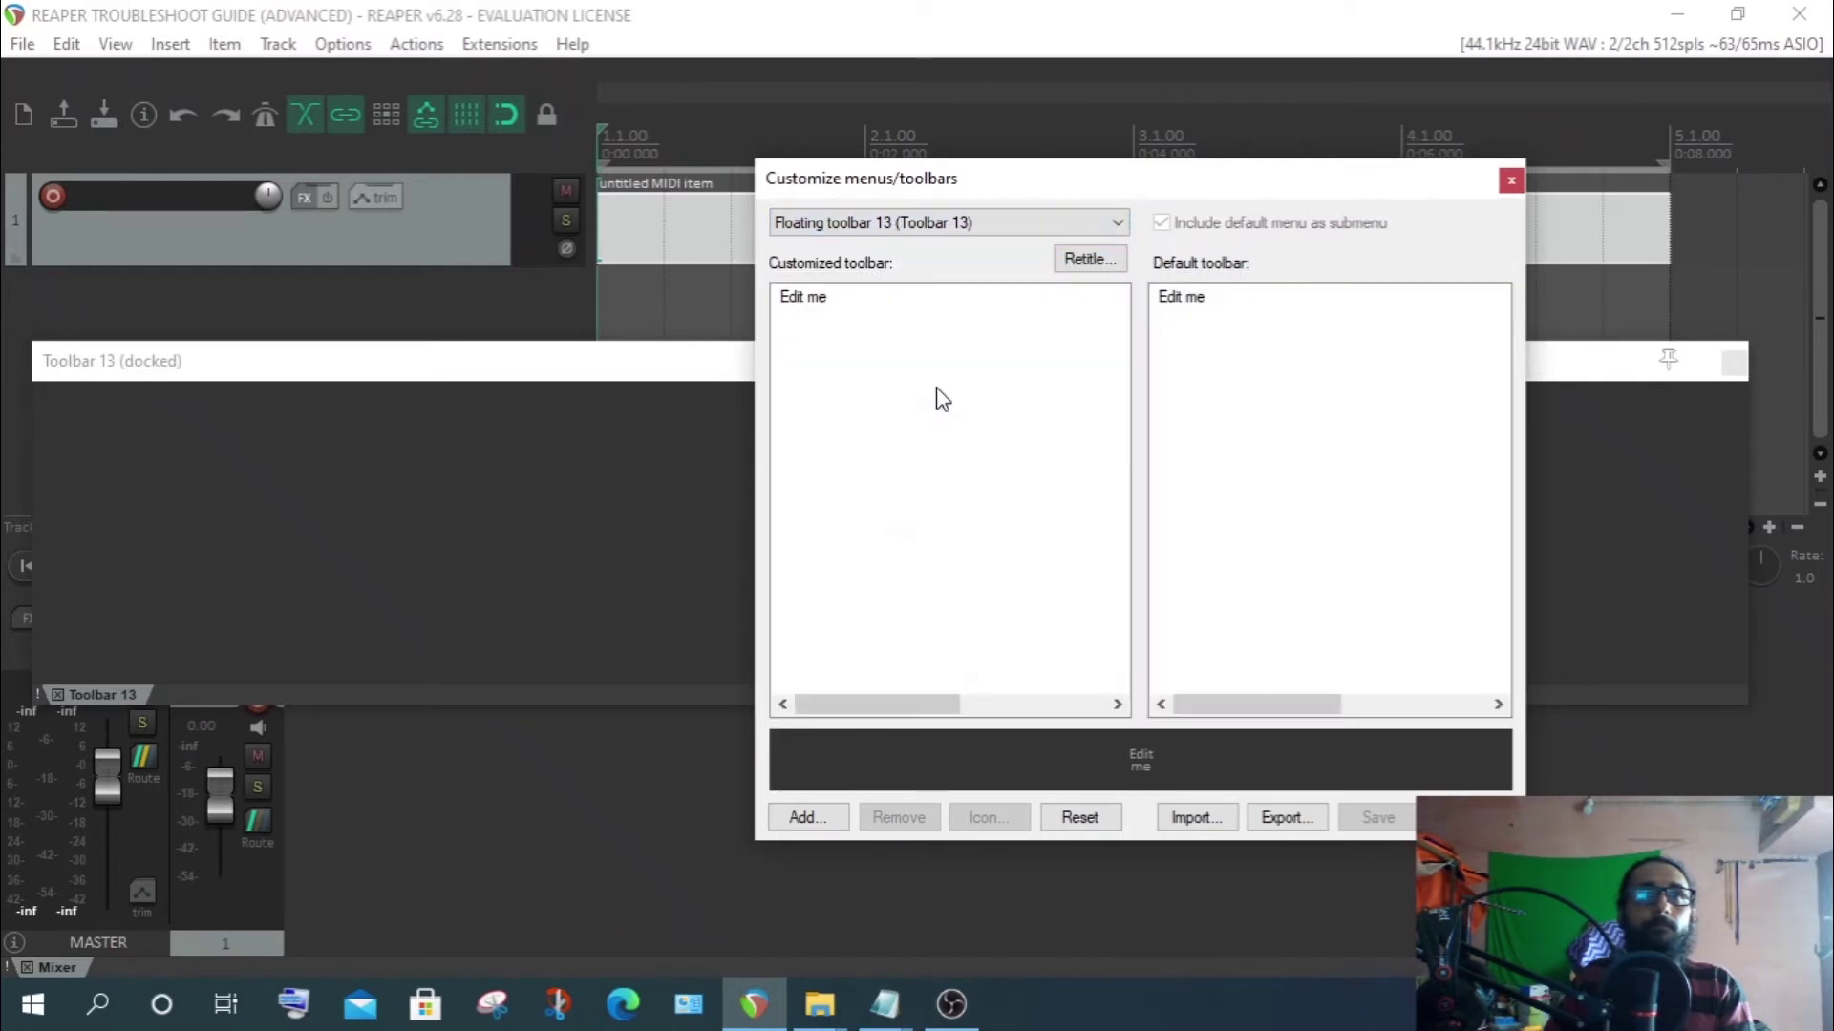
pyautogui.click(1193, 817)
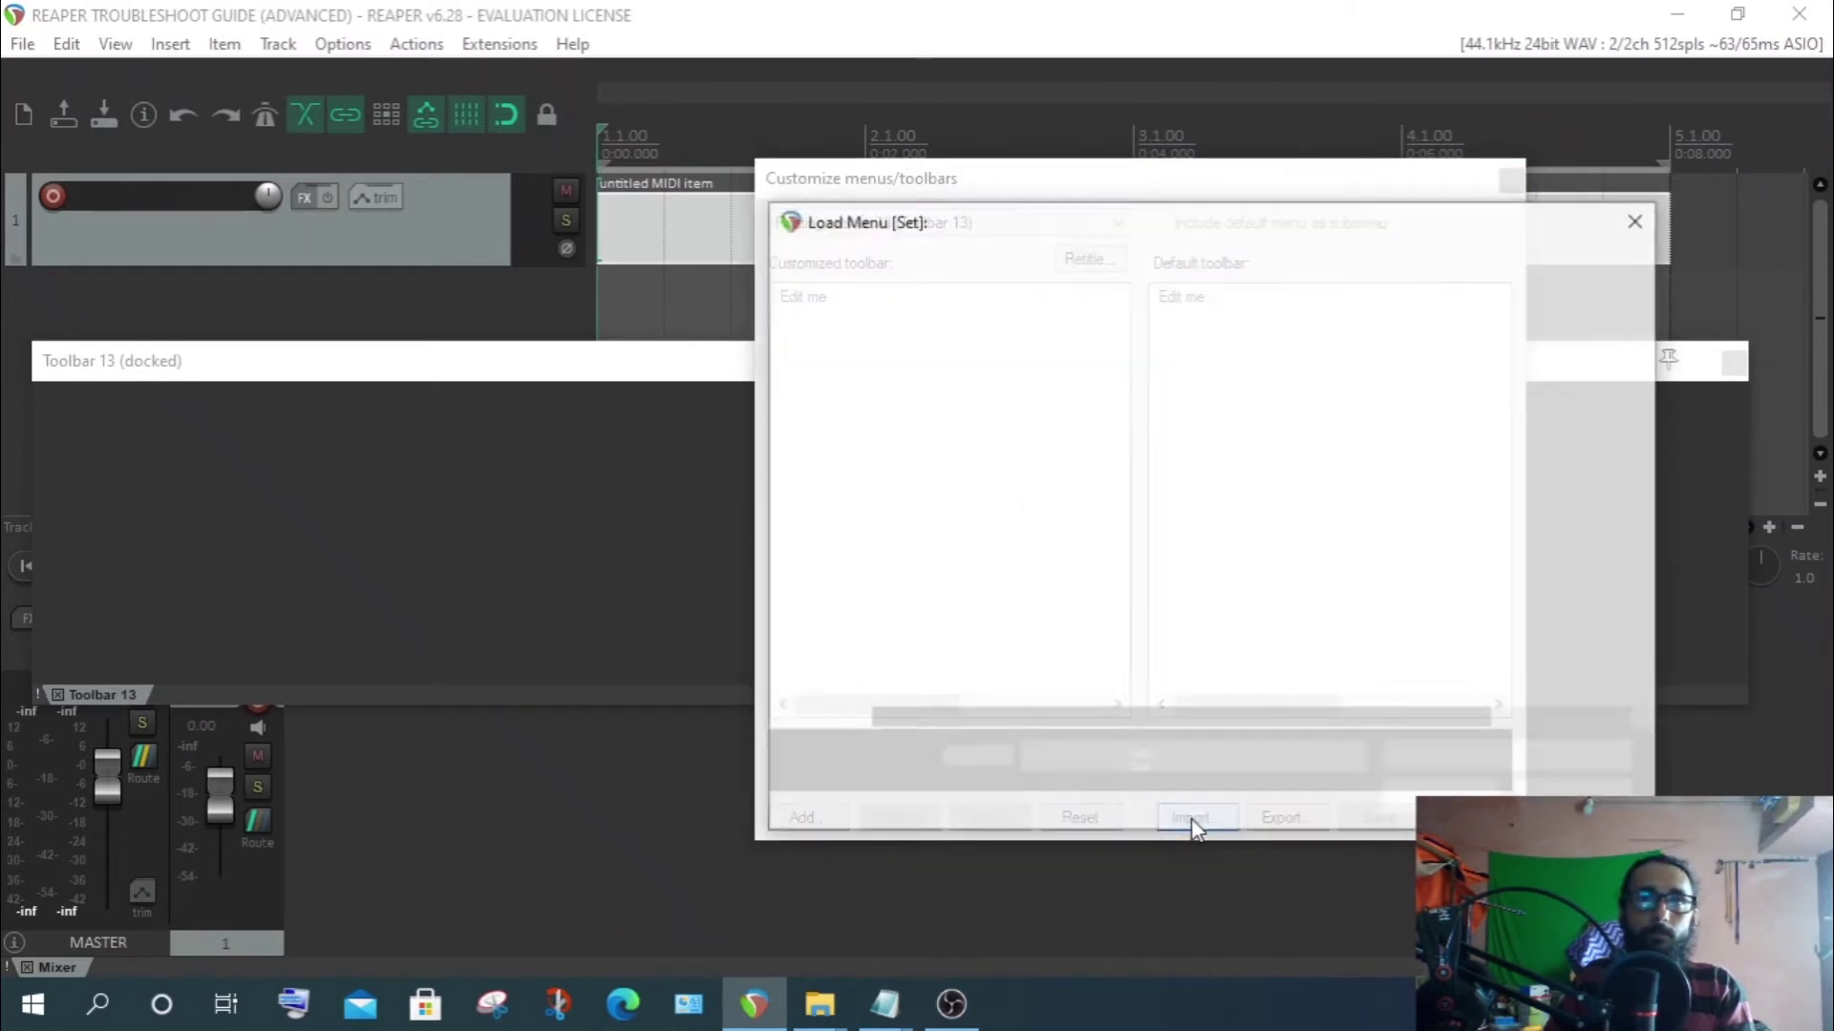
pyautogui.click(1236, 594)
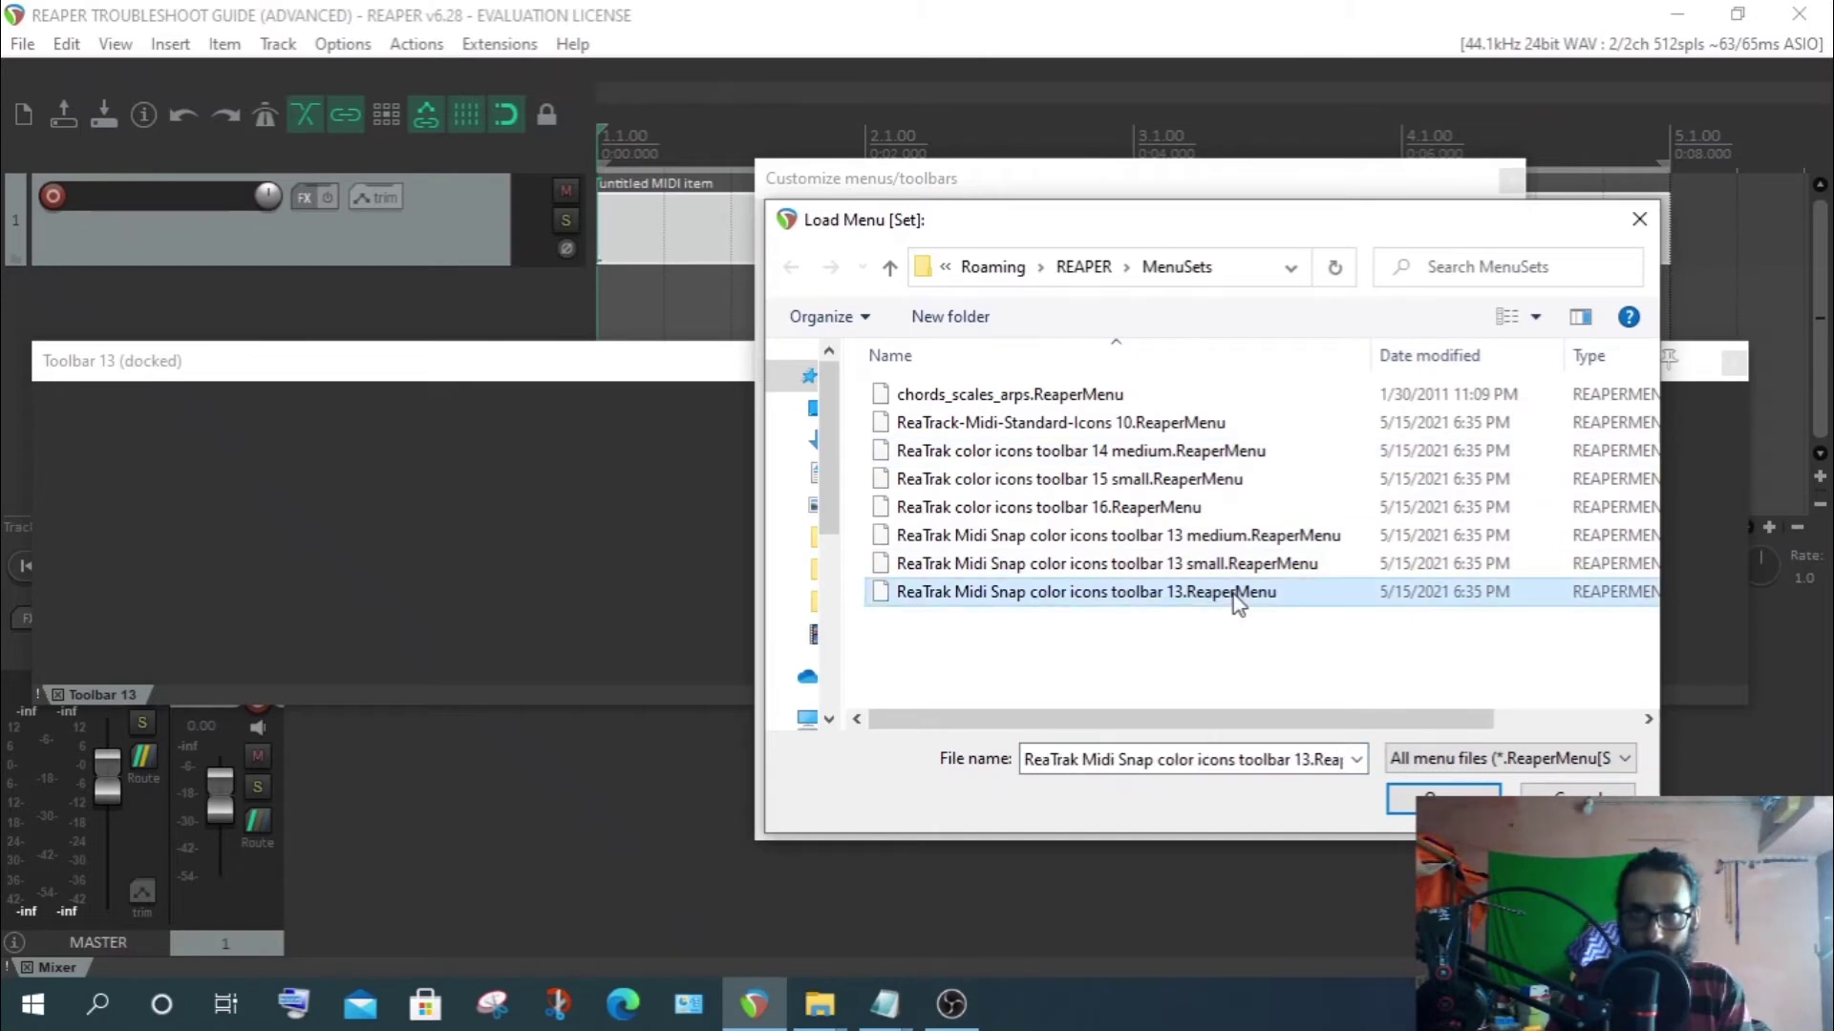
# Load the ReaTrak Midi Snap color icons toolbar 13 menu set and enlarge the Toolbar 13 window to fit its buttons
pyautogui.click(1467, 794)
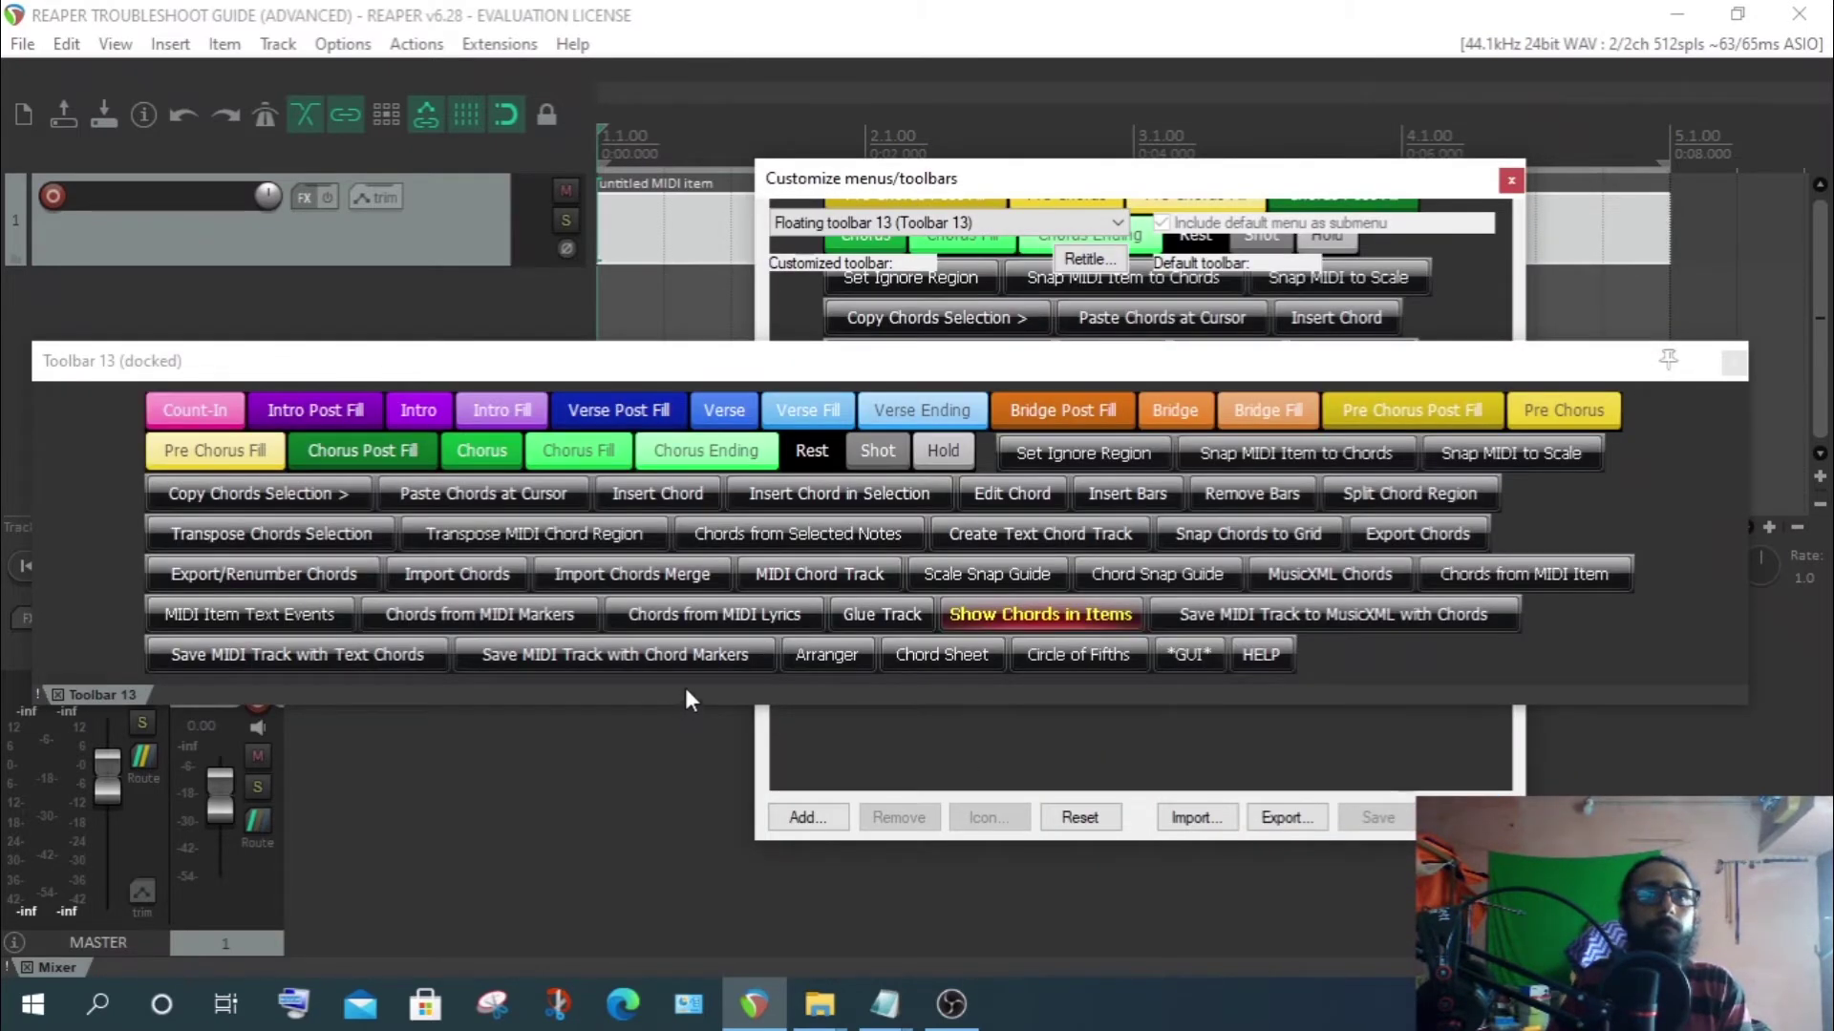
pyautogui.moveTo(681, 713); pyautogui.dragTo(723, 827)
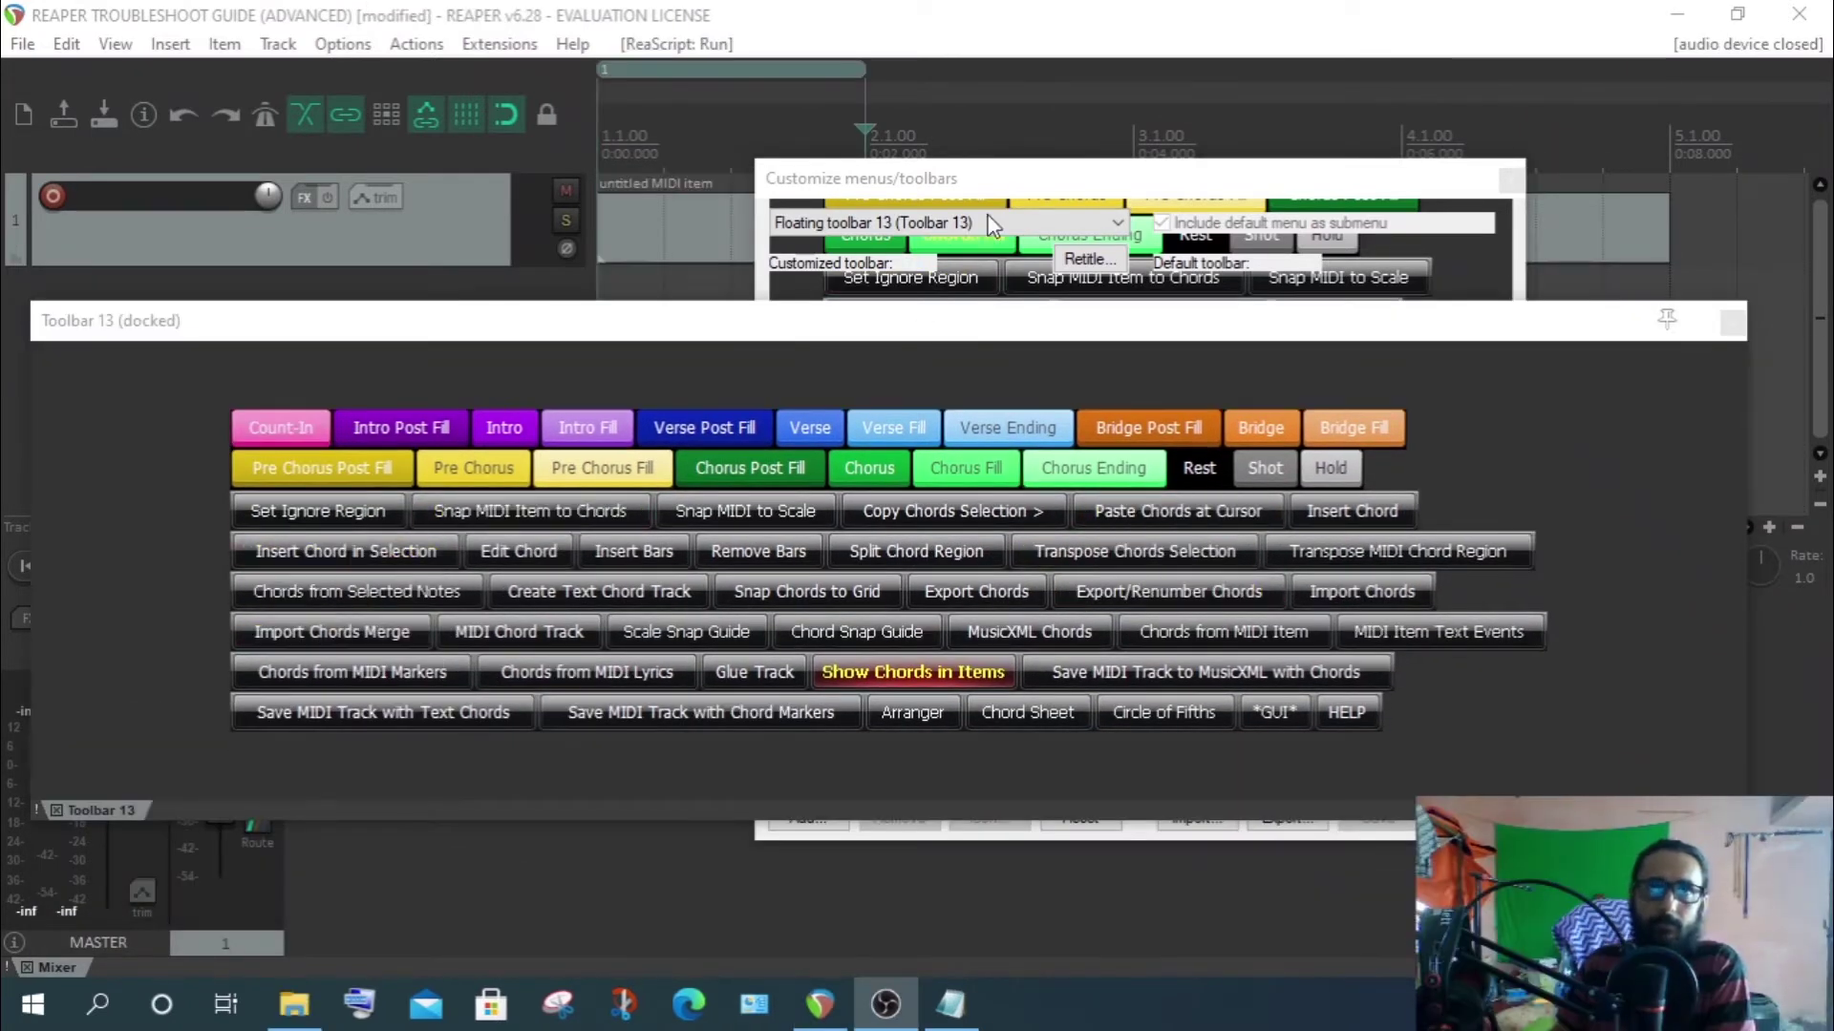
# Retitle floating toolbar 13 as REATRACK MIDI in the toolbar customization window
pyautogui.click(1008, 181)
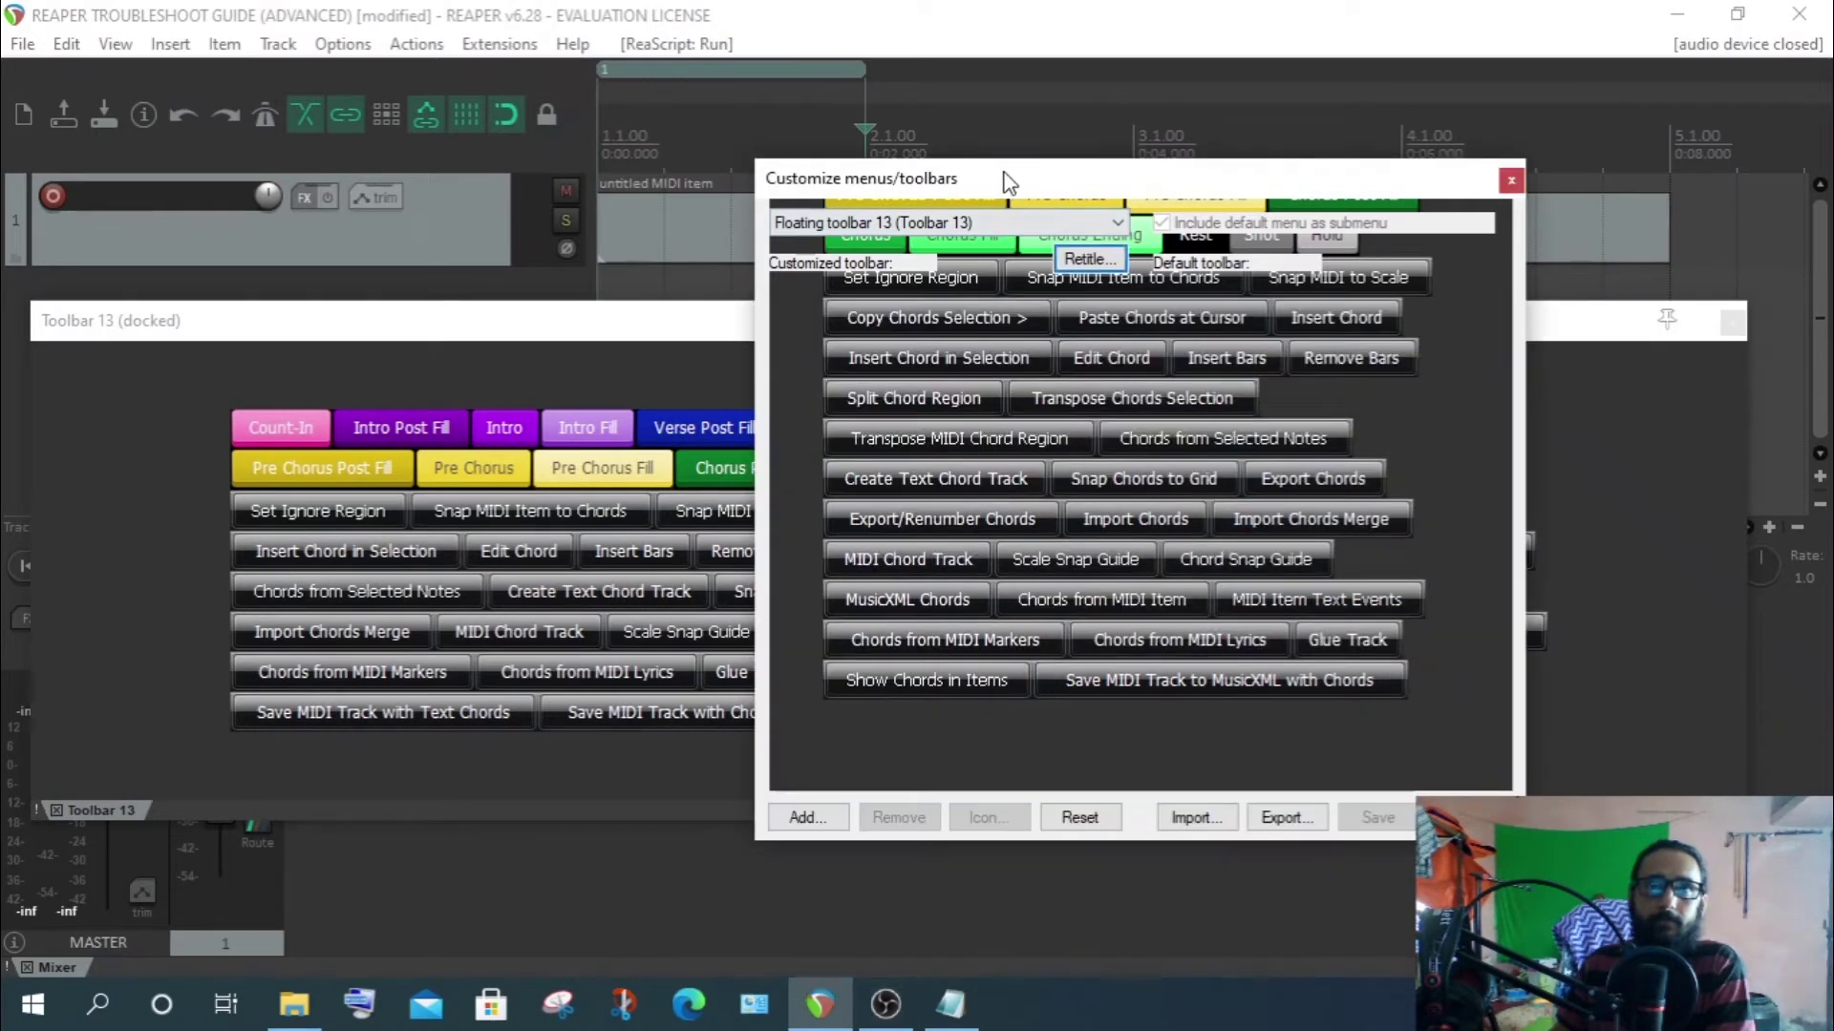
pyautogui.click(1085, 279)
pyautogui.click(1087, 264)
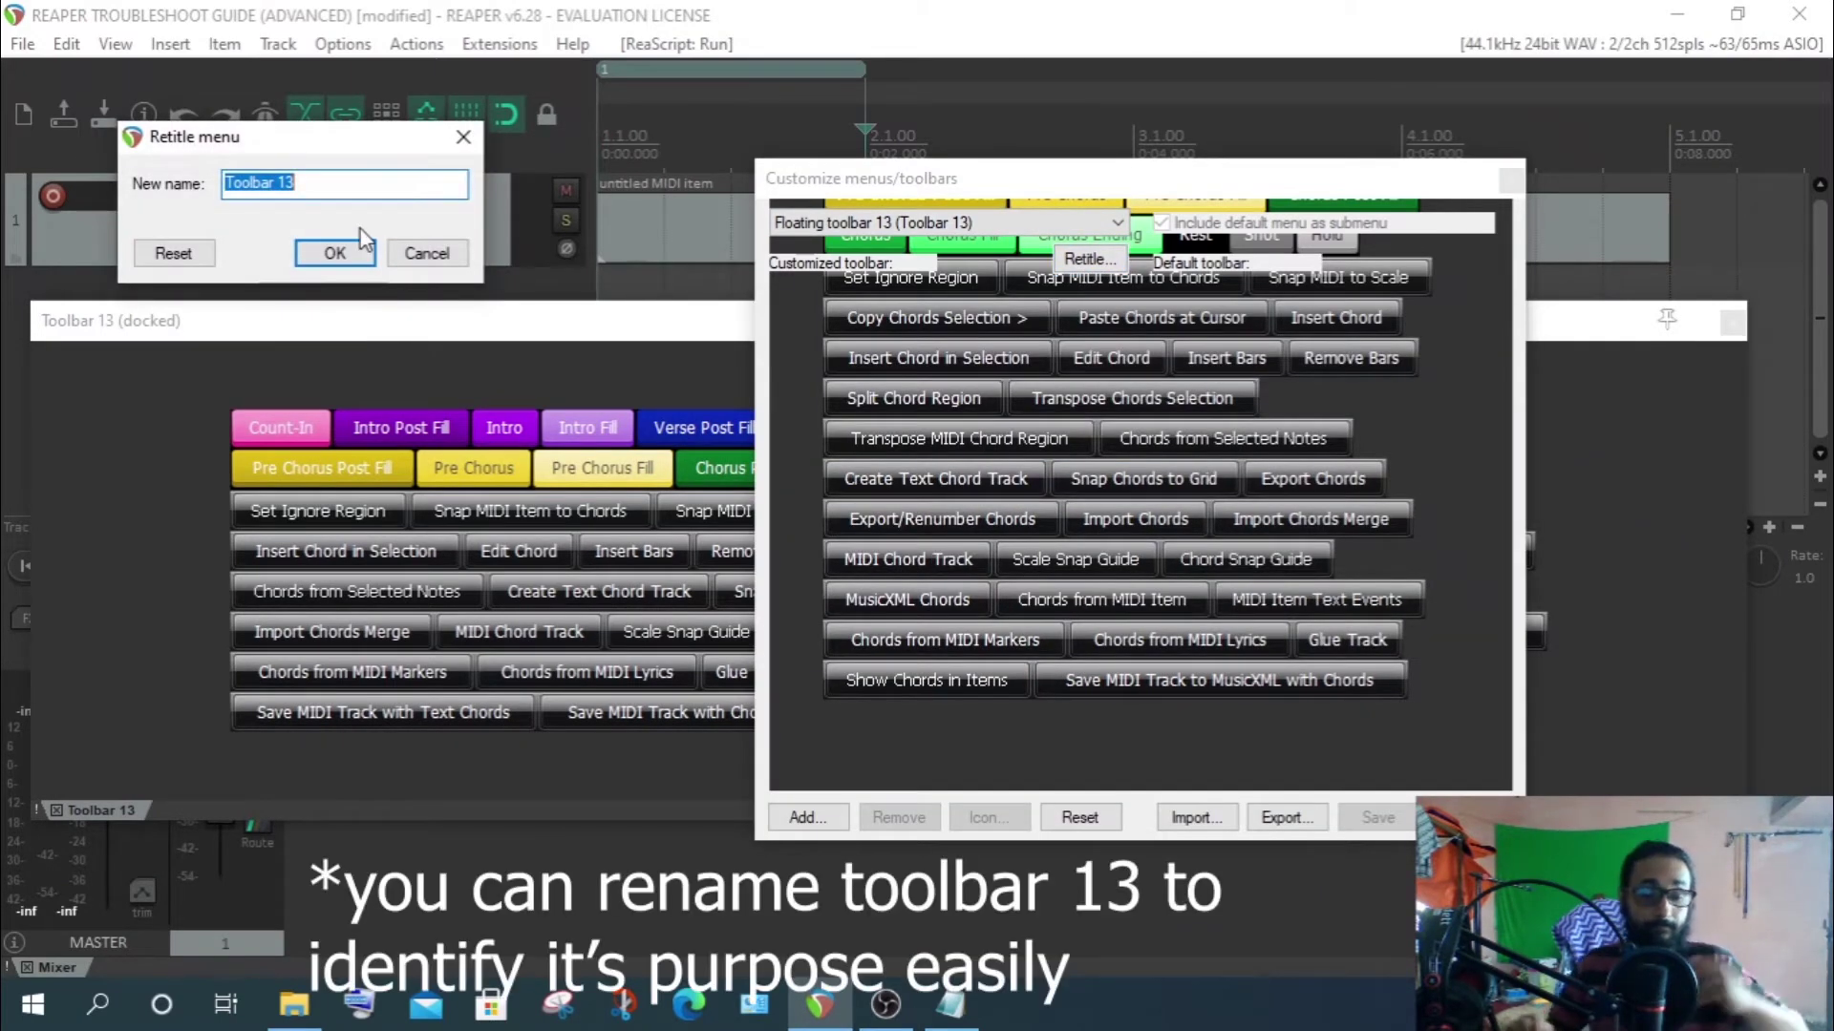
pyautogui.write('REATRAC')
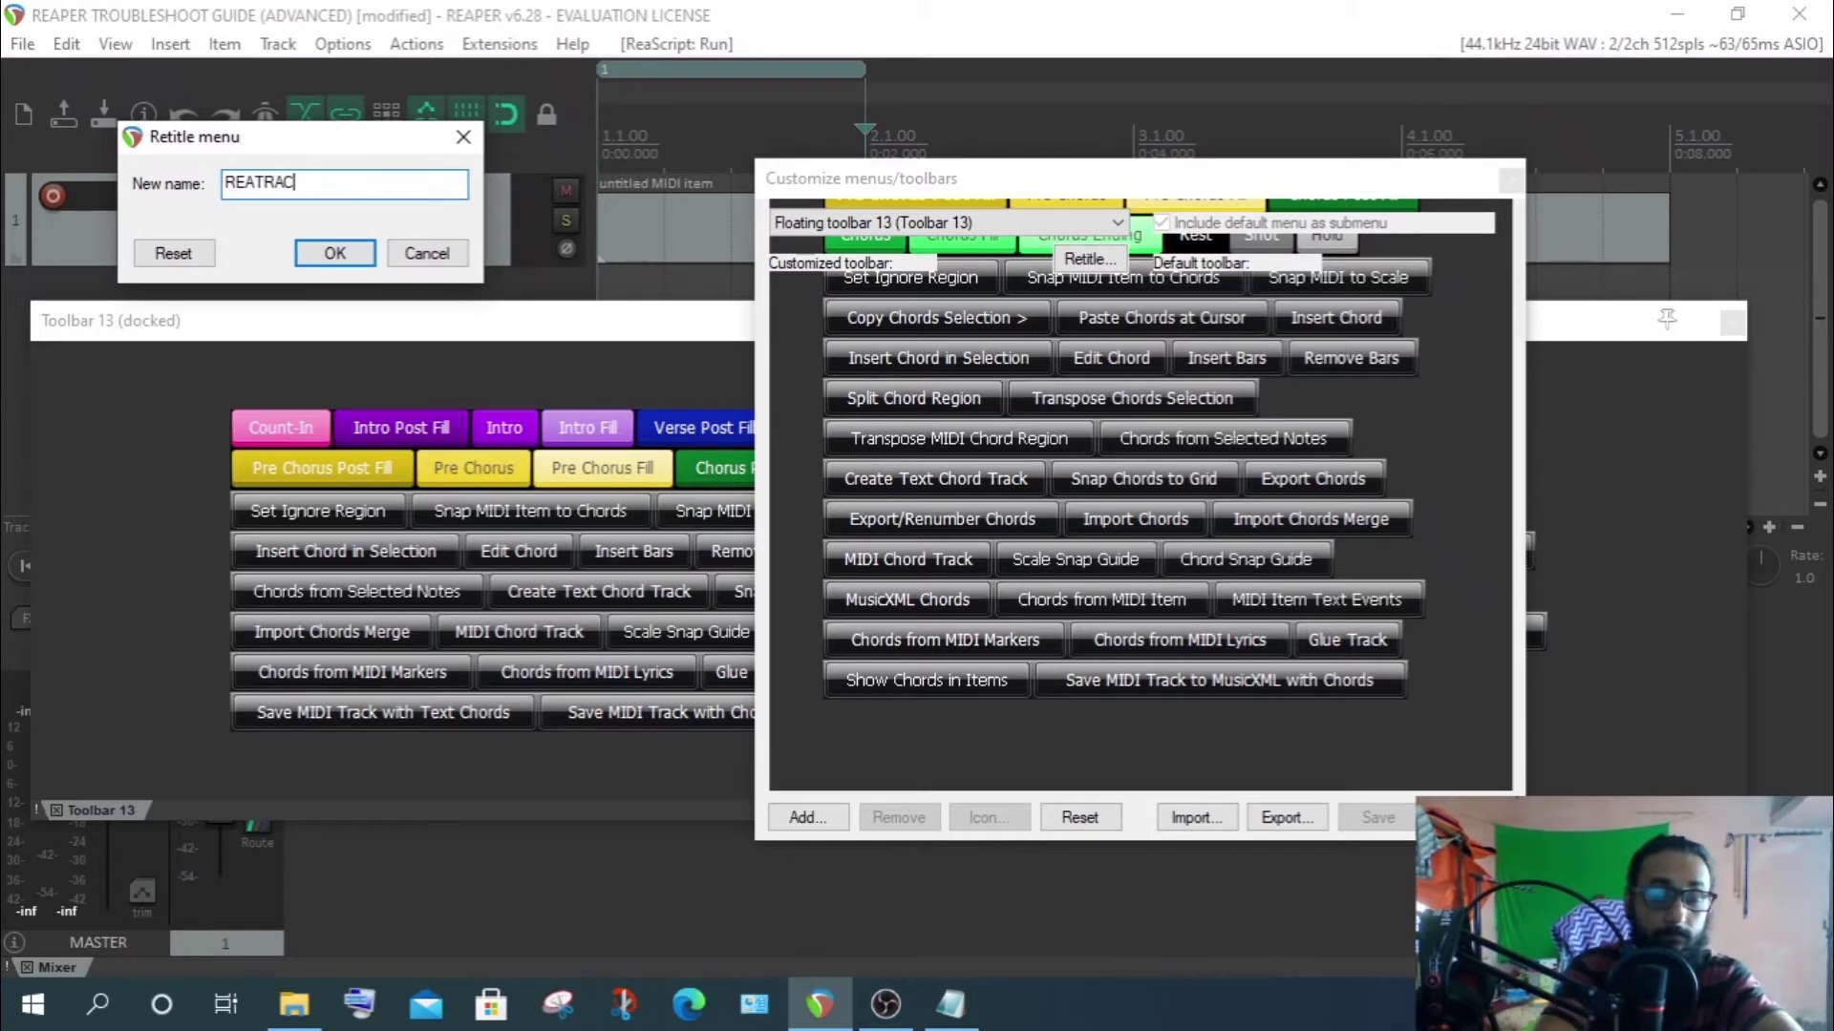
pyautogui.write('K MIDI')
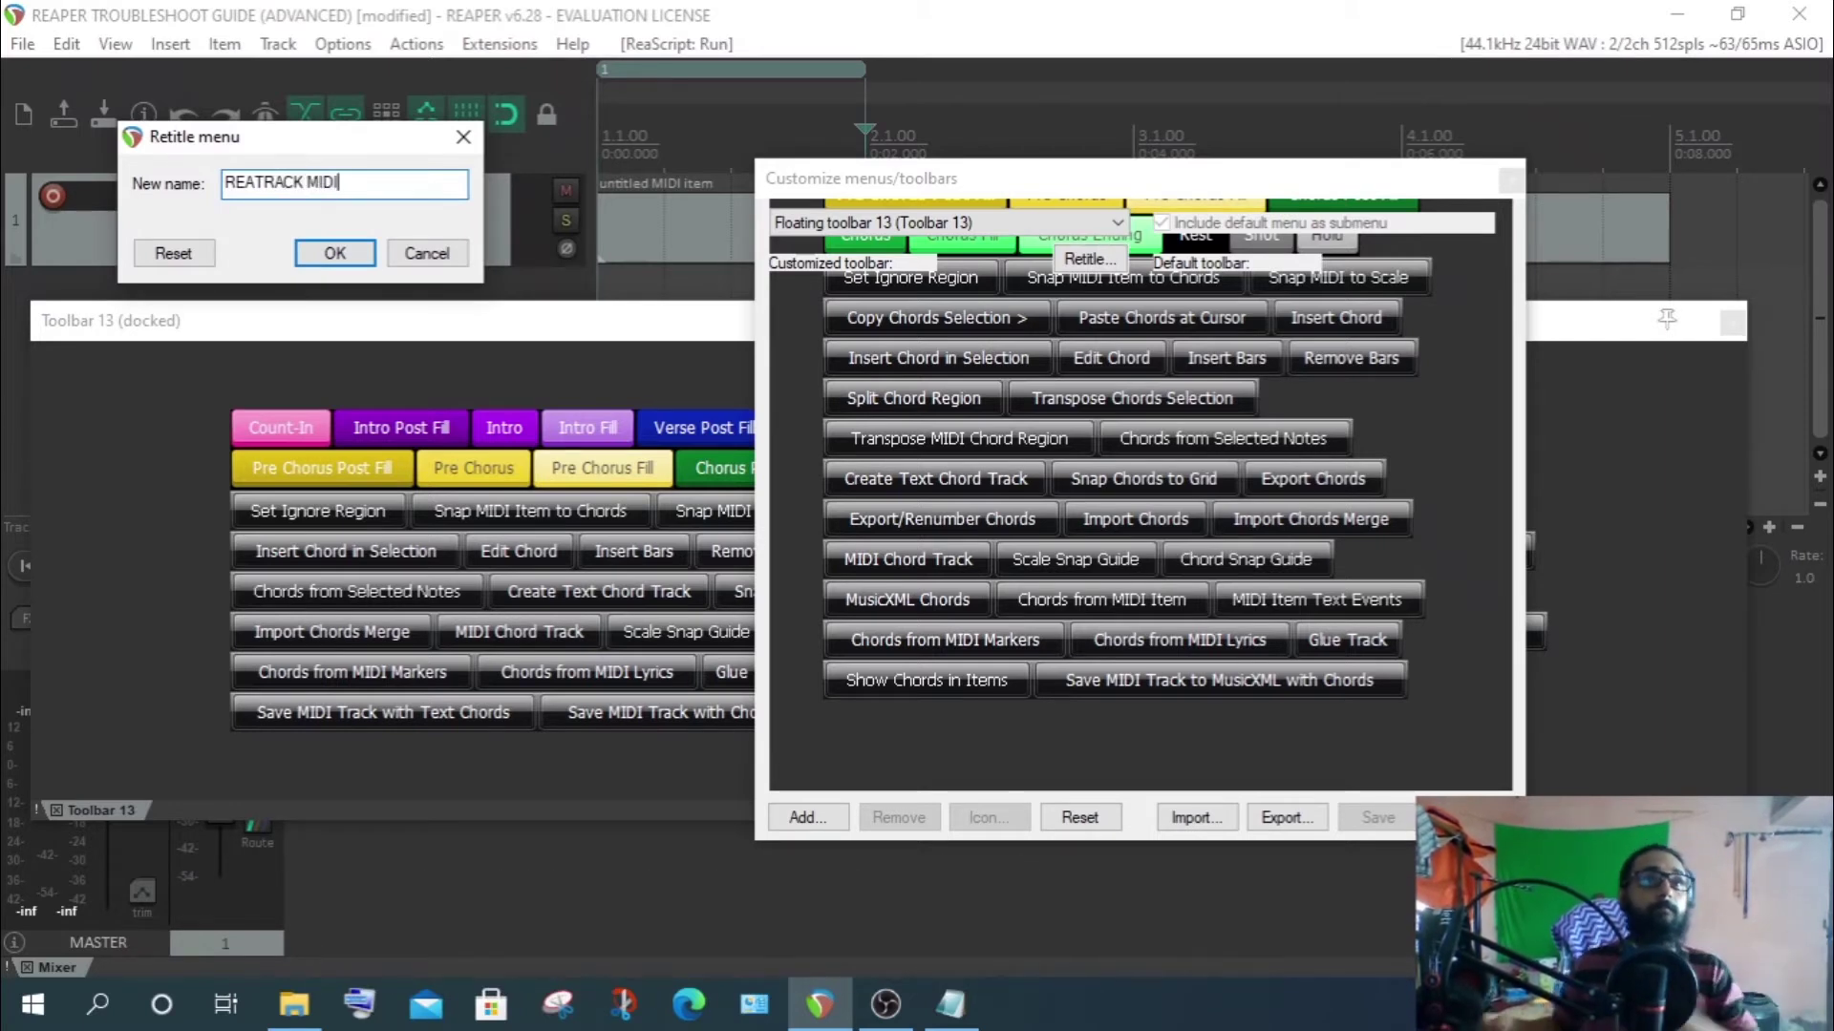
pyautogui.click(347, 260)
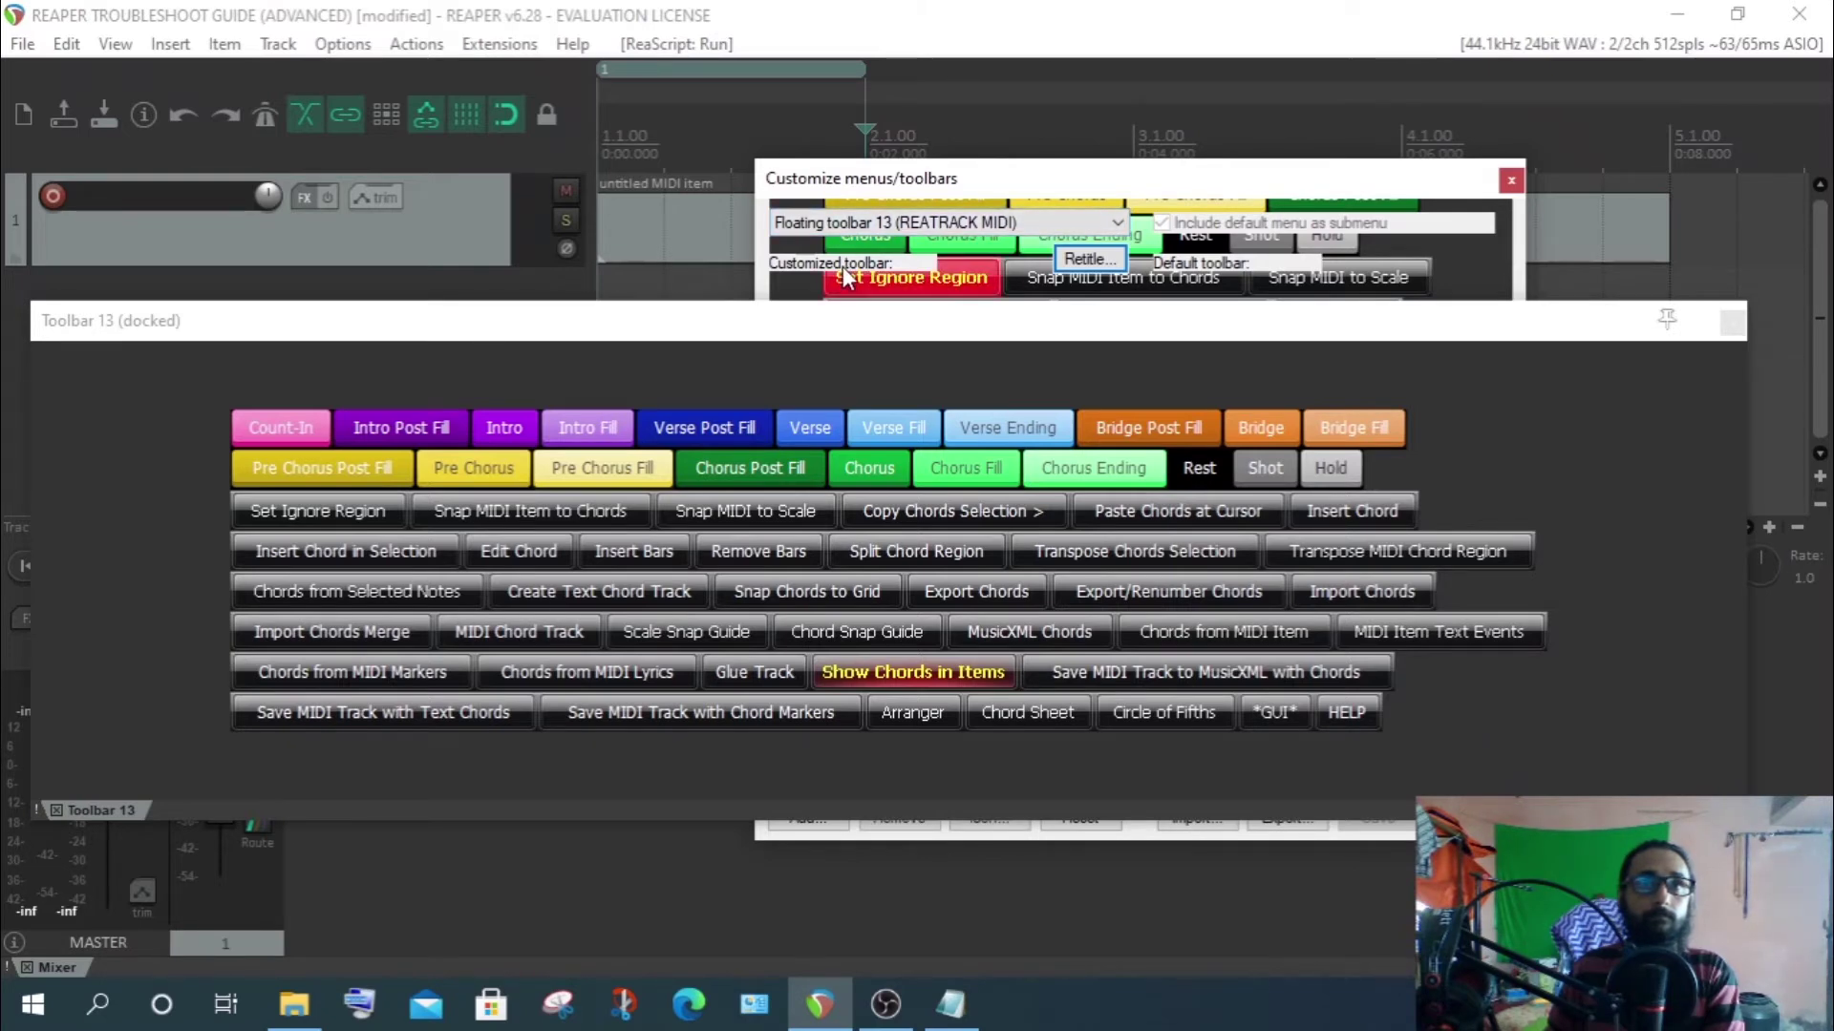
pyautogui.hotkey('alt', 'Tab')
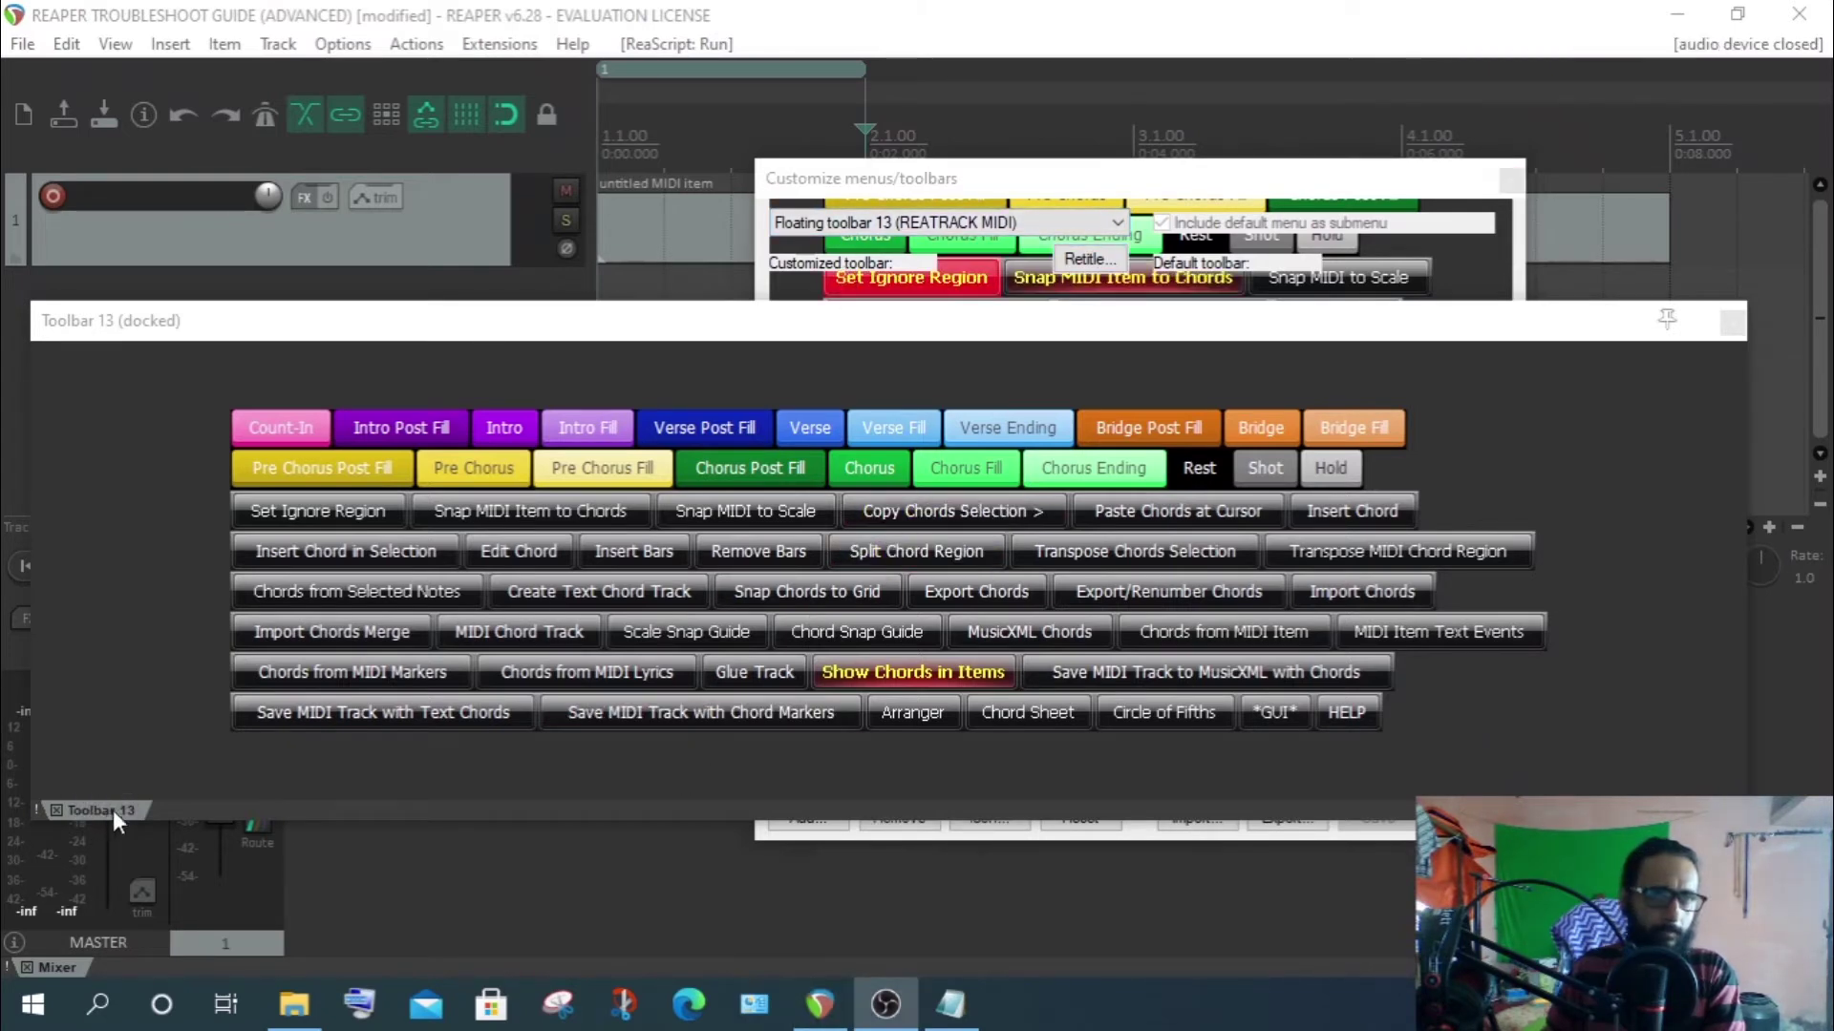
pyautogui.rightClick(98, 793)
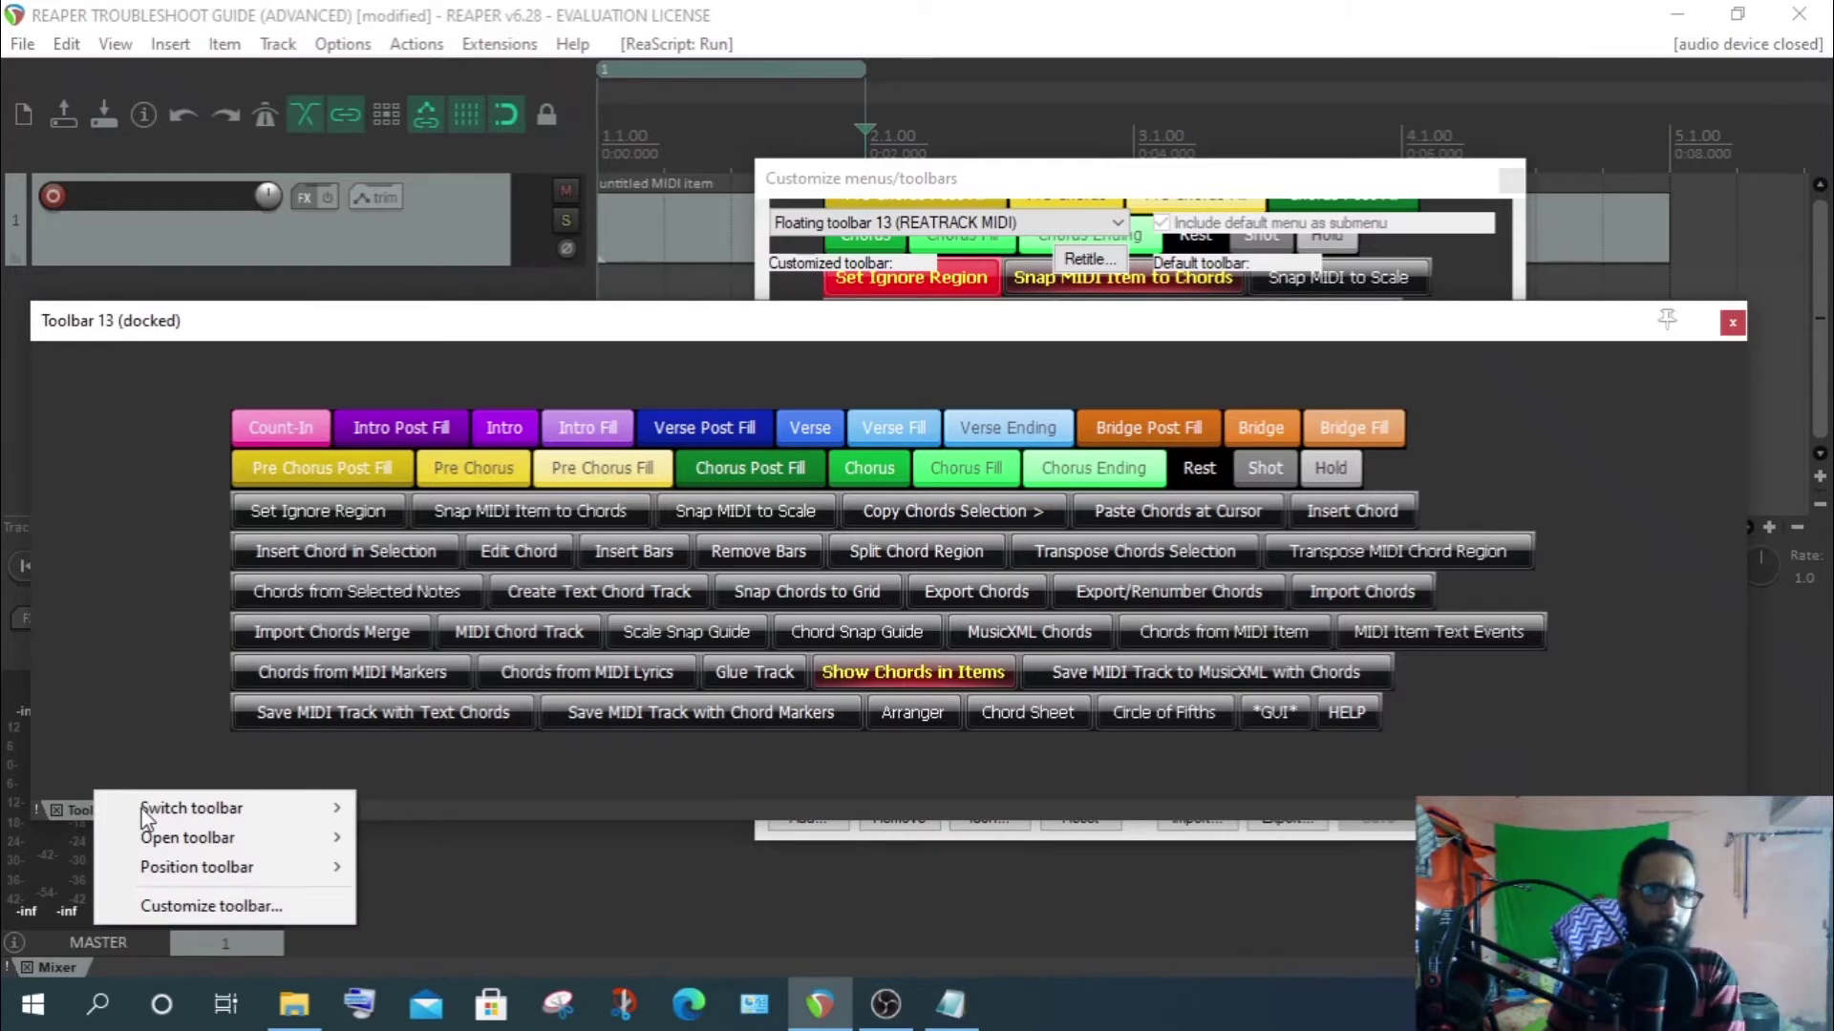
pyautogui.moveTo(239, 817)
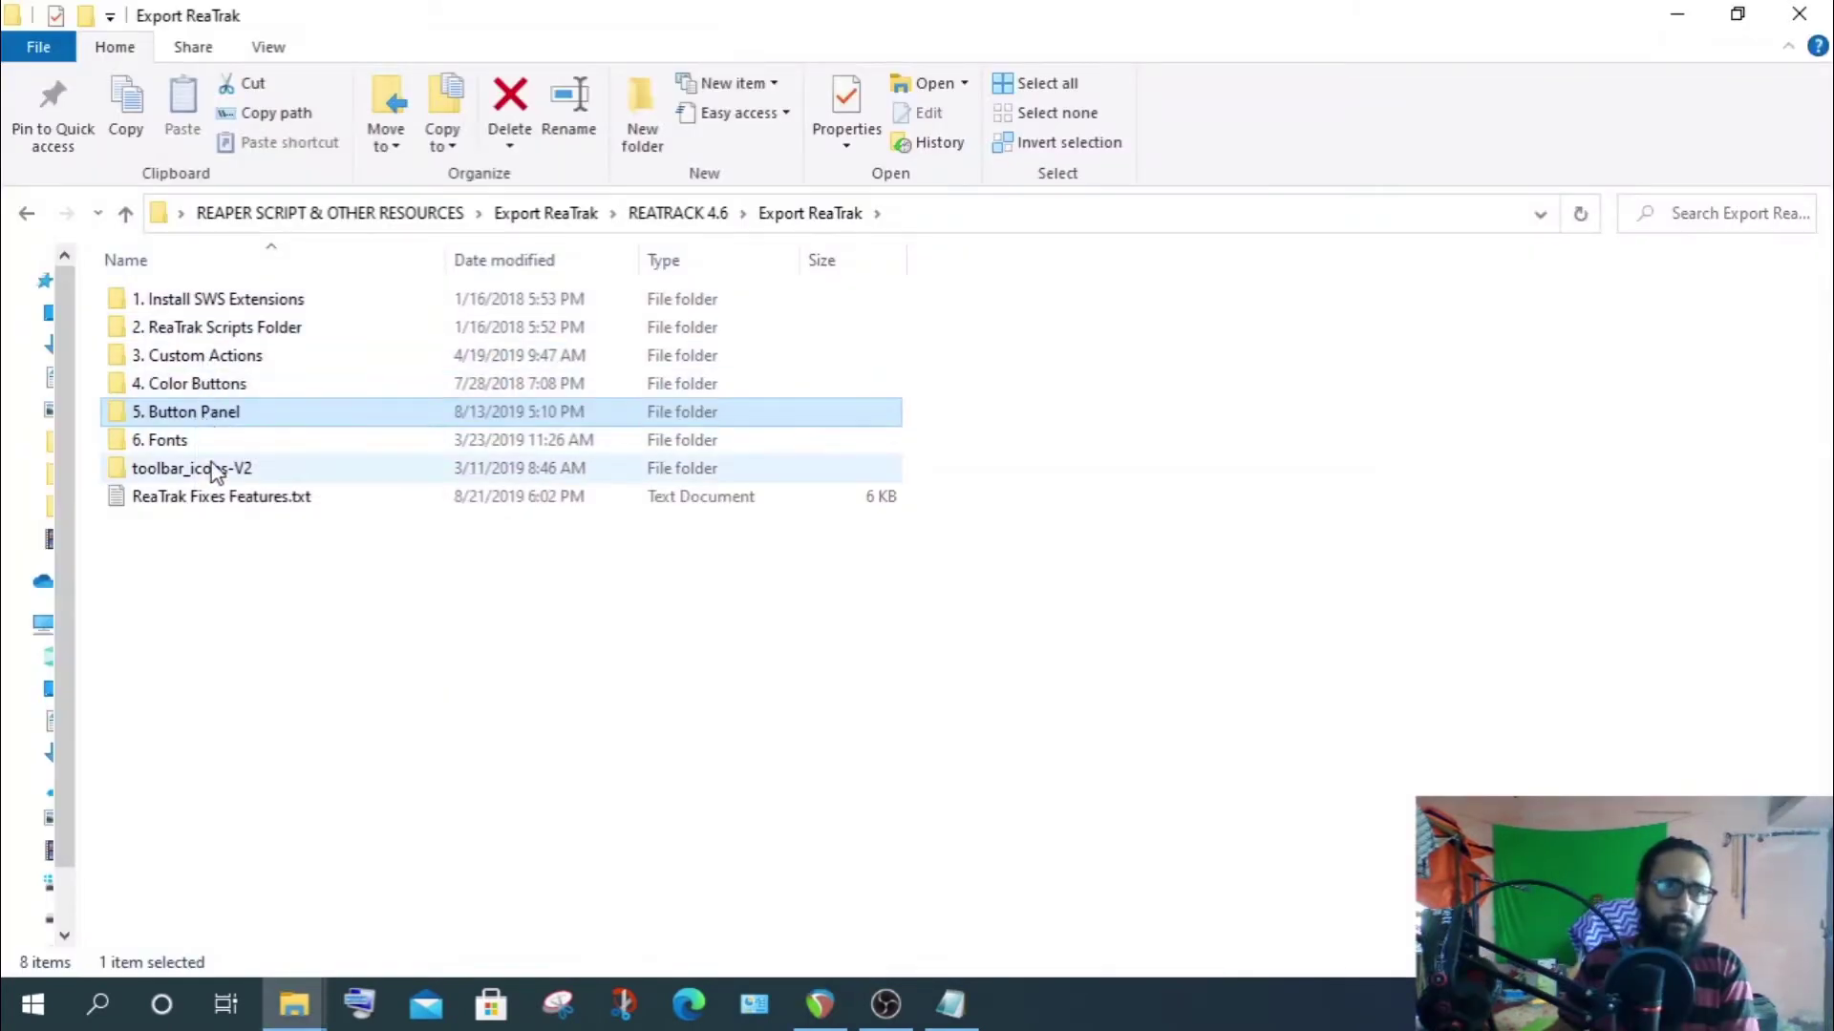
# Install the chords.ttf font from the 6. Fonts folder using Windows Font Viewer, and close the font preview
pyautogui.doubleClick(177, 440)
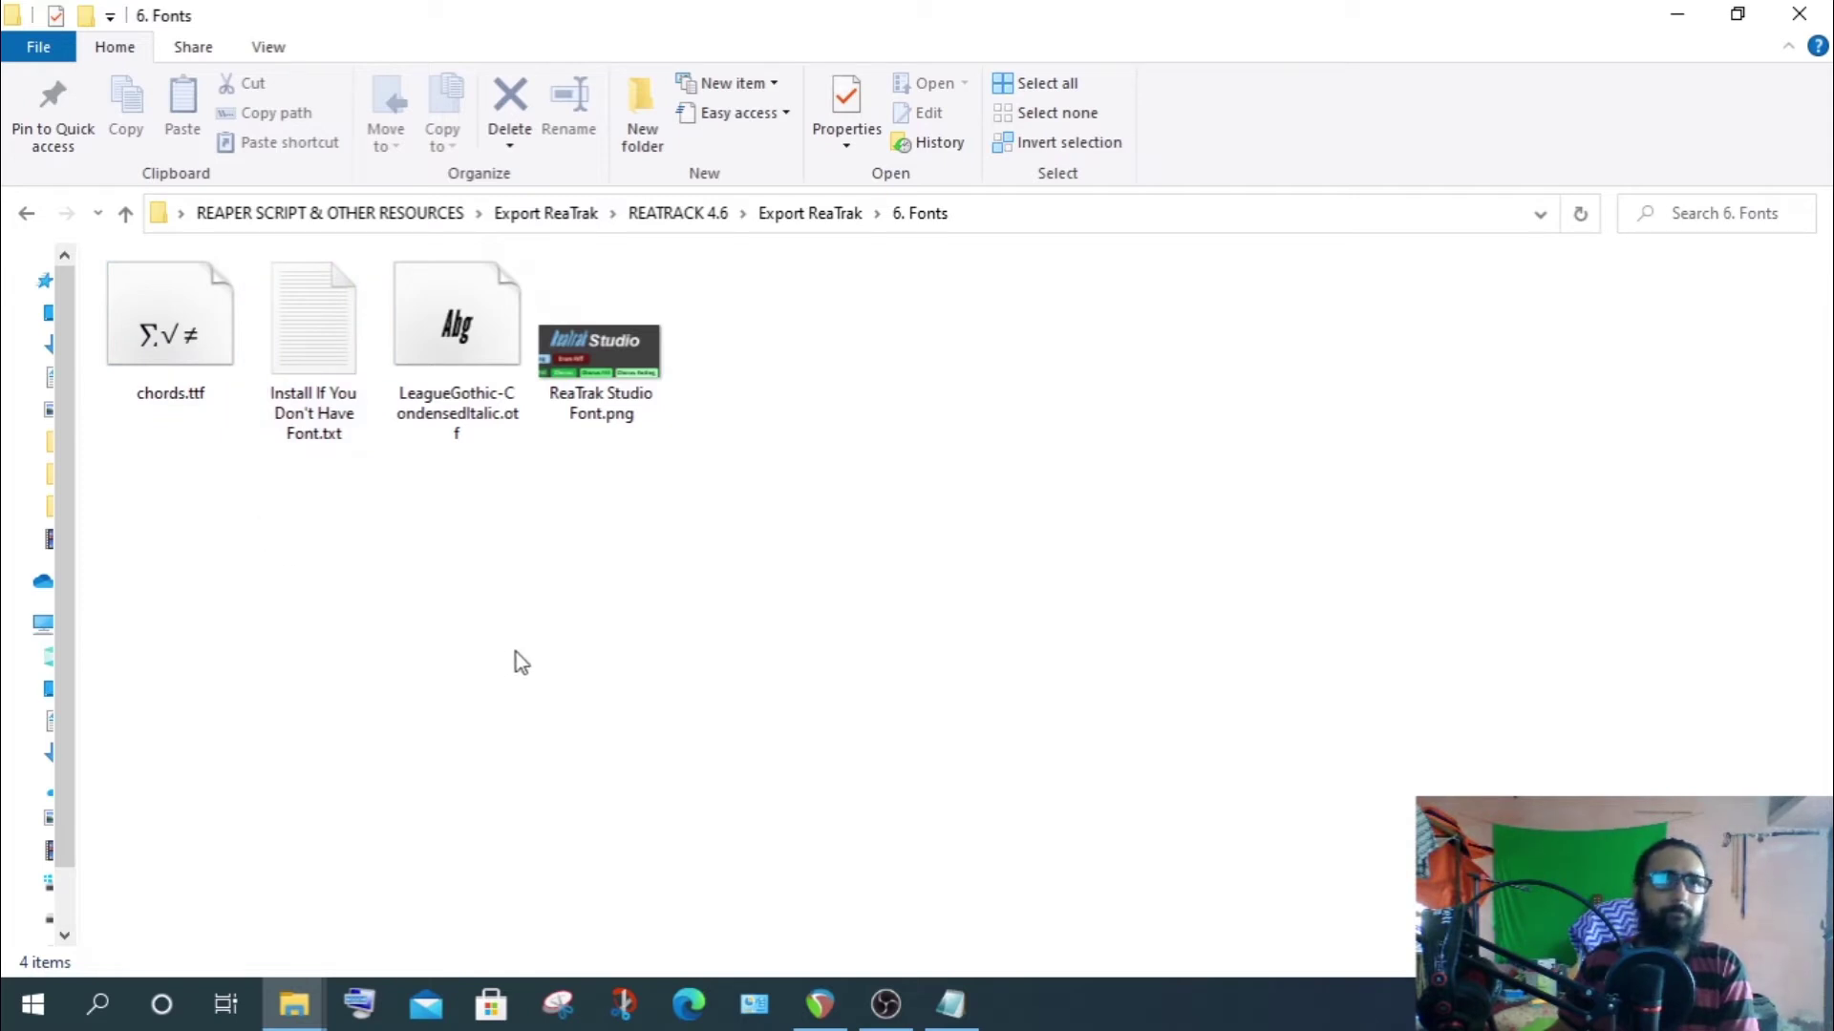
pyautogui.doubleClick(211, 315)
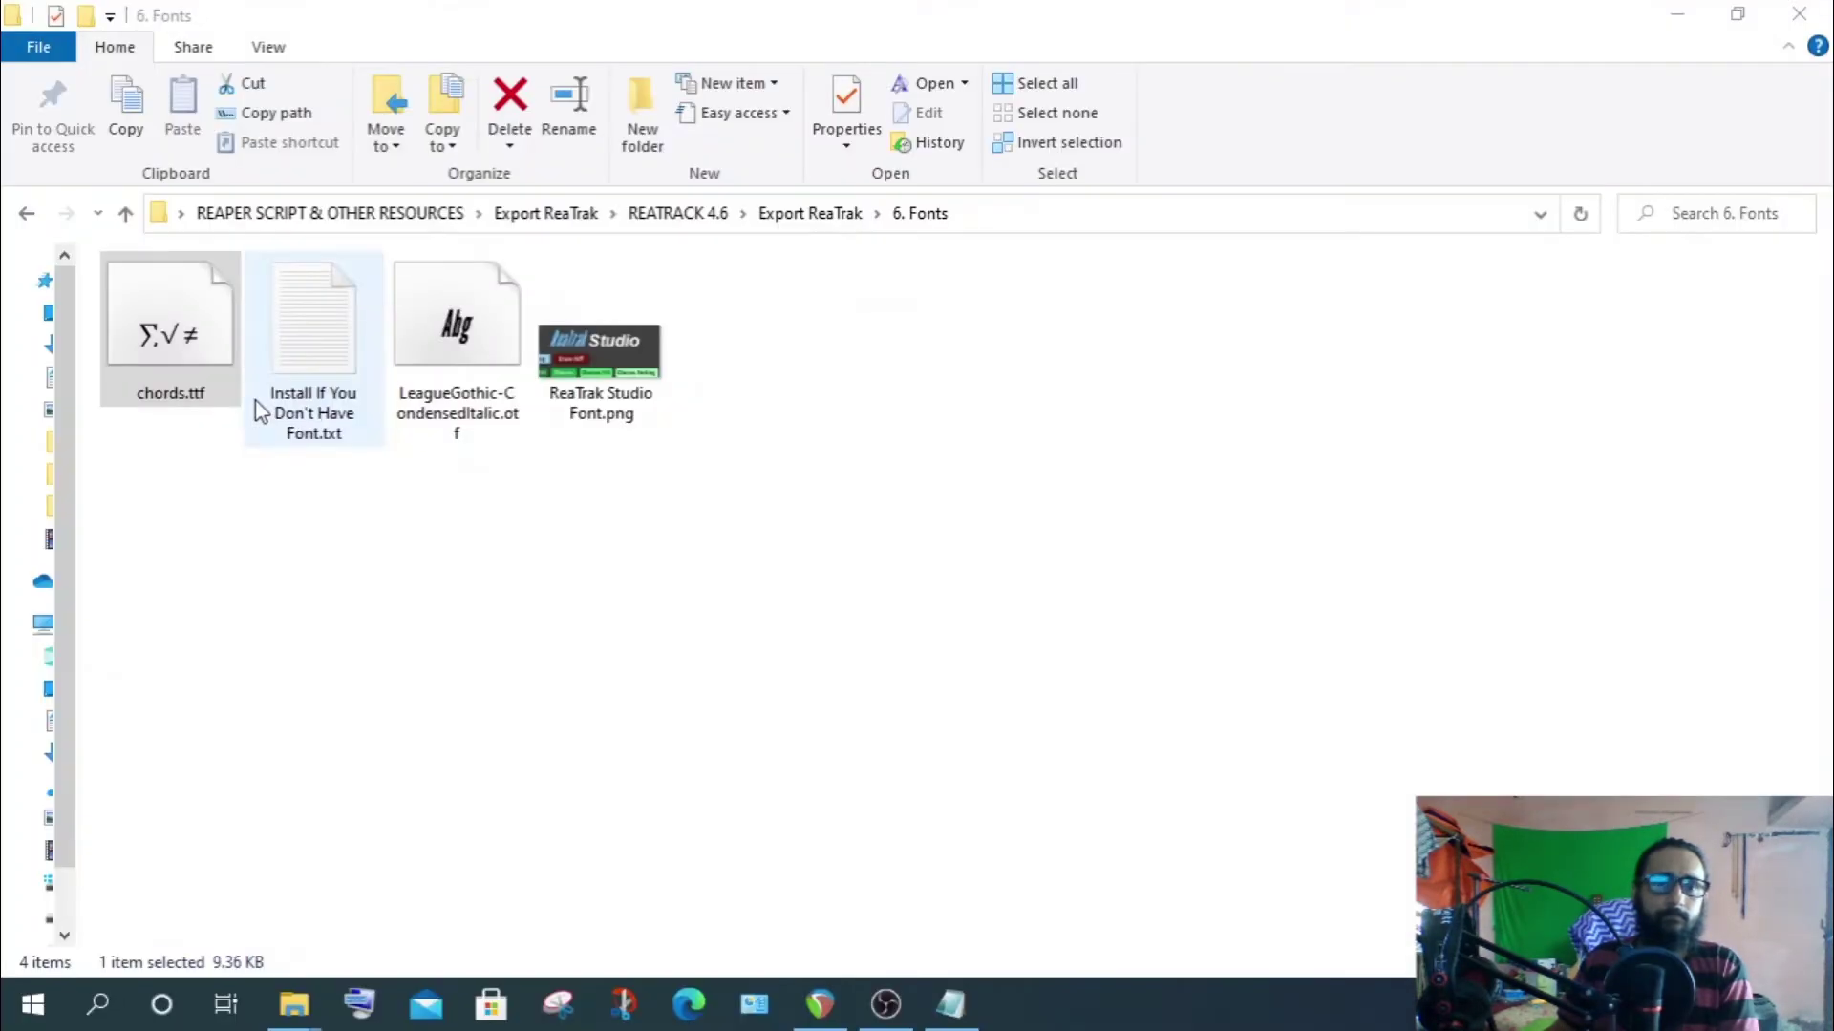
pyautogui.doubleClick(188, 338)
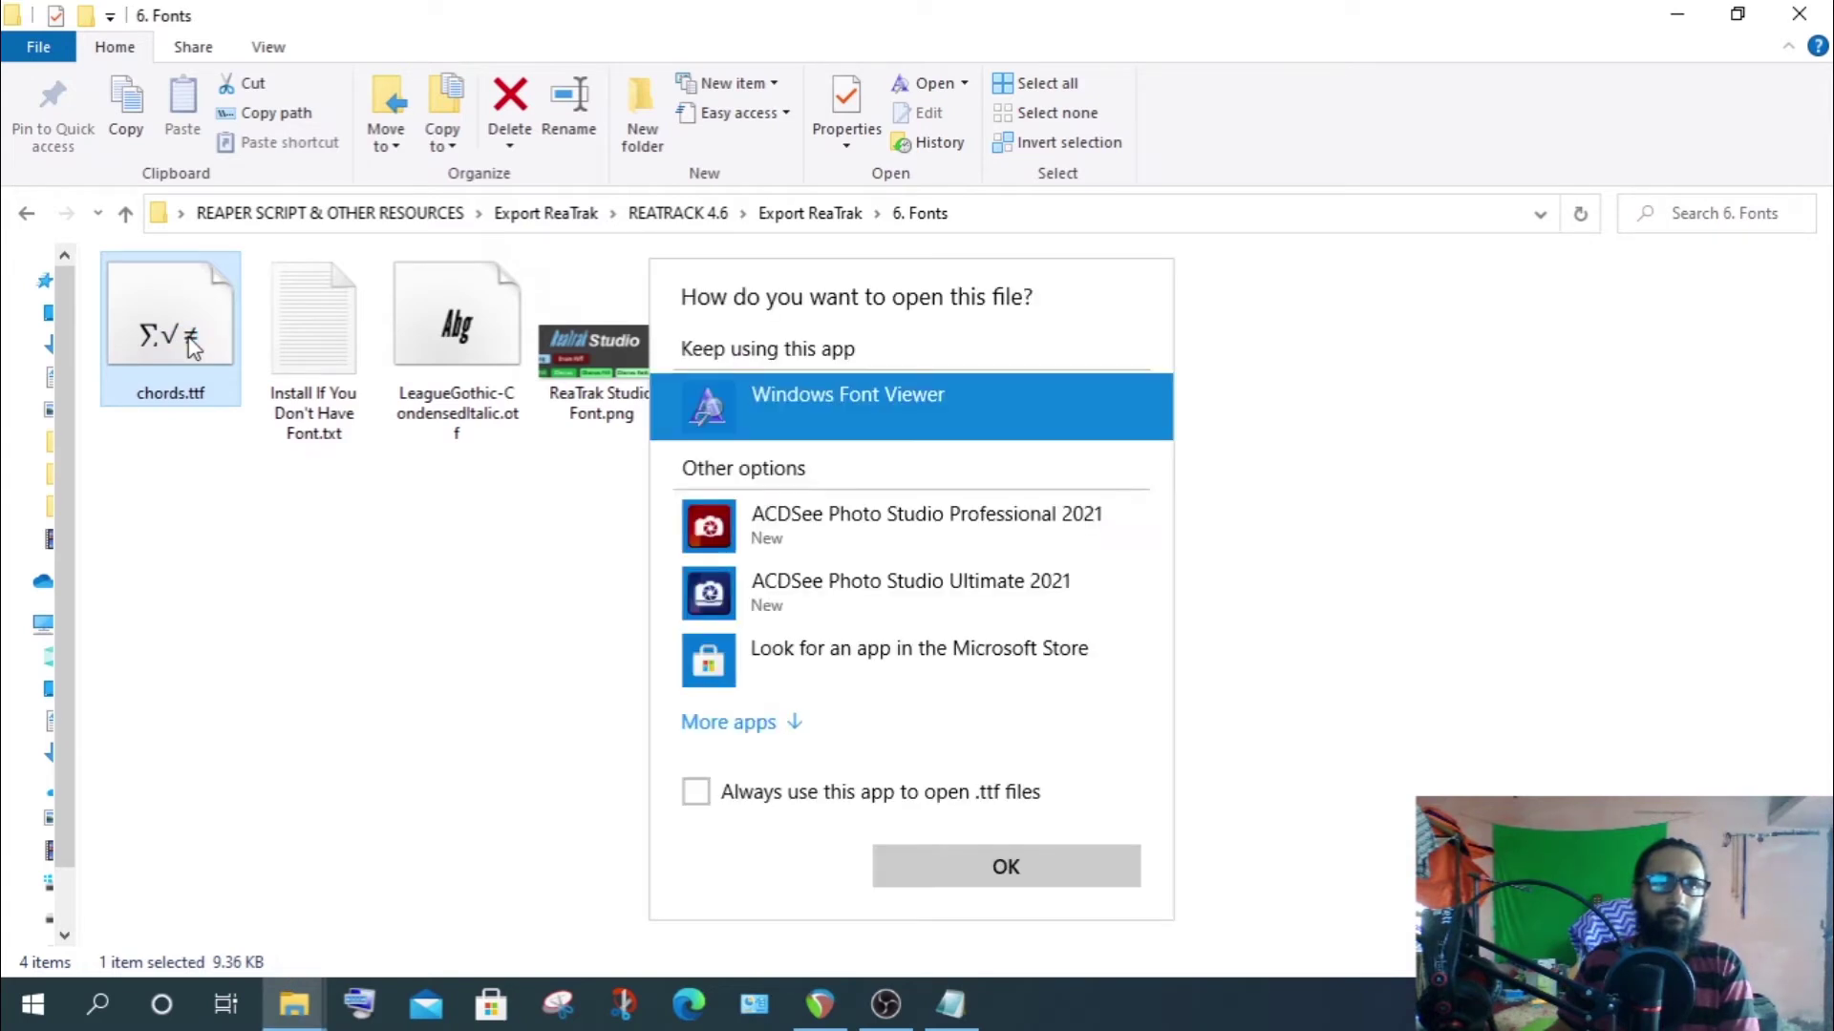
pyautogui.click(927, 876)
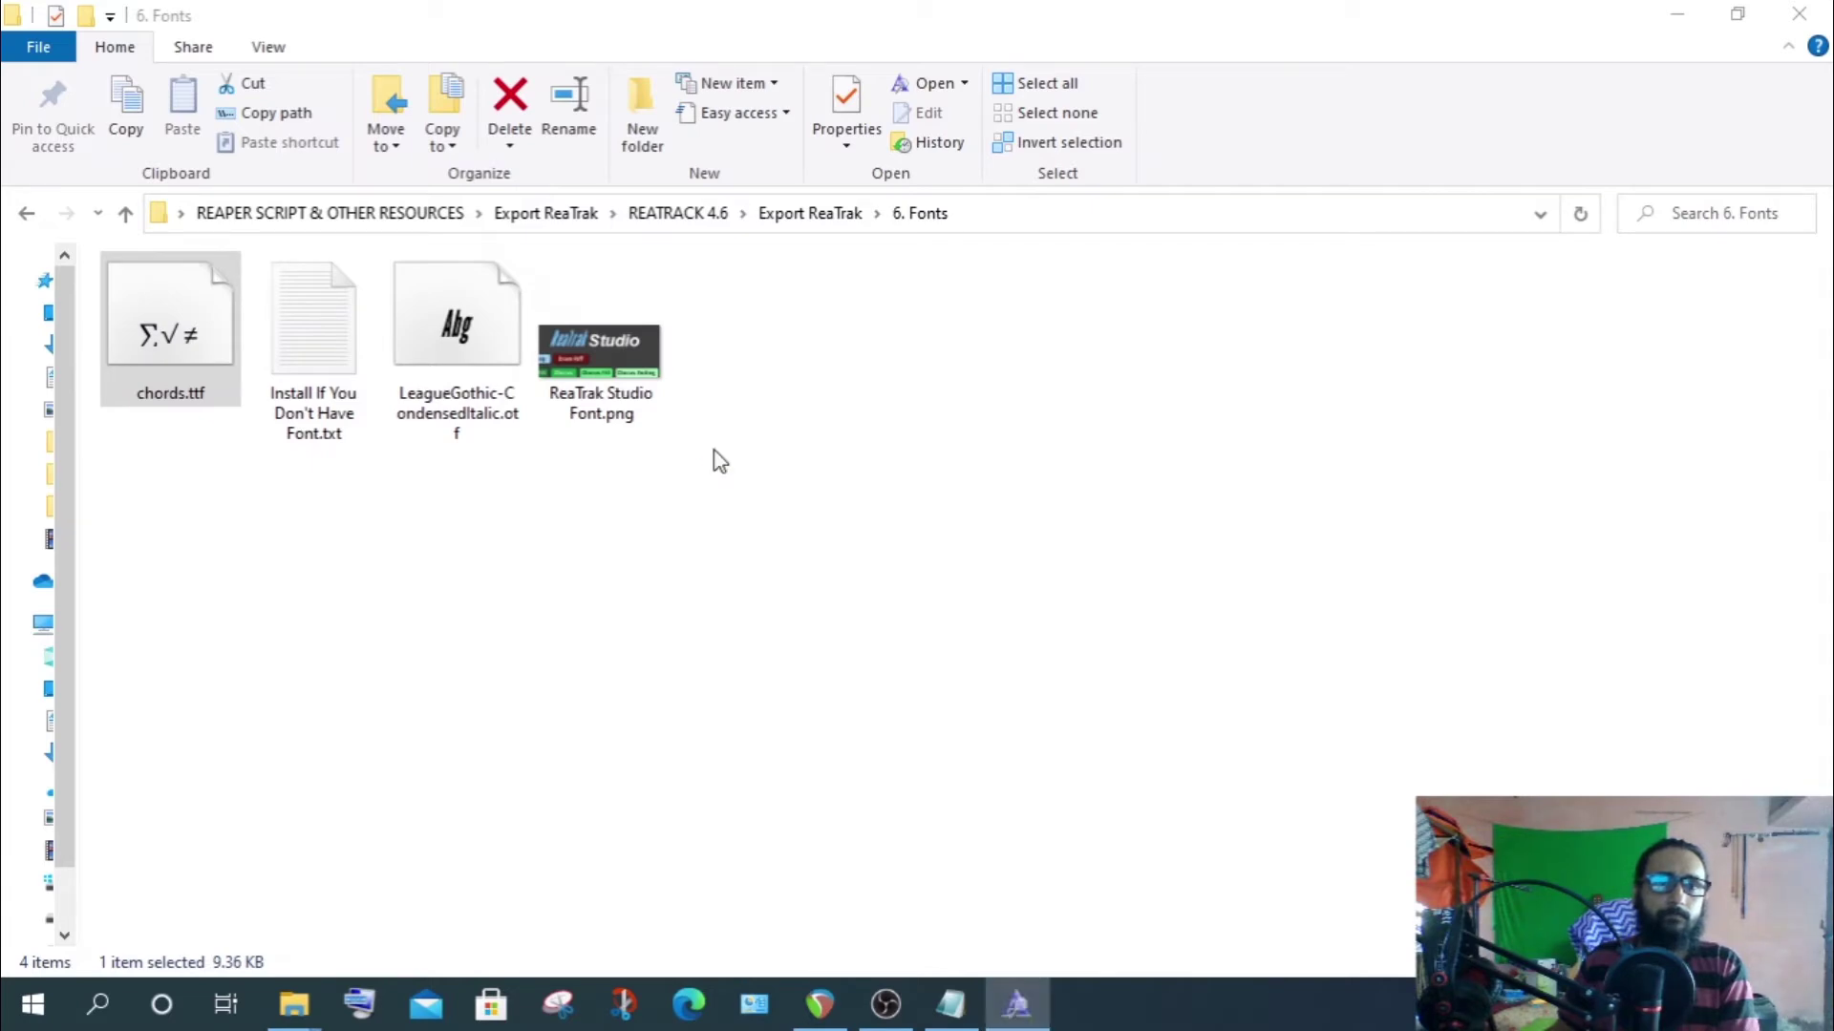
pyautogui.moveTo(737, 237); pyautogui.dragTo(754, 125)
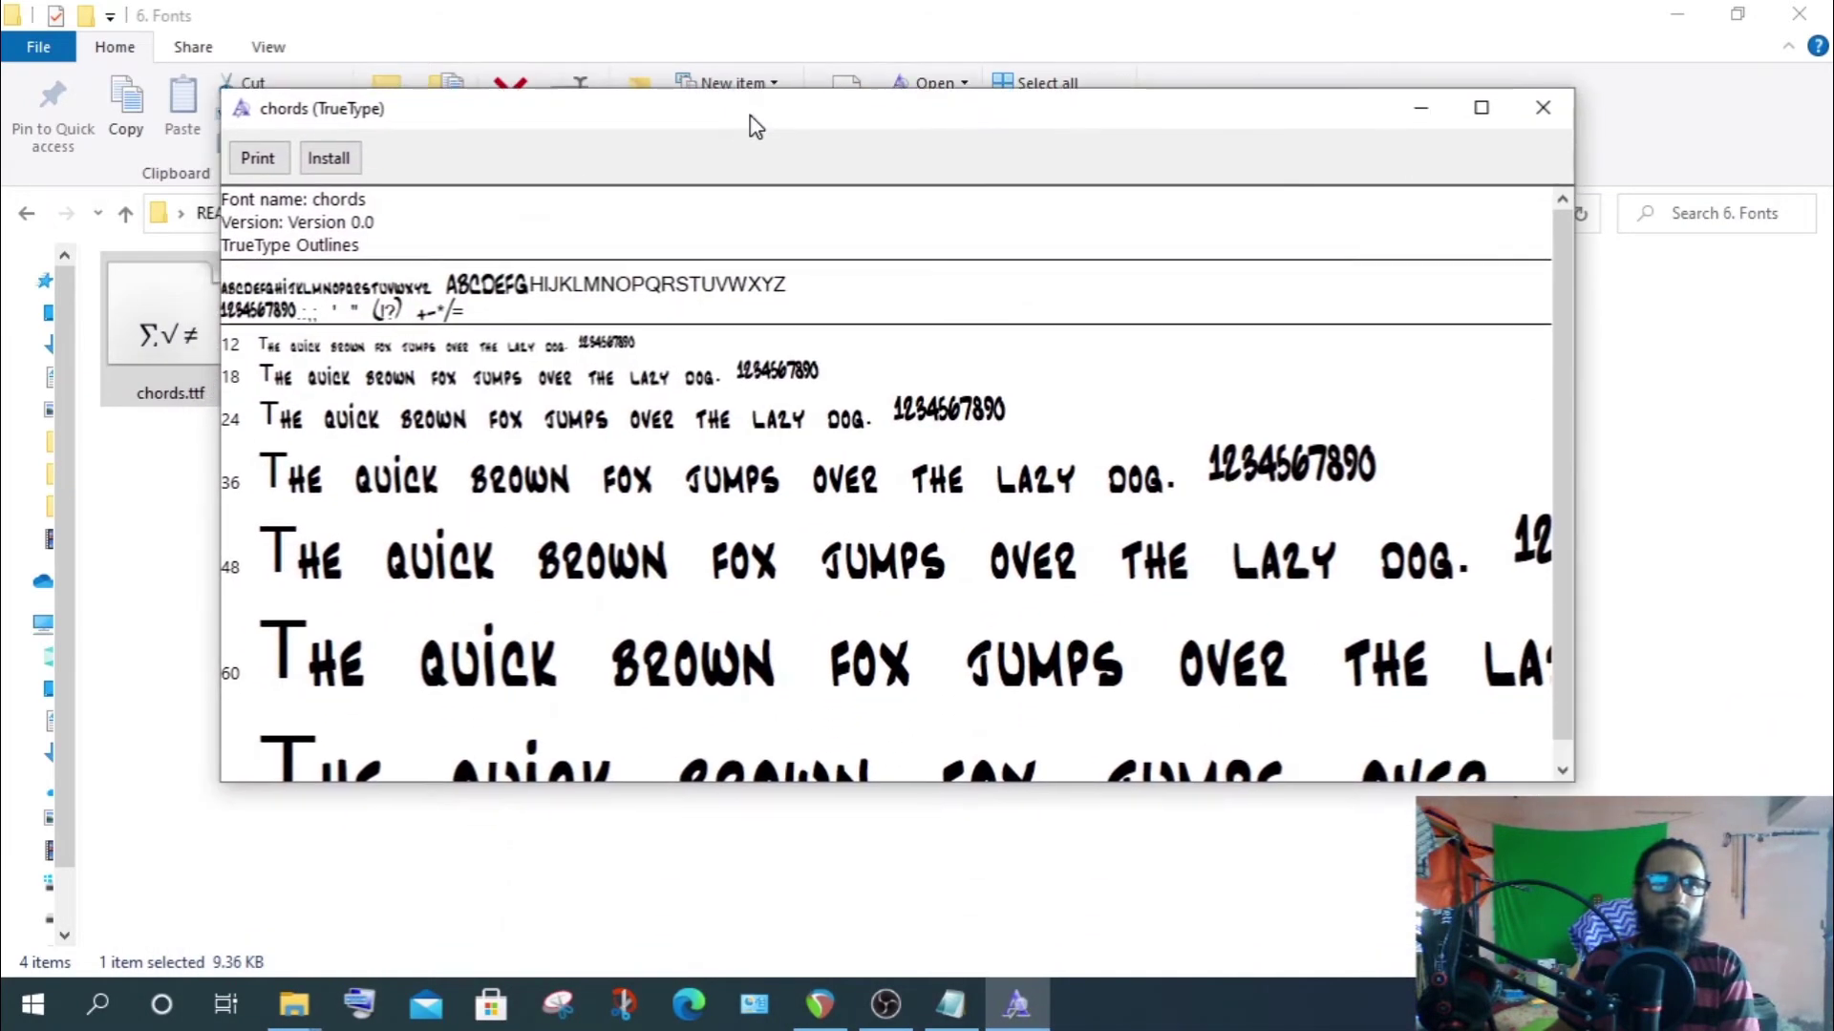
pyautogui.click(356, 153)
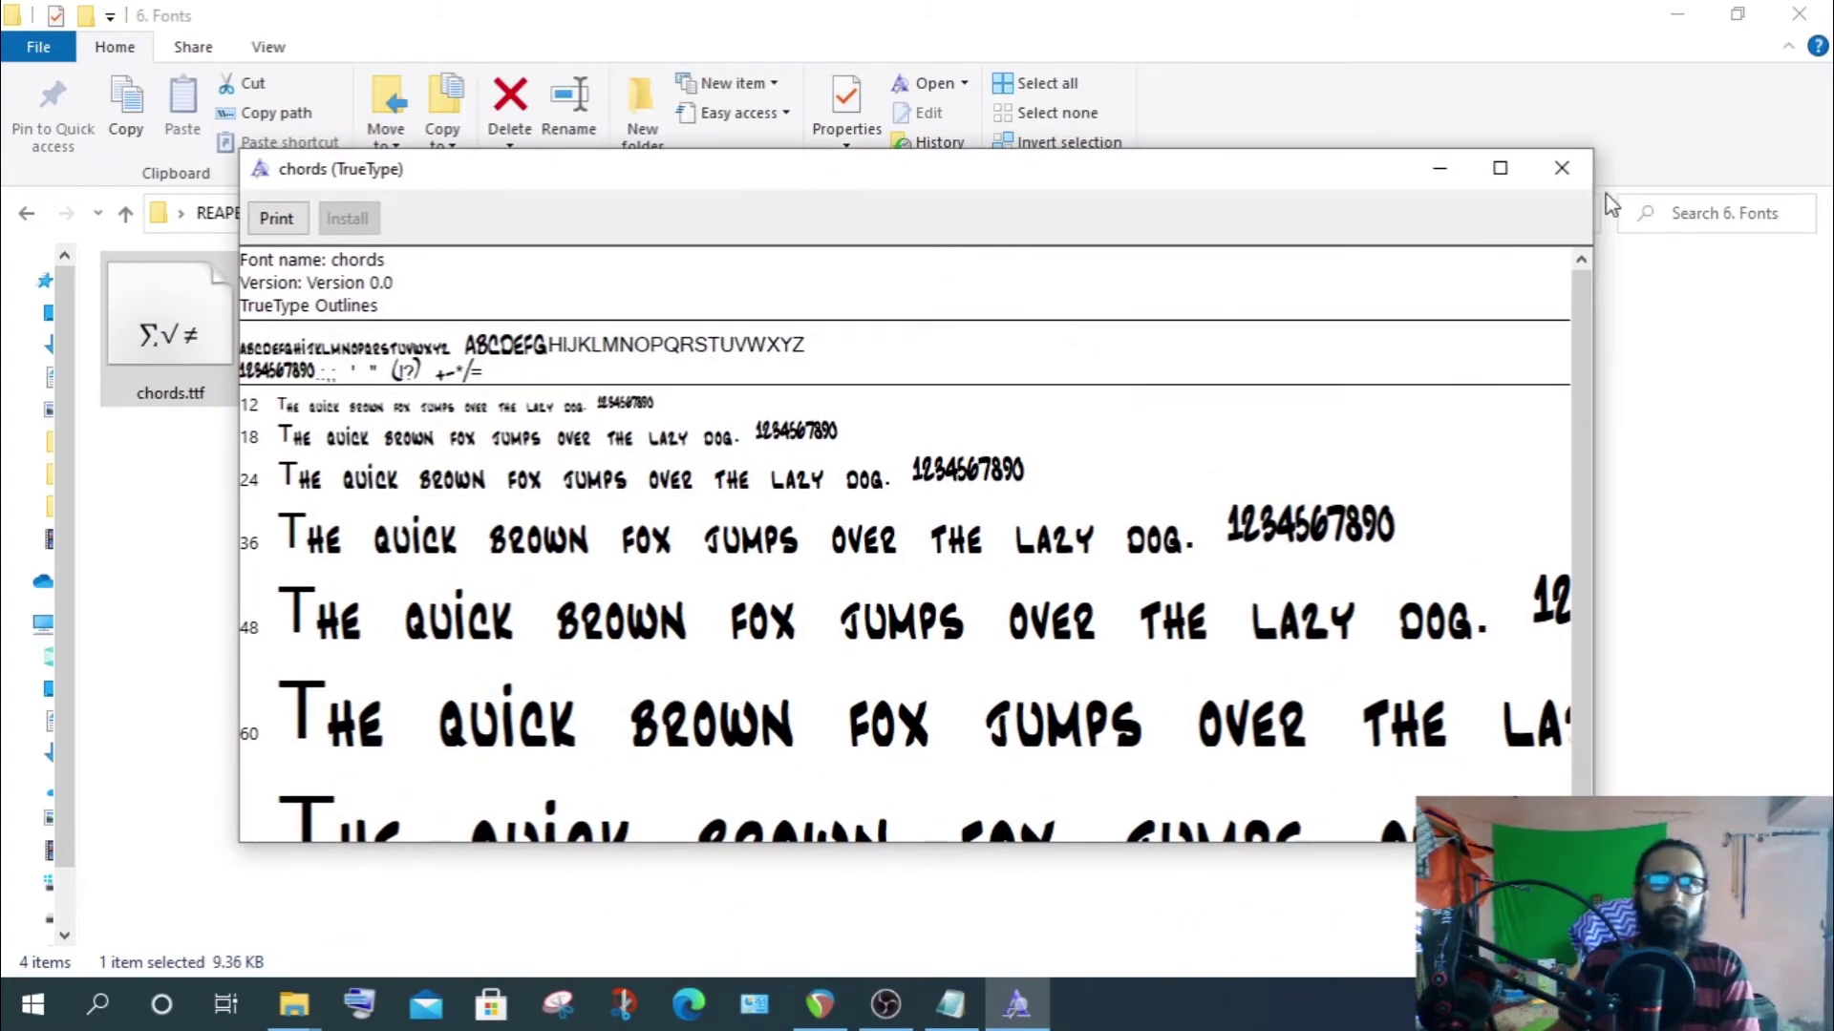
pyautogui.click(1561, 168)
# Install the LeagueGothic-CondensedItalic.otf font and close its preview
pyautogui.doubleClick(446, 329)
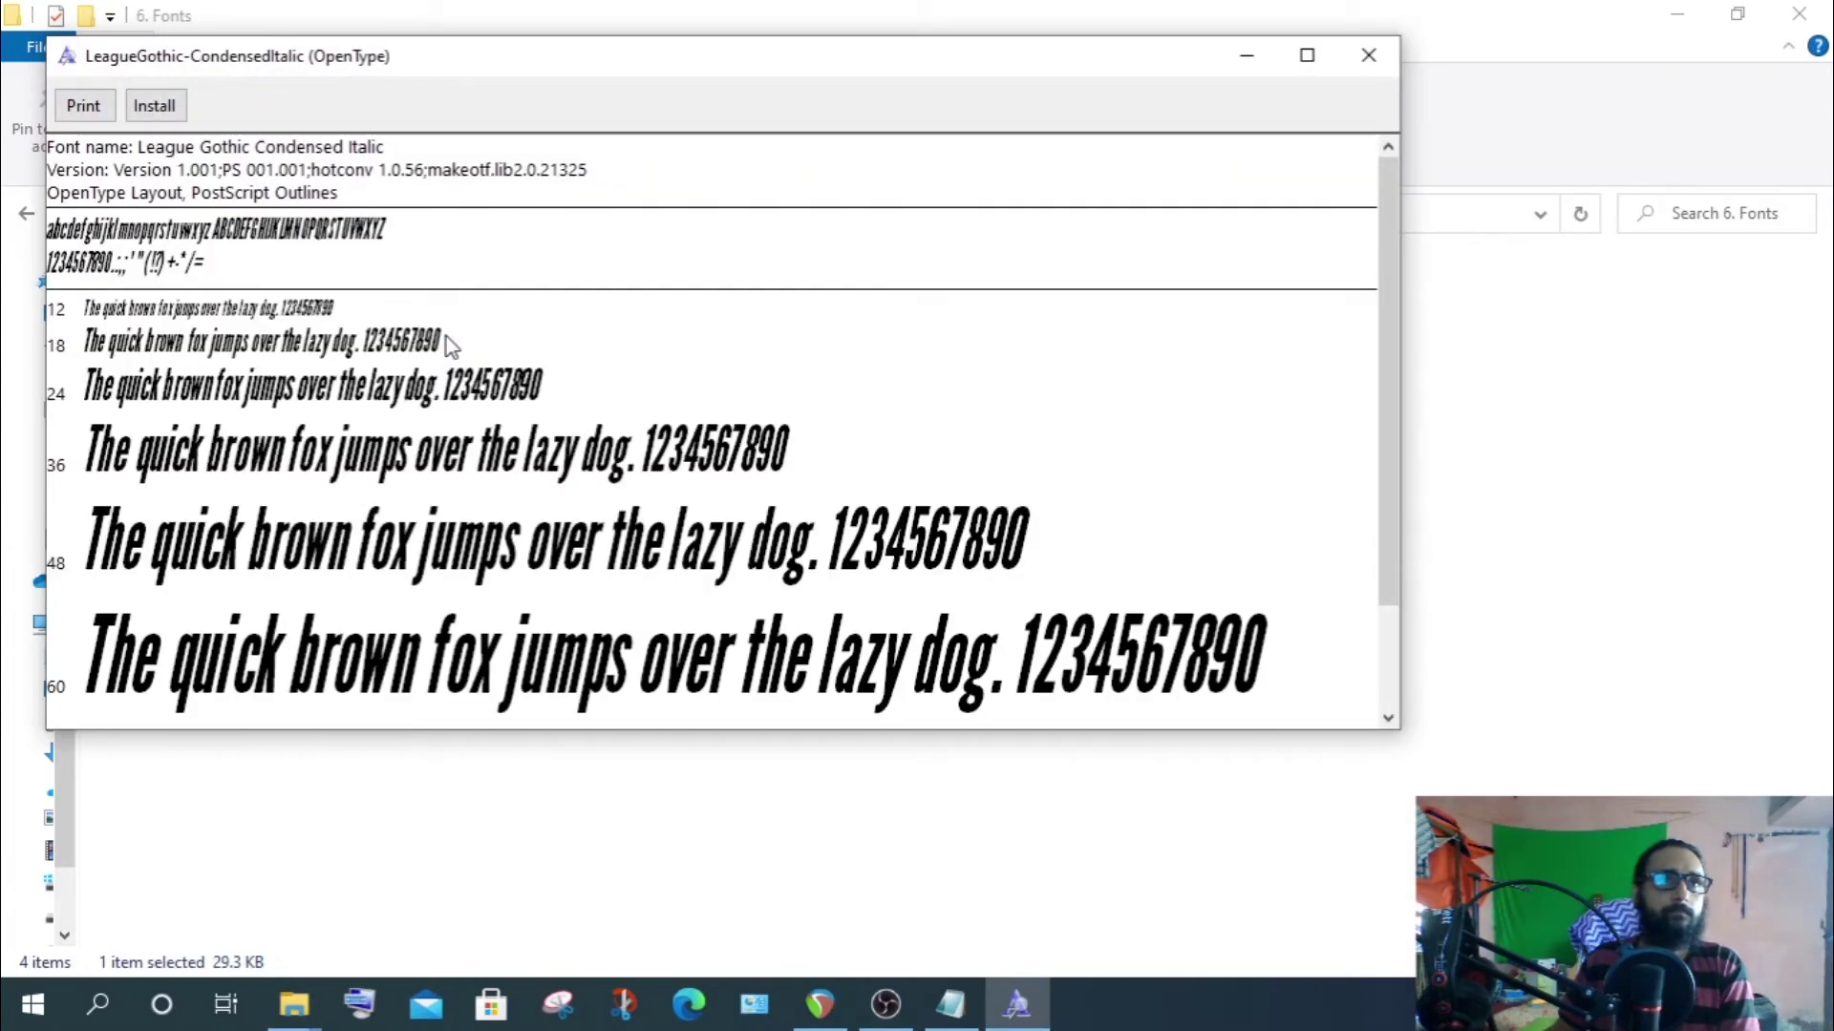
pyautogui.click(170, 119)
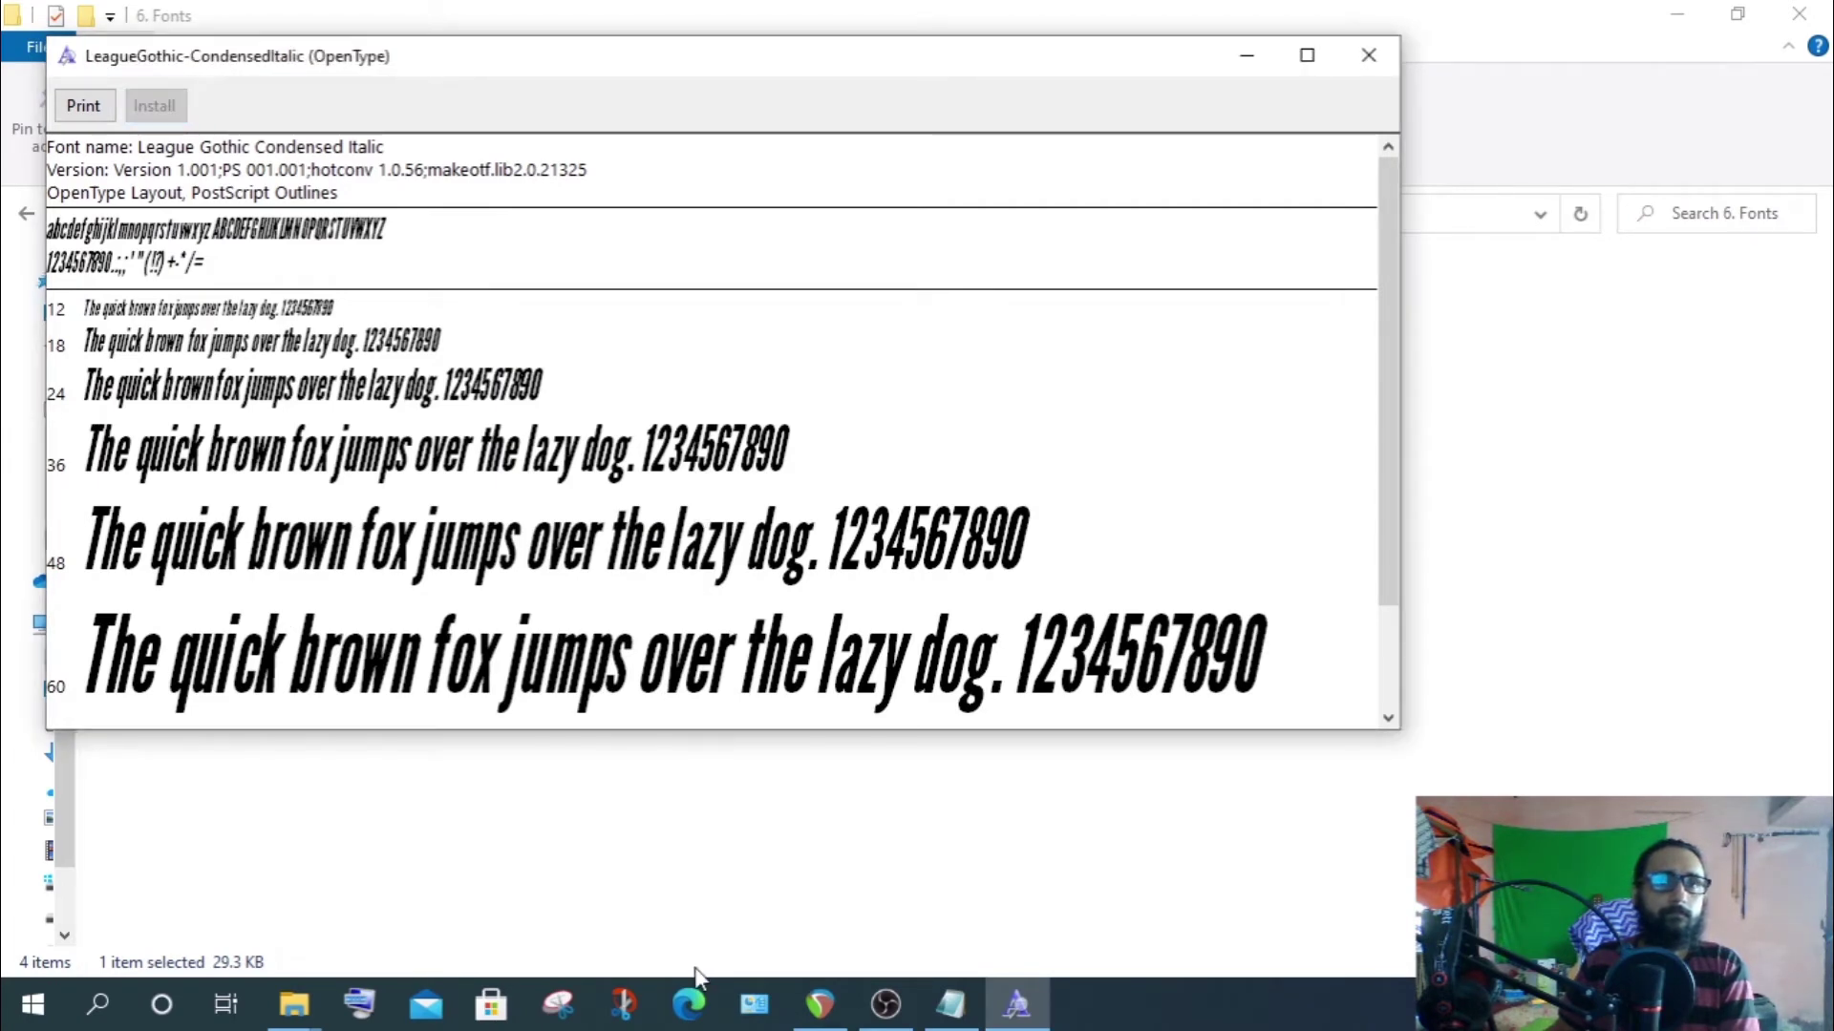
pyautogui.click(1369, 56)
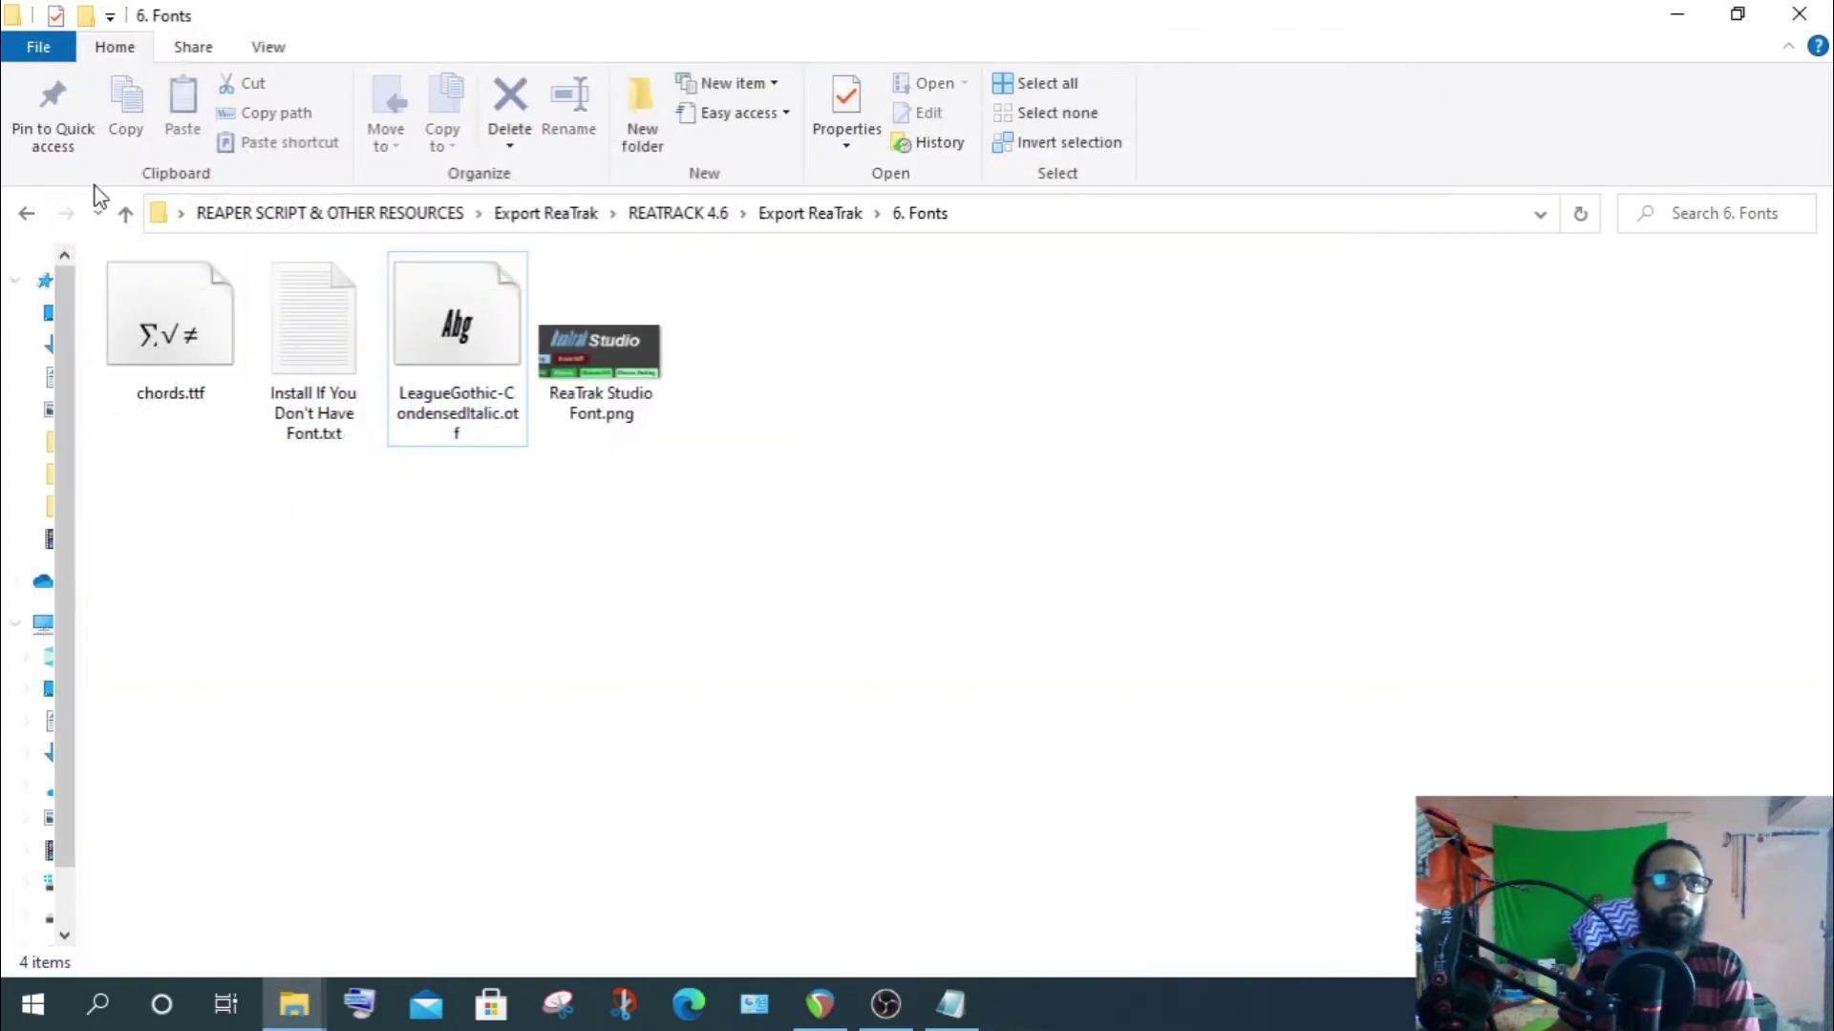
# Go back up to the REATRACK 4.6 folder and review its files and the Export ReaTrak subfolders
pyautogui.click(125, 213)
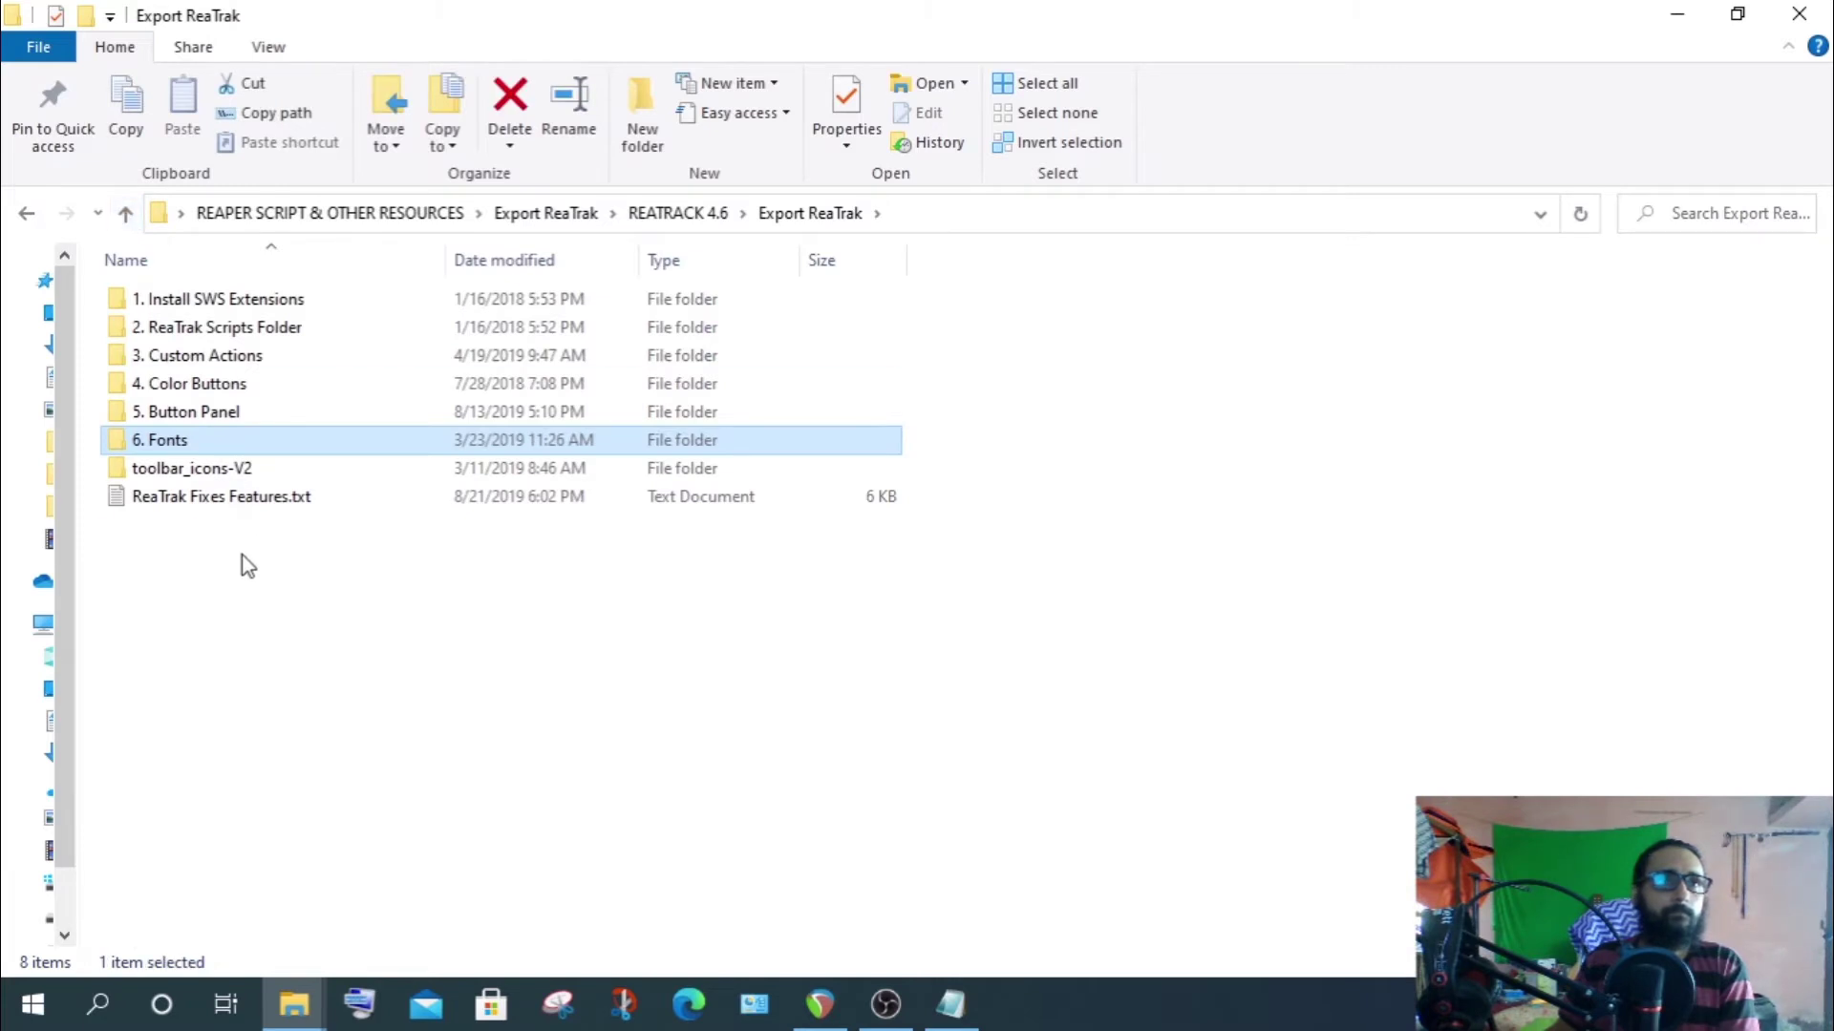
pyautogui.click(882, 687)
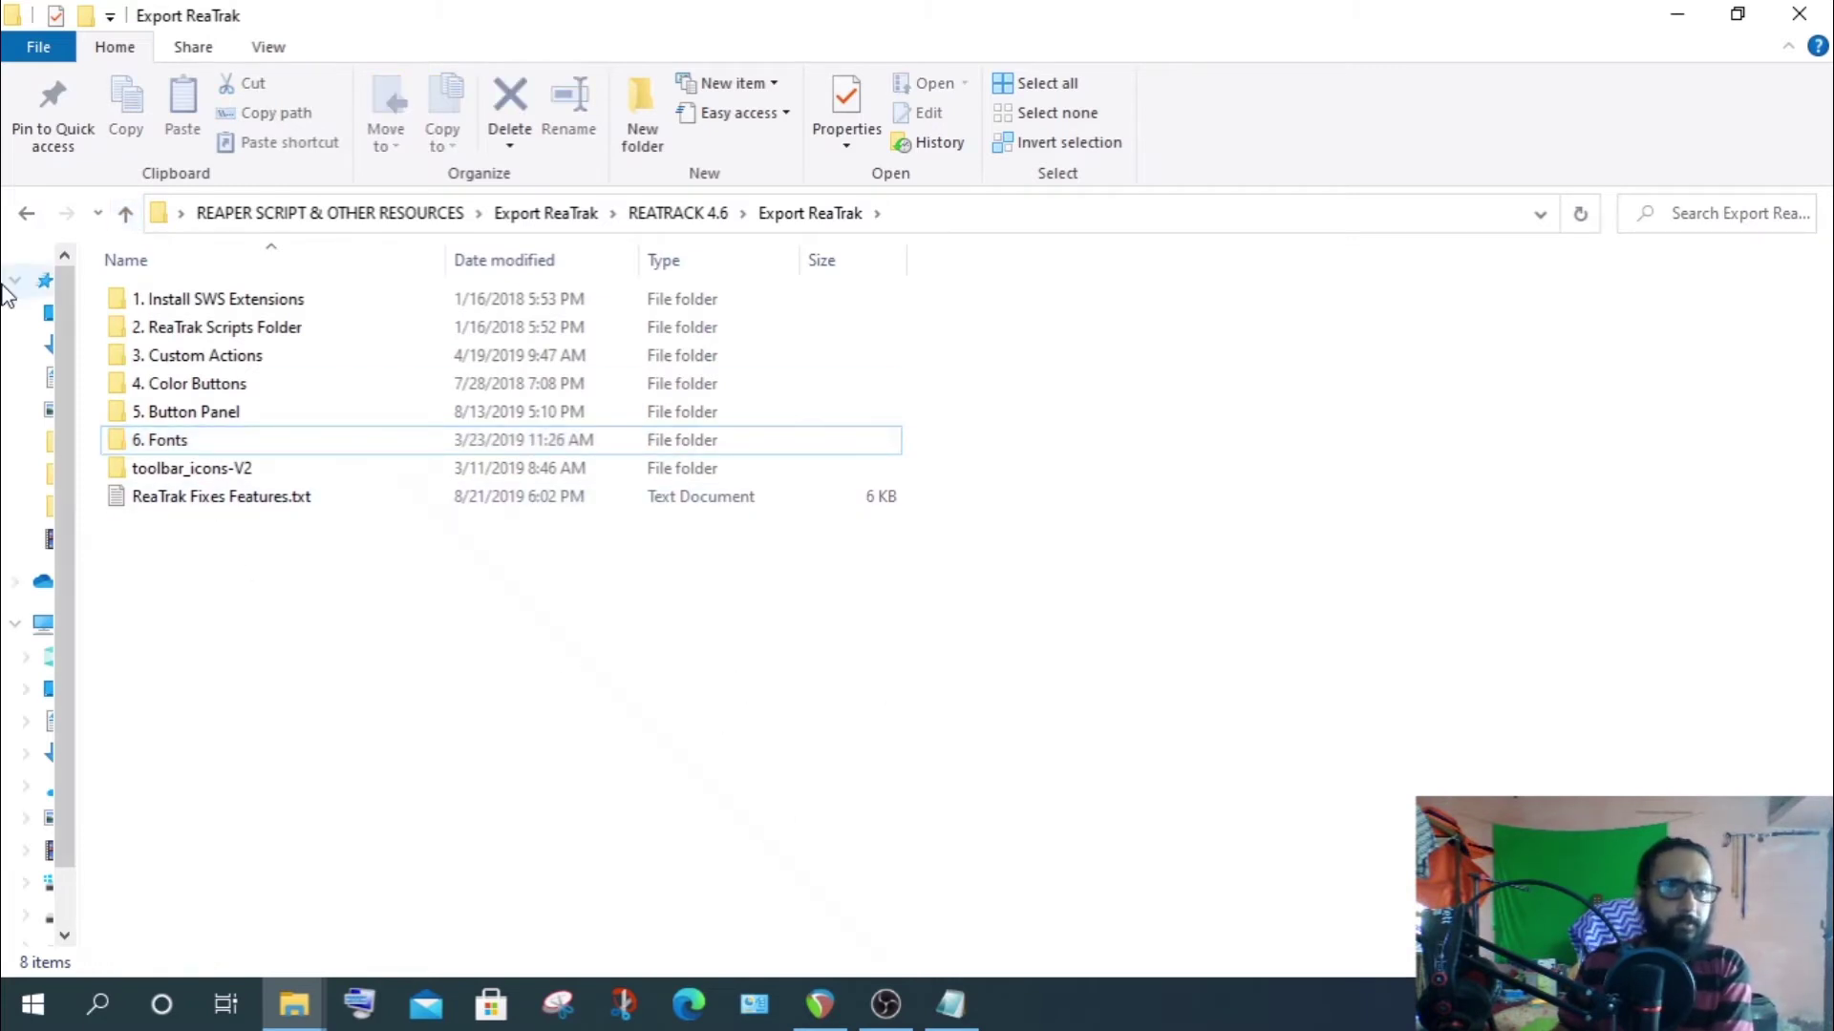
pyautogui.click(125, 214)
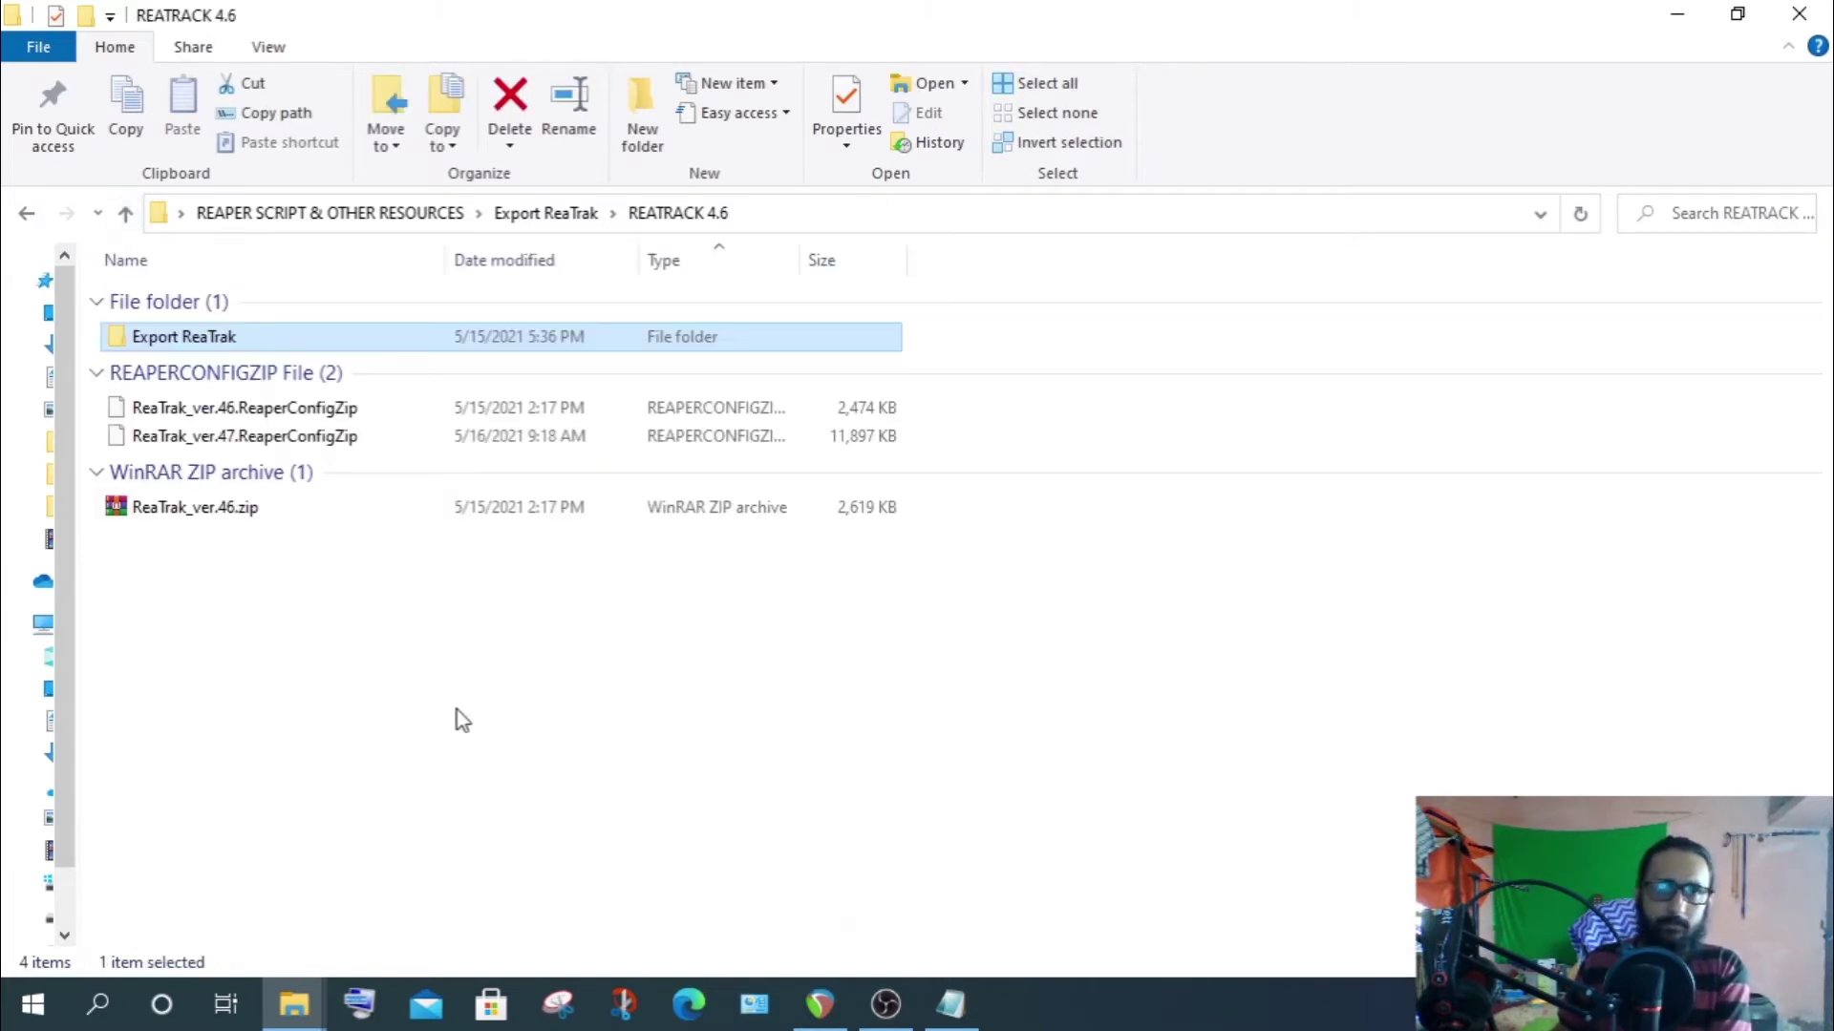
pyautogui.click(382, 669)
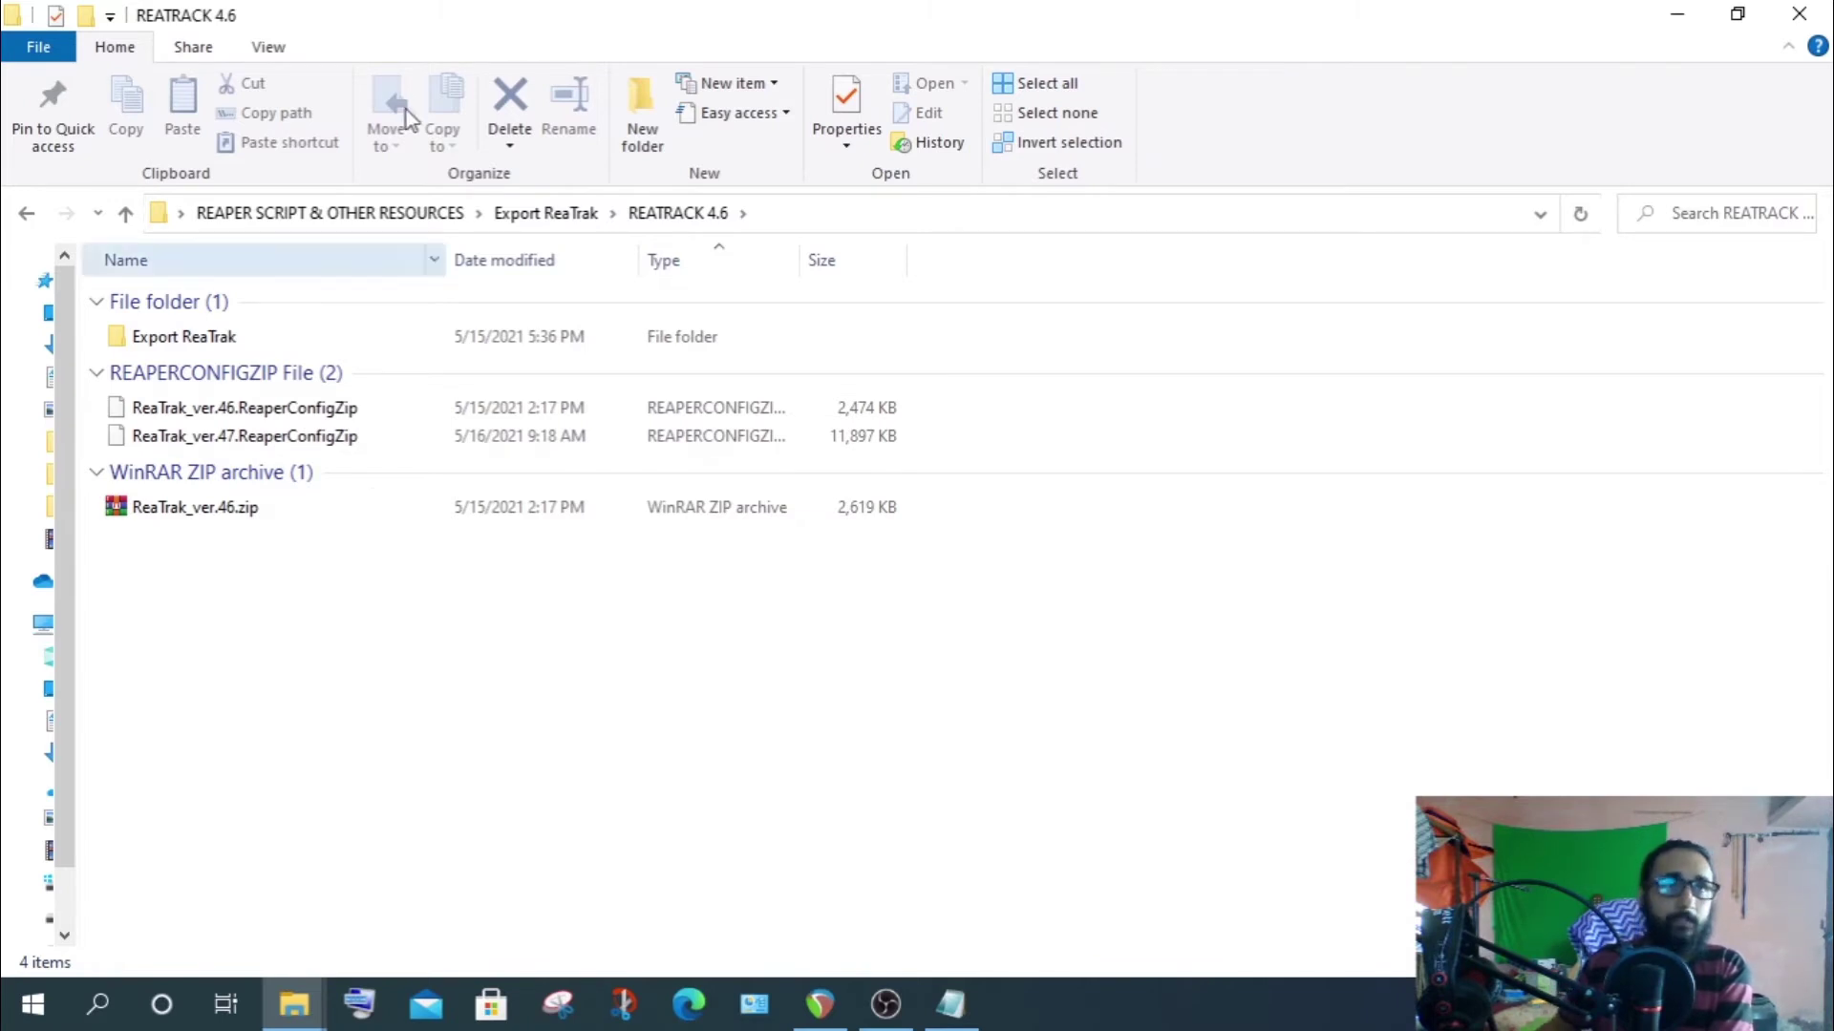
pyautogui.doubleClick(198, 344)
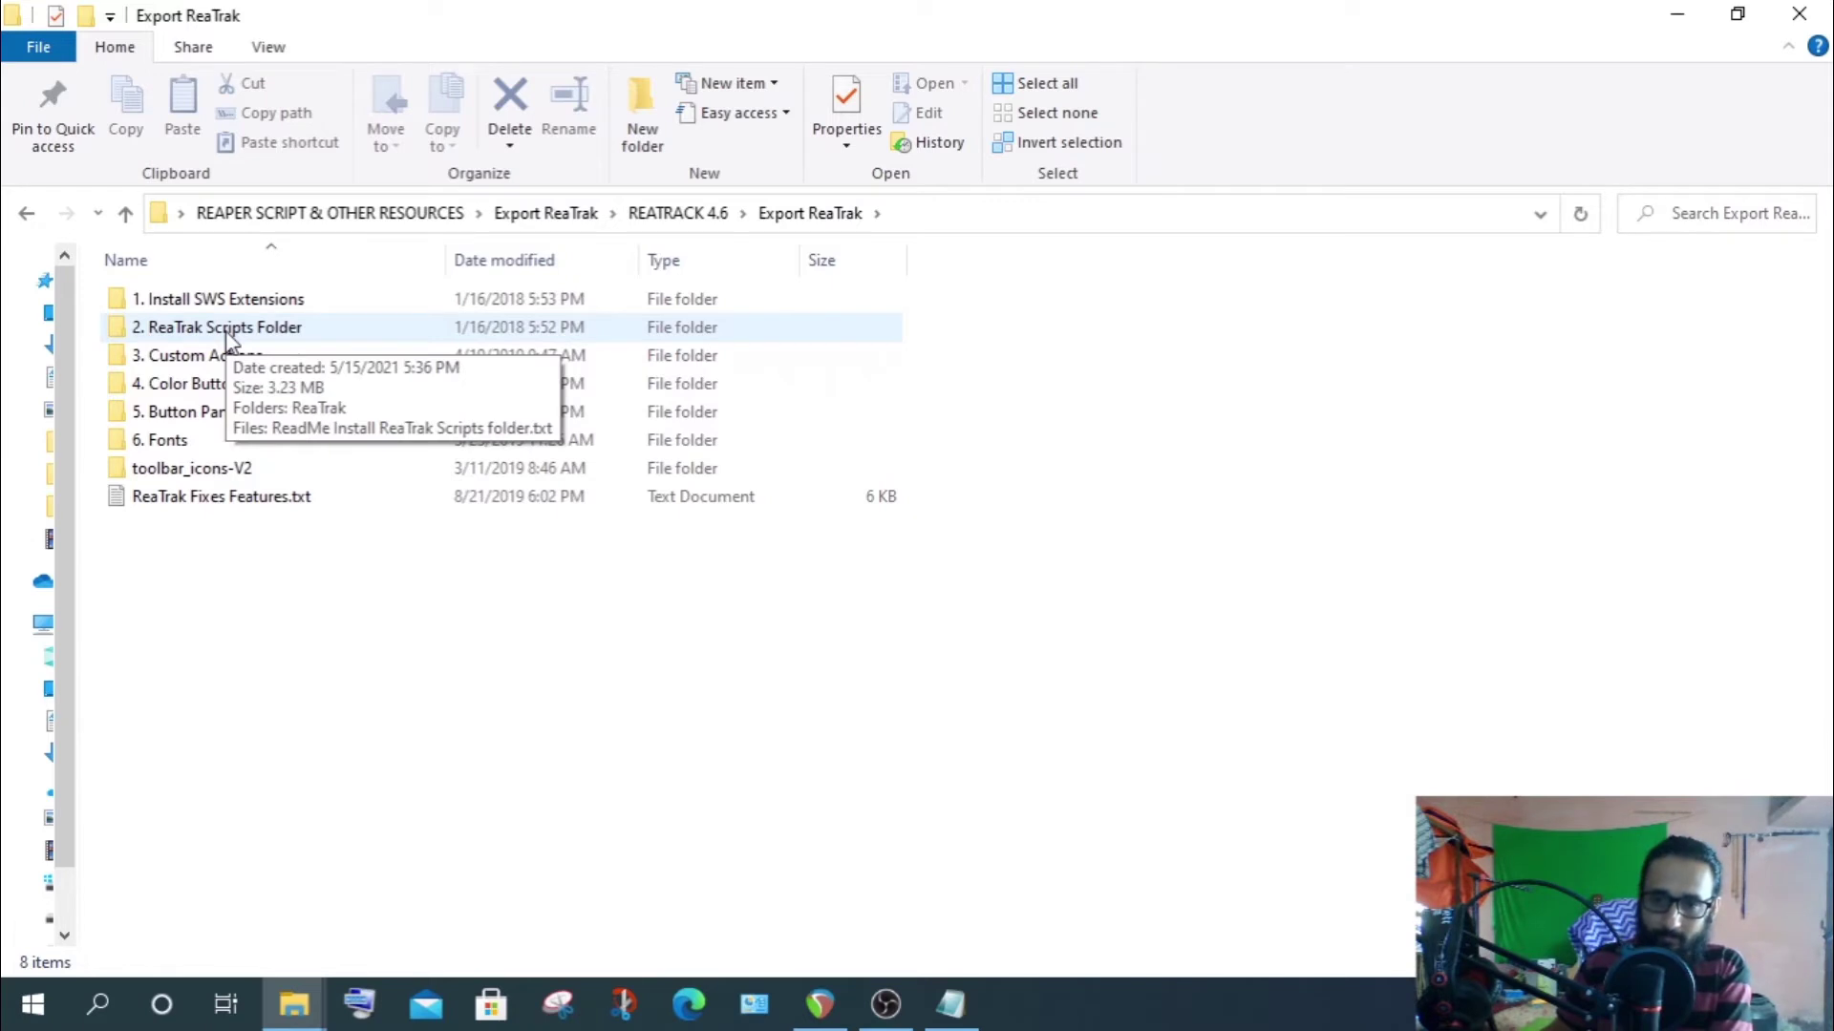
pyautogui.click(125, 213)
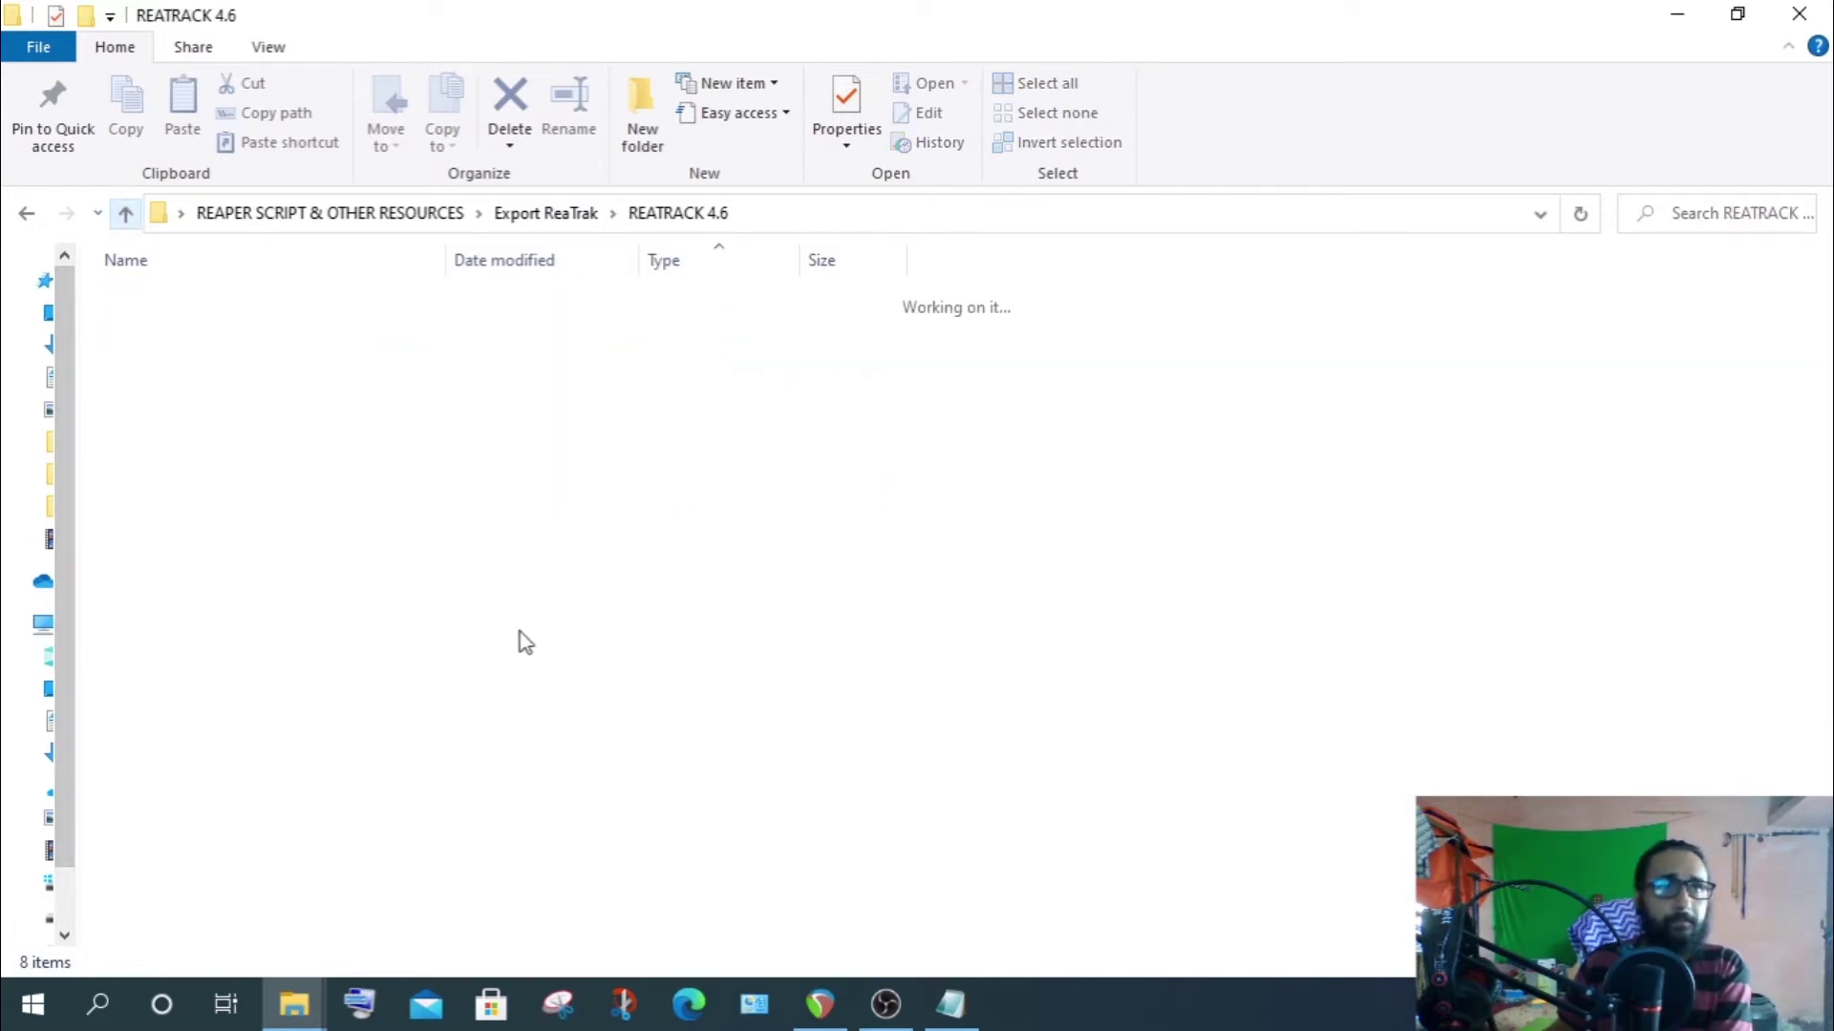
pyautogui.click(412, 840)
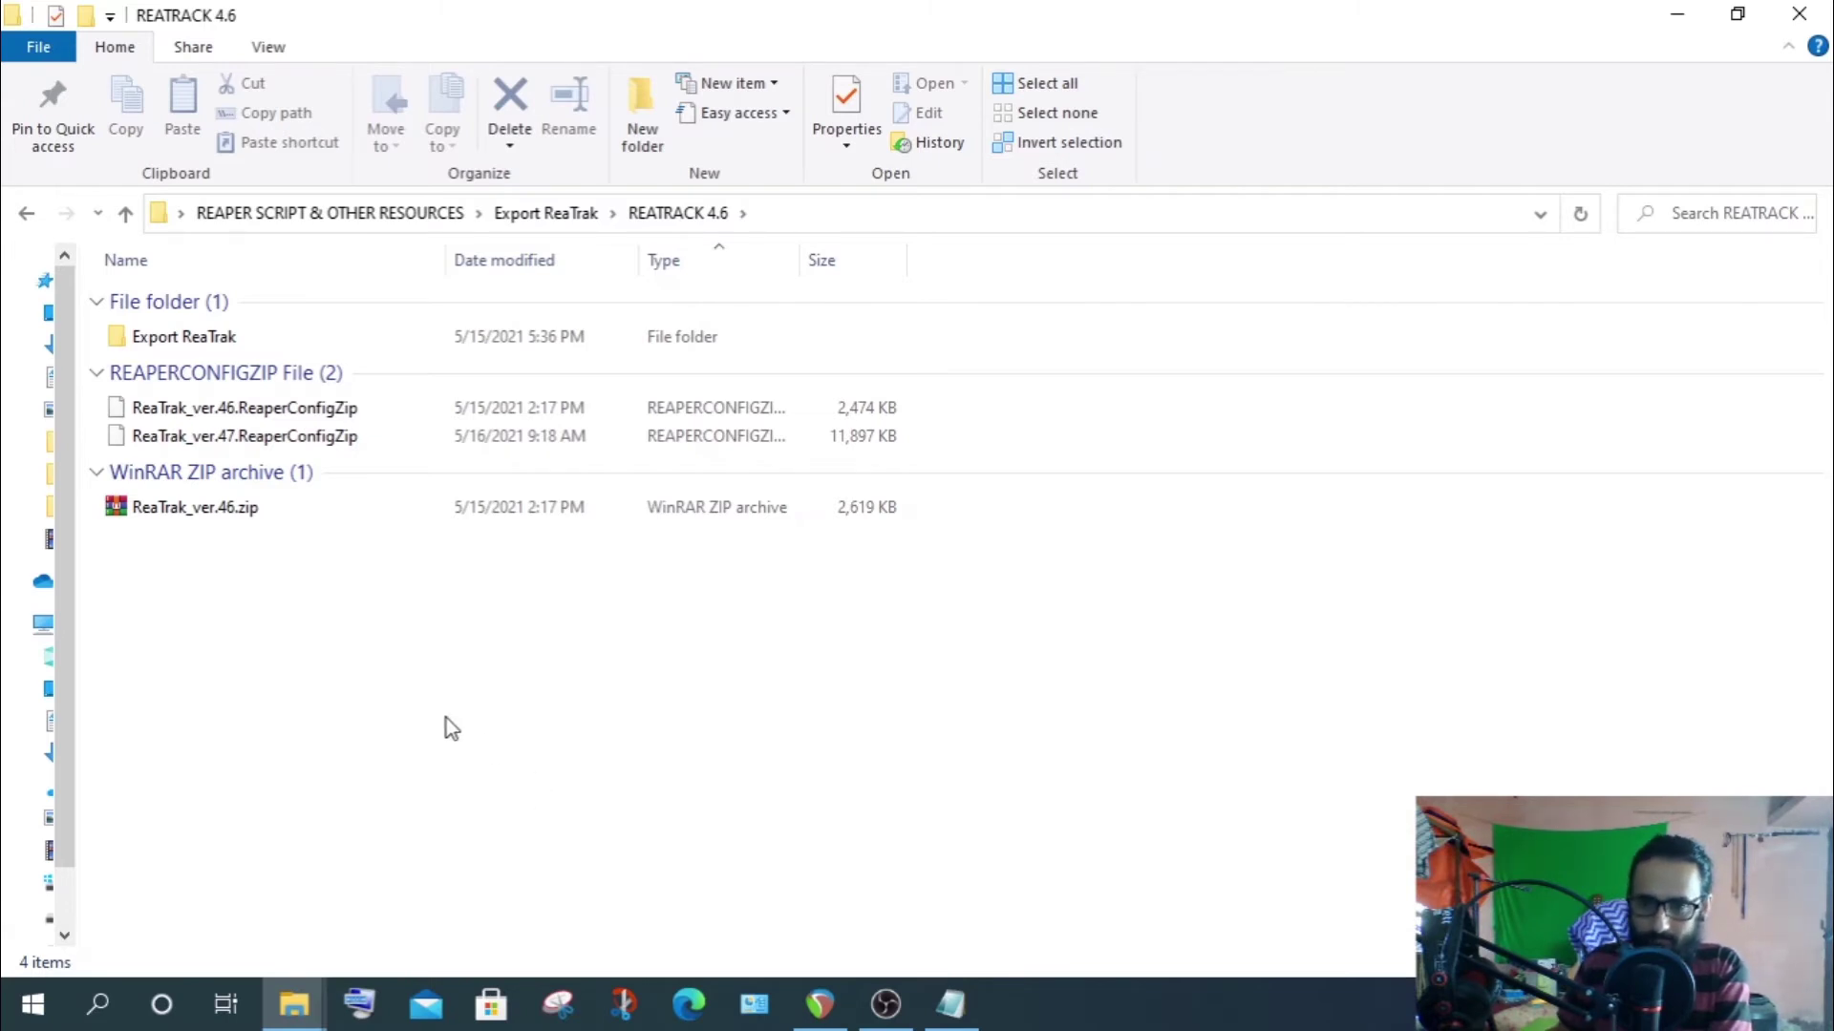
# Switch to REAPER and reposition the ReaTrak Toolbar Large window below the MIDI track
pyautogui.hotkey('alt', 'Tab')
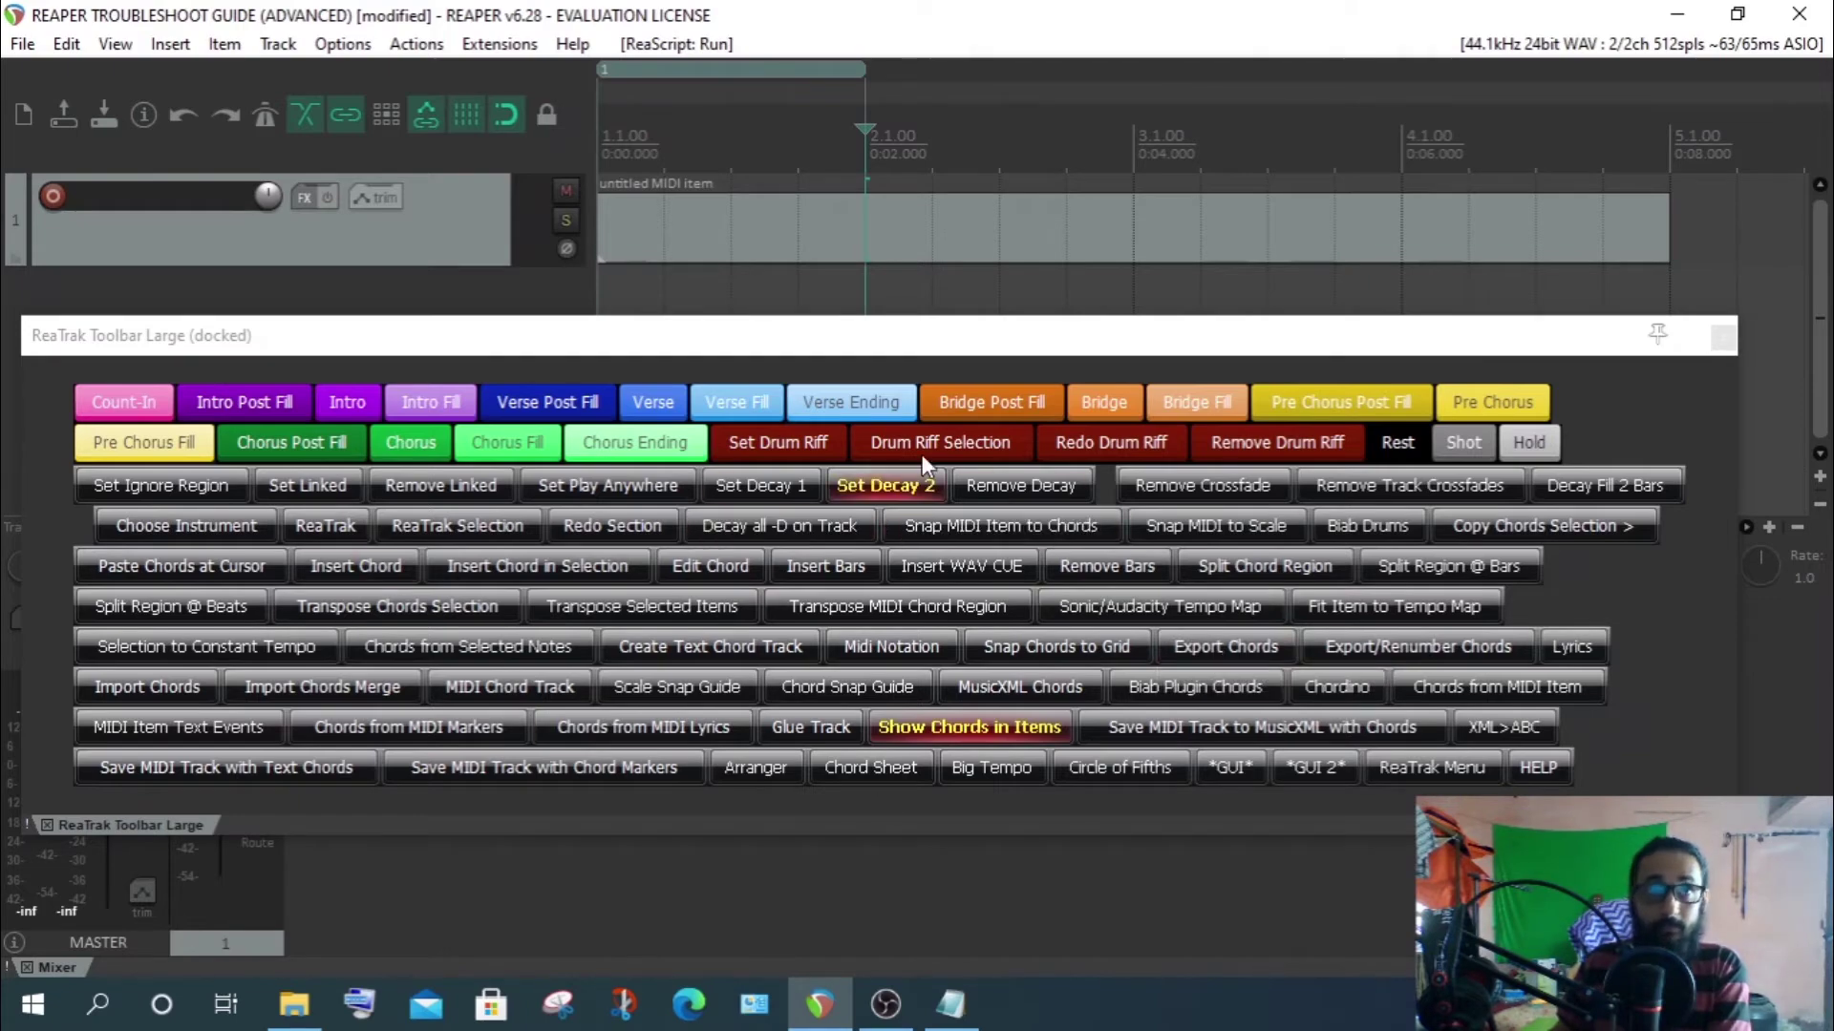
pyautogui.moveTo(912, 336)
pyautogui.mouseDown()
pyautogui.moveTo(856, 357)
pyautogui.moveTo(921, 320)
pyautogui.mouseUp()
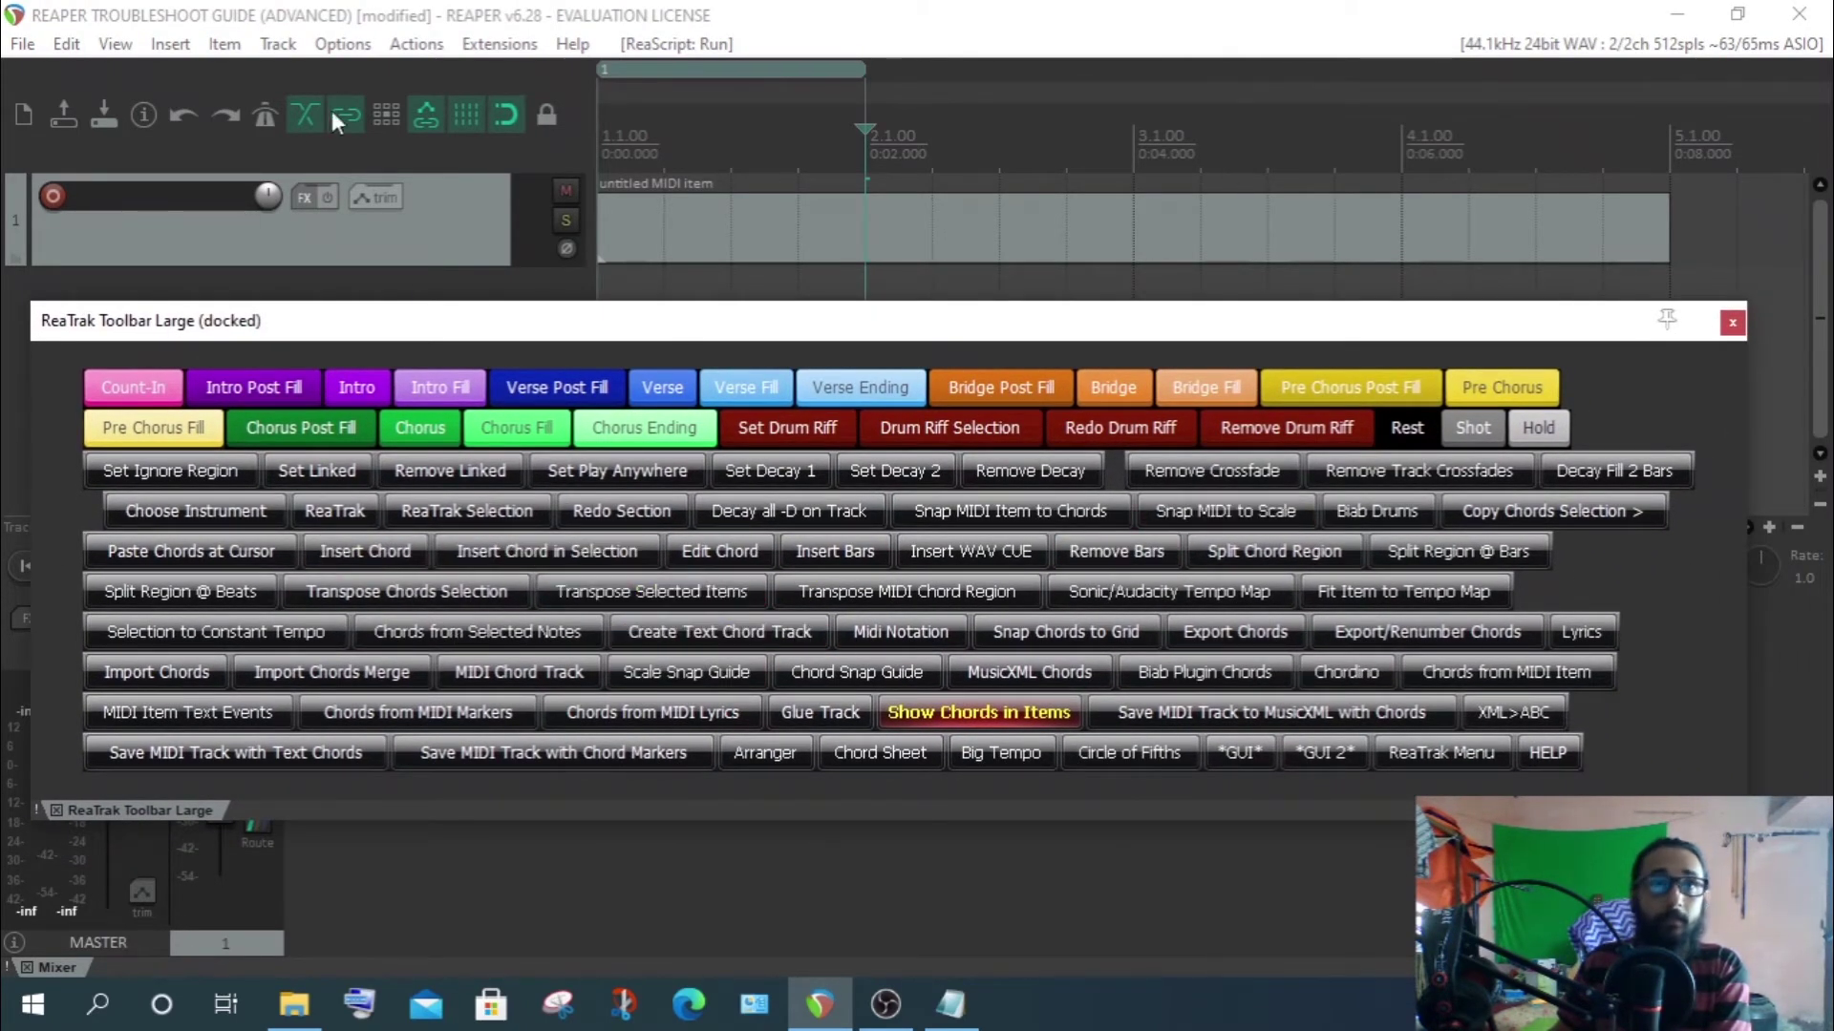
pyautogui.click(417, 44)
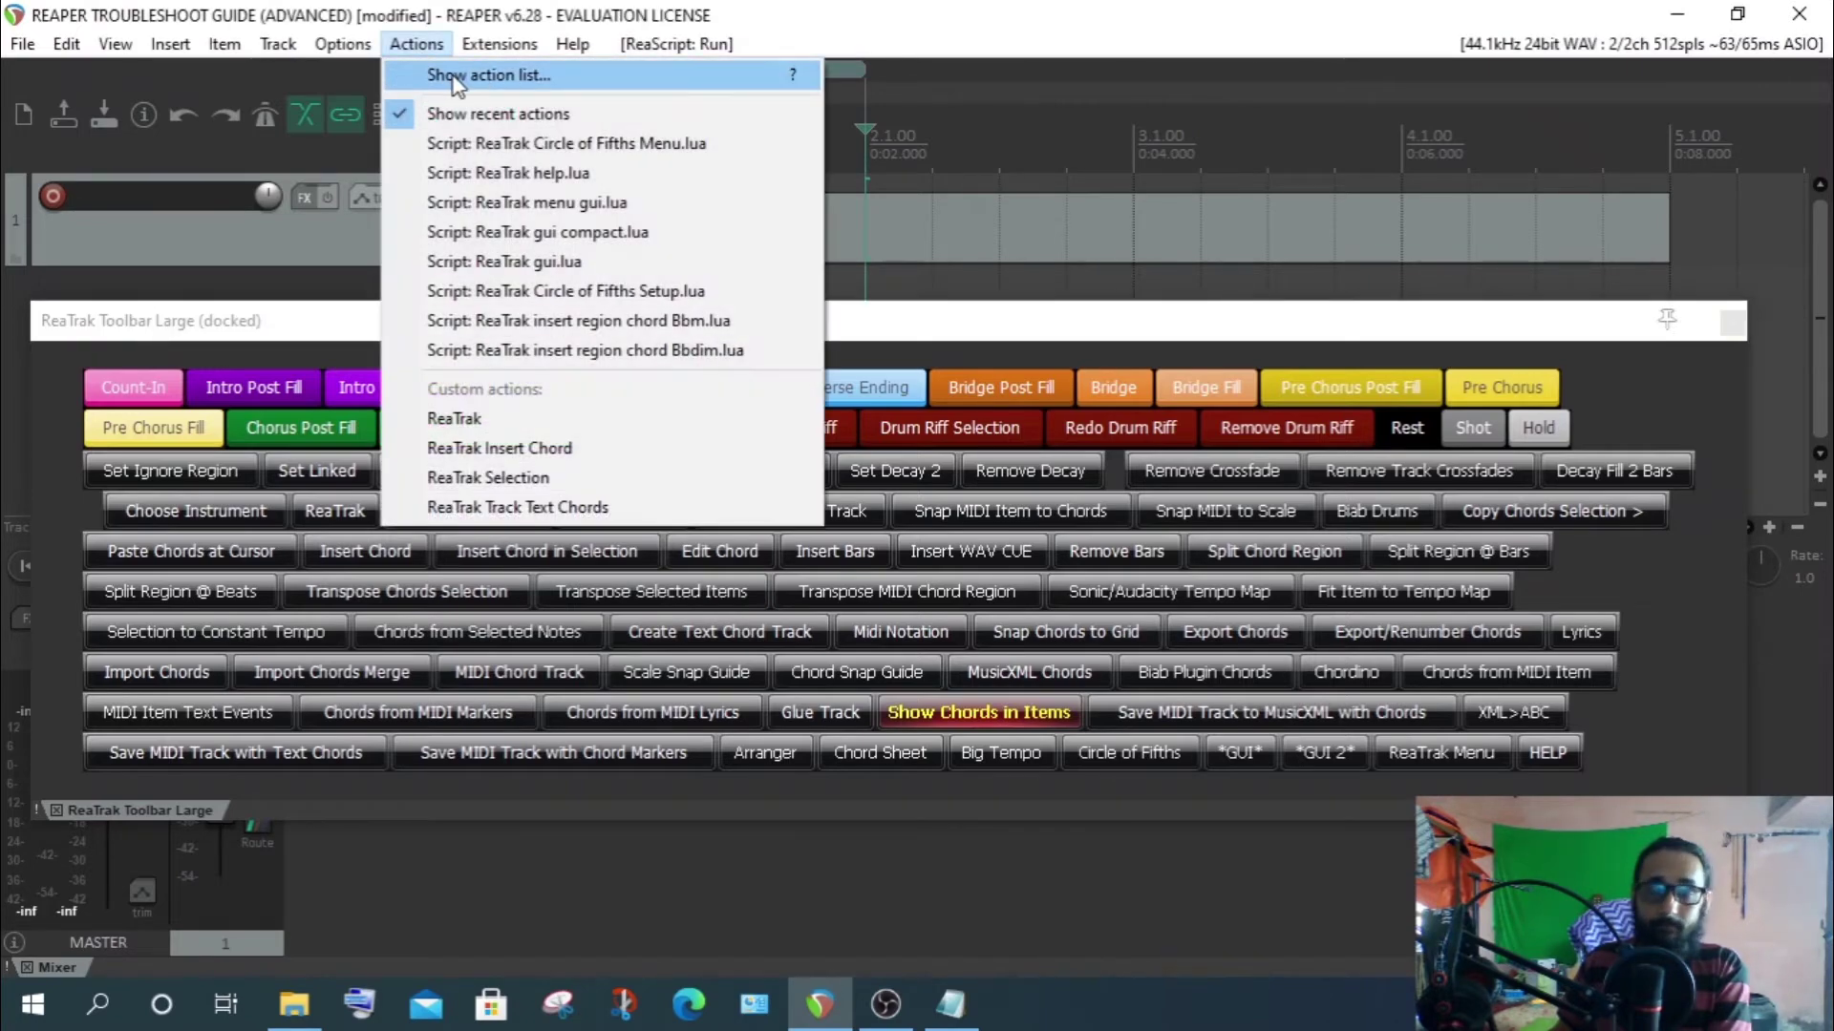
pyautogui.moveTo(842, 337)
pyautogui.mouseDown()
pyautogui.moveTo(923, 334)
pyautogui.moveTo(846, 342)
pyautogui.moveTo(863, 324)
pyautogui.mouseUp()
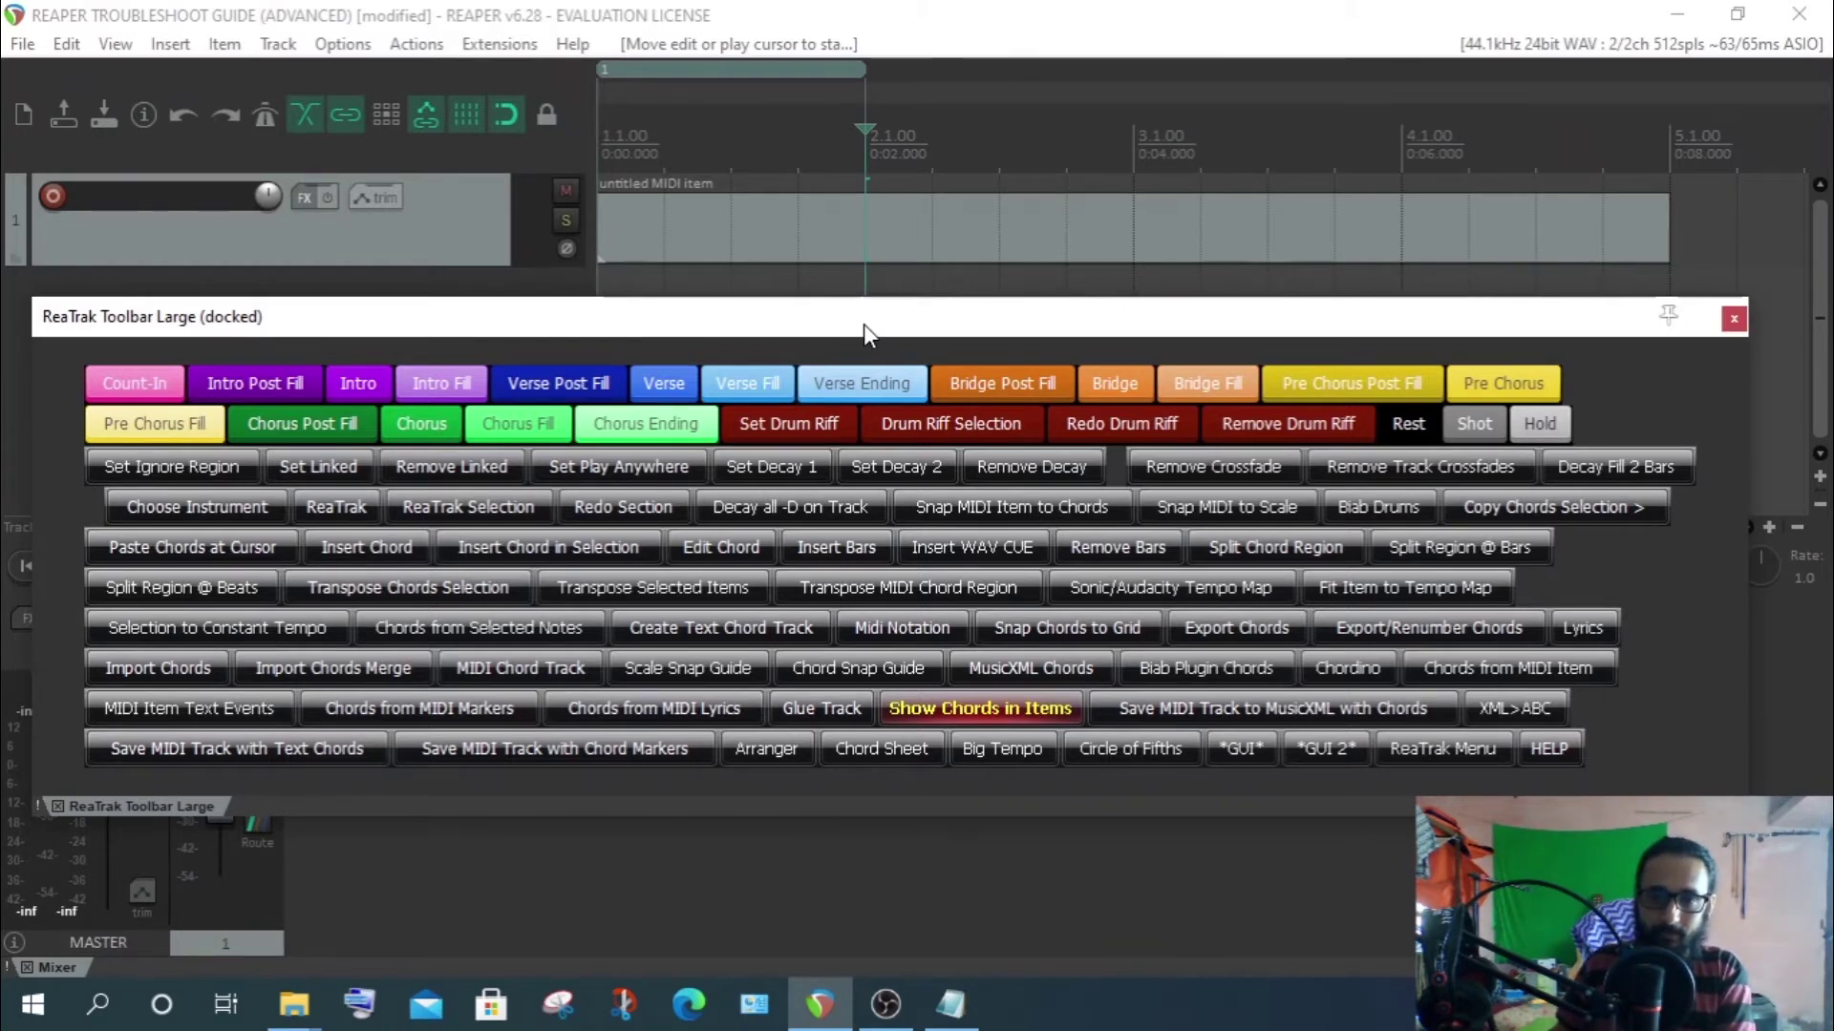
pyautogui.moveTo(875, 318); pyautogui.dragTo(862, 320)
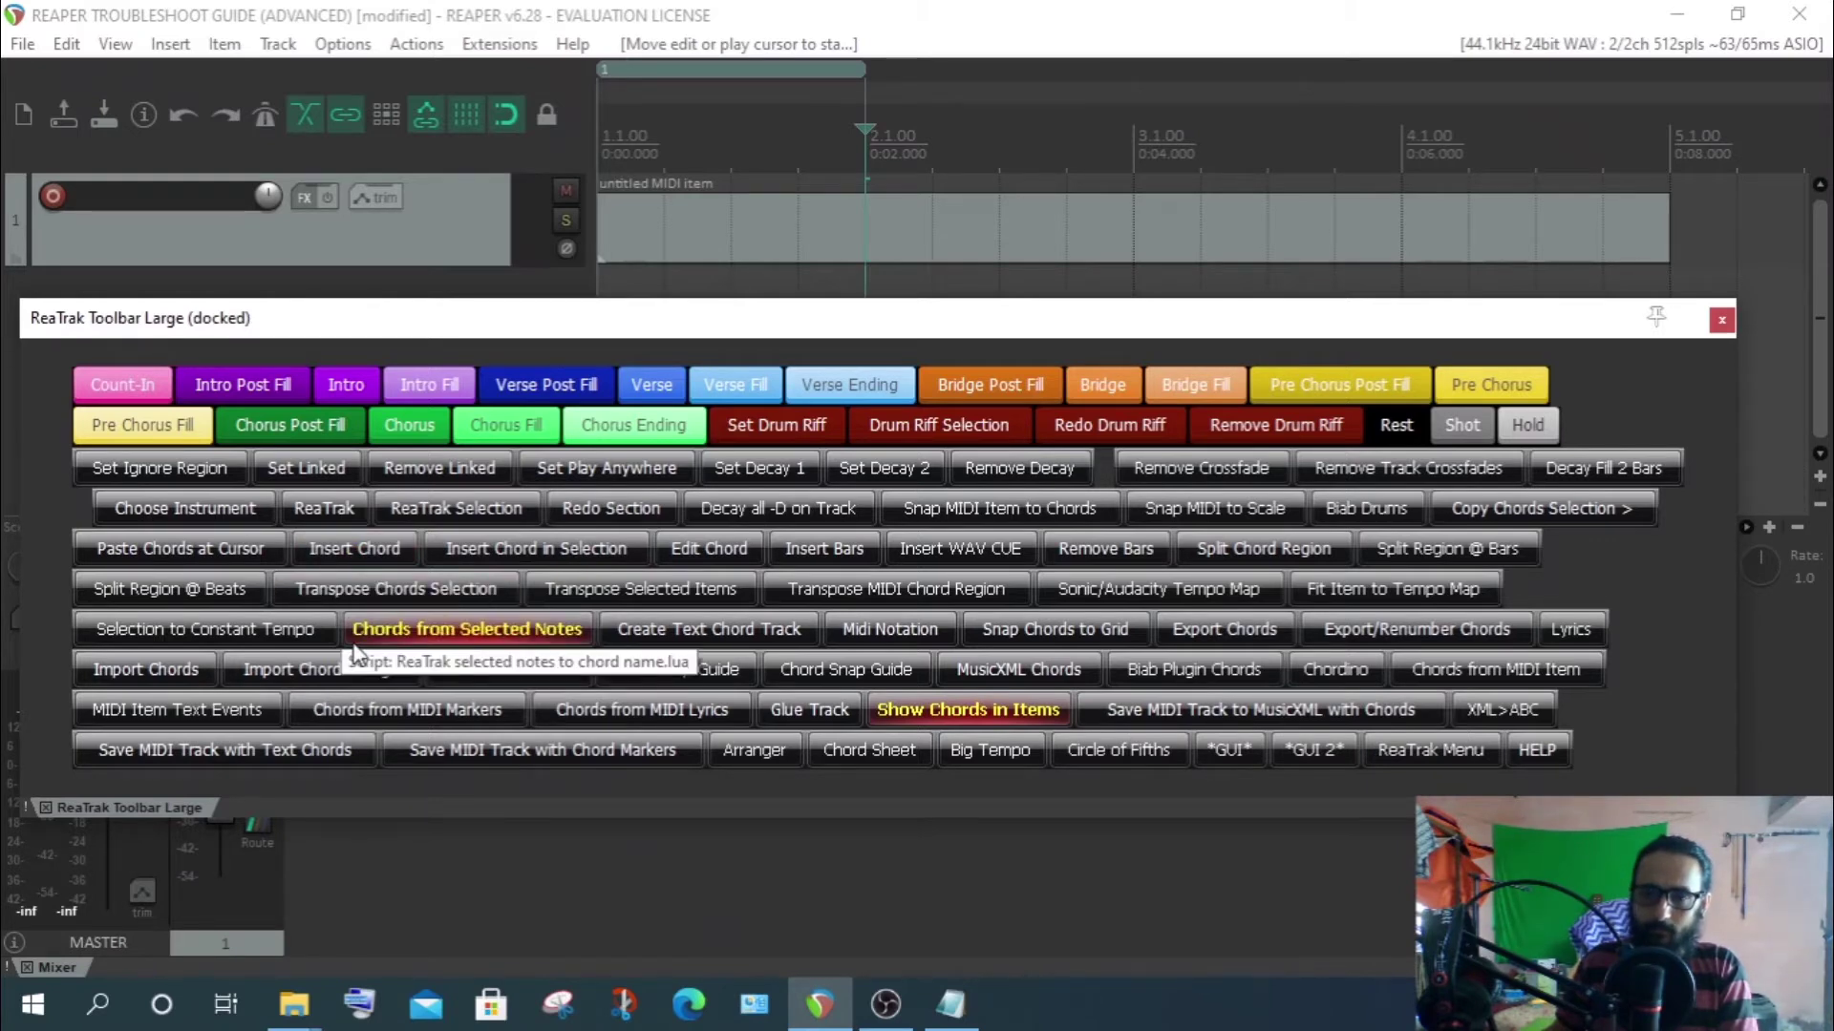
# Open the action list and paste "Script: ReaTrak" as the filter to find the ReaTrak scripts
pyautogui.click(417, 45)
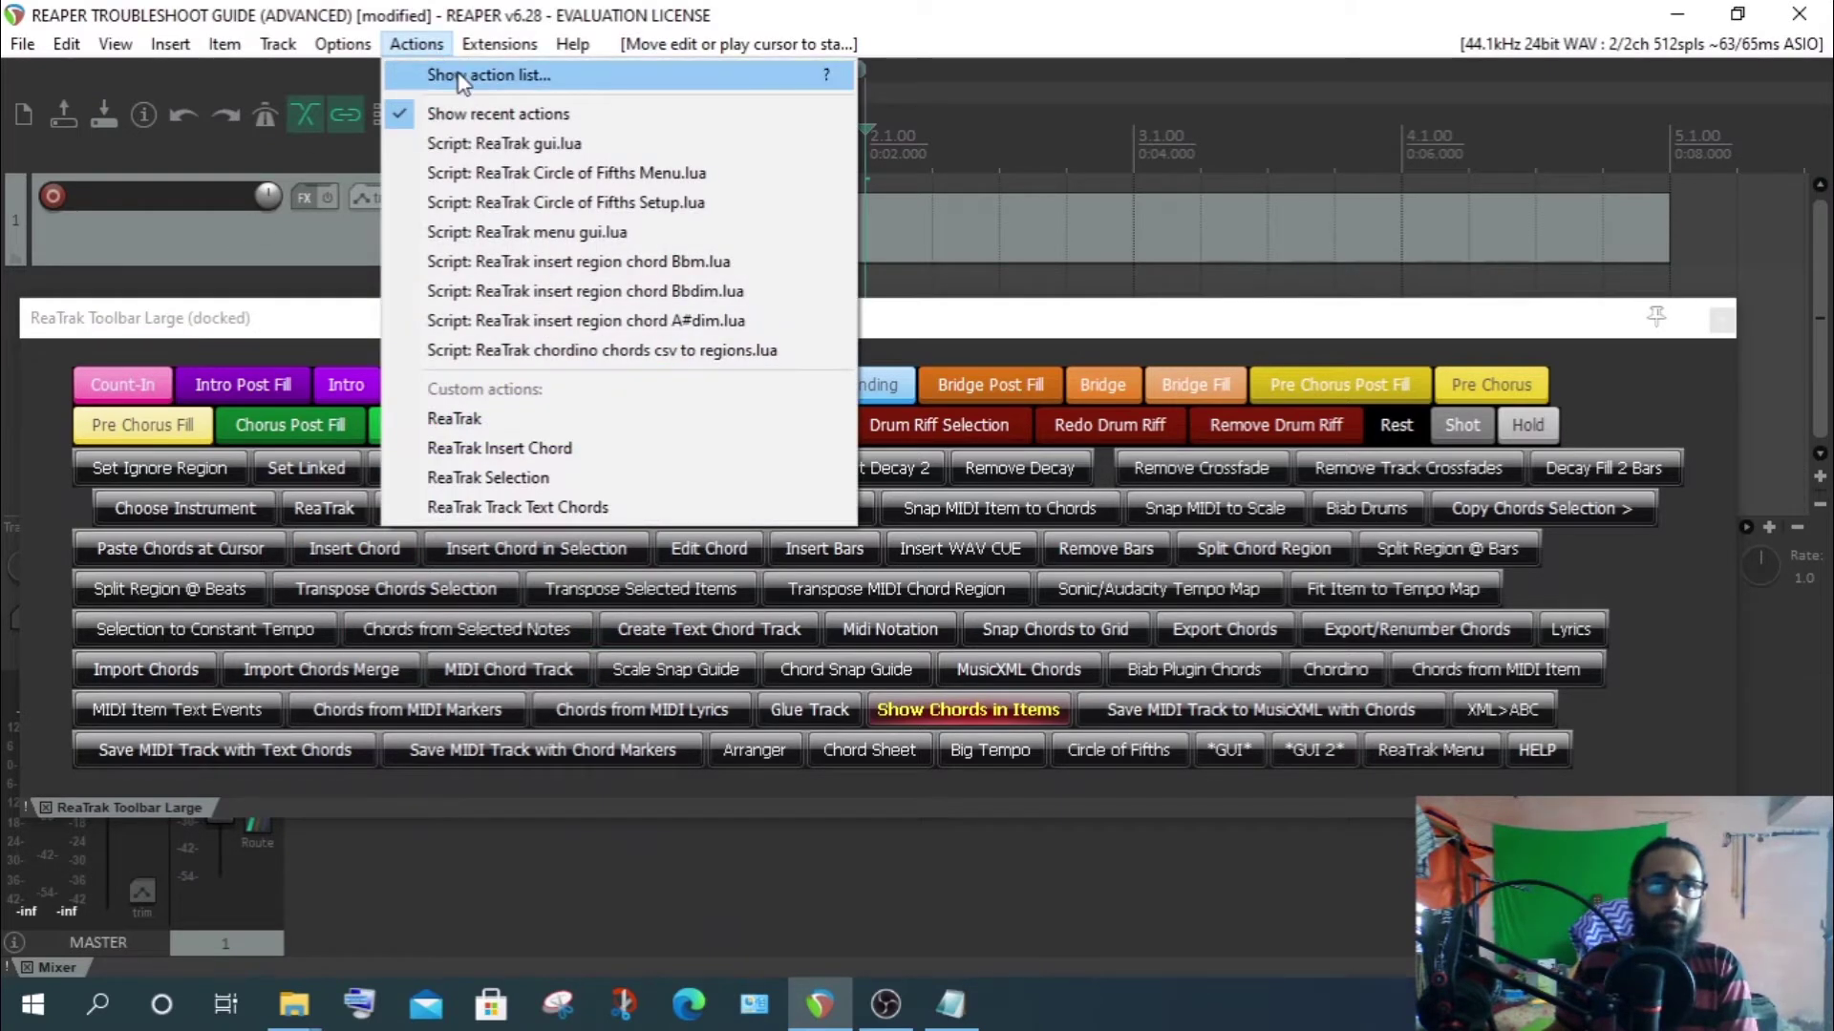
pyautogui.click(456, 72)
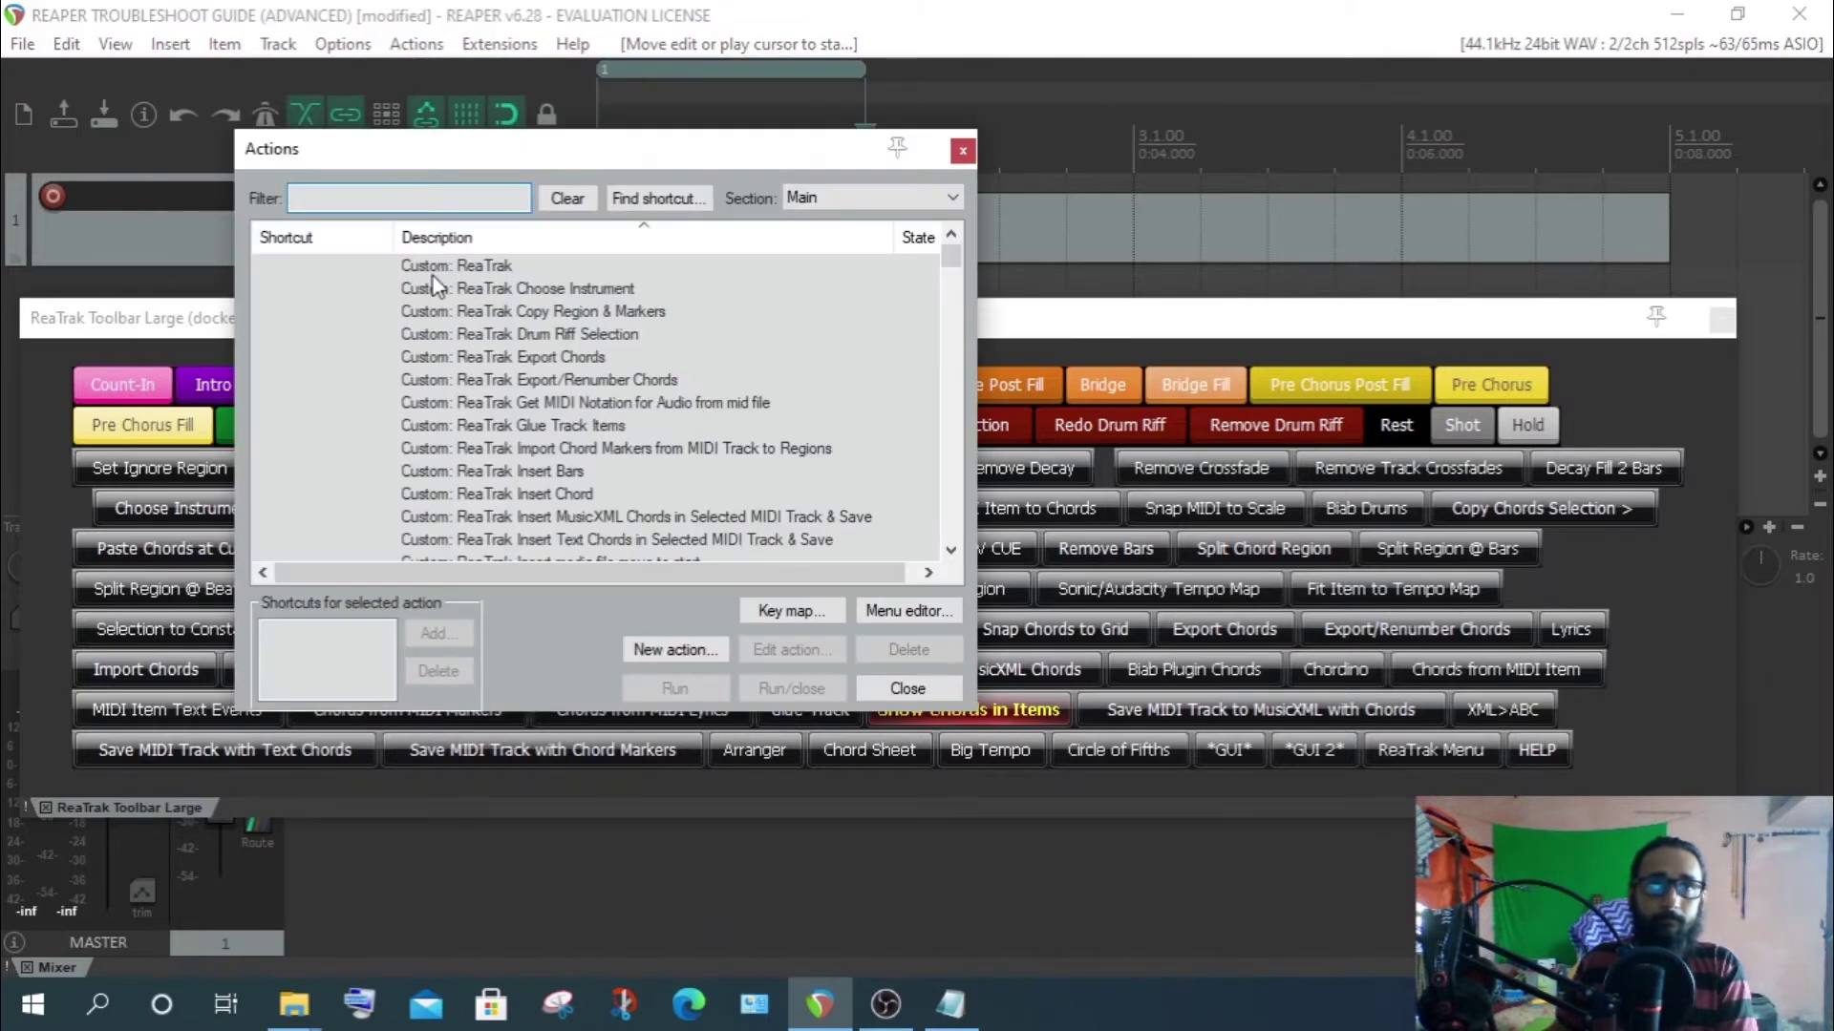
pyautogui.hotkey('alt', 'Tab')
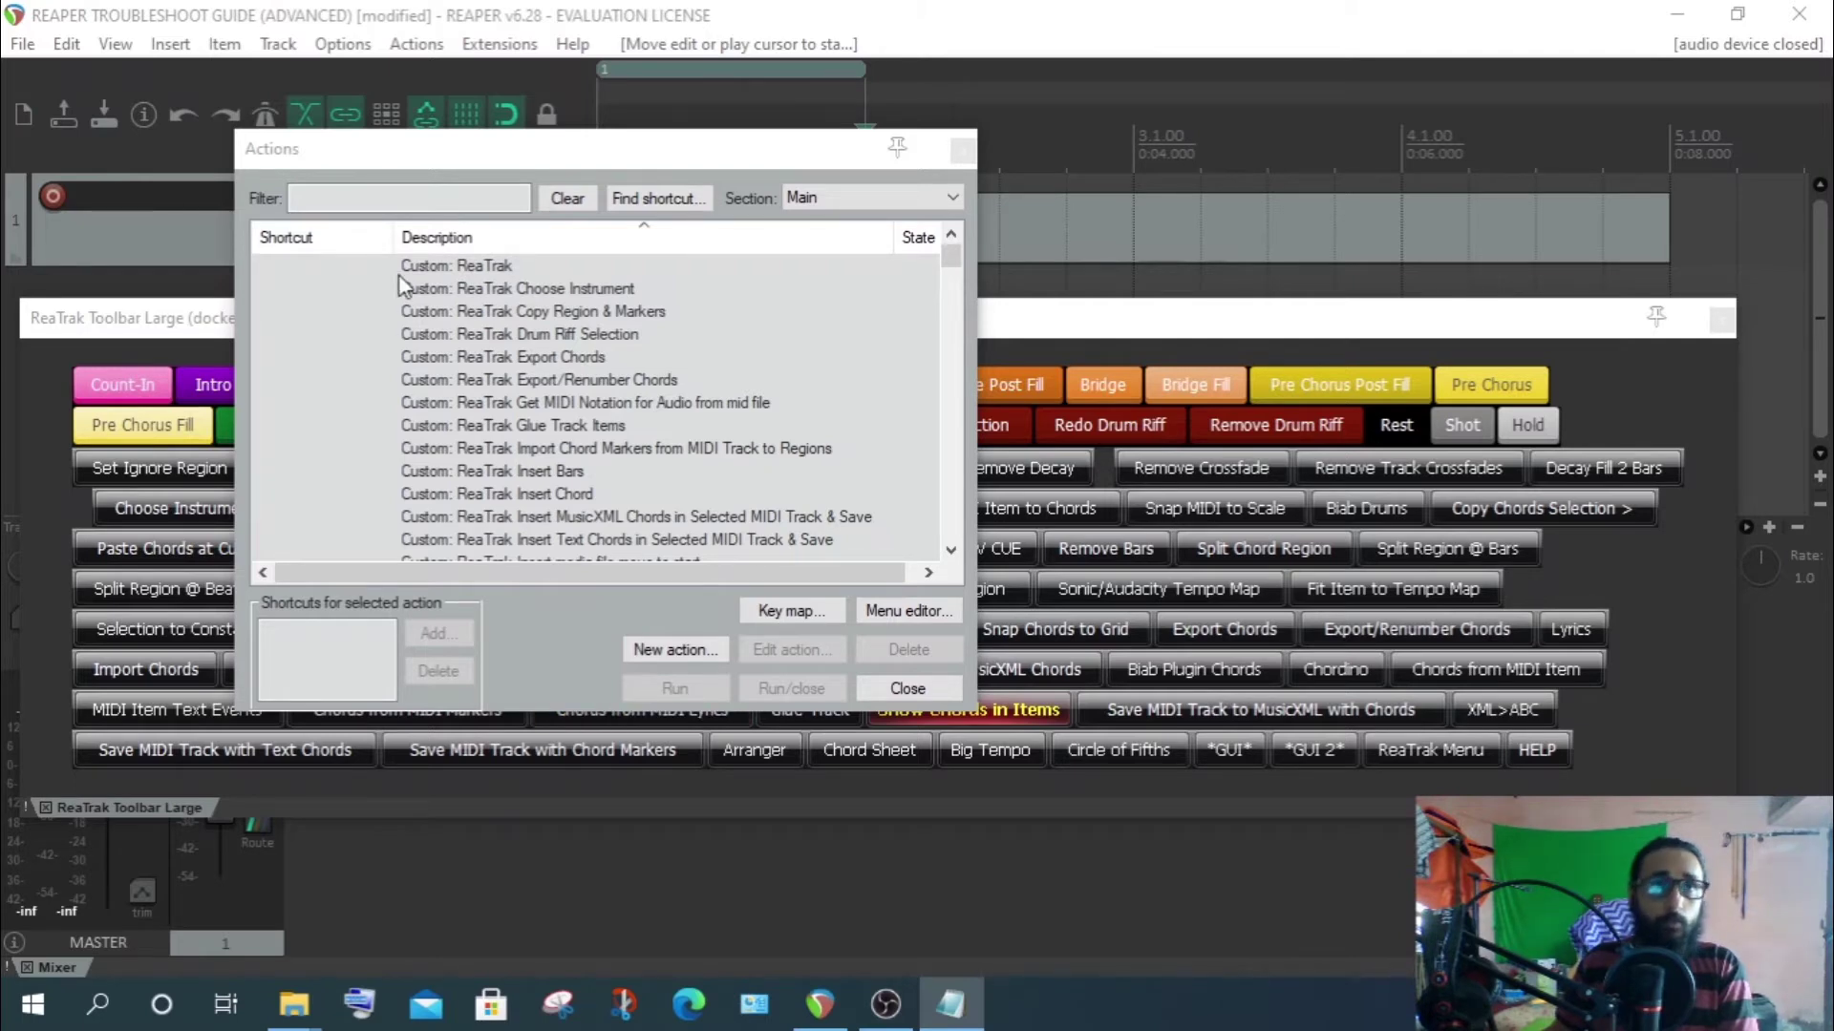
pyautogui.click(384, 202)
pyautogui.rightClick(352, 199)
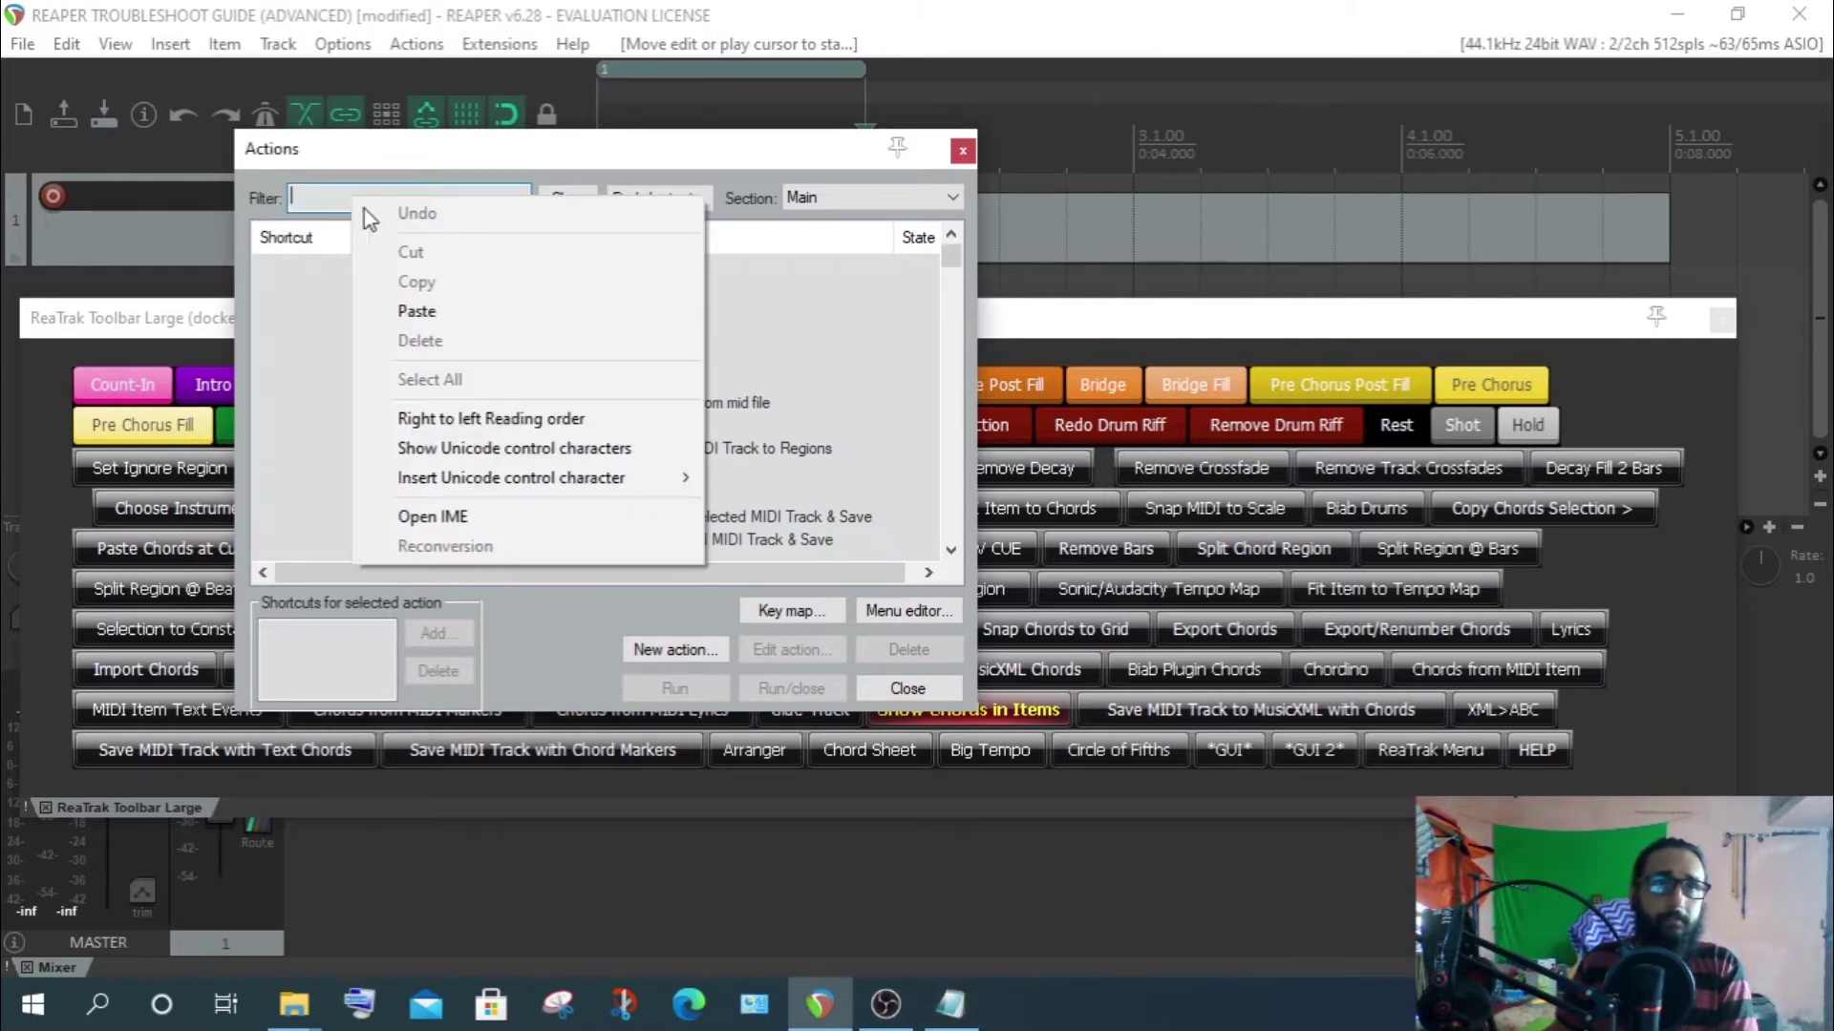
pyautogui.click(450, 318)
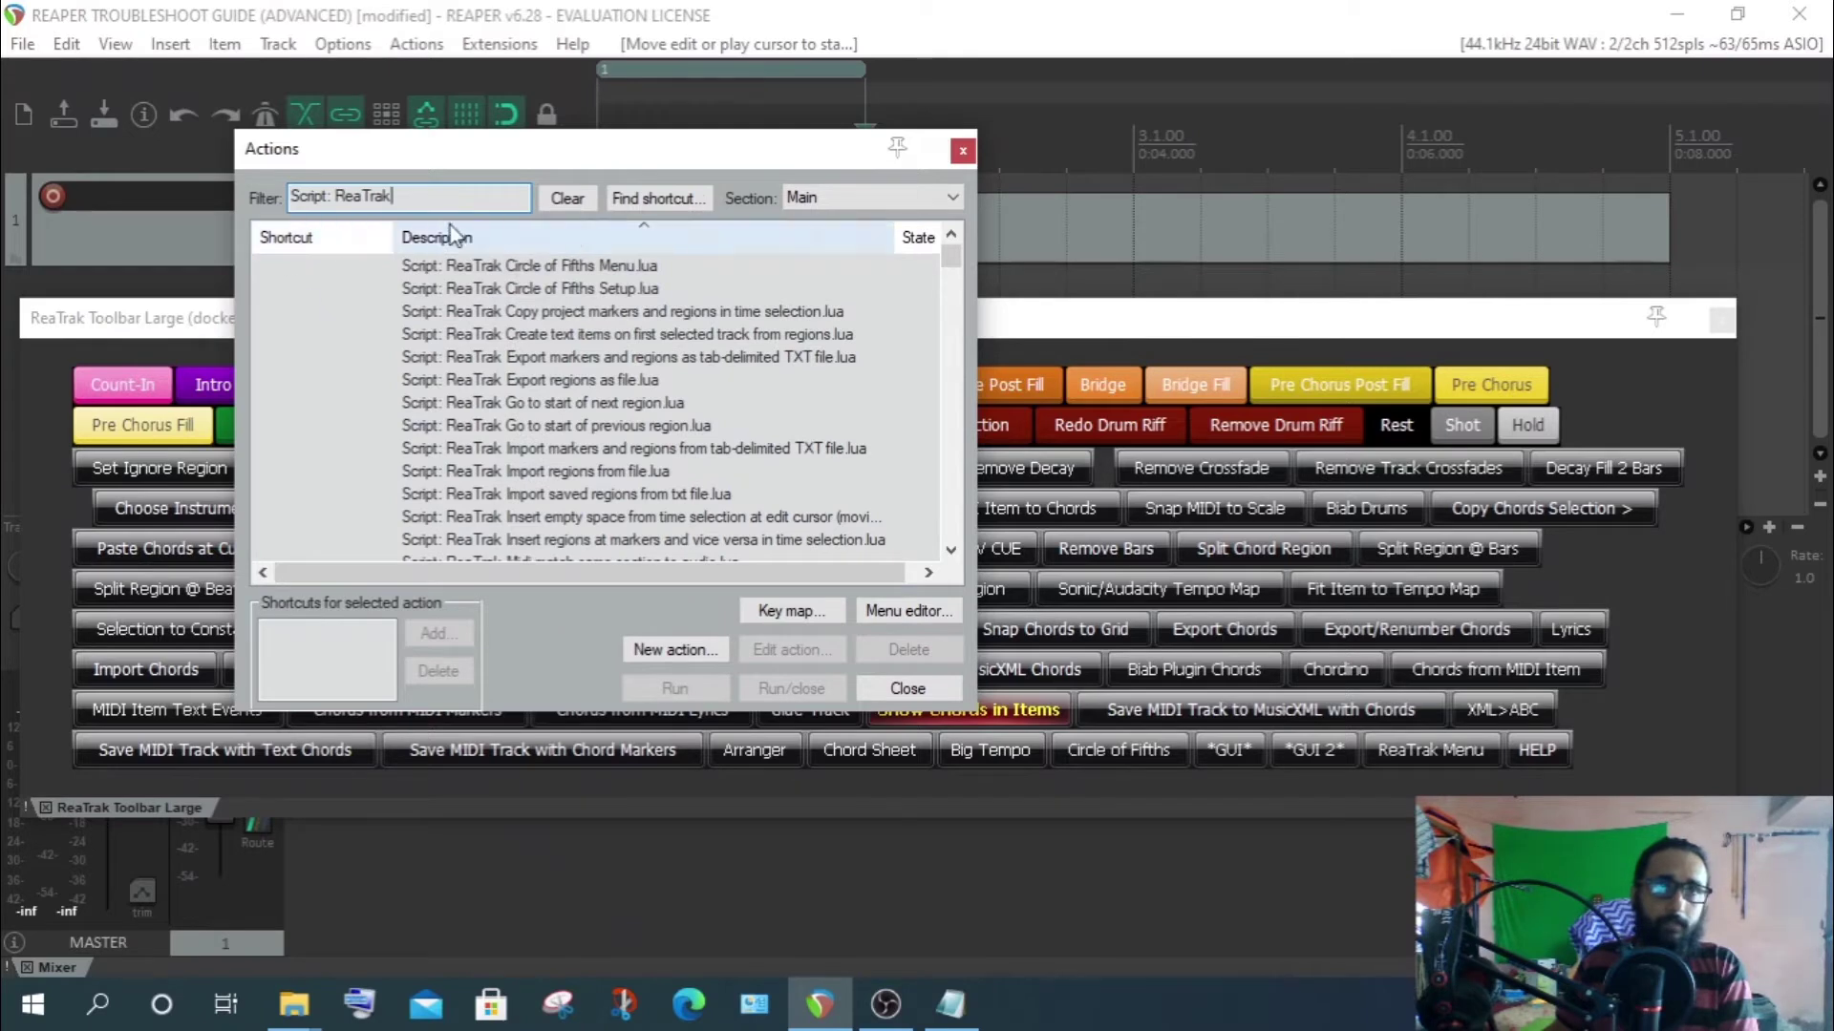
# Filter the action list by "Custom: ReaTrak", look through the matching custom actions, and close the list
pyautogui.moveTo(412, 198); pyautogui.dragTo(291, 202)
pyautogui.click(441, 198)
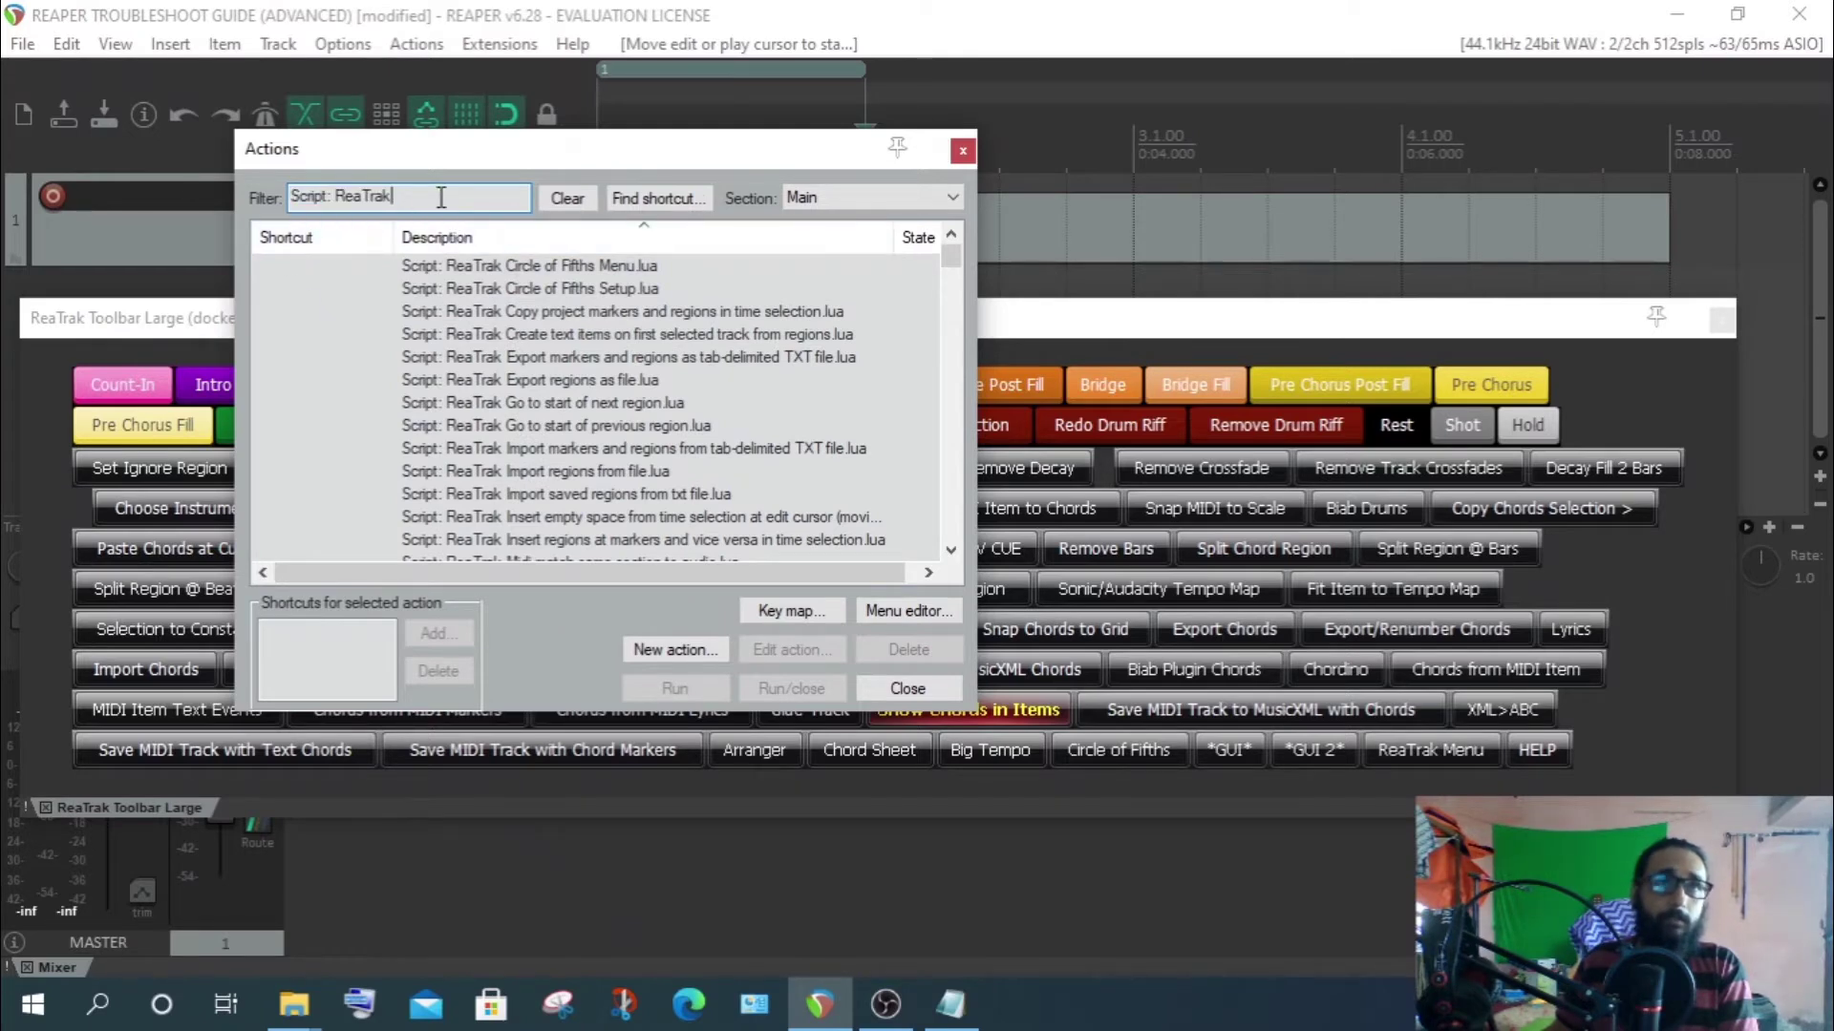
pyautogui.hotkey('ctrl', 'a')
pyautogui.write('Custom: ReaTrak')
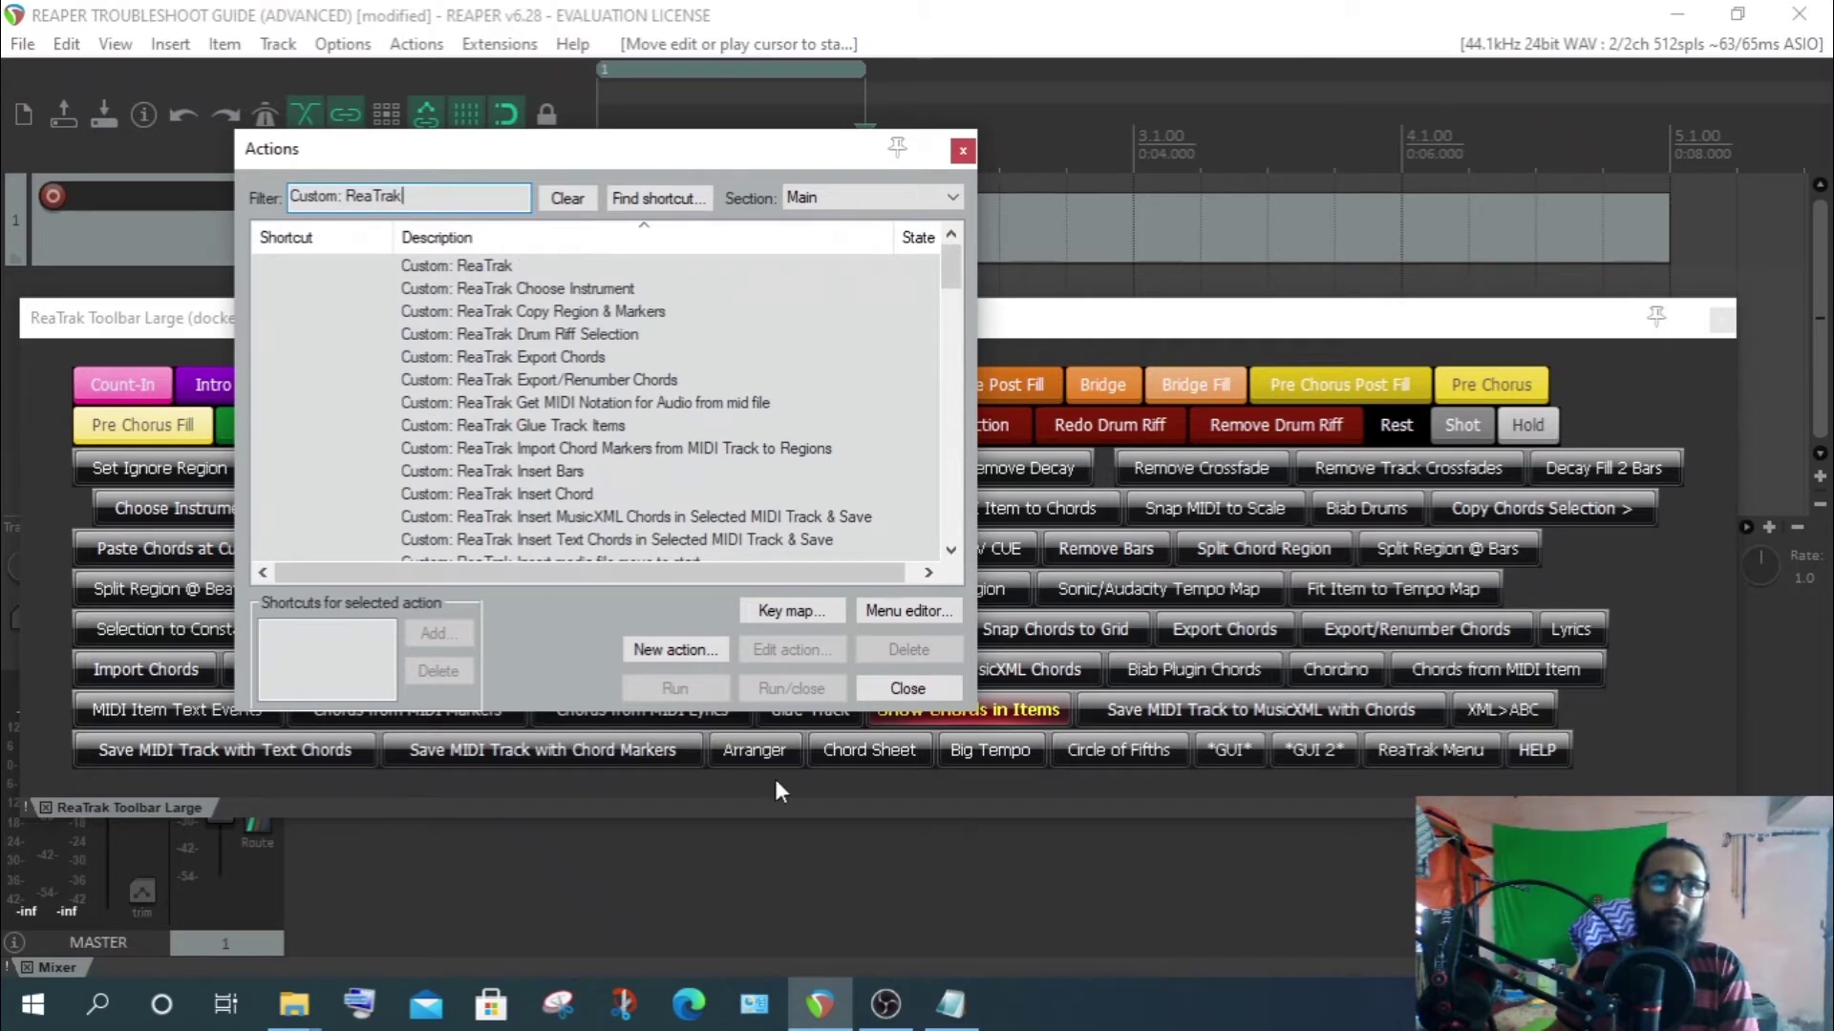
pyautogui.scroll(-5, 564, 330)
pyautogui.scroll(5, 560, 375)
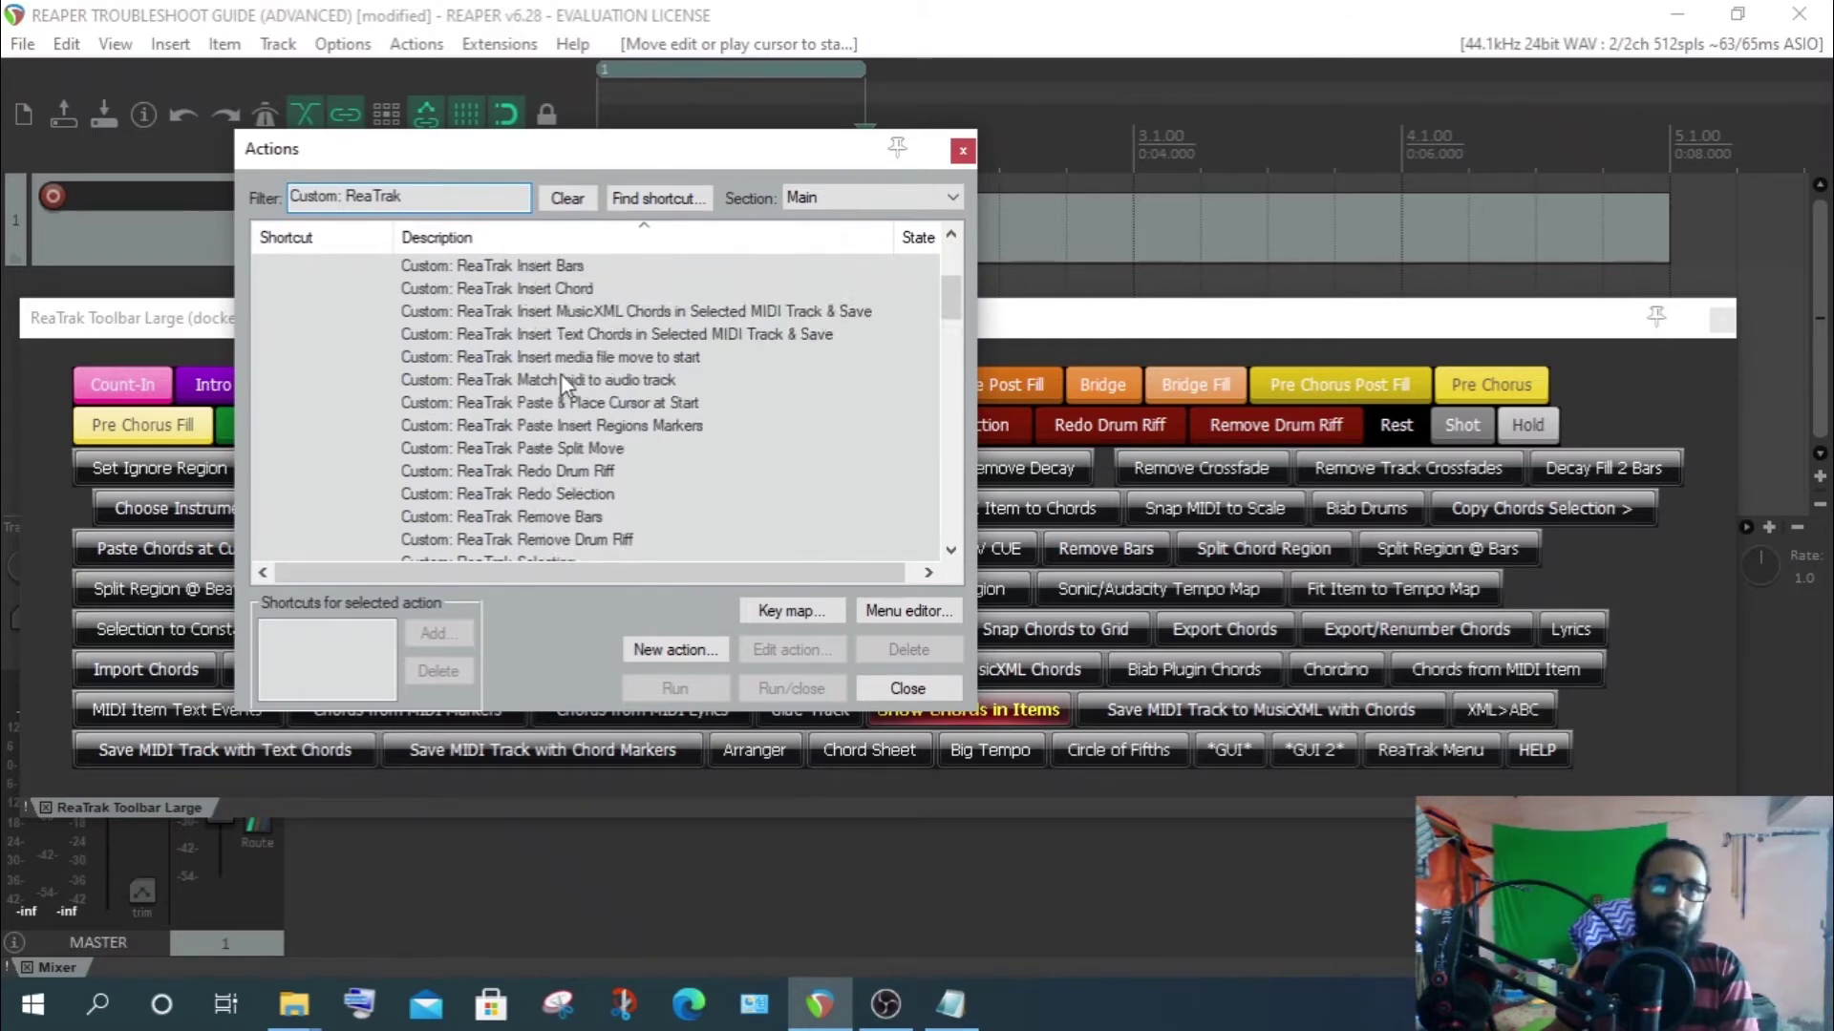
pyautogui.click(962, 151)
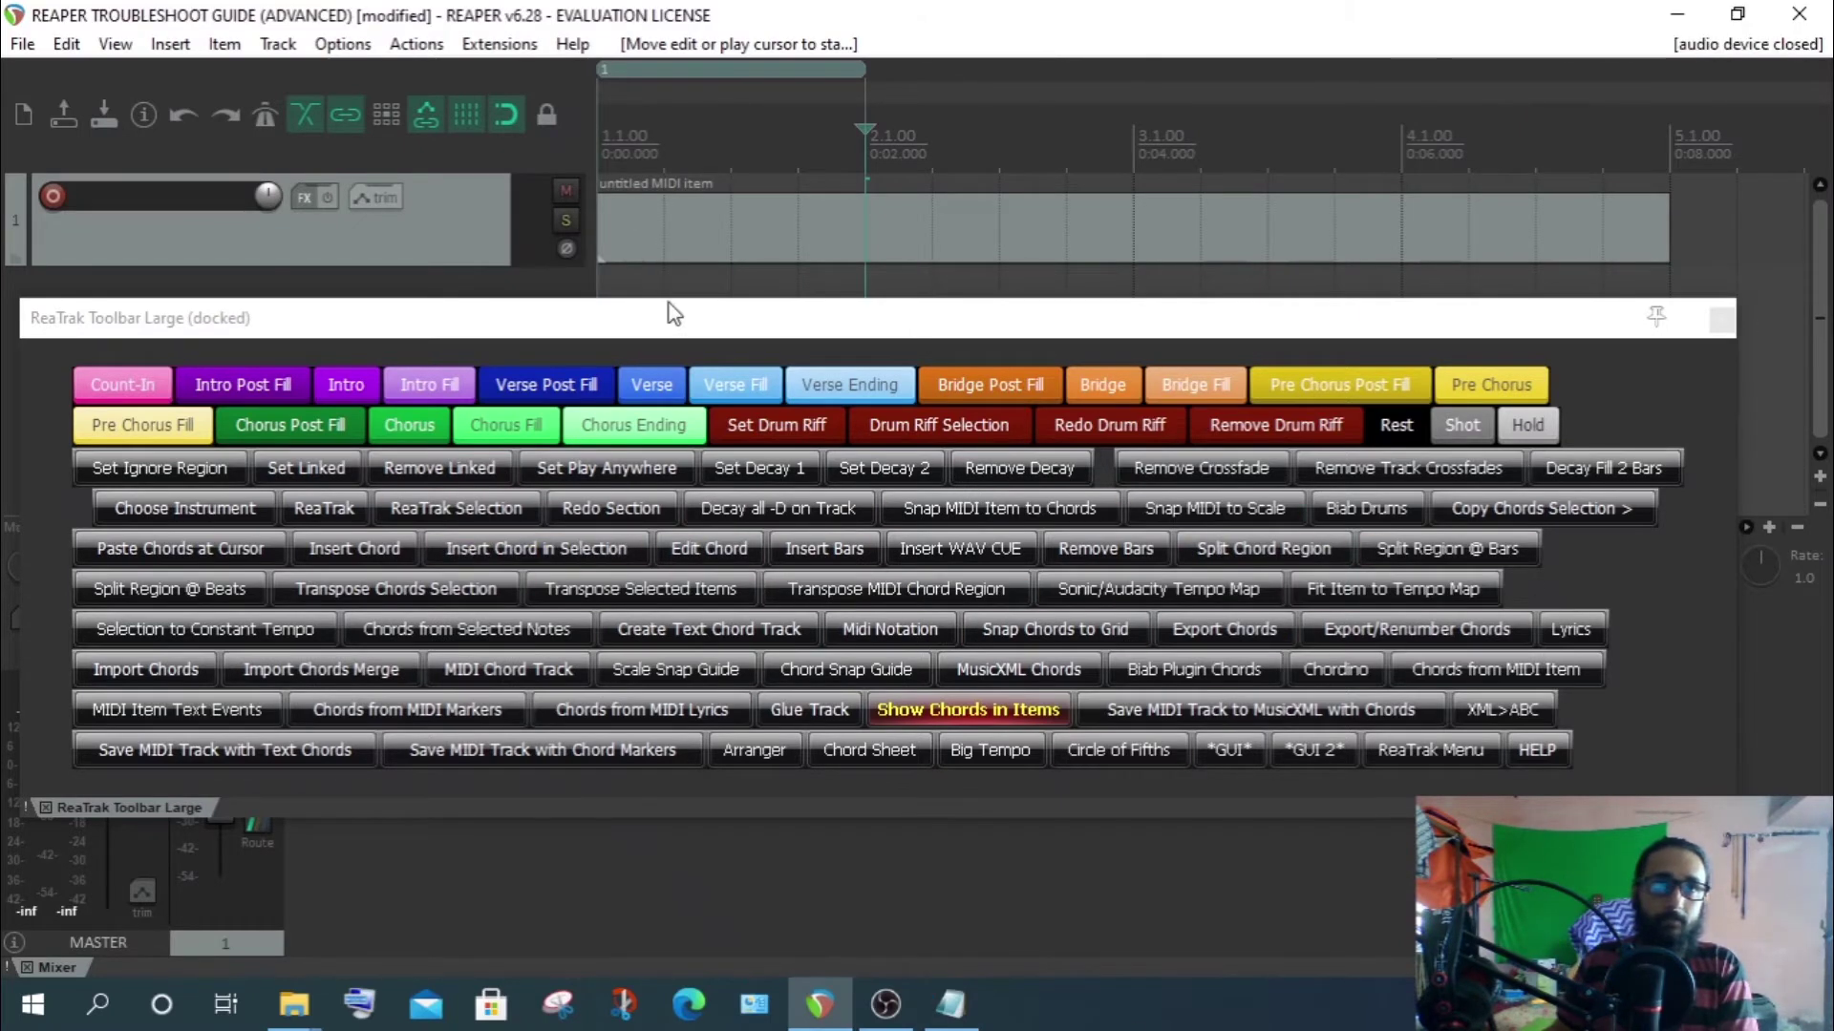
# Open the ReaTrak Studio and ReaTrak Compact GUI windows in turn from the large toolbar, closing each after viewing it
pyautogui.moveTo(684, 318); pyautogui.dragTo(639, 291)
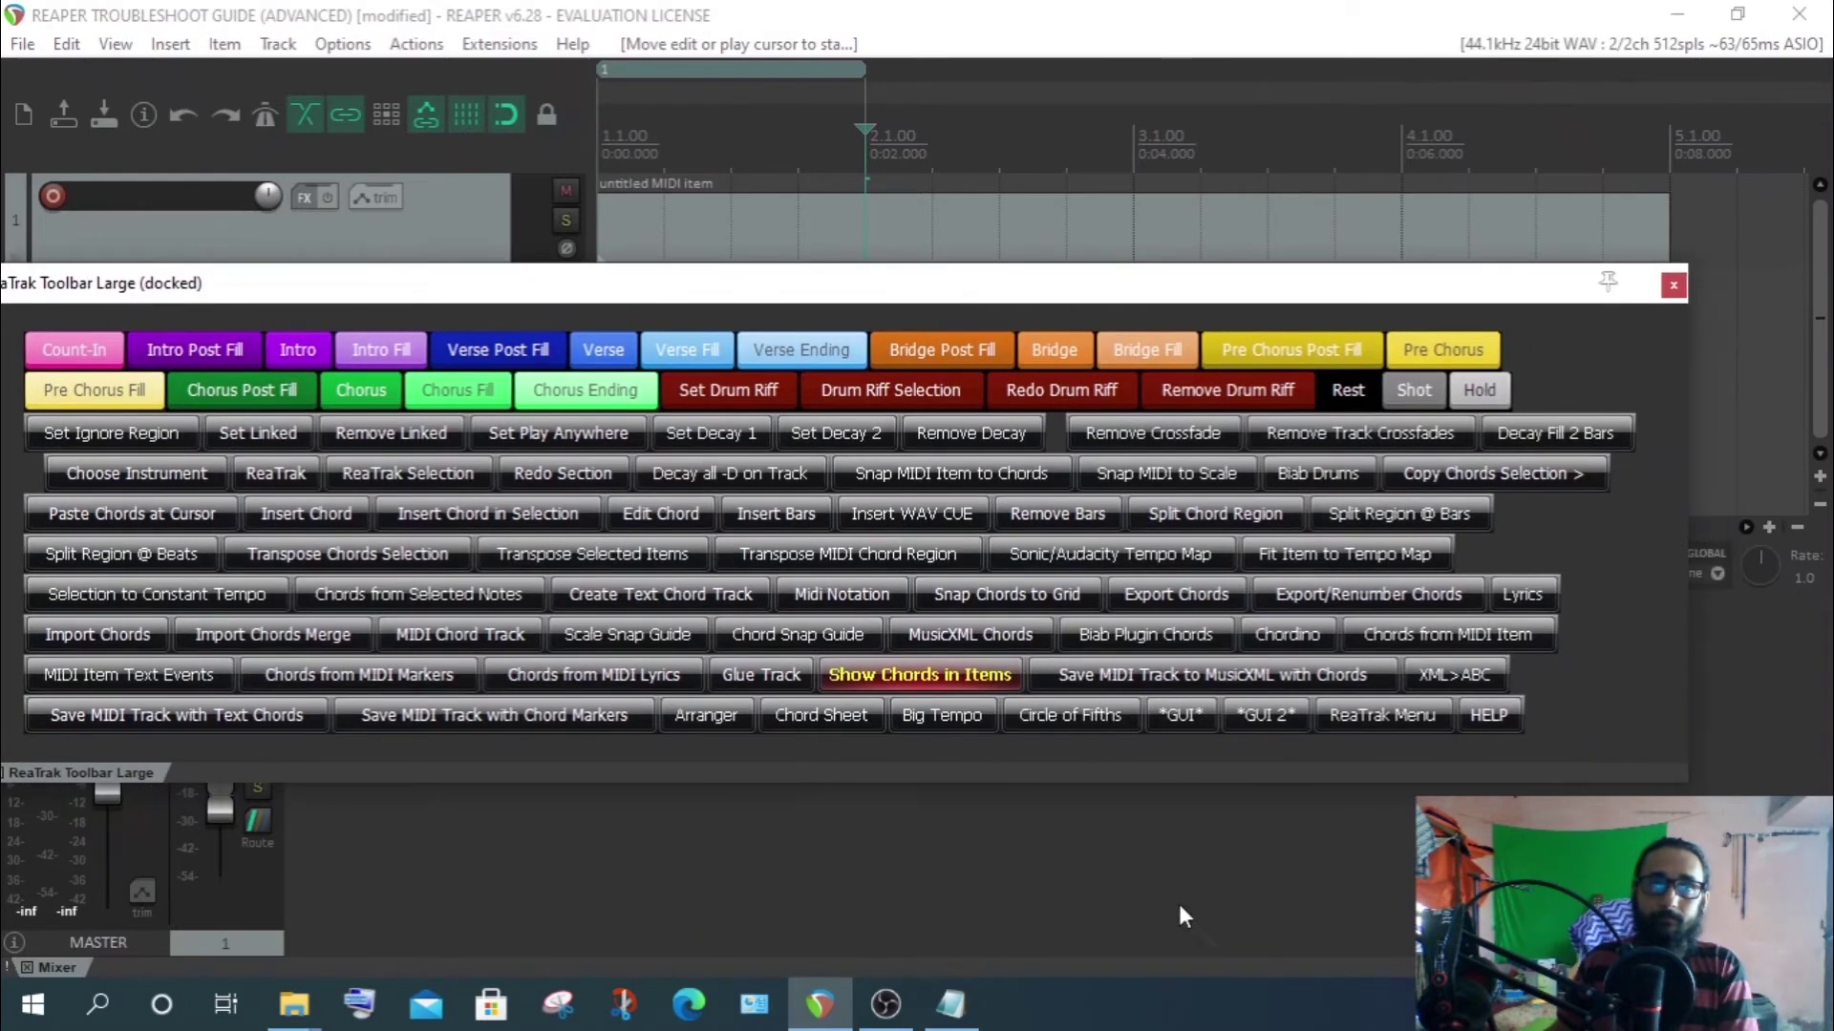
pyautogui.click(1183, 724)
pyautogui.moveTo(1195, 245); pyautogui.dragTo(839, 18)
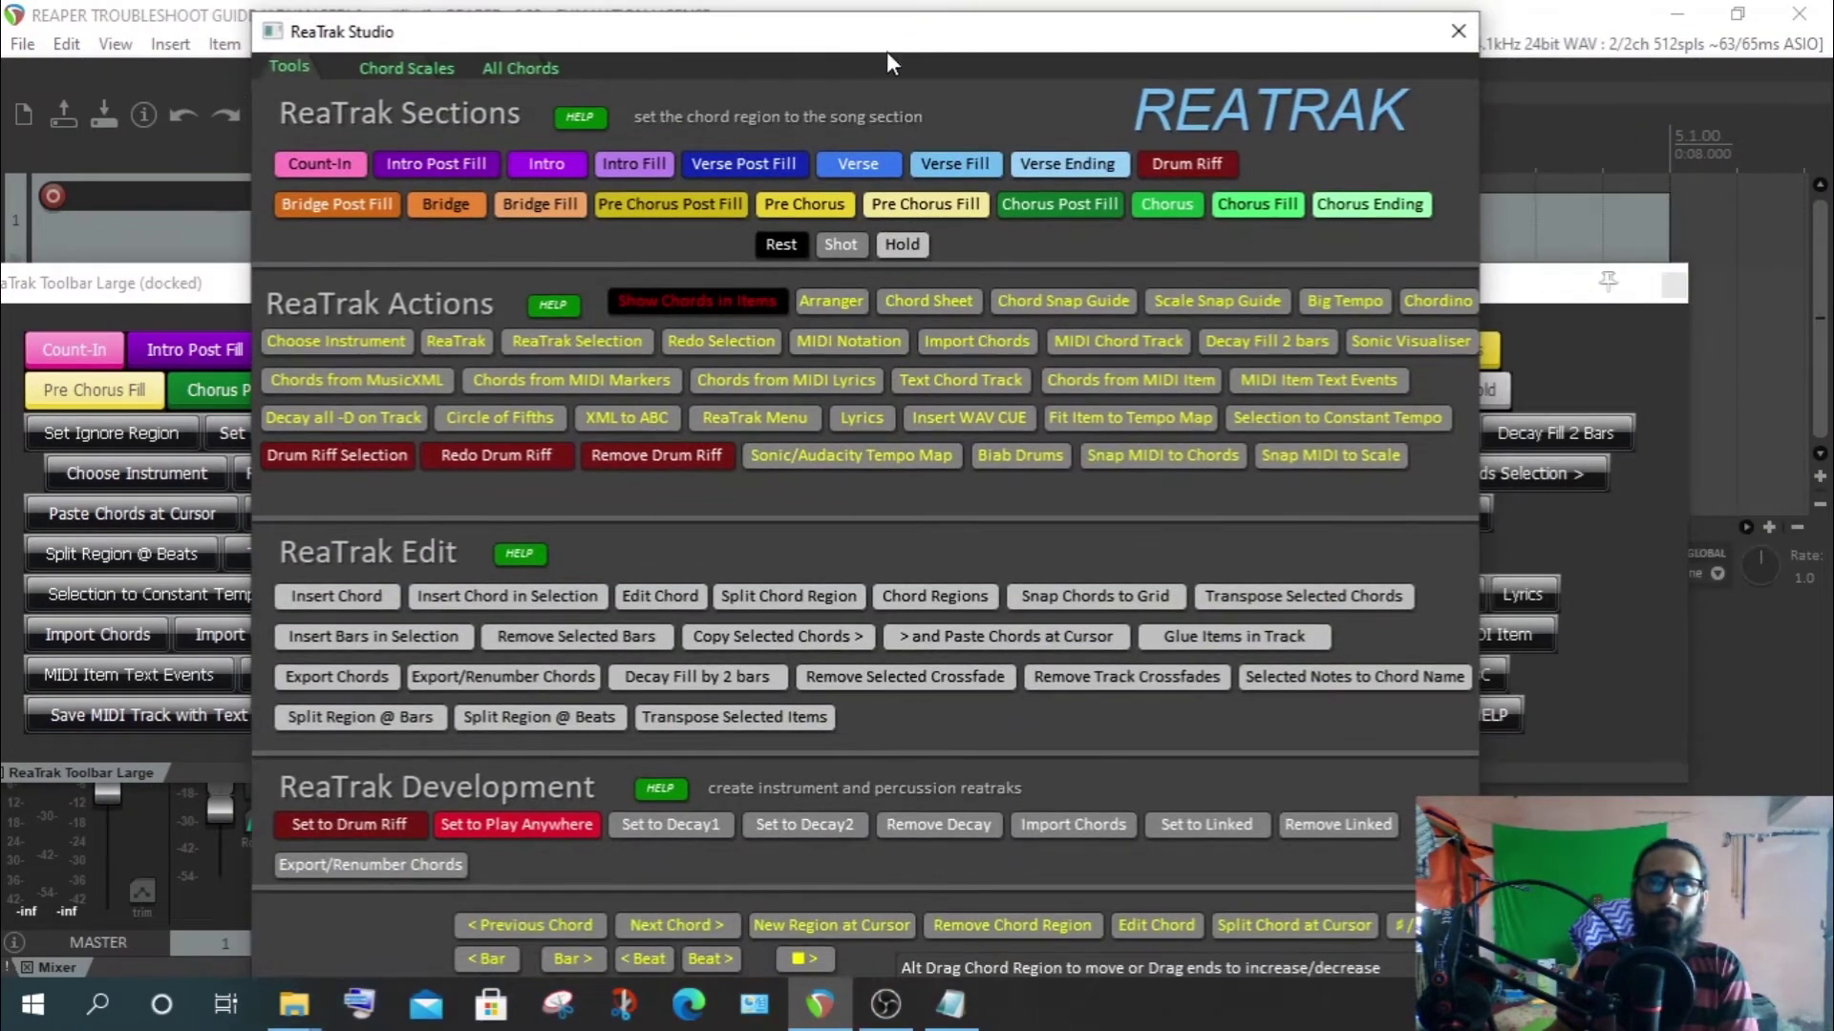
pyautogui.click(1458, 32)
pyautogui.click(1278, 716)
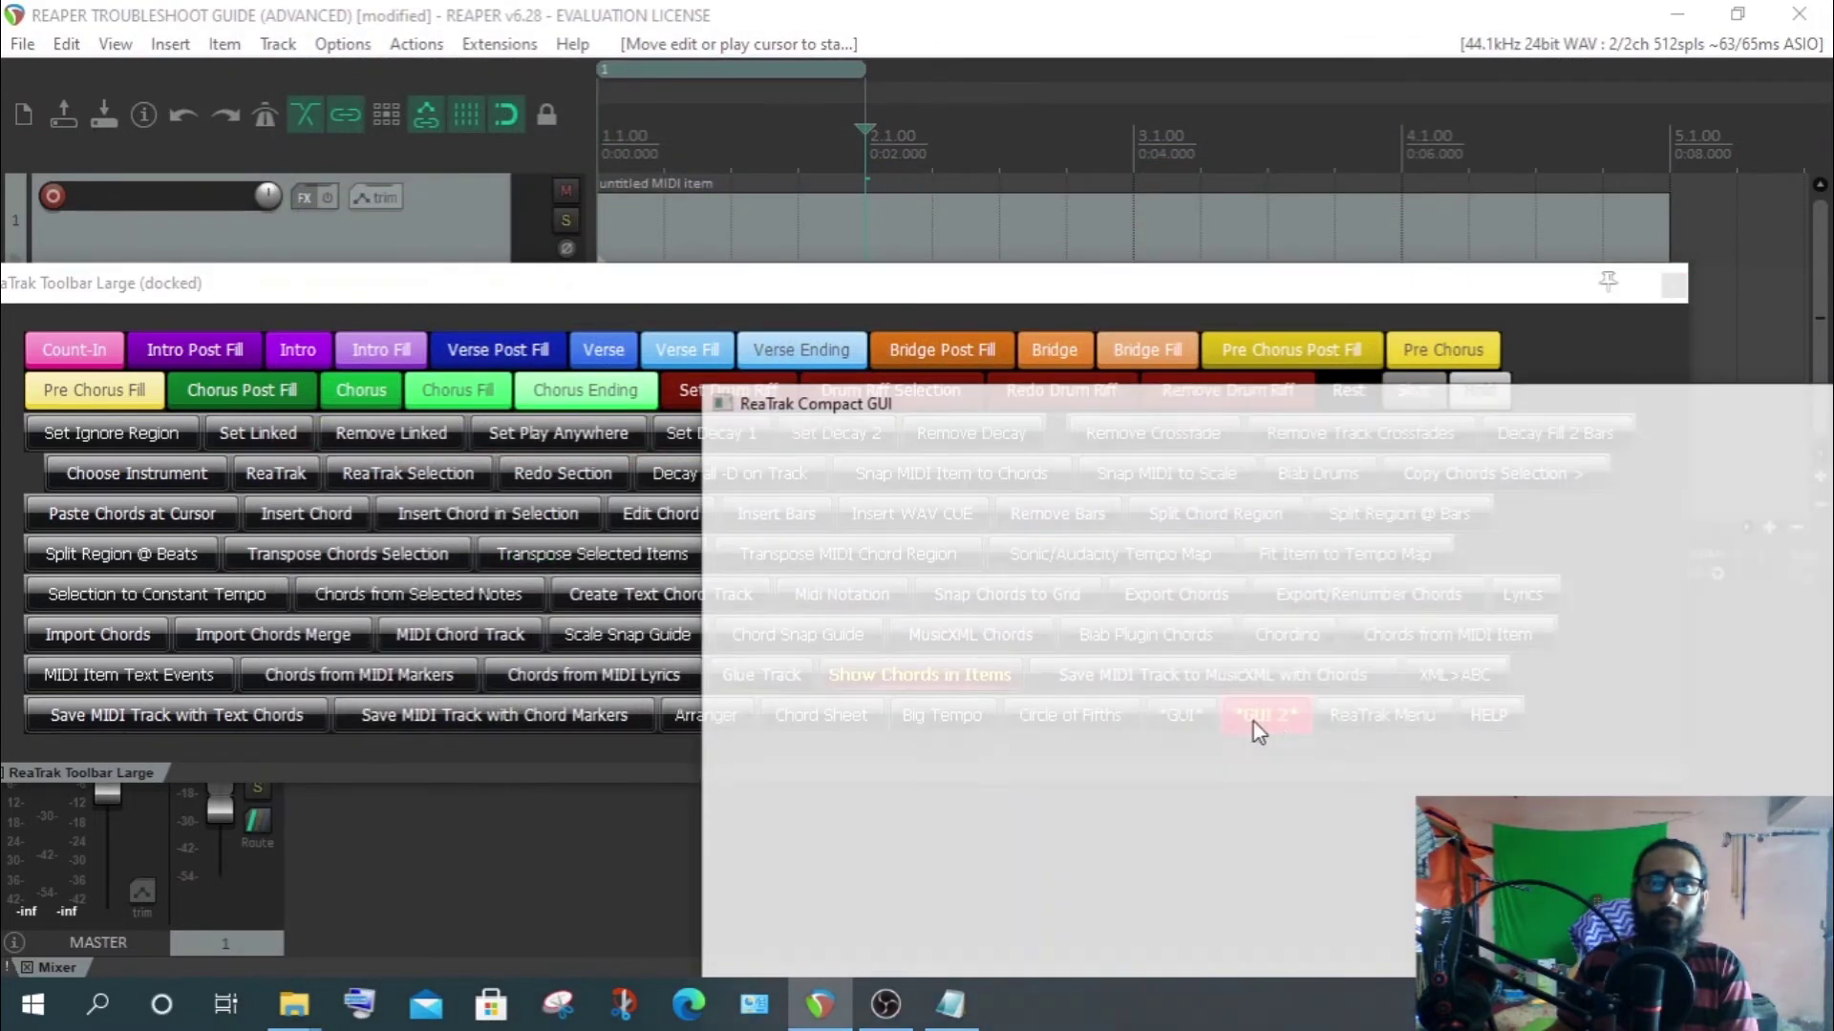
pyautogui.moveTo(1218, 420); pyautogui.dragTo(754, 66)
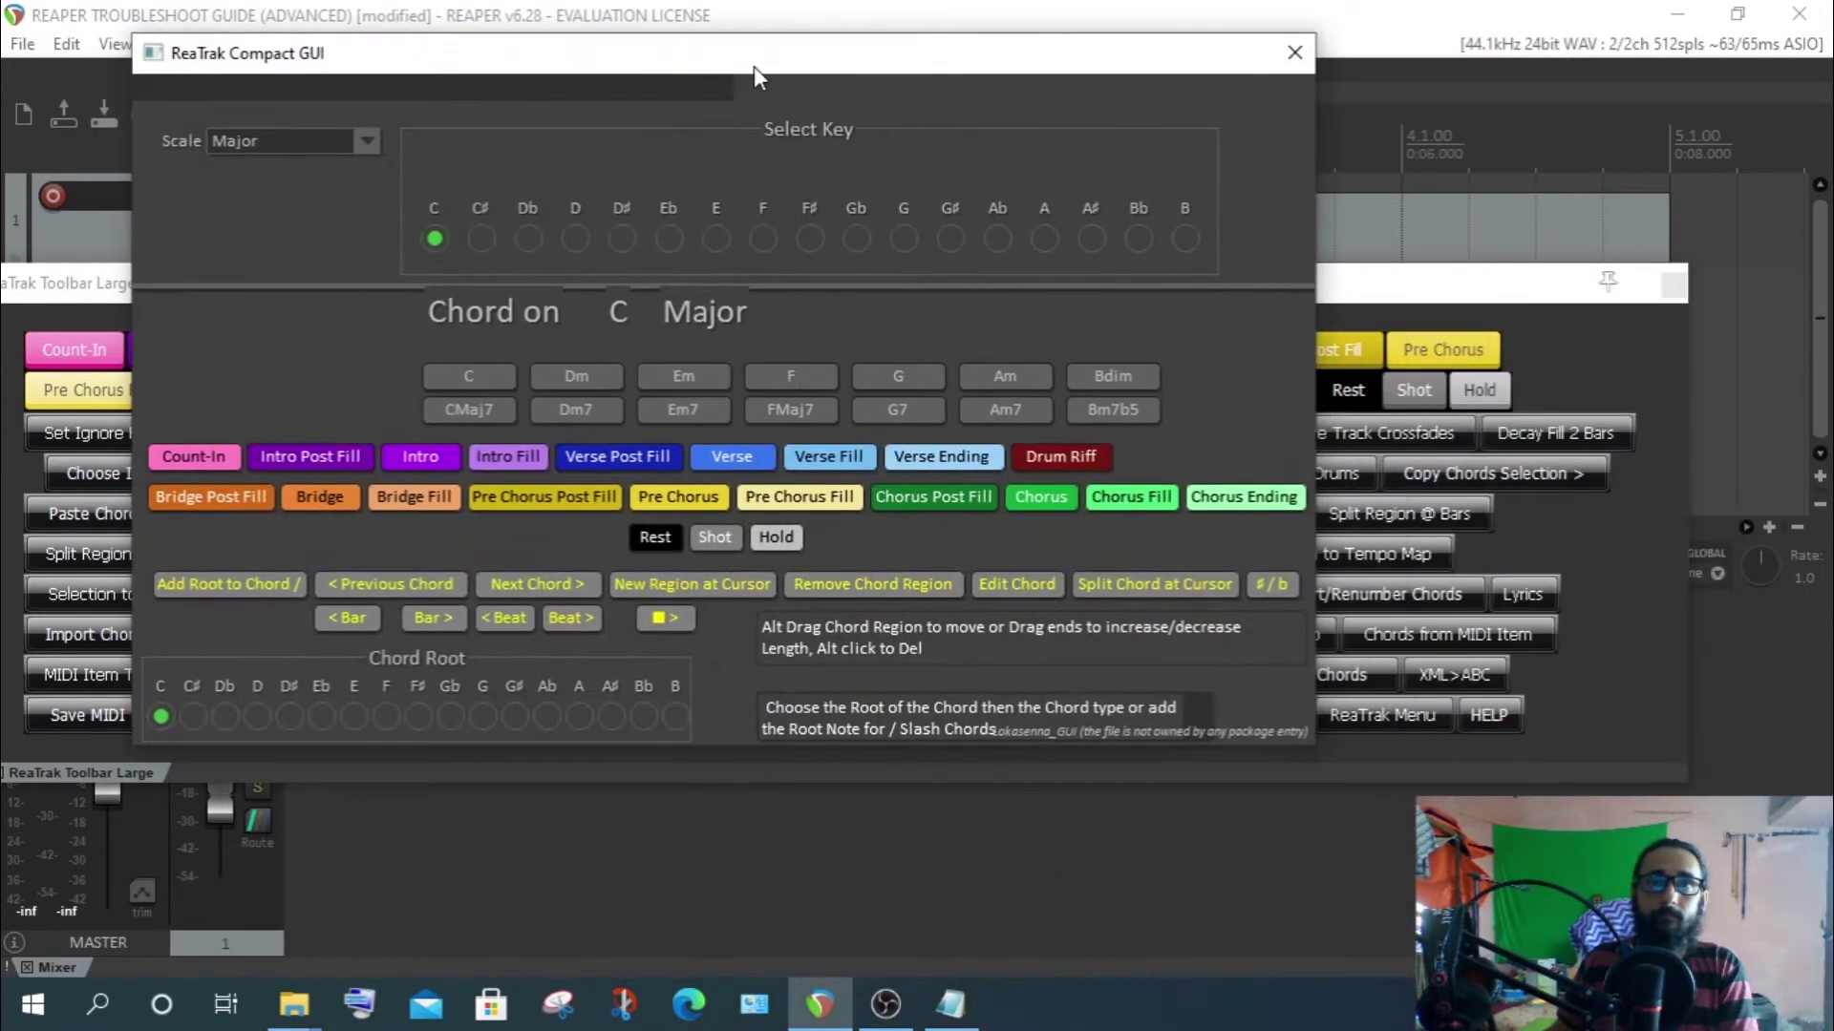
pyautogui.click(1307, 55)
# View the ReaTrak Menubar and the ReaTrak Help information, and close both windows
pyautogui.click(1404, 713)
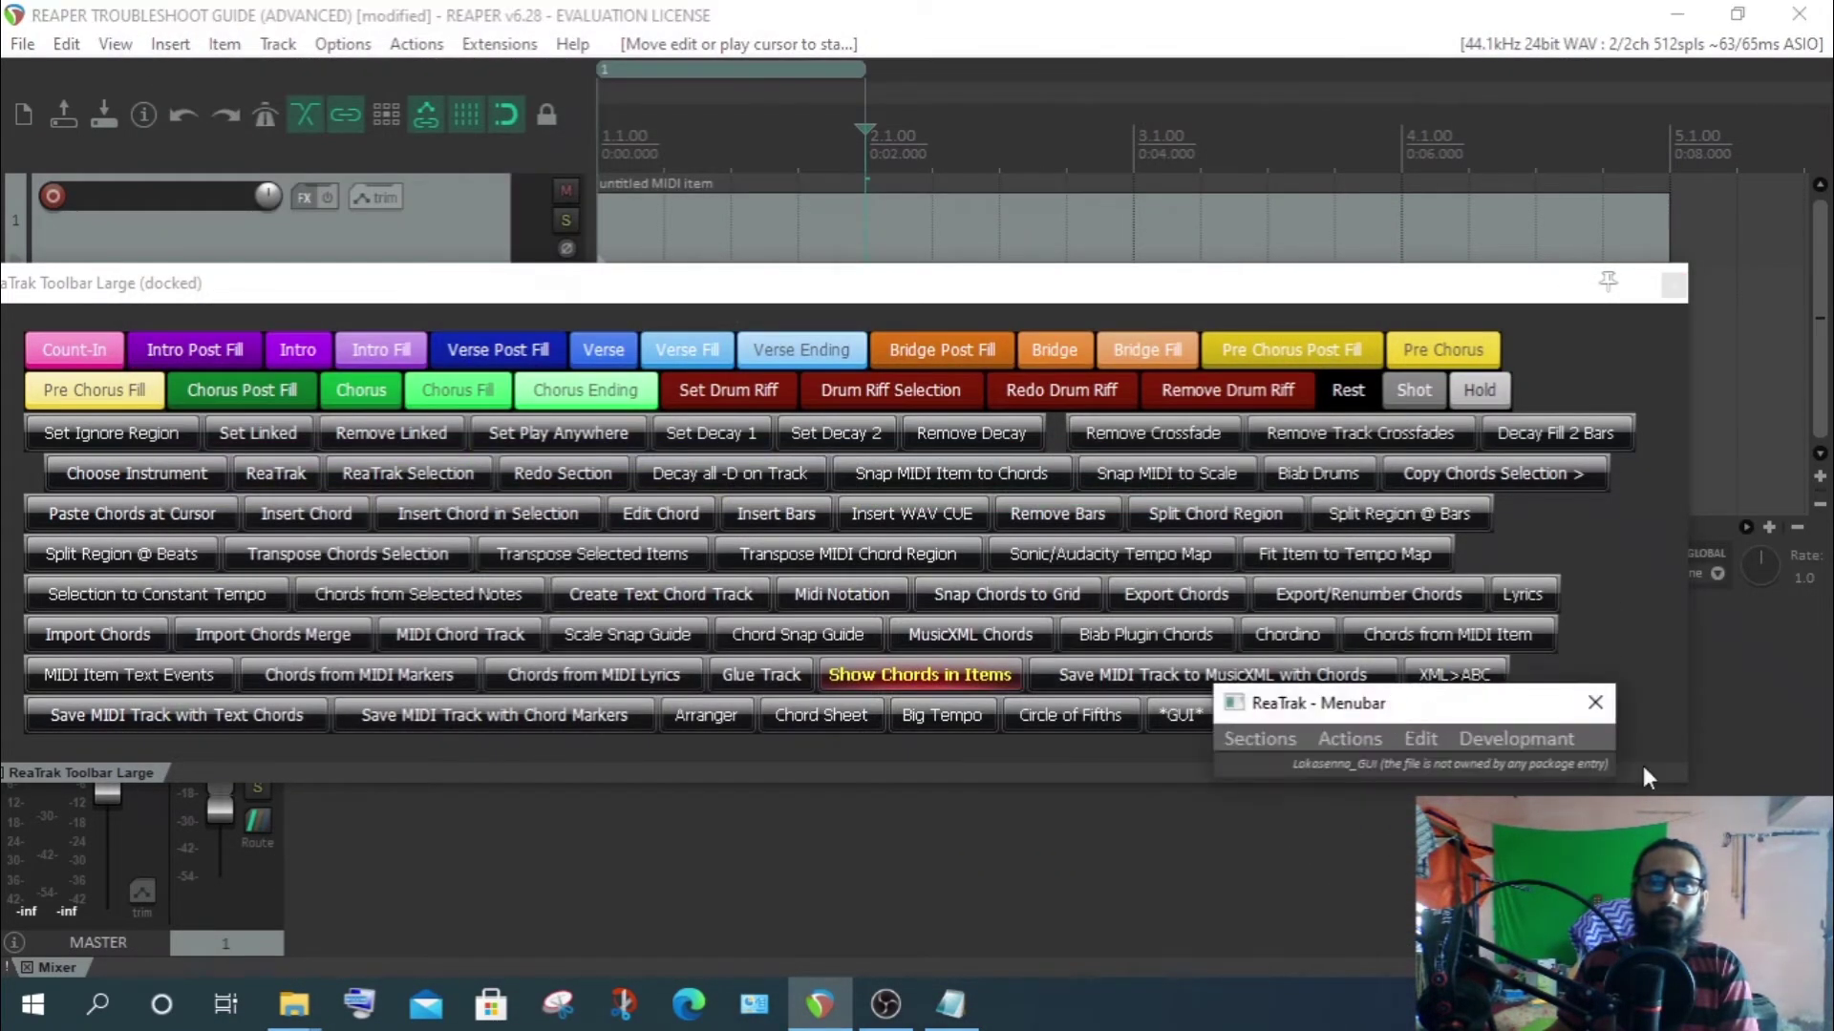
pyautogui.click(1600, 701)
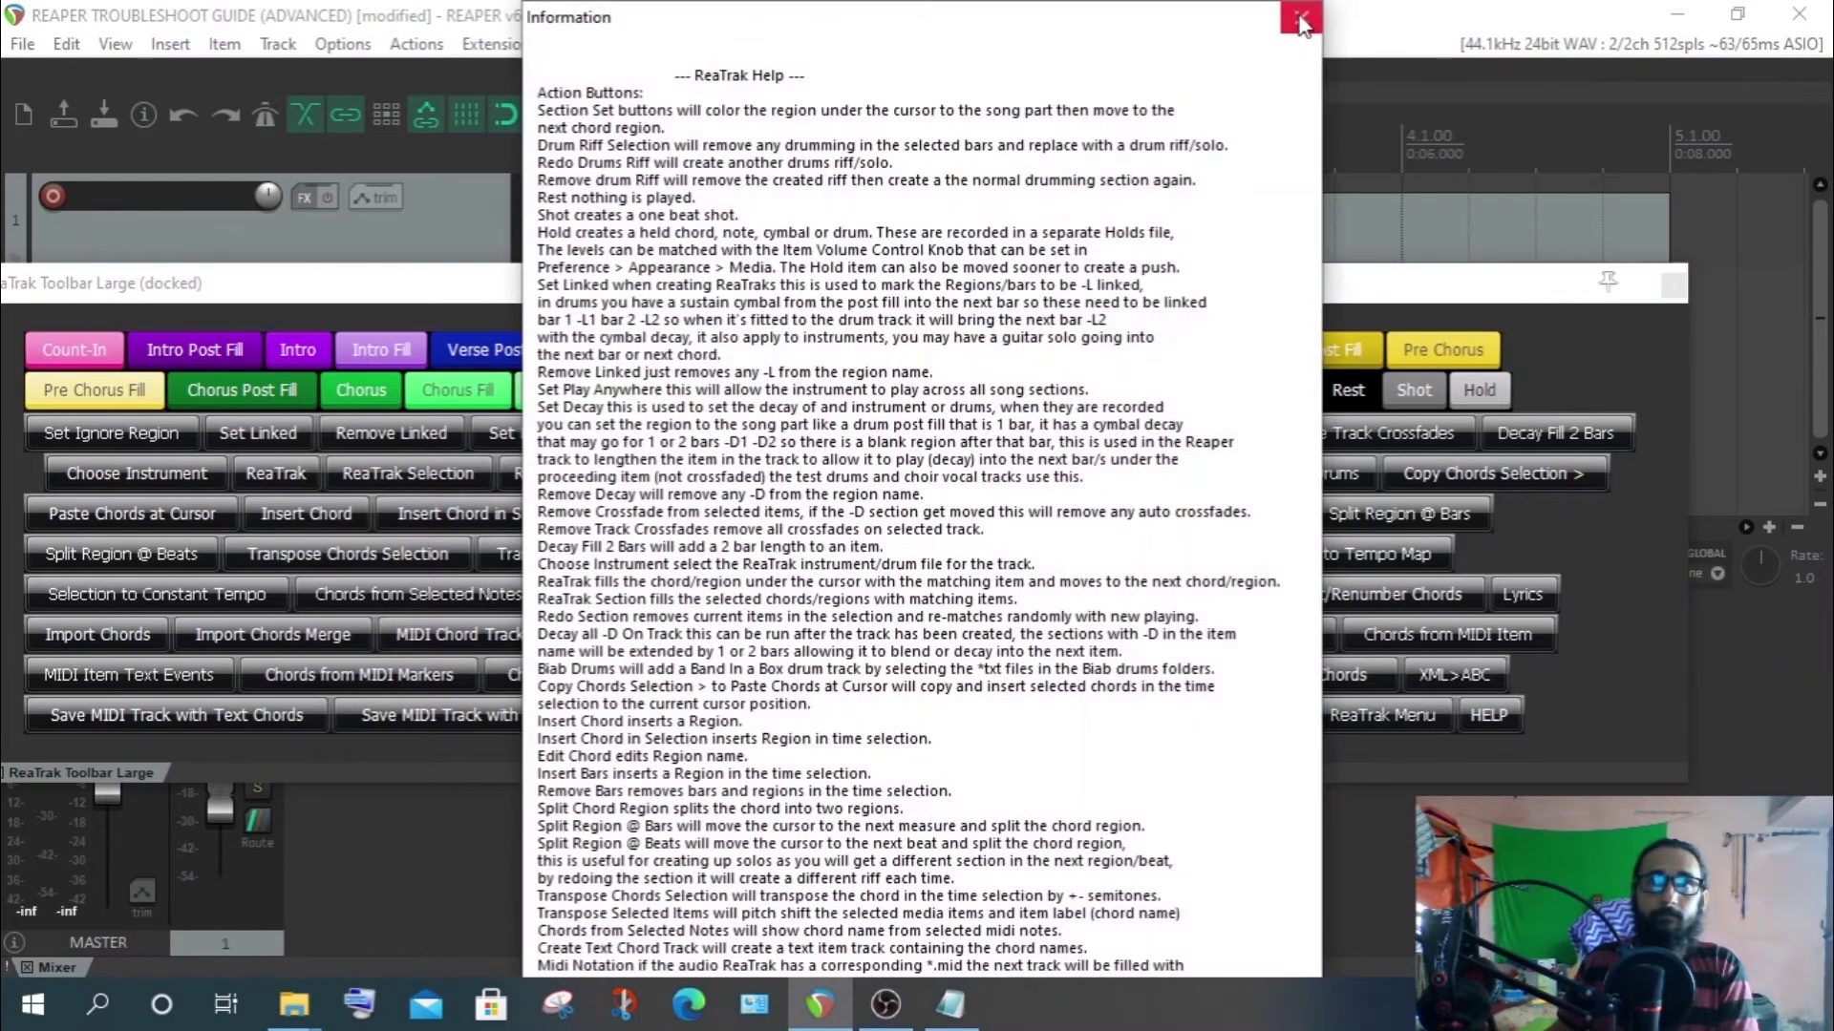
pyautogui.click(1301, 16)
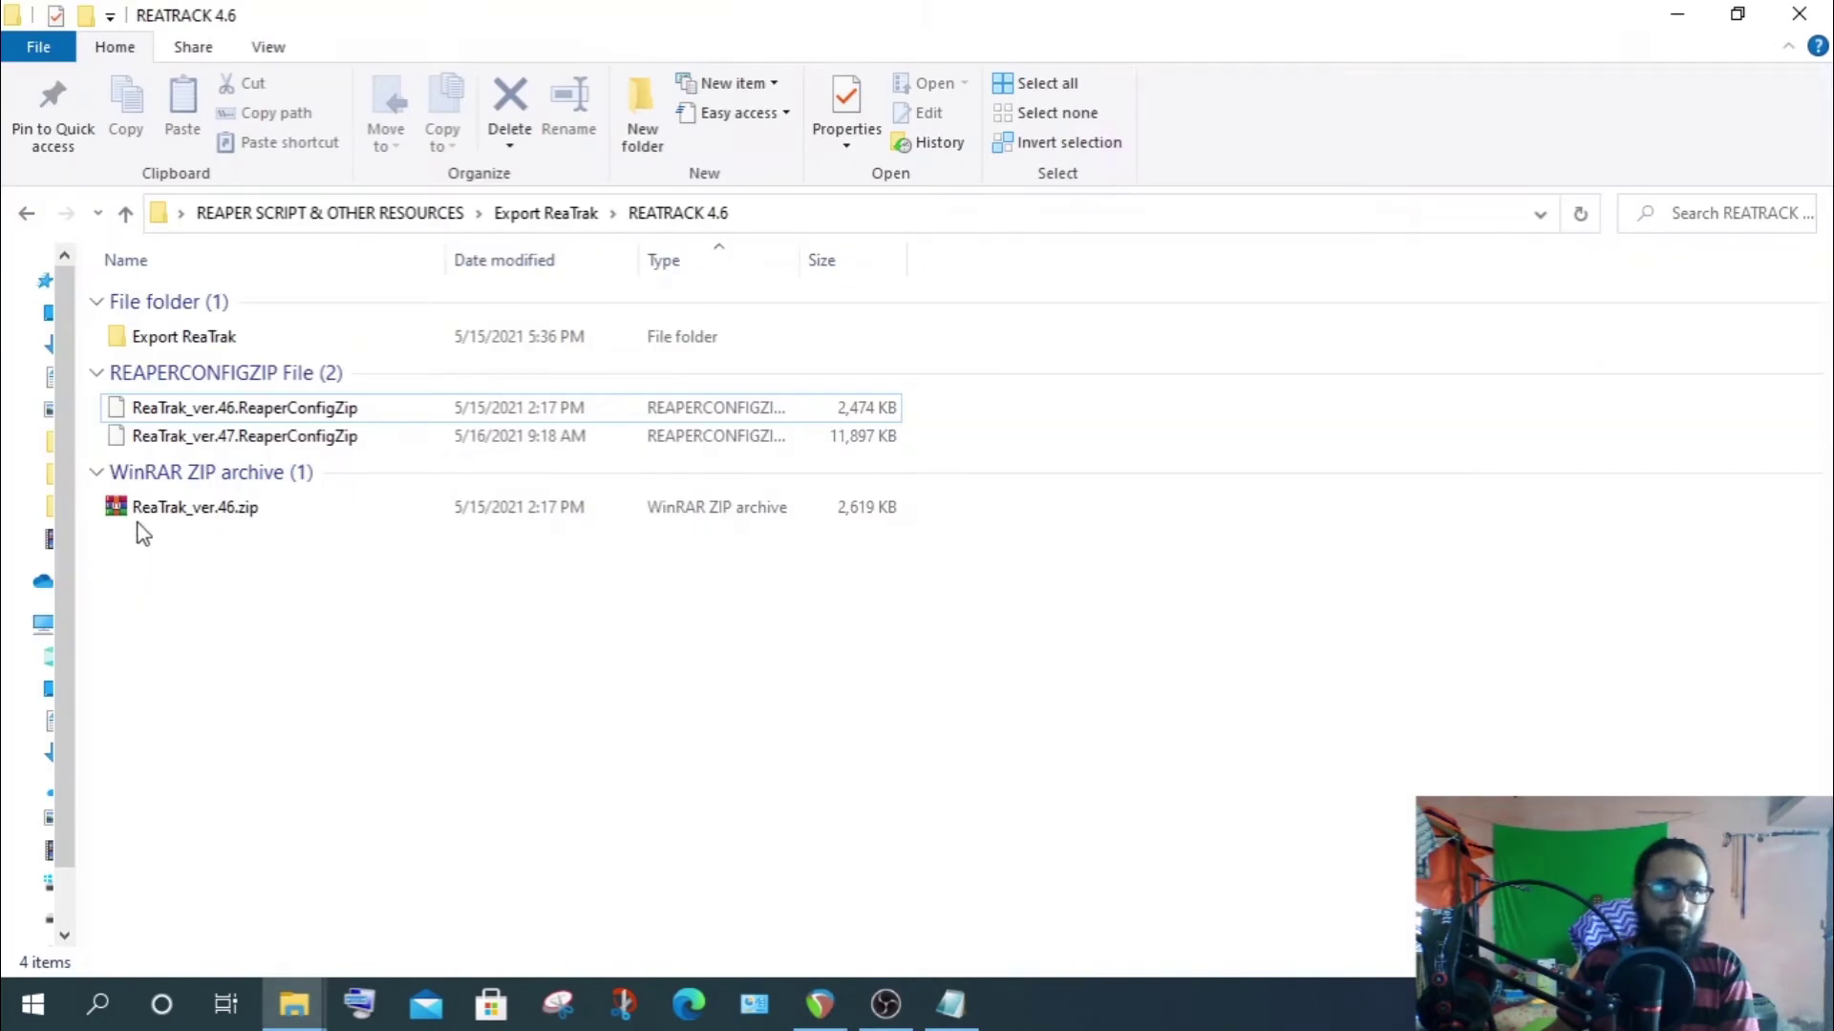
# Compare the ReaTrak_ver.46 and ReaTrak_ver.47 ReaperConfigZip files in the REATRACK 4.6 folder in File Explorer, and minimize the window
pyautogui.click(208, 439)
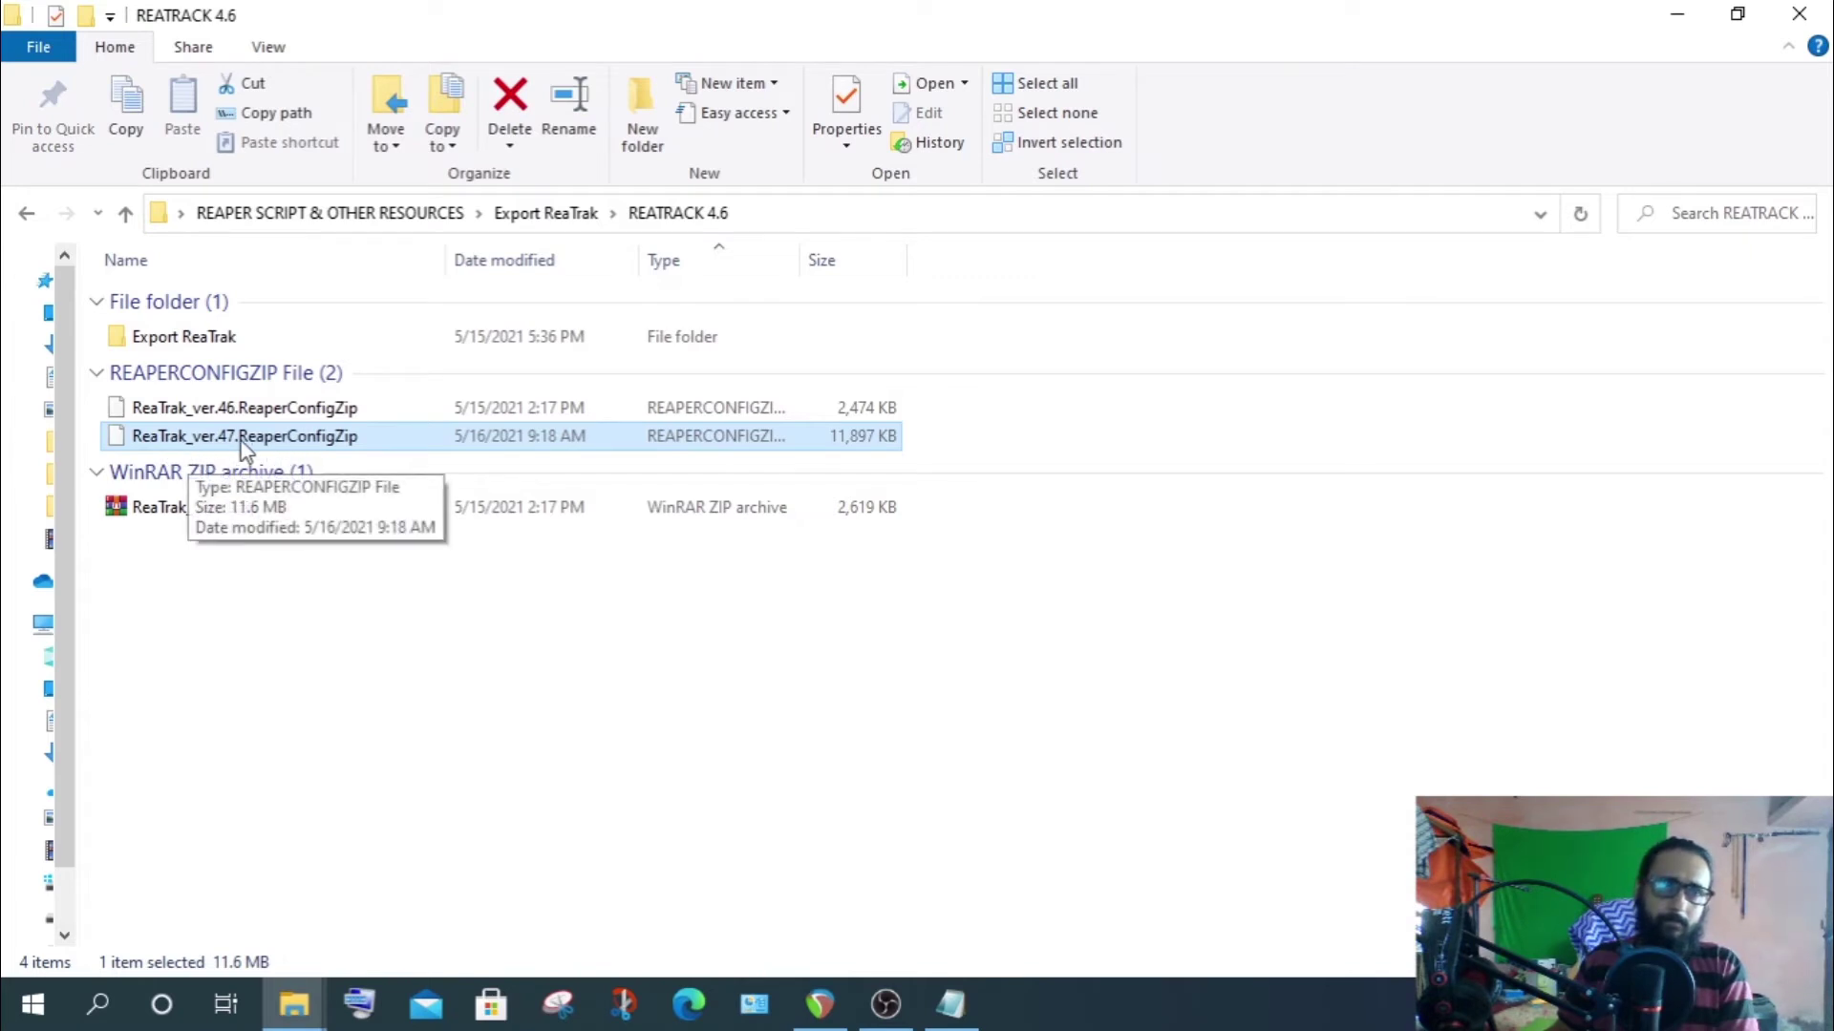
pyautogui.click(214, 408)
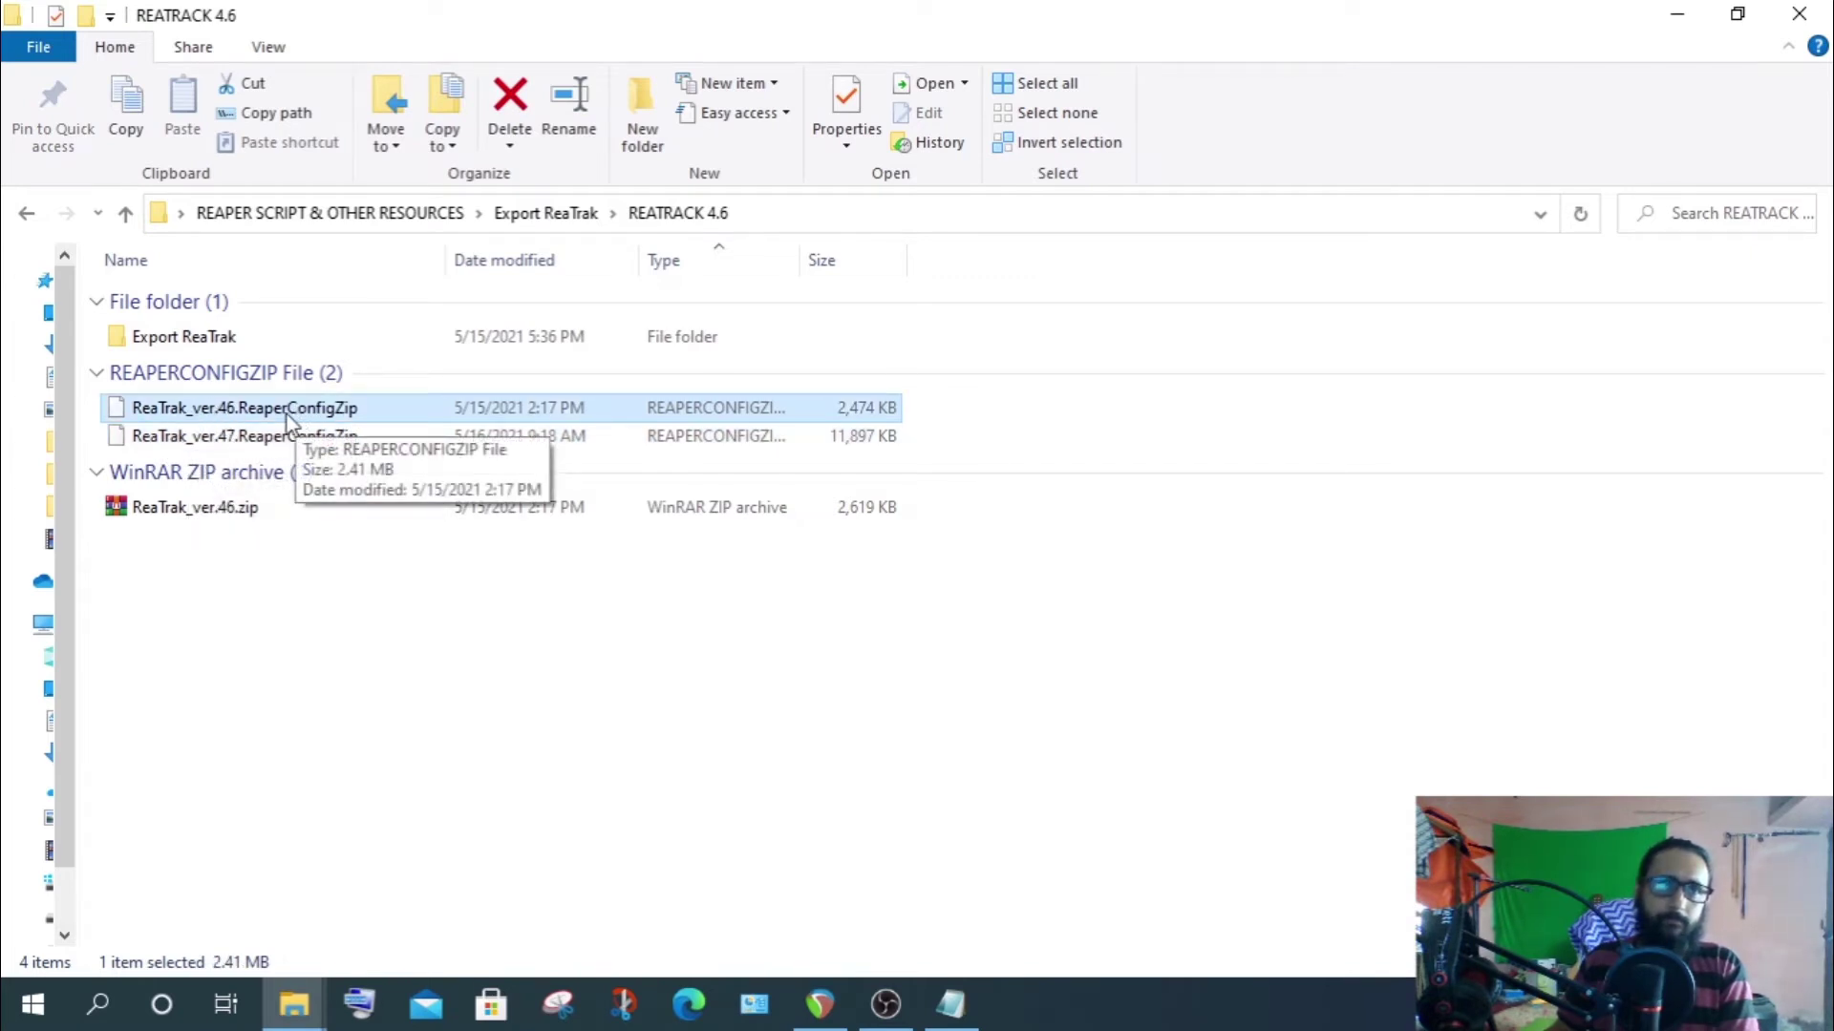
pyautogui.click(181, 439)
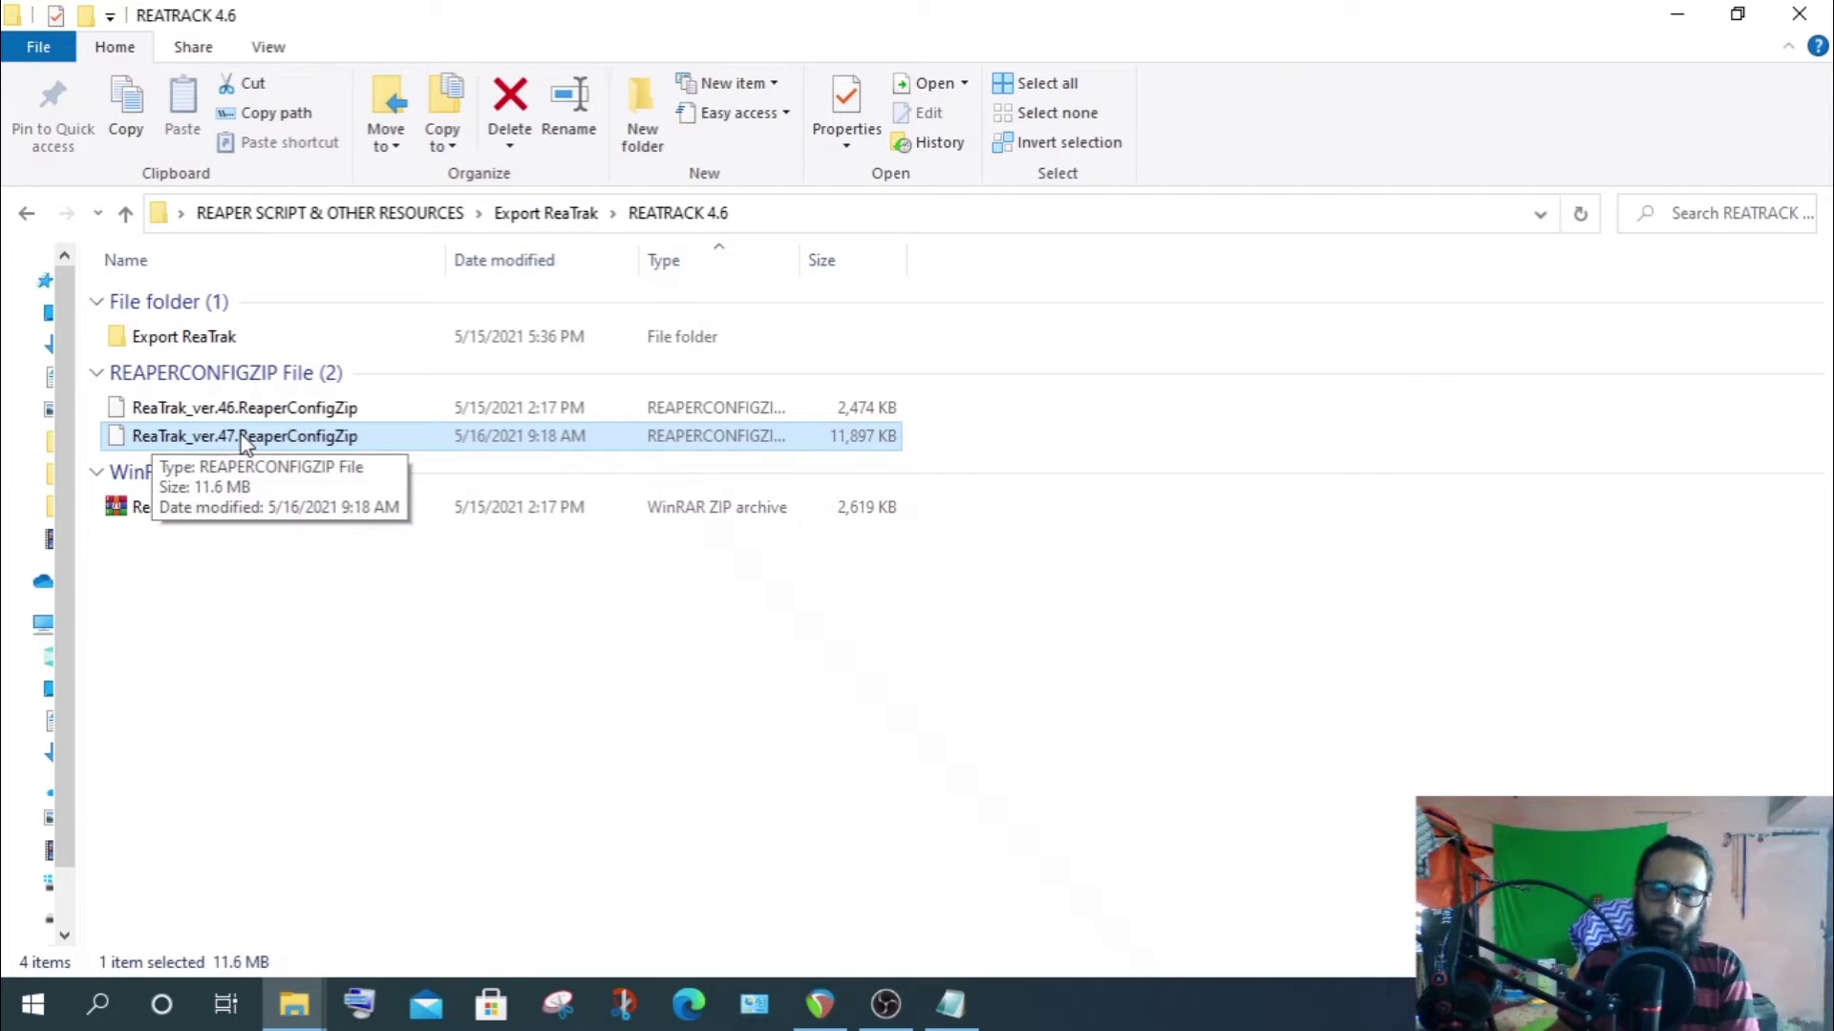
pyautogui.click(1678, 13)
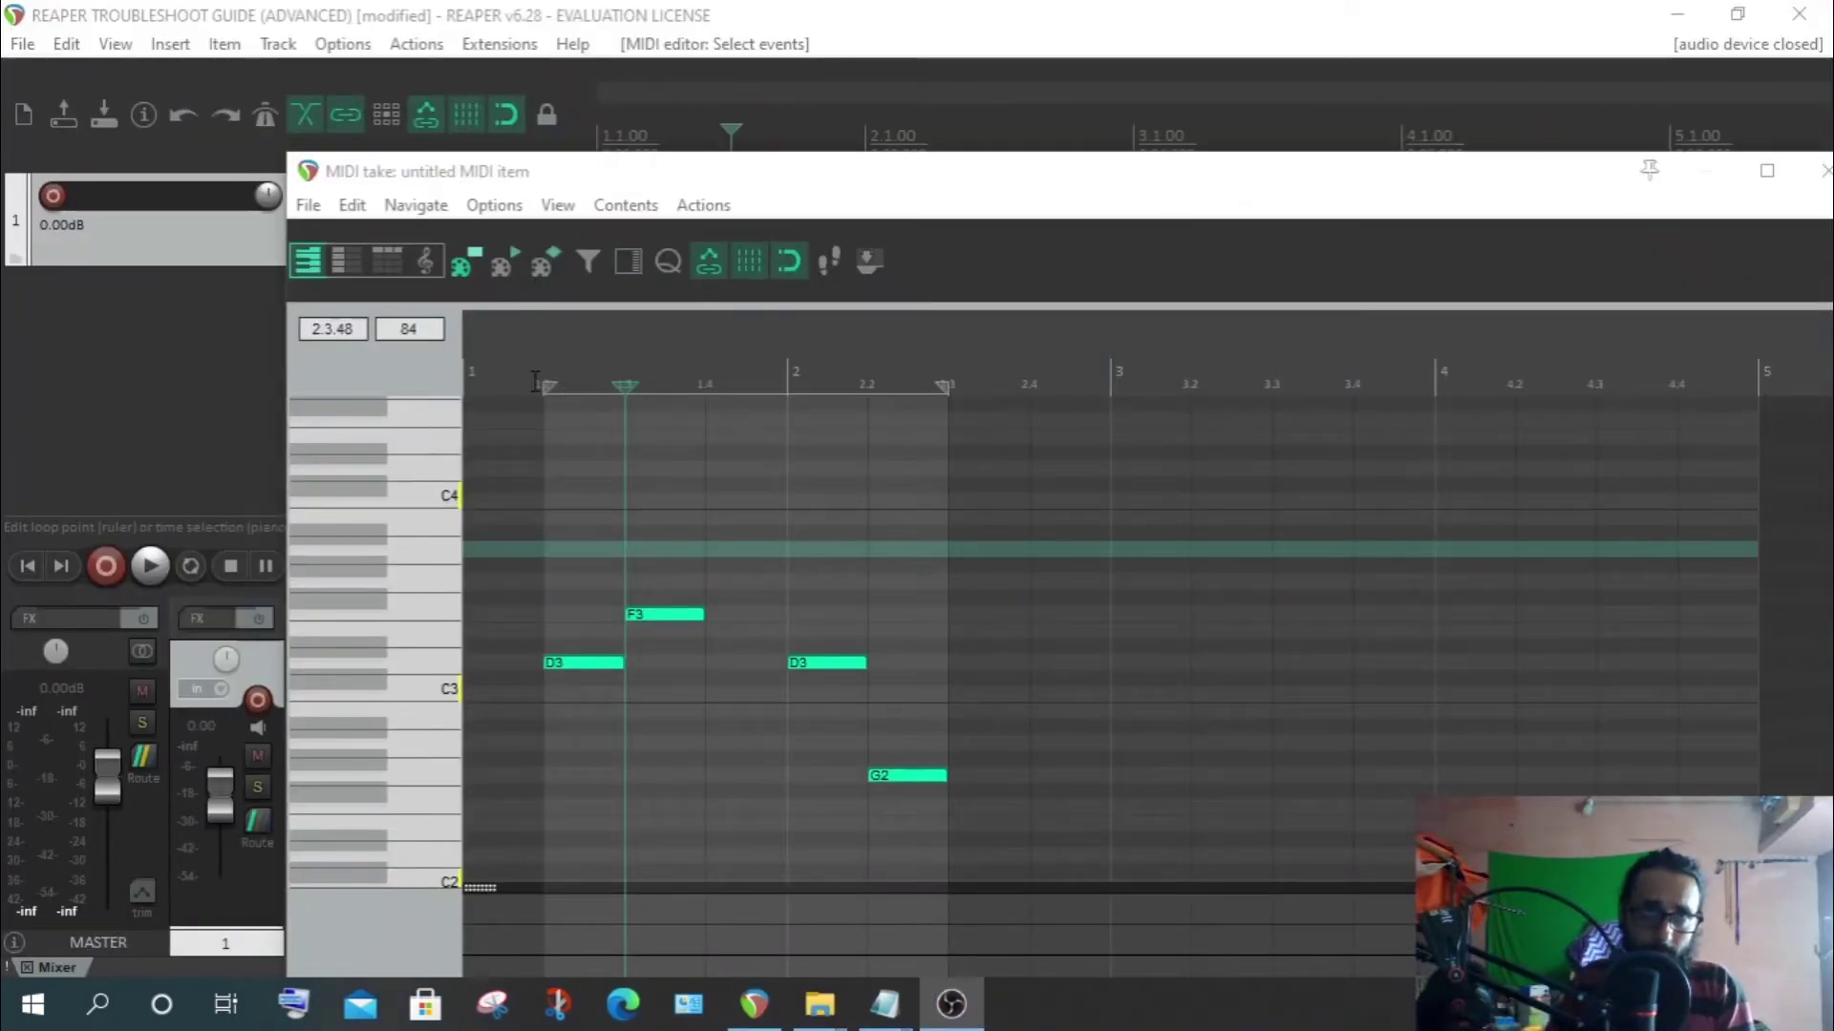
# Show the toolbar docker in REAPER with Toolbar 13 as its toolbar, and position its window over the MIDI editor
pyautogui.click(110, 44)
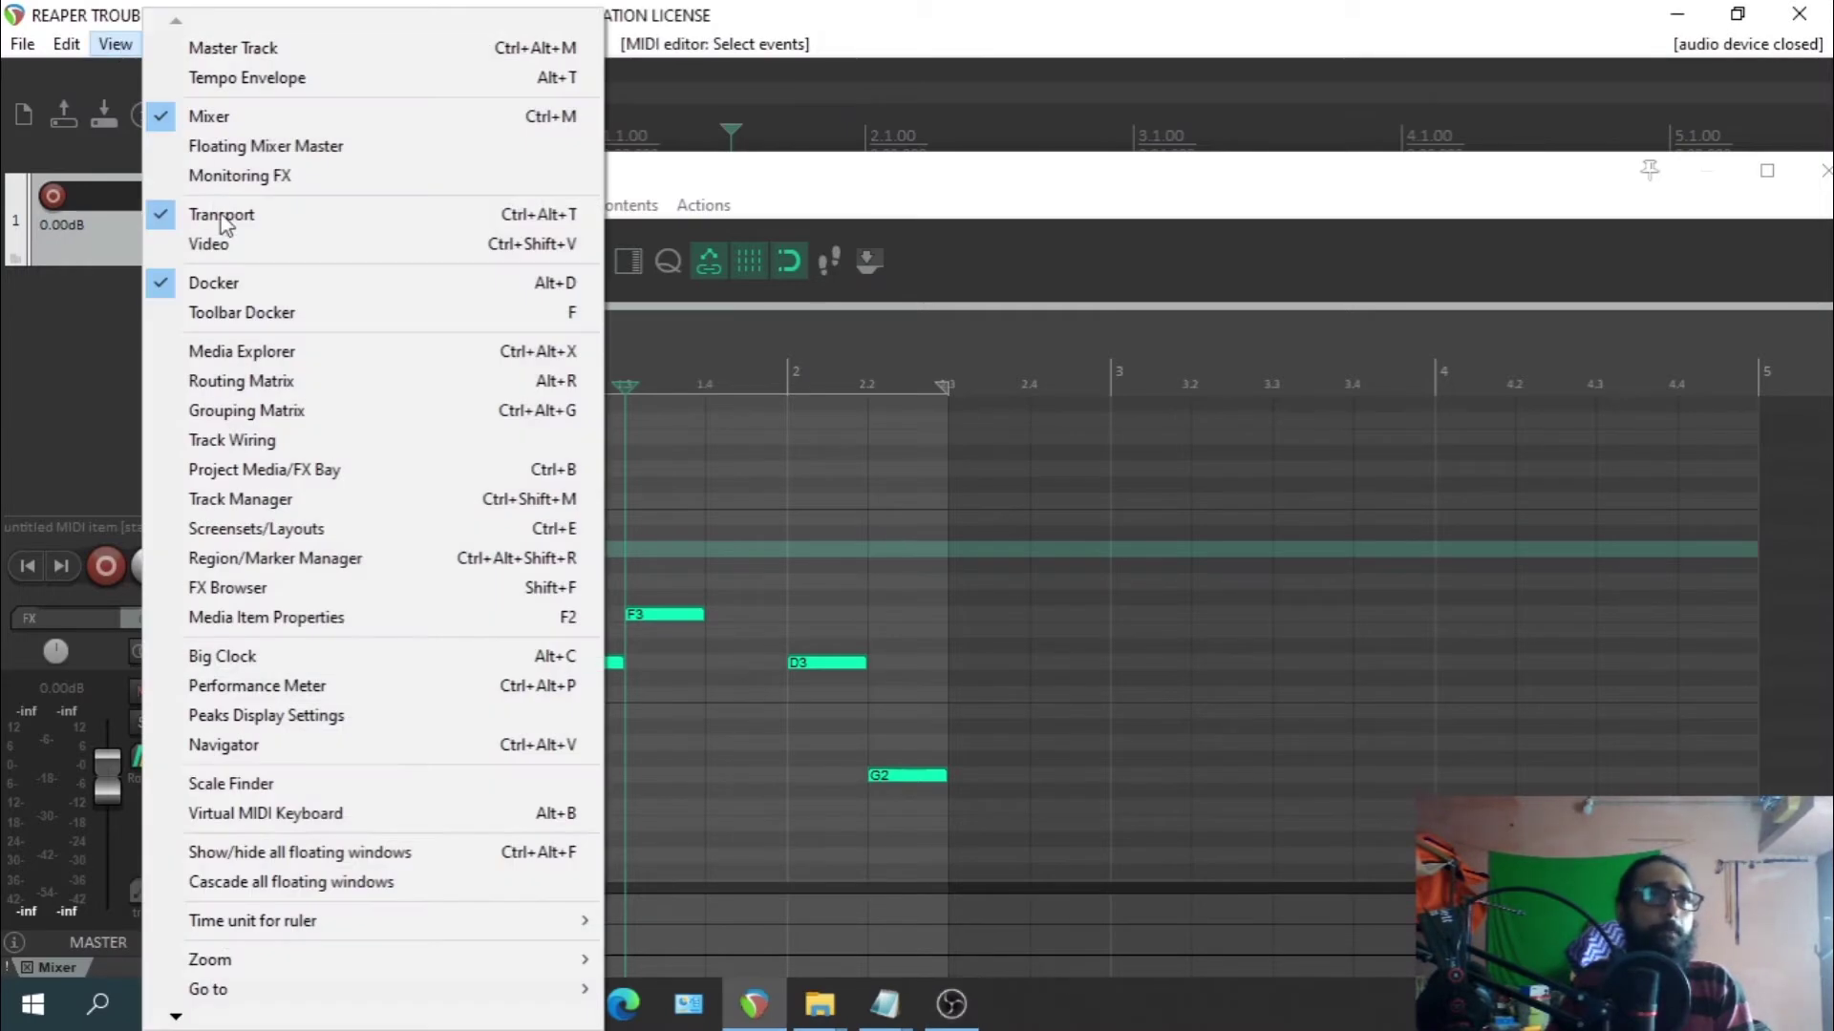
pyautogui.click(211, 312)
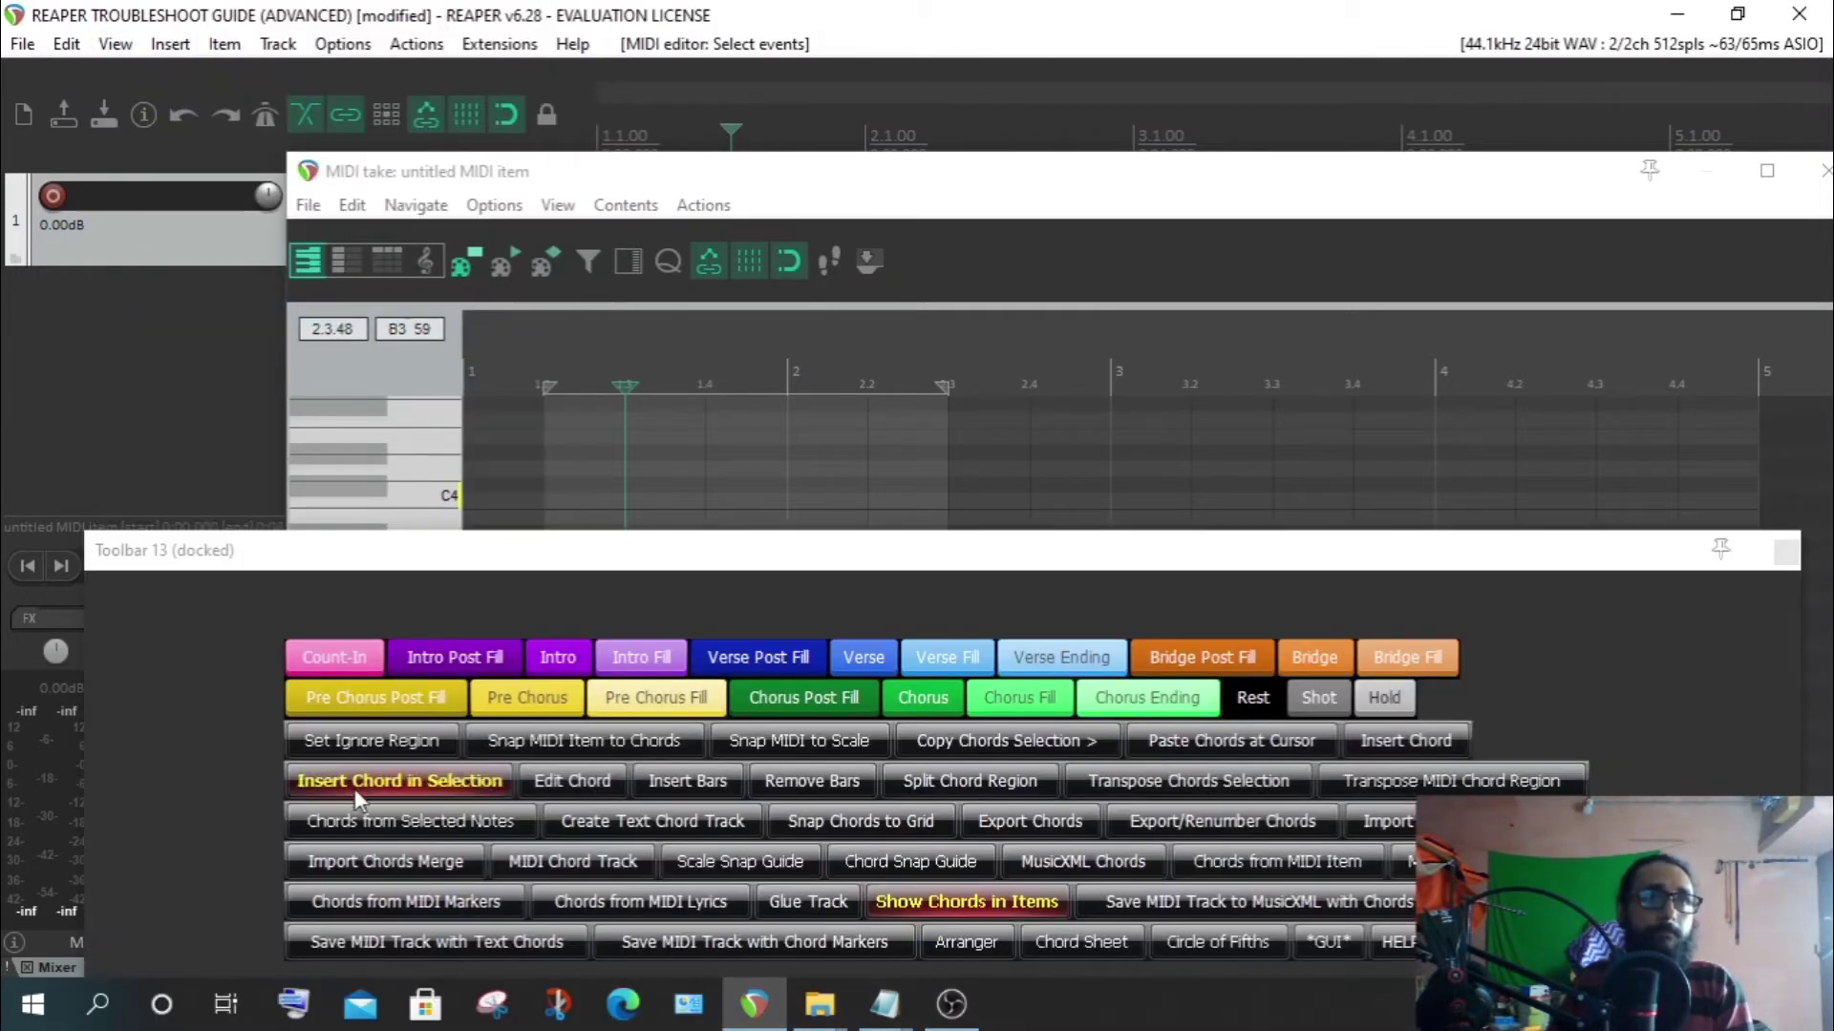
pyautogui.moveTo(468, 528); pyautogui.dragTo(512, 298)
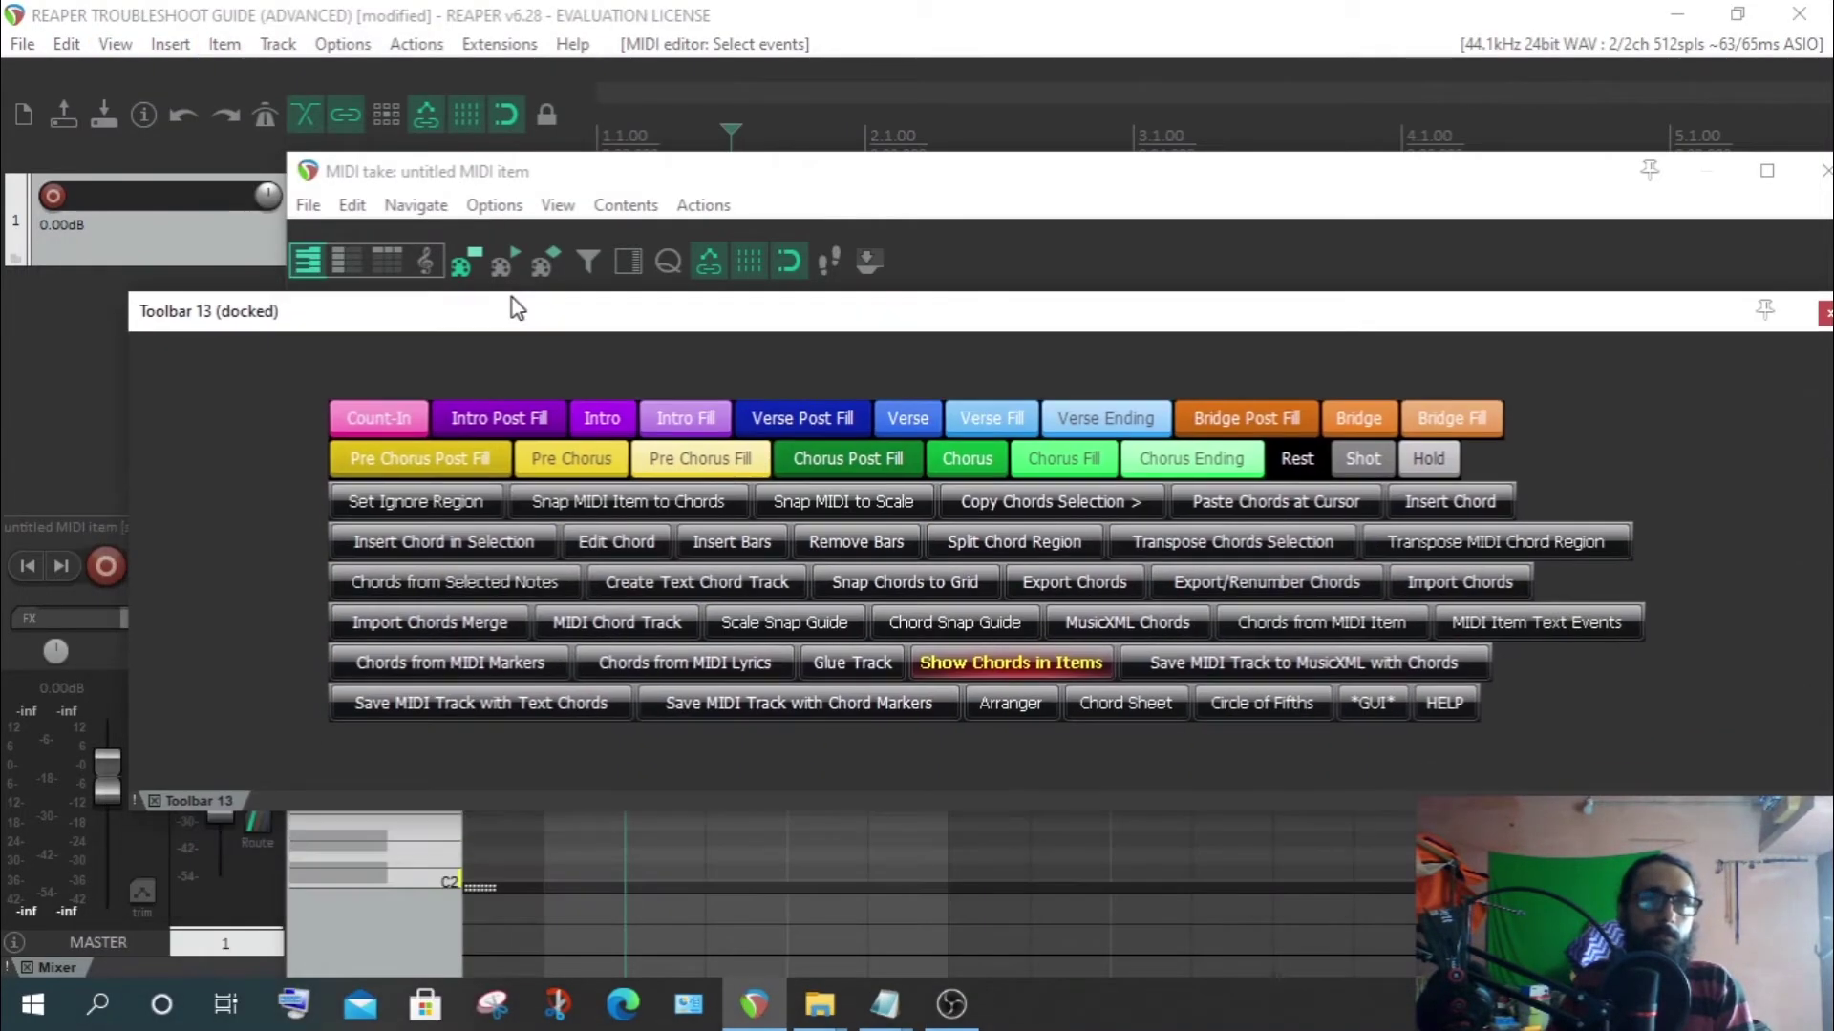
pyautogui.rightClick(202, 782)
pyautogui.moveTo(329, 831)
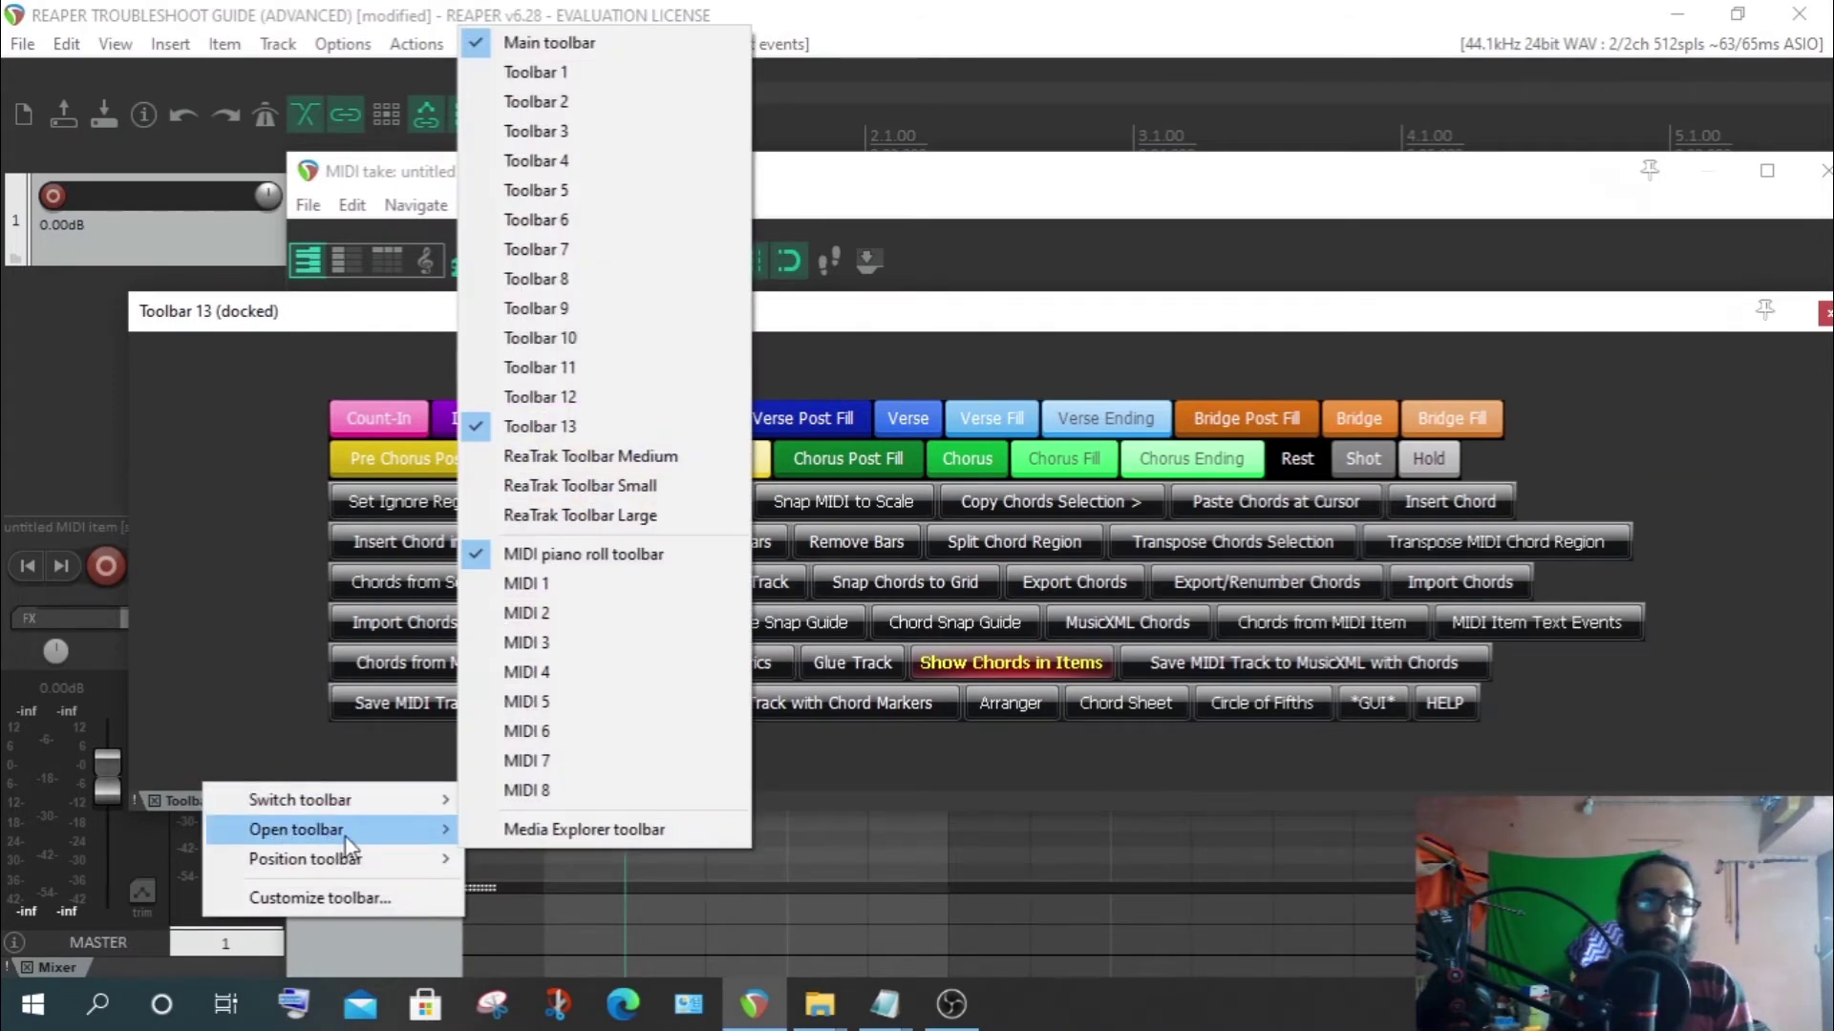
pyautogui.moveTo(316, 800)
pyautogui.click(550, 607)
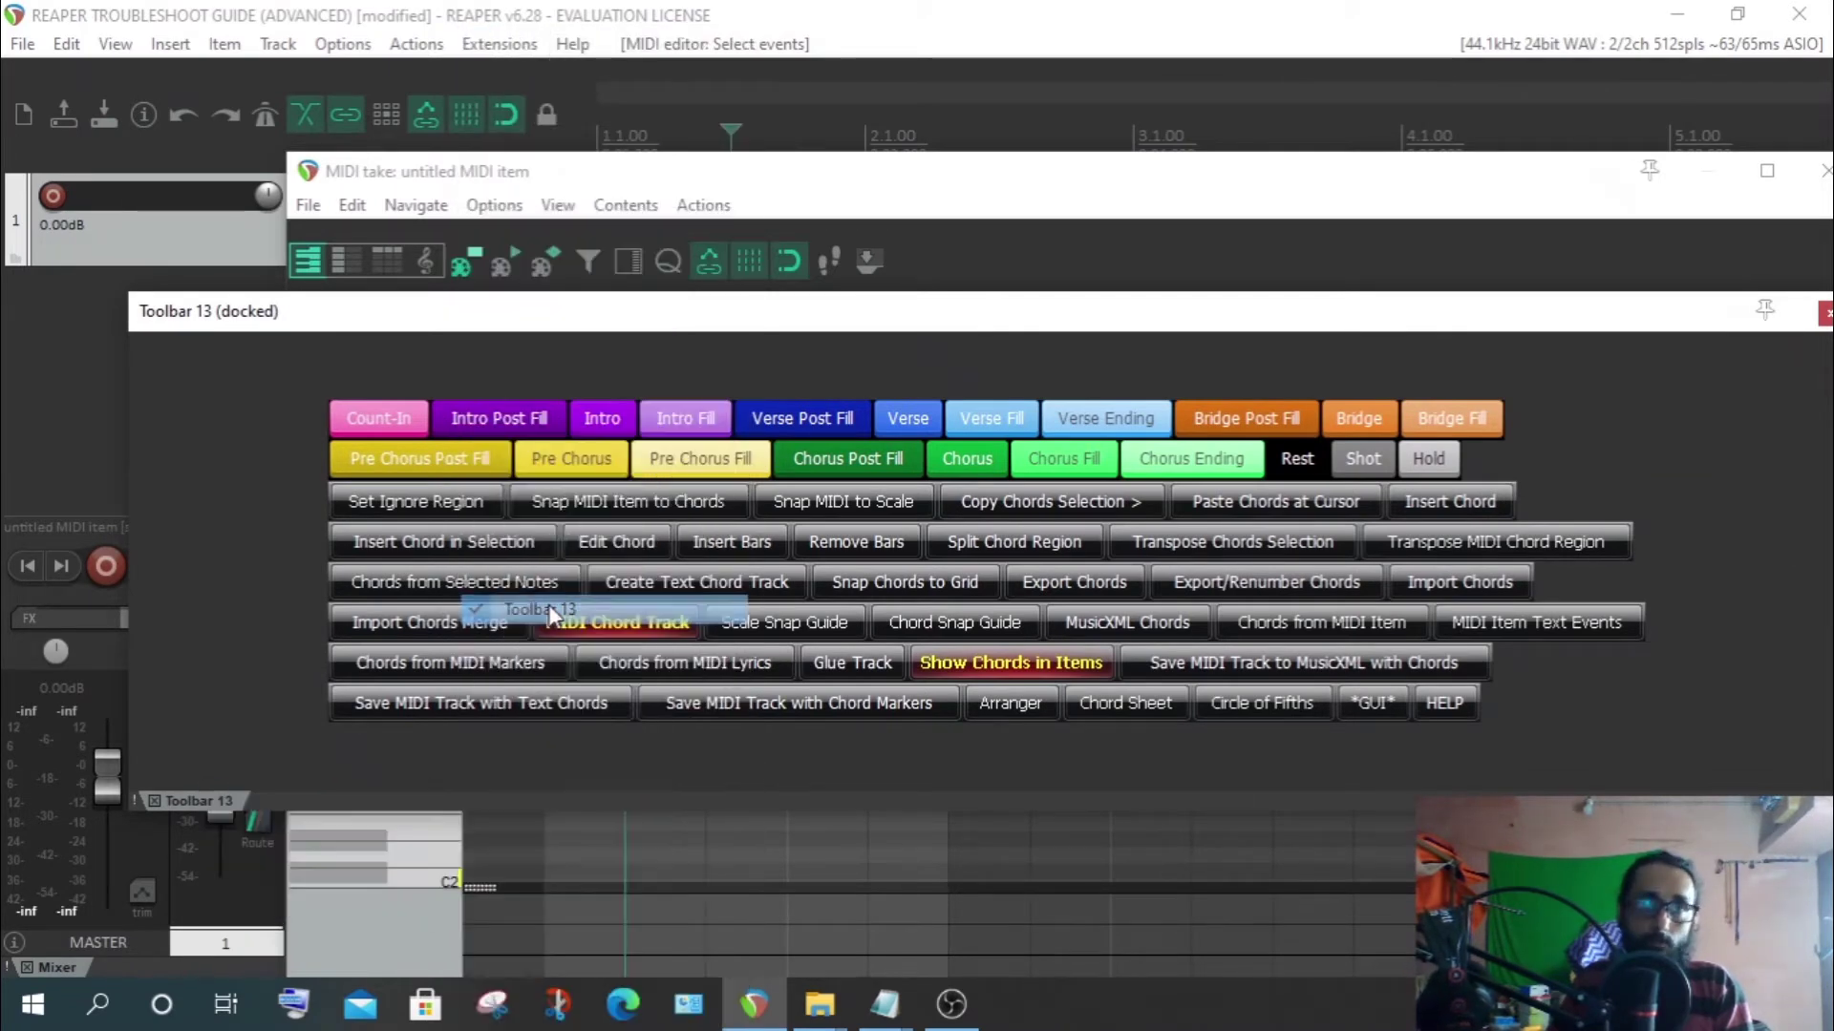
pyautogui.moveTo(1018, 323); pyautogui.dragTo(955, 382)
# Bring the MIDI editor to the front, maximize it and turn off Key snap
pyautogui.click(946, 200)
pyautogui.doubleClick(952, 202)
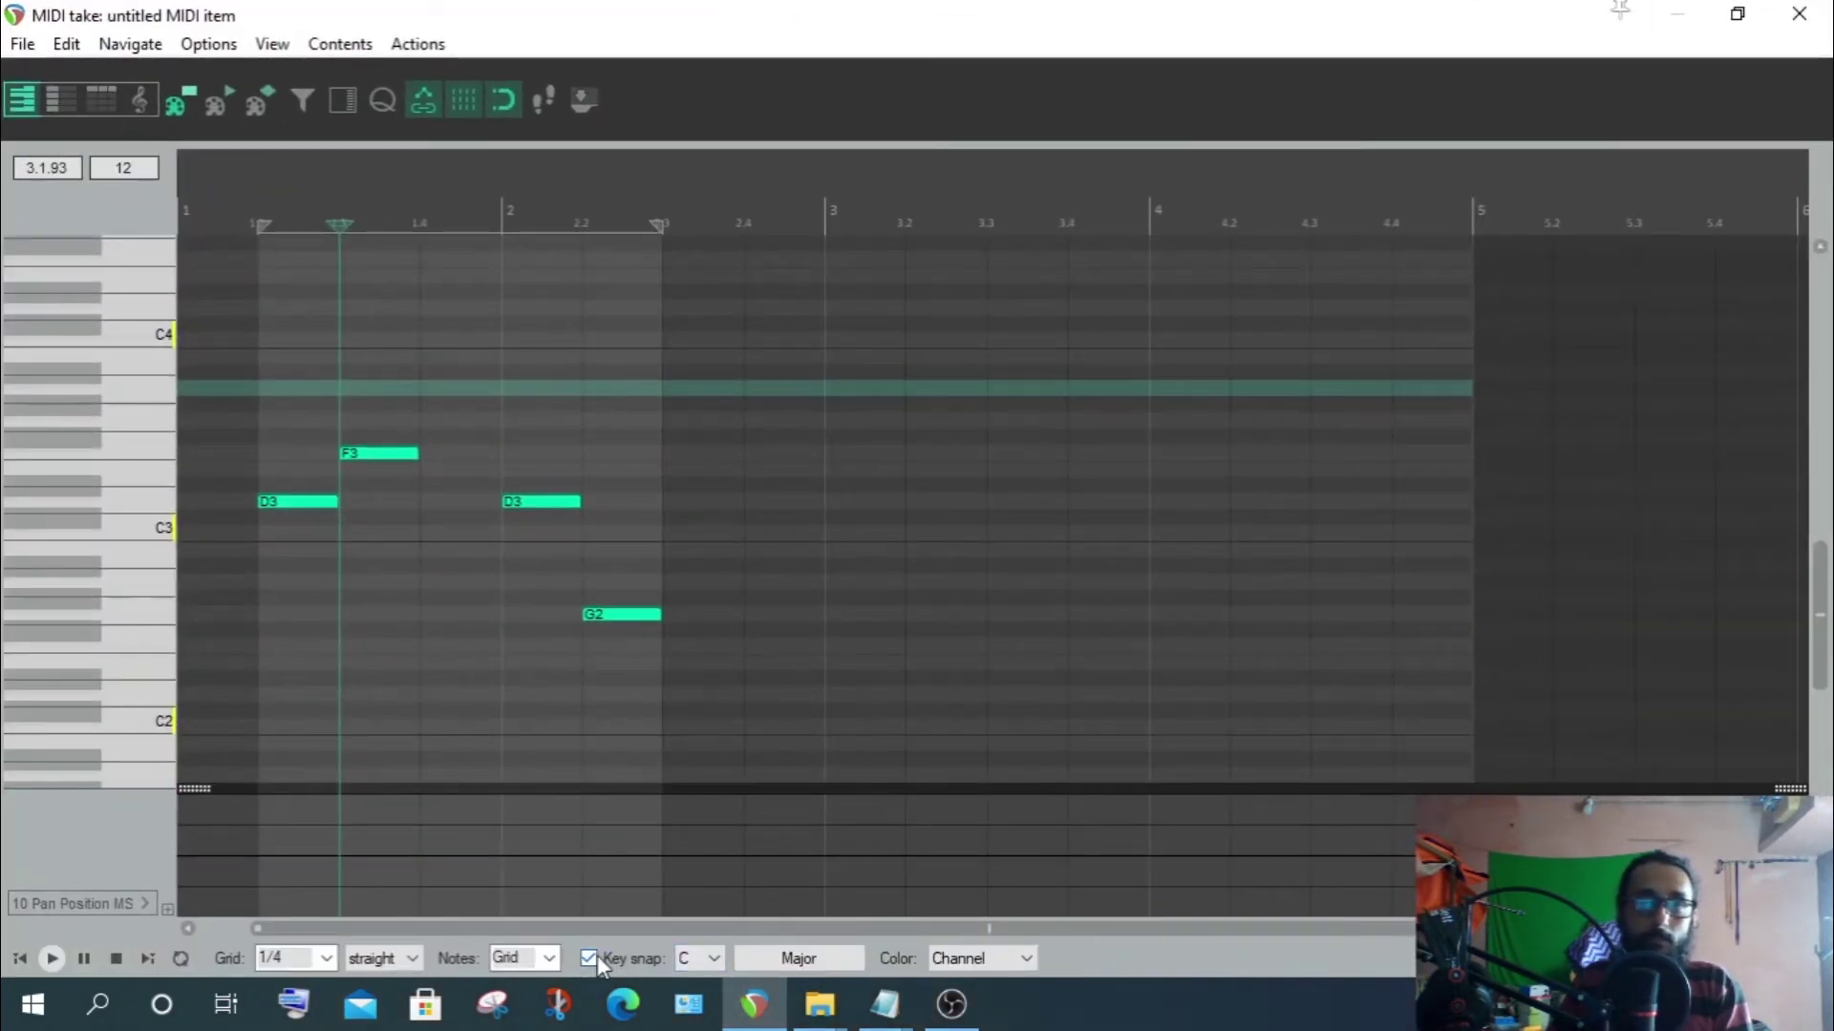
pyautogui.click(588, 958)
# Move the first D3 note to G2, the F3 note to G#3 and the second D3 note to F#3
pyautogui.moveTo(295, 504); pyautogui.dragTo(309, 575)
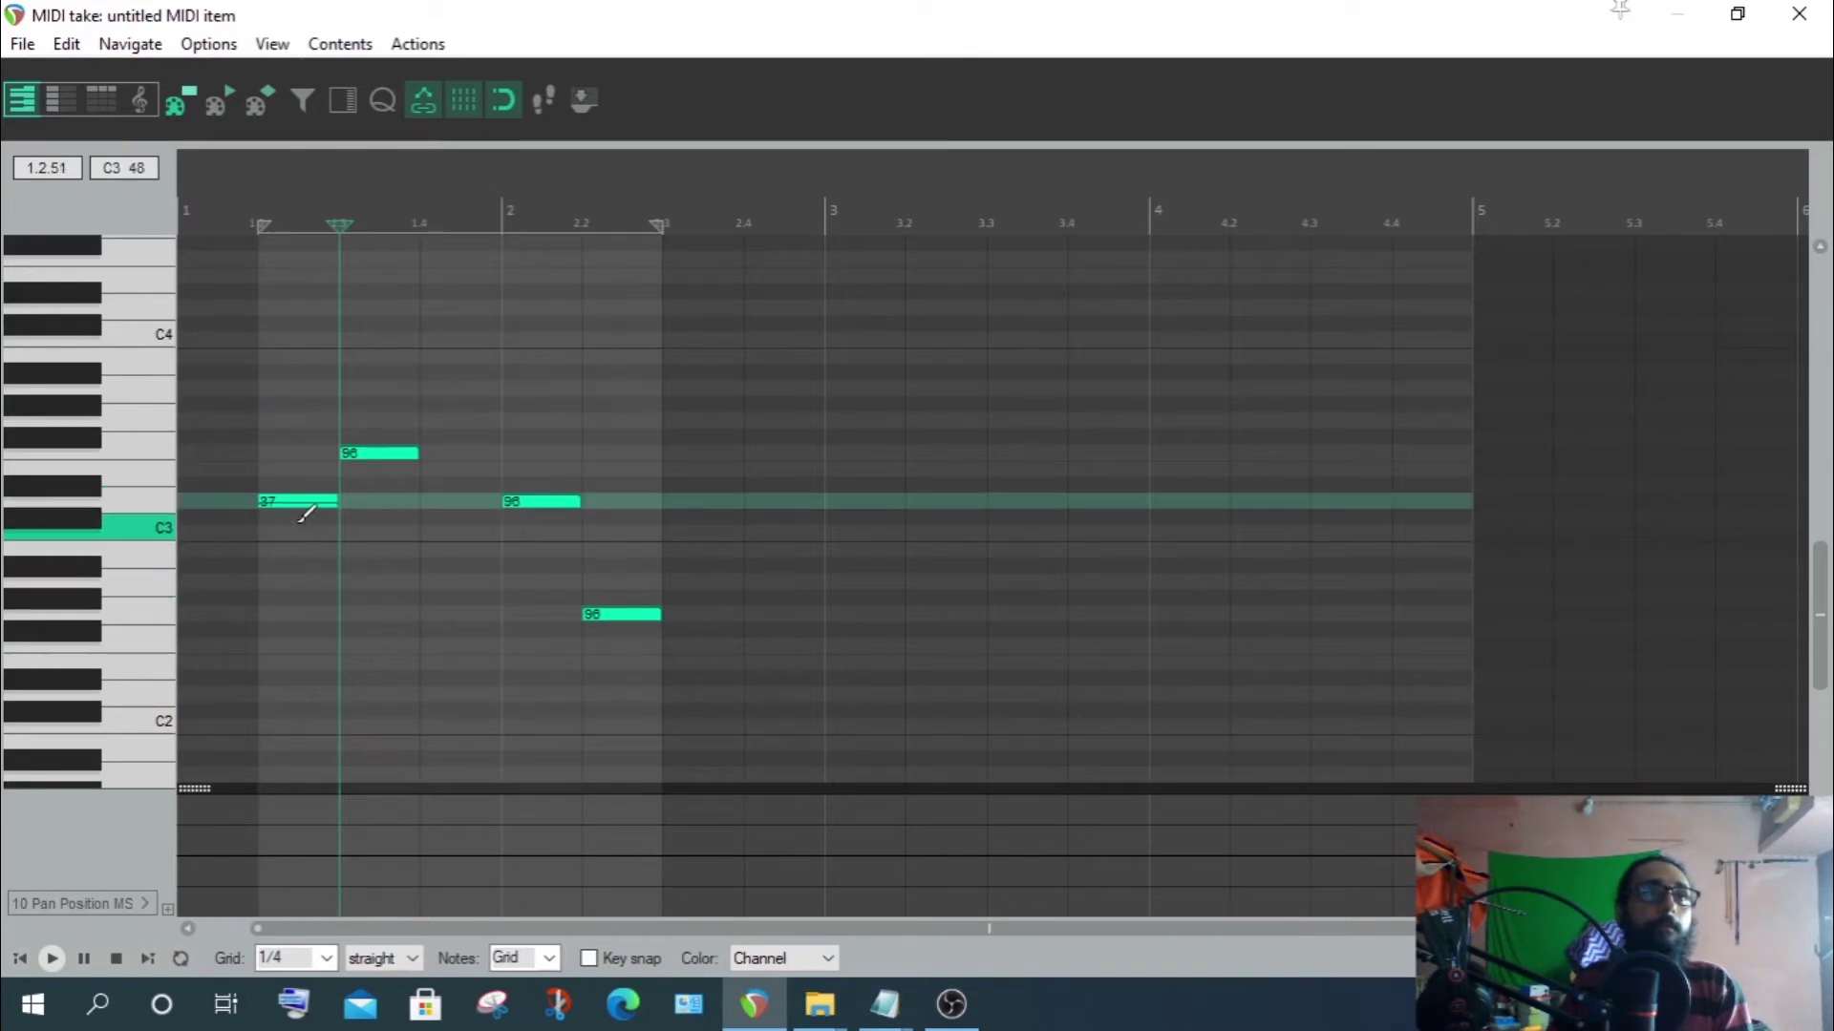
pyautogui.moveTo(294, 501); pyautogui.dragTo(295, 621)
pyautogui.moveTo(381, 453); pyautogui.dragTo(381, 405)
pyautogui.click(521, 501)
pyautogui.moveTo(535, 466); pyautogui.dragTo(541, 433)
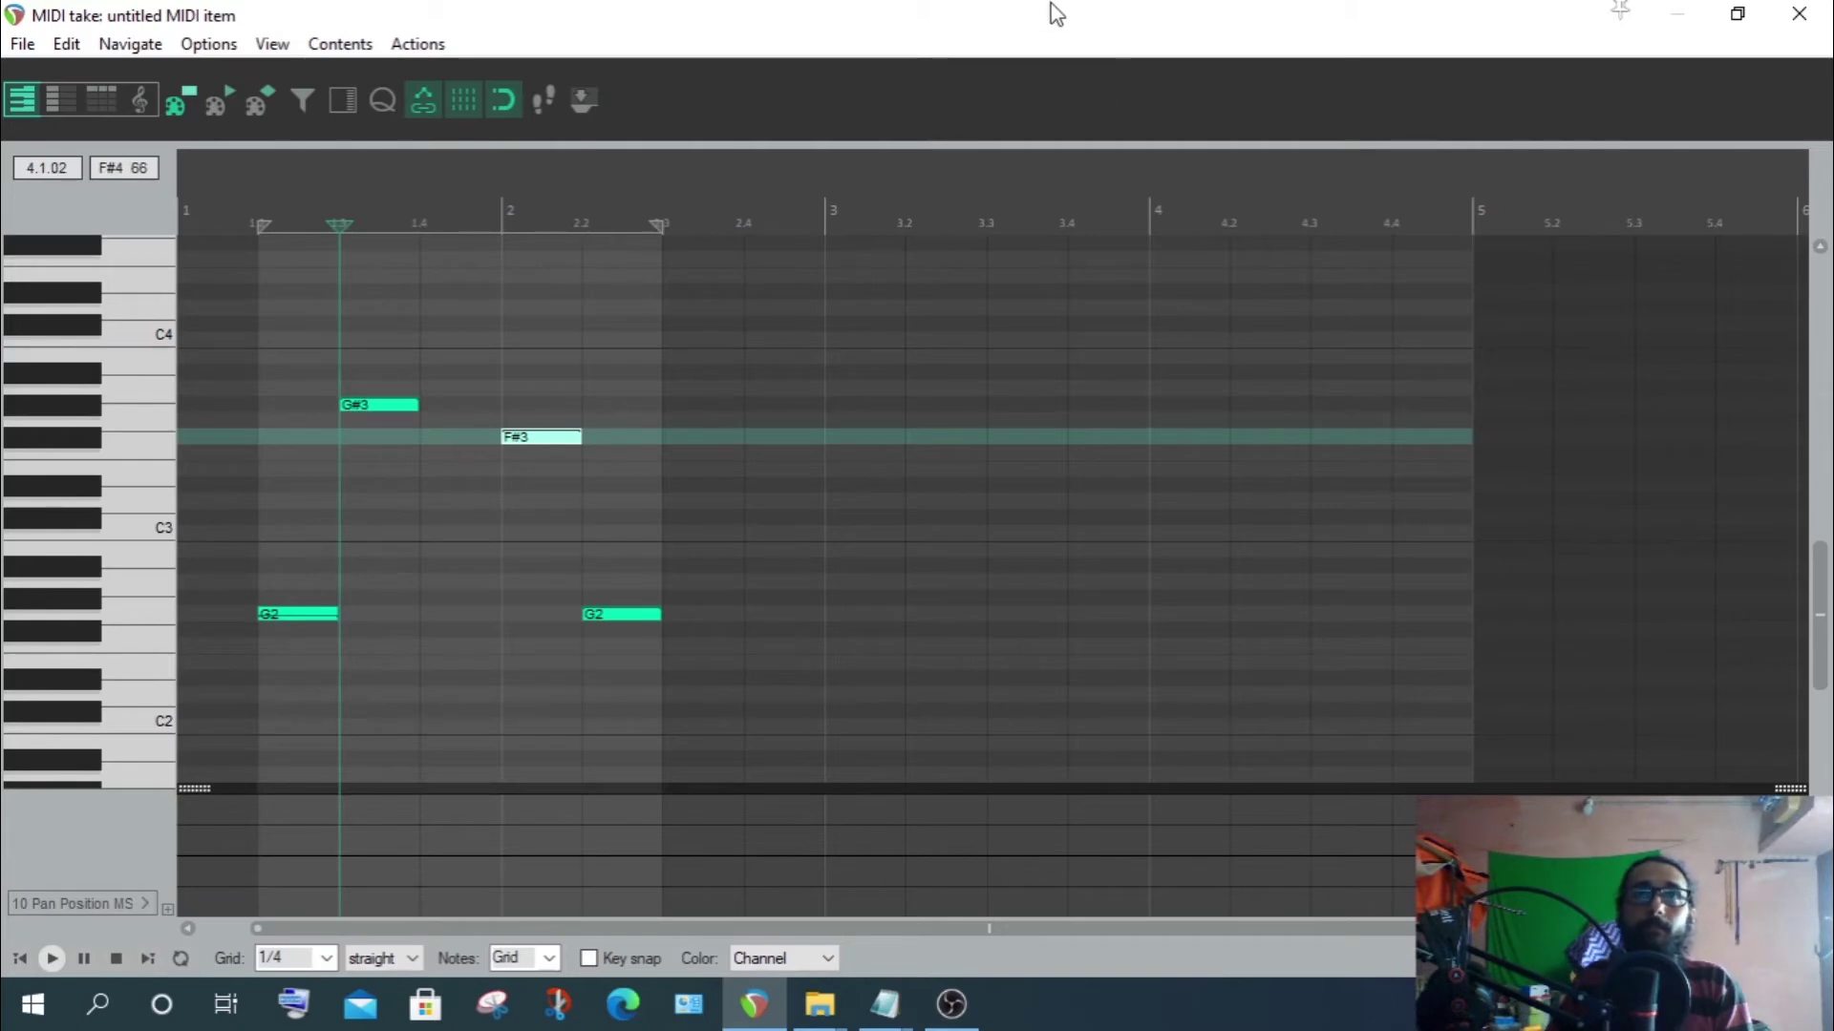
# Restore the MIDI editor and arrange it above the Toolbar 13 window so the notes and the ReaTrak buttons are both visible
pyautogui.moveTo(1057, 13); pyautogui.dragTo(1267, 372)
pyautogui.click(304, 409)
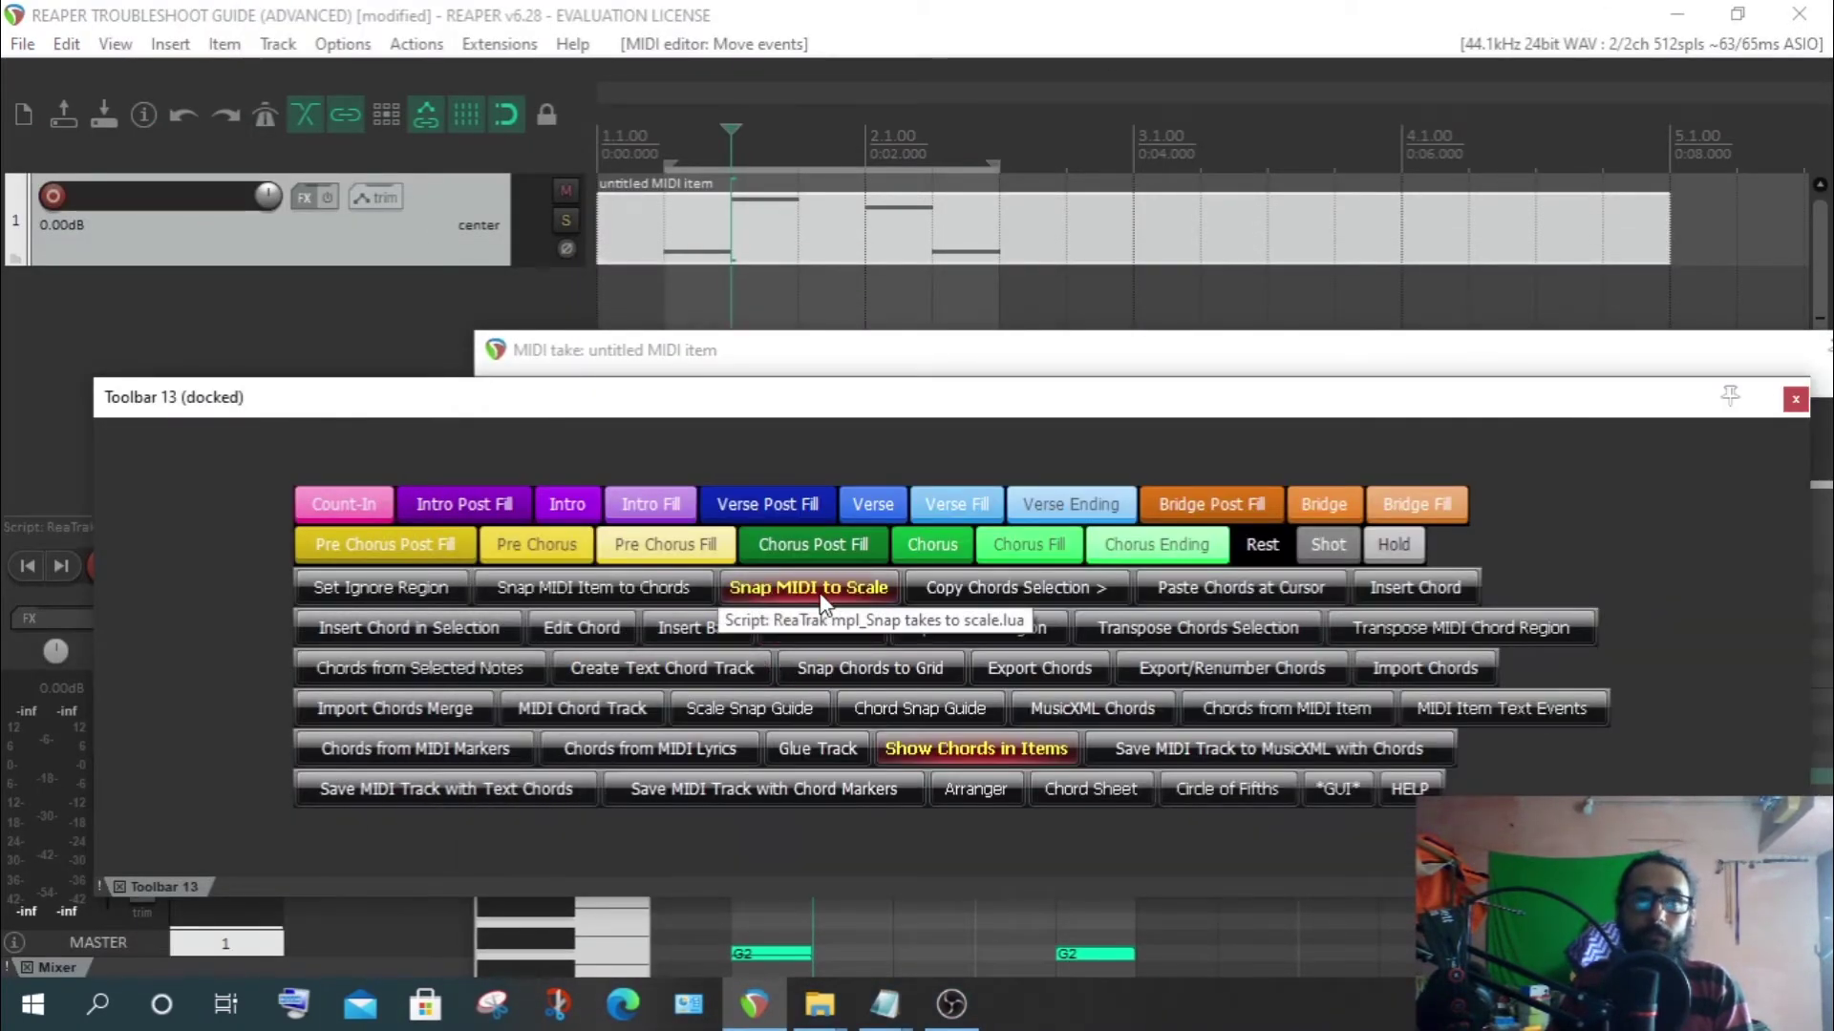
pyautogui.moveTo(872, 350); pyautogui.dragTo(696, 72)
pyautogui.click(244, 405)
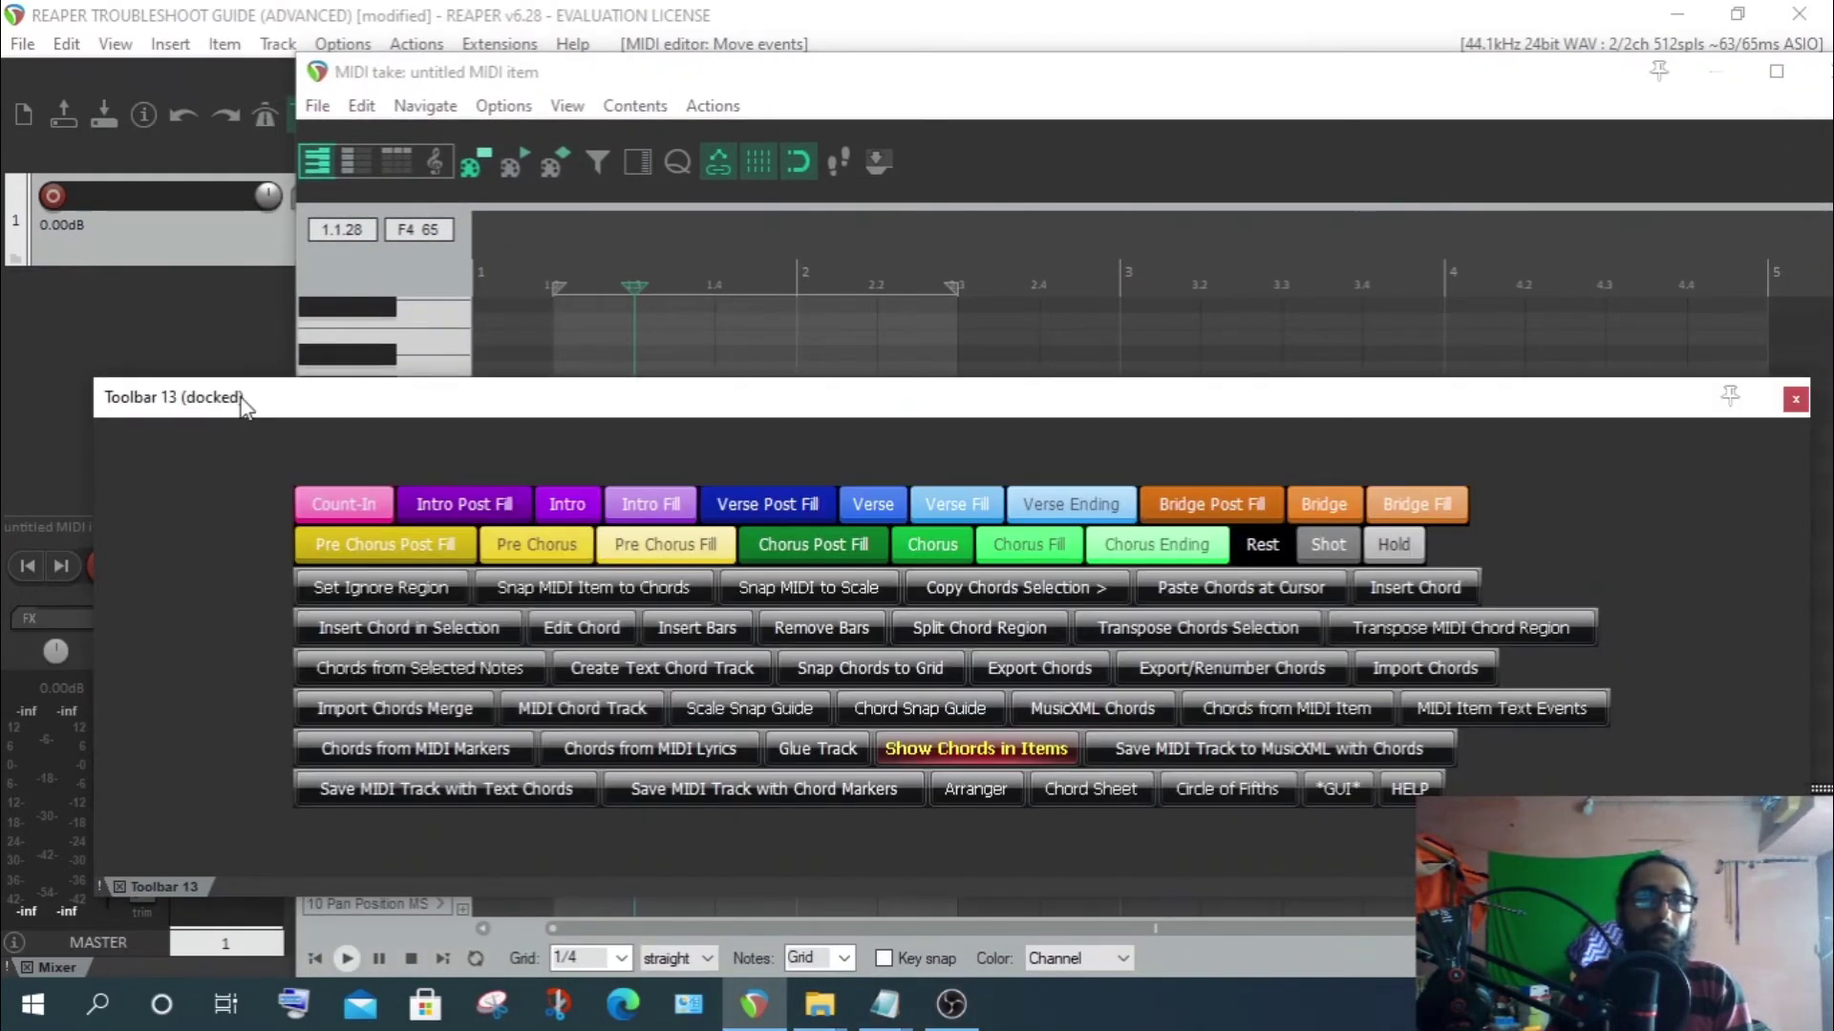
pyautogui.moveTo(800, 408); pyautogui.dragTo(857, 776)
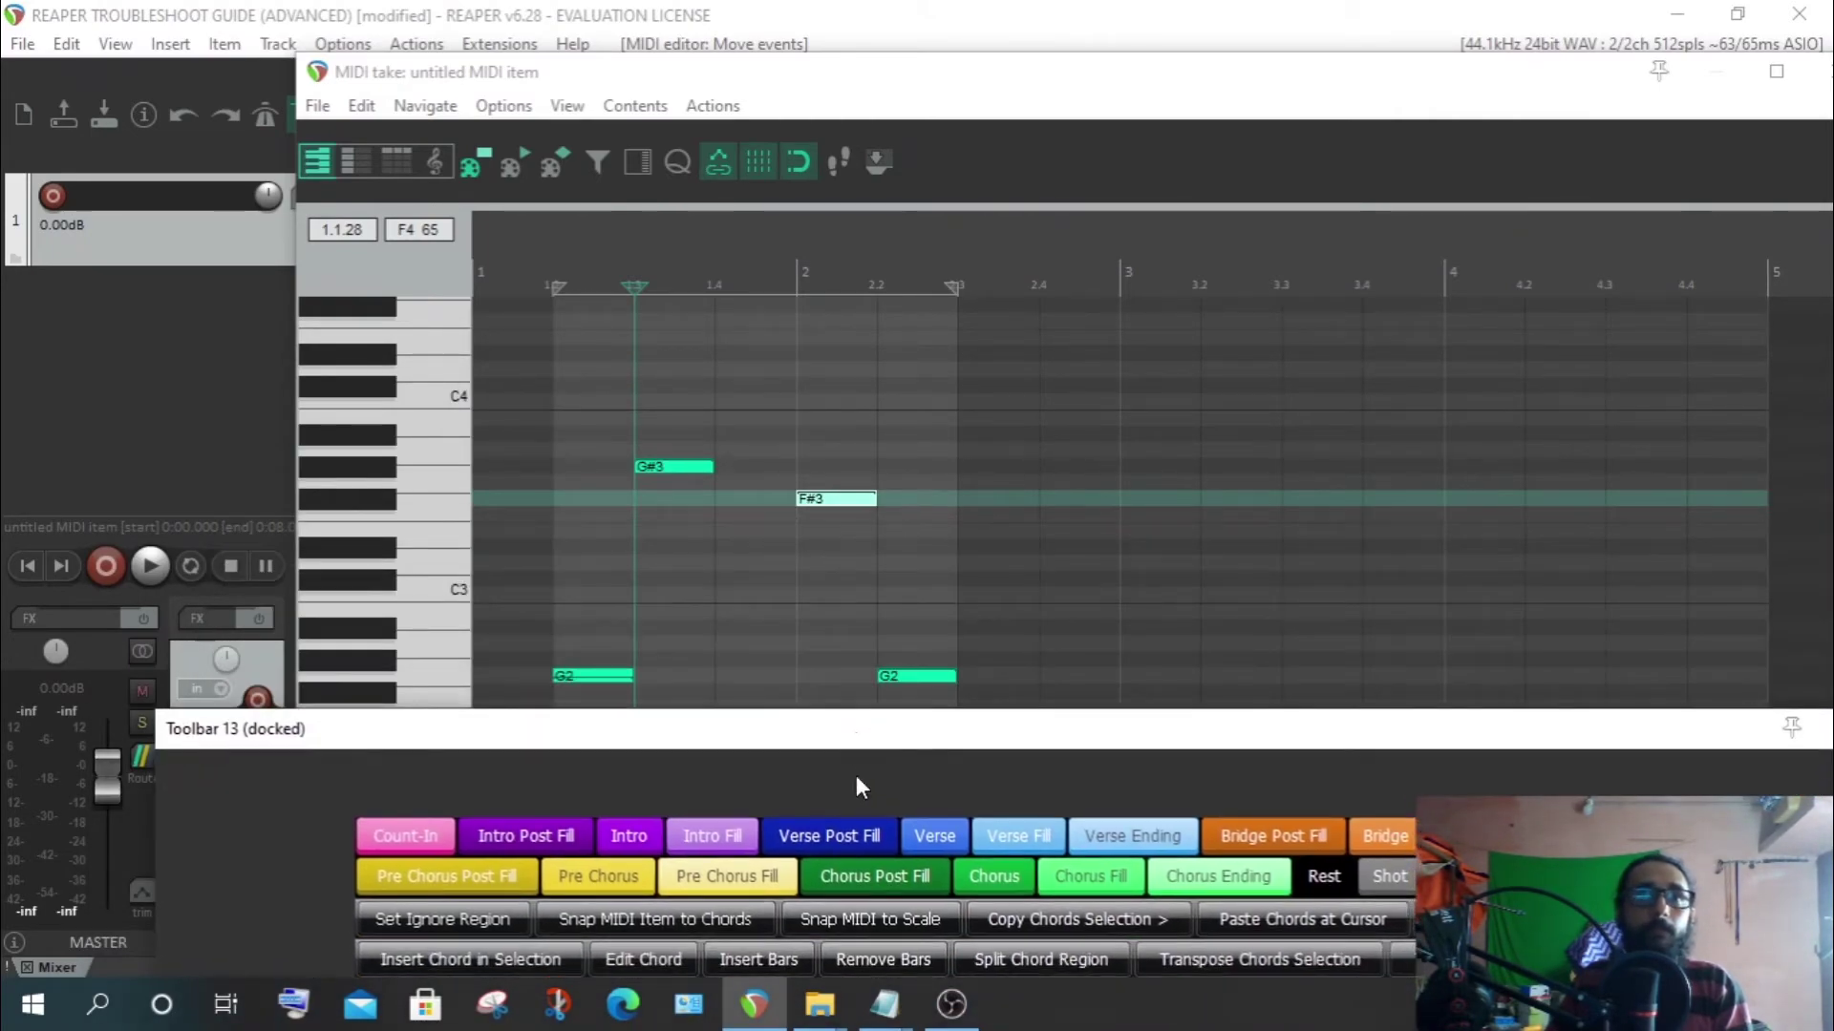
# Open ReaTrak's Snap MIDI to Scale tool, set the key root to C, and snap the take's notes to the scale
pyautogui.click(865, 923)
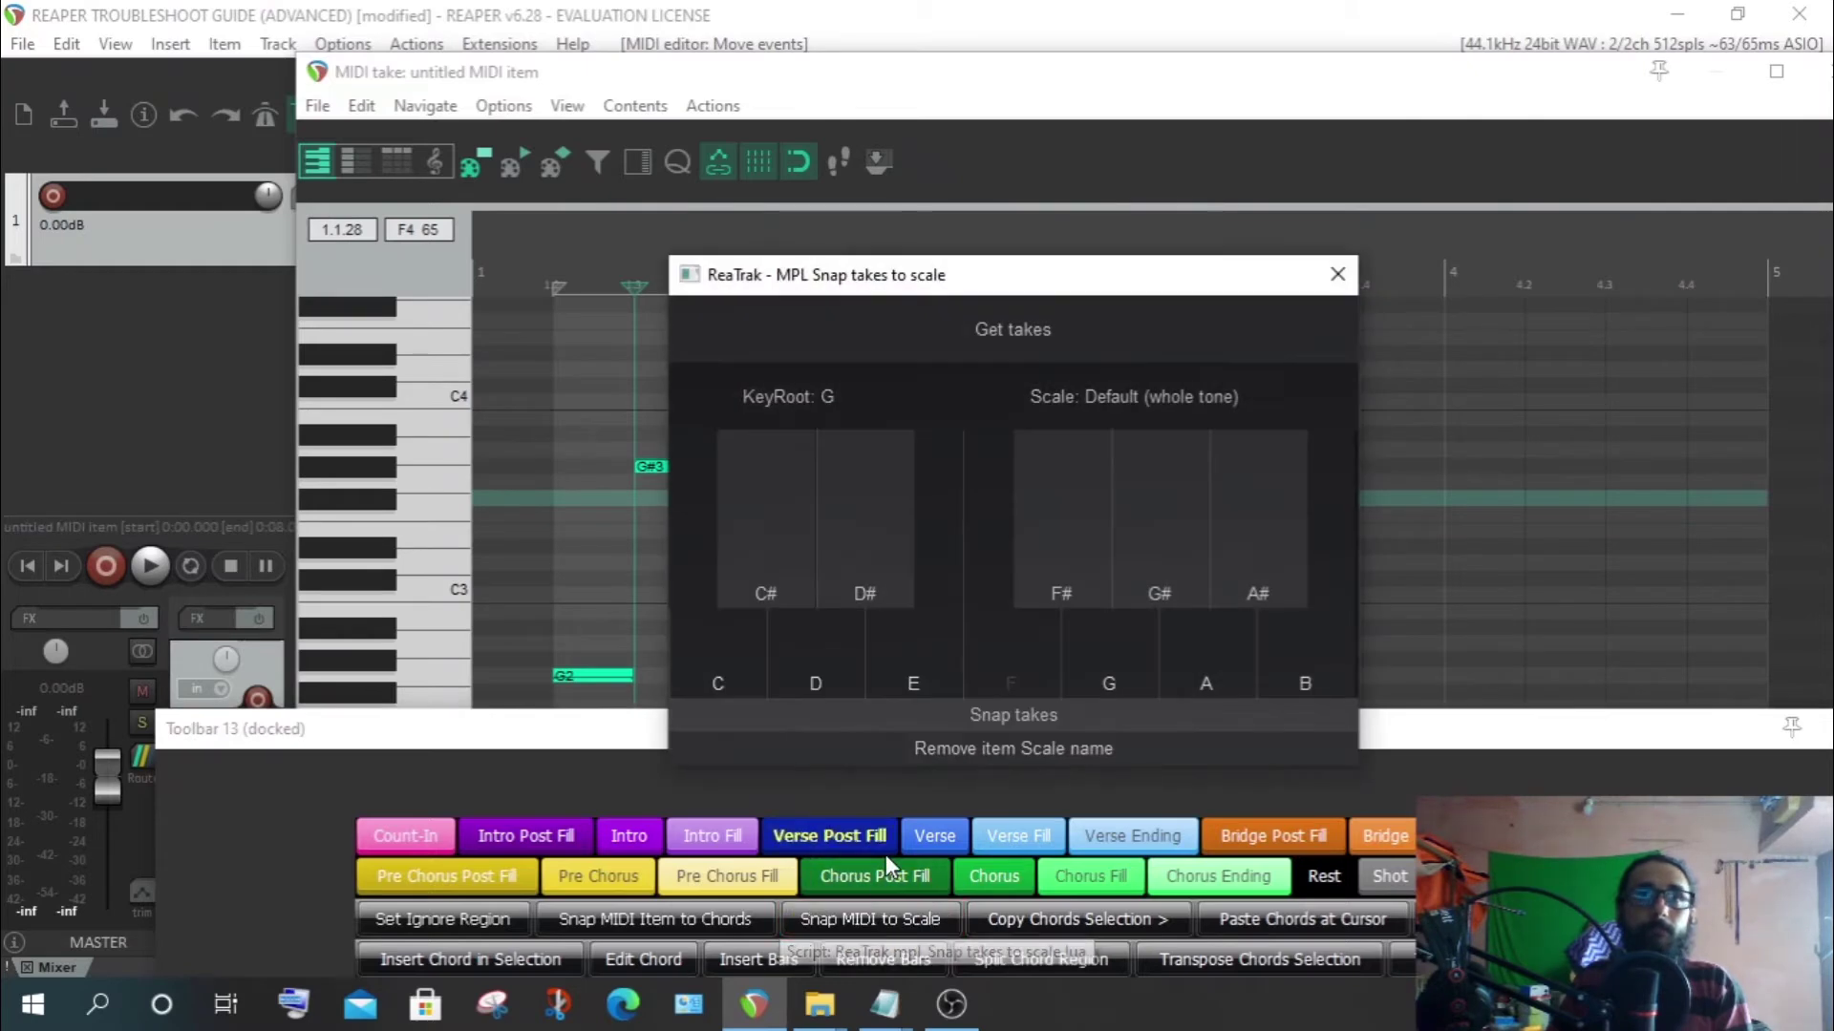
pyautogui.moveTo(960, 281); pyautogui.dragTo(1265, 139)
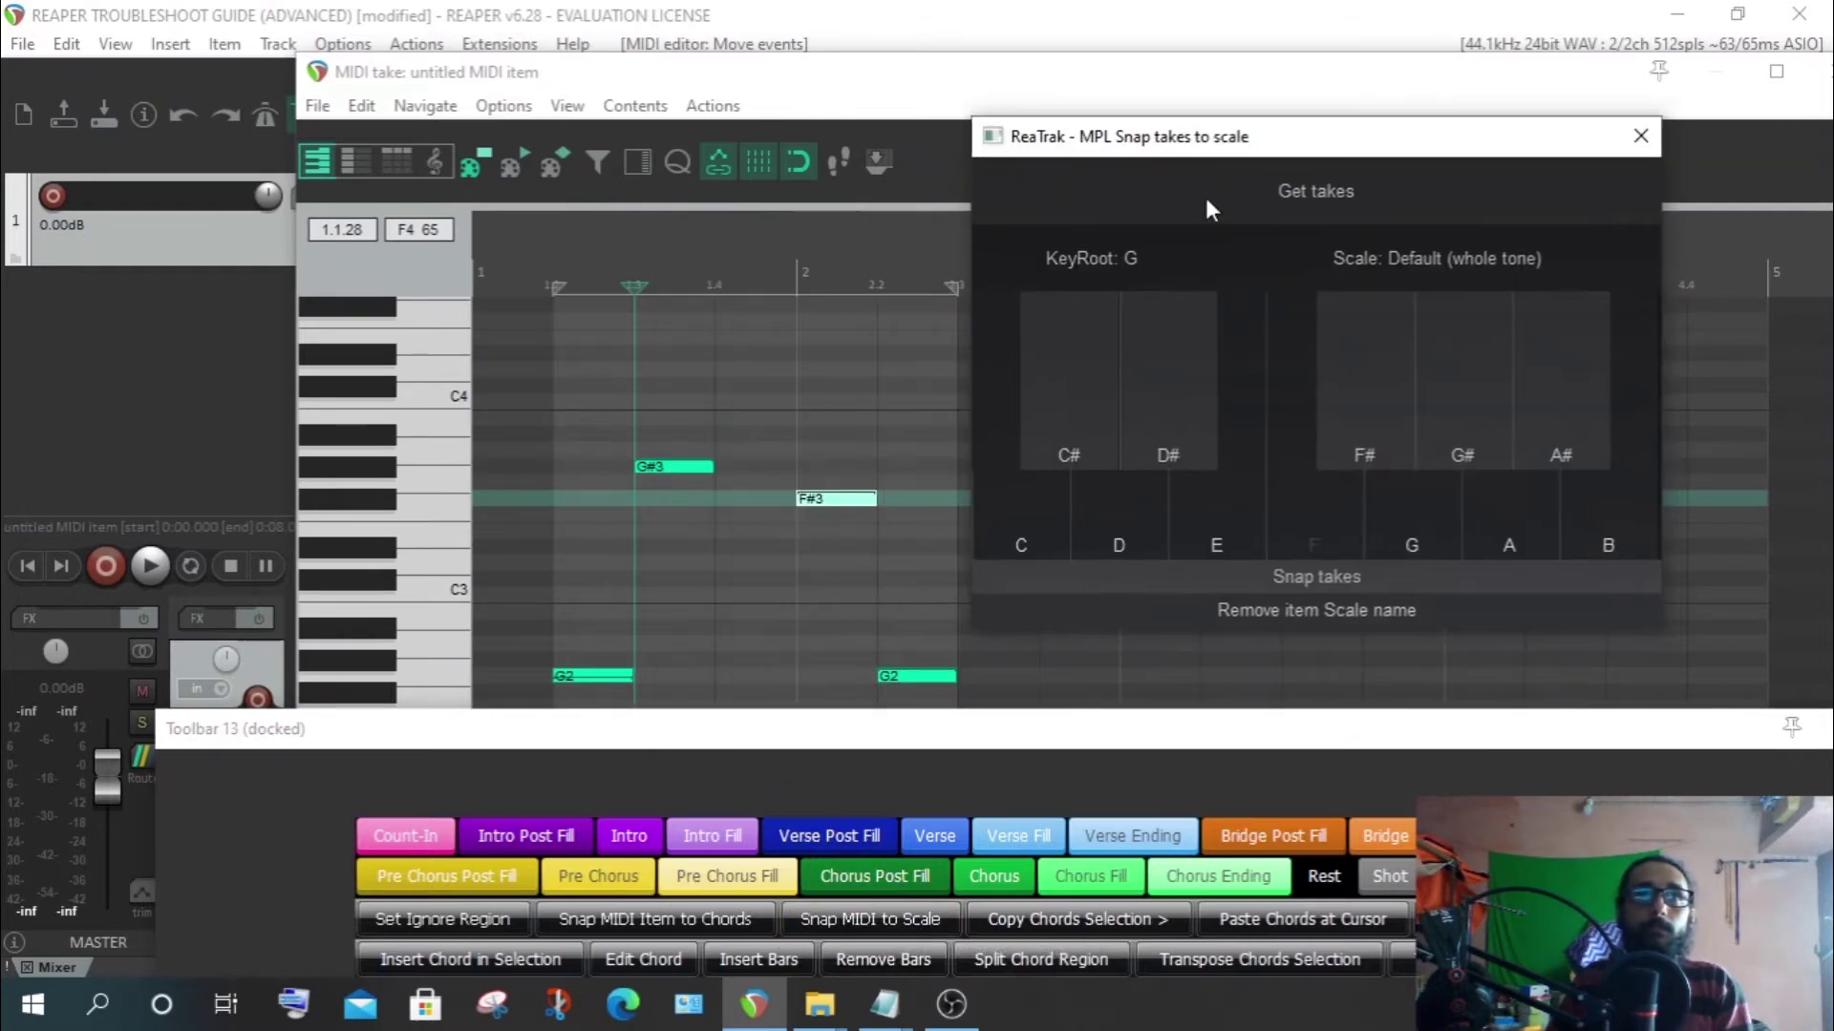
pyautogui.click(1132, 262)
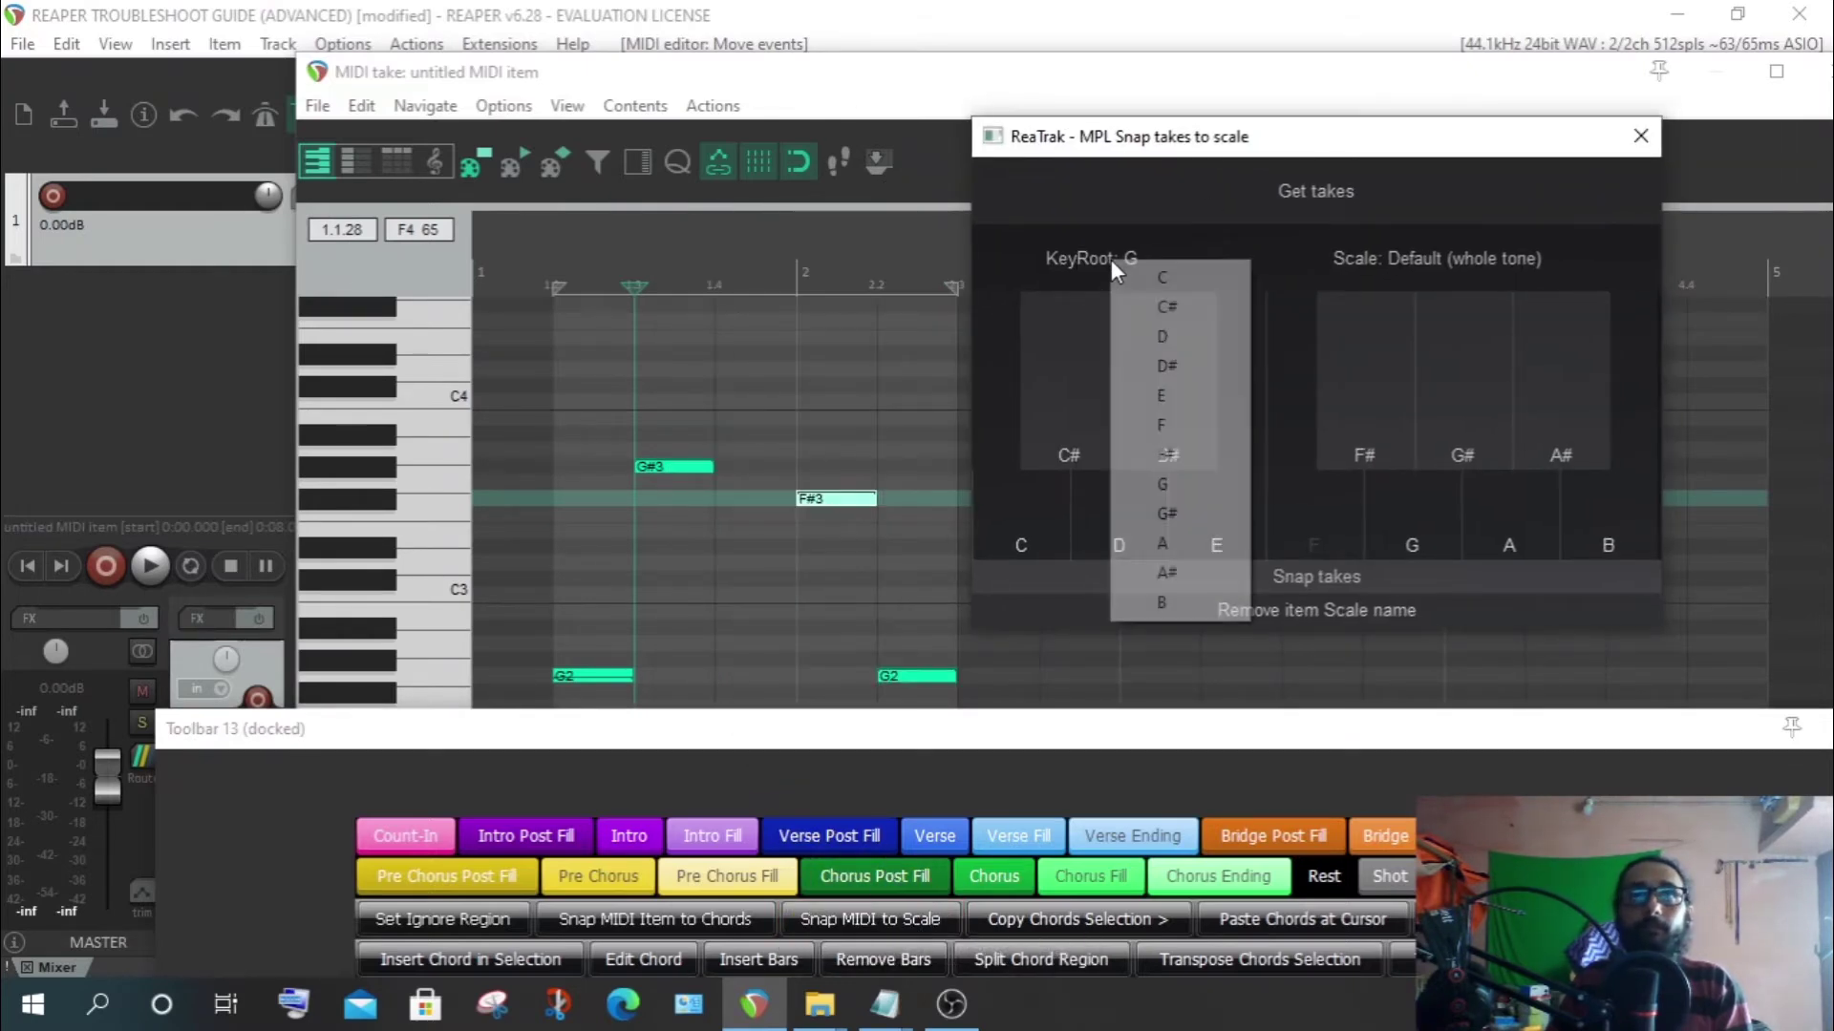
pyautogui.click(1172, 281)
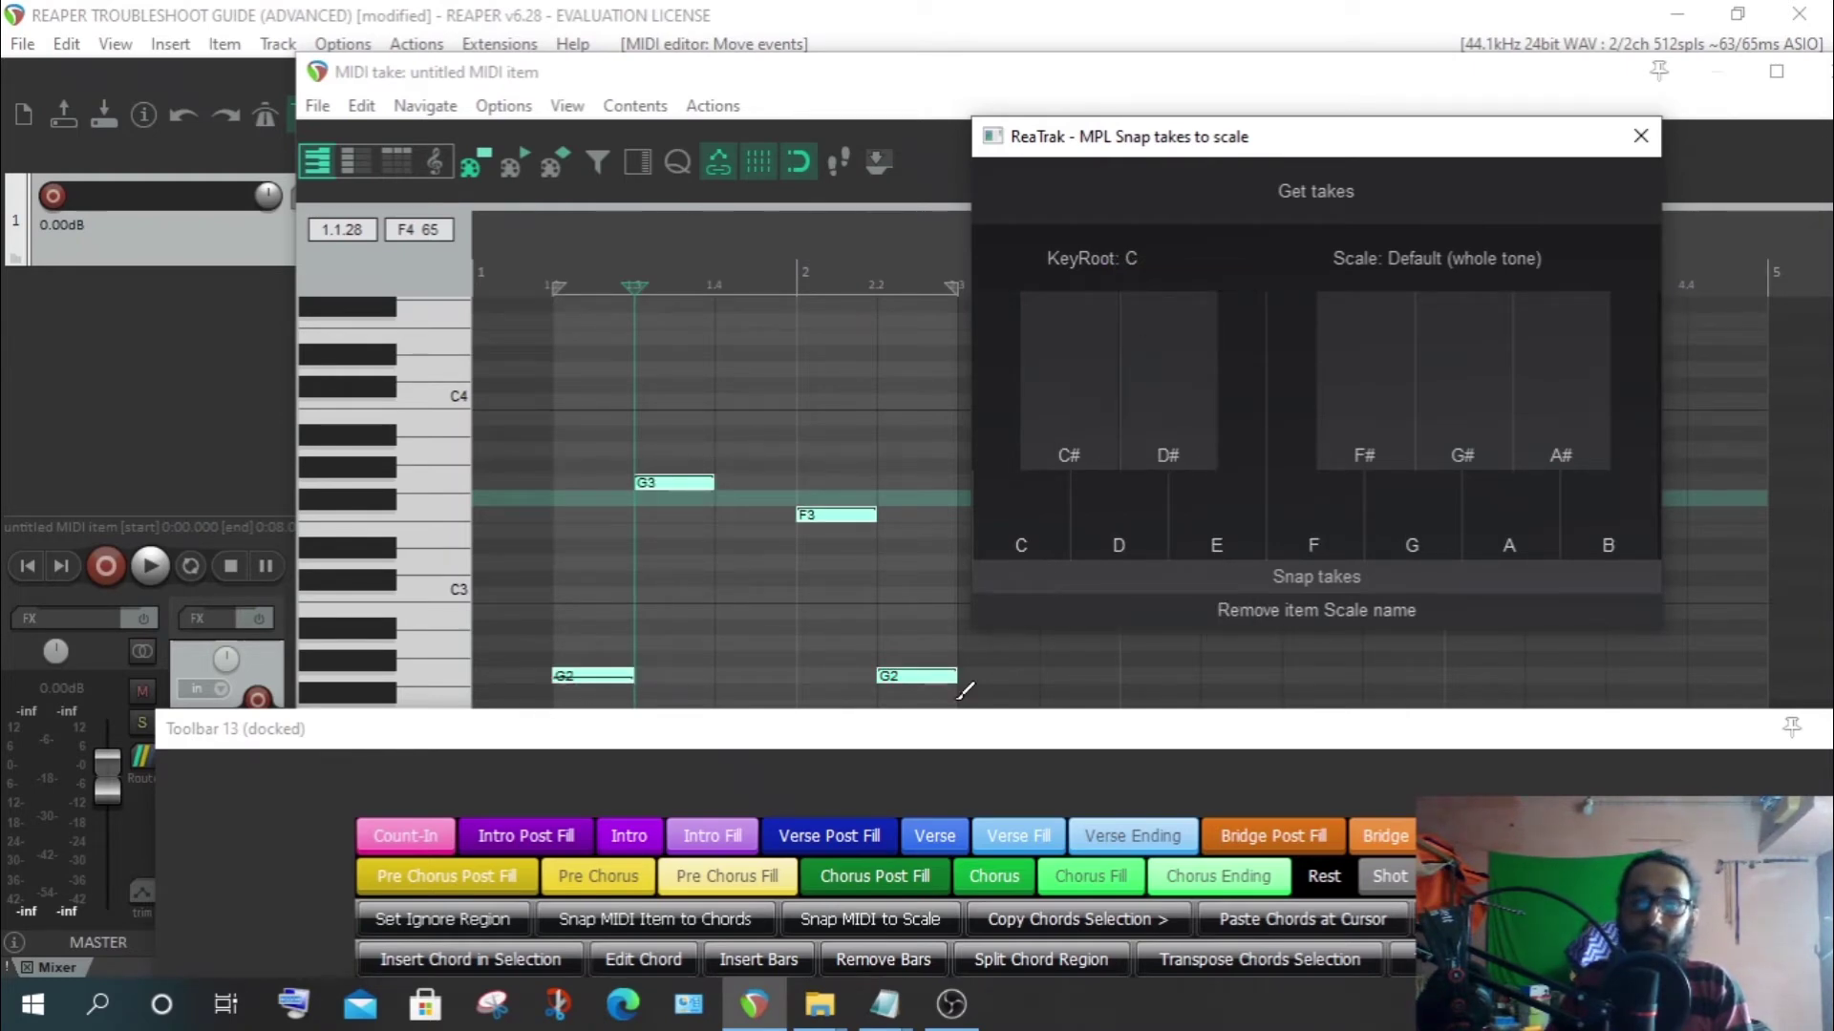
# Move the MPL Snap takes to scale window clear of the toolbar and close it
pyautogui.moveTo(1444, 136); pyautogui.dragTo(1167, 165)
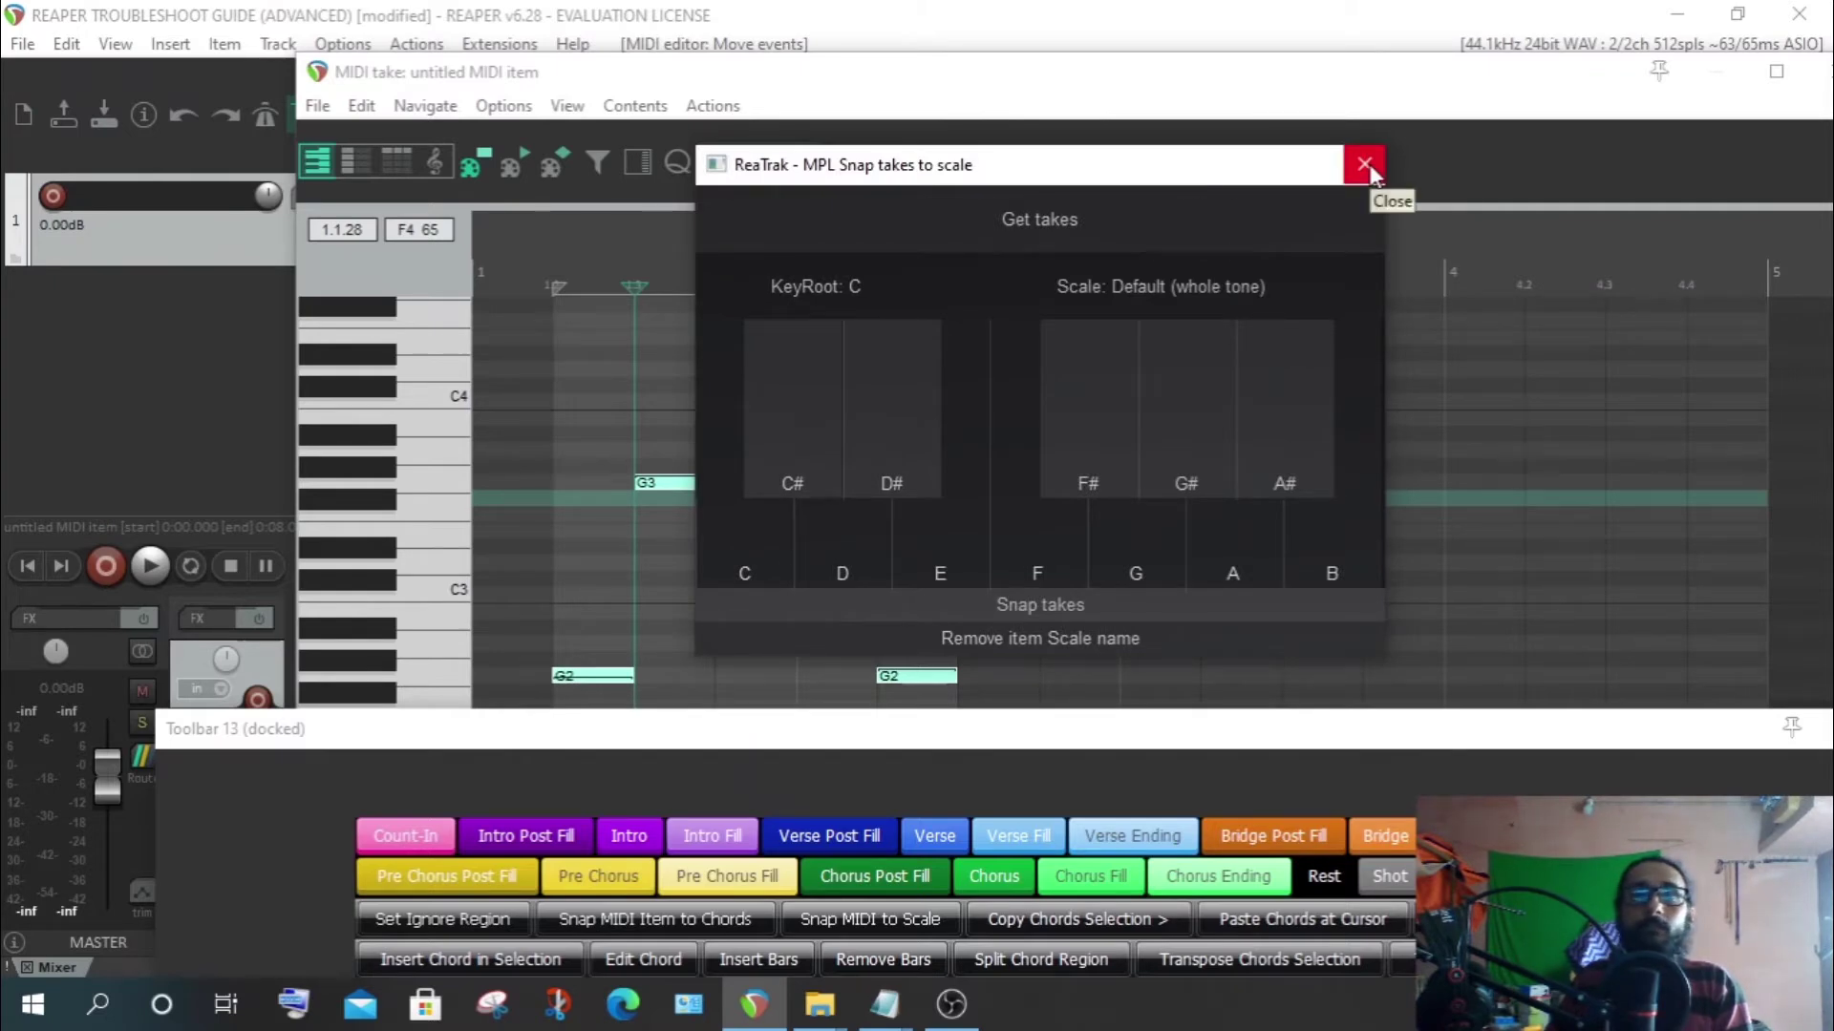
pyautogui.click(1364, 165)
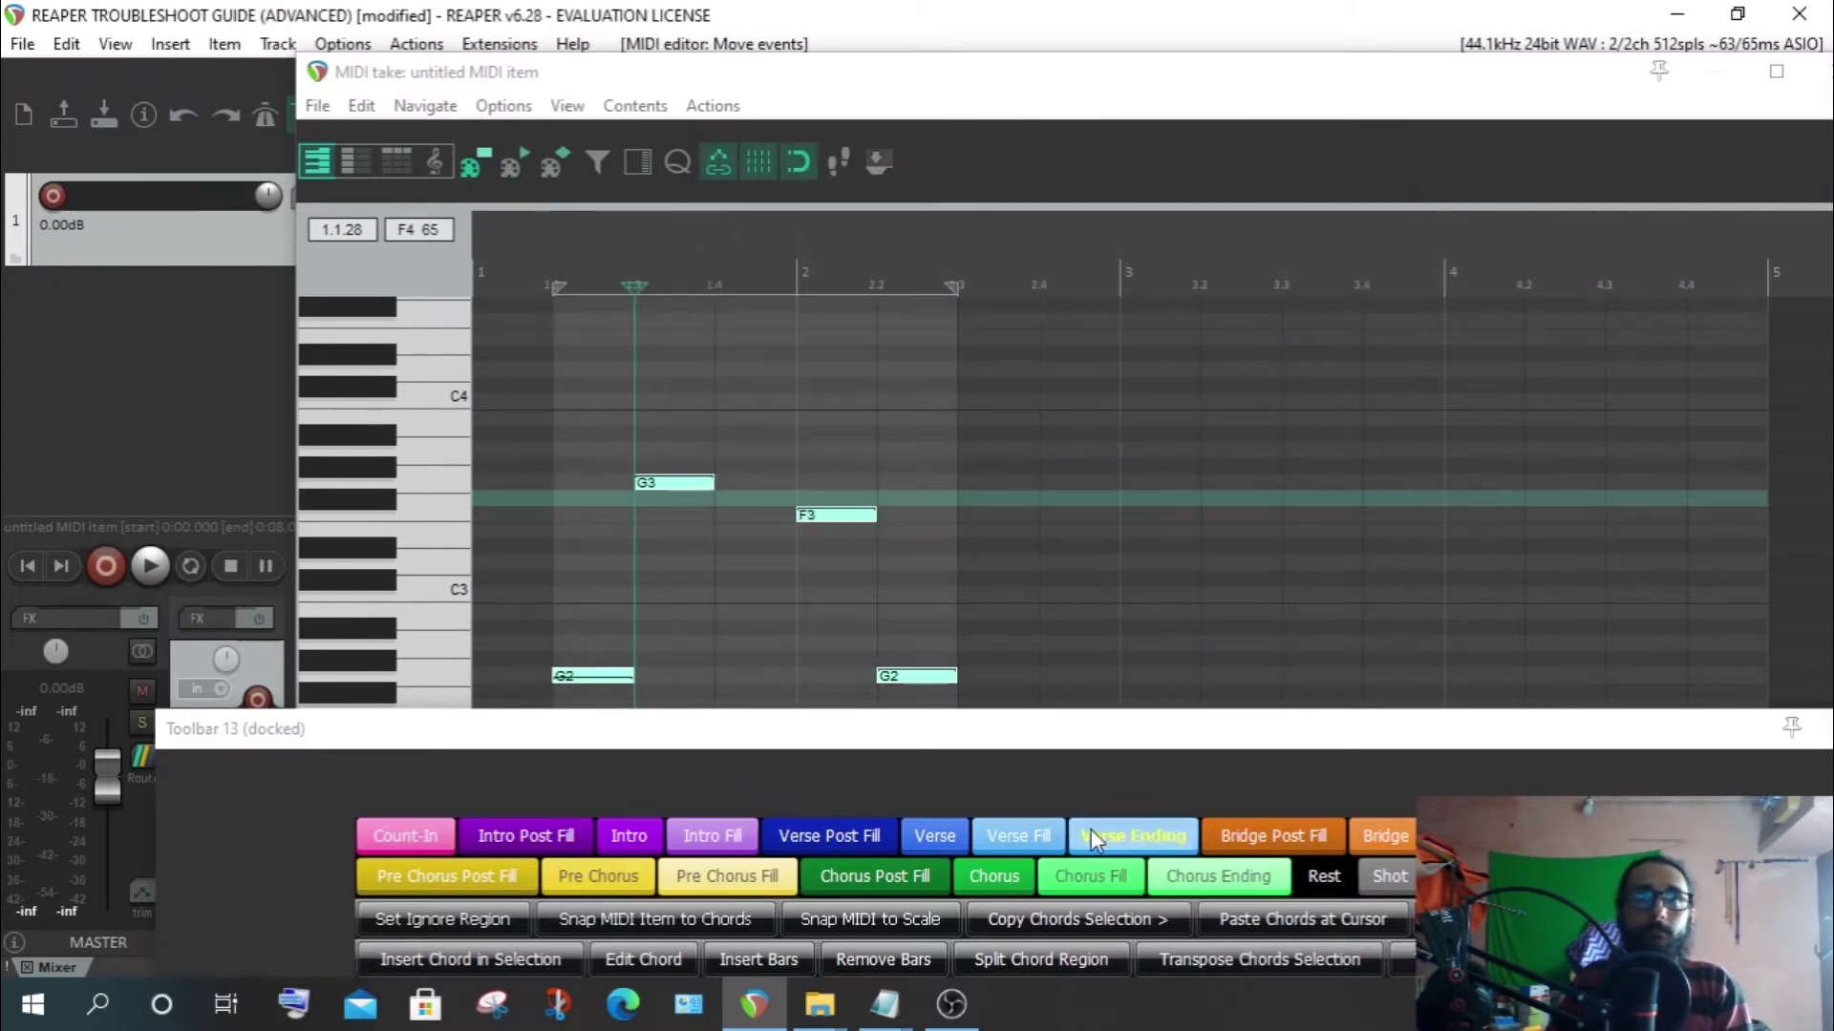
pyautogui.doubleClick(1077, 731)
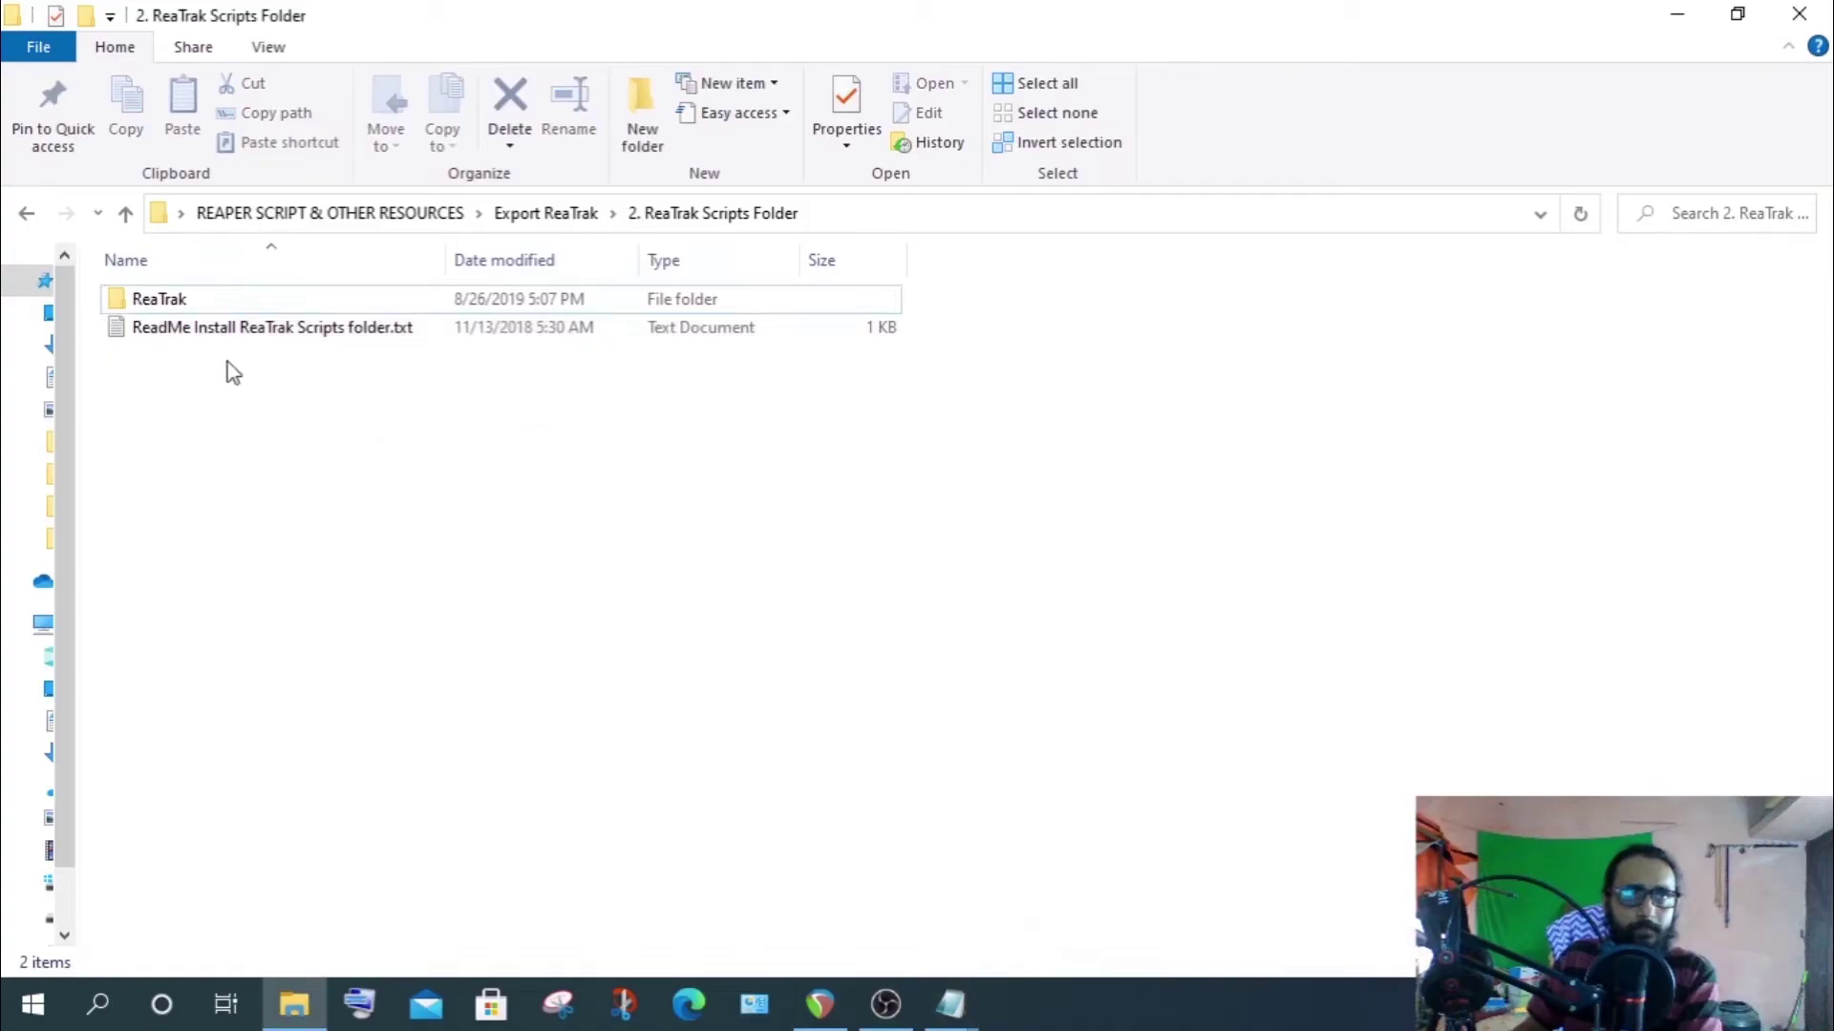
# Copy the ReaTrak folder from 2. ReaTrak Scripts Folder, consult the install ReadMe for the destination, and close it
pyautogui.rightClick(155, 298)
pyautogui.click(204, 819)
pyautogui.moveTo(950, 1003)
pyautogui.click(1096, 880)
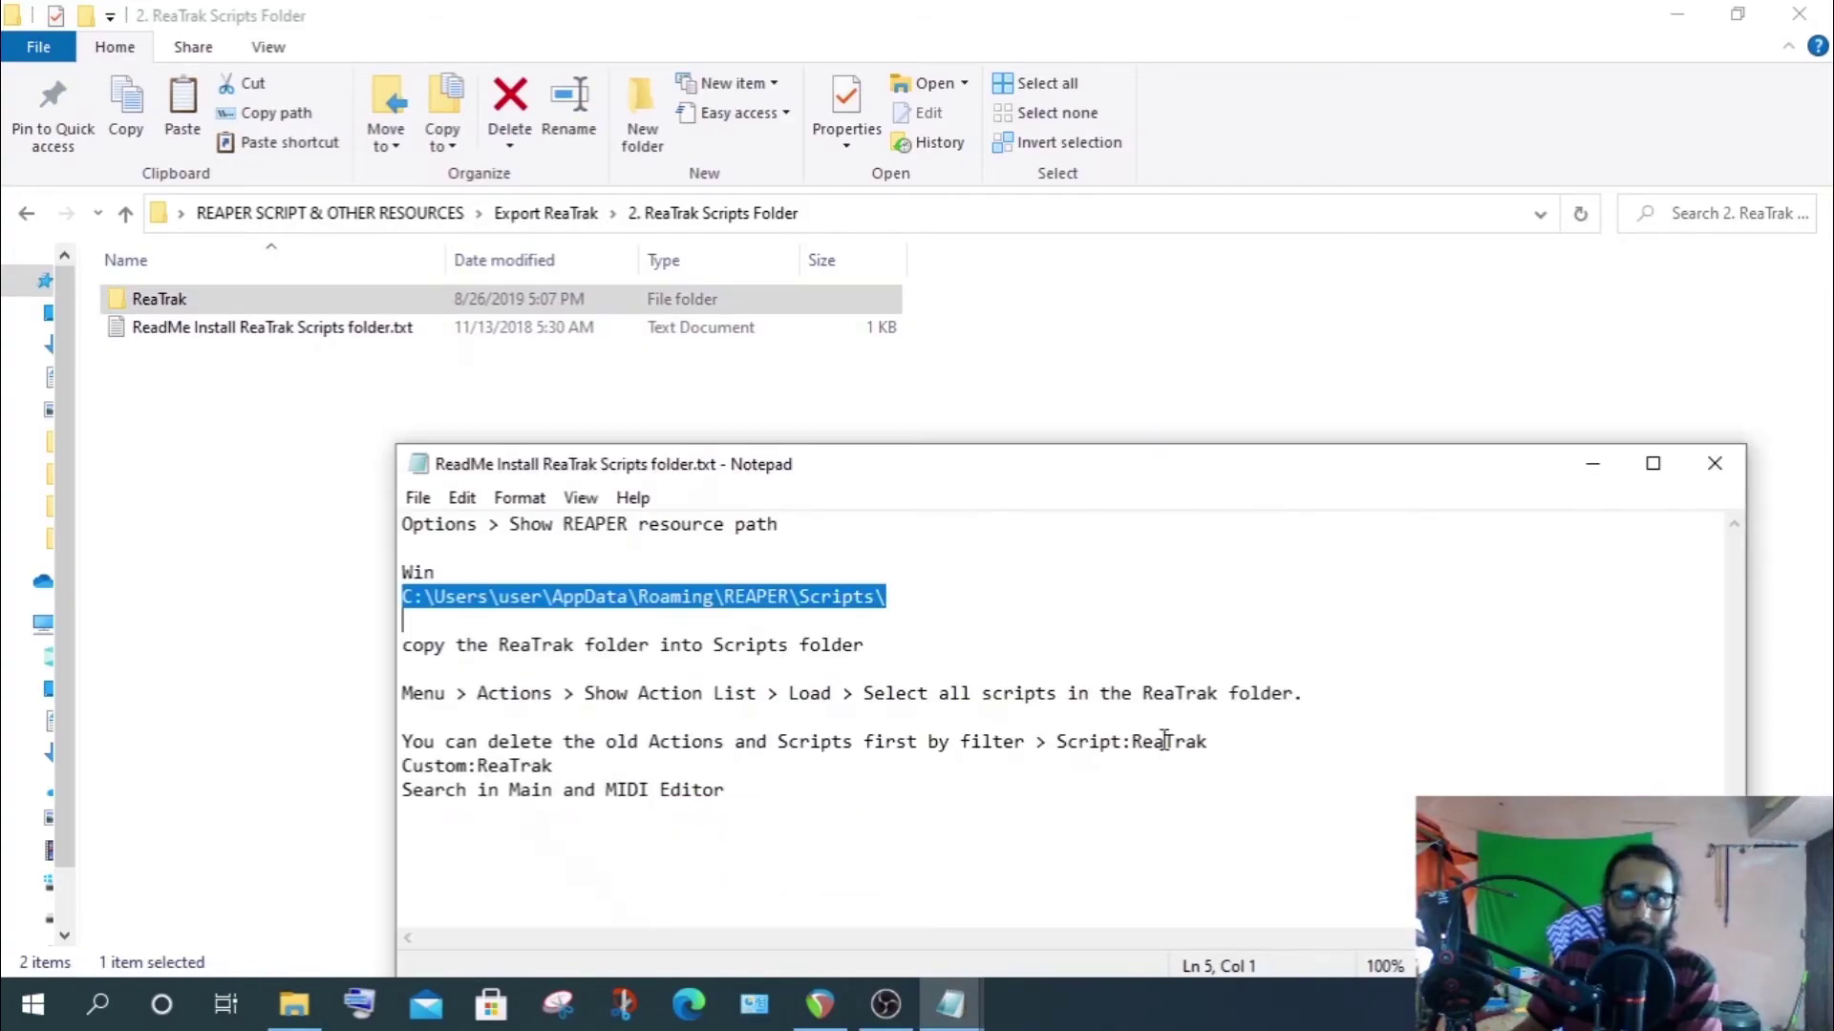
pyautogui.click(807, 651)
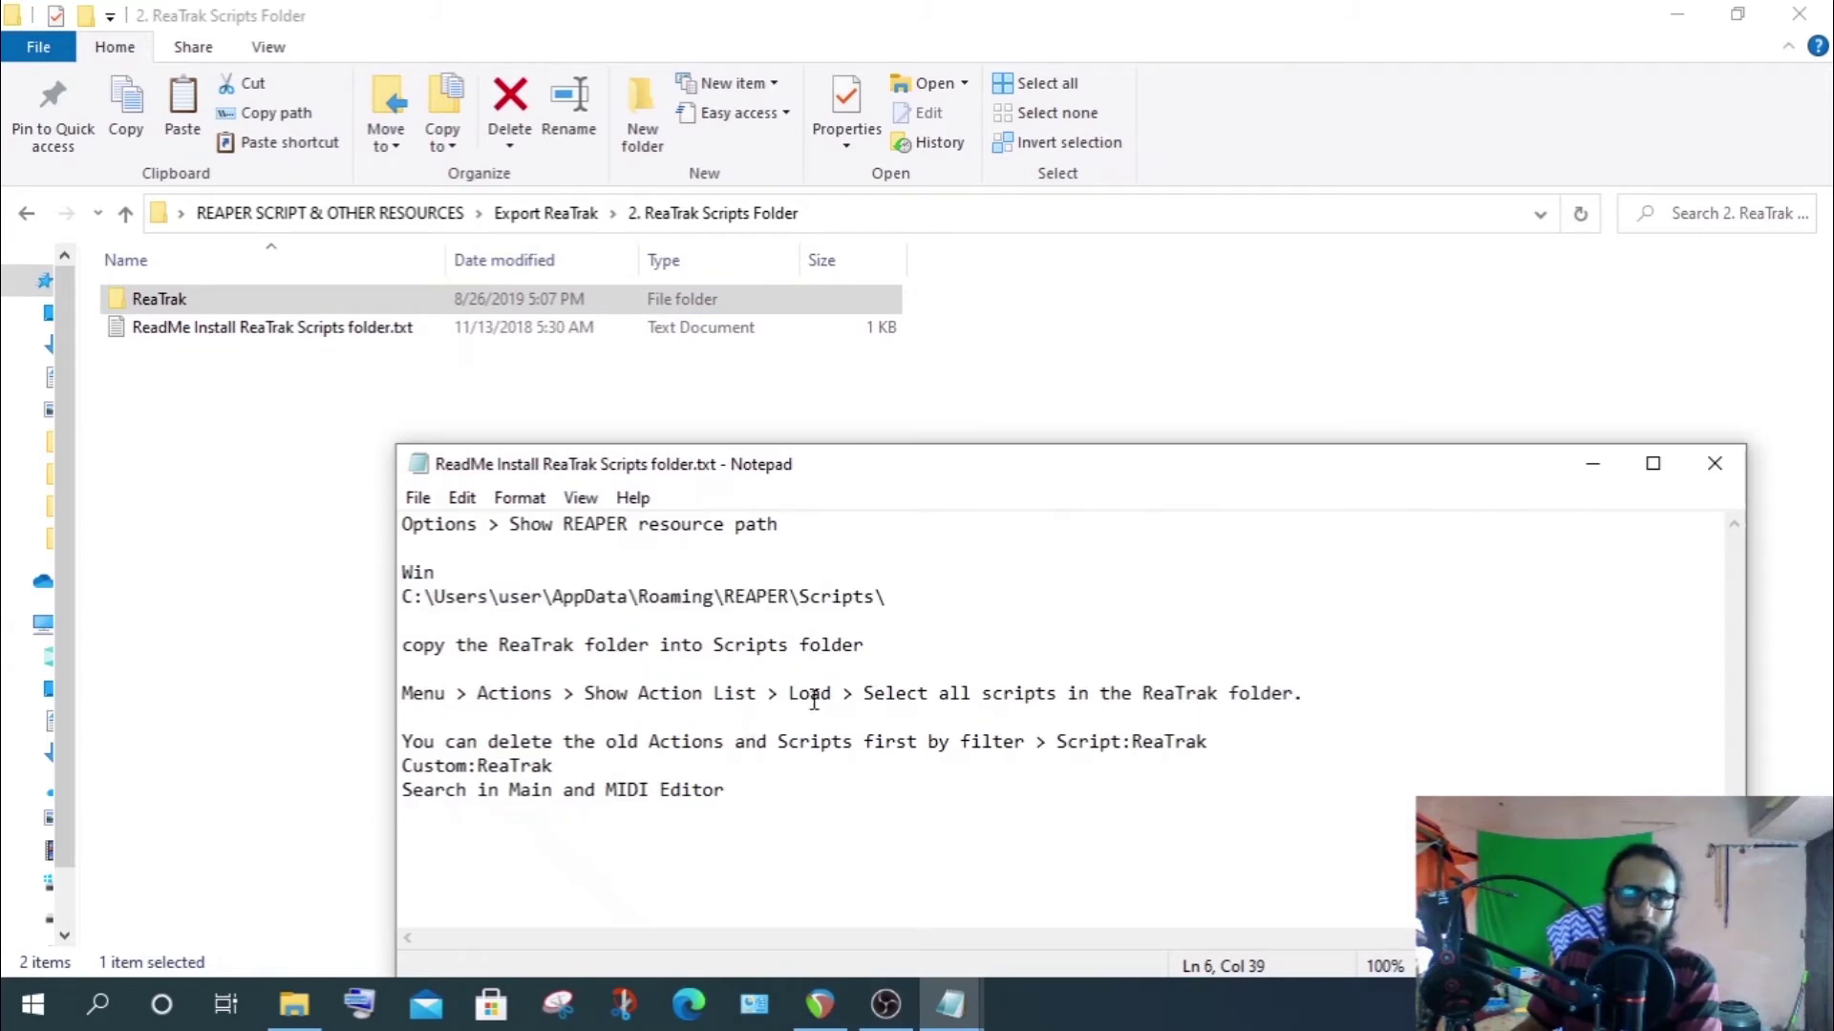
pyautogui.click(1714, 463)
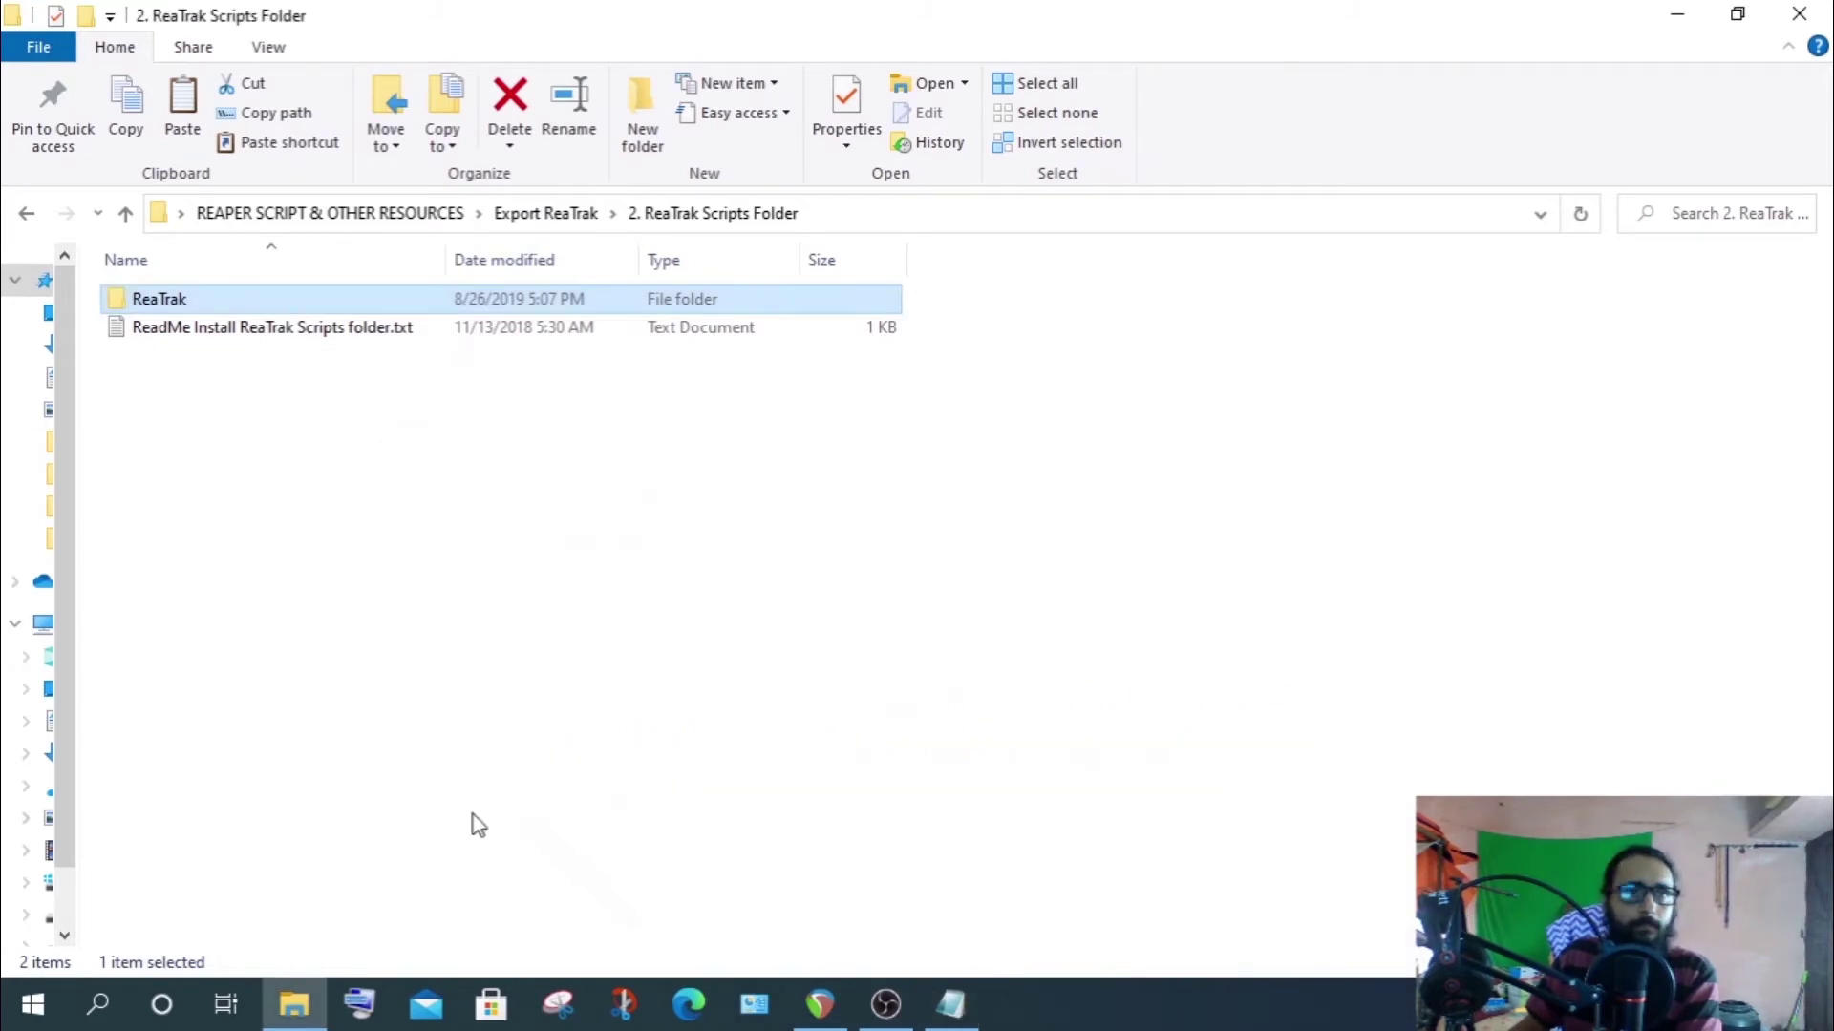
# Open REAPER's resource path and paste the copied ReaTrak folder into its Scripts folder
pyautogui.click(822, 1008)
pyautogui.click(342, 44)
pyautogui.click(573, 987)
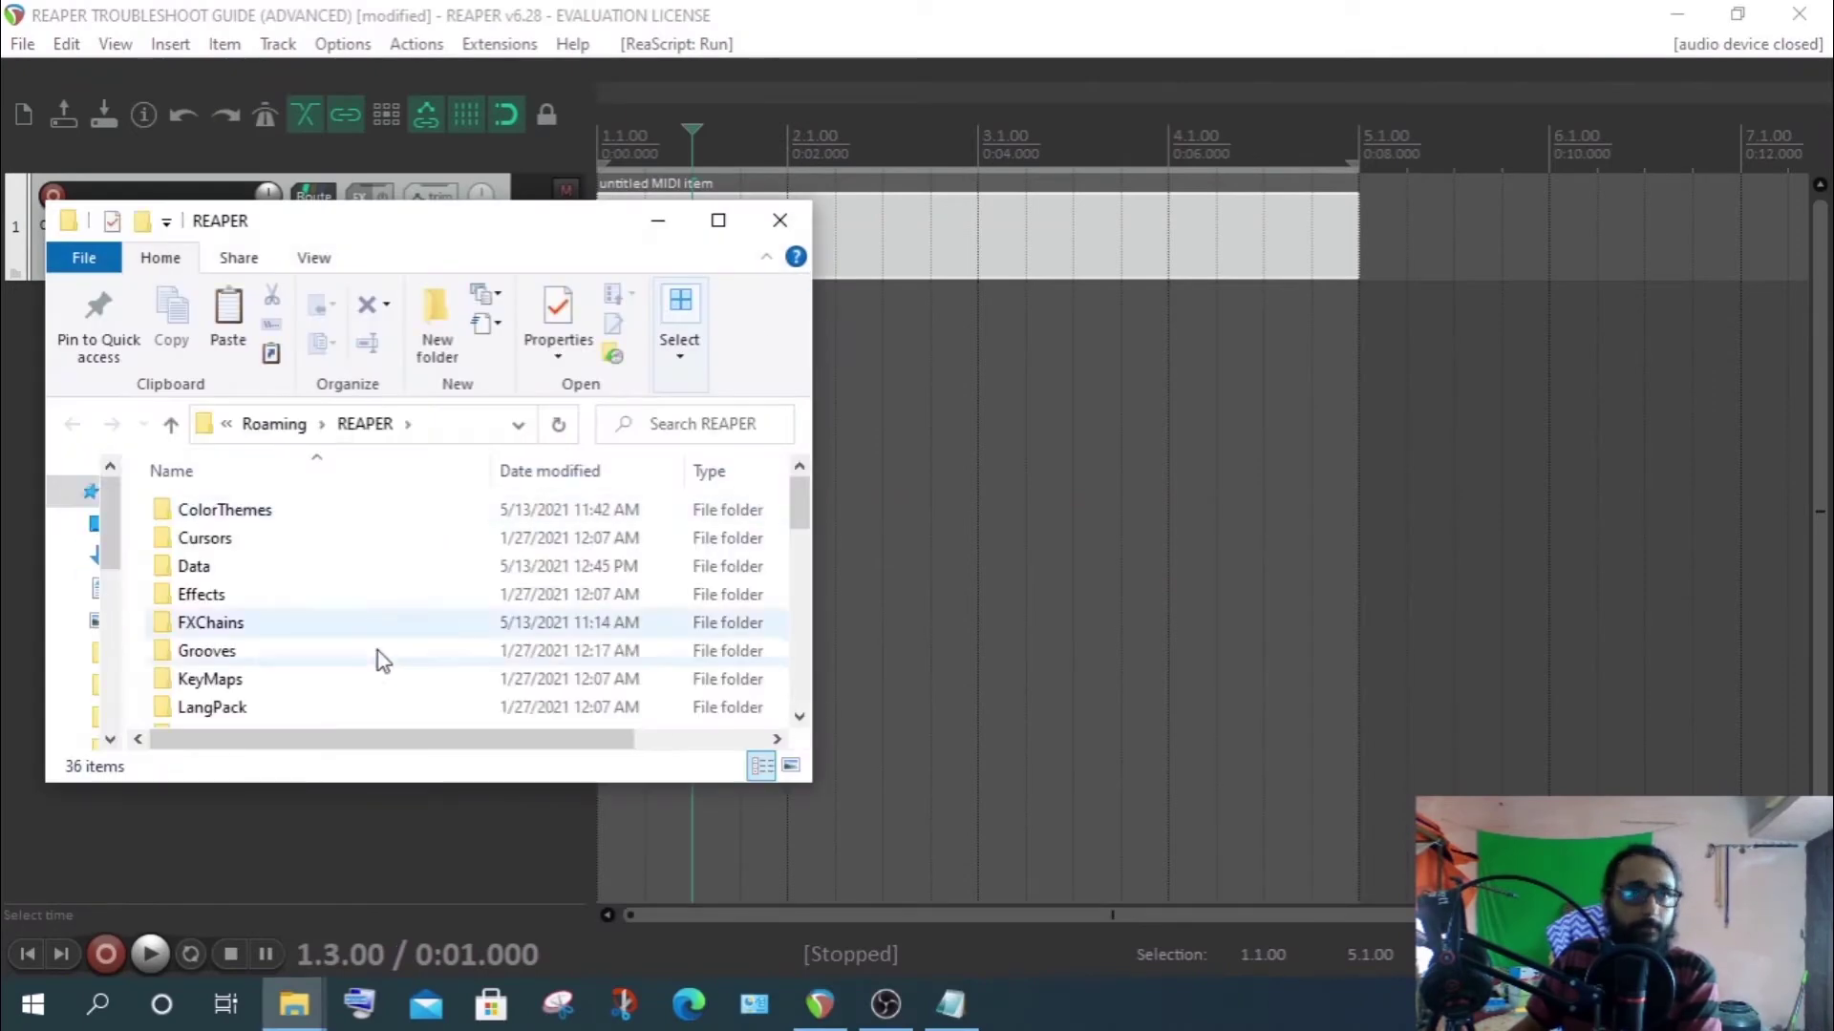
pyautogui.scroll(-5, 377, 651)
pyautogui.doubleClick(248, 623)
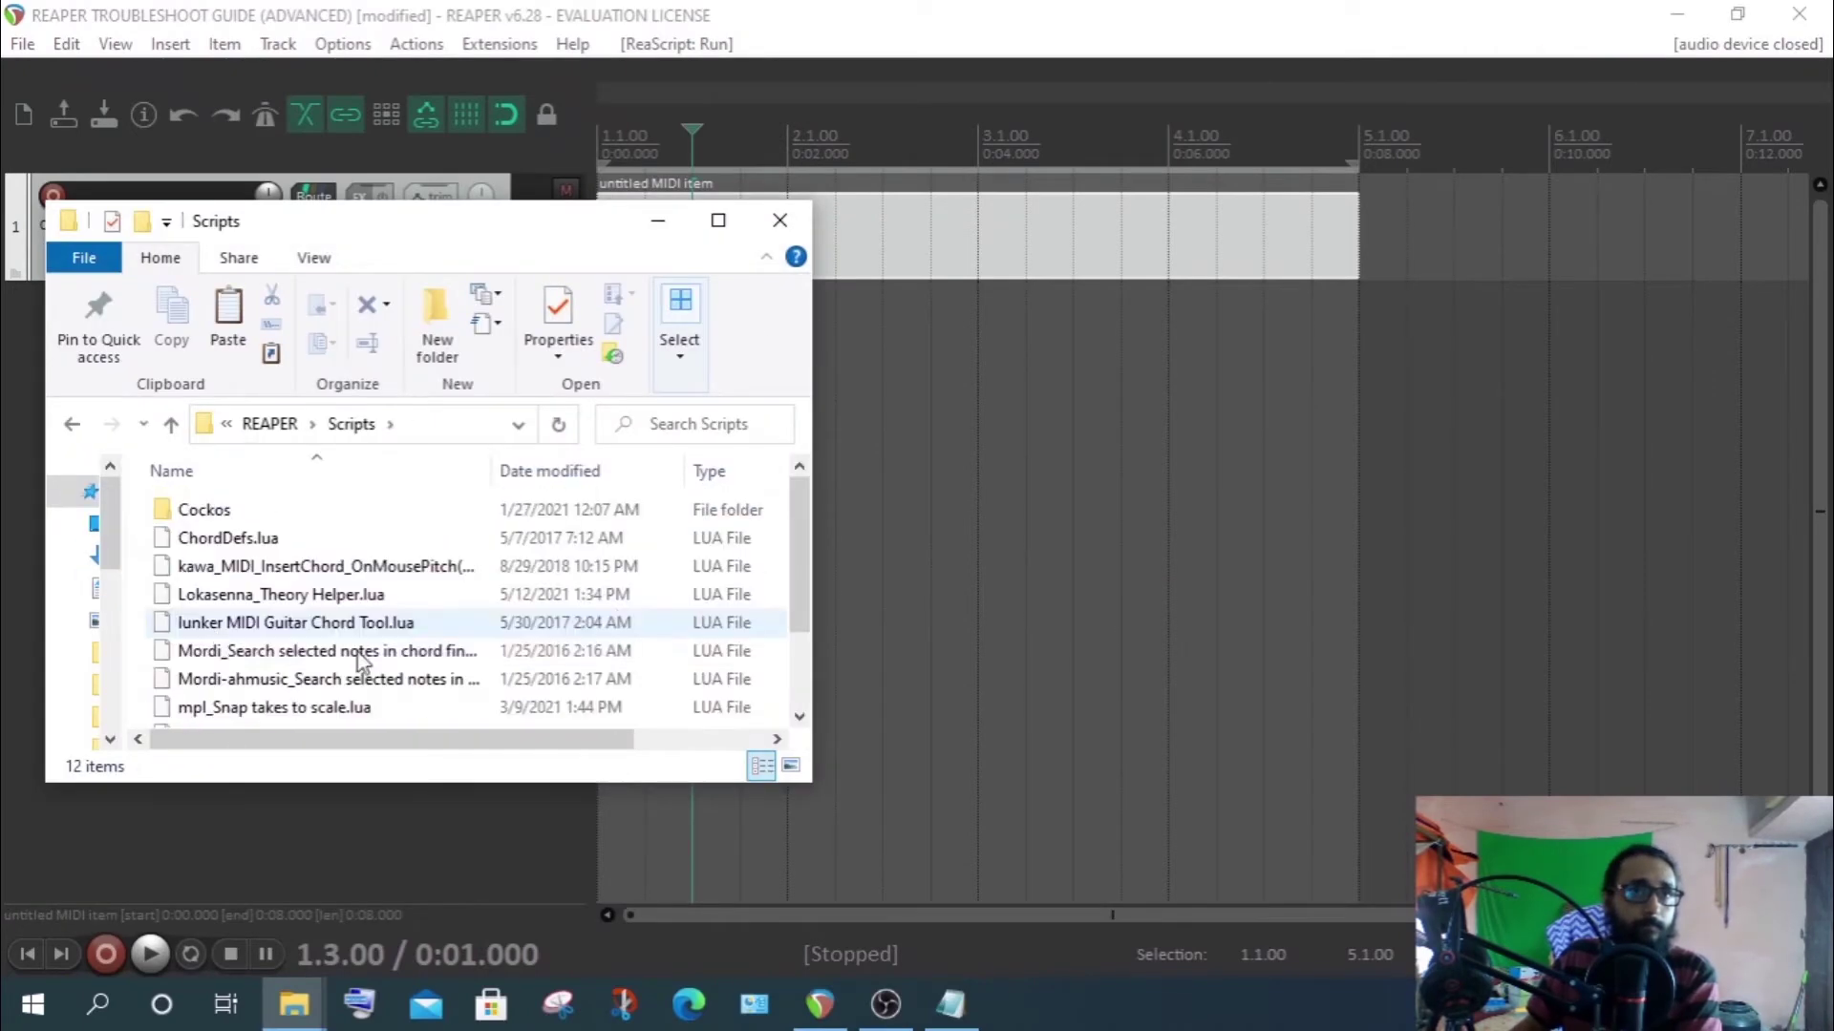
pyautogui.rightClick(494, 702)
pyautogui.click(540, 511)
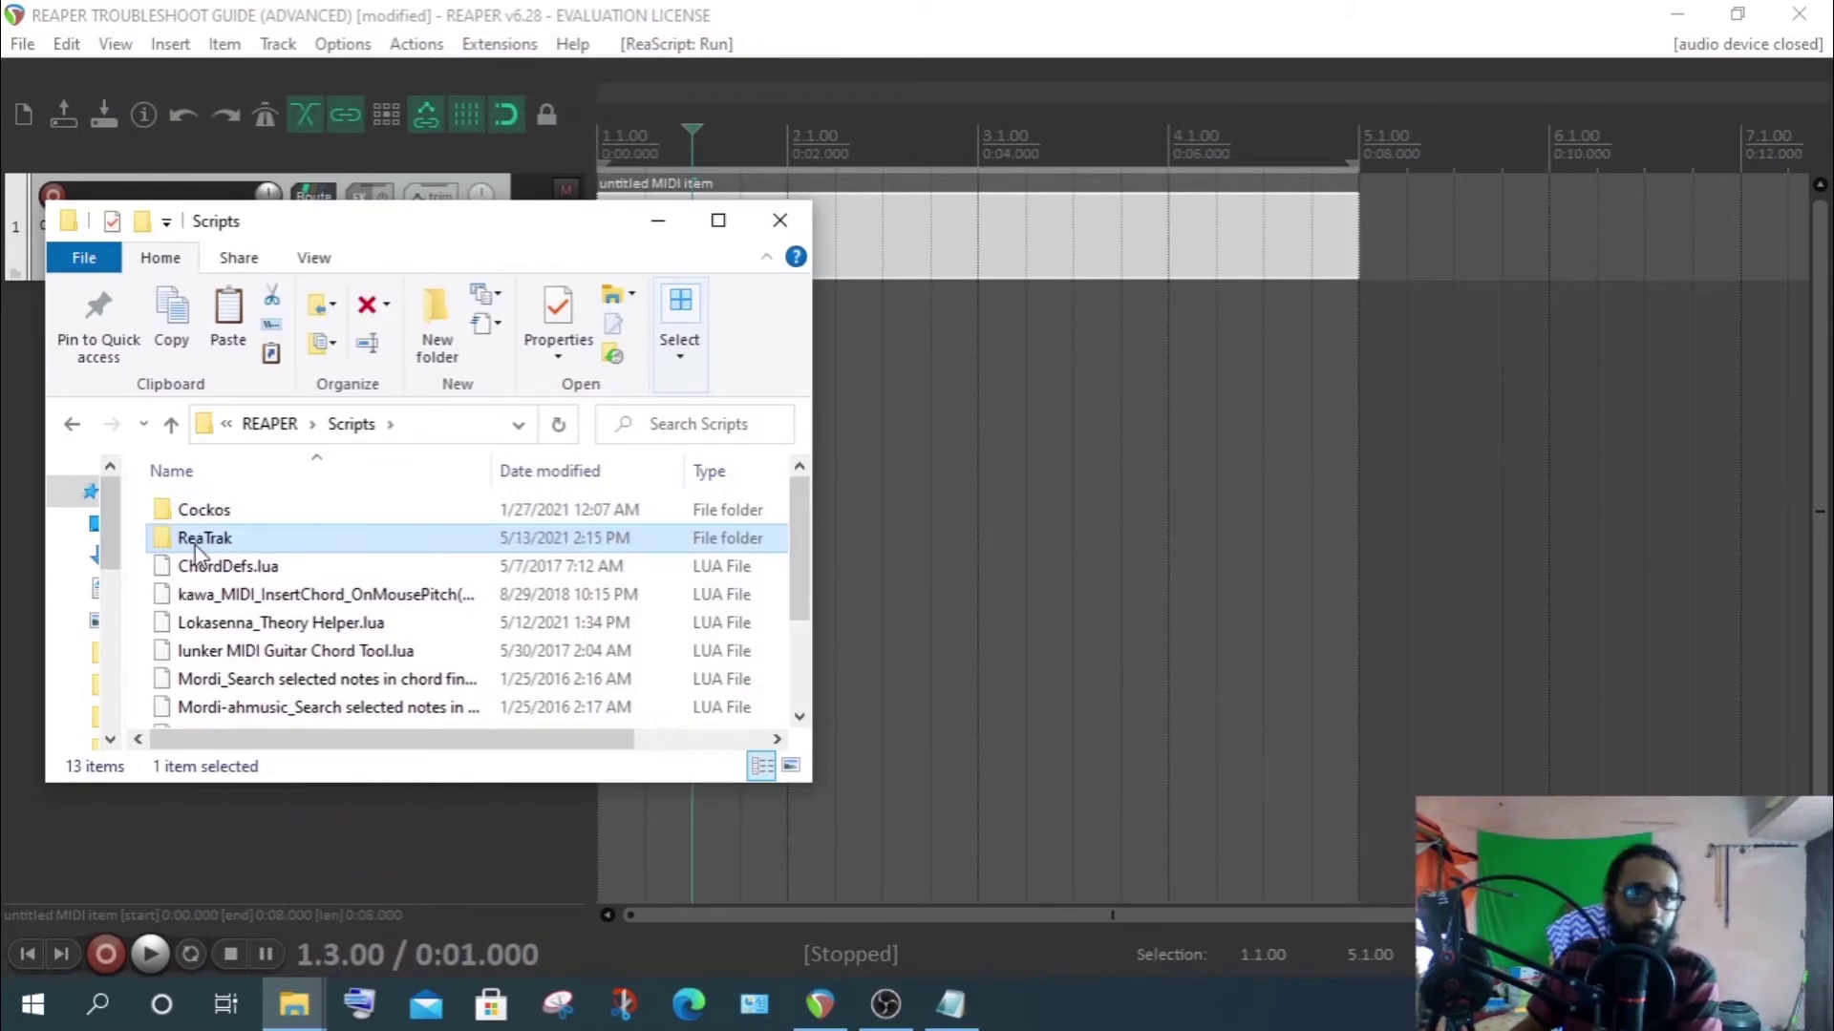
pyautogui.click(197, 543)
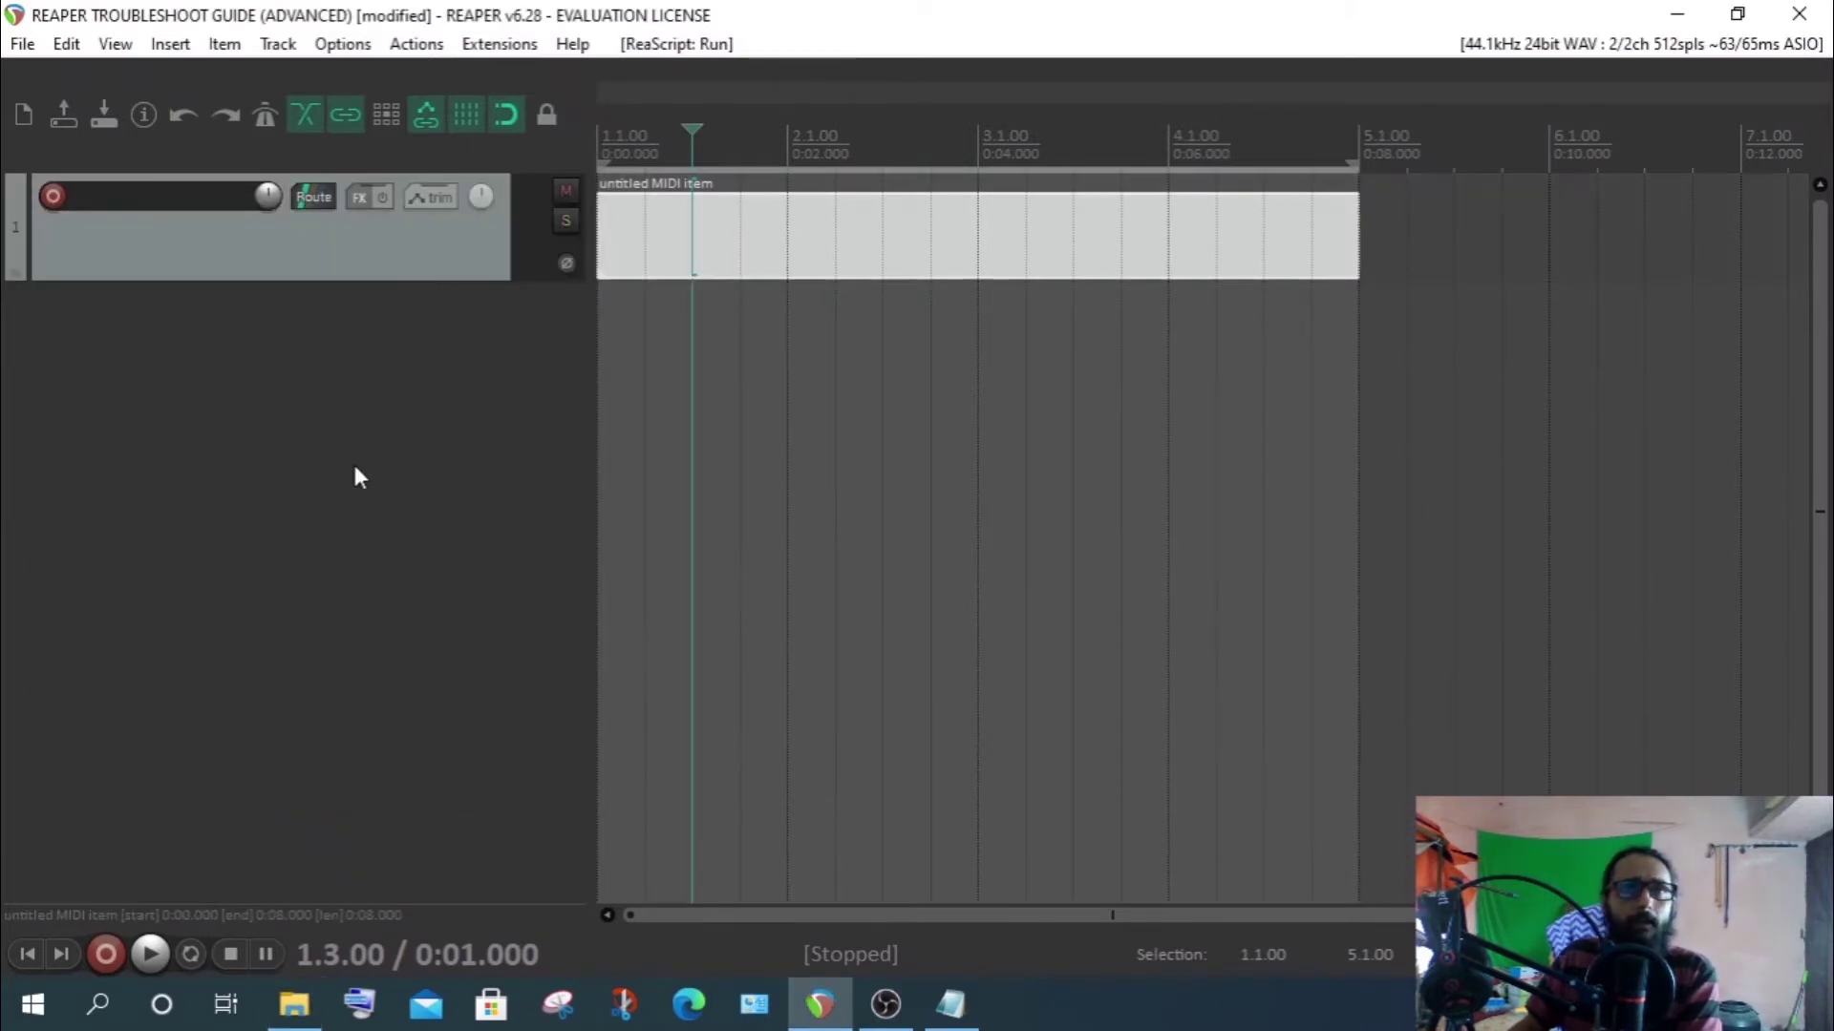
# Load every script from Scripts\ReaTrak as ReaScripts into the Main action list, with the file filter set to All files
pyautogui.click(417, 43)
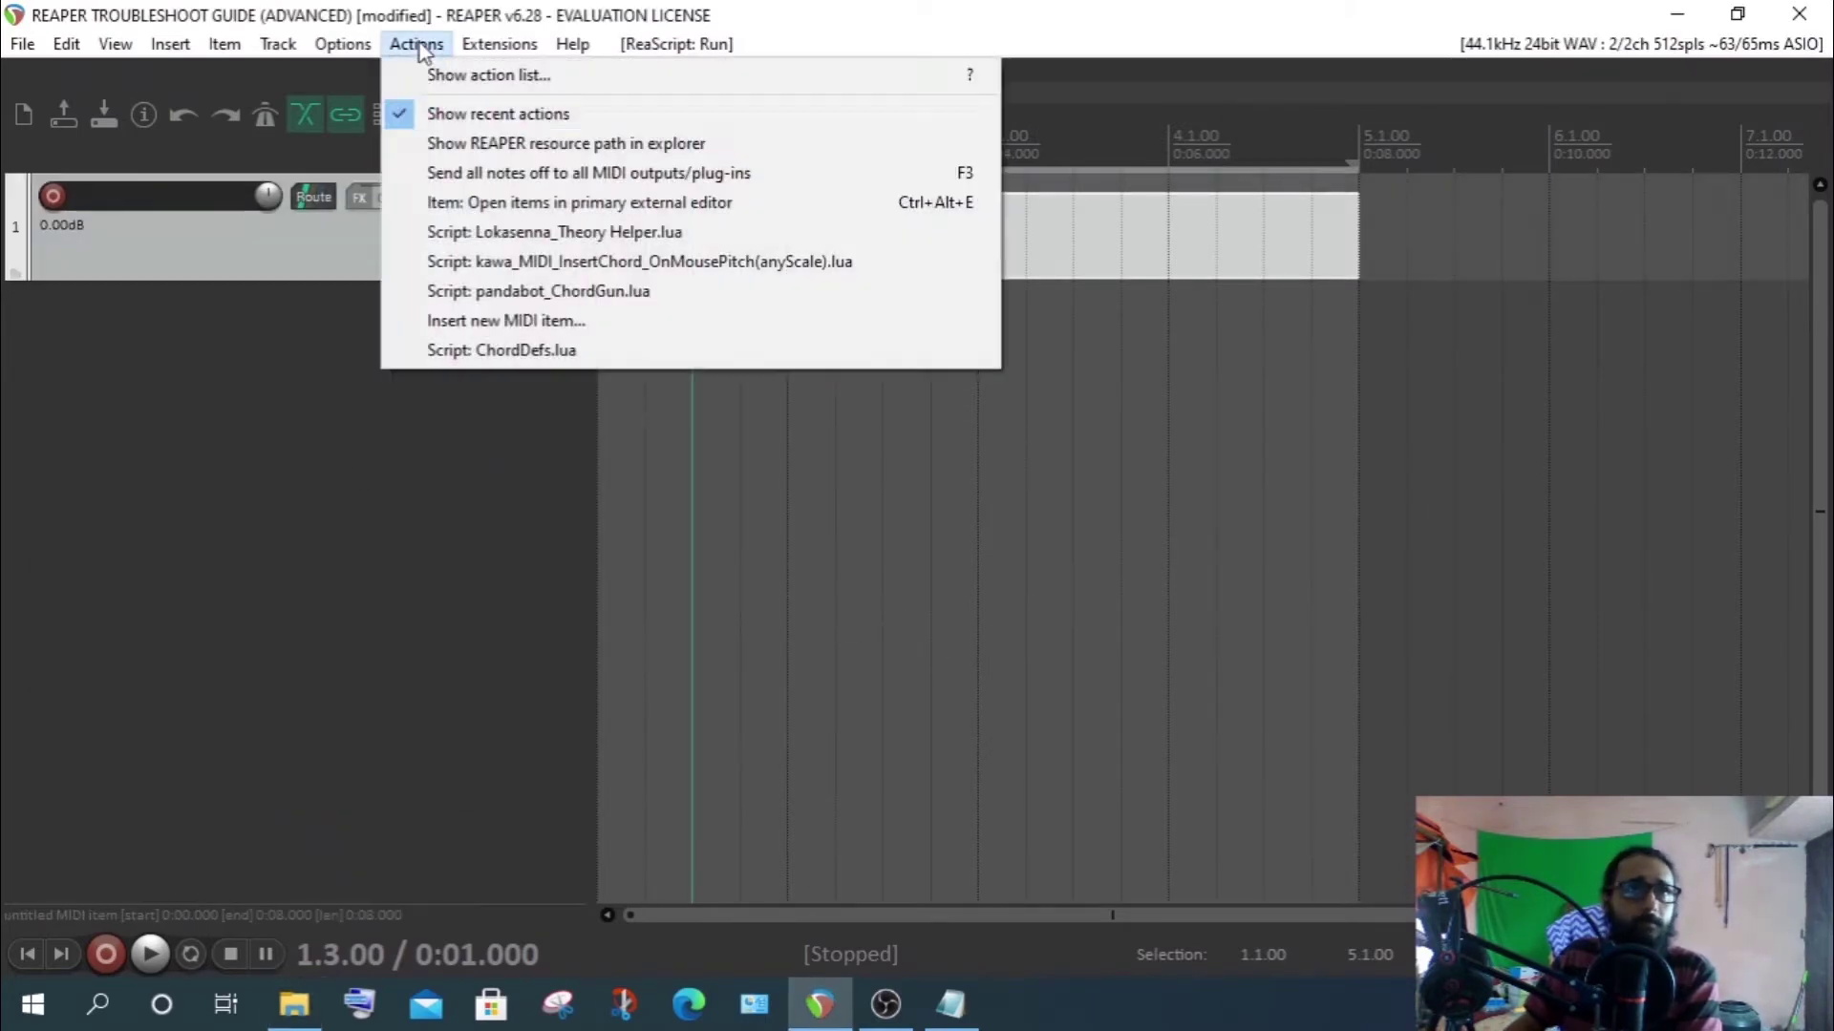
pyautogui.click(494, 78)
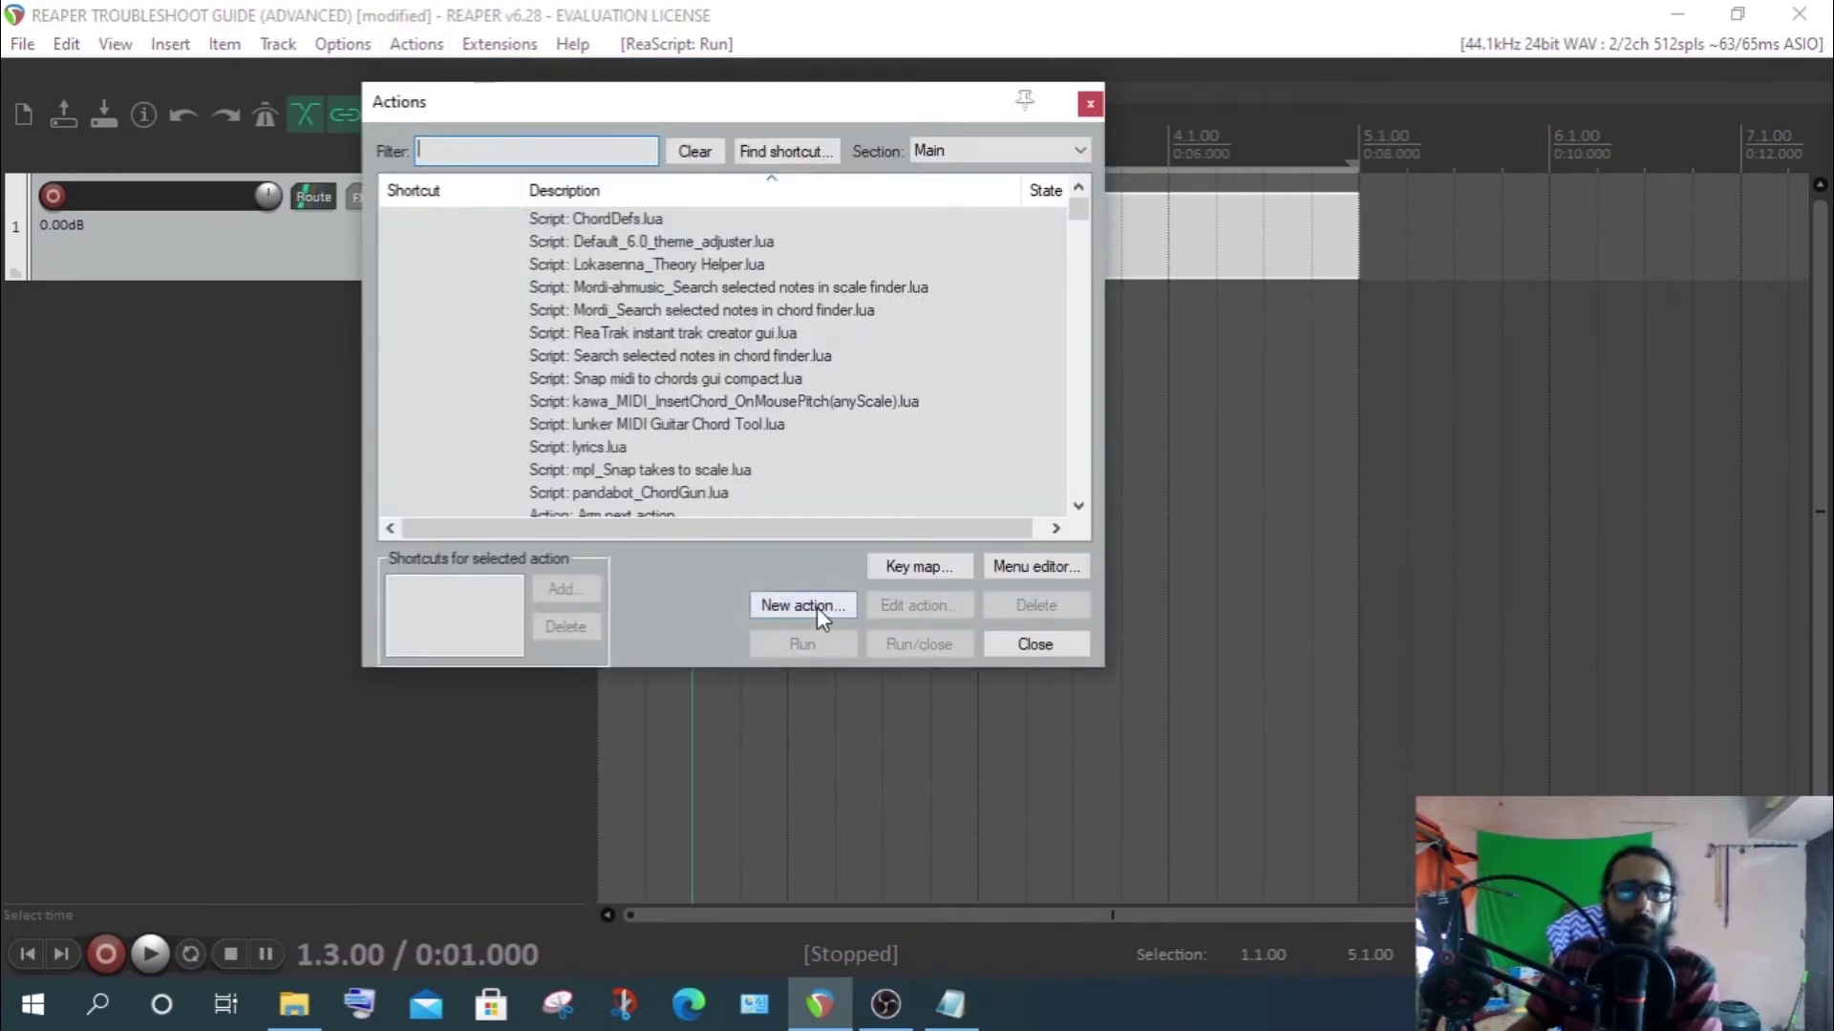
pyautogui.click(807, 605)
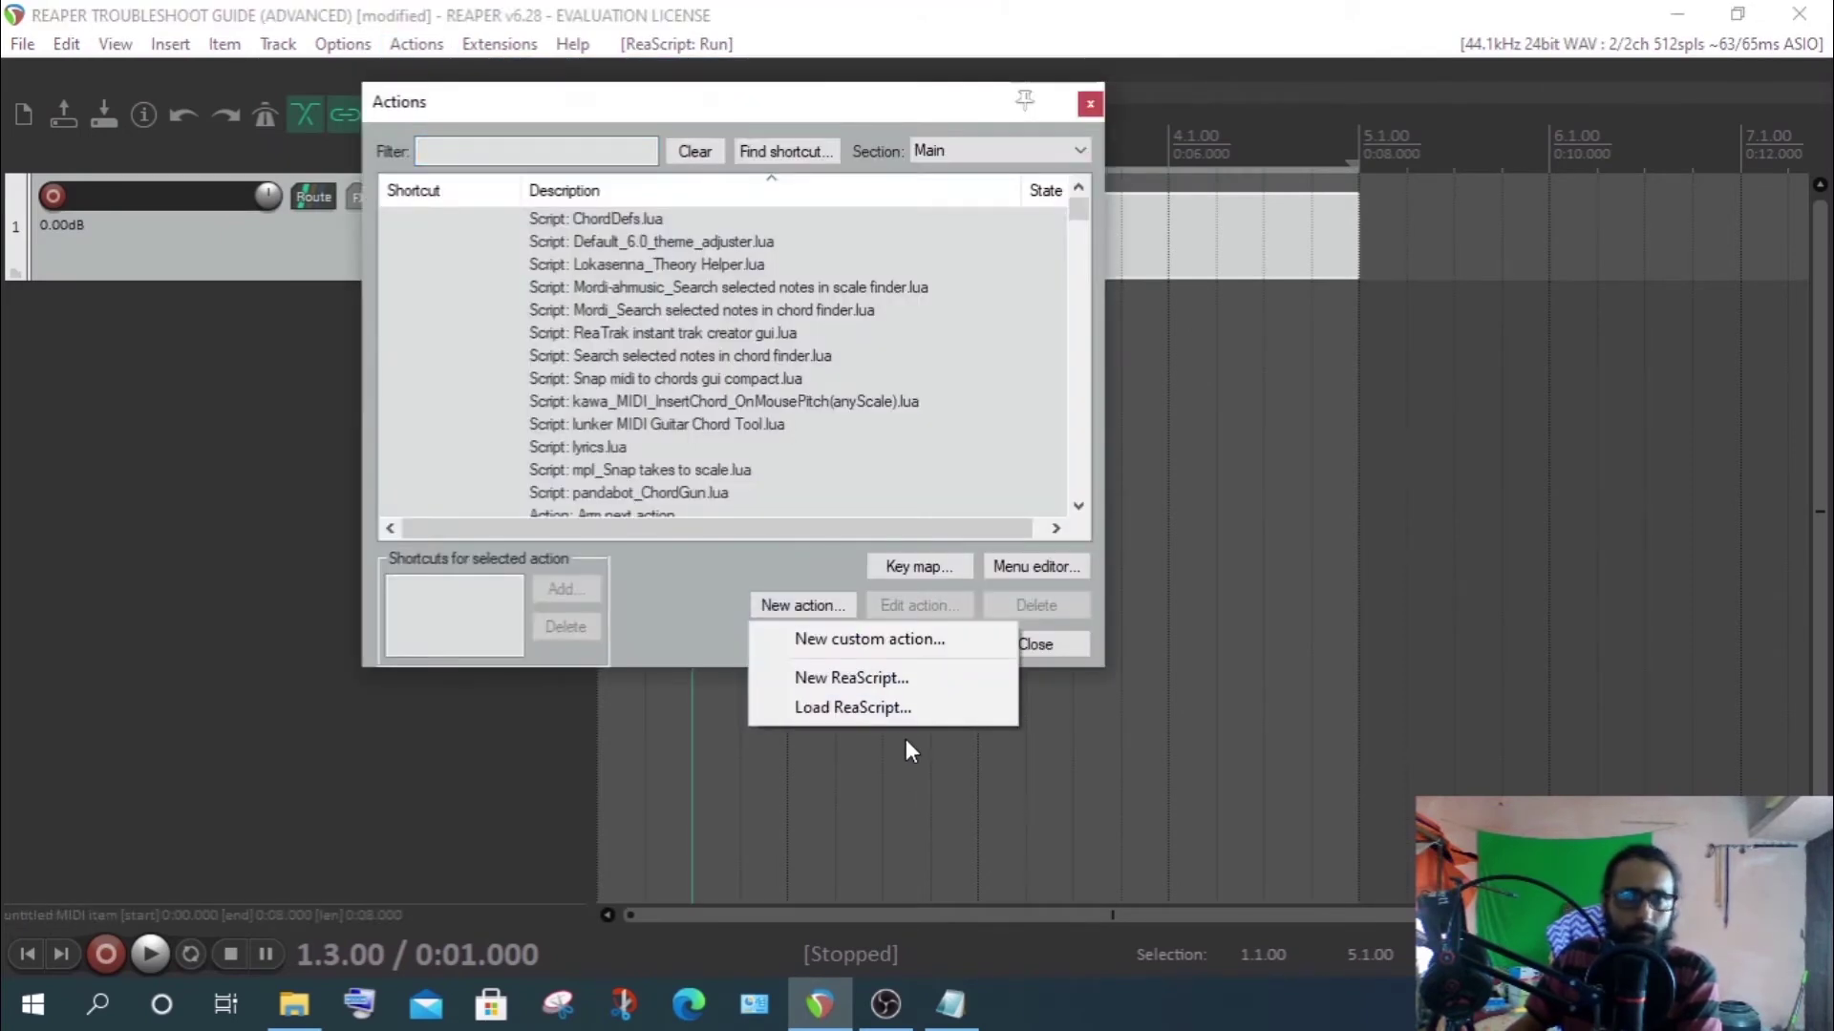
pyautogui.click(827, 707)
pyautogui.doubleClick(289, 281)
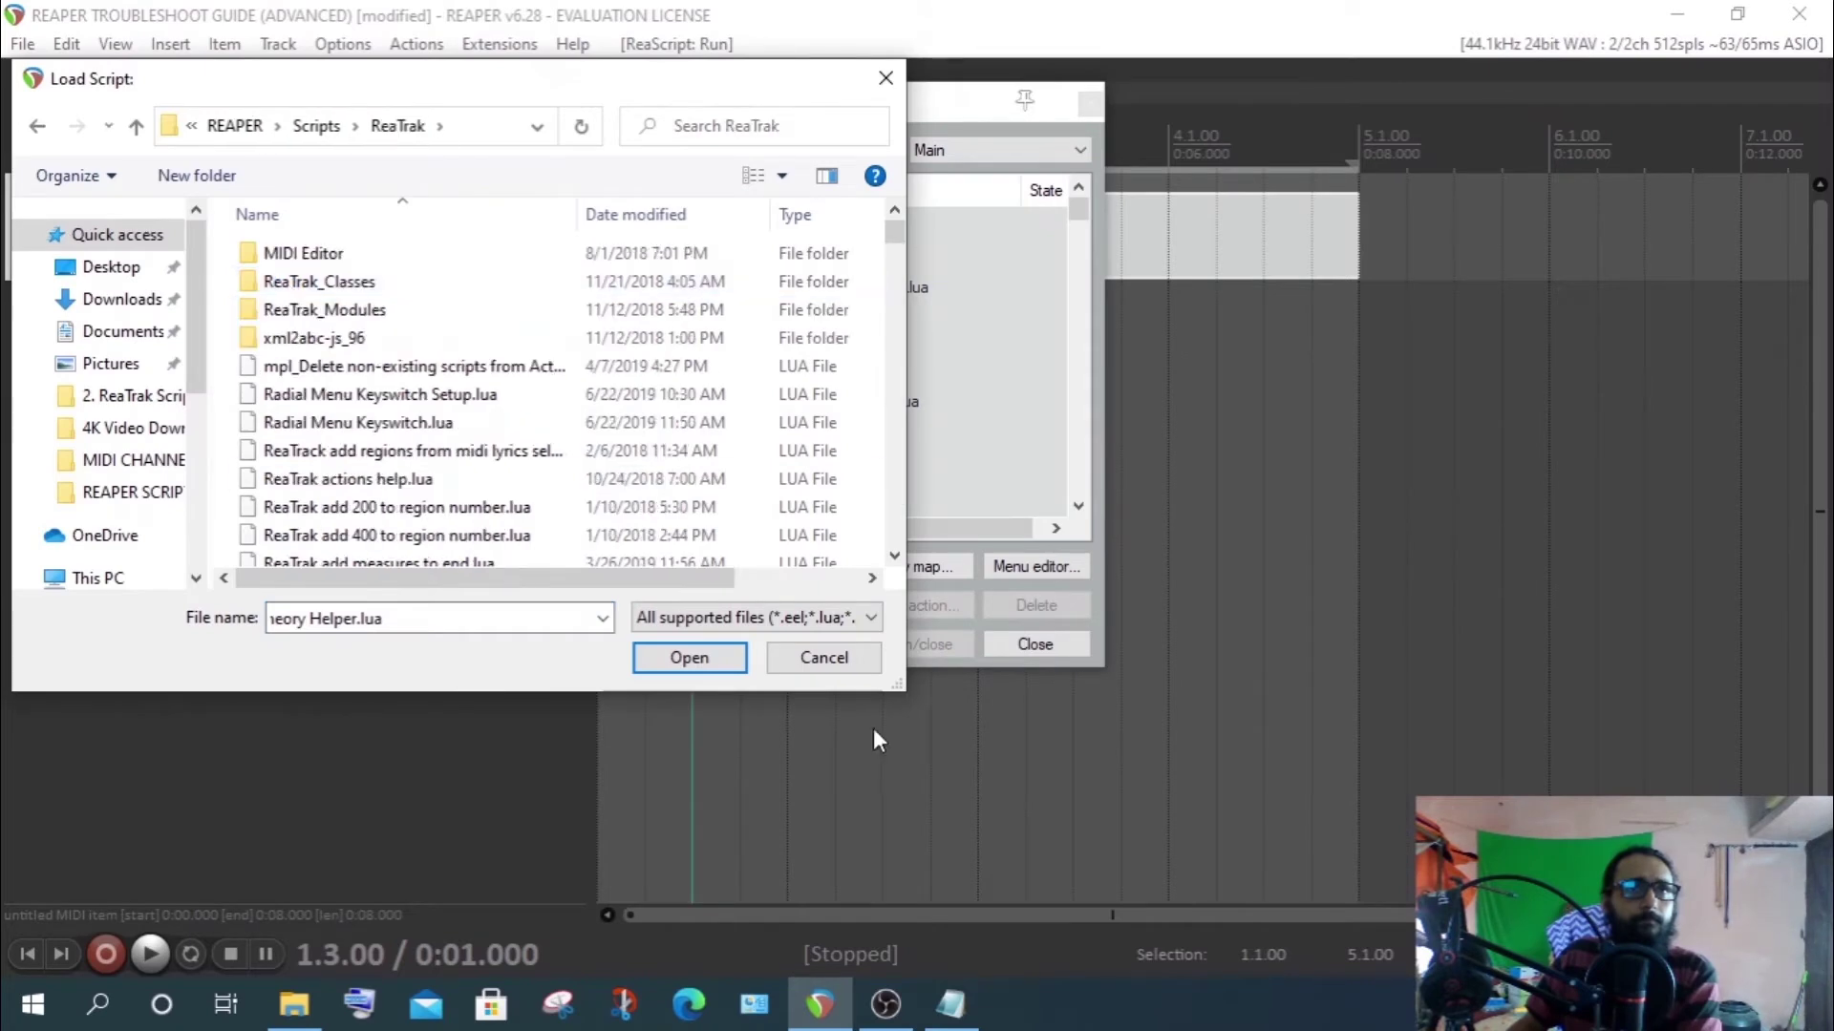
pyautogui.click(870, 617)
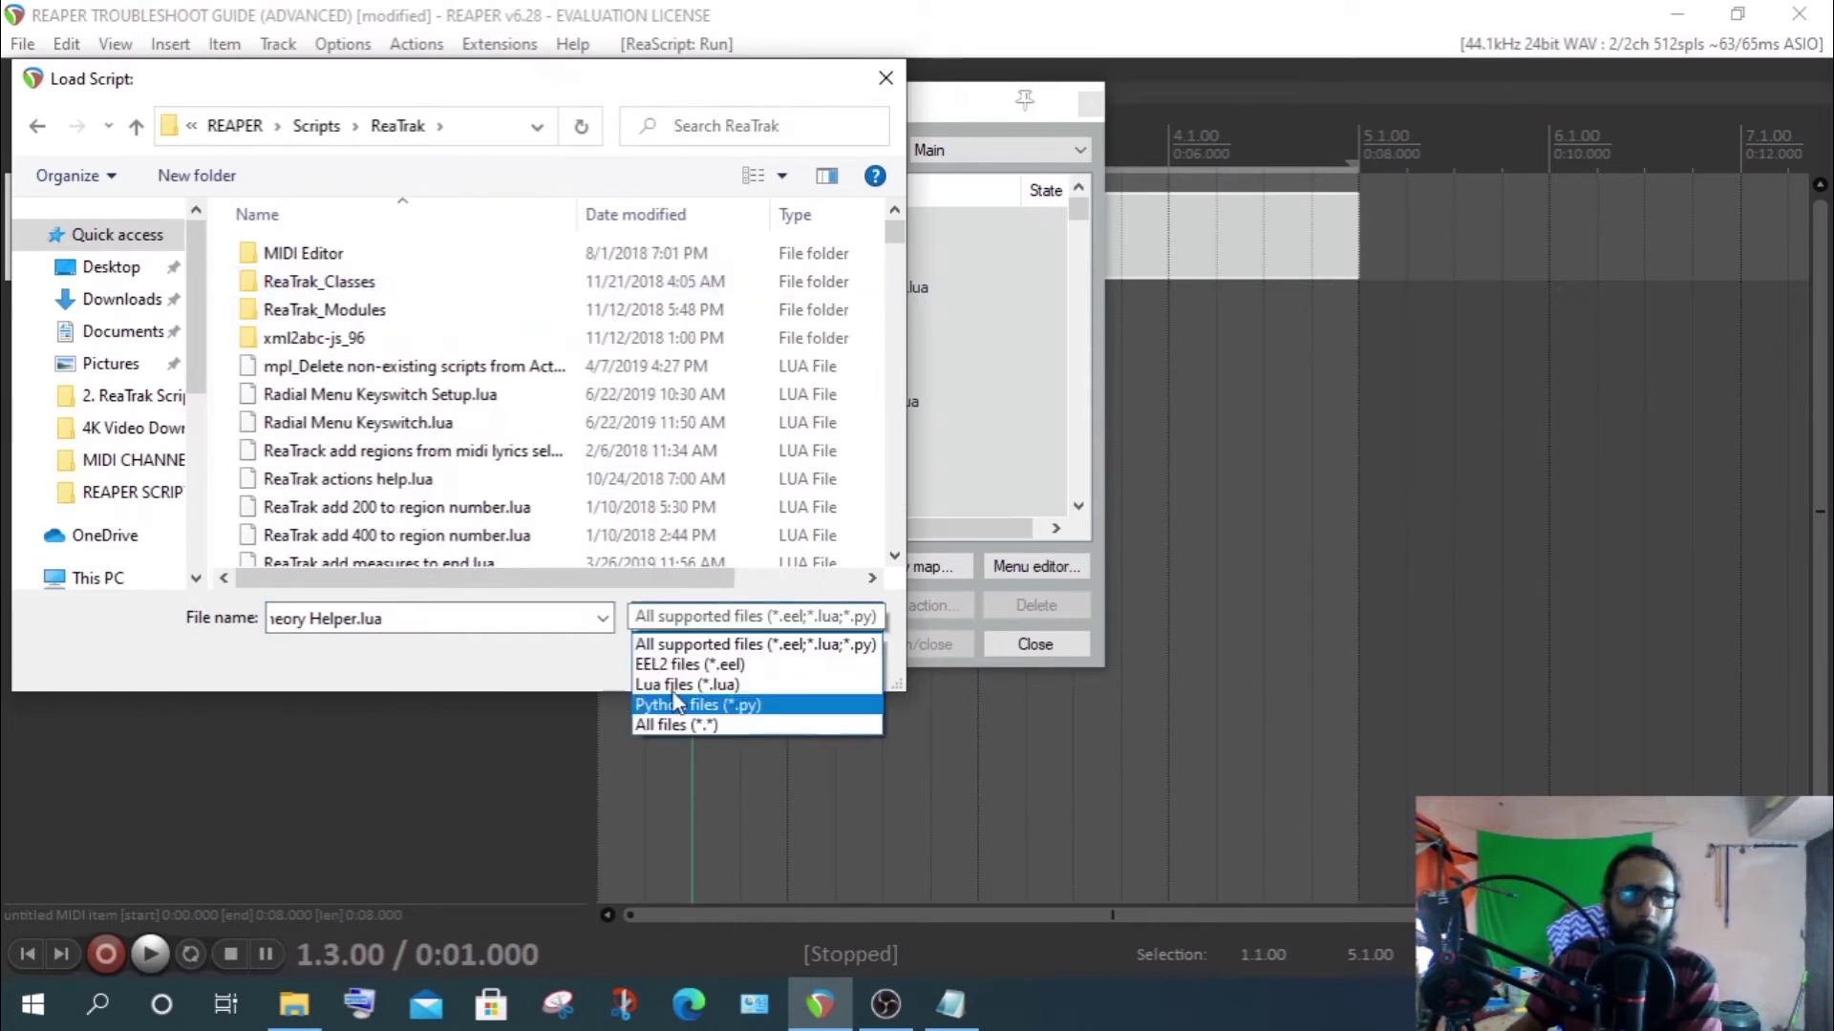
pyautogui.click(453, 678)
pyautogui.click(411, 524)
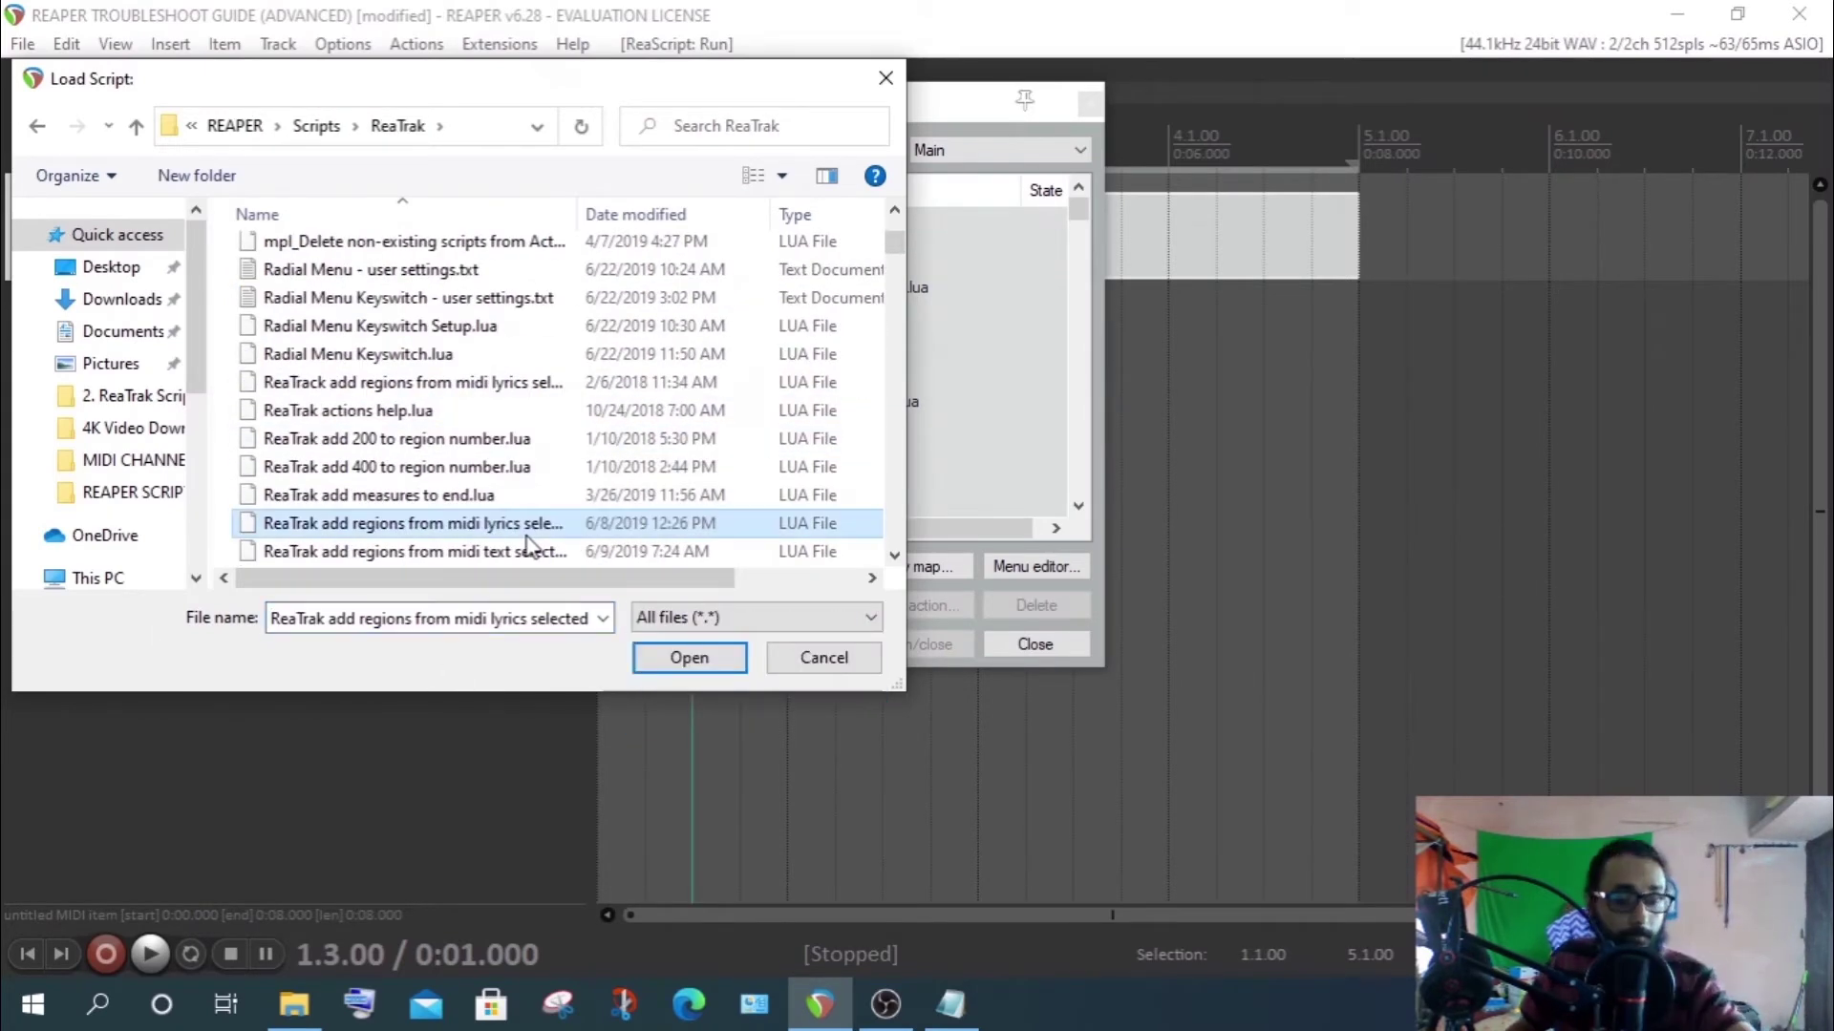
pyautogui.hotkey('ctrl', 'a')
pyautogui.click(680, 663)
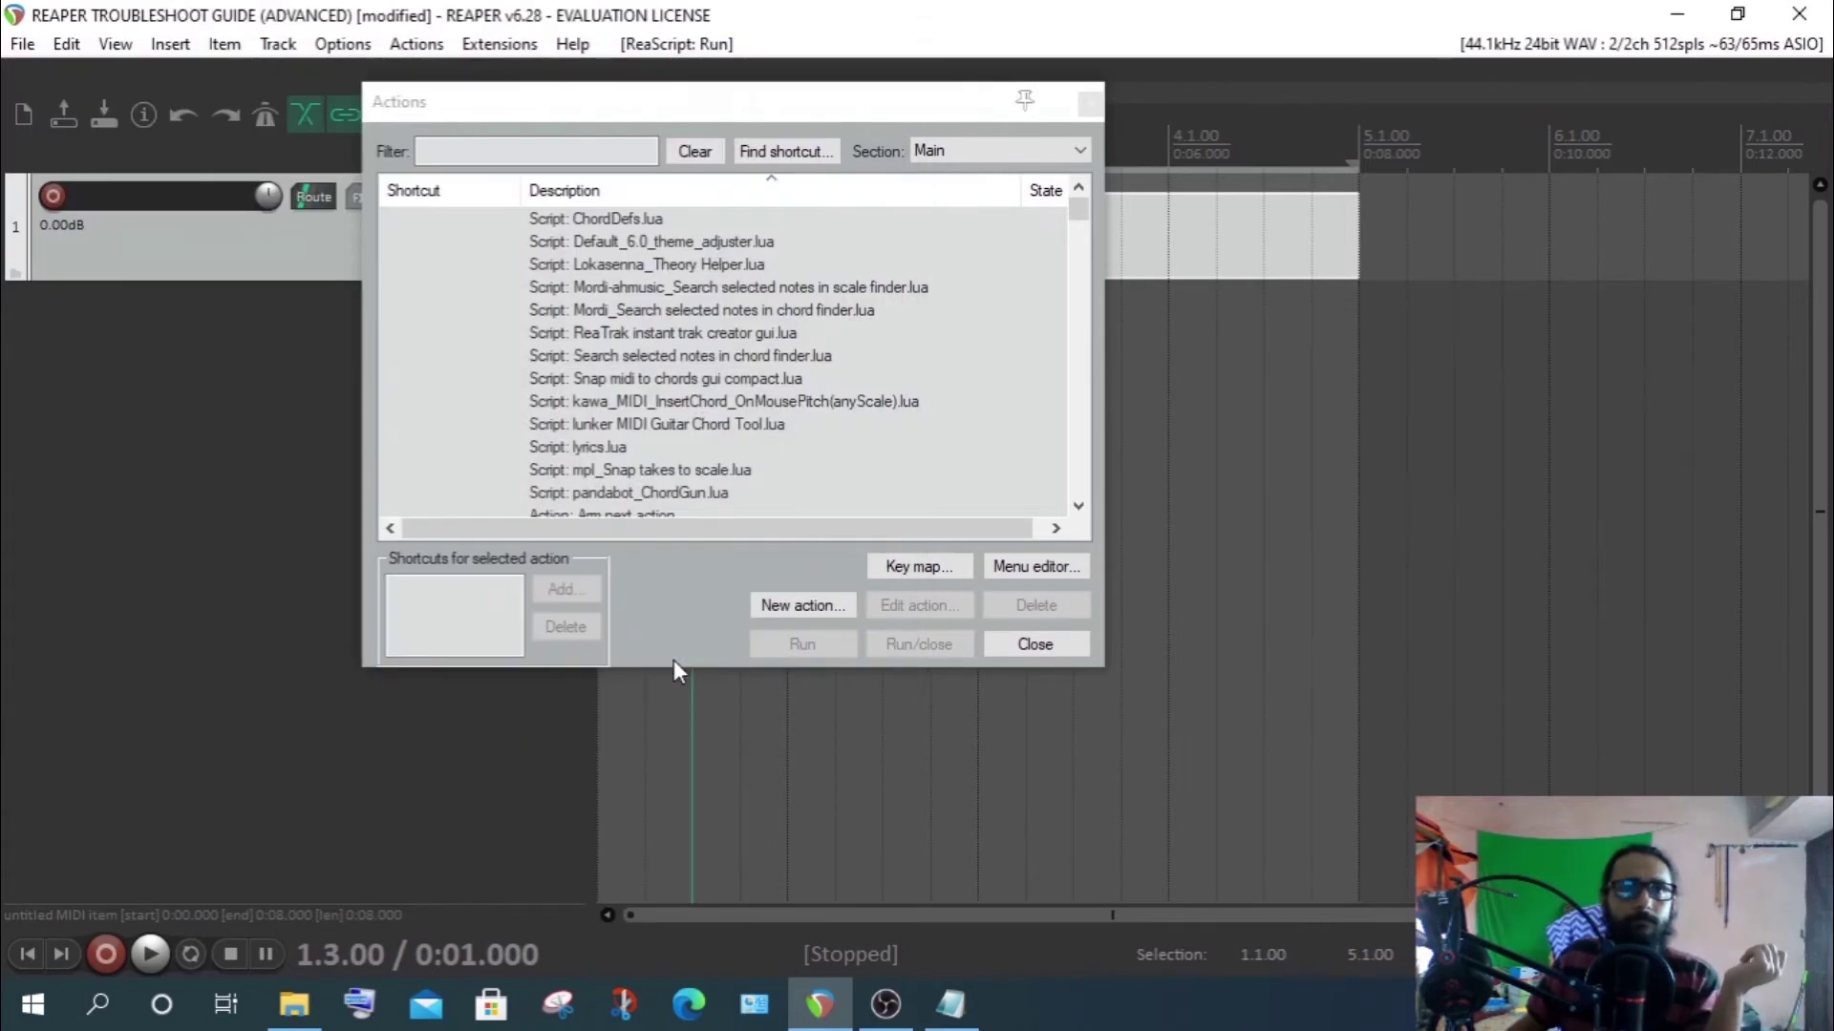
# Look through the ReaTrak scripts in the Main action list and the files in the exported ReaTrak folder
pyautogui.click(803, 604)
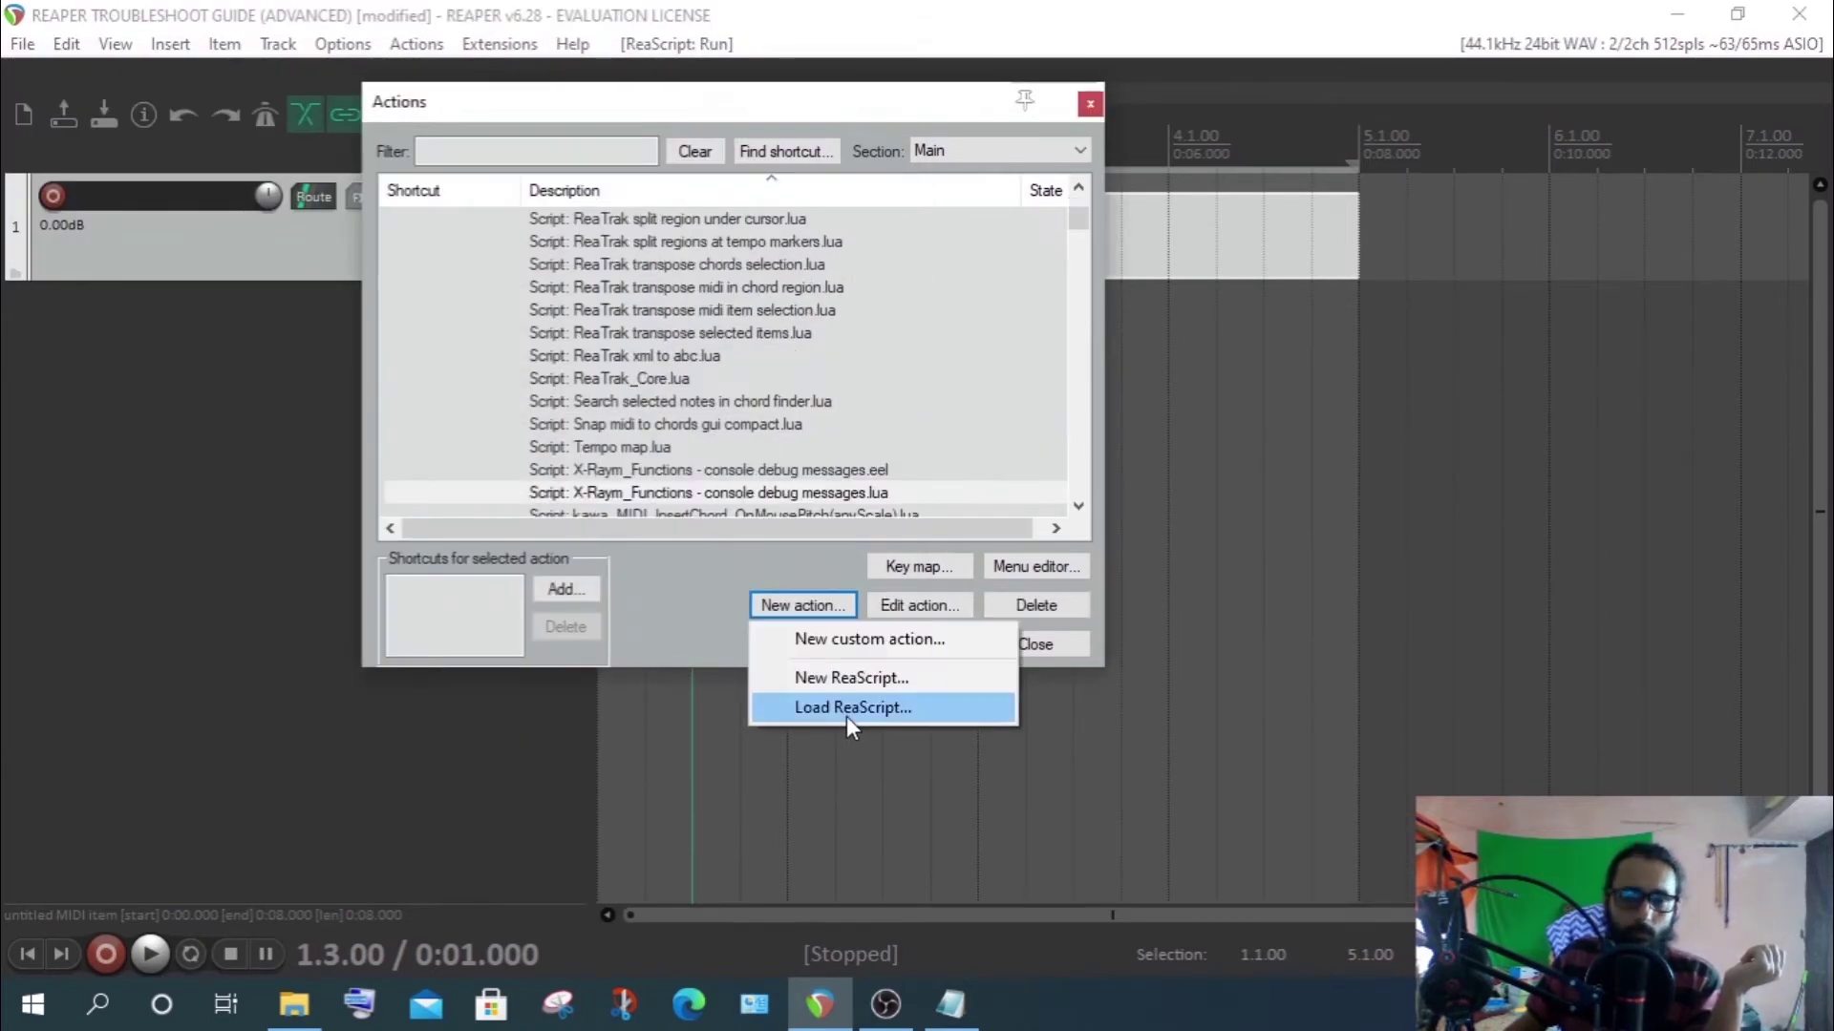
pyautogui.press('Escape')
pyautogui.scroll(-2, 646, 447)
pyautogui.scroll(4, 646, 447)
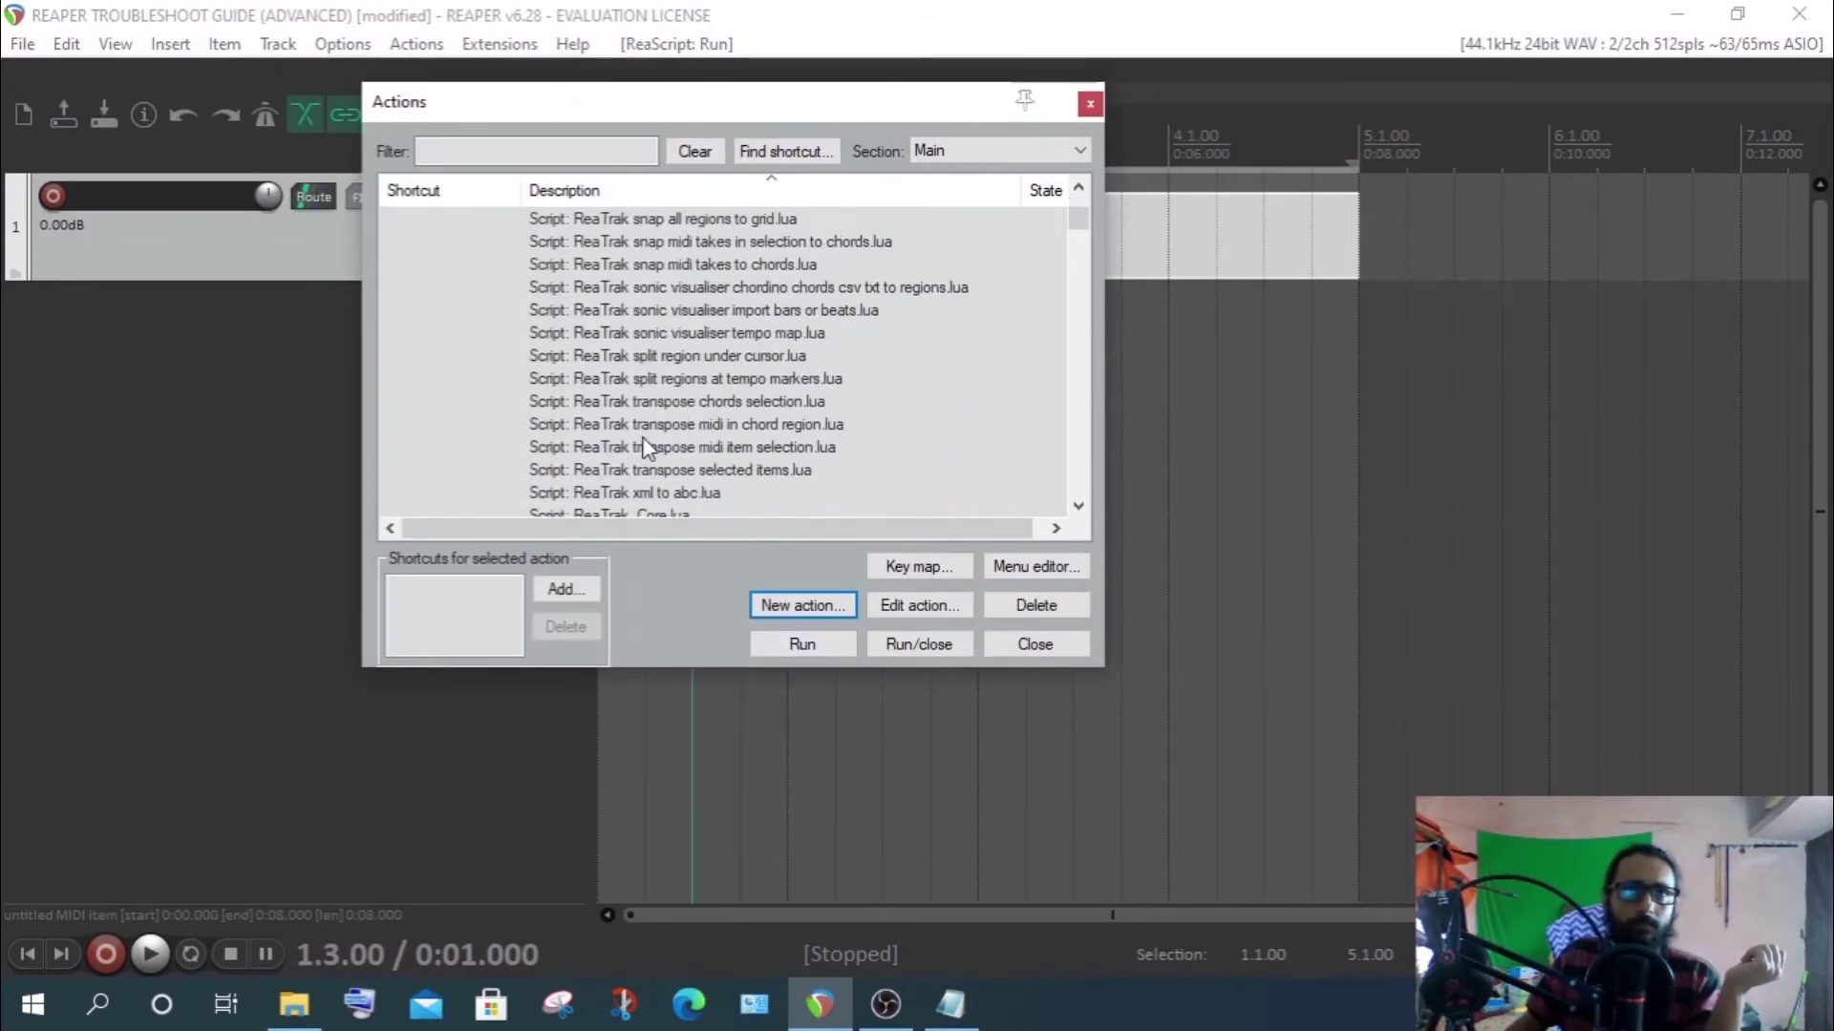
pyautogui.scroll(7, 668, 449)
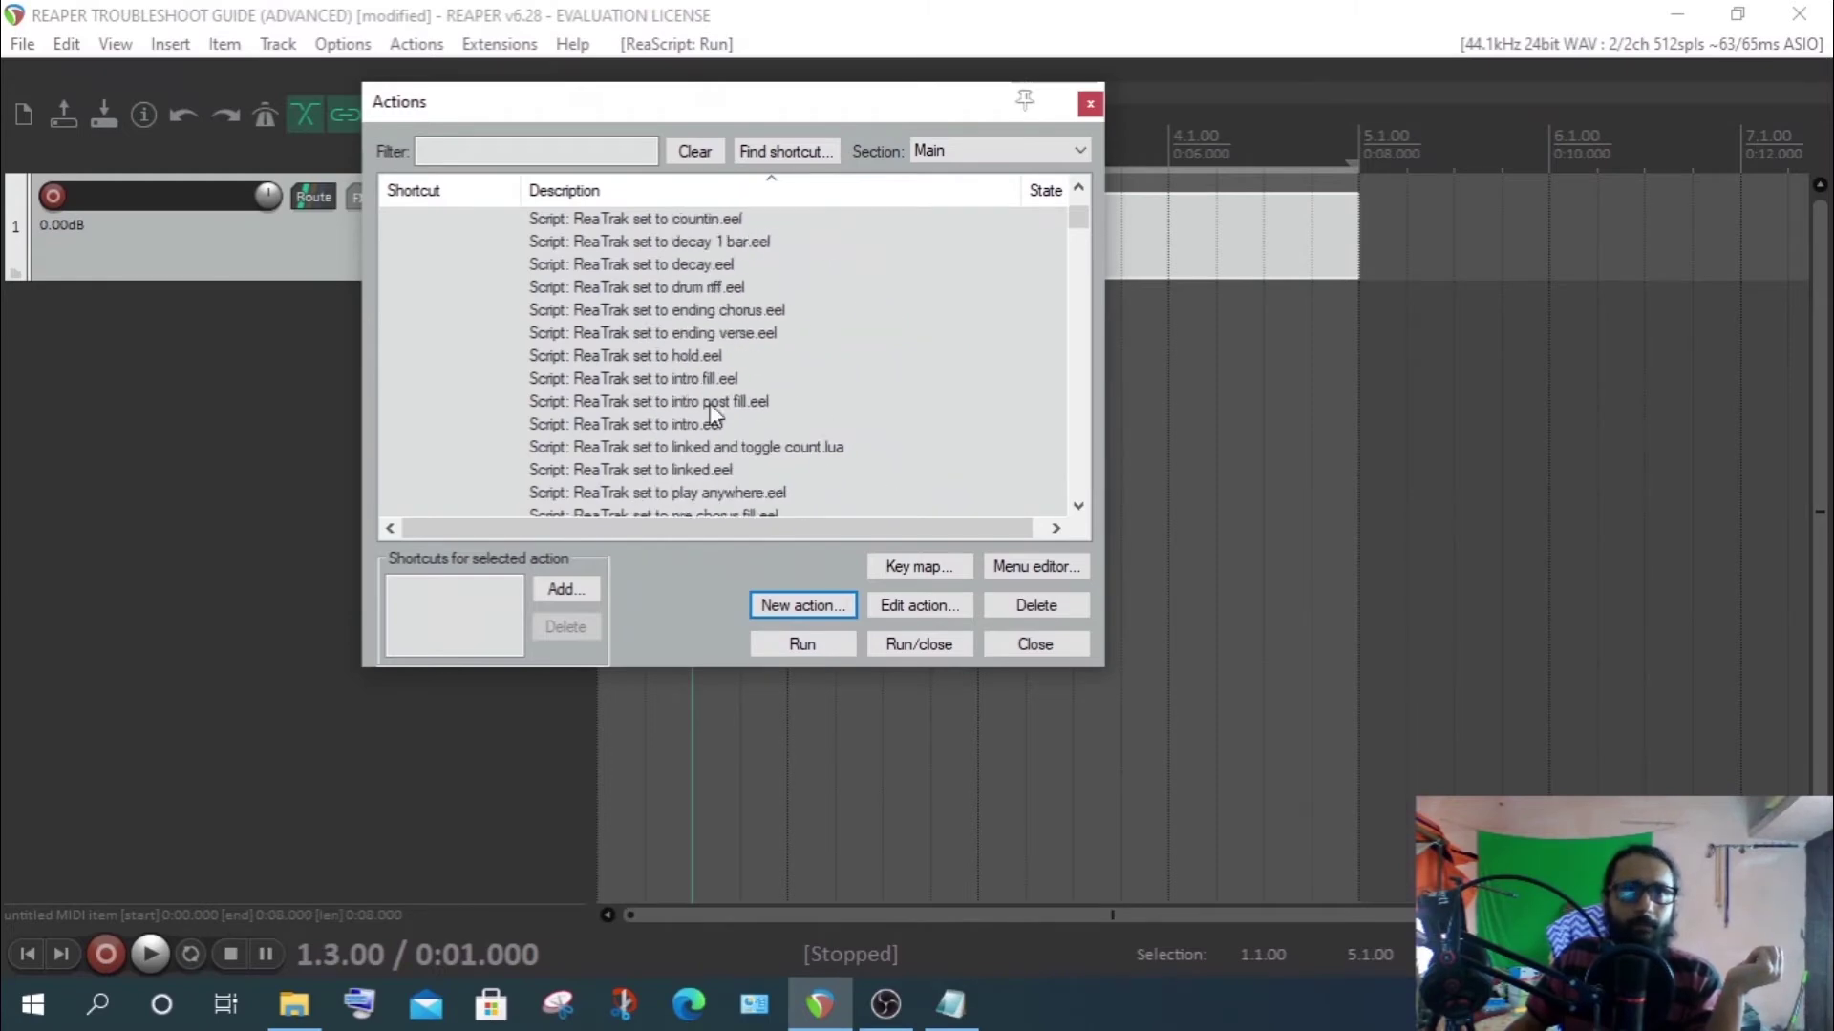
pyautogui.scroll(2, 697, 382)
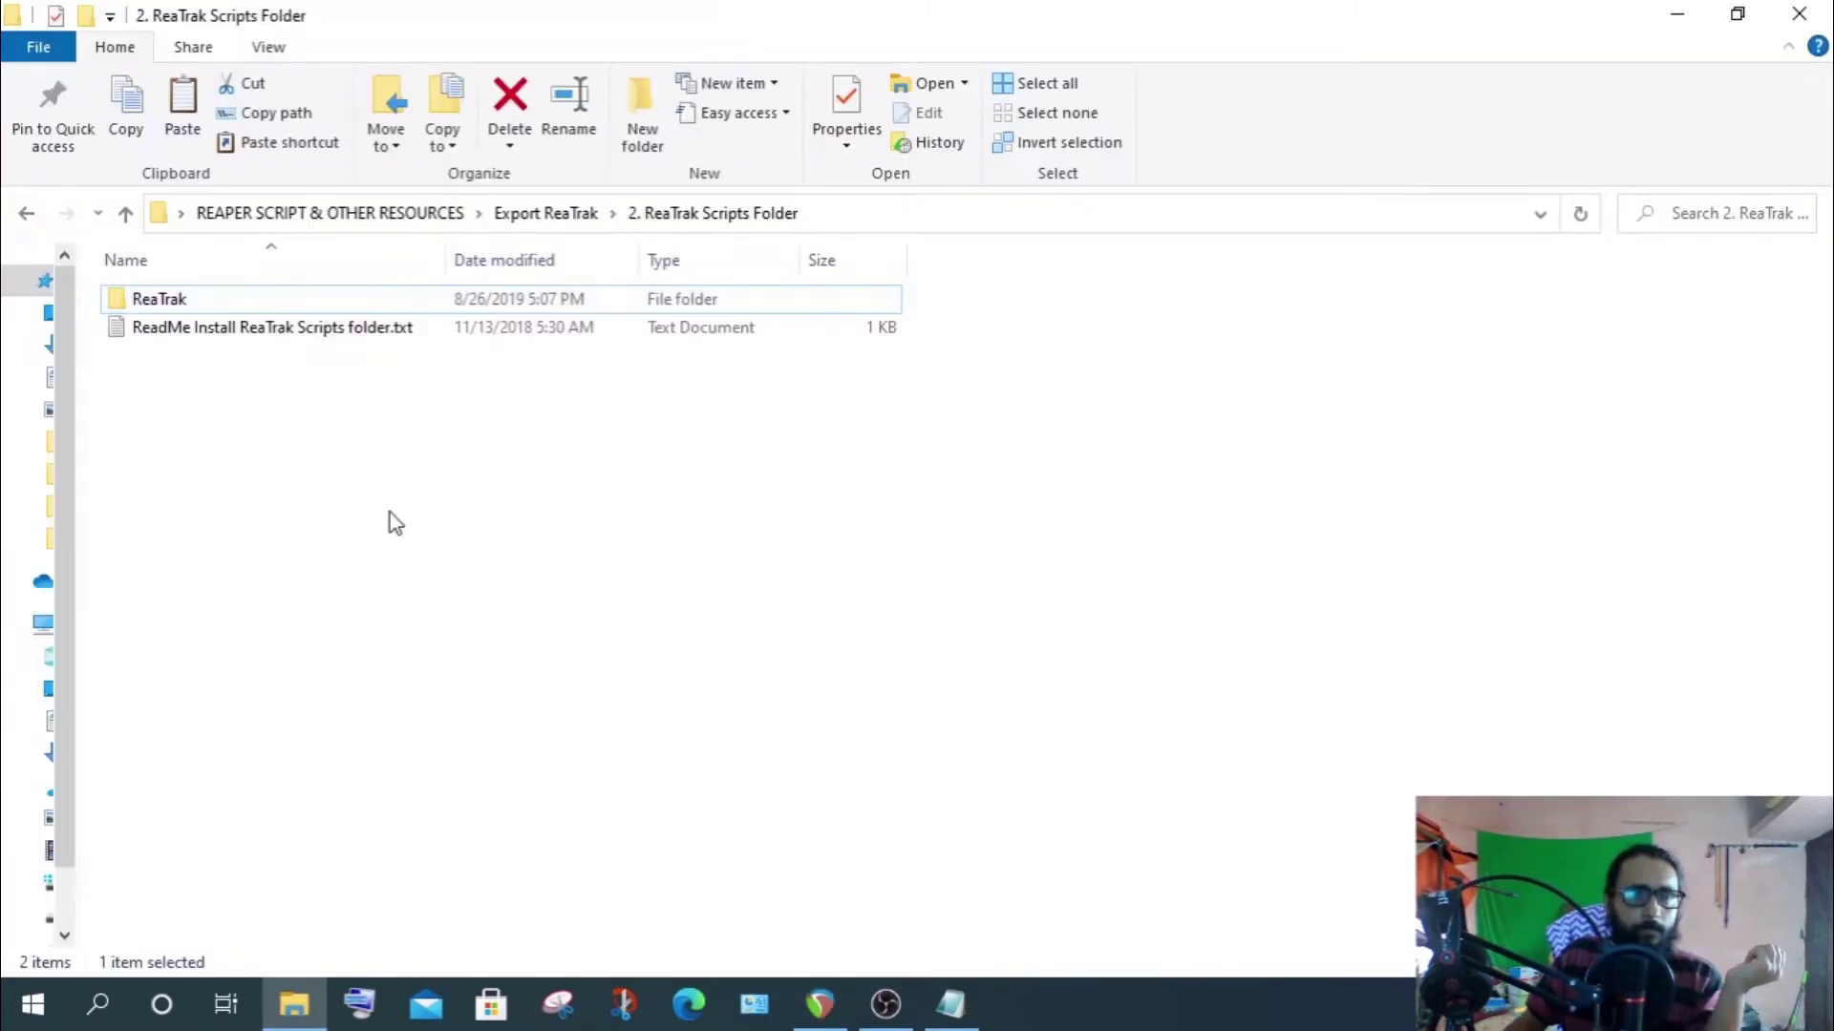
pyautogui.doubleClick(153, 301)
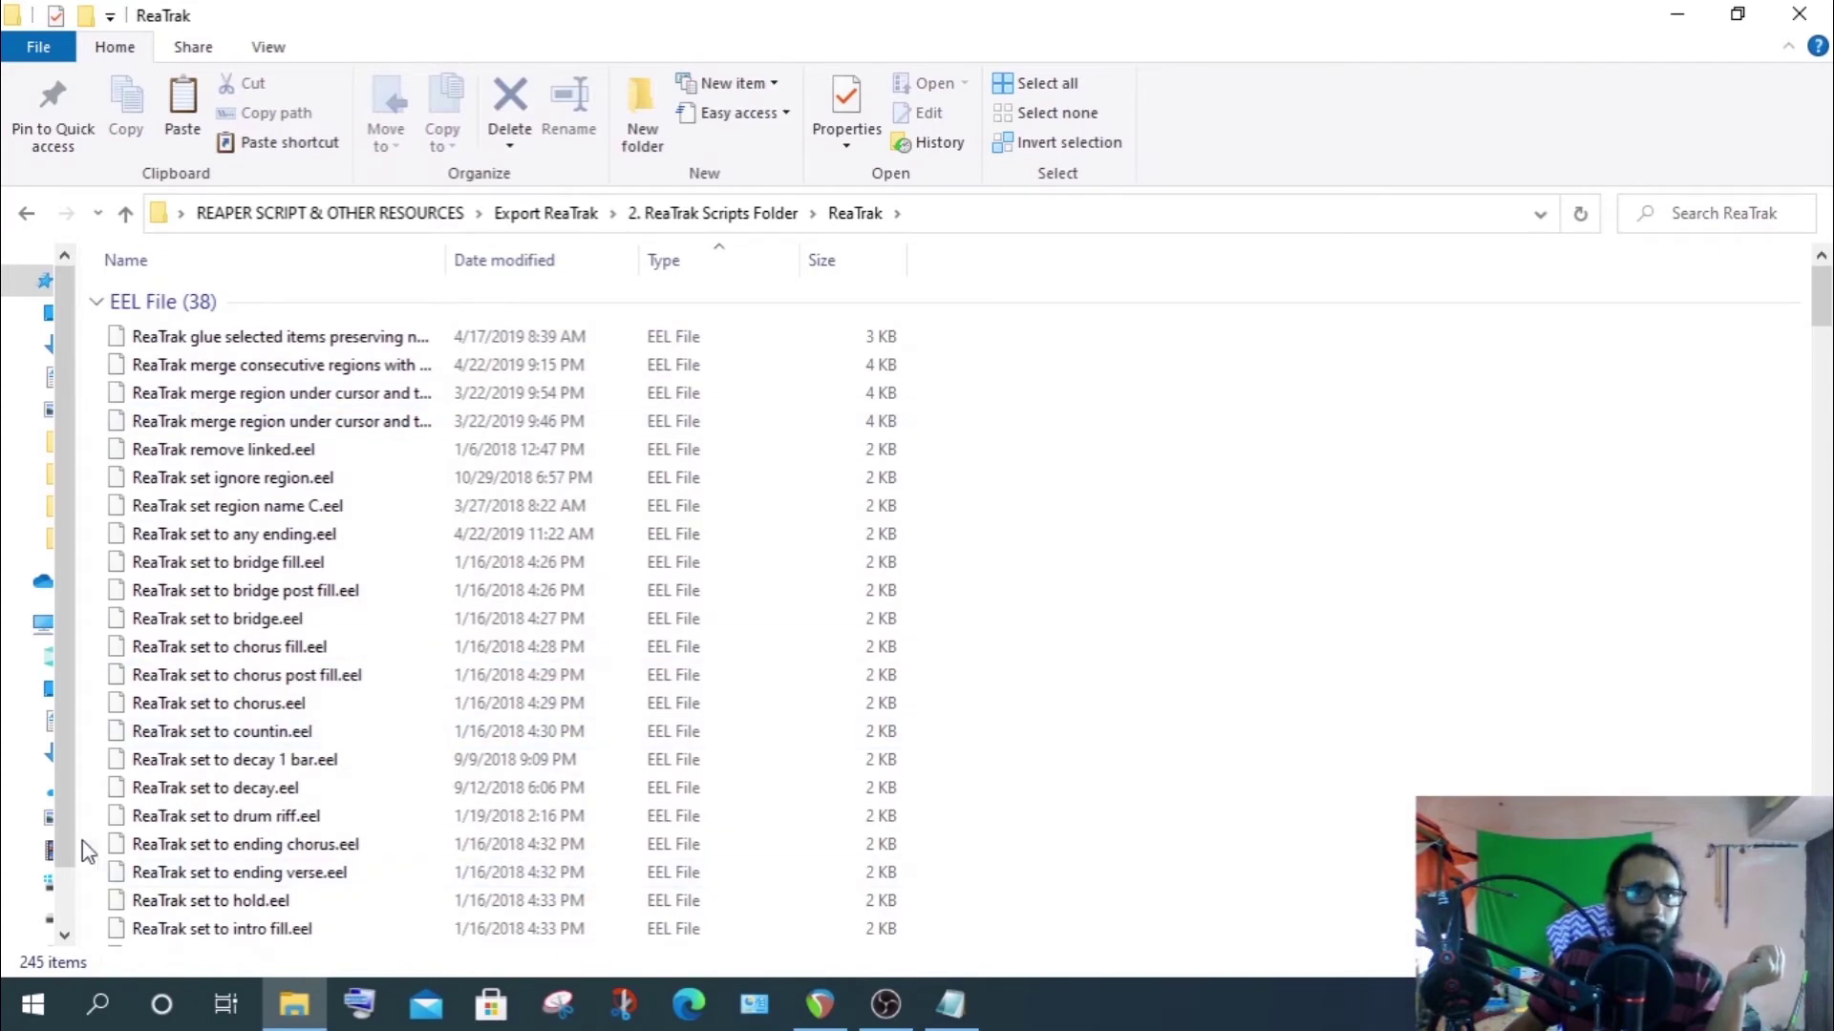
pyautogui.moveTo(1822, 277); pyautogui.dragTo(1824, 659)
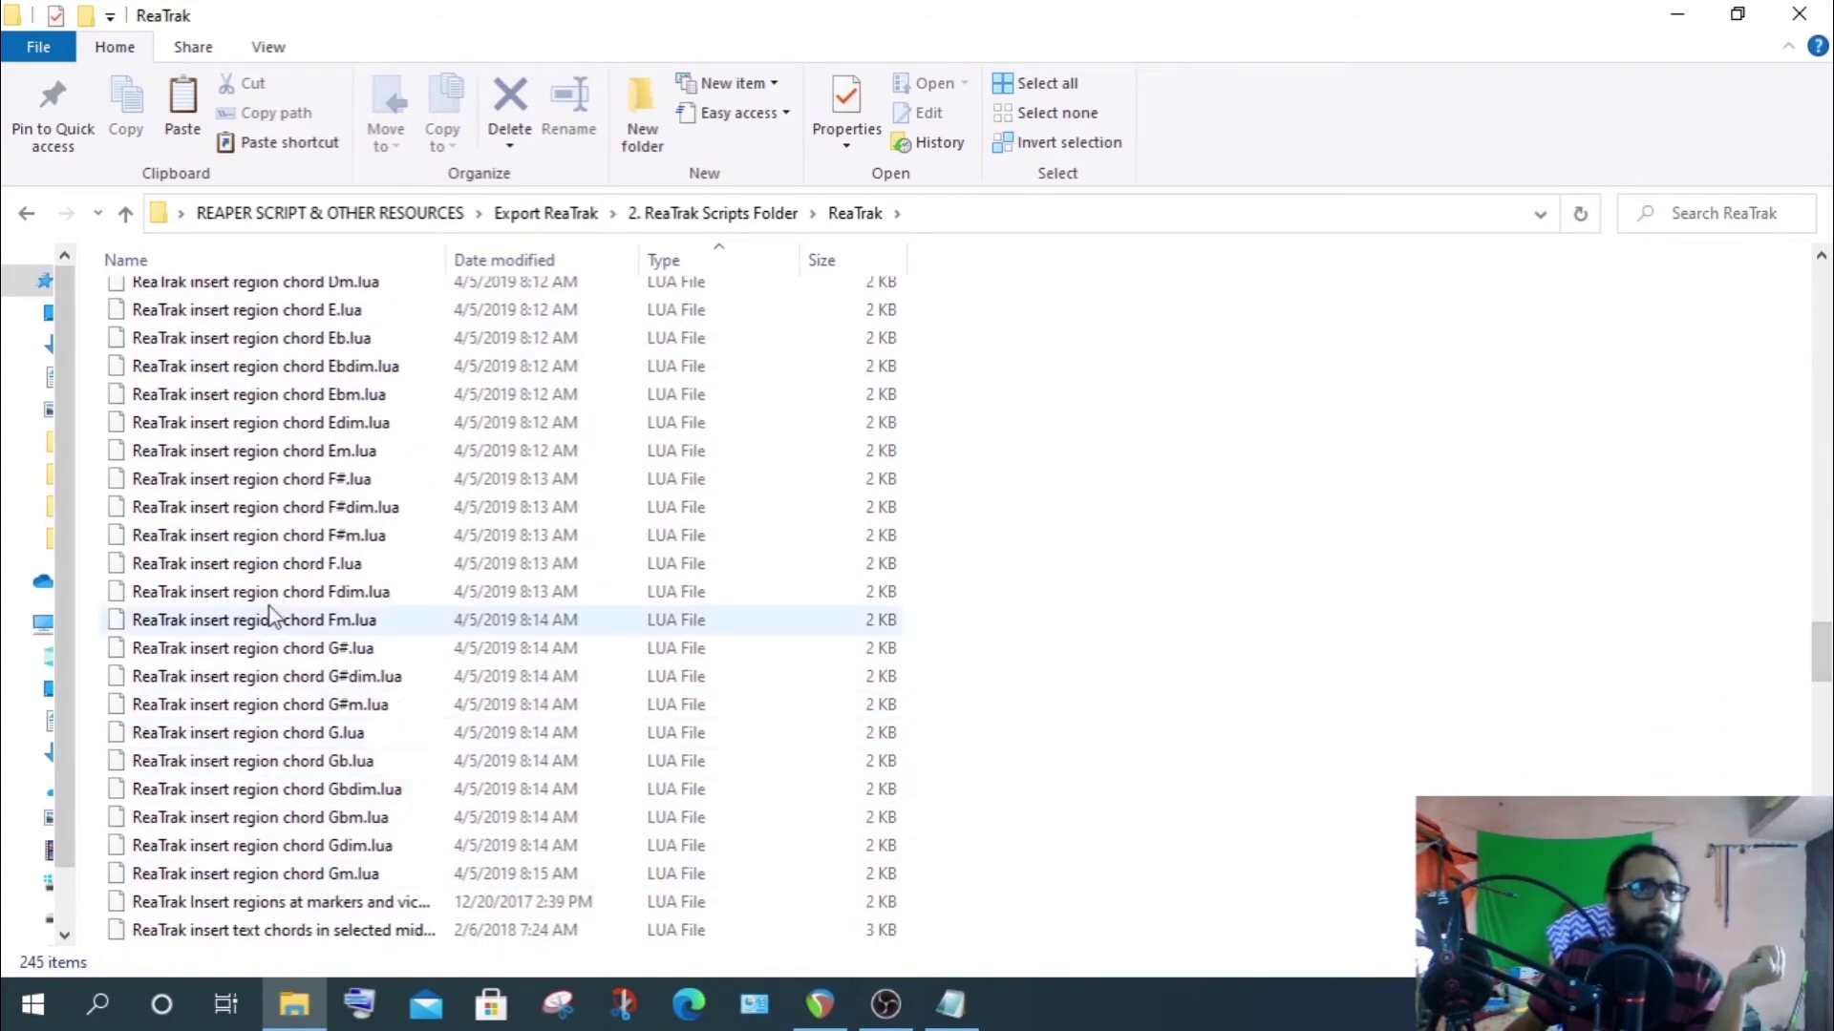
pyautogui.scroll(-4, 347, 727)
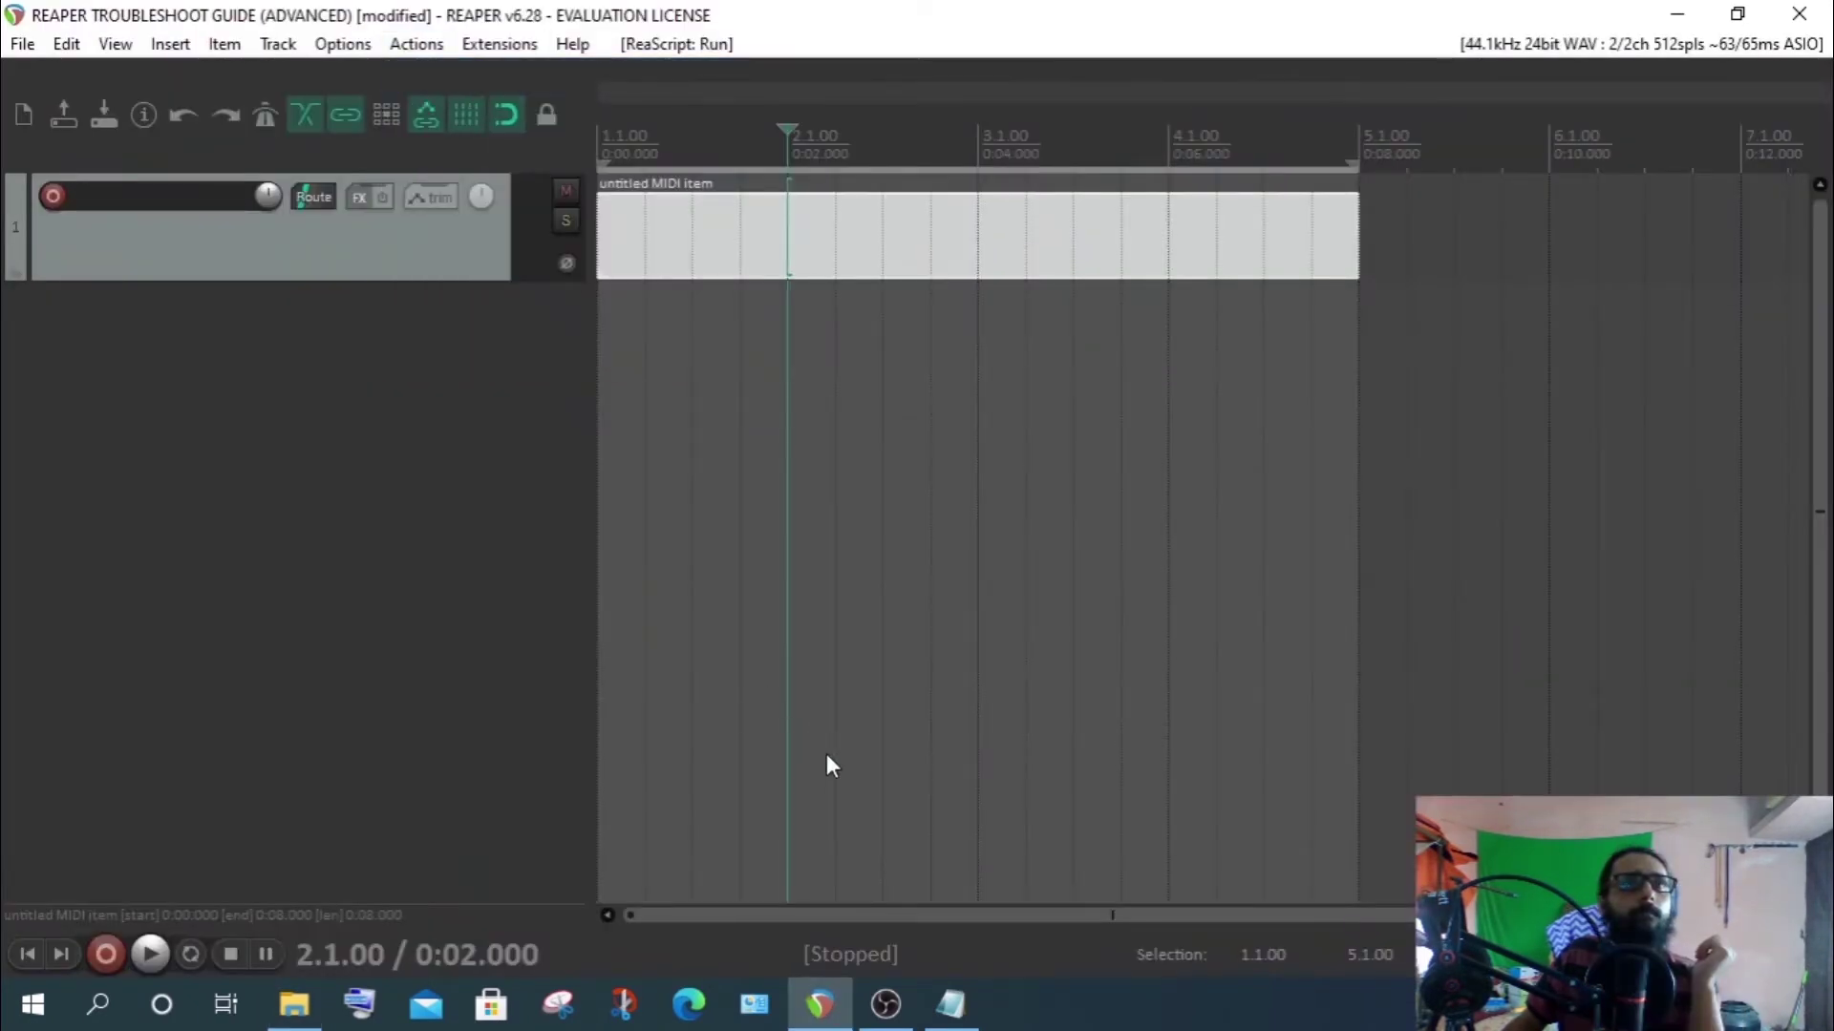
# Run the ReaTrak Circle of Fifths Menu script from the action list to view its window, and close it
pyautogui.press('?')
pyautogui.click(659, 402)
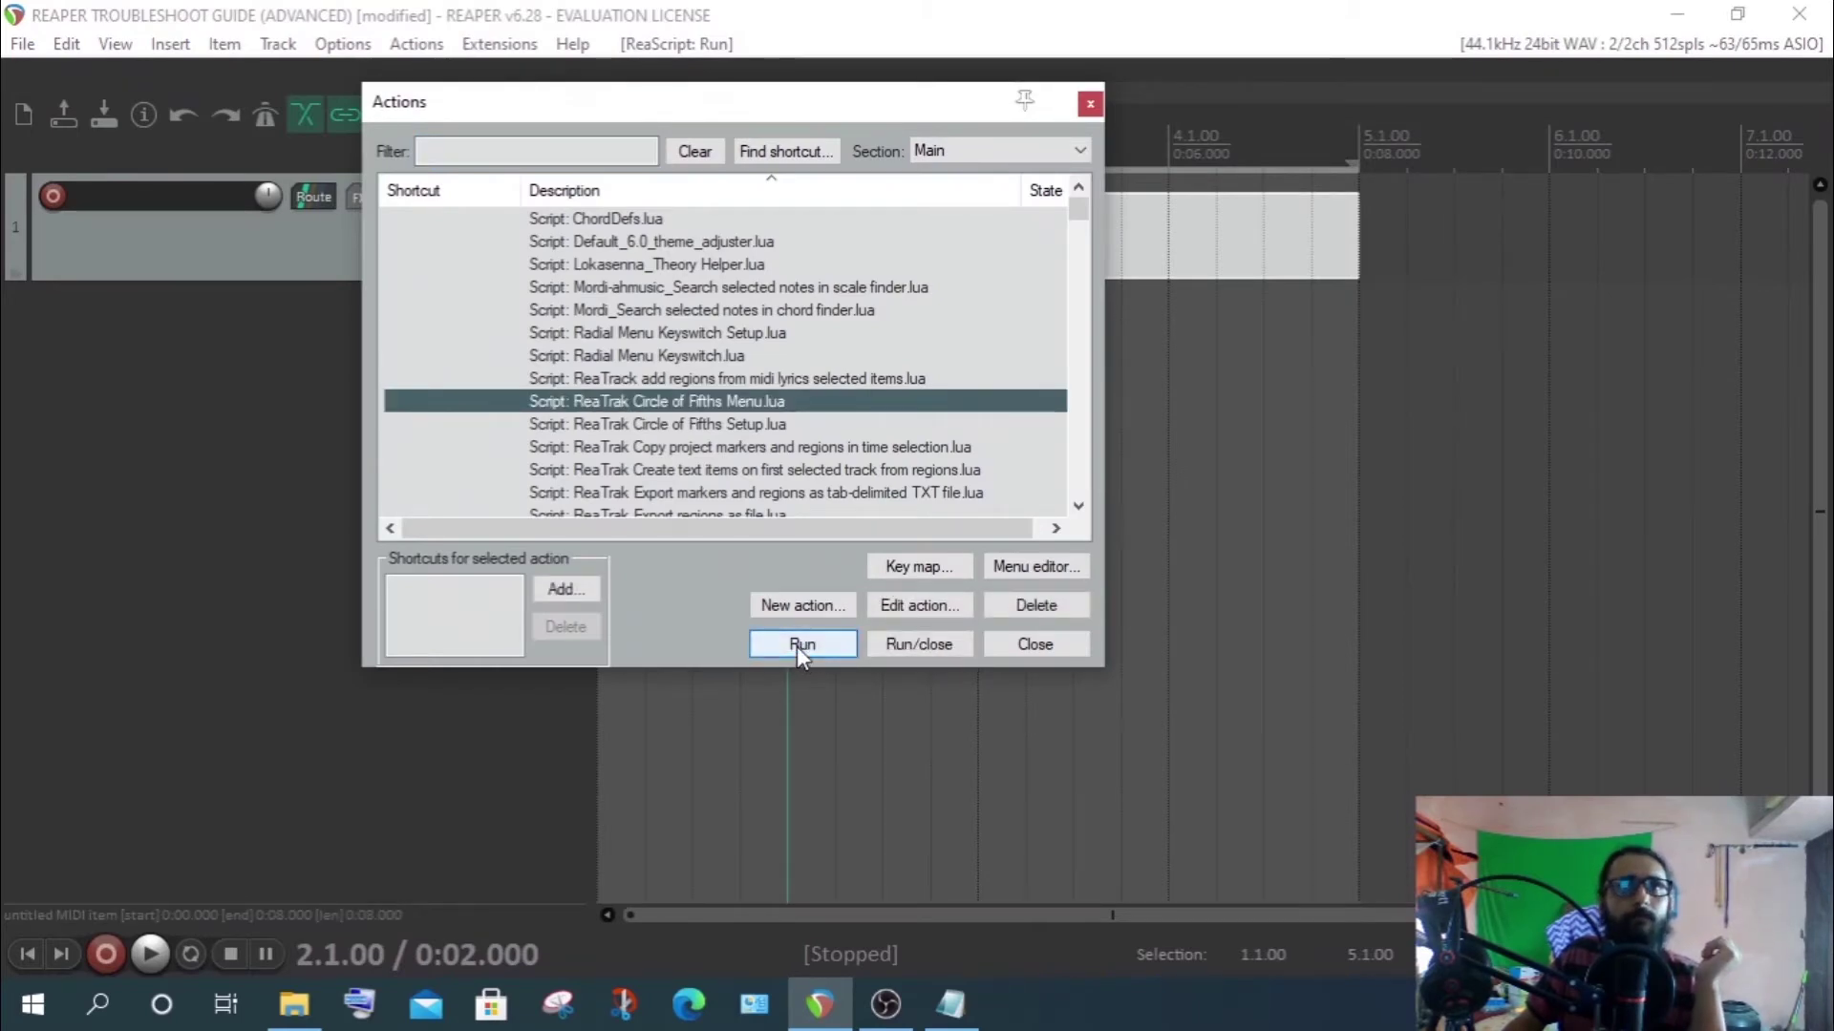
pyautogui.click(801, 644)
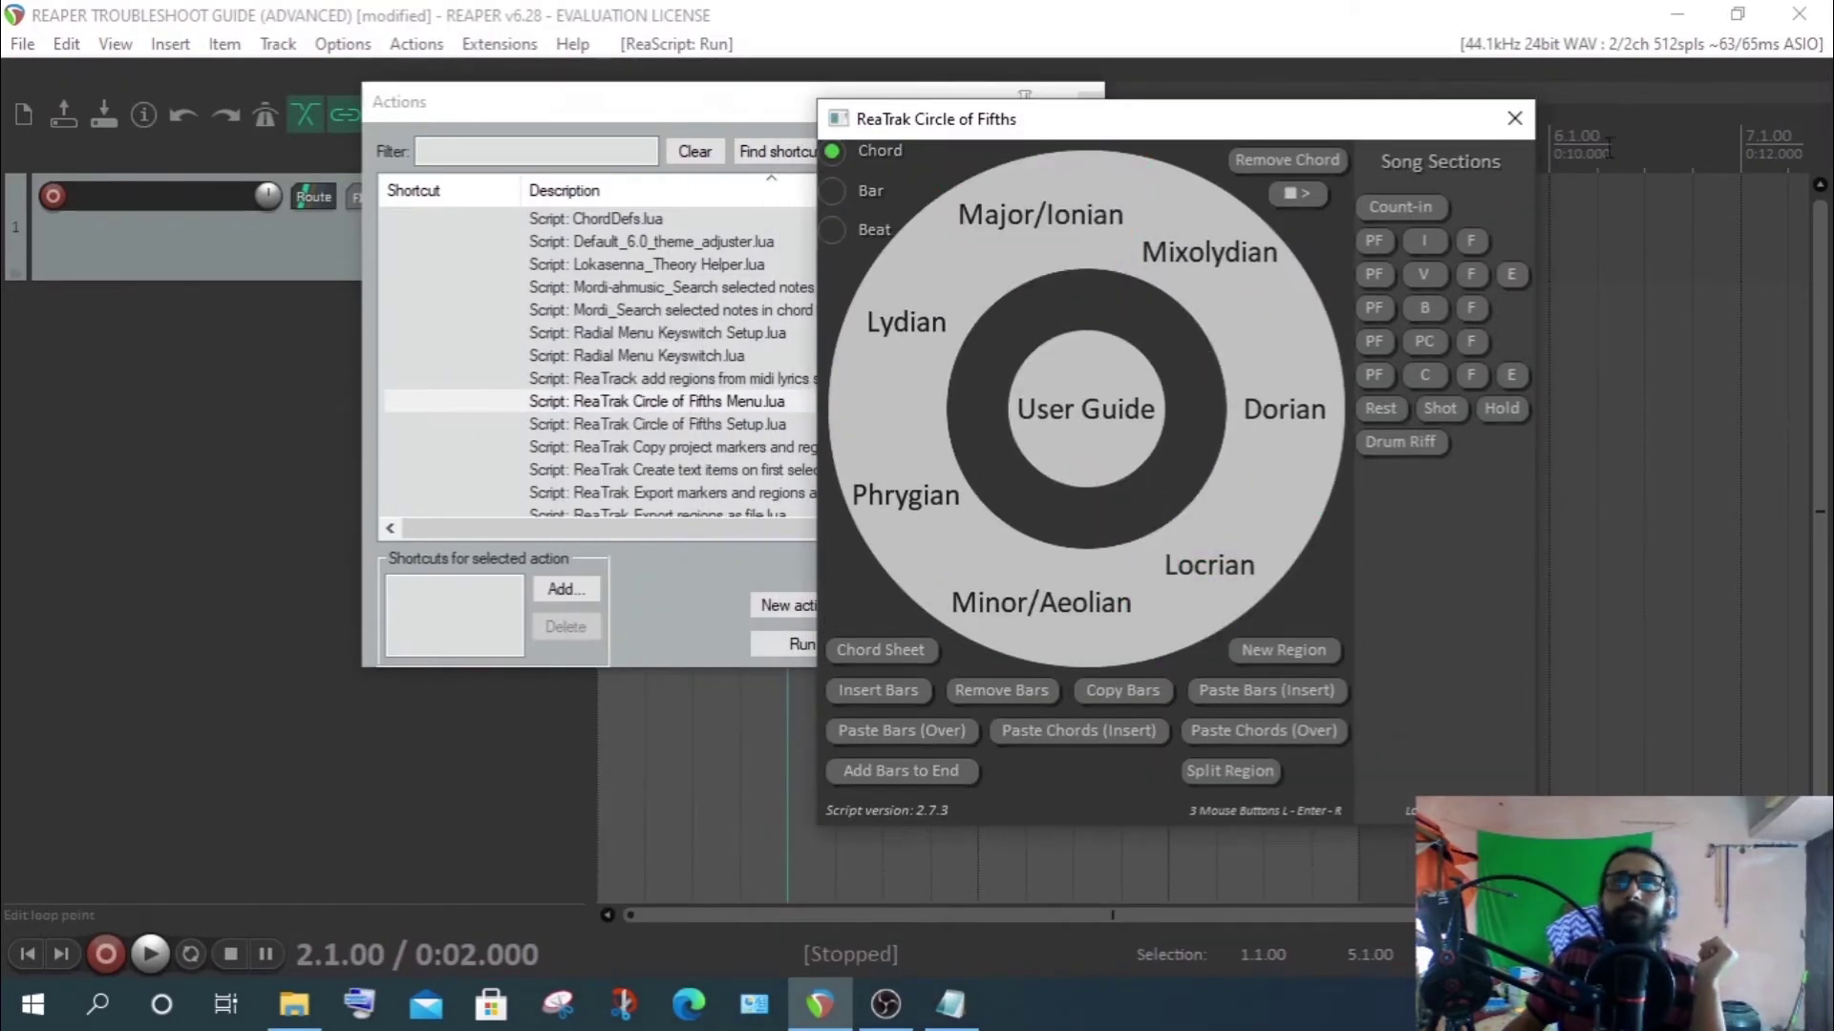
pyautogui.click(1515, 118)
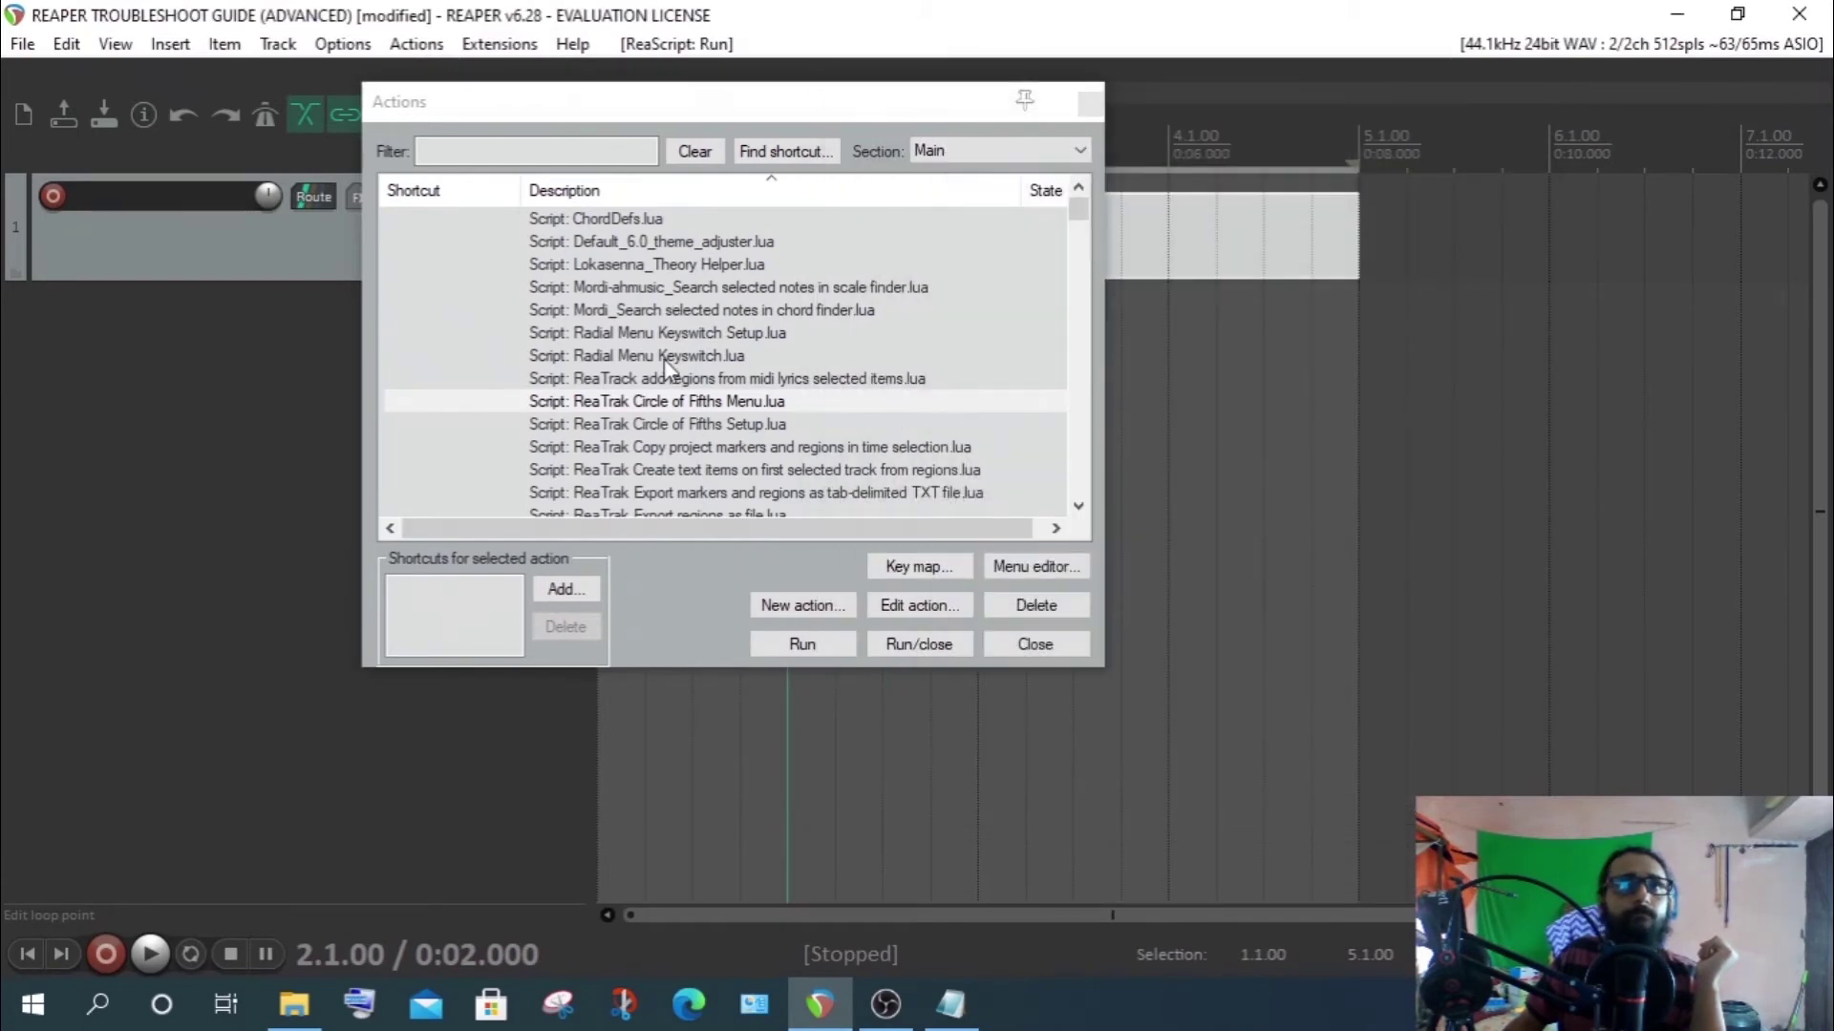
# Browse the ReaTrak scripts in the action list, return to its beginning and reposition the Actions window slightly
pyautogui.scroll(-3, 665, 368)
pyautogui.scroll(-9, 689, 463)
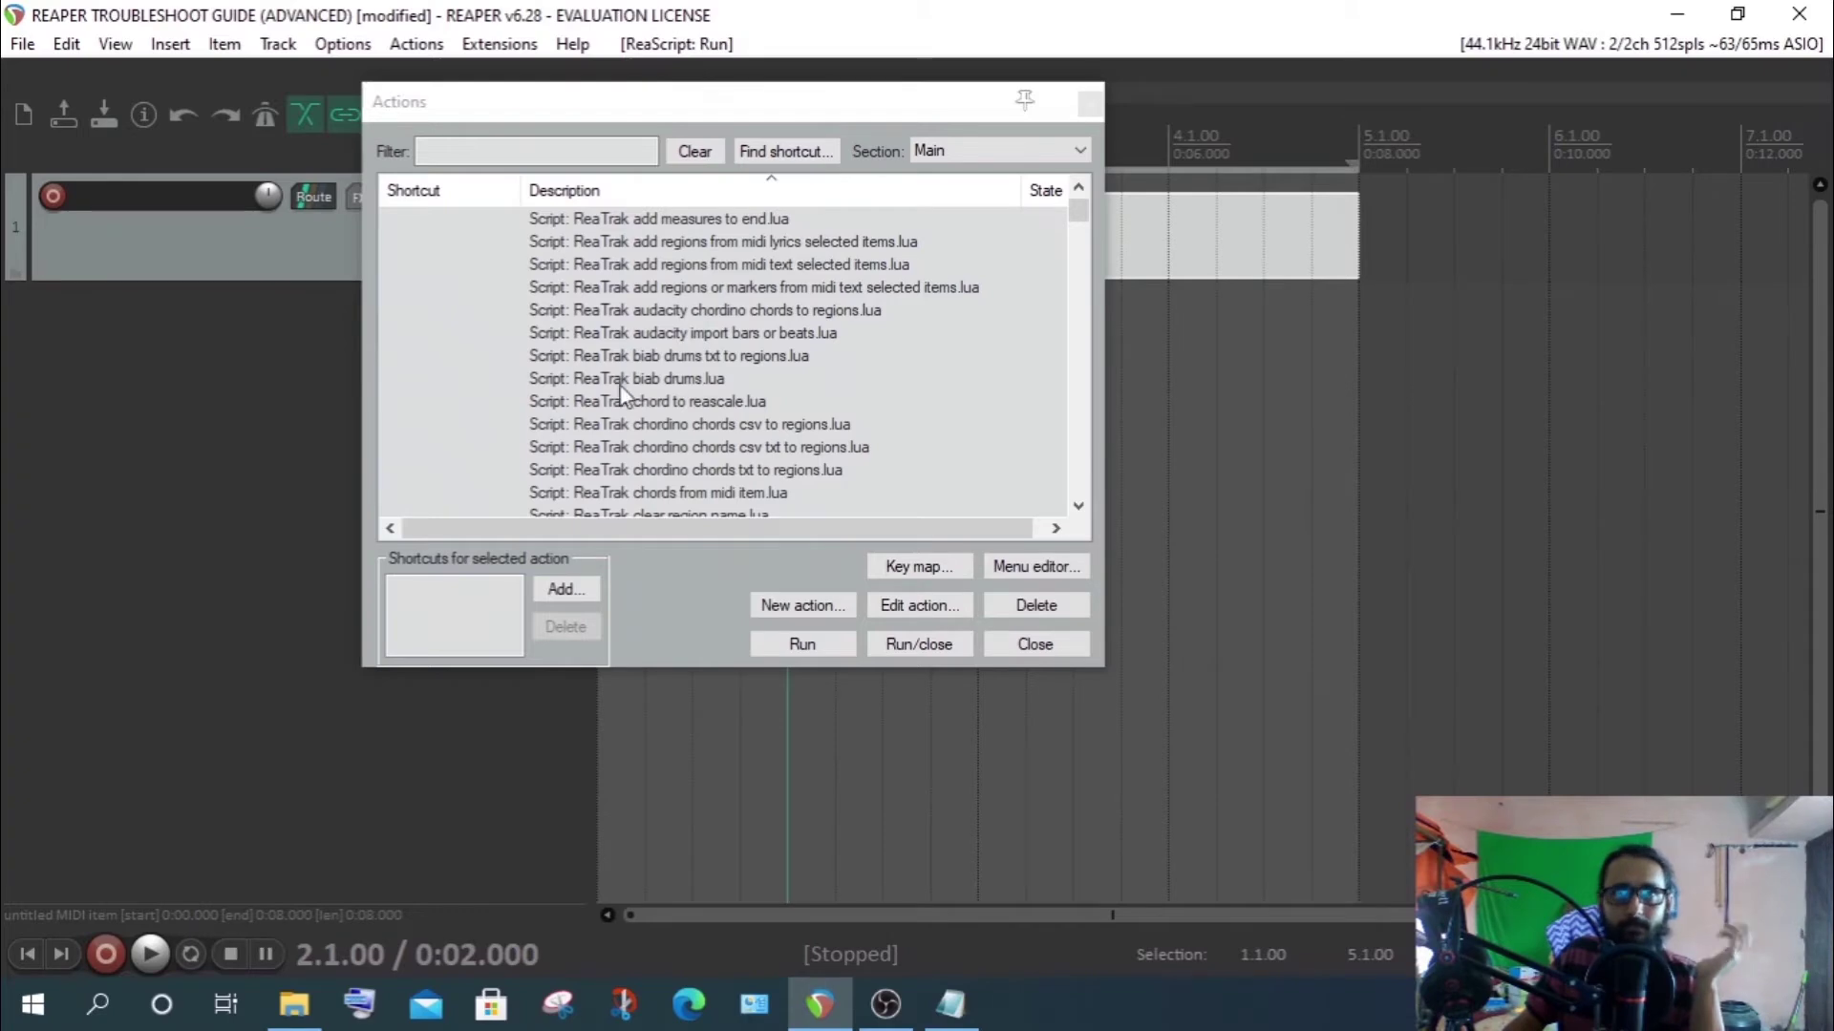
pyautogui.moveTo(1074, 214); pyautogui.dragTo(1090, 177)
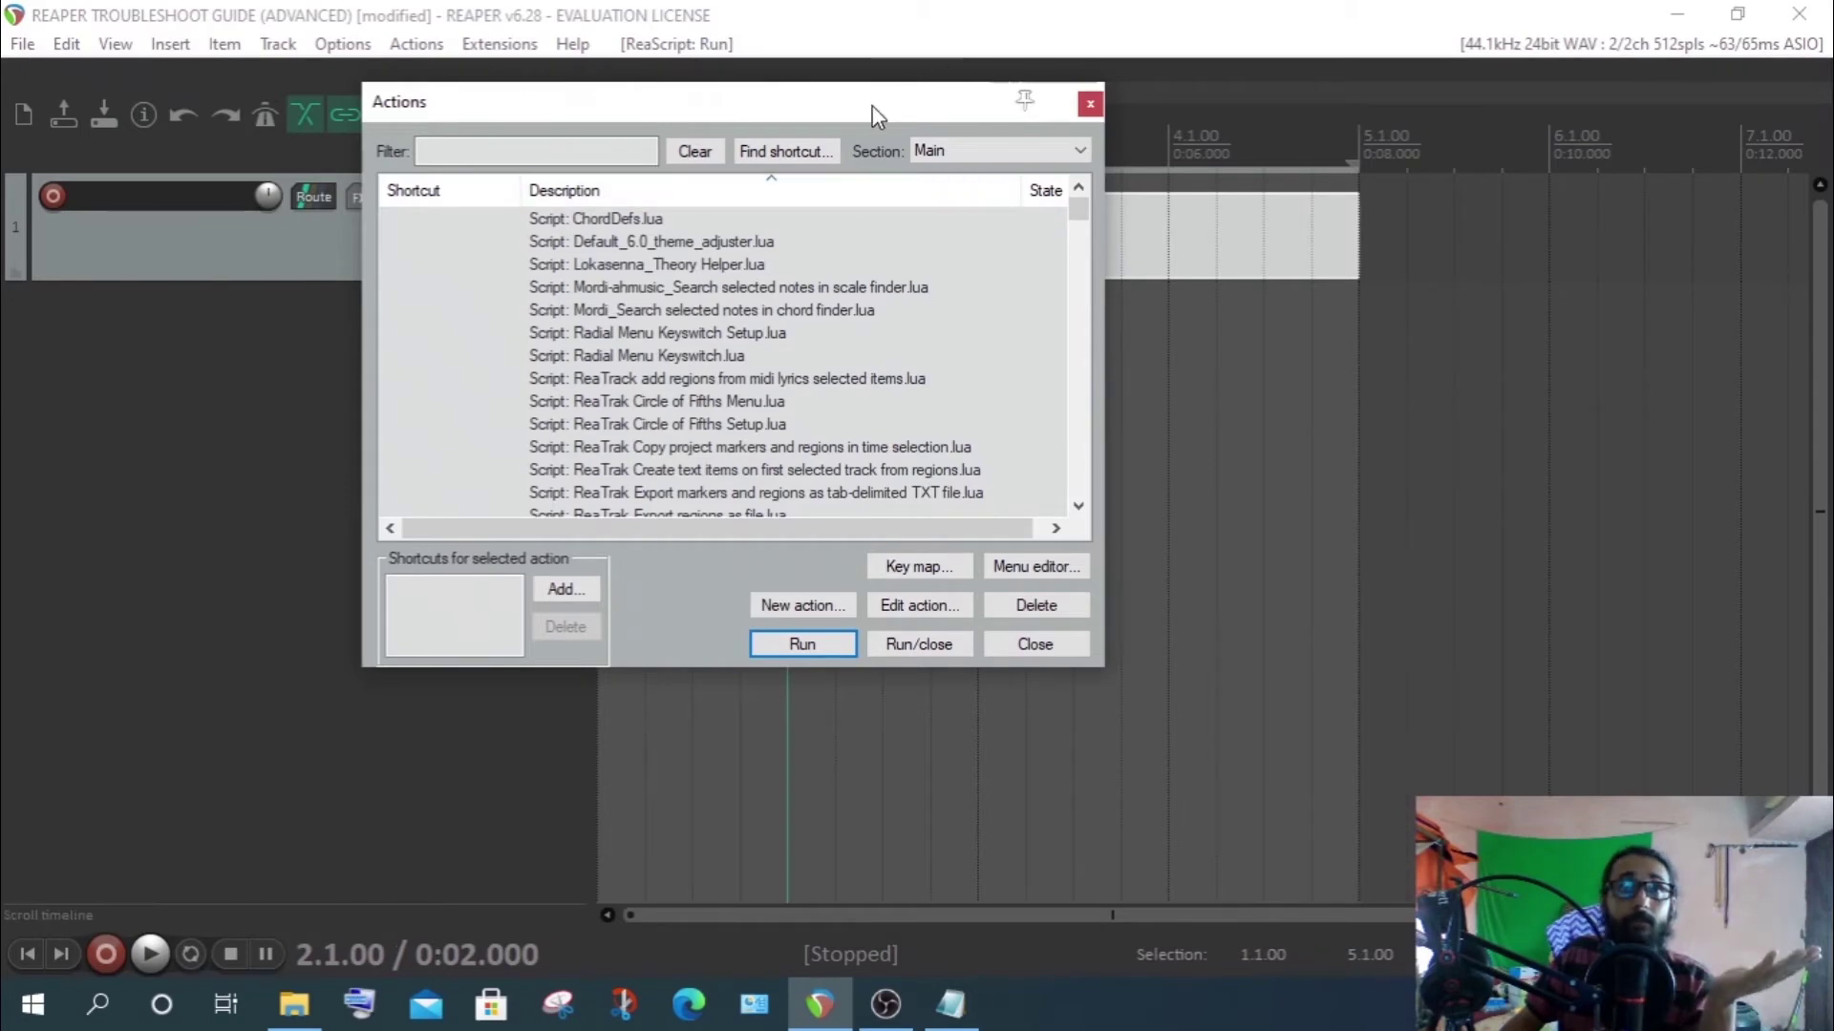
pyautogui.moveTo(876, 114); pyautogui.dragTo(894, 168)
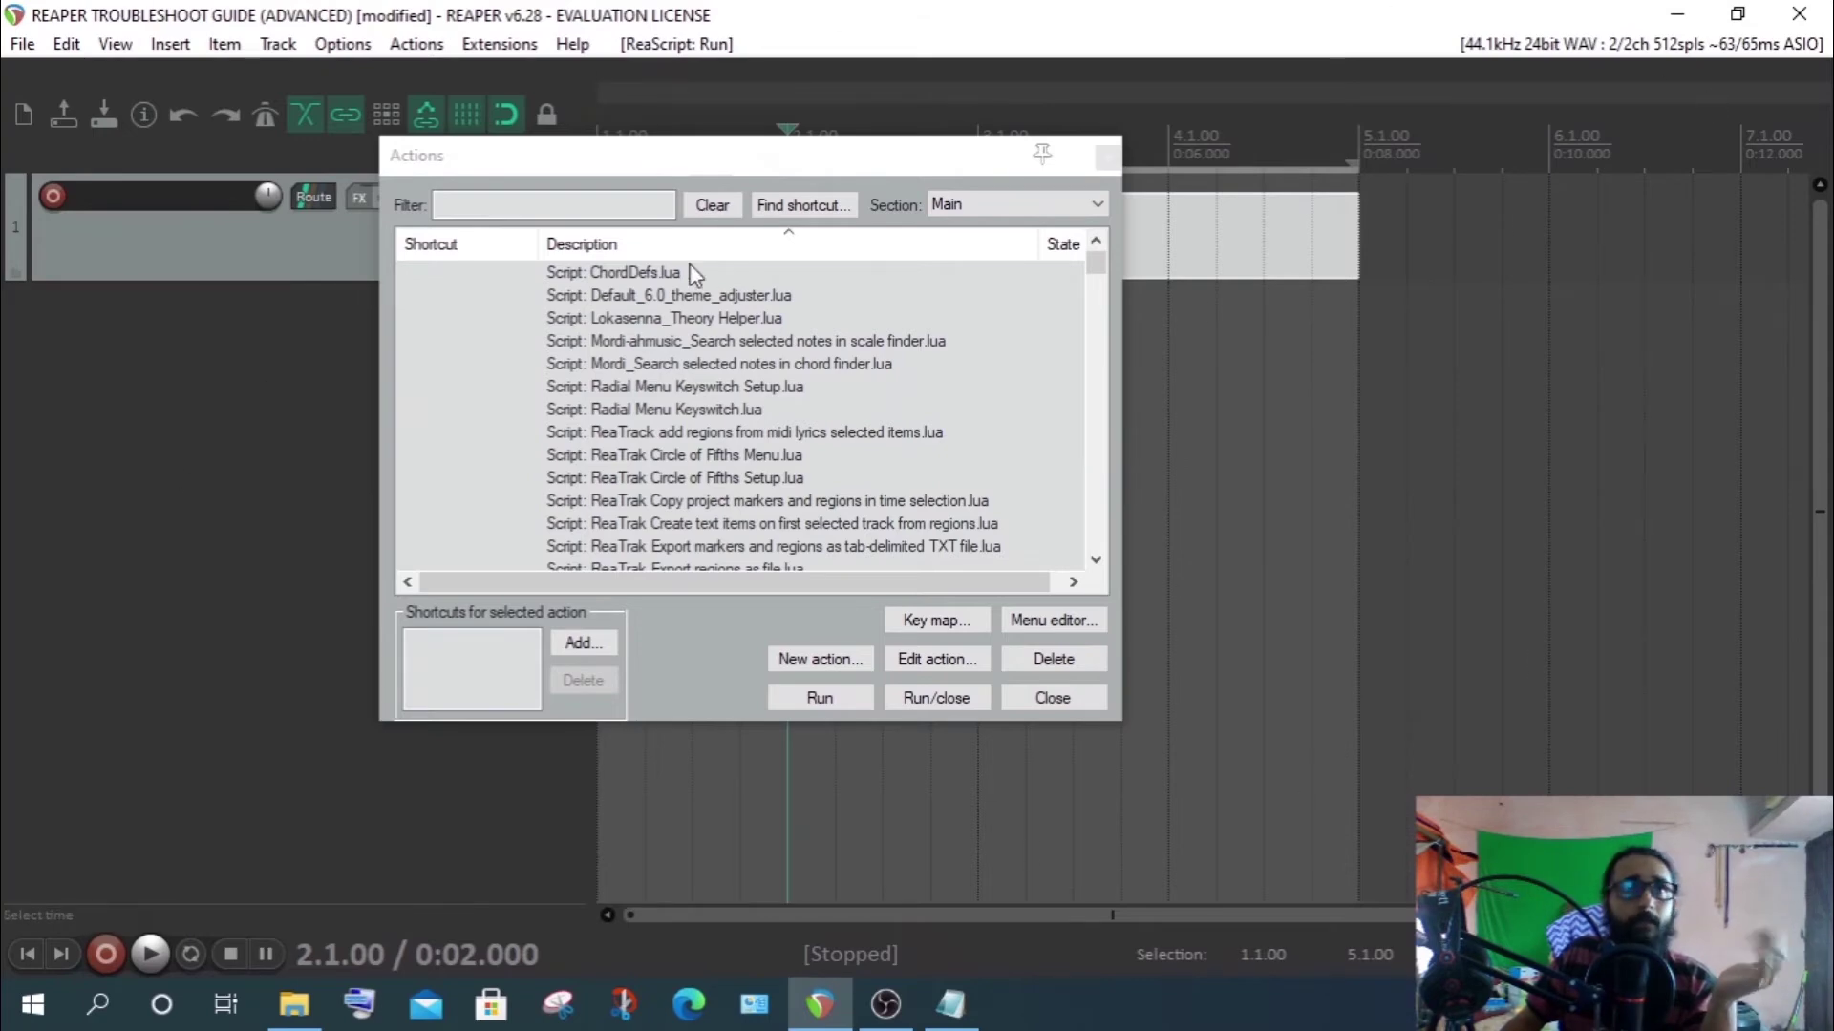
# Open the untitled MIDI item in the MIDI editor, look at where its own action list is found, and close the editor
pyautogui.doubleClick(1260, 255)
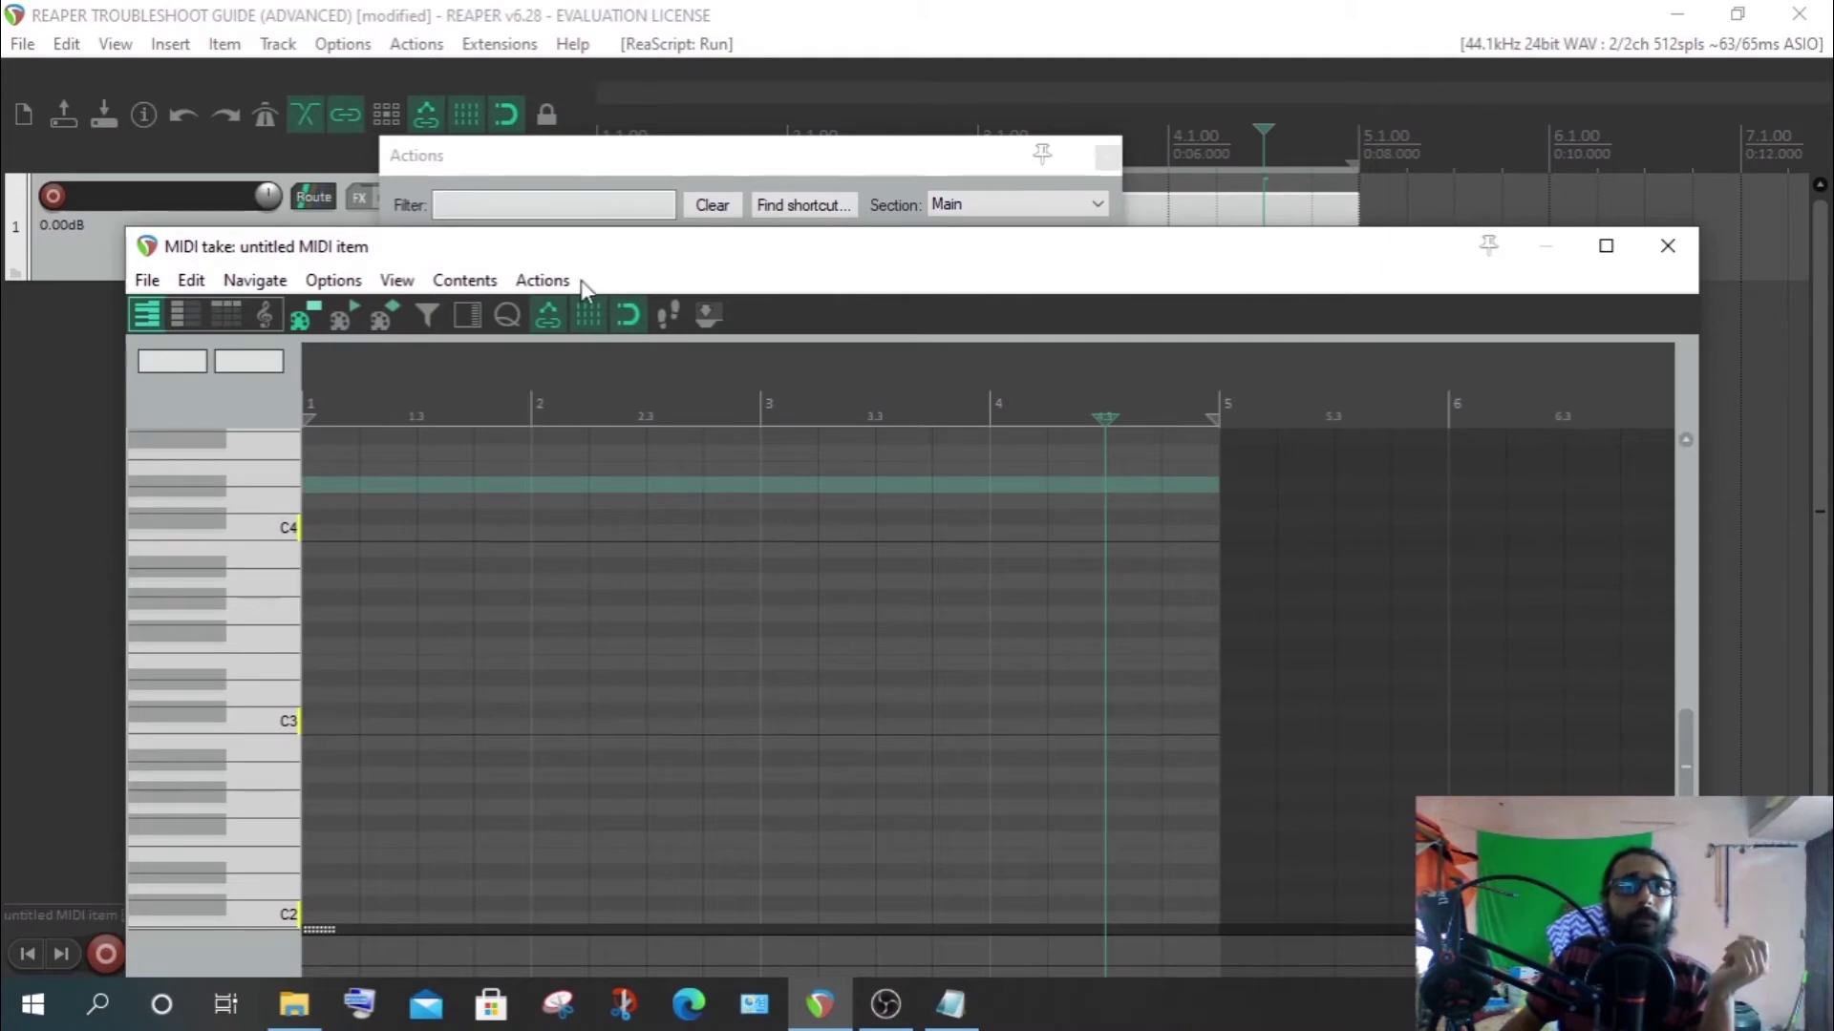
pyautogui.moveTo(581, 260); pyautogui.dragTo(553, 184)
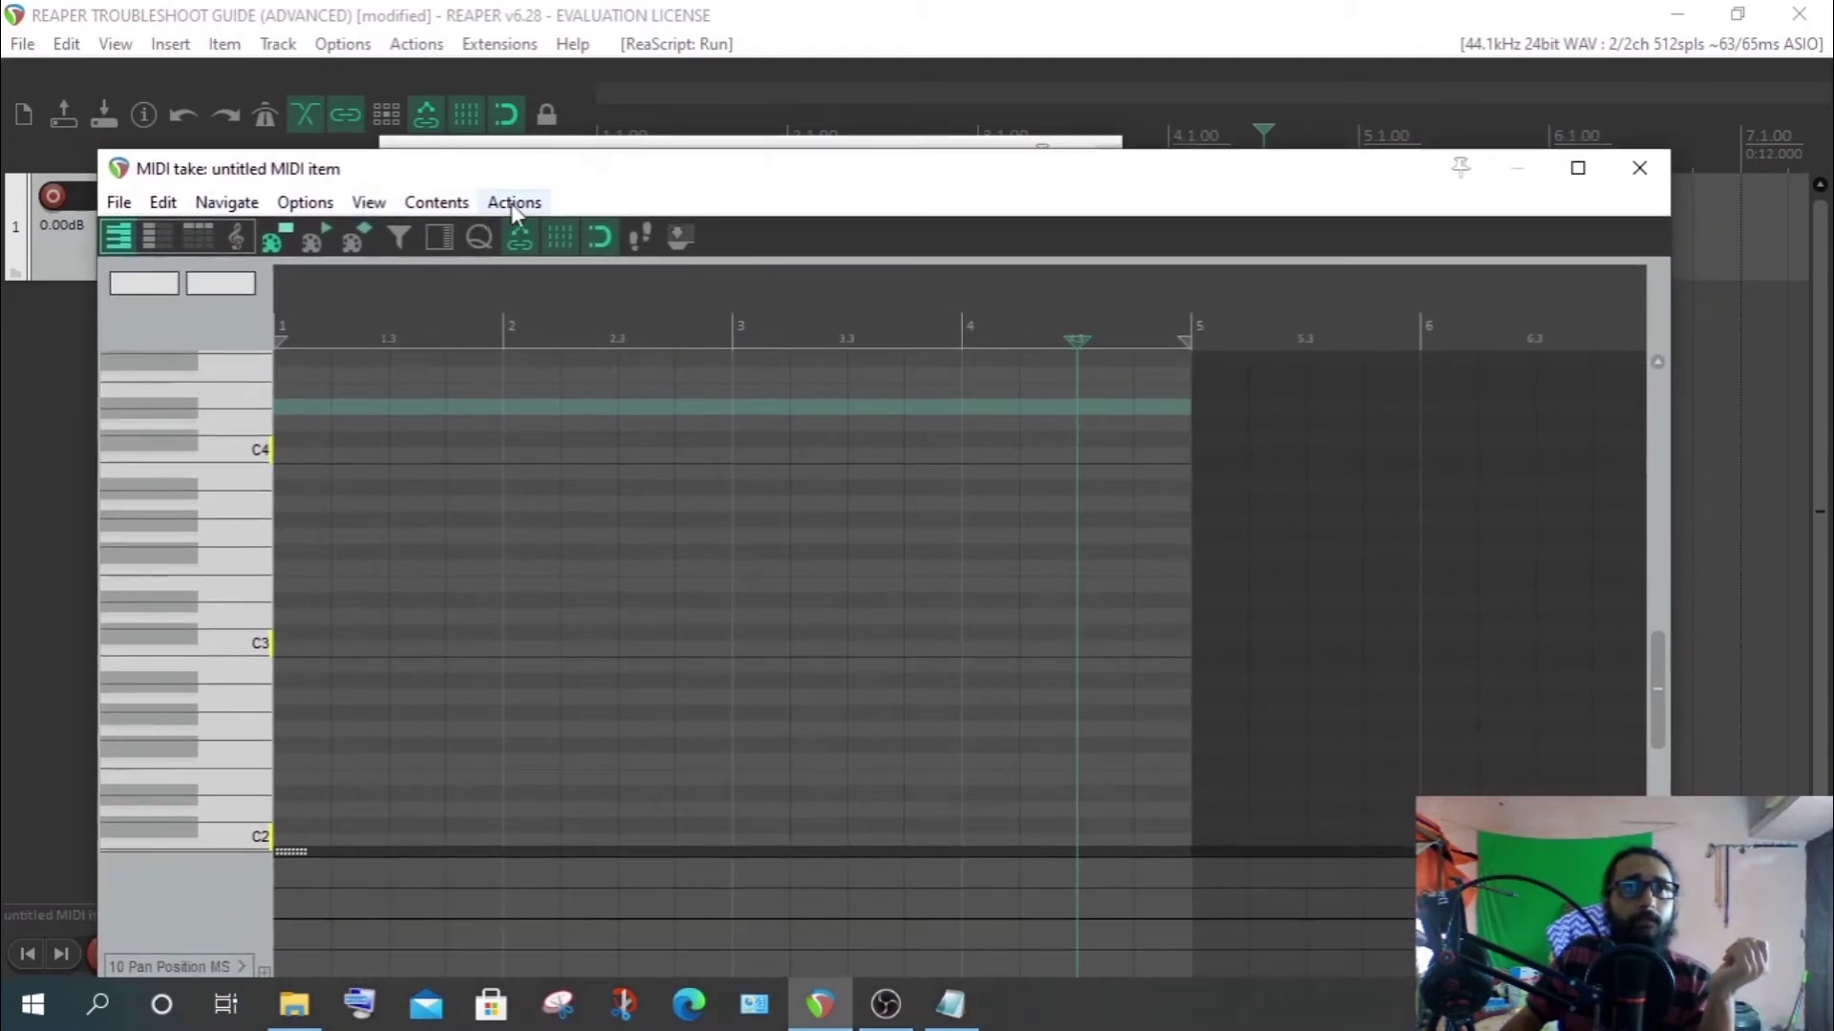
pyautogui.click(514, 205)
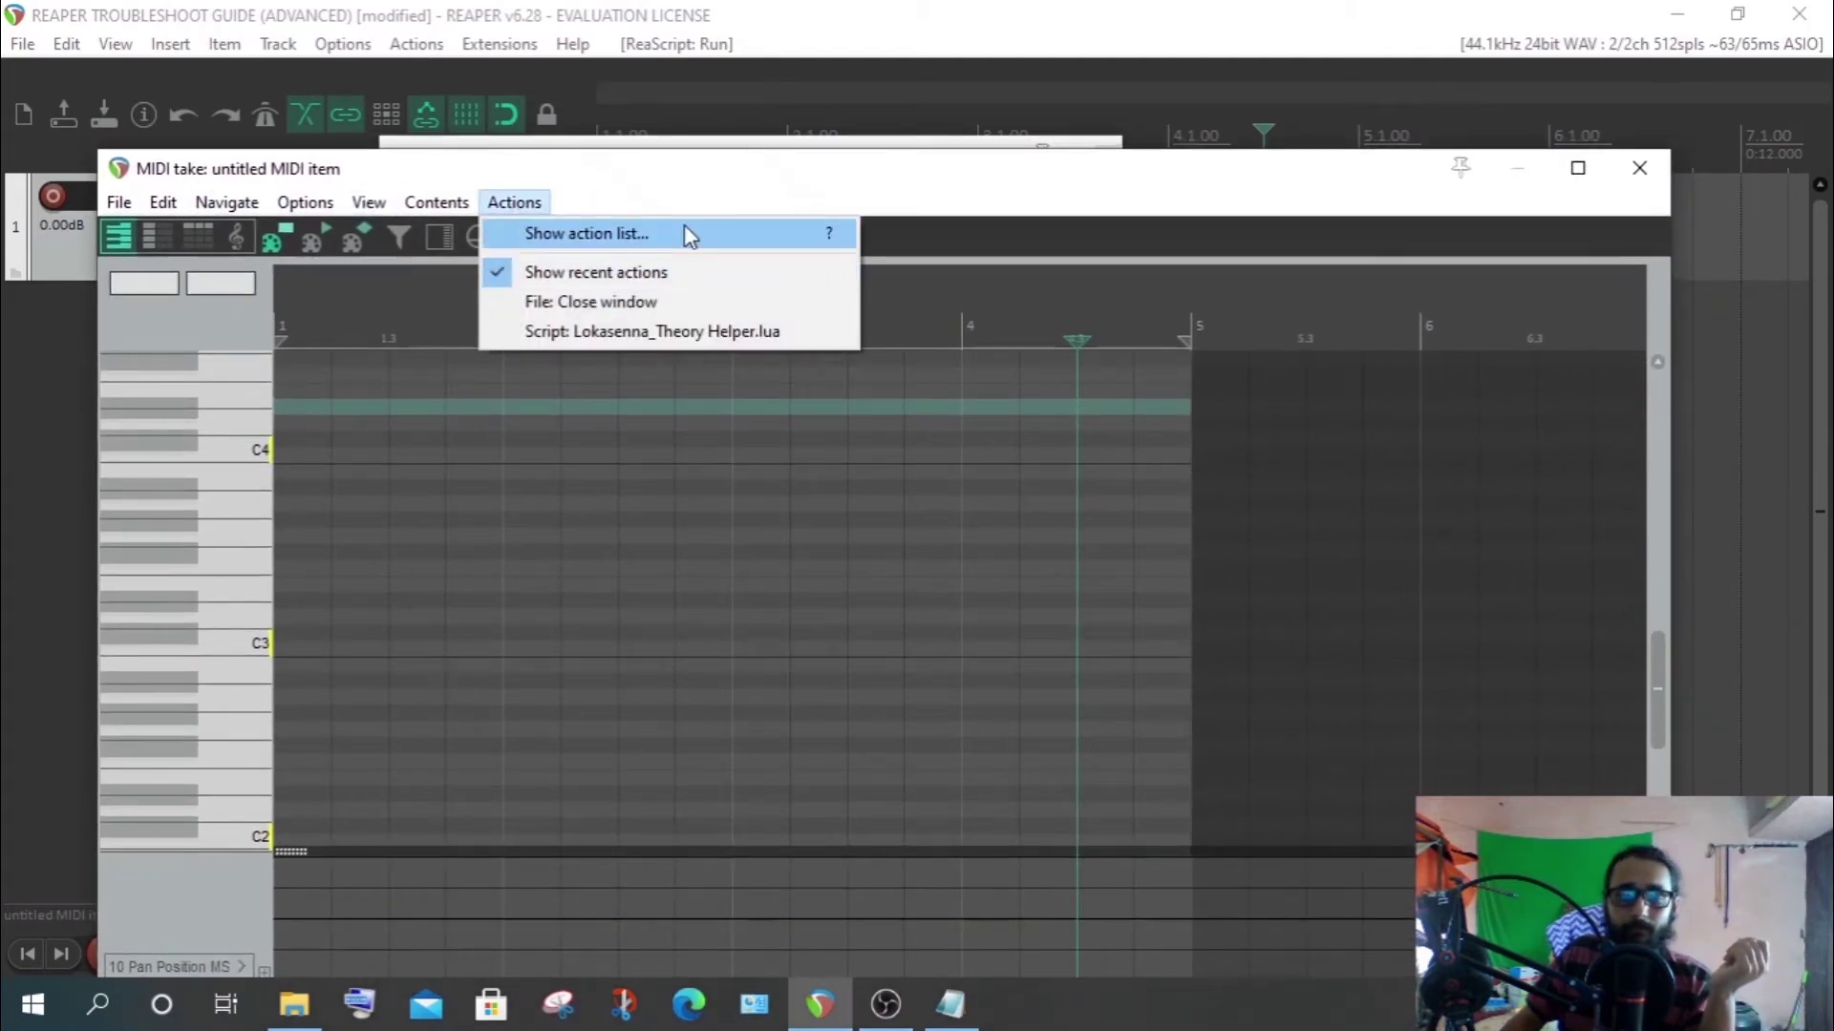
pyautogui.click(1644, 172)
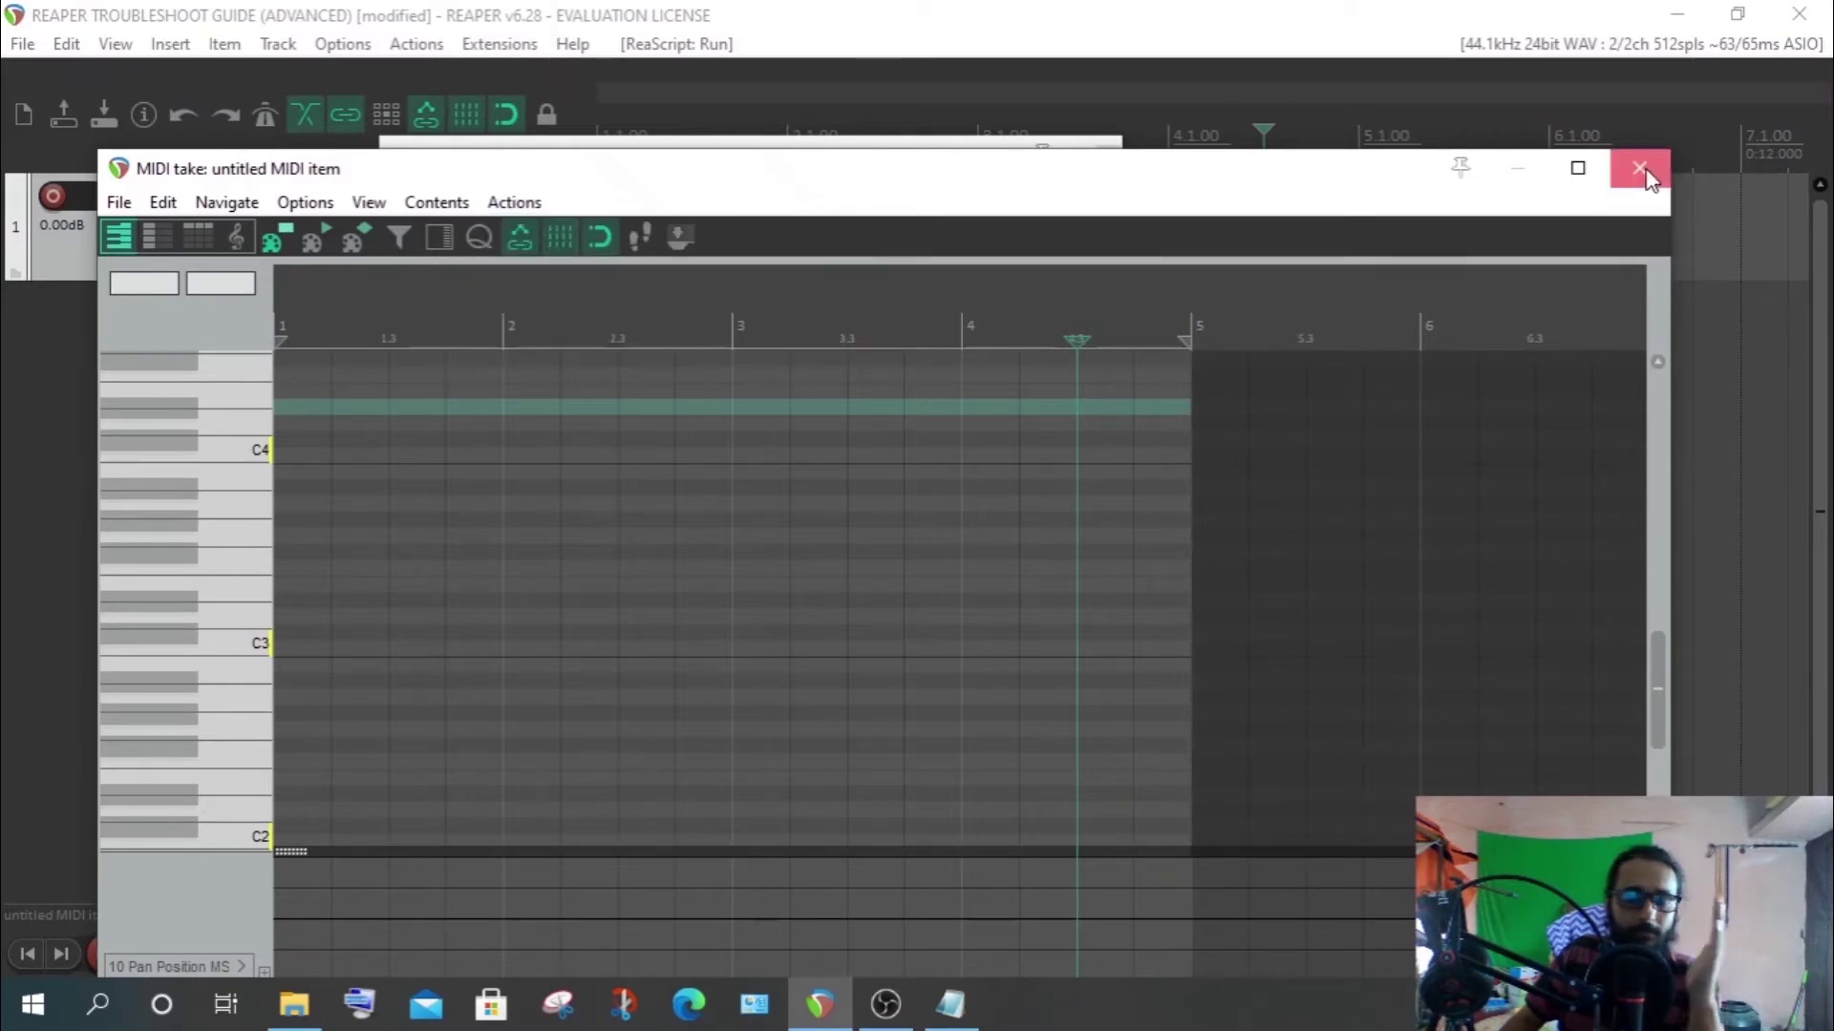
pyautogui.click(1641, 170)
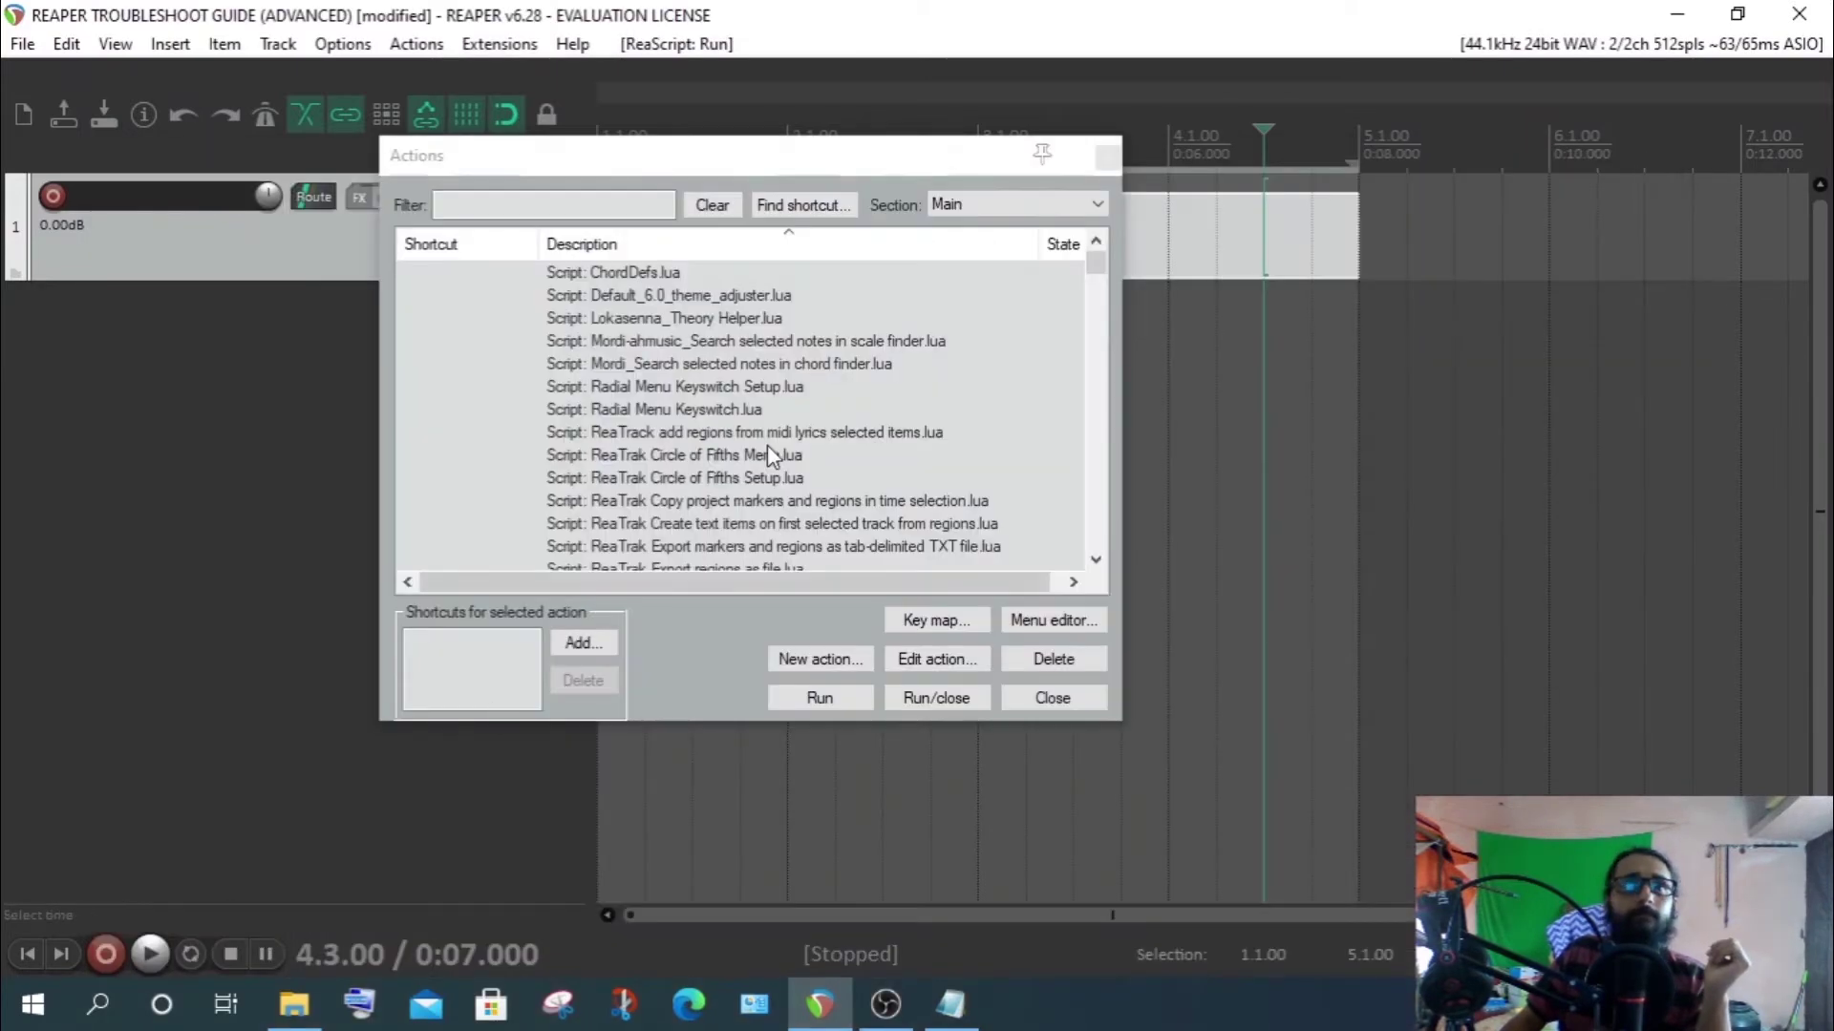
# Try to run the Lokasenna_Theory Helper.lua script from the Main action list, and briefly open and close the untitled item's MIDI editor
pyautogui.click(668, 470)
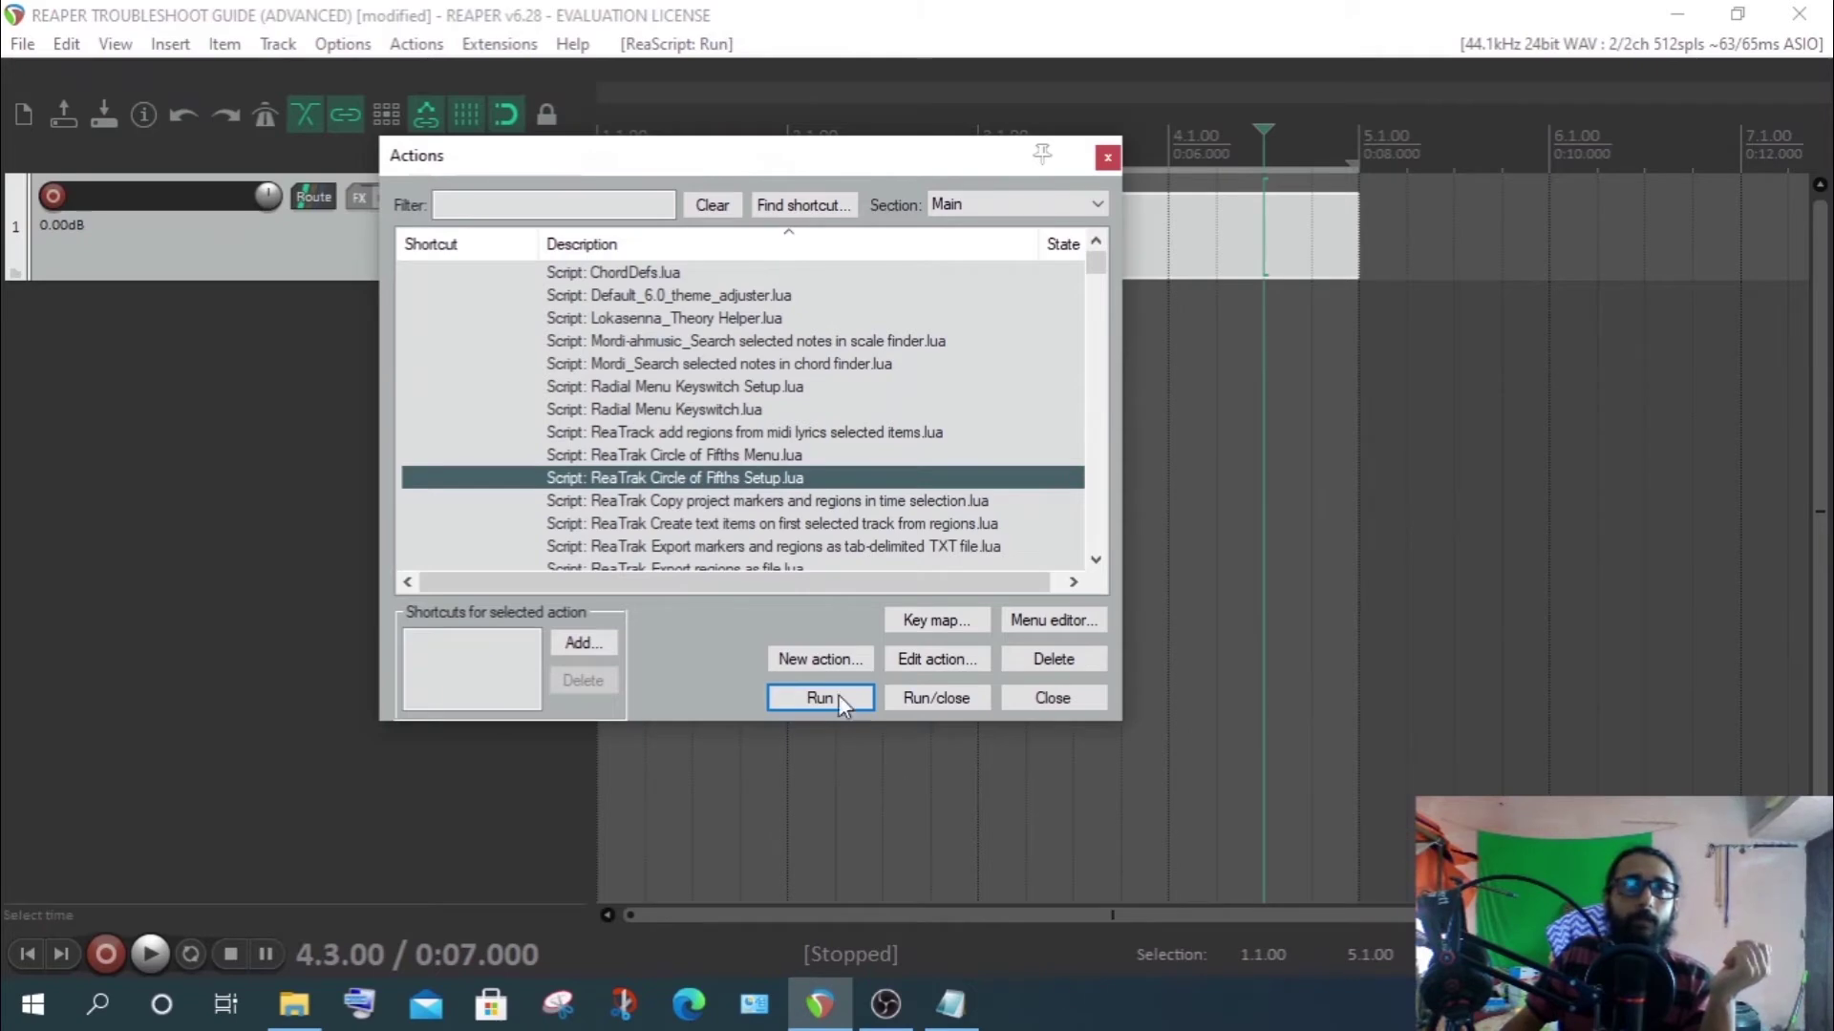
pyautogui.click(762, 525)
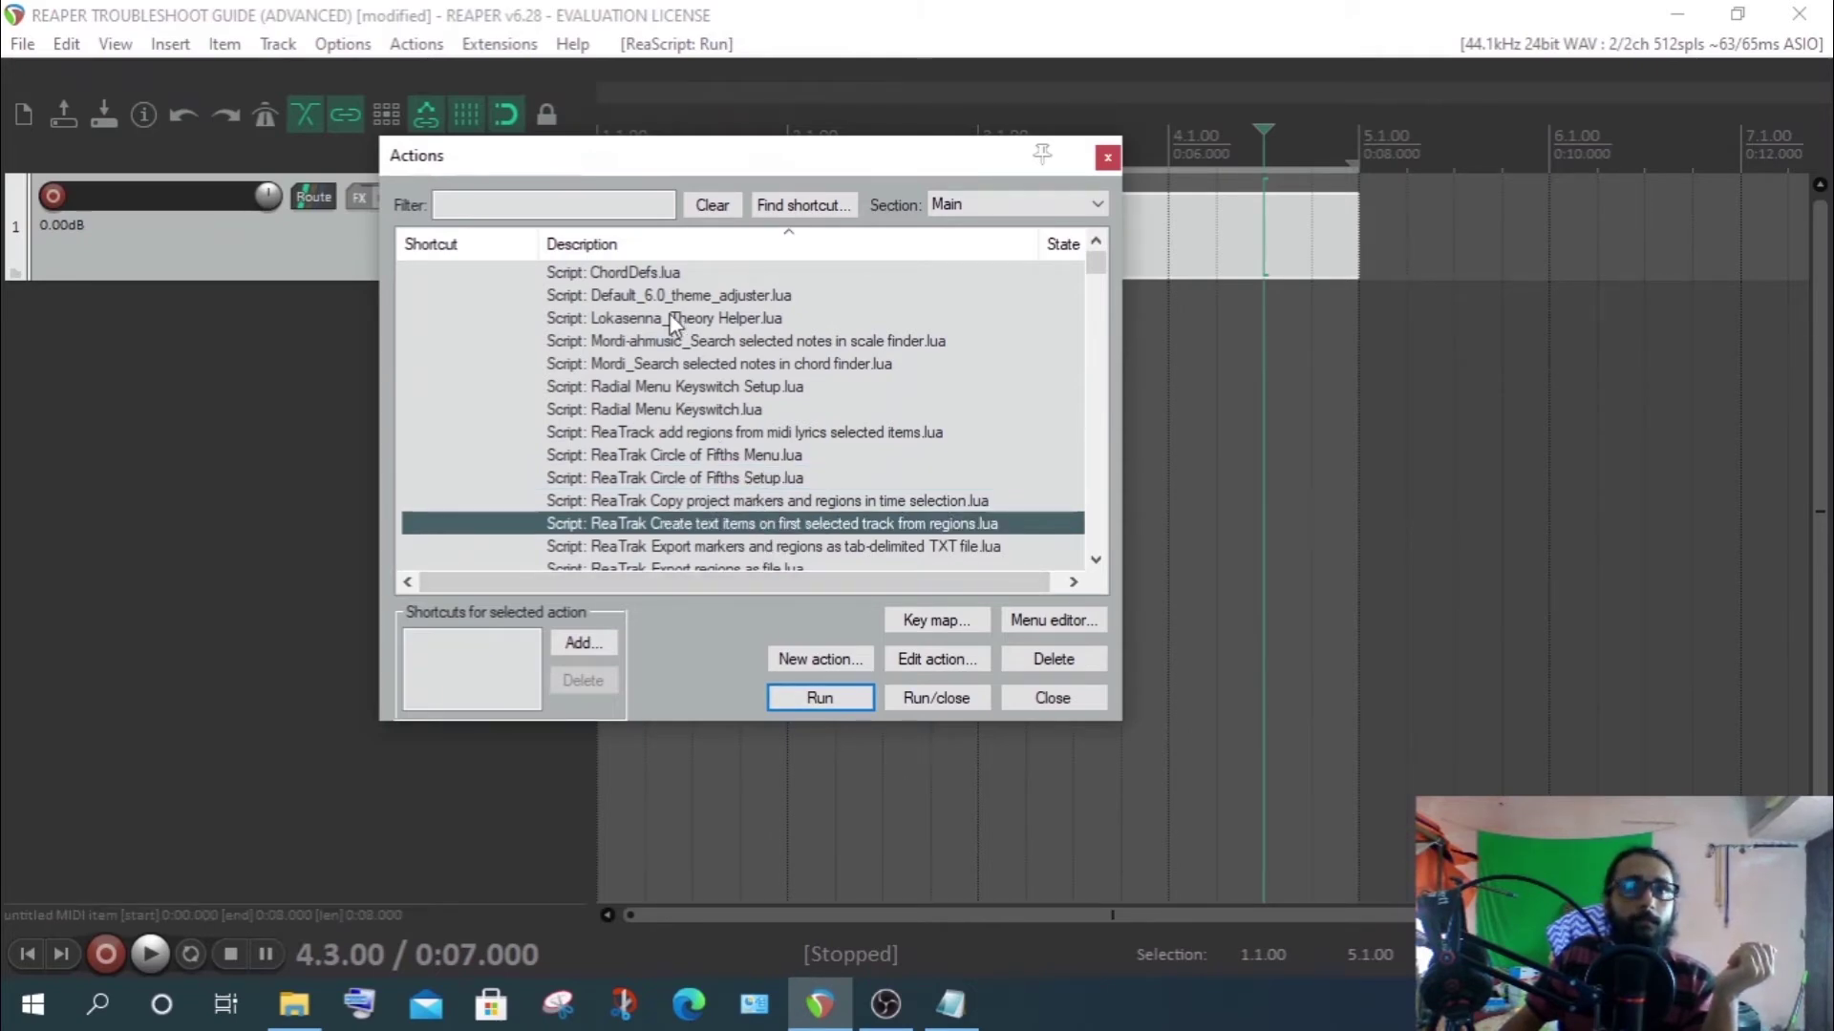
pyautogui.click(642, 321)
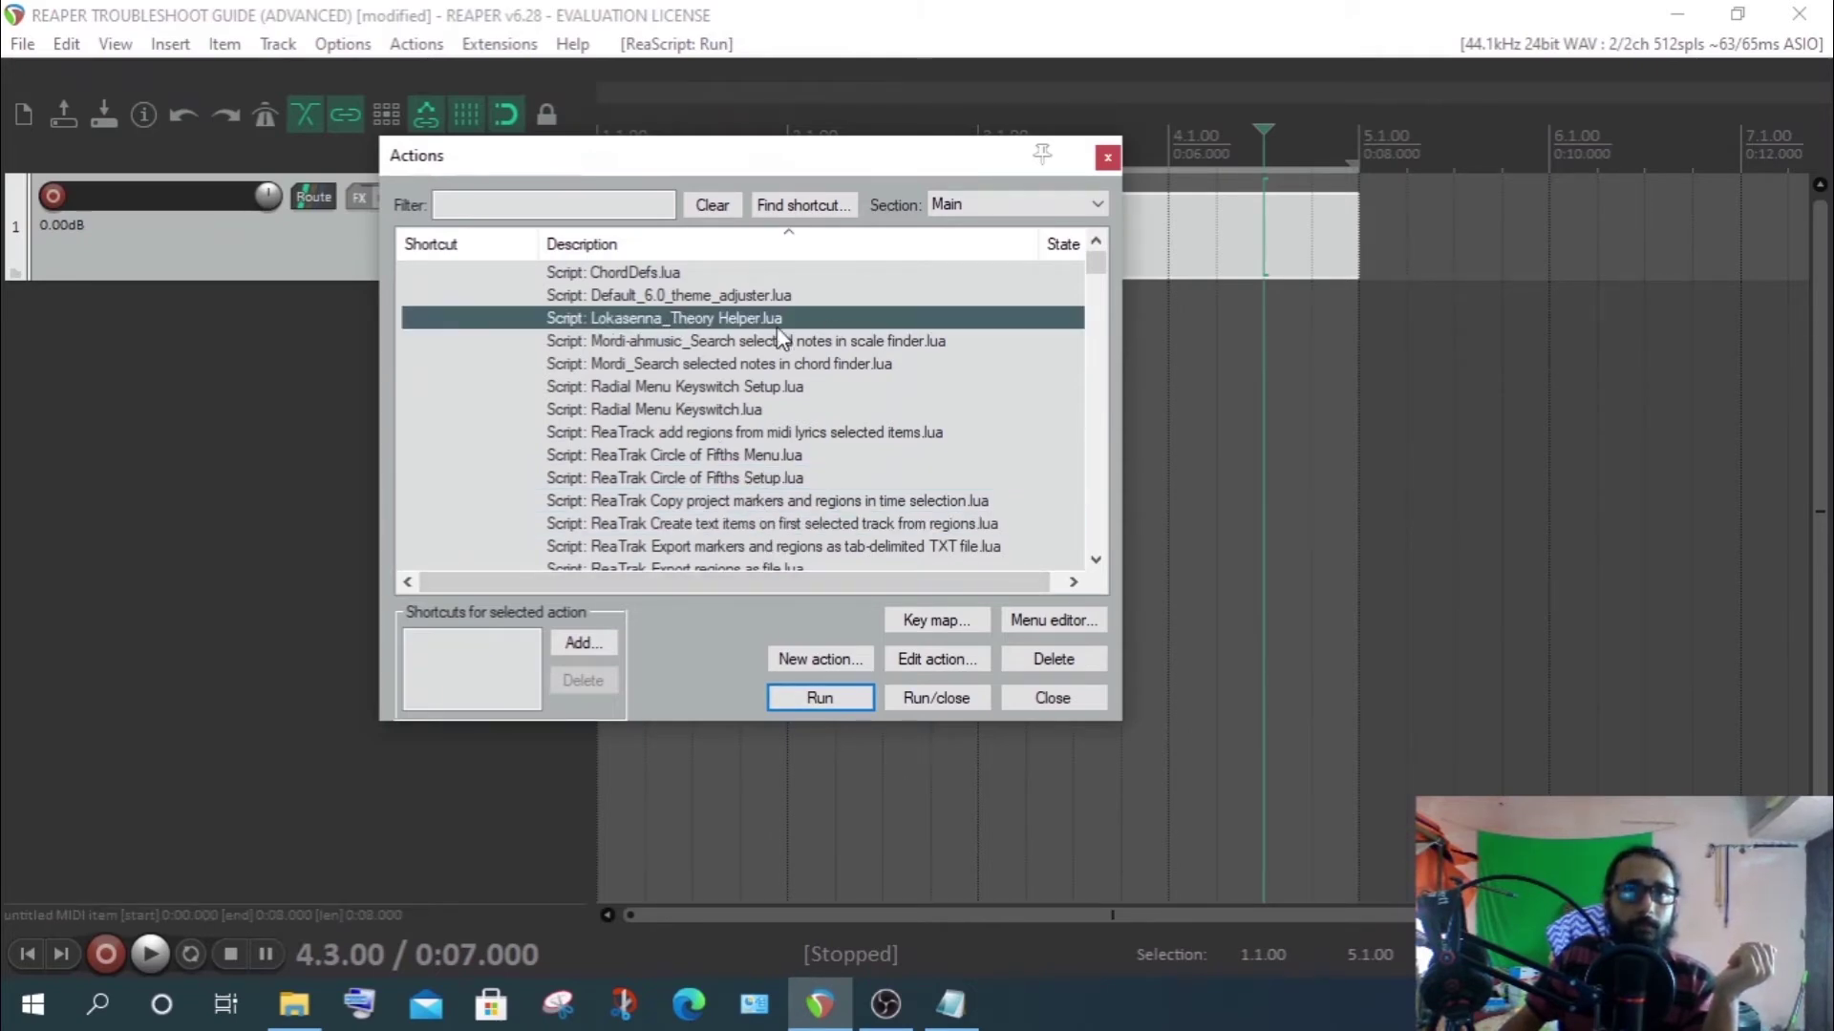
pyautogui.click(798, 700)
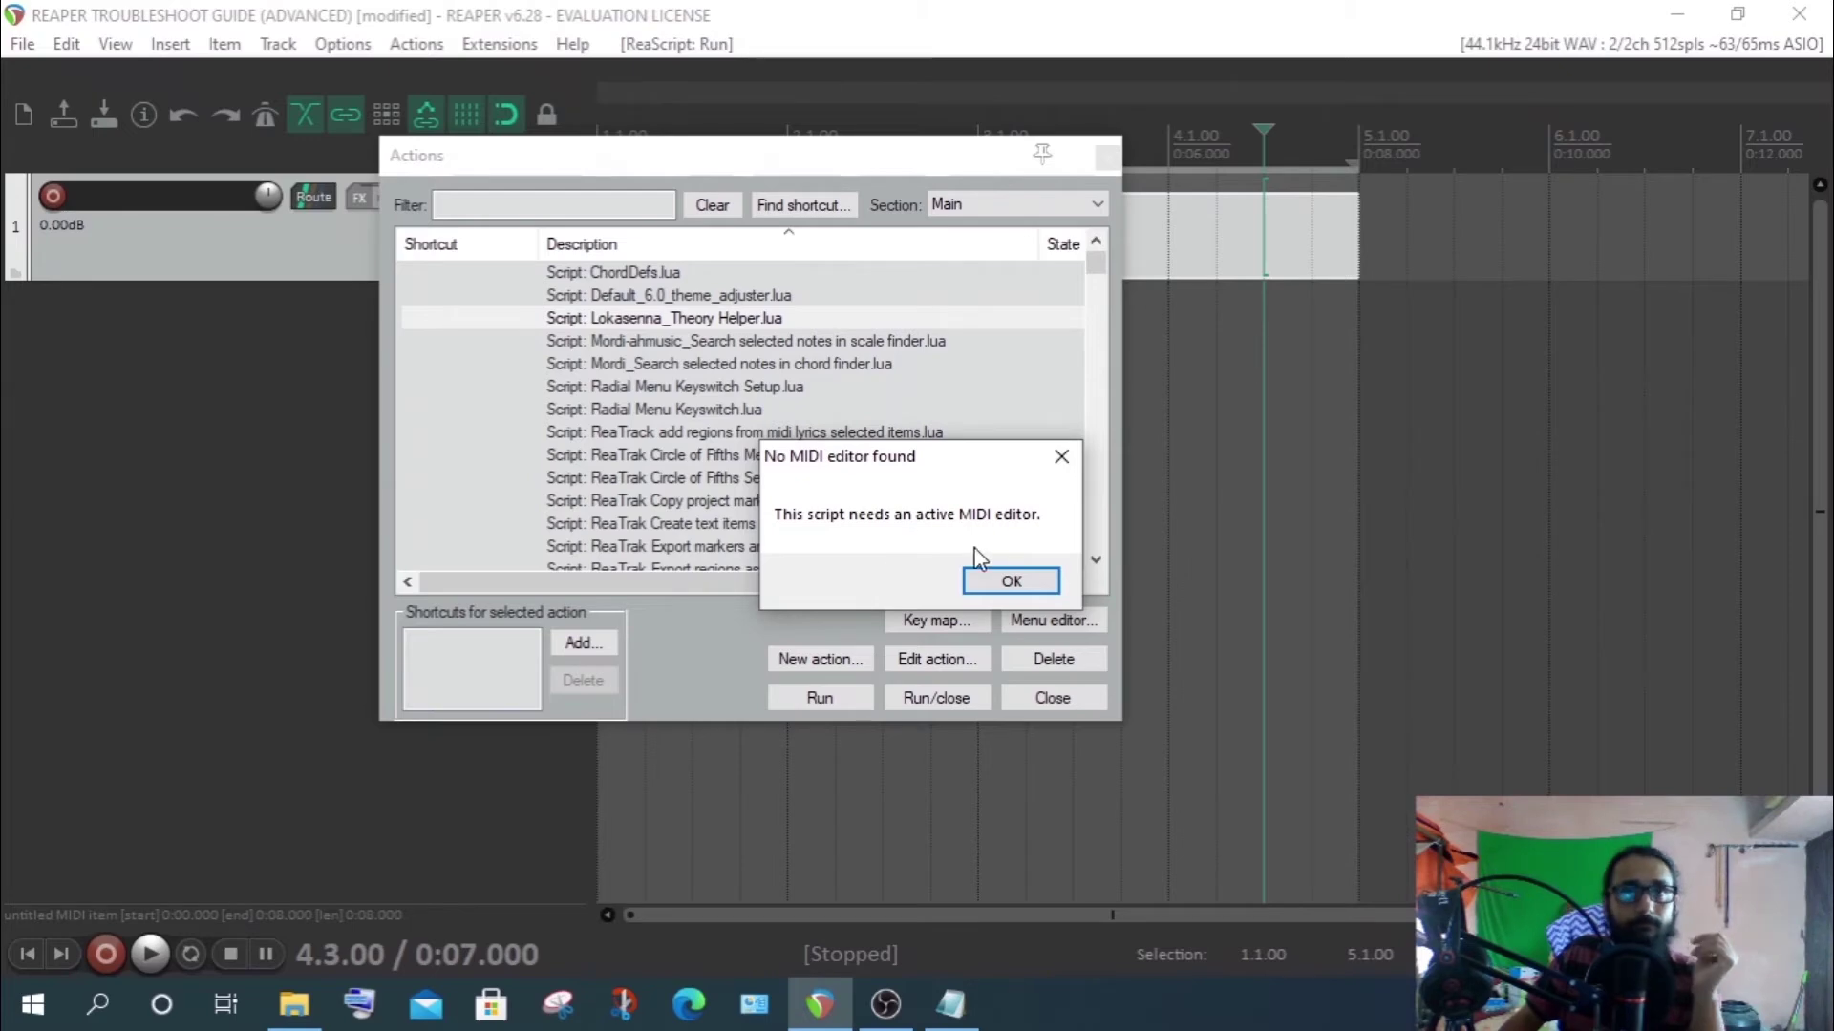
pyautogui.click(1011, 581)
pyautogui.doubleClick(1167, 232)
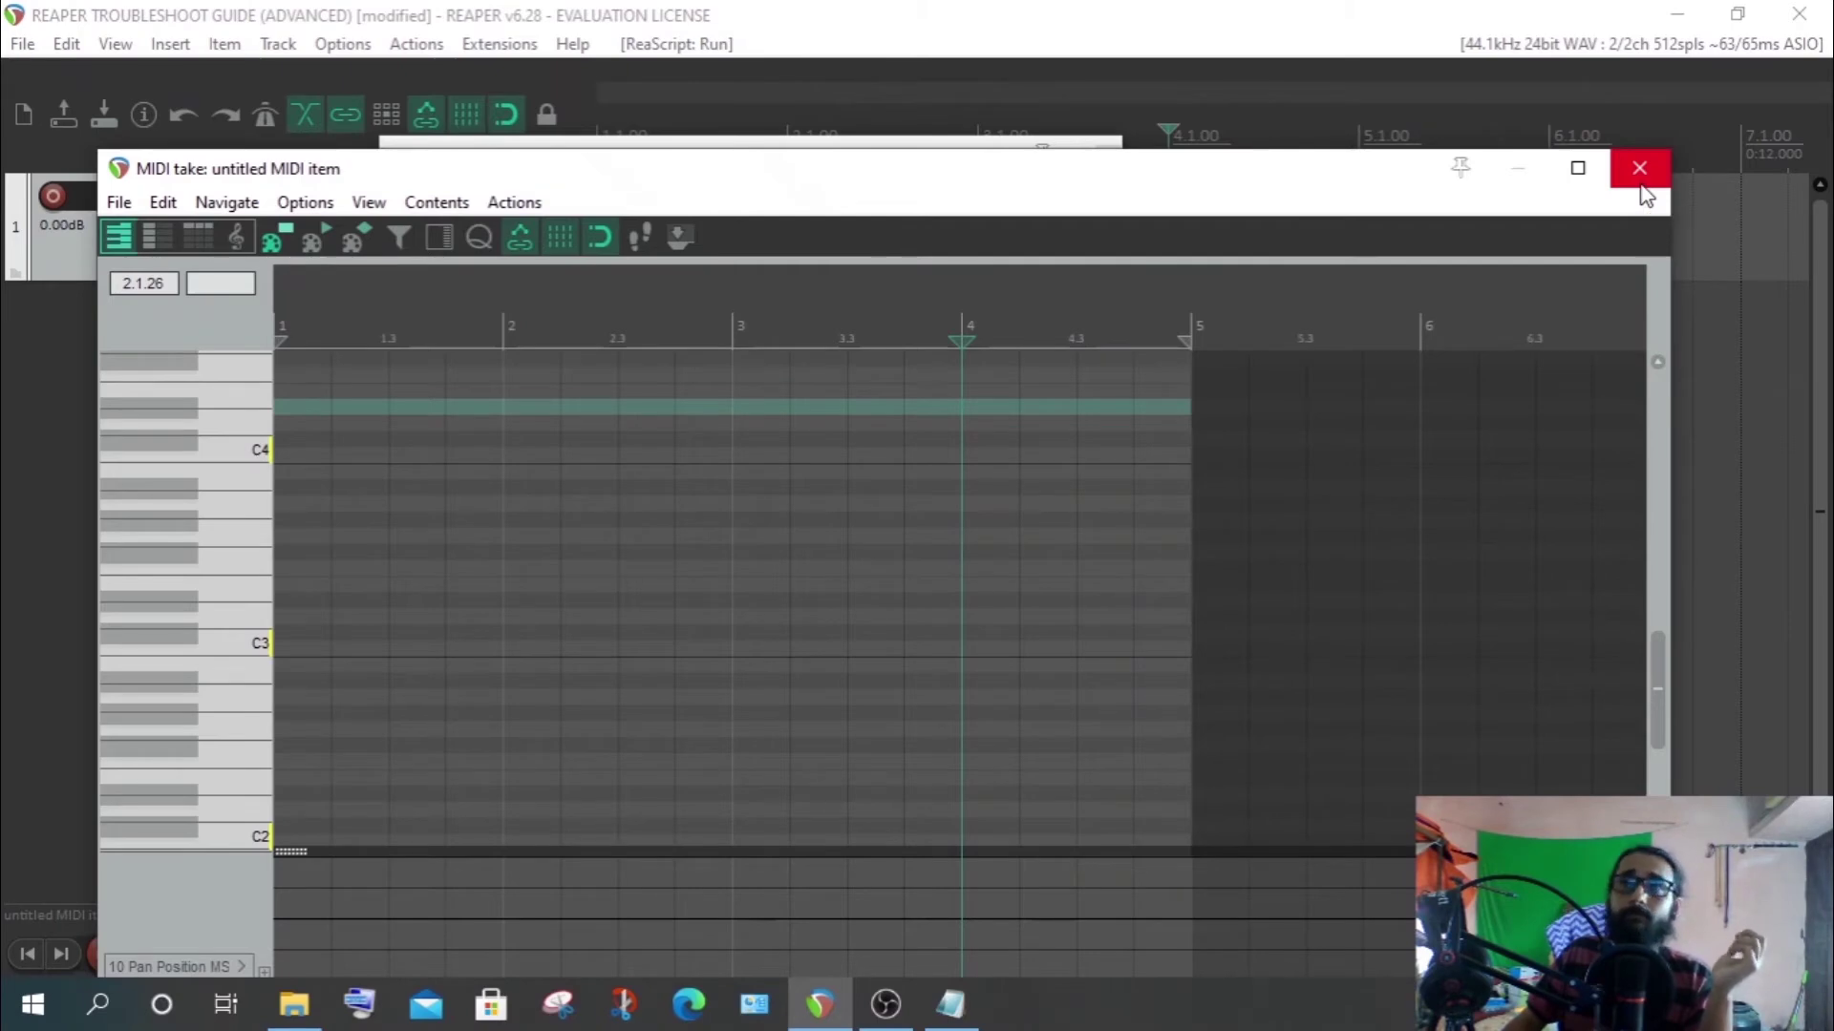
pyautogui.click(1641, 180)
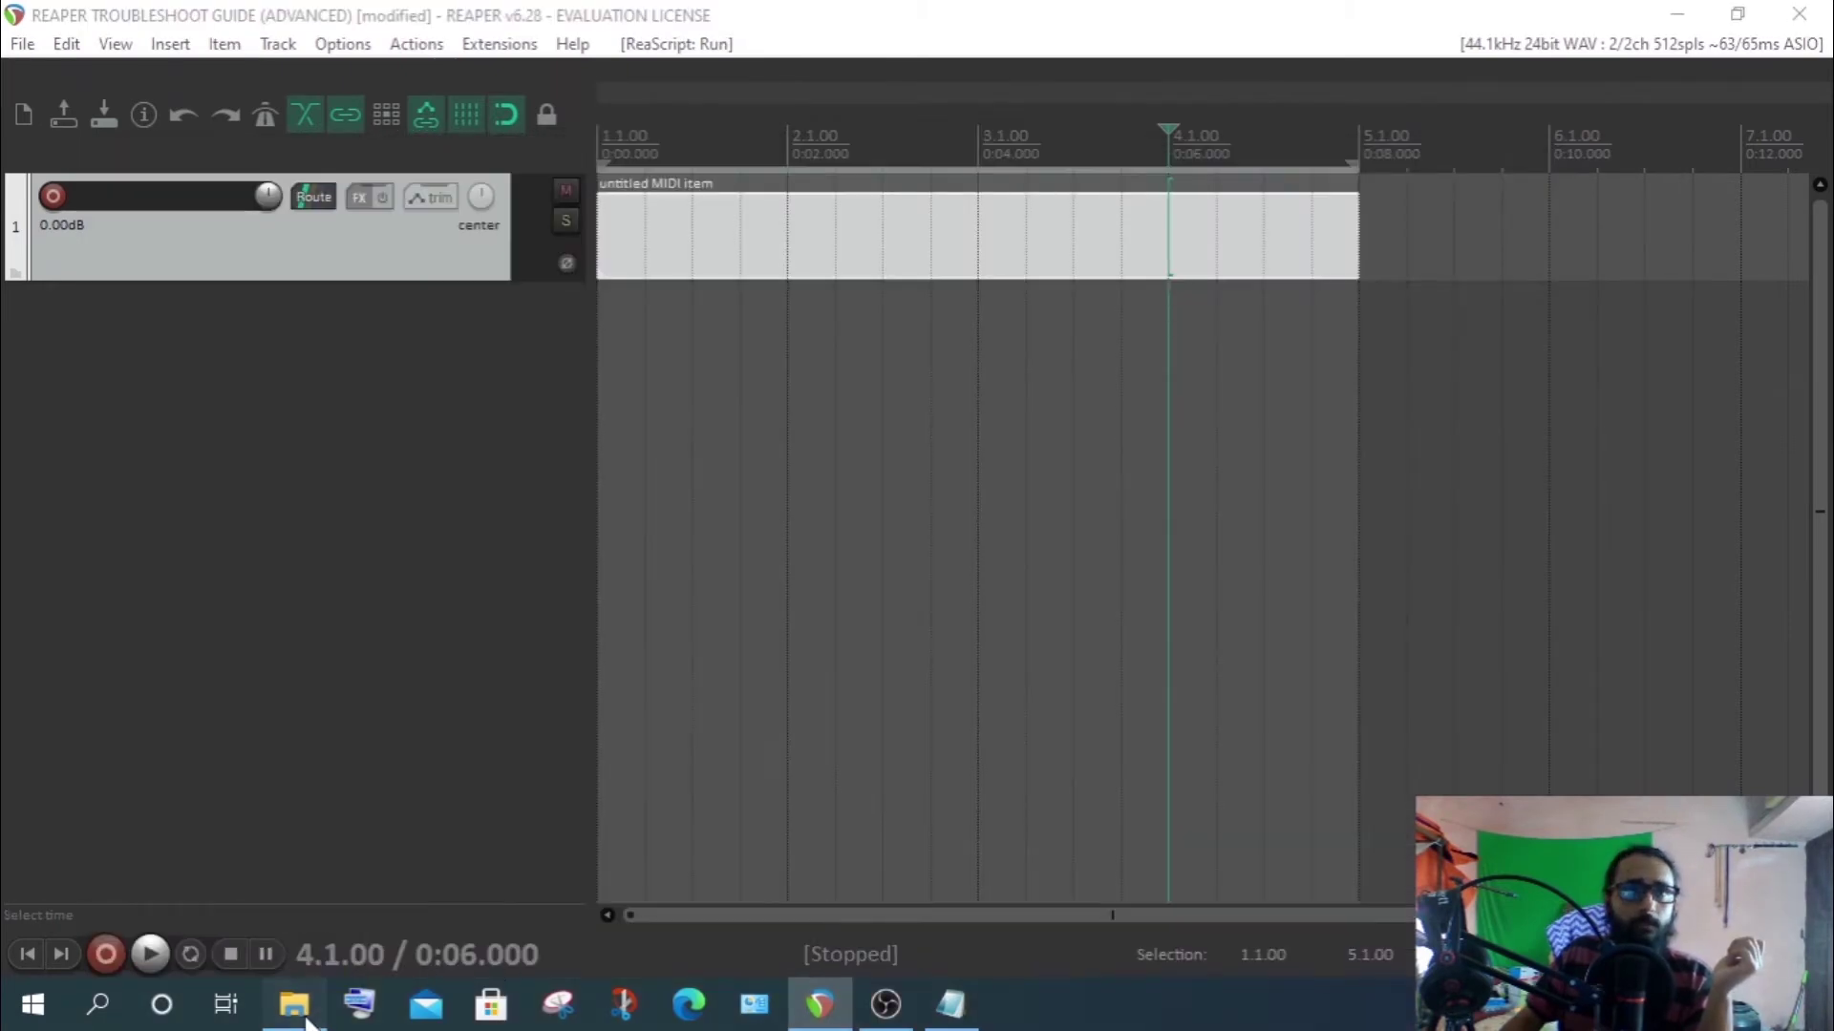
# Switch to File Explorer and look through the MIDI GUITAR CHORD TOOL folder within REAPER SCRIPT & OTHER RESOURCES
pyautogui.click(294, 1005)
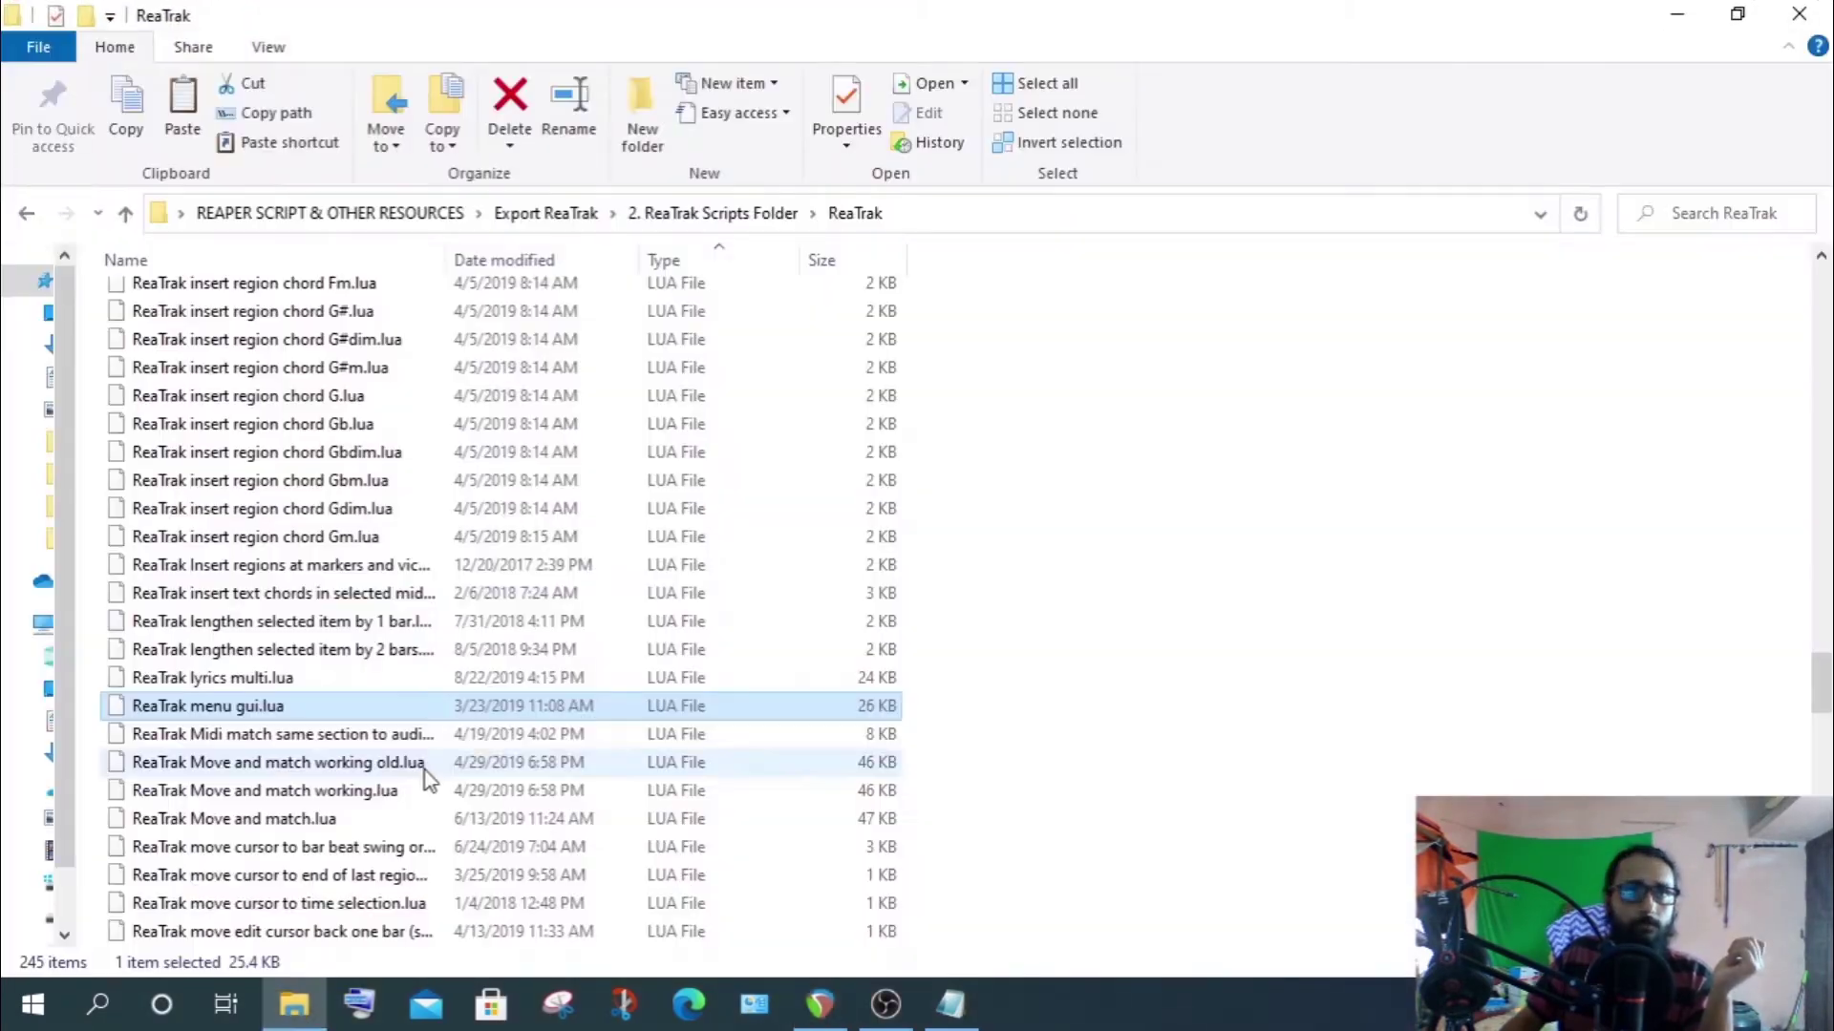
pyautogui.click(127, 214)
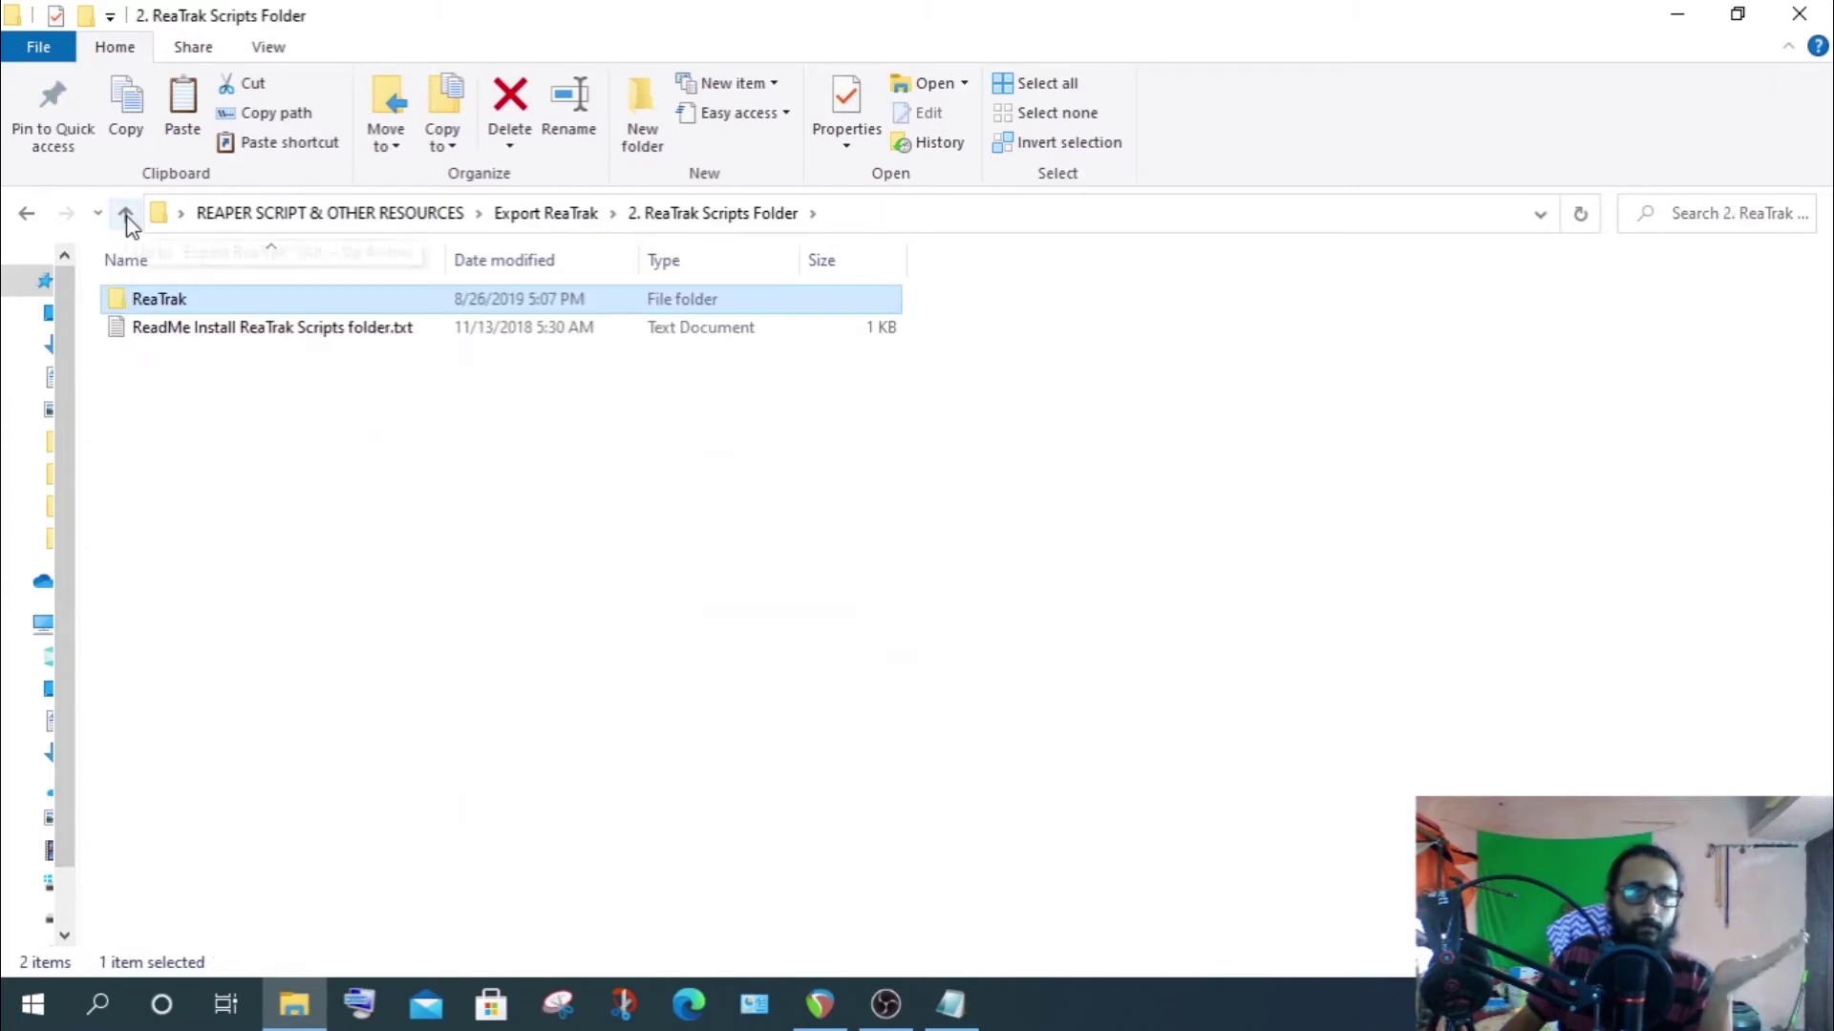
pyautogui.click(127, 213)
pyautogui.click(127, 214)
pyautogui.click(186, 437)
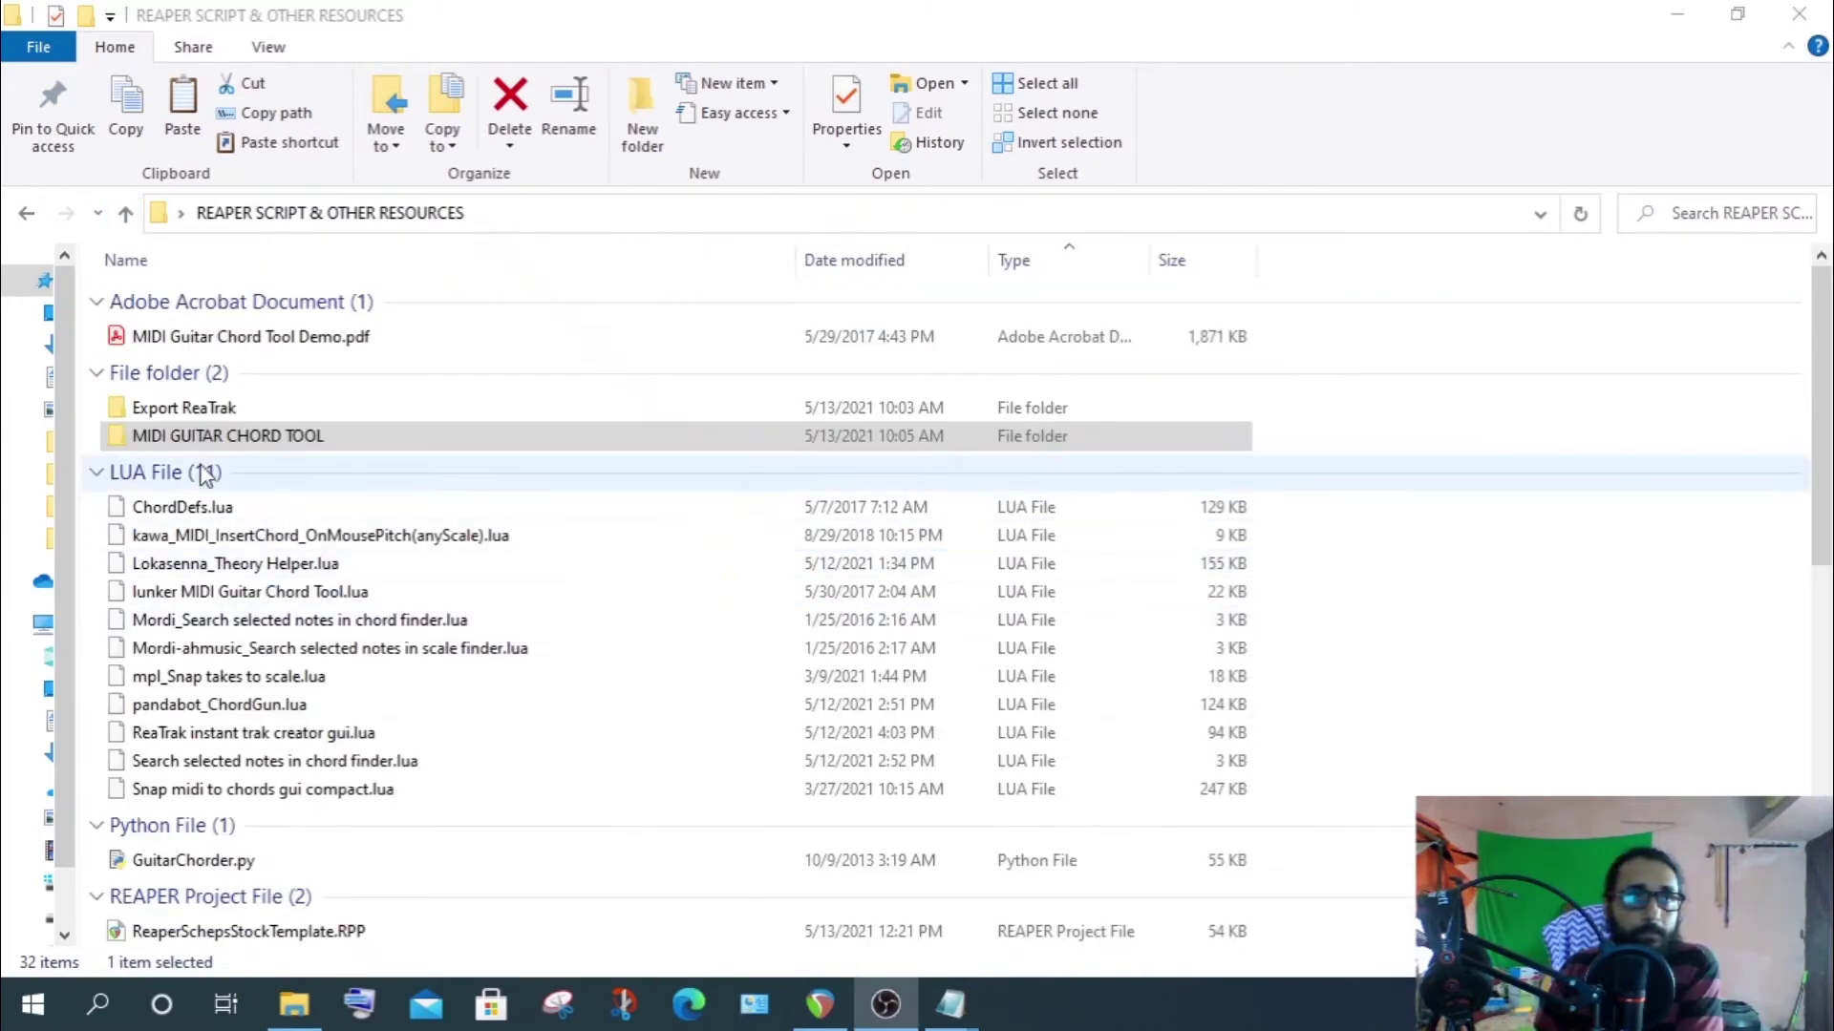
pyautogui.doubleClick(112, 437)
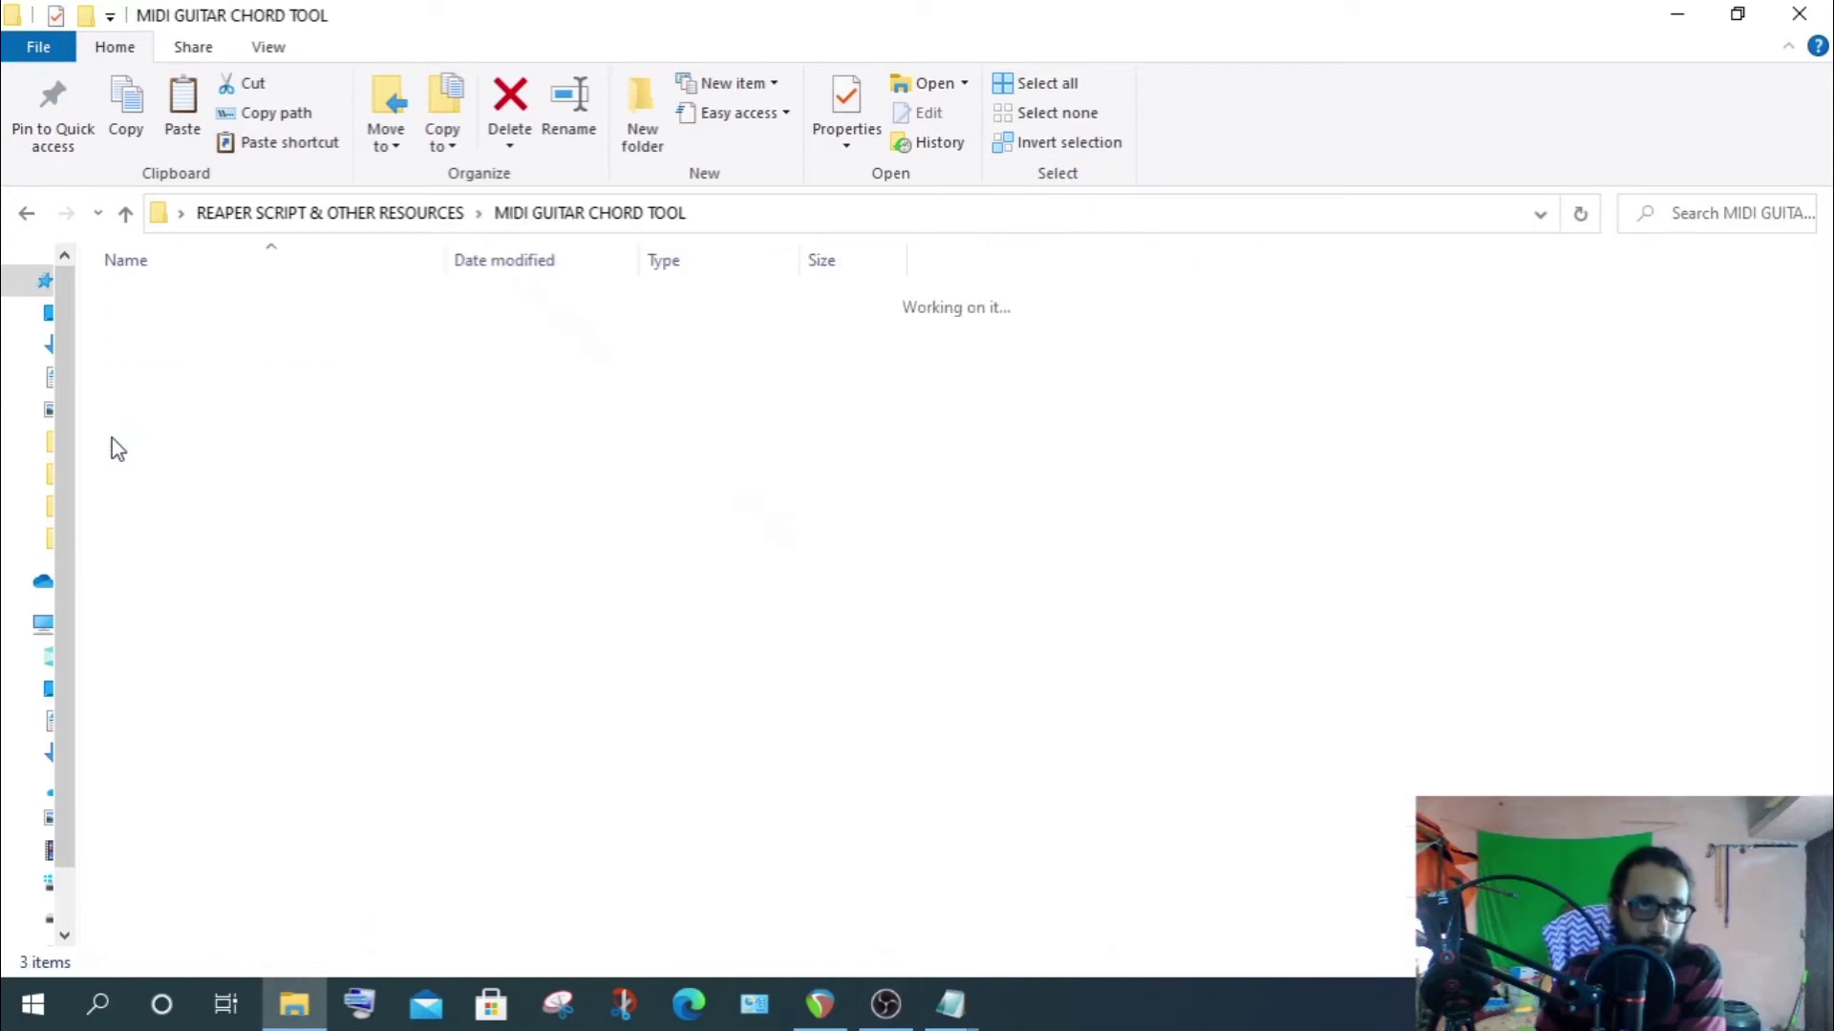
pyautogui.click(167, 336)
pyautogui.doubleClick(167, 334)
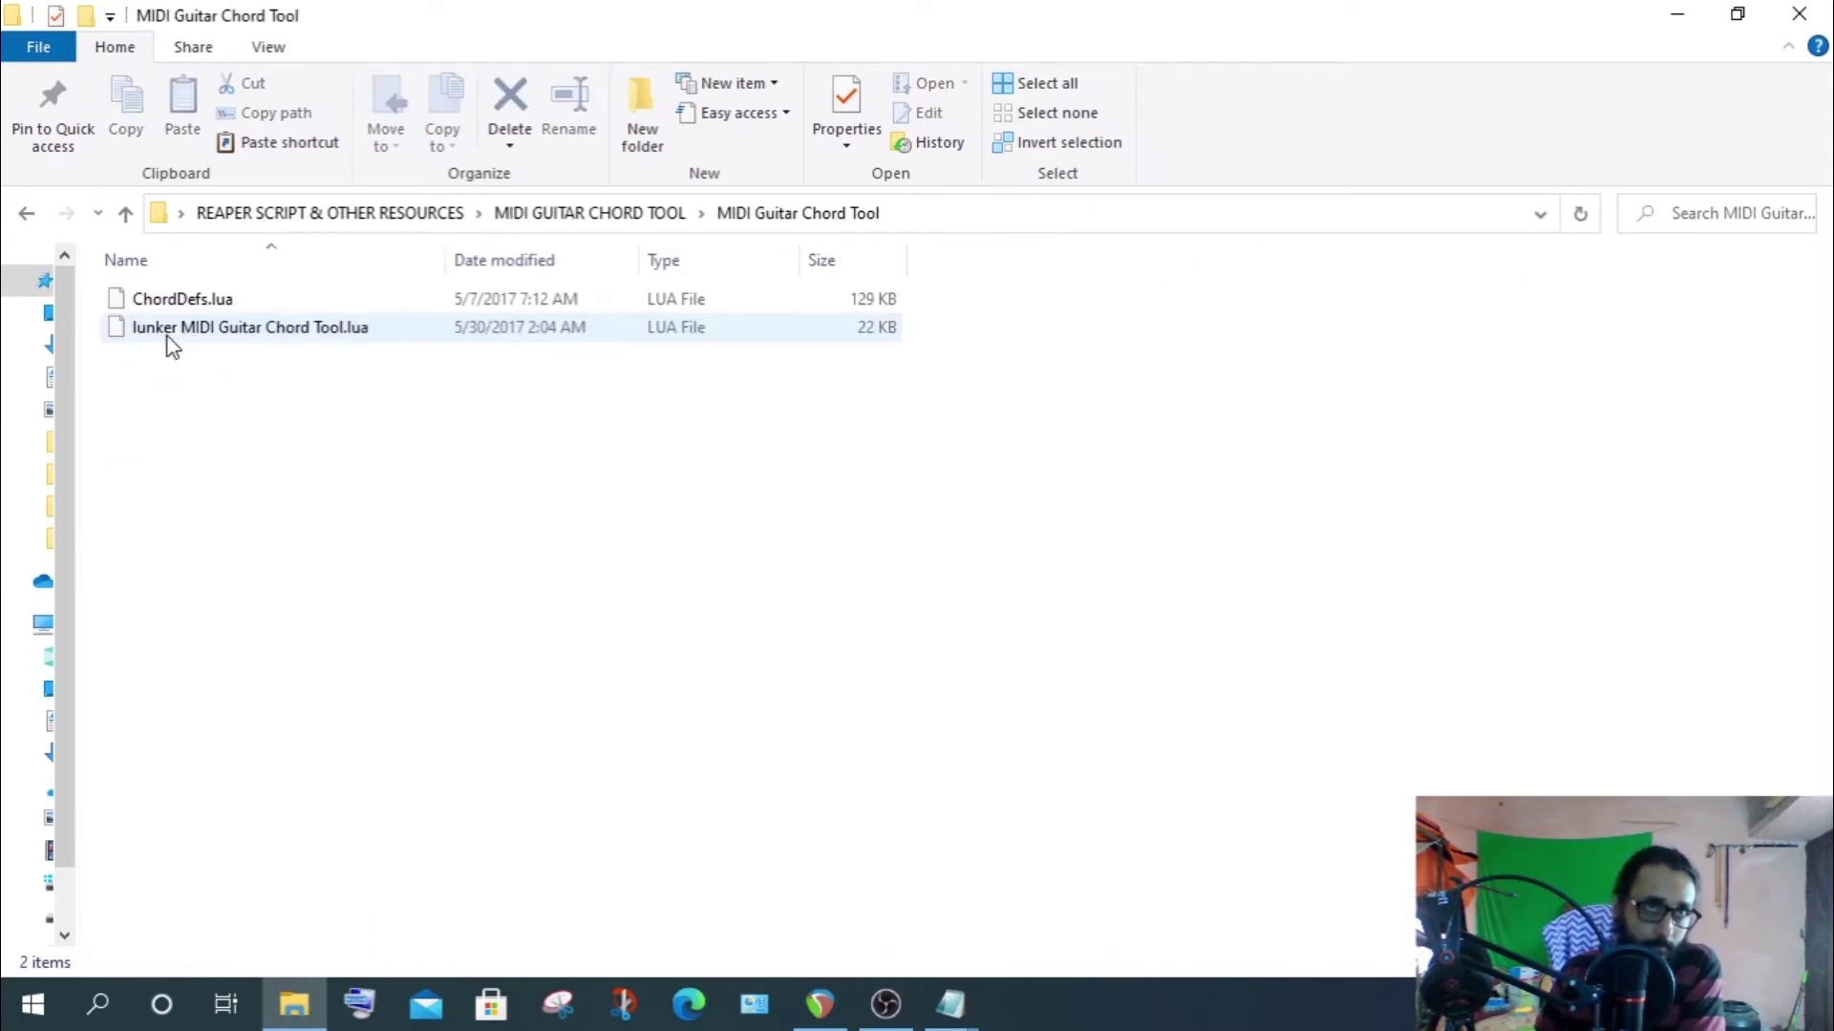
pyautogui.click(127, 214)
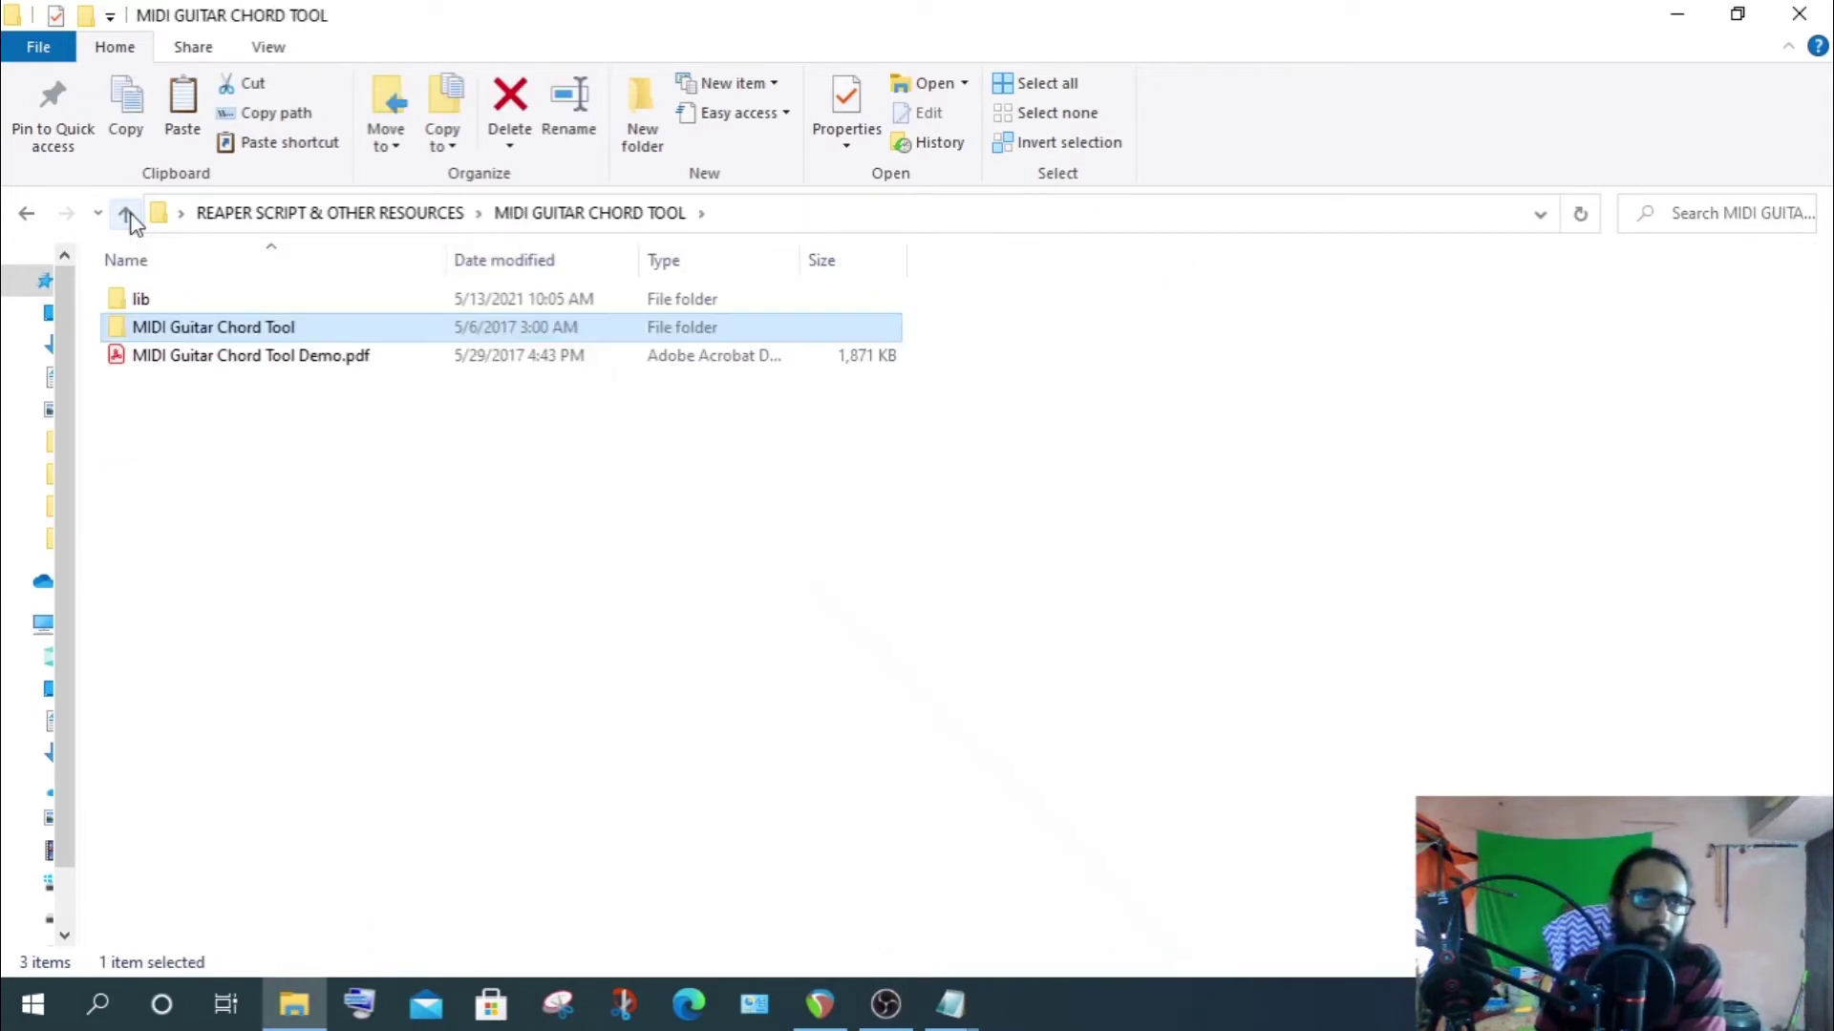
pyautogui.click(127, 214)
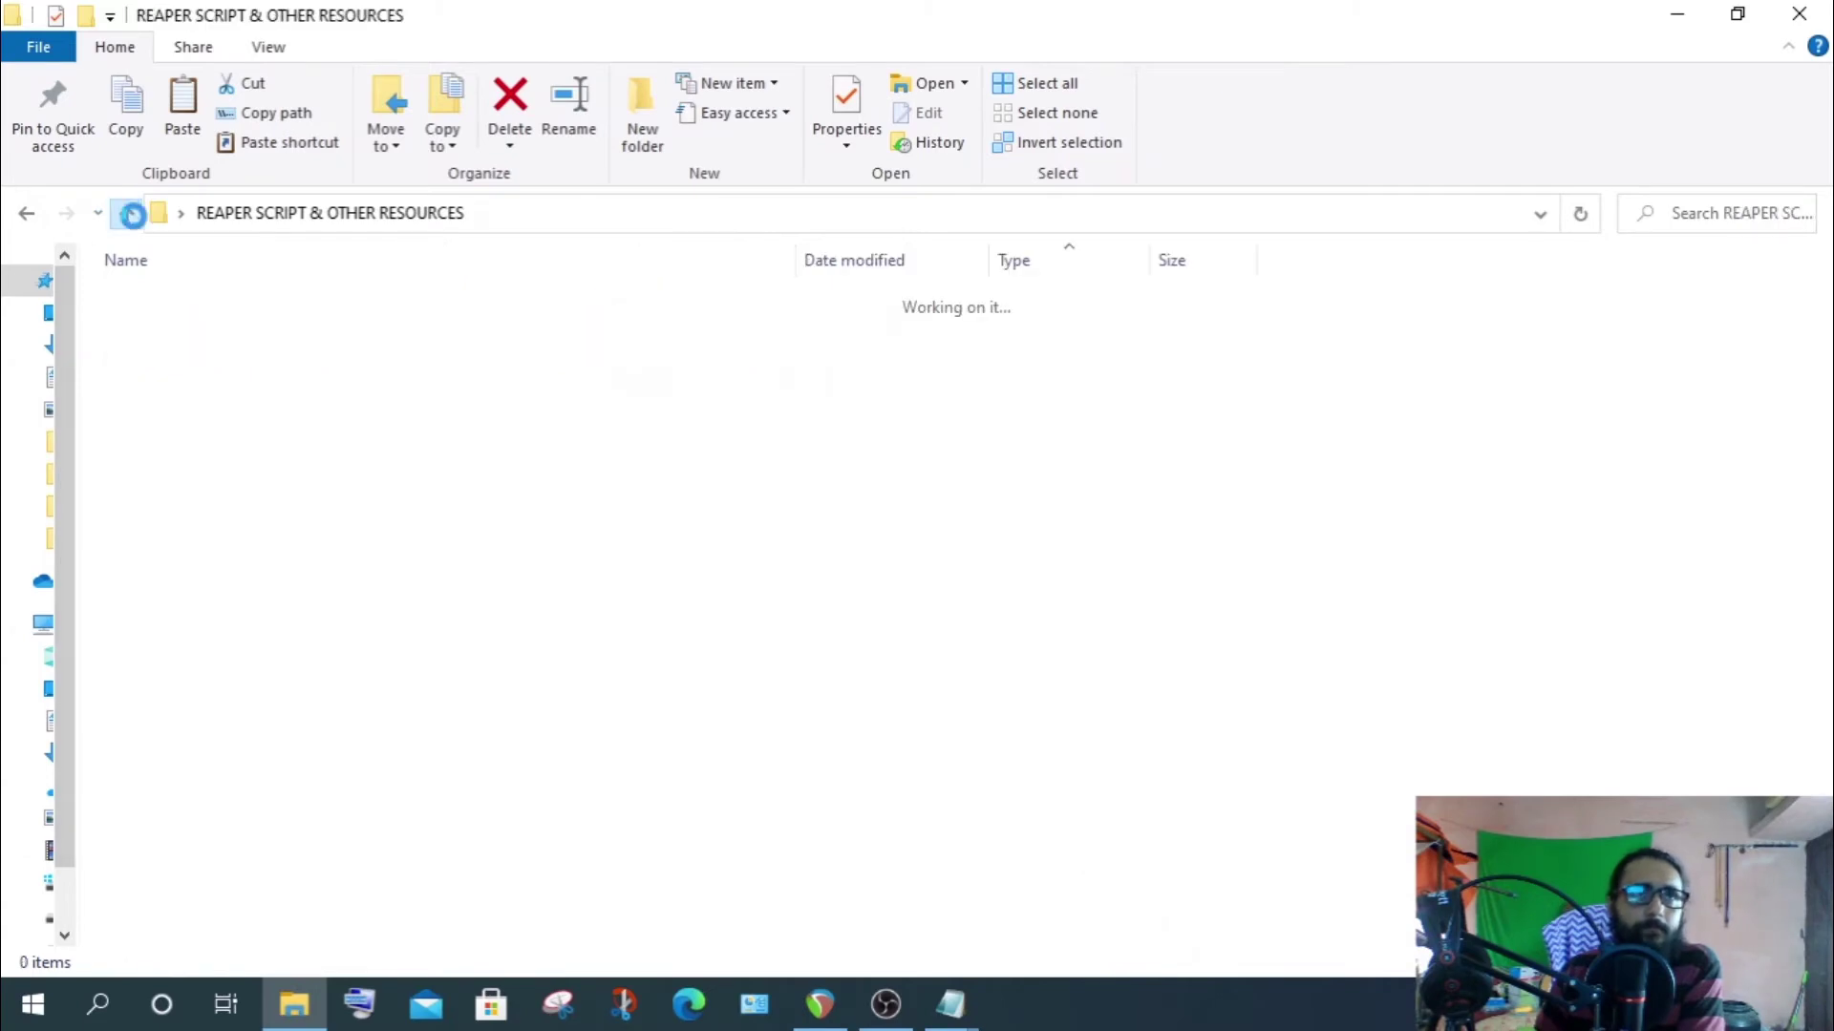
# Copy the MIDI GUITAR CHORD TOOL folder into the Scripts folder of REAPER's resource path
pyautogui.rightClick(204, 454)
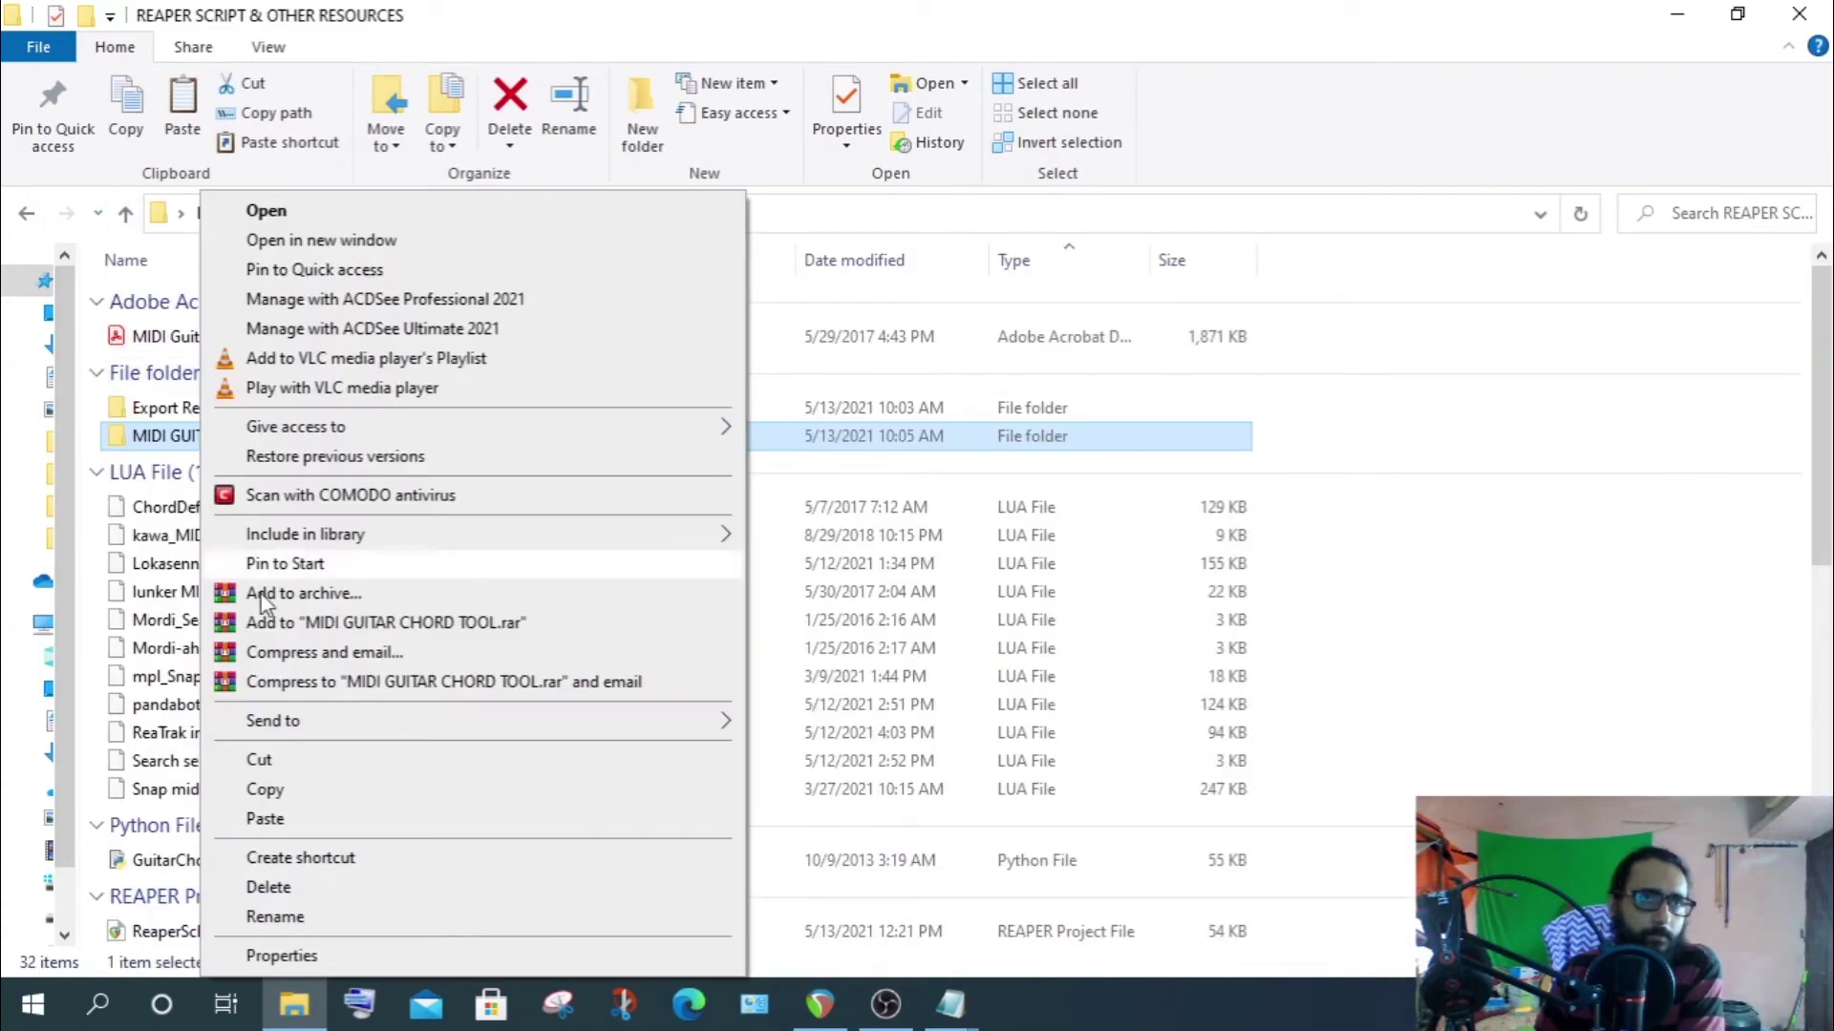
pyautogui.click(267, 791)
pyautogui.click(837, 1014)
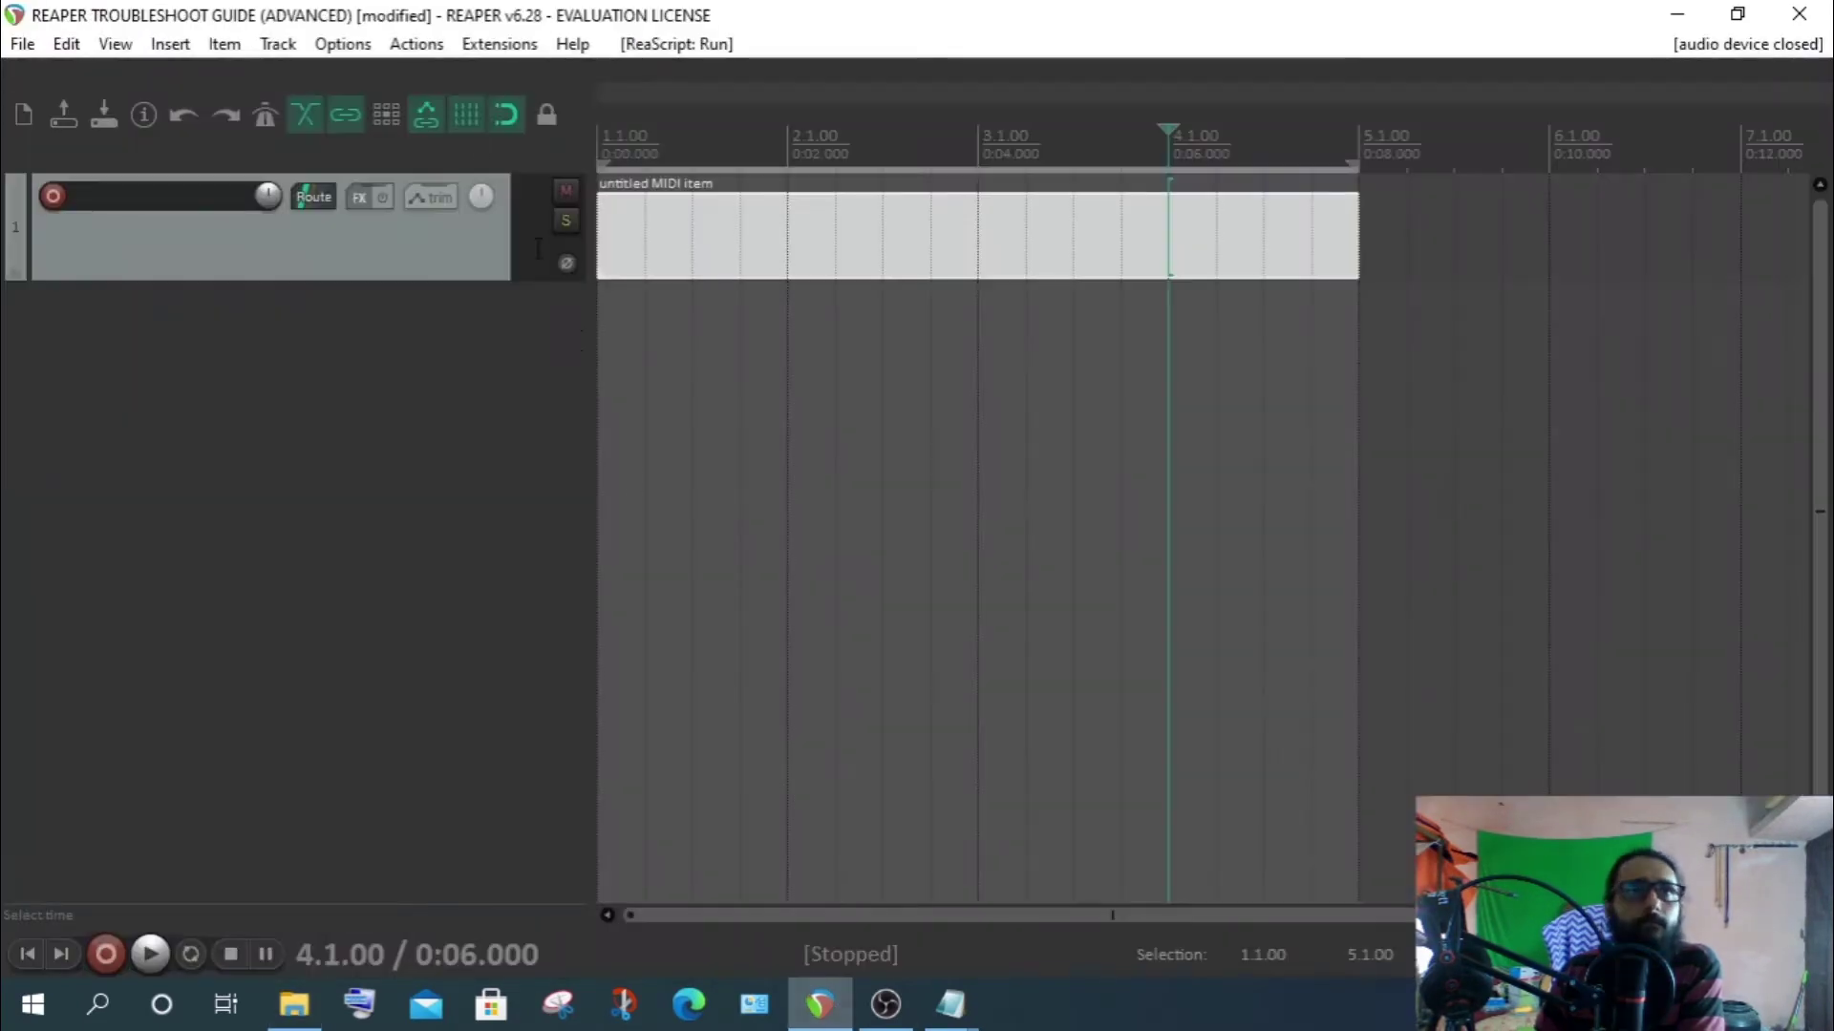
pyautogui.click(343, 44)
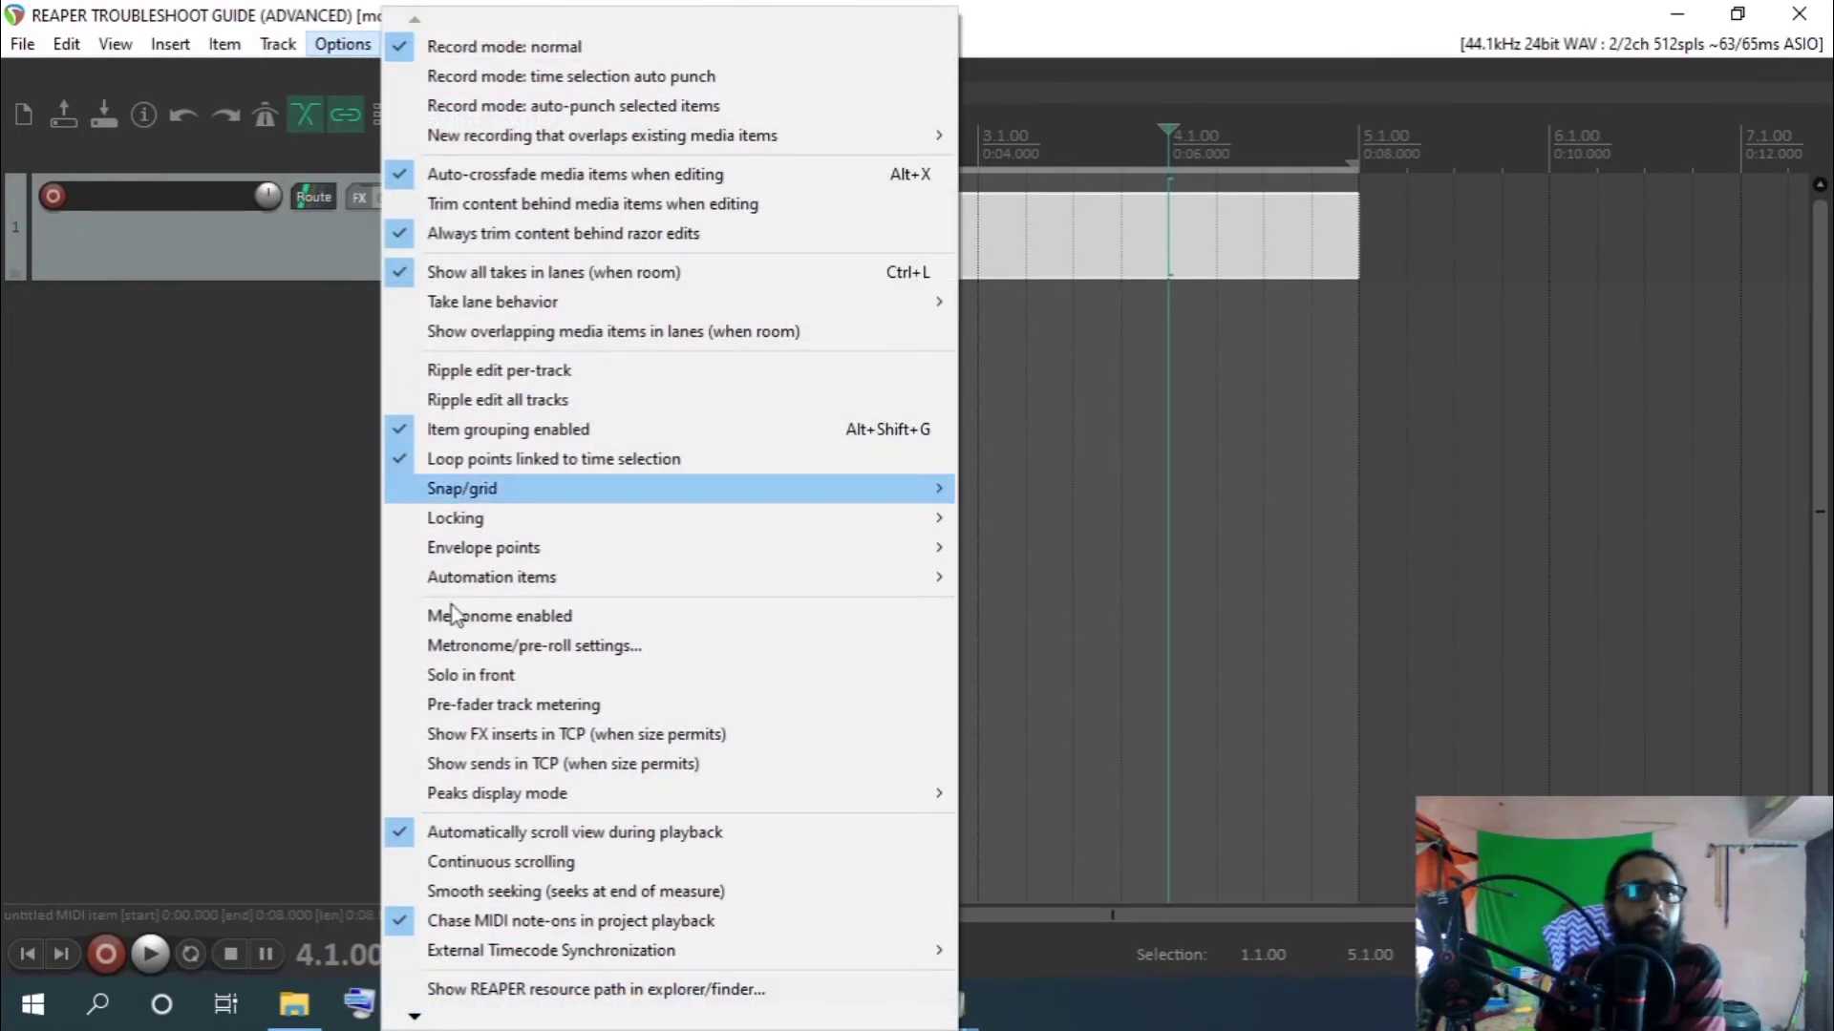
pyautogui.click(474, 993)
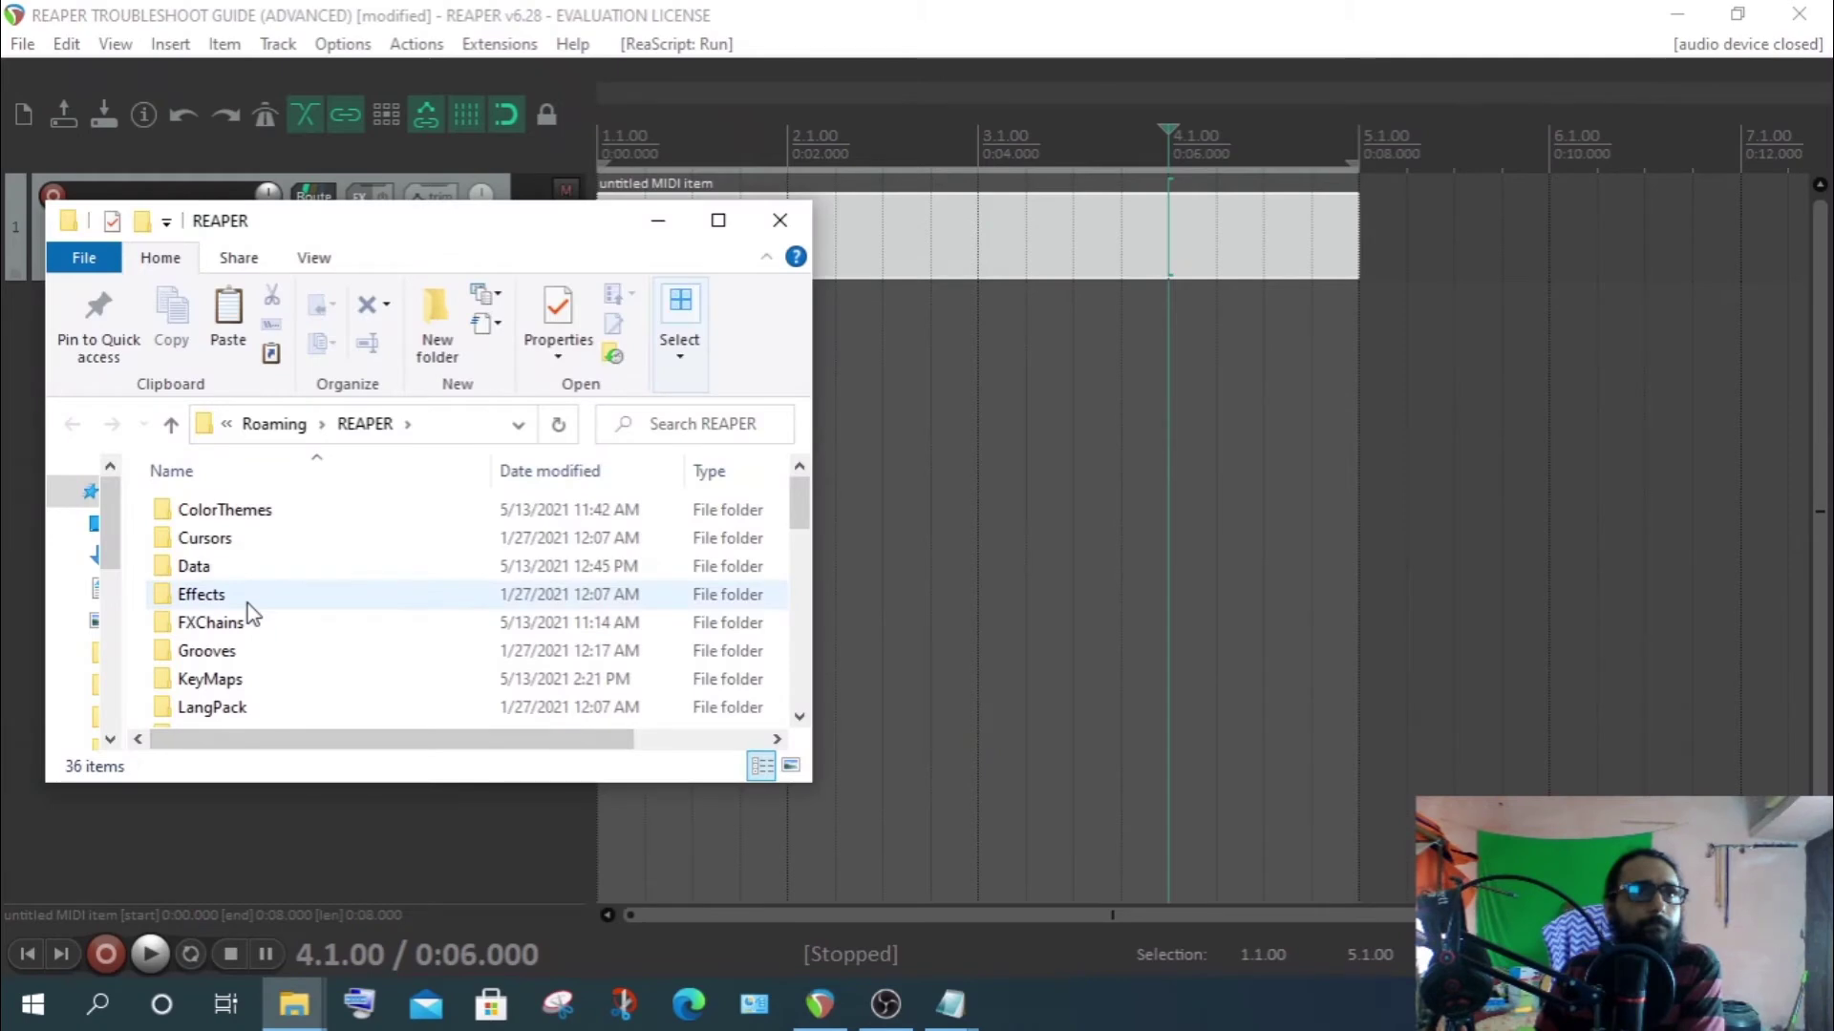
pyautogui.scroll(-4, 250, 614)
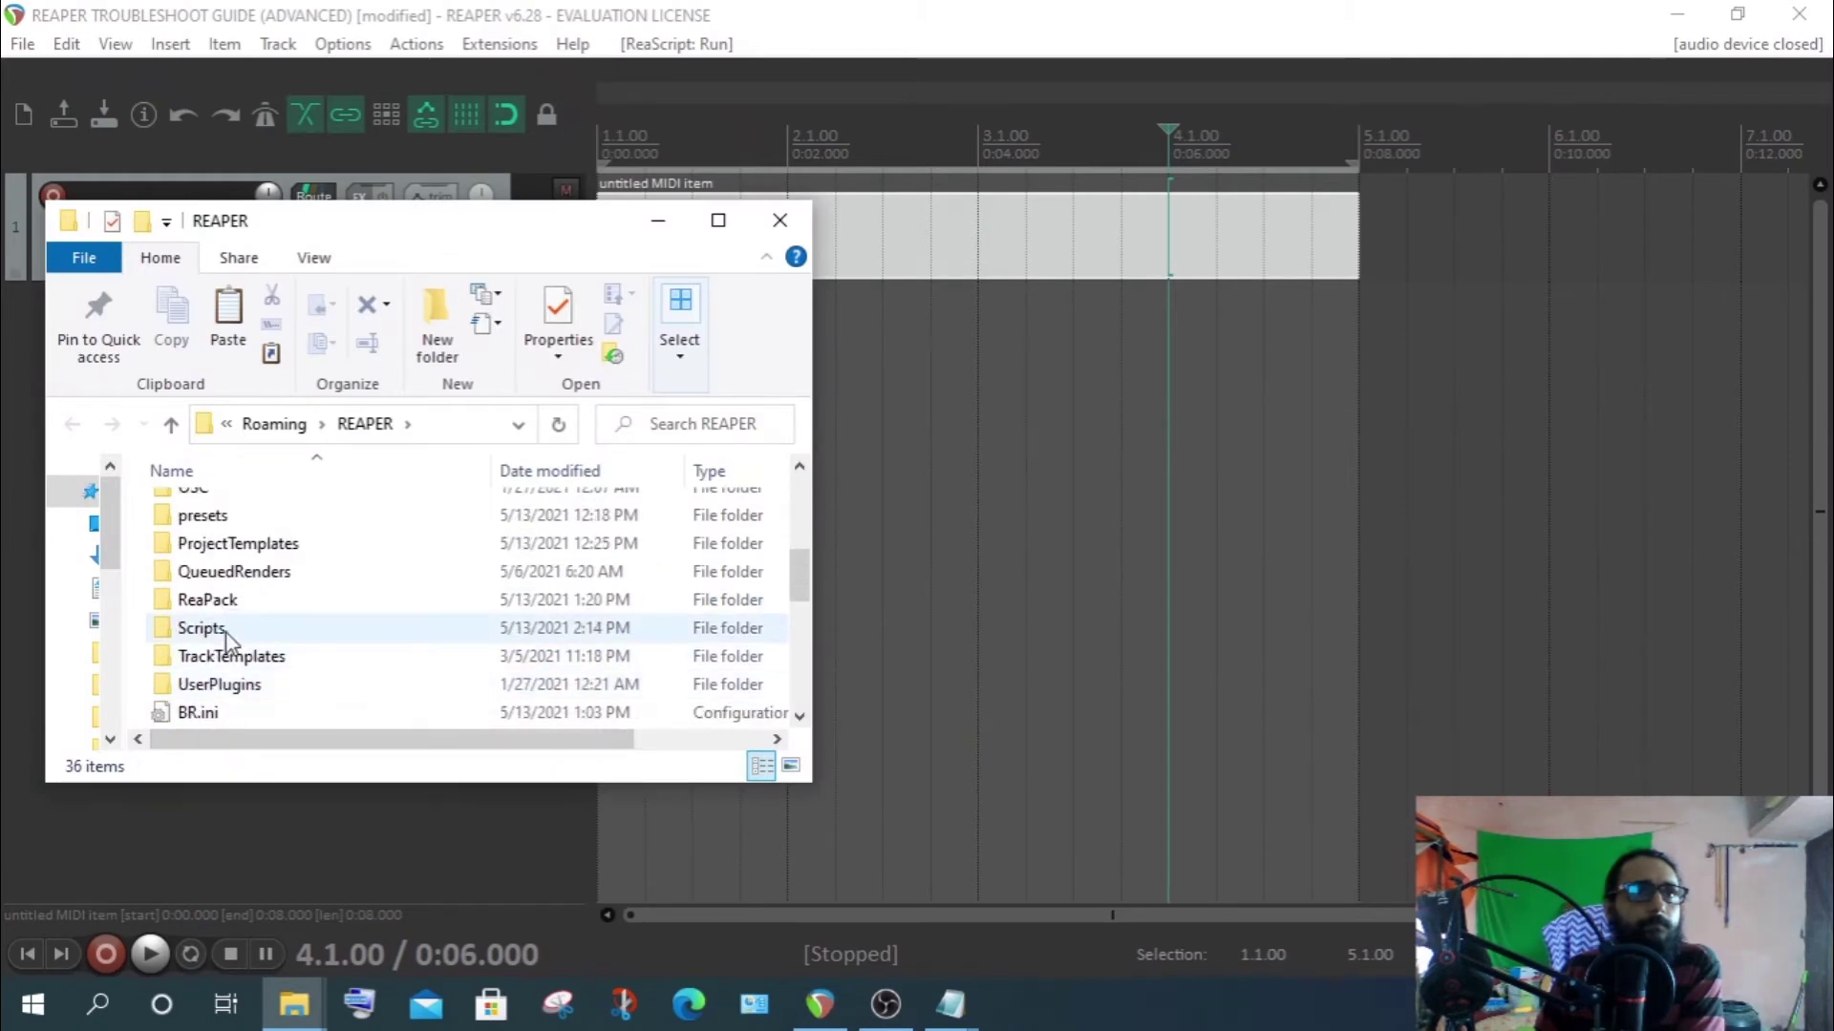
pyautogui.doubleClick(201, 627)
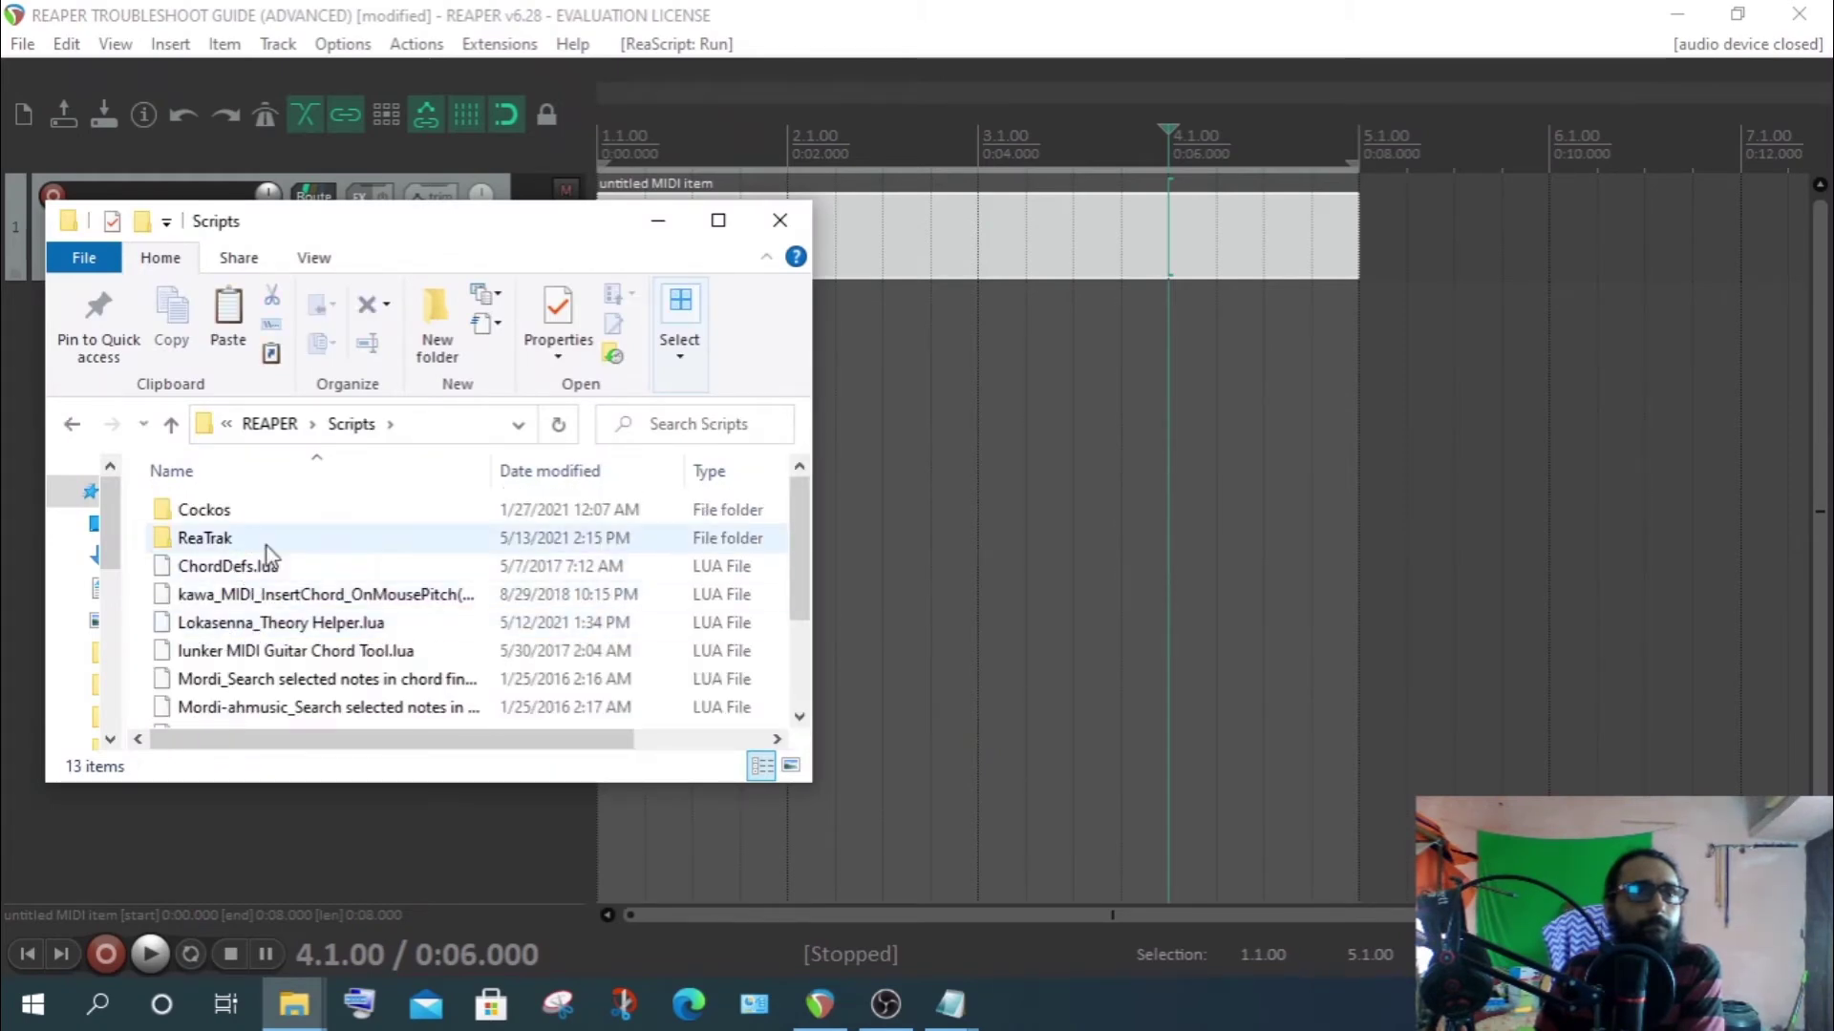
pyautogui.scroll(-2, 353, 548)
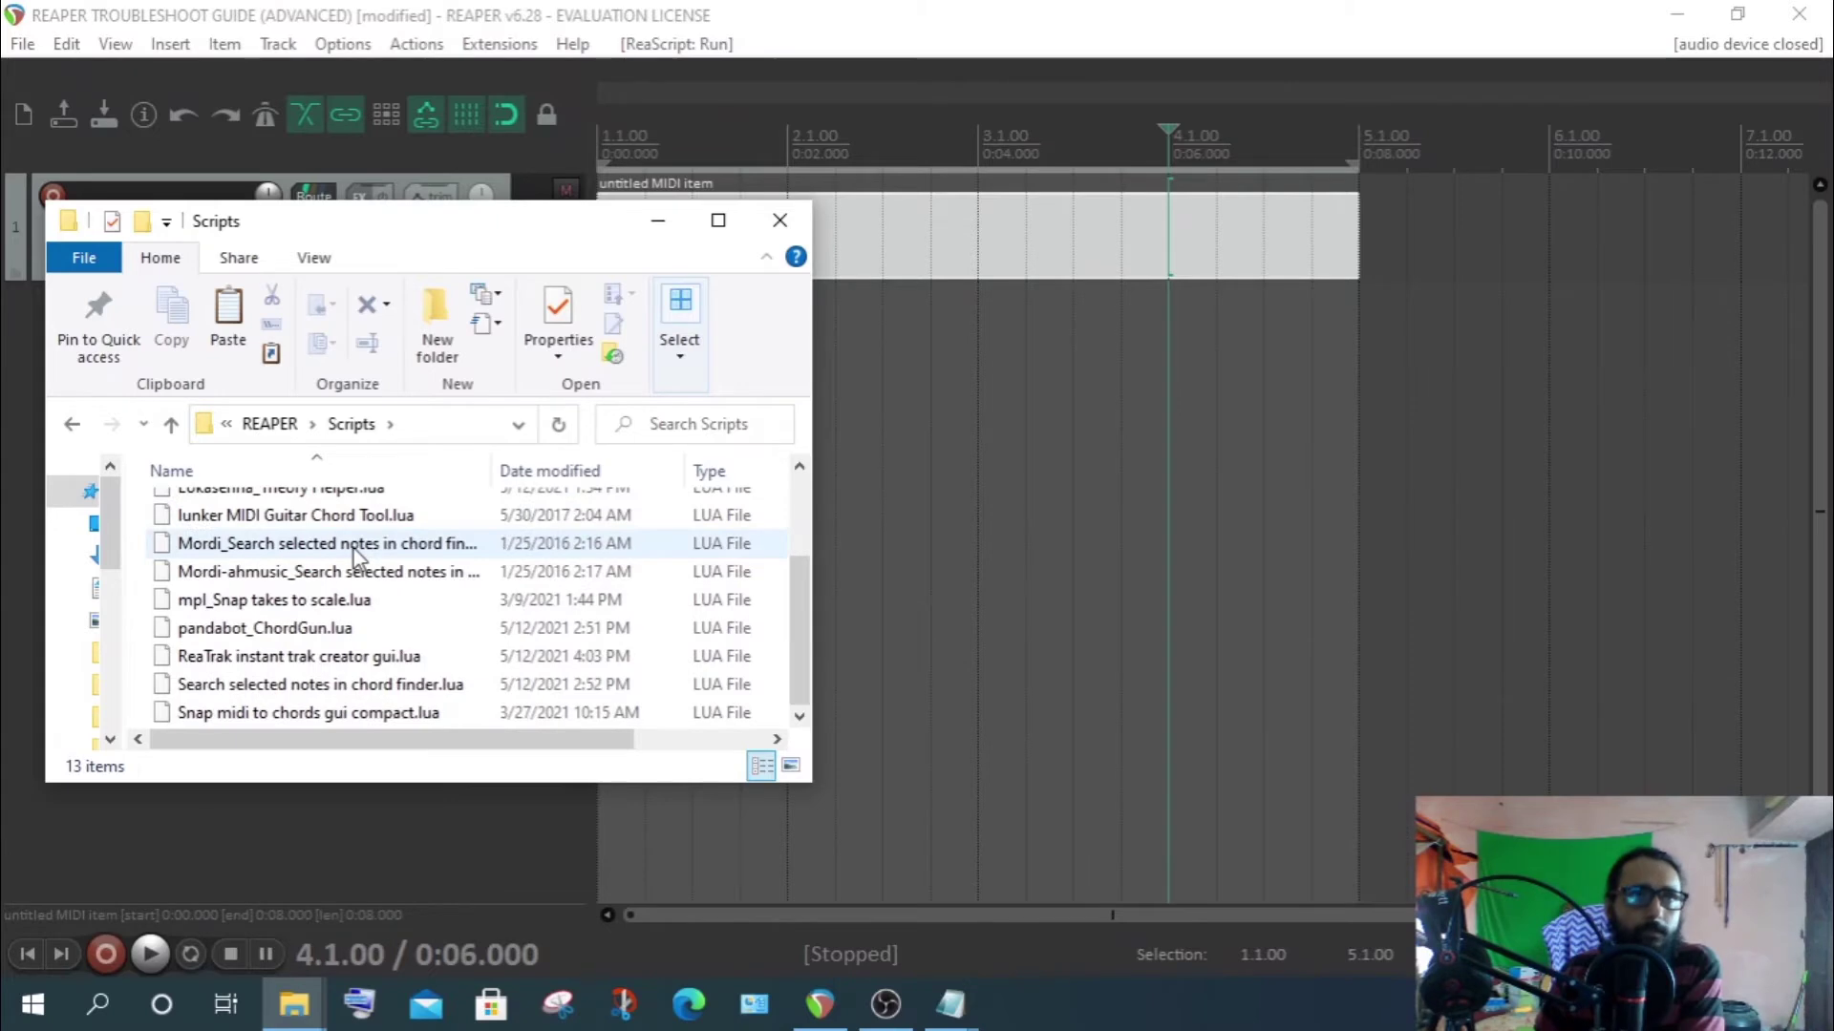
pyautogui.rightClick(475, 637)
pyautogui.click(536, 432)
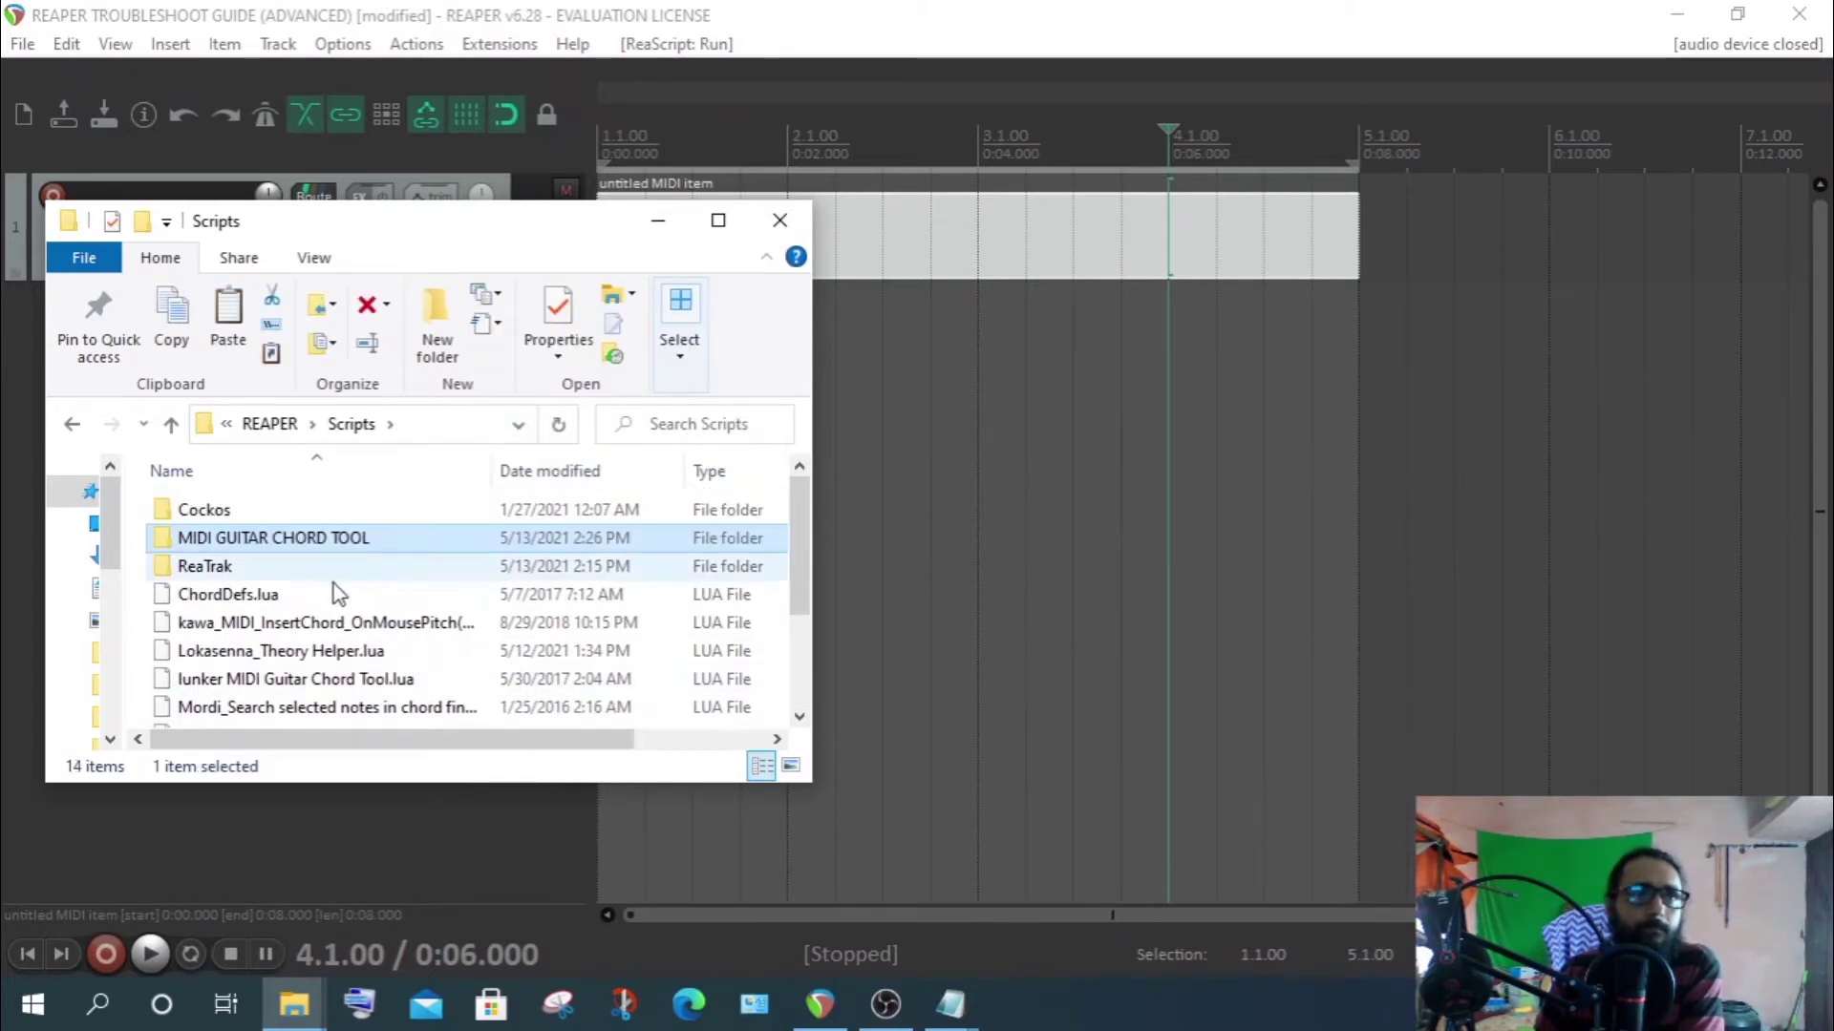
pyautogui.click(791, 217)
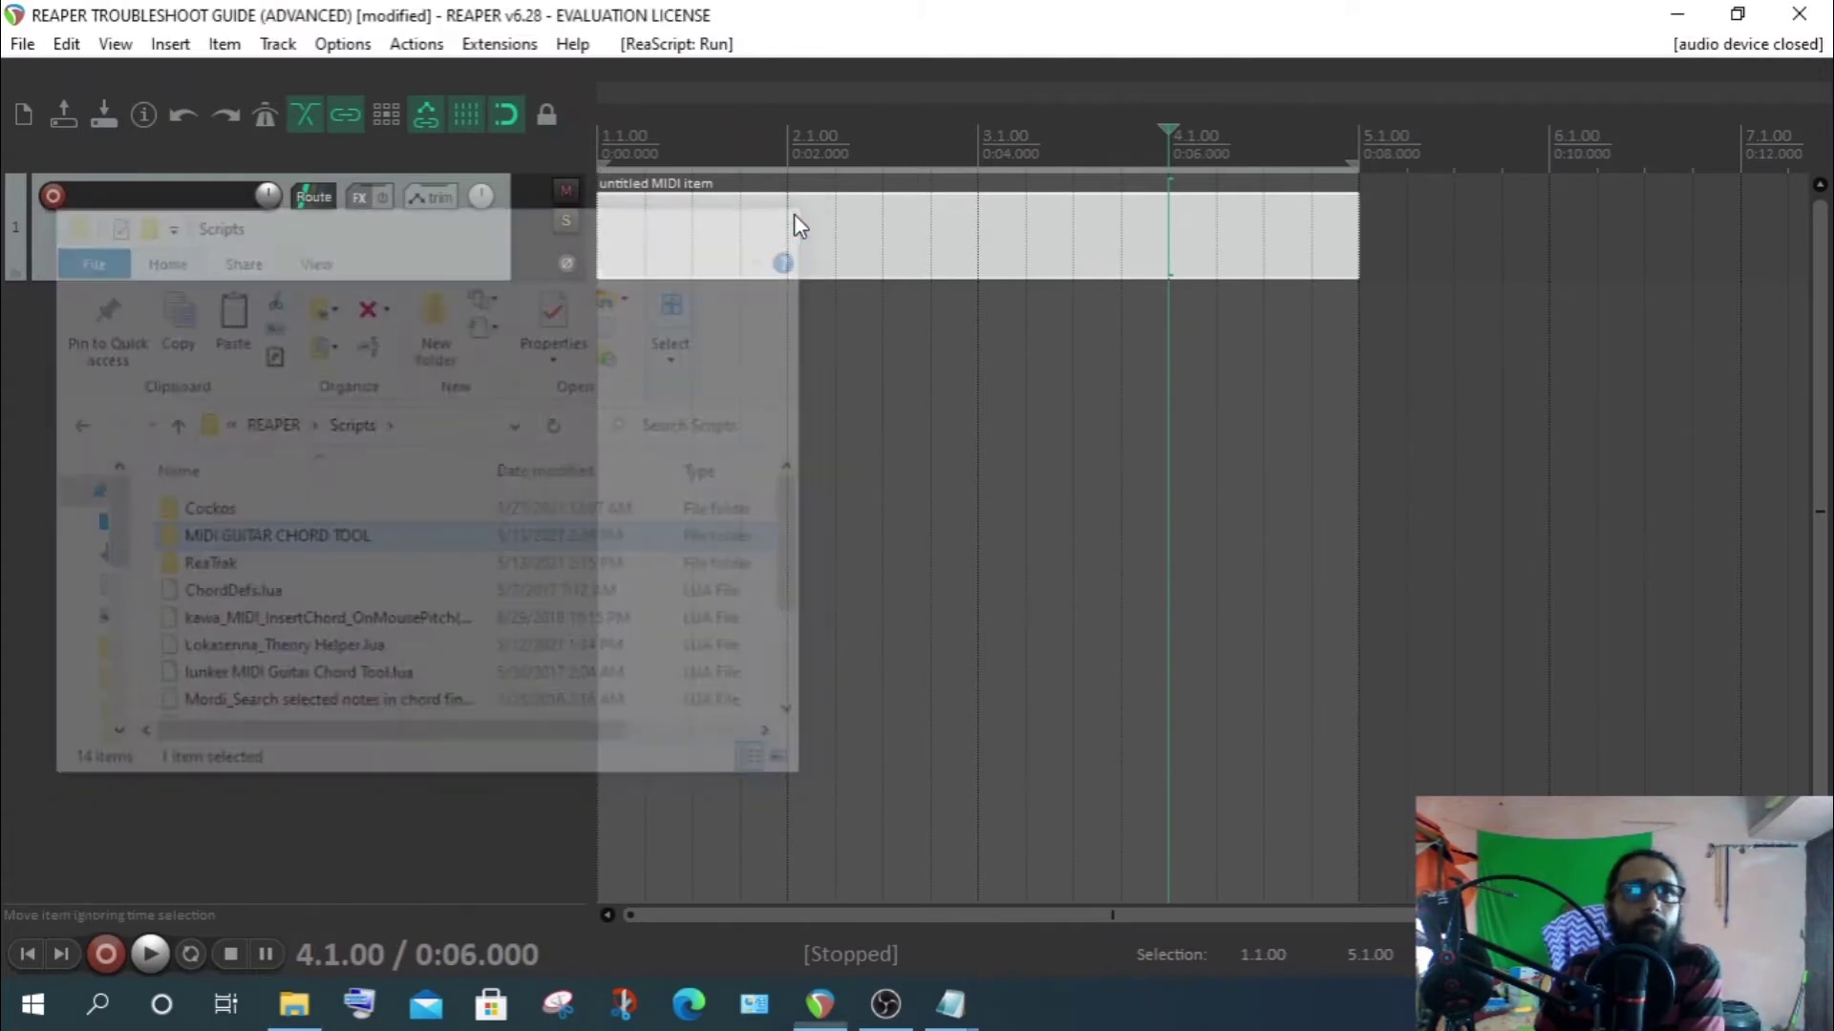
# Load ChordDefs.lua from the MIDI Guitar Chord Tool subfolder of Scripts into the Main action list
pyautogui.click(425, 45)
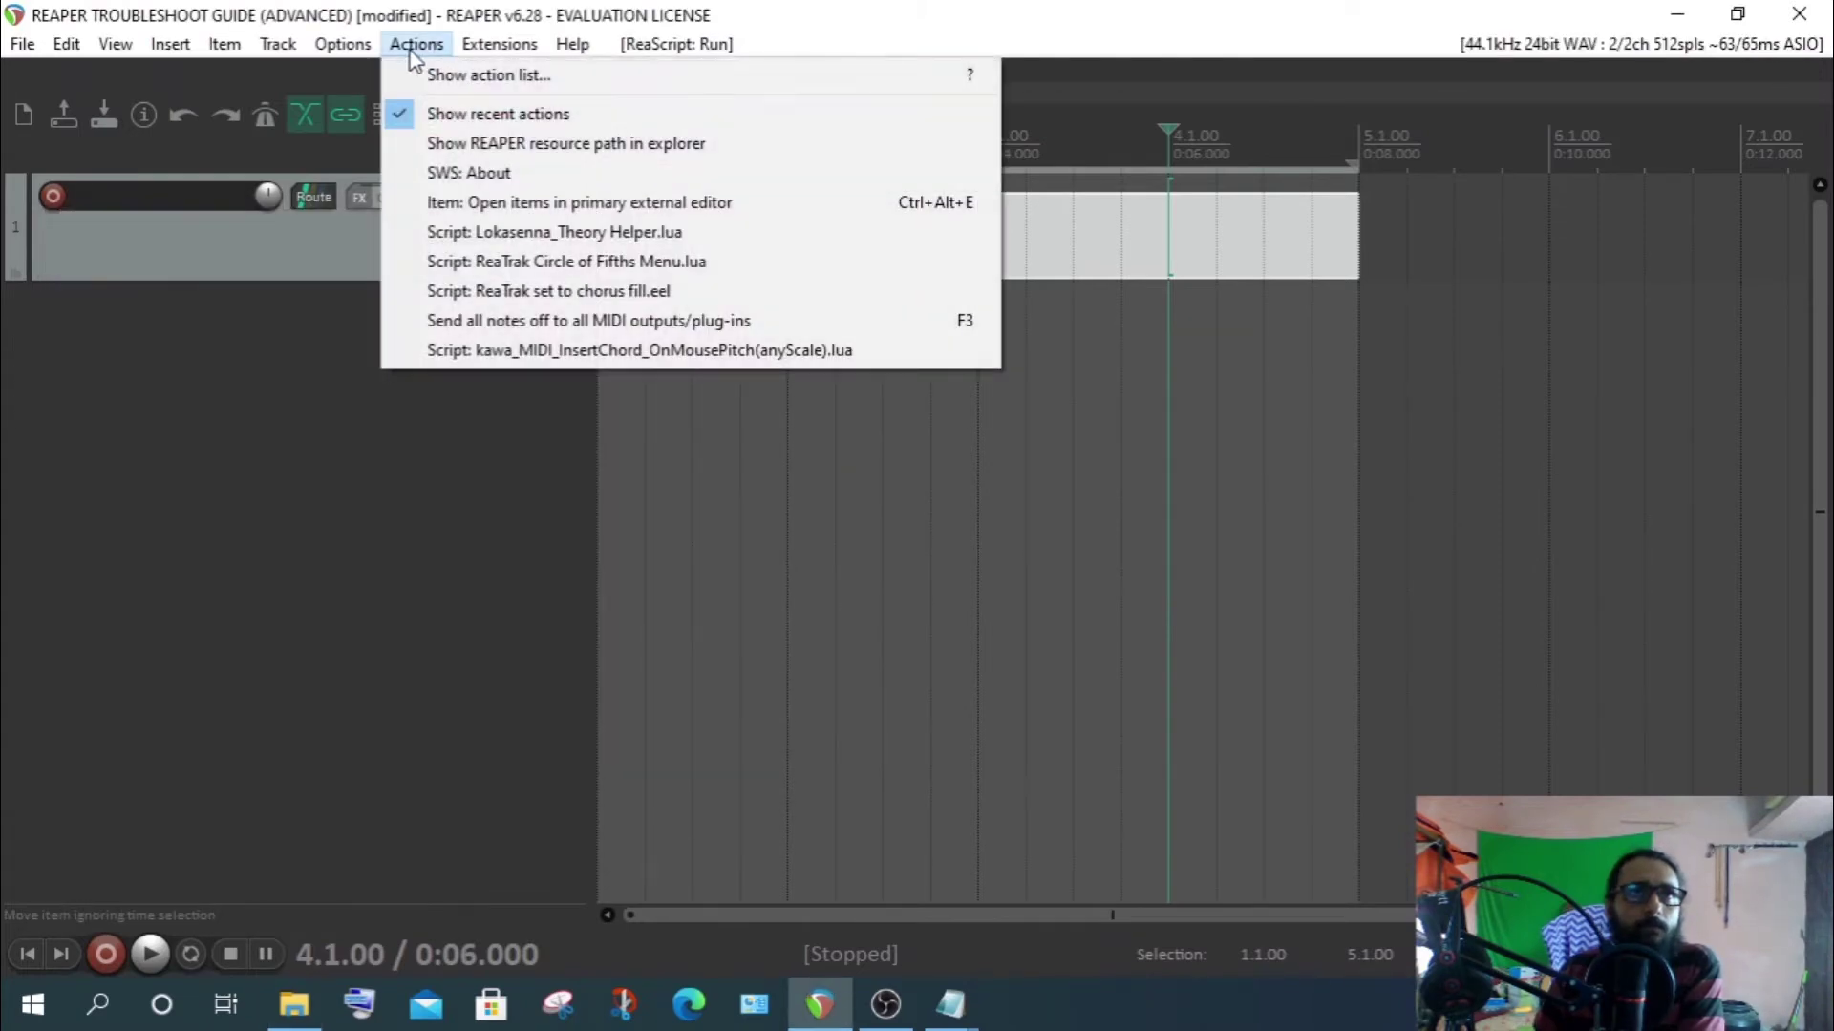
pyautogui.click(501, 72)
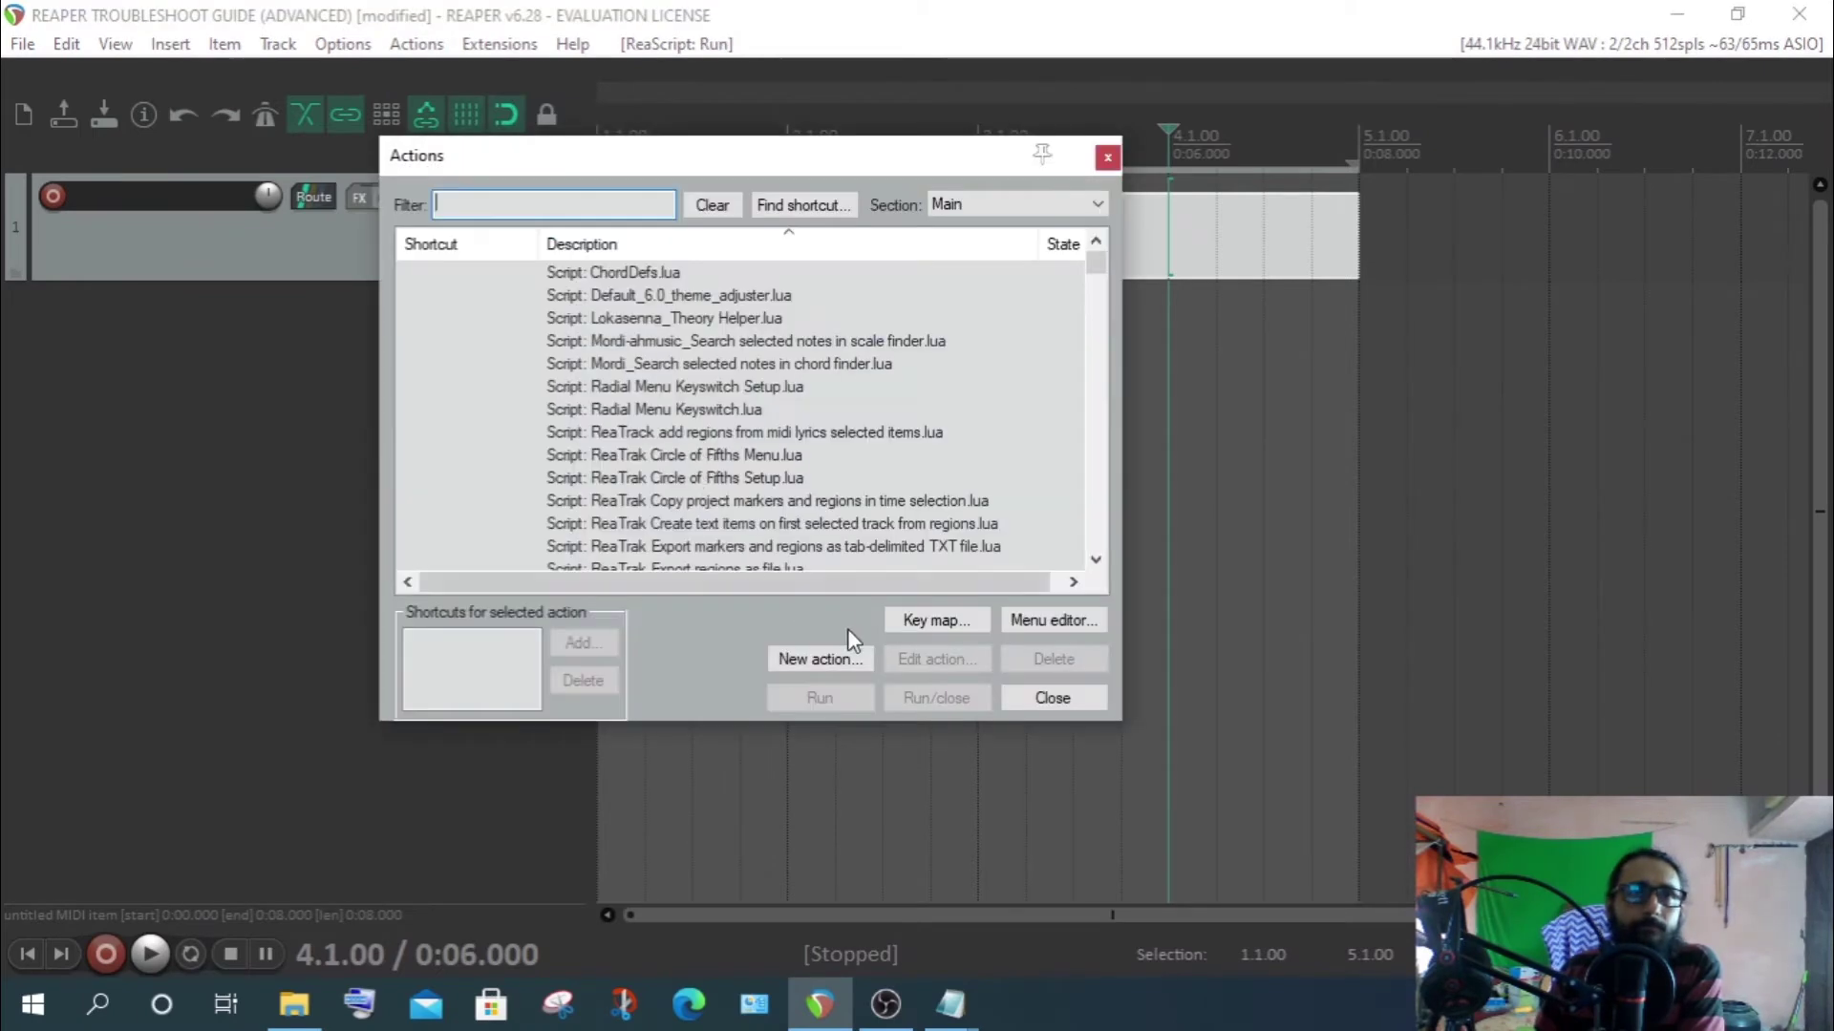
pyautogui.click(844, 658)
pyautogui.click(869, 770)
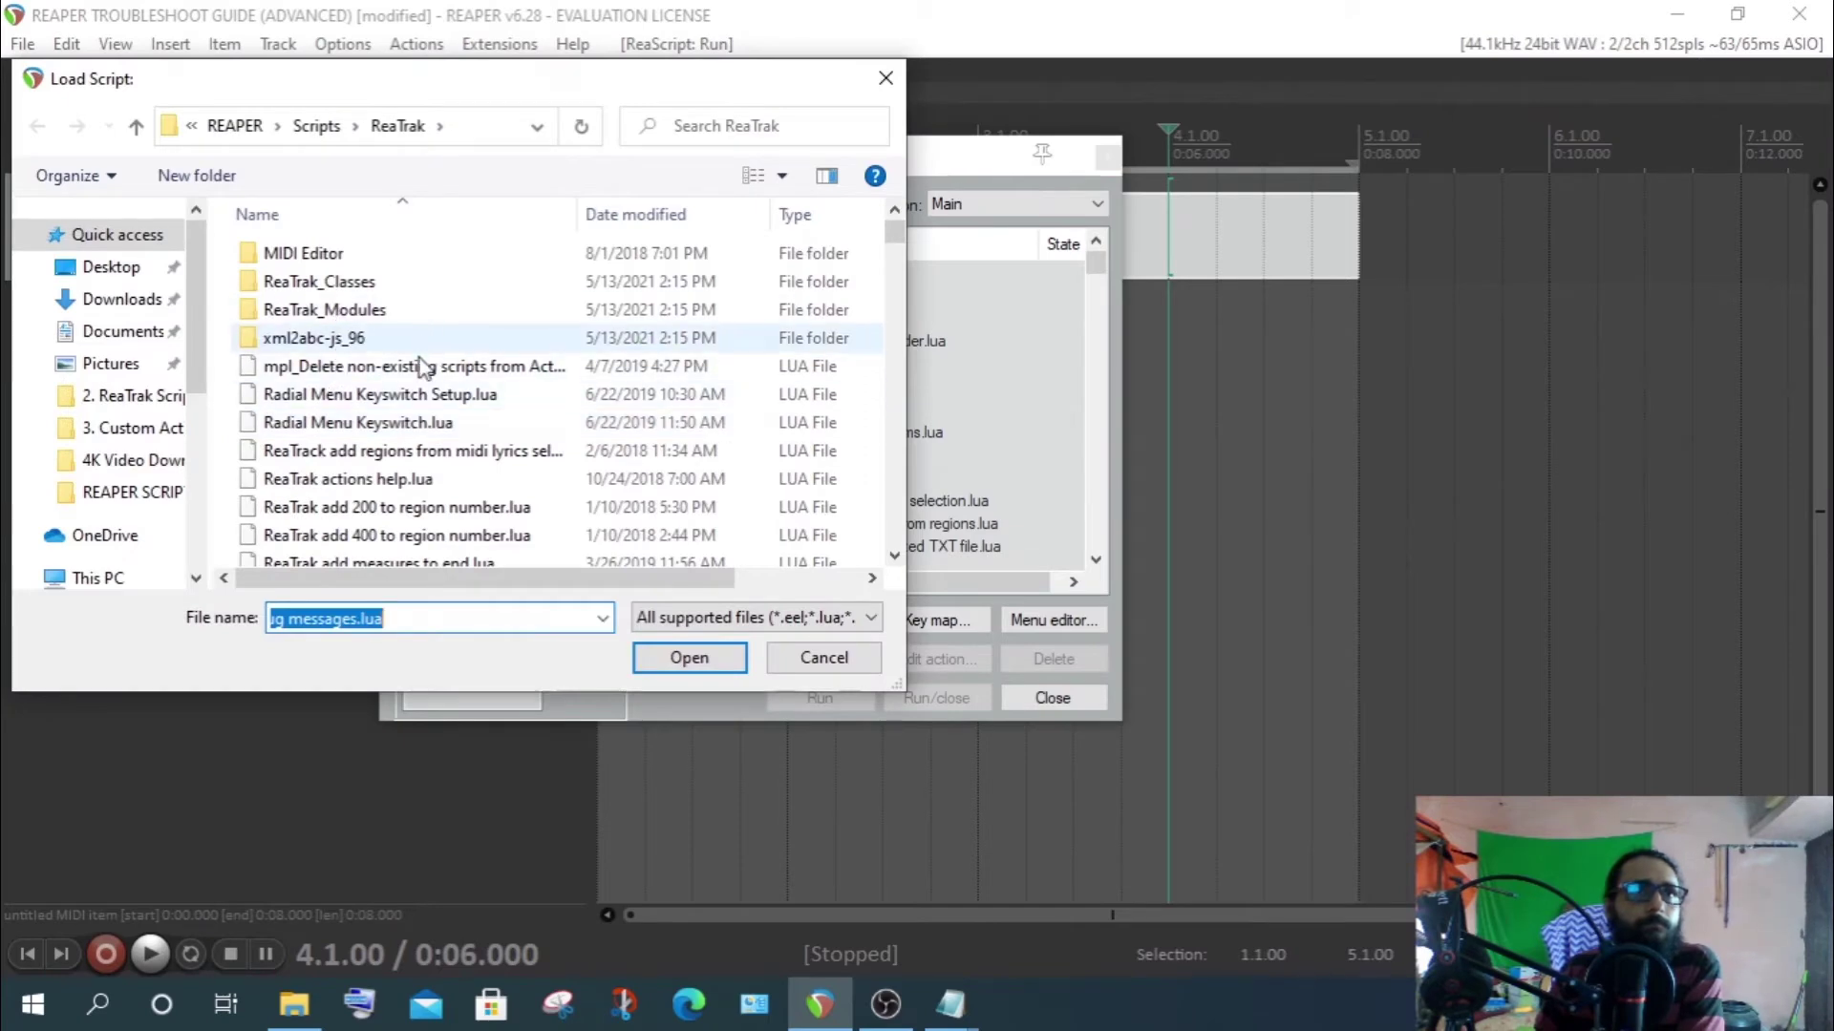
pyautogui.click(139, 128)
pyautogui.click(142, 128)
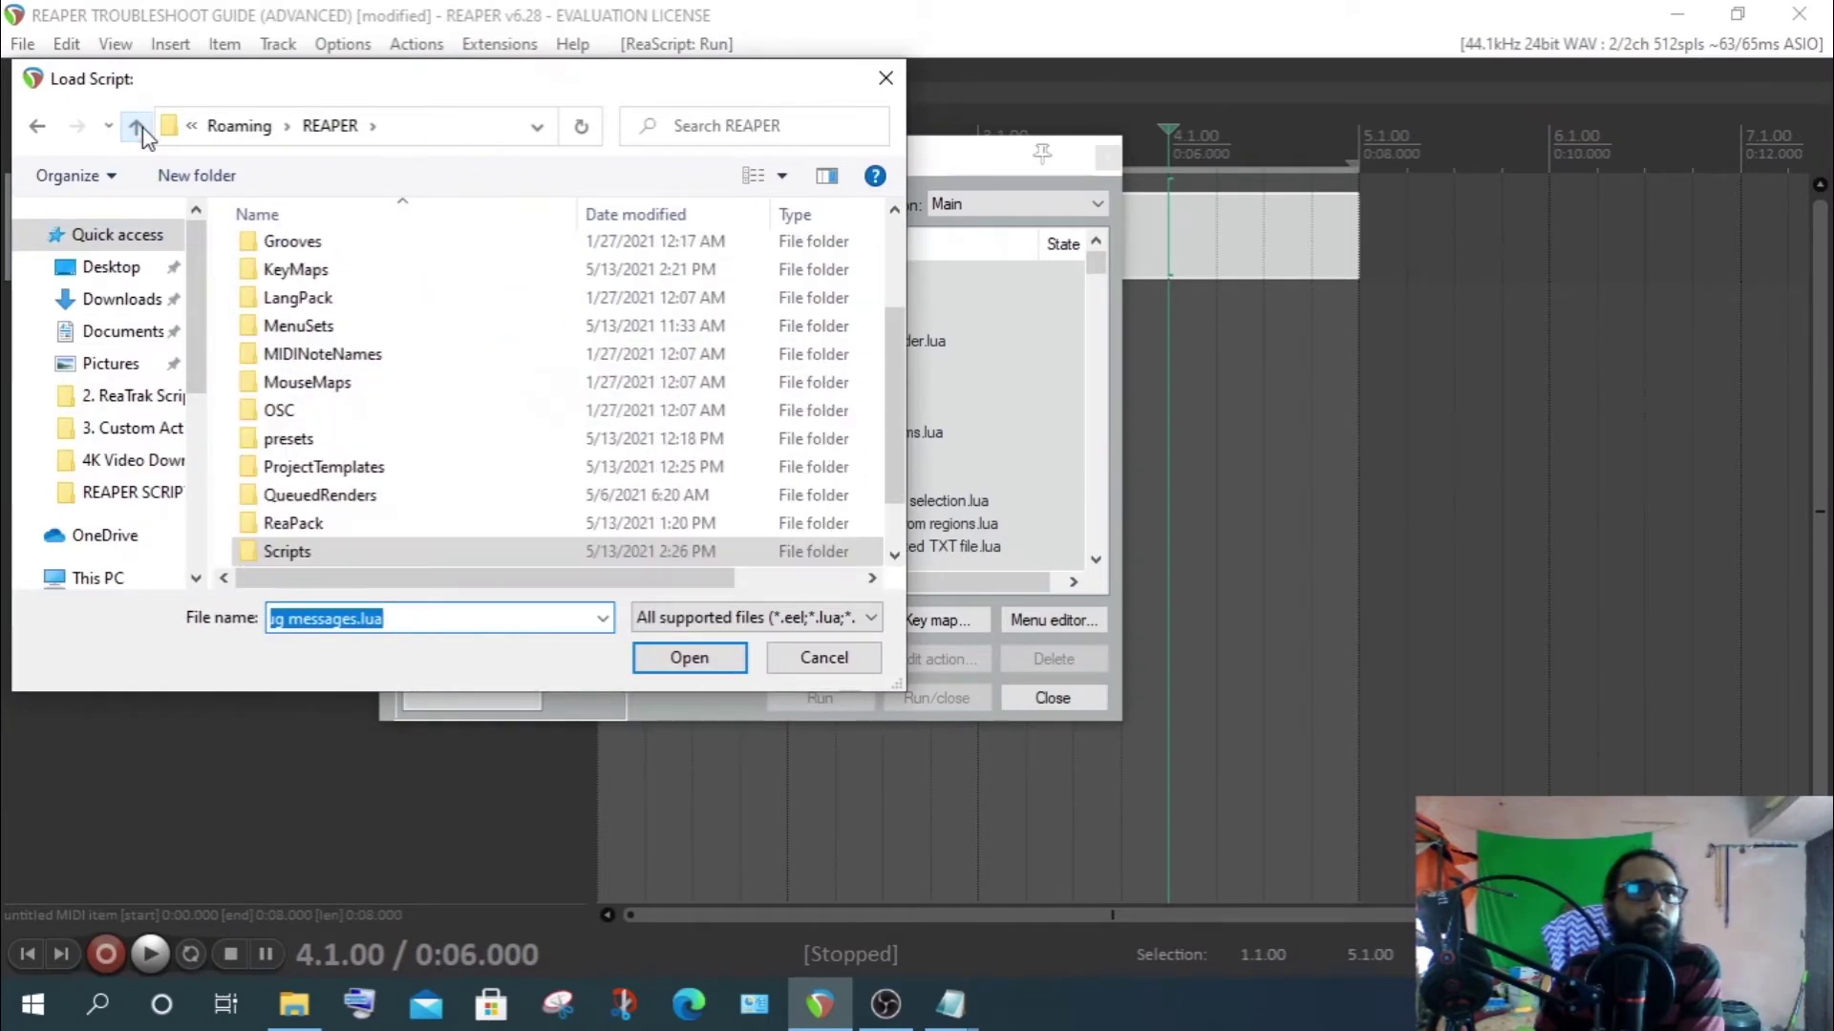
pyautogui.doubleClick(449, 556)
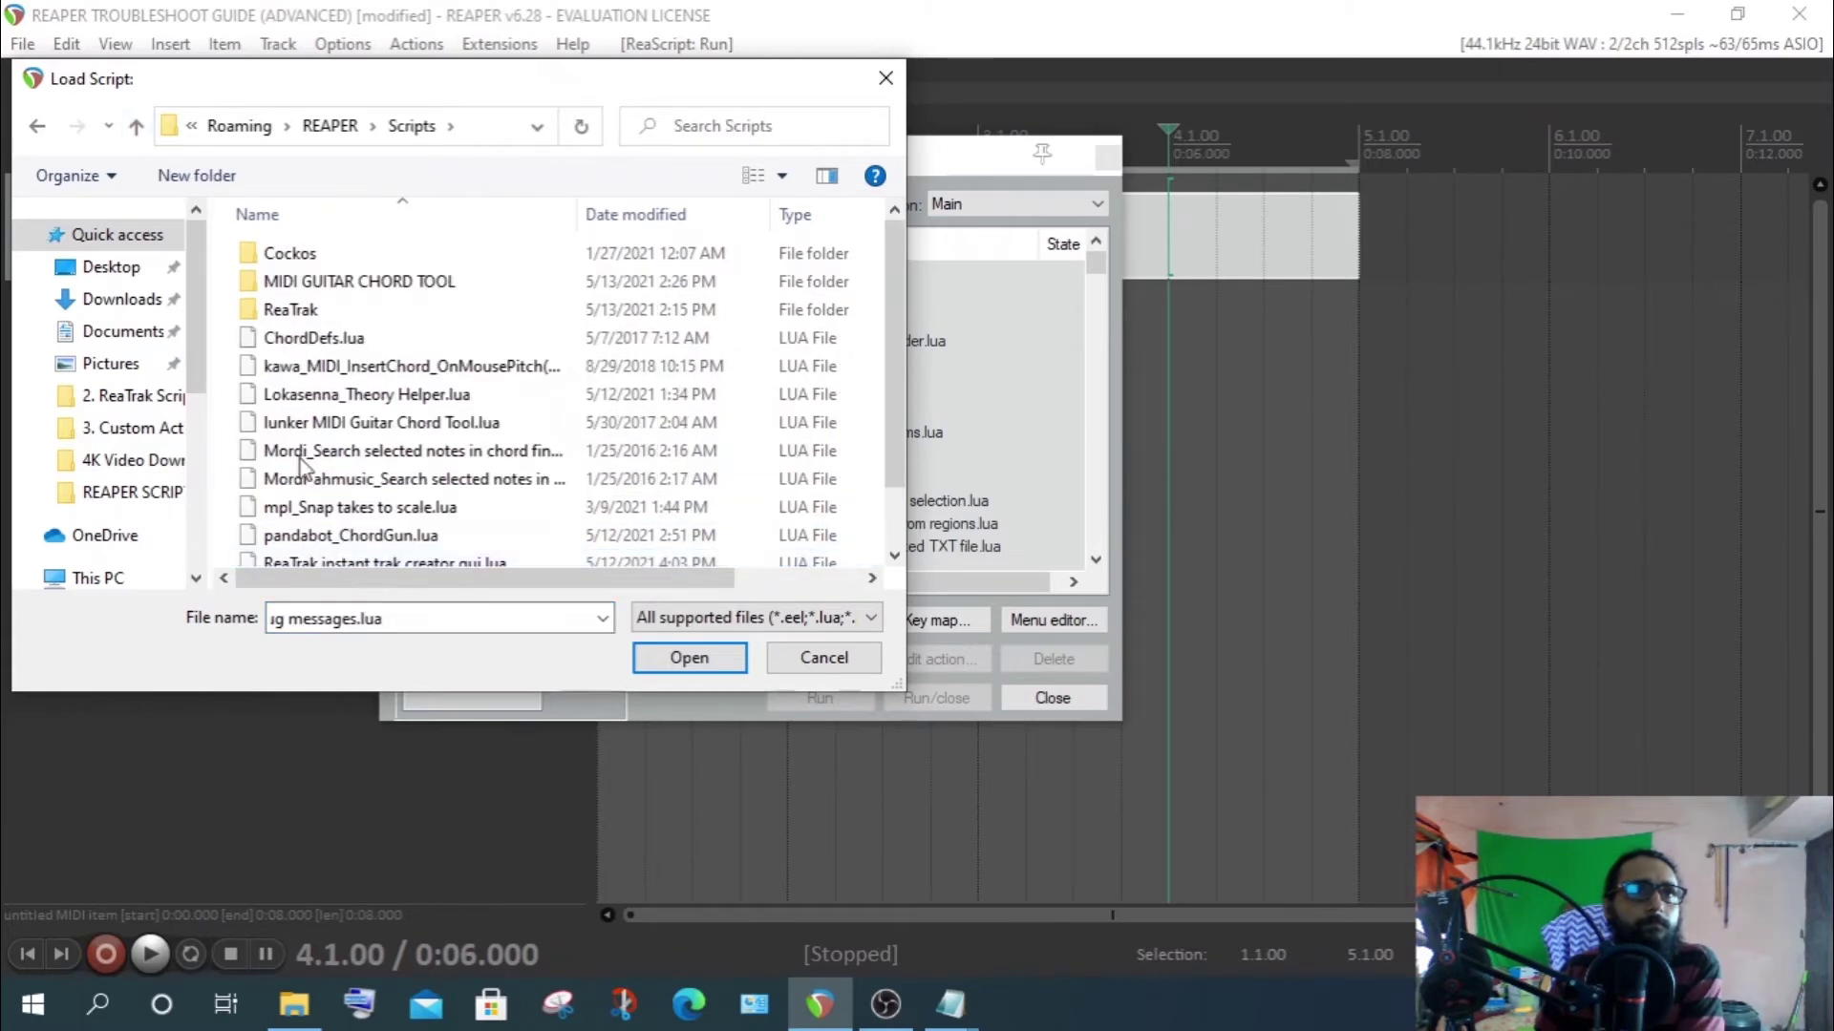
pyautogui.doubleClick(352, 283)
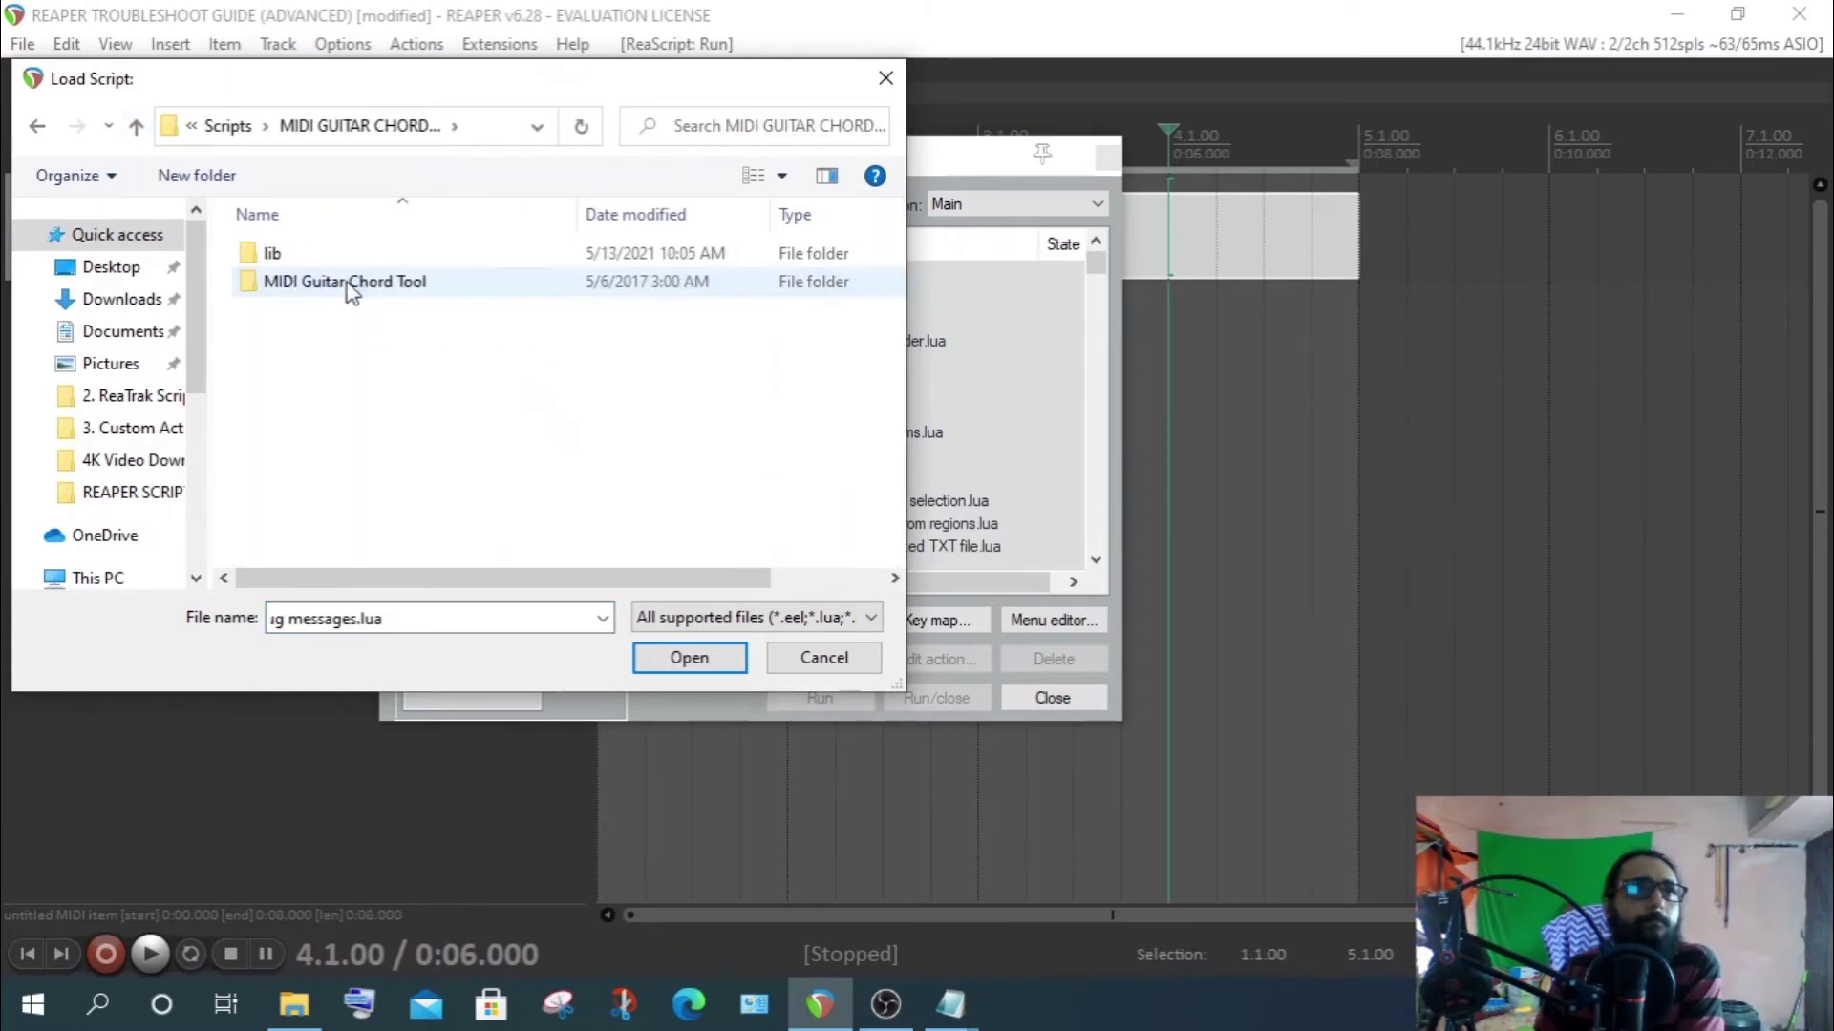
pyautogui.doubleClick(310, 282)
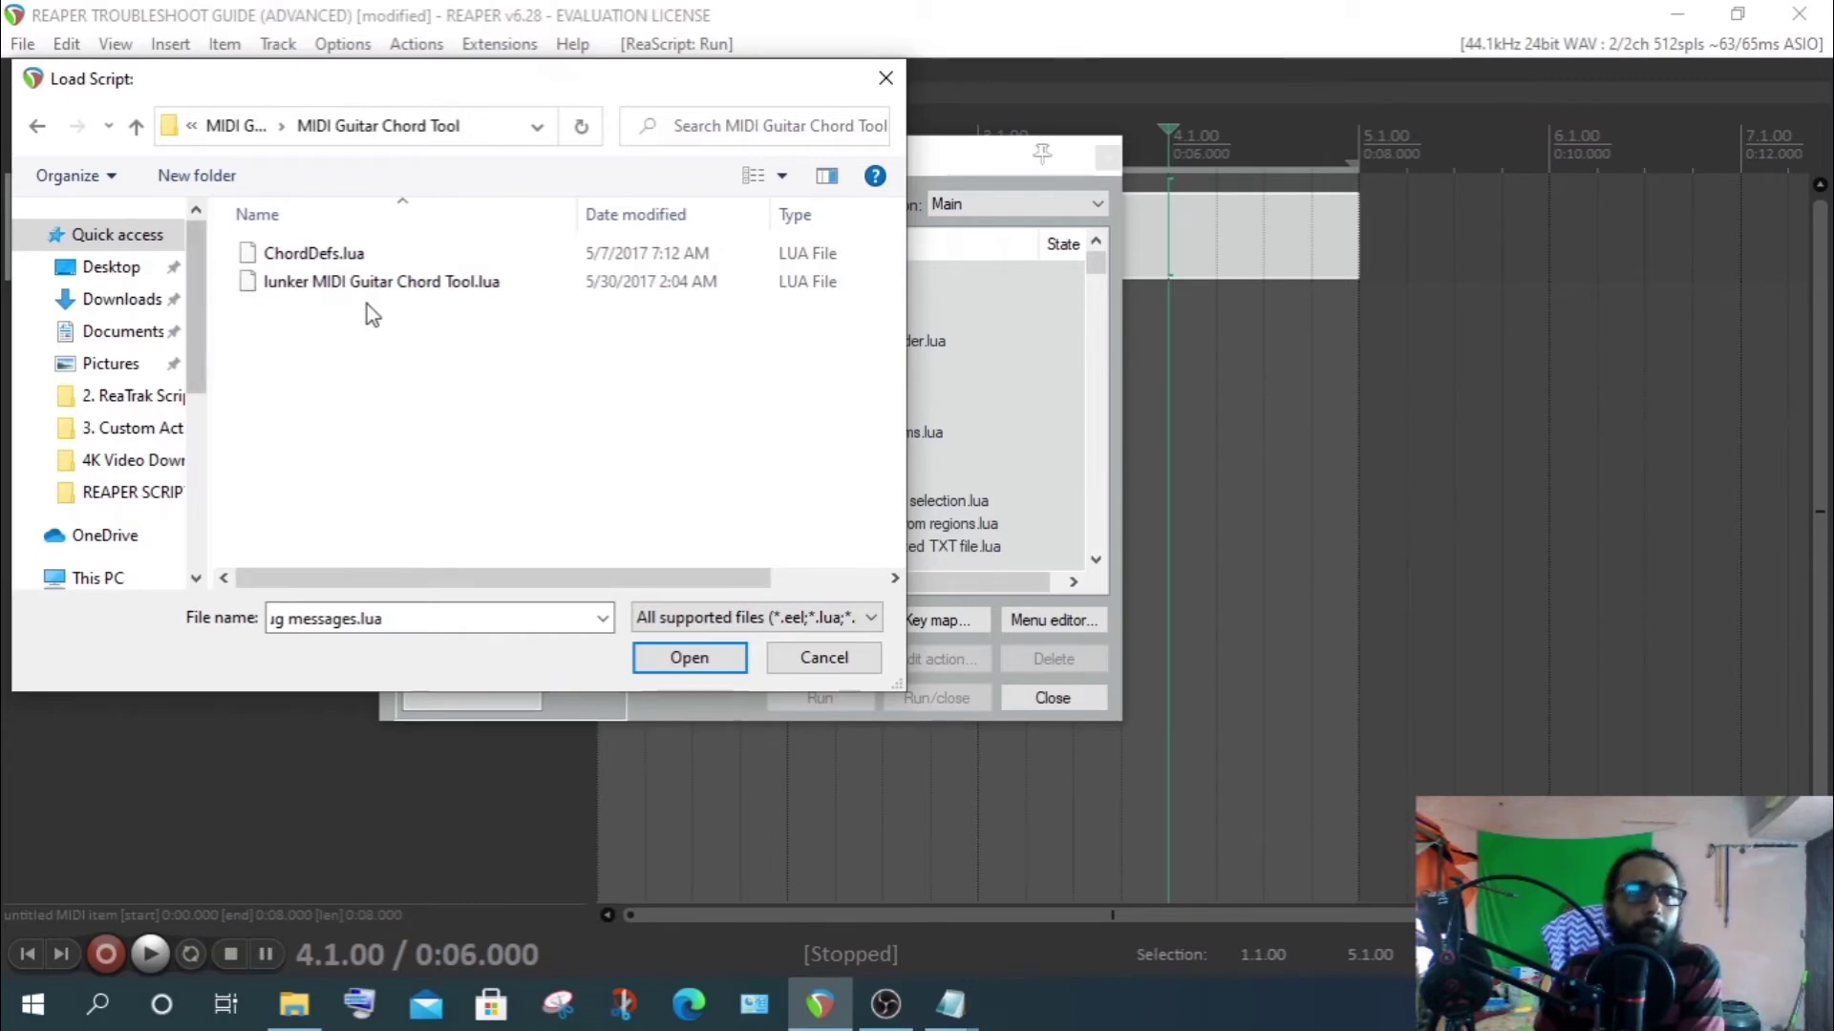
pyautogui.doubleClick(296, 253)
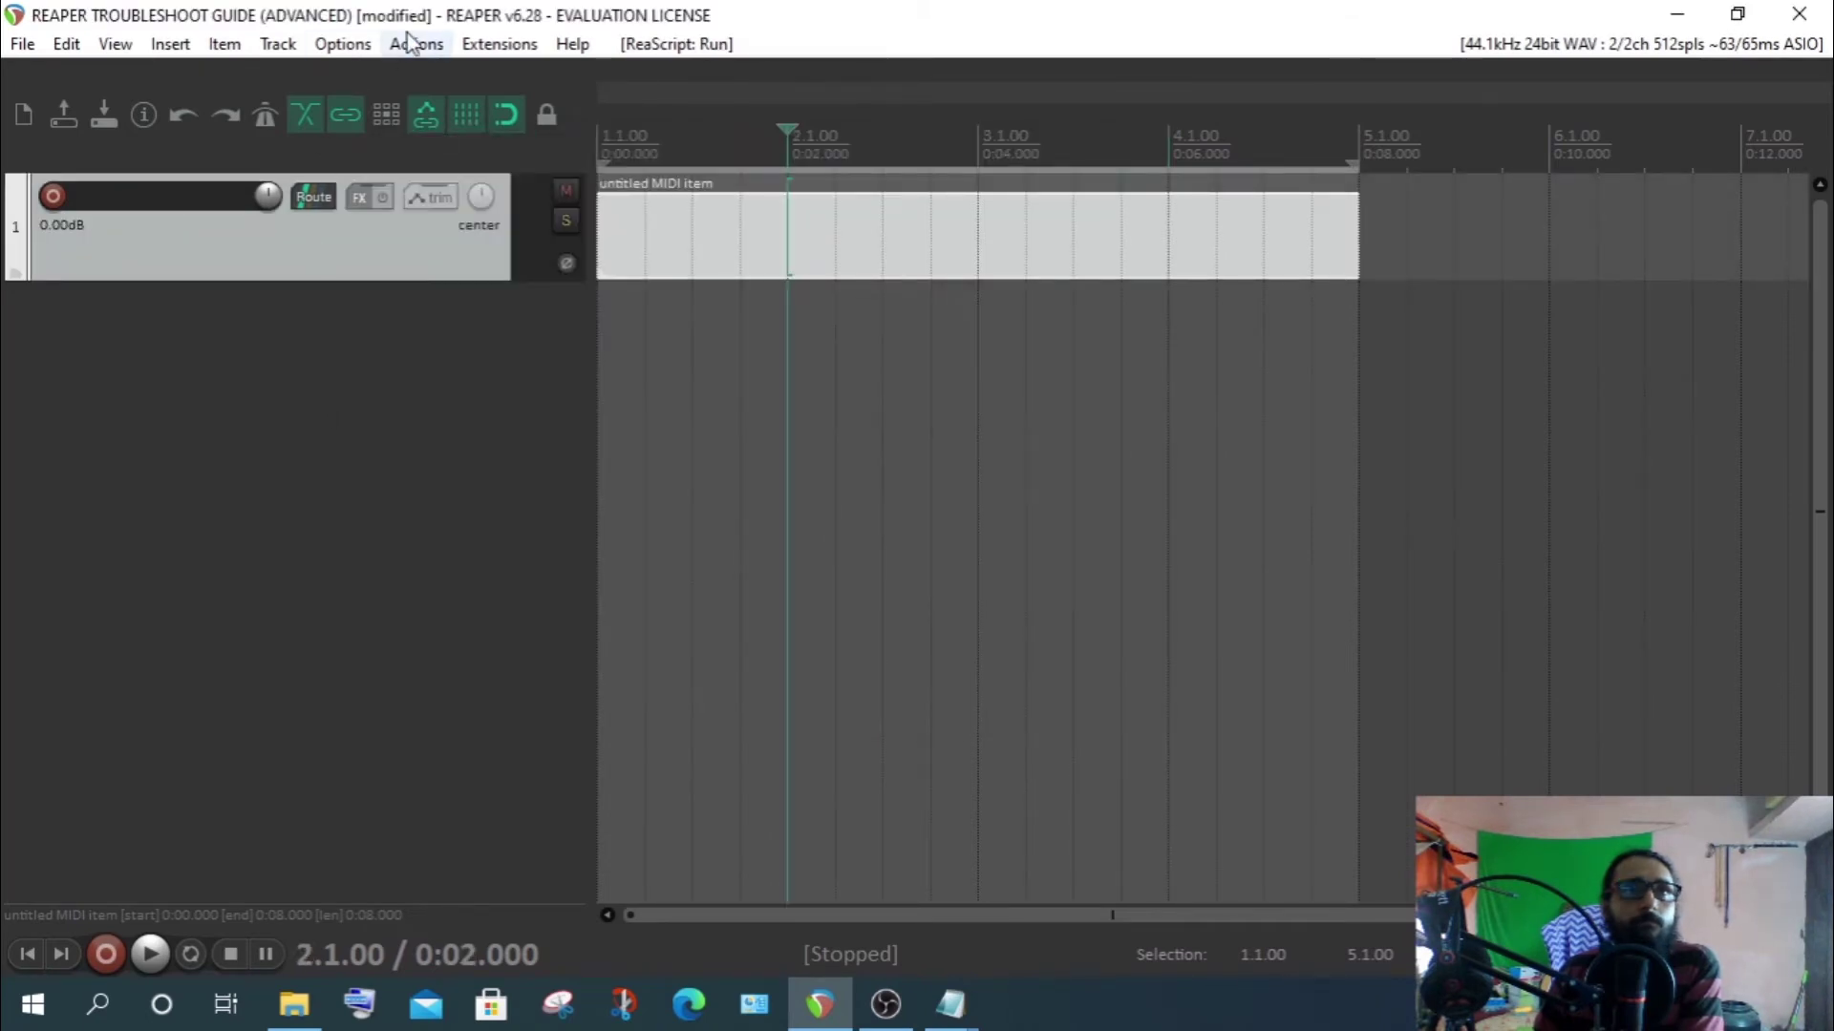
# Load lunker MIDI Guitar Chord Tool.lua from the same subfolder into the Main action list
pyautogui.click(417, 44)
pyautogui.click(441, 82)
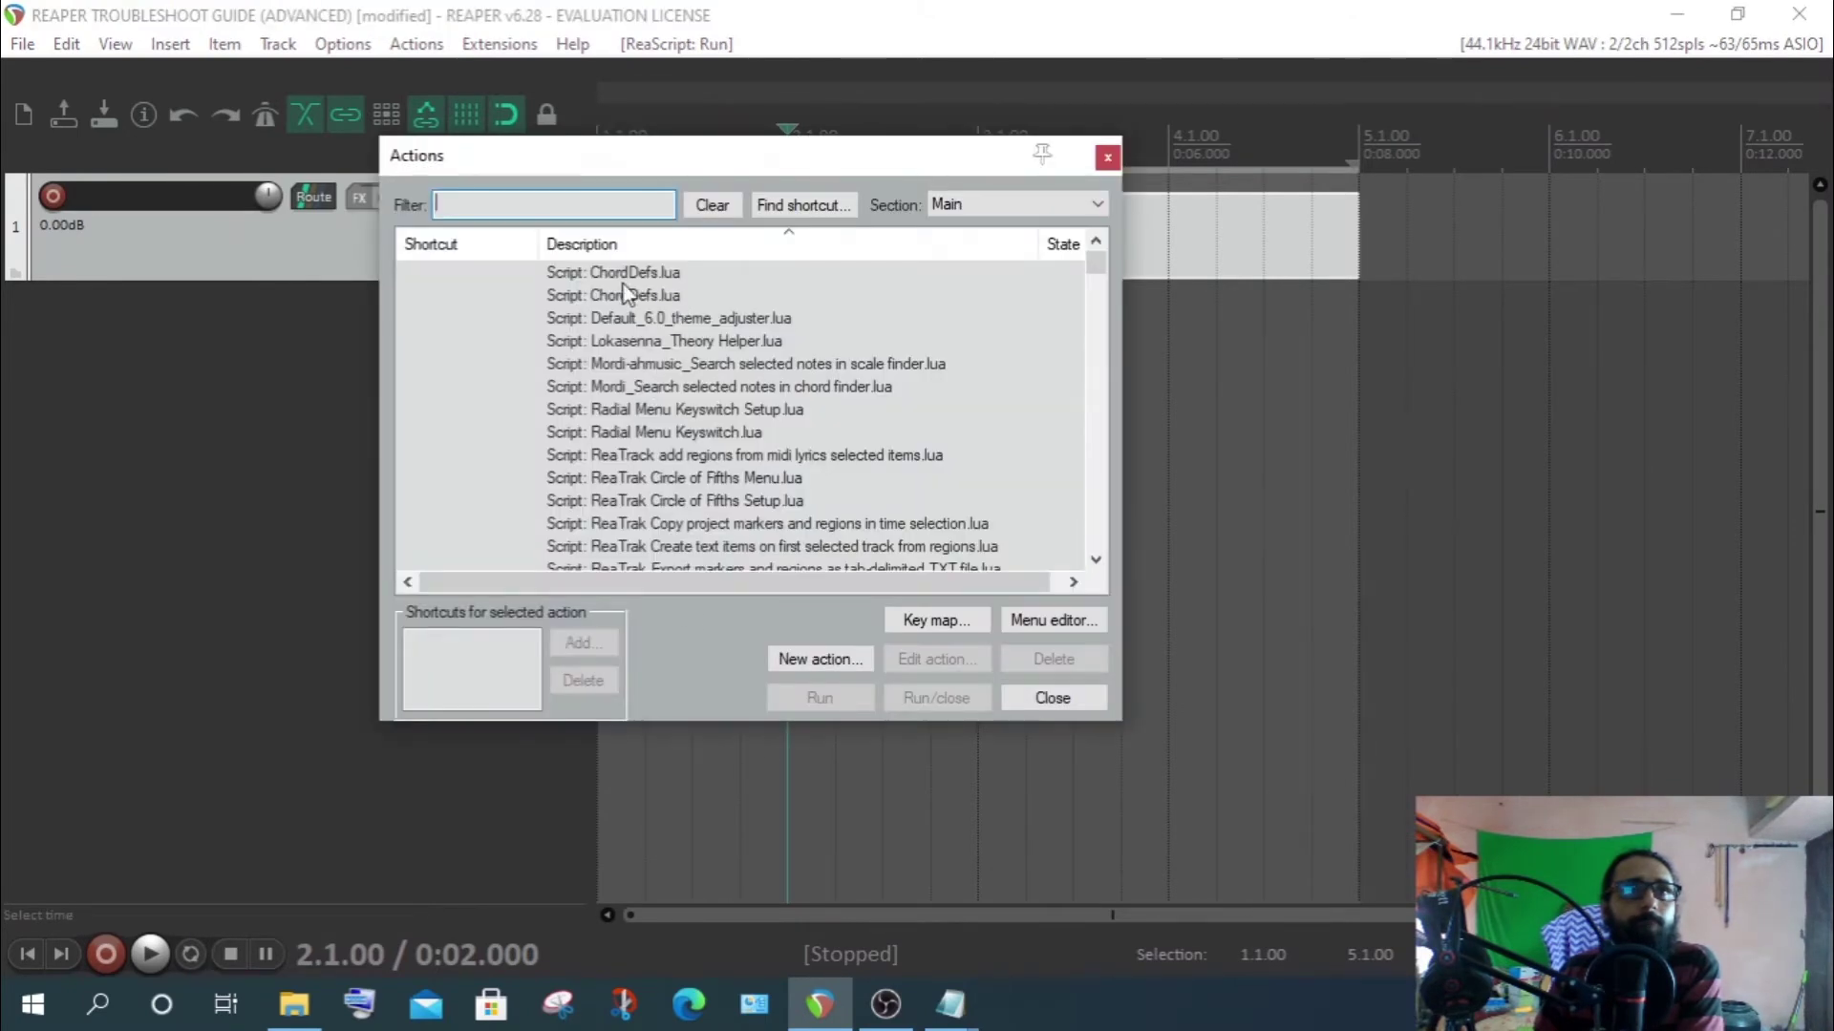
pyautogui.click(822, 661)
pyautogui.click(861, 761)
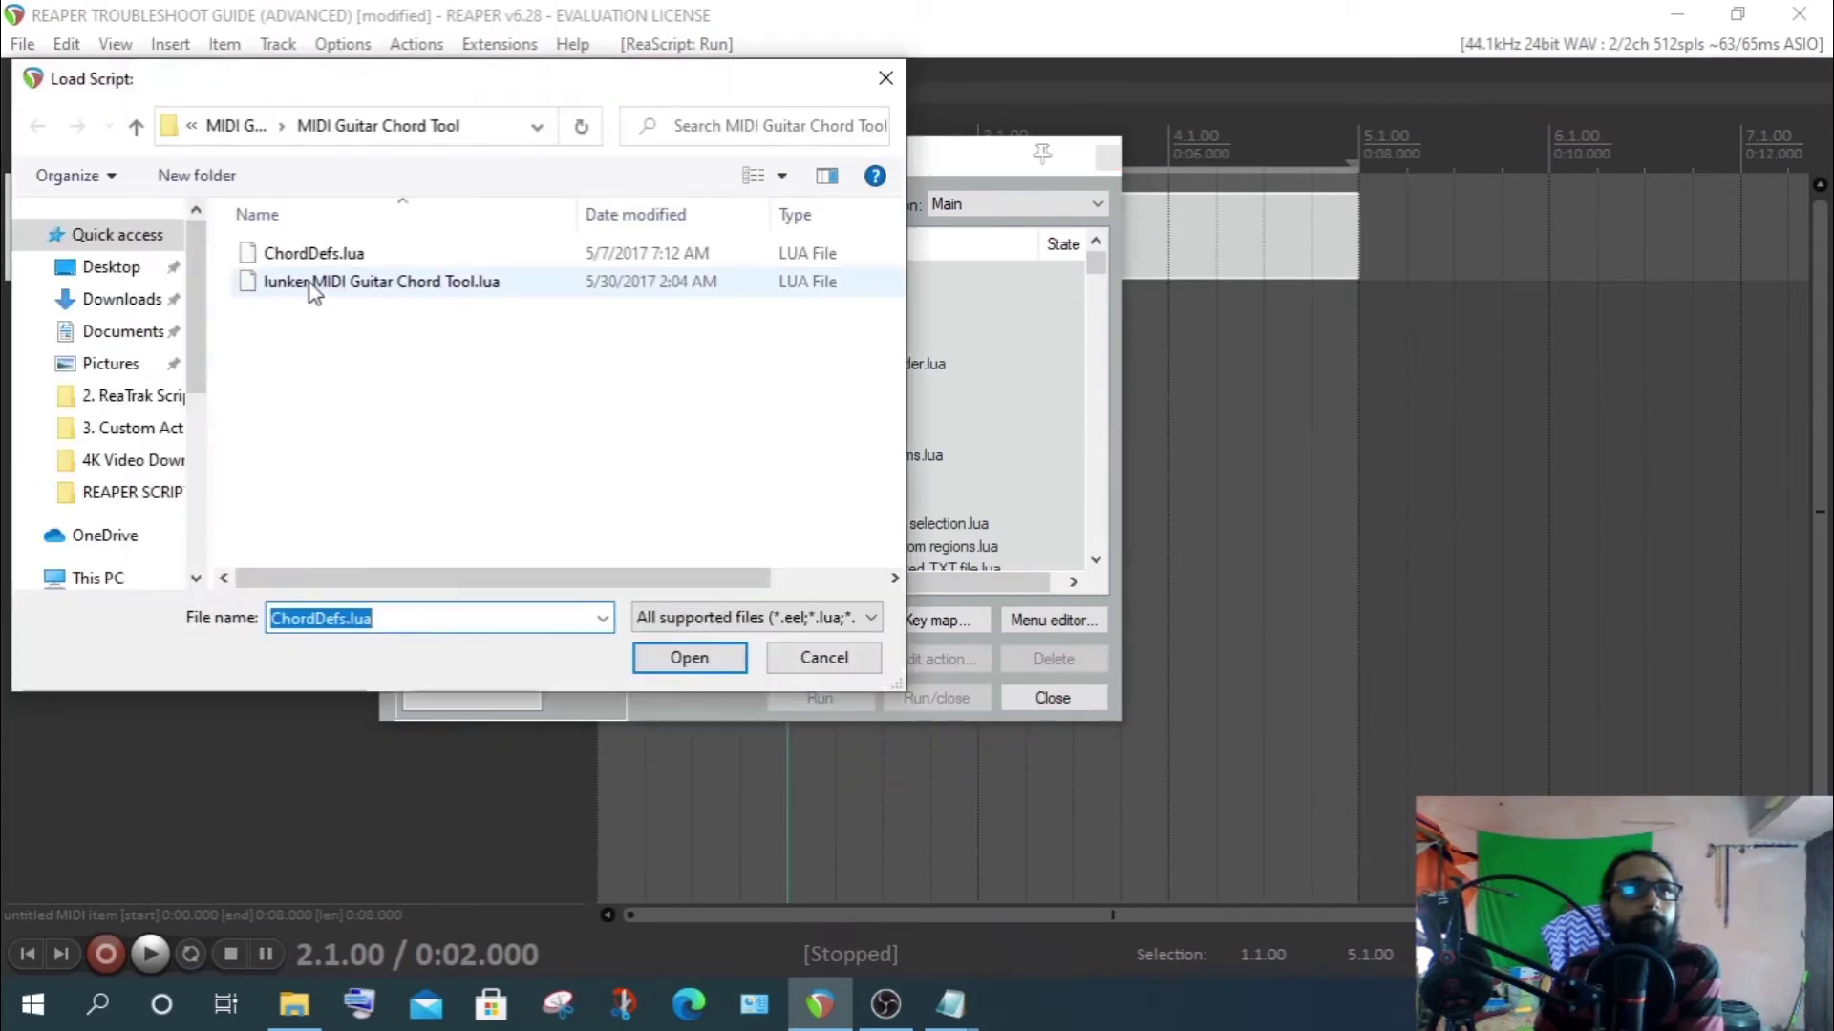
pyautogui.doubleClick(310, 284)
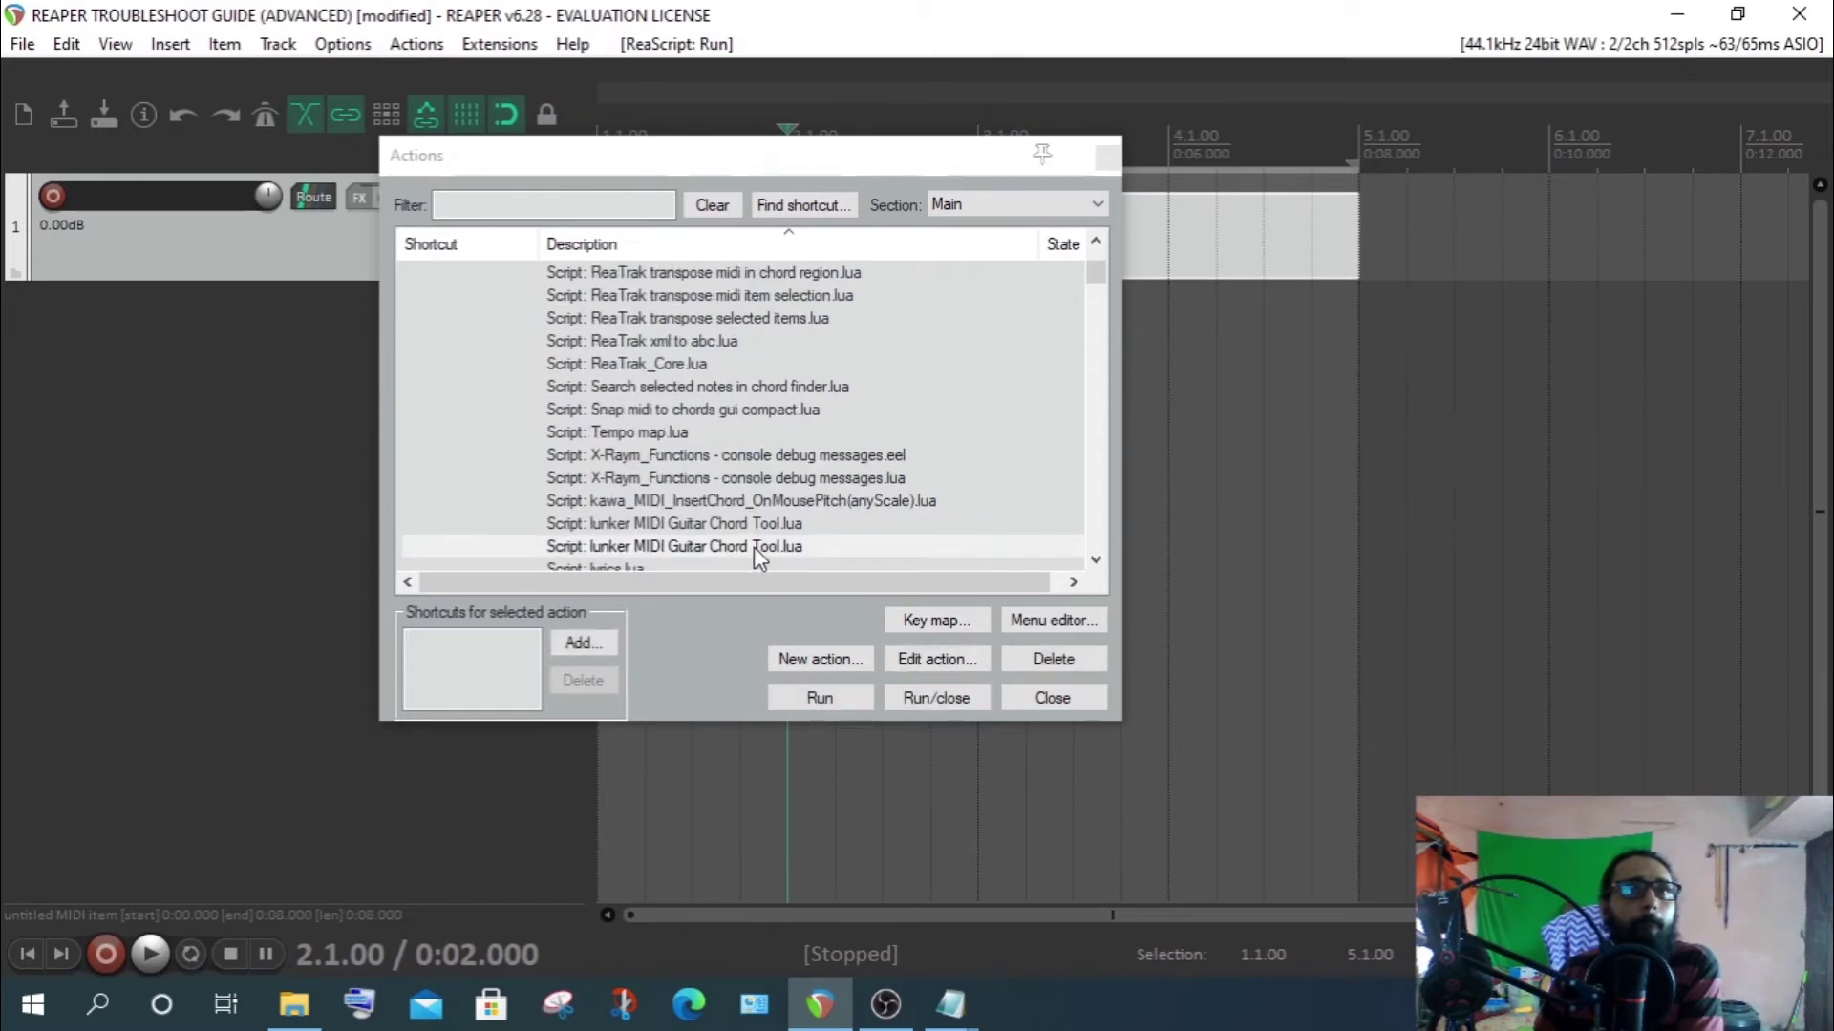
# Run the newly loaded lunker MIDI Guitar Chord Tool.lua script and move its window beside the action list
pyautogui.click(752, 546)
pyautogui.click(813, 698)
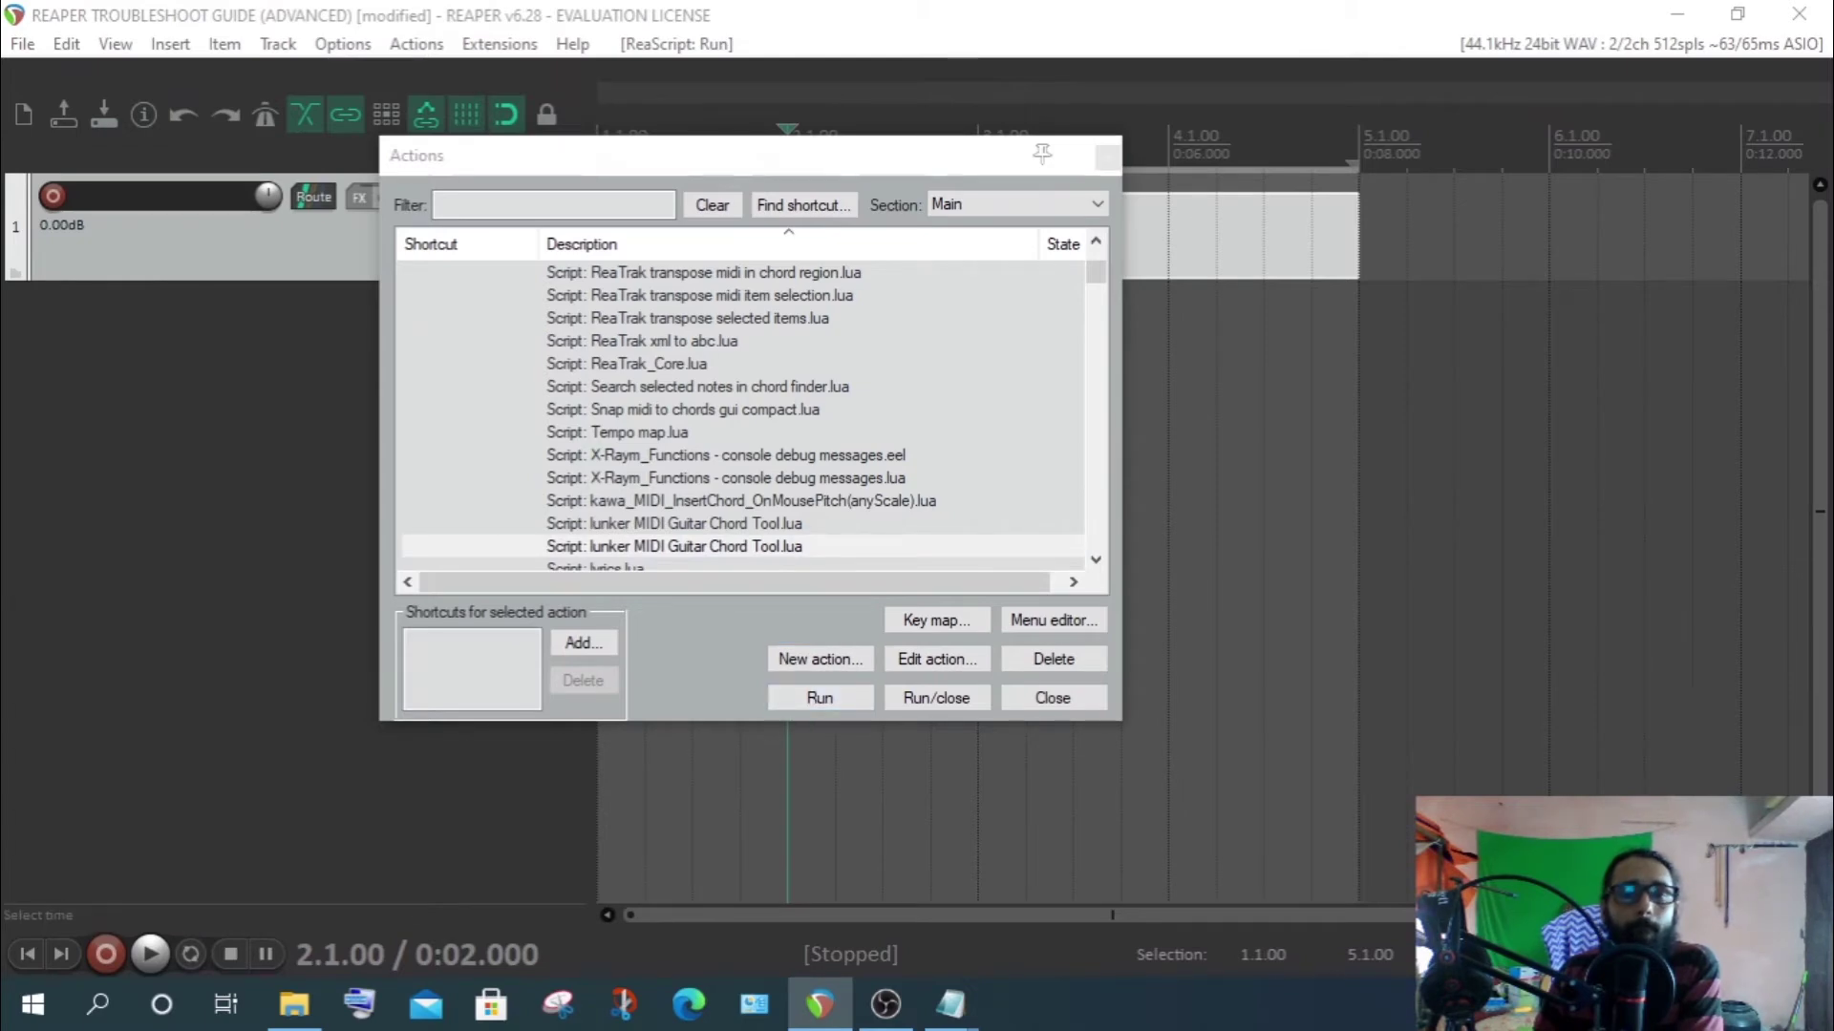
pyautogui.moveTo(1108, 340); pyautogui.dragTo(1281, 141)
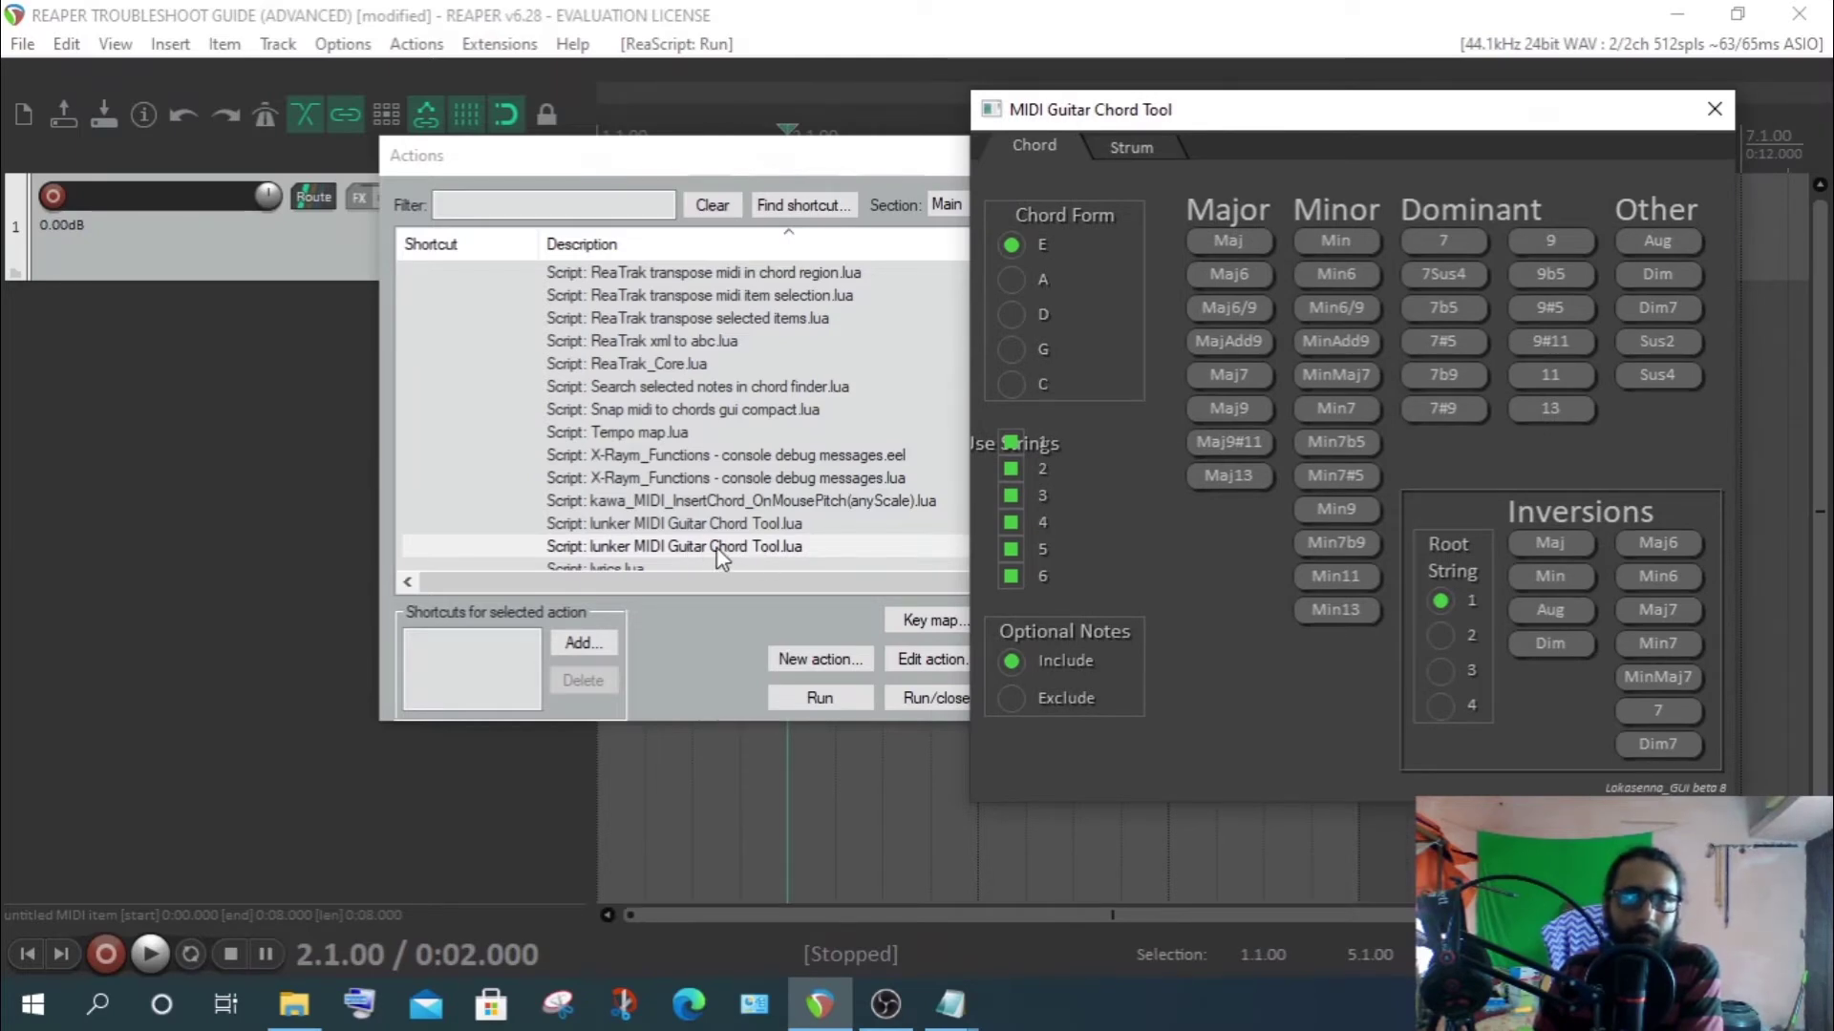
# Try to run the other lunker MIDI Guitar Chord Tool.lua entry, dismiss its message and reselect the working entry
pyautogui.click(726, 523)
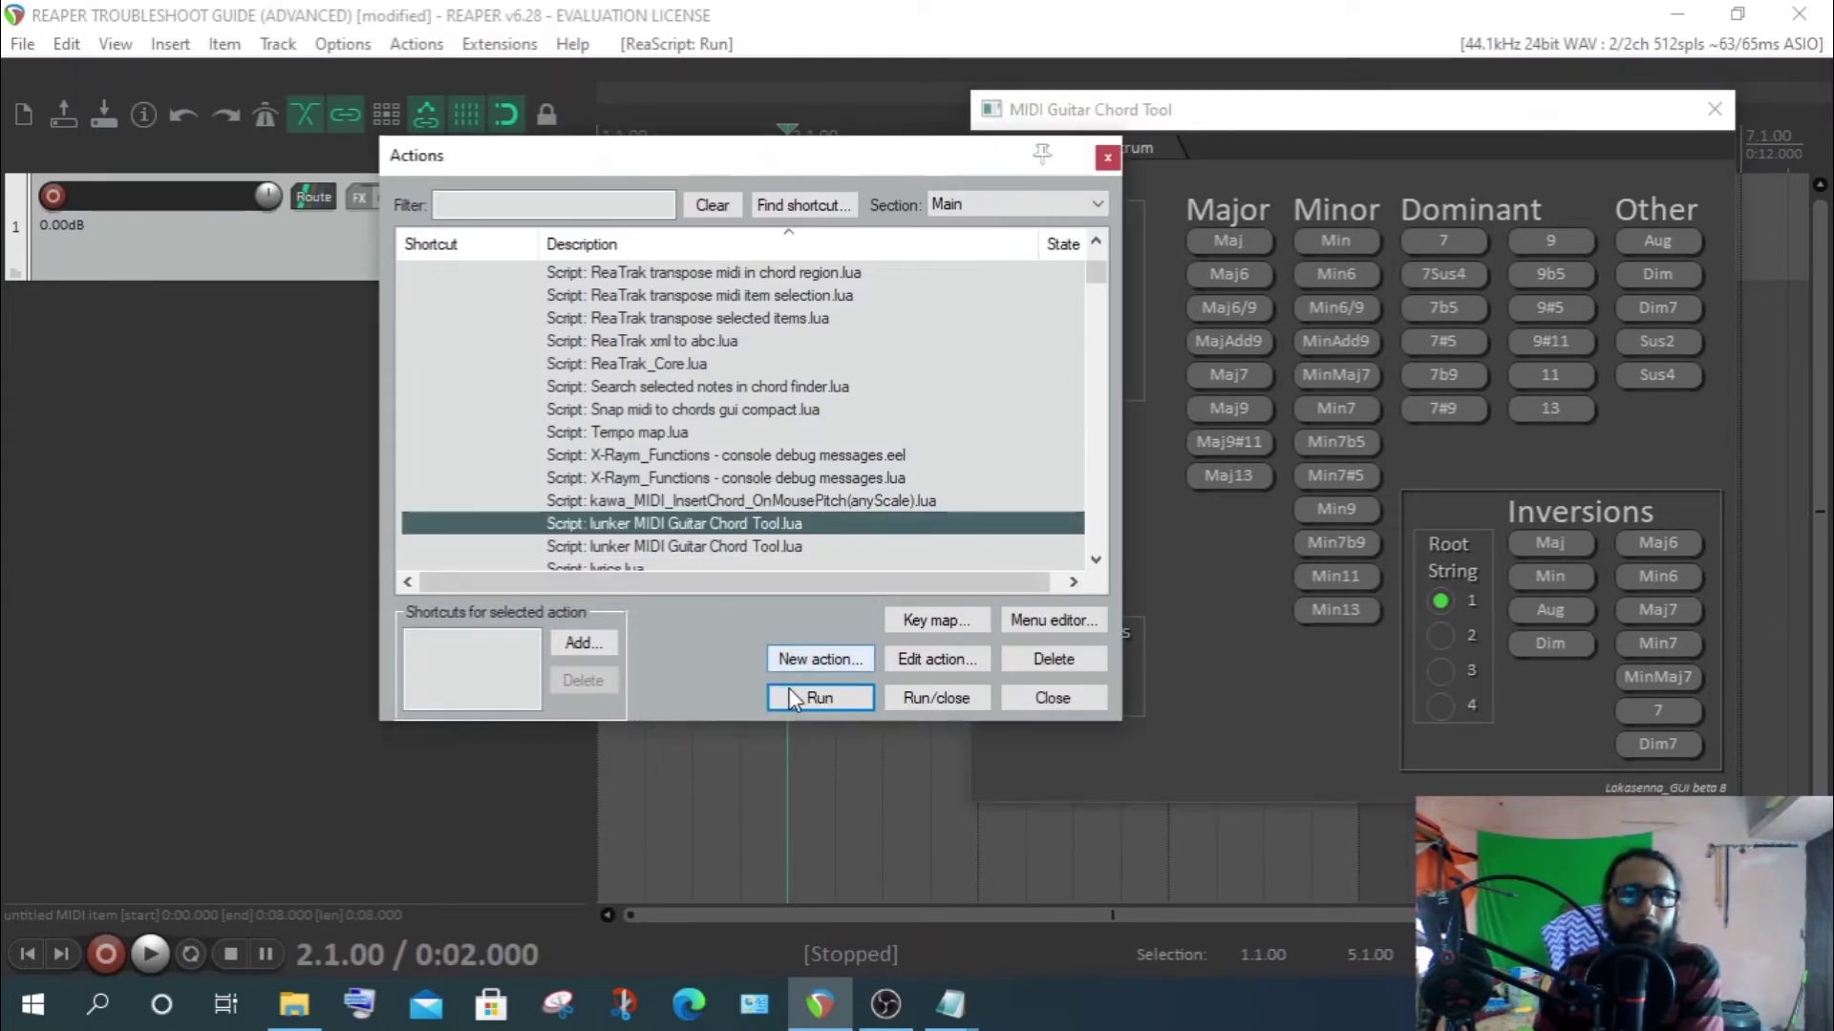
pyautogui.click(819, 698)
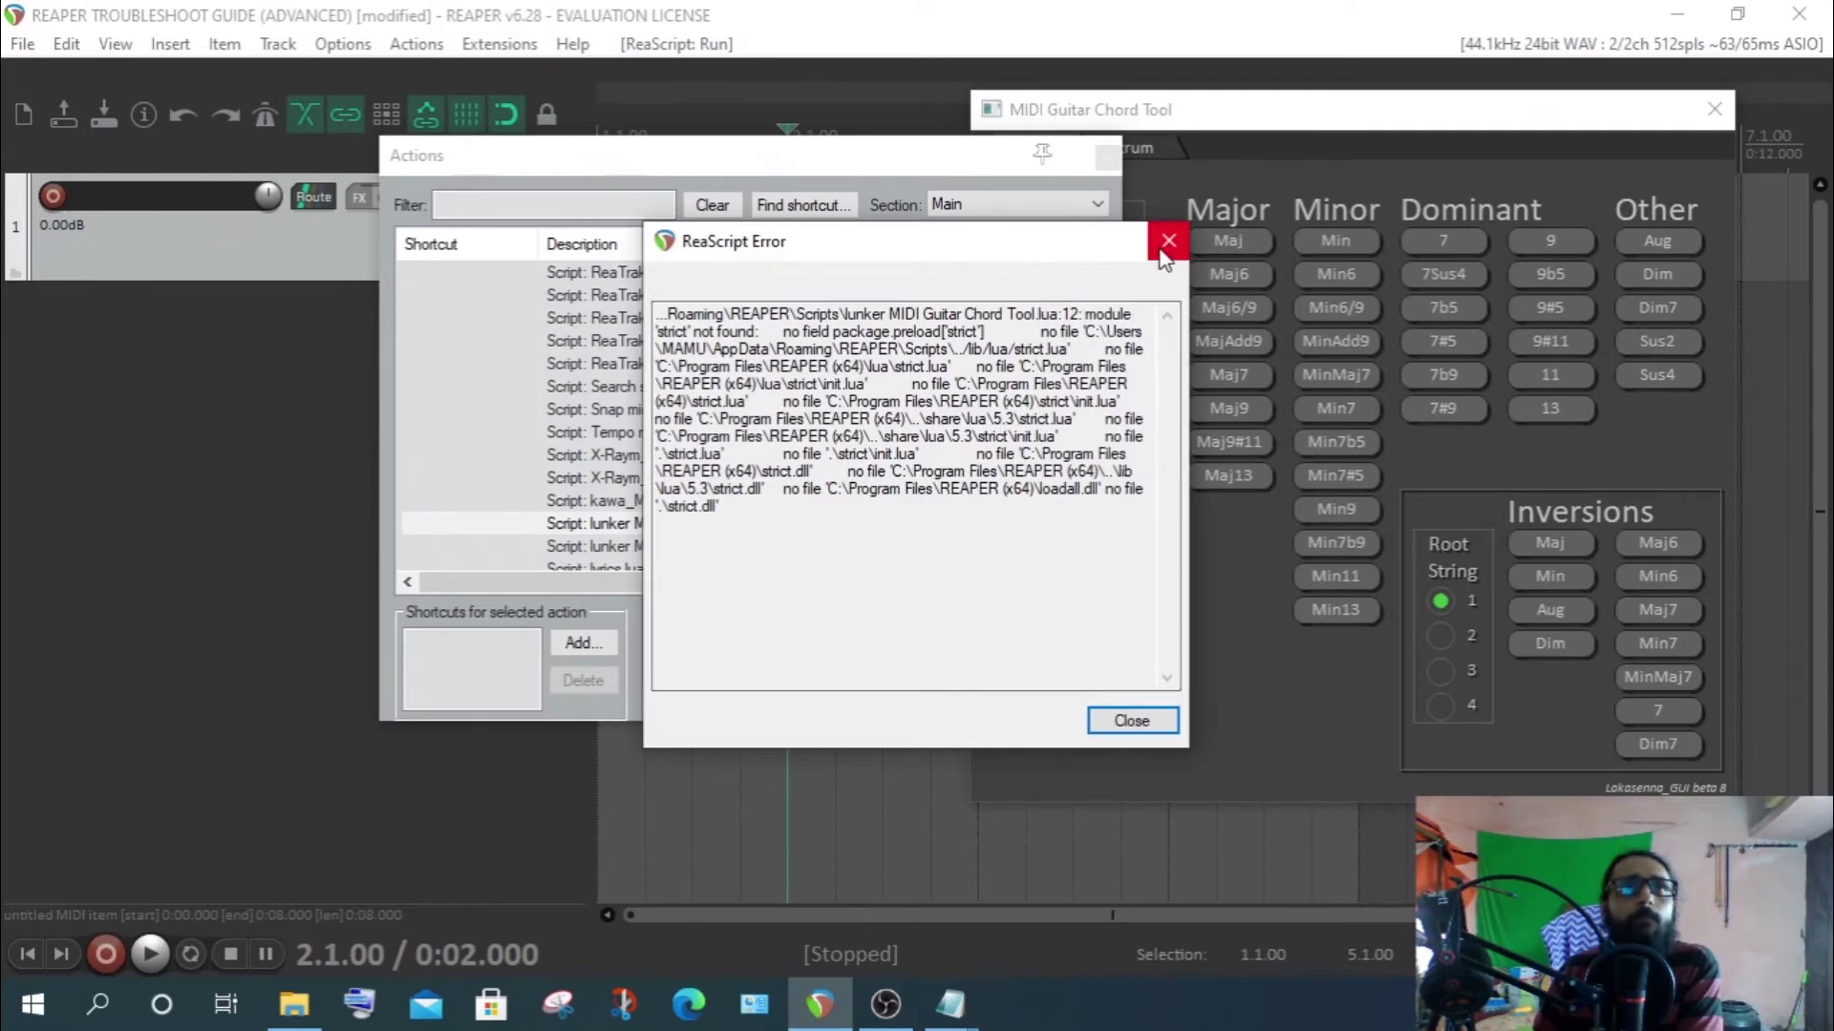
pyautogui.click(1165, 258)
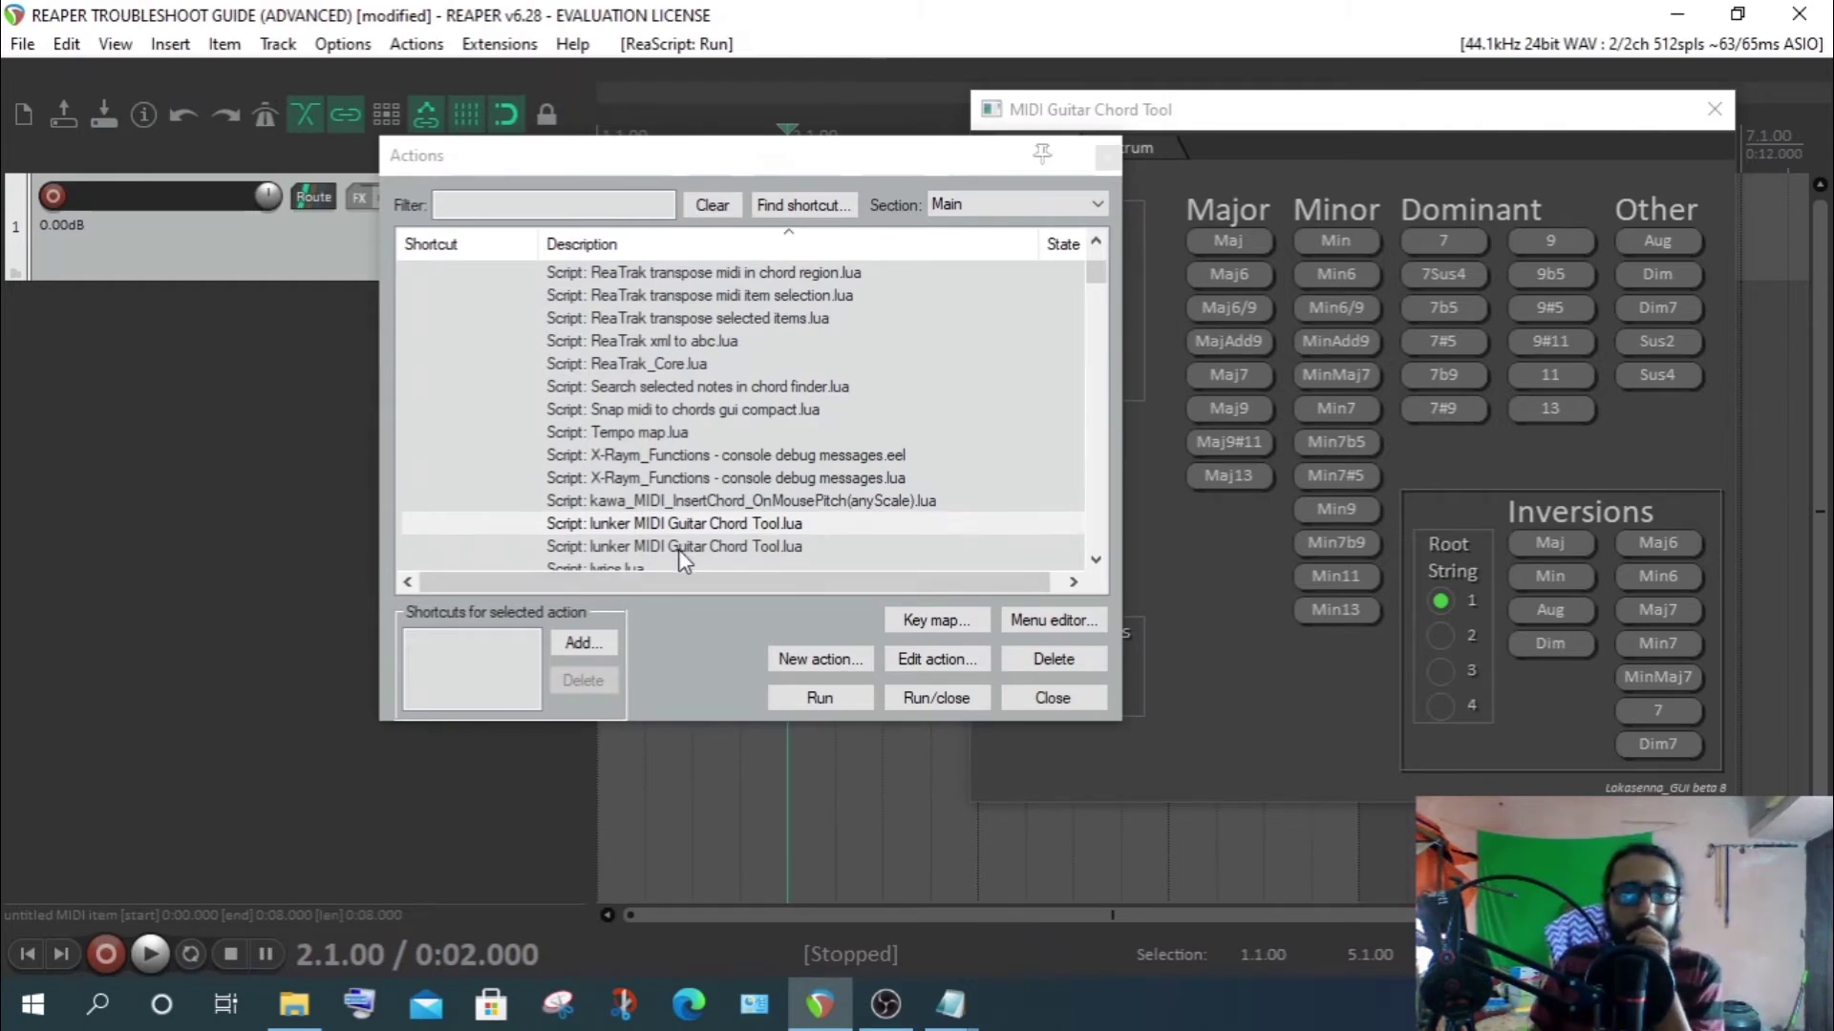
pyautogui.click(737, 546)
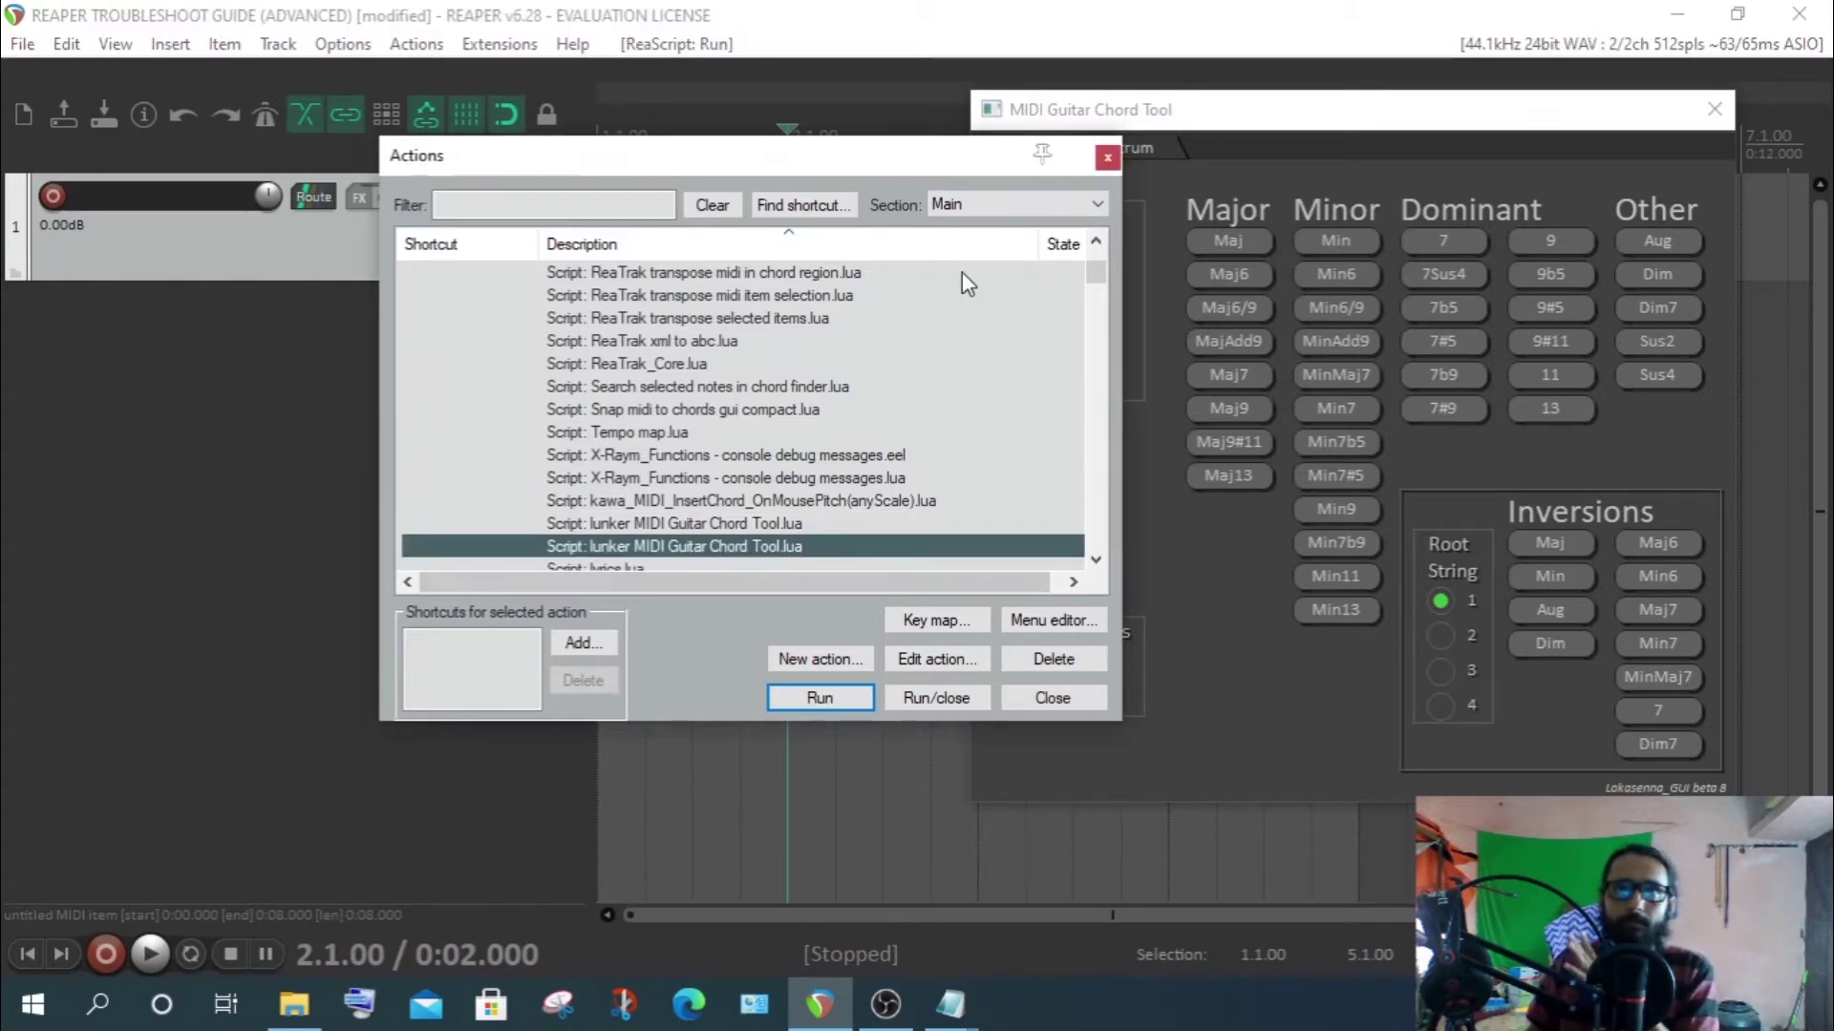
# Separate the Actions and MIDI Guitar Chord Tool windows to view both, and close them
pyautogui.moveTo(891, 157); pyautogui.dragTo(579, 126)
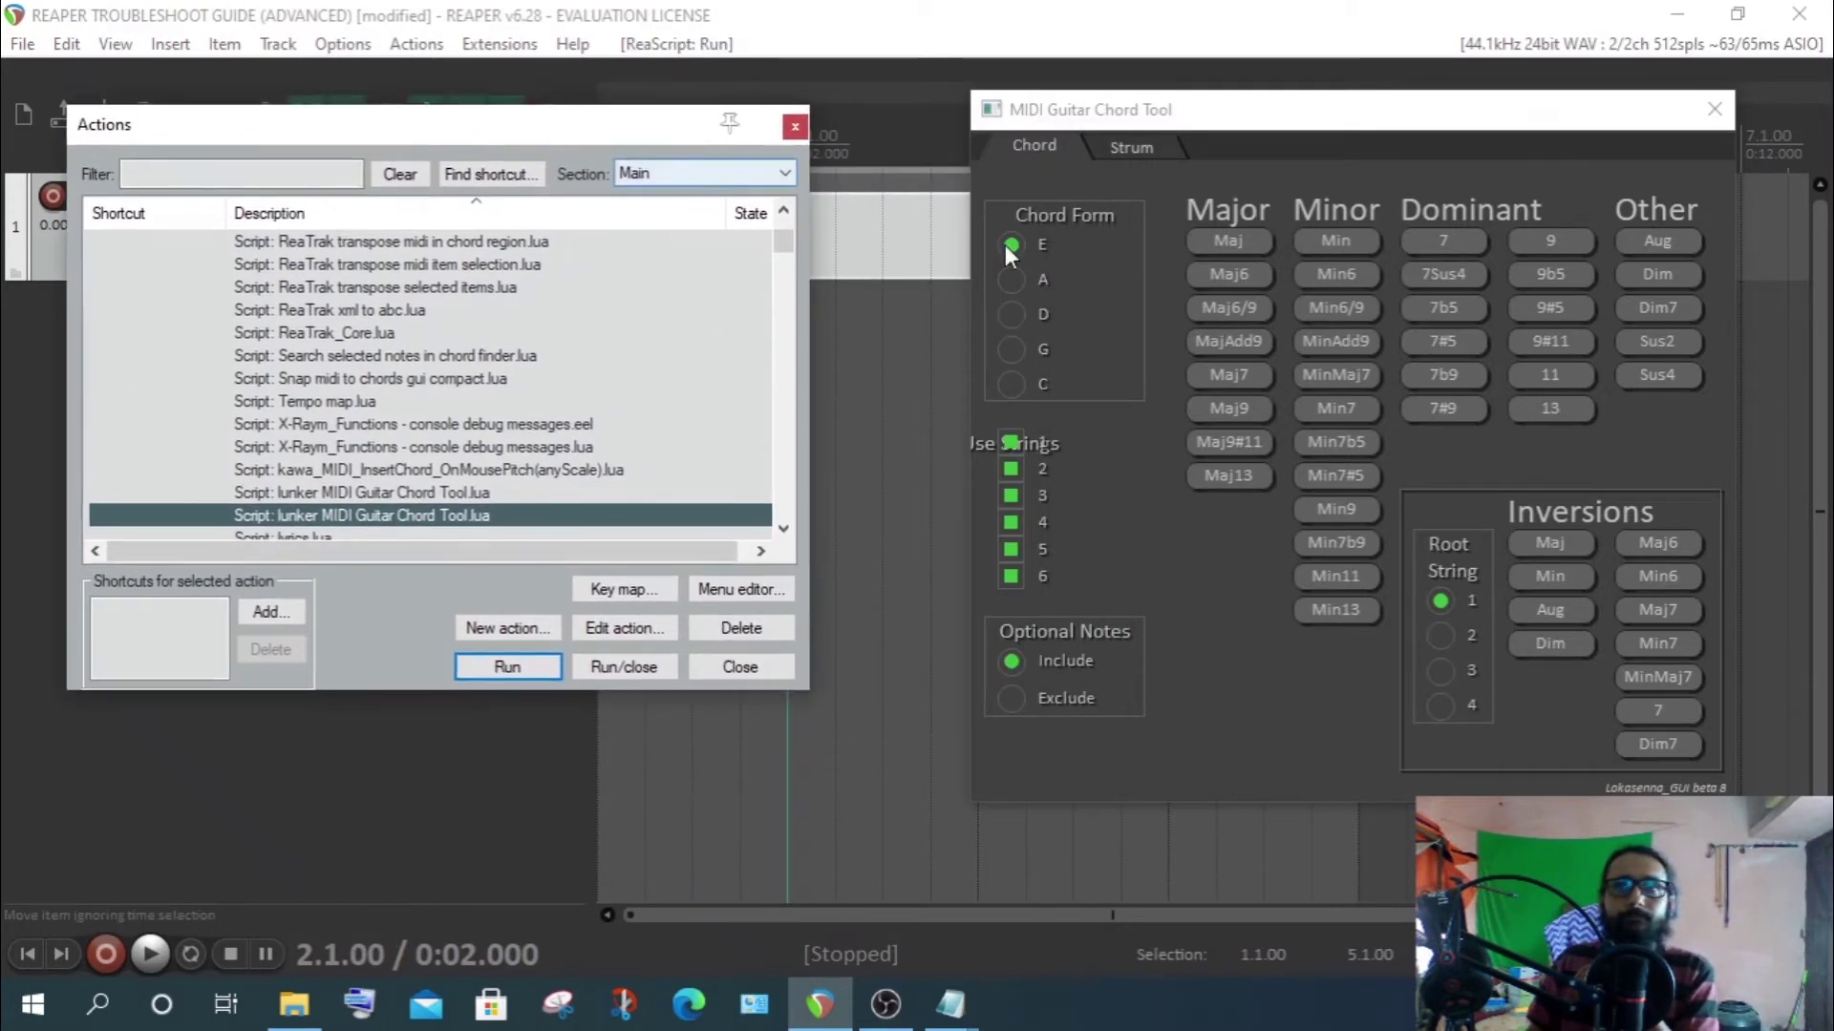
pyautogui.moveTo(1270, 133); pyautogui.dragTo(1170, 119)
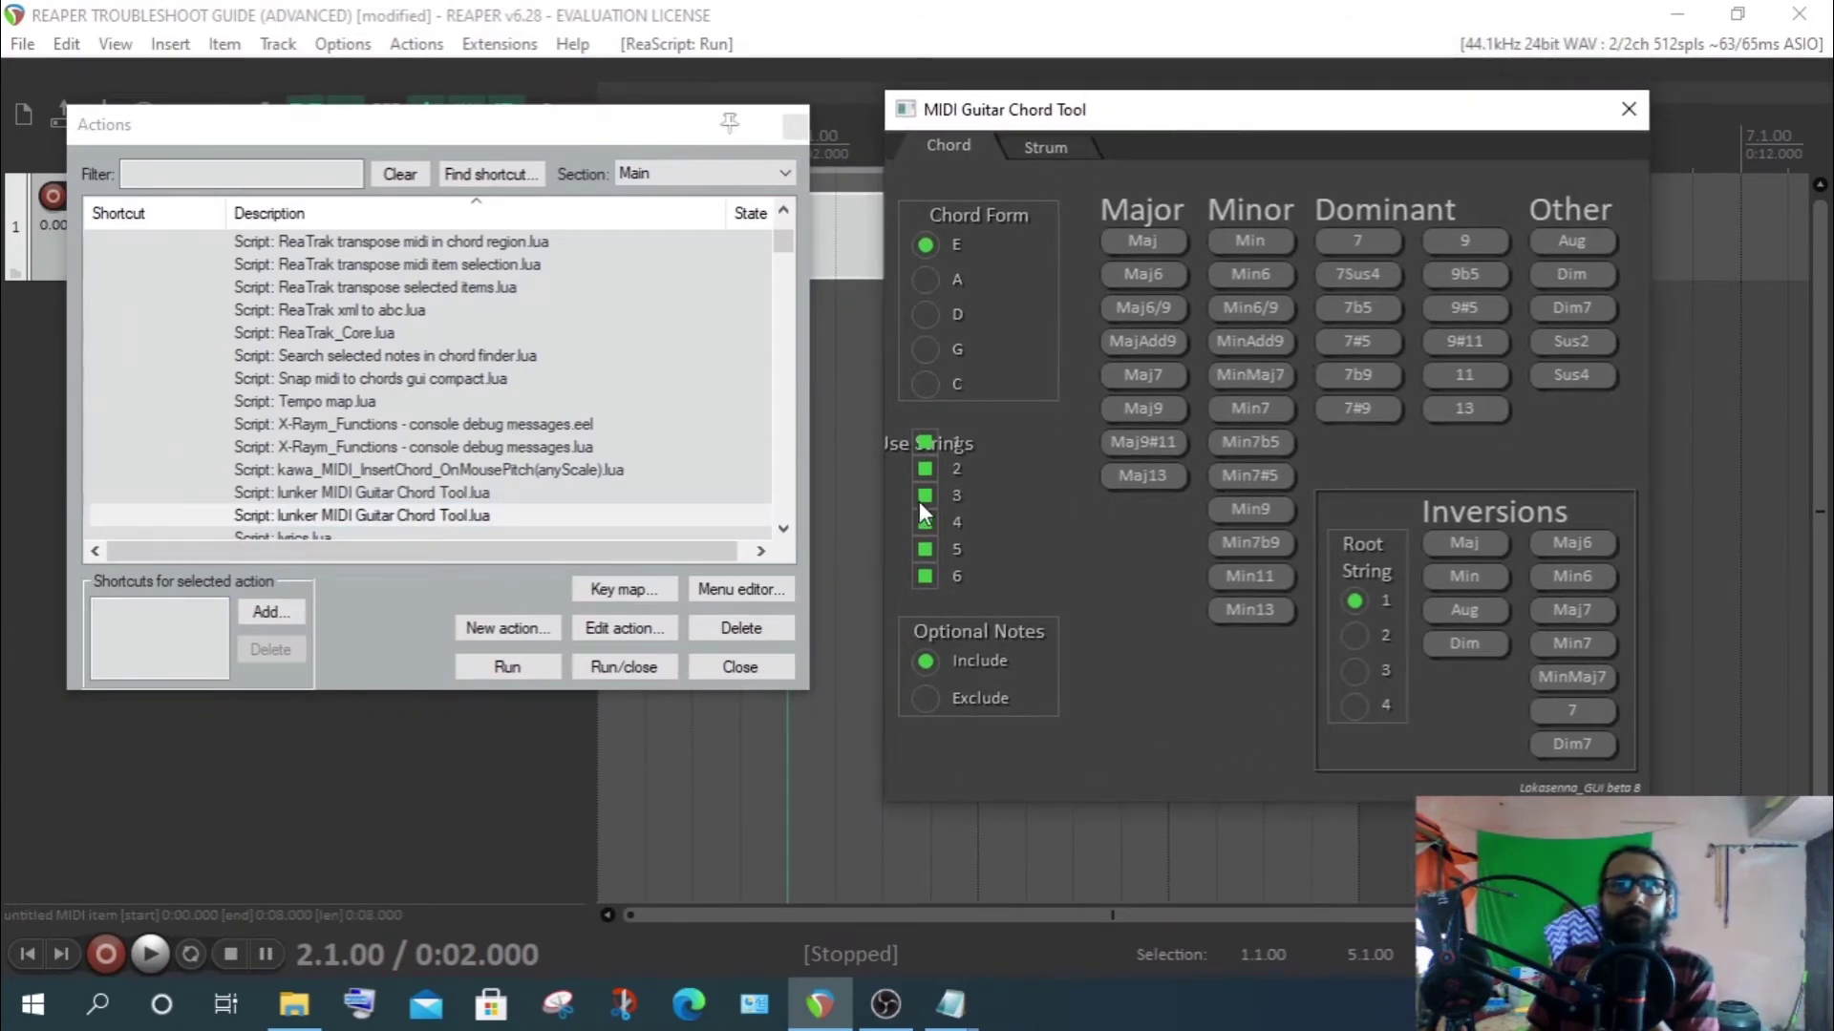
pyautogui.click(794, 127)
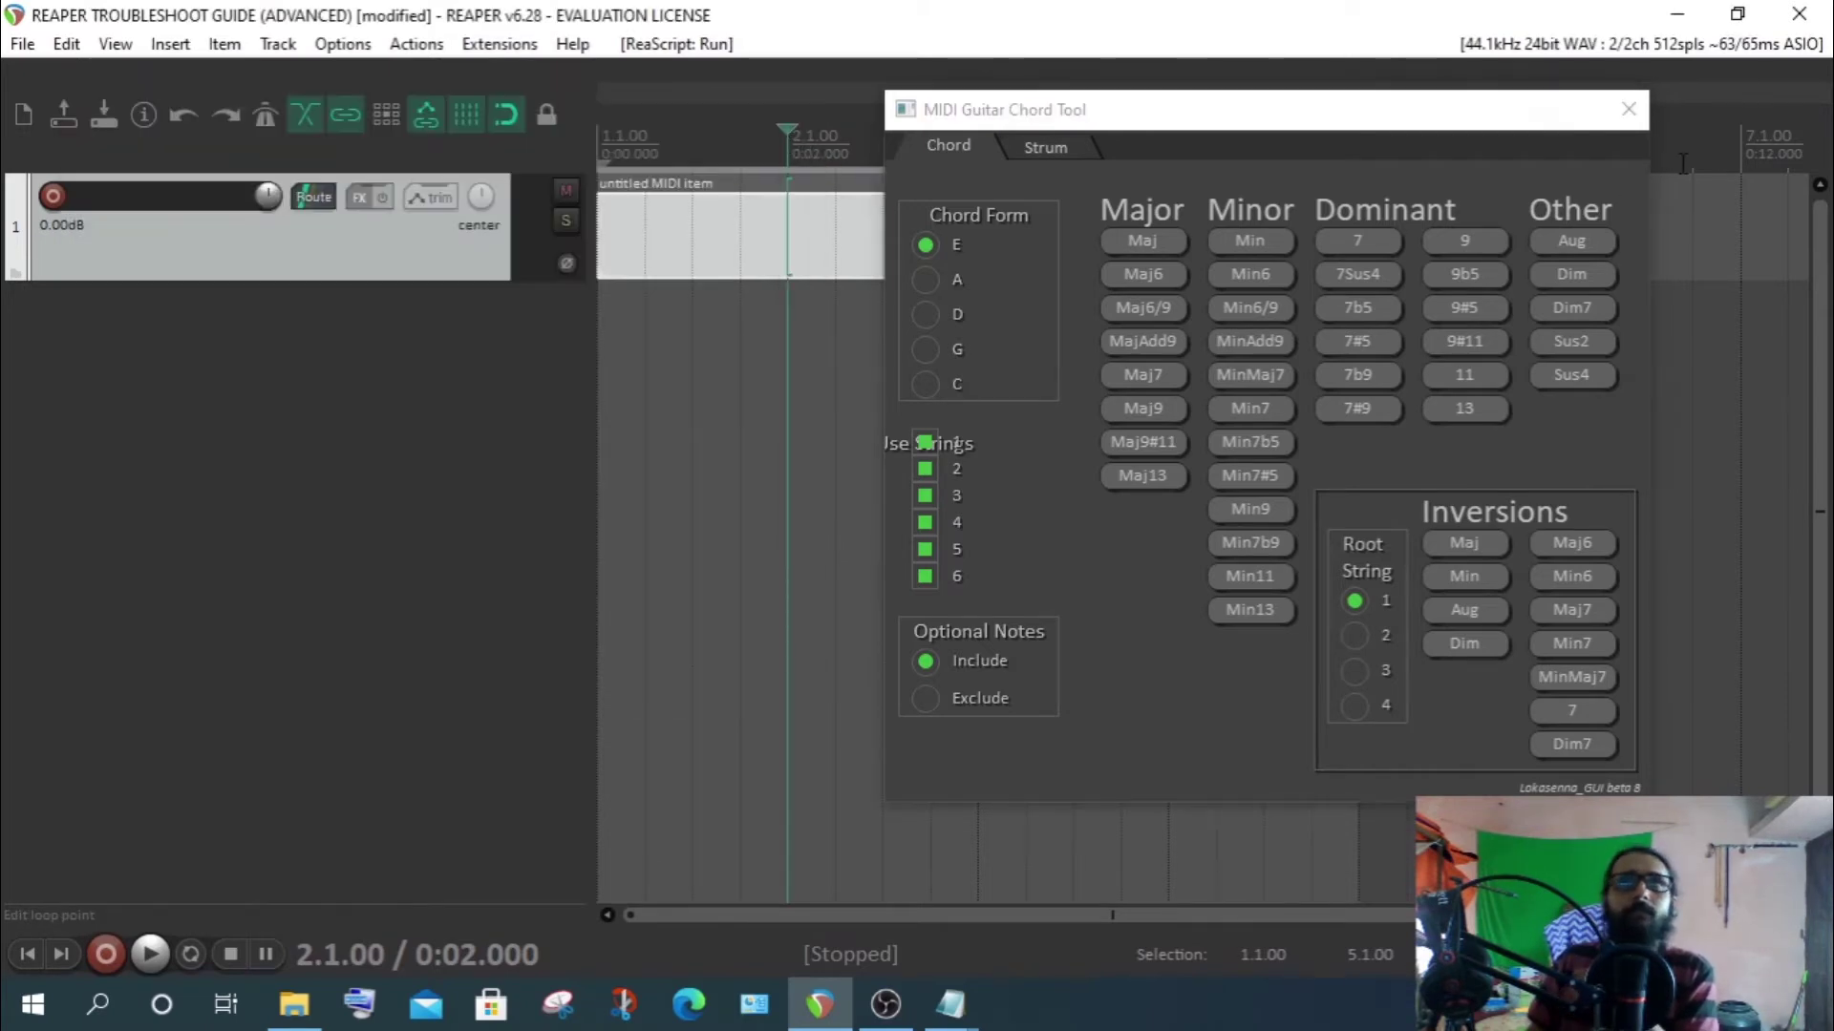
pyautogui.click(1627, 111)
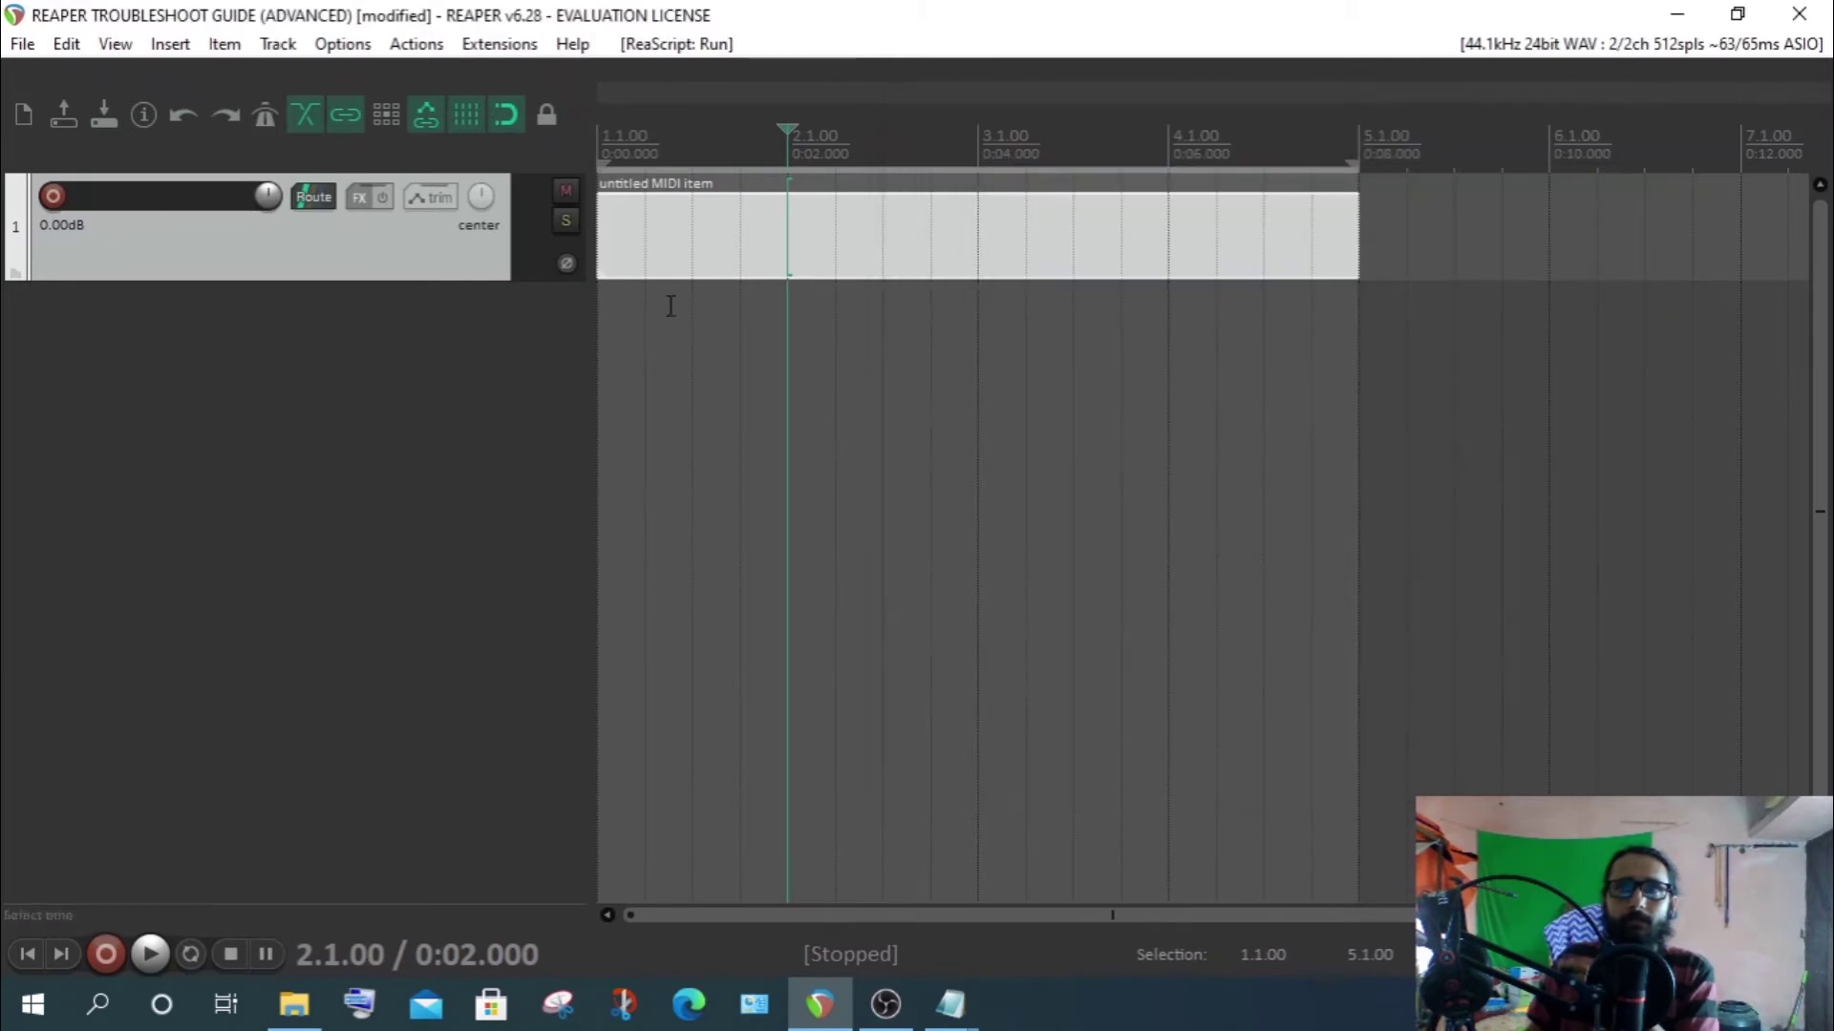
# Open the untitled MIDI item in the MIDI editor and bring up the editor's own action list
pyautogui.doubleClick(1073, 235)
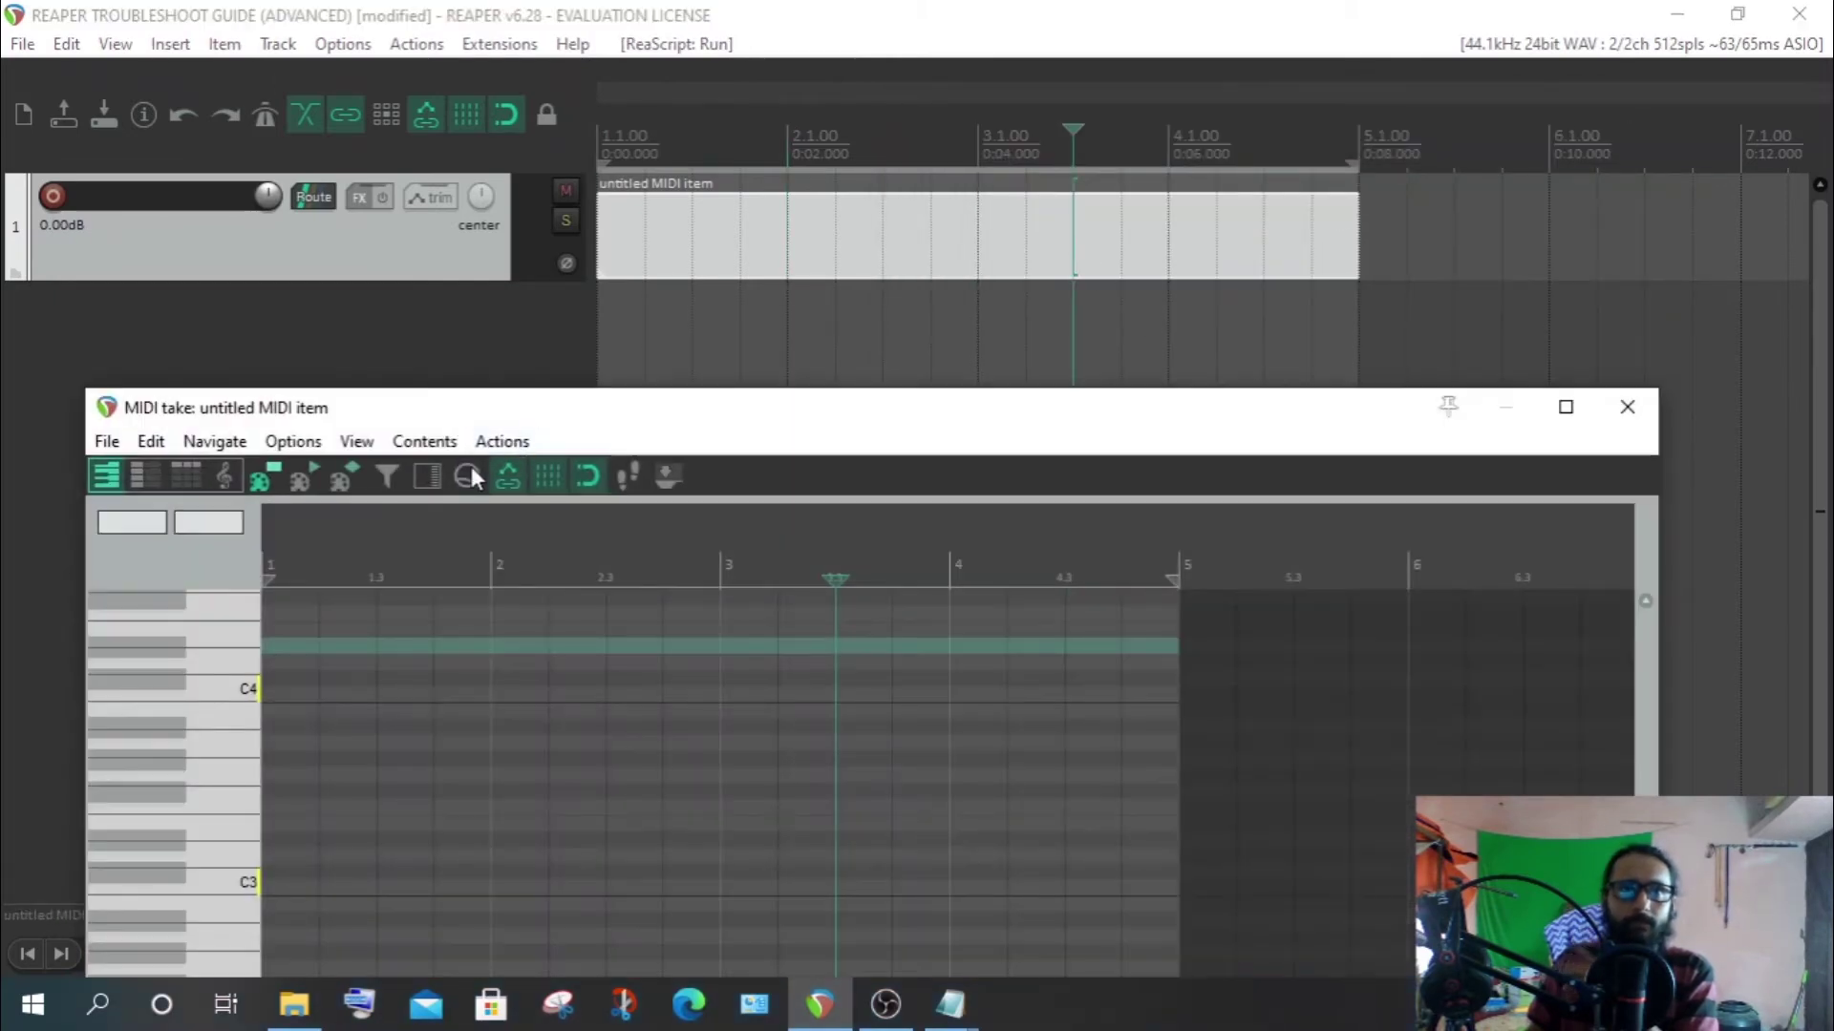
pyautogui.moveTo(729, 417); pyautogui.dragTo(728, 258)
pyautogui.click(500, 280)
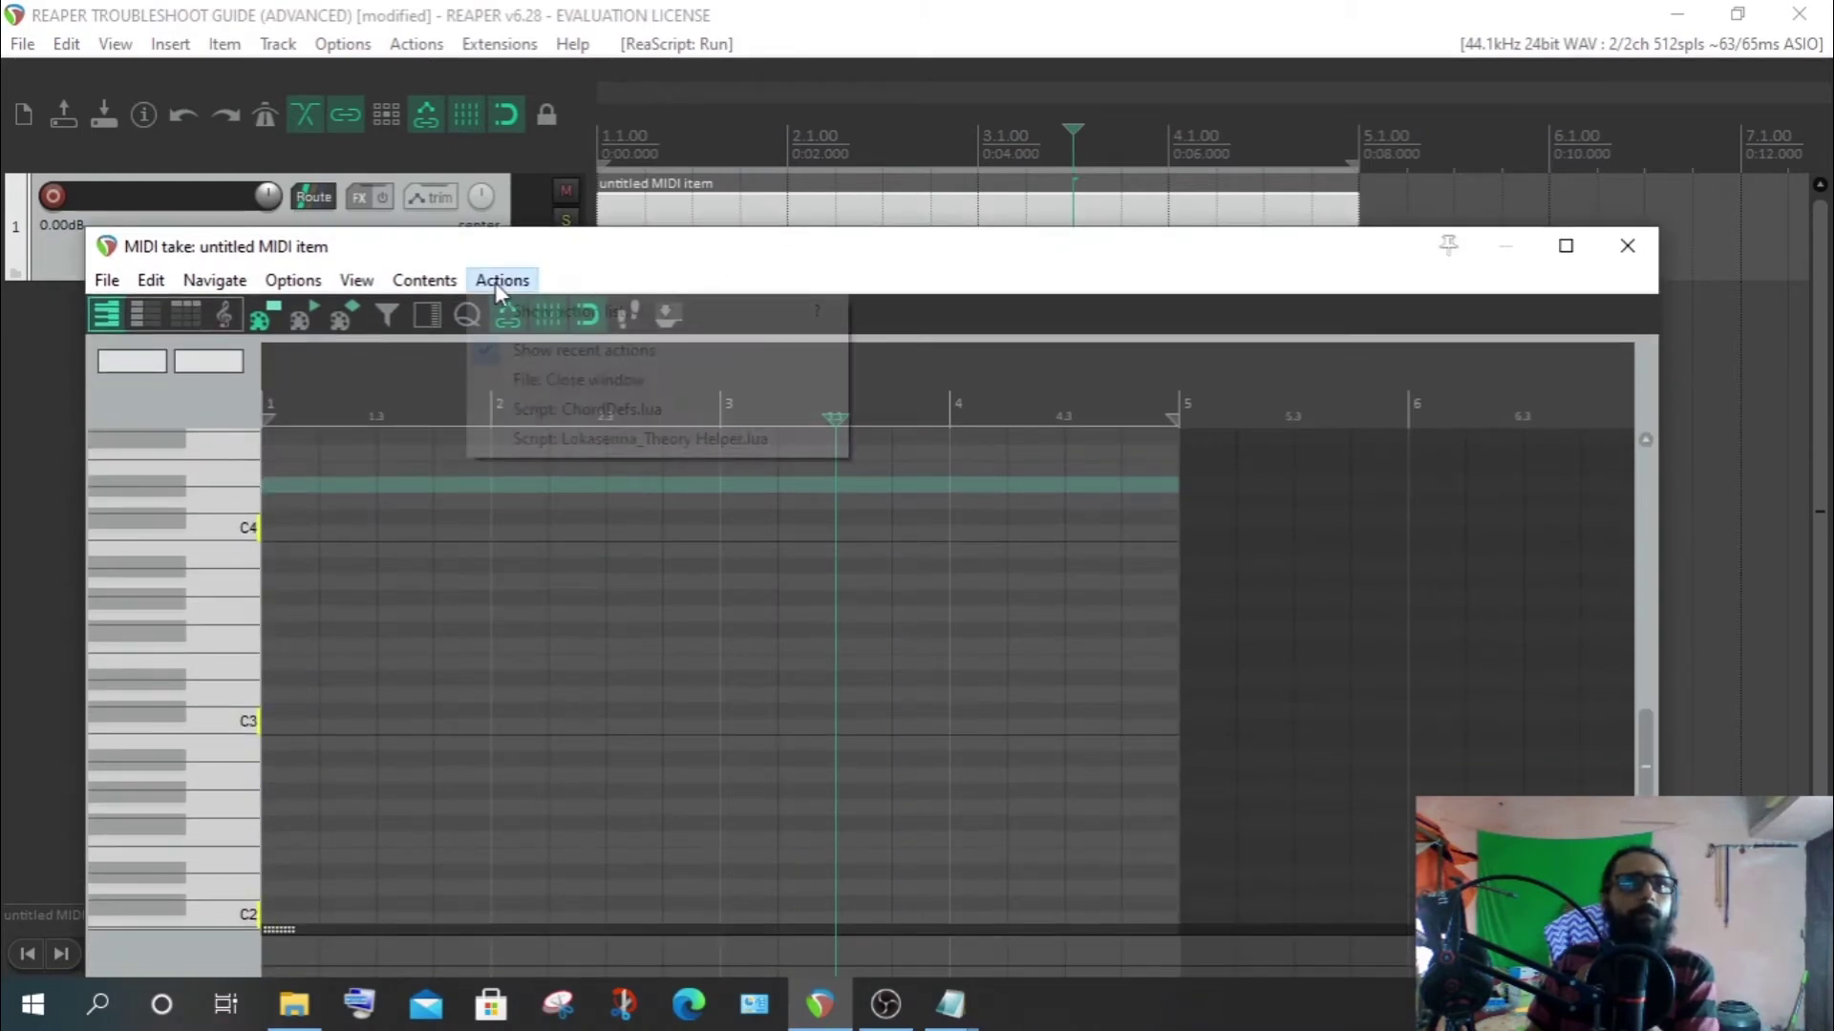
pyautogui.click(530, 315)
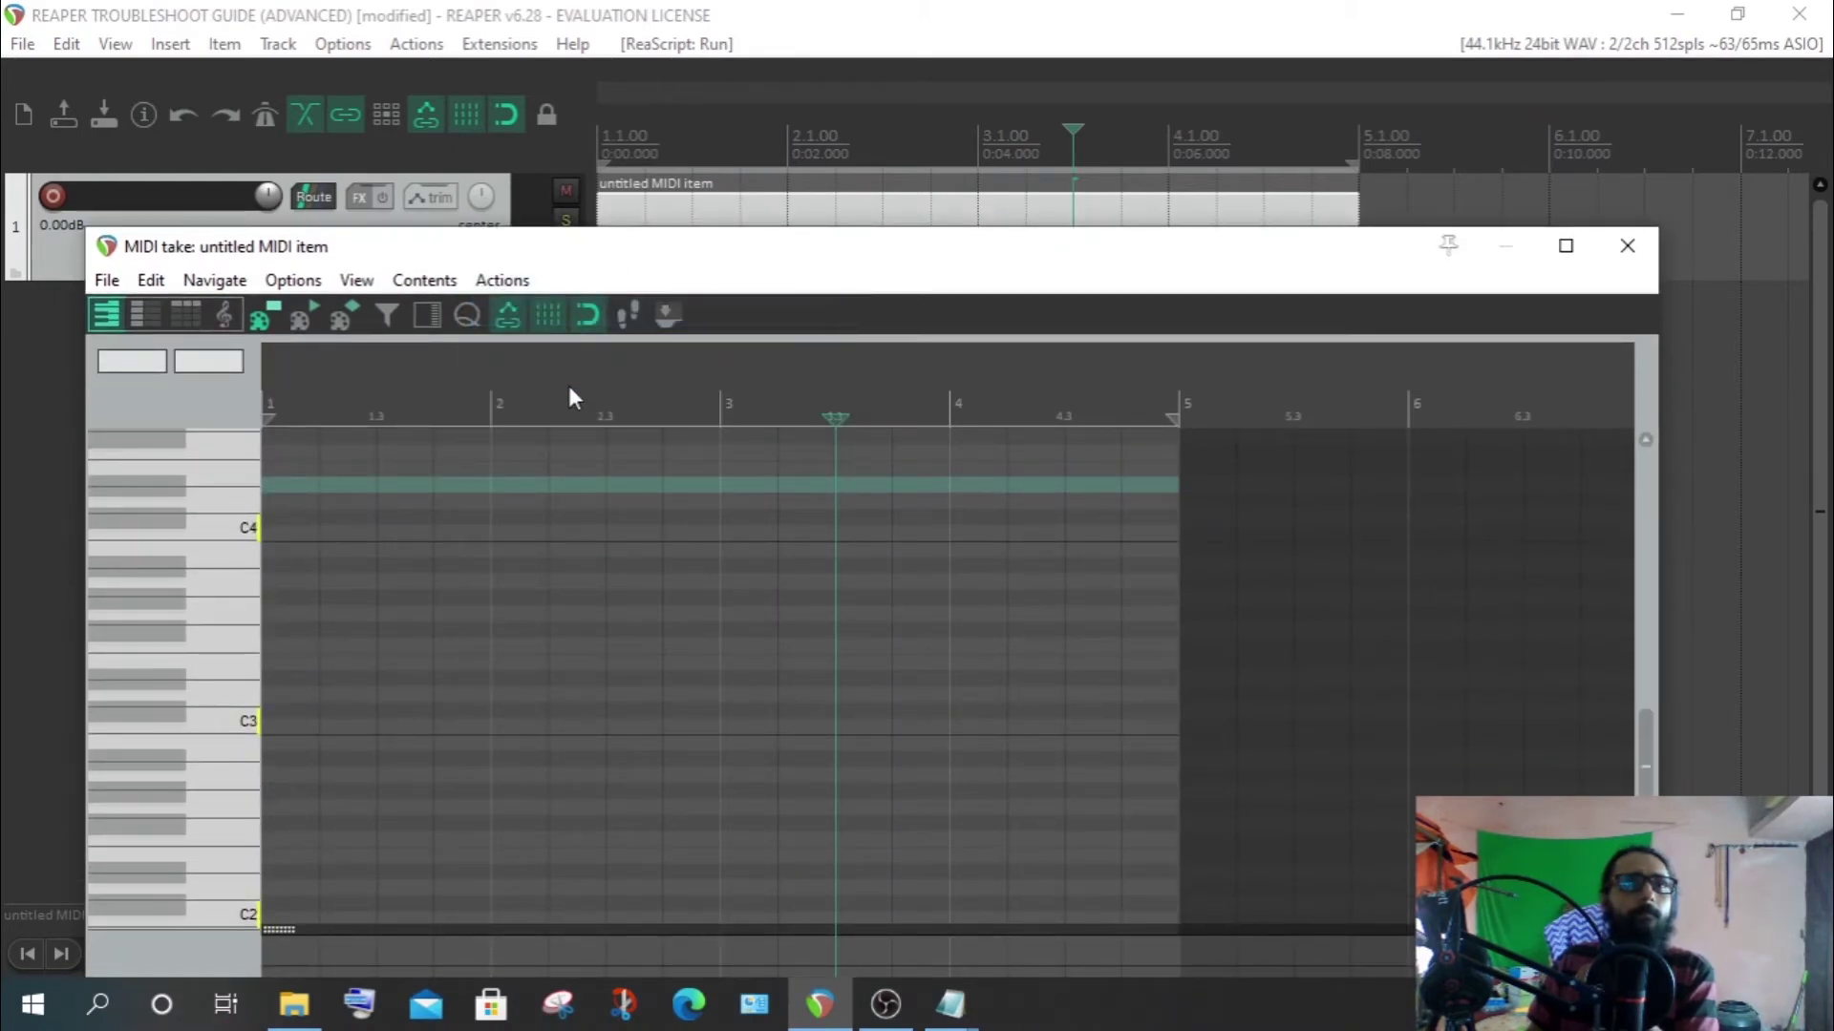
# Load lunker MIDI Guitar Chord Tool.lua from the MIDI Guitar Chord Tool folder into the MIDI Editor action list
pyautogui.click(487, 628)
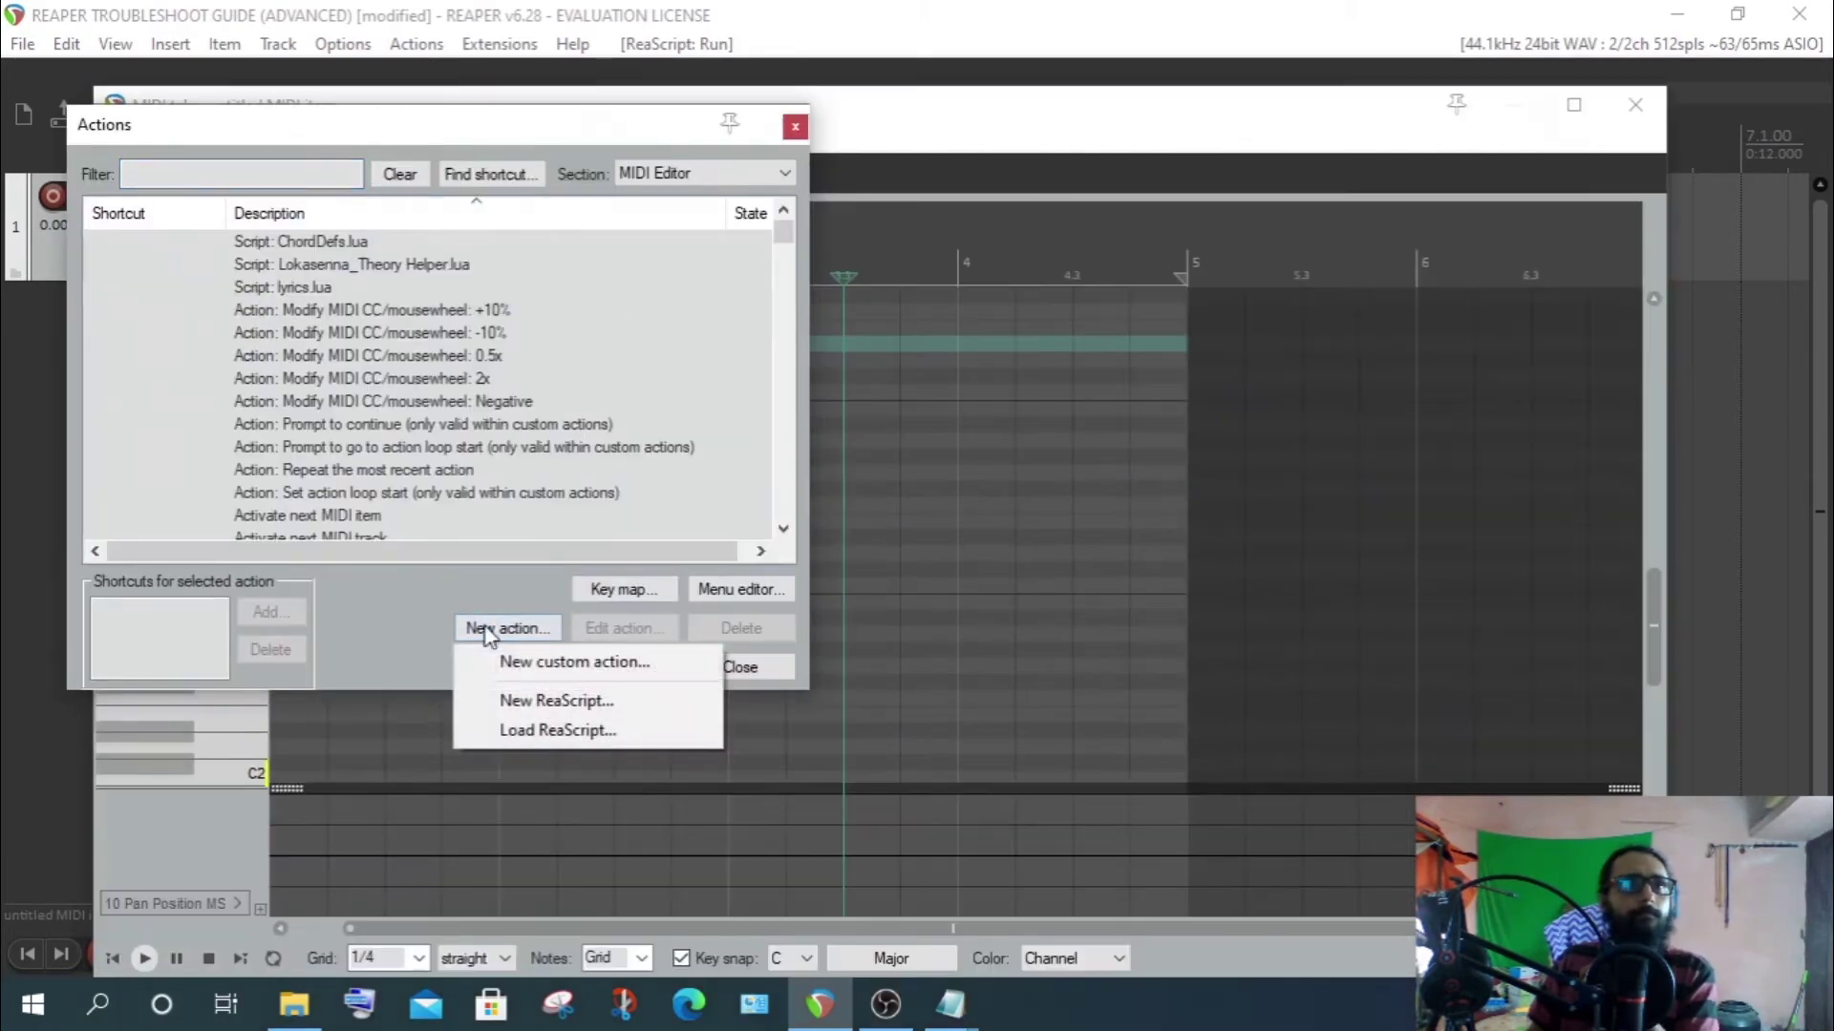
pyautogui.click(553, 730)
pyautogui.click(303, 285)
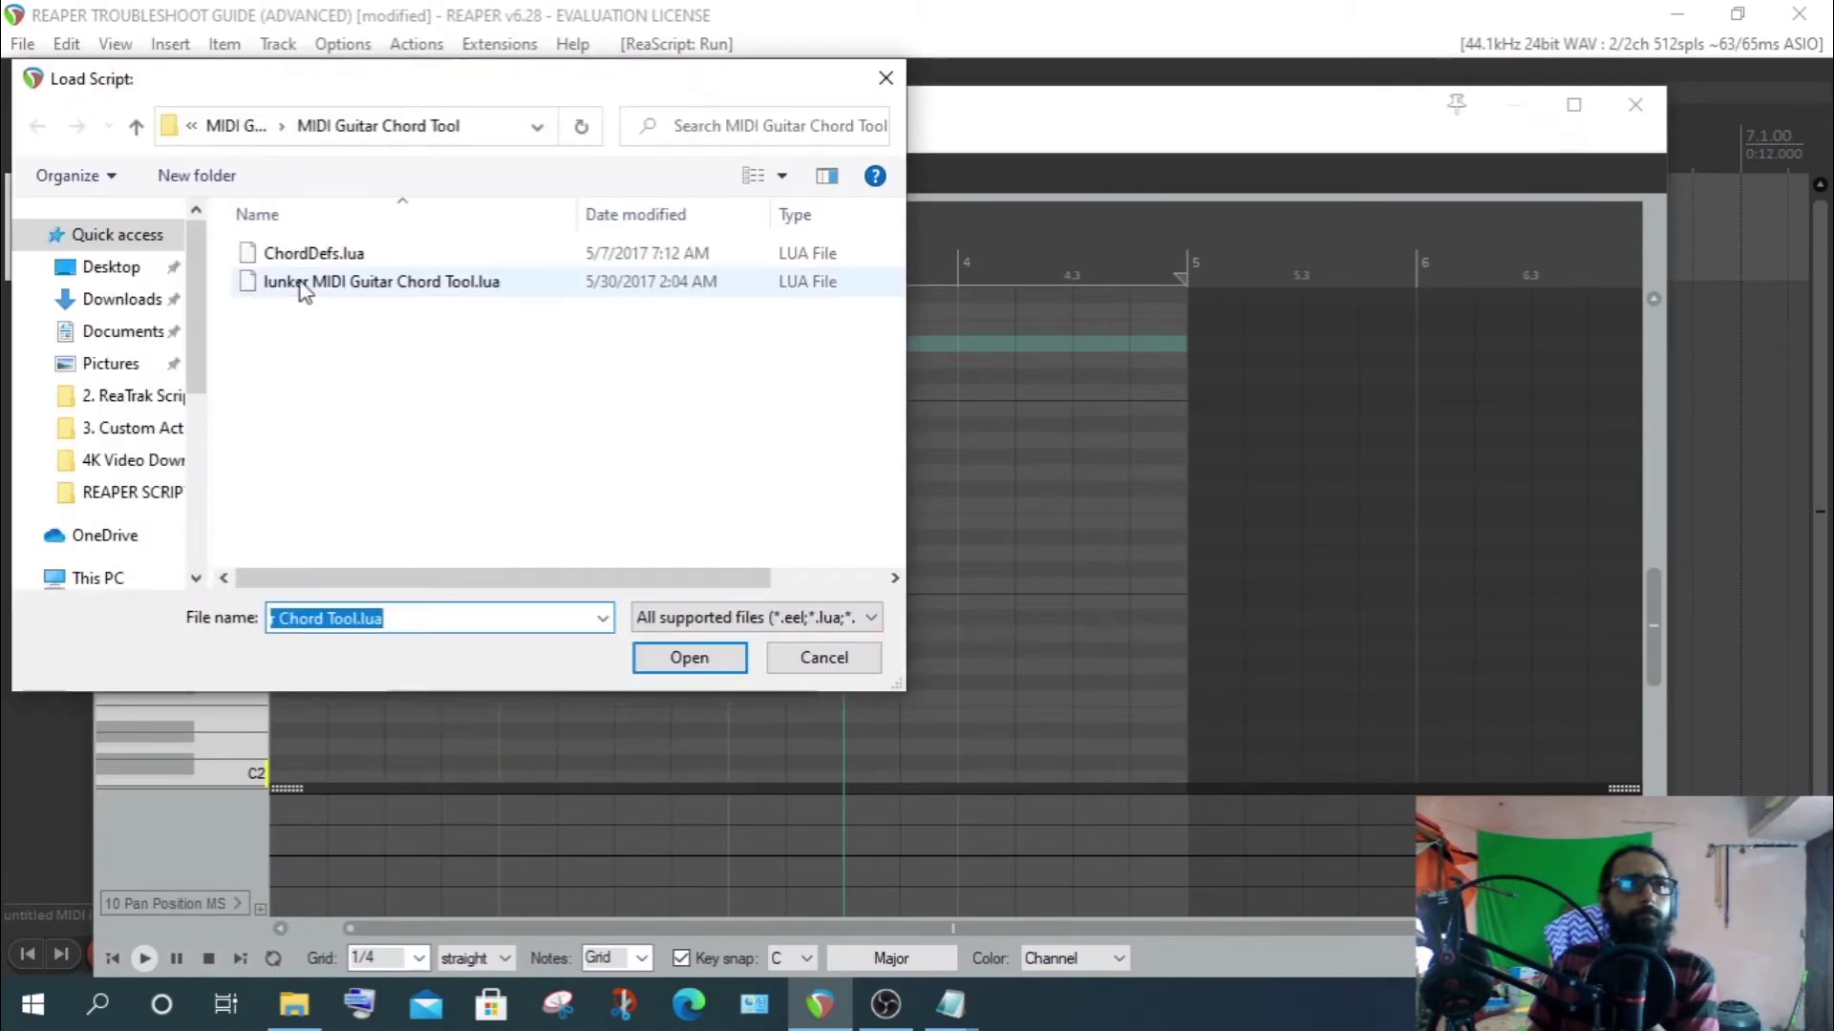
pyautogui.doubleClick(304, 284)
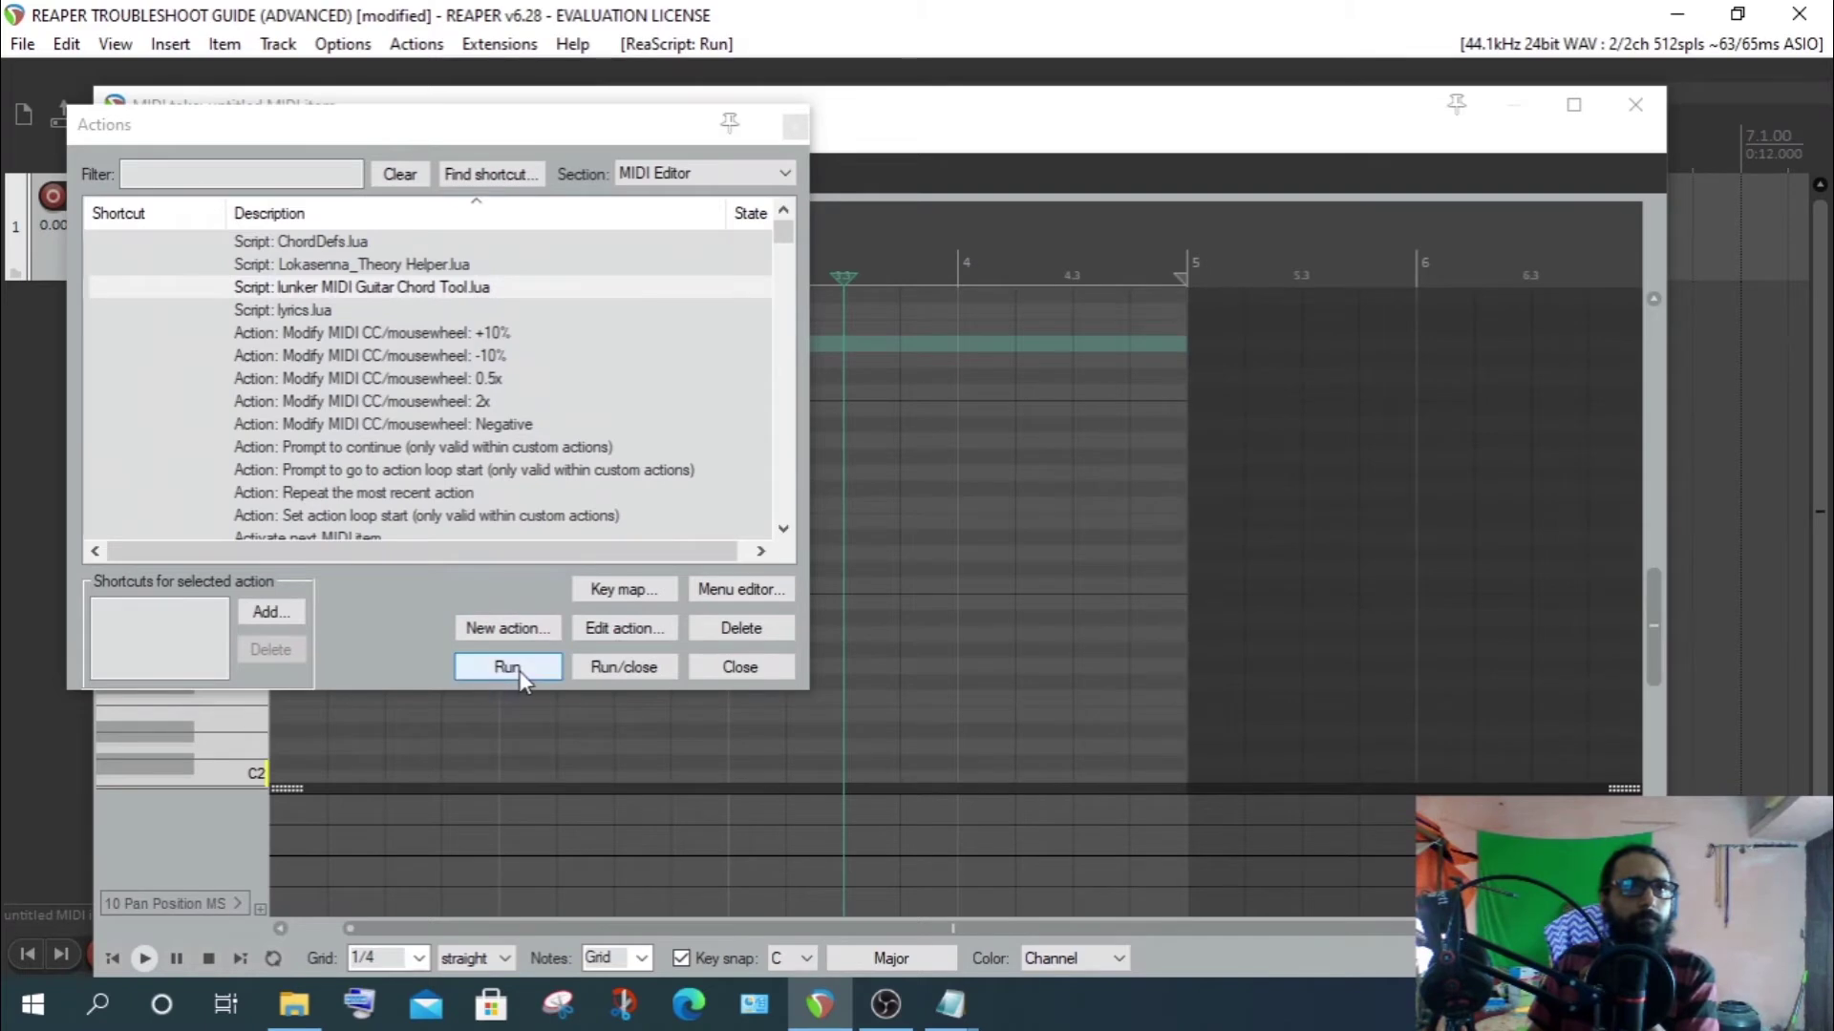
# Run lunker MIDI Guitar Chord Tool.lua from the MIDI Editor section to view its window, and close it
pyautogui.click(519, 669)
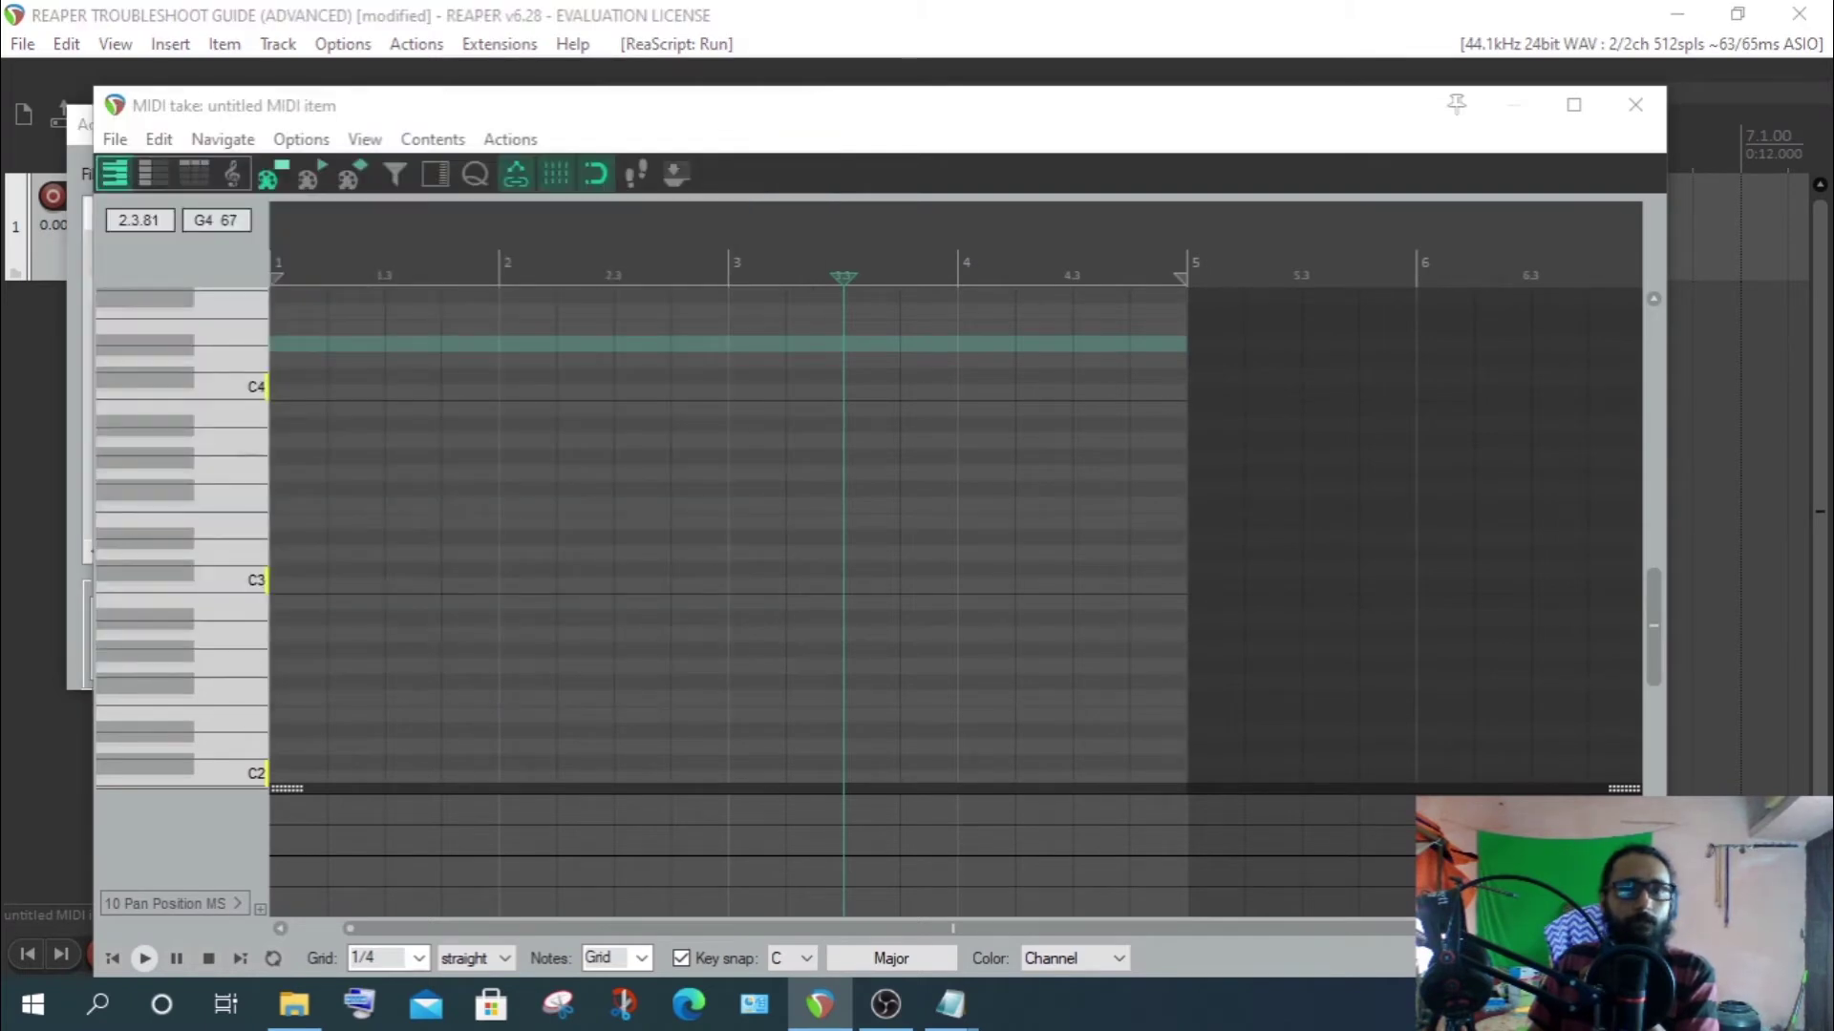
pyautogui.moveTo(1031, 117); pyautogui.dragTo(1016, 208)
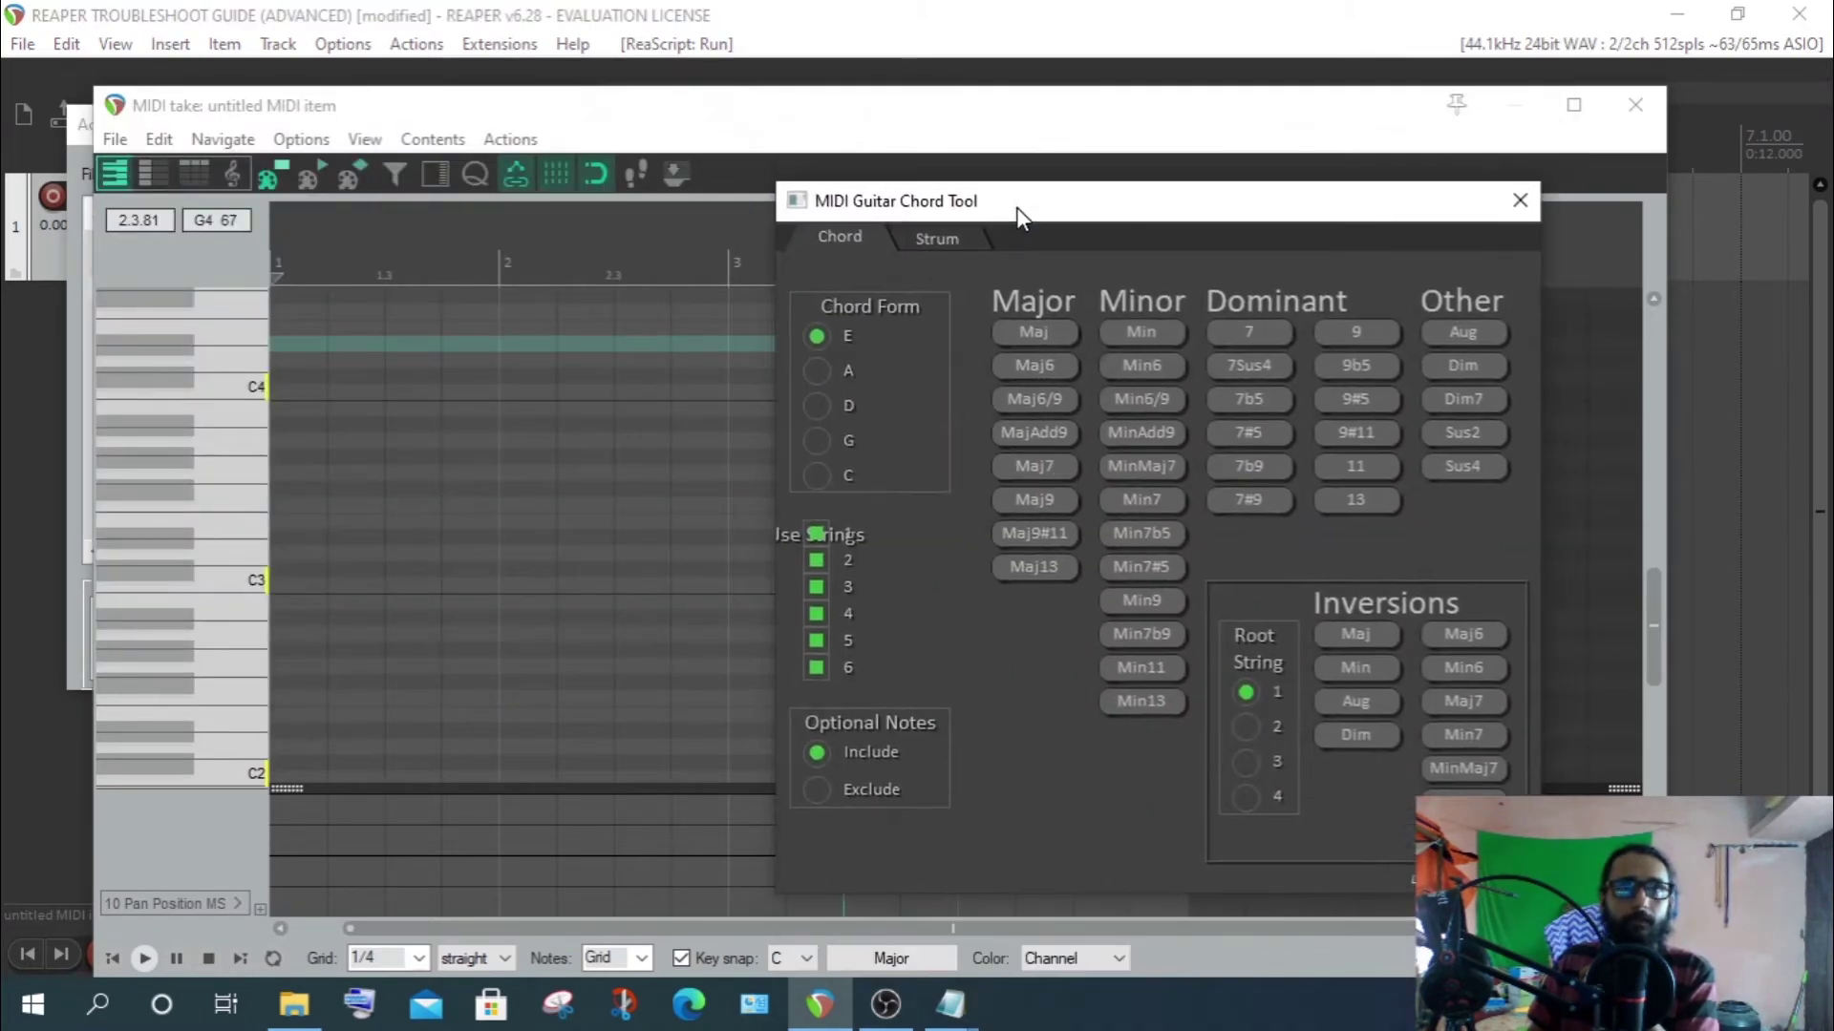
pyautogui.click(1518, 200)
# Remove the Lokasenna_Theory Helper.lua script from the MIDI Editor action list, with the MIDI editor moved clear of it
pyautogui.click(74, 117)
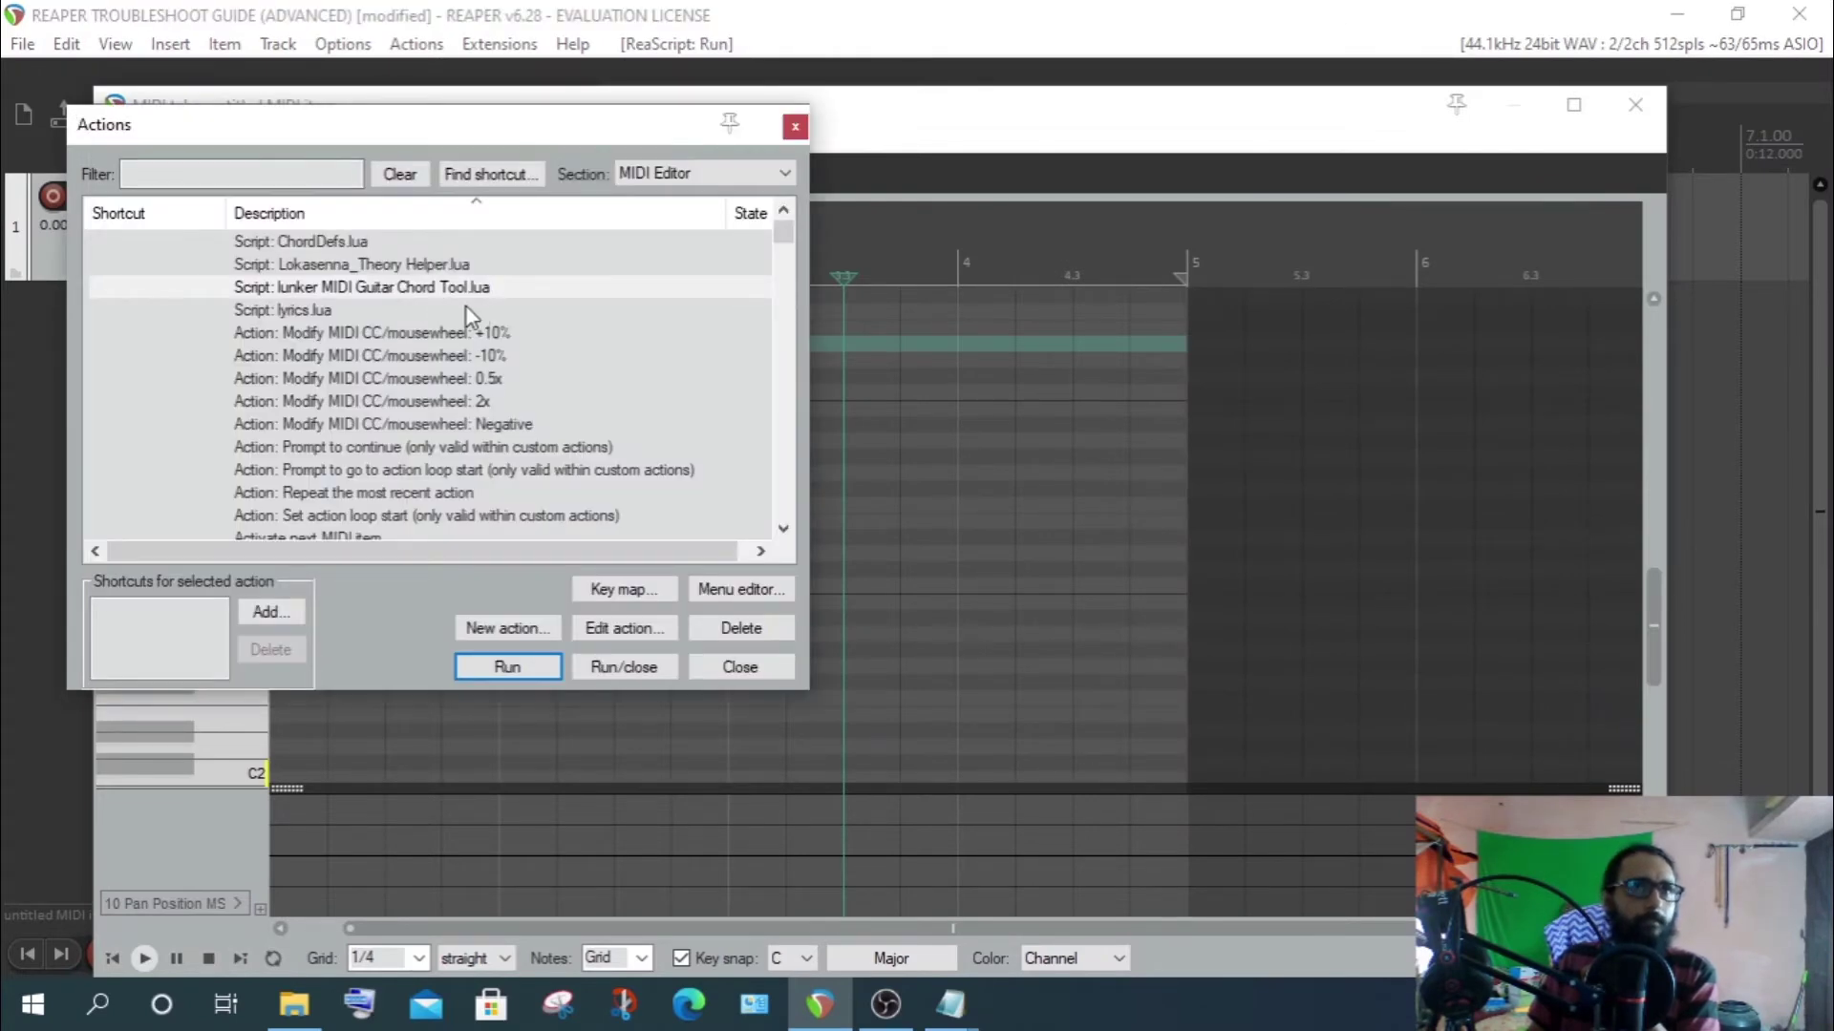
pyautogui.moveTo(481, 96); pyautogui.dragTo(1293, 49)
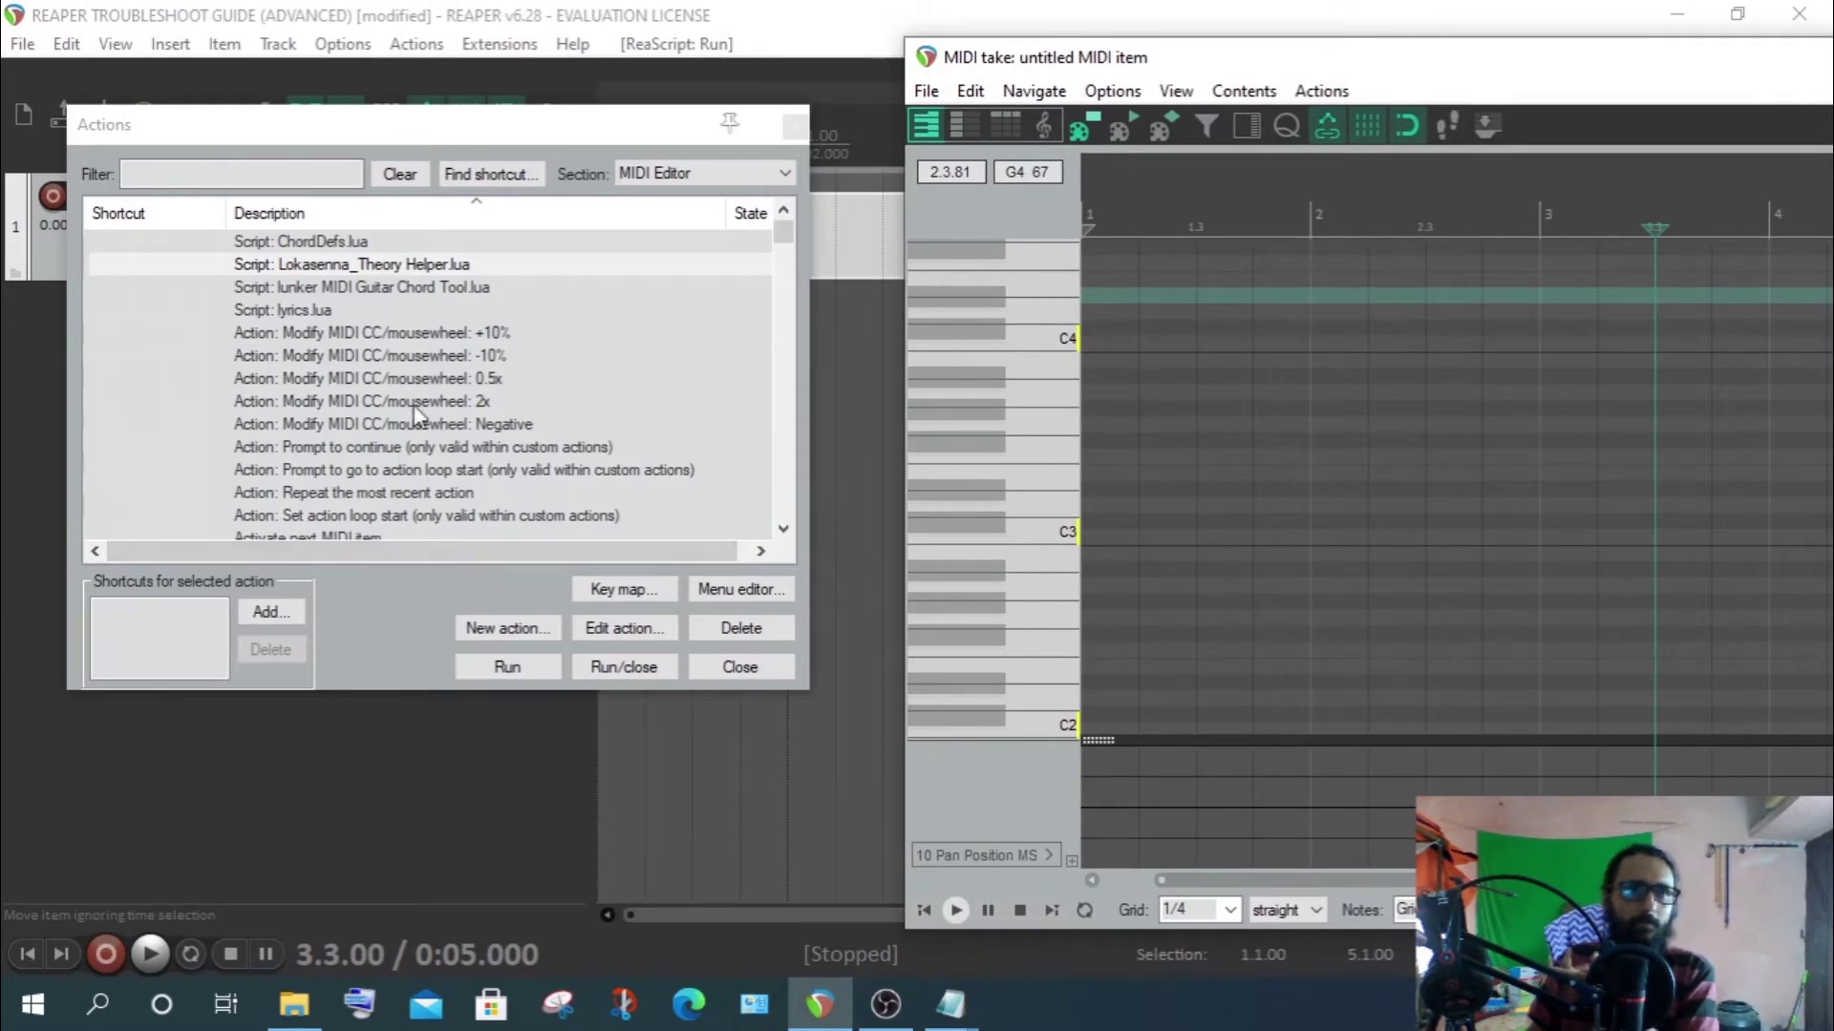
pyautogui.click(347, 269)
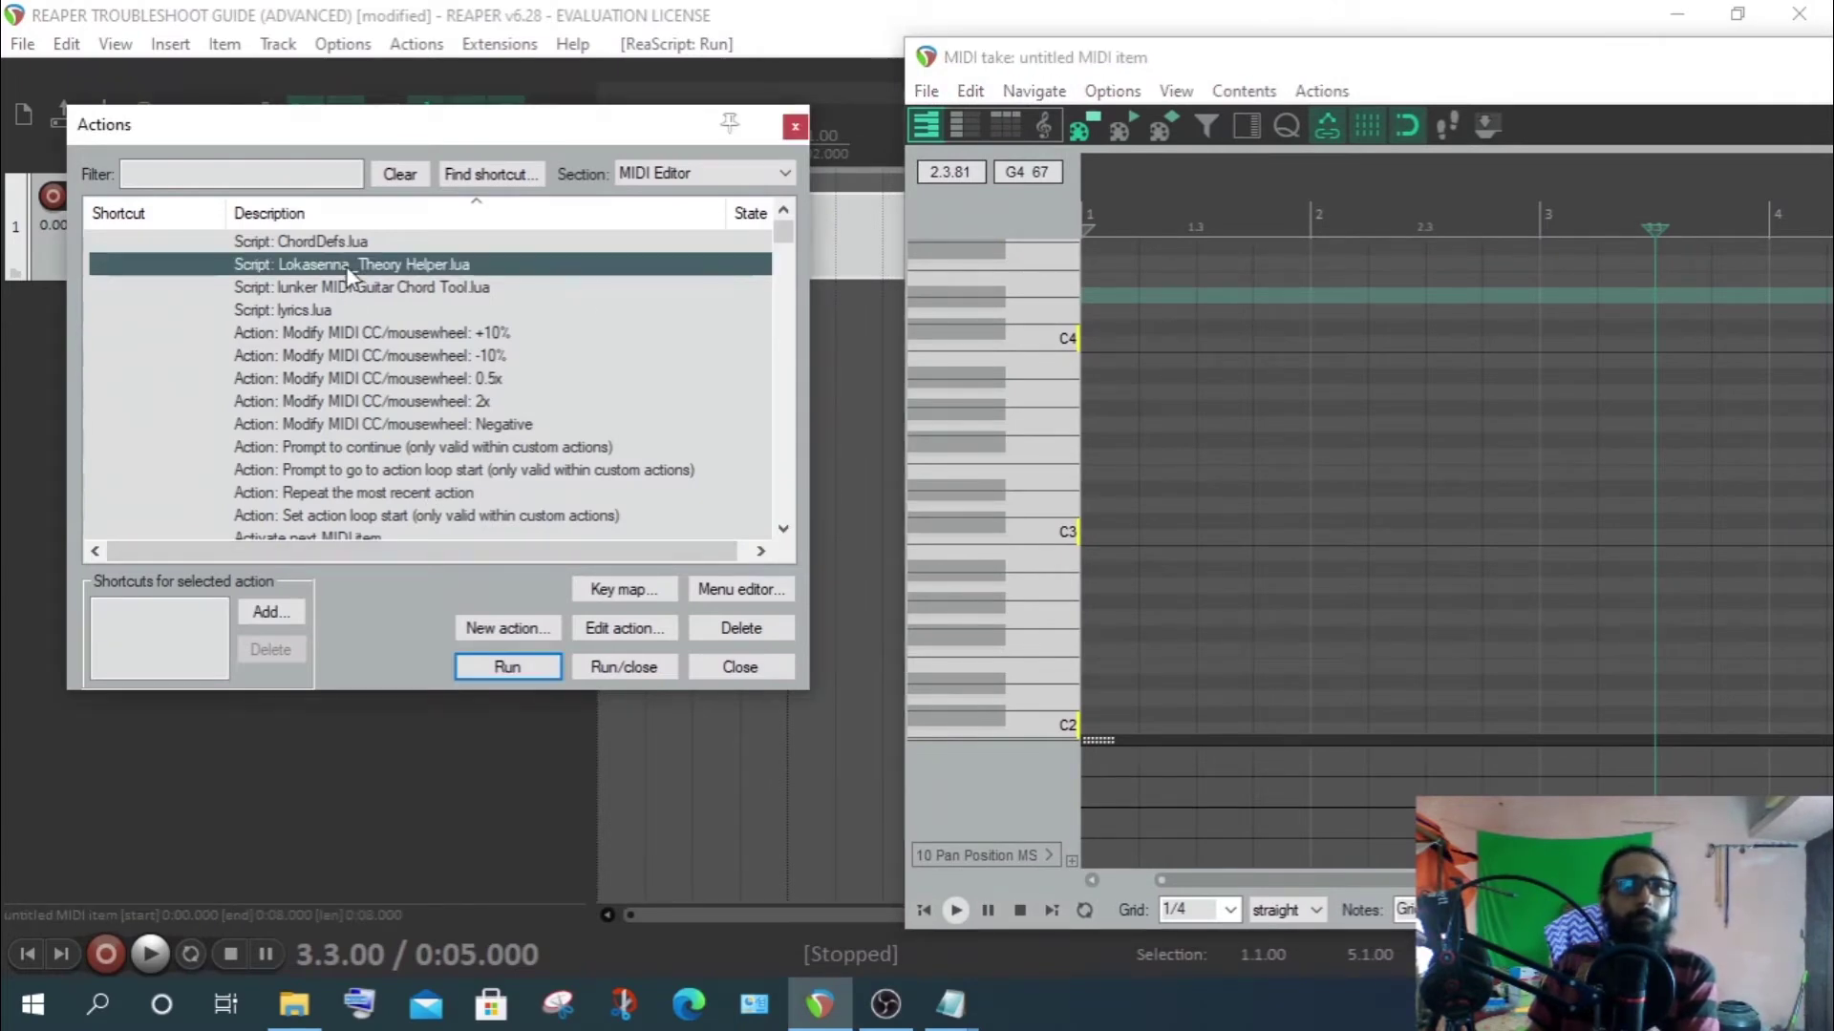
pyautogui.click(741, 630)
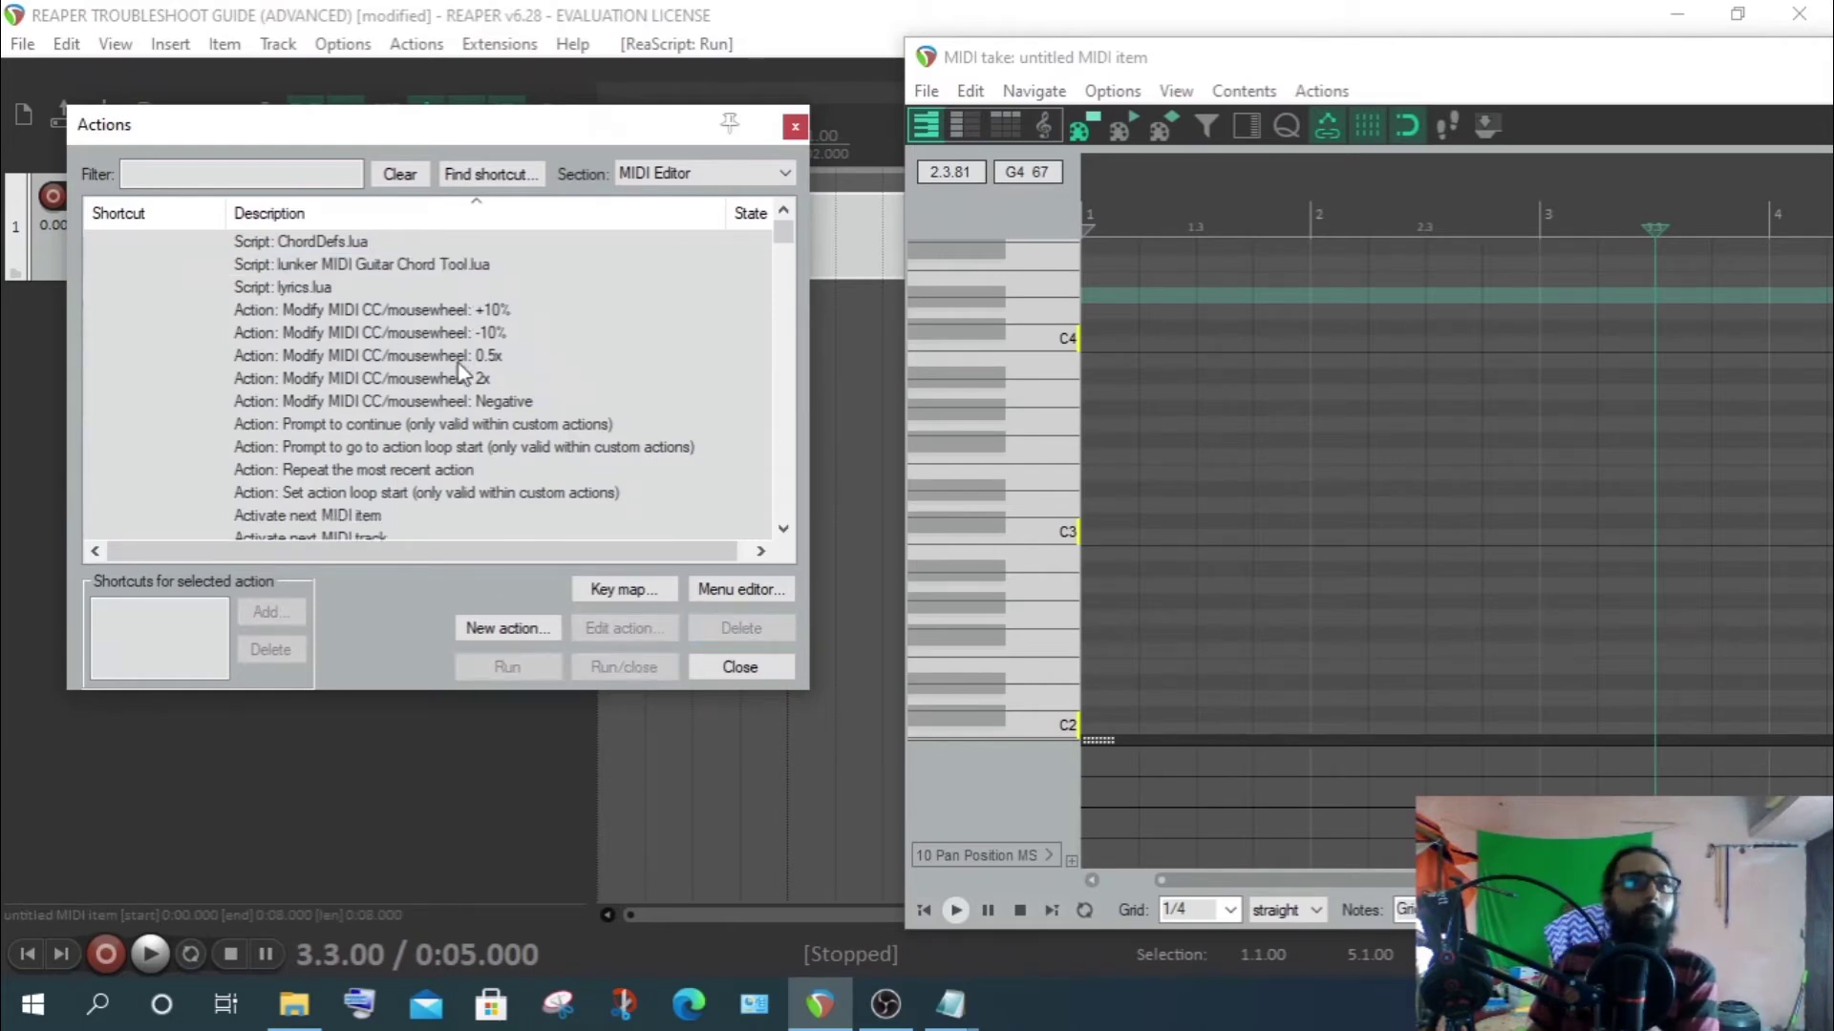
# Switch to File Explorer, examine the ReaTrak scripts inside Export ReaTrak, and locate GuitarChorder.py in the REAPER SCRIPT & OTHER RESOURCES folder
pyautogui.hotkey('alt', 'Tab')
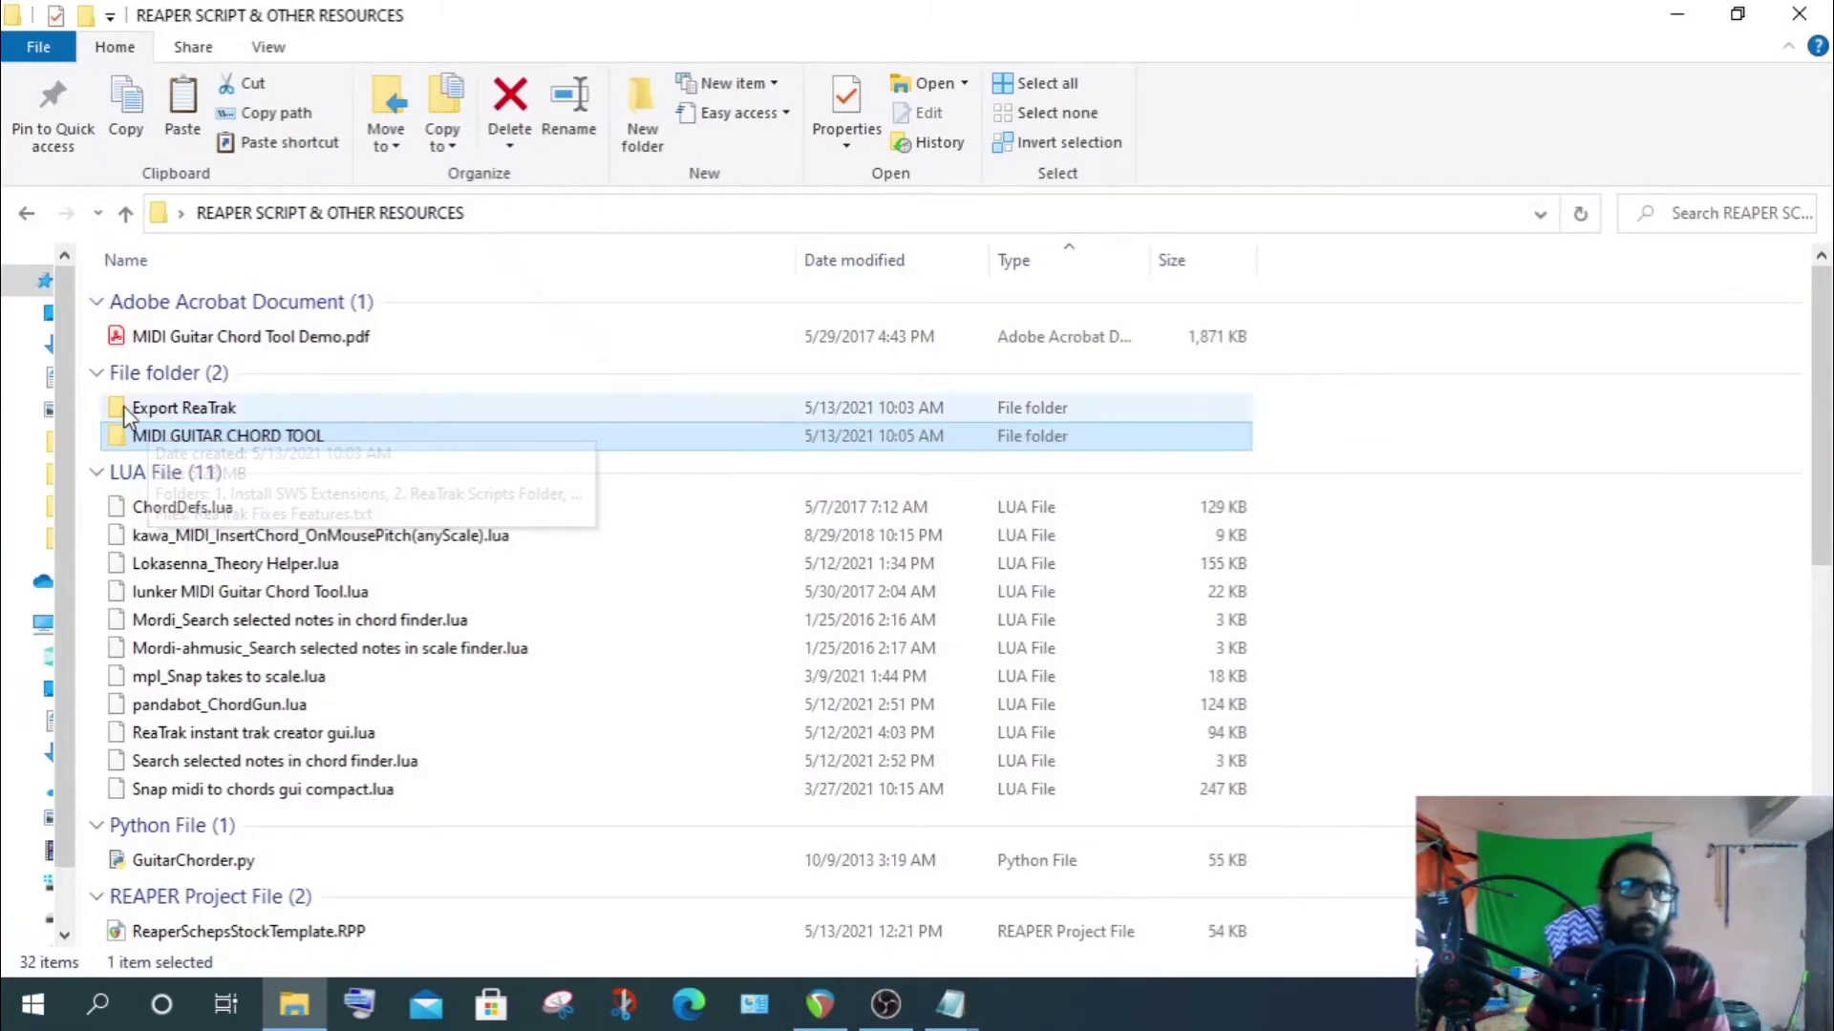
pyautogui.click(91, 573)
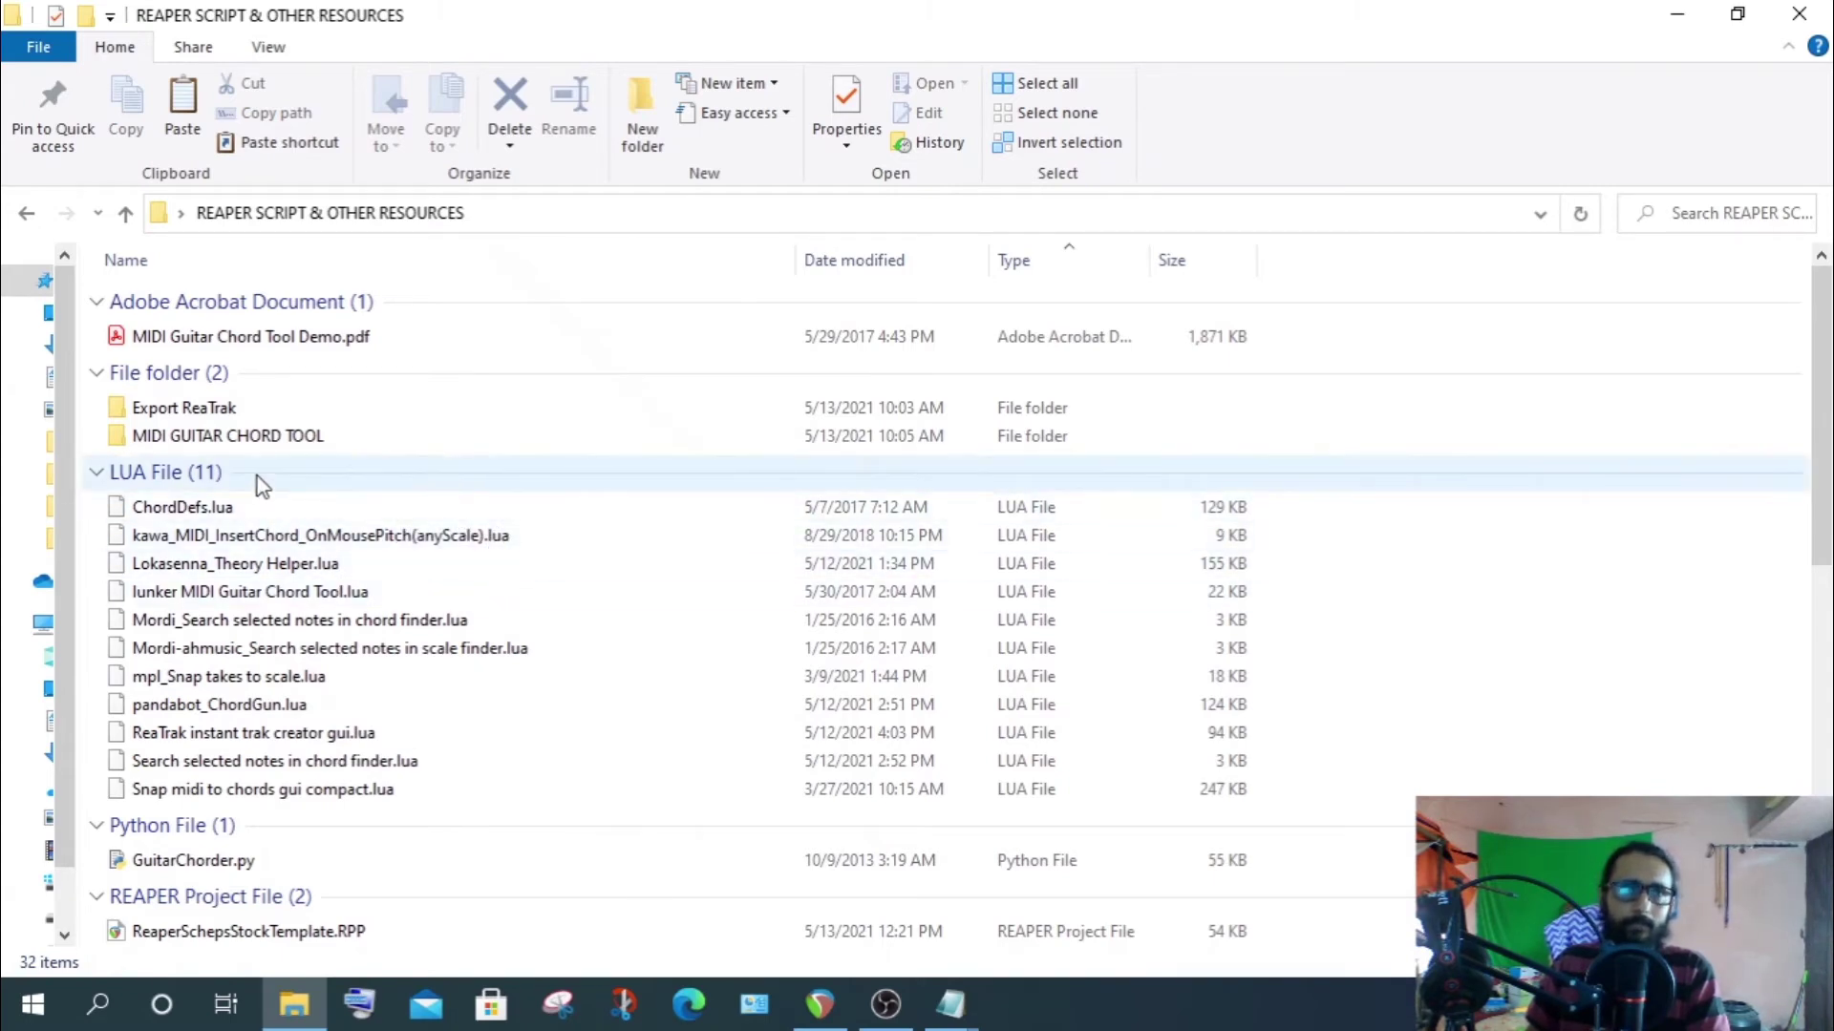
pyautogui.click(174, 412)
pyautogui.doubleClick(174, 412)
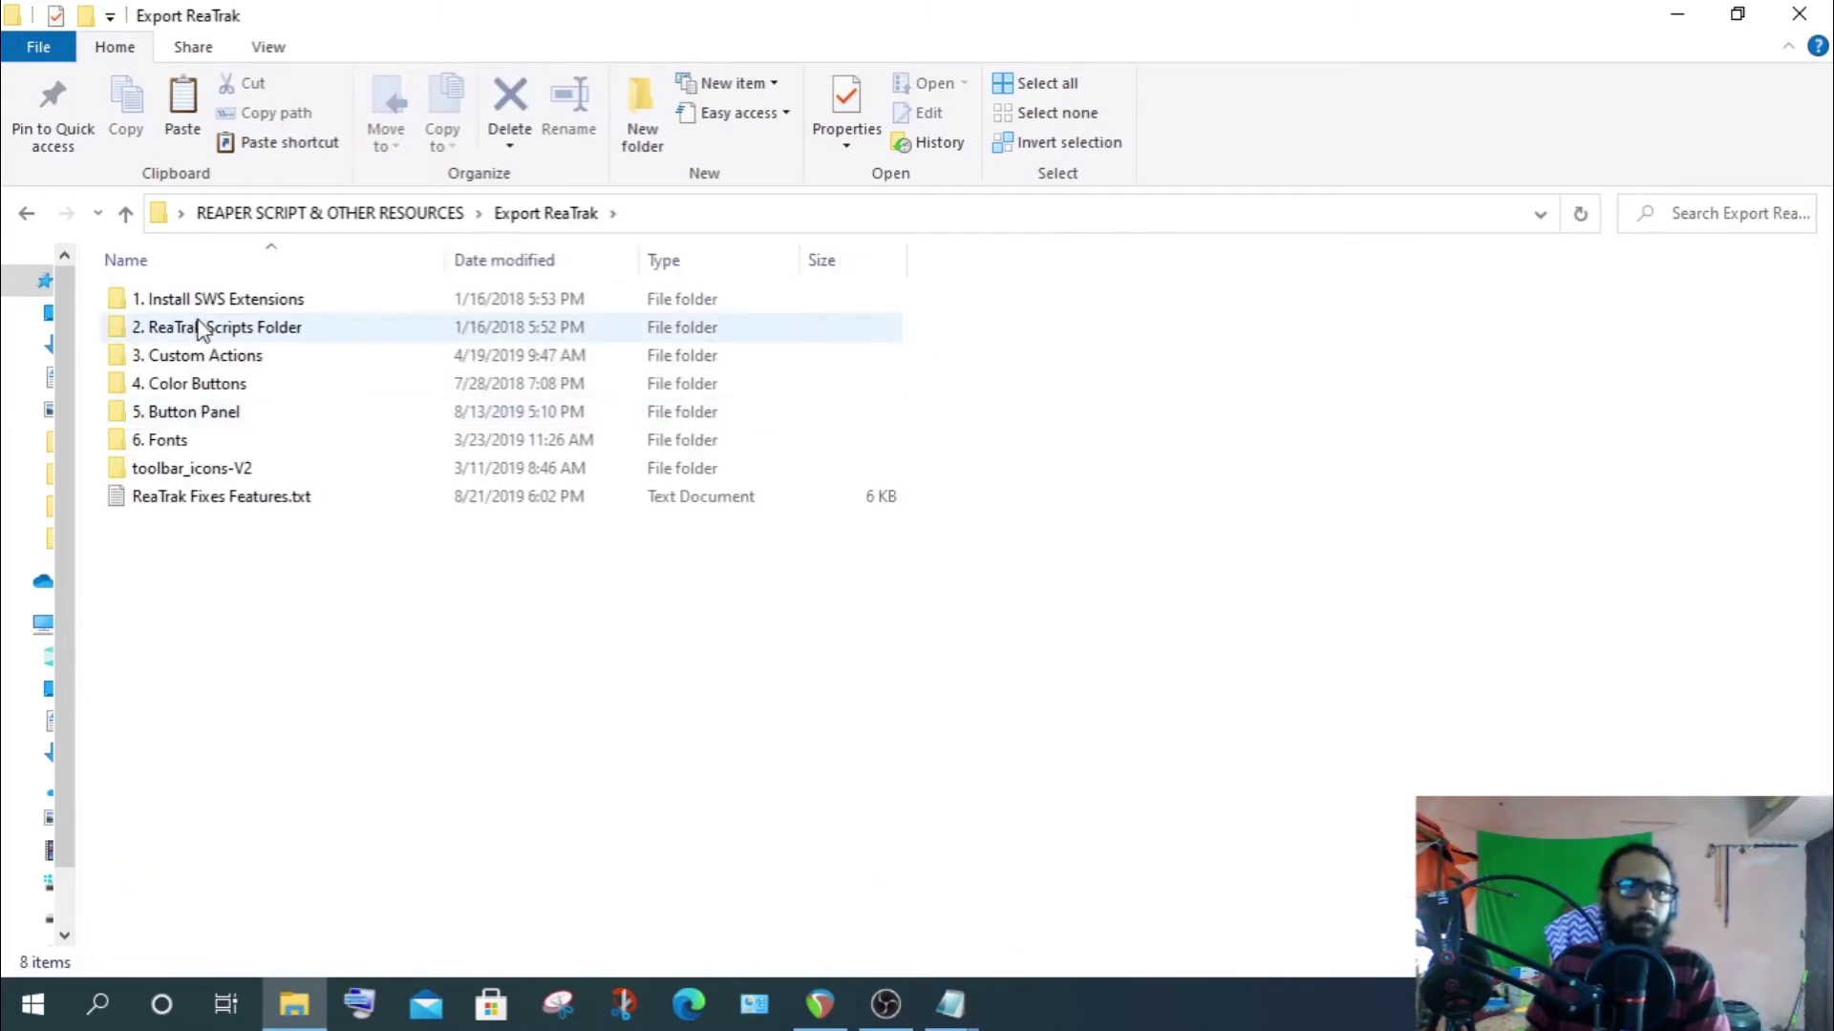
pyautogui.doubleClick(200, 324)
pyautogui.doubleClick(172, 302)
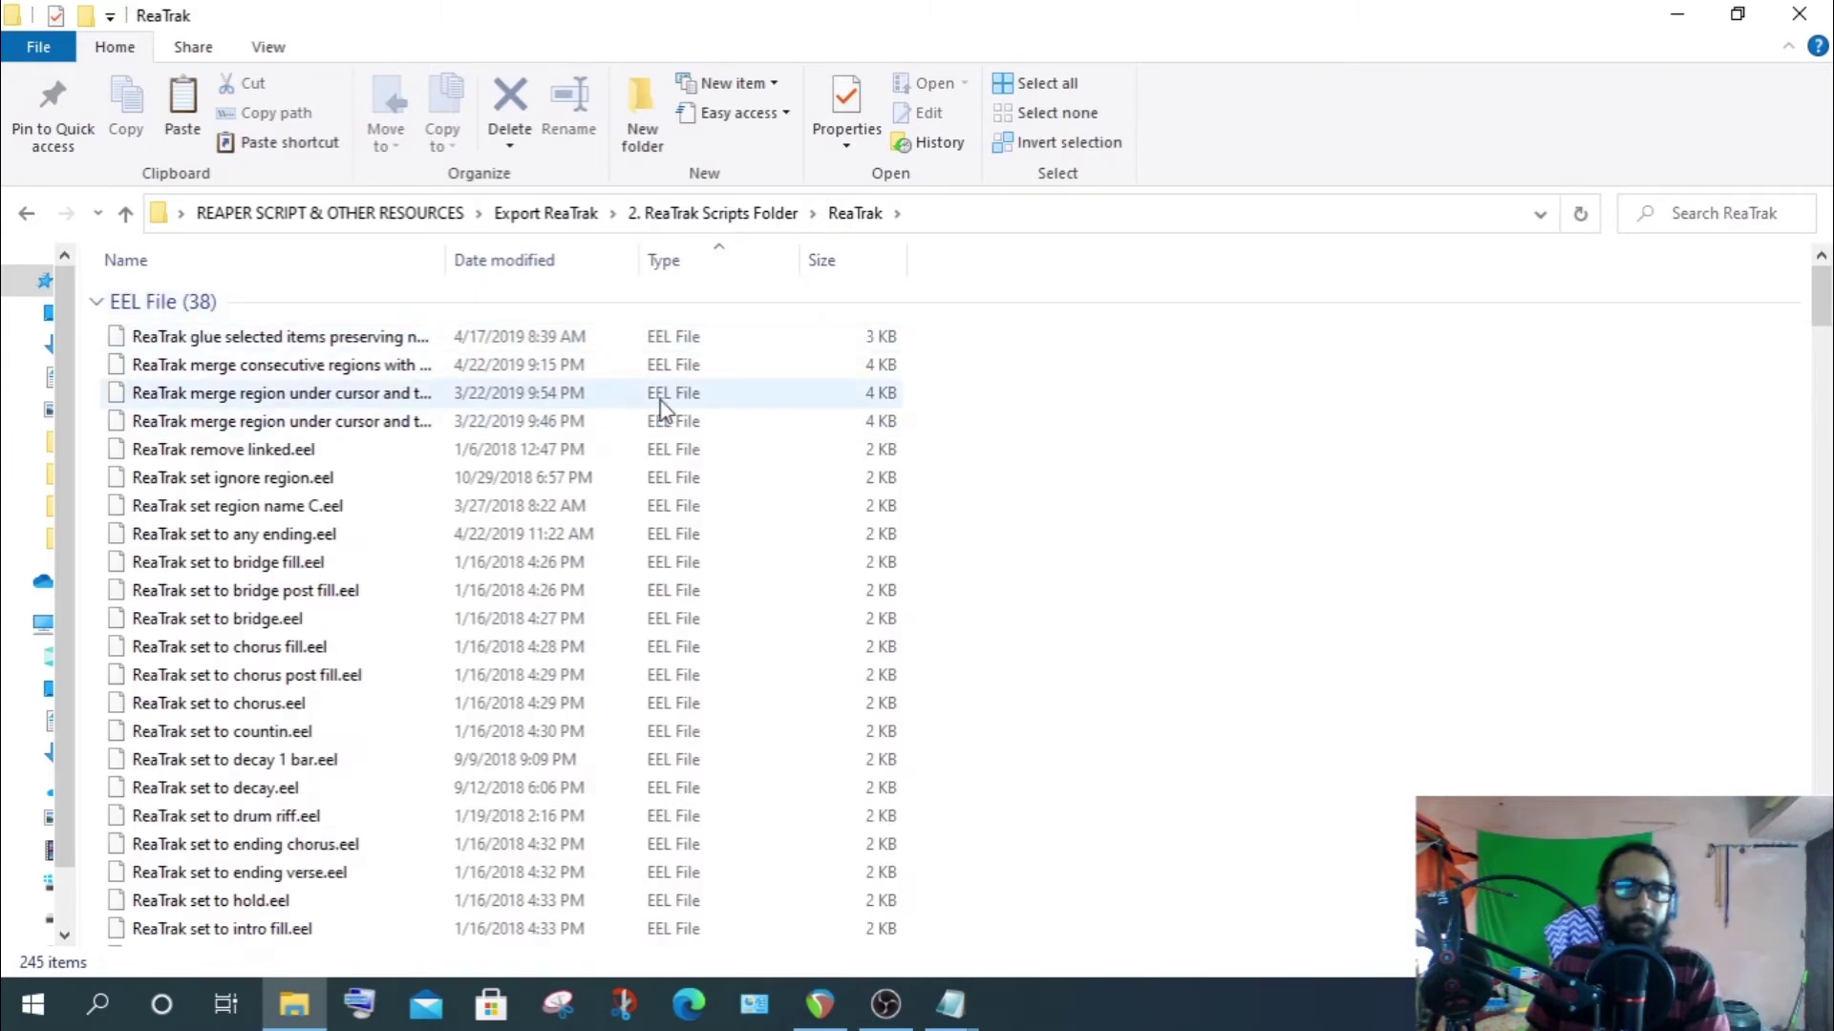
pyautogui.click(126, 213)
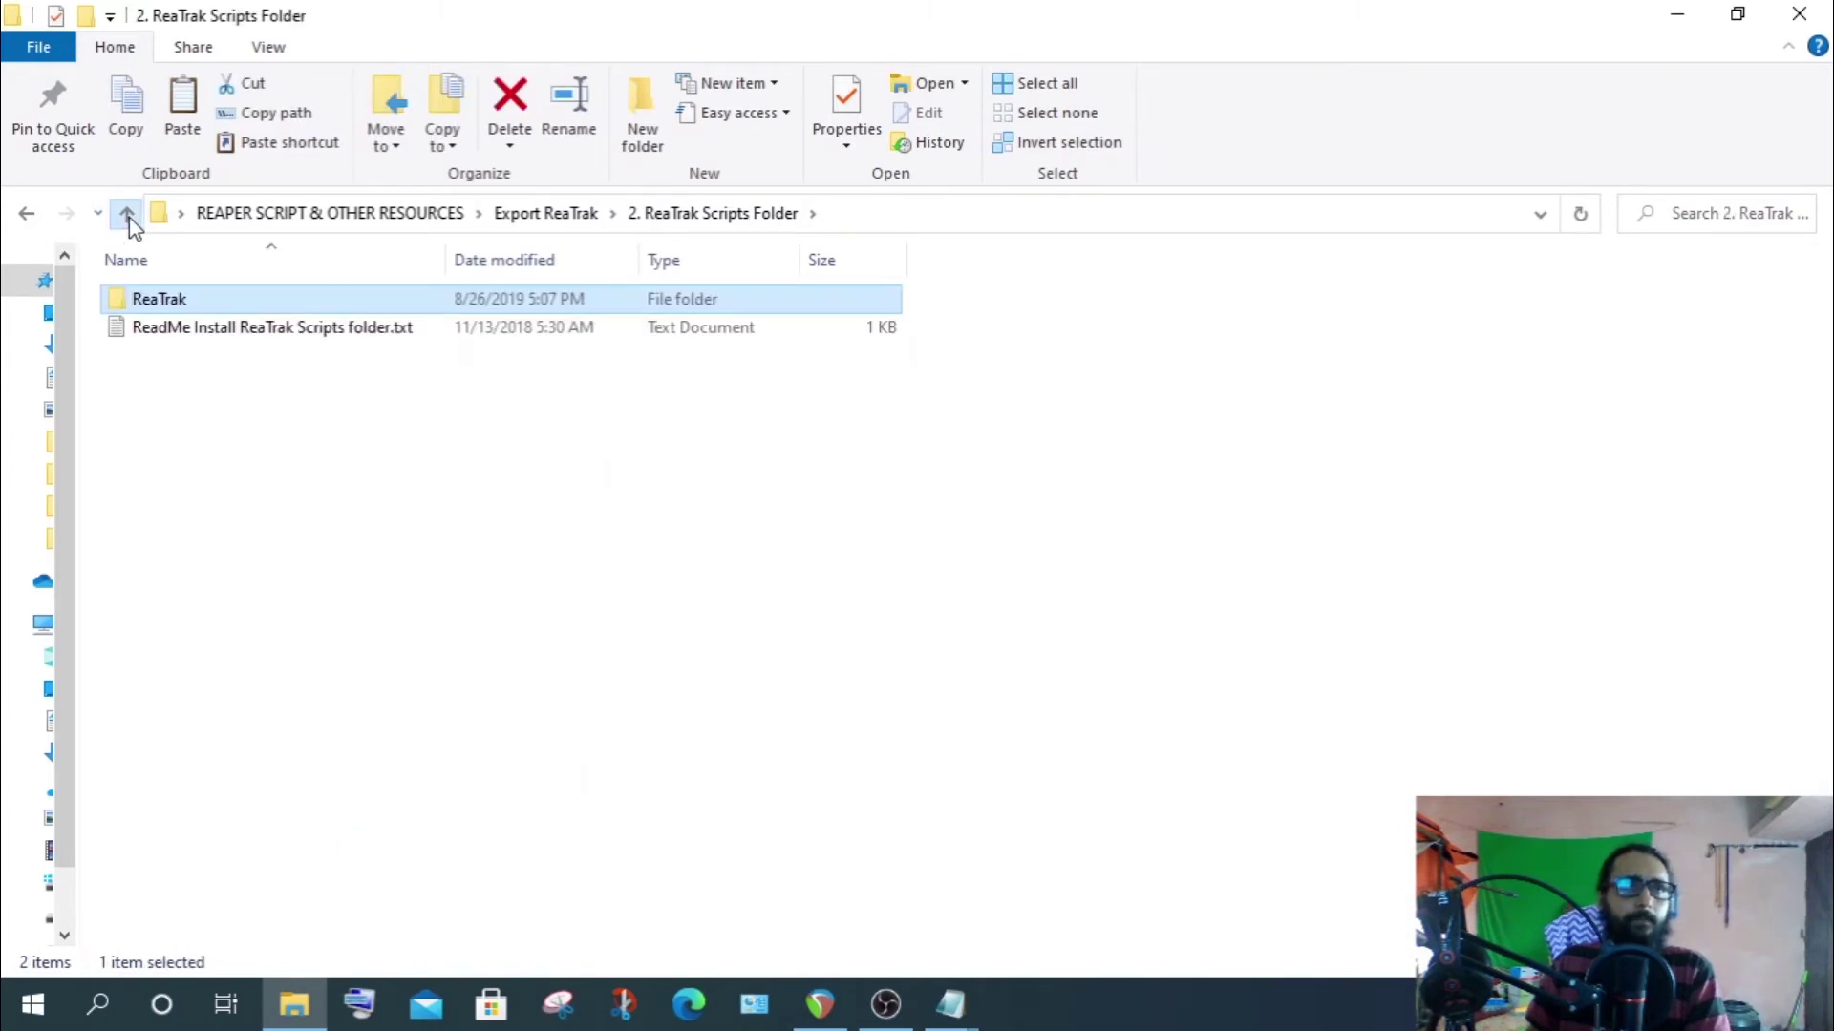
pyautogui.click(126, 213)
pyautogui.click(126, 213)
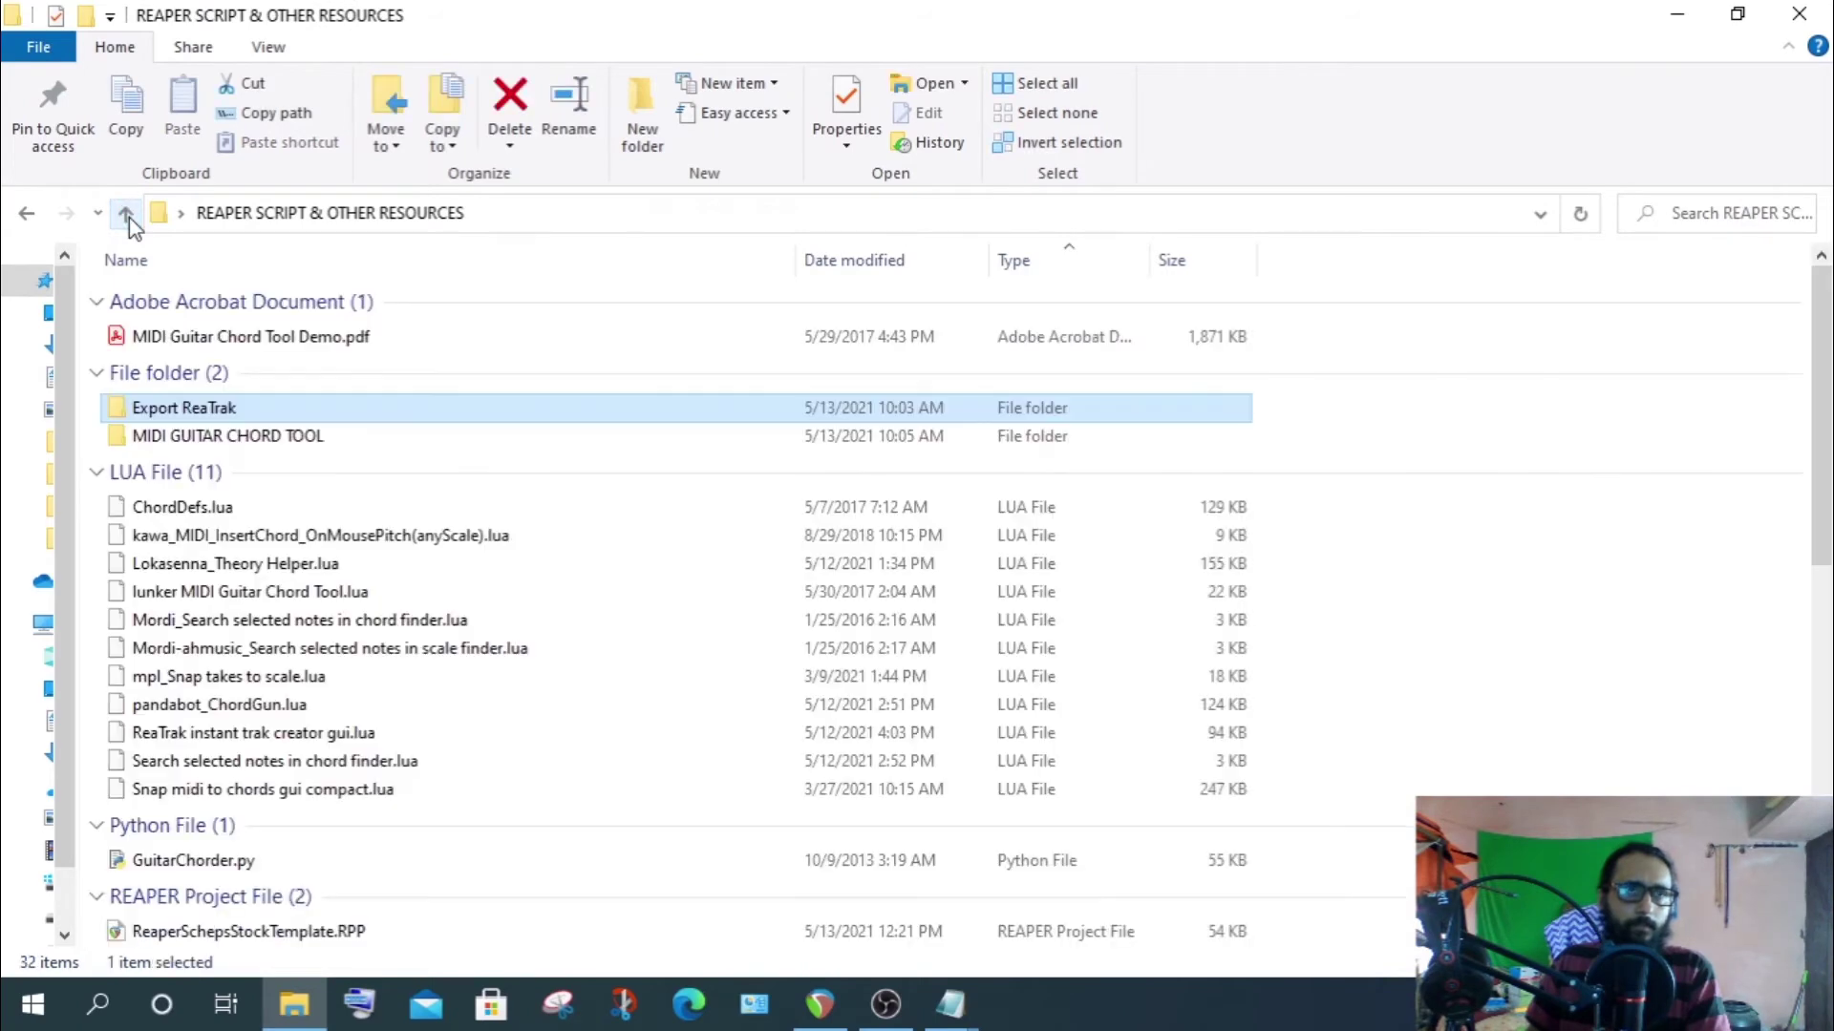
pyautogui.scroll(-1, 290, 827)
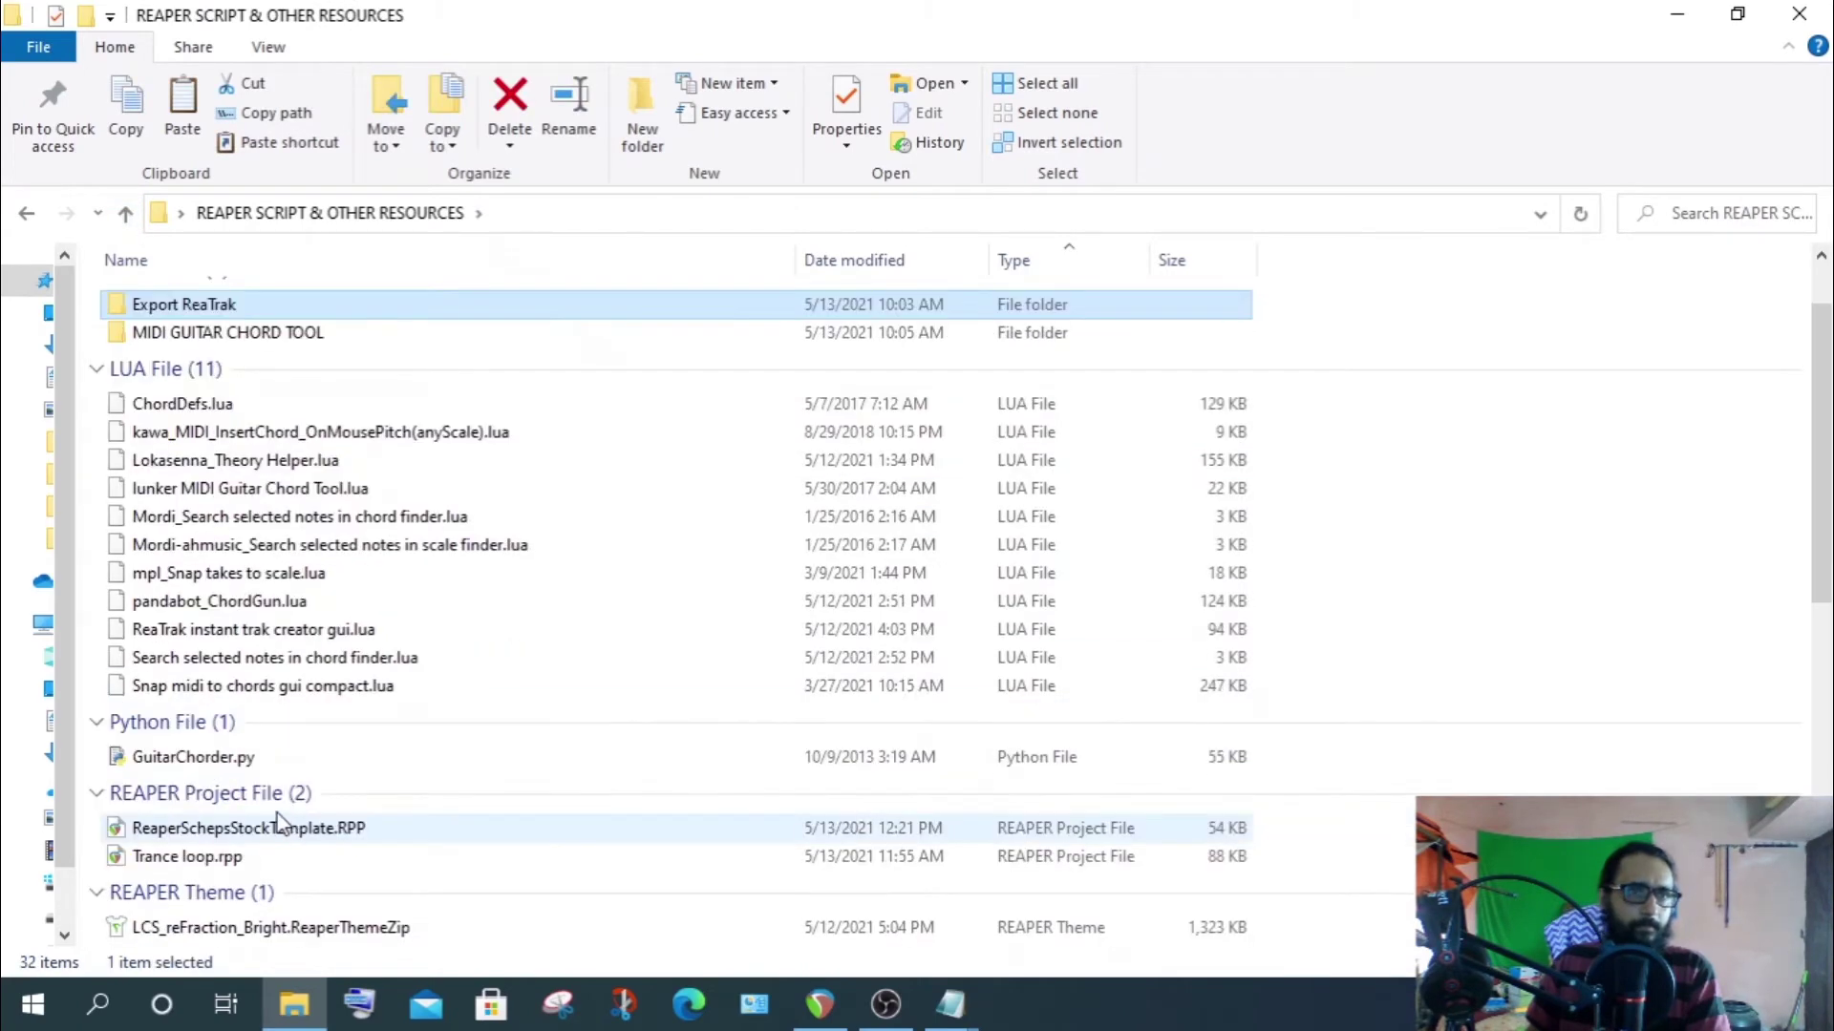
pyautogui.click(177, 760)
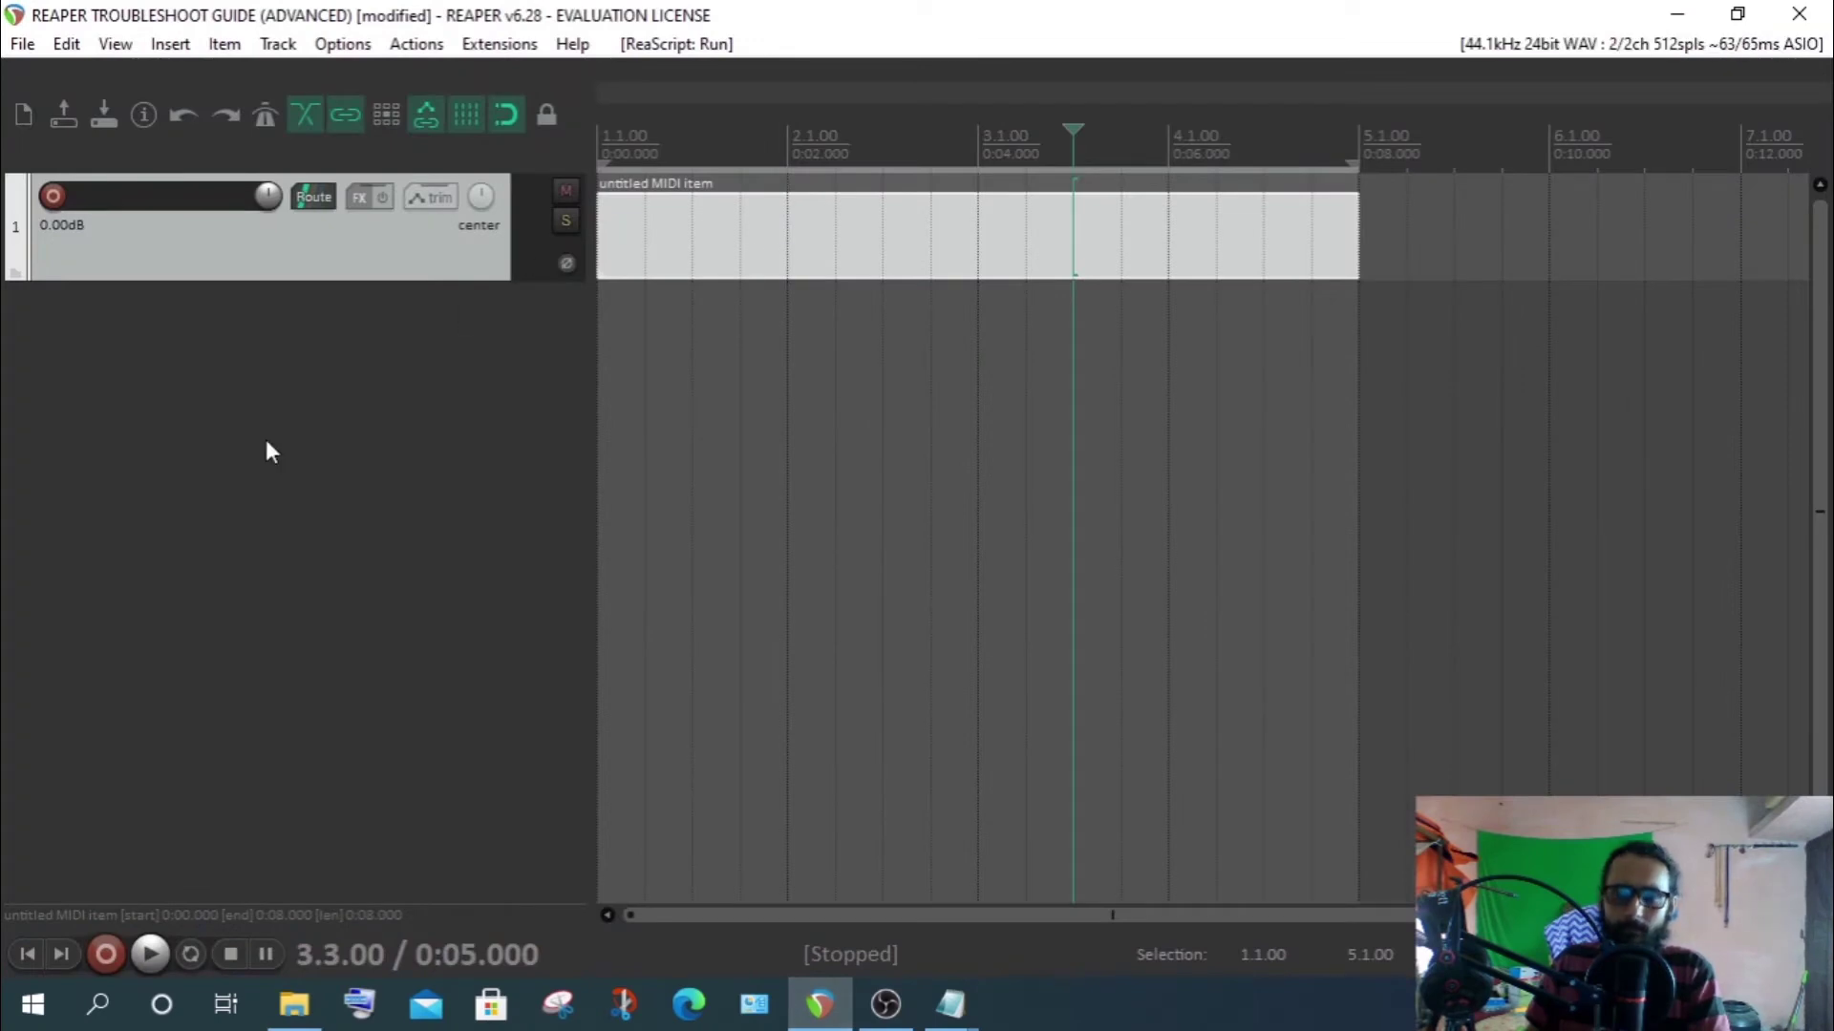
# In REAPER, open the ReaScript preferences and select the entire custom path to the Python dll directory
pyautogui.click(253, 424)
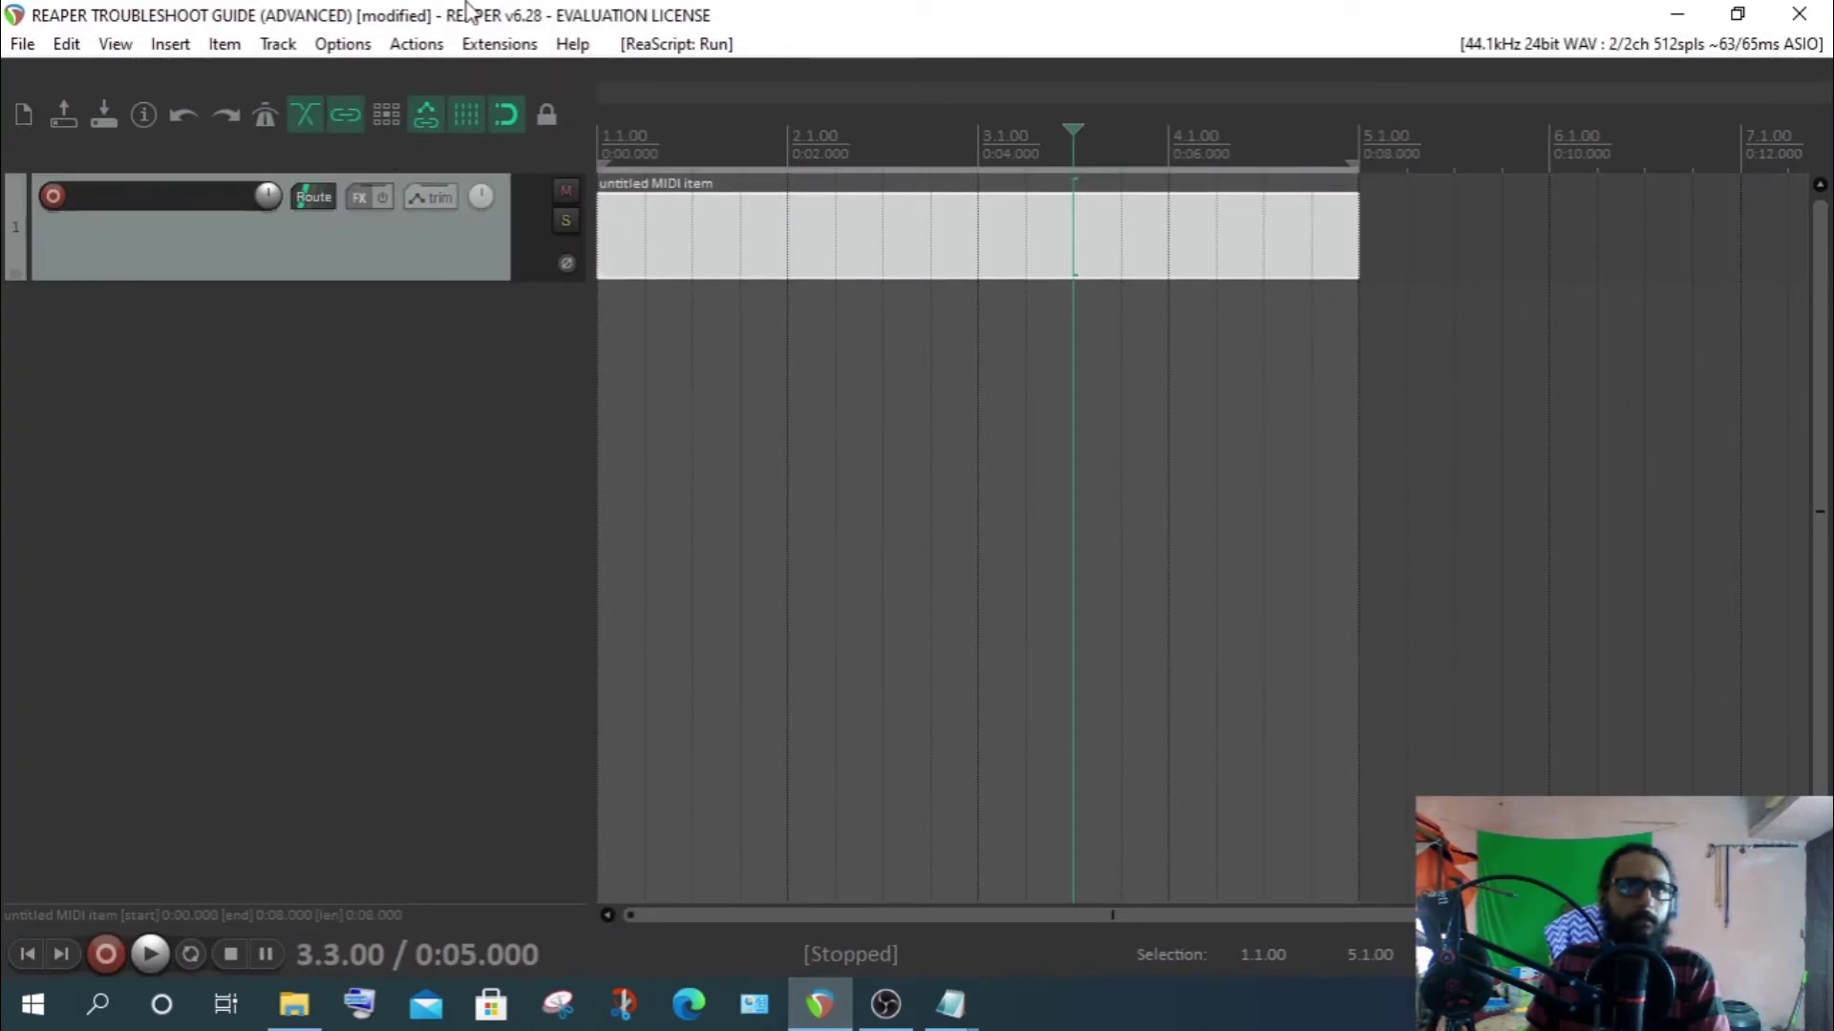
pyautogui.click(345, 44)
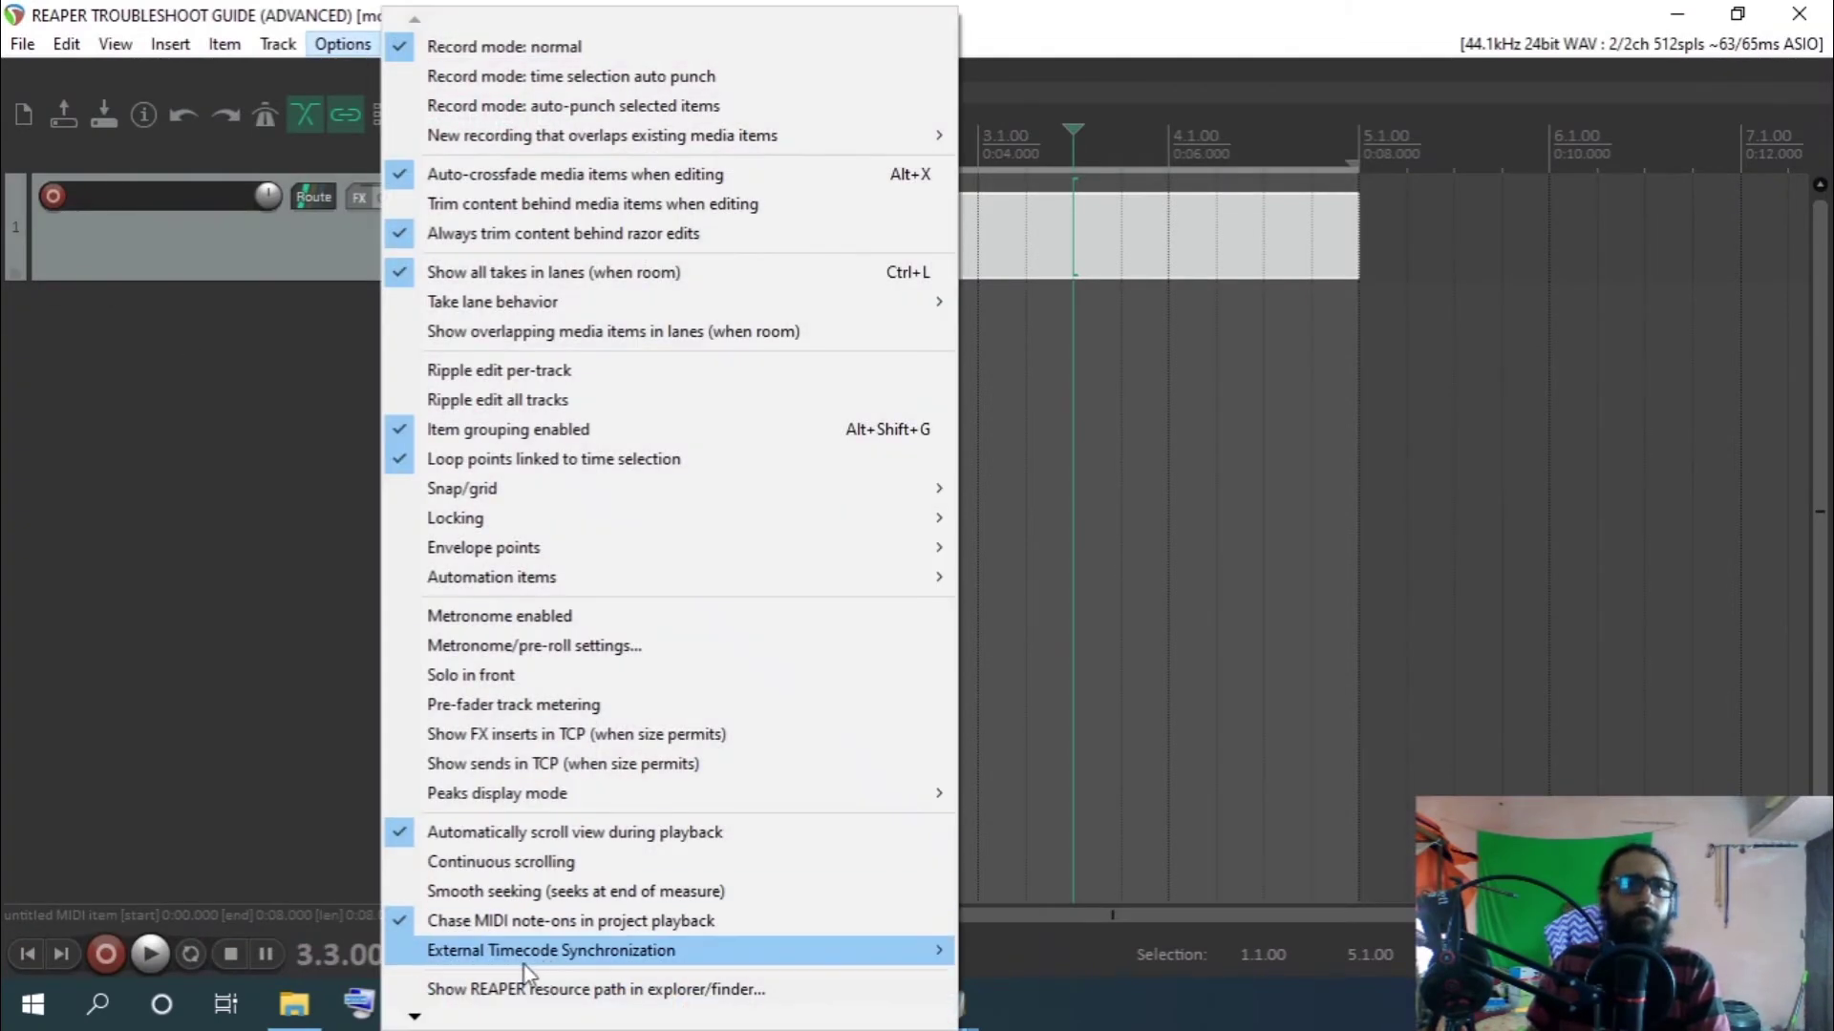
pyautogui.moveTo(435, 1020)
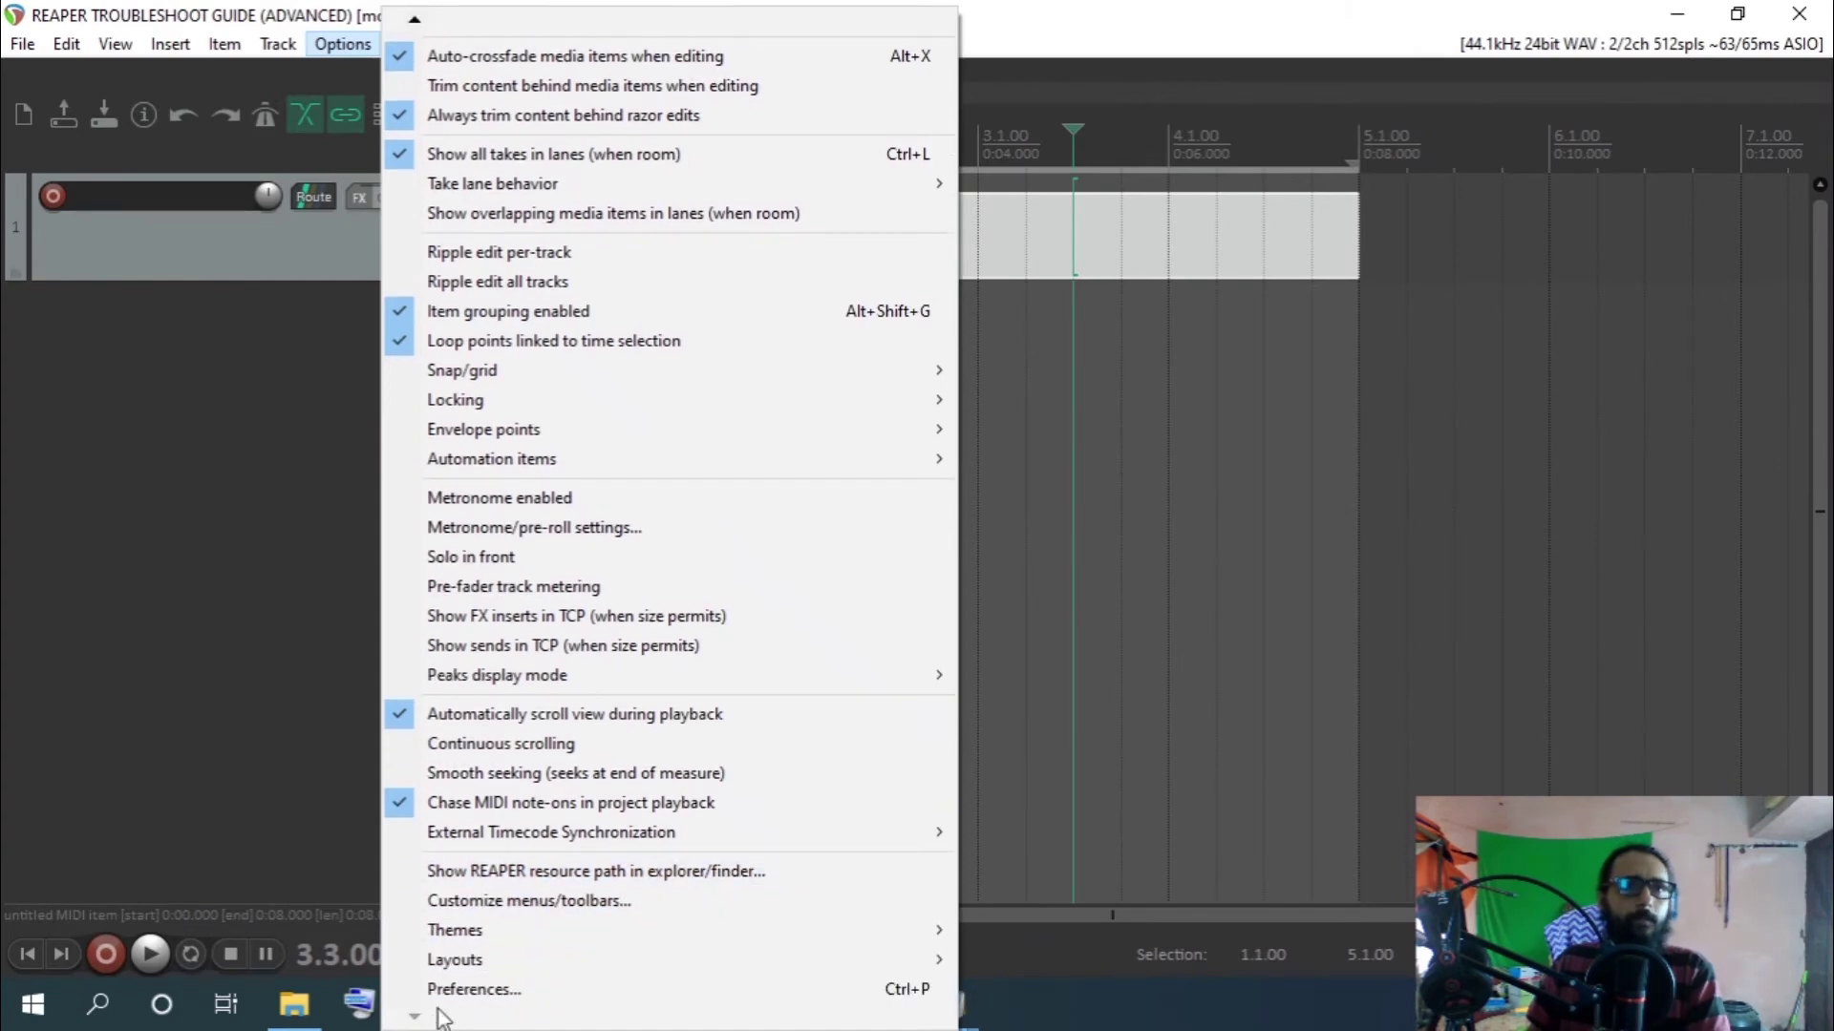
pyautogui.click(450, 991)
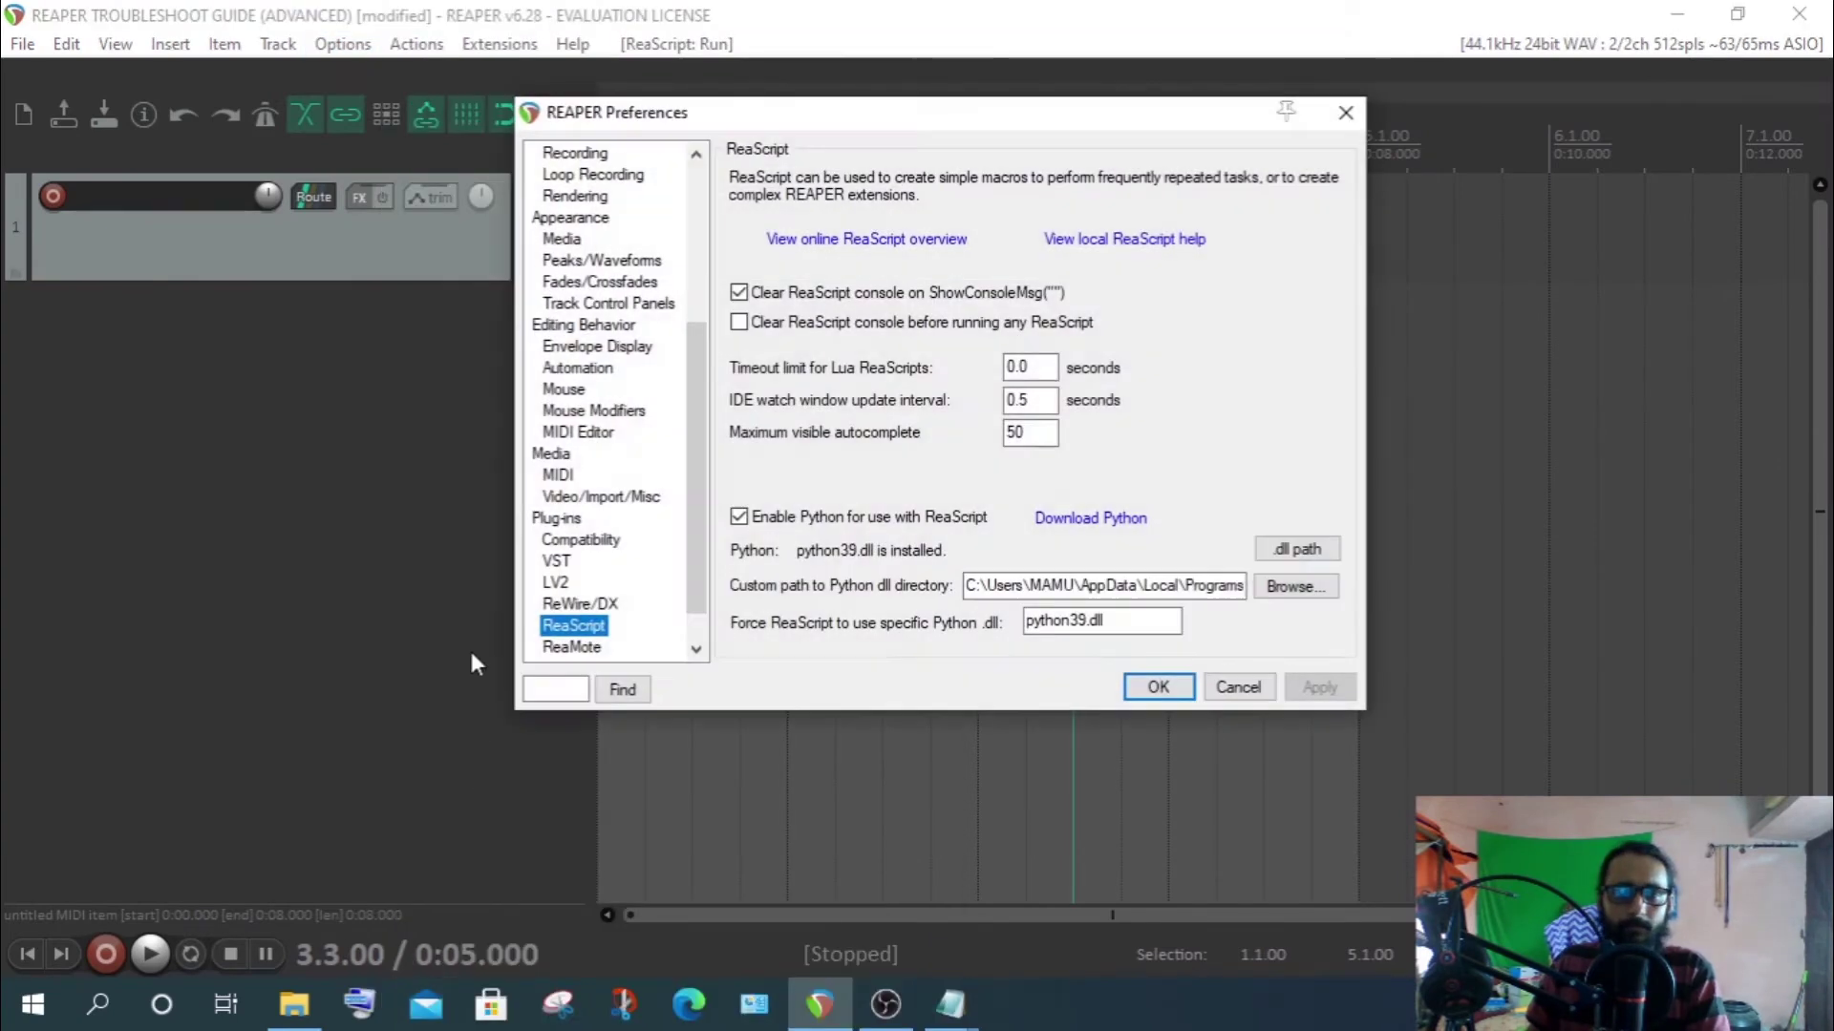
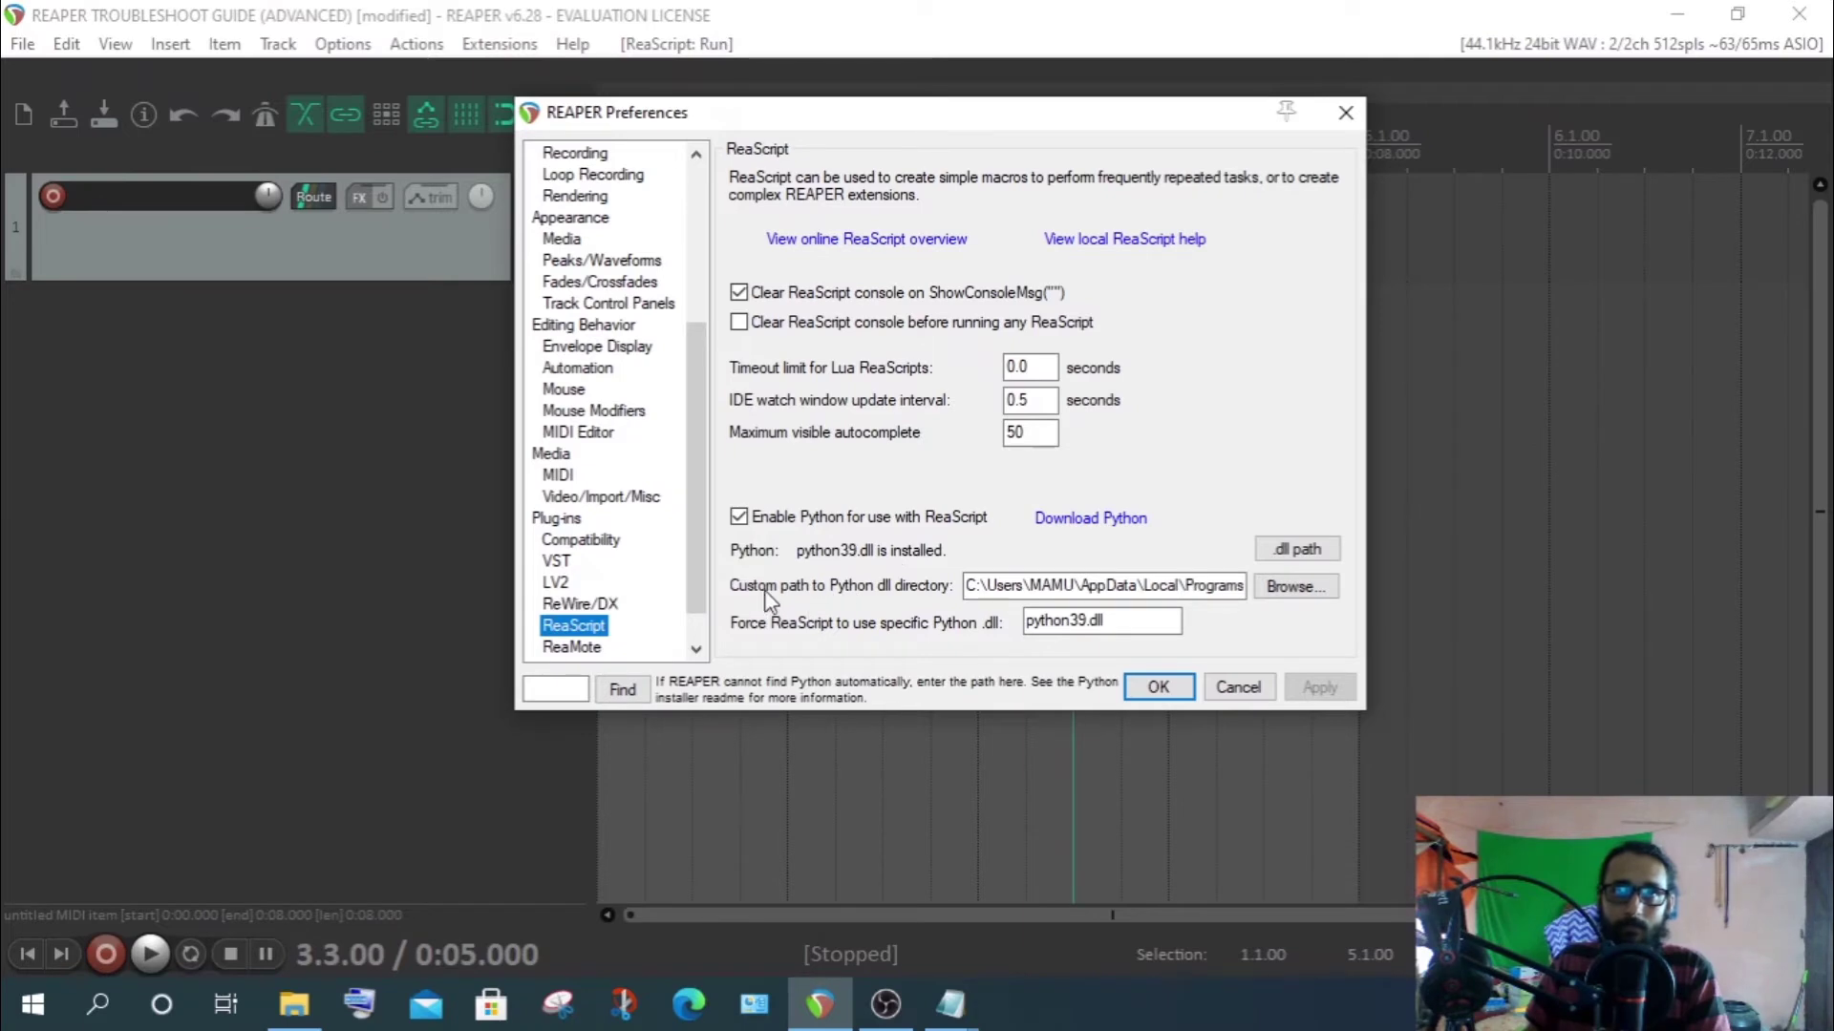
pyautogui.click(972, 586)
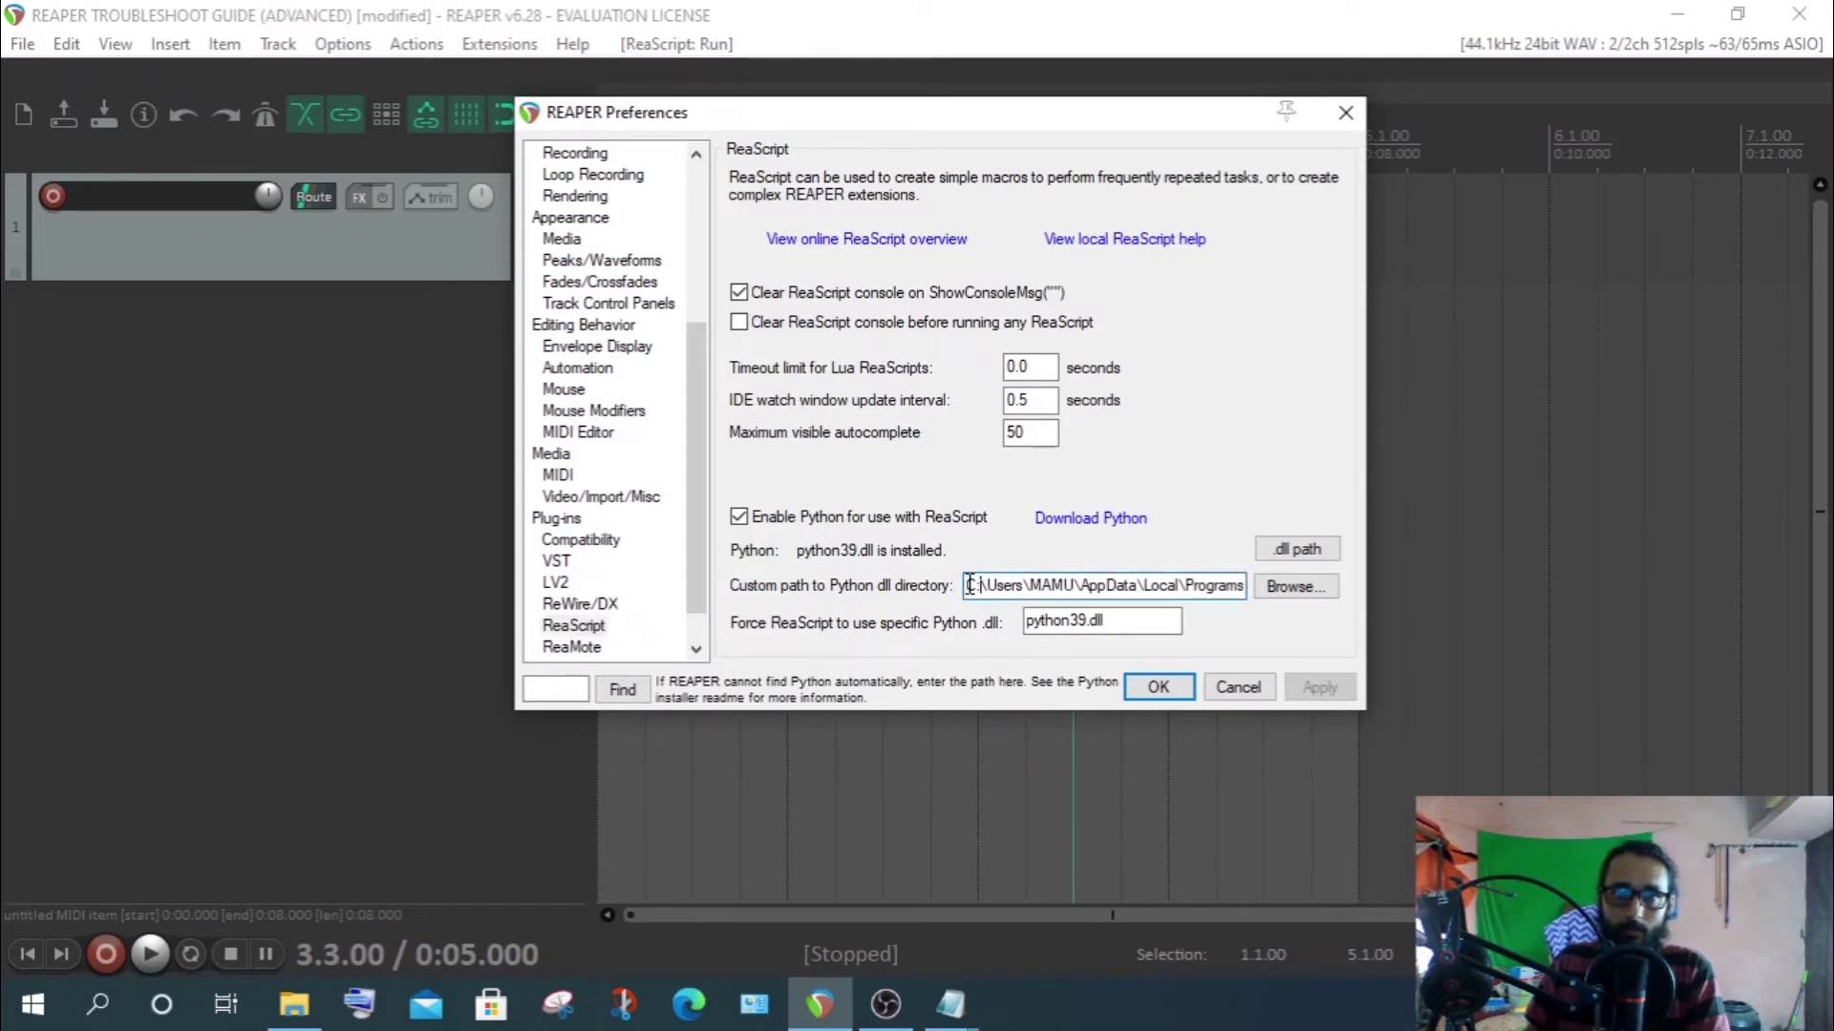
pyautogui.moveTo(994, 585); pyautogui.dragTo(1275, 587)
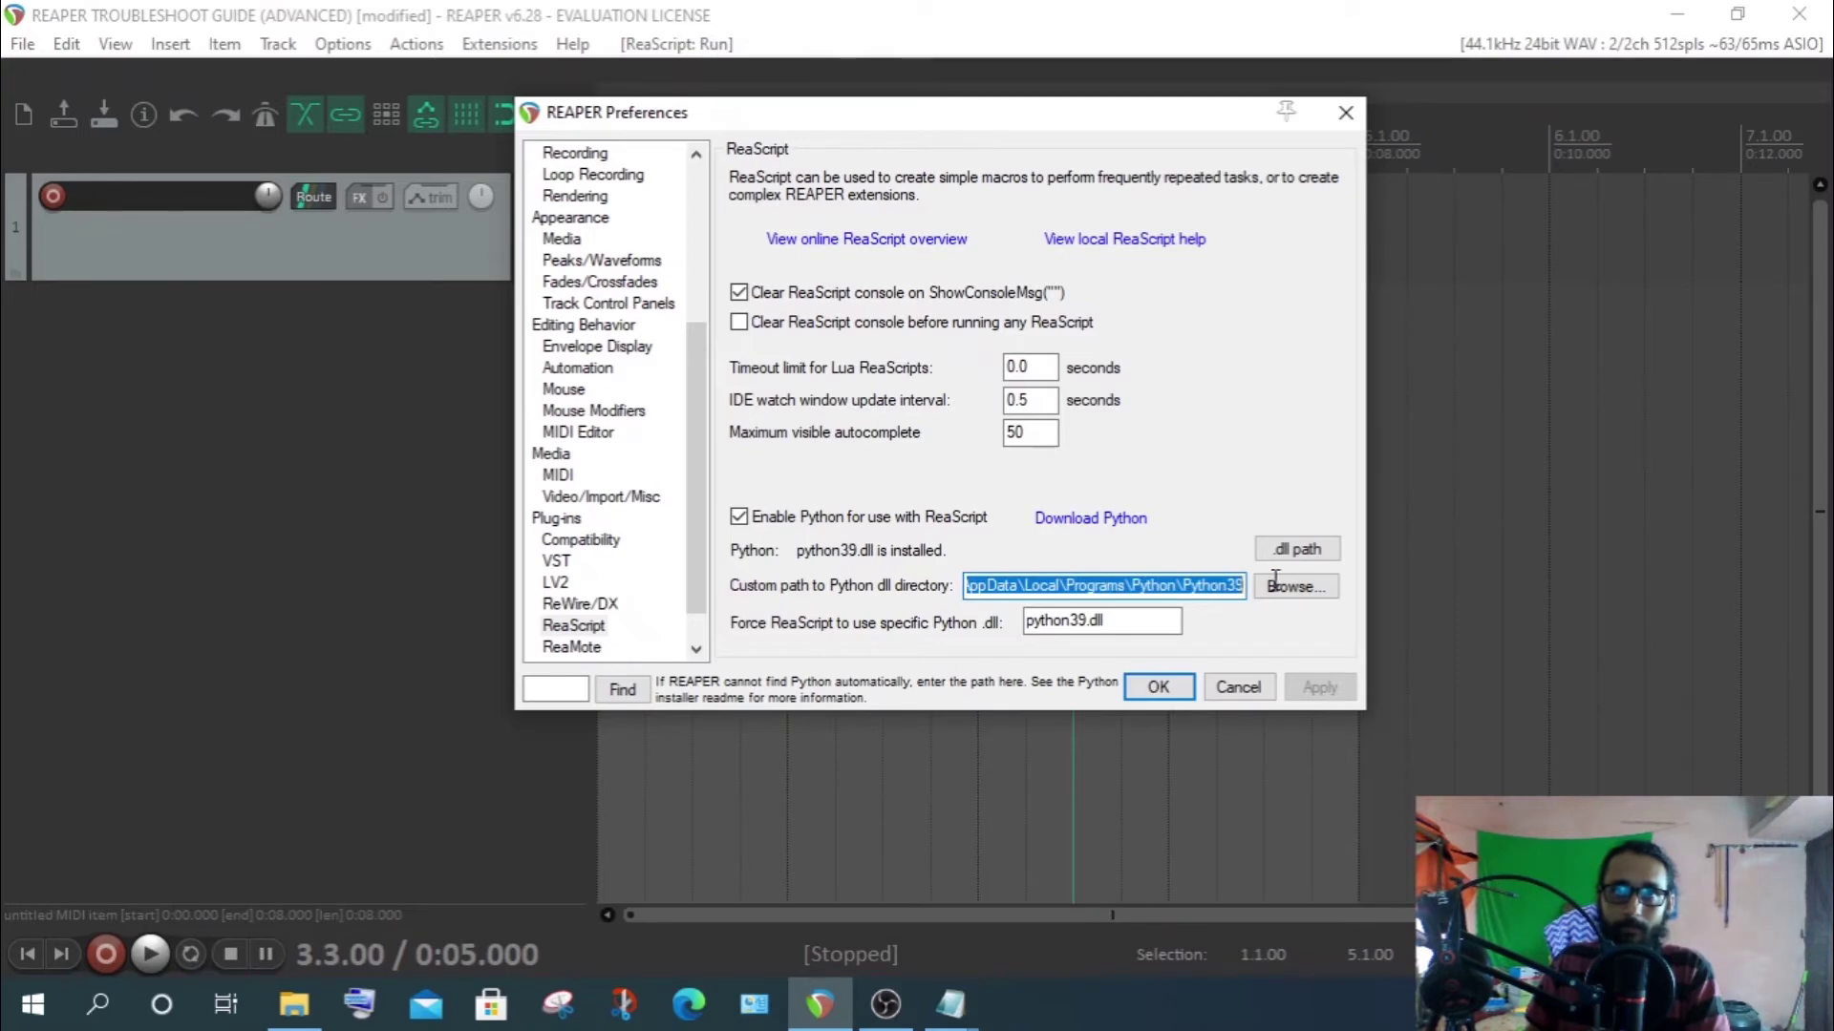
# Copy the full custom path to the Python dll directory from the ReaScript preferences
pyautogui.click(1164, 586)
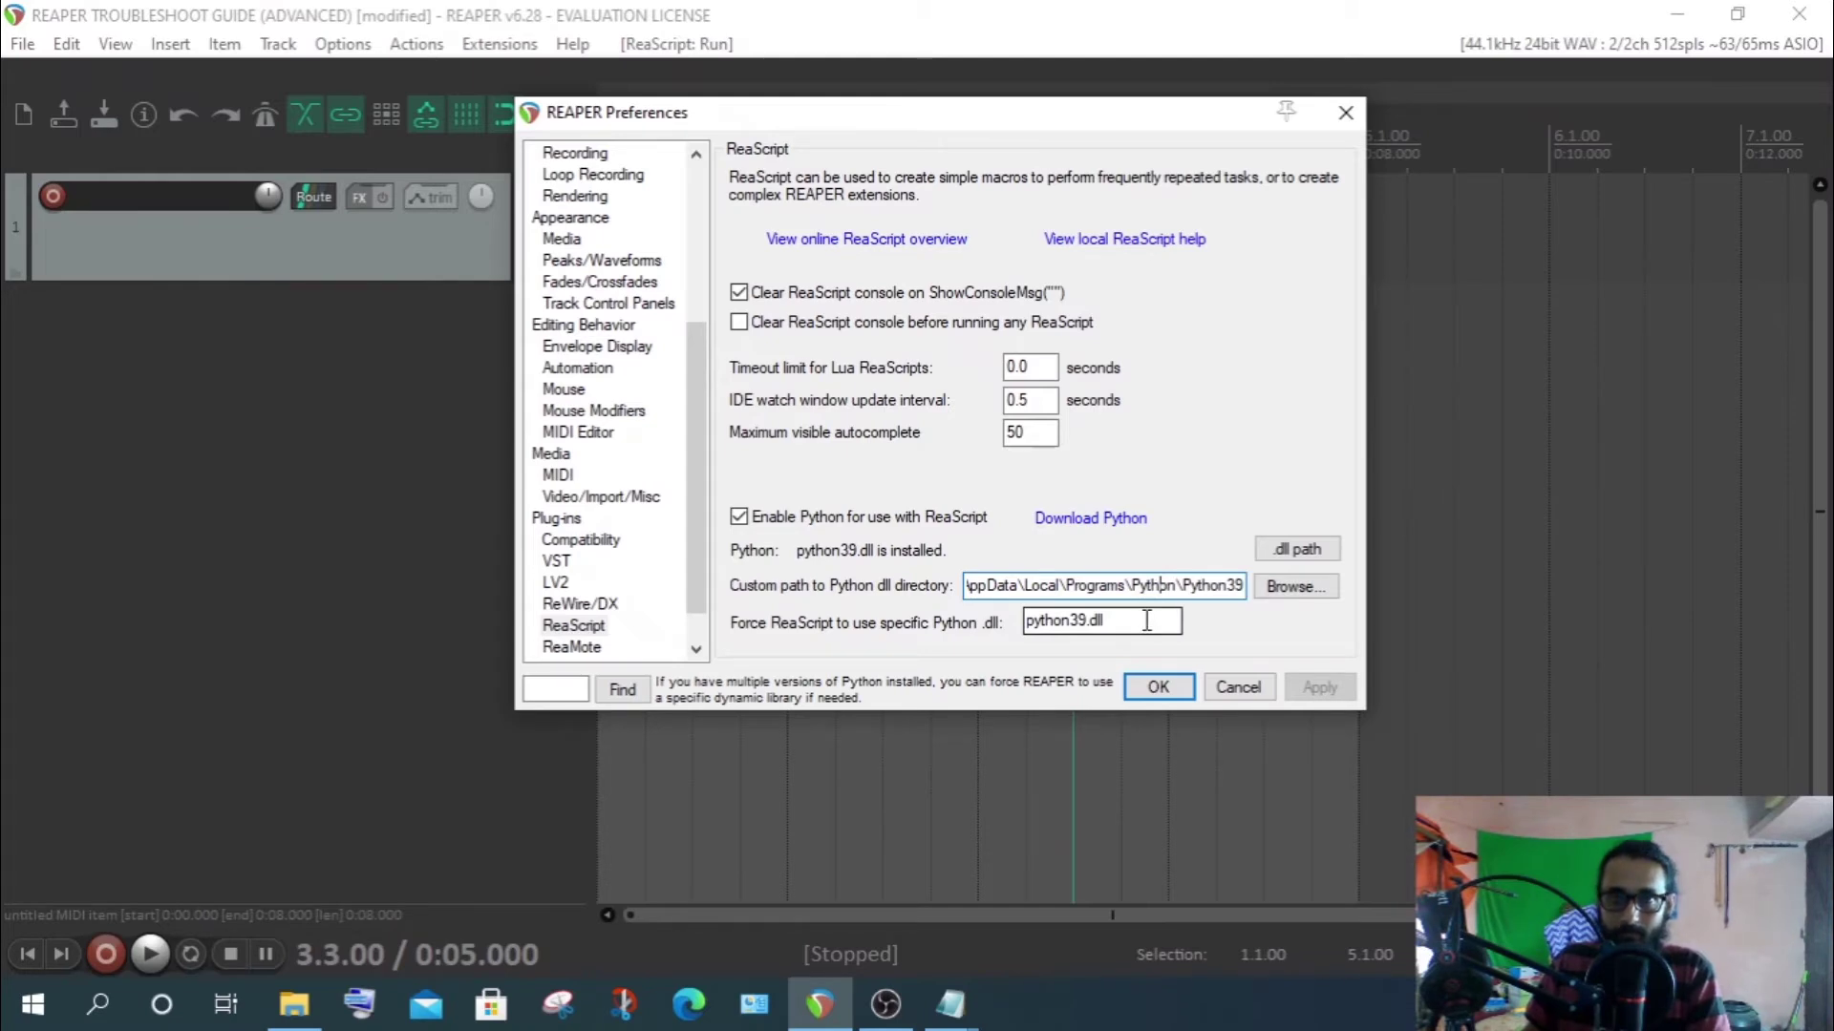
pyautogui.moveTo(1147, 621); pyautogui.dragTo(962, 616)
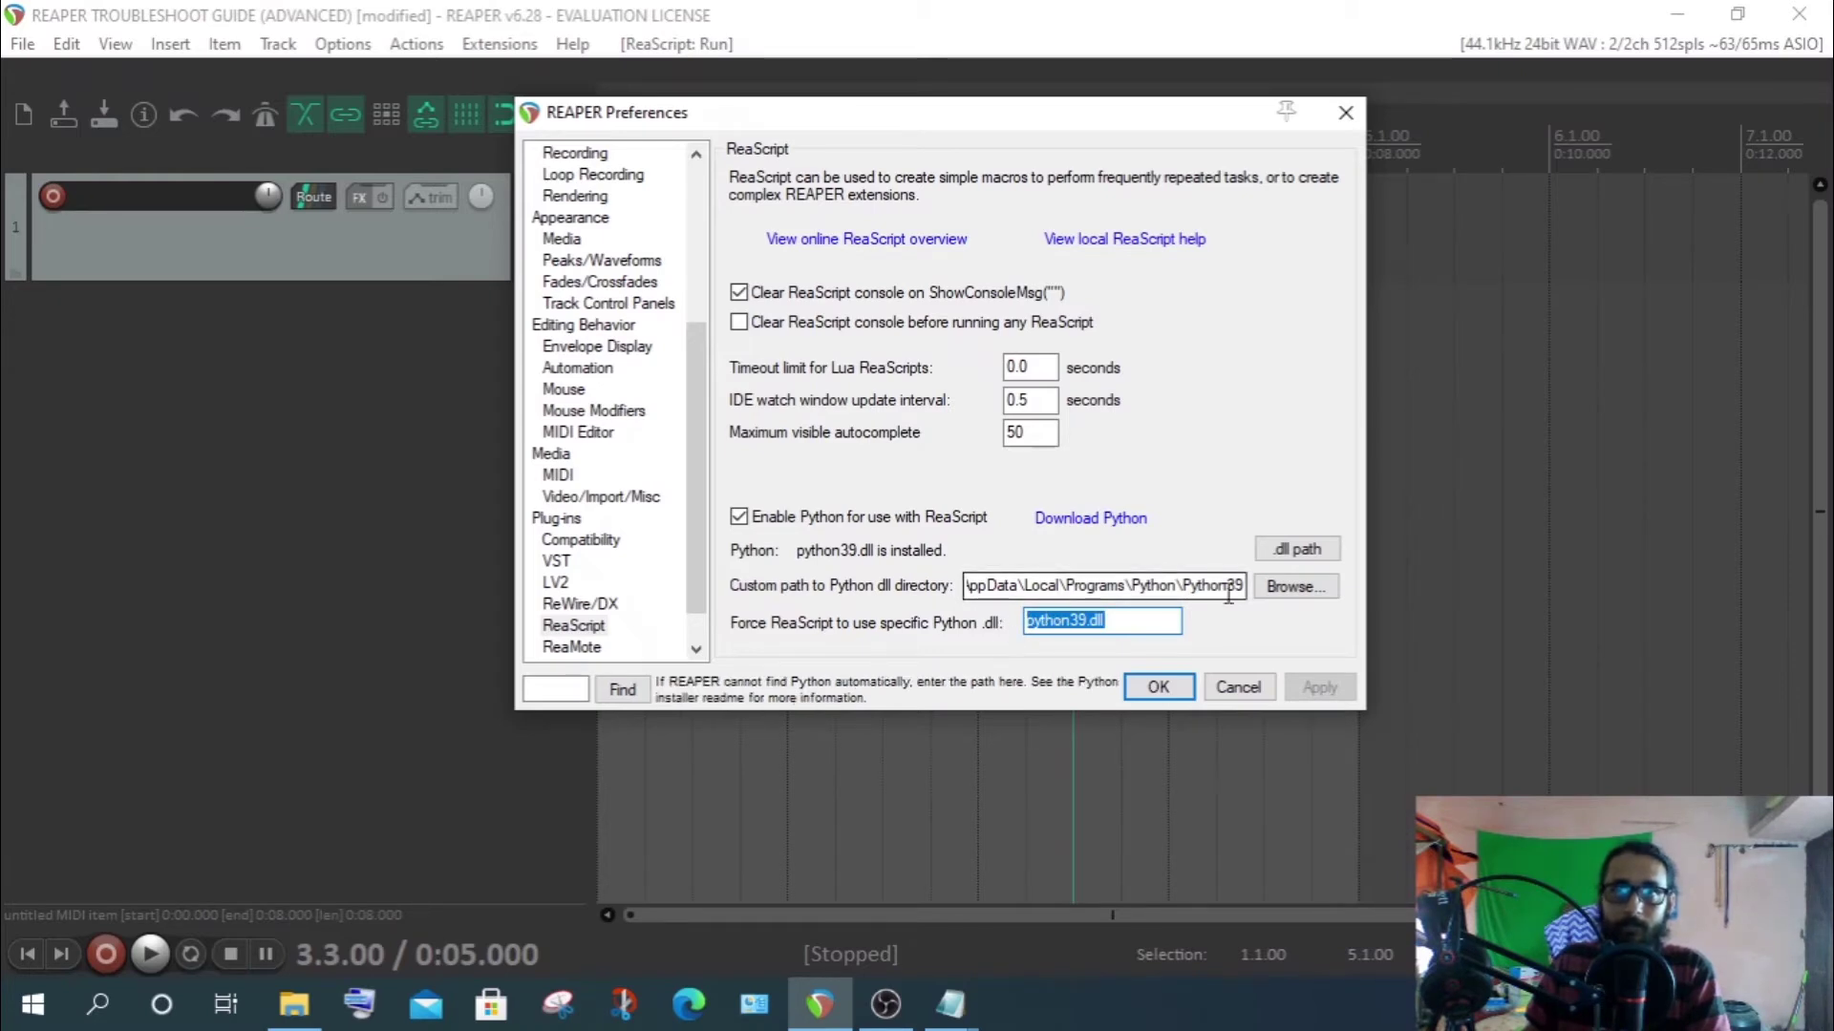
pyautogui.moveTo(1243, 582); pyautogui.dragTo(655, 593)
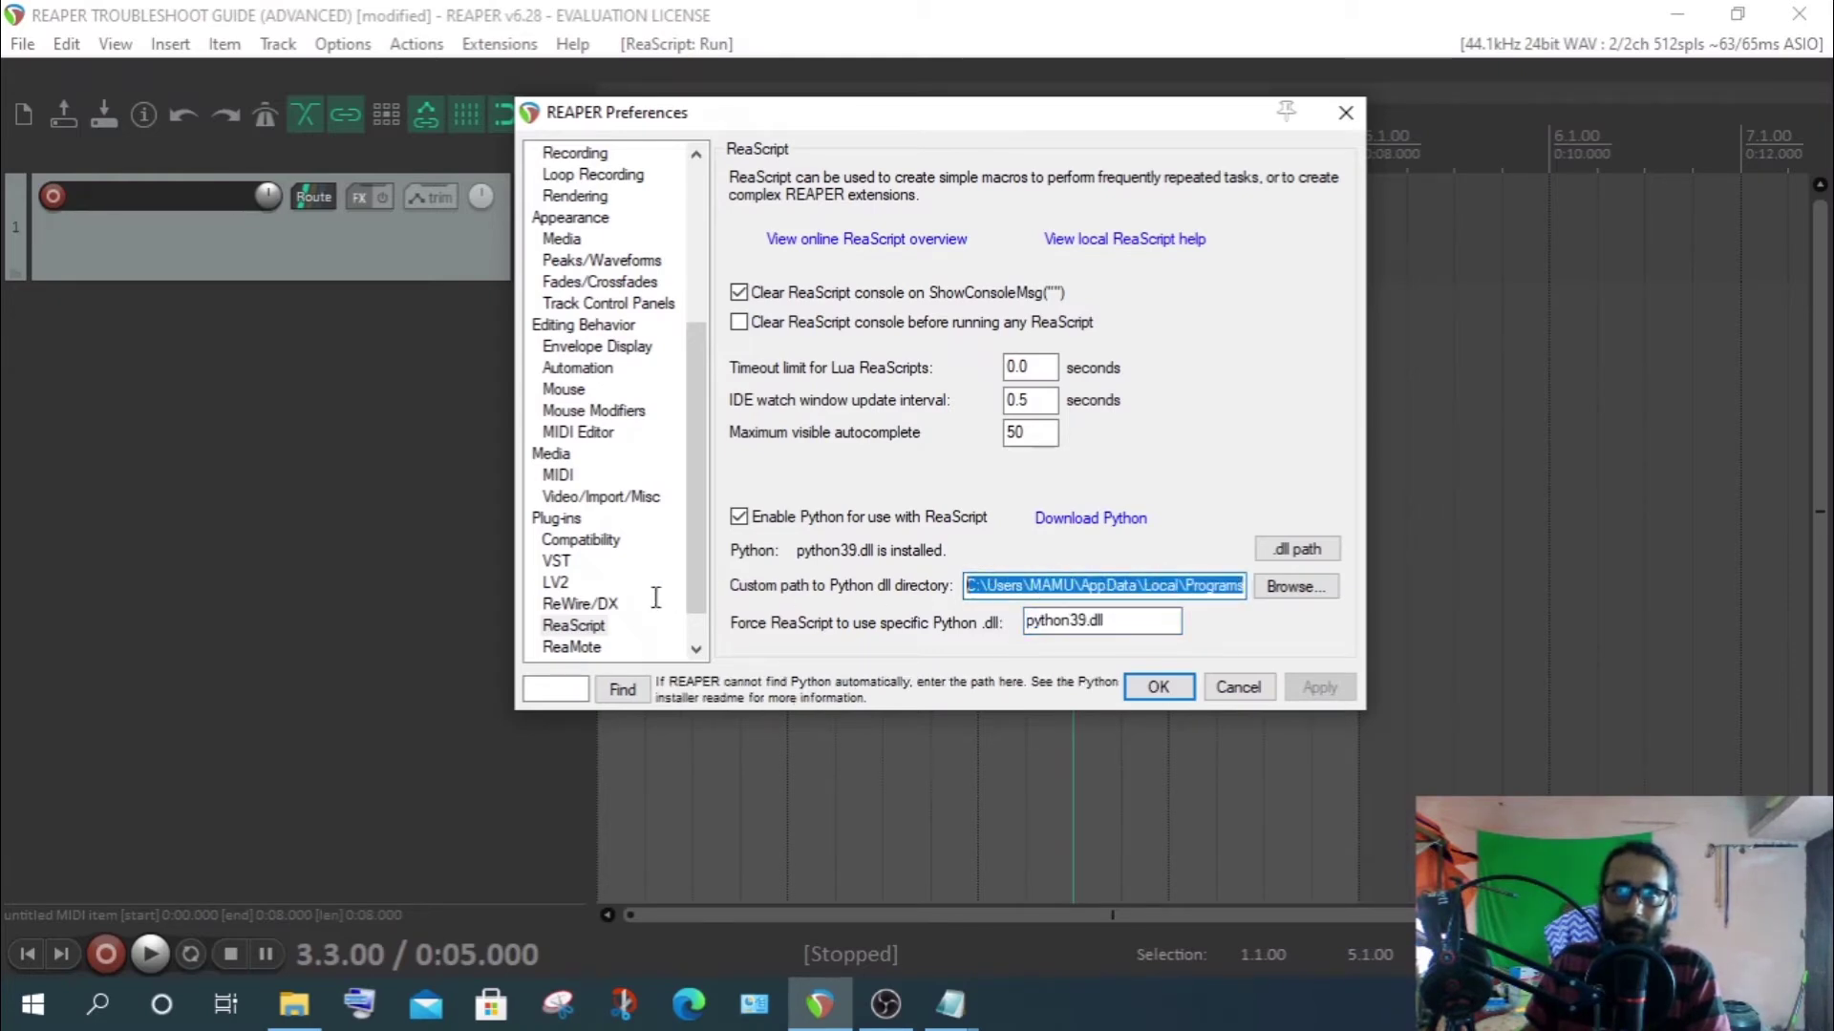
pyautogui.rightClick(1005, 597)
pyautogui.click(1065, 674)
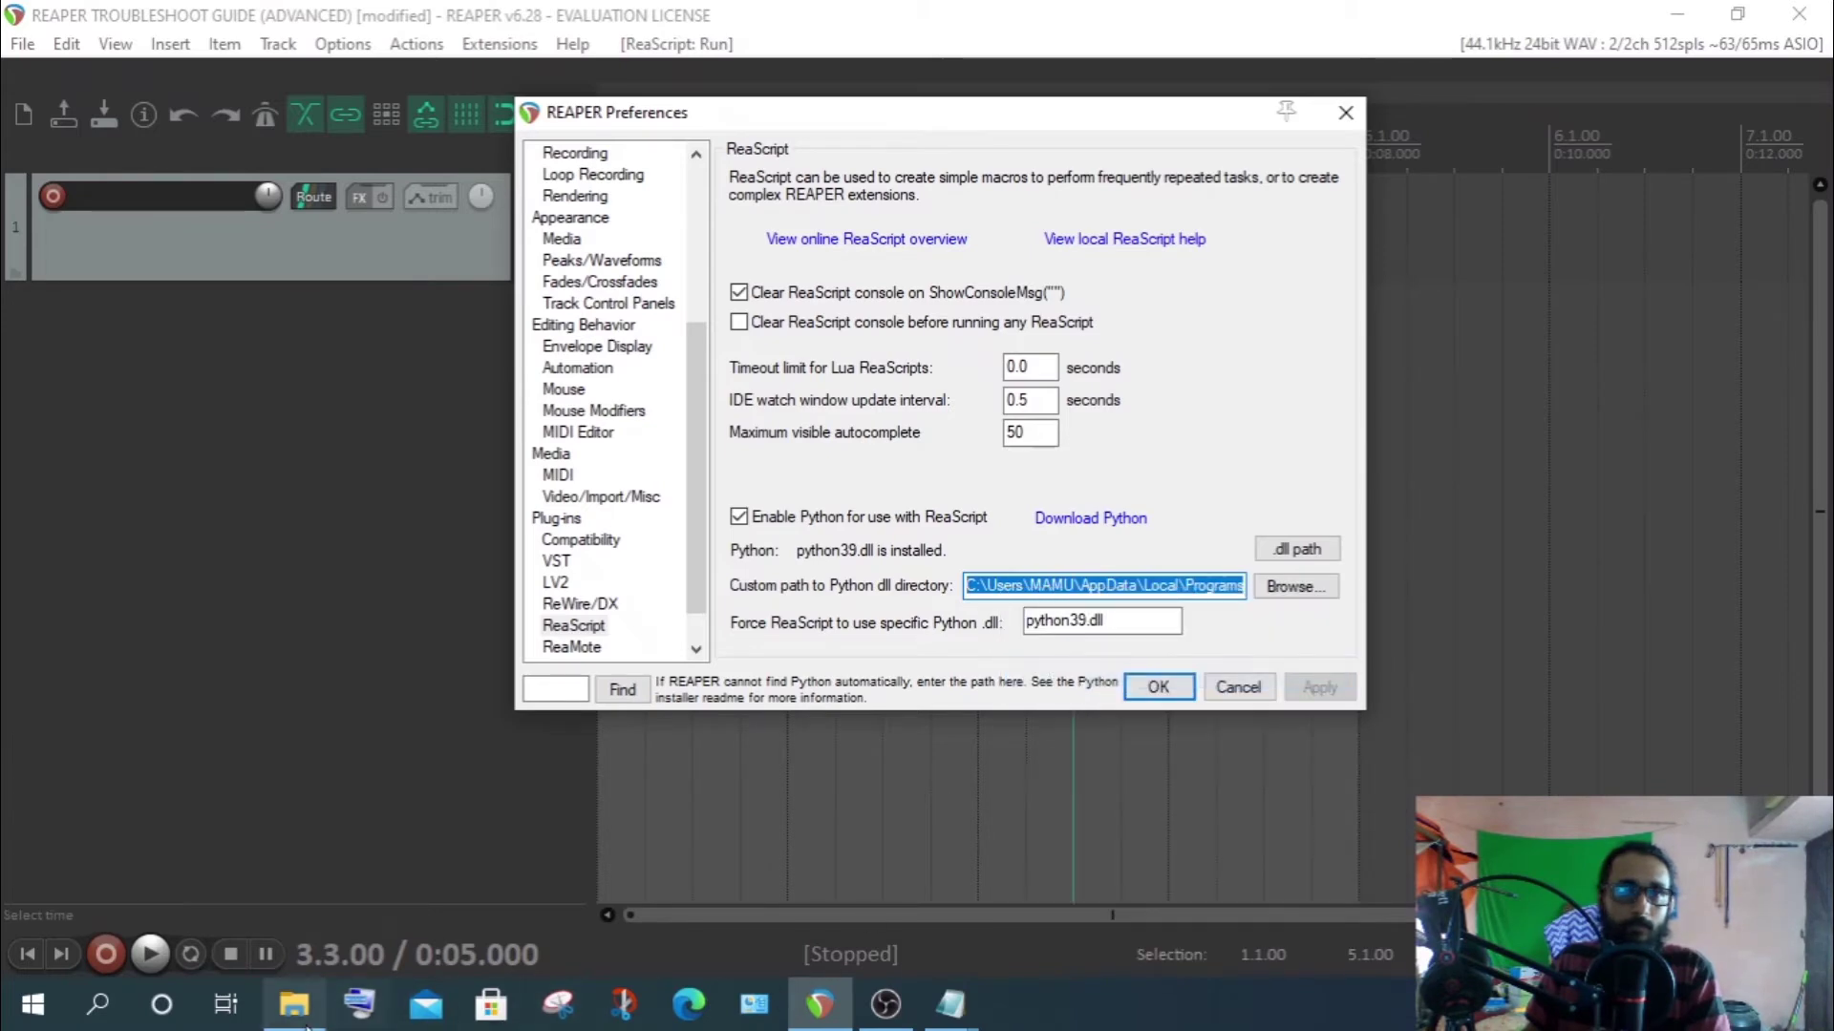
# Switch to File Explorer, open a second window of the resources folder, and go to the copied Python39 directory path
pyautogui.click(304, 1000)
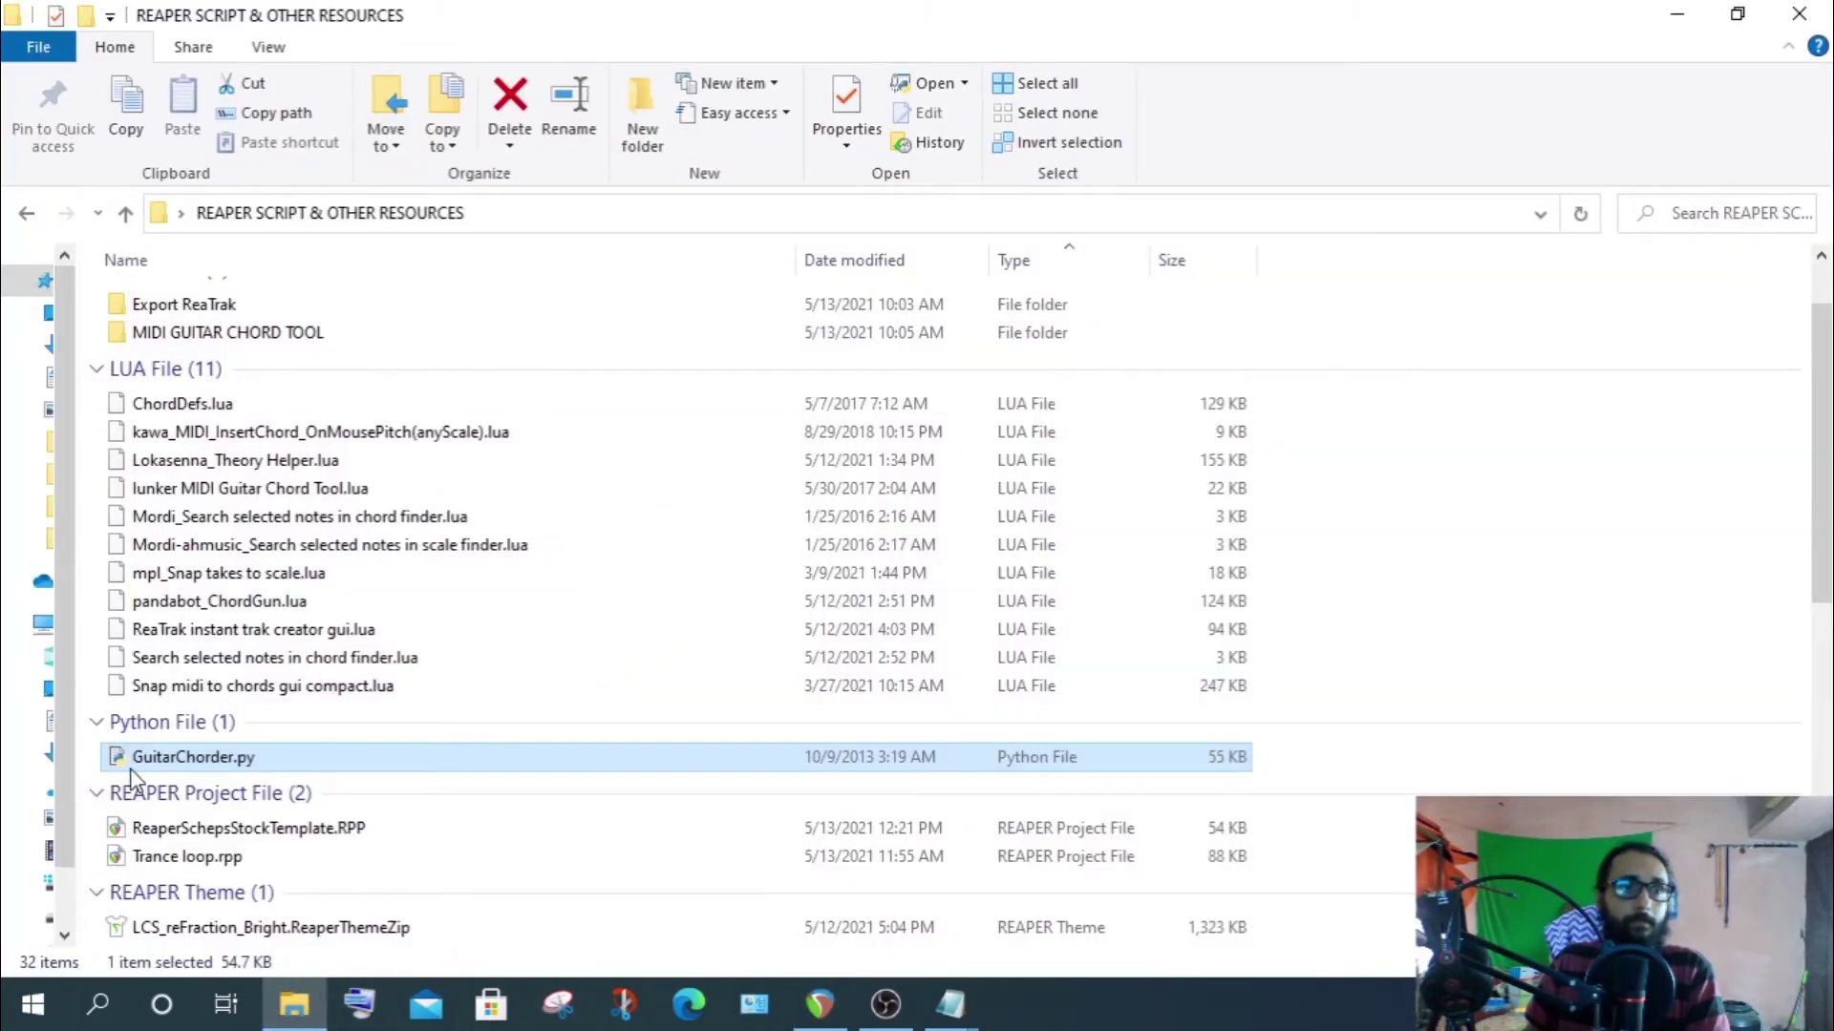
pyautogui.click(42, 52)
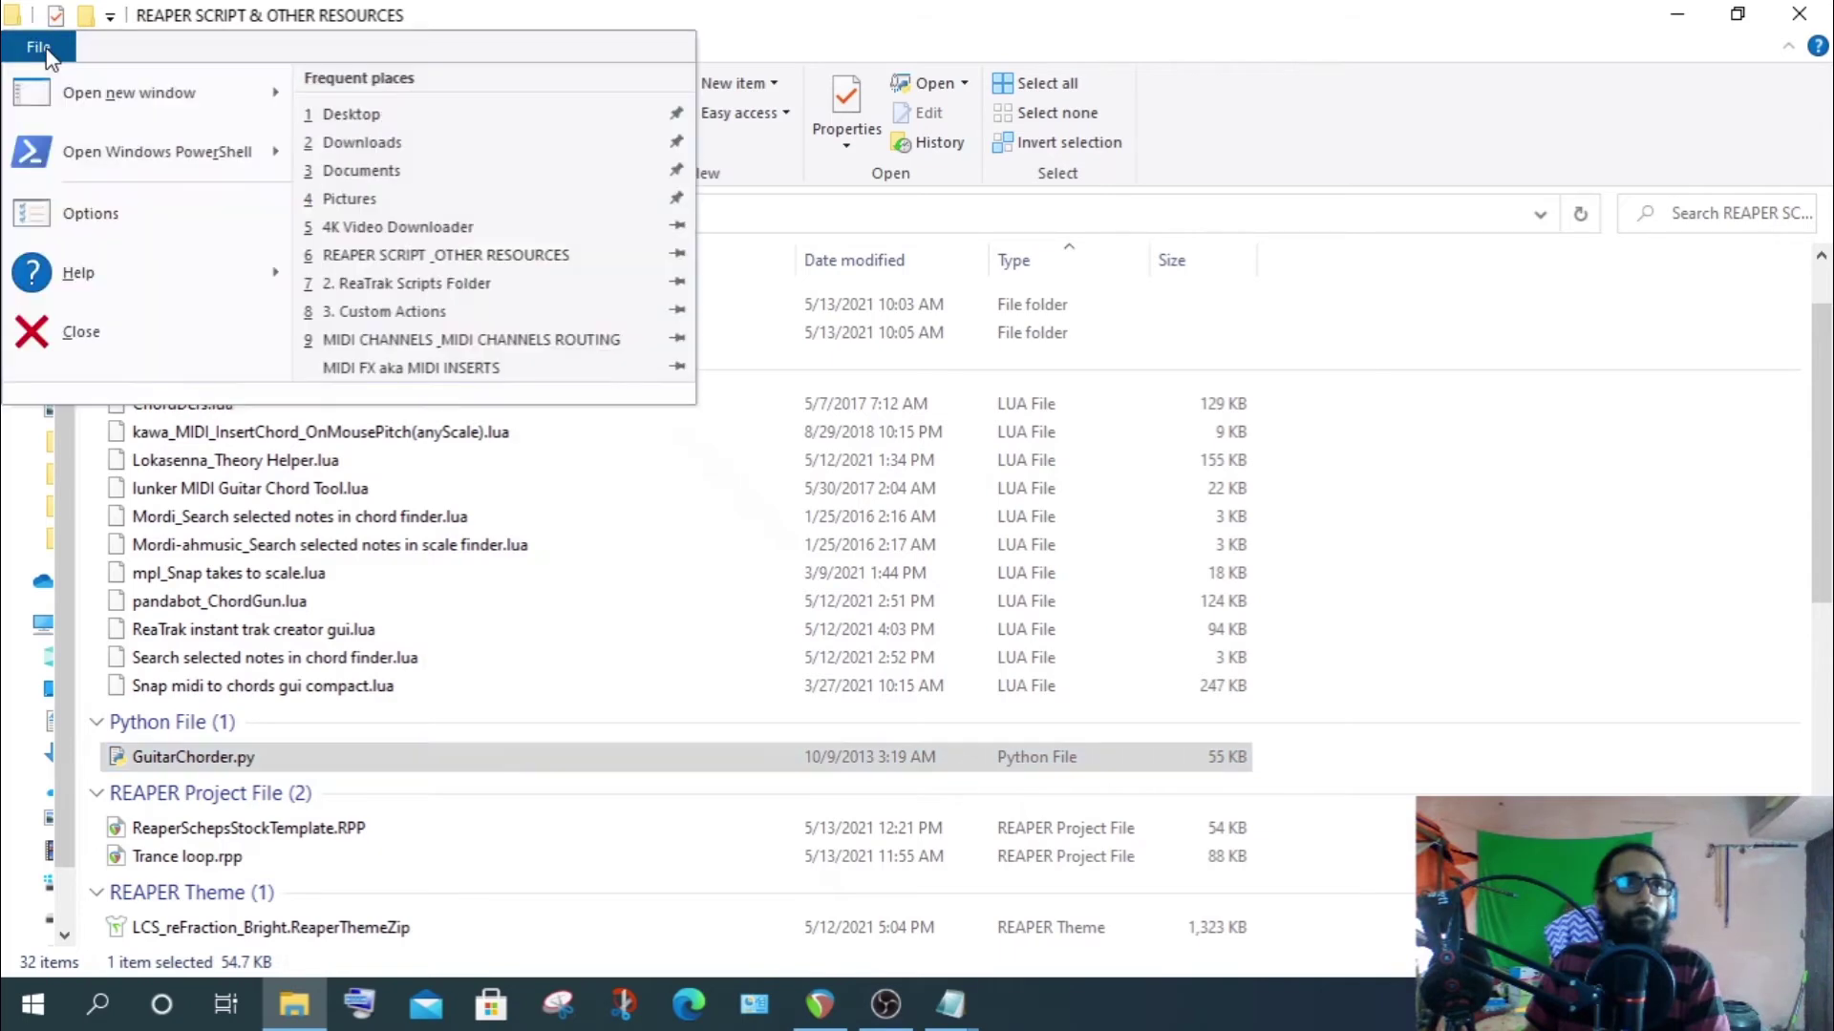
pyautogui.click(101, 95)
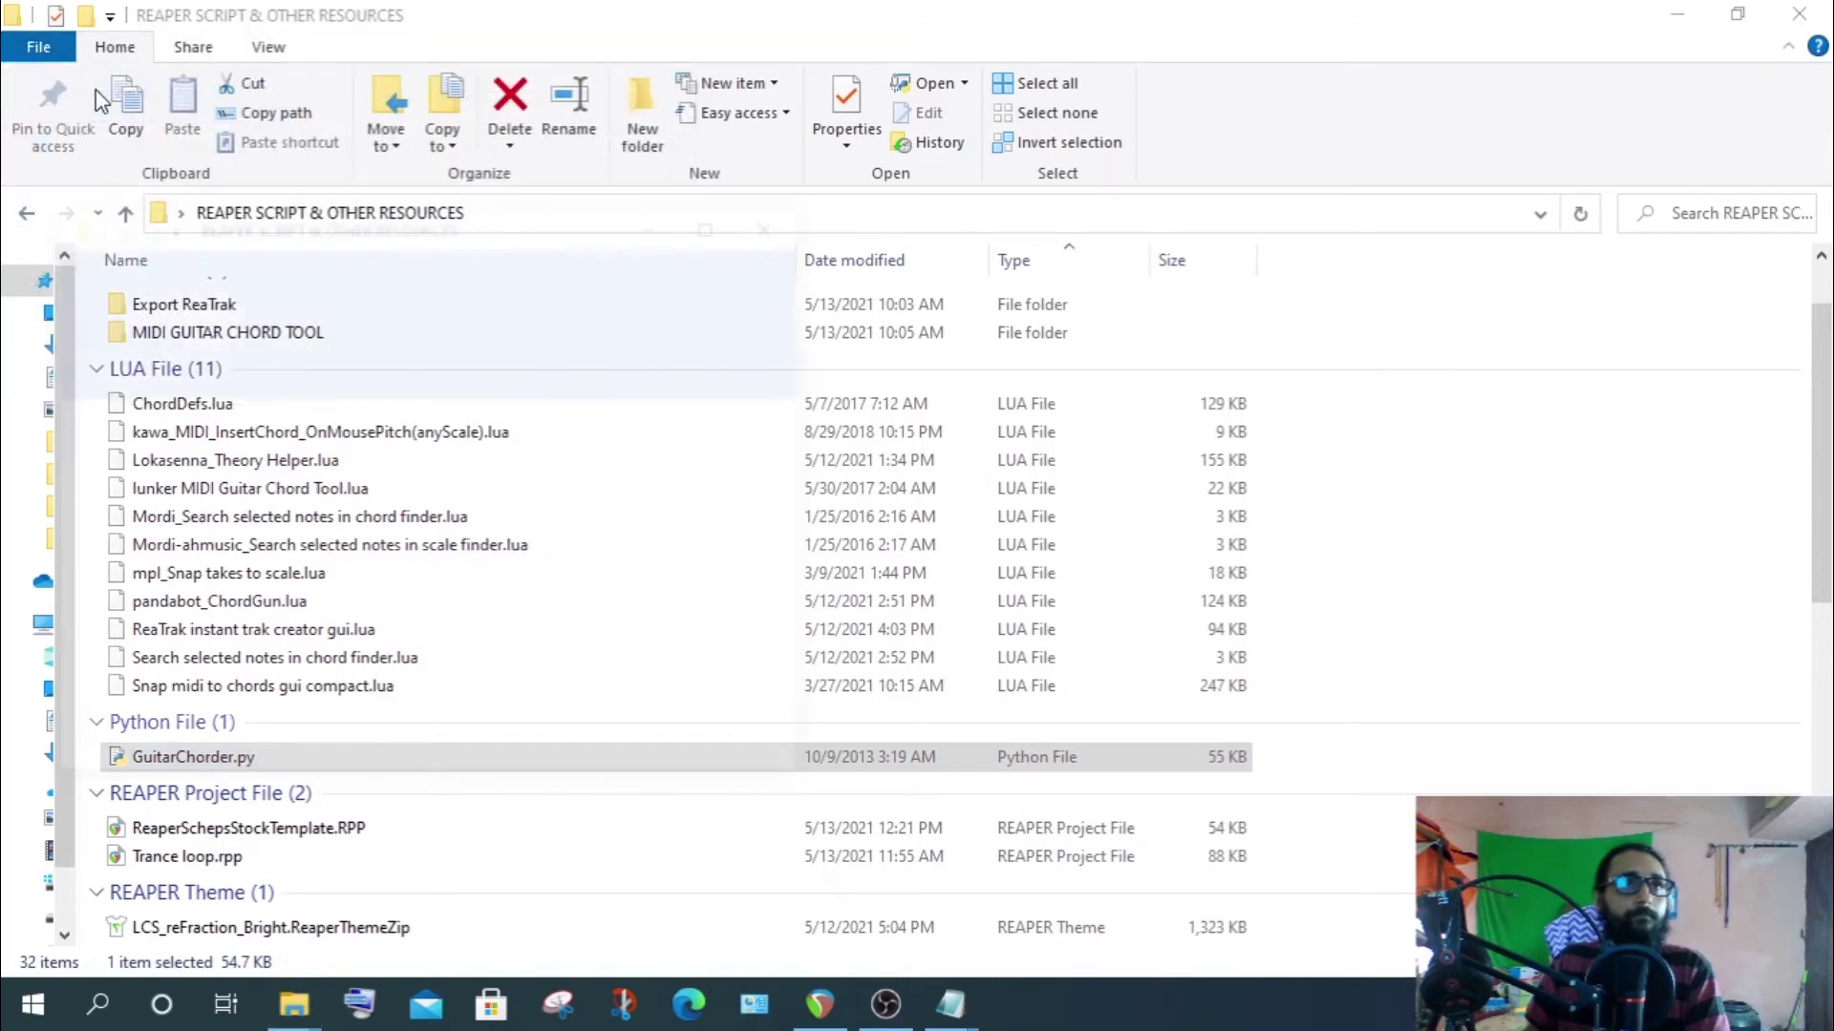
pyautogui.click(725, 224)
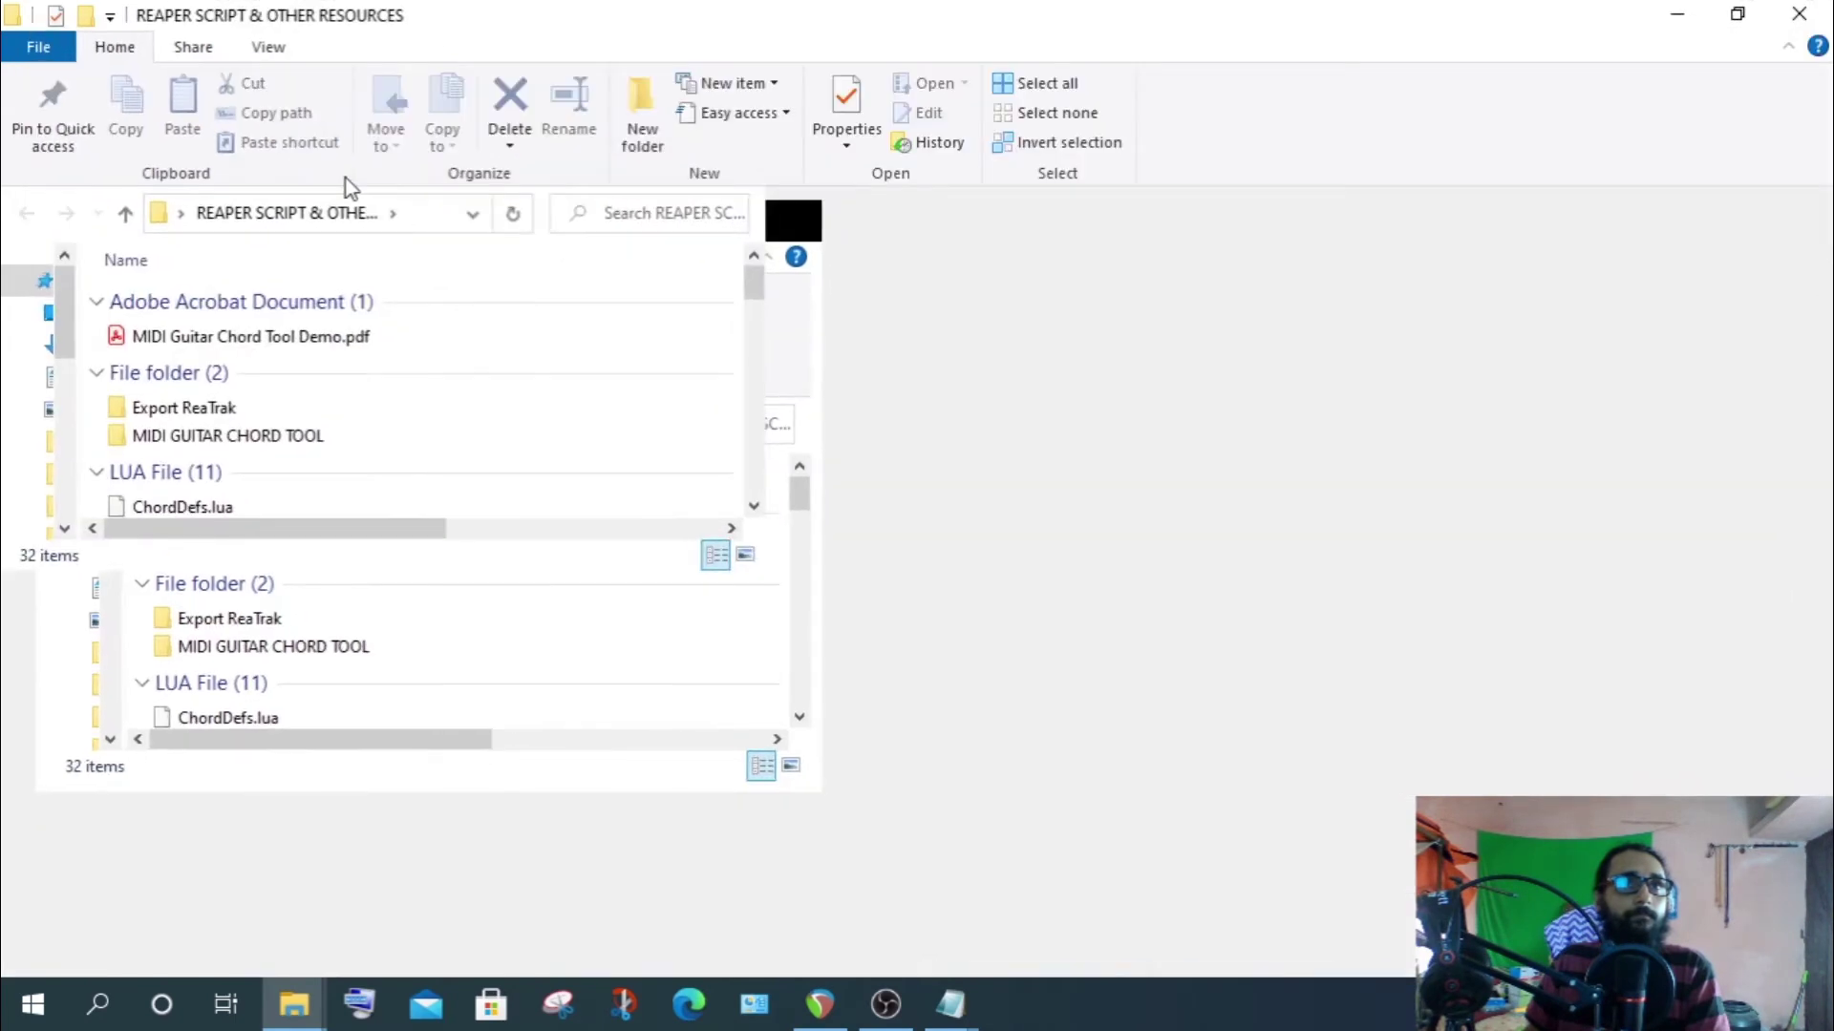
pyautogui.rightClick(415, 223)
pyautogui.click(764, 212)
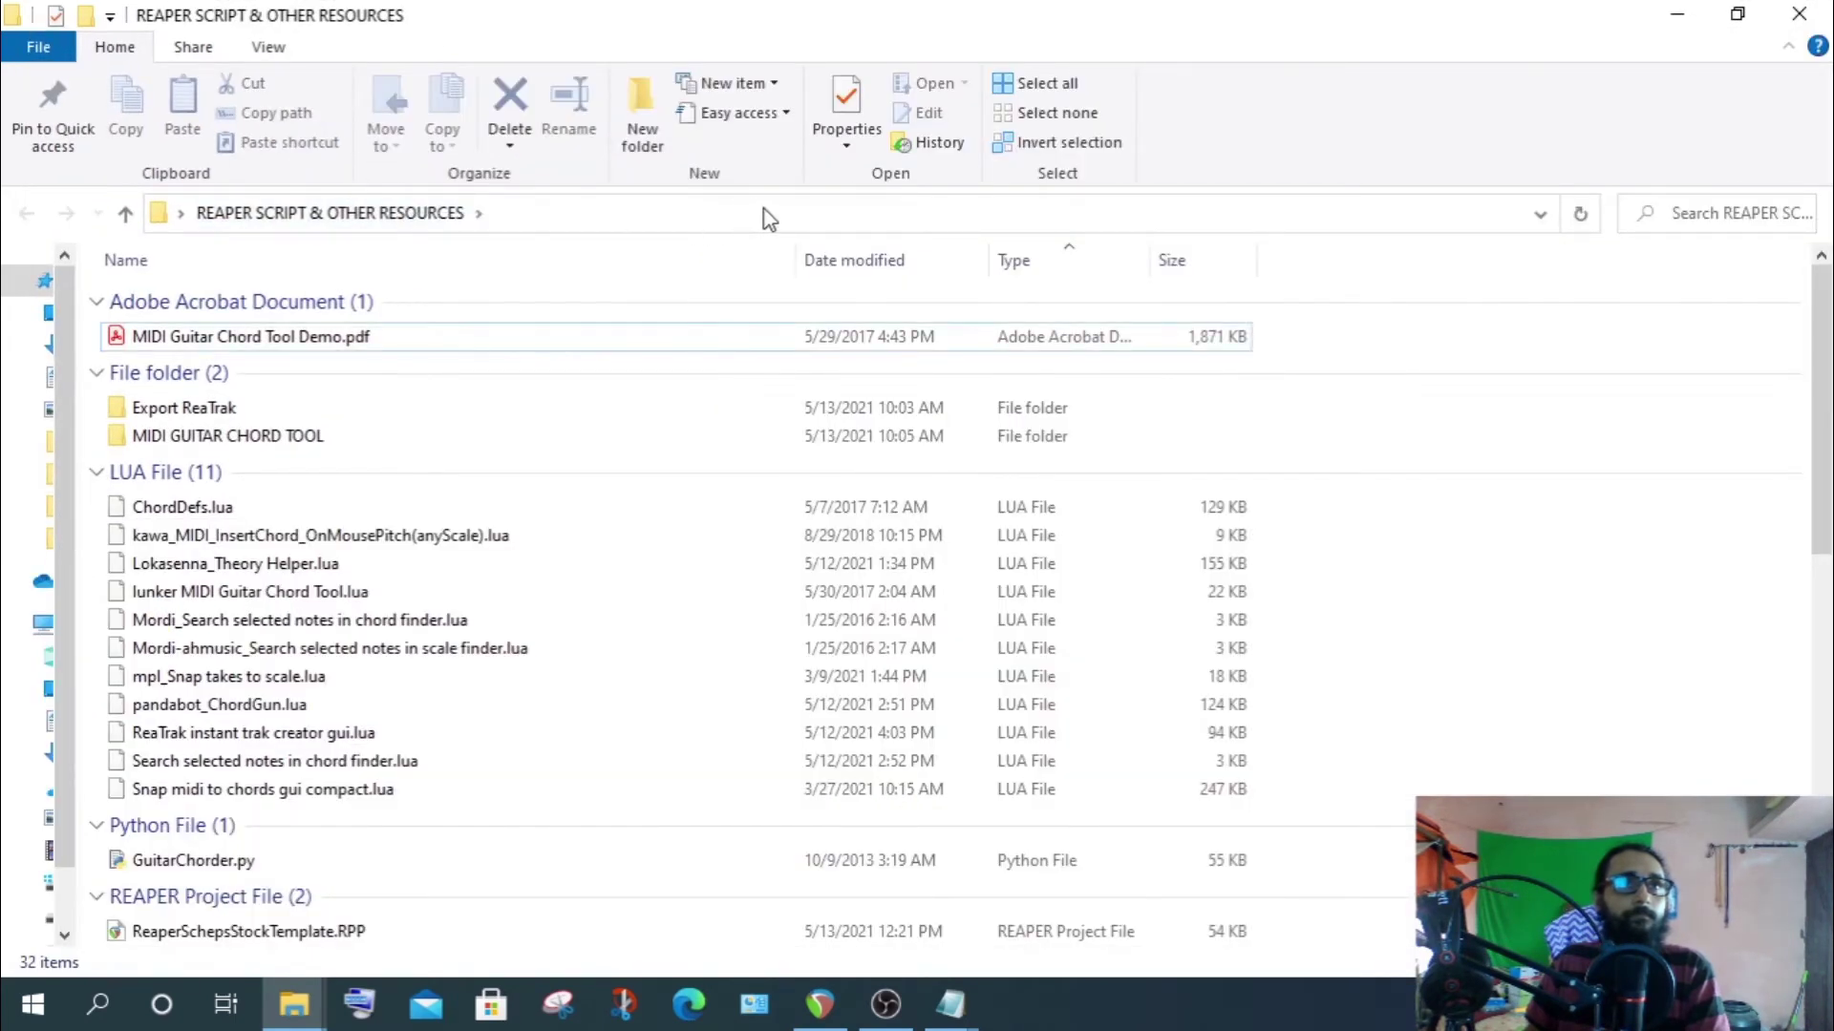
pyautogui.click(755, 213)
pyautogui.rightClick(745, 218)
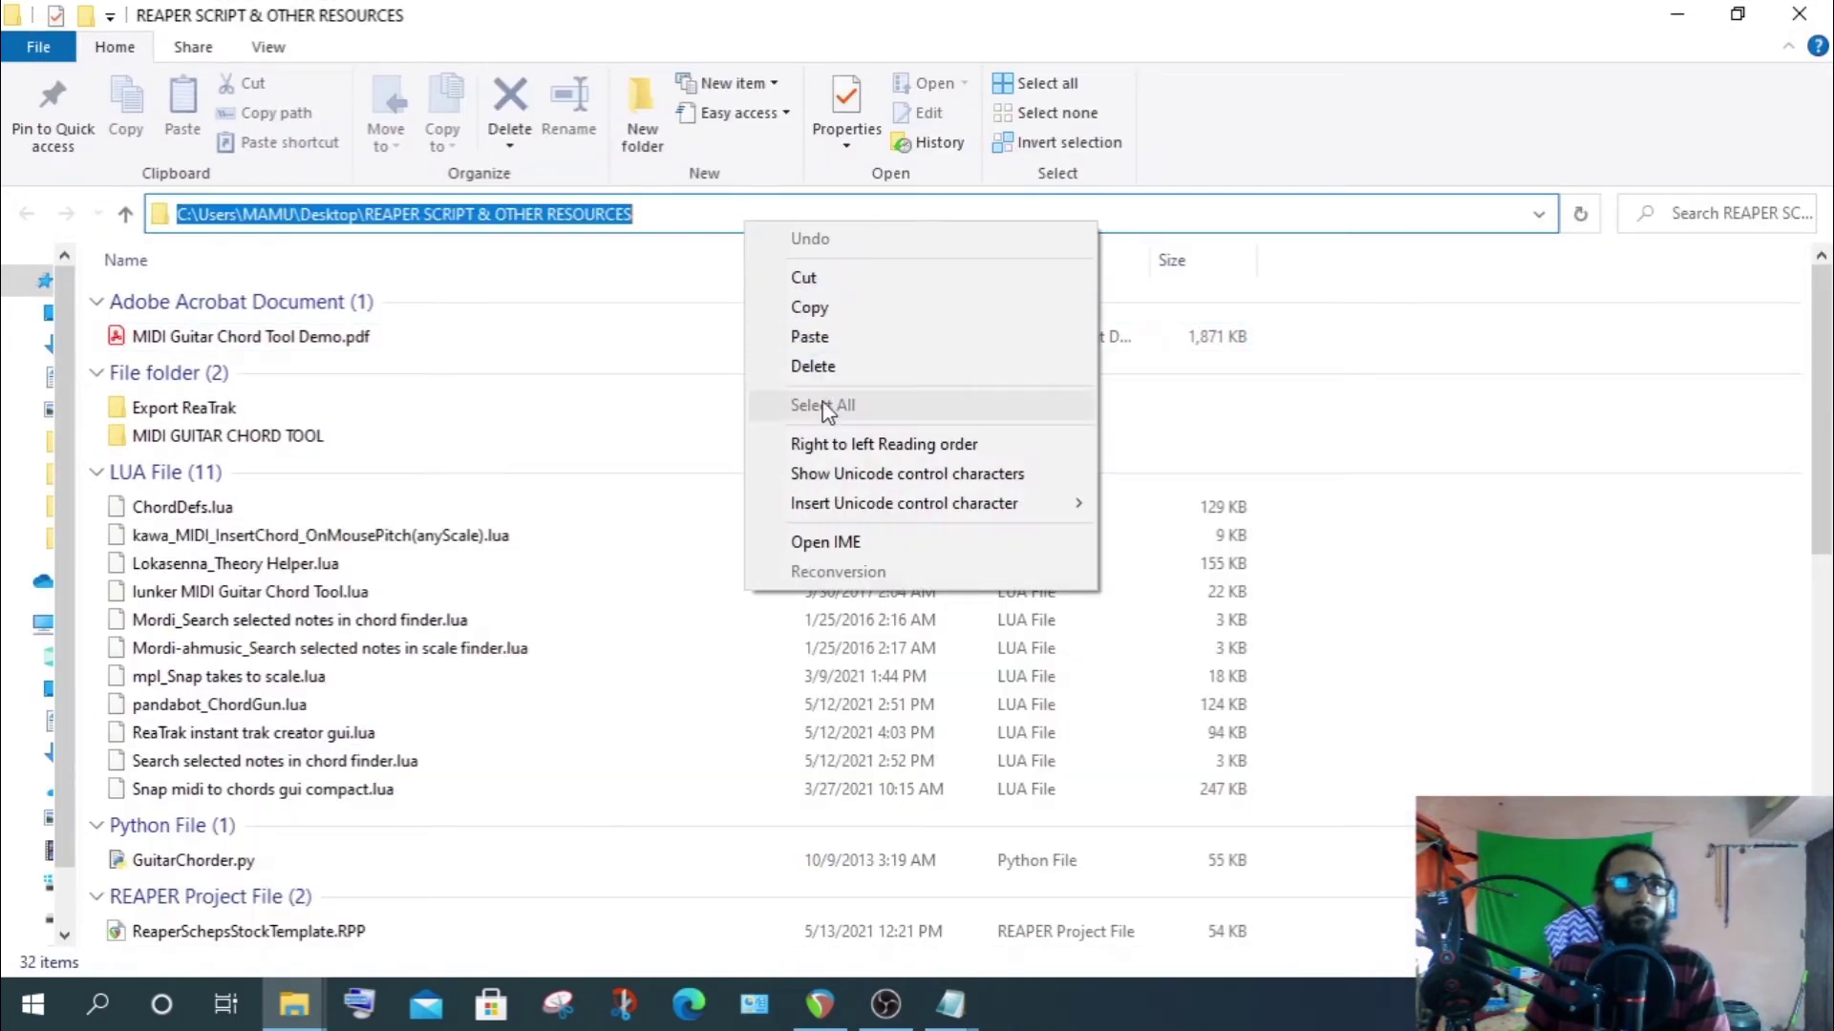
pyautogui.click(829, 340)
pyautogui.click(1579, 214)
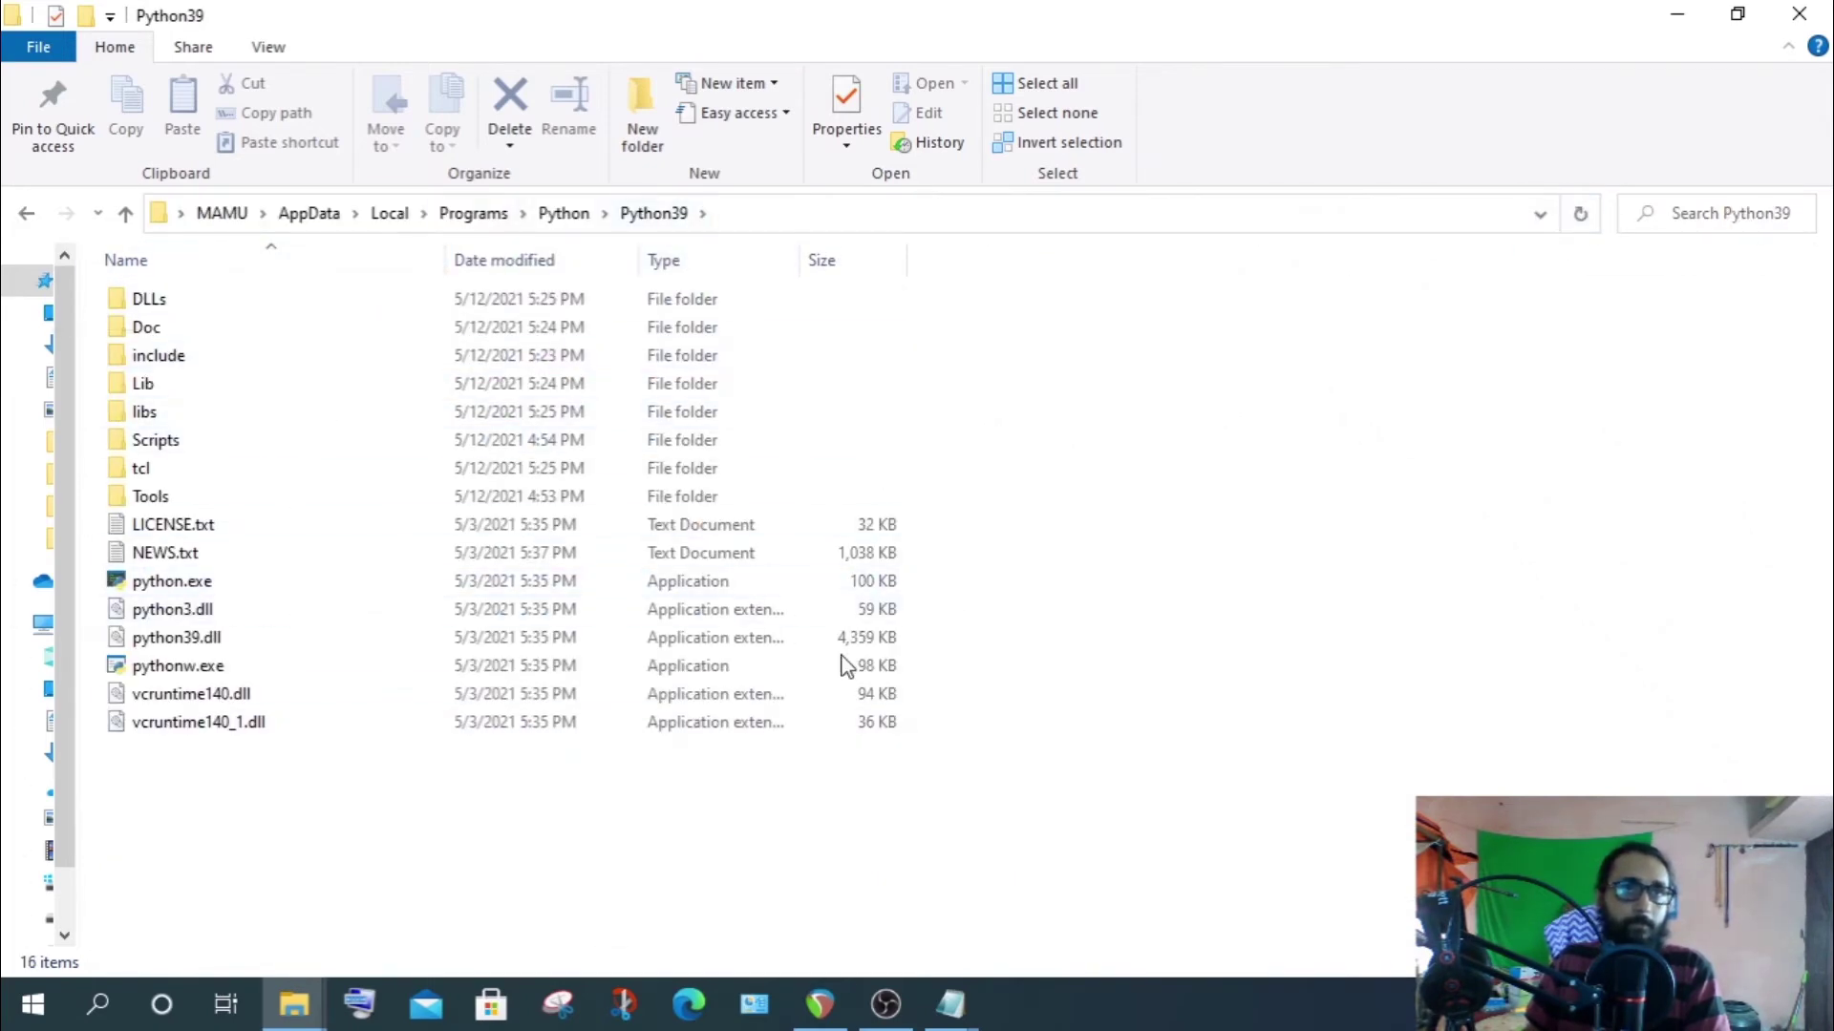
# Trace the Python39 folder's location up through Python and Programs to Local, and return into Python39
pyautogui.click(127, 213)
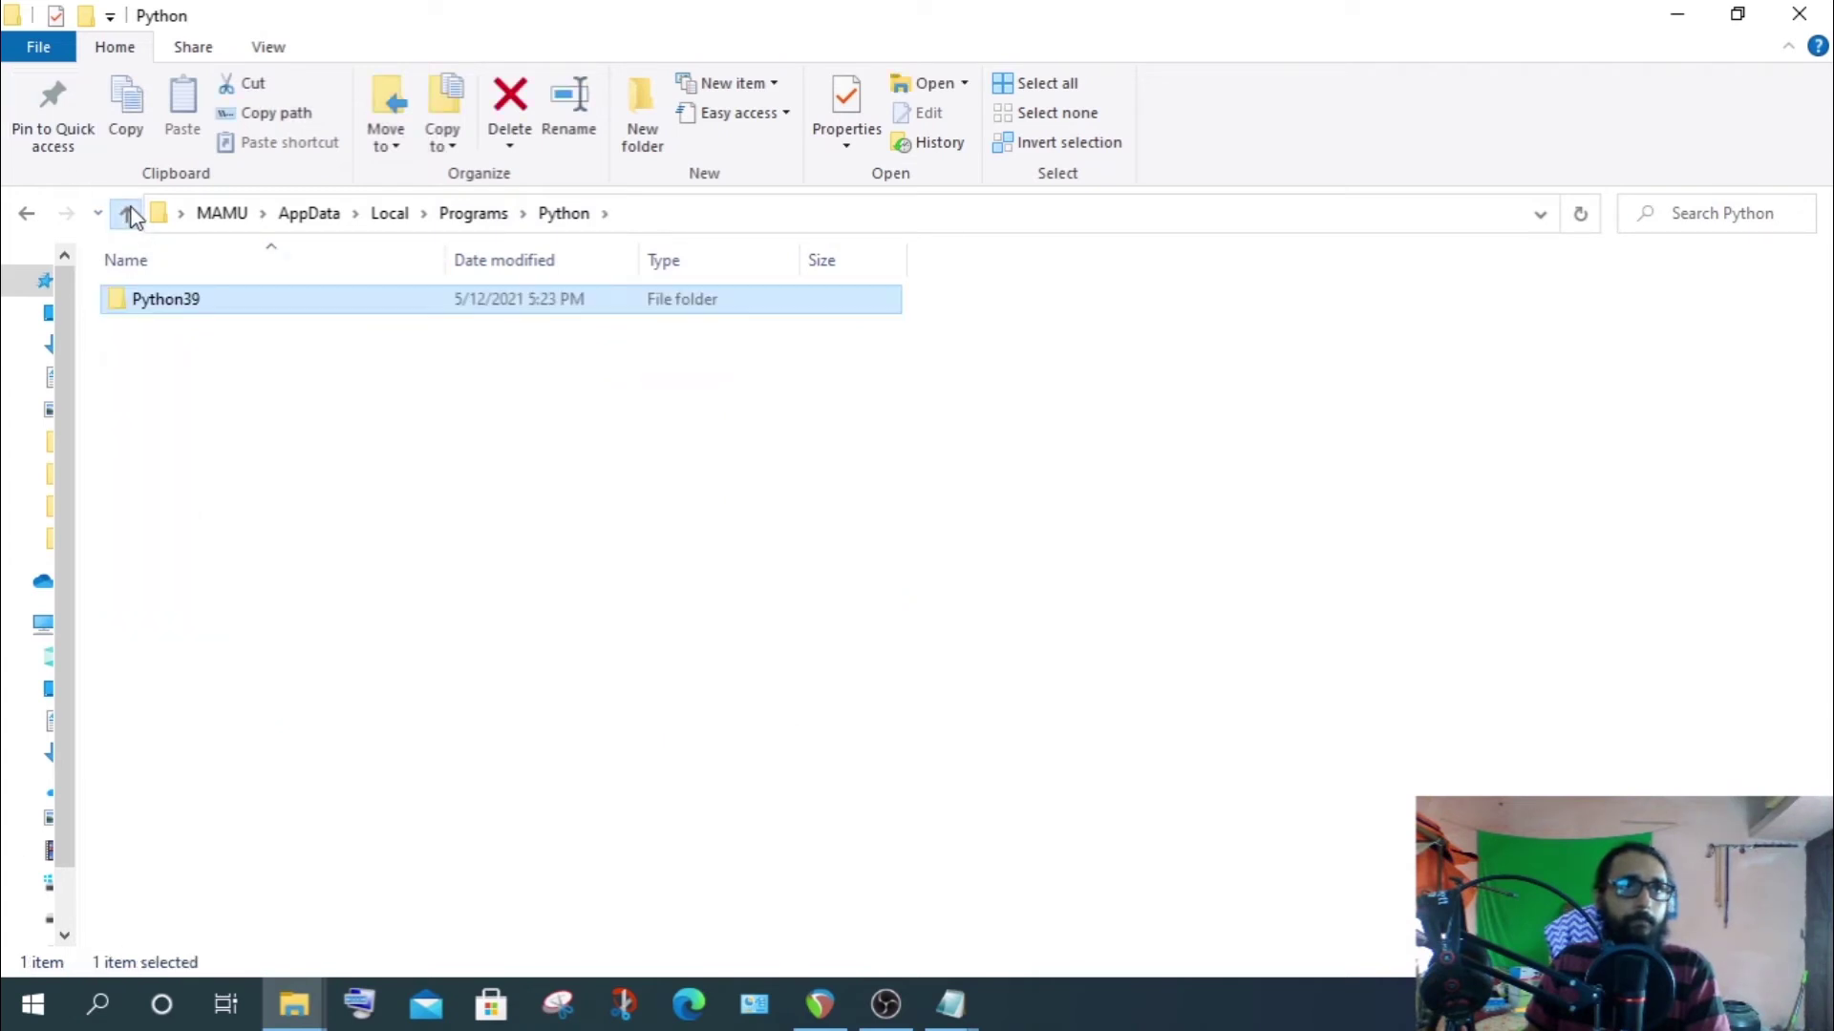
pyautogui.click(129, 214)
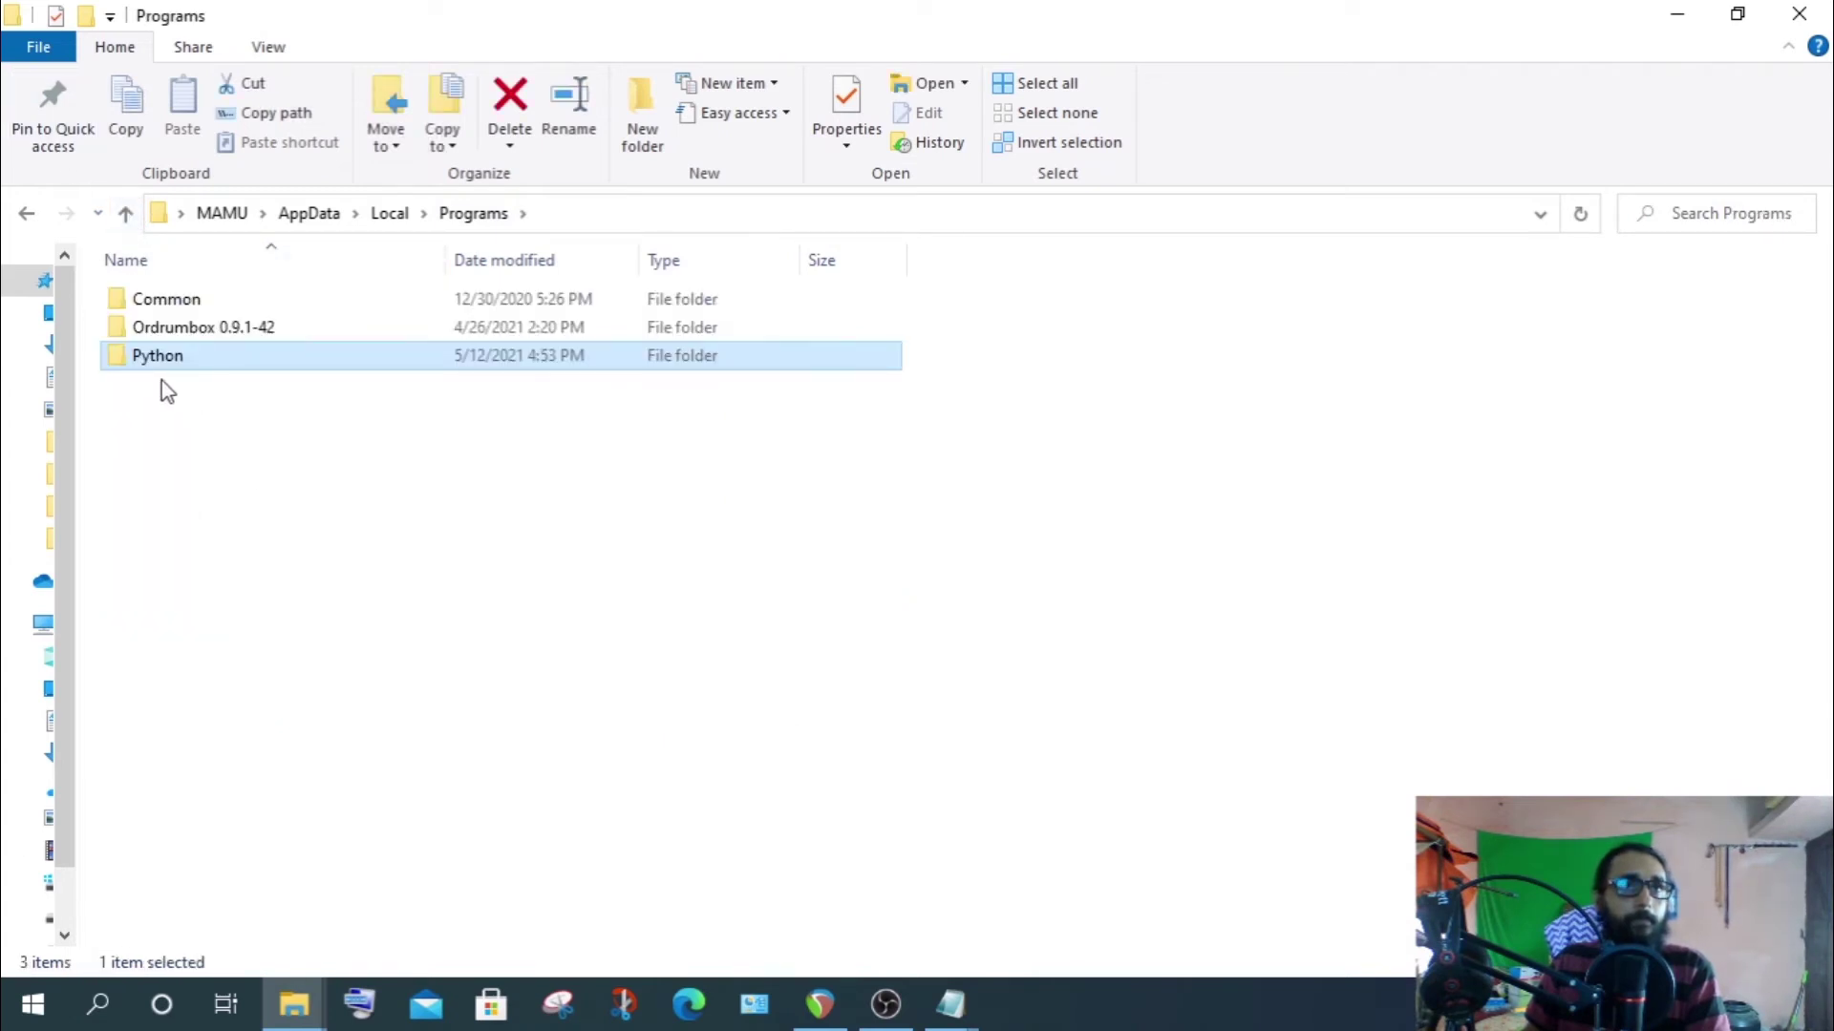
pyautogui.click(127, 214)
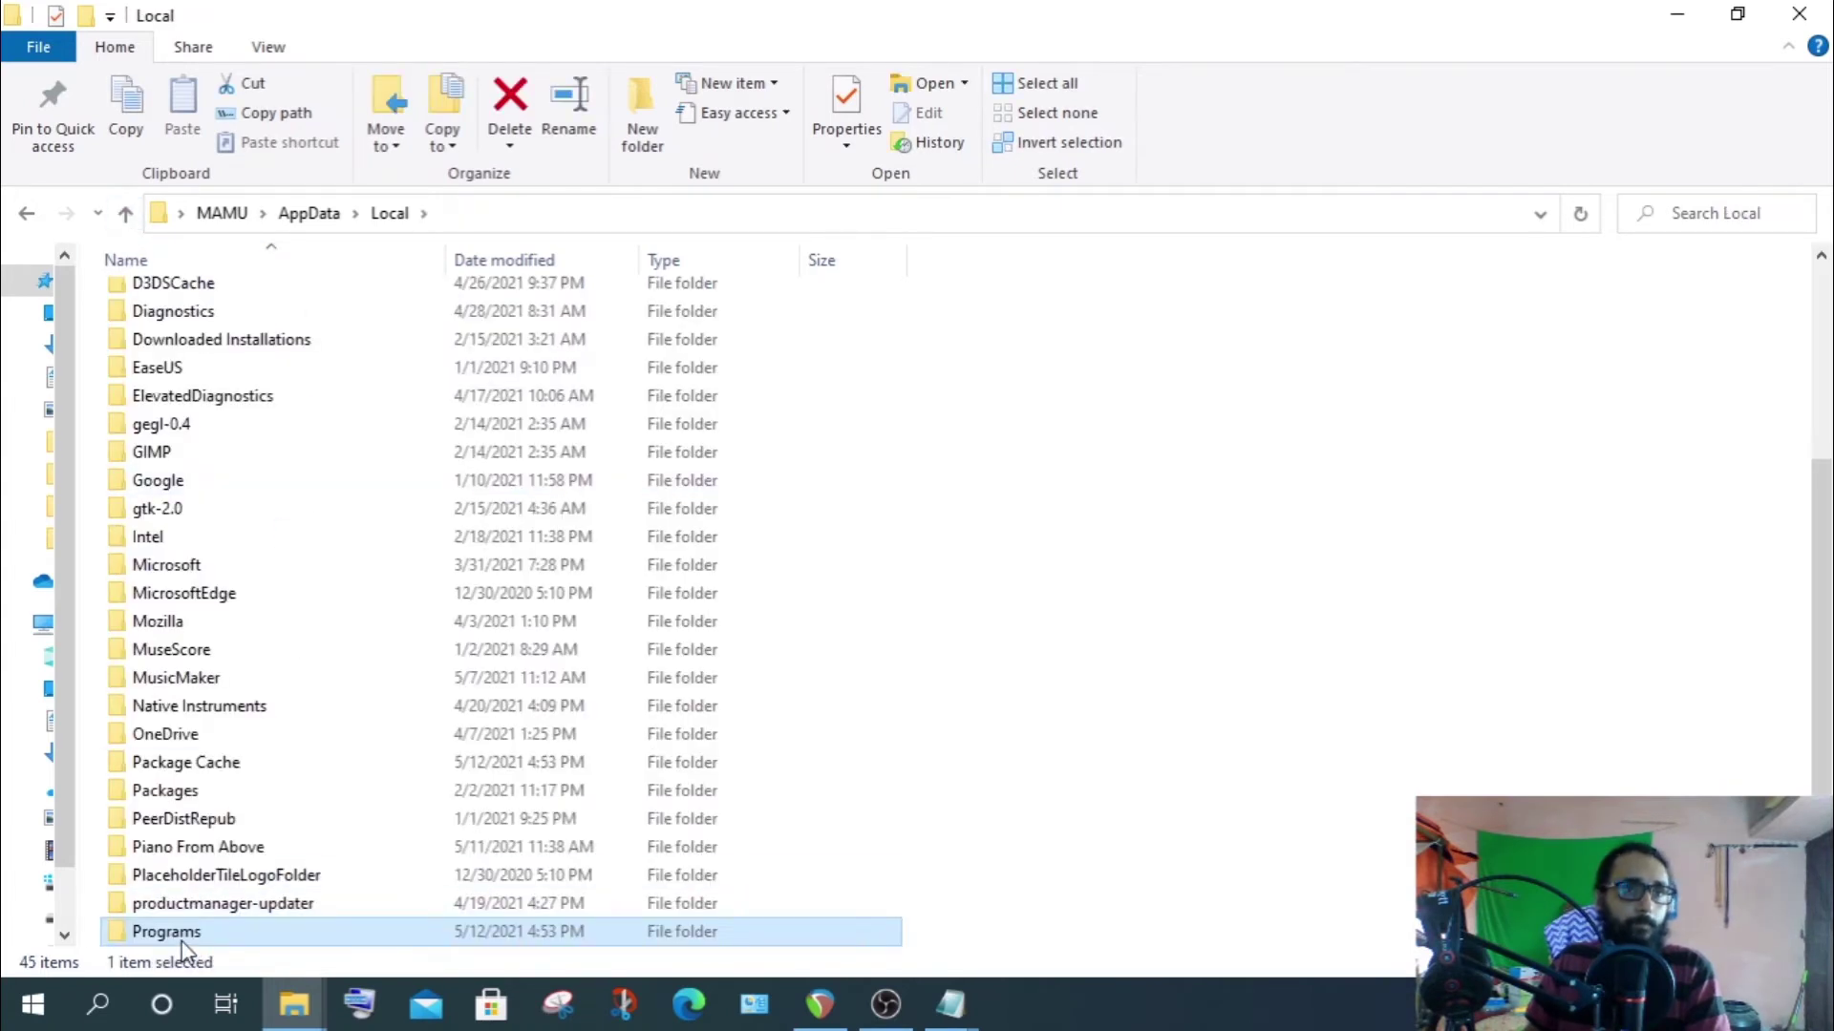
pyautogui.doubleClick(182, 934)
pyautogui.doubleClick(161, 359)
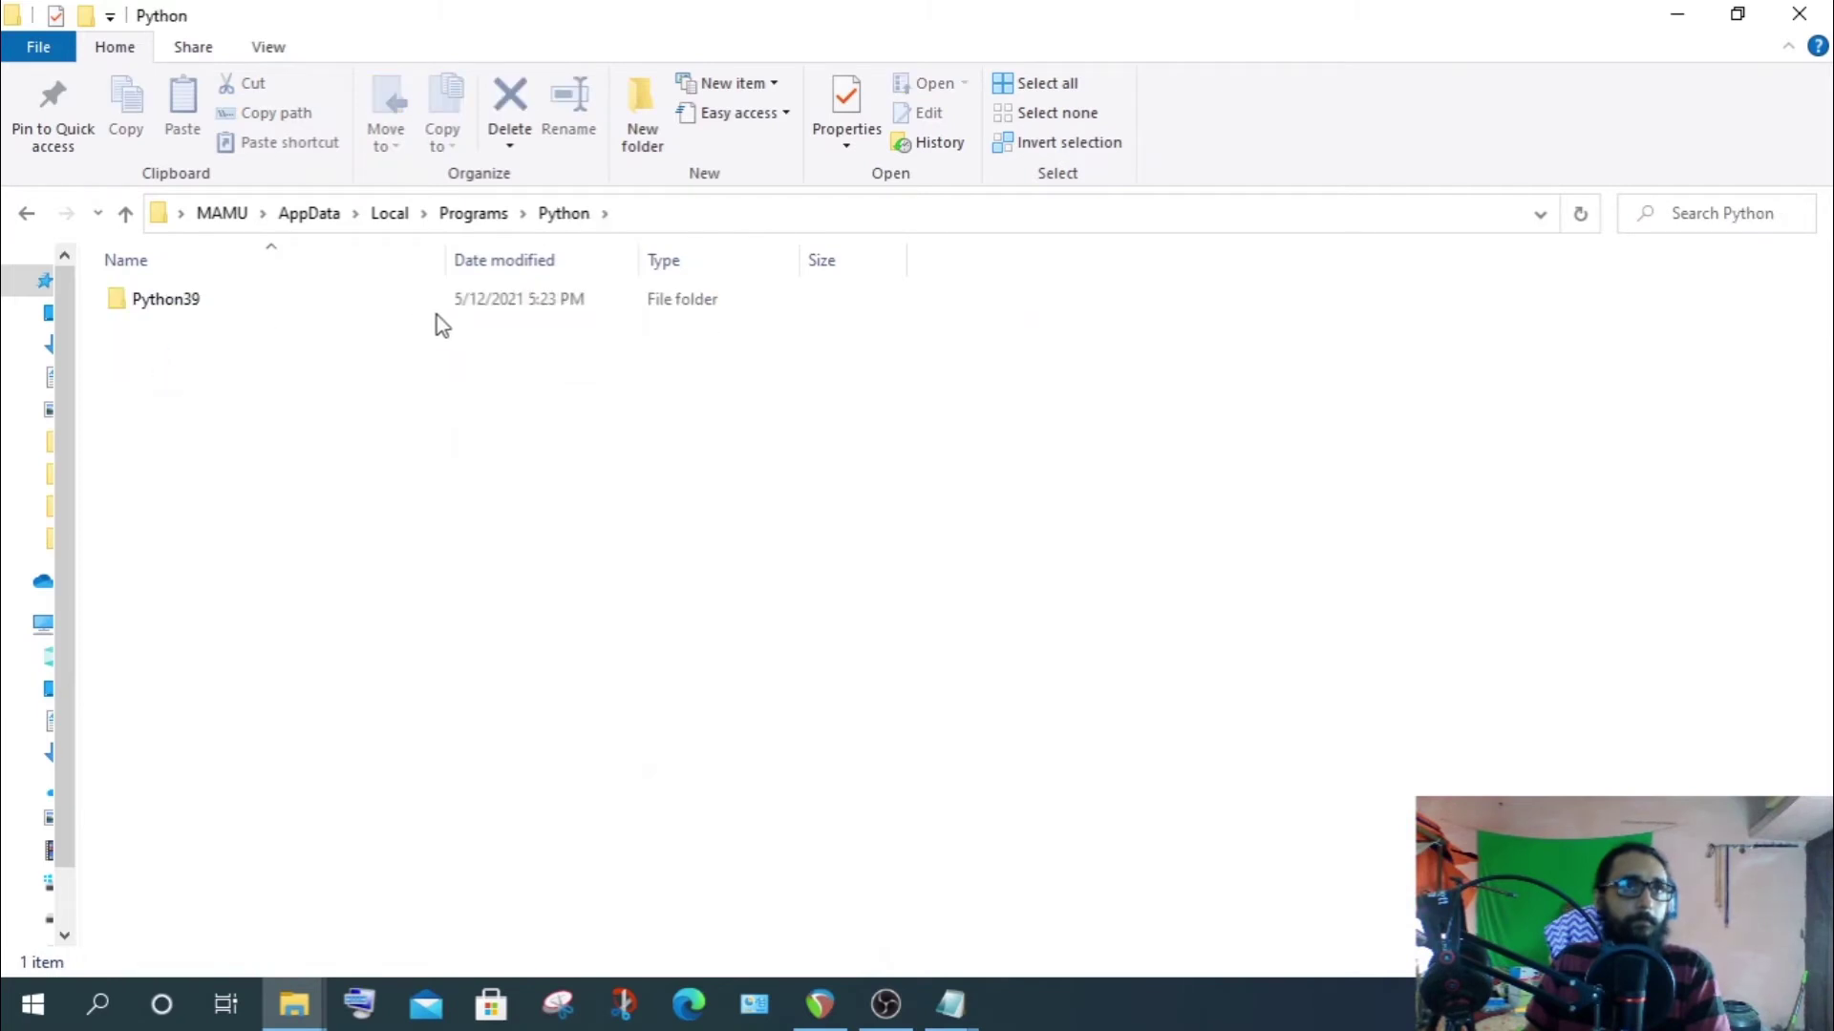
pyautogui.doubleClick(212, 300)
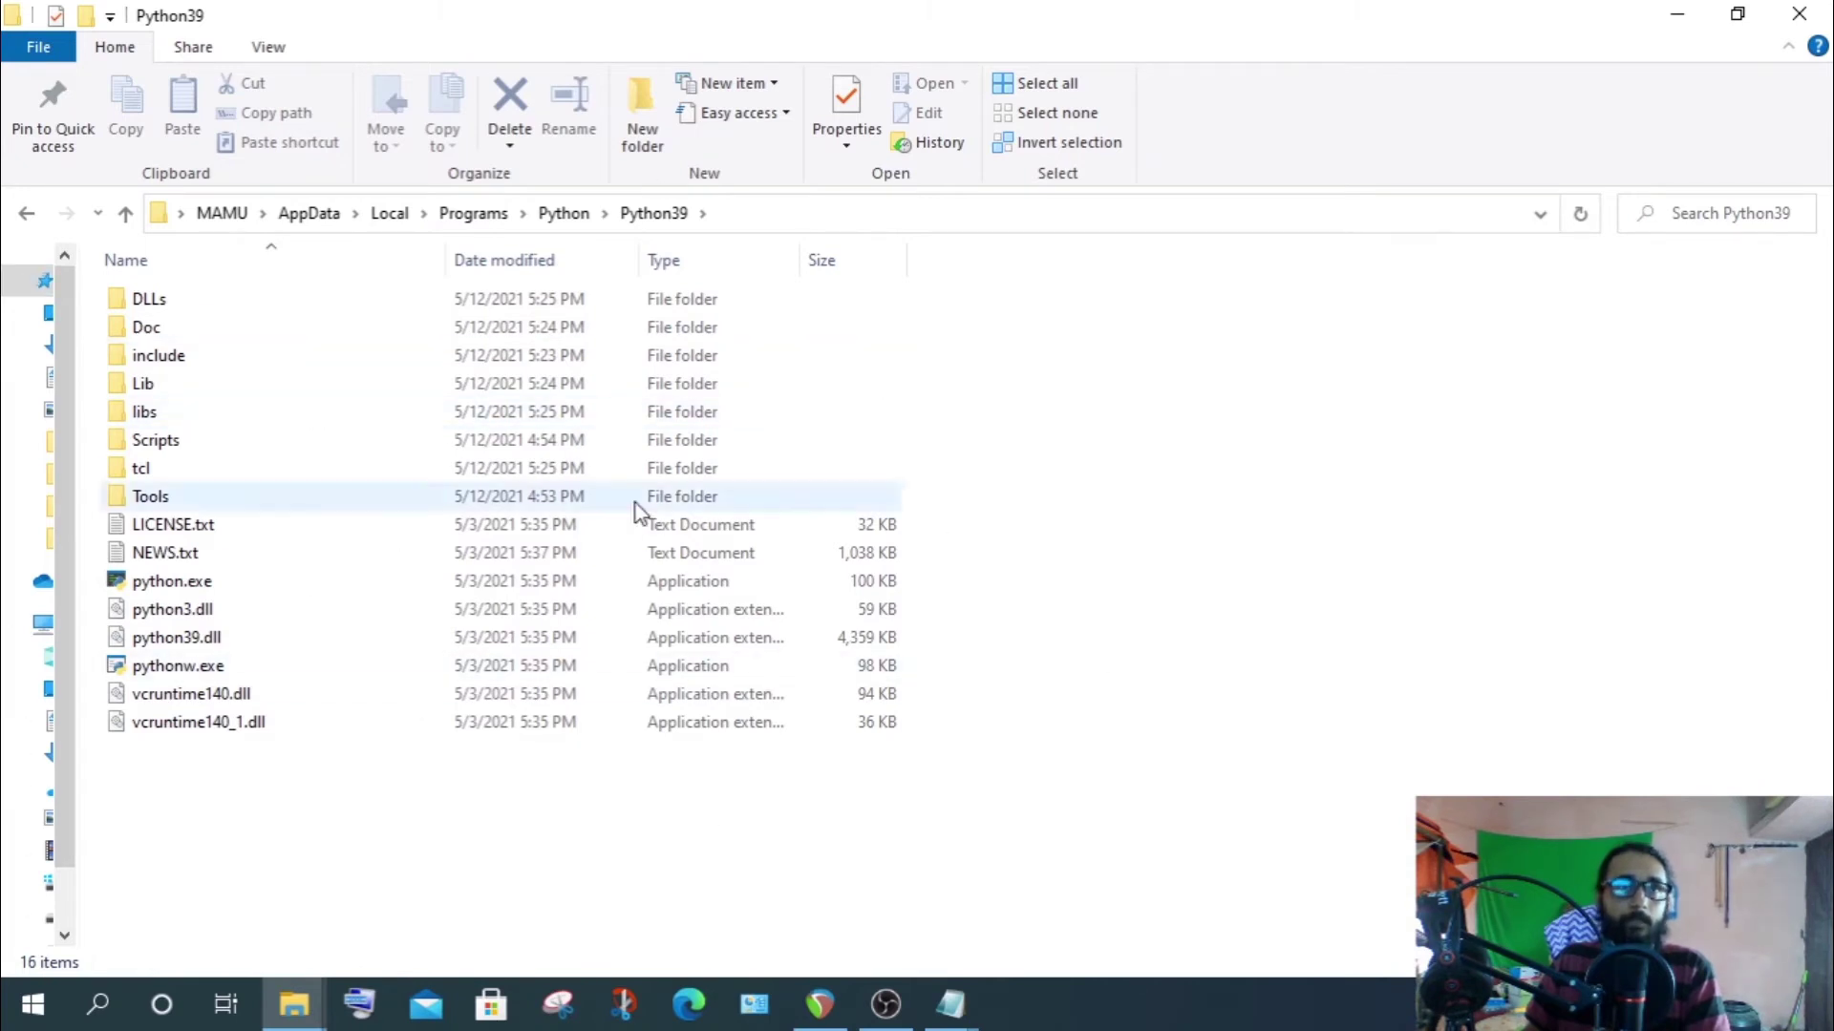
# Locate python39.dll and the Python39 folder's full path, and compare them with the specific Python .dll setting in REAPER's preferences
pyautogui.click(180, 644)
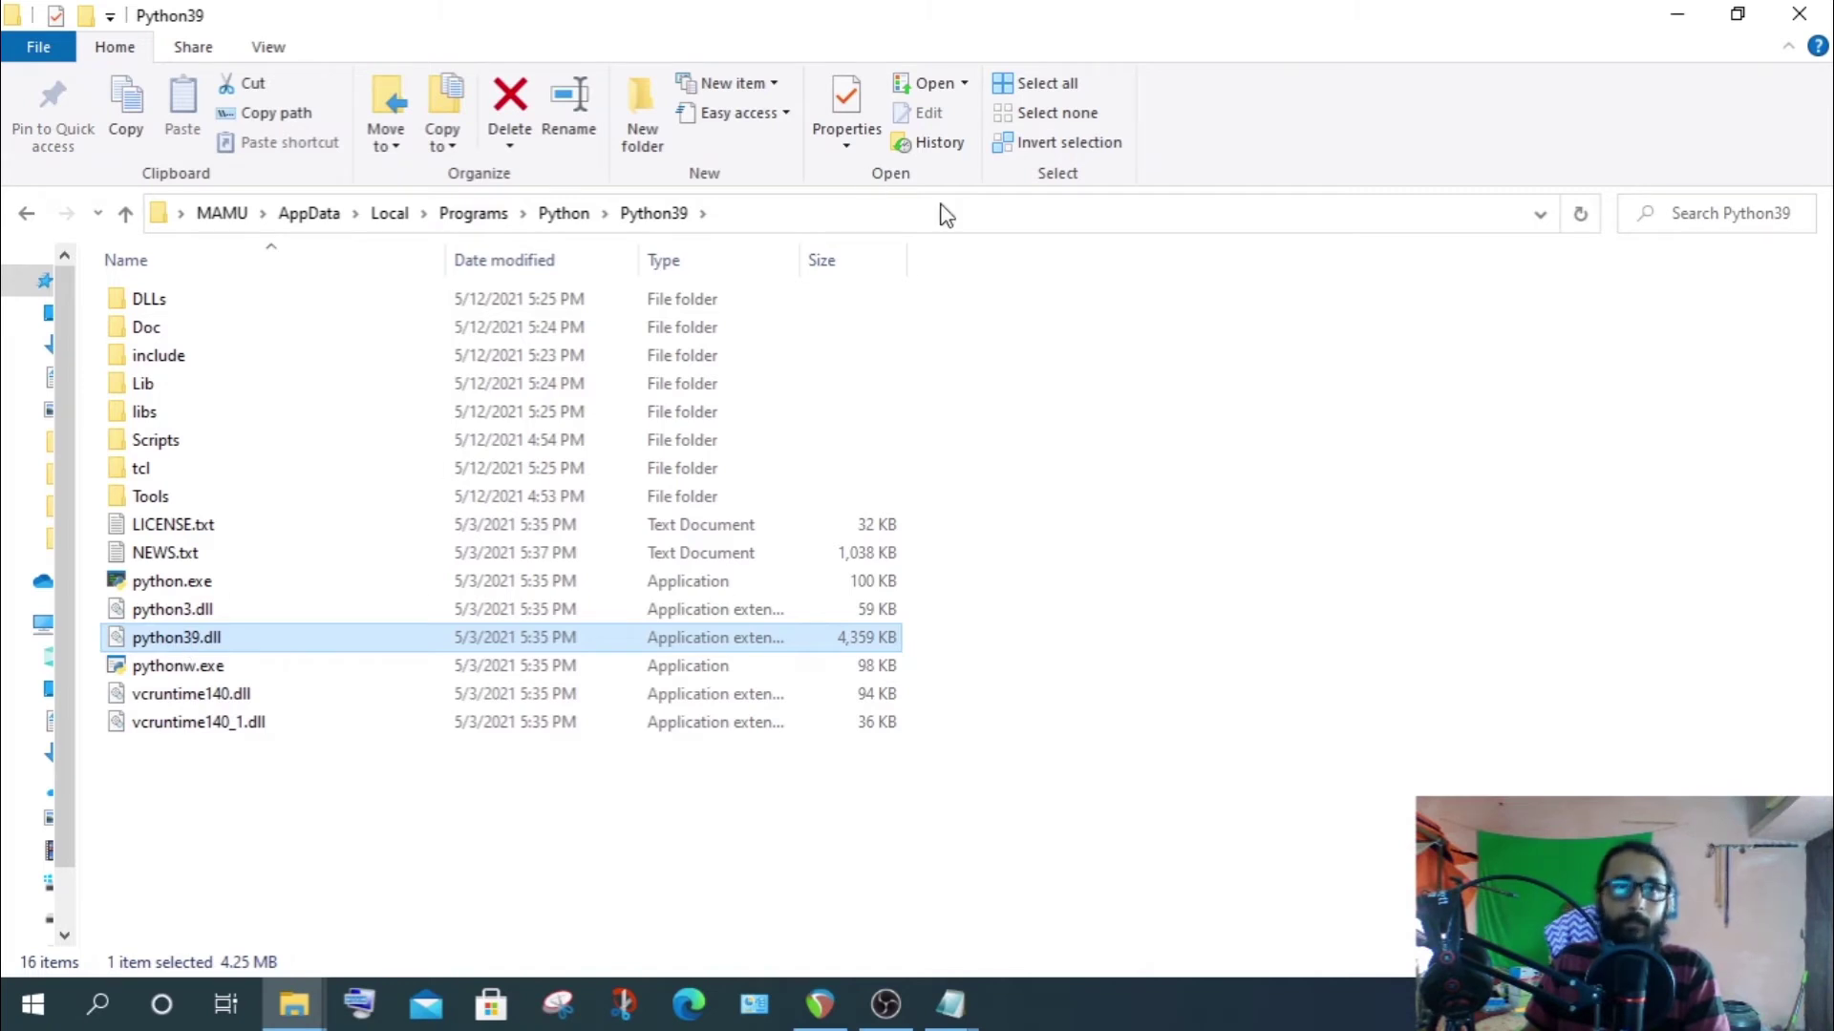
pyautogui.click(792, 216)
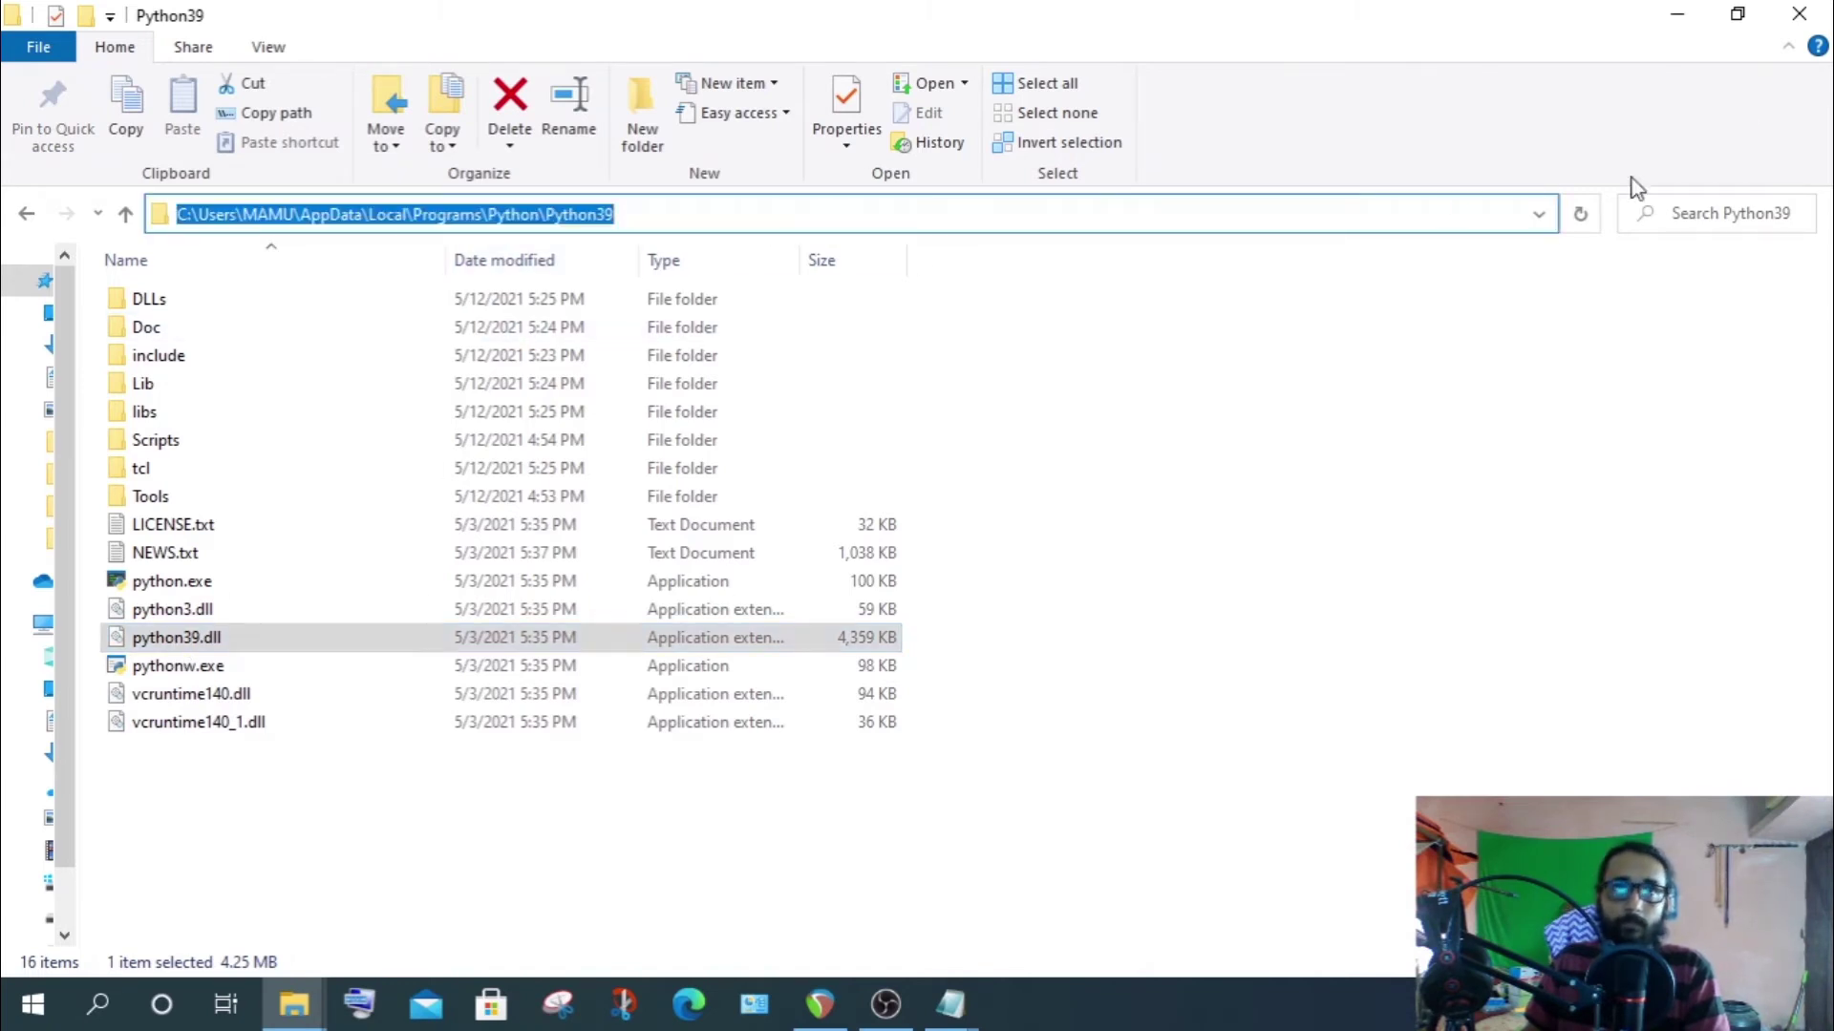
pyautogui.click(1677, 14)
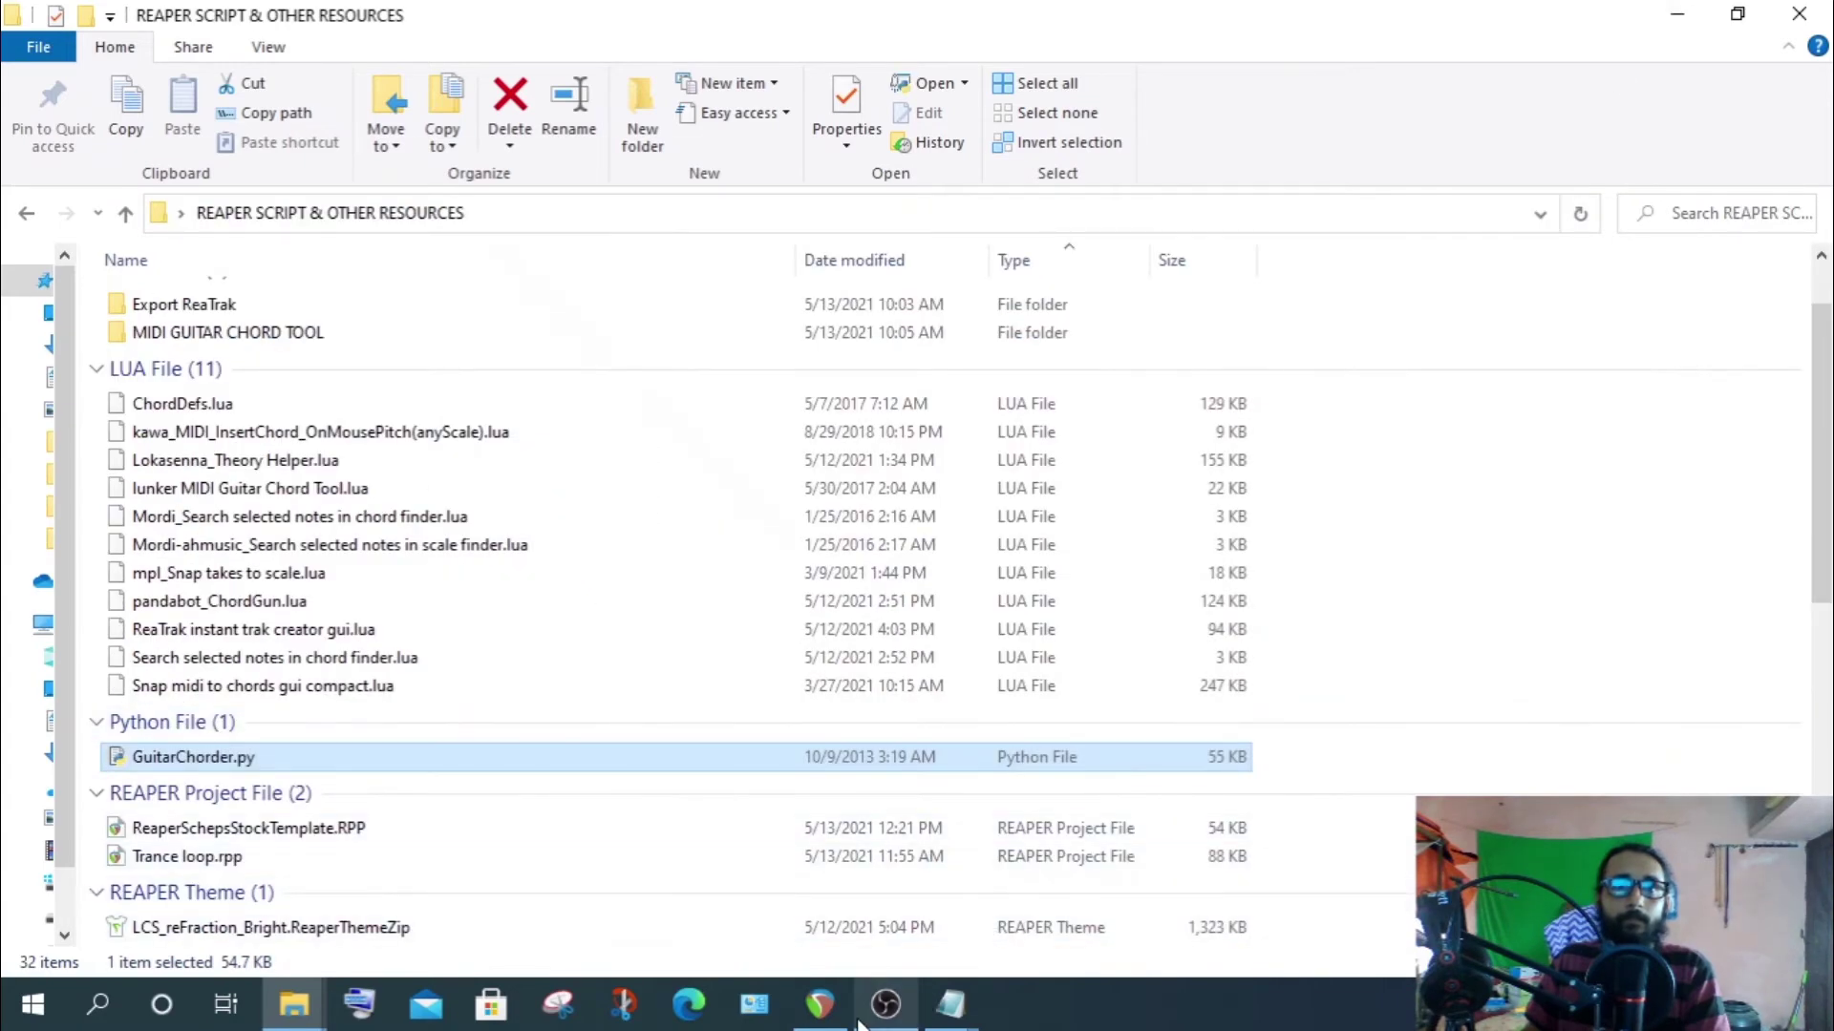
pyautogui.click(821, 1008)
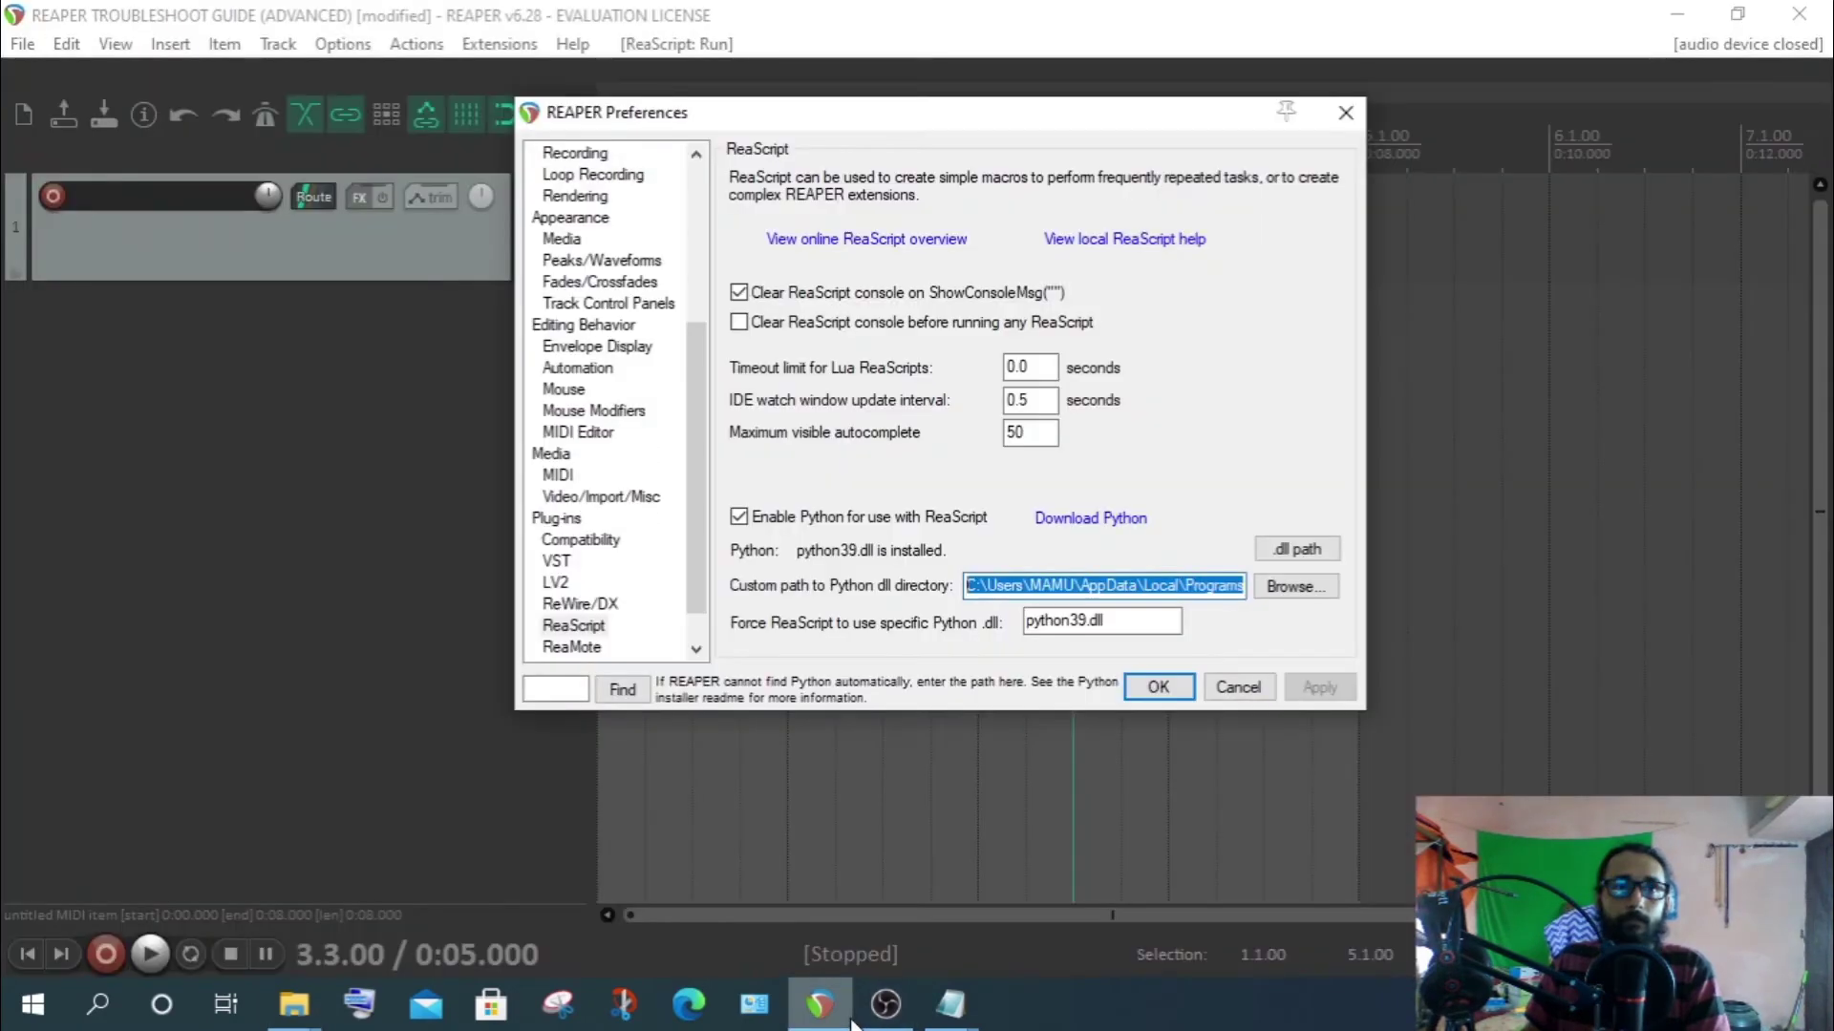
pyautogui.doubleClick(1140, 621)
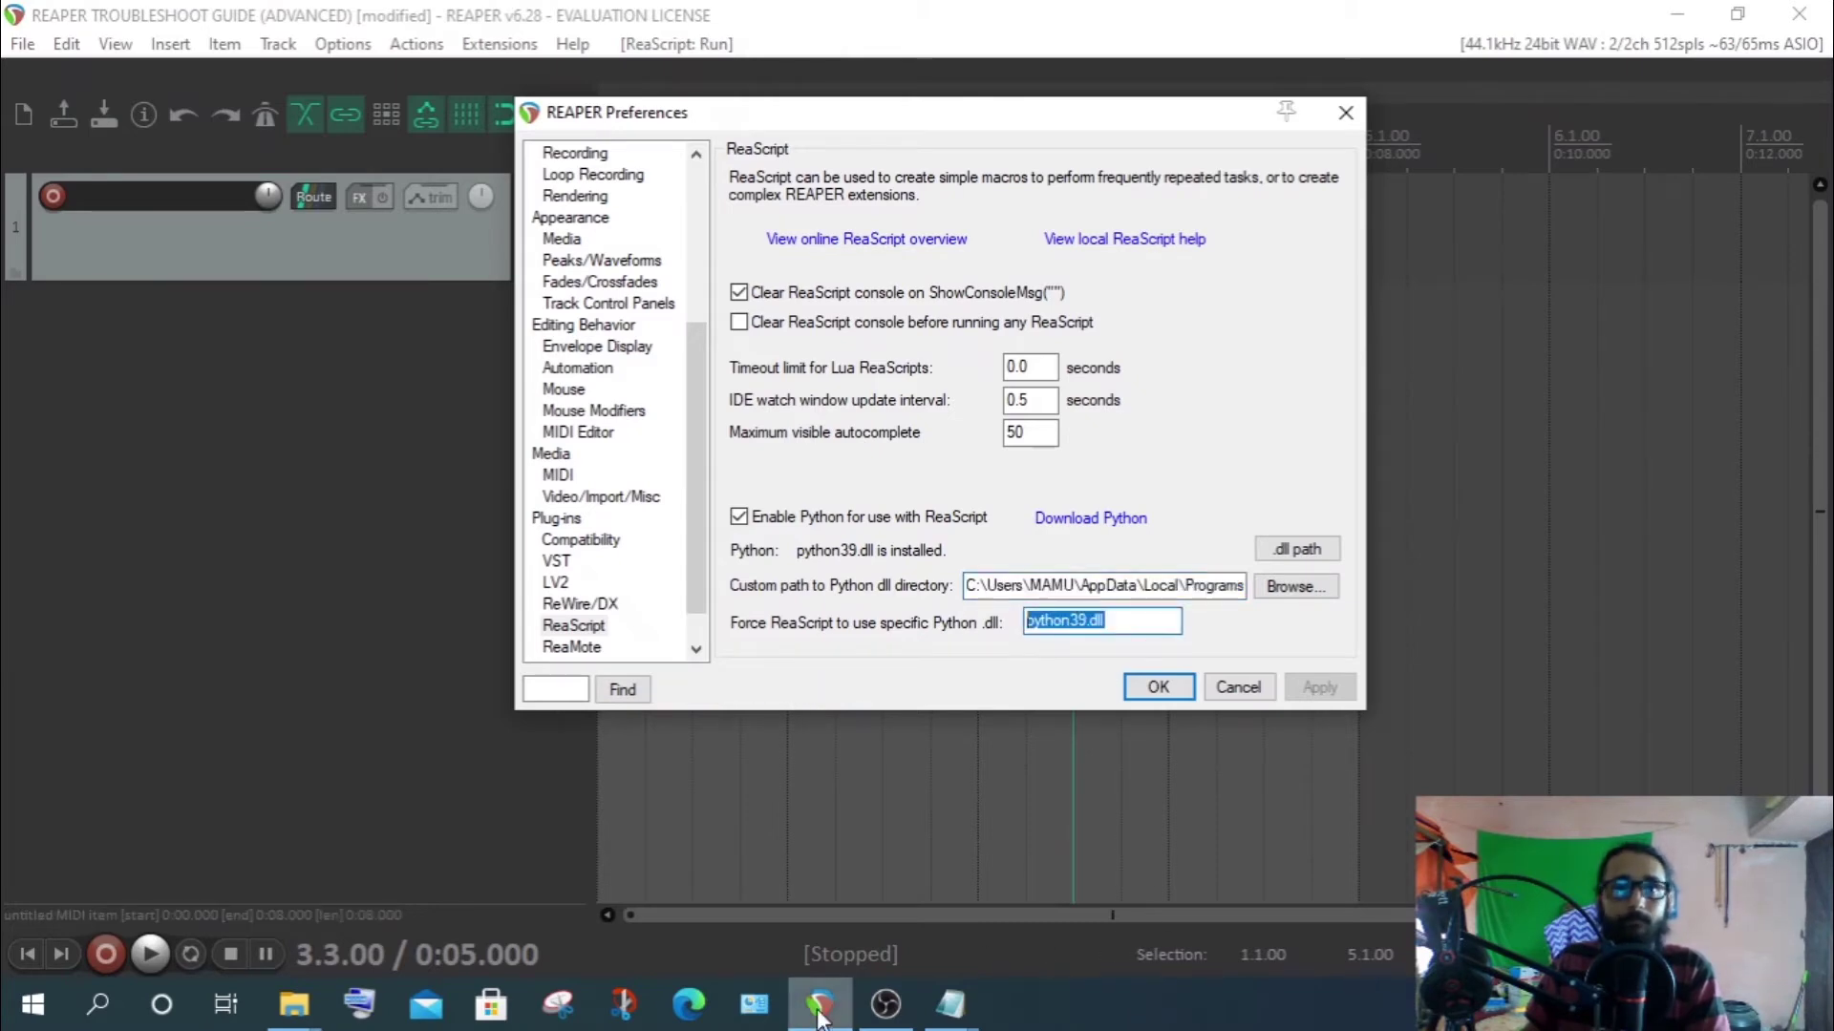
# Switch to the Python39 folder and copy the complete file name python39.dll, including its extension
pyautogui.moveTo(294, 1005)
pyautogui.click(416, 892)
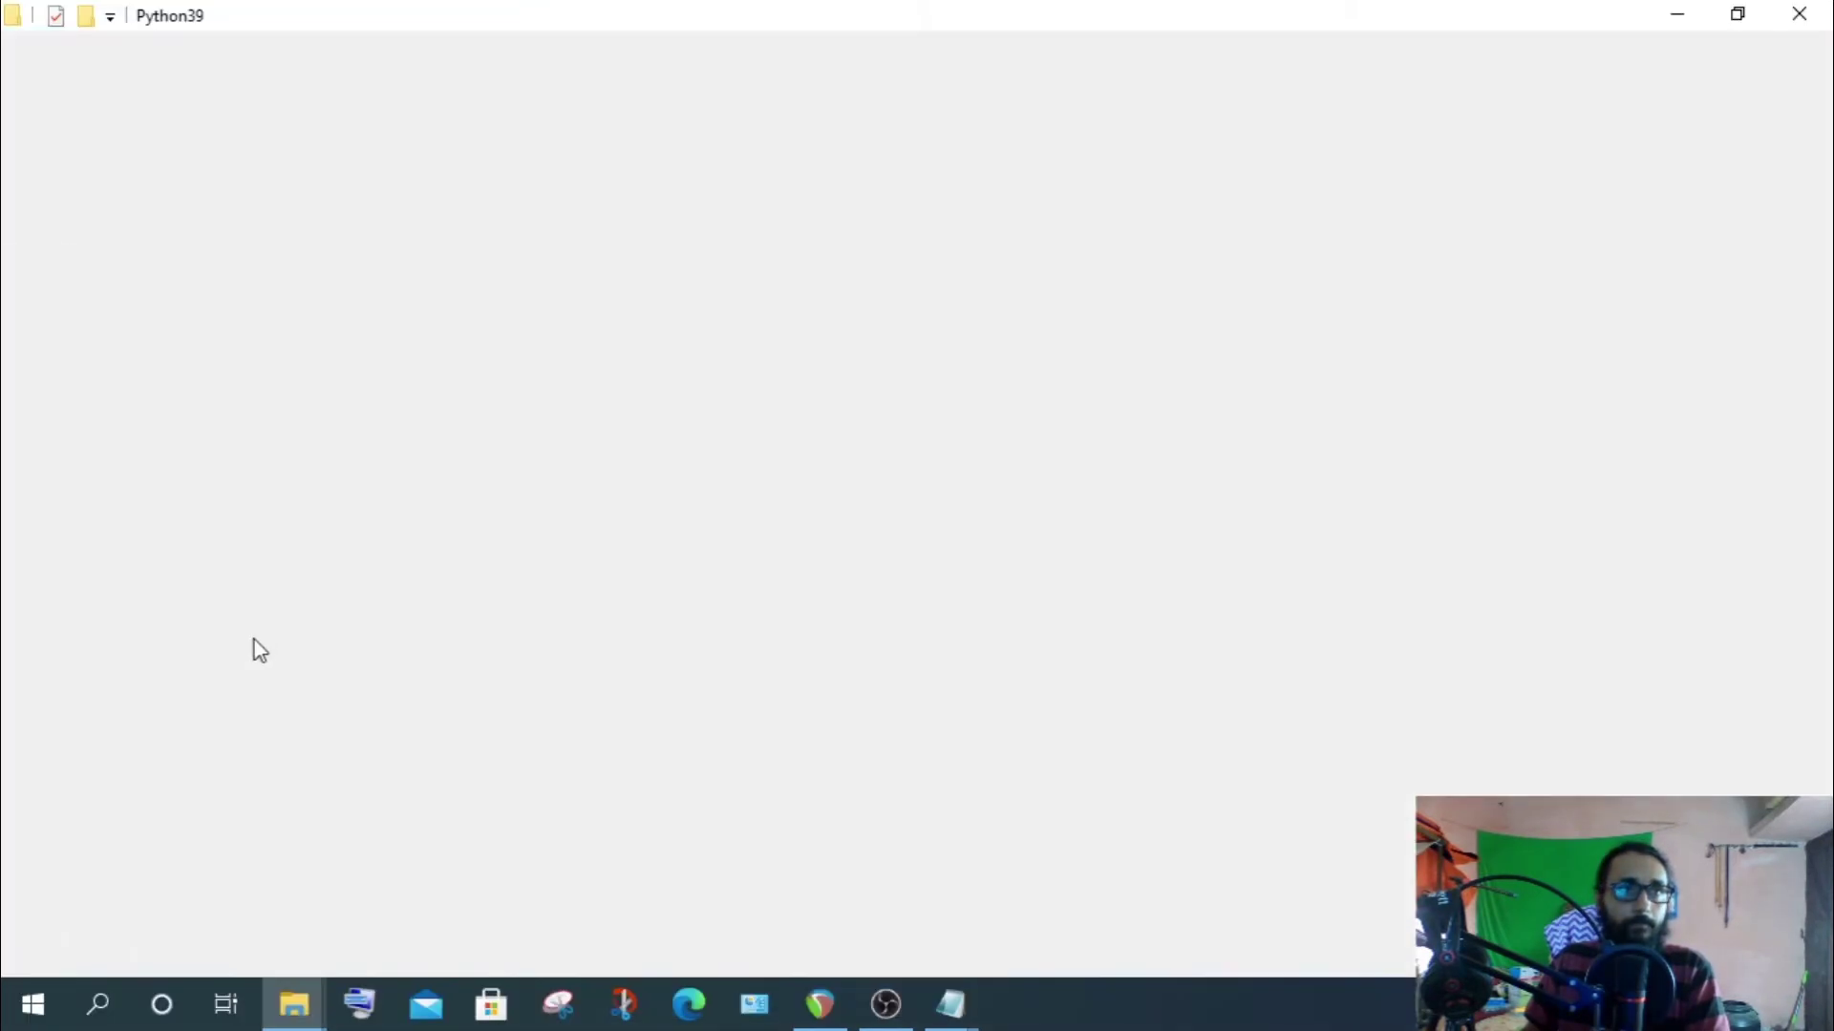
pyautogui.rightClick(184, 632)
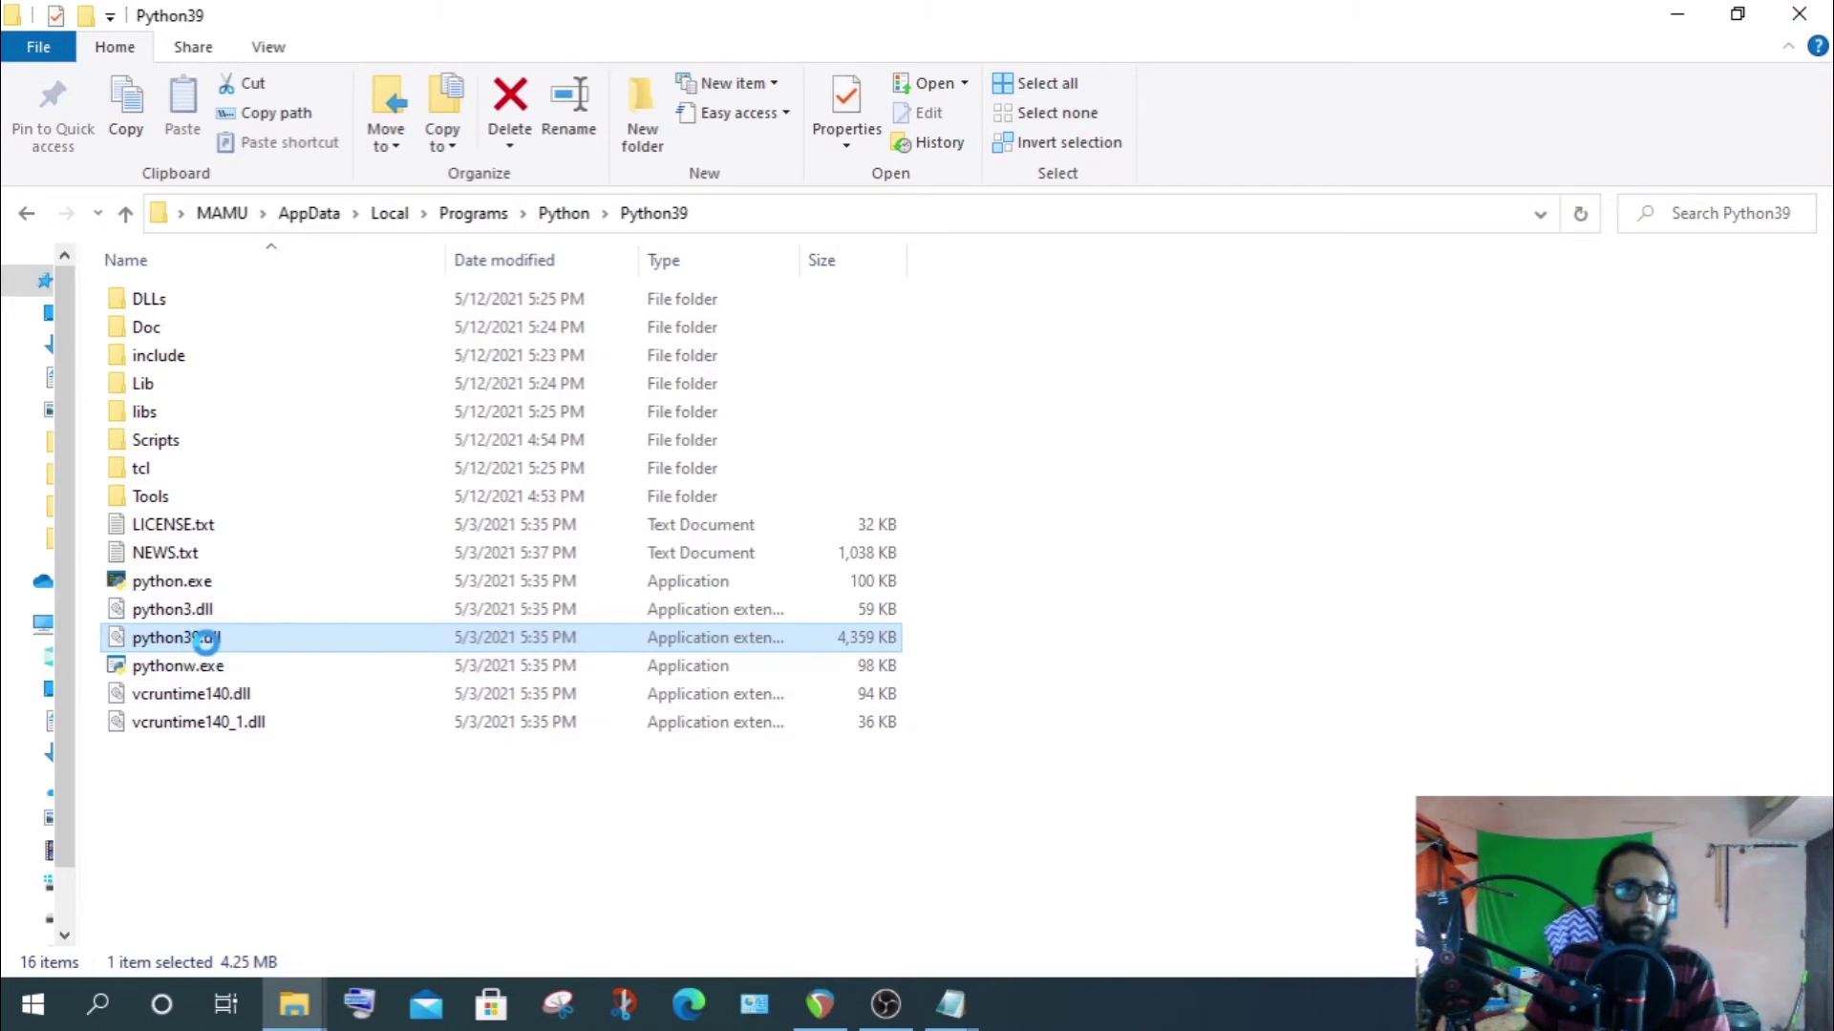
pyautogui.click(246, 913)
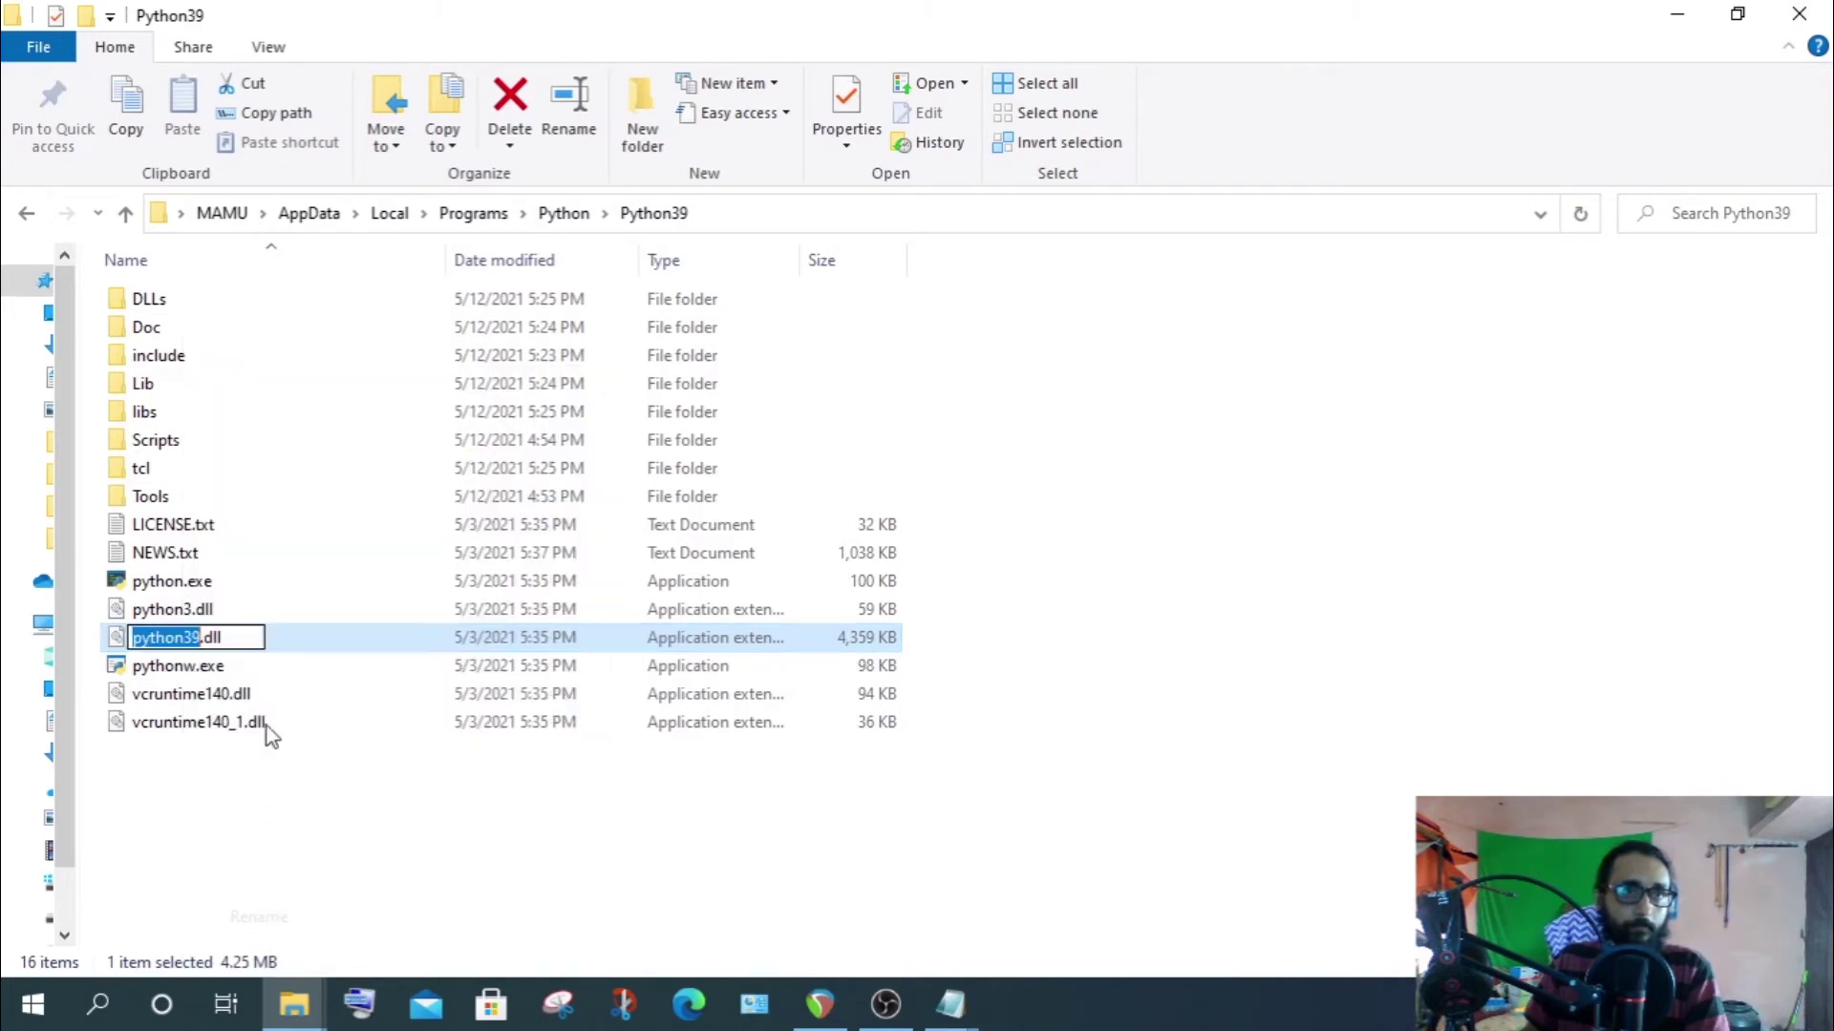
pyautogui.press('End')
pyautogui.hotkey('shift', 'Home')
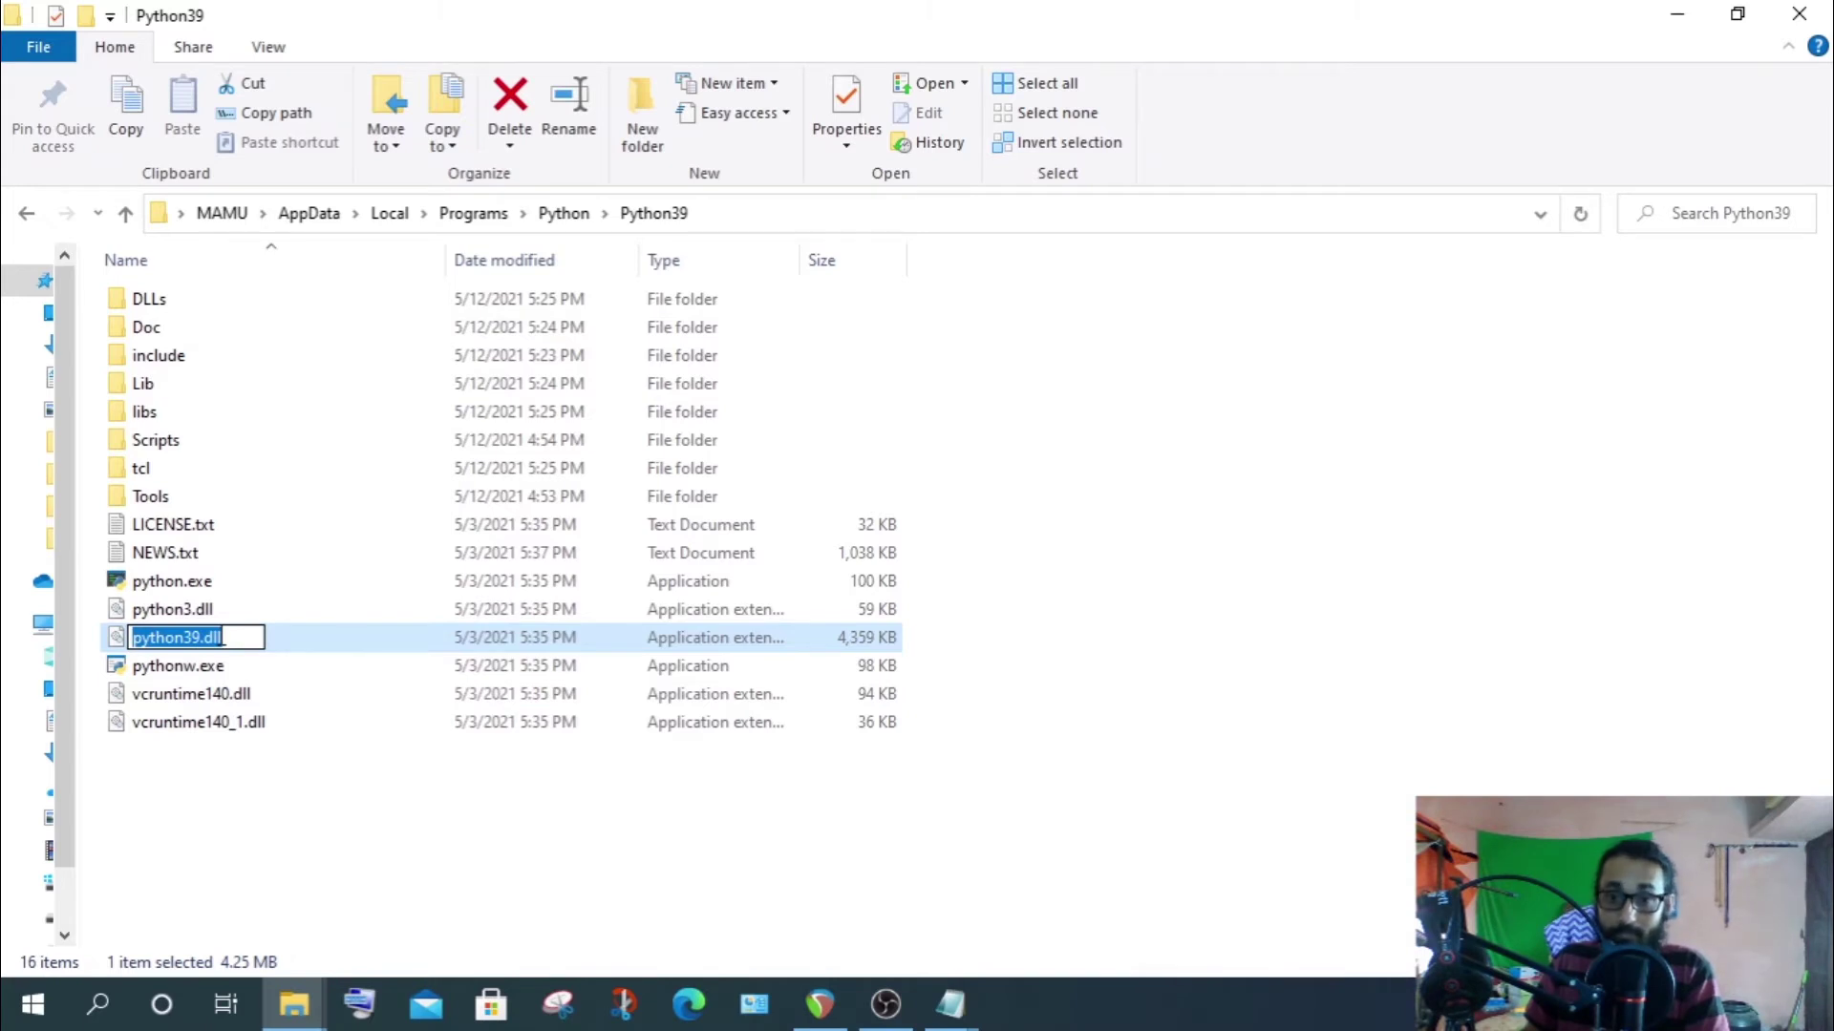
pyautogui.rightClick(249, 646)
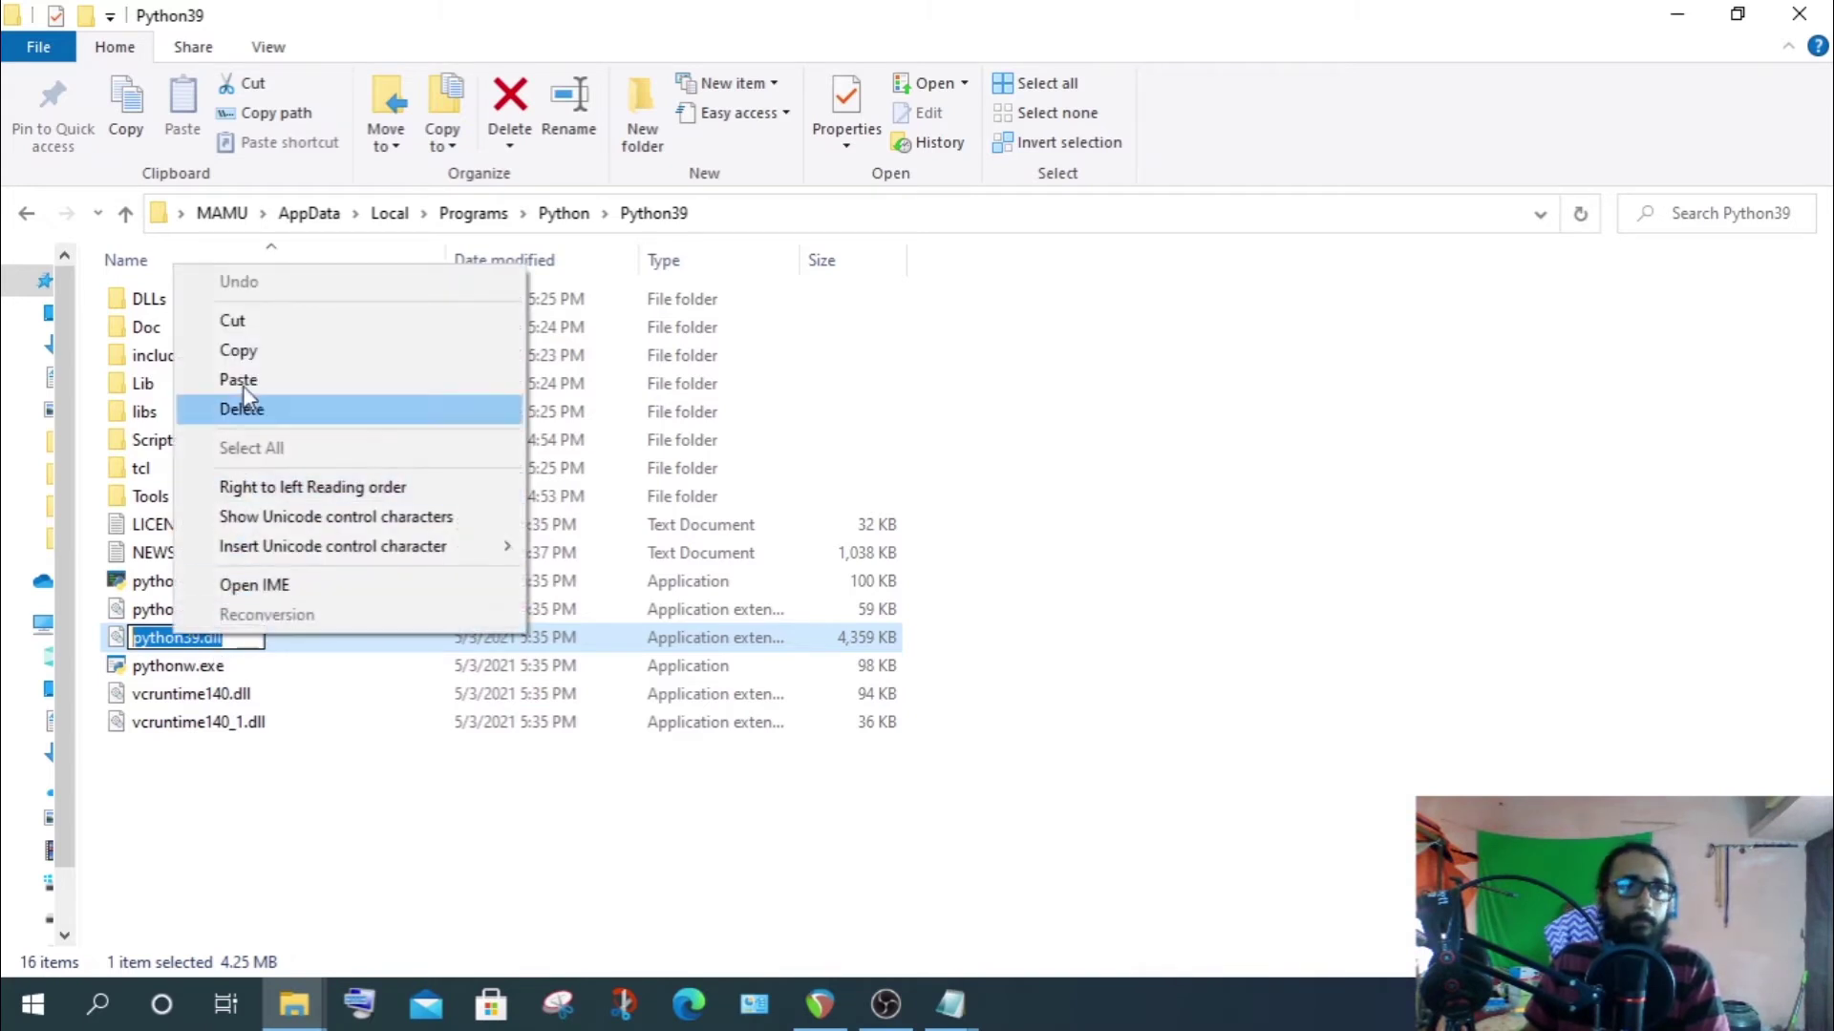
pyautogui.click(237, 352)
# Return to REAPER and confirm the ReaScript preferences with python39.dll as the specific Python .dll
pyautogui.click(819, 1003)
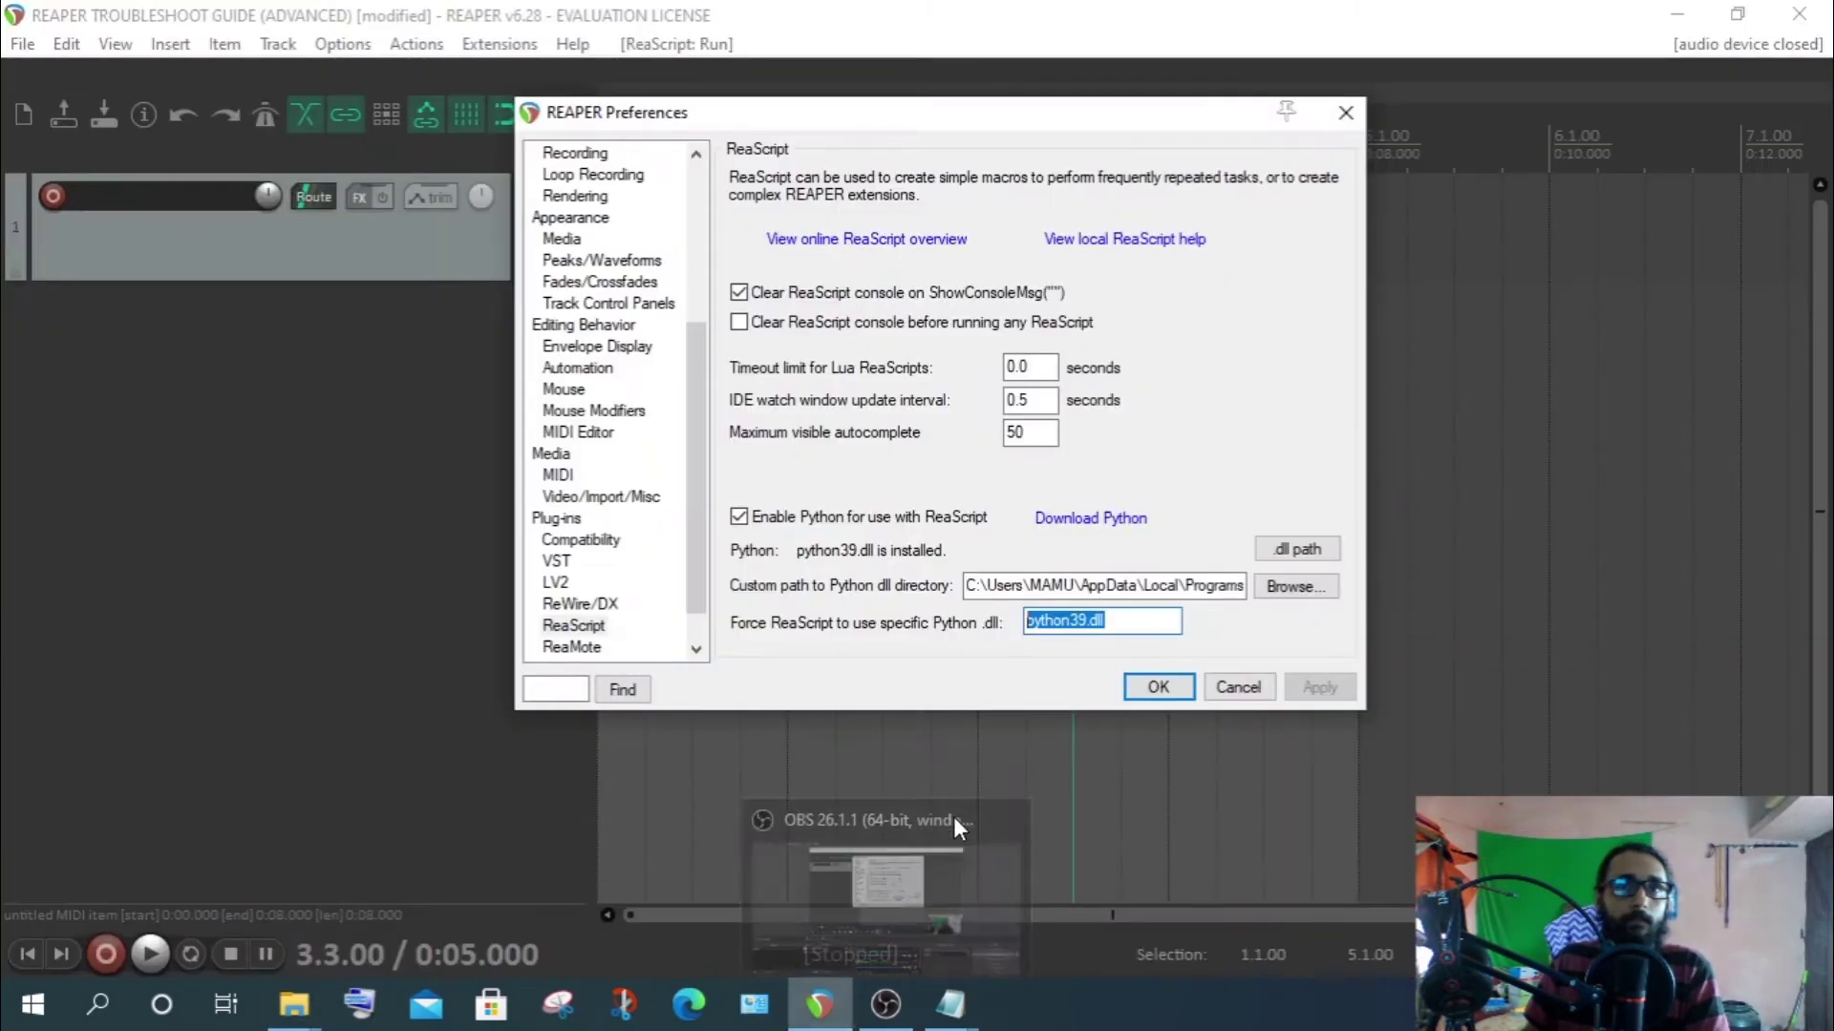
pyautogui.click(1125, 632)
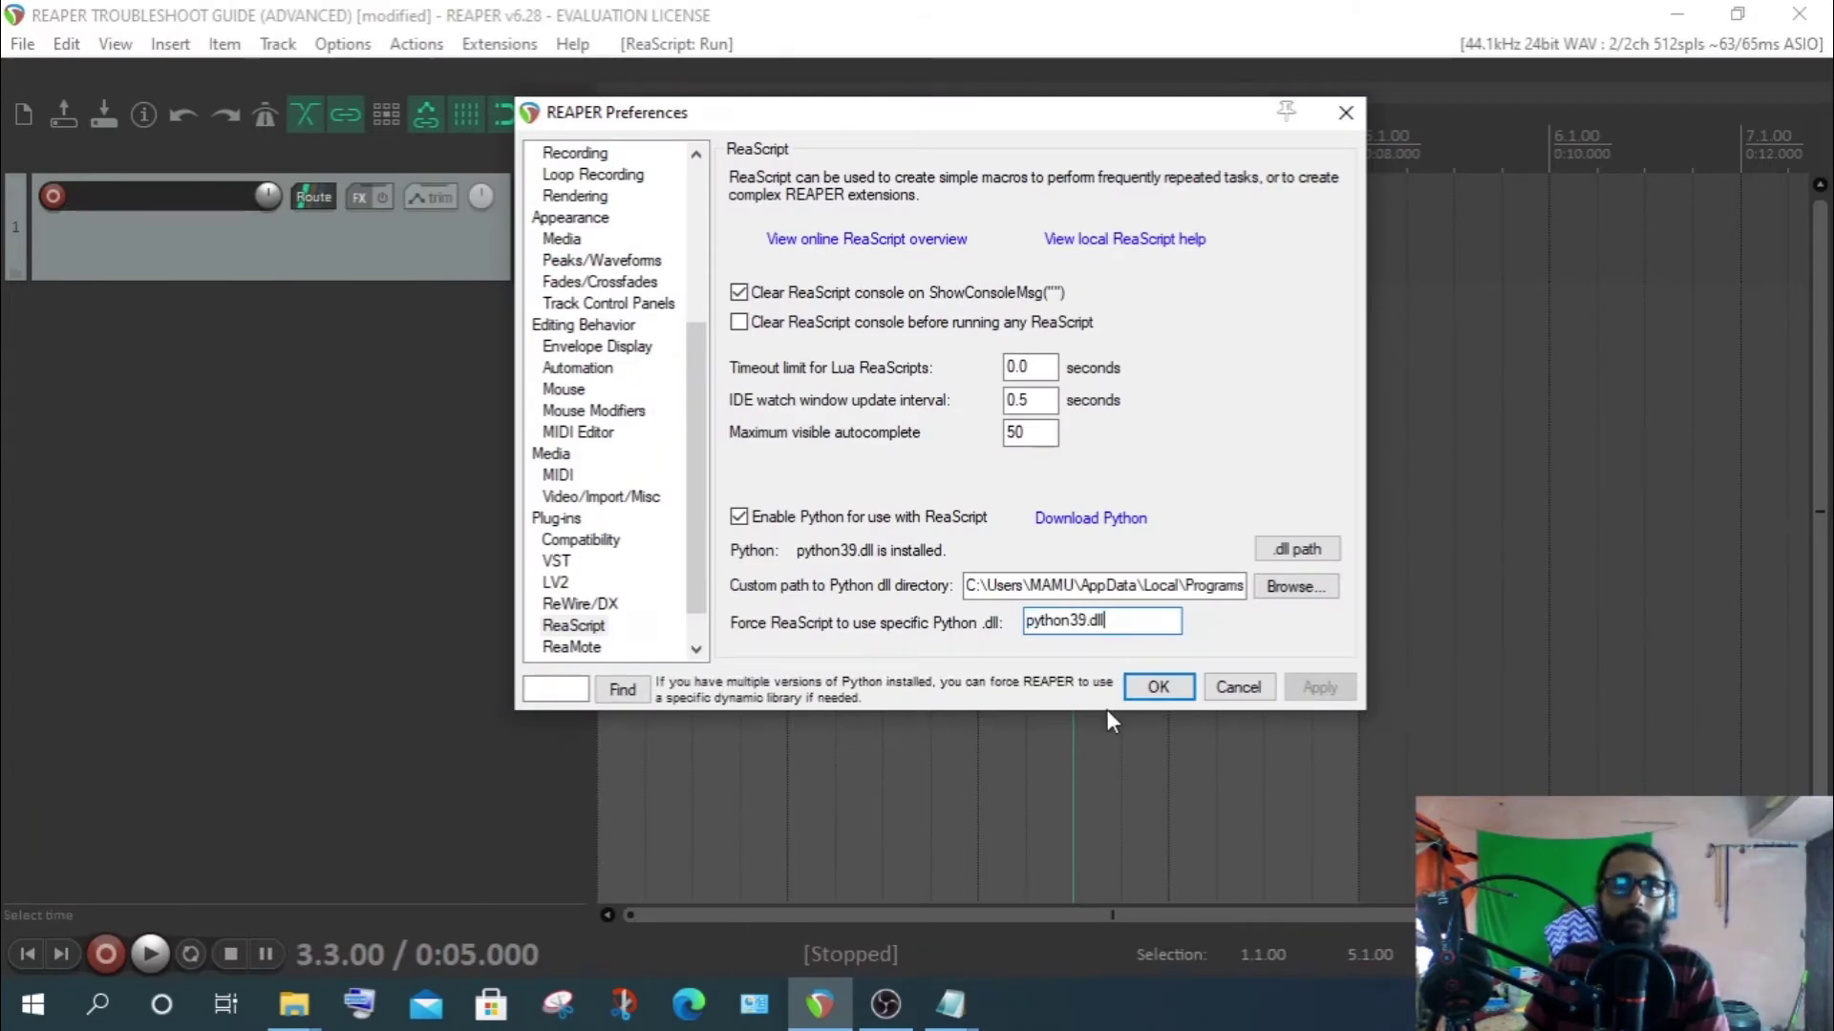
pyautogui.click(1157, 689)
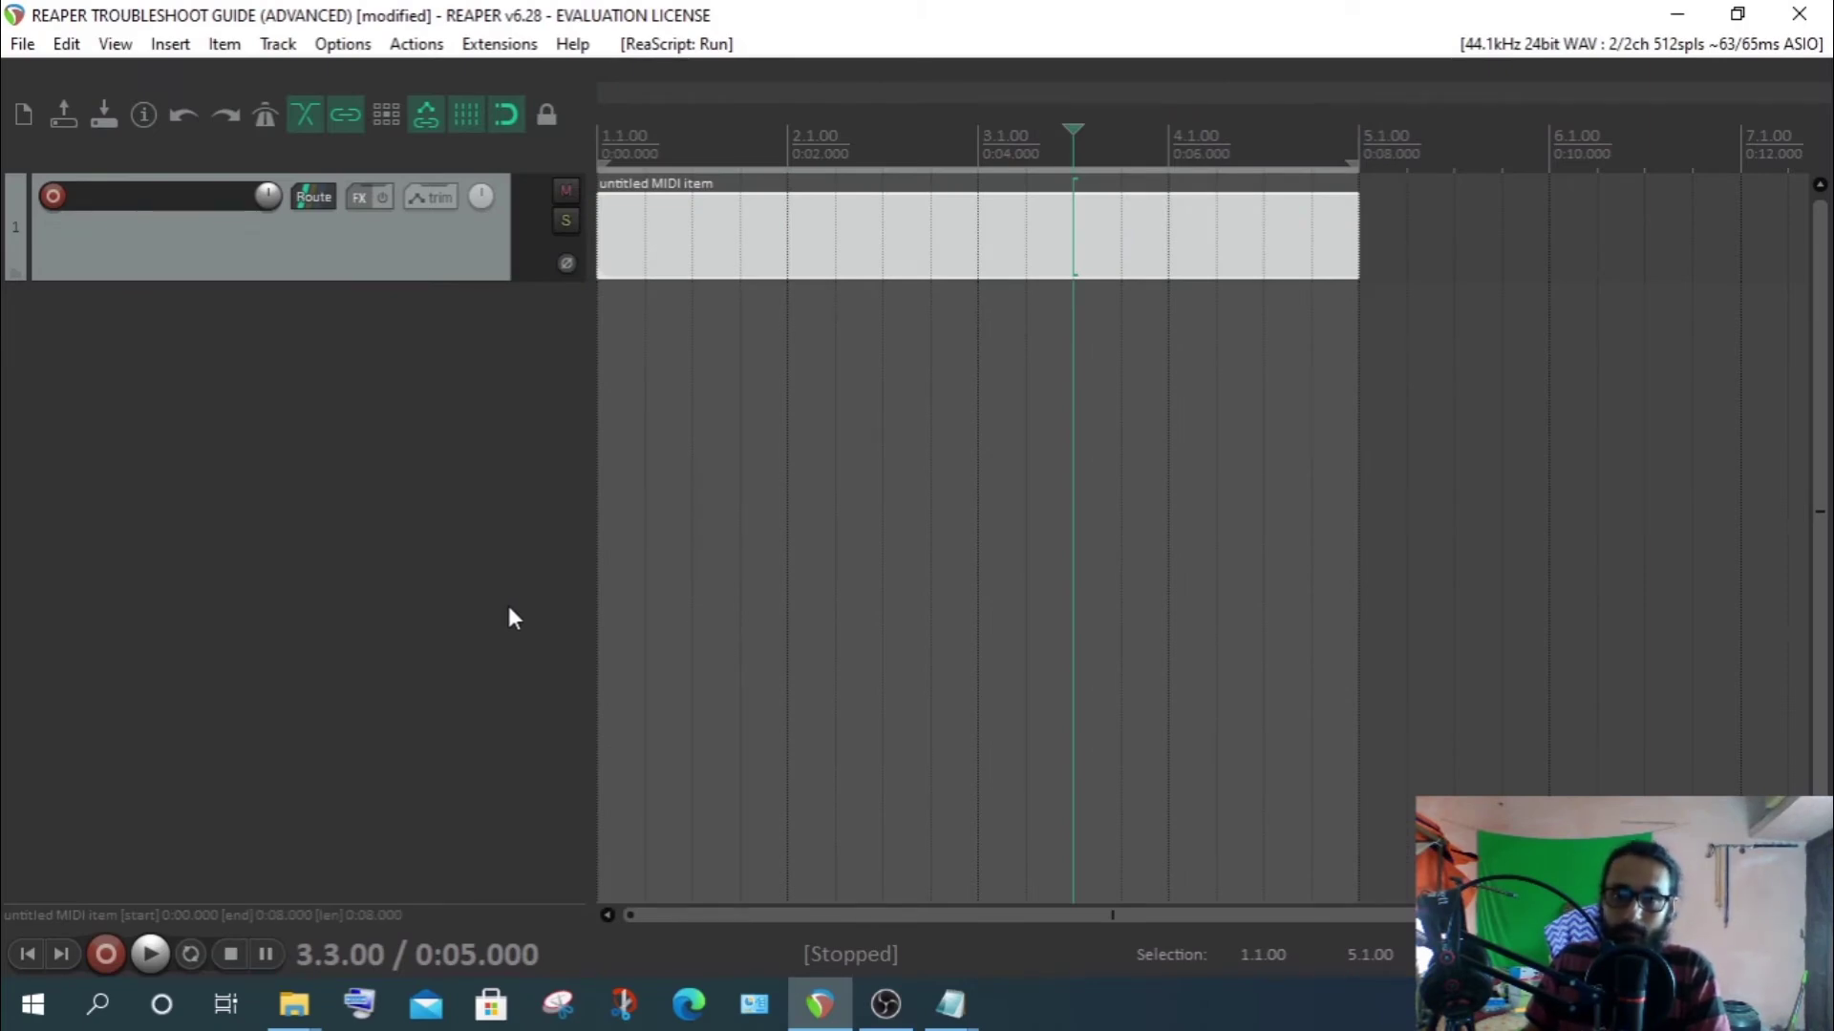
# Switch to the REAPER SCRIPT & OTHER RESOURCES folder in File Explorer and copy the GuitarChorder.py file
pyautogui.hotkey('alt', 'Tab')
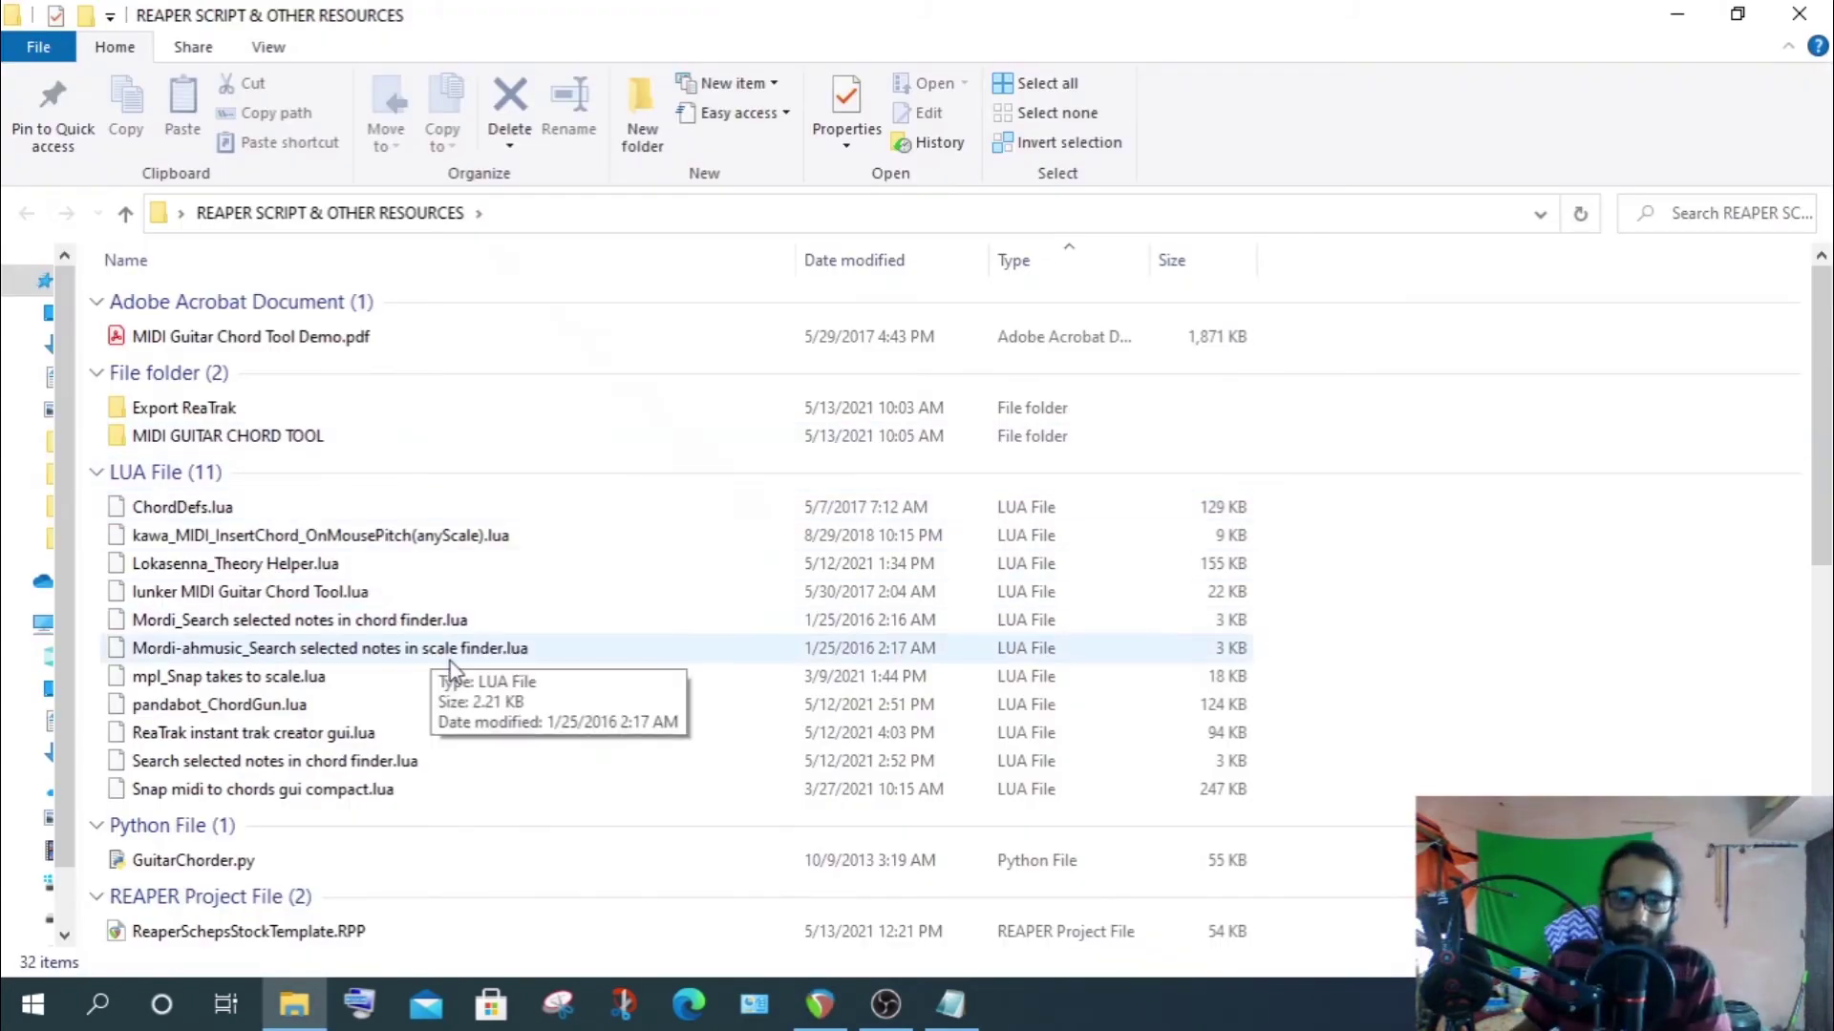
pyautogui.click(187, 865)
pyautogui.doubleClick(185, 867)
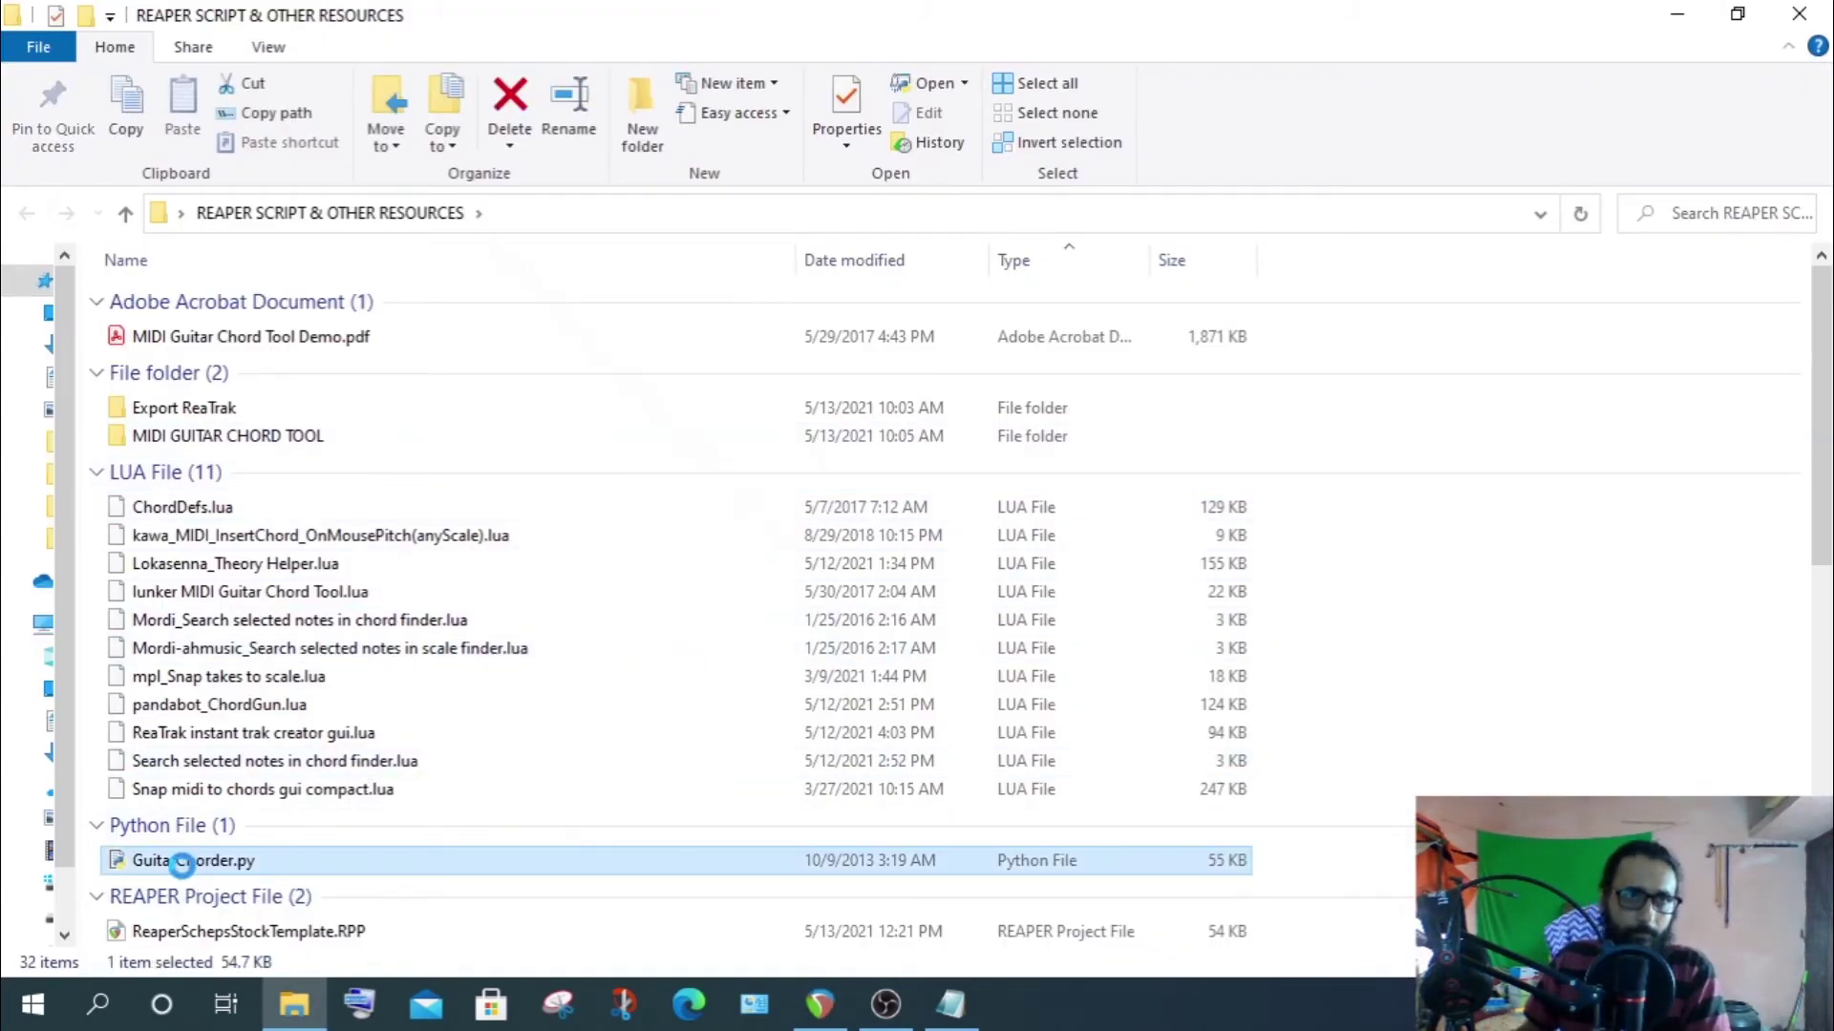
pyautogui.rightClick(182, 865)
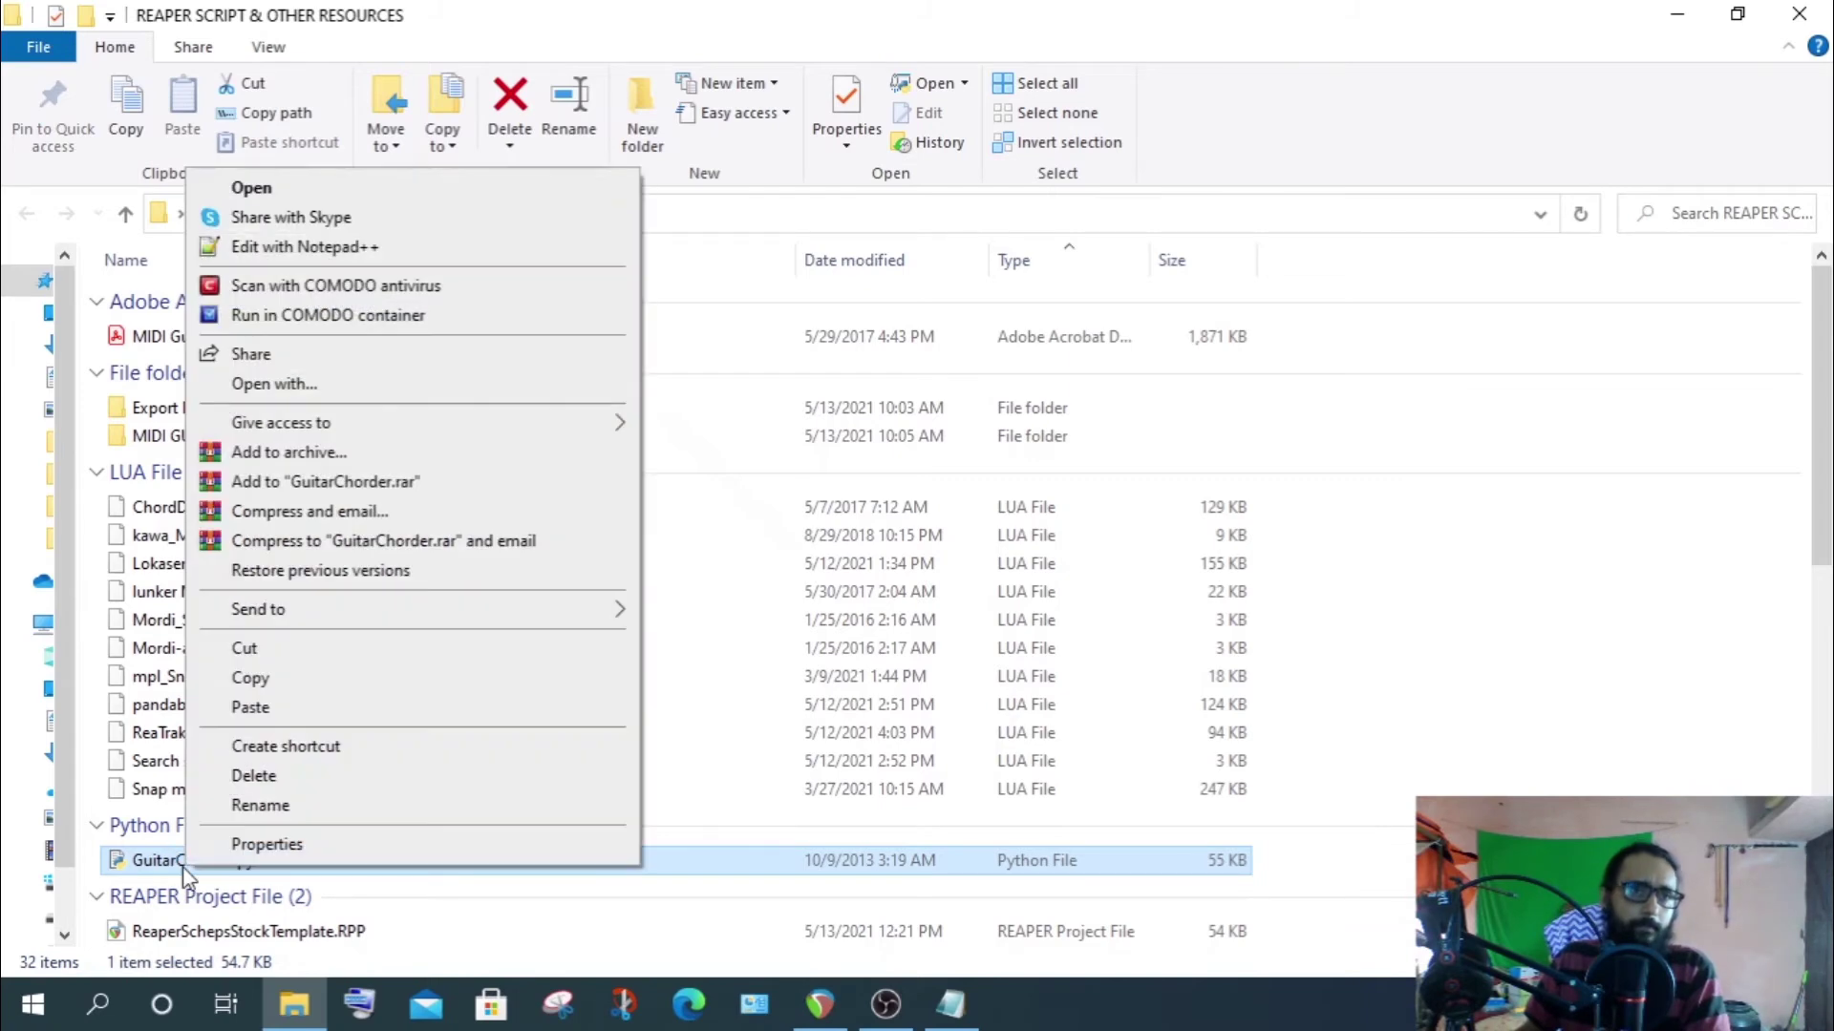
pyautogui.click(271, 683)
# Switch to REAPER and show its resource path in the file explorer
pyautogui.click(819, 1004)
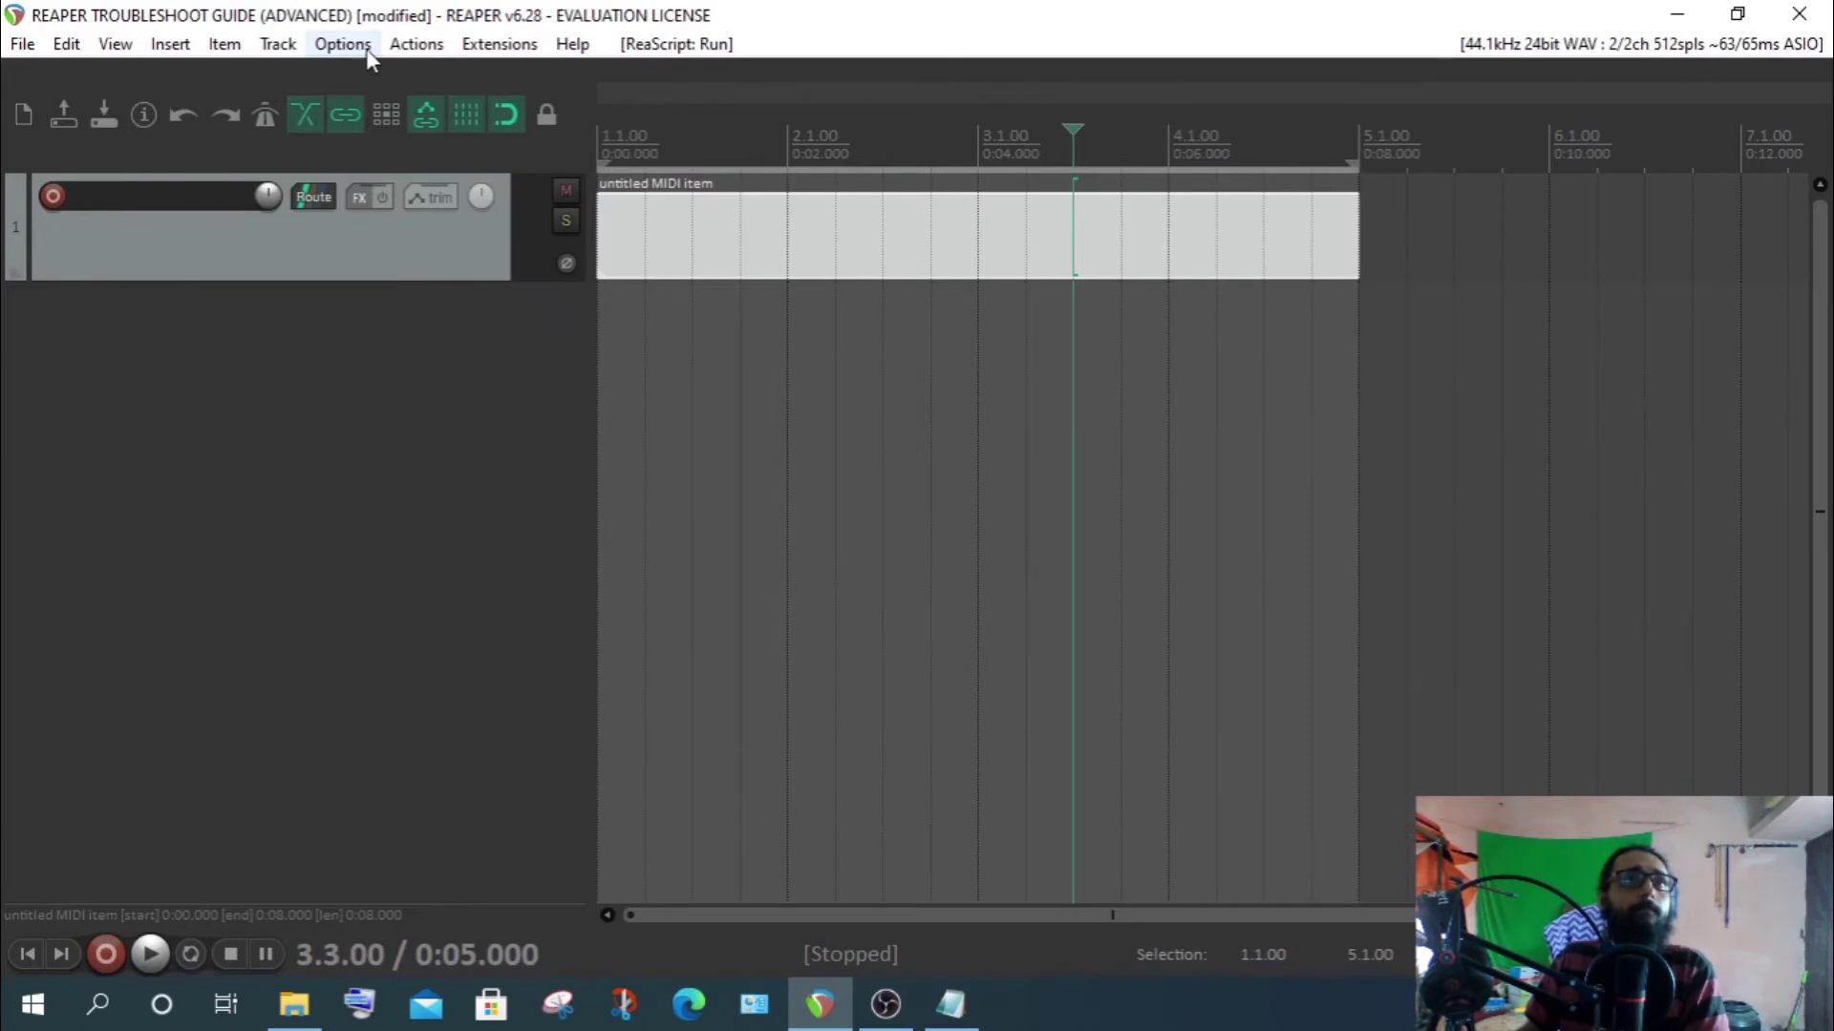
pyautogui.click(394, 46)
pyautogui.moveTo(359, 48)
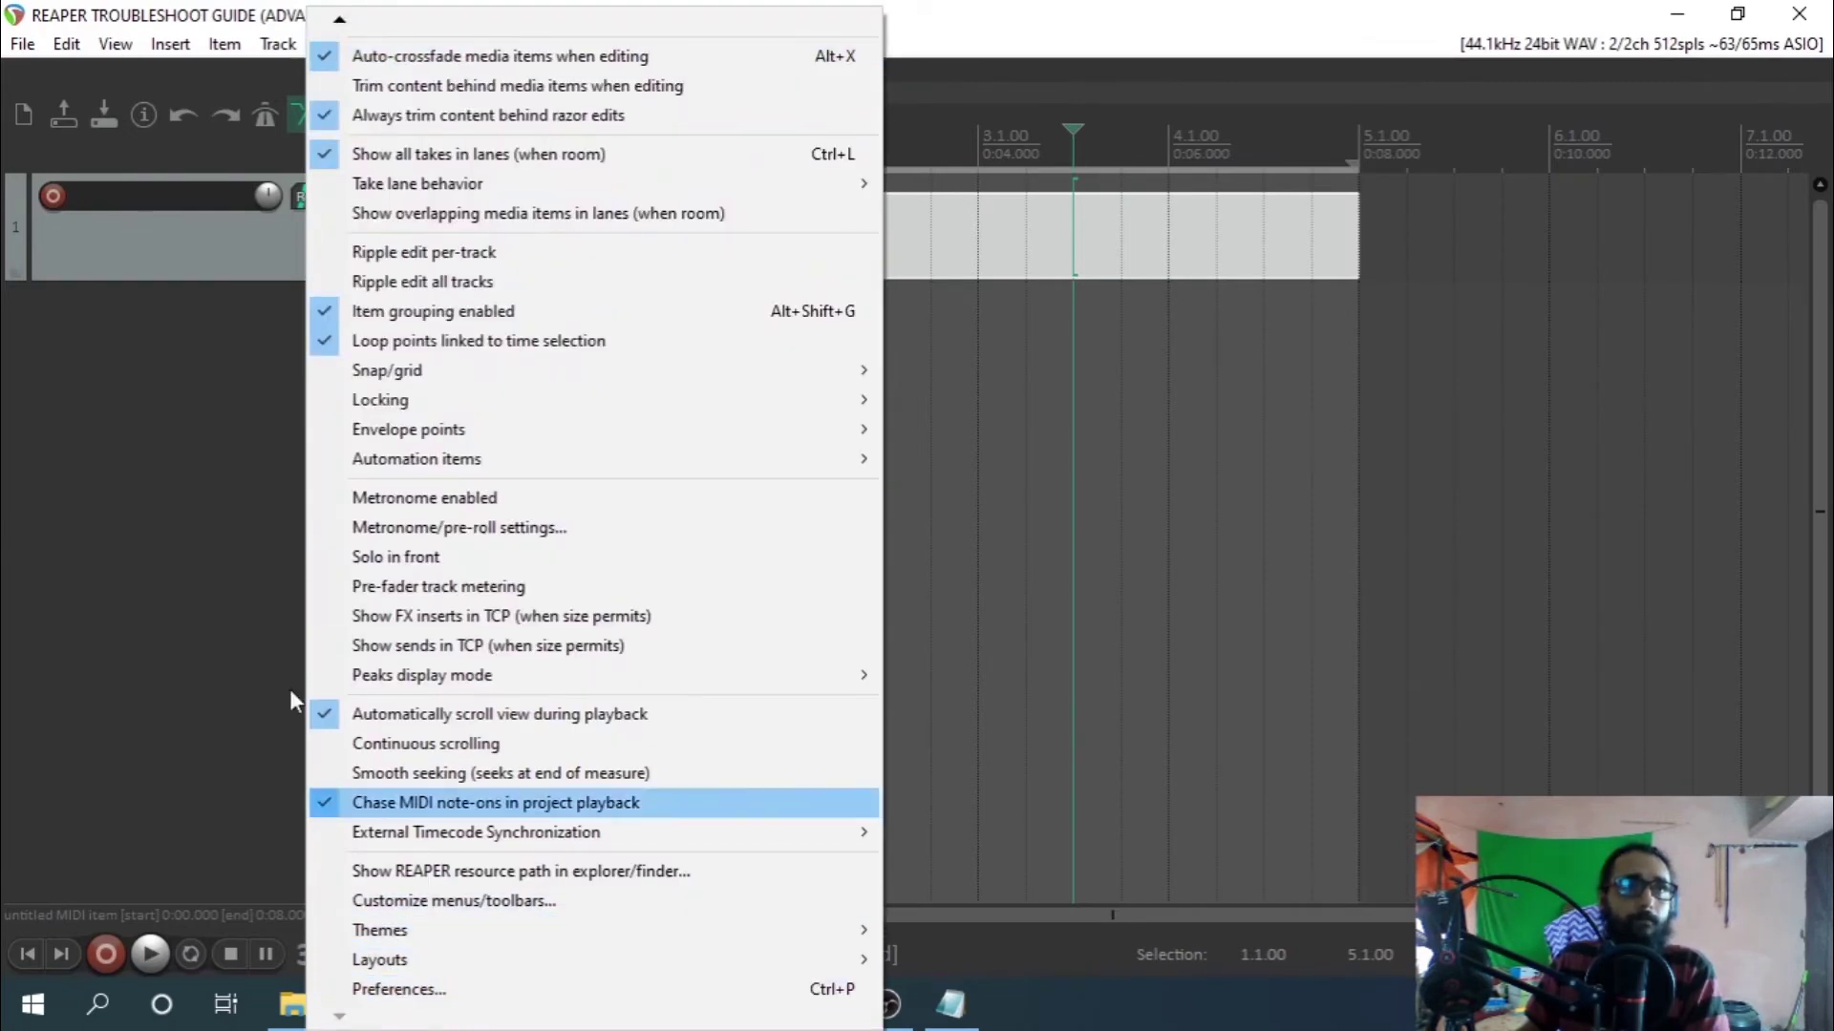
pyautogui.click(289, 690)
pyautogui.click(348, 45)
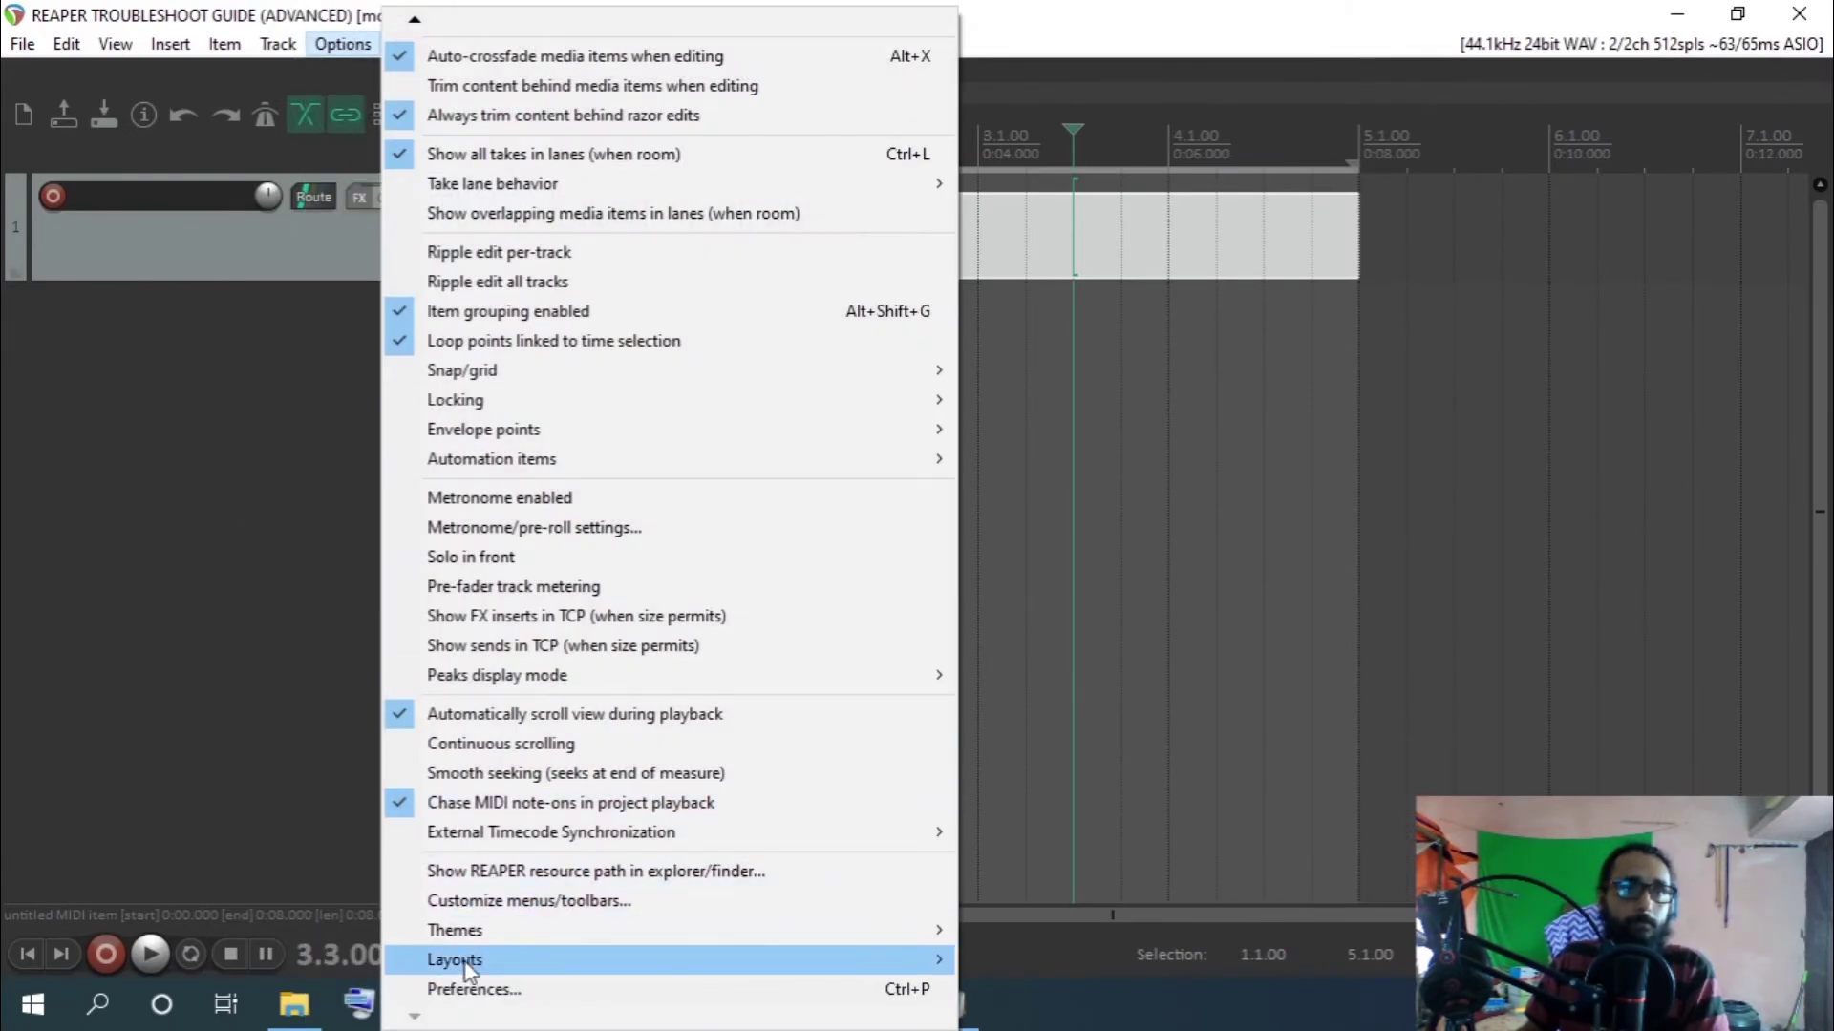
pyautogui.click(506, 869)
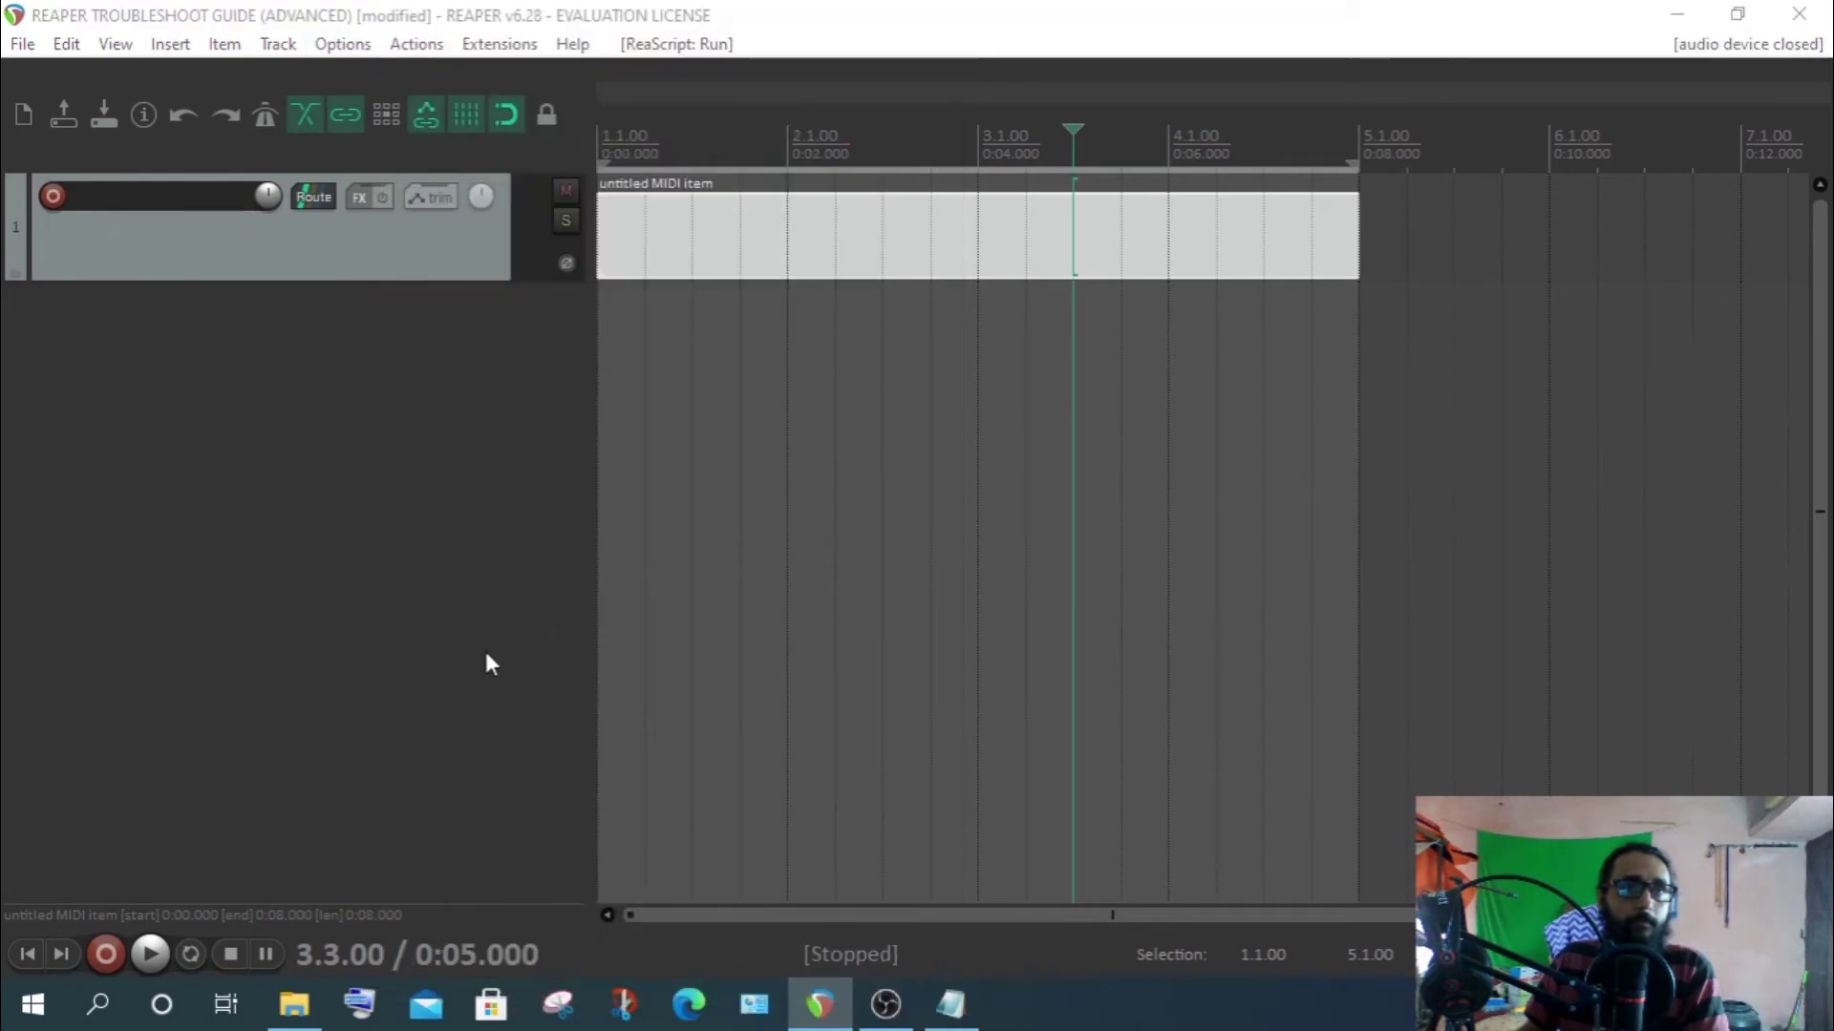
# Paste the copied GuitarChorder.py into the Scripts folder of the REAPER resource path and close the folder window
pyautogui.scroll(-2, 239, 678)
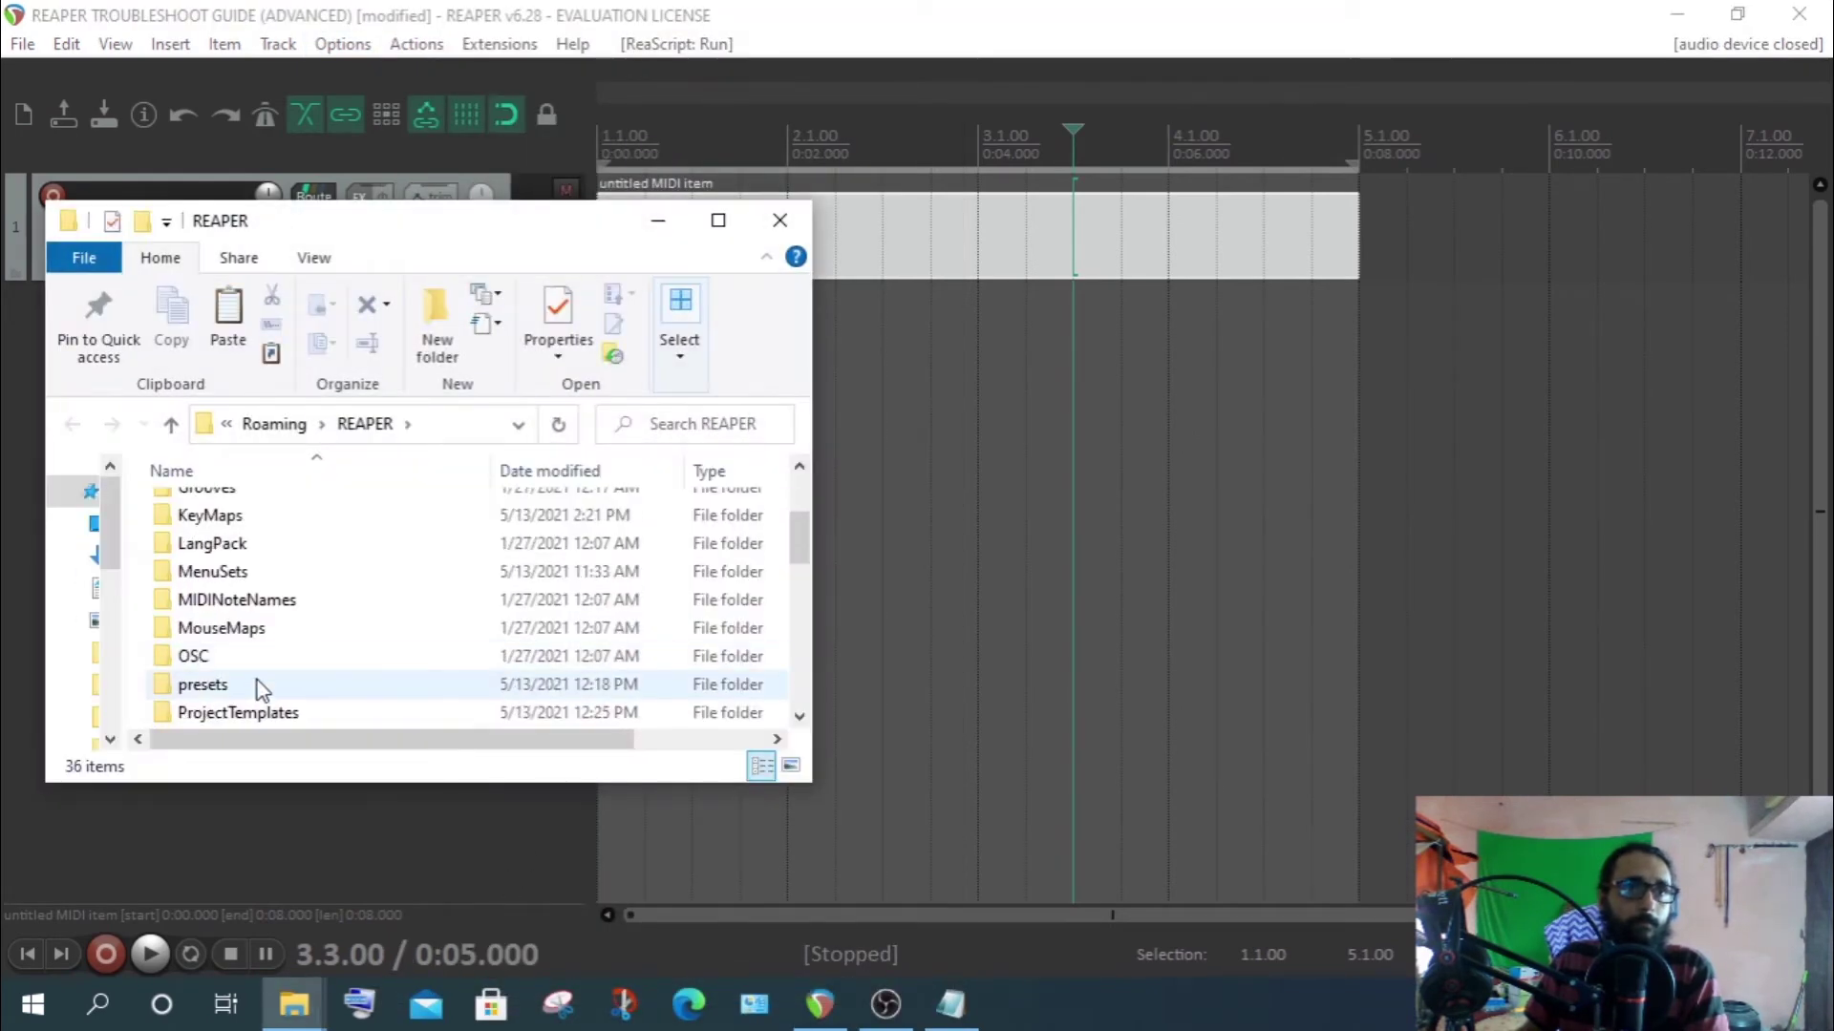
pyautogui.scroll(-1, 254, 696)
pyautogui.doubleClick(210, 723)
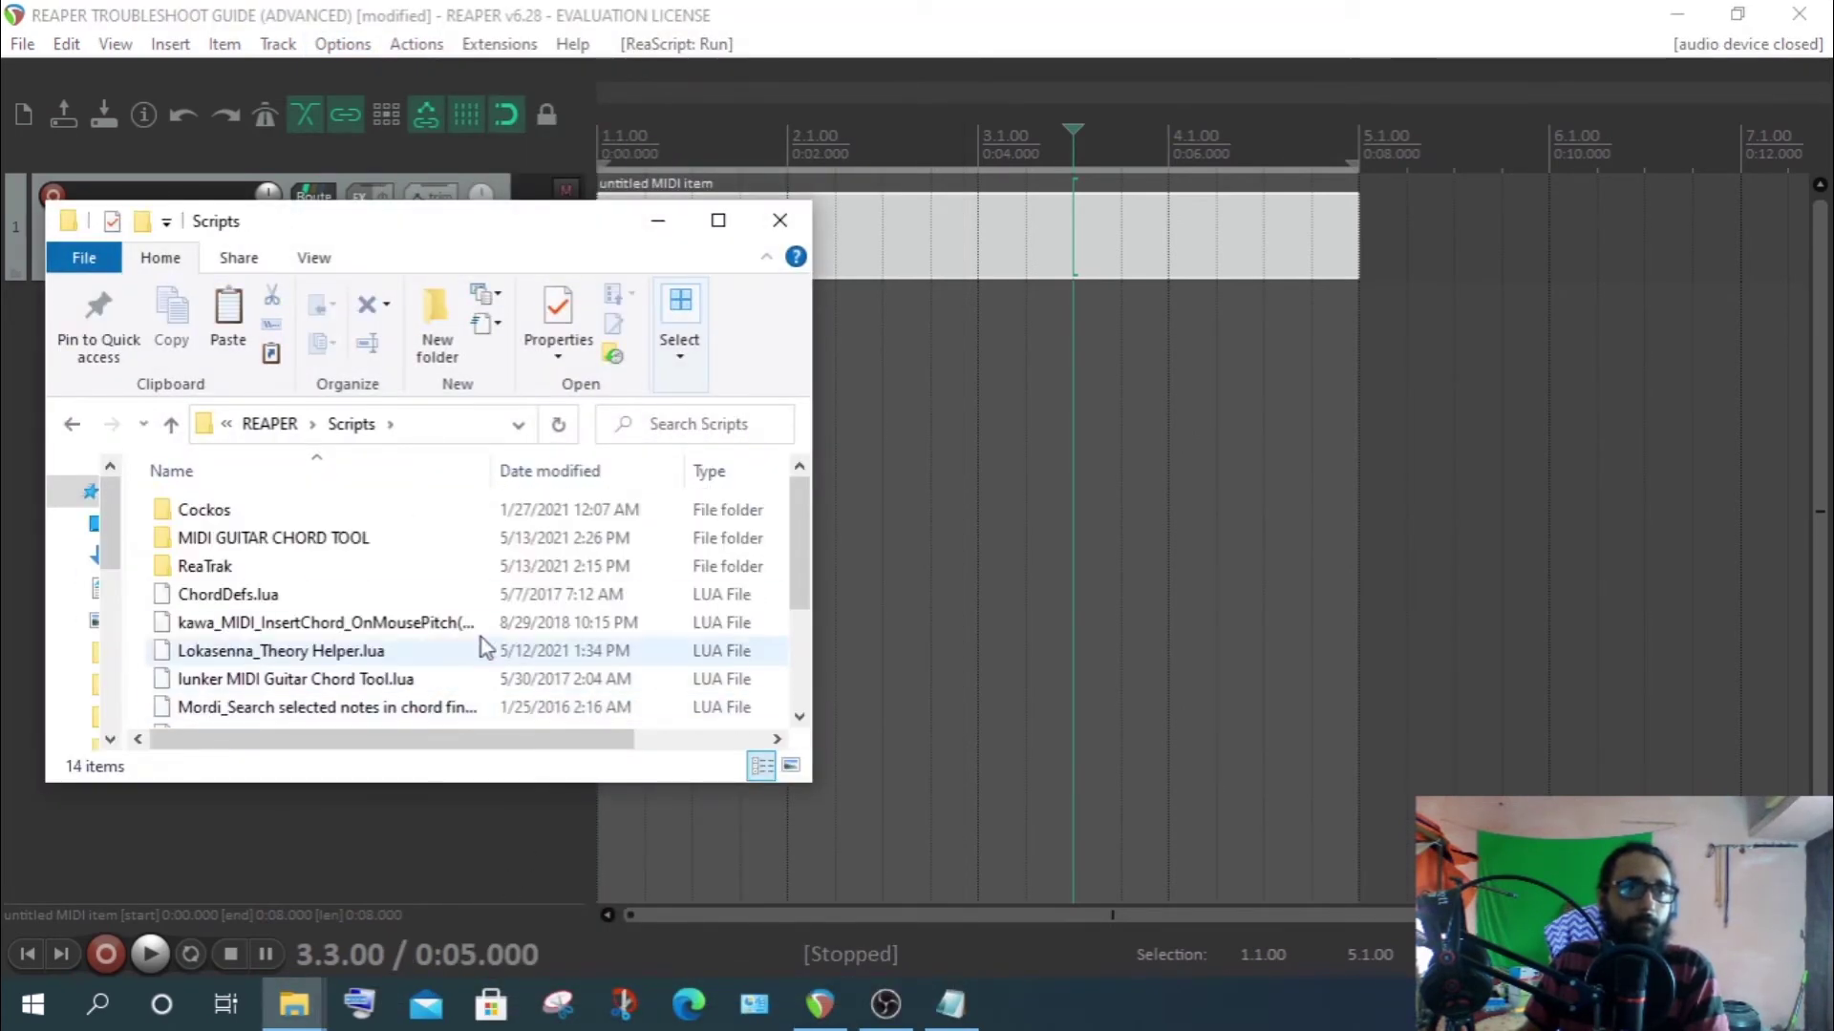
pyautogui.rightClick(445, 596)
pyautogui.click(512, 396)
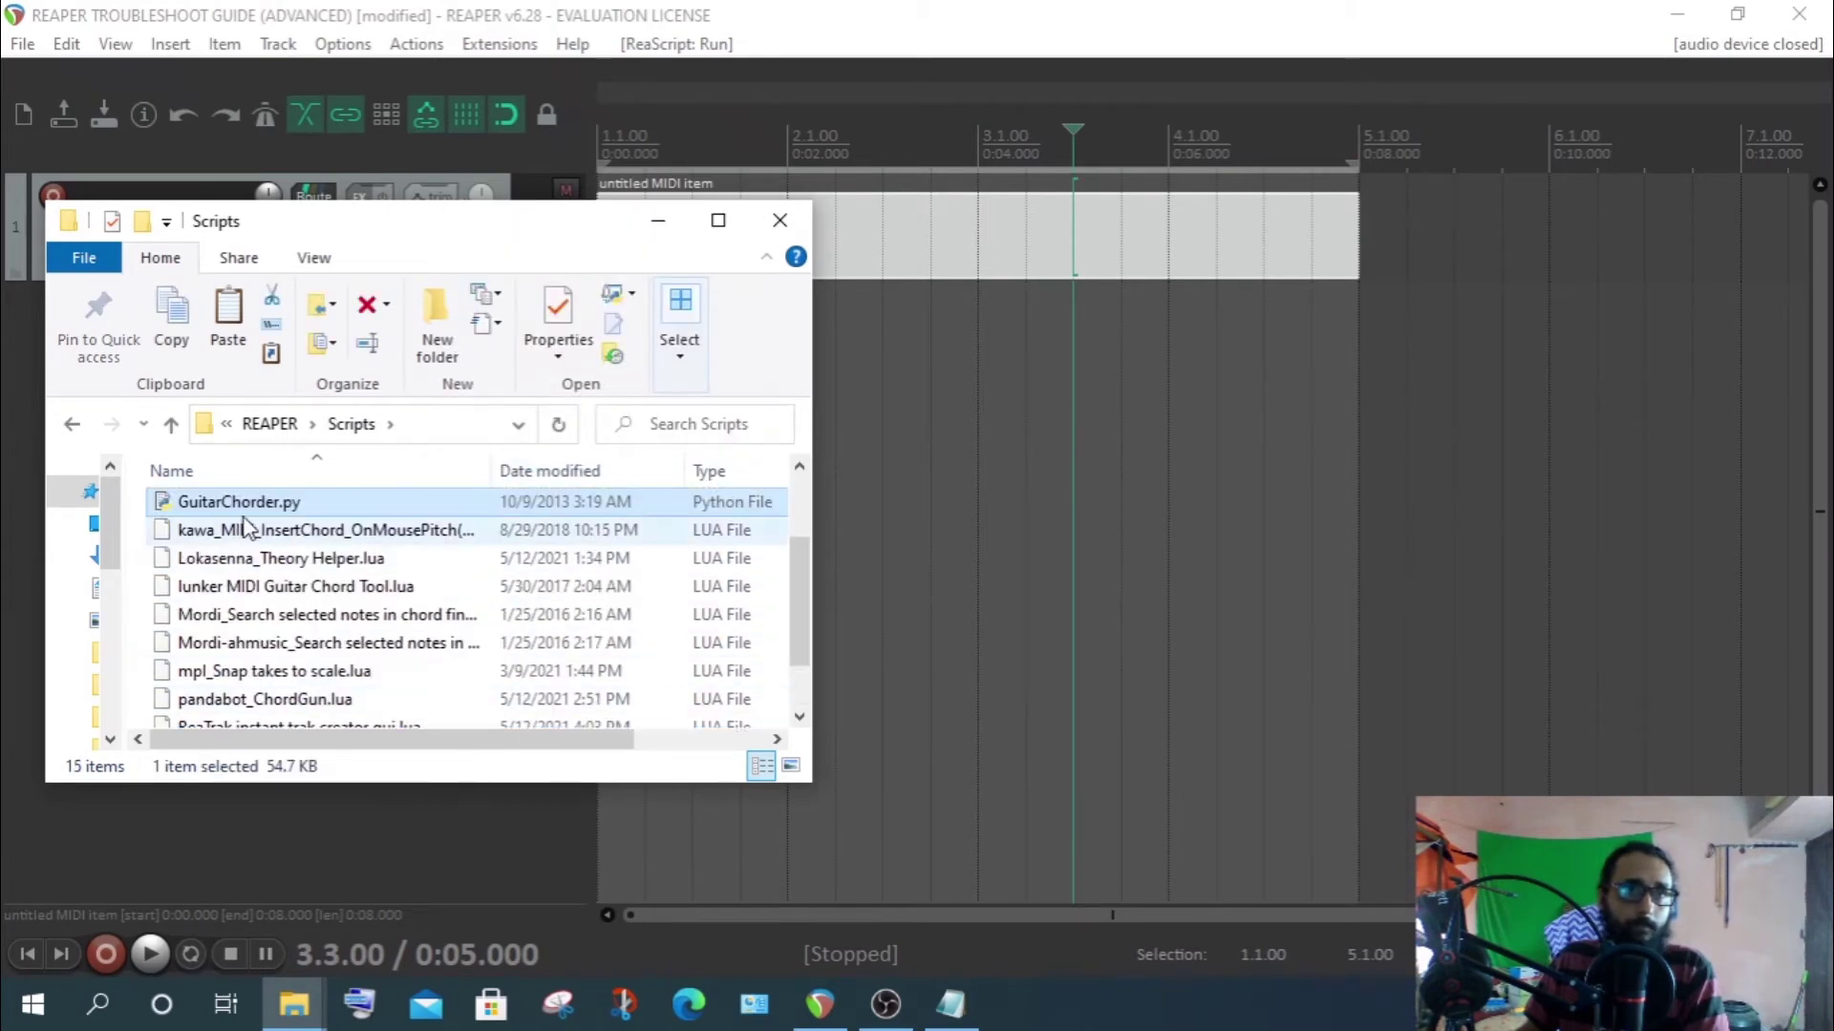
pyautogui.click(779, 219)
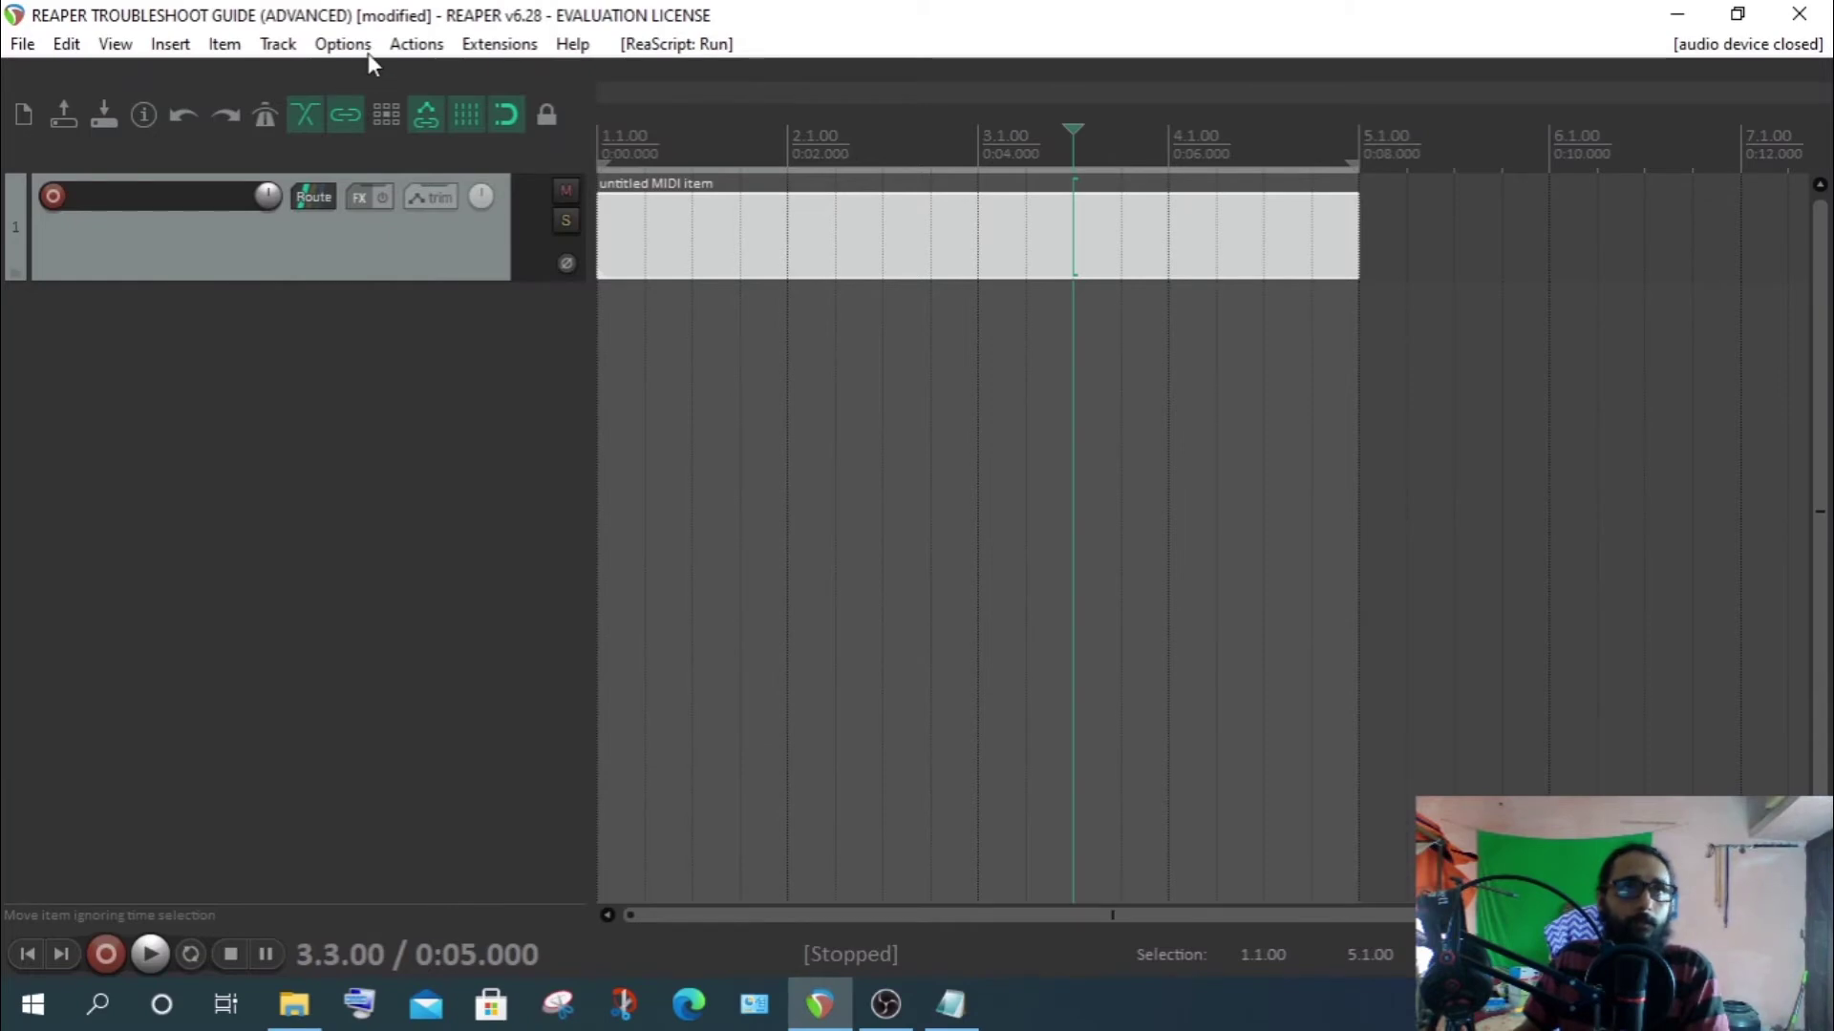
# Filter the action list for REASCRIPT and run the action ReaScript: Run ReaScript (EEL2, lua, or python)
pyautogui.click(417, 44)
pyautogui.click(455, 76)
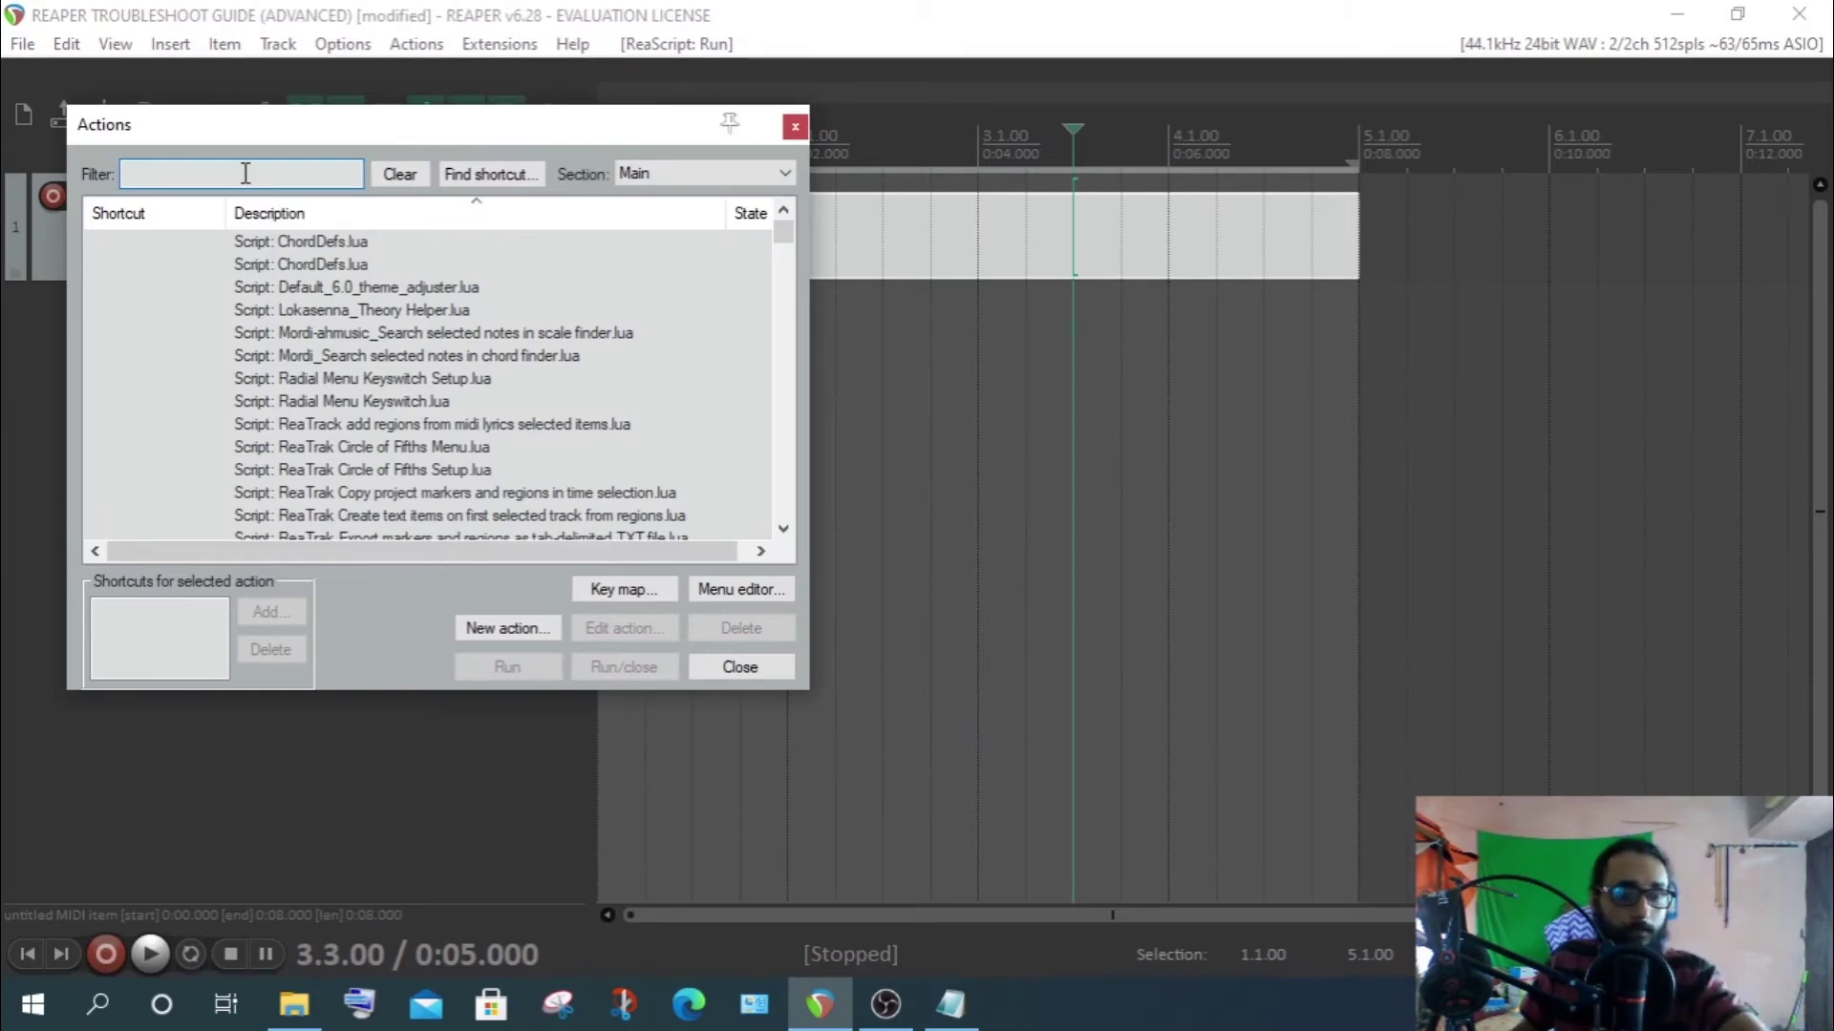
pyautogui.write('R')
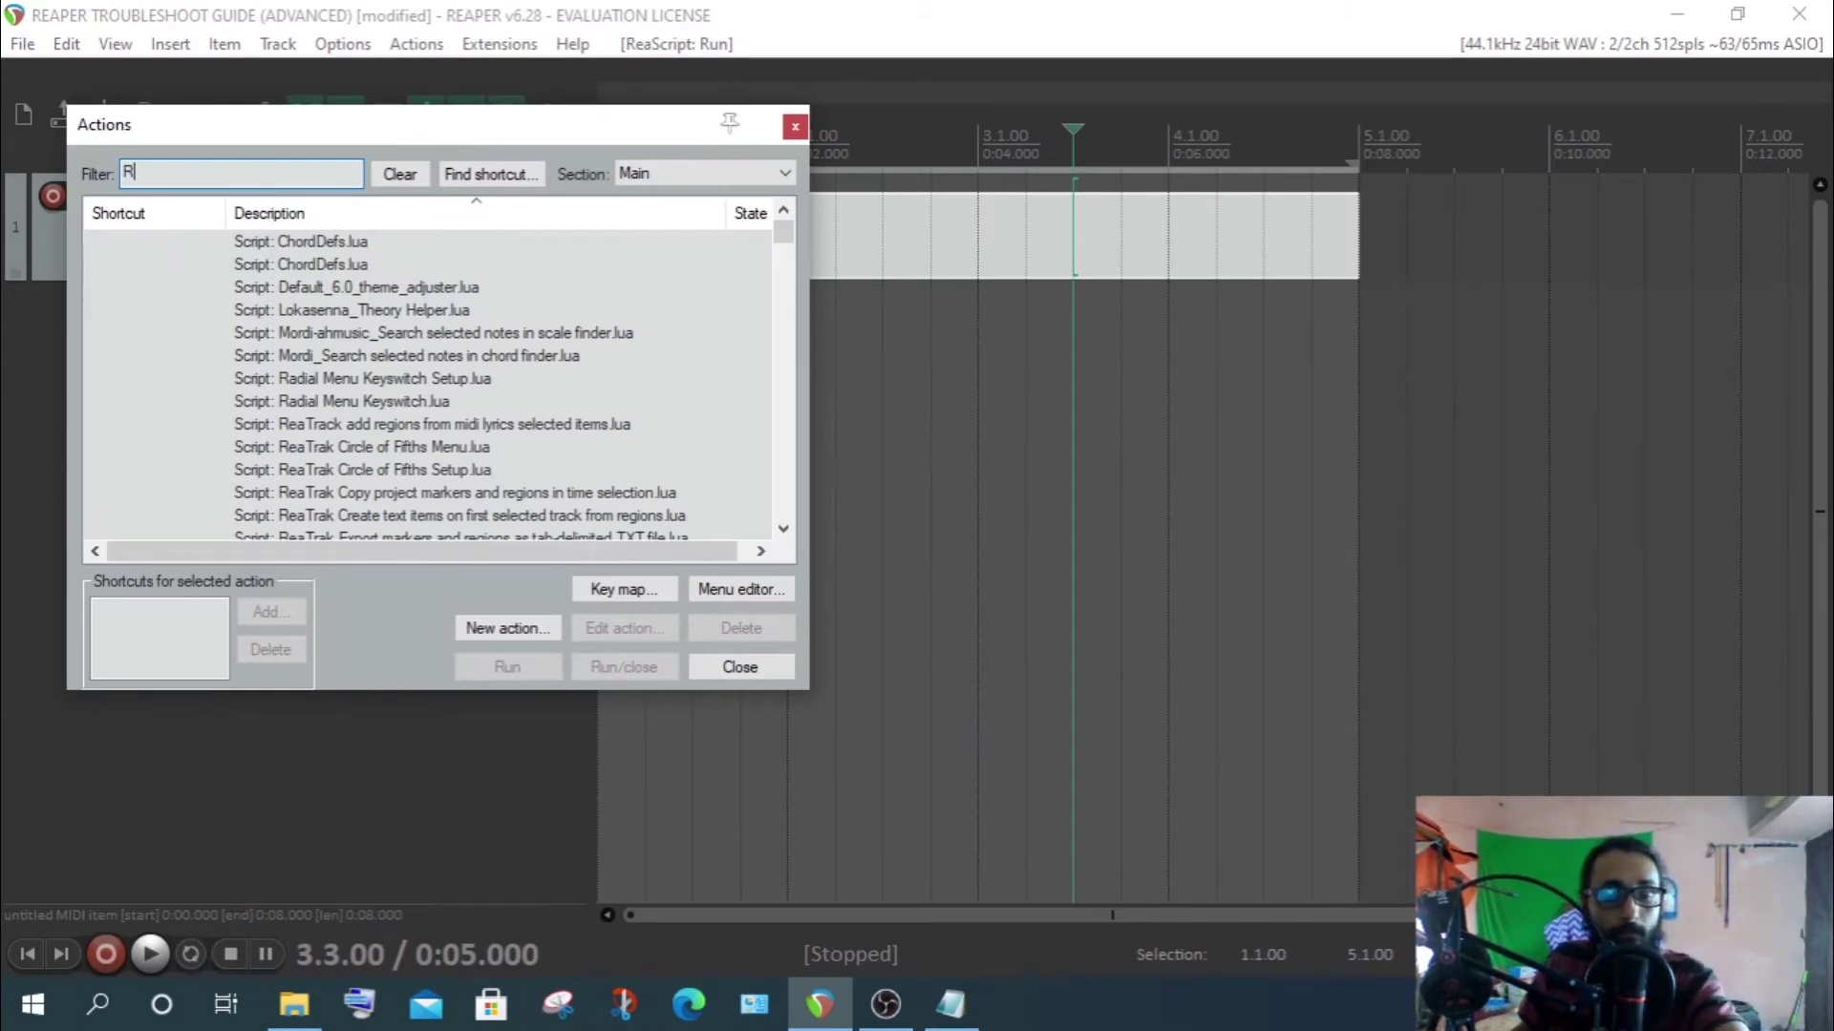
pyautogui.write('EASCRIPT')
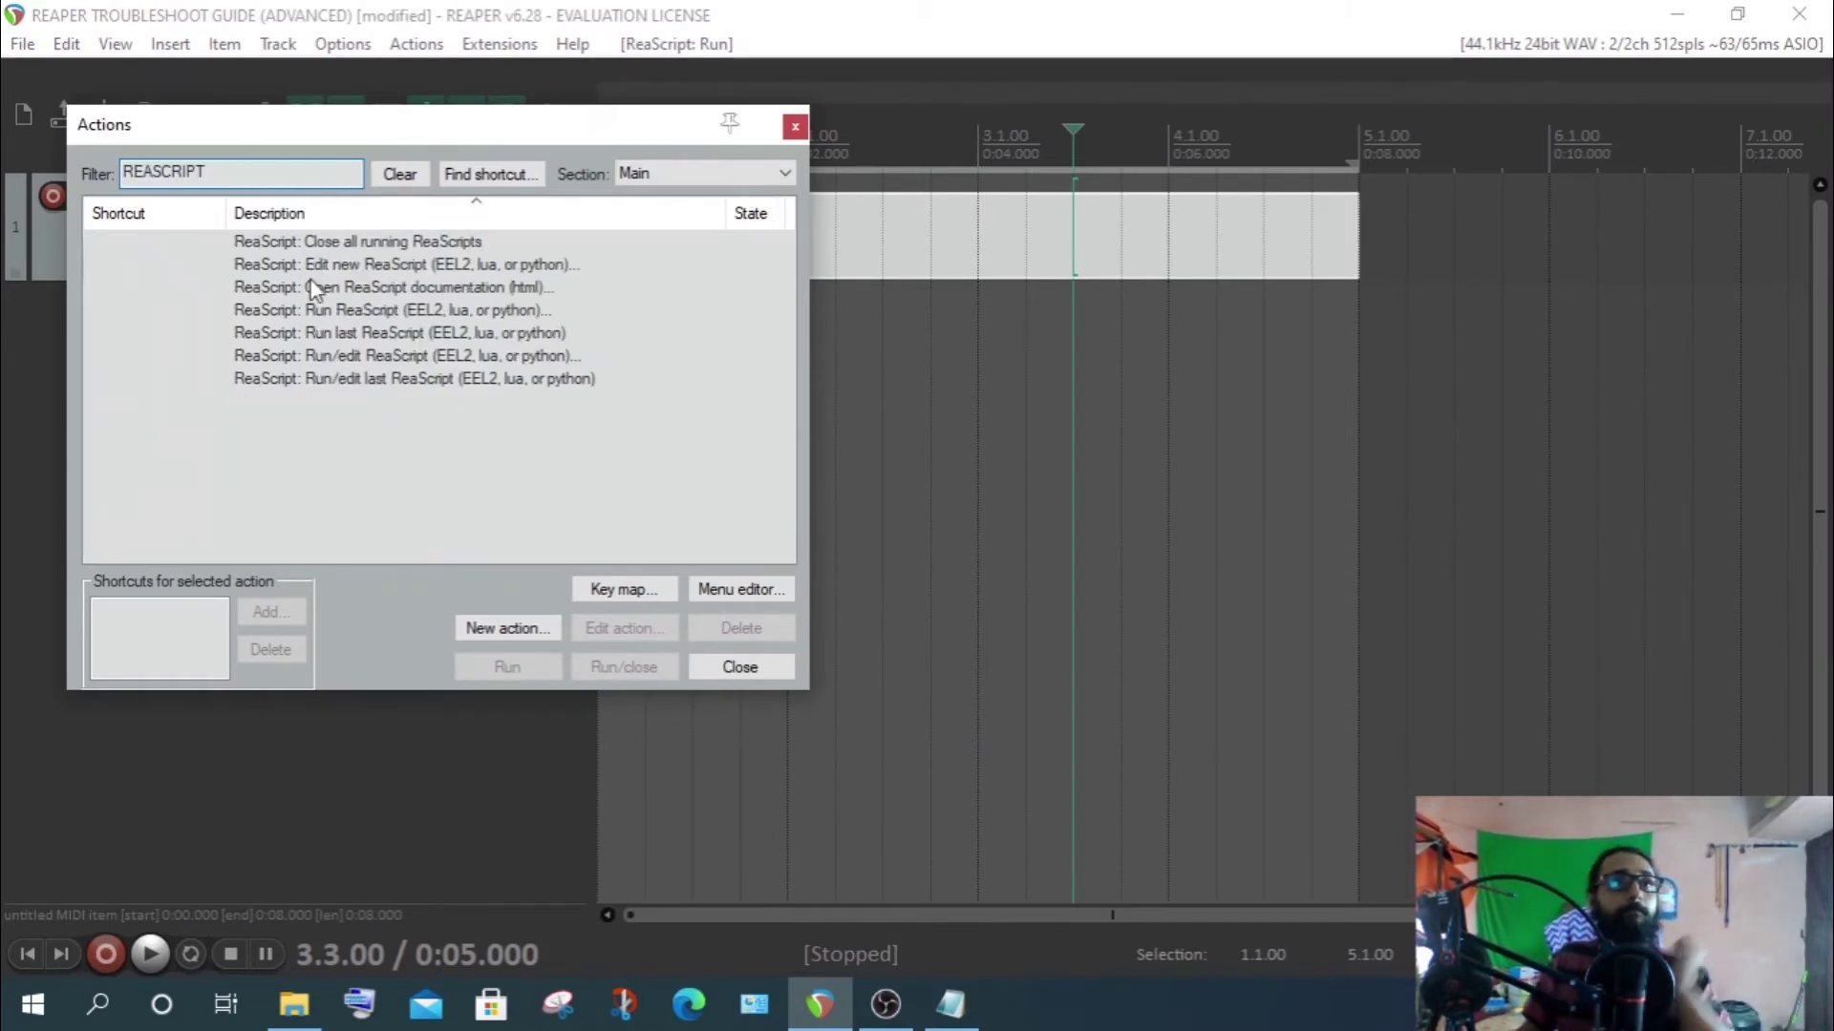
pyautogui.click(288, 307)
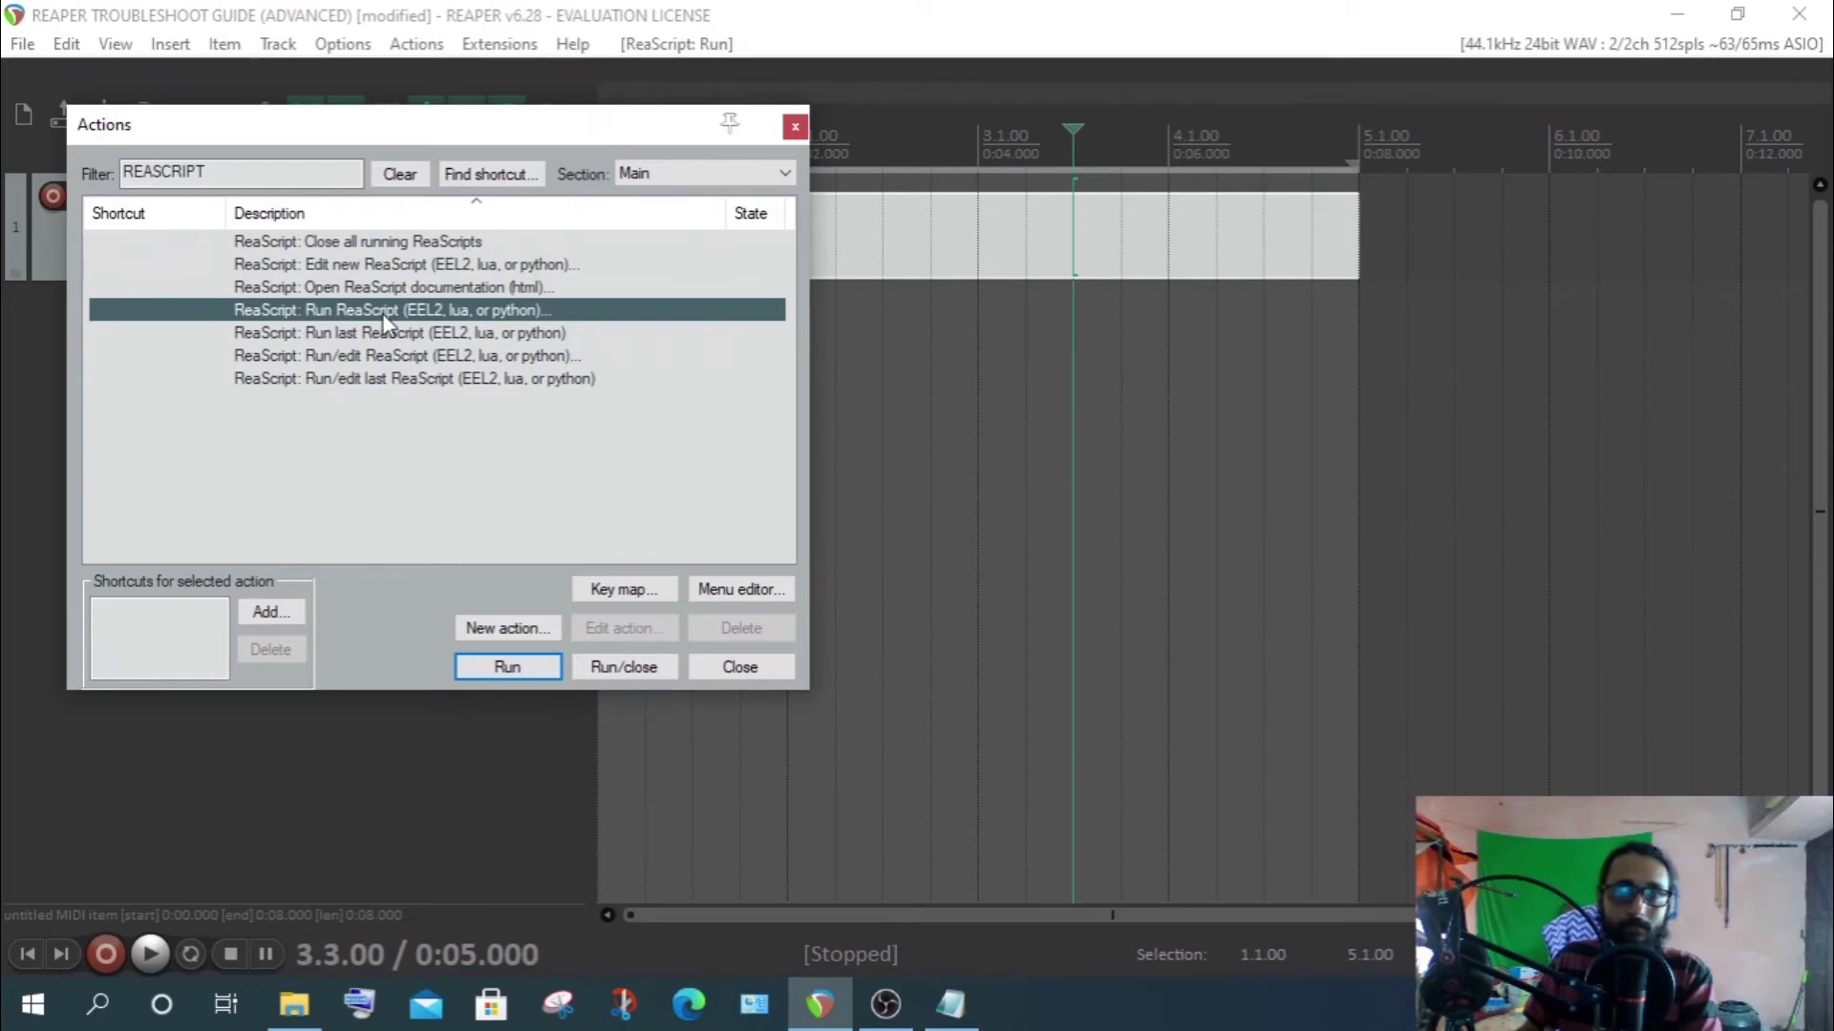
pyautogui.click(507, 666)
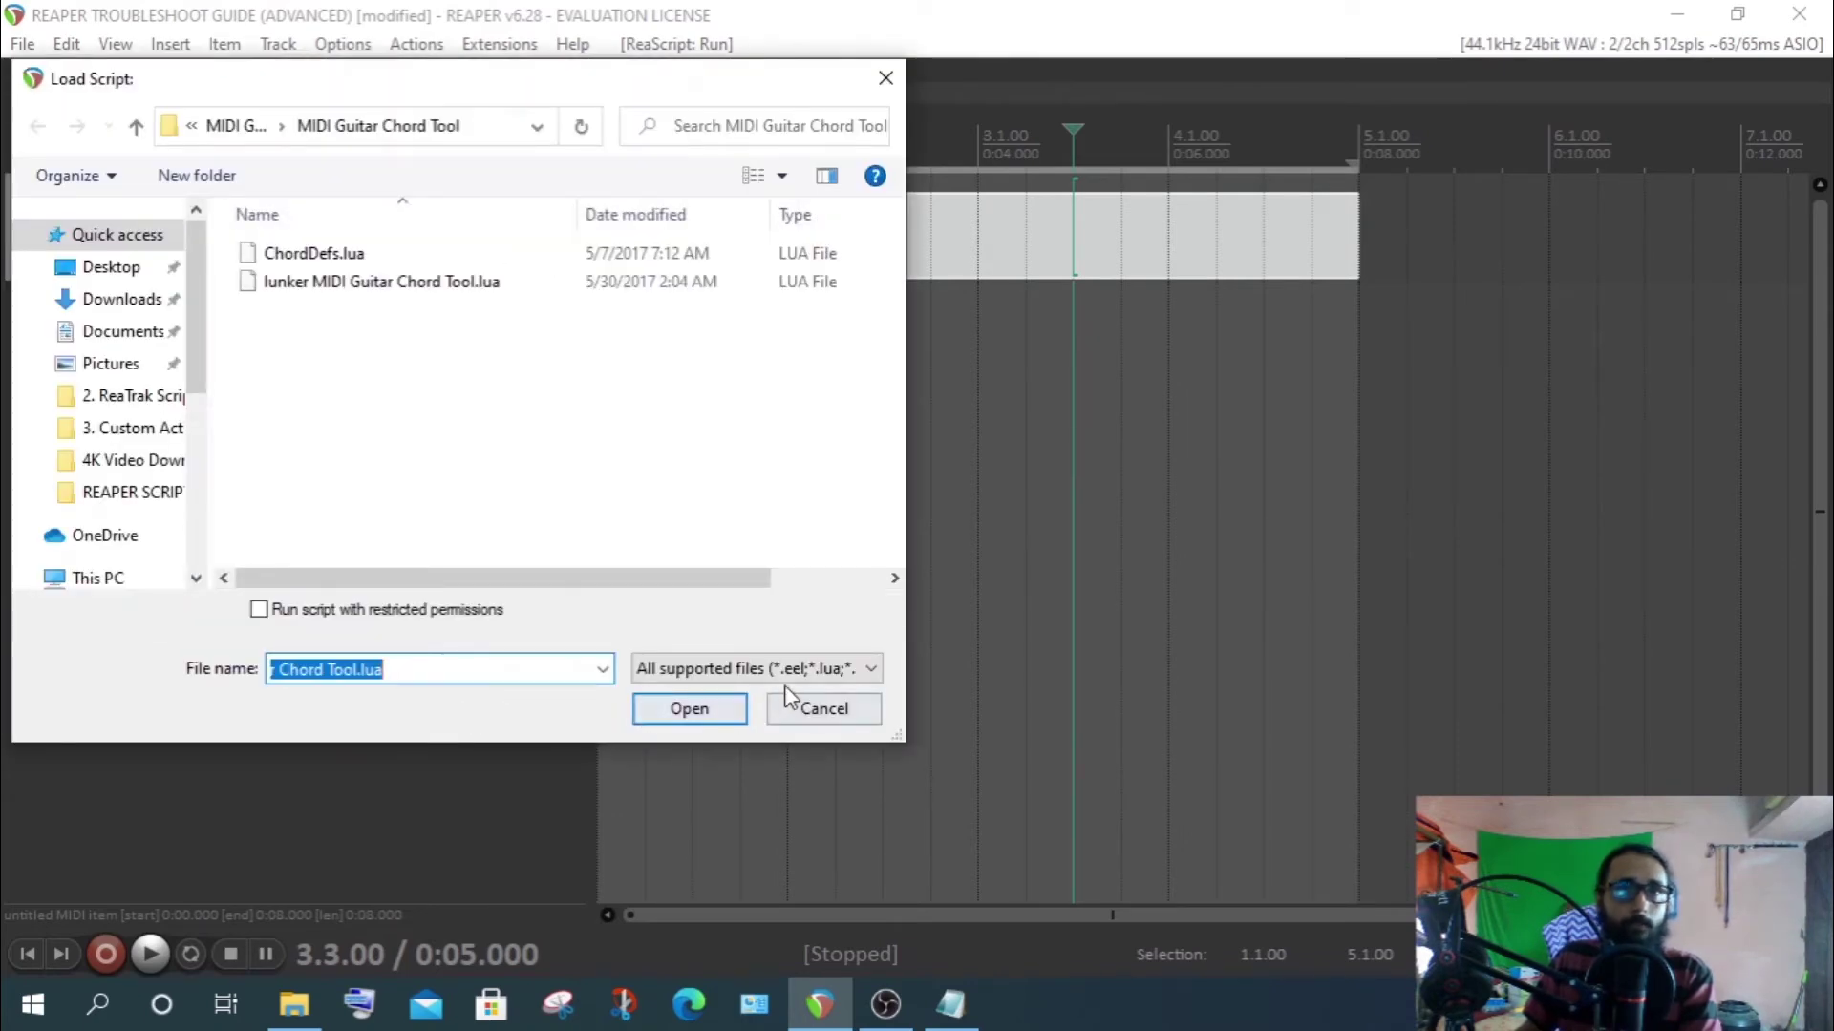
# Run GuitarChorder.py from the REAPER Scripts folder and move the Guitar Chorder window up to show all of its chord rows
pyautogui.click(793, 668)
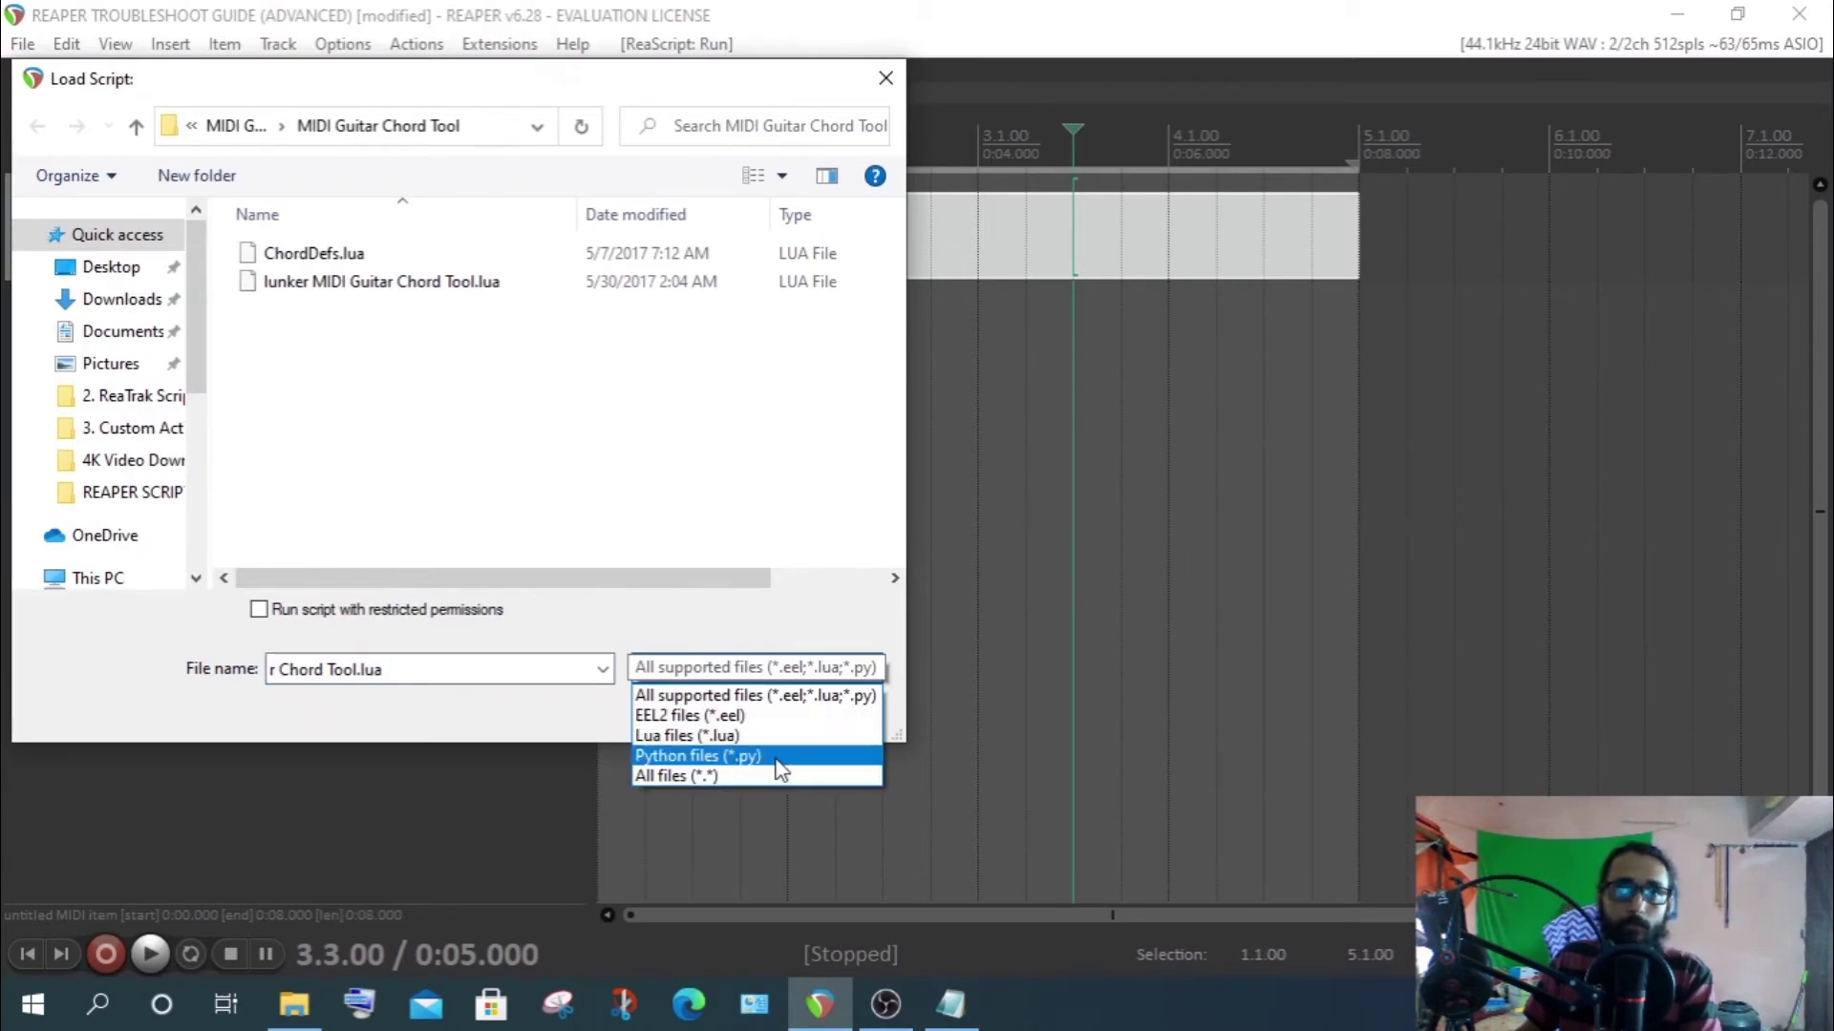
pyautogui.click(466, 739)
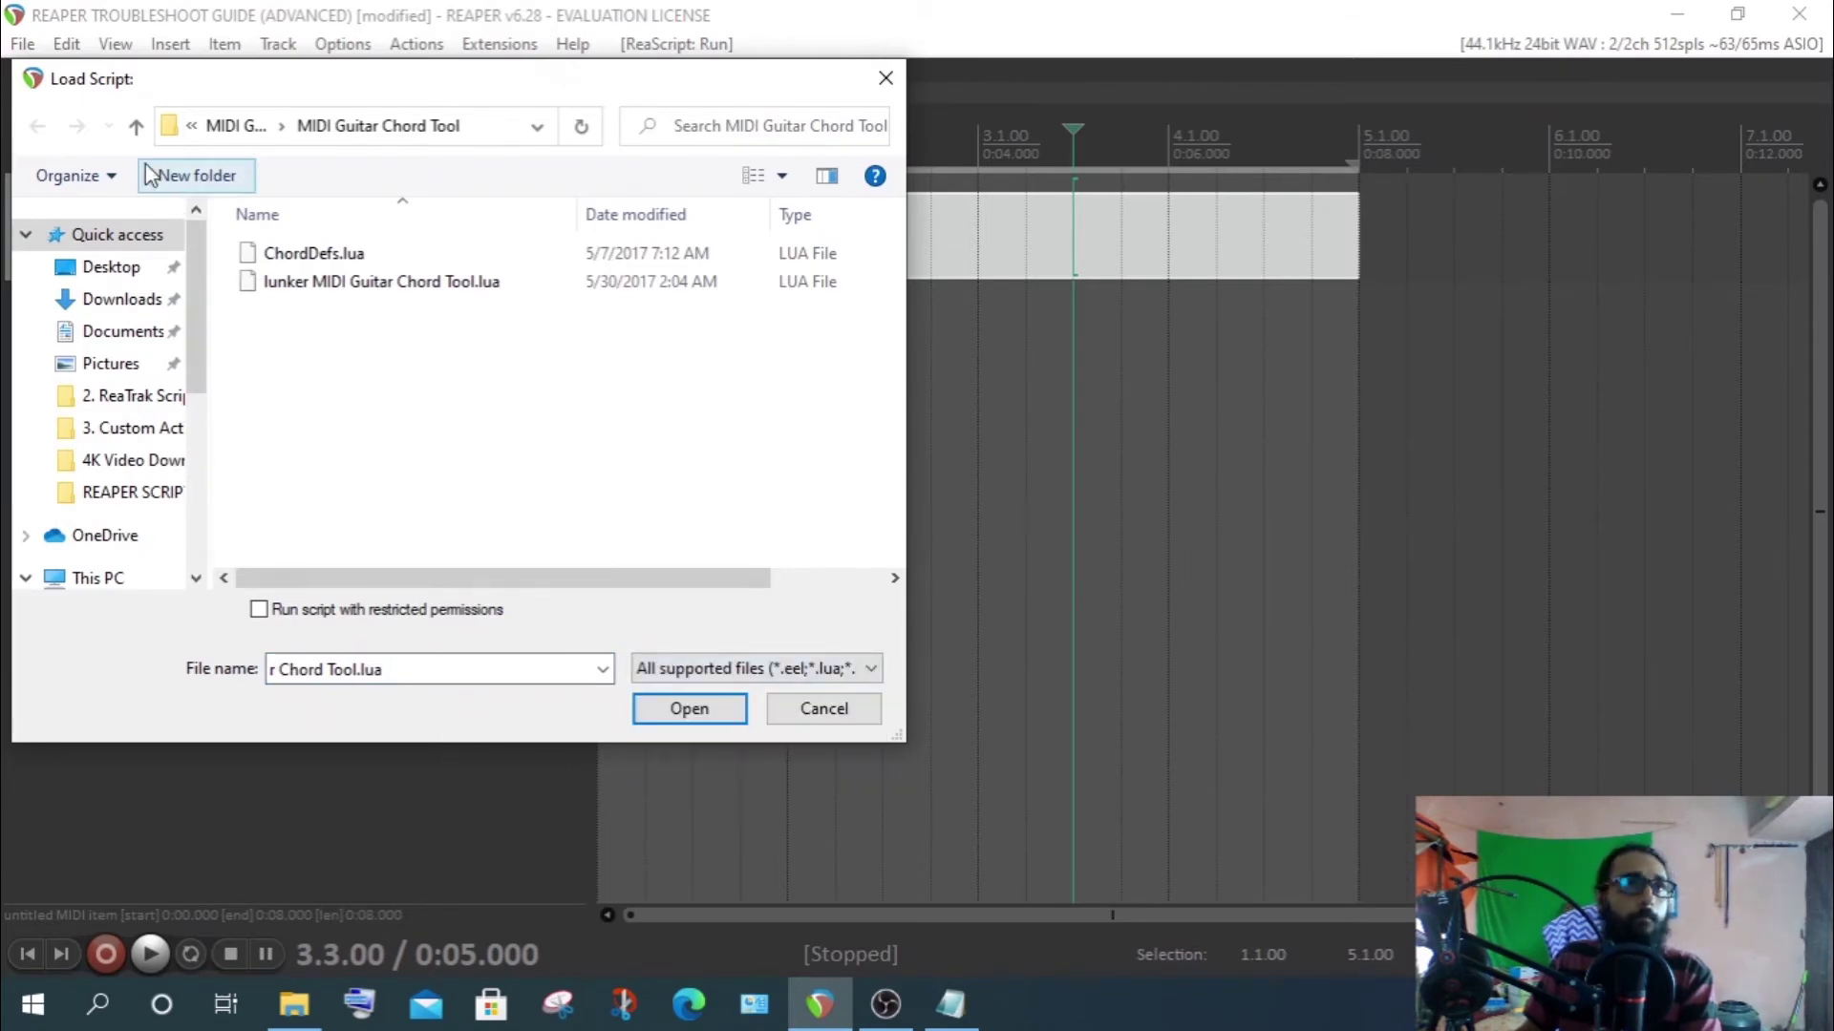
pyautogui.click(136, 128)
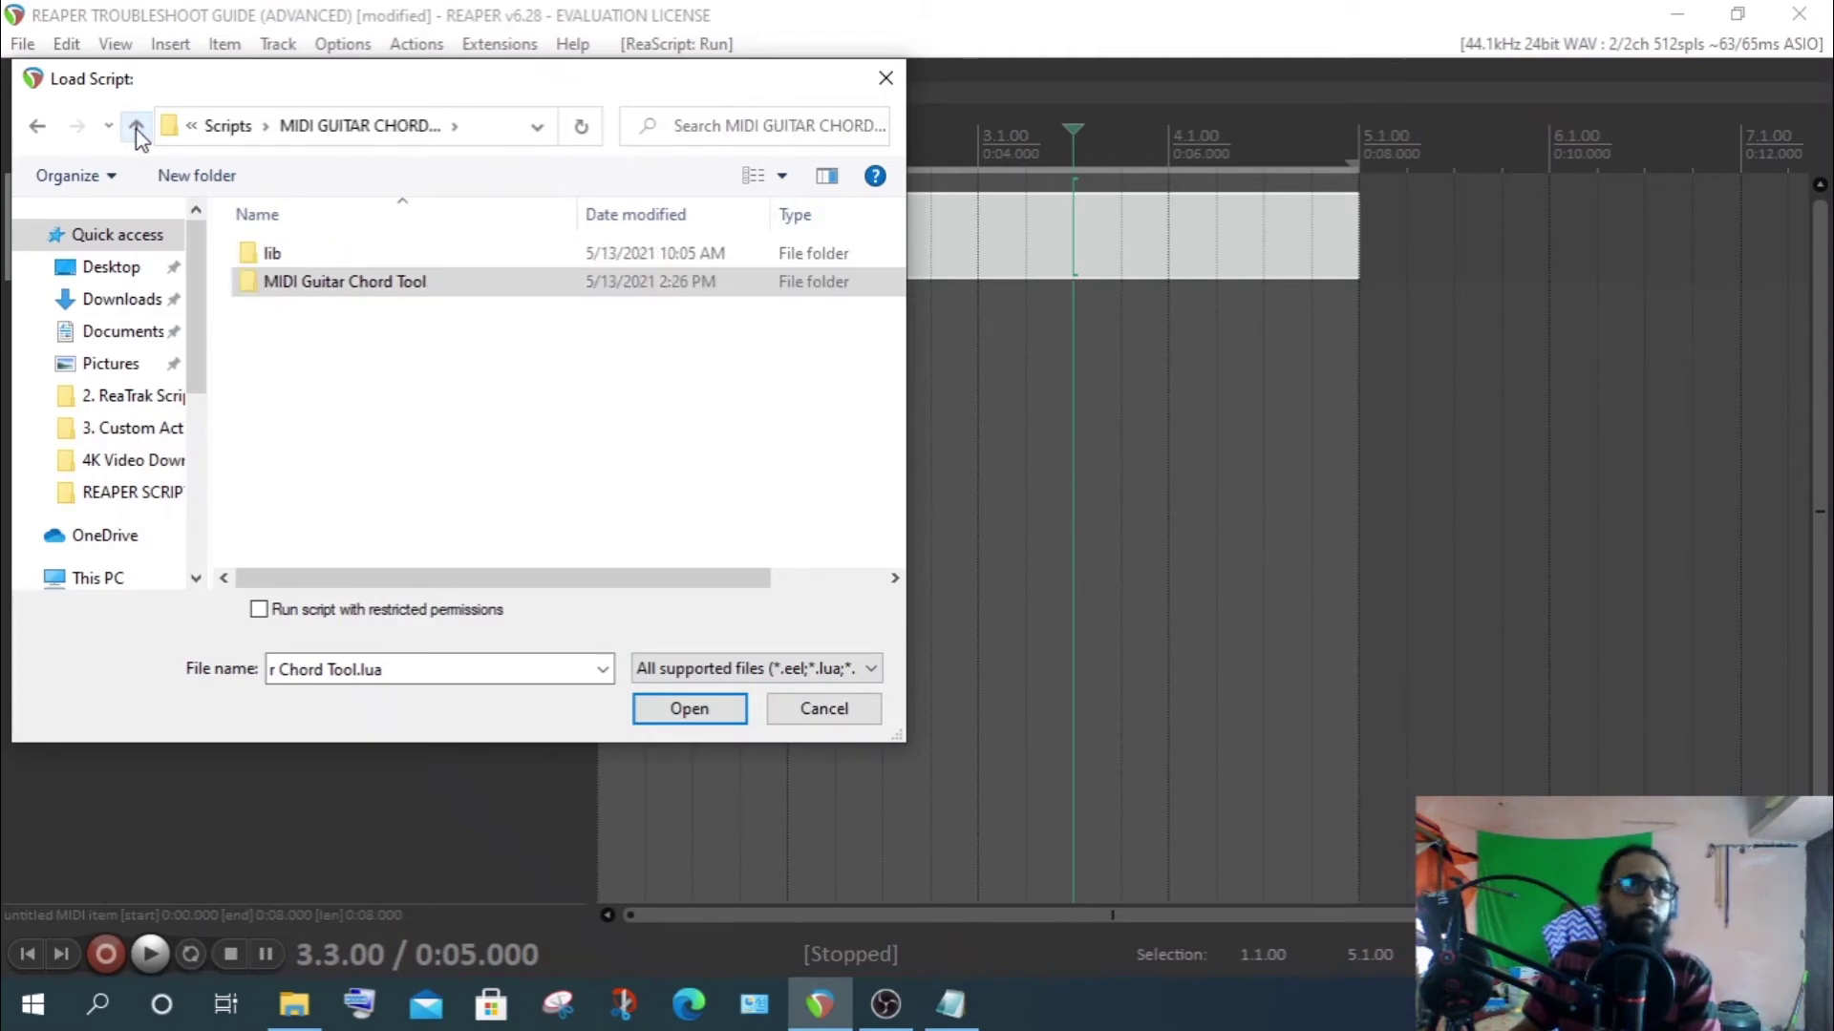
pyautogui.click(137, 132)
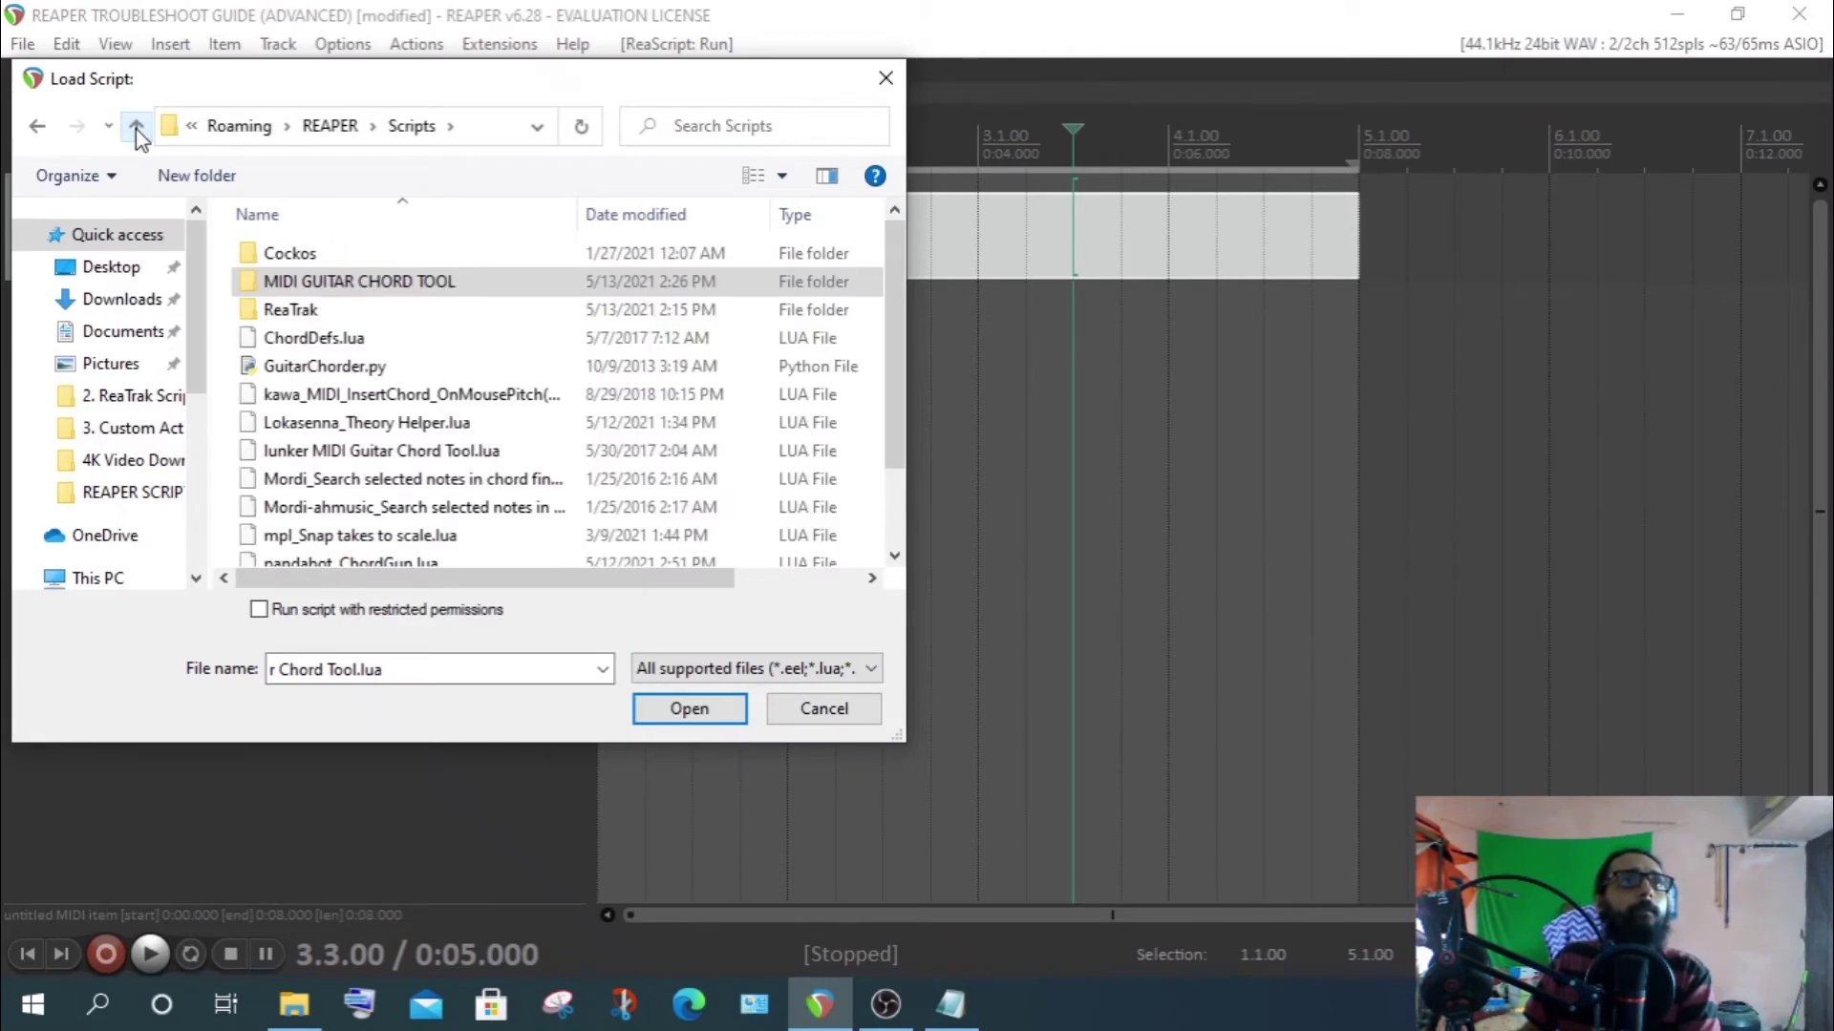
pyautogui.click(322, 372)
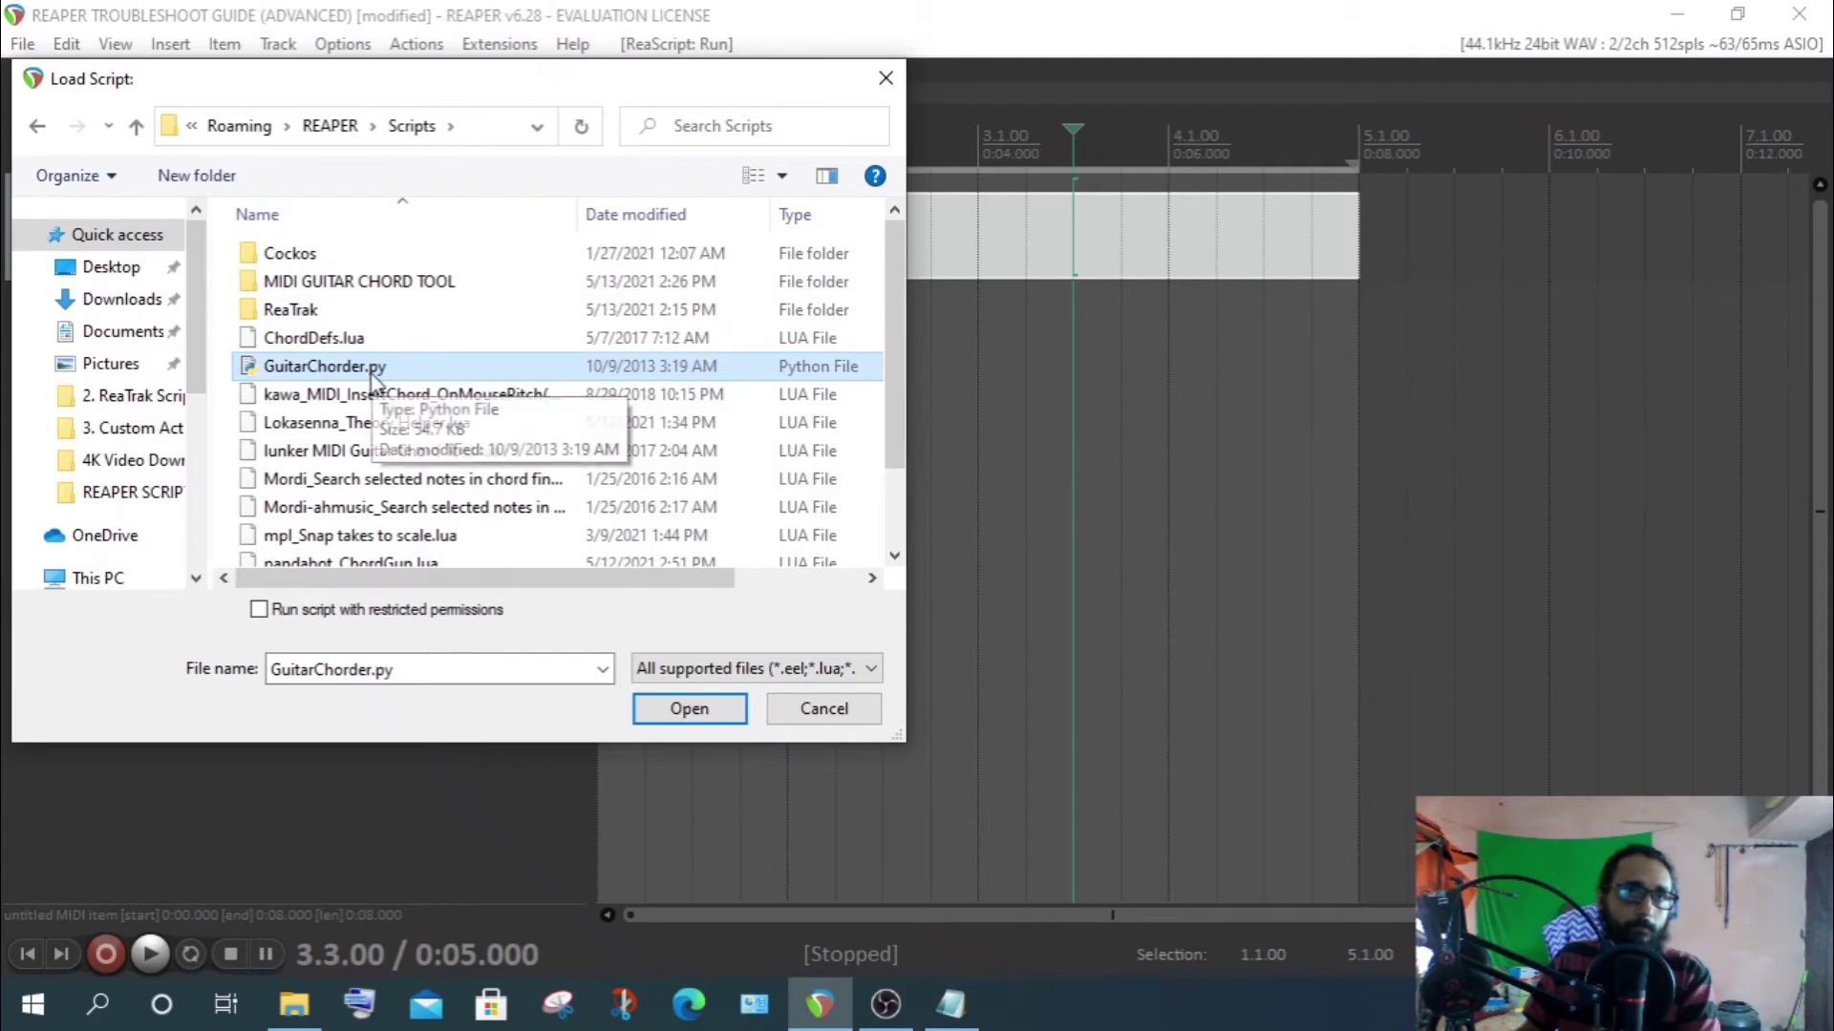
pyautogui.doubleClick(331, 369)
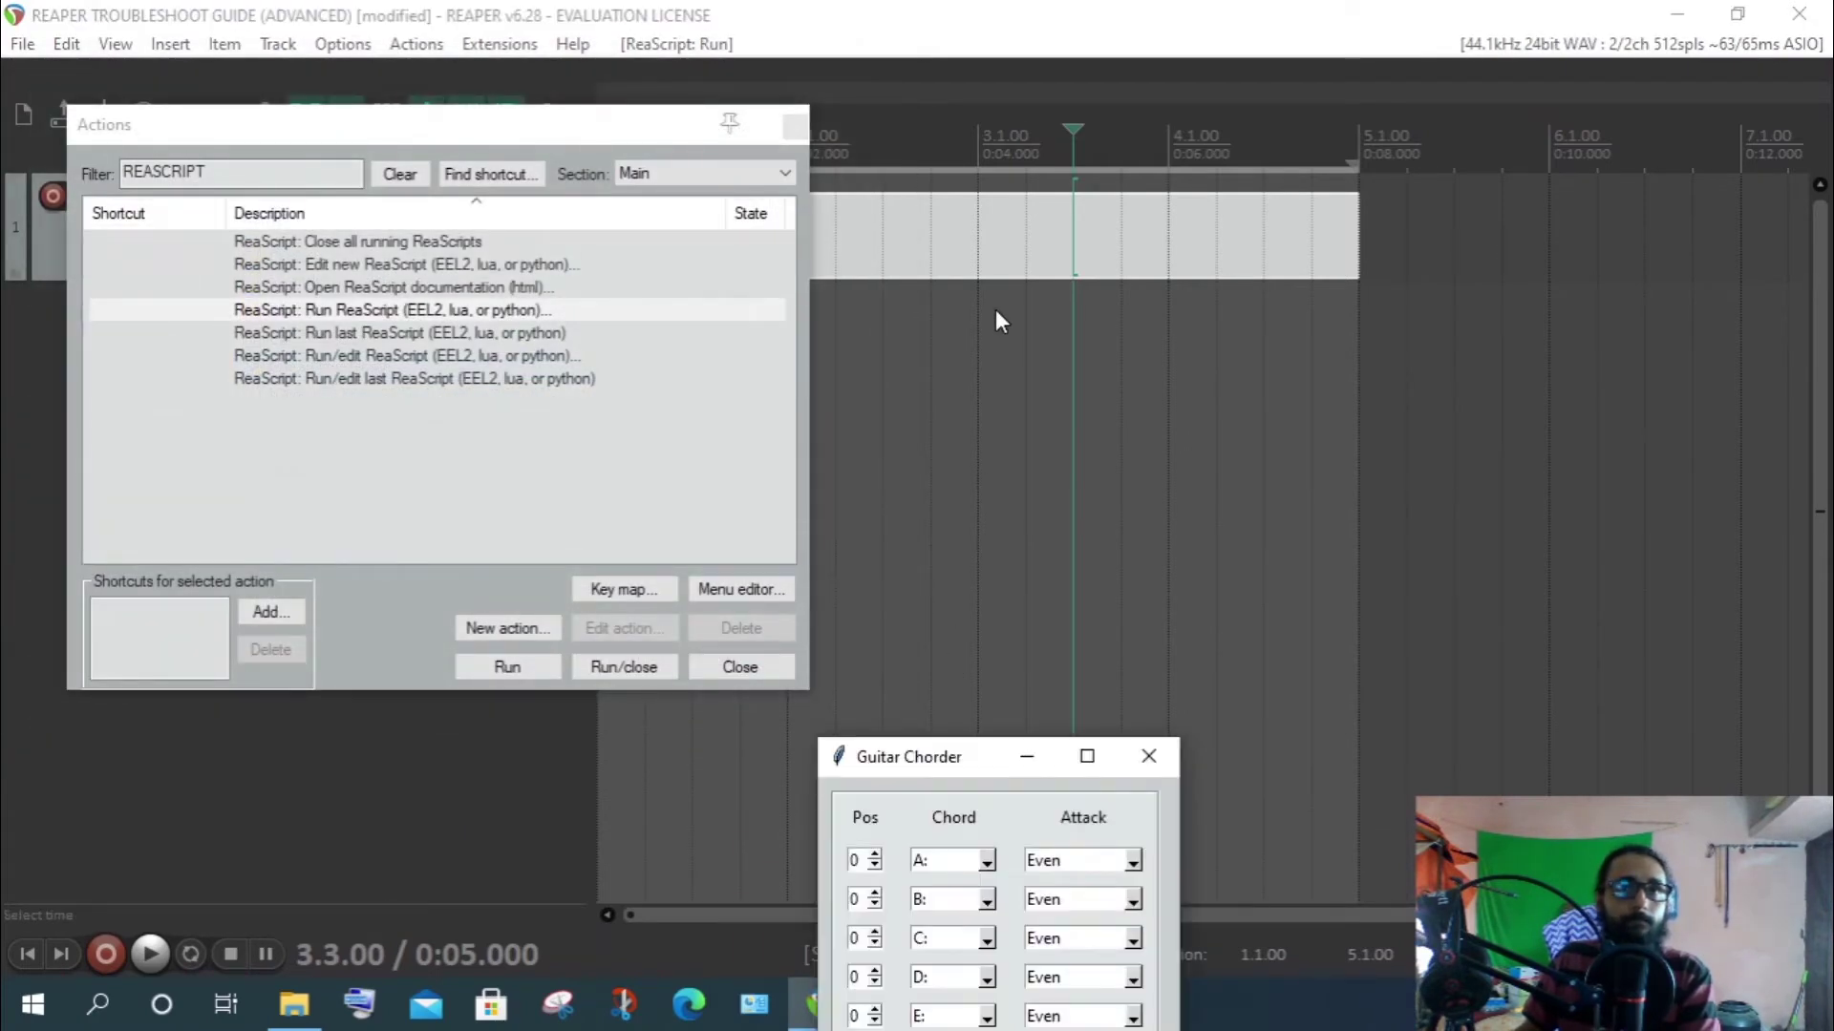
pyautogui.moveTo(926, 756); pyautogui.dragTo(1027, 294)
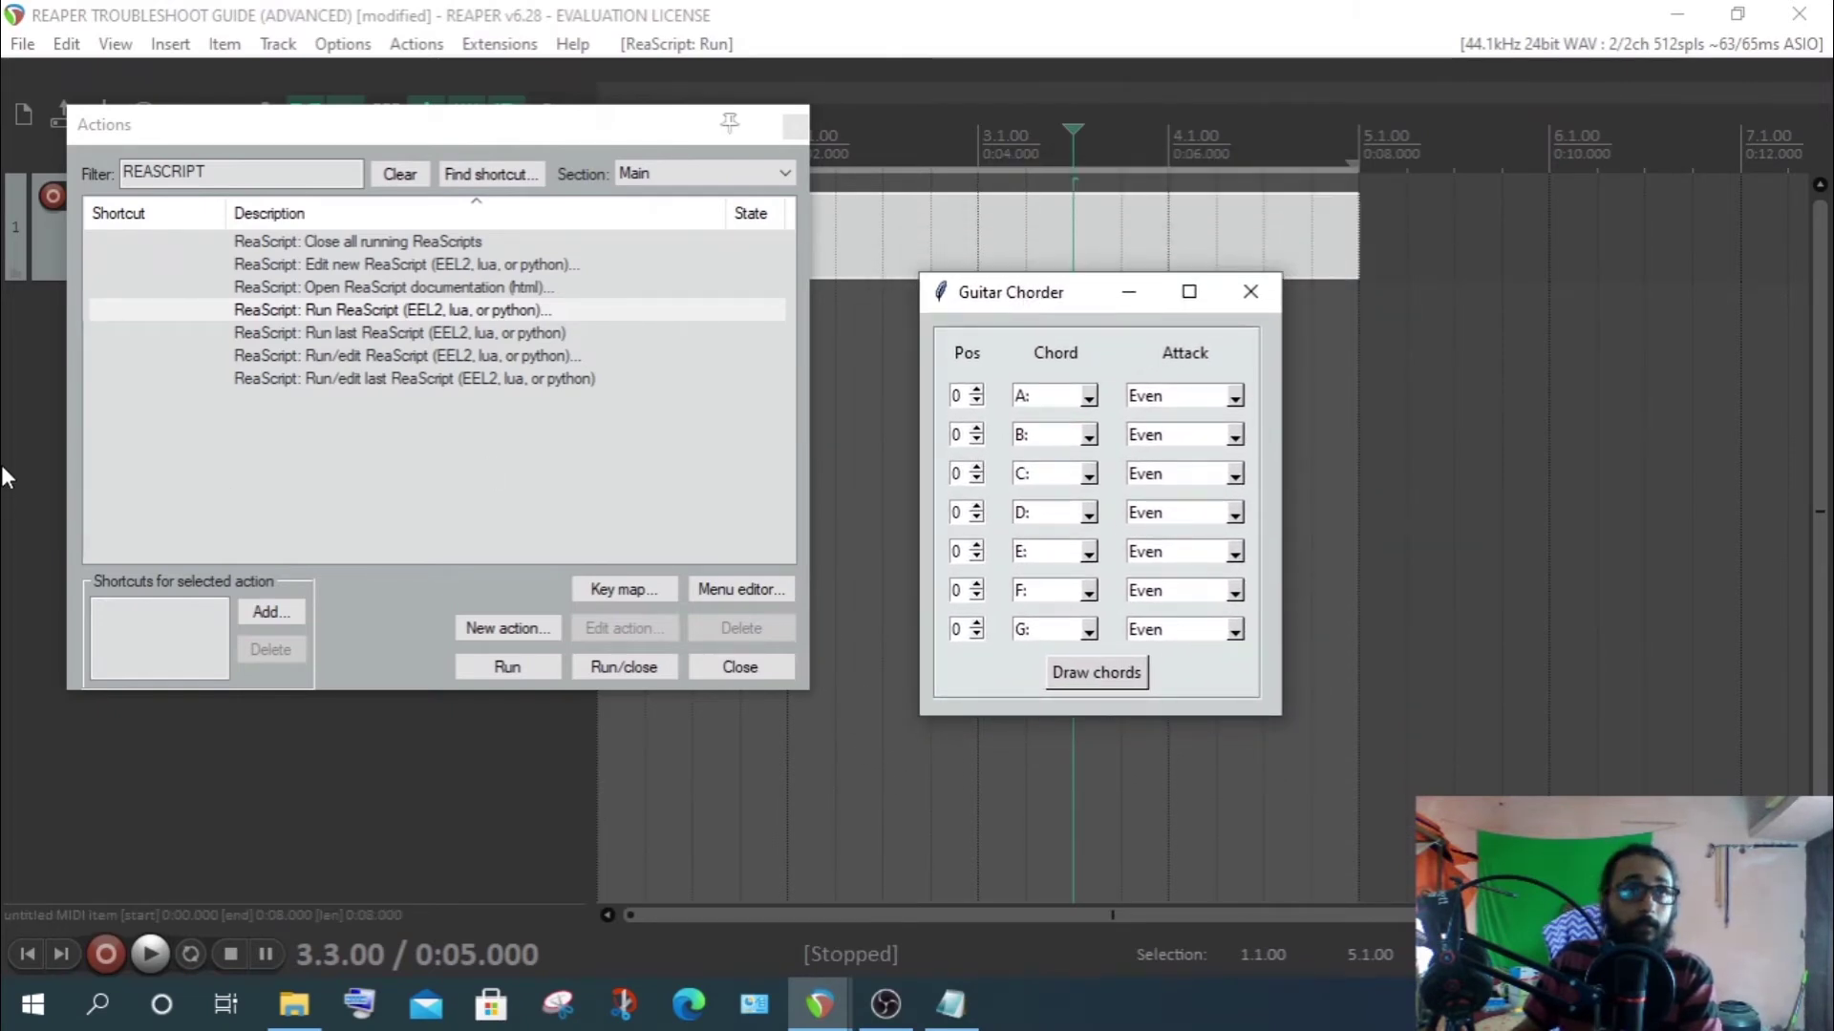
# Reopen the action list and load GuitarChorder.py into it as a ReaScript
pyautogui.click(276, 312)
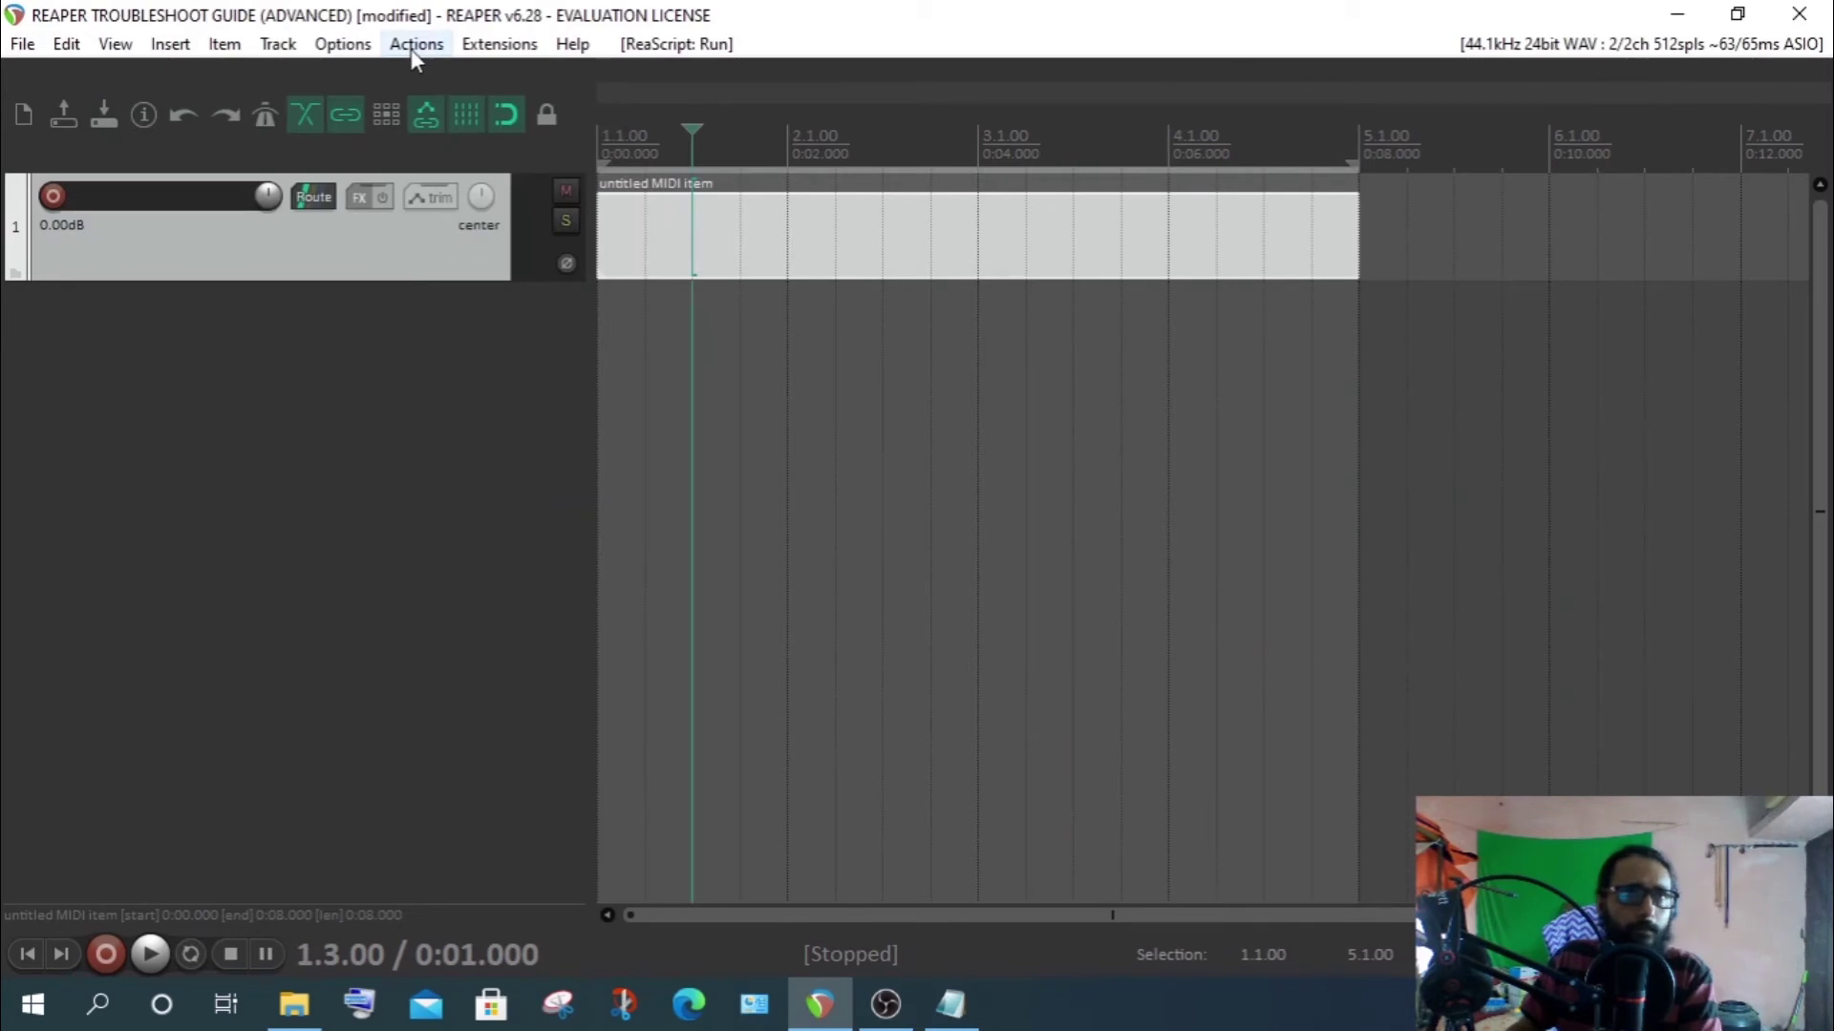
pyautogui.click(410, 49)
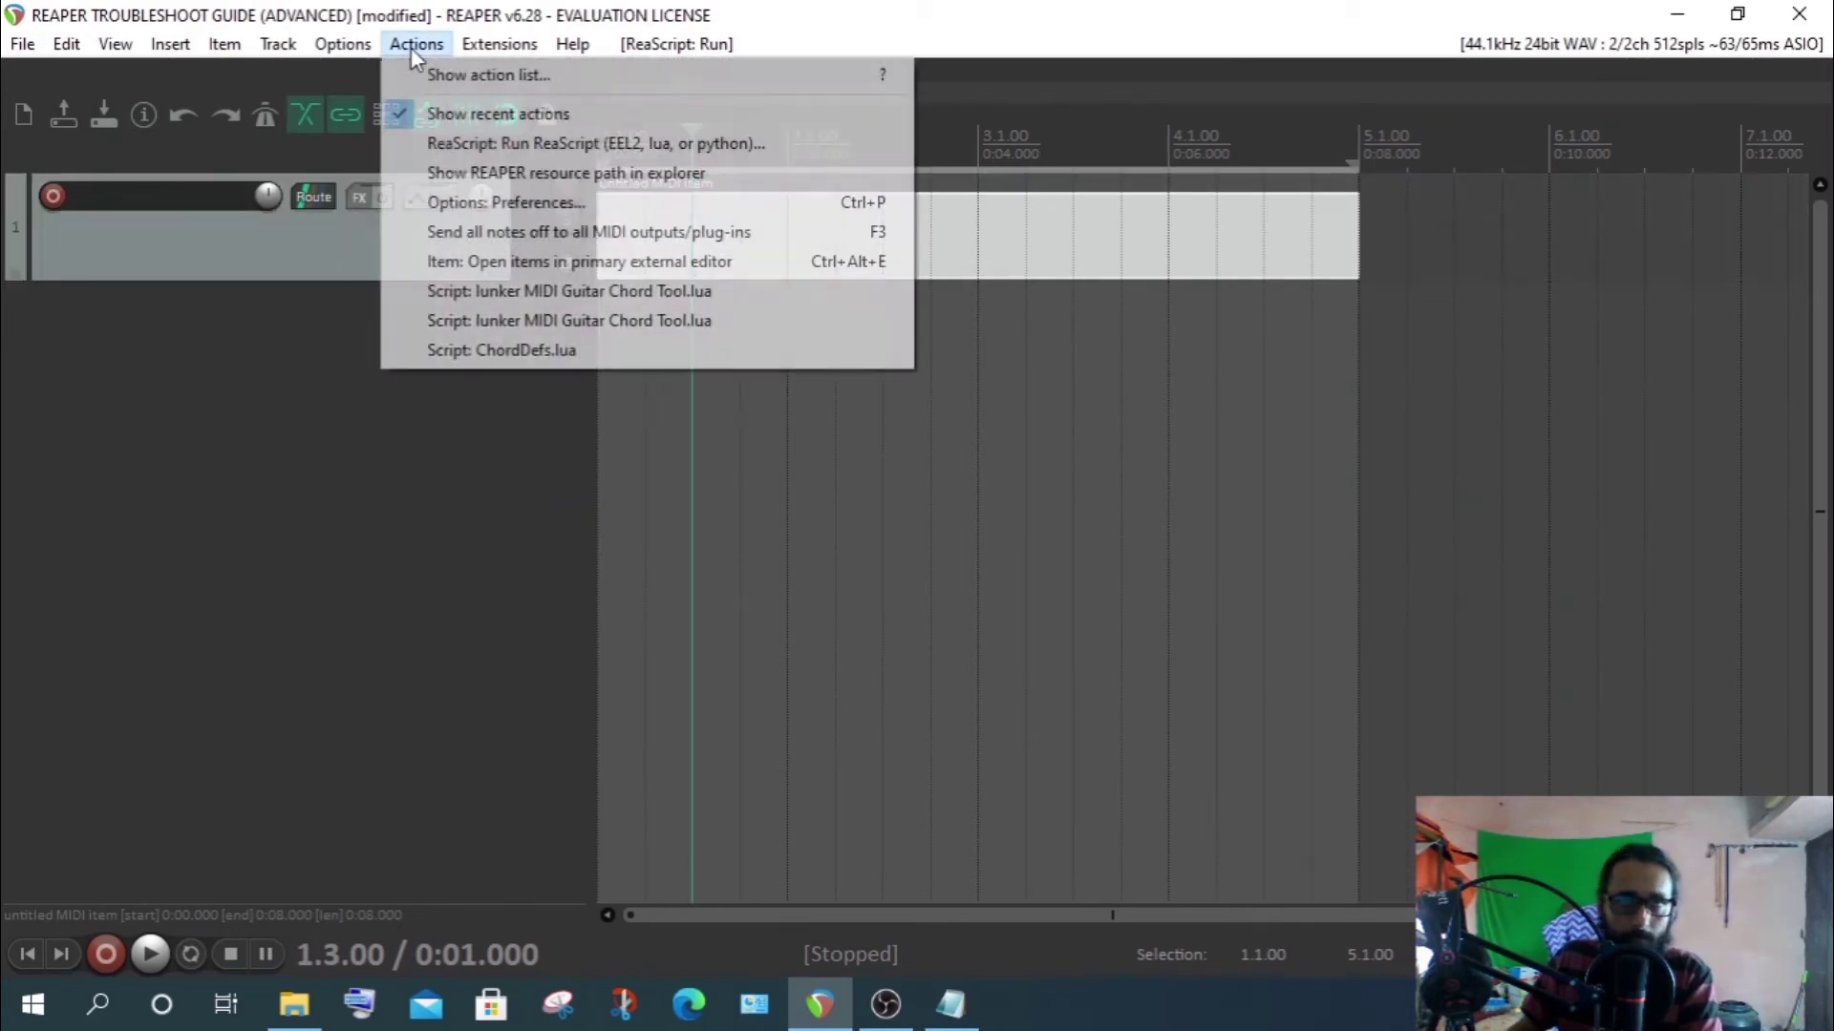
pyautogui.click(442, 77)
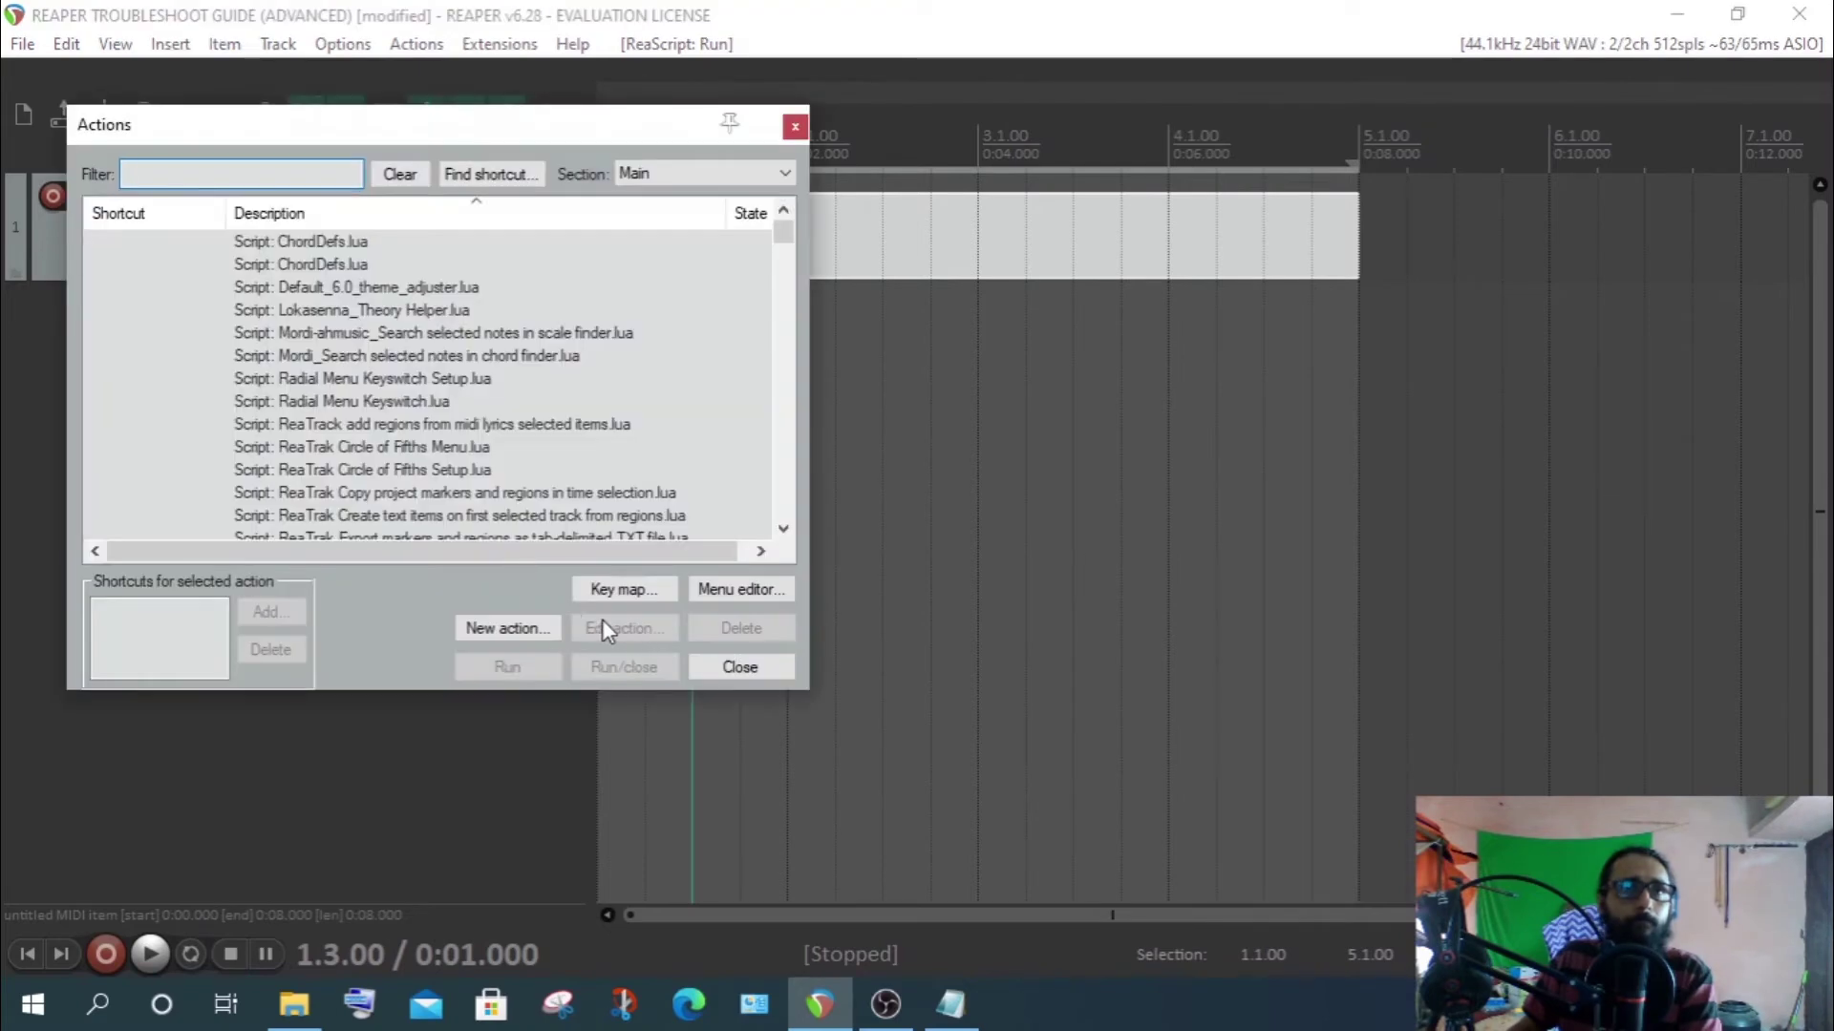
pyautogui.click(520, 629)
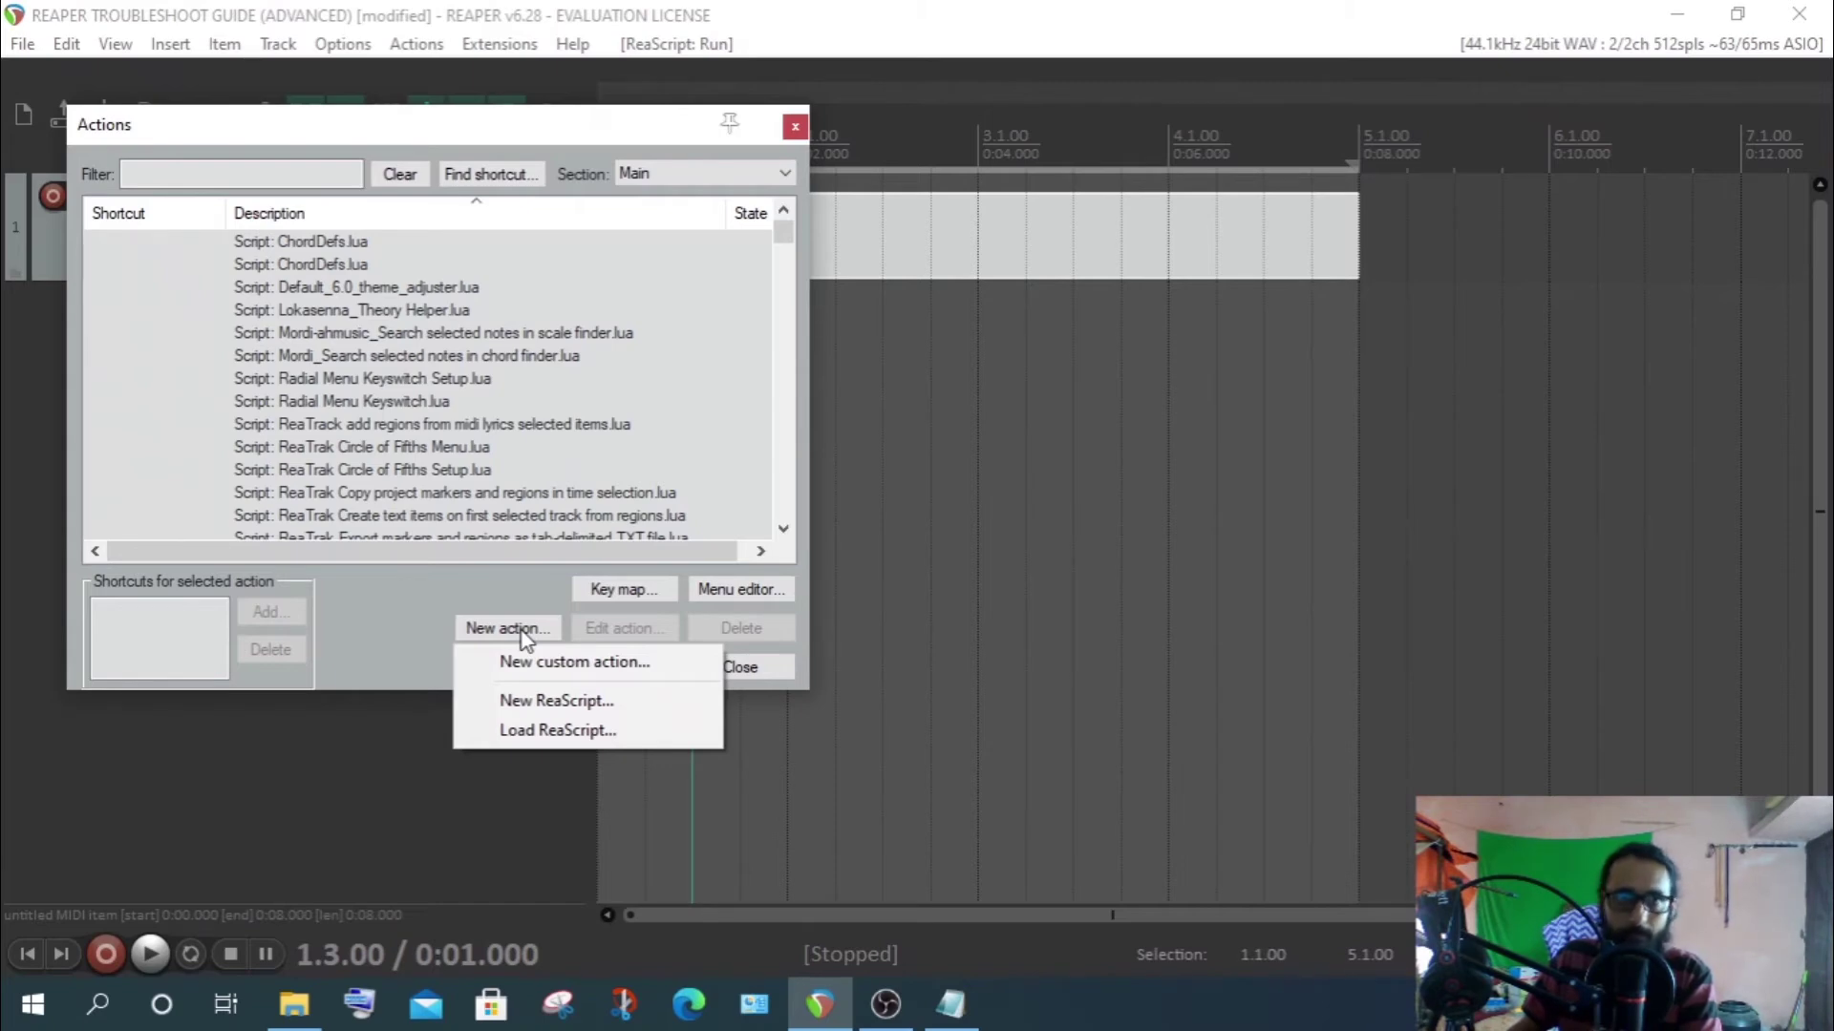
pyautogui.click(548, 730)
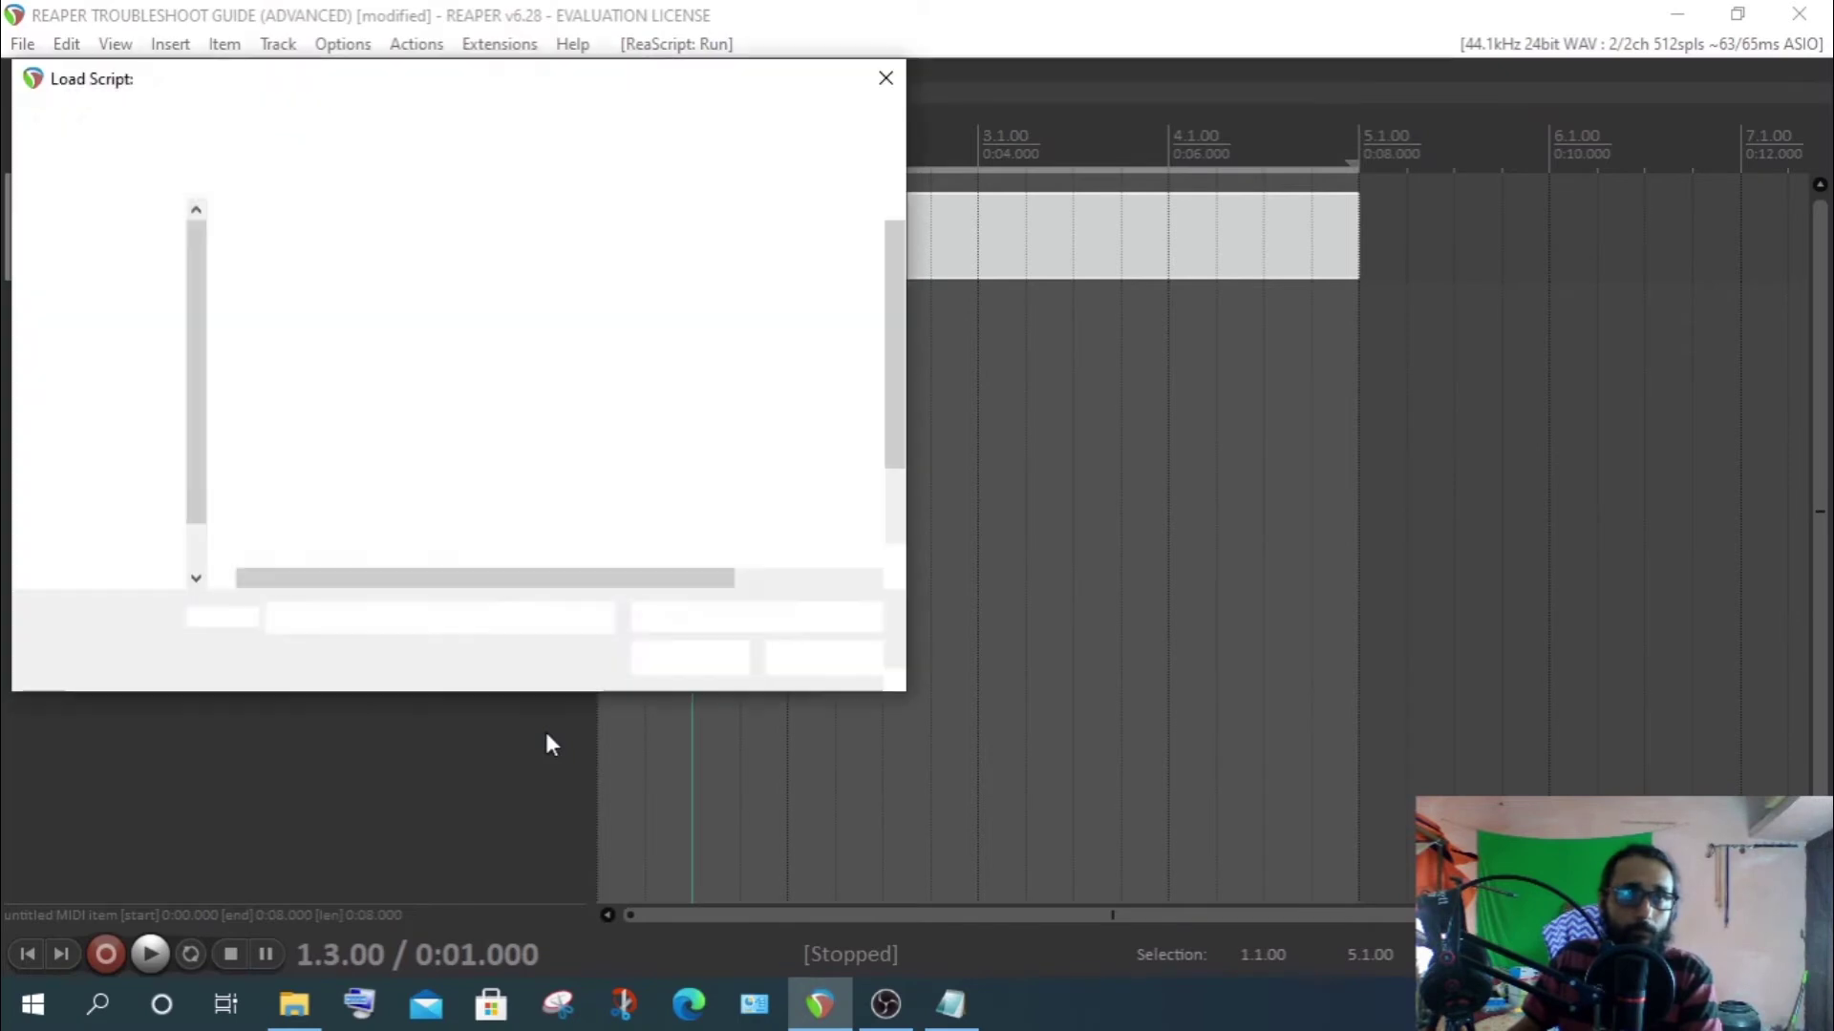
pyautogui.doubleClick(306, 378)
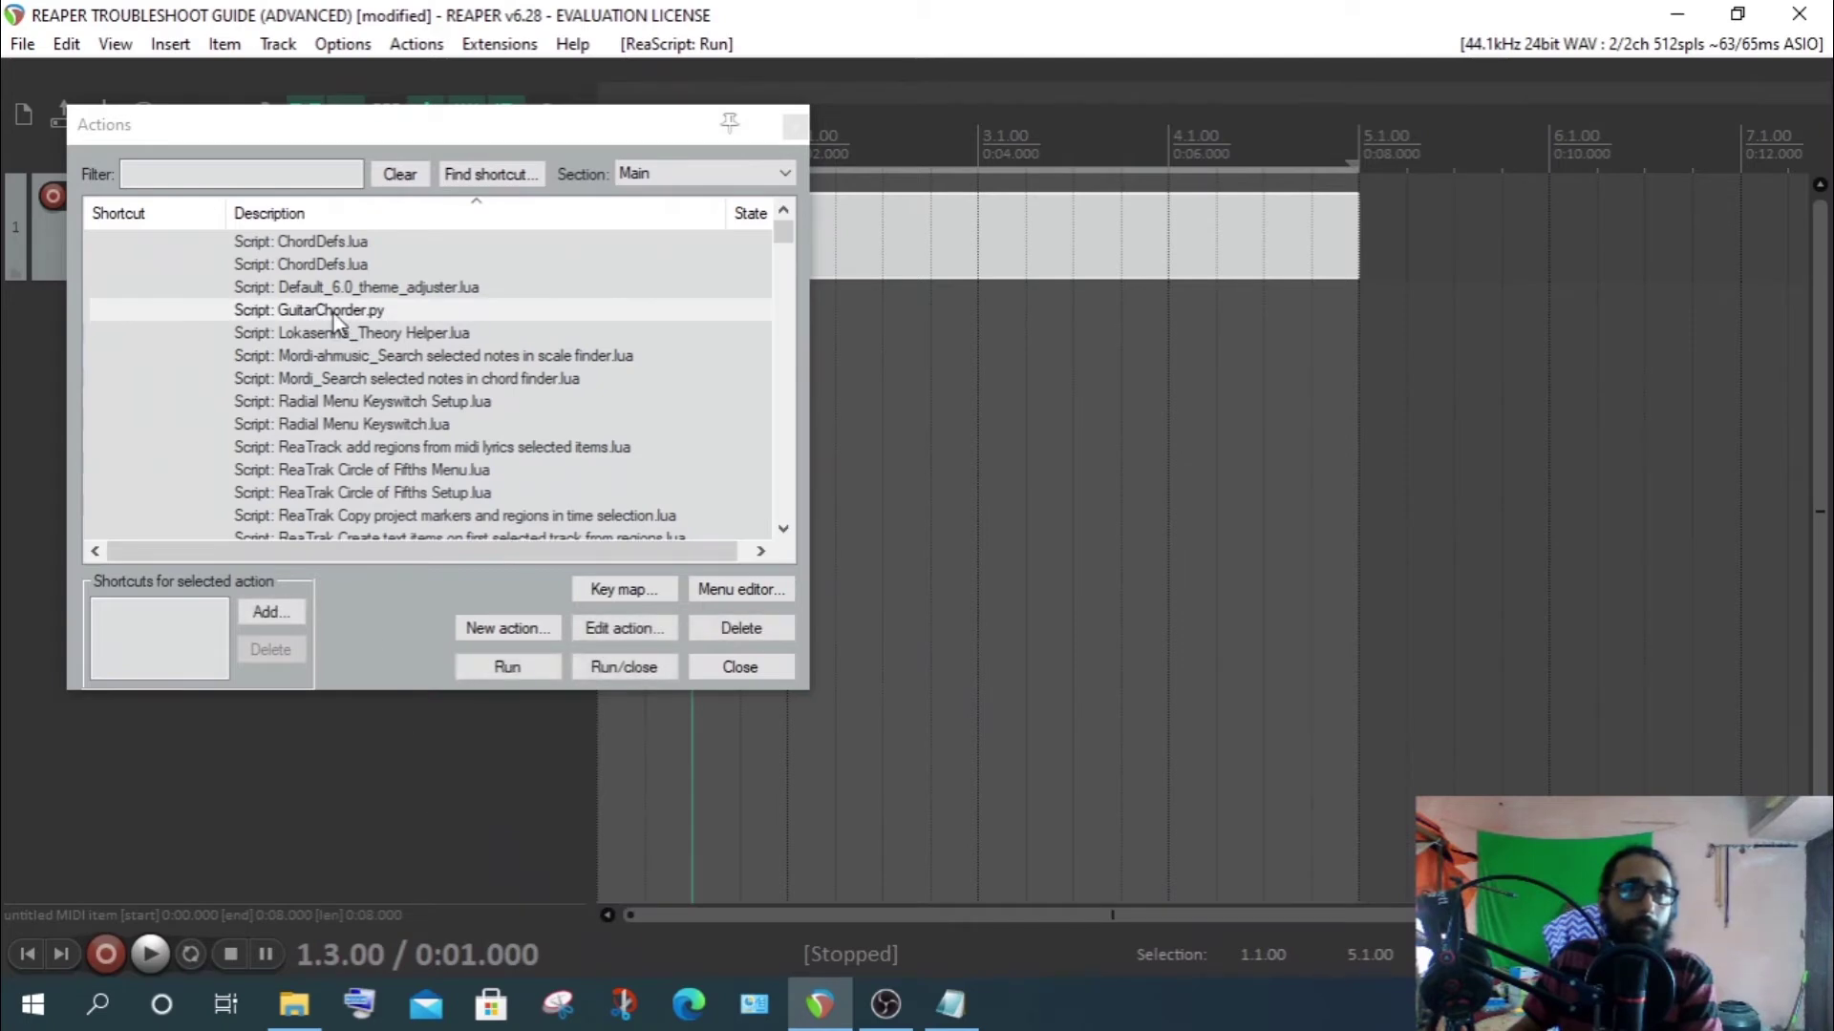
# Run Script: GuitarChorder.py from the action list, and close both the Guitar Chorder window and the action list
pyautogui.click(507, 666)
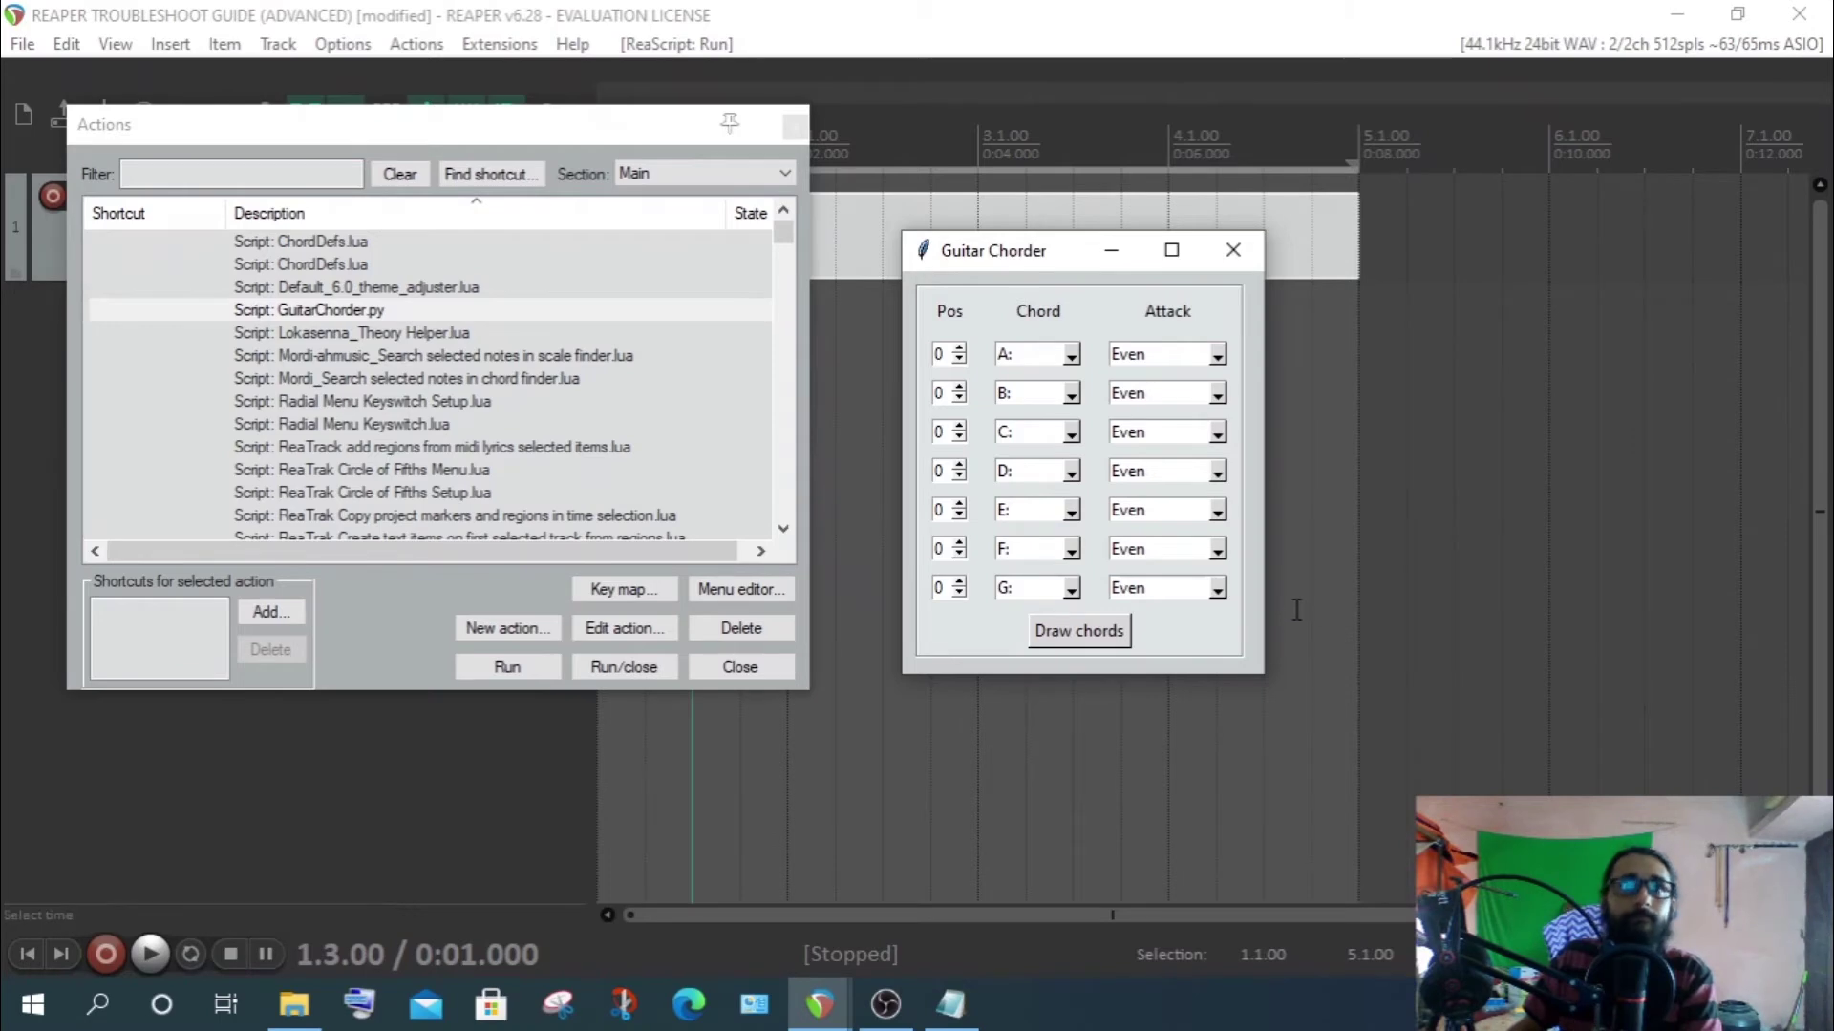
pyautogui.click(1233, 256)
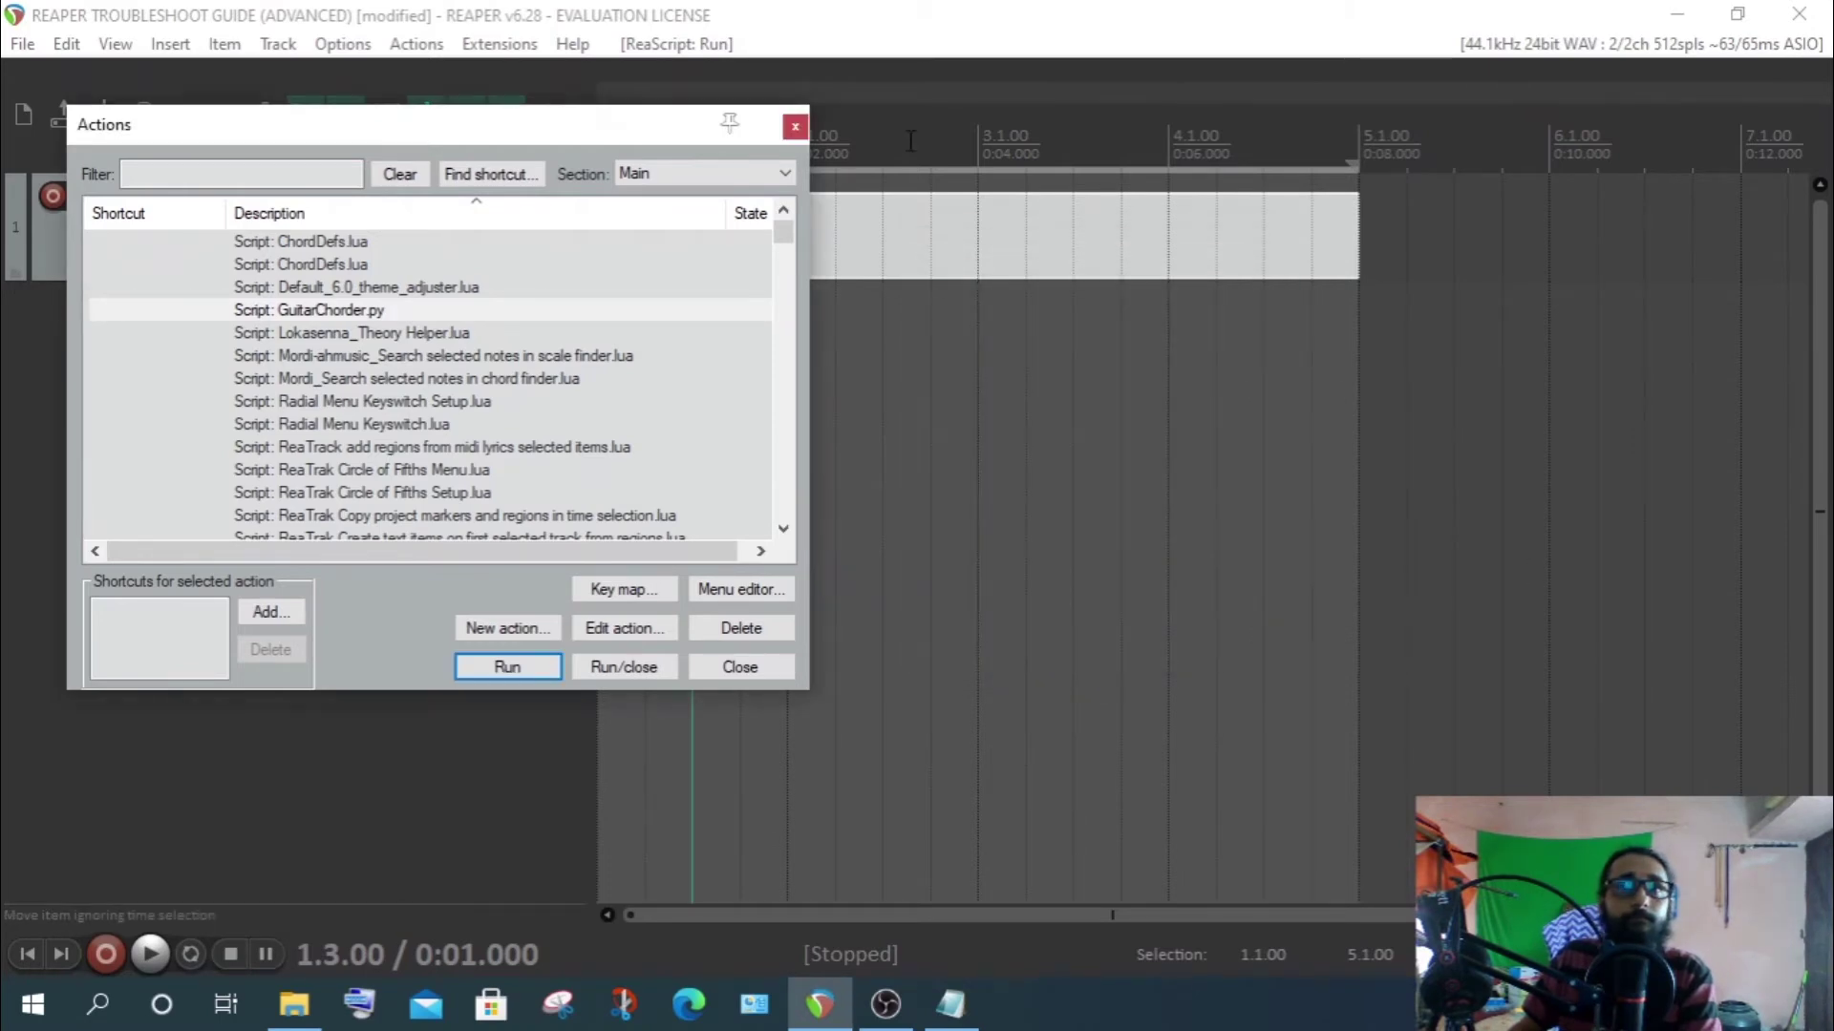
pyautogui.click(795, 126)
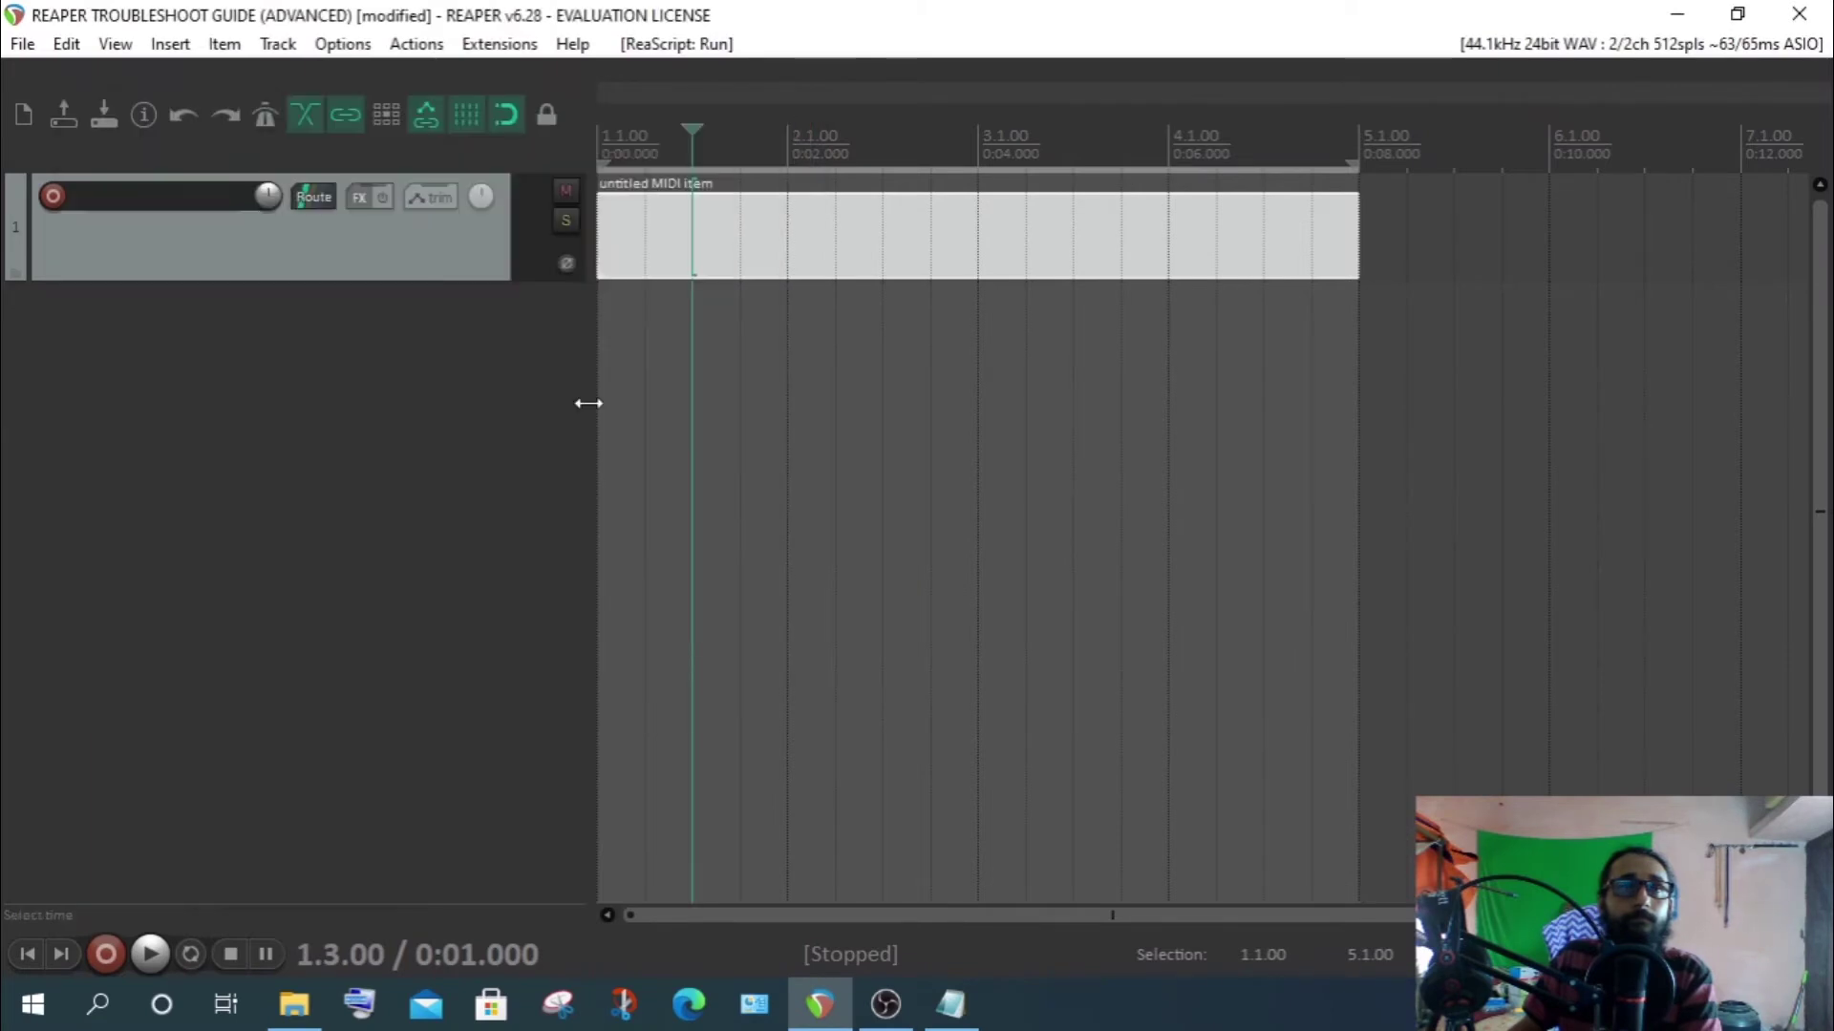
# Review the REAPER SCRIPT & OTHER RESOURCES folder and its Export ReaTrak subfolder in File Explorer, and return to REAPER
pyautogui.hotkey('alt', 'Tab')
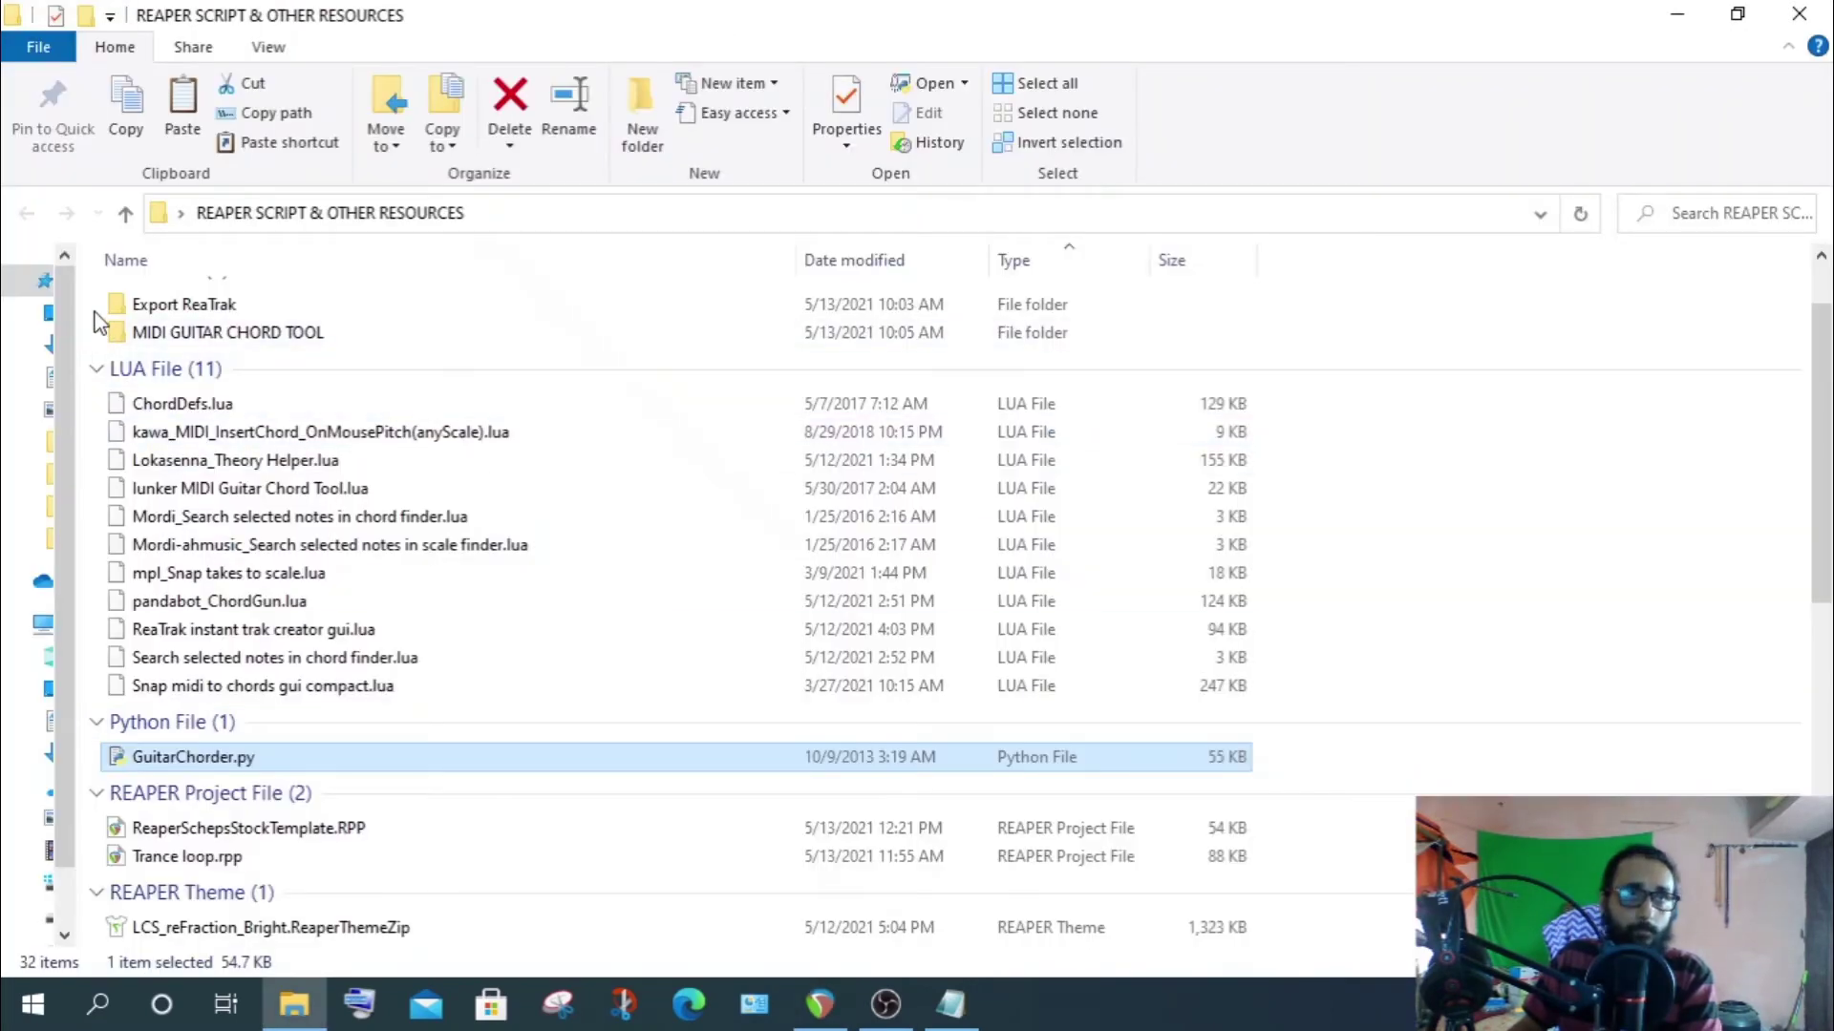
pyautogui.scroll(1, 110, 382)
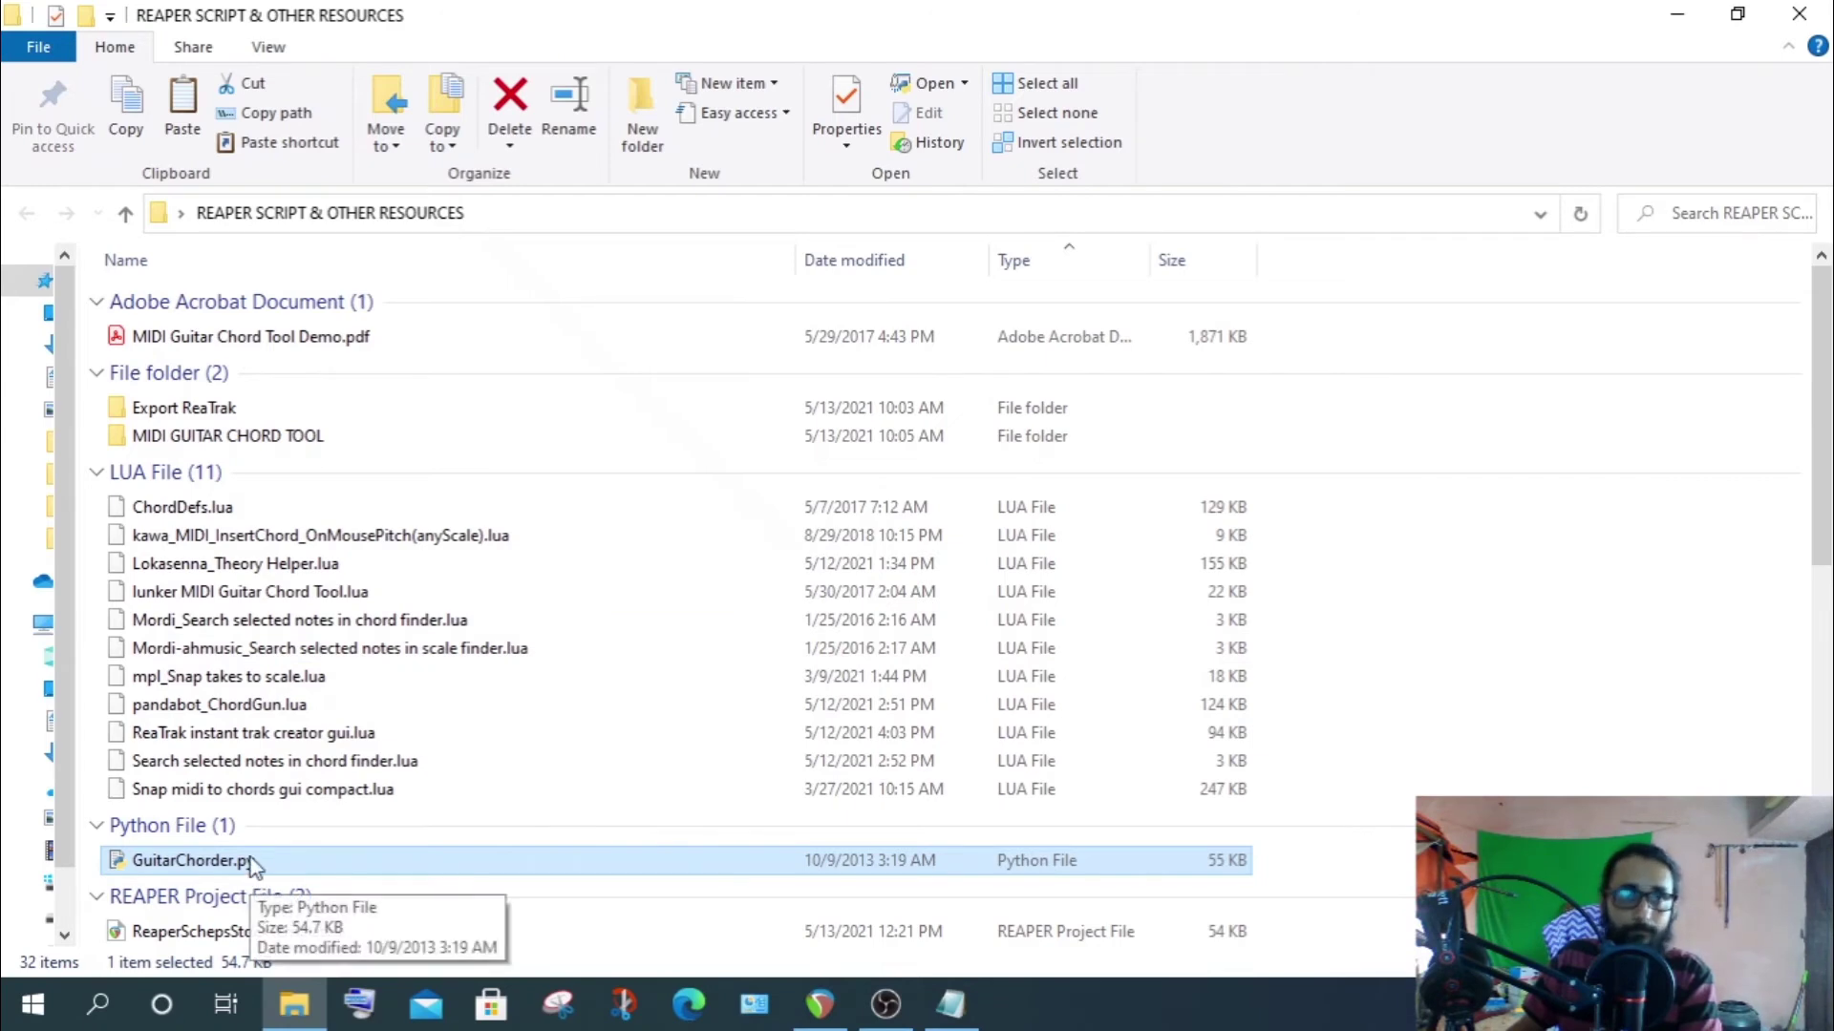
pyautogui.scroll(-1, 421, 811)
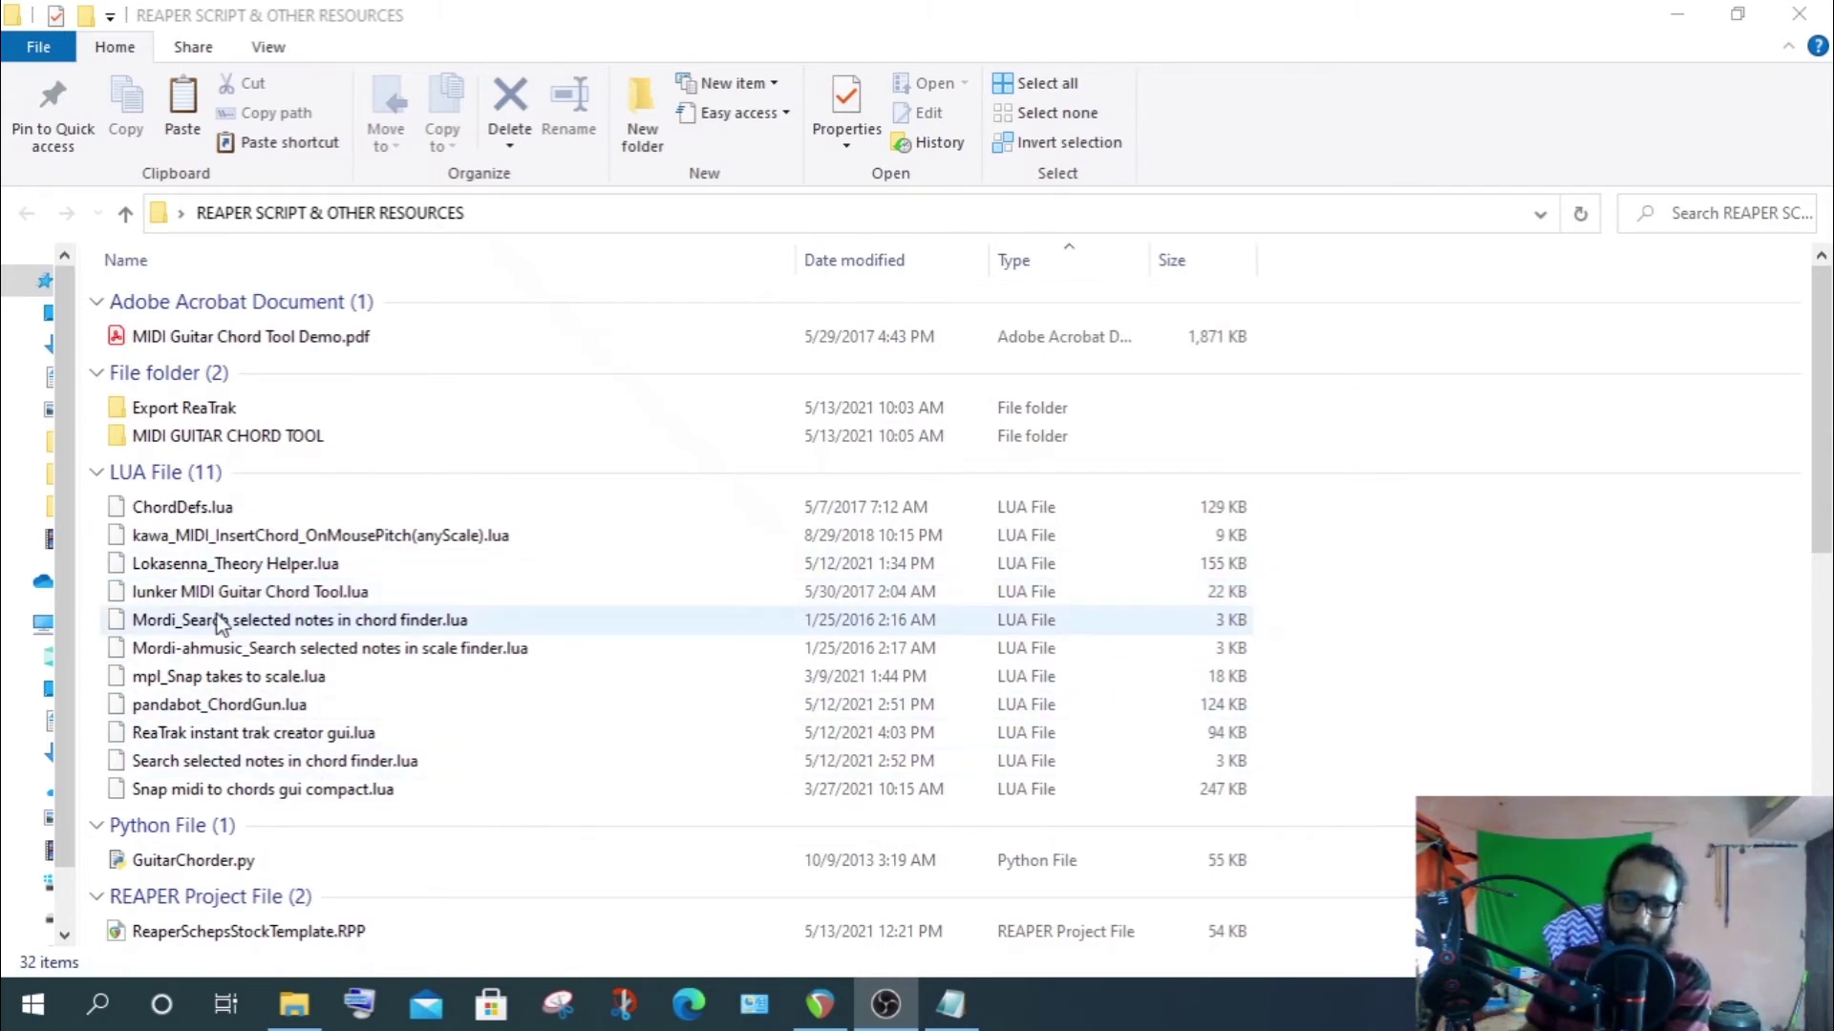
pyautogui.click(180, 413)
pyautogui.doubleClick(180, 414)
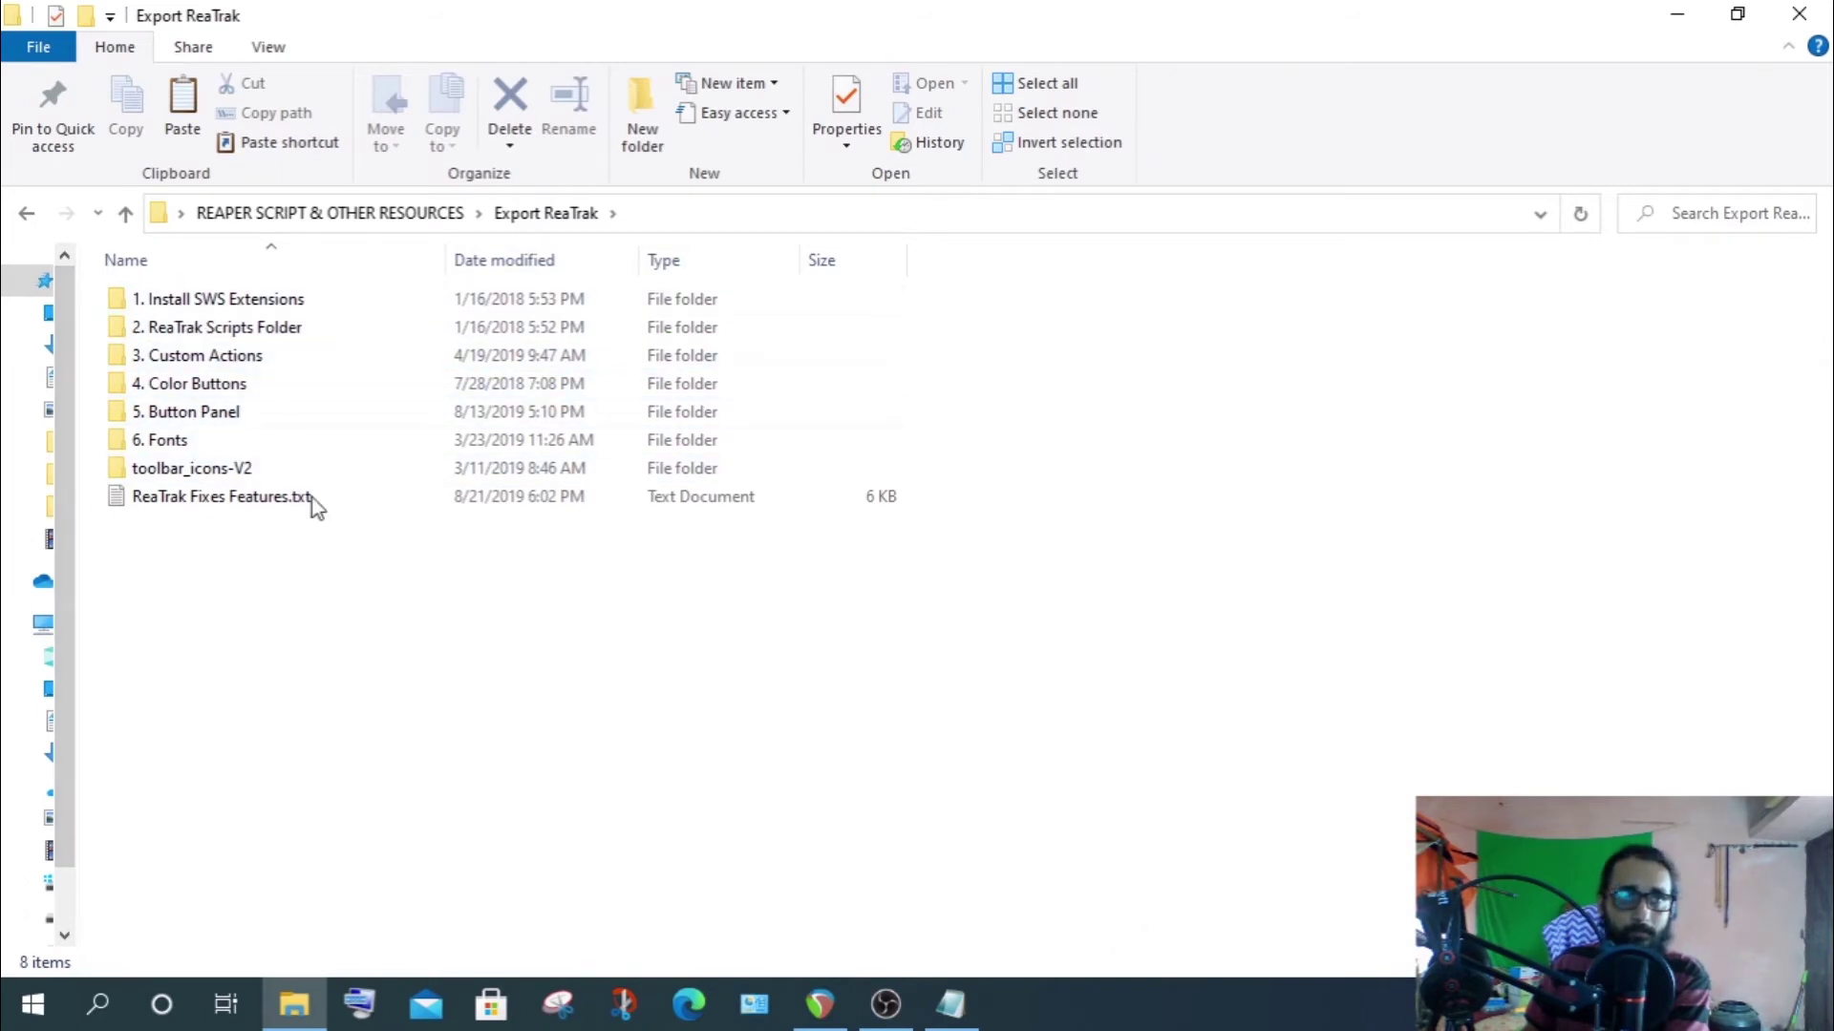
pyautogui.click(123, 216)
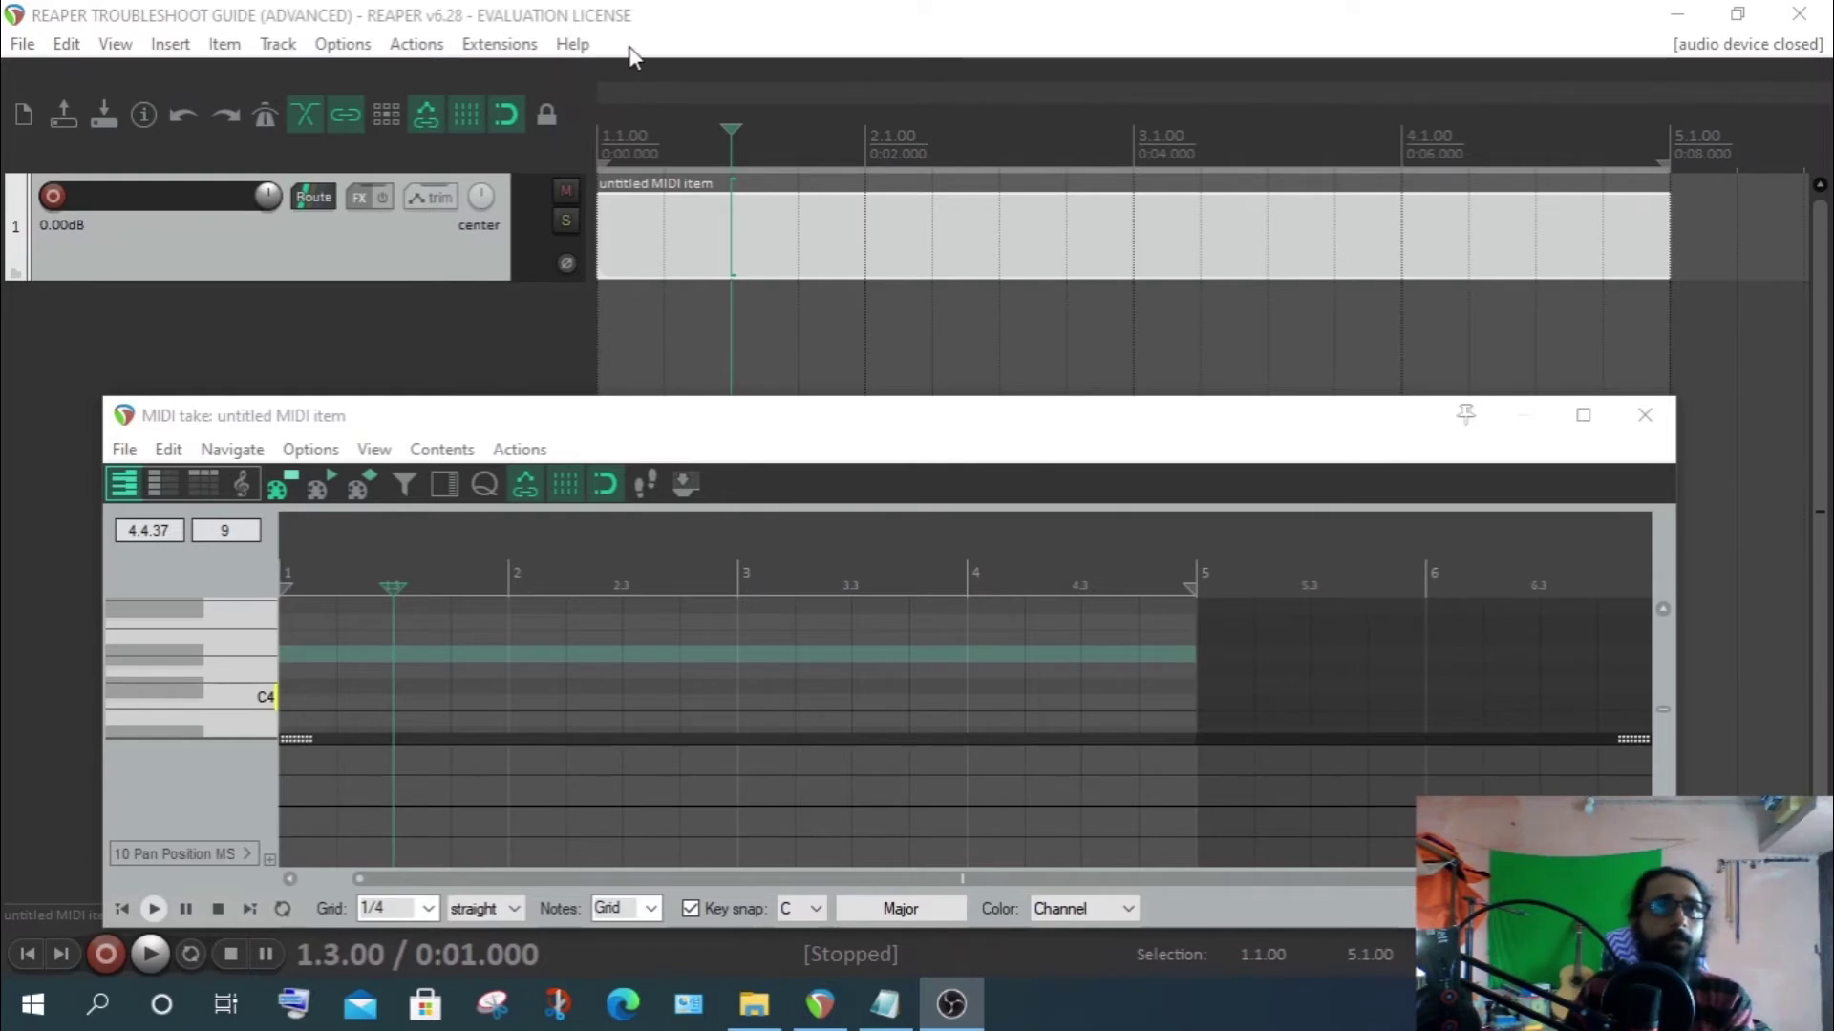
pyautogui.click(657, 31)
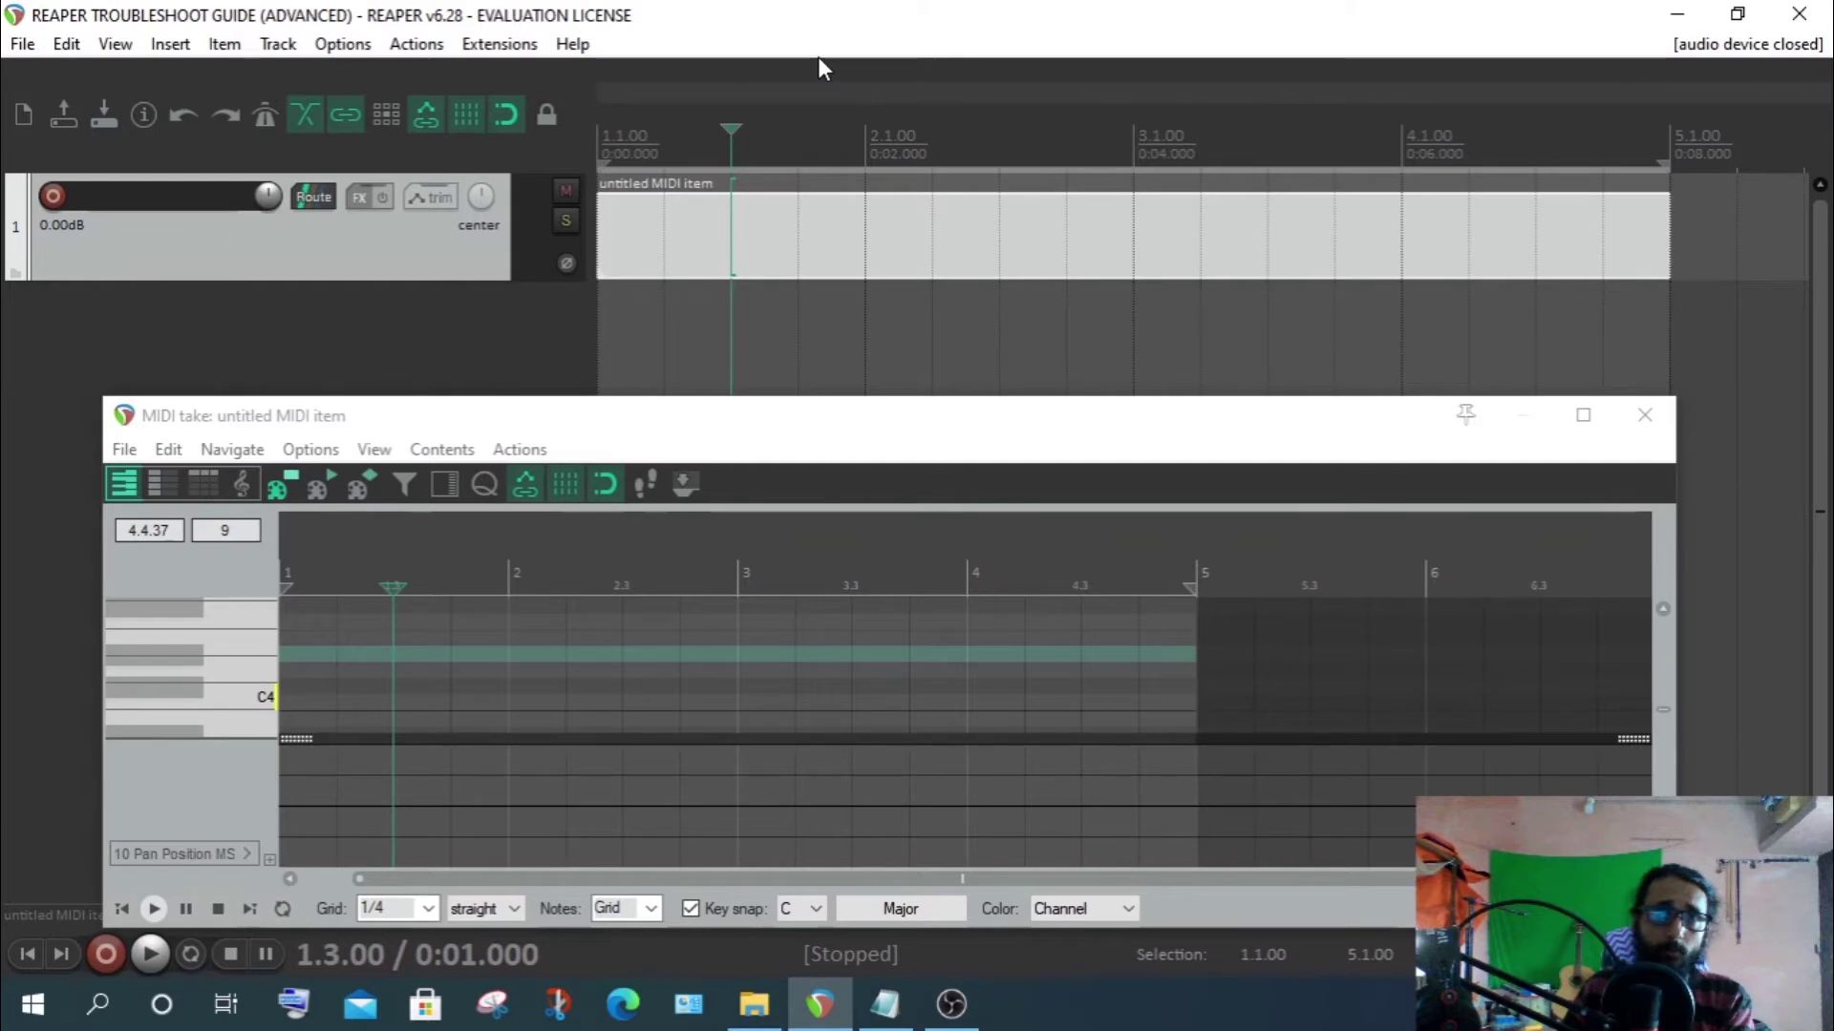
# Compare the action commands offered by the main window with those of the MIDI editor, repositioning the MIDI editor window to keep both accessible
pyautogui.moveTo(880, 427); pyautogui.dragTo(822, 368)
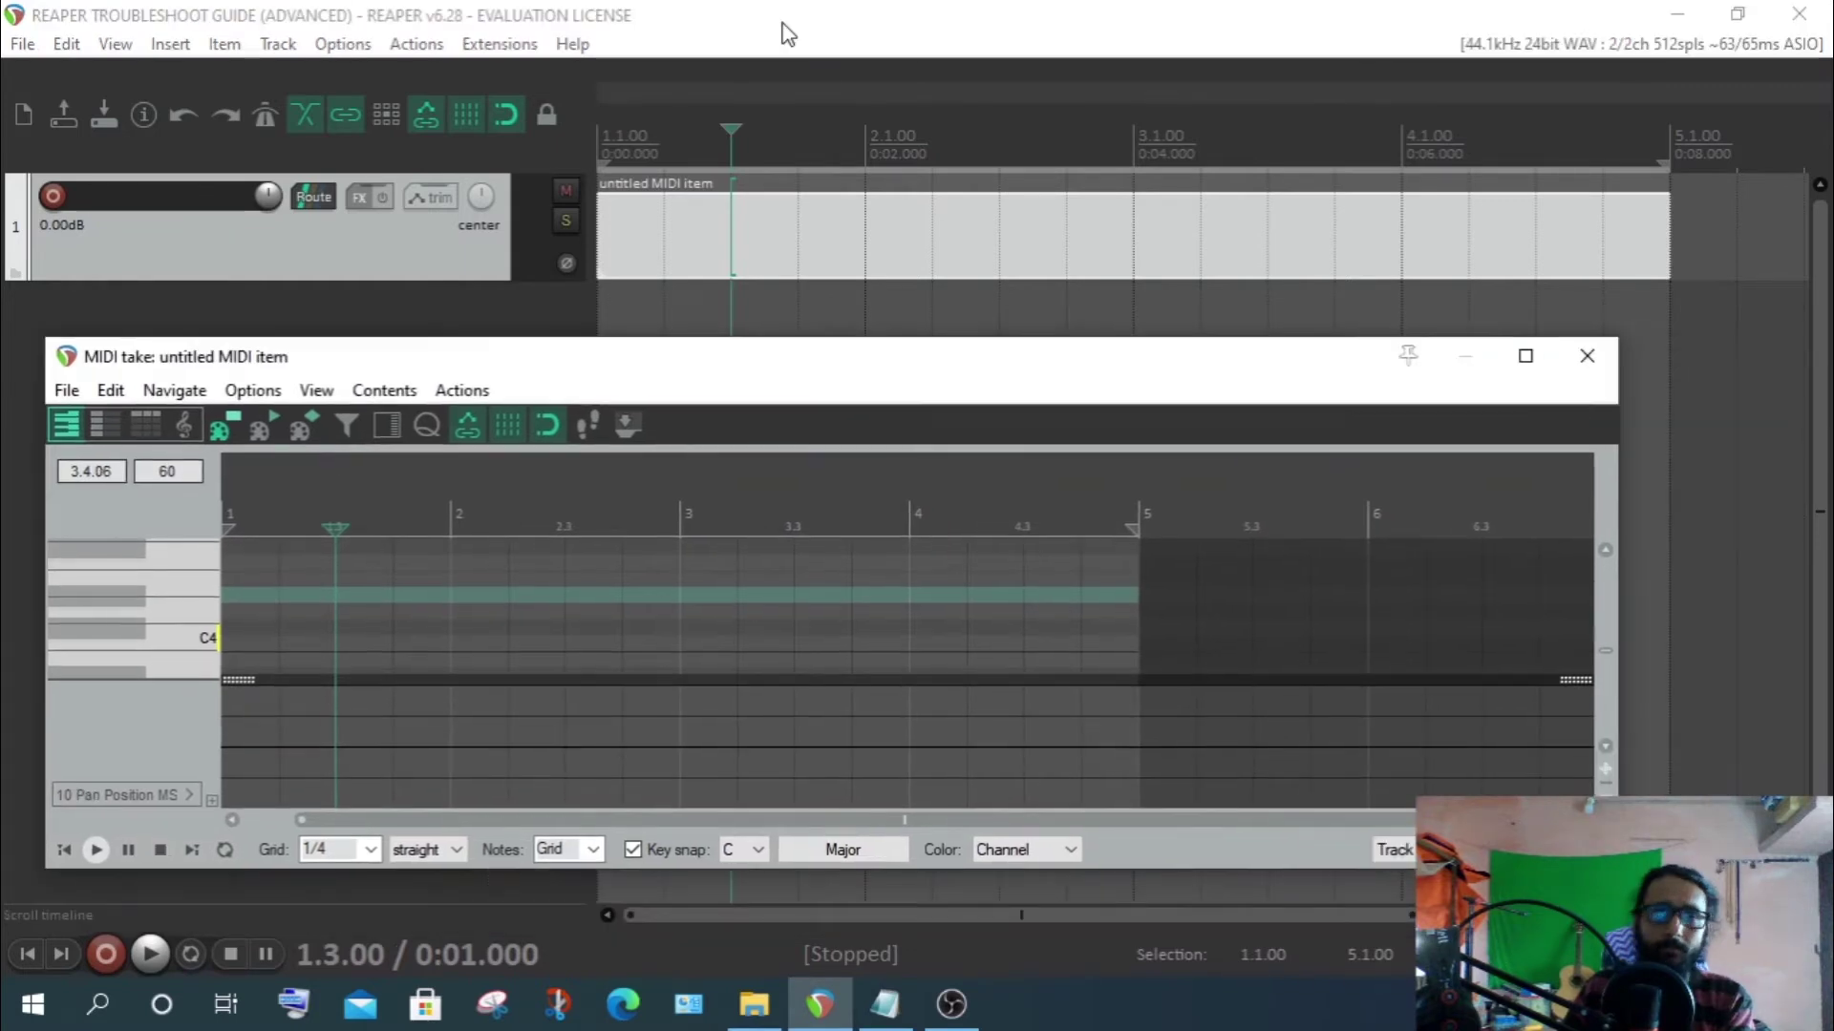
pyautogui.click(782, 33)
pyautogui.click(712, 378)
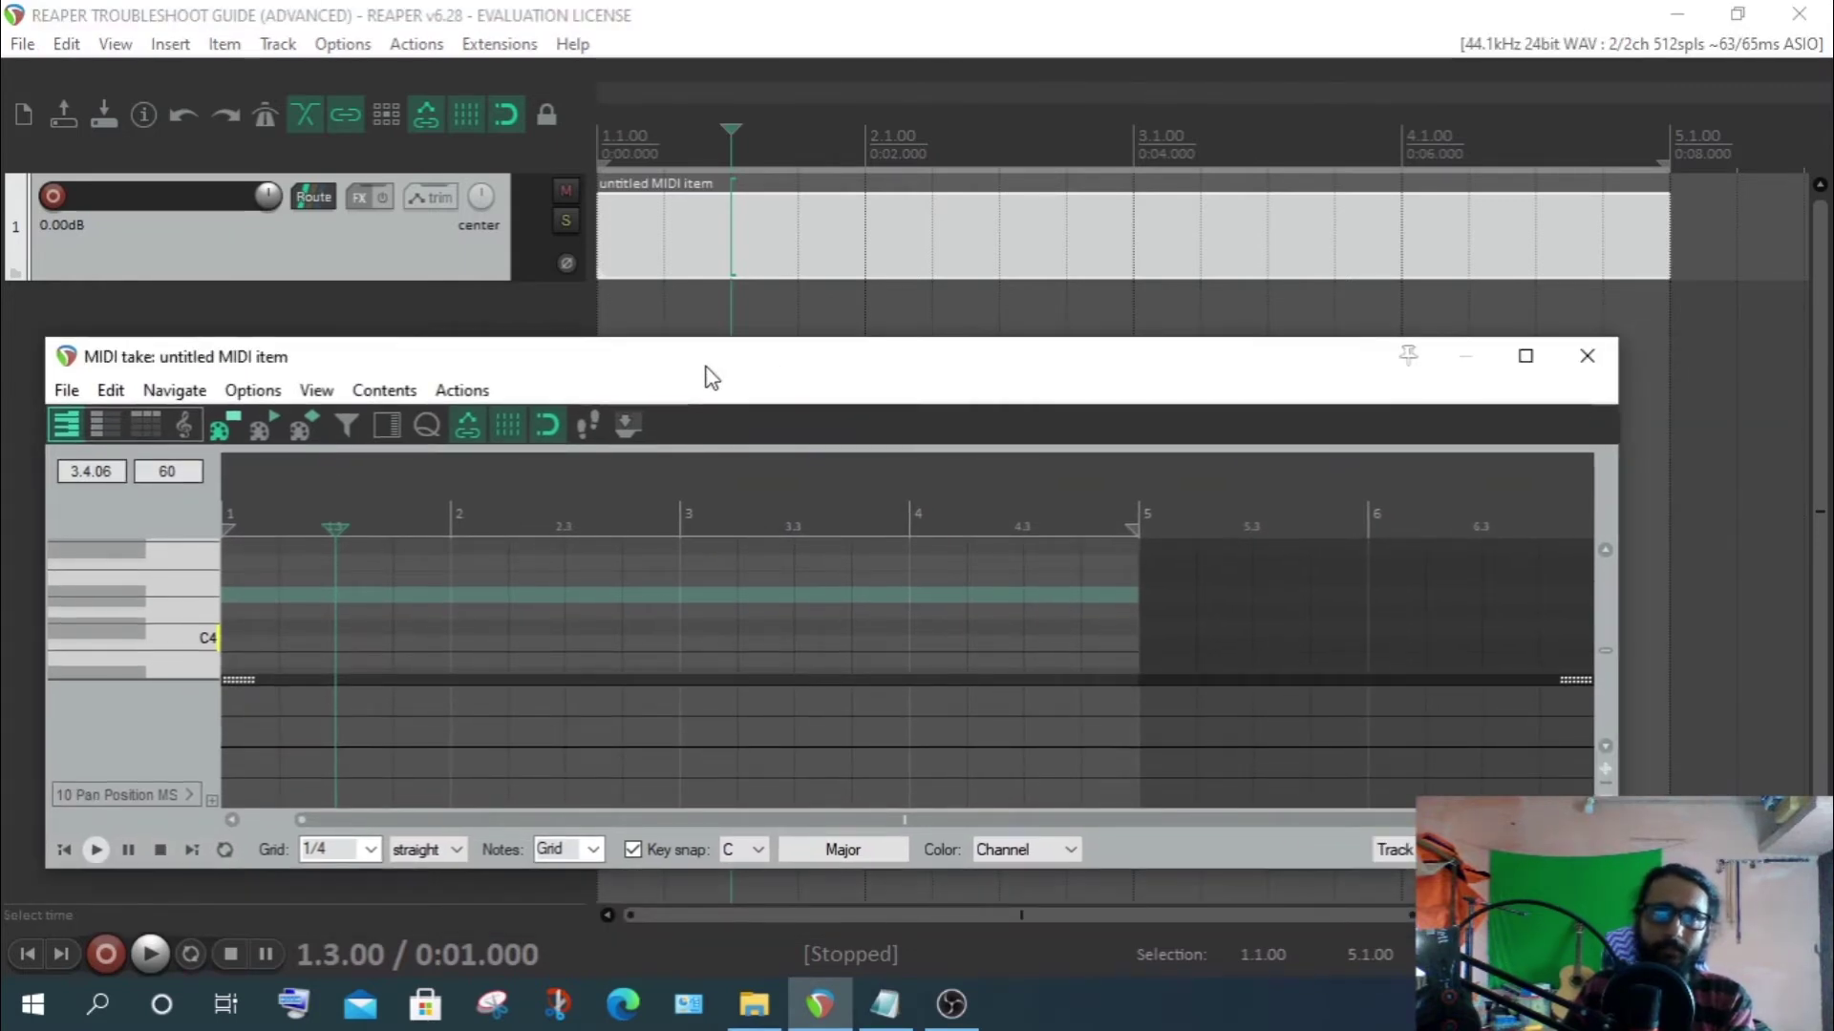
pyautogui.click(415, 44)
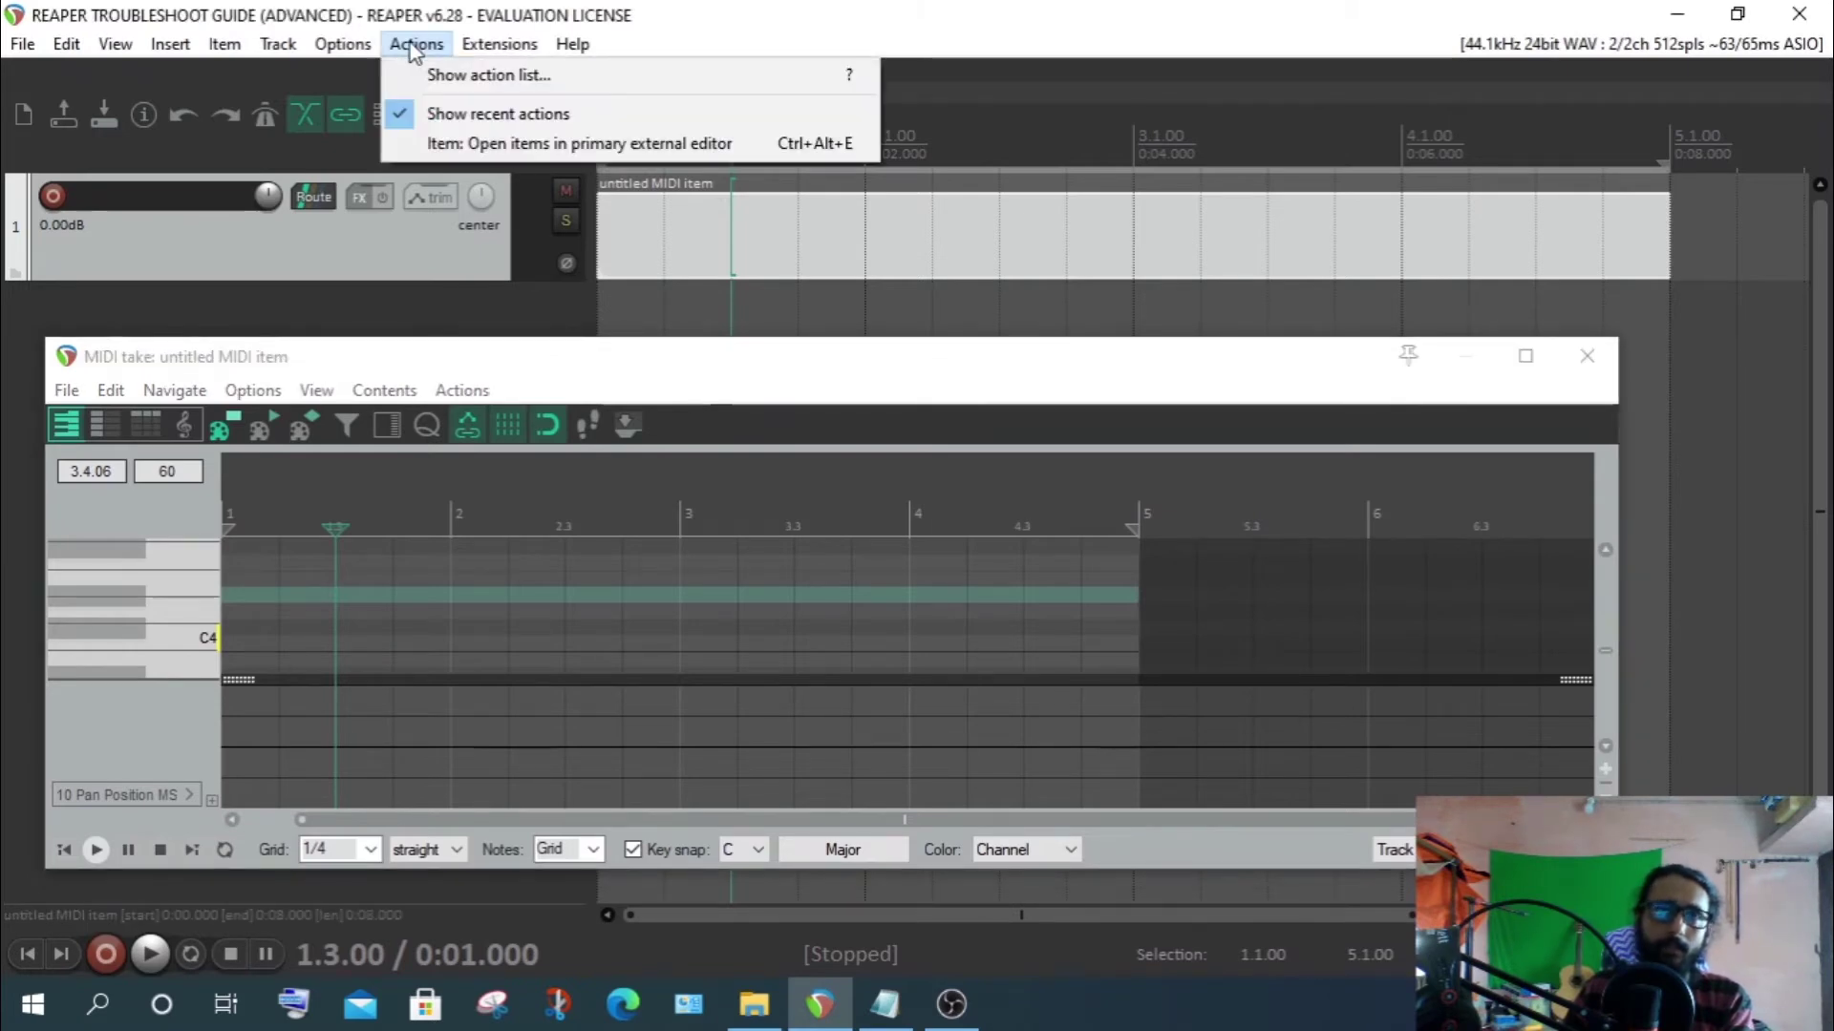
pyautogui.click(462, 390)
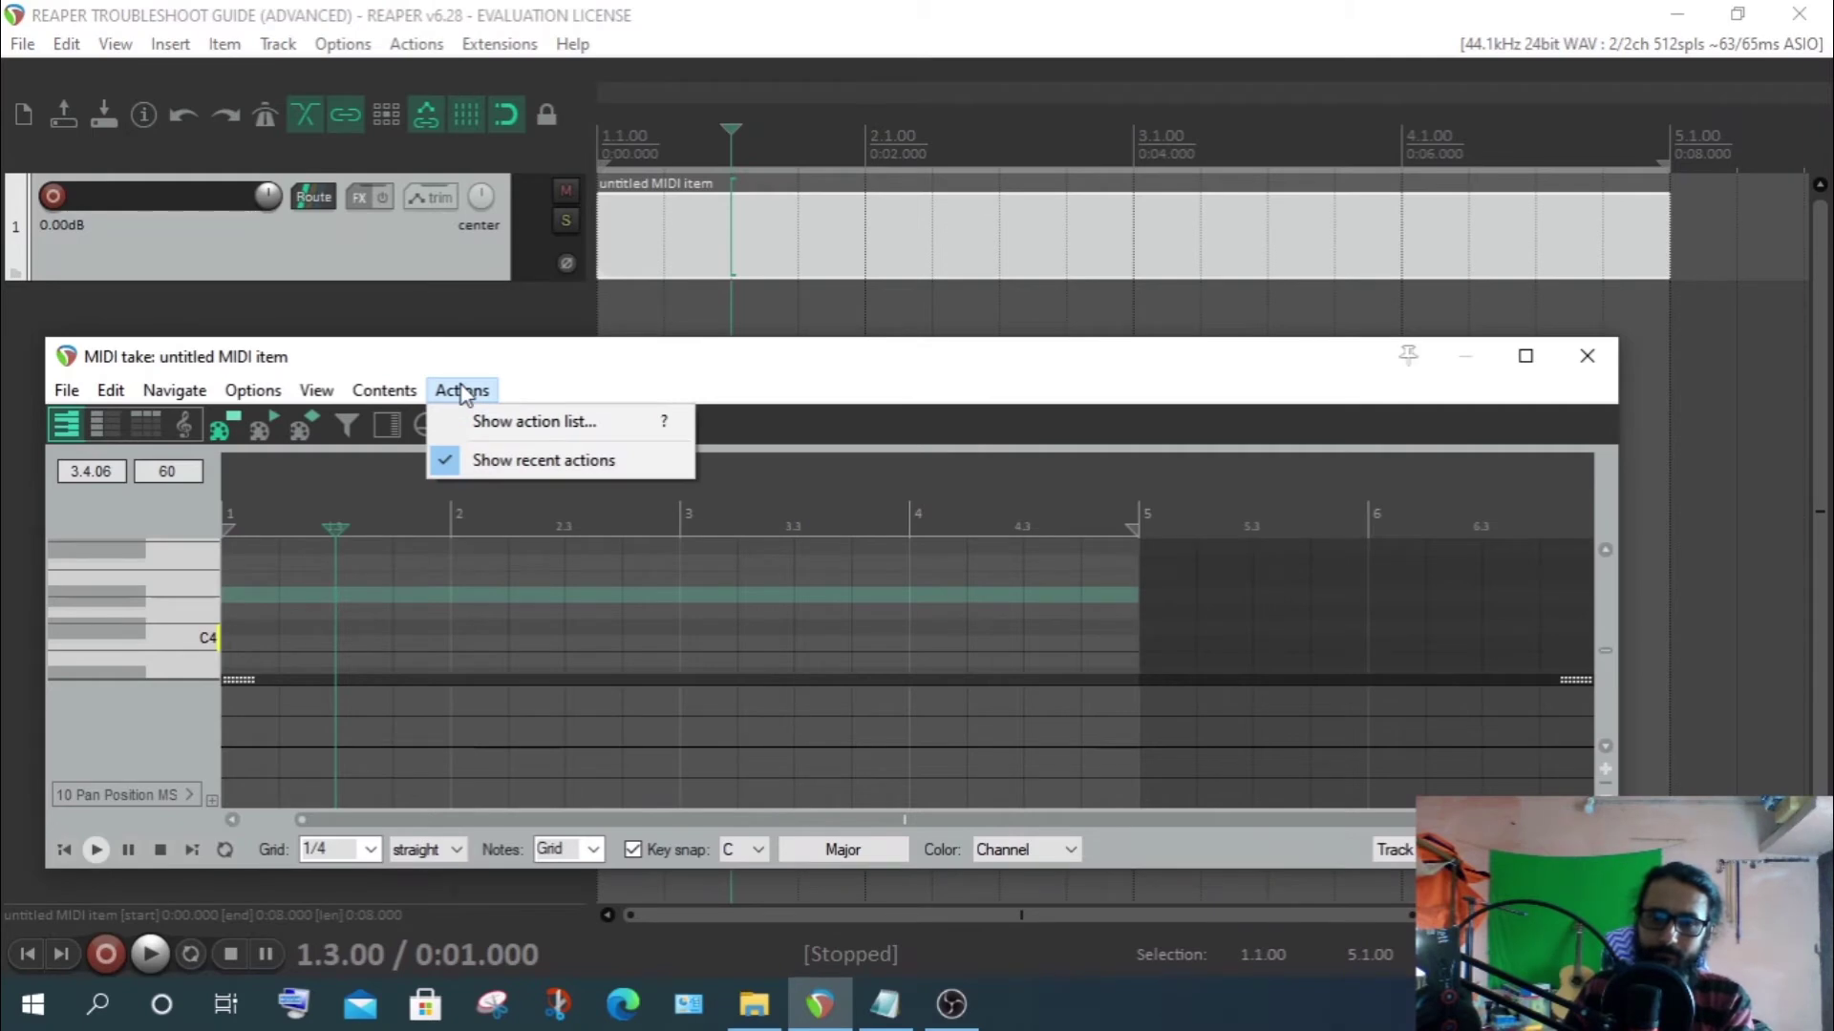
pyautogui.click(411, 49)
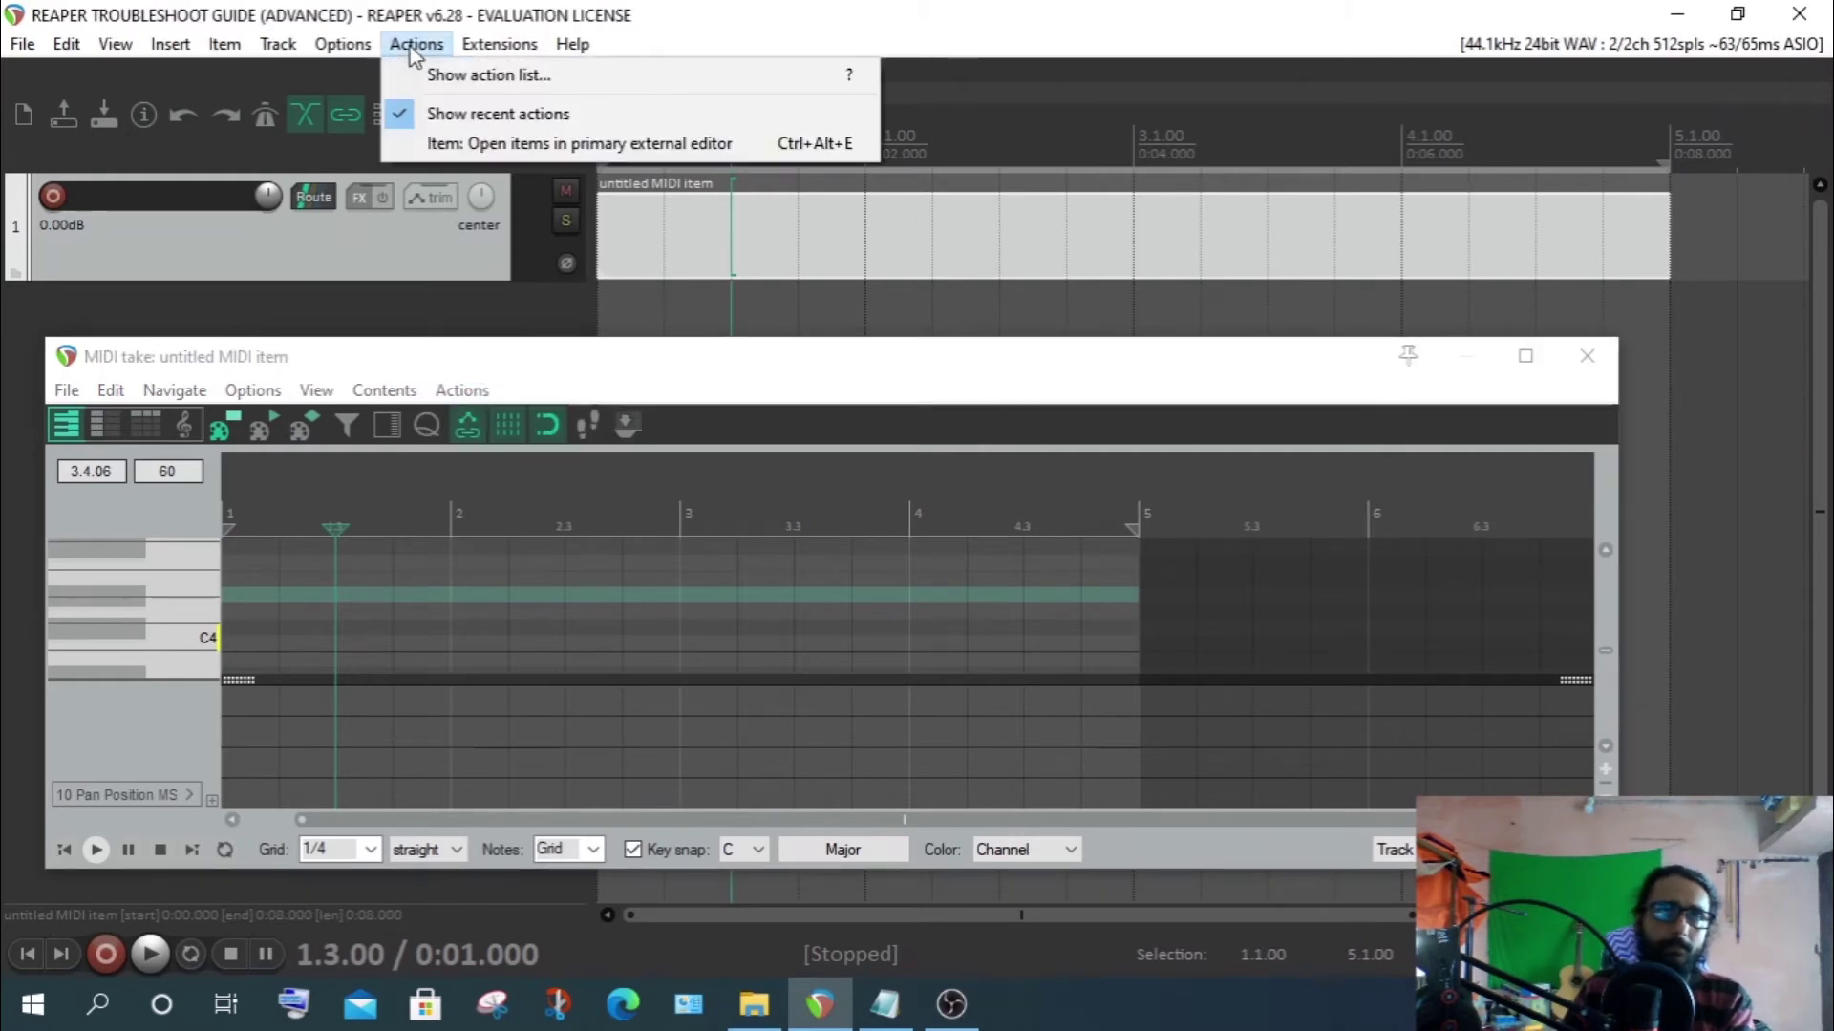
pyautogui.click(941, 36)
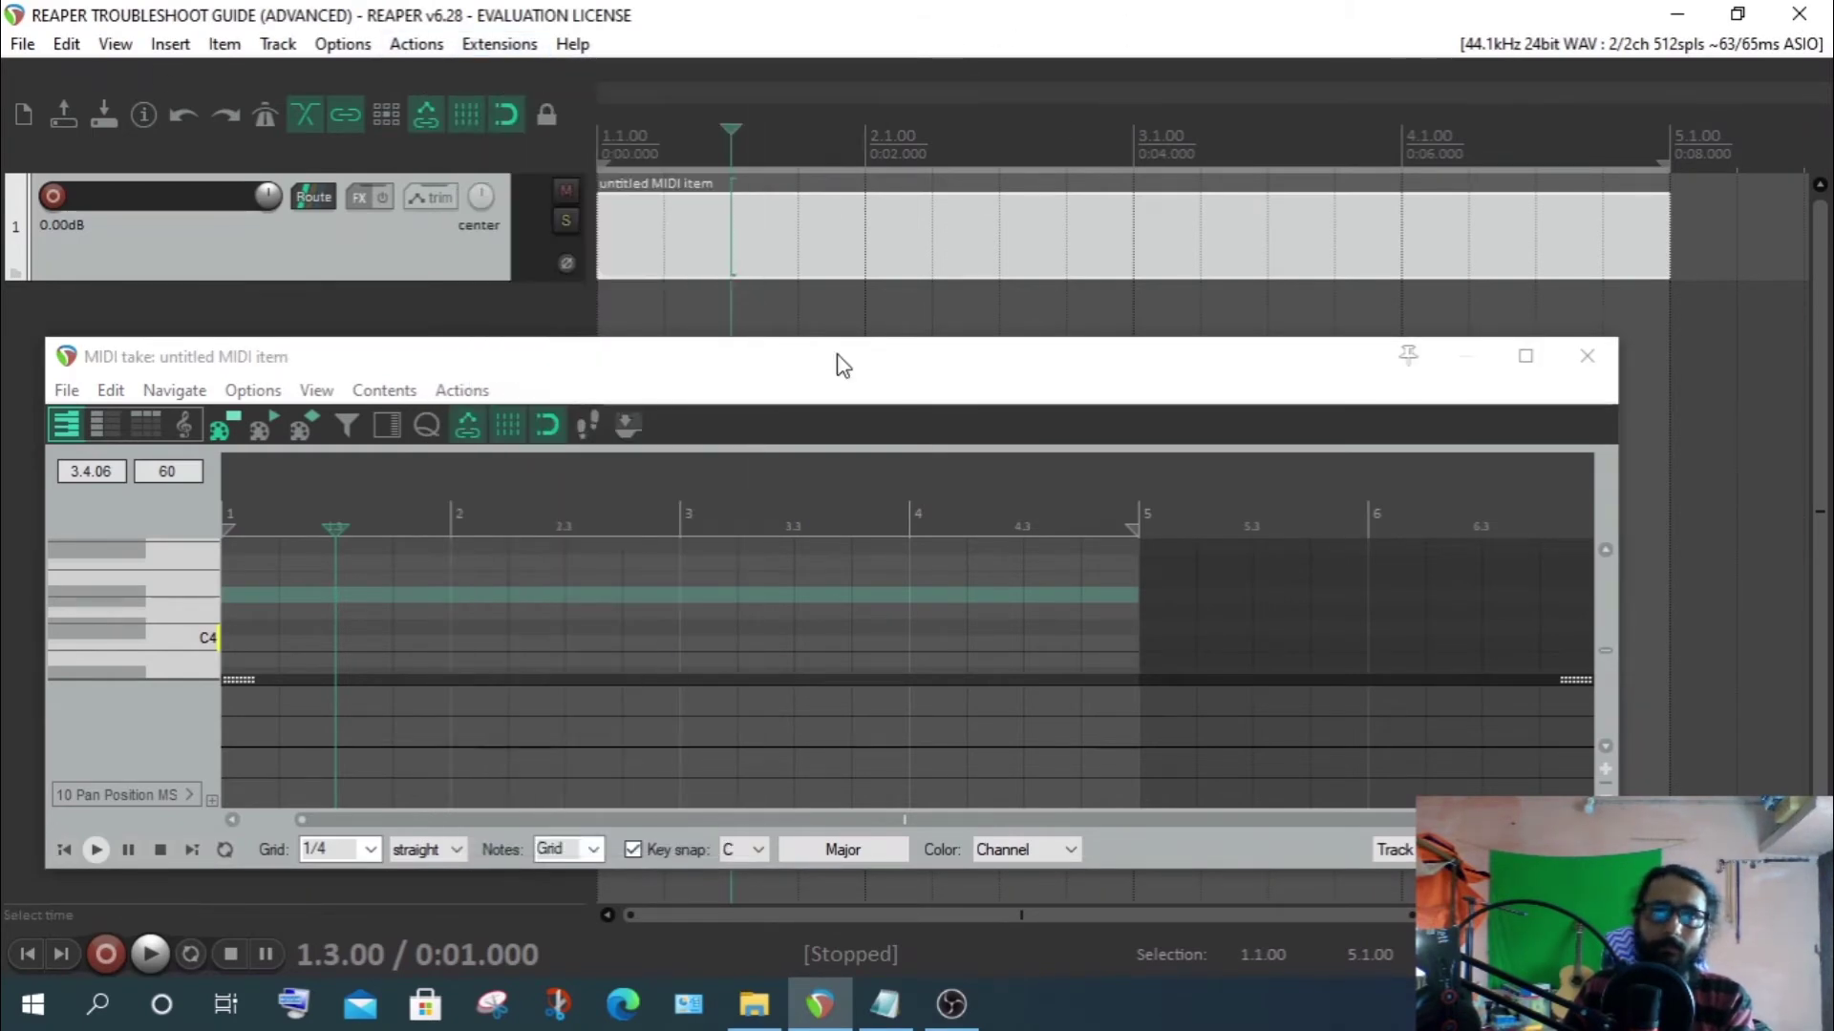
pyautogui.moveTo(840, 360); pyautogui.dragTo(803, 223)
pyautogui.click(474, 257)
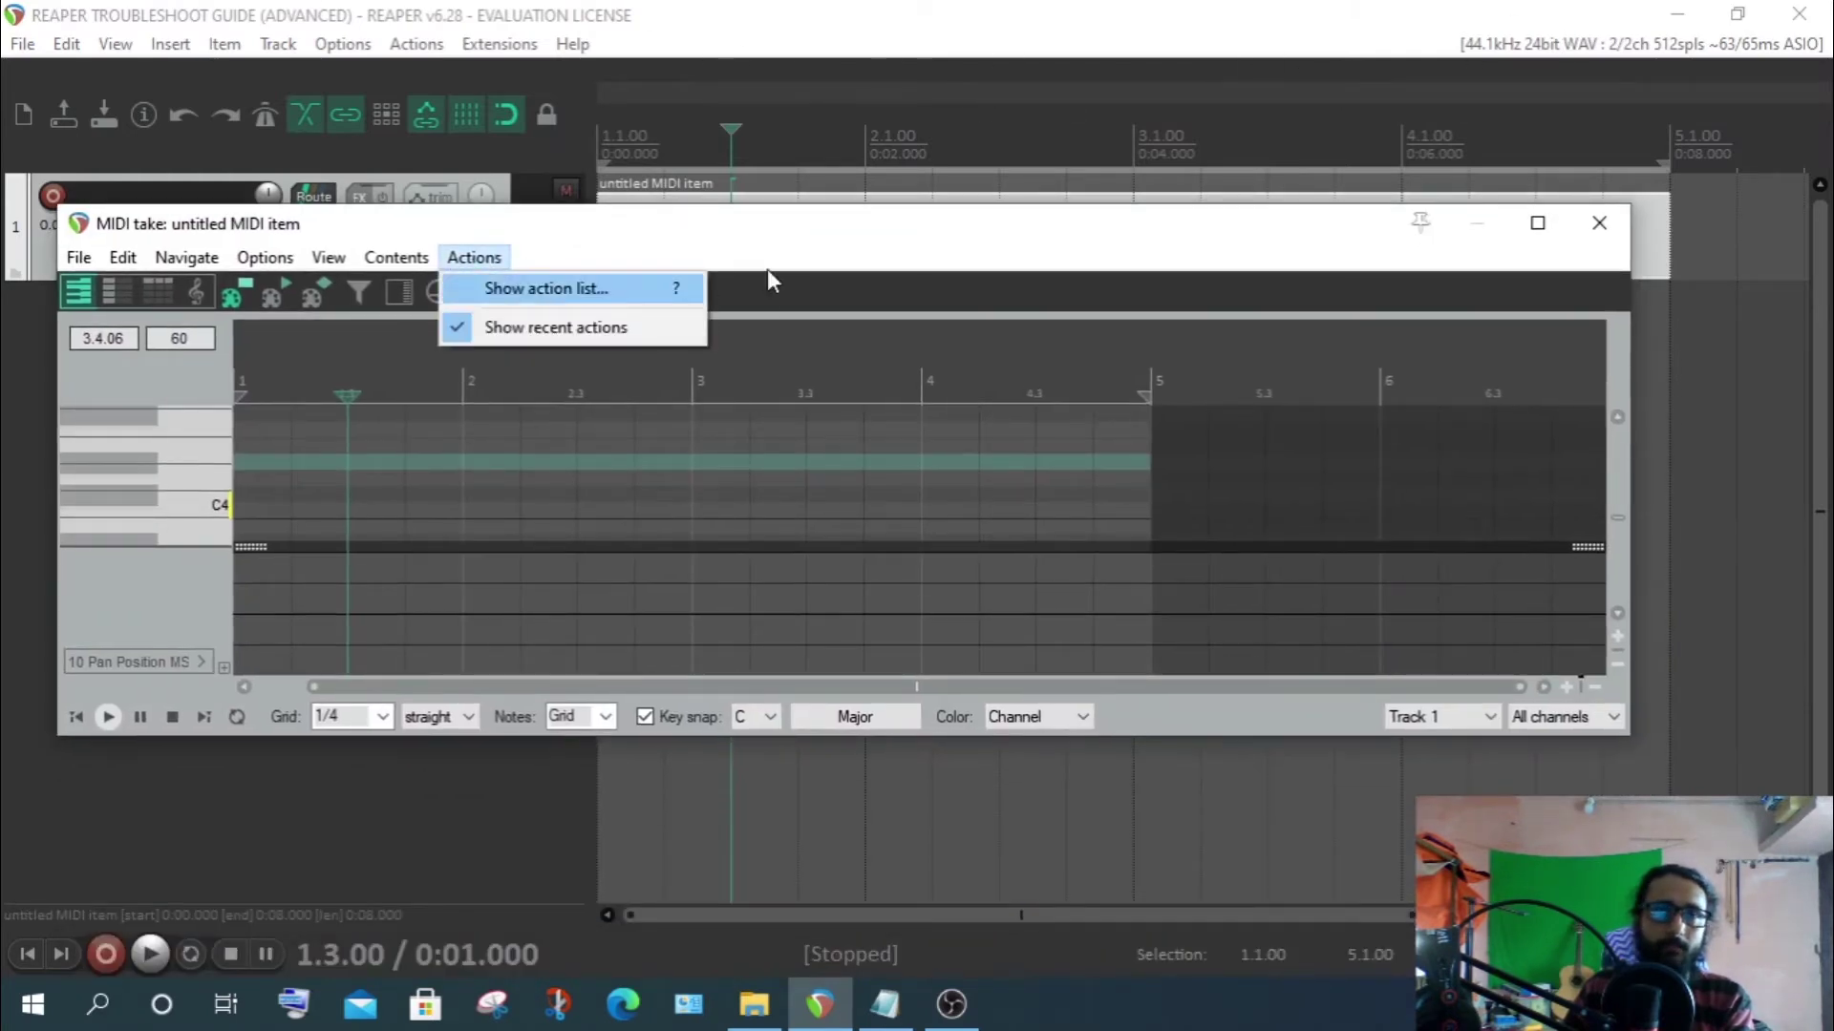
pyautogui.click(471, 256)
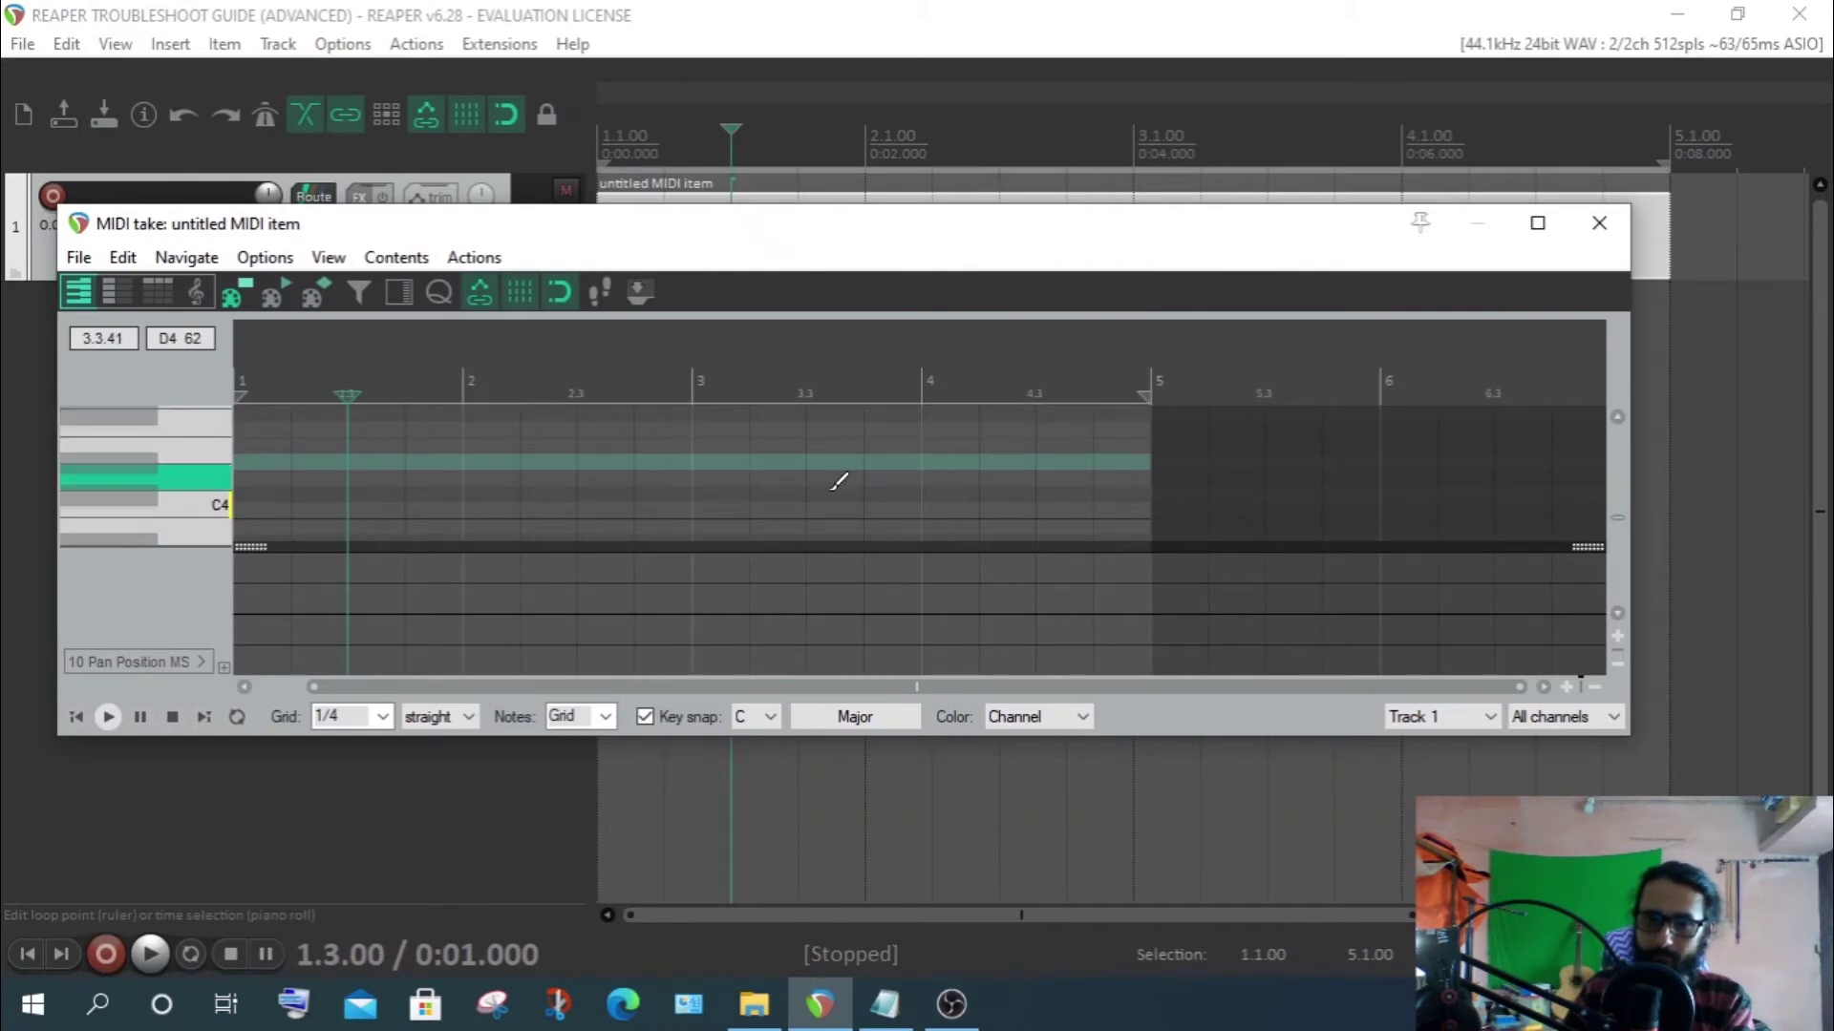
pyautogui.moveTo(1042, 227); pyautogui.dragTo(1071, 373)
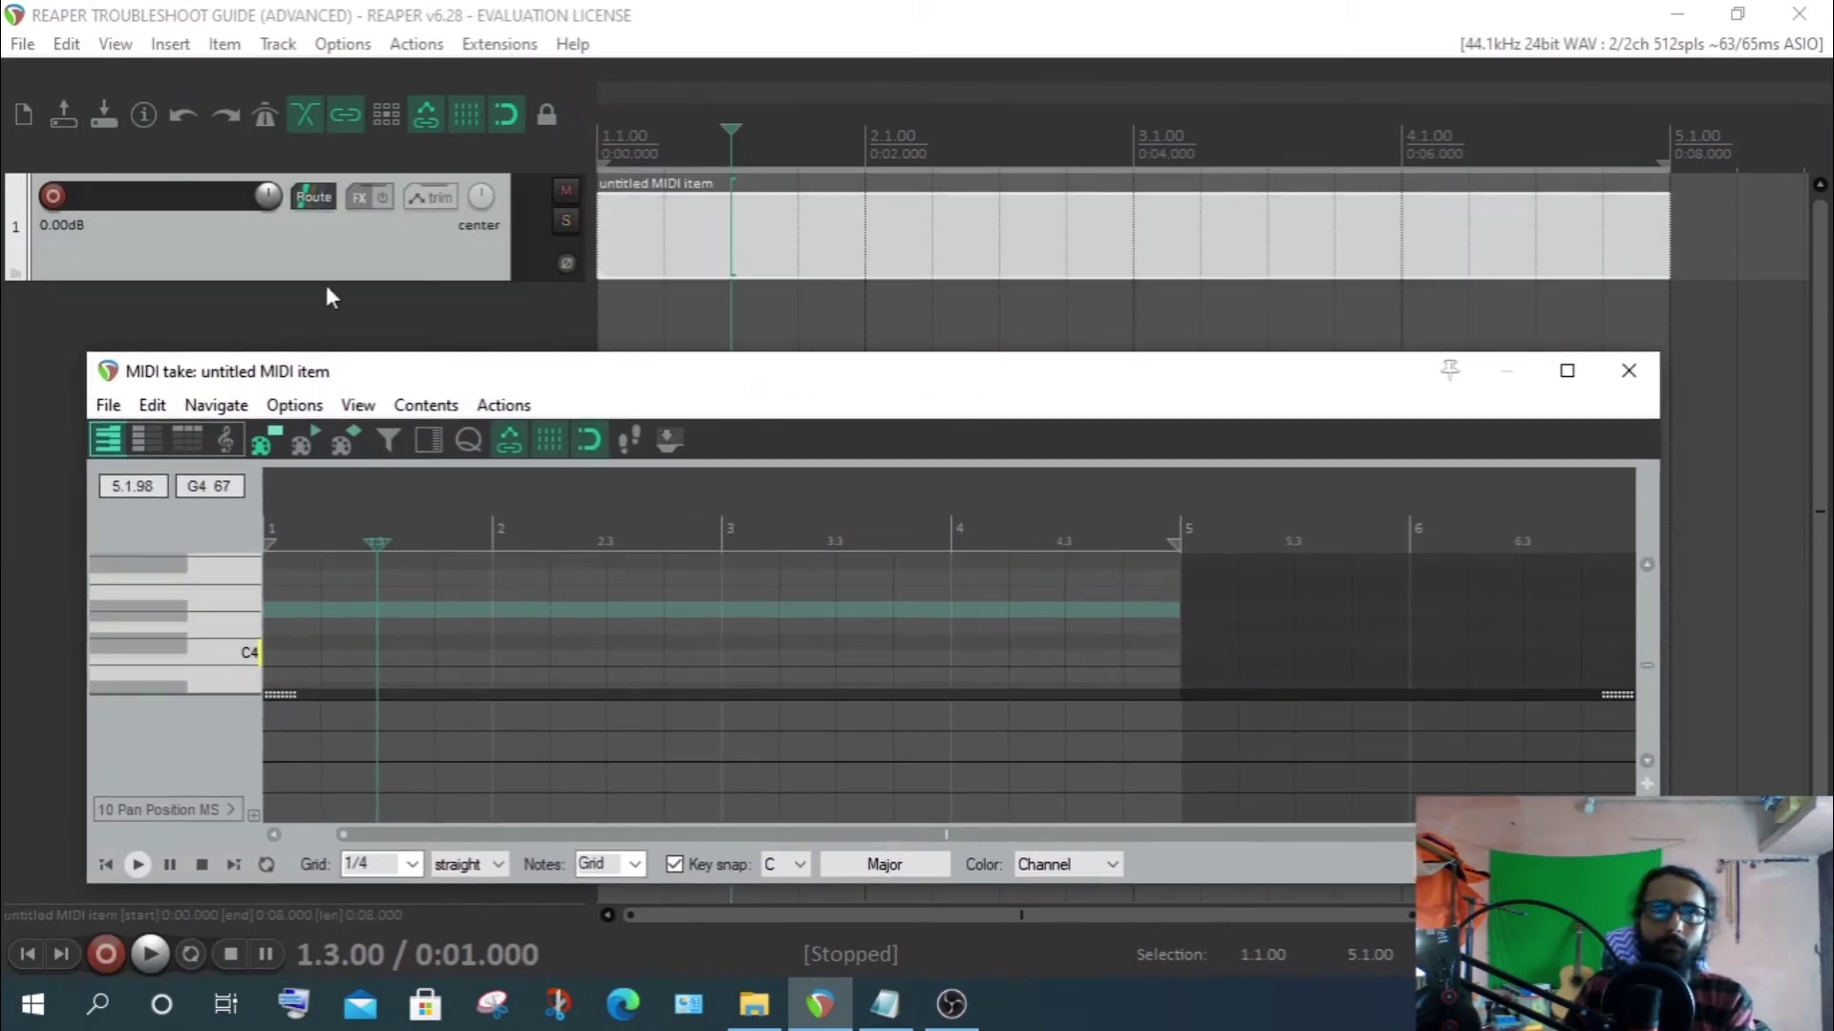
# Show the REAPER resource path in File Explorer and open its Scripts subfolder
pyautogui.click(342, 45)
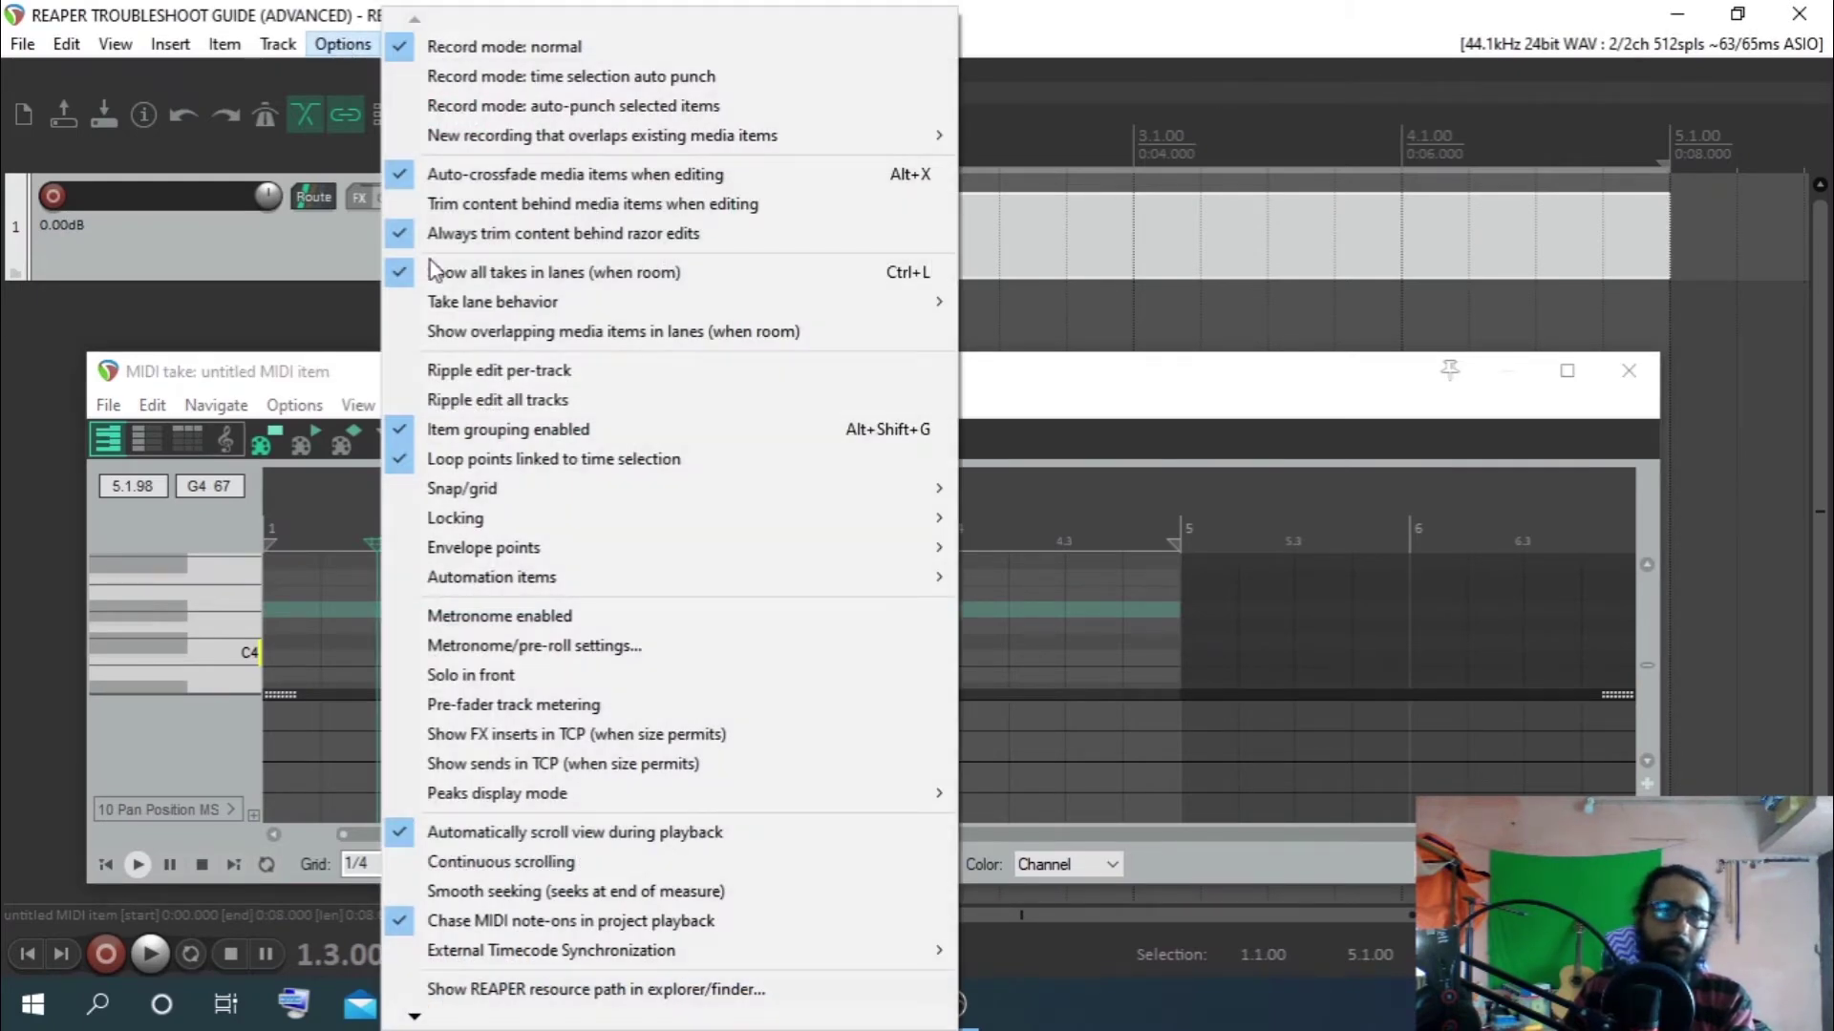
pyautogui.click(554, 989)
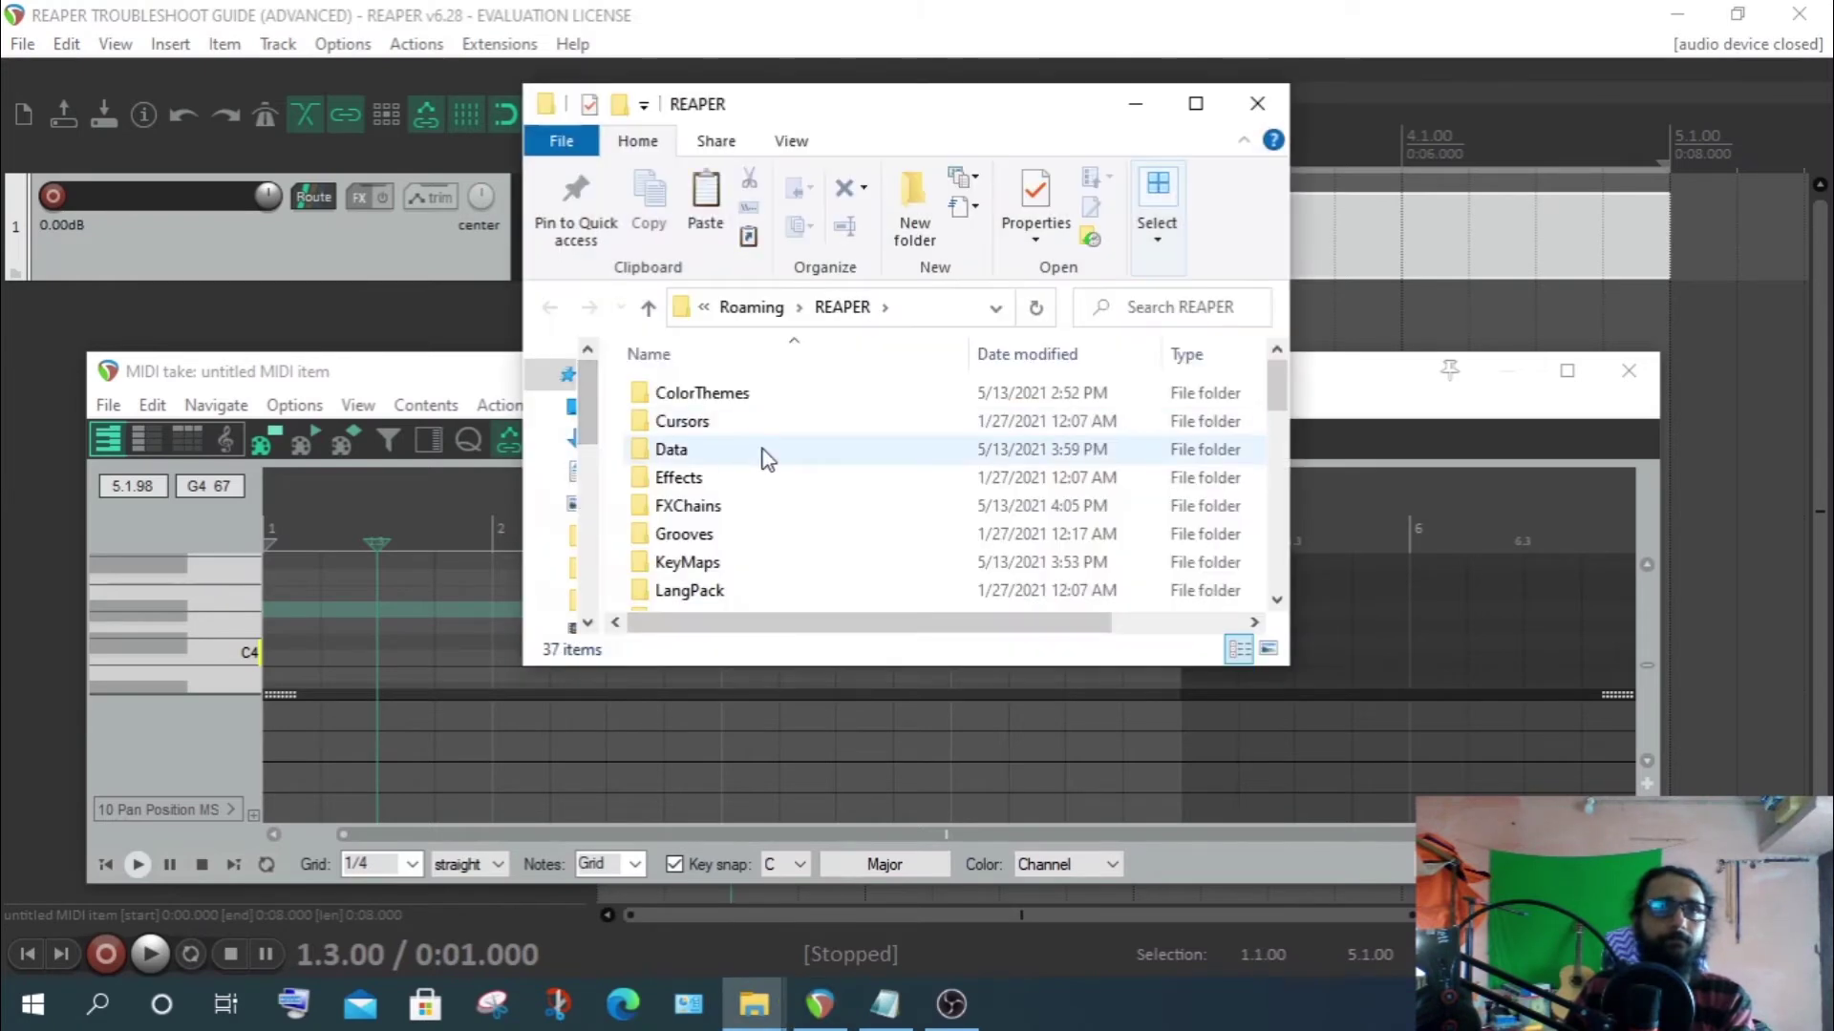
pyautogui.scroll(-9, 766, 455)
pyautogui.scroll(5, 718, 467)
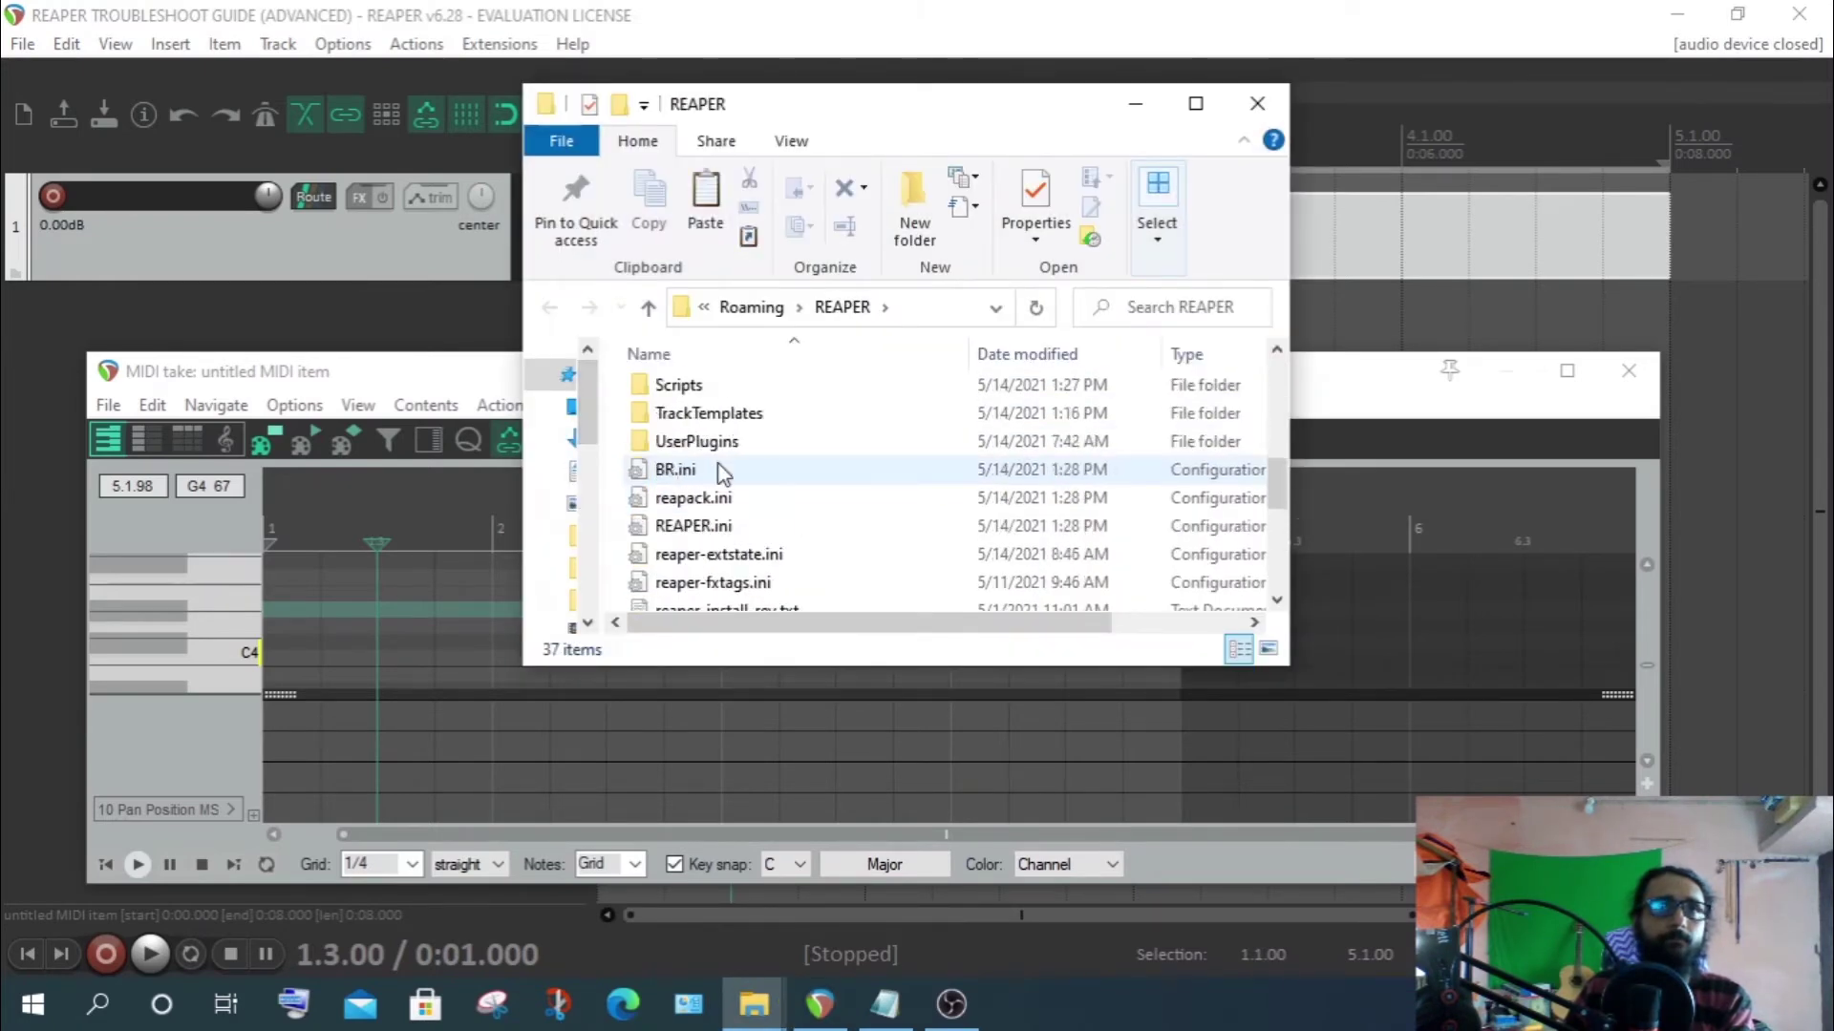
pyautogui.scroll(-1, 738, 578)
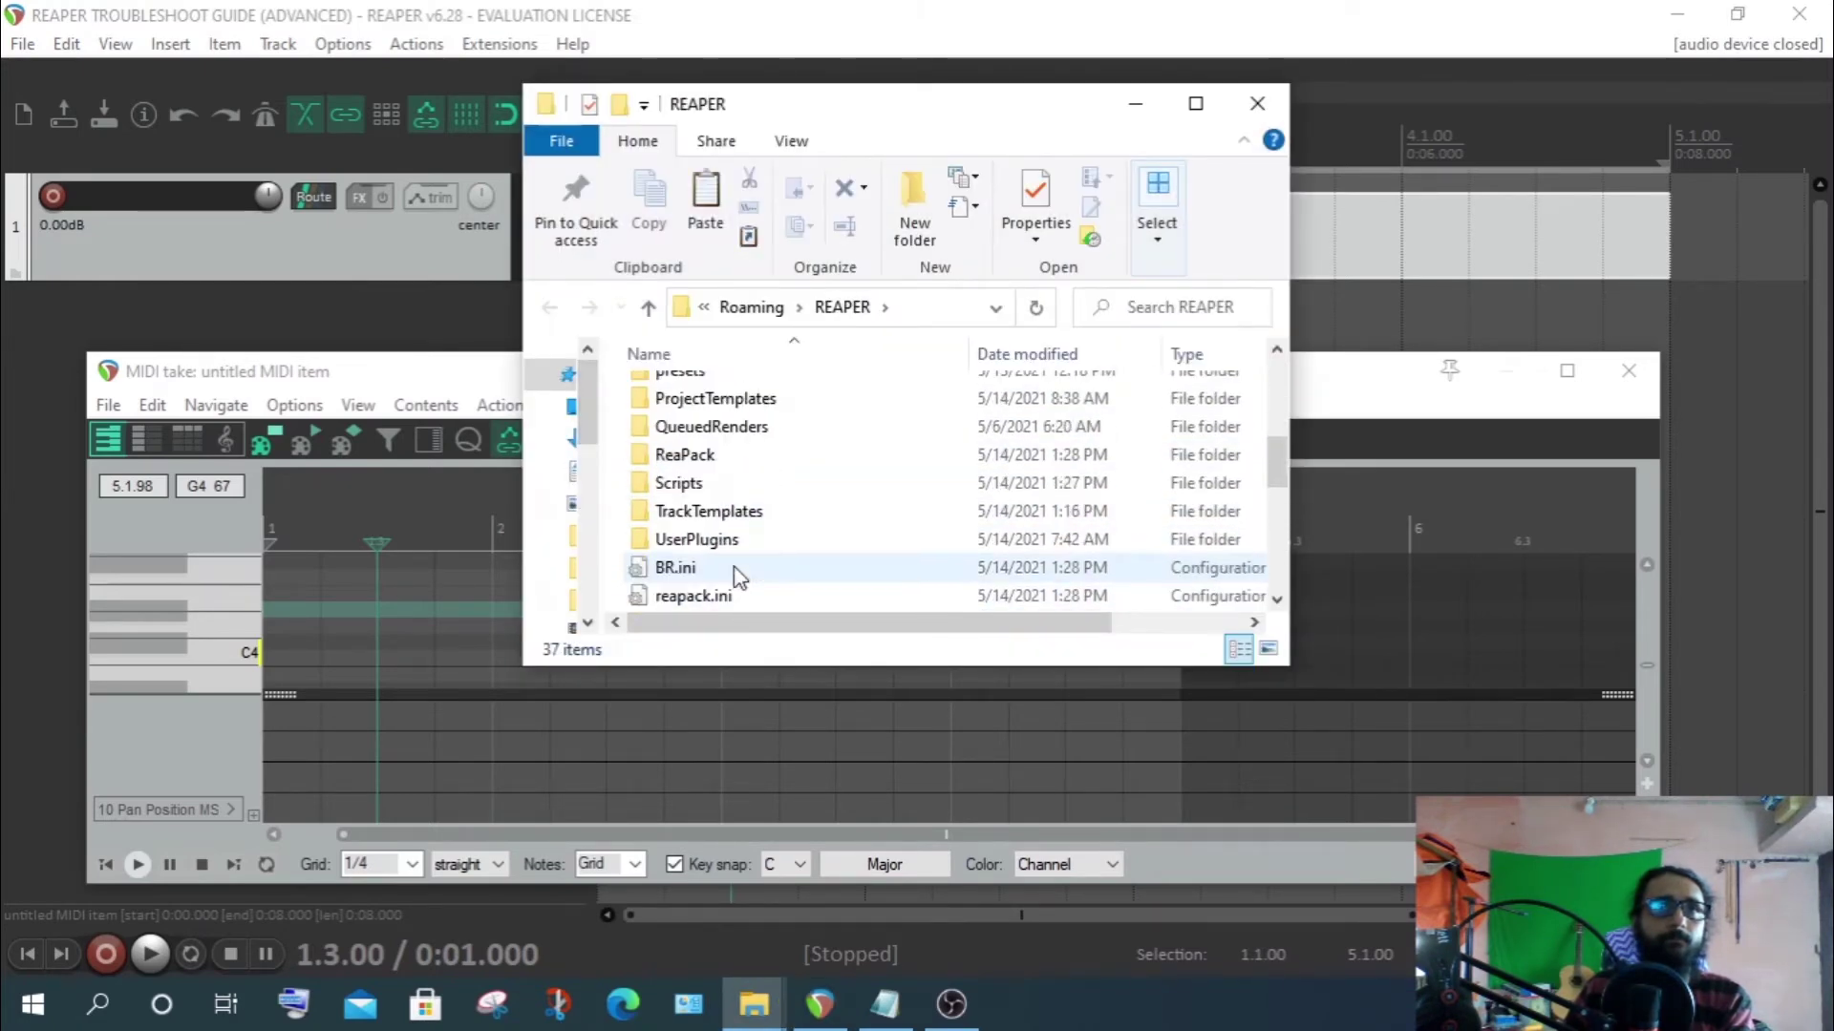
pyautogui.doubleClick(683, 483)
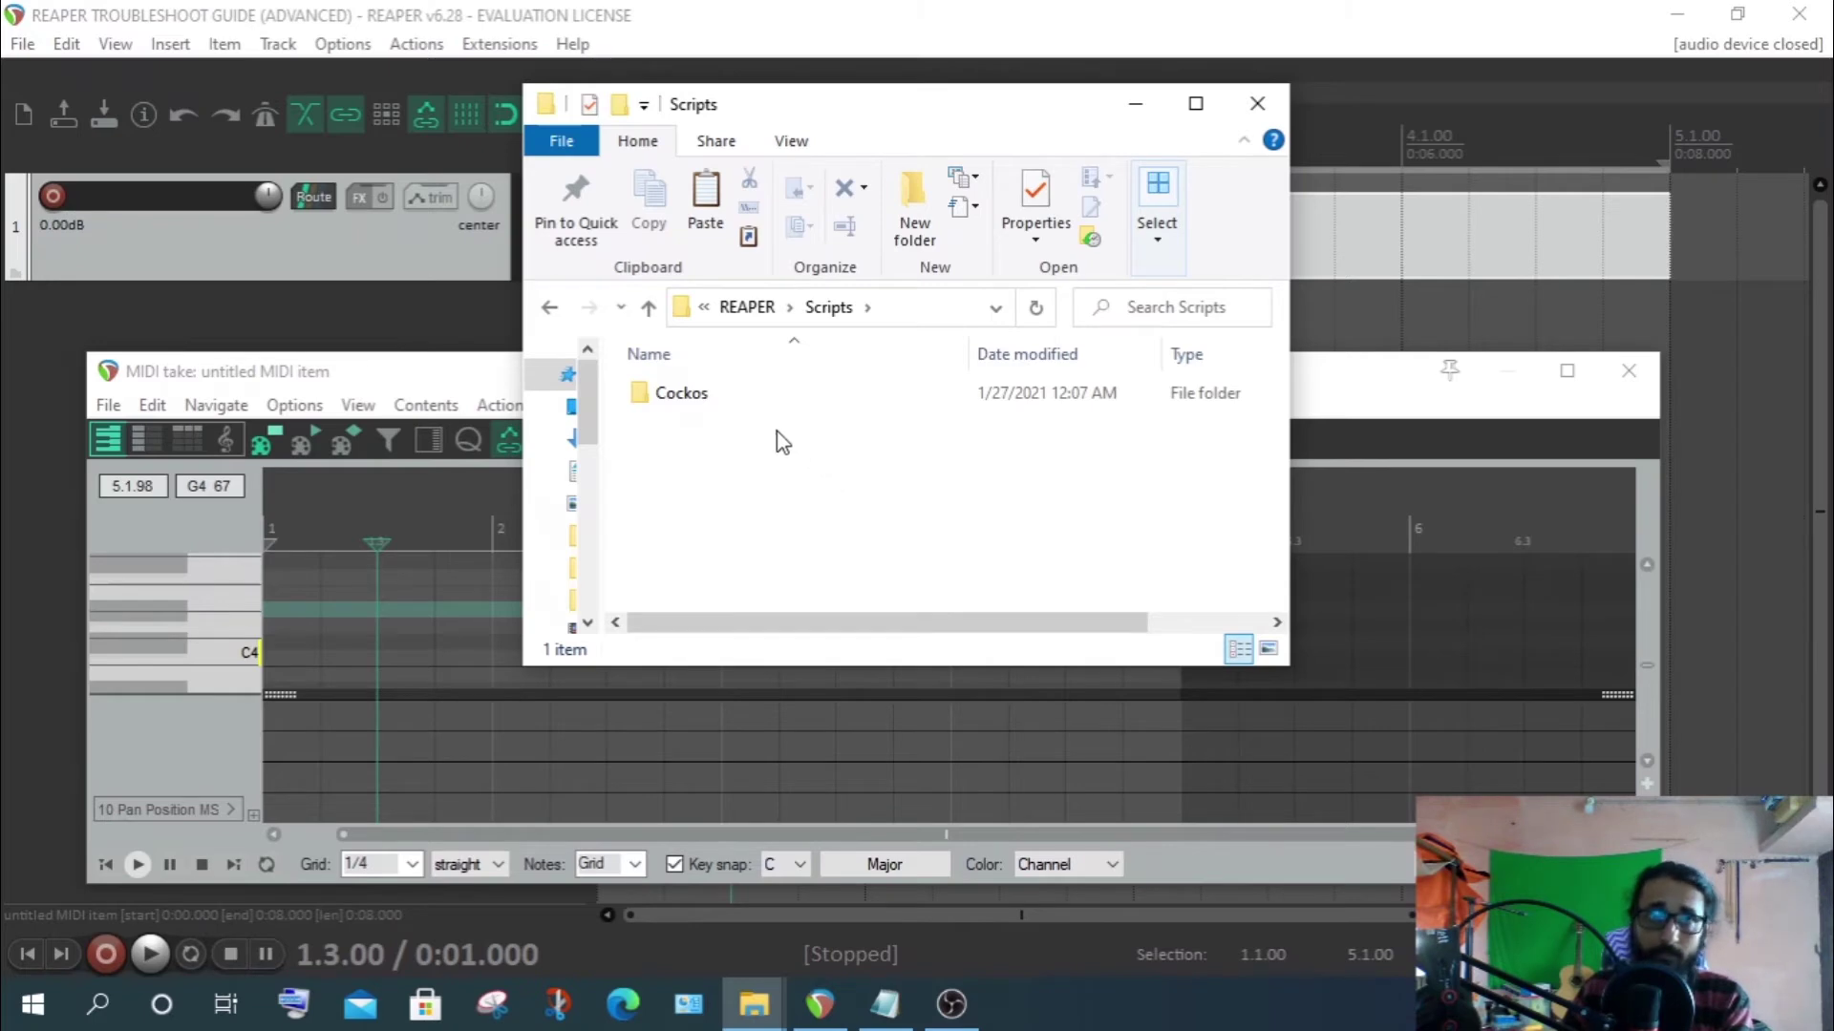
pyautogui.click(680, 397)
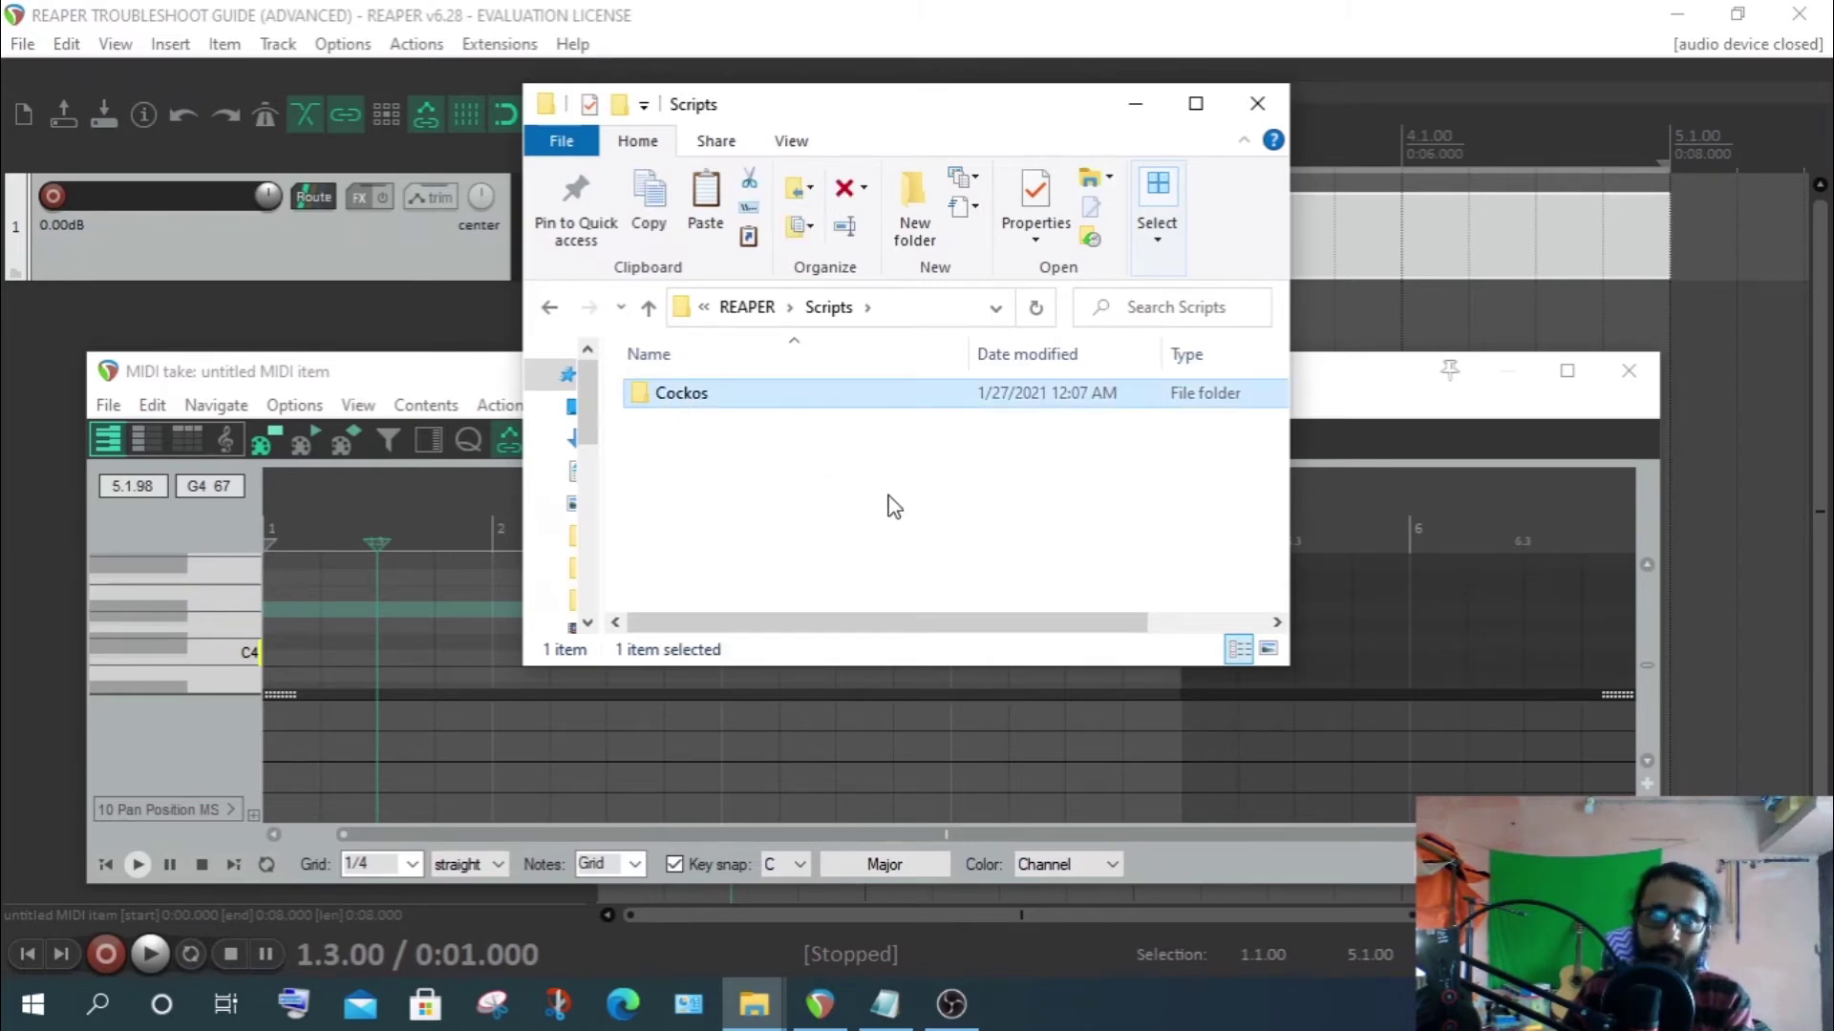
pyautogui.click(878, 551)
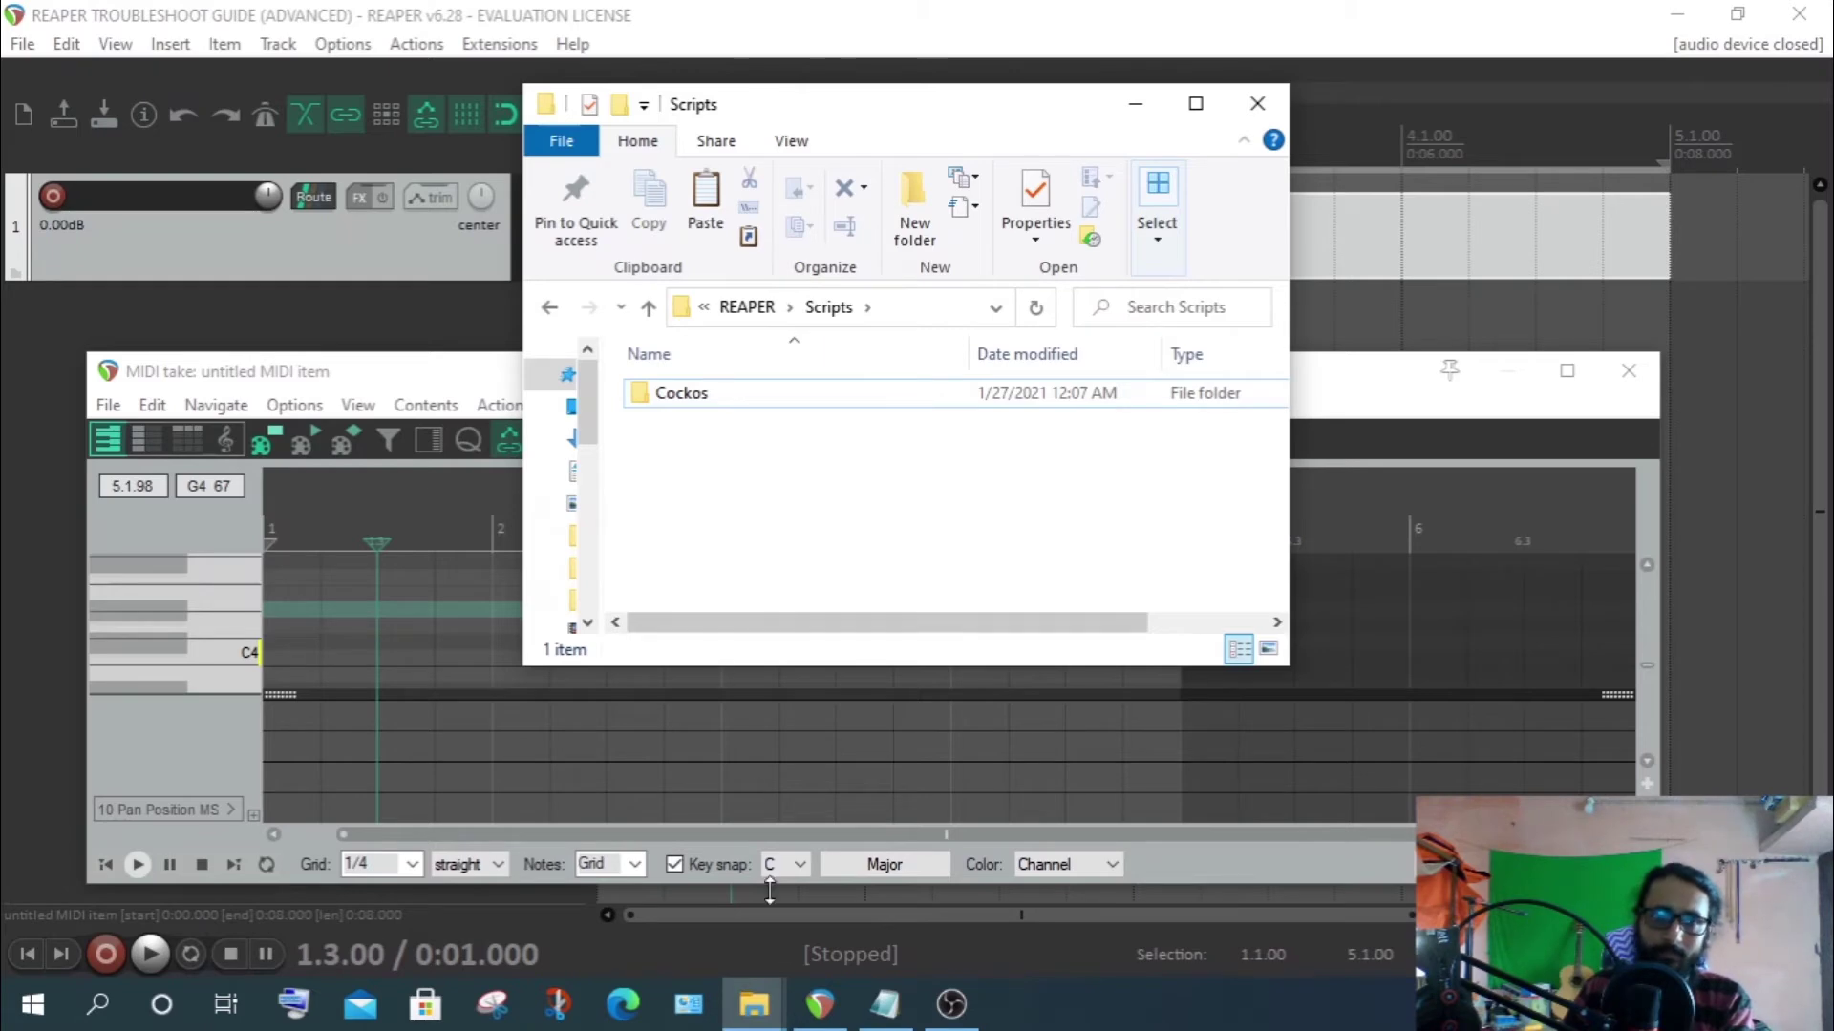
# Copy pandabot_ChordGun.lua from the REAPER SCRIPT & OTHER RESOURCES folder into REAPER's Scripts folder and return to REAPER
pyautogui.moveTo(755, 1009)
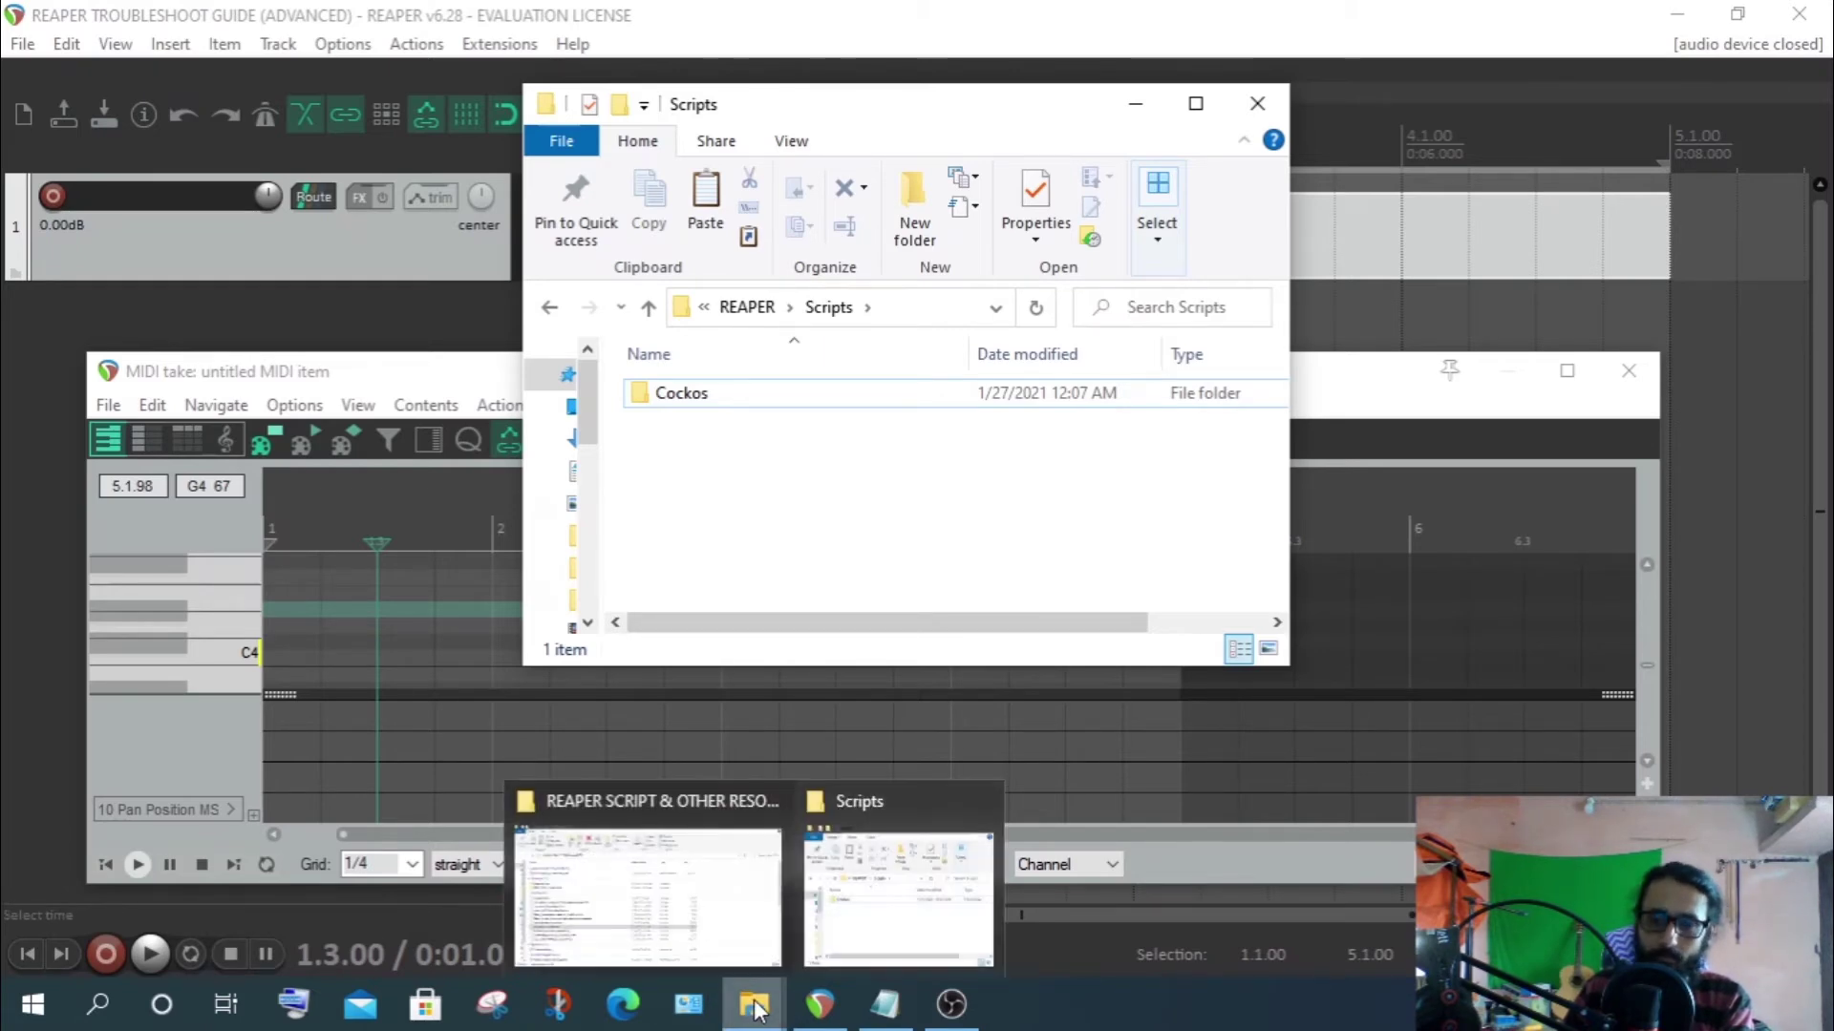
pyautogui.click(708, 889)
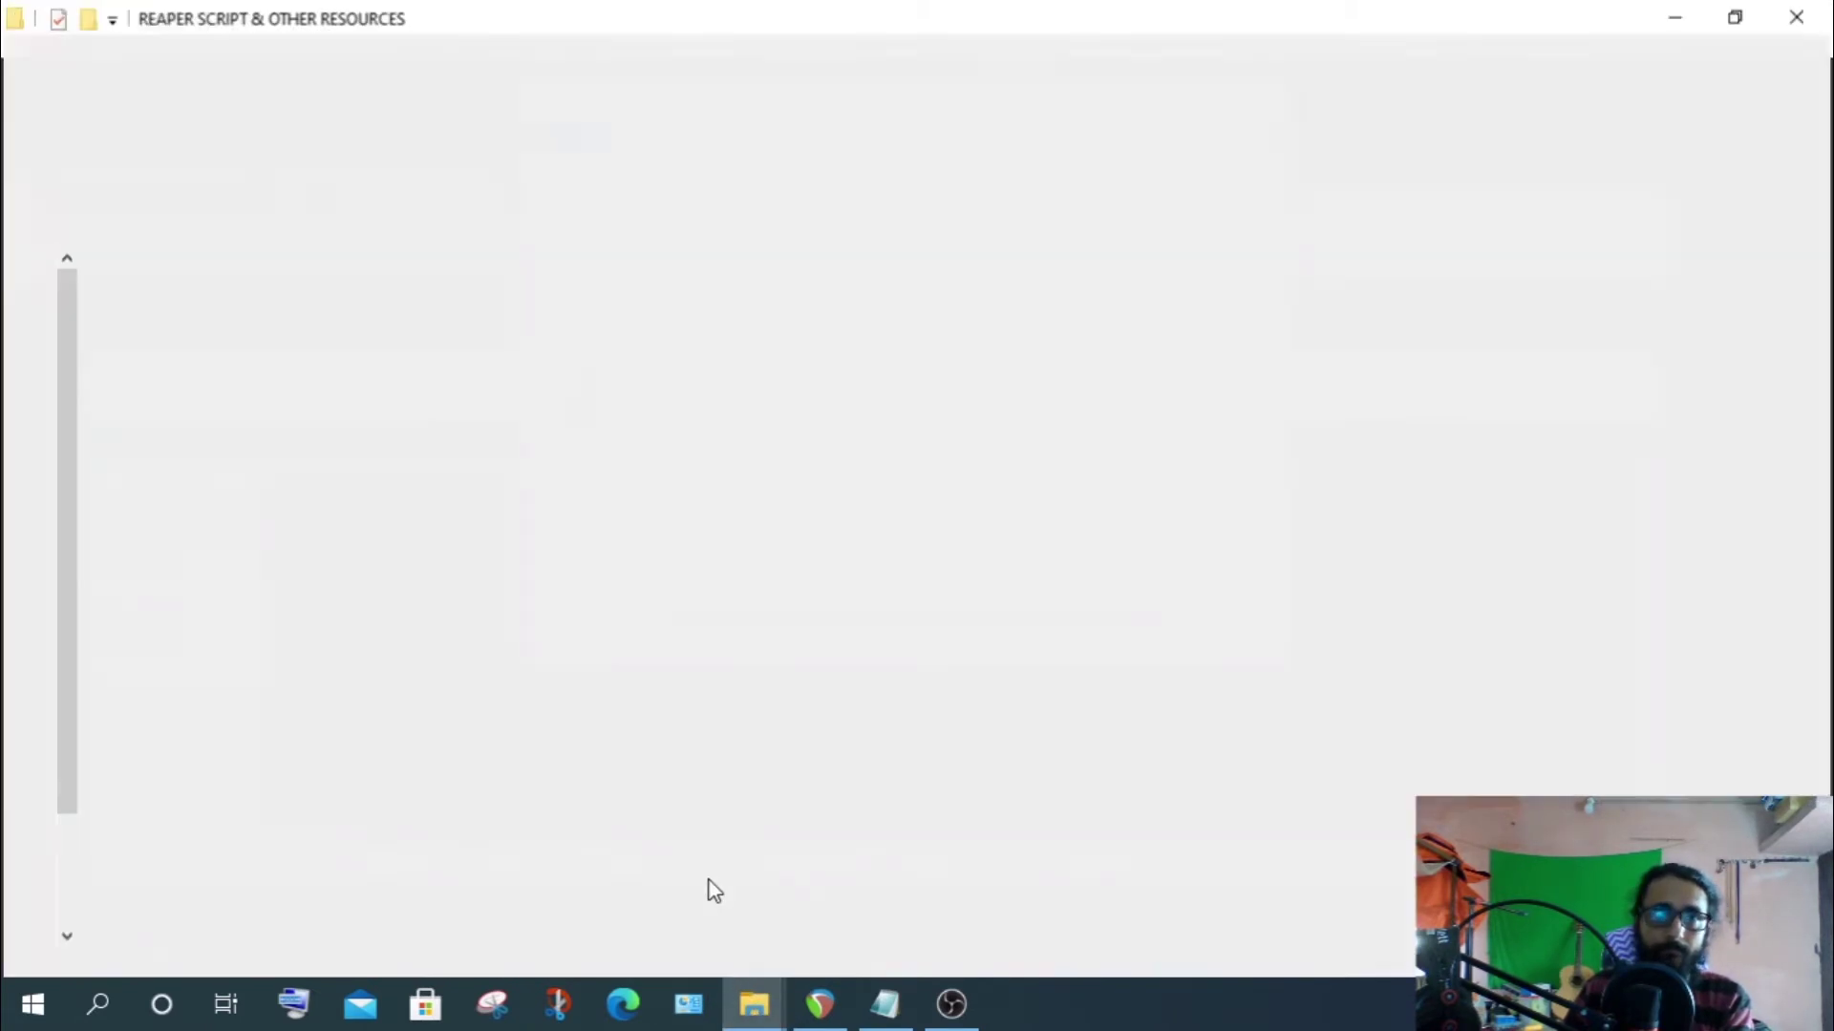
pyautogui.click(275, 704)
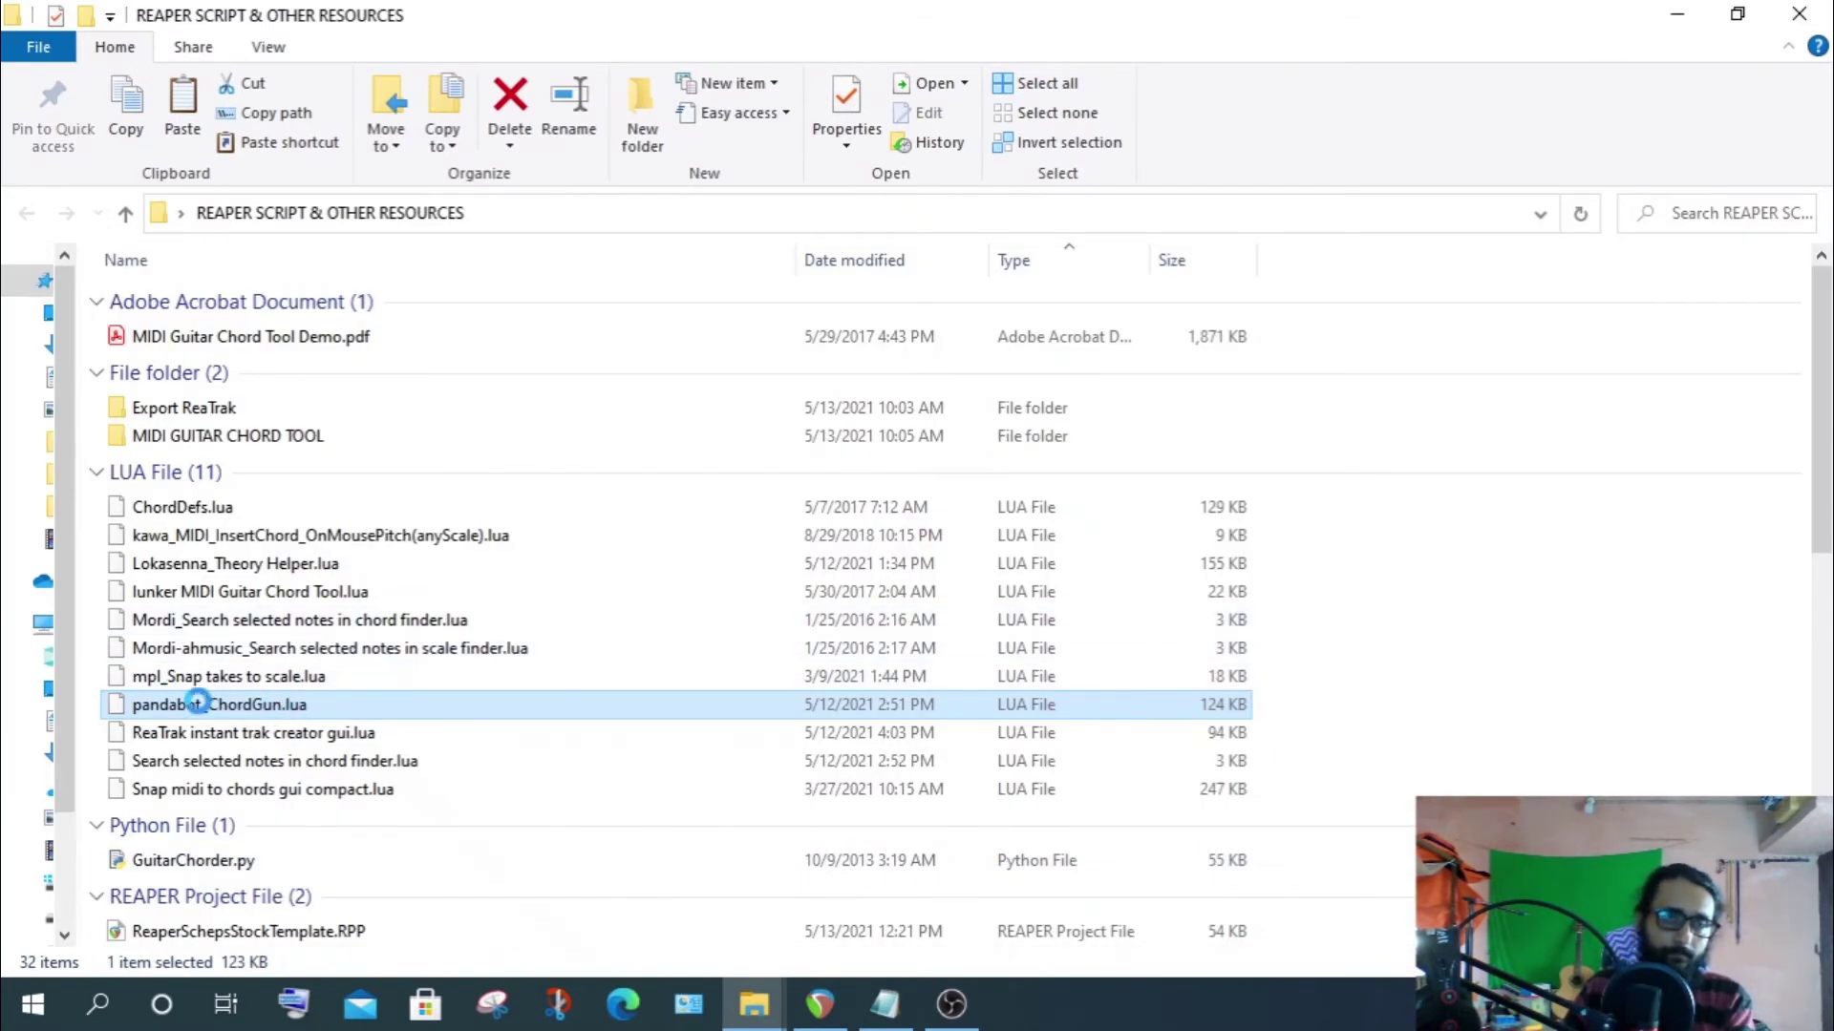
pyautogui.rightClick(276, 703)
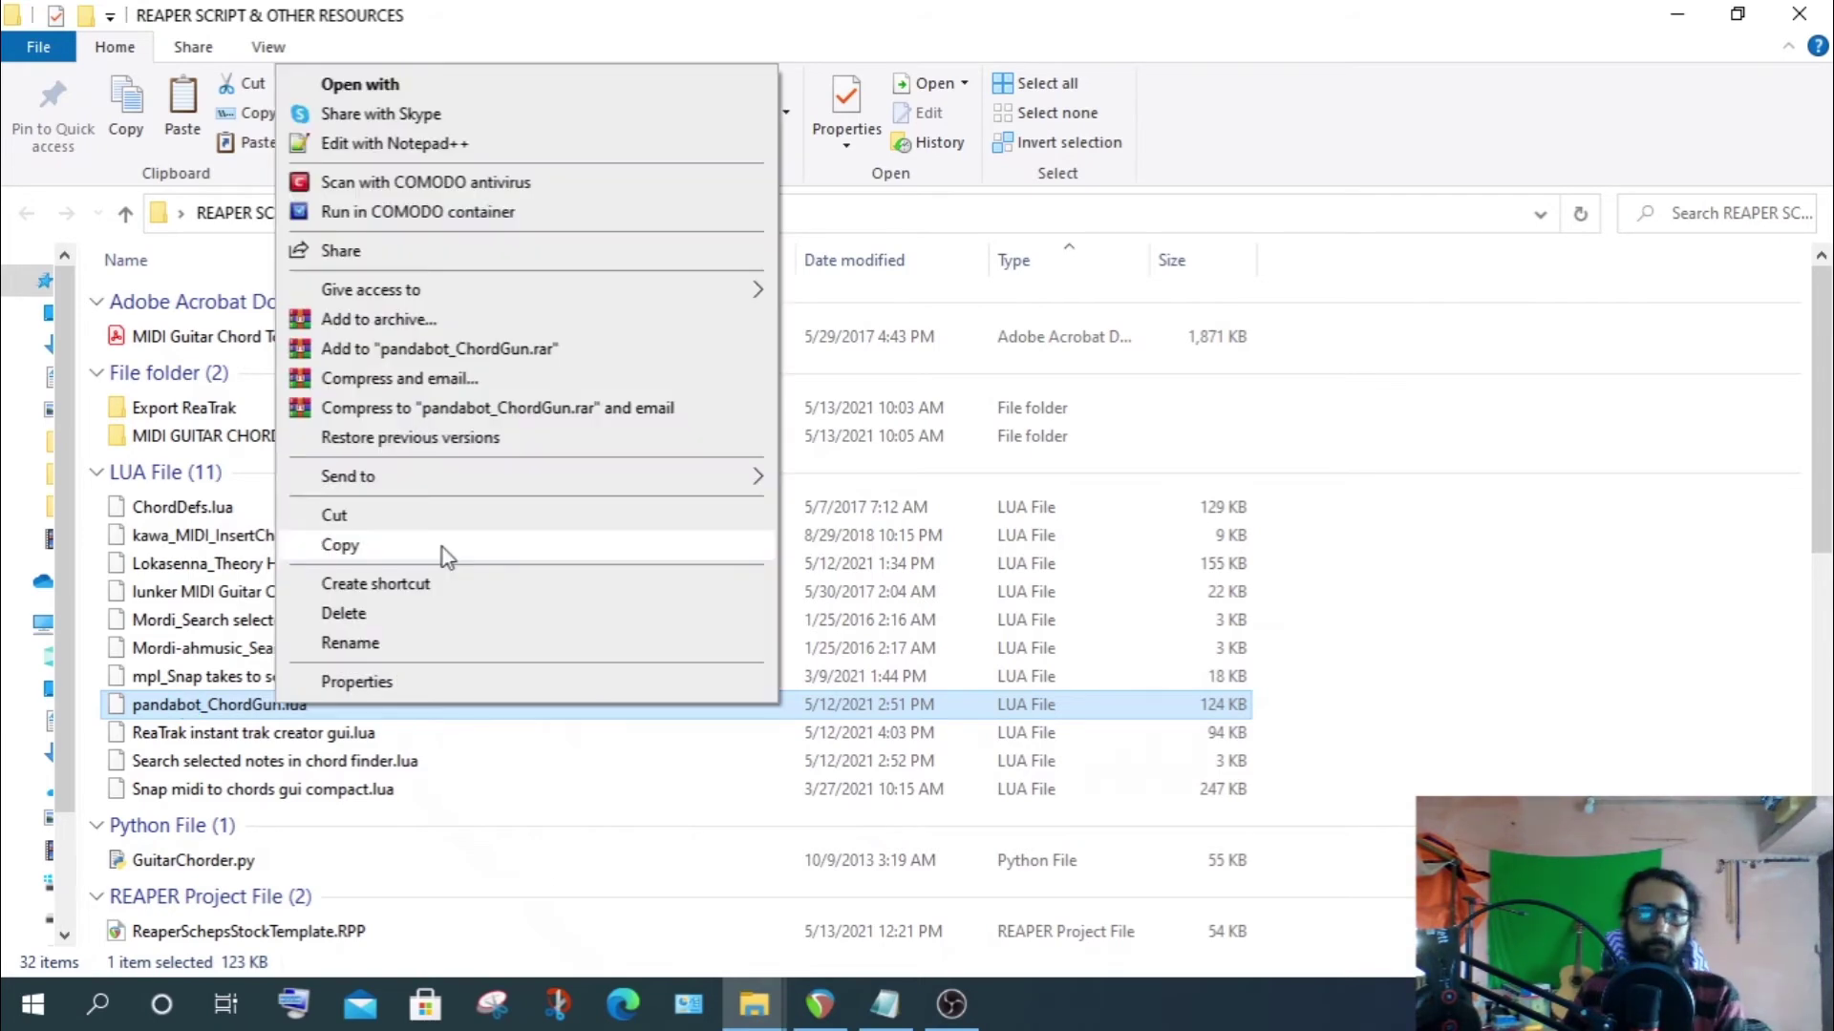
pyautogui.click(443, 549)
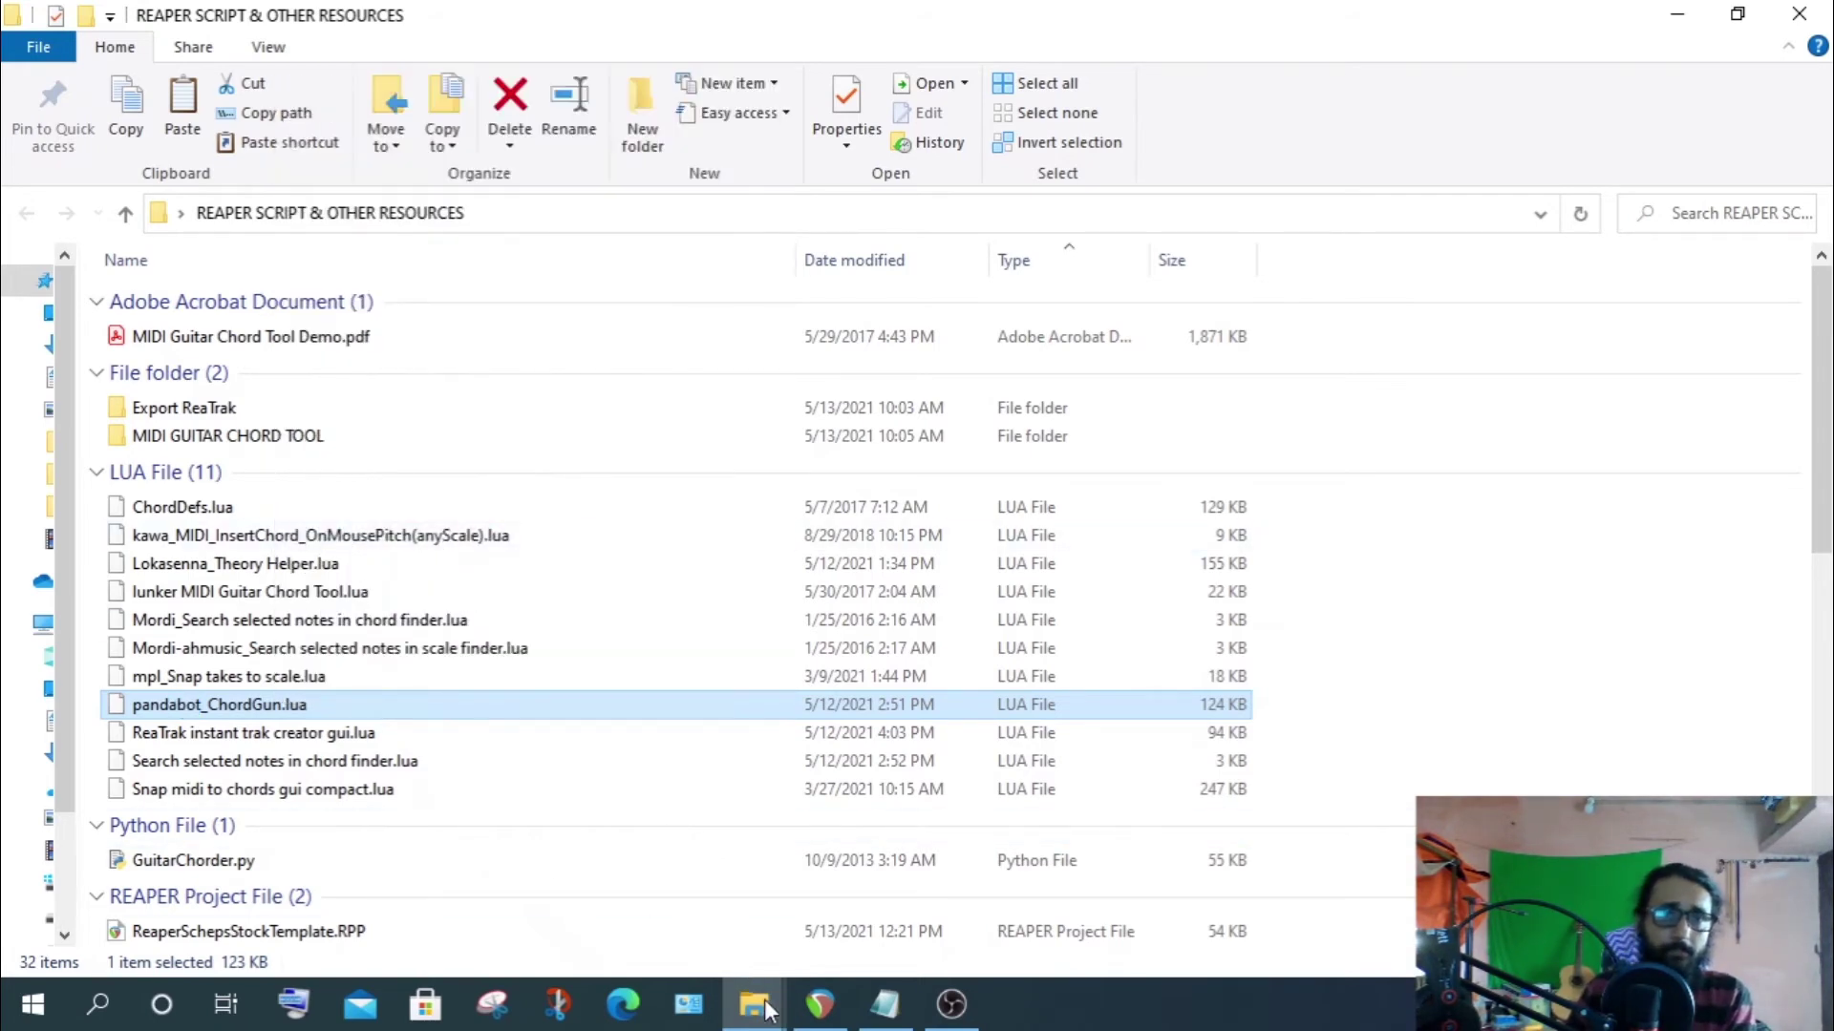
pyautogui.moveTo(754, 1003)
pyautogui.click(903, 850)
pyautogui.rightClick(769, 524)
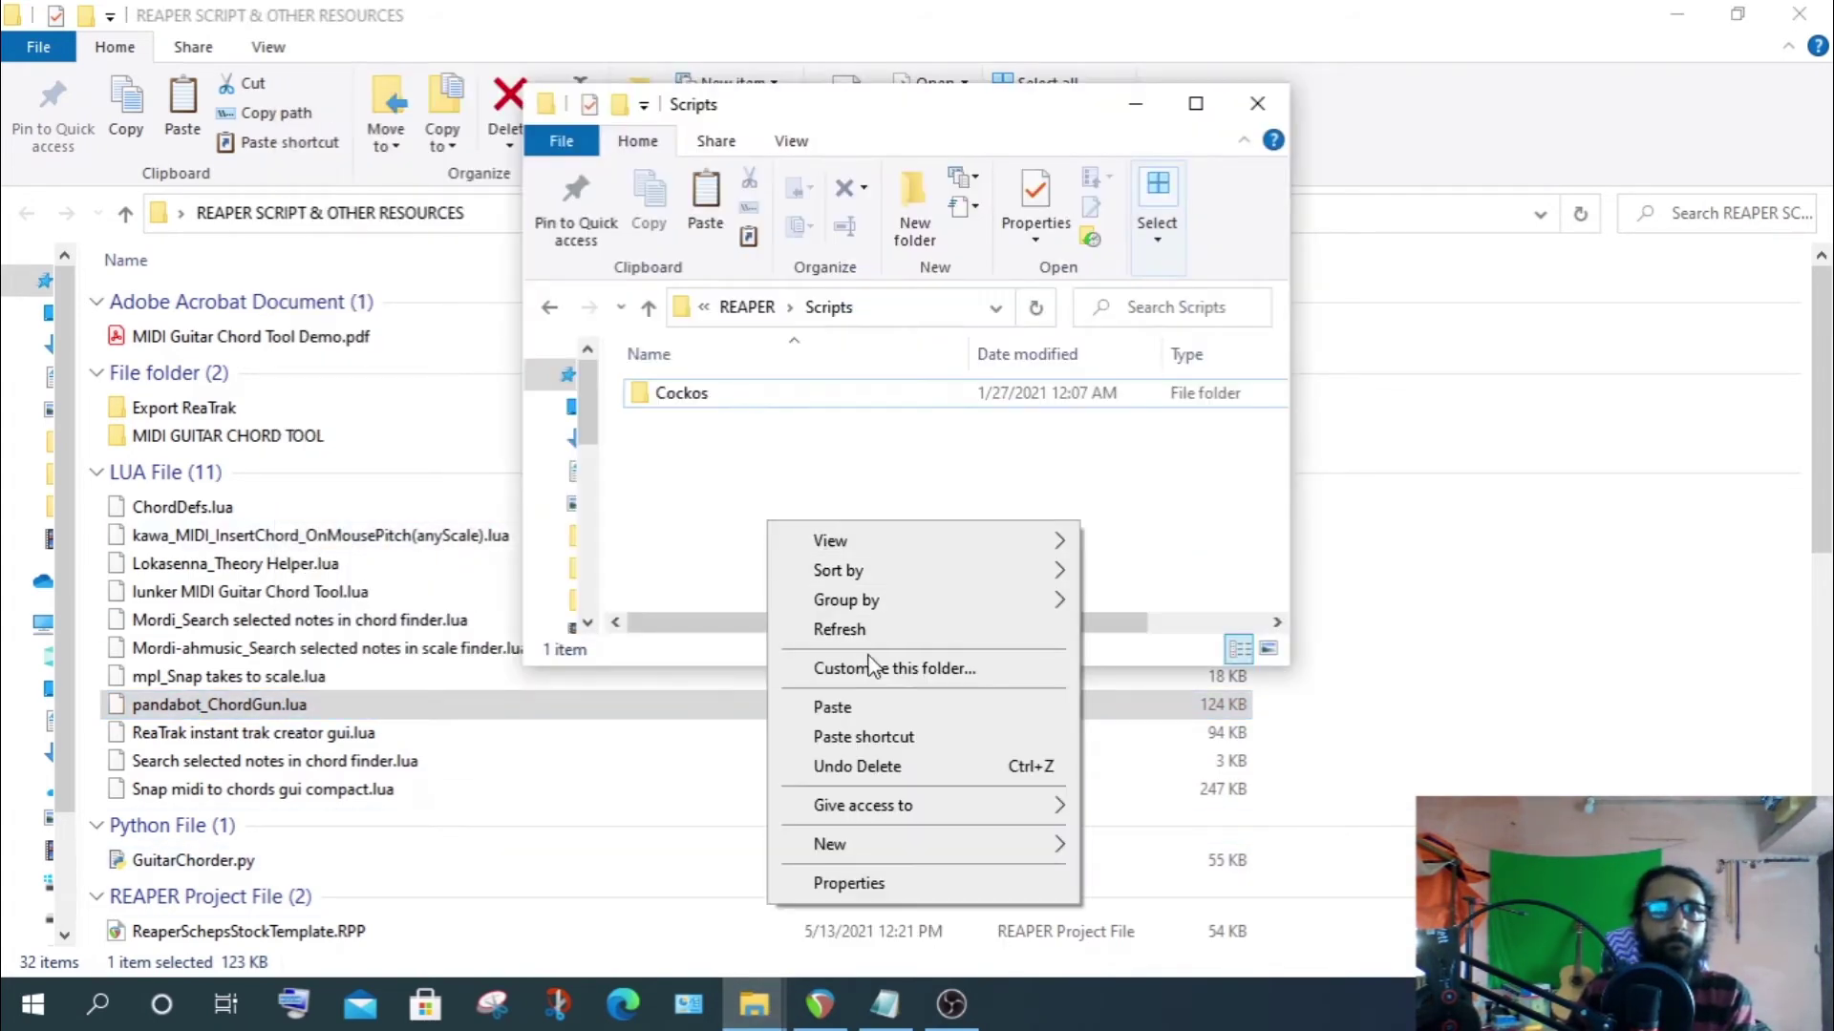
pyautogui.click(872, 704)
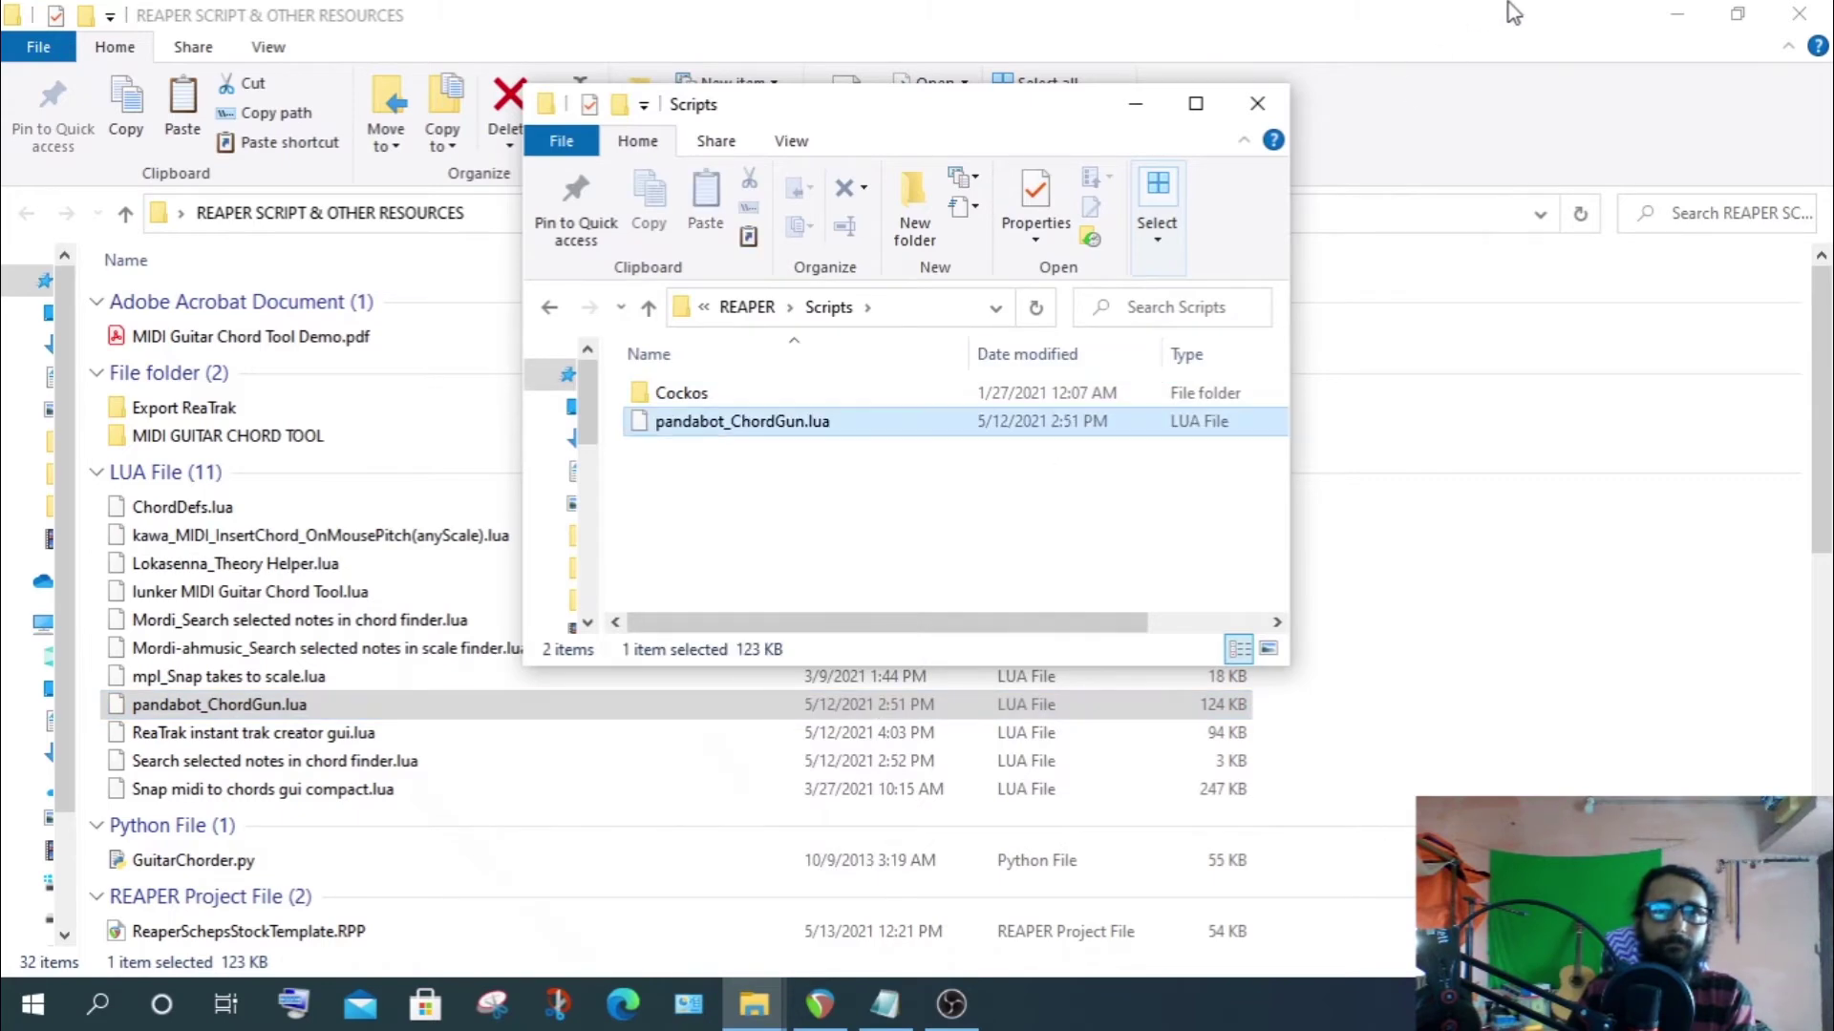
pyautogui.click(1674, 17)
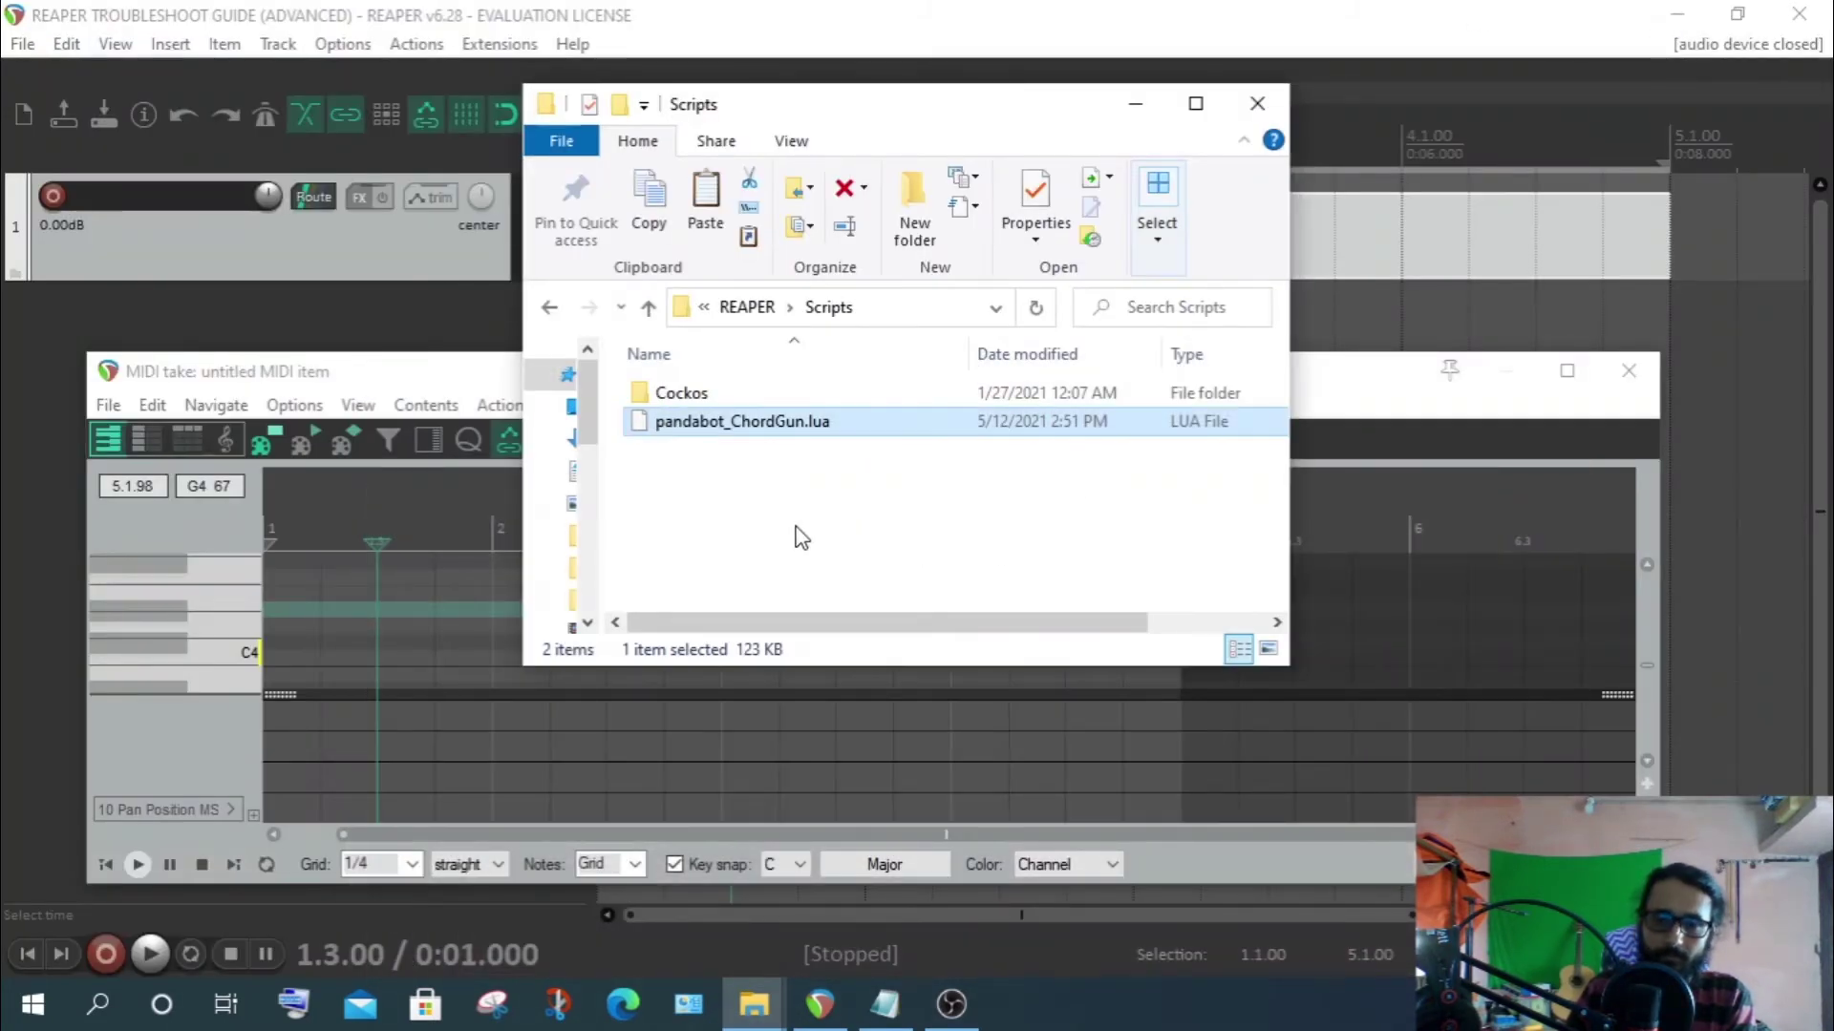
pyautogui.click(1242, 108)
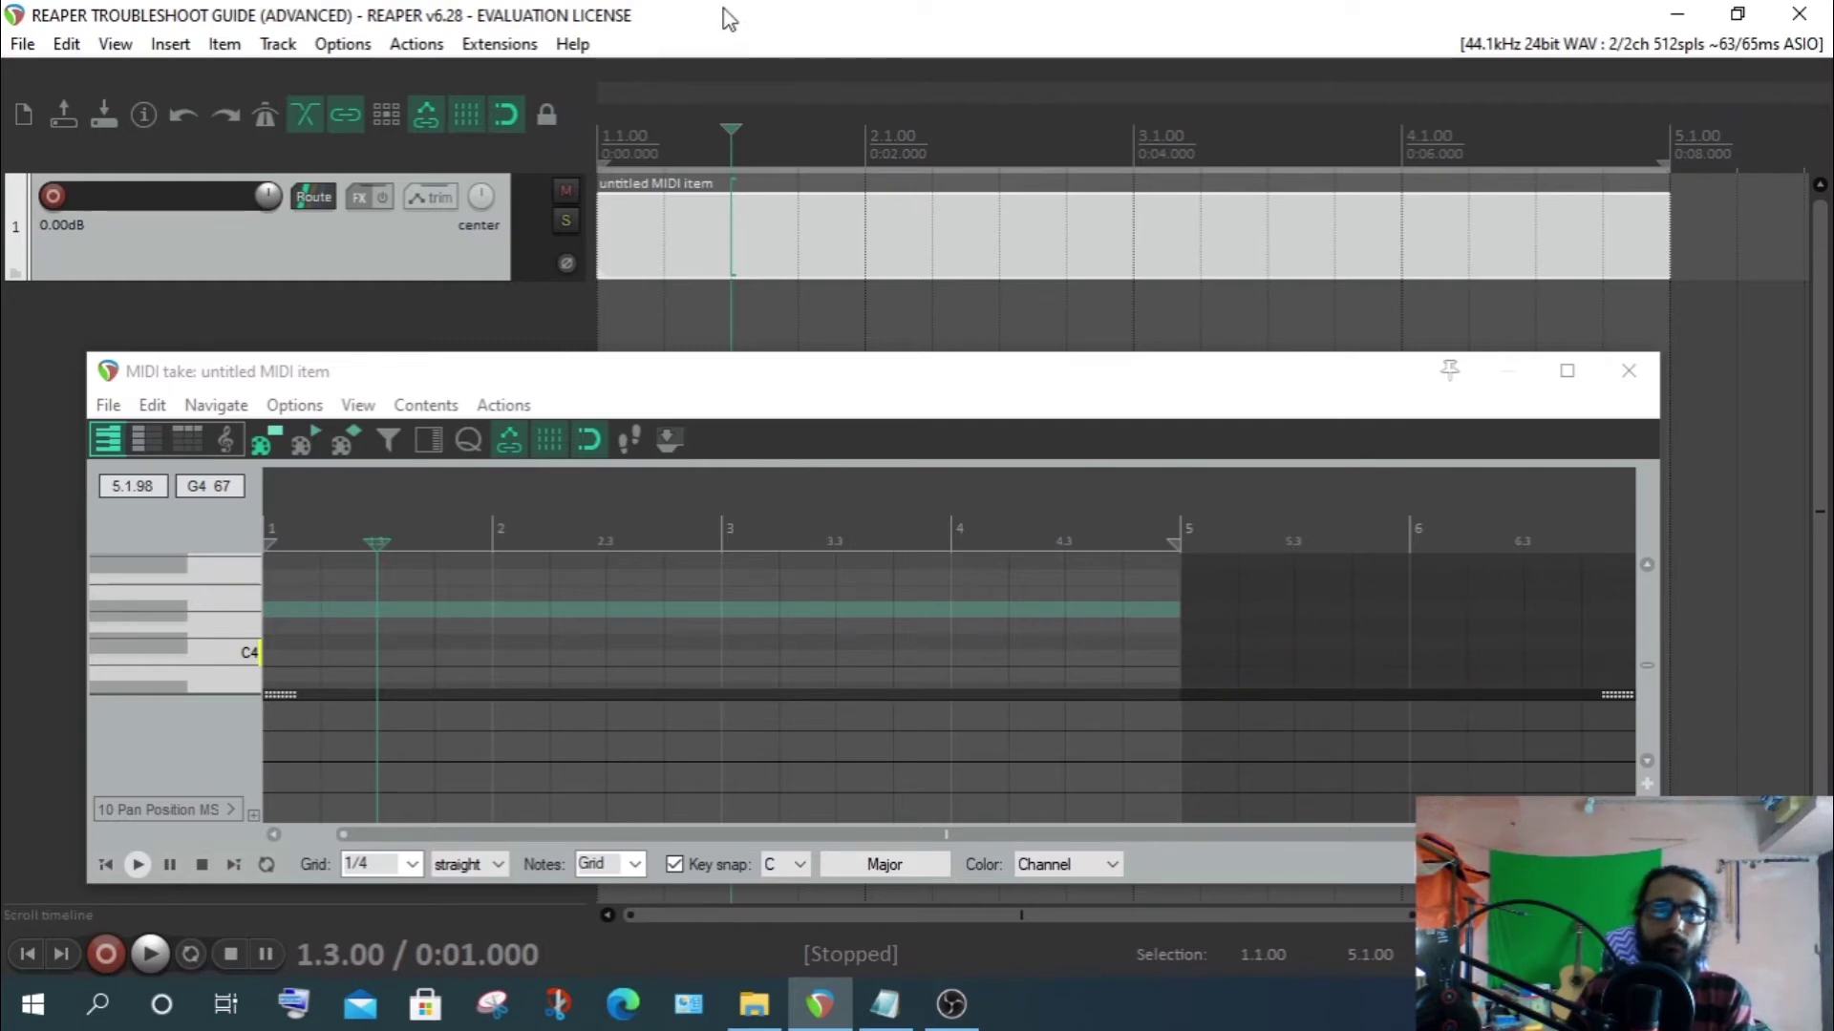
# Check again where the main window and the MIDI editor each give access to their action lists
pyautogui.click(427, 43)
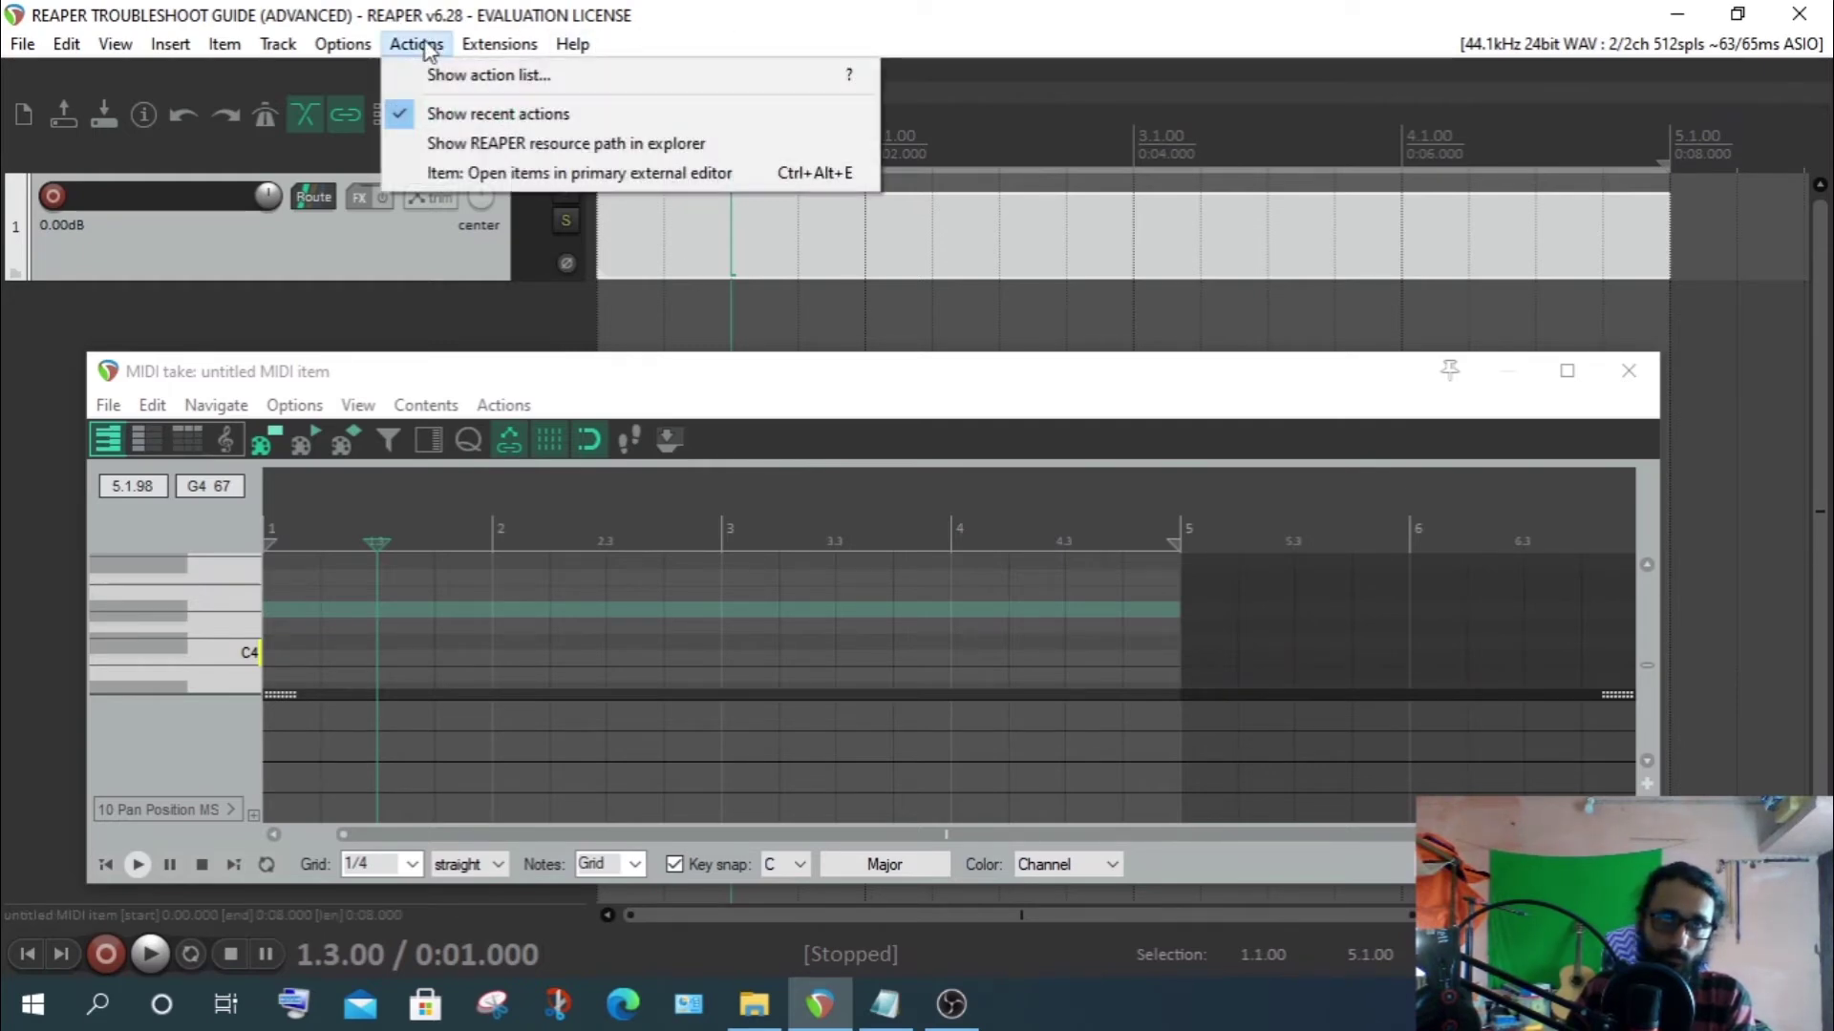
pyautogui.click(529, 376)
pyautogui.click(503, 407)
pyautogui.click(704, 400)
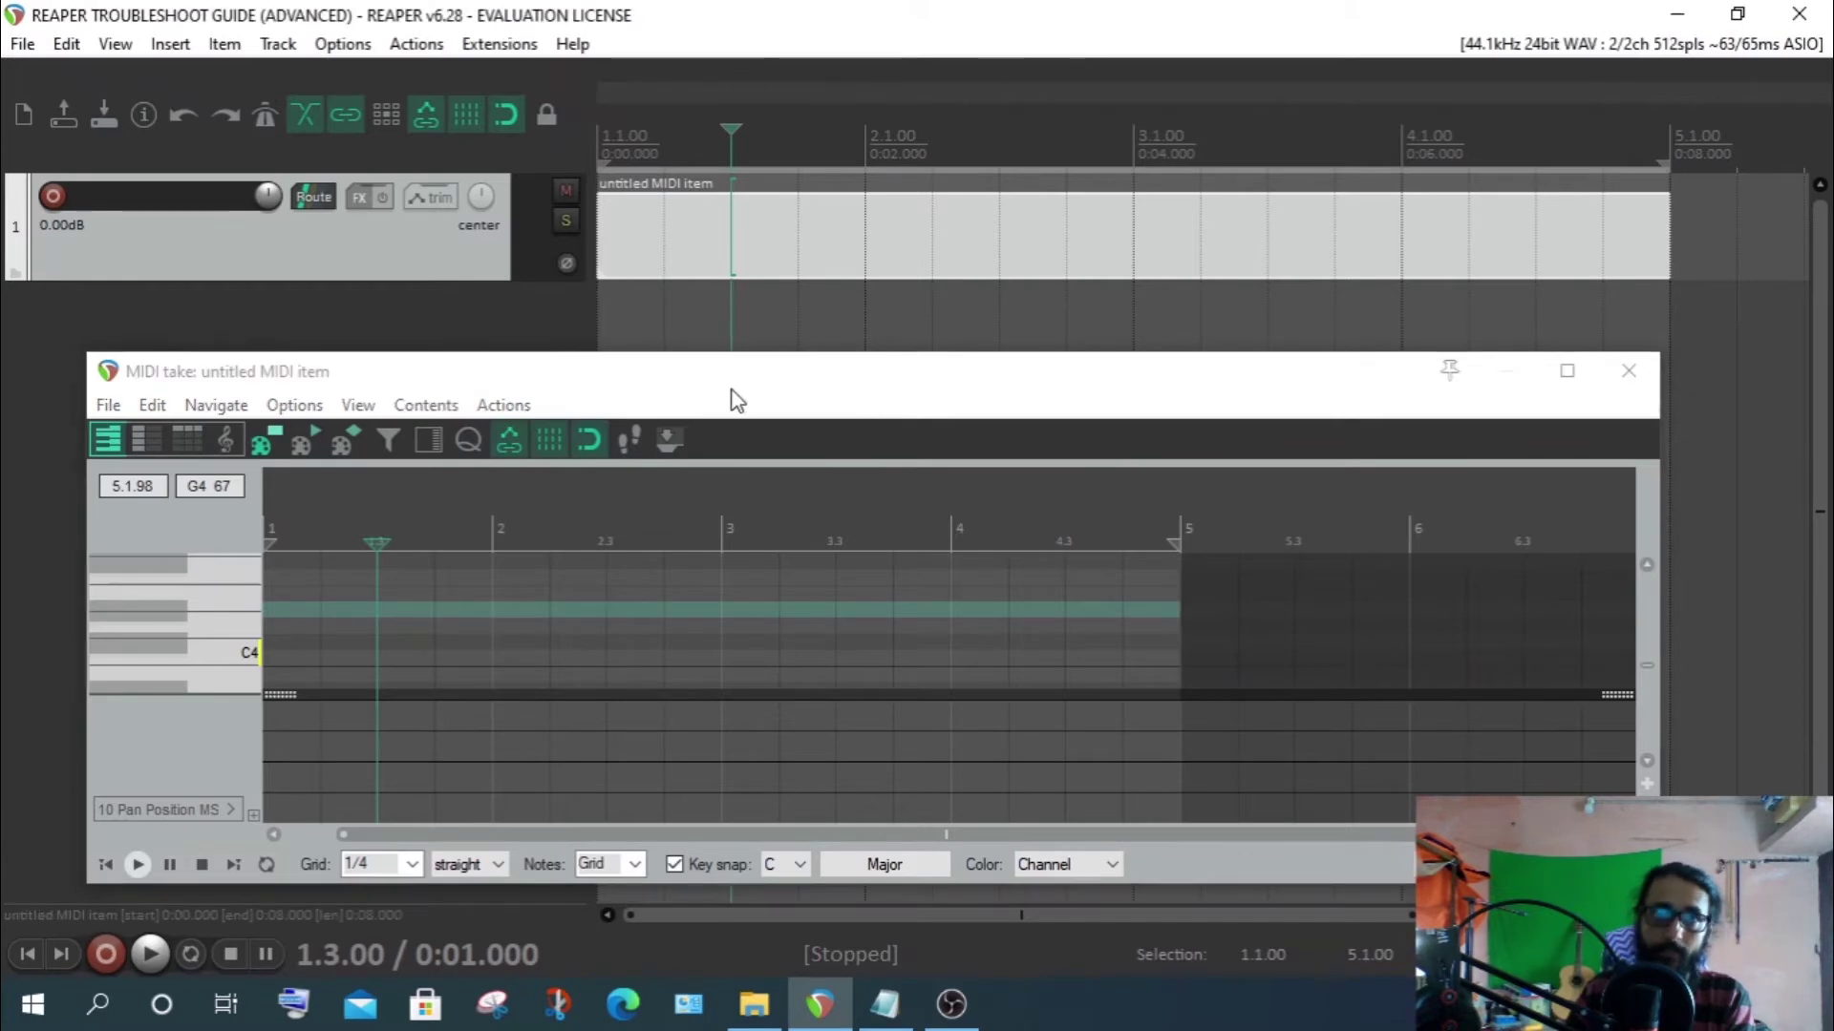
pyautogui.moveTo(746, 391)
pyautogui.mouseDown()
pyautogui.moveTo(779, 392)
pyautogui.moveTo(726, 386)
pyautogui.mouseUp()
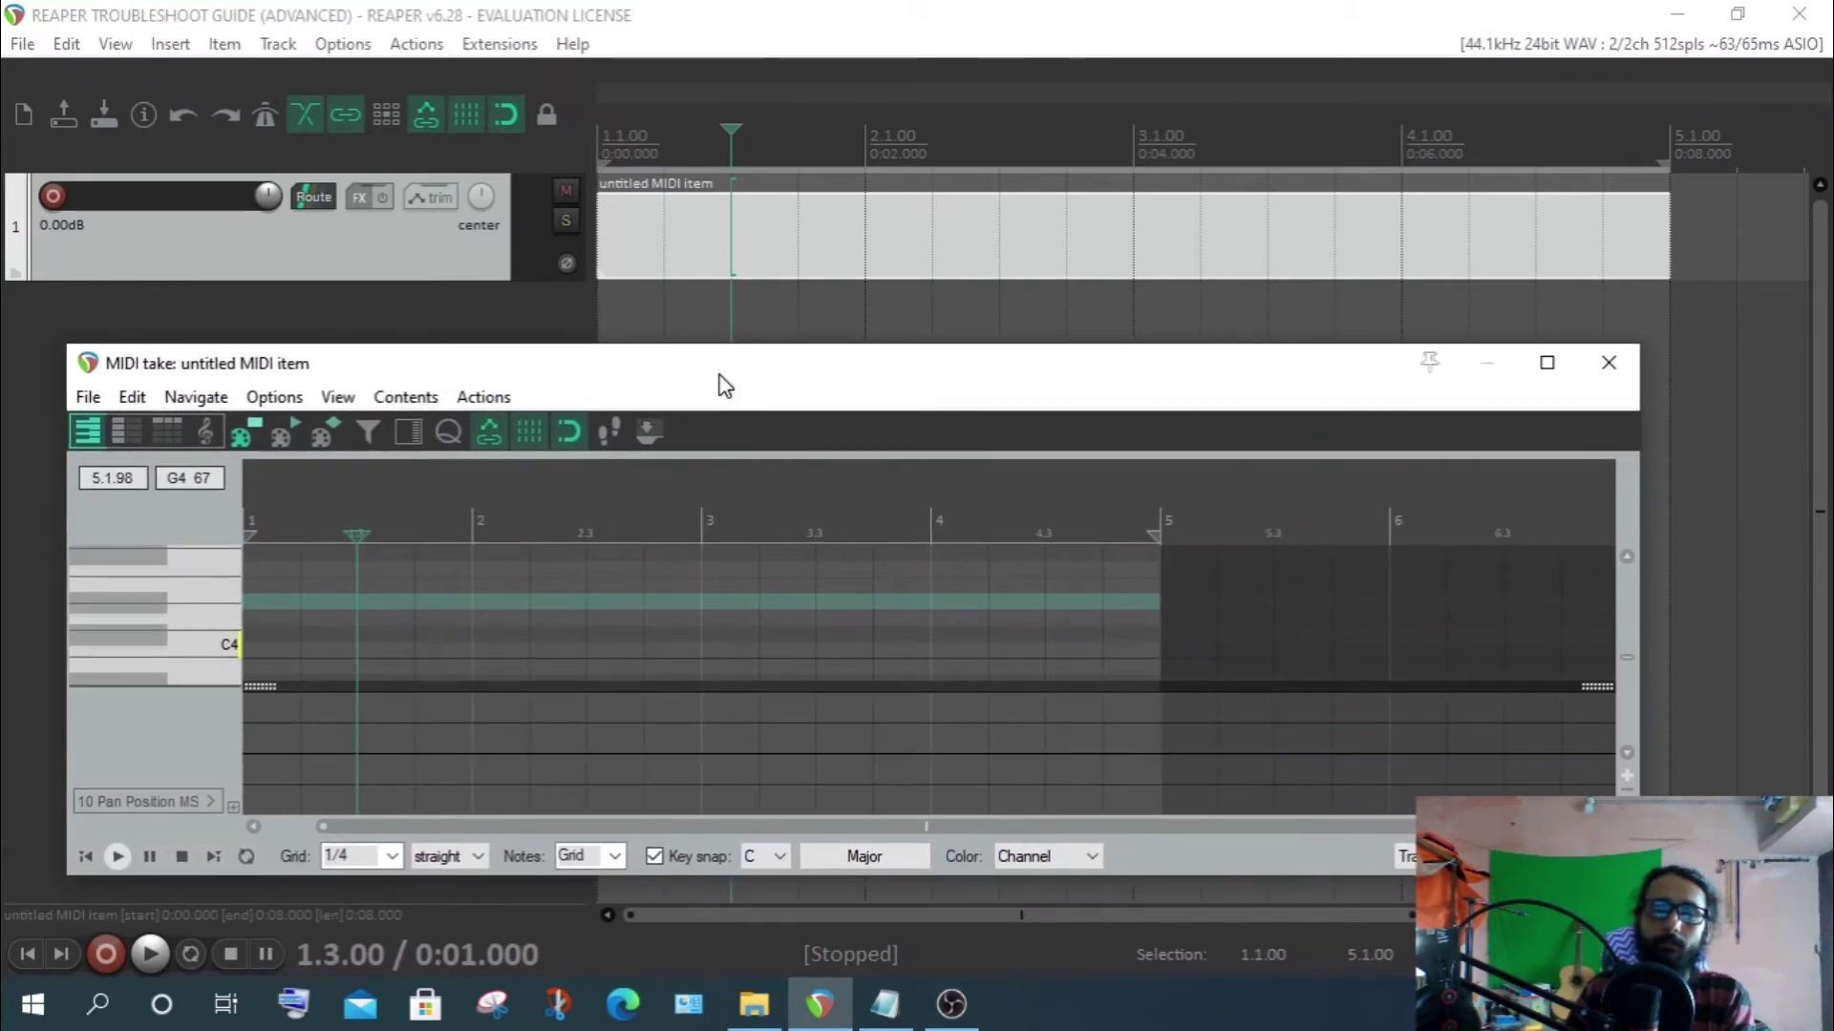
pyautogui.click(703, 40)
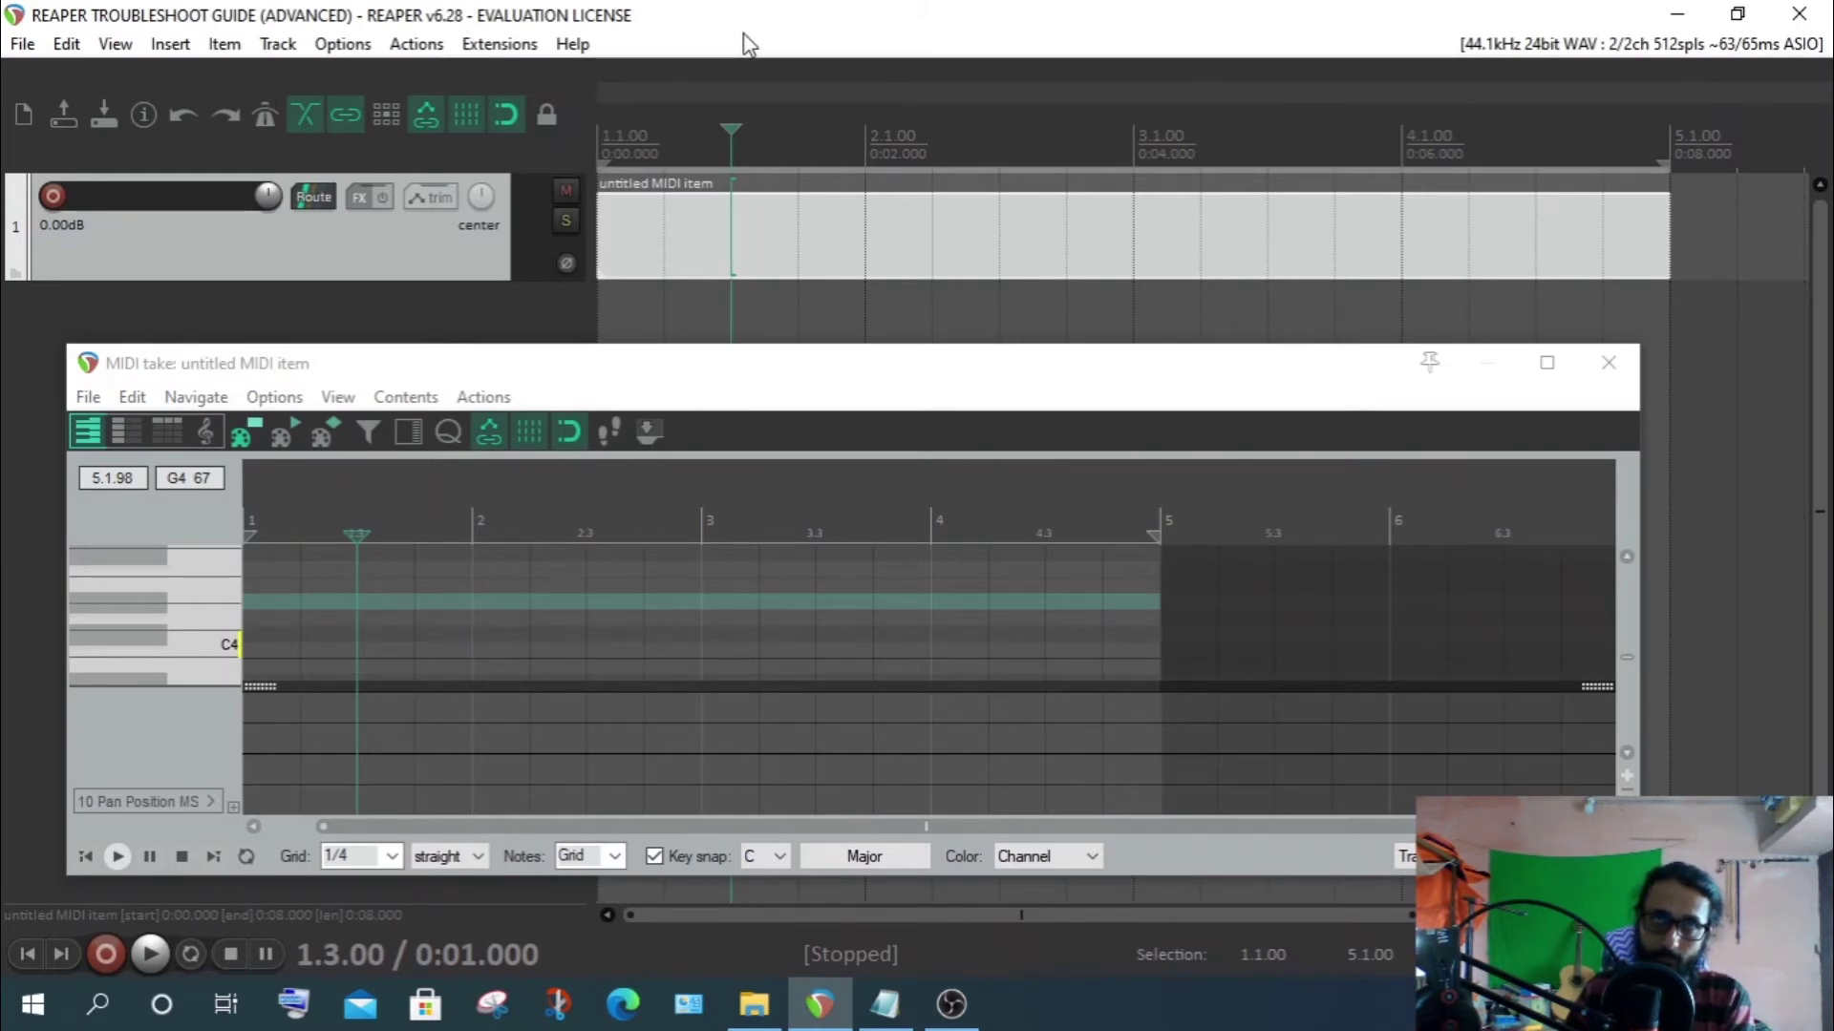
# Open the main window's action list and load pandabot_ChordGun.lua from the Scripts folder as a ReaScript
pyautogui.click(421, 45)
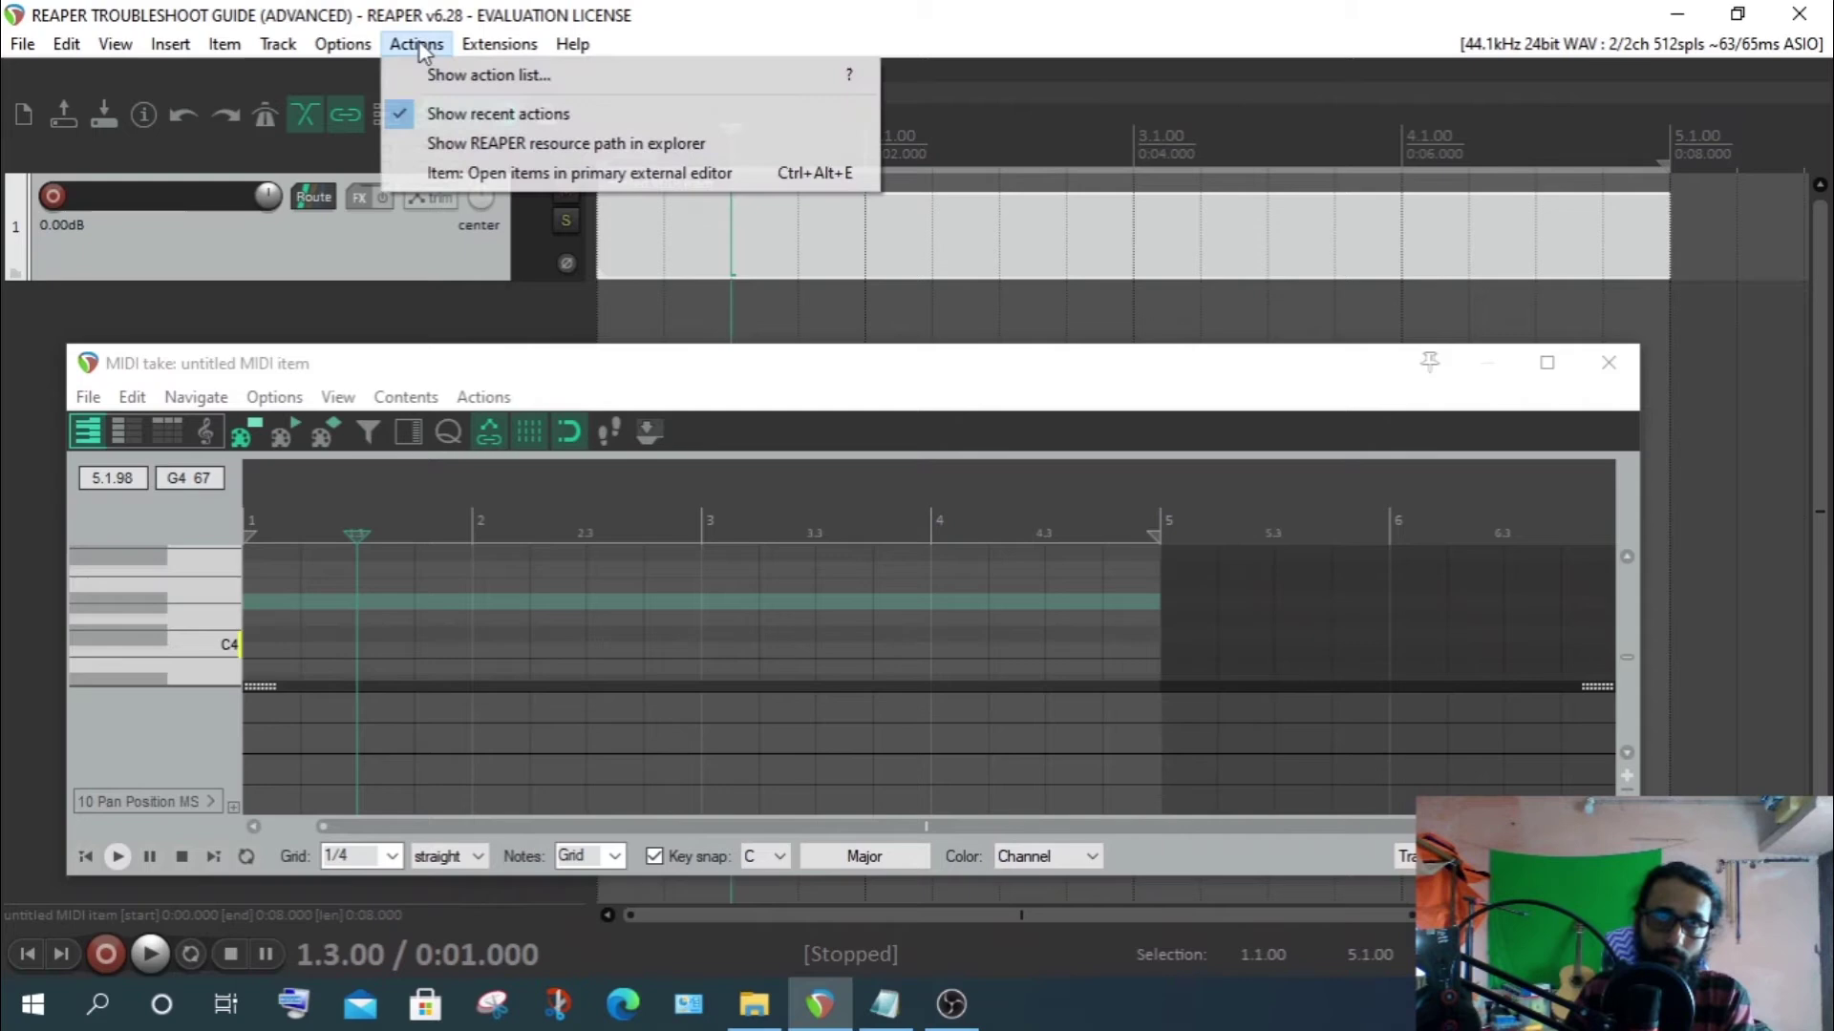
pyautogui.click(467, 67)
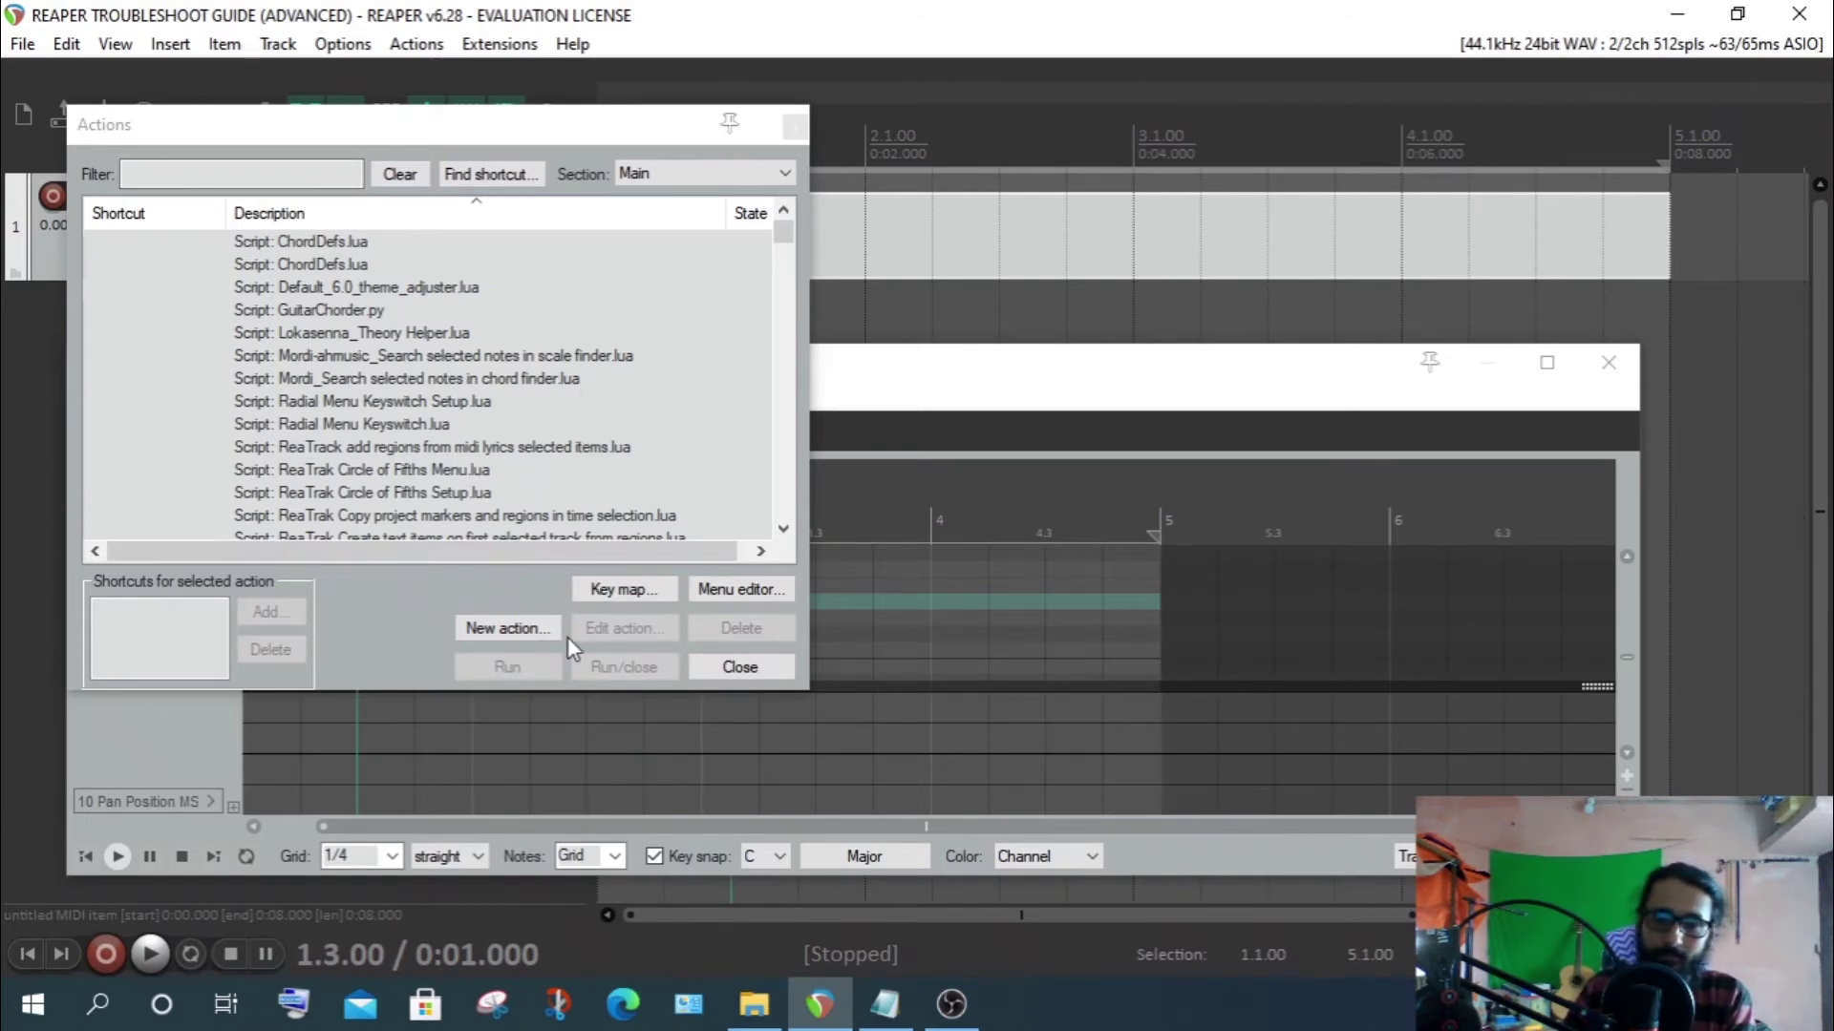
pyautogui.click(531, 629)
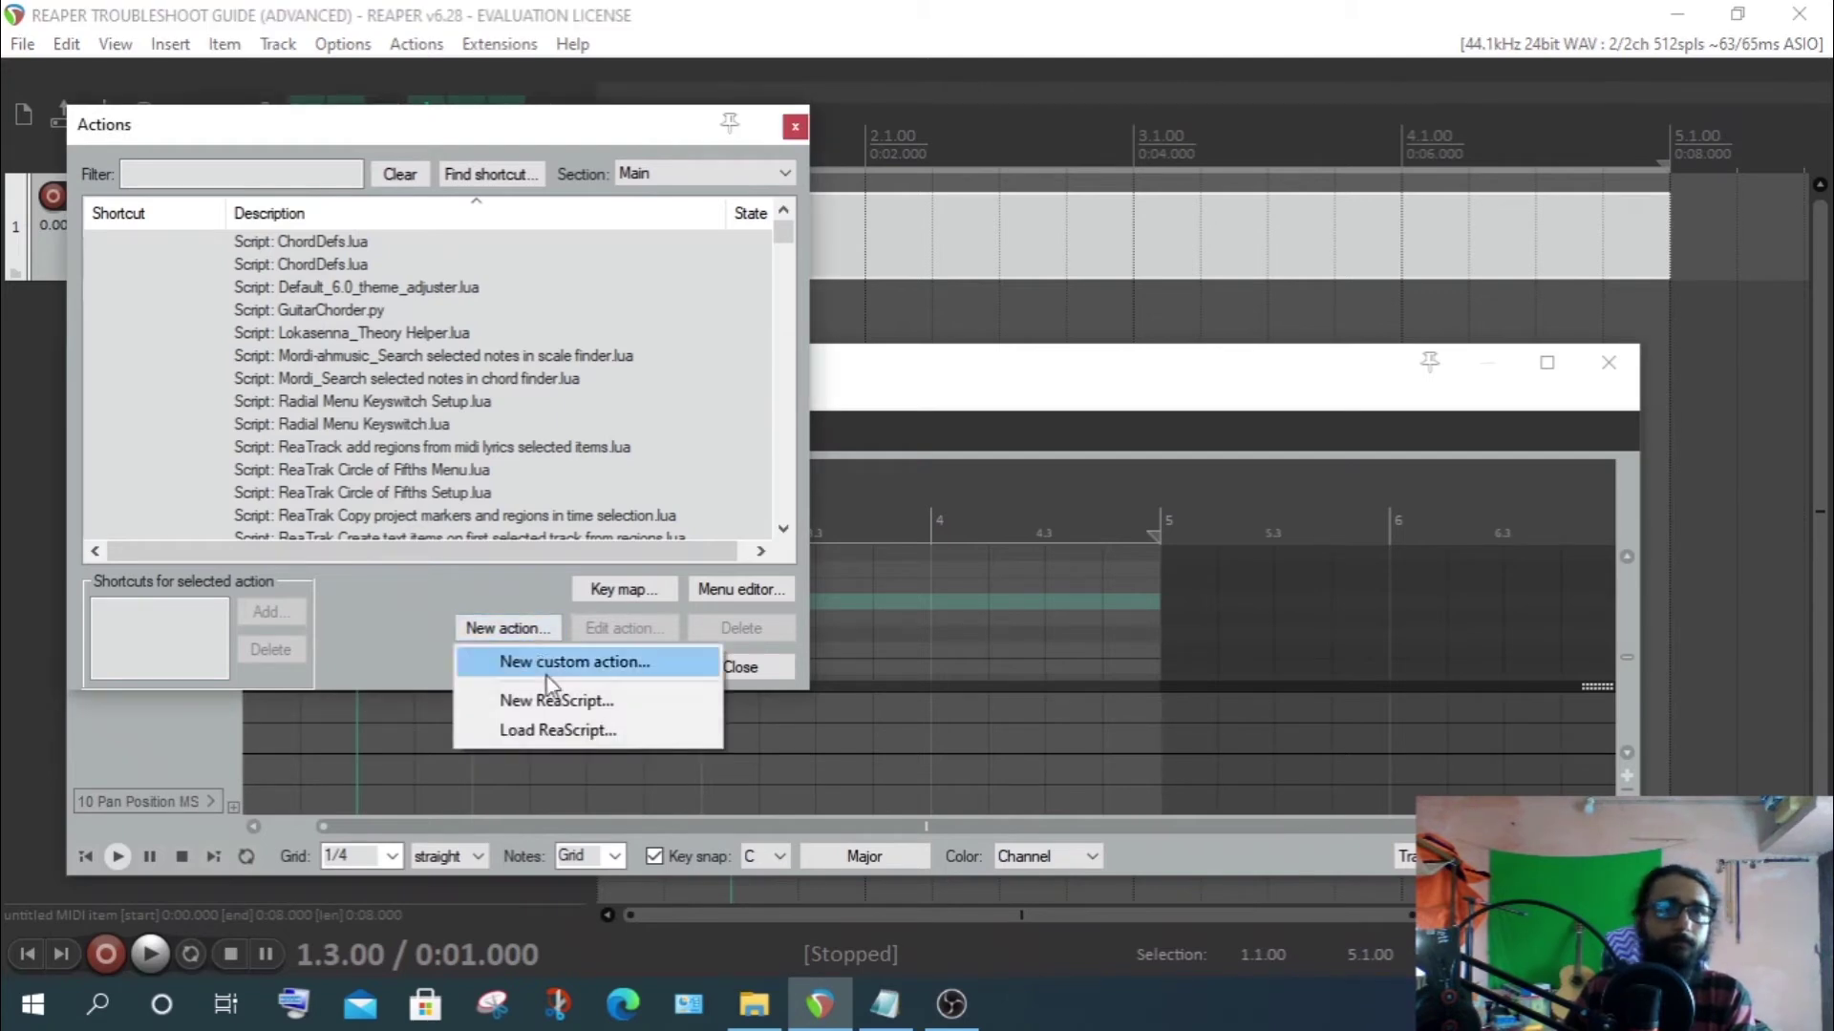
pyautogui.click(548, 731)
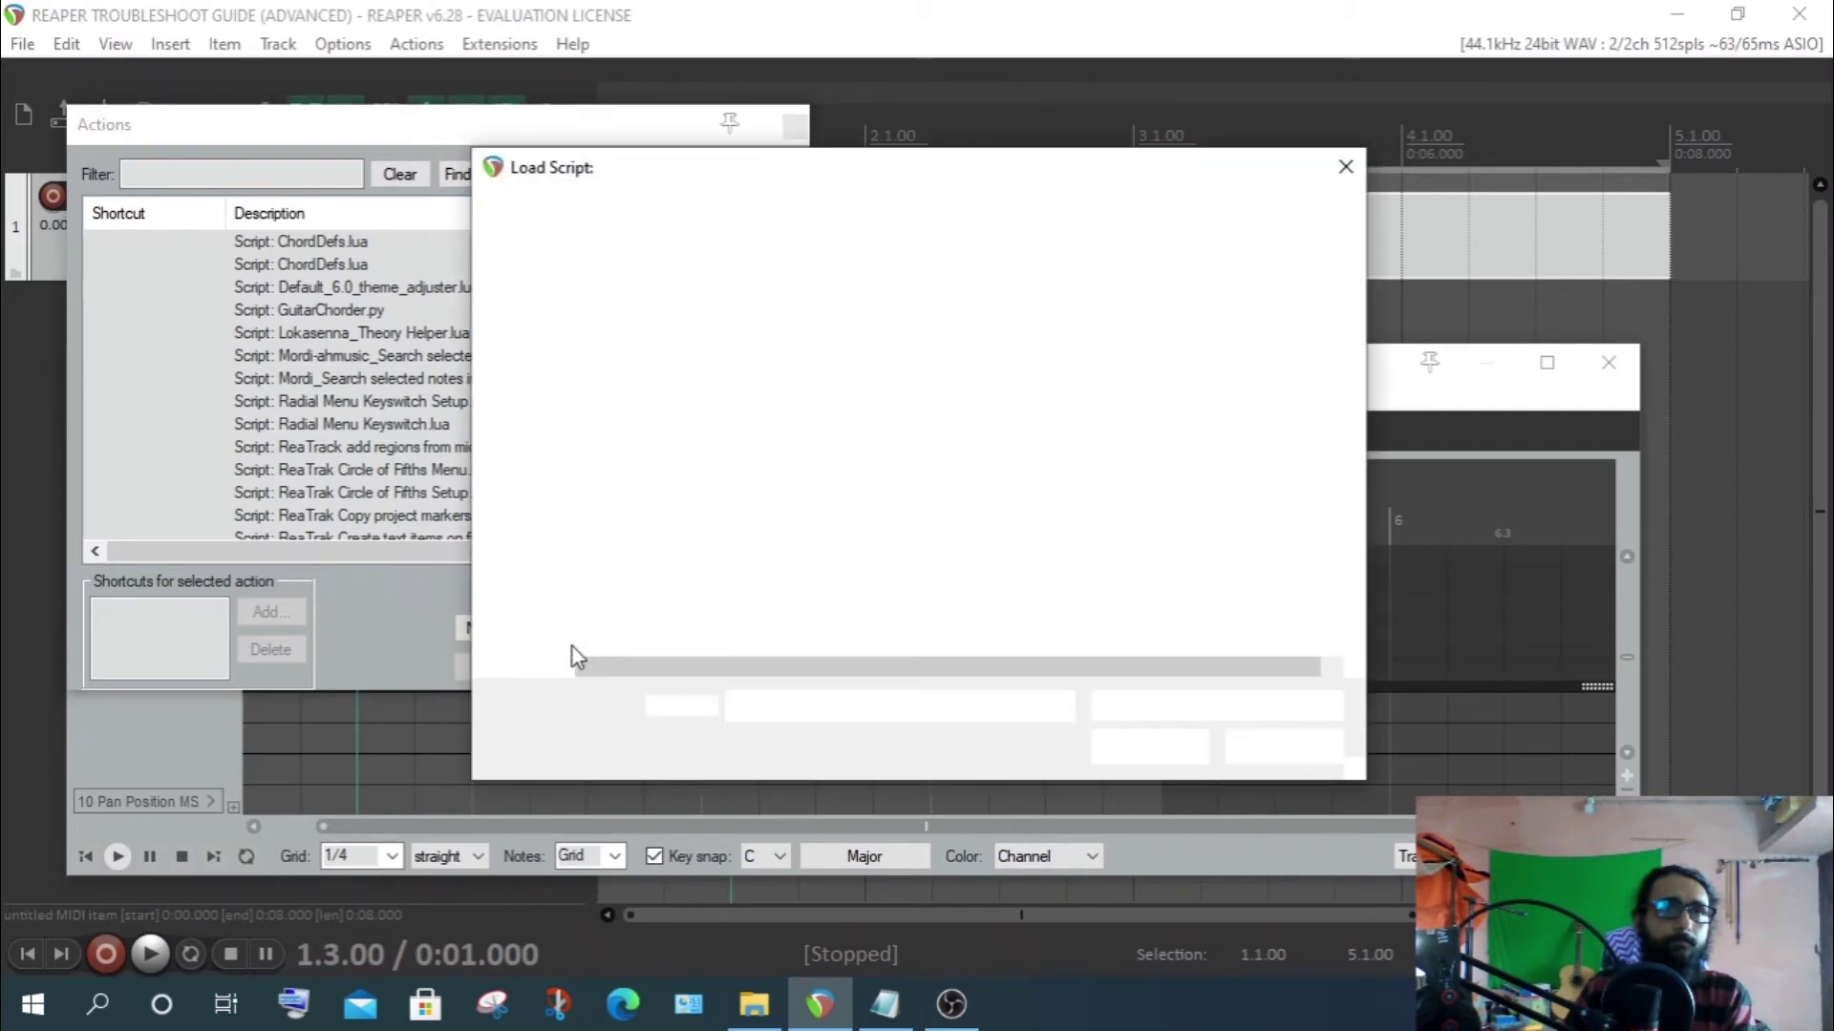
pyautogui.click(683, 372)
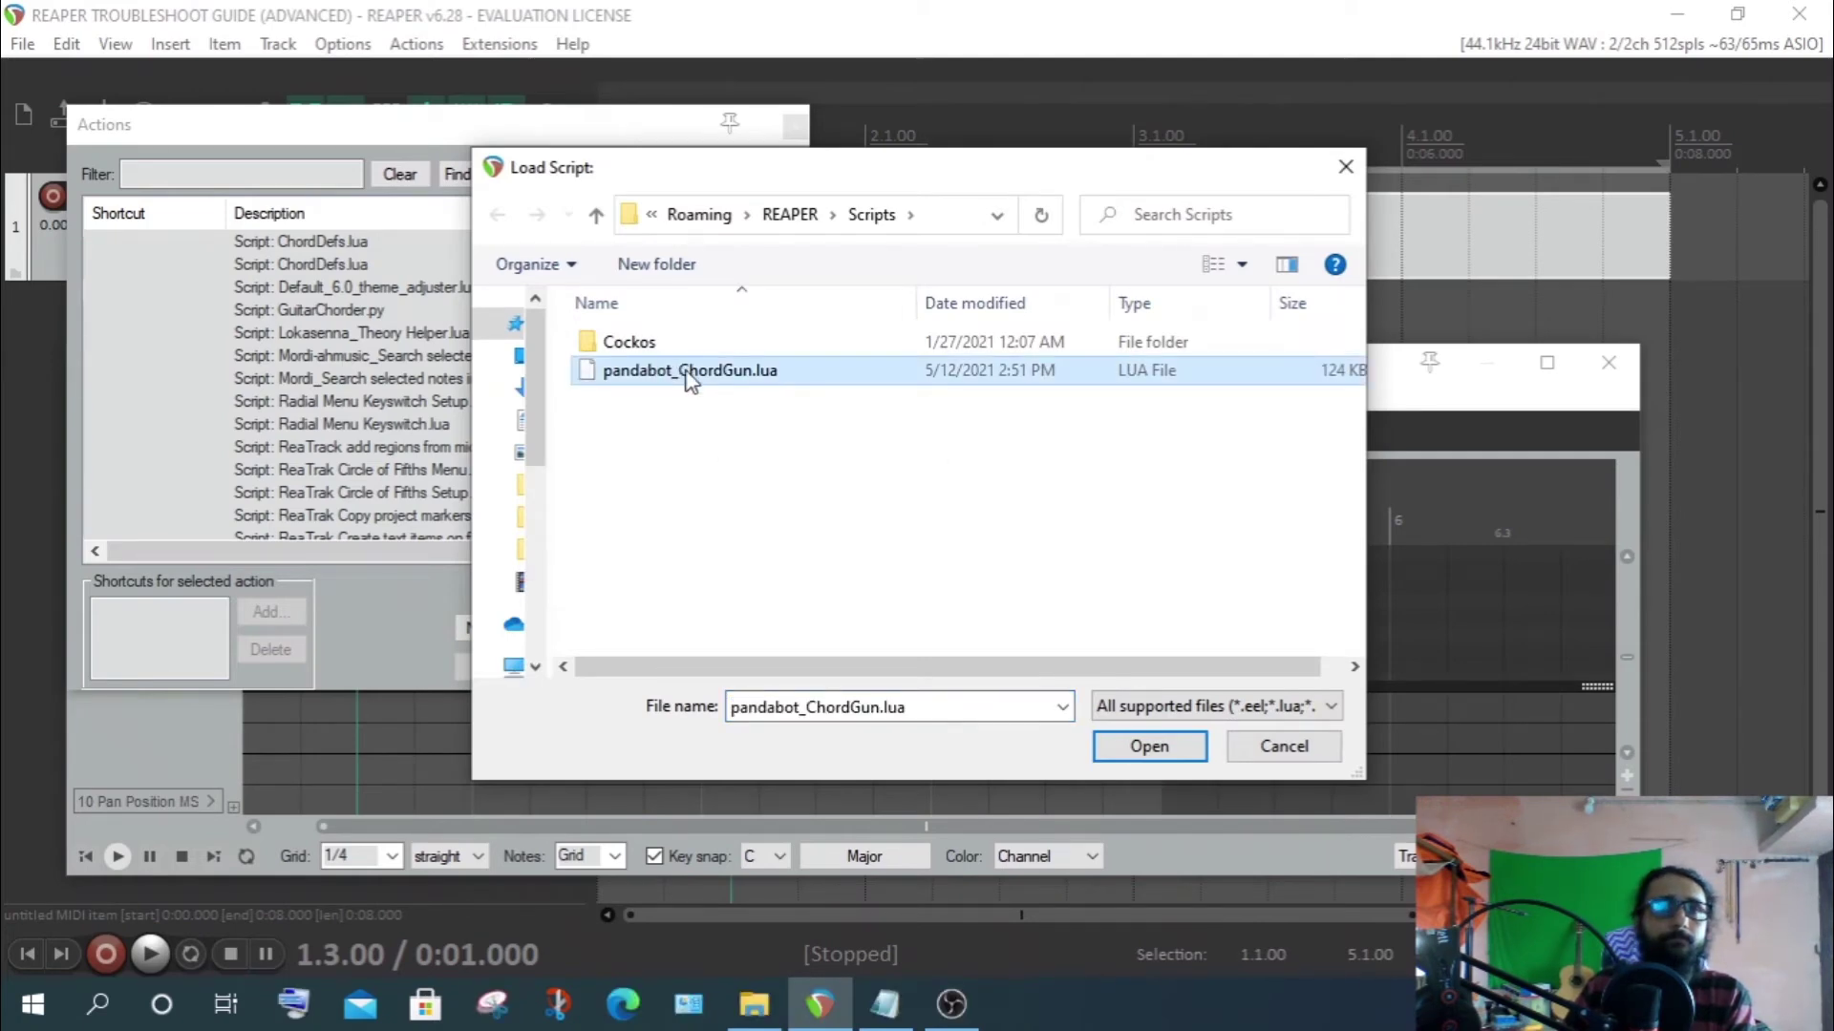
pyautogui.doubleClick(689, 373)
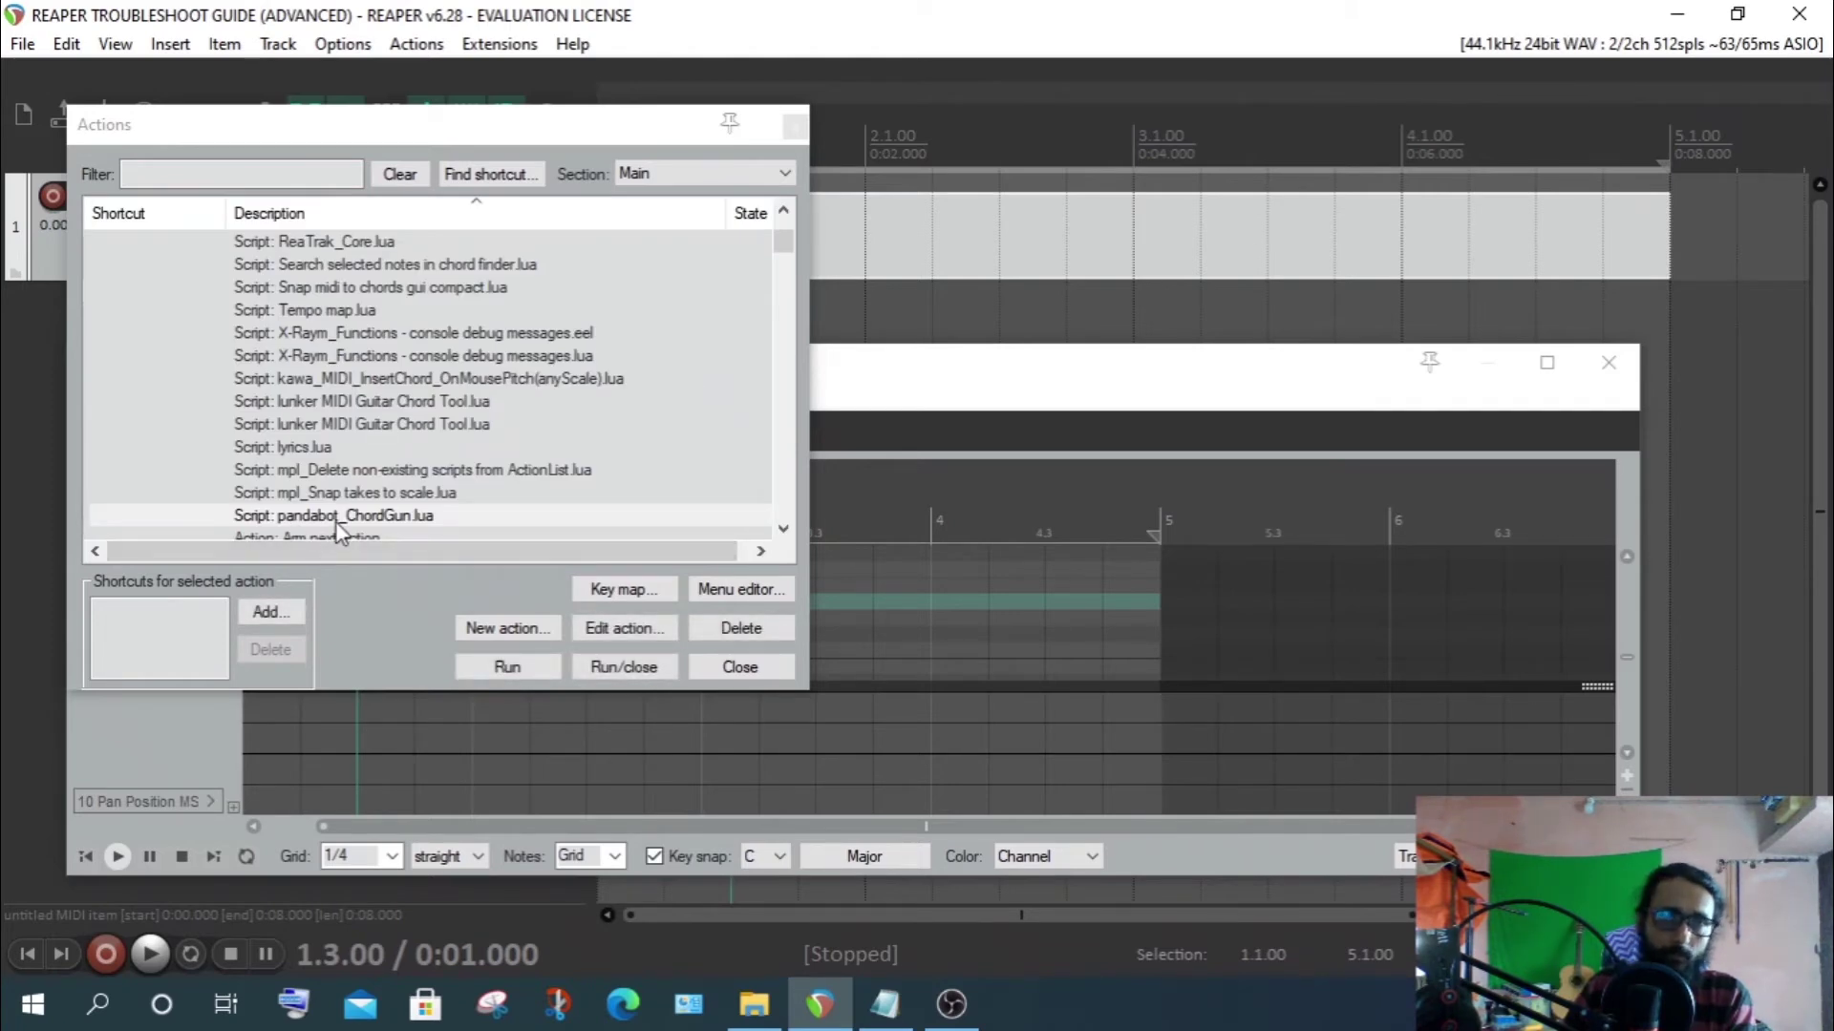
# Filter the main action list by CHORD and run the pandabot_ChordGun.lua script
pyautogui.click(201, 424)
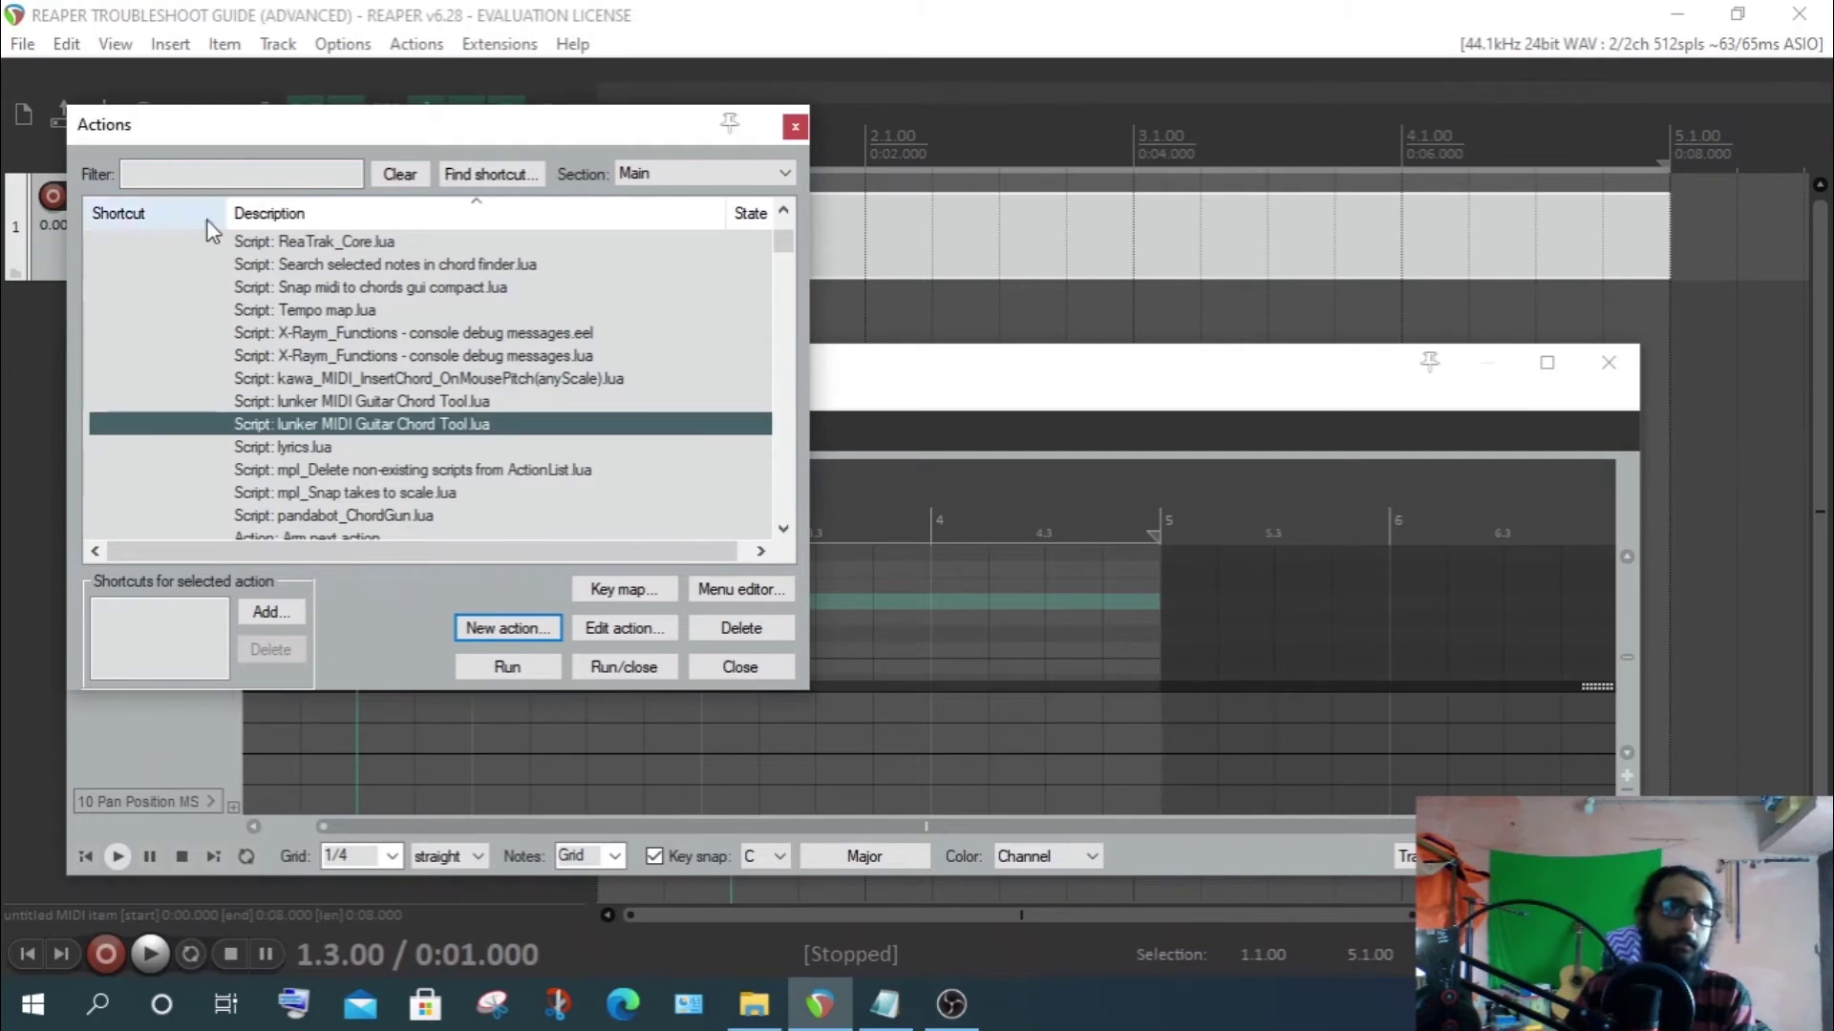
pyautogui.click(208, 172)
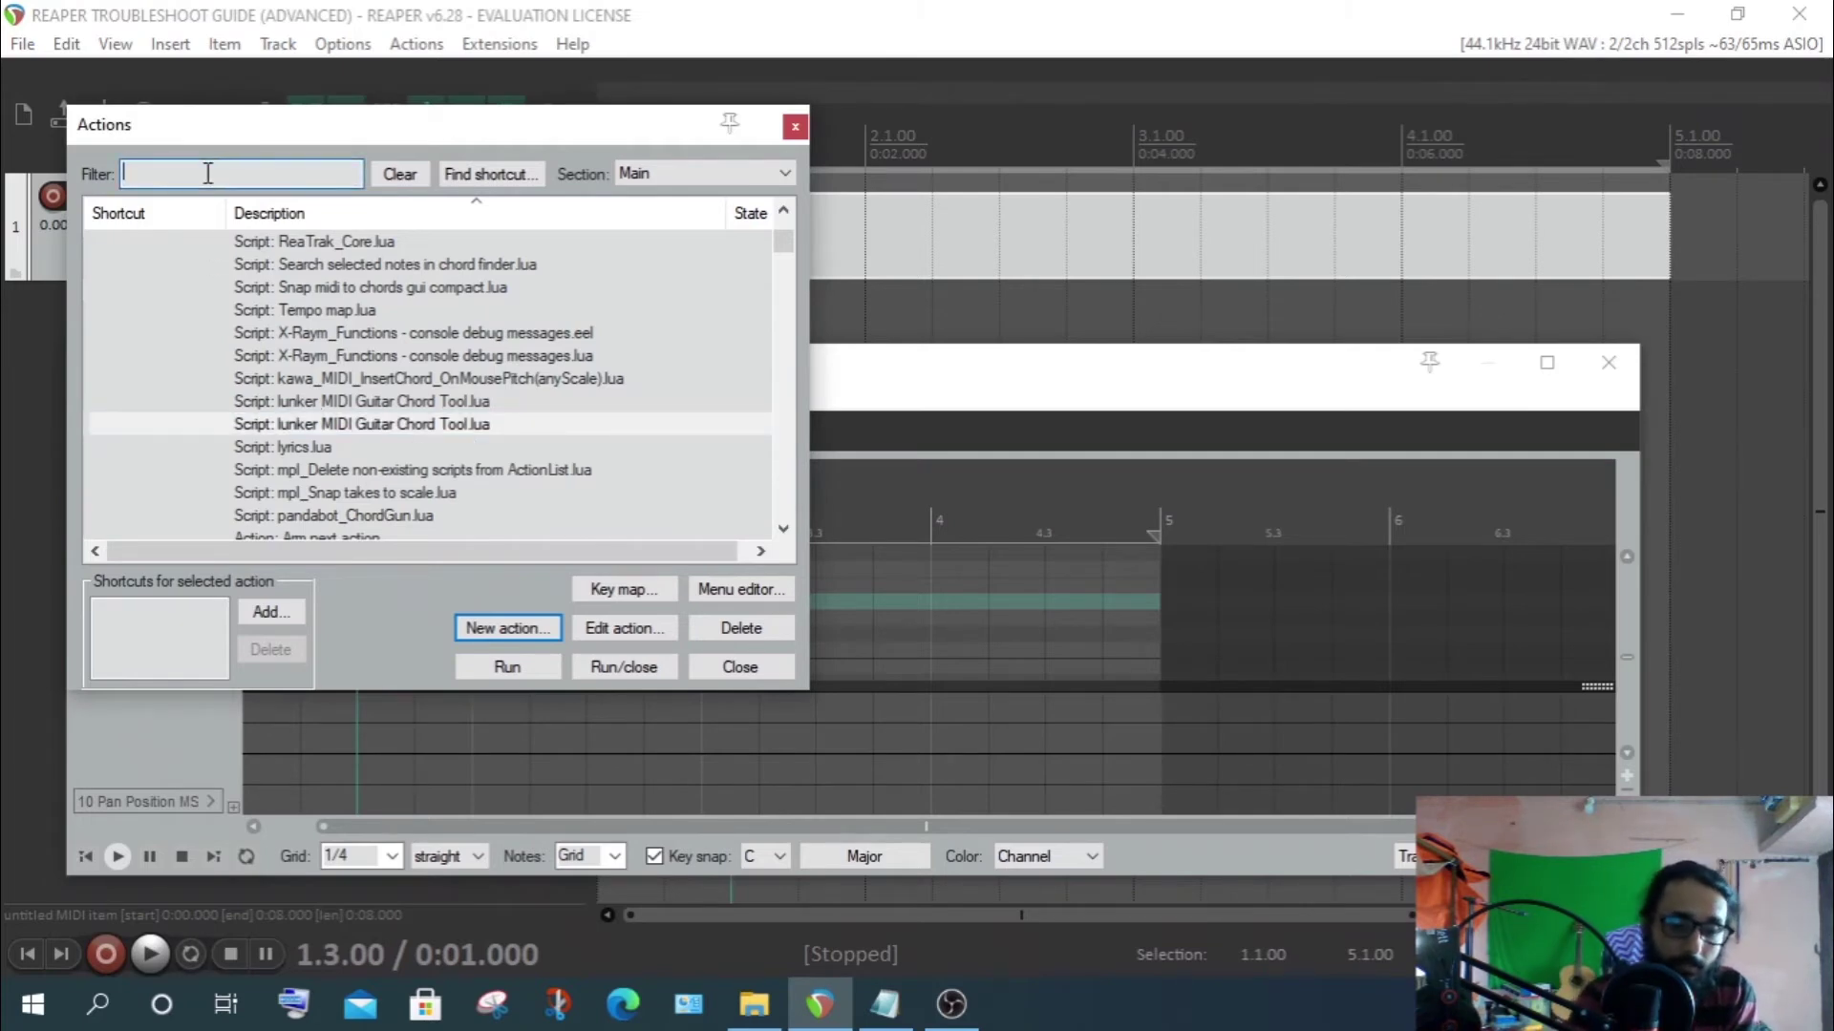
pyautogui.write('CH')
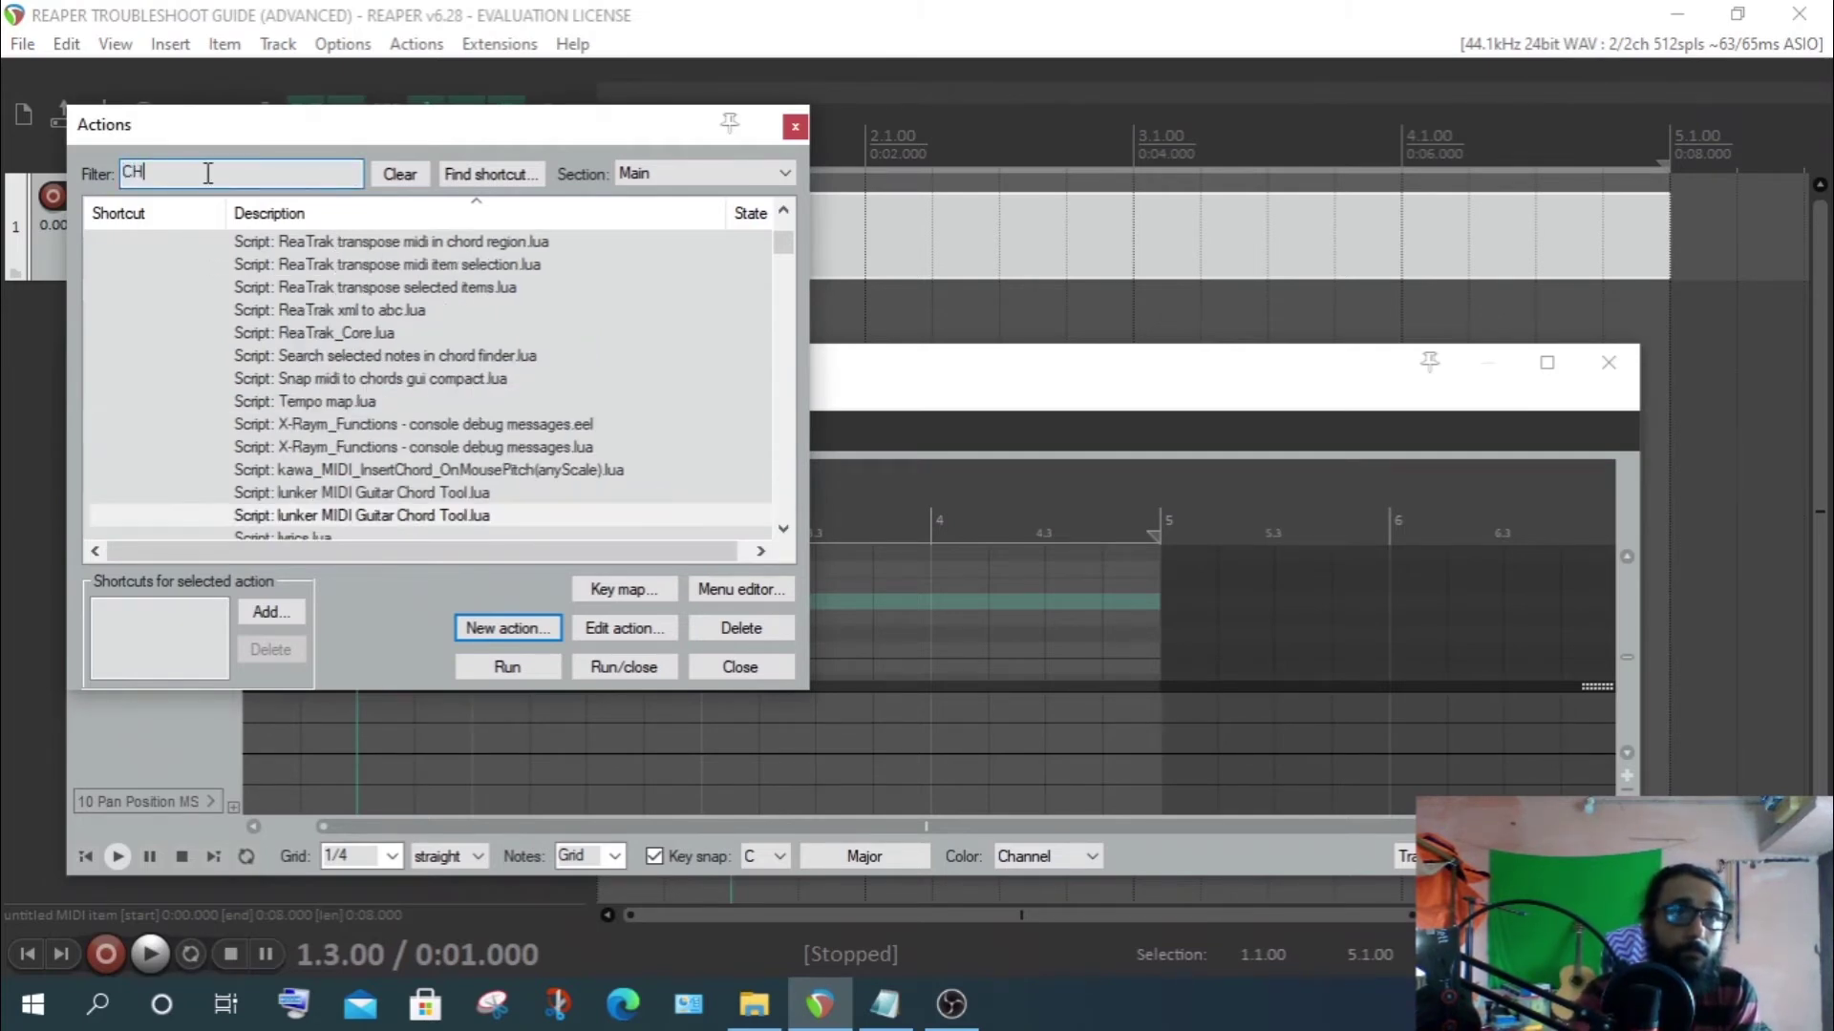
pyautogui.write('ORD')
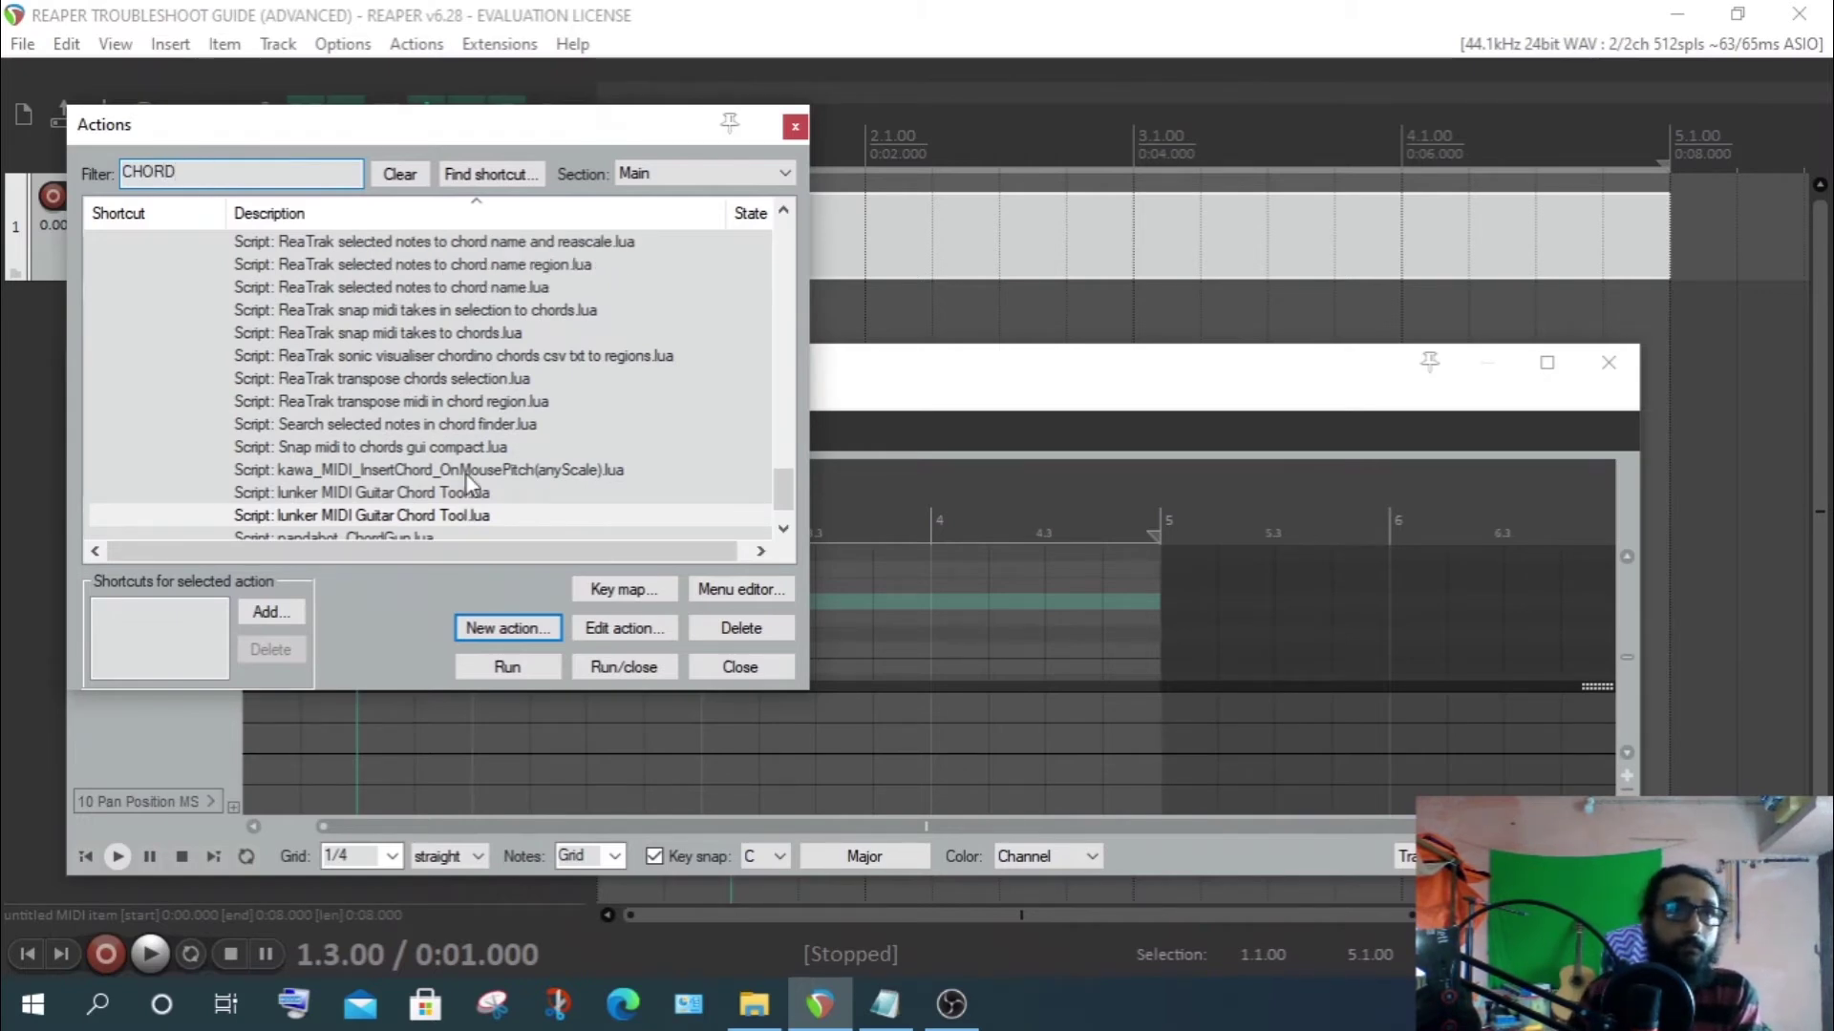
pyautogui.scroll(-1, 466, 478)
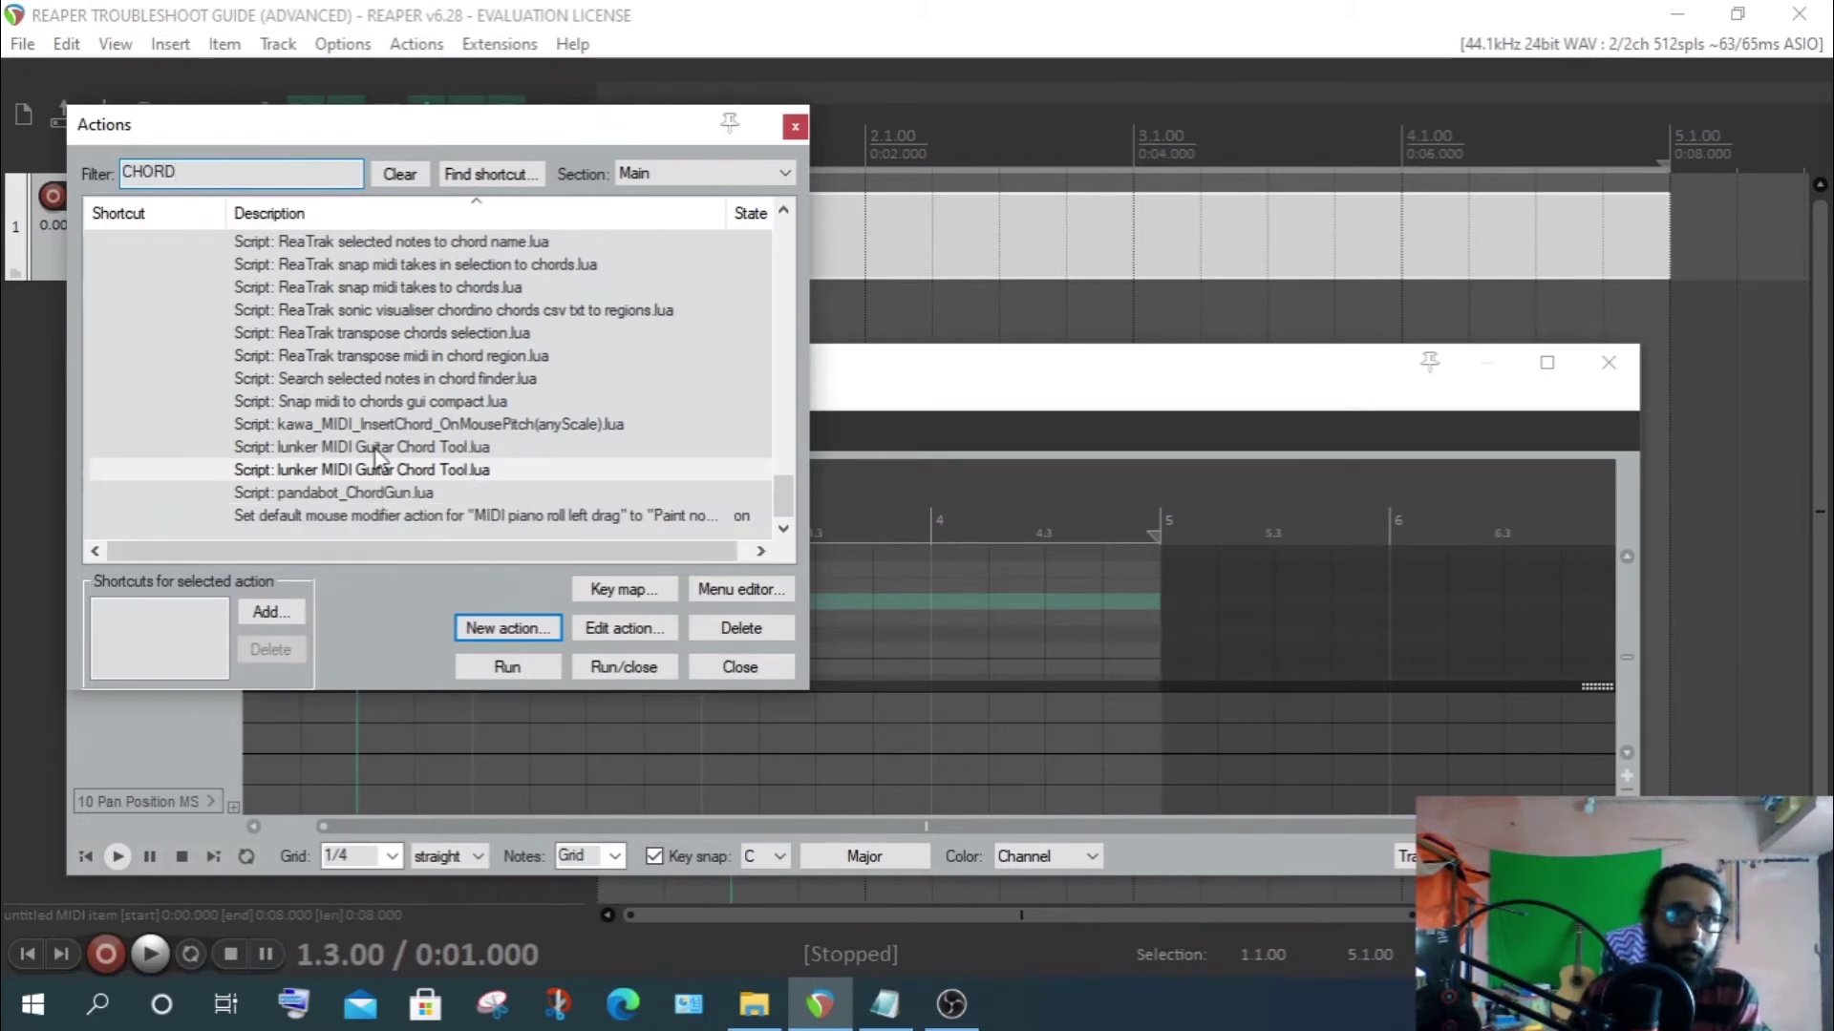
pyautogui.click(373, 494)
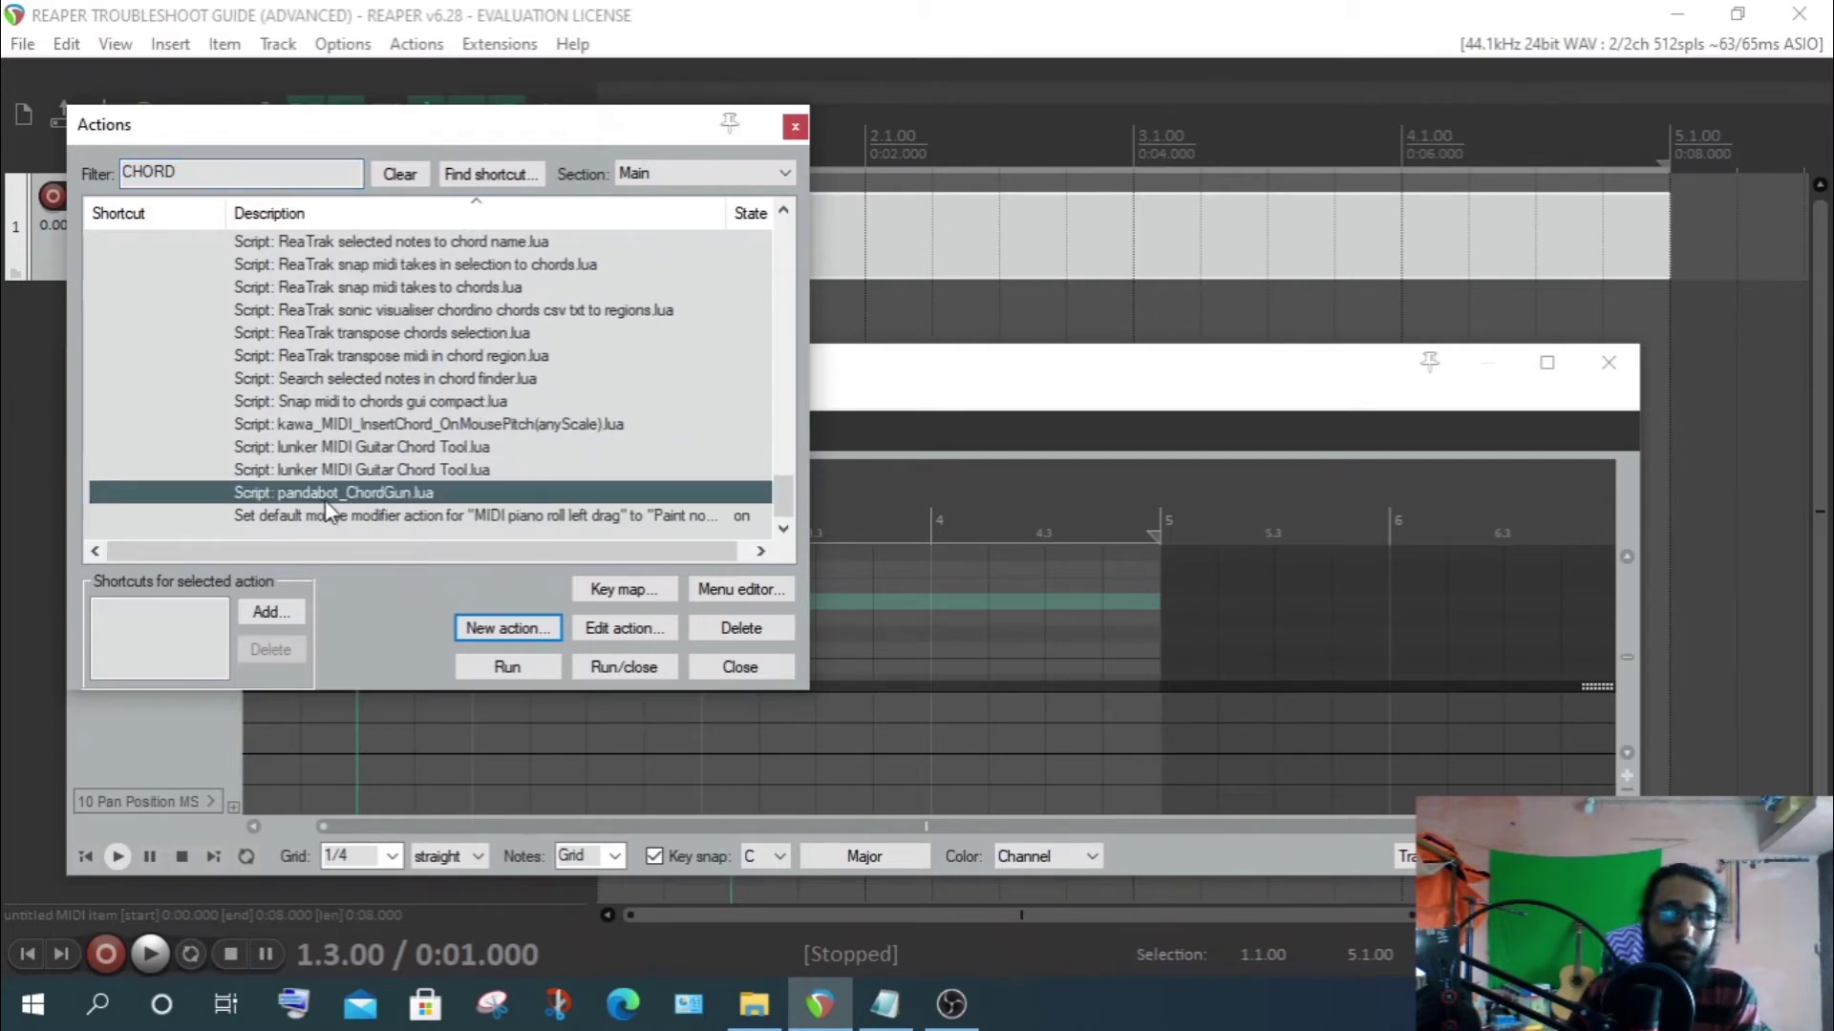
pyautogui.click(508, 668)
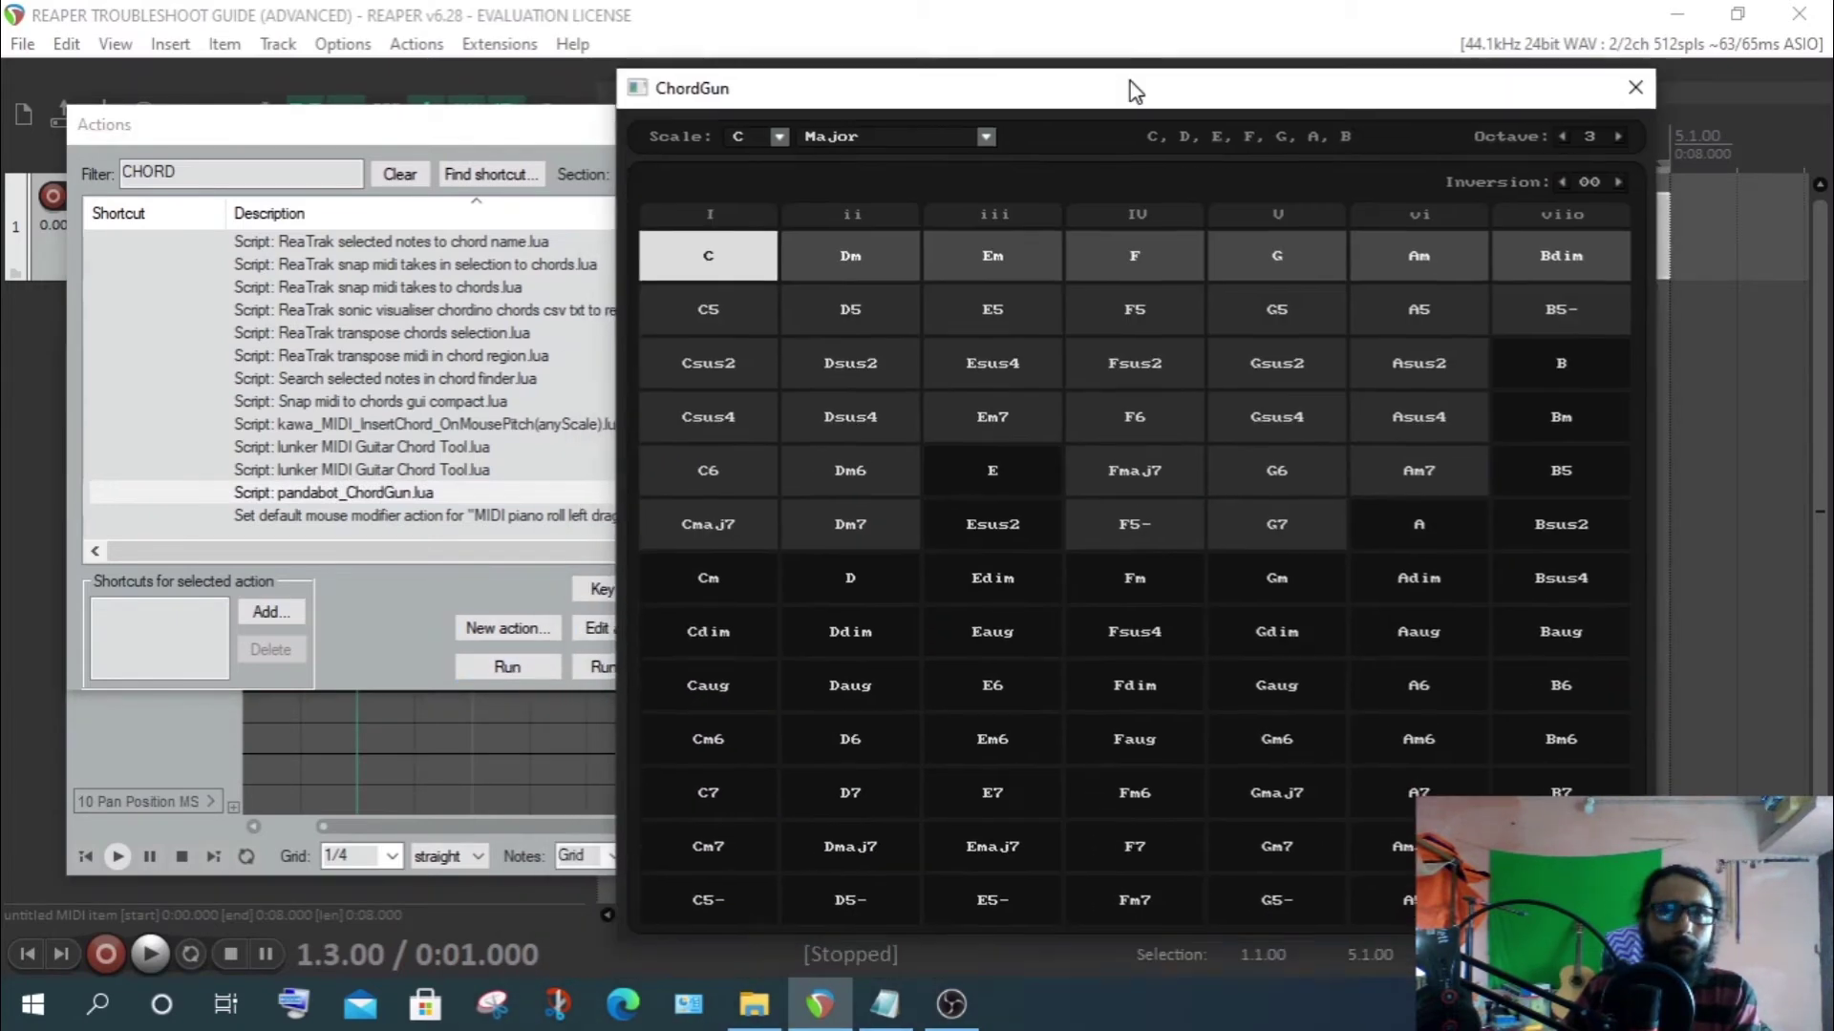
# Close the ChordGun window and the main window's action list
pyautogui.moveTo(1131, 82); pyautogui.dragTo(1108, 76)
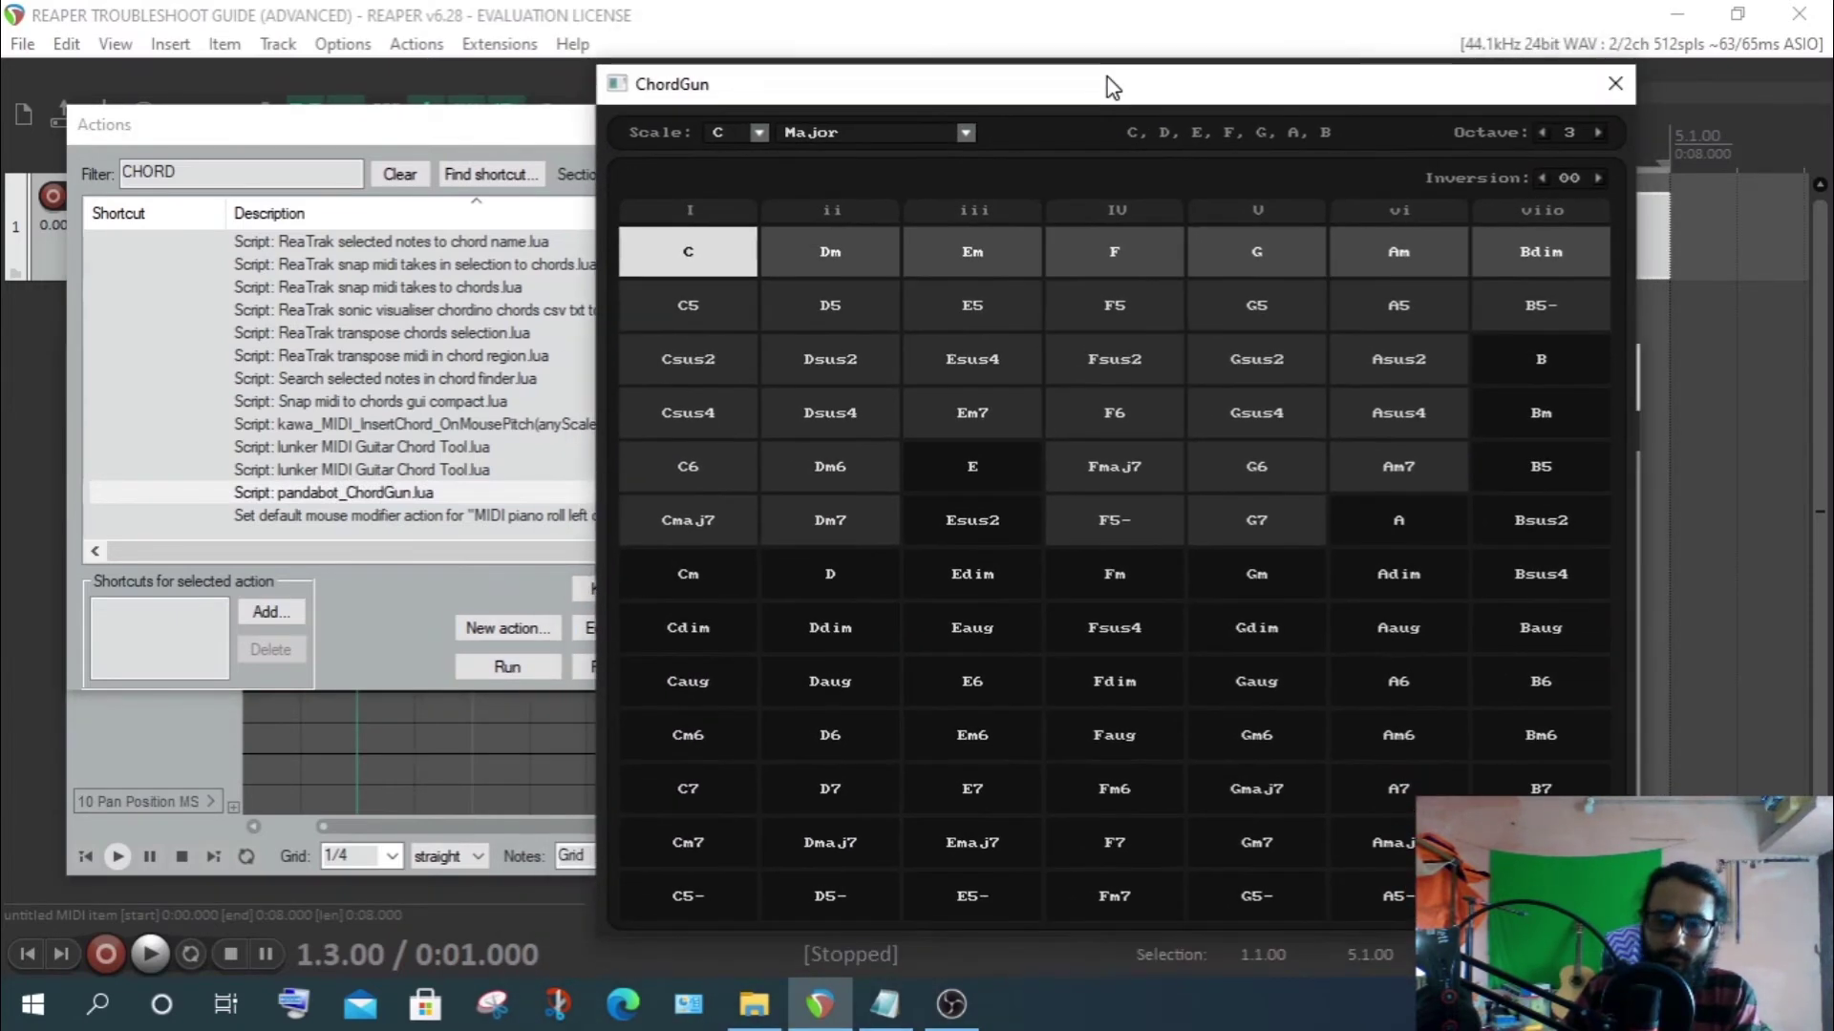
pyautogui.click(1614, 80)
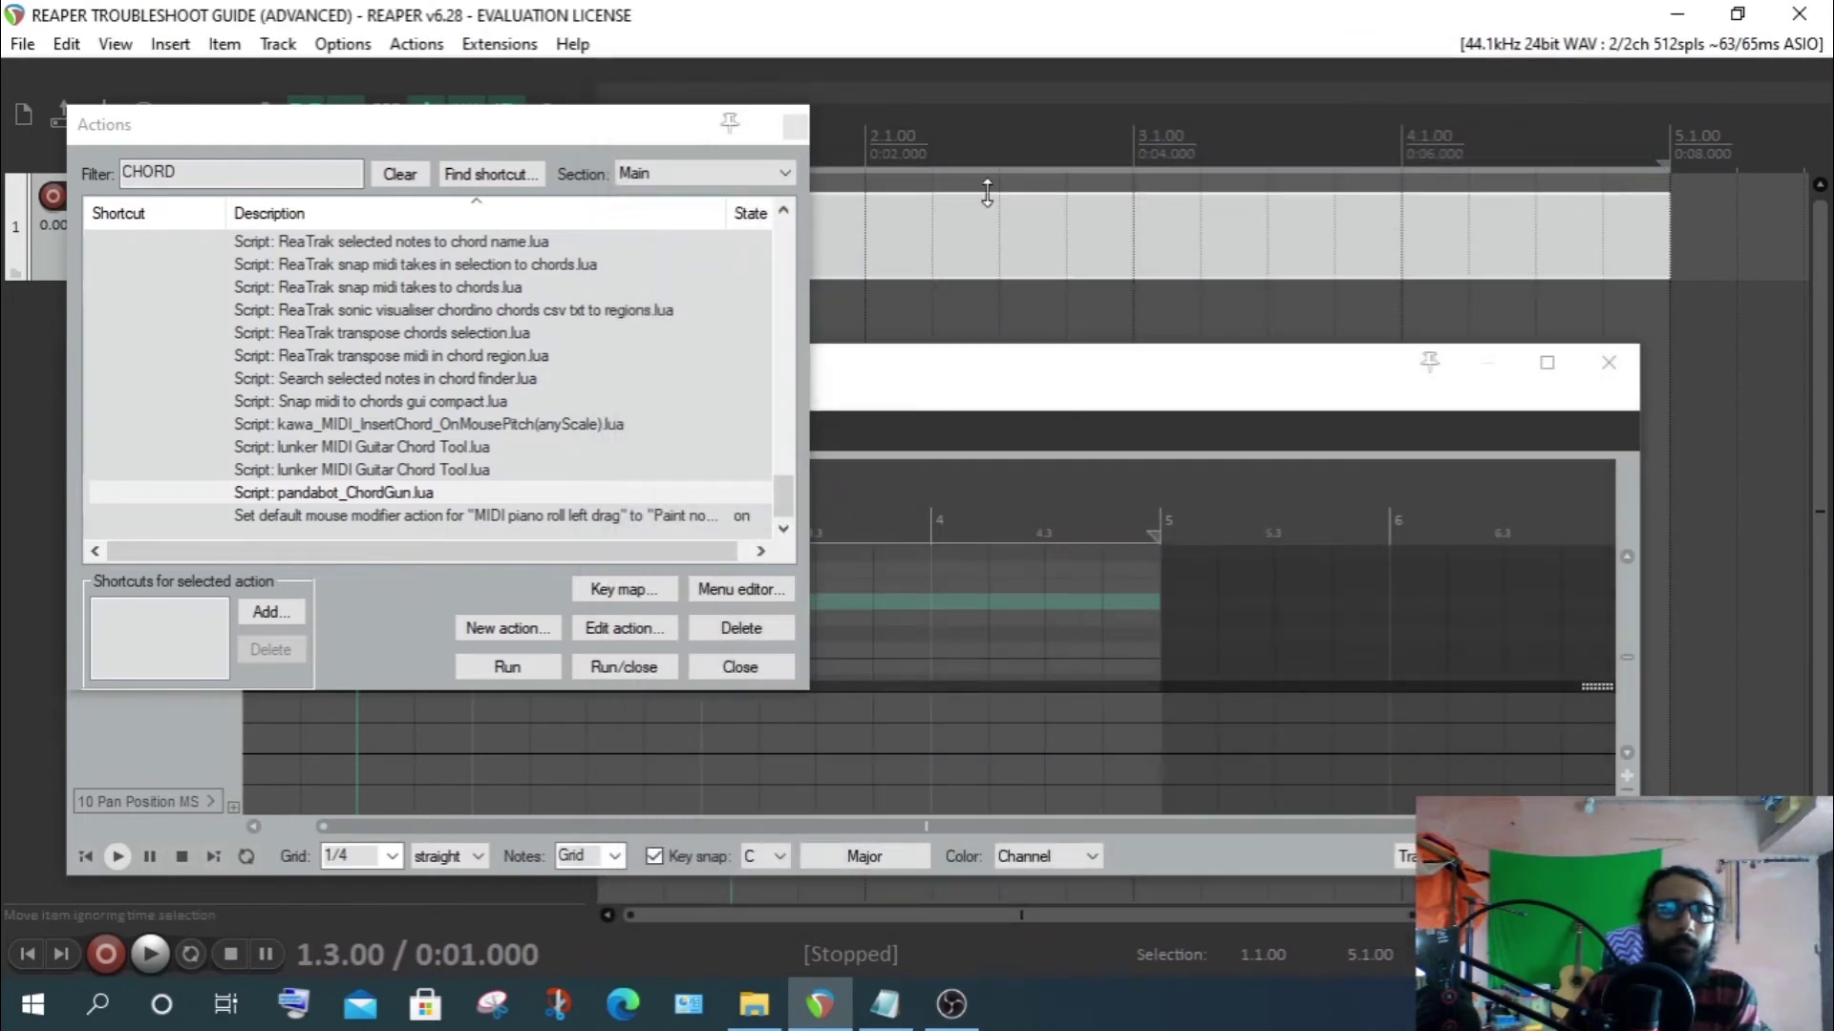
pyautogui.click(800, 129)
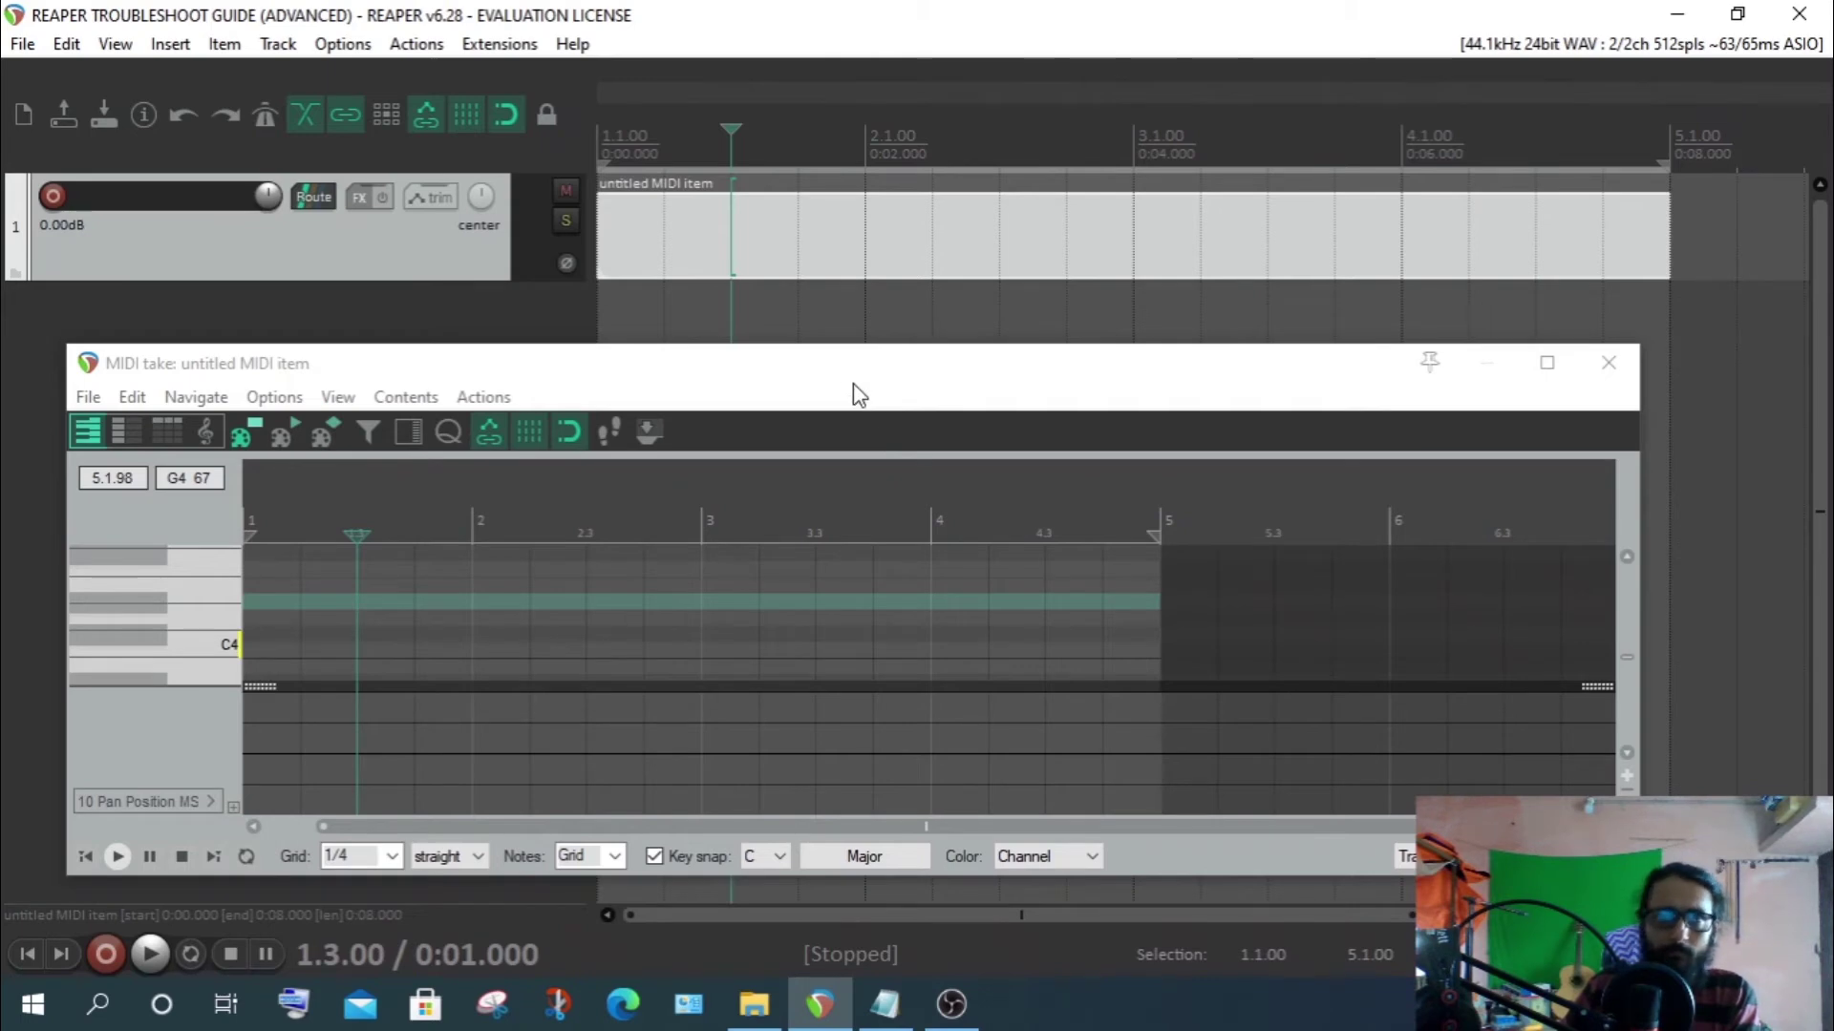
# Search the MIDI editor's own action list for CHORD, look through the script entries for ChordGun, and close the list
pyautogui.moveTo(852, 382); pyautogui.dragTo(858, 294)
pyautogui.moveTo(819, 329); pyautogui.dragTo(915, 303)
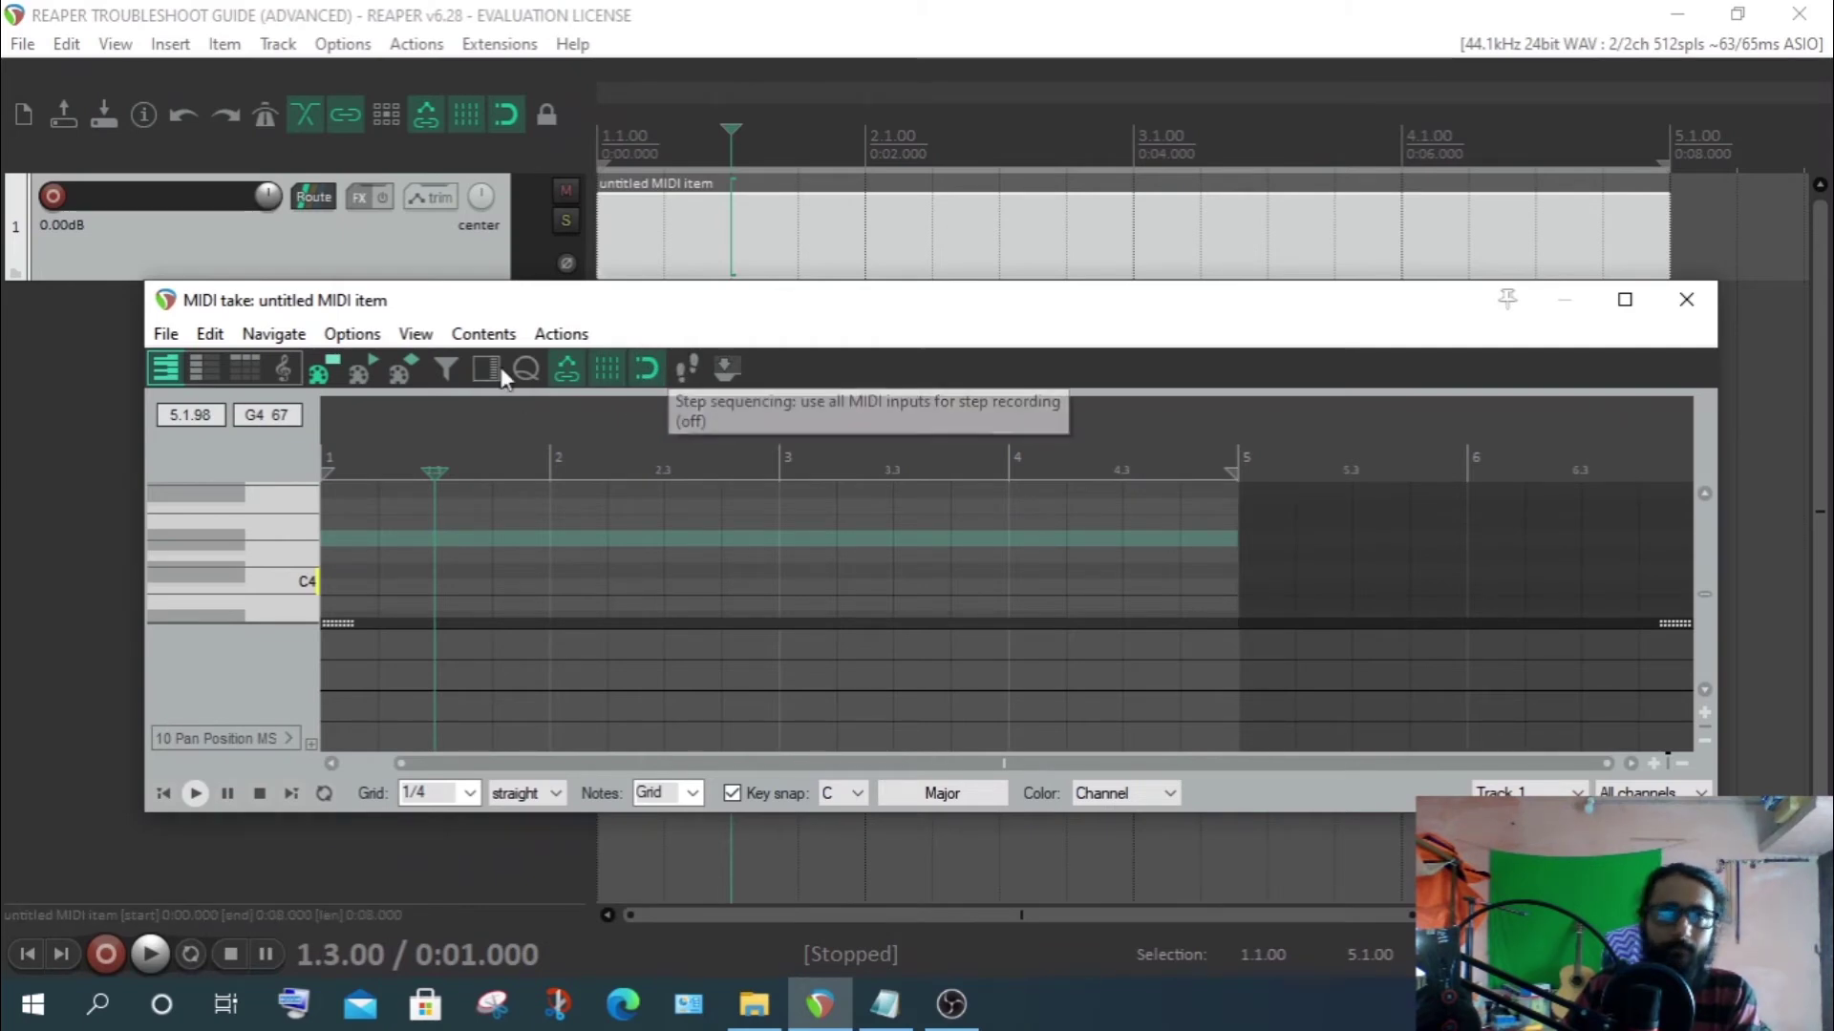
pyautogui.click(554, 334)
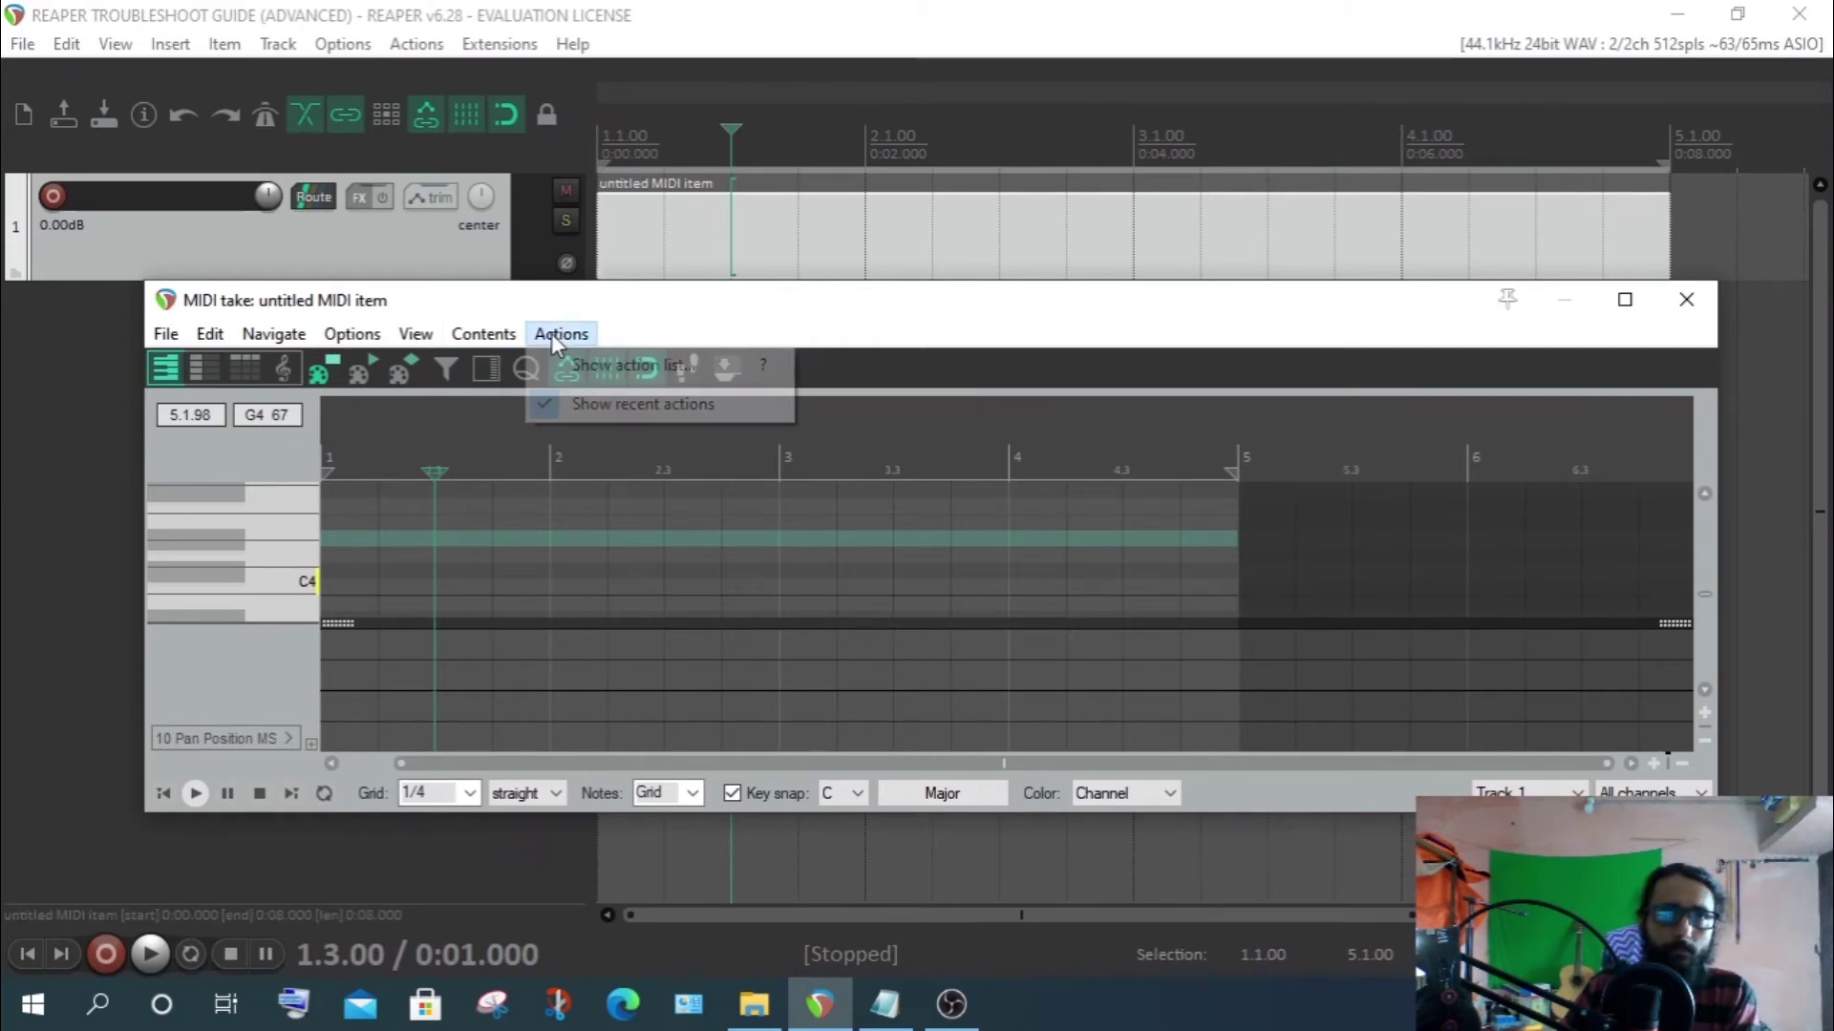
pyautogui.click(604, 371)
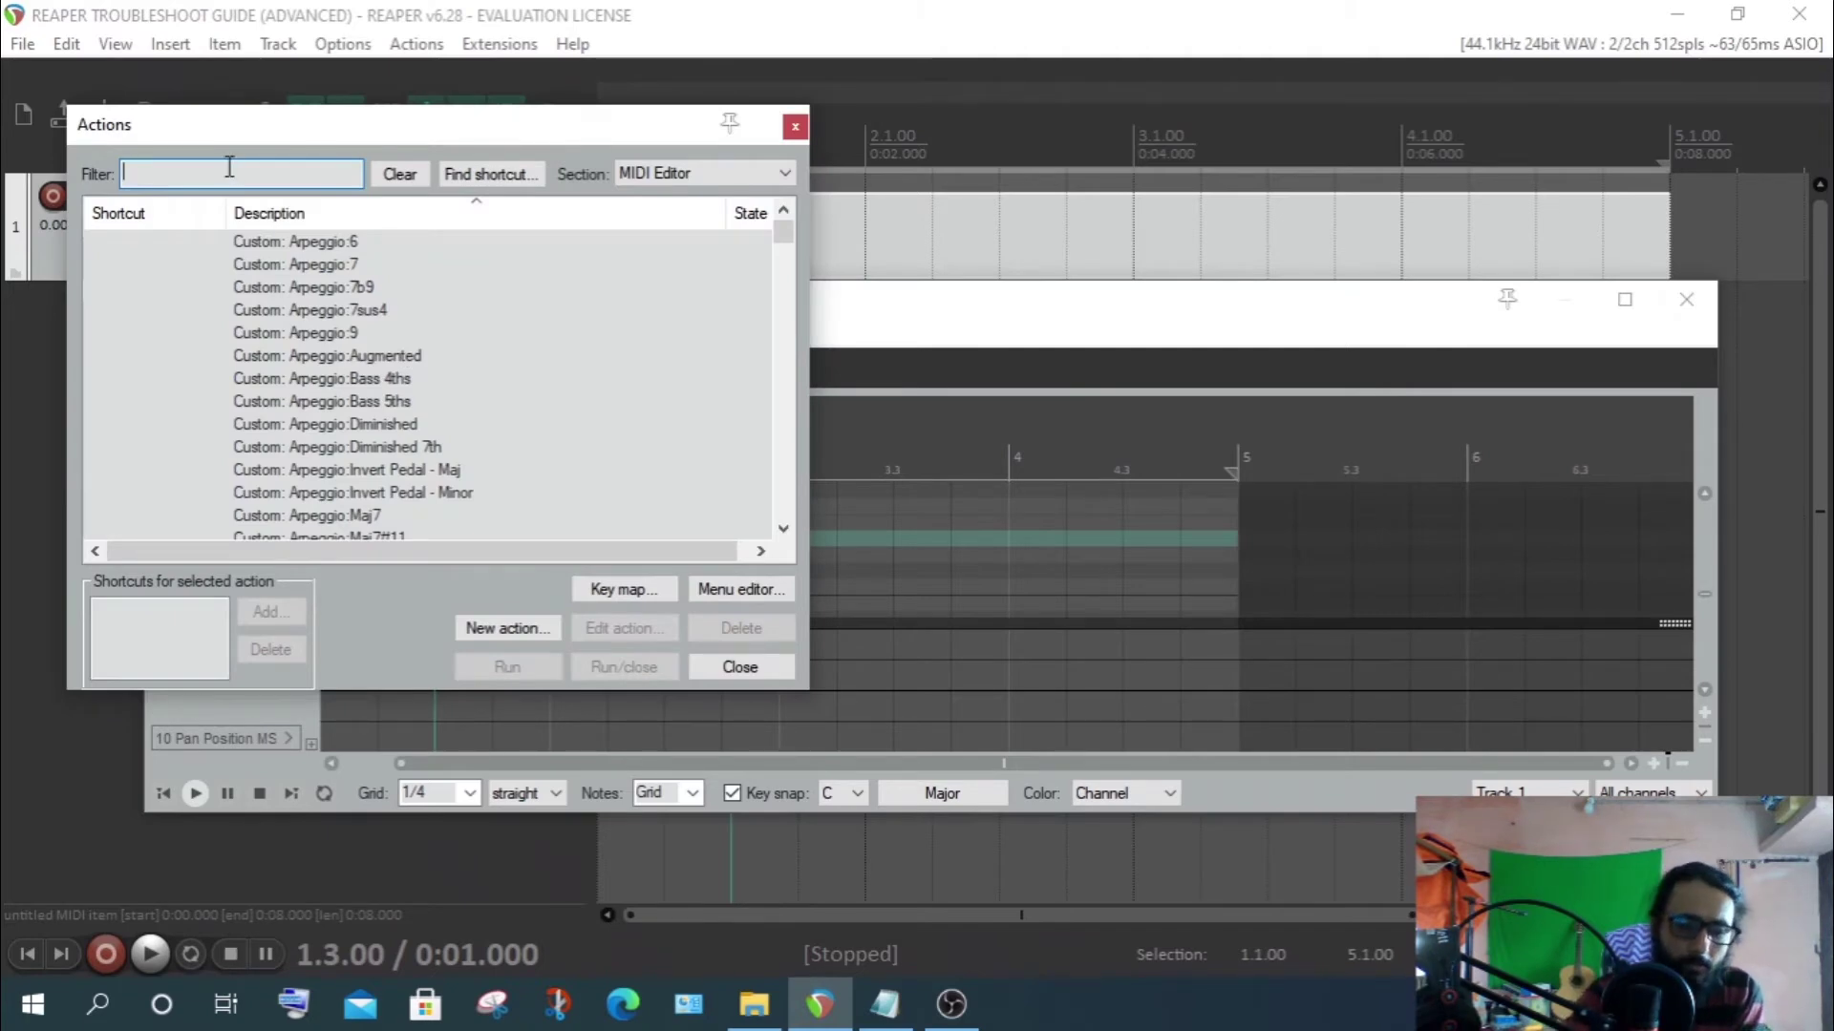
pyautogui.write('CHORD')
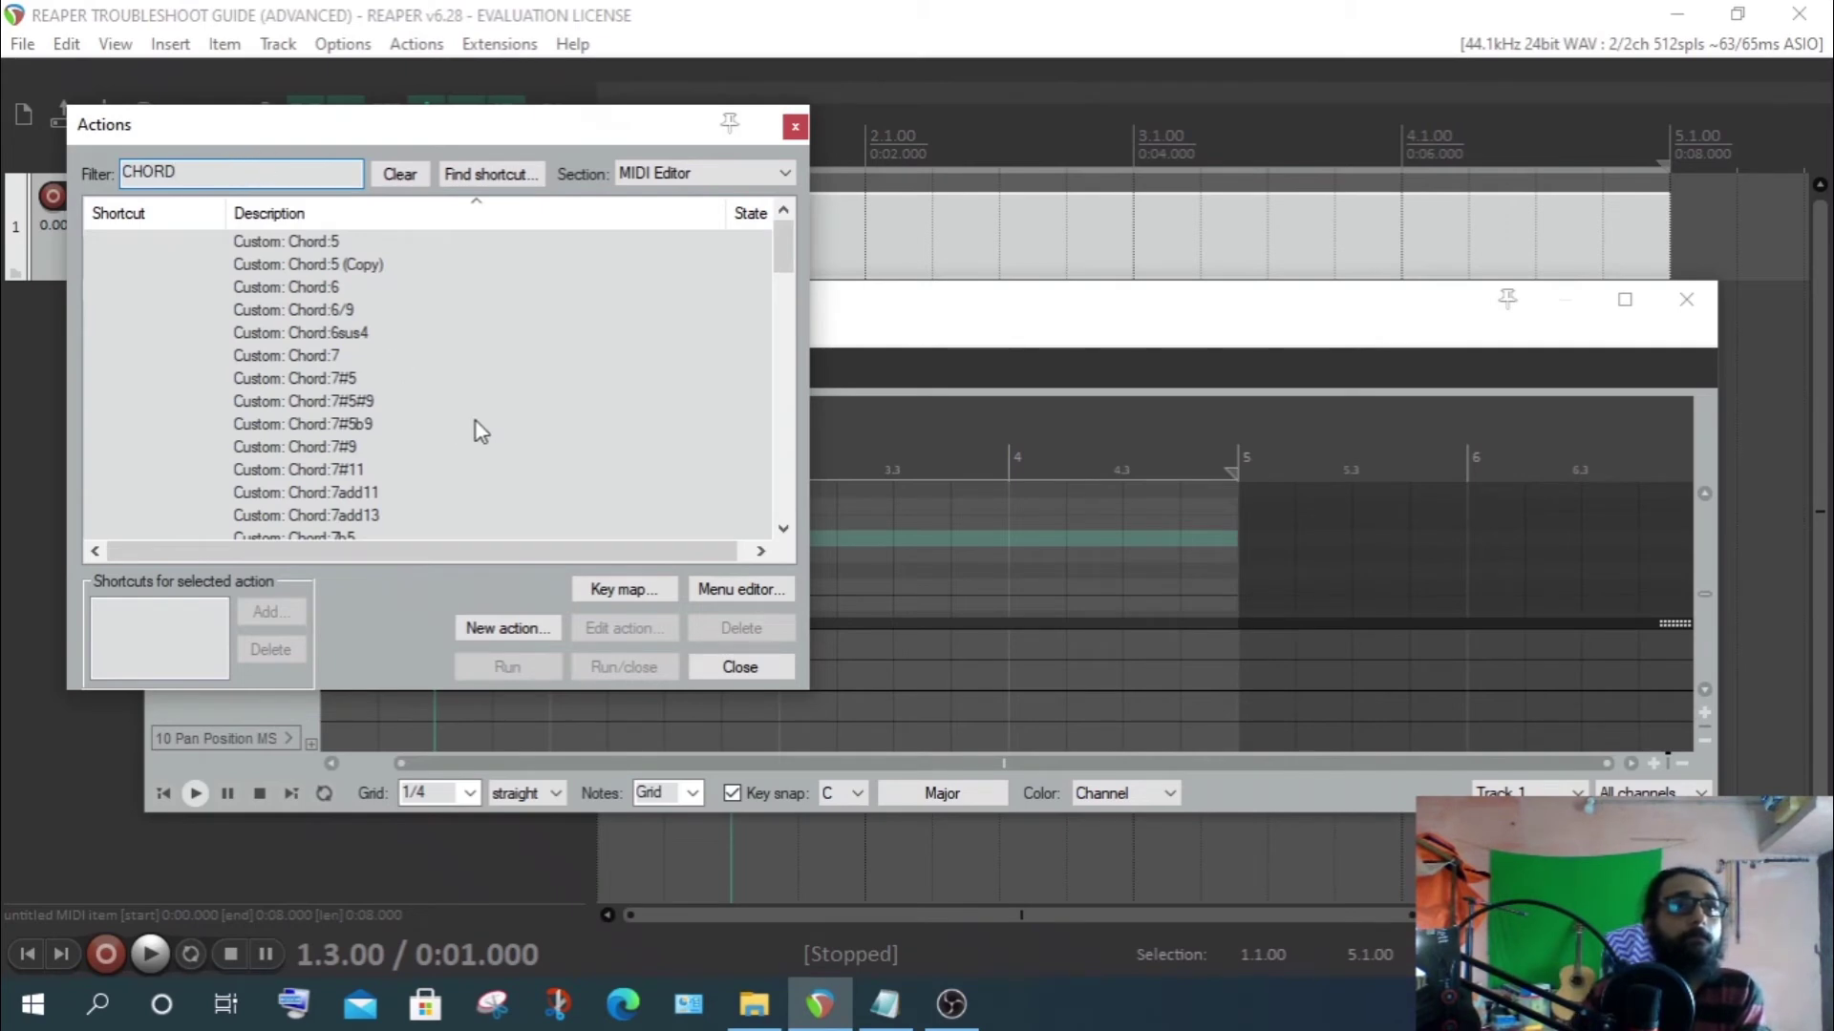
pyautogui.scroll(-15, 483, 382)
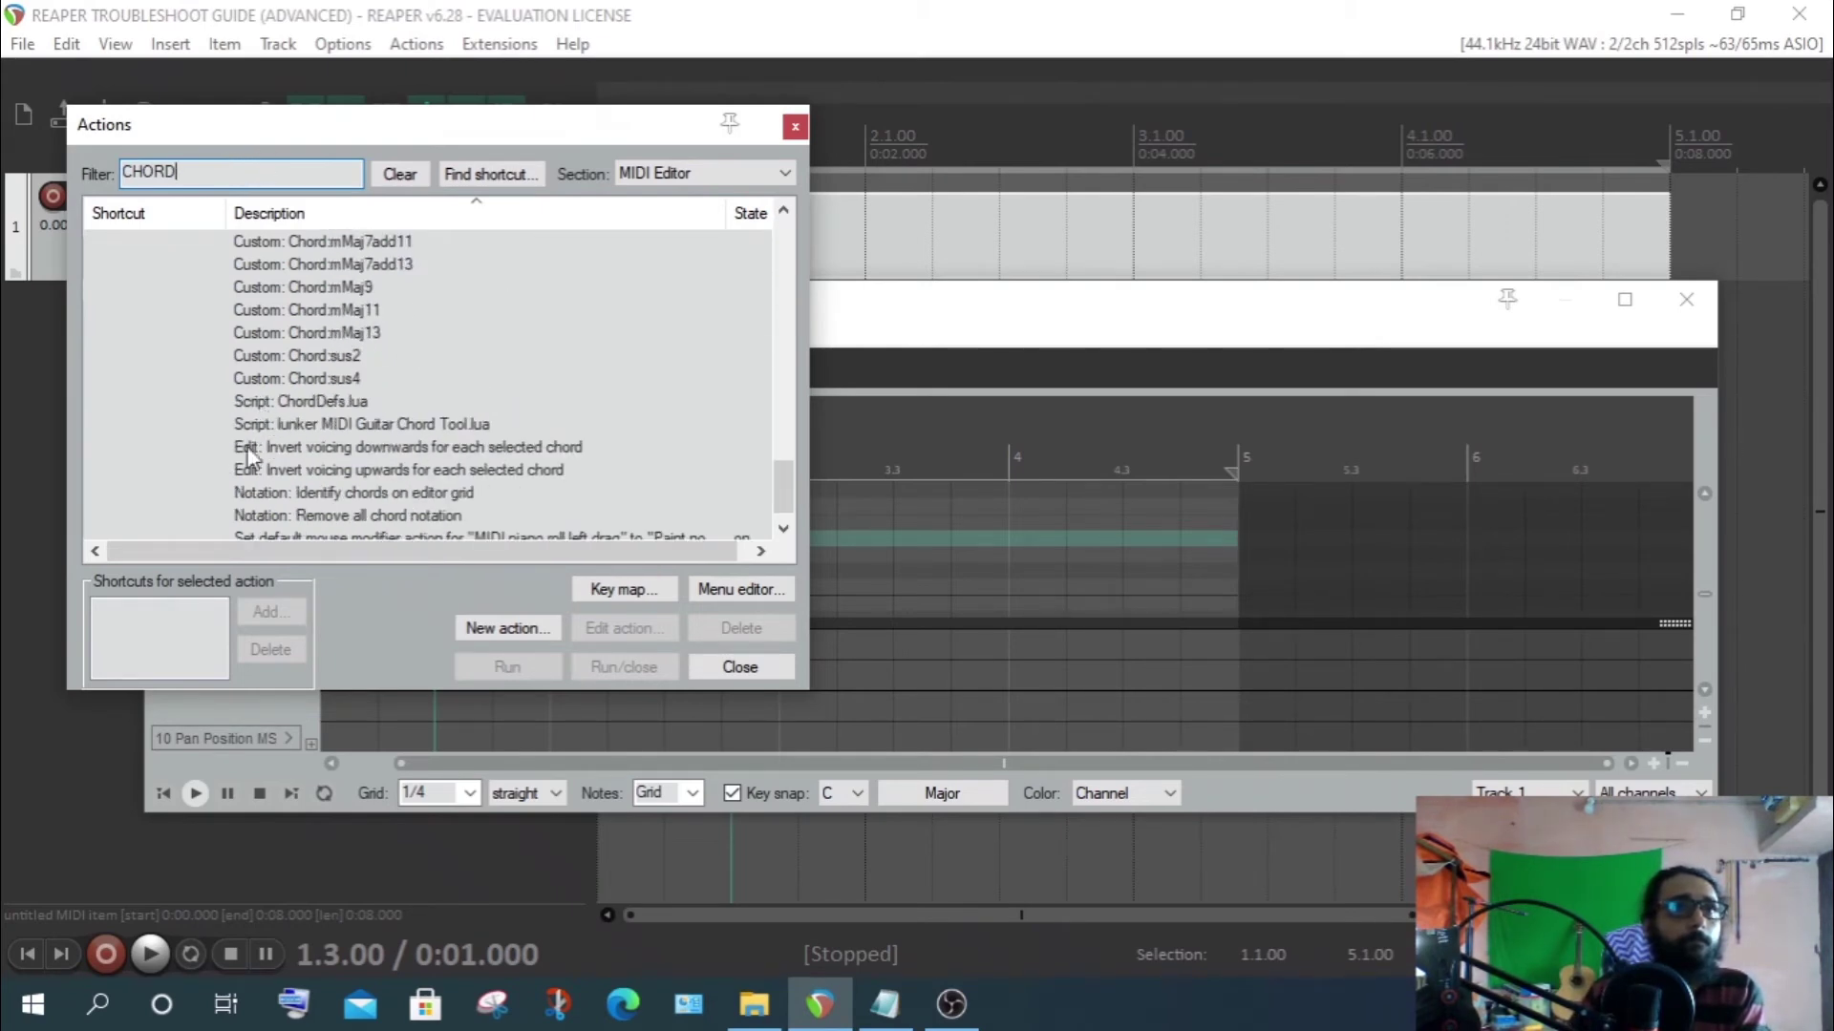
pyautogui.scroll(-1, 600, 485)
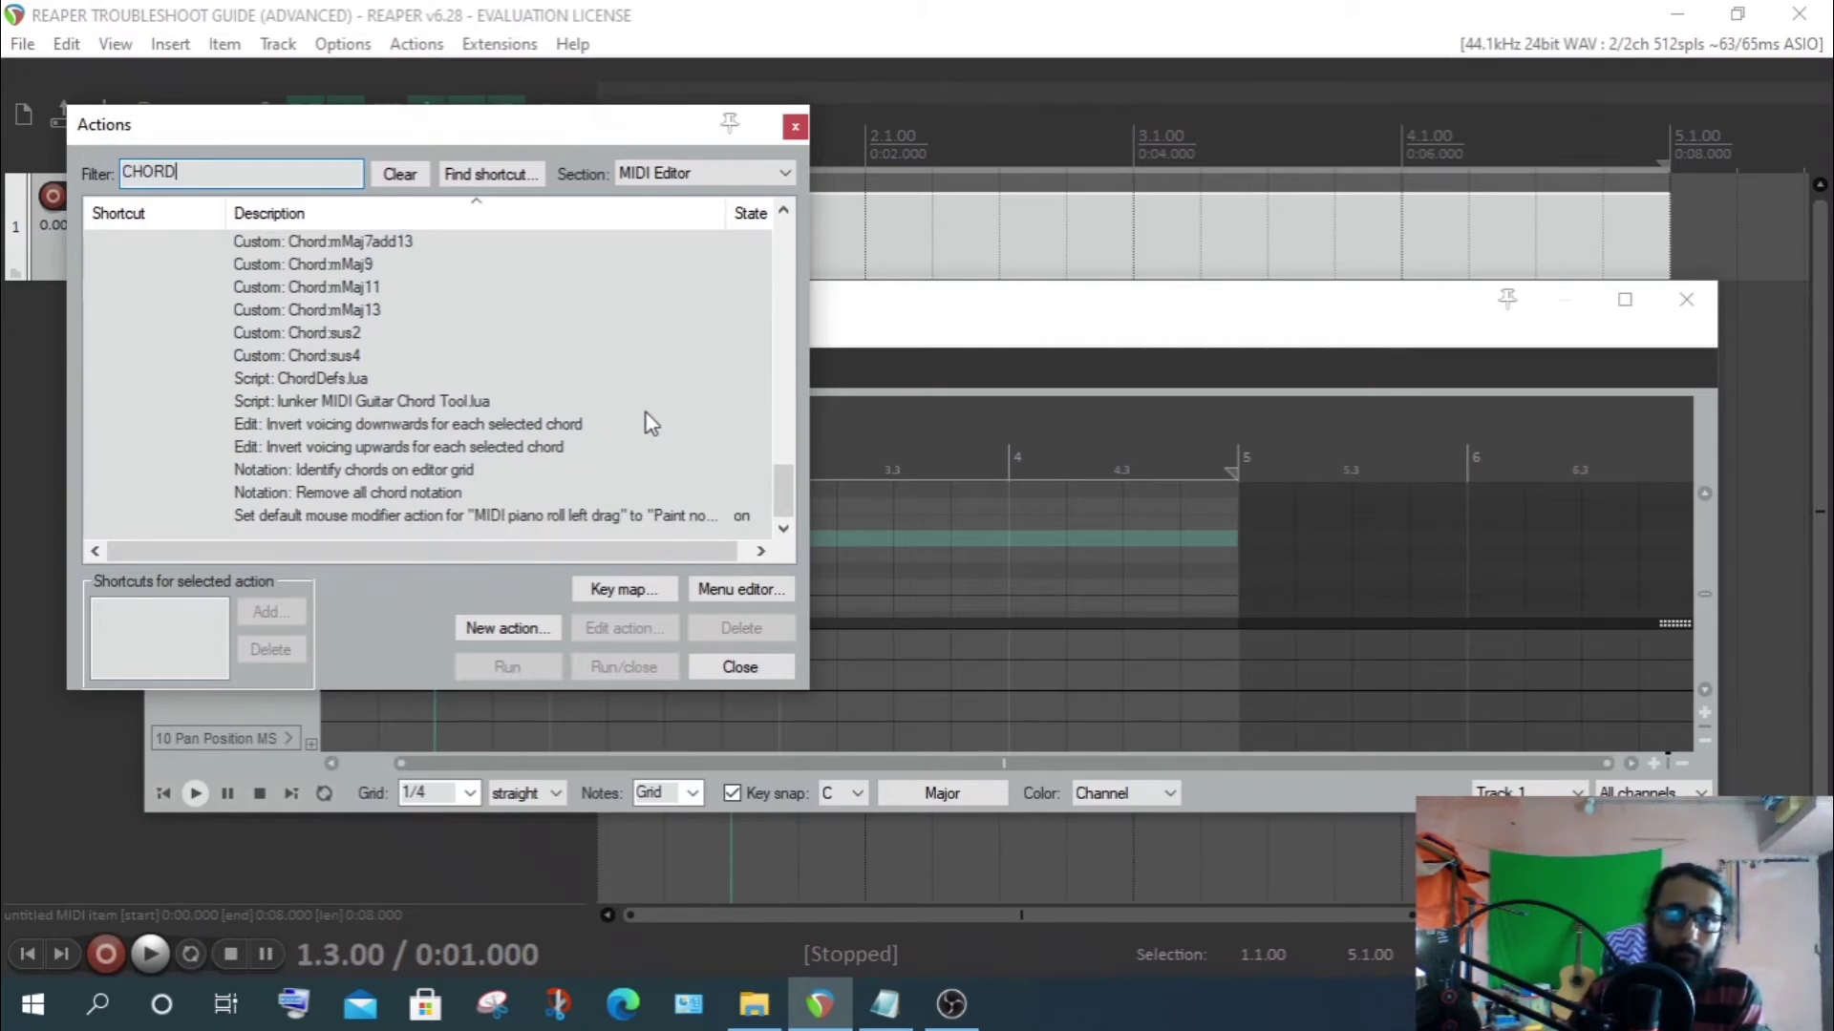
pyautogui.moveTo(539, 125); pyautogui.dragTo(572, 331)
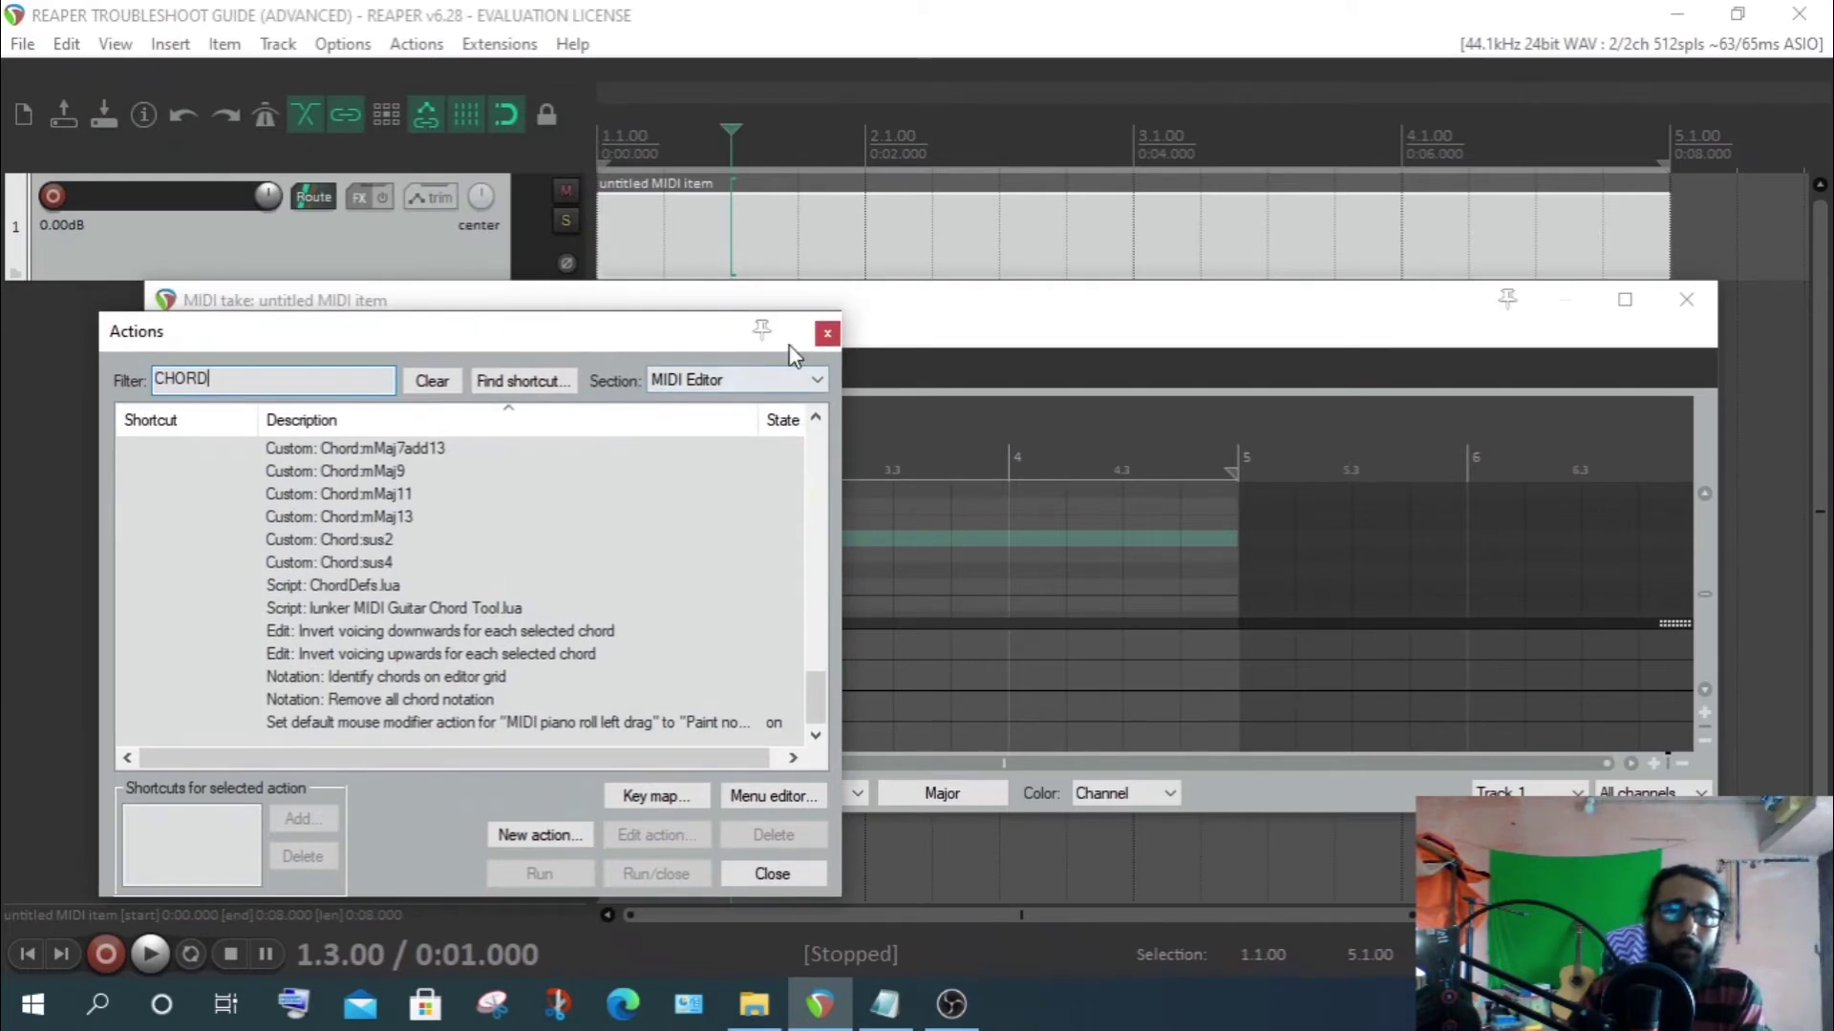
pyautogui.click(827, 334)
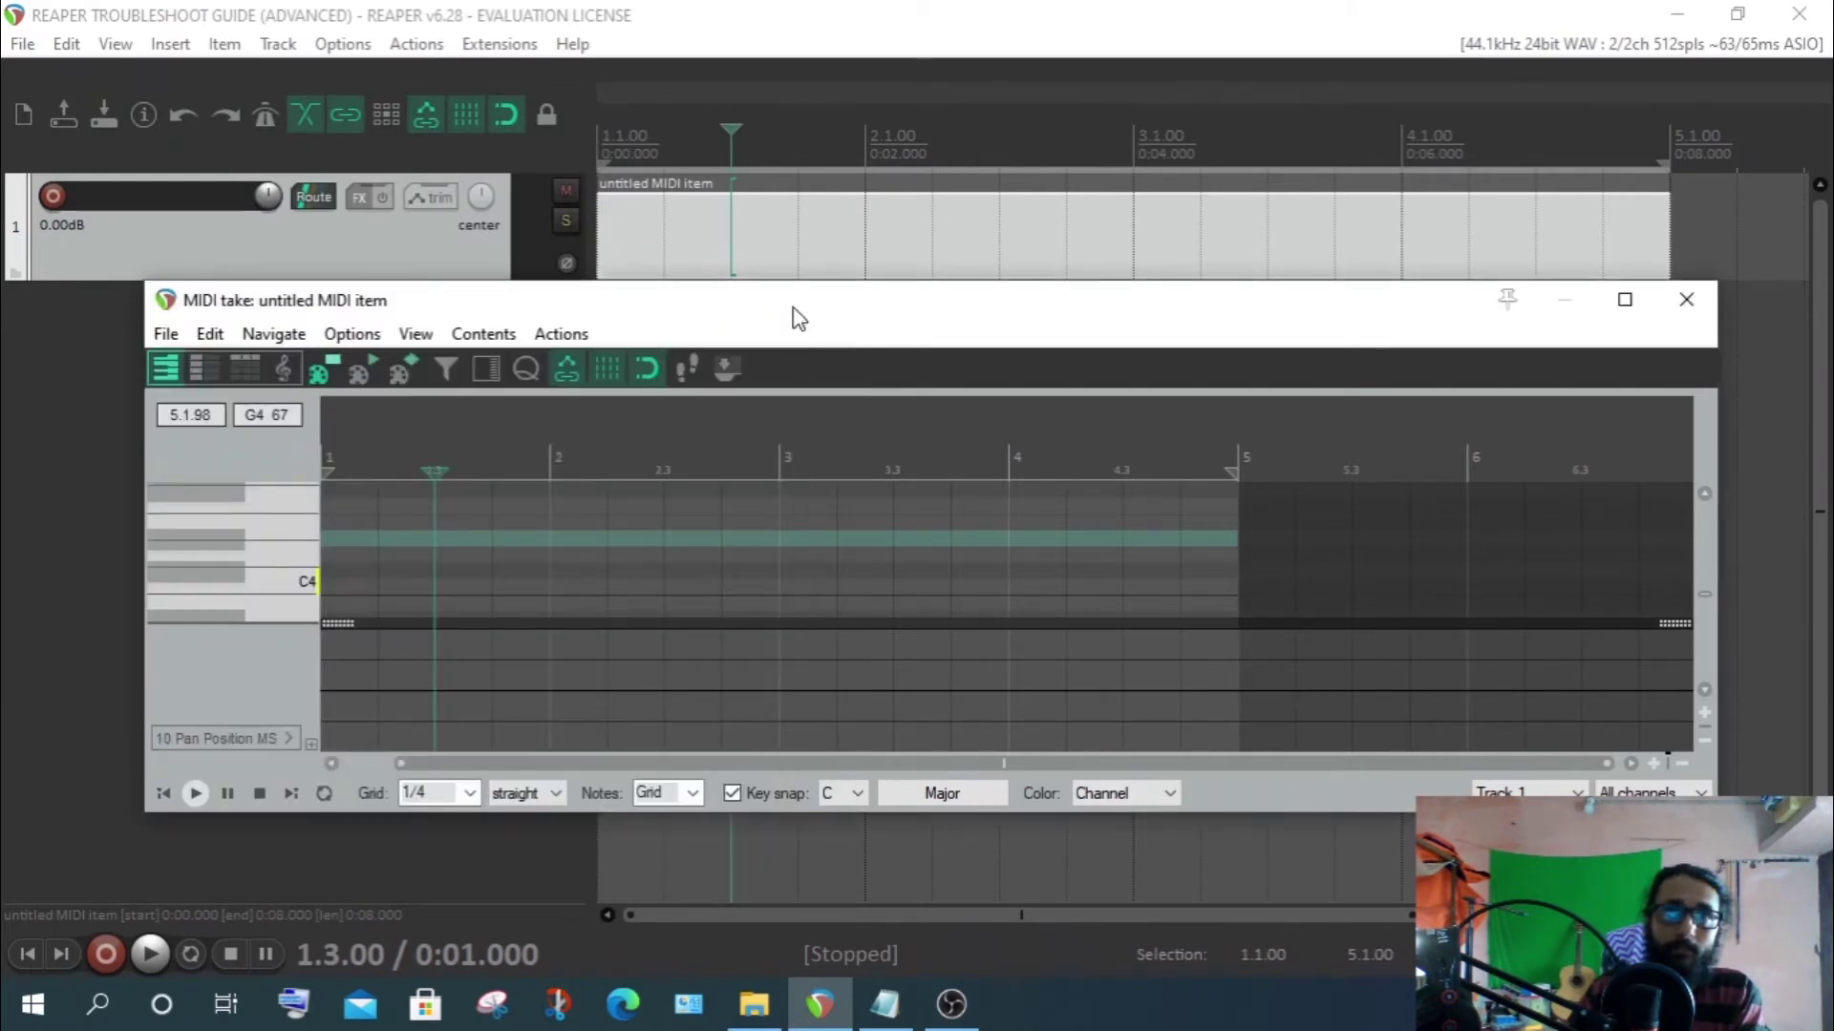
# Compare the main window's menus with the MIDI editor's Actions menu as separate places to reach the action lists
pyautogui.moveTo(793, 307); pyautogui.dragTo(764, 376)
pyautogui.click(407, 44)
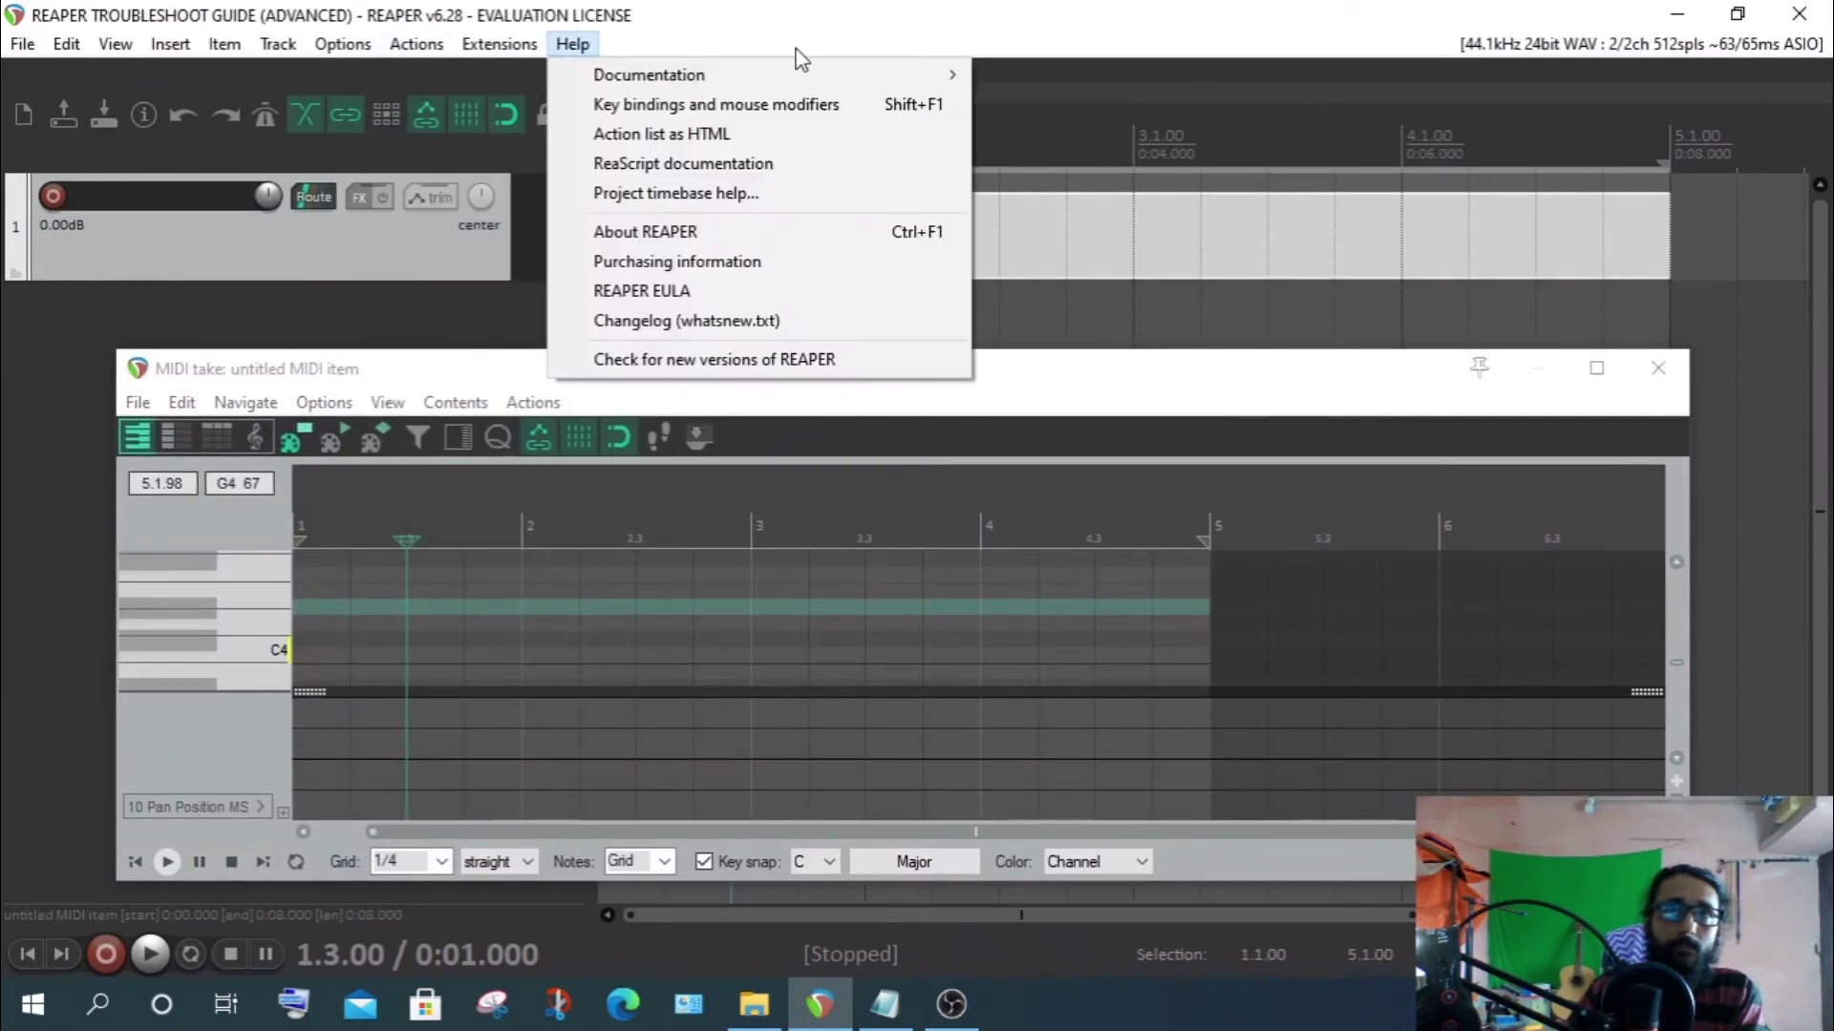
pyautogui.click(808, 29)
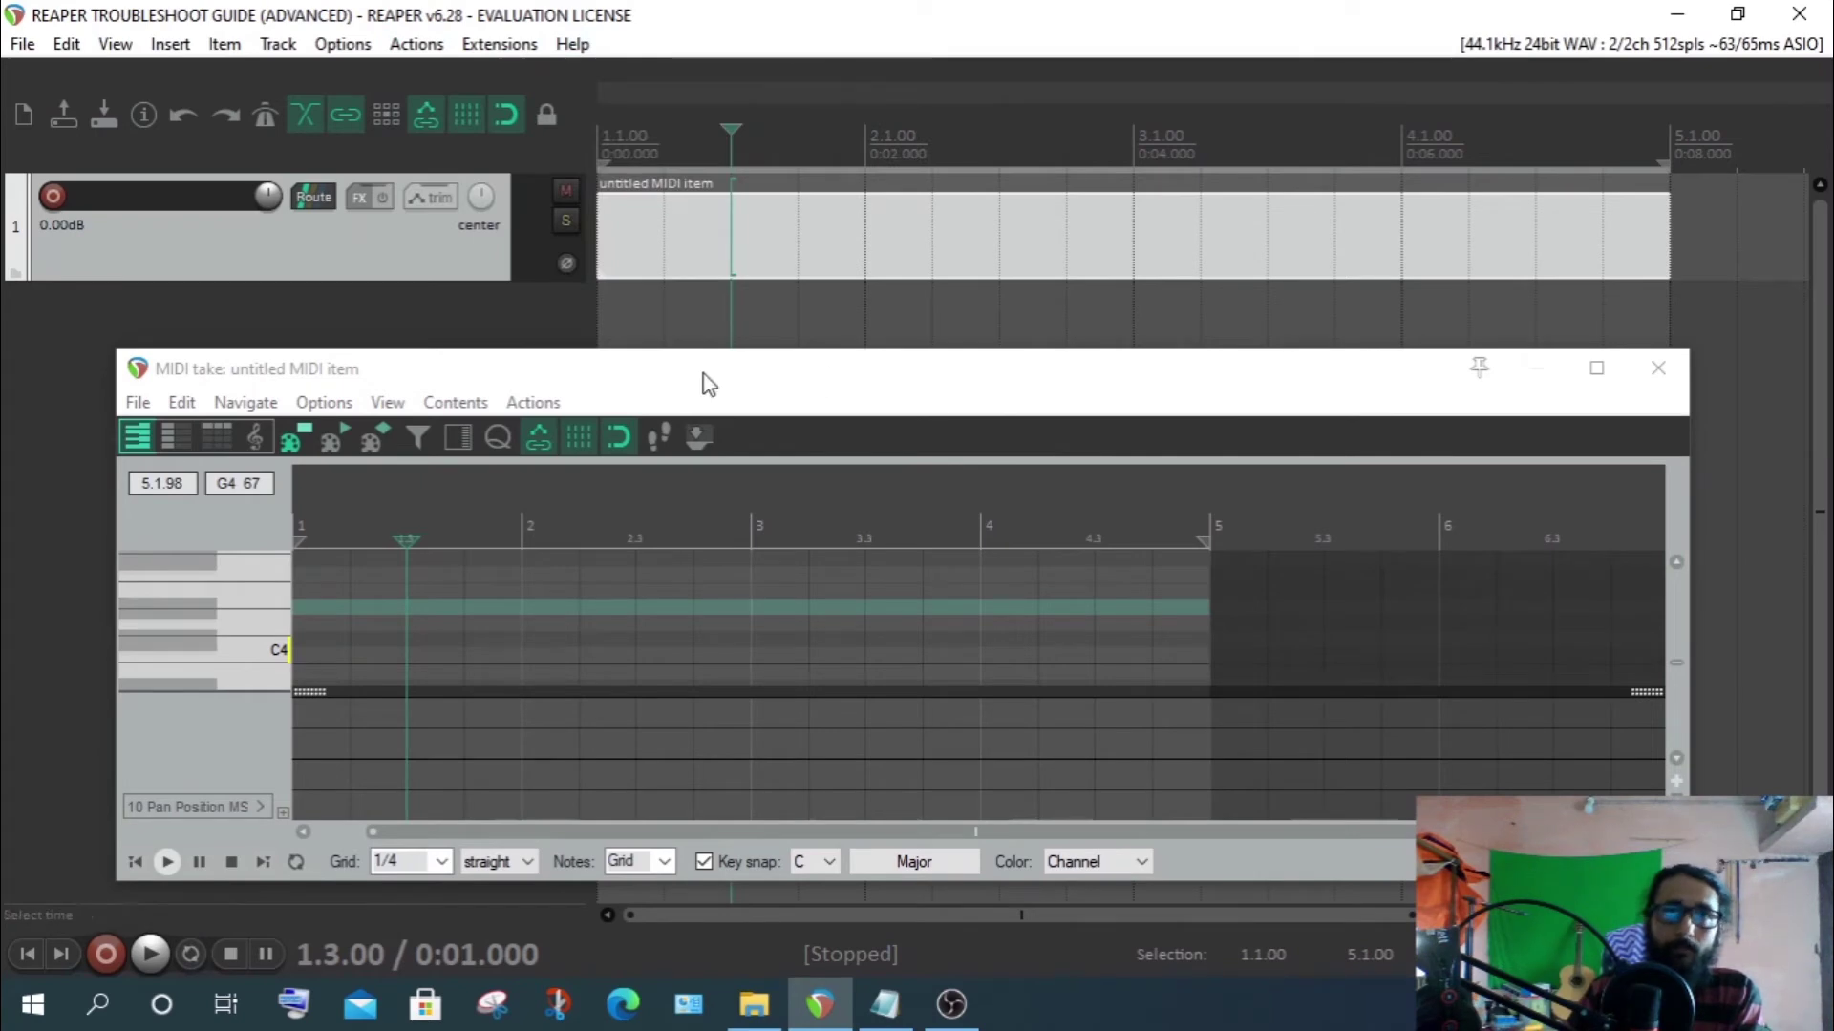
pyautogui.moveTo(700, 381); pyautogui.dragTo(655, 296)
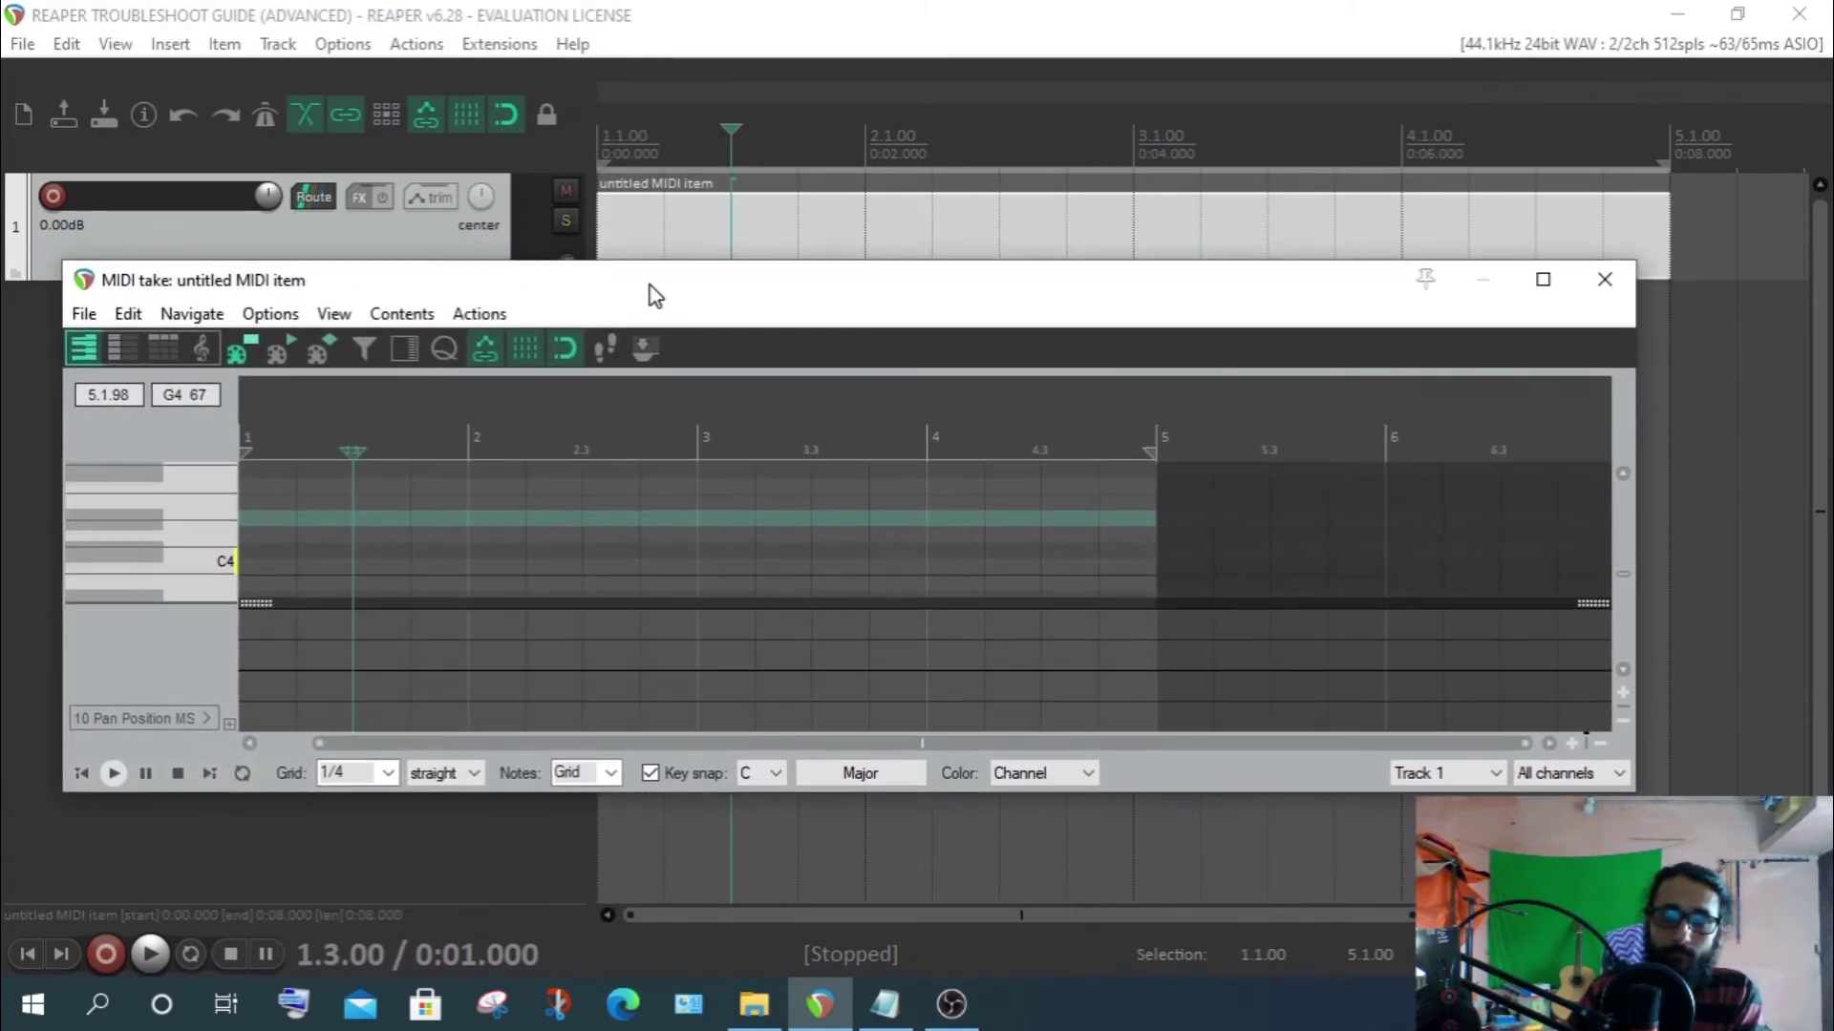
pyautogui.moveTo(779, 292); pyautogui.dragTo(824, 282)
pyautogui.click(496, 296)
pyautogui.click(498, 297)
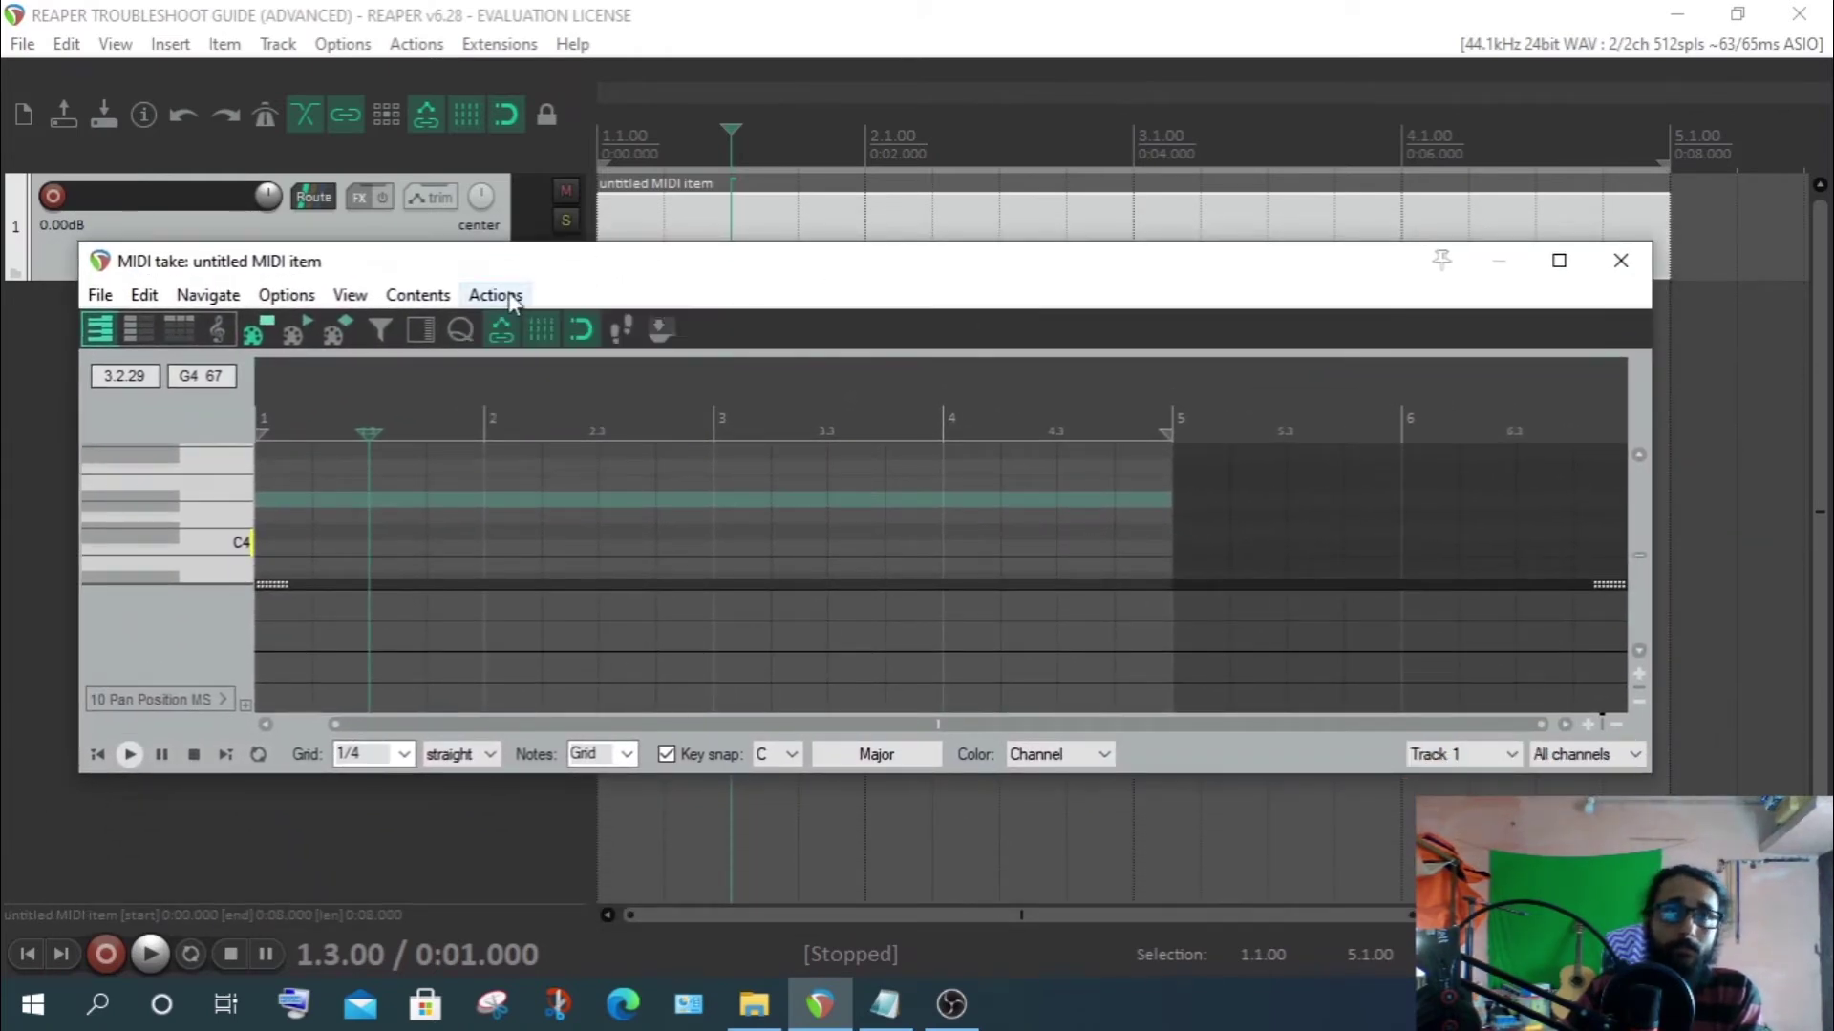
pyautogui.click(503, 300)
pyautogui.moveTo(719, 279); pyautogui.dragTo(742, 307)
# Open the MIDI editor's action list and load pandabot_ChordGun.lua into it as a ReaScript
pyautogui.click(513, 326)
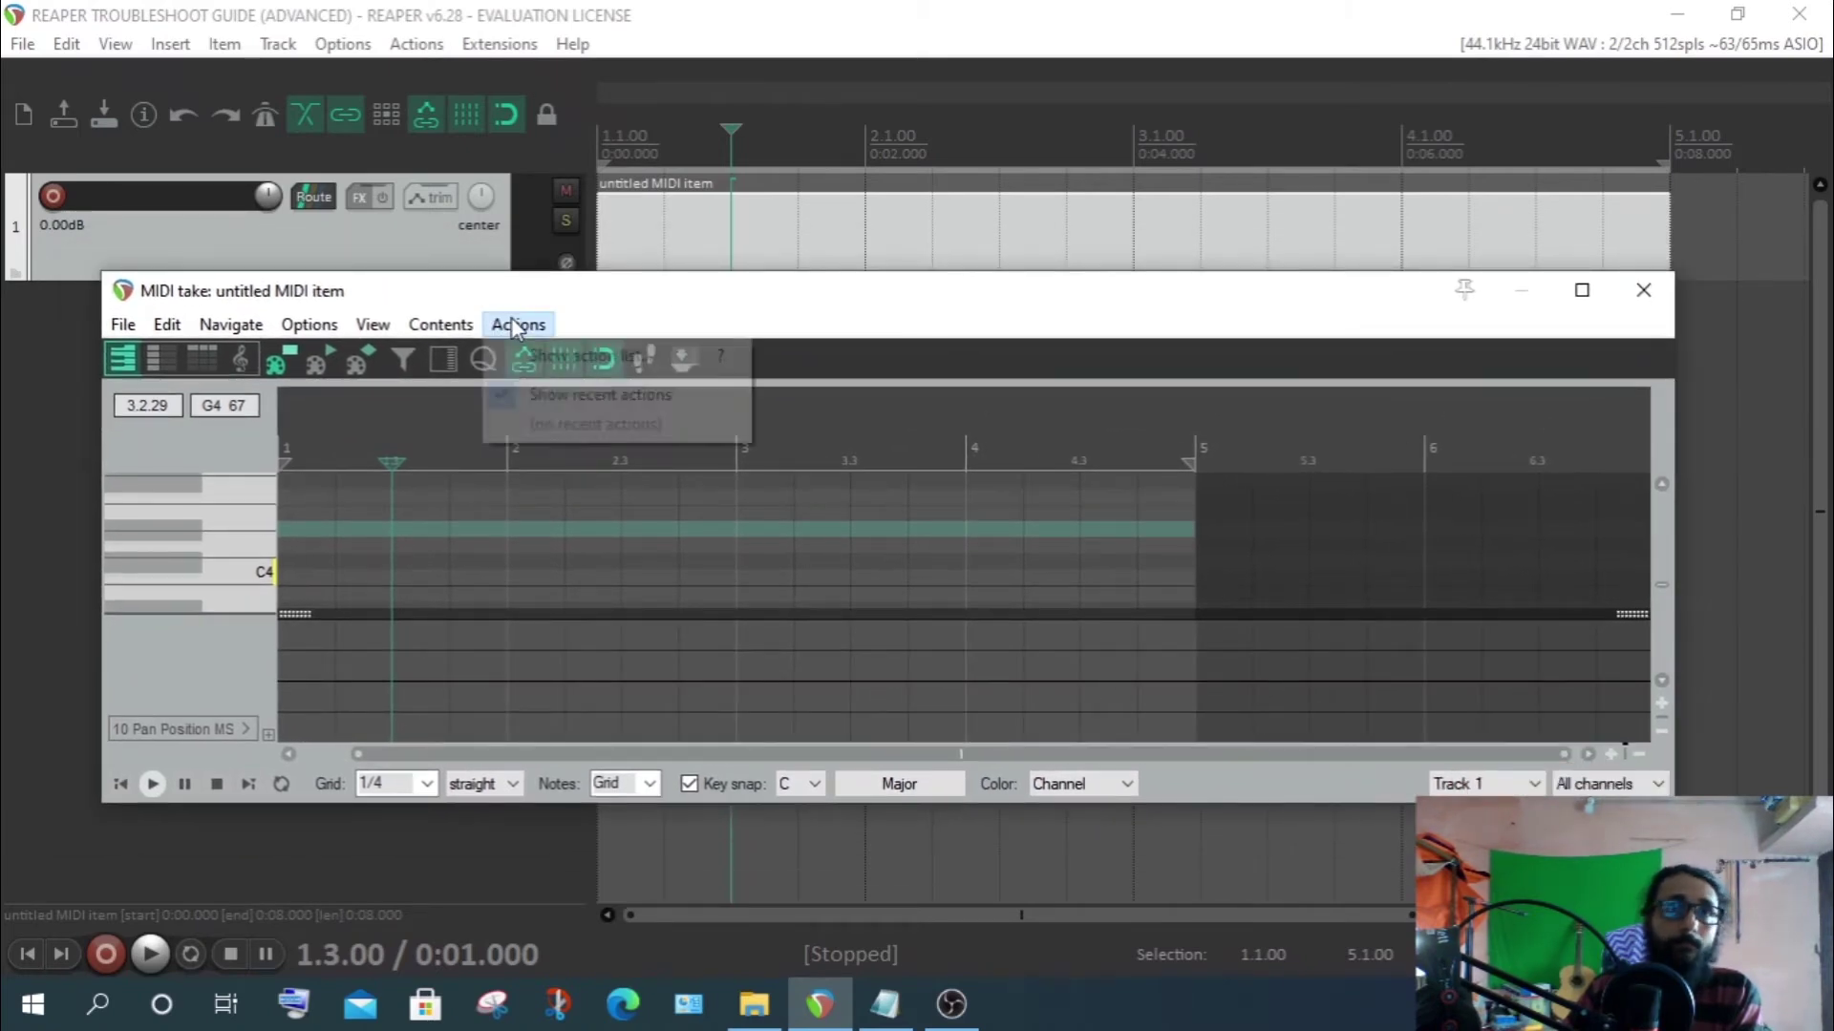
pyautogui.click(564, 367)
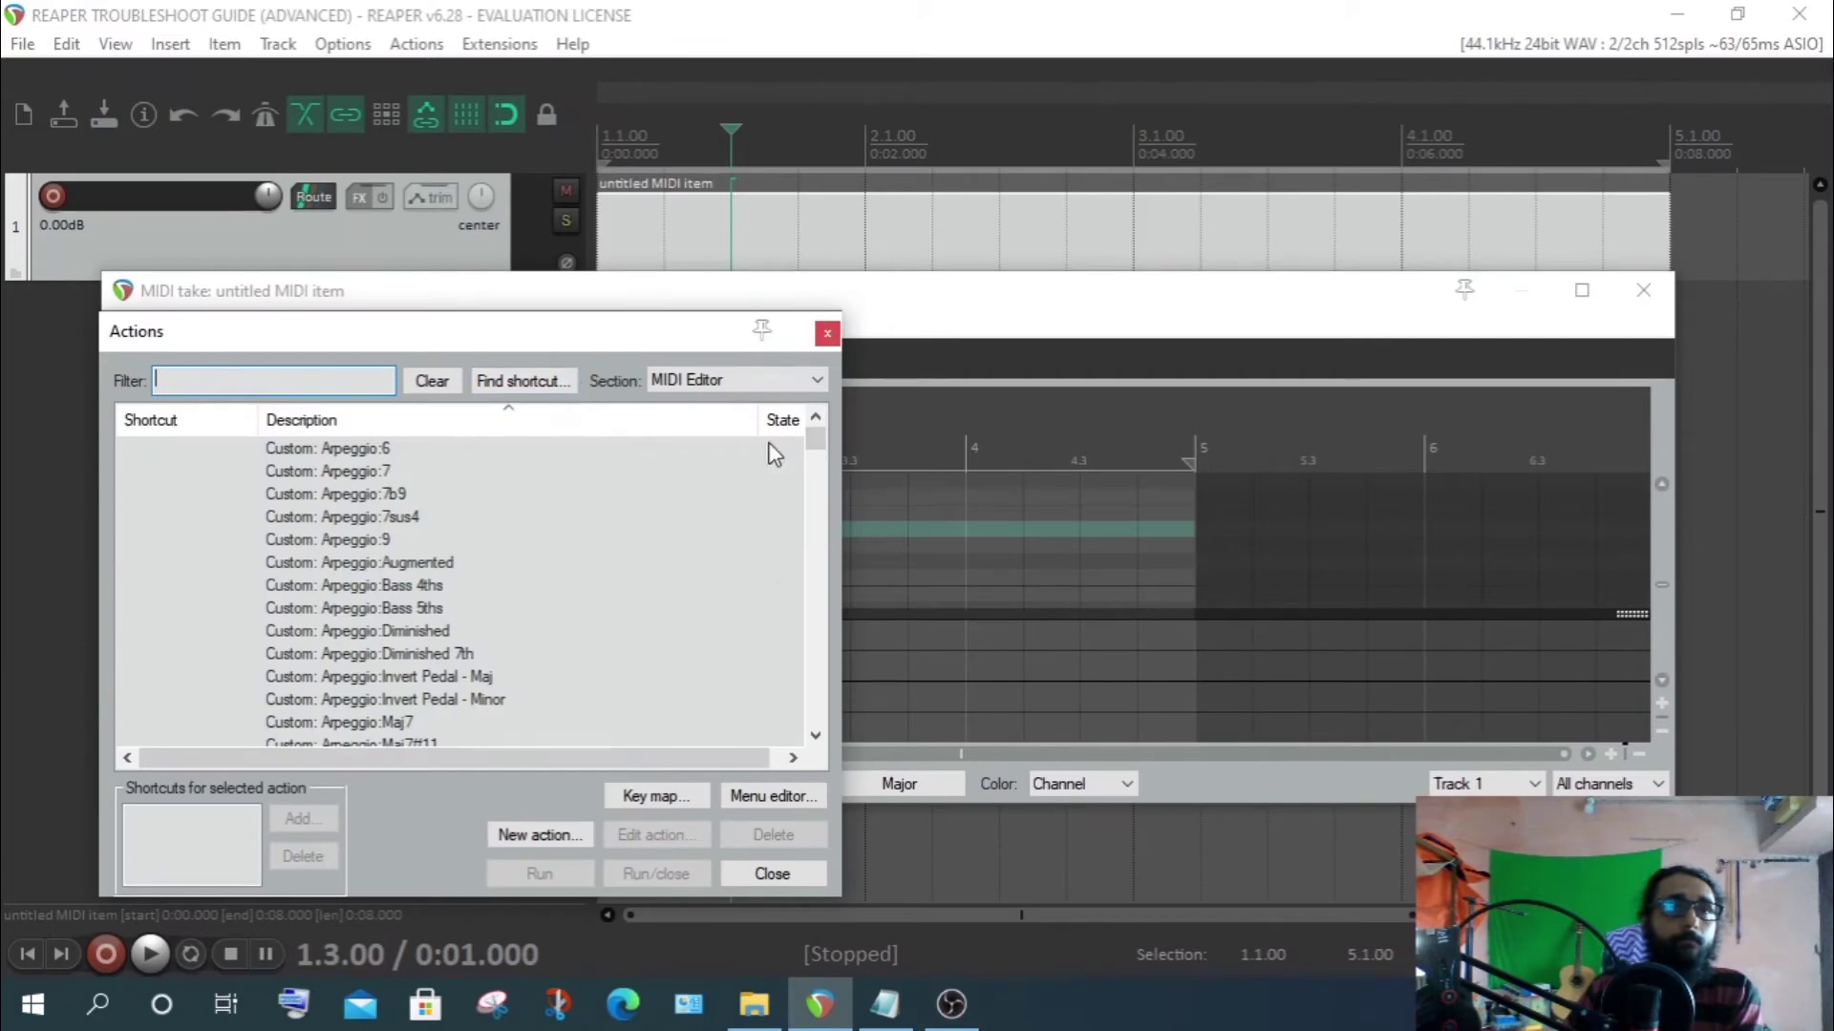
pyautogui.click(532, 837)
pyautogui.click(571, 938)
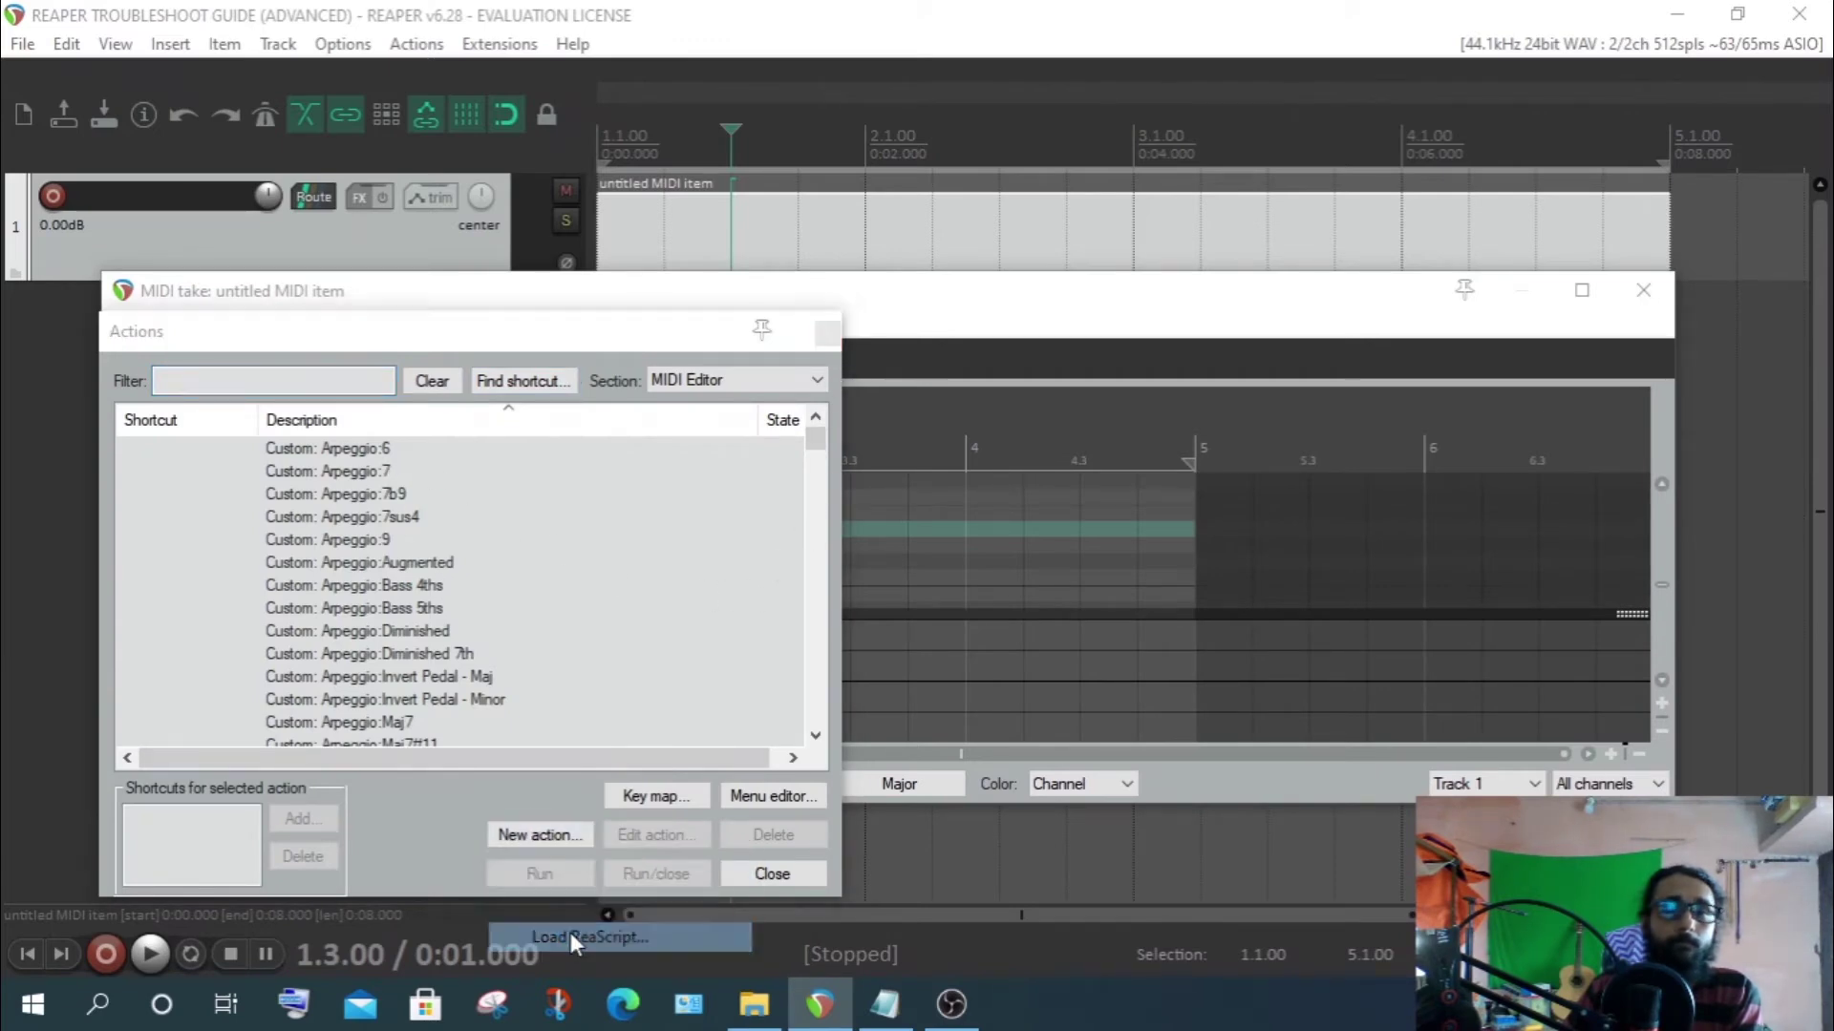
pyautogui.doubleClick(690, 370)
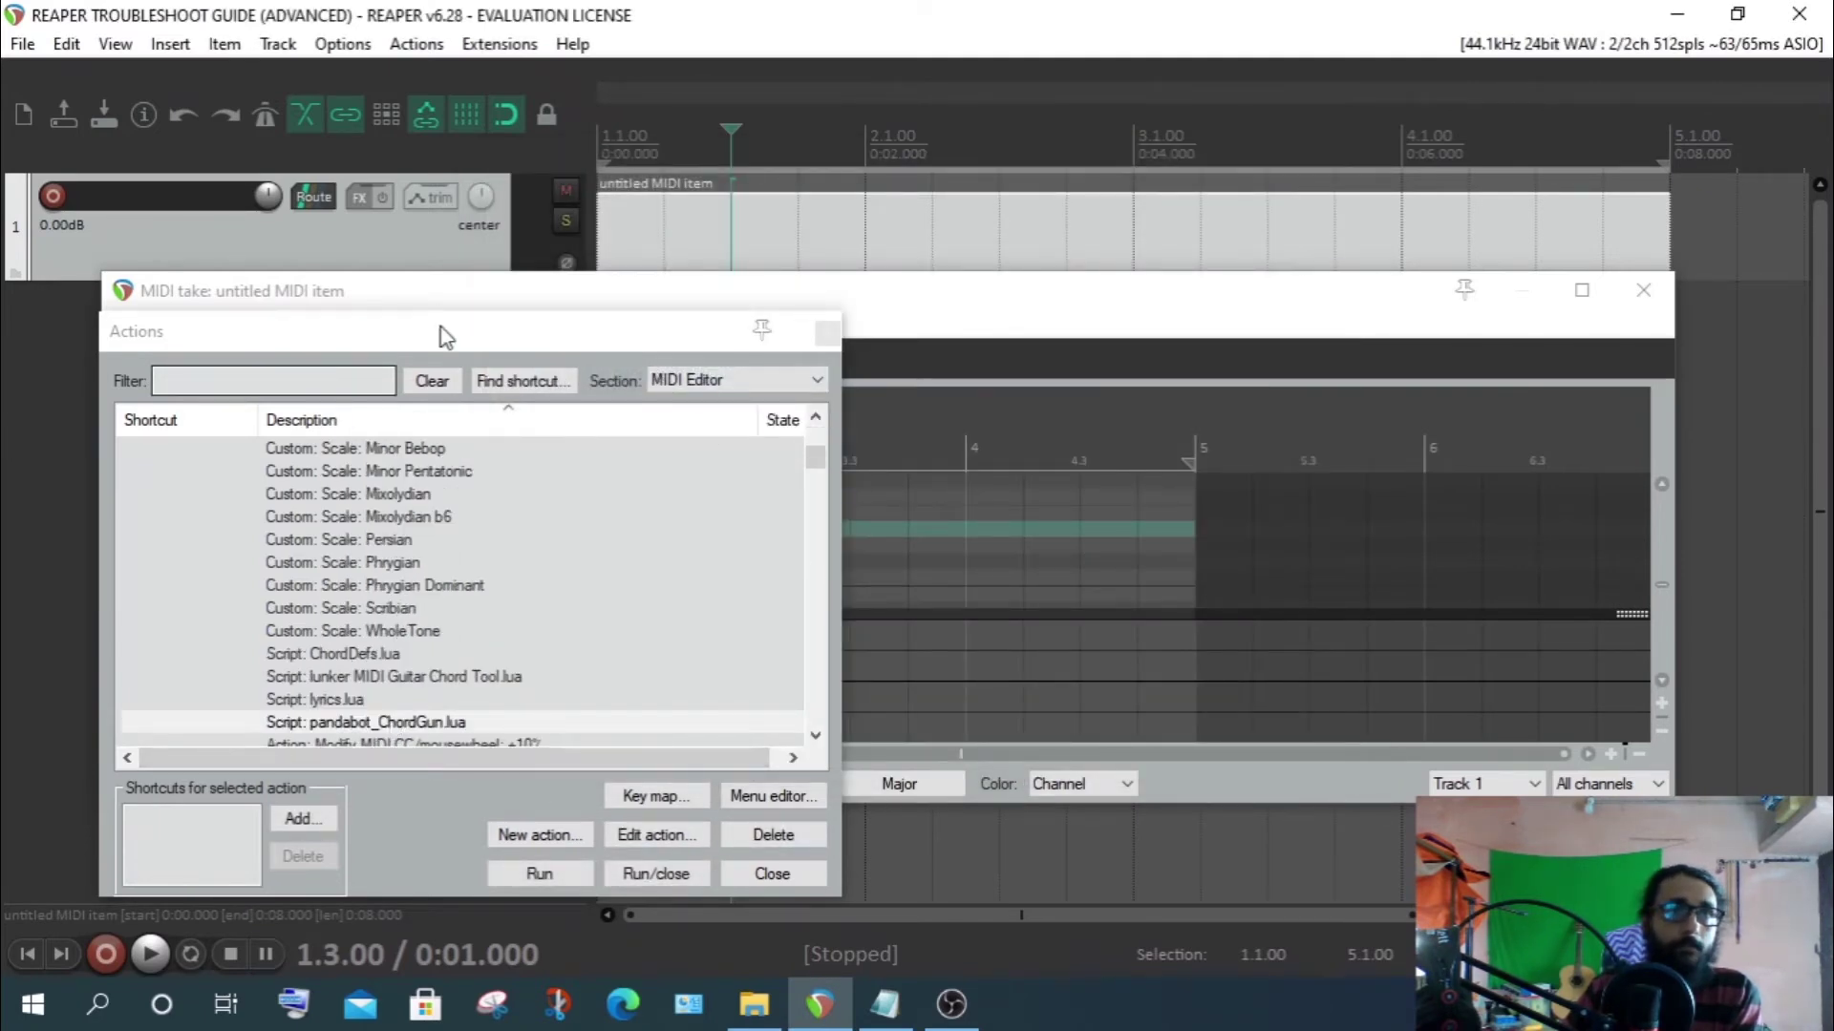
# Filter the MIDI editor's action list by CHORD, run pandabot_ChordGun.lua, and move the ChordGun window higher on the screen
pyautogui.moveTo(542, 293); pyautogui.dragTo(622, 244)
pyautogui.click(151, 520)
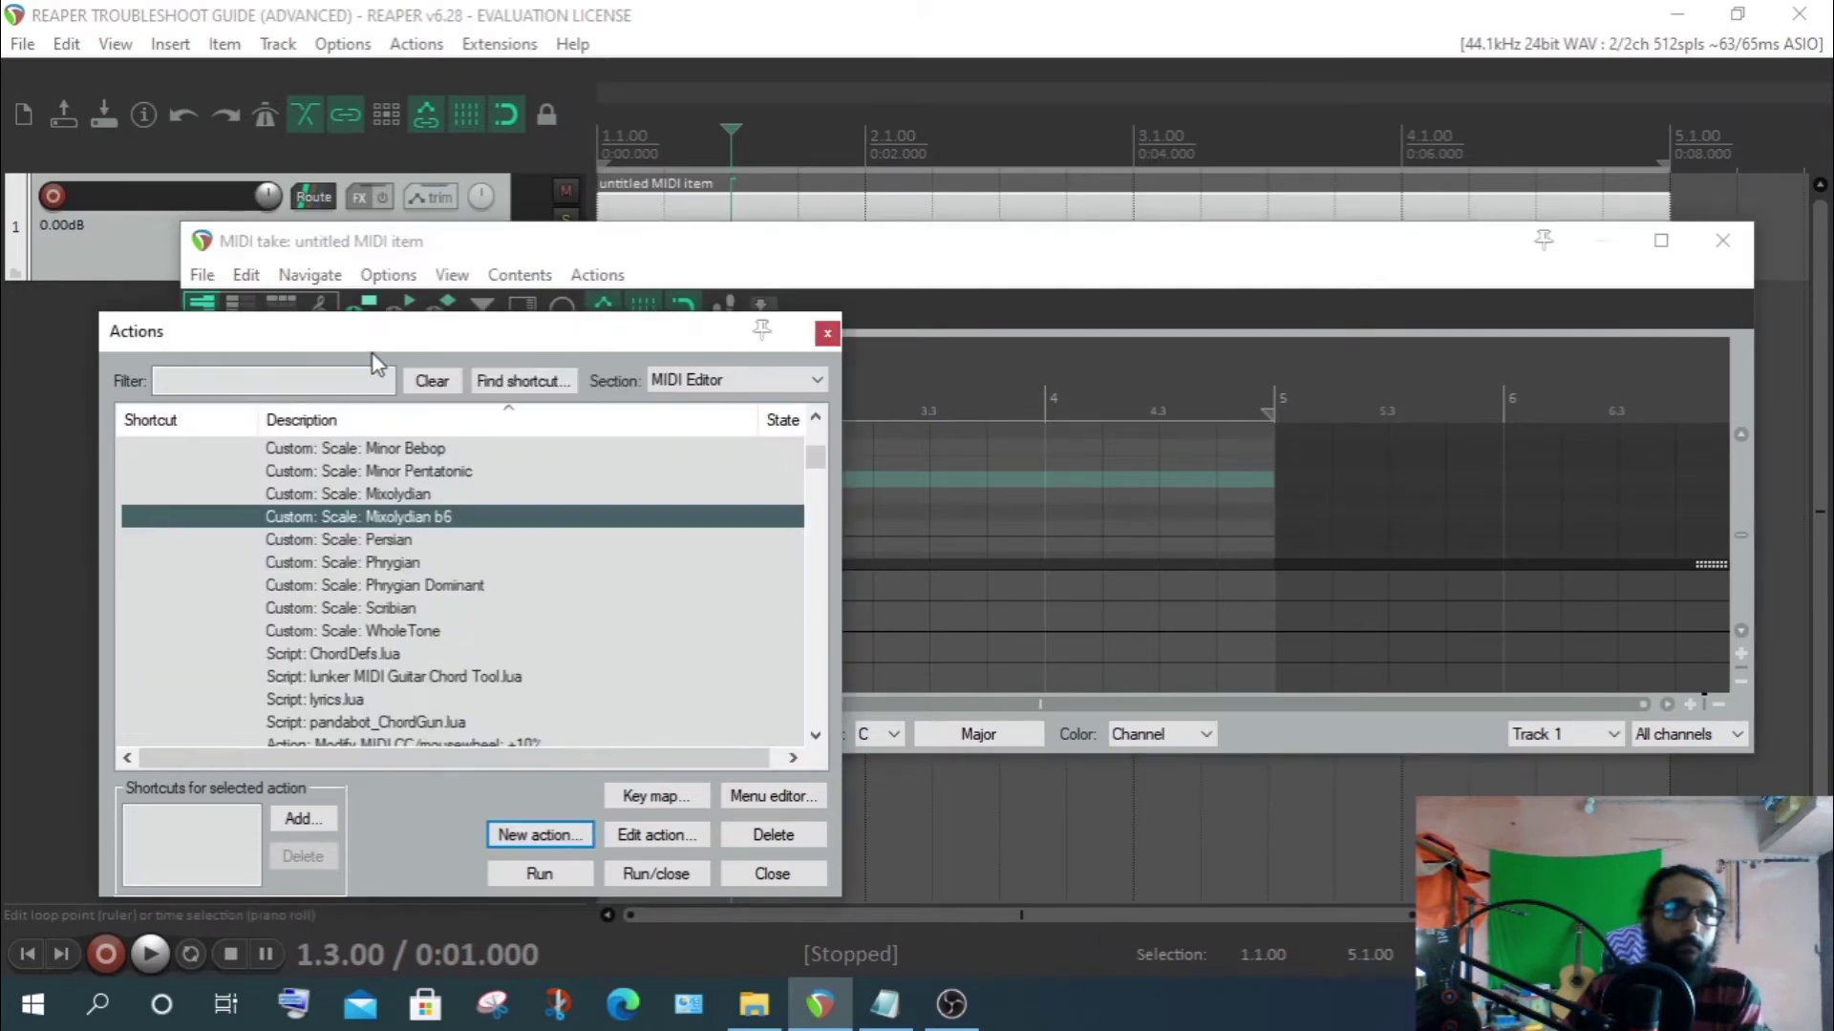
pyautogui.moveTo(415, 327); pyautogui.dragTo(519, 298)
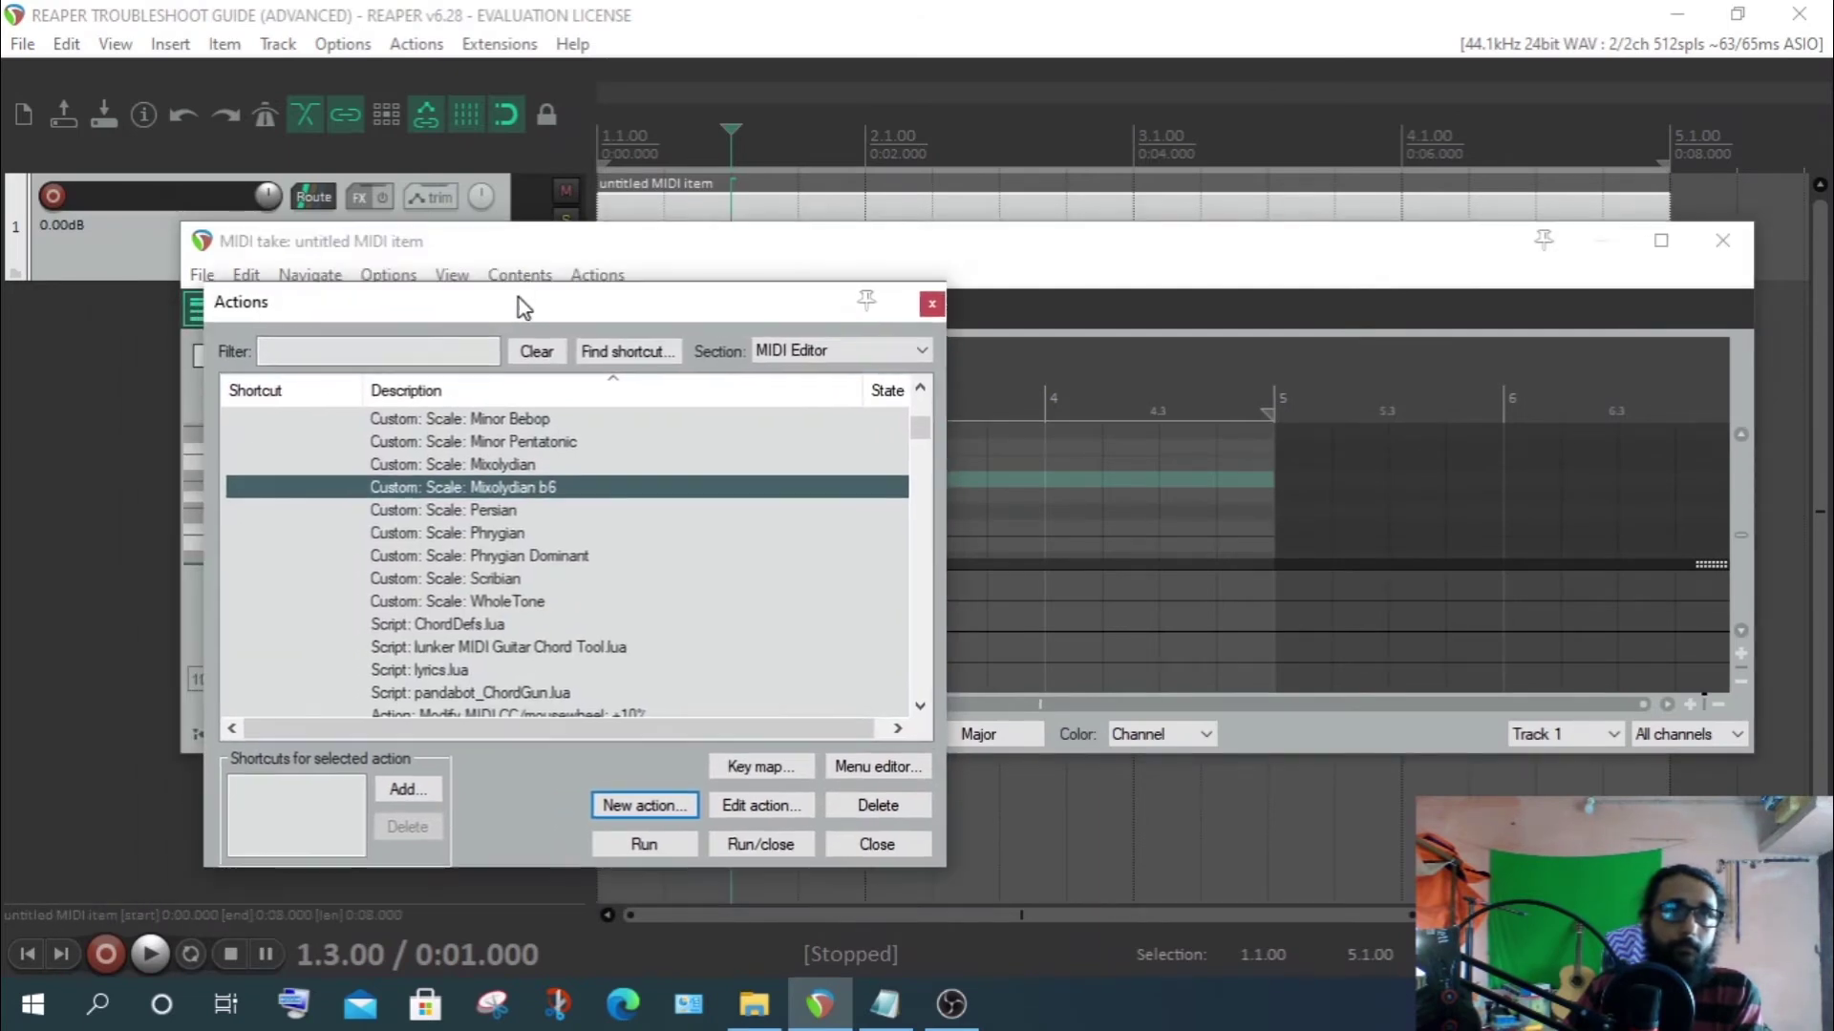
pyautogui.click(429, 351)
pyautogui.write('C')
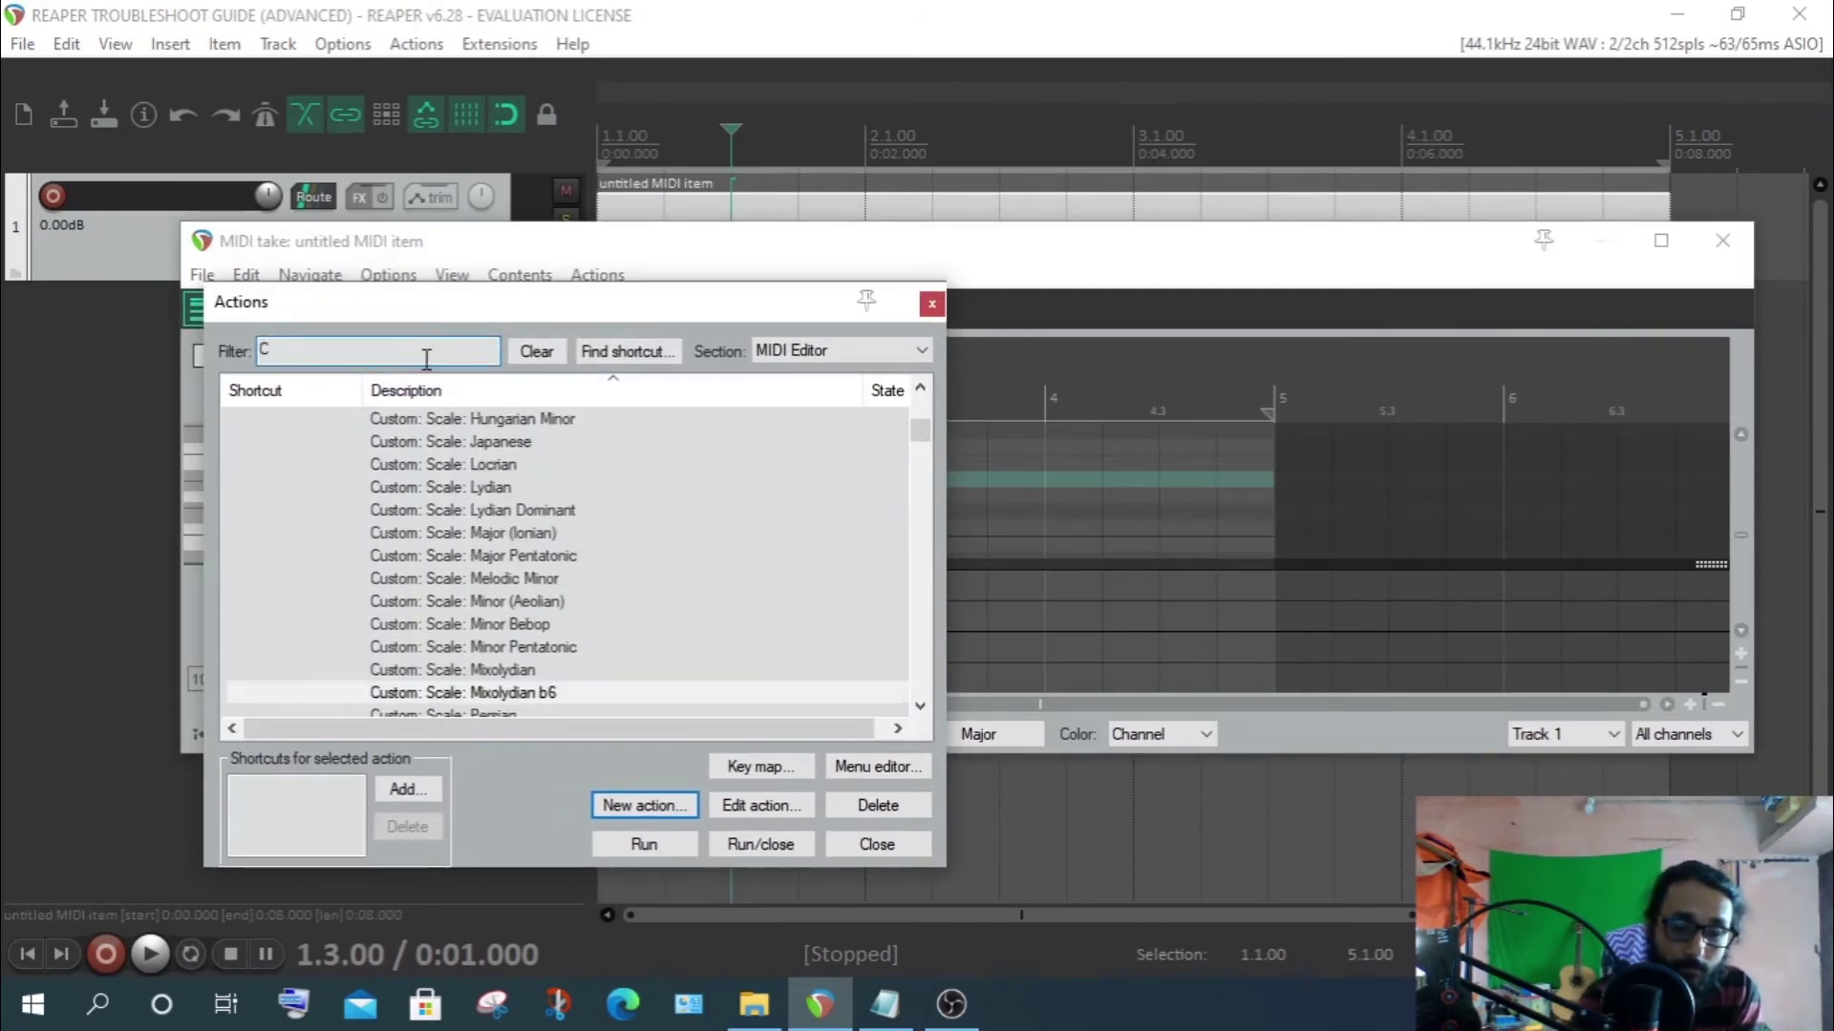
pyautogui.write('HORD')
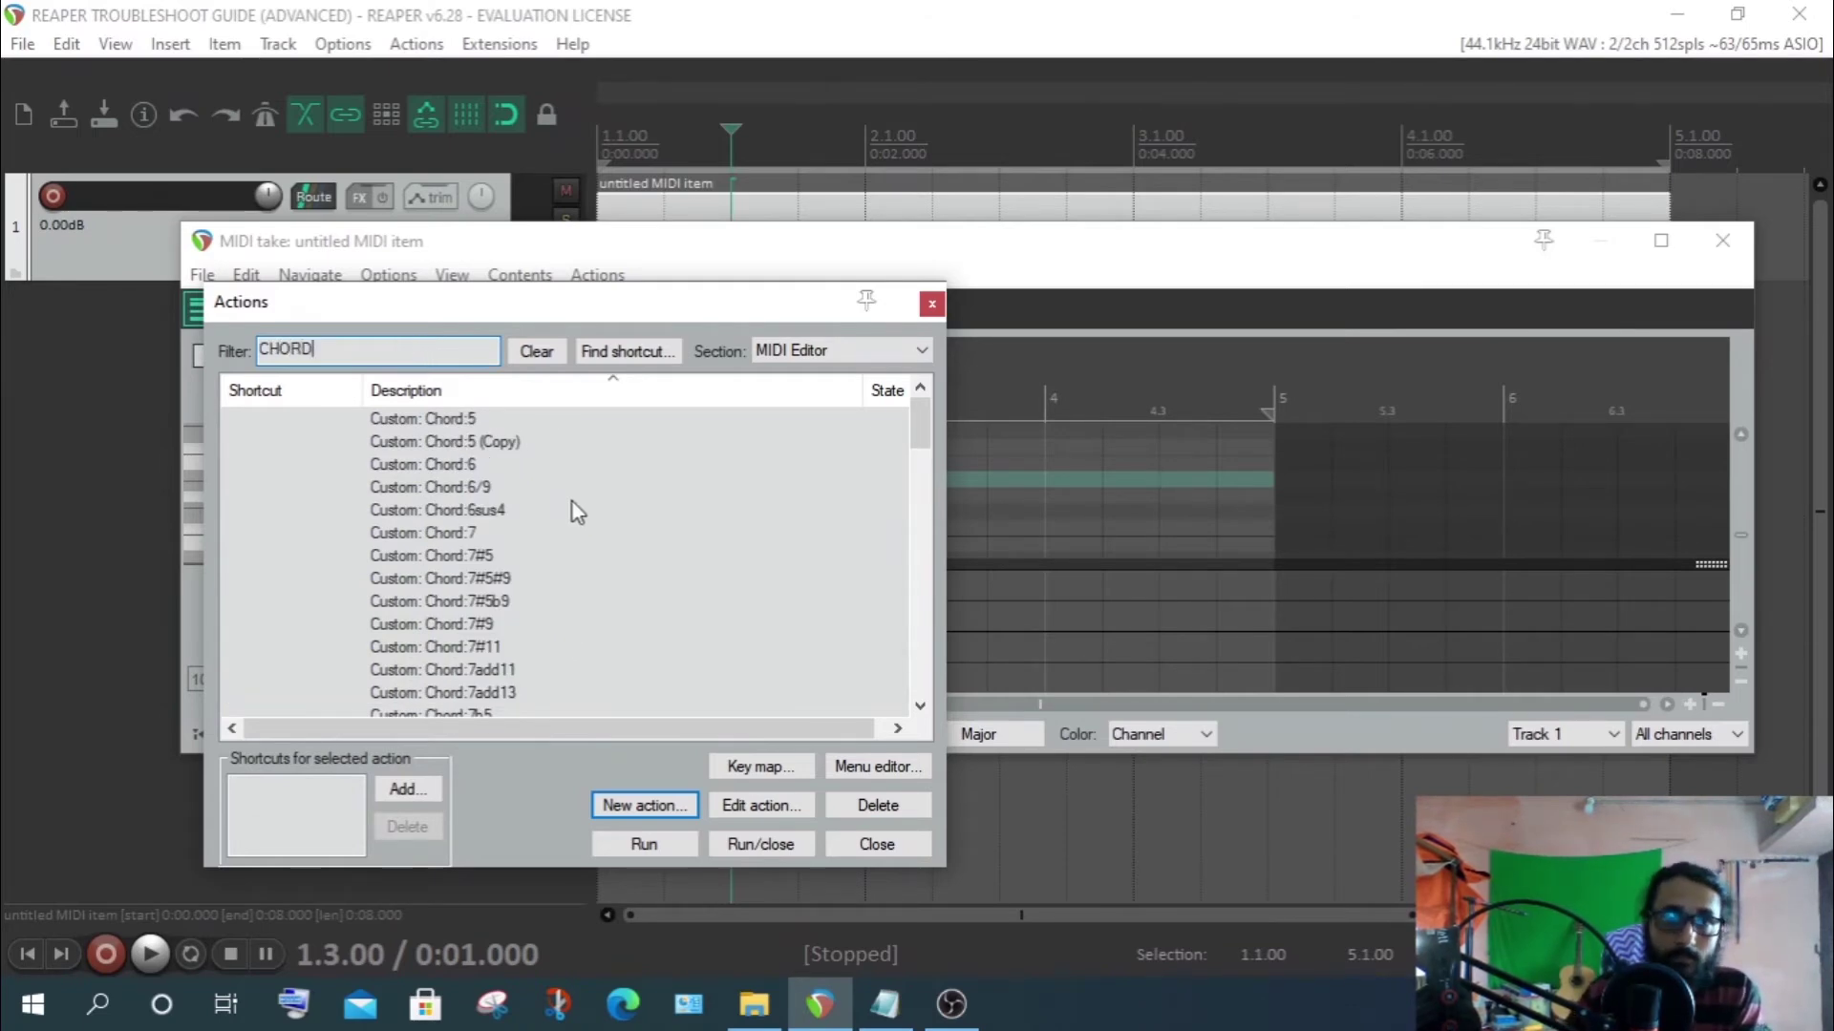
pyautogui.scroll(-12, 572, 503)
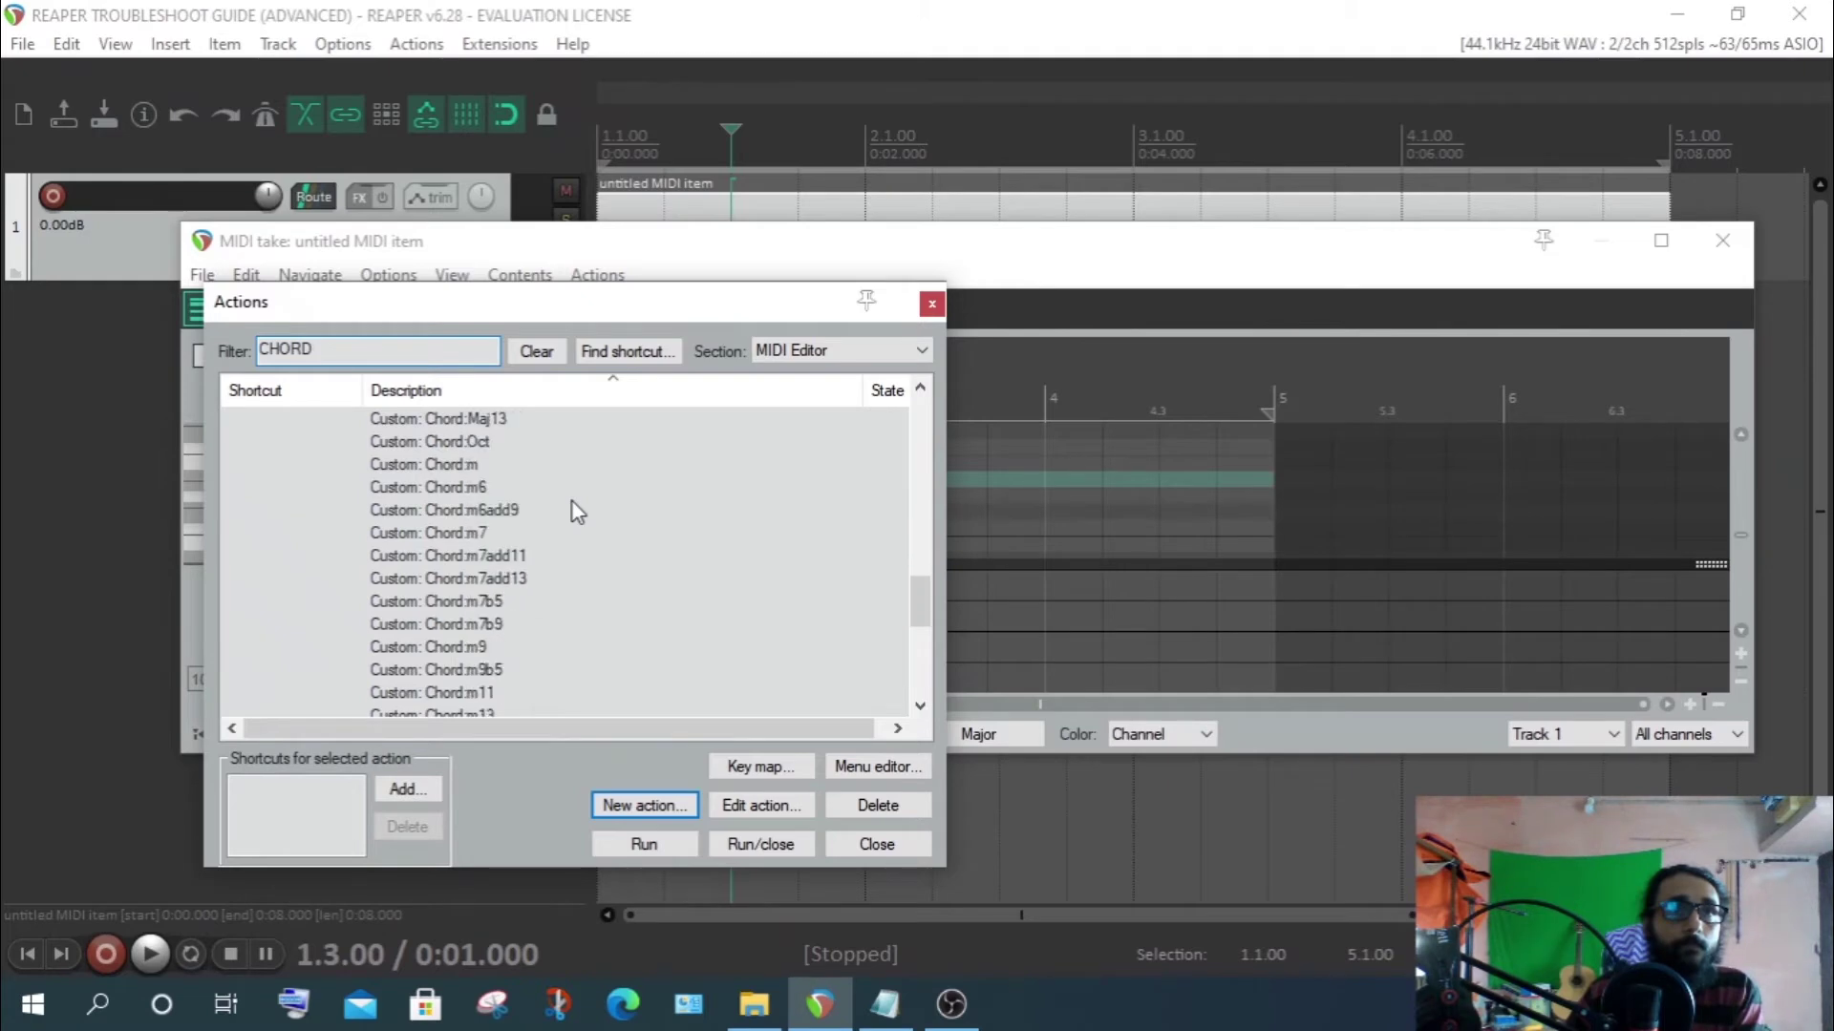
pyautogui.scroll(-6, 573, 503)
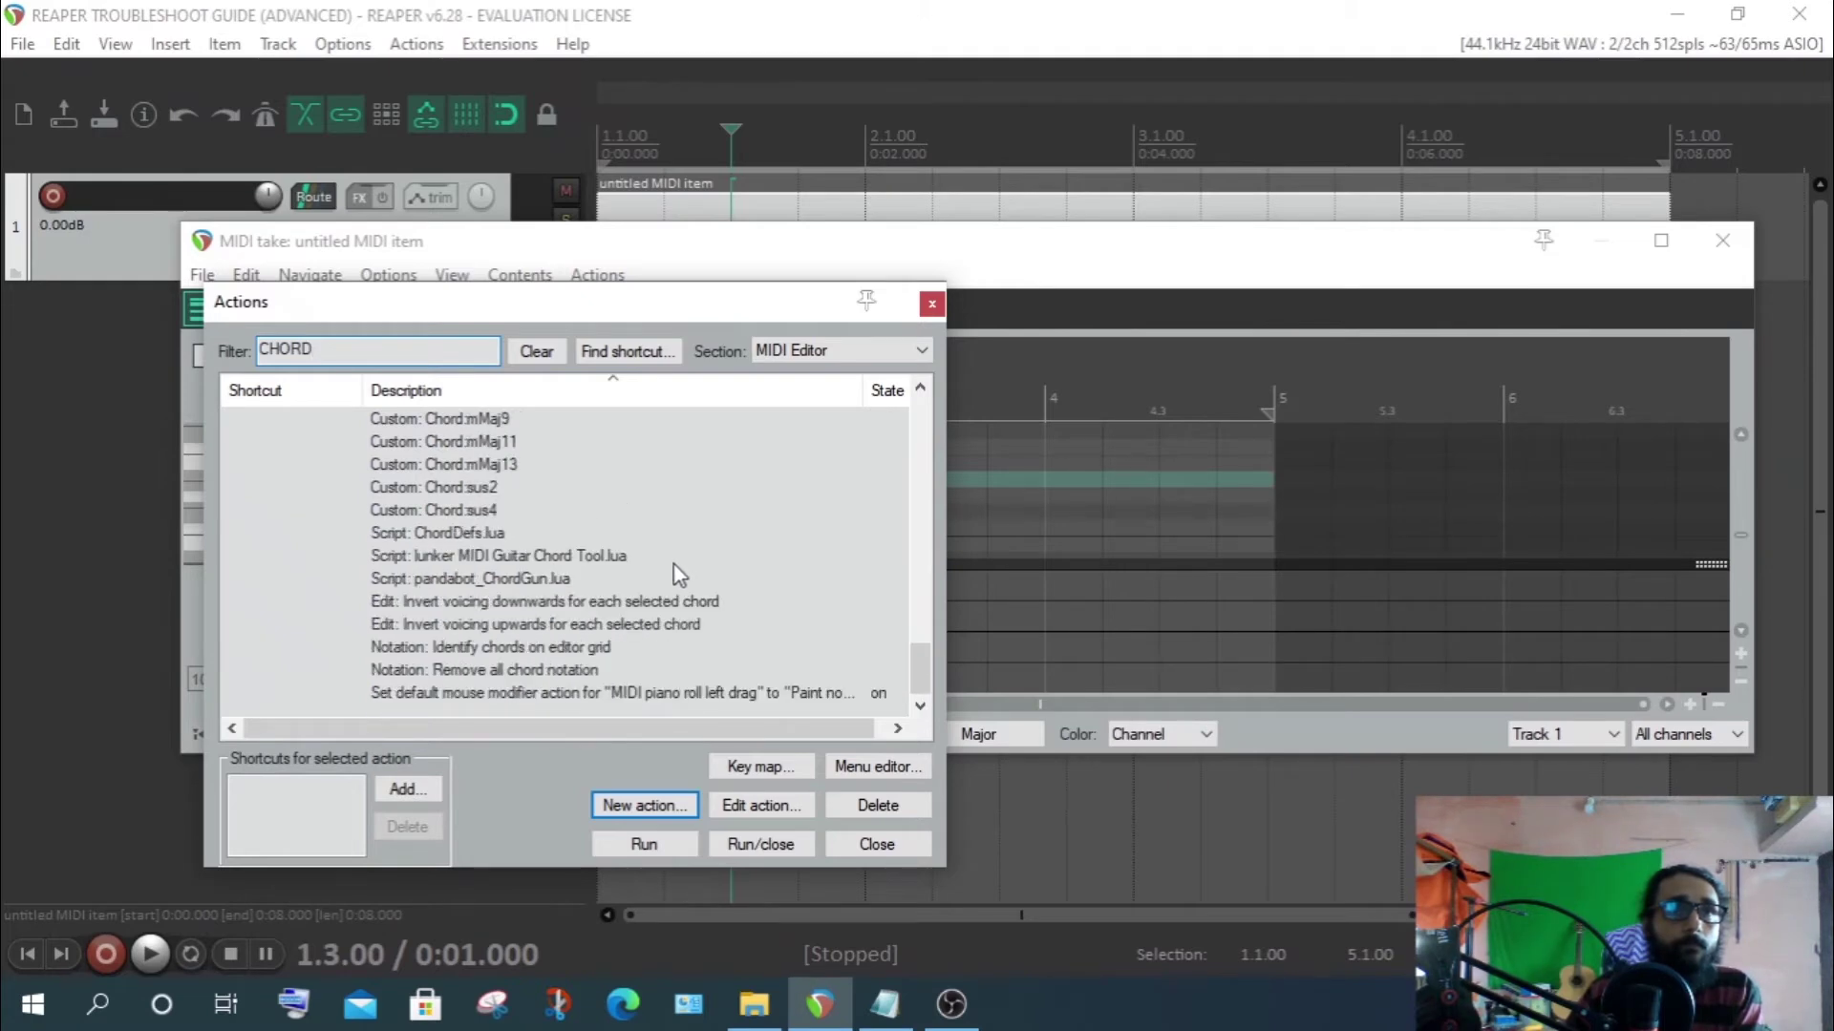
pyautogui.click(480, 579)
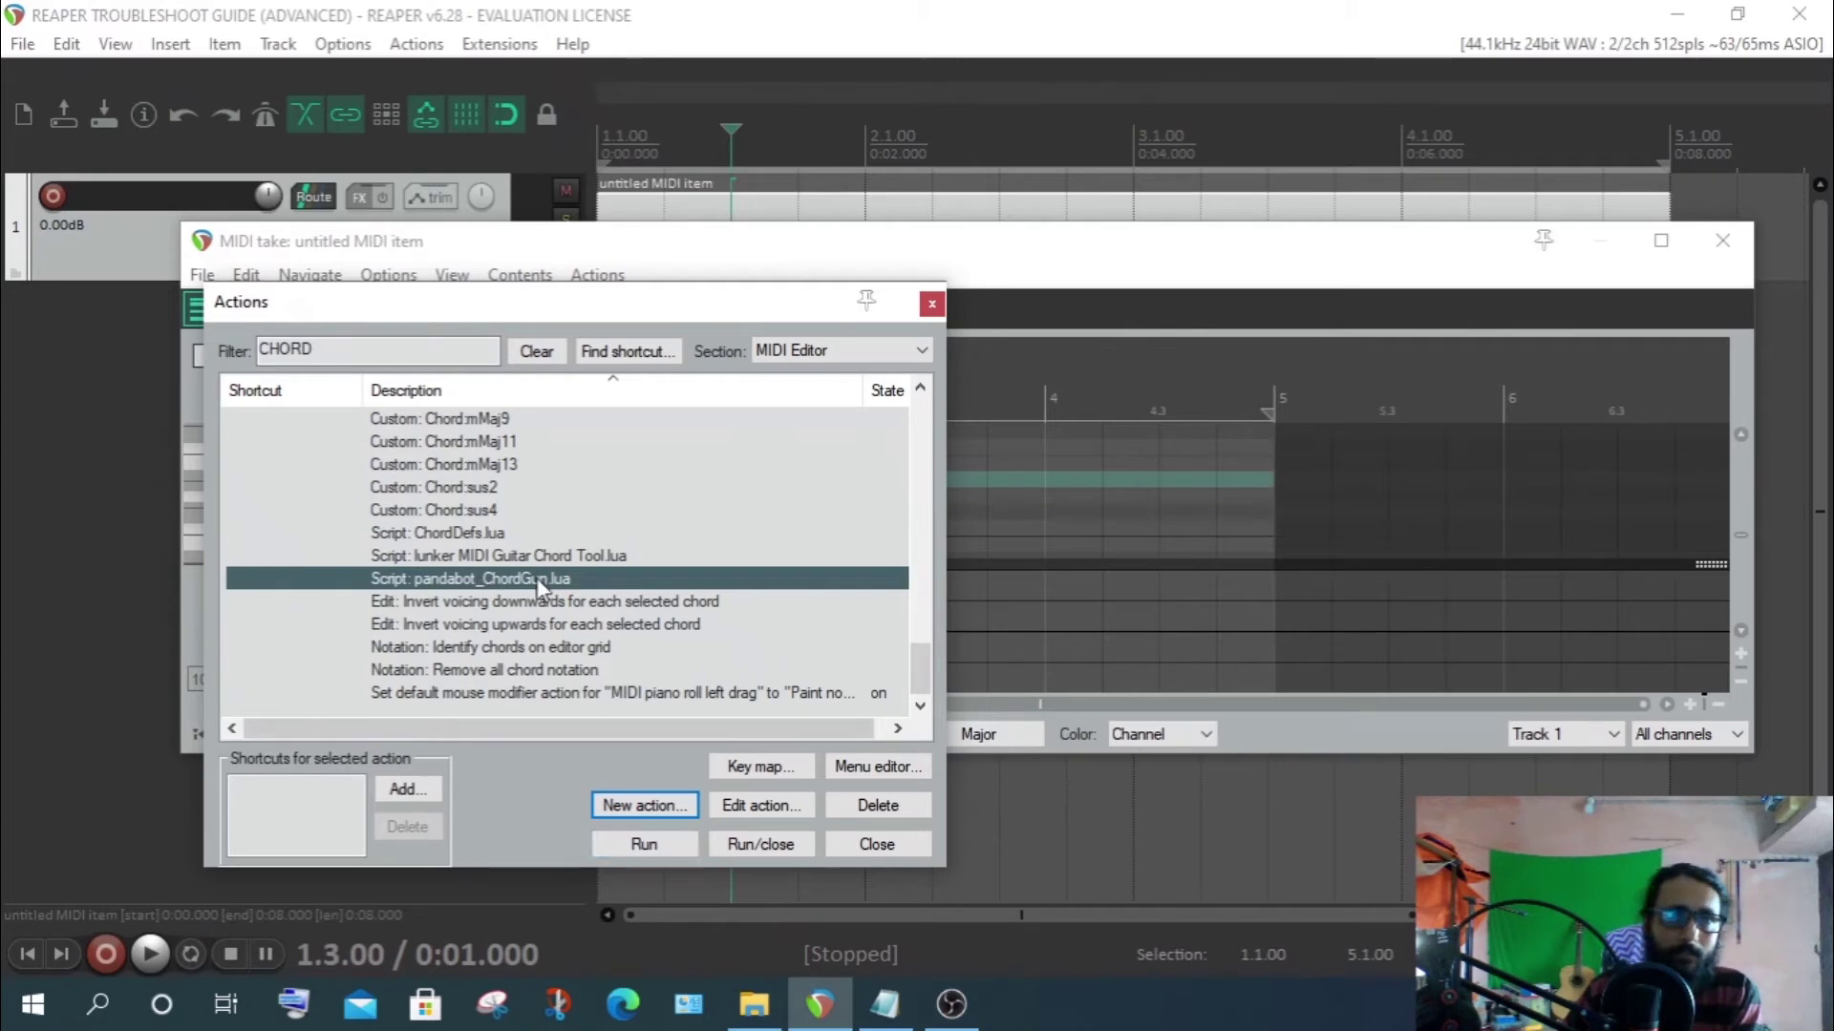
pyautogui.click(642, 844)
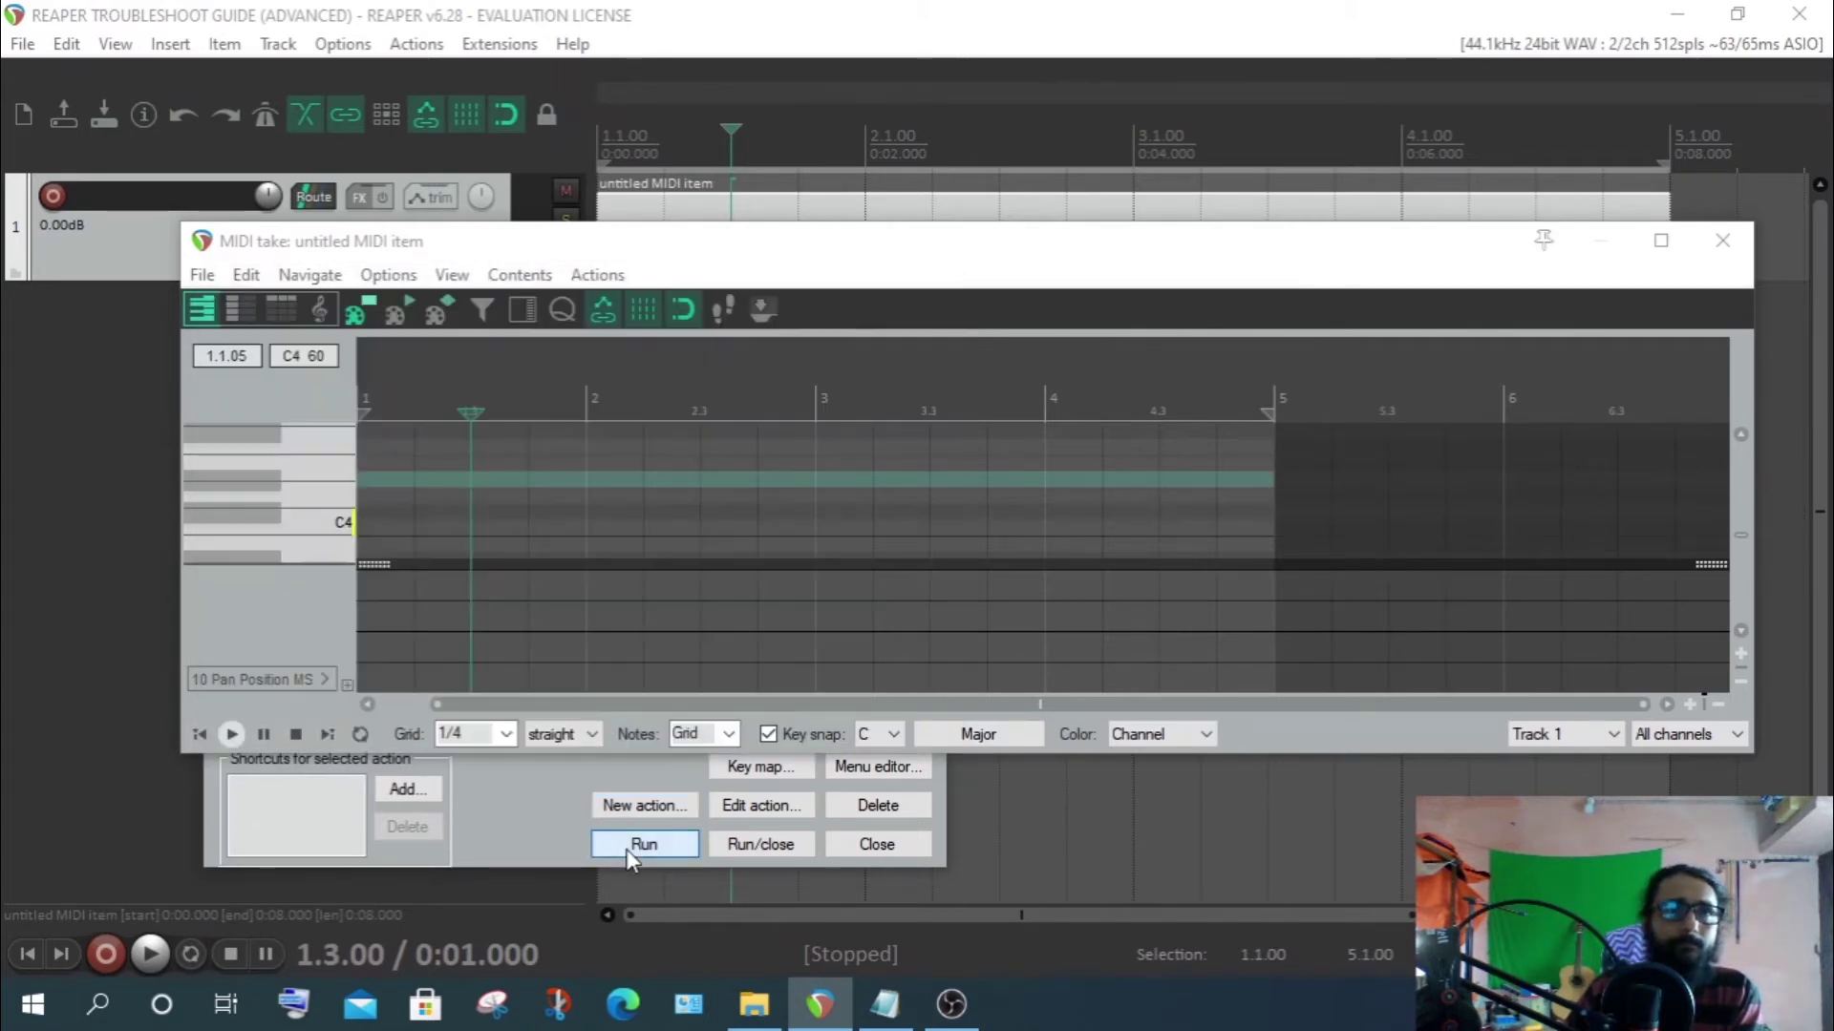
pyautogui.moveTo(959, 466); pyautogui.dragTo(1043, 61)
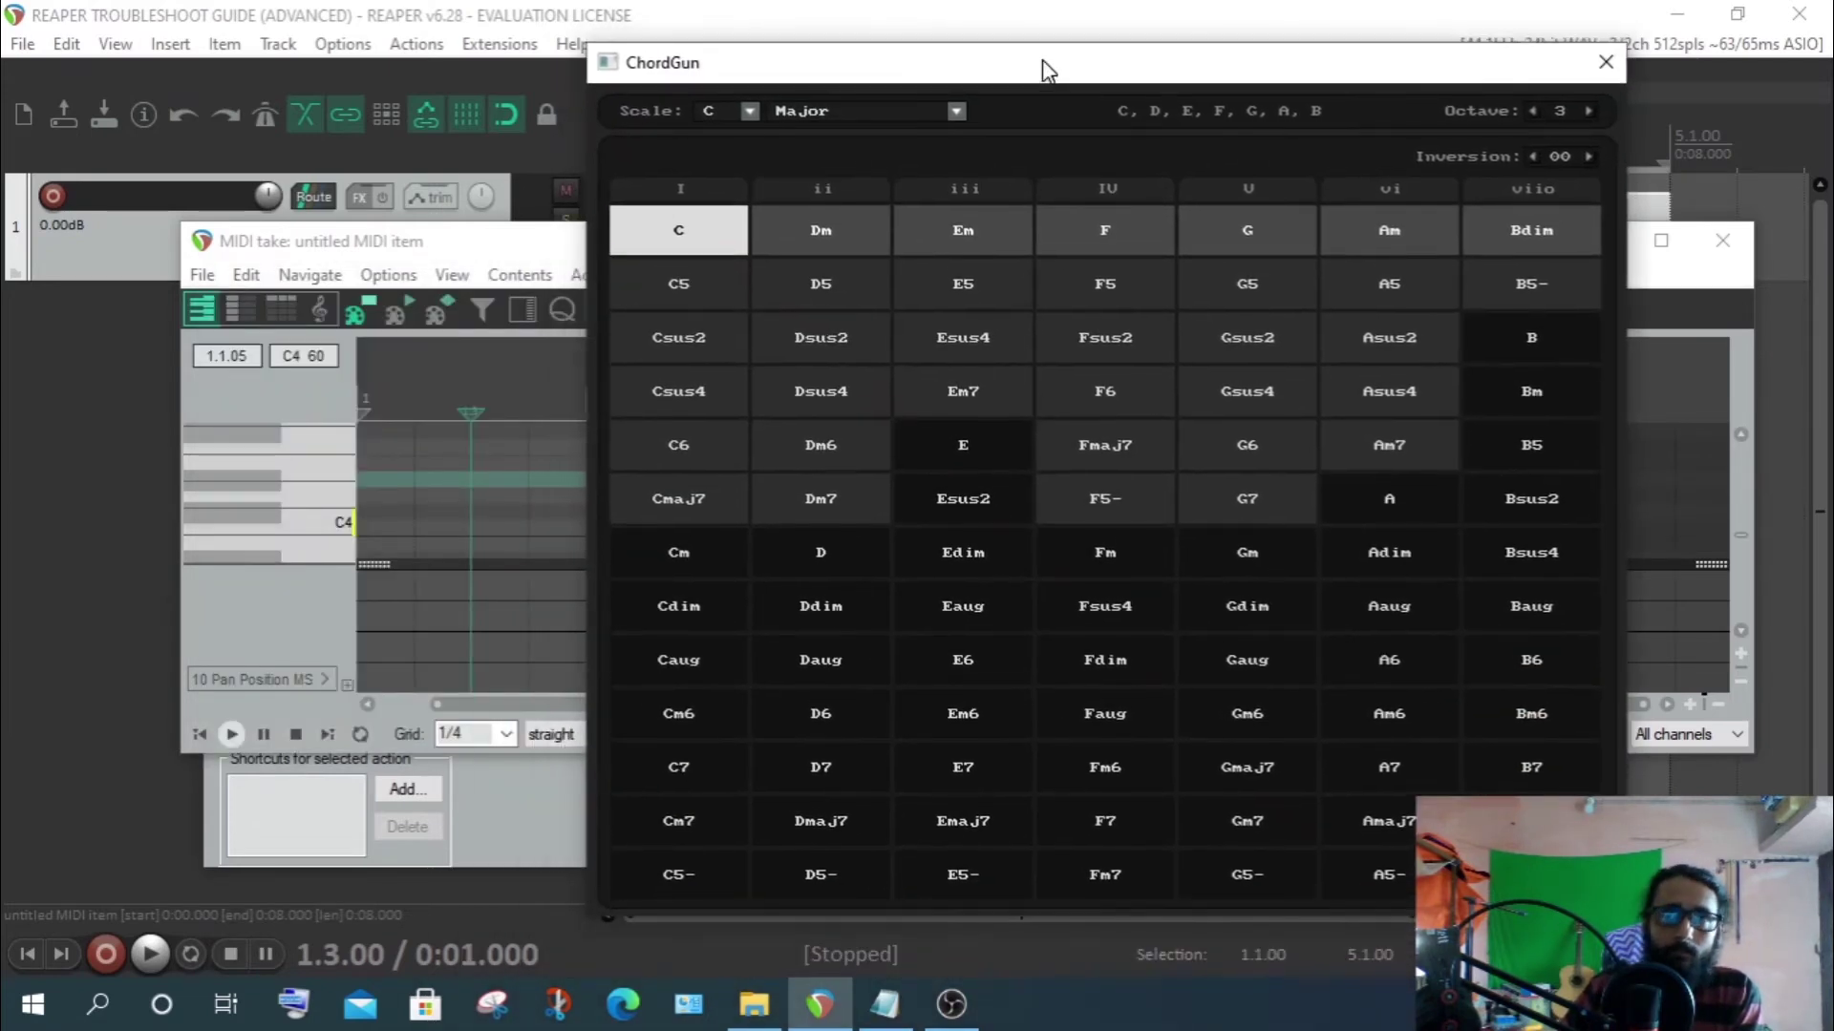
# Close the ChordGun window, the MIDI editor and the action list to return to the main arrangement
pyautogui.click(1606, 61)
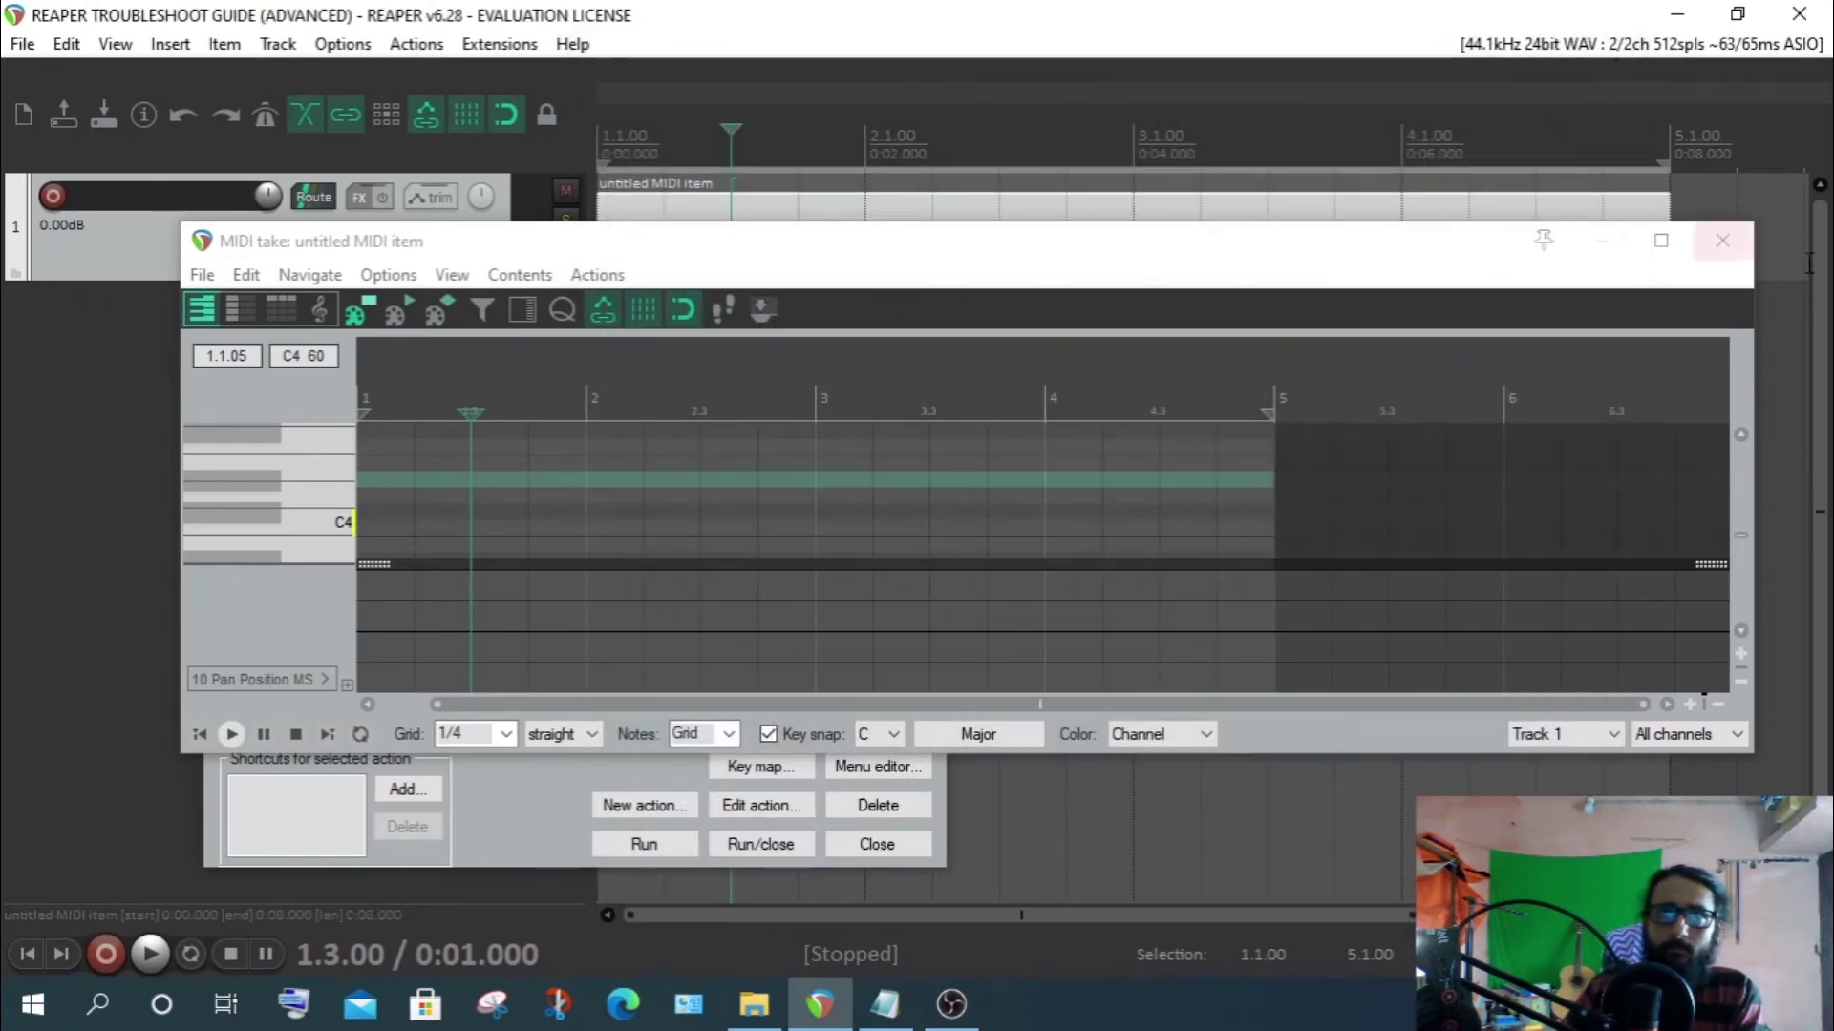
pyautogui.moveTo(824, 260); pyautogui.dragTo(738, 336)
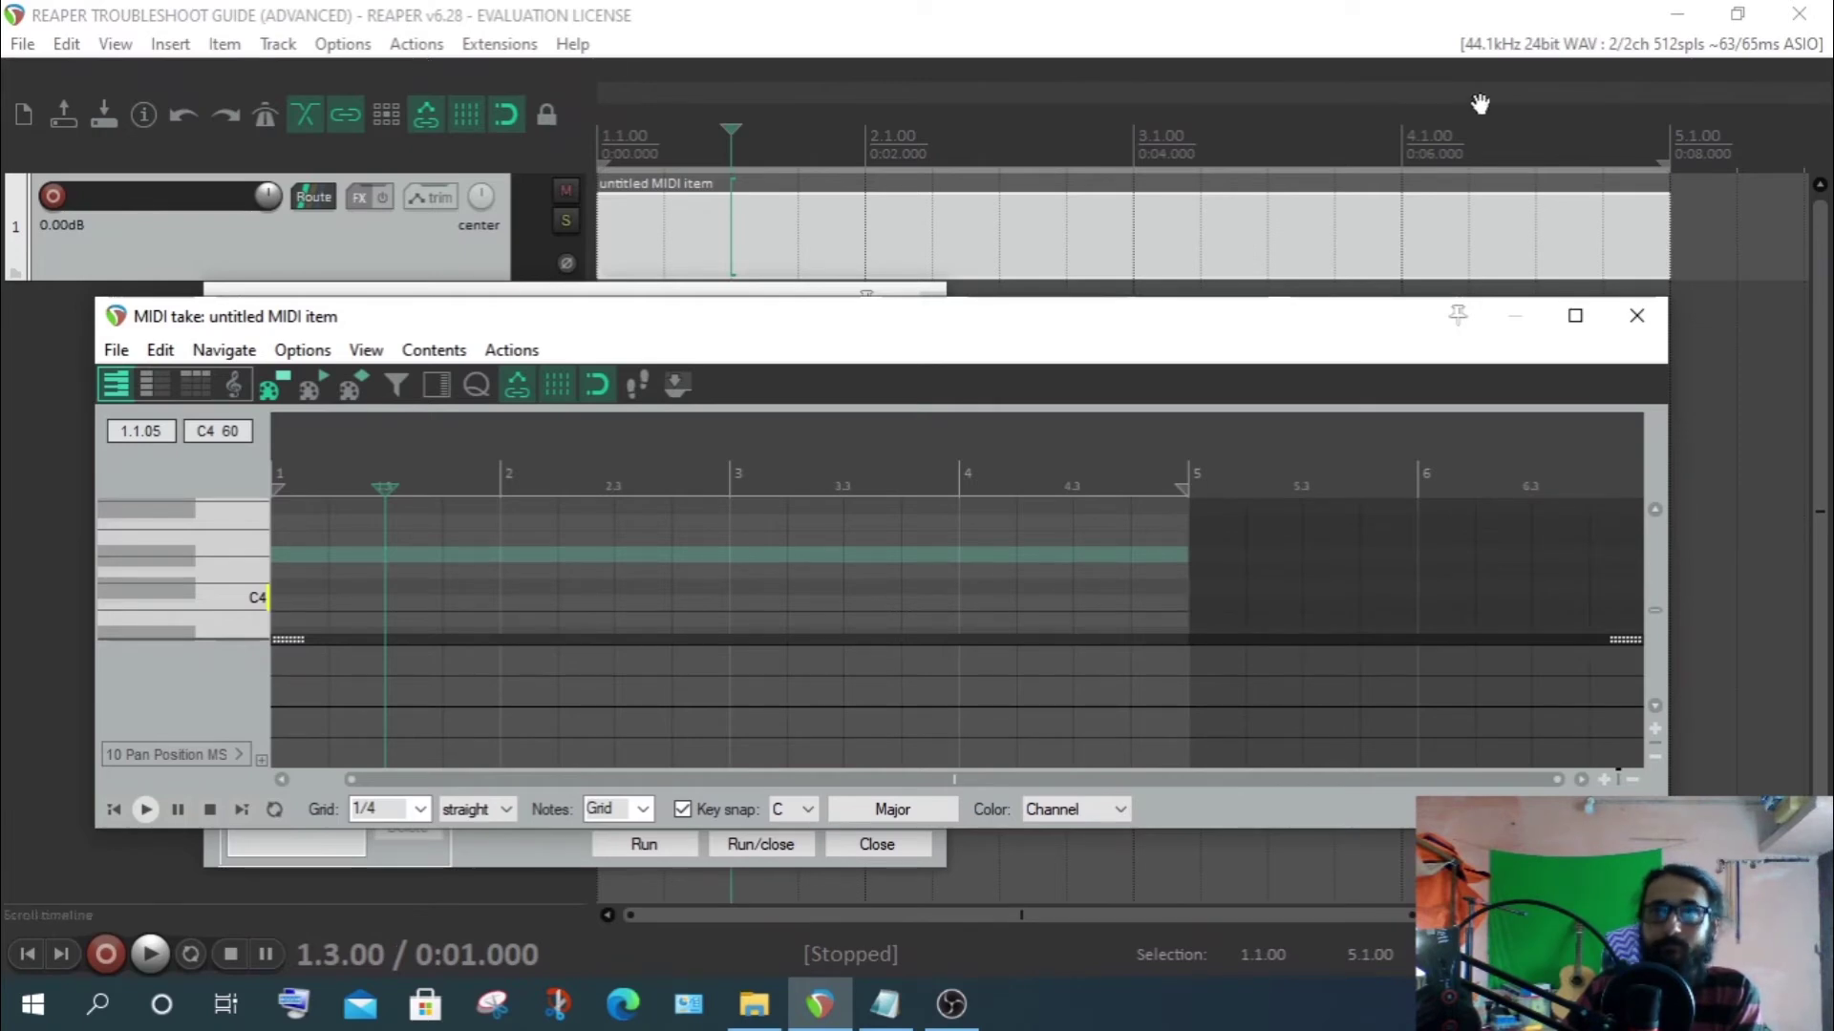
pyautogui.click(1636, 316)
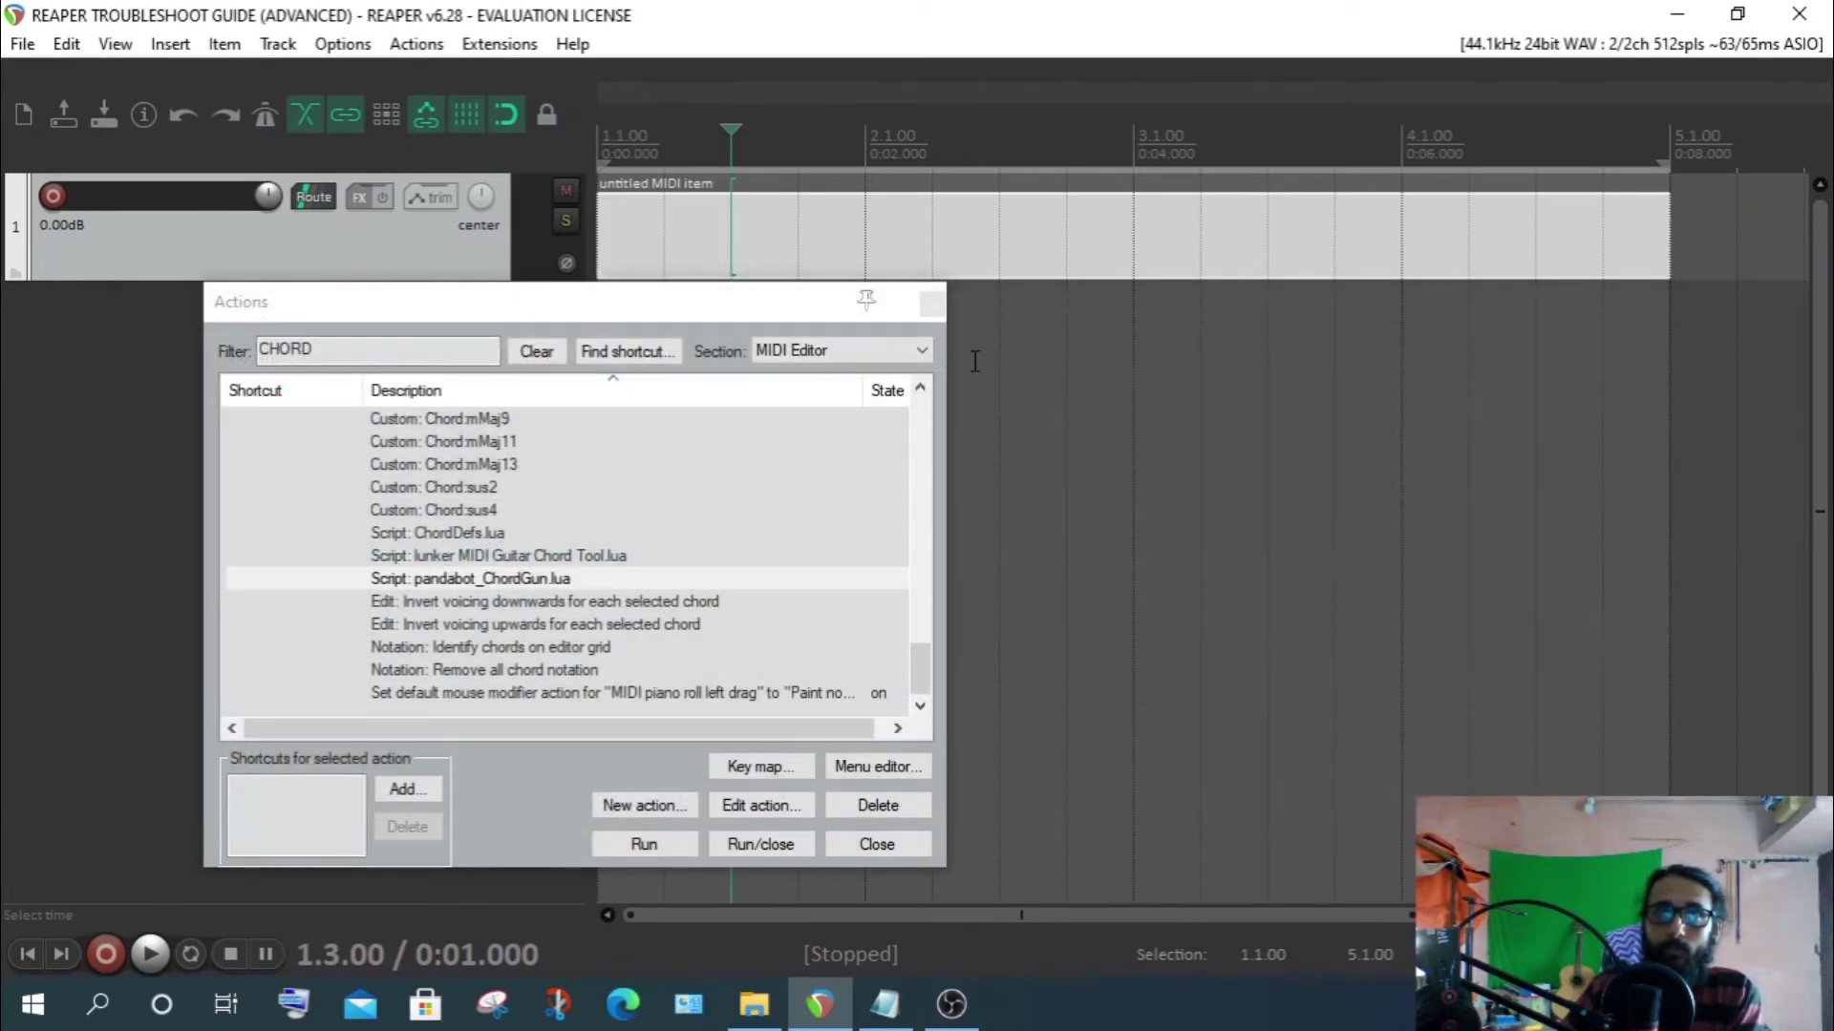
pyautogui.click(932, 304)
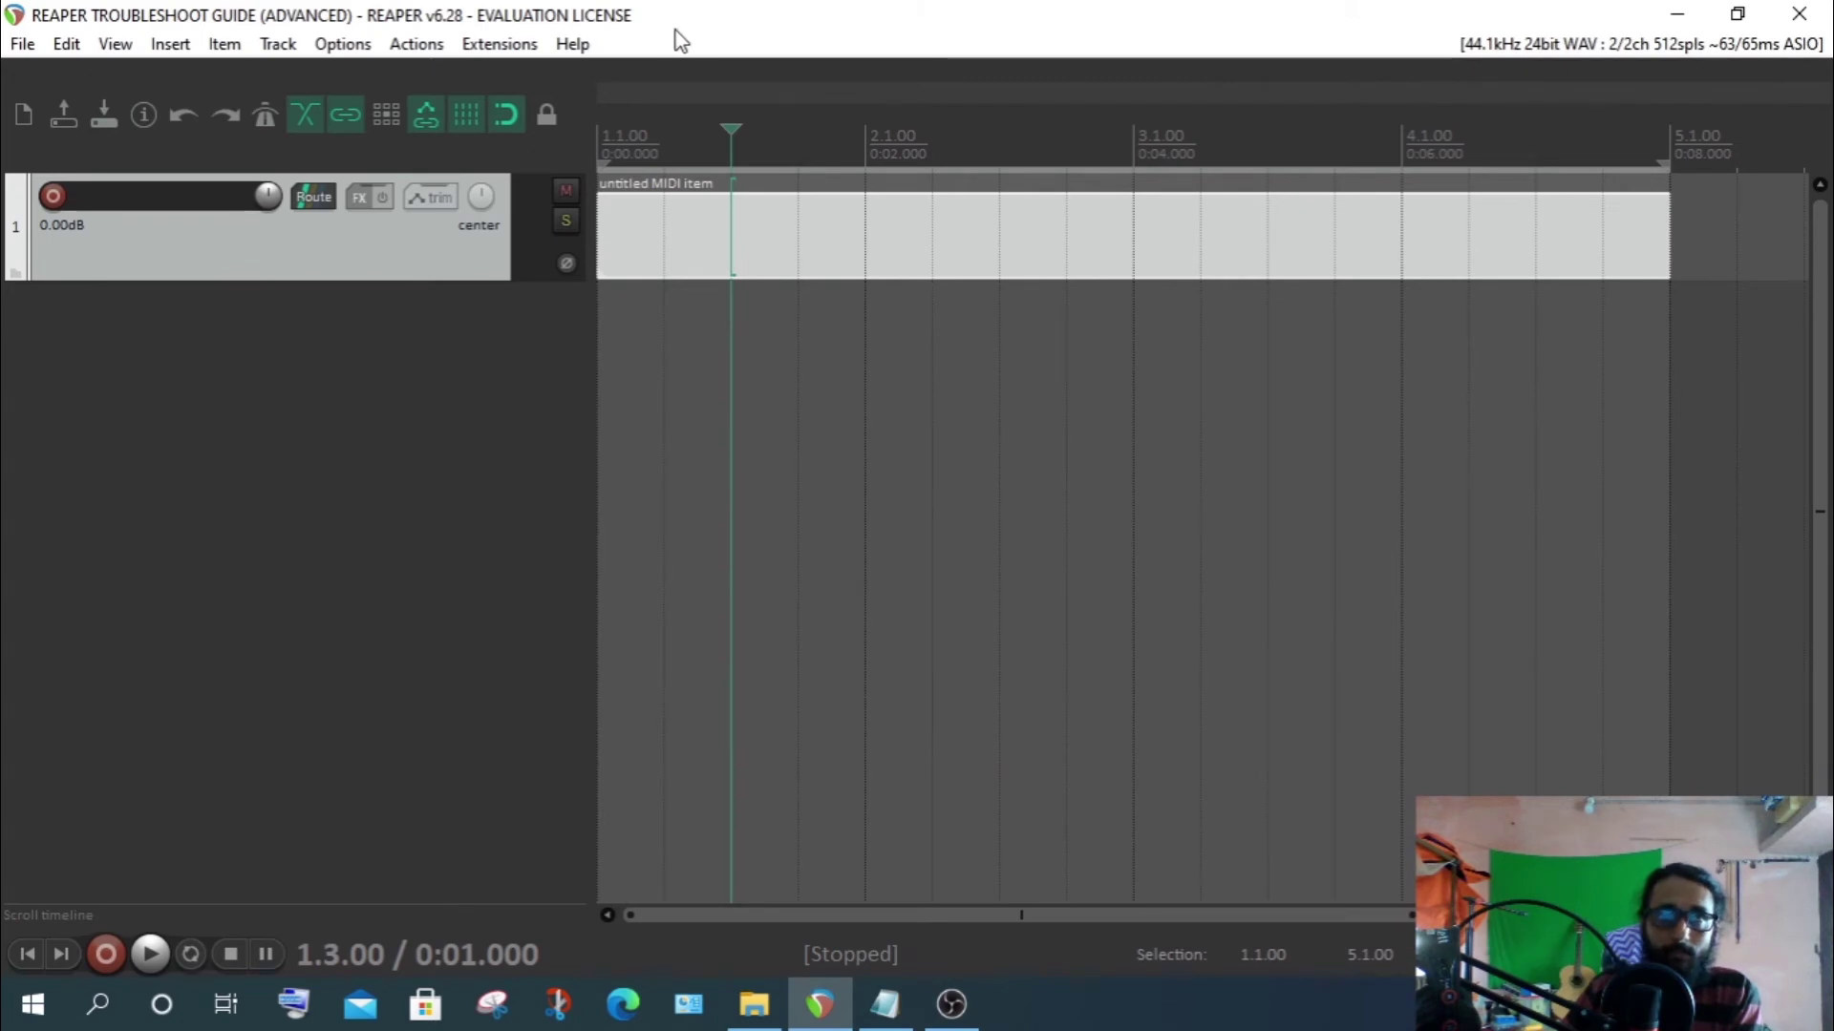
# Review the main window's own Actions menu and close it without choosing an entry
pyautogui.click(405, 50)
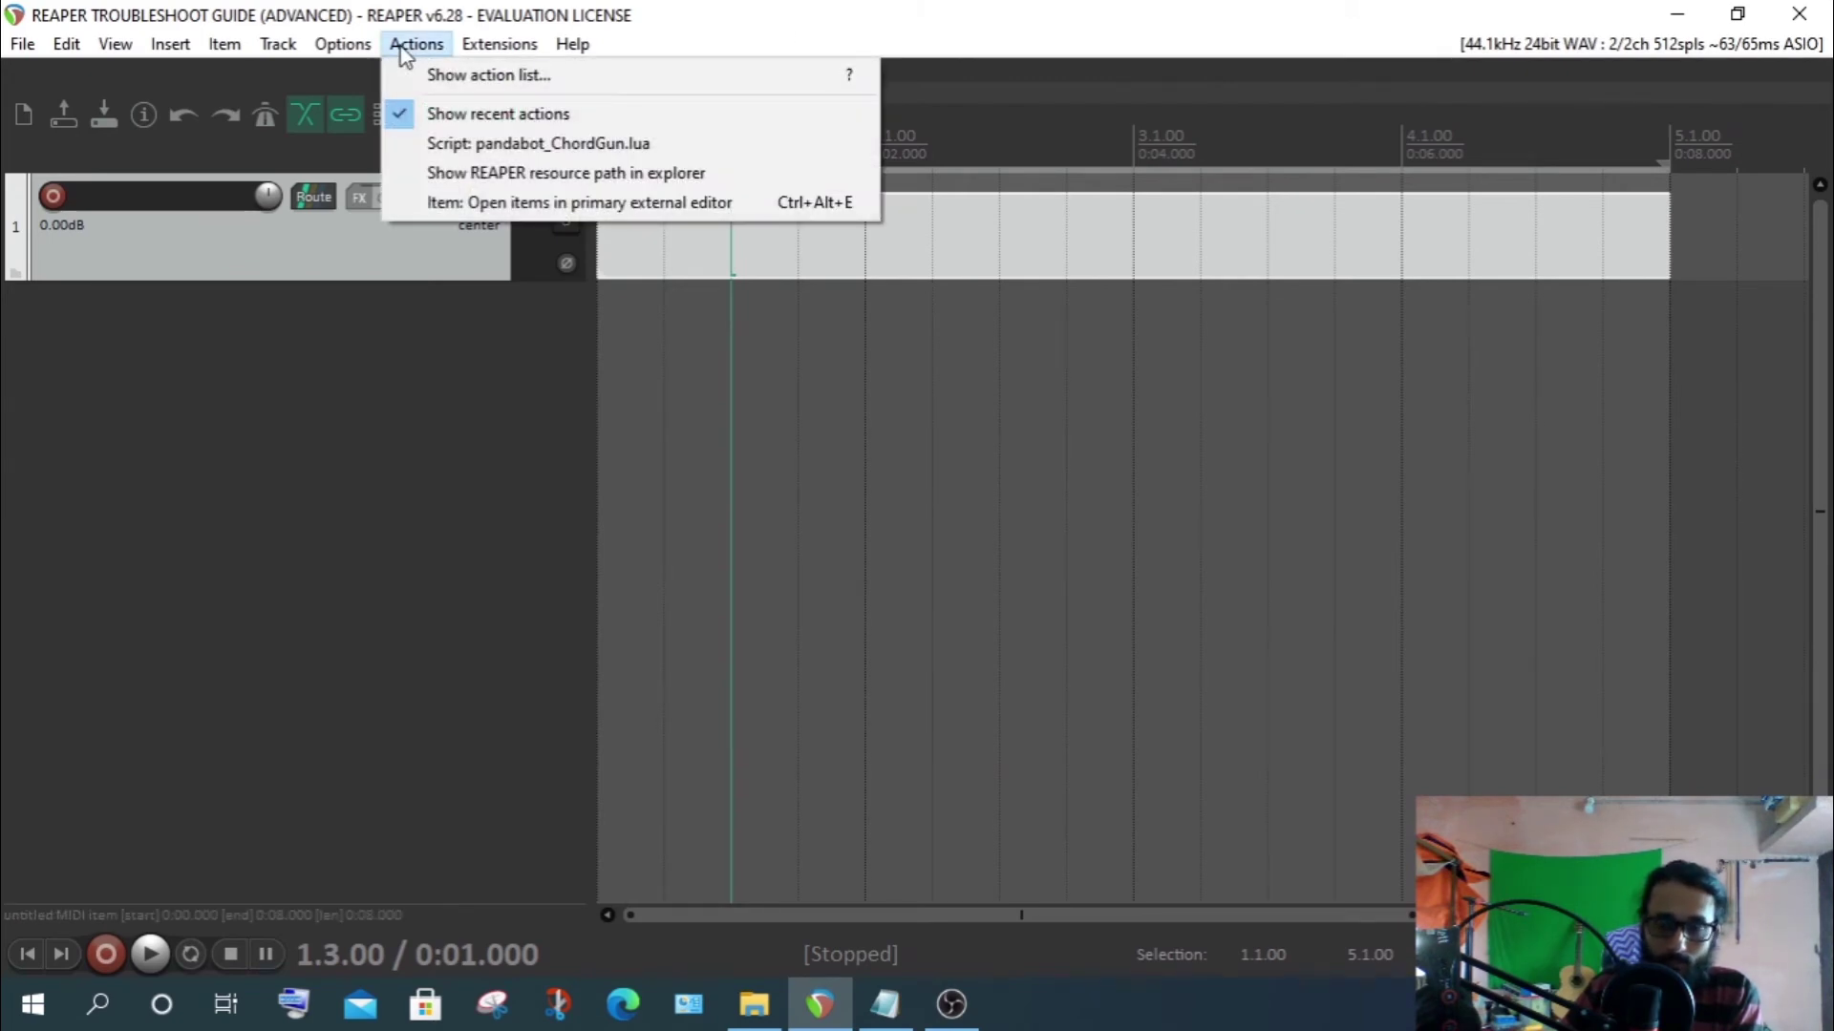
pyautogui.moveTo(500, 44)
pyautogui.click(960, 42)
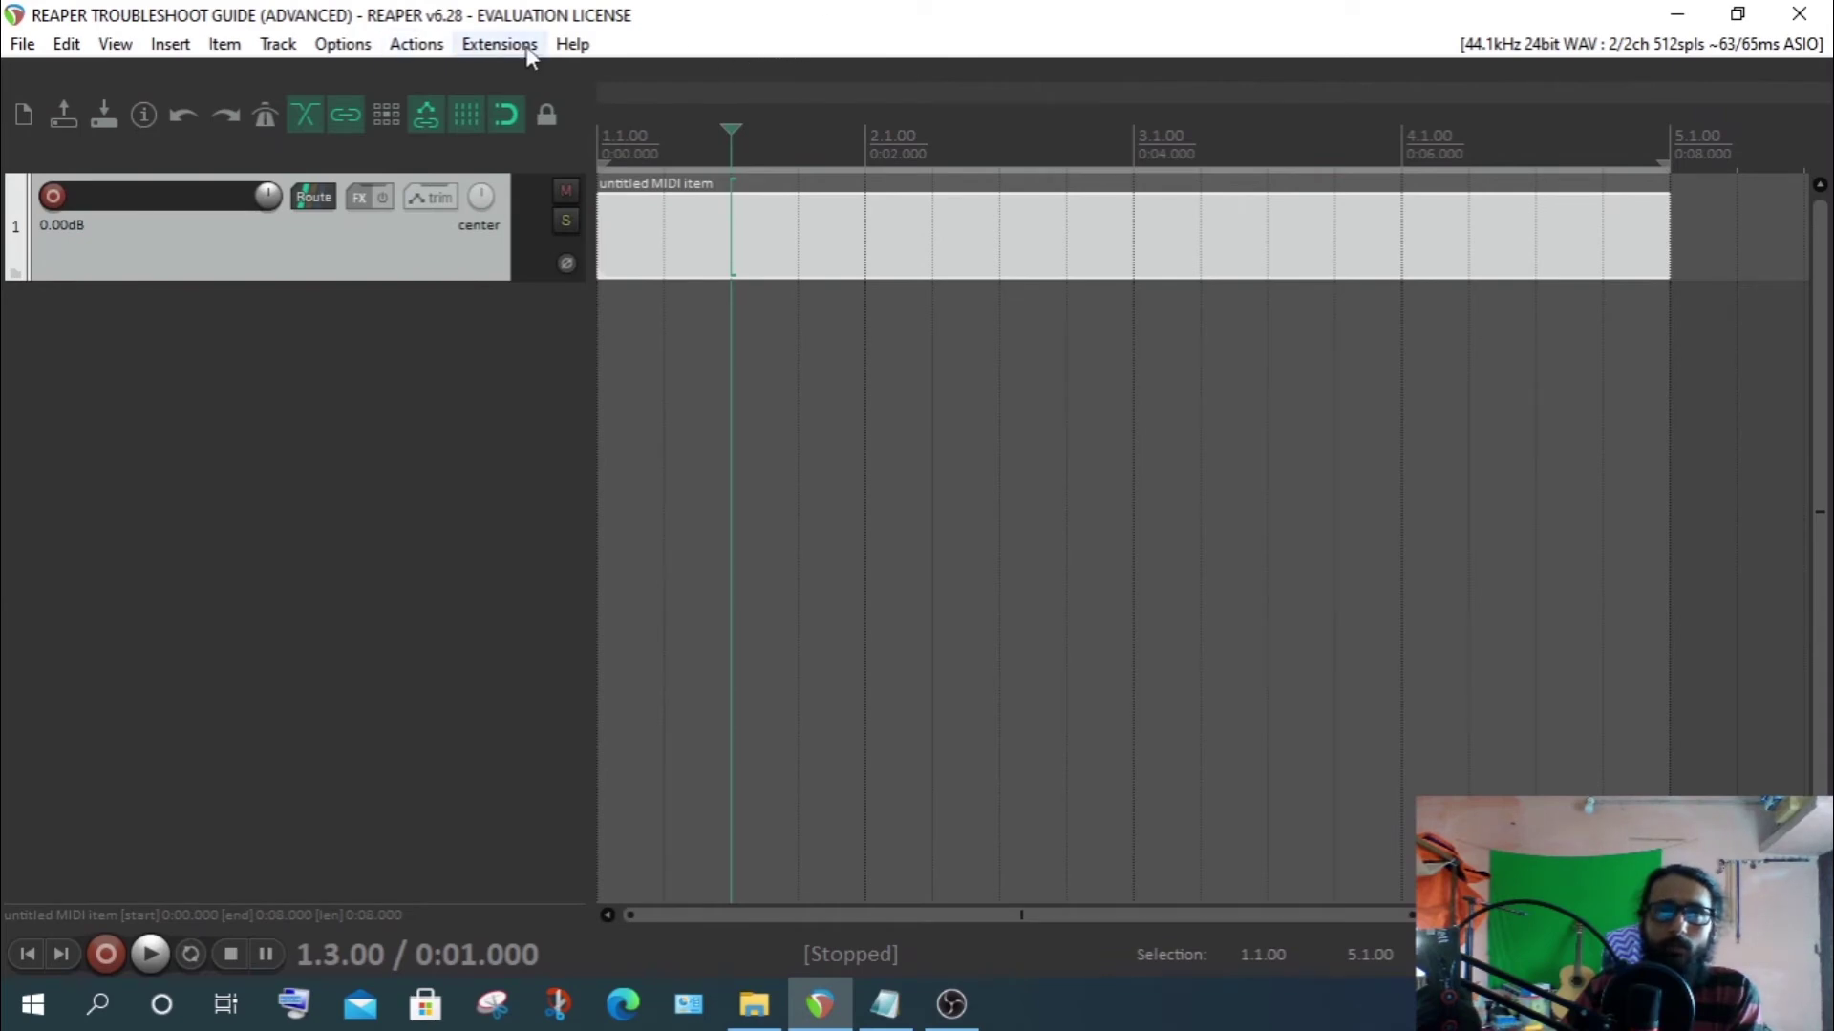
pyautogui.click(416, 45)
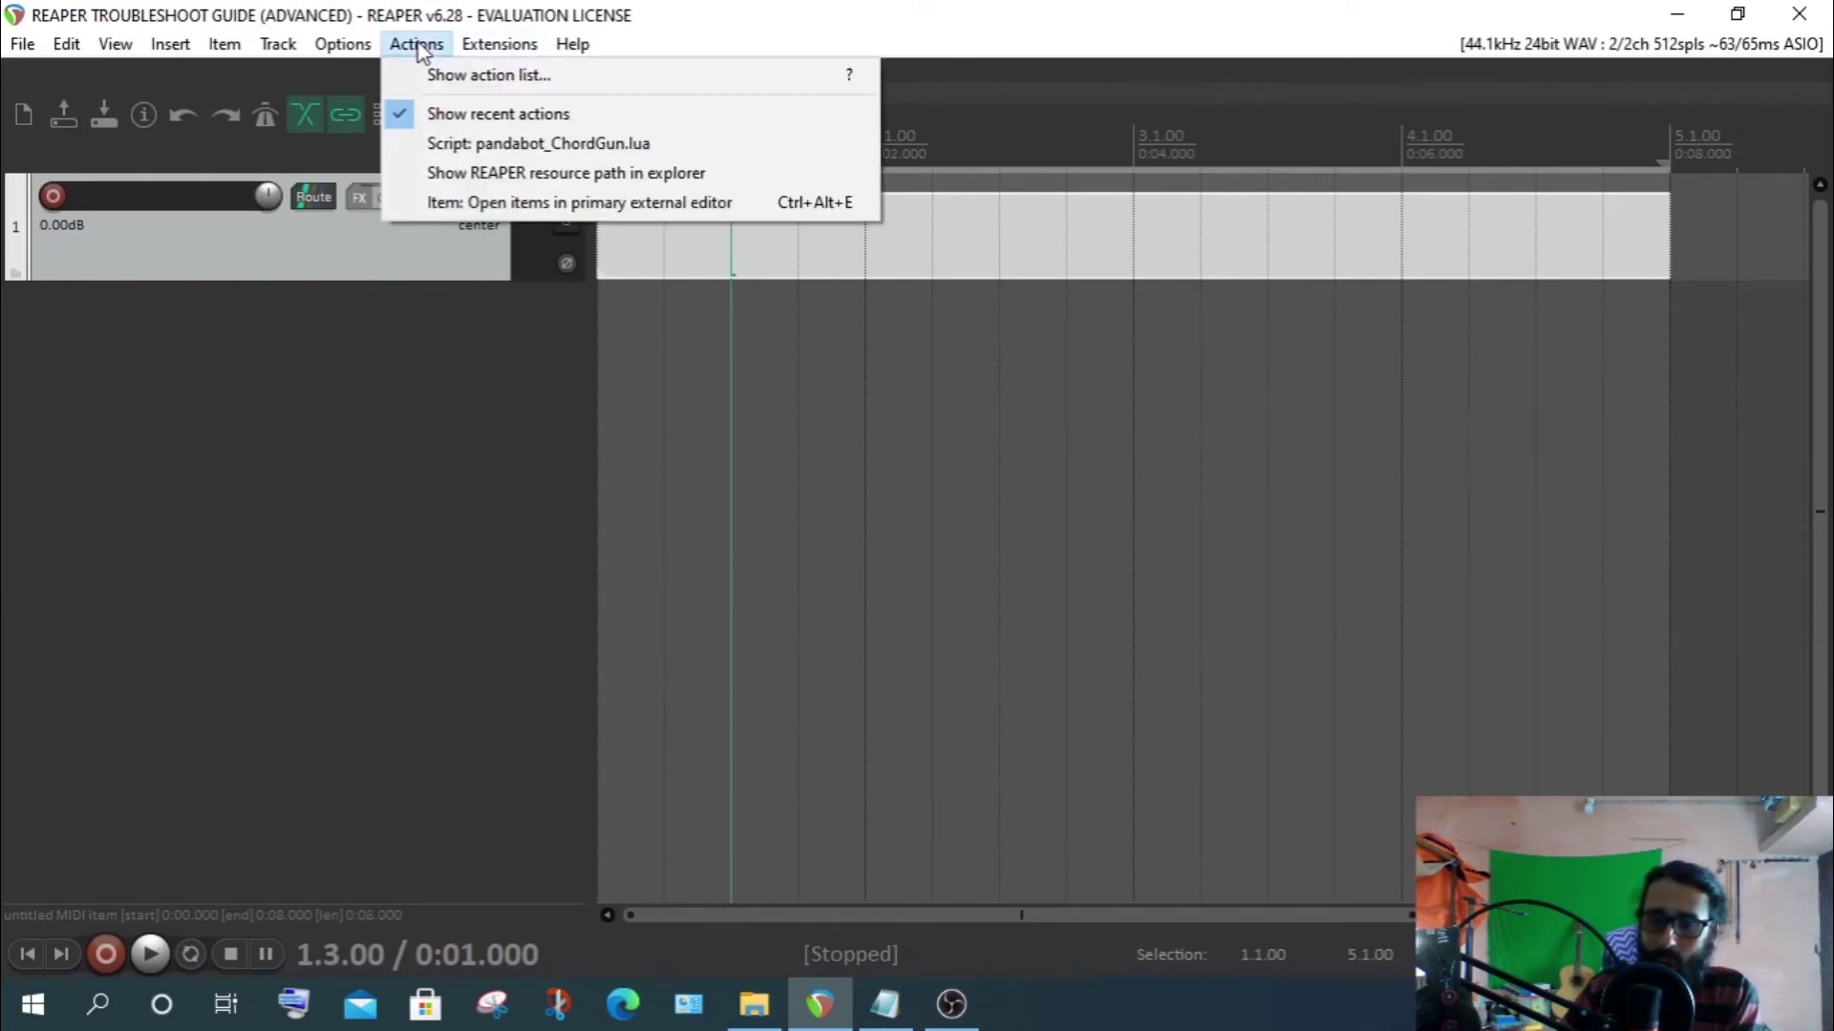
pyautogui.click(450, 627)
# Open the untitled MIDI item in the MIDI editor and check the editor's separate Actions menu
pyautogui.click(1001, 238)
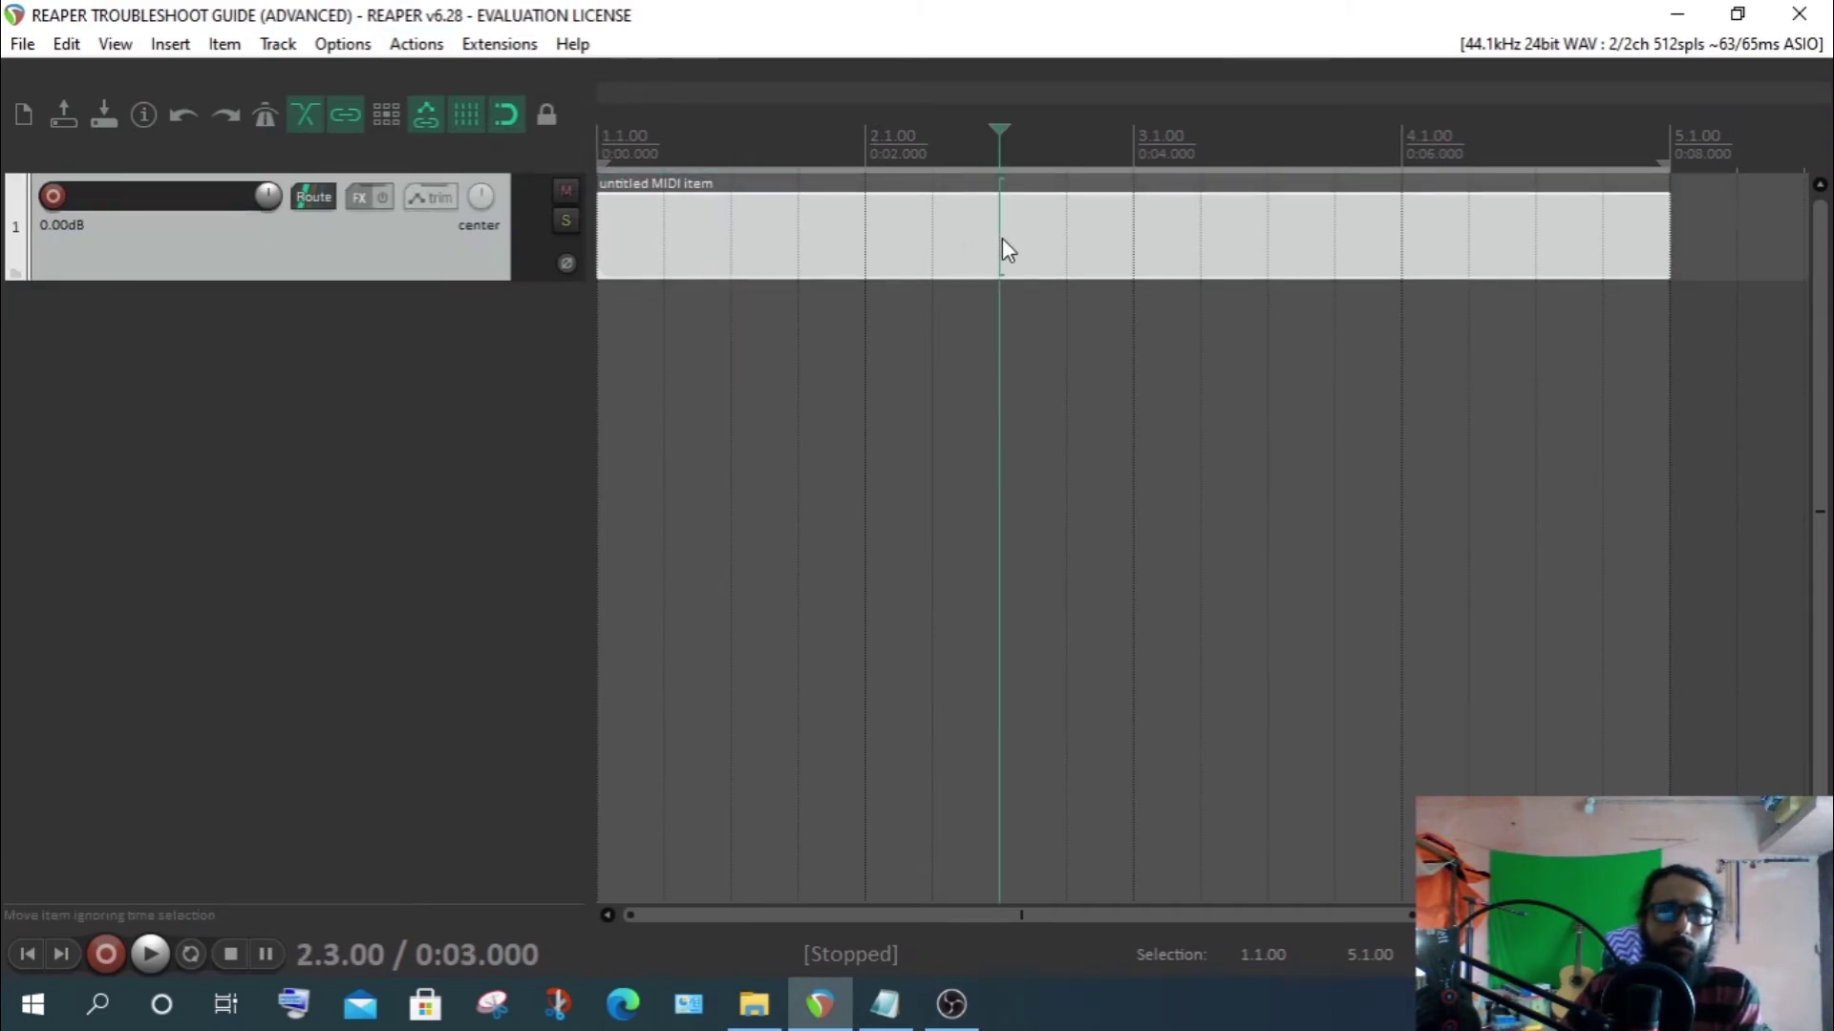
pyautogui.doubleClick(1001, 238)
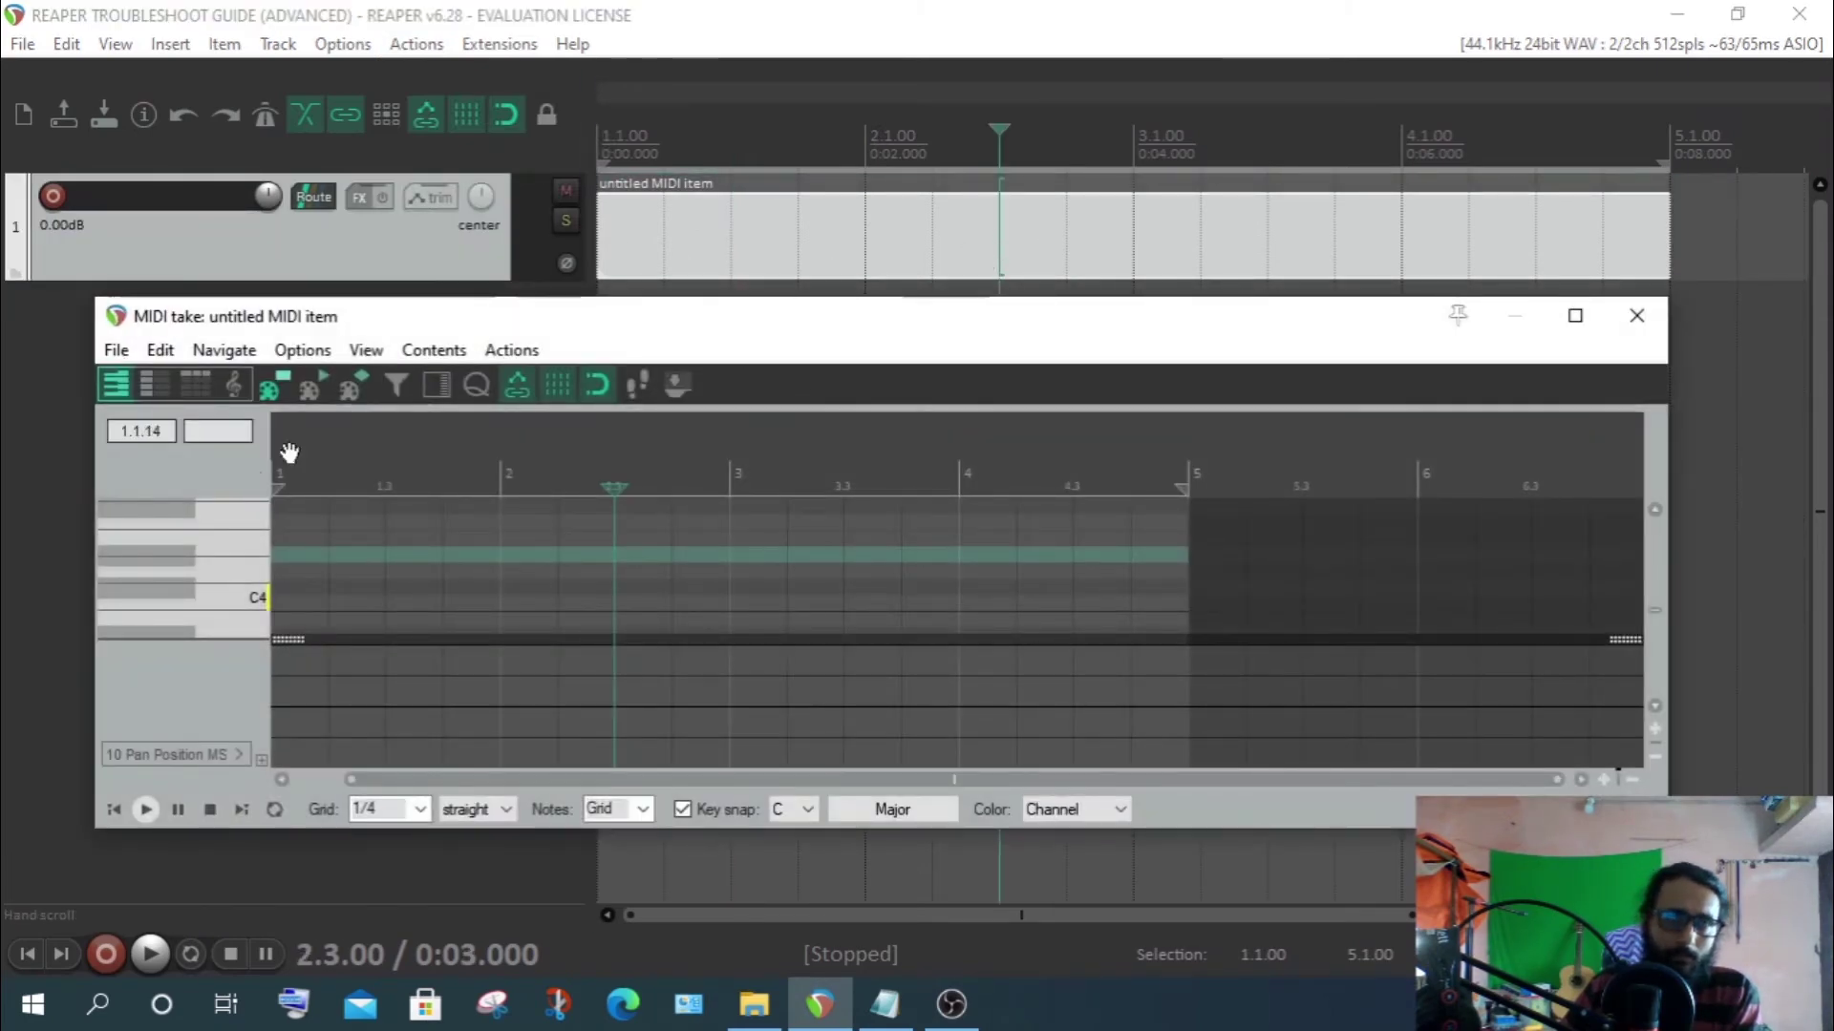
pyautogui.click(507, 352)
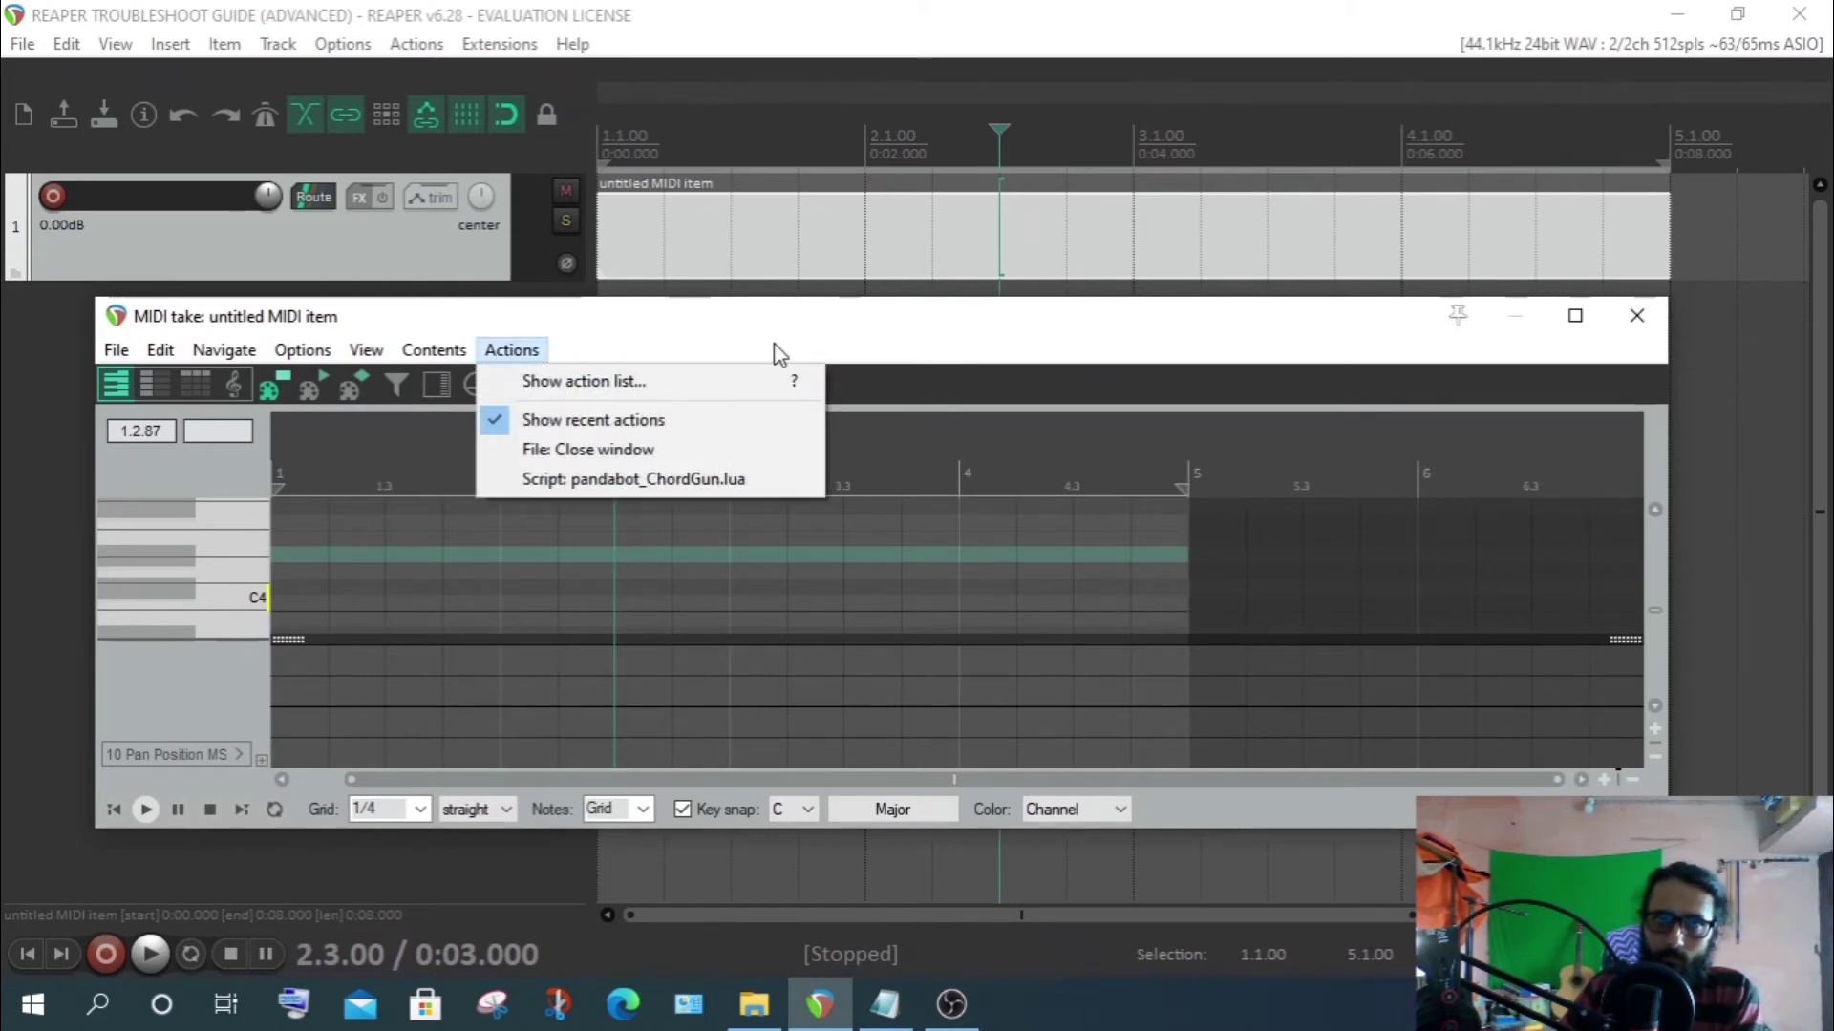
pyautogui.click(896, 329)
pyautogui.moveTo(897, 330)
pyautogui.mouseDown()
pyautogui.moveTo(872, 299)
pyautogui.moveTo(945, 362)
pyautogui.moveTo(906, 330)
pyautogui.mouseUp()
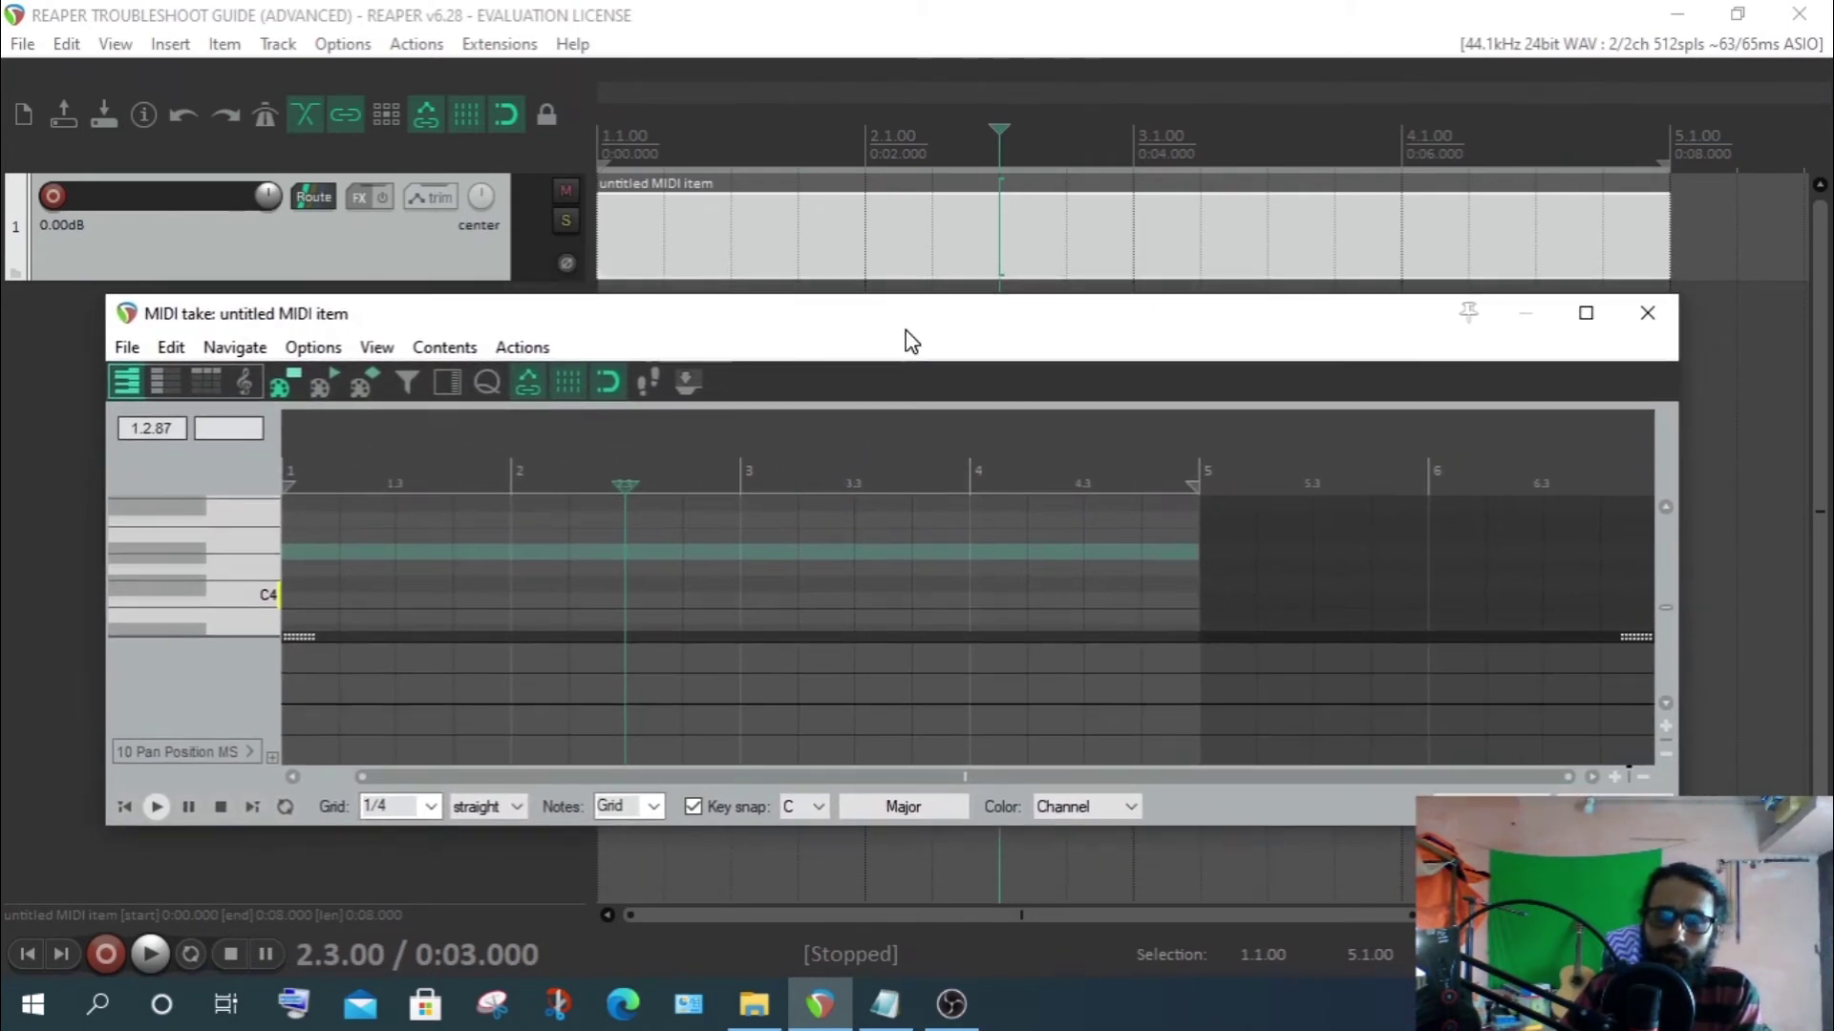
pyautogui.click(524, 349)
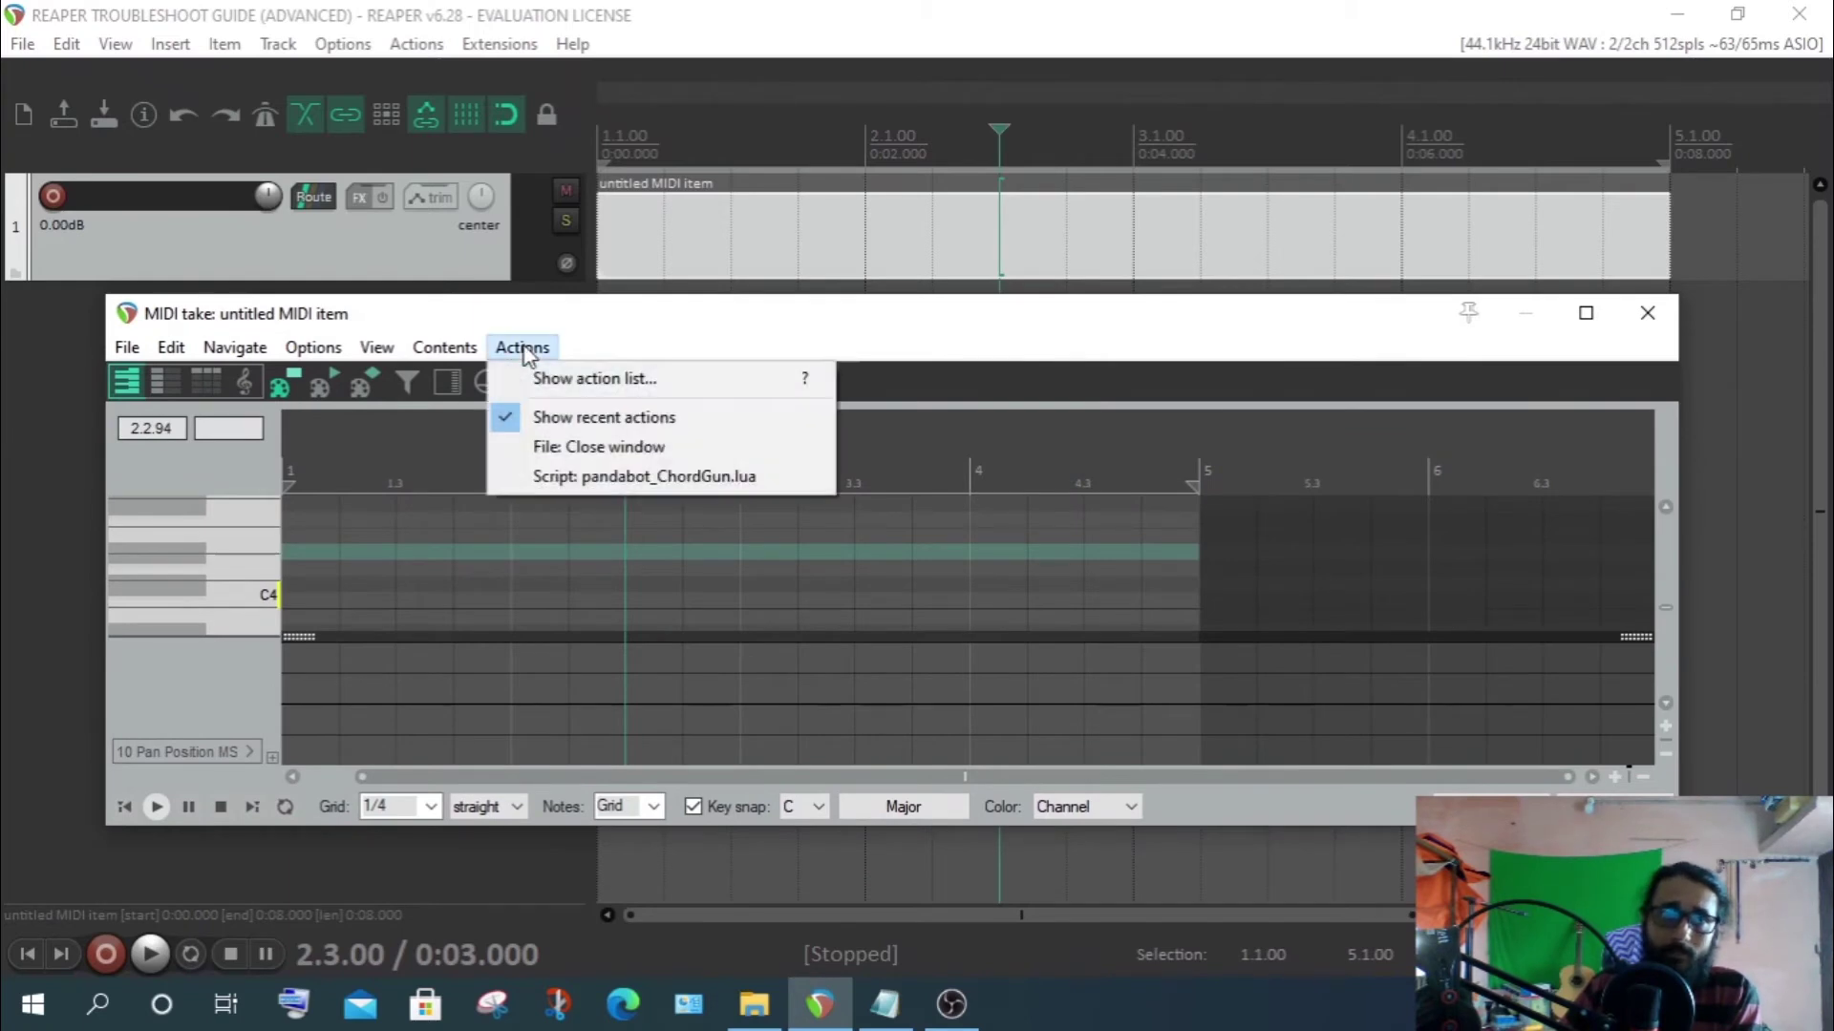
pyautogui.click(755, 335)
pyautogui.moveTo(754, 334); pyautogui.dragTo(722, 394)
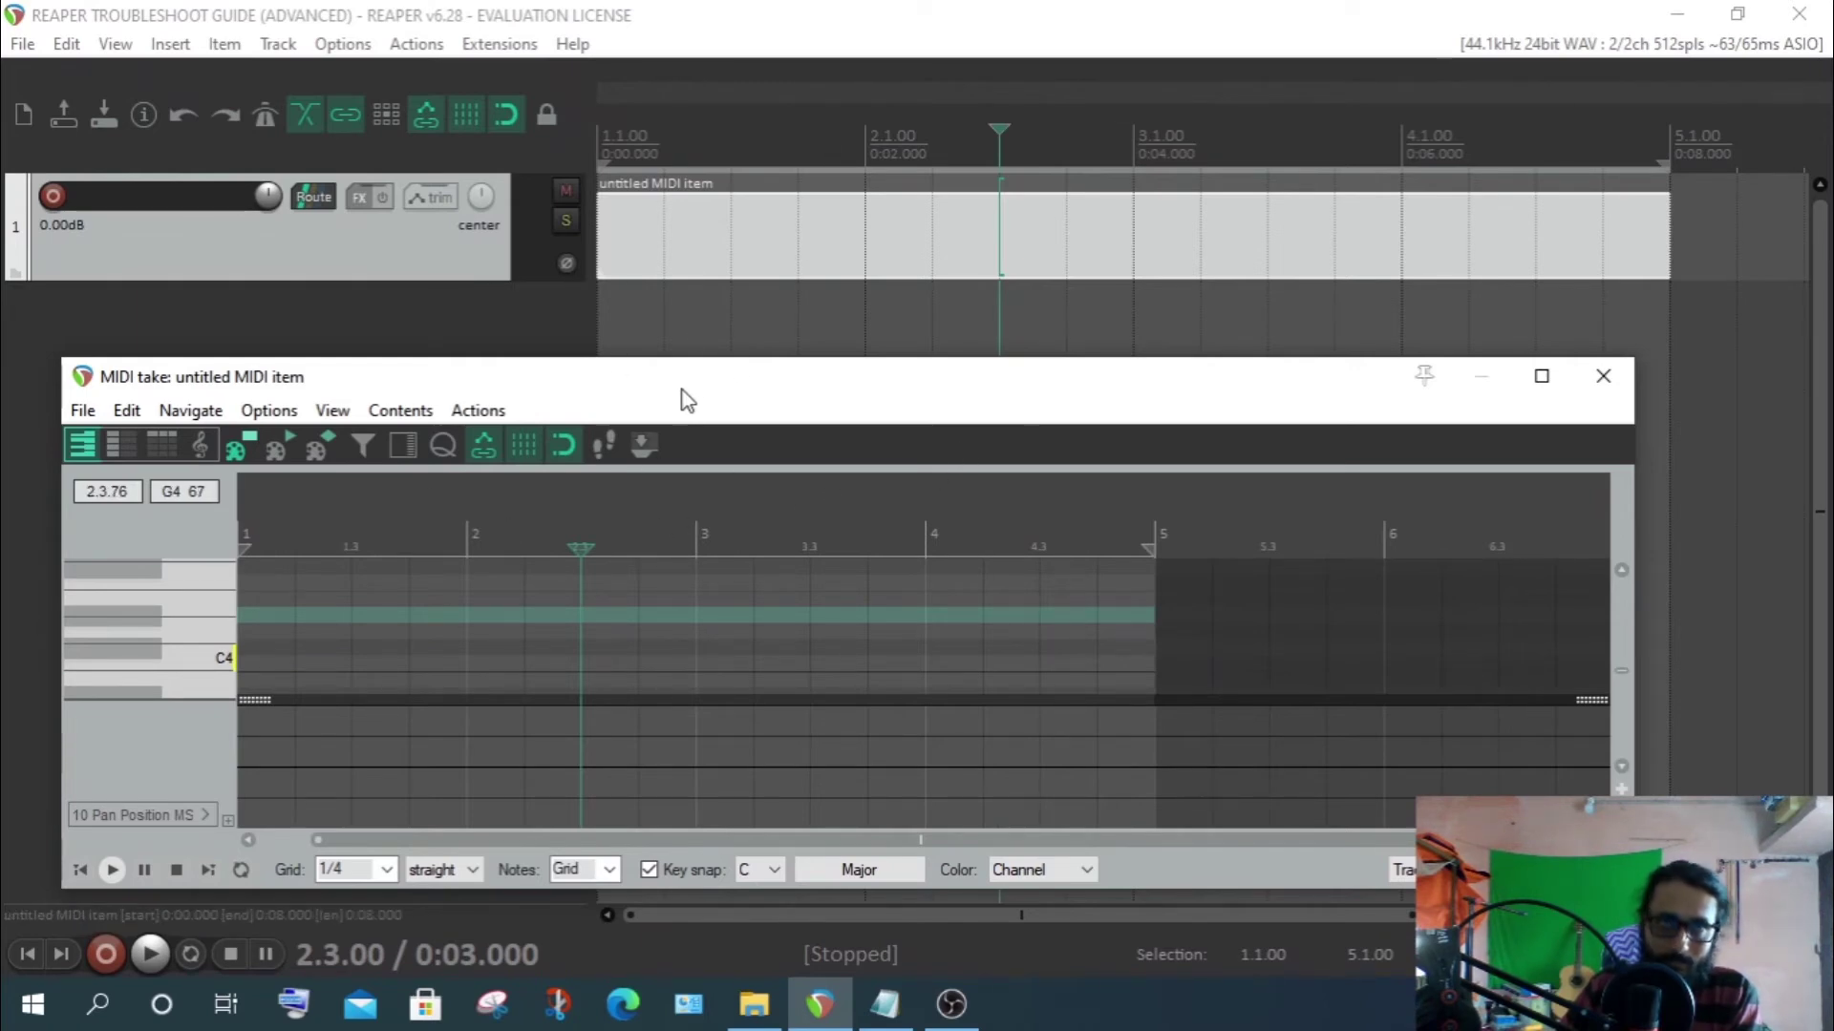
pyautogui.click(757, 44)
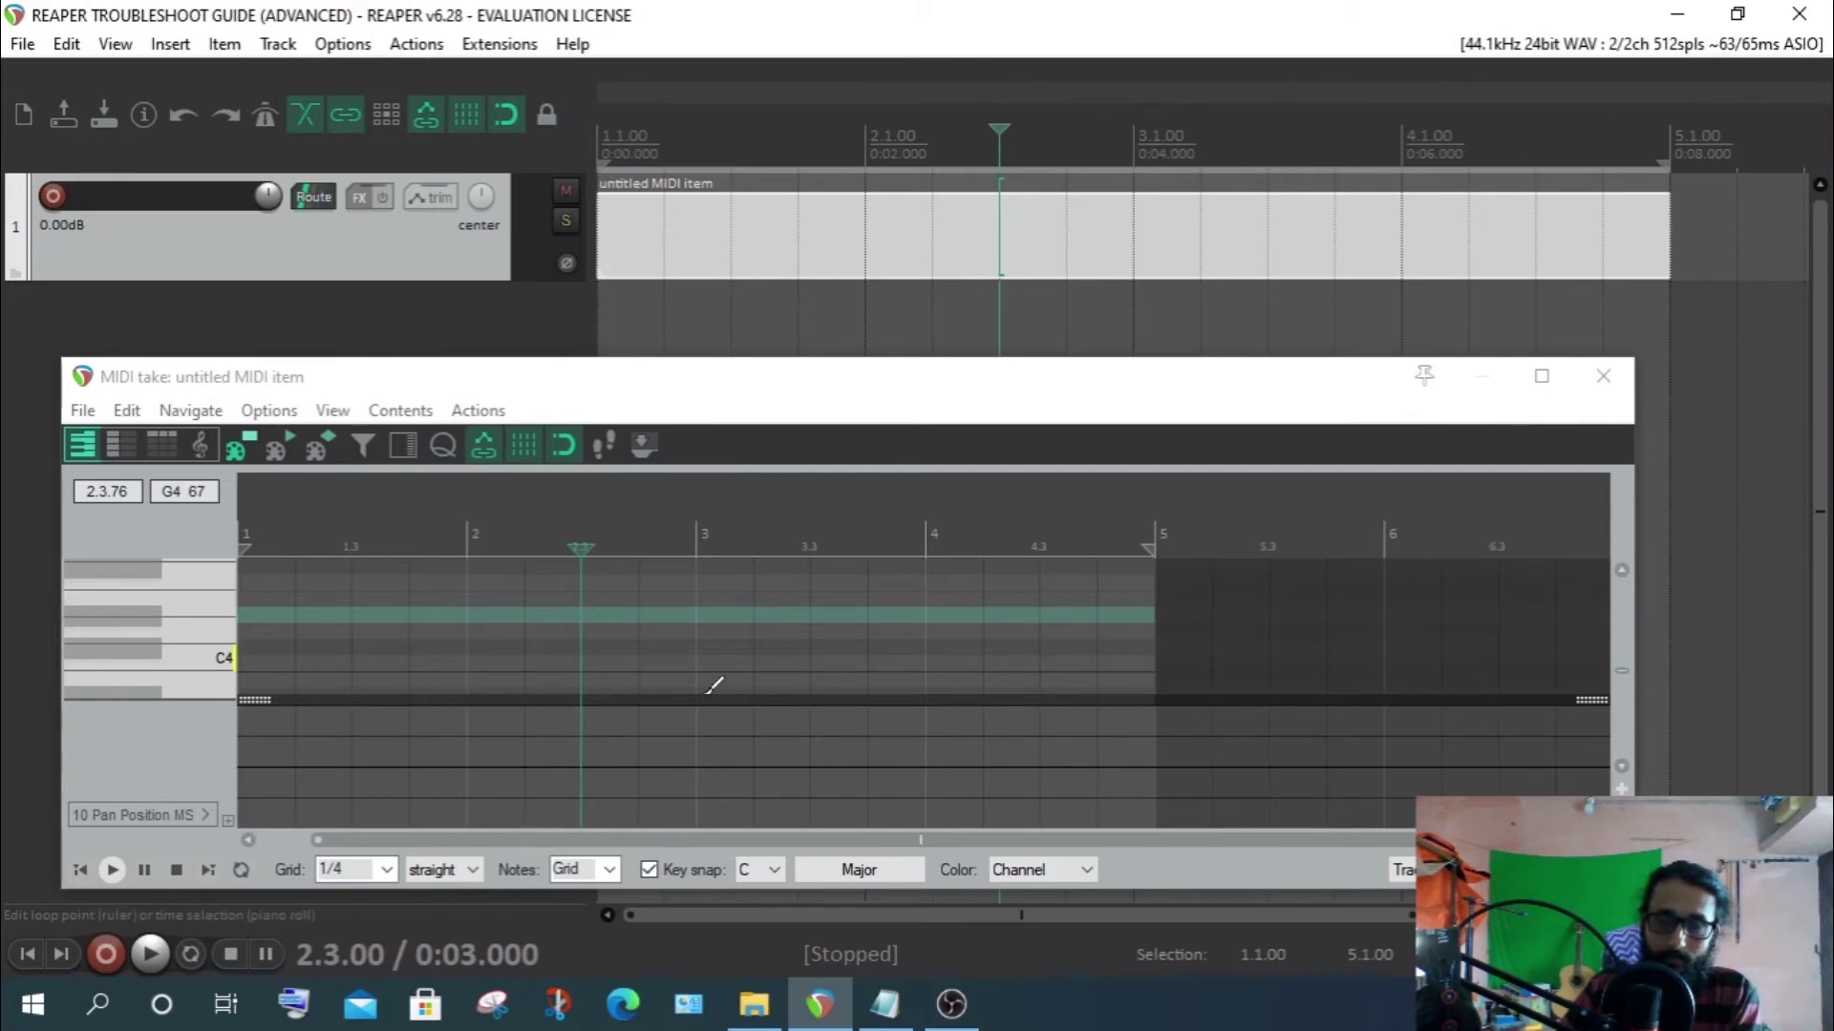
pyautogui.moveTo(741, 396)
pyautogui.mouseDown()
pyautogui.moveTo(720, 373)
pyautogui.moveTo(757, 346)
pyautogui.moveTo(776, 389)
pyautogui.mouseUp()
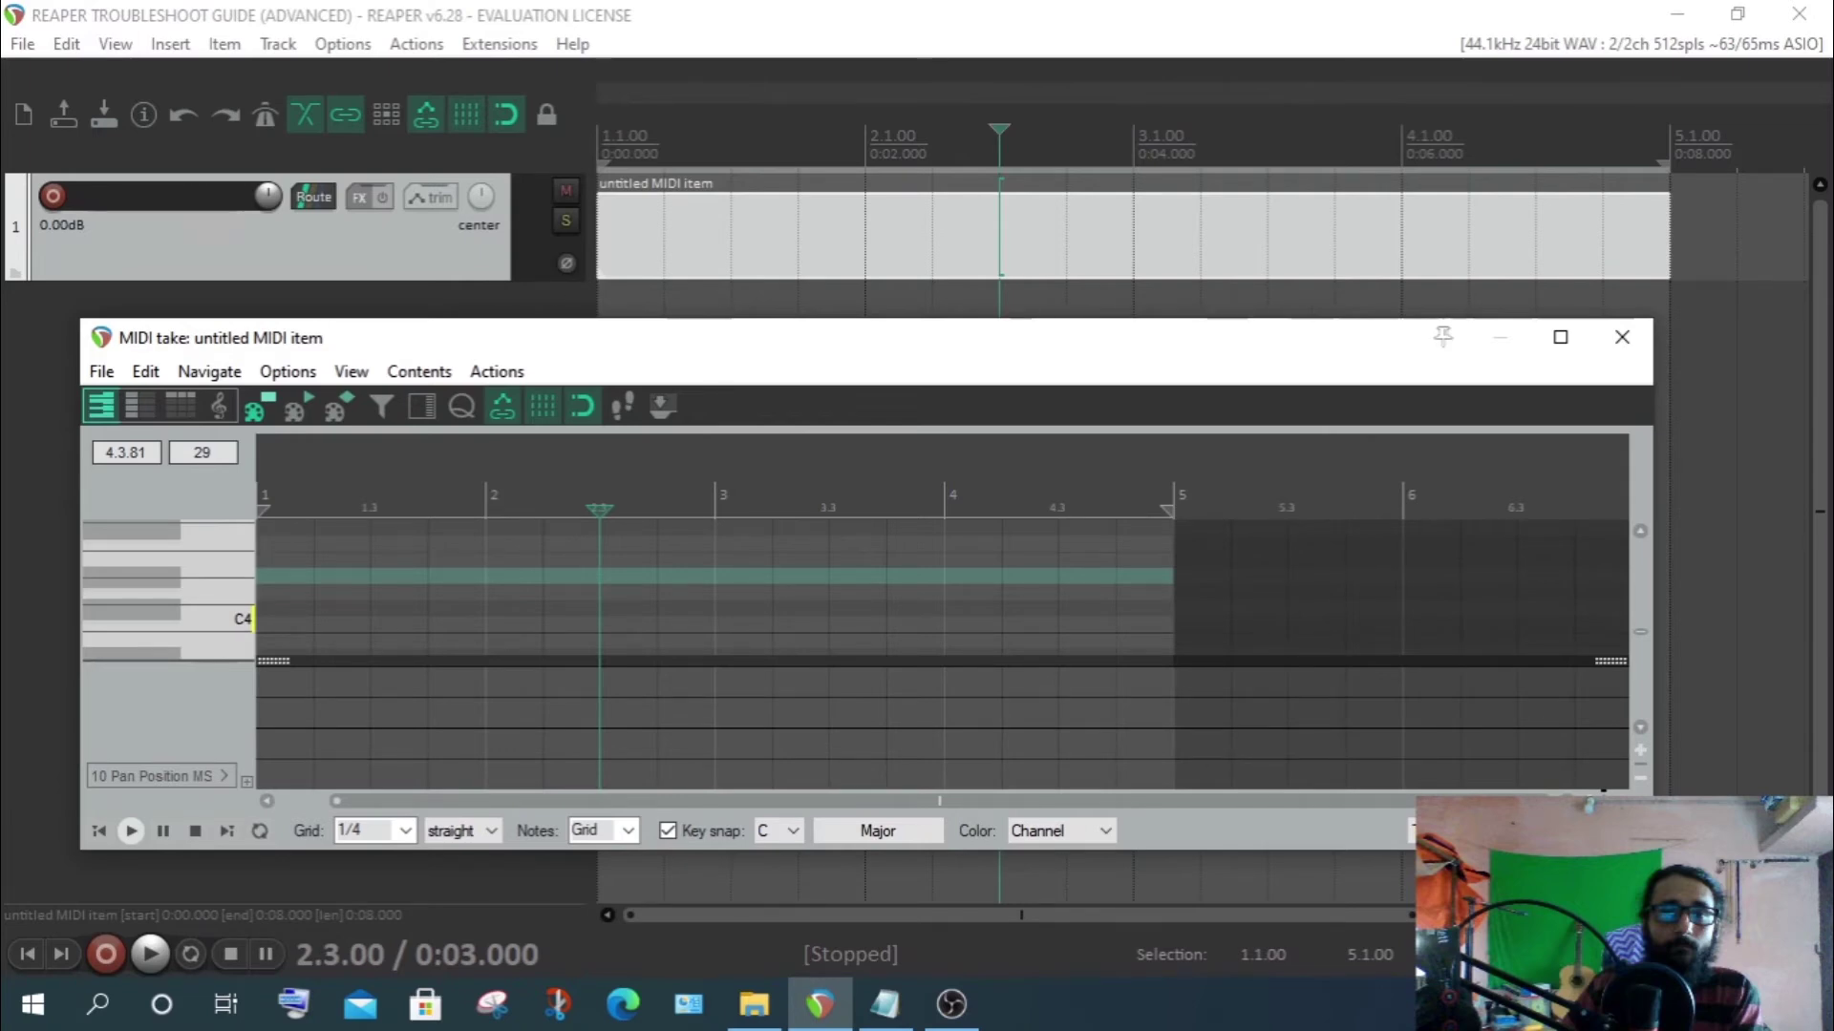
pyautogui.click(796, 43)
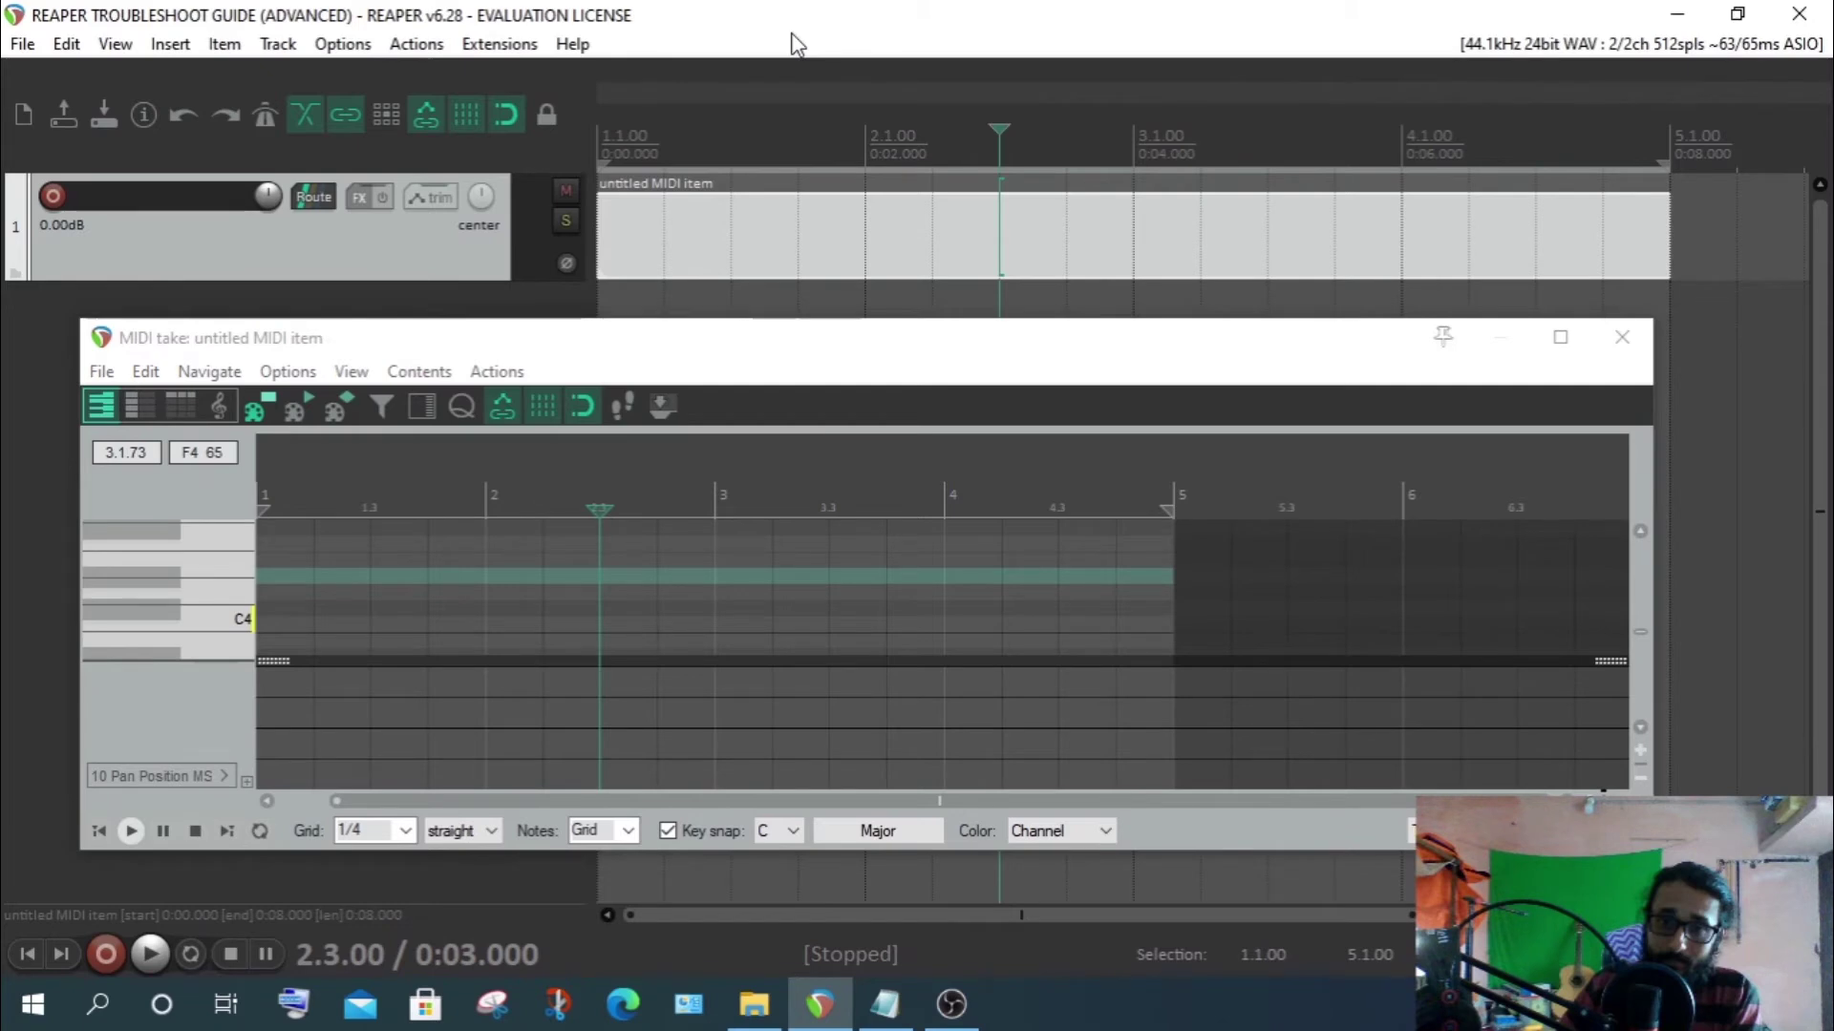
# Open the MIDI editor's action list, inspect the section choices, keep MIDI Editor selected, and close the list
pyautogui.moveTo(697, 353); pyautogui.dragTo(678, 308)
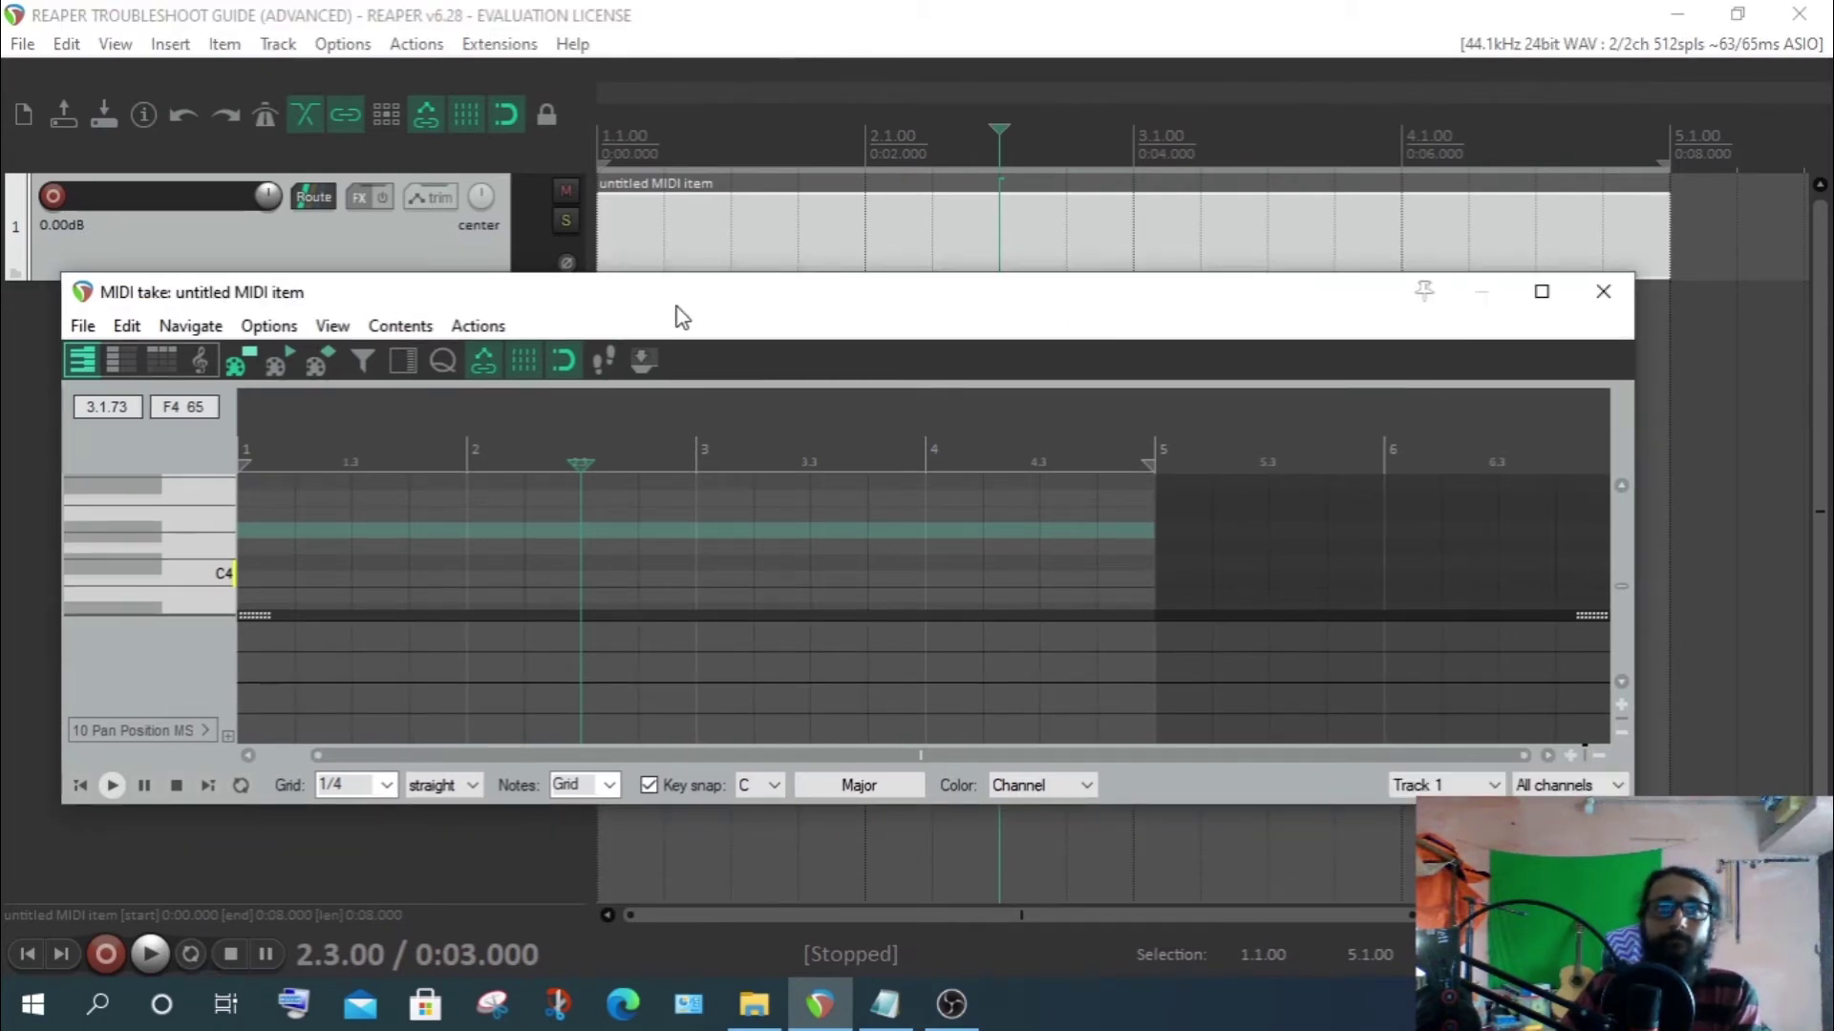
pyautogui.click(473, 326)
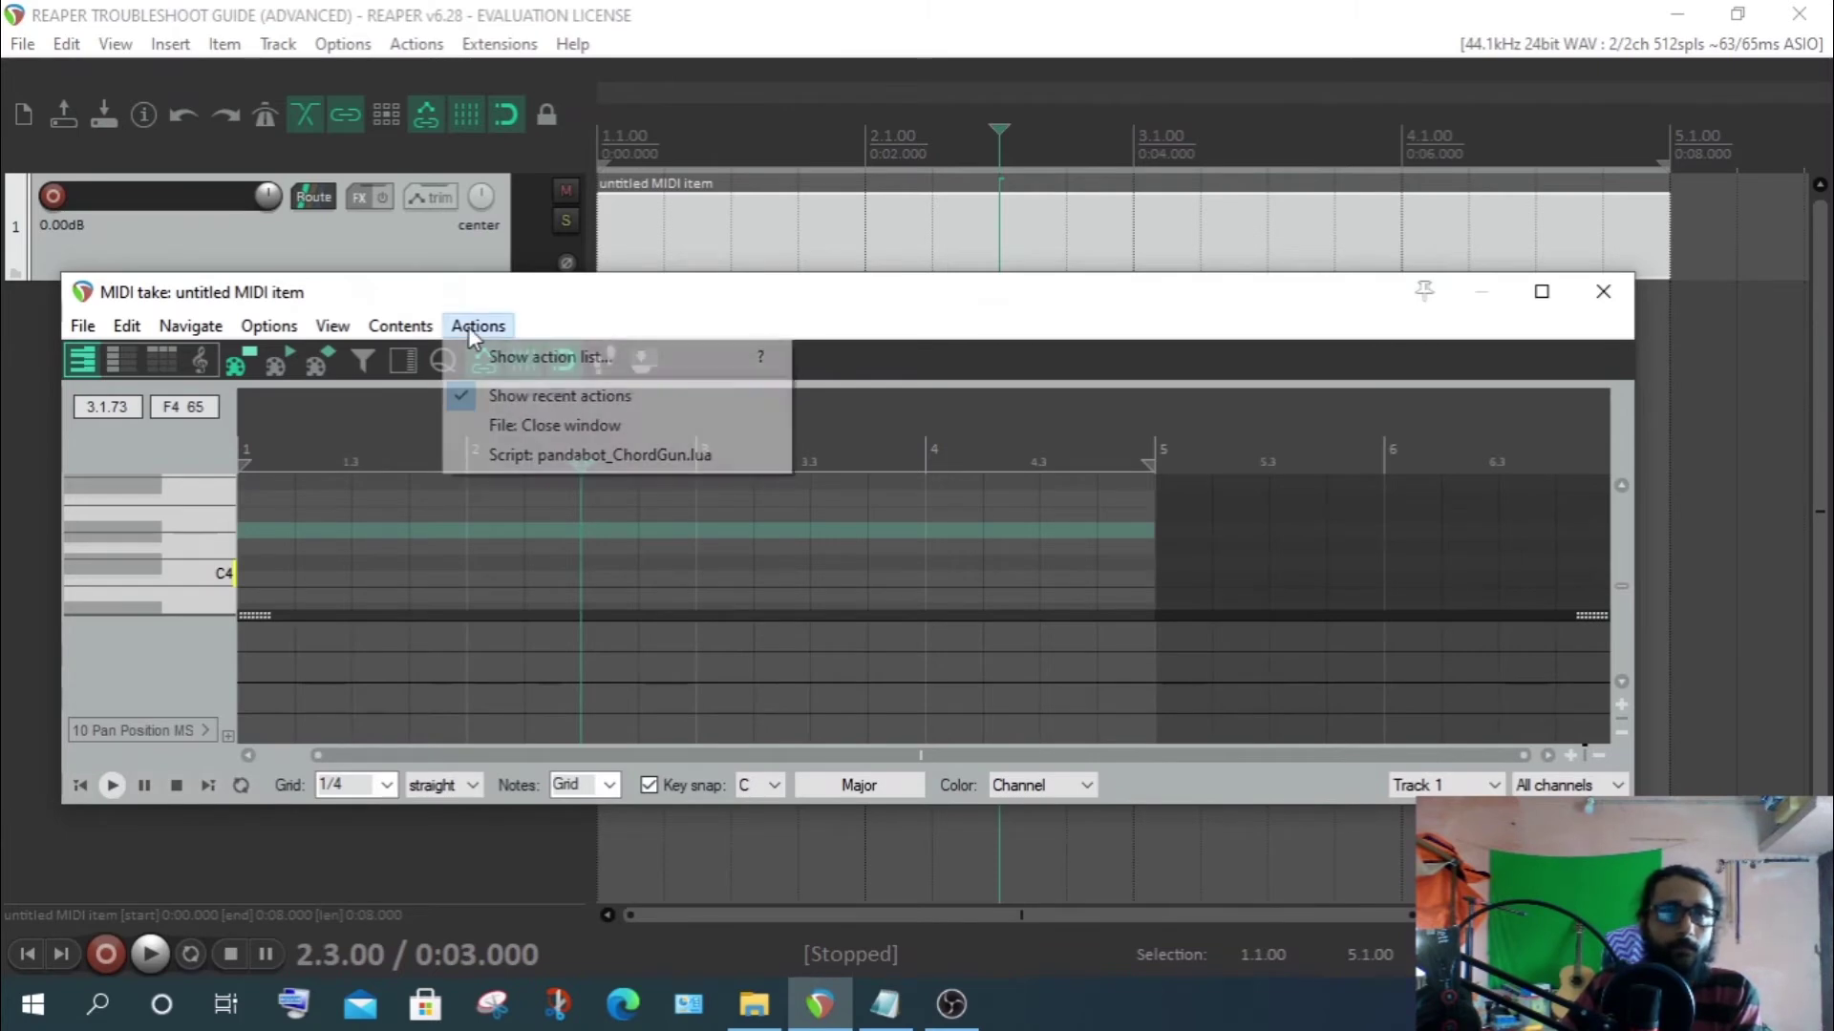
pyautogui.click(503, 359)
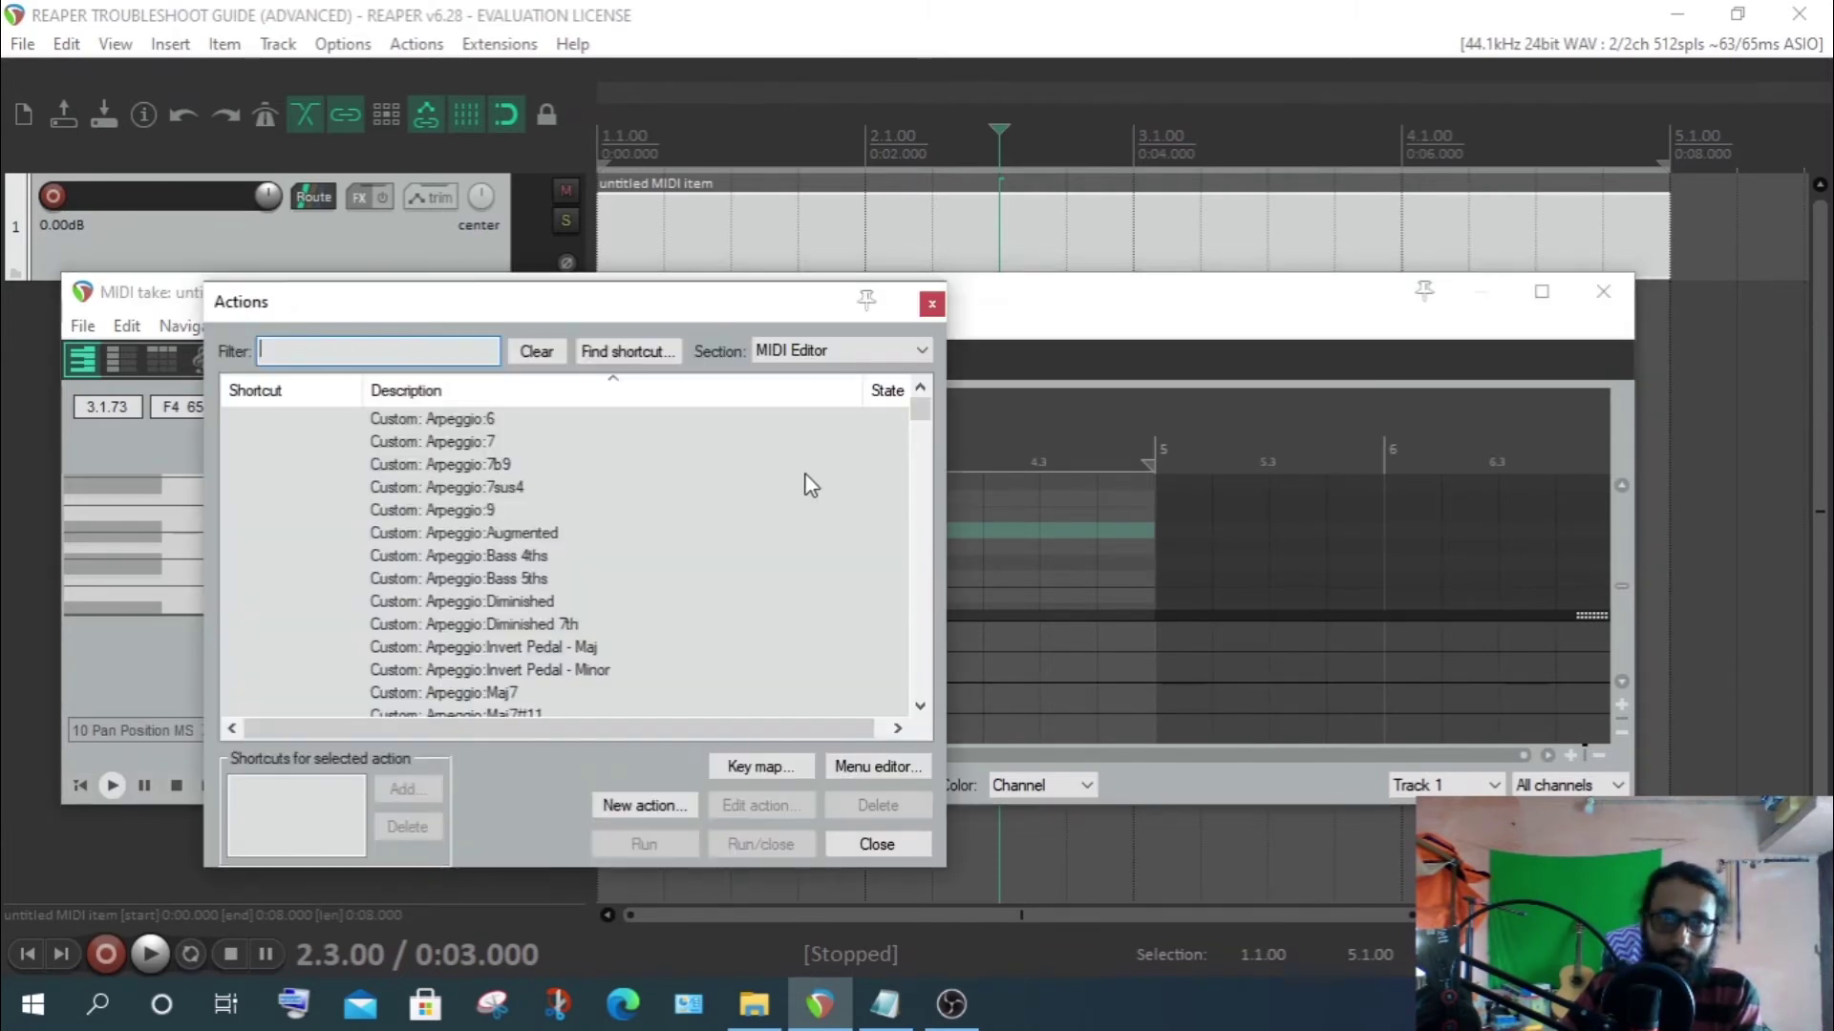
pyautogui.moveTo(1089, 308); pyautogui.dragTo(1080, 354)
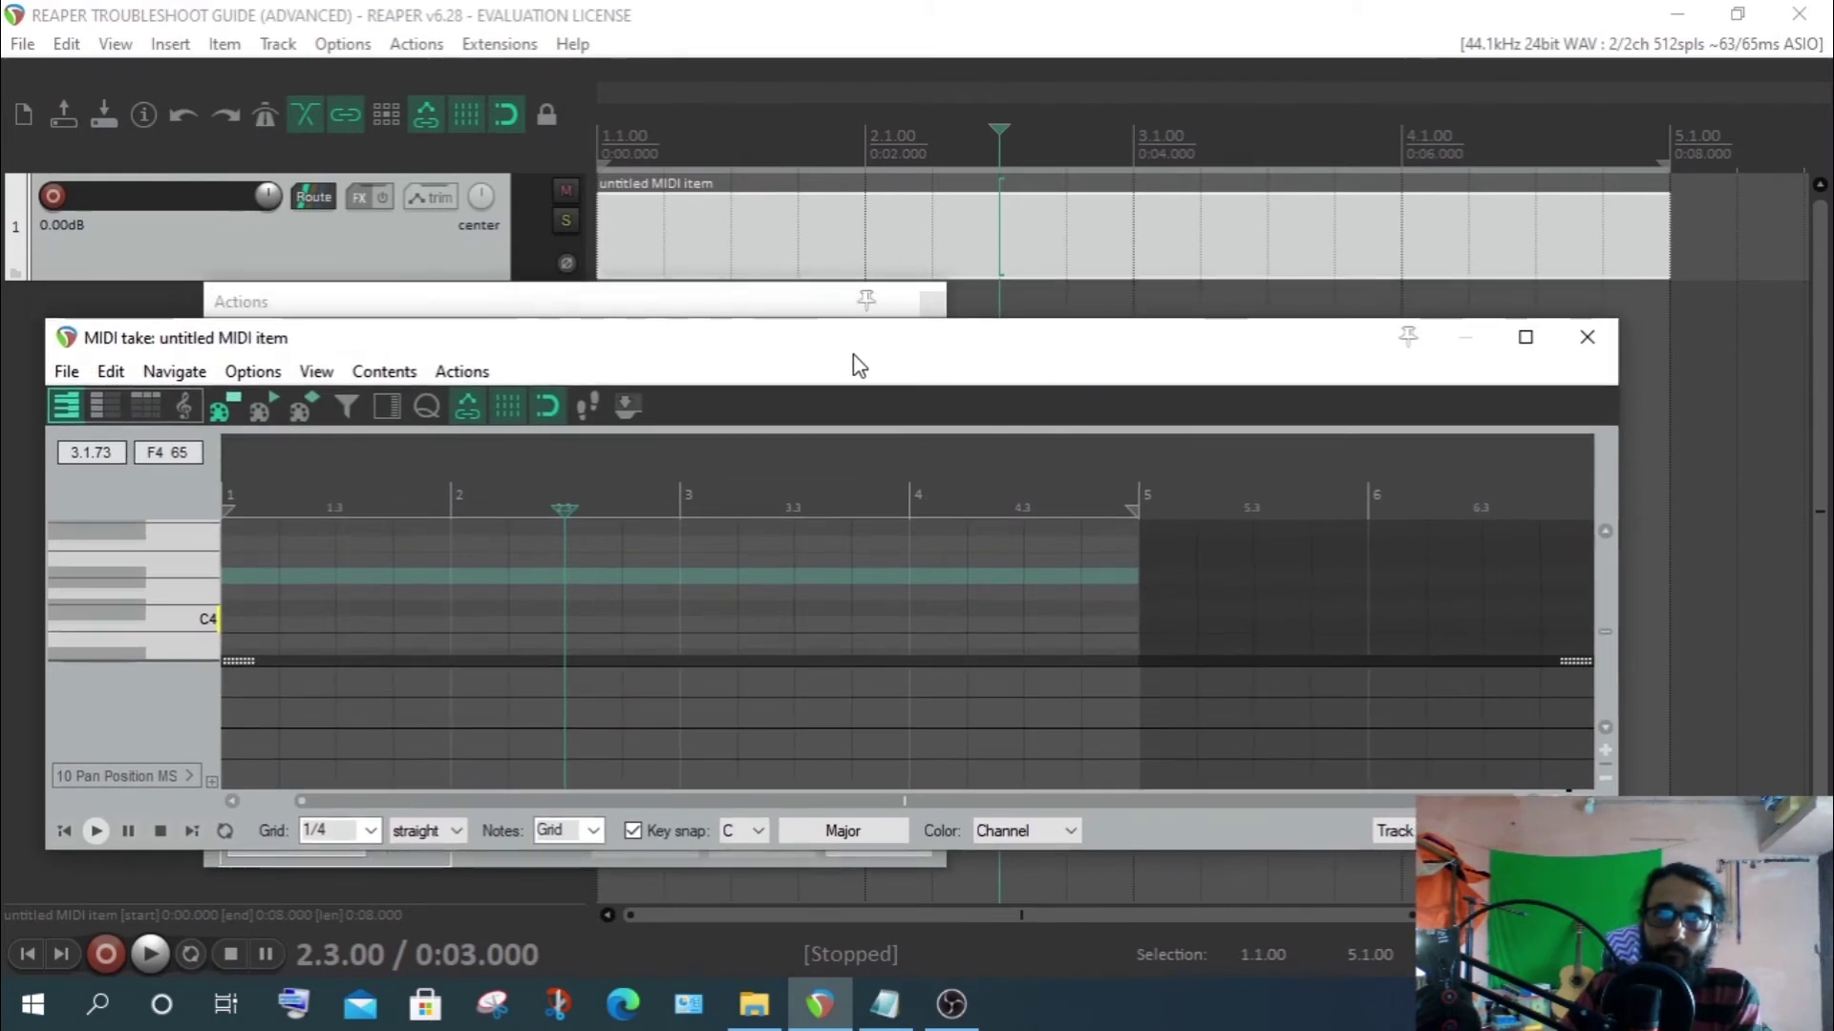
pyautogui.click(754, 310)
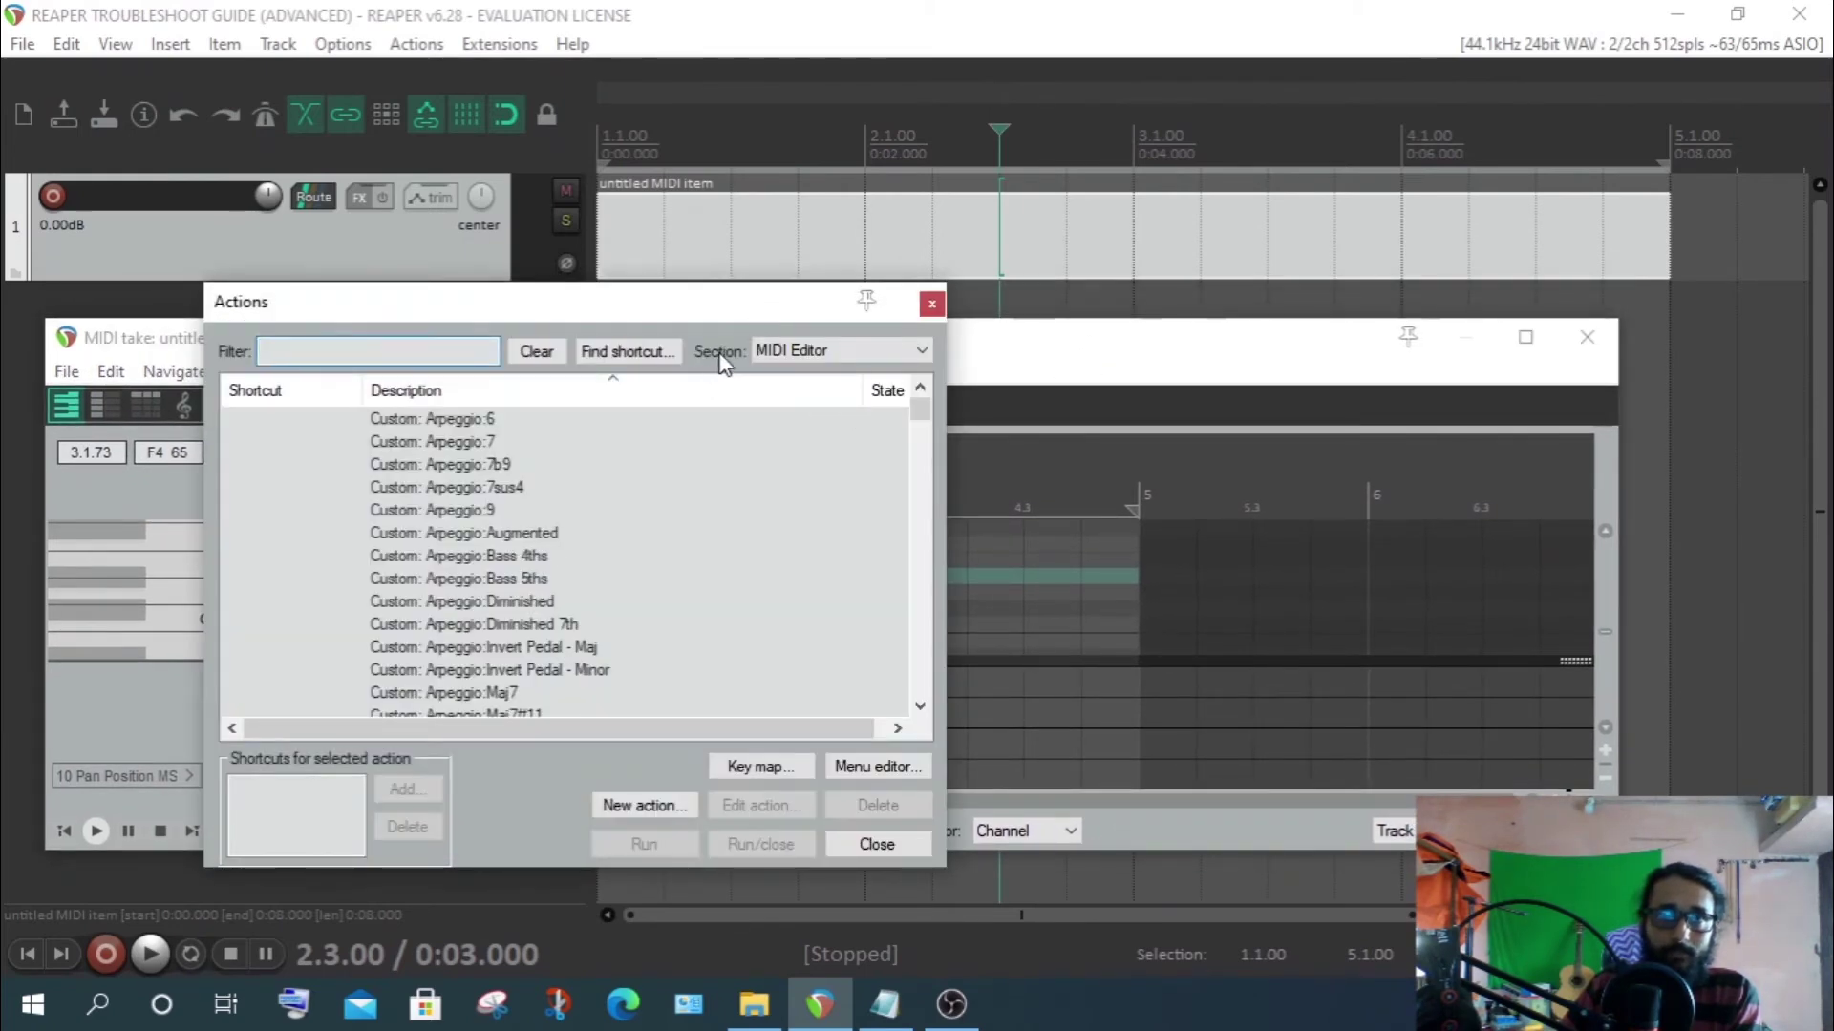
pyautogui.click(764, 361)
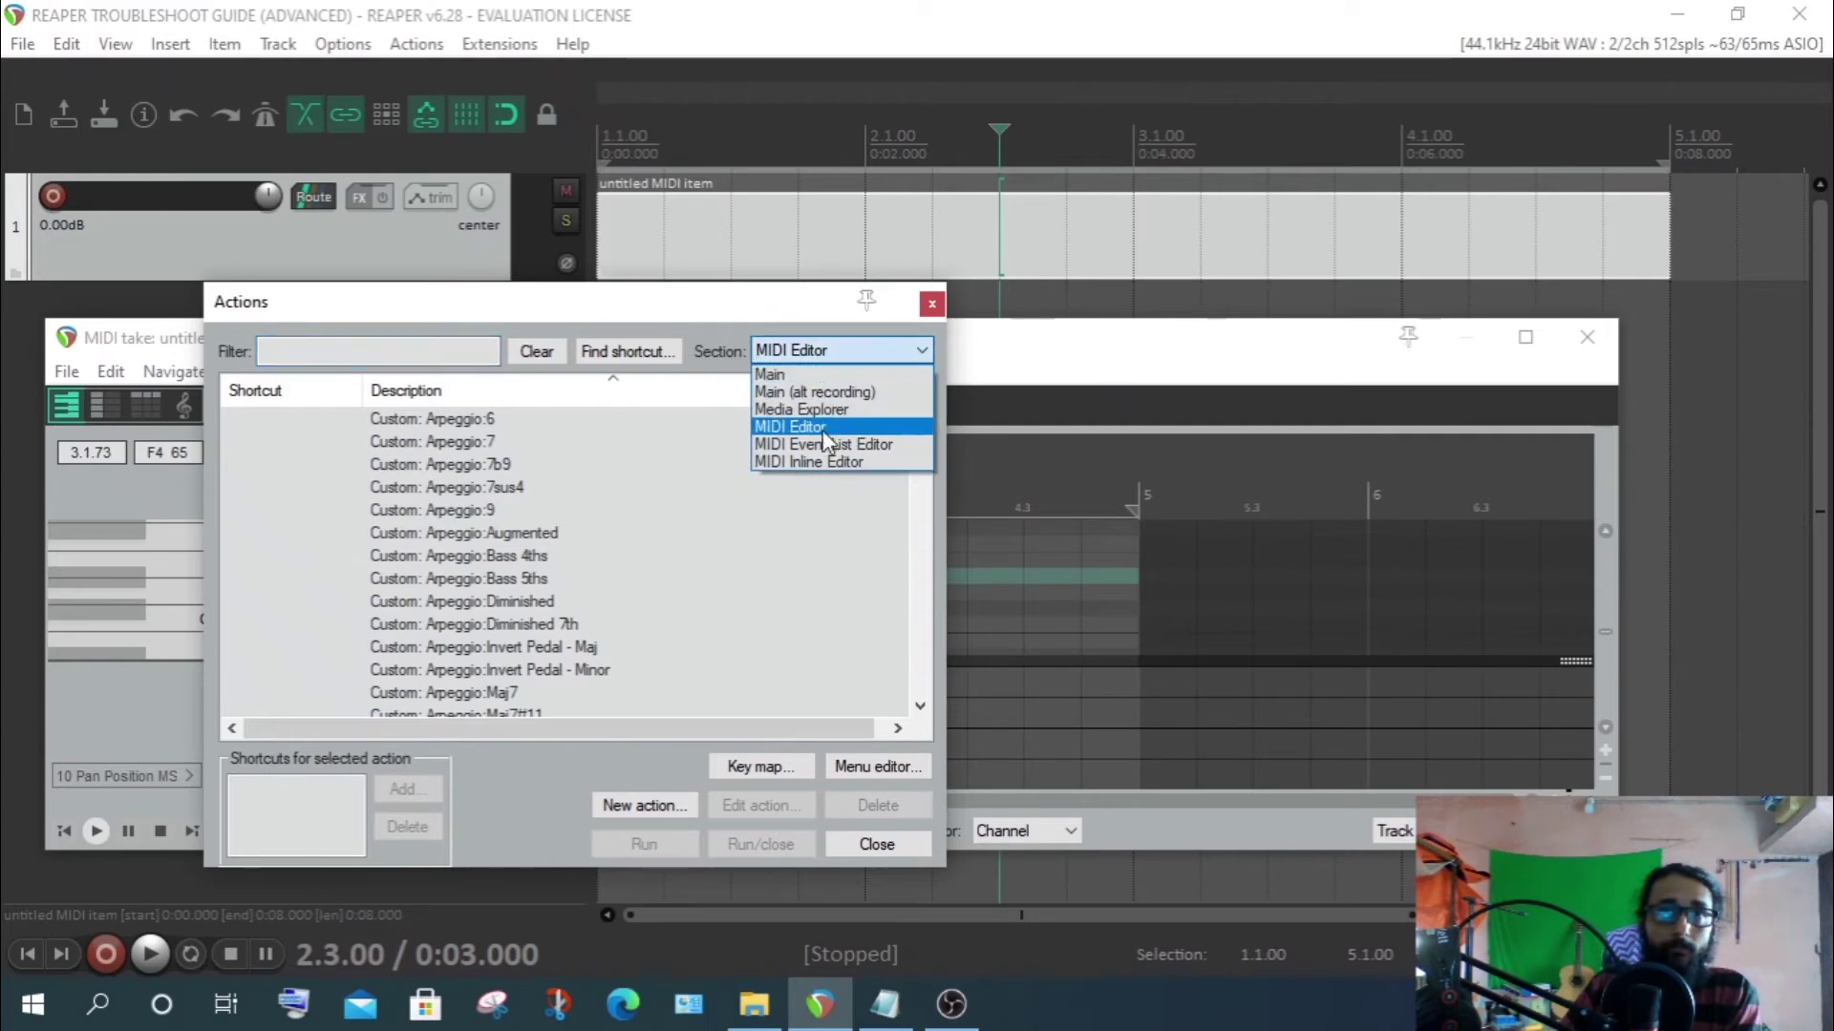
pyautogui.click(802, 427)
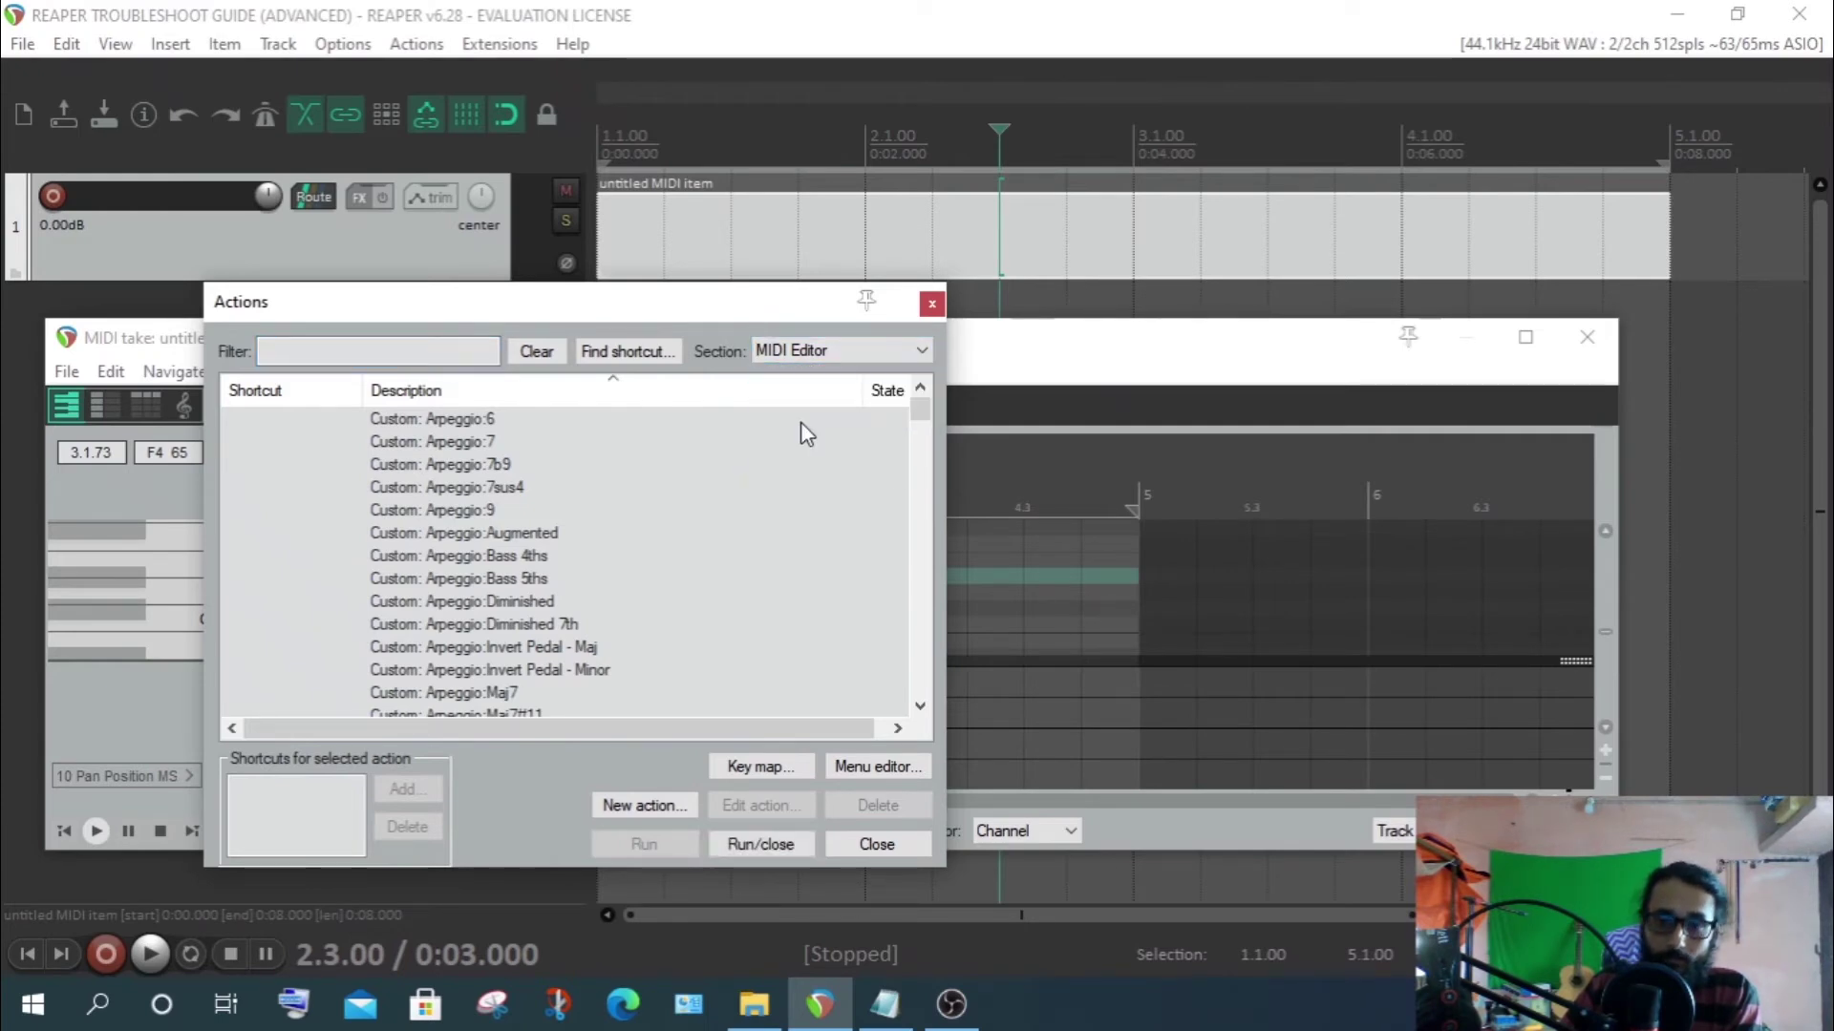
pyautogui.click(931, 303)
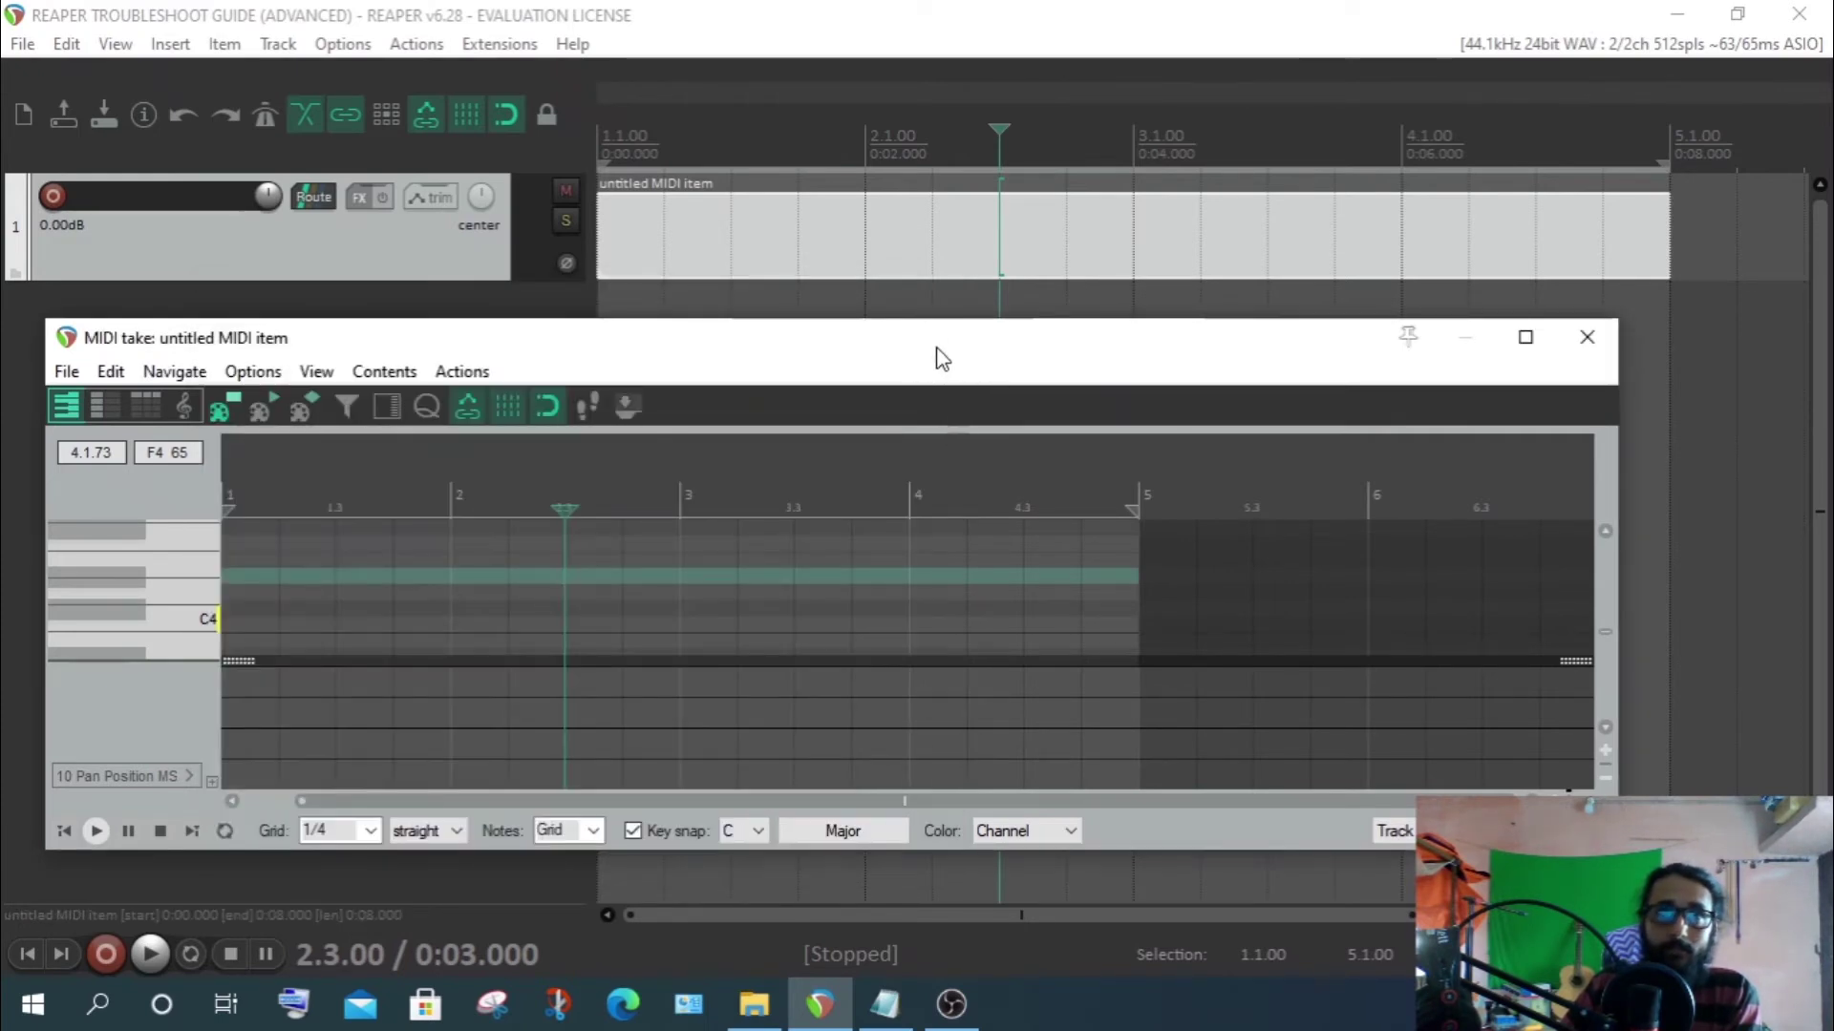
# Reopen the action list from the MIDI editor to check which section it uses, and return to the editor
pyautogui.moveTo(933, 334)
pyautogui.mouseDown()
pyautogui.moveTo(955, 346)
pyautogui.moveTo(904, 373)
pyautogui.moveTo(954, 353)
pyautogui.moveTo(939, 330)
pyautogui.mouseUp()
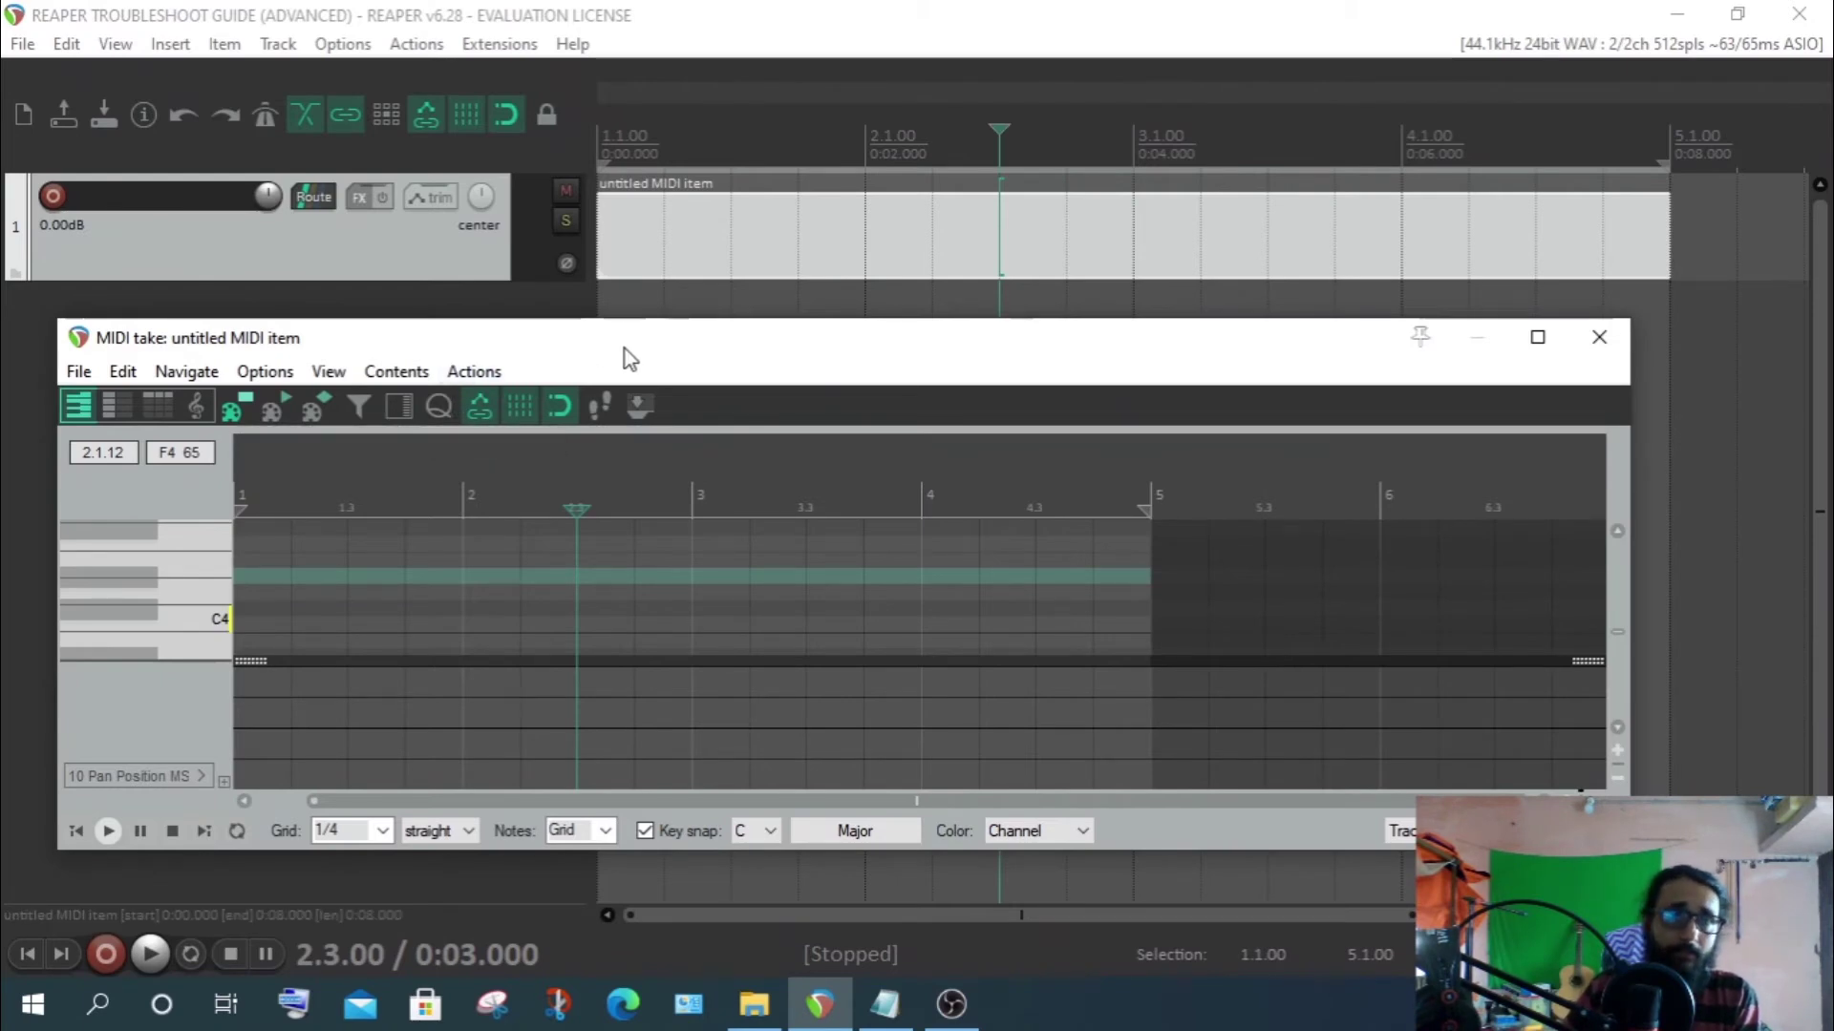
pyautogui.moveTo(629, 359); pyautogui.dragTo(676, 252)
pyautogui.click(496, 289)
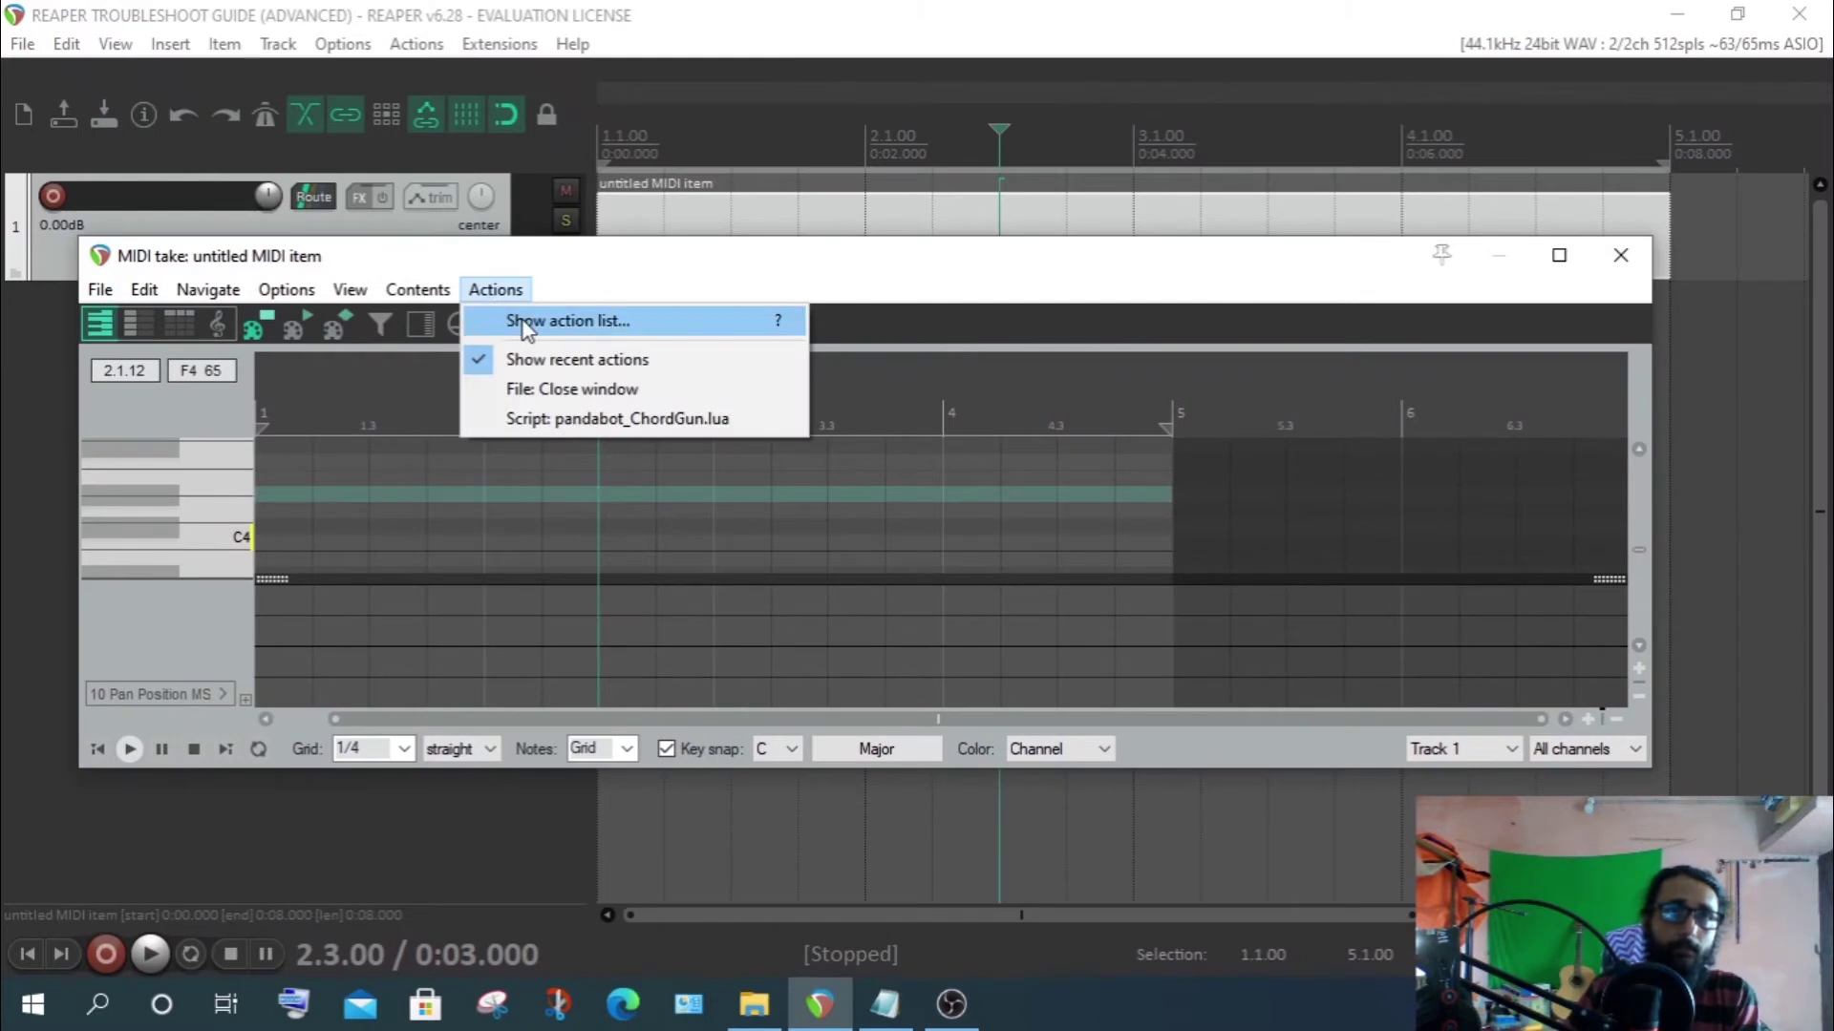
pyautogui.click(523, 323)
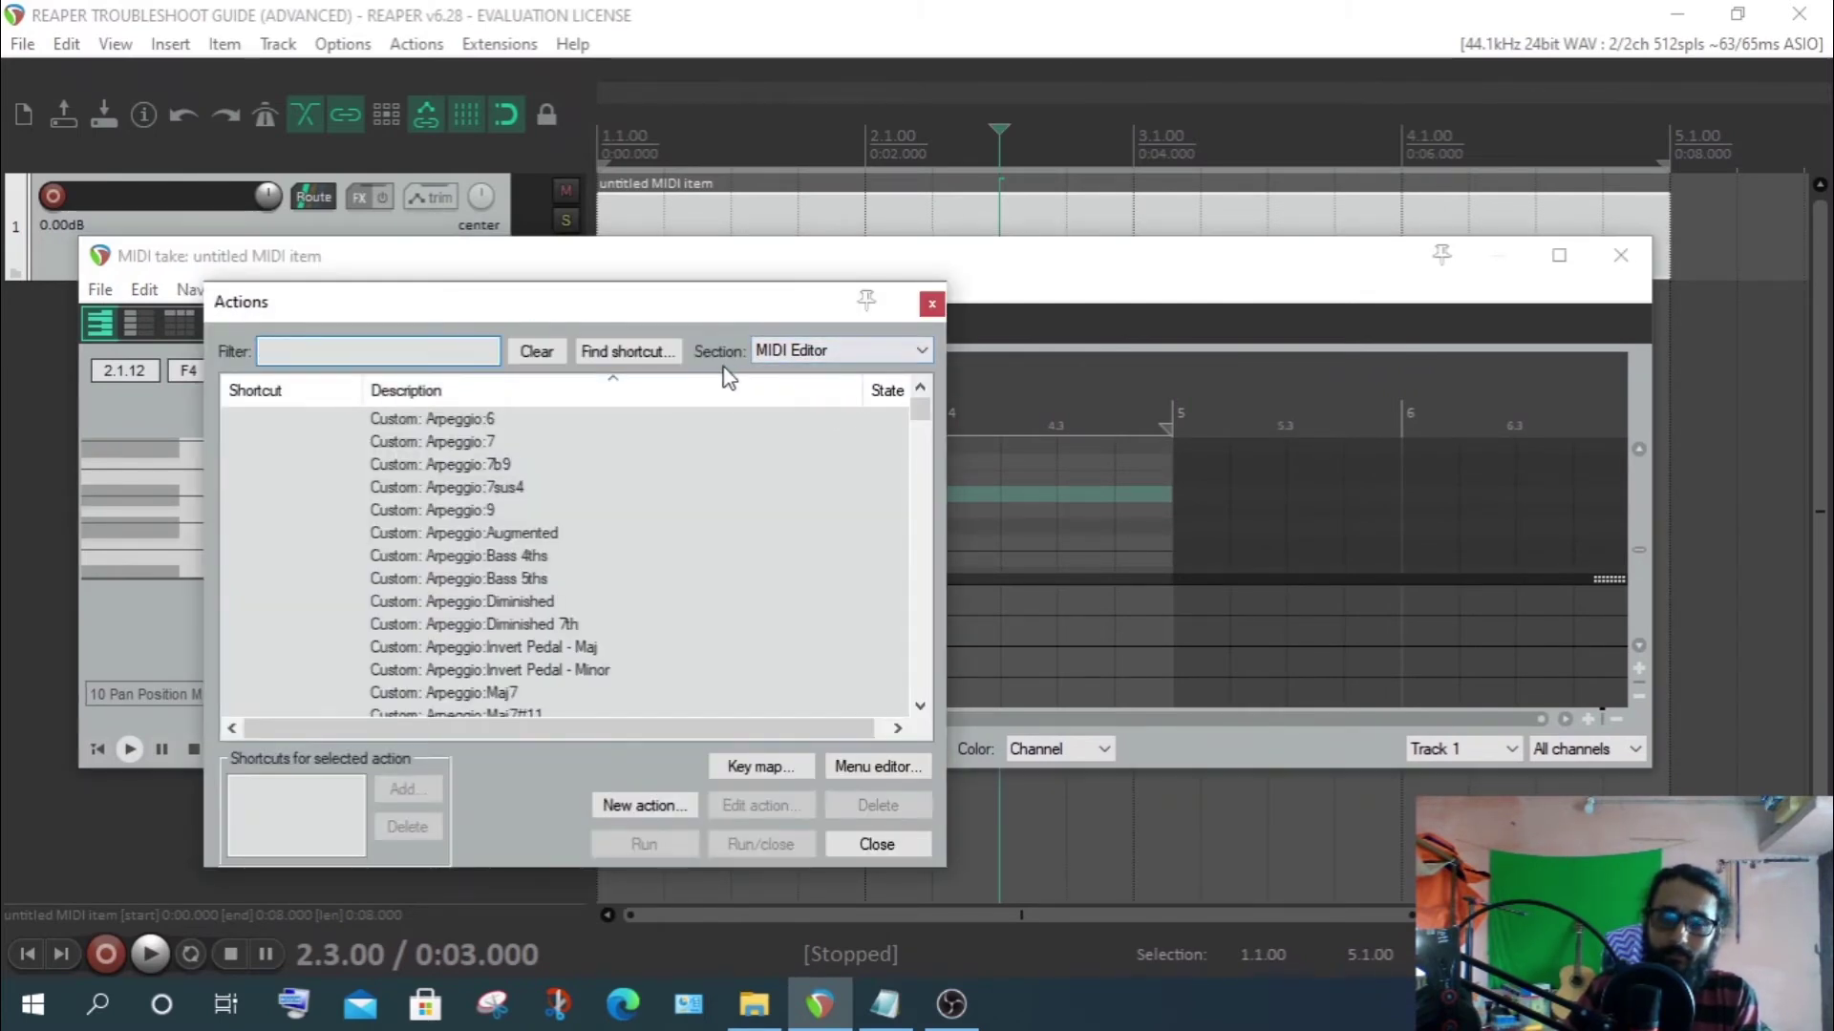
pyautogui.click(688, 260)
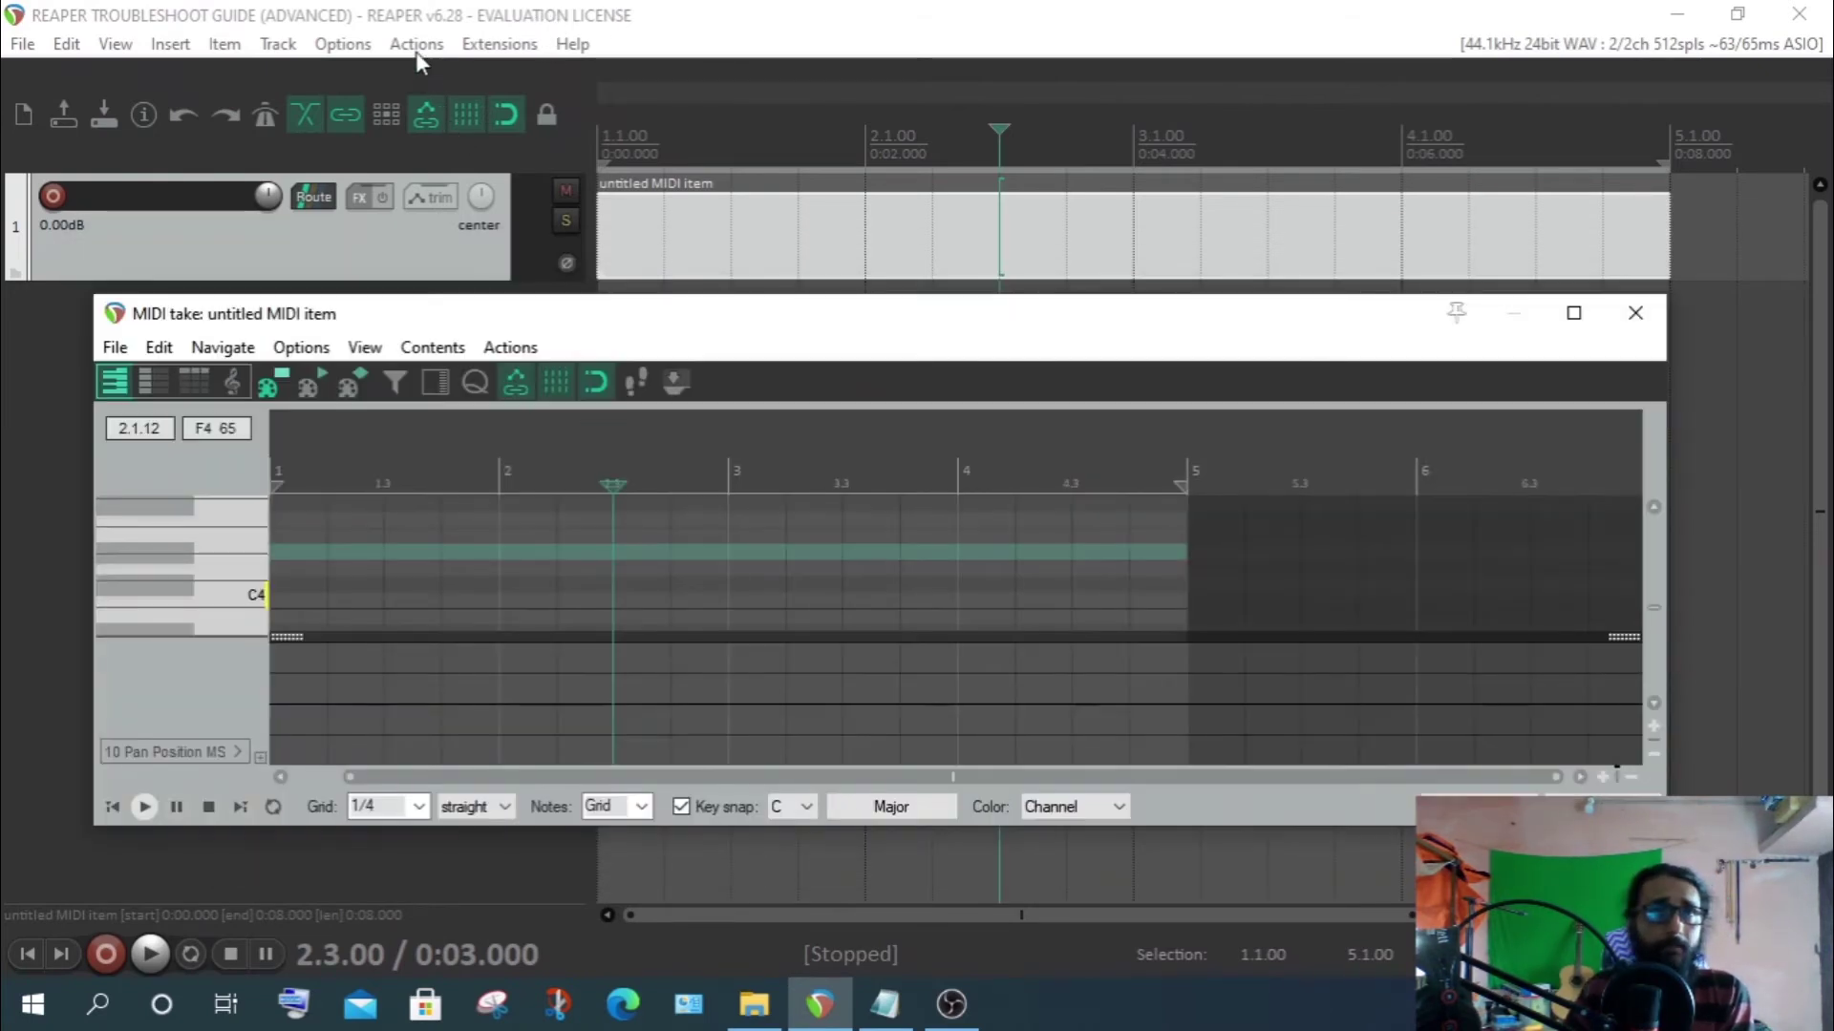
# Open the main window's action list, inspect its section choices, and keep the Main section selected
pyautogui.click(416, 44)
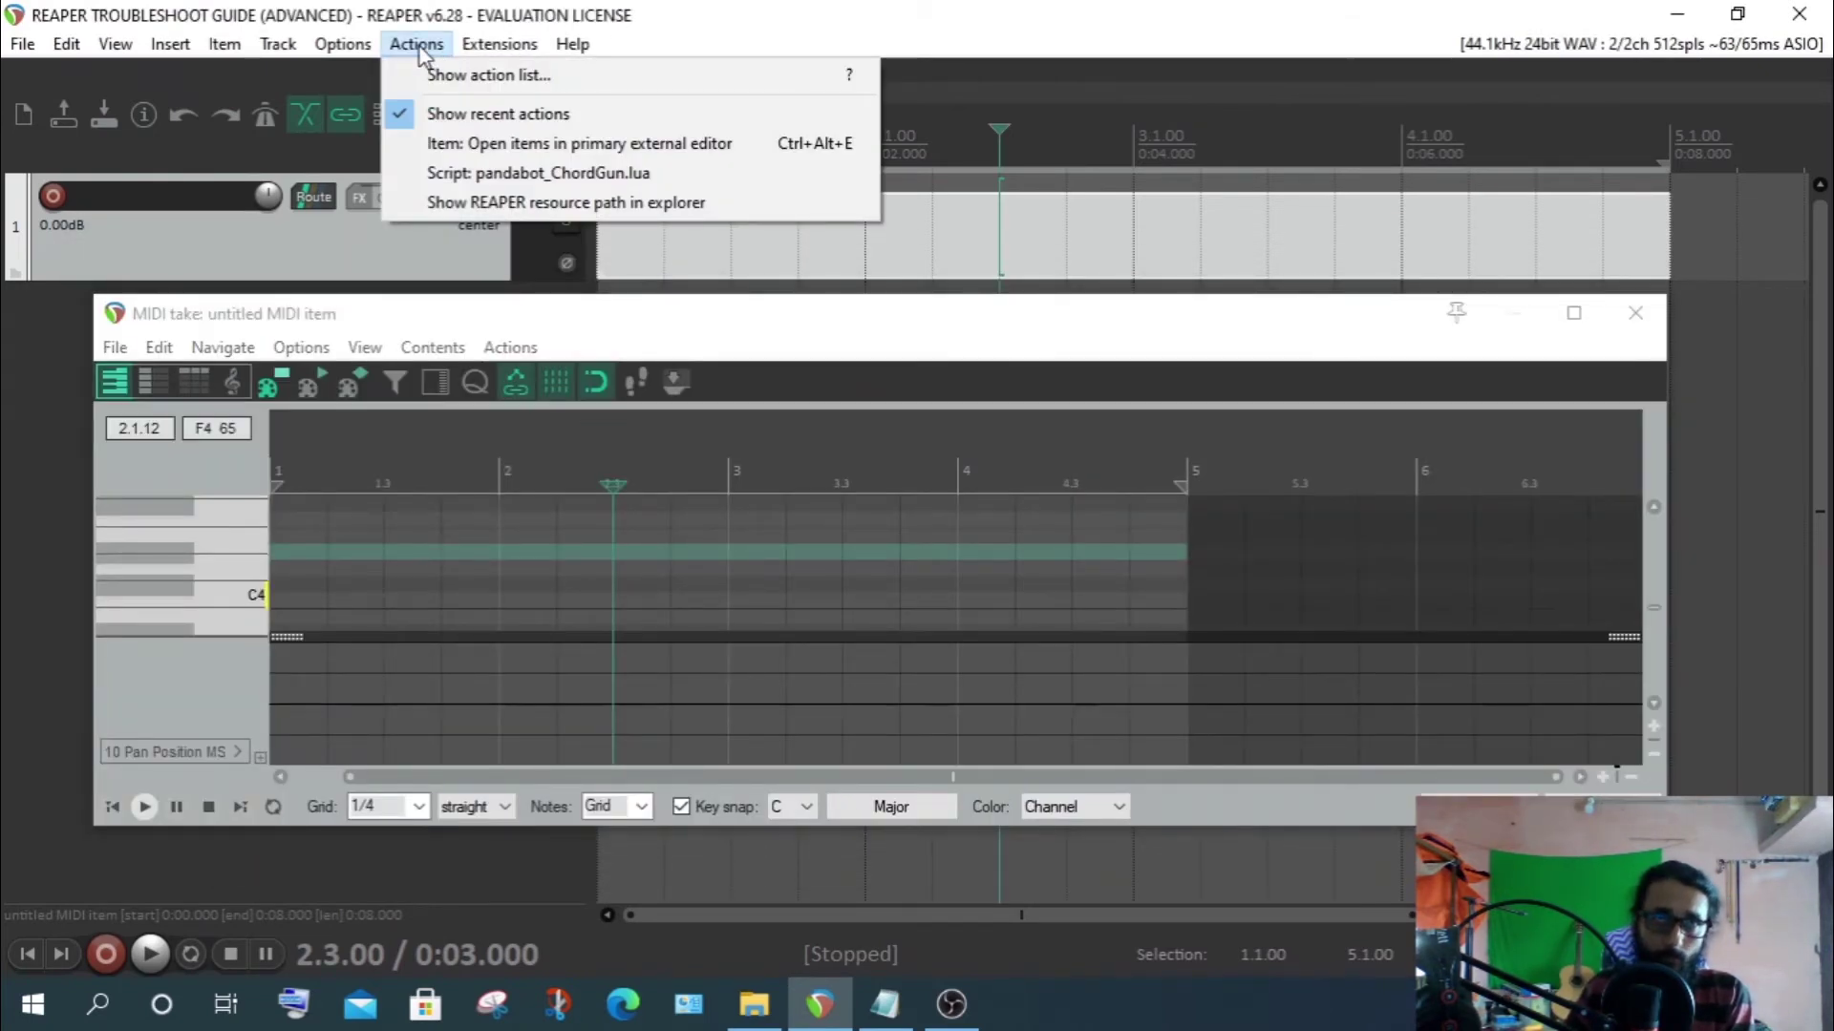
pyautogui.click(444, 75)
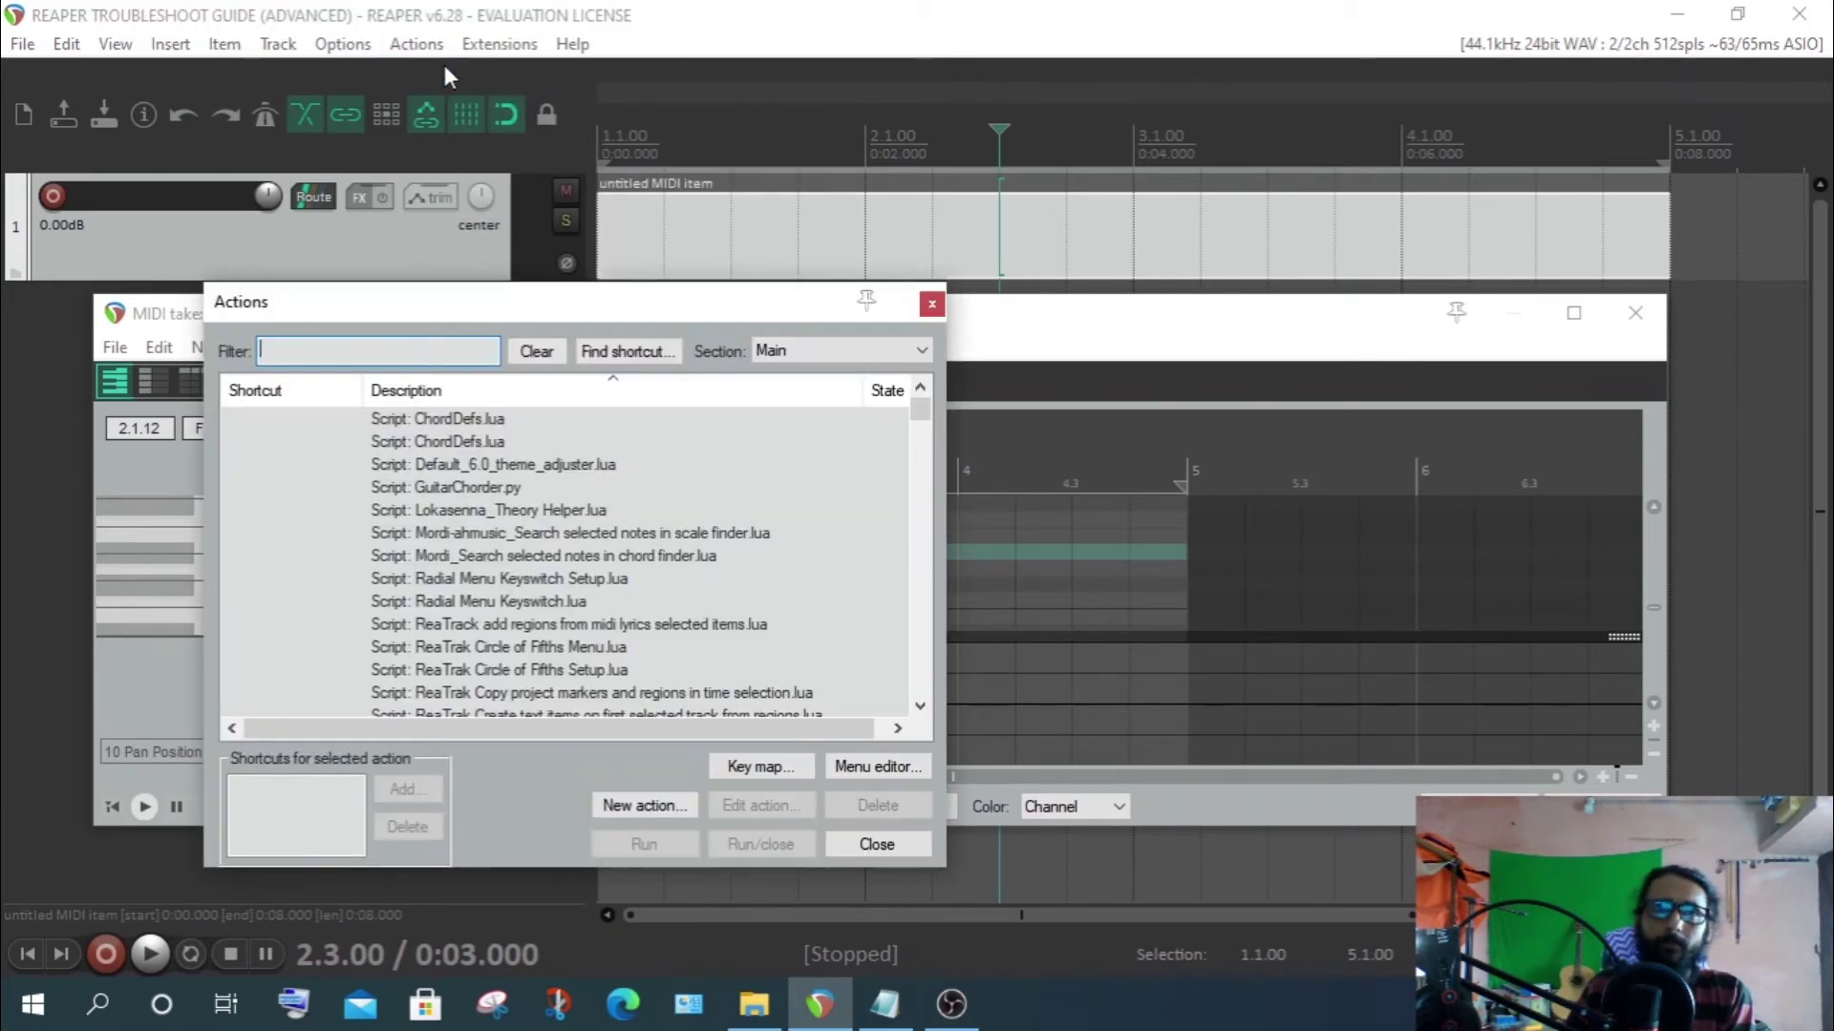
pyautogui.moveTo(745, 301); pyautogui.dragTo(842, 119)
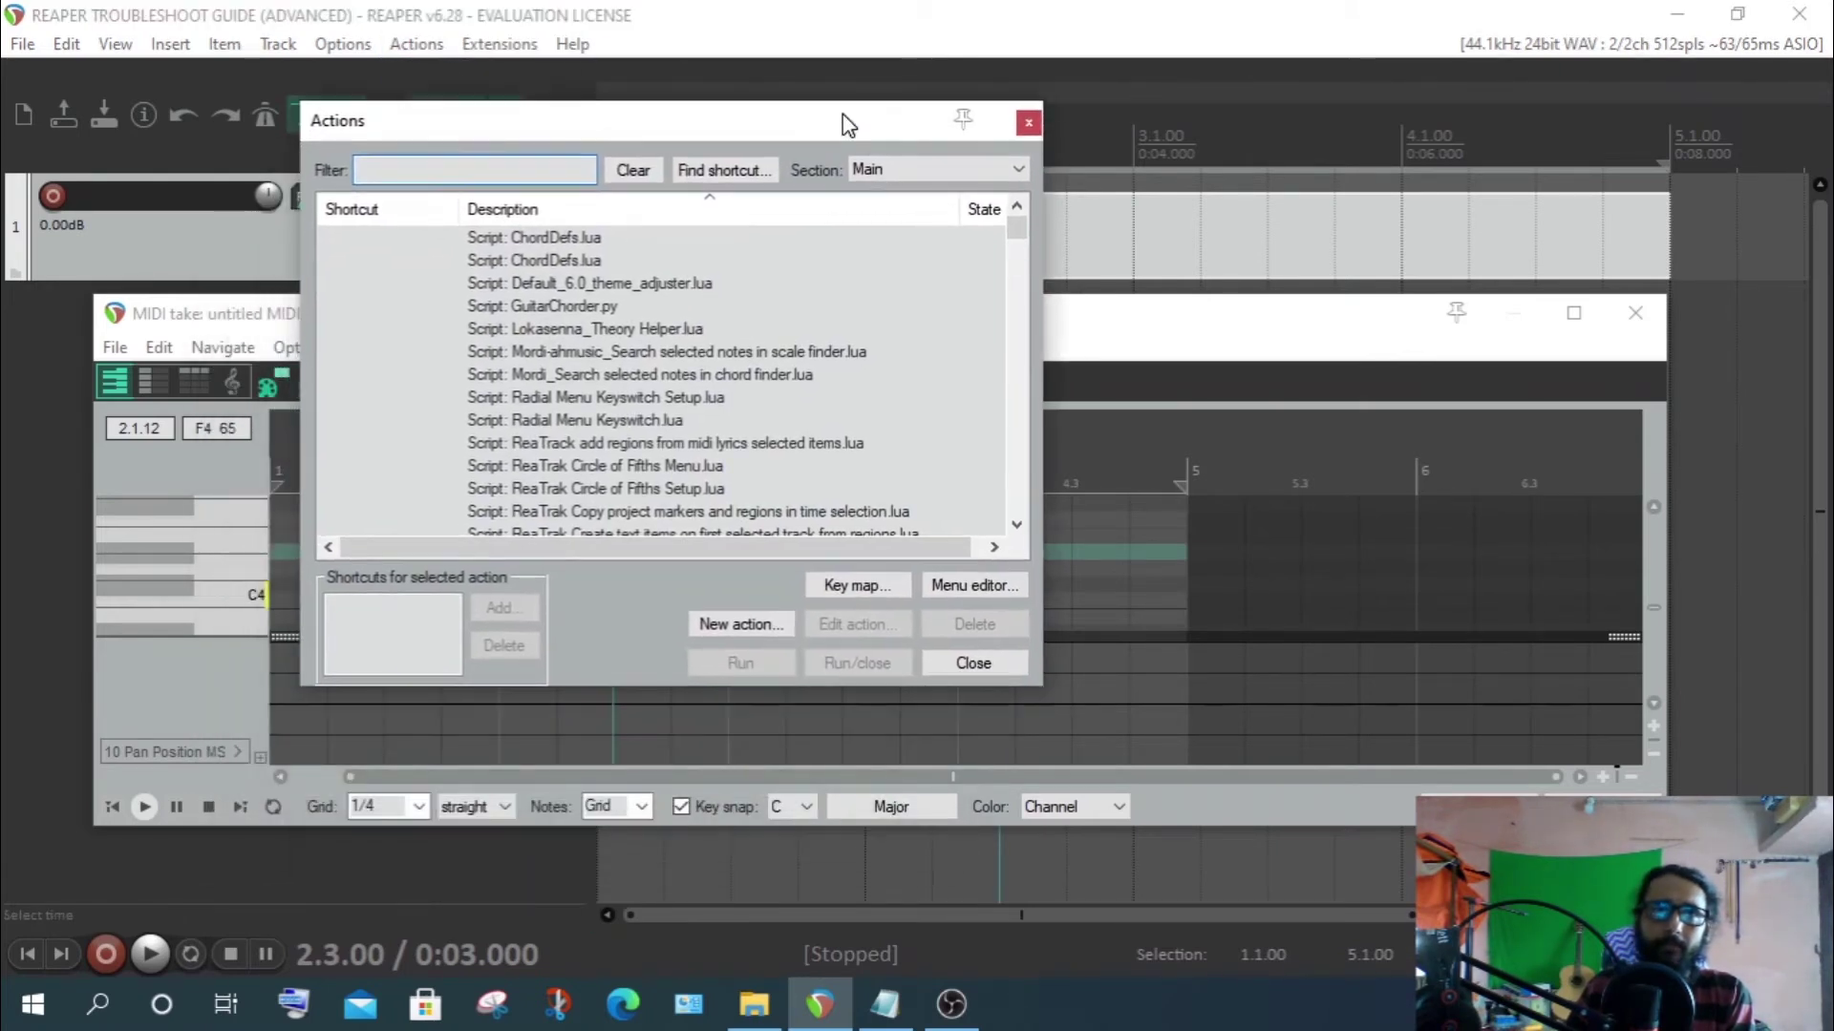
pyautogui.click(922, 169)
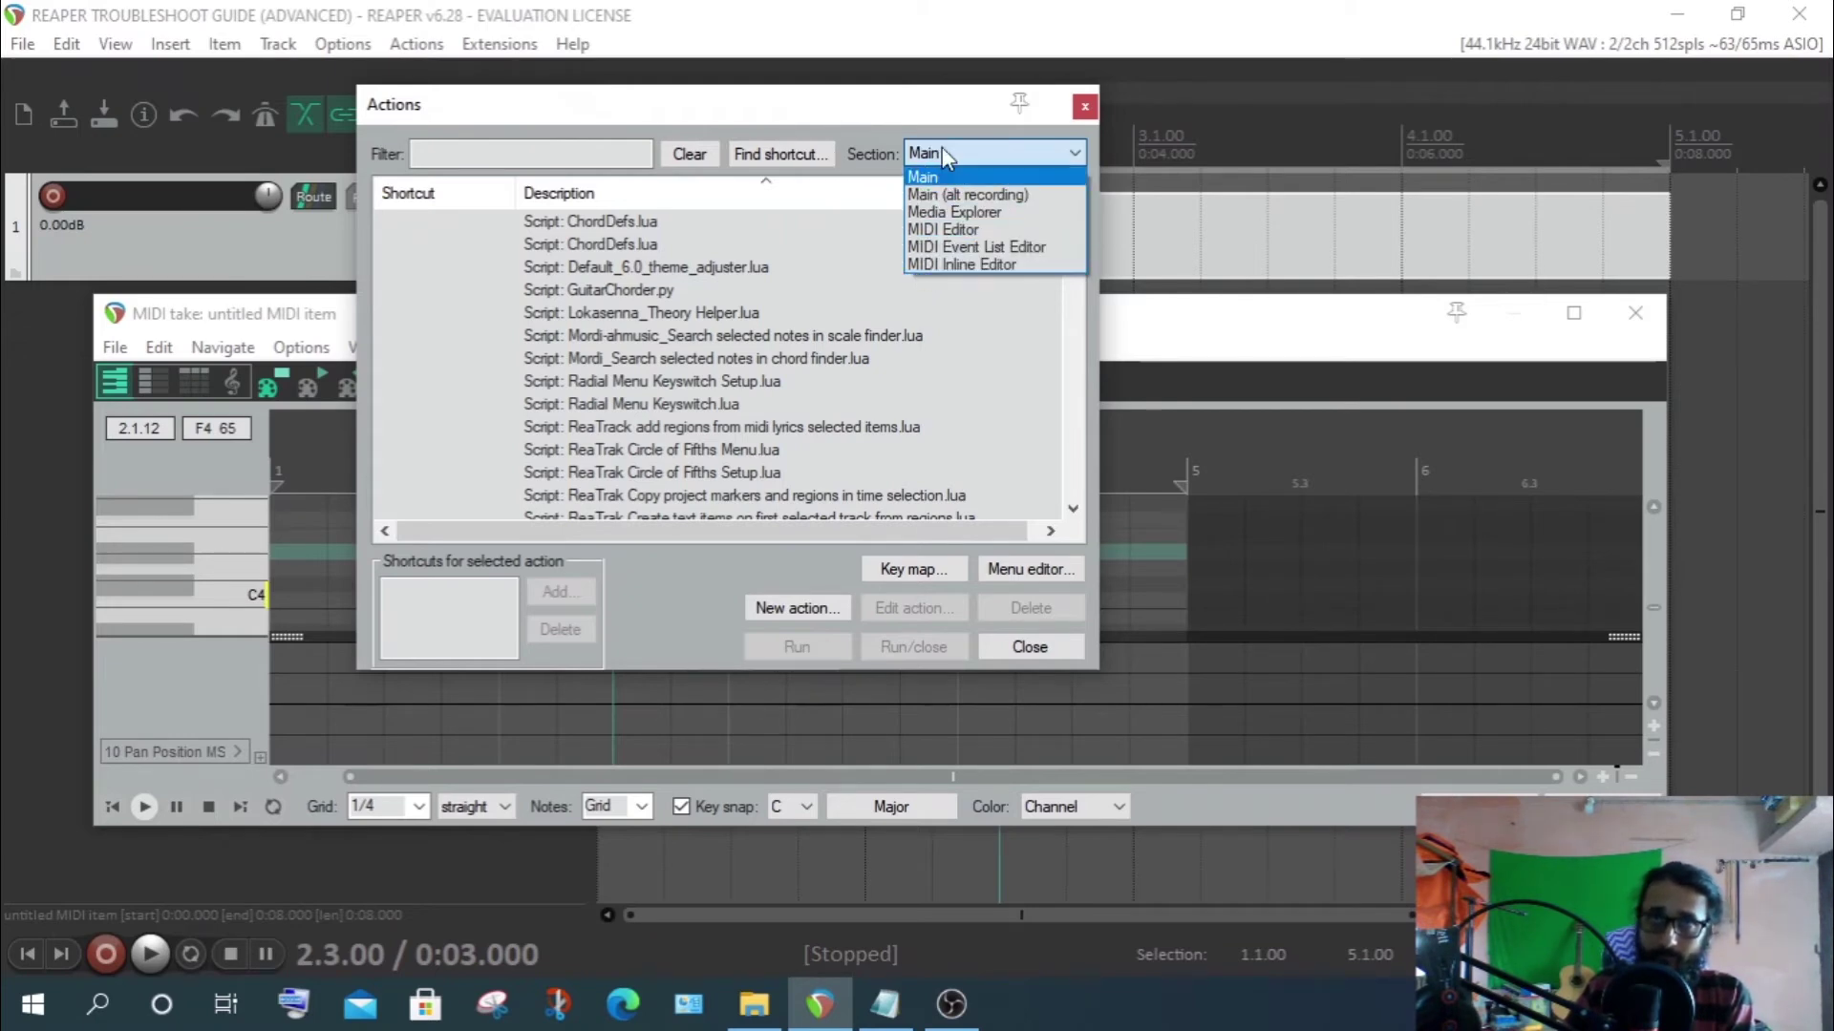
pyautogui.press('Escape')
pyautogui.press('Escape')
pyautogui.hotkey('shift', '/')
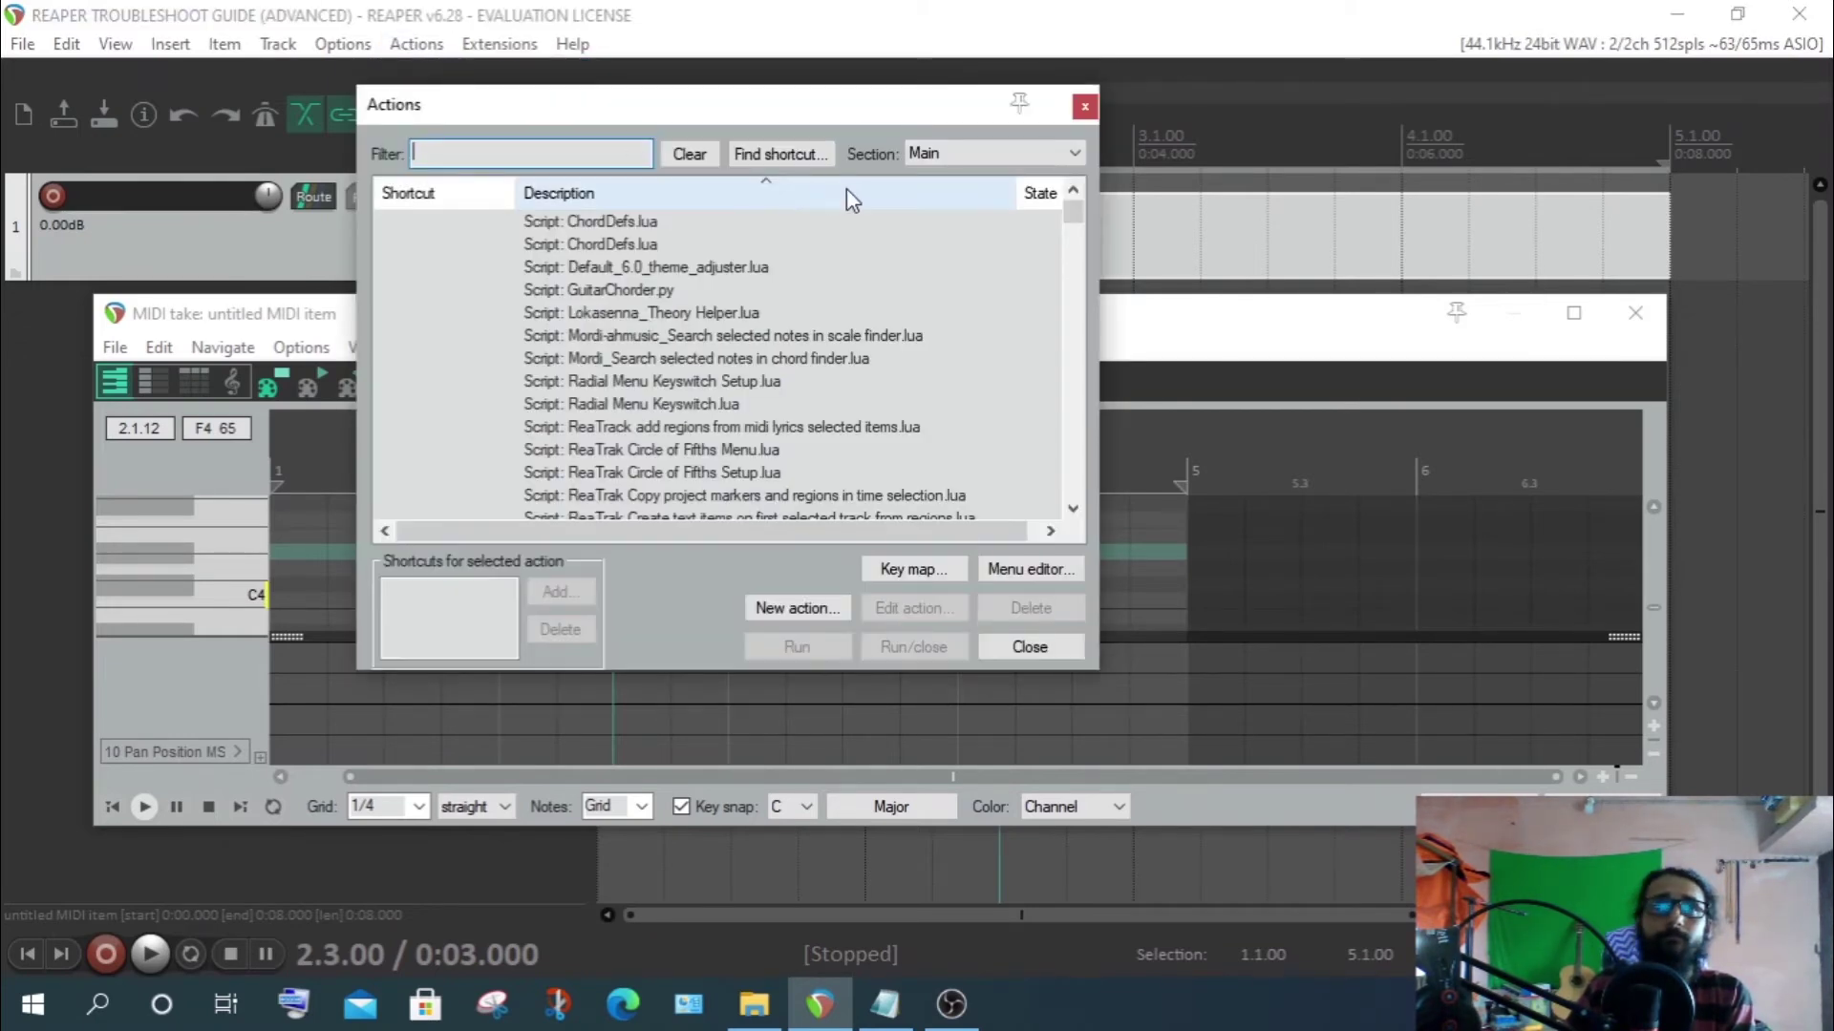
pyautogui.click(993, 153)
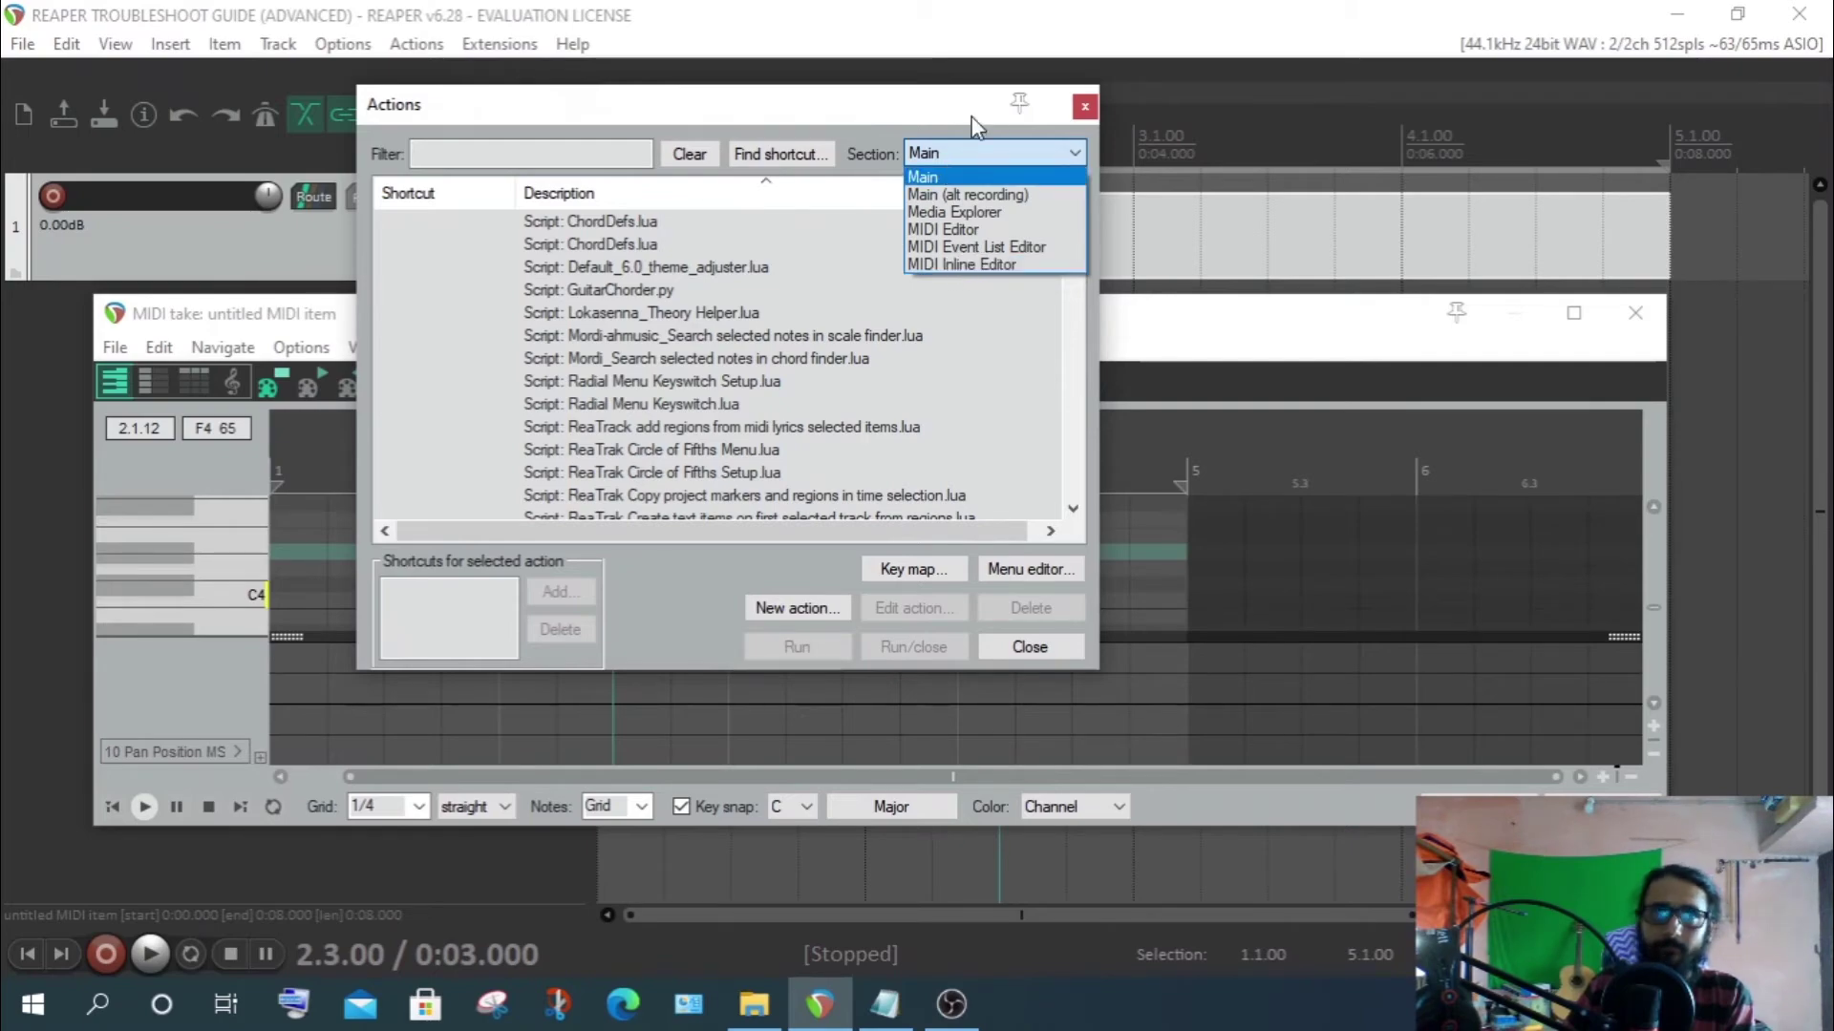
pyautogui.click(922, 177)
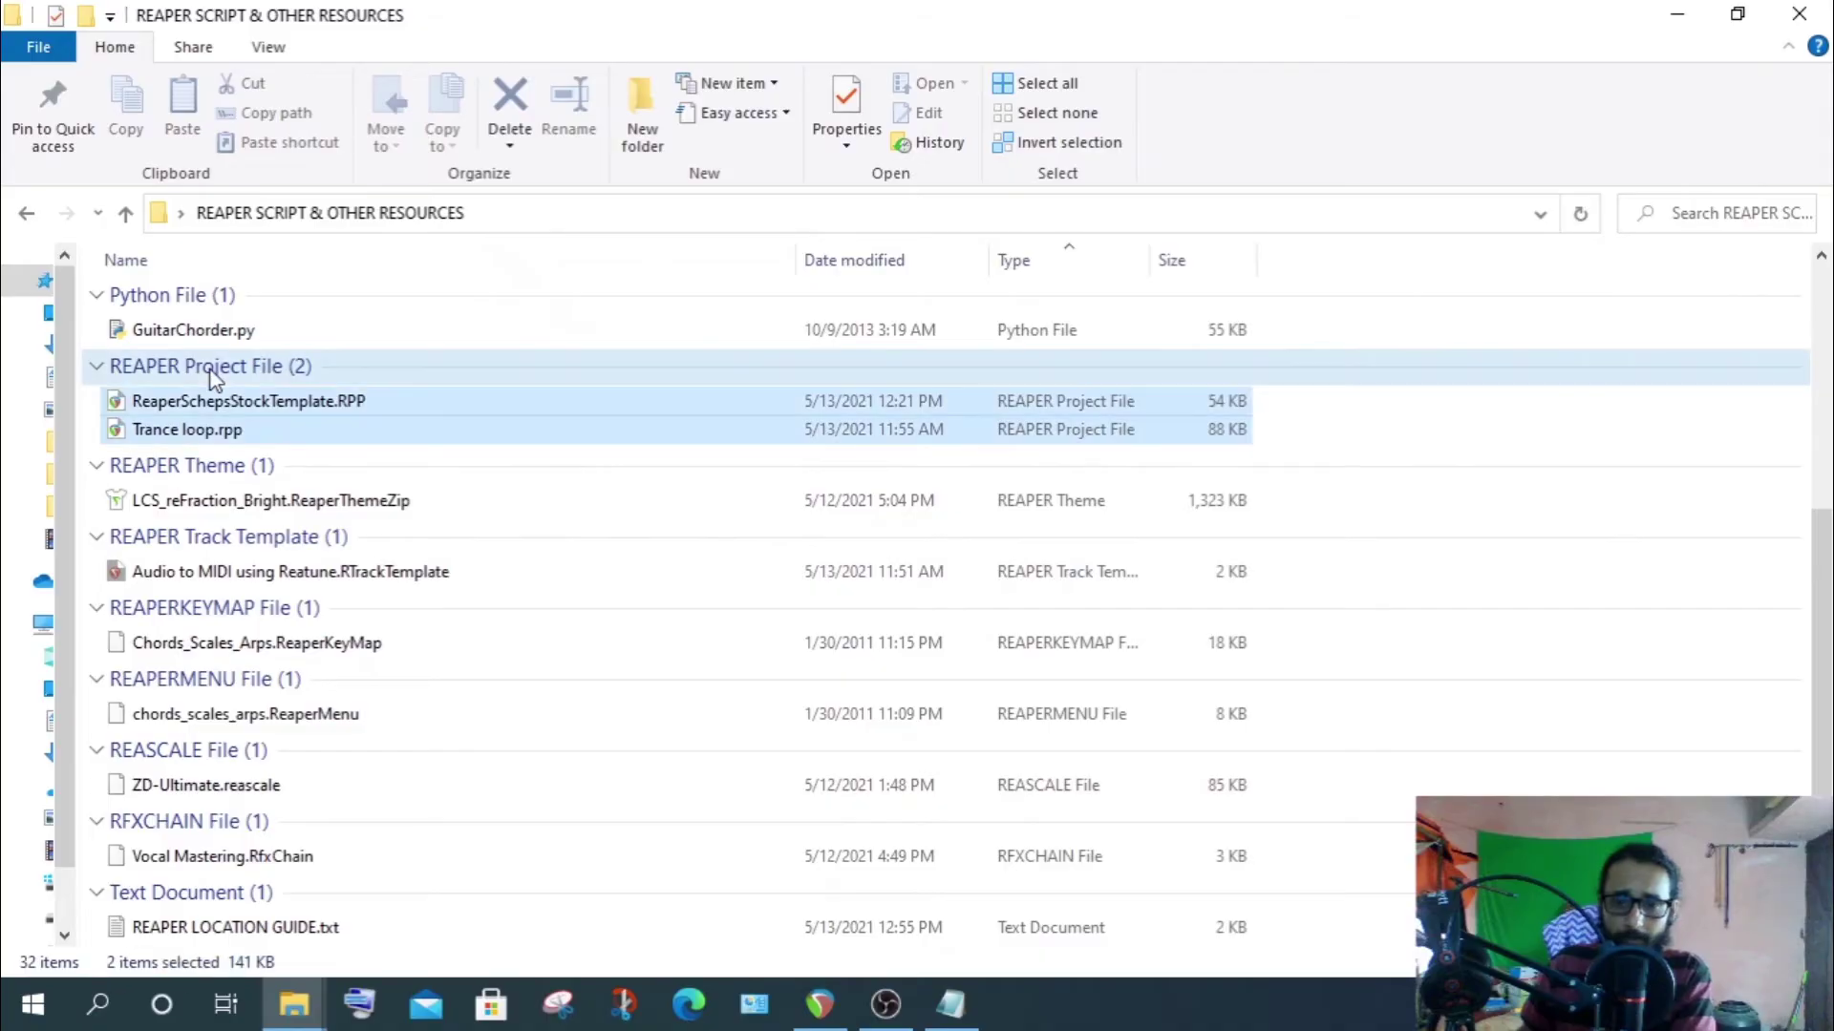
# Check the two REAPER project files, ReaperSchepsStockTemplate.RPP and Trance loop.rpp, in the REAPER SCRIPT & OTHER RESOURCES folder, leaving them unselected
pyautogui.click(85, 413)
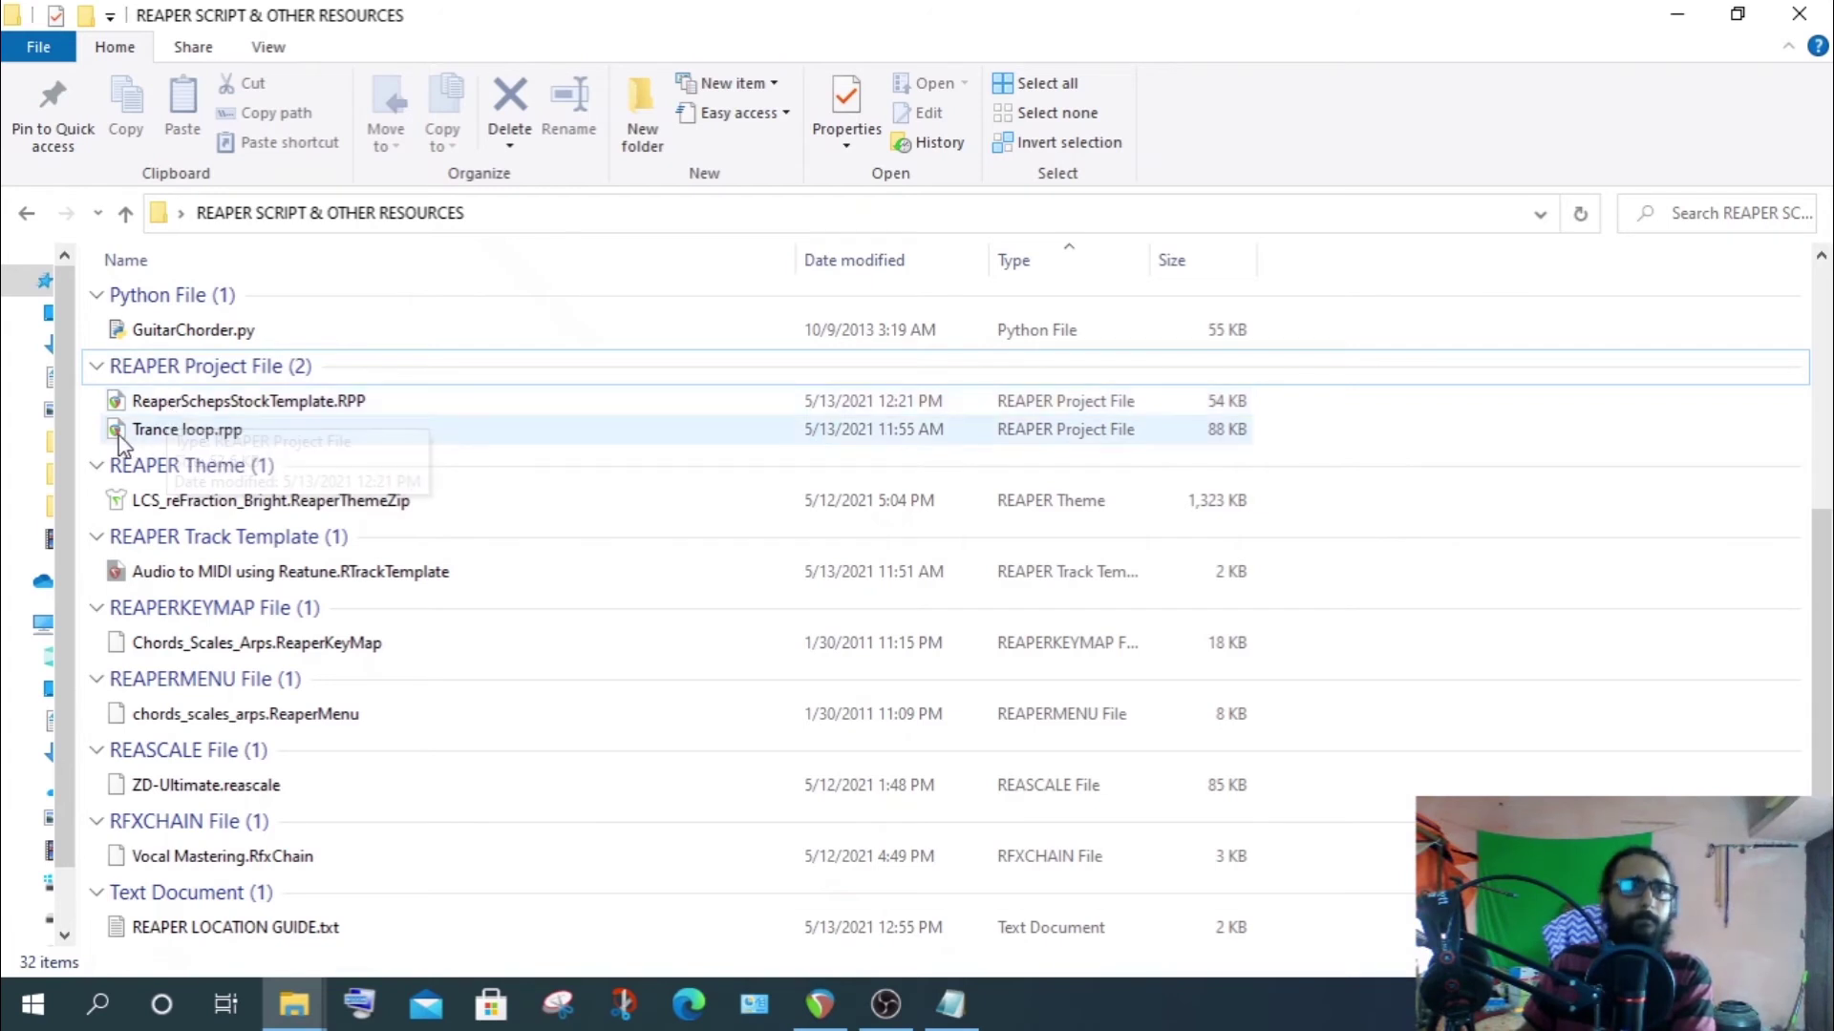
pyautogui.moveTo(90, 396); pyautogui.dragTo(207, 449)
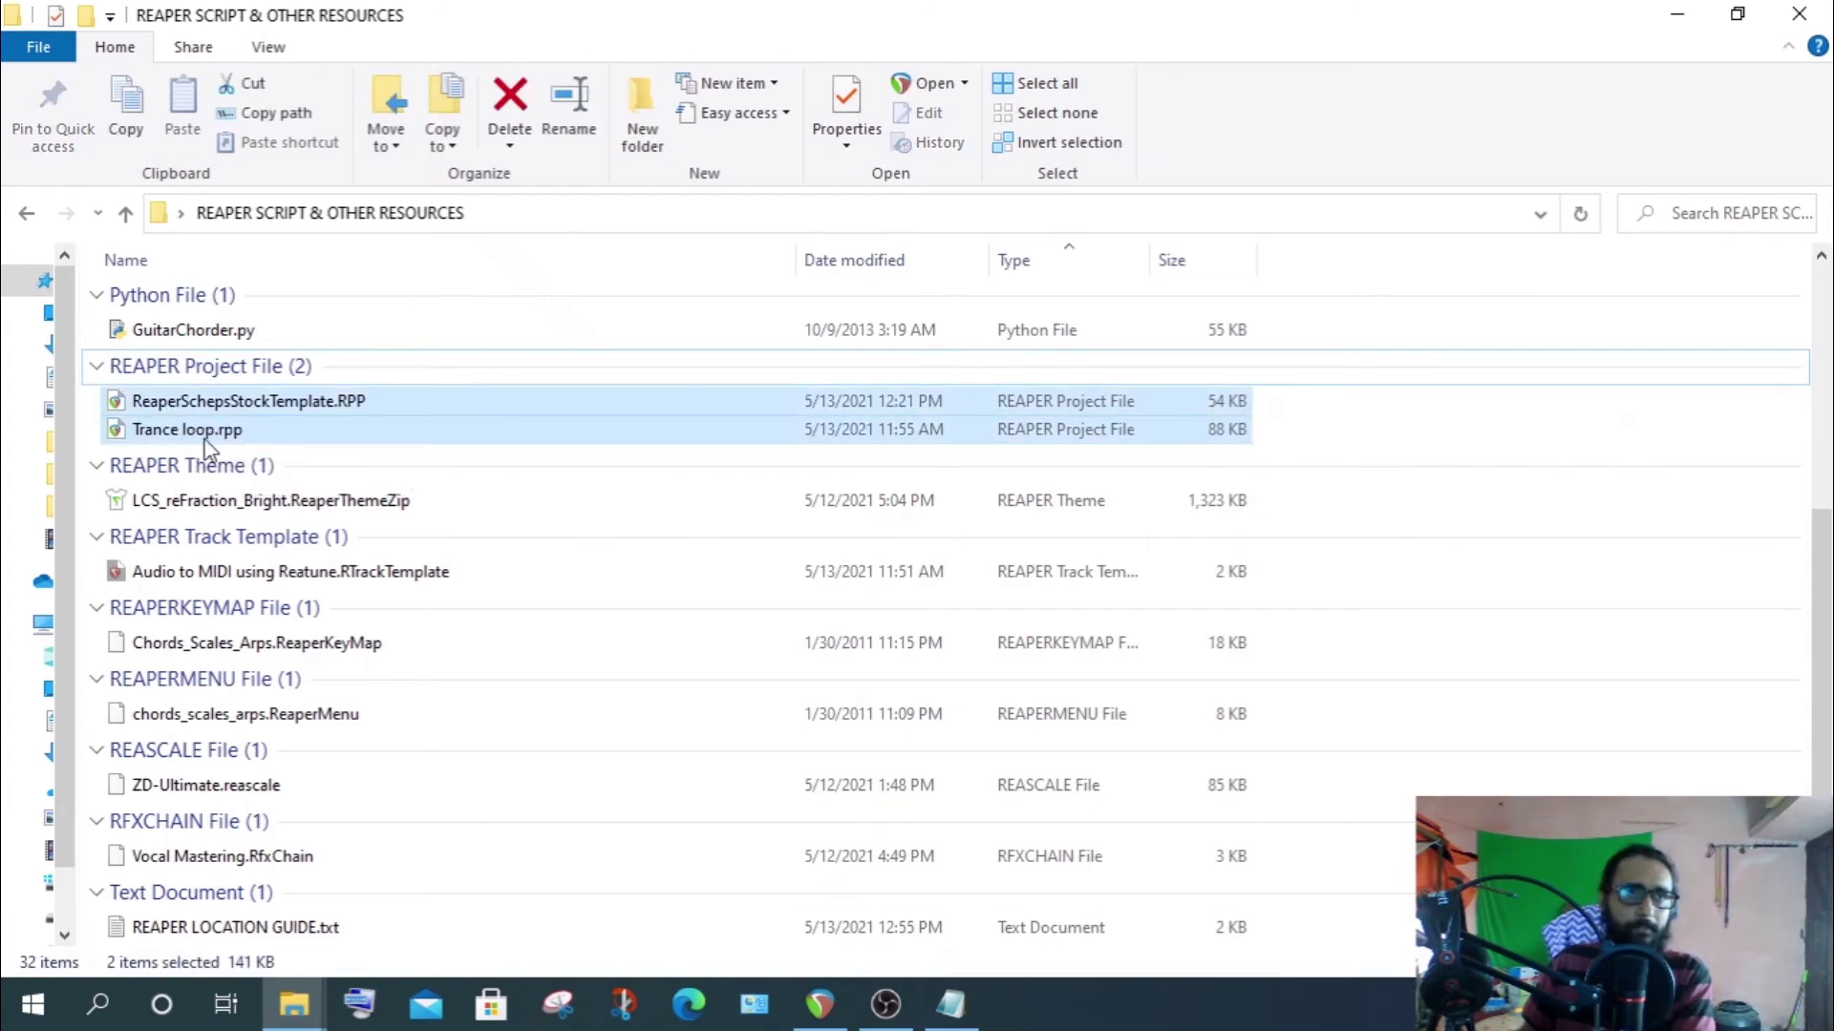
pyautogui.click(95, 432)
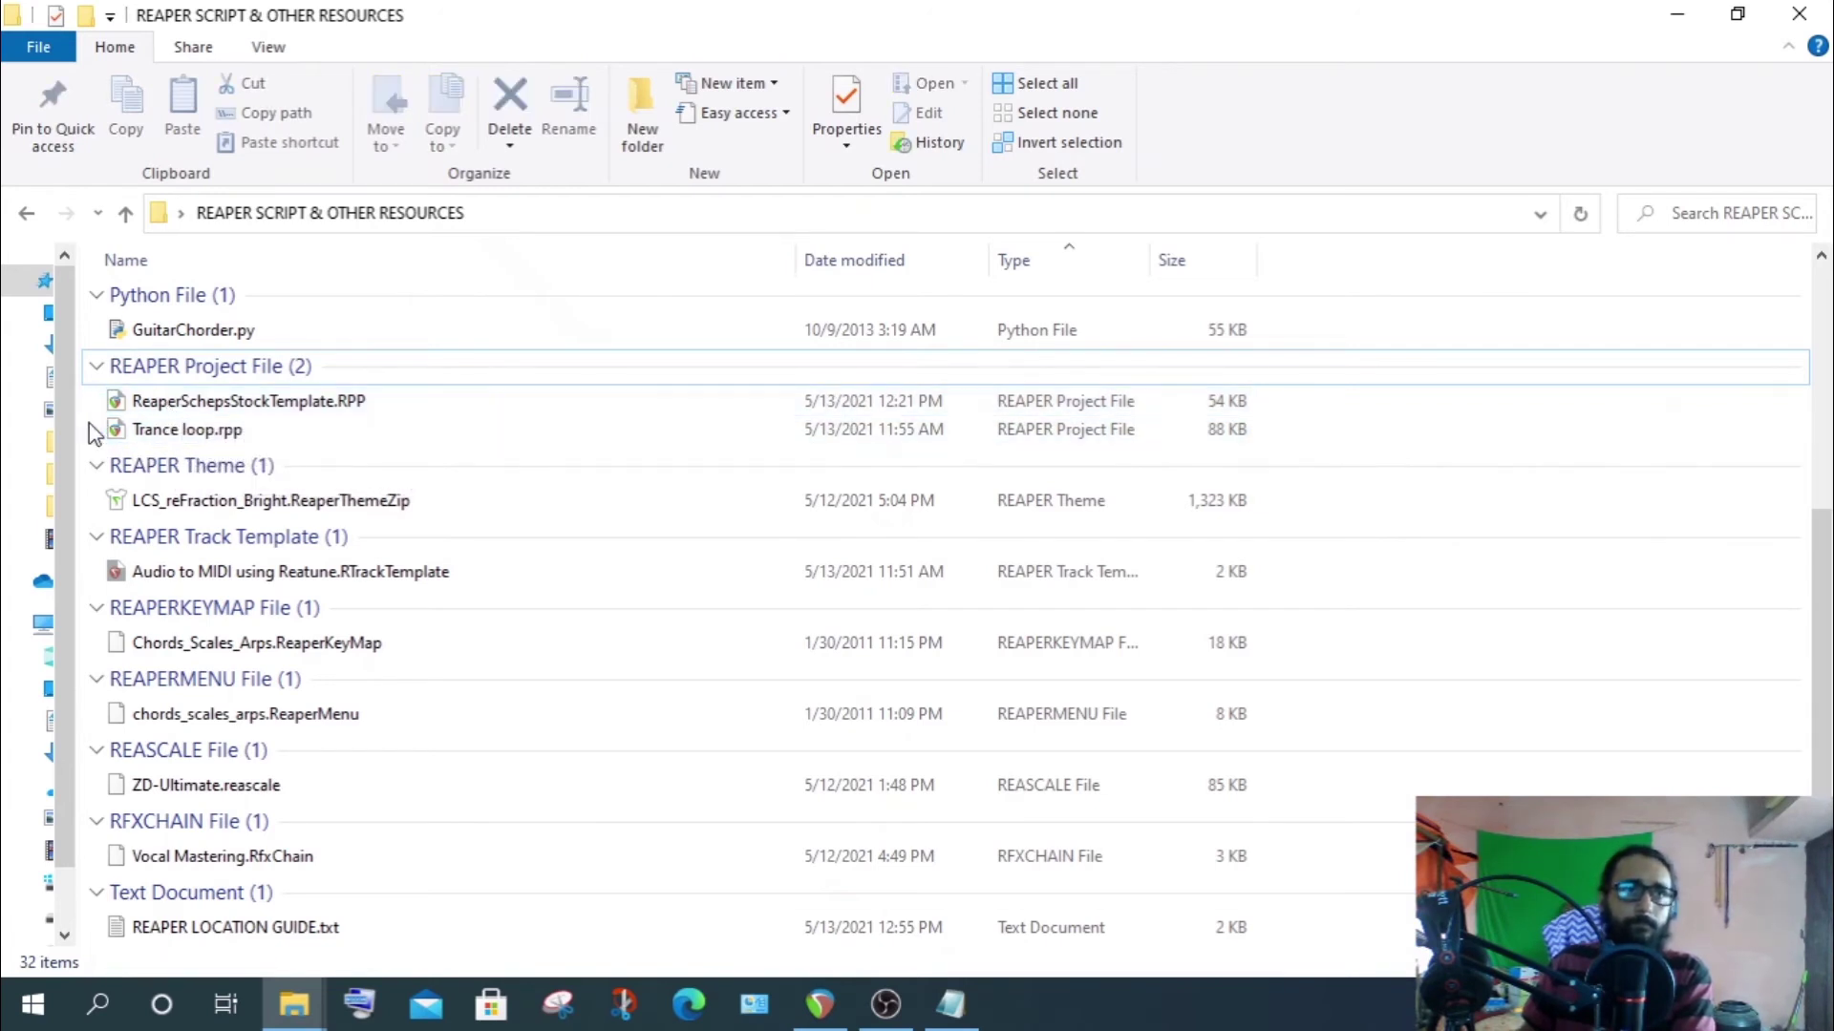
# Open REAPER LOCATION GUIDE.txt in Notepad and highlight the REAPER project templates location entry with its folder path
pyautogui.doubleClick(220, 928)
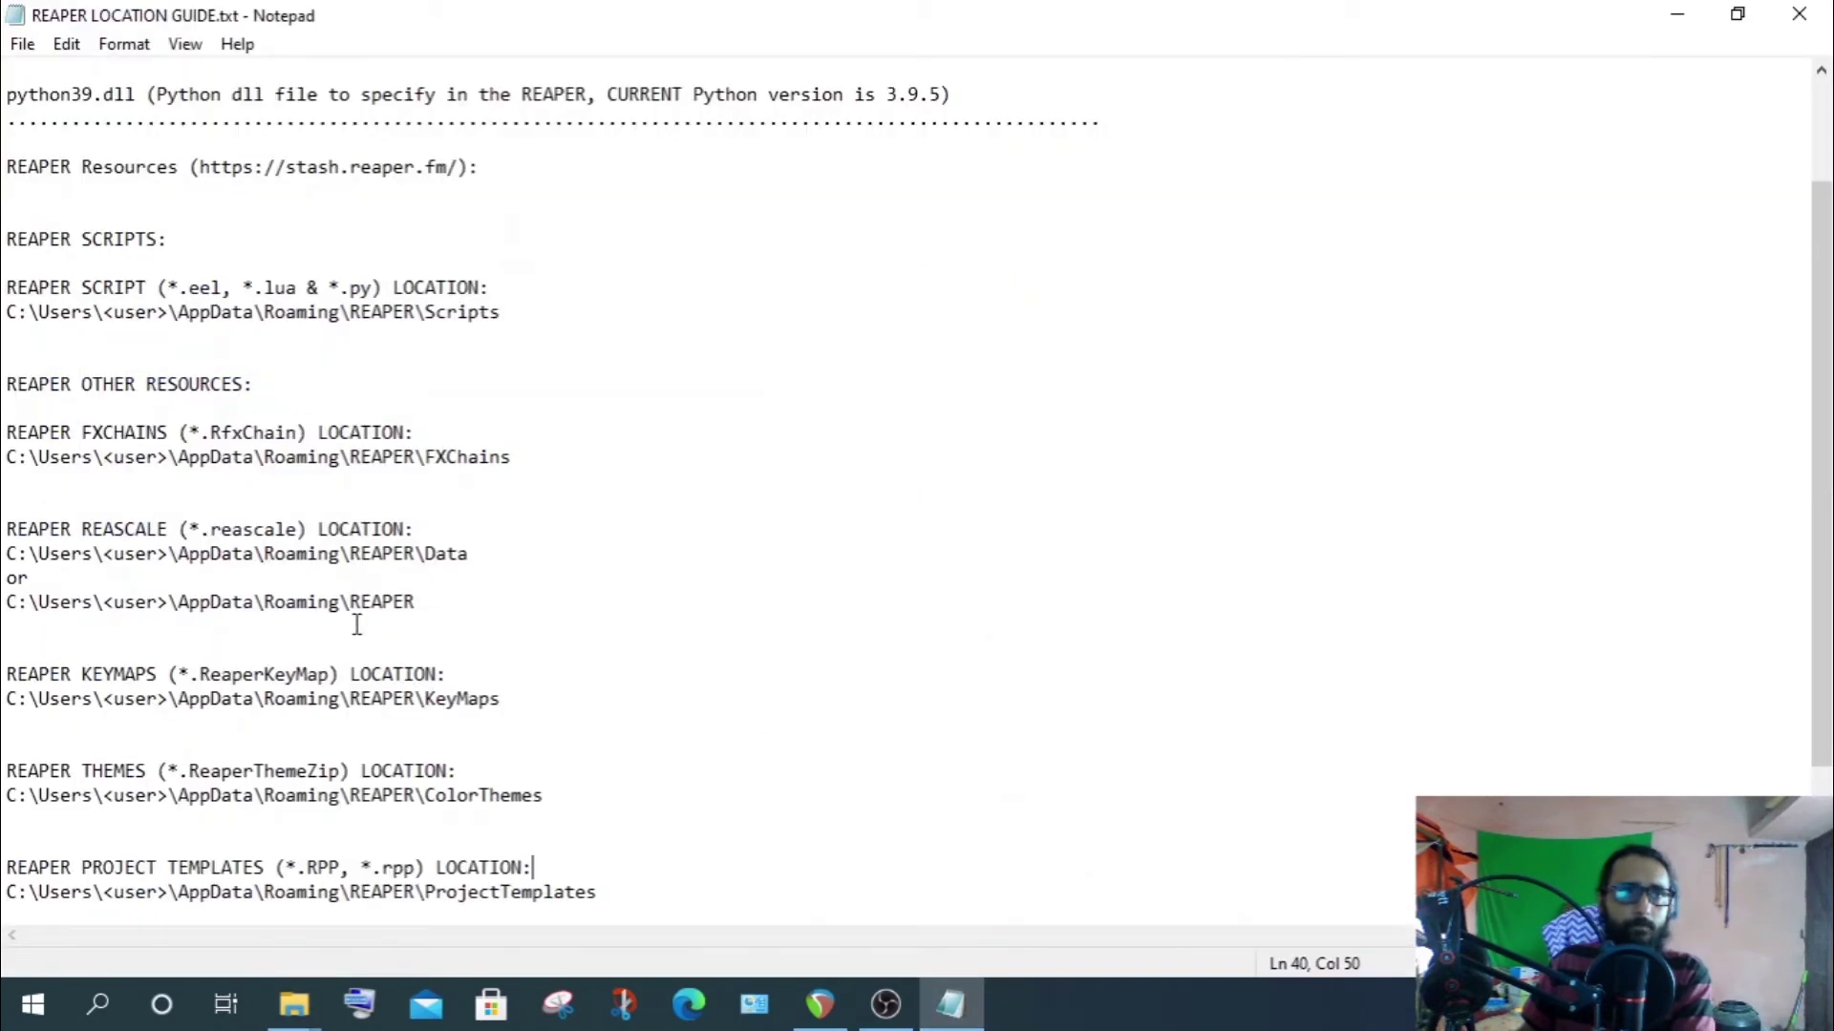
pyautogui.scroll(-2, 21, 871)
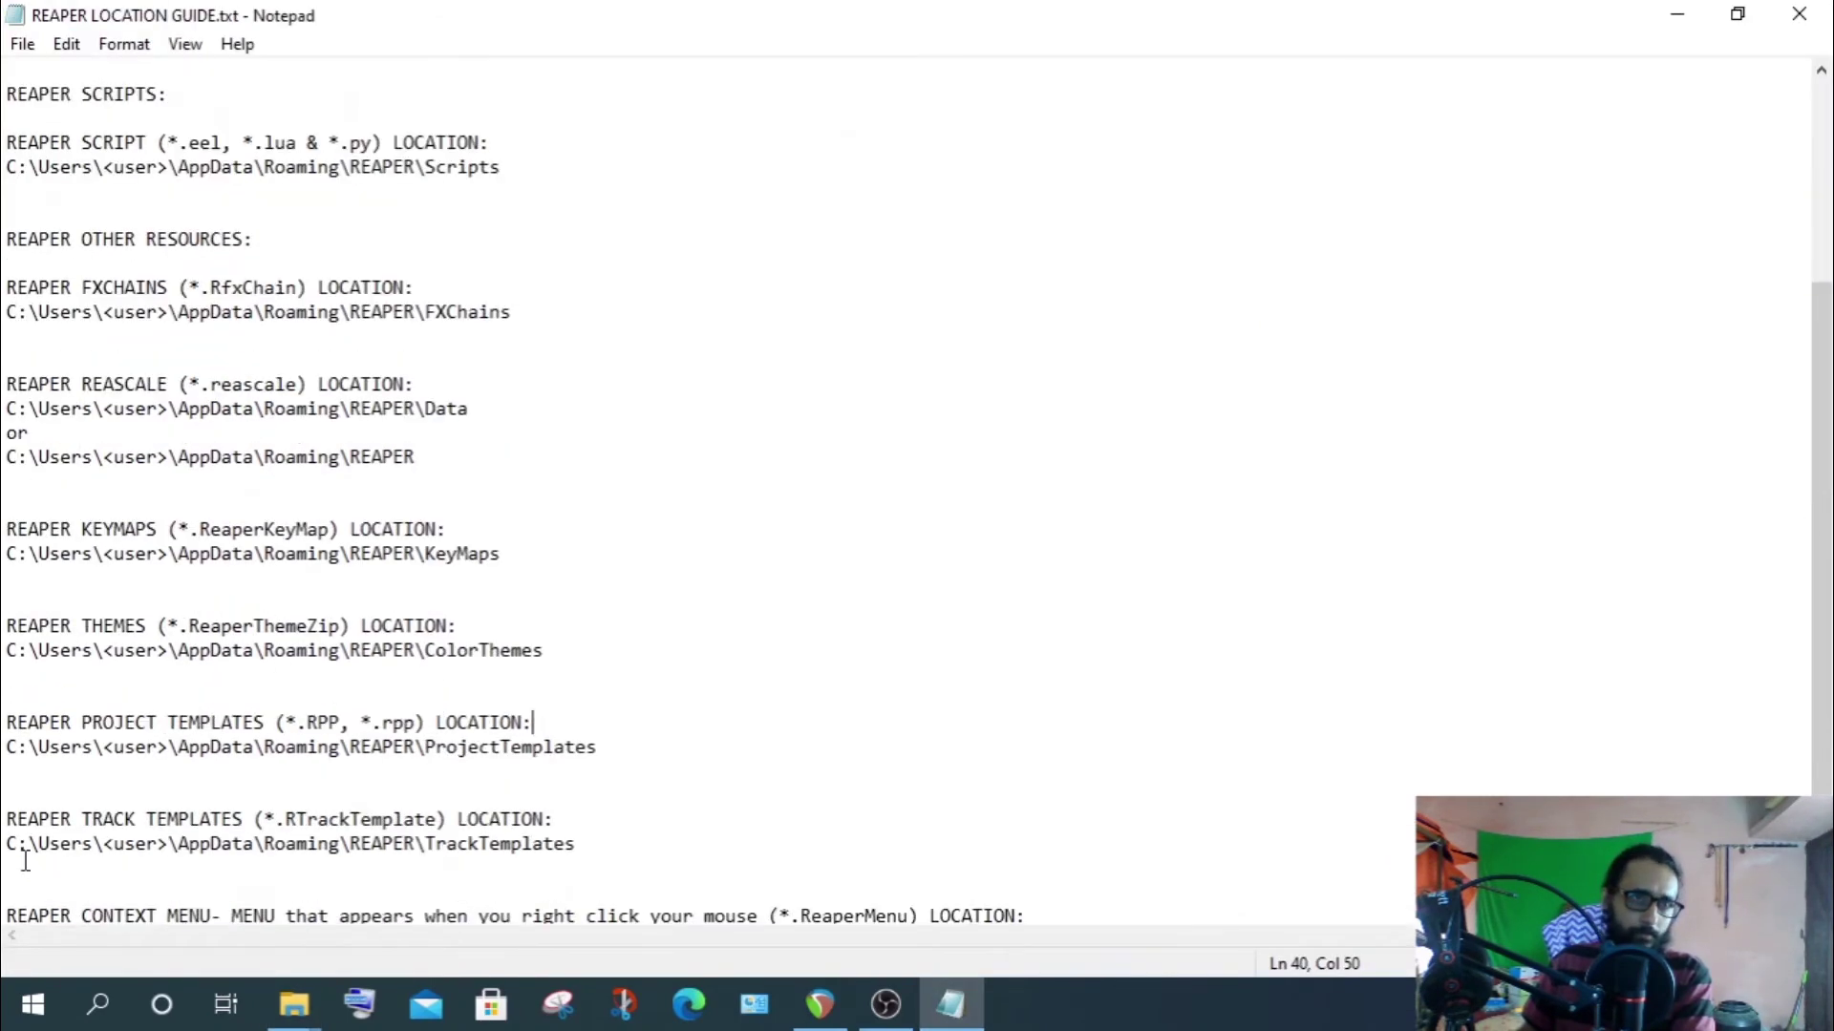
pyautogui.moveTo(5, 723); pyautogui.dragTo(618, 745)
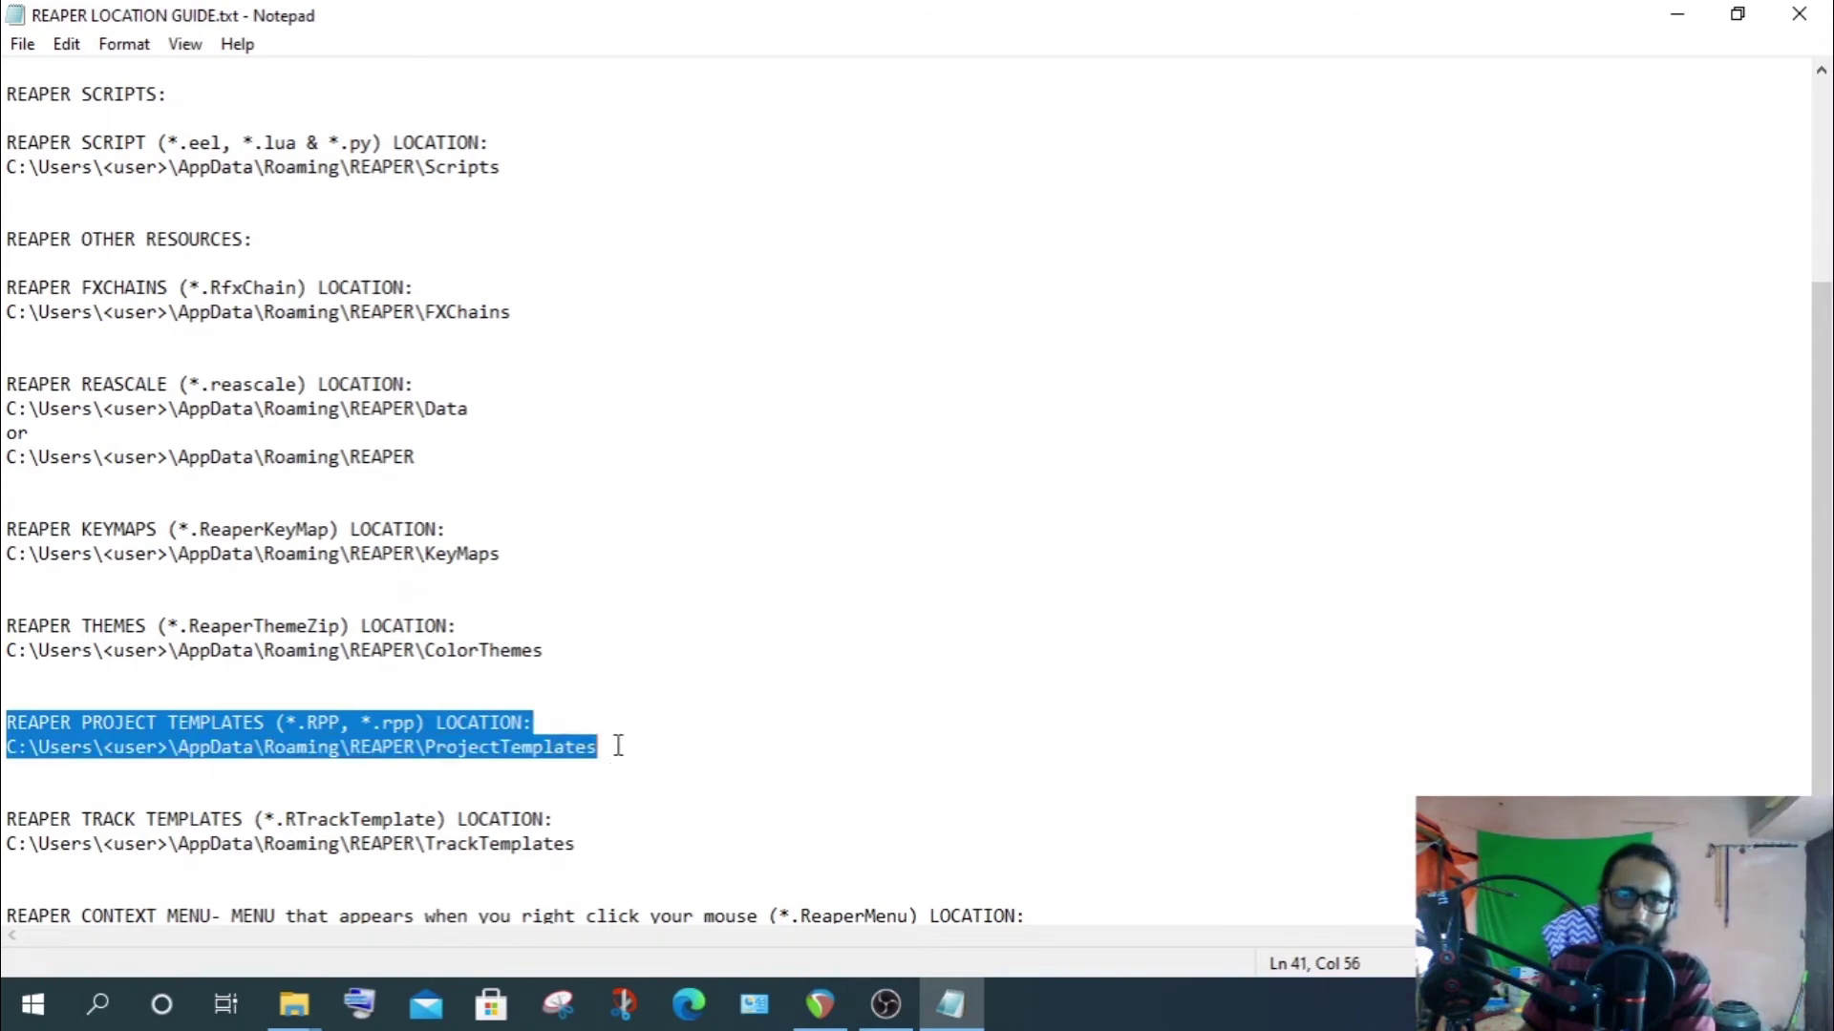
# Highlight the ProjectTemplates folder path in the location guide and check the list of project templates in REAPER
pyautogui.click(528, 752)
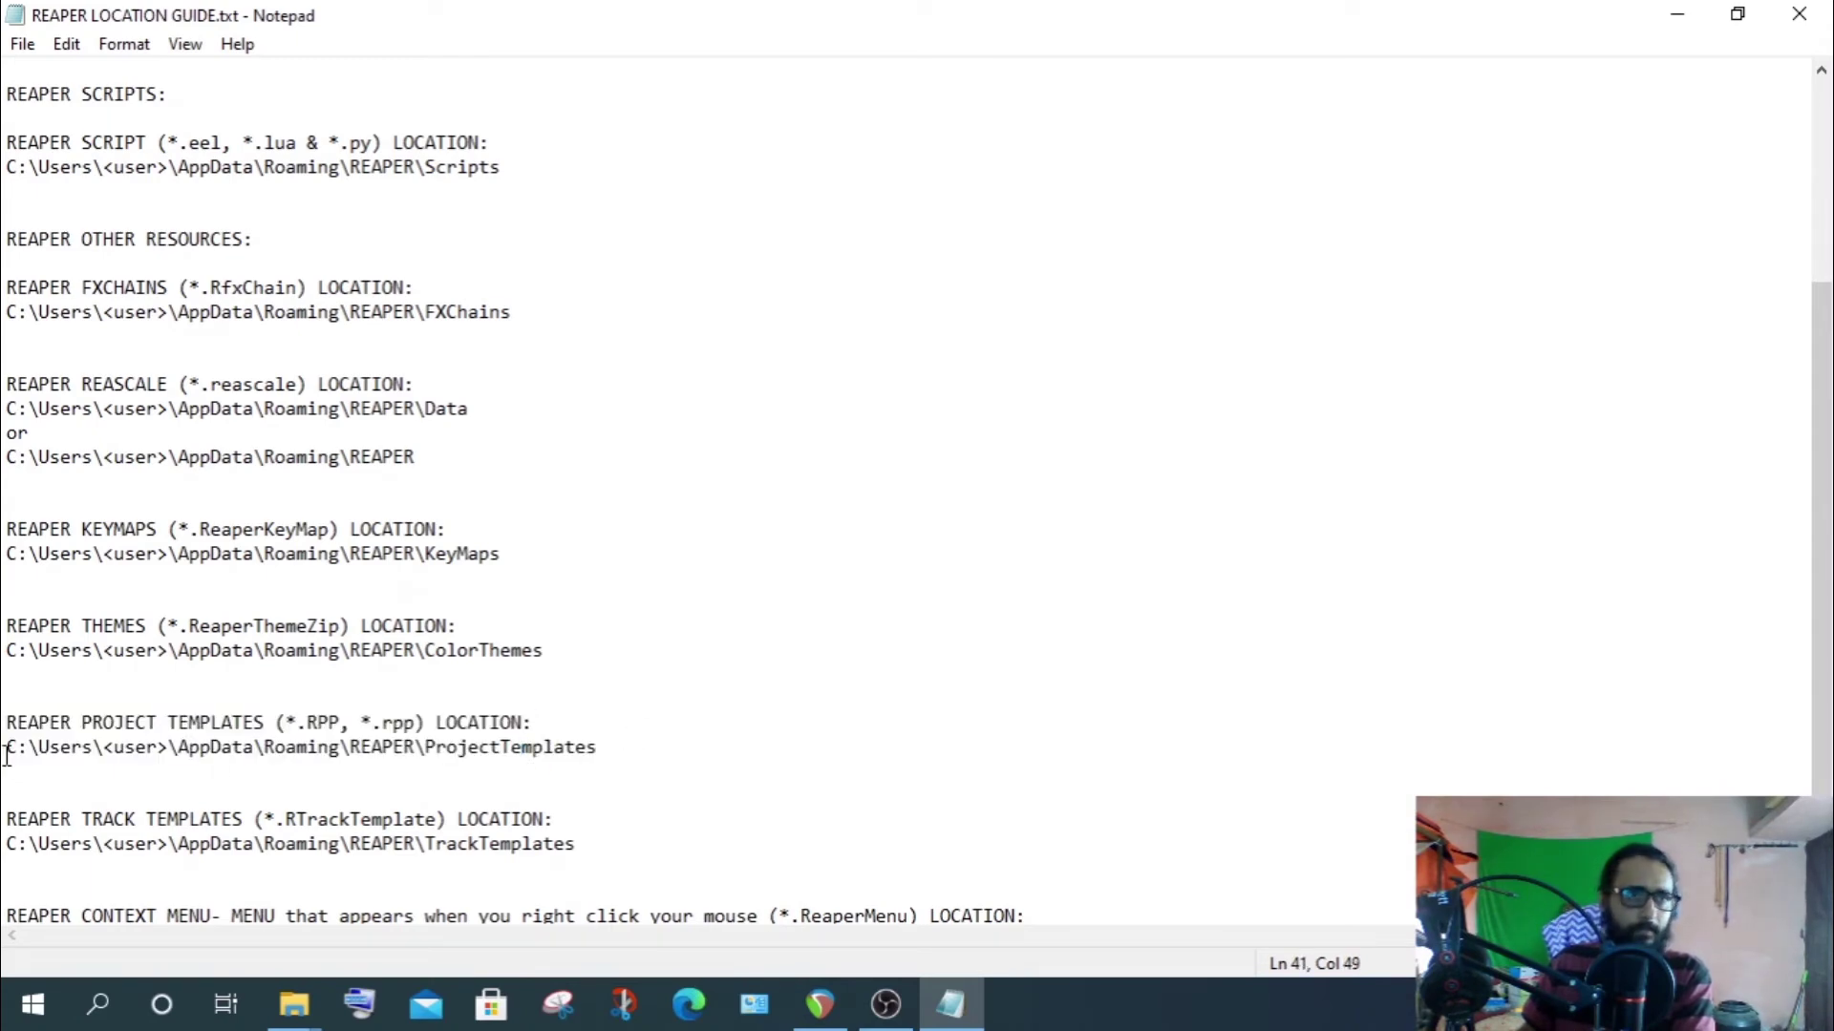
pyautogui.moveTo(7, 754); pyautogui.dragTo(663, 751)
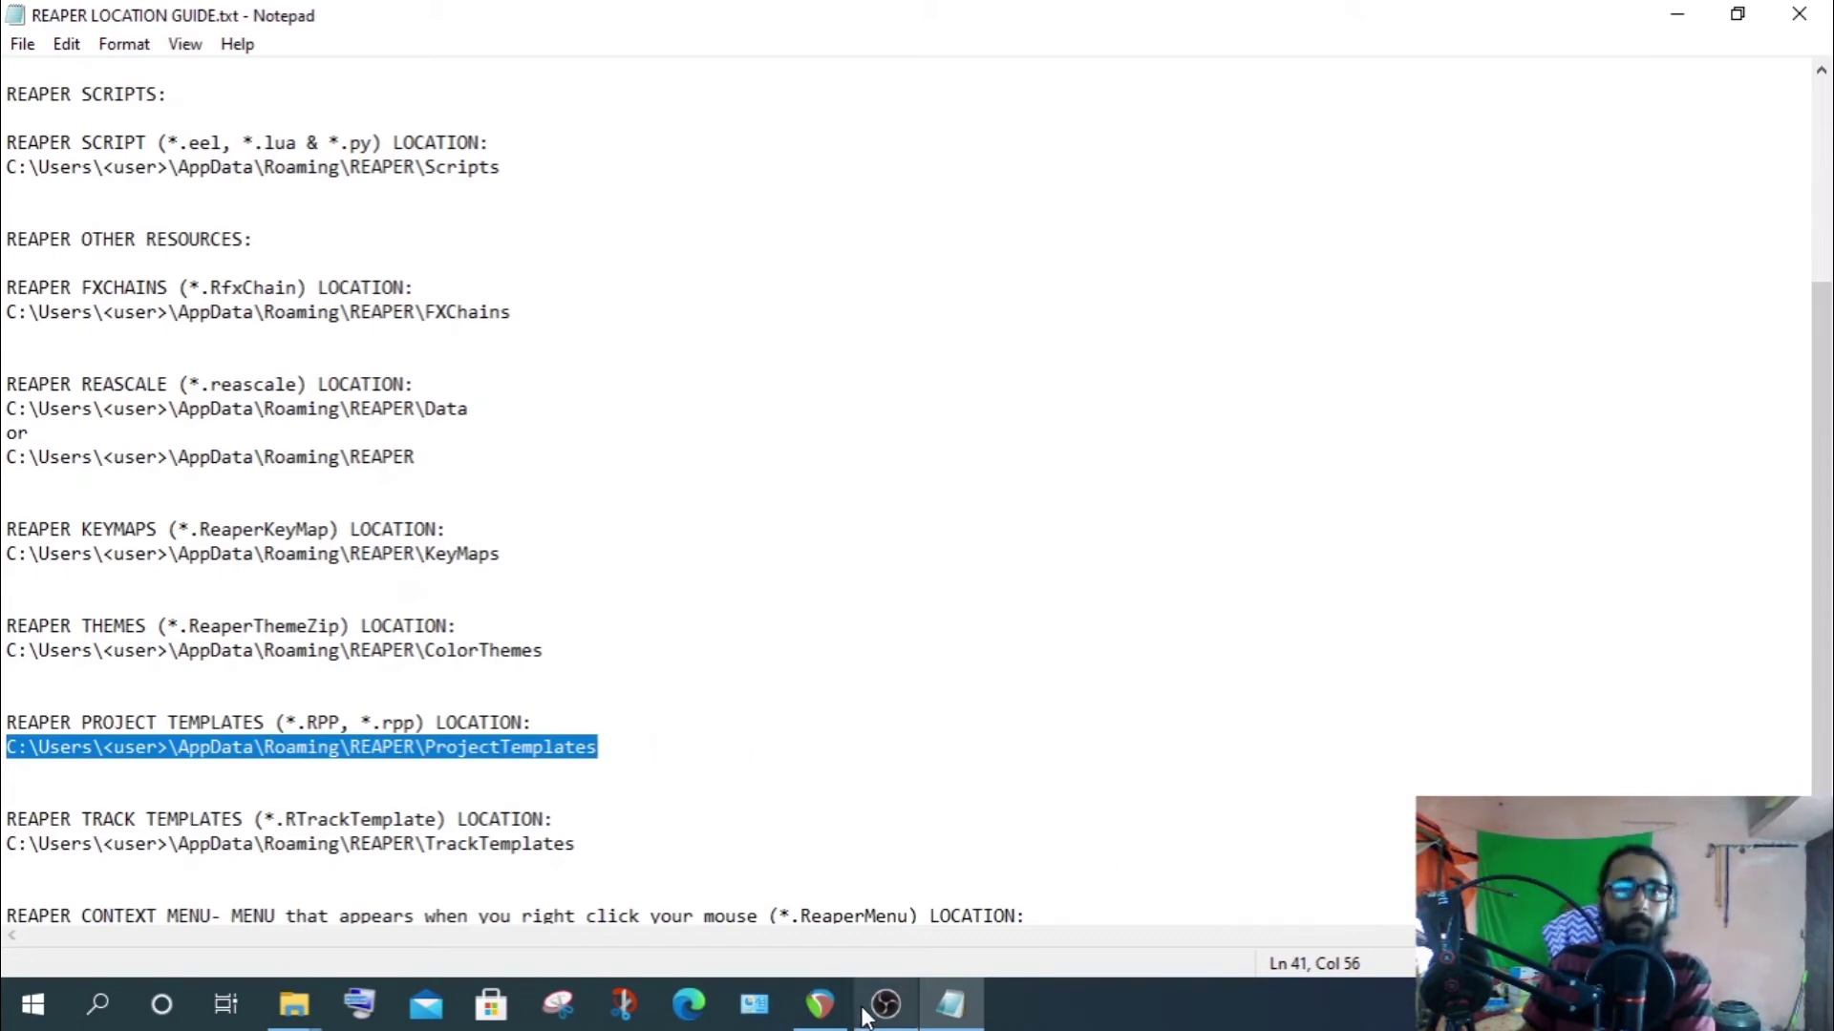
pyautogui.click(820, 1004)
pyautogui.click(21, 45)
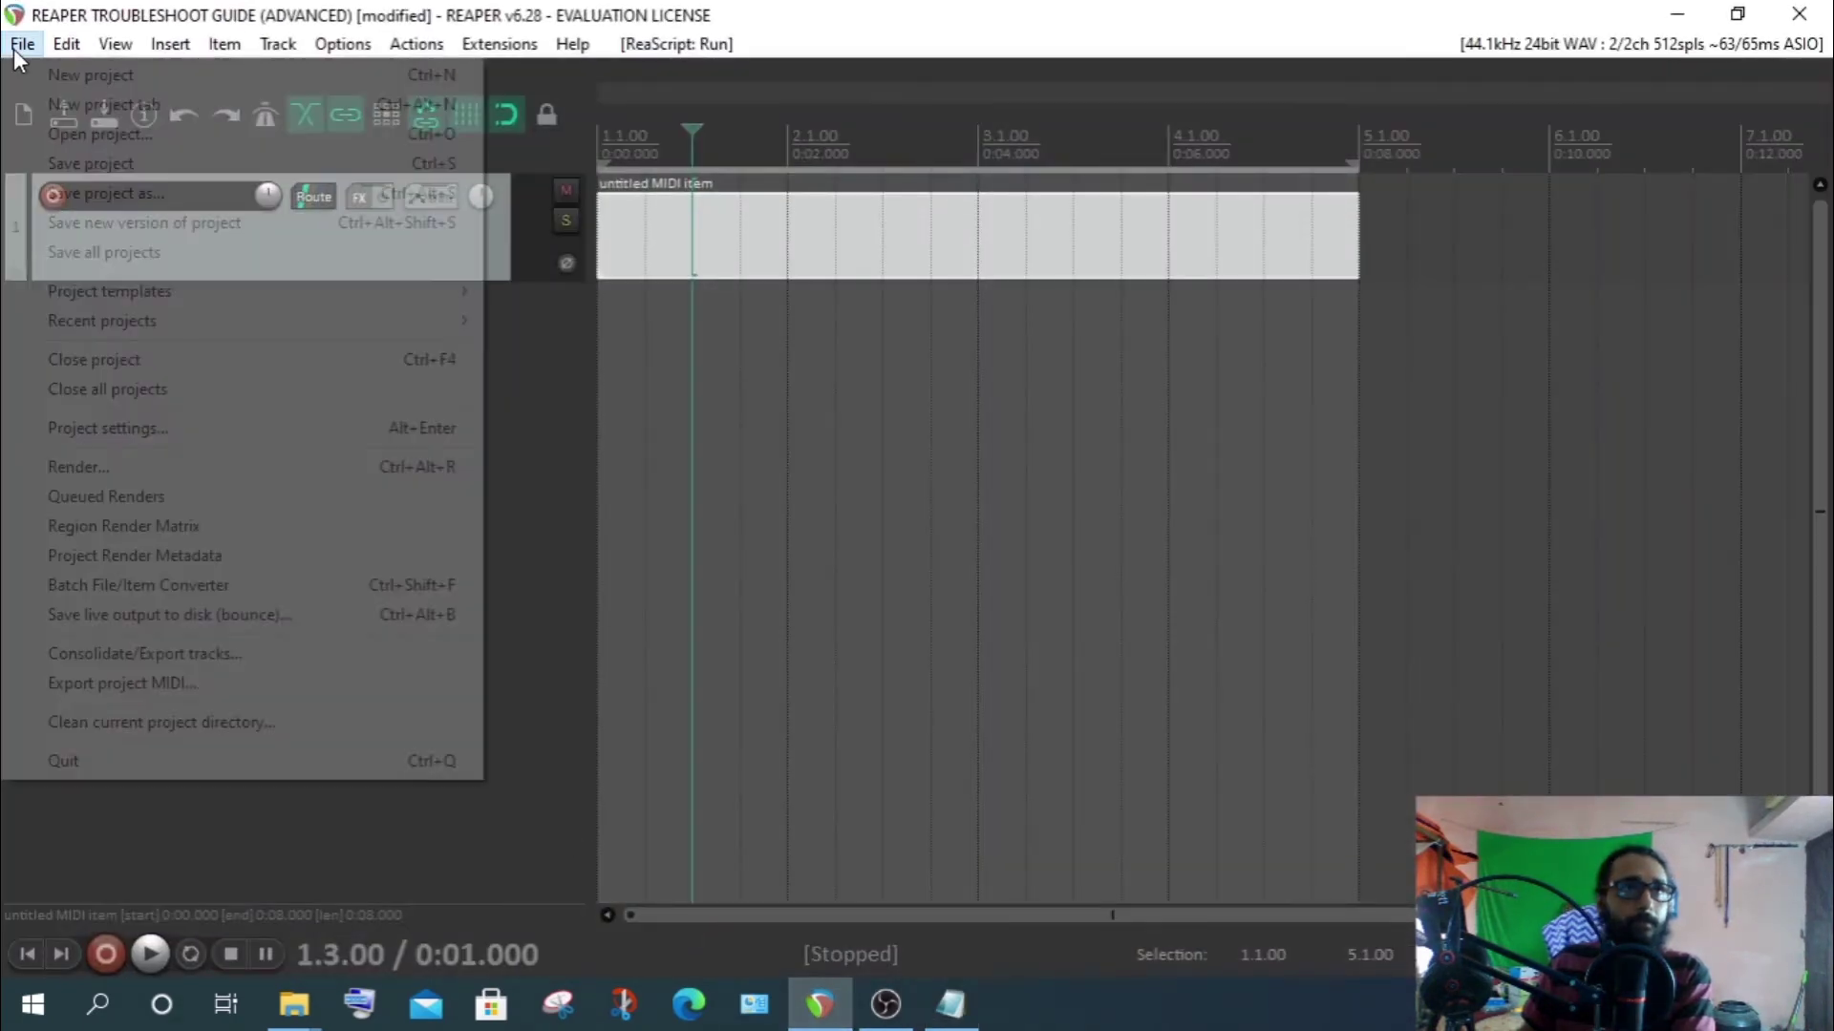
pyautogui.moveTo(161, 298)
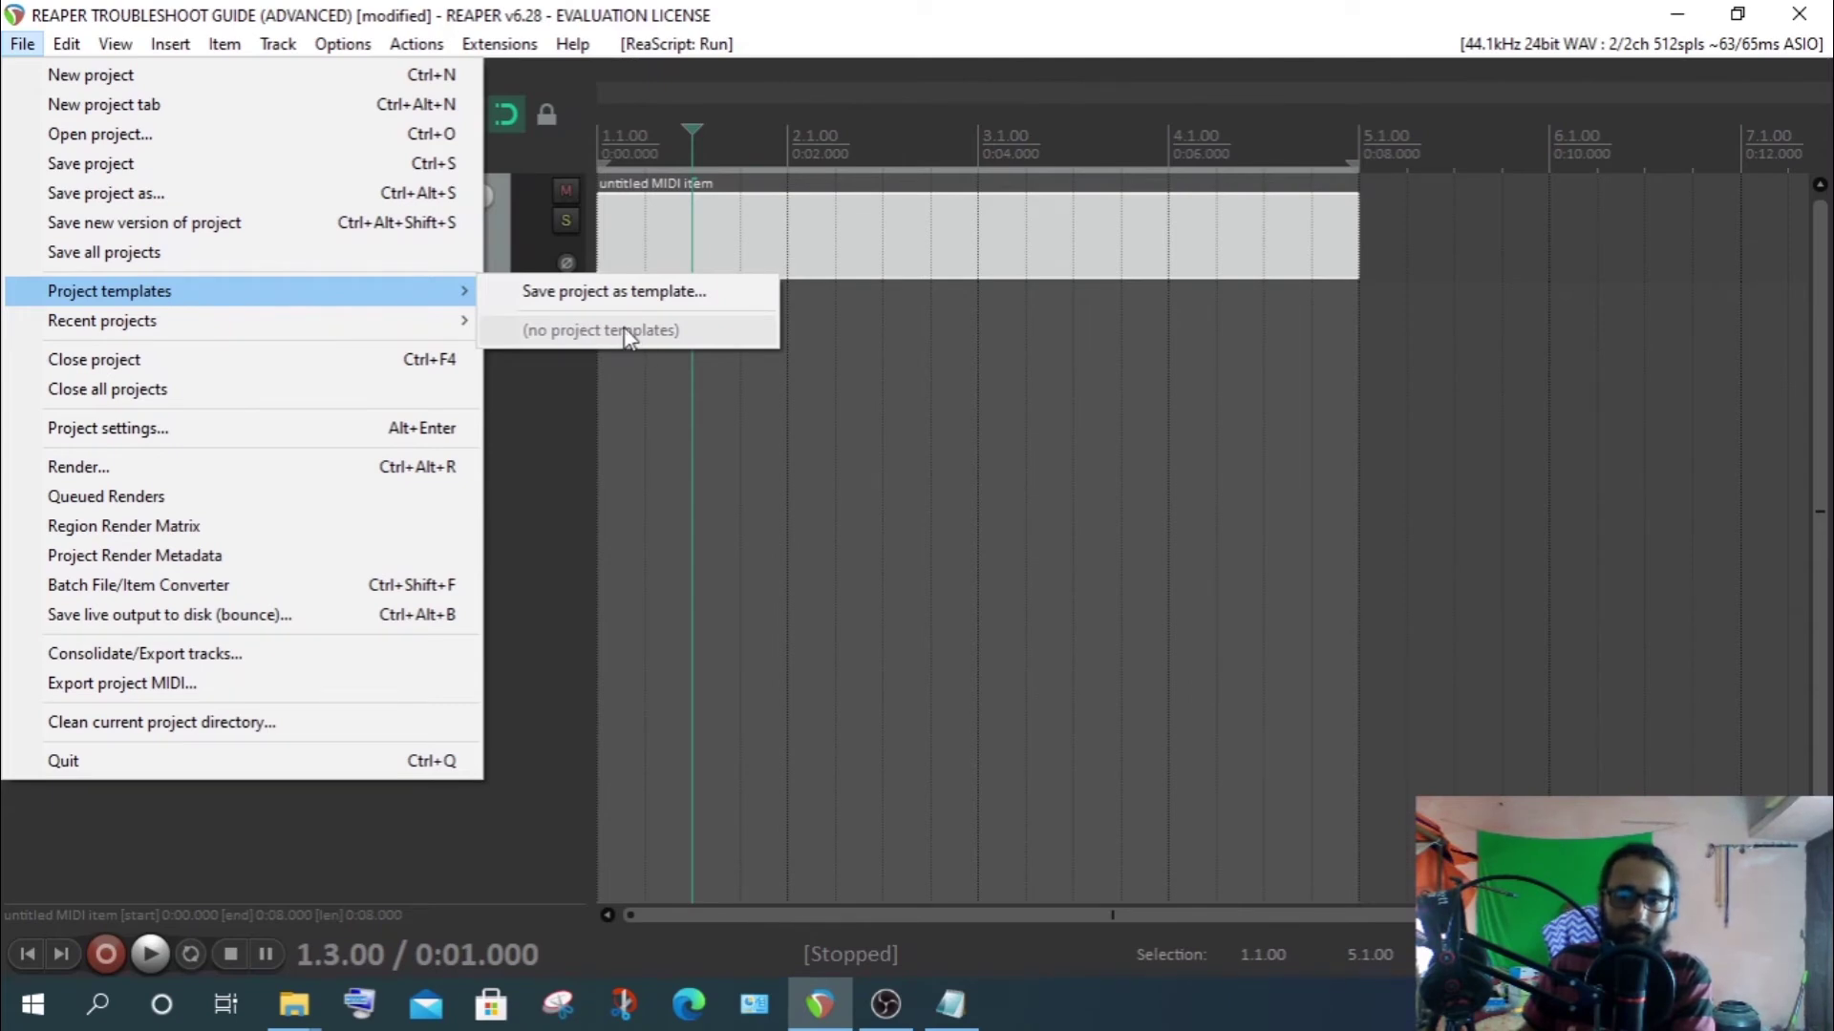
pyautogui.click(542, 559)
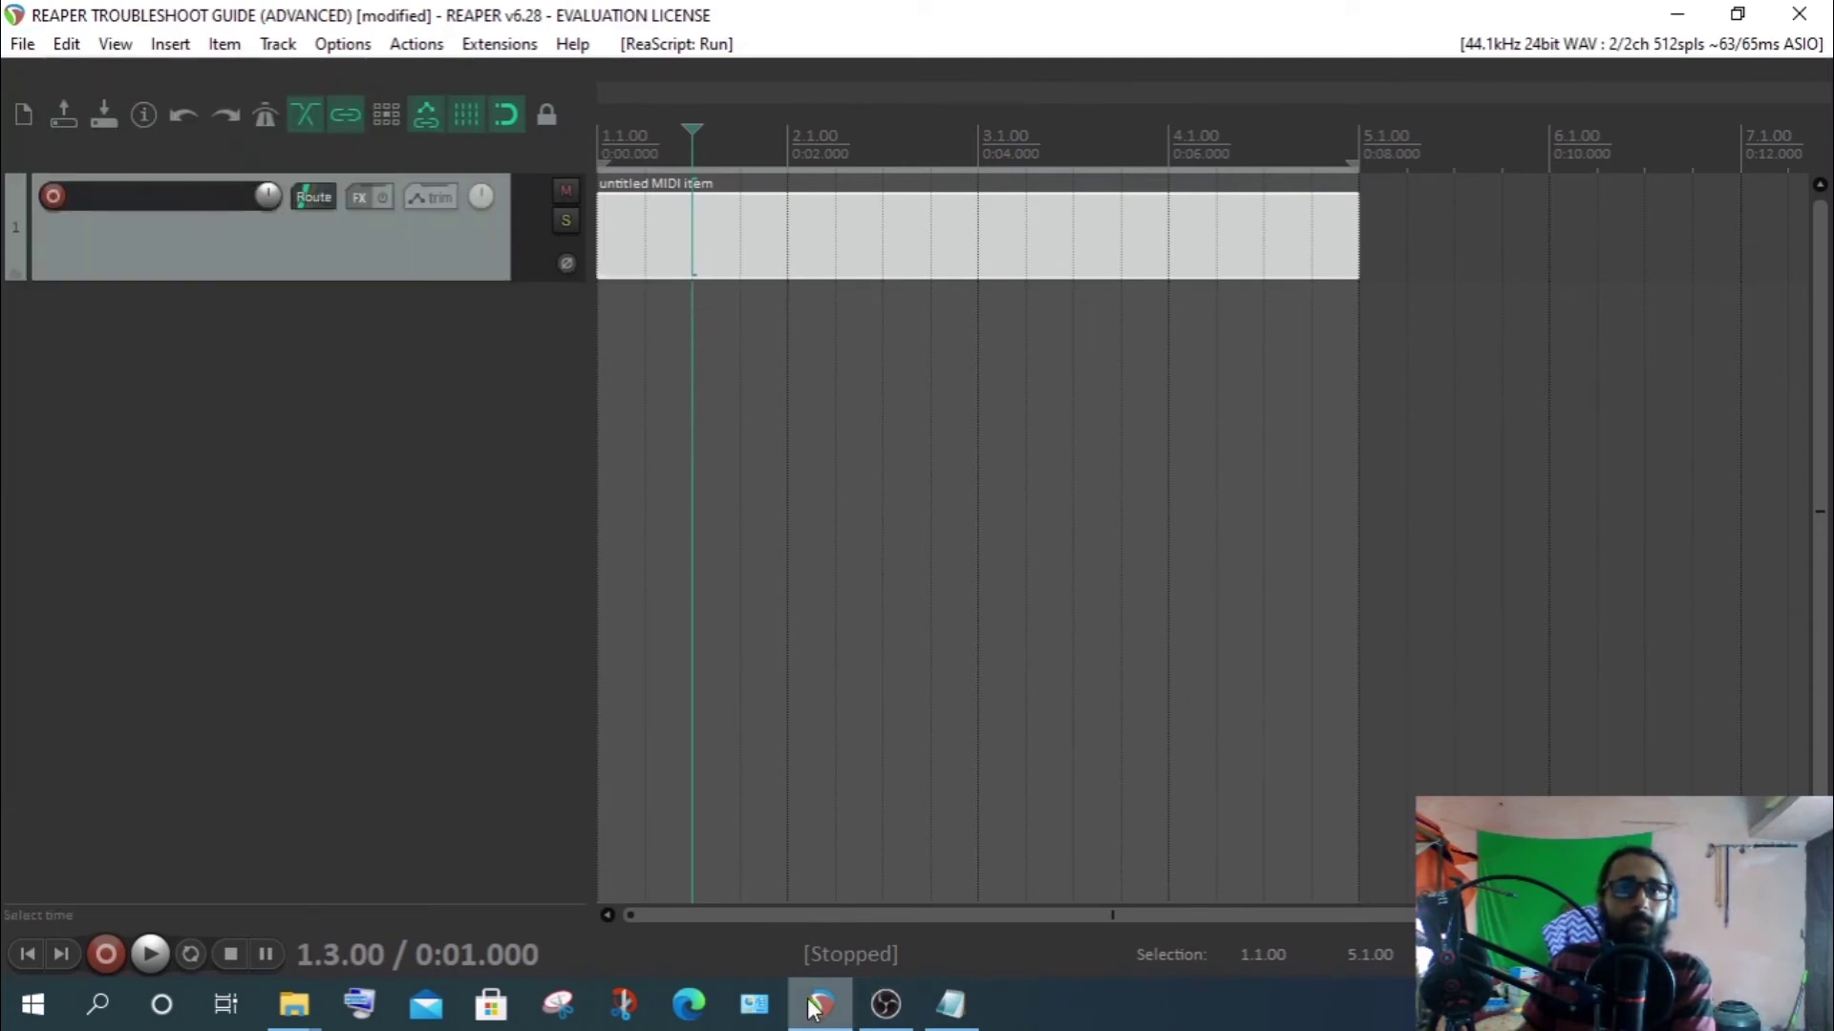
pyautogui.hotkey('alt', 'Tab')
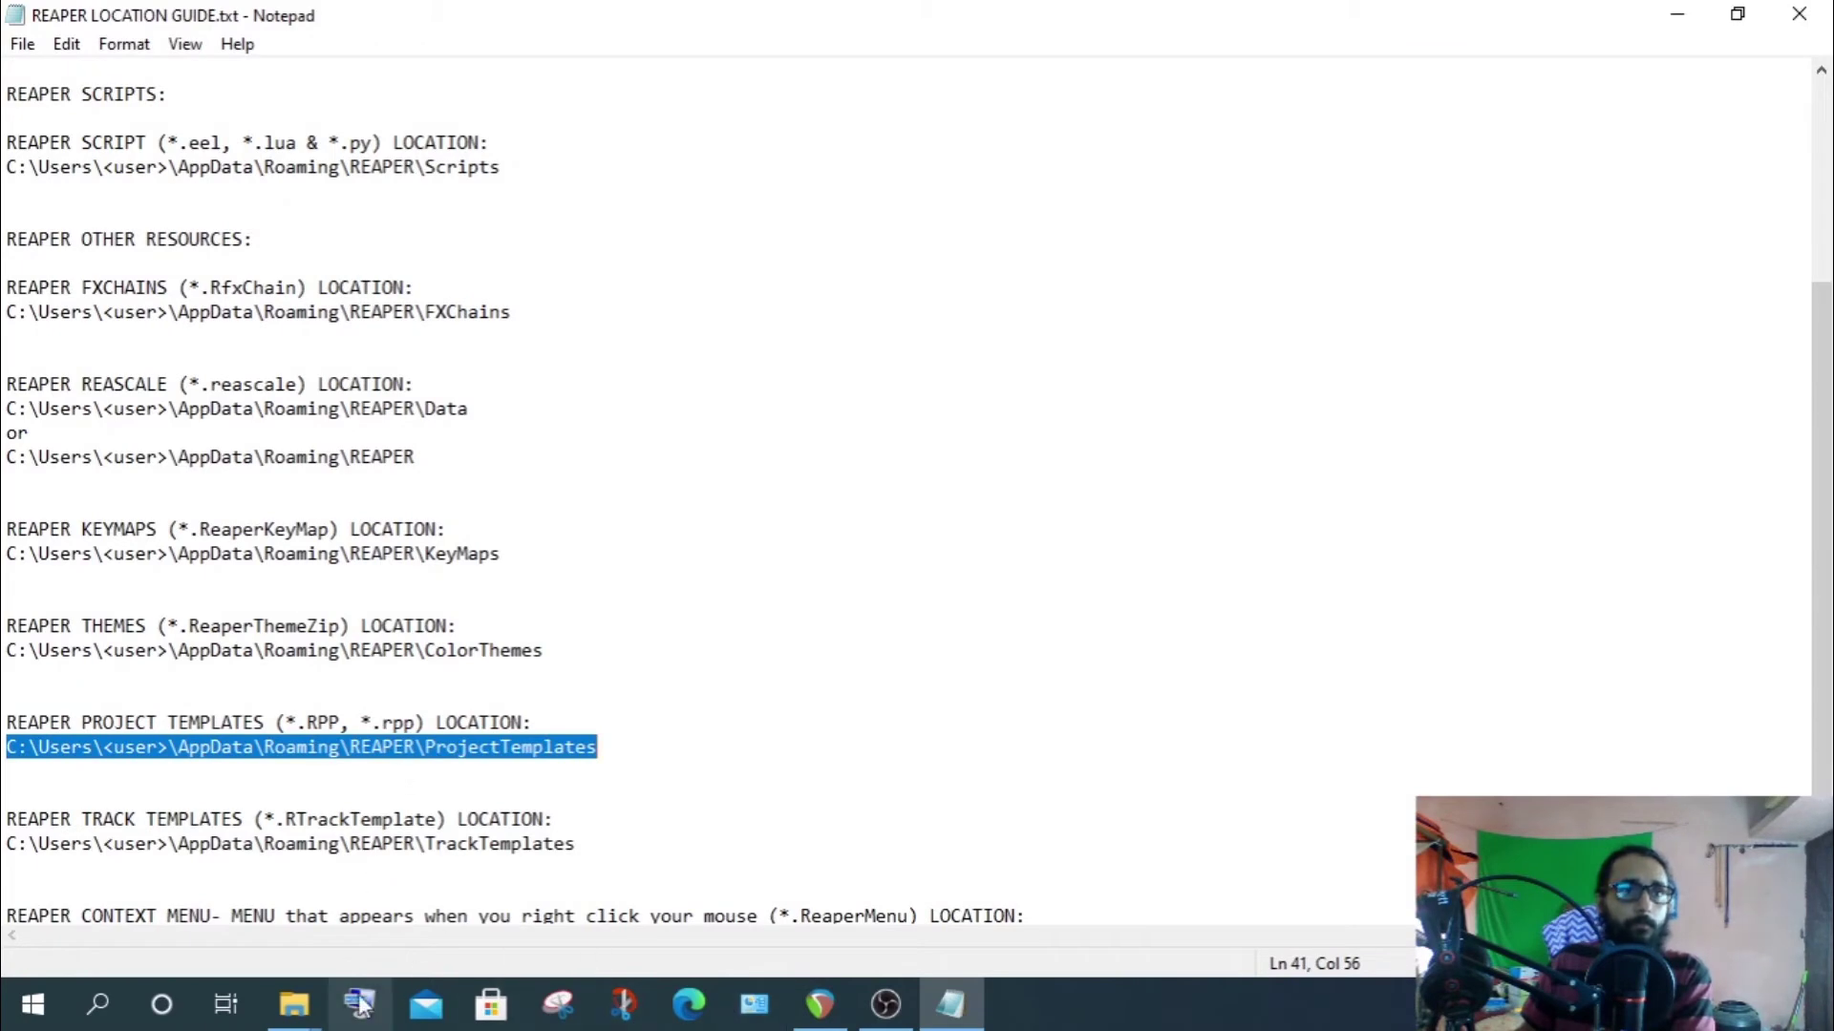
# Copy ReaperSchepsStockTemplate.RPP and Trance loop.rpp from the REAPER SCRIPT & OTHER RESOURCES folder
pyautogui.moveTo(301, 1010)
pyautogui.click(222, 924)
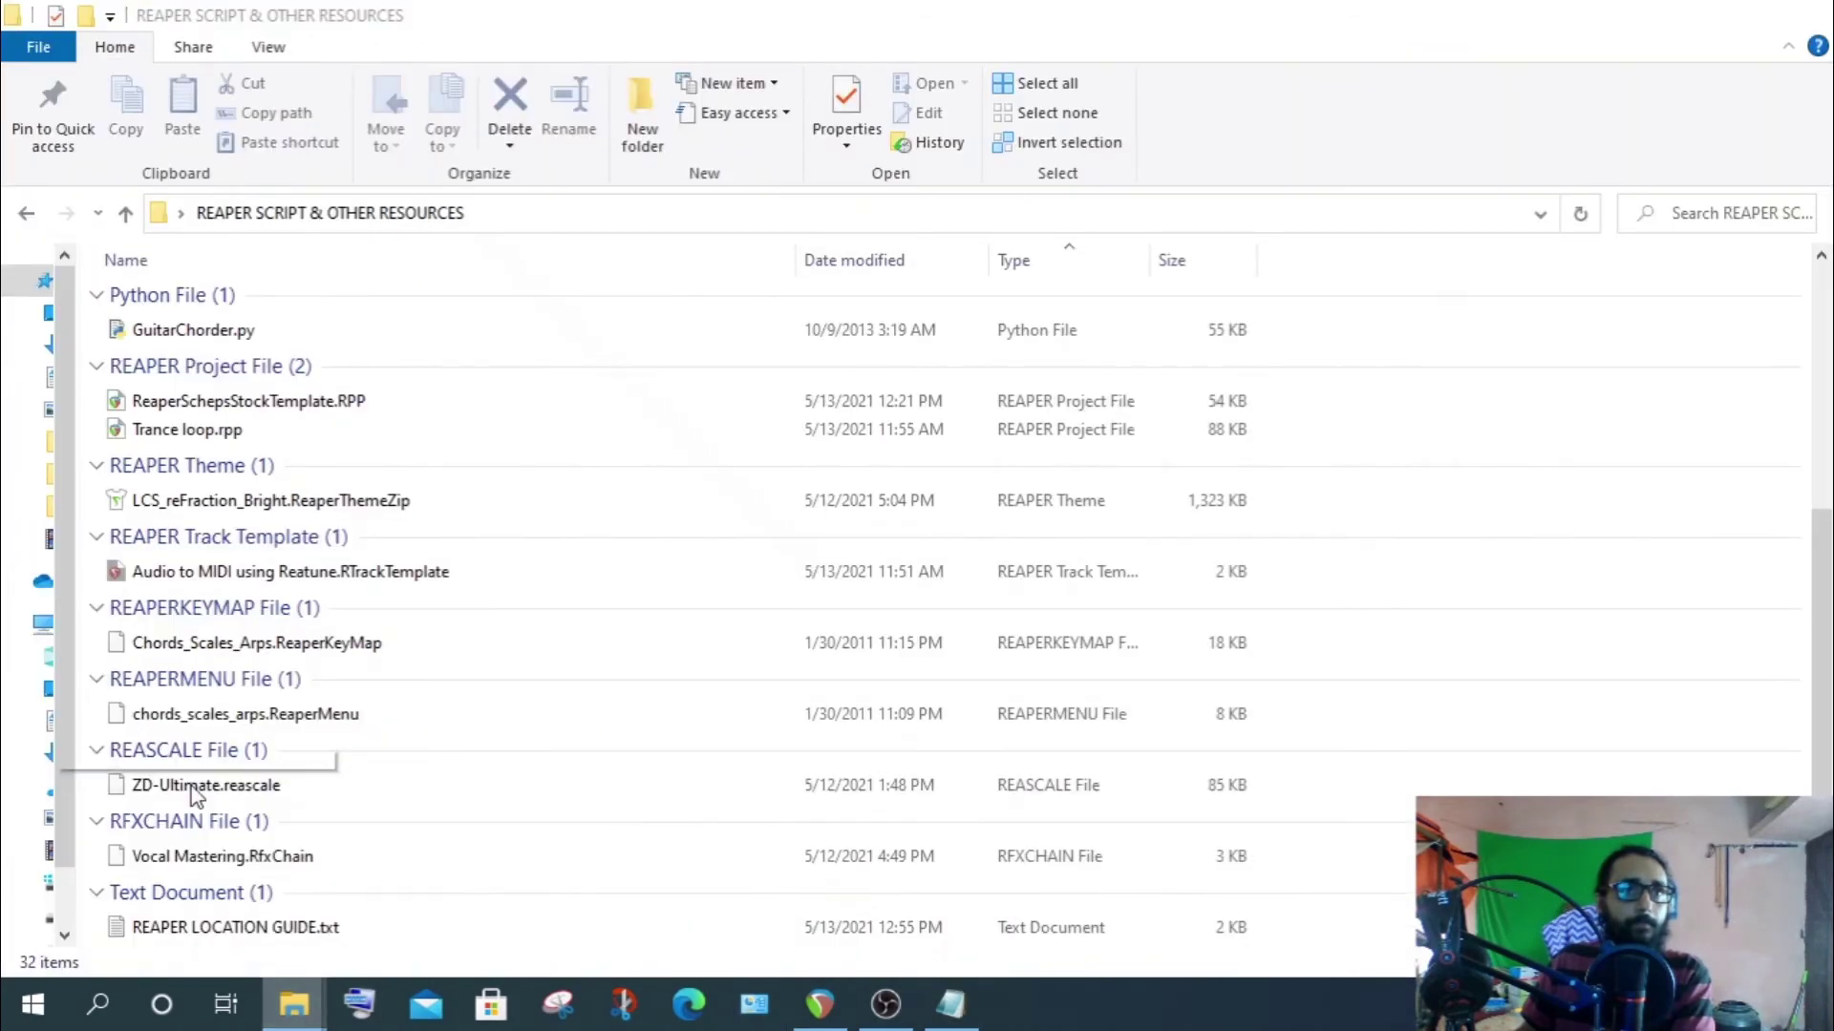
pyautogui.click(90, 402)
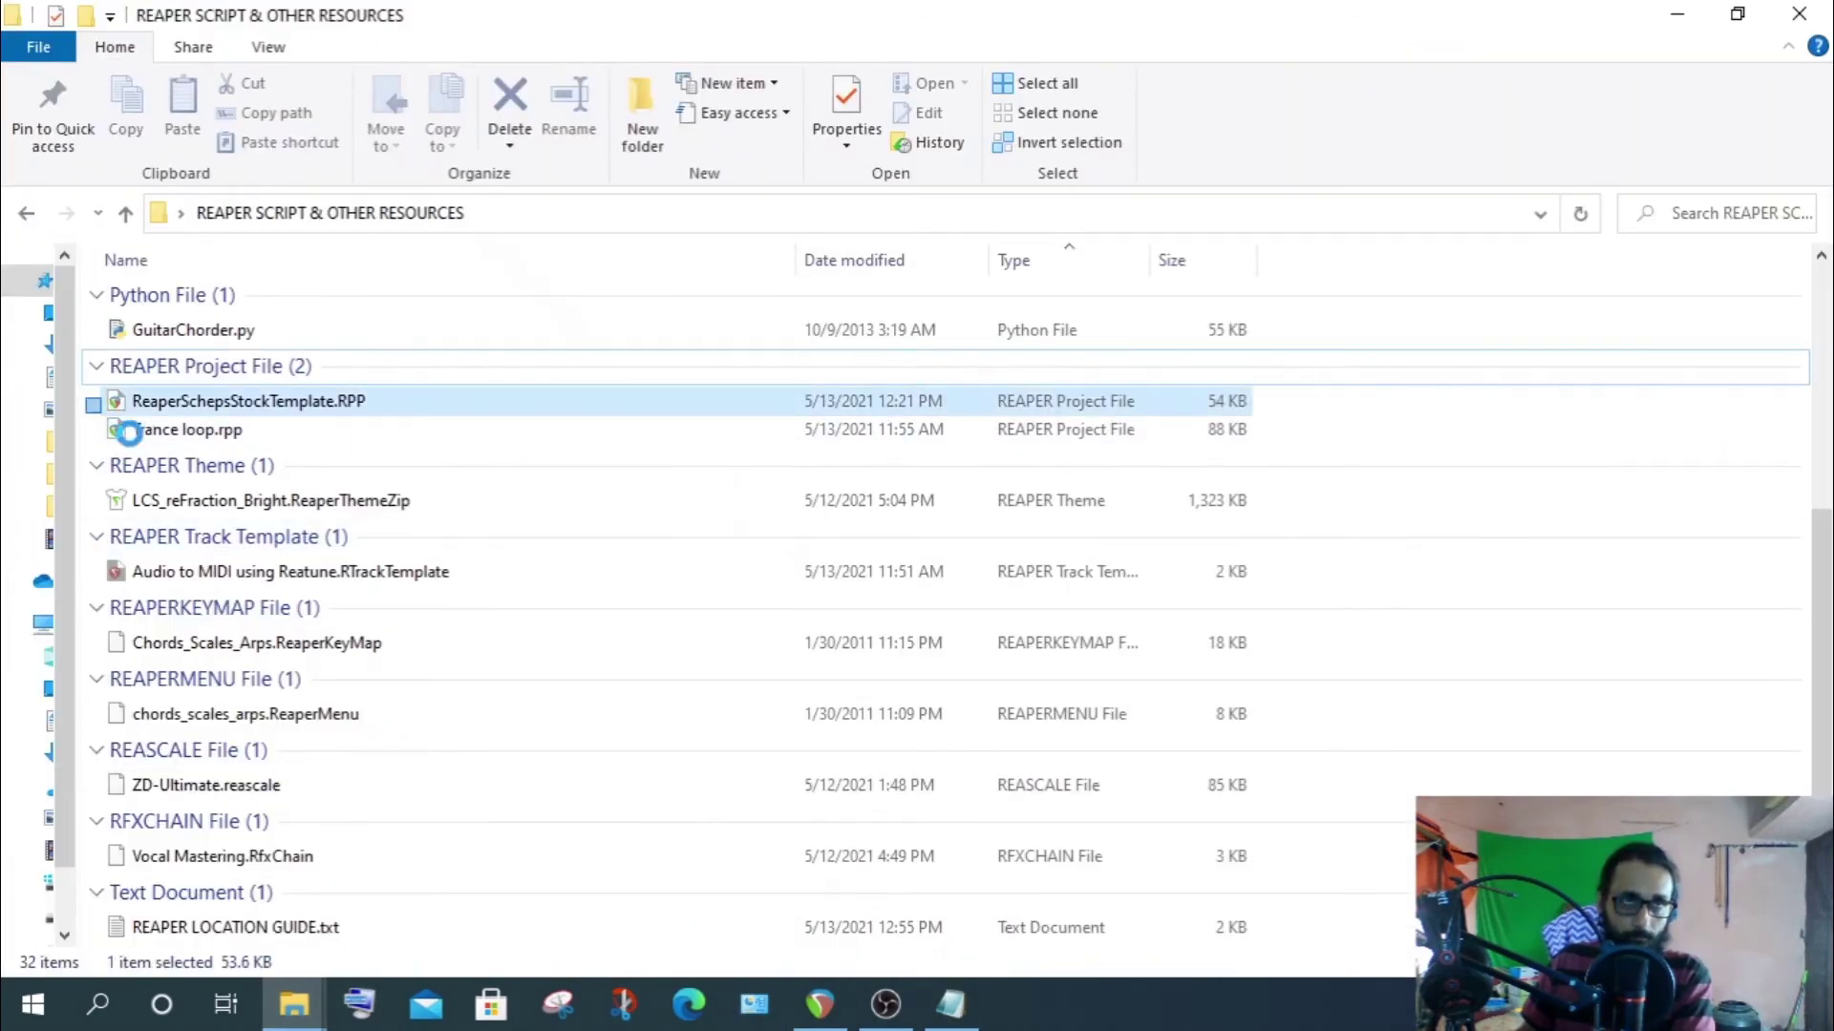
pyautogui.keyDown('ctrl'); pyautogui.click(146, 432); pyautogui.keyUp('ctrl')
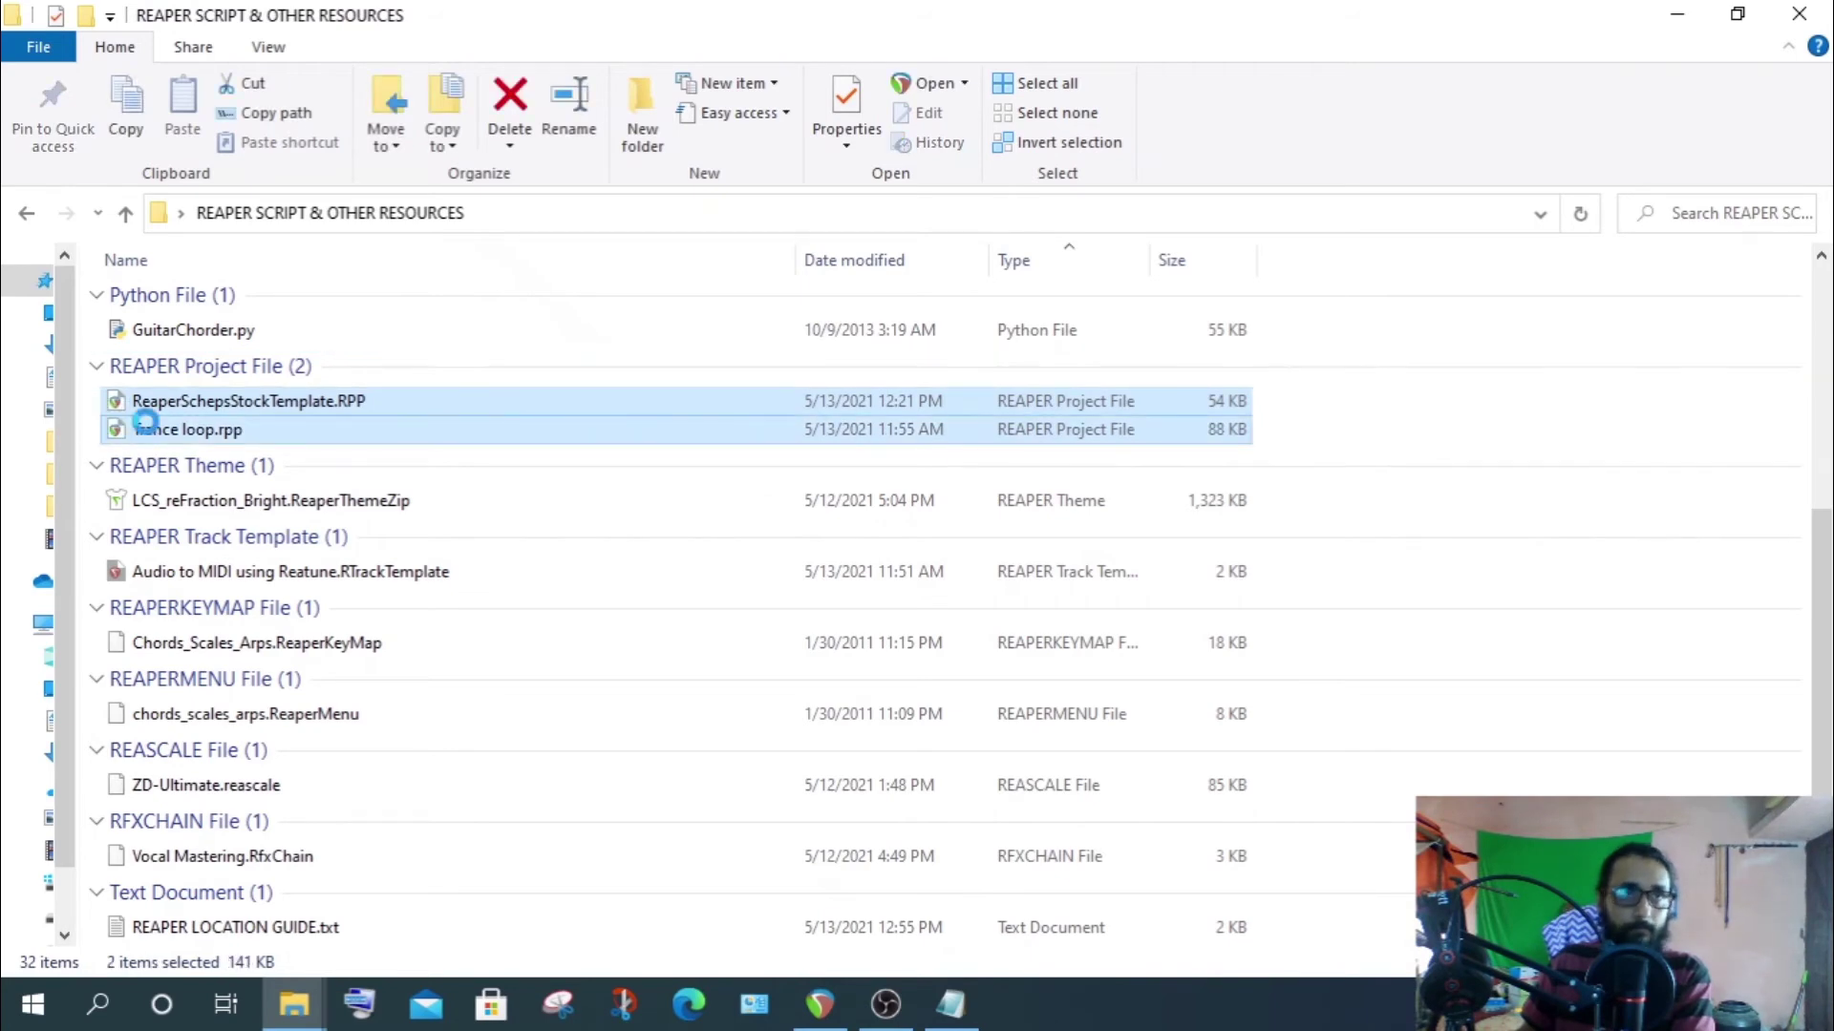
pyautogui.rightClick(143, 420)
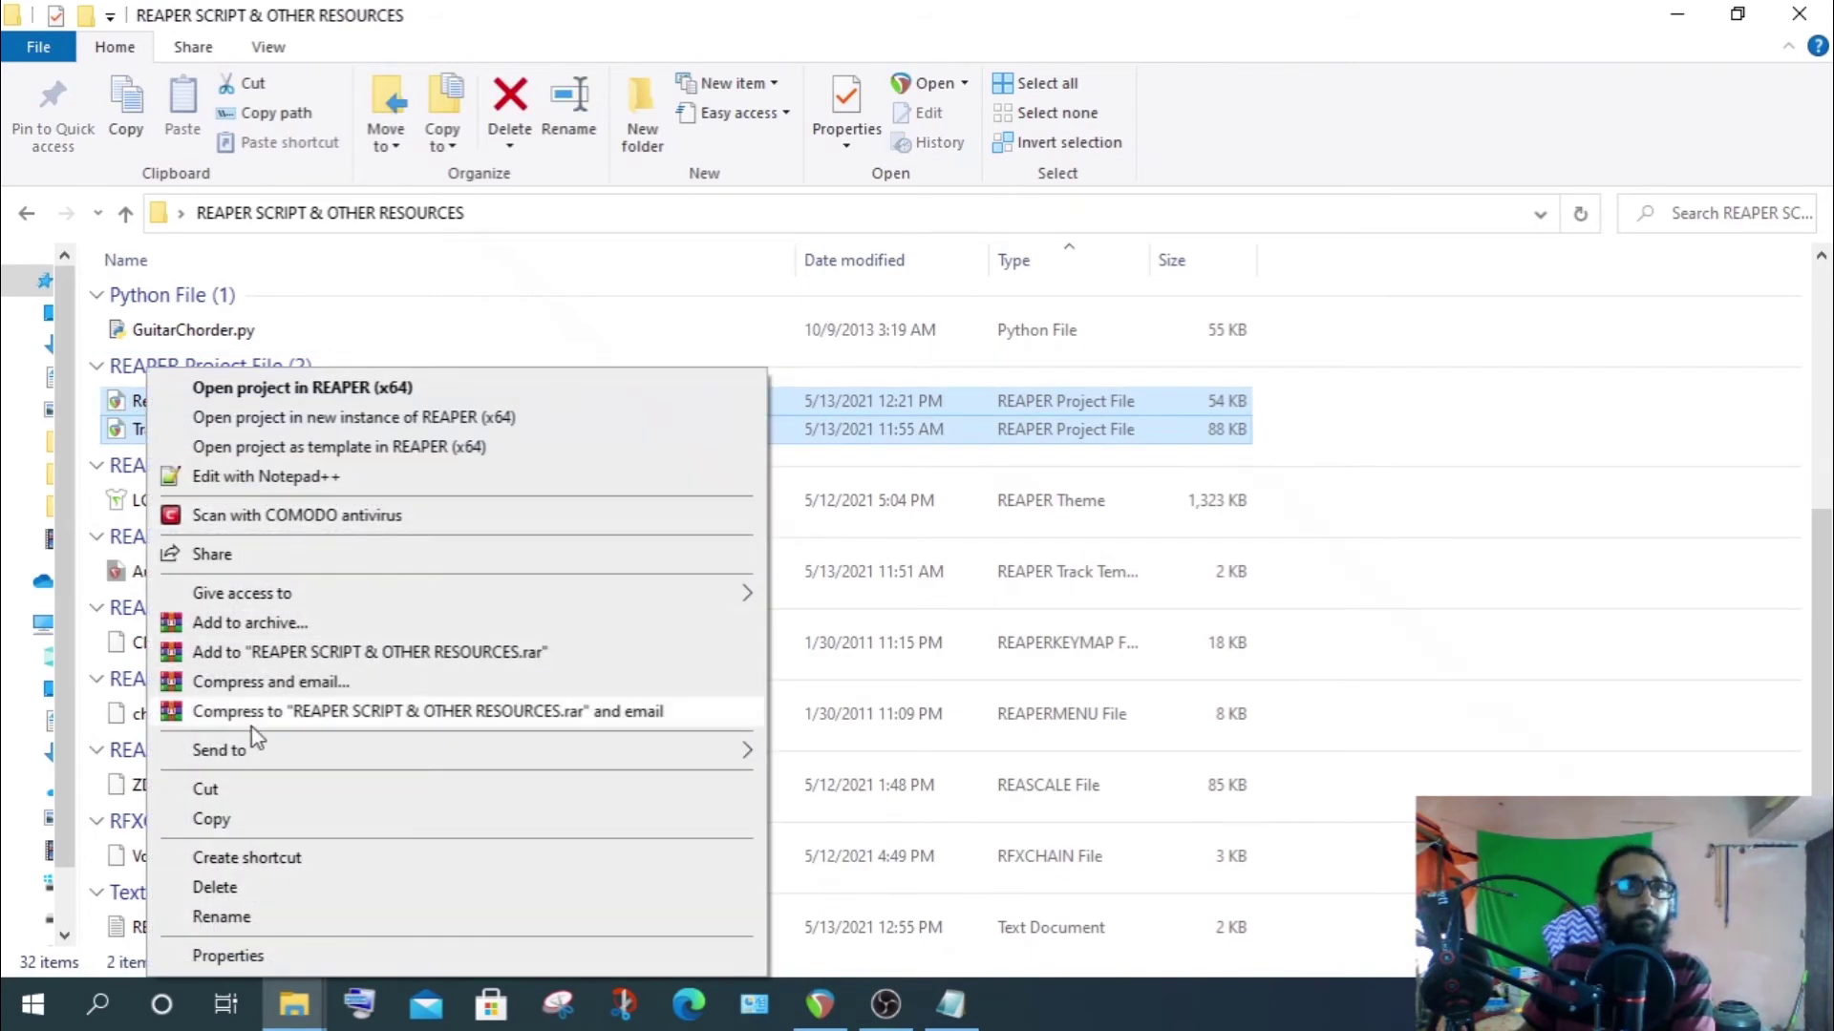
pyautogui.click(212, 818)
# Paste the two copied project files into REAPER's ProjectTemplates folder and close that folder window
pyautogui.click(950, 1004)
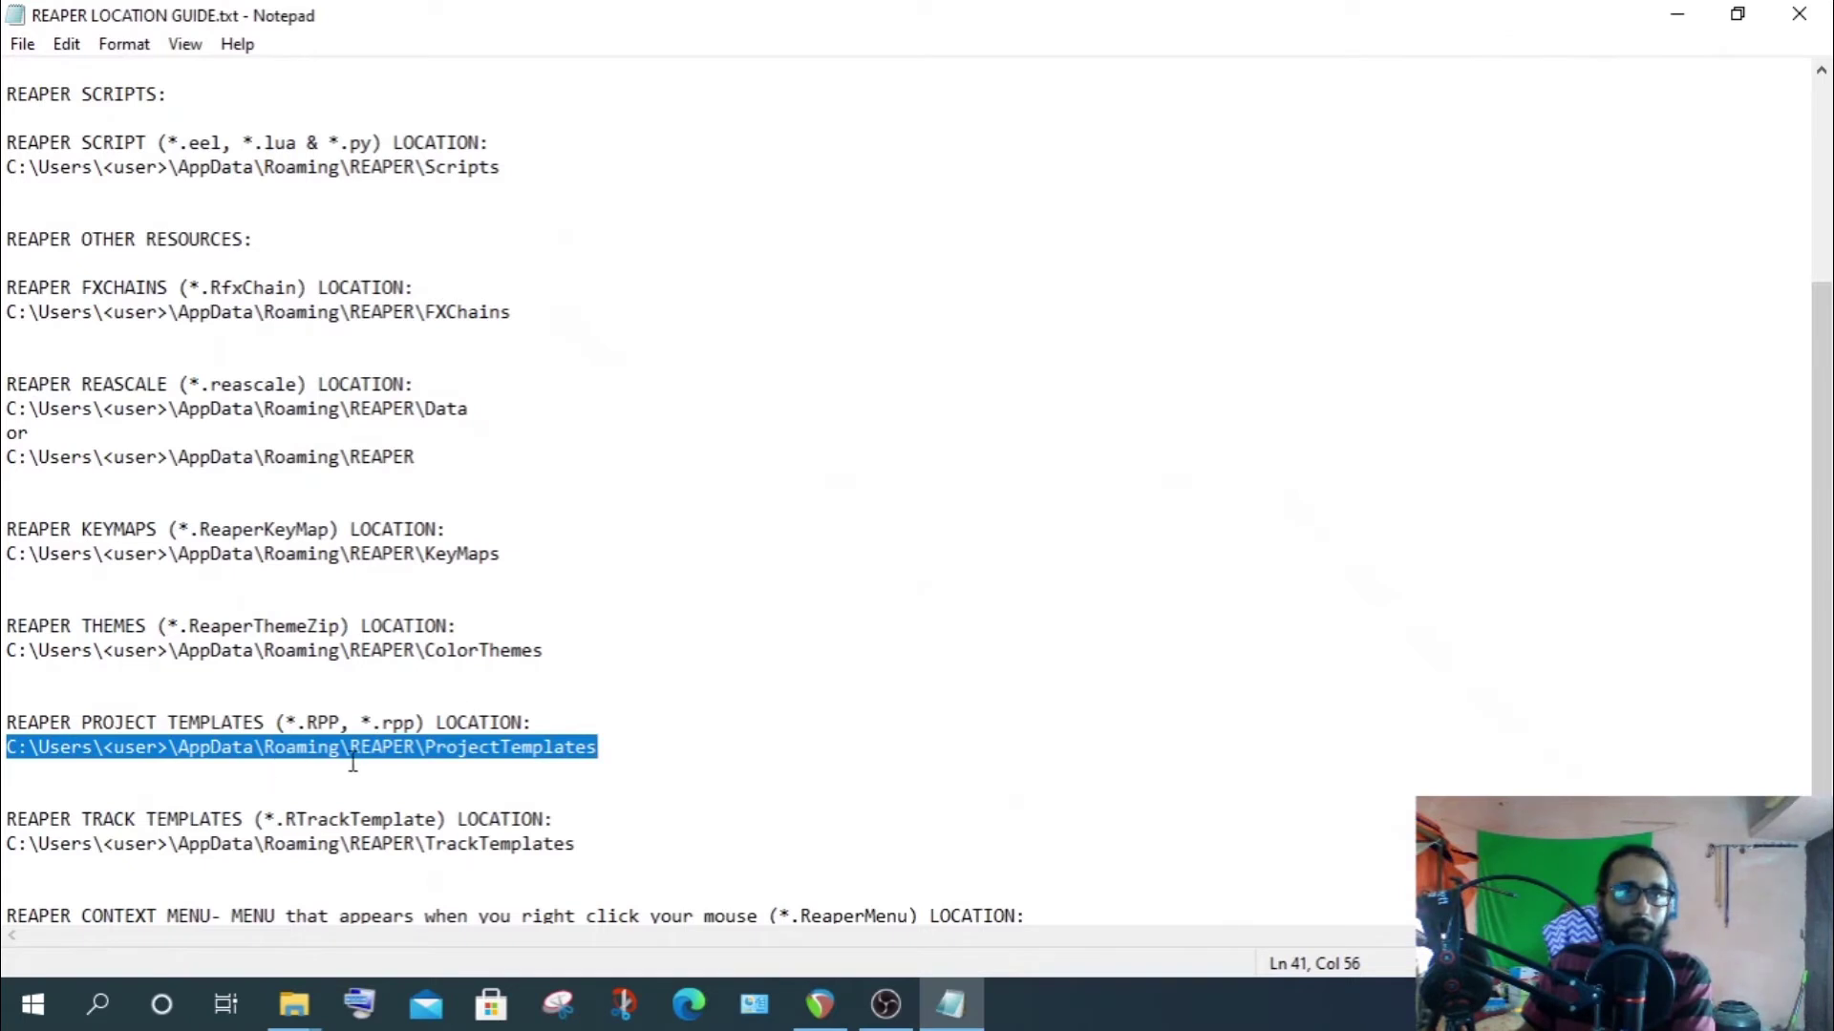
pyautogui.moveTo(293, 1004)
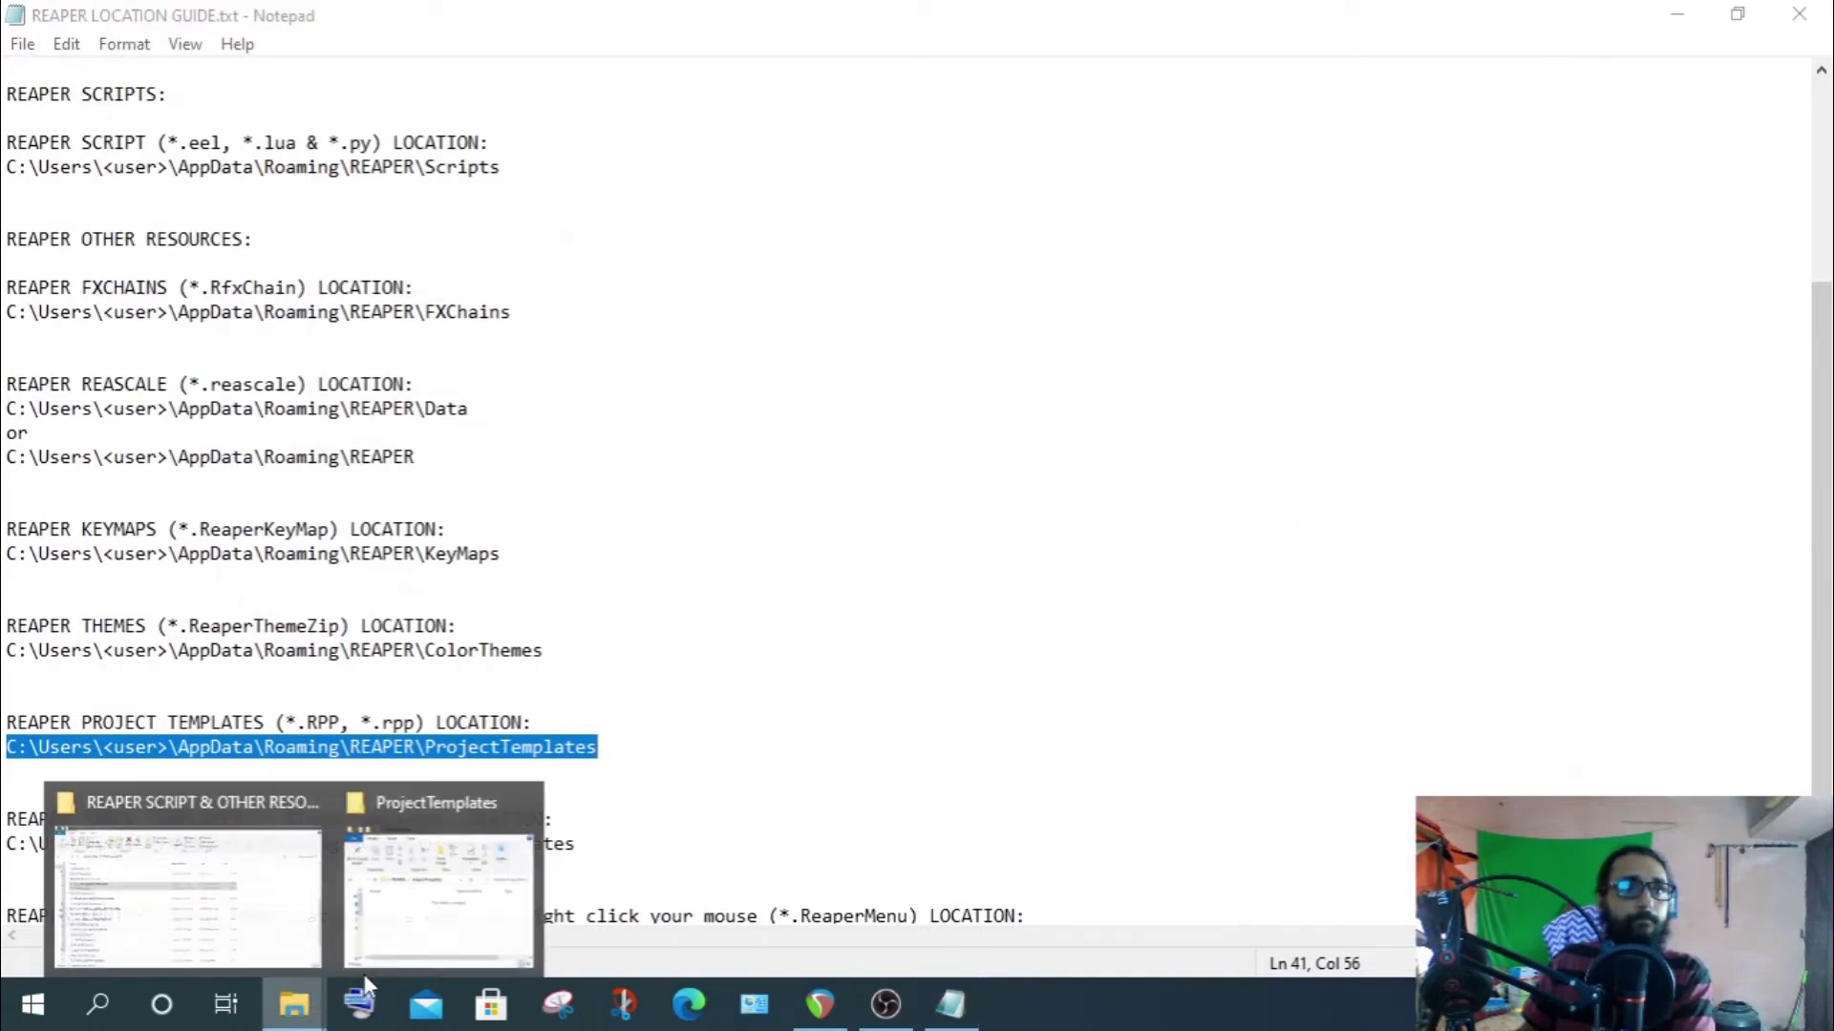
pyautogui.click(438, 874)
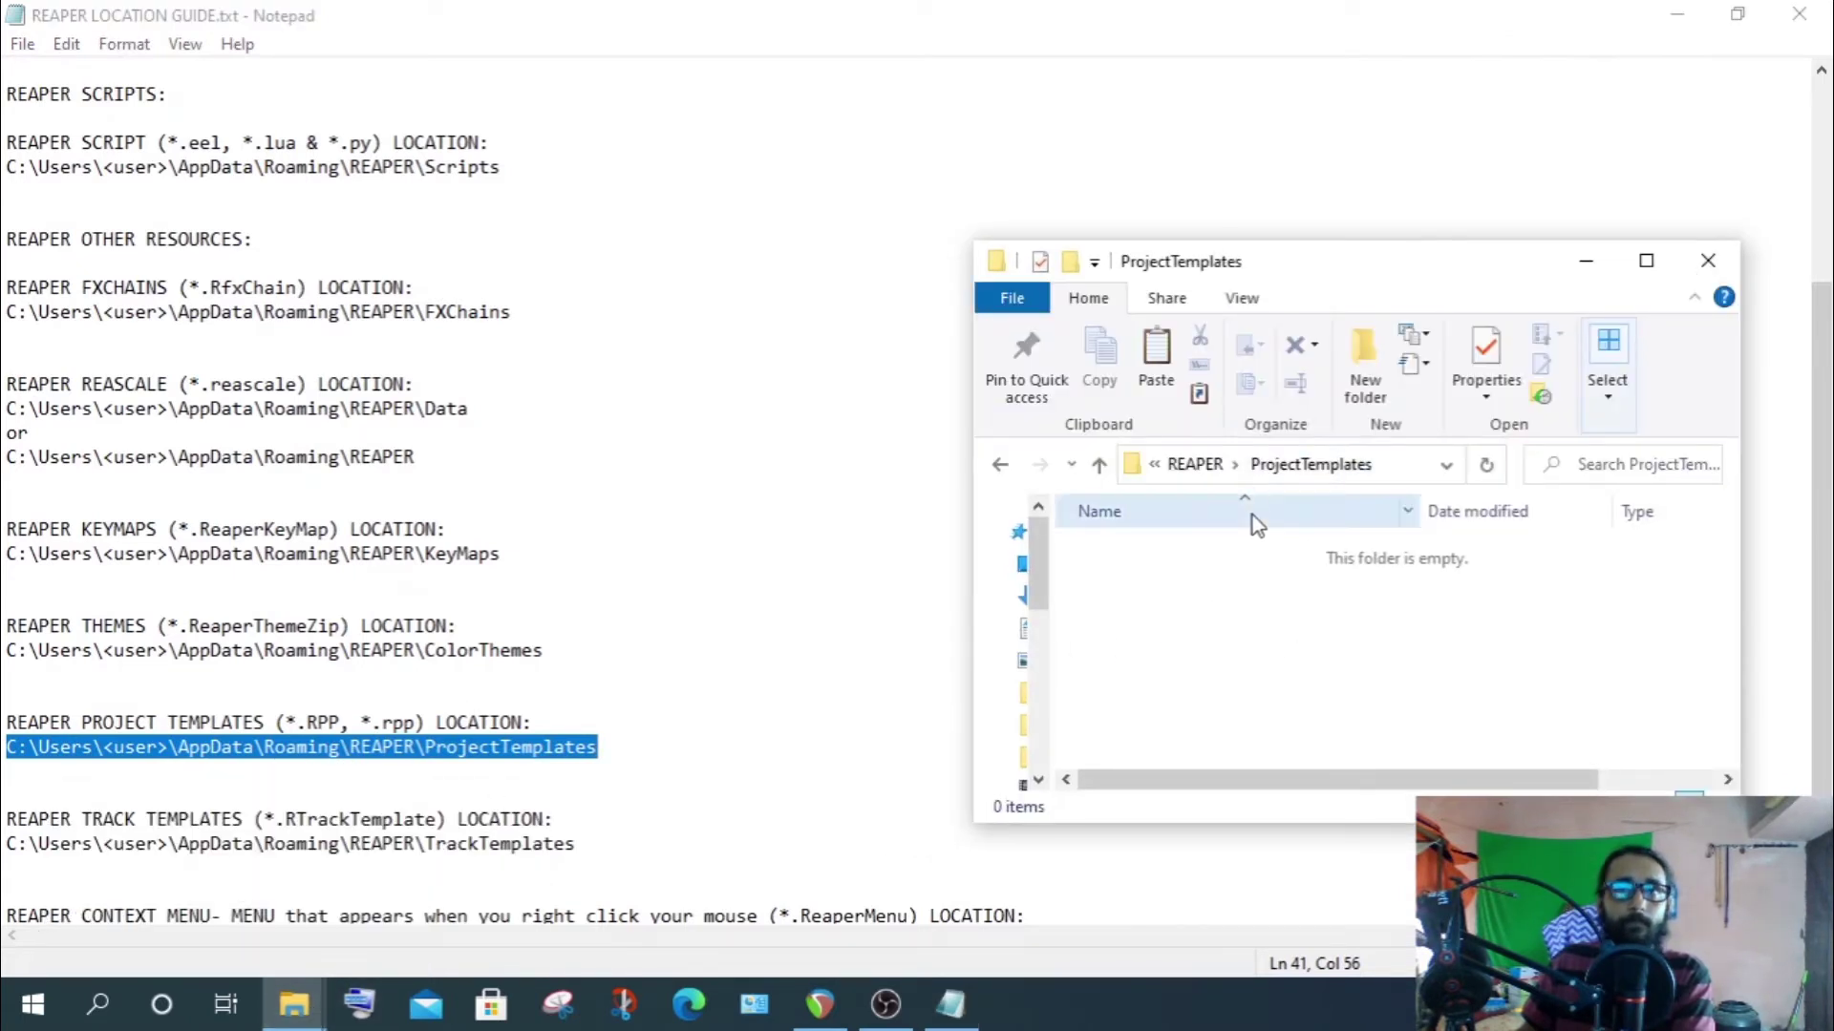
pyautogui.rightClick(1229, 679)
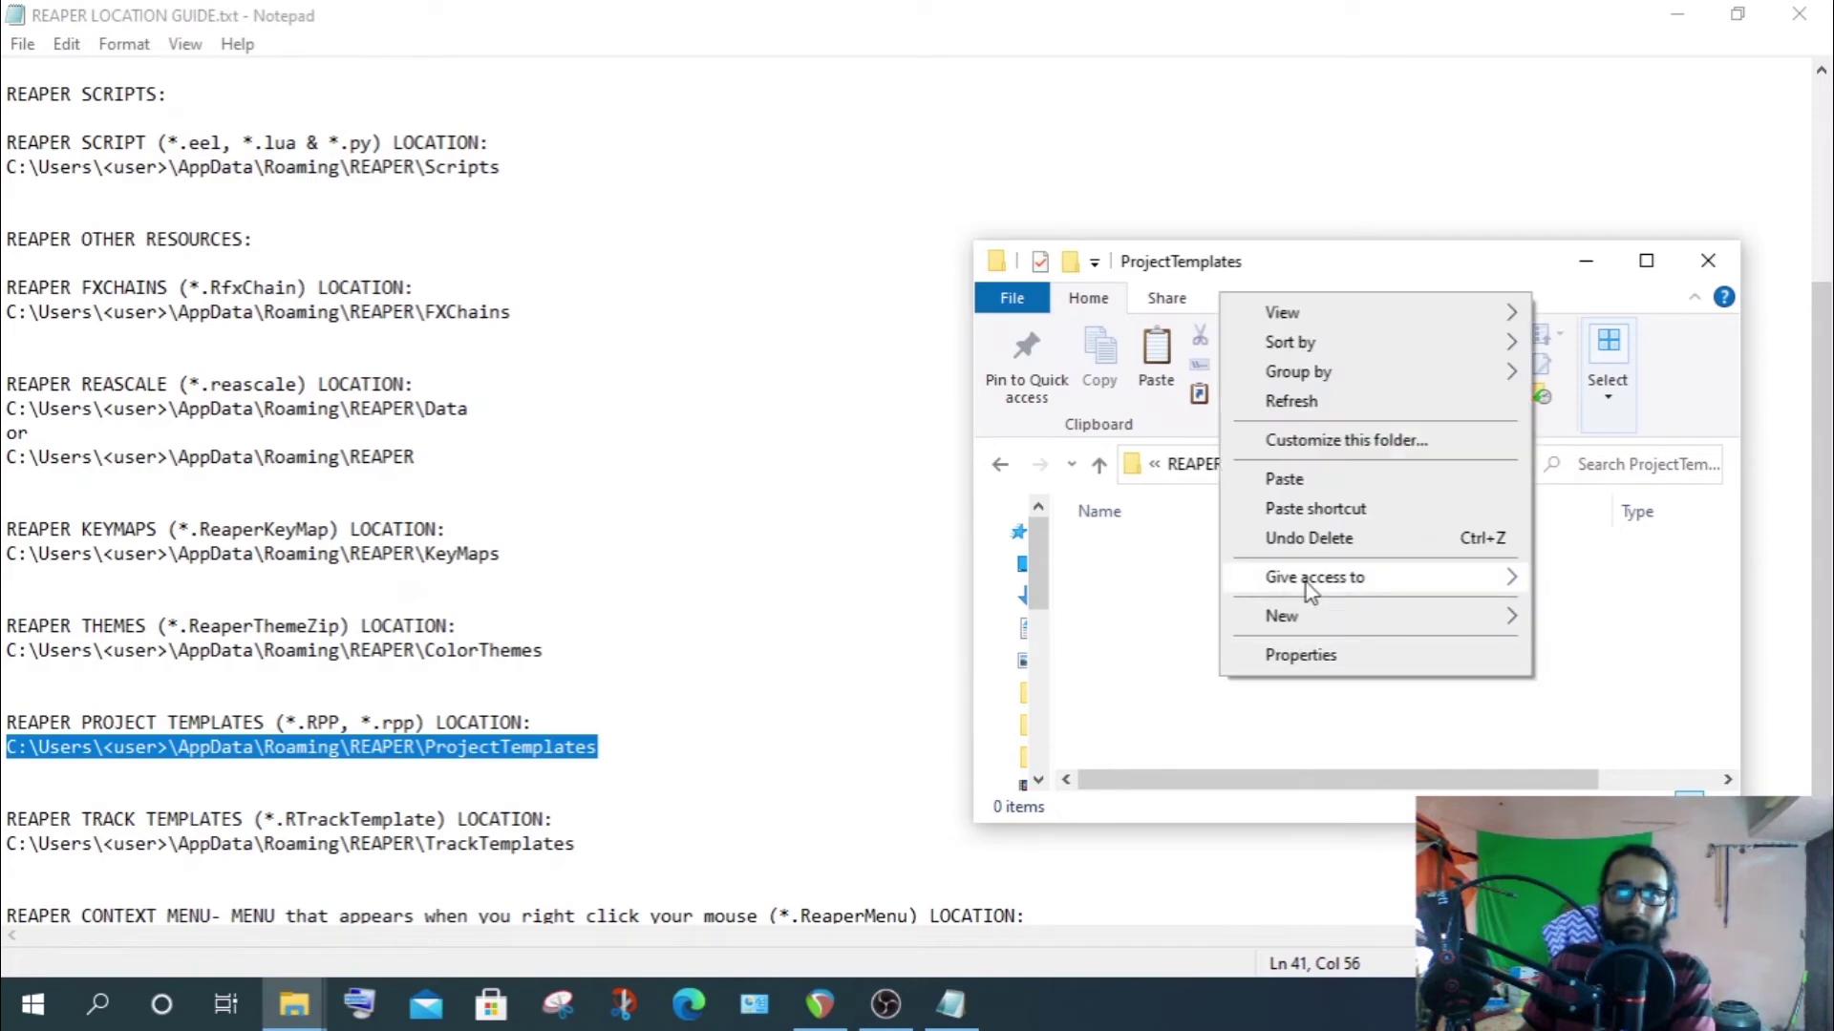
pyautogui.click(1316, 483)
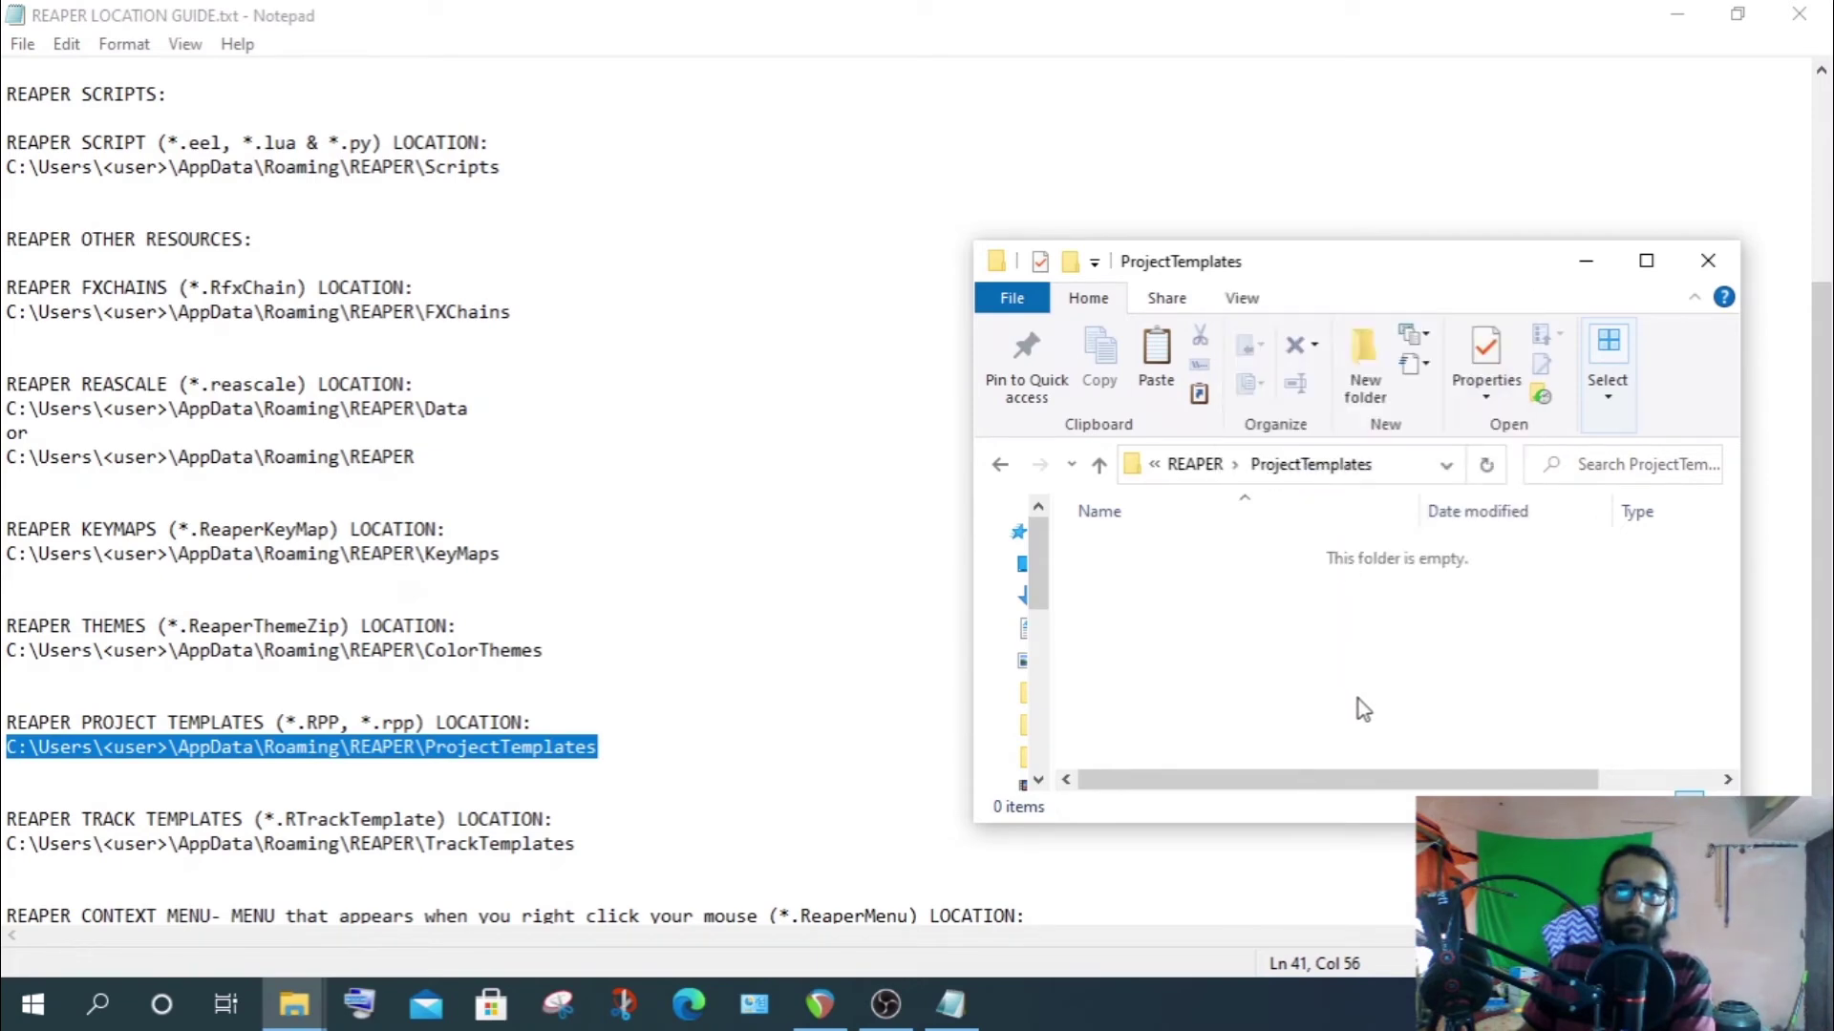
pyautogui.click(1706, 266)
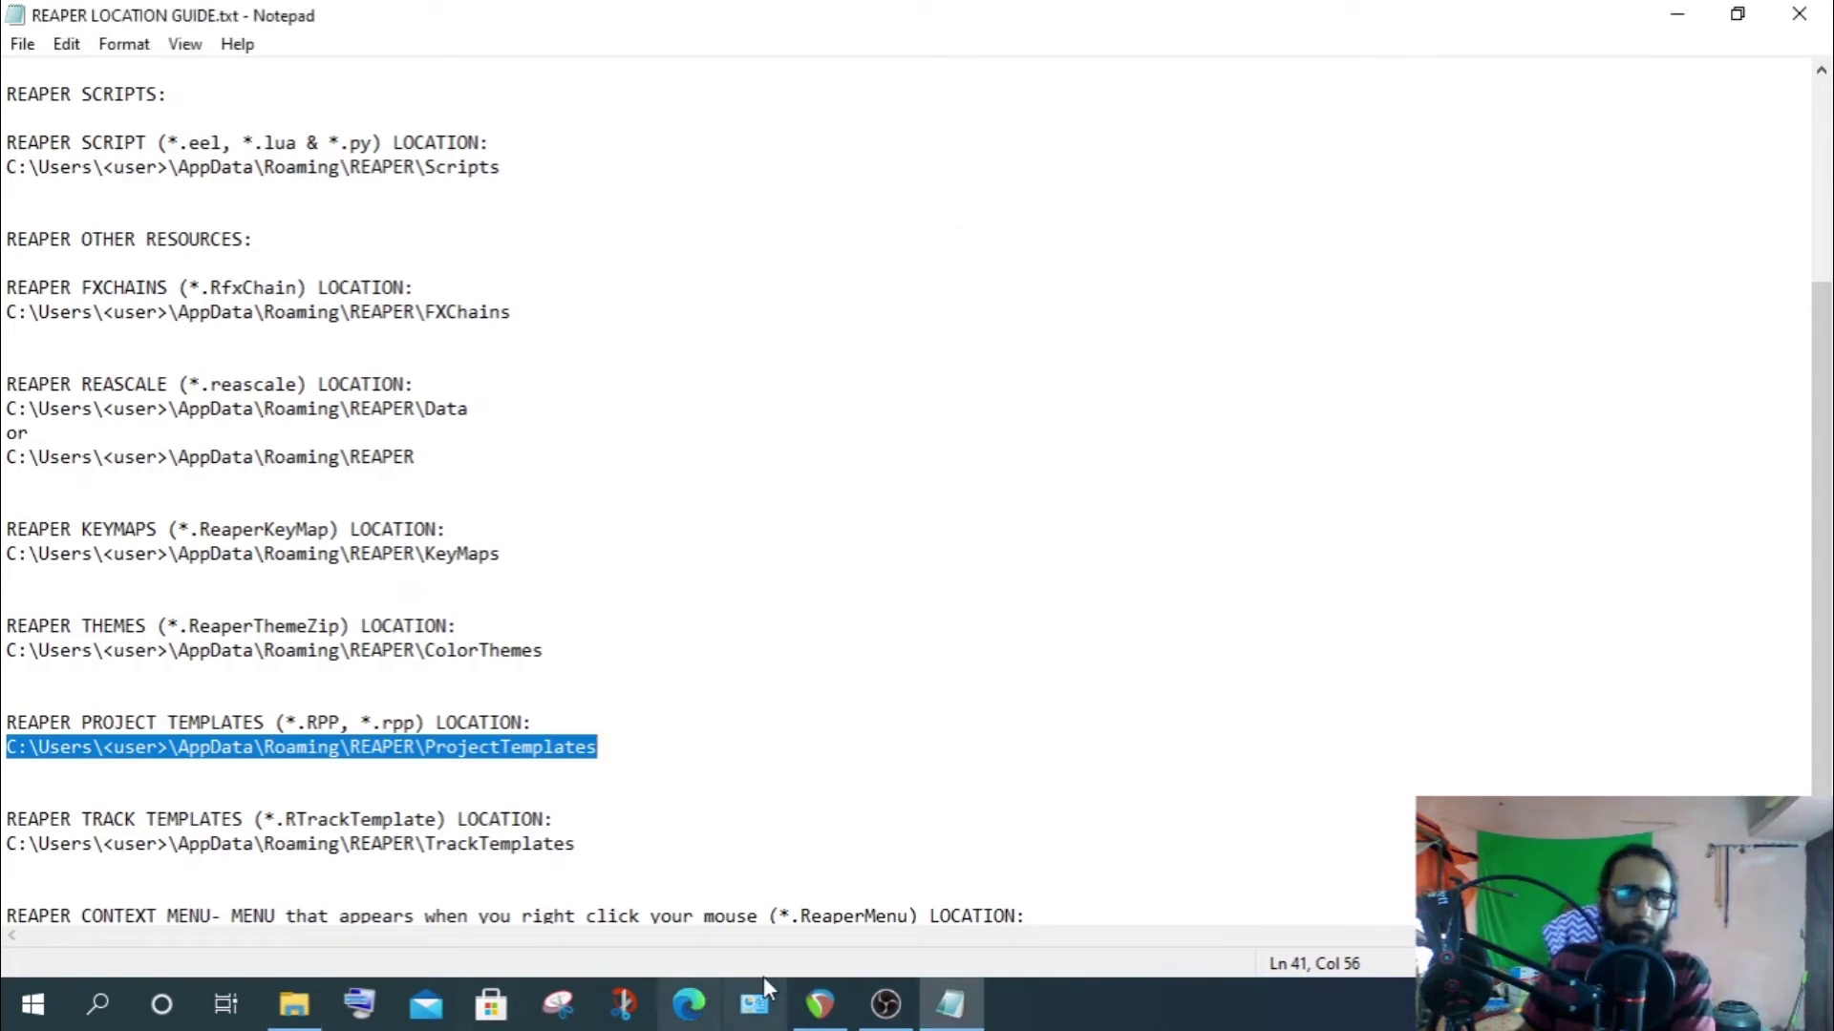
# Switch to REAPER and look for the two added files among its project templates
pyautogui.moveTo(821, 1007)
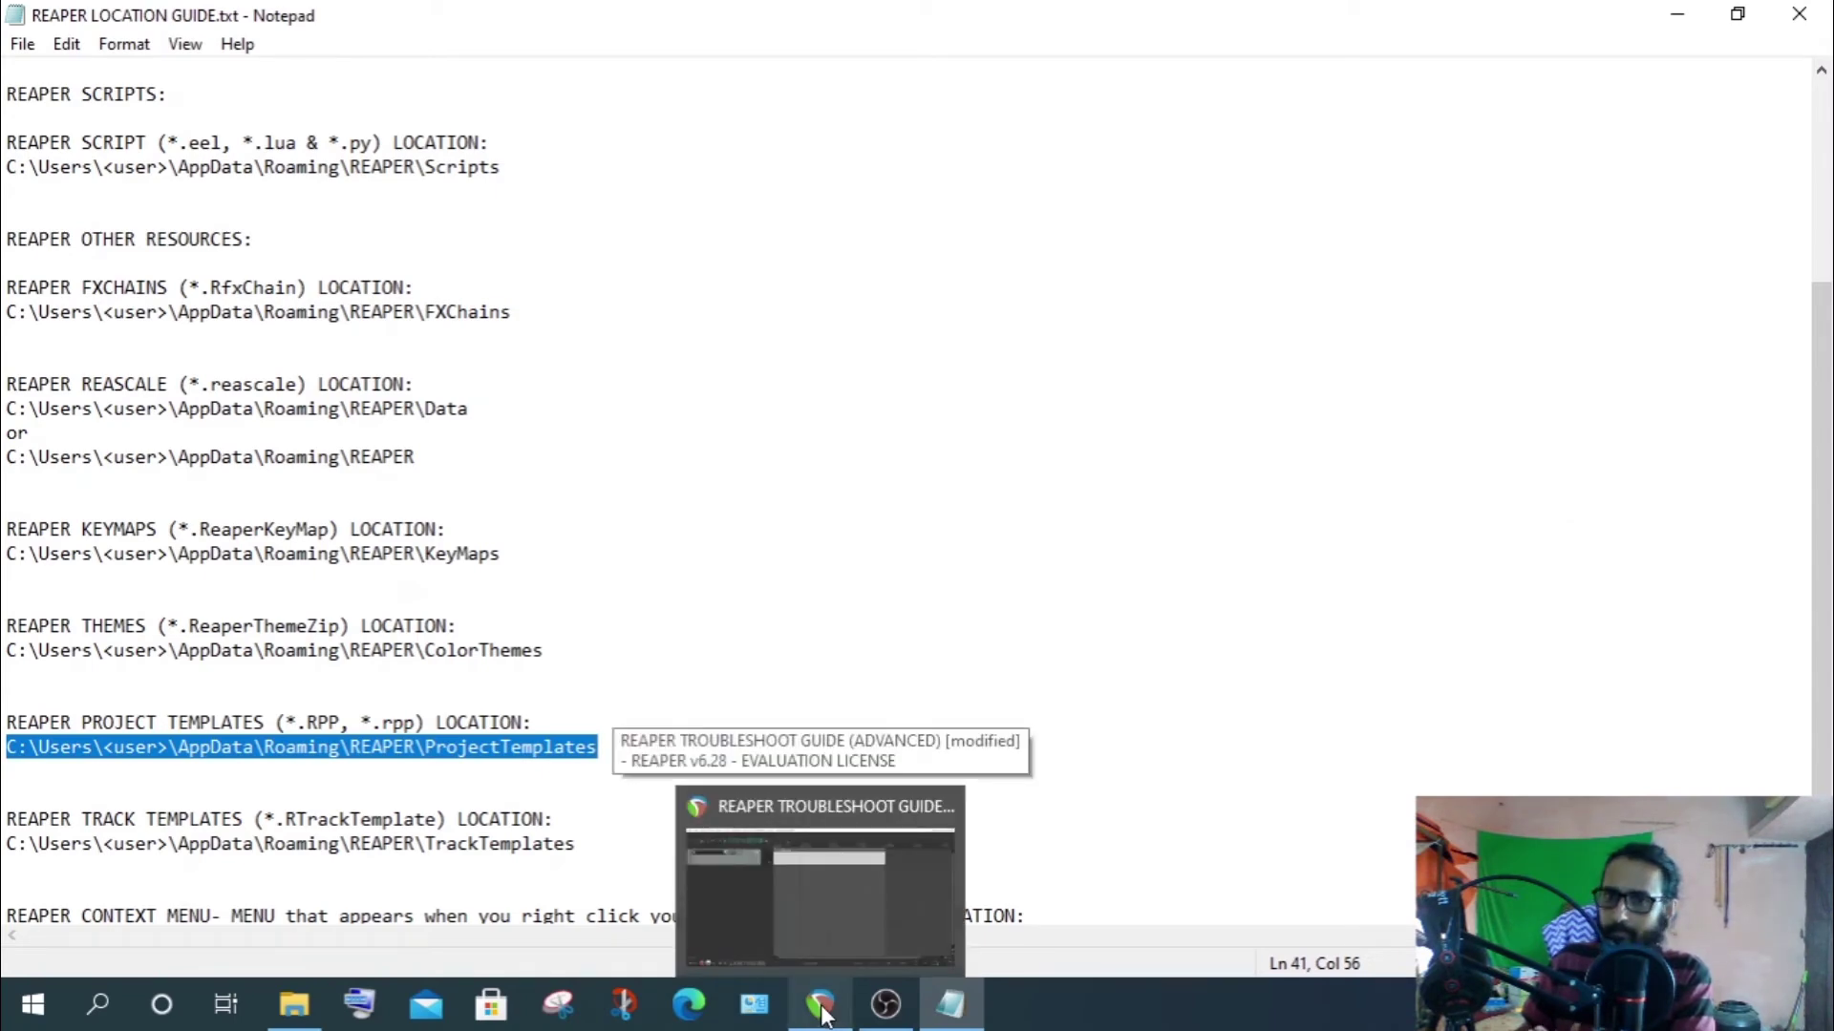
pyautogui.click(823, 1008)
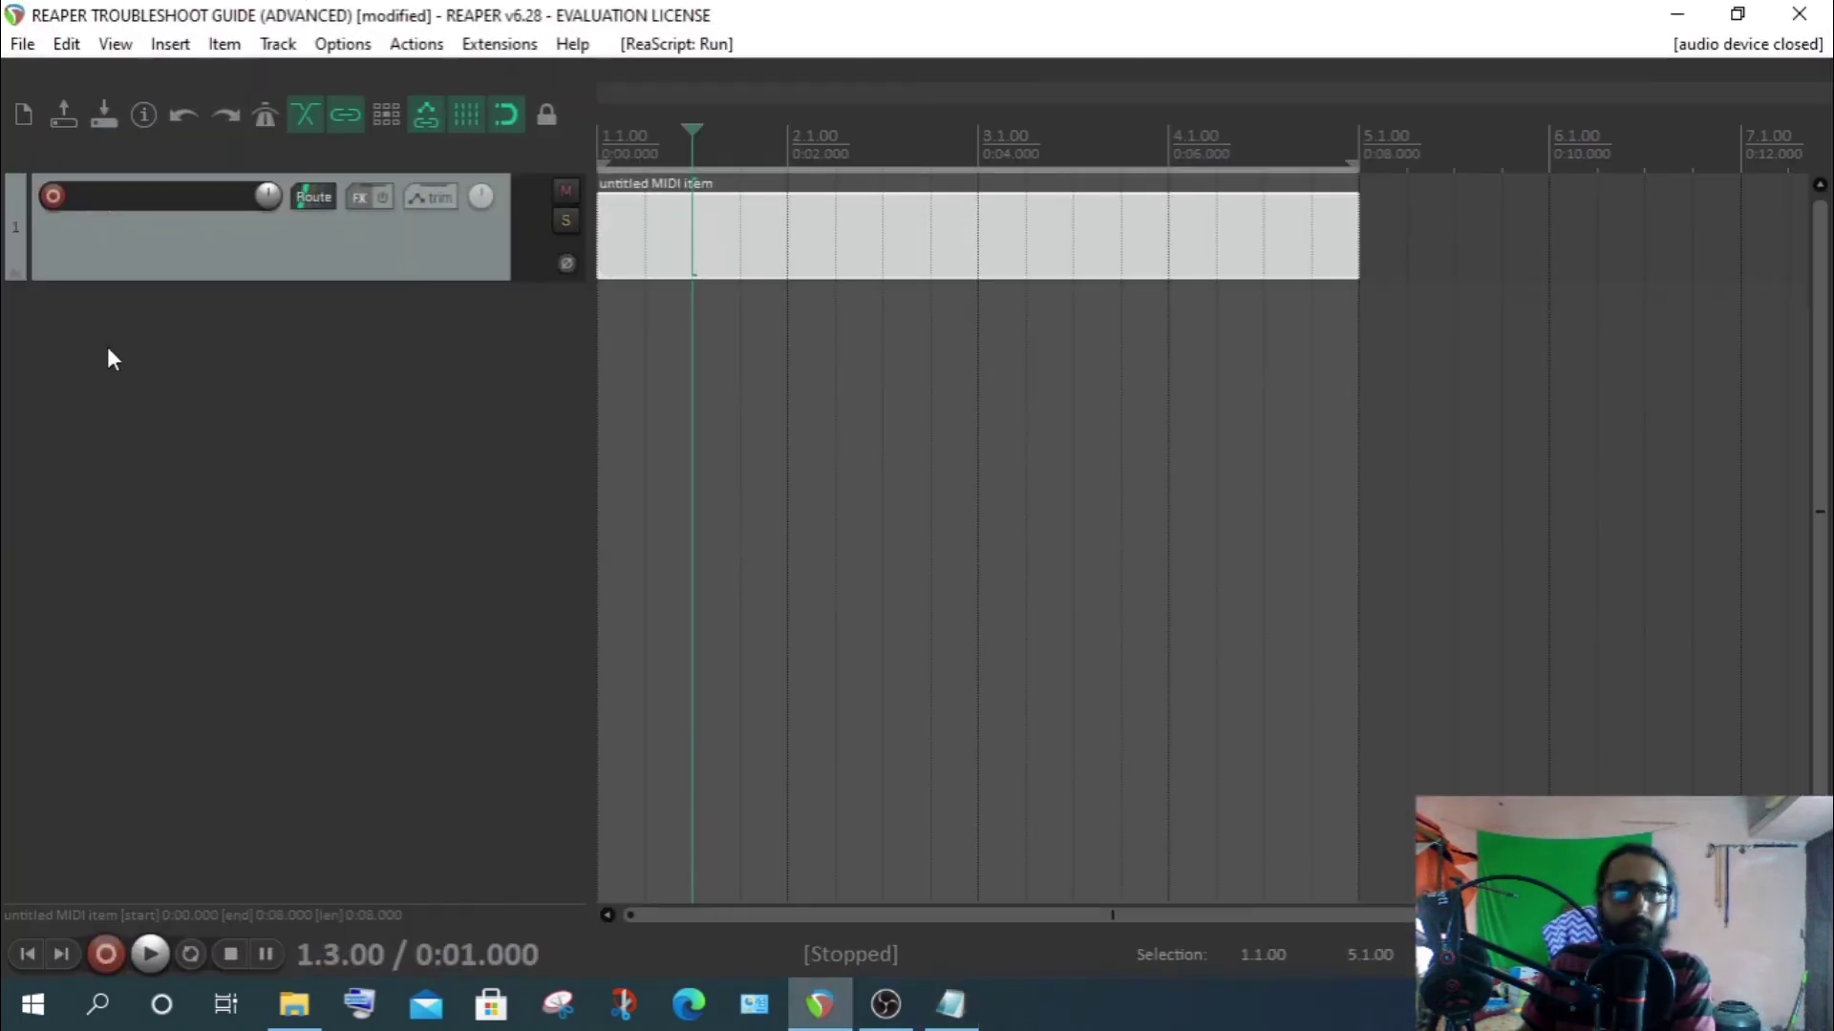
pyautogui.click(20, 48)
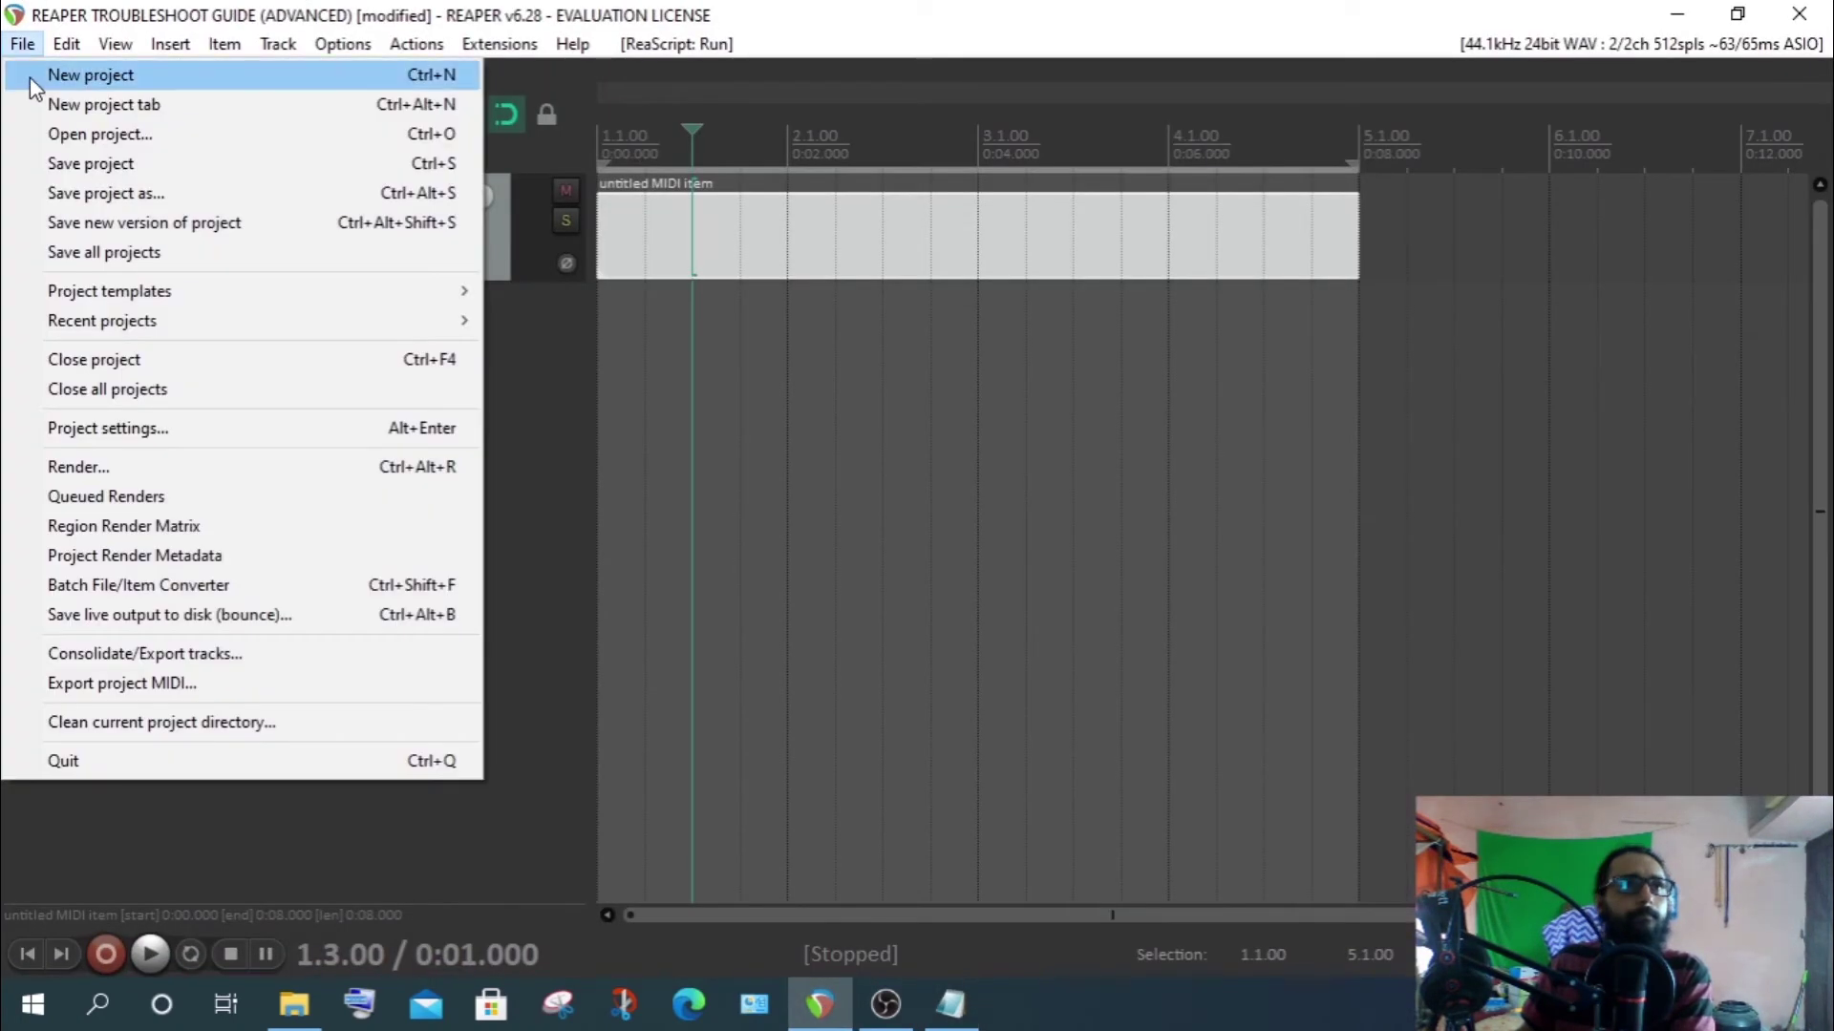
pyautogui.moveTo(164, 298)
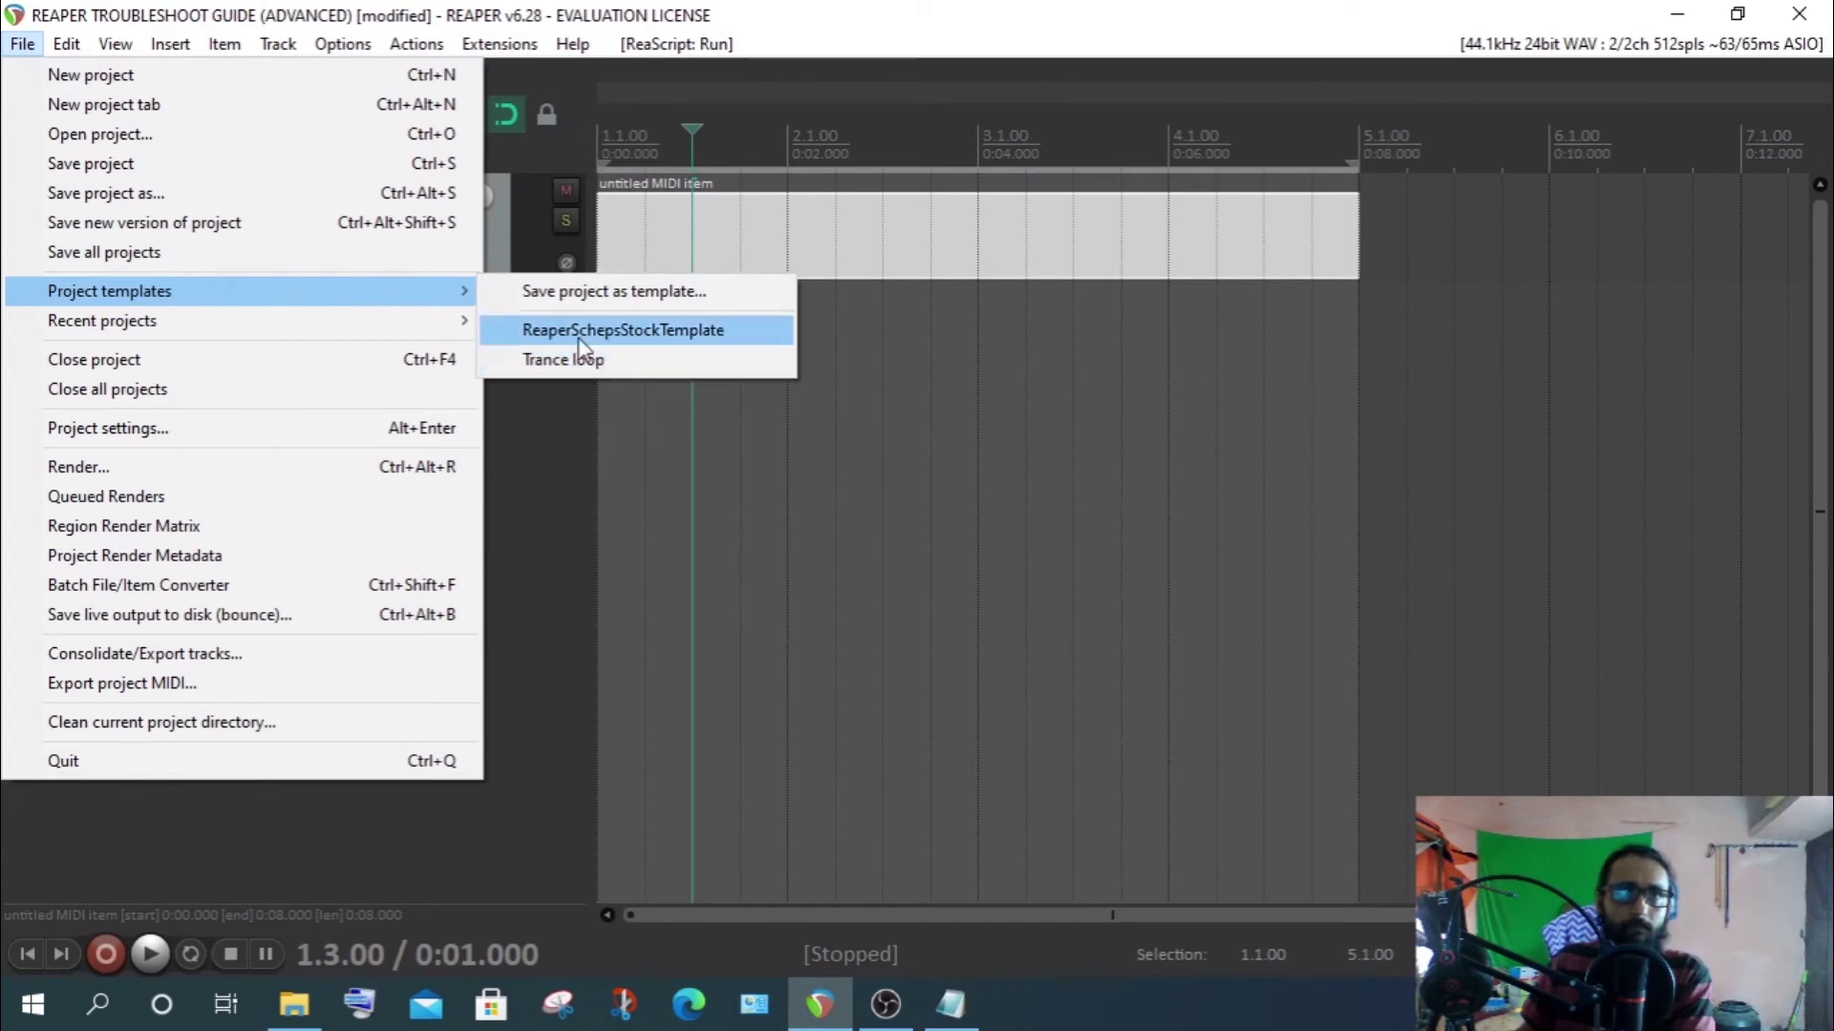
# Load one of the added project templates in a new project tab
pyautogui.click(294, 1004)
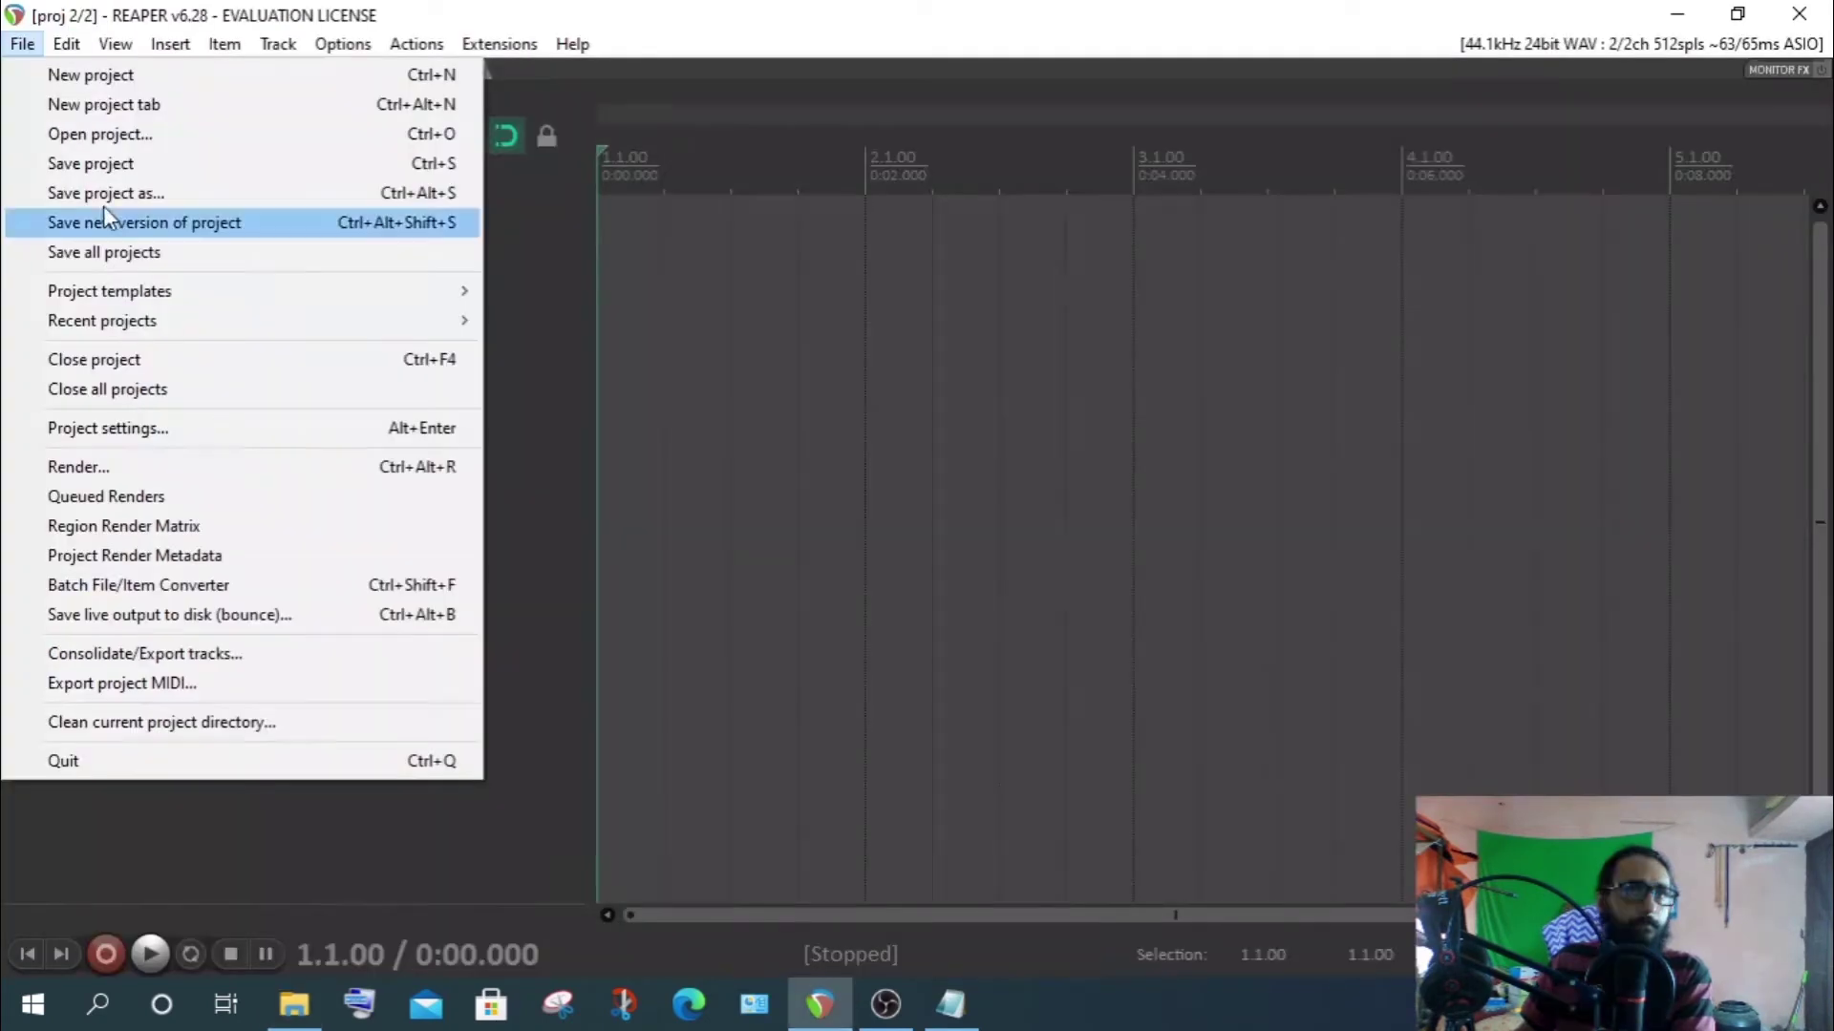
pyautogui.click(22, 44)
pyautogui.click(22, 44)
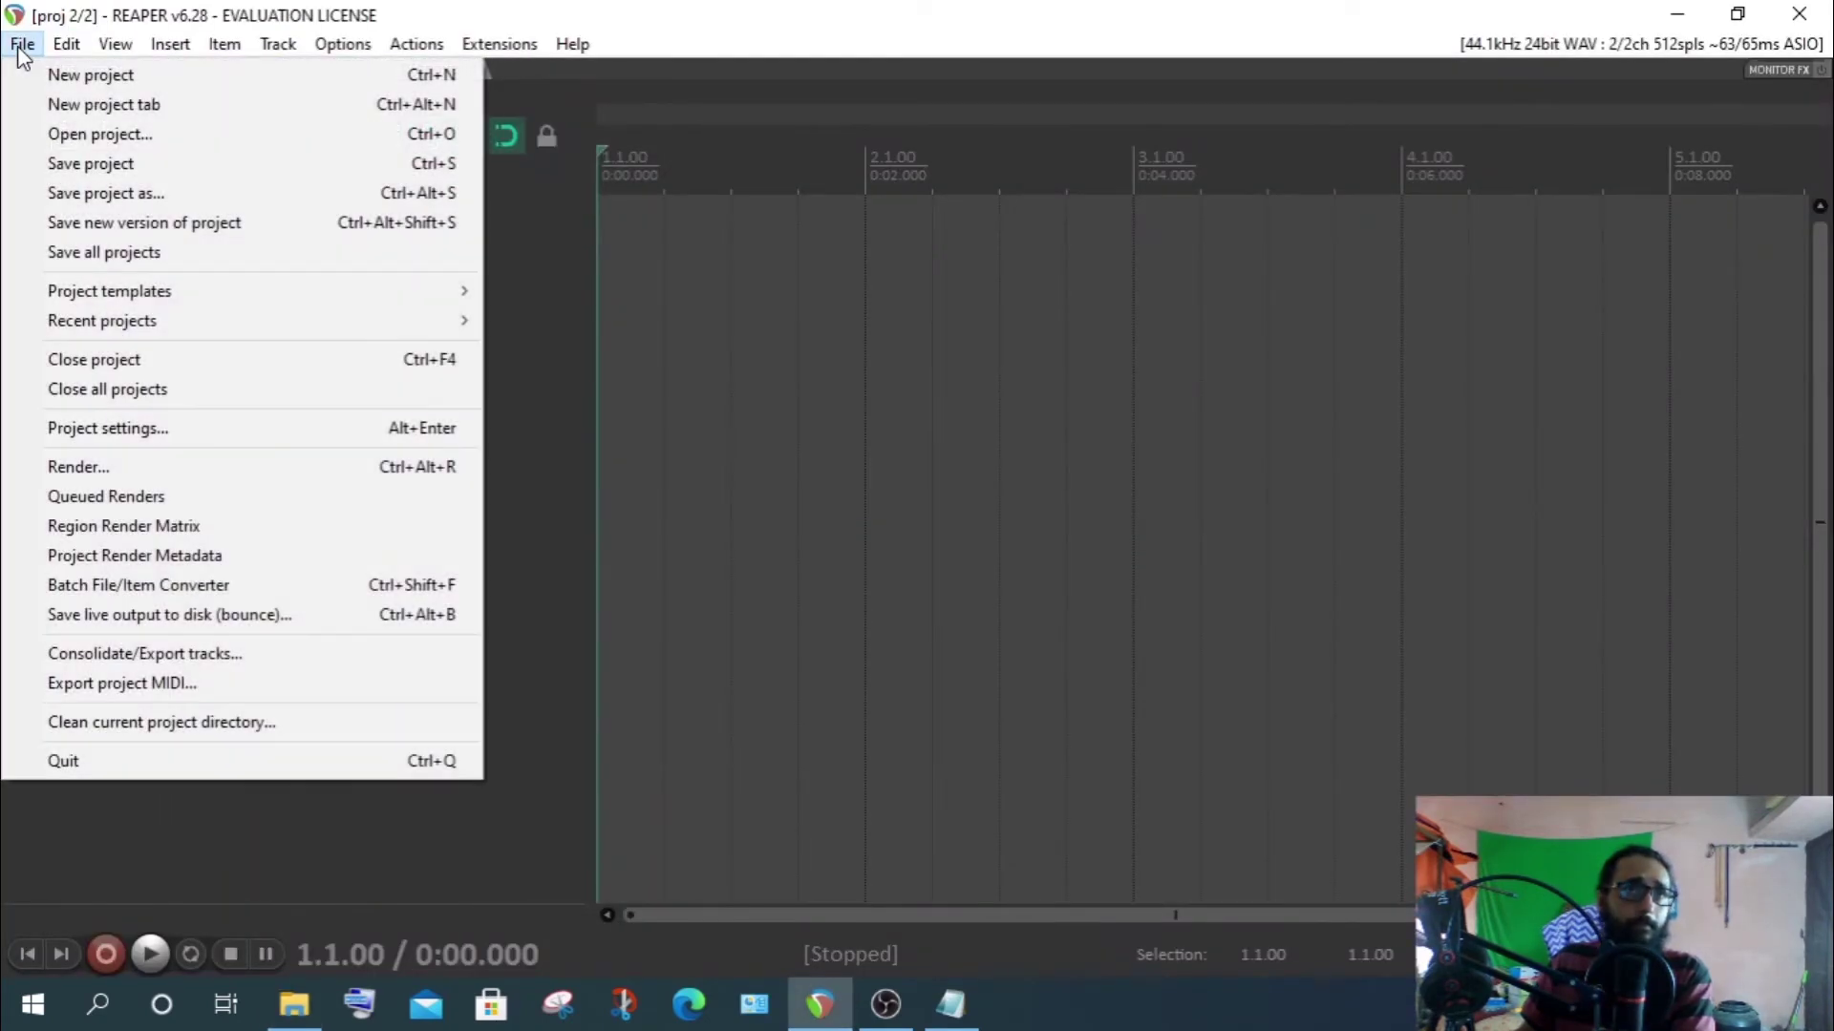
pyautogui.moveTo(246, 298)
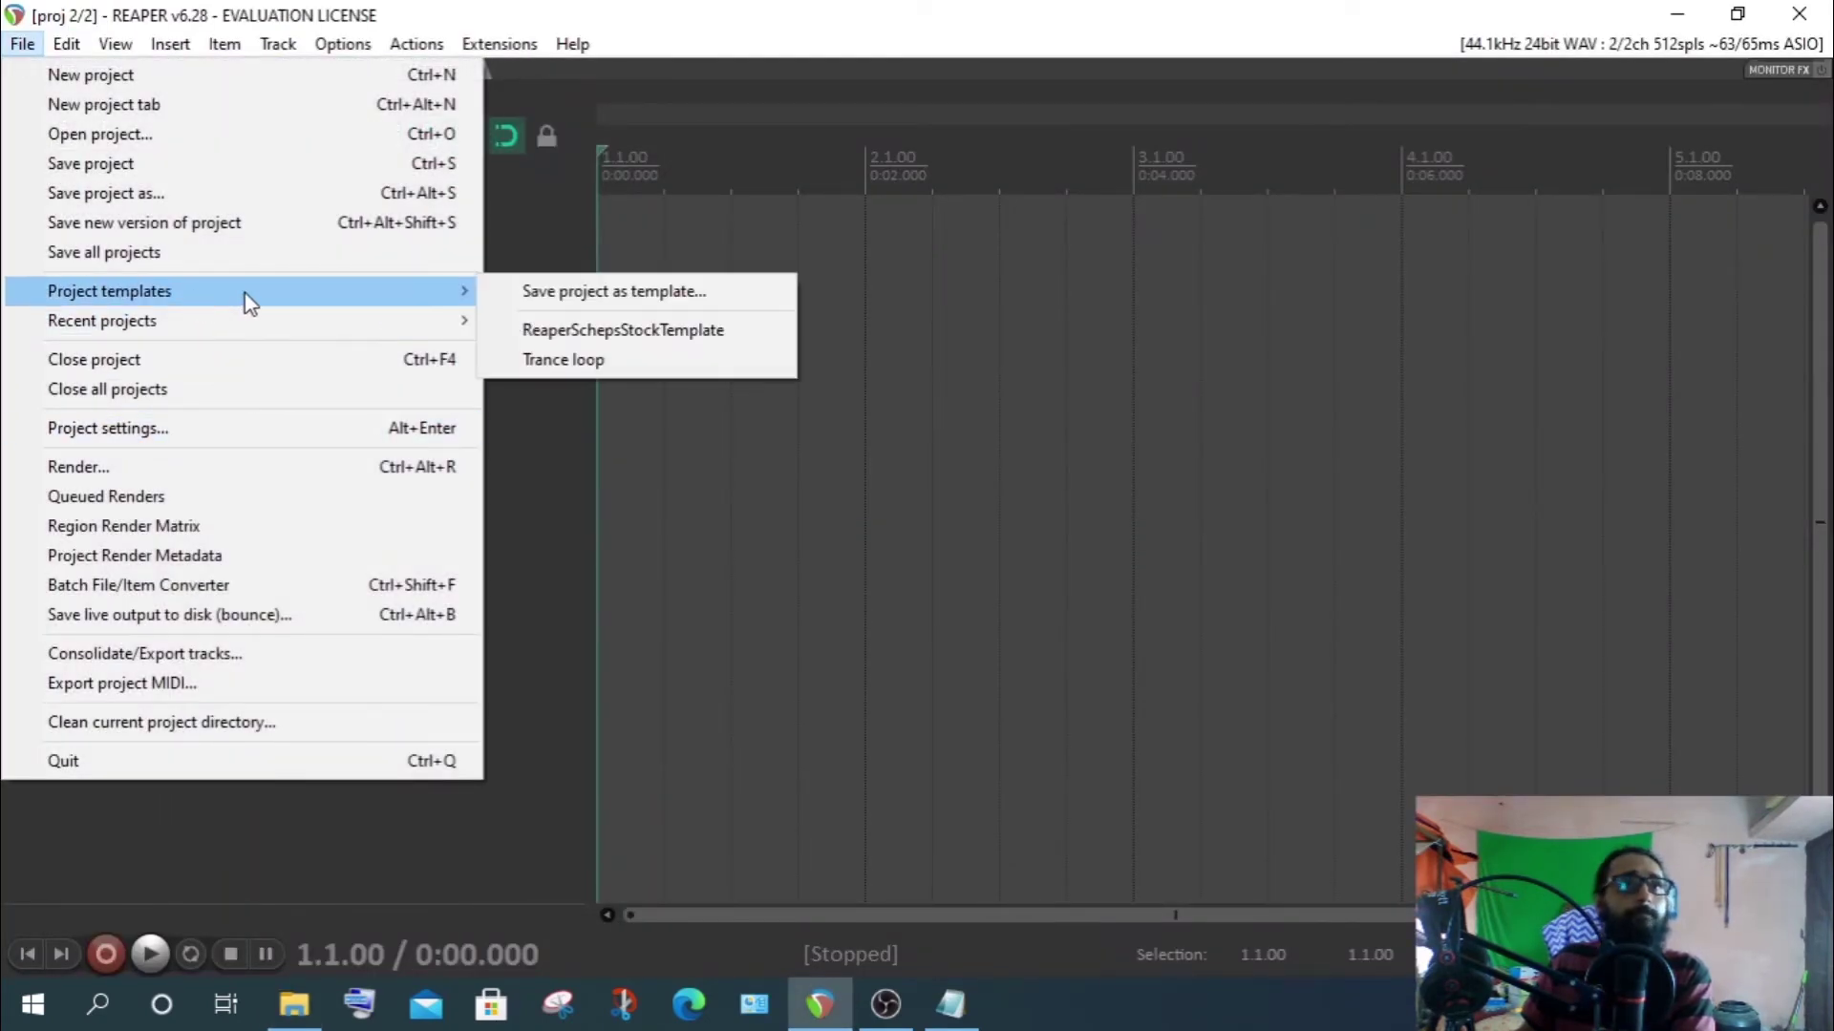
pyautogui.click(530, 334)
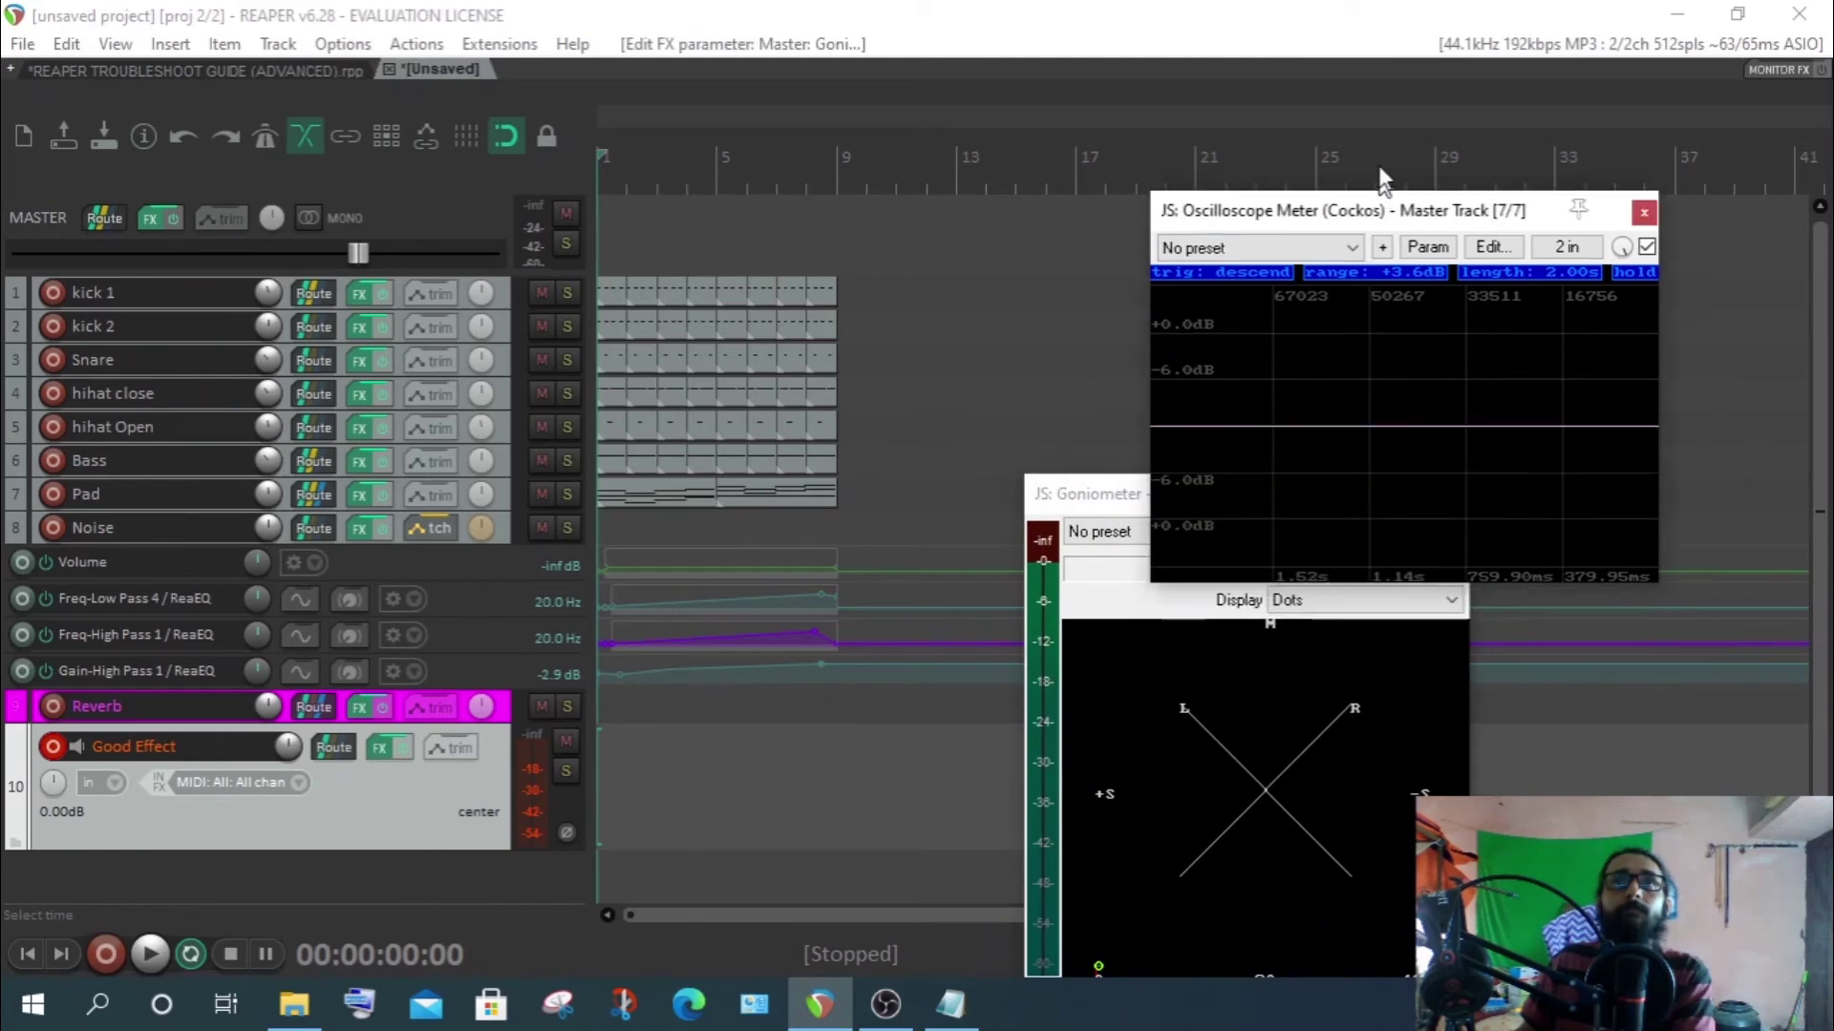
# Separate the floating meter windows, play the template project briefly, and close its tab without saving
pyautogui.moveTo(1143, 496); pyautogui.dragTo(1208, 494)
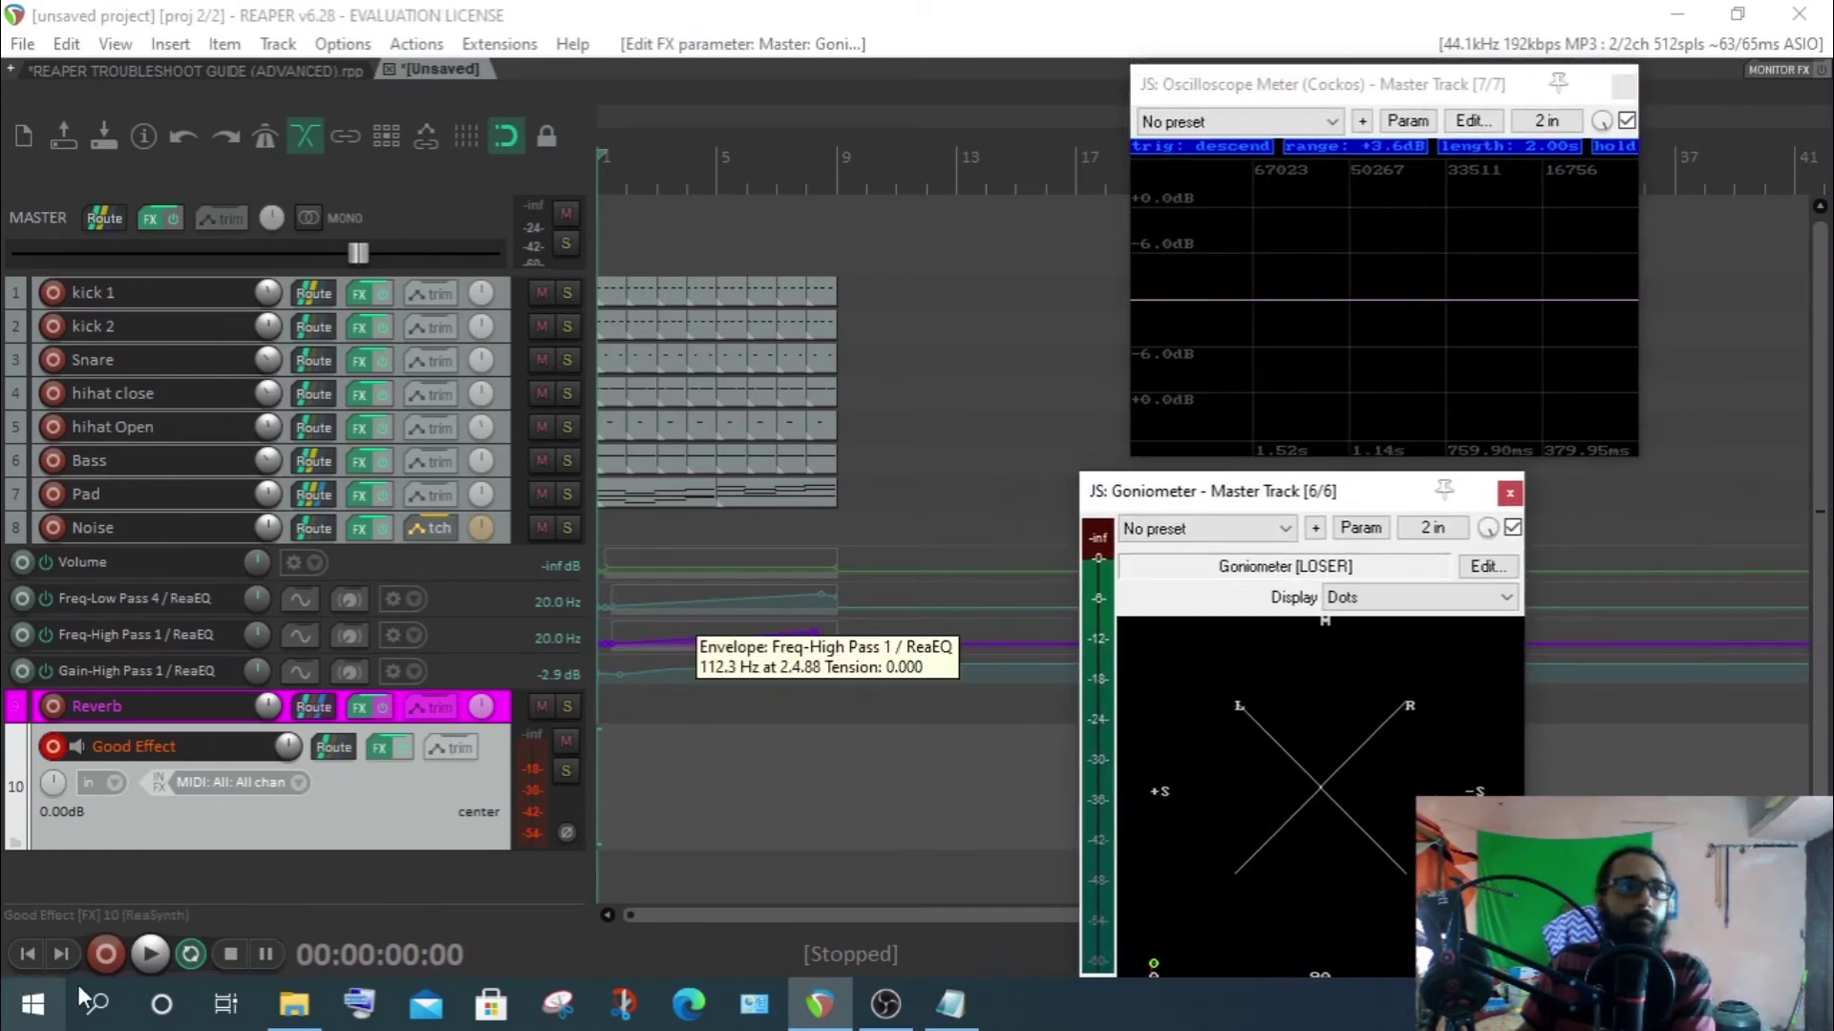
pyautogui.click(149, 957)
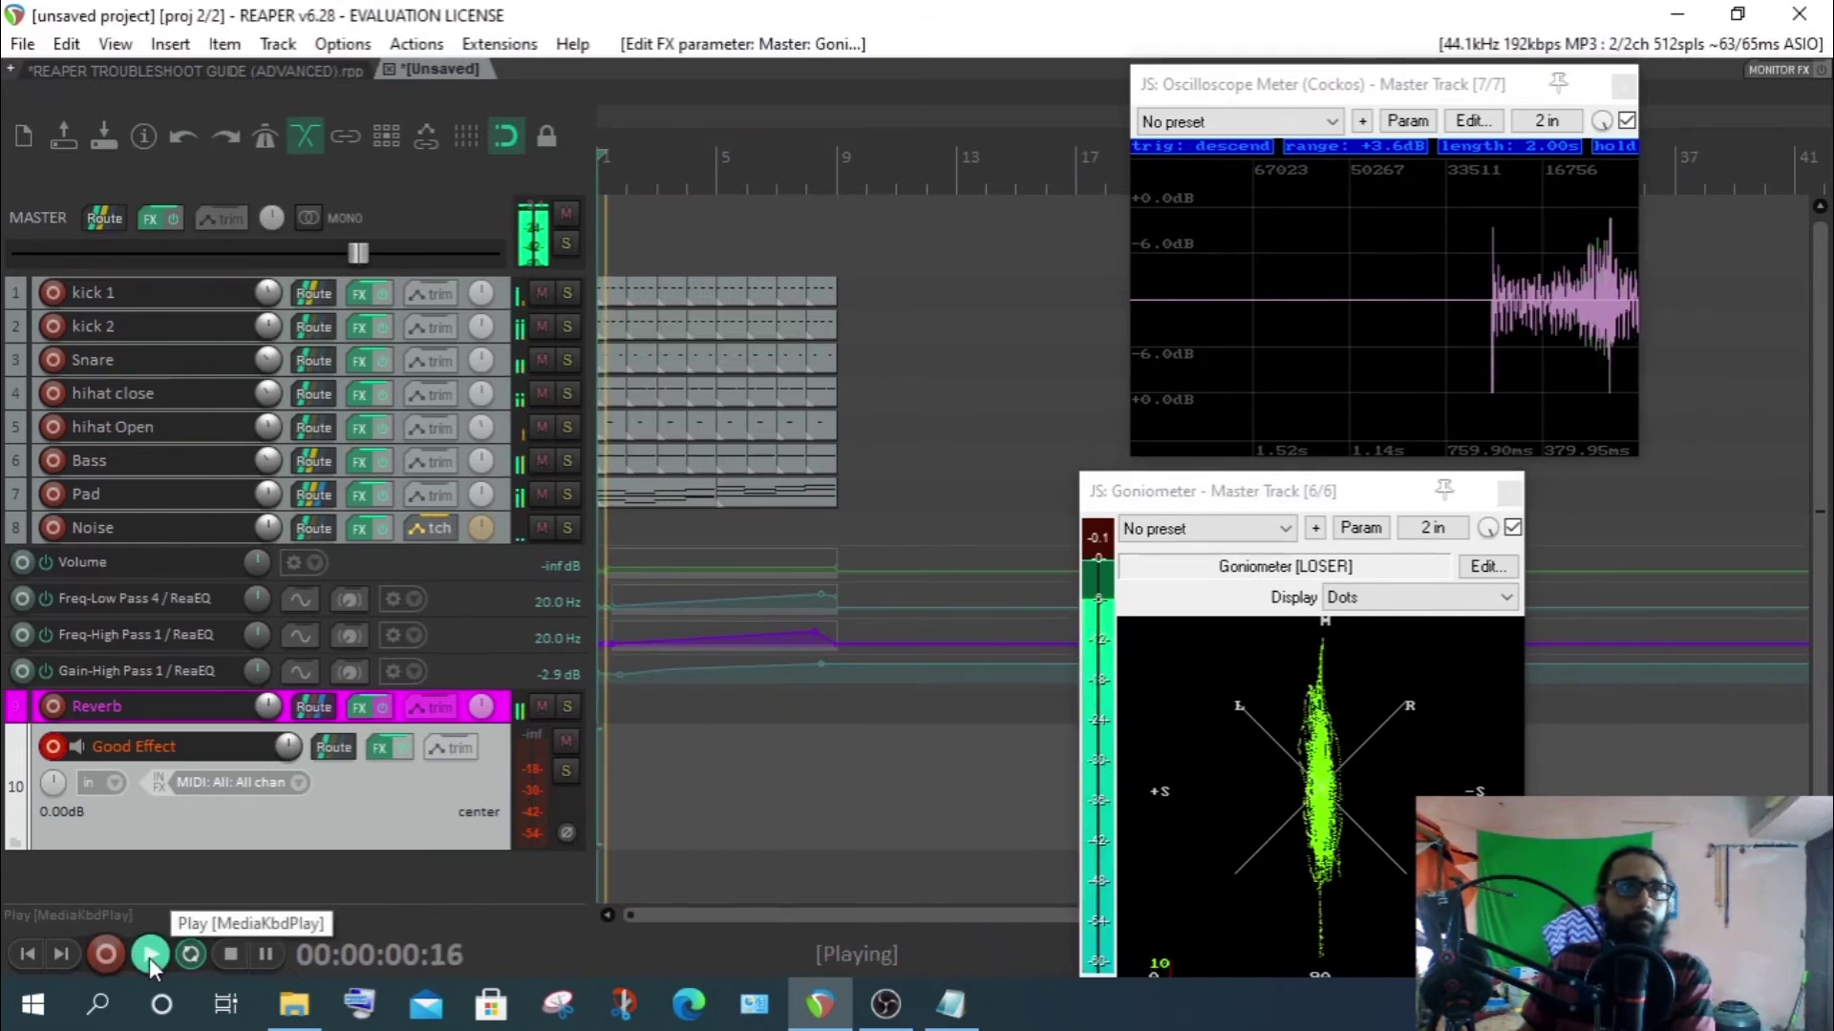
pyautogui.click(226, 958)
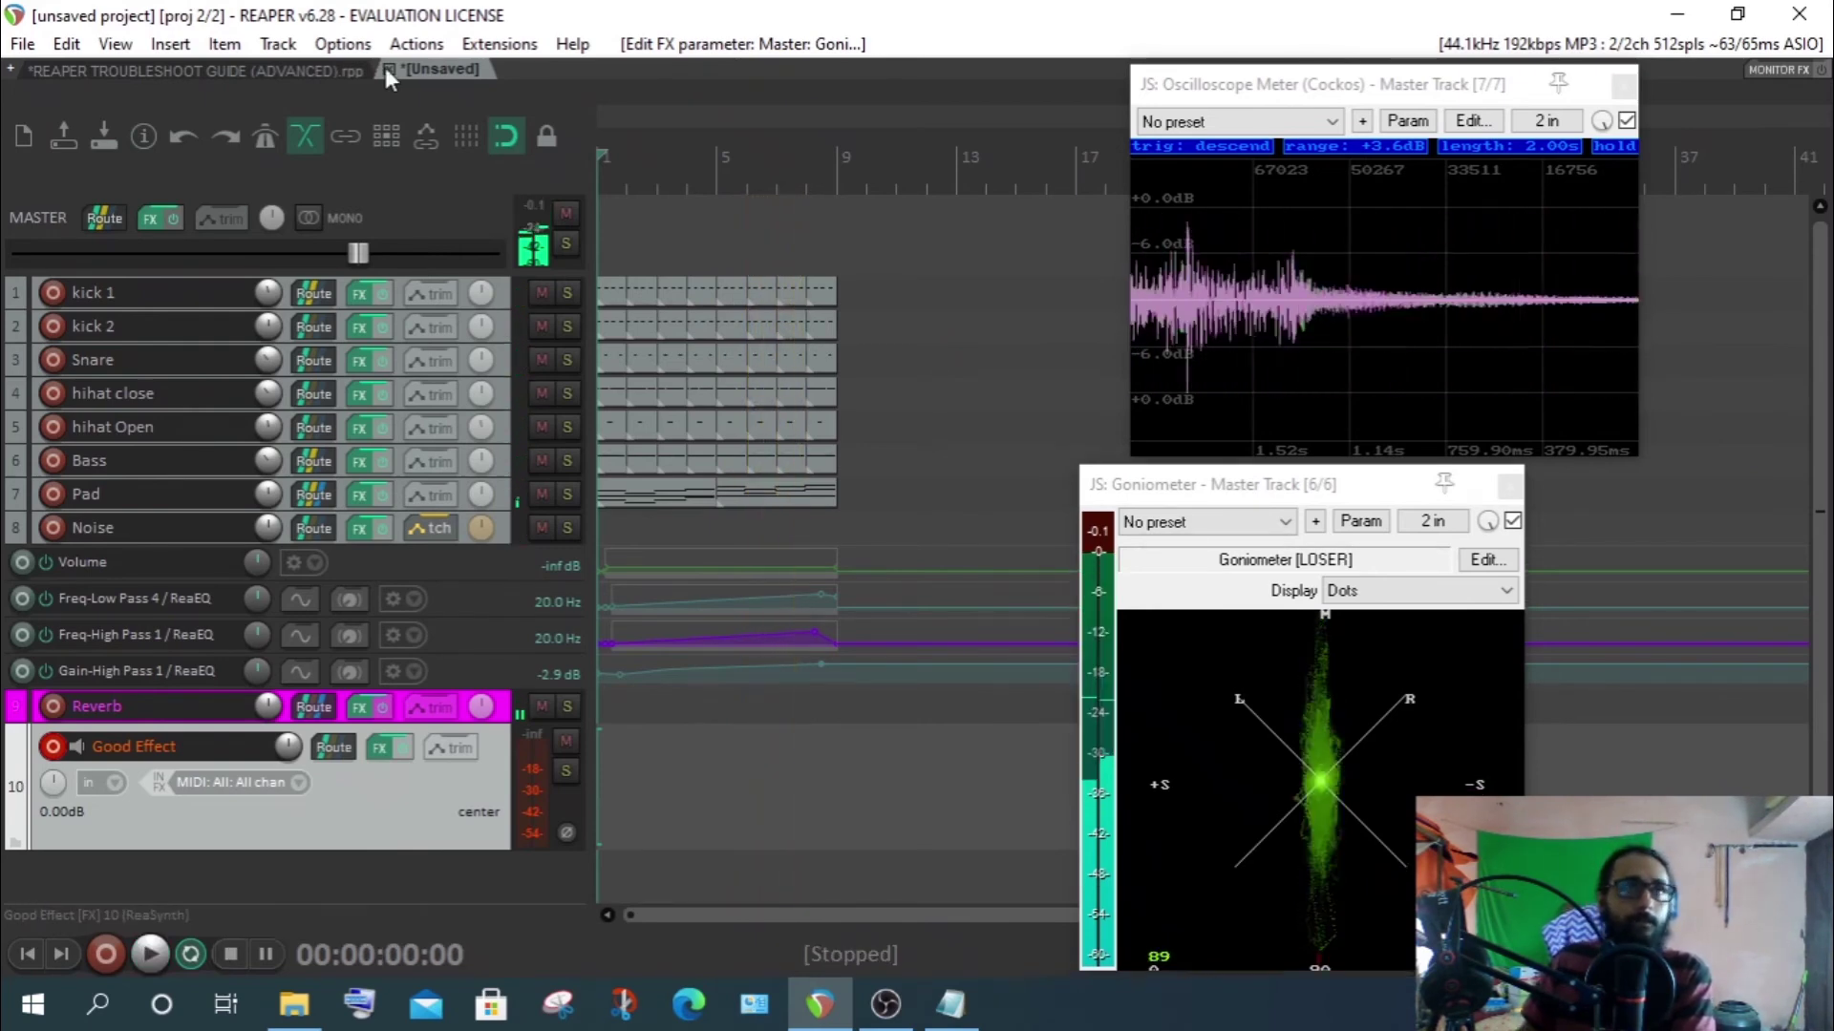
pyautogui.click(387, 67)
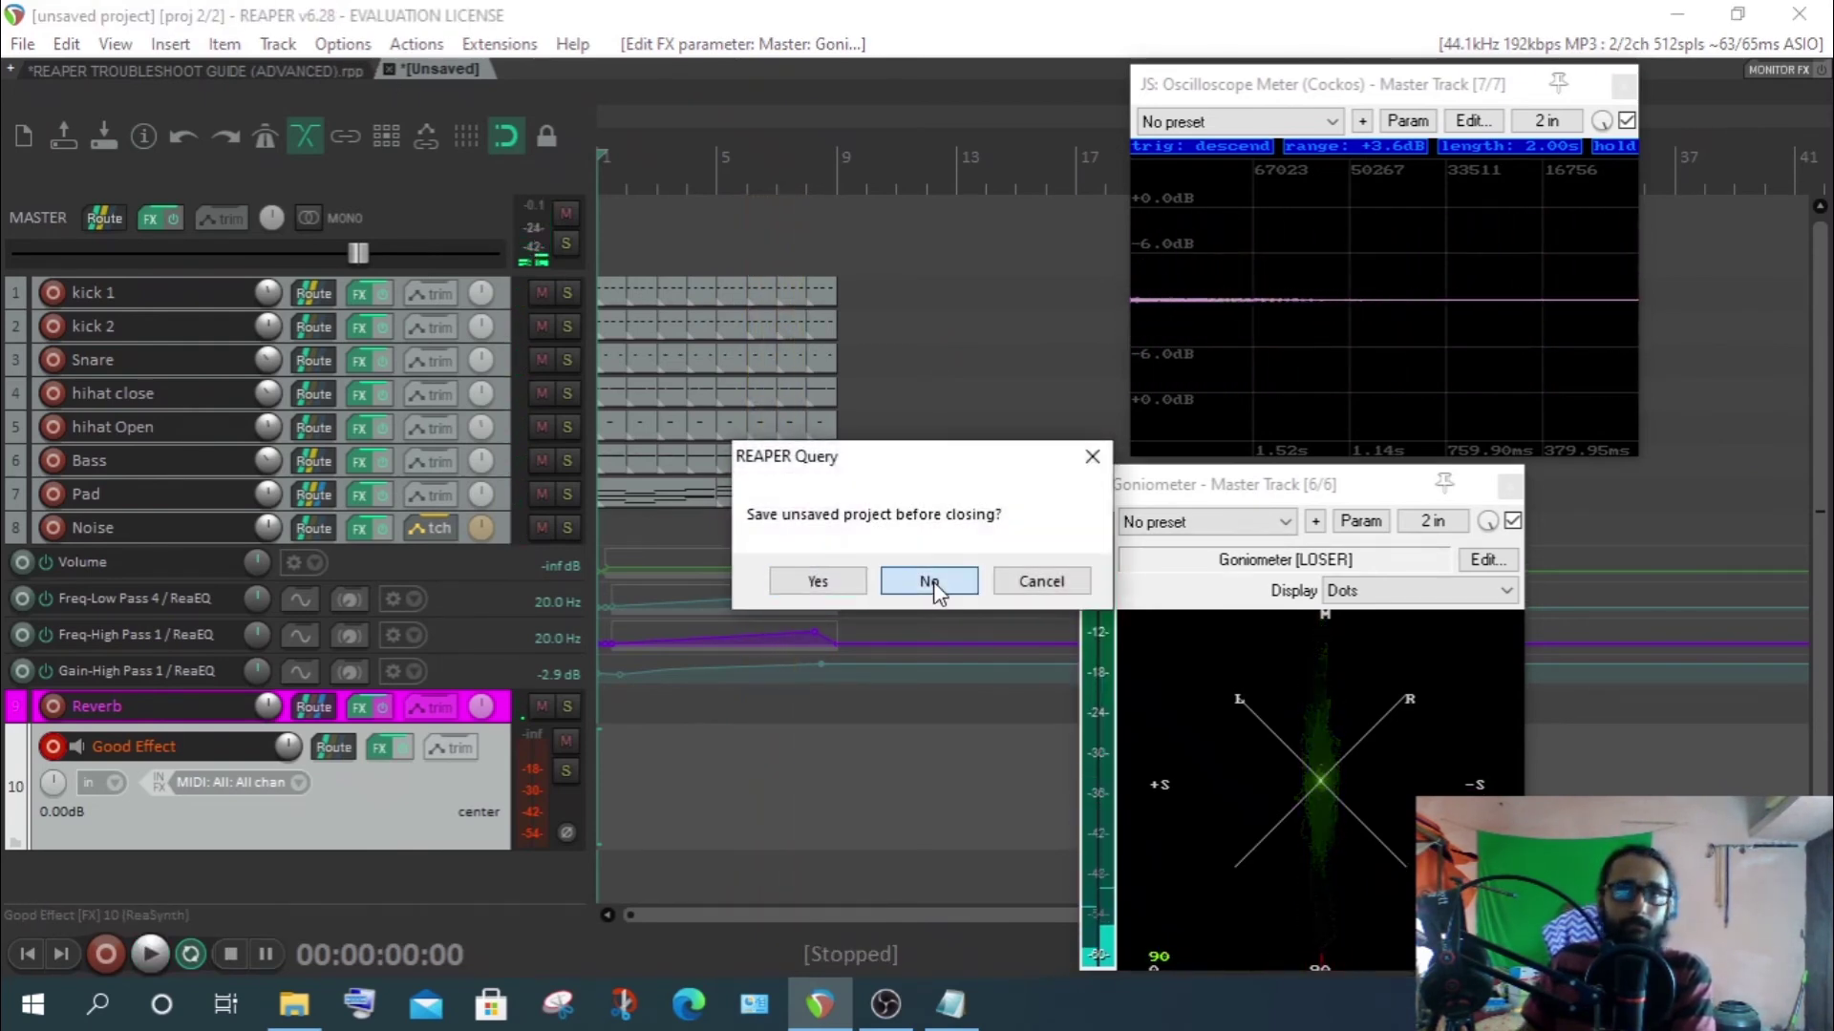
pyautogui.click(929, 582)
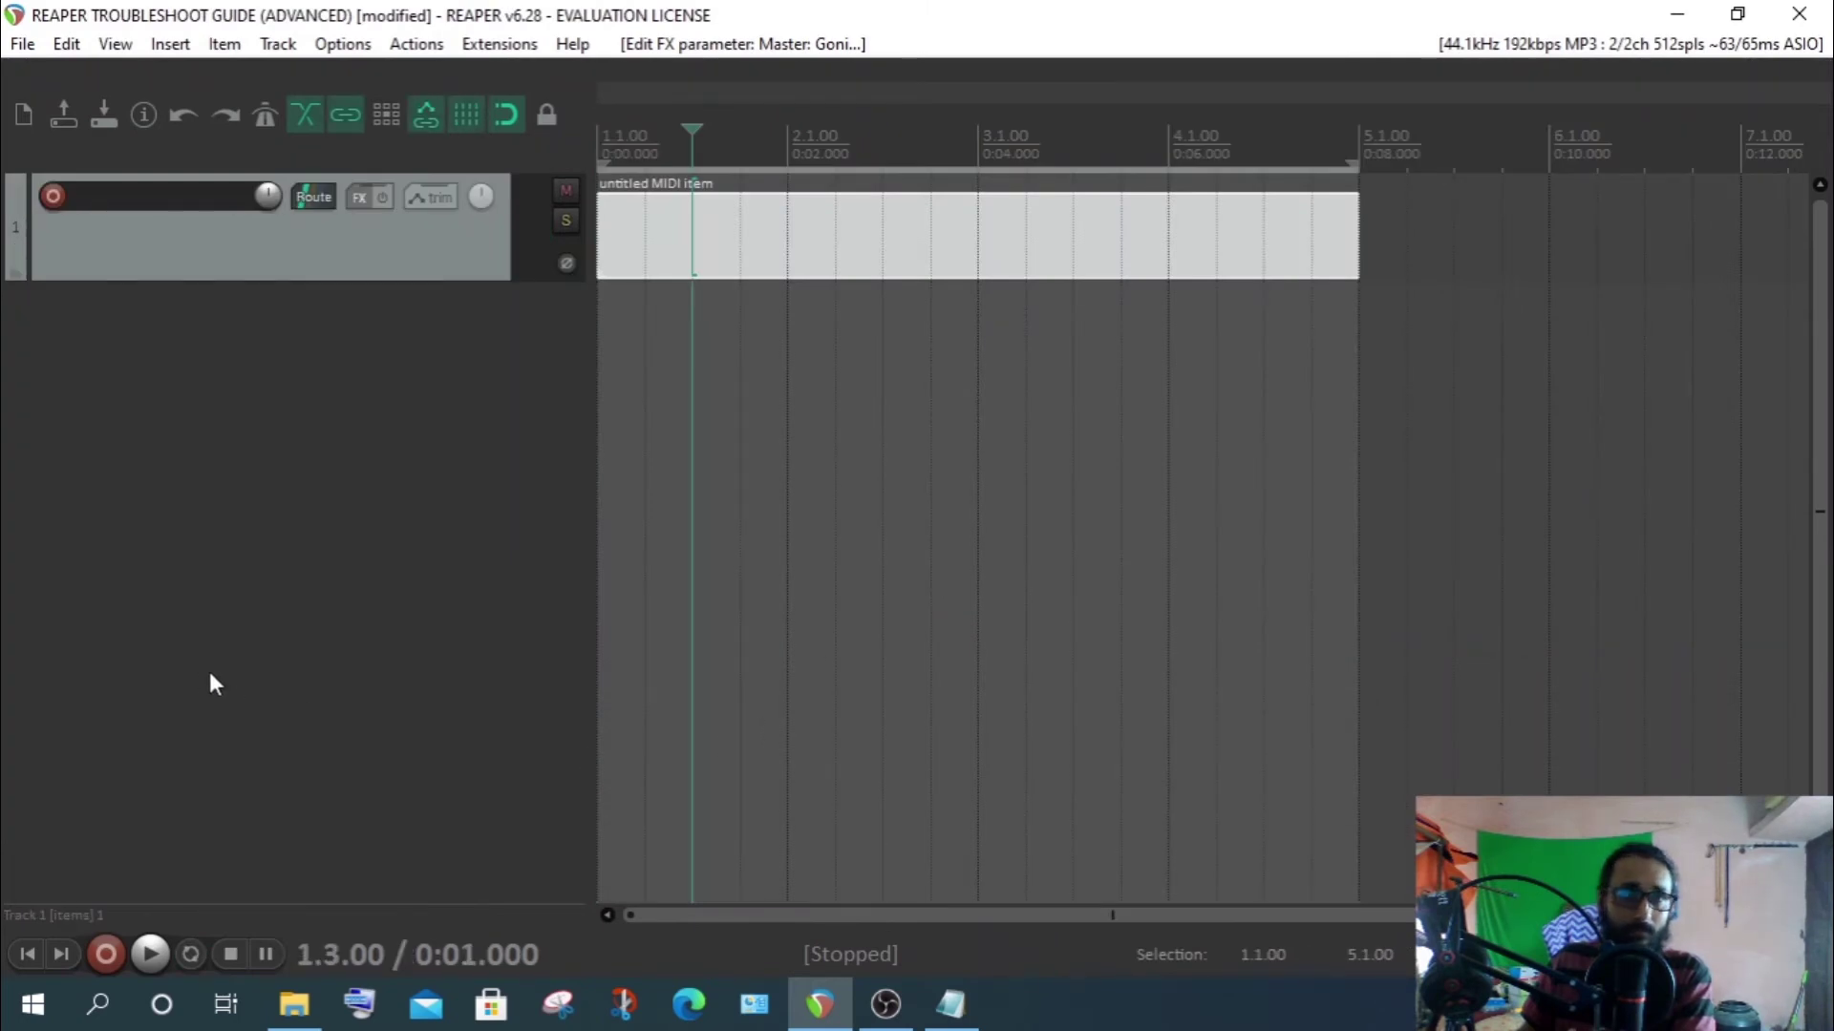
# Start saving the REAPER PROJECT TEMPLATE project as a project template, with A as the file name
pyautogui.click(22, 44)
pyautogui.moveTo(80, 291)
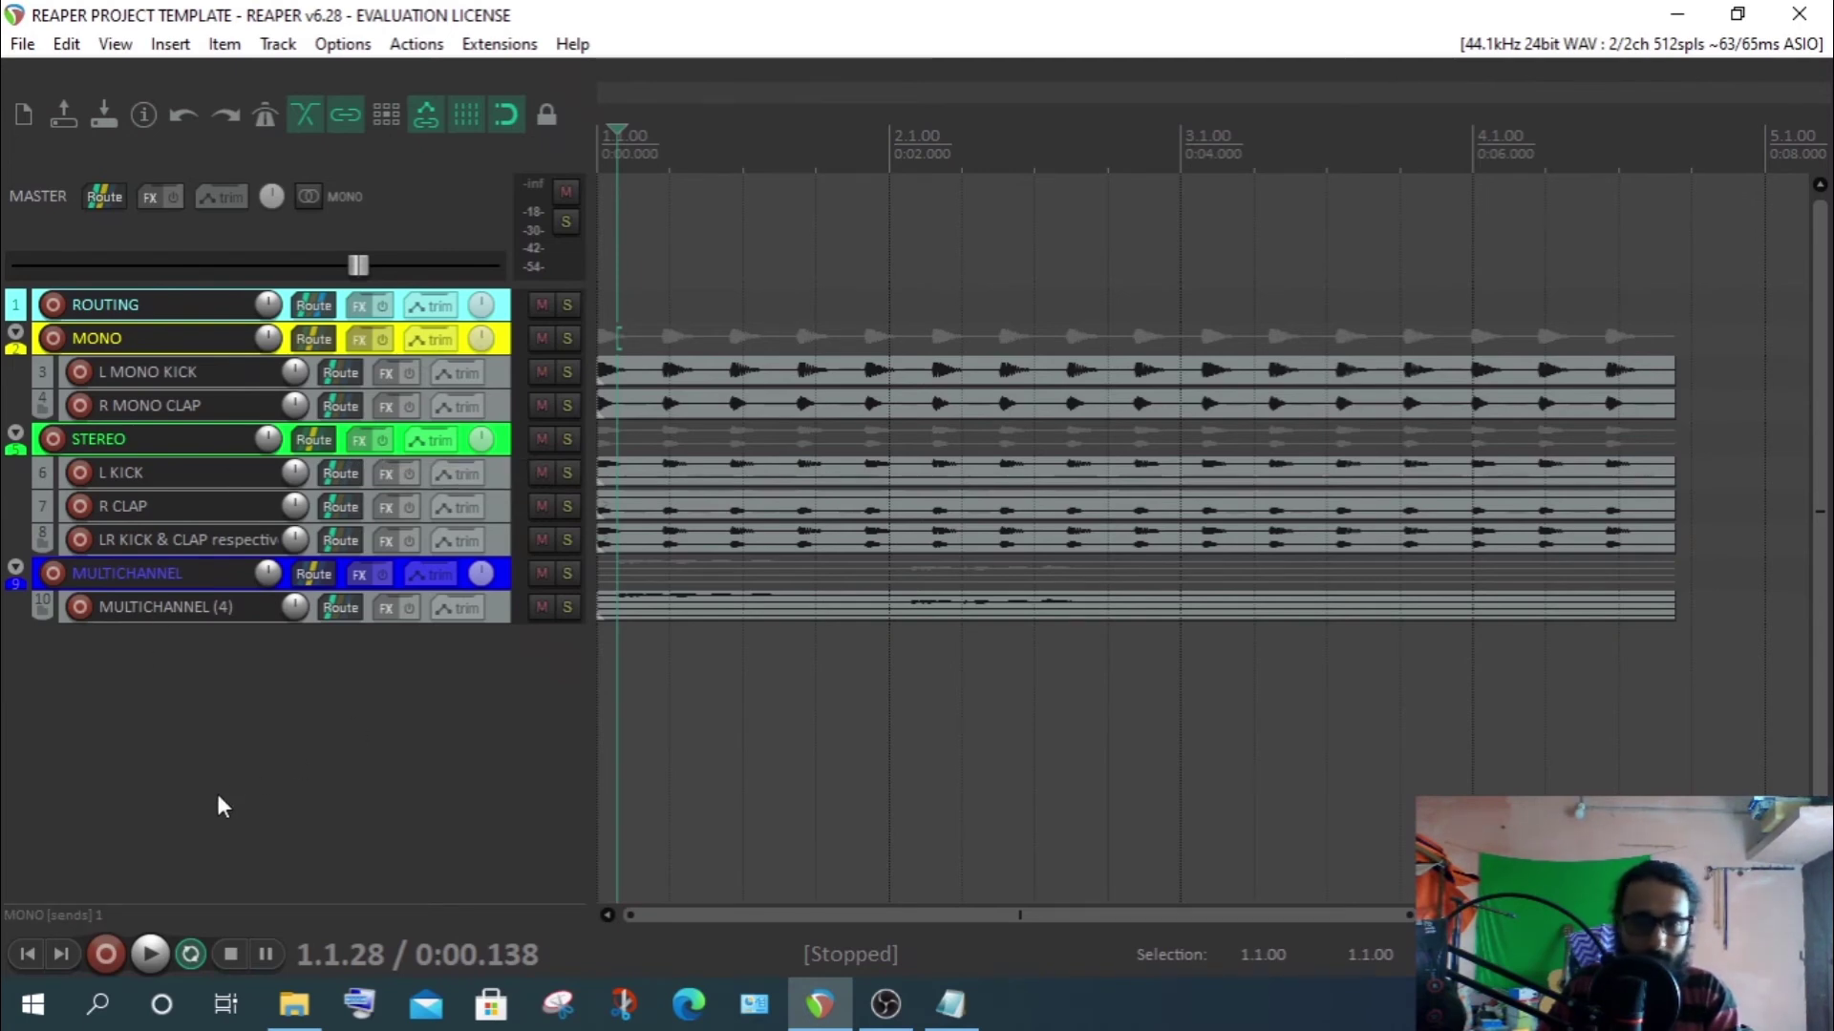
pyautogui.click(19, 45)
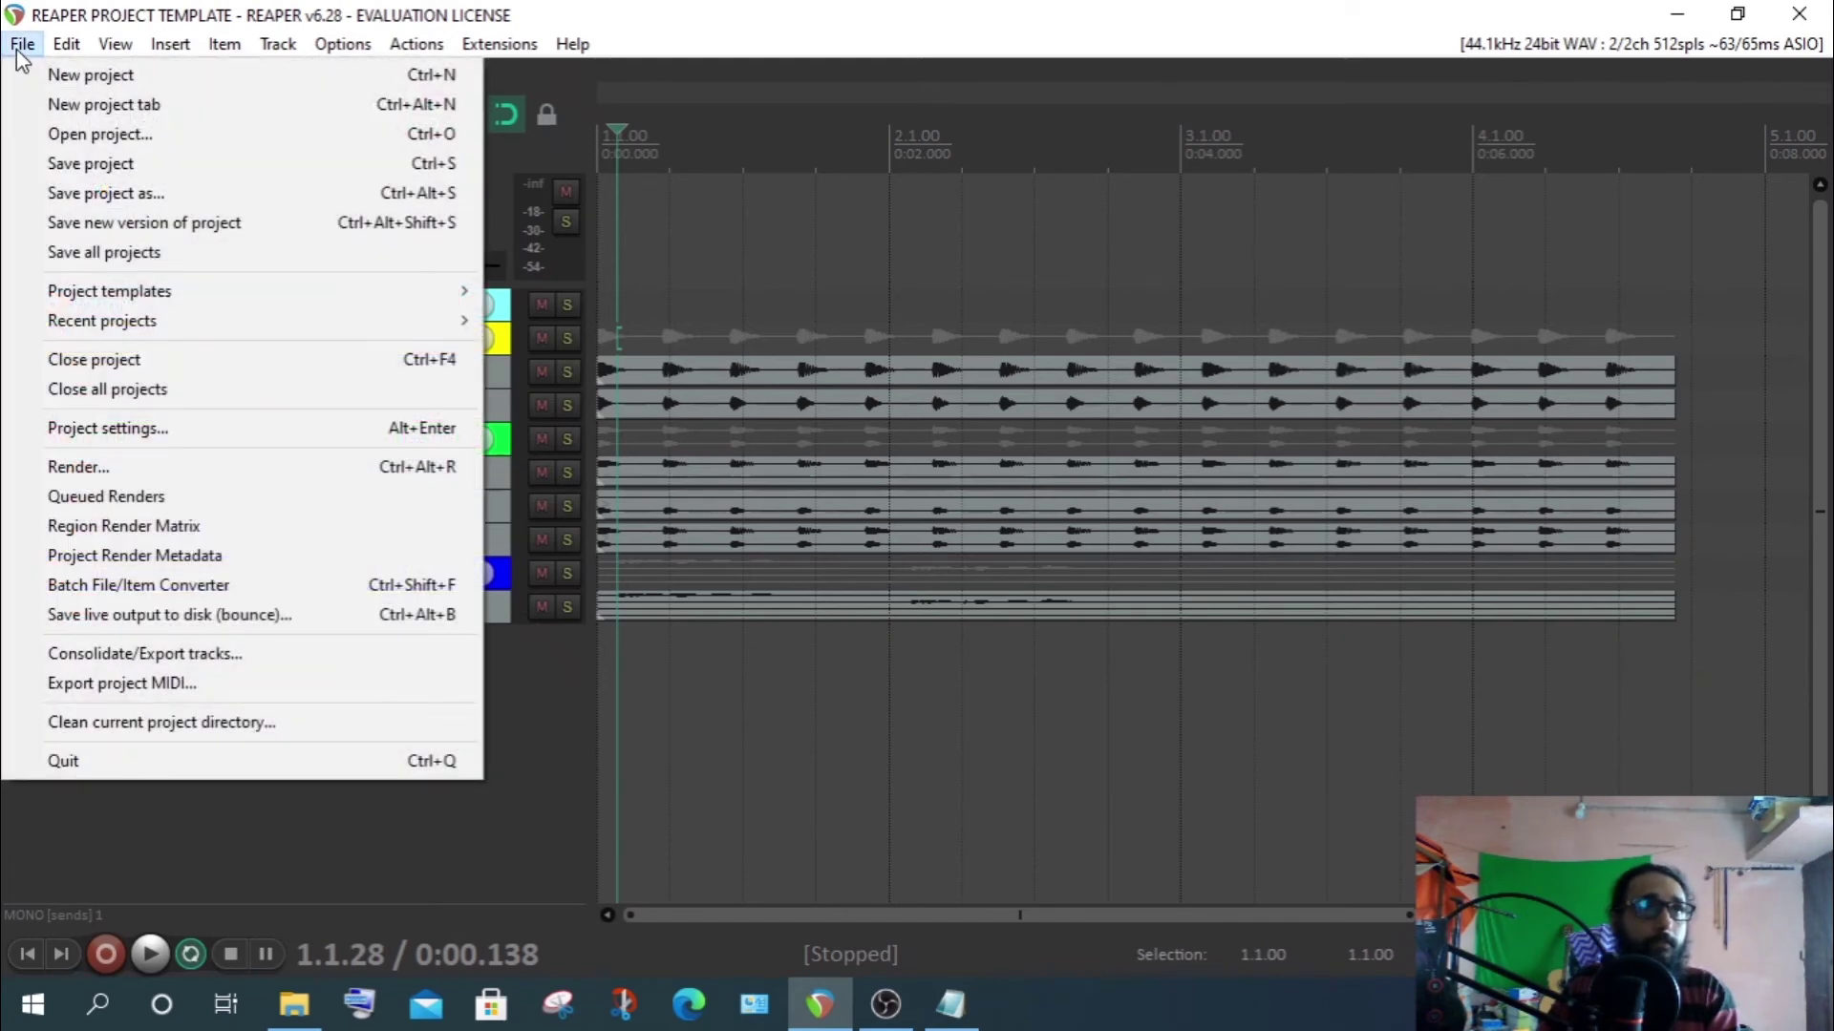
pyautogui.moveTo(199, 298)
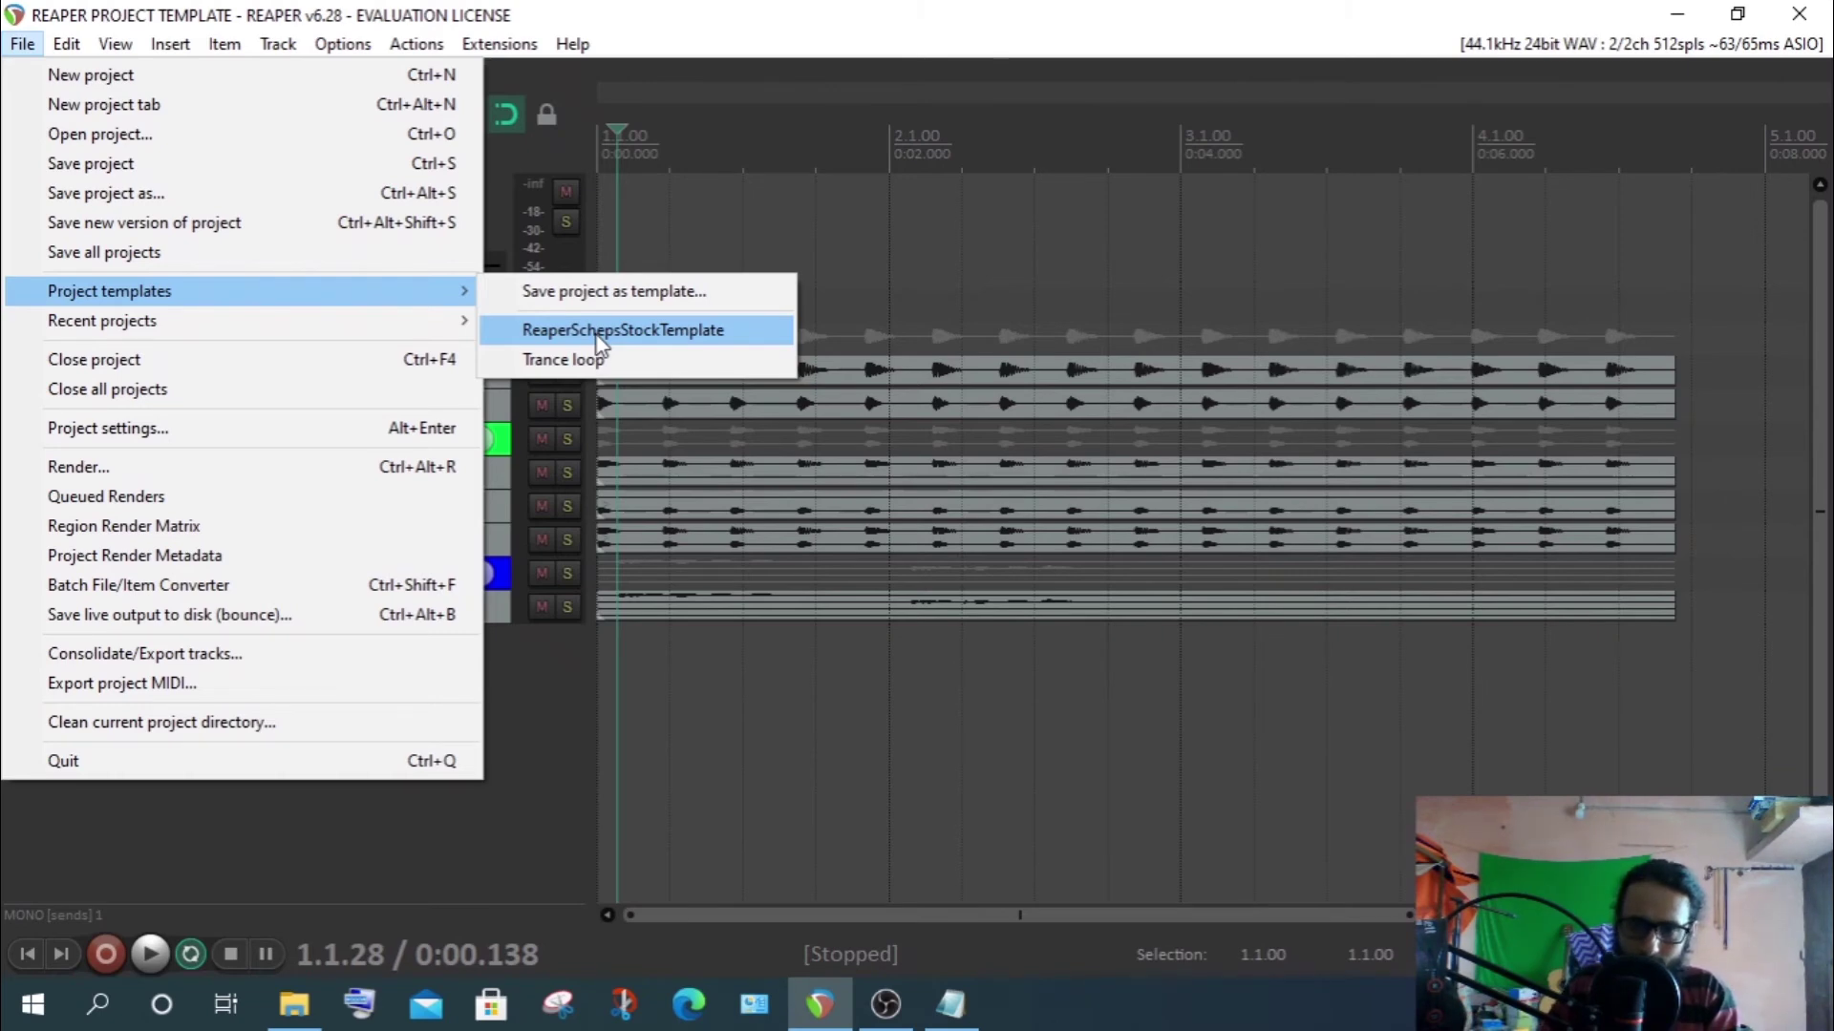
pyautogui.click(548, 300)
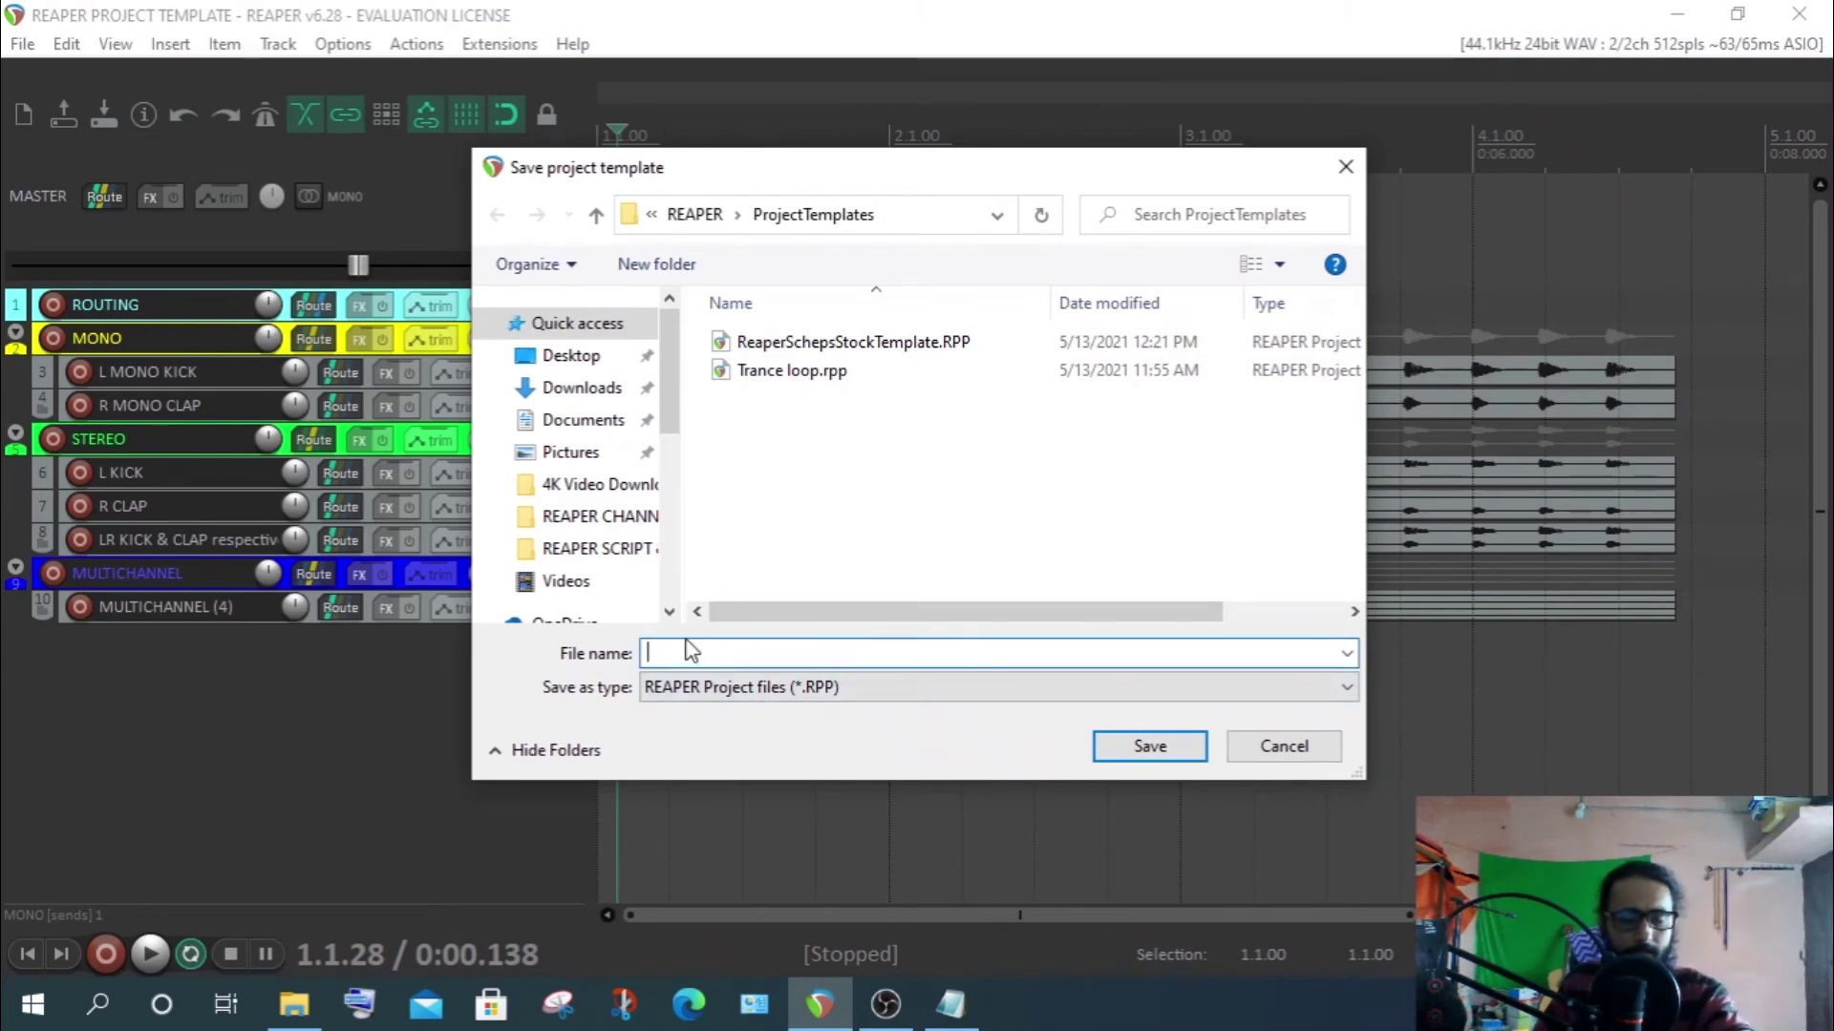
pyautogui.write('A')
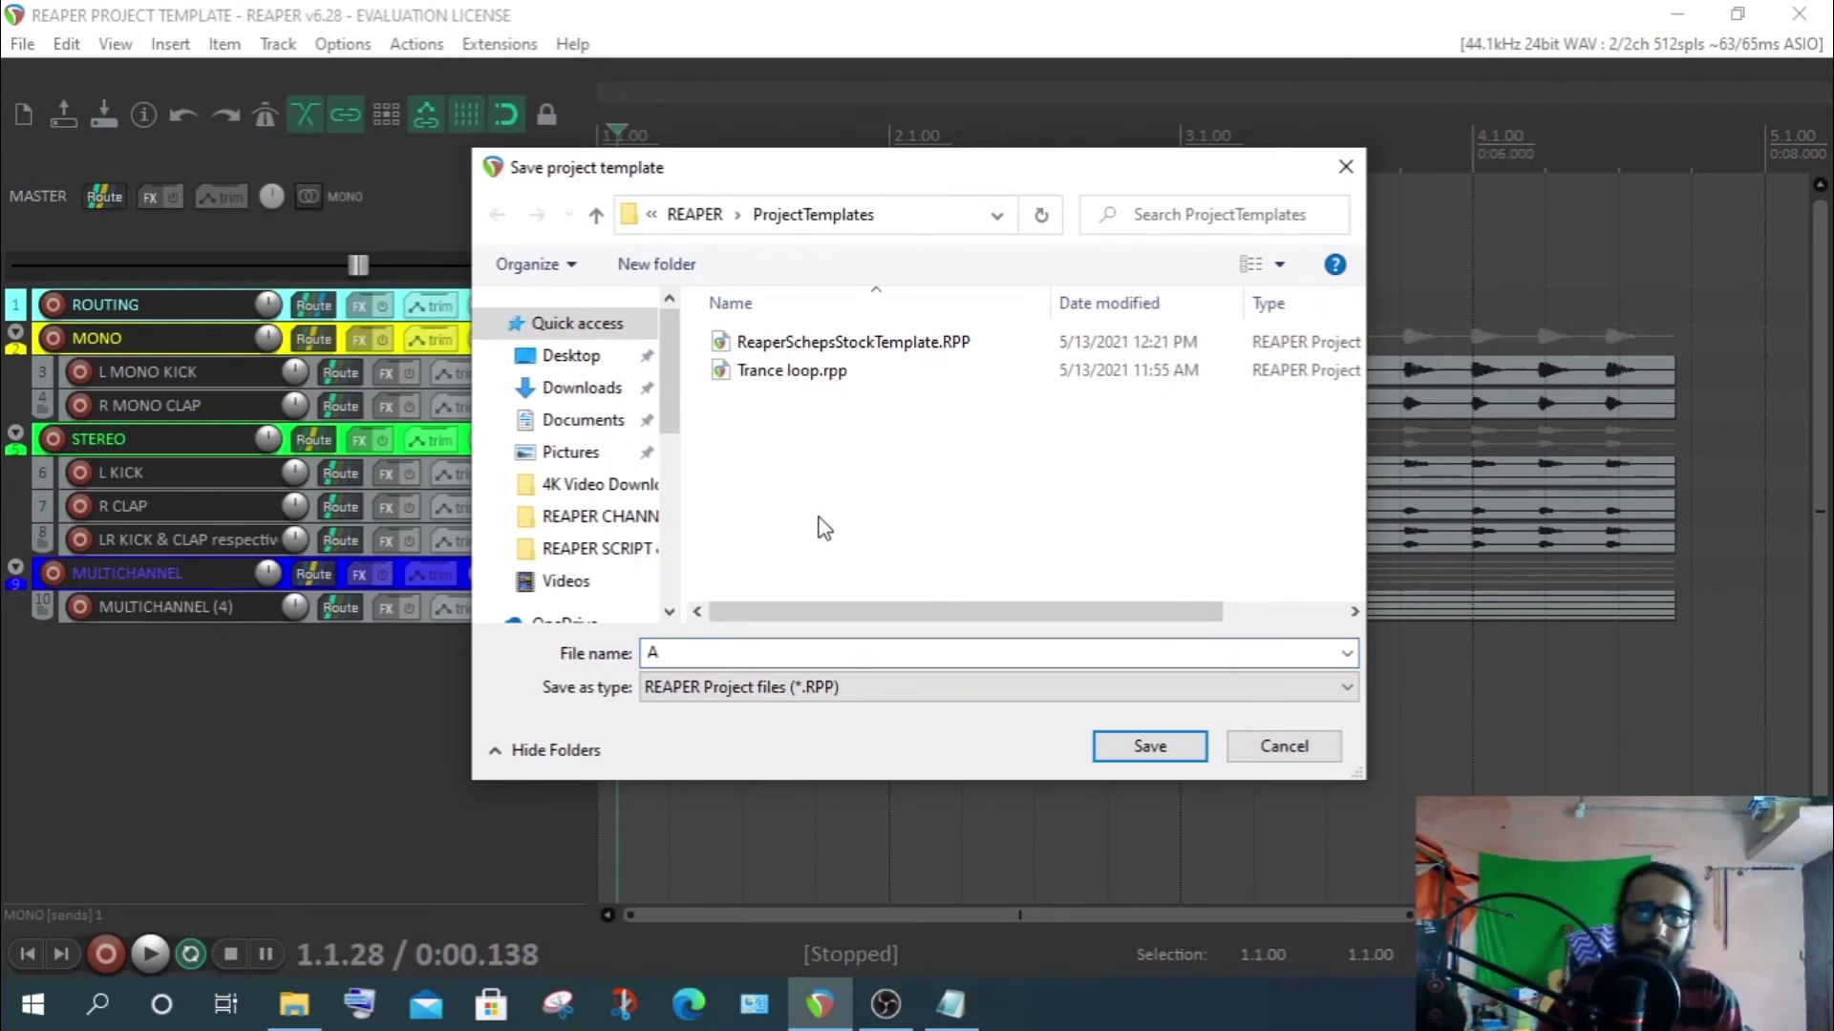
# Create a folder named 1 inside ProjectTemplates and save the project template in it as A
pyautogui.rightClick(799, 472)
pyautogui.moveTo(862, 758)
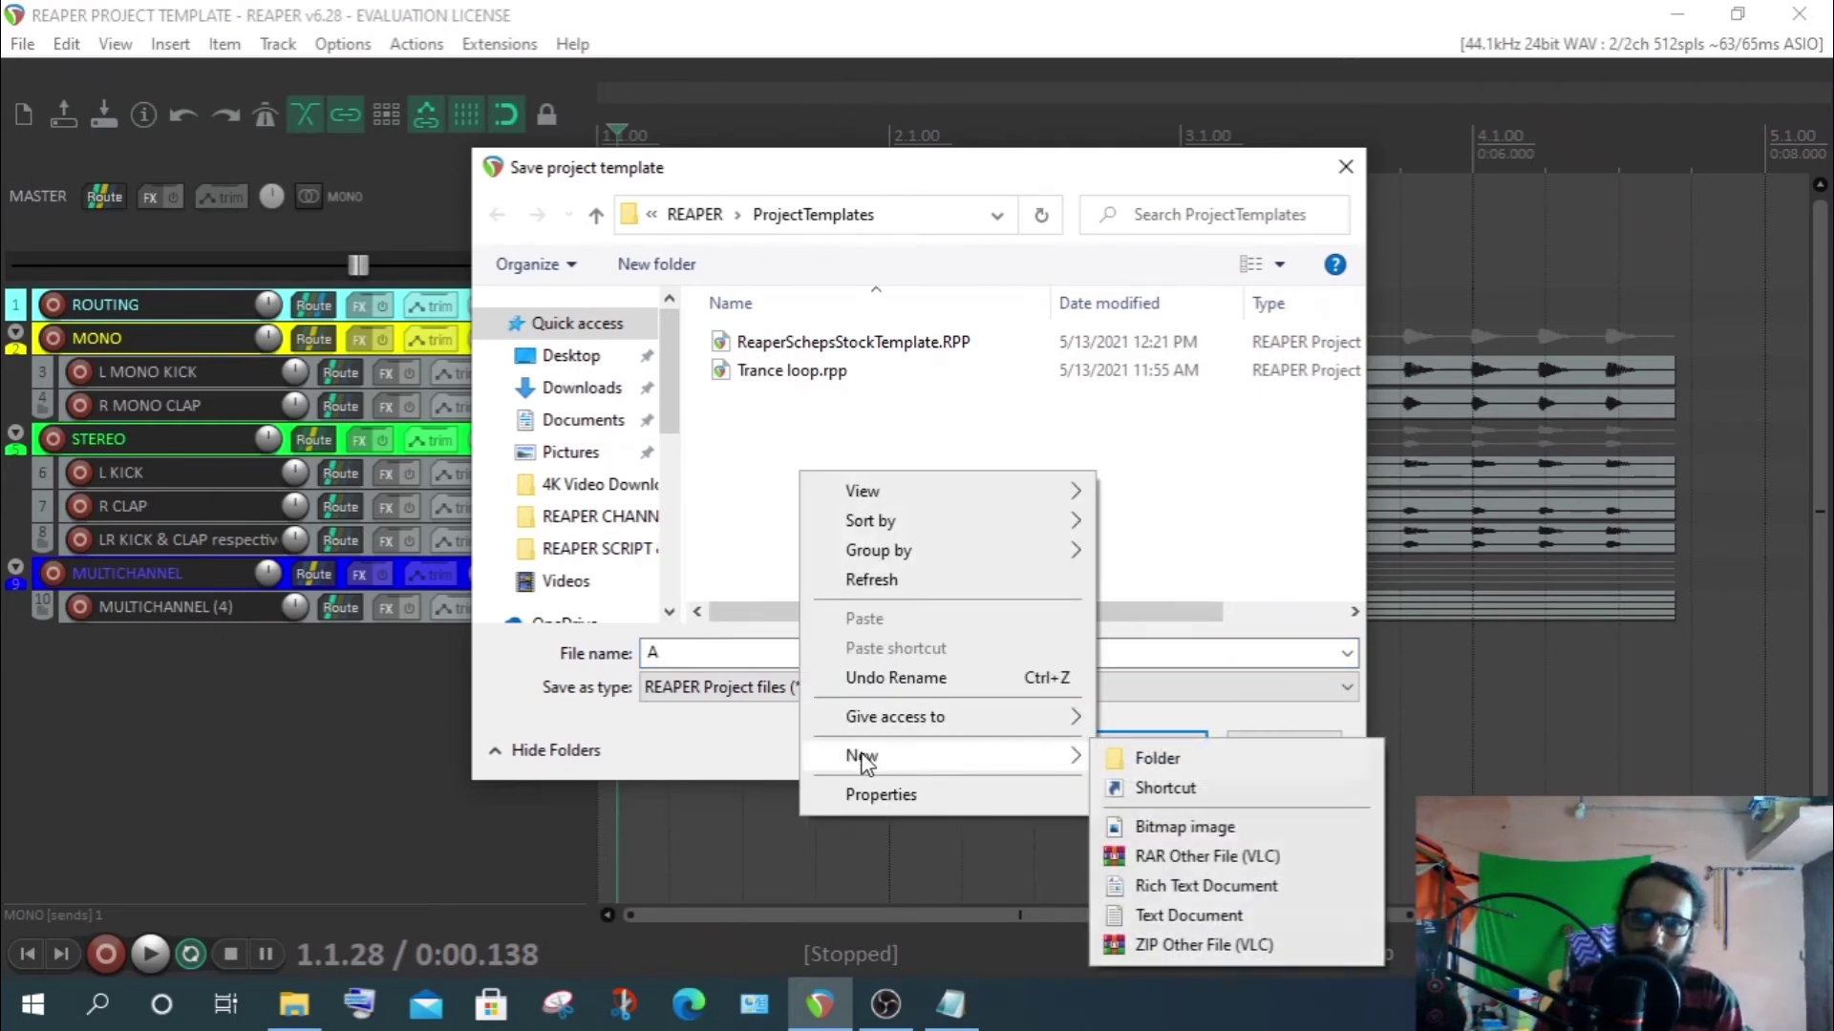
pyautogui.click(1151, 761)
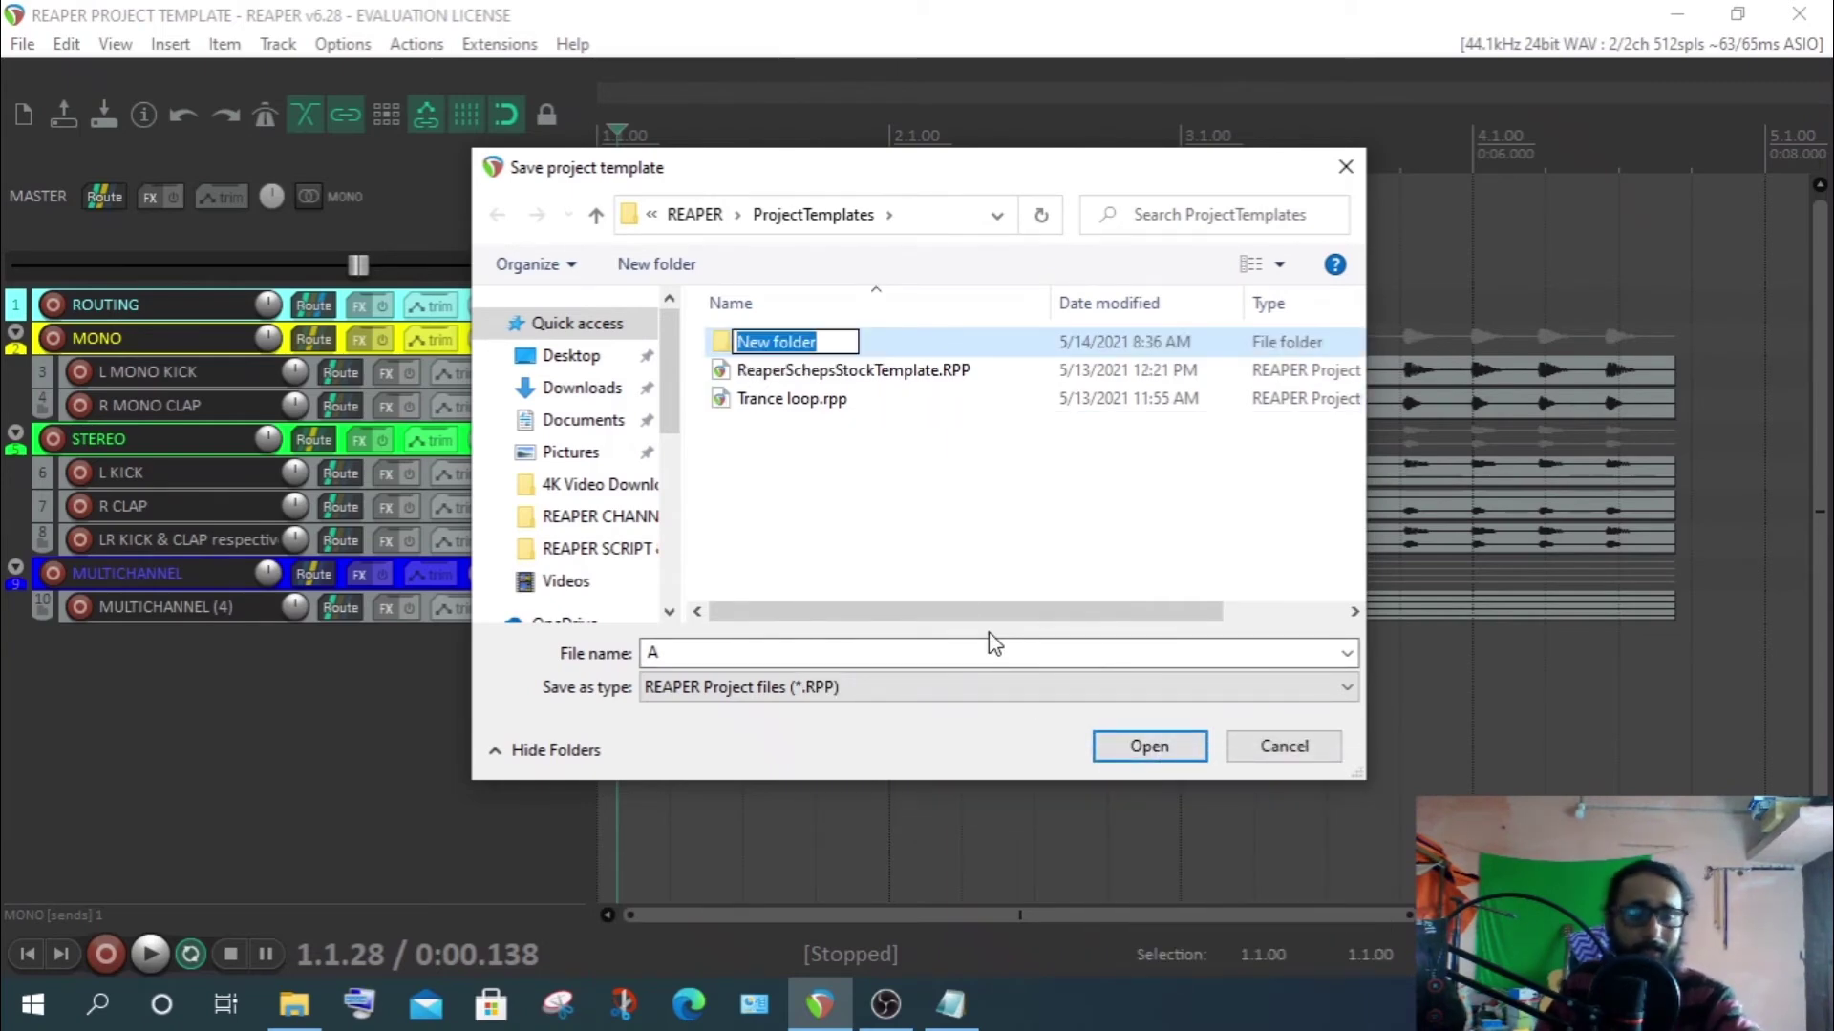
pyautogui.write('1')
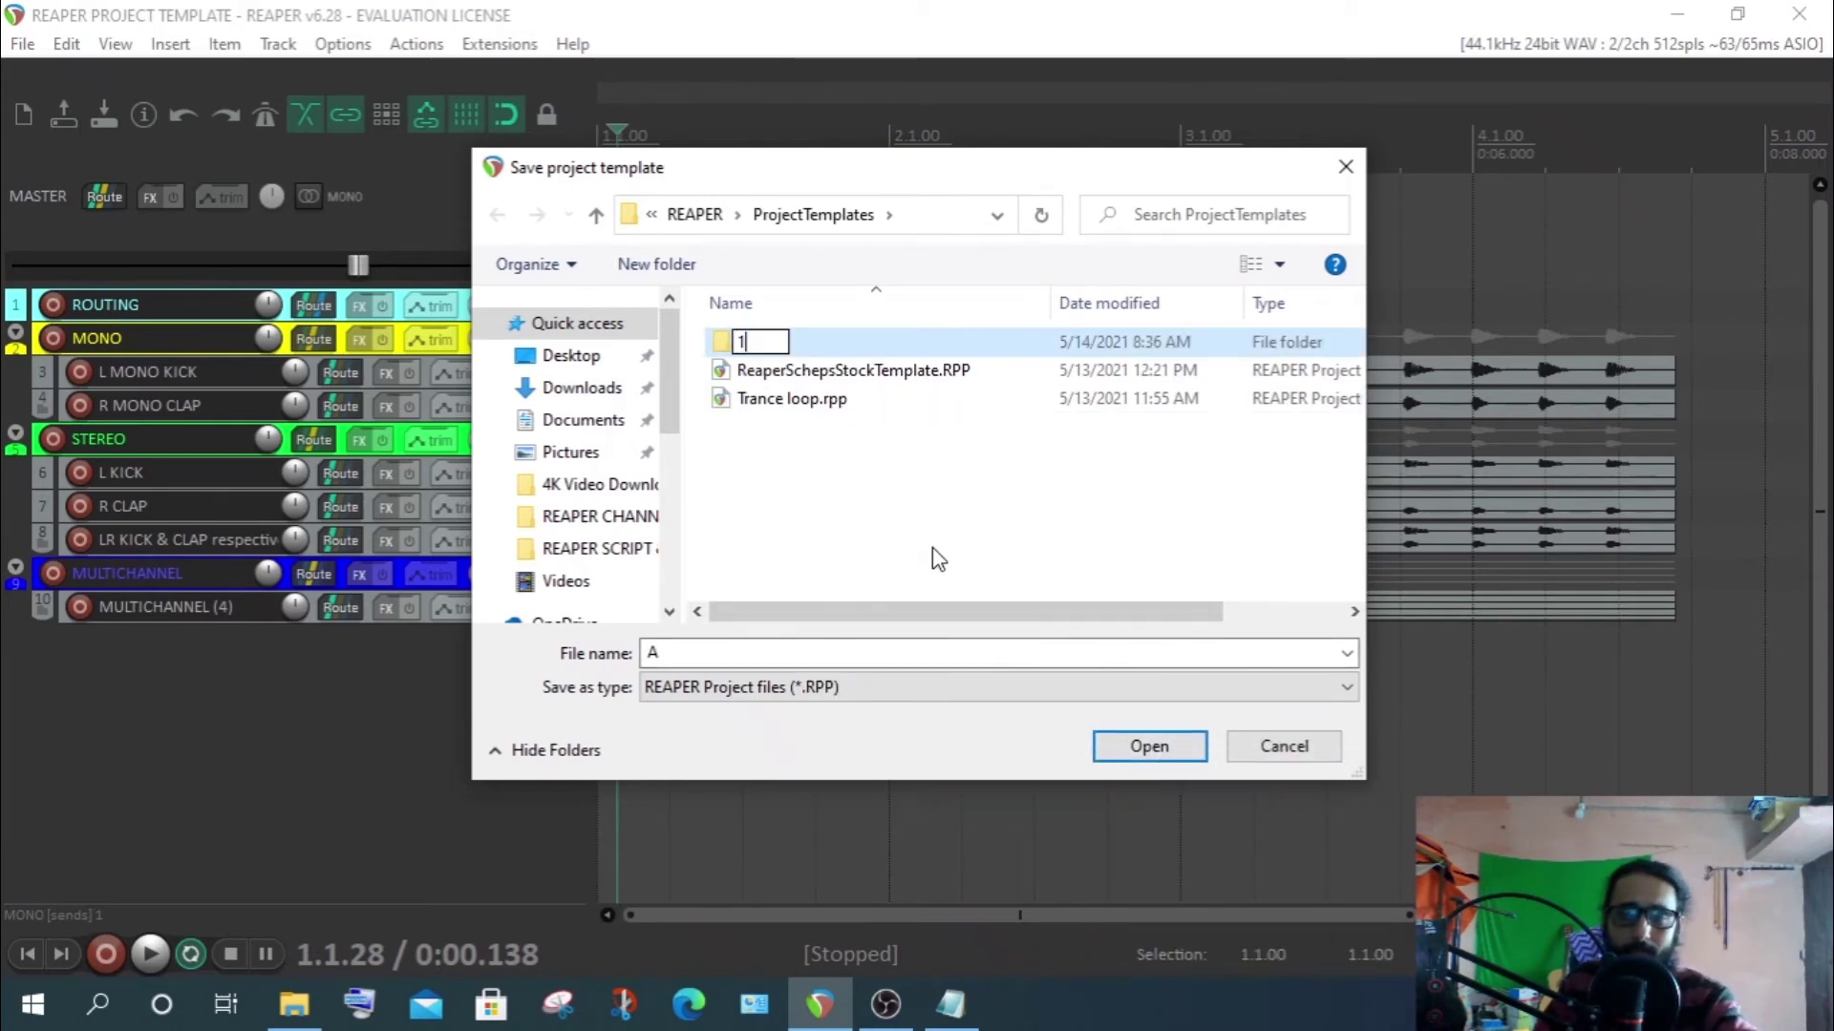
pyautogui.click(879, 482)
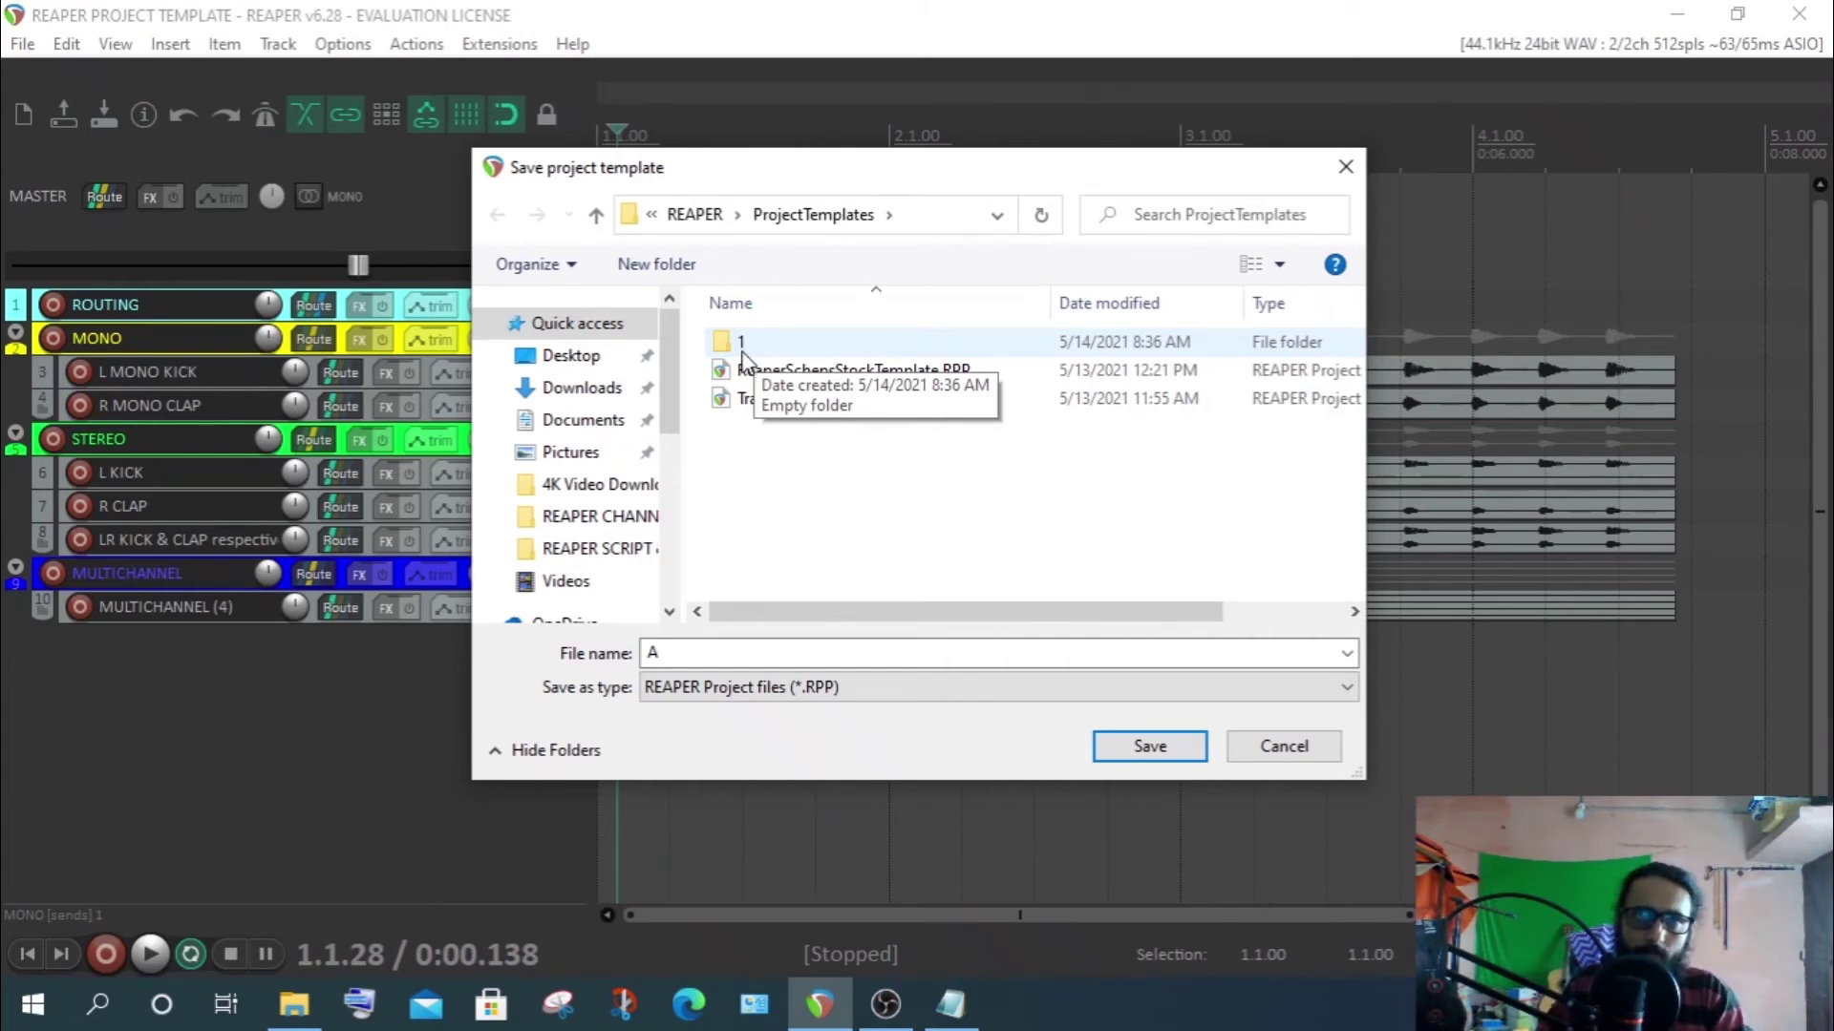
pyautogui.doubleClick(747, 346)
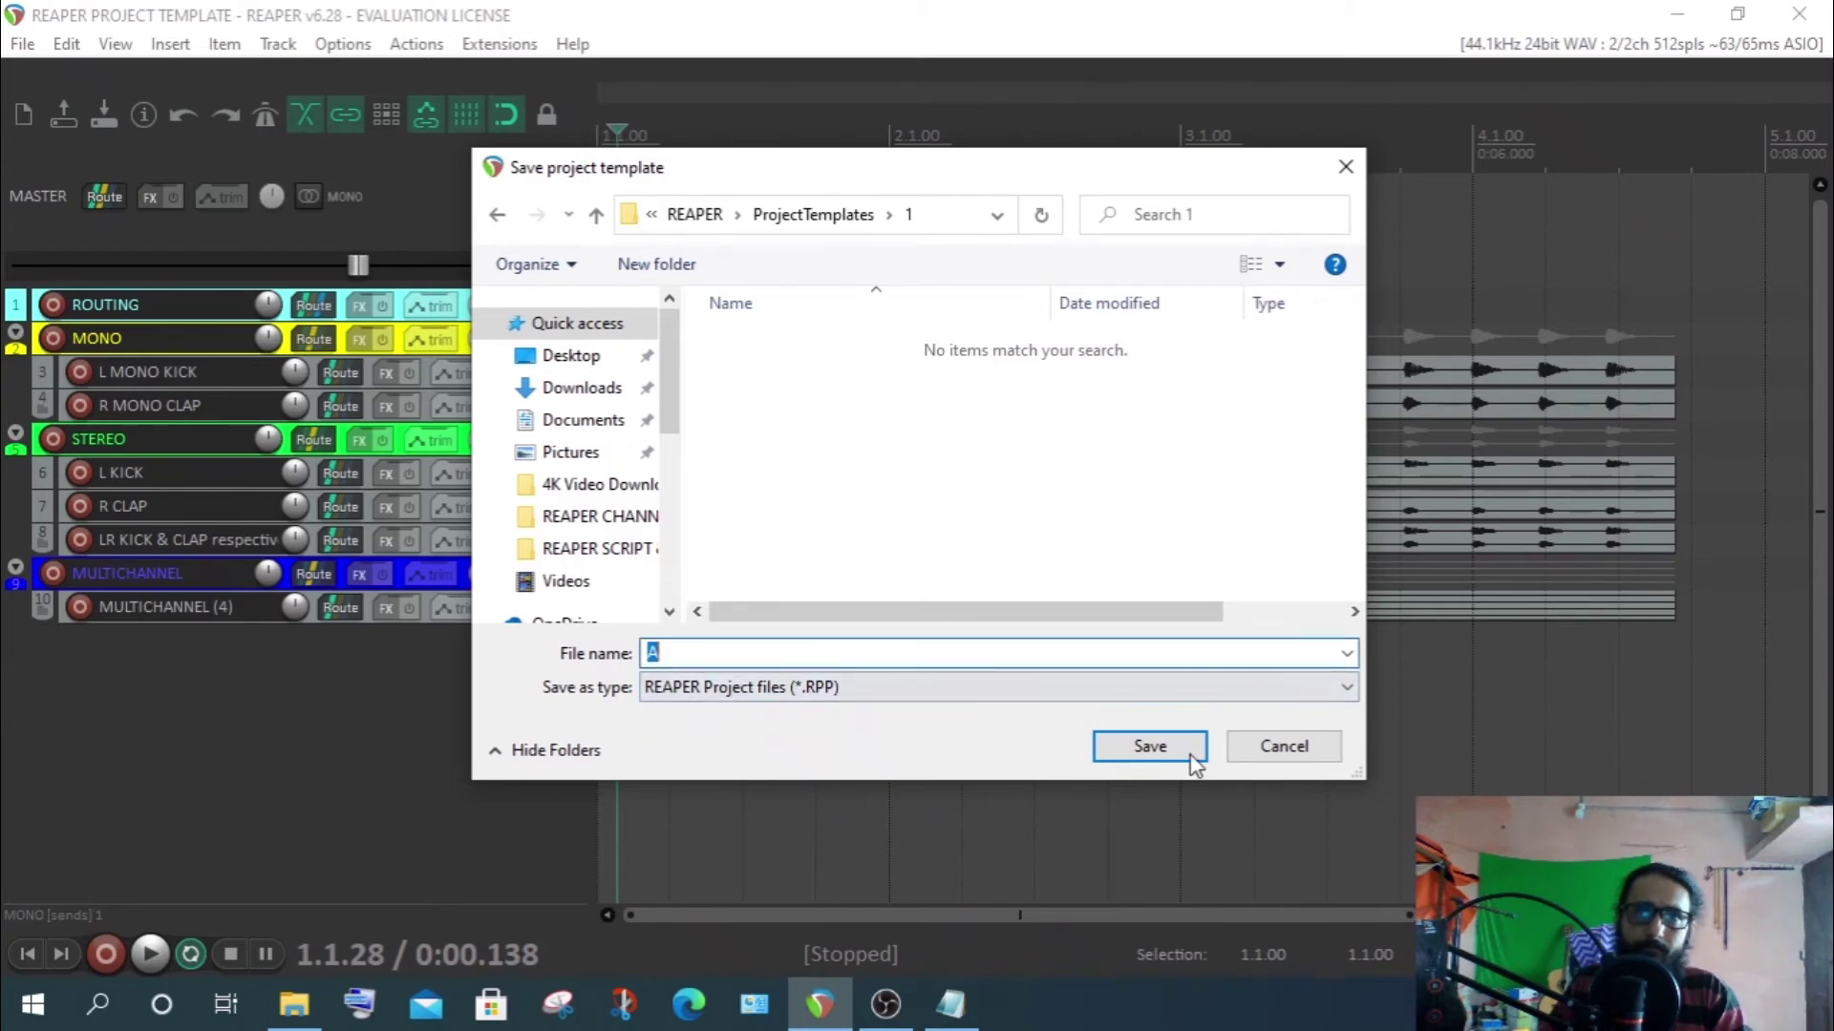
pyautogui.click(1177, 752)
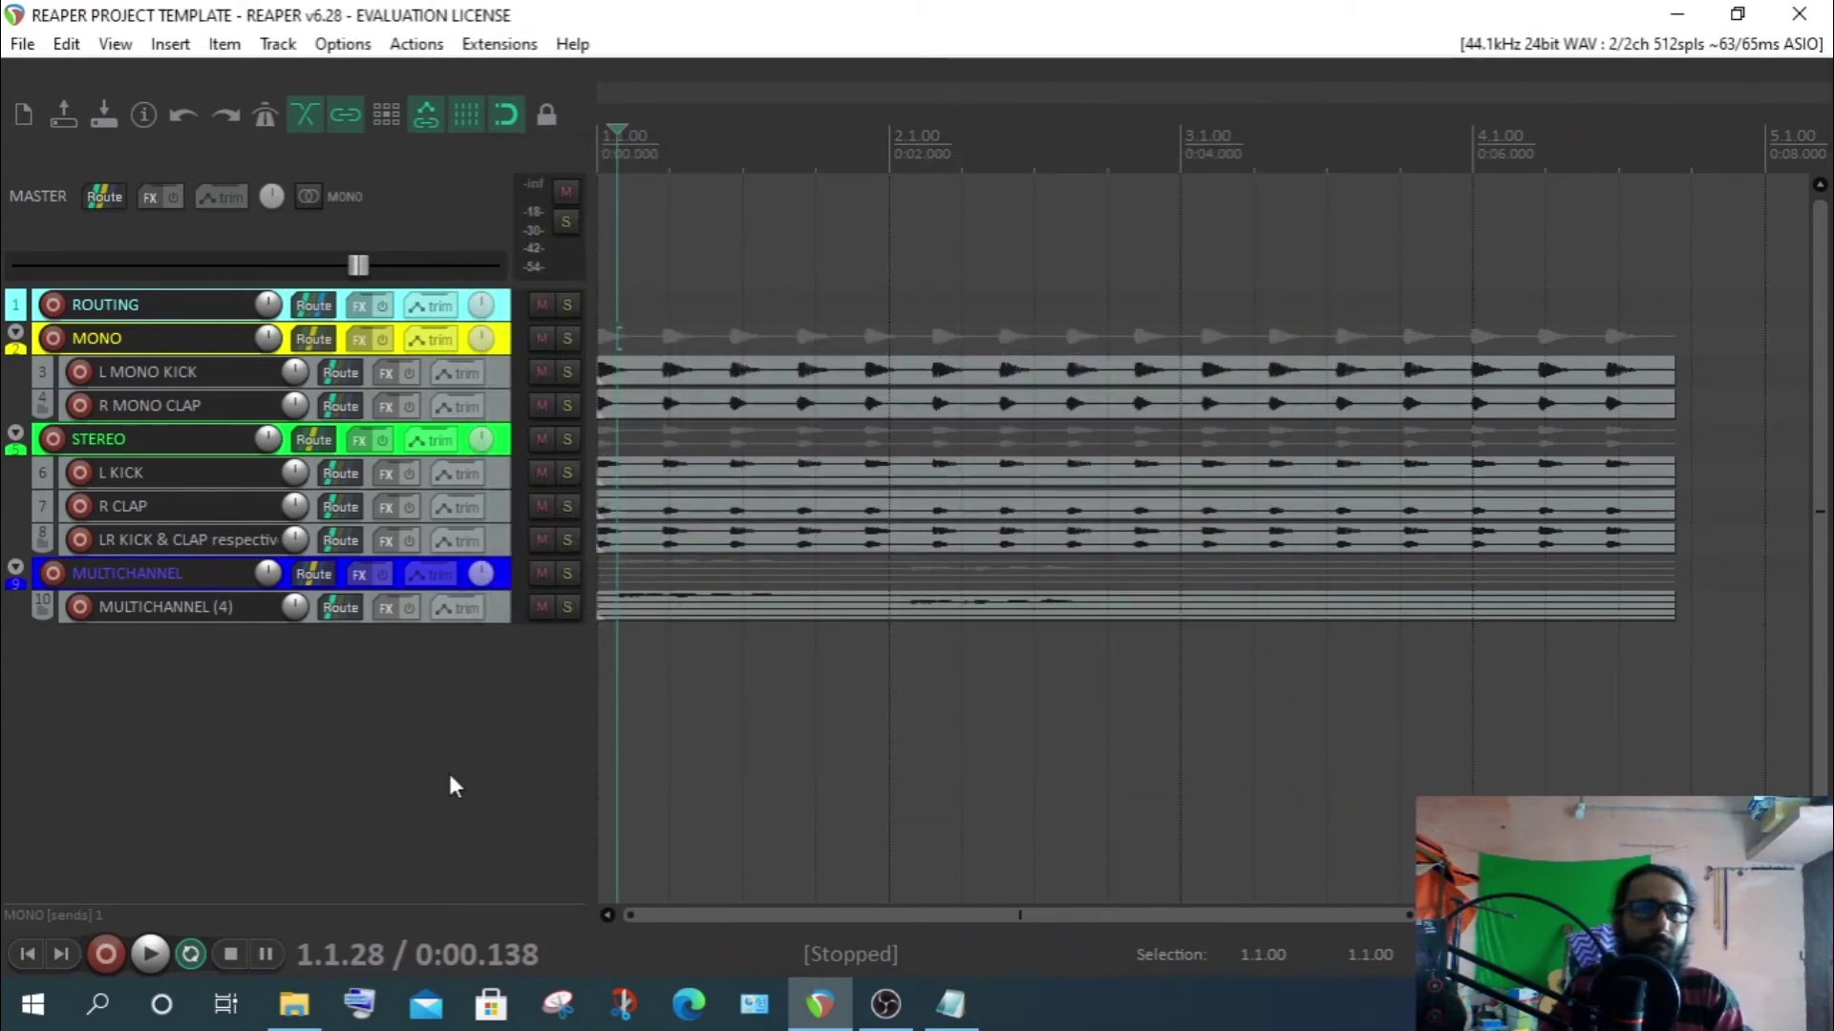
# Start a new empty project and check the available project templates for A
pyautogui.click(23, 45)
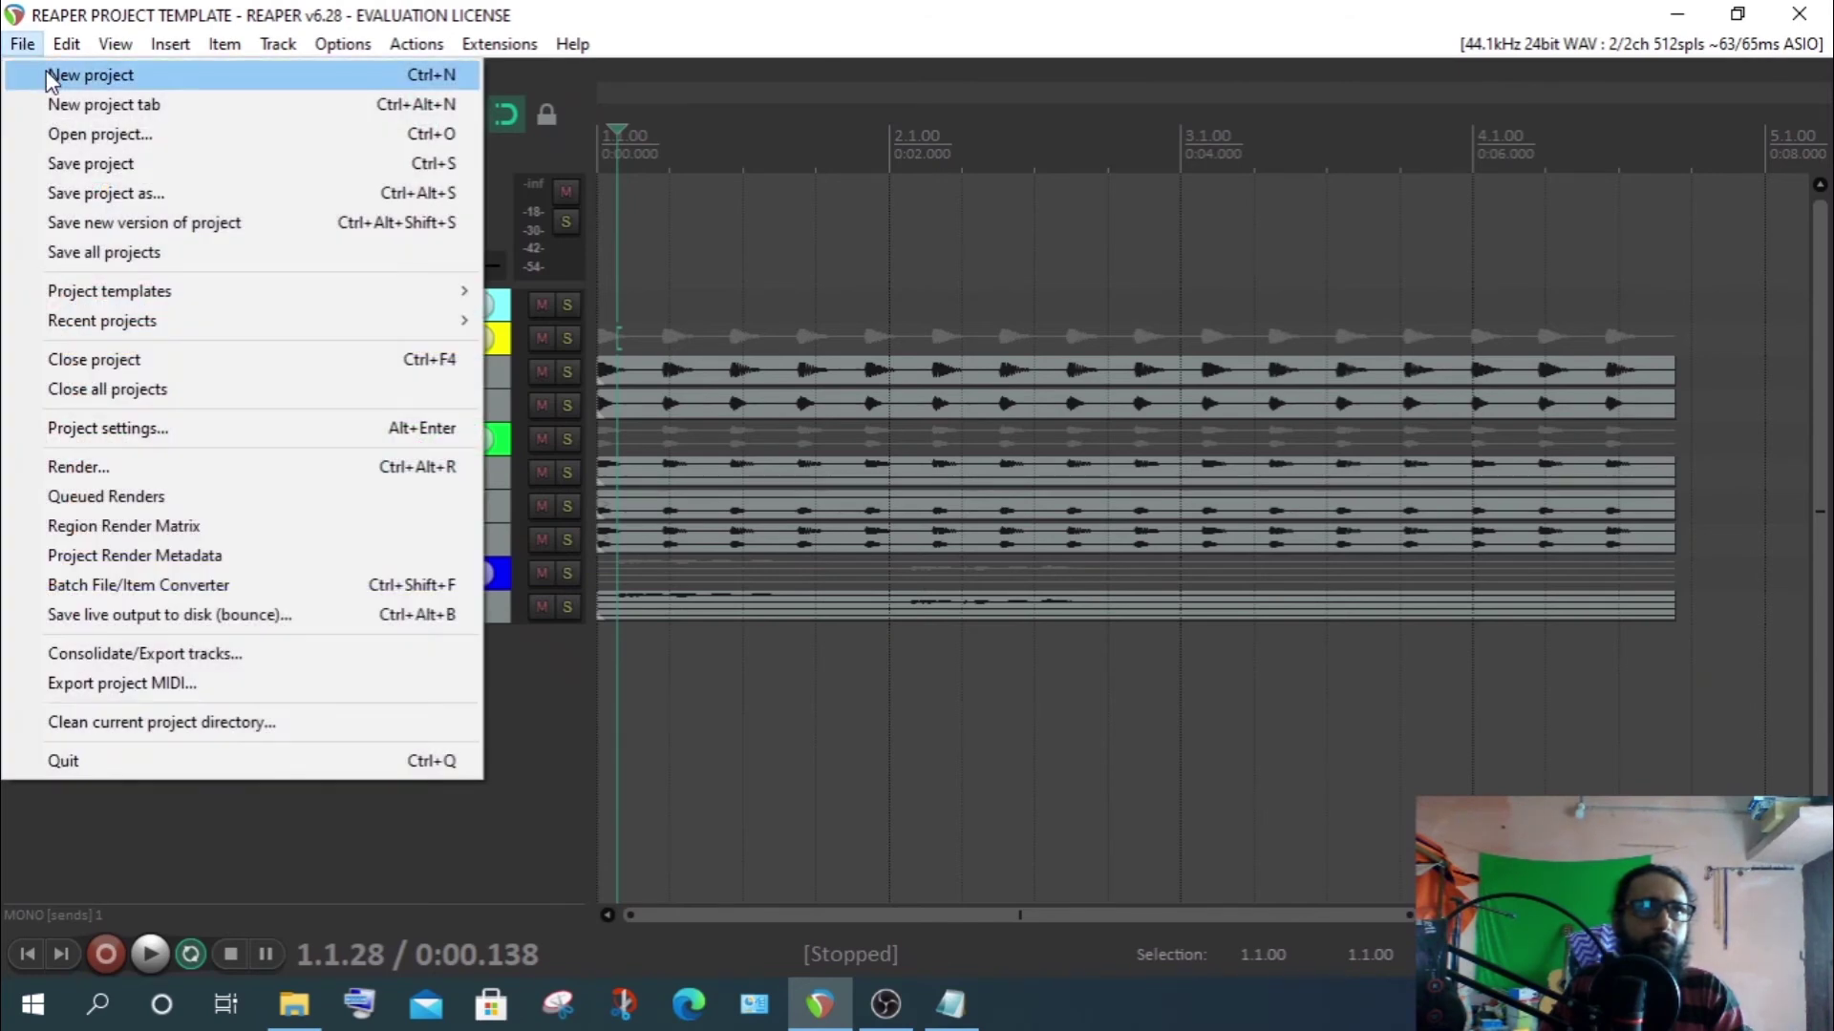
pyautogui.click(46, 71)
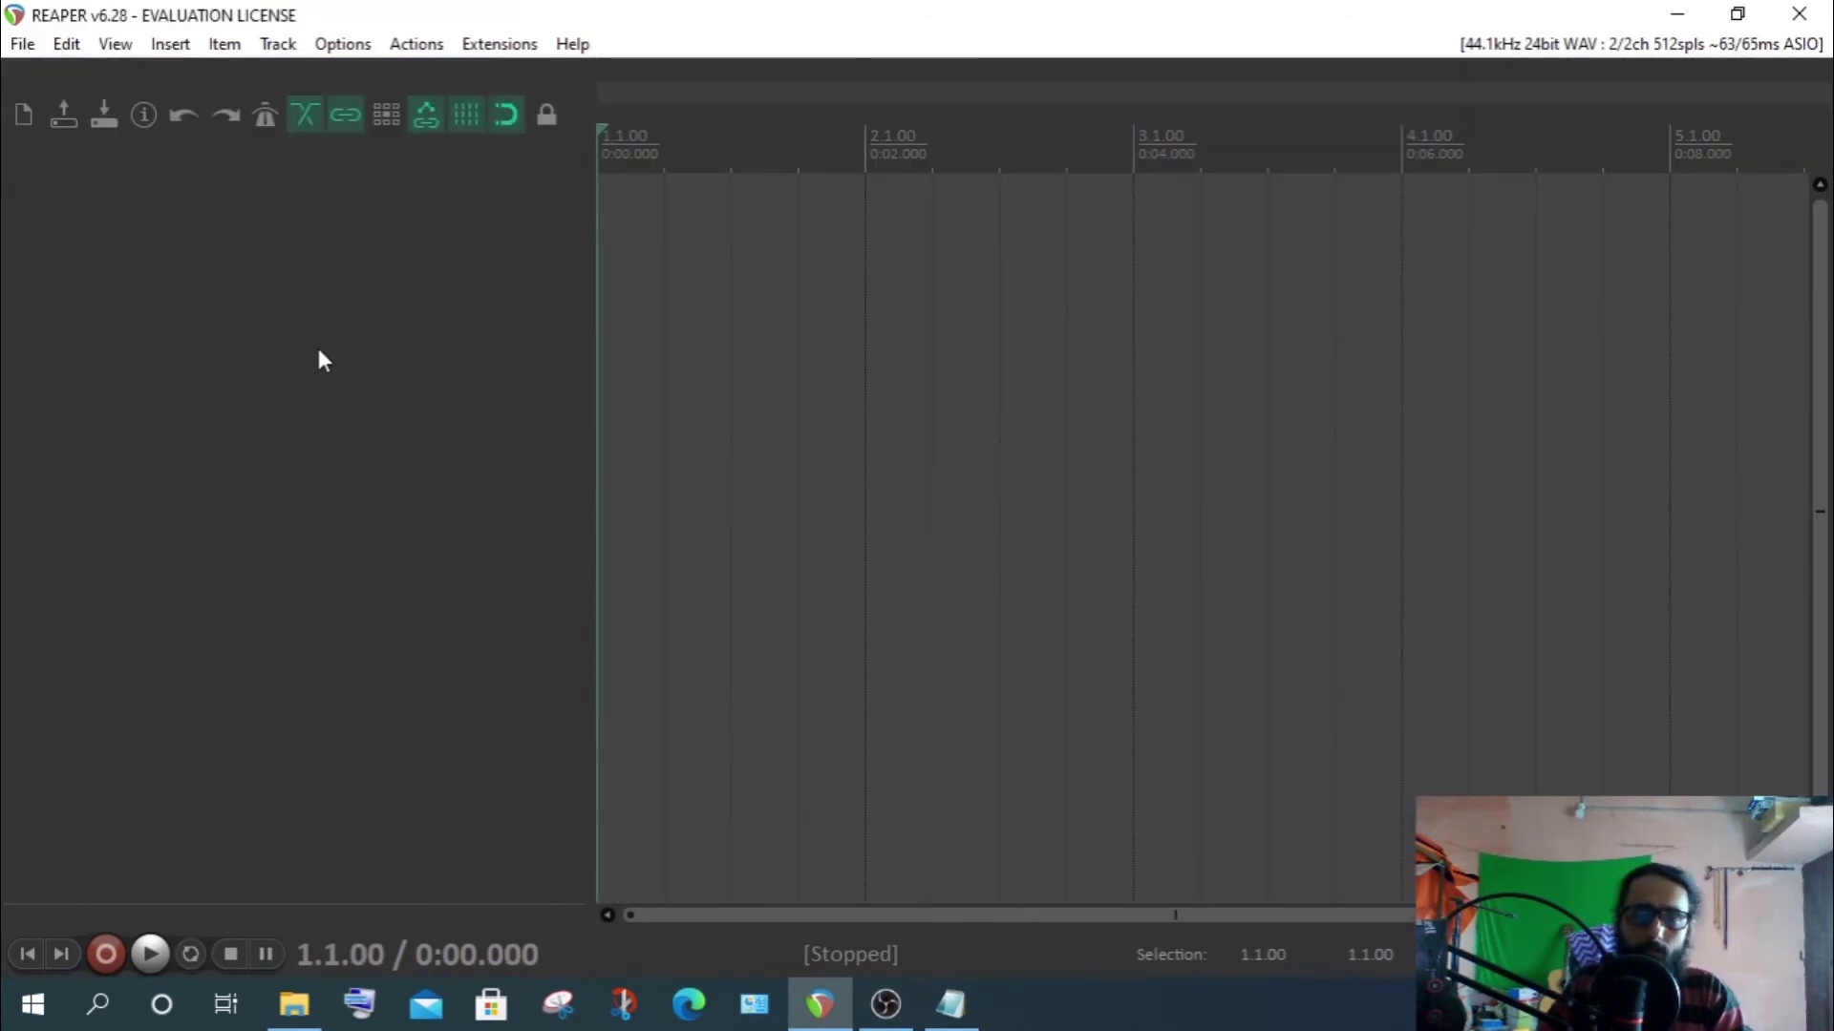
pyautogui.click(21, 44)
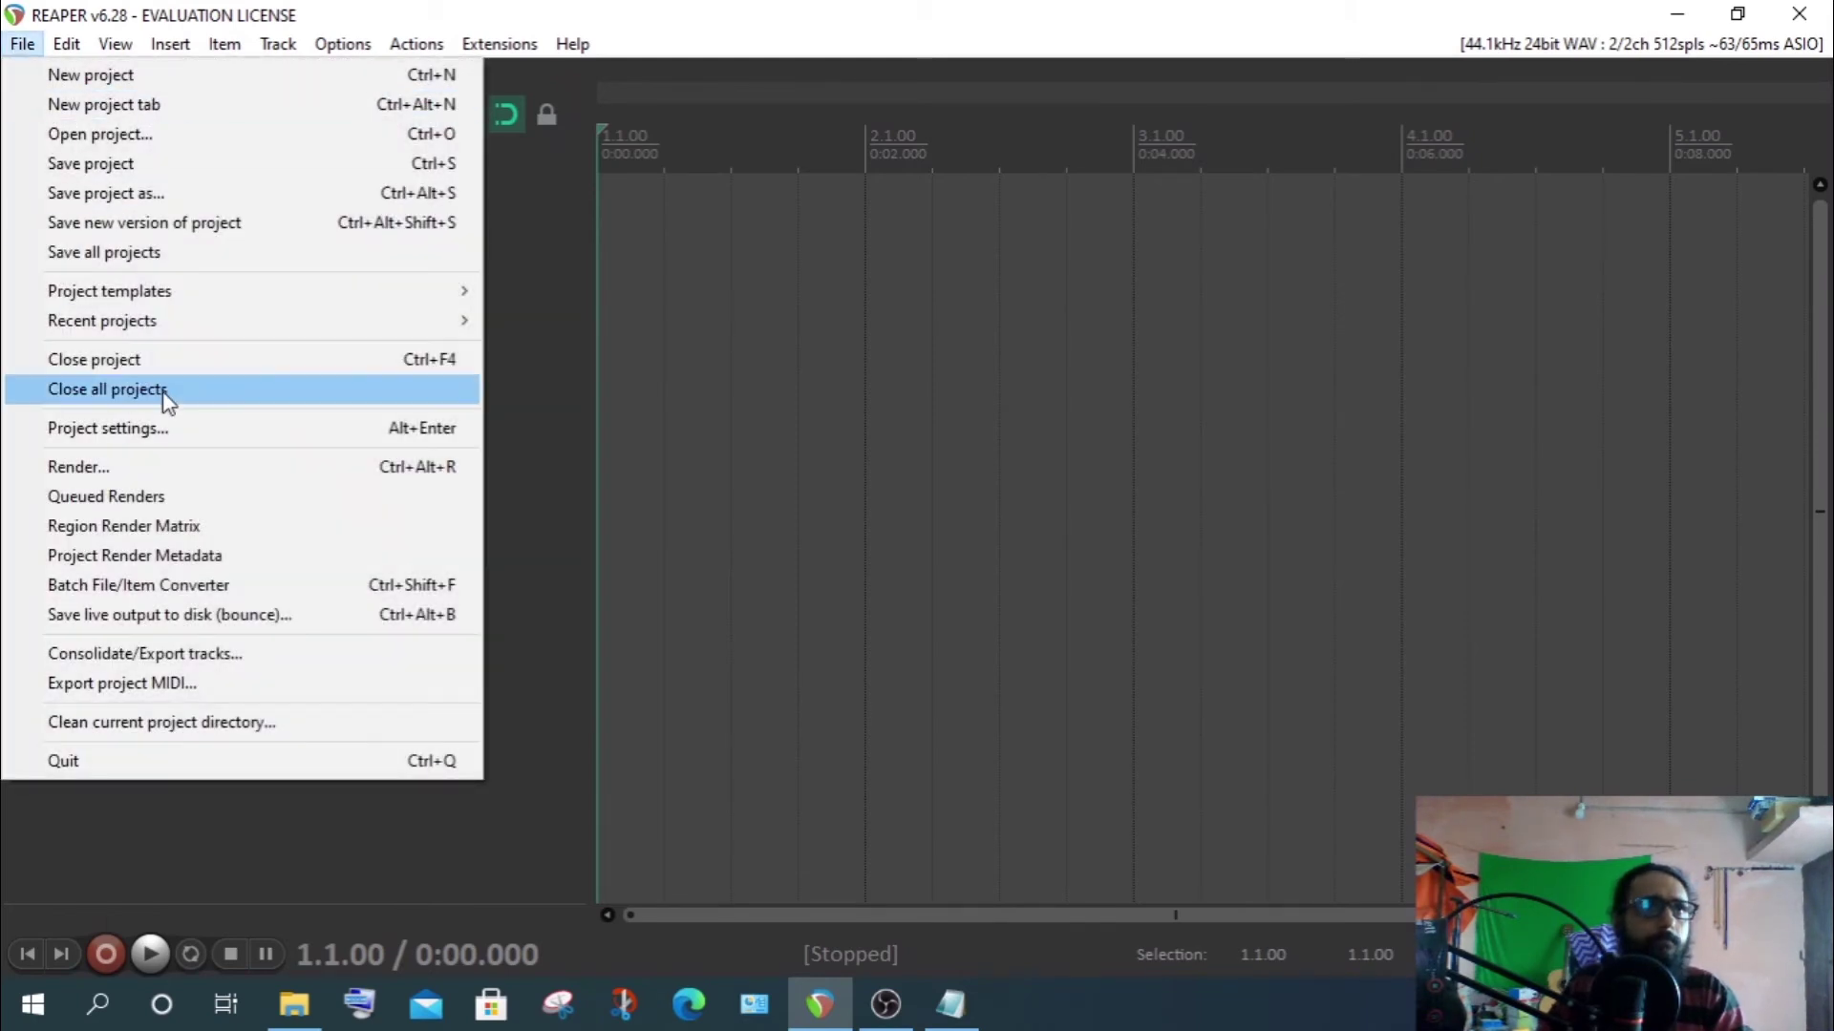
pyautogui.moveTo(67, 290)
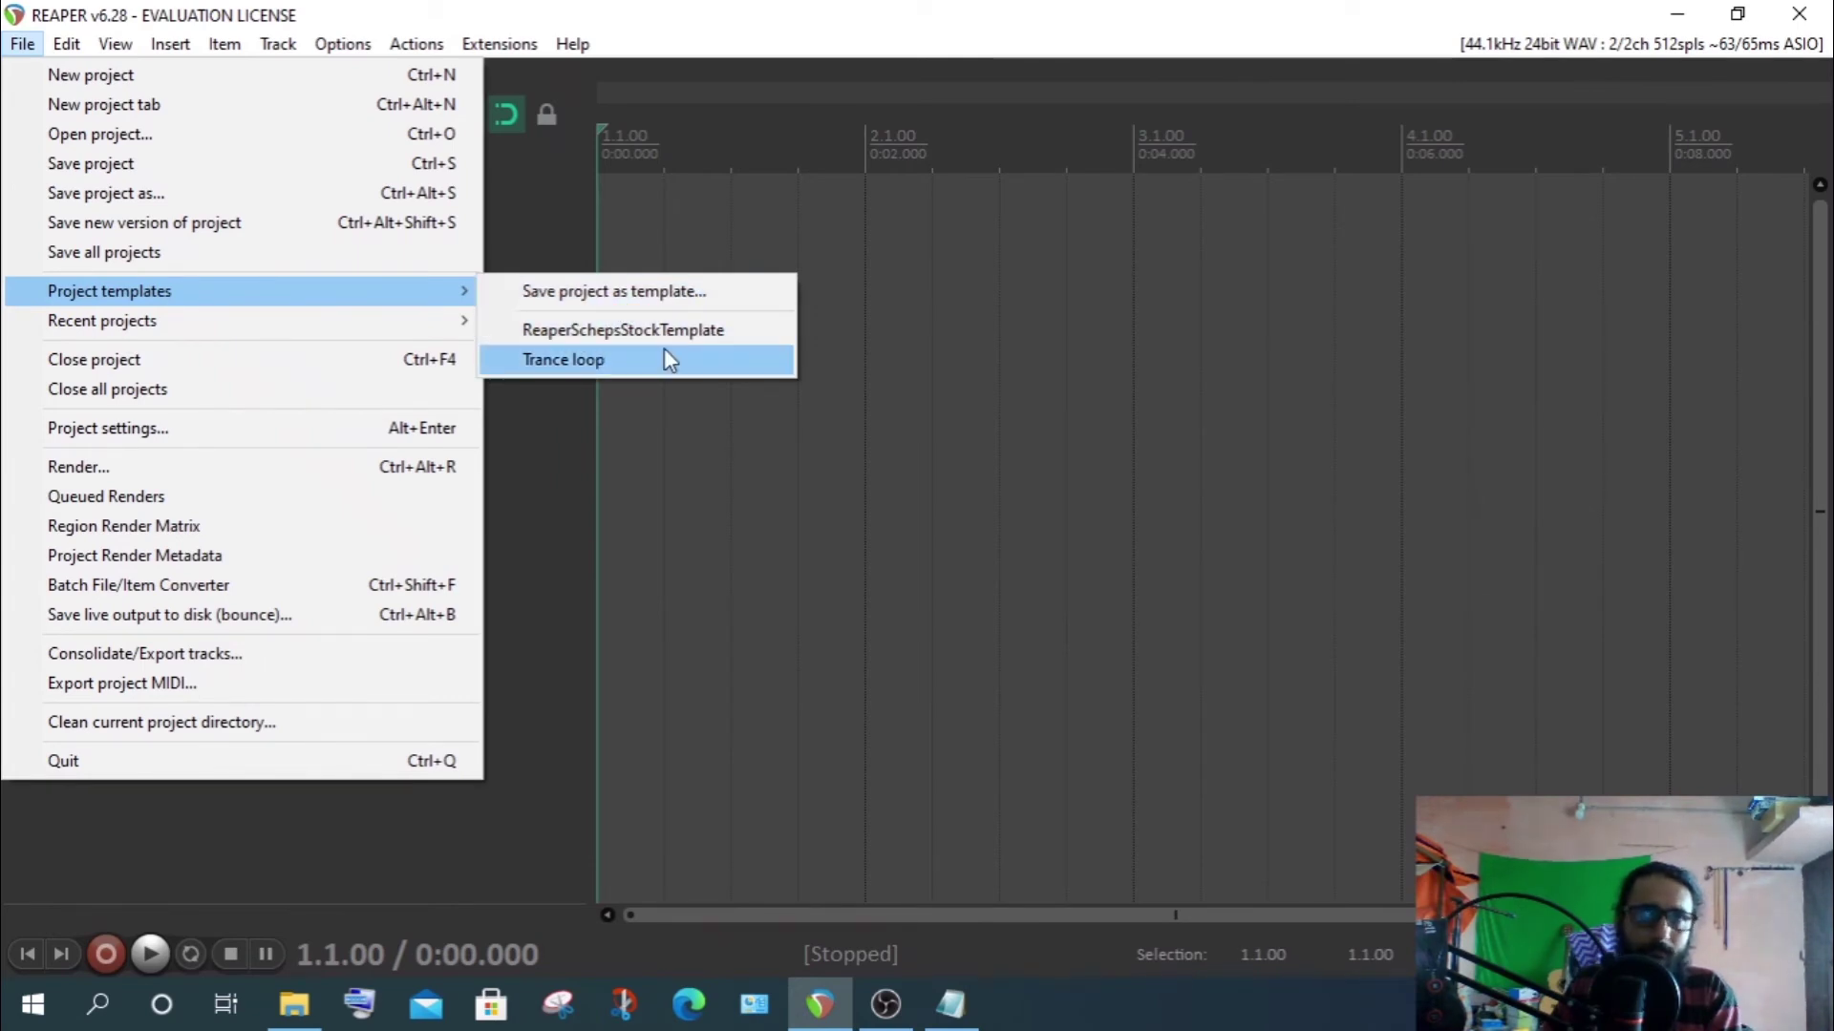
pyautogui.click(538, 506)
# Close and relaunch REAPER, and check its project templates again for A
pyautogui.click(1798, 15)
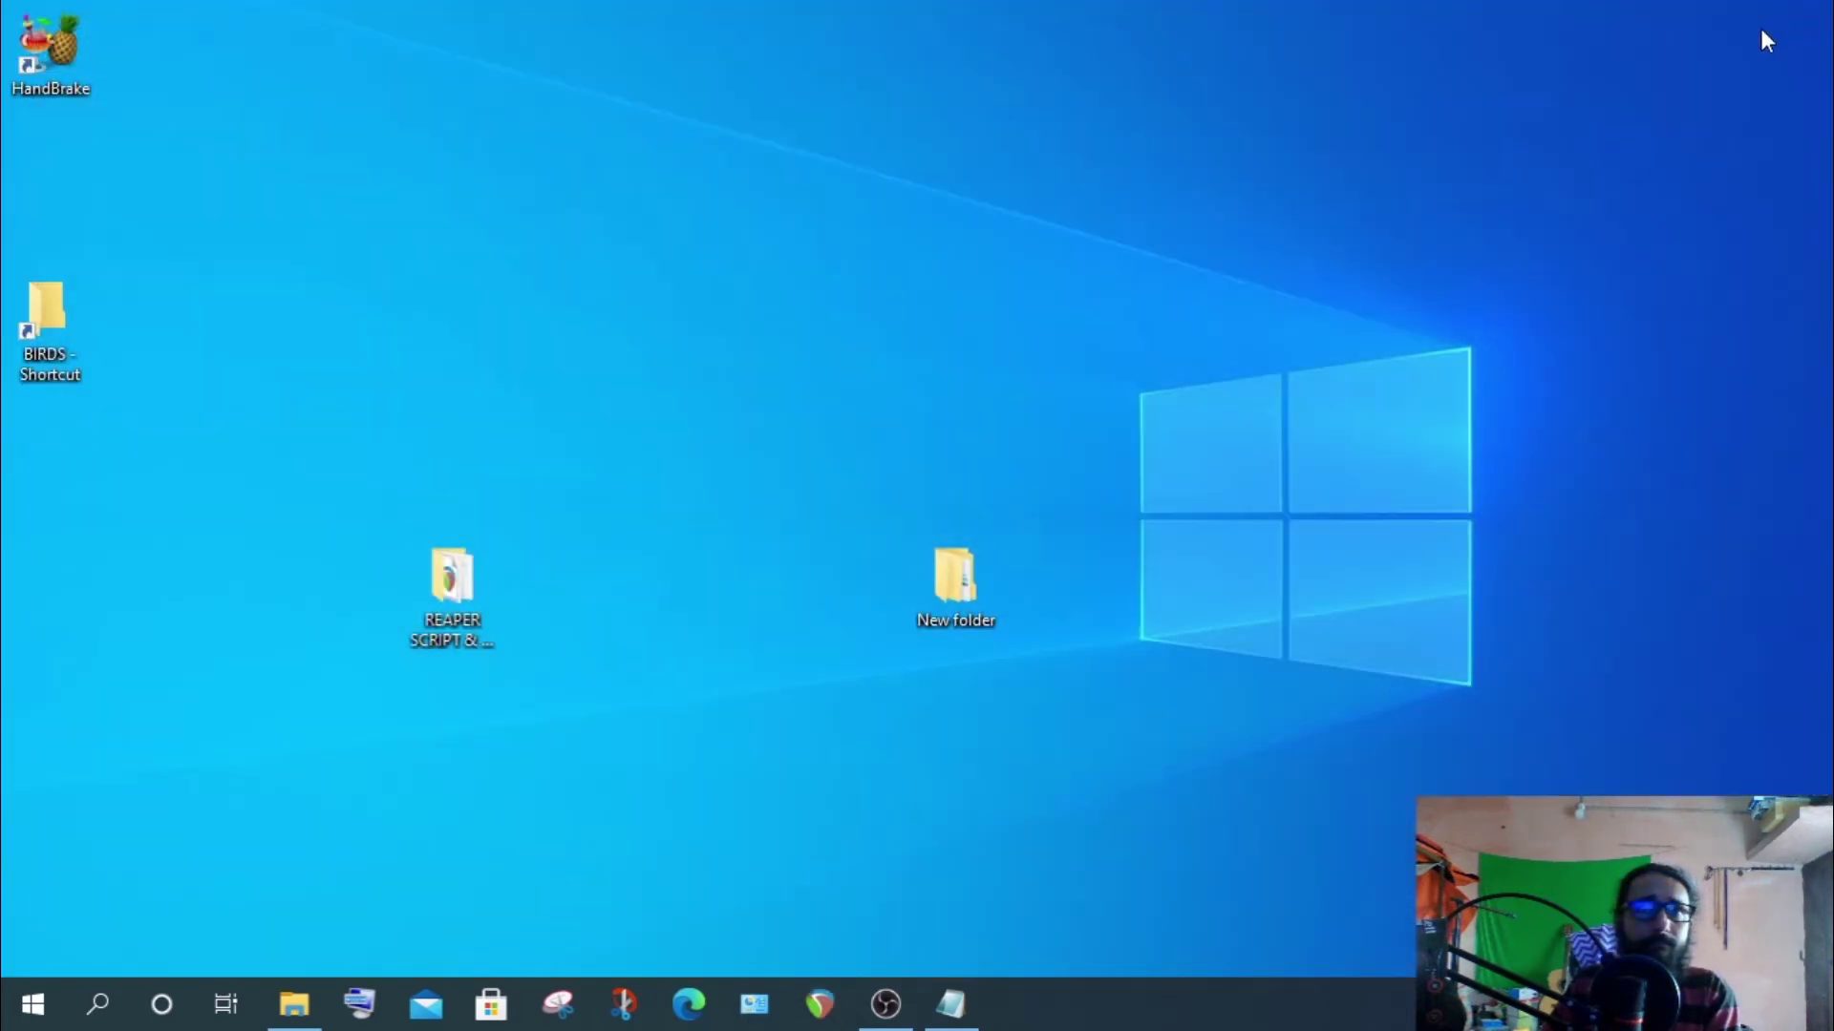
pyautogui.click(819, 1005)
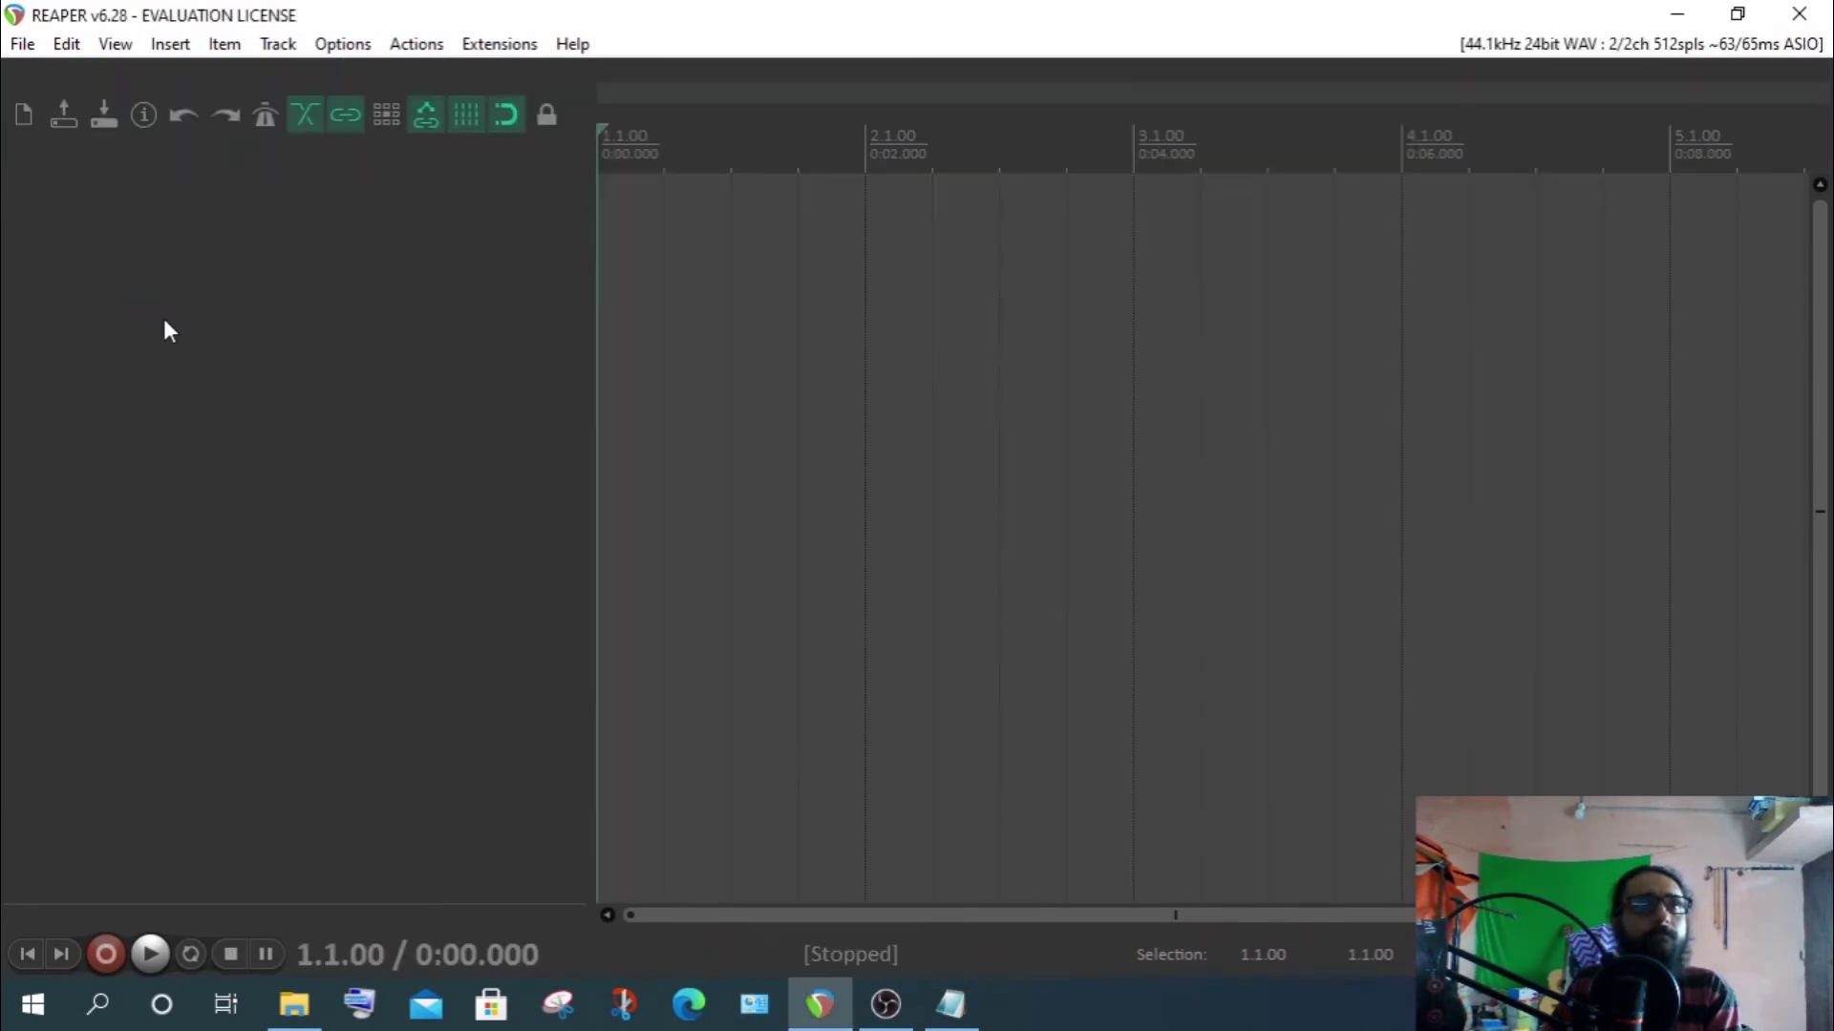
pyautogui.click(21, 46)
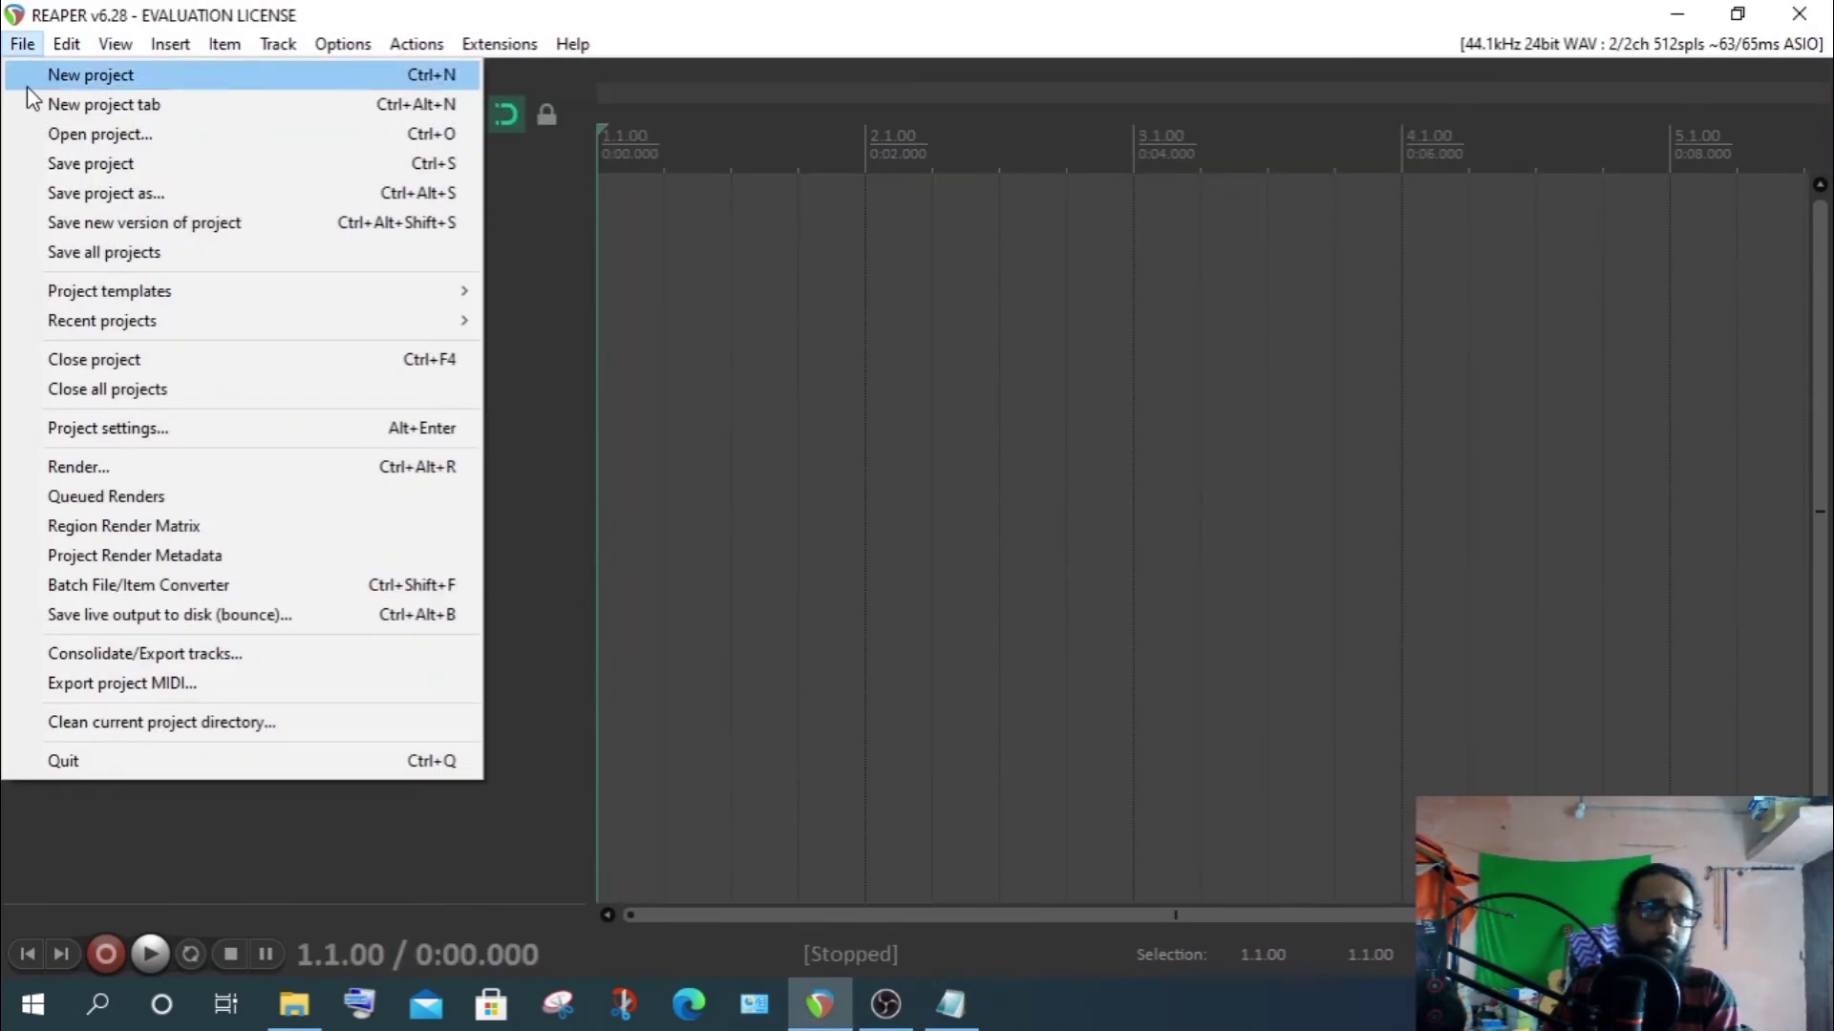
pyautogui.moveTo(183, 292)
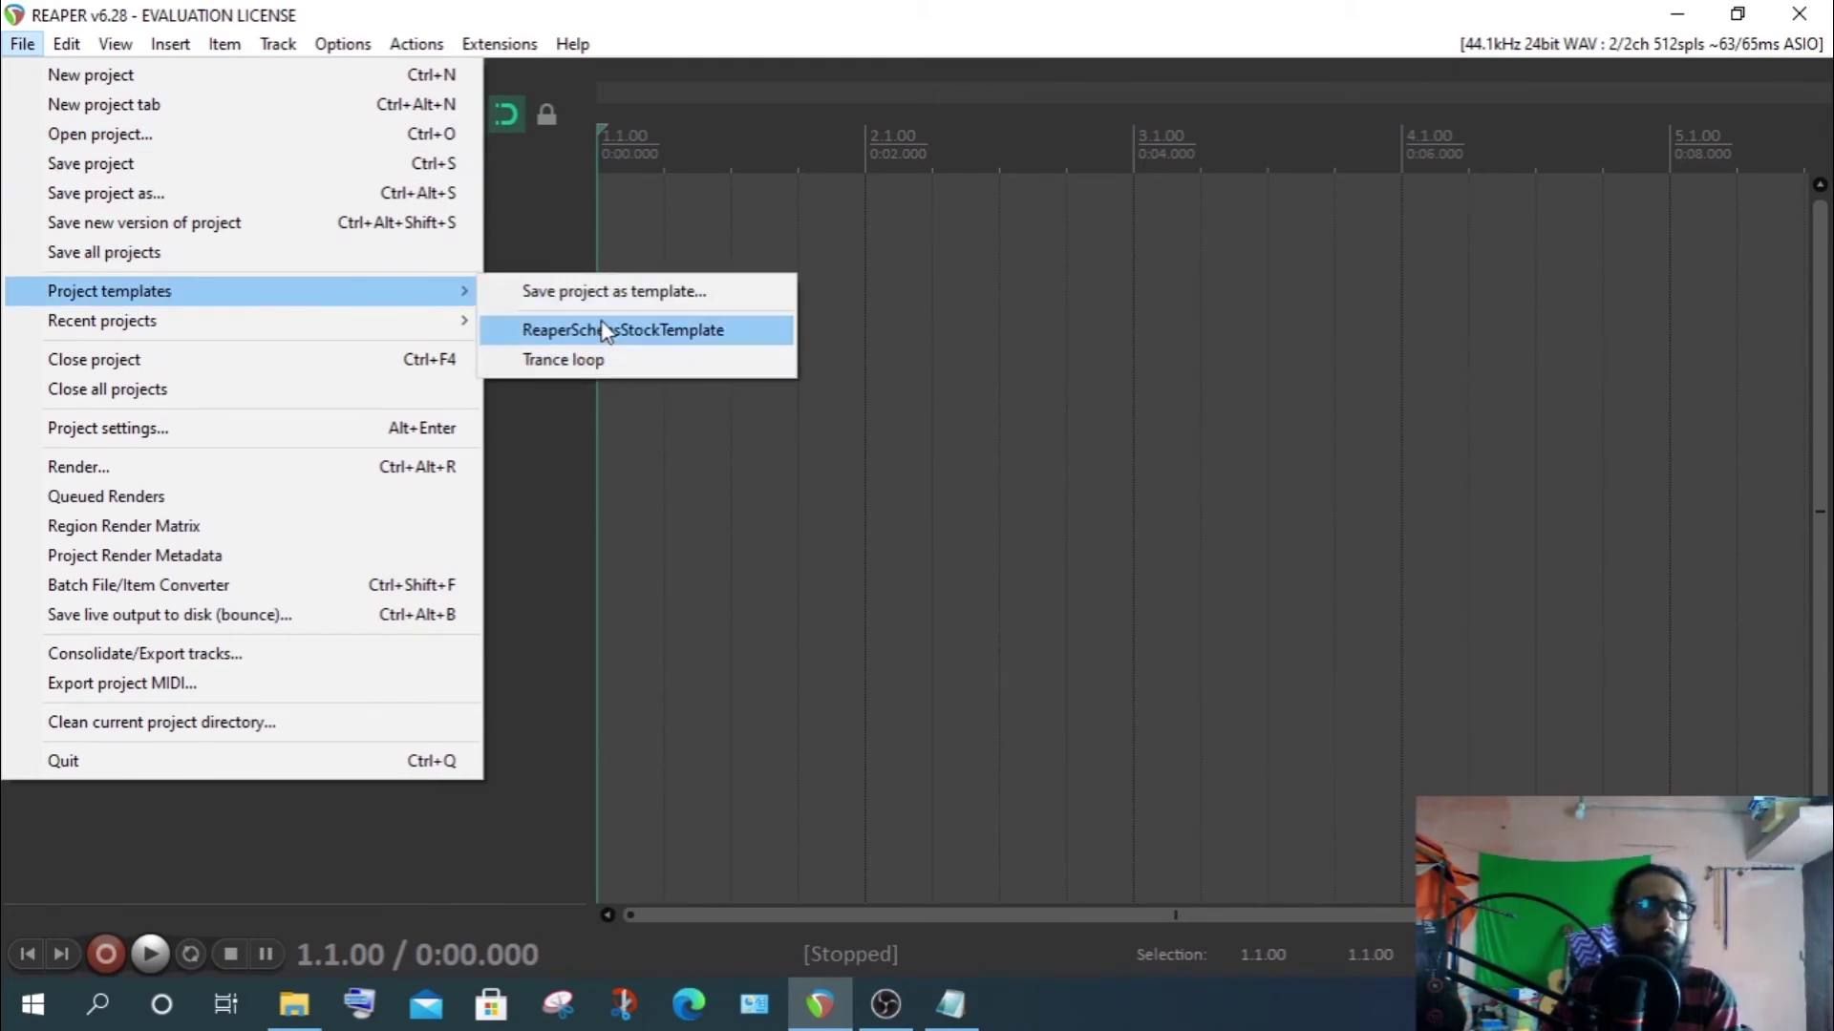
# Browse to A.rpp in folder 1 while saving a template, open it as a project in REAPER, and cancel the save
pyautogui.click(578, 293)
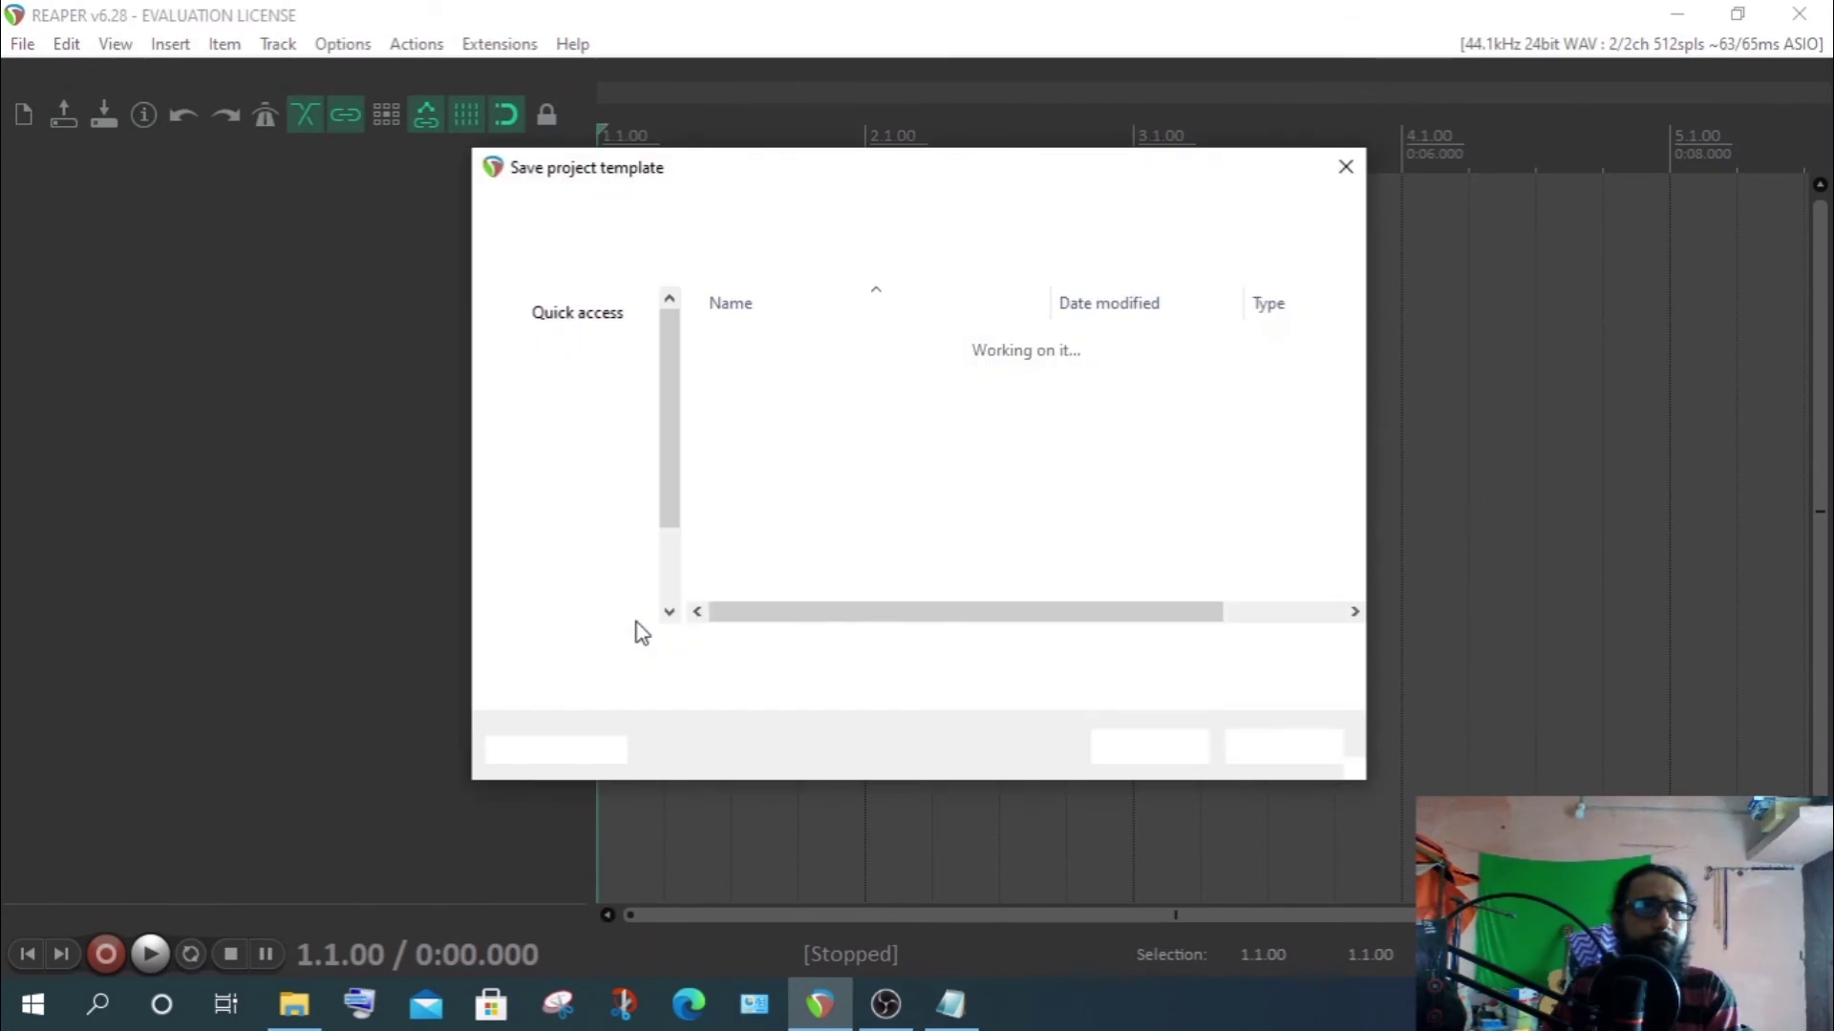
pyautogui.doubleClick(749, 344)
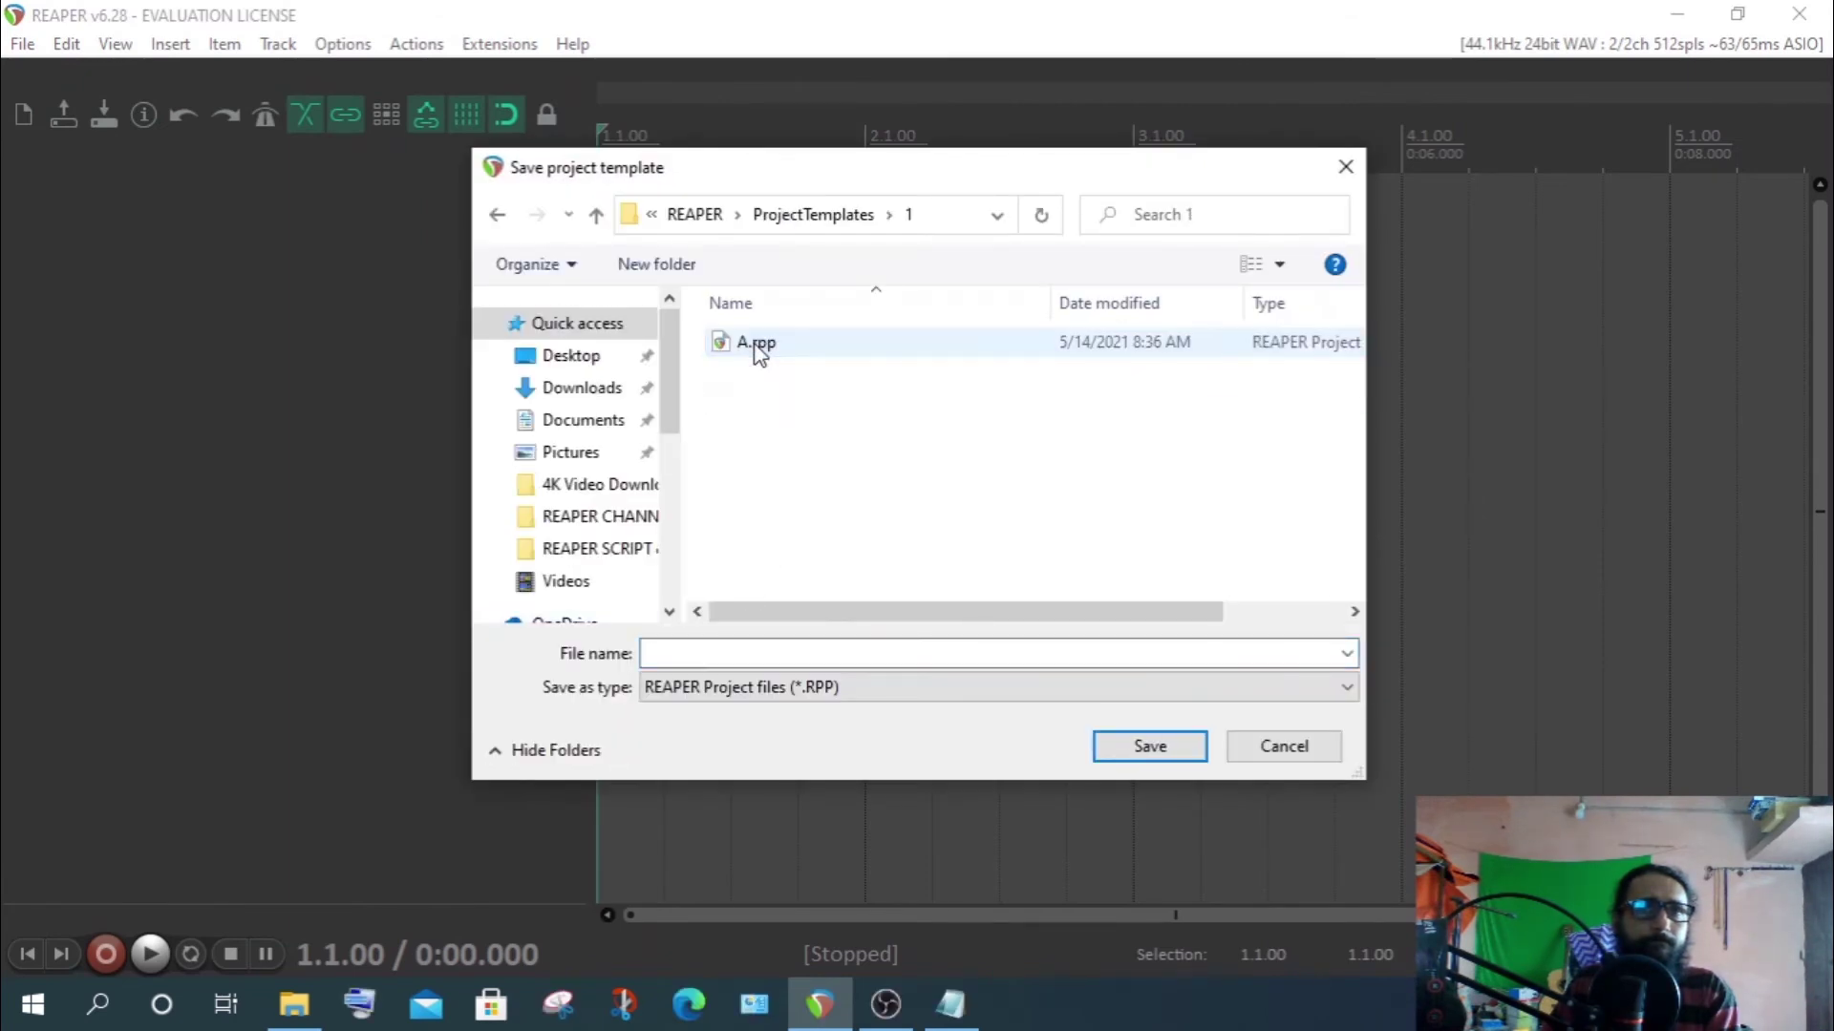
pyautogui.click(757, 345)
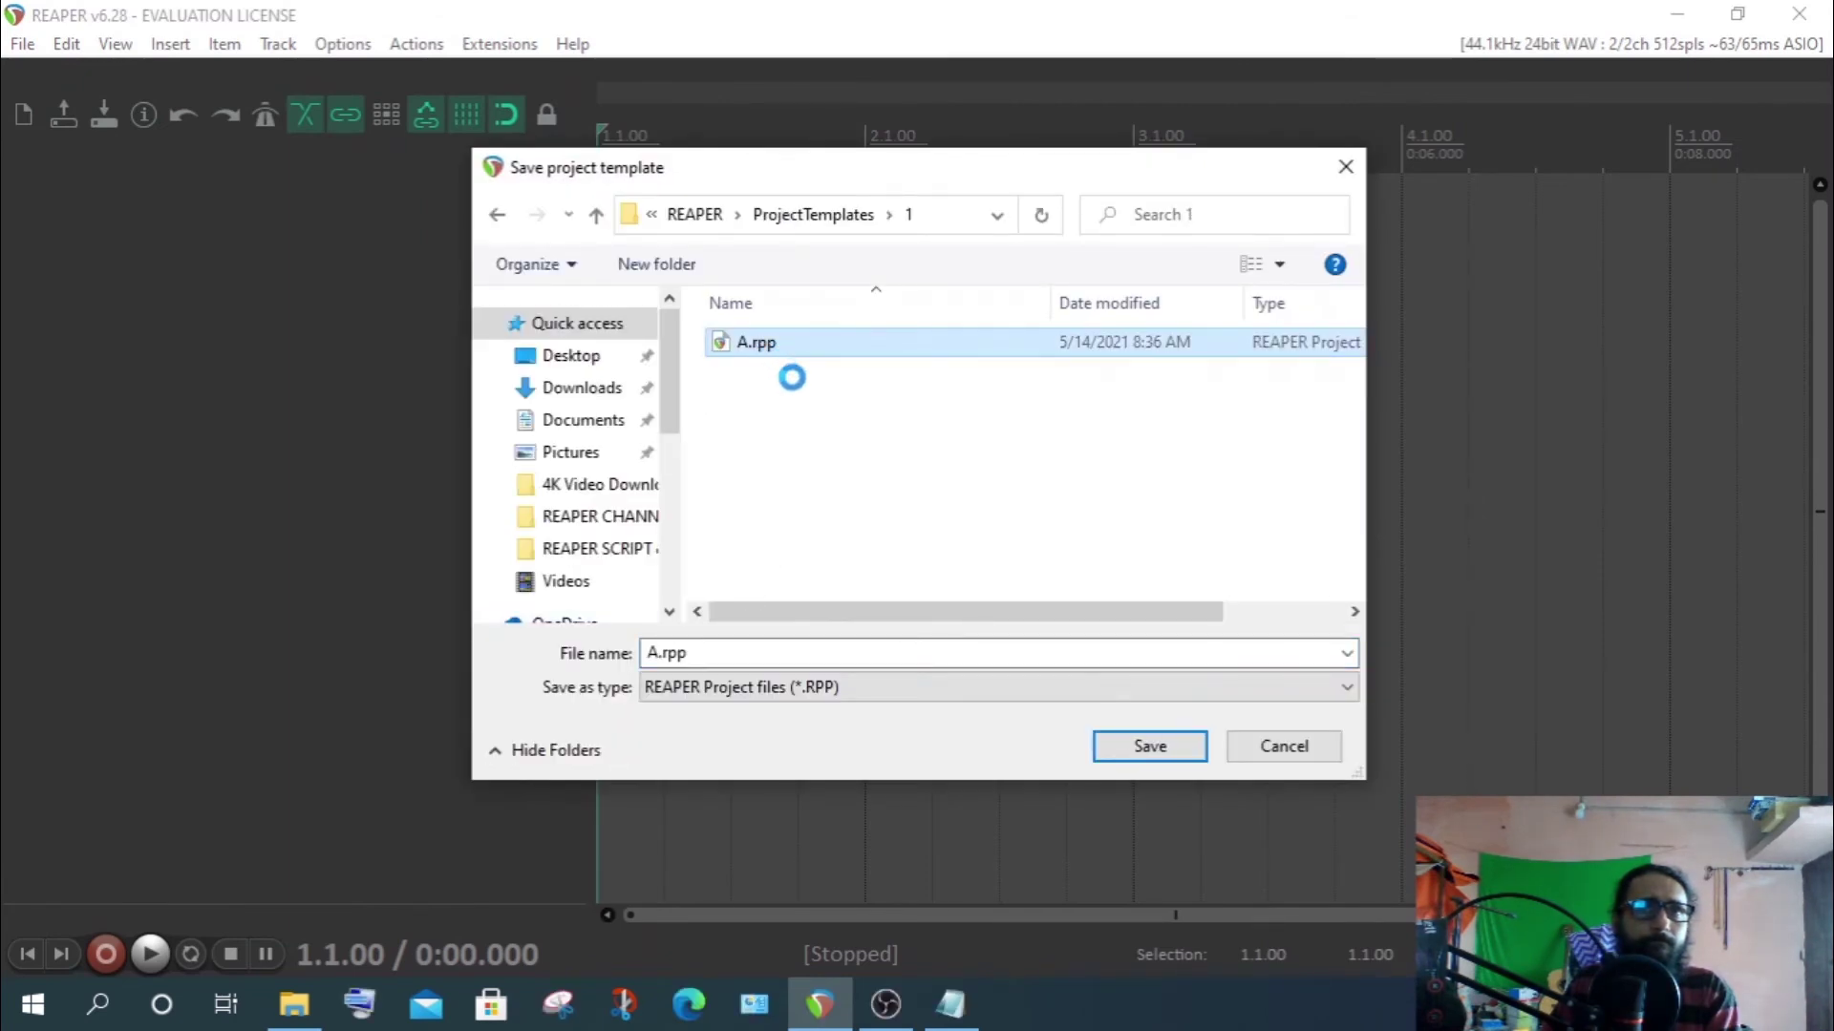
pyautogui.rightClick(743, 344)
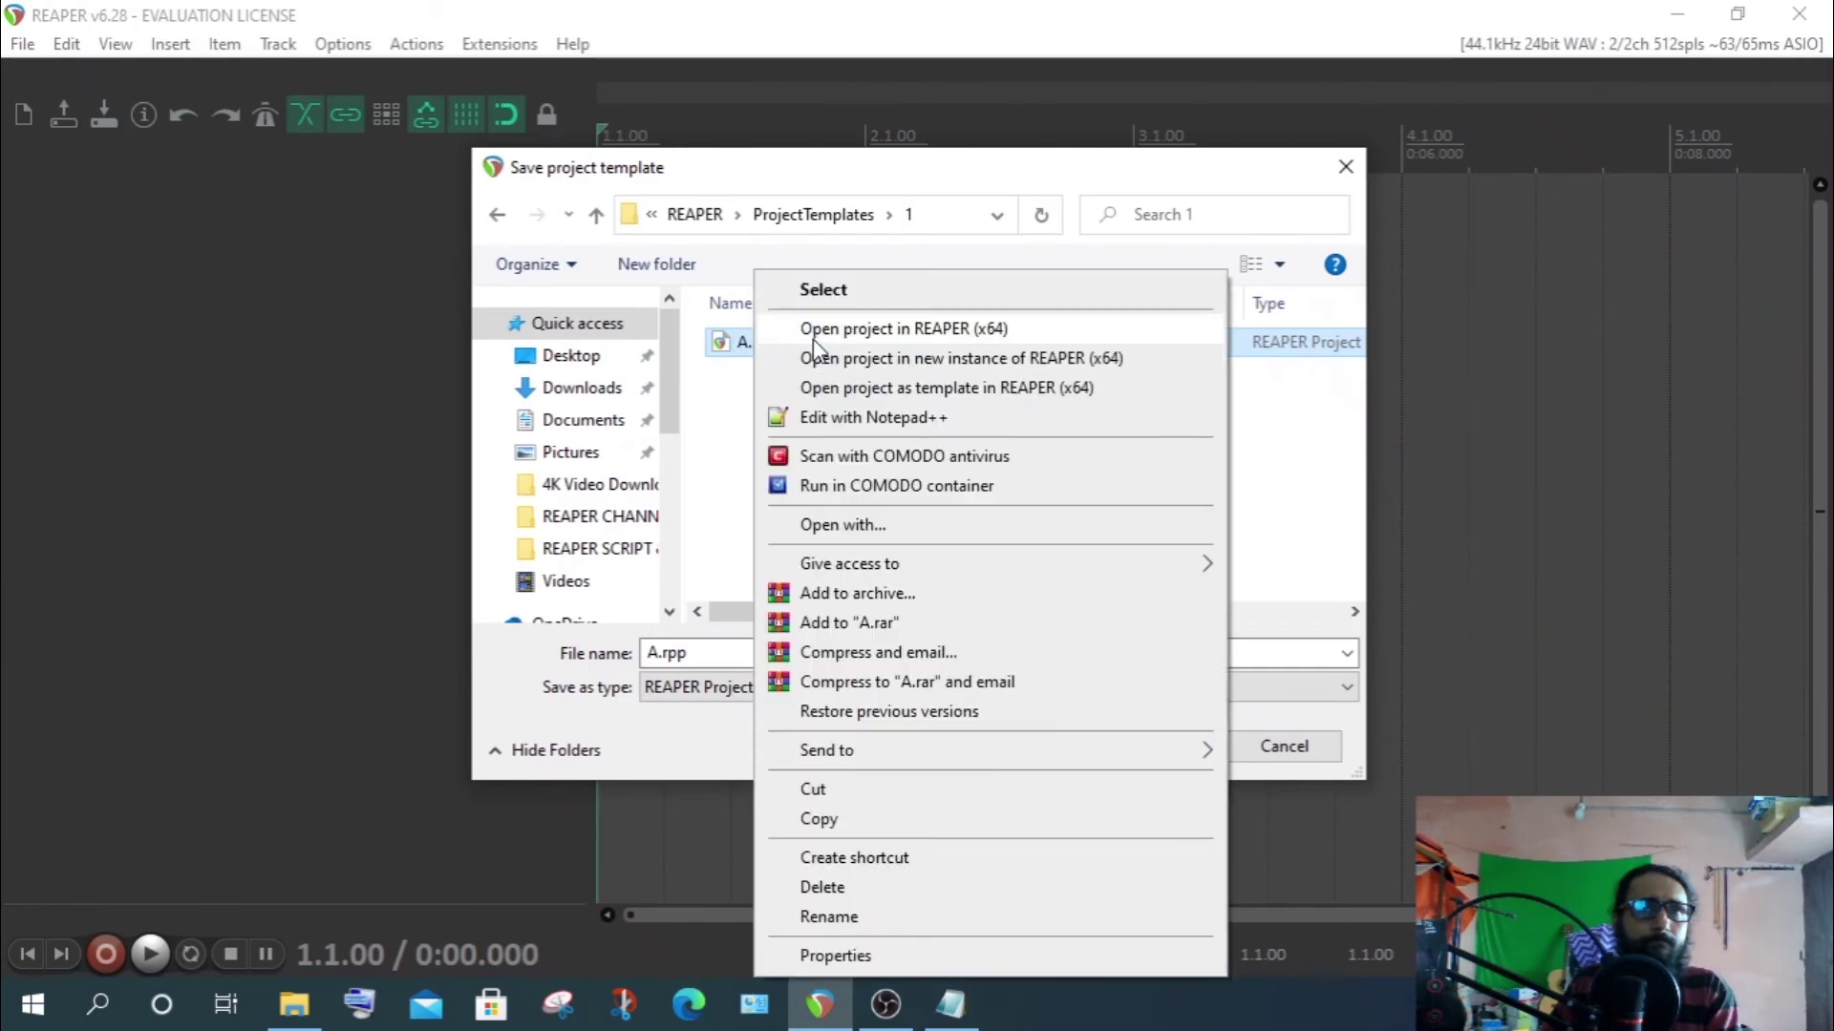
pyautogui.click(840, 332)
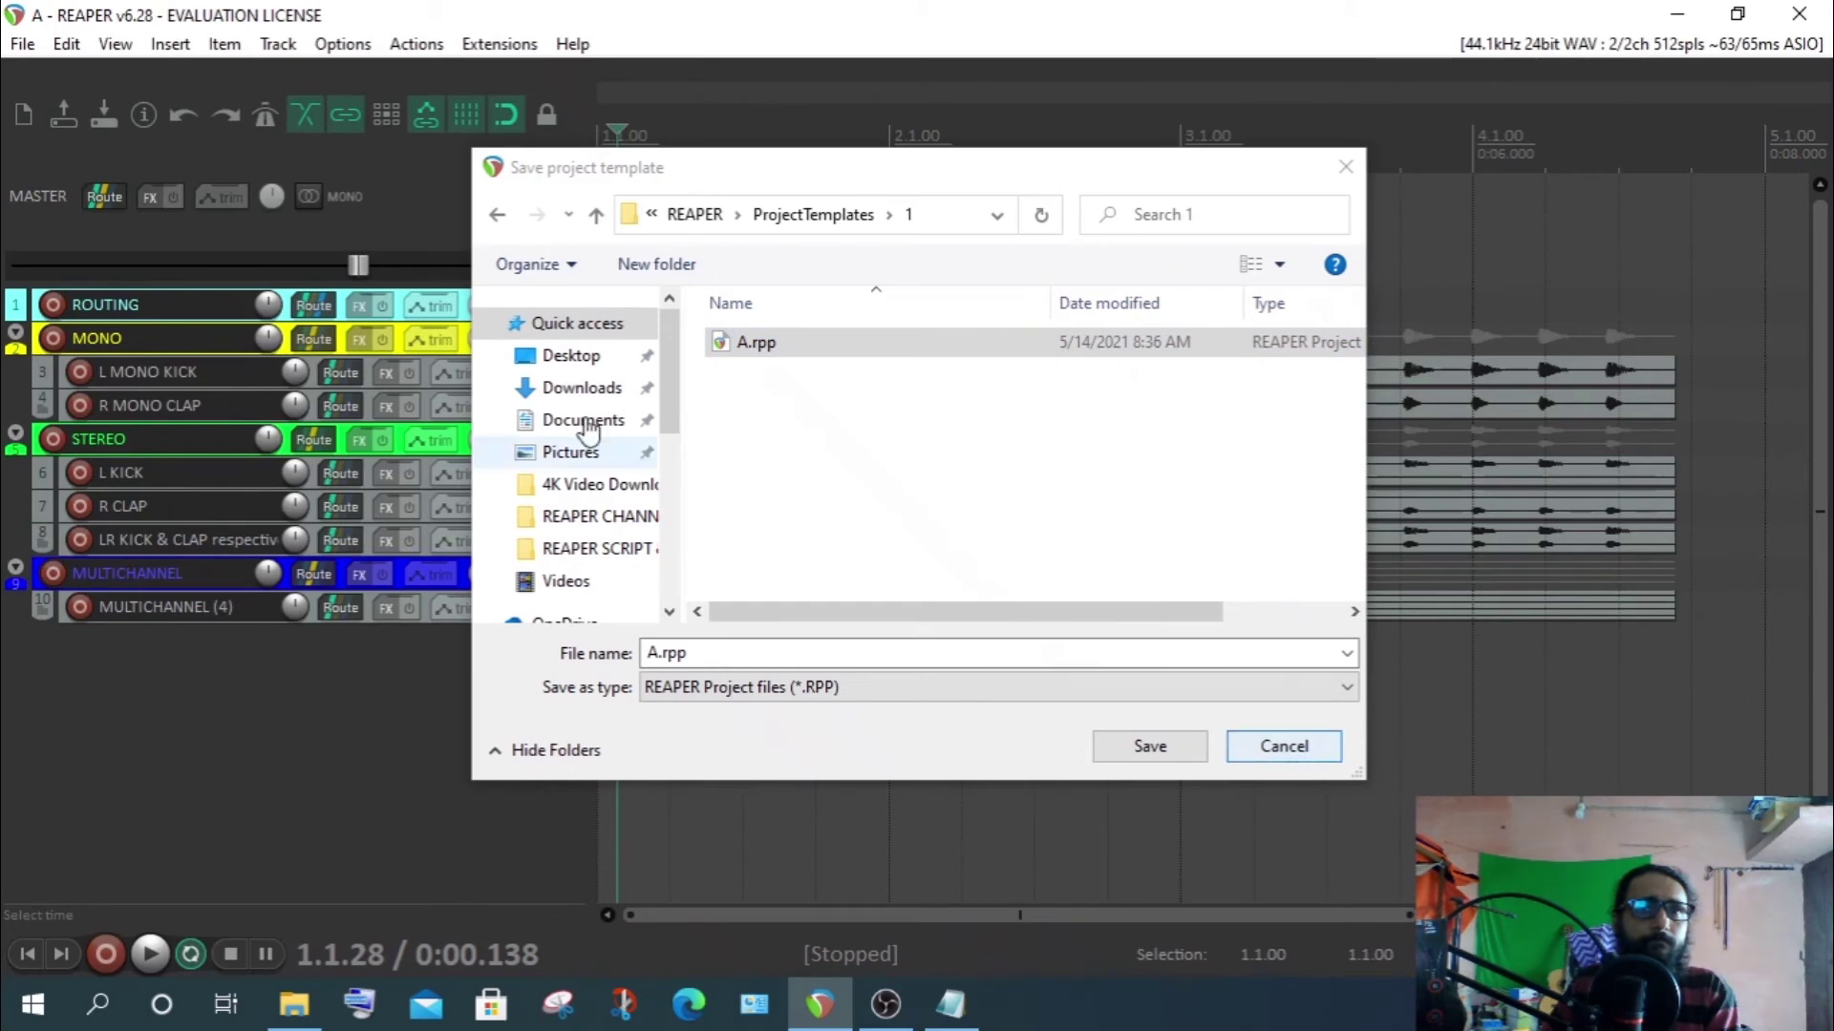
pyautogui.click(596, 216)
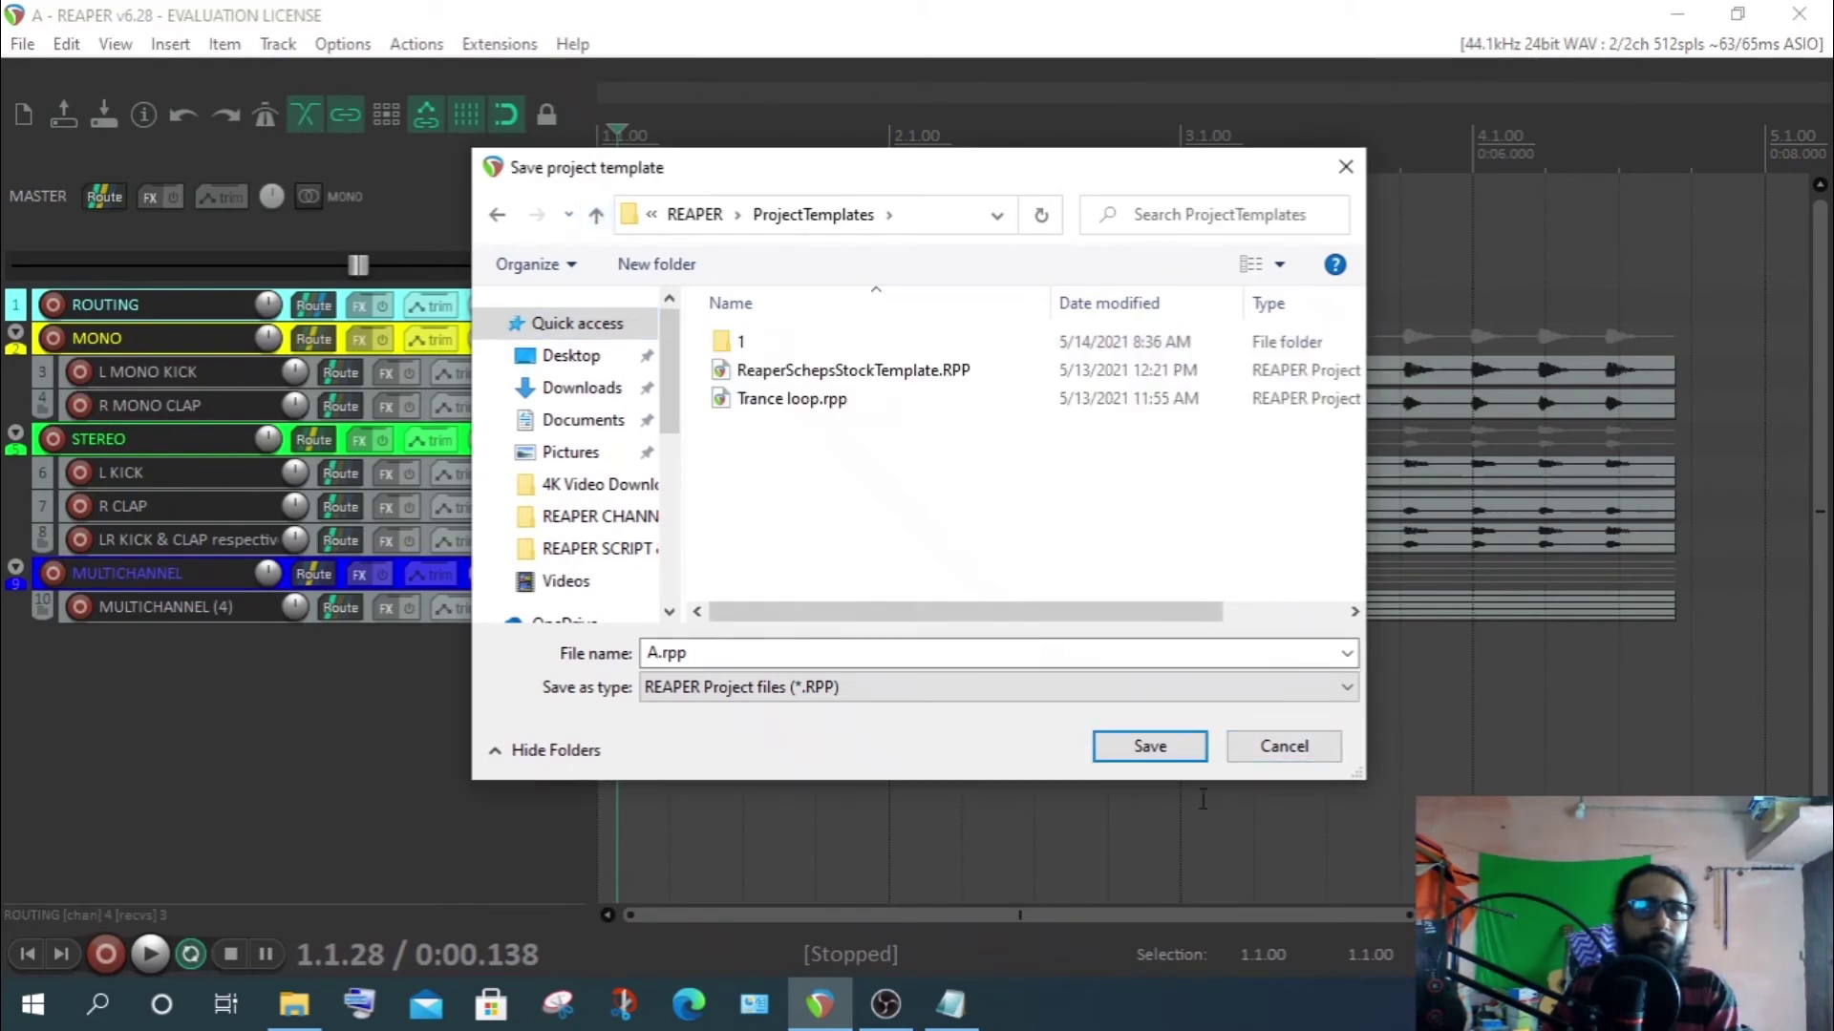
pyautogui.click(1285, 749)
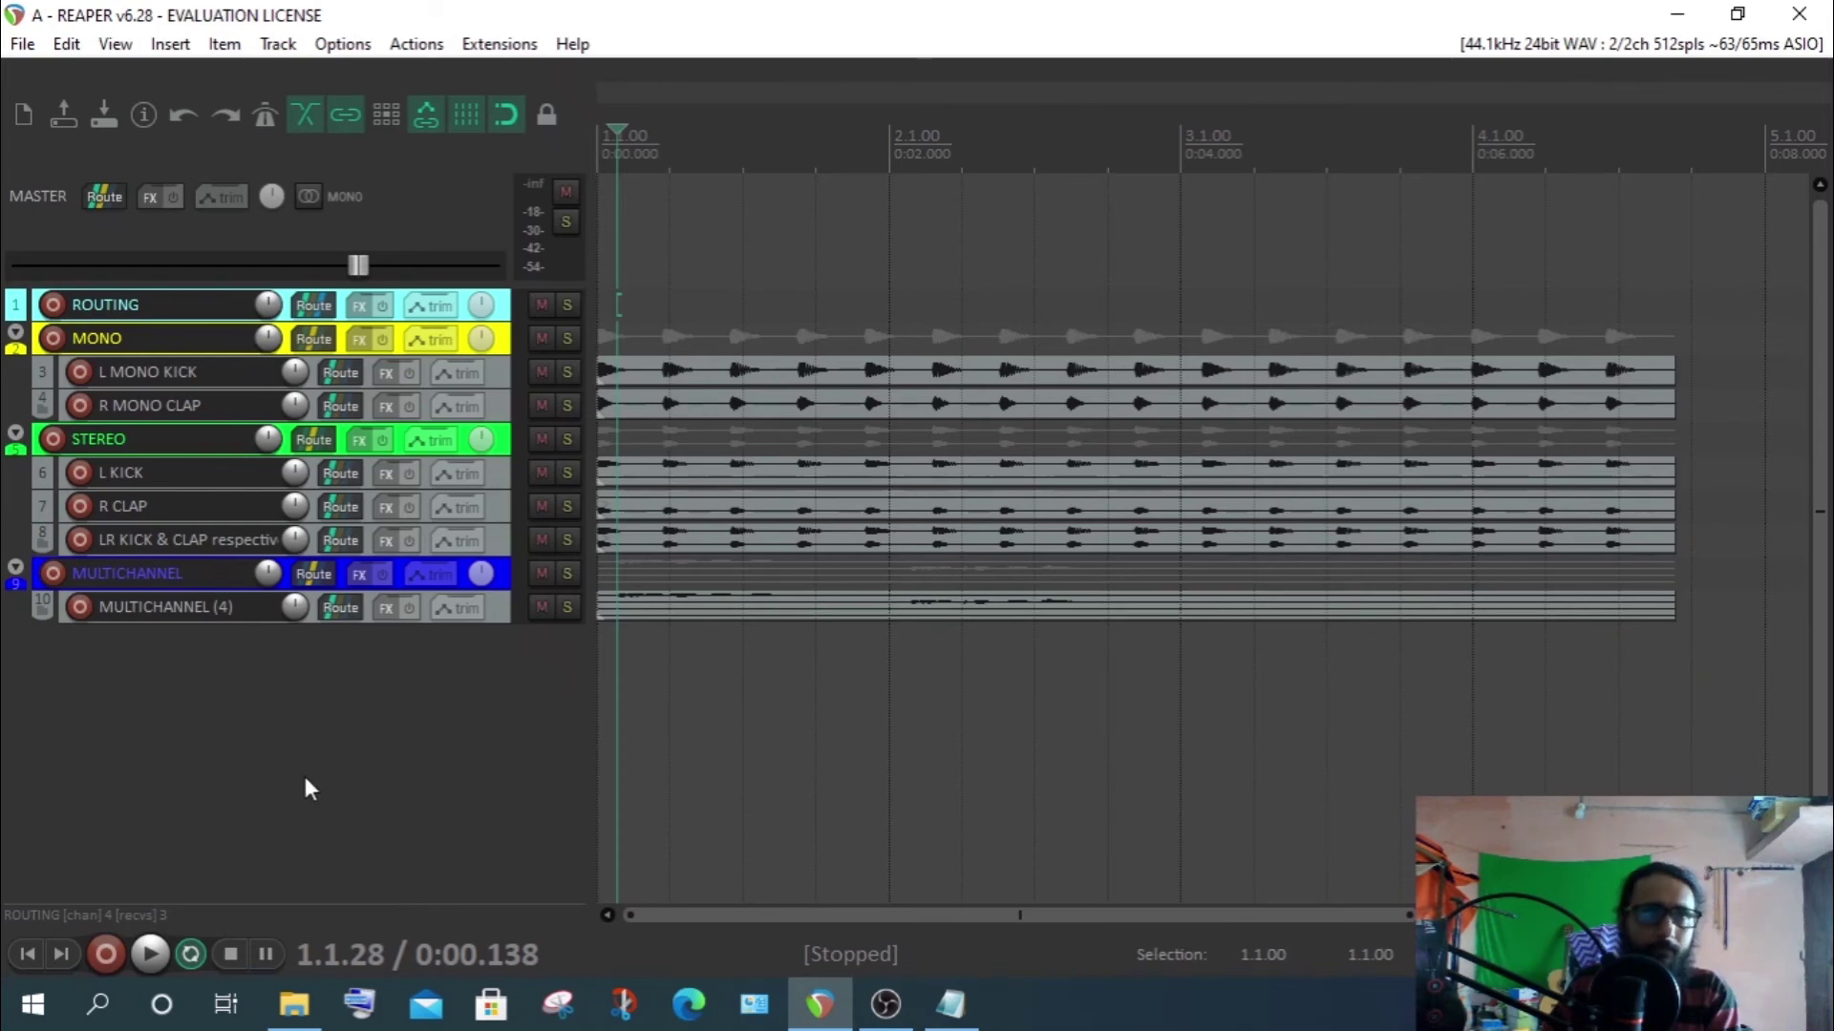
# Save the open project as a template named B directly in the ProjectTemplates folder
pyautogui.click(14, 50)
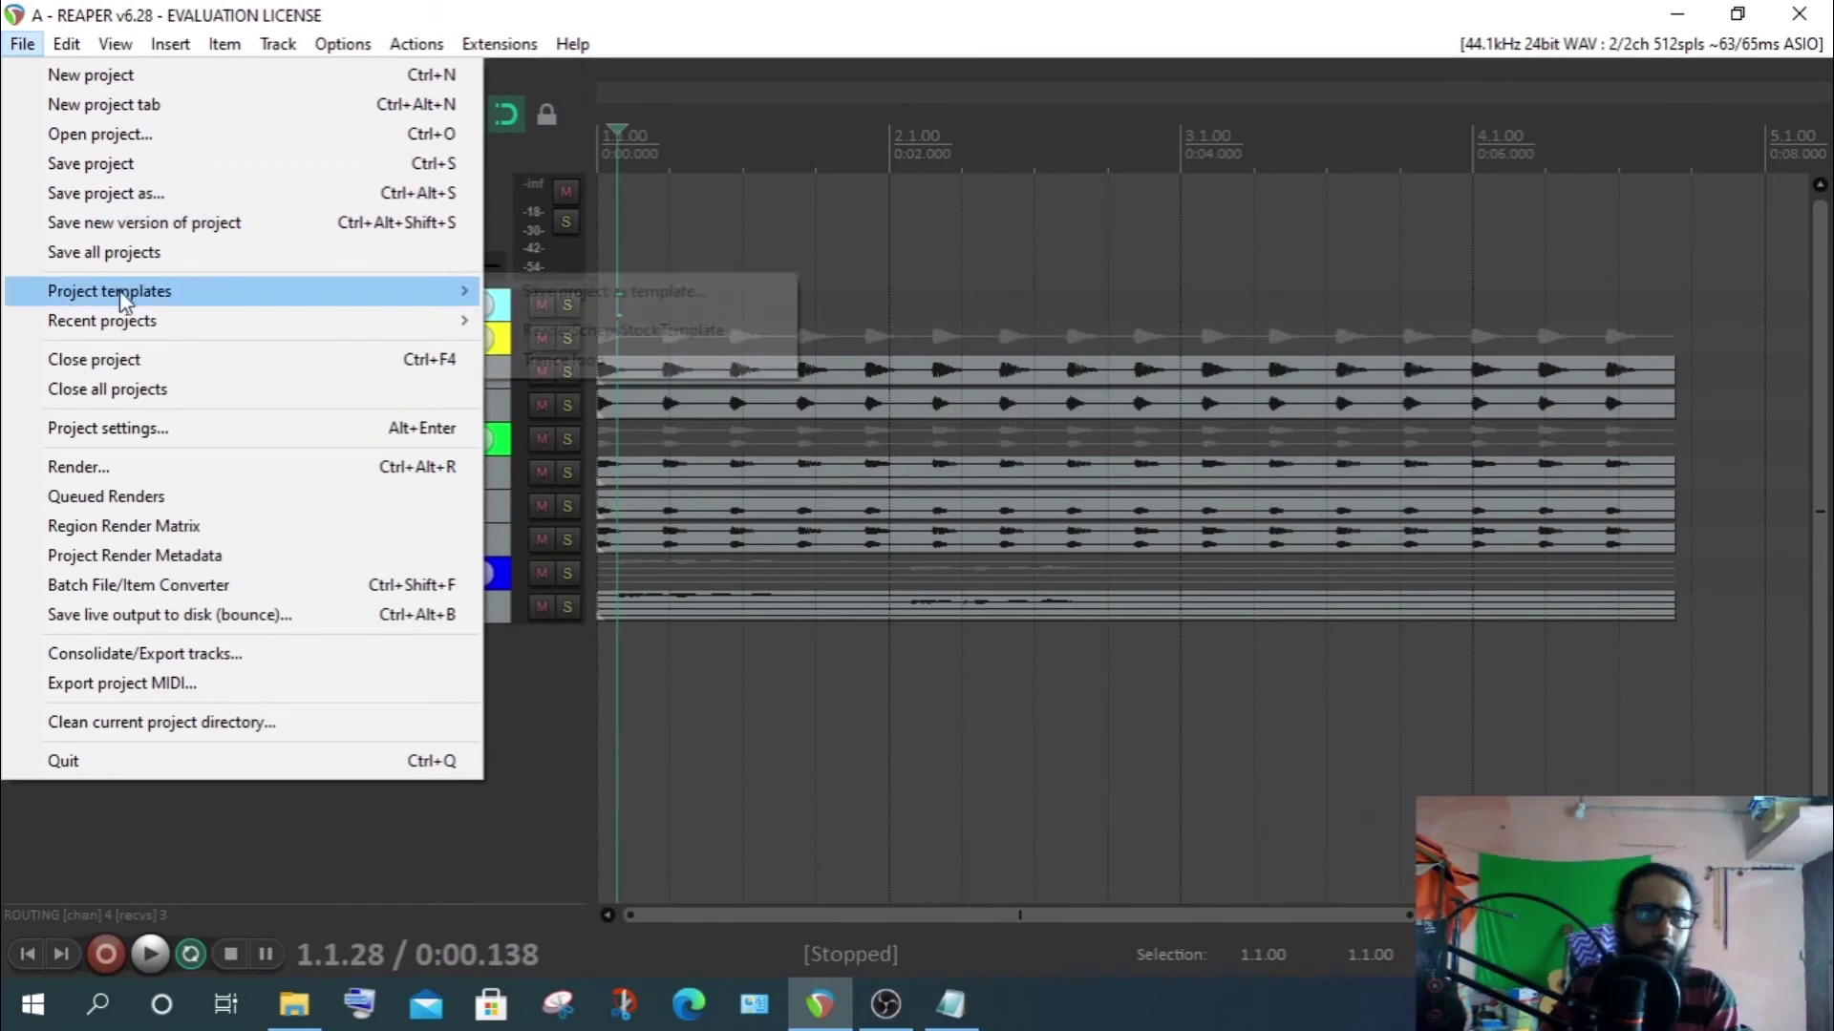
pyautogui.moveTo(124, 302)
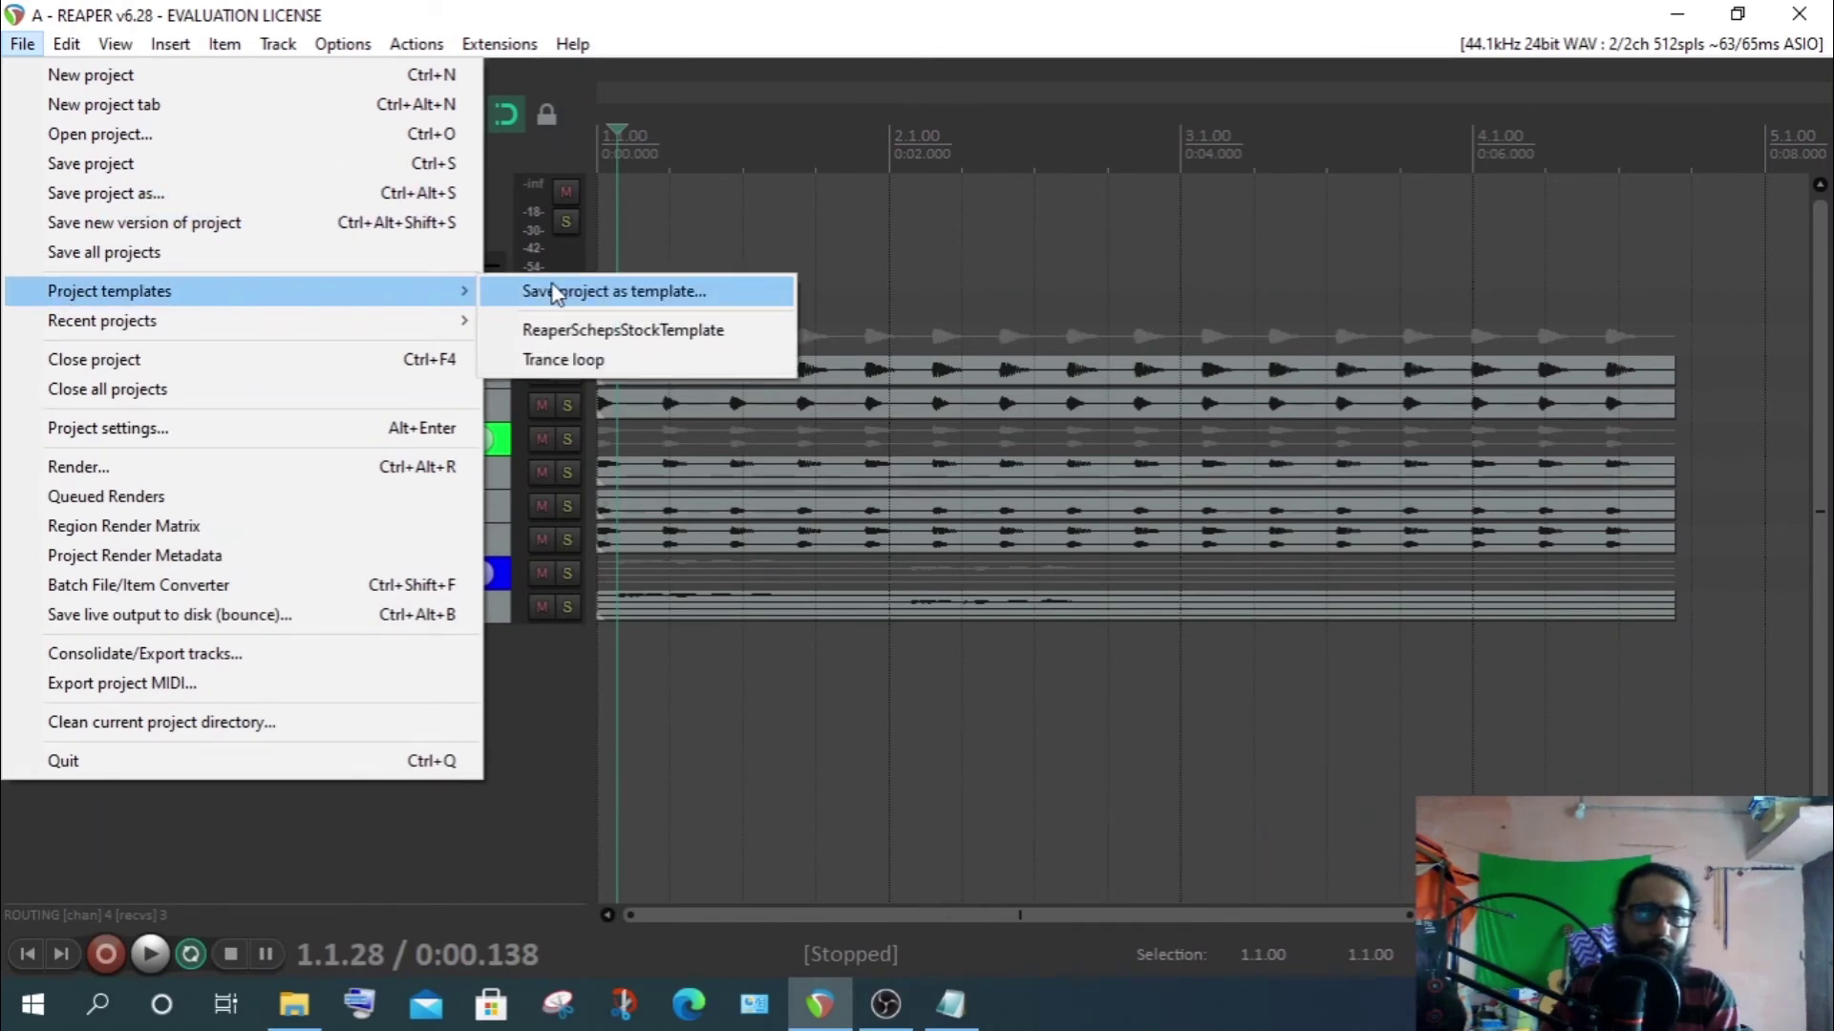
pyautogui.click(556, 292)
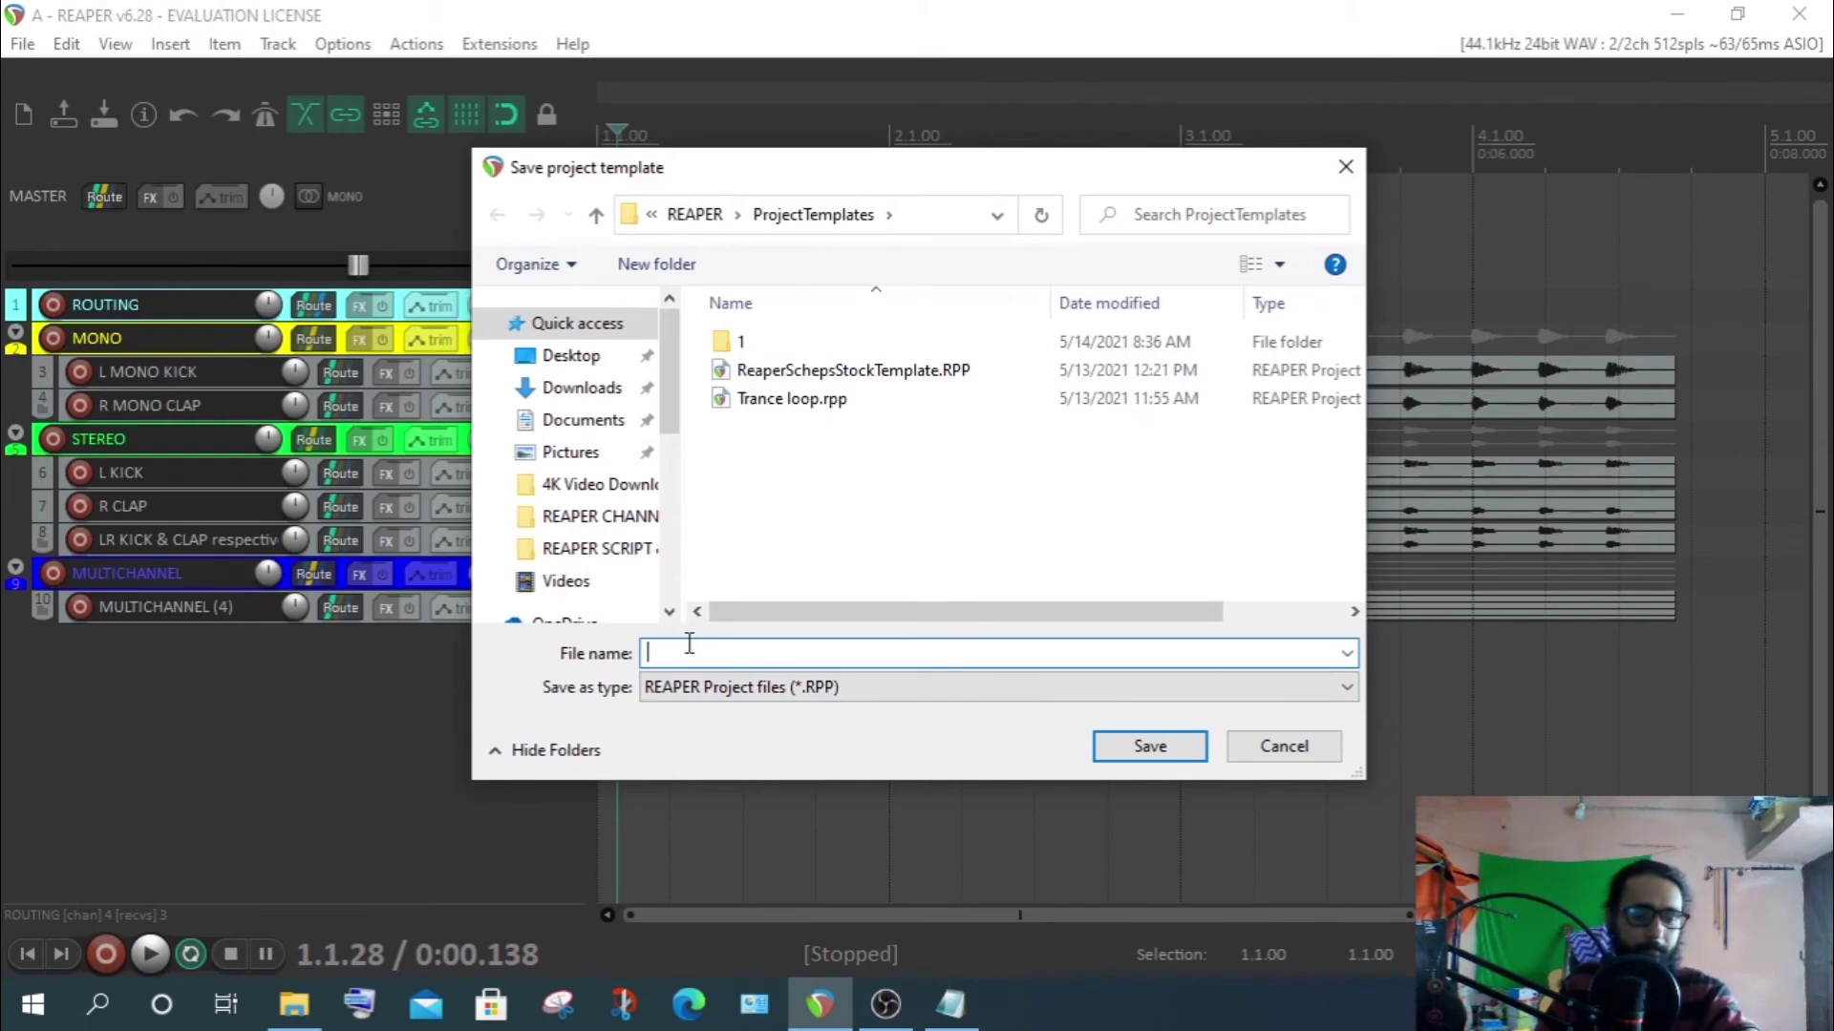
pyautogui.write('B')
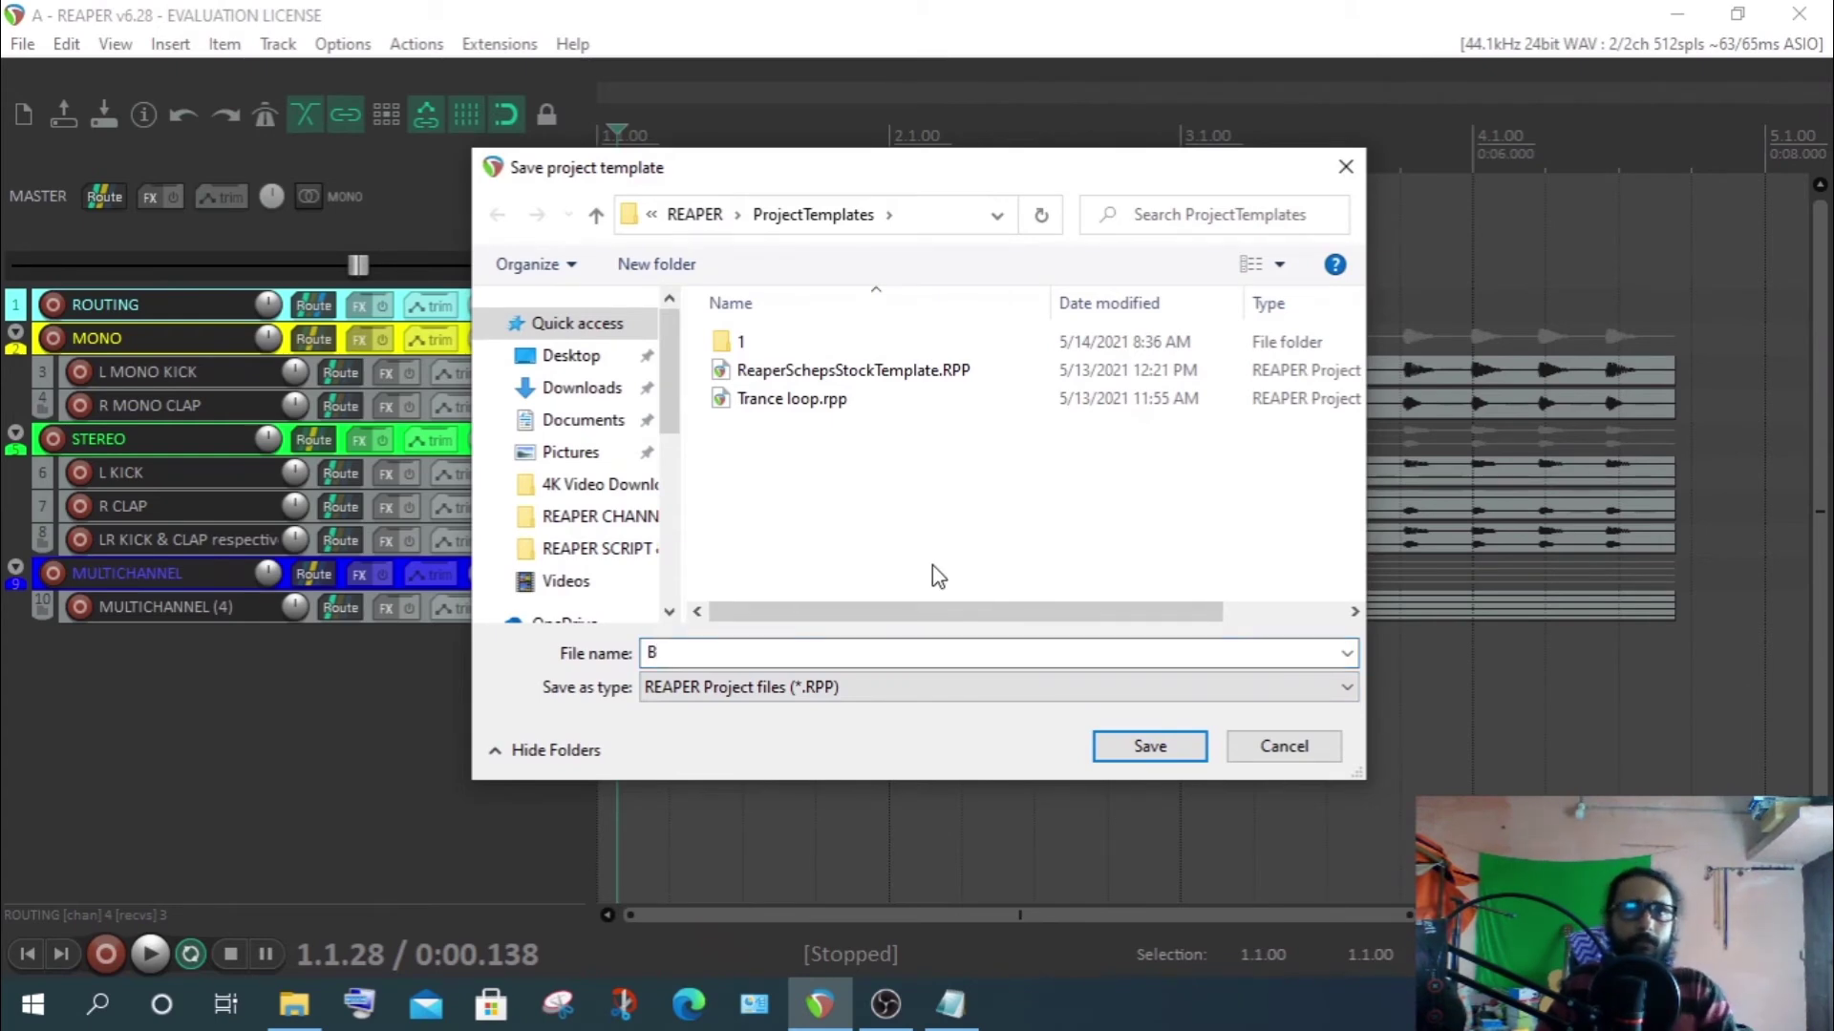
pyautogui.click(1142, 754)
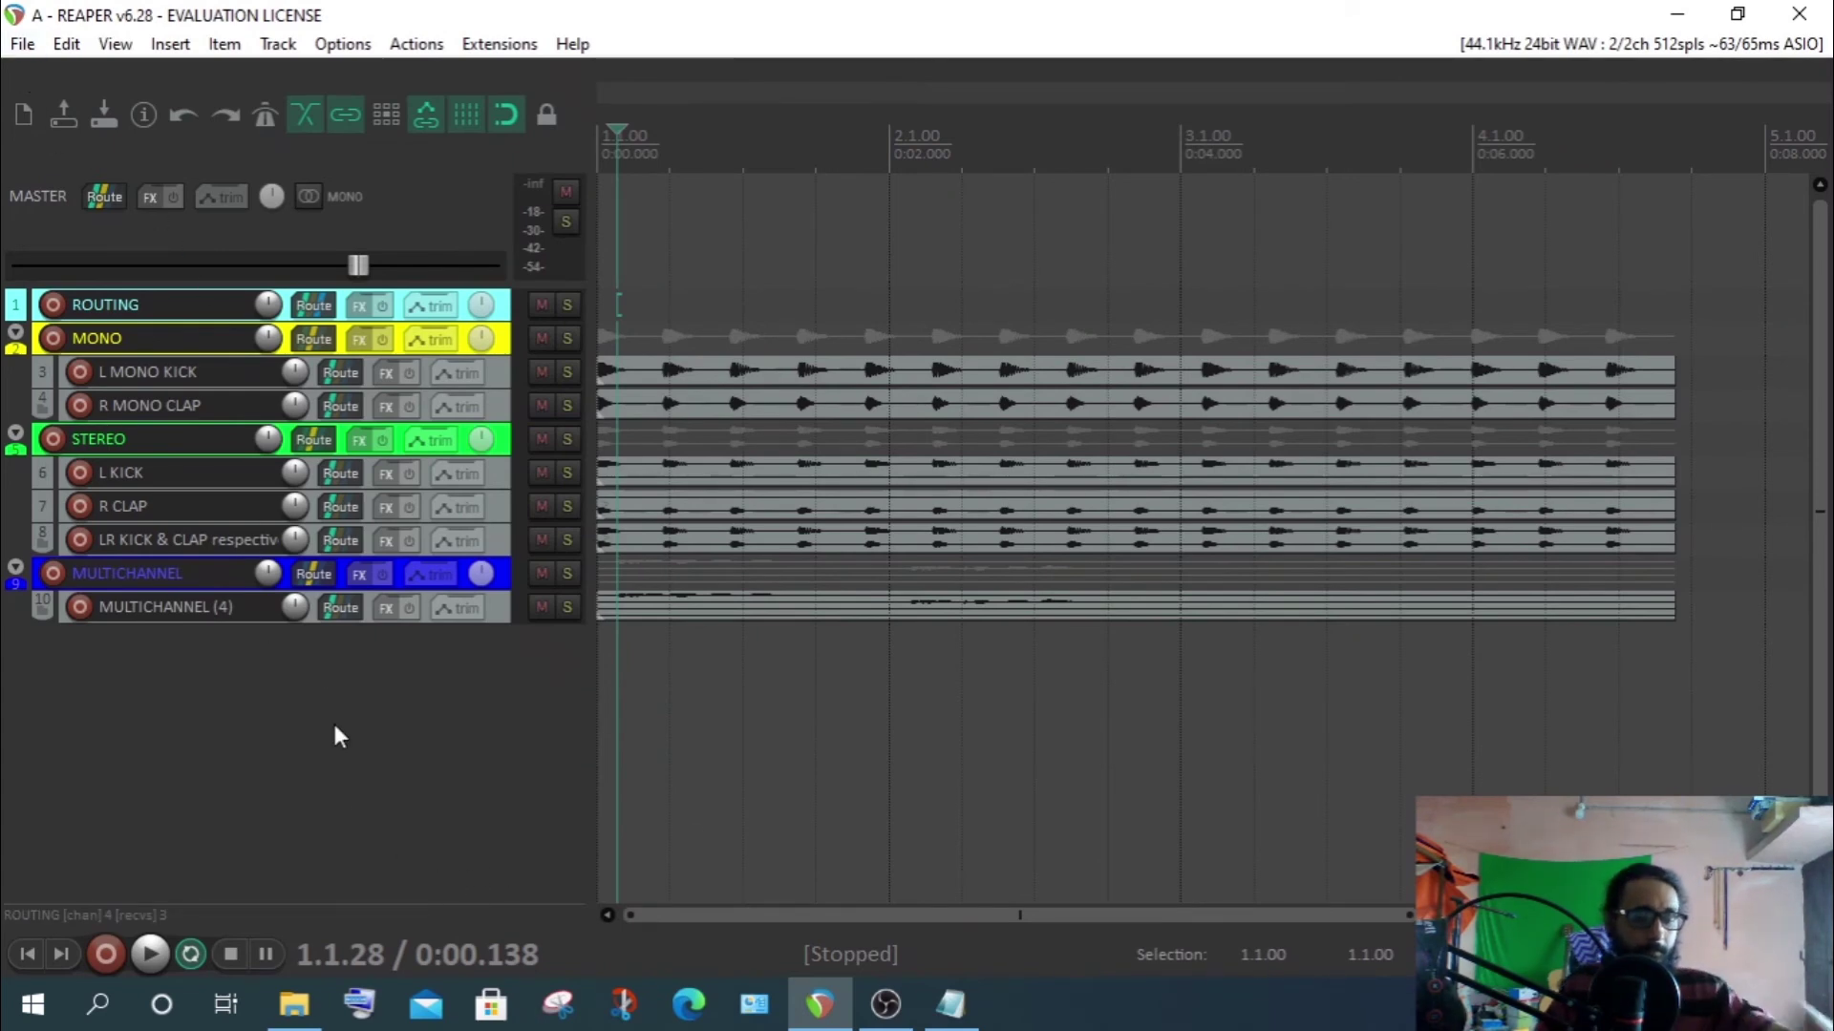
# Start a new project and load project template B into it
pyautogui.click(24, 43)
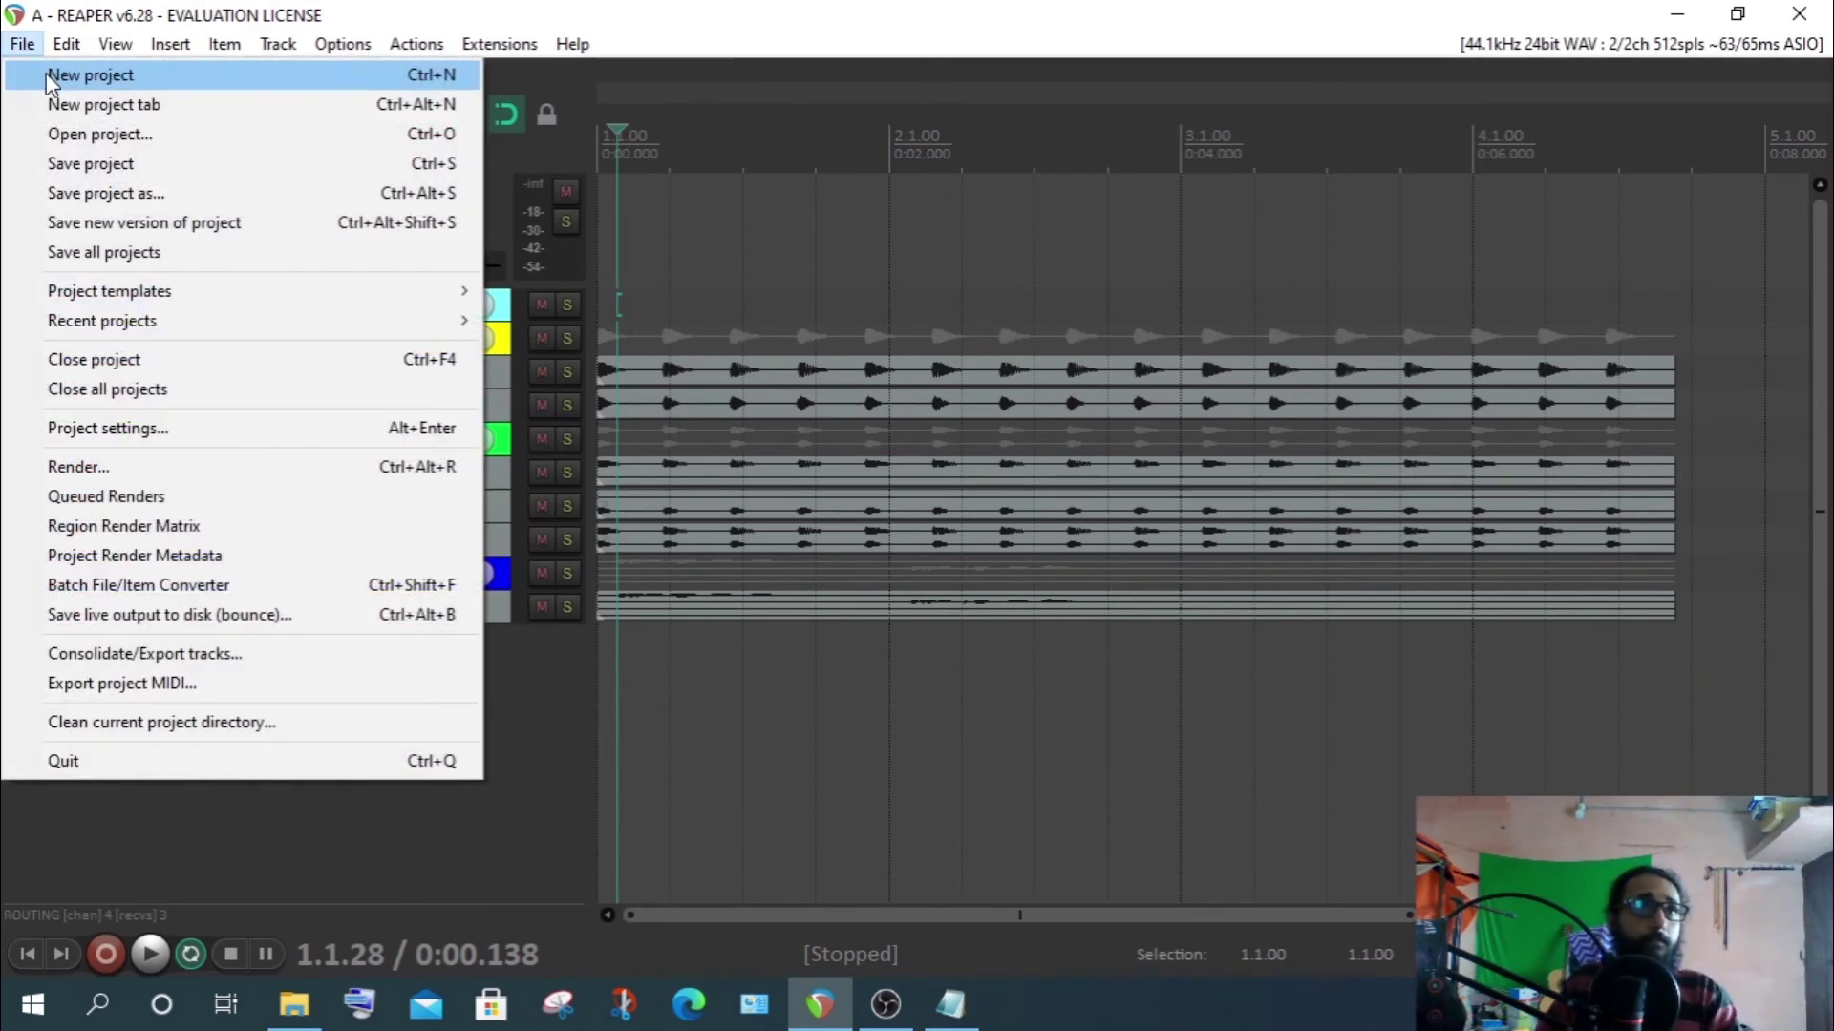
pyautogui.click(45, 74)
pyautogui.click(17, 45)
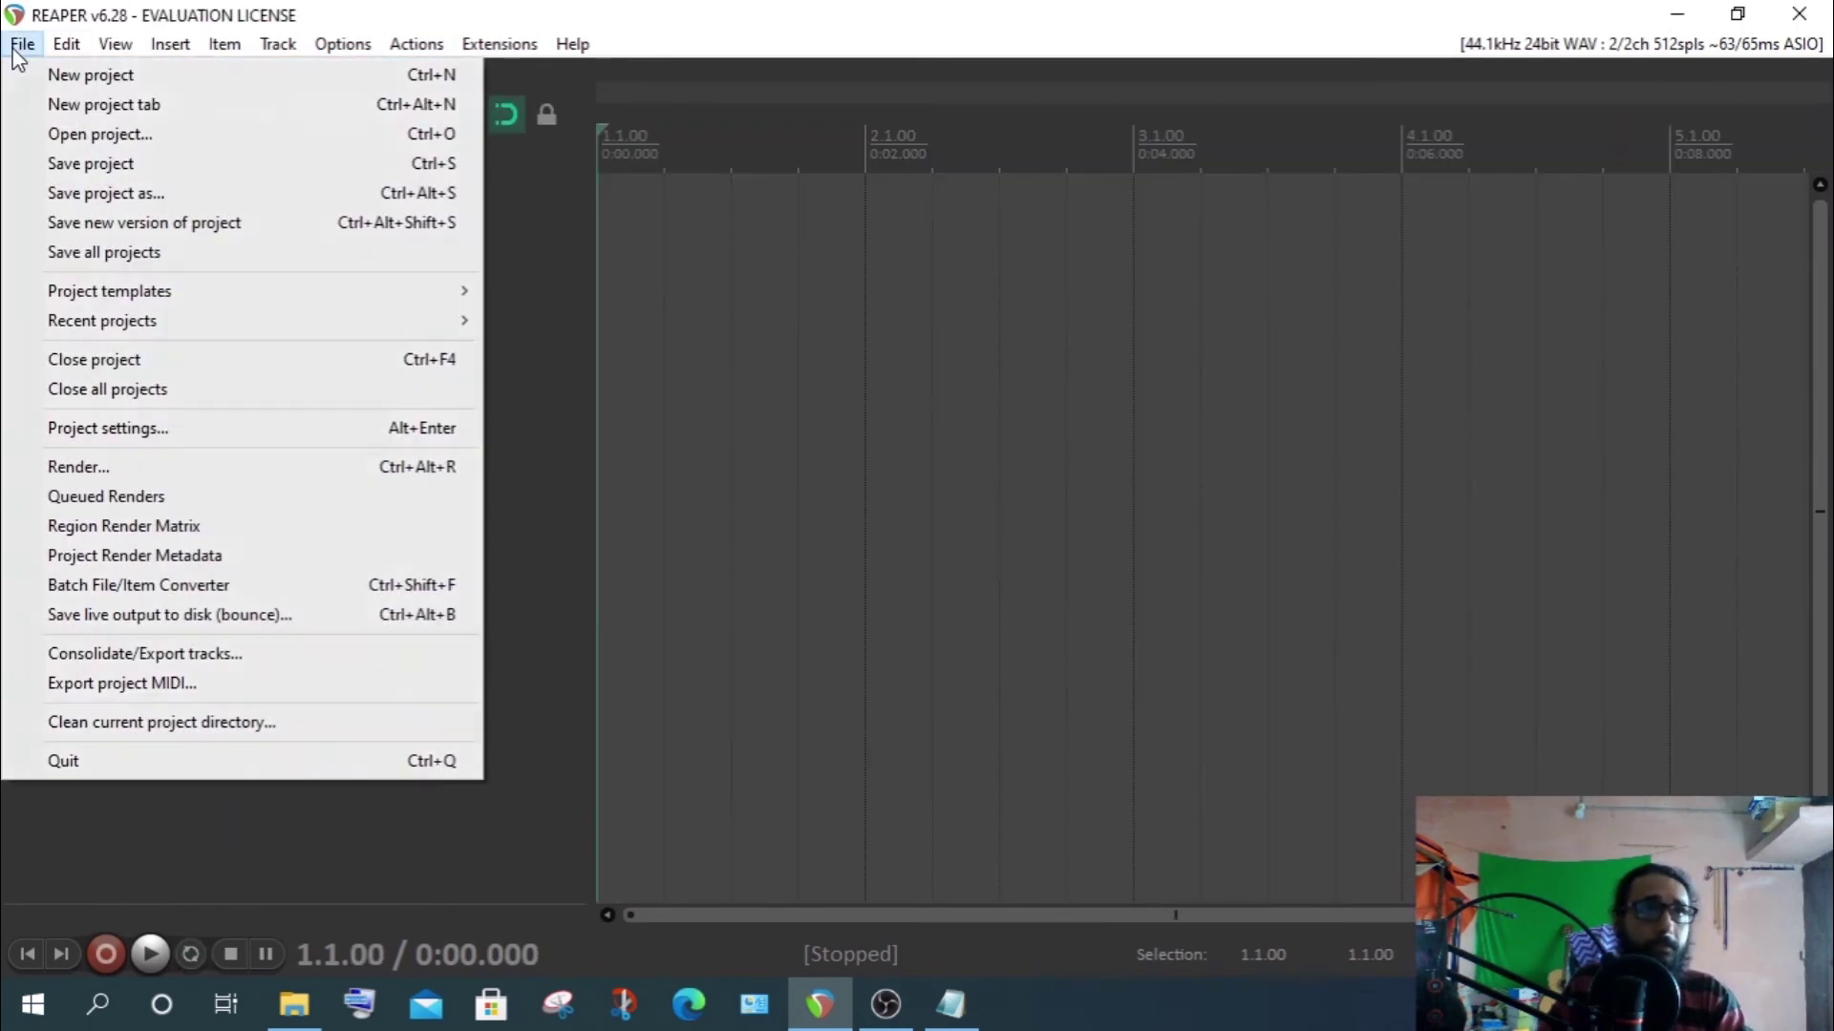
pyautogui.moveTo(139, 290)
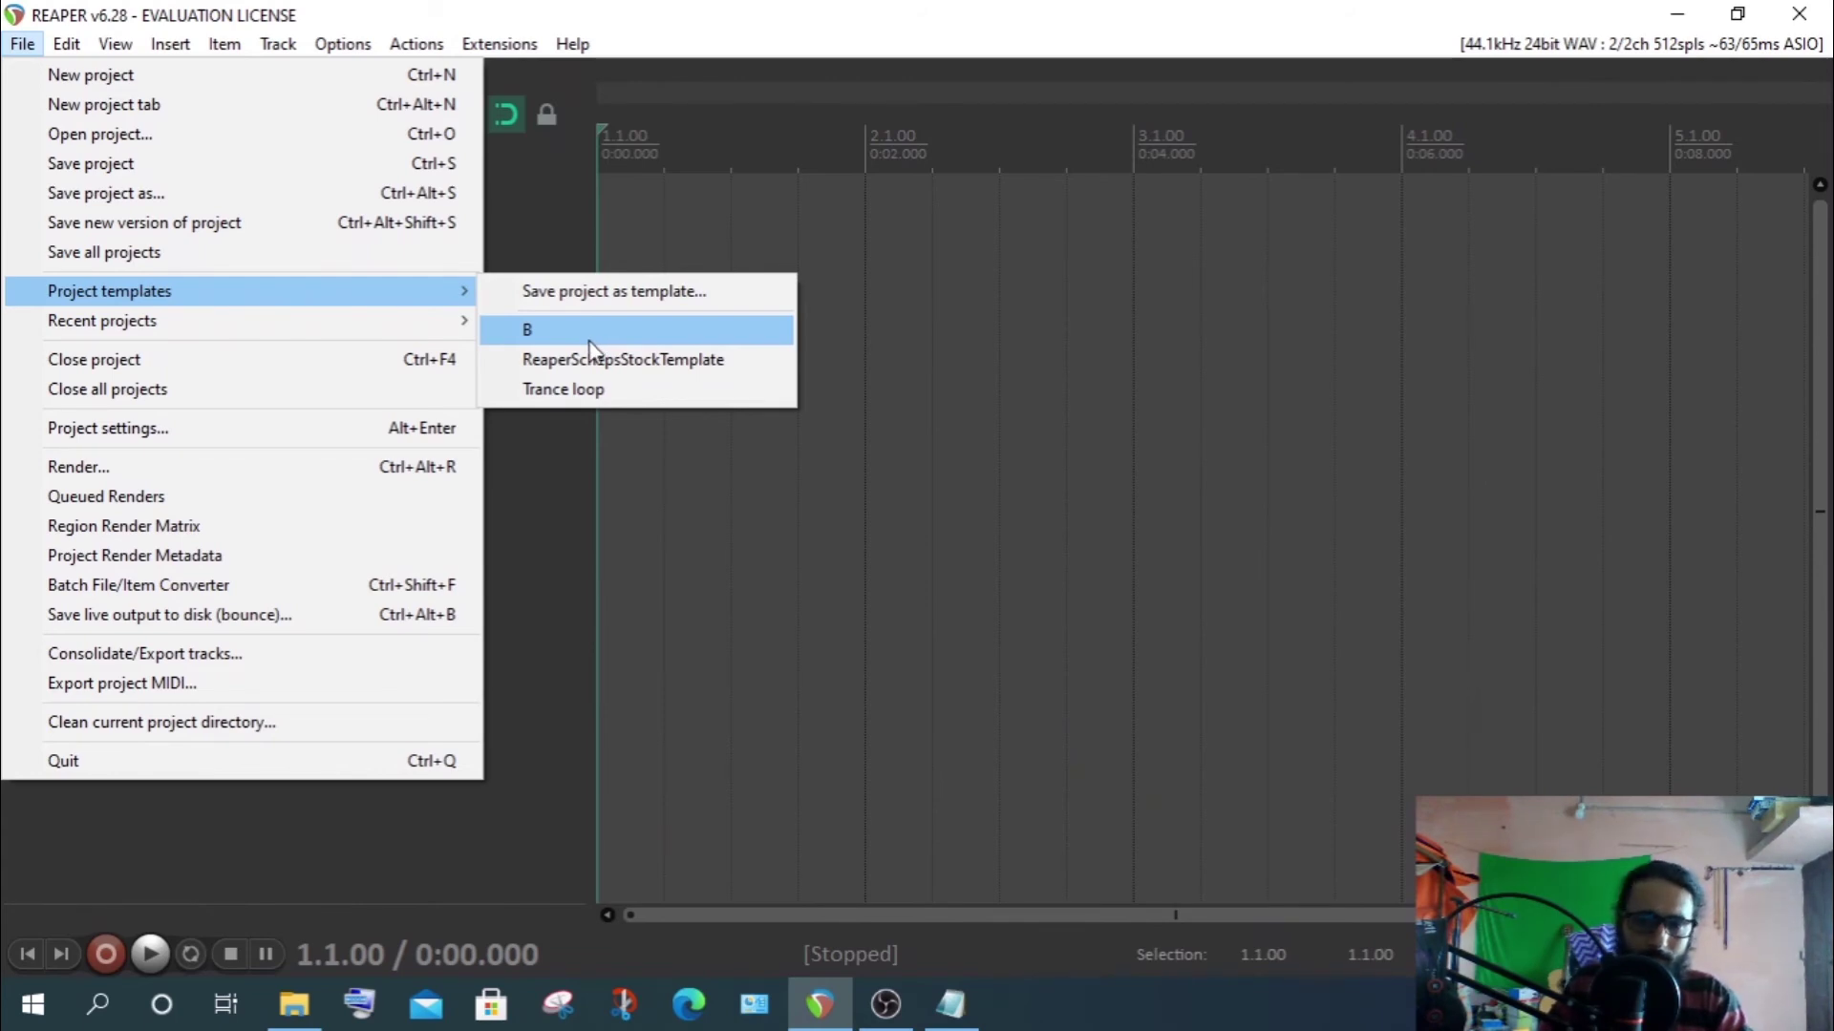
pyautogui.click(541, 328)
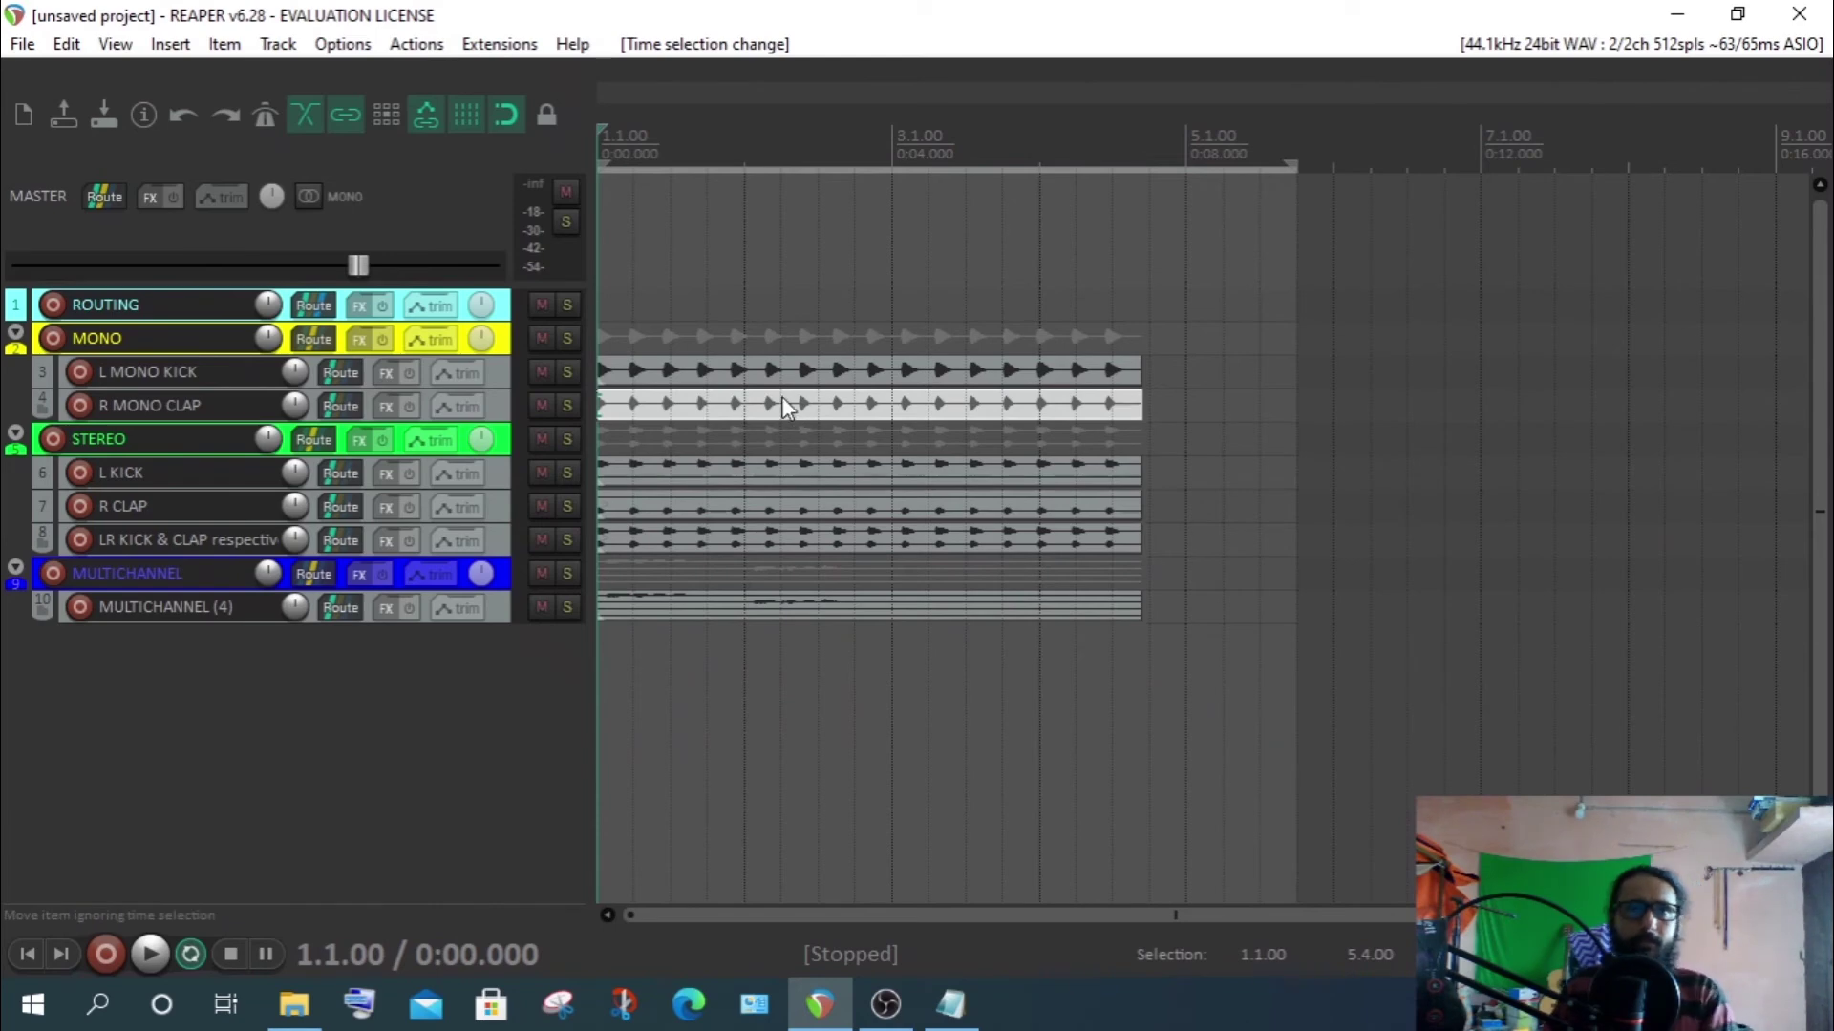
# Delete all media items from L MONO KICK through MULTICHANNEL (4), and return the edit cursor to the project start
pyautogui.click(779, 372)
pyautogui.click(760, 370)
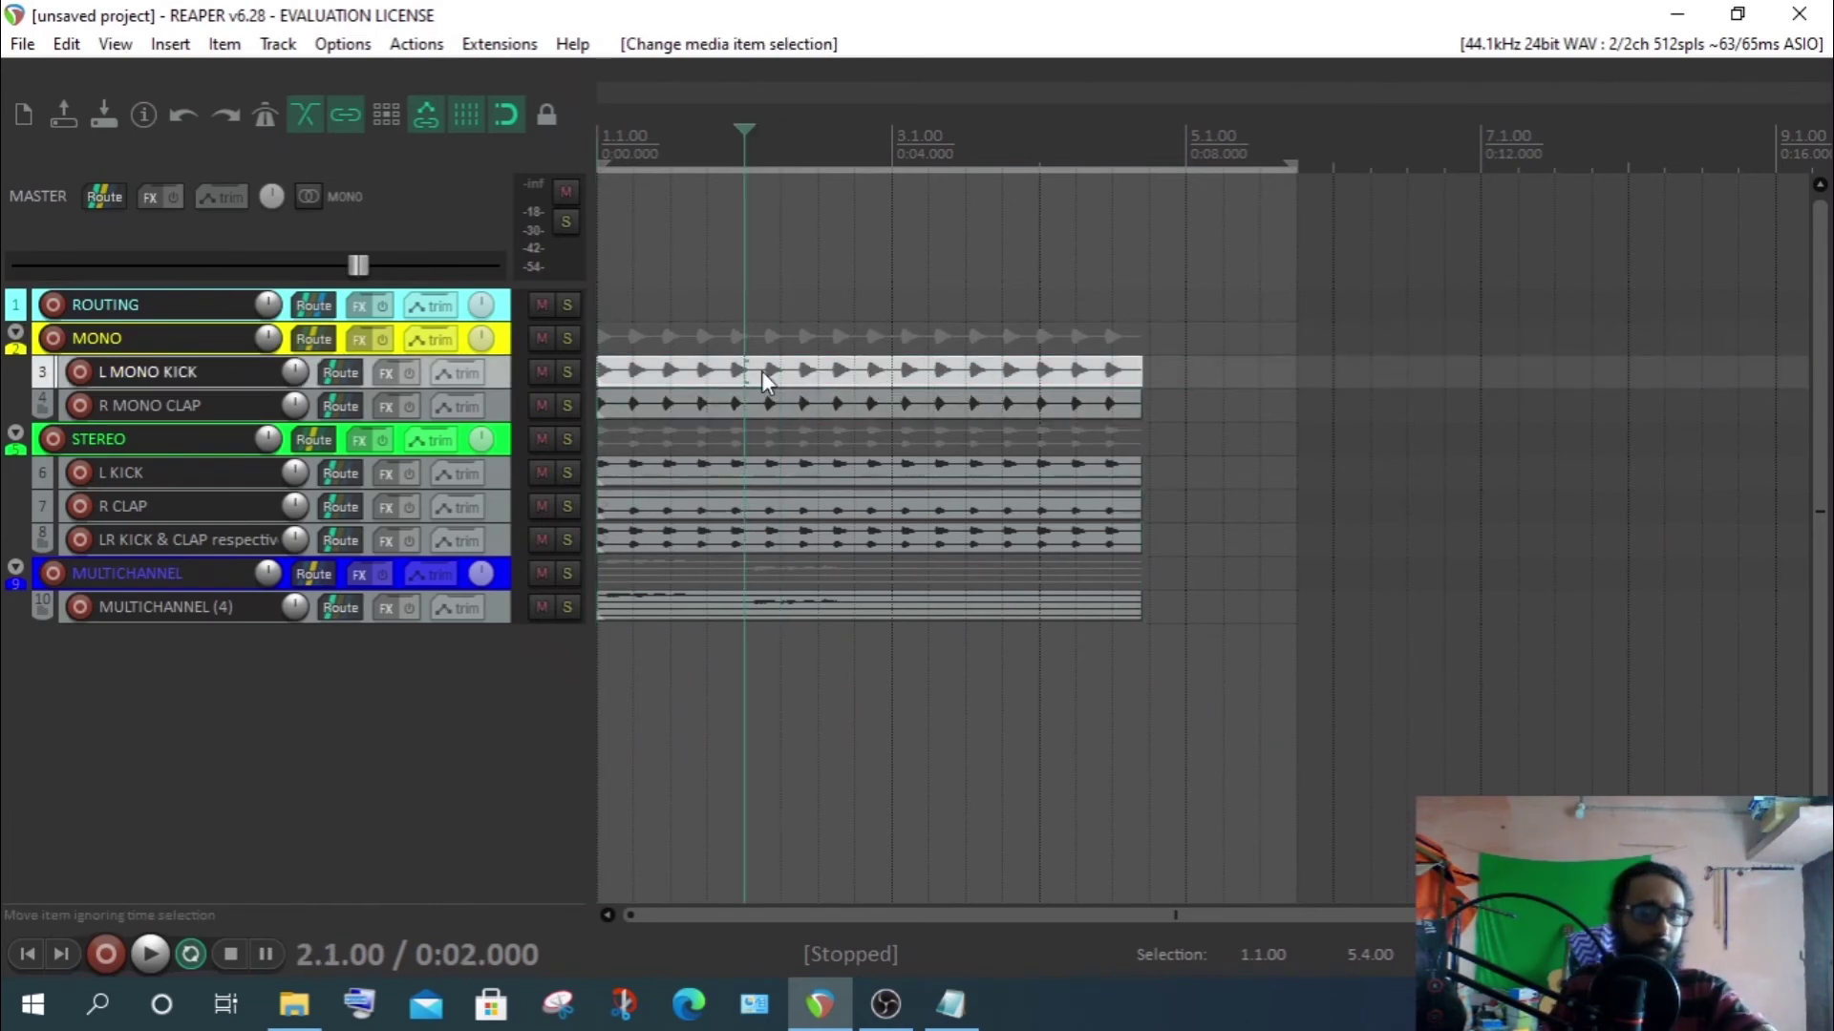
pyautogui.keyDown('shift'); pyautogui.click(768, 609); pyautogui.keyUp('shift')
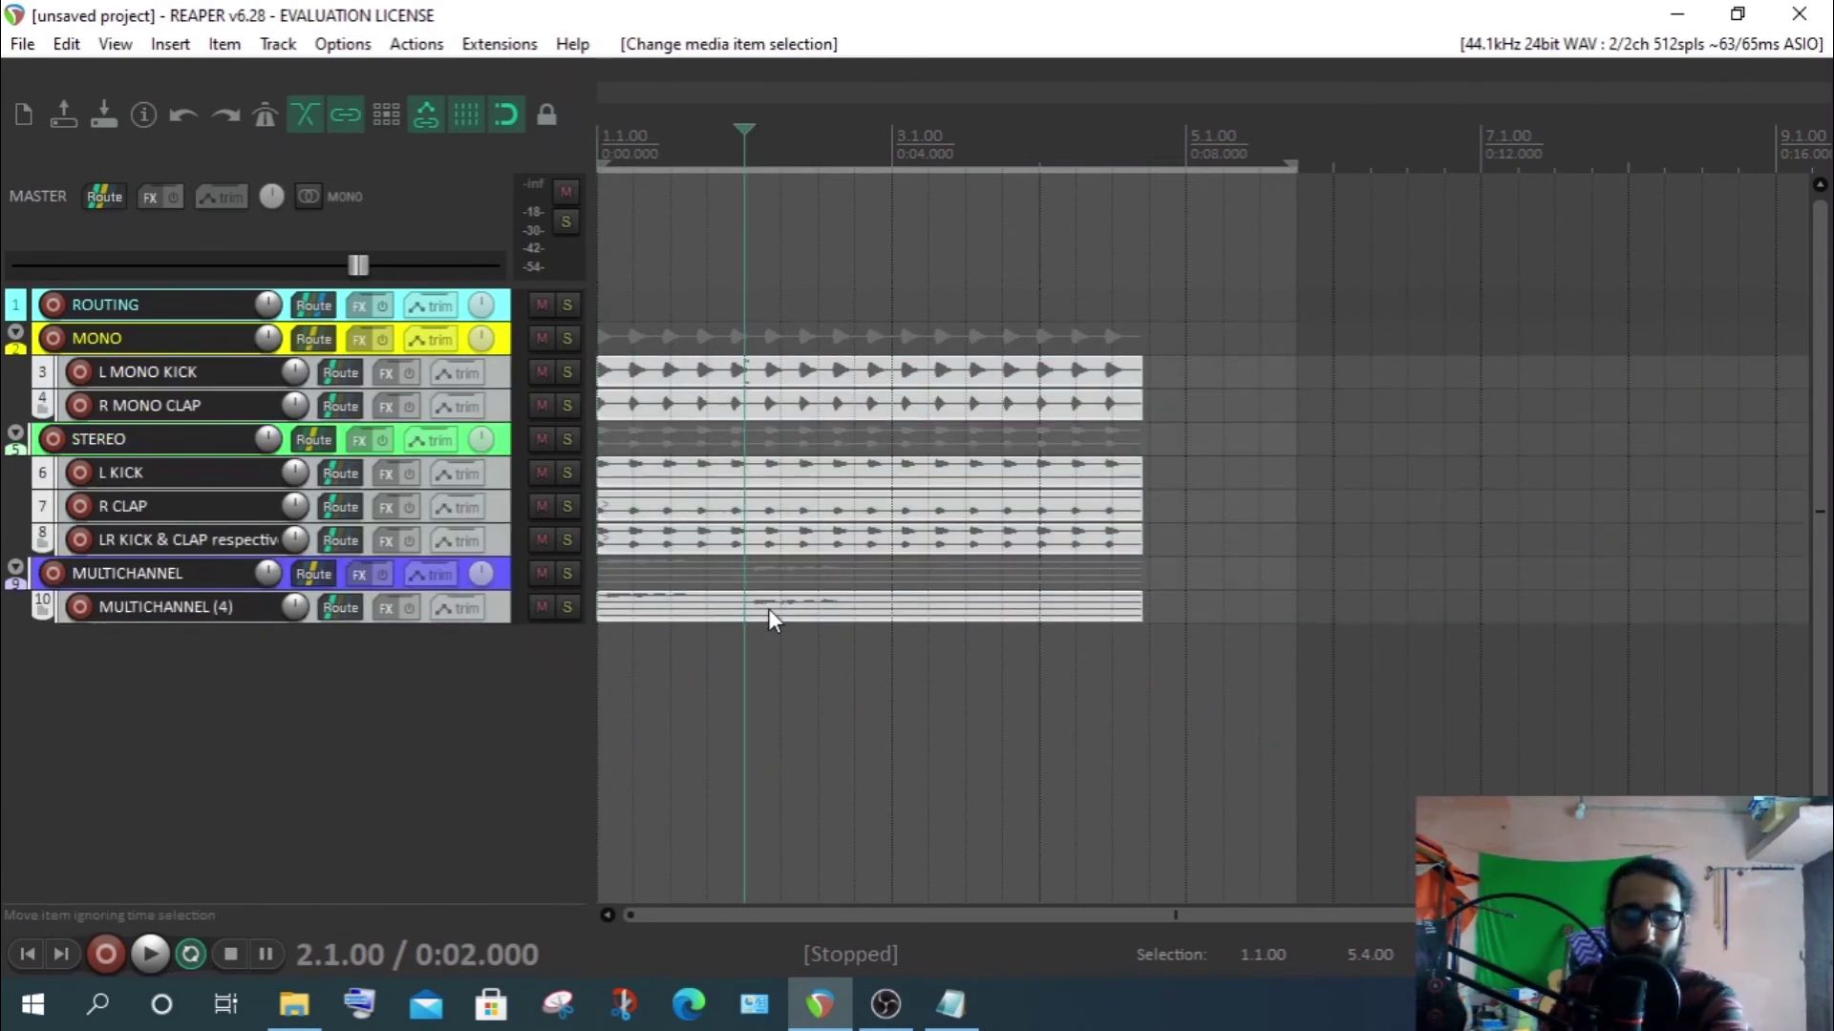
pyautogui.press('Delete')
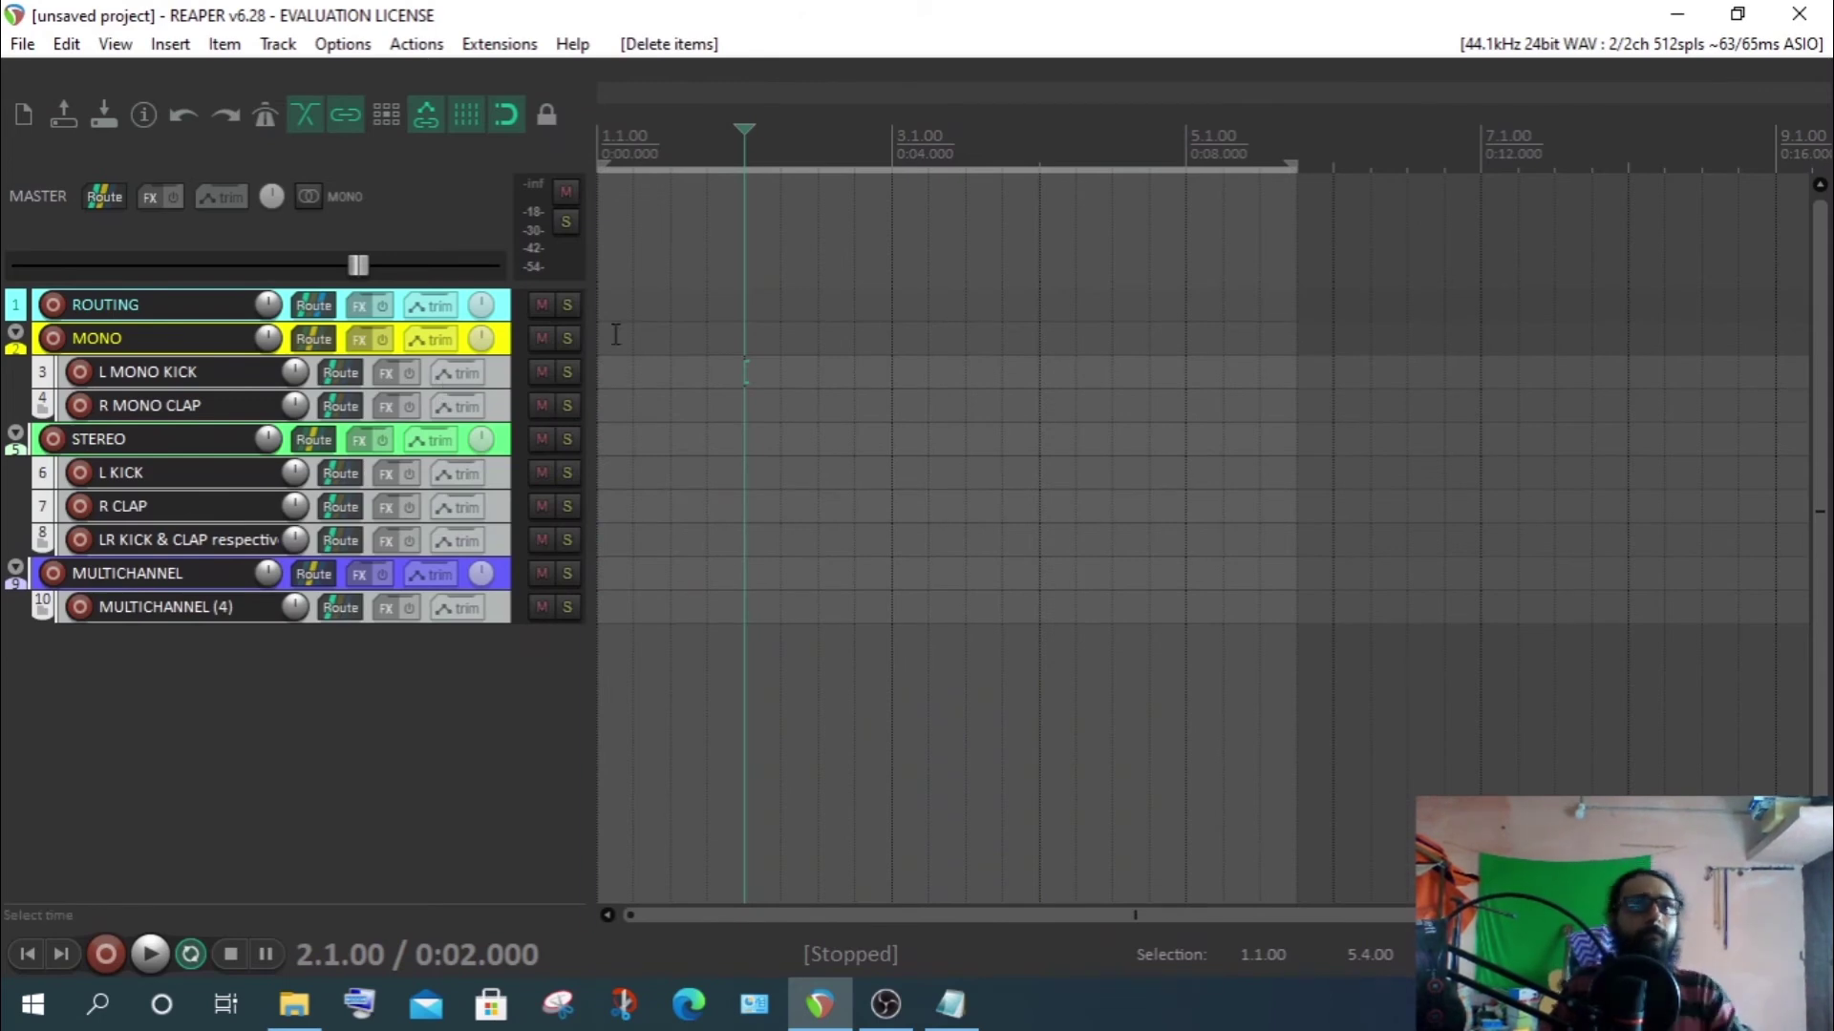
pyautogui.click(602, 125)
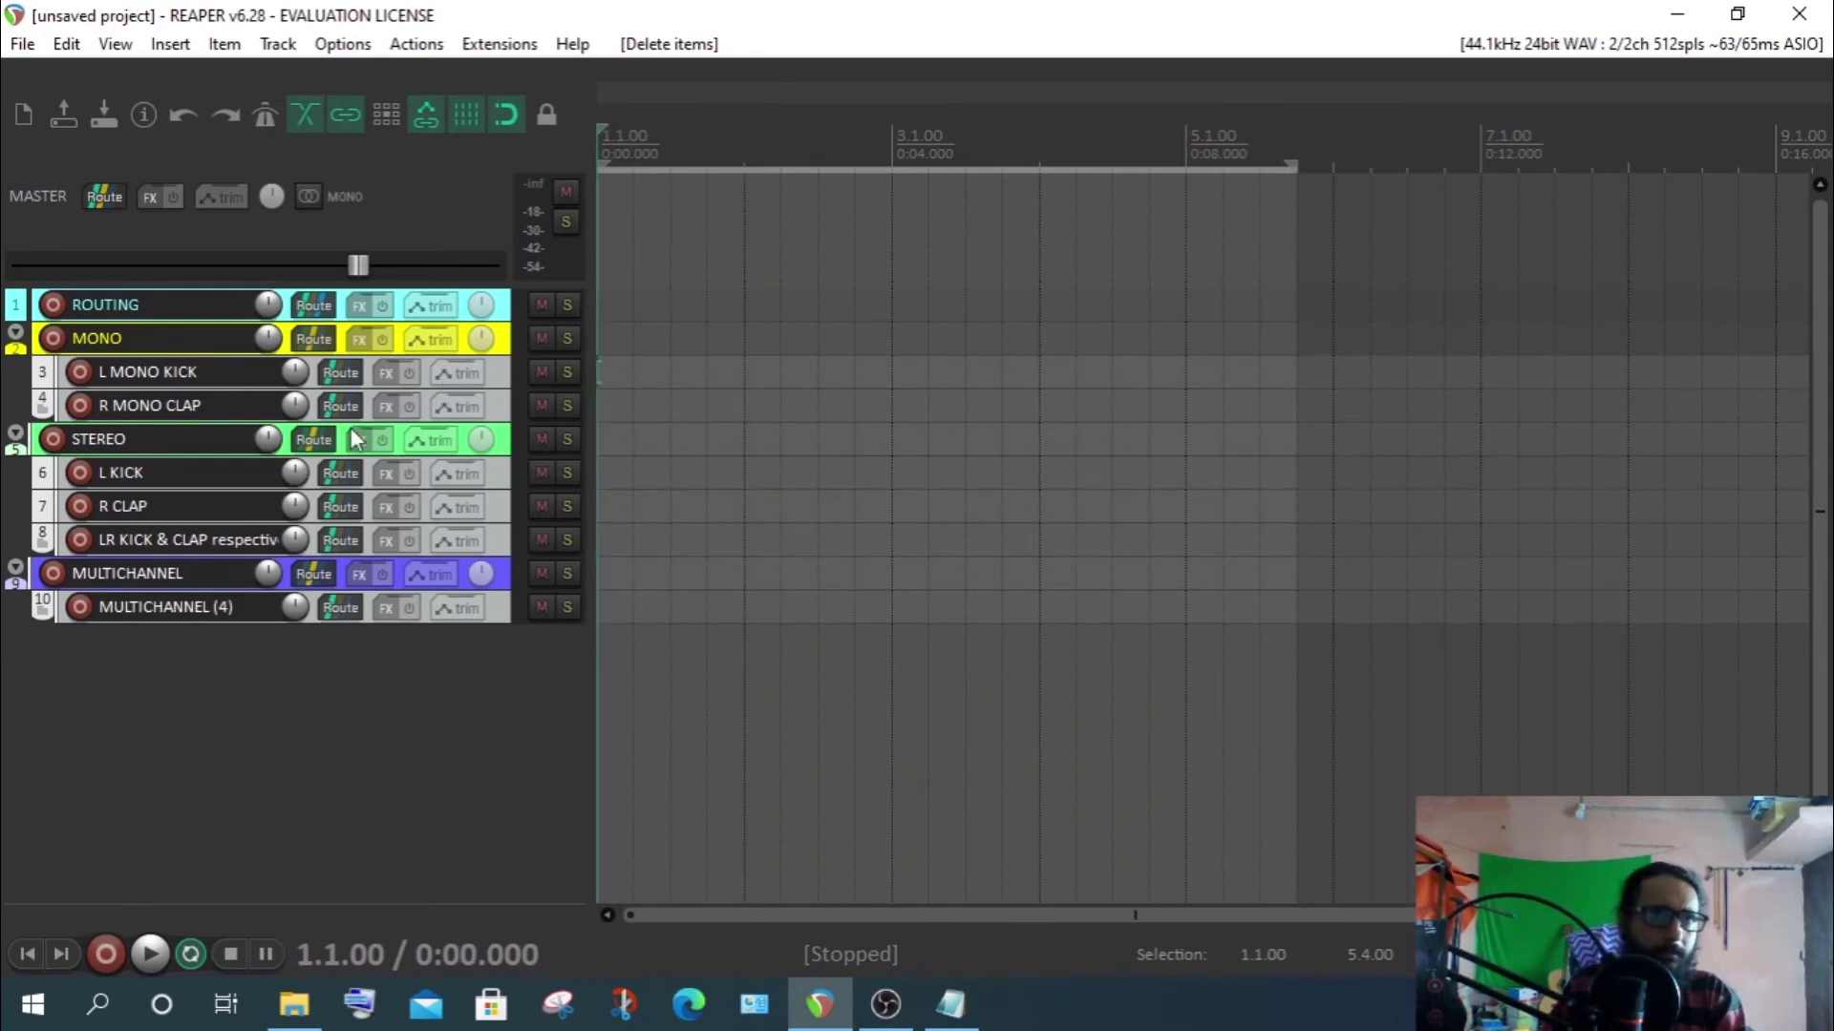
pyautogui.moveTo(304, 482)
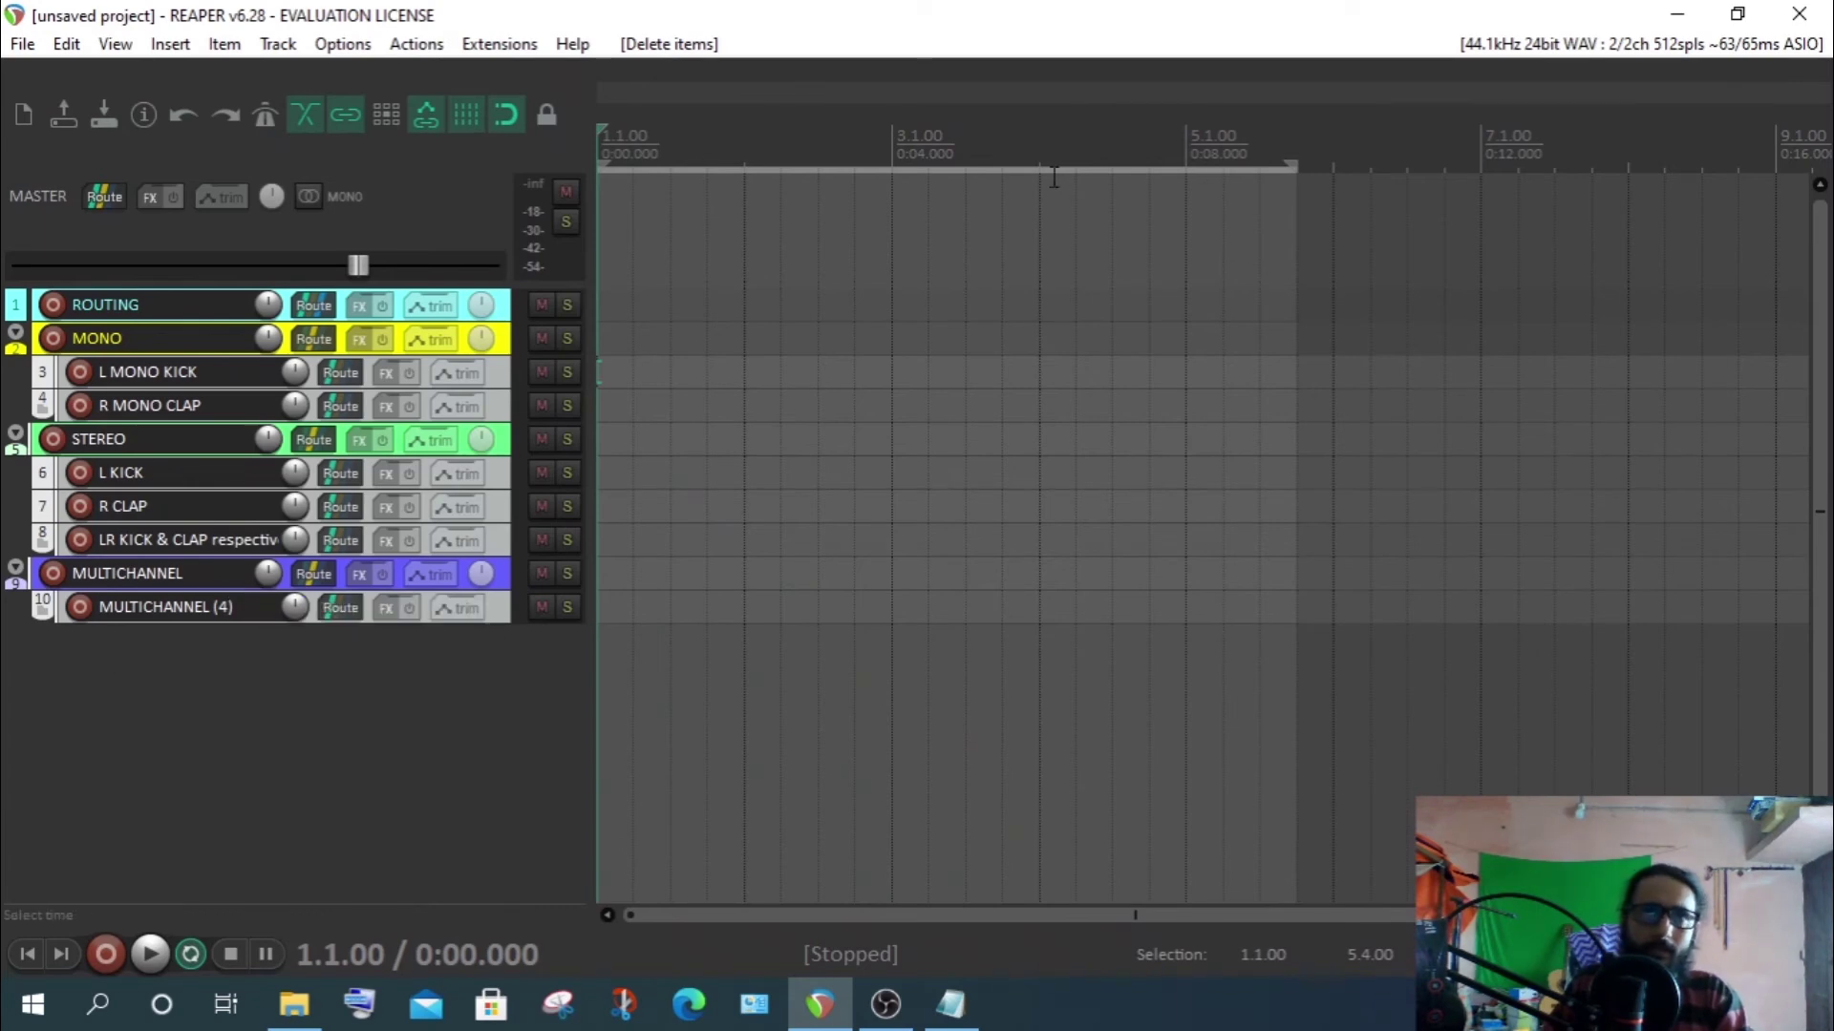
# Remove the time selection from the timeline ruler and clear the track selection
pyautogui.rightClick(926, 178)
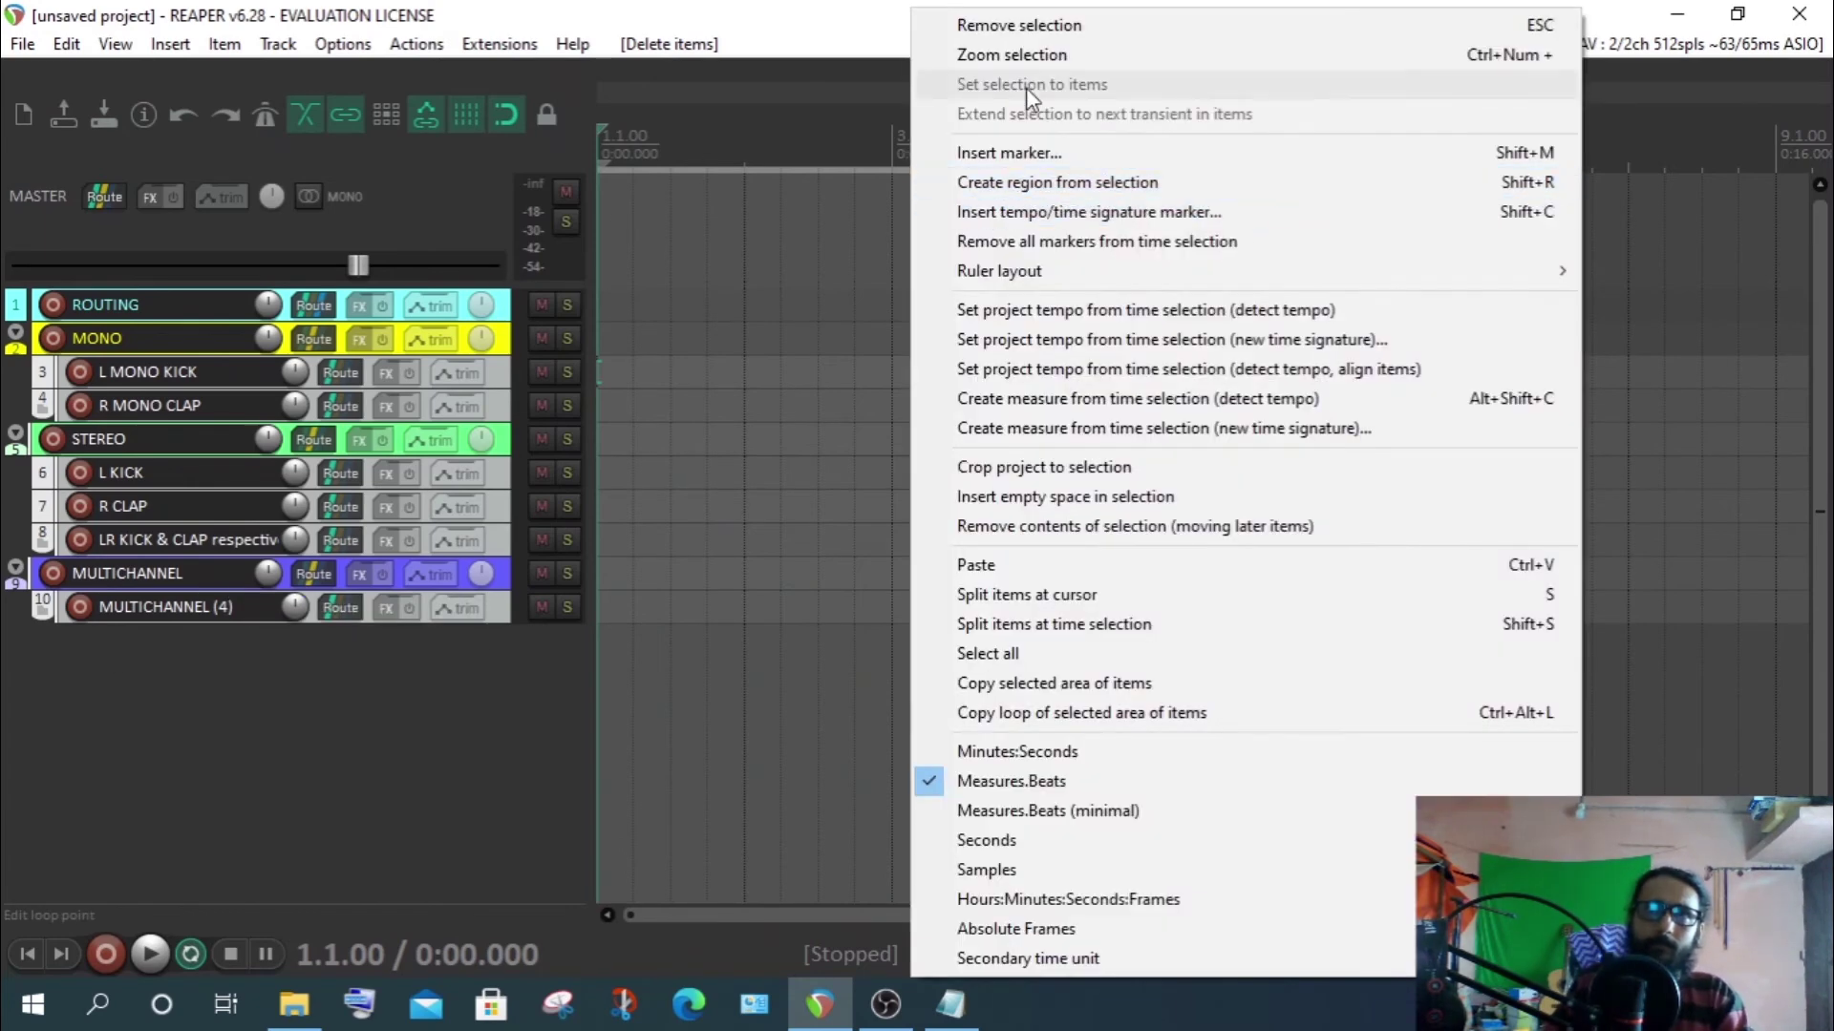
pyautogui.click(1004, 29)
pyautogui.click(405, 754)
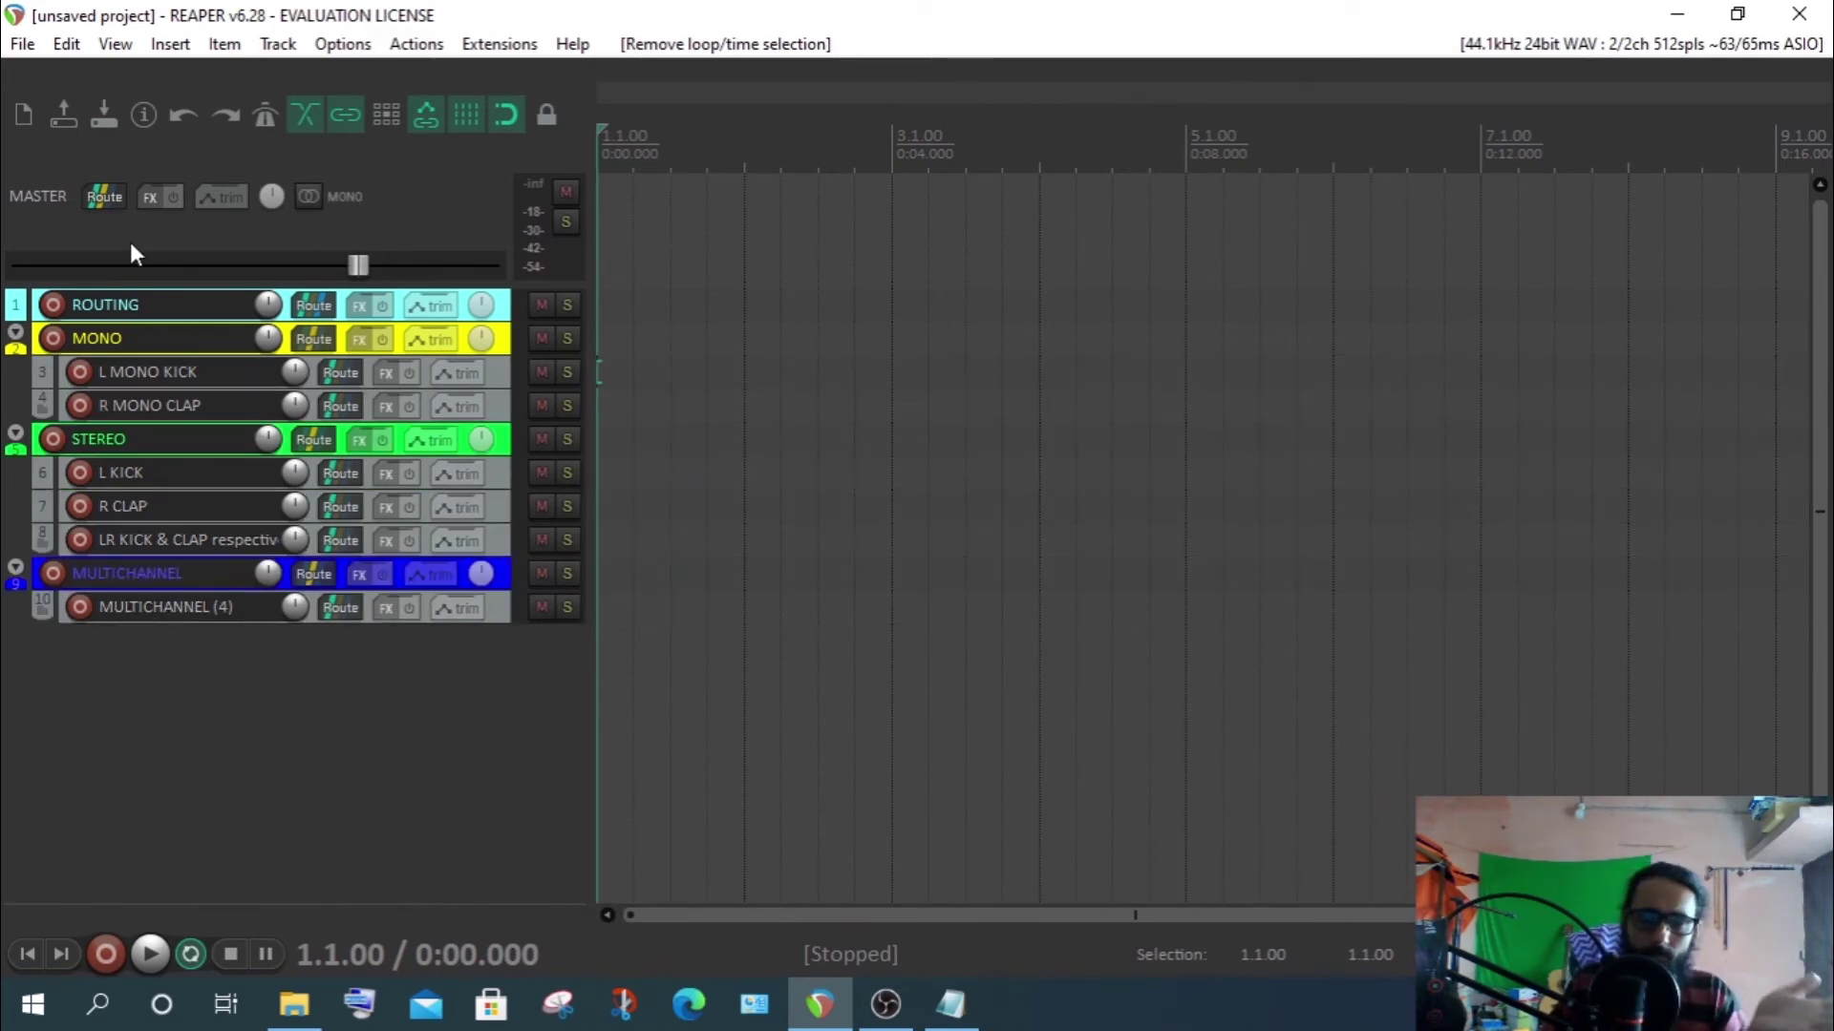
# Check the list of saved project templates available for loading
pyautogui.click(23, 44)
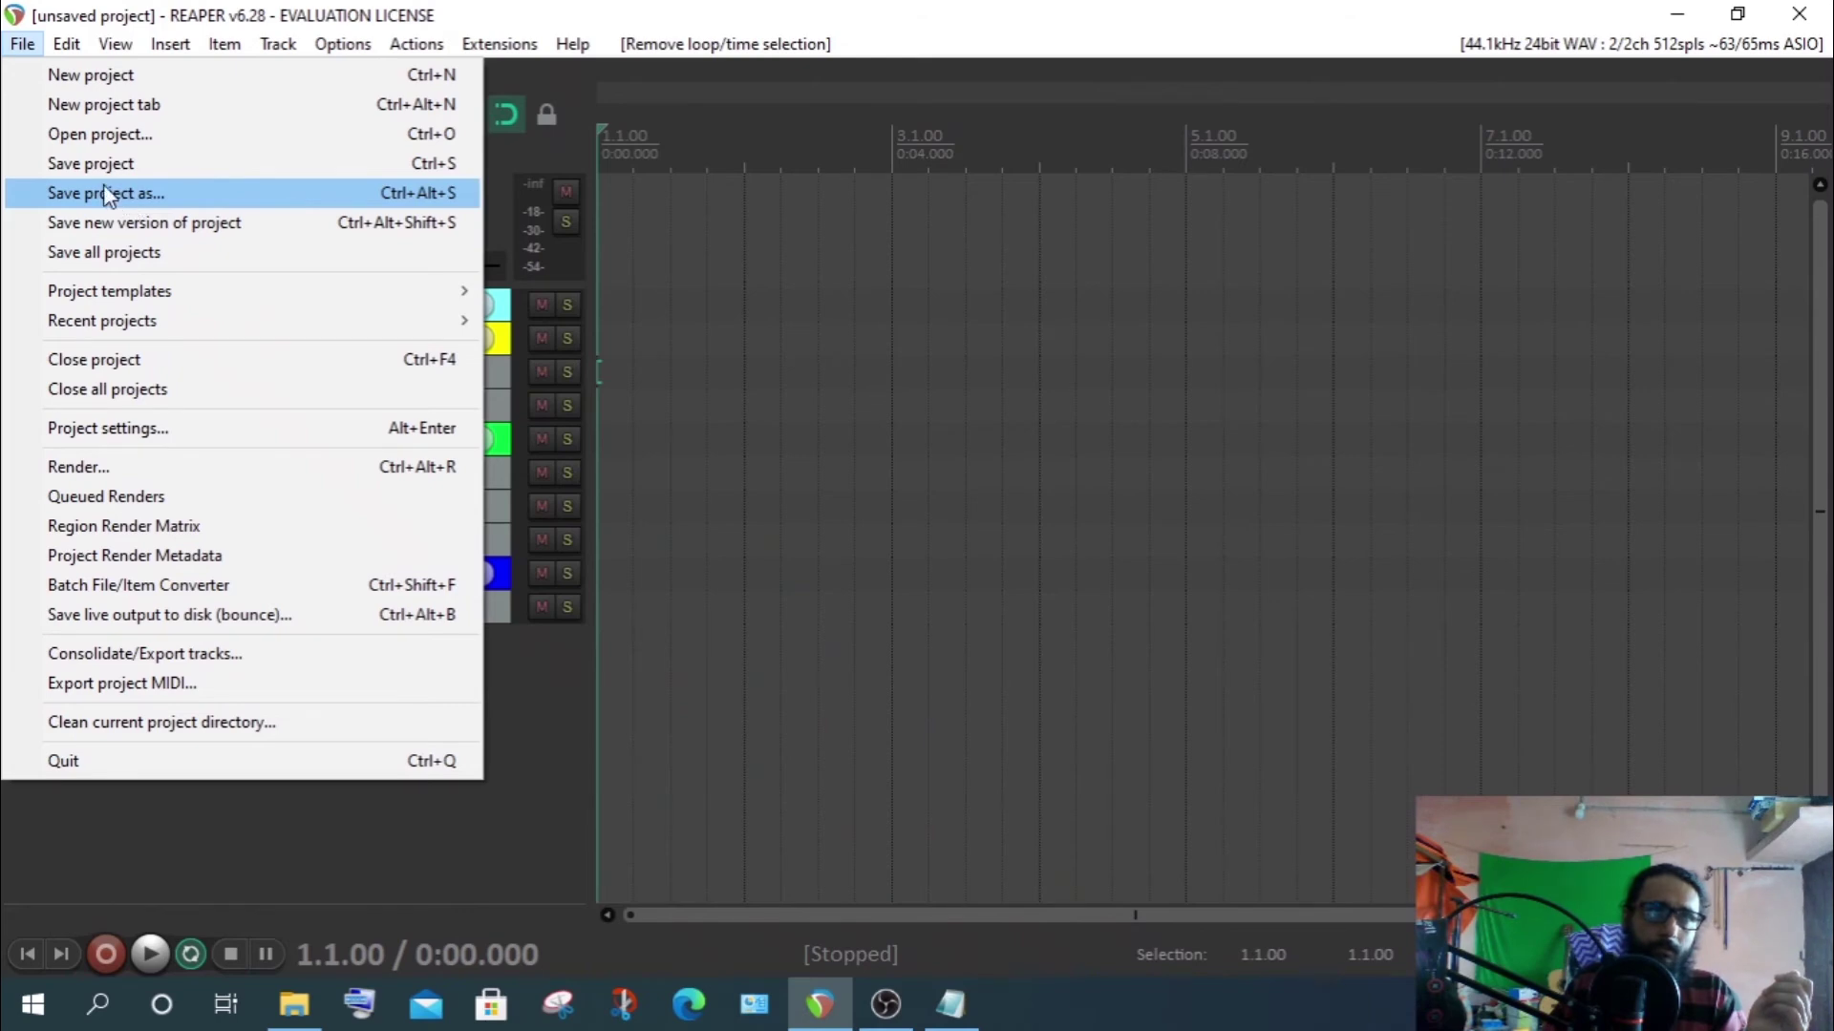
pyautogui.click(460, 919)
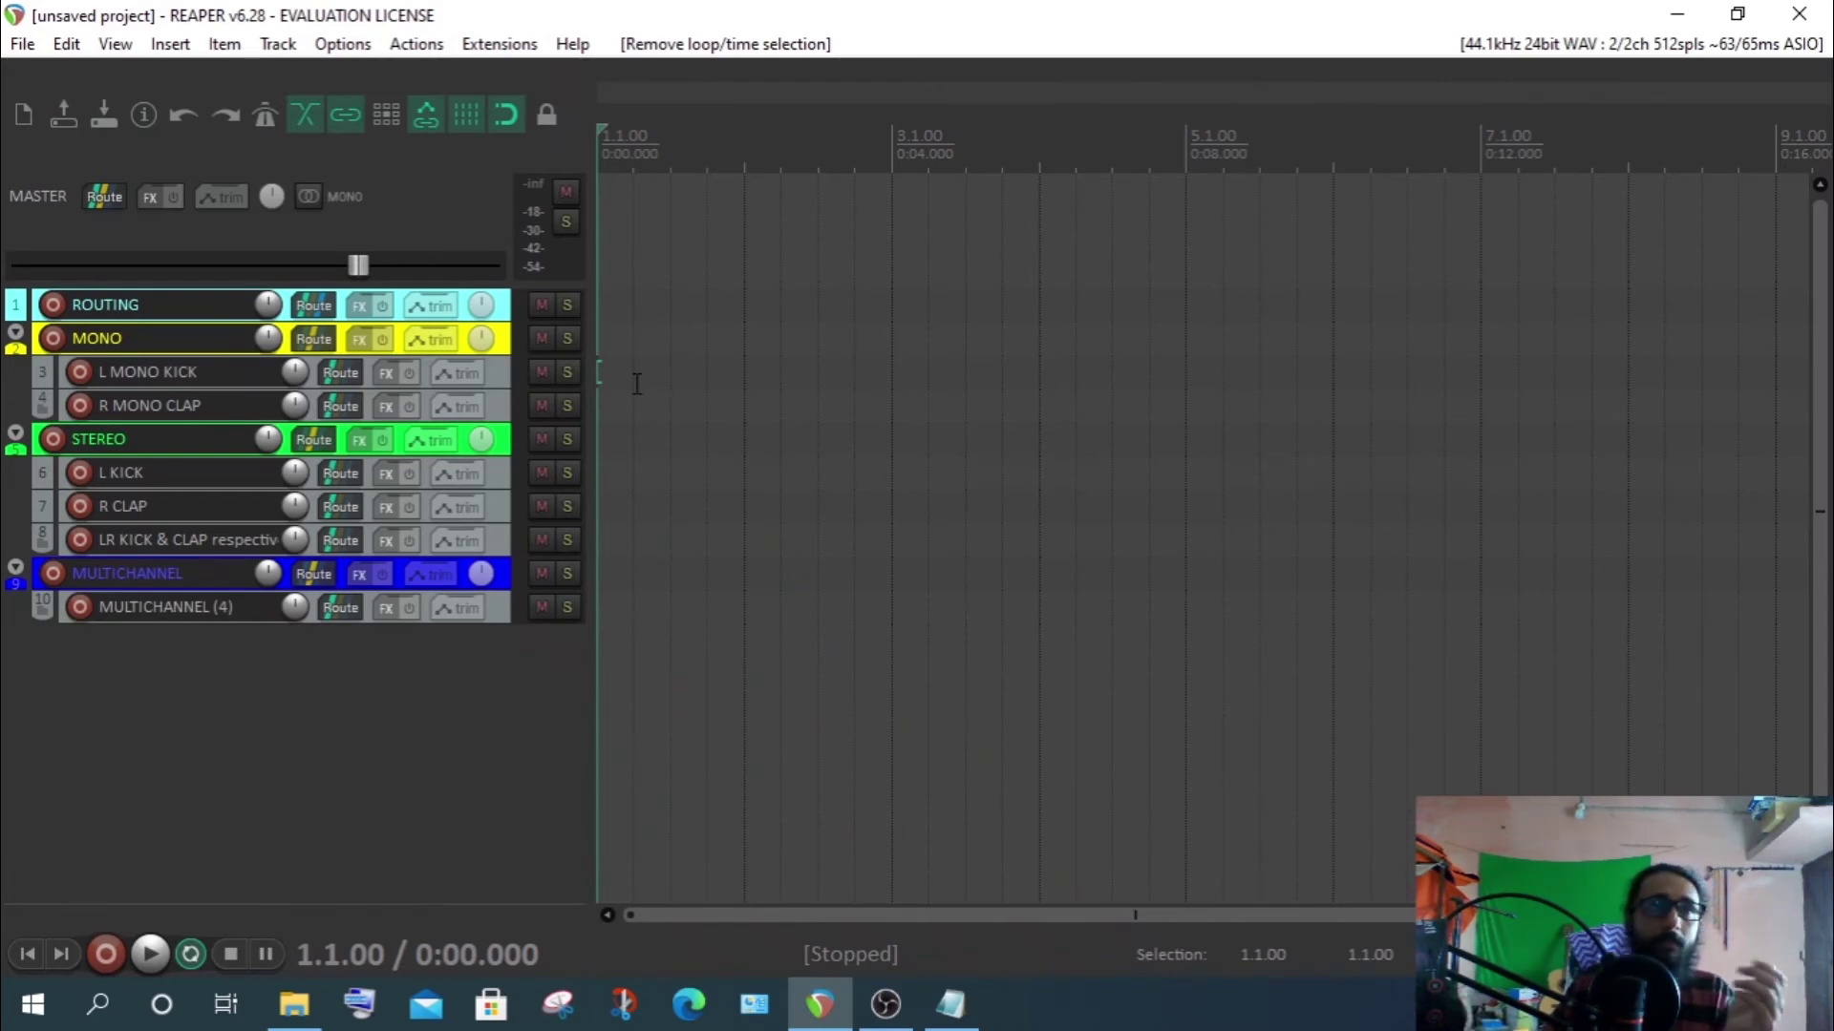
pyautogui.click(21, 44)
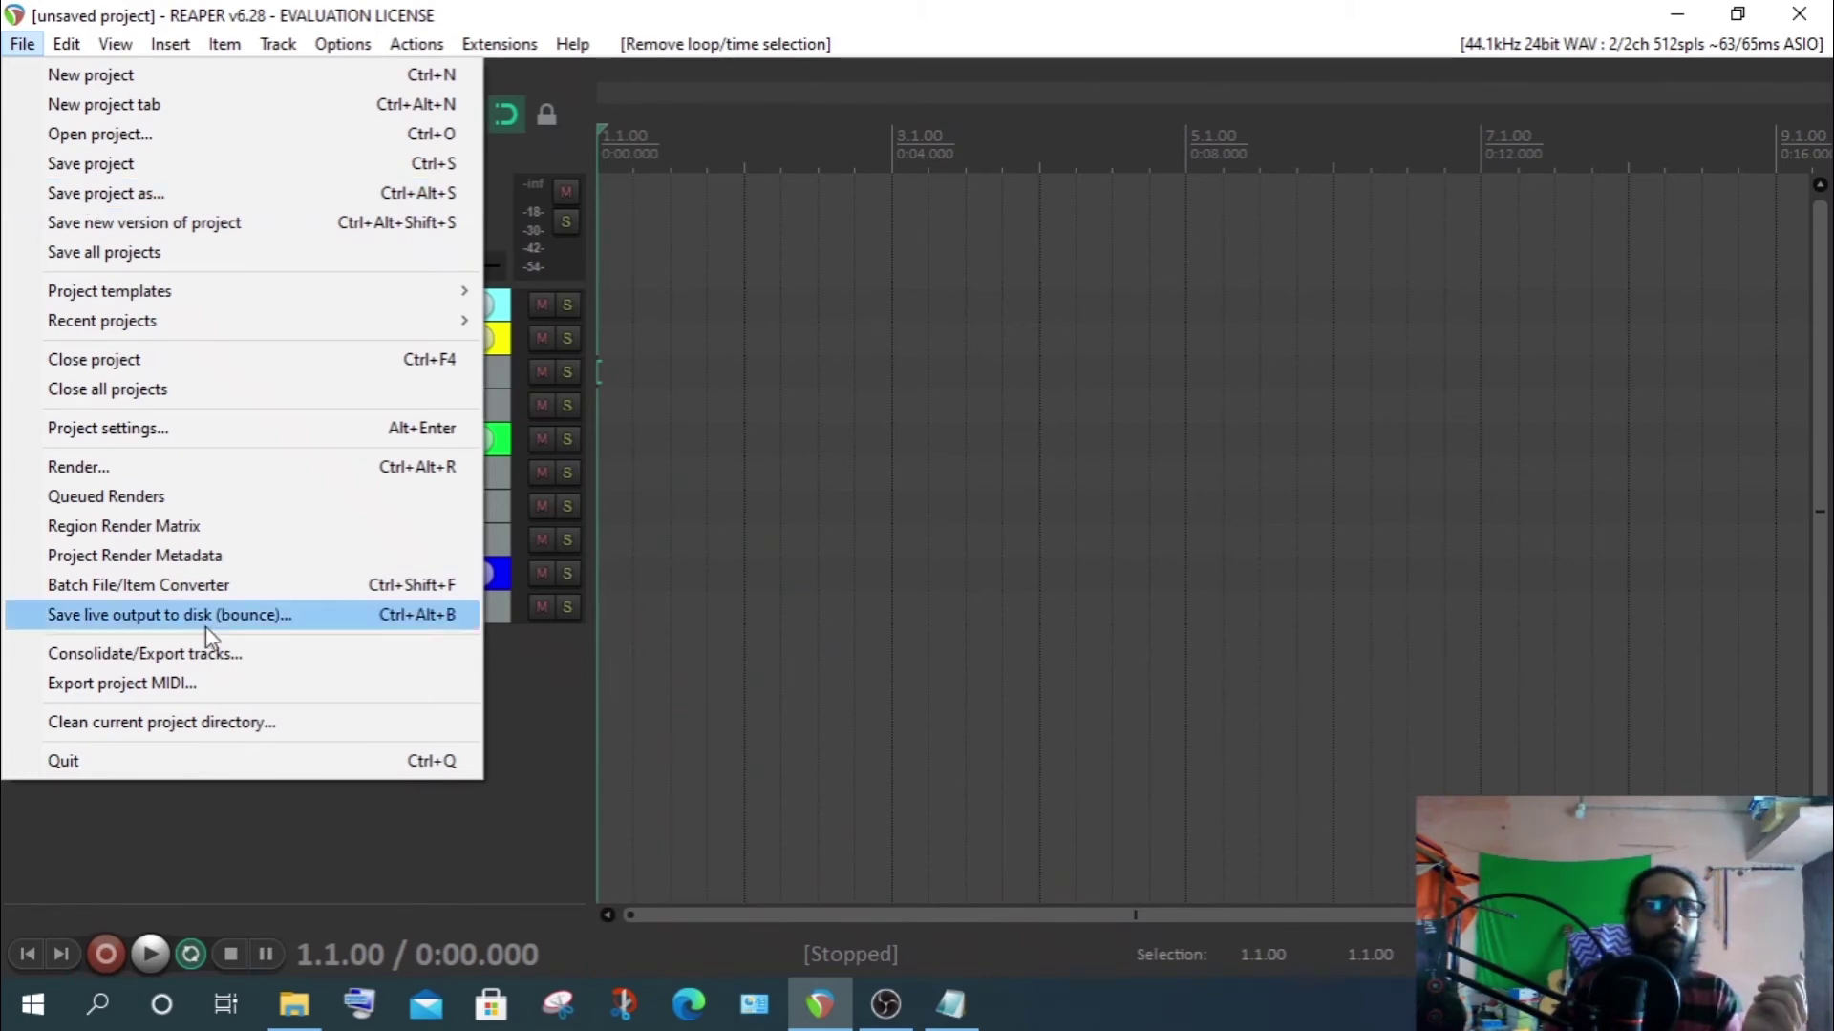
pyautogui.click(261, 839)
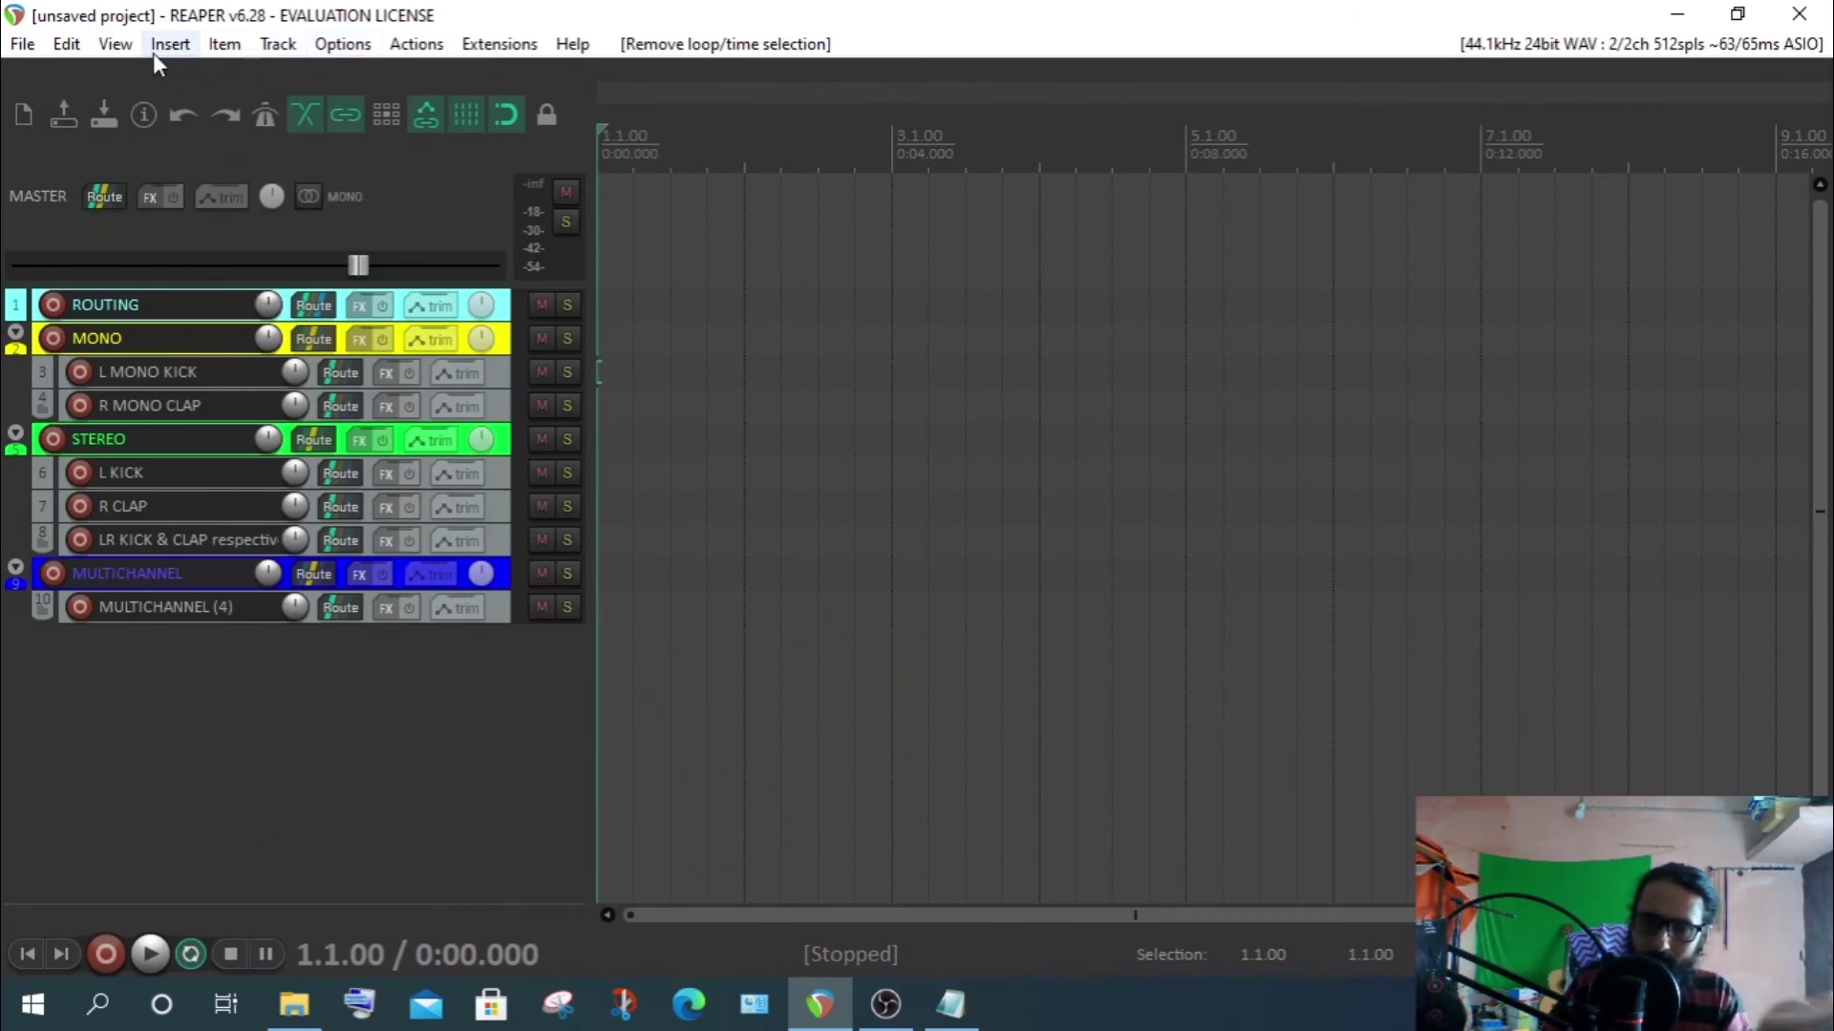
pyautogui.click(17, 46)
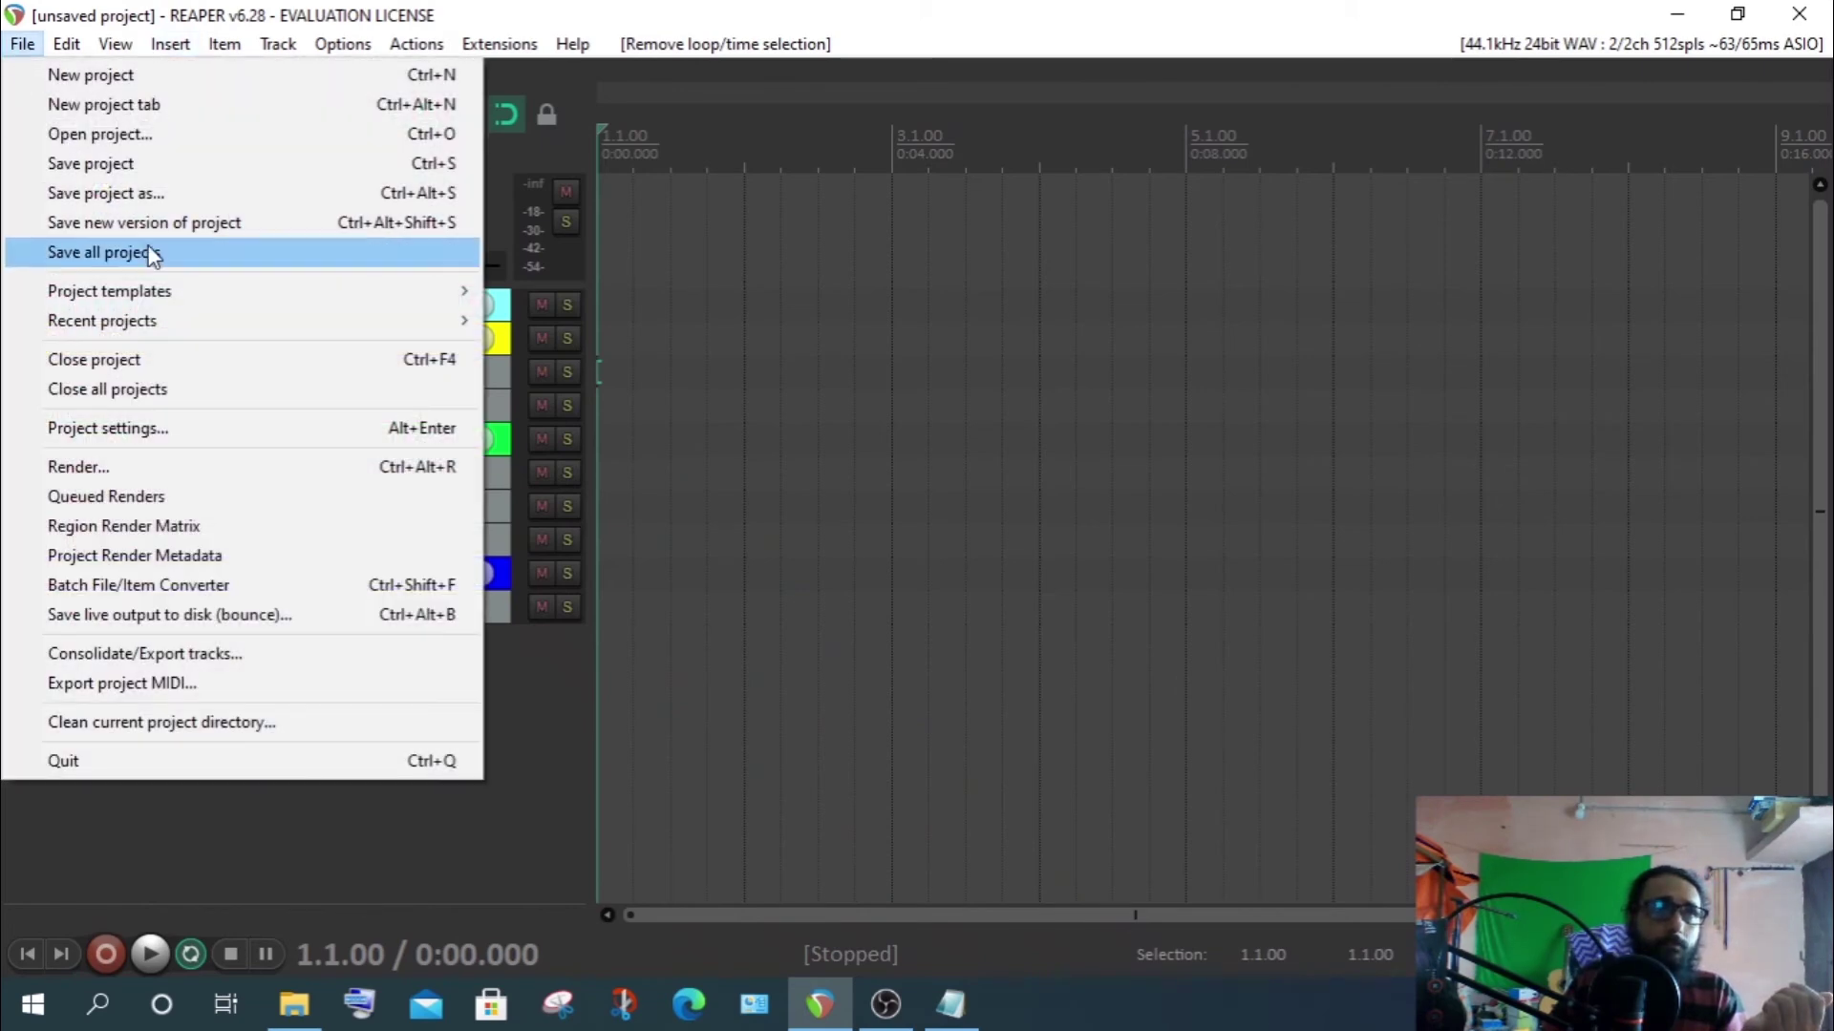
pyautogui.moveTo(458, 291)
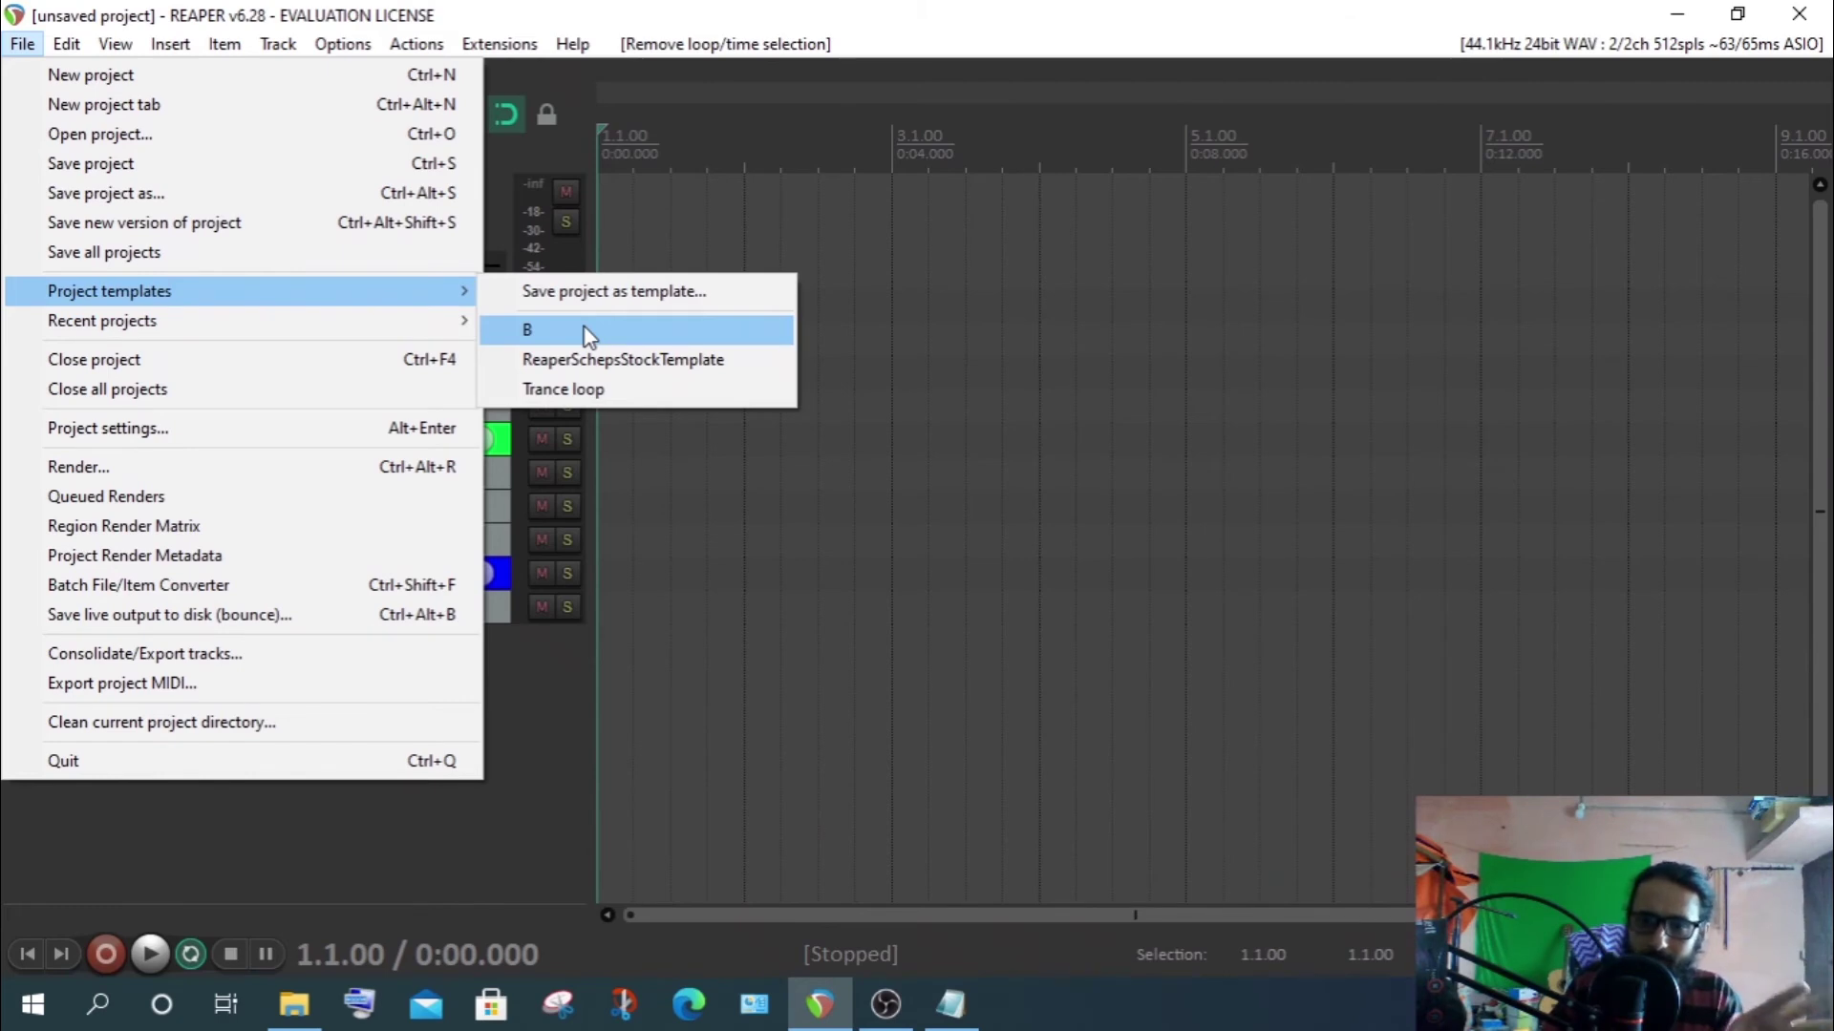
# Switch to the REAPER LOCATION GUIDE in Notepad and highlight the ProjectTemplates path and its <user> placeholder
pyautogui.hotkey('alt', 'Tab')
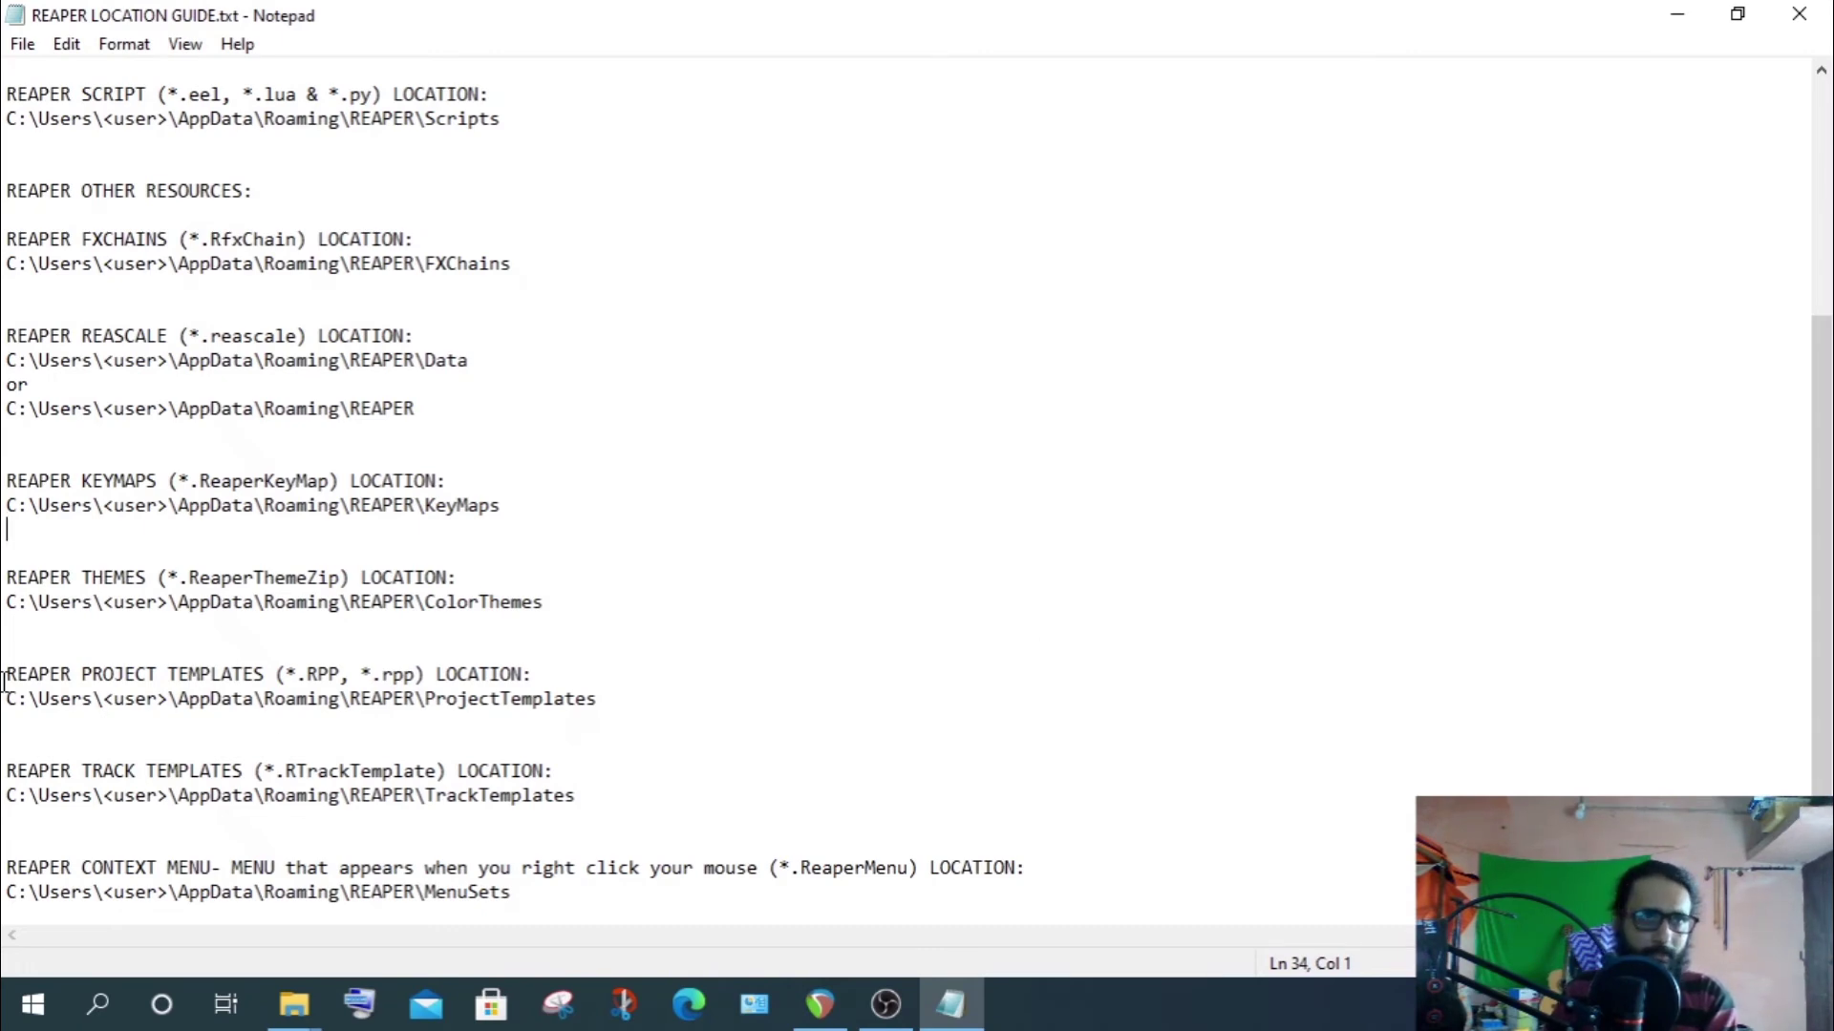
pyautogui.moveTo(6, 698); pyautogui.dragTo(639, 700)
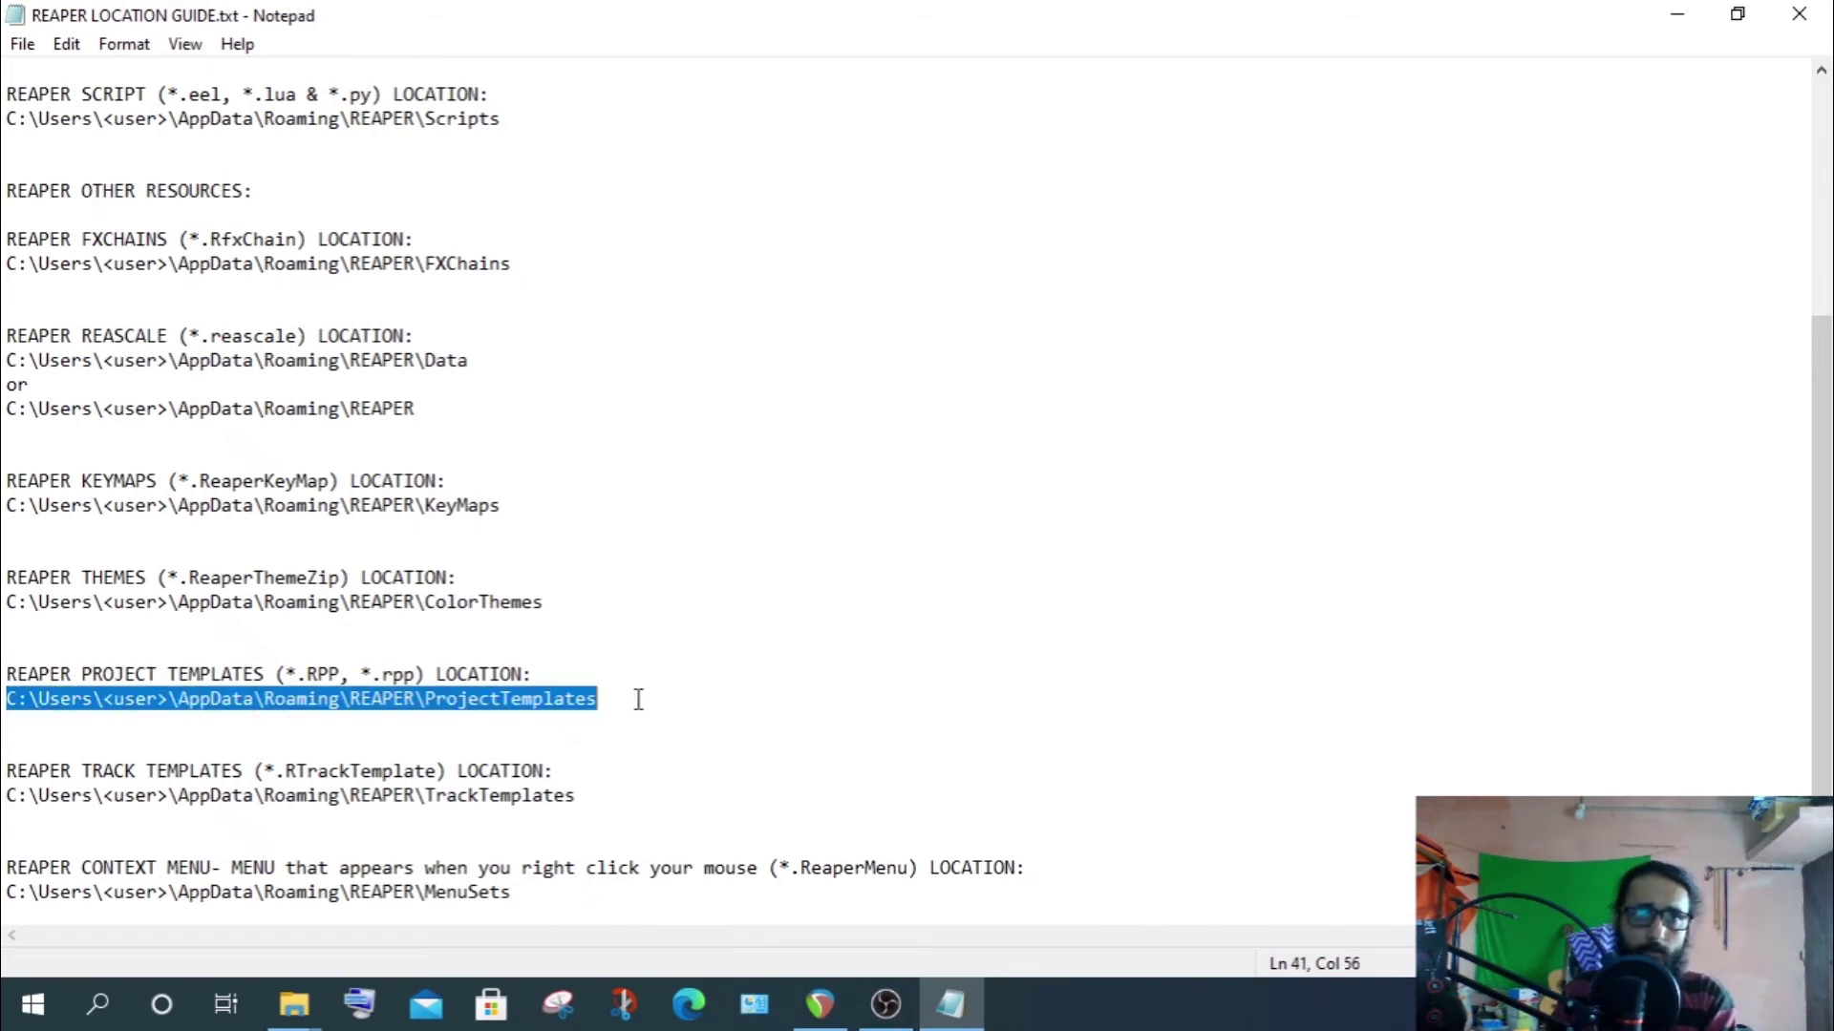
pyautogui.click(176, 722)
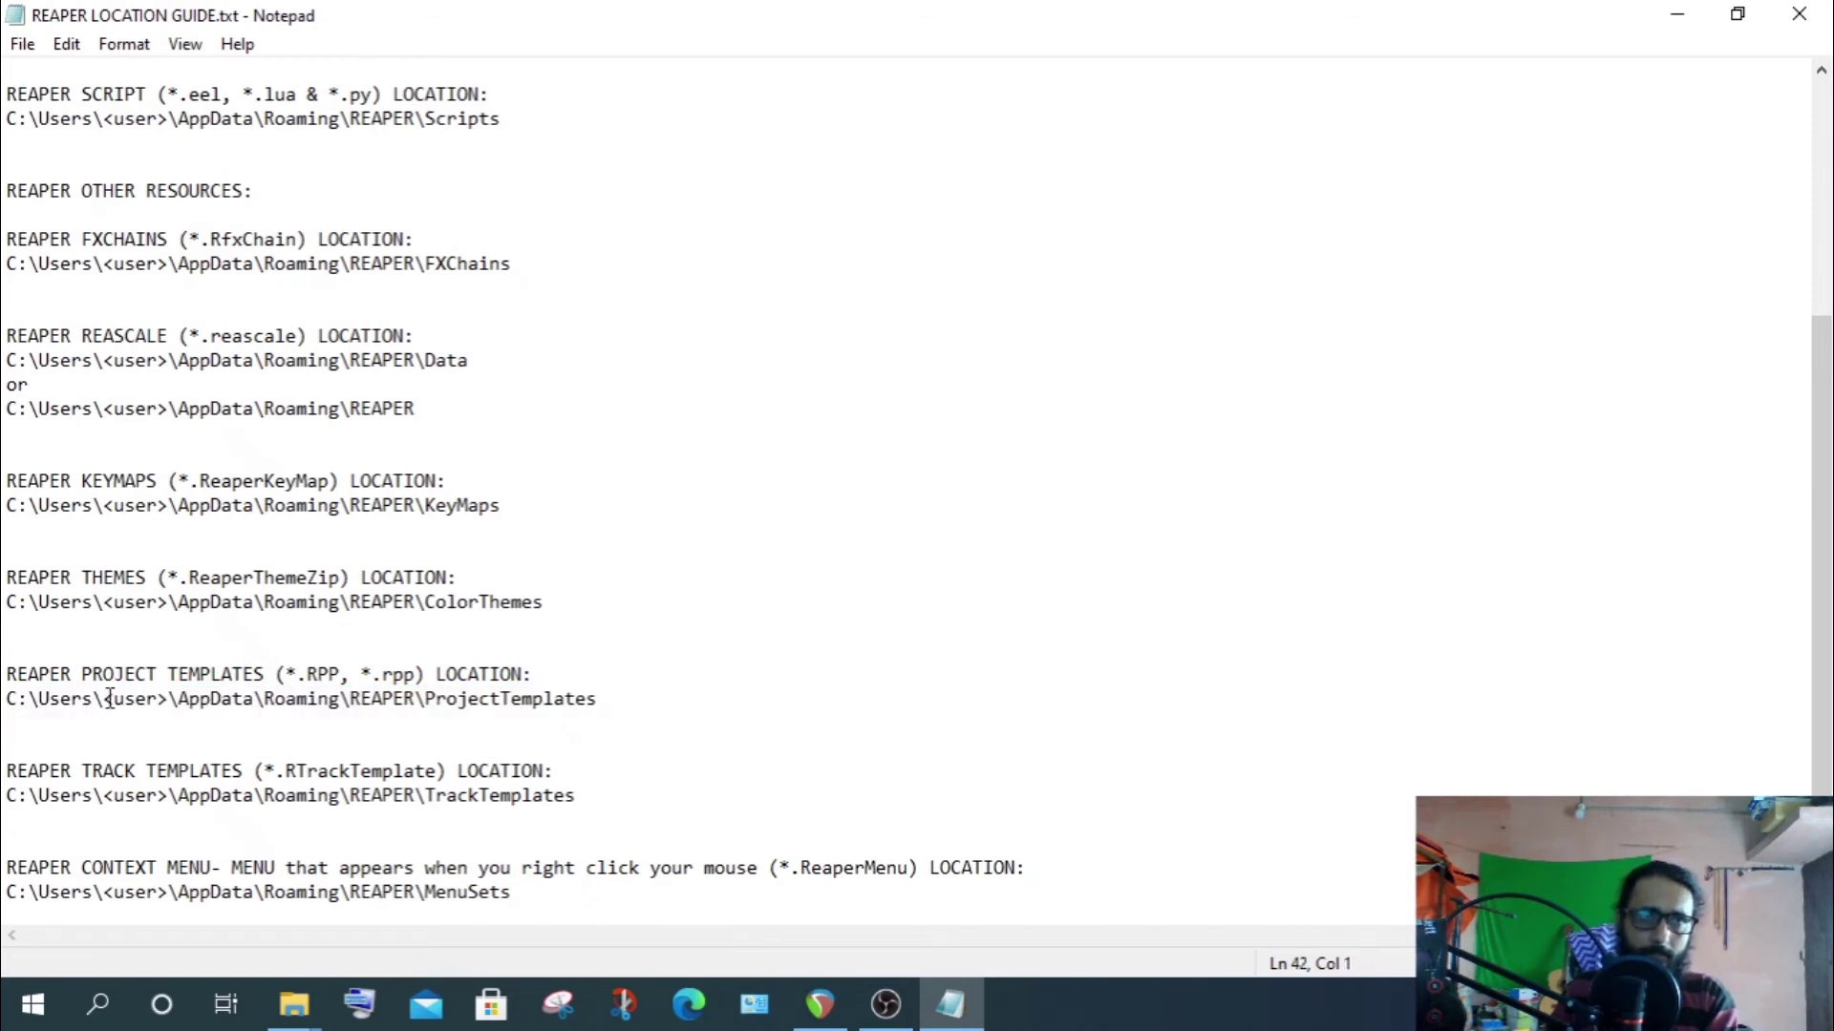
pyautogui.moveTo(102, 698); pyautogui.dragTo(167, 700)
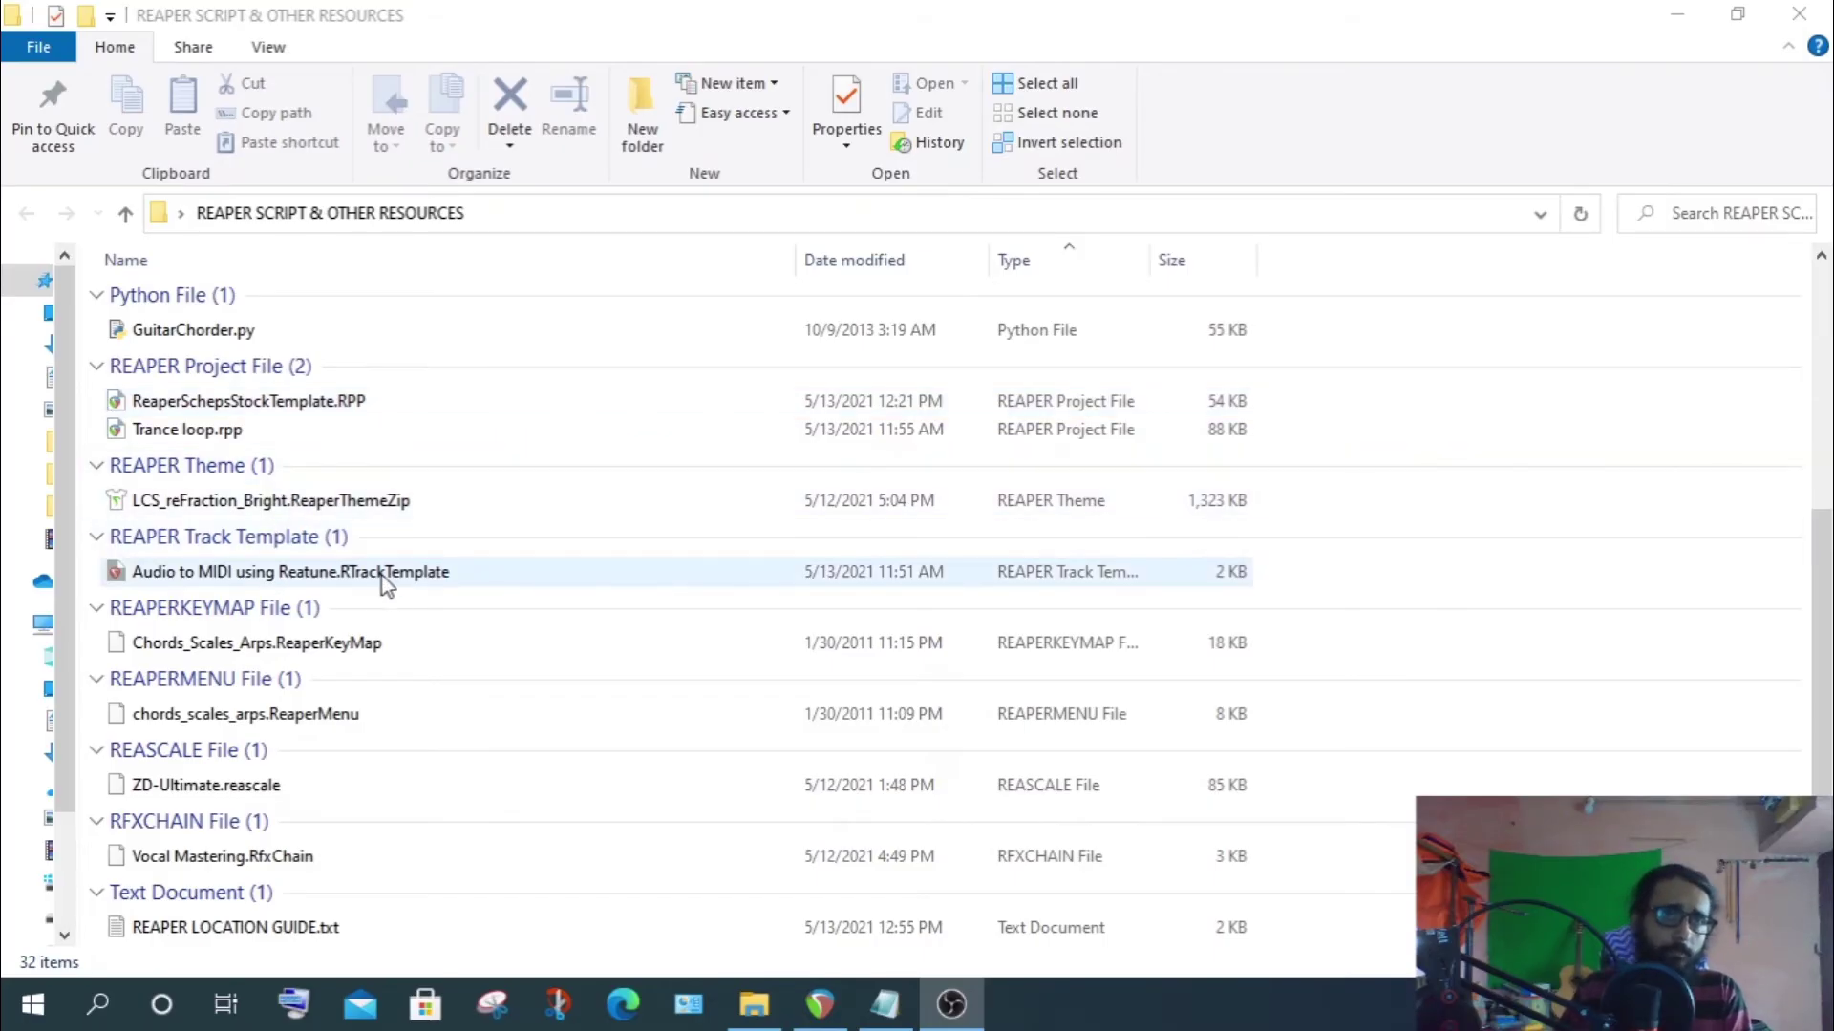
# Find the Audio to MIDI using Reatune.RTrackTemplate file in File Explorer and look up the TrackTemplates path in the Notepad location guide
pyautogui.click(174, 542)
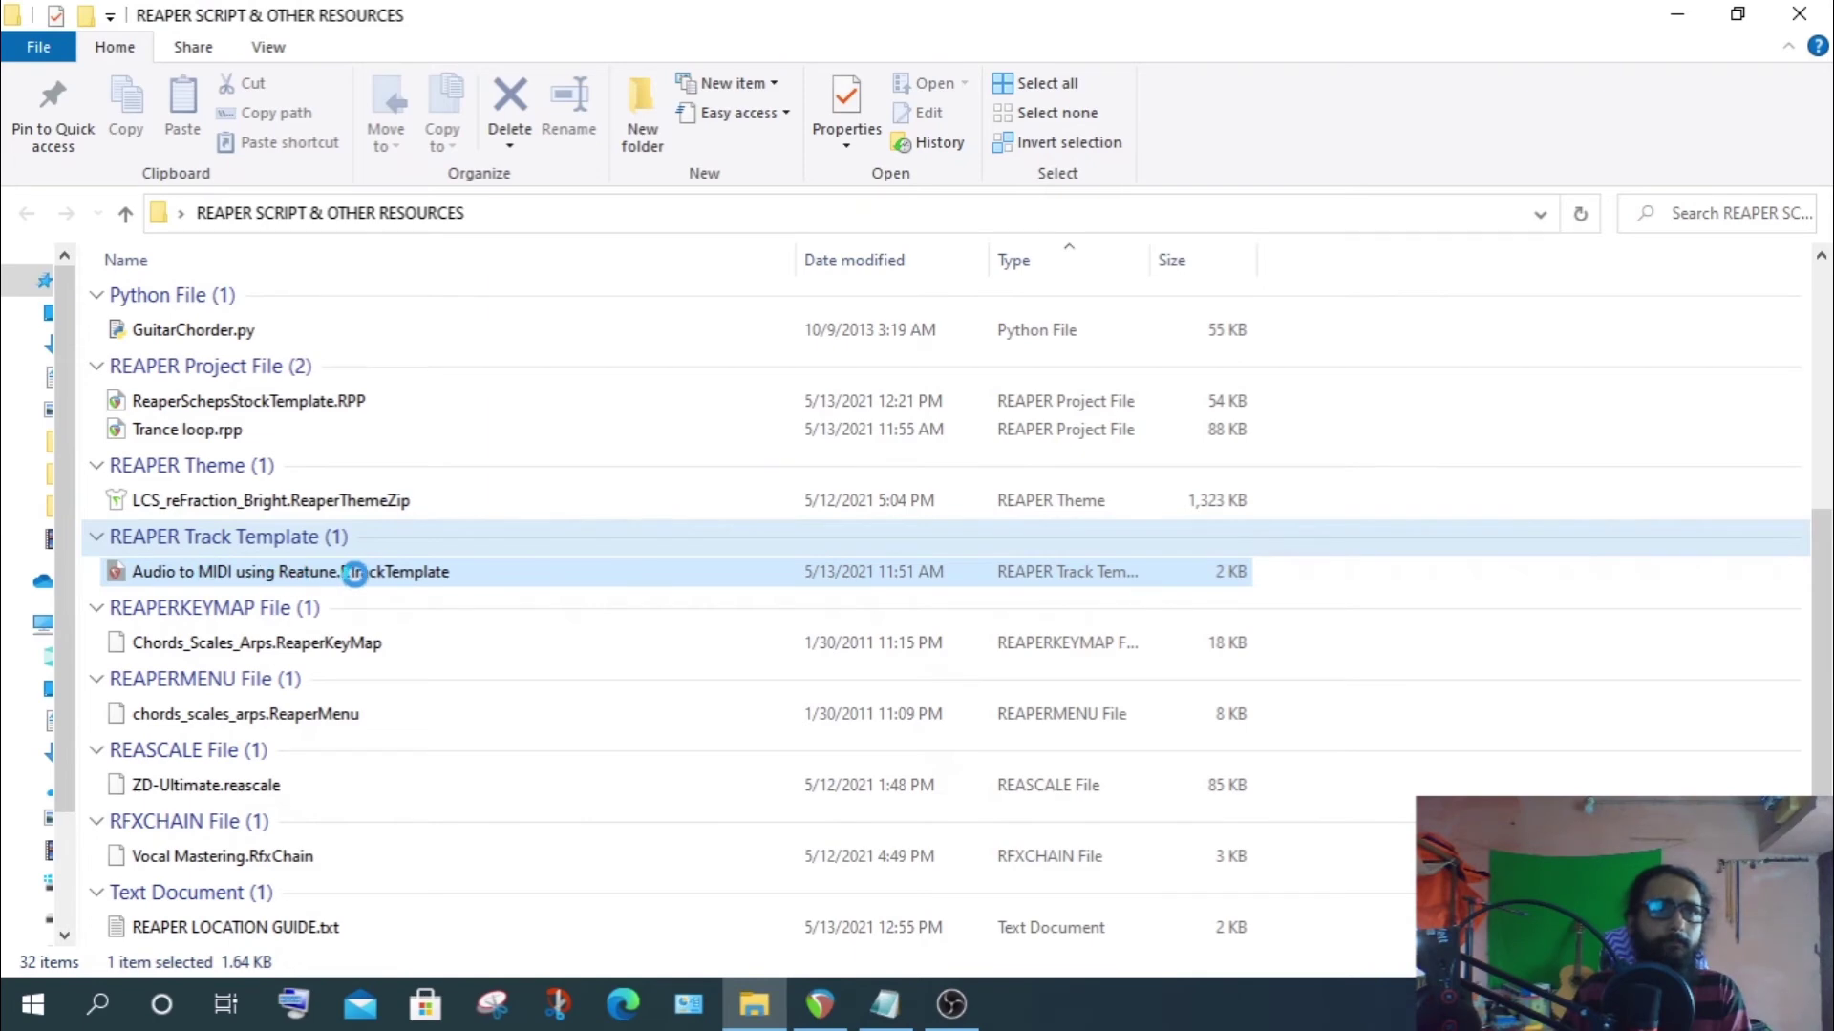
pyautogui.hotkey('alt', 'Tab')
pyautogui.moveTo(4, 771); pyautogui.dragTo(578, 796)
pyautogui.click(579, 796)
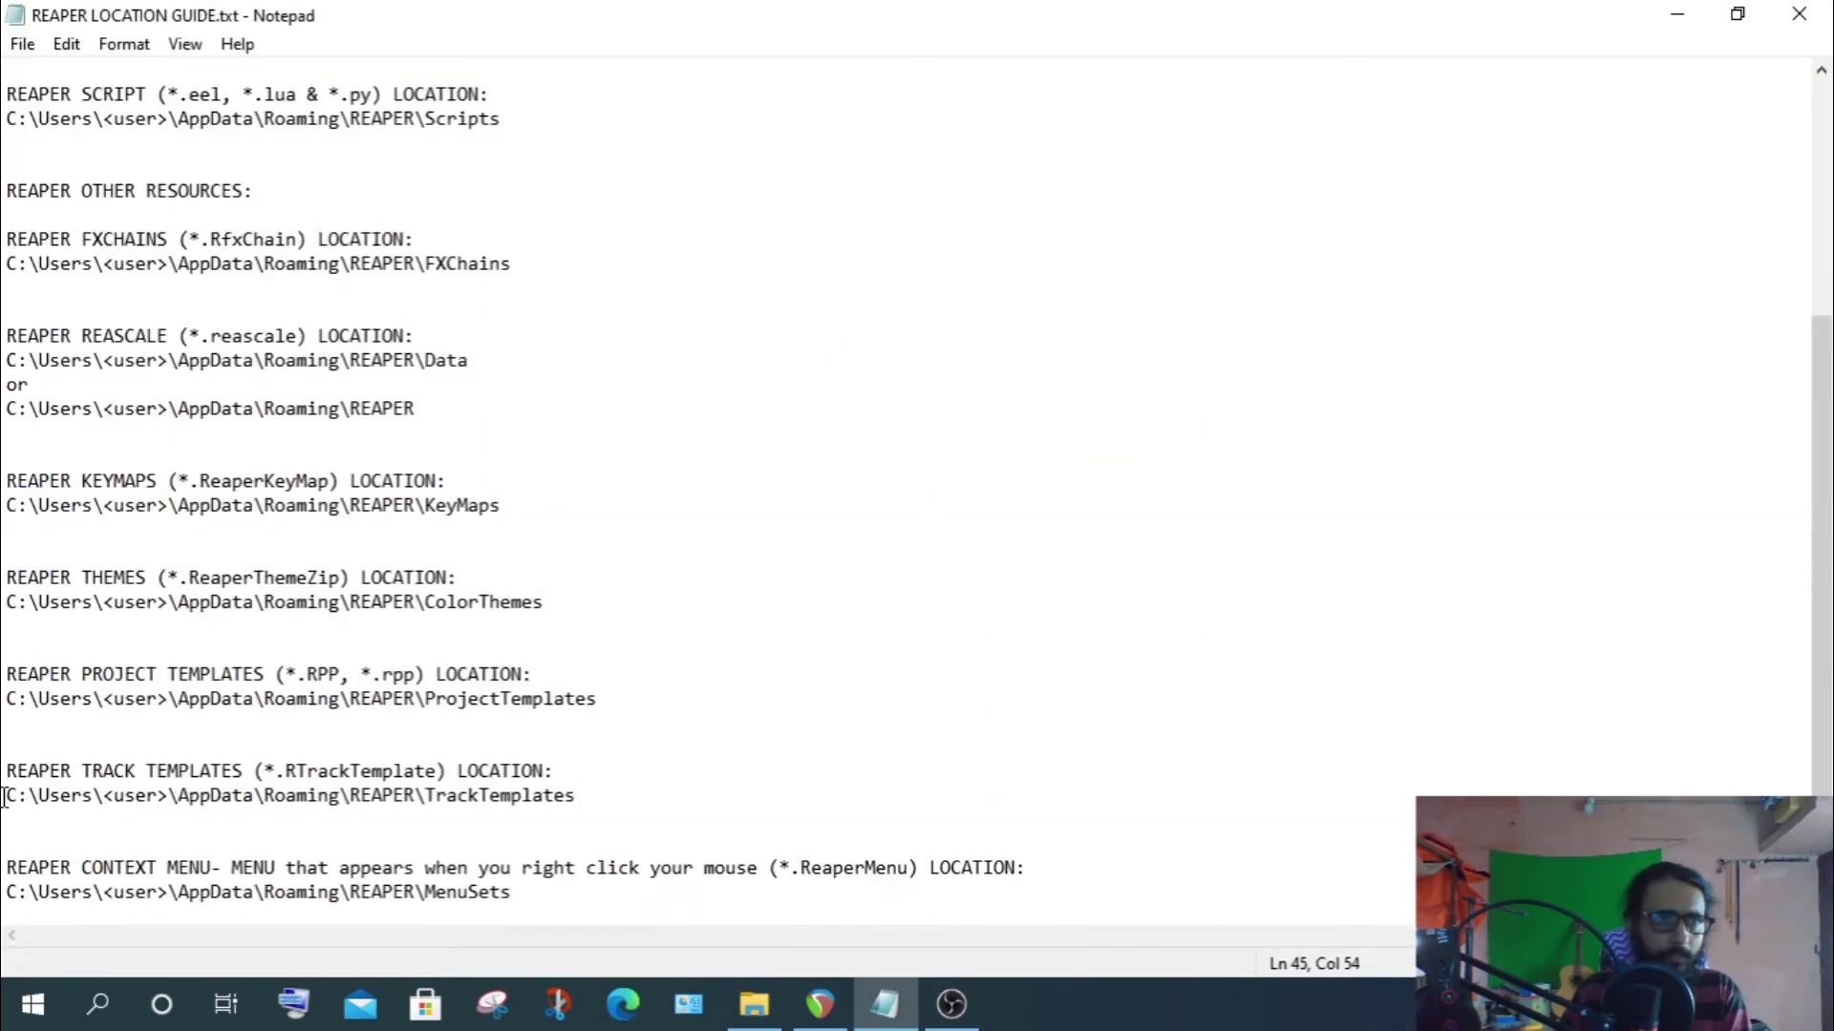
pyautogui.moveTo(4, 795); pyautogui.dragTo(630, 804)
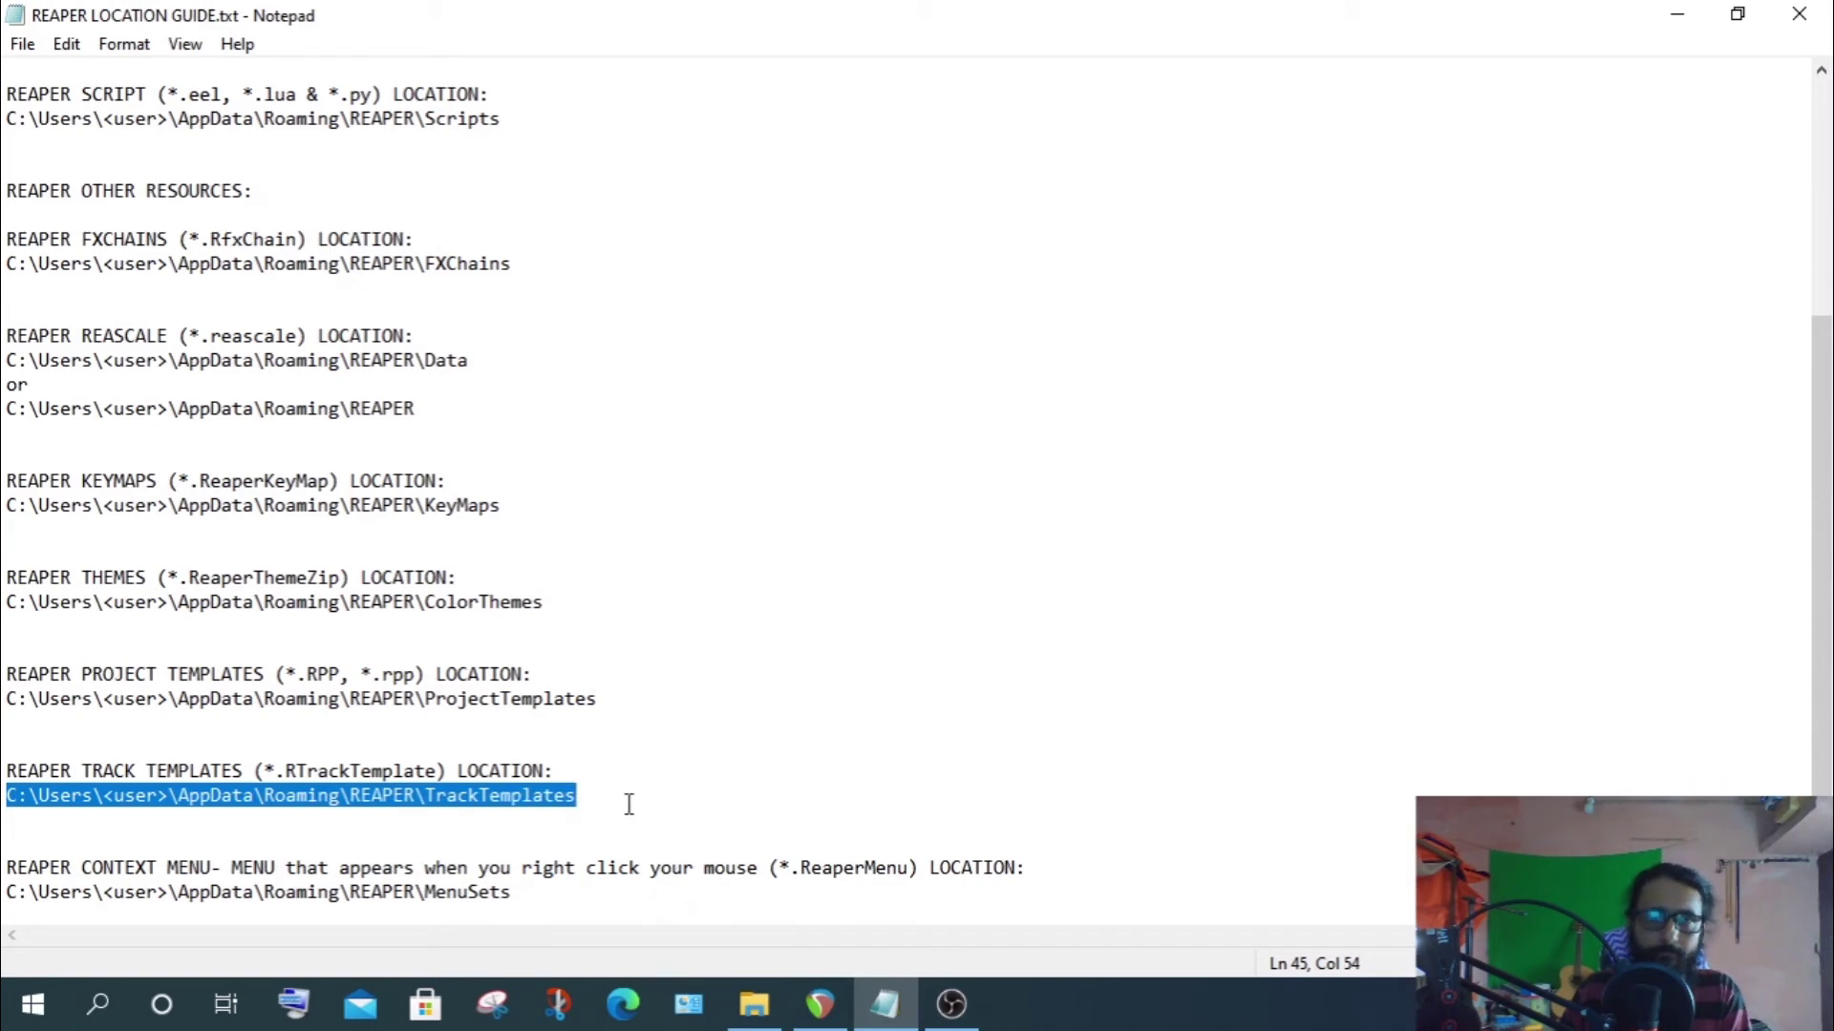
pyautogui.click(753, 1003)
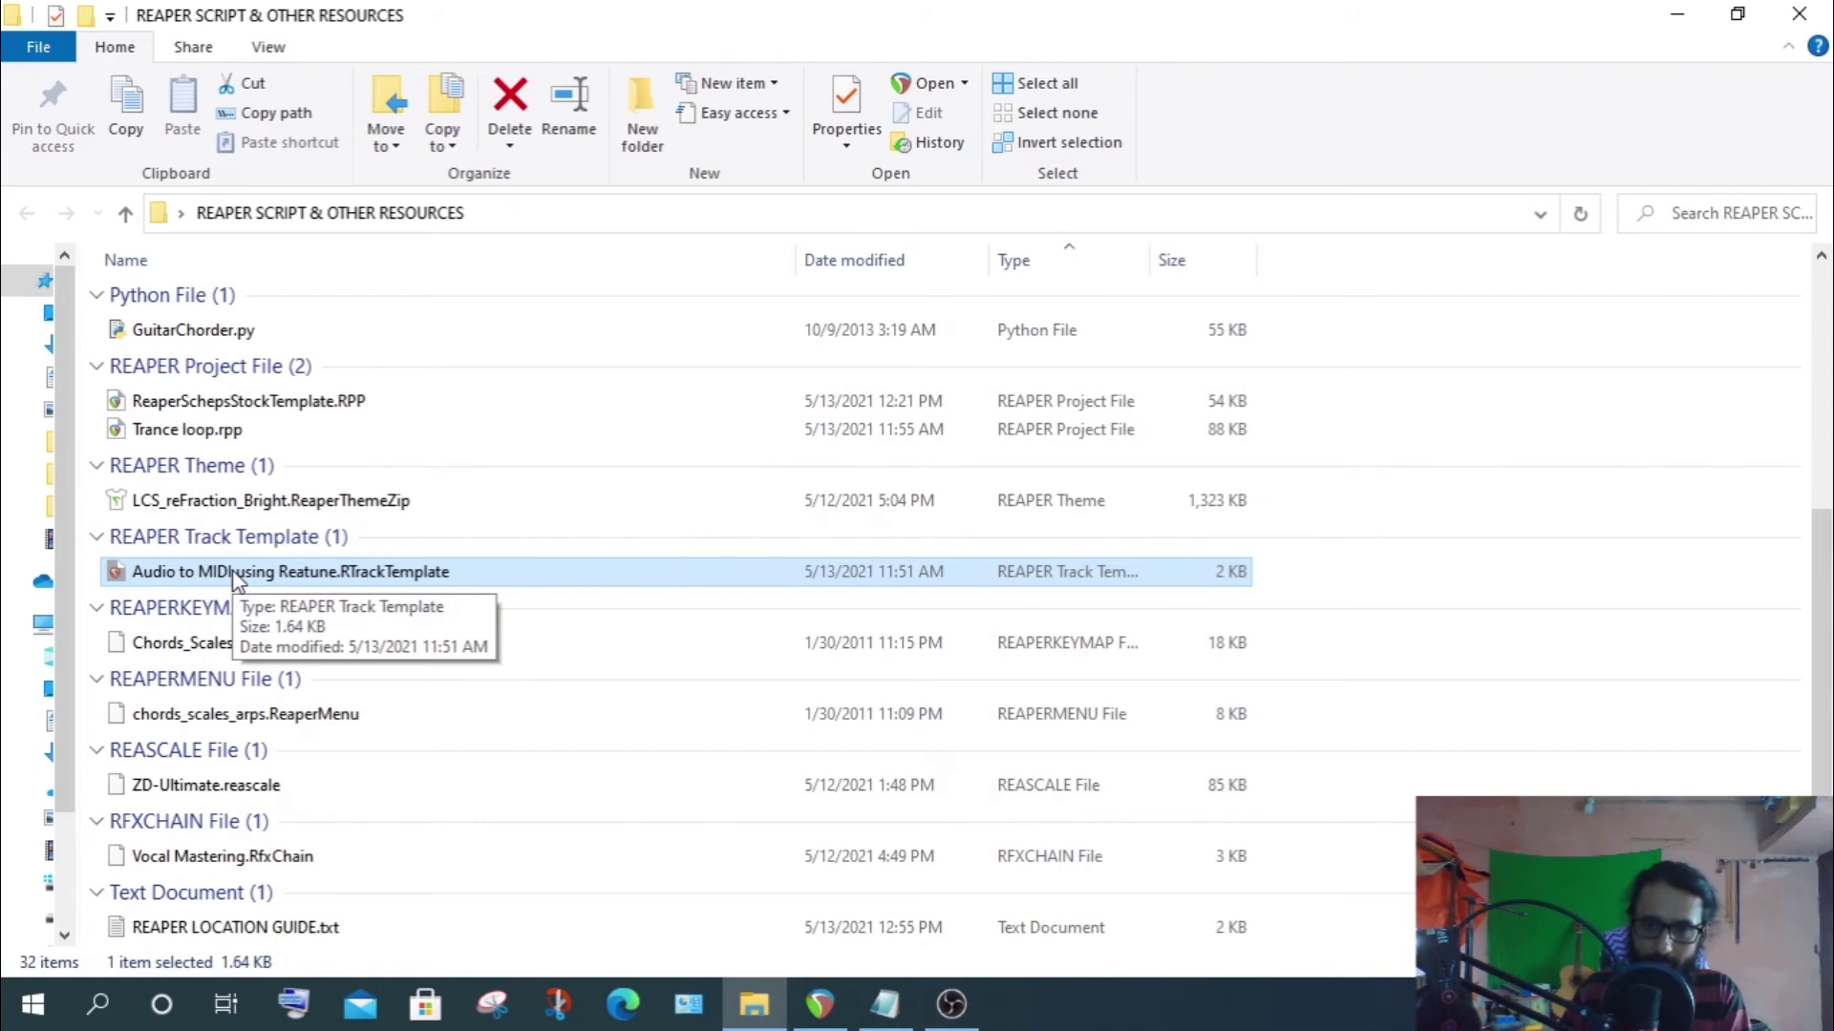
pyautogui.click(883, 1003)
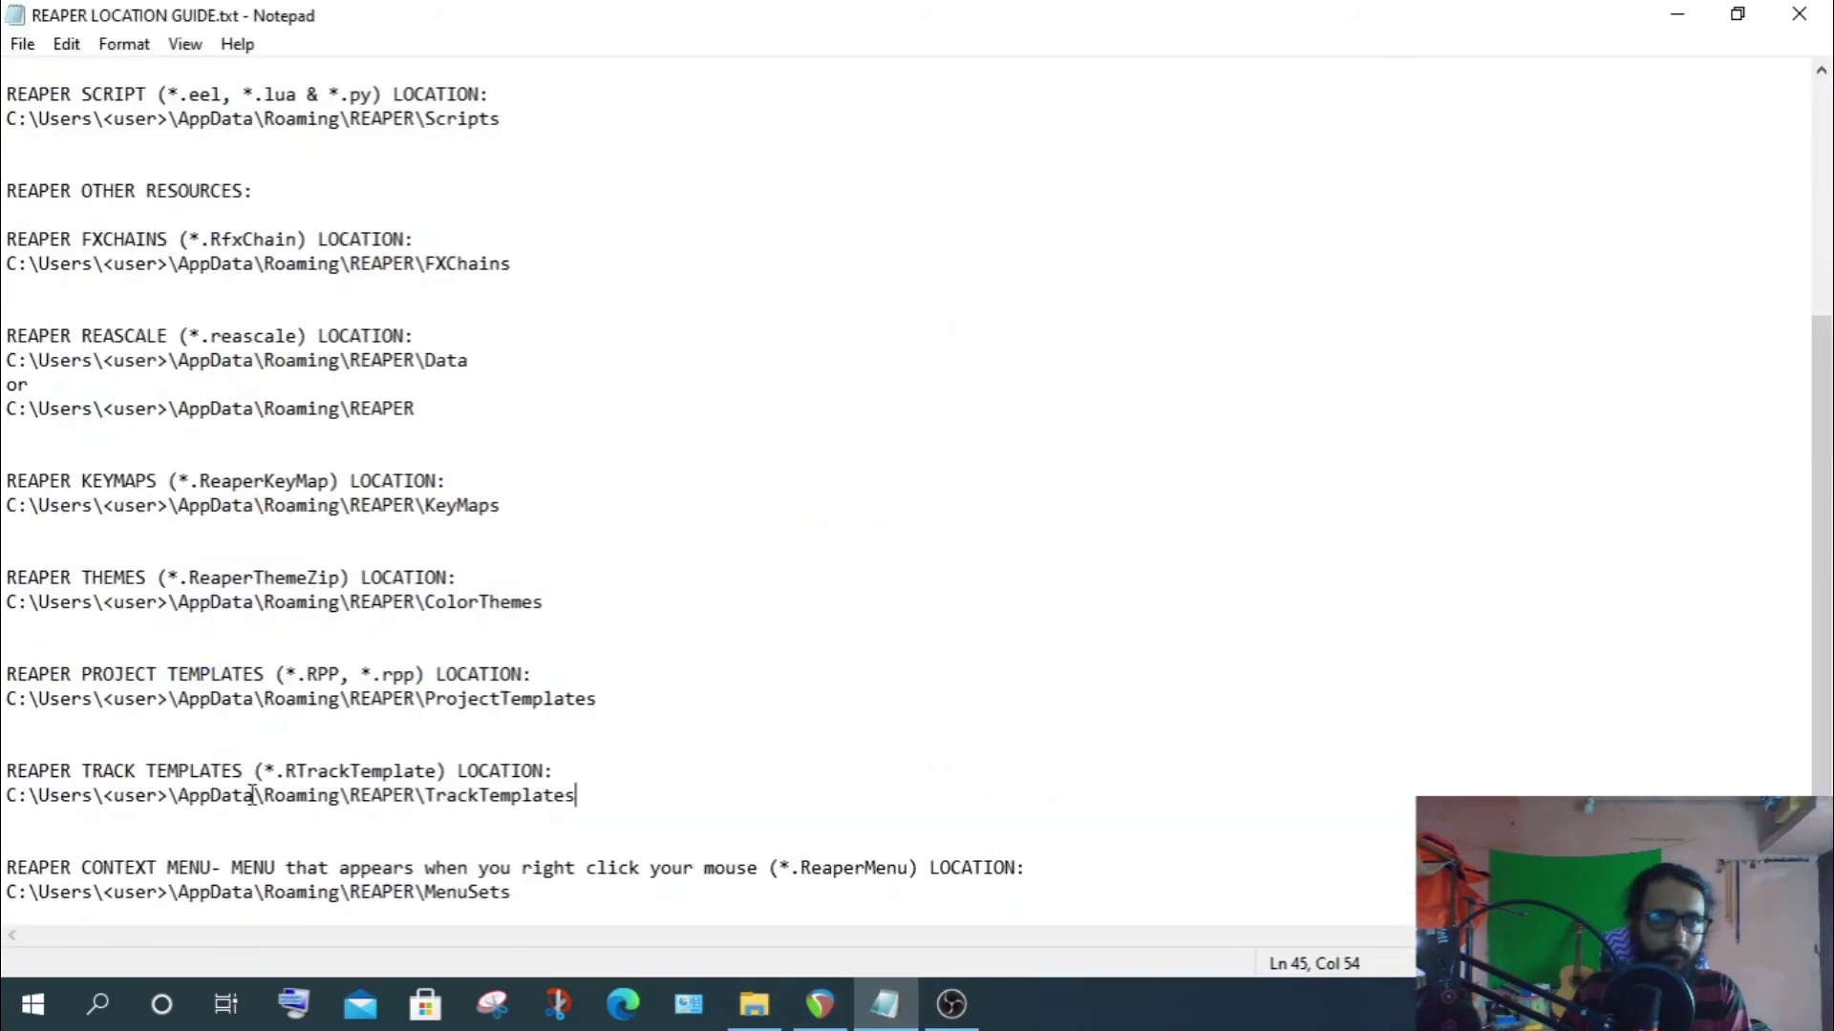
pyautogui.moveTo(7, 798); pyautogui.dragTo(611, 795)
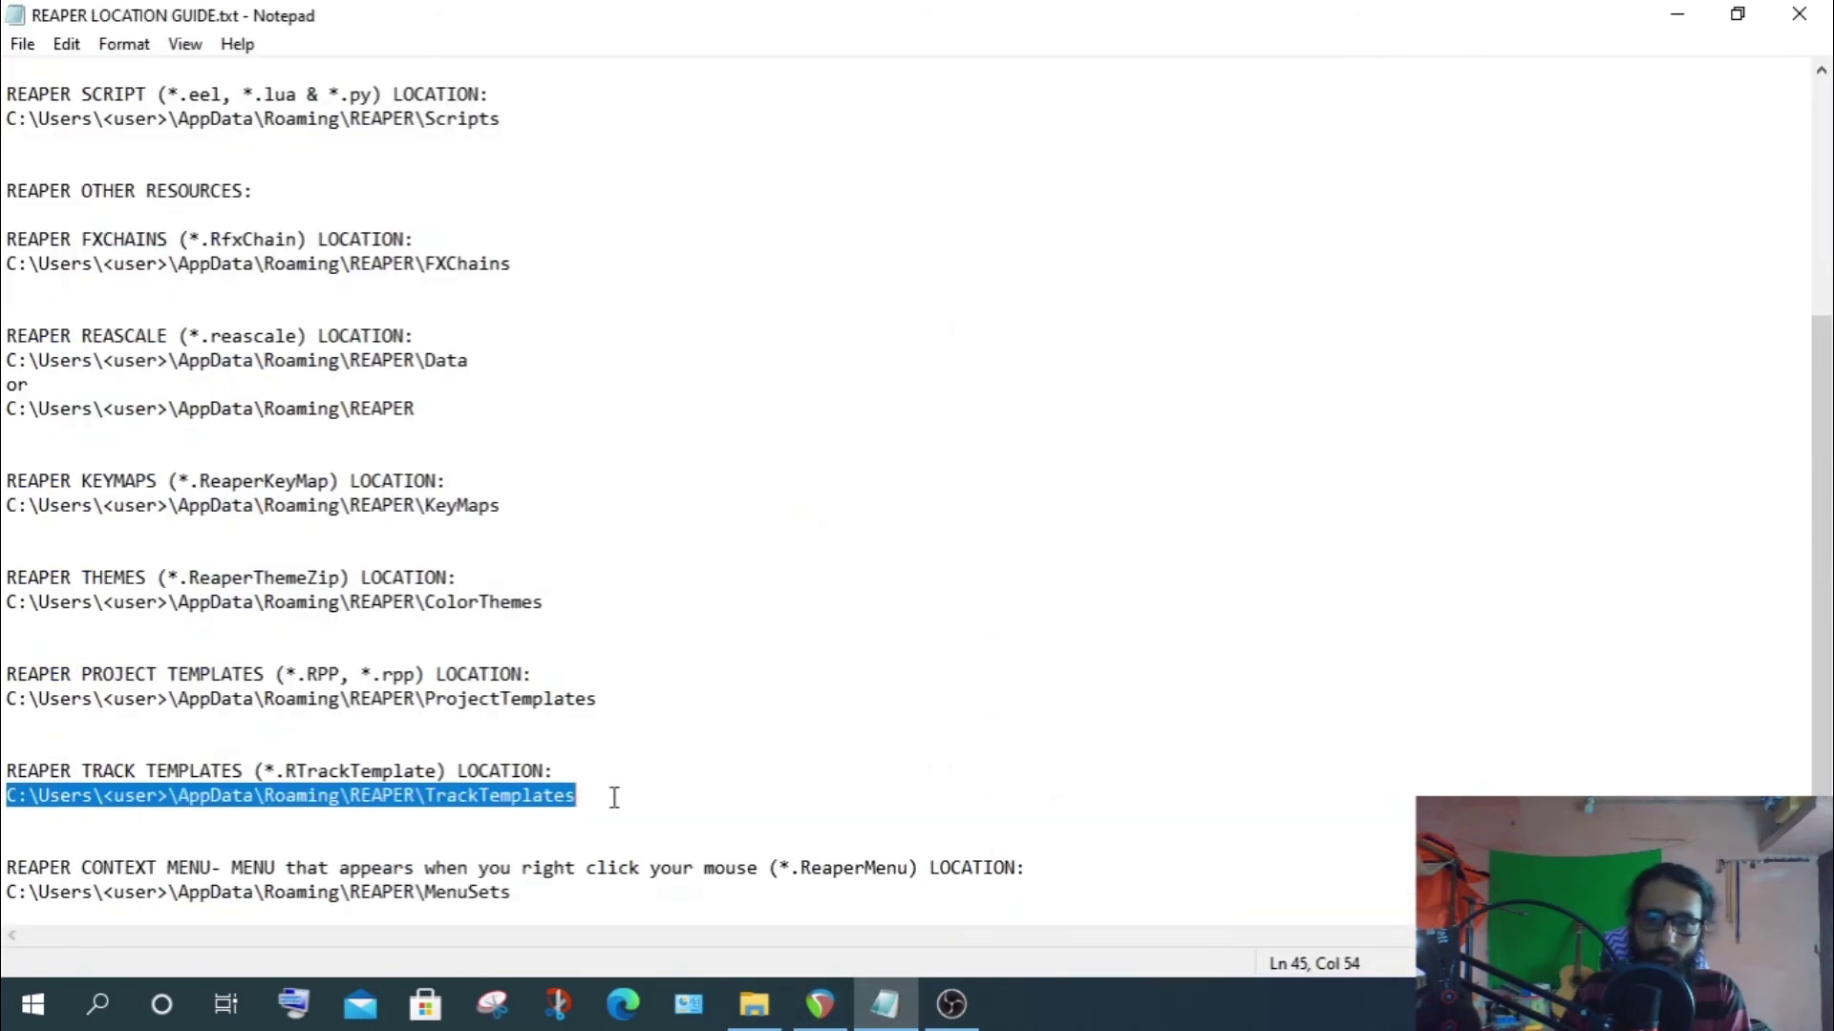
pyautogui.click(726, 791)
# Switch to REAPER, check which saved track templates can be inserted, and minimize it
pyautogui.click(821, 1004)
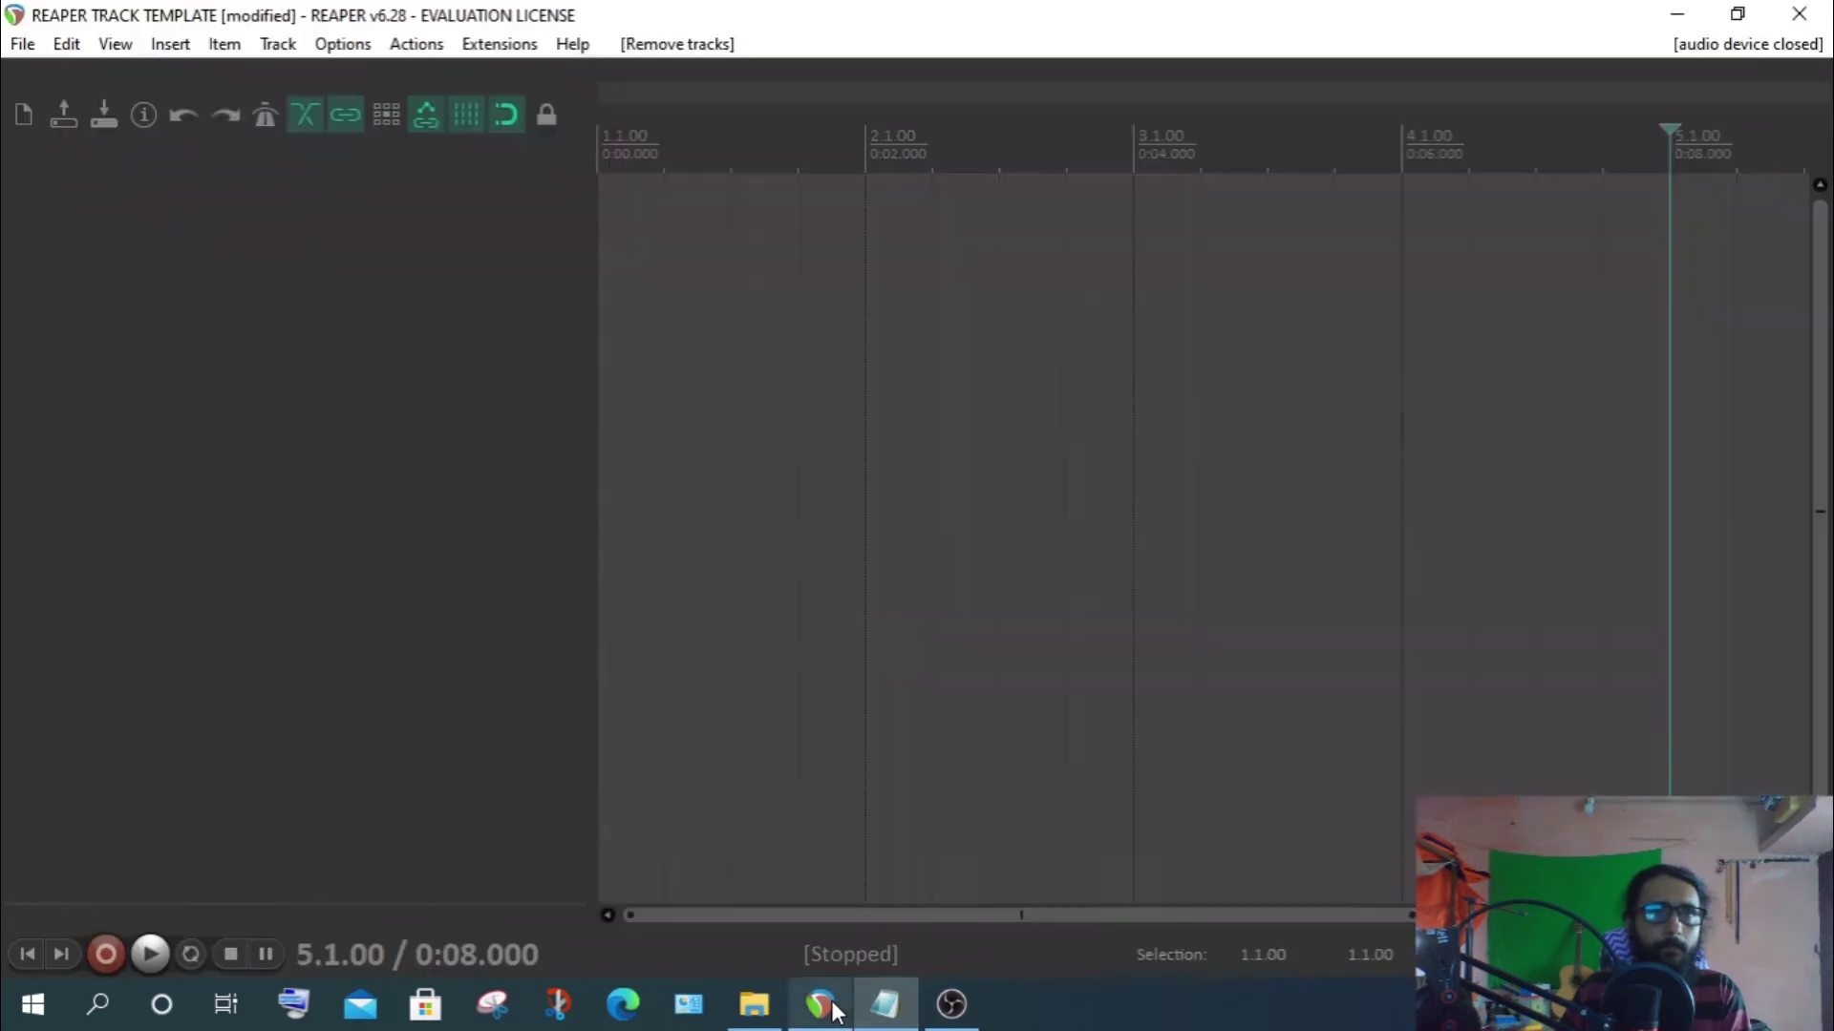
pyautogui.click(281, 47)
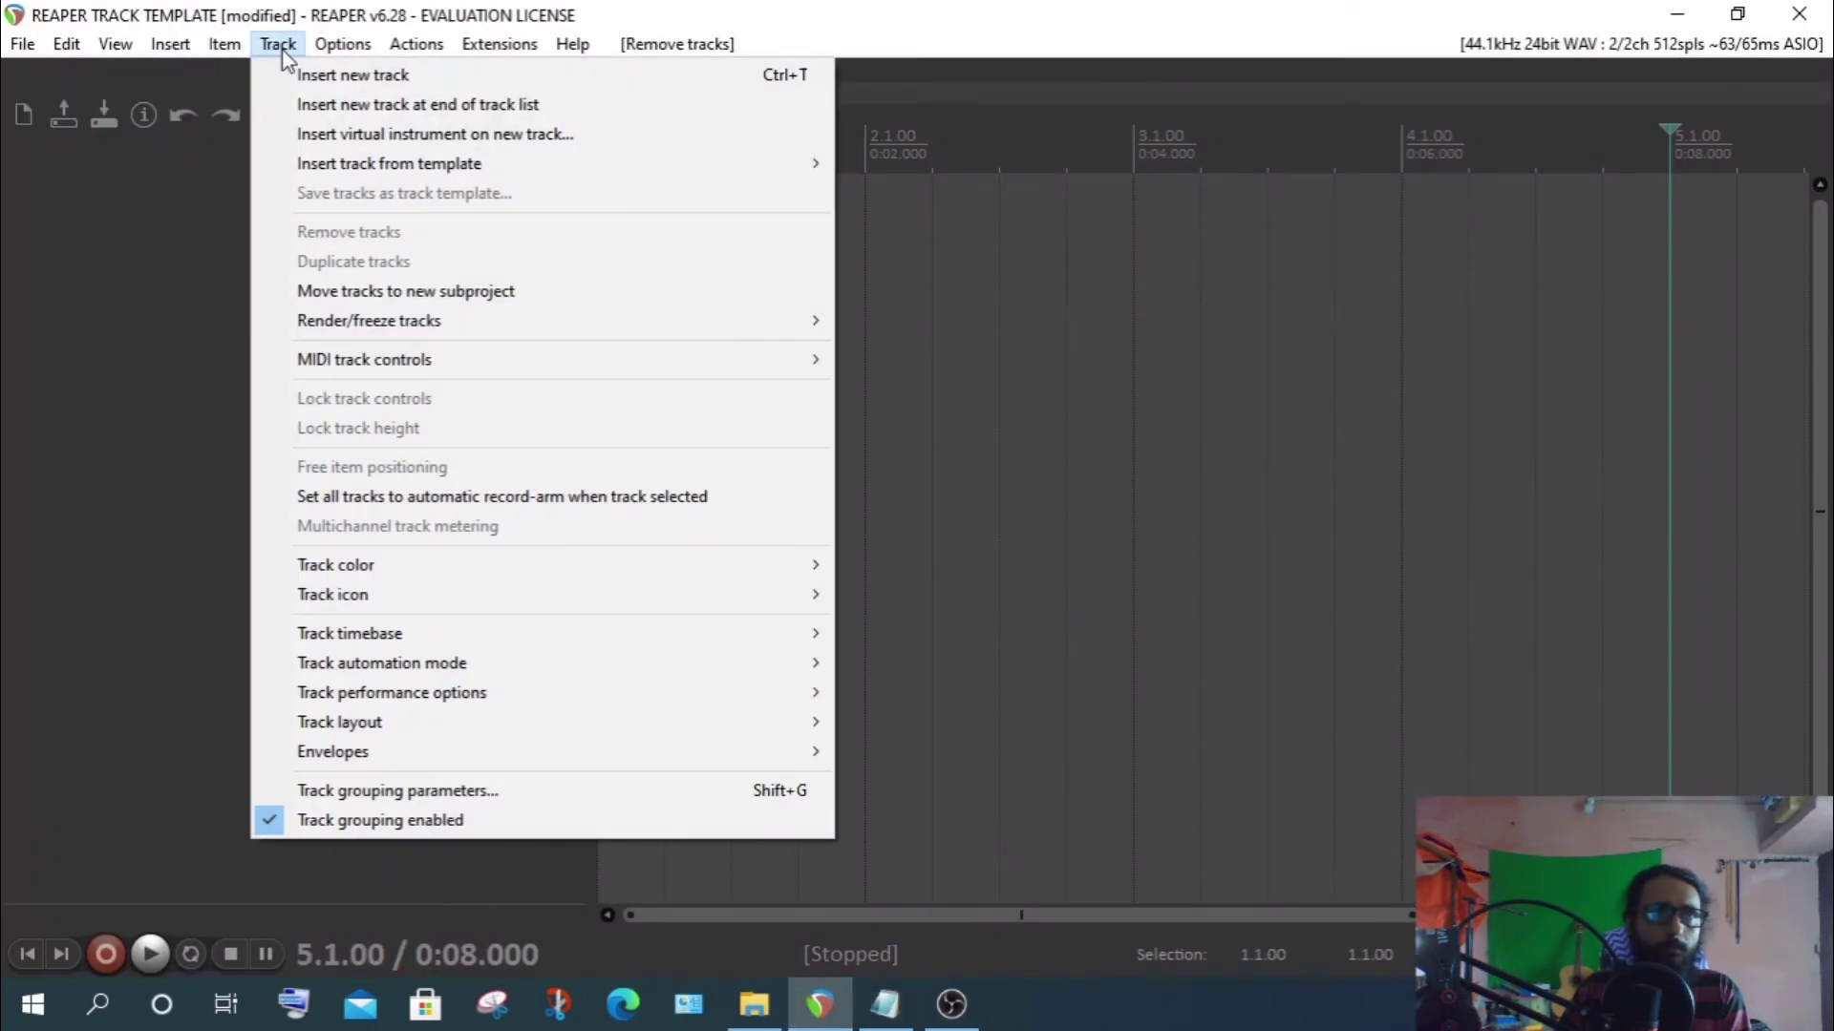
pyautogui.moveTo(334, 172)
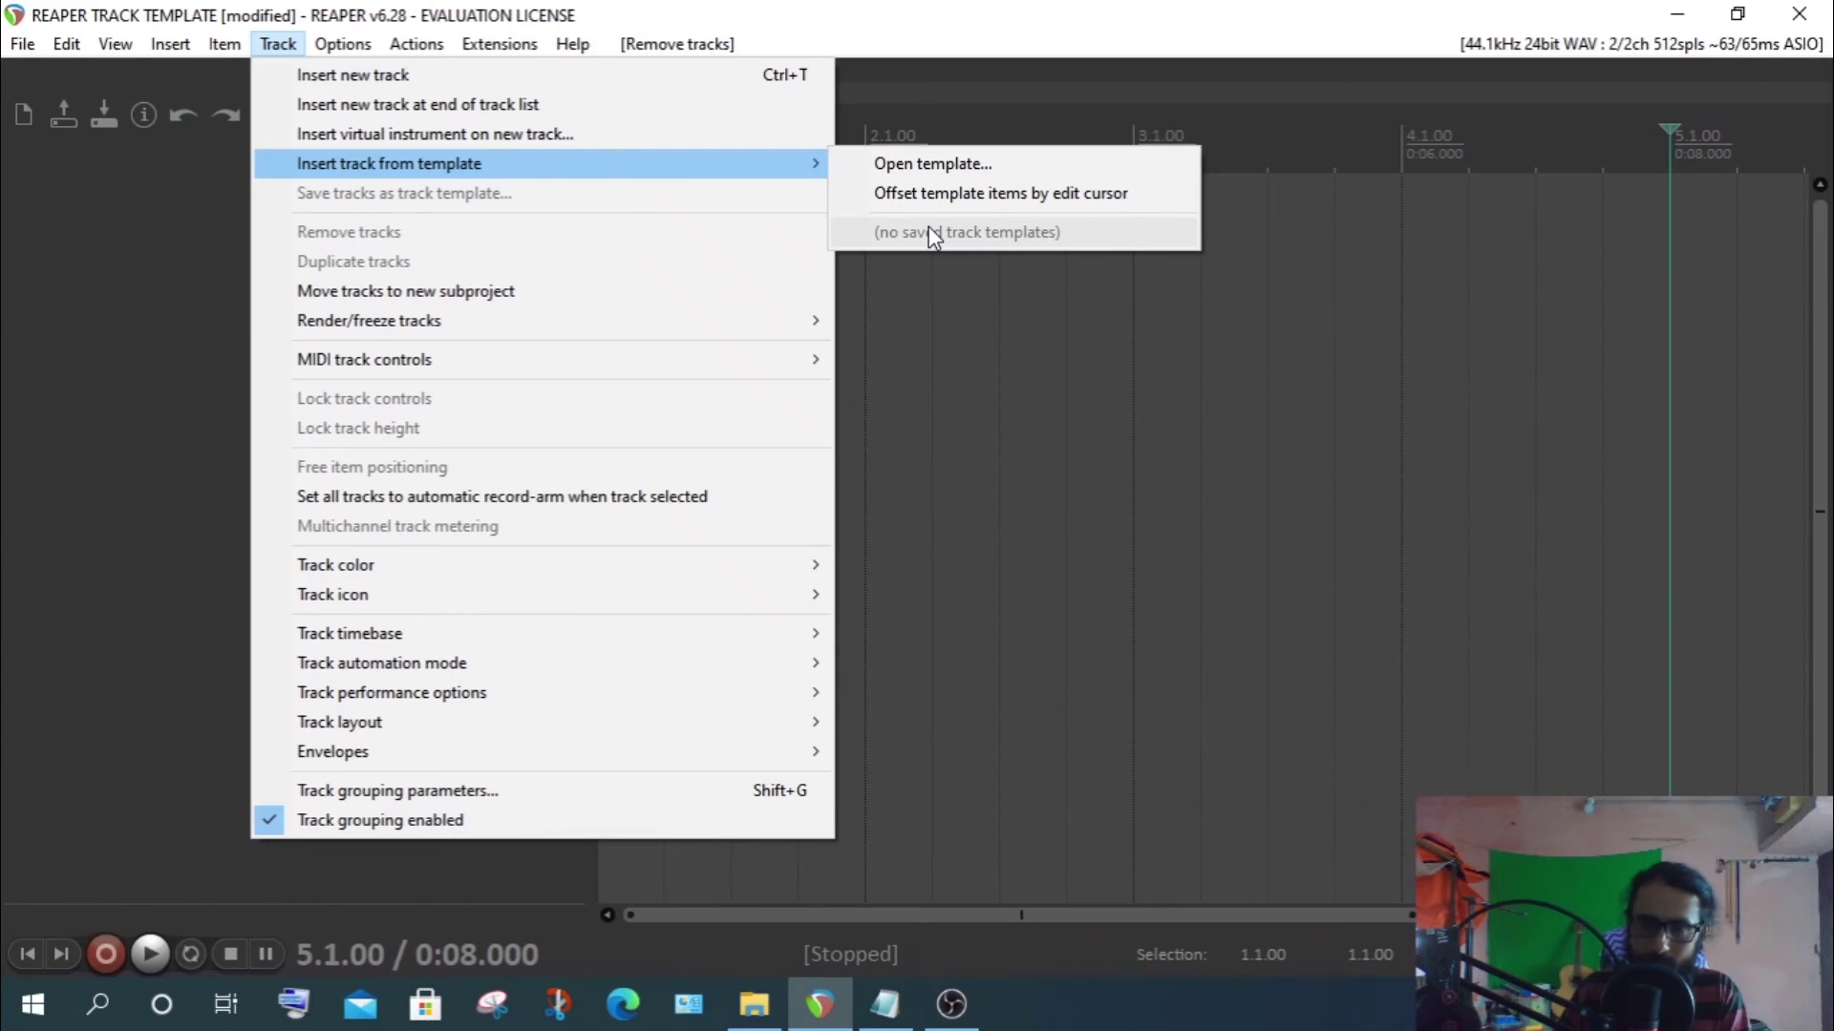
pyautogui.click(174, 516)
pyautogui.click(1677, 15)
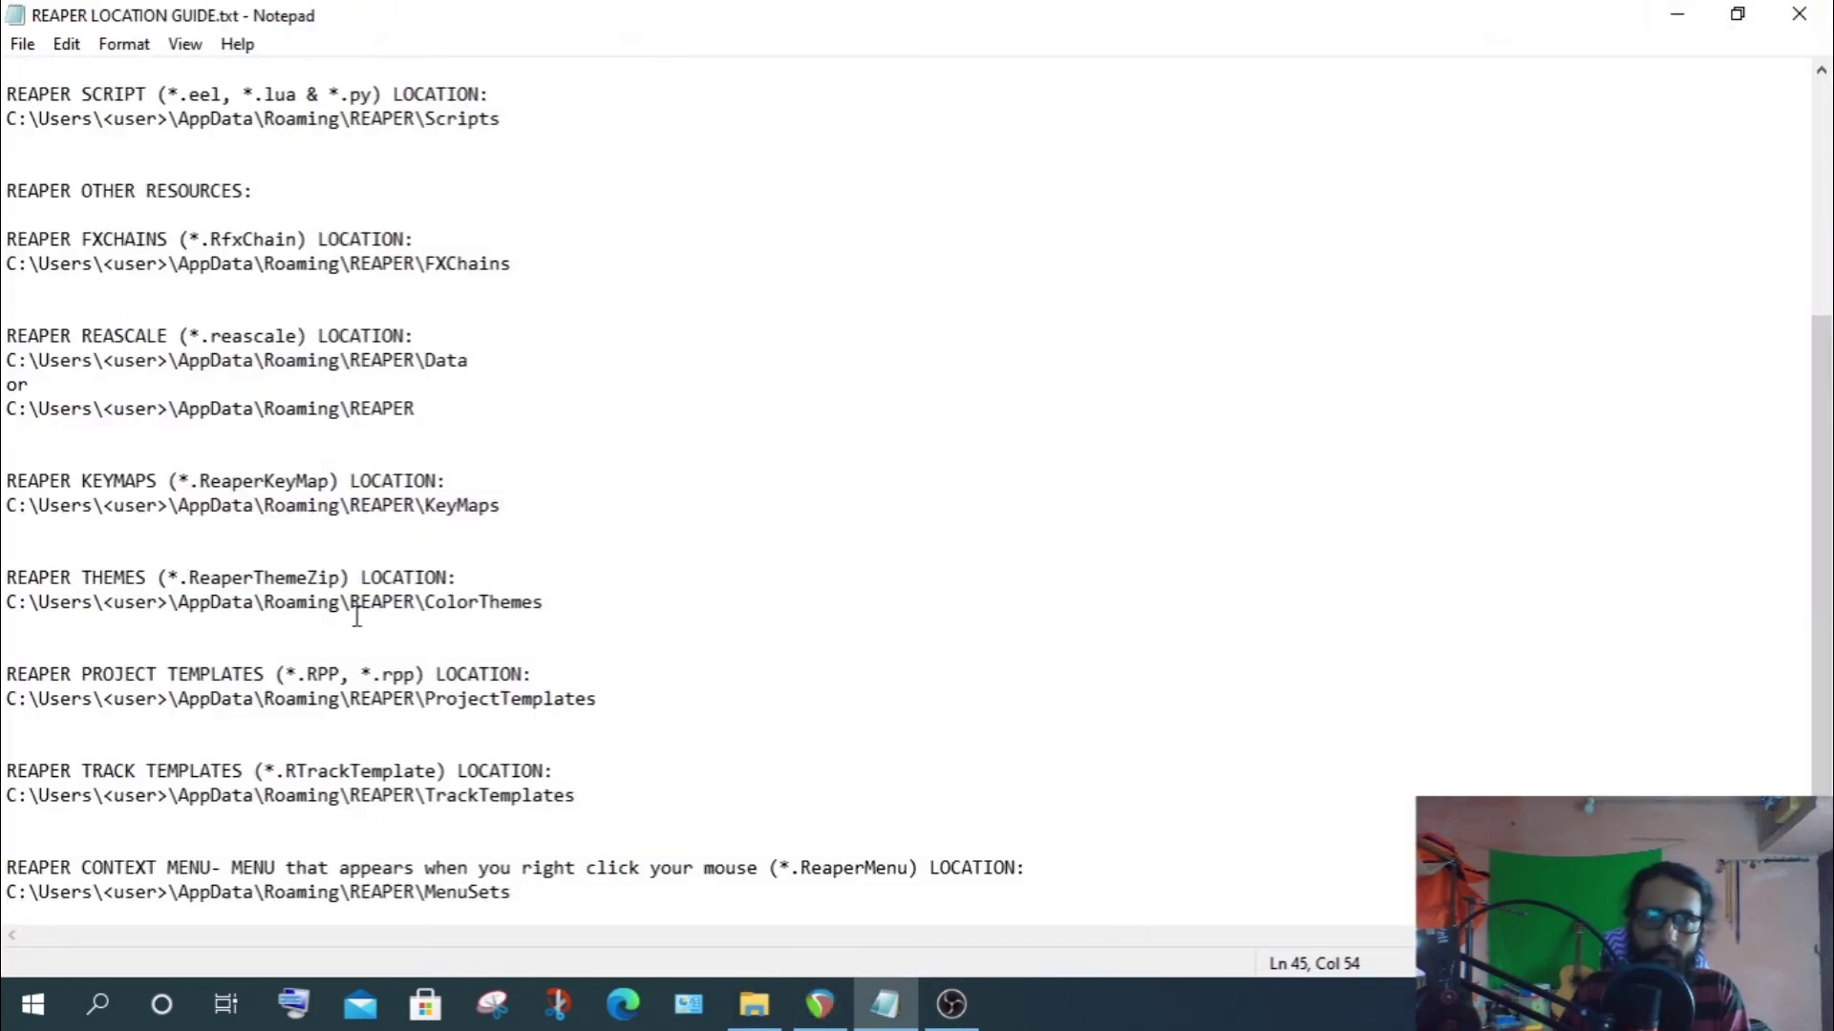
# Copy the path C:\Users\<user>\AppData\Roaming\REAPER\TrackTemplates from the location guide in Notepad
pyautogui.click(753, 1004)
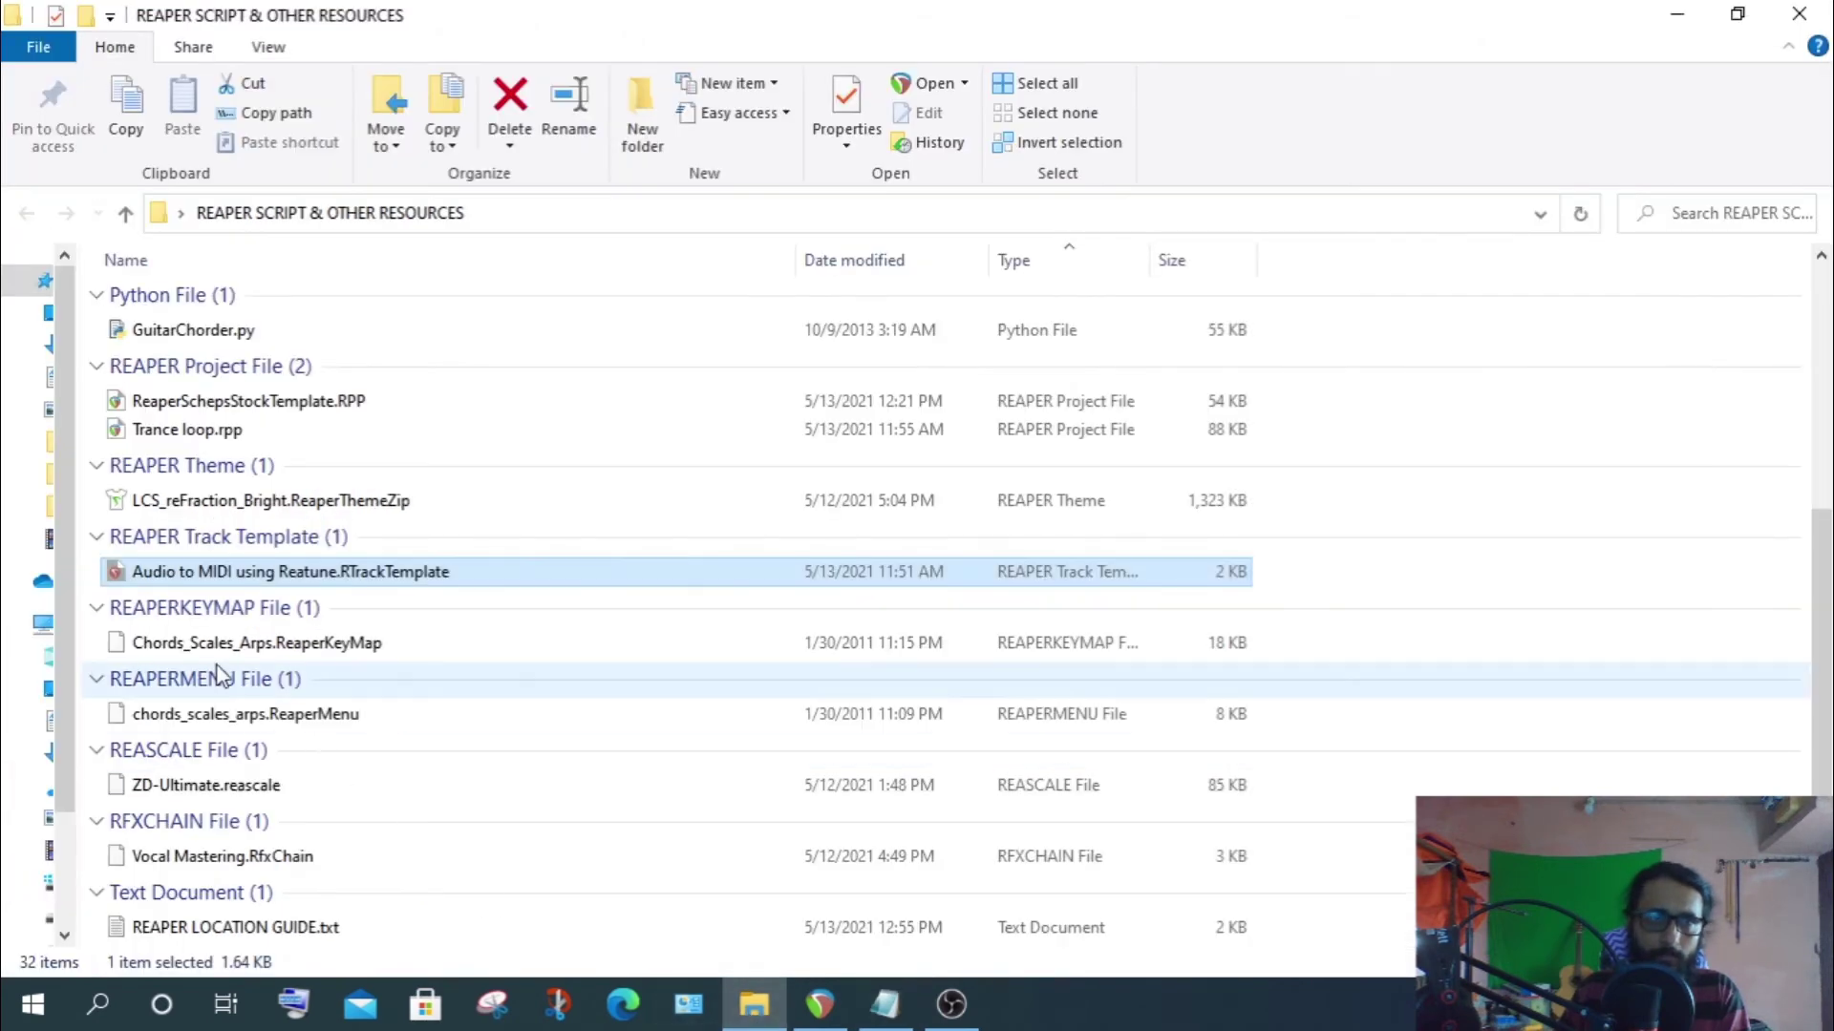
pyautogui.click(882, 1010)
pyautogui.moveTo(5, 795); pyautogui.dragTo(633, 798)
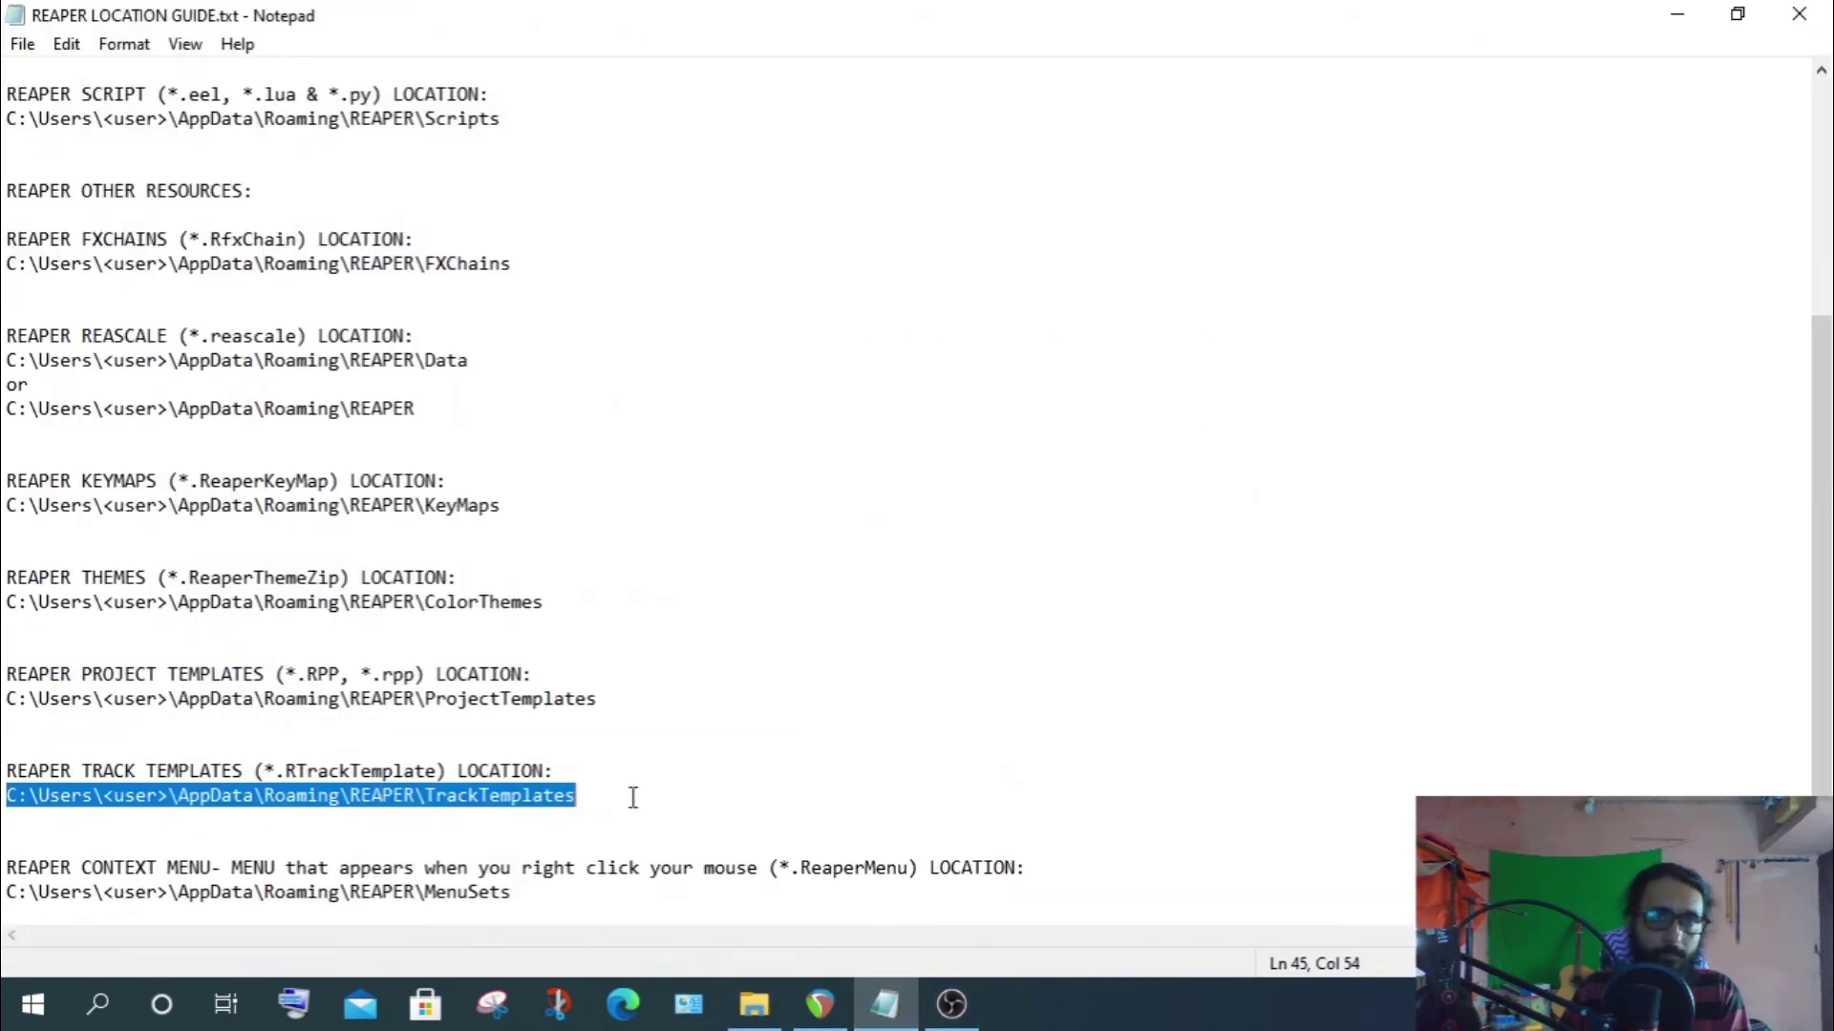
pyautogui.moveTo(754, 1014)
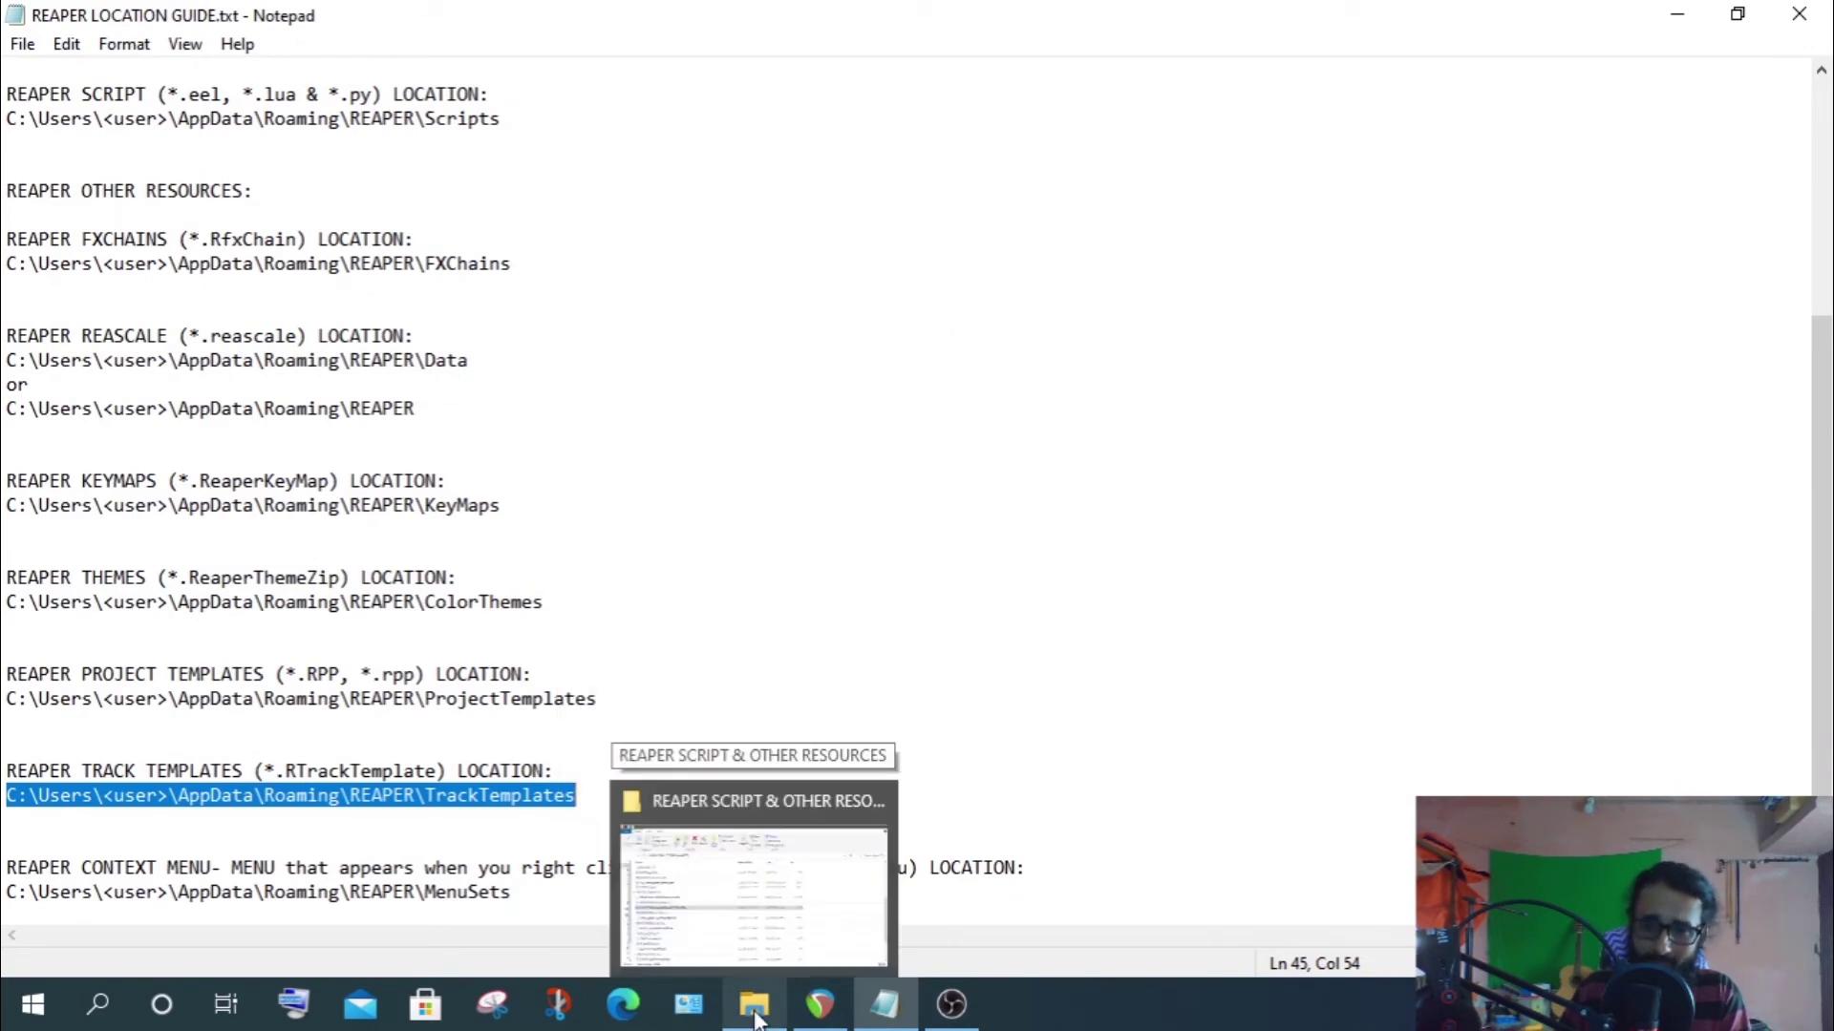
# Open a second File Explorer window at the copied TrackTemplates path, replacing <user> with the Windows user name, and move it clear of the template file
pyautogui.click(757, 1015)
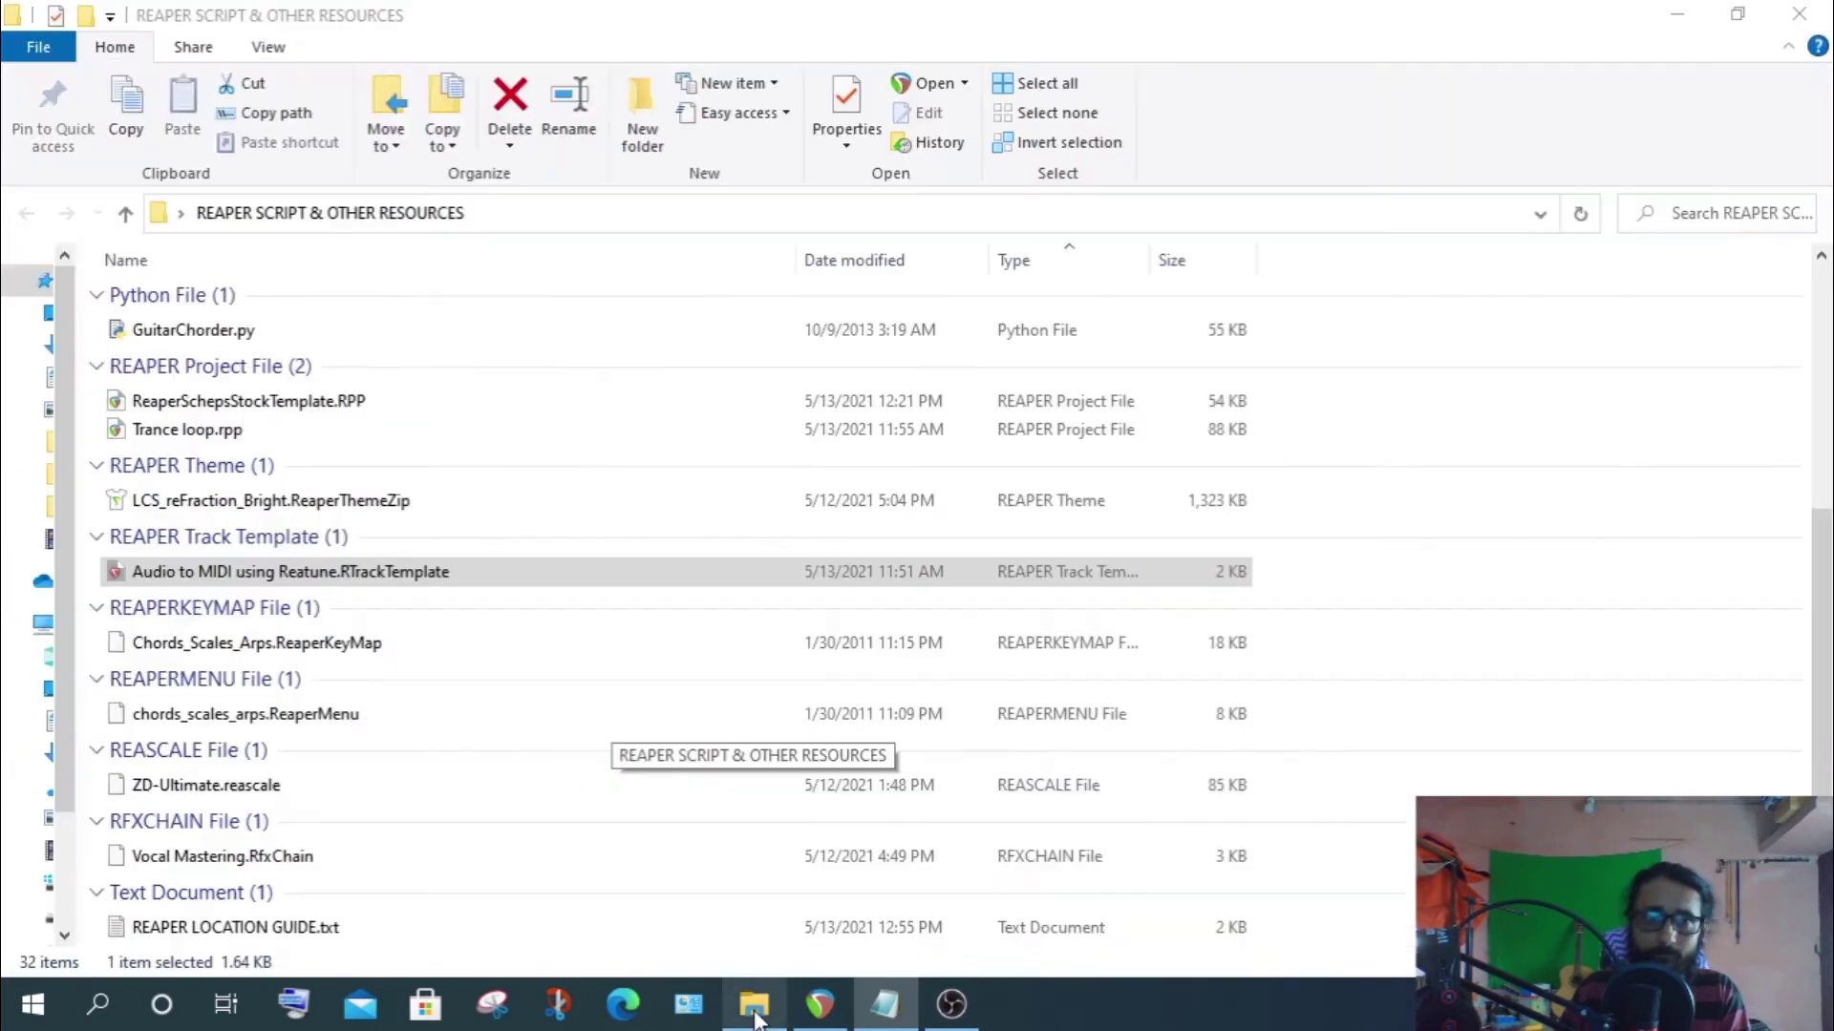
pyautogui.click(38, 47)
pyautogui.click(57, 101)
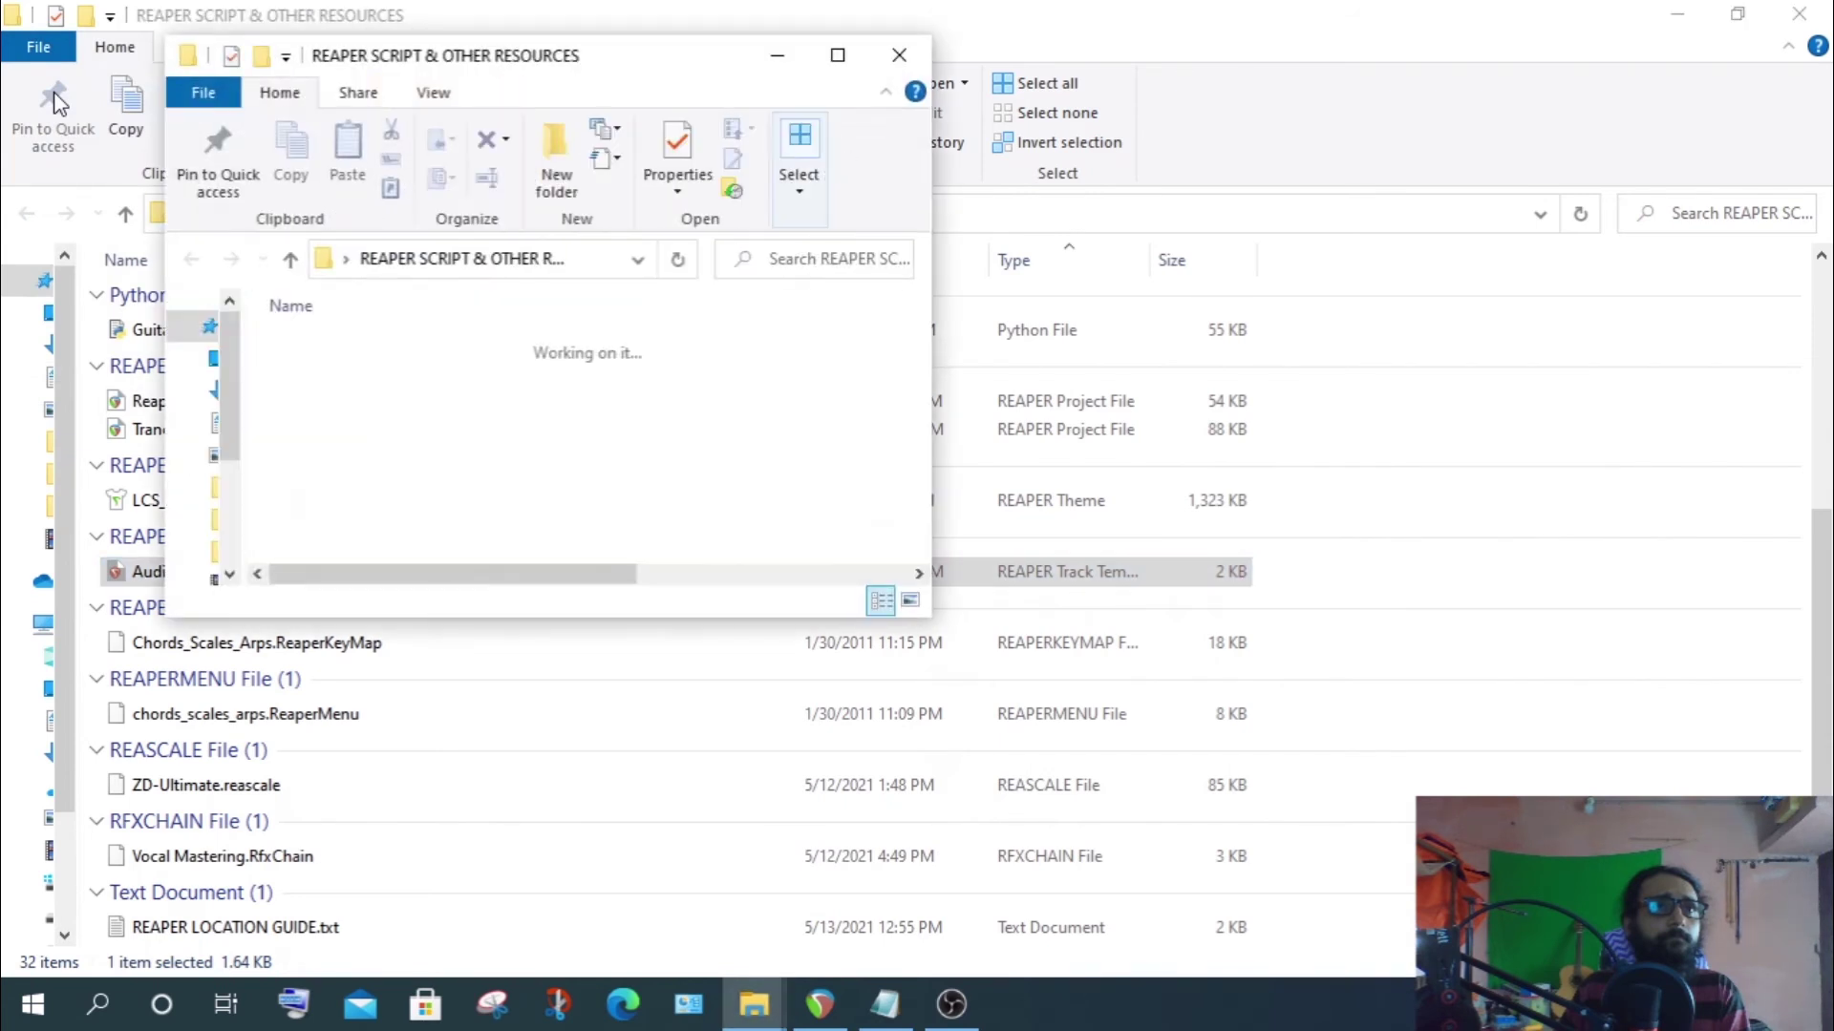
pyautogui.click(585, 263)
pyautogui.rightClick(586, 262)
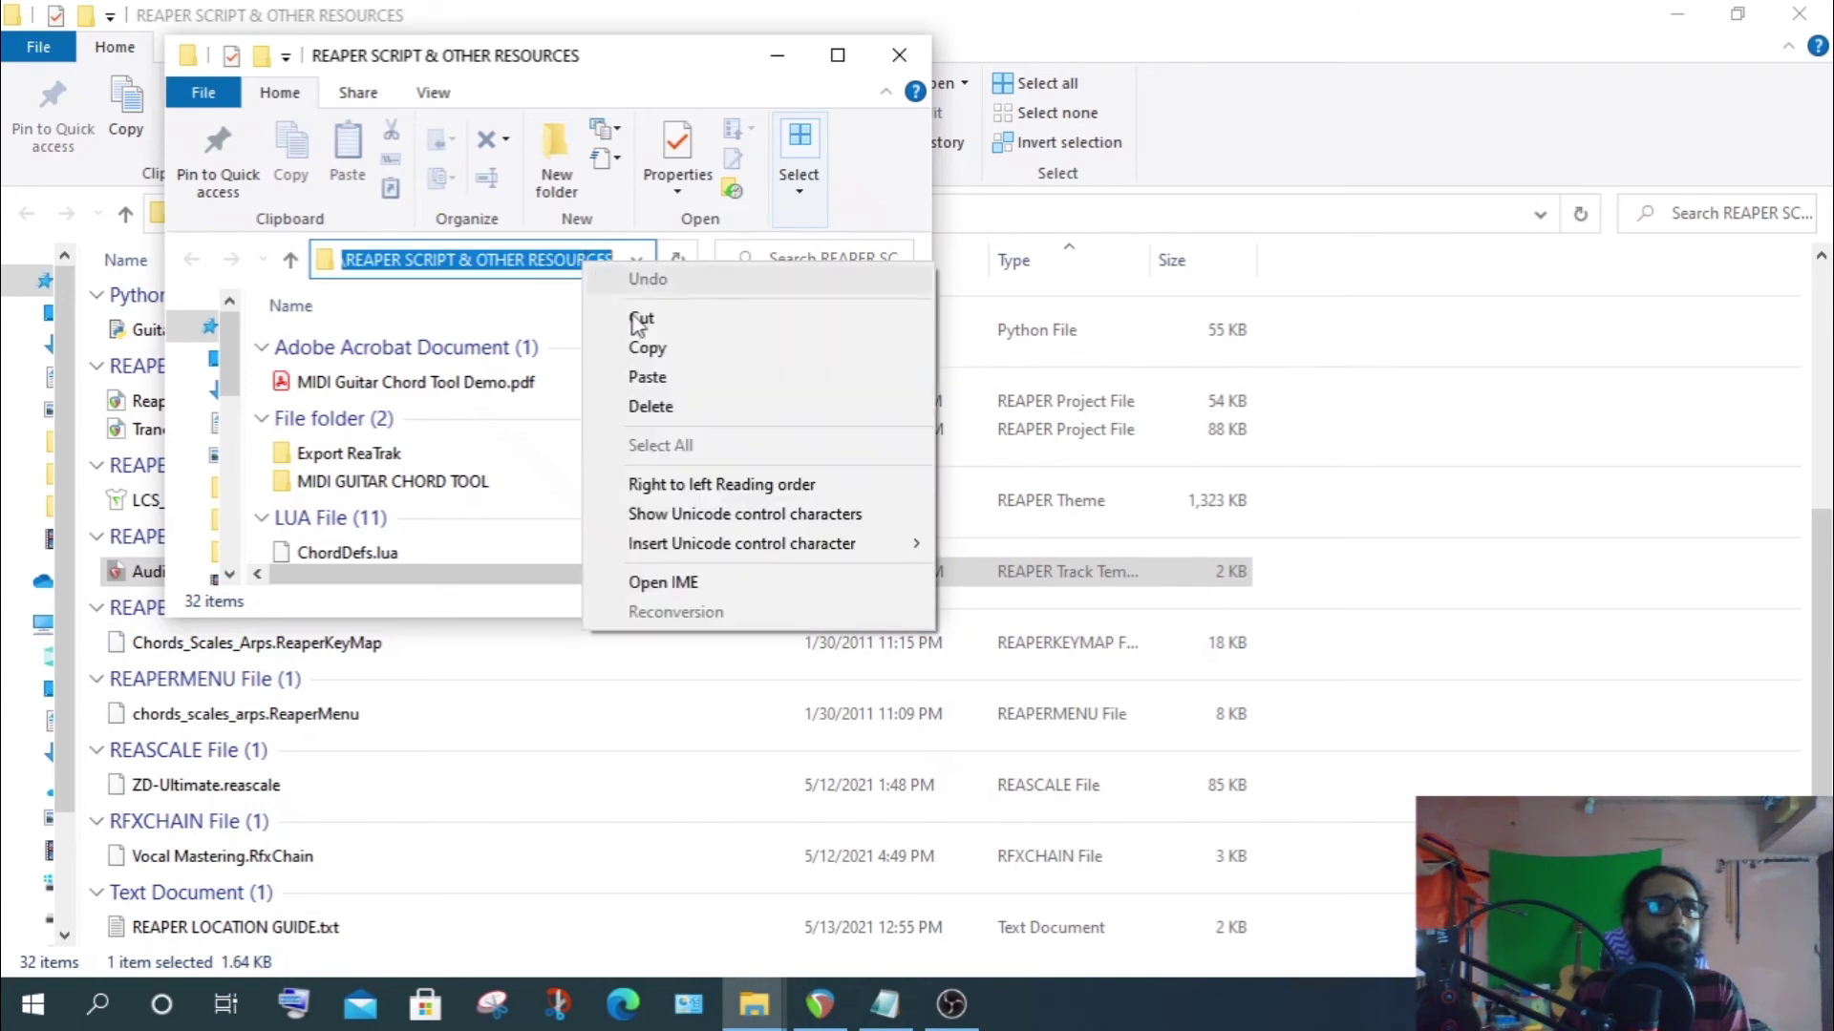
pyautogui.click(630, 376)
pyautogui.moveTo(532, 270); pyautogui.dragTo(5, 269)
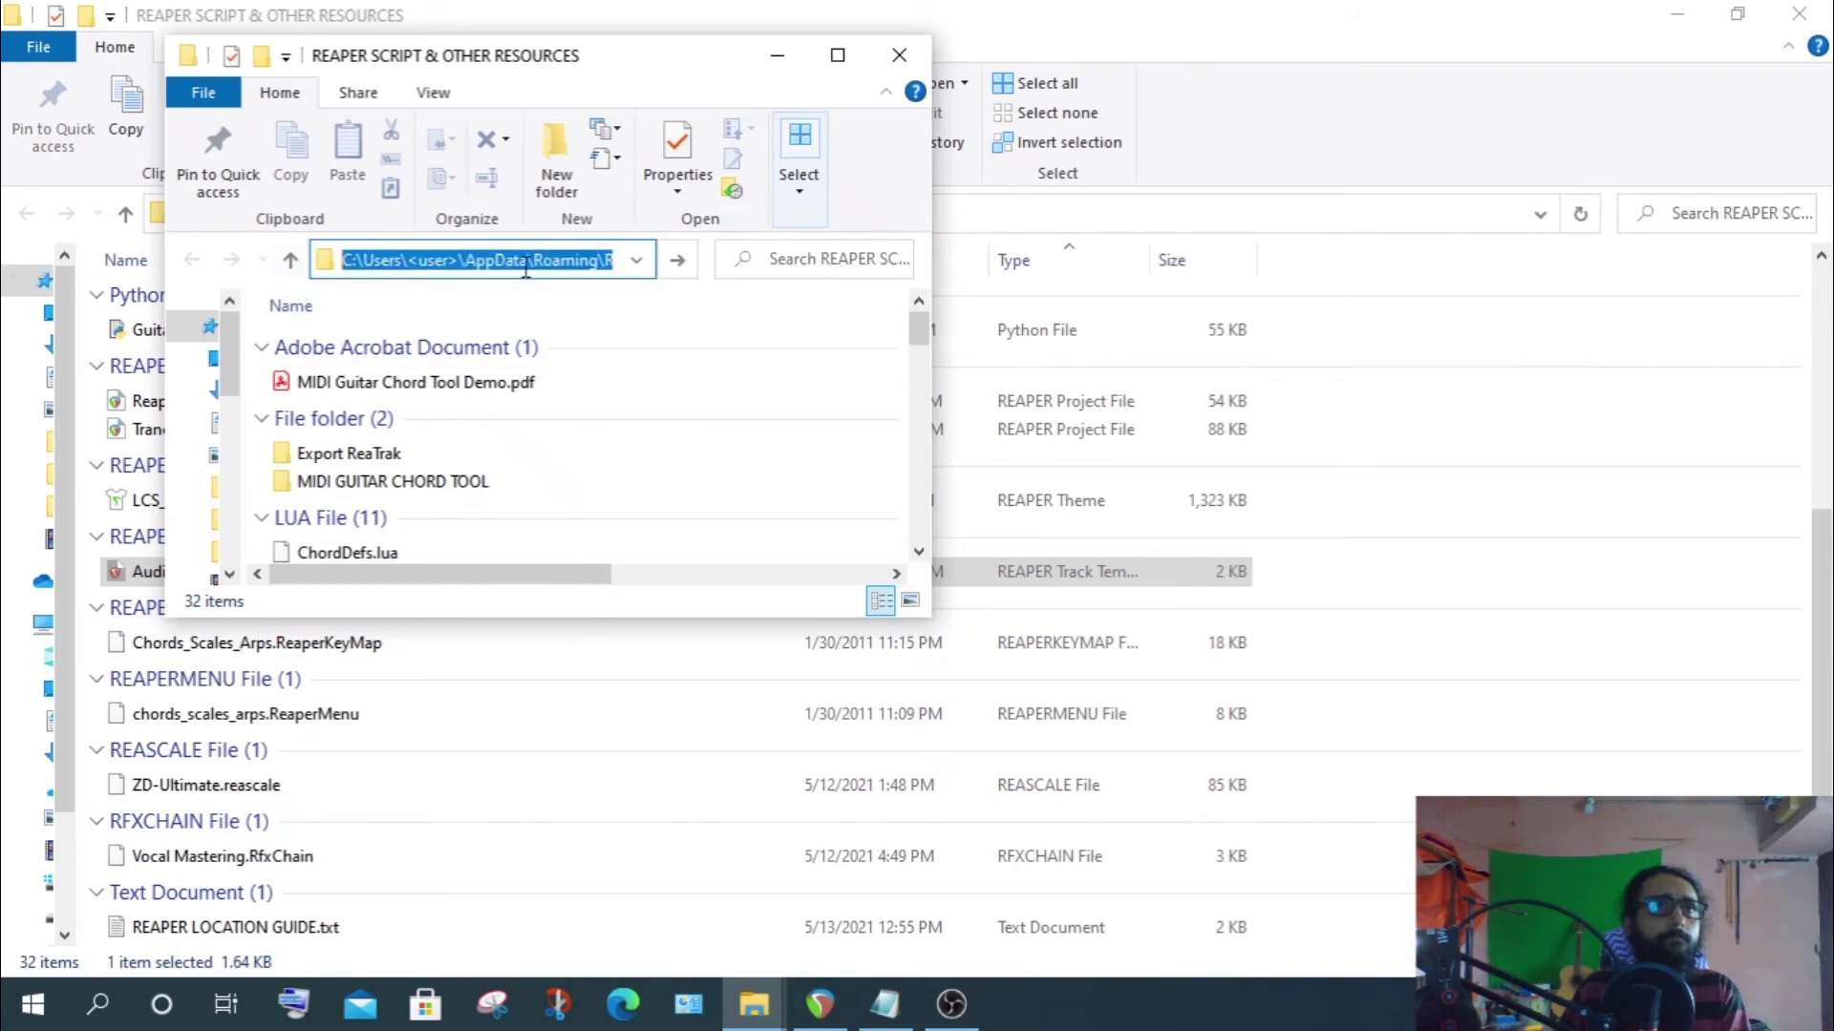
pyautogui.moveTo(409, 266); pyautogui.dragTo(456, 273)
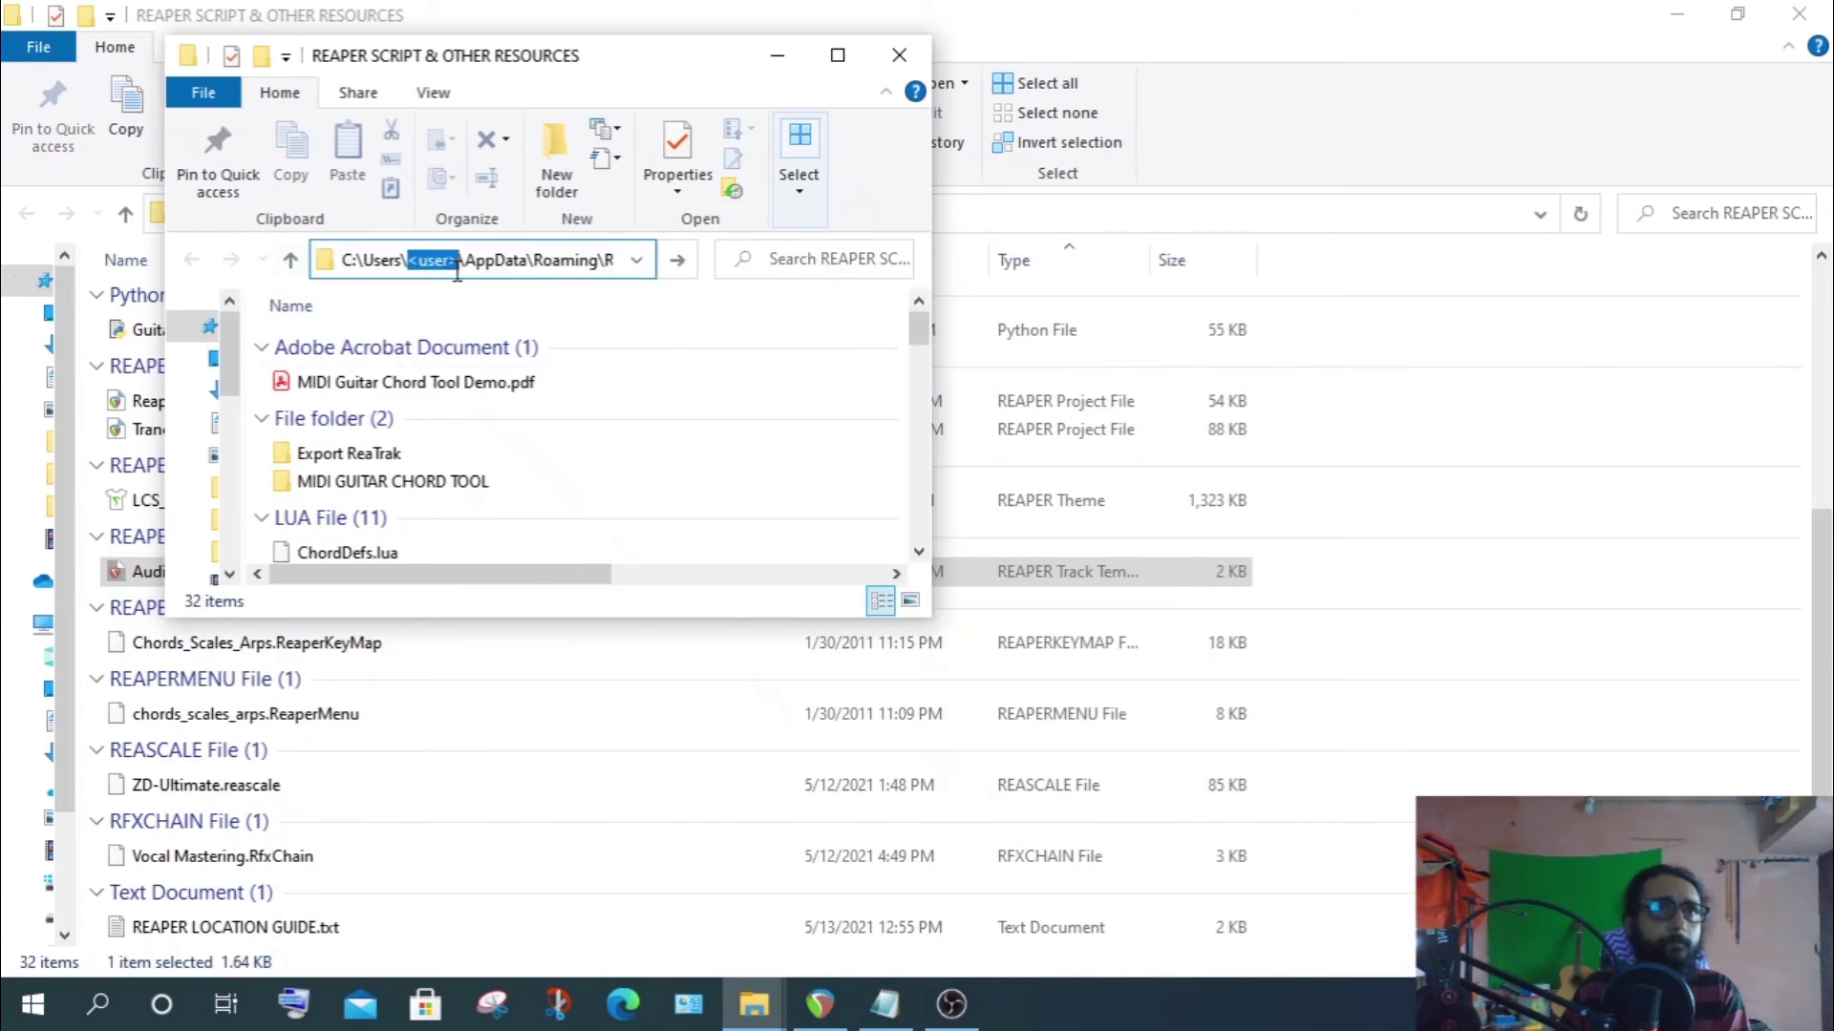
pyautogui.press('Return')
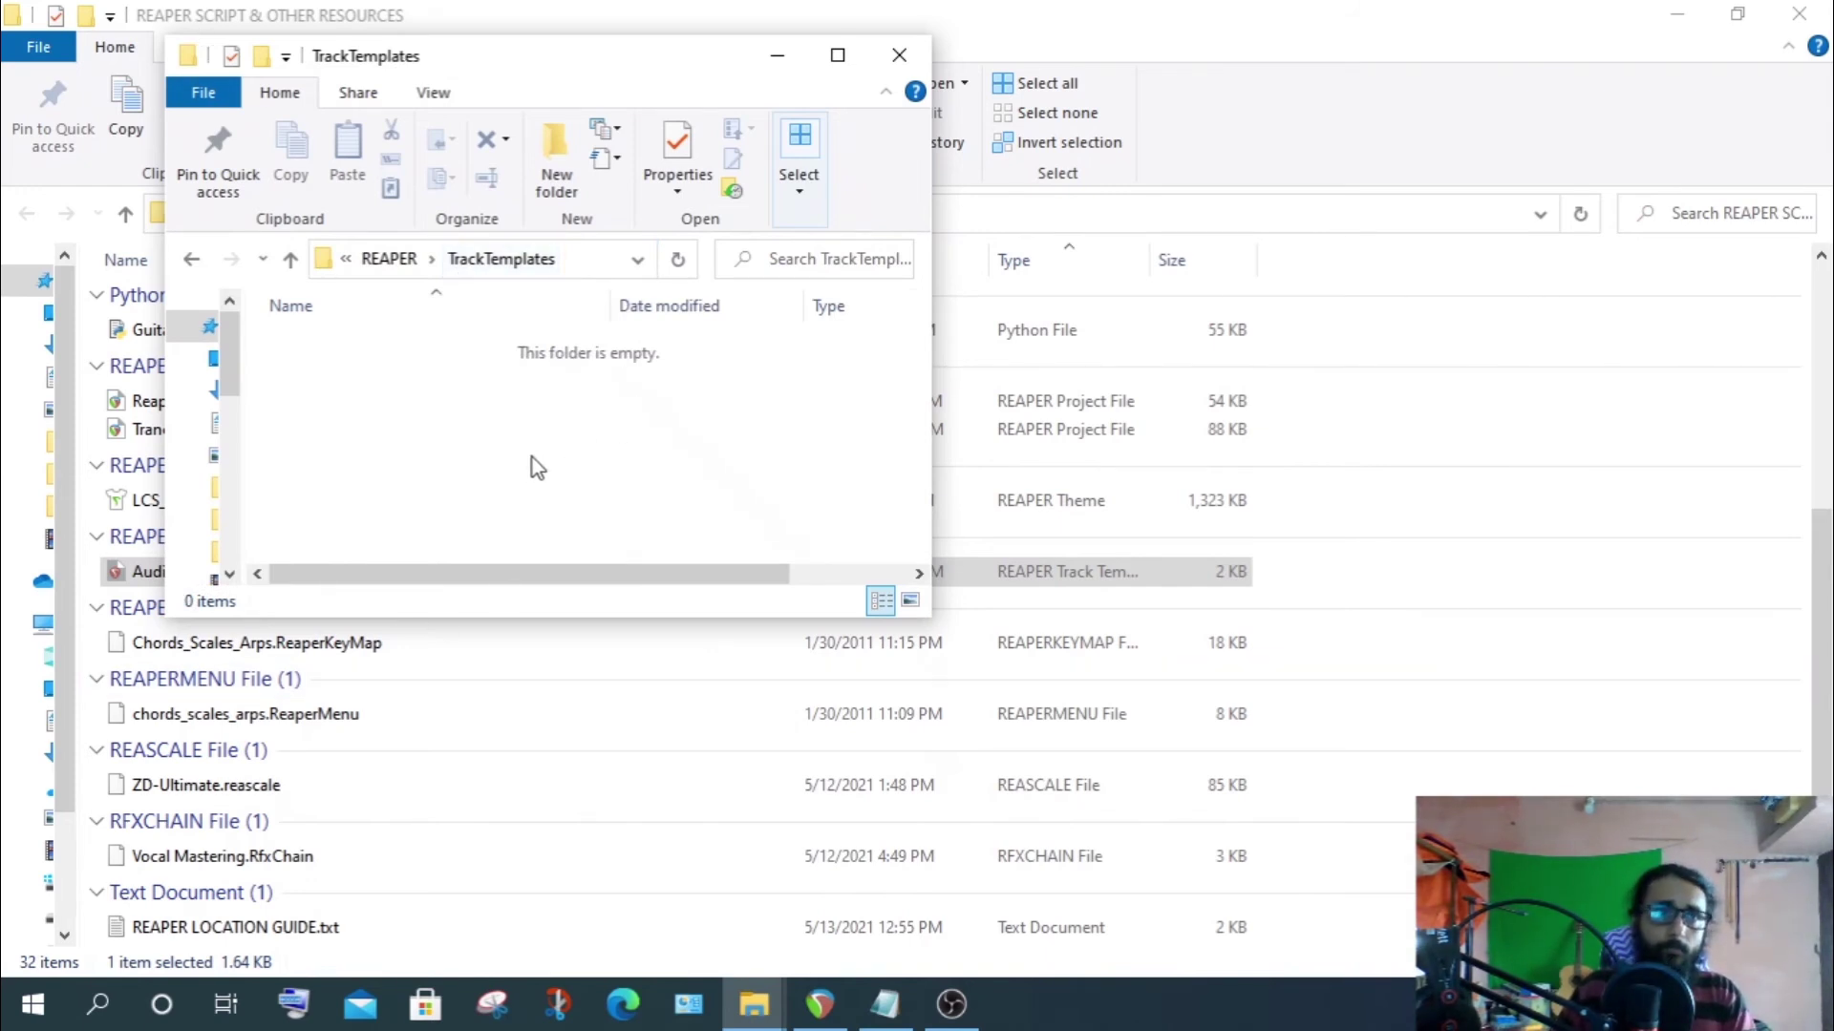
pyautogui.moveTo(508, 60); pyautogui.dragTo(866, 108)
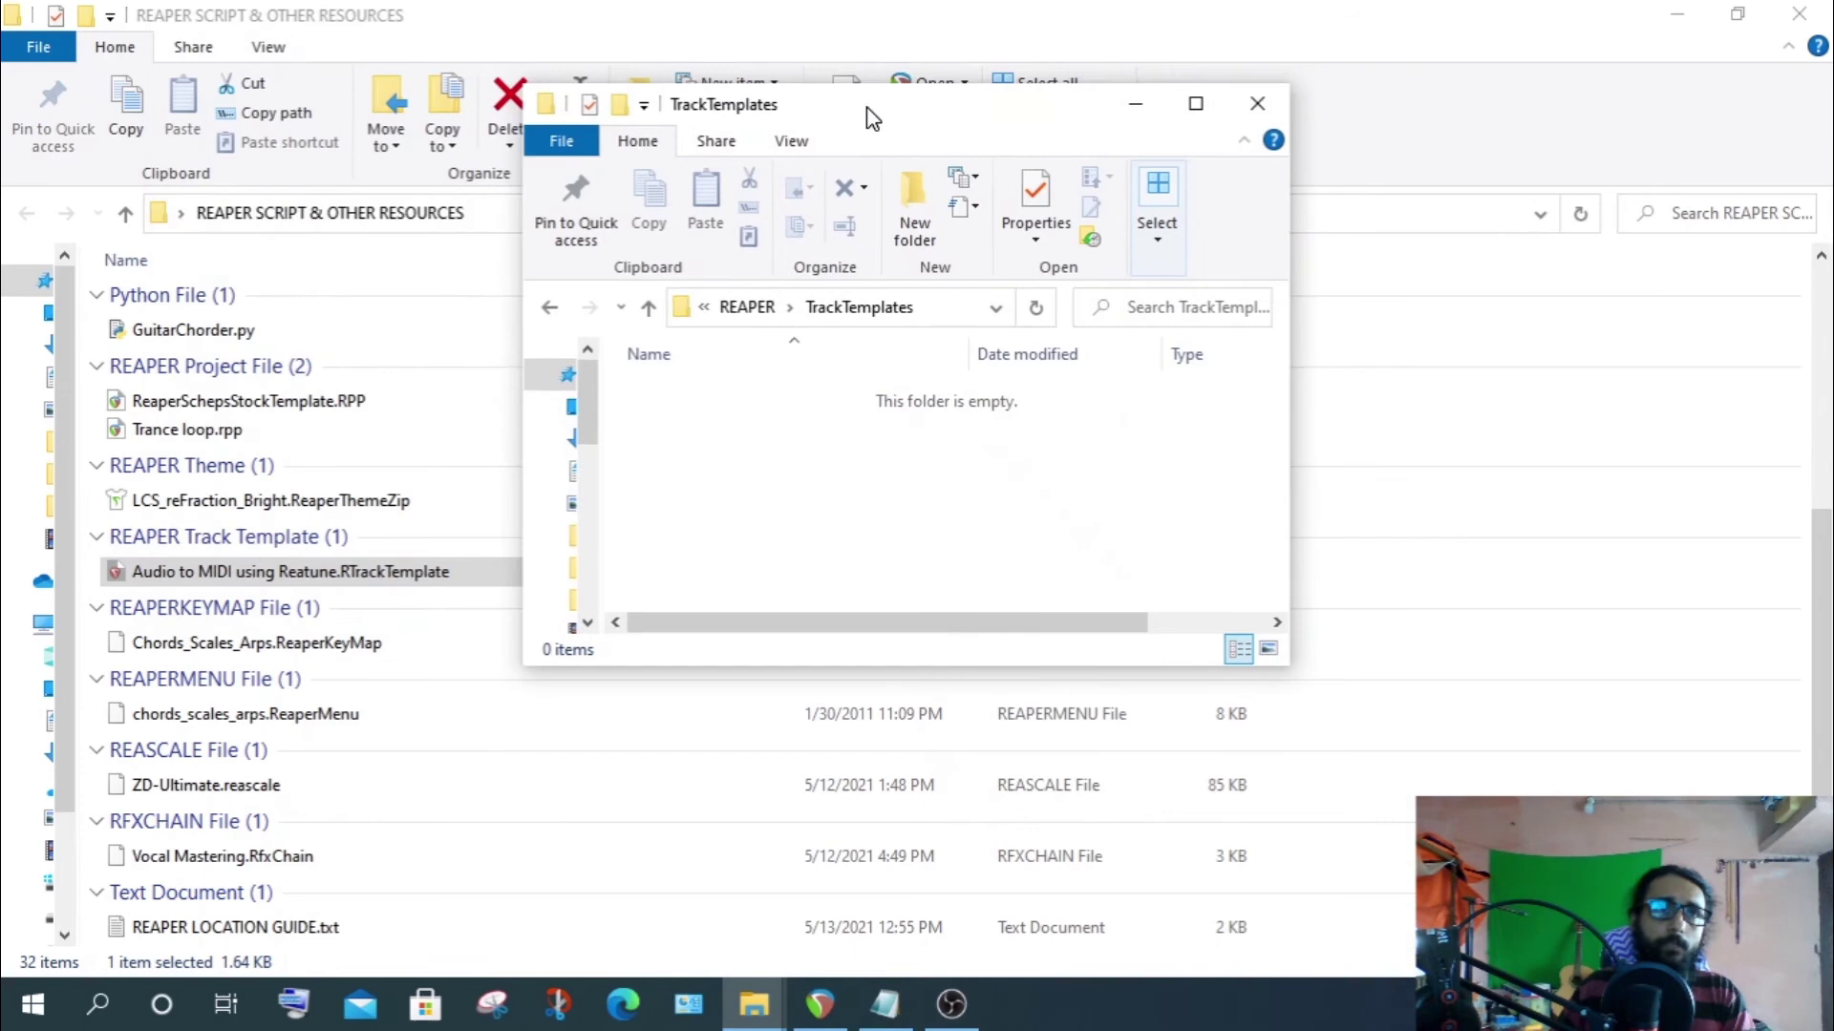
# Copy Audio to MIDI using Reatune.RTrackTemplate into the REAPER TrackTemplates folder and close that folder's window
pyautogui.click(288, 579)
pyautogui.rightClick(285, 573)
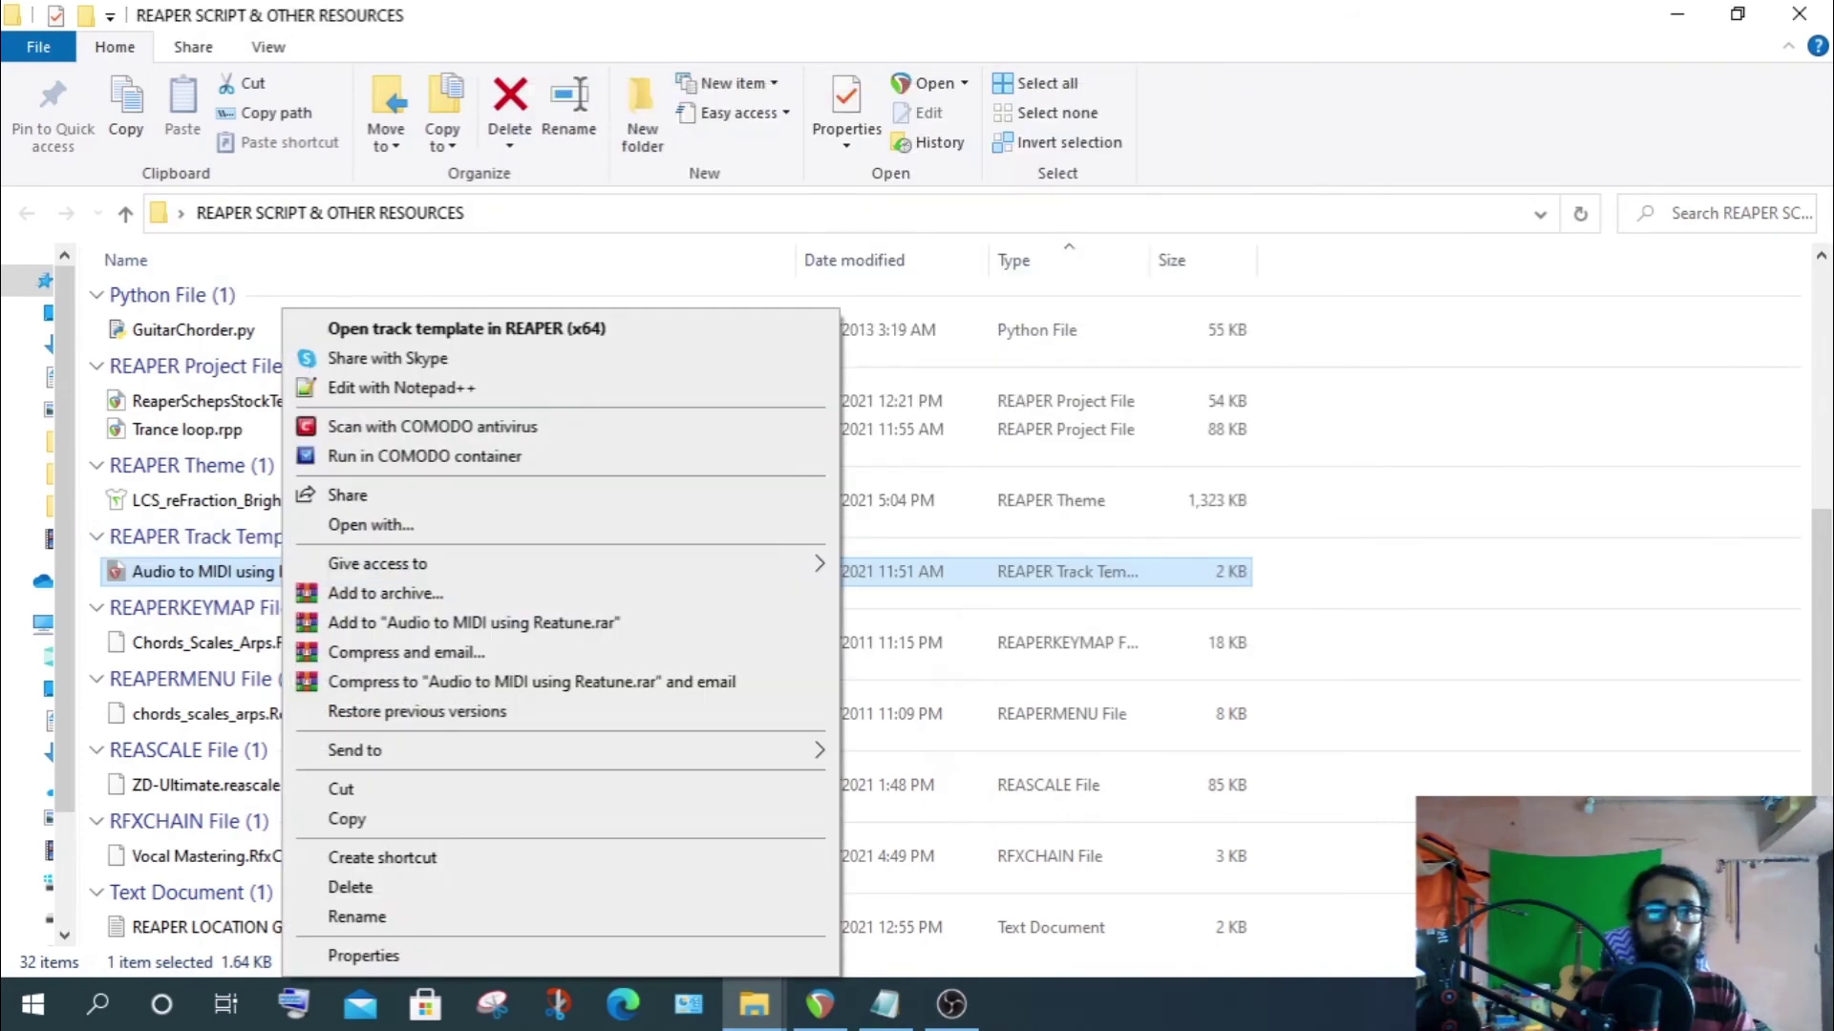
pyautogui.click(390, 822)
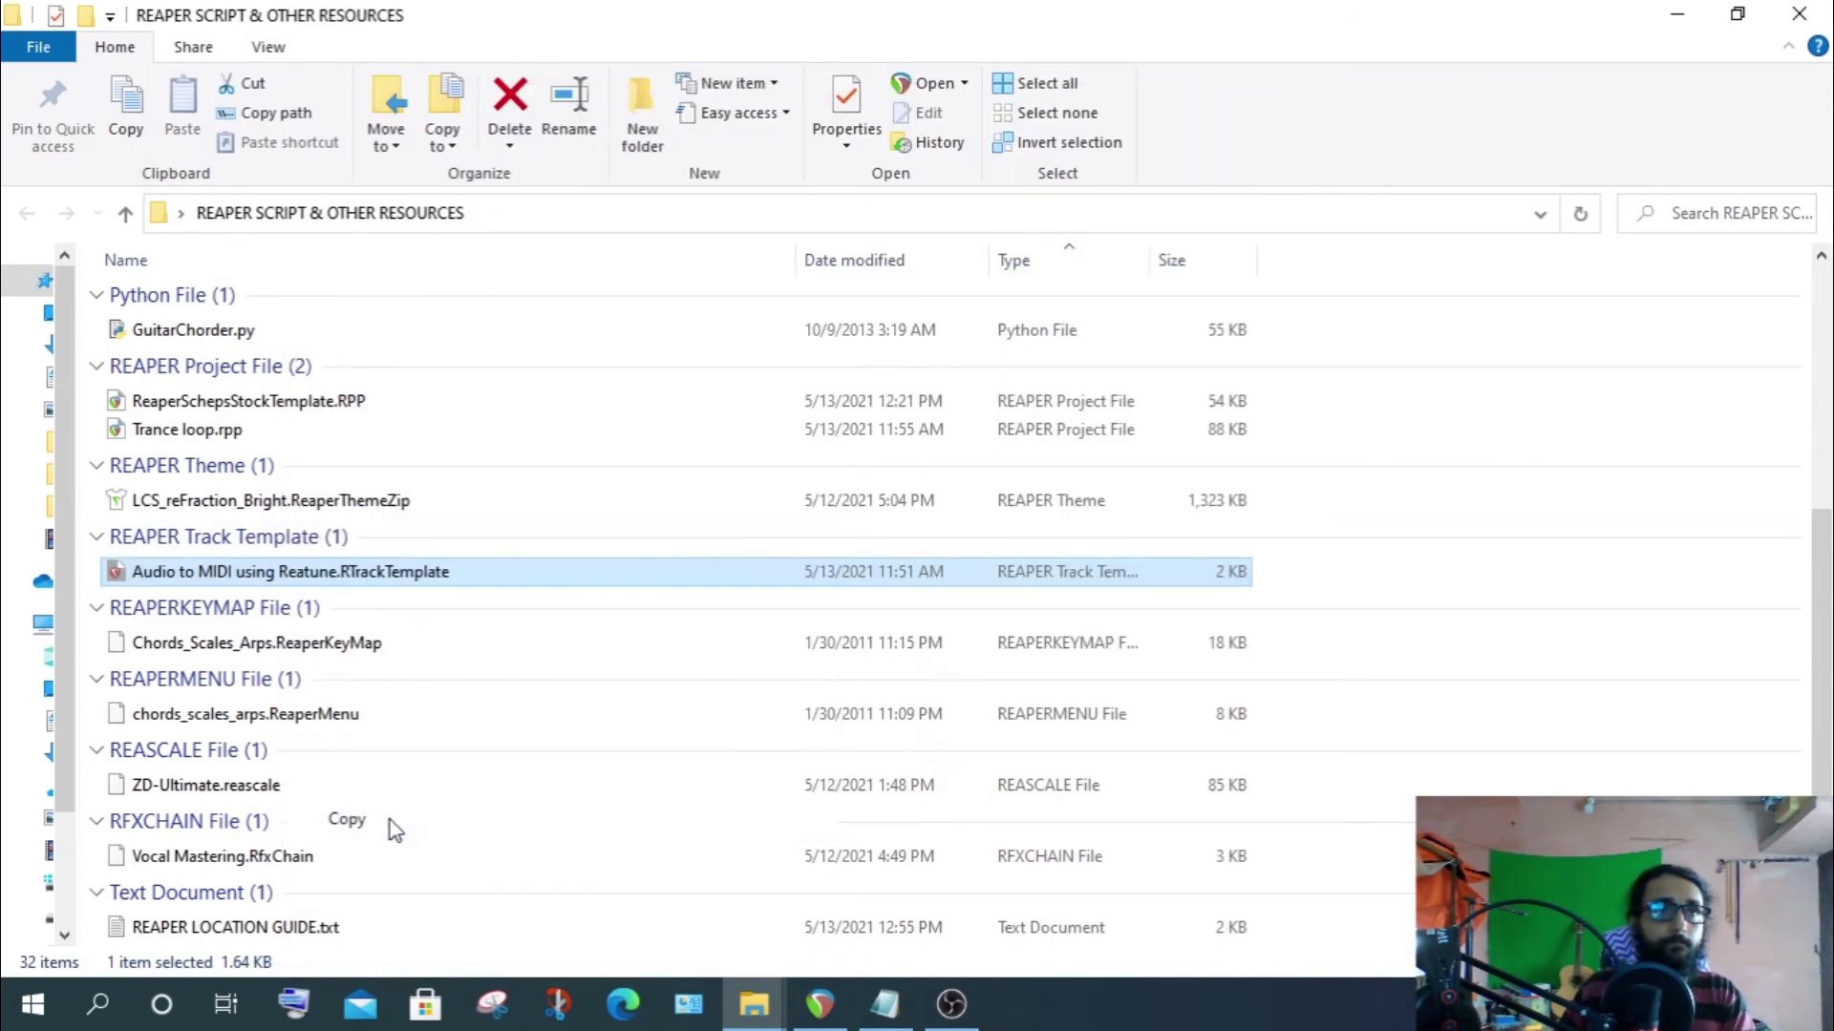
pyautogui.moveTo(753, 1004)
pyautogui.click(874, 845)
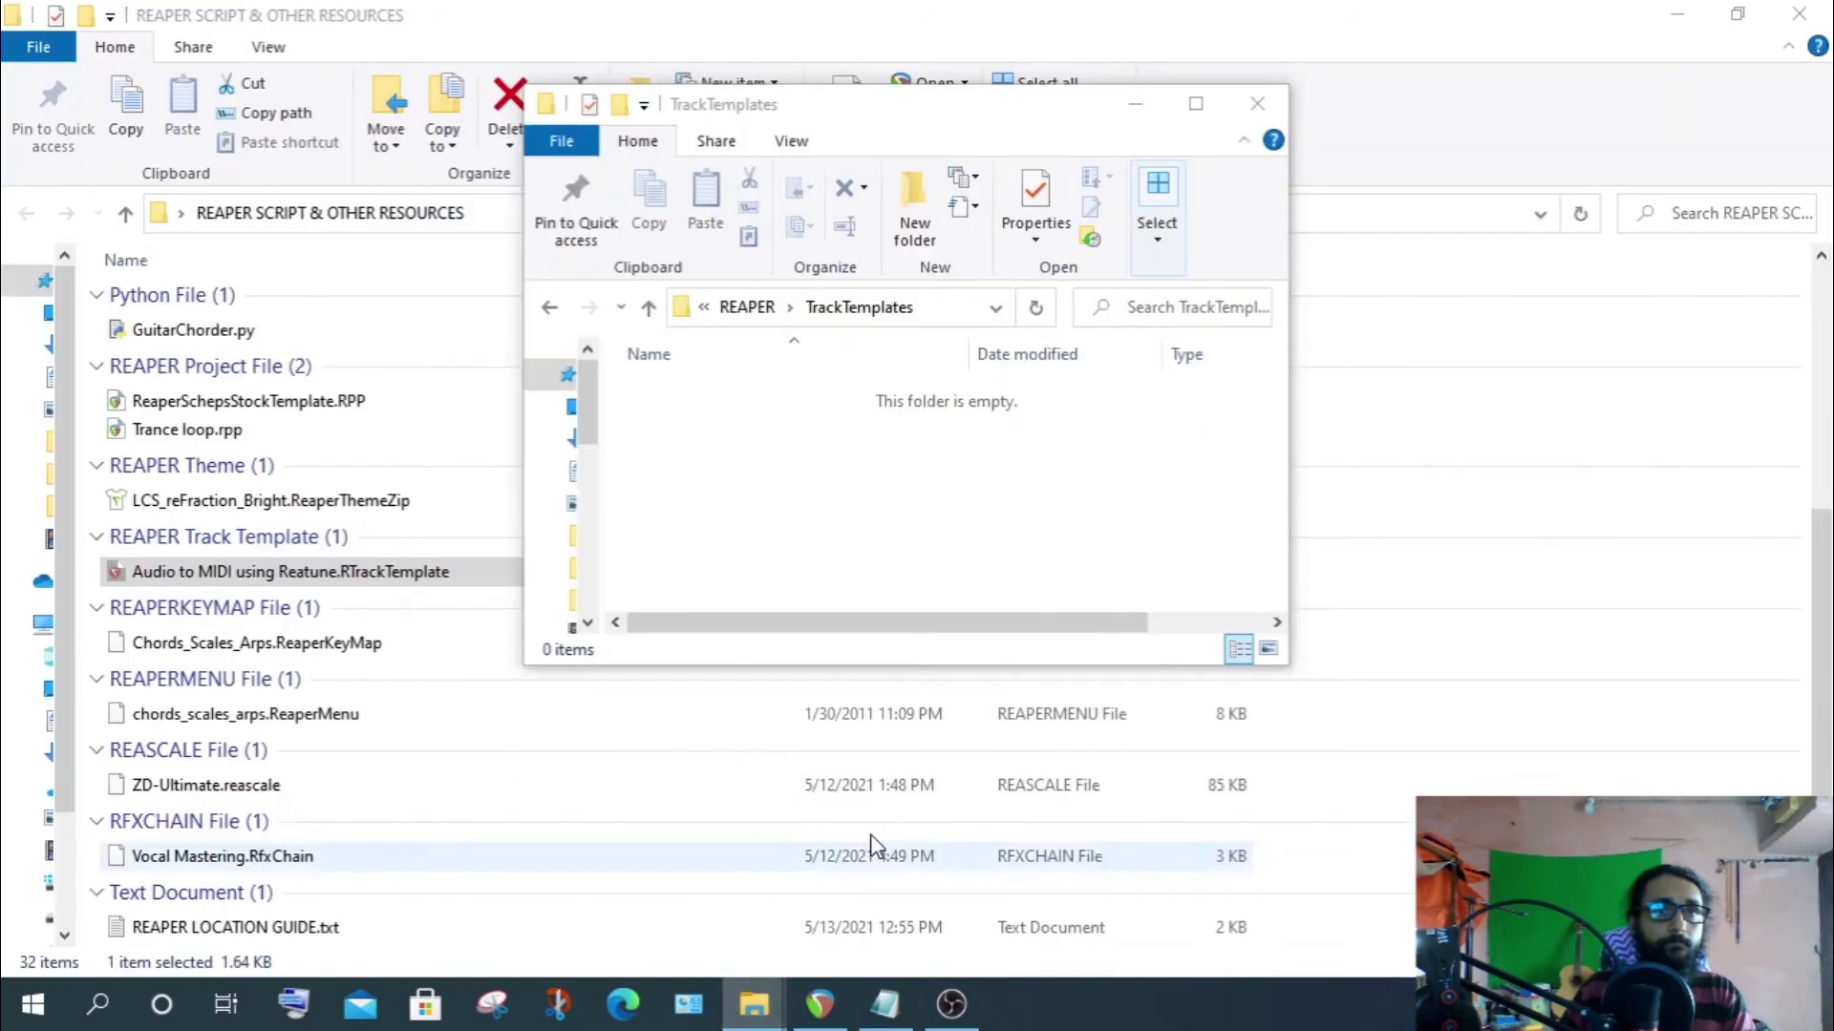
pyautogui.rightClick(777, 504)
pyautogui.click(833, 684)
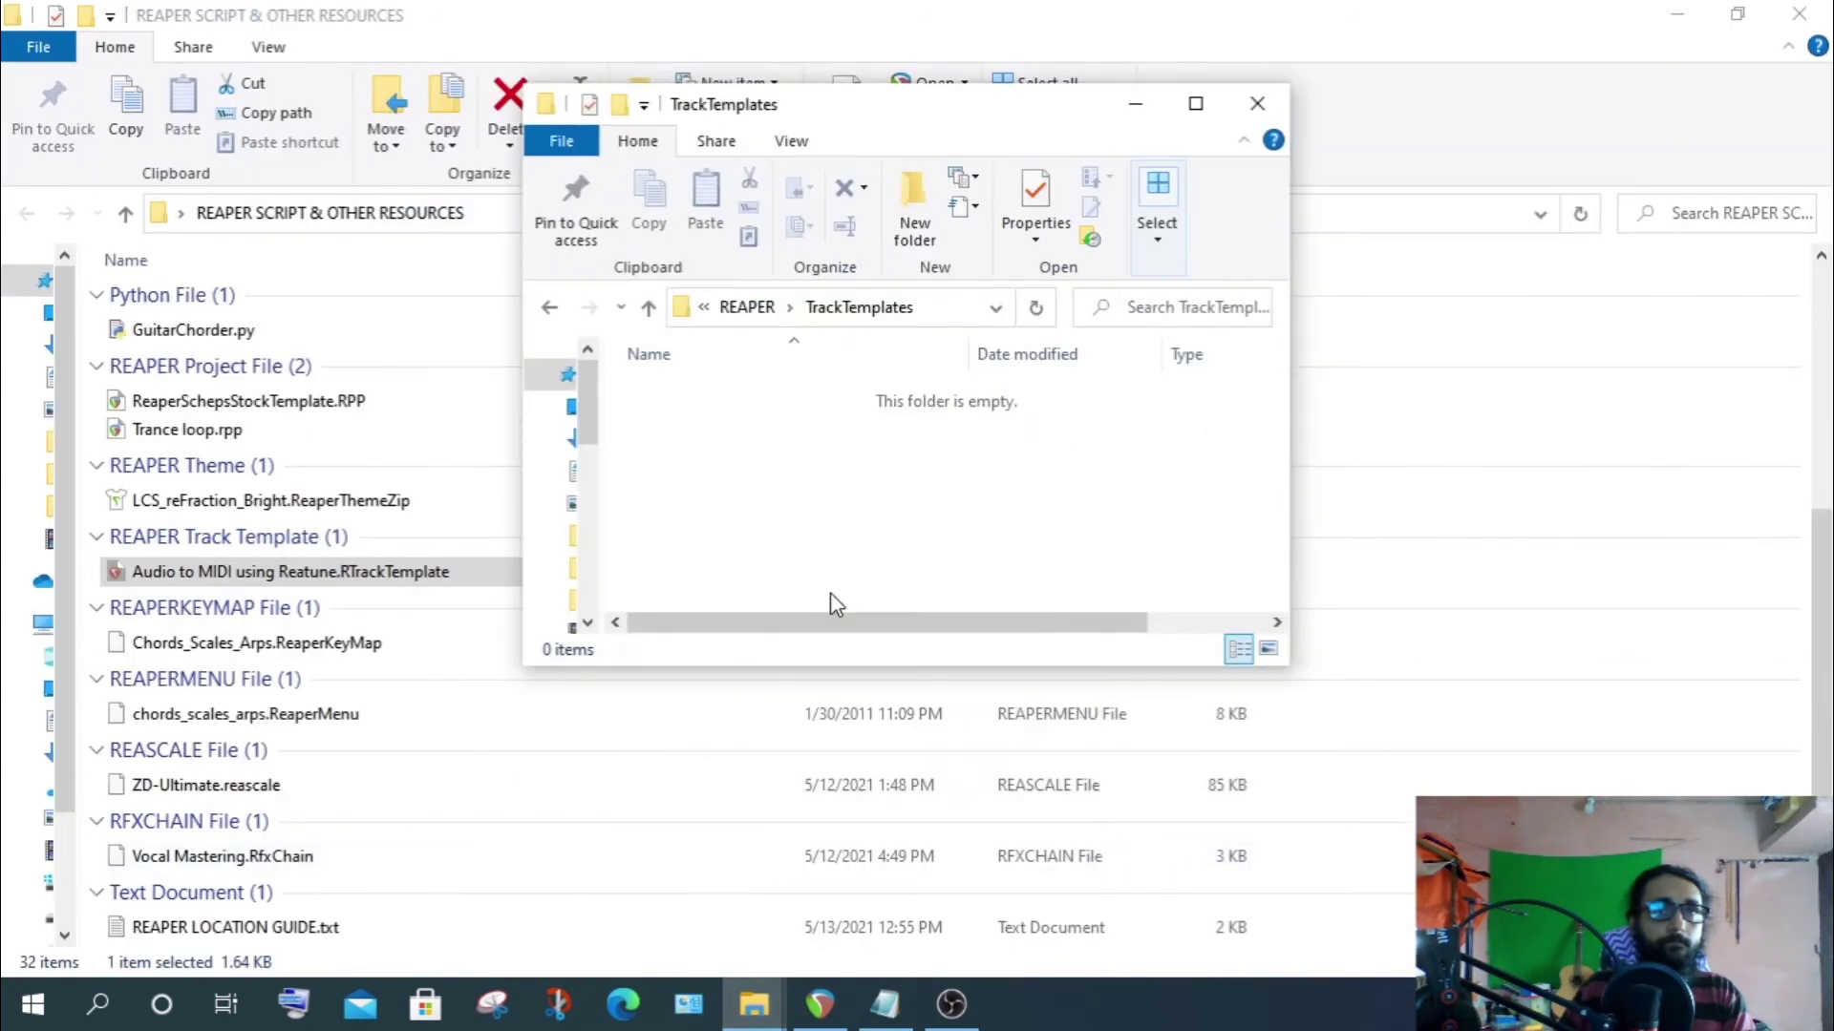
pyautogui.click(1270, 105)
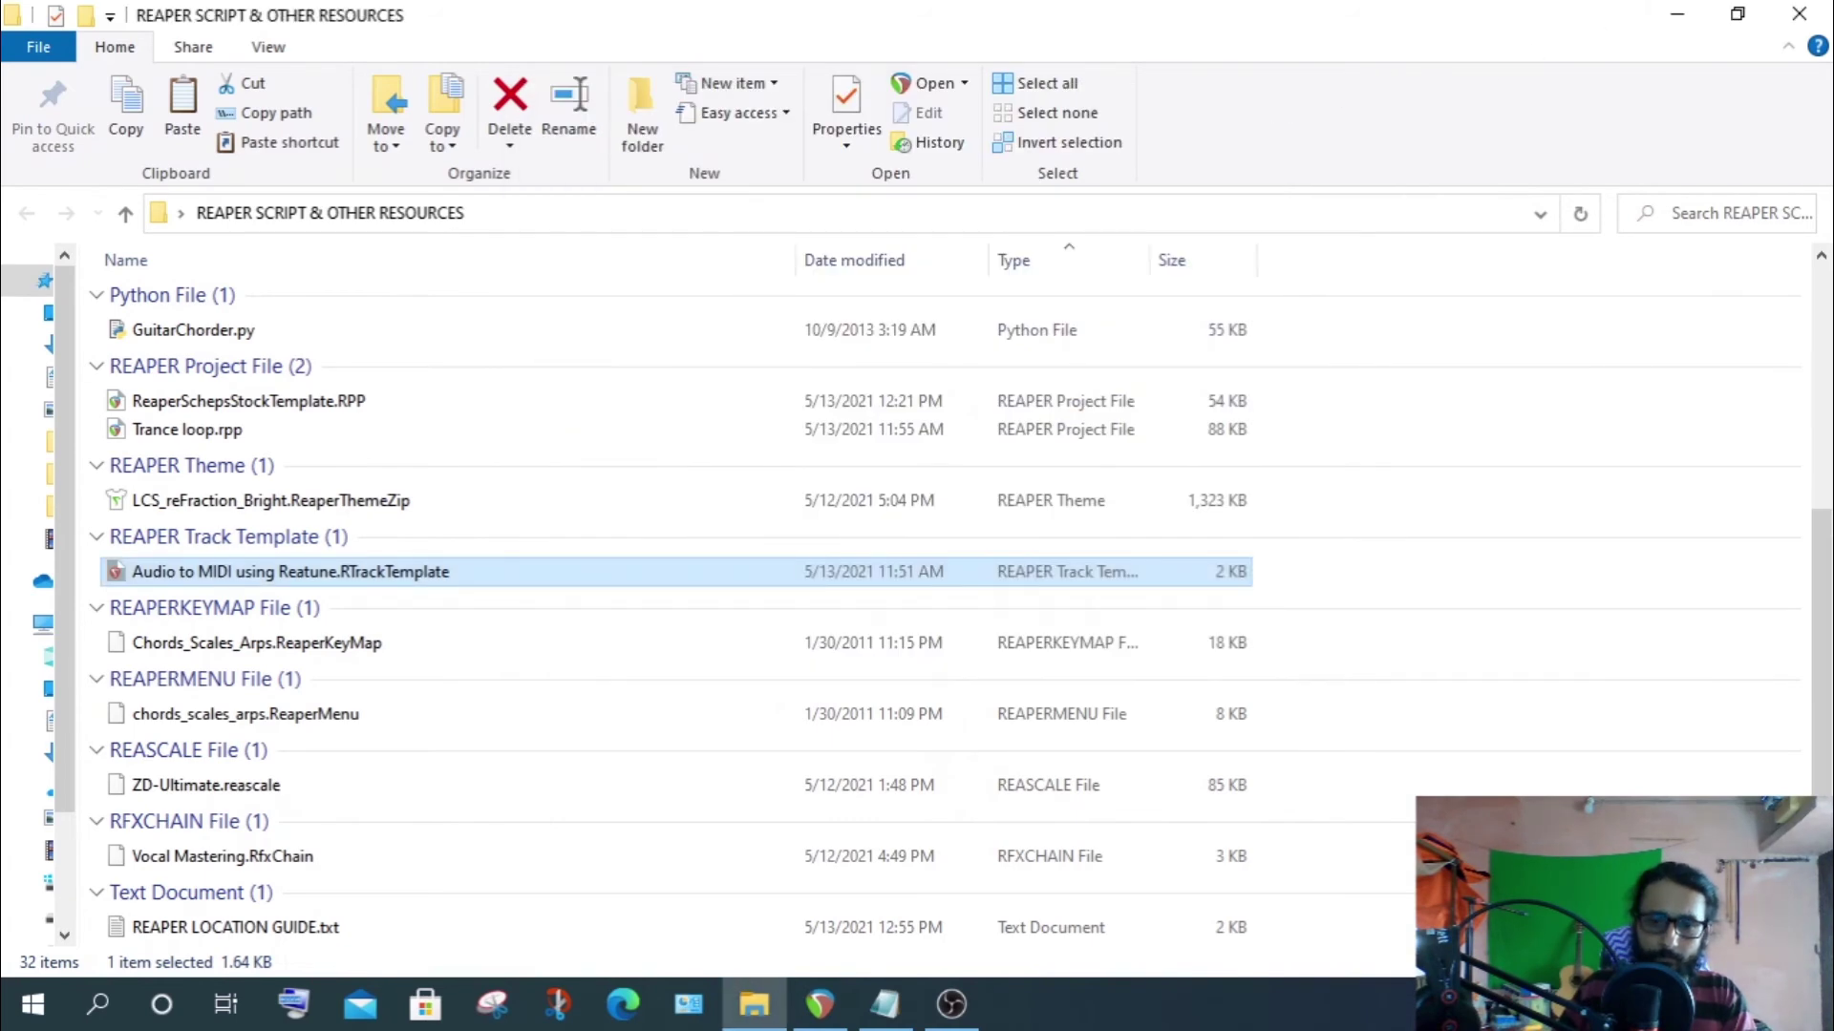
# Switch to REAPER and insert the tracks from the Audio to MIDI using Reatune track template
pyautogui.hotkey('alt', 'Tab')
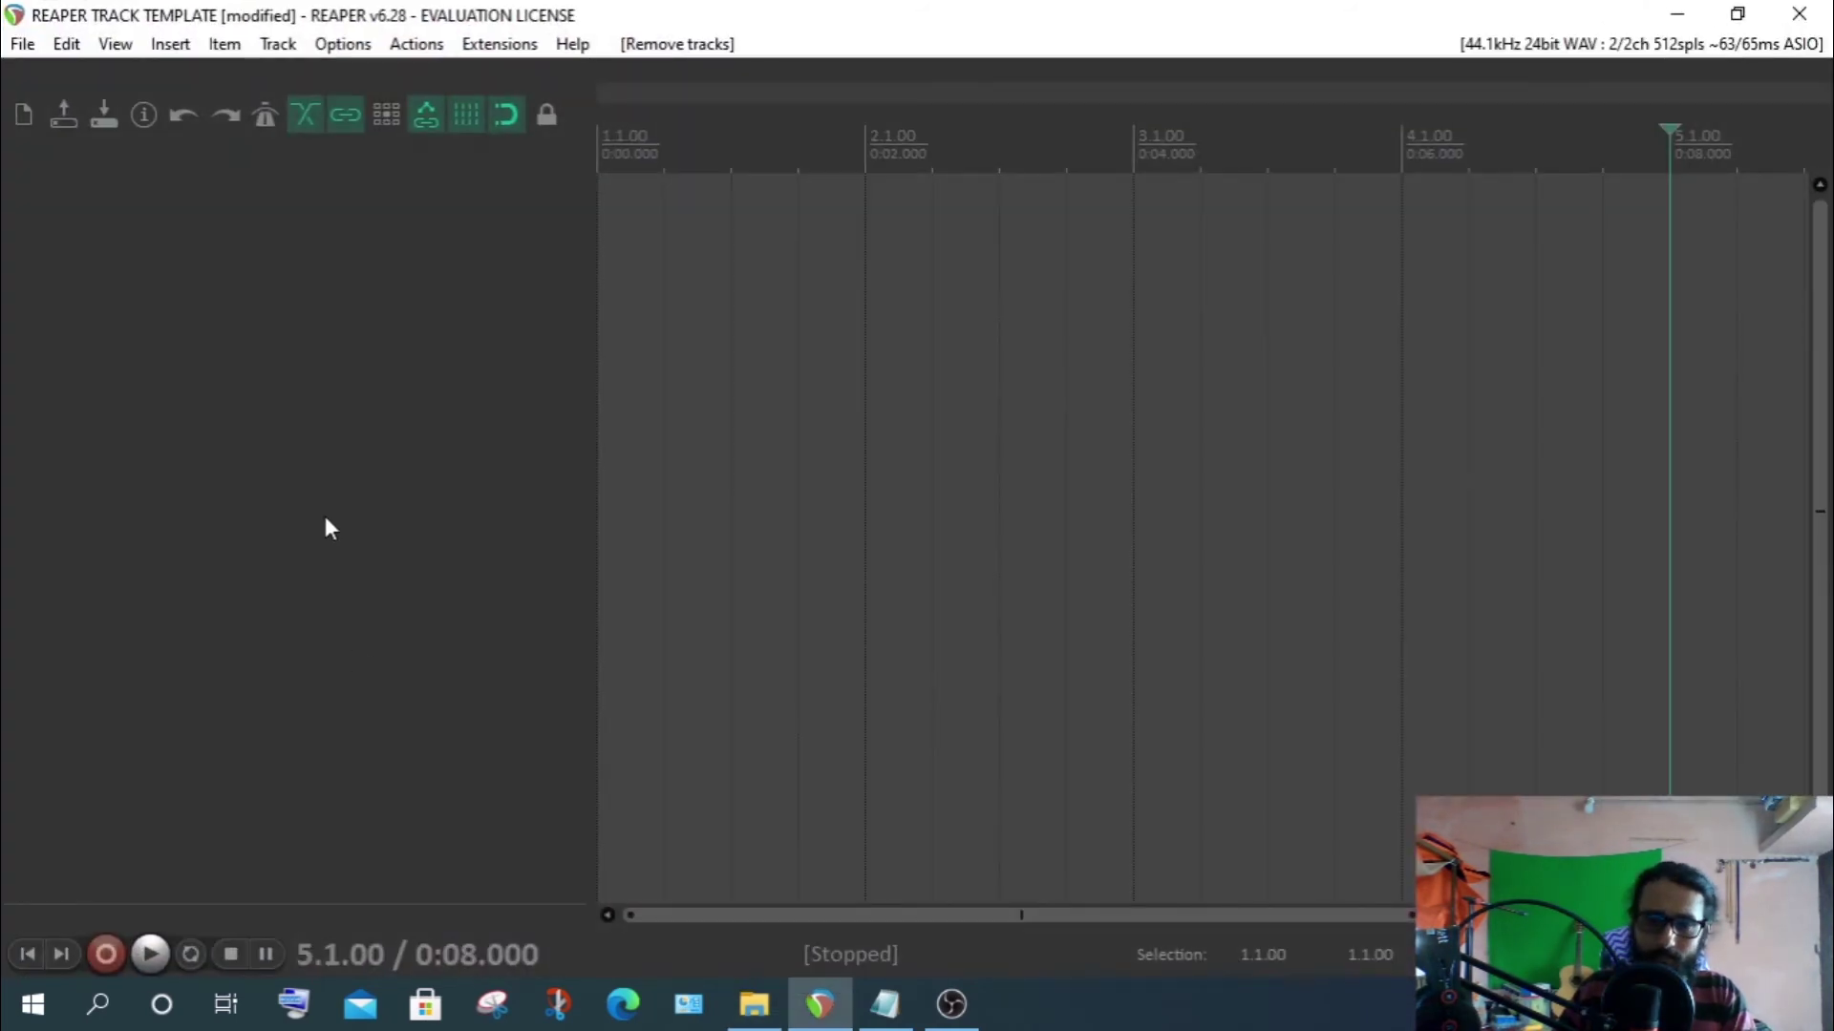
pyautogui.click(278, 44)
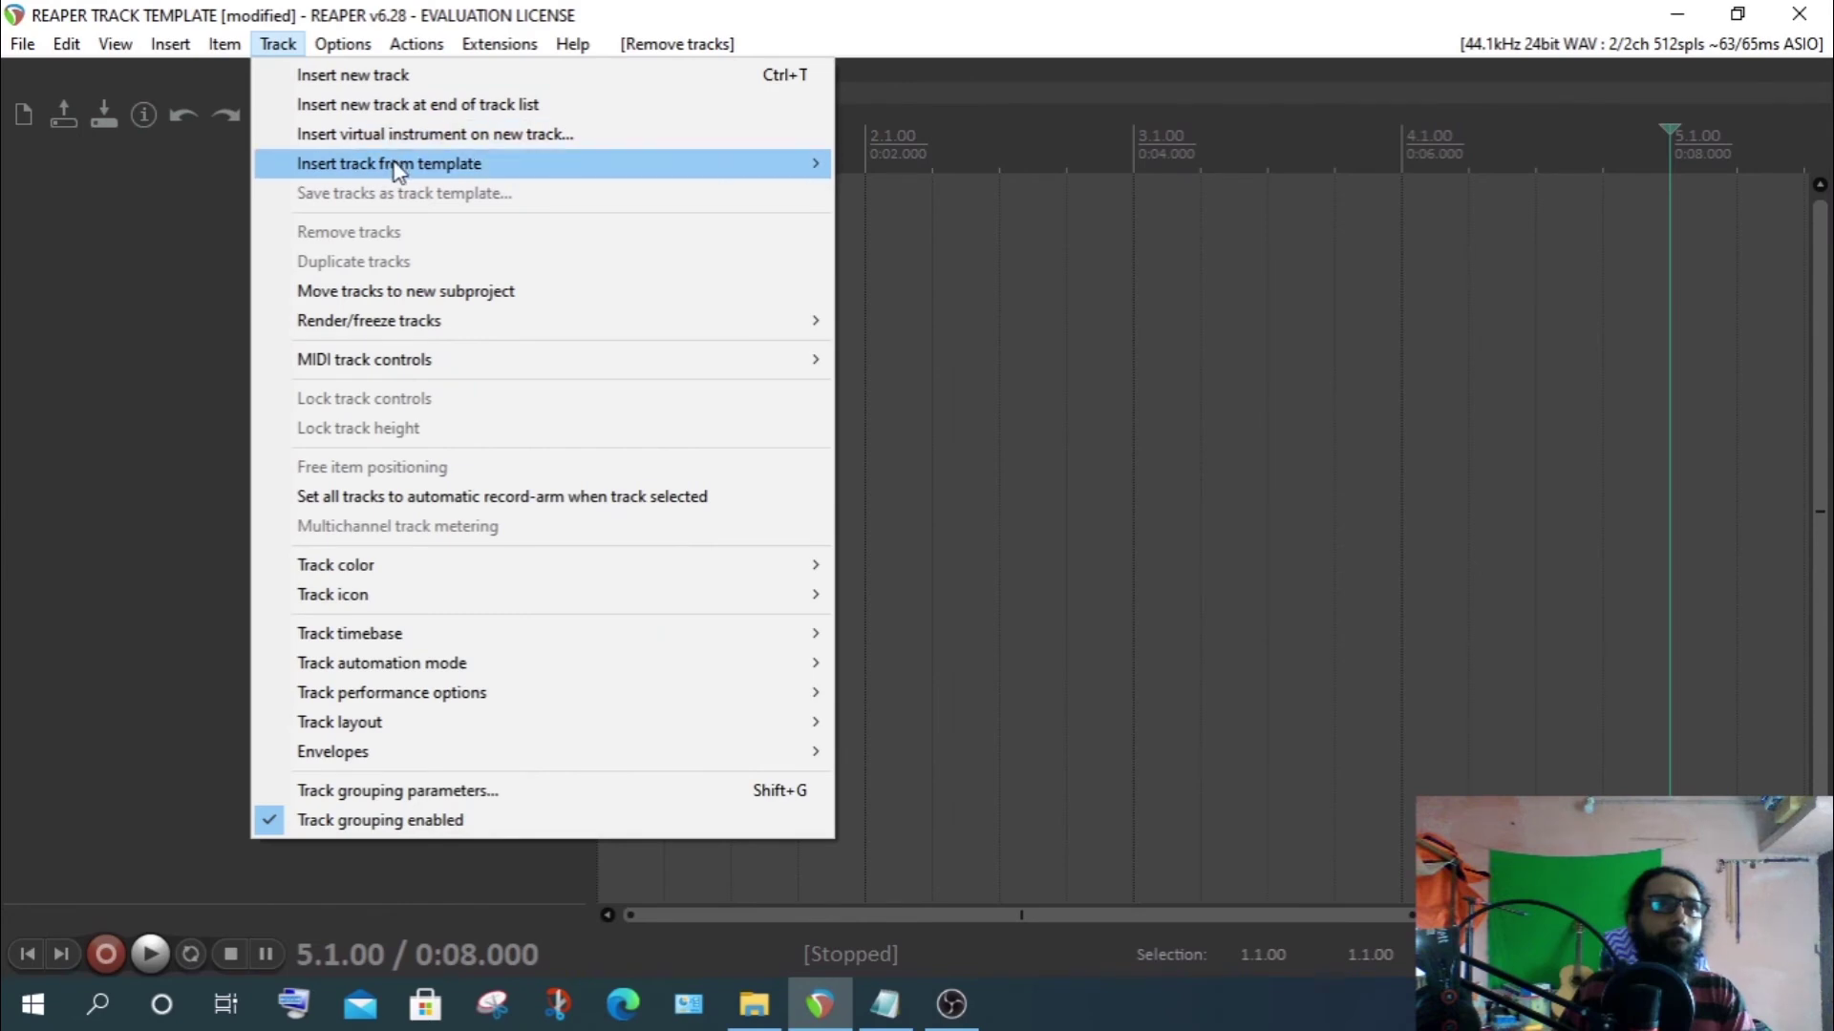
pyautogui.moveTo(602, 172)
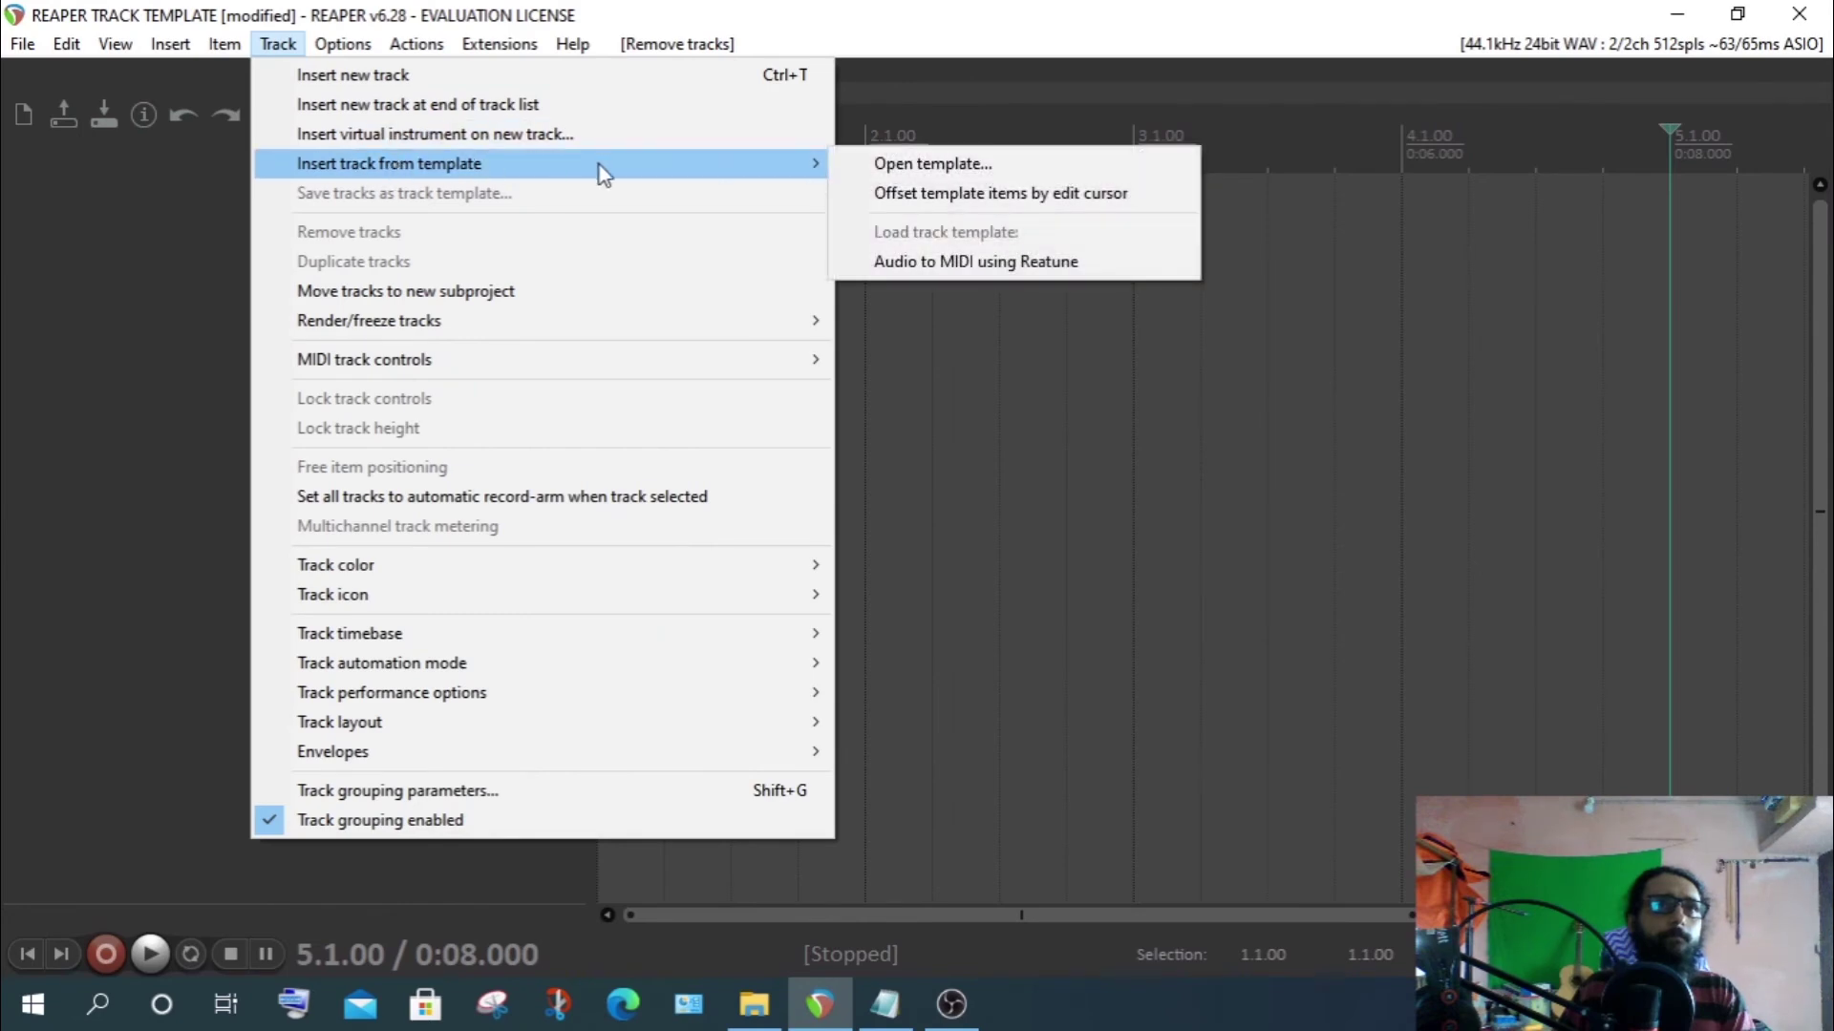
pyautogui.click(963, 266)
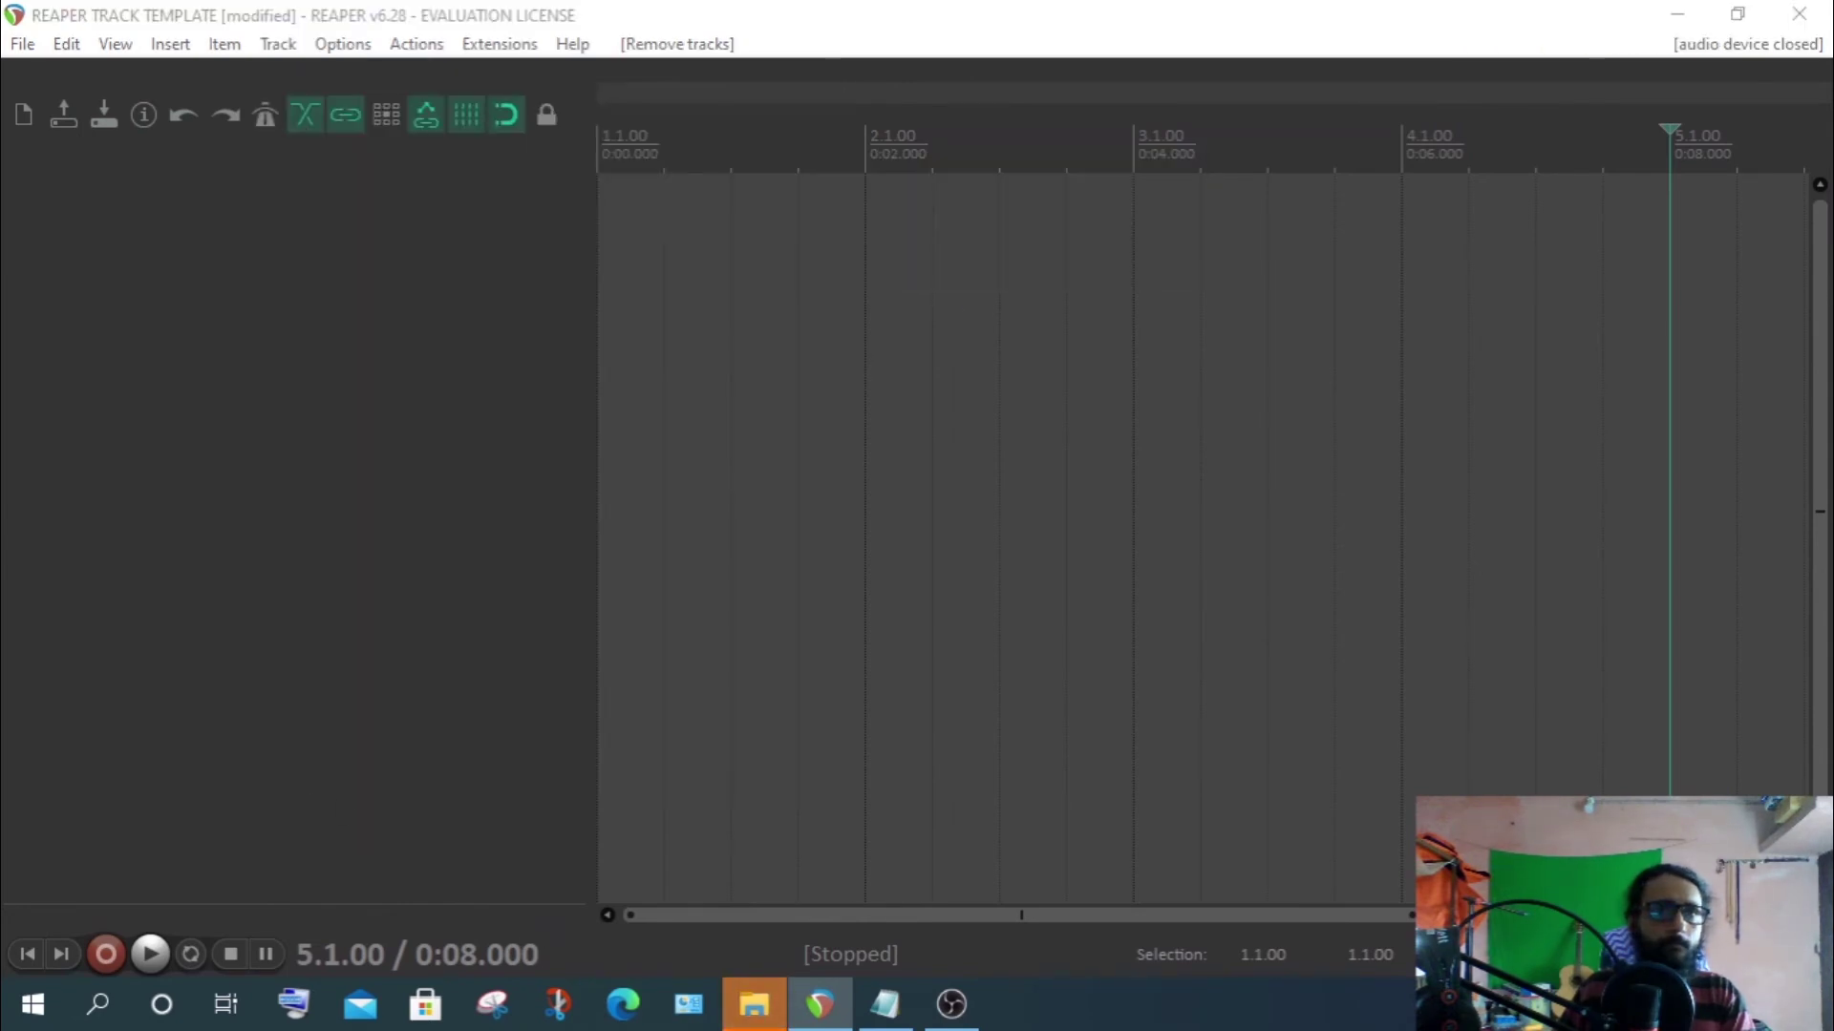
pyautogui.click(754, 1004)
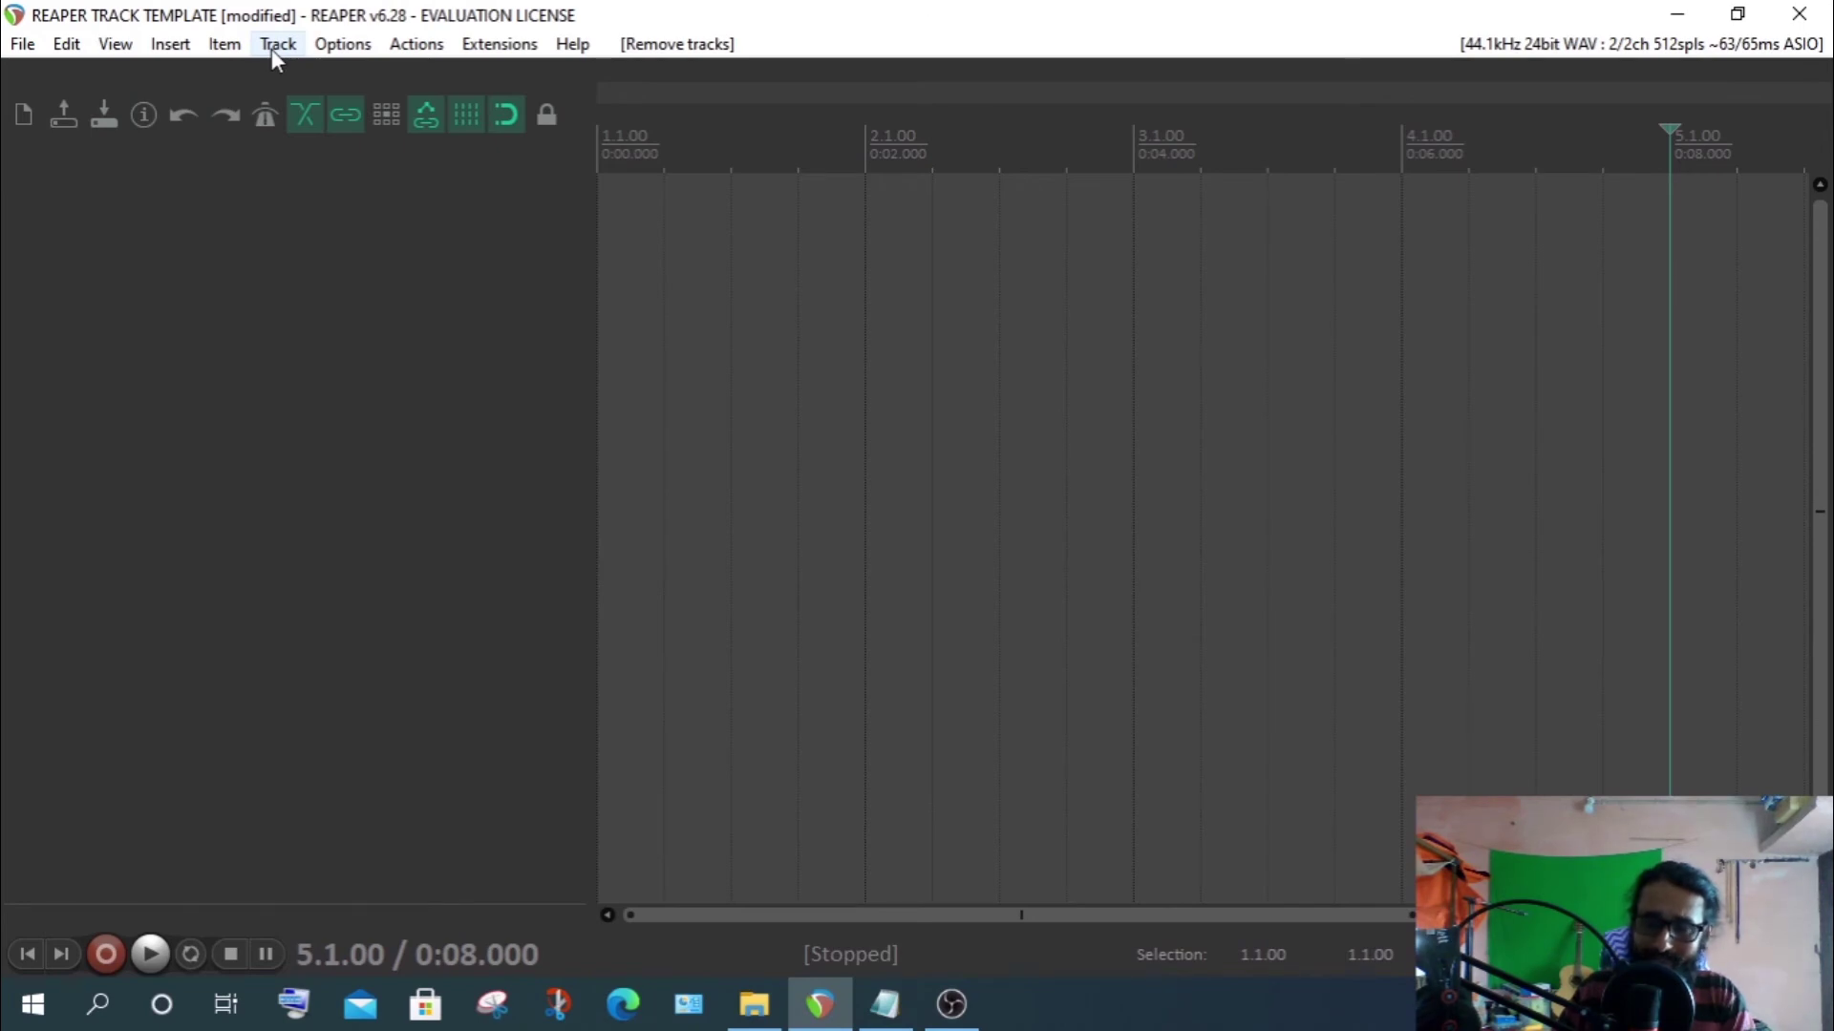
pyautogui.click(273, 50)
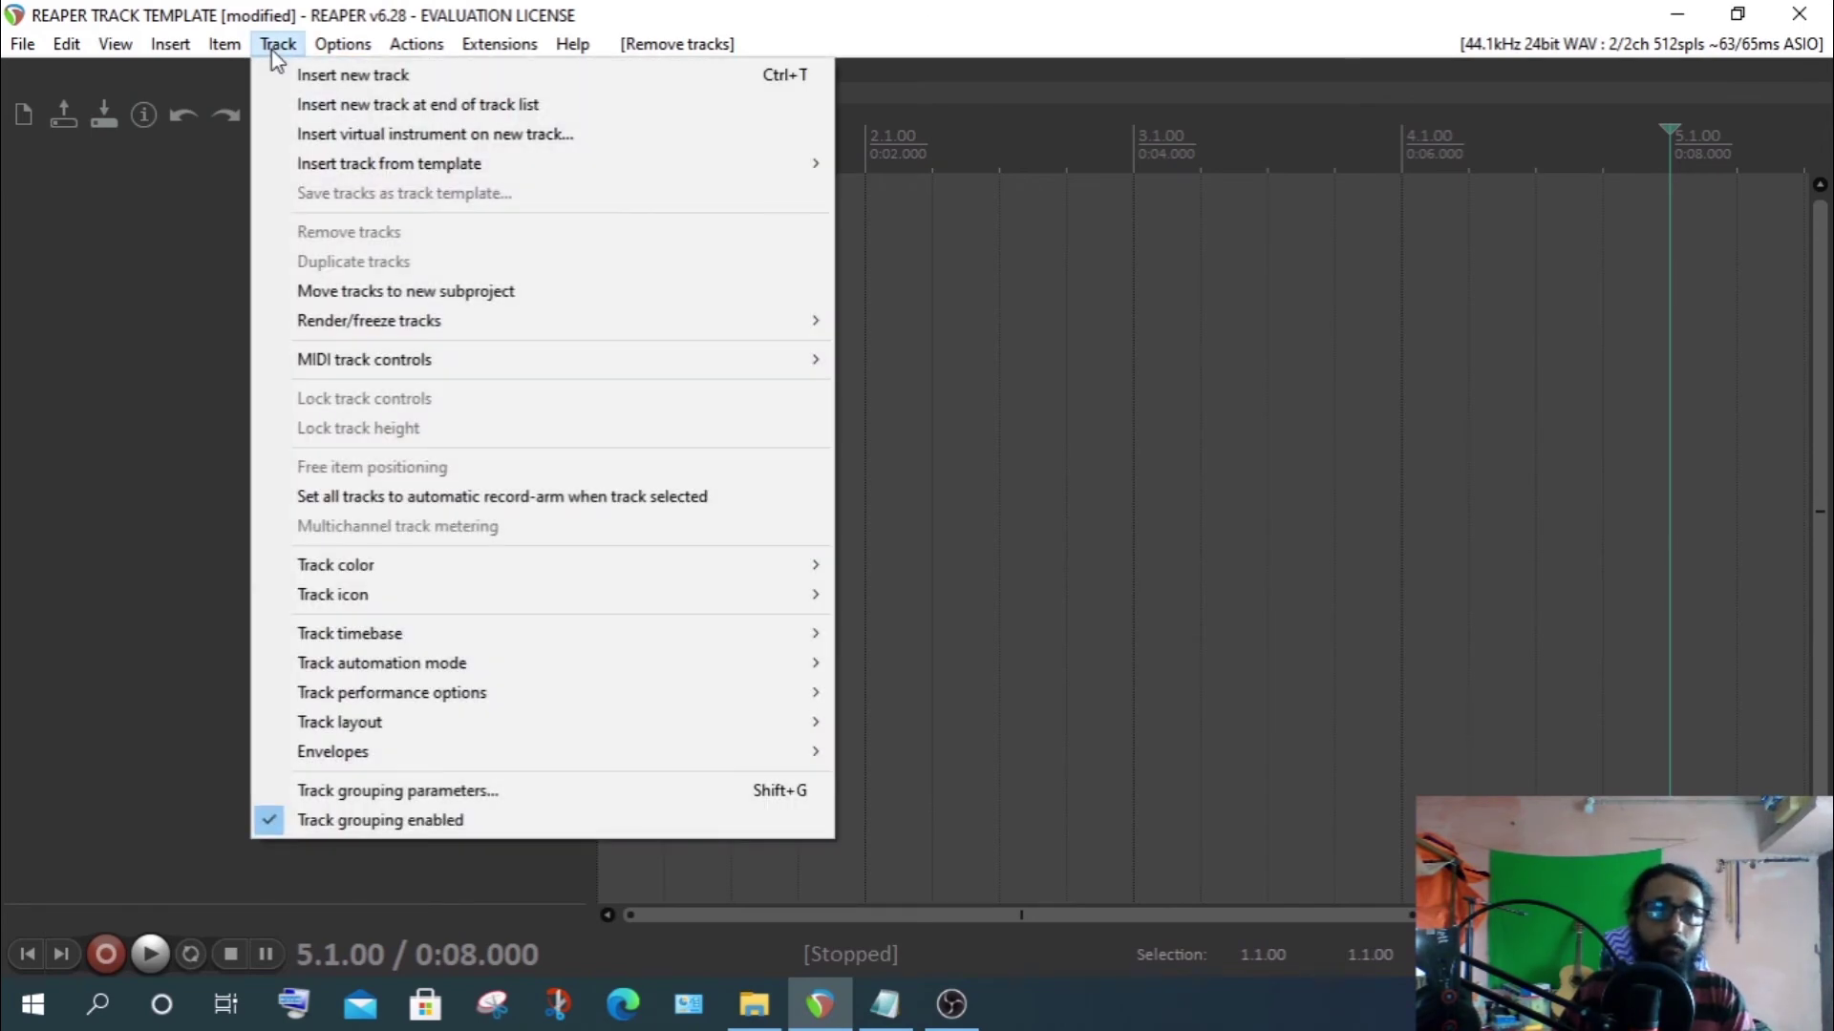
pyautogui.moveTo(571, 166)
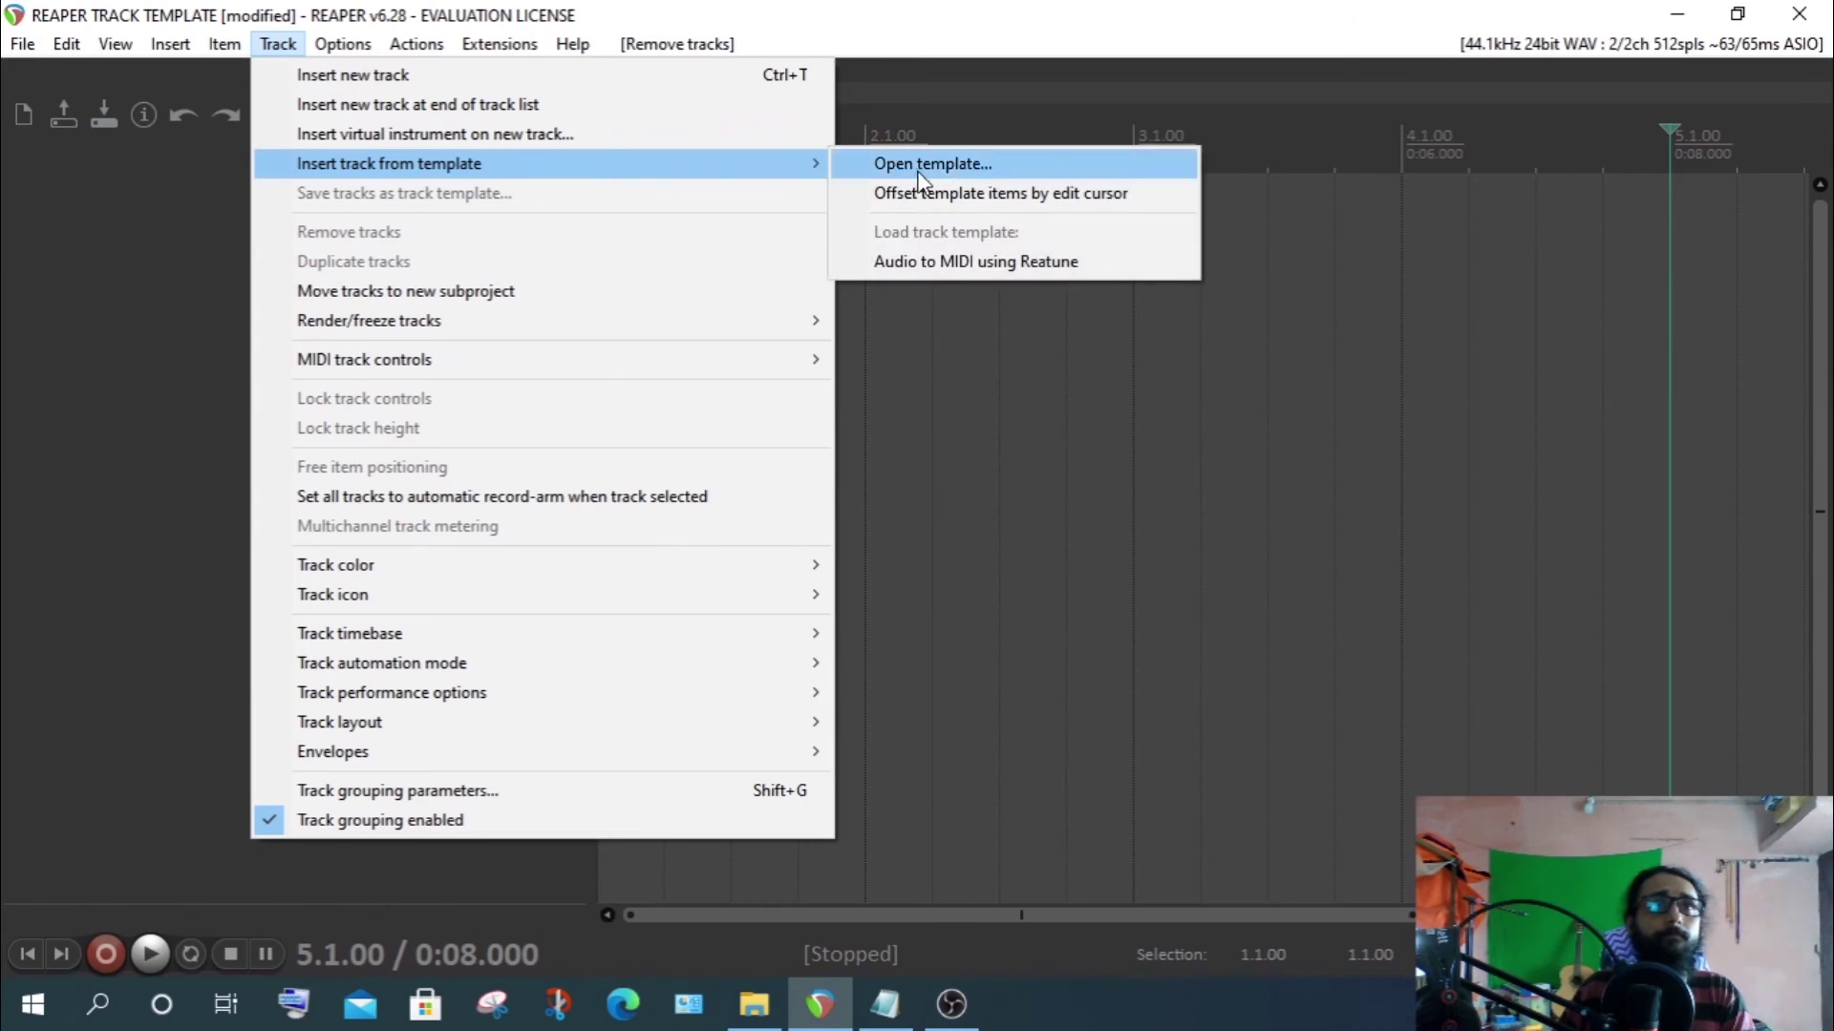
pyautogui.click(936, 264)
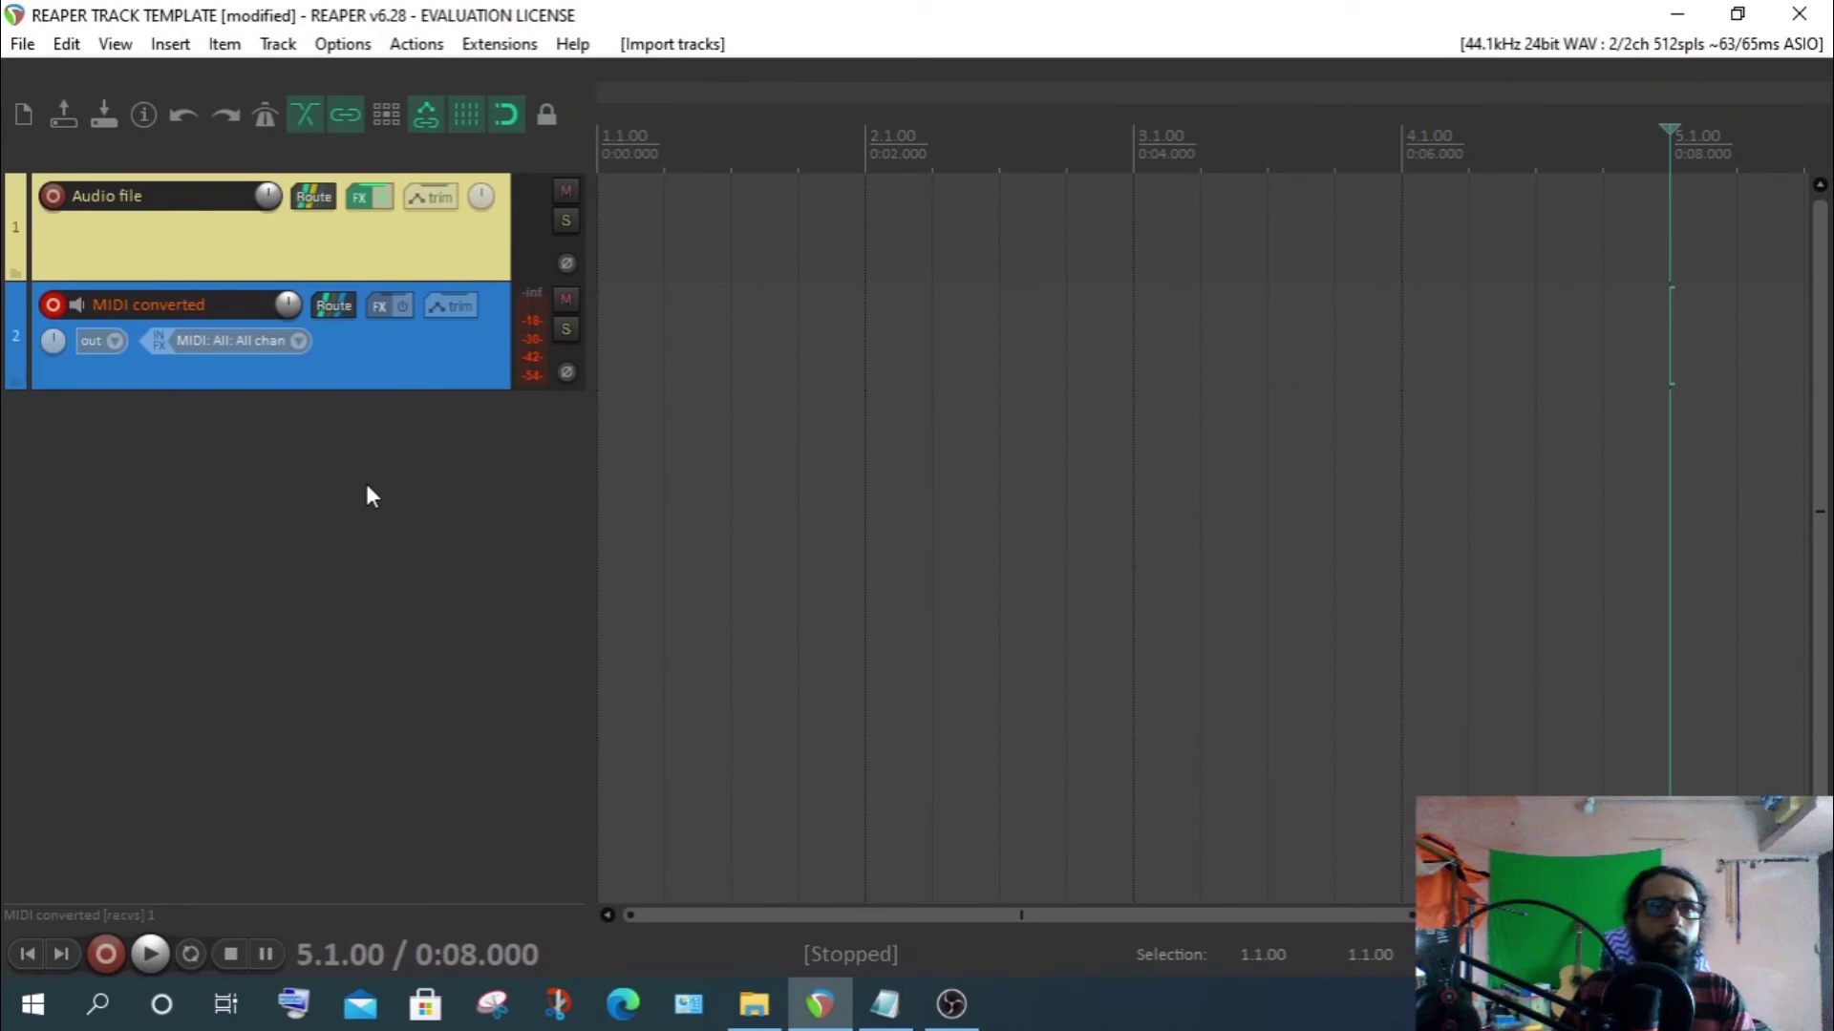
# Delete the Audio file track that came from the inserted template
pyautogui.press('Delete')
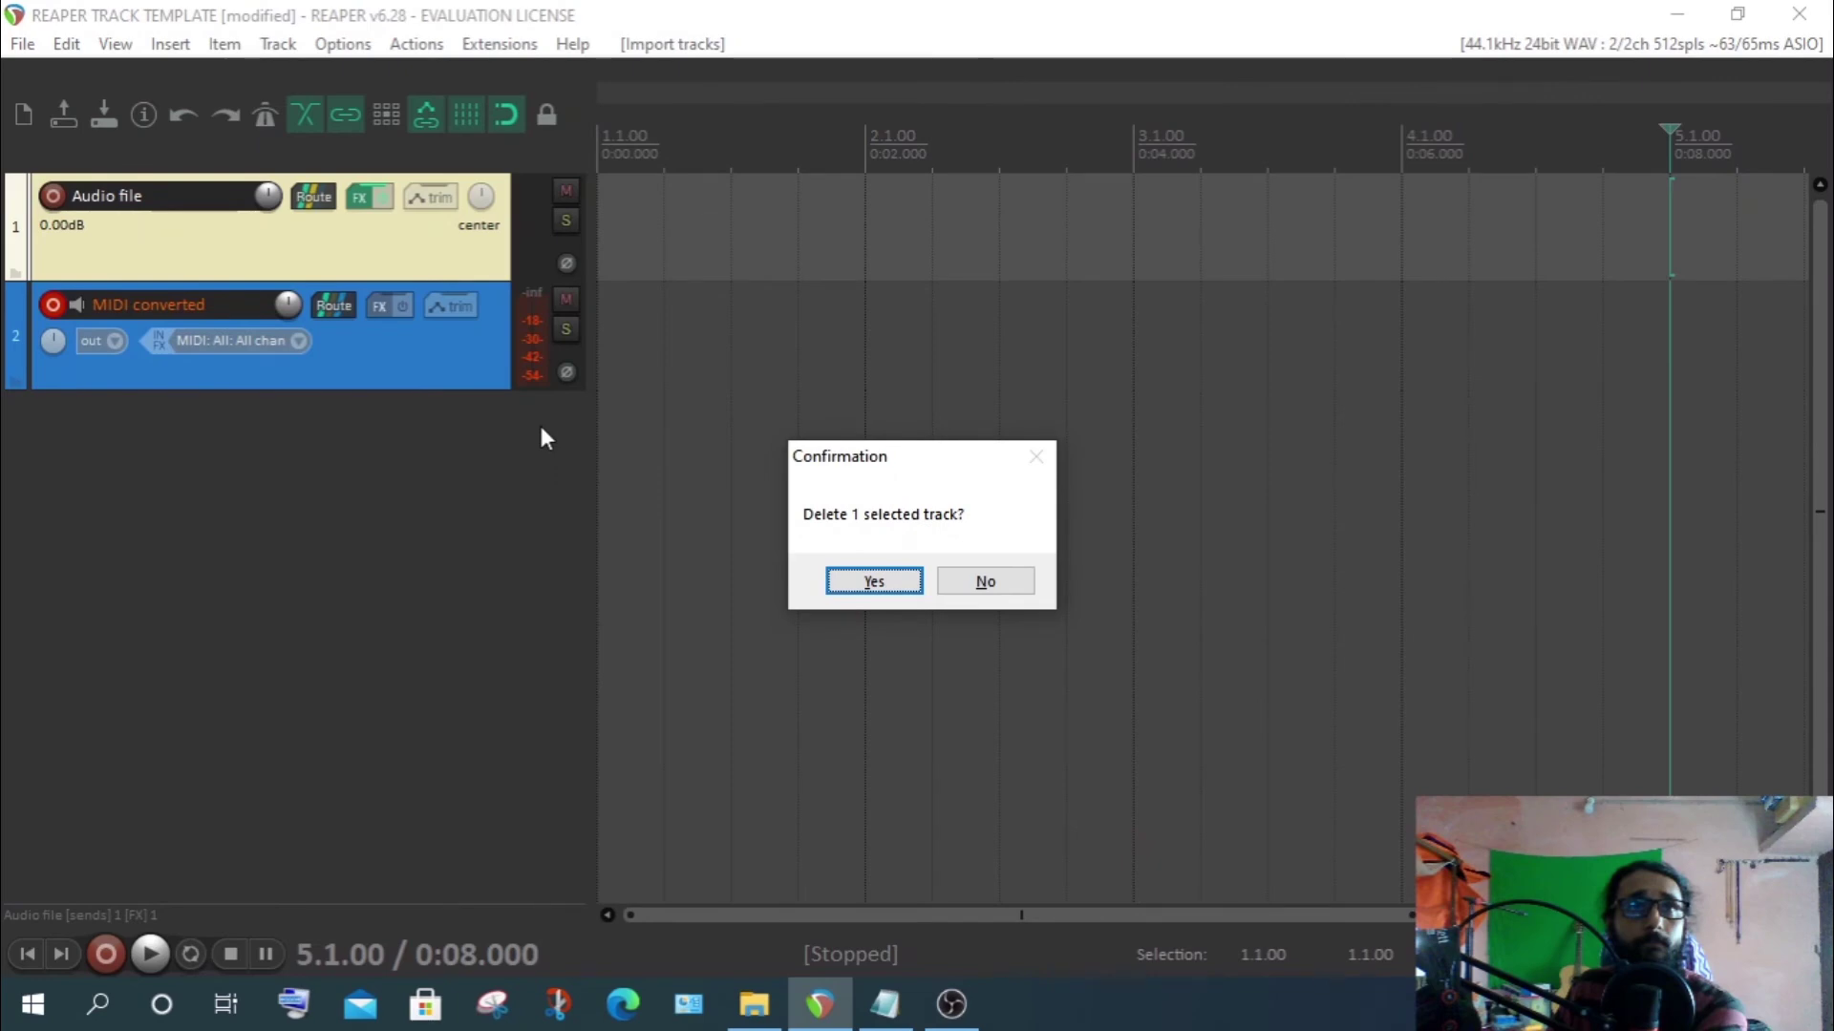
pyautogui.press('Return')
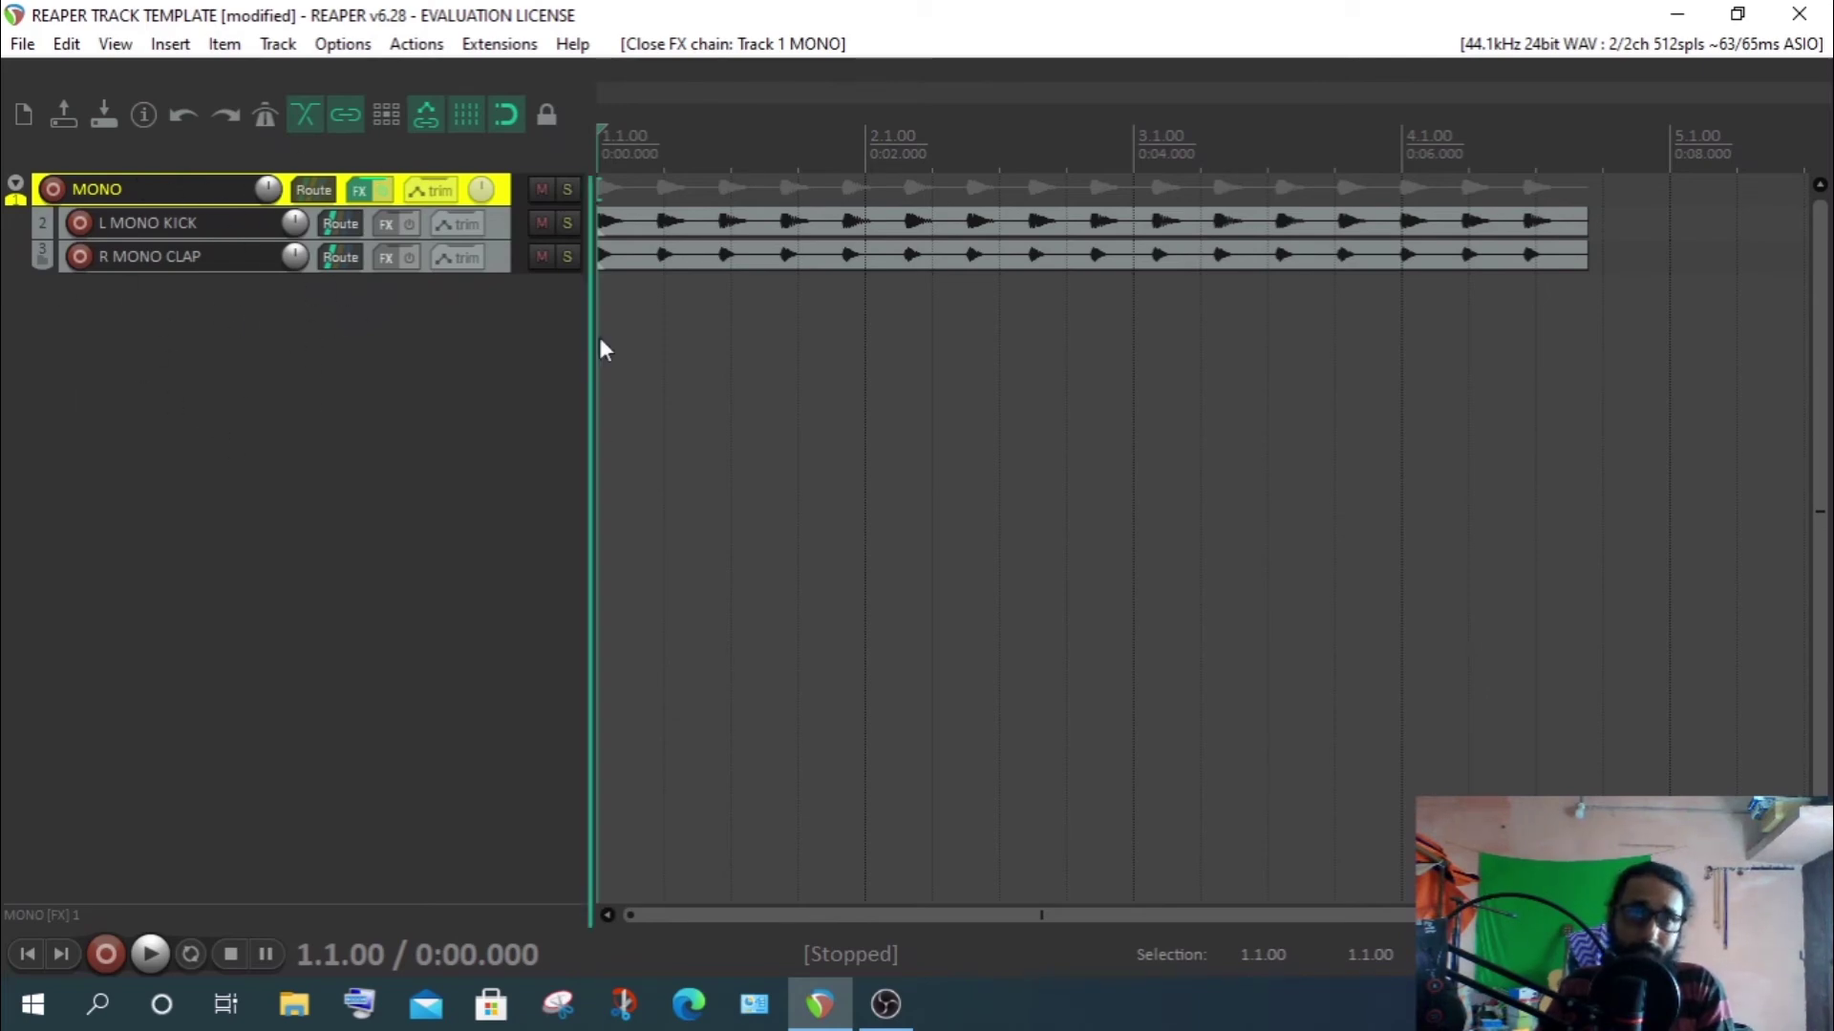
# Add three new empty tracks below the R MONO CLAP track
pyautogui.doubleClick(233, 352)
pyautogui.doubleClick(222, 471)
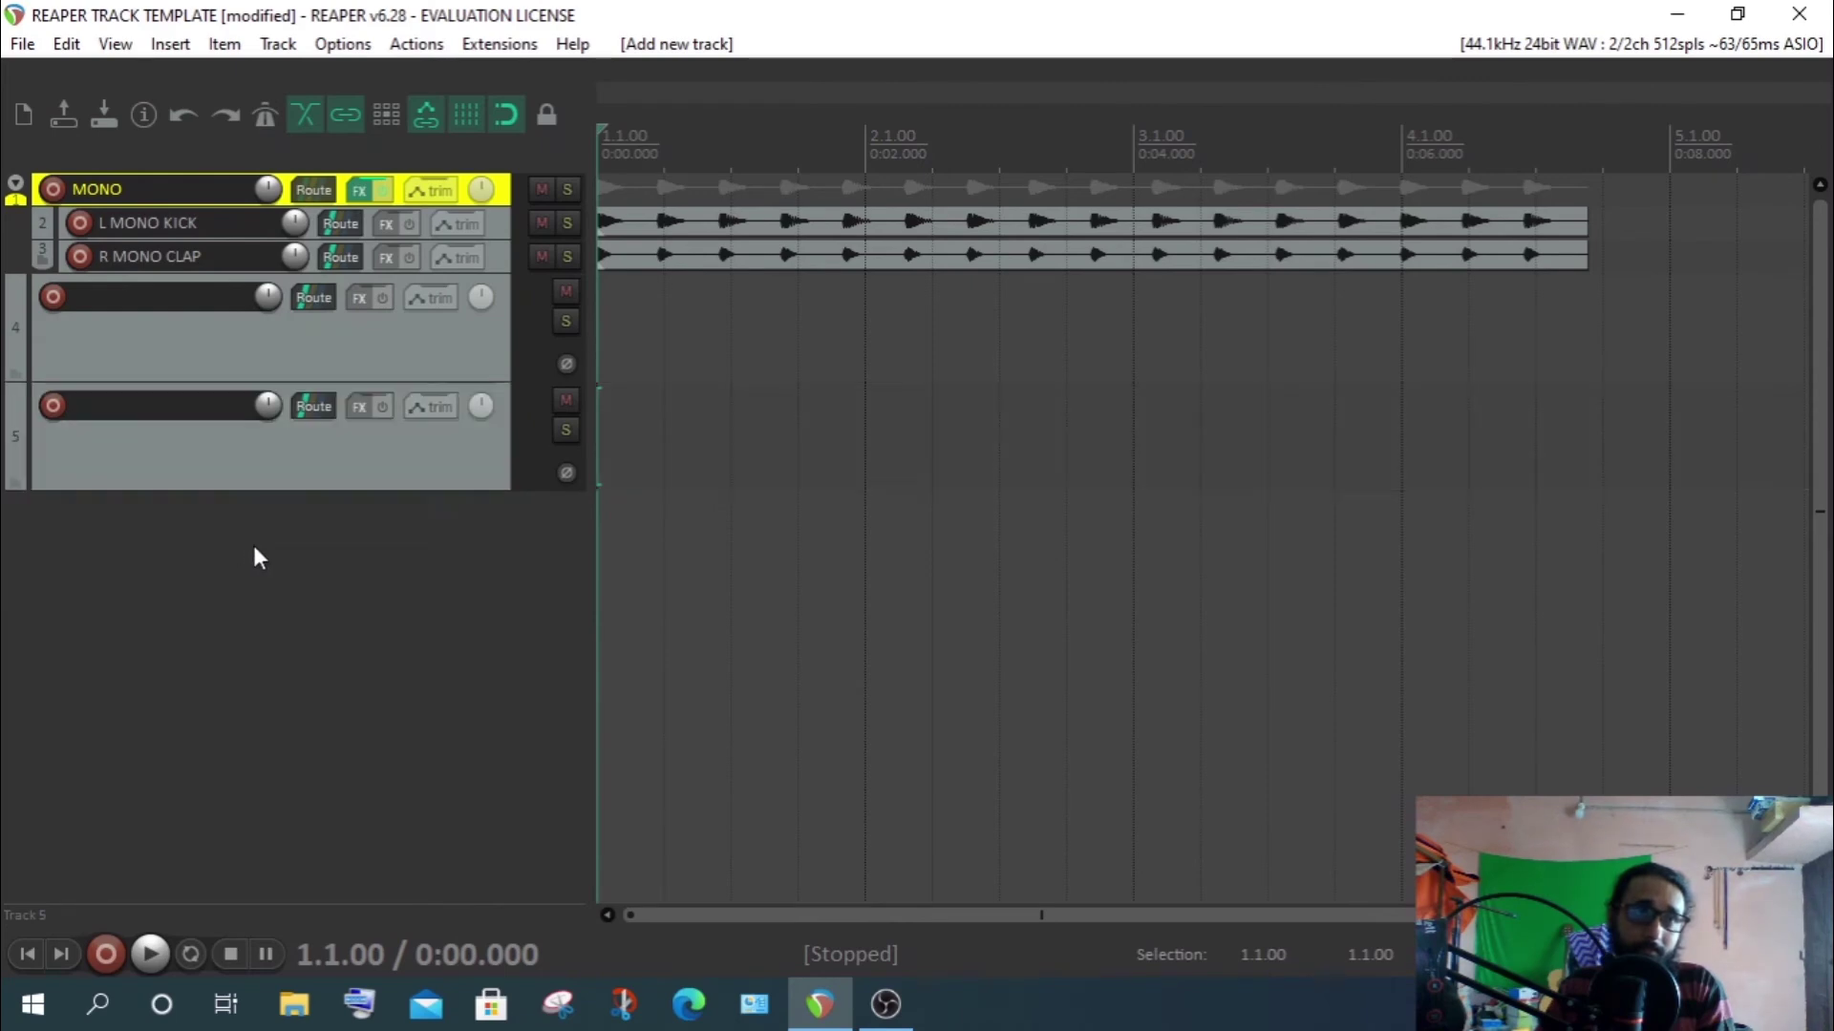
pyautogui.doubleClick(254, 546)
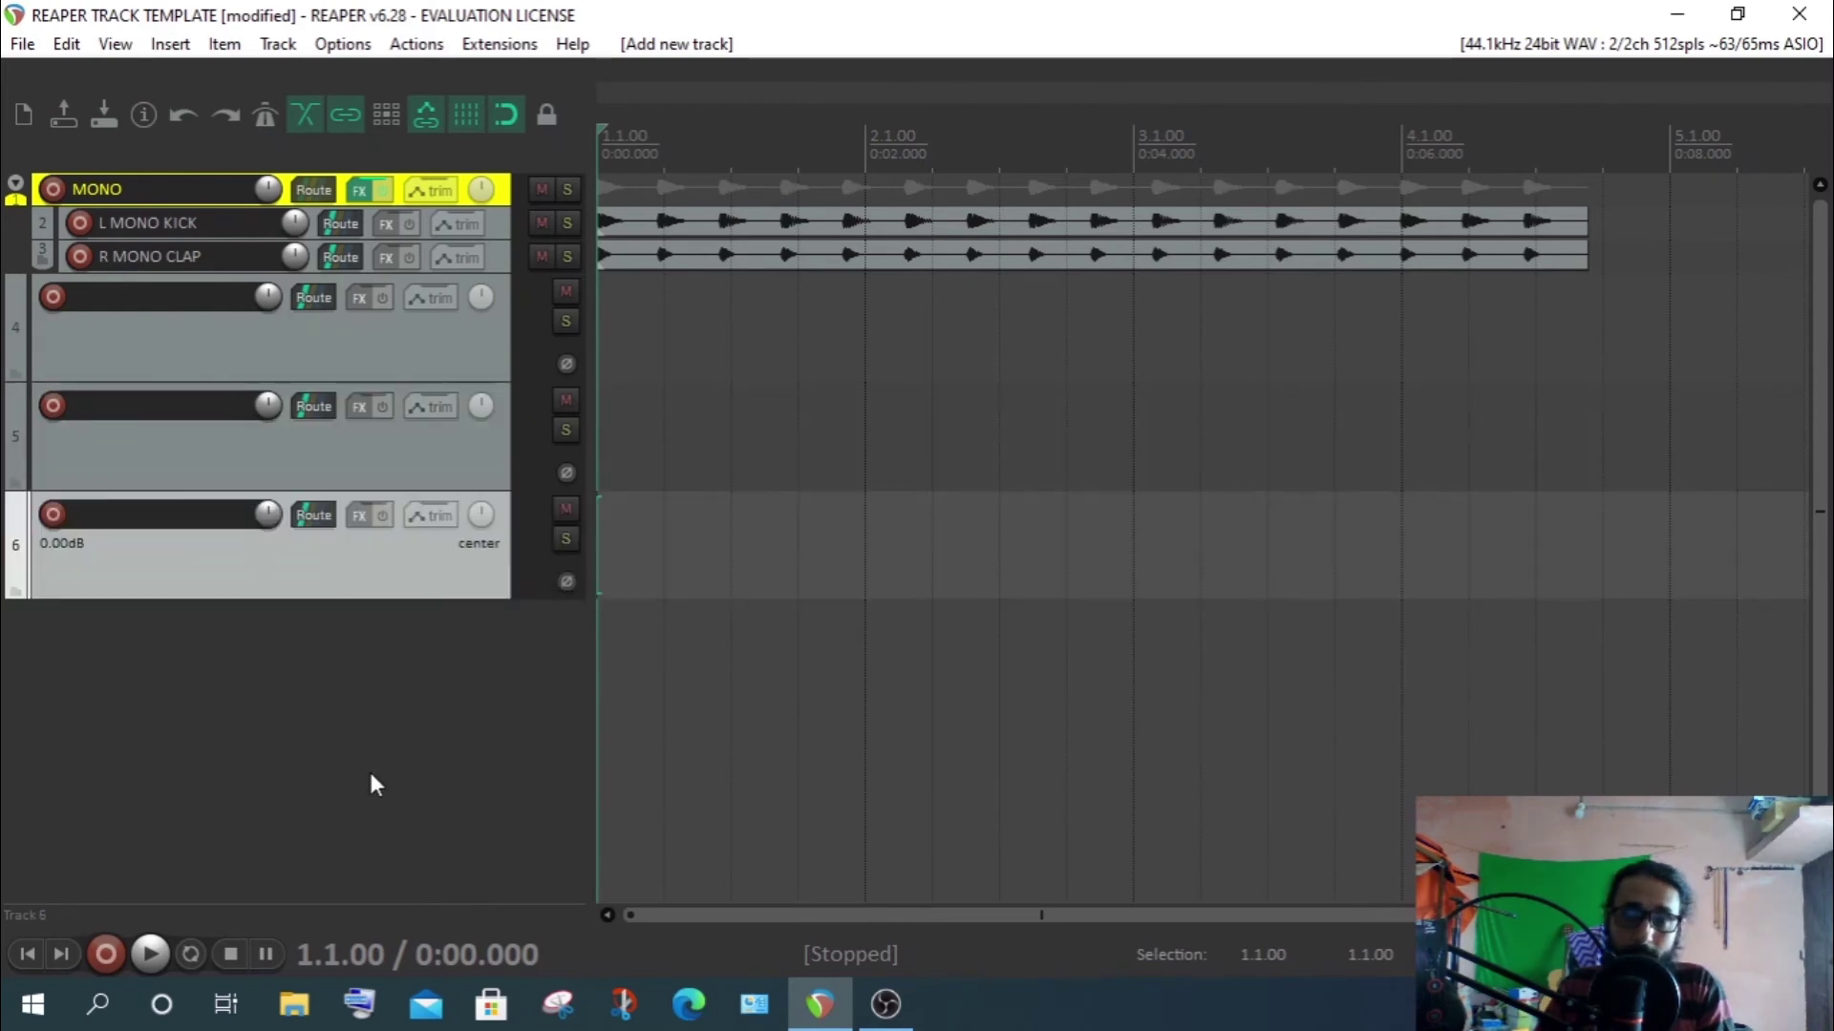
# Select the MONO folder track and open the dialog for saving it as a track template
pyautogui.click(512, 189)
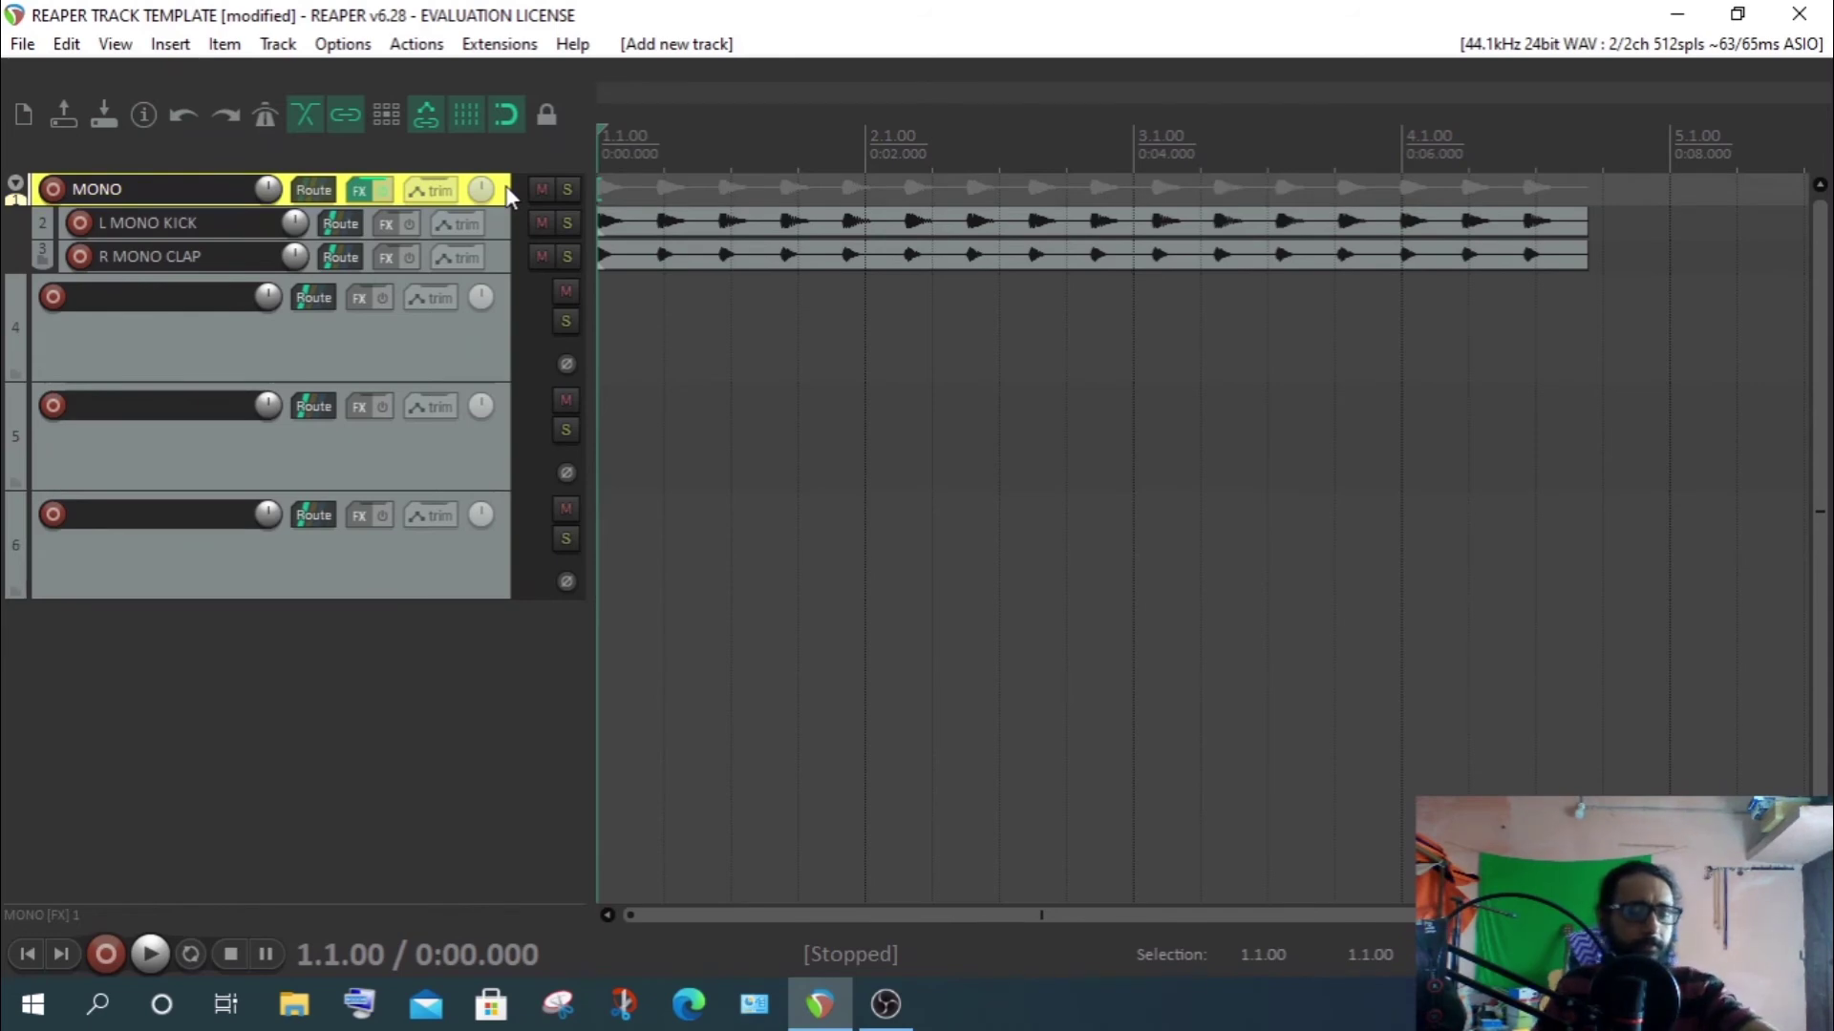
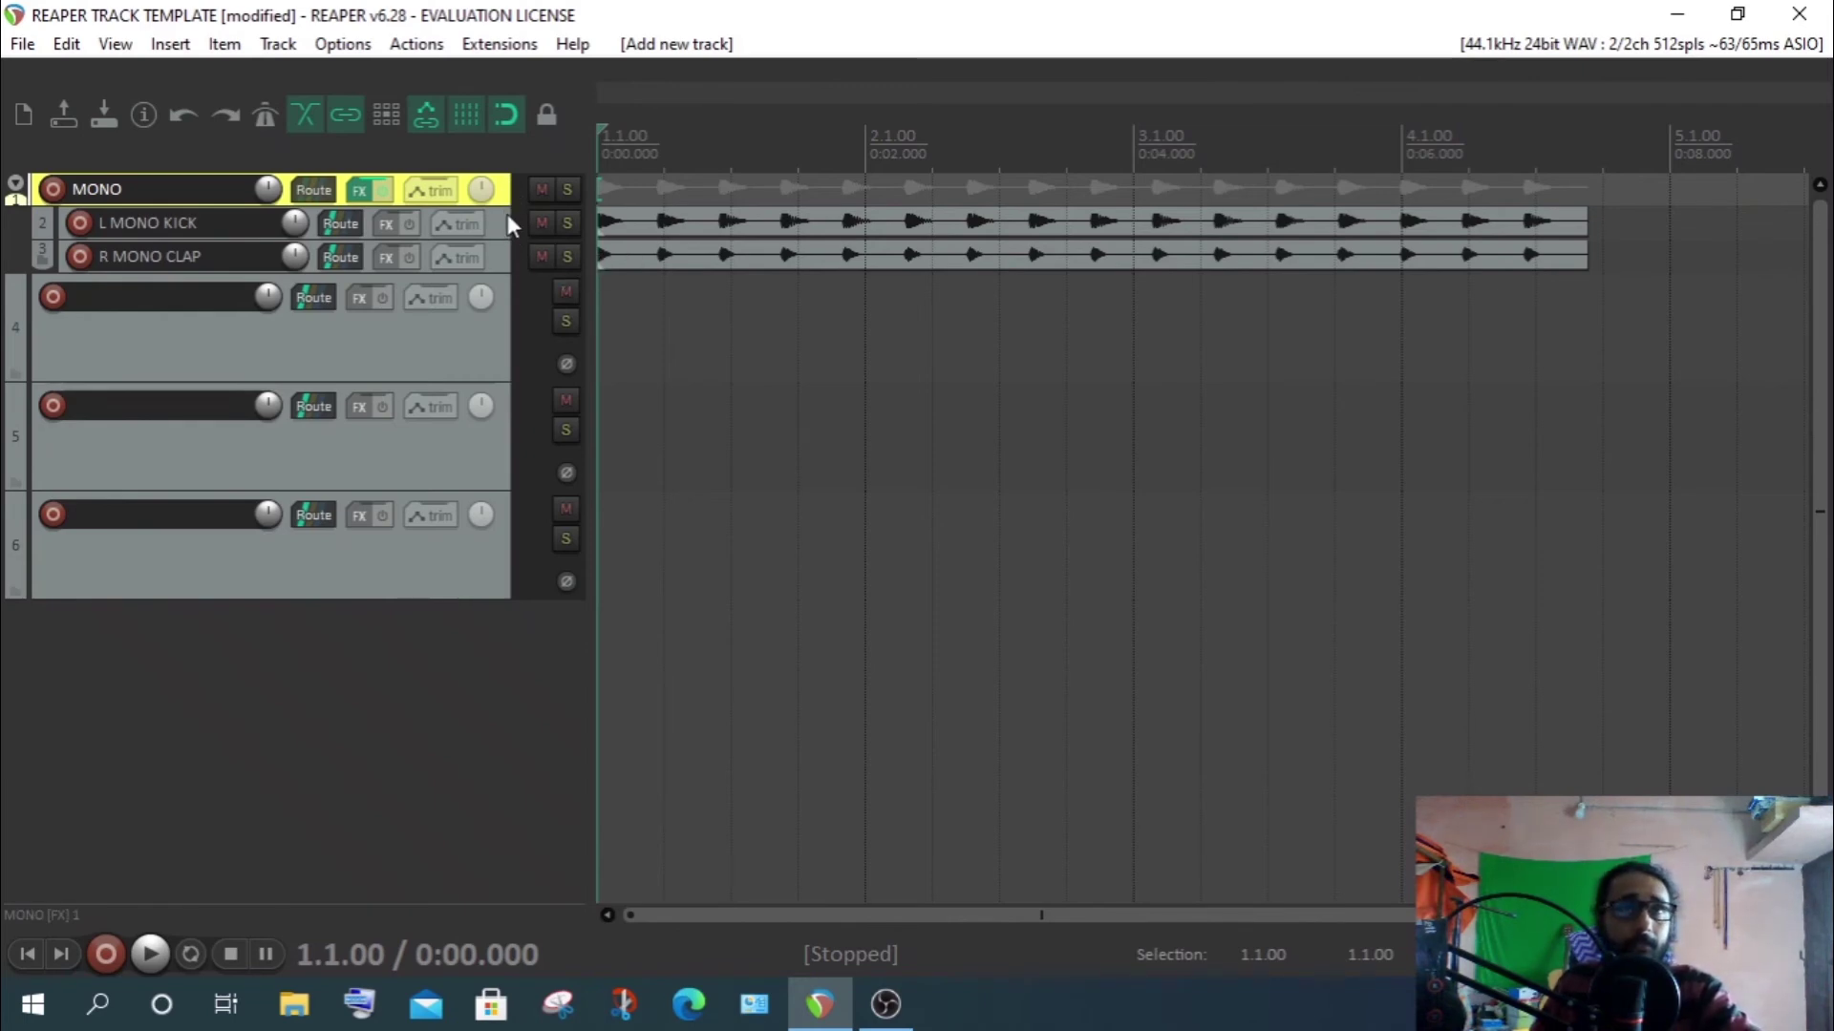
pyautogui.click(483, 359)
pyautogui.keyDown('shift'); pyautogui.click(466, 566); pyautogui.keyUp('shift')
pyautogui.click(415, 725)
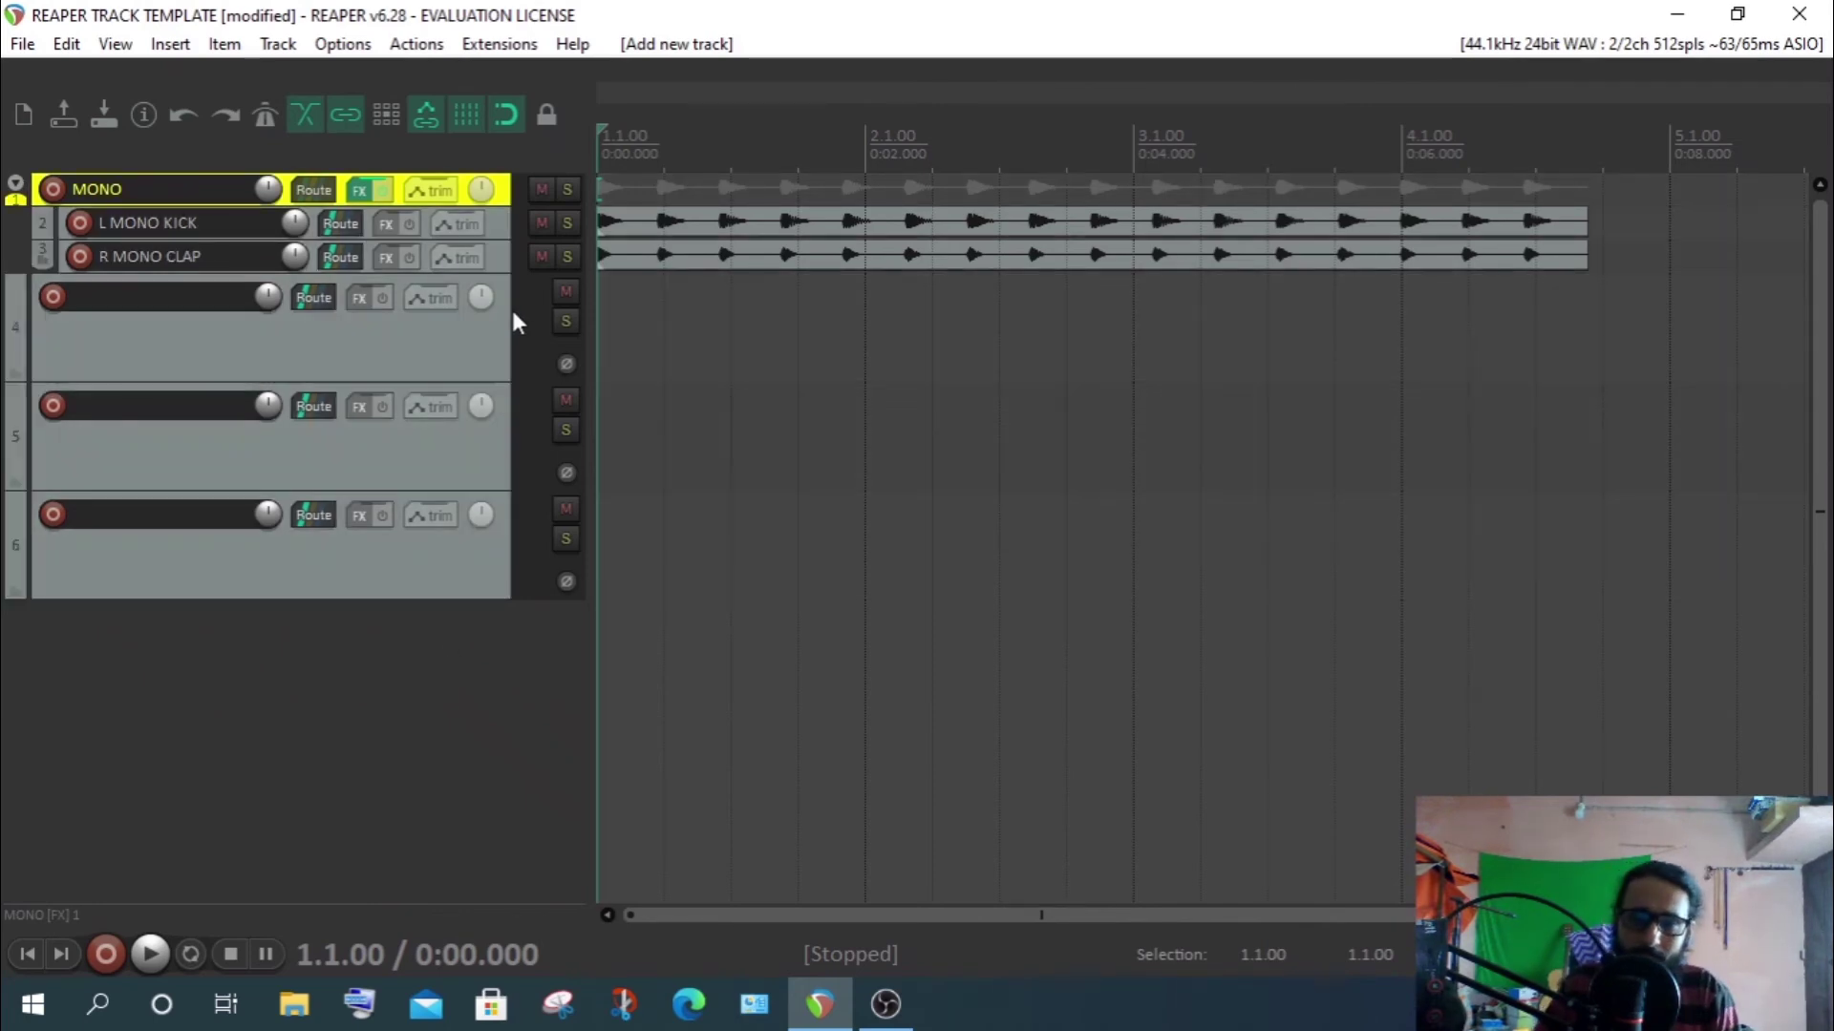
pyautogui.click(498, 184)
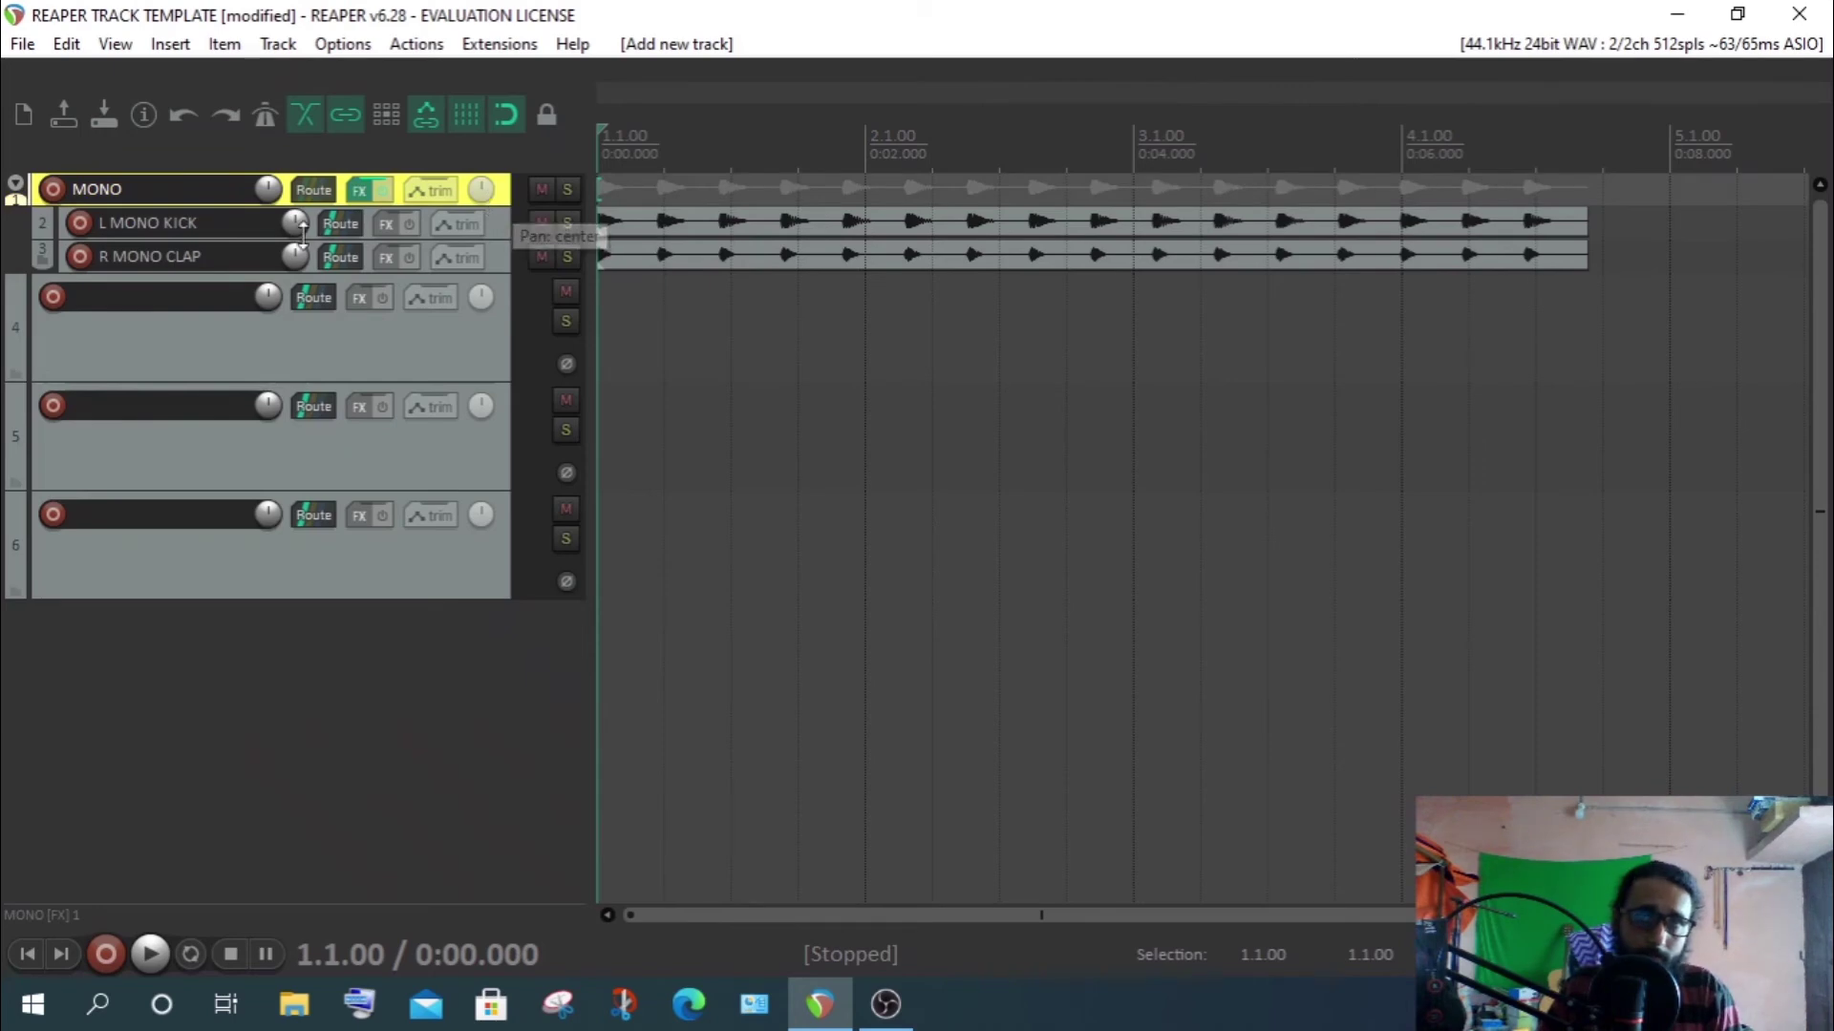
pyautogui.moveTo(400, 181); pyautogui.dragTo(409, 185)
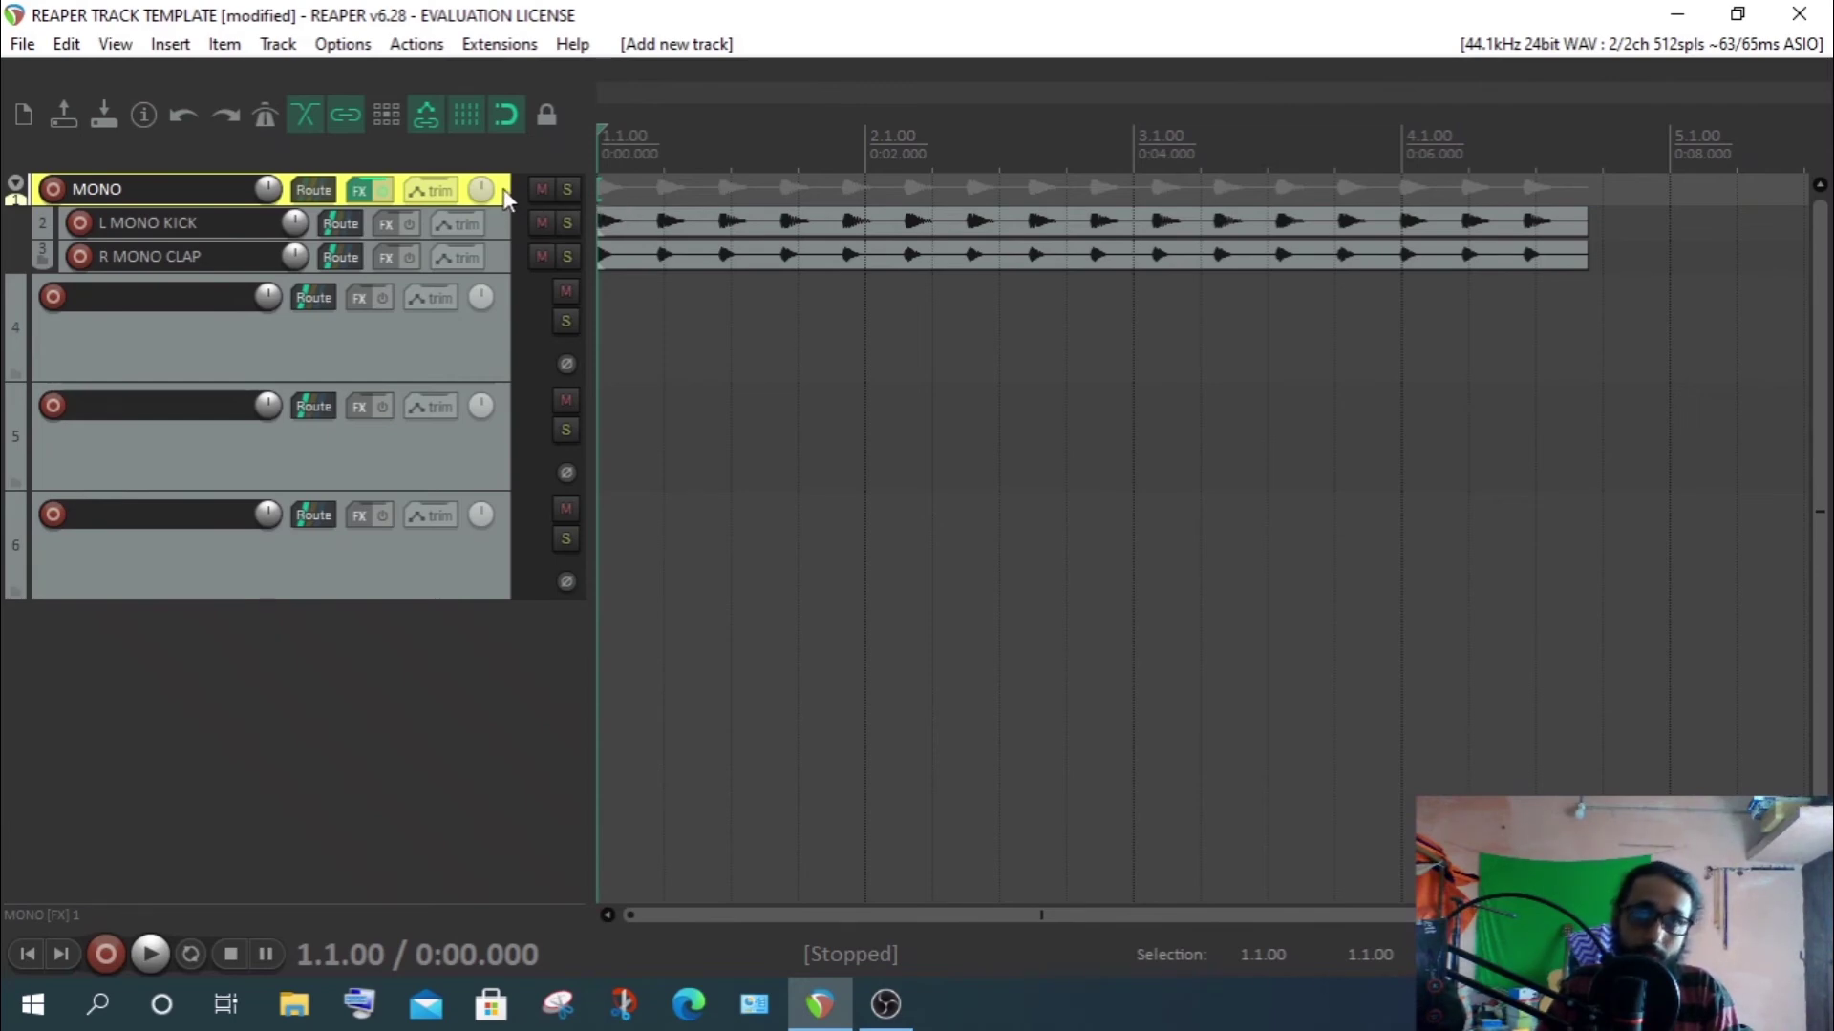
pyautogui.click(278, 44)
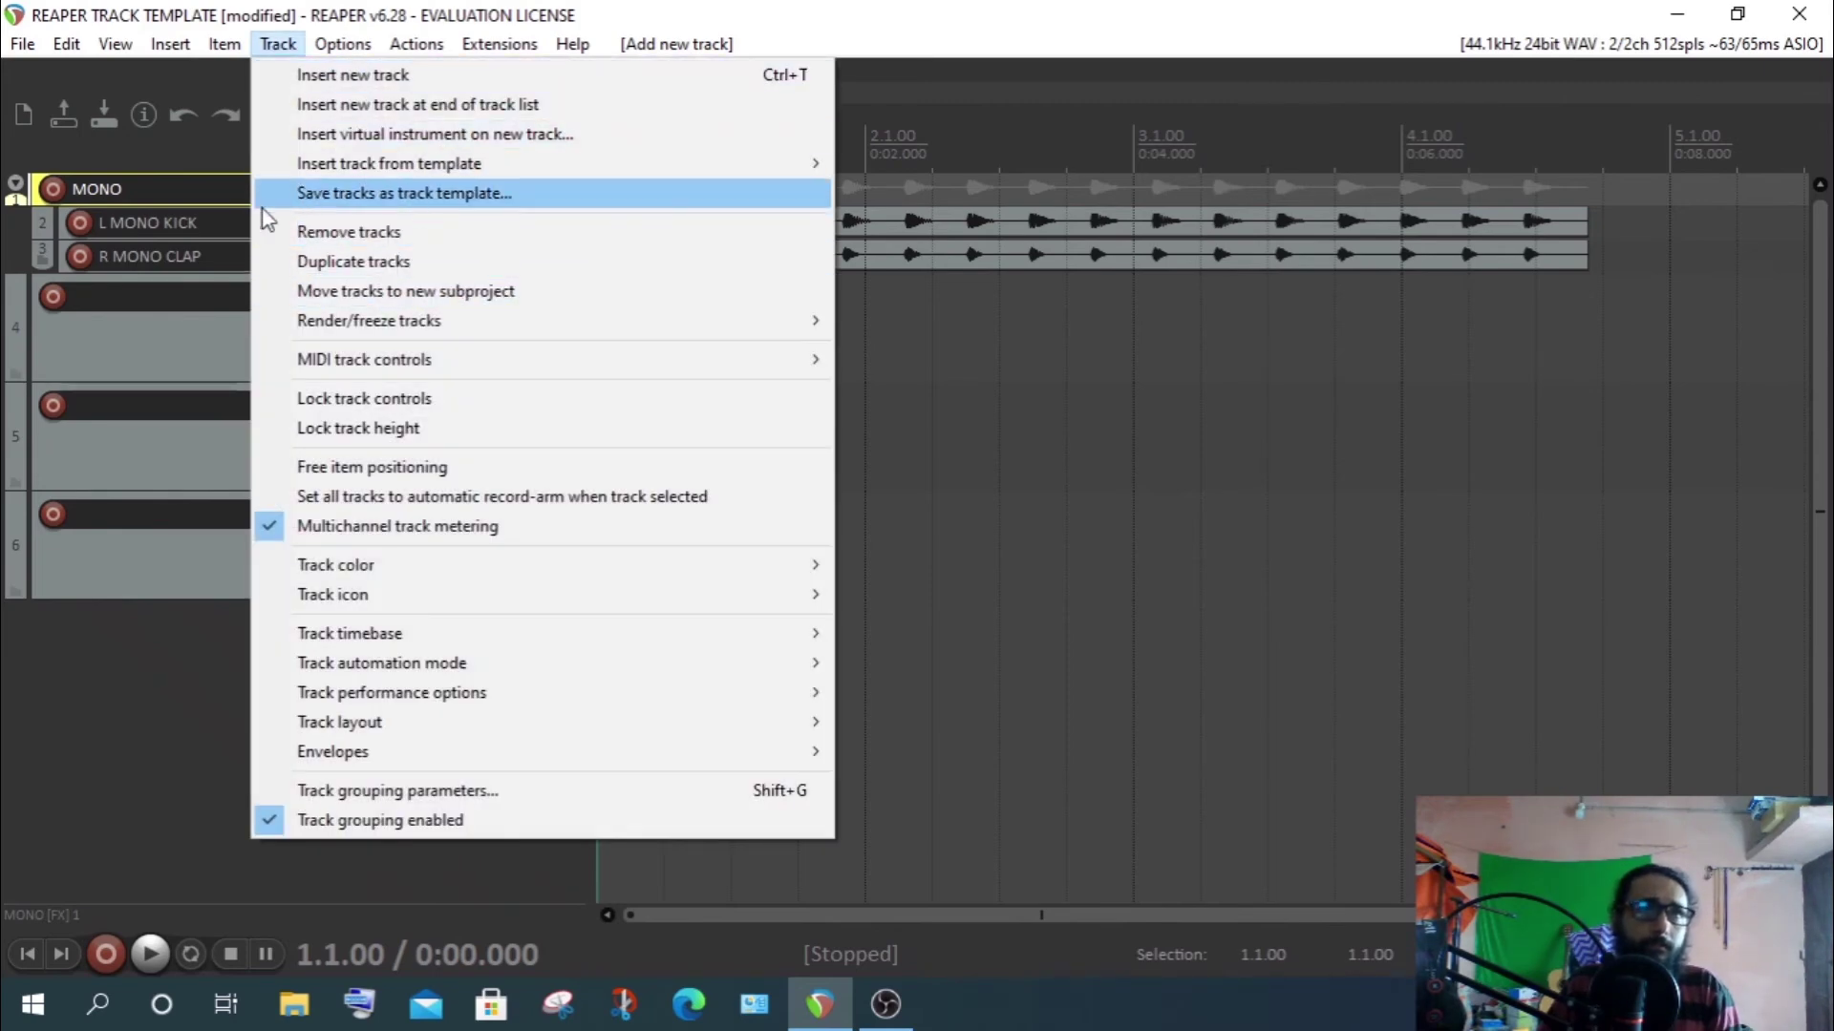
pyautogui.click(402, 195)
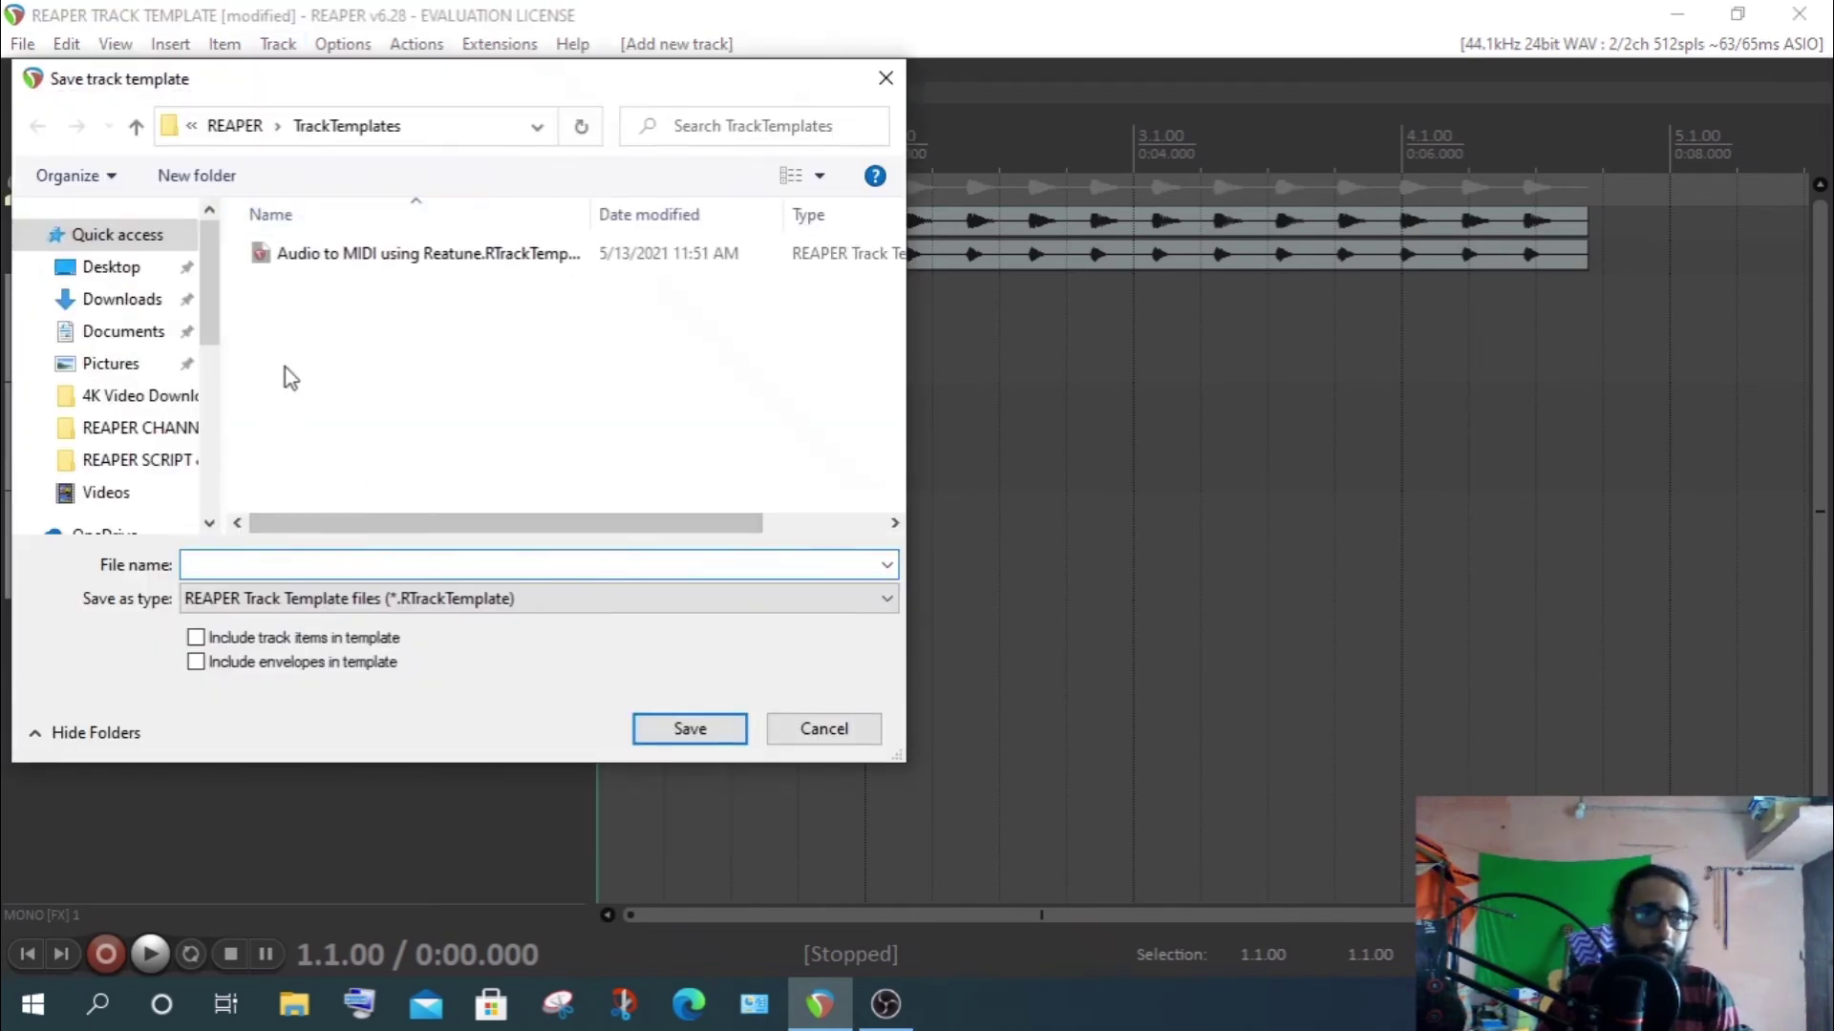
# Enter A as the file name for the new track template
pyautogui.click(392, 256)
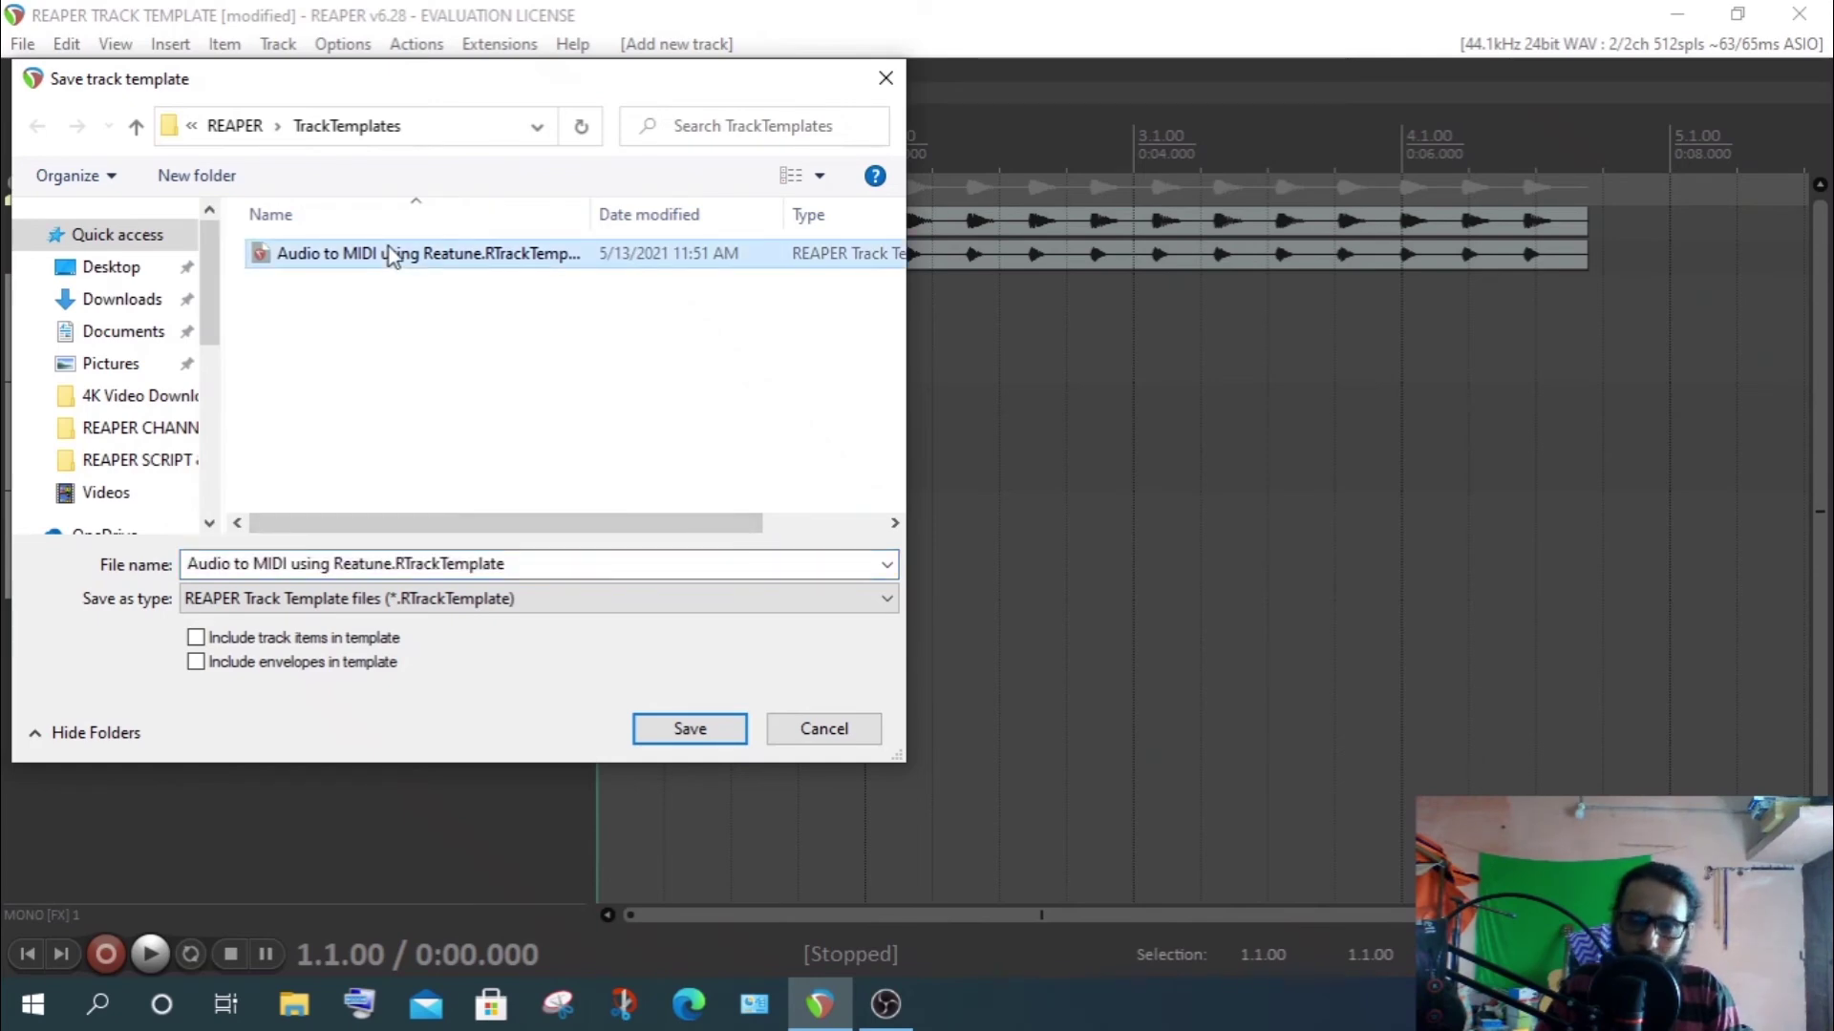
pyautogui.click(558, 562)
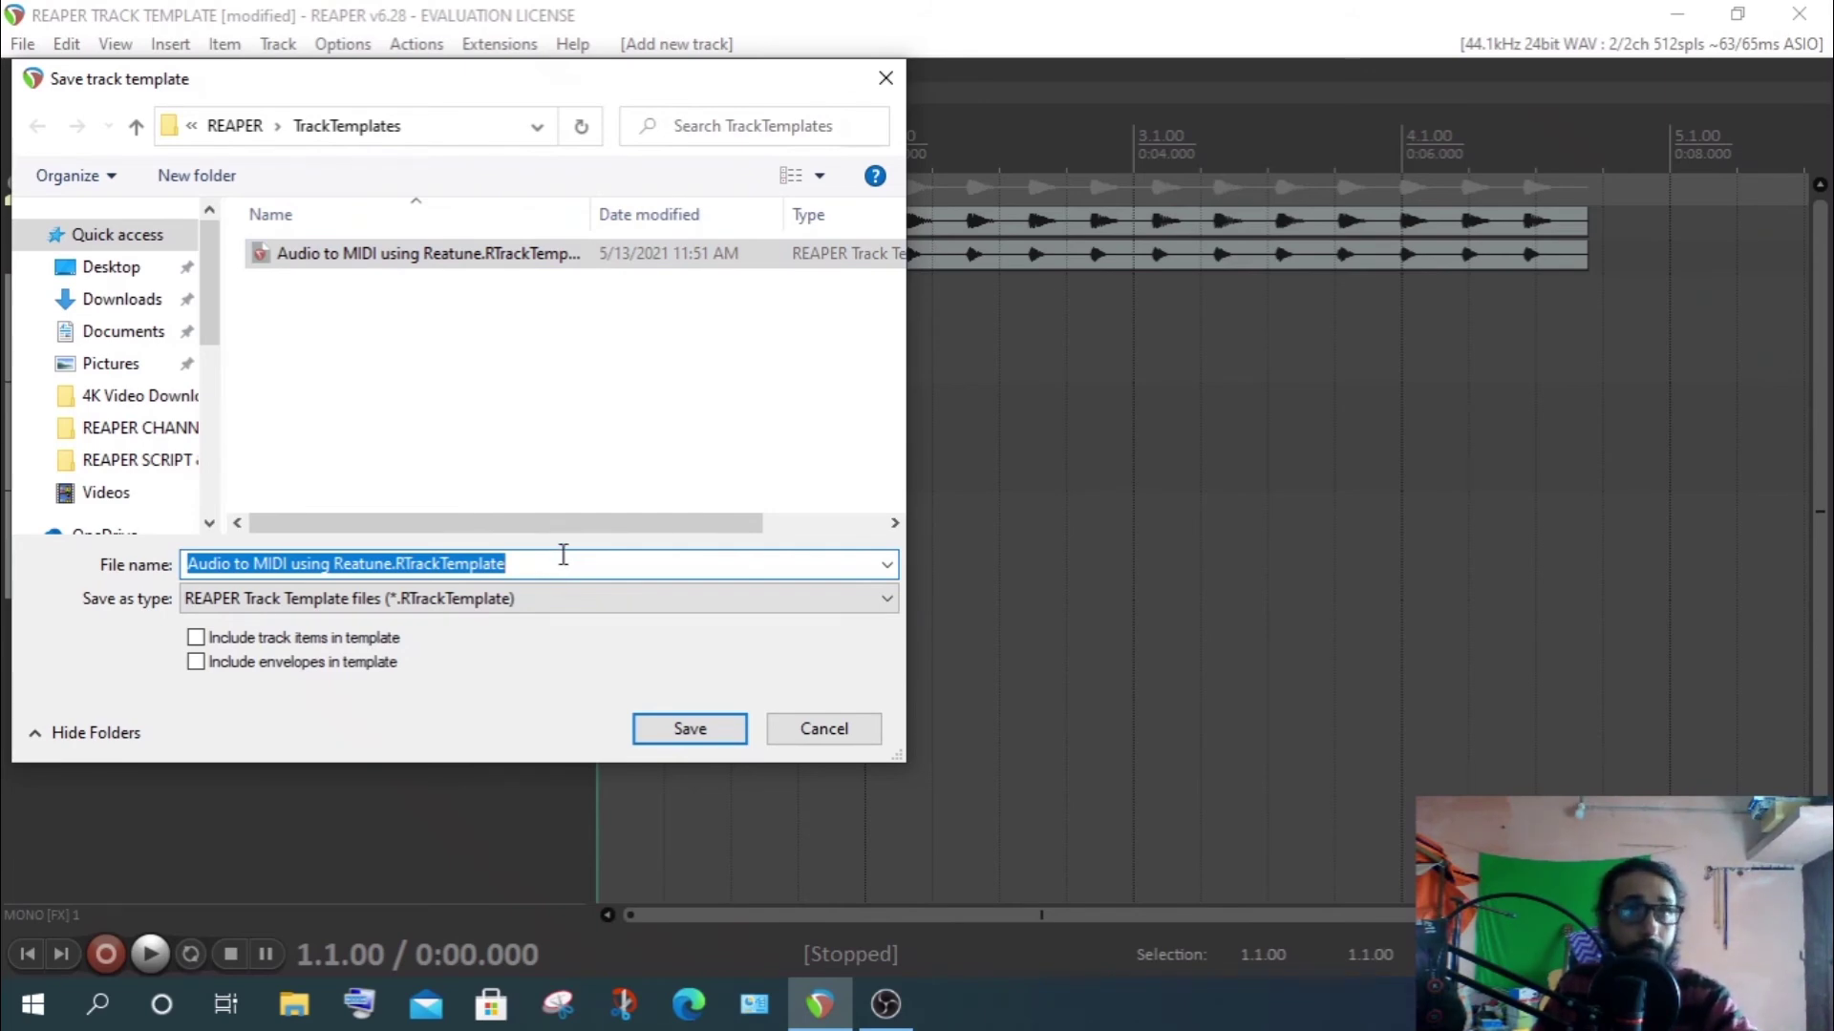
pyautogui.write('A')
pyautogui.click(129, 659)
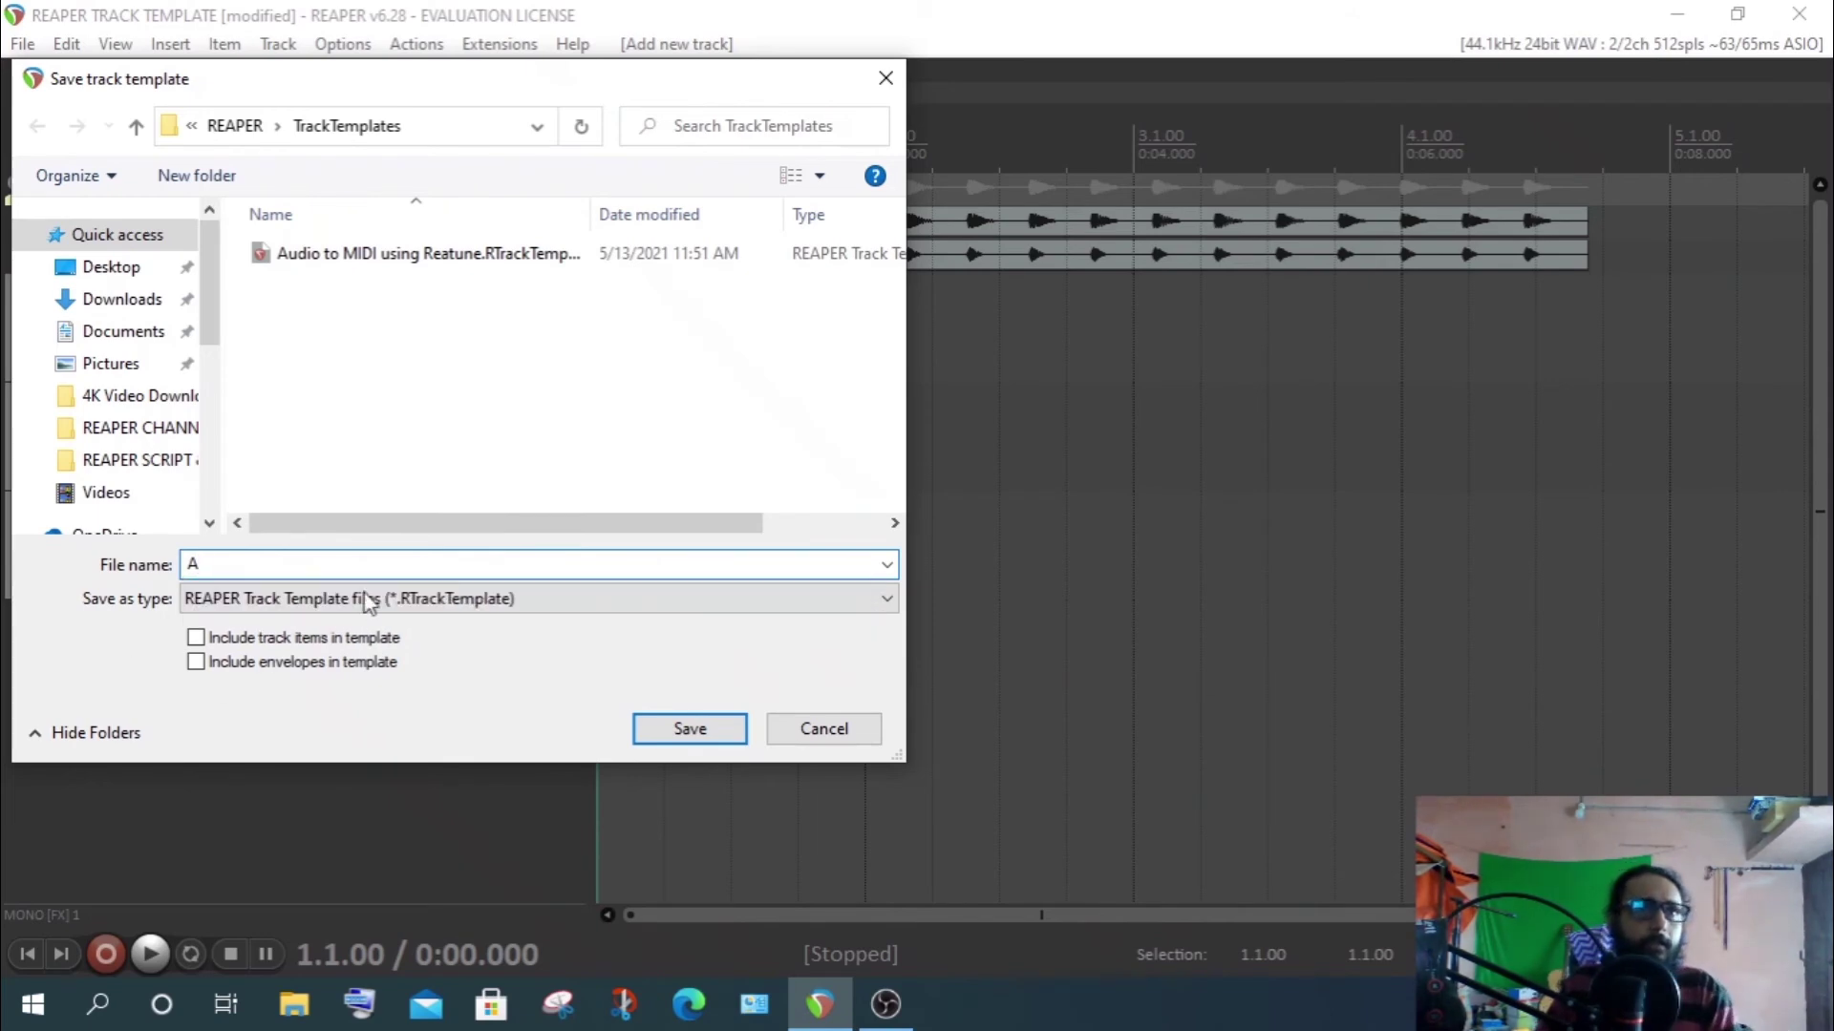
pyautogui.rightClick(345, 382)
pyautogui.moveTo(599, 667)
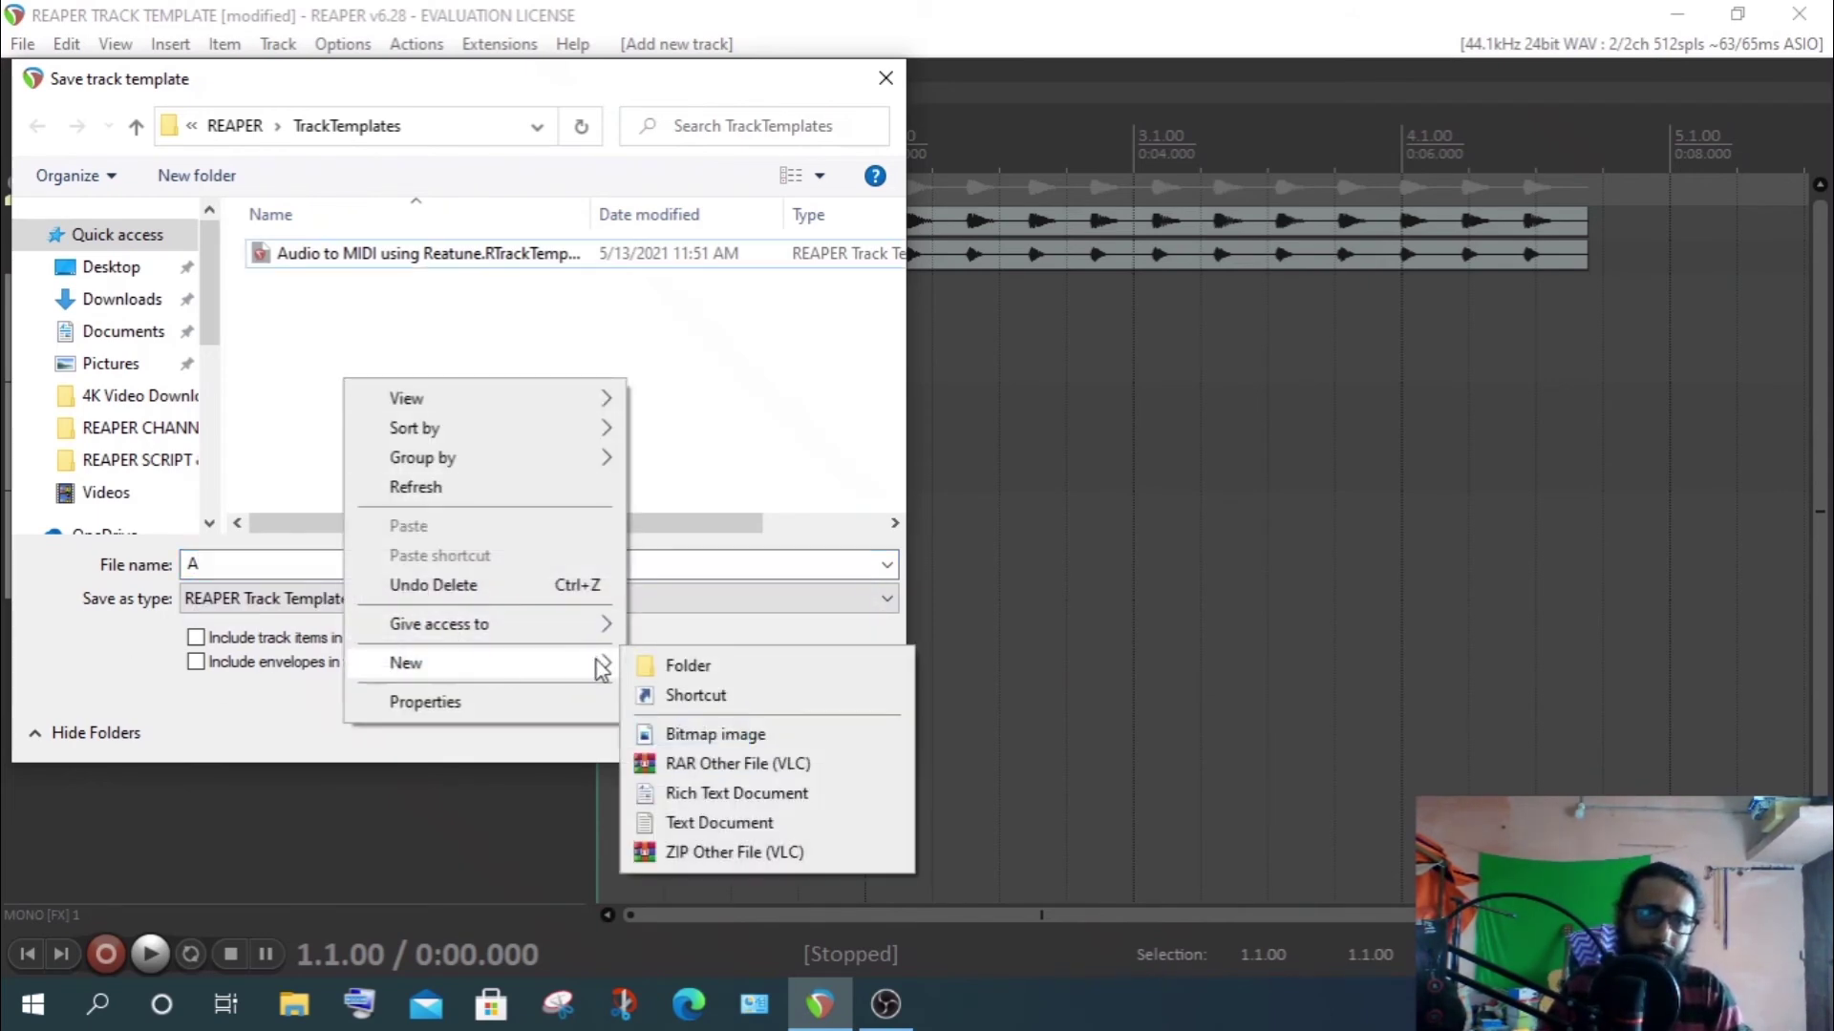
pyautogui.click(273, 438)
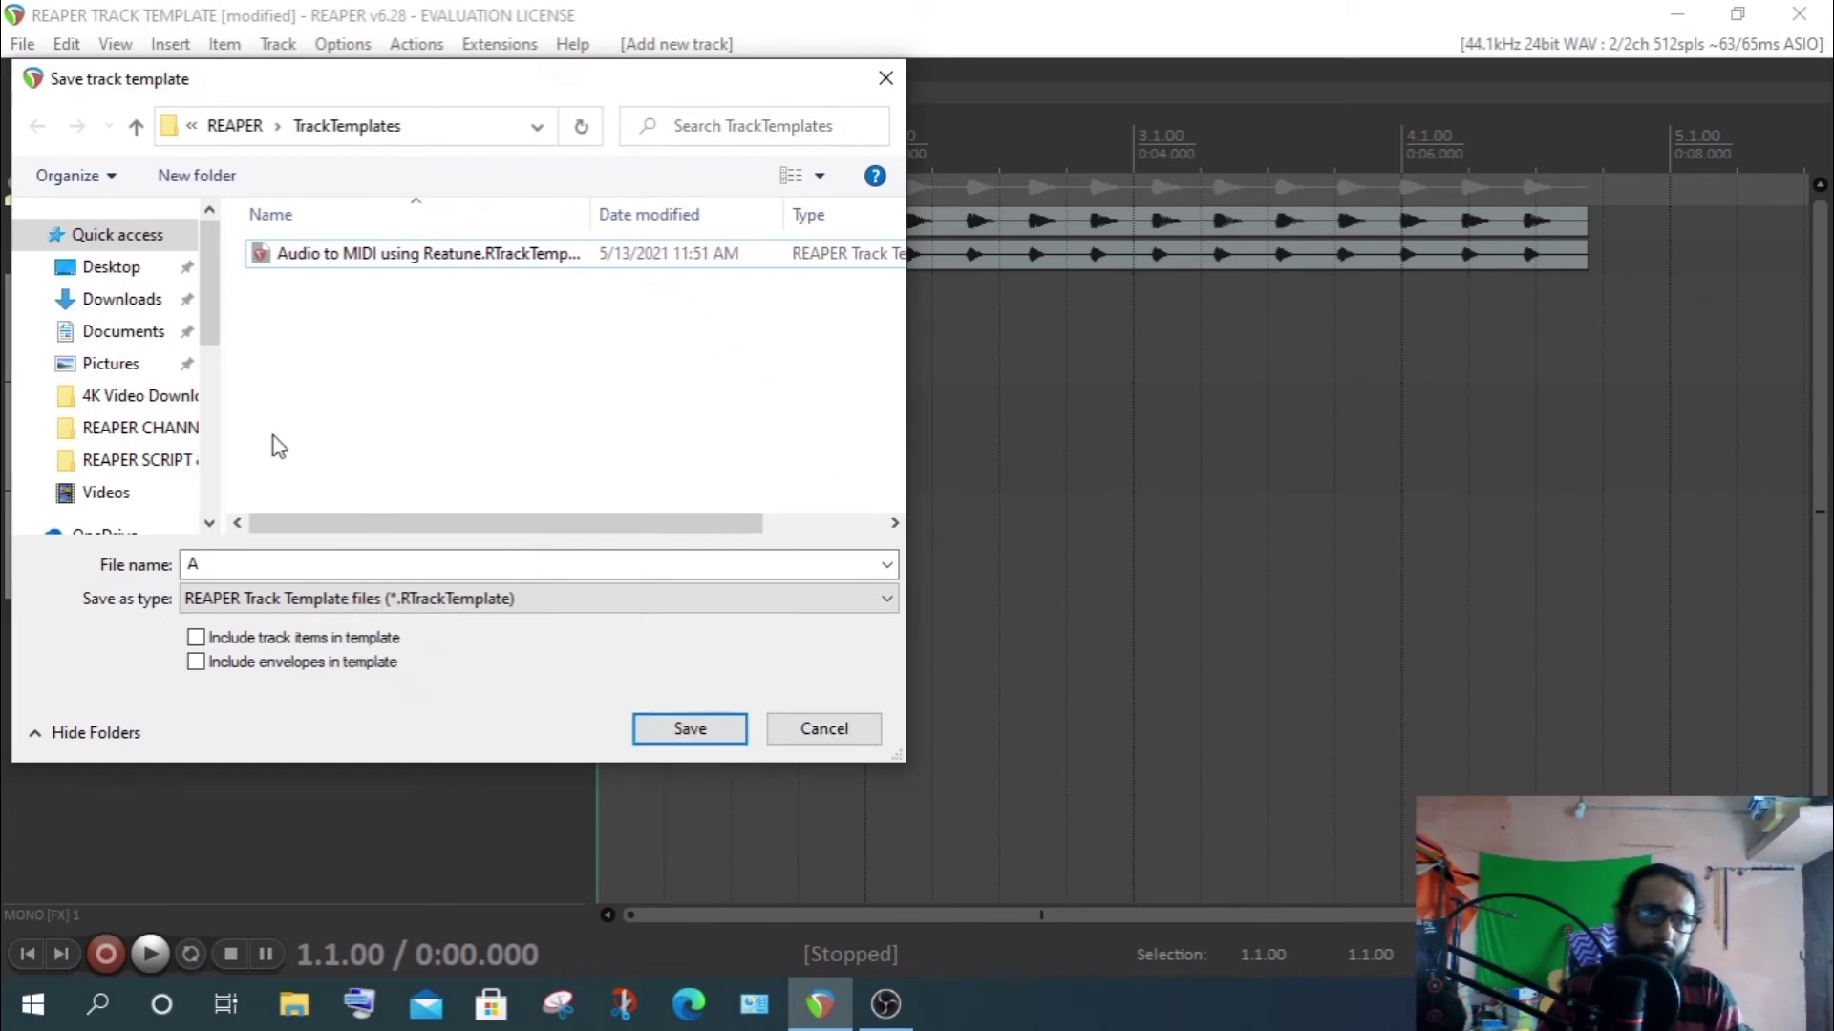
pyautogui.hotkey('alt', 'n')
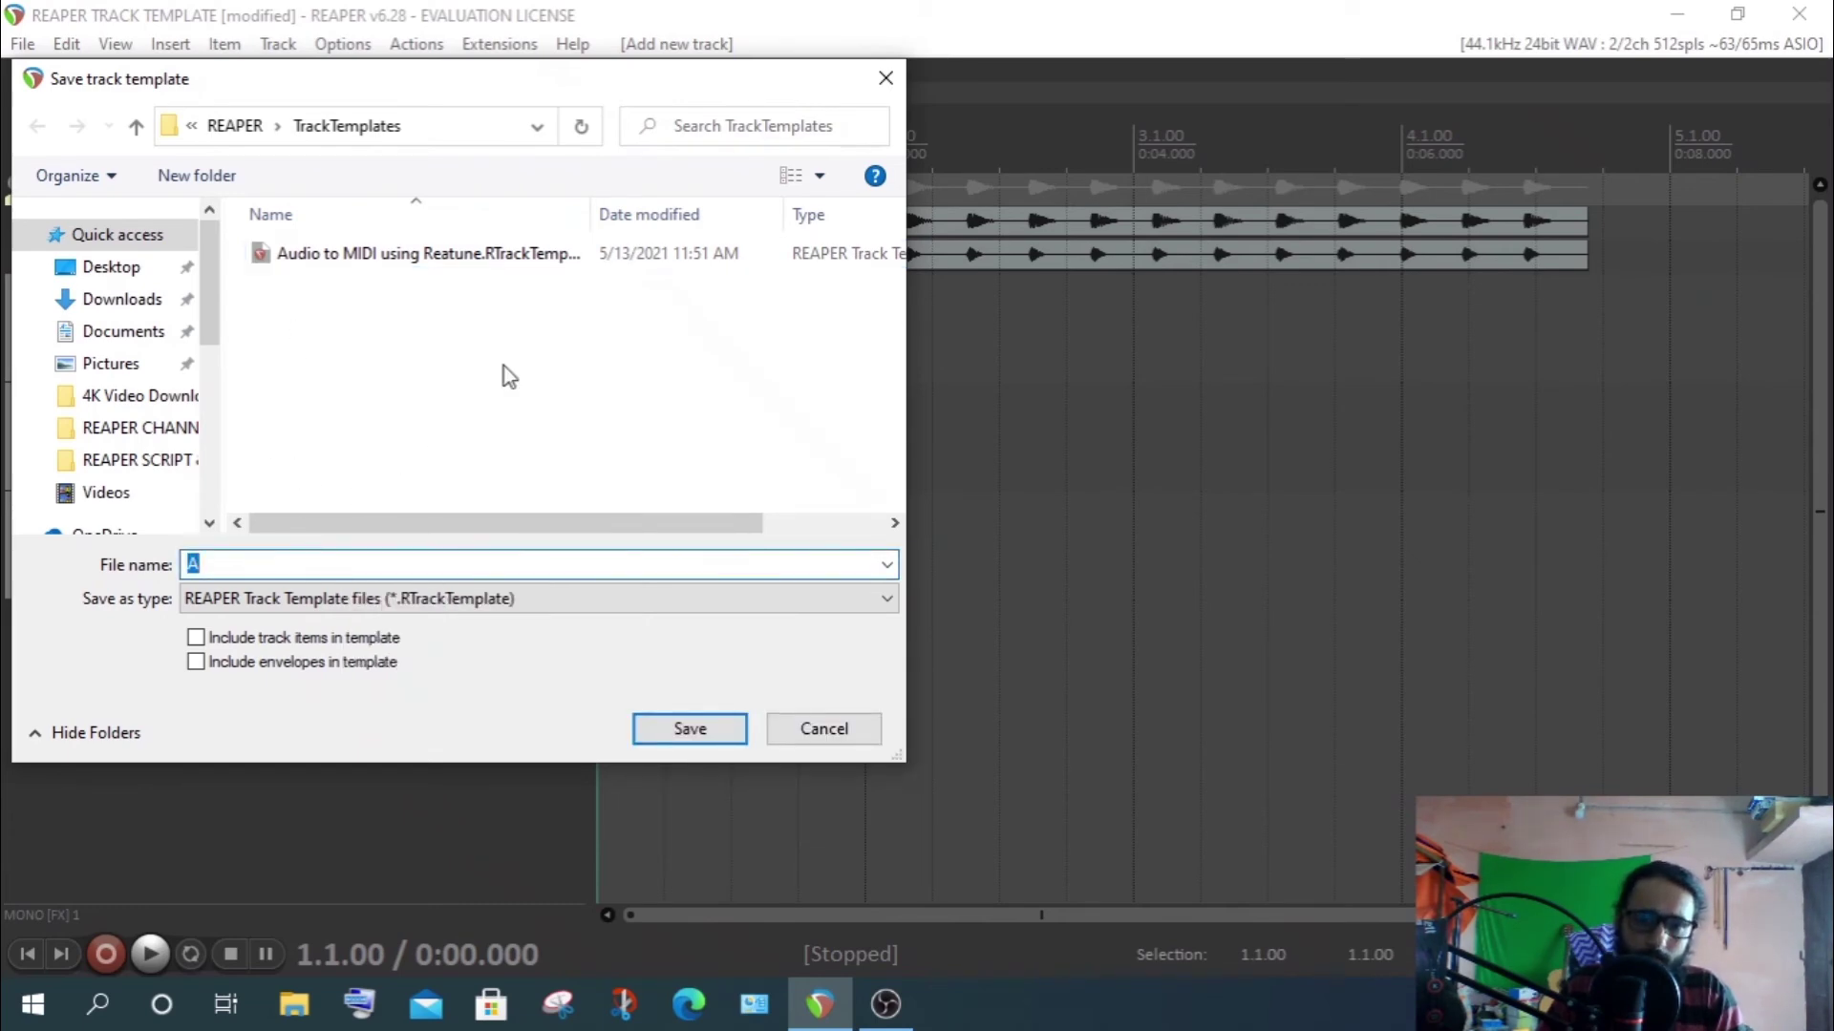
# Create a subfolder named 1 inside the TrackTemplates folder from within the save dialog
pyautogui.rightClick(405, 364)
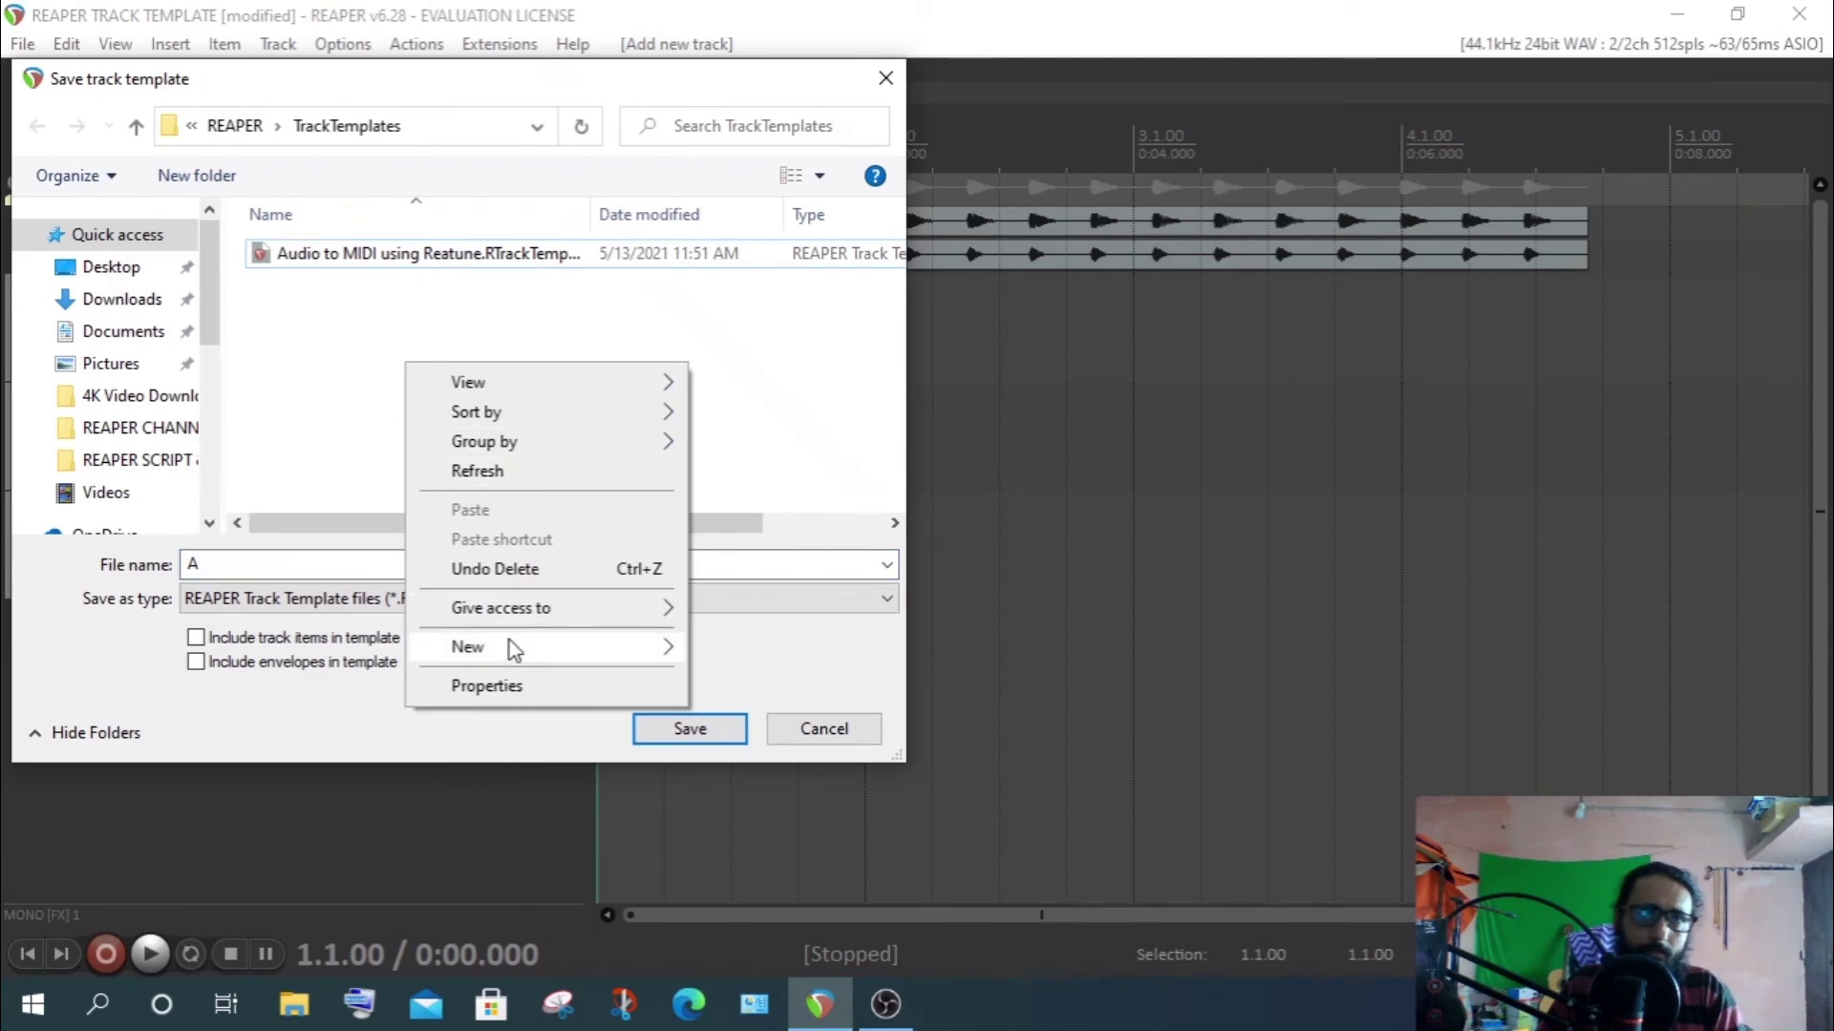
pyautogui.moveTo(606, 647)
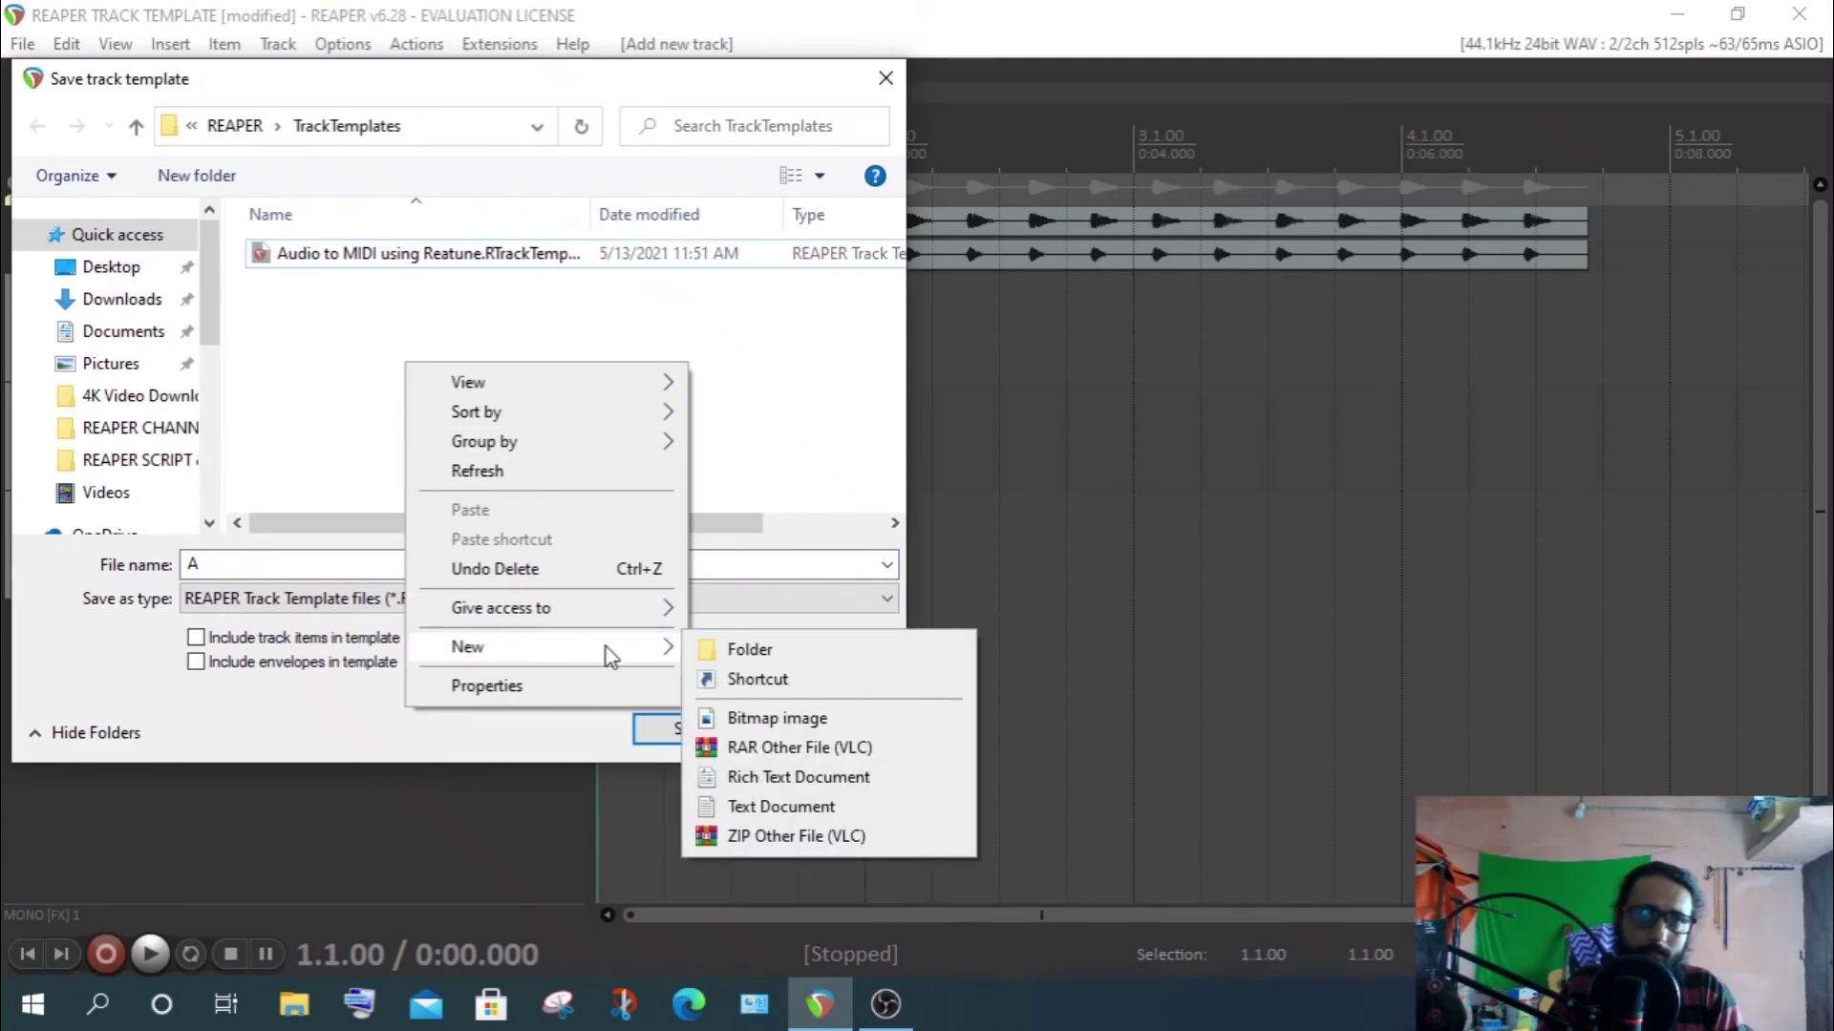
pyautogui.click(704, 656)
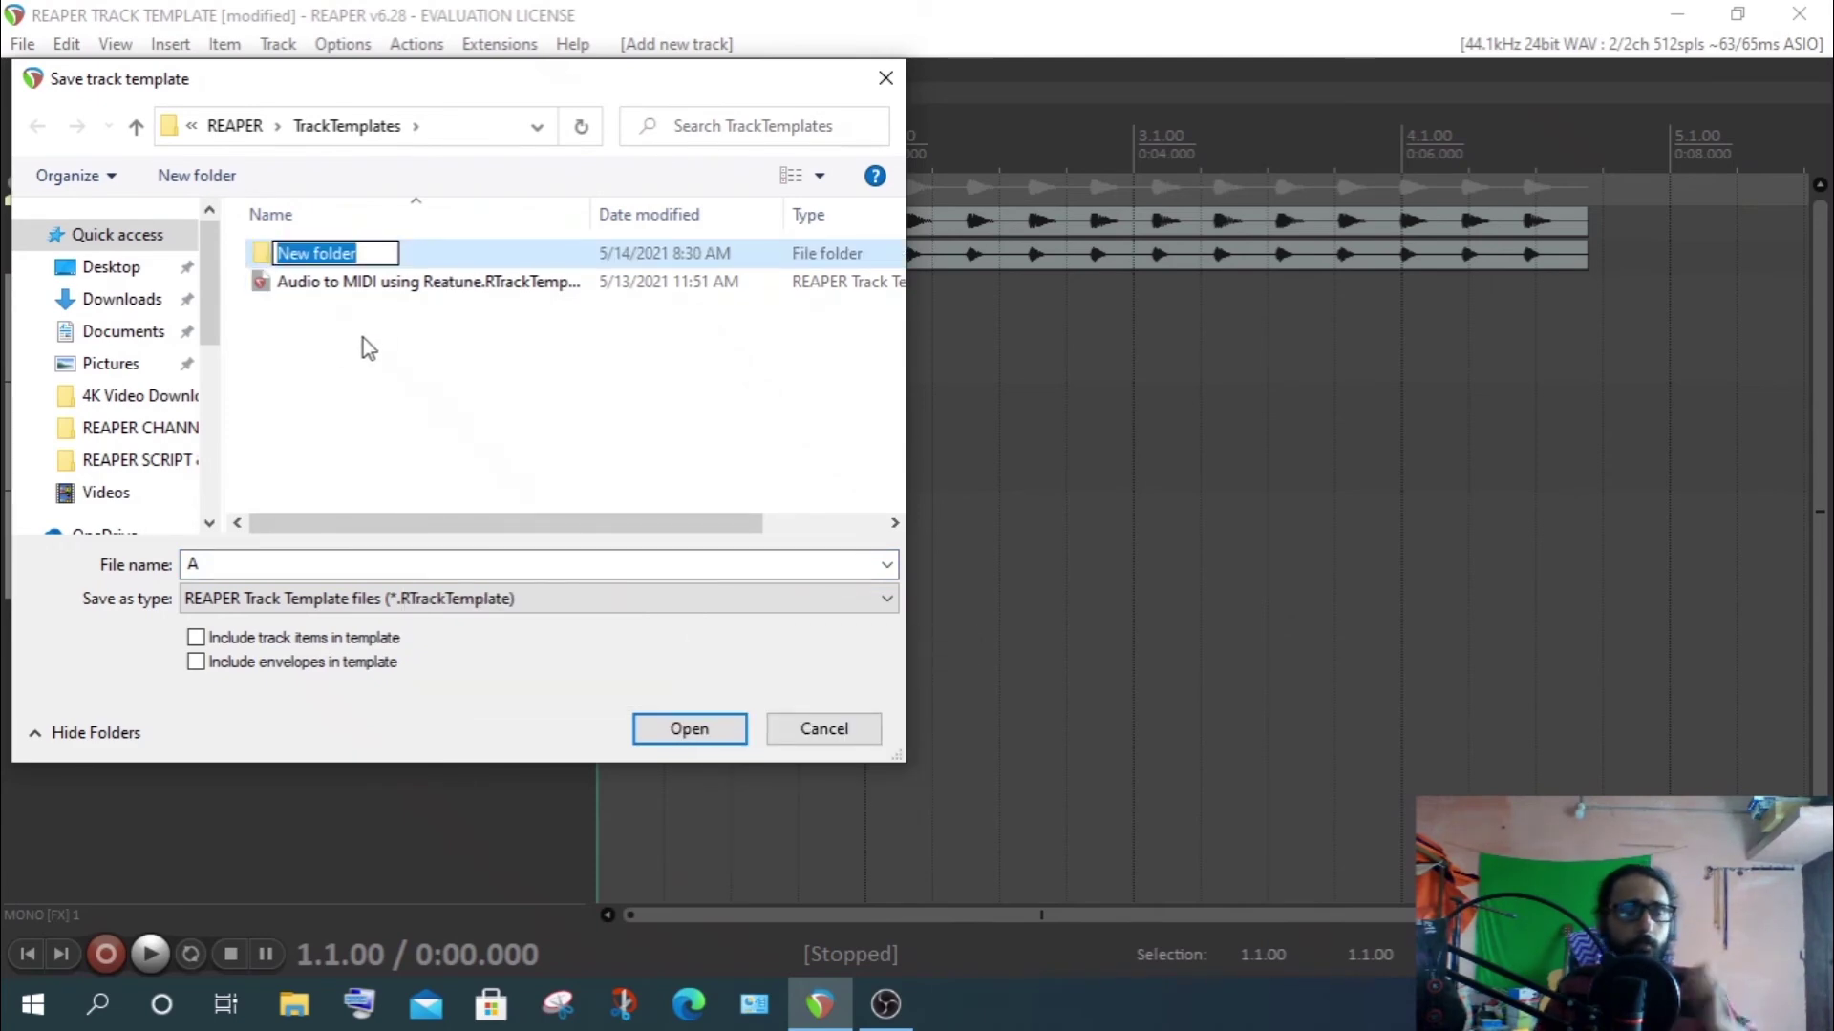
pyautogui.write('1')
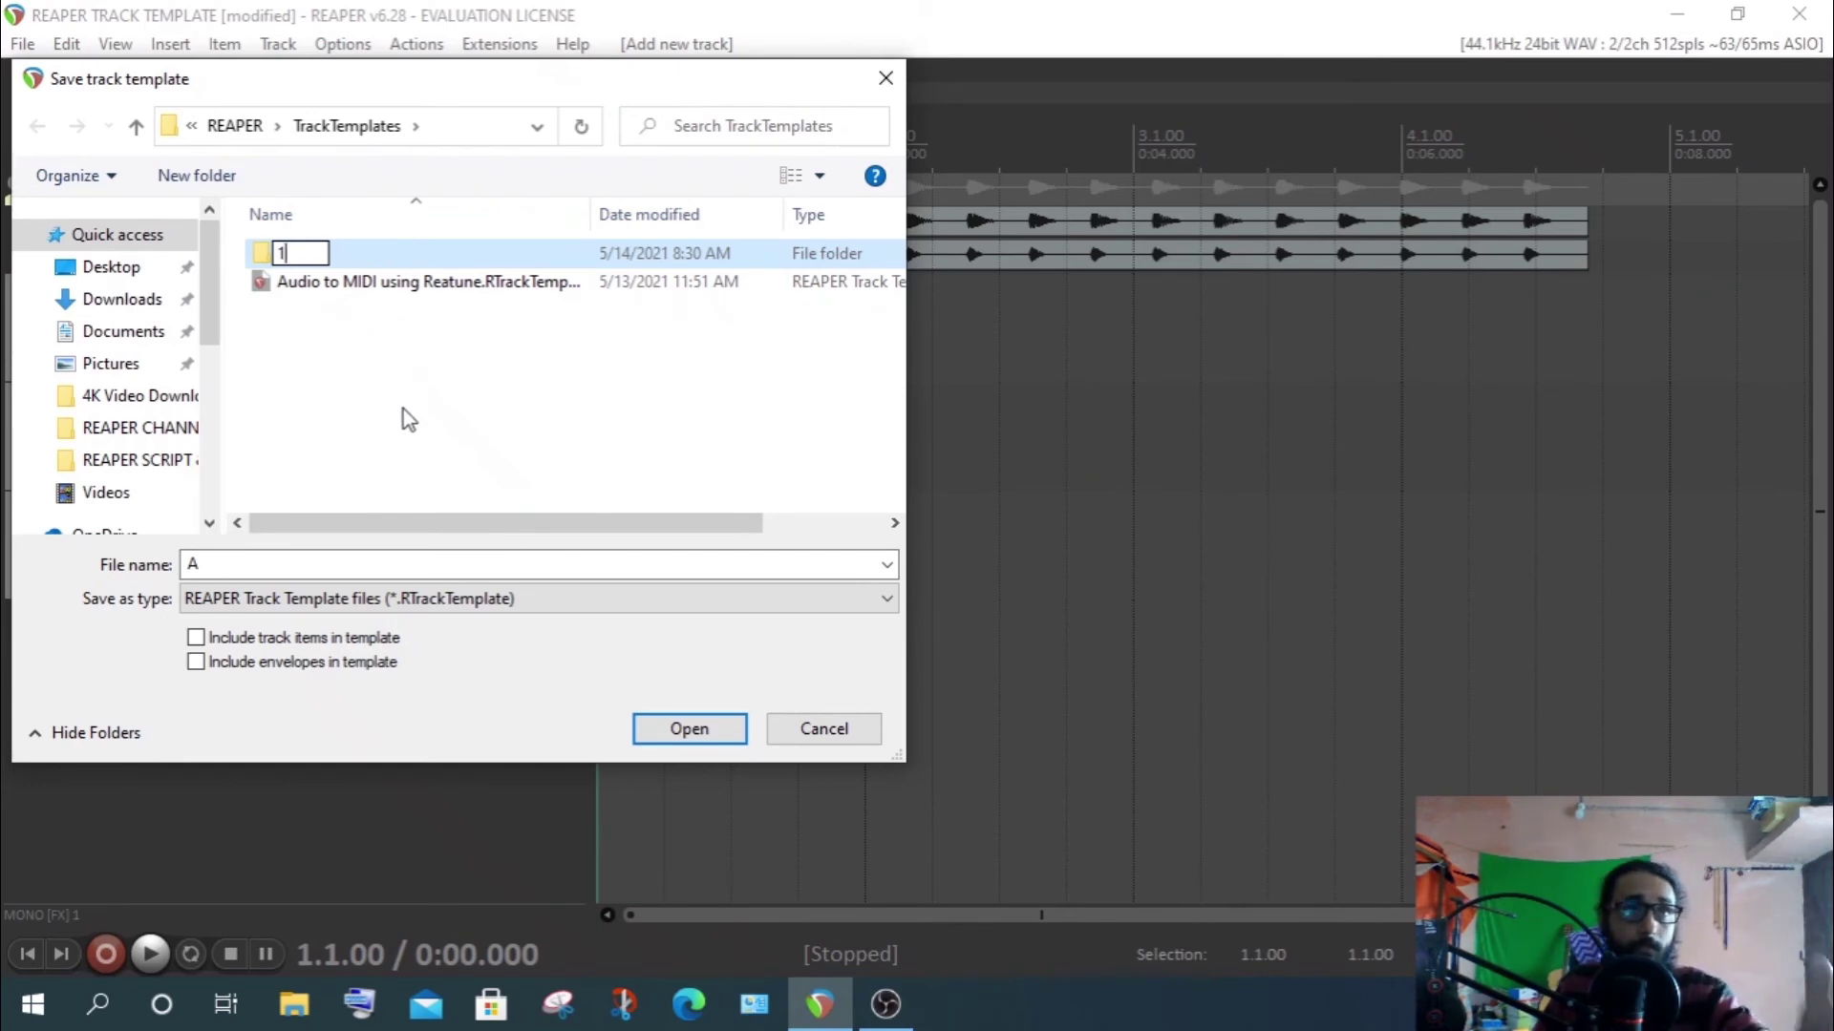
pyautogui.click(403, 409)
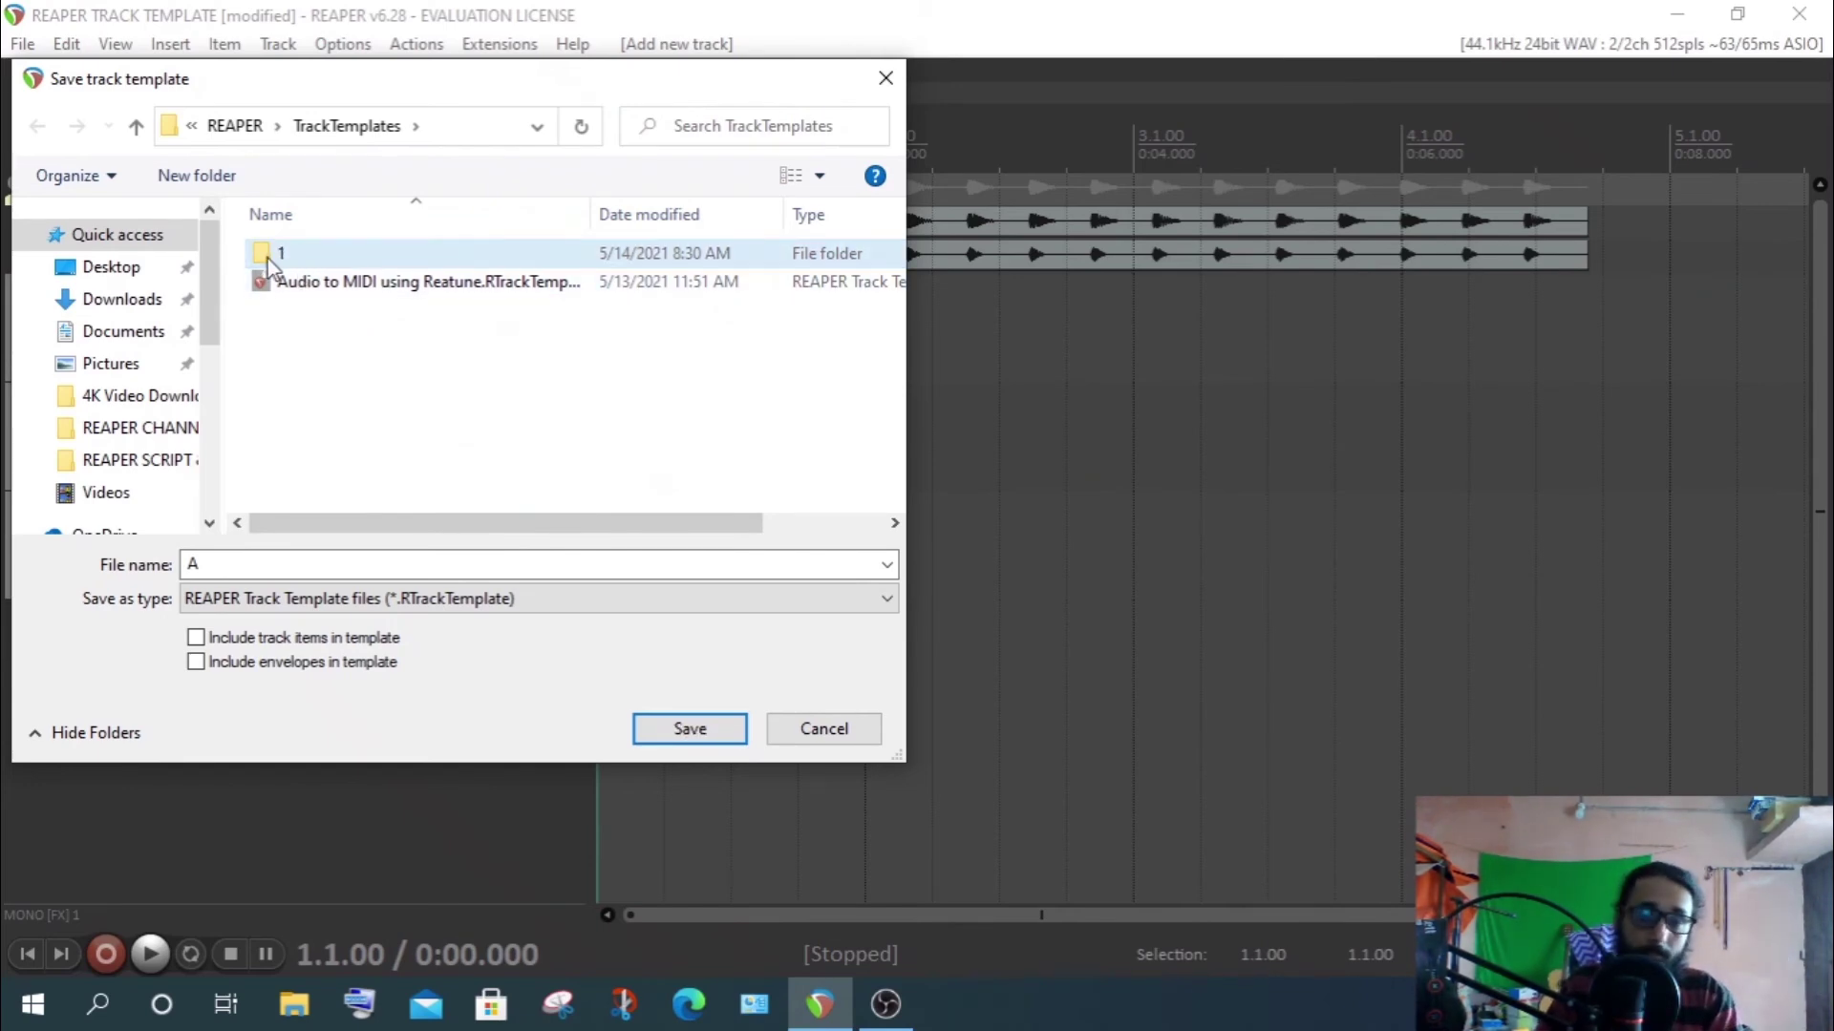
# Save the track template as A inside the 1 subfolder of TrackTemplates, without including track items or envelopes
pyautogui.click(270, 260)
pyautogui.doubleClick(271, 260)
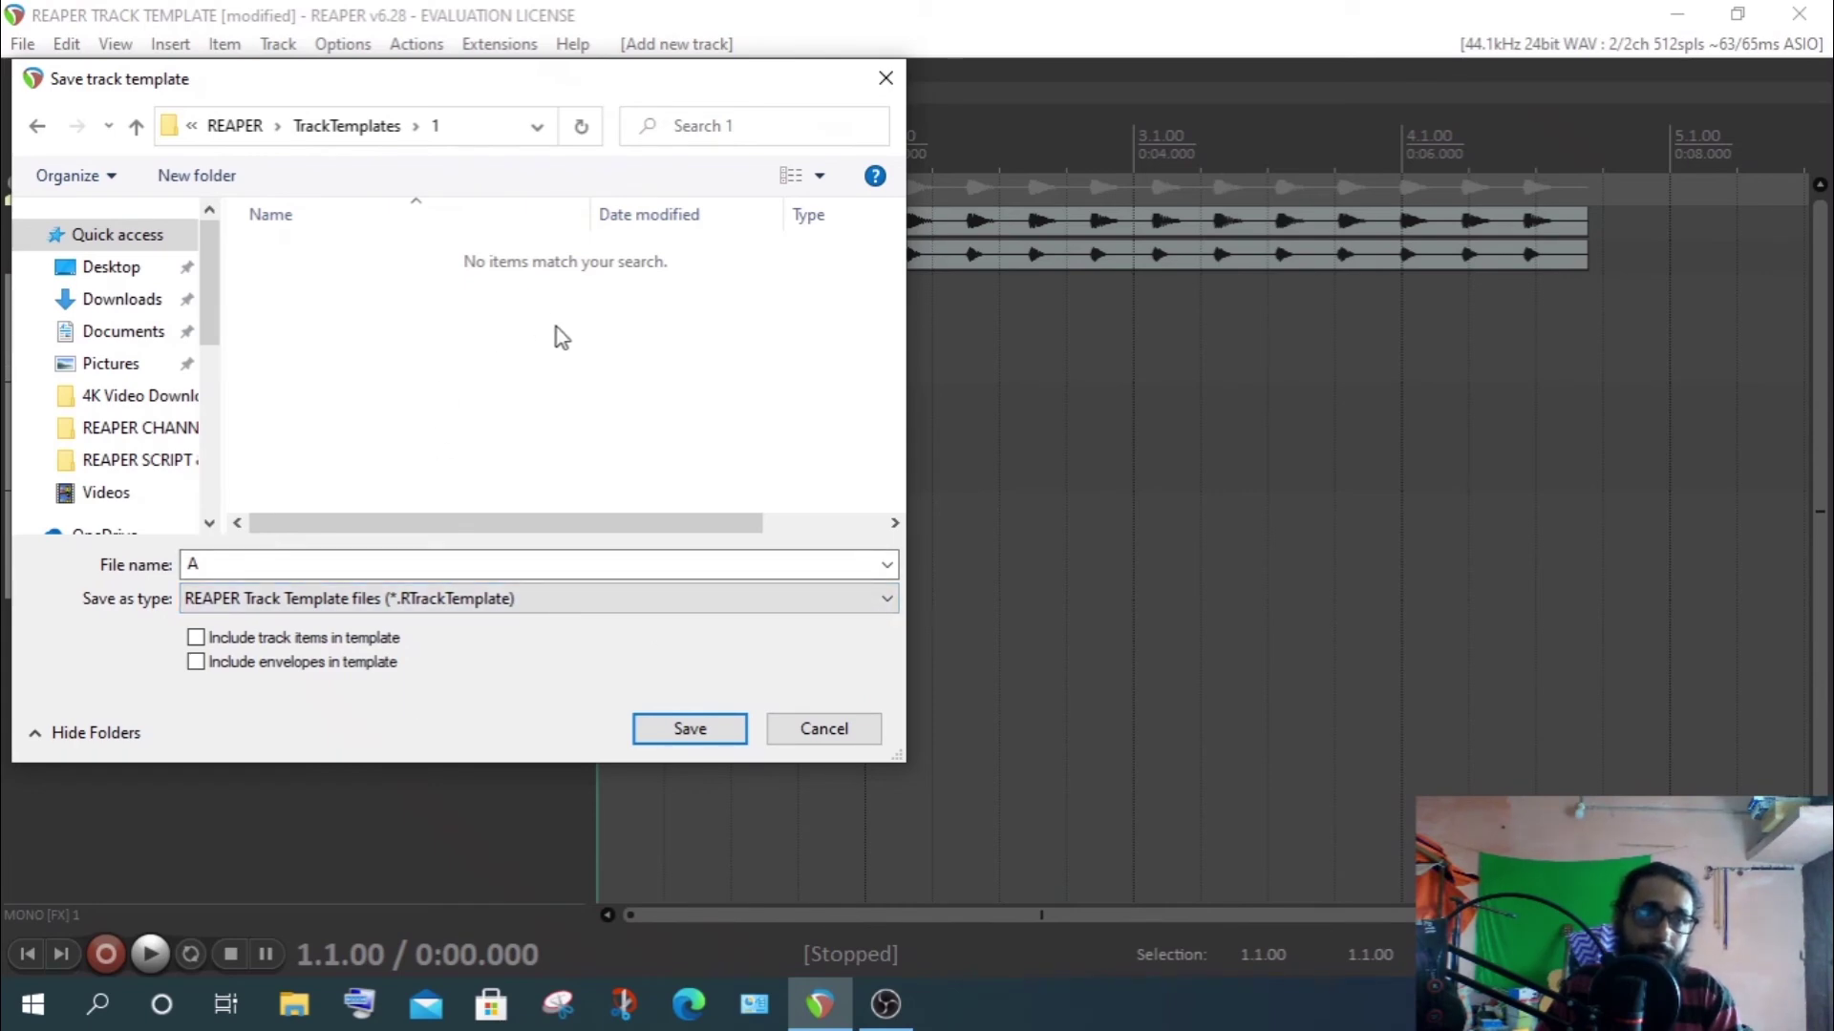
pyautogui.moveTo(462, 82); pyautogui.dragTo(1292, 308)
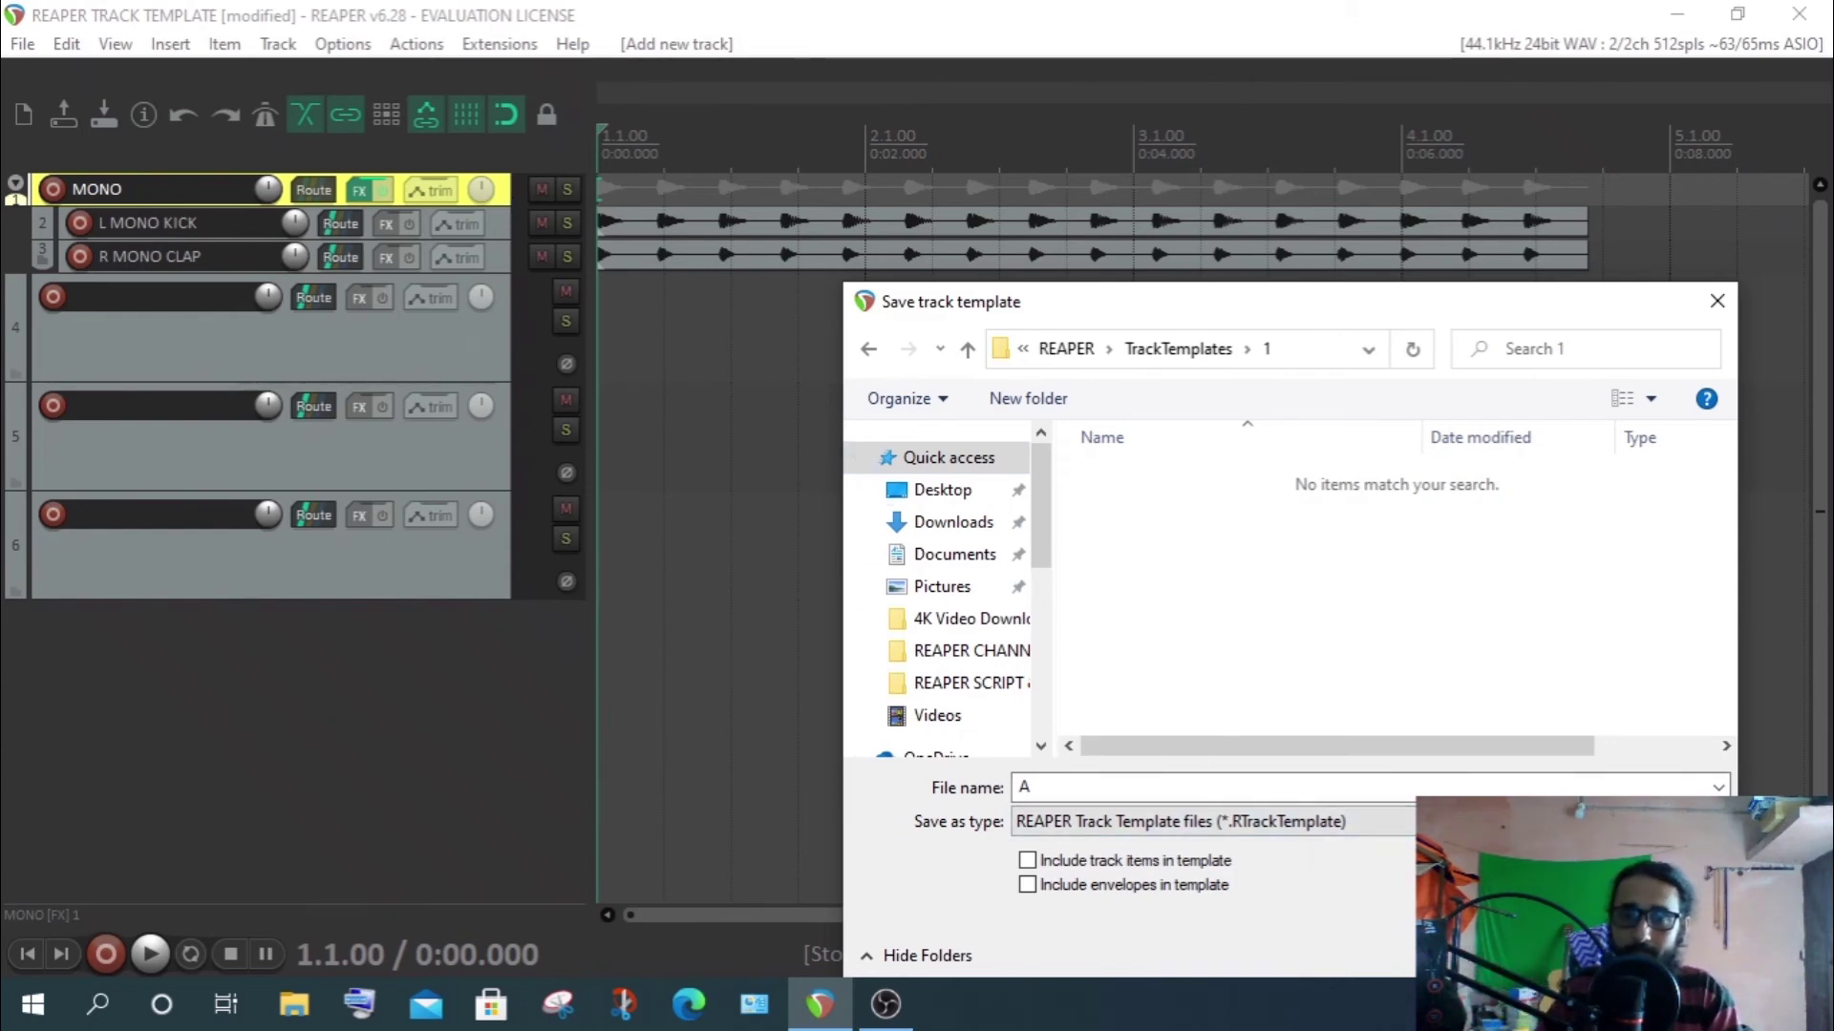
pyautogui.moveTo(1311, 311); pyautogui.dragTo(939, 176)
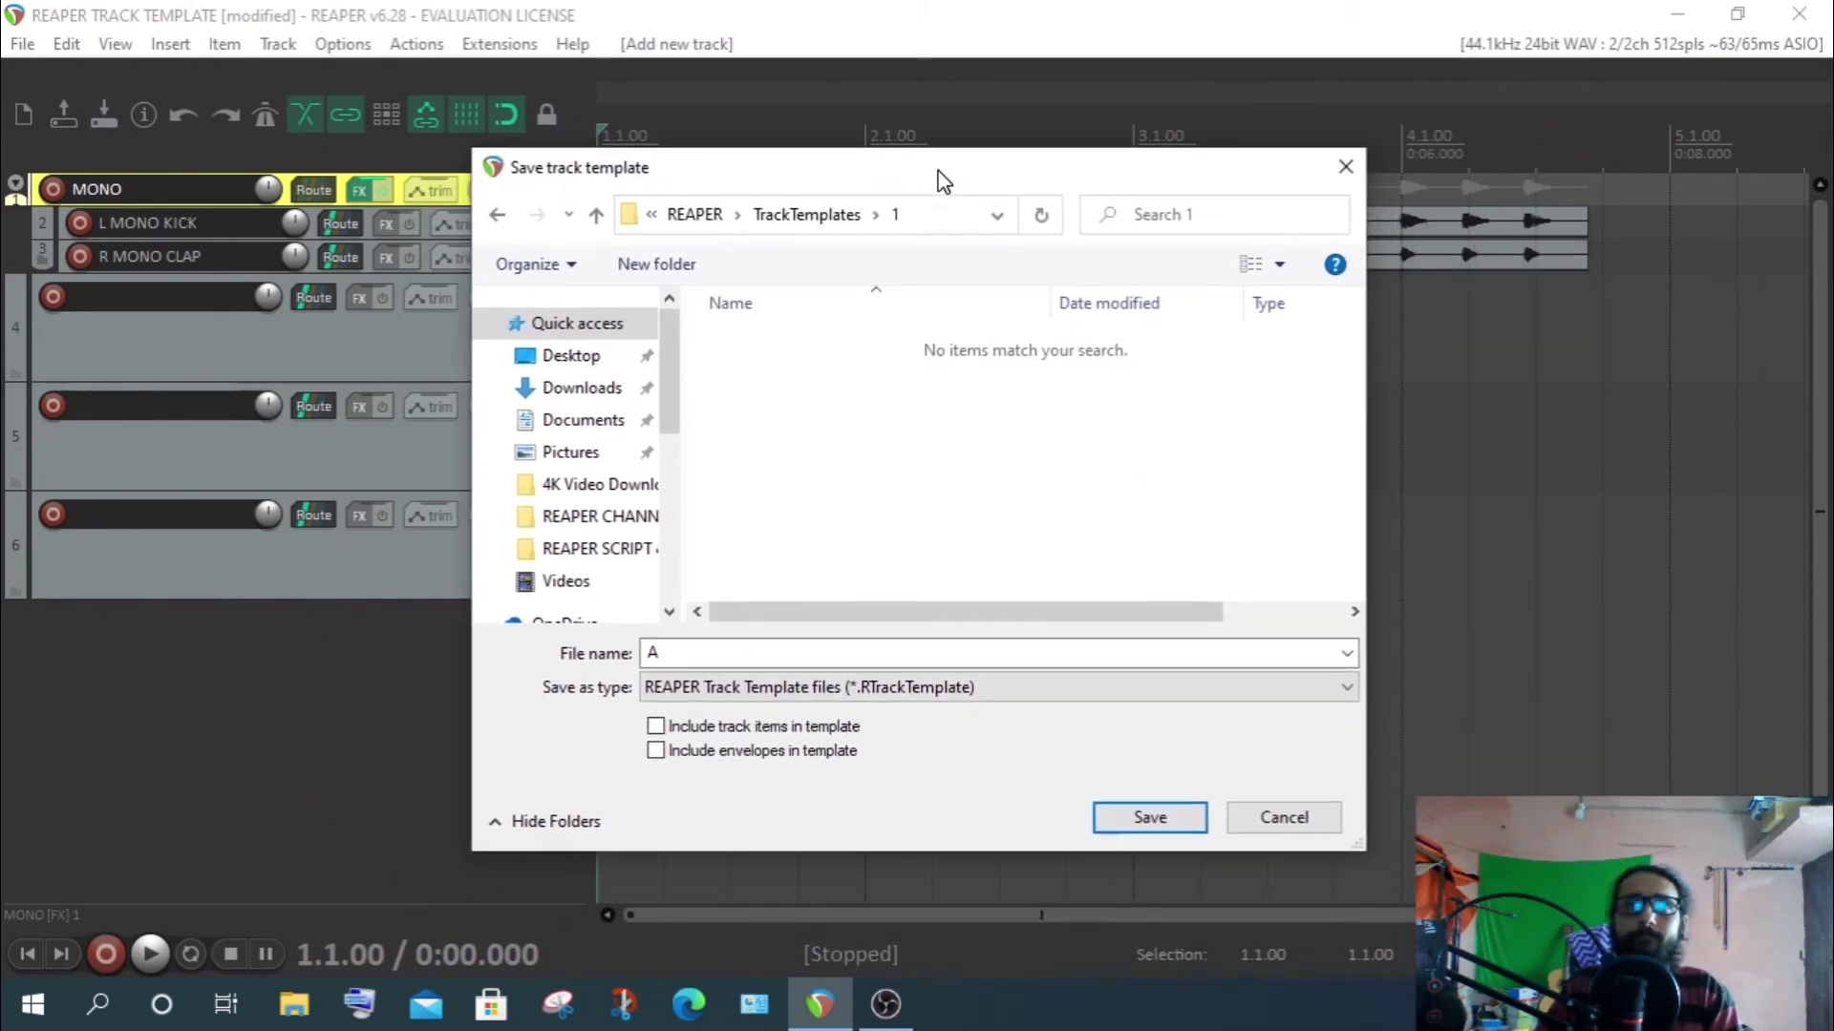
pyautogui.click(1128, 812)
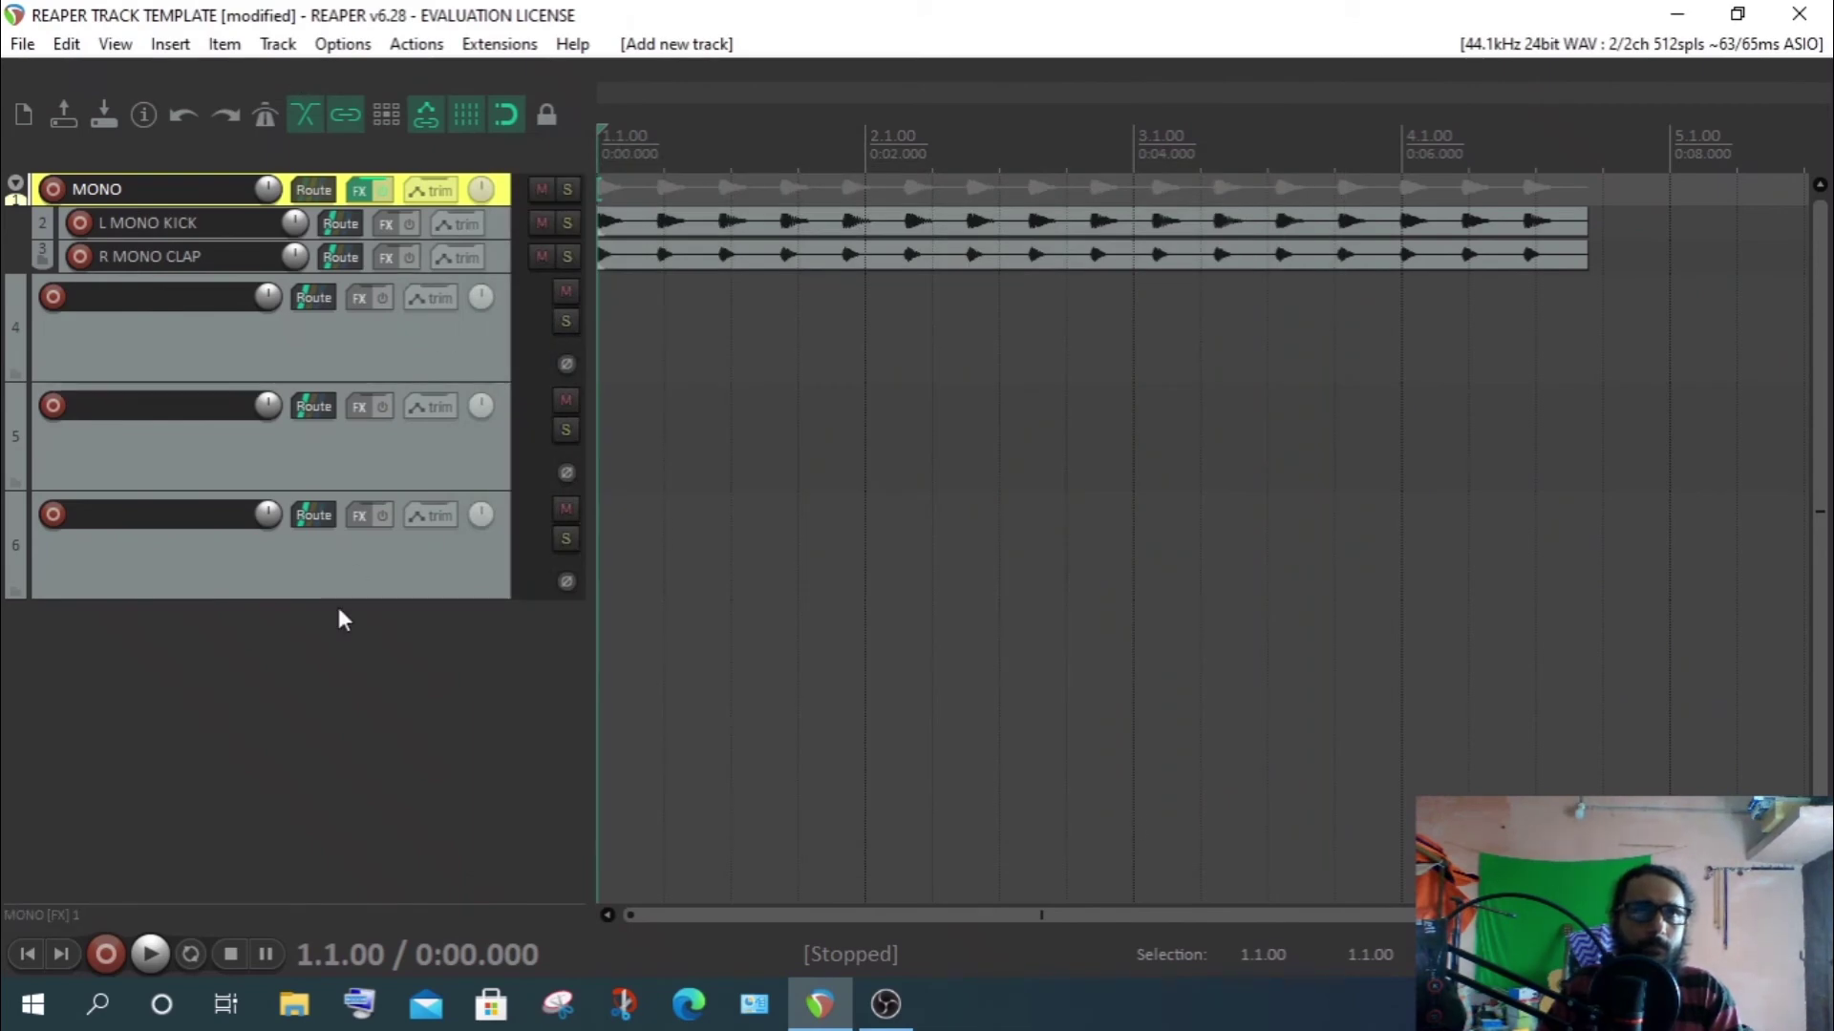
# Look through the track templates available for insertion, including subfolder 1, and close the list without inserting anything
pyautogui.click(278, 44)
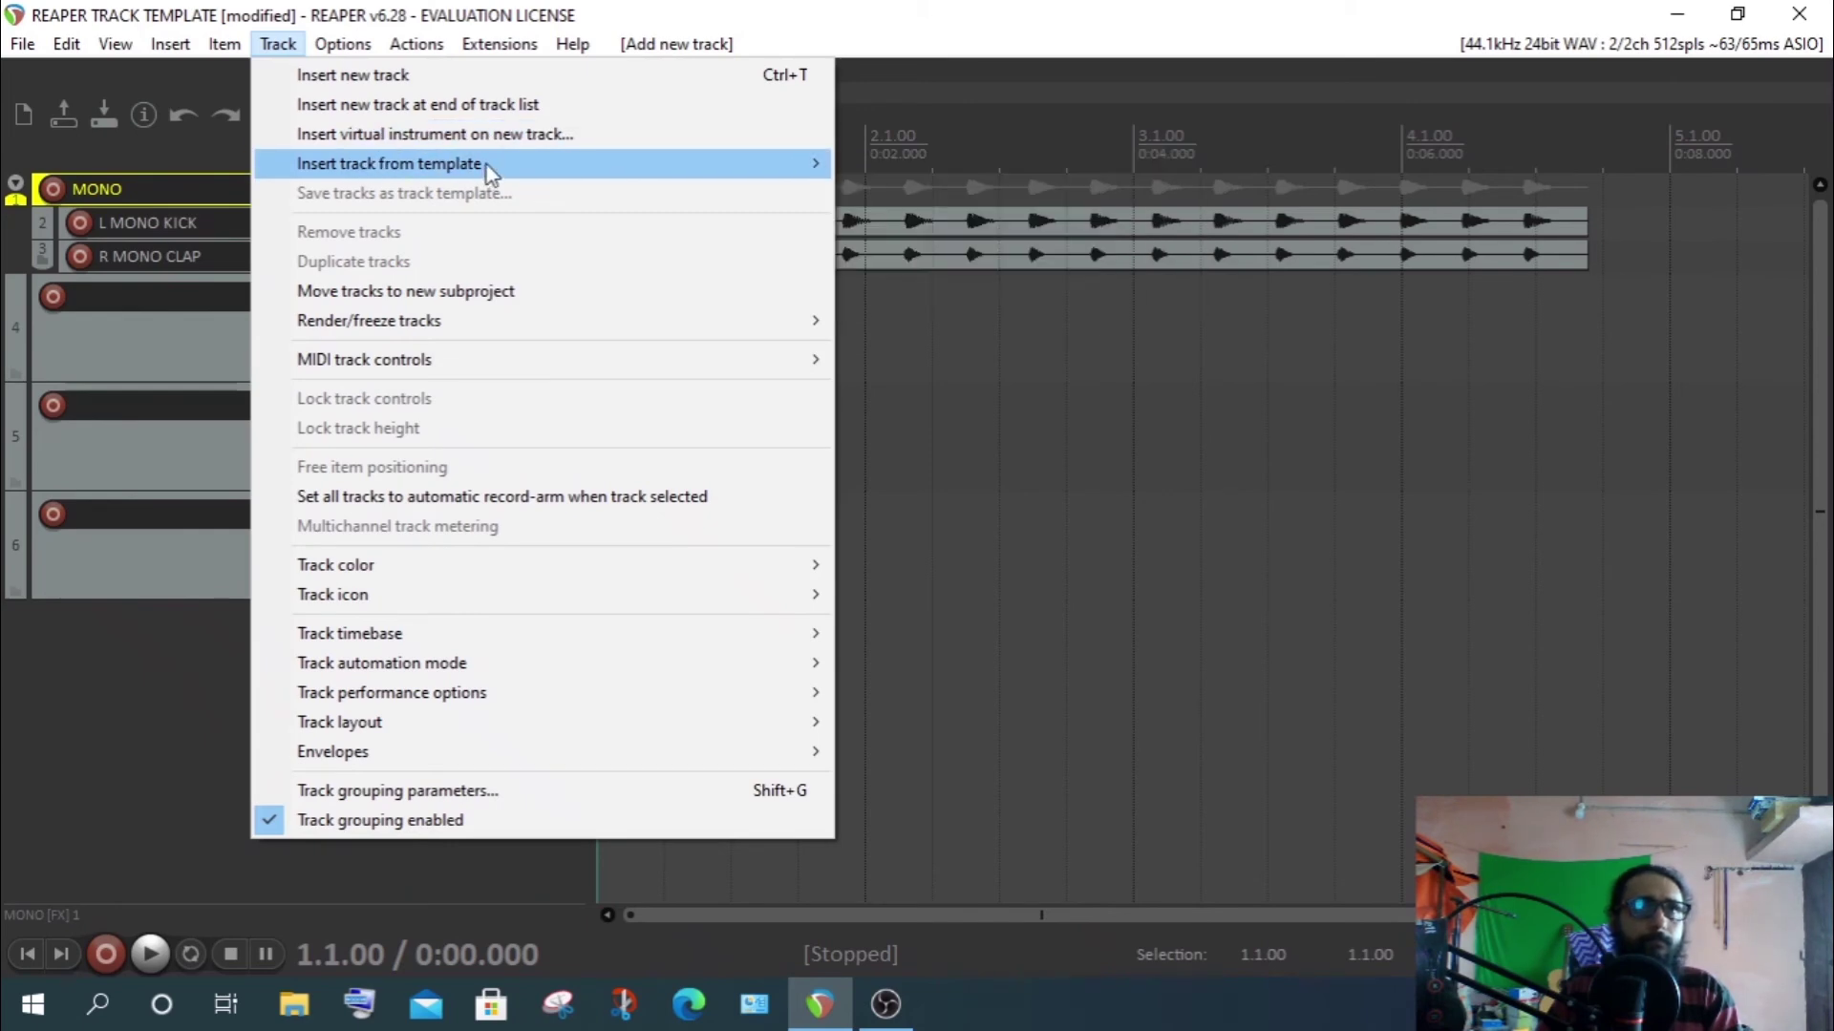
pyautogui.moveTo(487, 174)
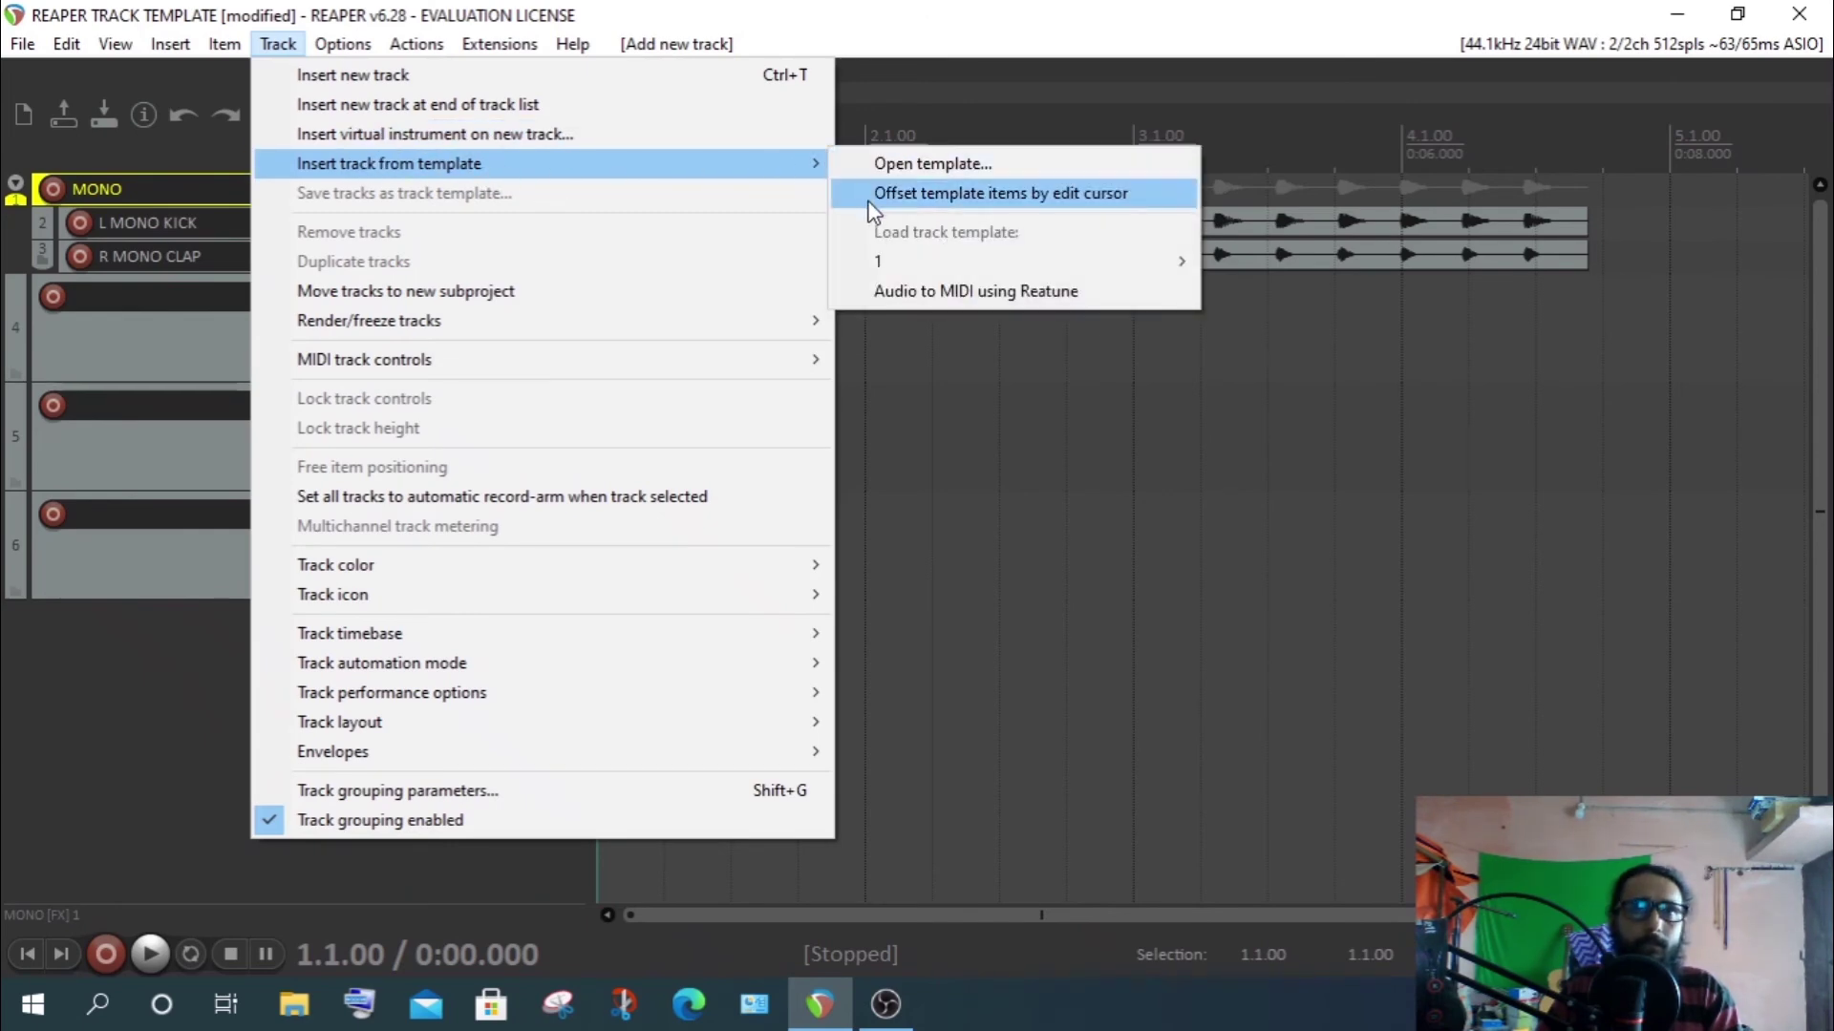
pyautogui.moveTo(887, 260)
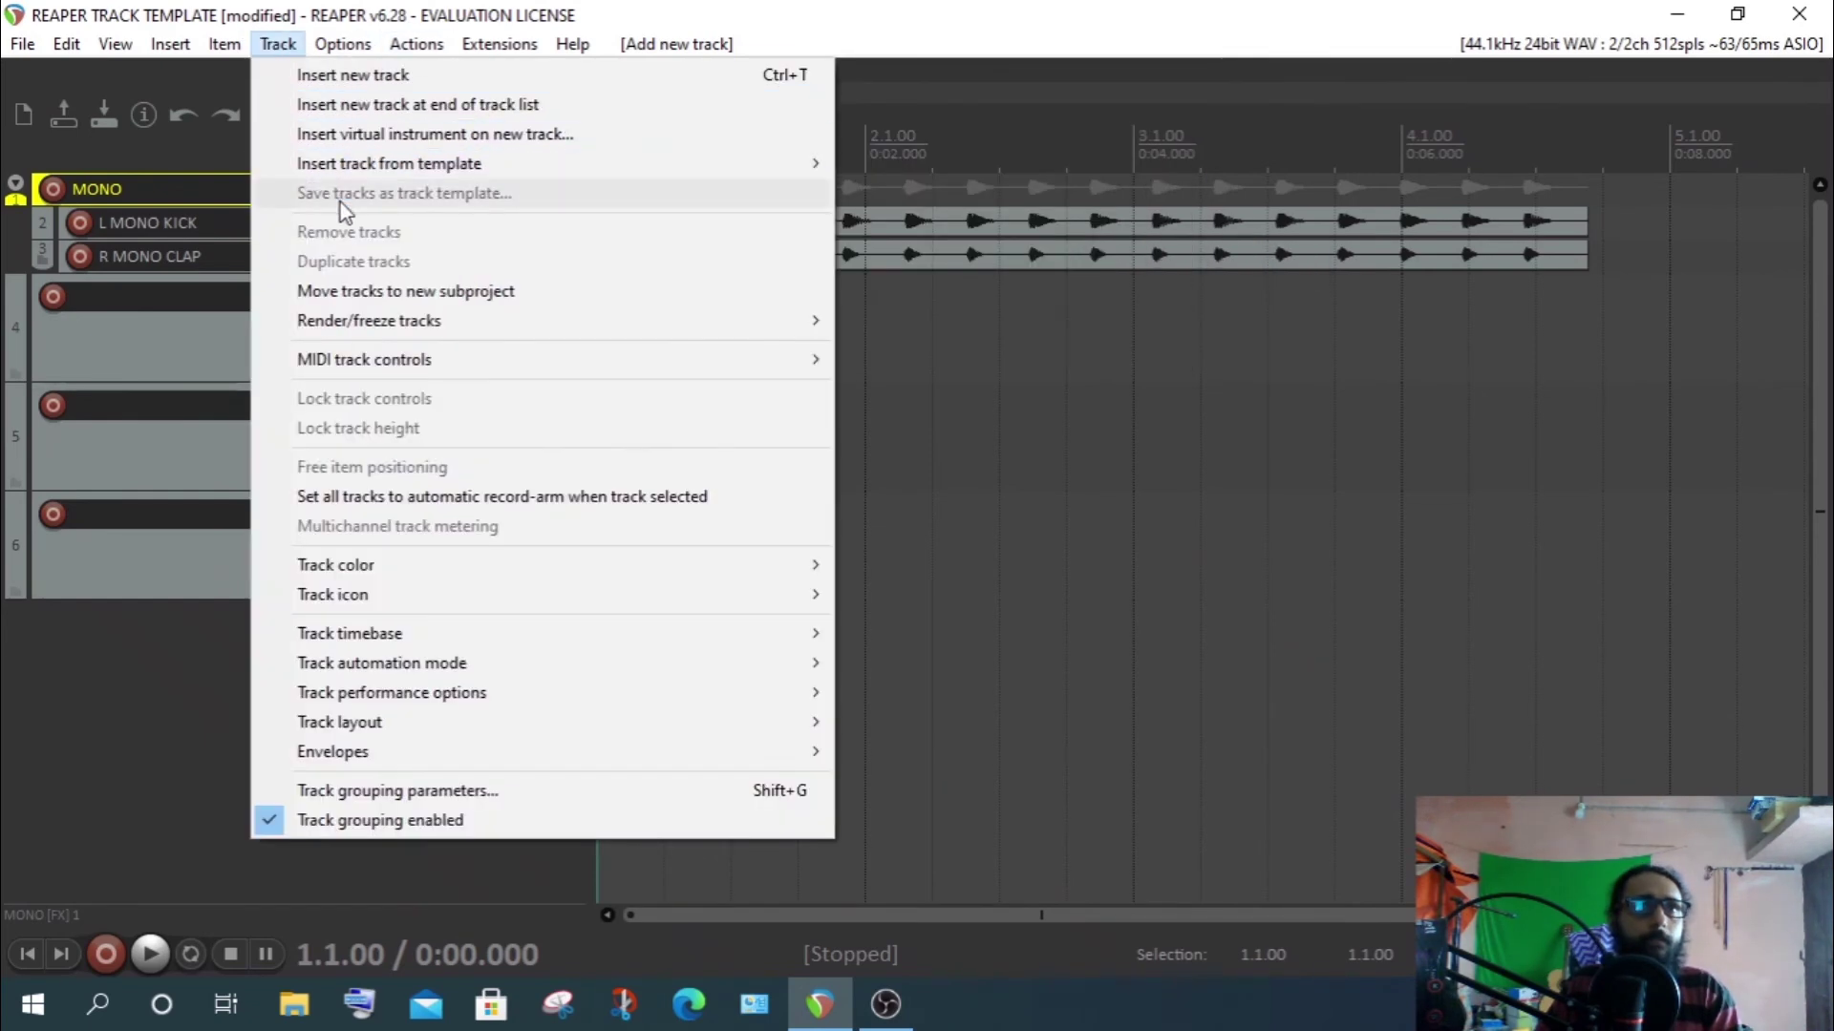
pyautogui.moveTo(446, 176)
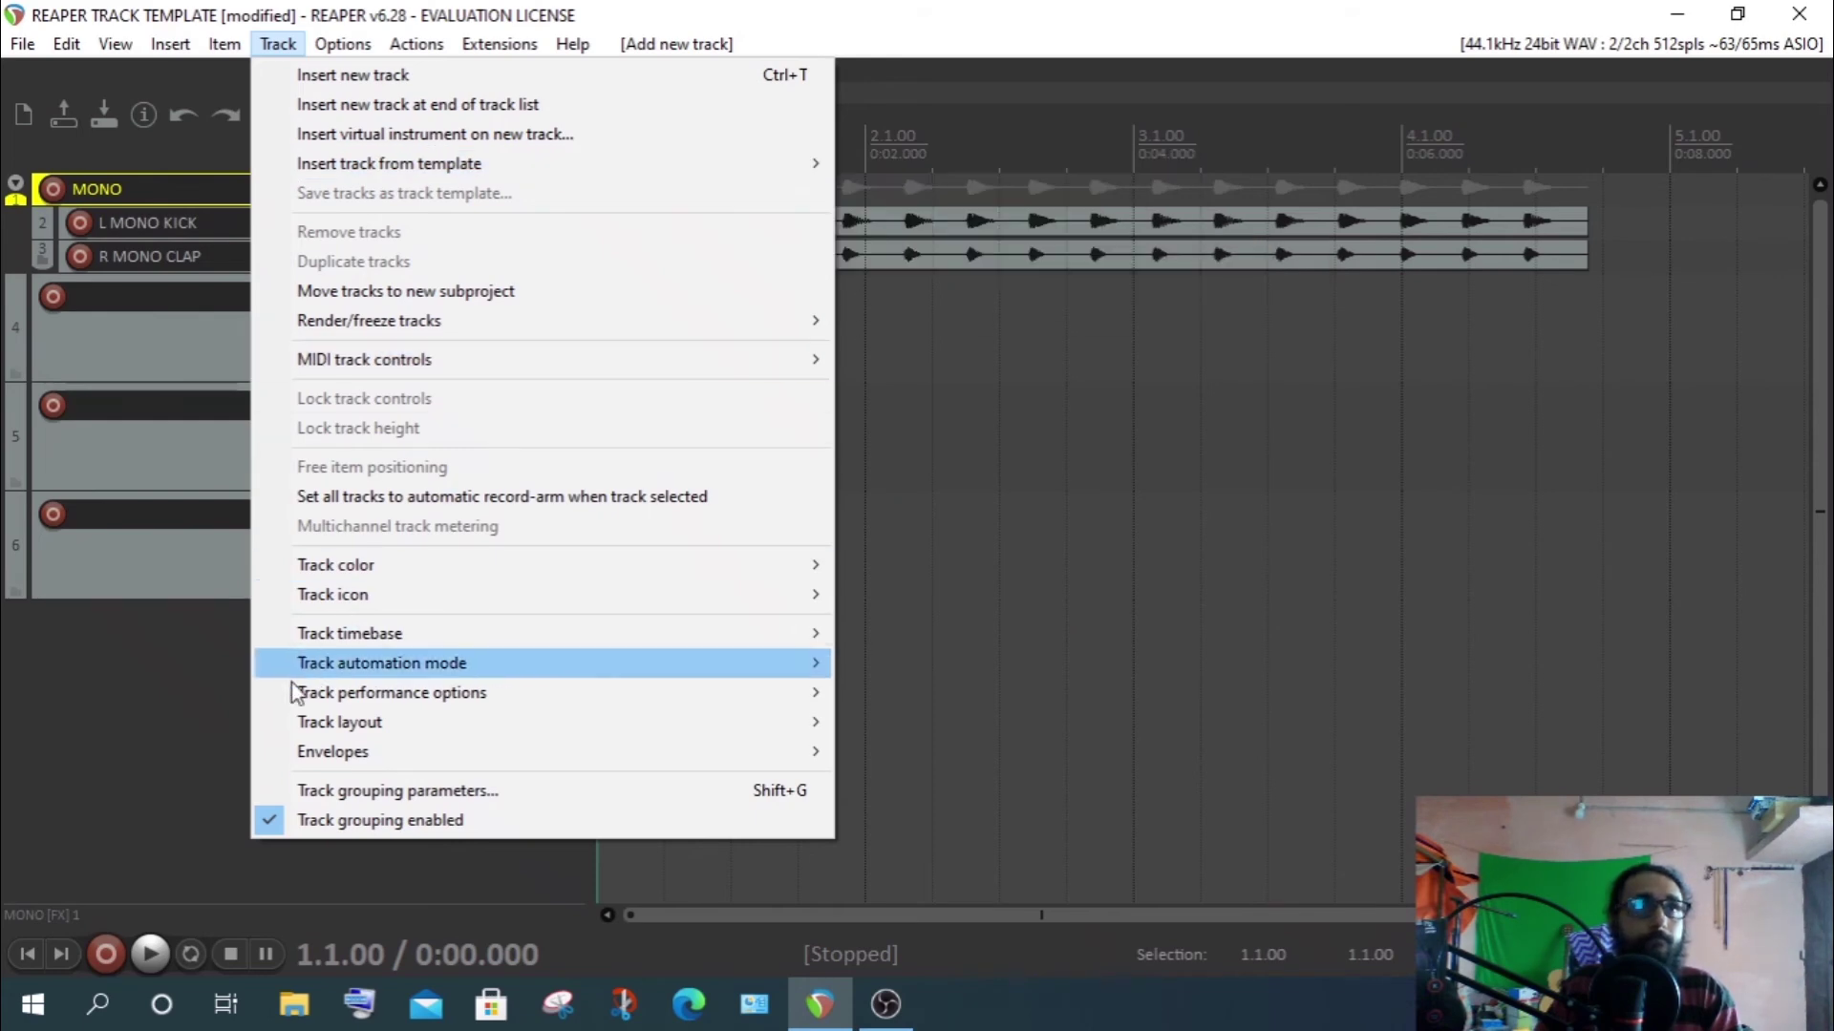
pyautogui.click(151, 721)
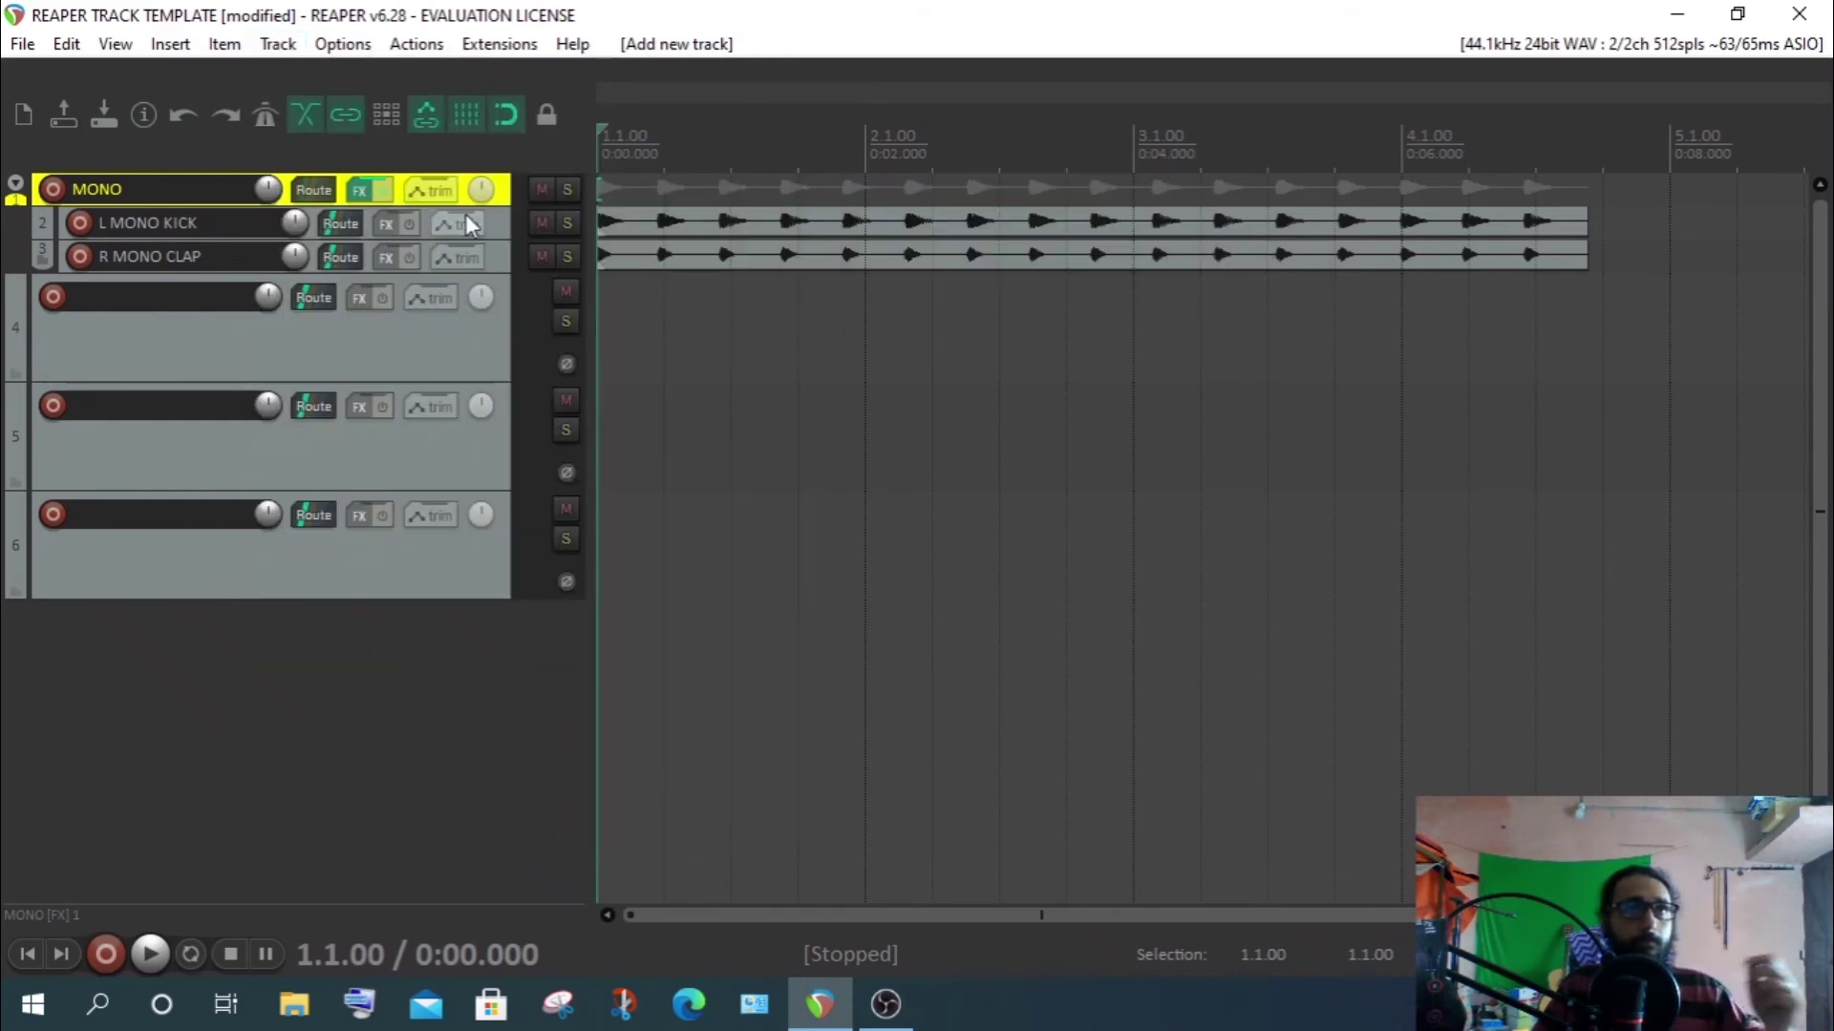
# Delete all six tracks from the project and confirm the removal
pyautogui.click(497, 198)
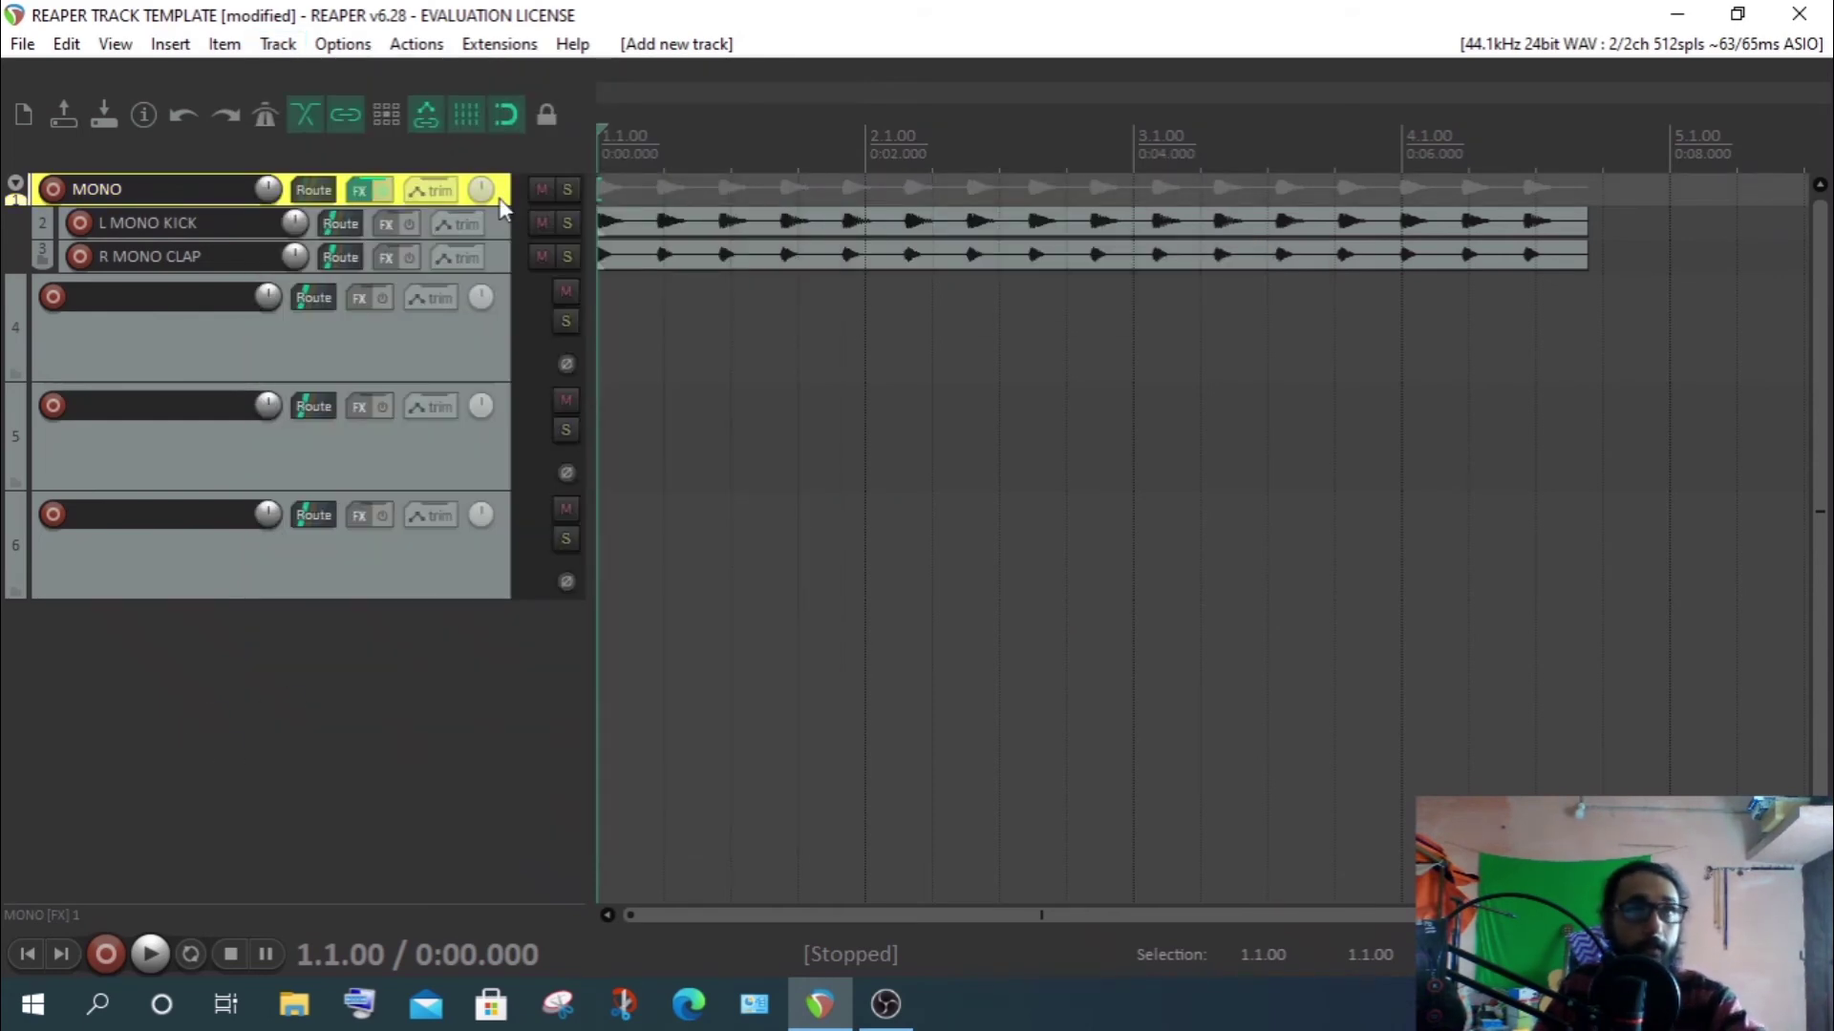
pyautogui.press('Delete')
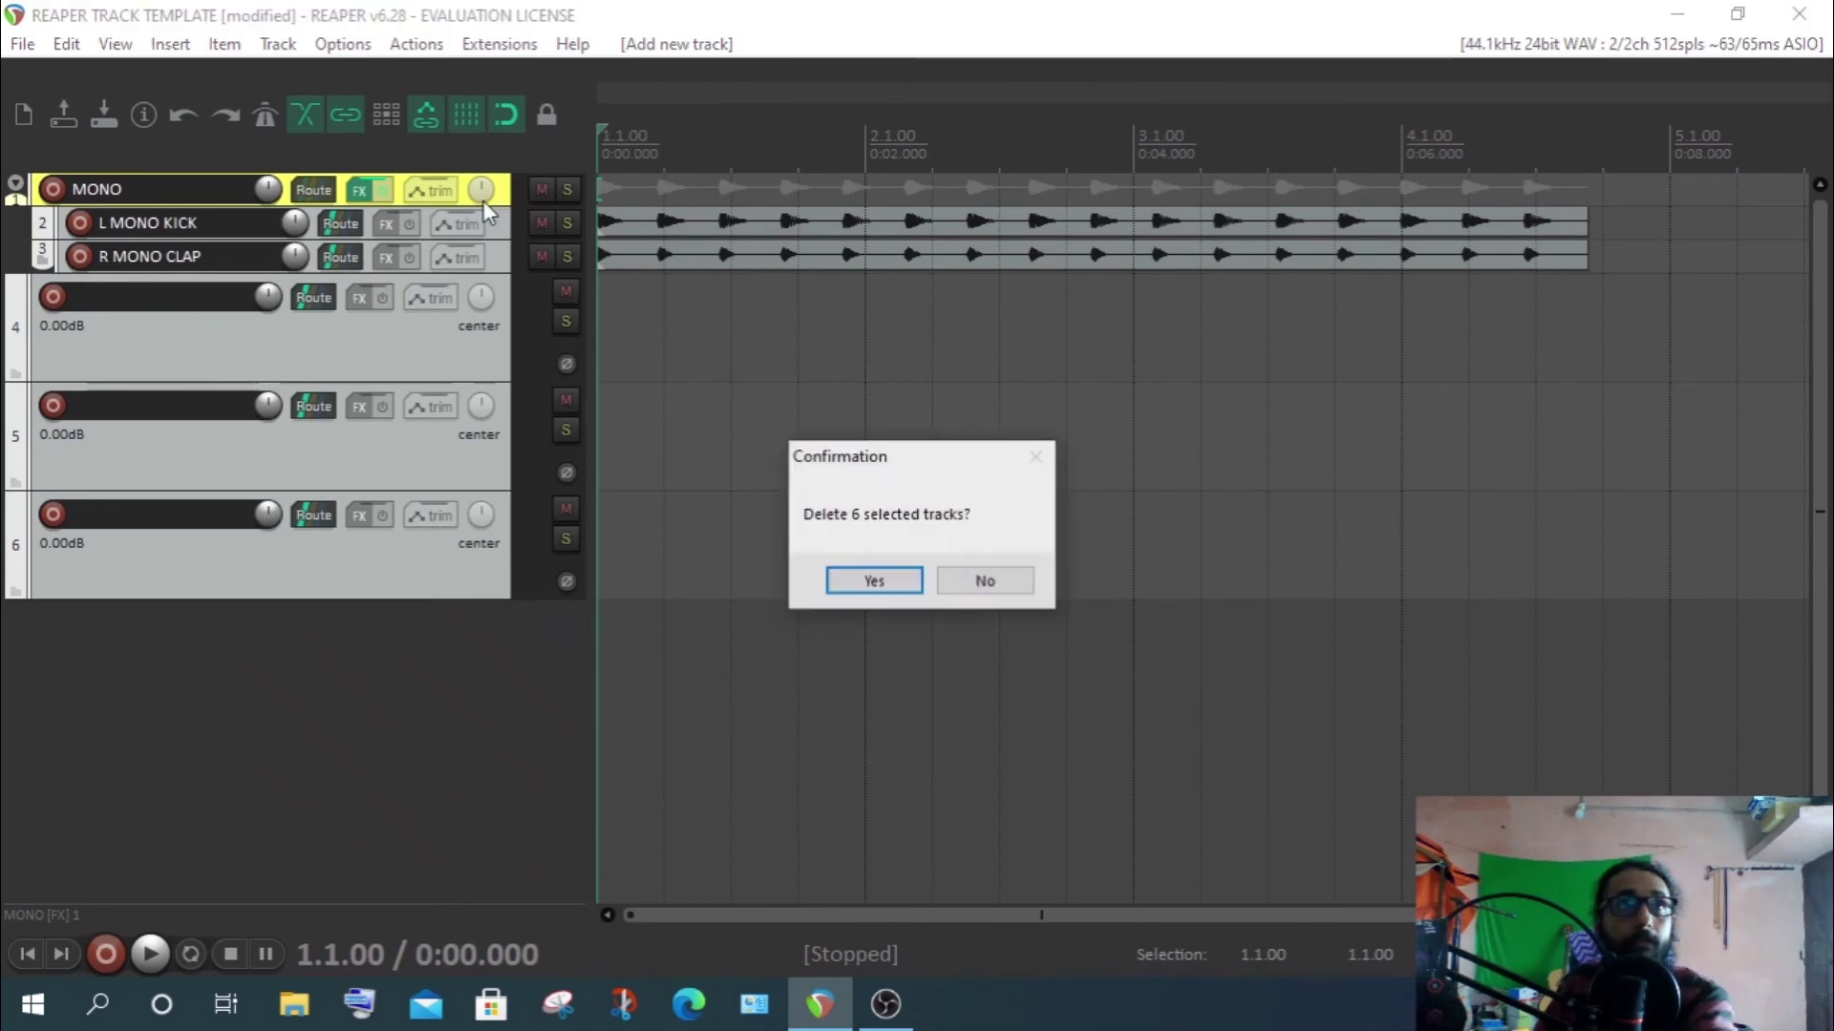
pyautogui.click(855, 579)
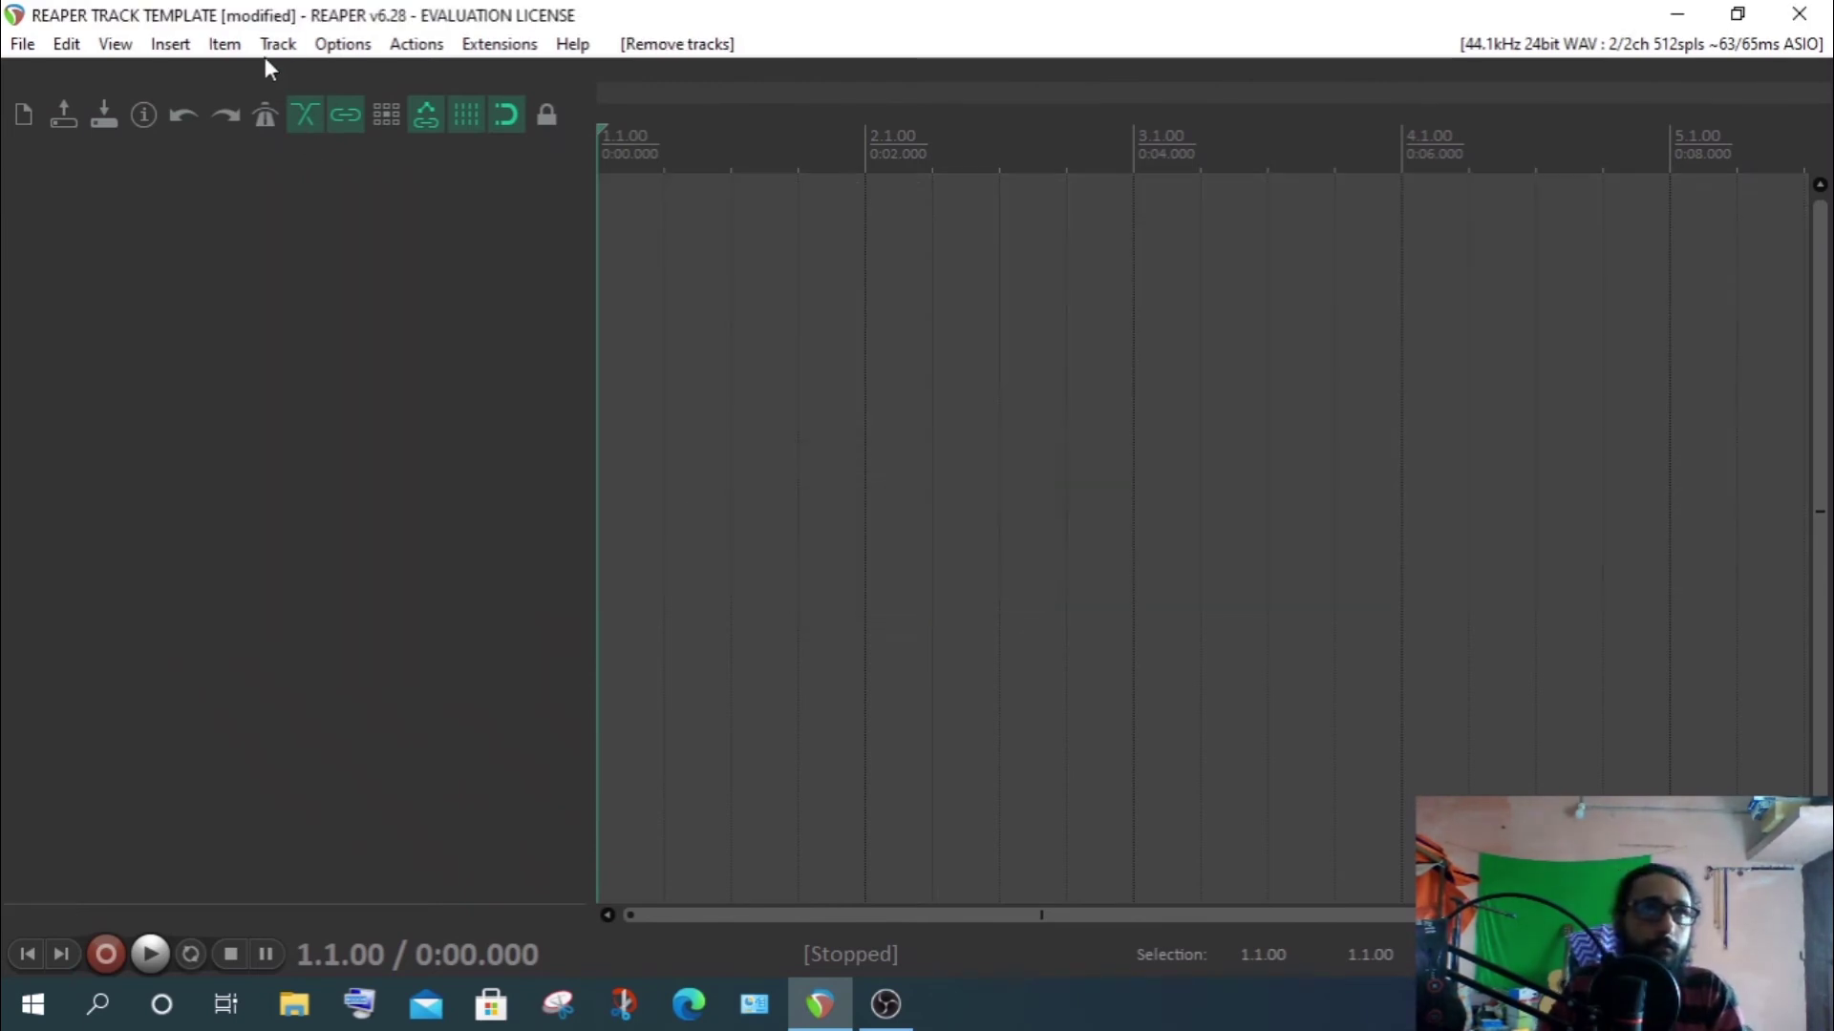
# Insert tracks from template A in template subfolder 1 into the empty project
pyautogui.click(277, 44)
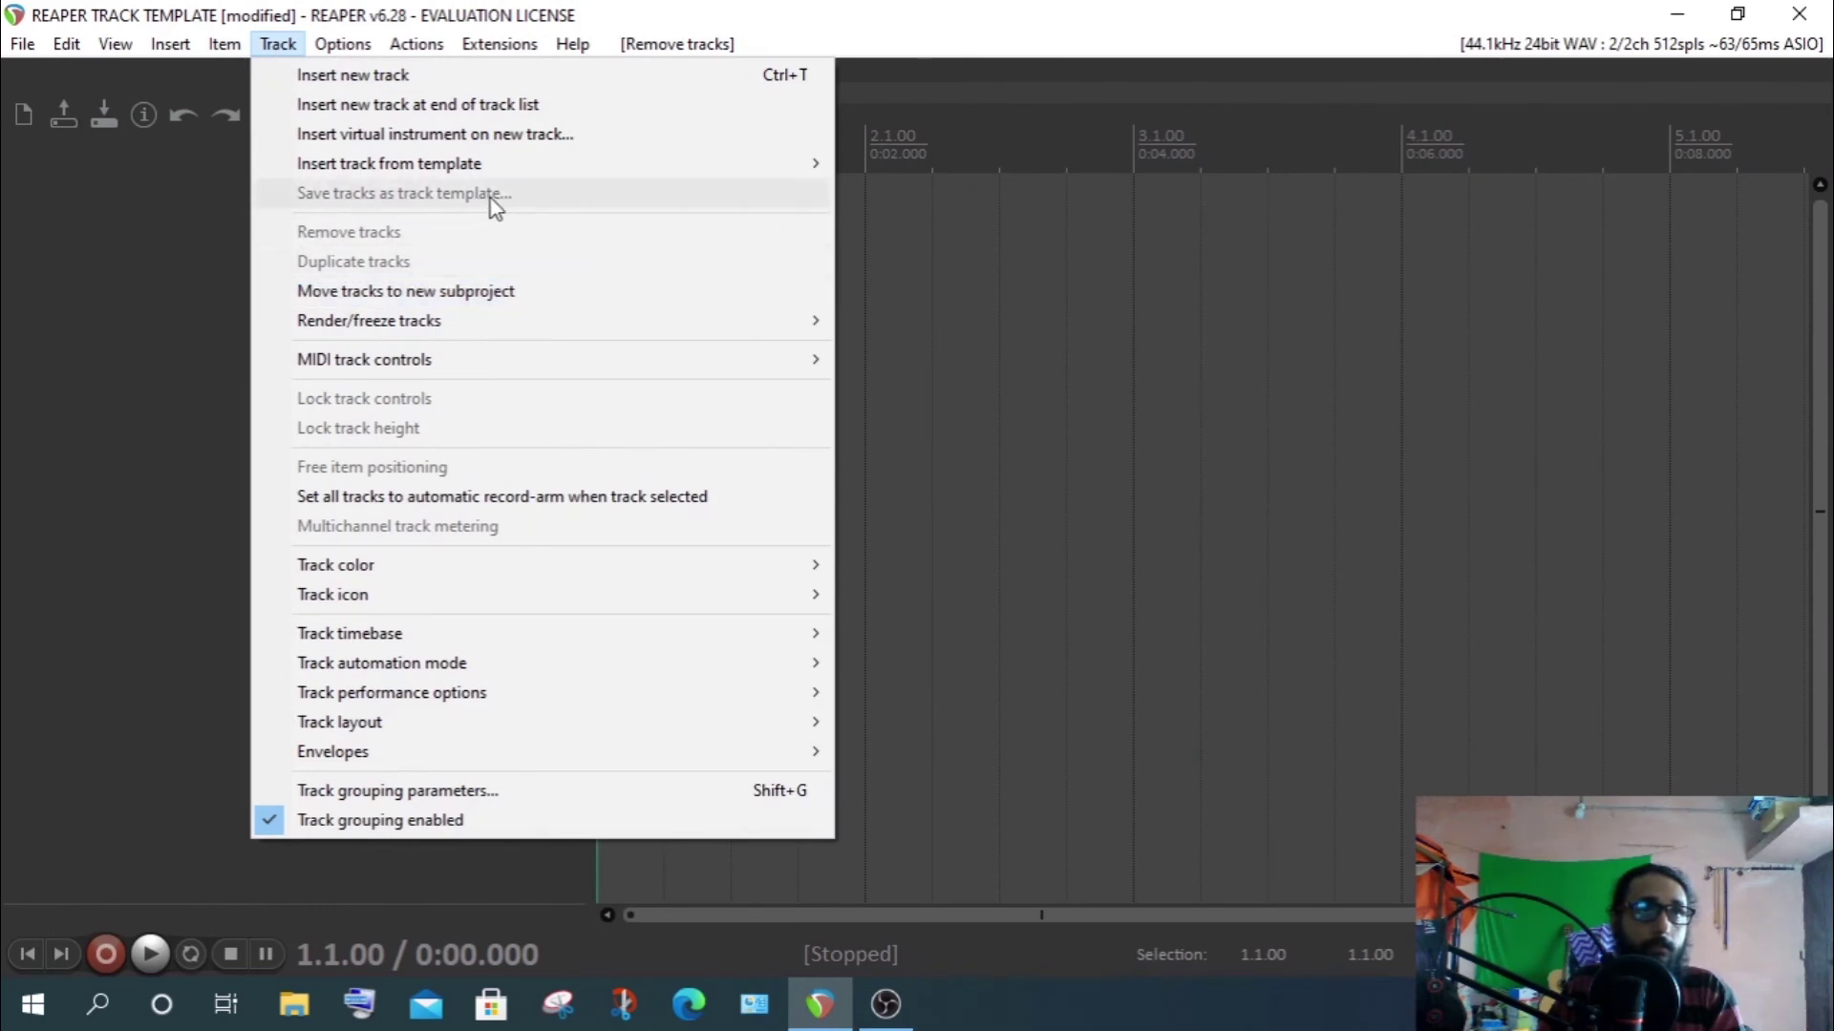
pyautogui.moveTo(526, 172)
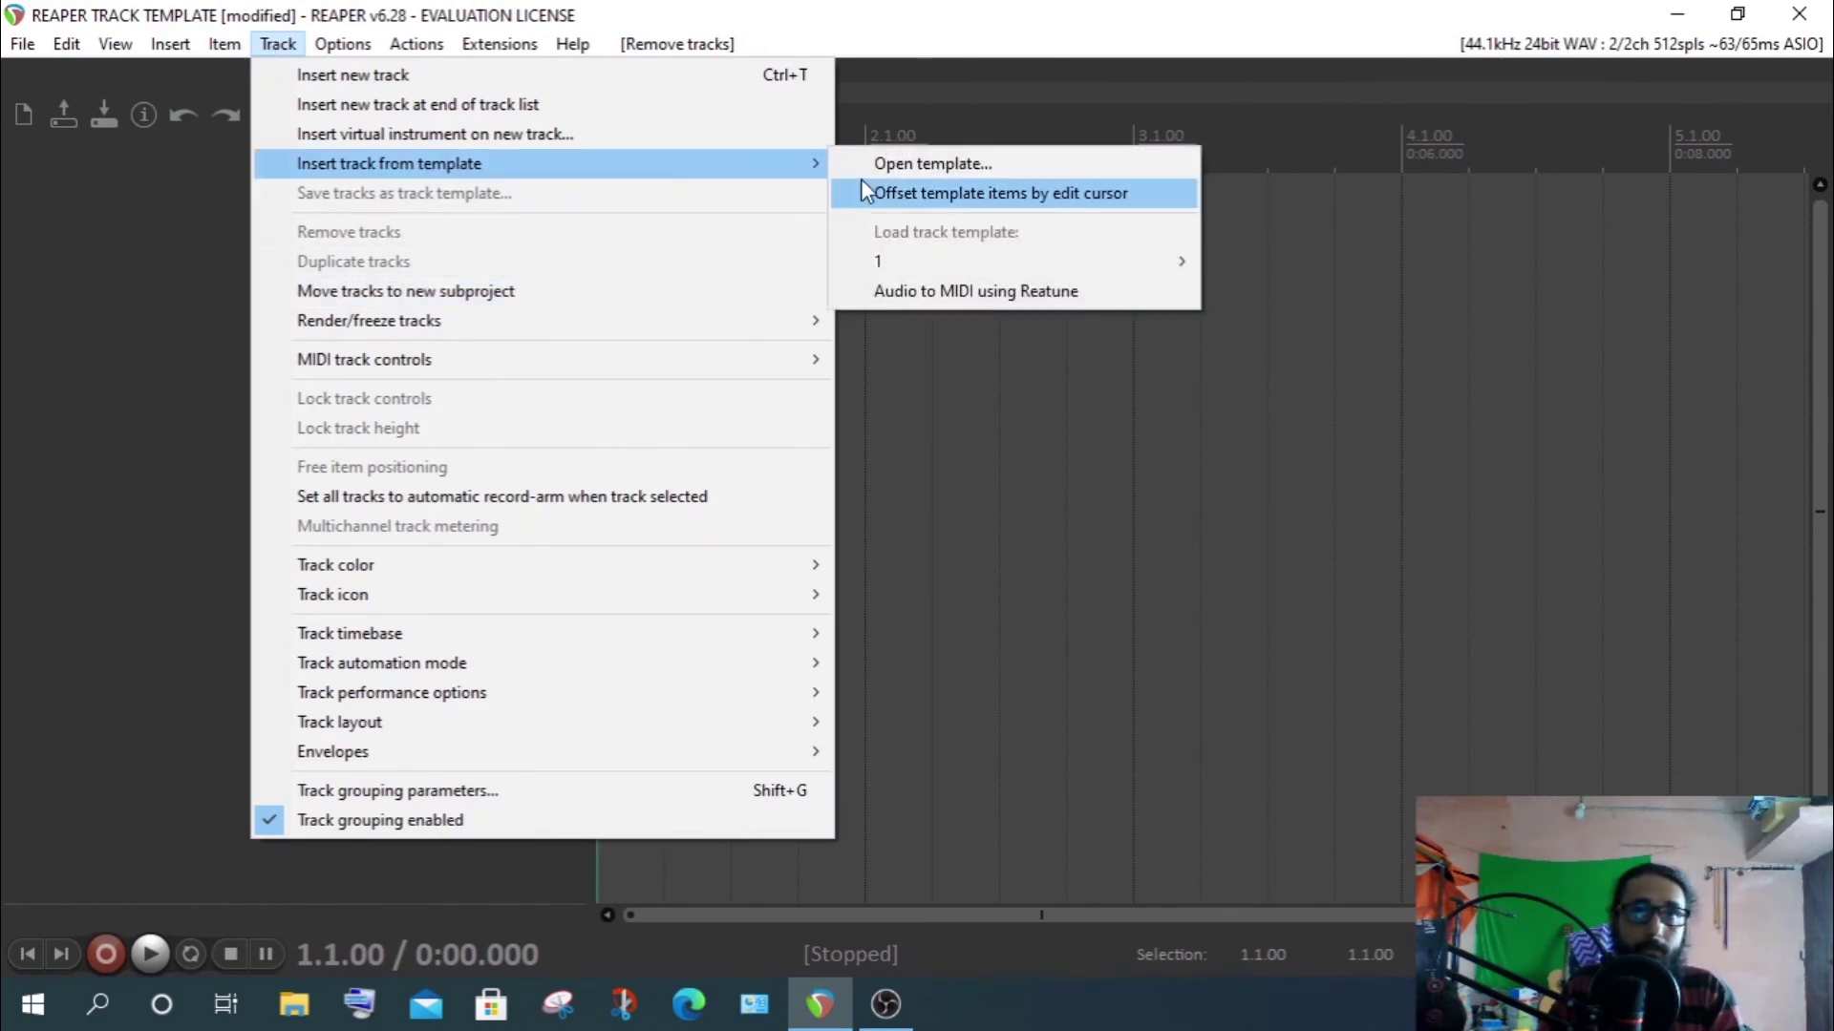
pyautogui.moveTo(953, 256)
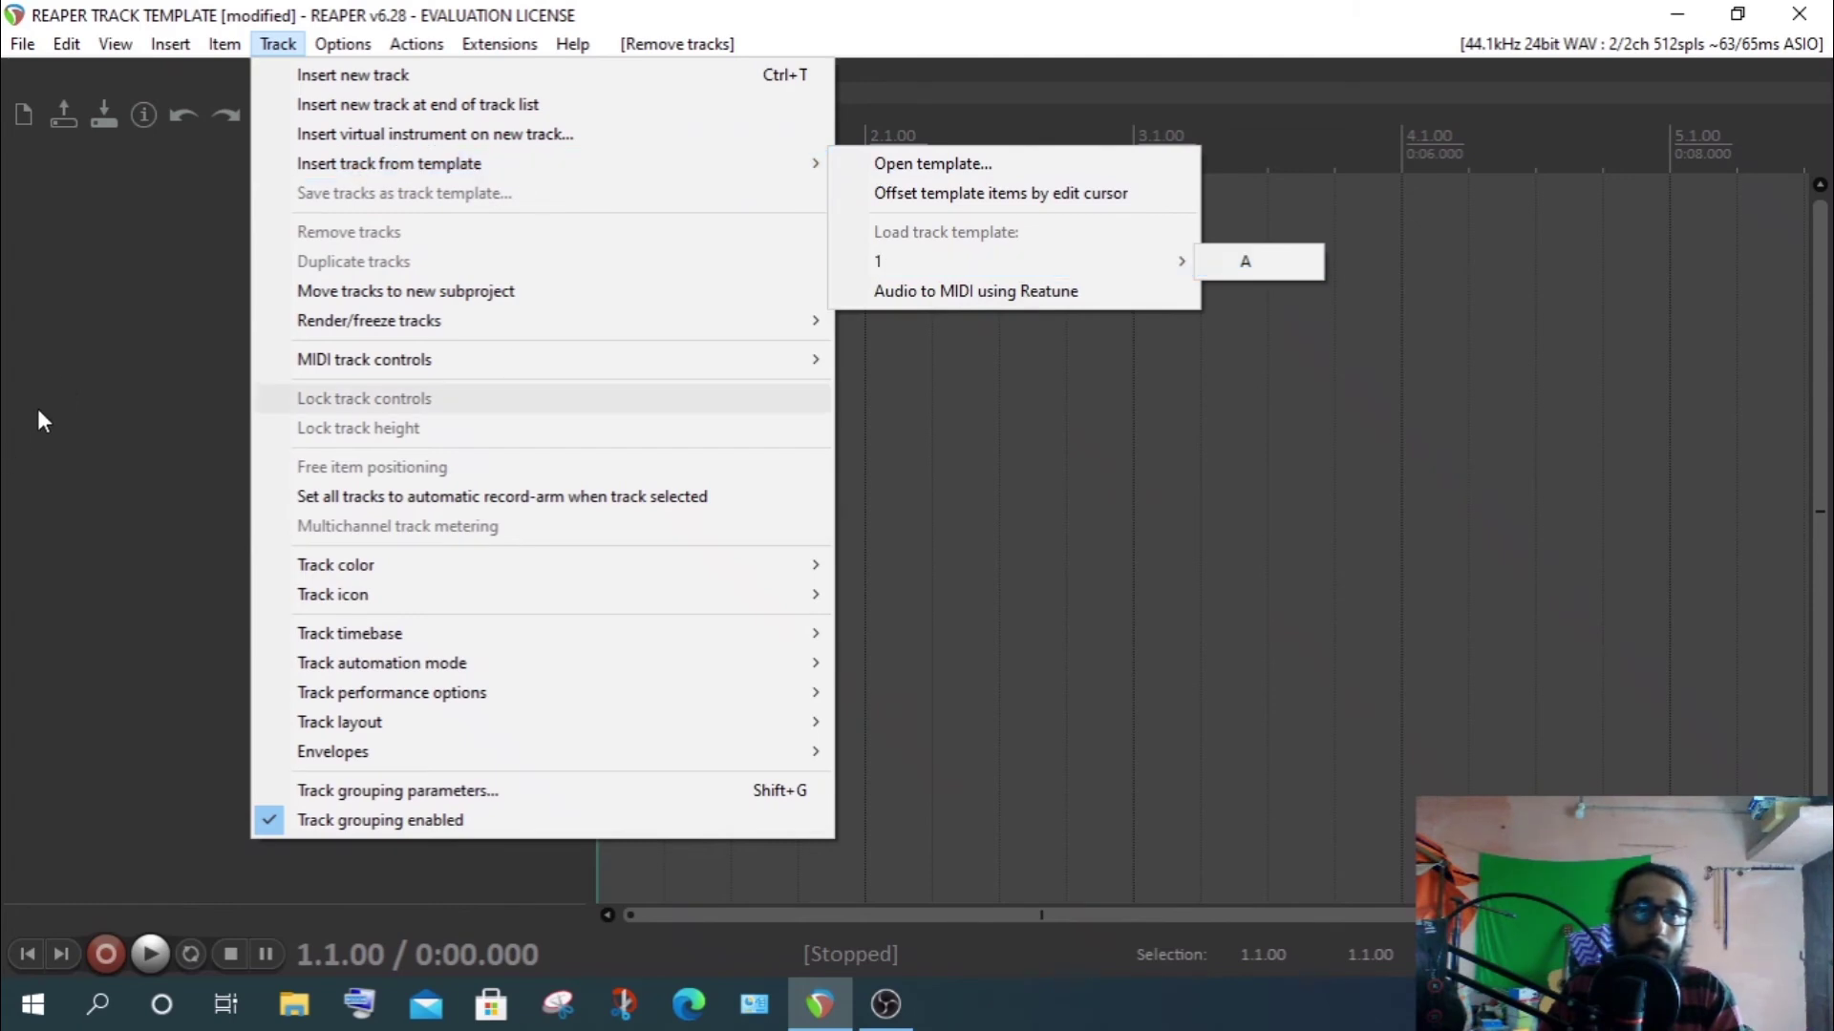
pyautogui.rightClick(116, 248)
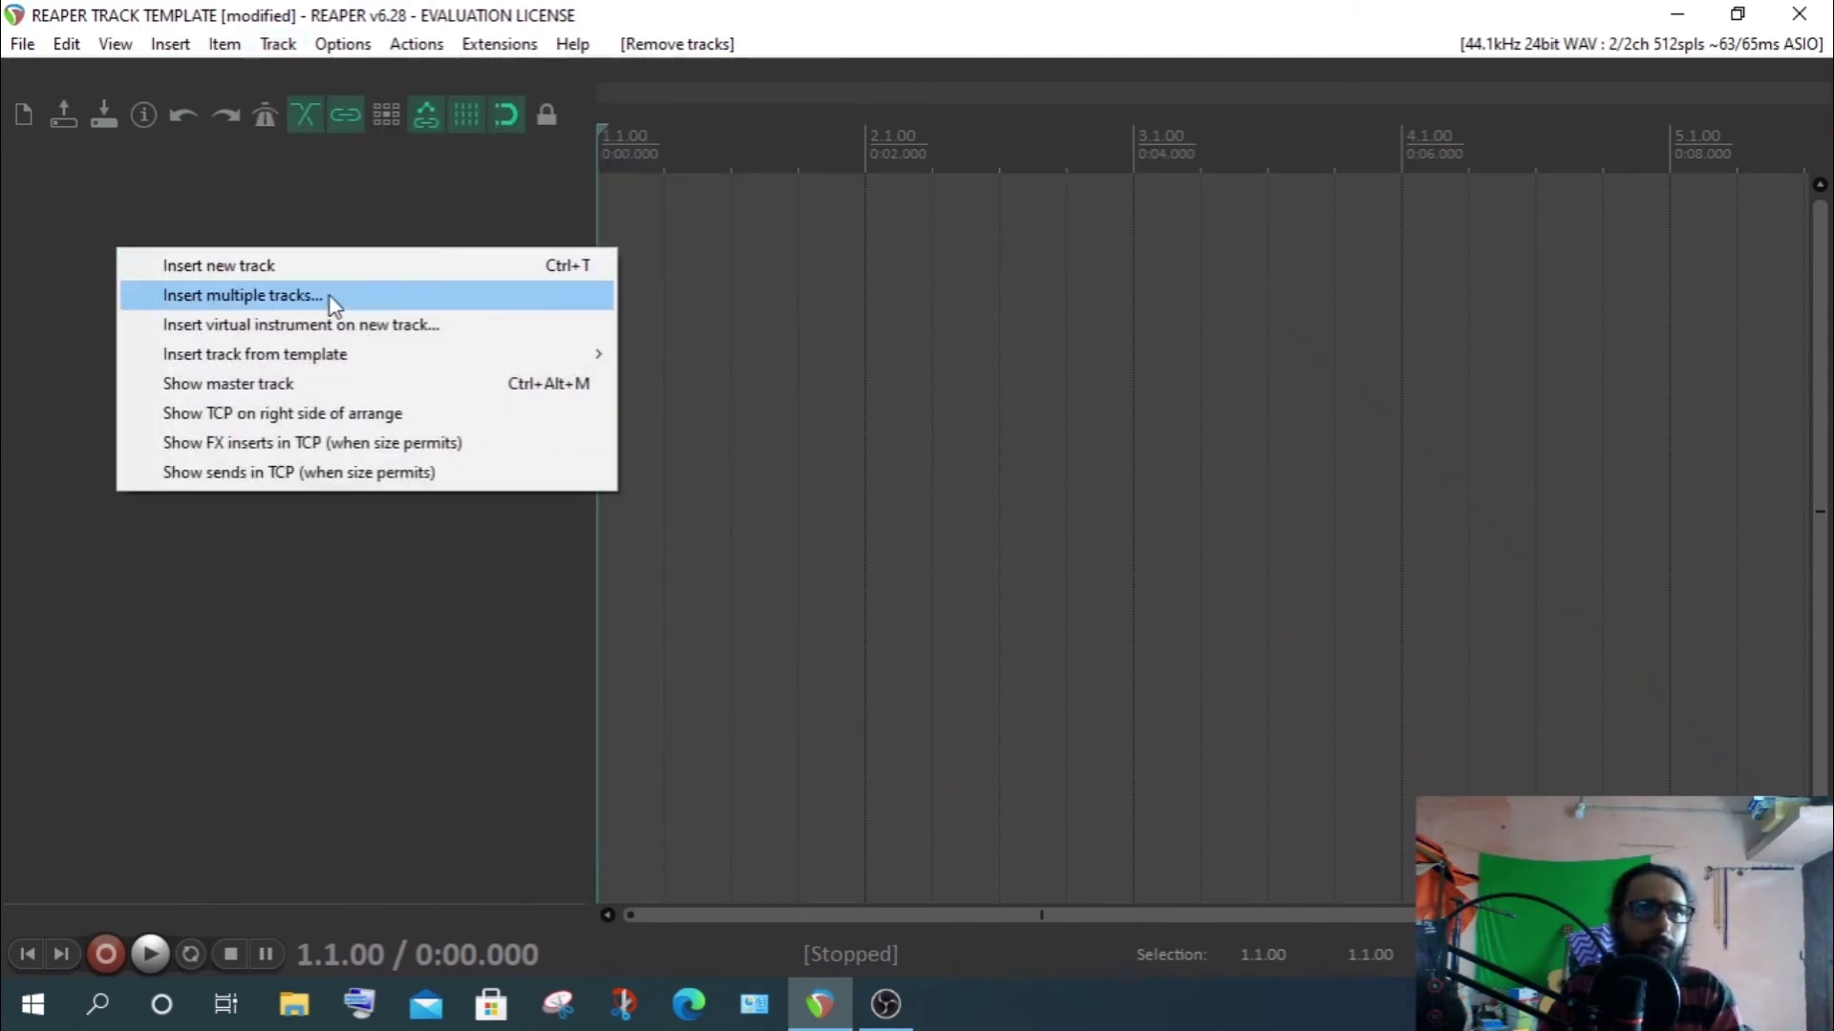
pyautogui.moveTo(357, 361)
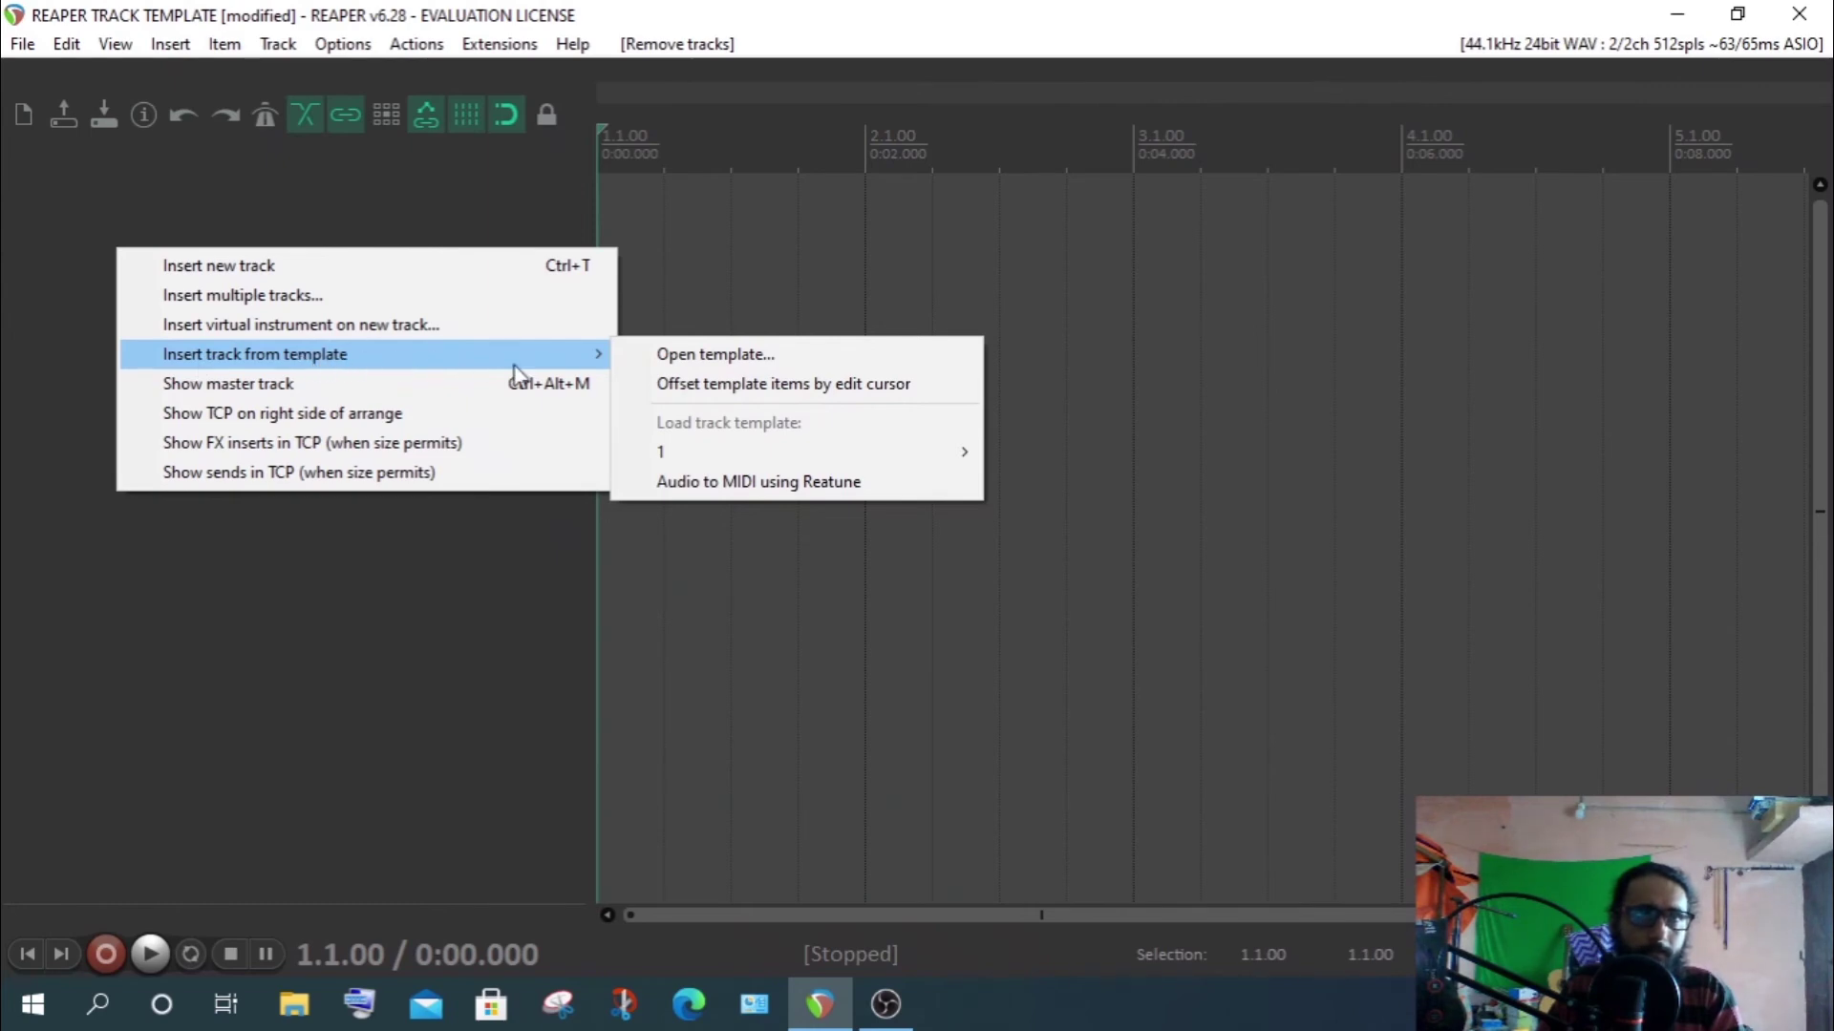
pyautogui.moveTo(764, 456)
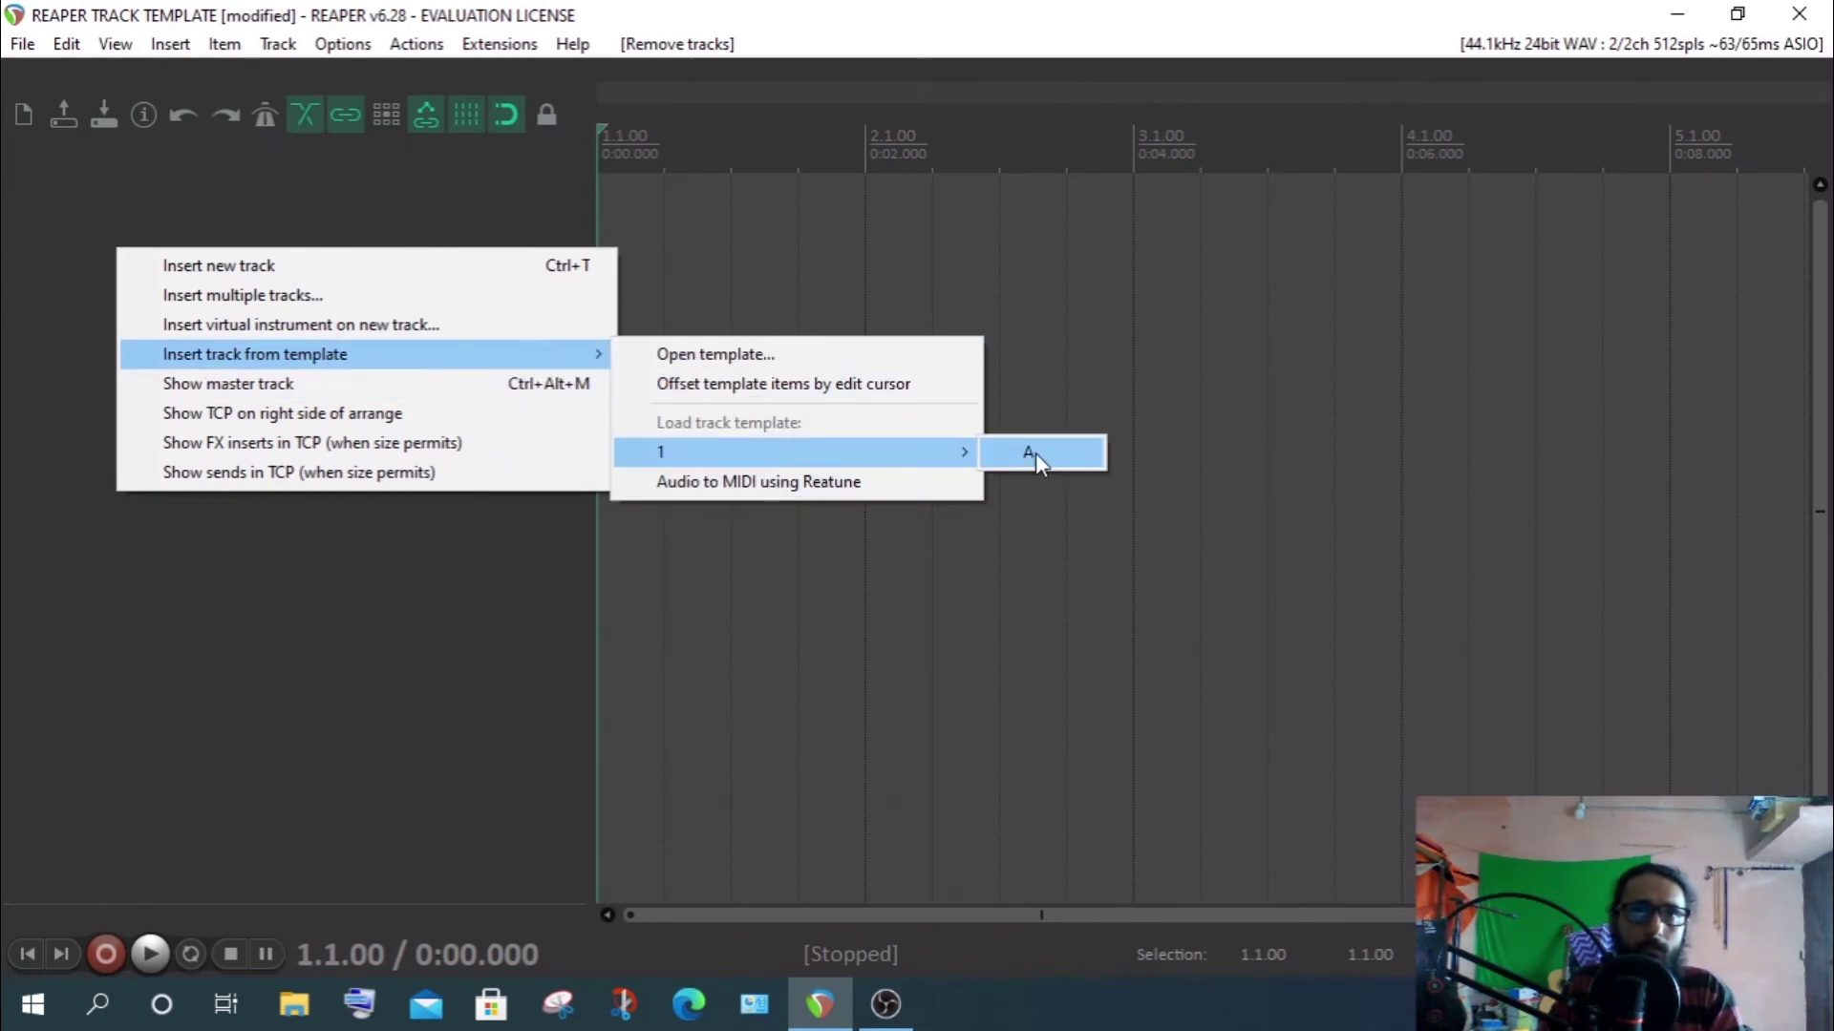
pyautogui.click(1036, 453)
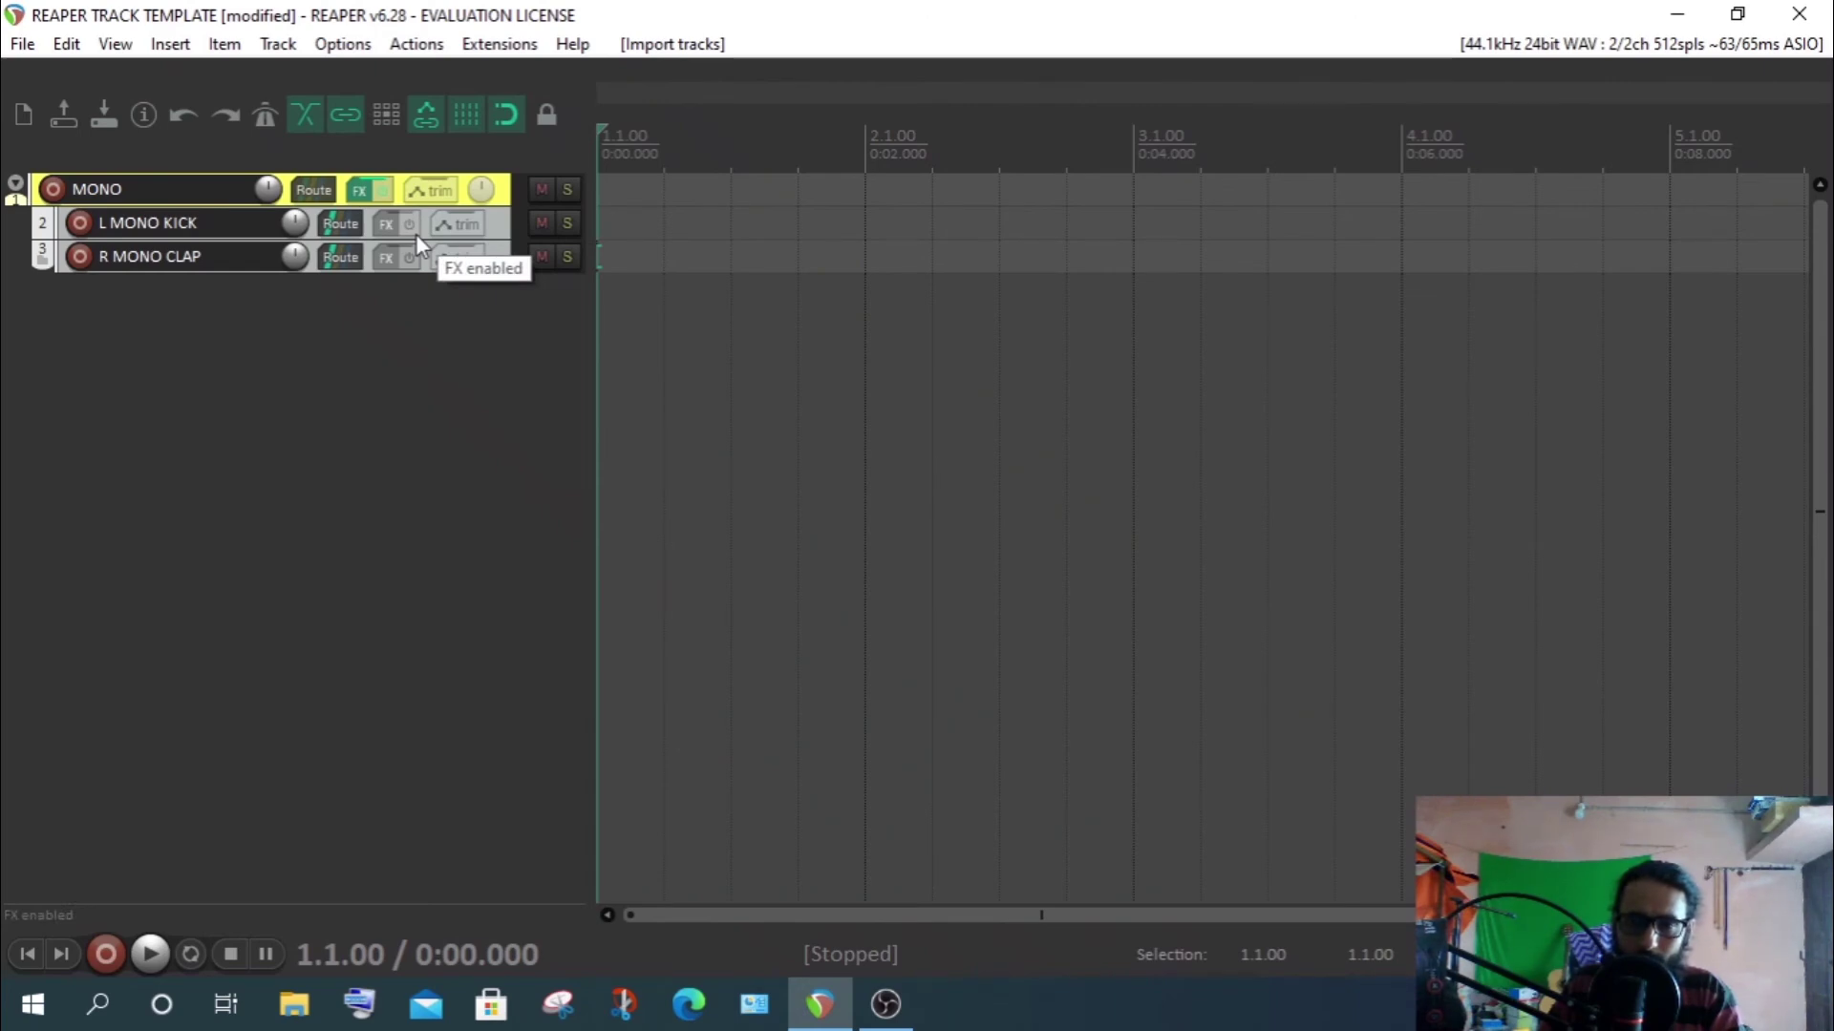
pyautogui.click(503, 191)
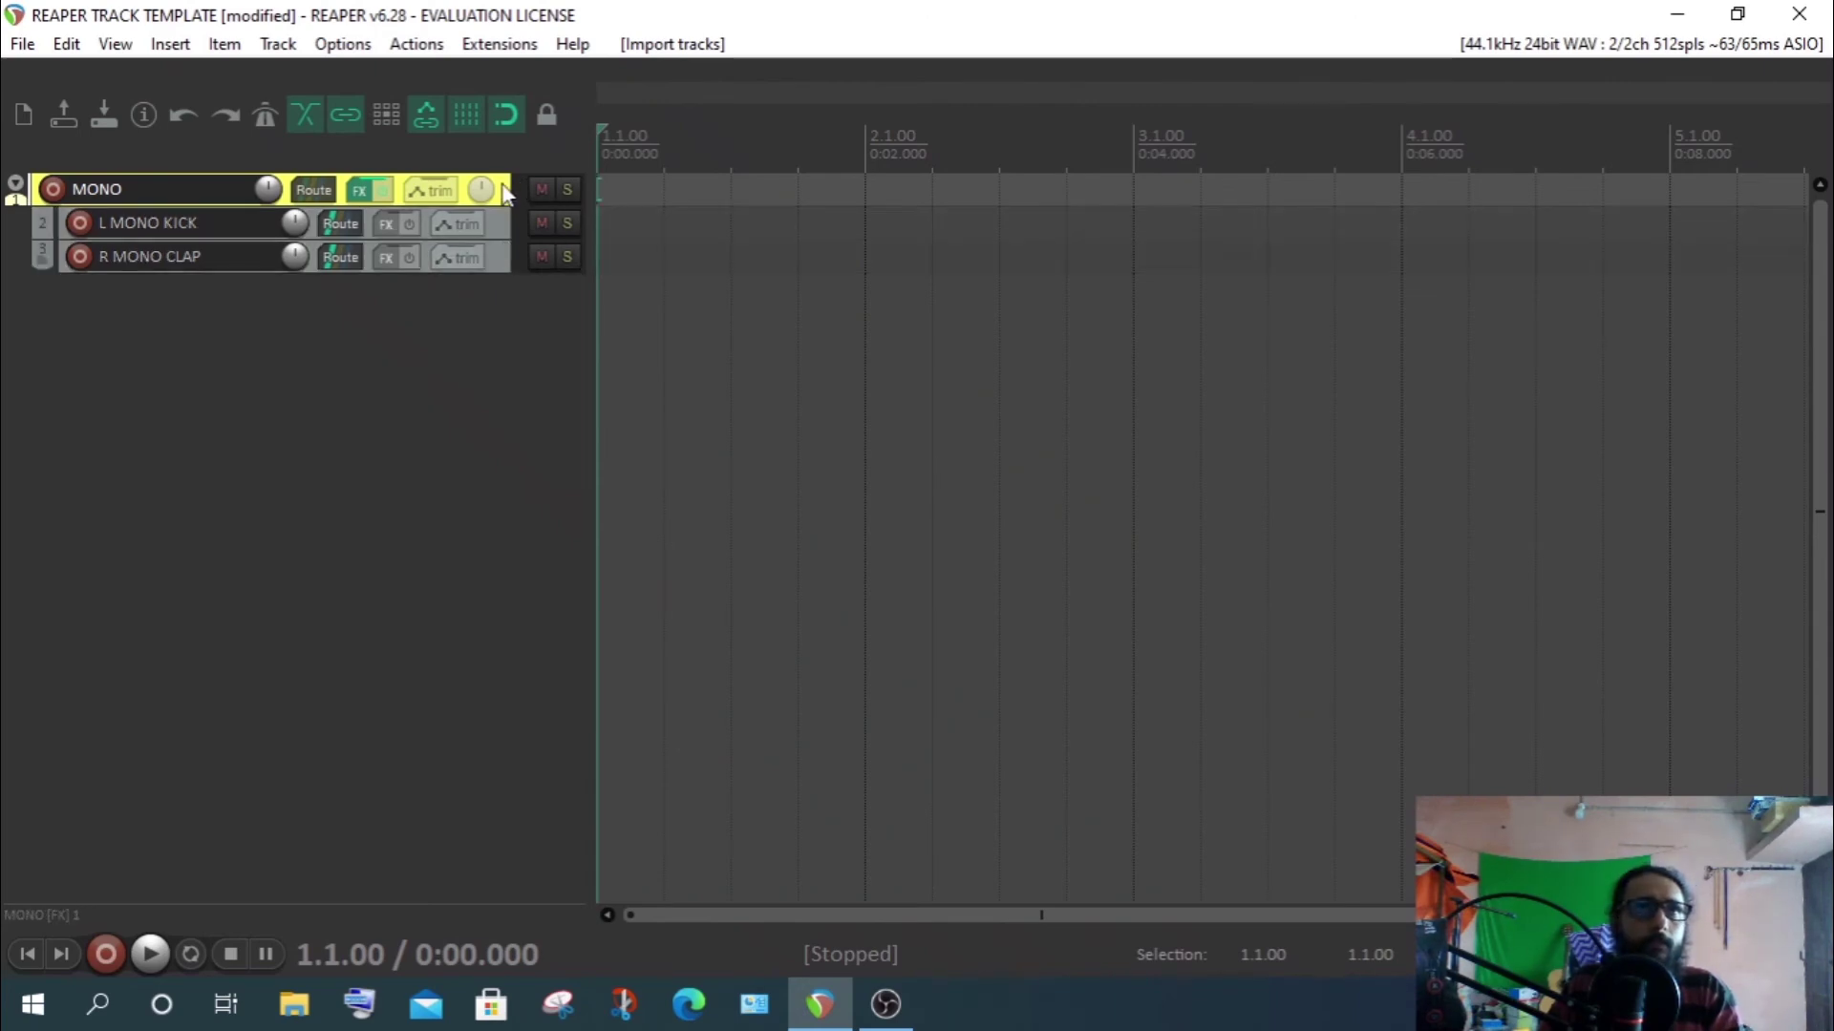
pyautogui.click(445, 382)
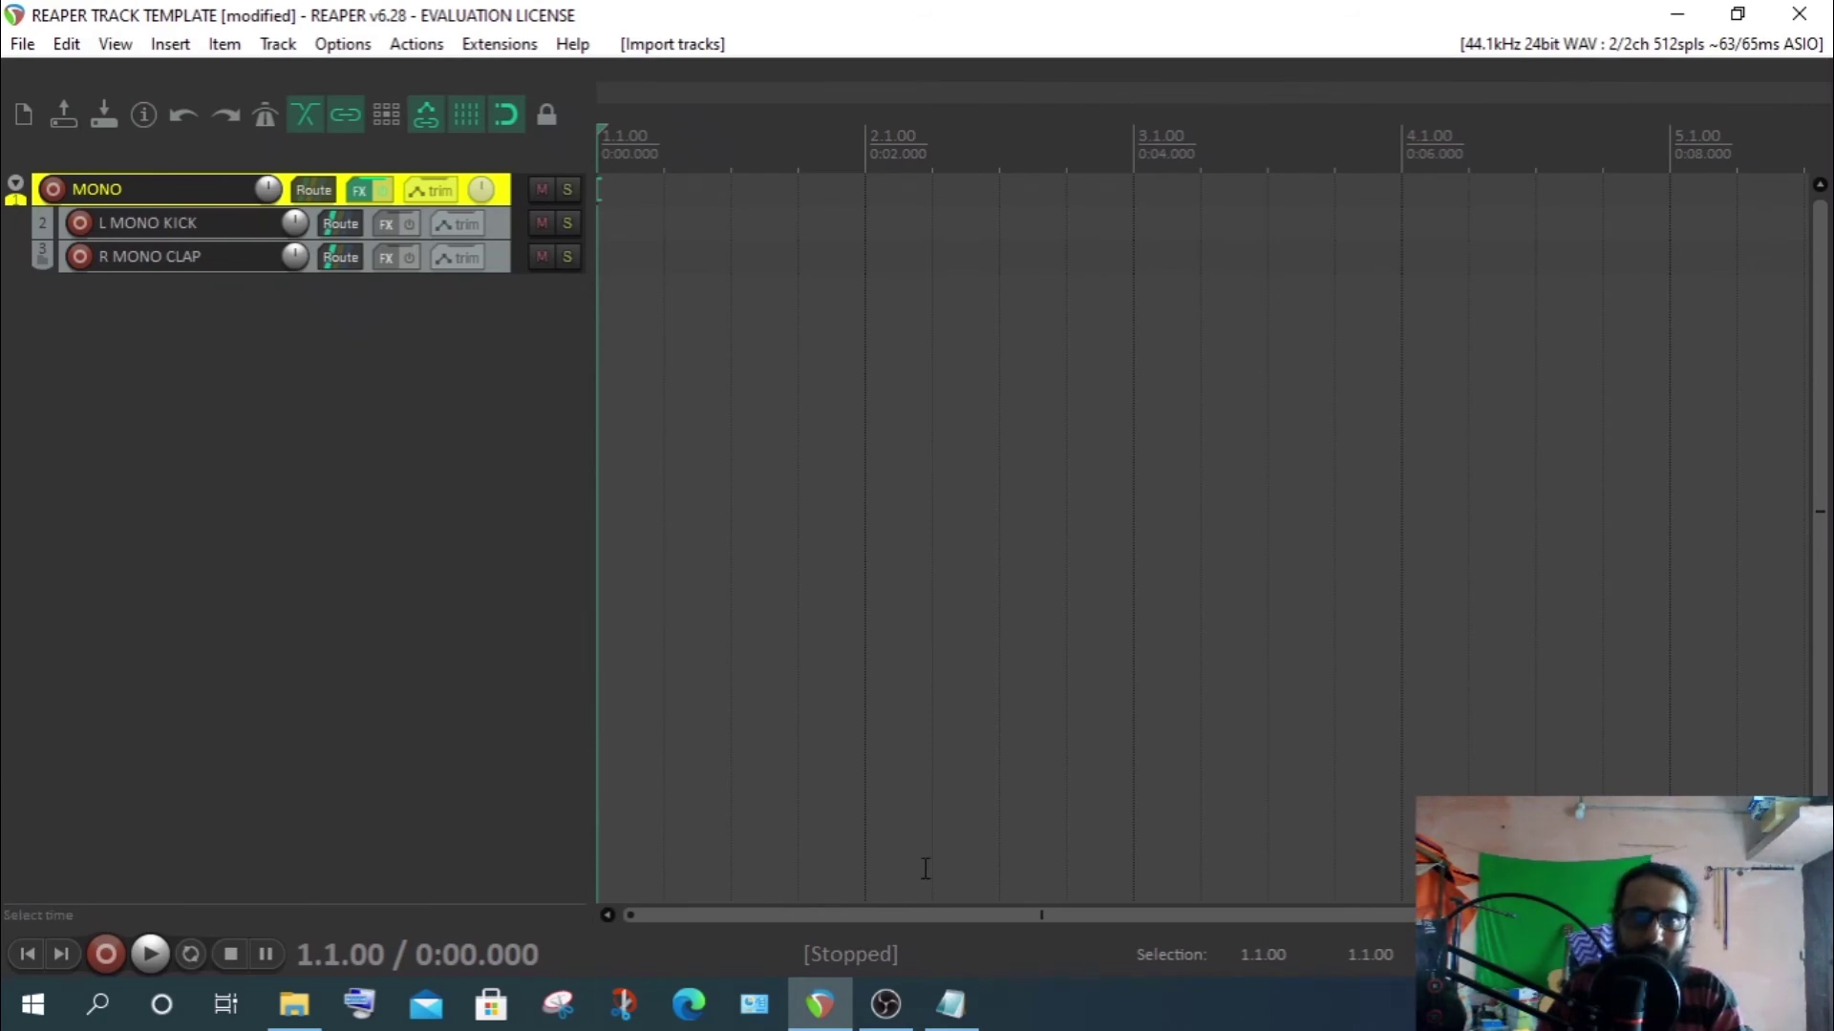
# Switch to REAPER LOCATION GUIDE.txt in Notepad and examine the track templates path, highlighting its <user> part
pyautogui.click(951, 1002)
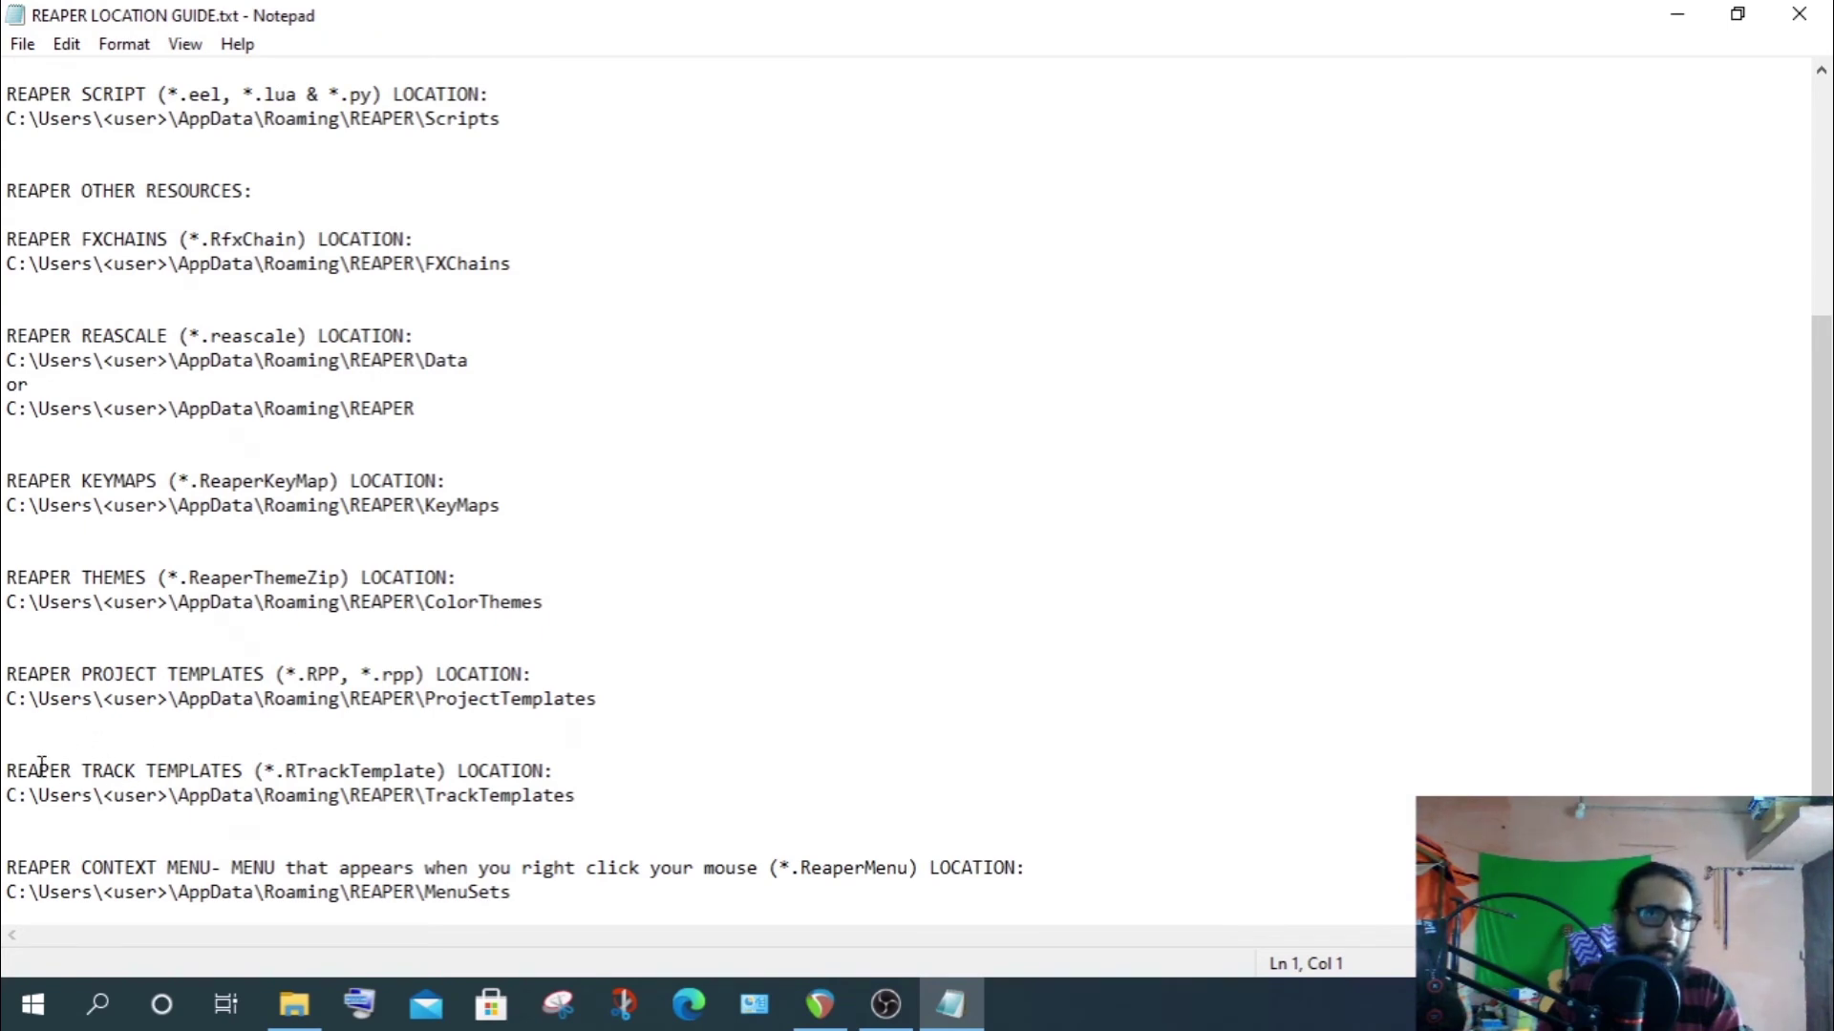
pyautogui.moveTo(4, 796); pyautogui.dragTo(659, 792)
pyautogui.click(669, 812)
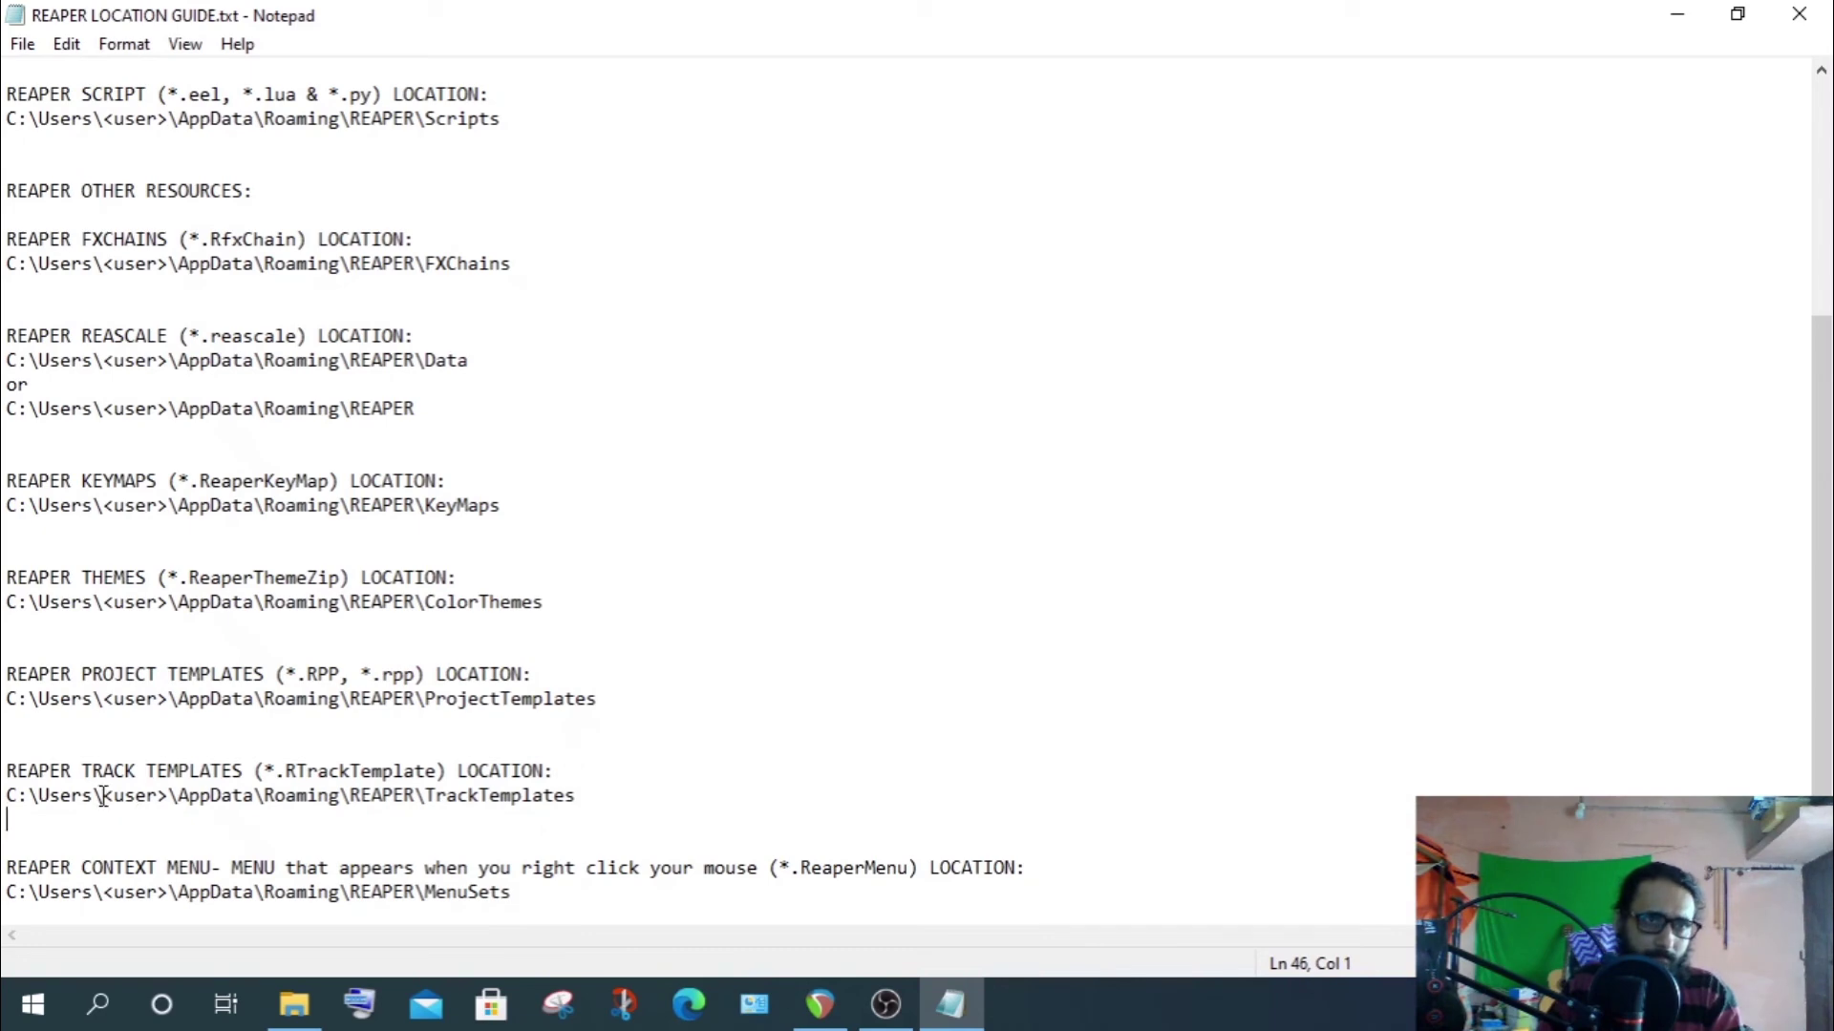
pyautogui.moveTo(103, 796); pyautogui.dragTo(166, 805)
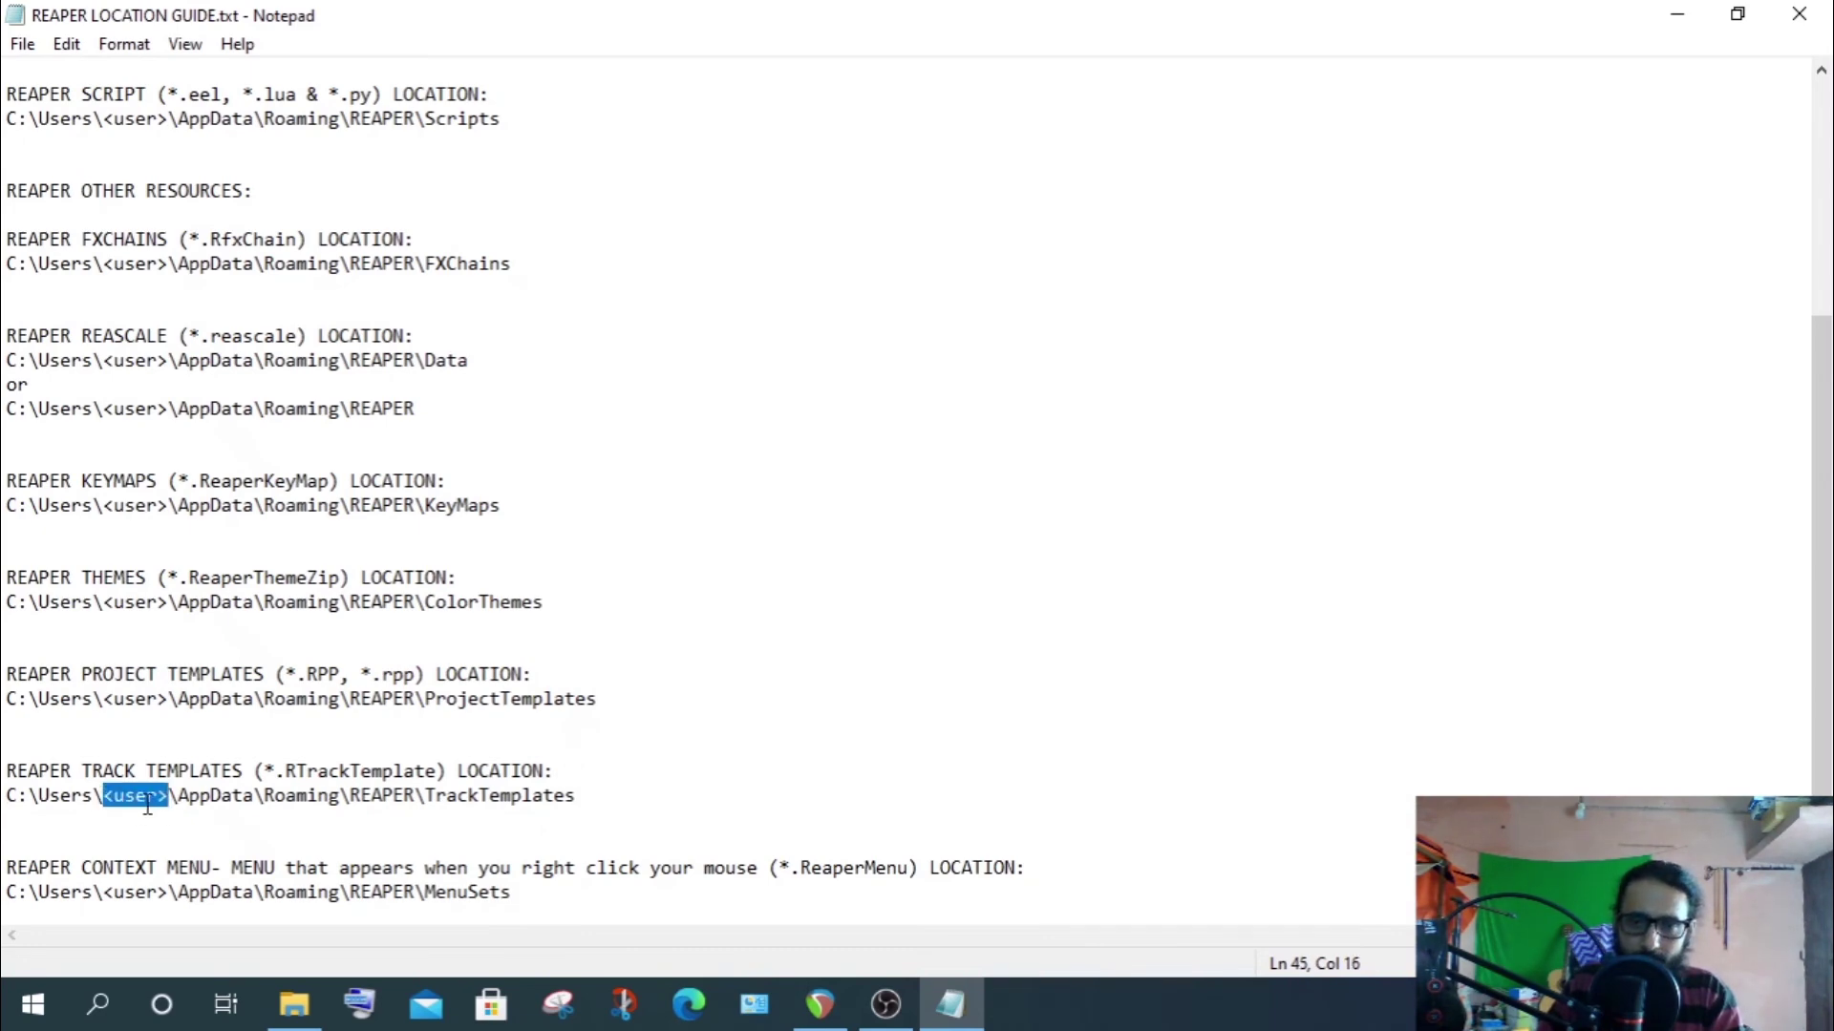
pyautogui.click(573, 800)
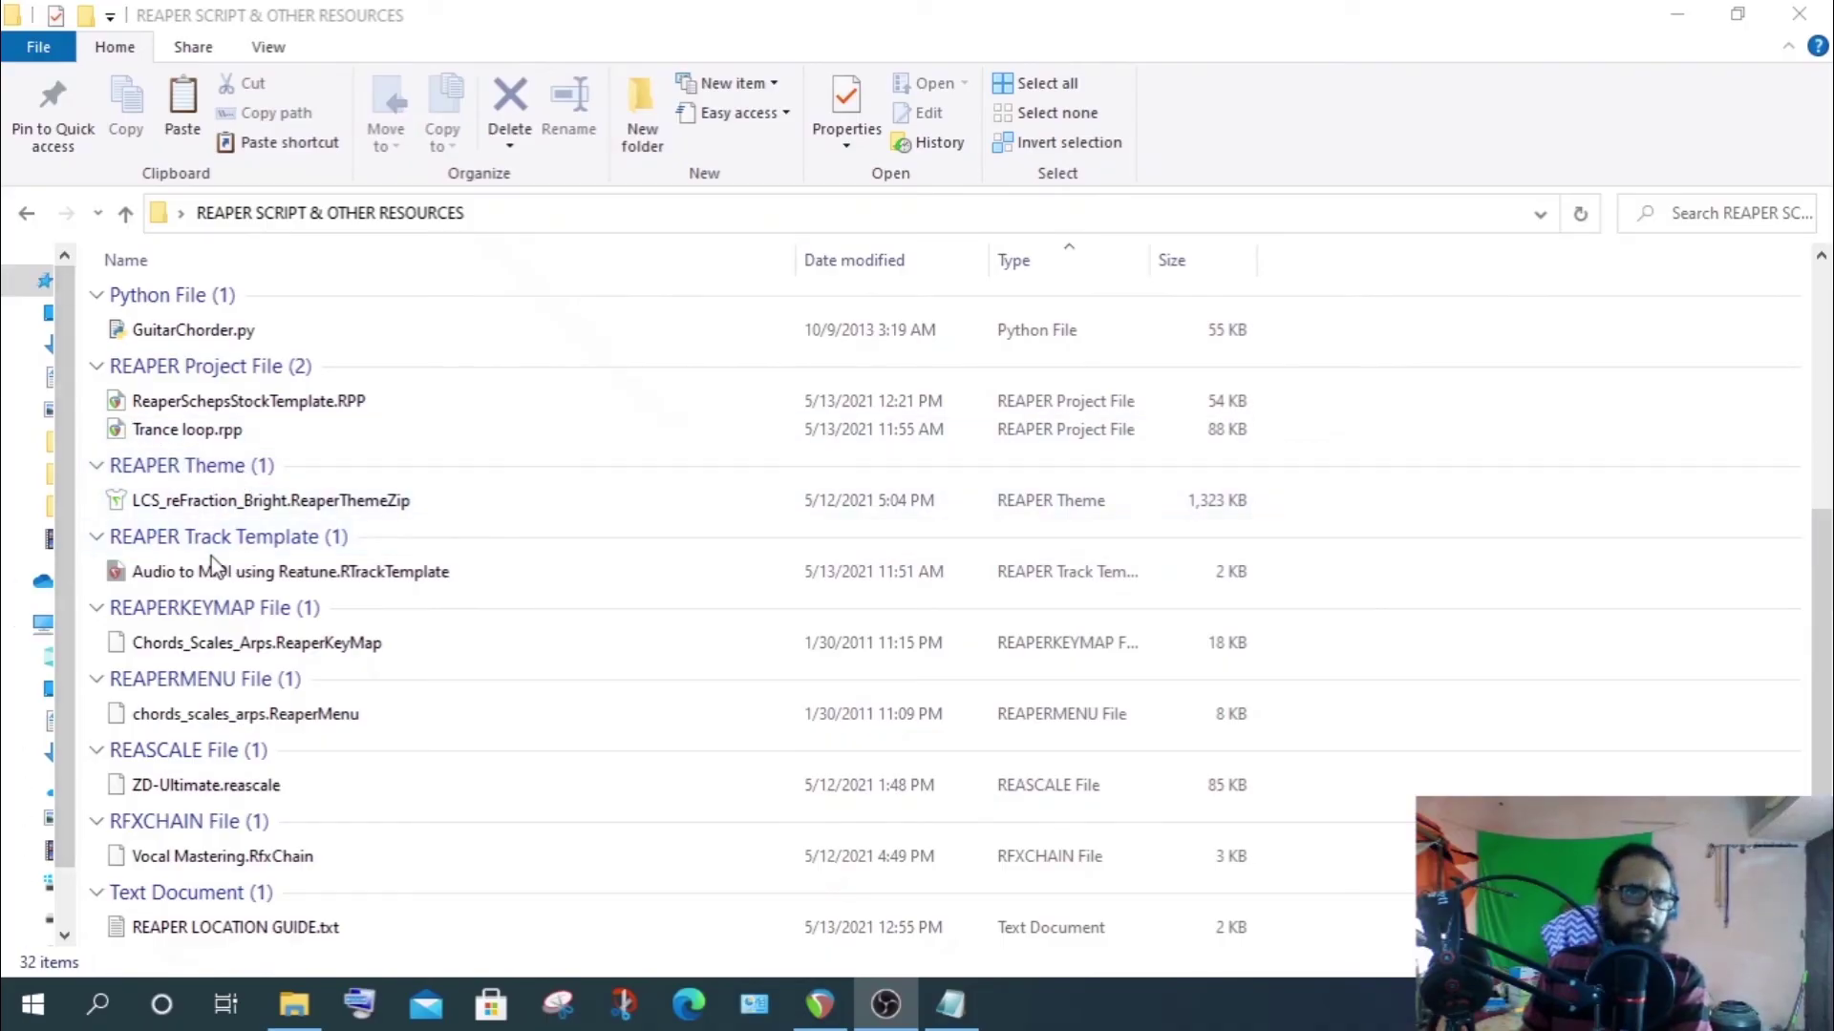
# Select LCS_reFraction_Bright.ReaperThemeZip in the resources folder and highlight the REAPER themes location path in the Notepad location guide
pyautogui.click(164, 504)
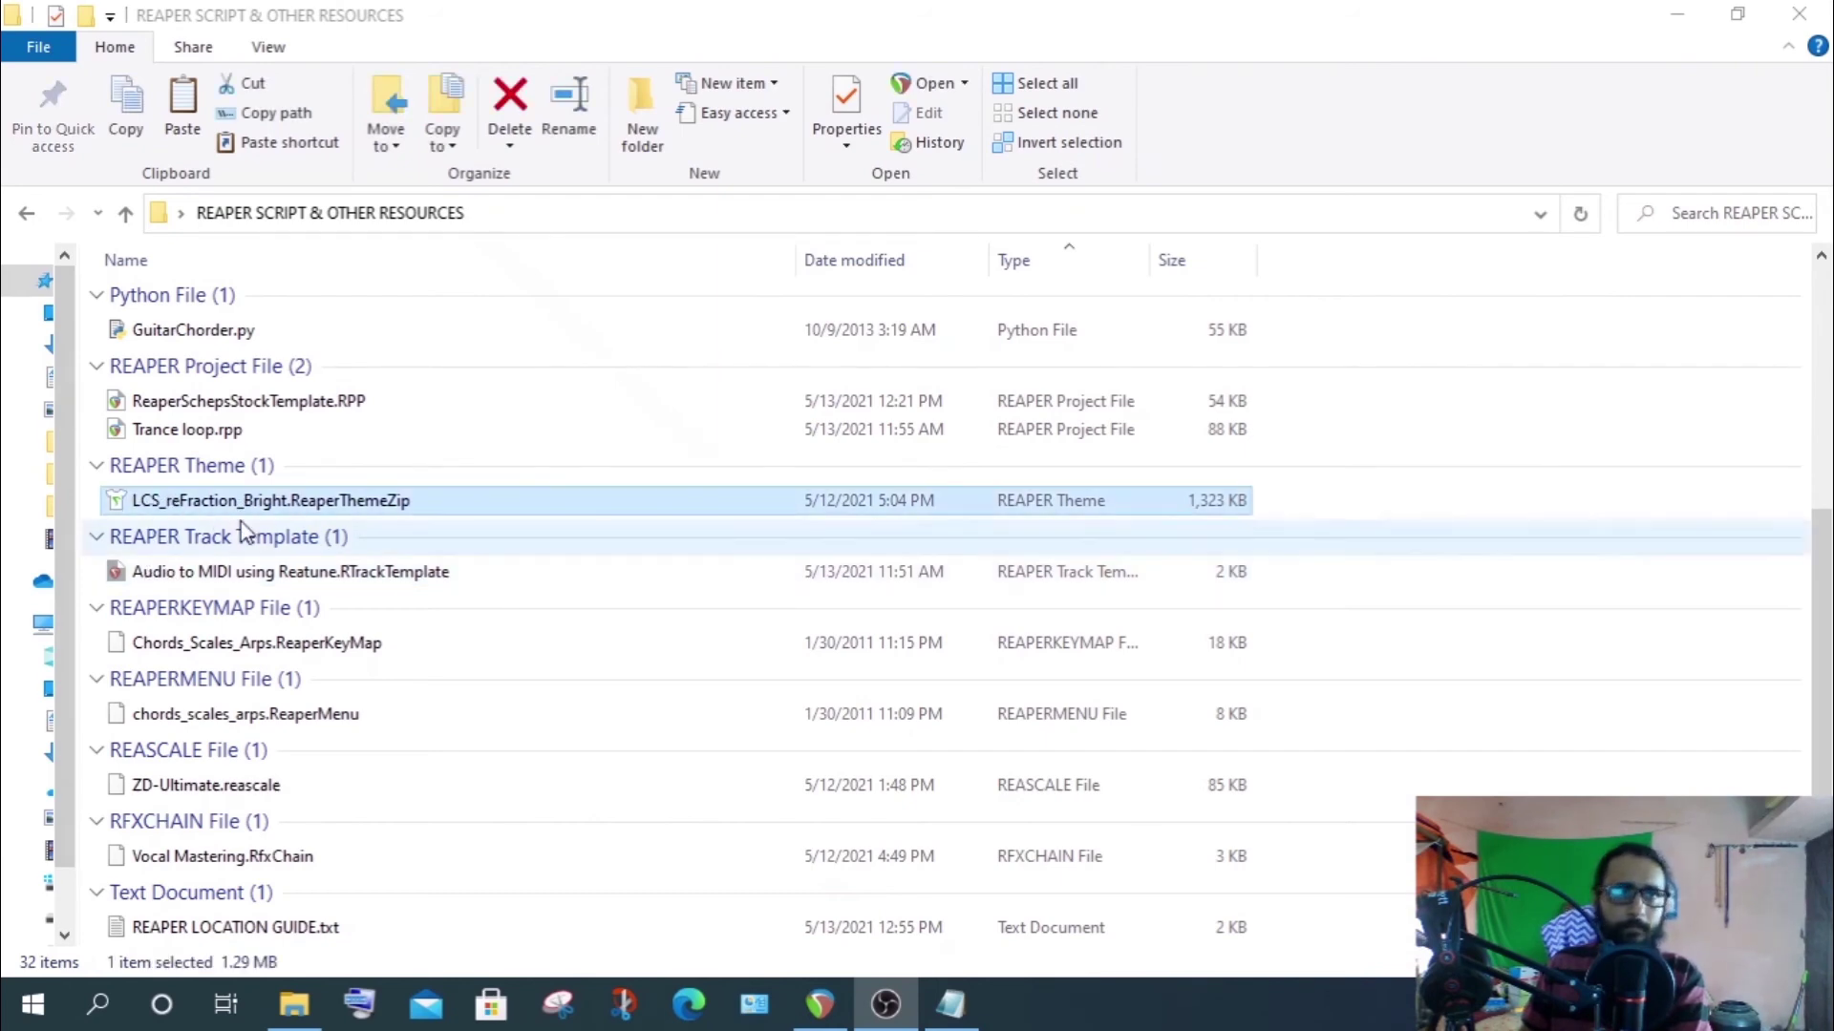
pyautogui.click(951, 1003)
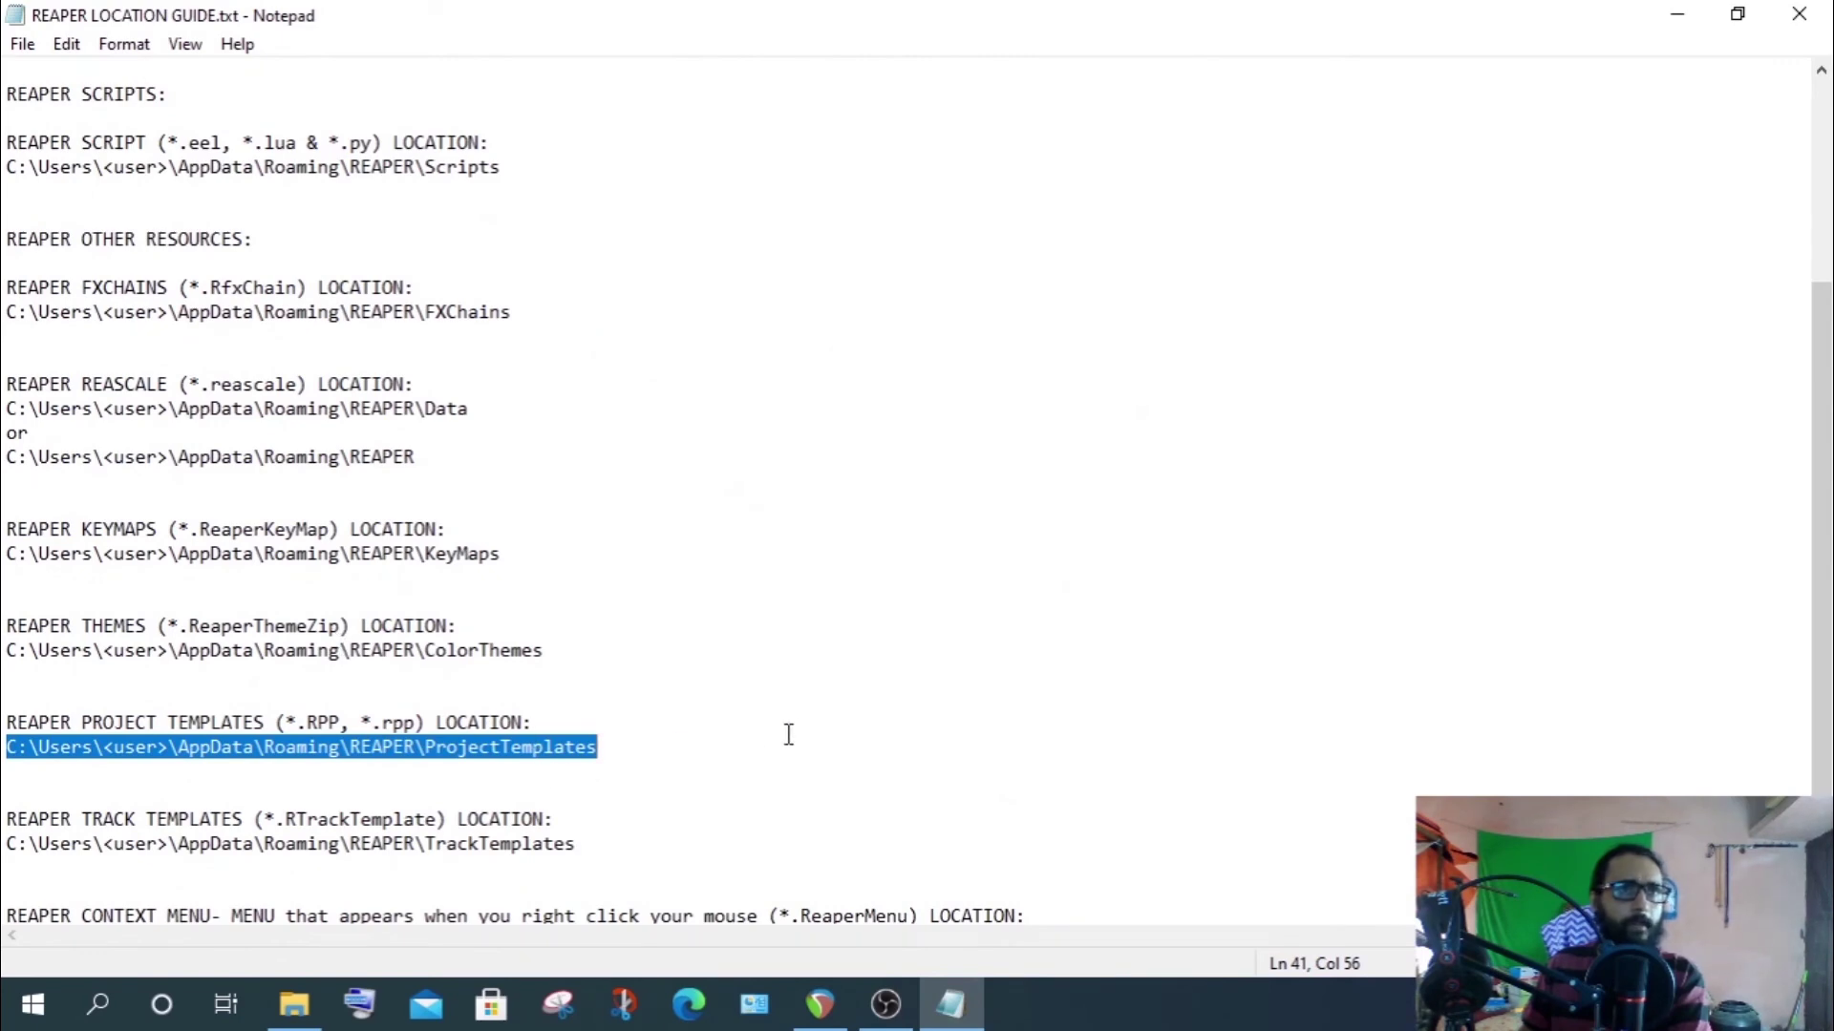
pyautogui.moveTo(11, 657); pyautogui.dragTo(578, 643)
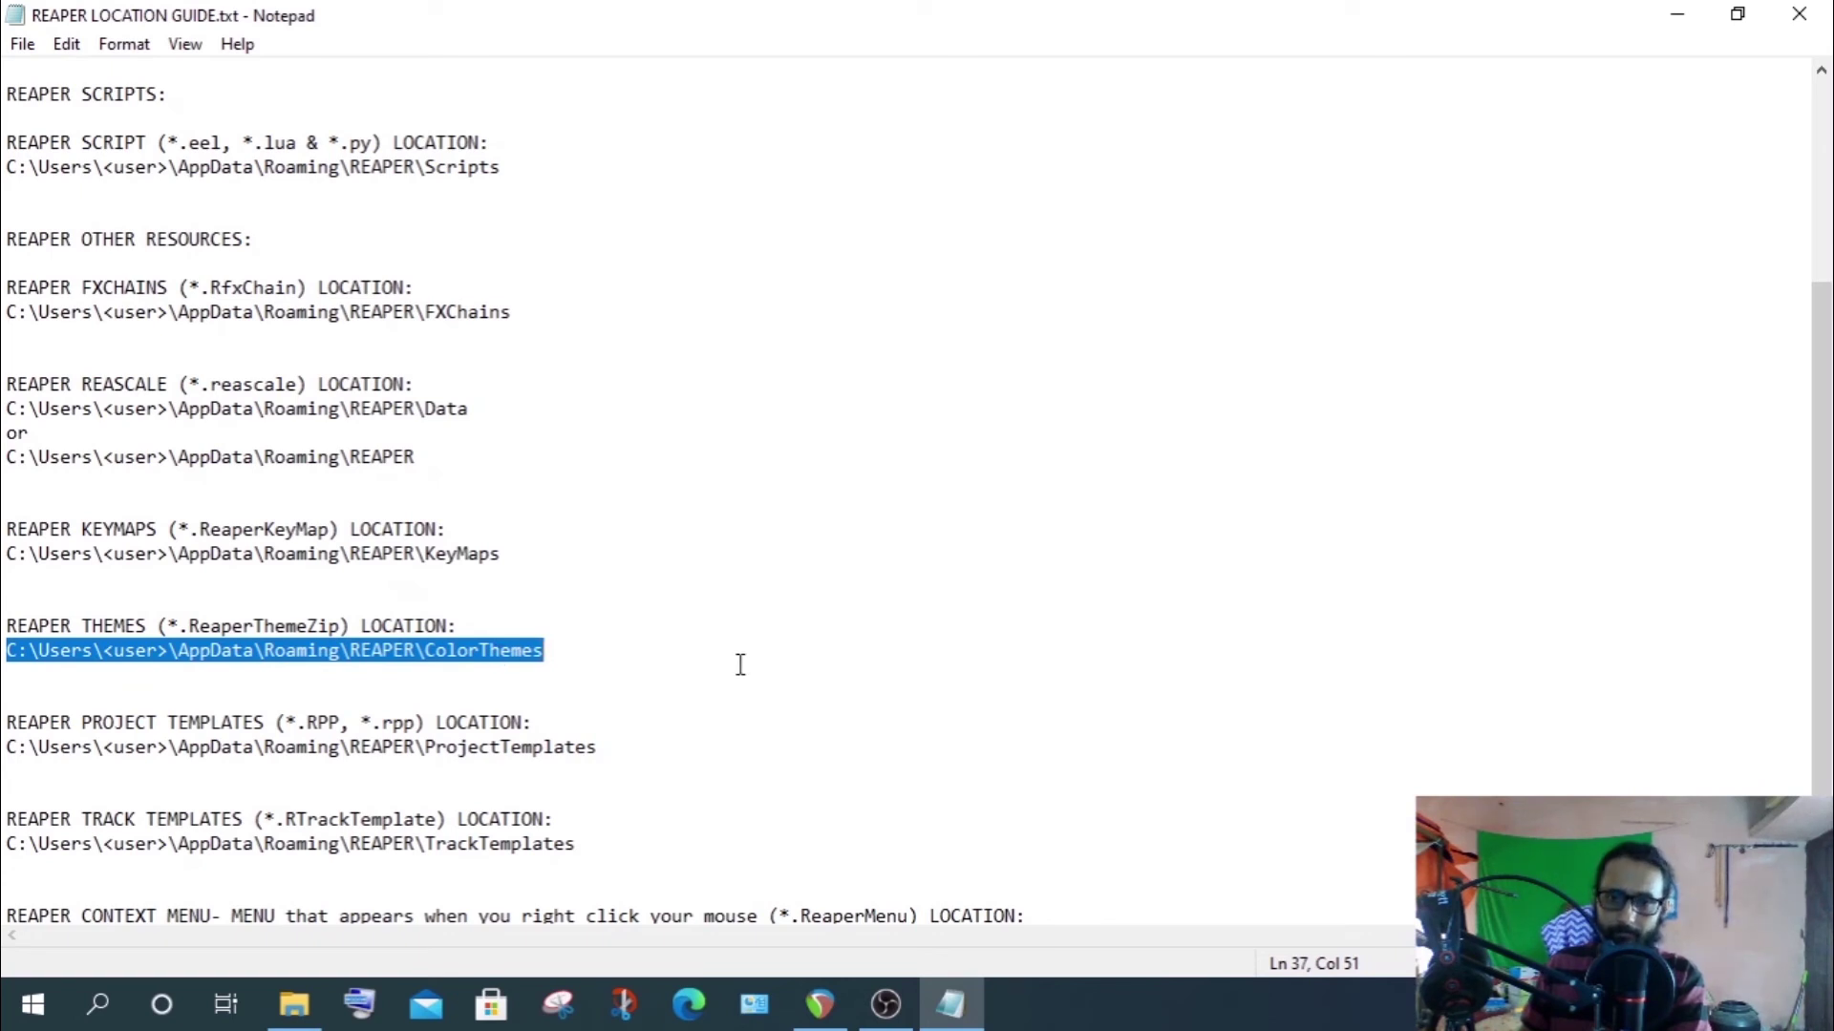
# Switch to REAPER and check which themes are installed, leaving the current theme selected
pyautogui.click(819, 1004)
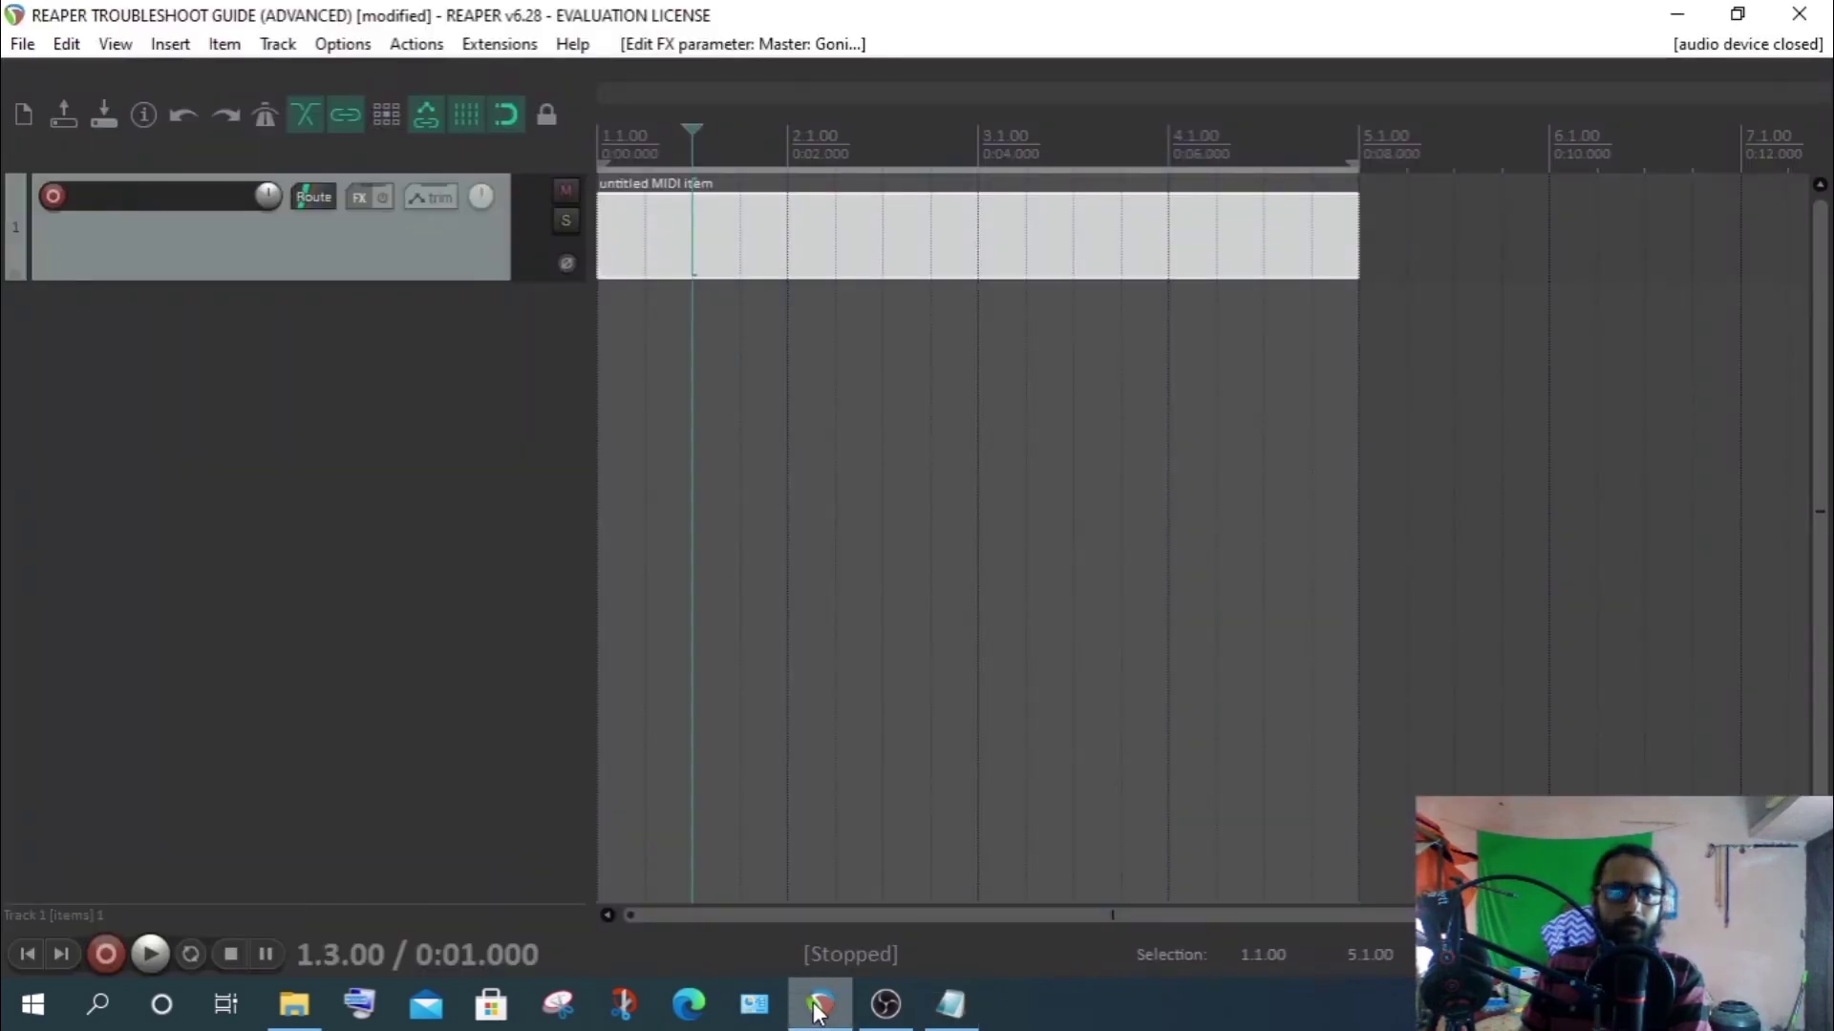
pyautogui.click(342, 46)
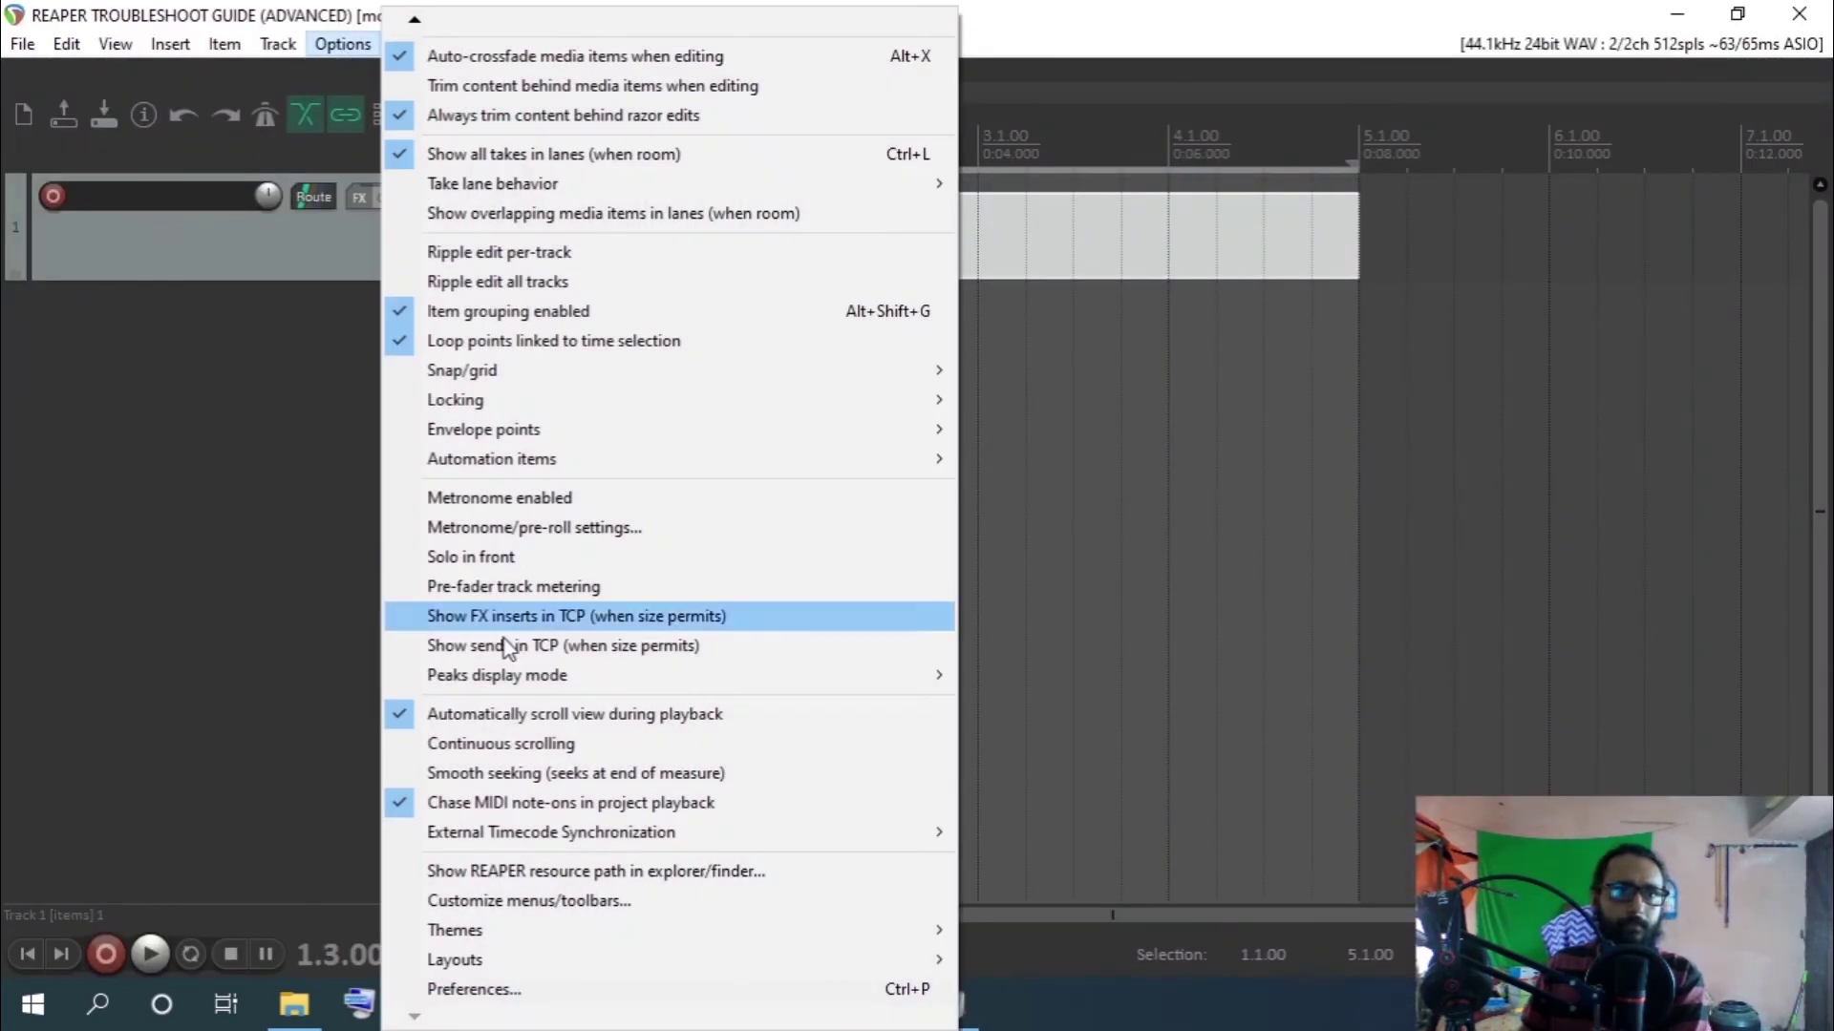
pyautogui.moveTo(683, 941)
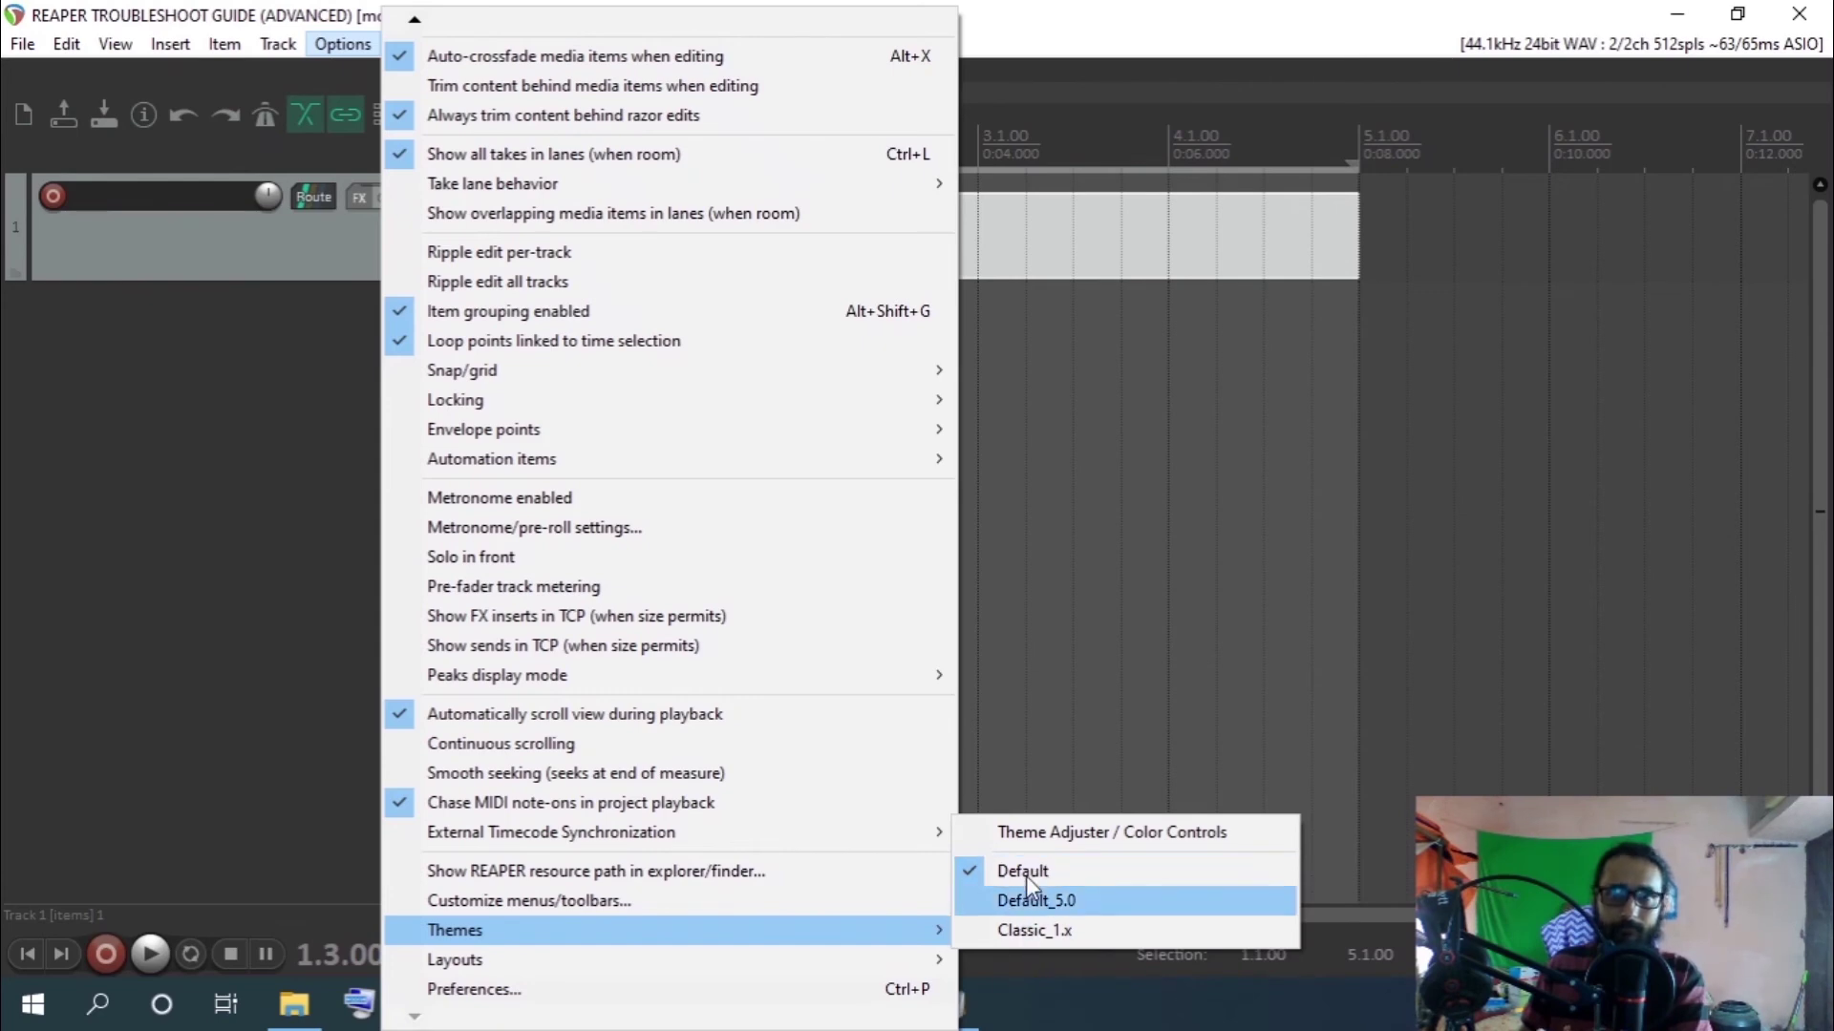
pyautogui.click(226, 557)
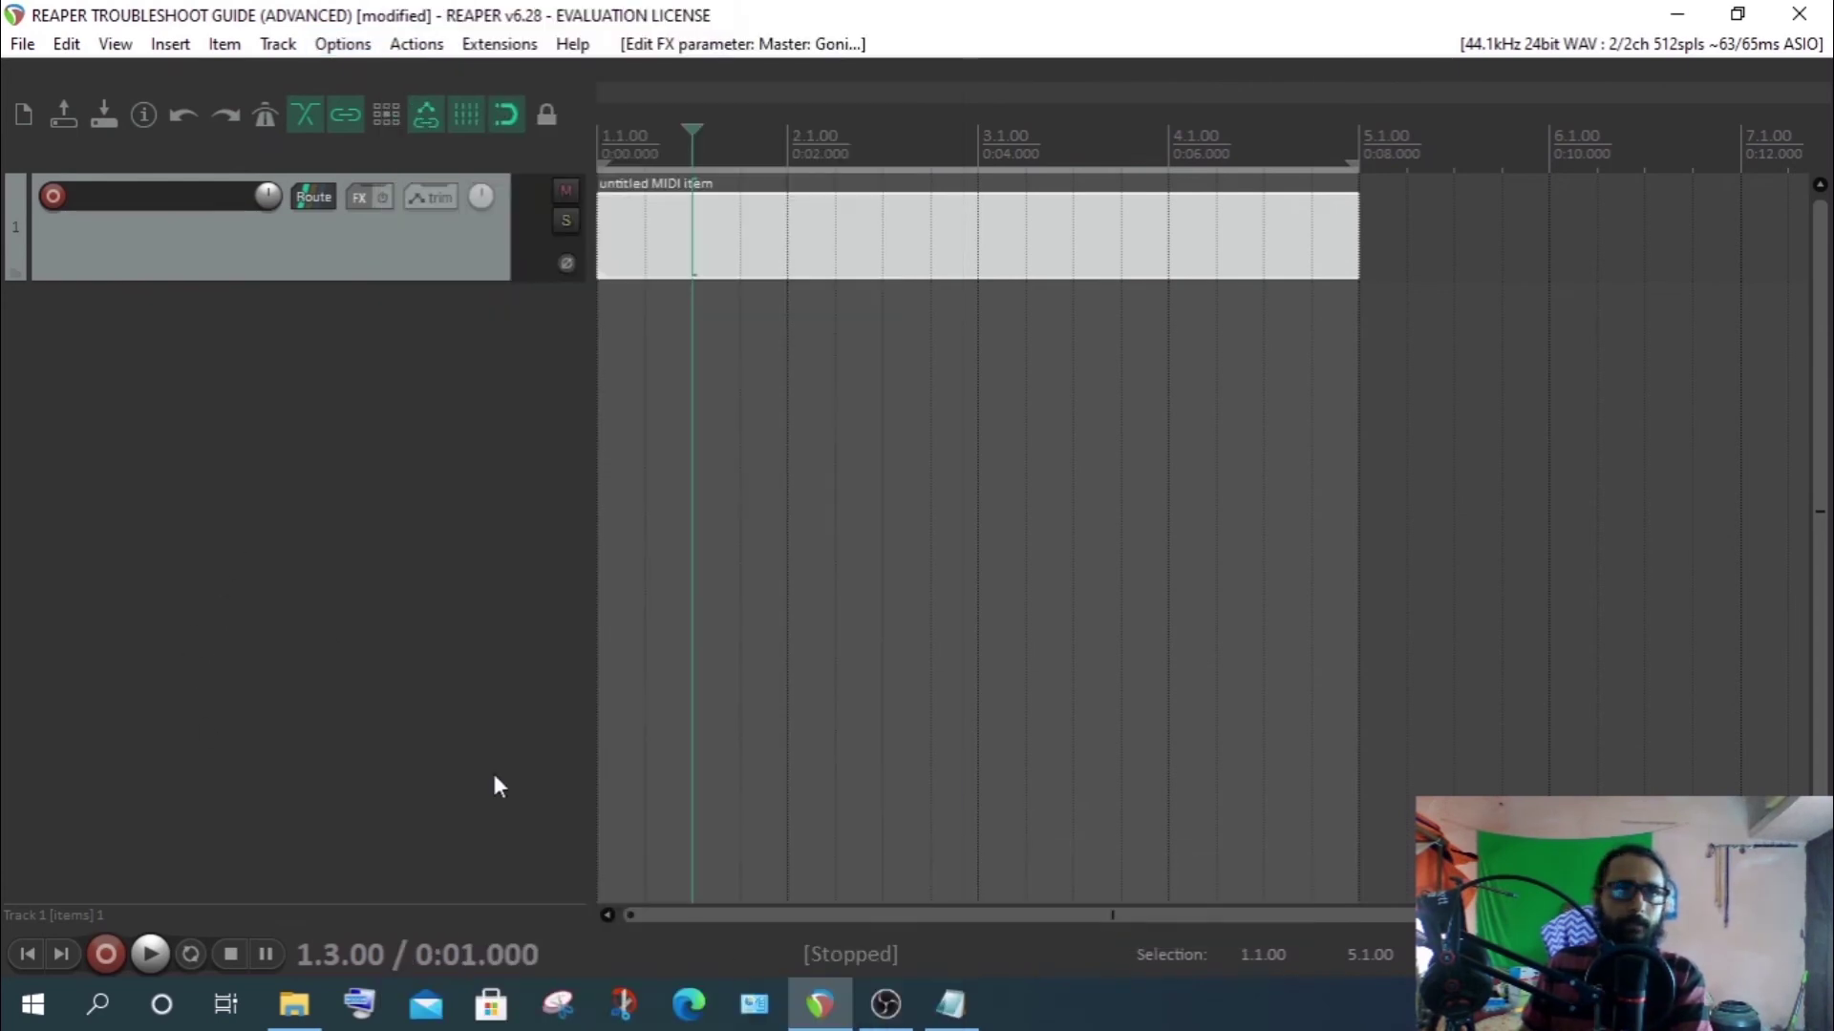
pyautogui.moveTo(821, 1008)
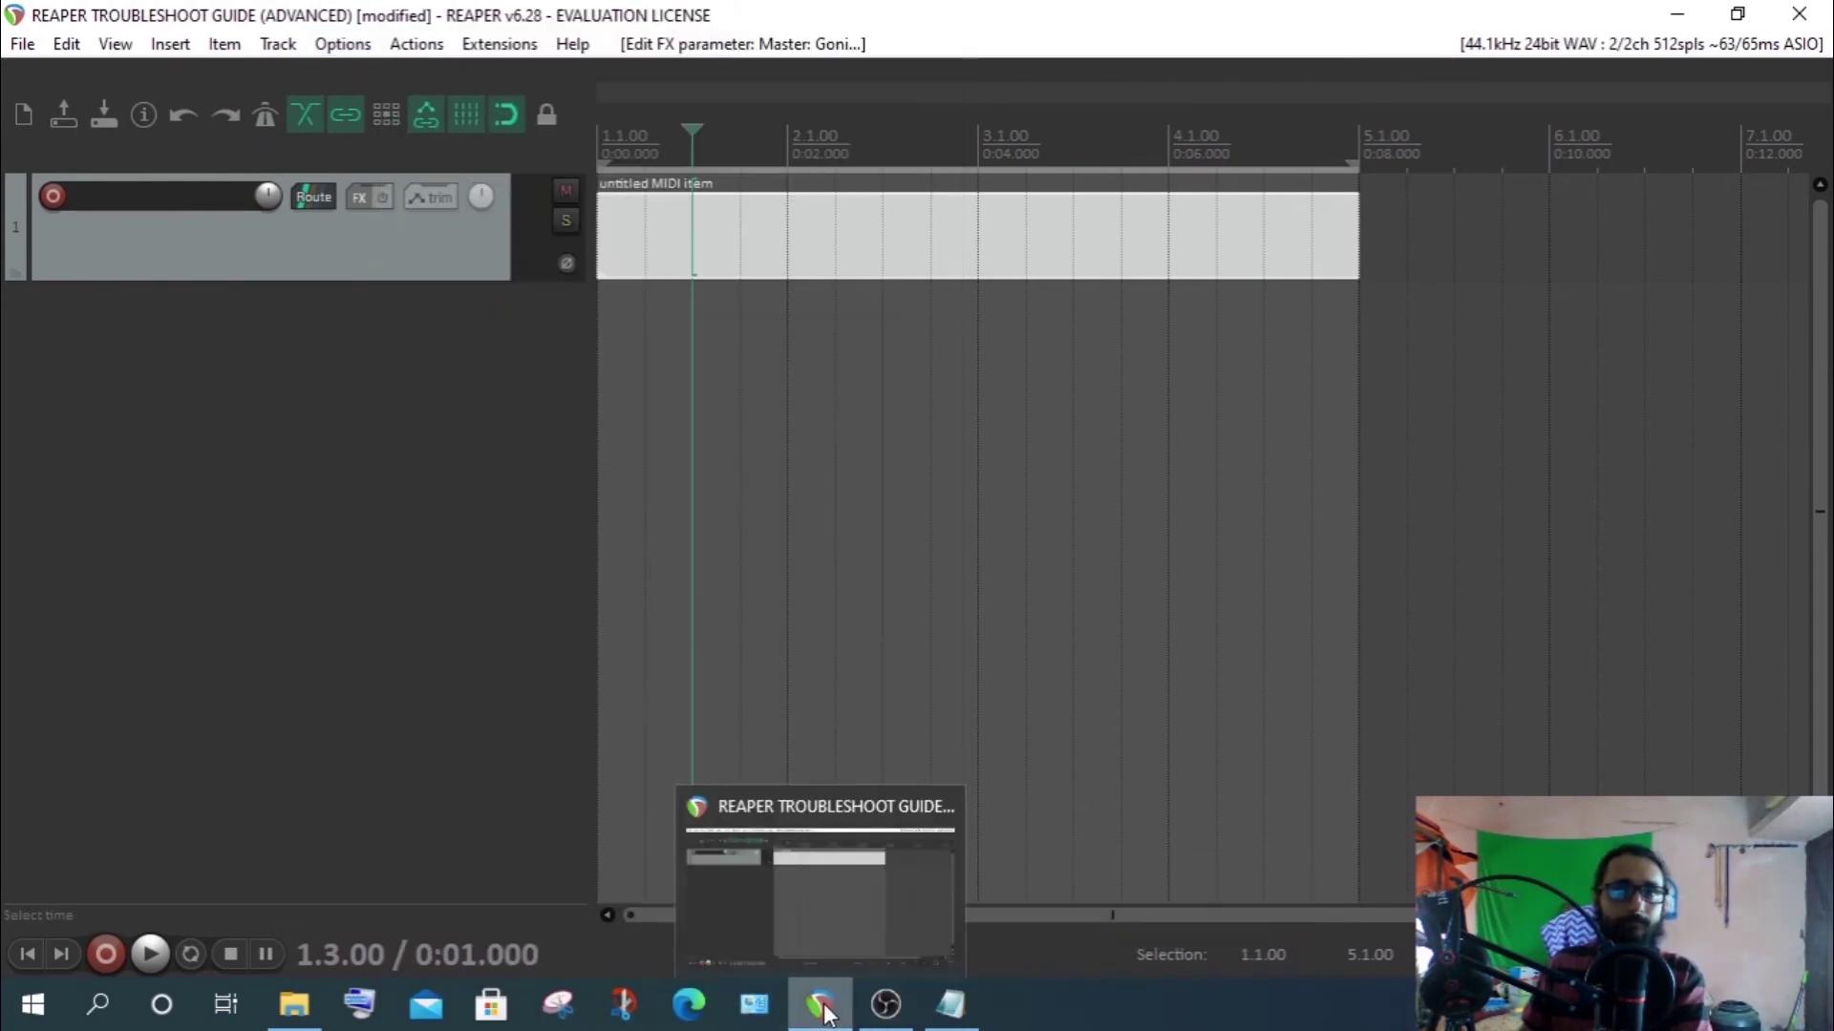
# Switch to REAPER LOCATION GUIDE.txt in Notepad and copy the highlighted REAPER themes location path
pyautogui.click(950, 1003)
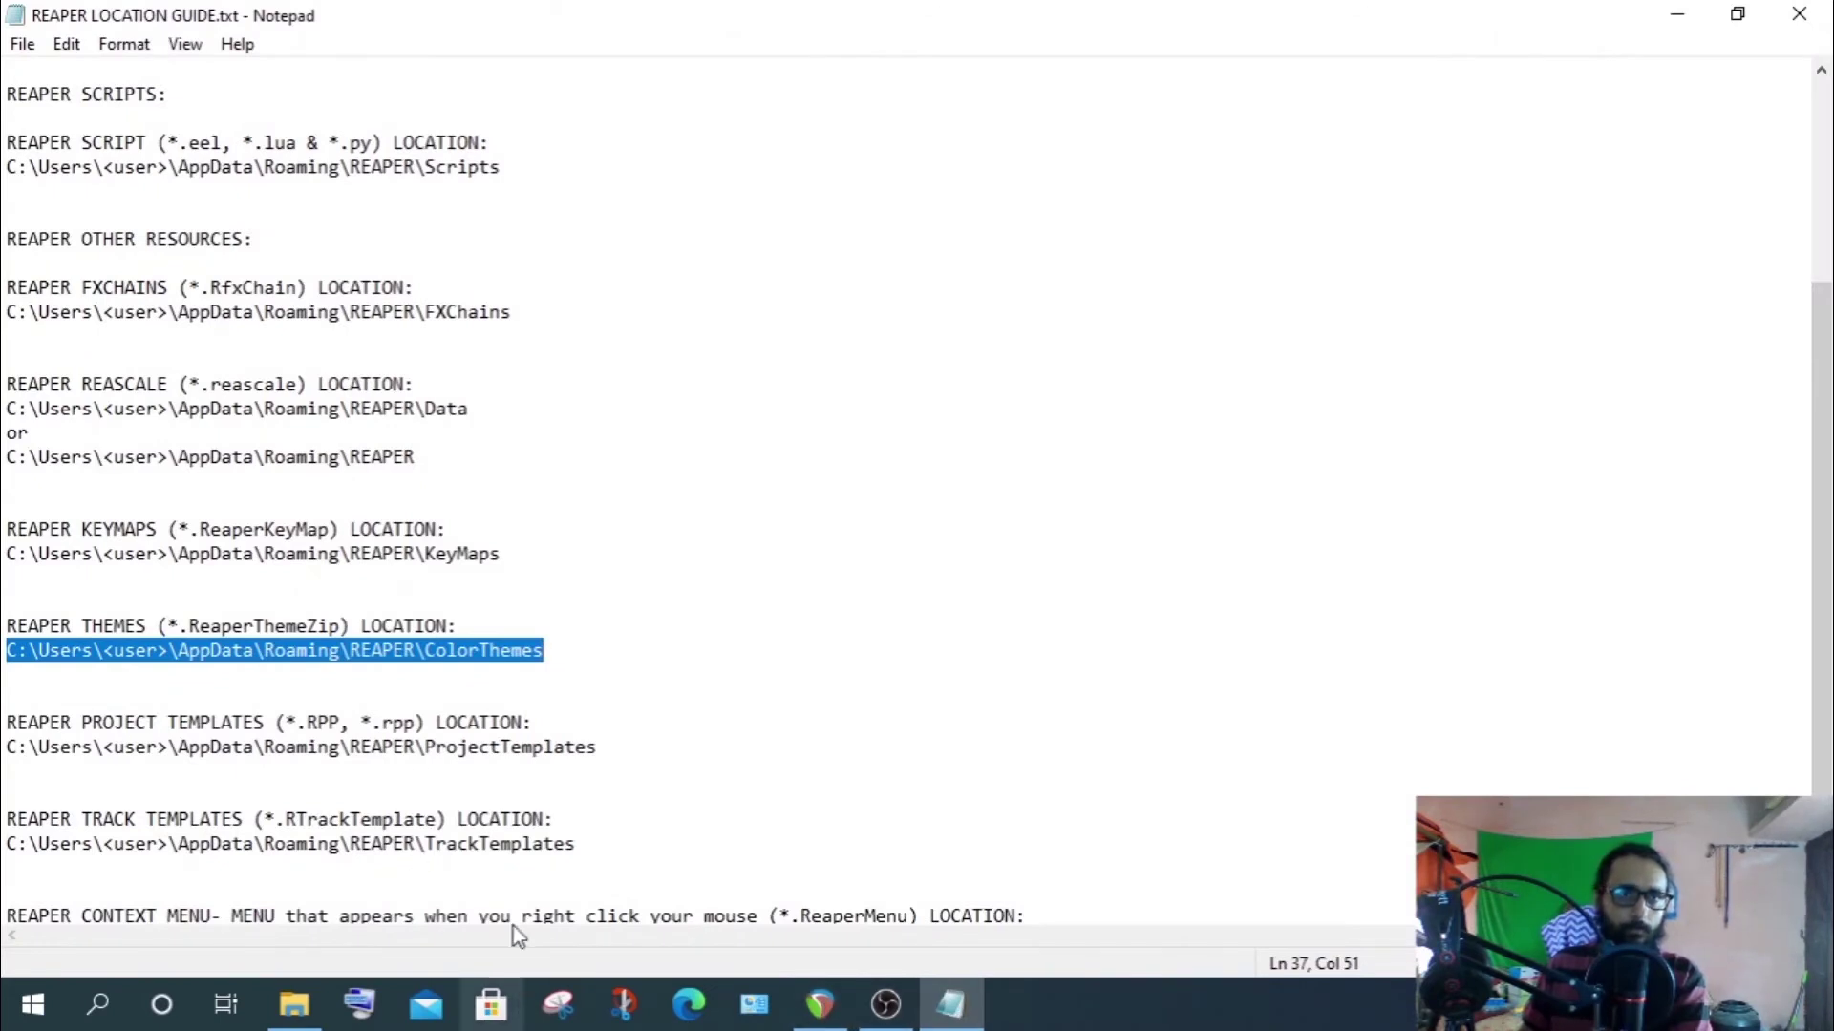
pyautogui.rightClick(378, 637)
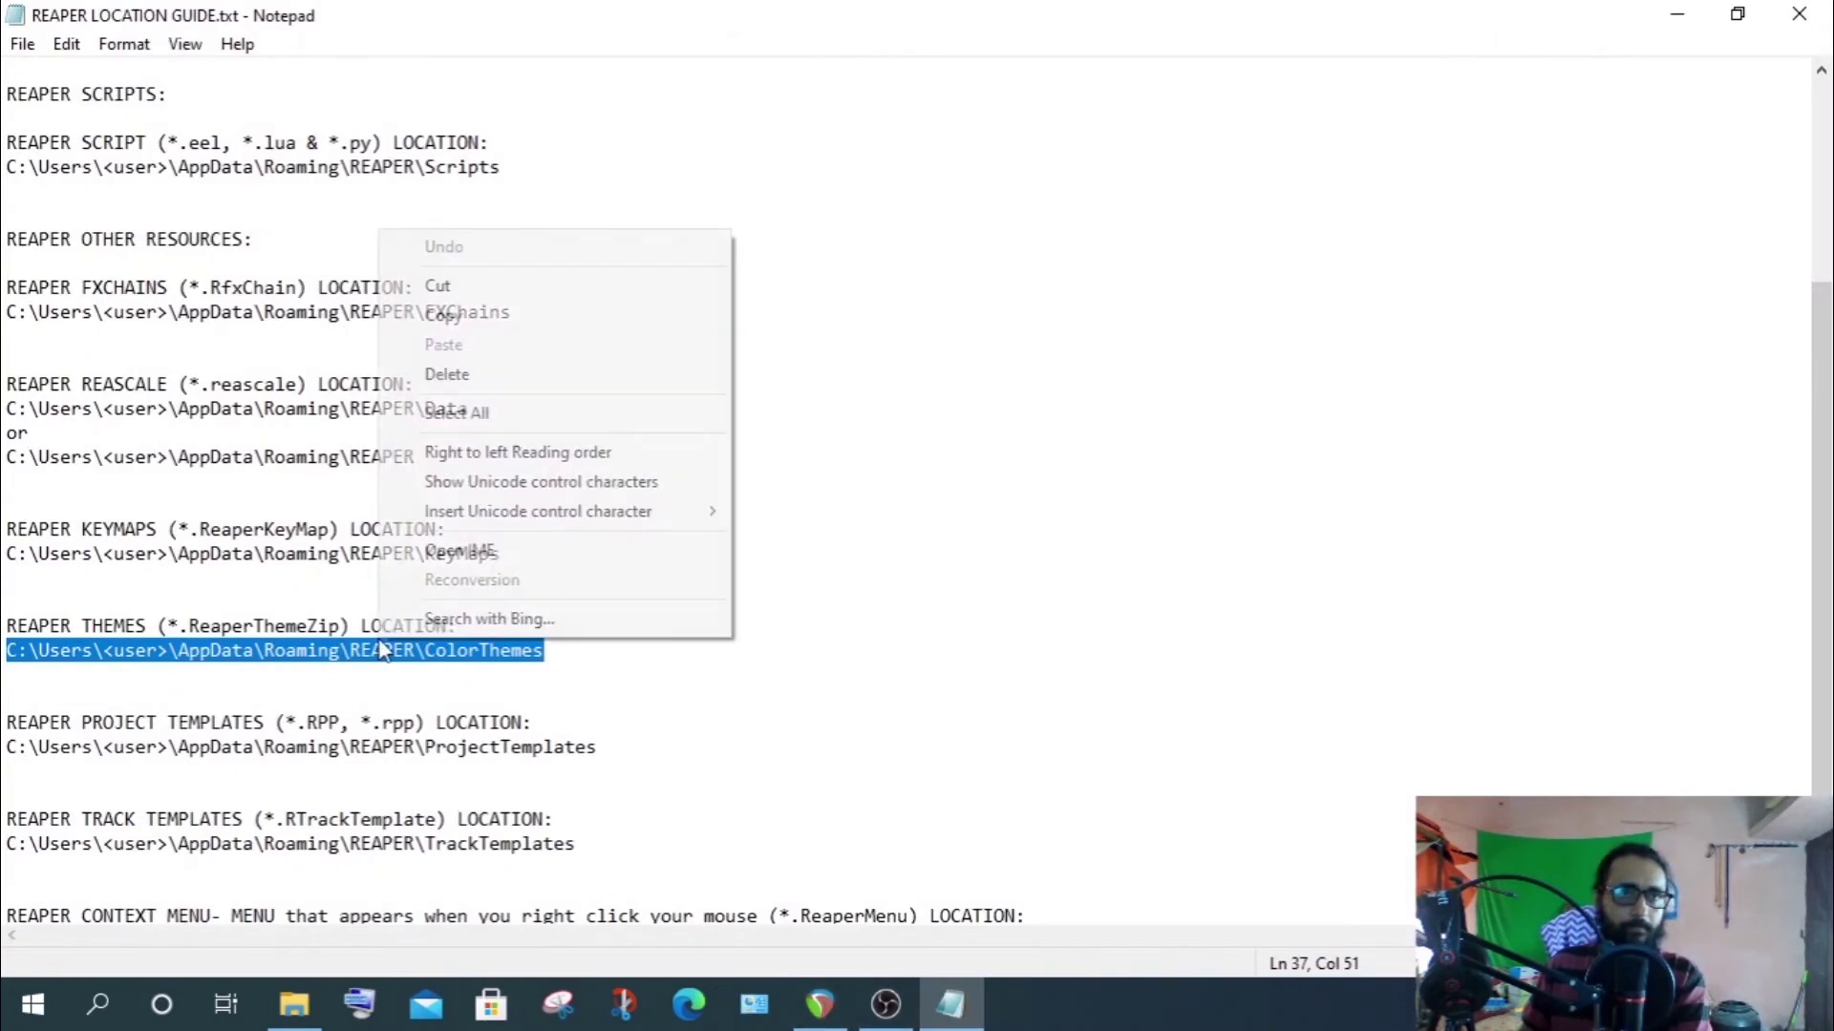
pyautogui.click(463, 317)
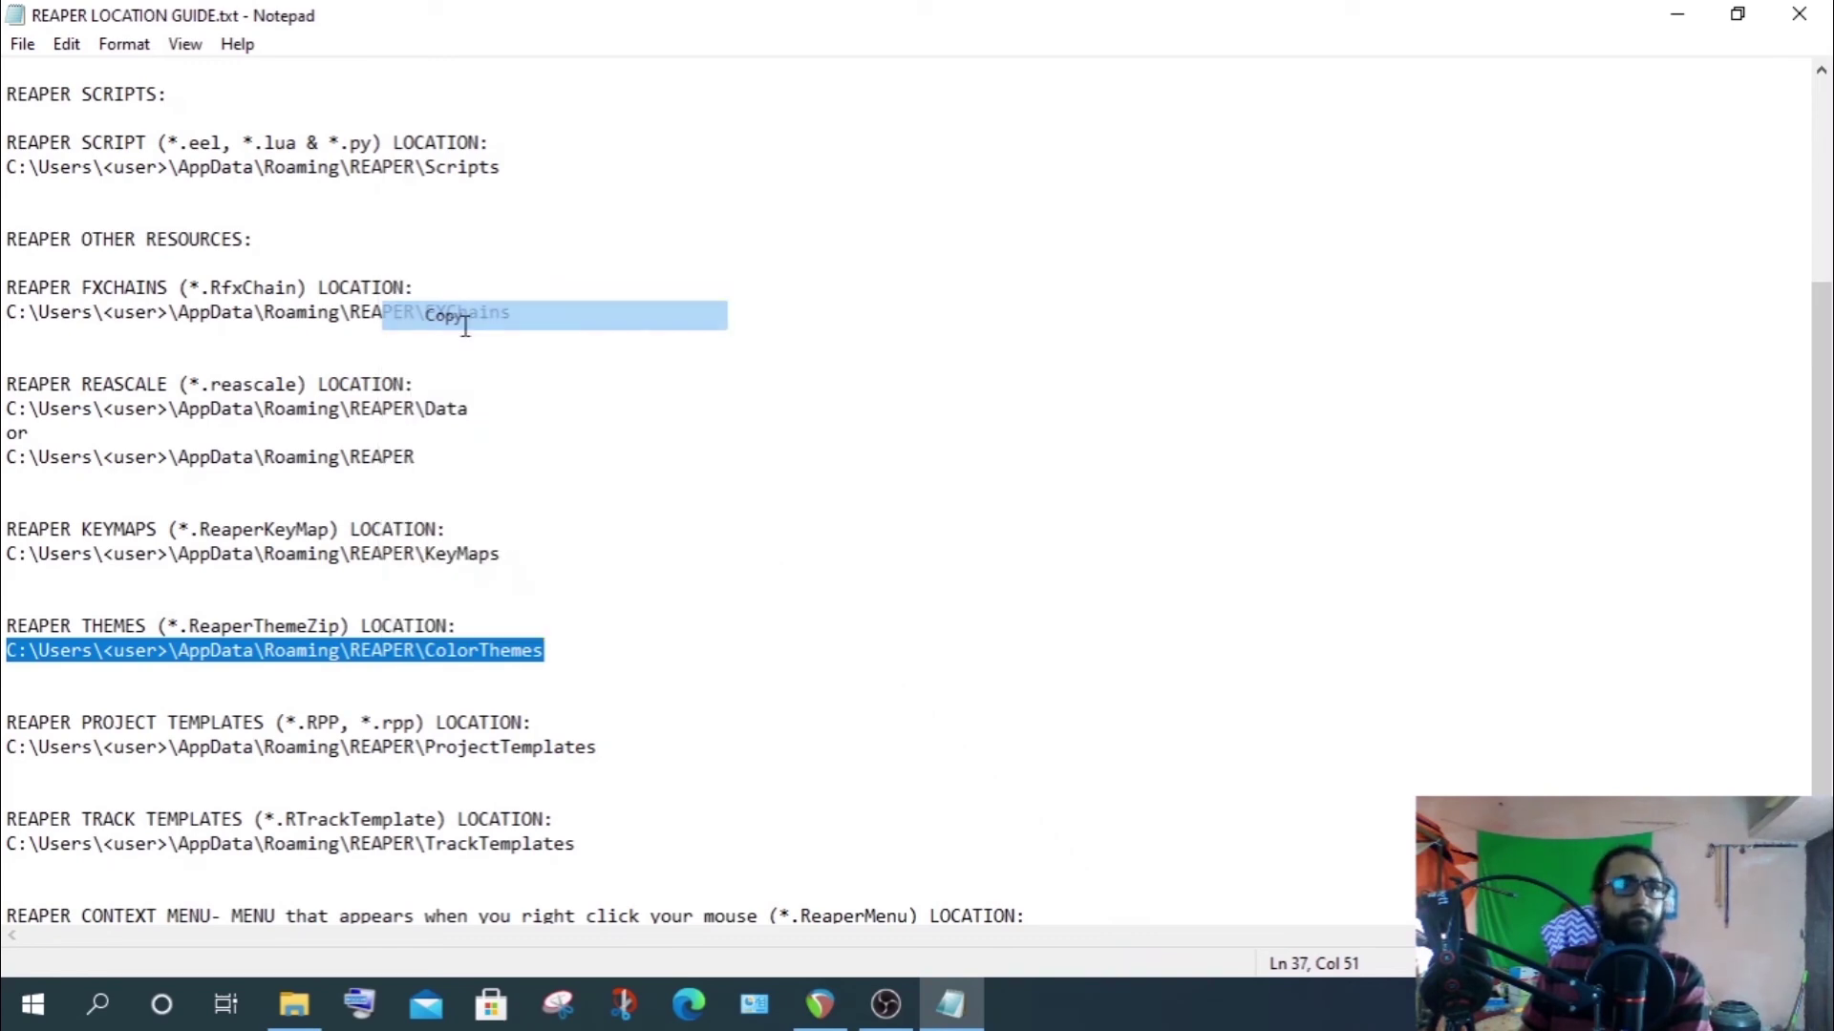
# Open a second File Explorer window and go to REAPER's ColorThemes folder using the copied path
pyautogui.click(296, 1004)
pyautogui.click(32, 43)
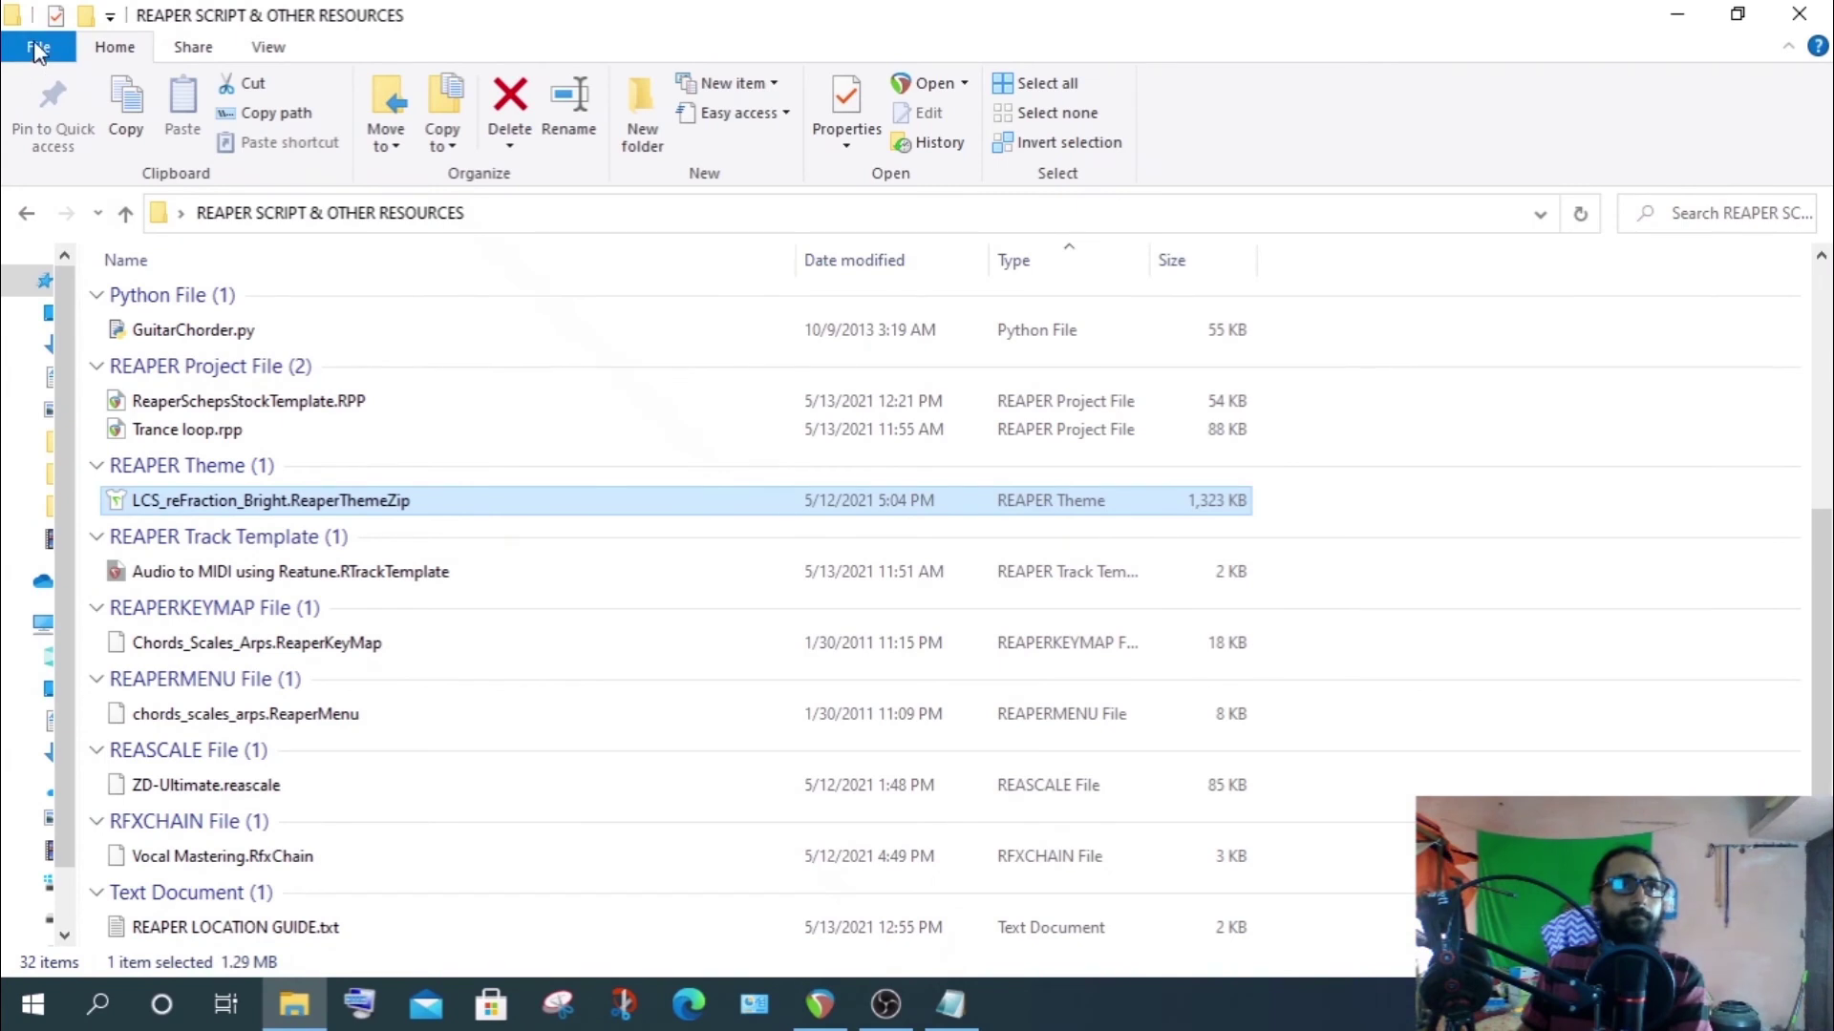
pyautogui.click(65, 84)
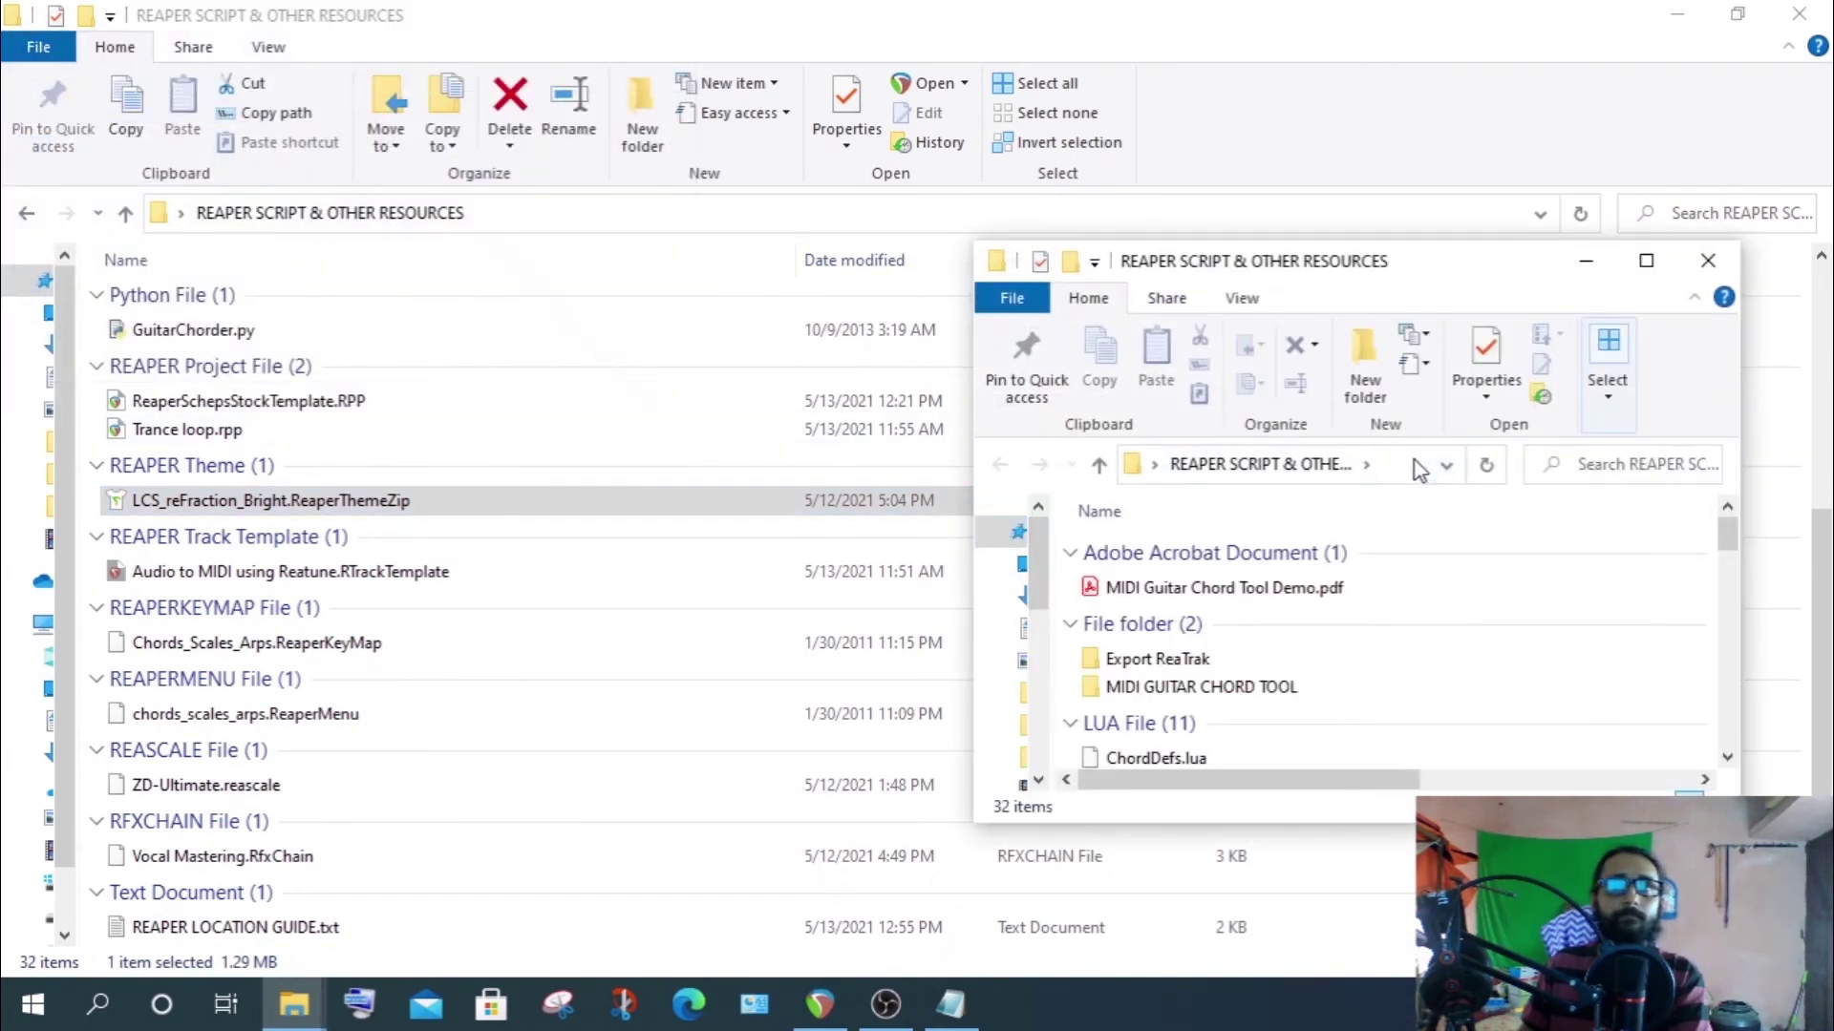
pyautogui.click(1414, 460)
pyautogui.rightClick(1375, 466)
pyautogui.click(1433, 581)
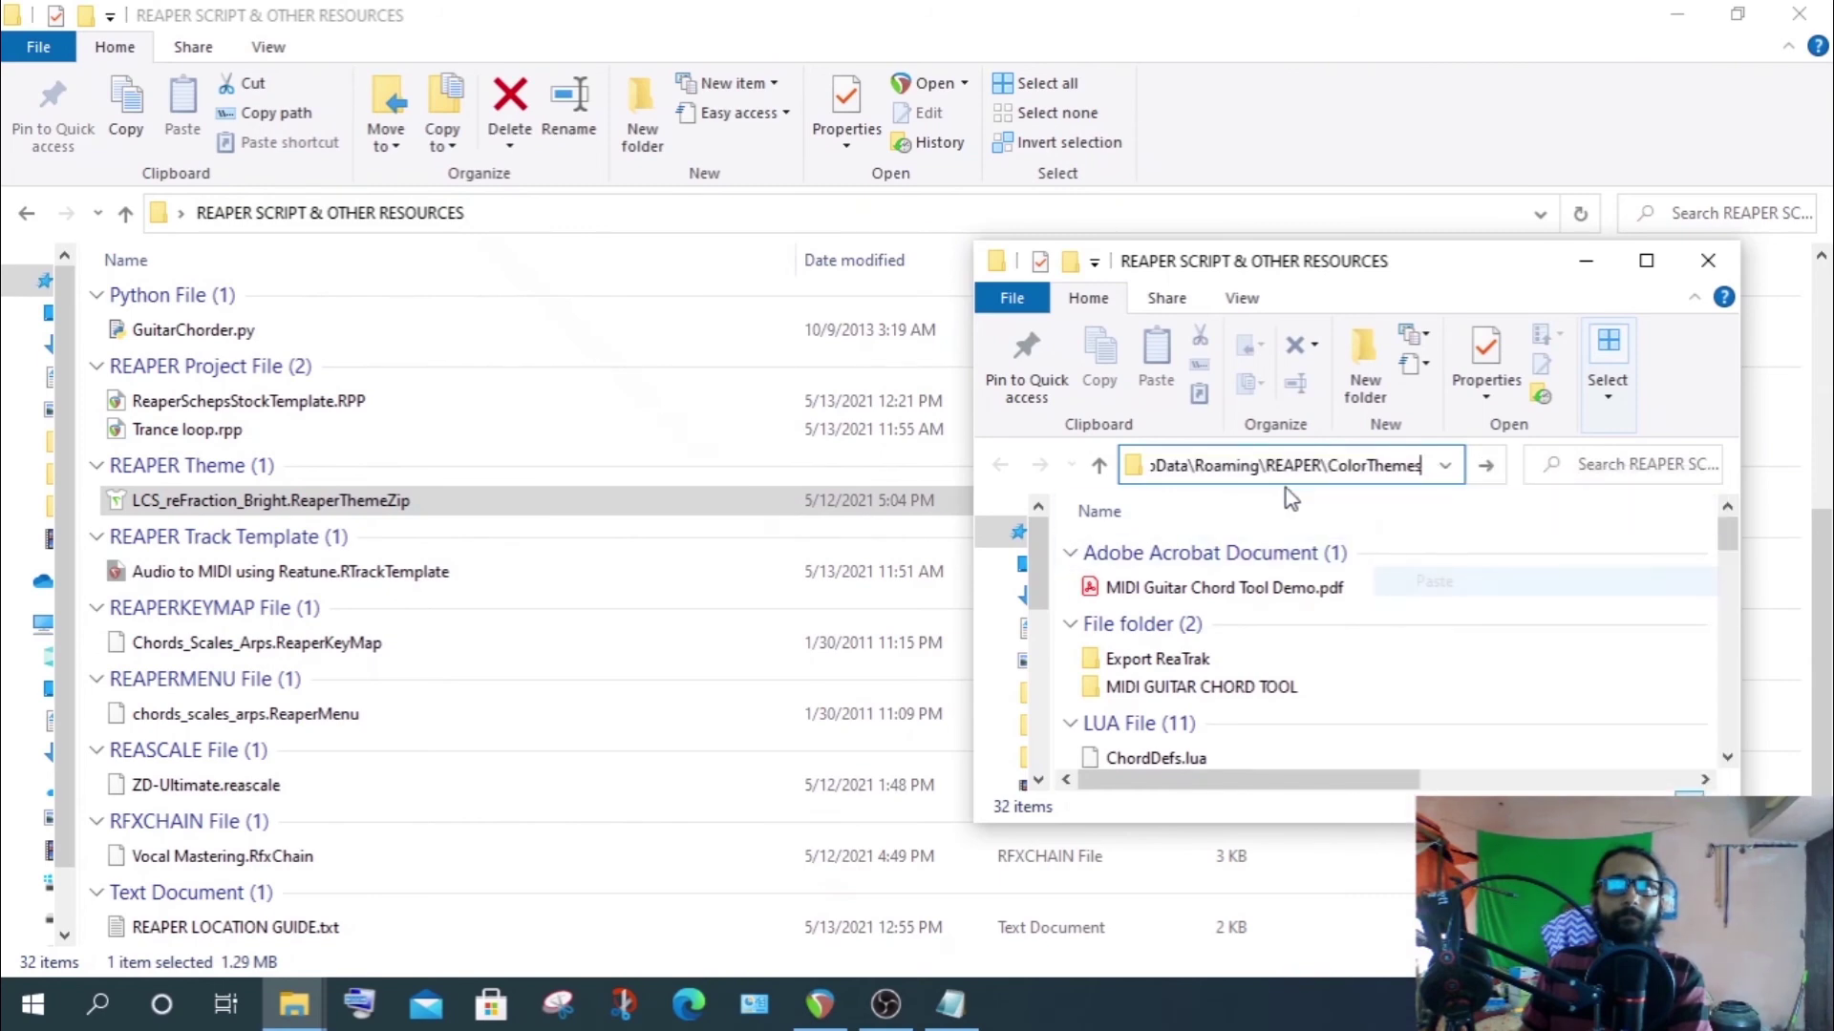
pyautogui.moveTo(1421, 465)
pyautogui.mouseDown()
pyautogui.moveTo(1122, 498)
pyautogui.moveTo(1259, 469)
pyautogui.mouseUp()
pyautogui.press('Return')
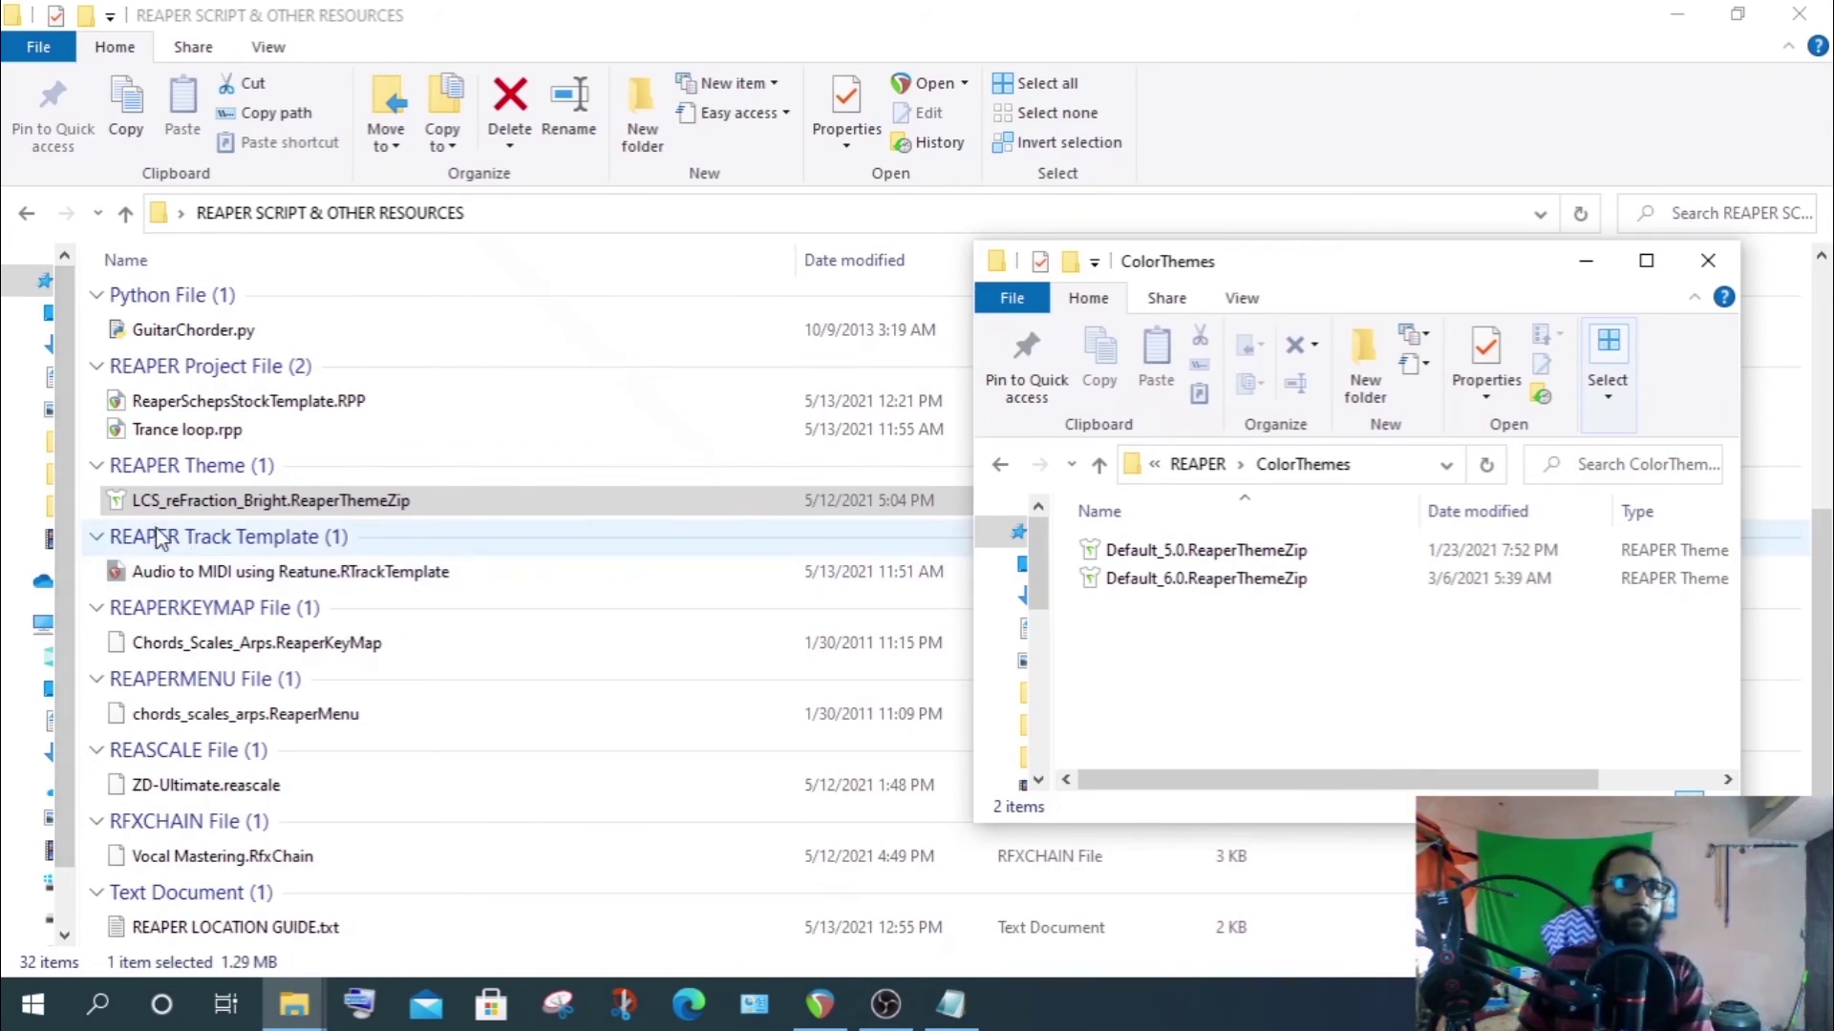
# Copy LCS_reFraction_Bright.ReaperThemeZip from the resources folder into the ColorThemes folder and close the ColorThemes window
pyautogui.click(254, 498)
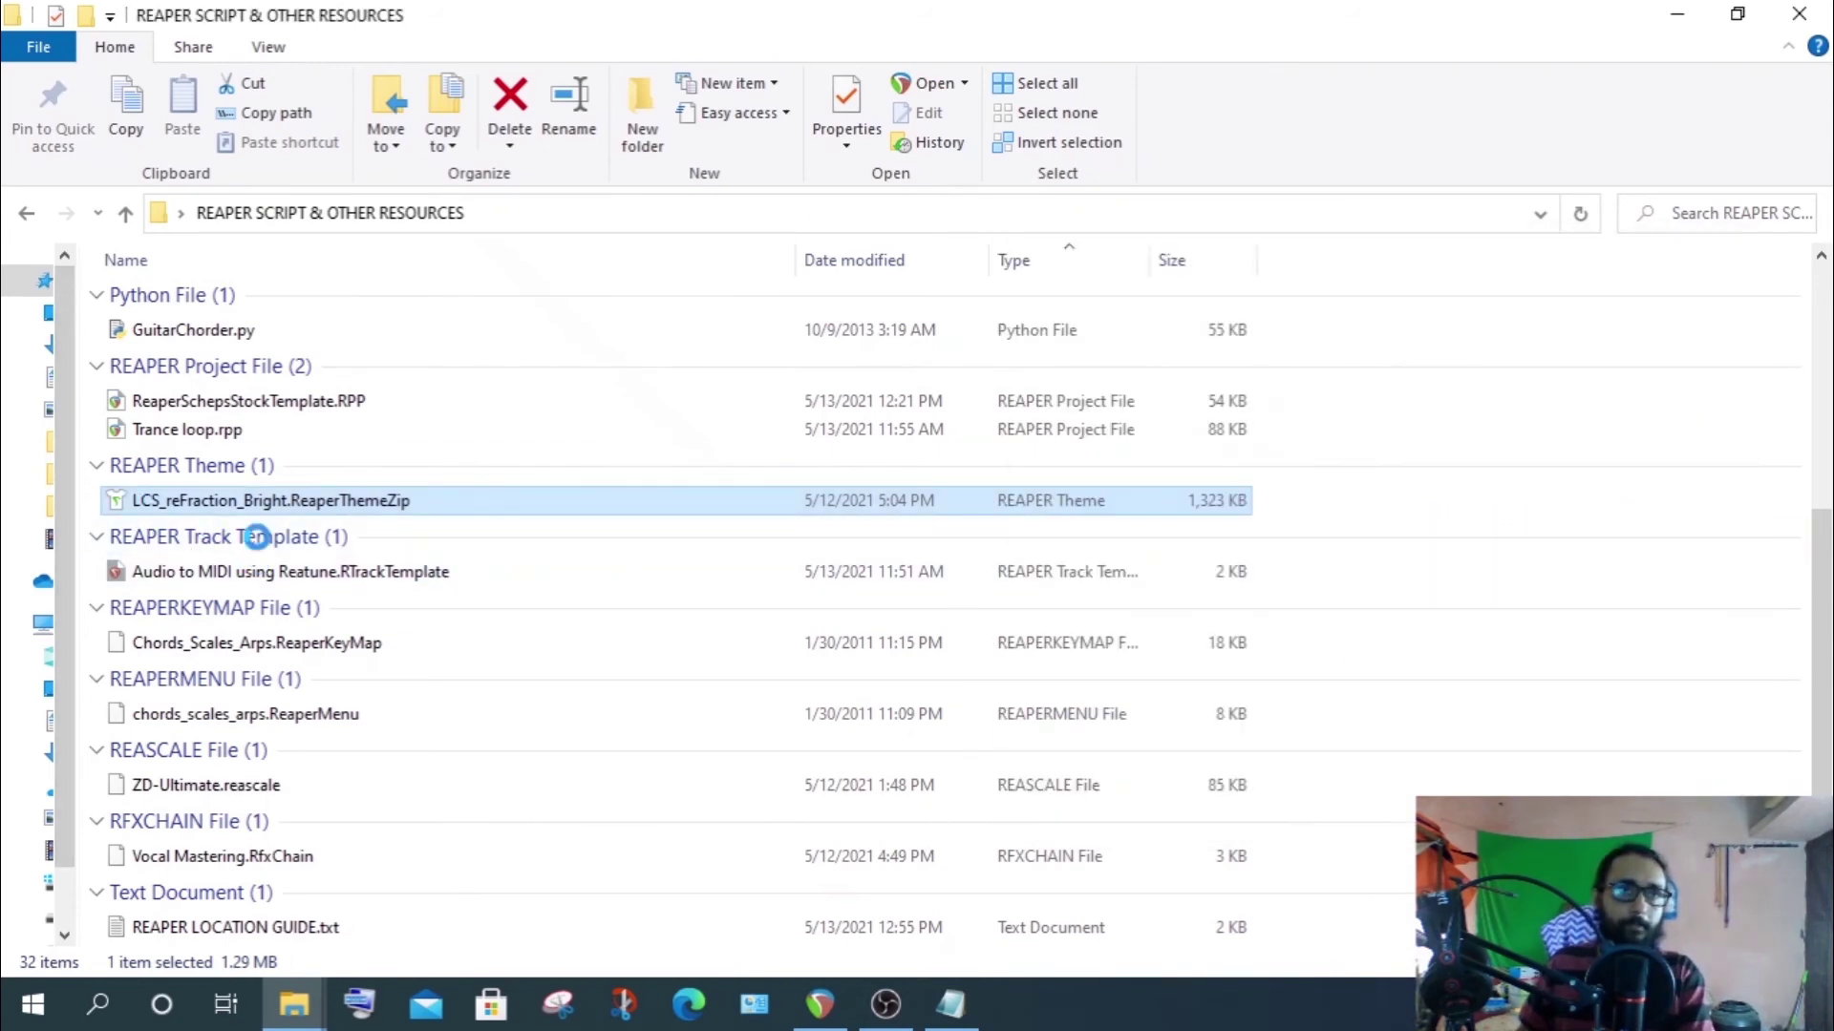
pyautogui.rightClick(258, 506)
pyautogui.click(270, 829)
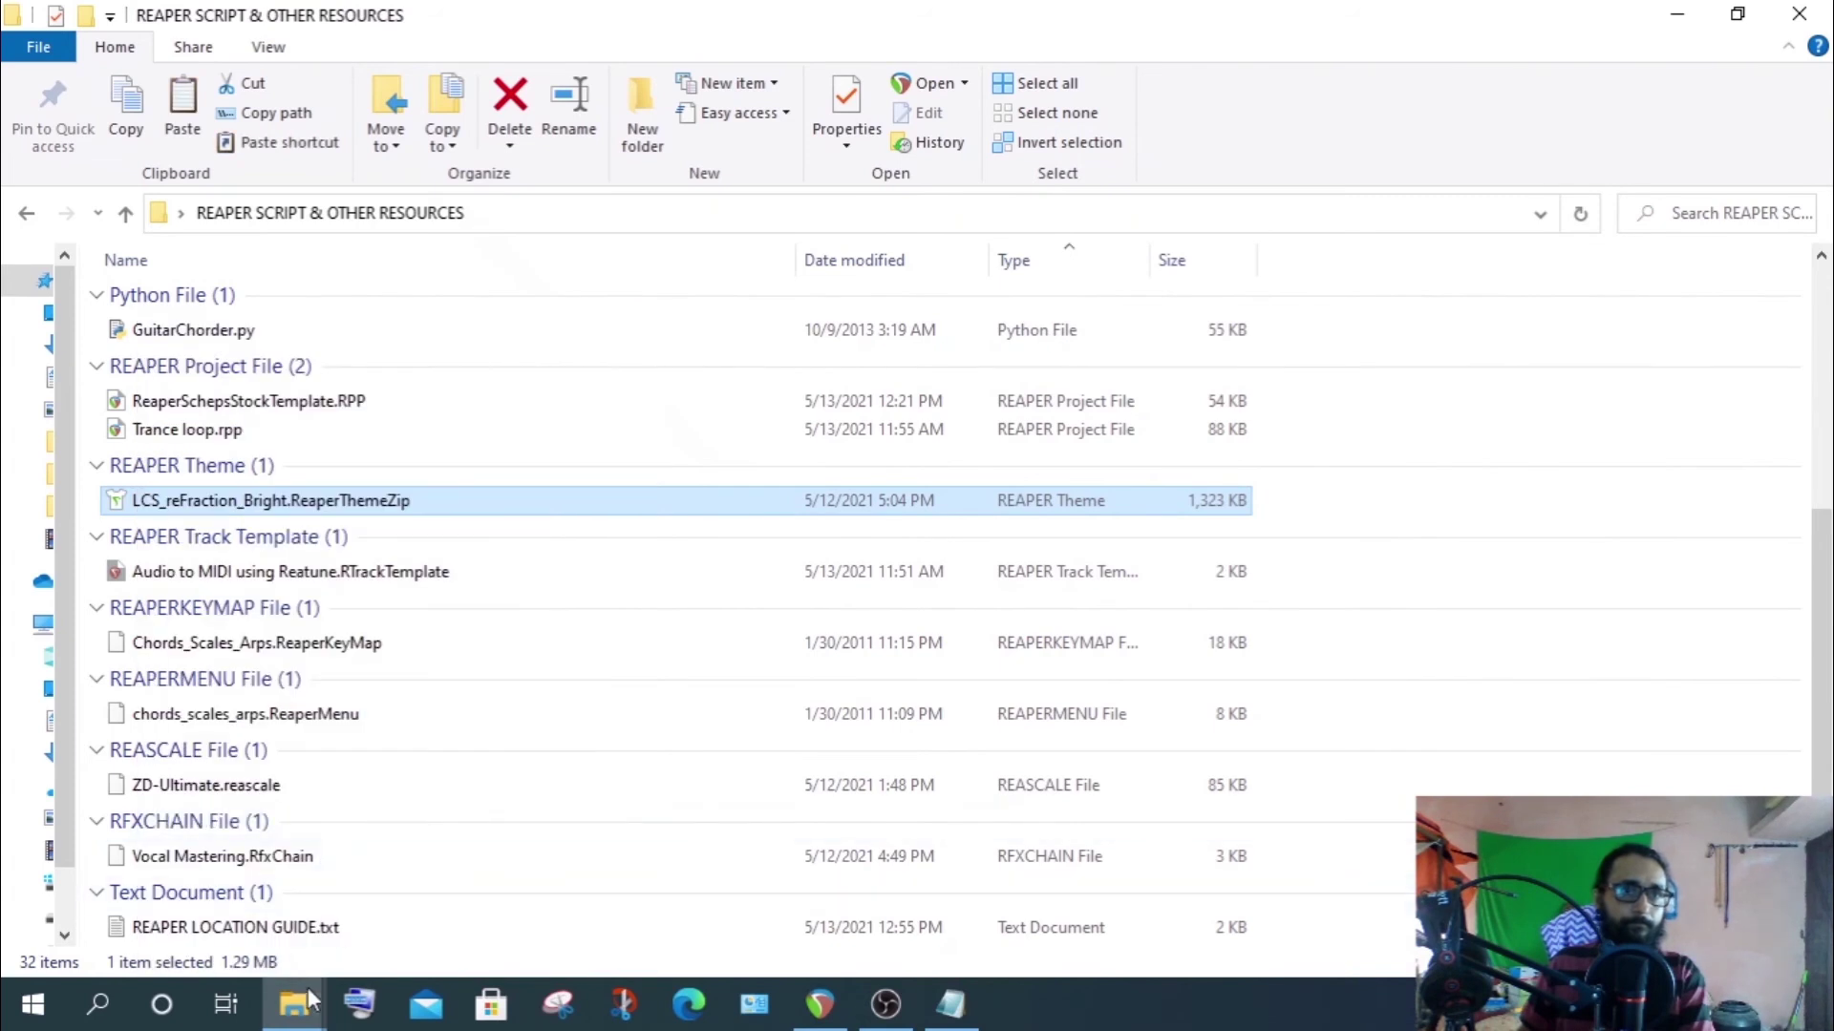
pyautogui.moveTo(305, 993)
pyautogui.click(441, 931)
pyautogui.rightClick(1209, 707)
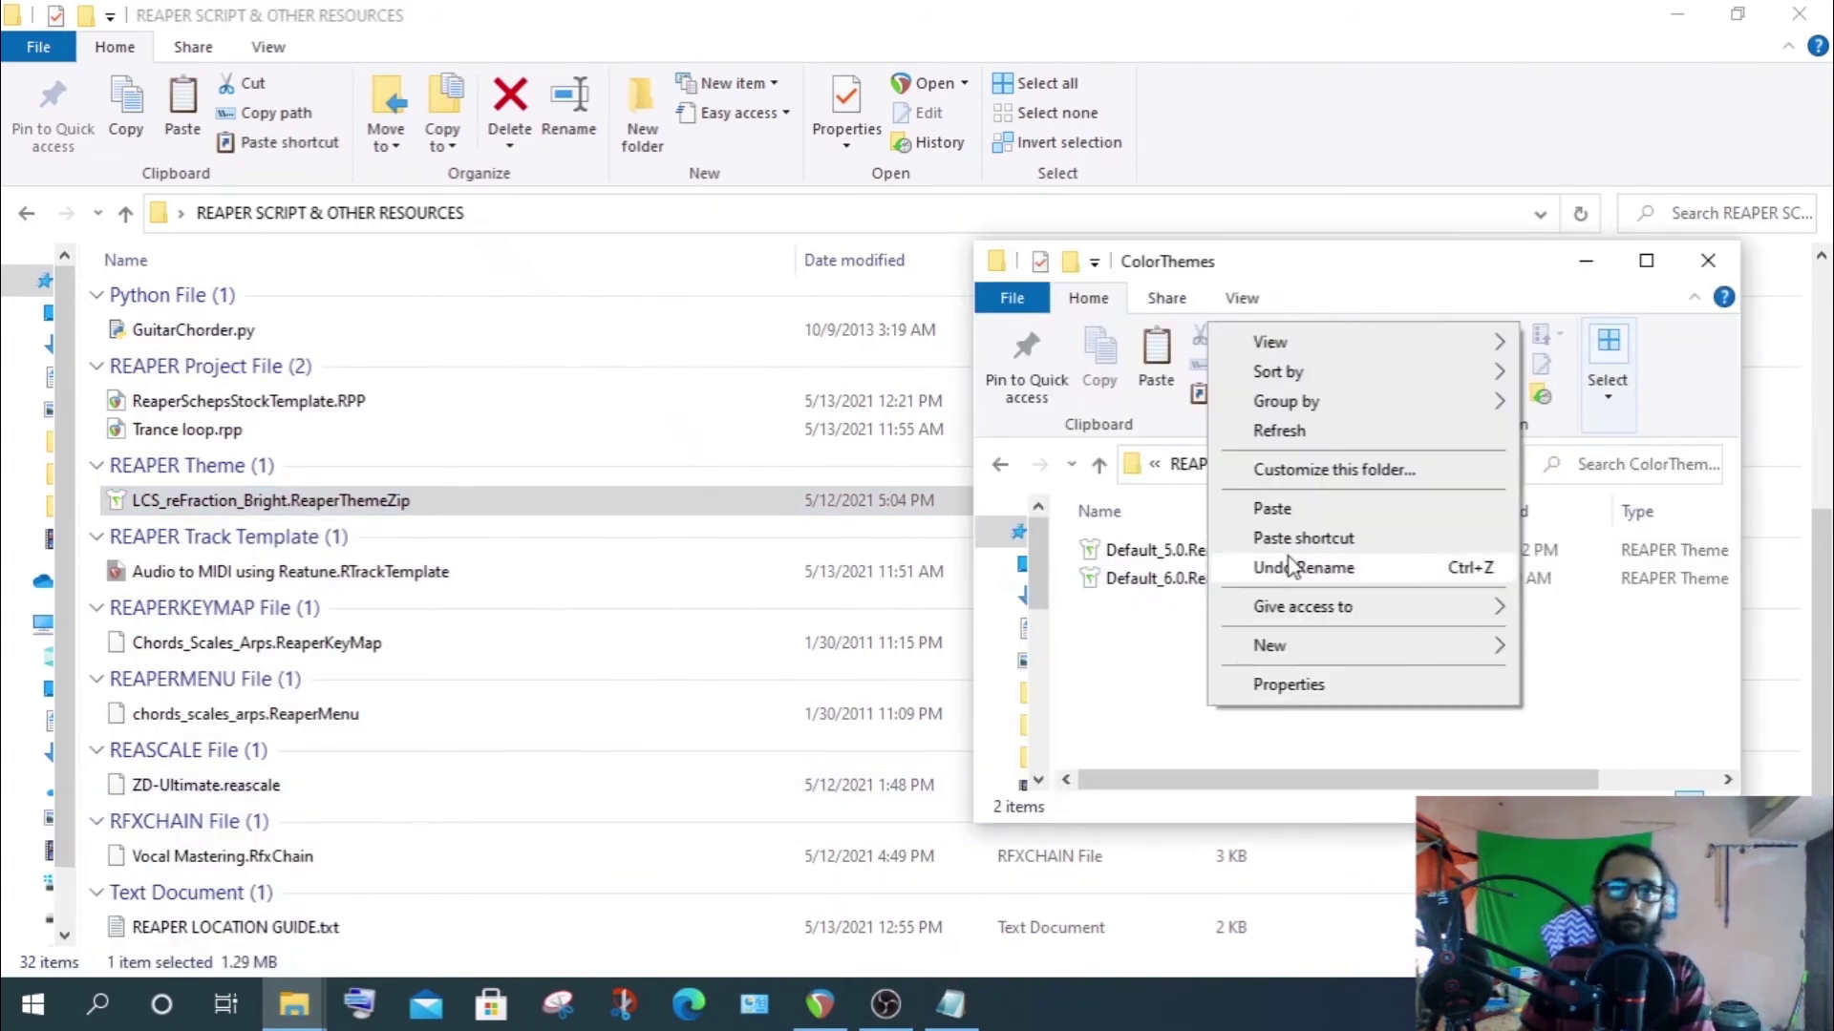
pyautogui.click(1260, 508)
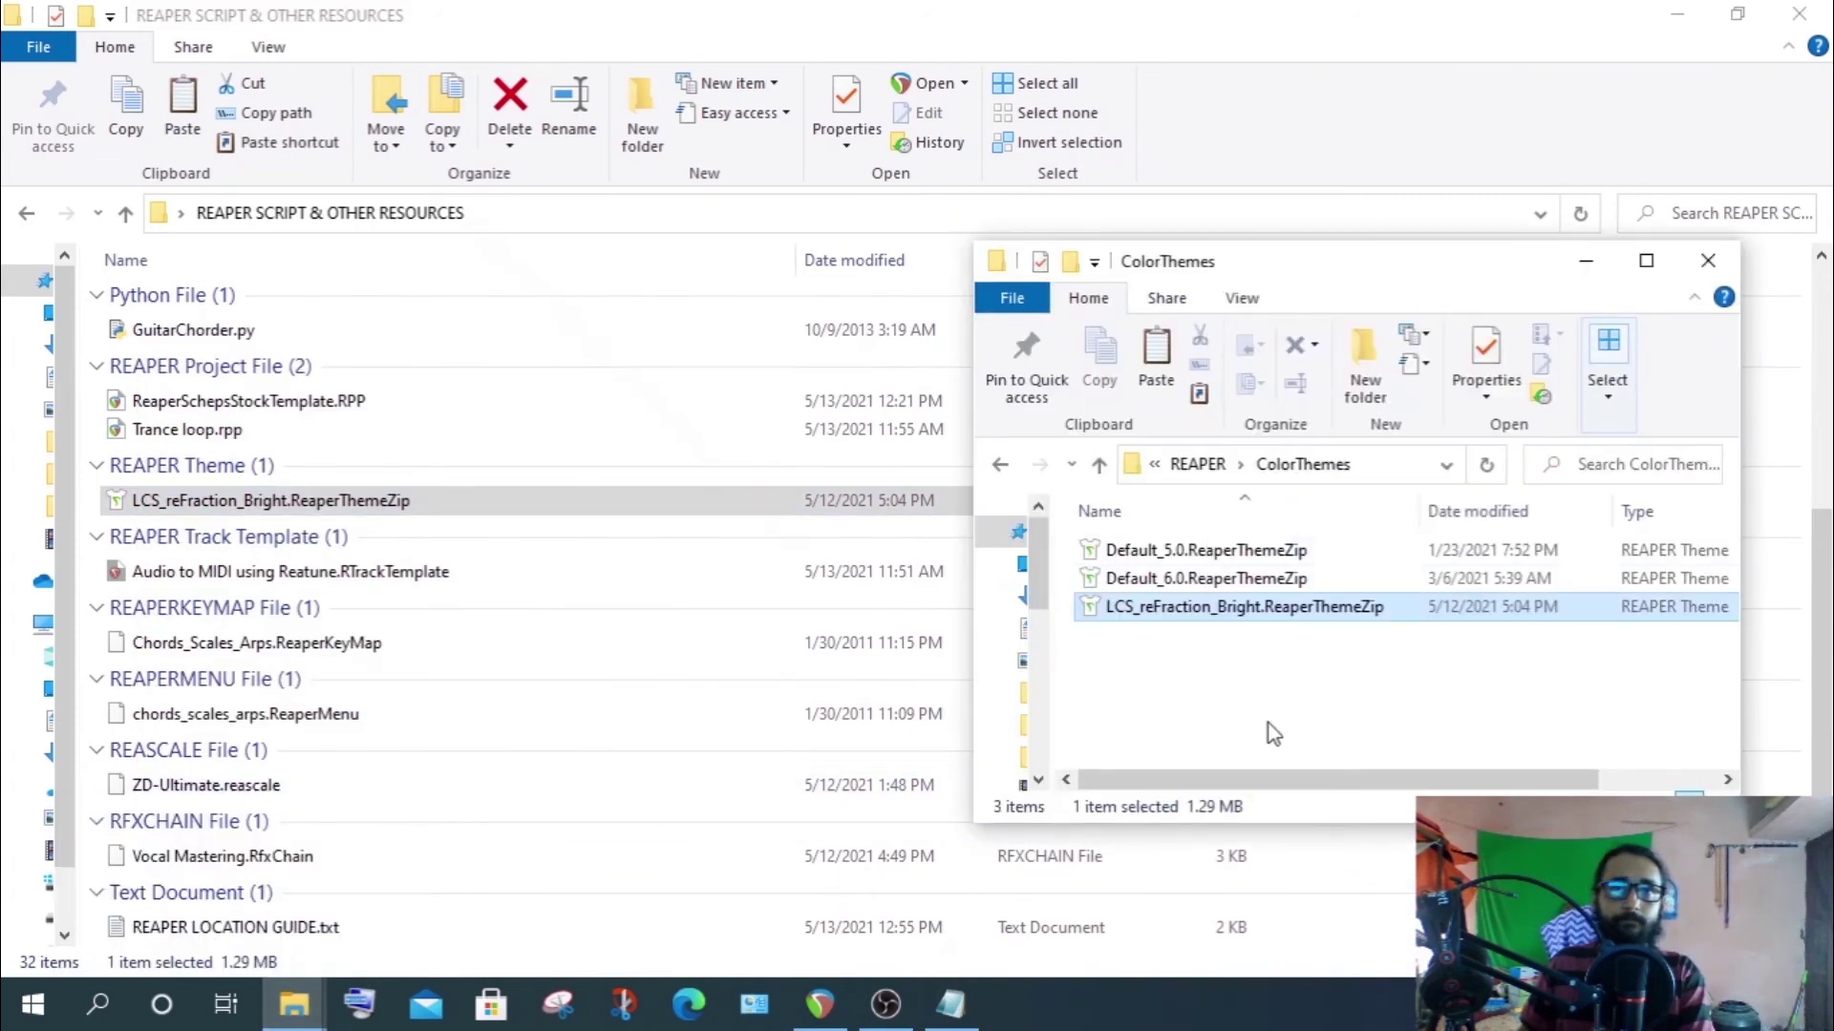
pyautogui.click(1710, 271)
# Switch to REAPER and apply the LCS_reFraction_Bright theme
pyautogui.click(820, 1008)
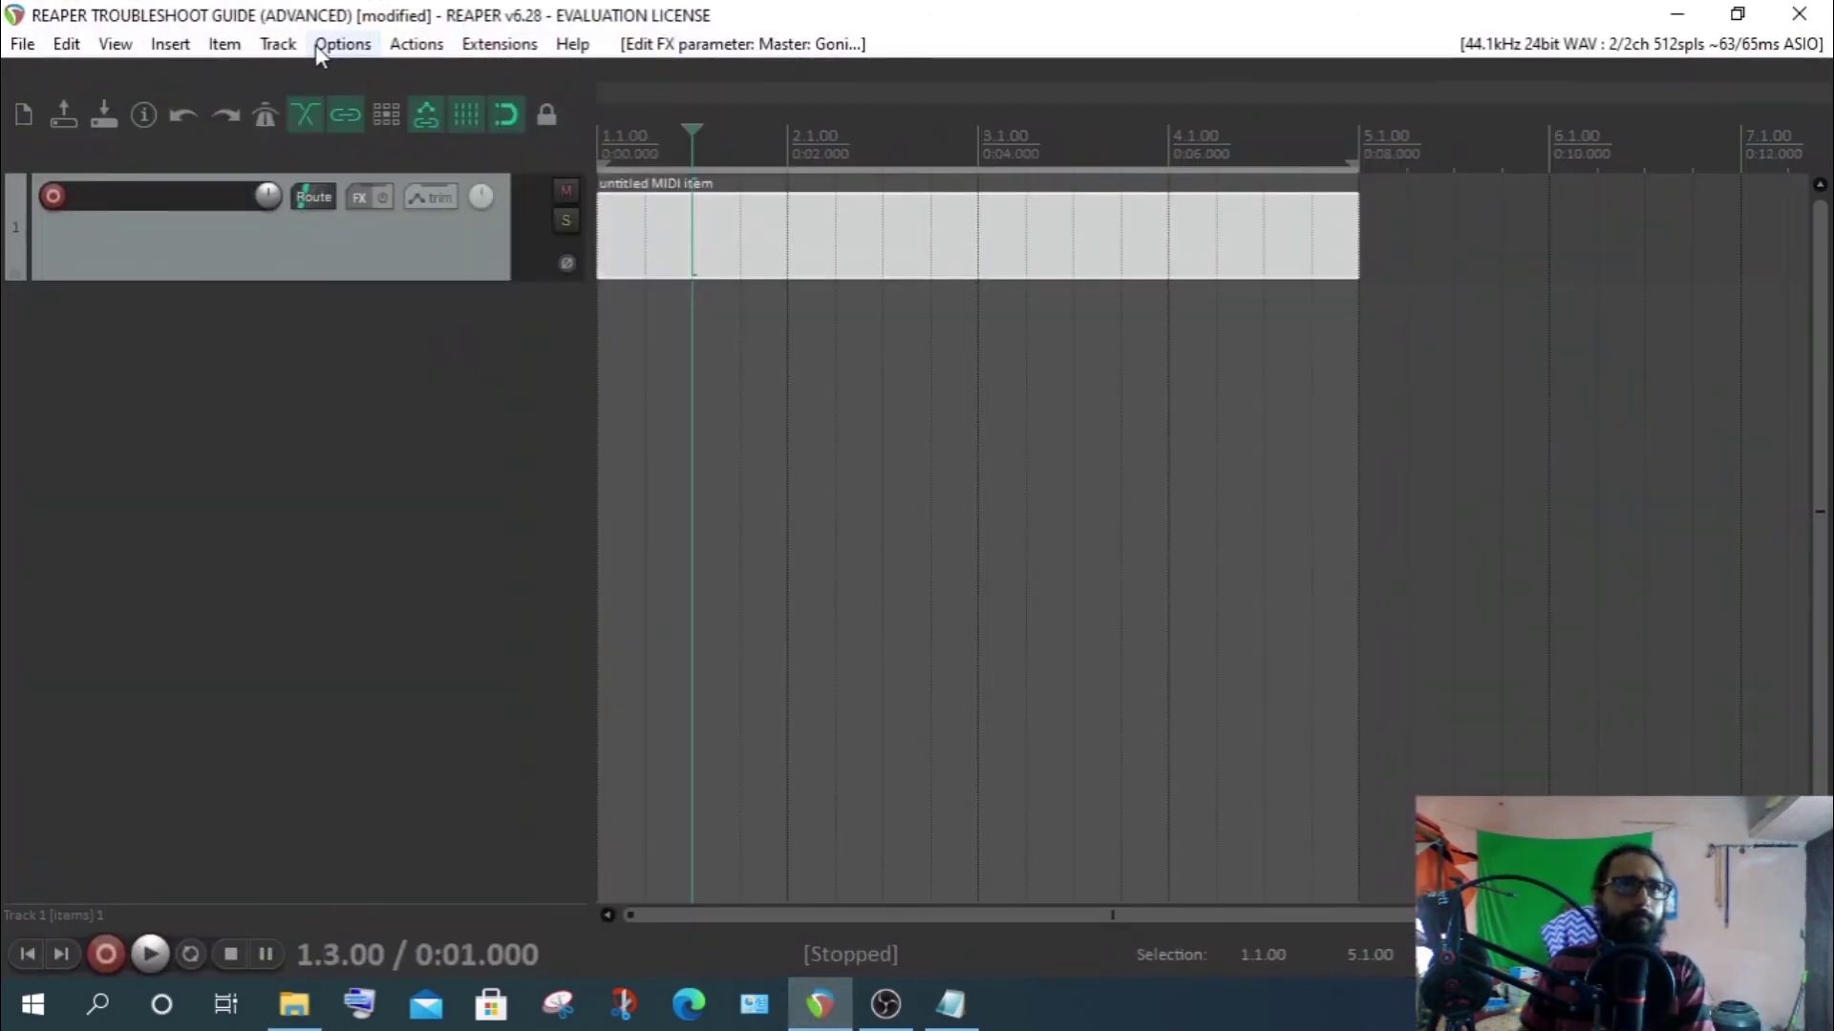
pyautogui.click(352, 50)
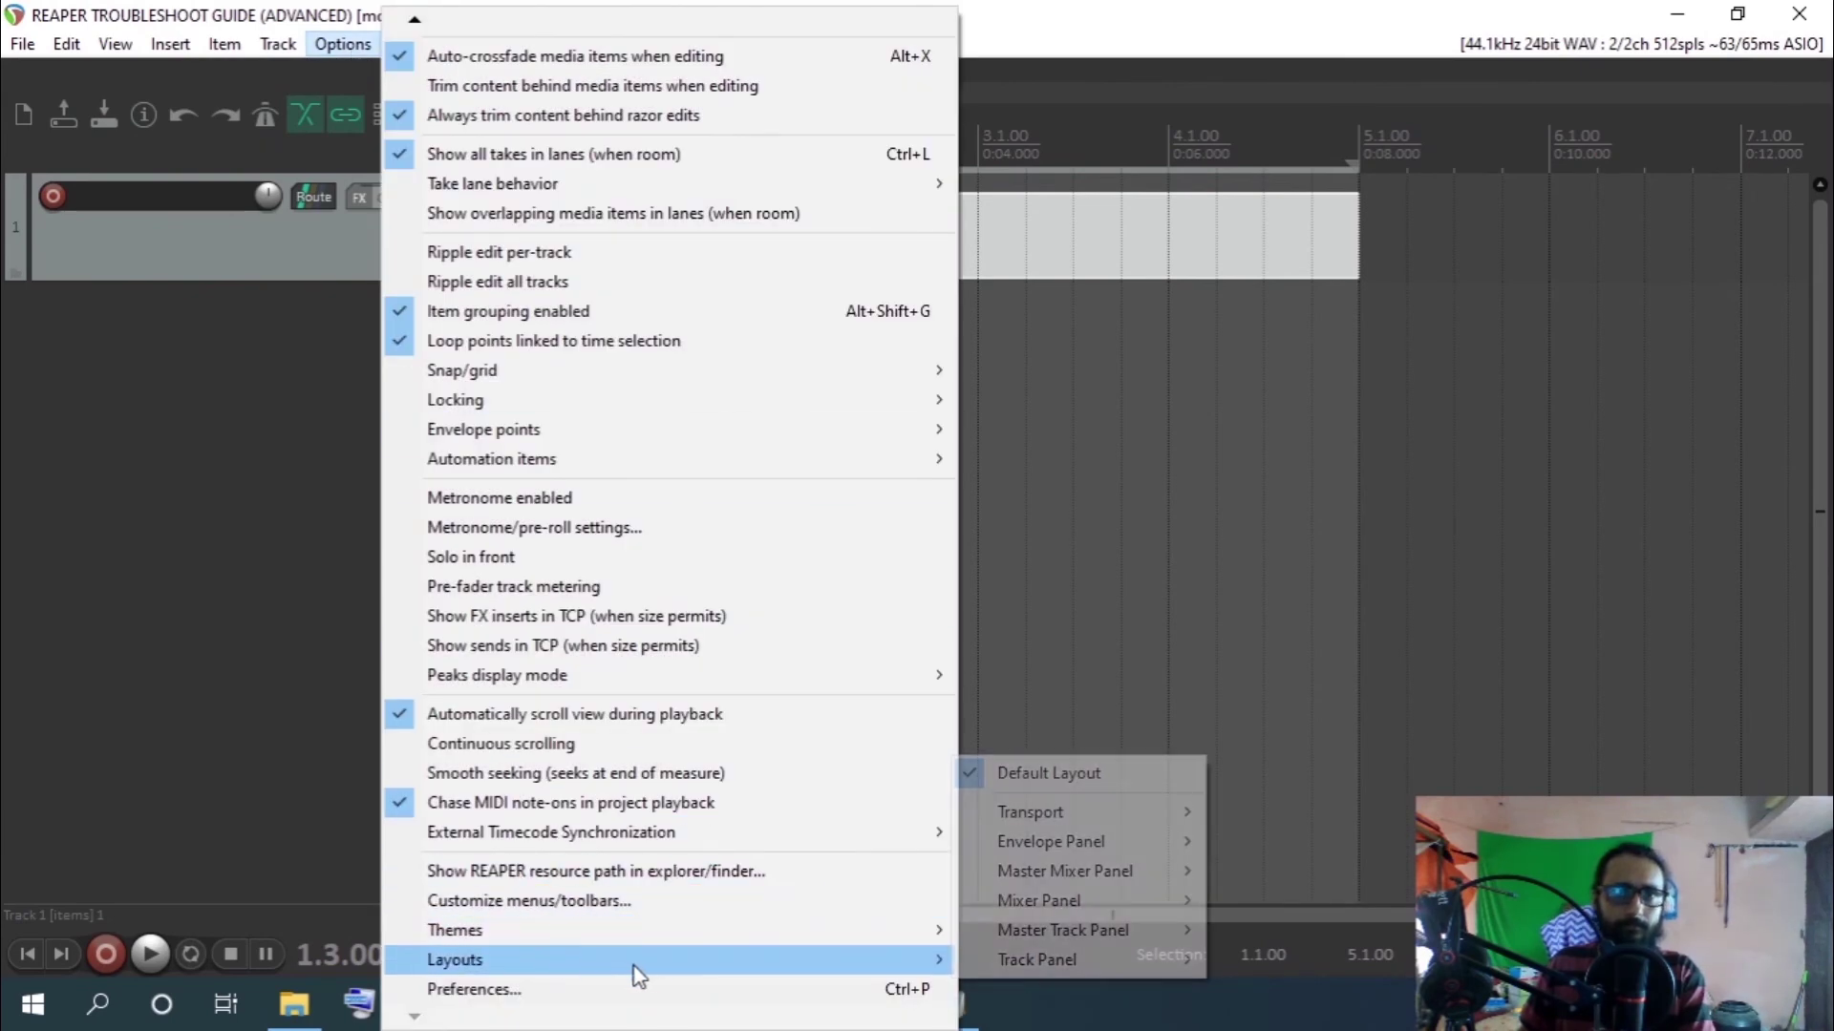
pyautogui.moveTo(634, 964)
pyautogui.moveTo(933, 932)
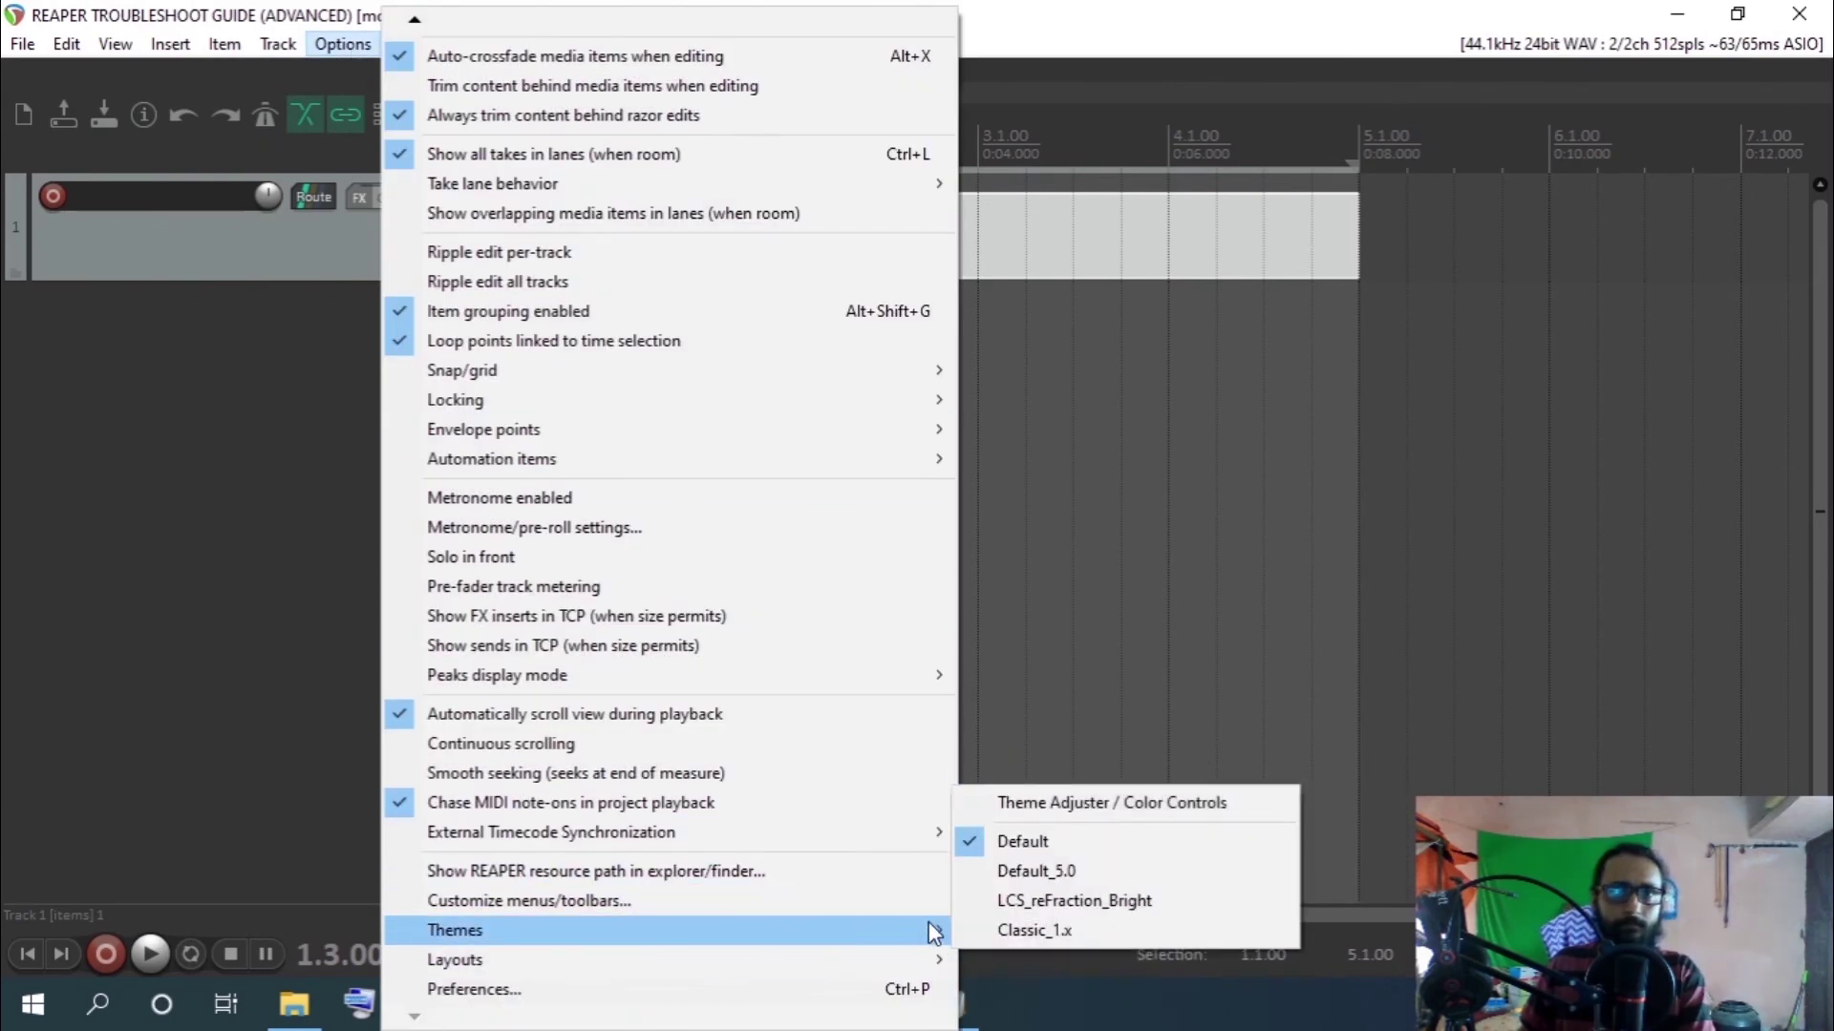
pyautogui.click(1057, 909)
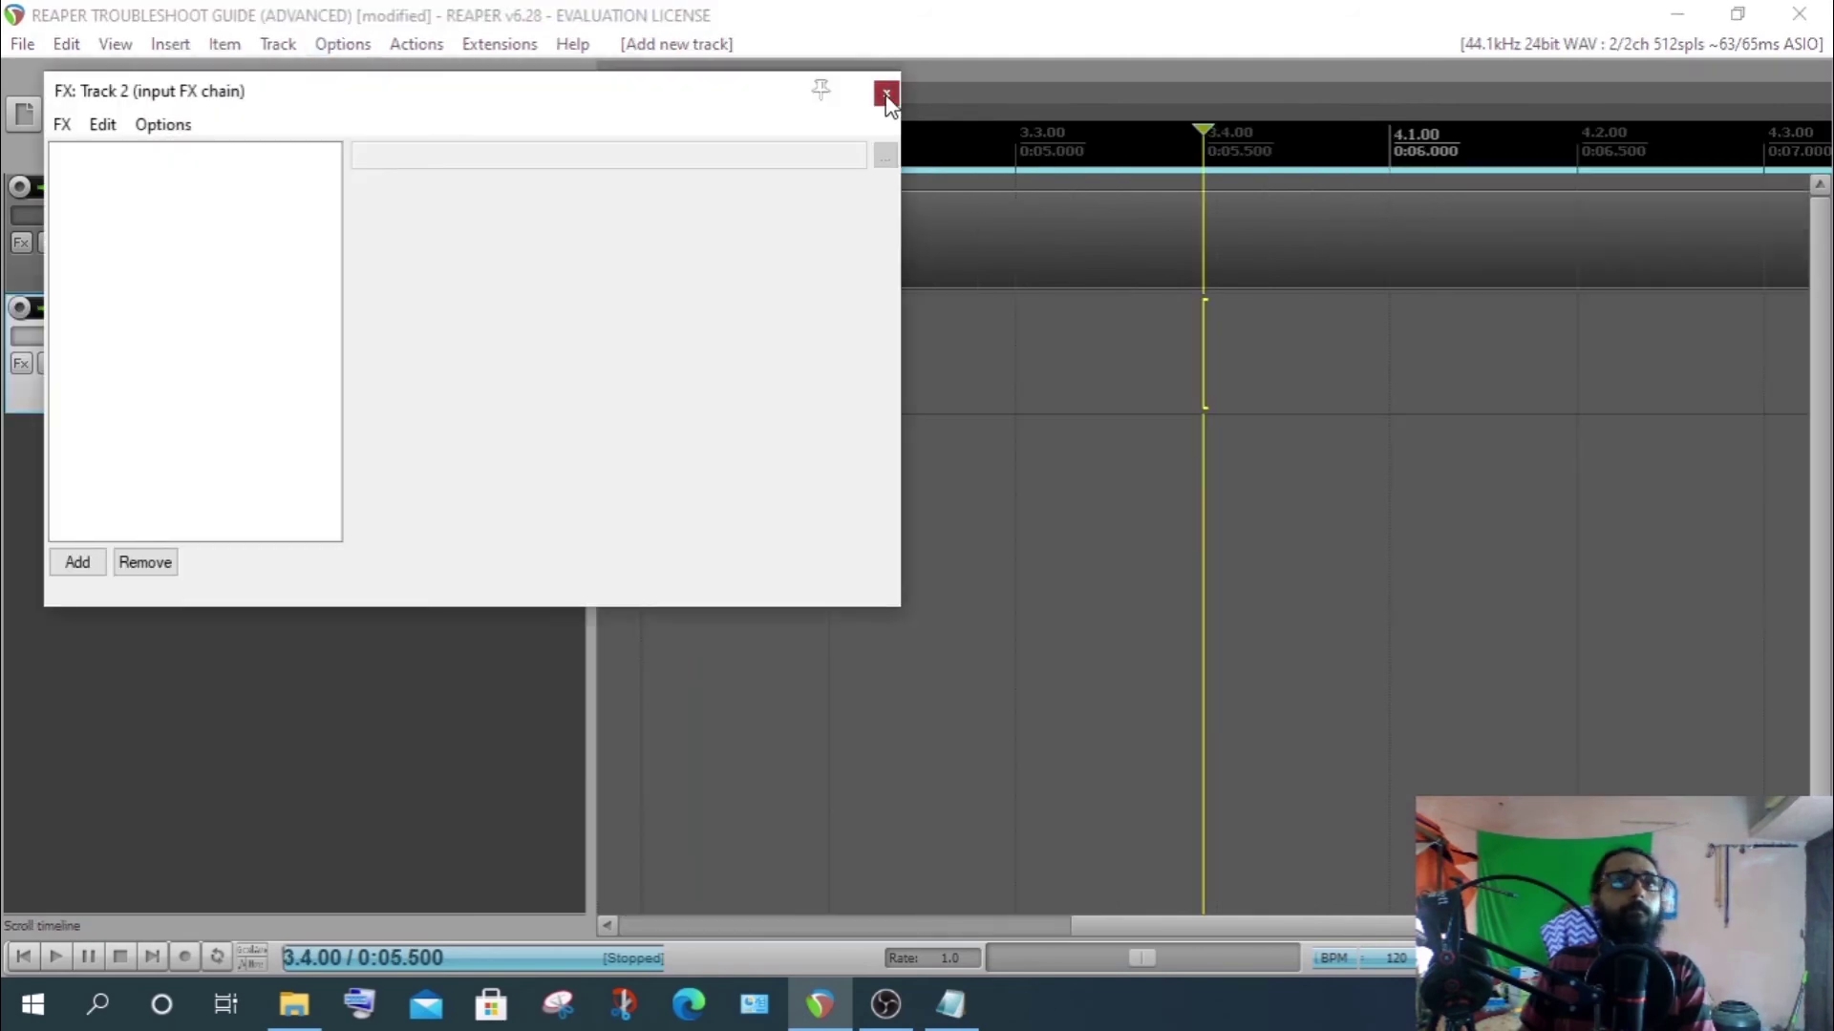
# Close the Track 2 input FX chain window and switch REAPER back to the Default theme
pyautogui.click(887, 94)
pyautogui.click(477, 497)
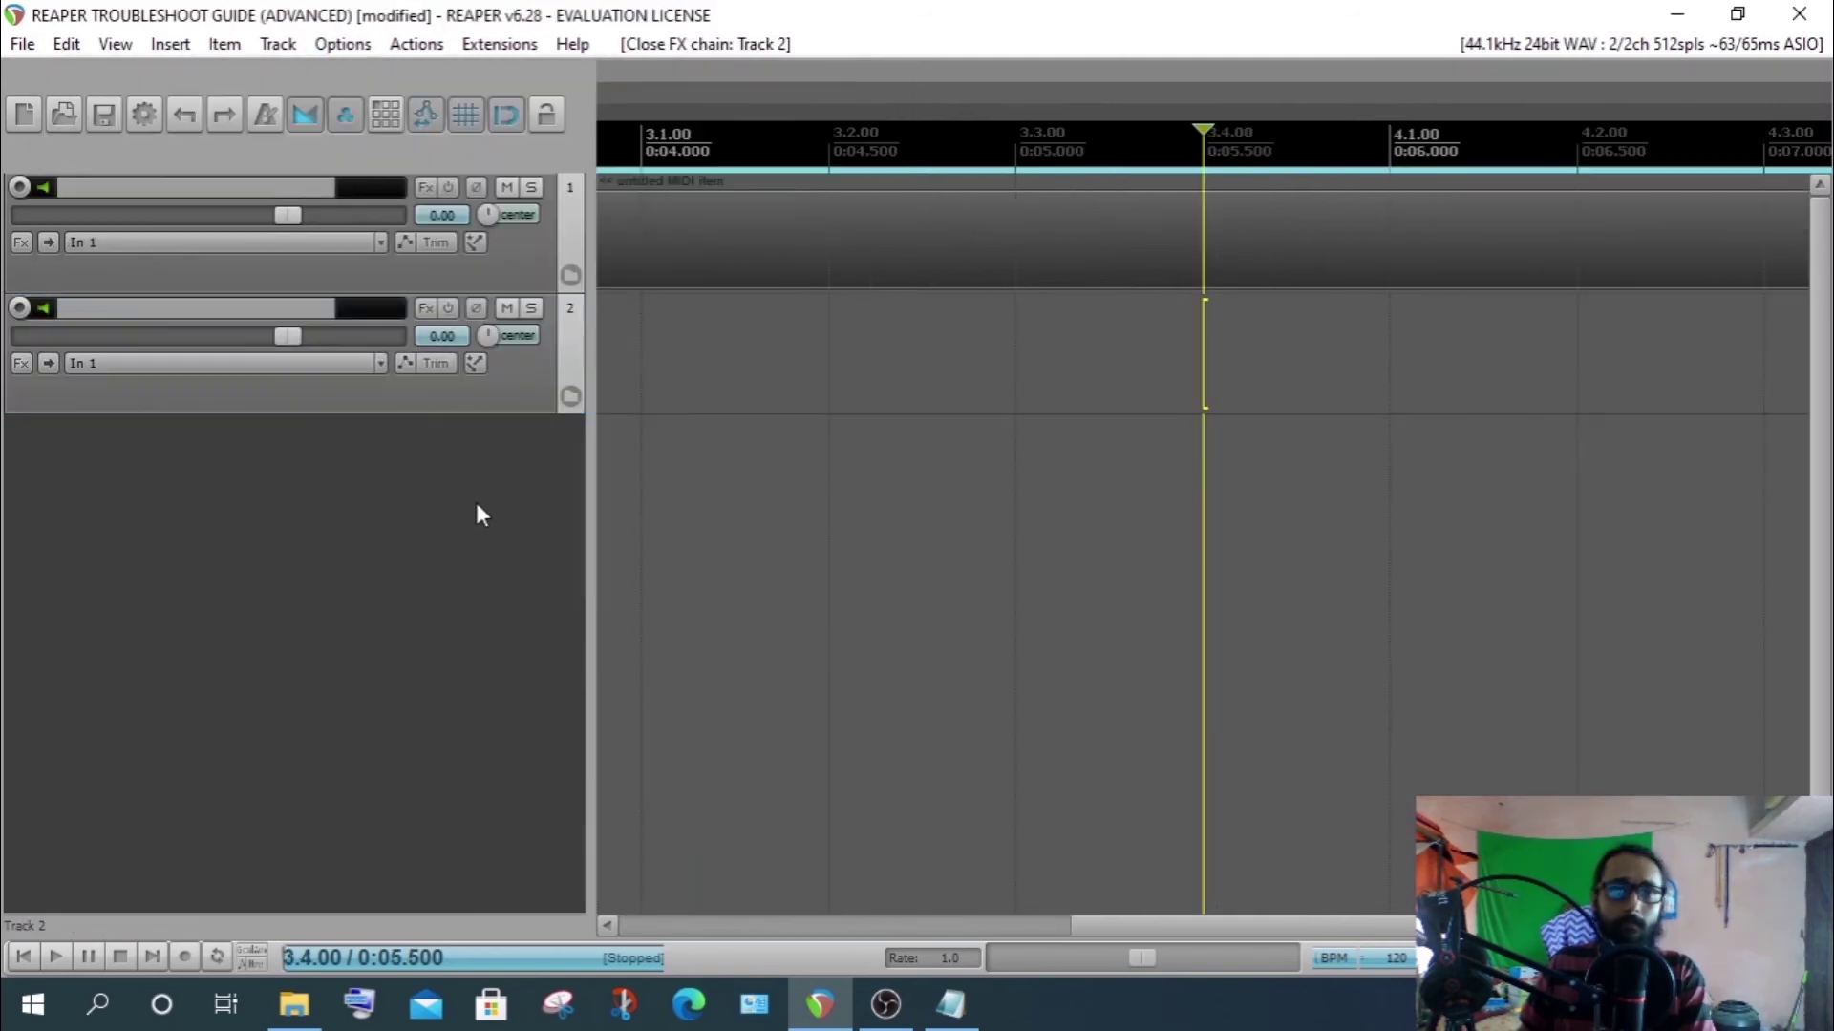
pyautogui.click(342, 44)
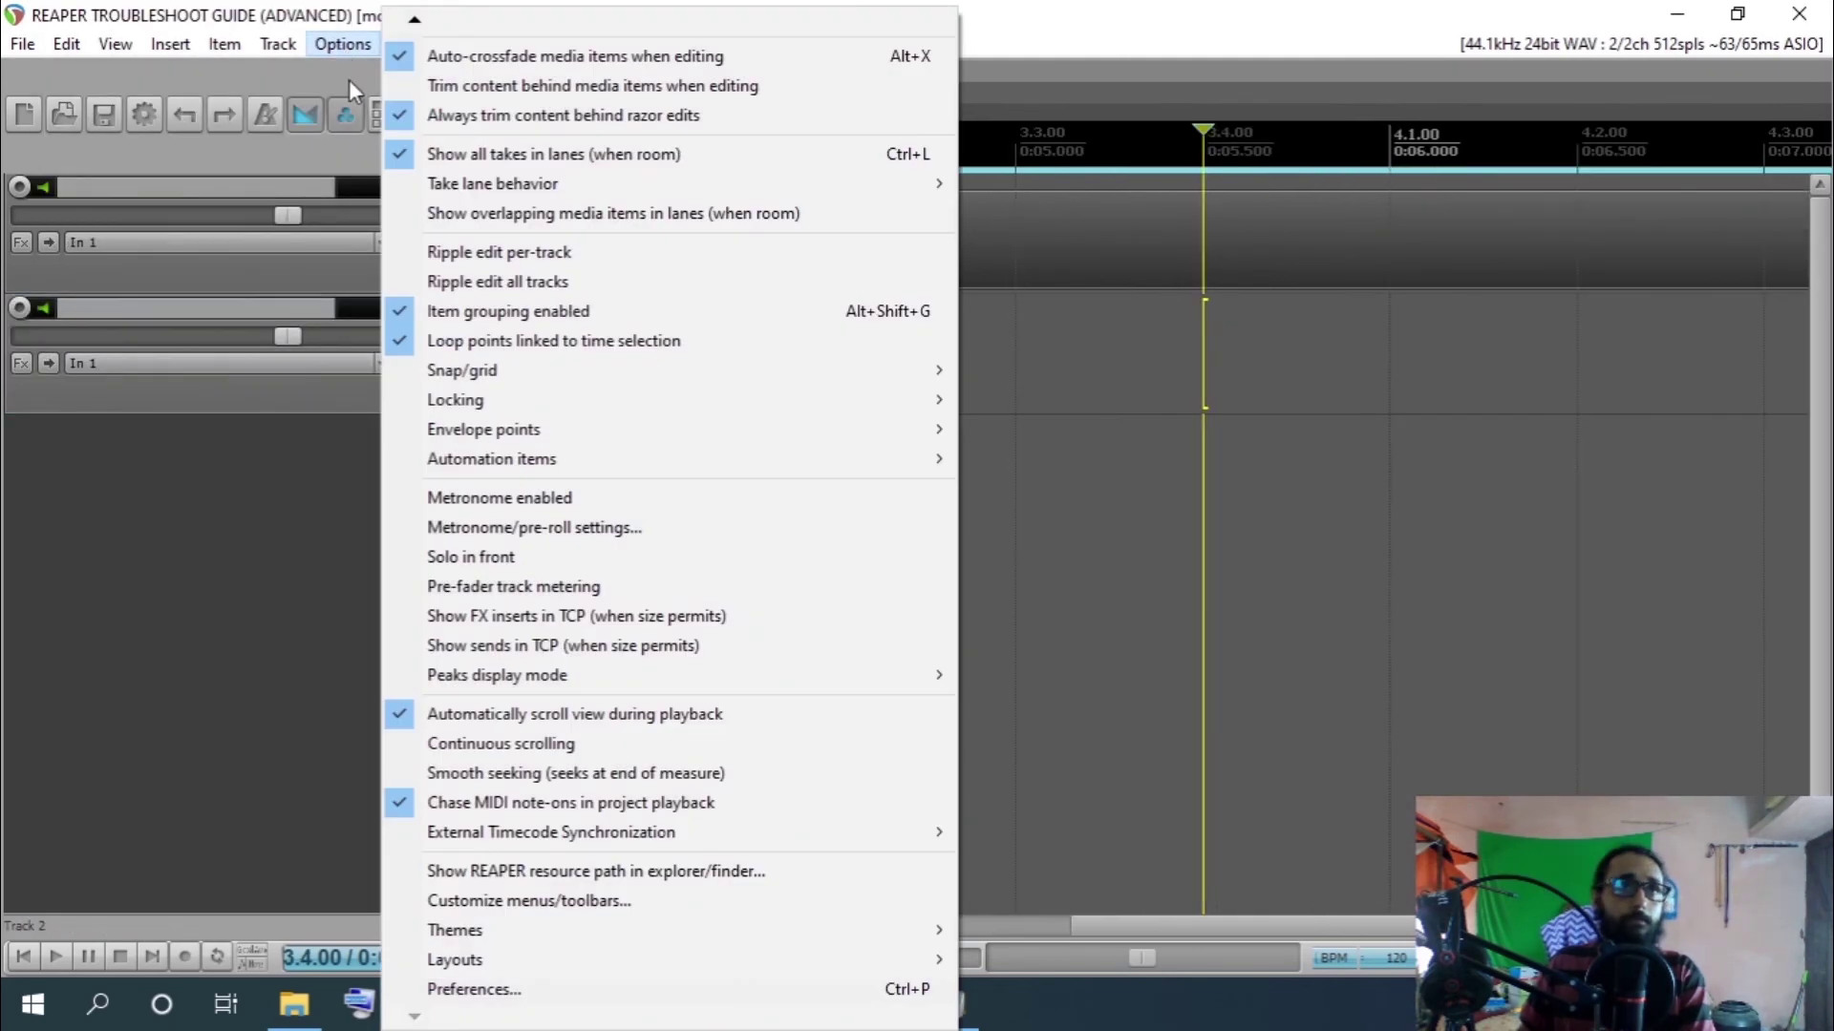
pyautogui.moveTo(931, 930)
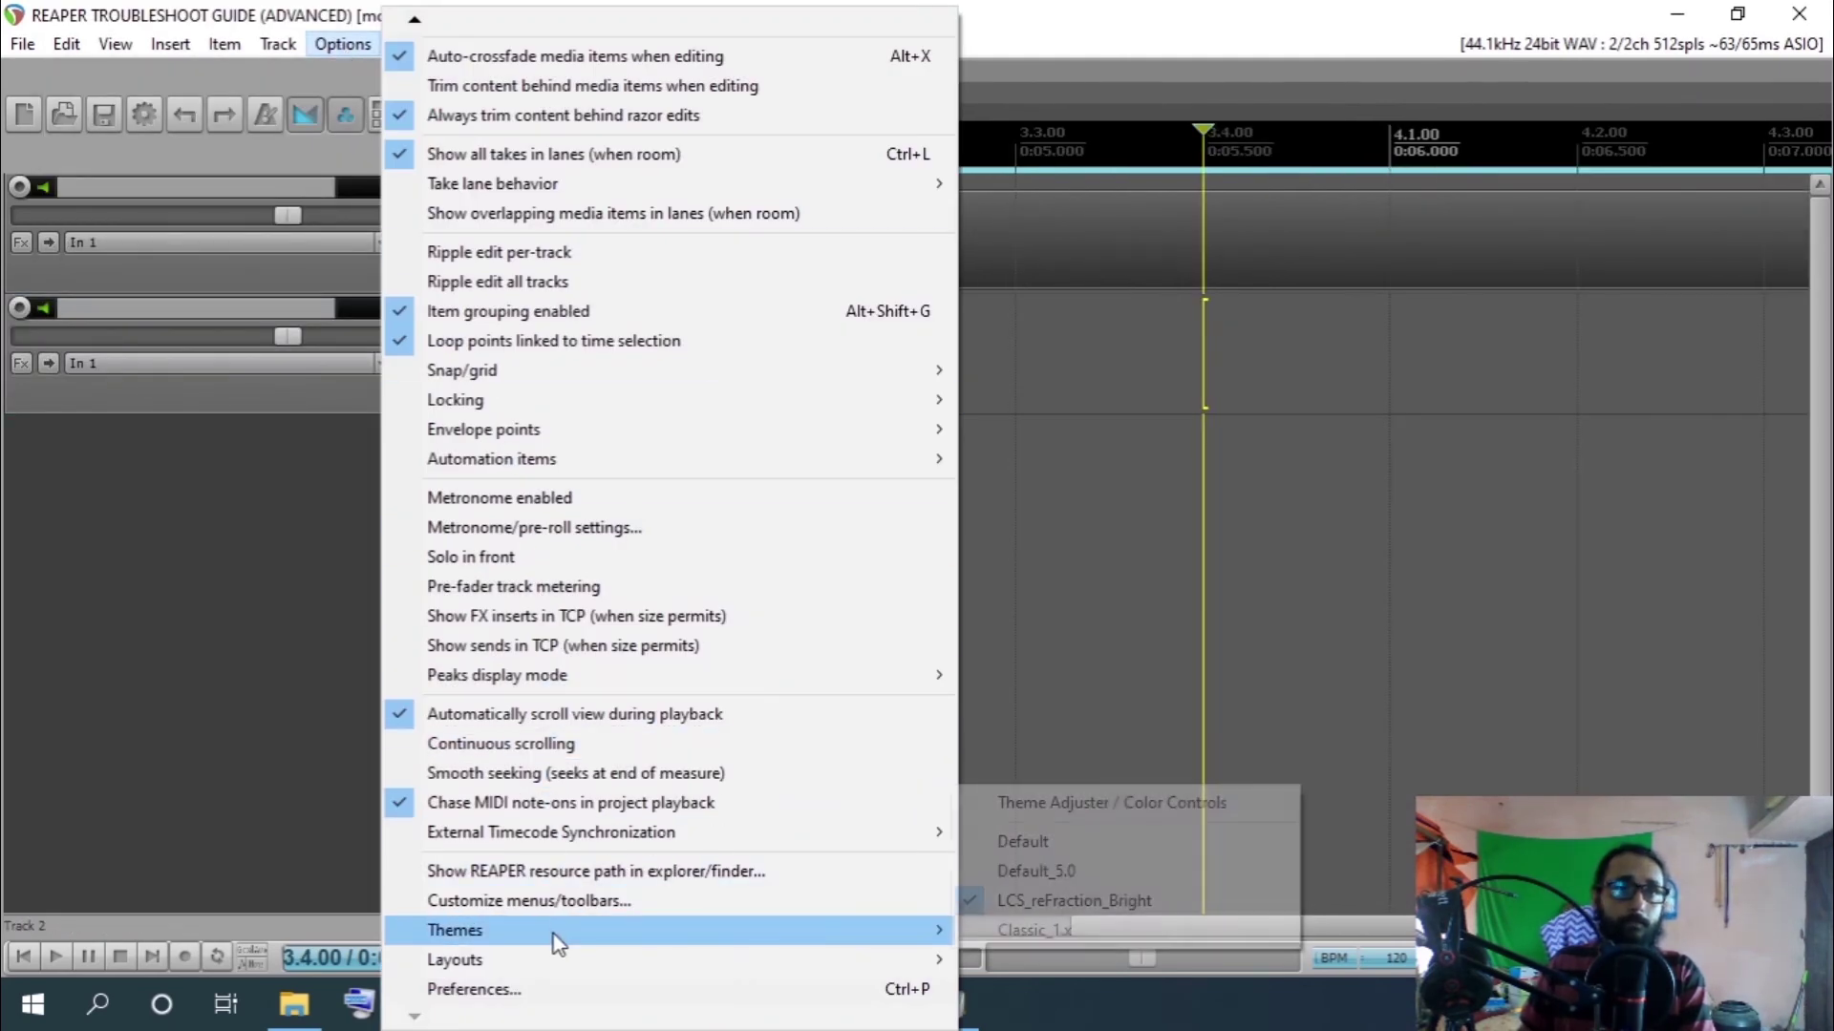
pyautogui.click(1022, 843)
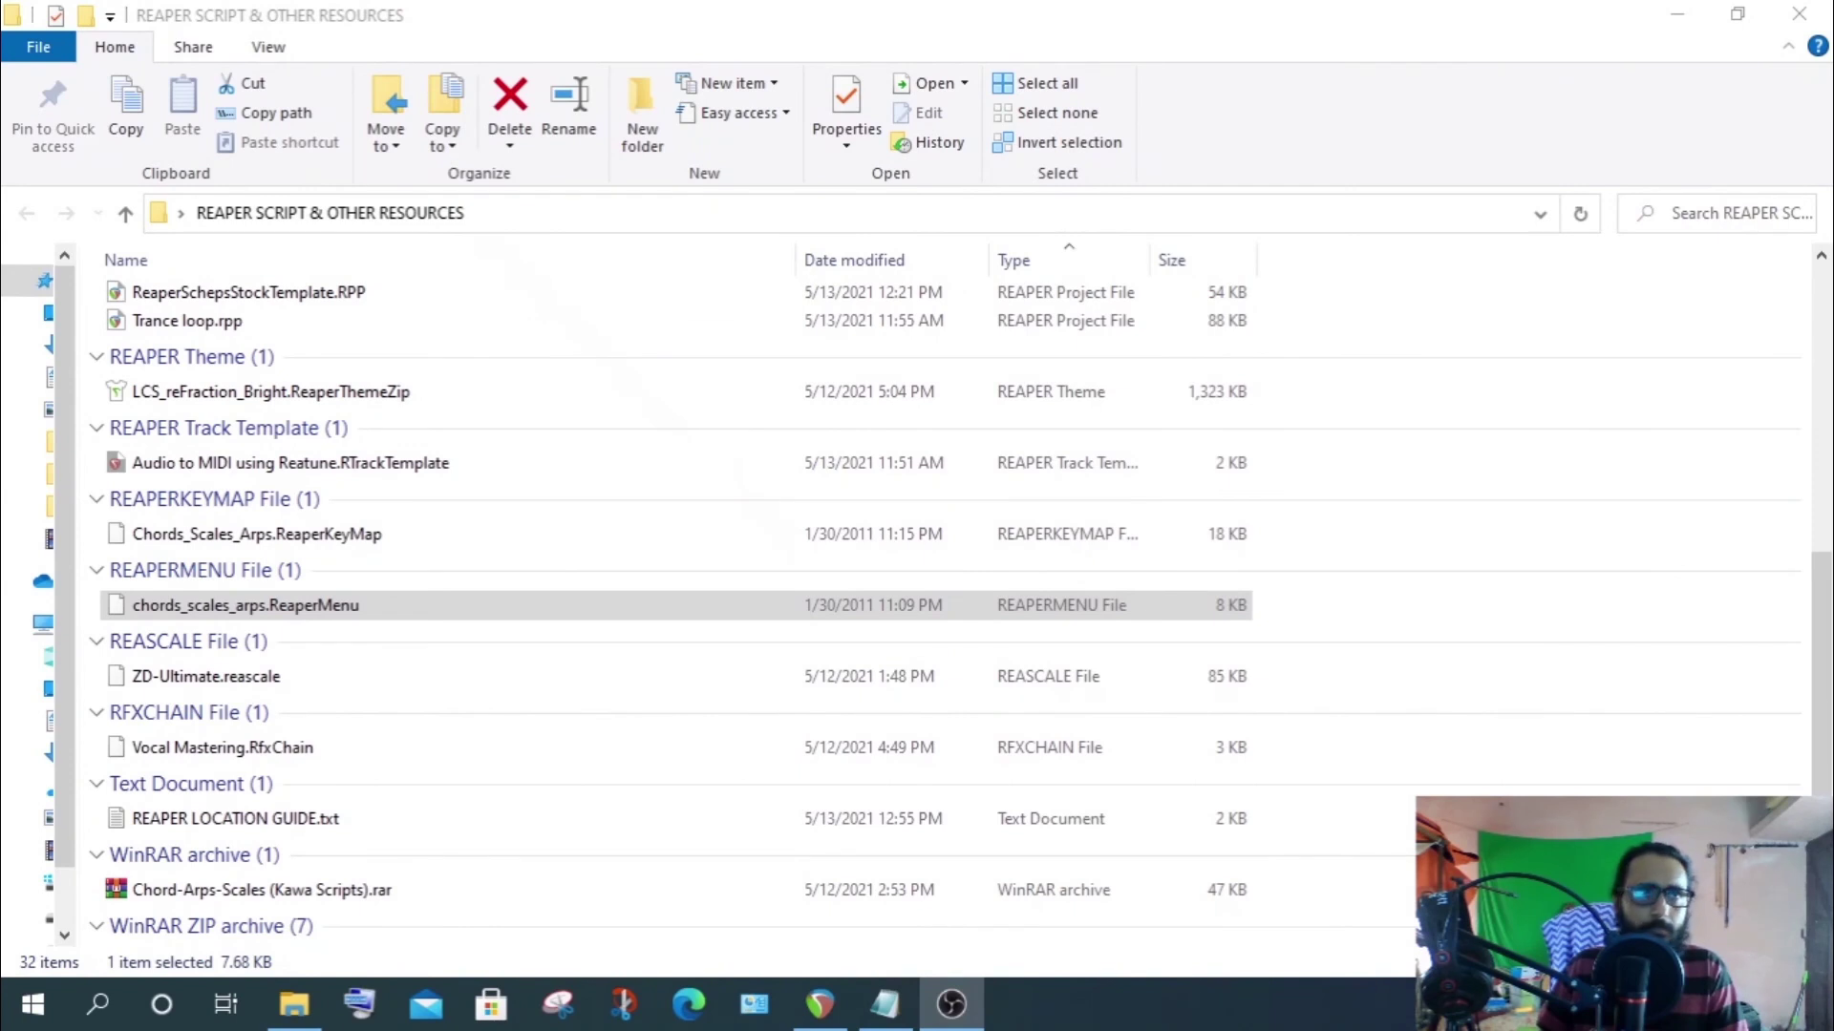
# Point out Chords_Scales_Arps.ReaperKeyMap and chords_scales_arps.ReaperMenu in the resources folder, leaving the menu file selected, and minimize the window
pyautogui.doubleClick(192, 533)
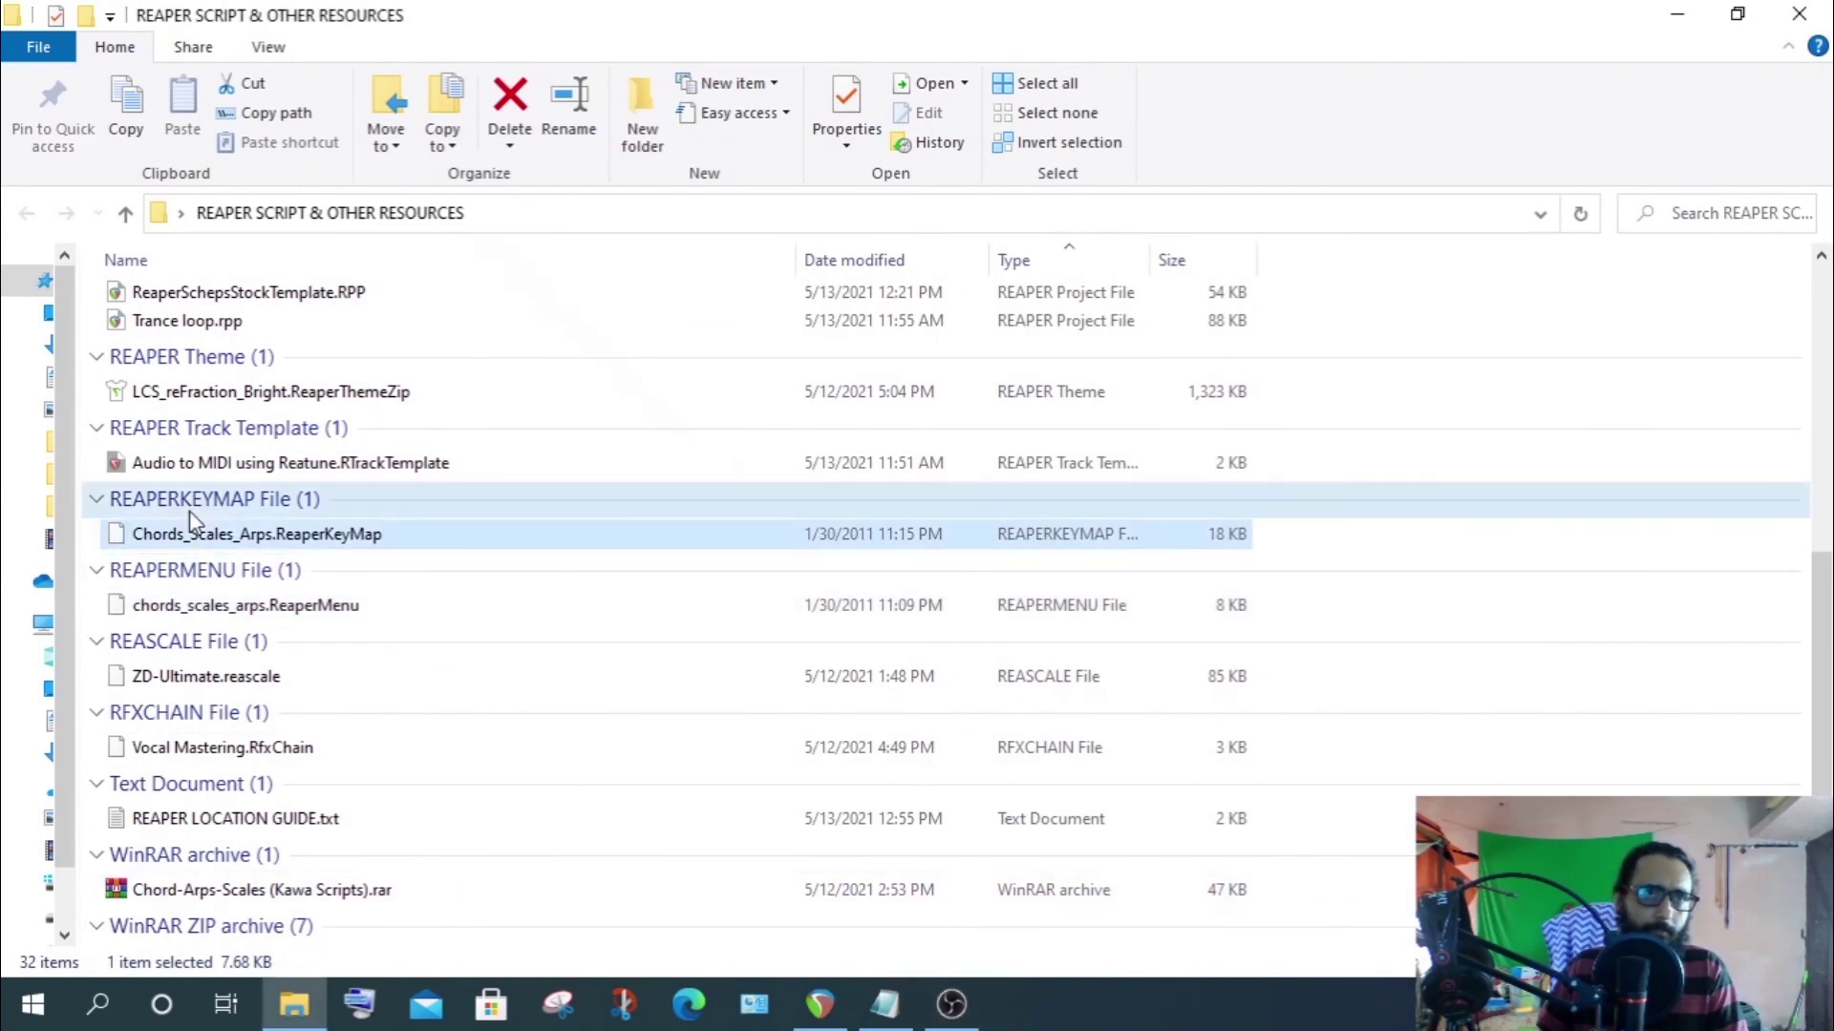
pyautogui.click(189, 579)
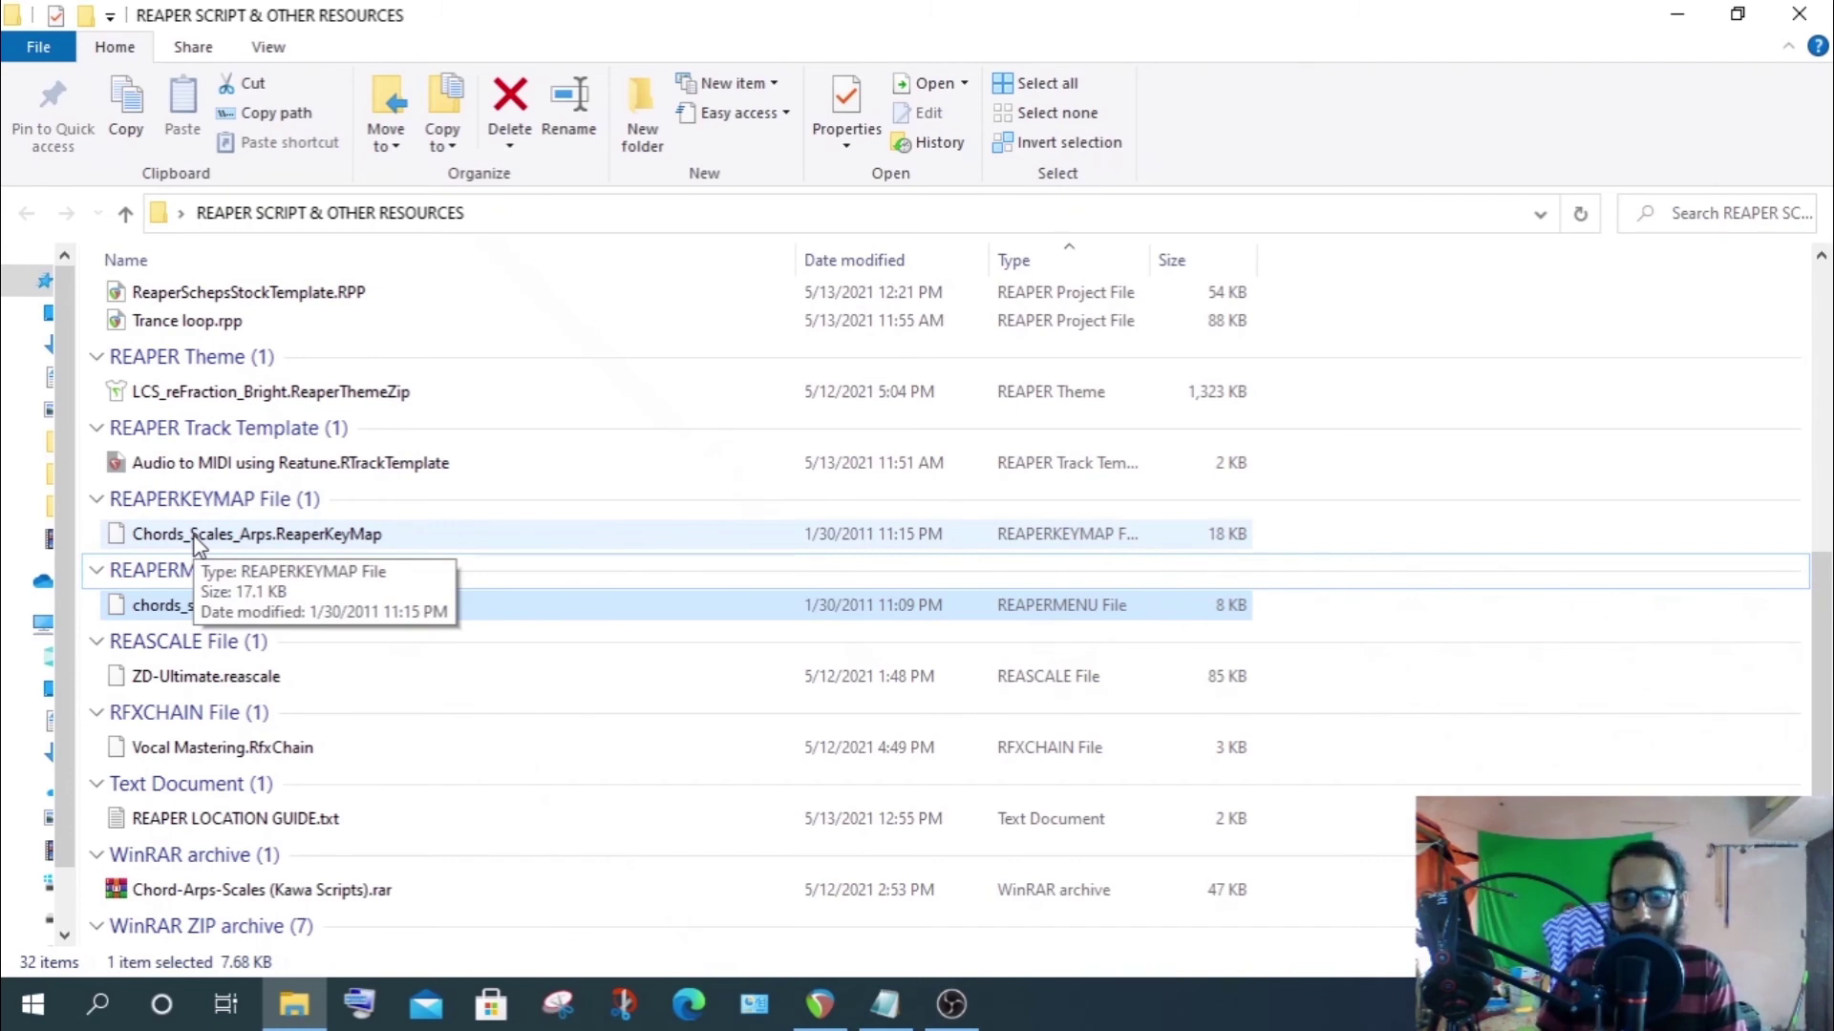
pyautogui.click(1677, 15)
# Open the untitled MIDI item in the MIDI editor and examine the context menu of the piano roll
pyautogui.doubleClick(877, 246)
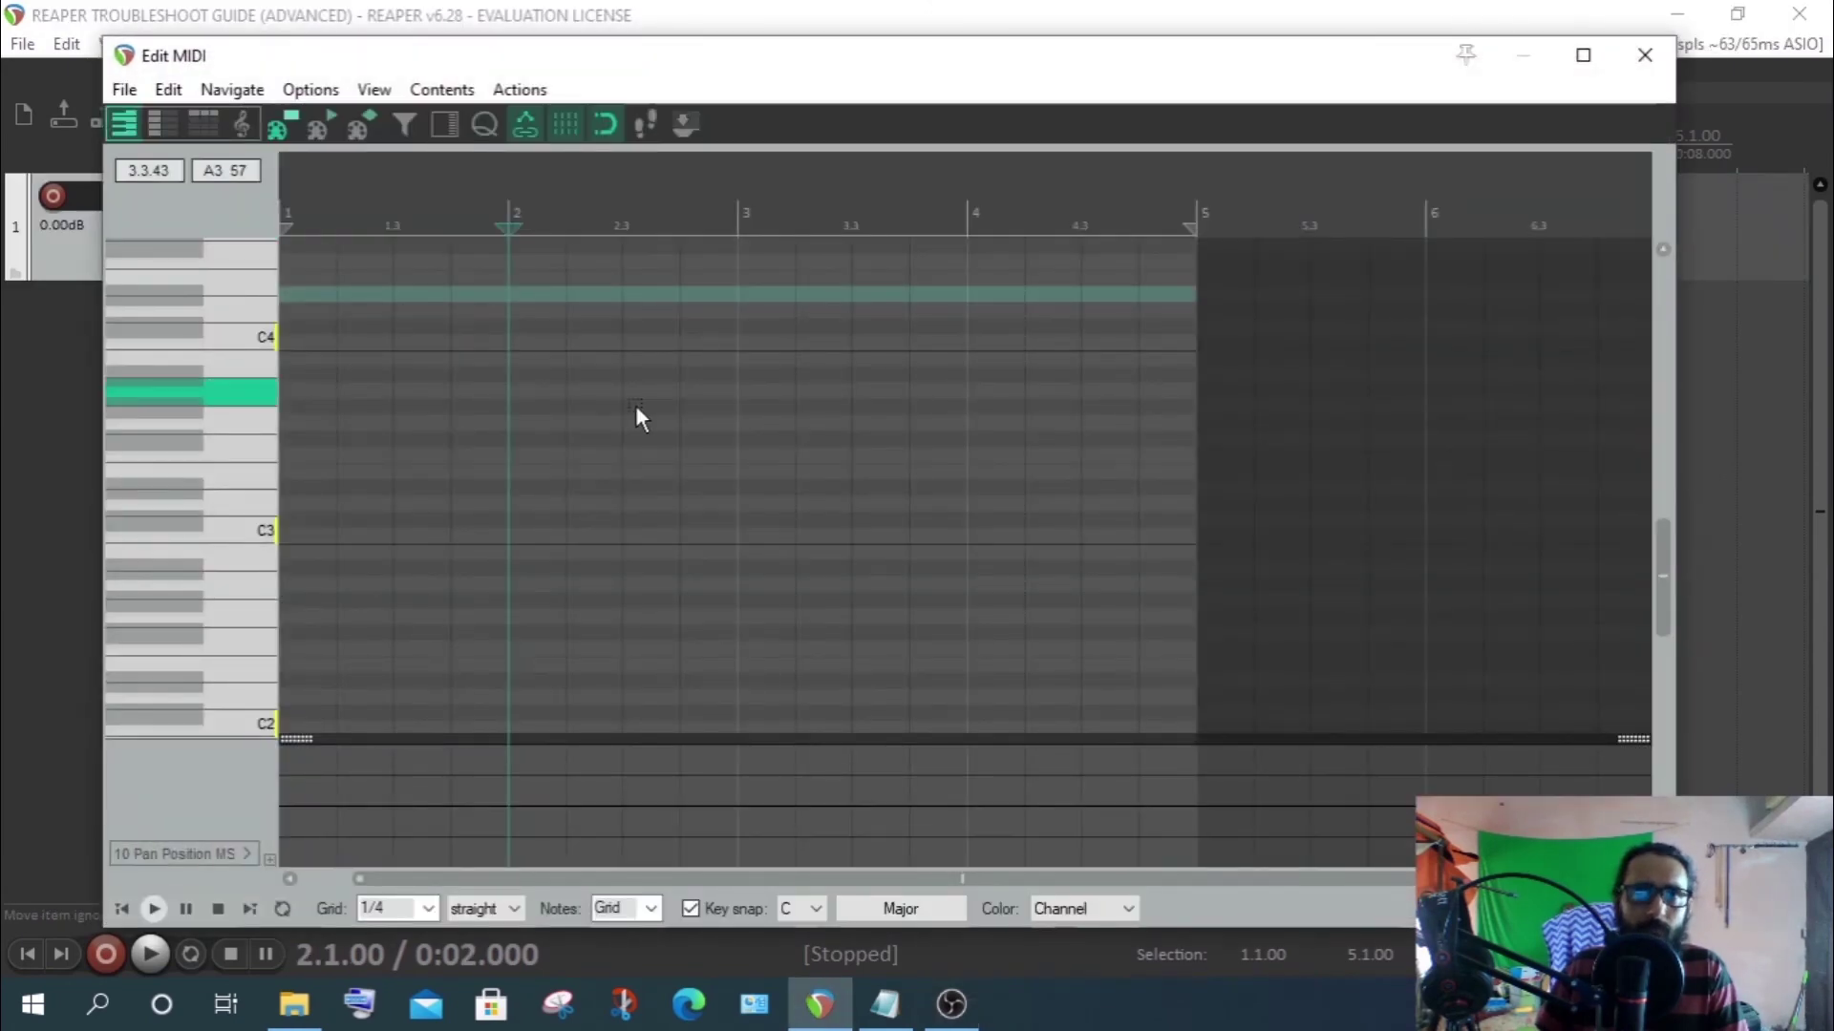
pyautogui.rightClick(634, 410)
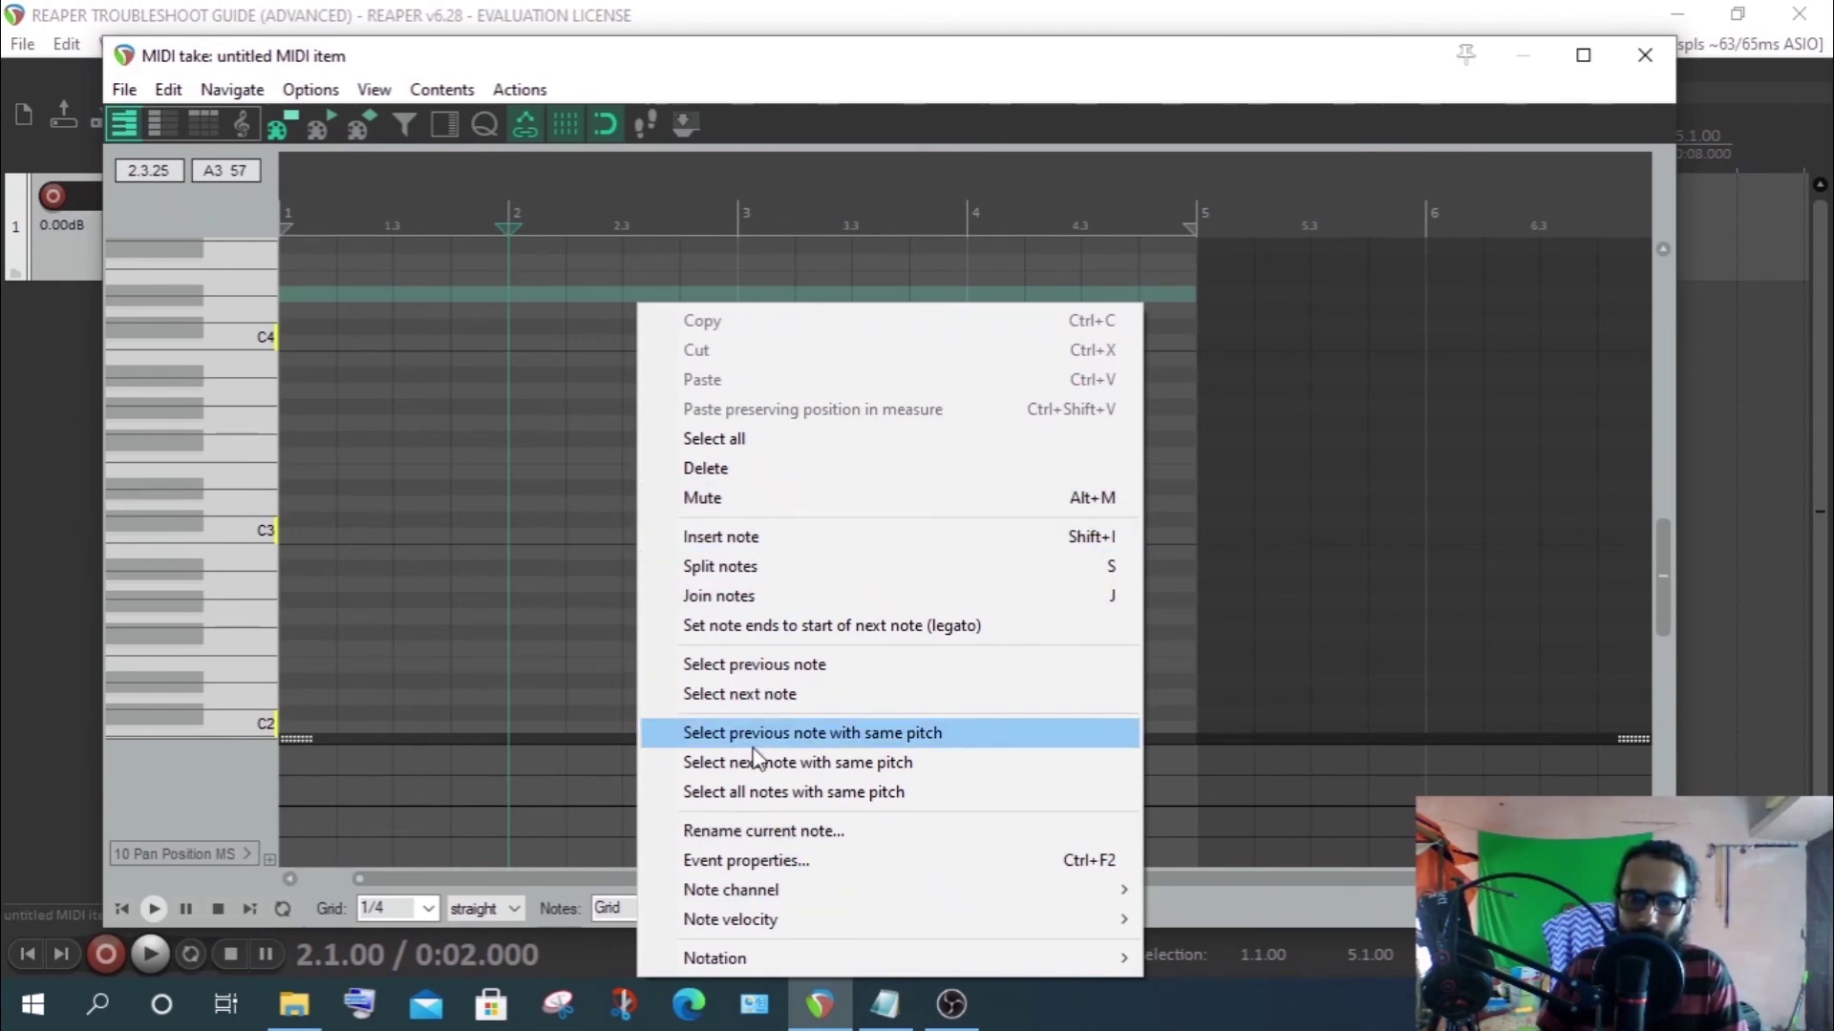
pyautogui.click(752, 65)
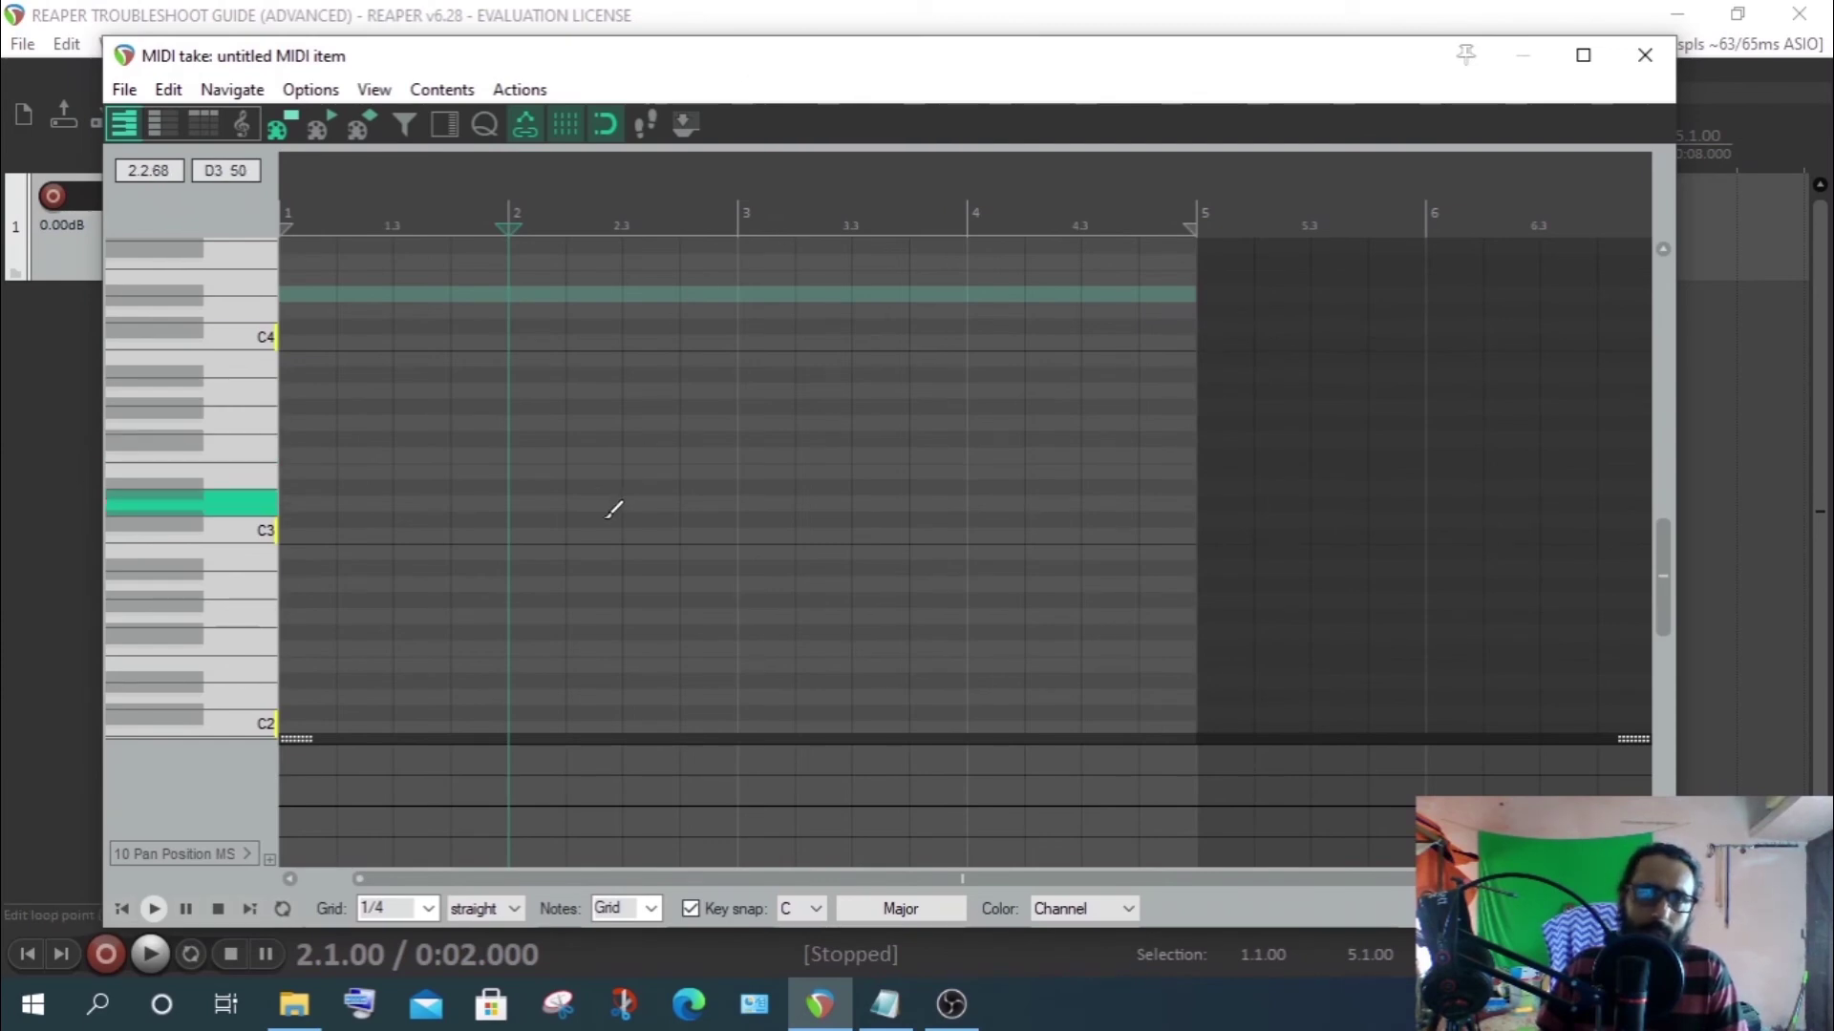
pyautogui.rightClick(650, 443)
pyautogui.moveTo(789, 73)
pyautogui.mouseDown()
pyautogui.moveTo(807, 74)
pyautogui.moveTo(725, 82)
pyautogui.moveTo(847, 86)
pyautogui.moveTo(757, 89)
pyautogui.mouseUp()
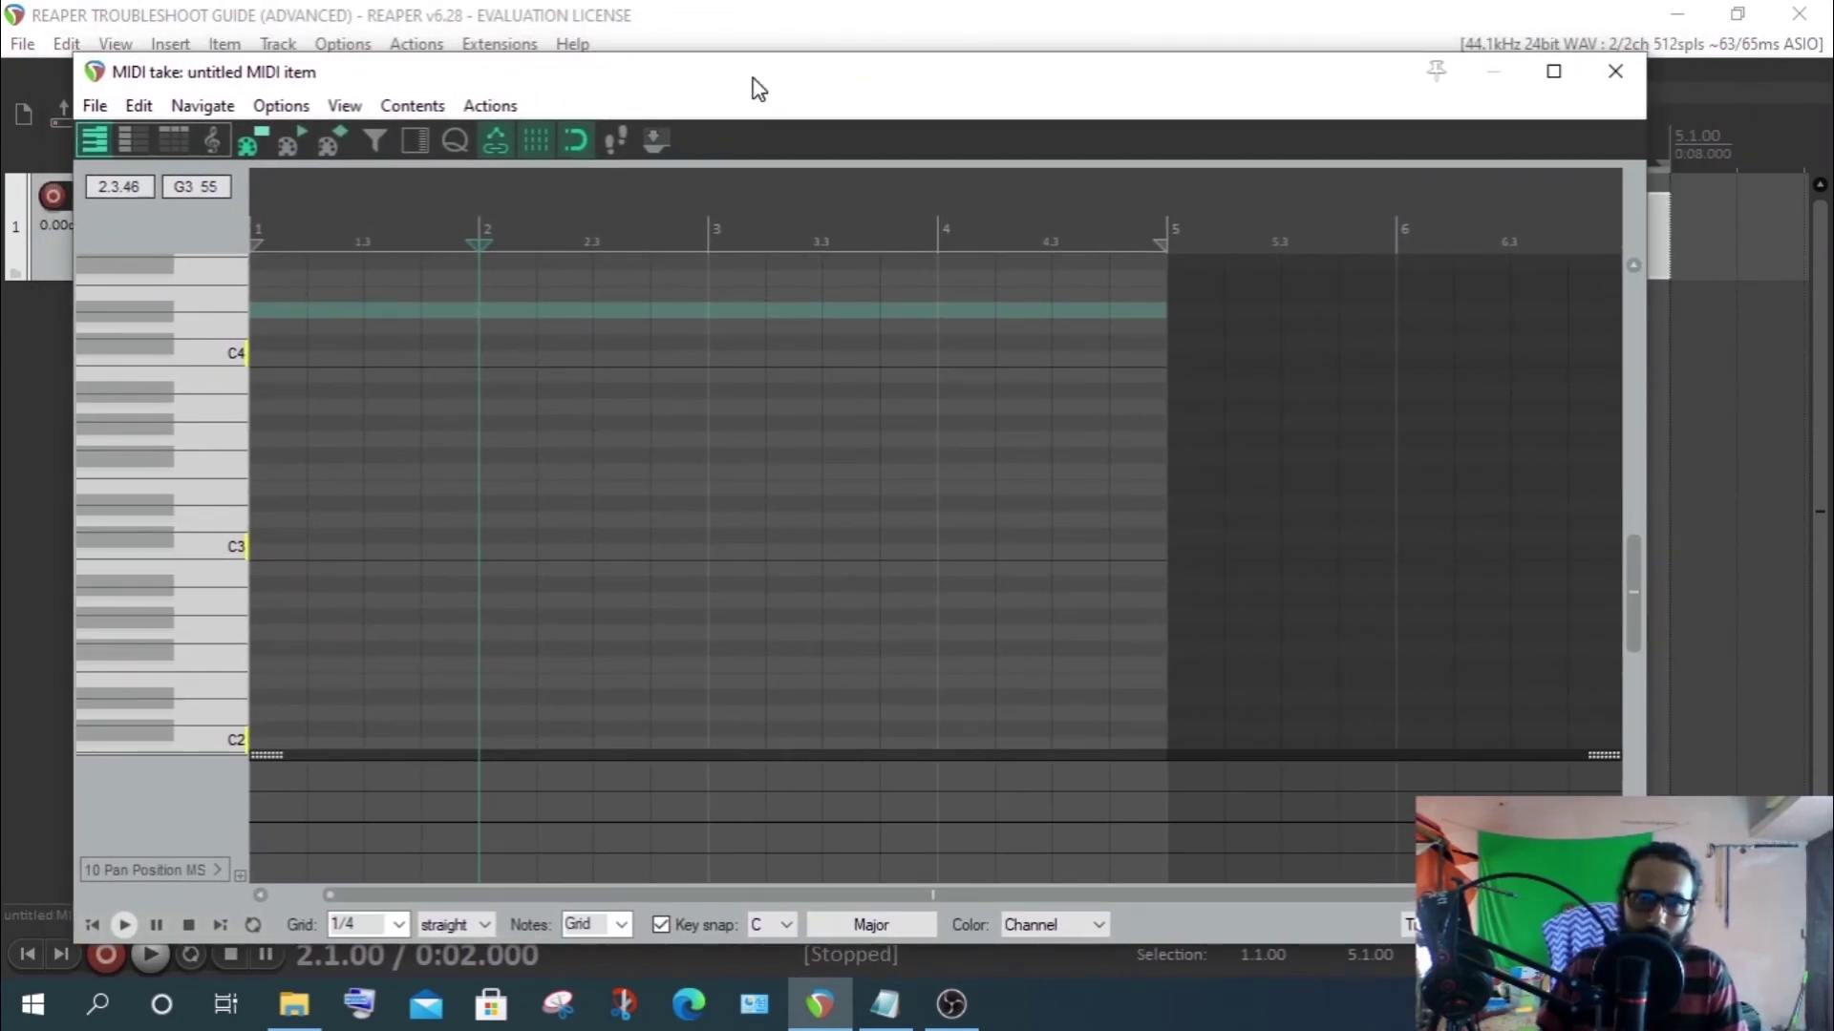
pyautogui.moveTo(758, 89); pyautogui.dragTo(799, 81)
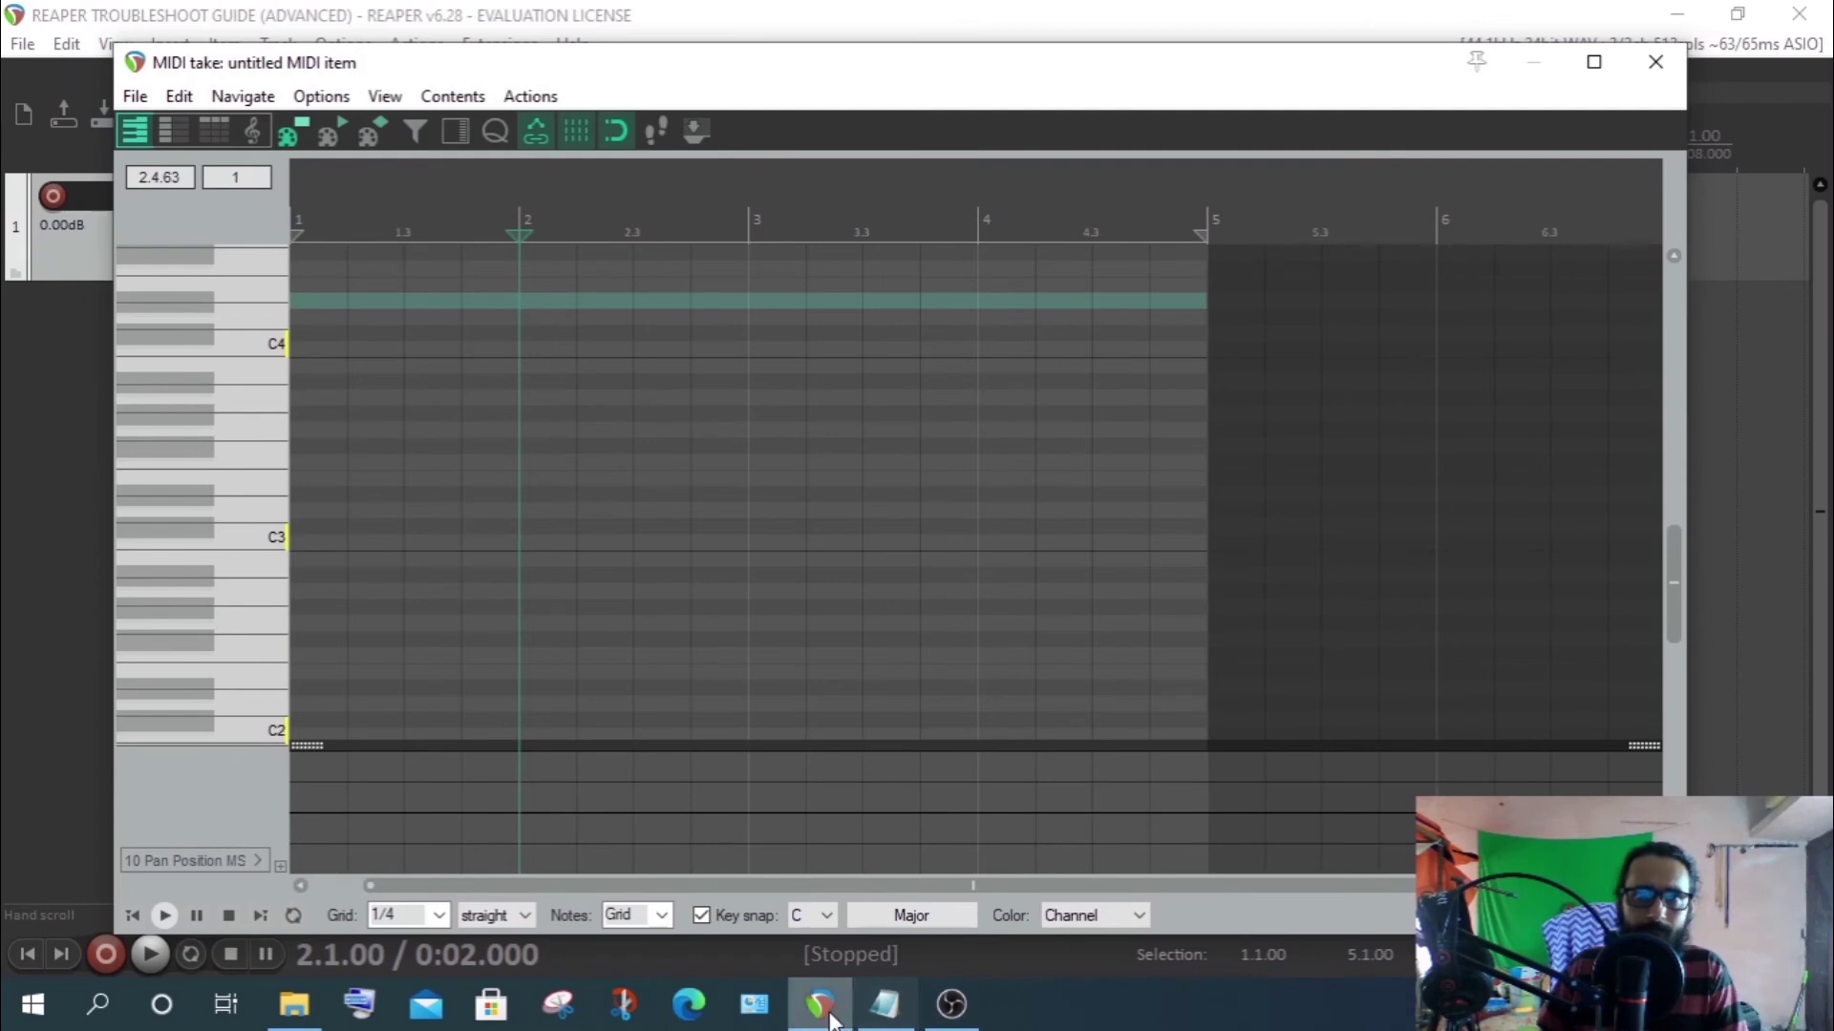
# Switch to the location guide in Notepad and copy the REAPER context menu location path ending in MenuSets
pyautogui.click(289, 998)
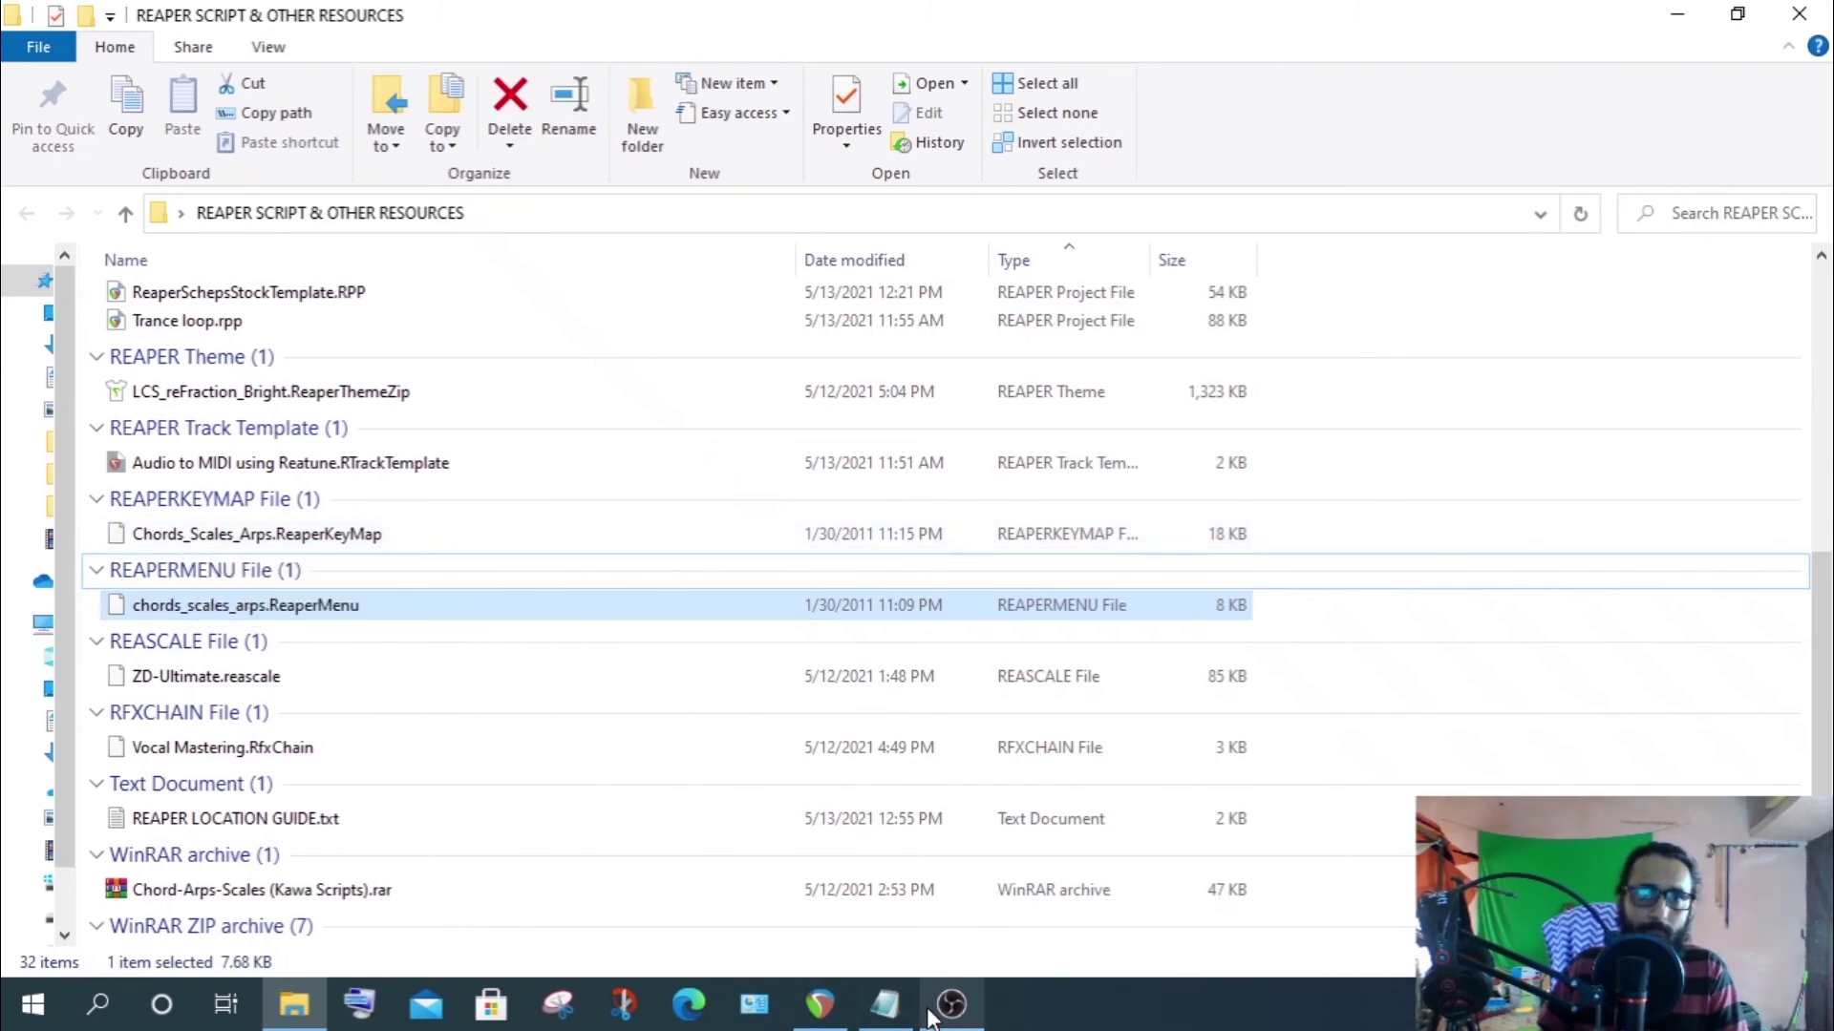
pyautogui.click(877, 1009)
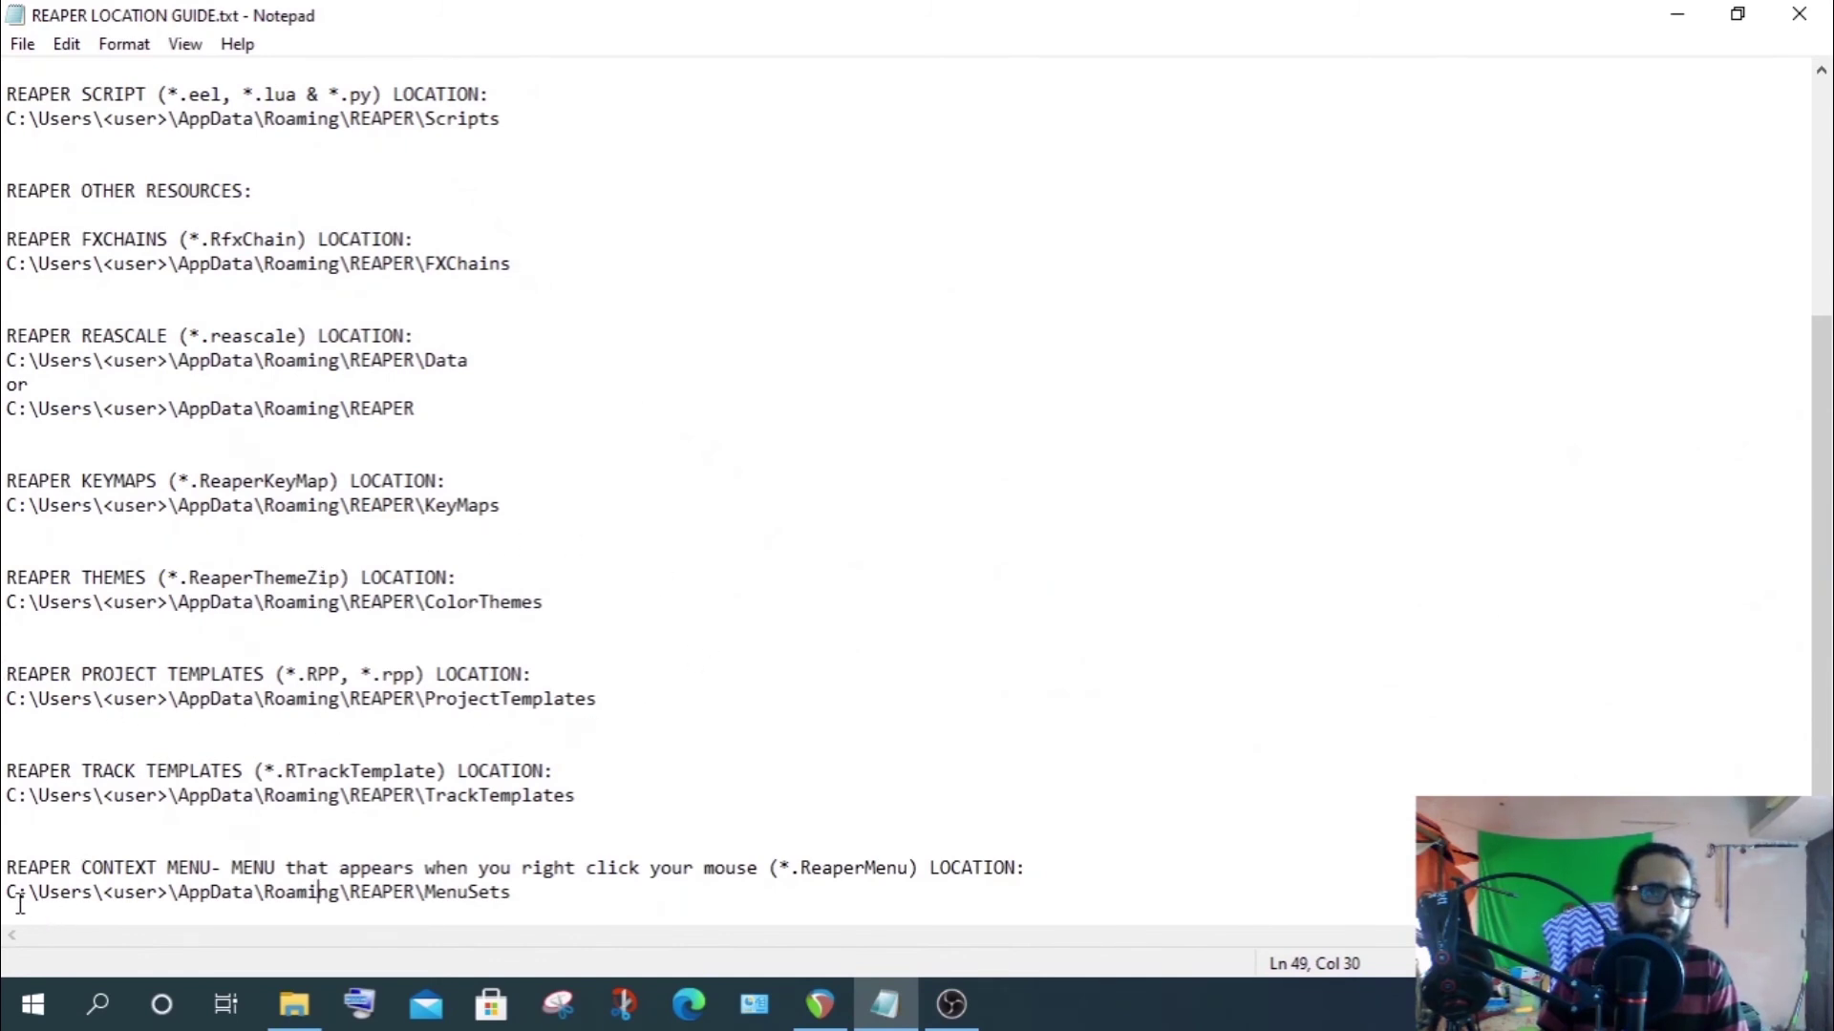
pyautogui.moveTo(8, 893); pyautogui.dragTo(600, 919)
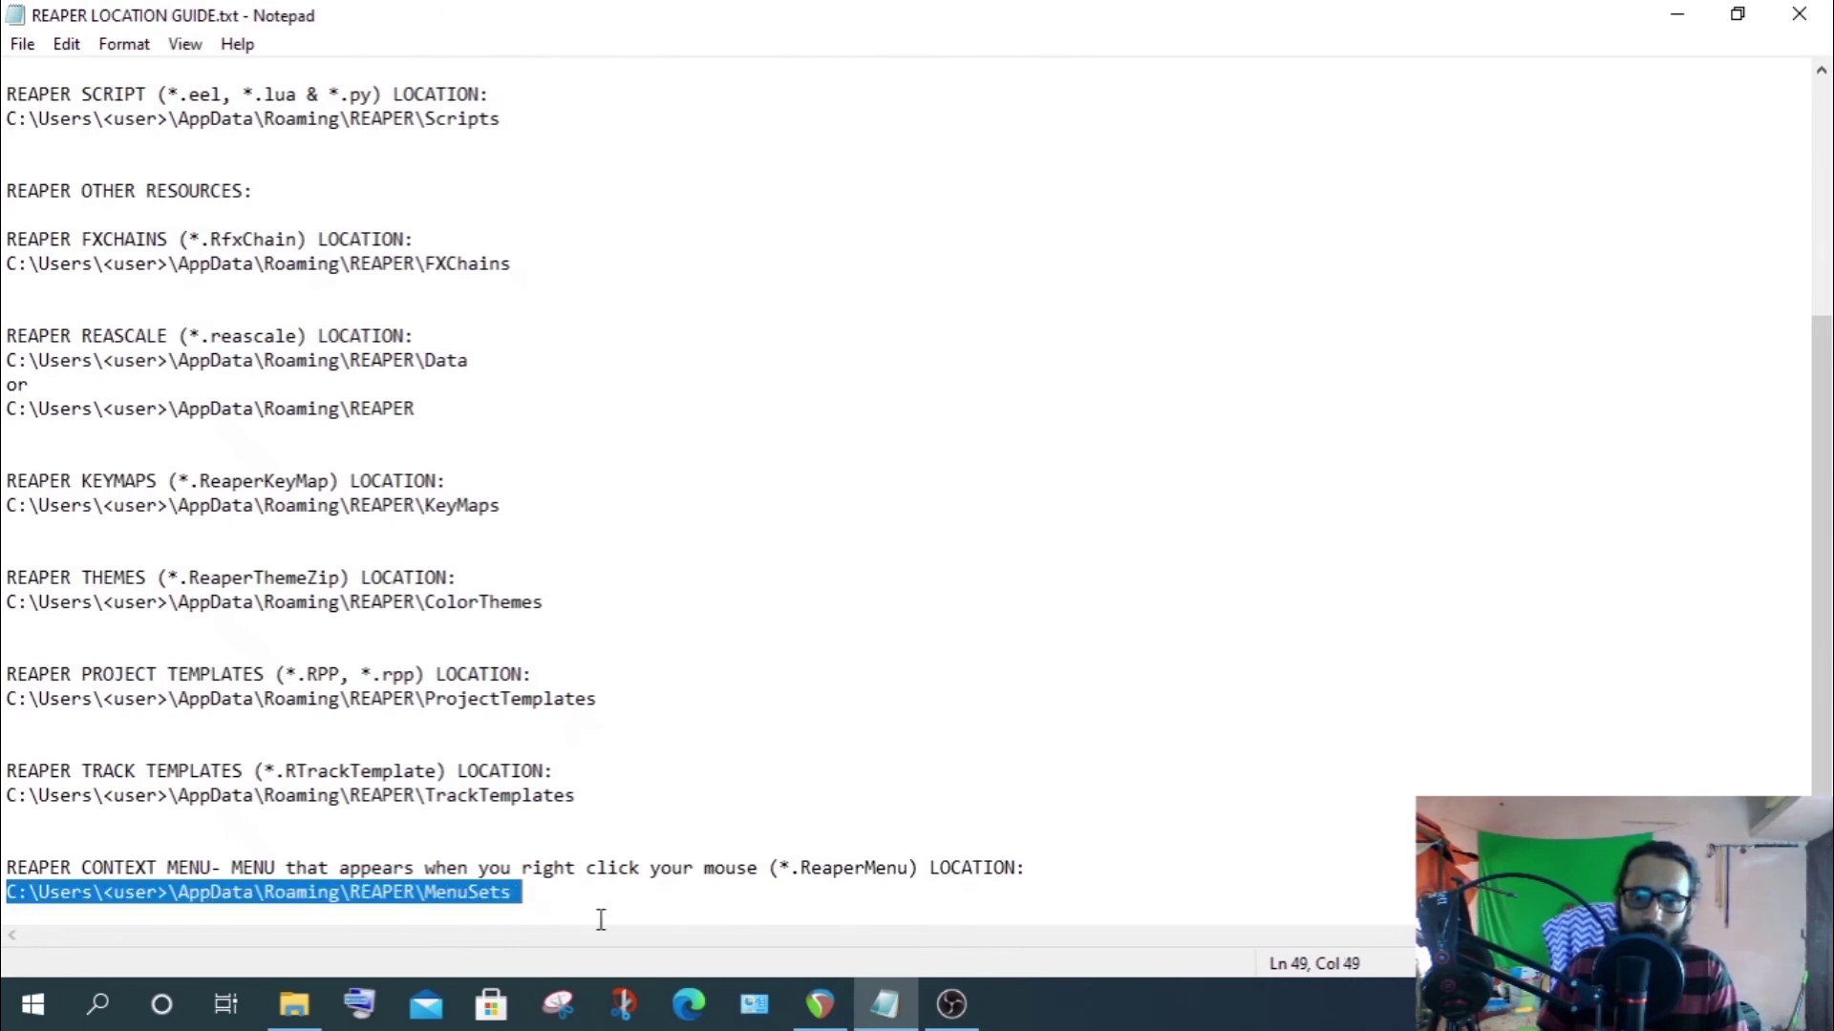
pyautogui.rightClick(433, 901)
pyautogui.click(512, 571)
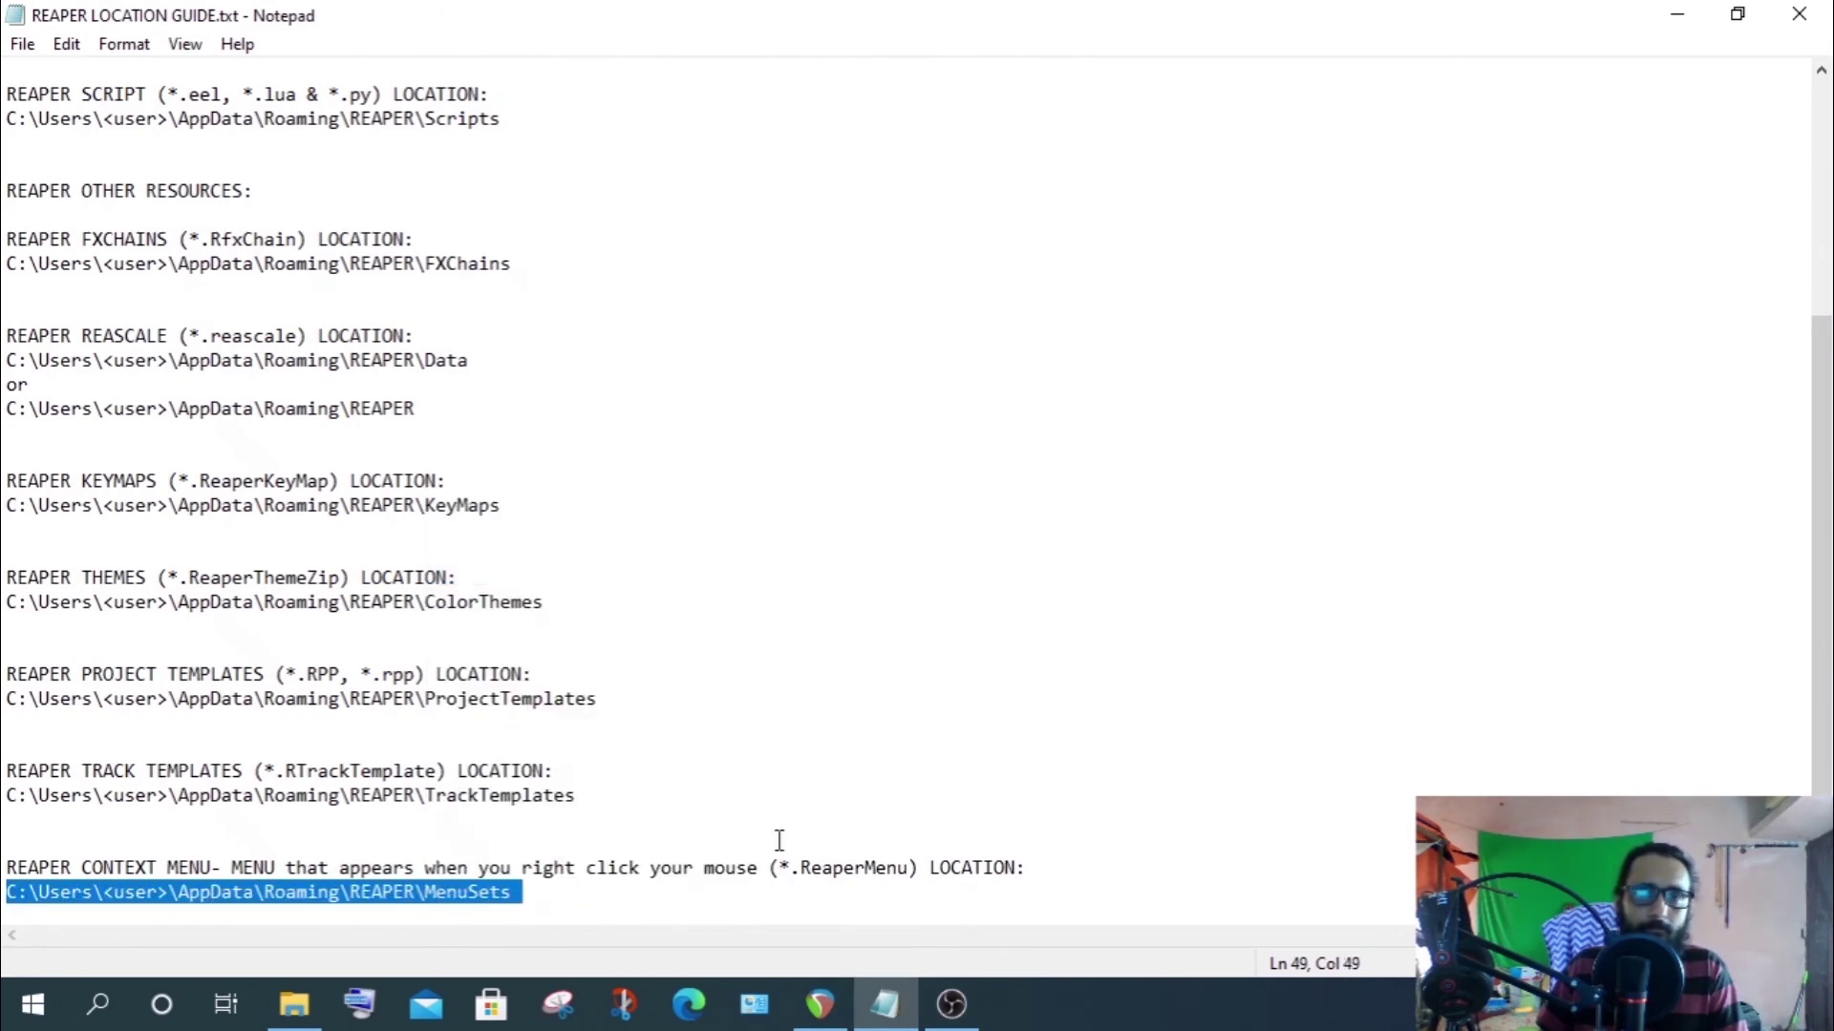
# Open a second File Explorer window and go to the copied REAPER MenuSets path, with <user> replaced by the actual account folder
pyautogui.click(294, 1005)
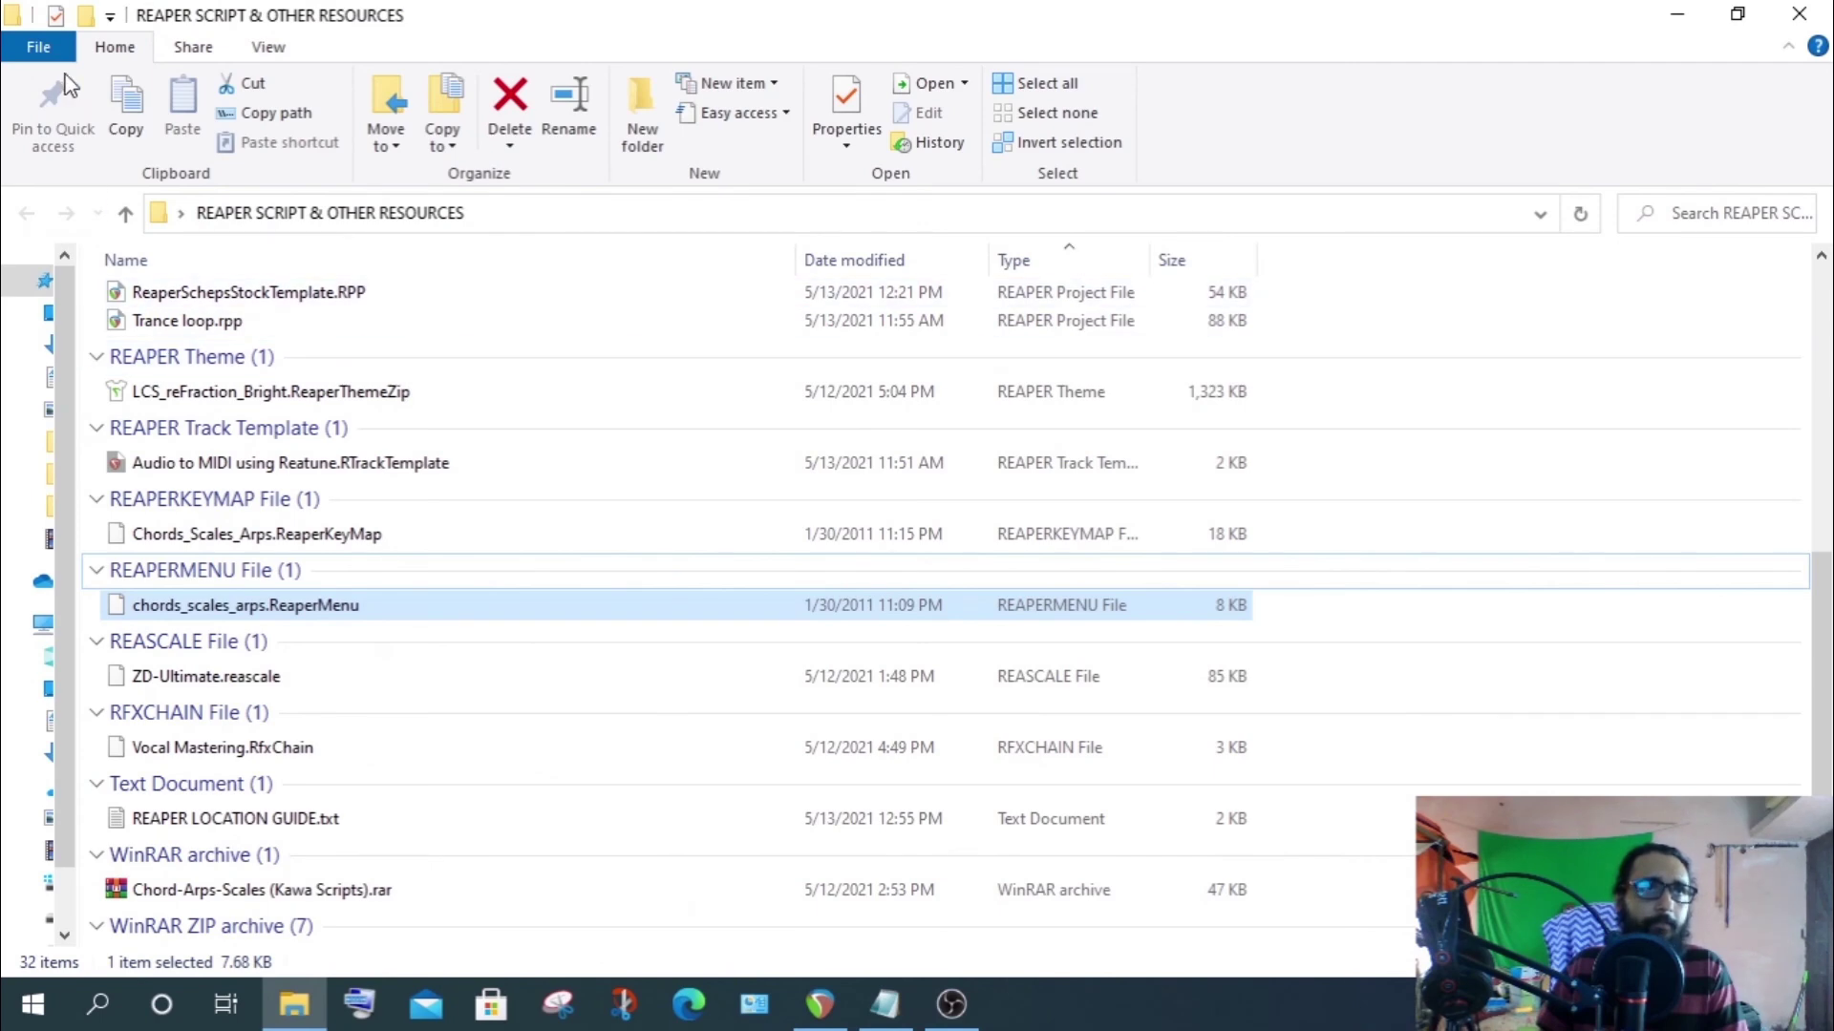
pyautogui.click(55, 43)
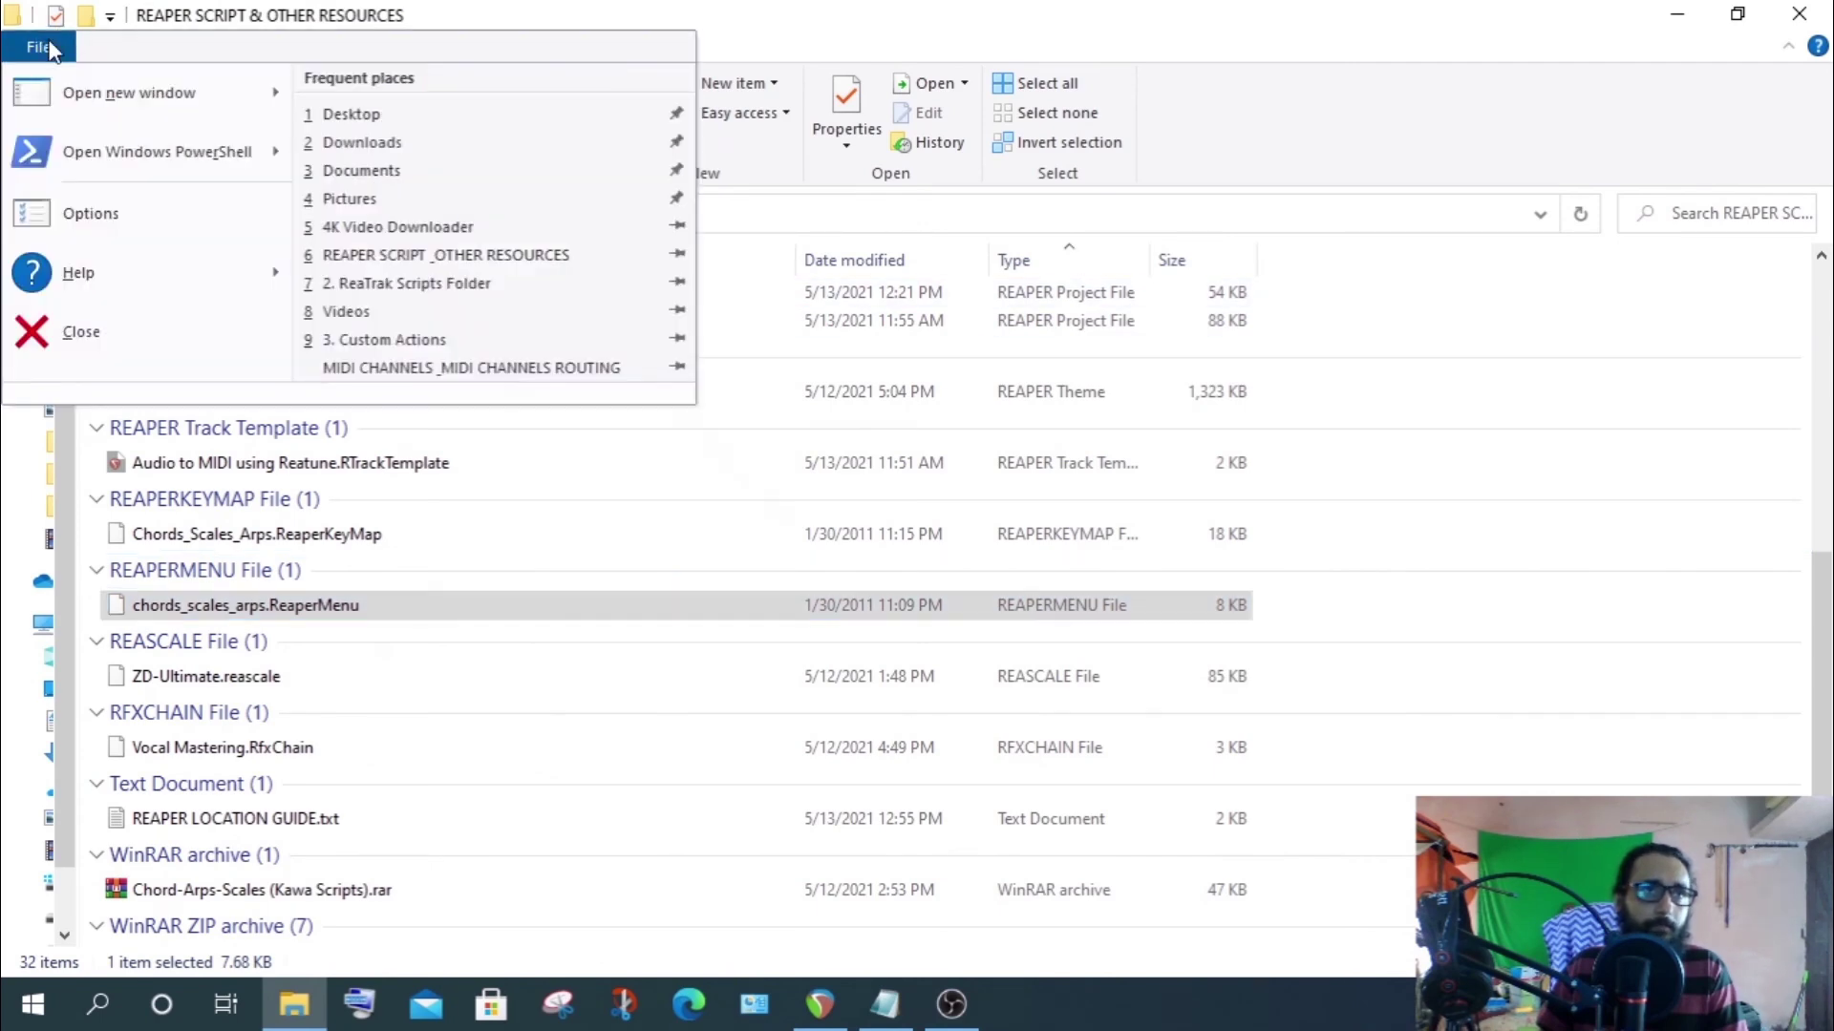
pyautogui.click(284, 608)
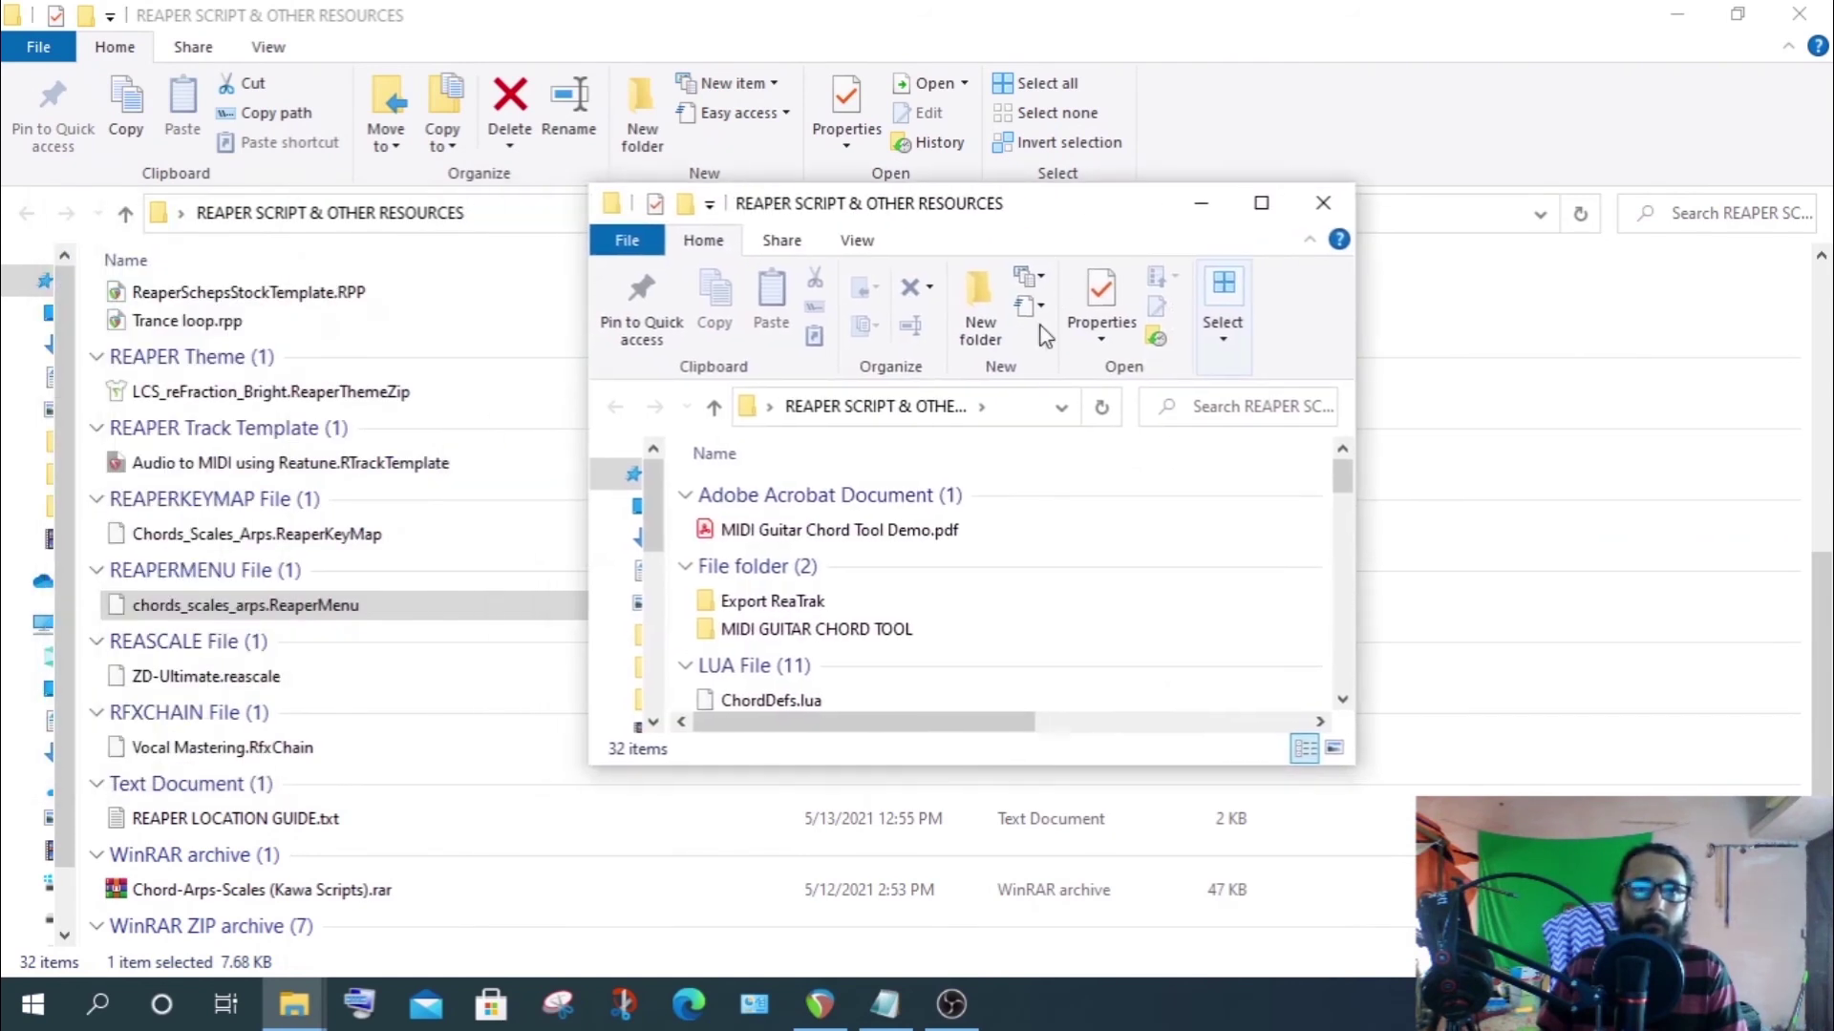
pyautogui.click(955, 406)
pyautogui.rightClick(951, 409)
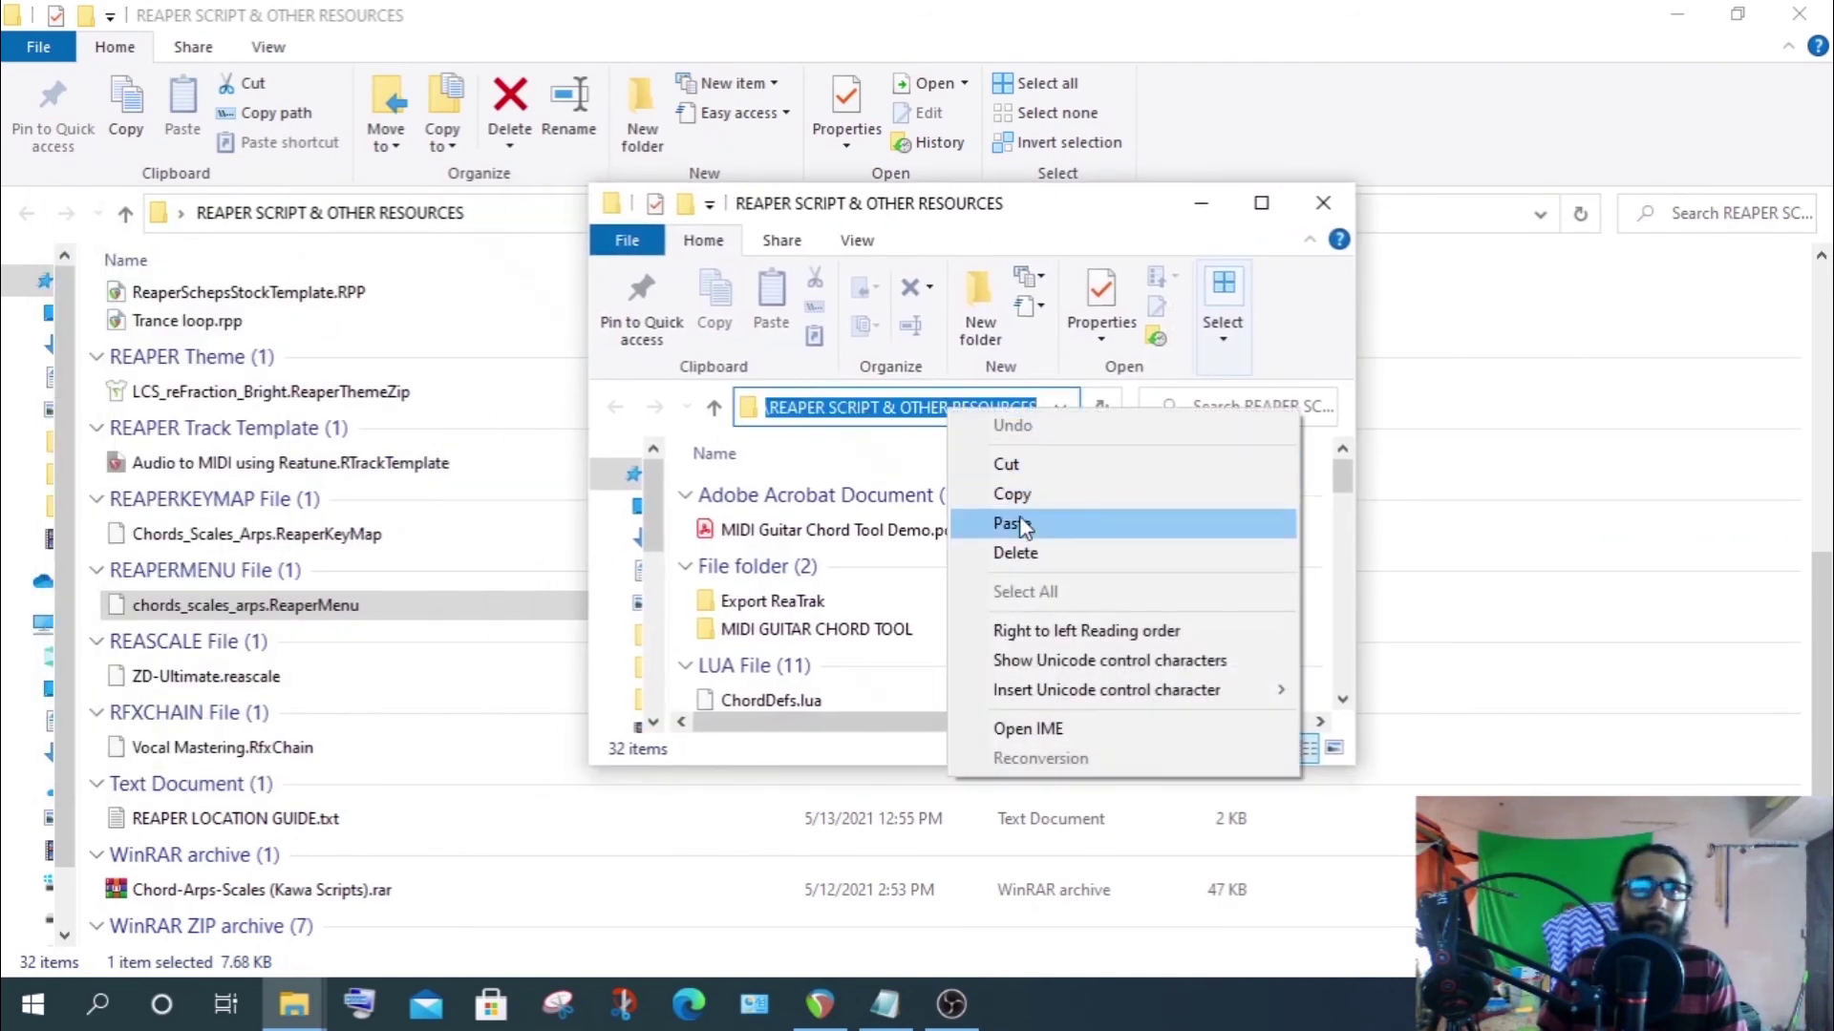
pyautogui.click(1012, 523)
pyautogui.moveTo(864, 408); pyautogui.dragTo(625, 409)
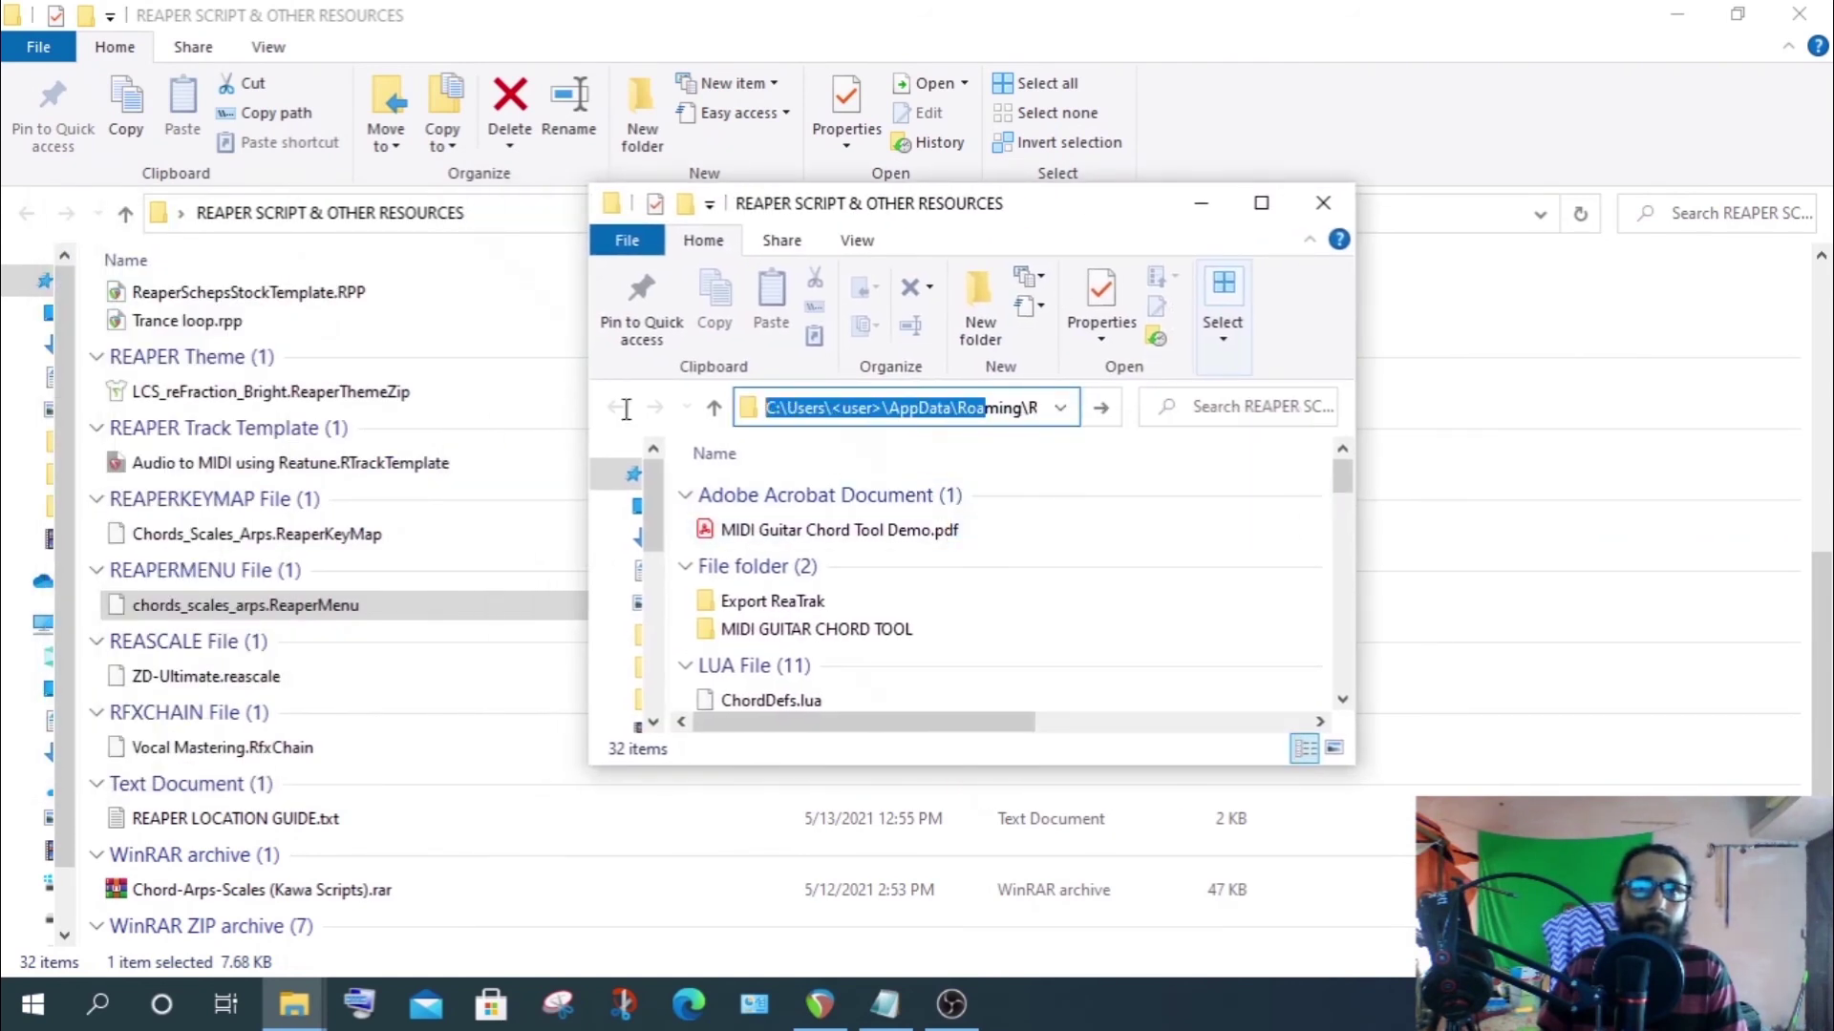
pyautogui.moveTo(832, 408); pyautogui.dragTo(888, 409)
pyautogui.press('Return')
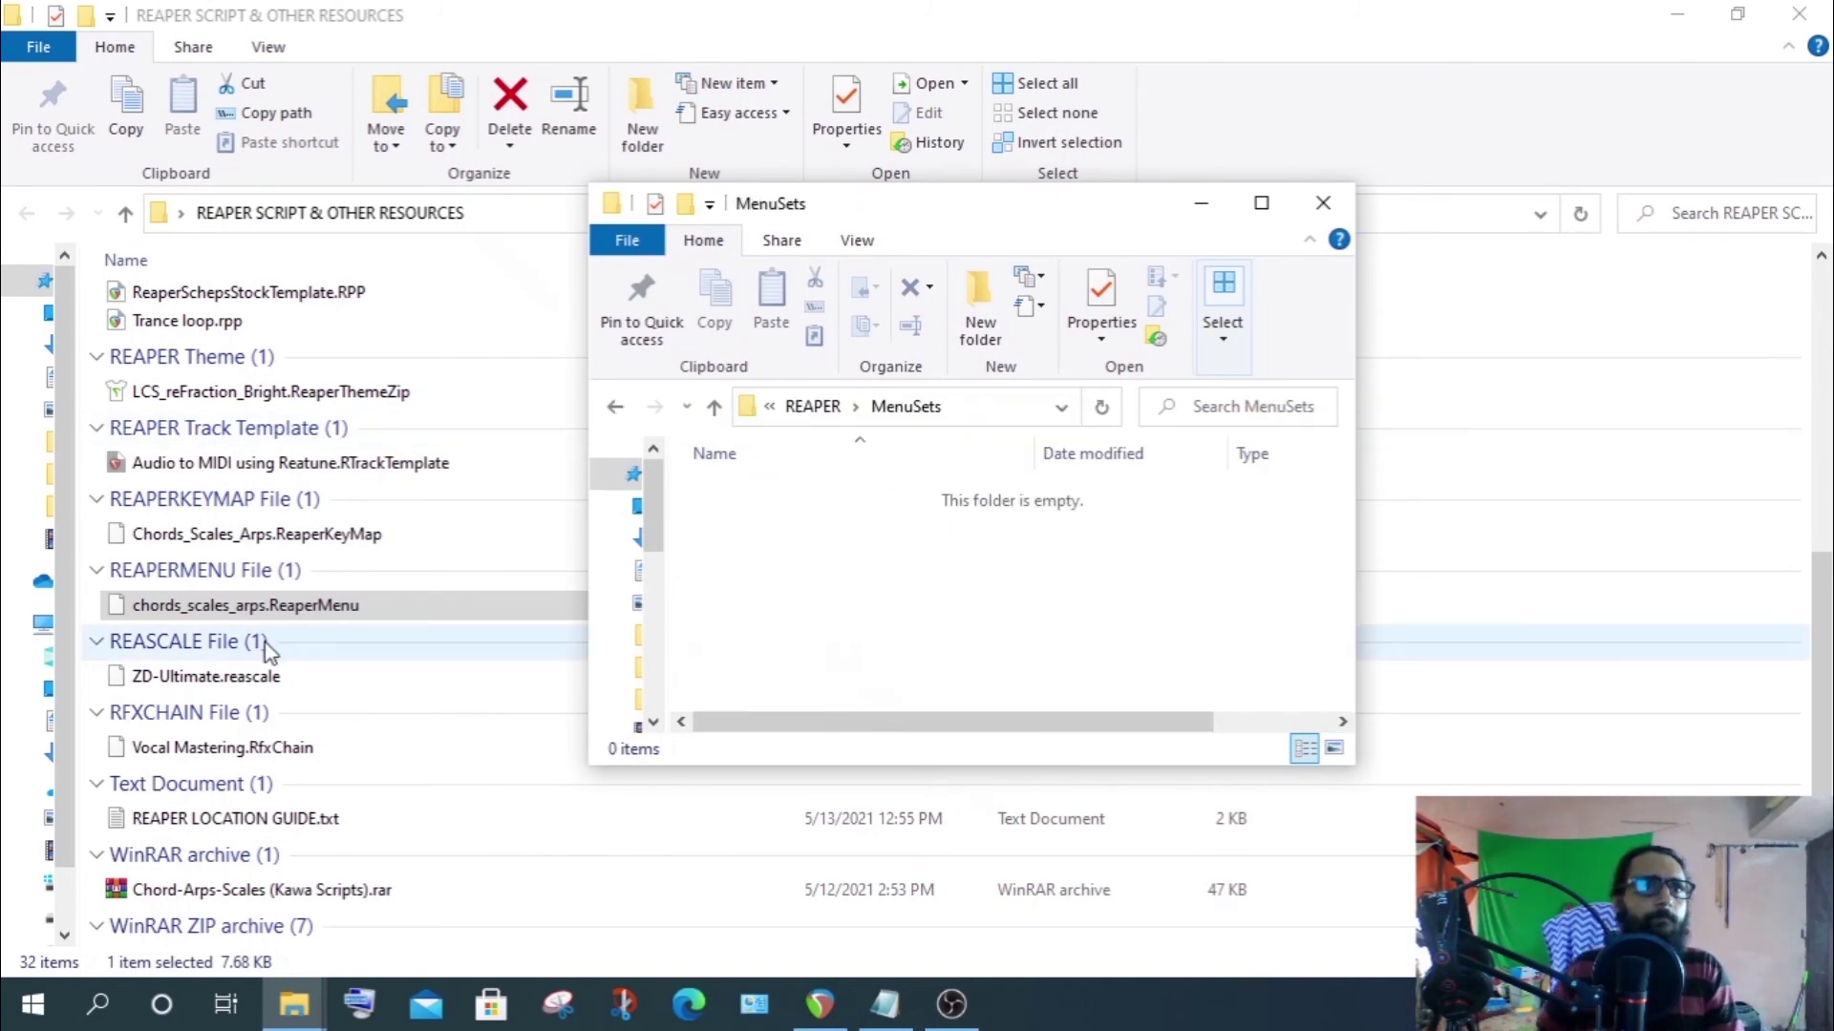
# Copy chords_scales_arps.ReaperMenu from the resources folder into the MenuSets folder, then close the MenuSets window
pyautogui.click(275, 605)
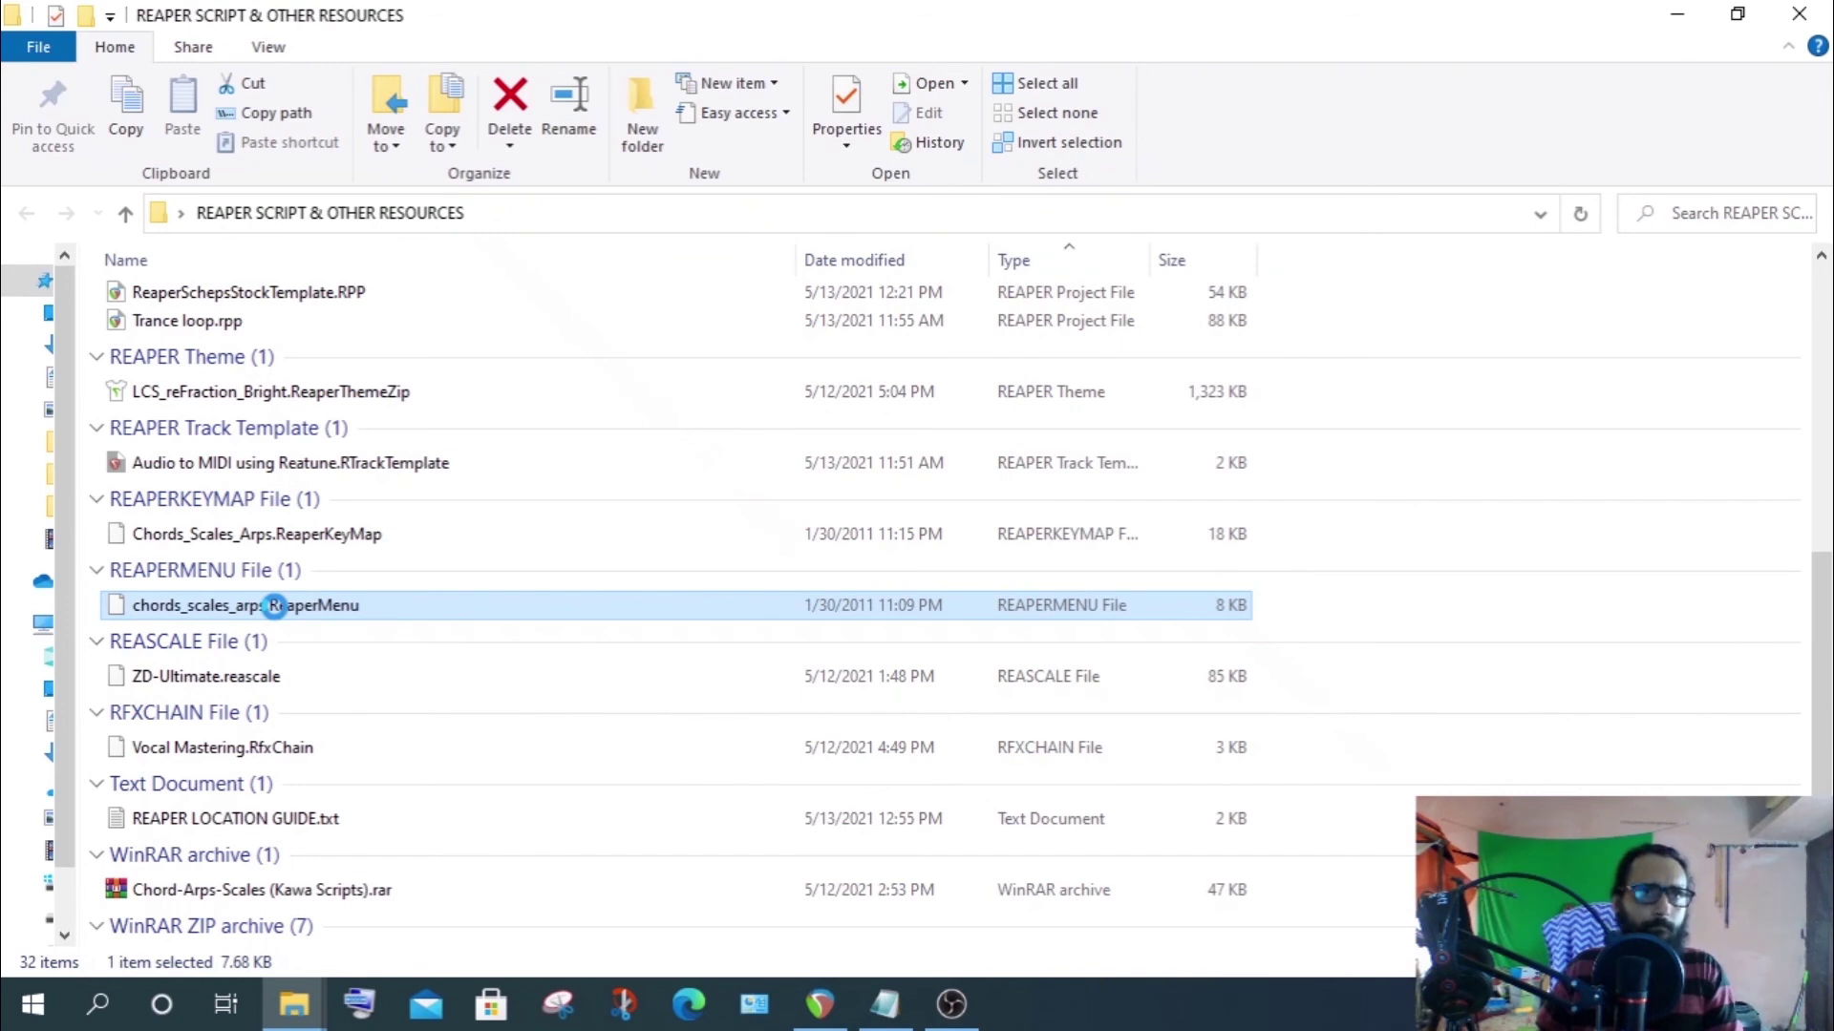
pyautogui.rightClick(275, 605)
pyautogui.click(368, 816)
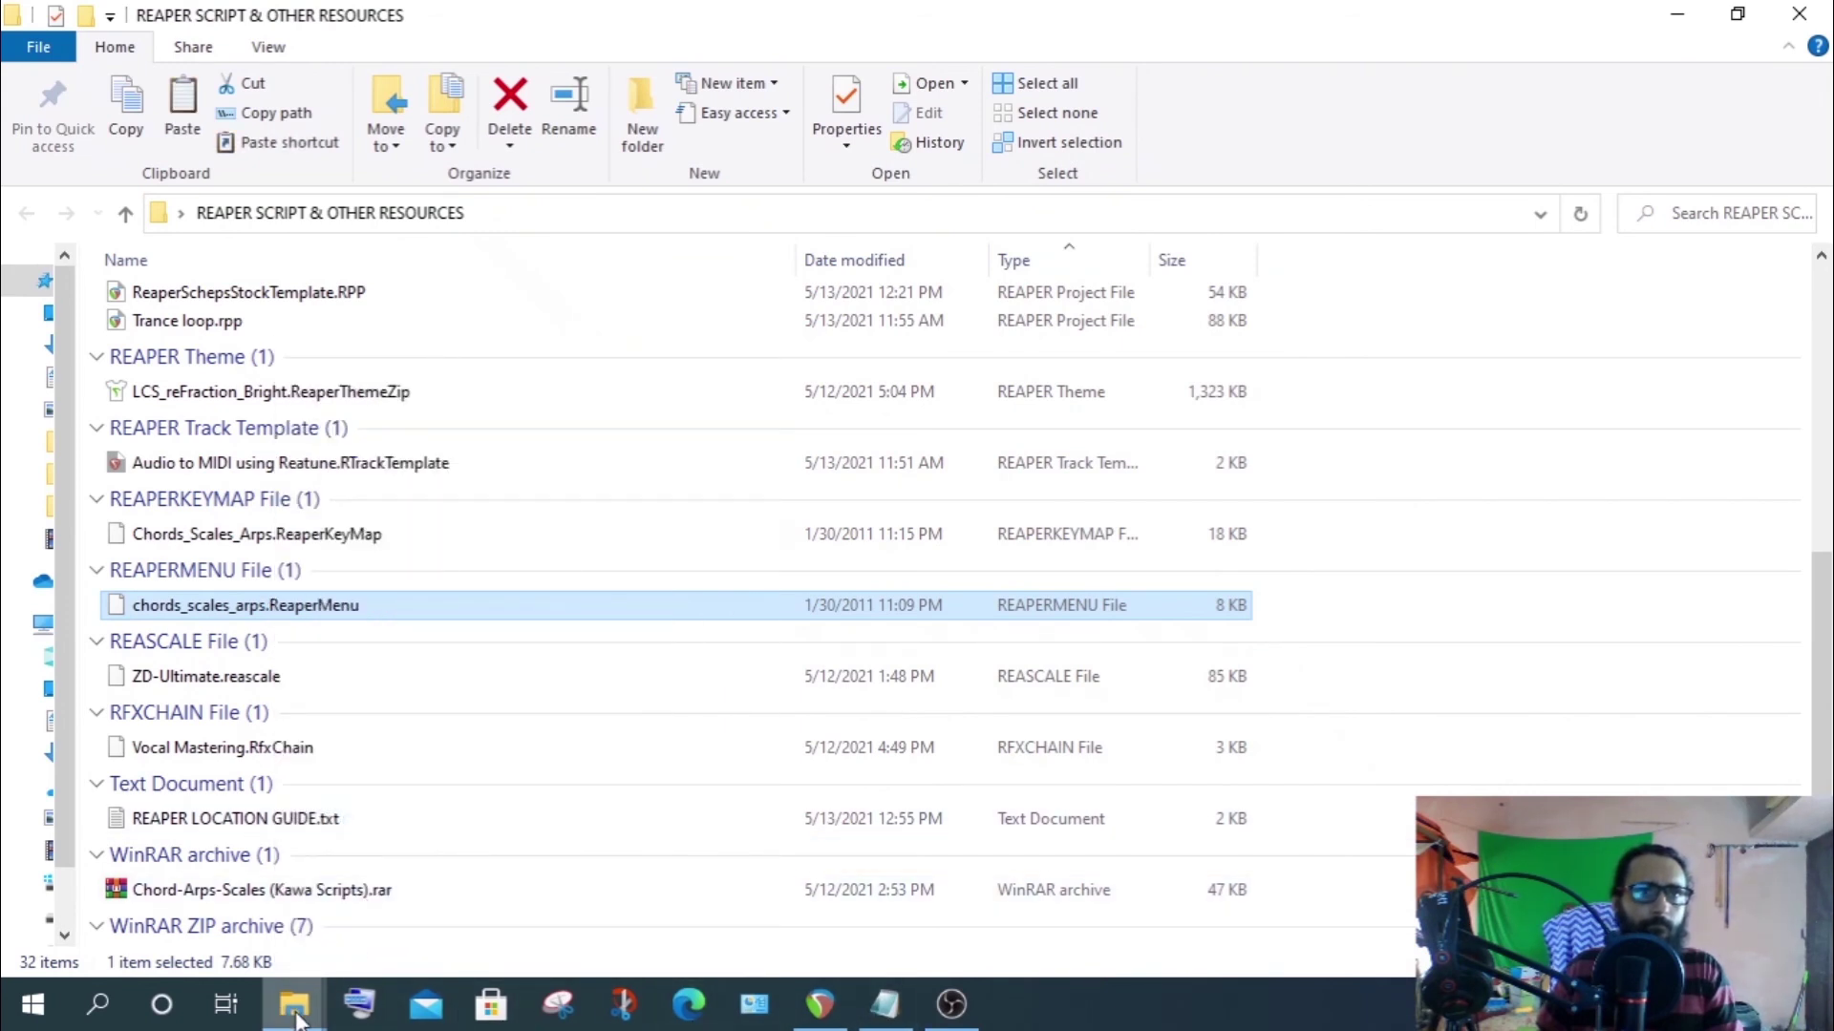
pyautogui.click(822, 1005)
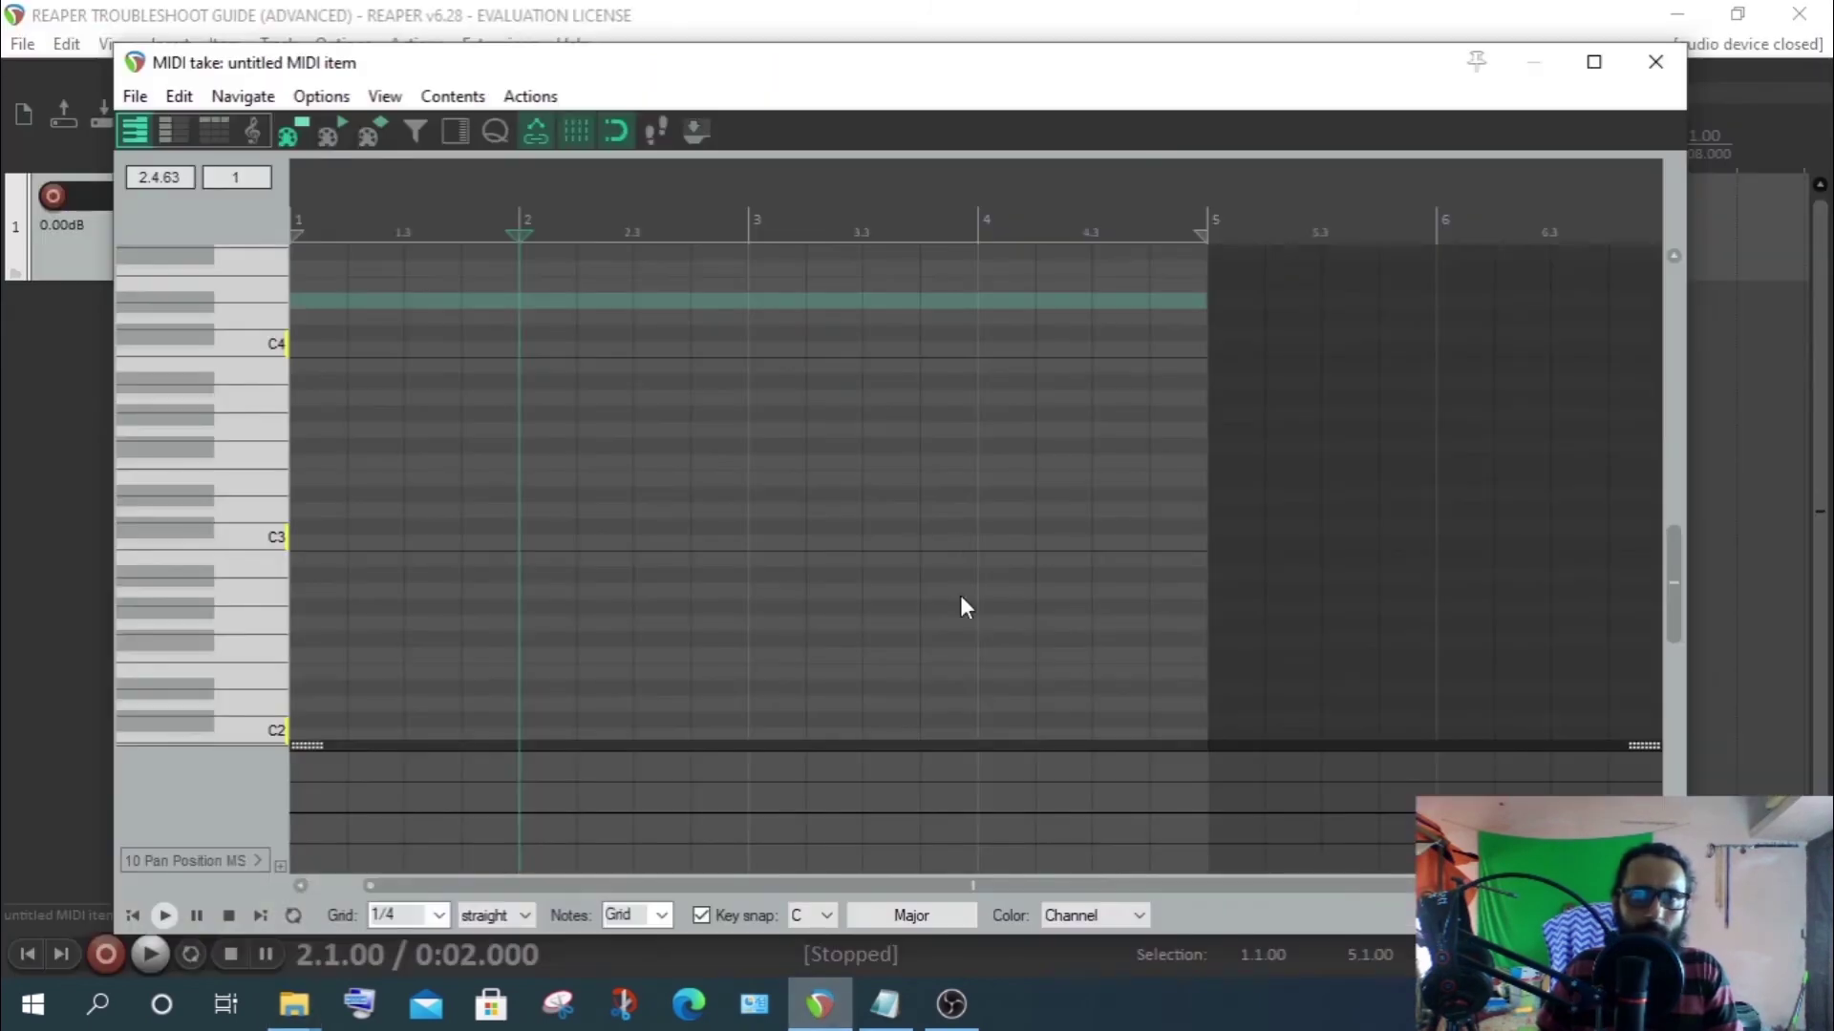
pyautogui.rightClick(595, 484)
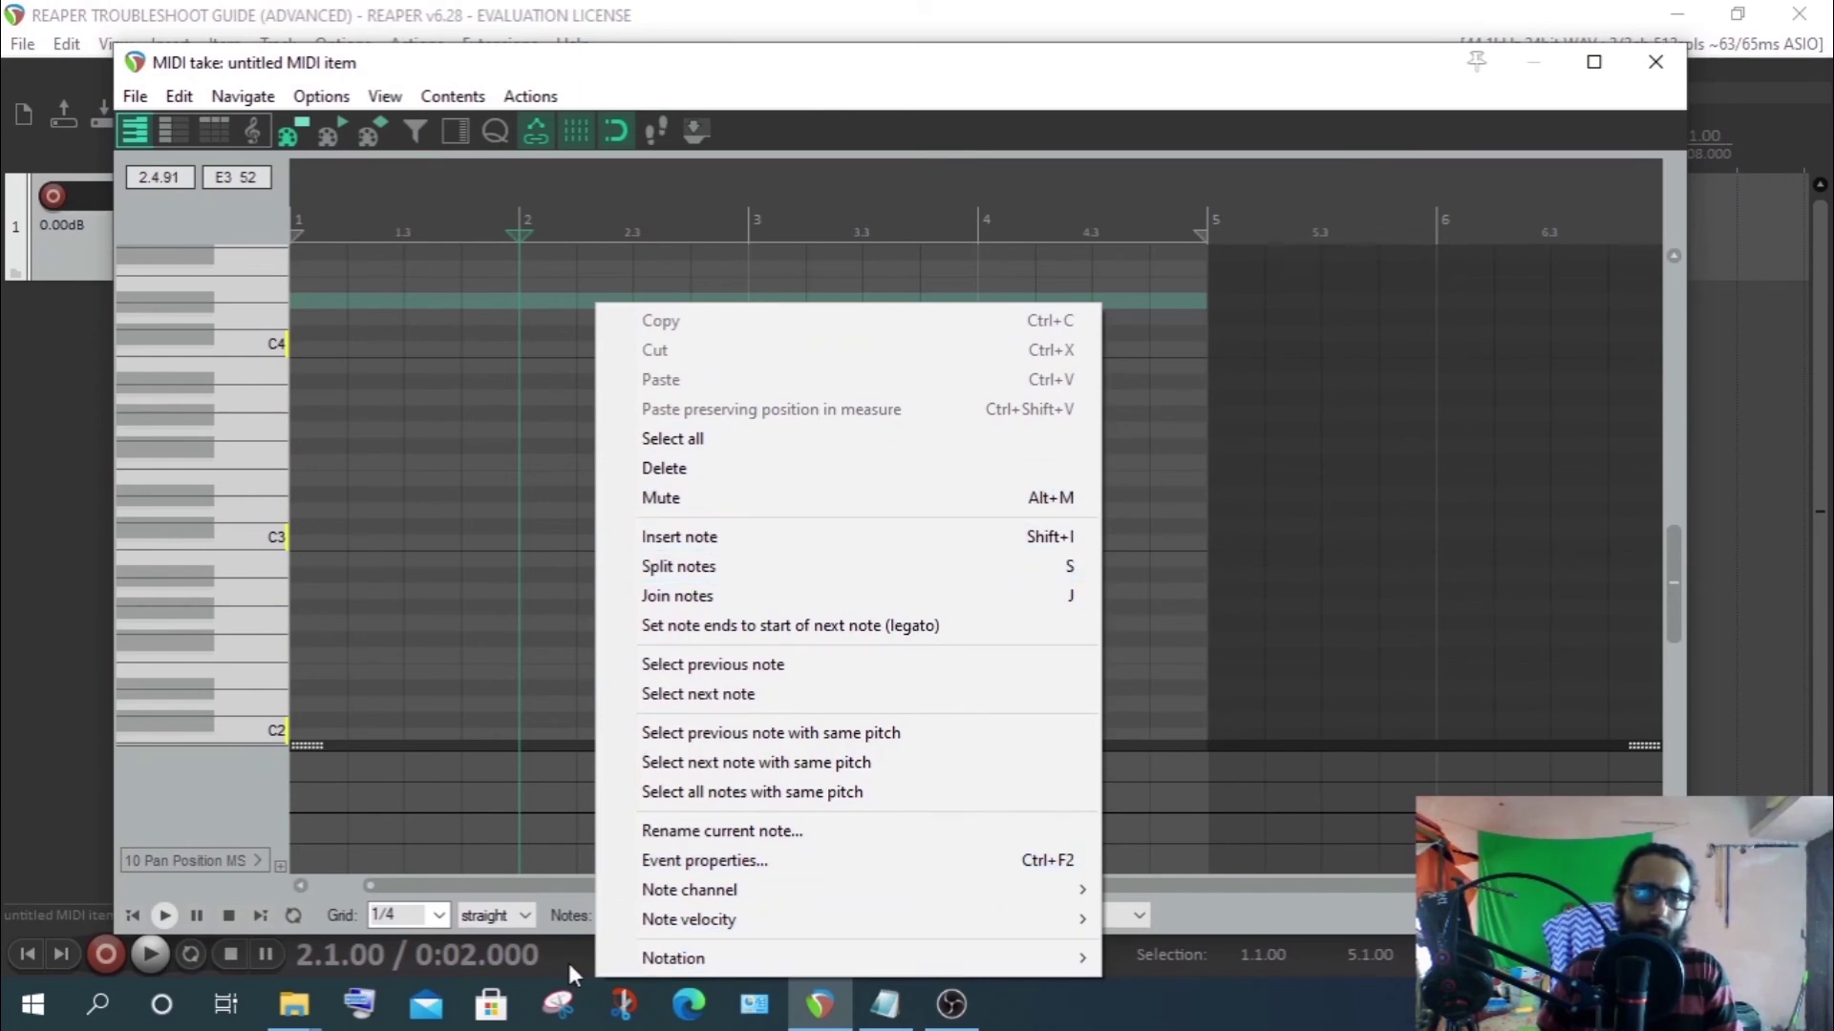
pyautogui.click(294, 1004)
pyautogui.rightClick(797, 661)
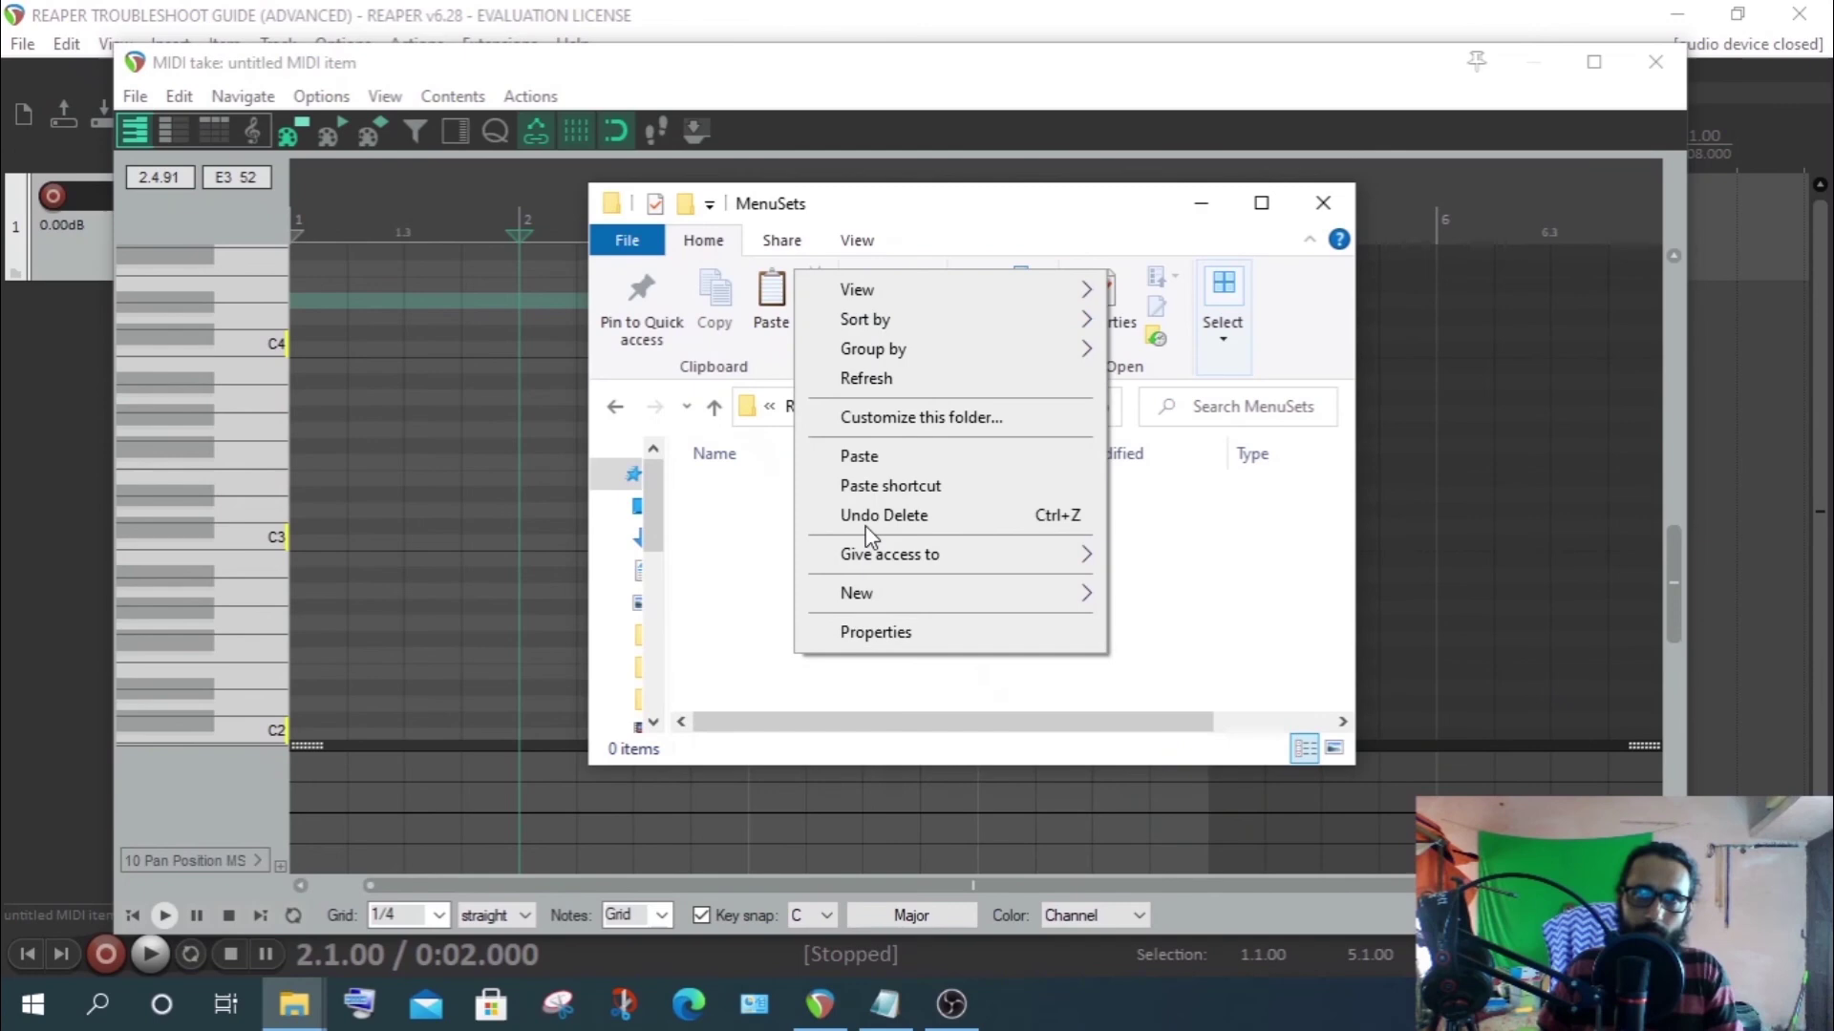
pyautogui.click(865, 450)
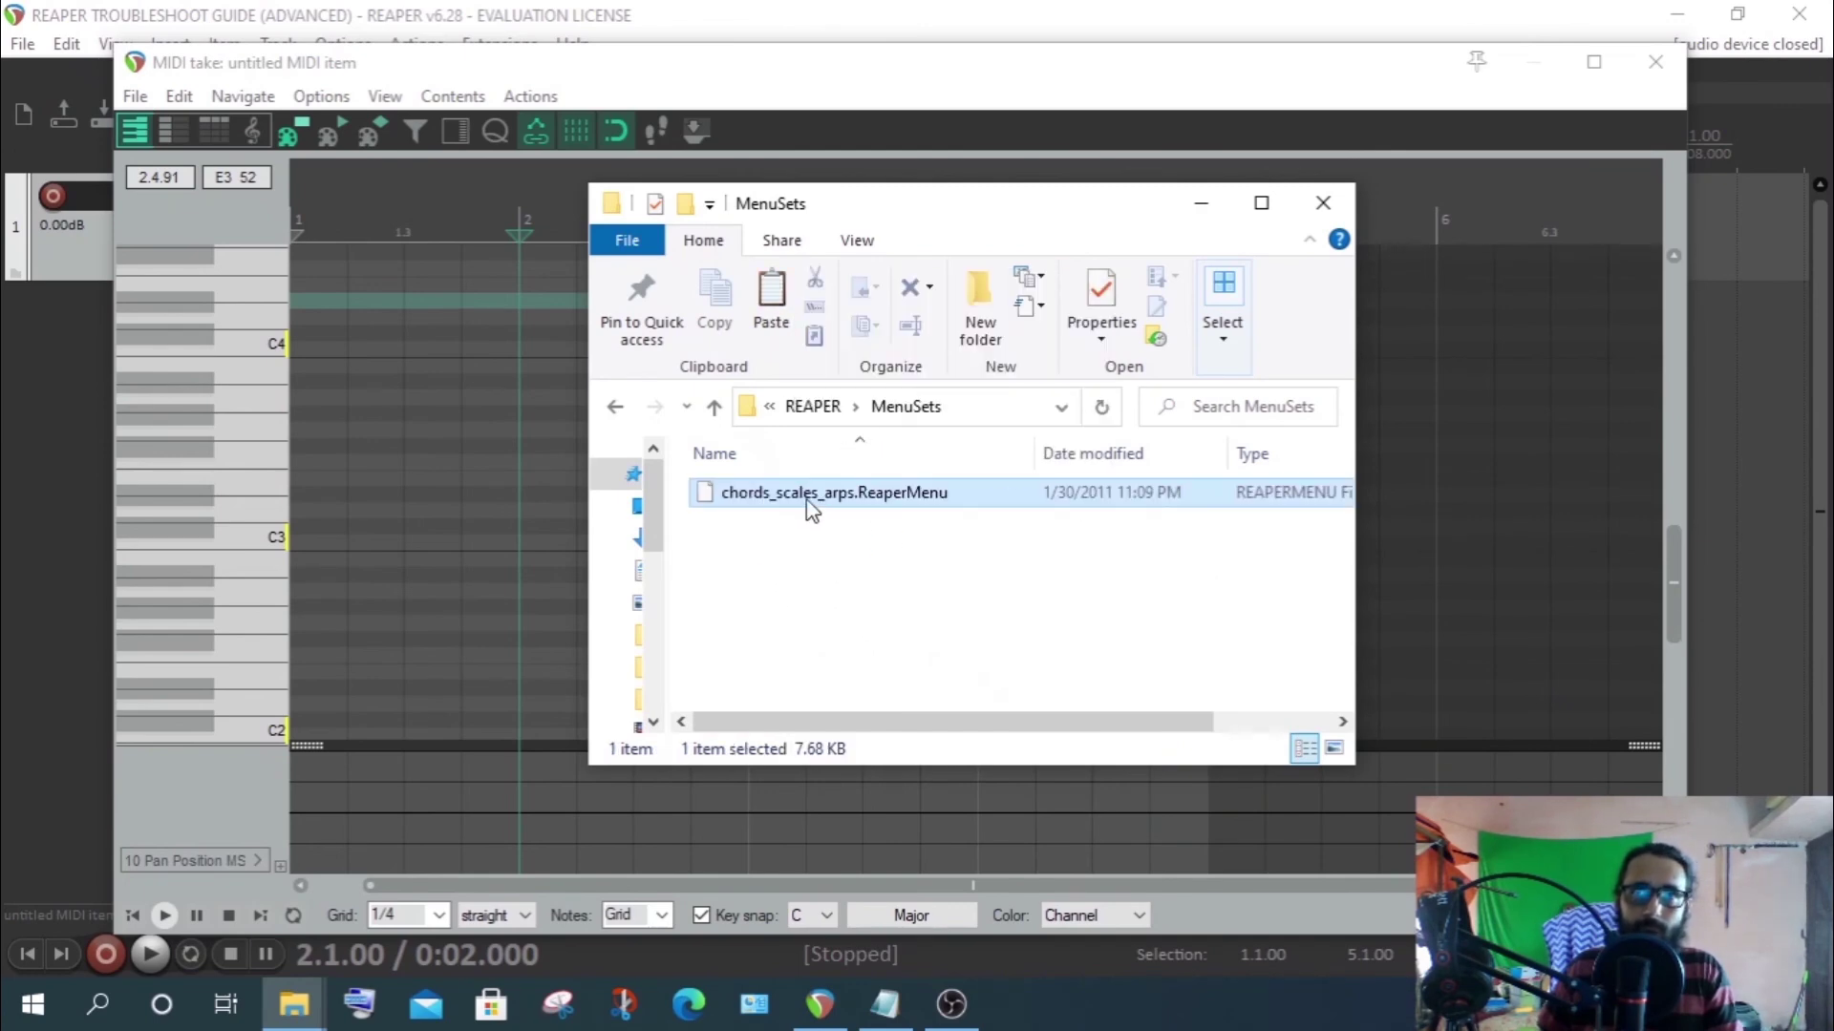
pyautogui.click(1322, 203)
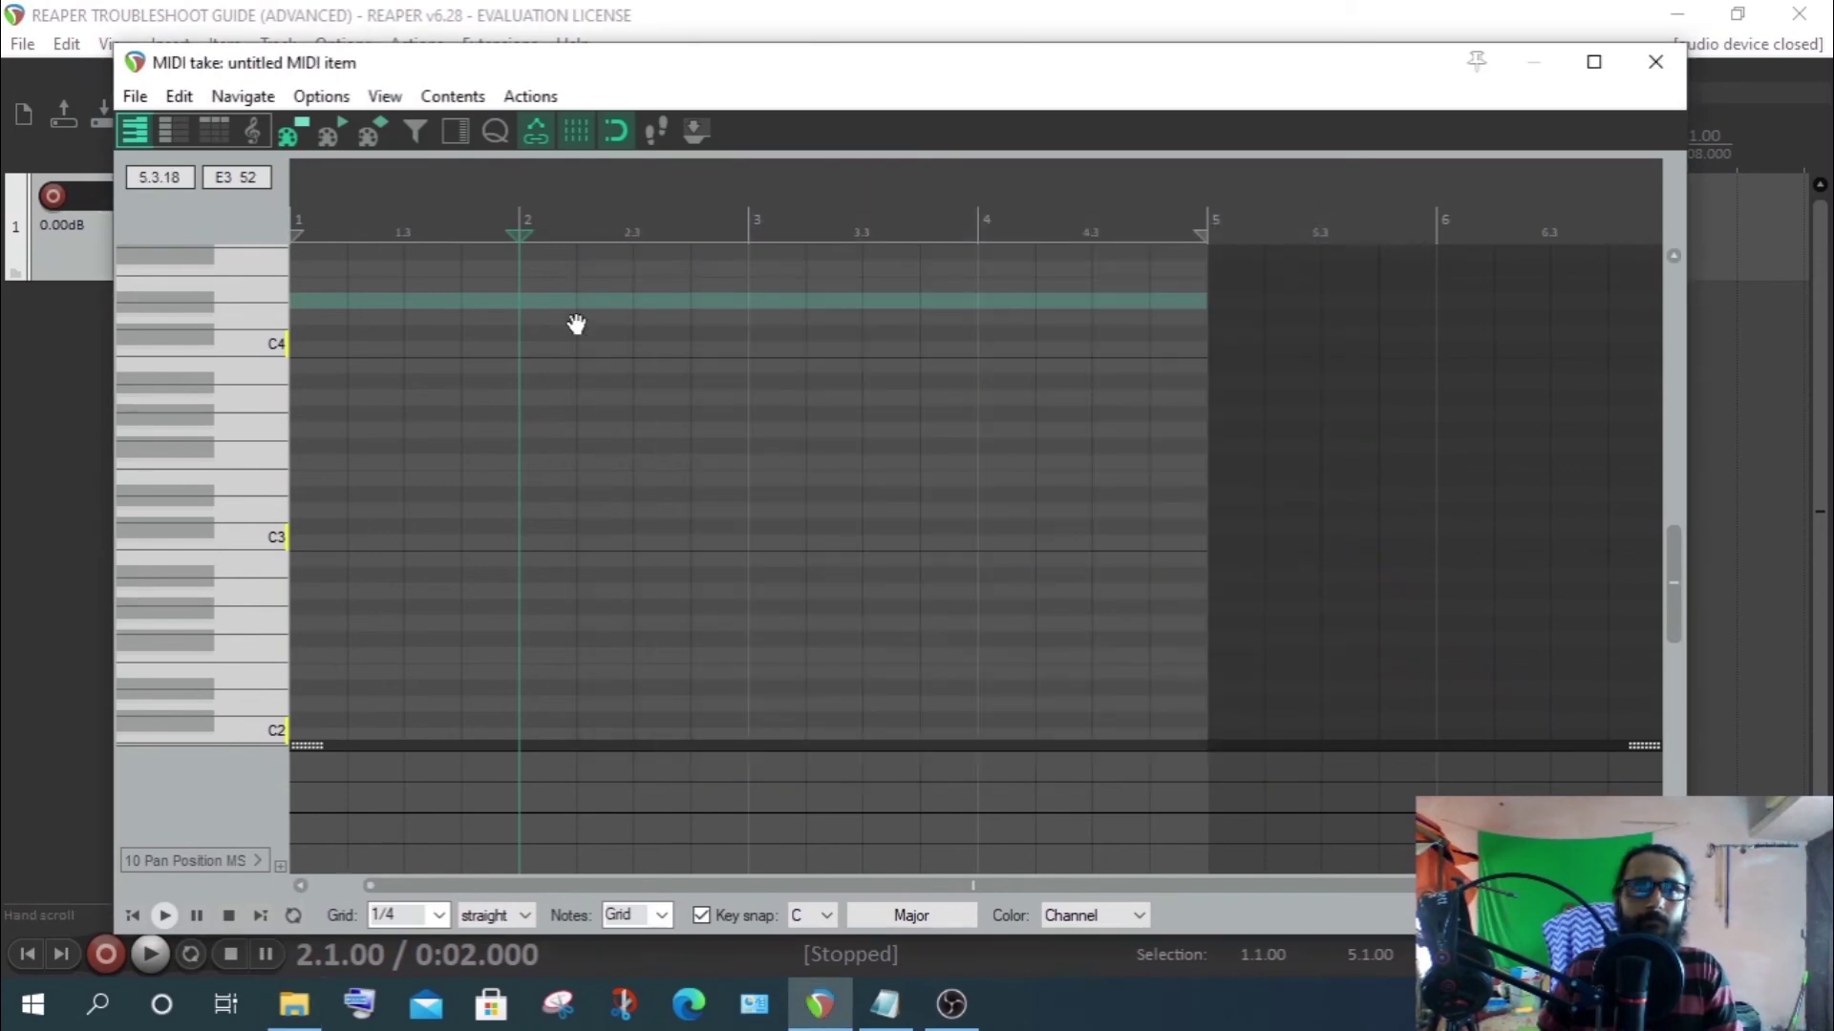
# Import chords_scales_arps.ReaperMenu for the MIDI piano roll context menu in the MIDI editor's Customize menus/toolbars dialog, then close the dialog
pyautogui.rightClick(728, 152)
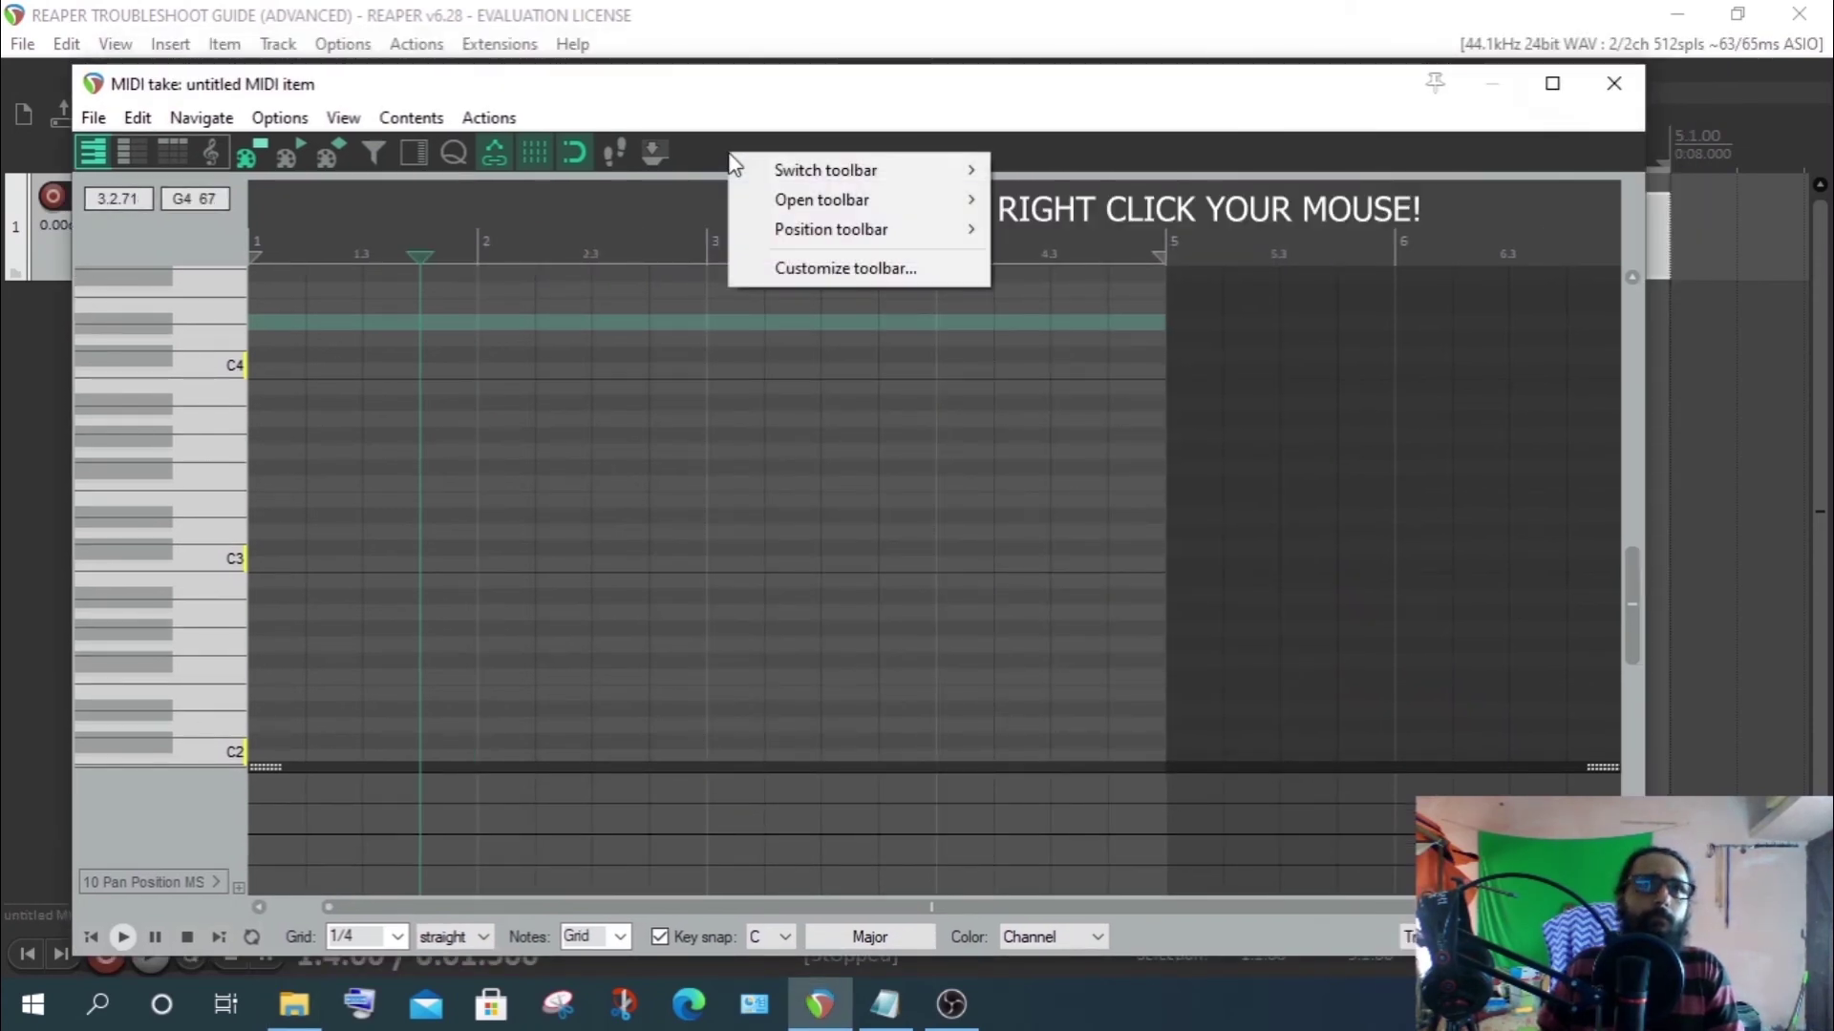
pyautogui.click(813, 268)
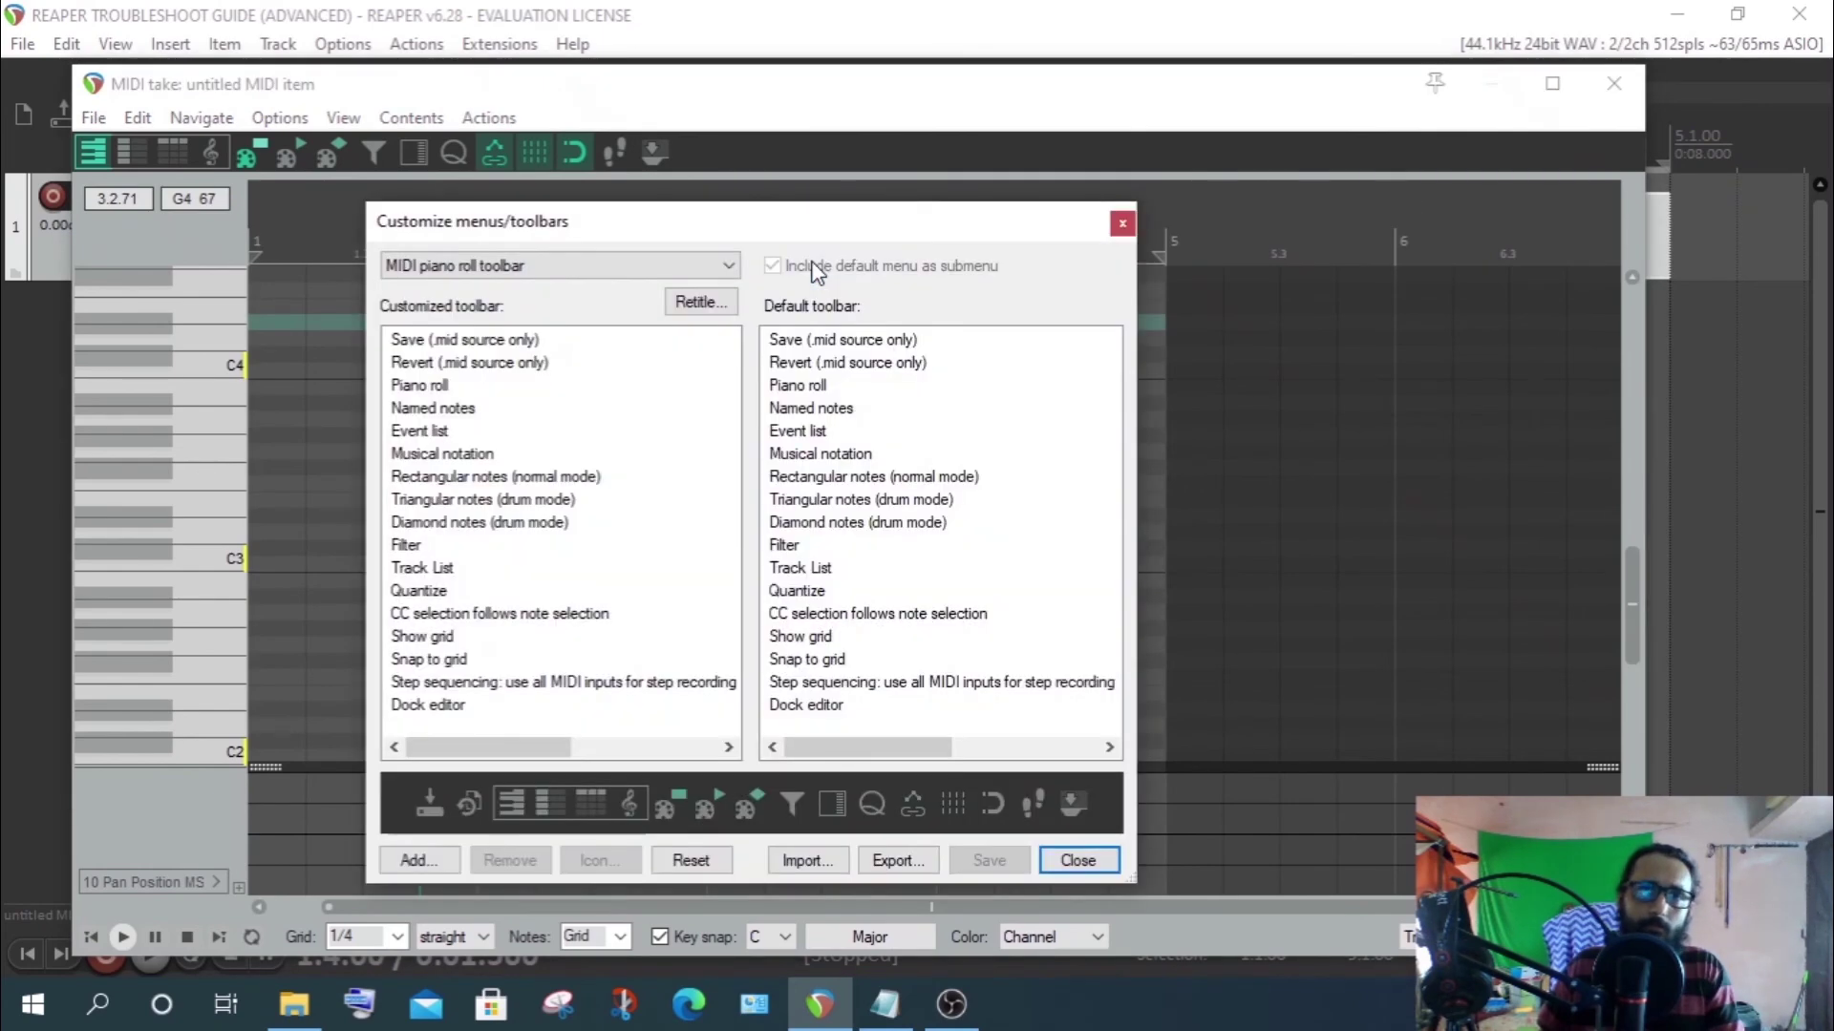
pyautogui.click(552, 277)
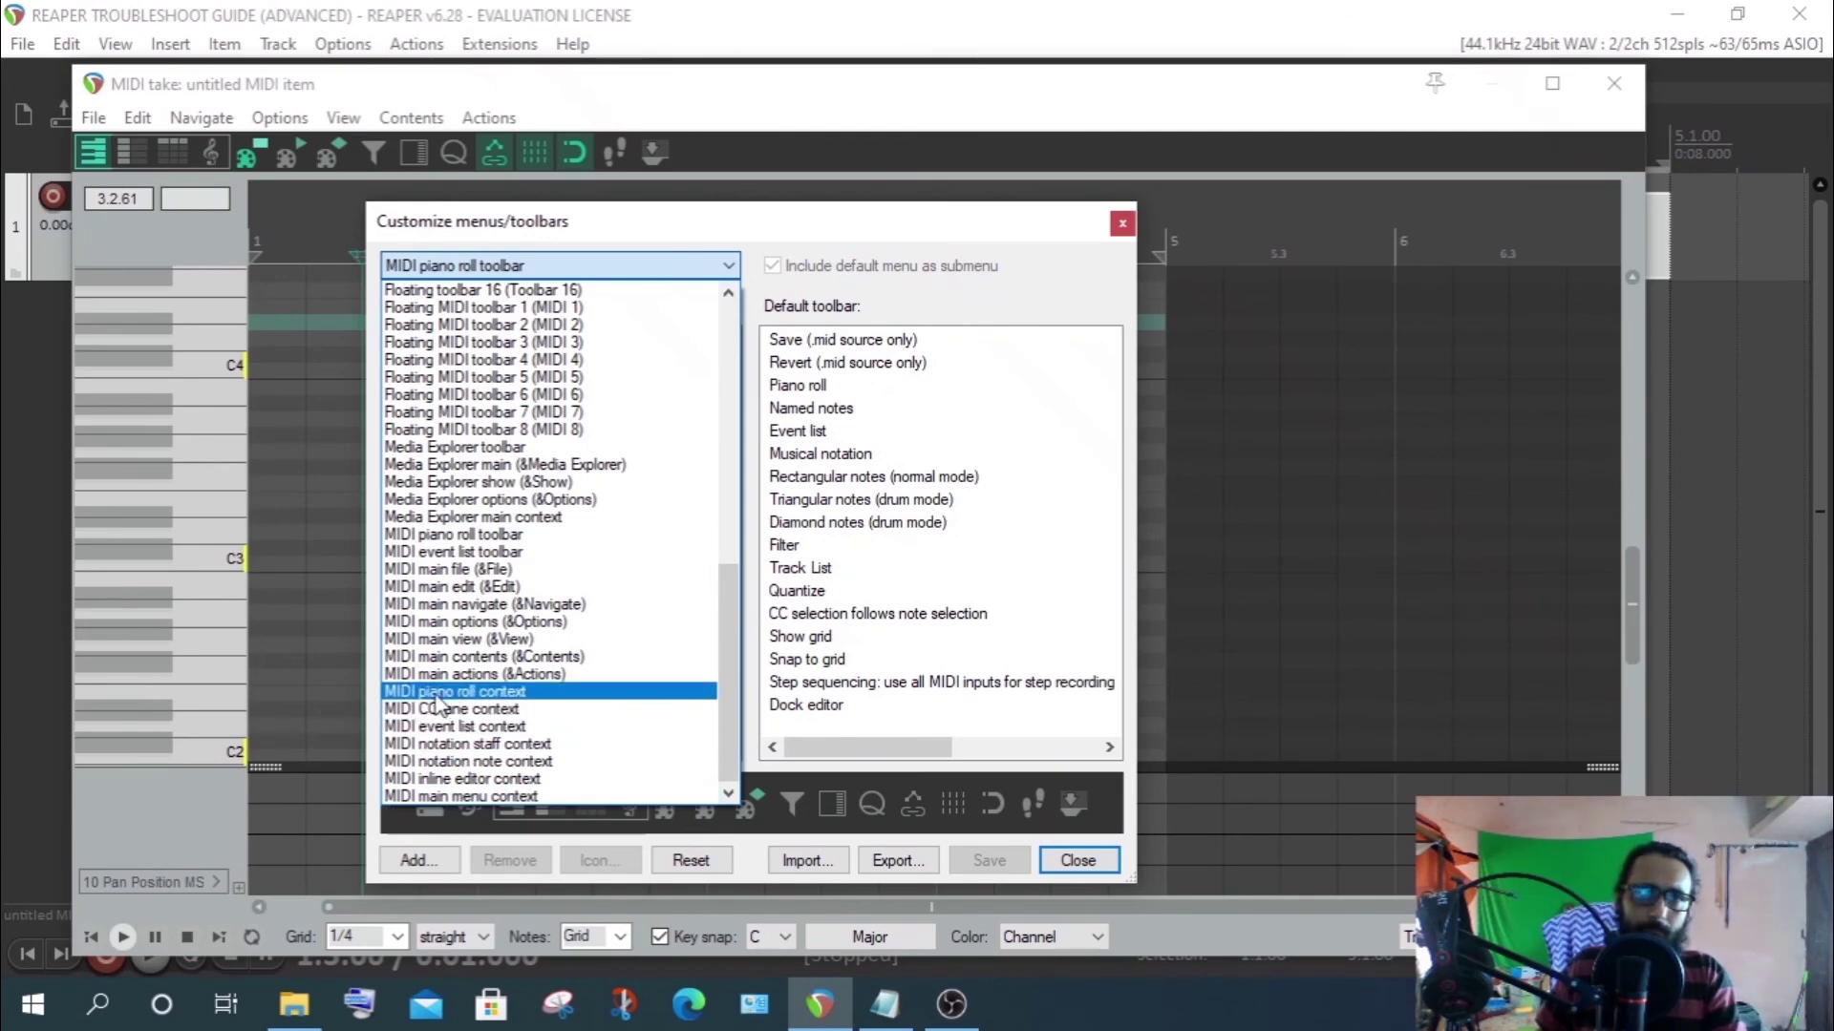
pyautogui.click(499, 692)
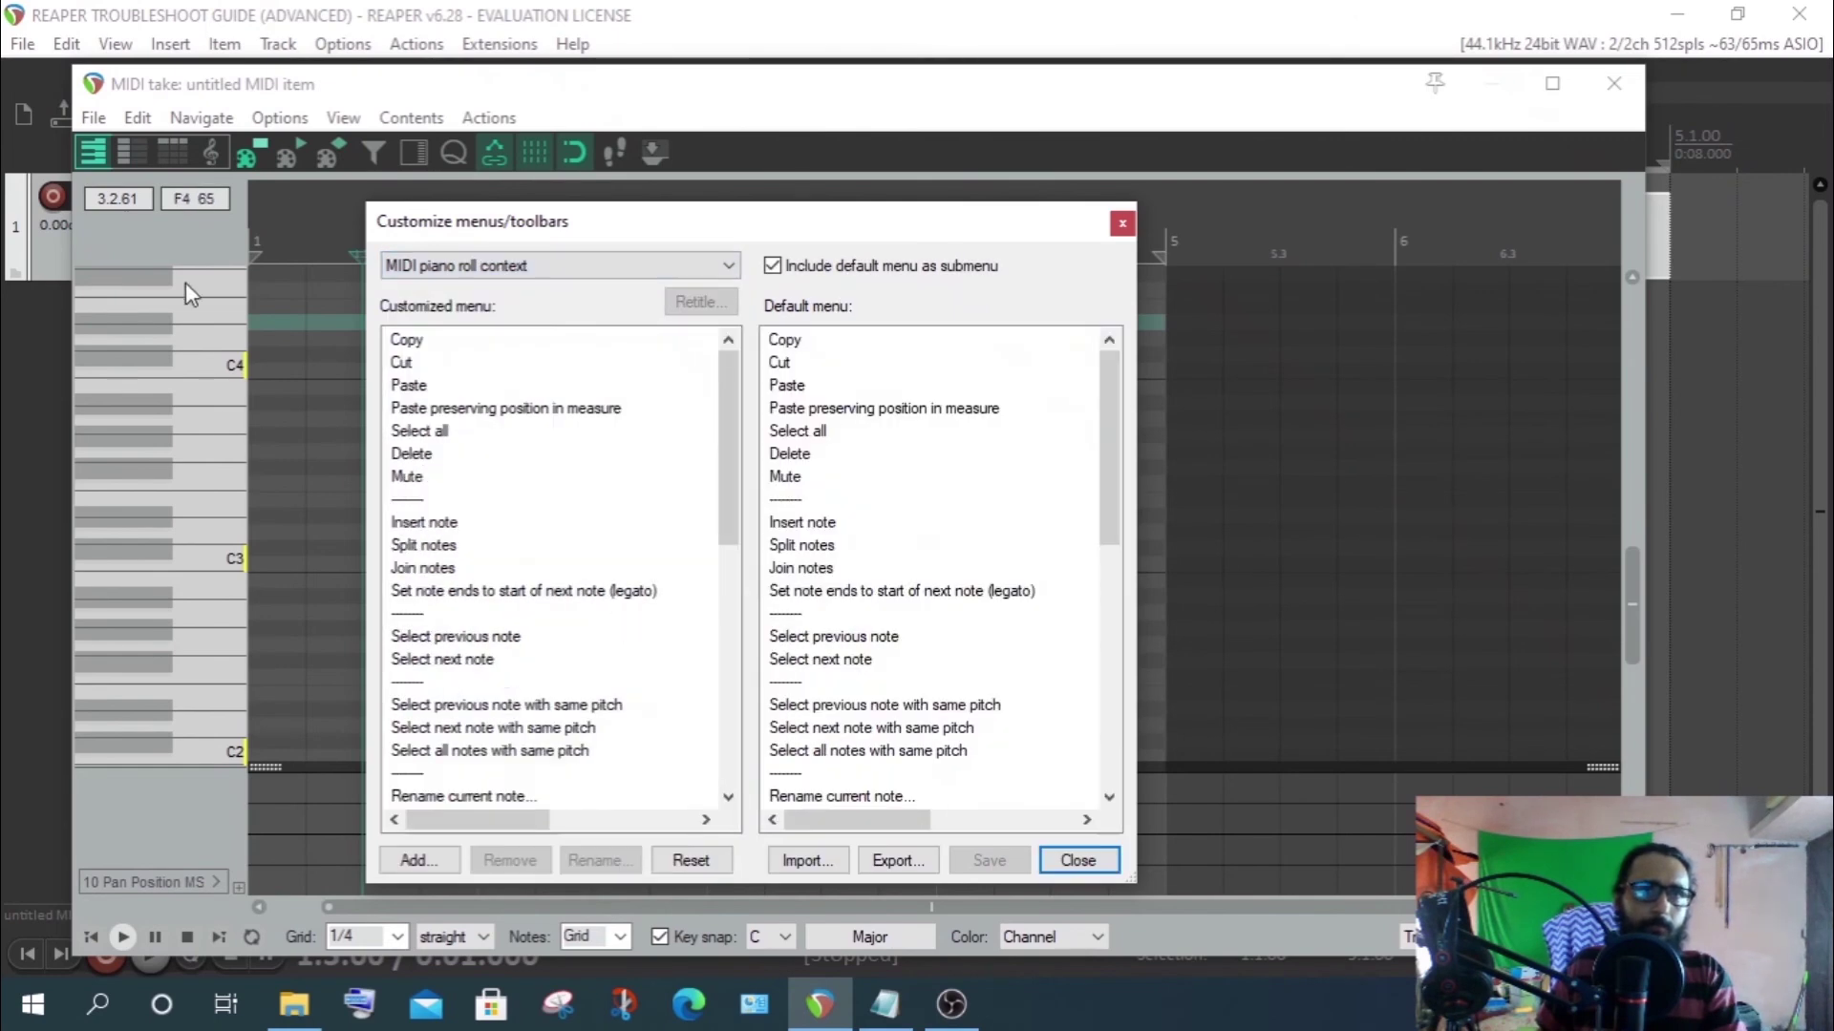
pyautogui.click(805, 869)
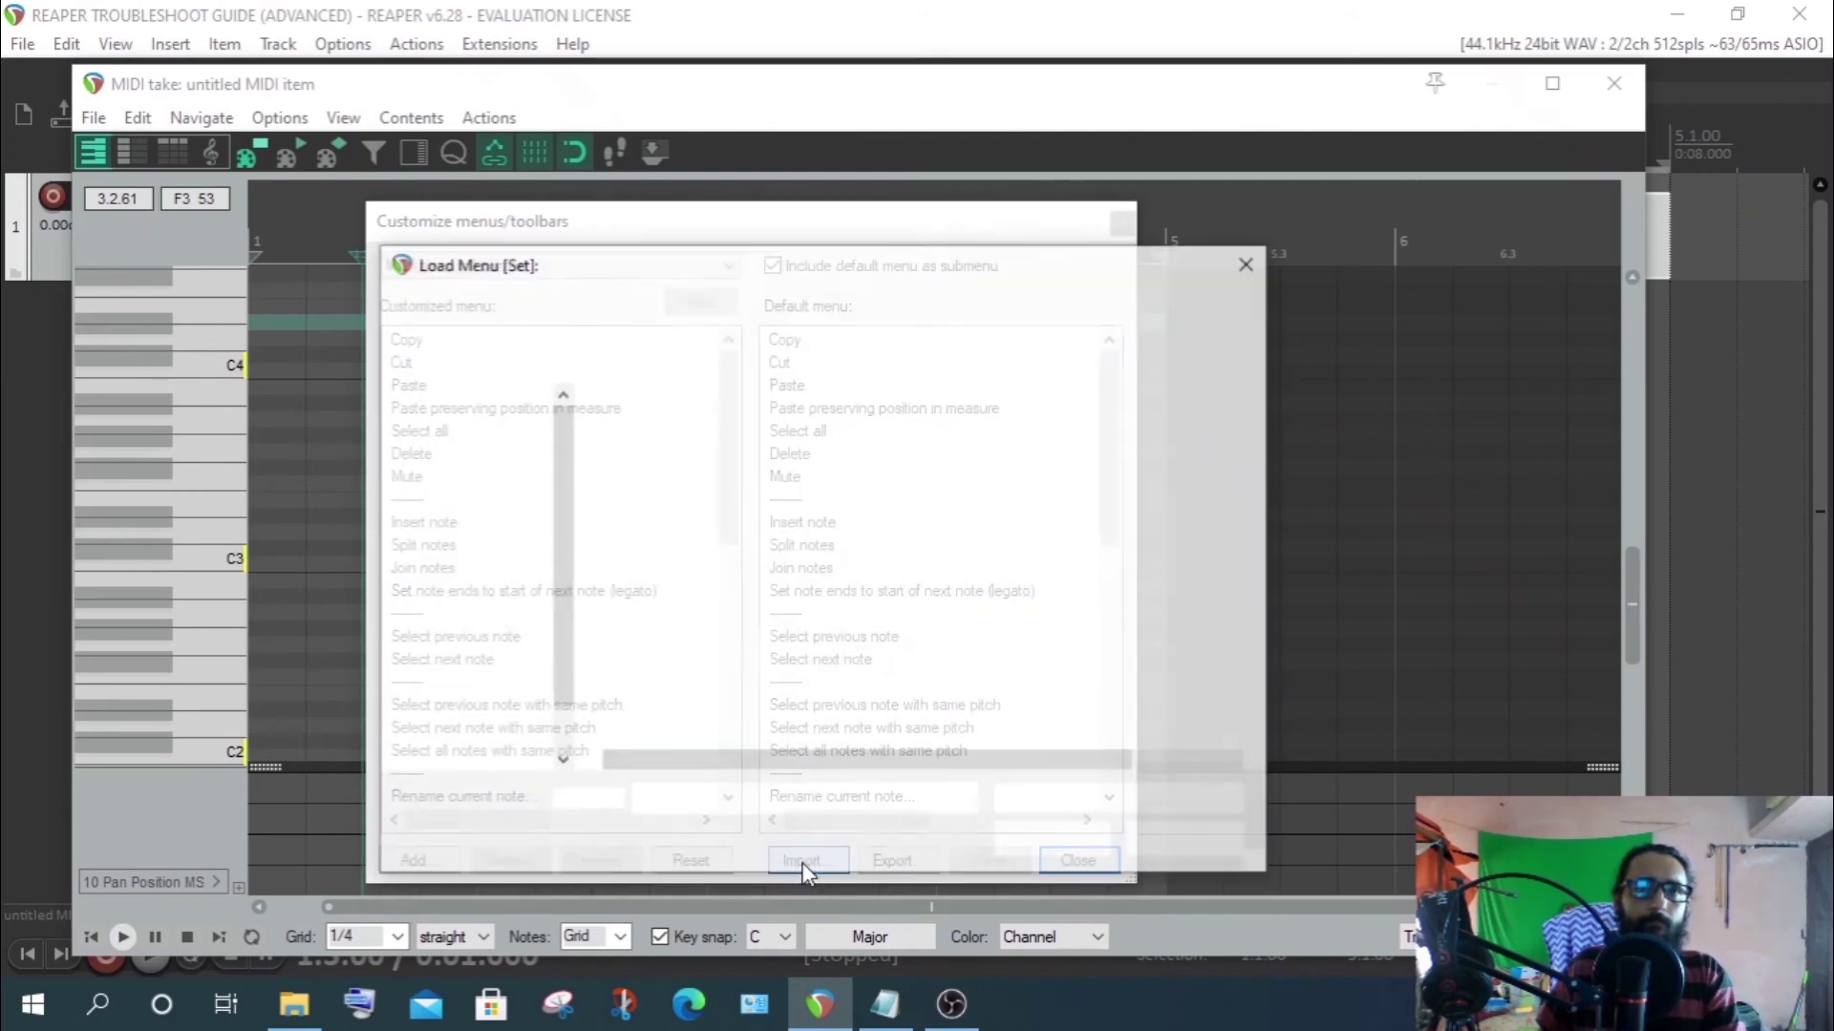
pyautogui.doubleClick(731, 440)
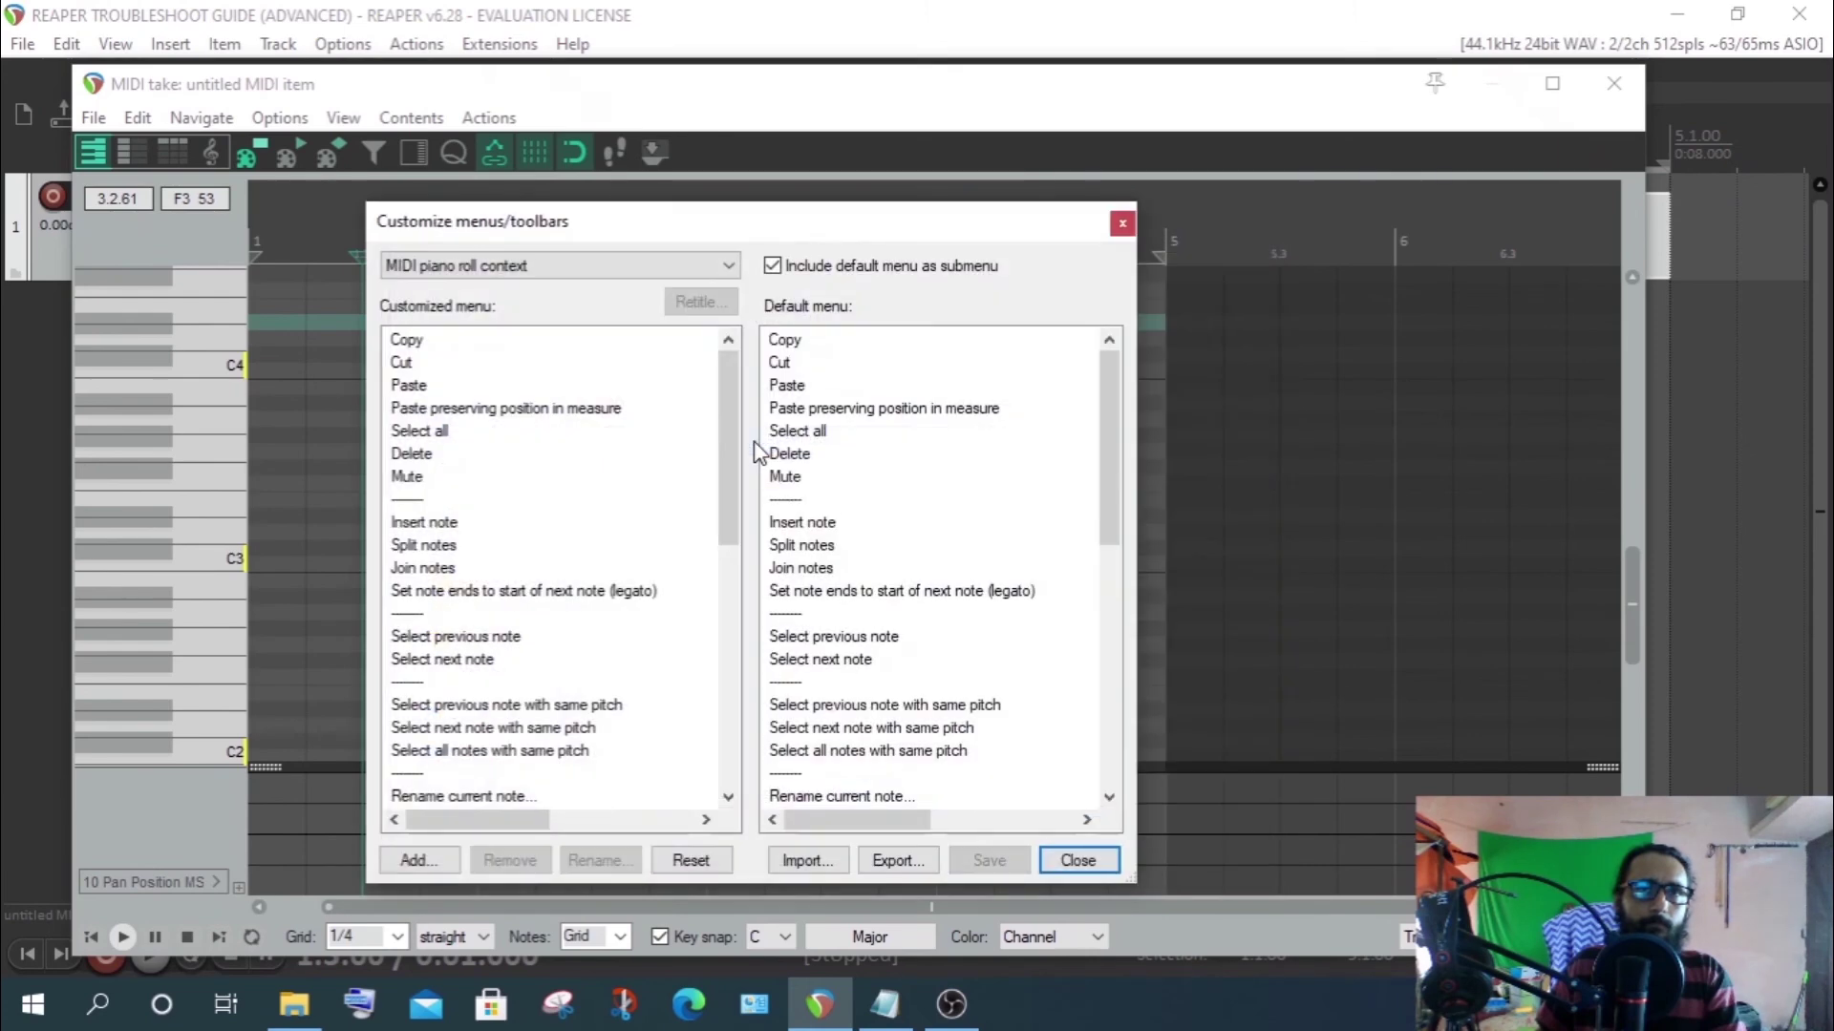
pyautogui.click(1078, 860)
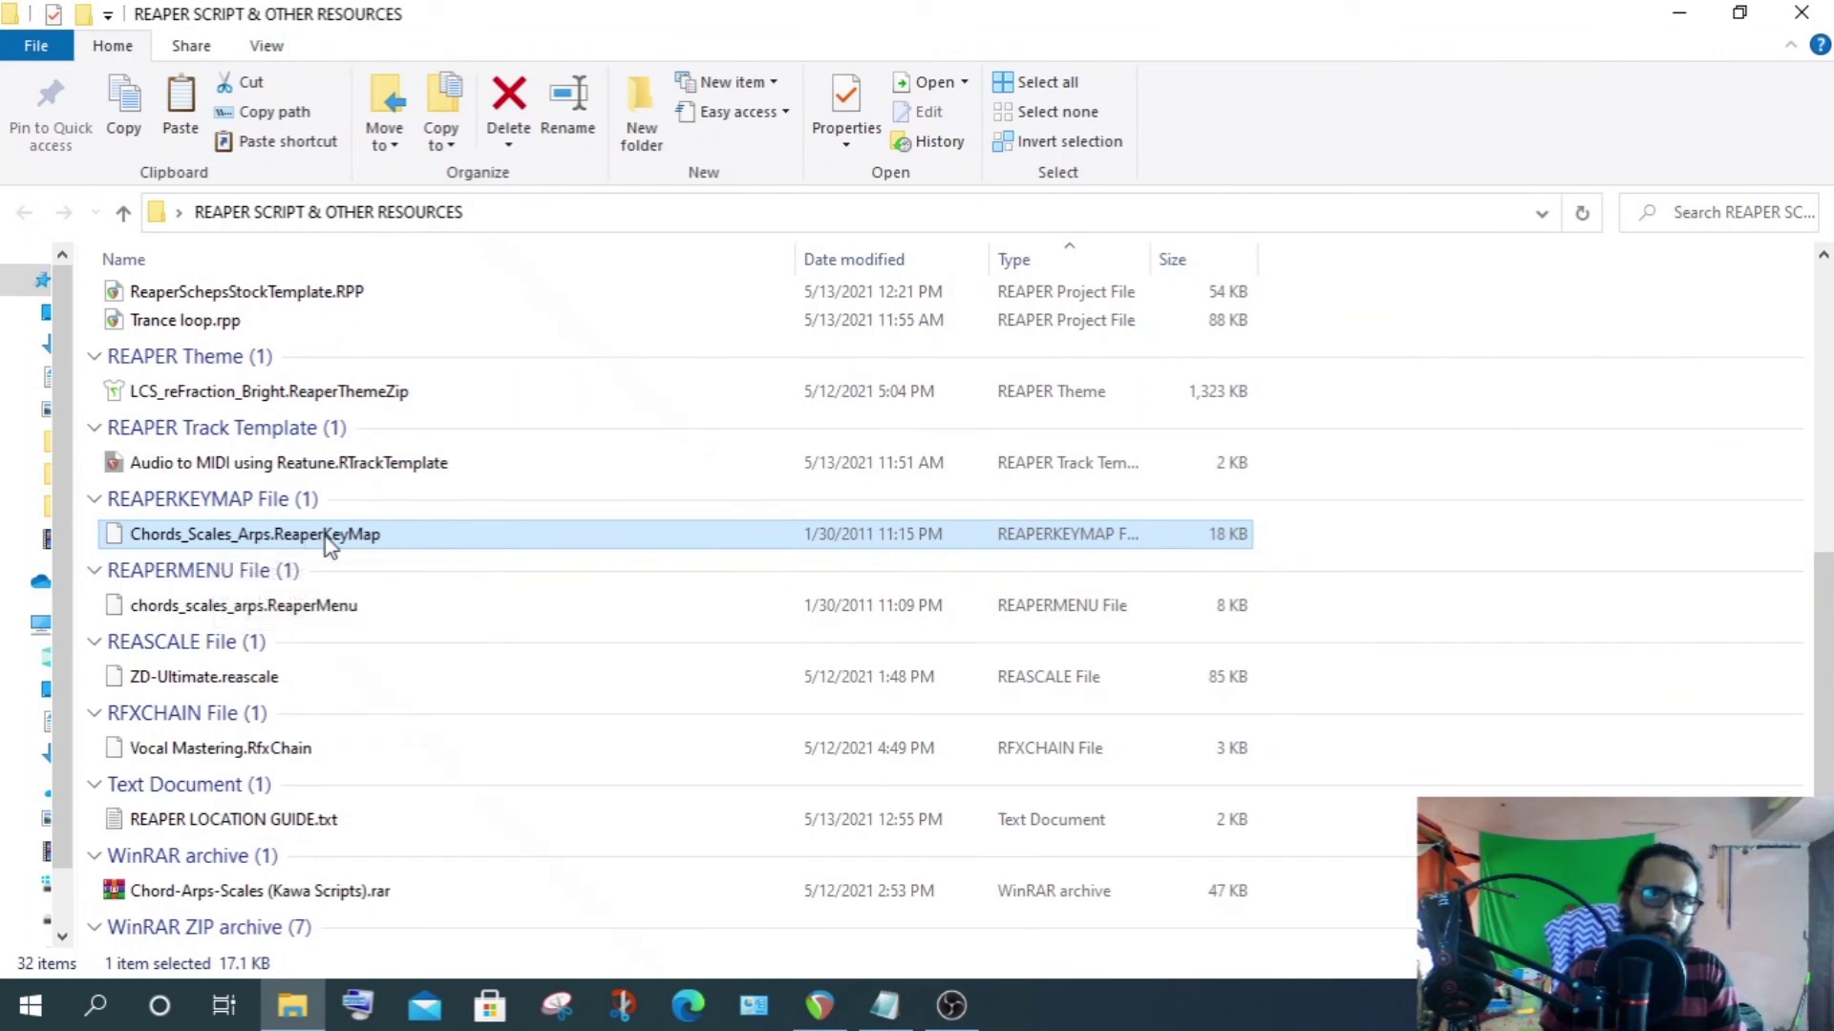
# Copy the REAPER keymaps location path from the guide in Notepad and open the KeyMaps folder in File Explorer
pyautogui.click(885, 1004)
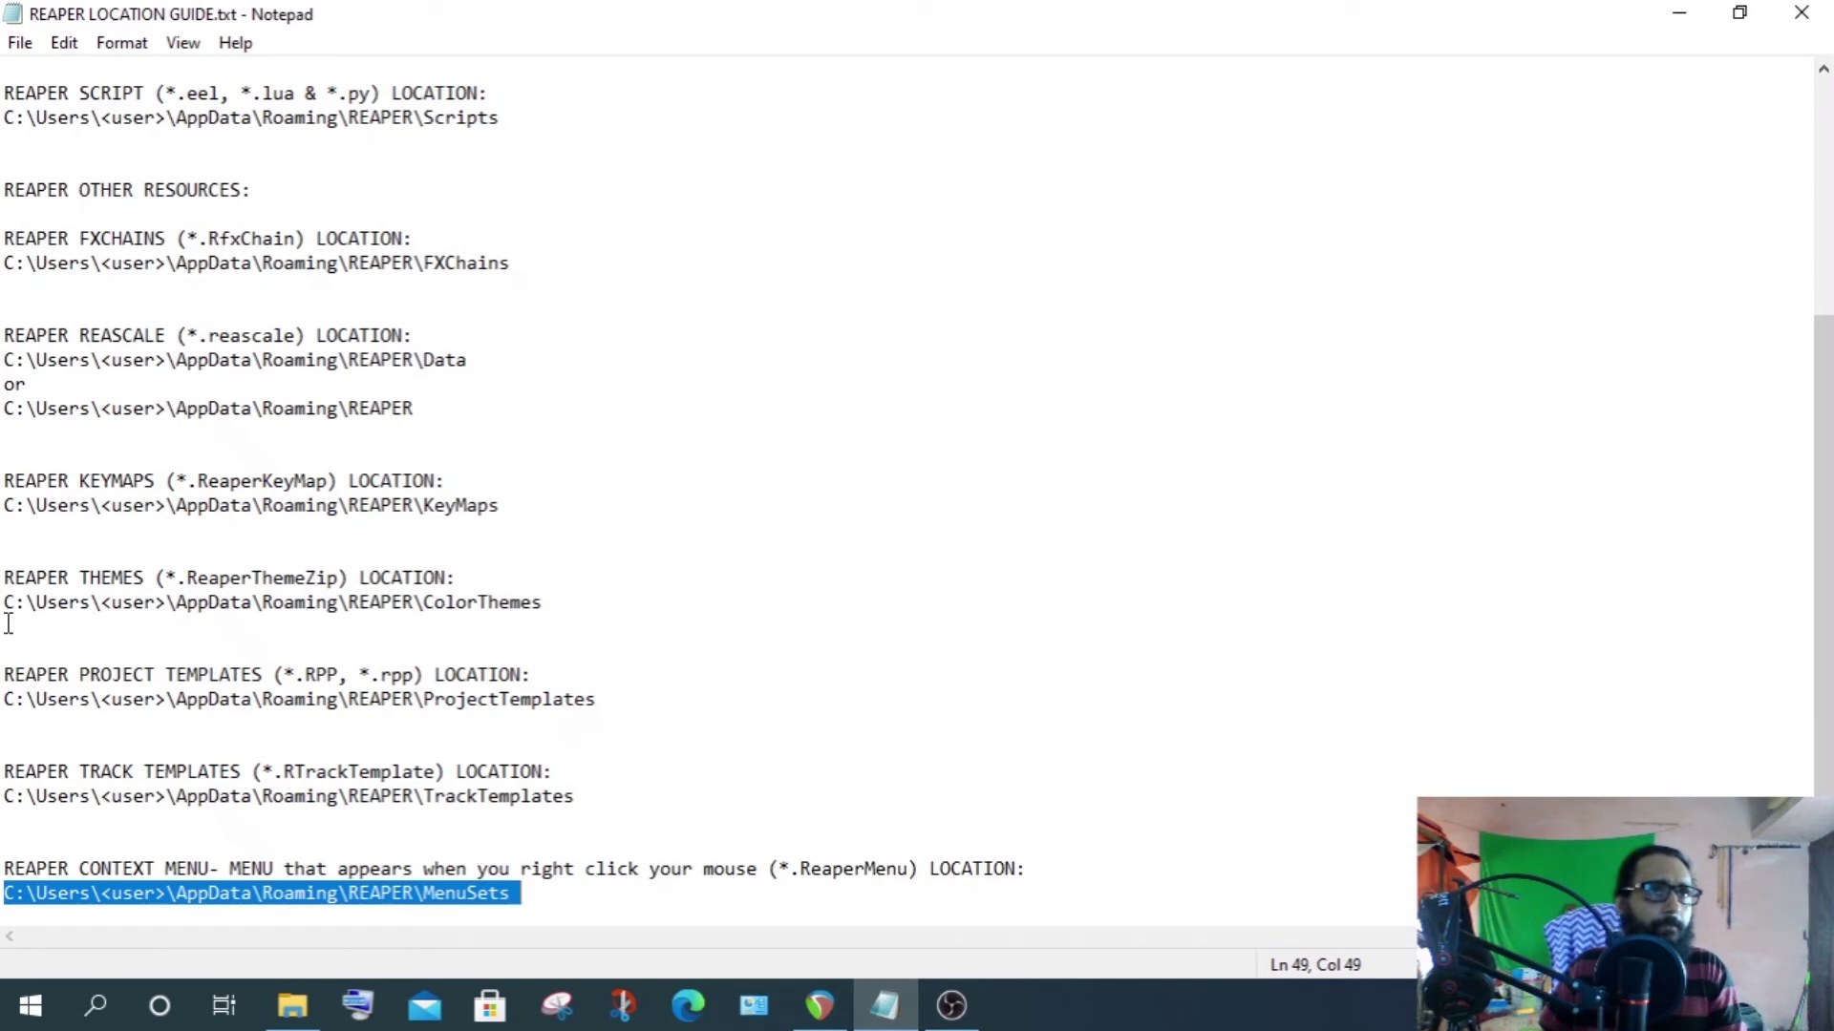
pyautogui.moveTo(3, 508); pyautogui.dragTo(498, 507)
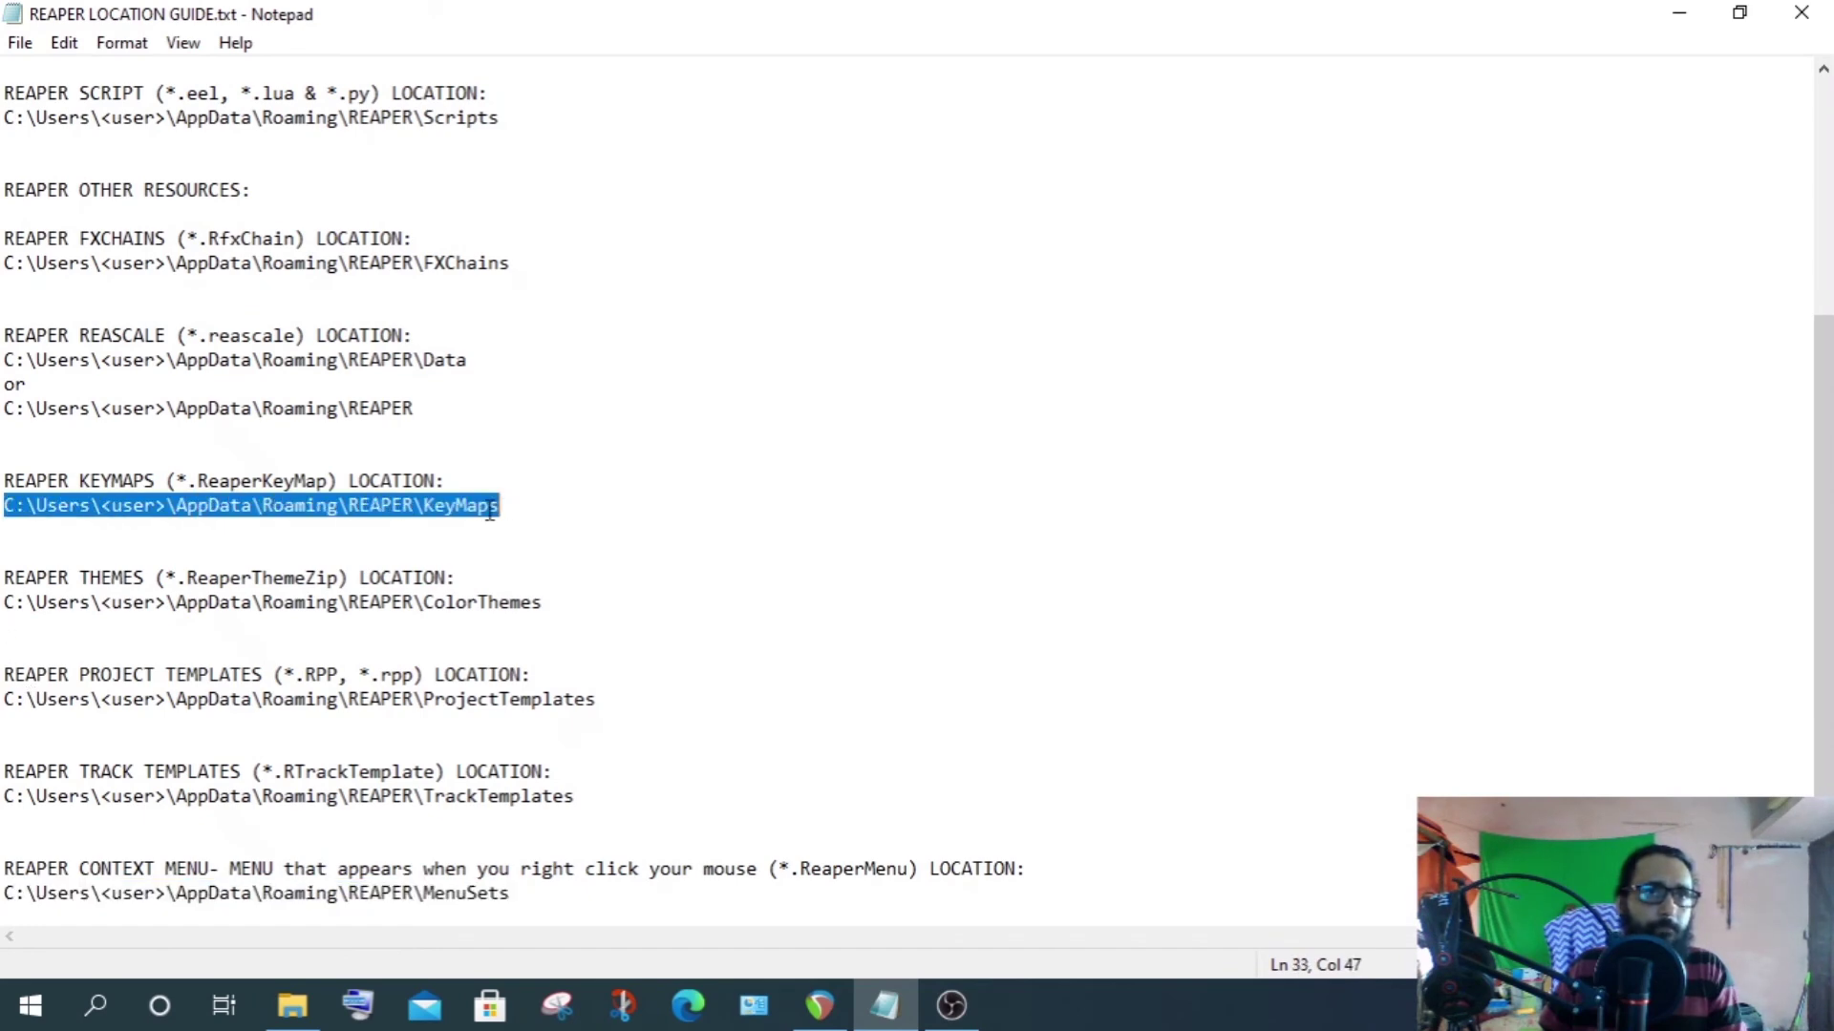
pyautogui.rightClick(495, 508)
pyautogui.click(573, 594)
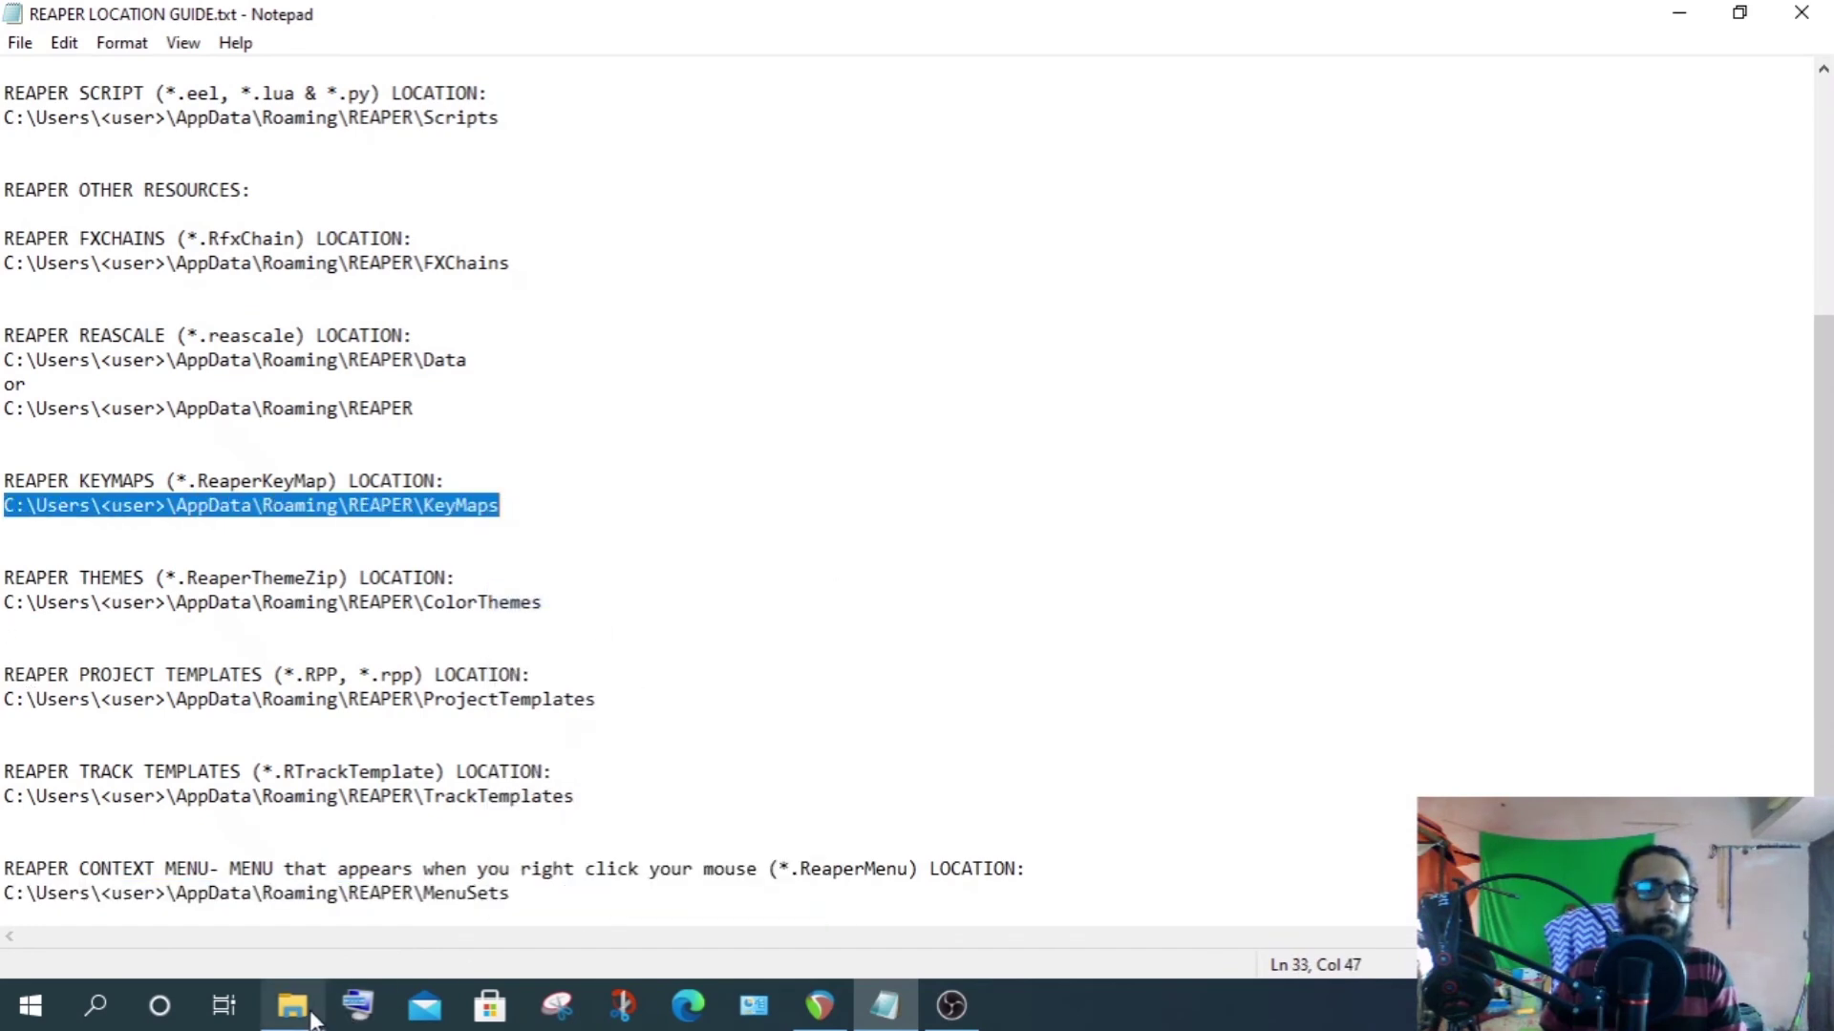
pyautogui.click(293, 1004)
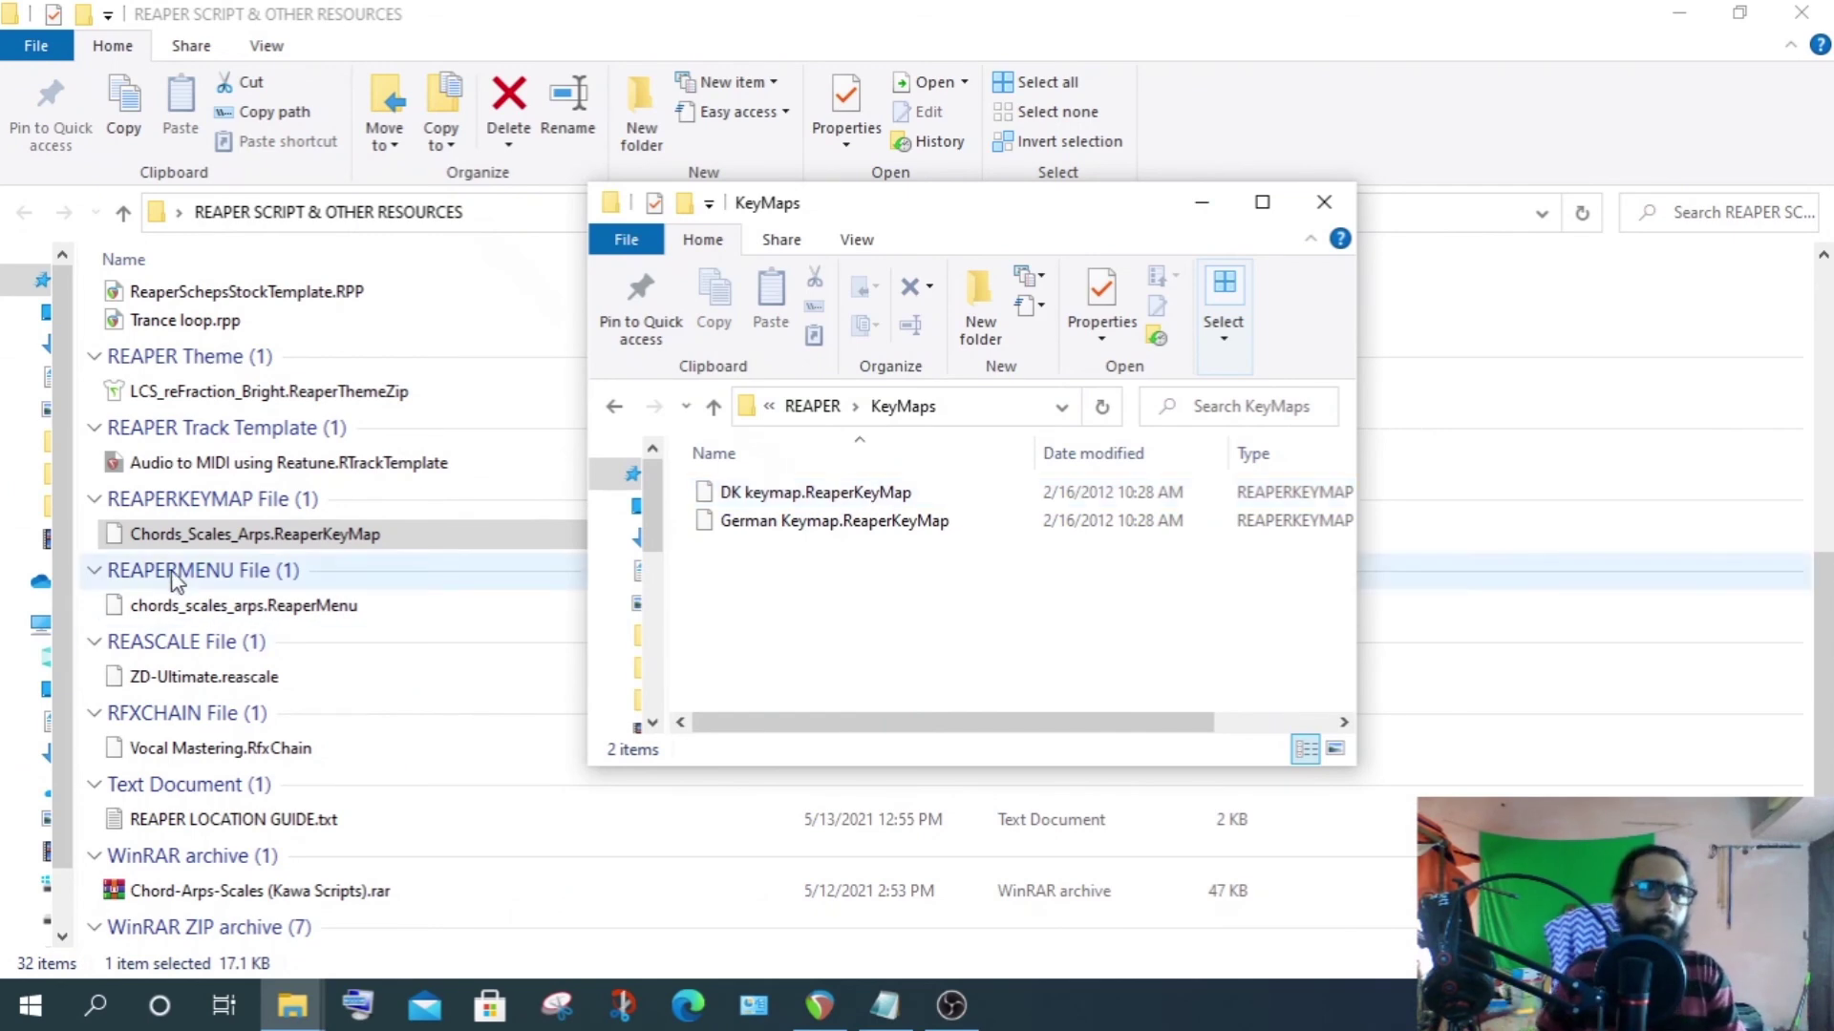
# Copy Chords_Scales_Arps.ReaperKeyMap from the resources folder into the KeyMaps folder, then close the KeyMaps window
pyautogui.doubleClick(191, 532)
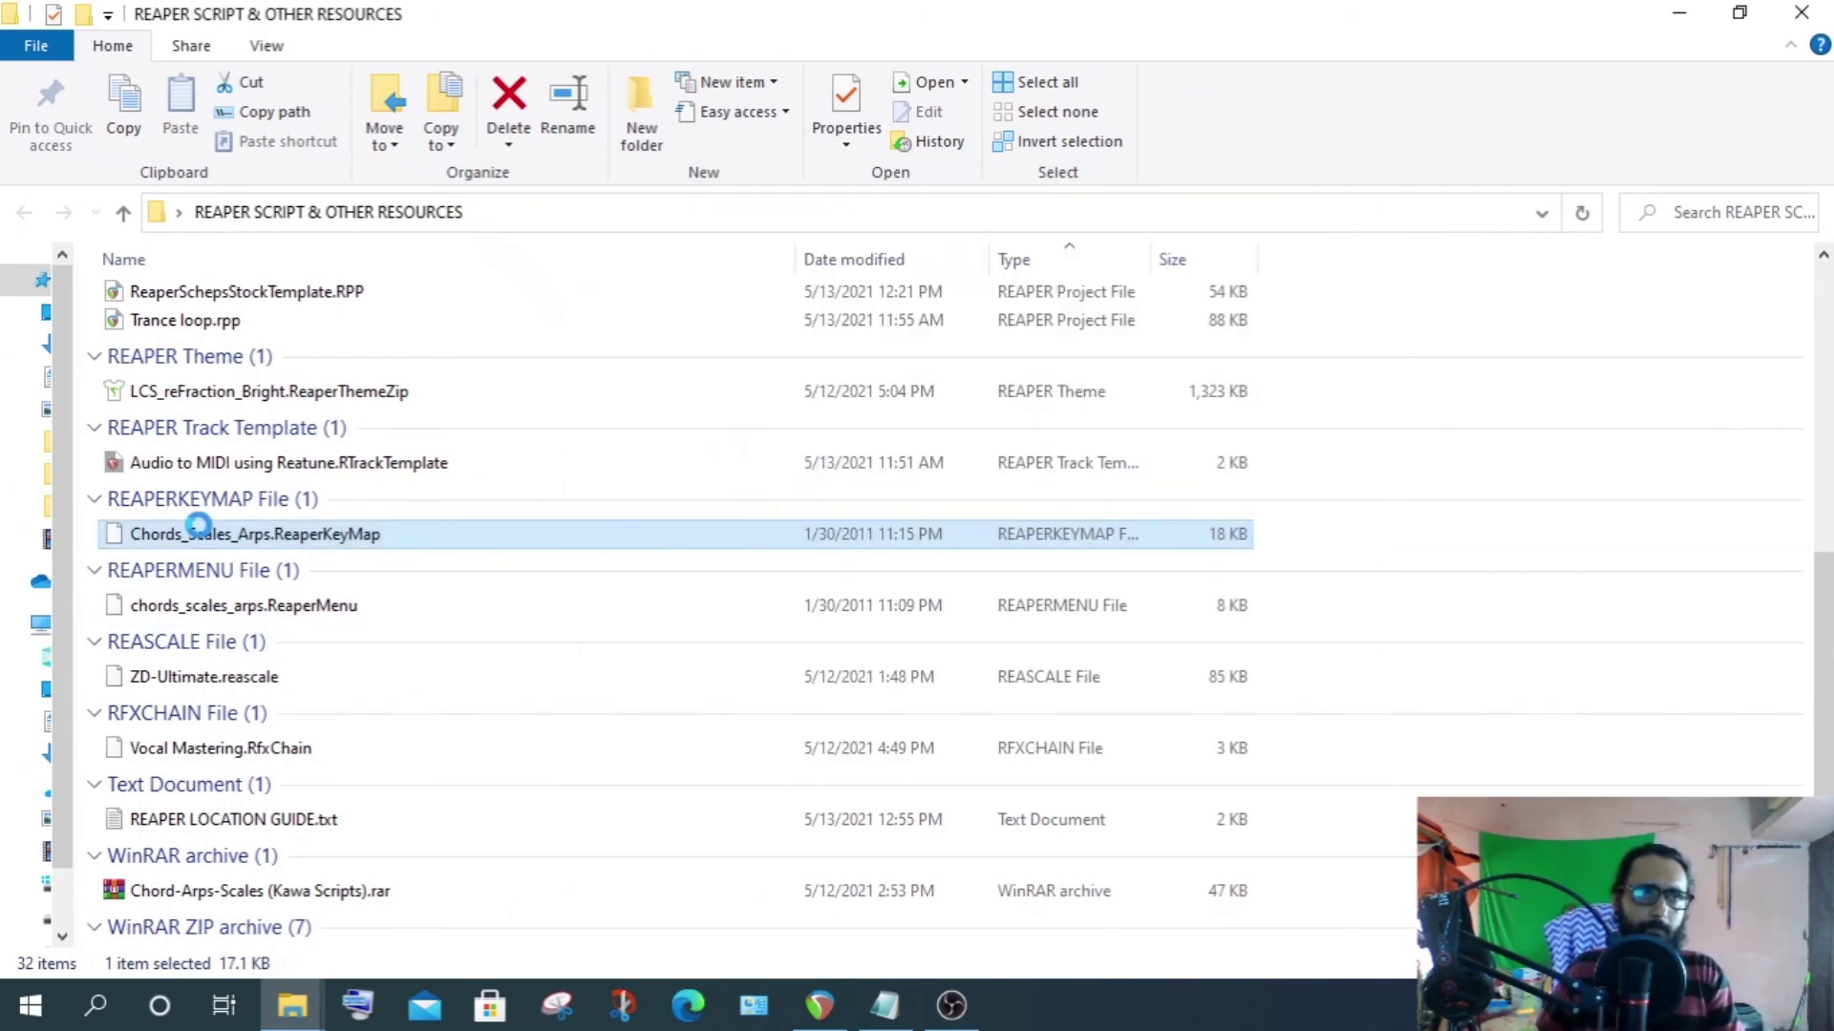
pyautogui.rightClick(200, 527)
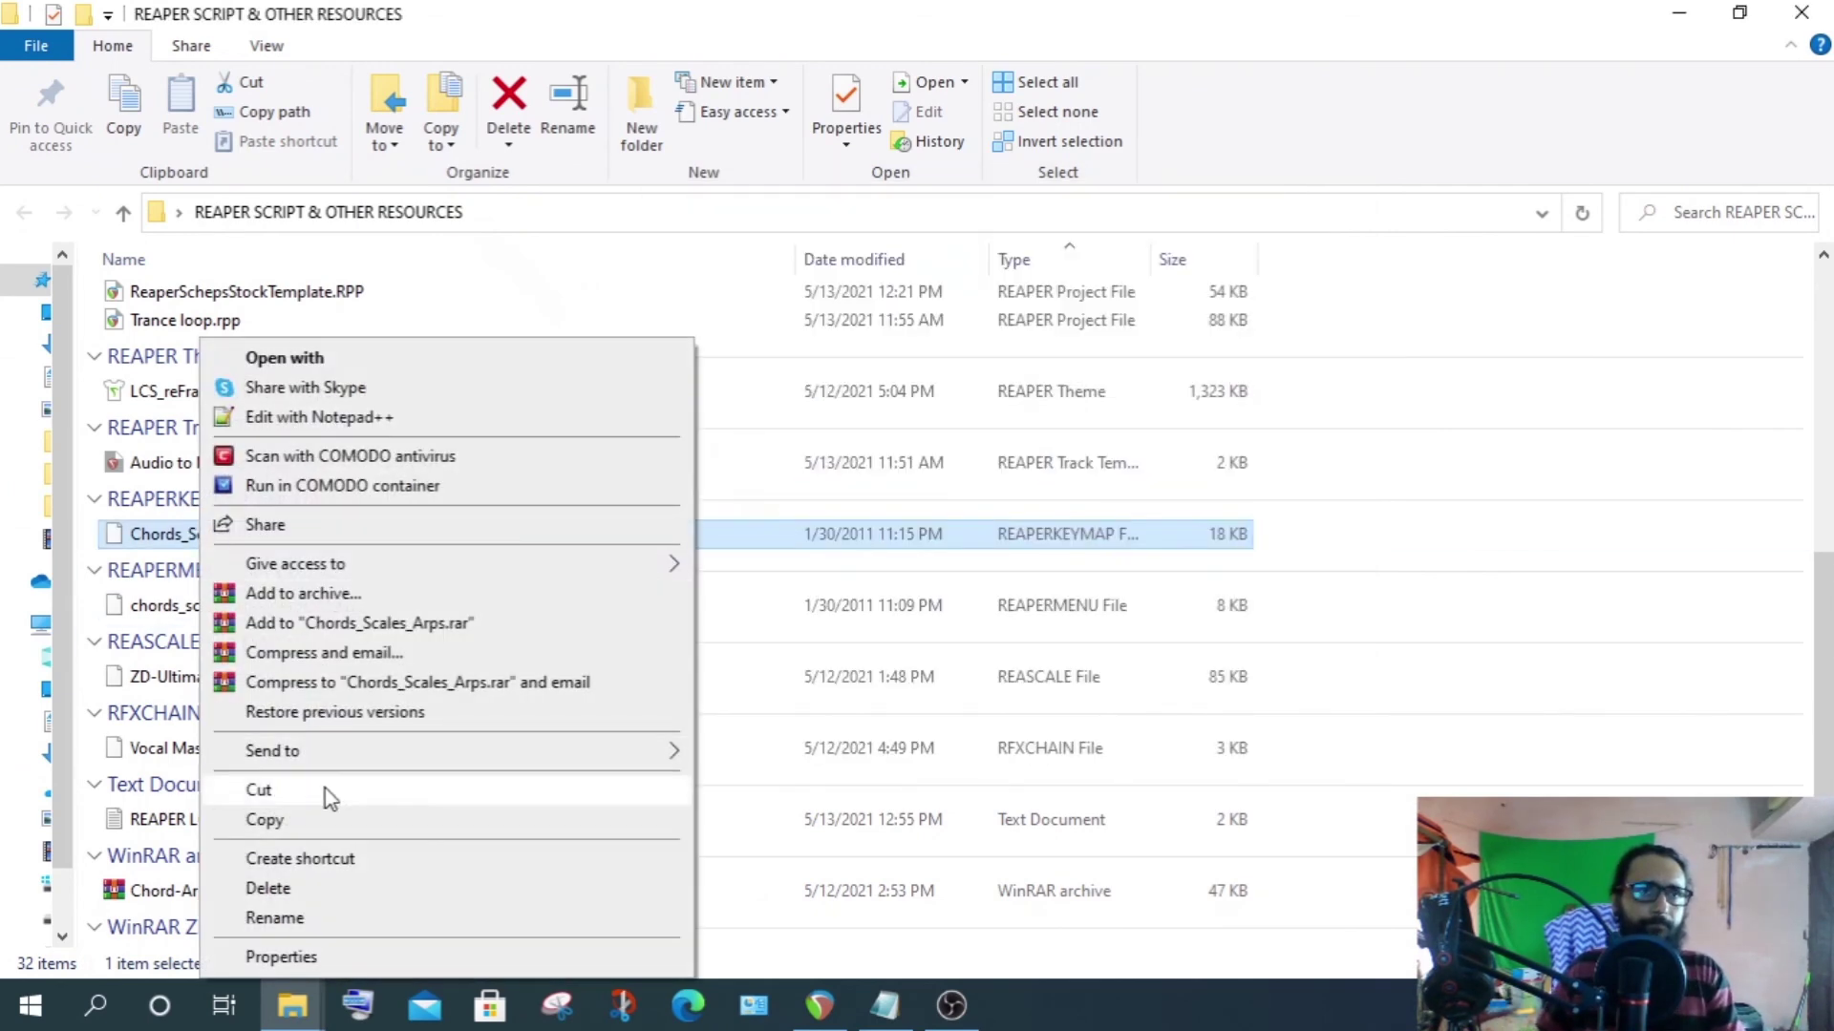
pyautogui.click(323, 819)
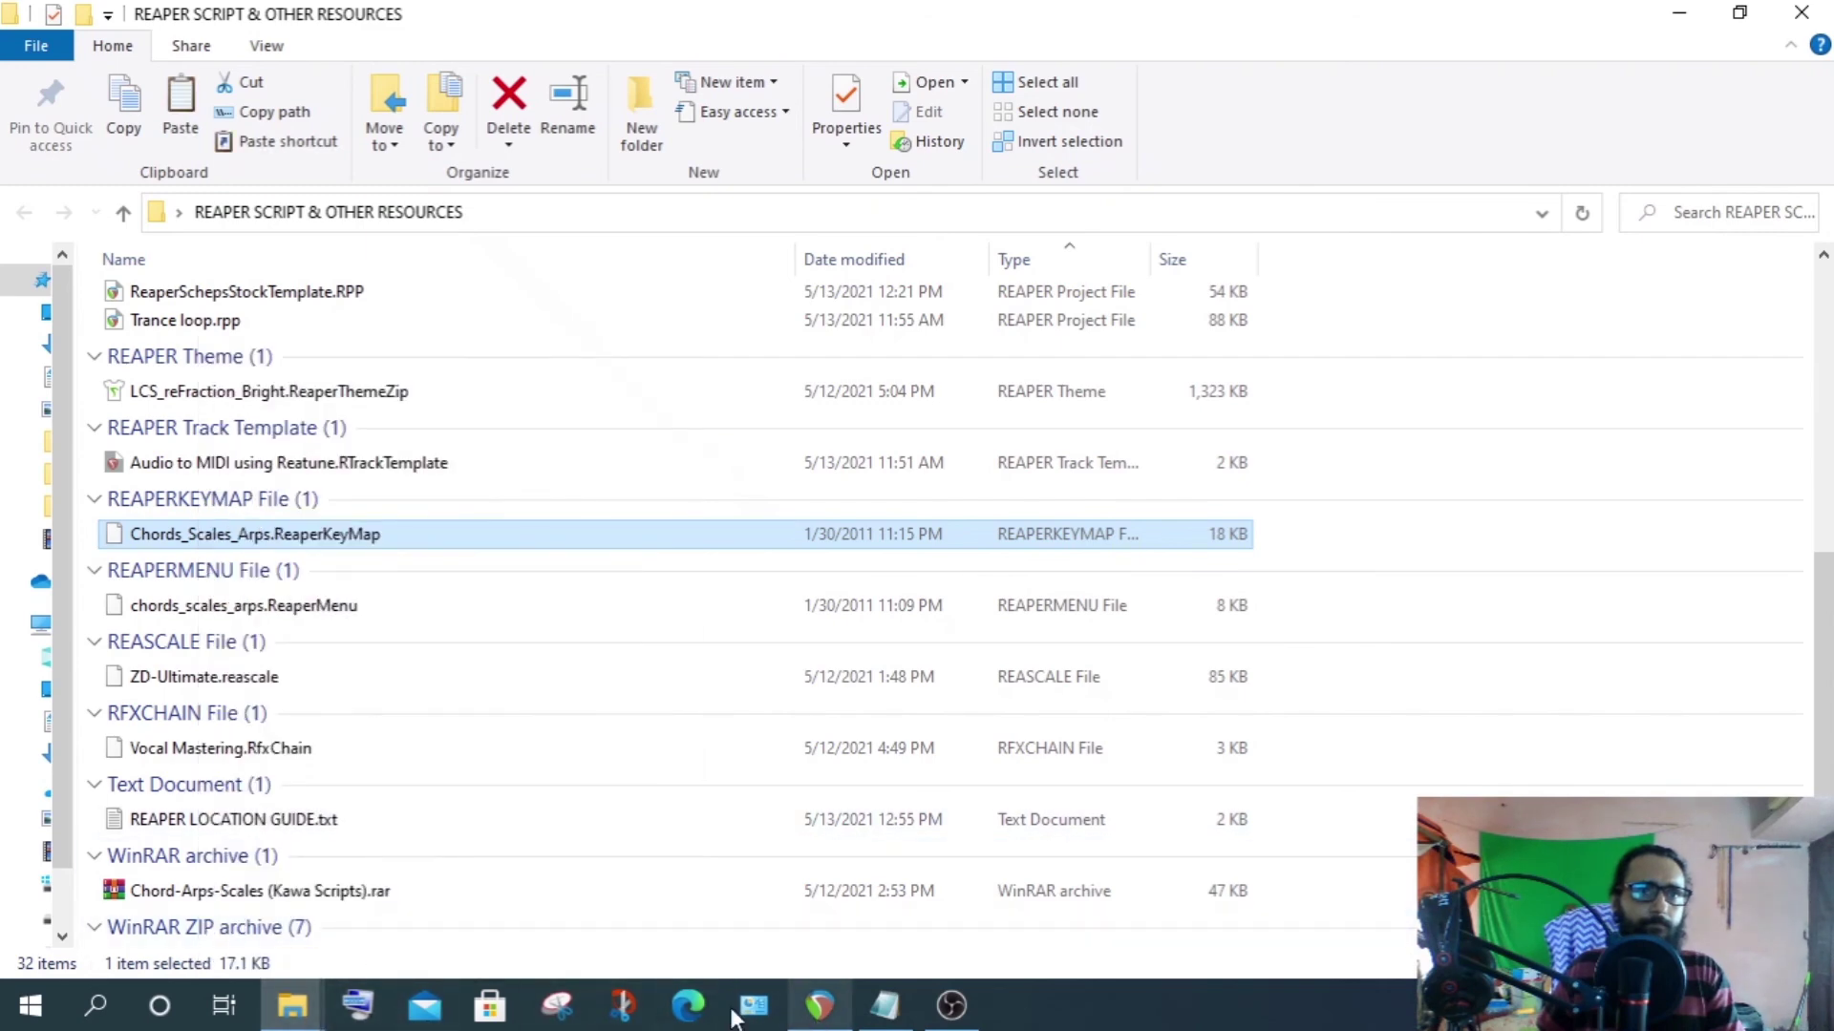
pyautogui.click(292, 1005)
pyautogui.click(417, 955)
pyautogui.rightClick(871, 626)
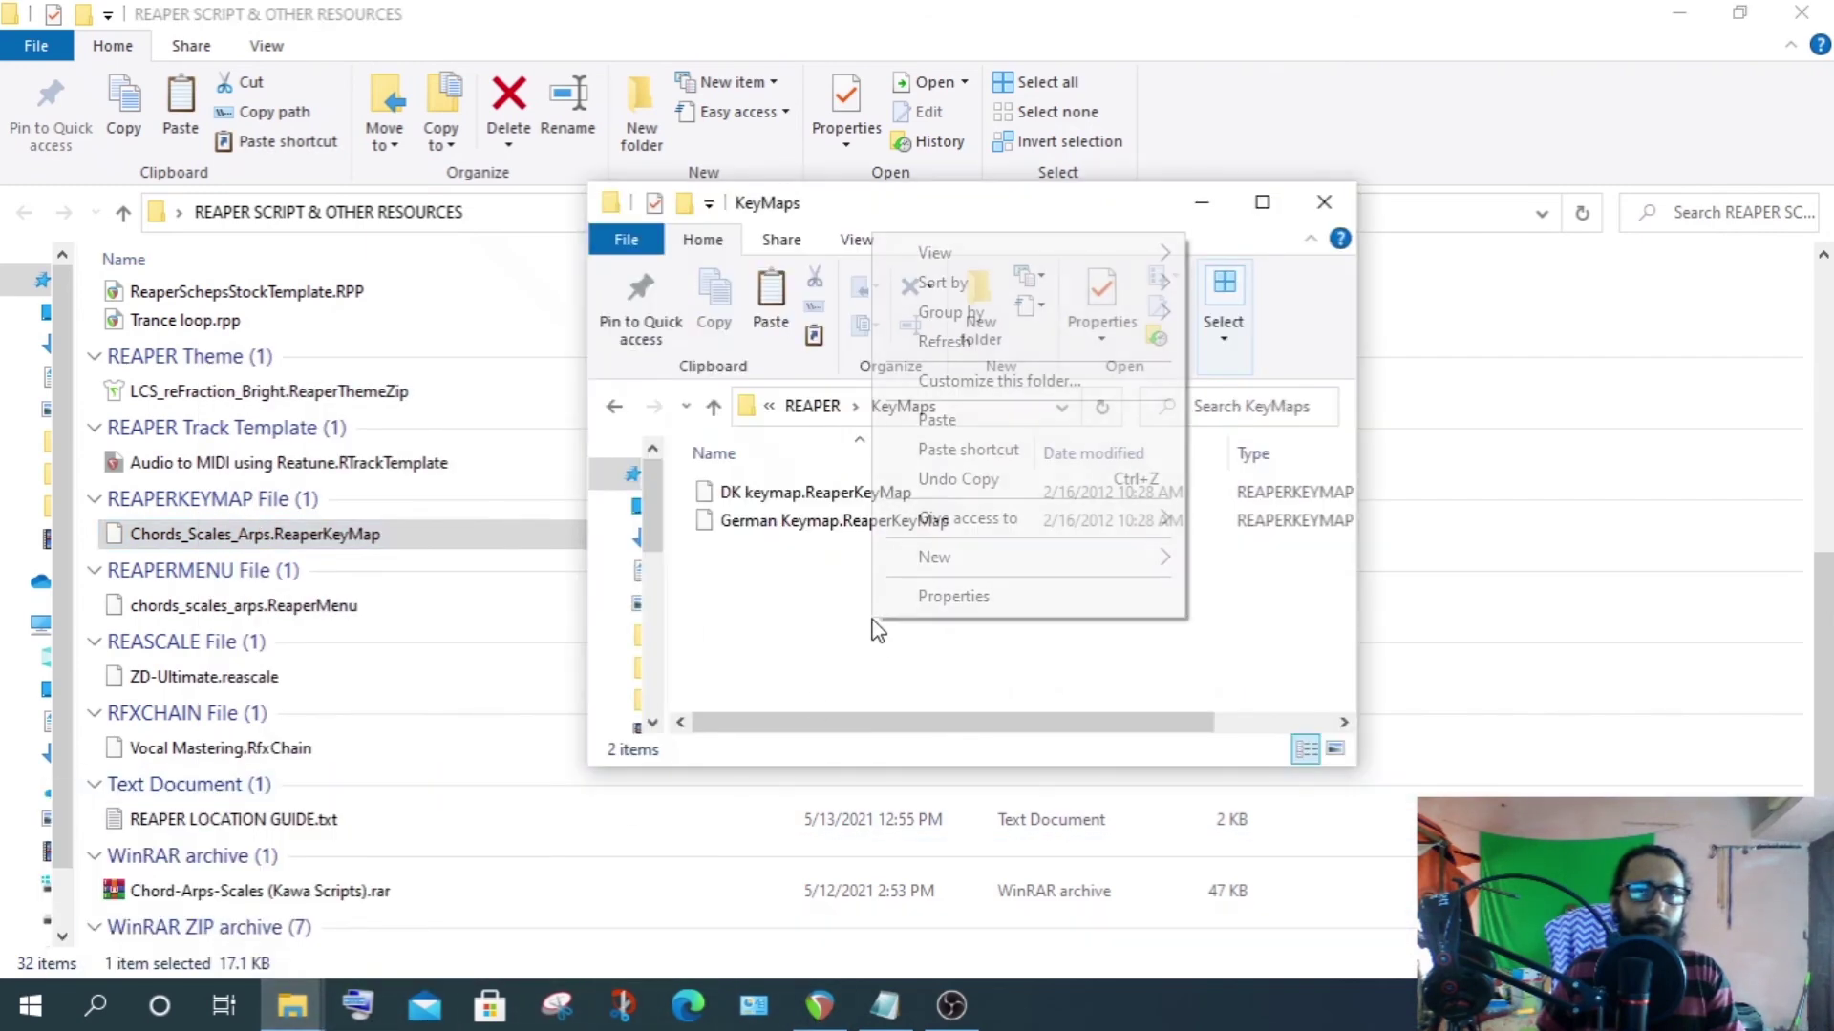
pyautogui.click(953, 421)
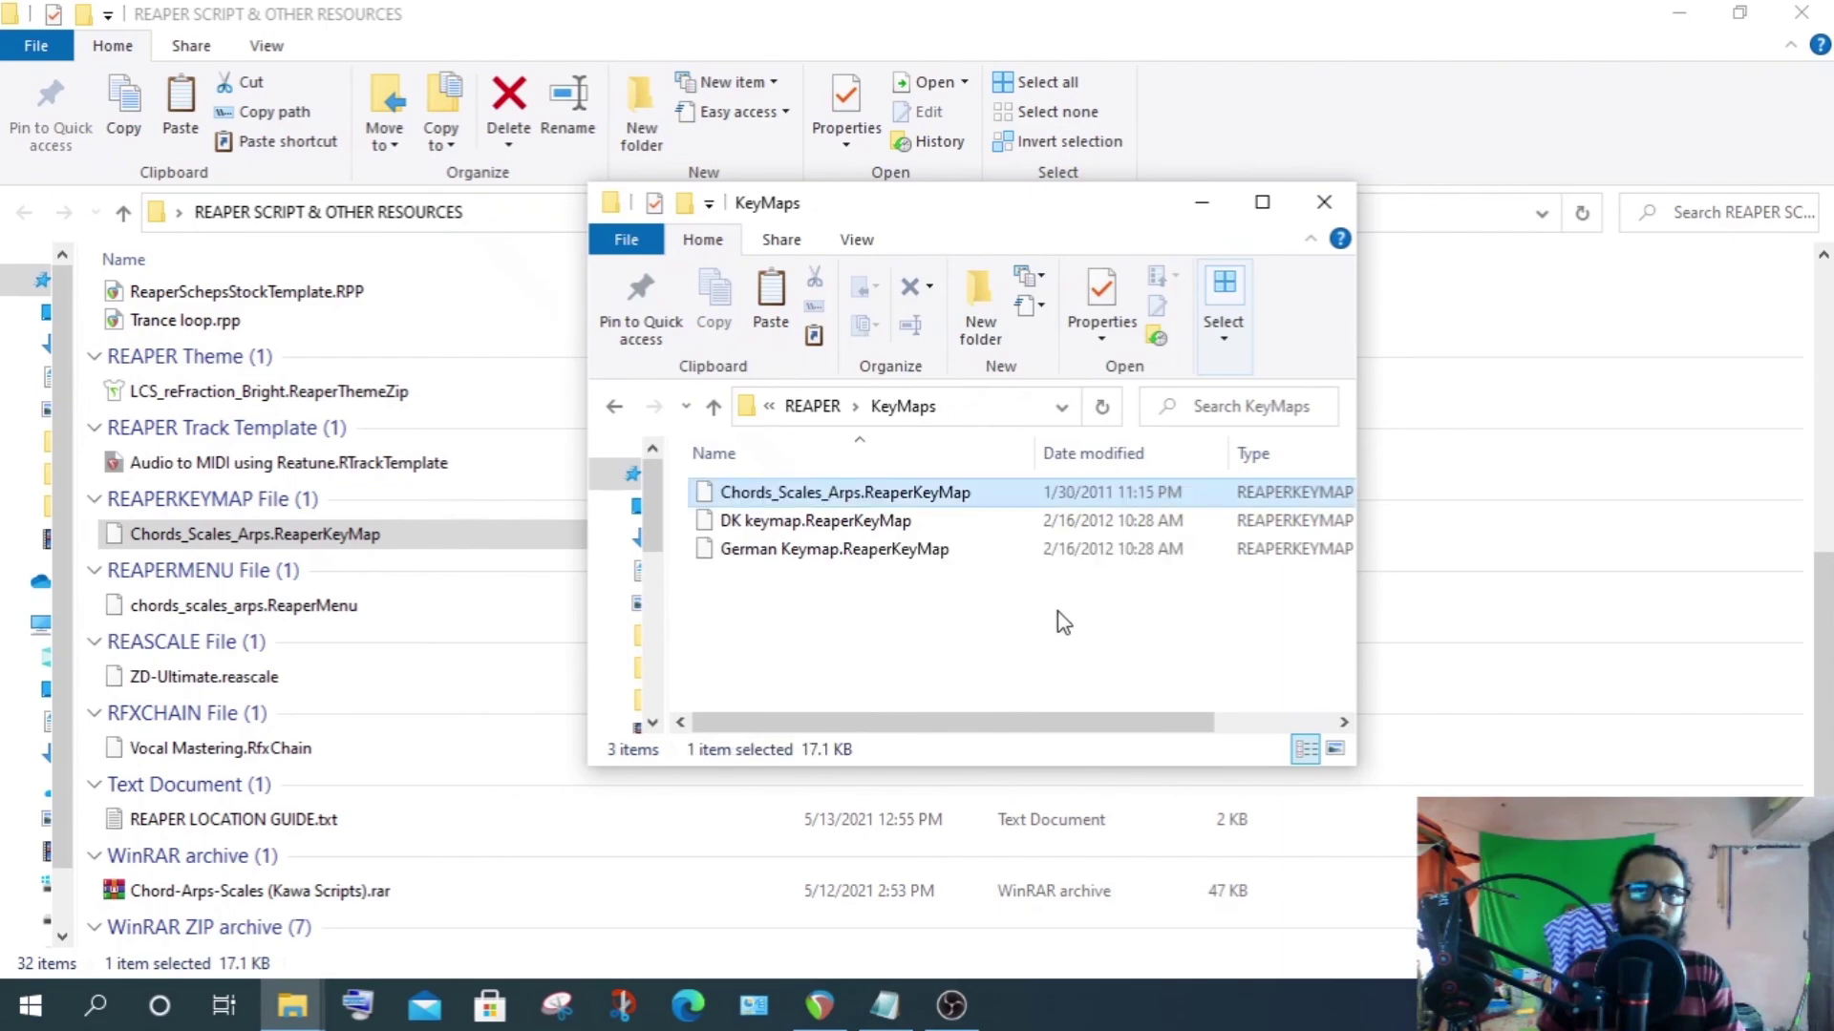
pyautogui.click(1326, 204)
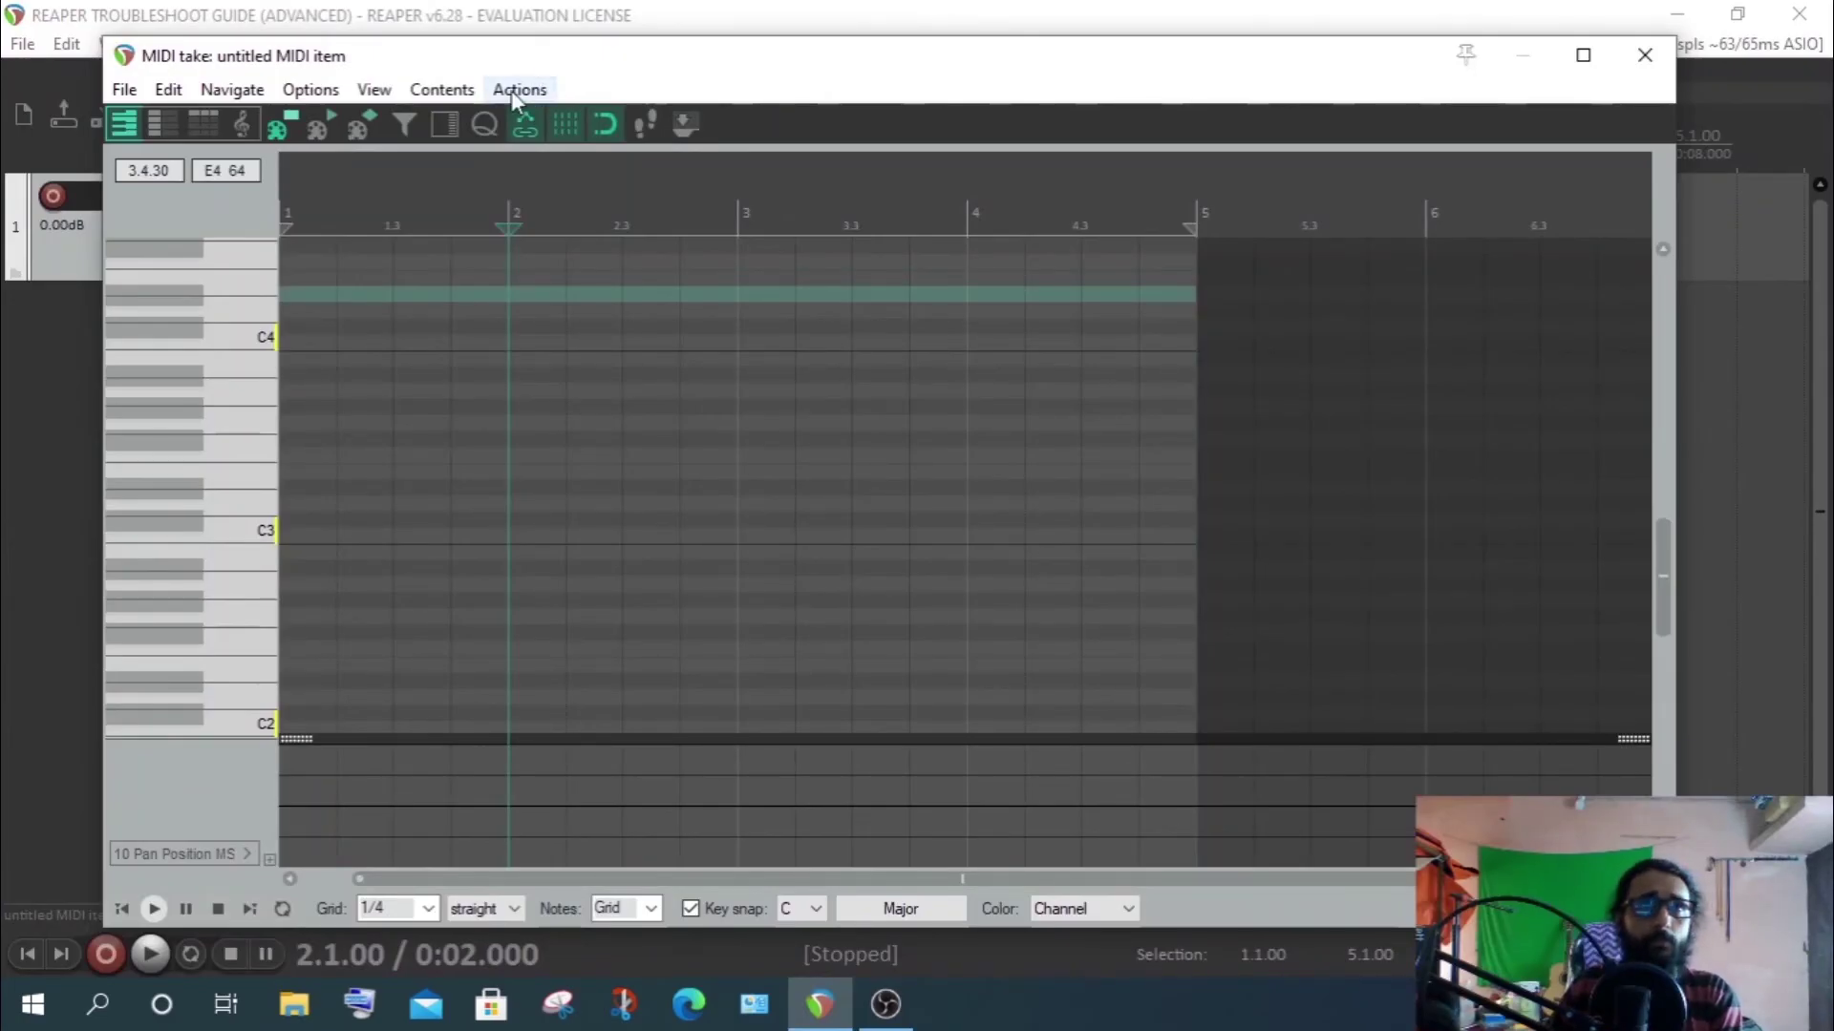
# Import the Chords_Scales_Arps.ReaperKeyMap key map through the MIDI editor's action list with the MIDI Editor section selected
pyautogui.click(514, 90)
pyautogui.click(559, 121)
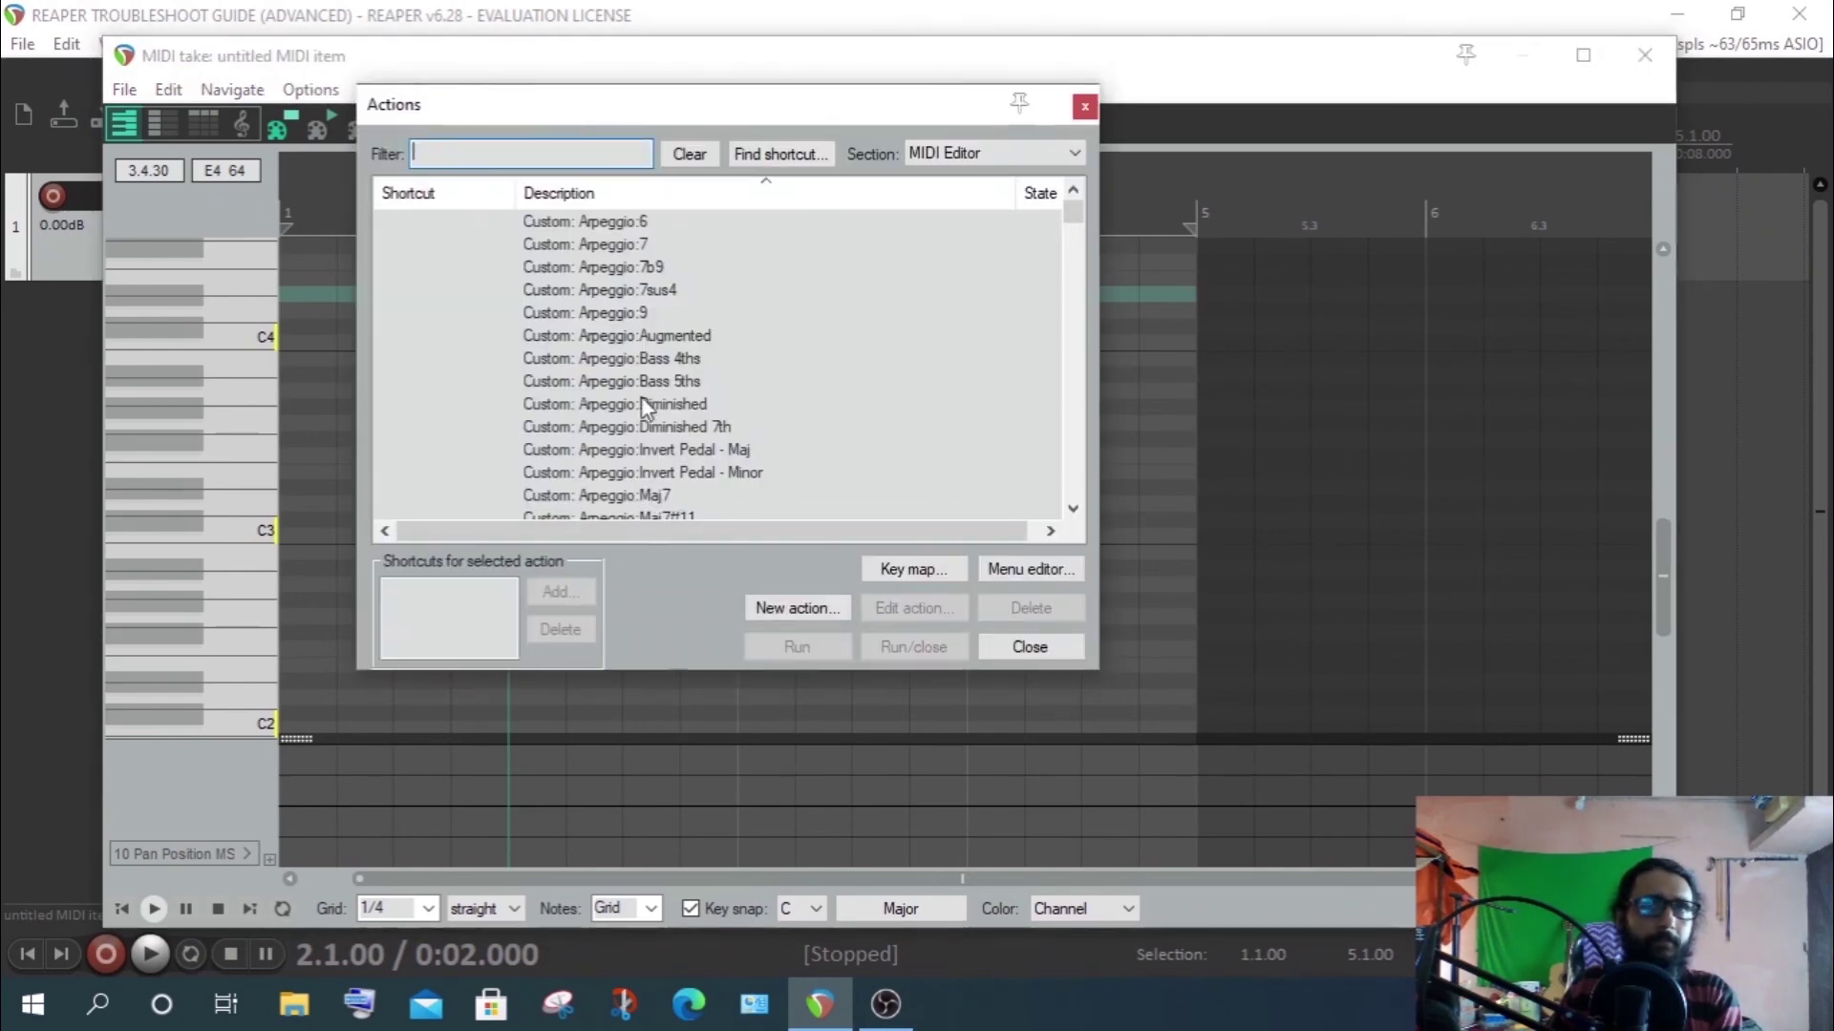
pyautogui.click(941, 154)
pyautogui.click(936, 162)
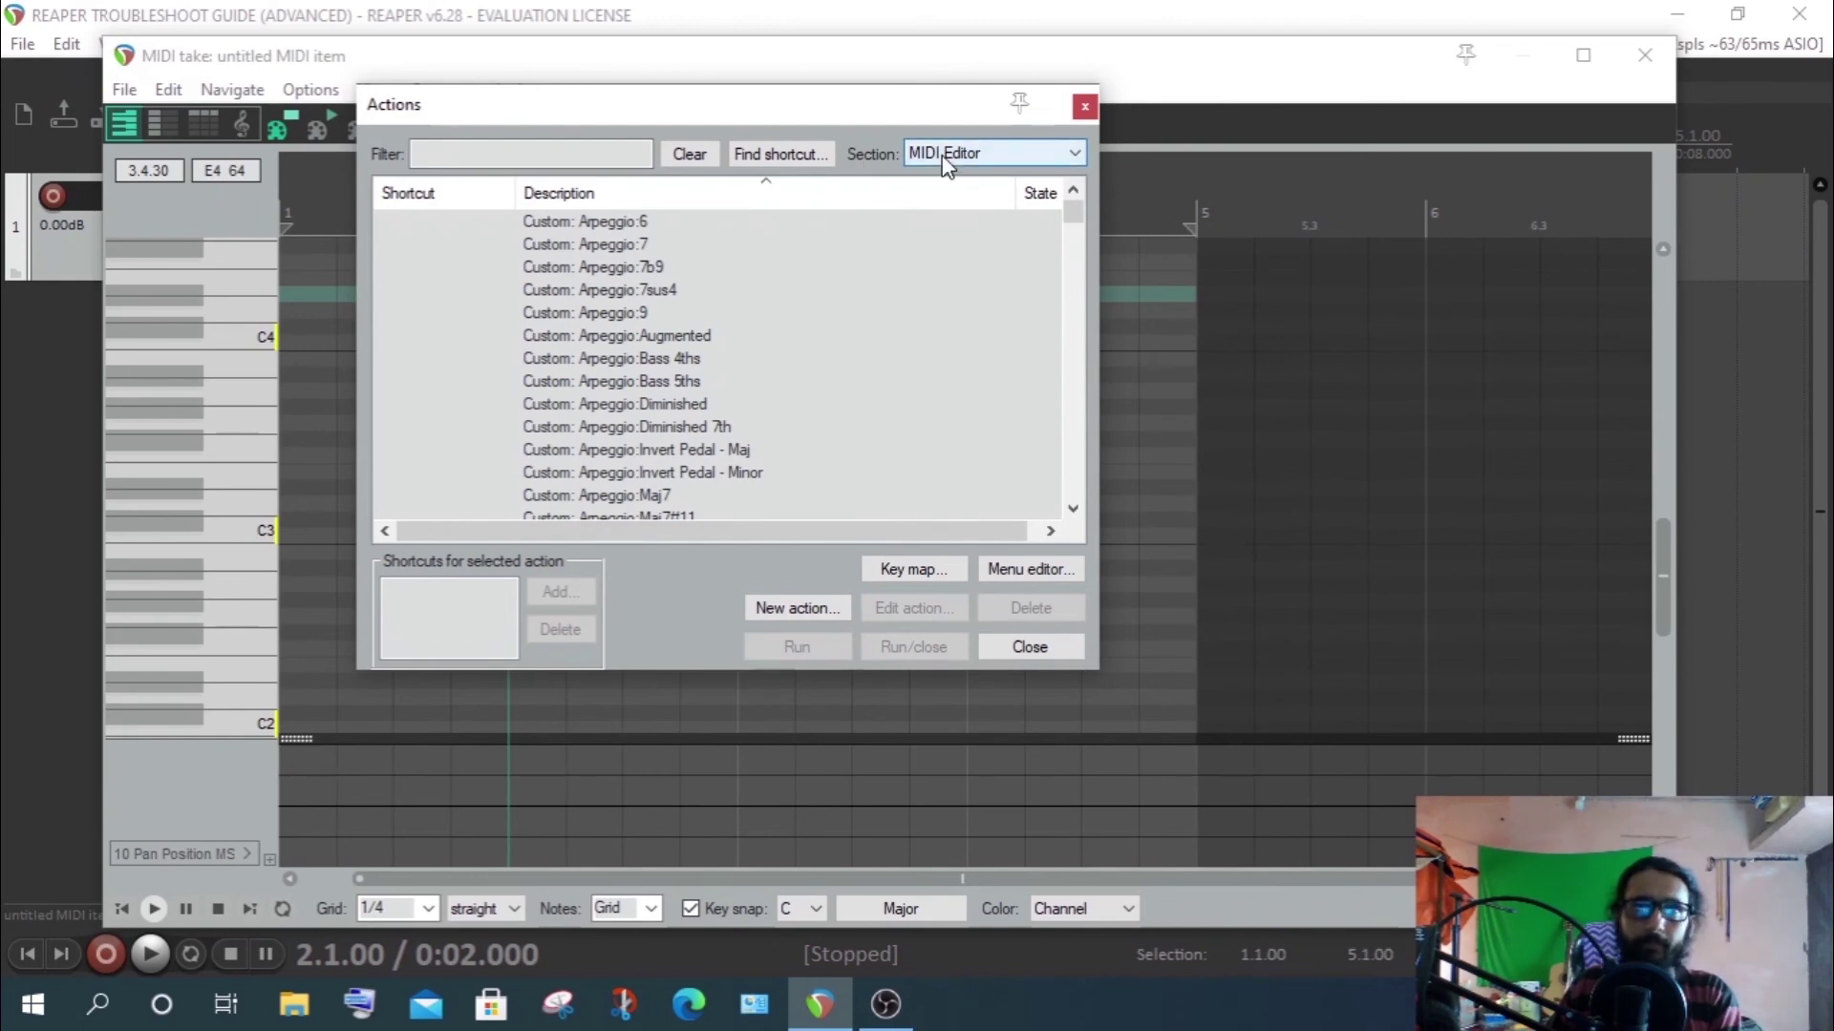
pyautogui.click(919, 573)
pyautogui.click(945, 609)
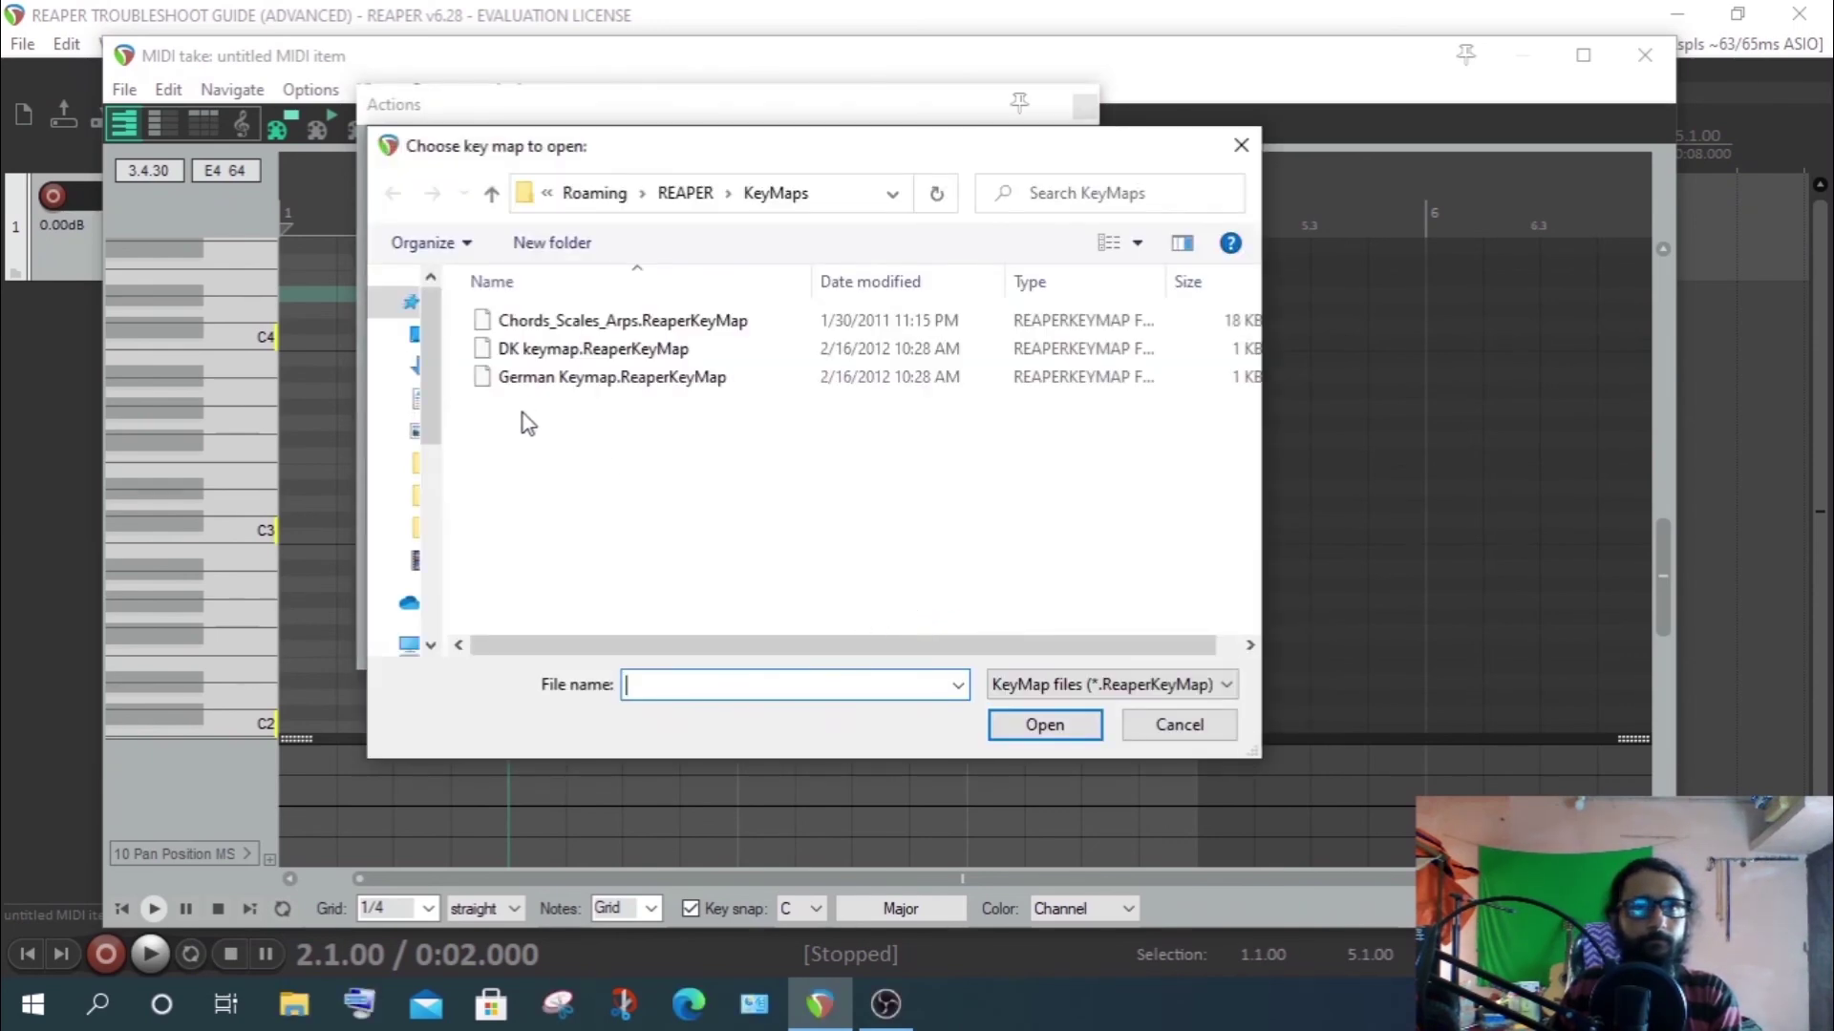
pyautogui.click(626, 324)
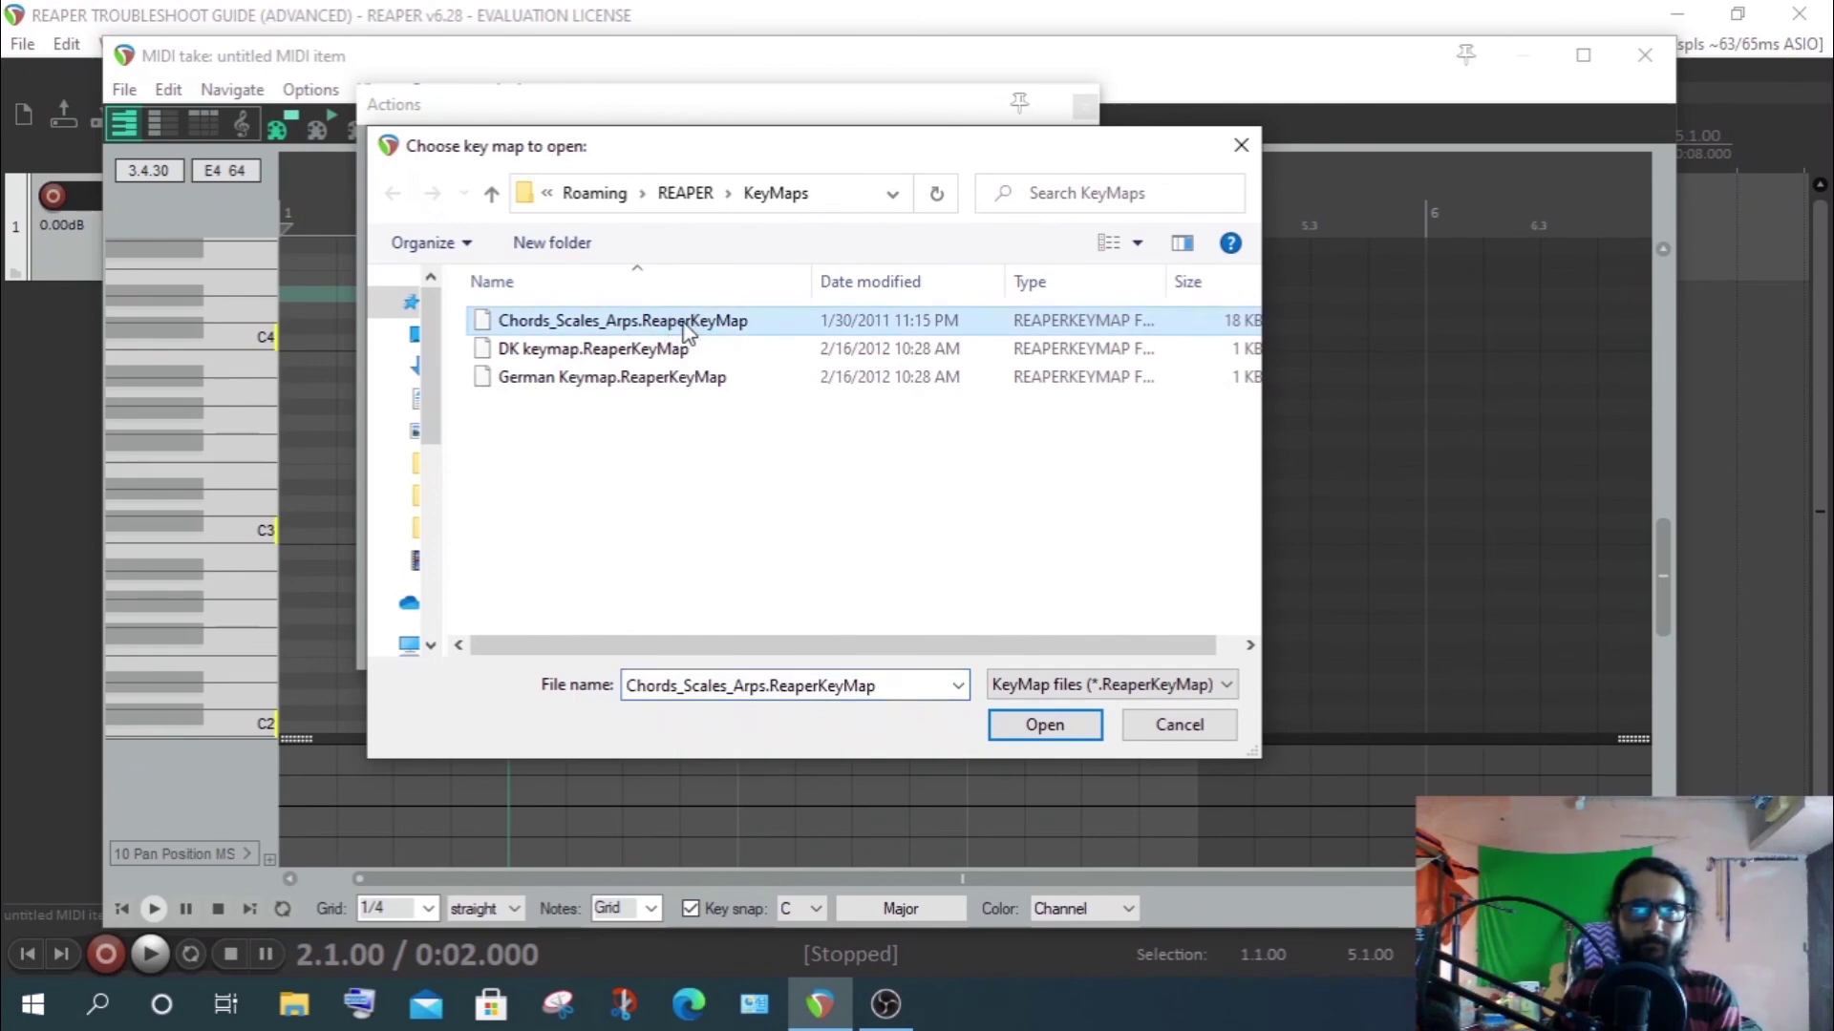
pyautogui.doubleClick(684, 325)
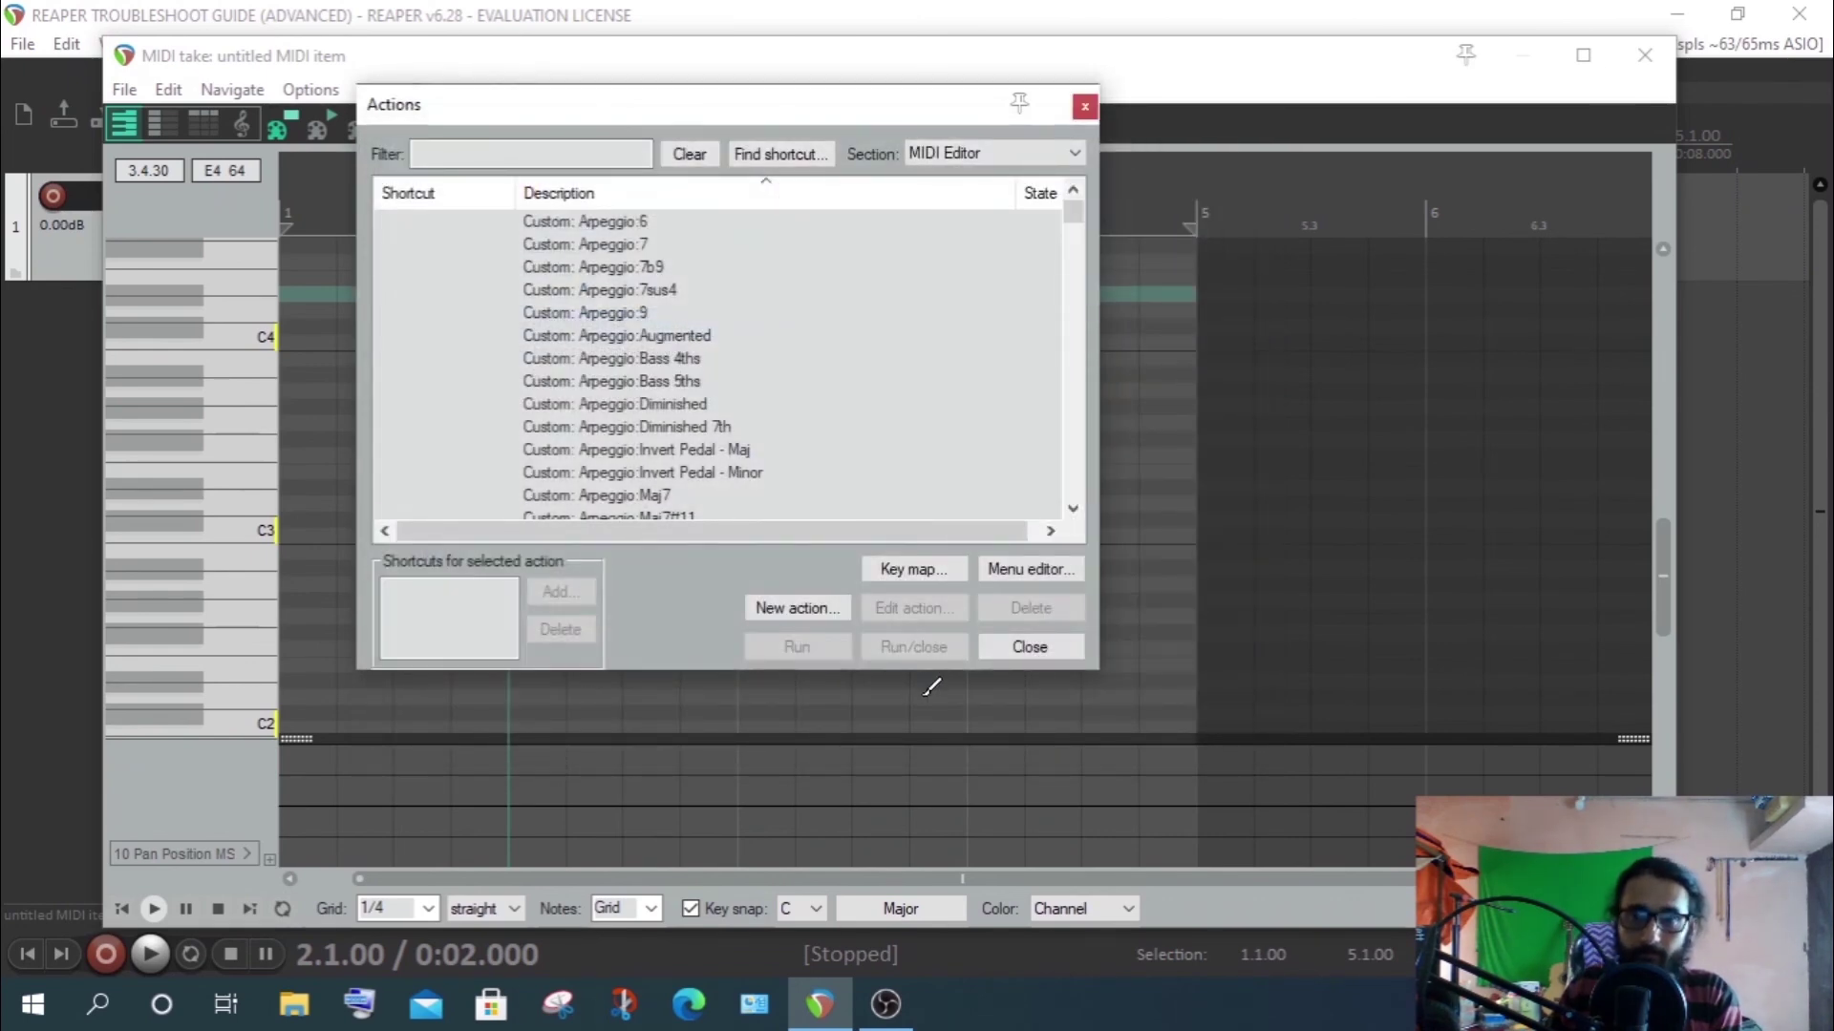
# Close the action list and examine the MIDI piano roll context menu's insert scale, insert chord and Insert arpeggio entries
pyautogui.click(1029, 647)
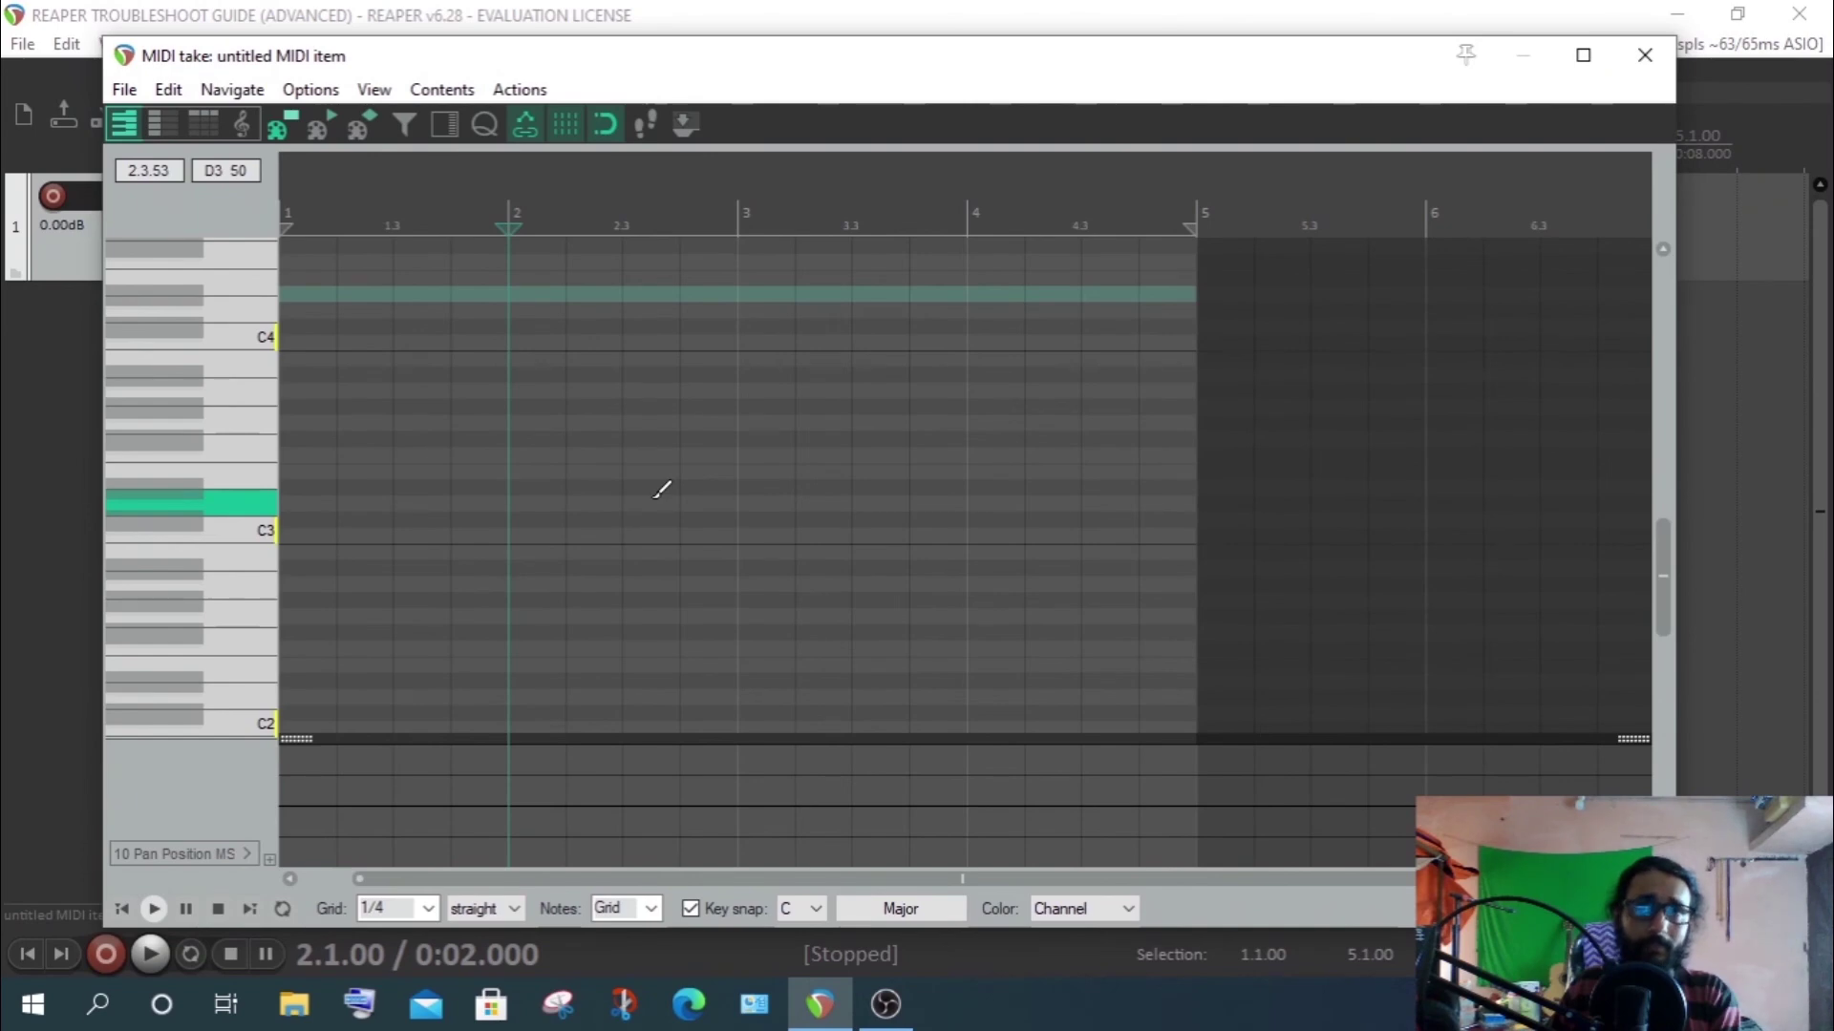
pyautogui.rightClick(634, 473)
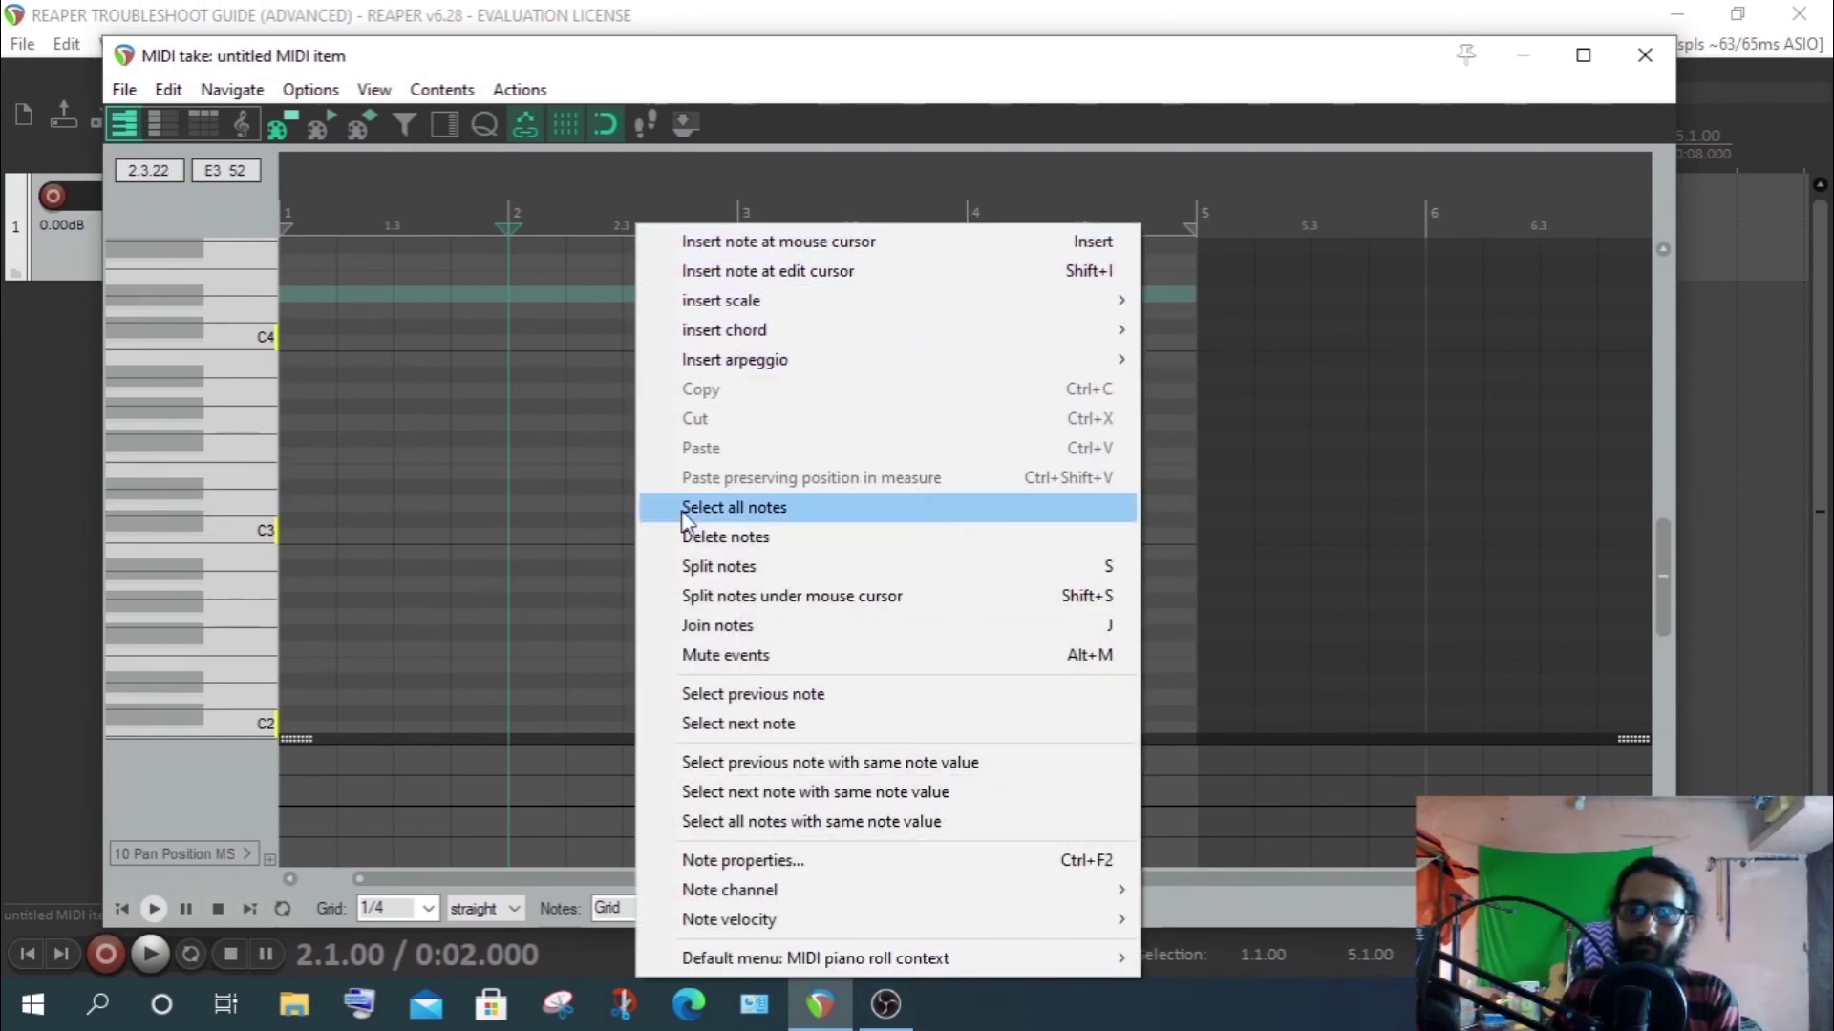
pyautogui.click(573, 622)
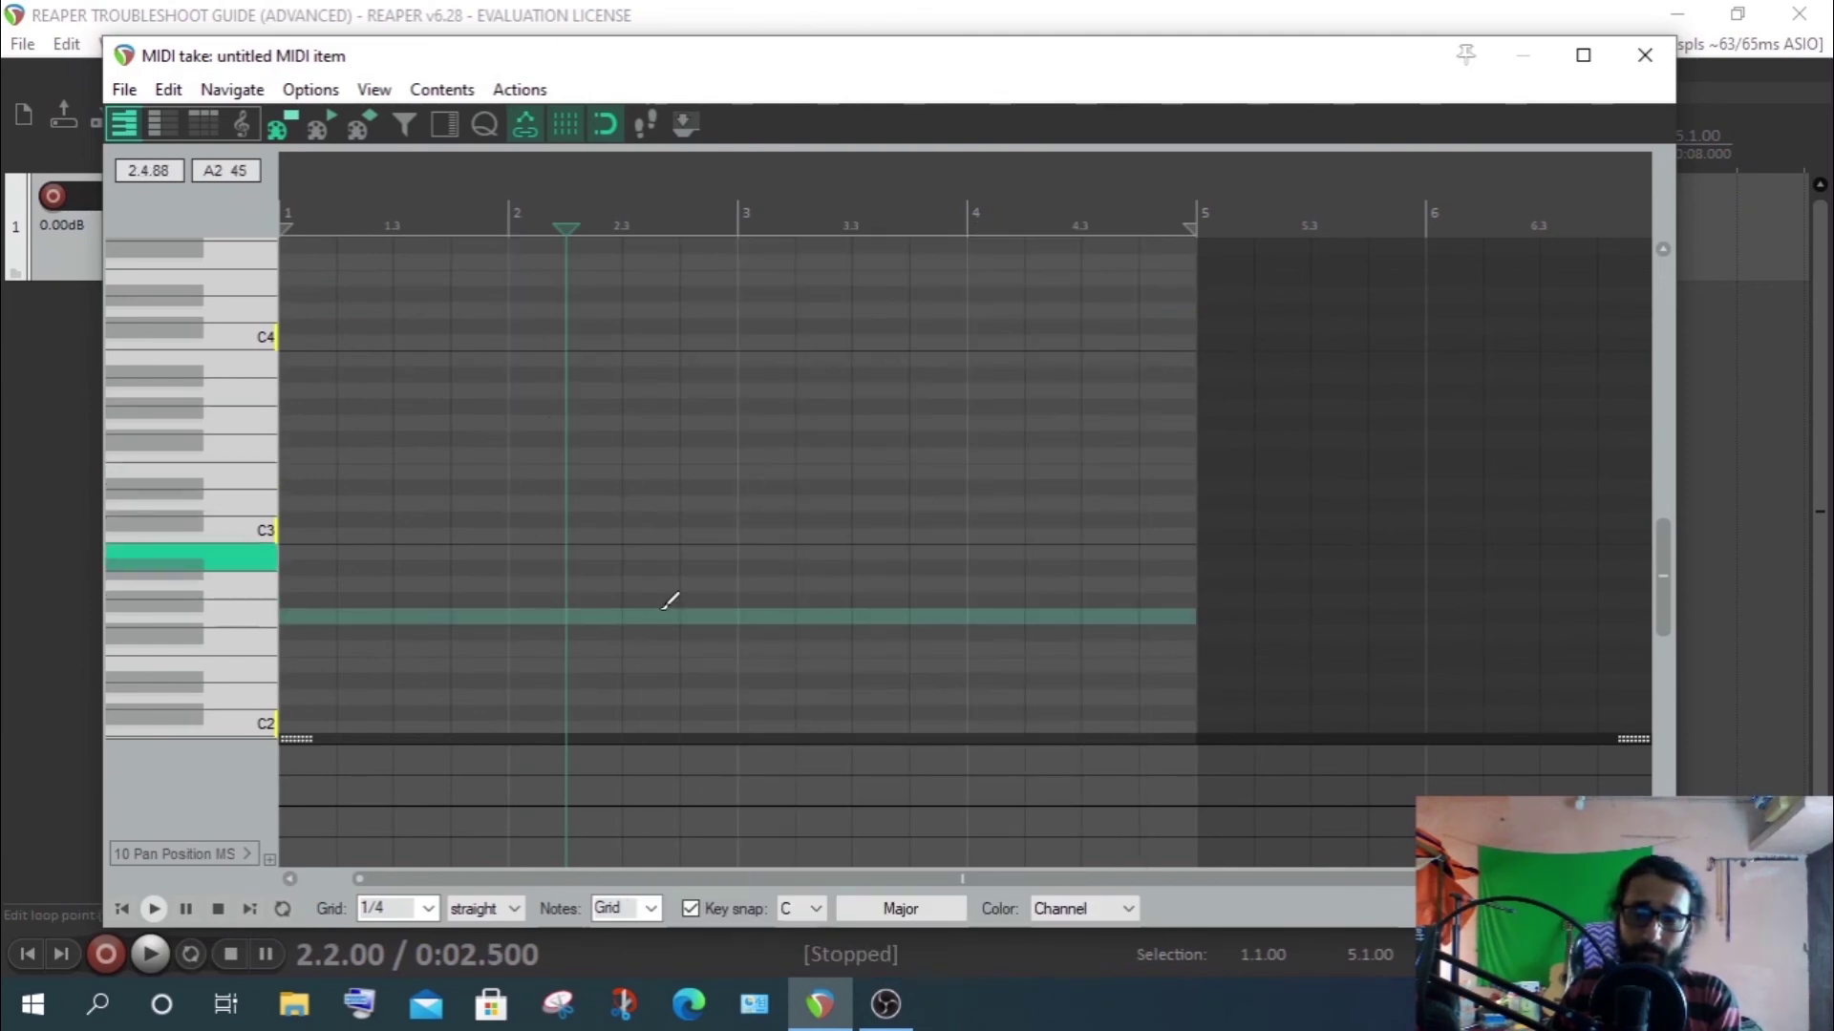
pyautogui.moveTo(1116, 69)
pyautogui.mouseDown()
pyautogui.moveTo(1077, 82)
pyautogui.moveTo(1127, 86)
pyautogui.moveTo(1100, 101)
pyautogui.mouseUp()
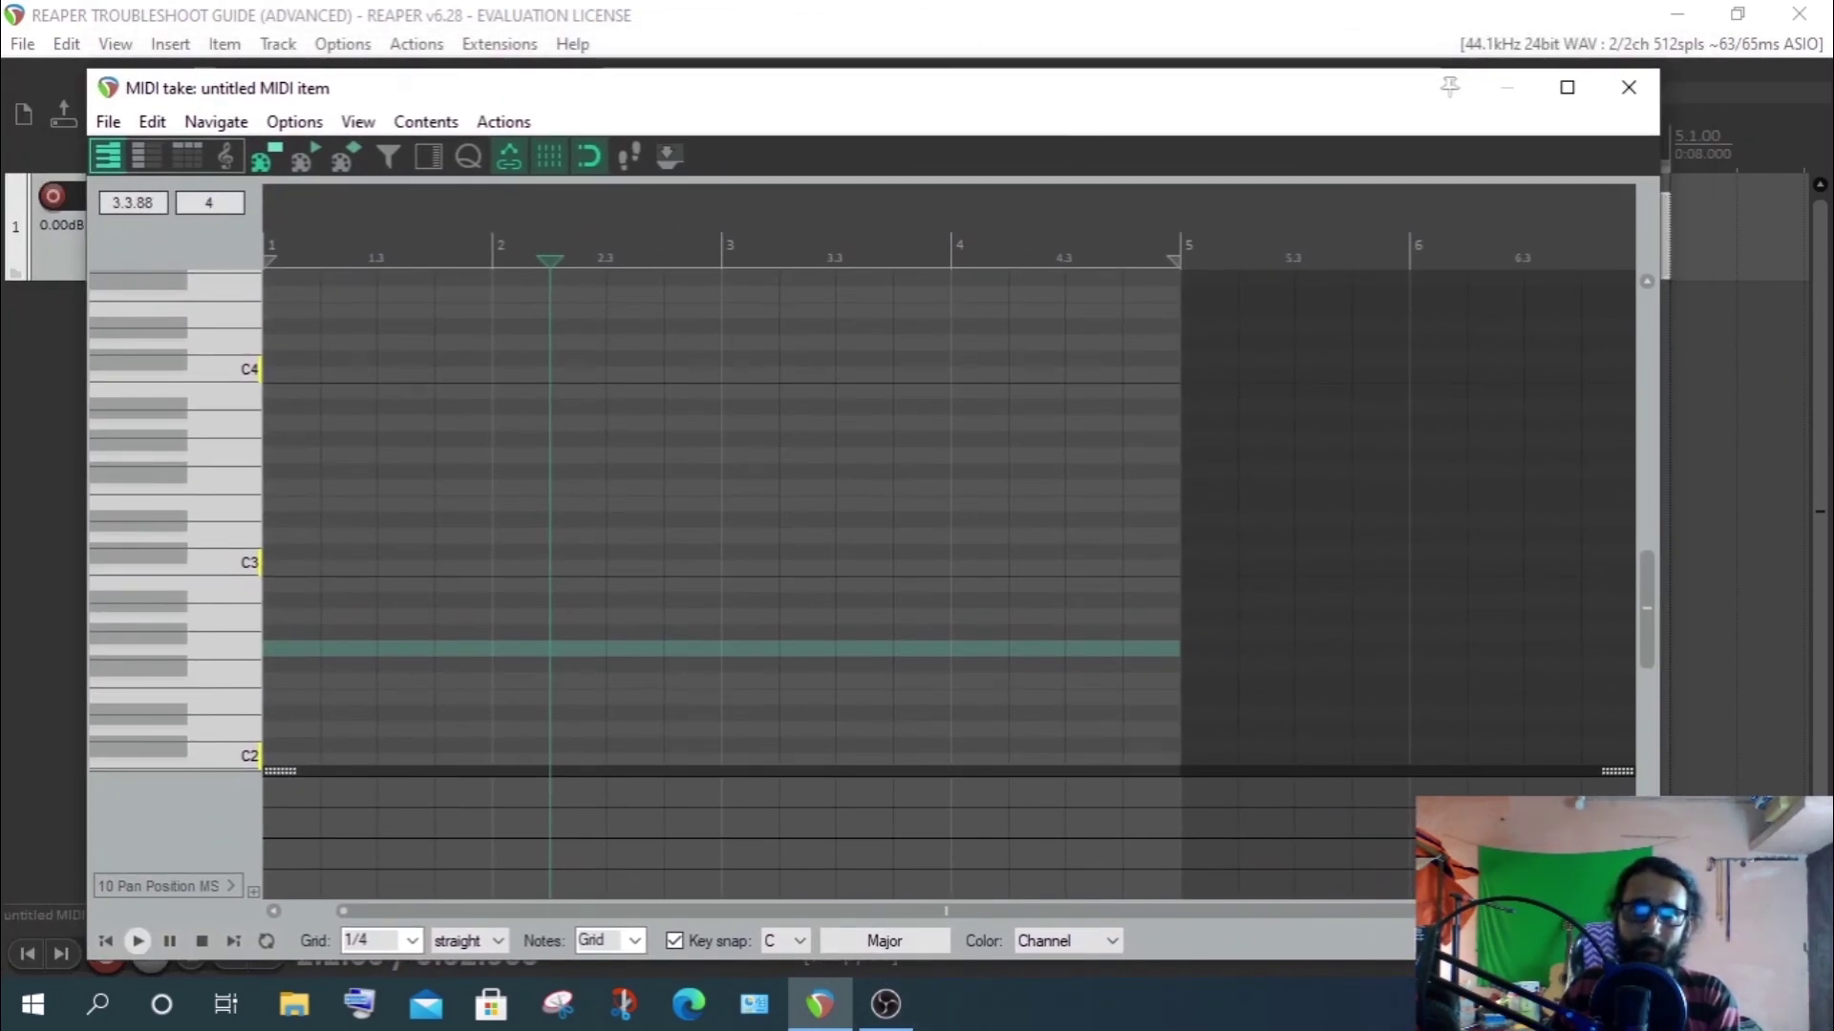
pyautogui.click(885, 1002)
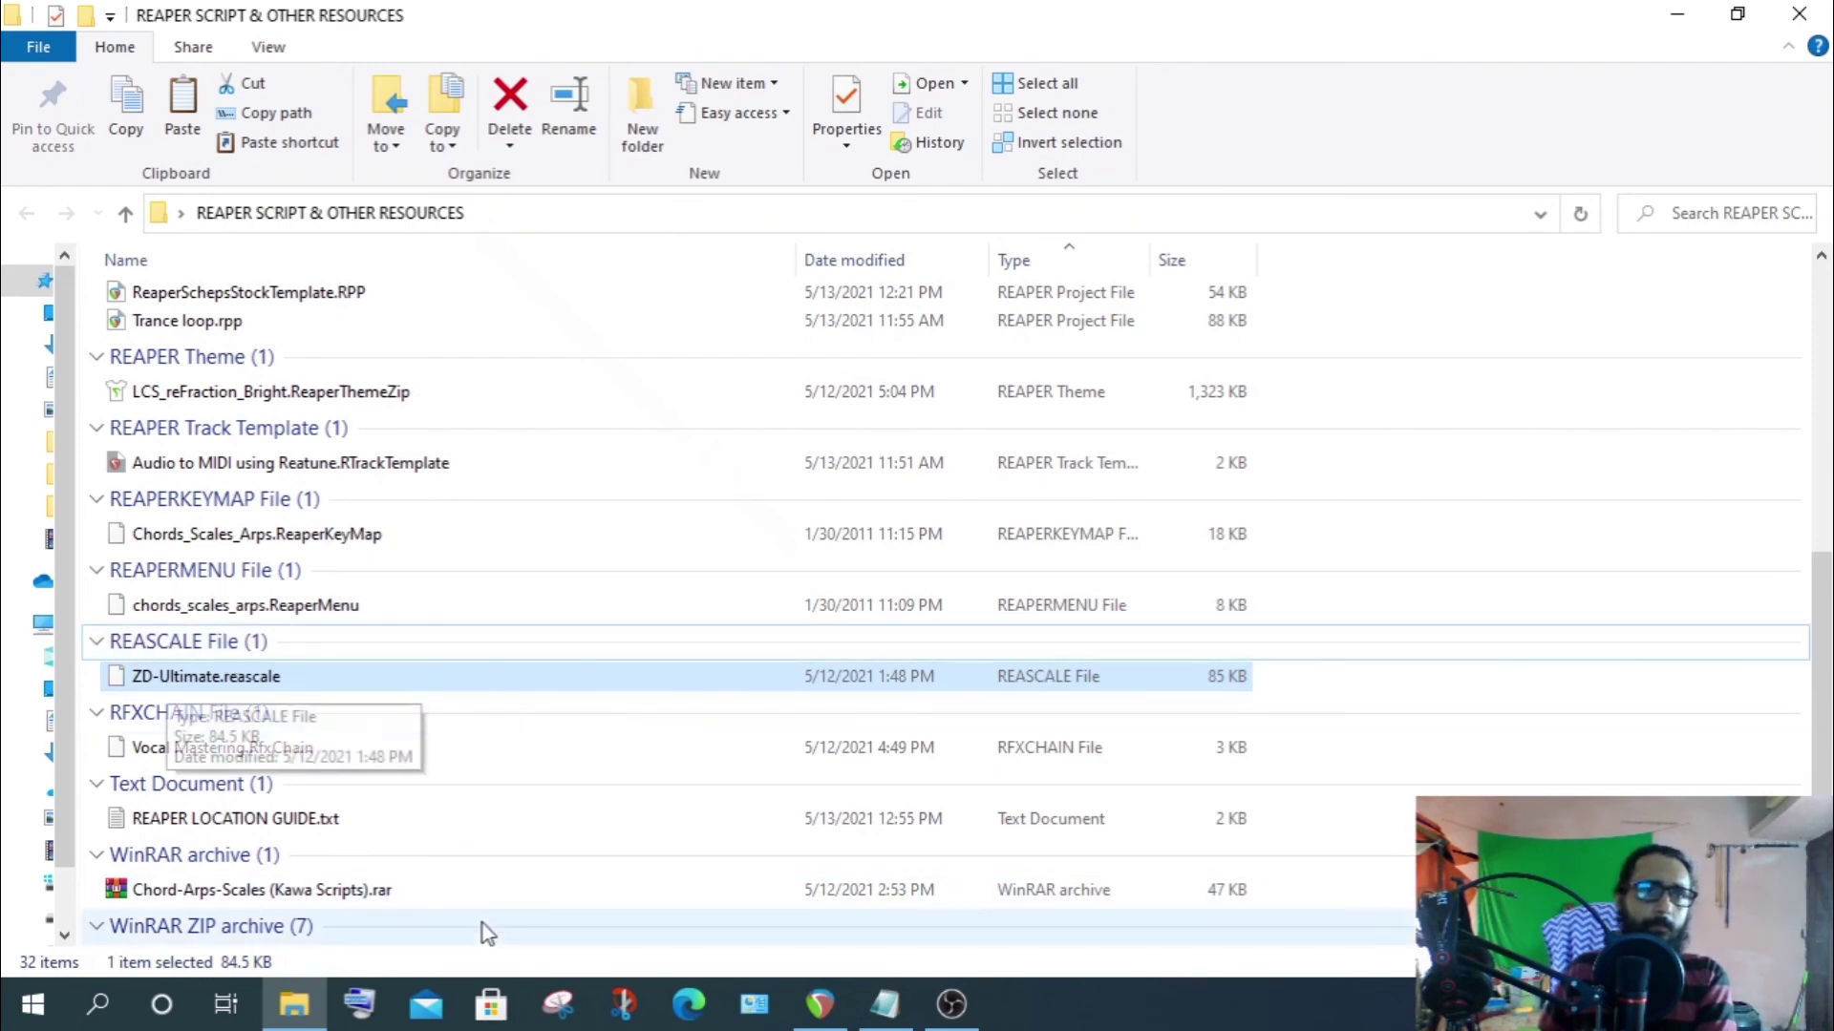
# Copy the REAPER ReaScale location path ending in REAPER\Data from the REAPER LOCATION GUIDE in Notepad
pyautogui.click(886, 1014)
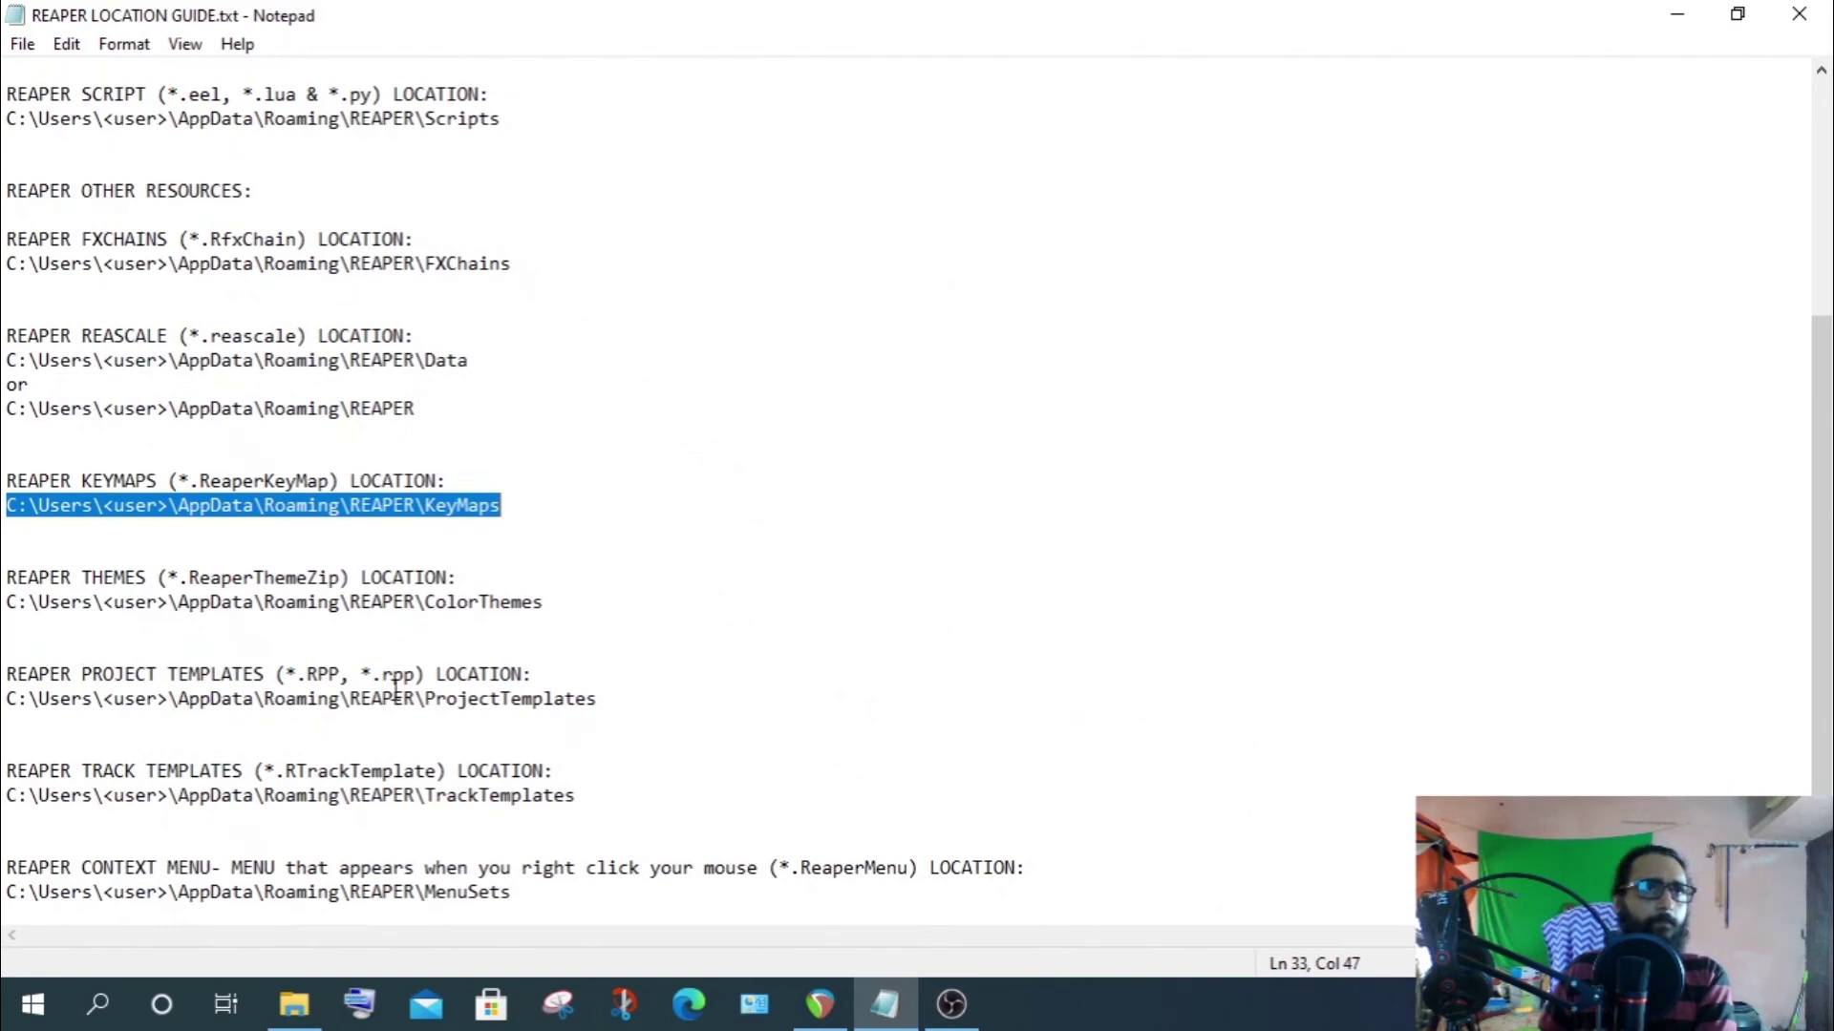
pyautogui.click(5, 408)
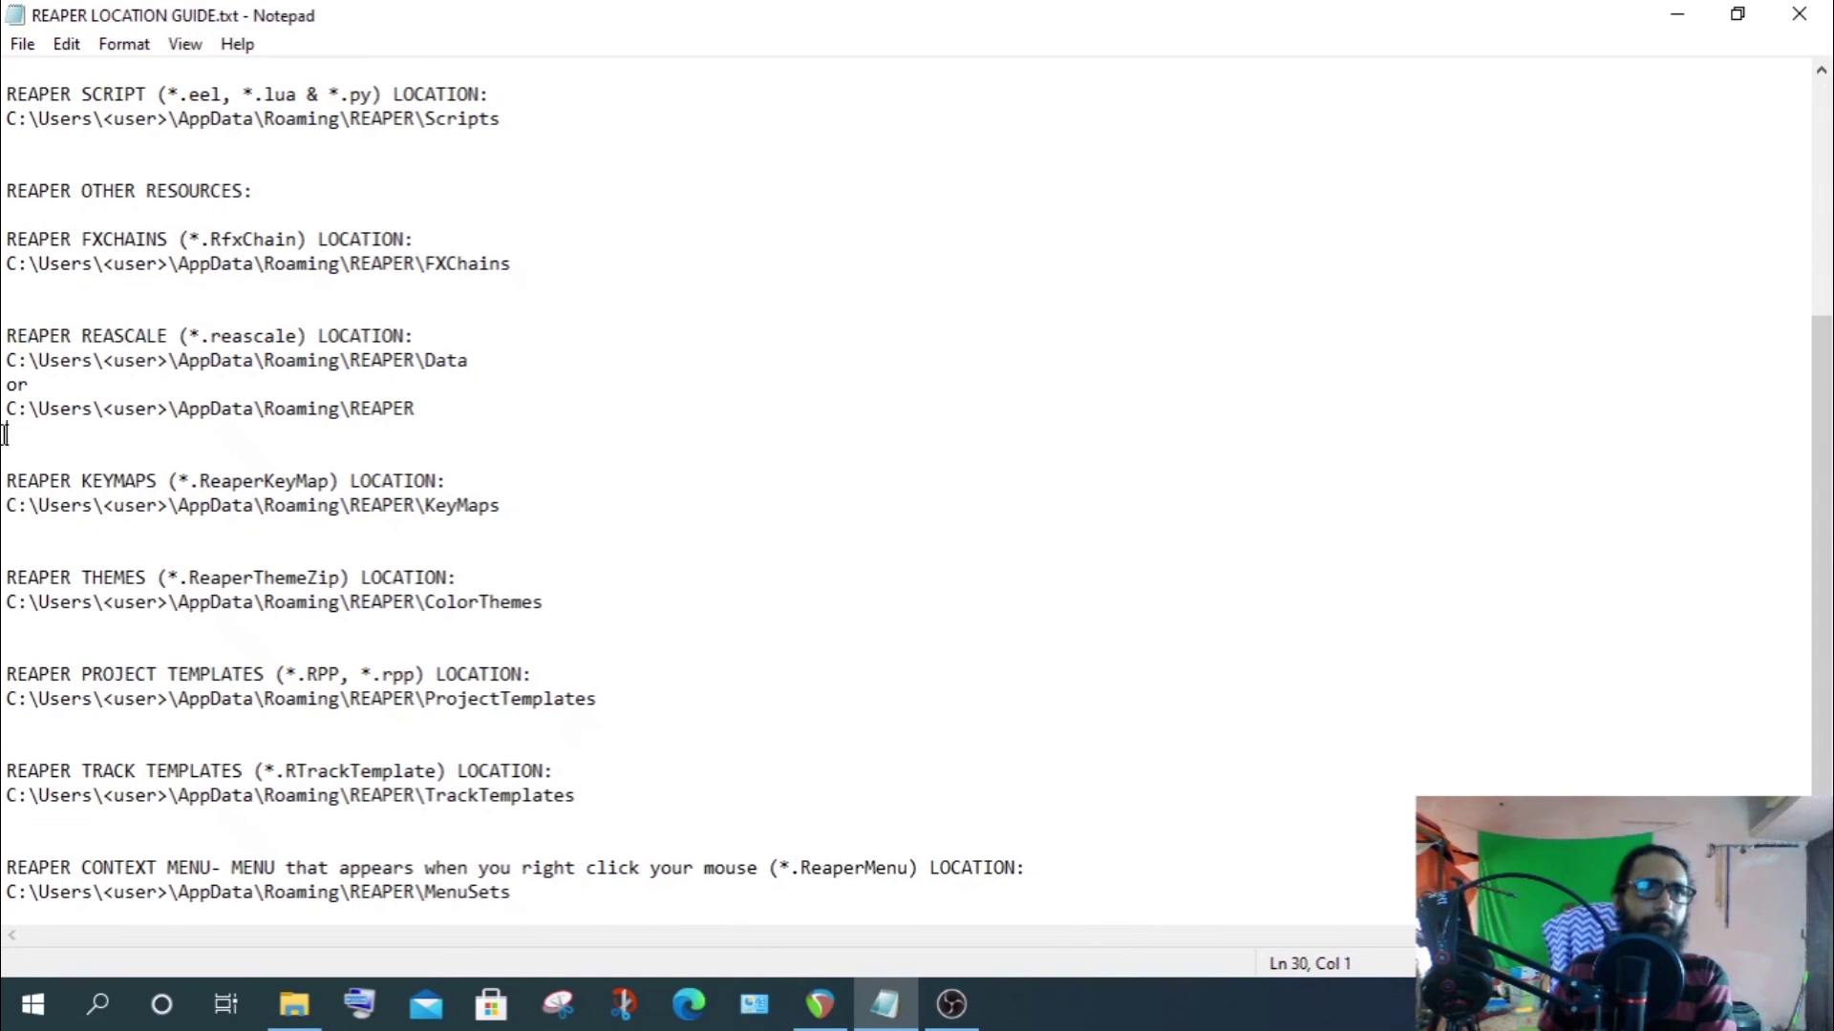
pyautogui.moveTo(6, 360); pyautogui.dragTo(568, 357)
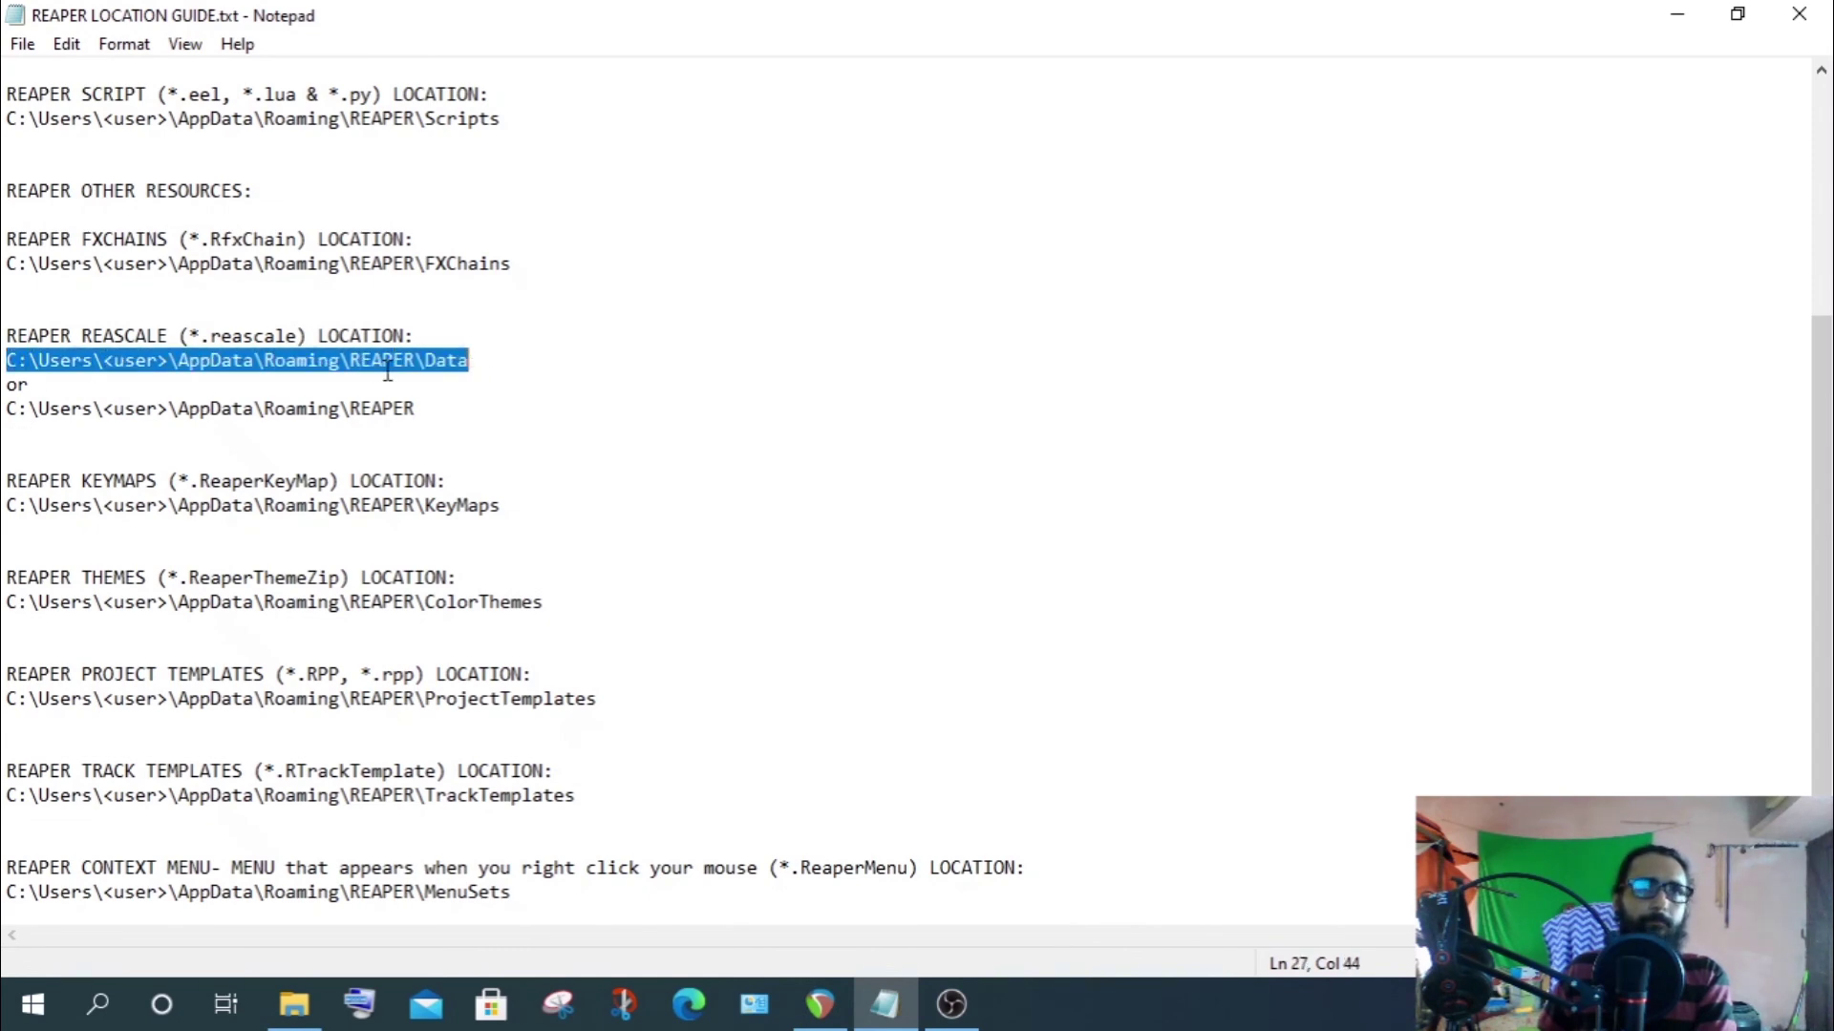
pyautogui.rightClick(351, 363)
pyautogui.click(423, 451)
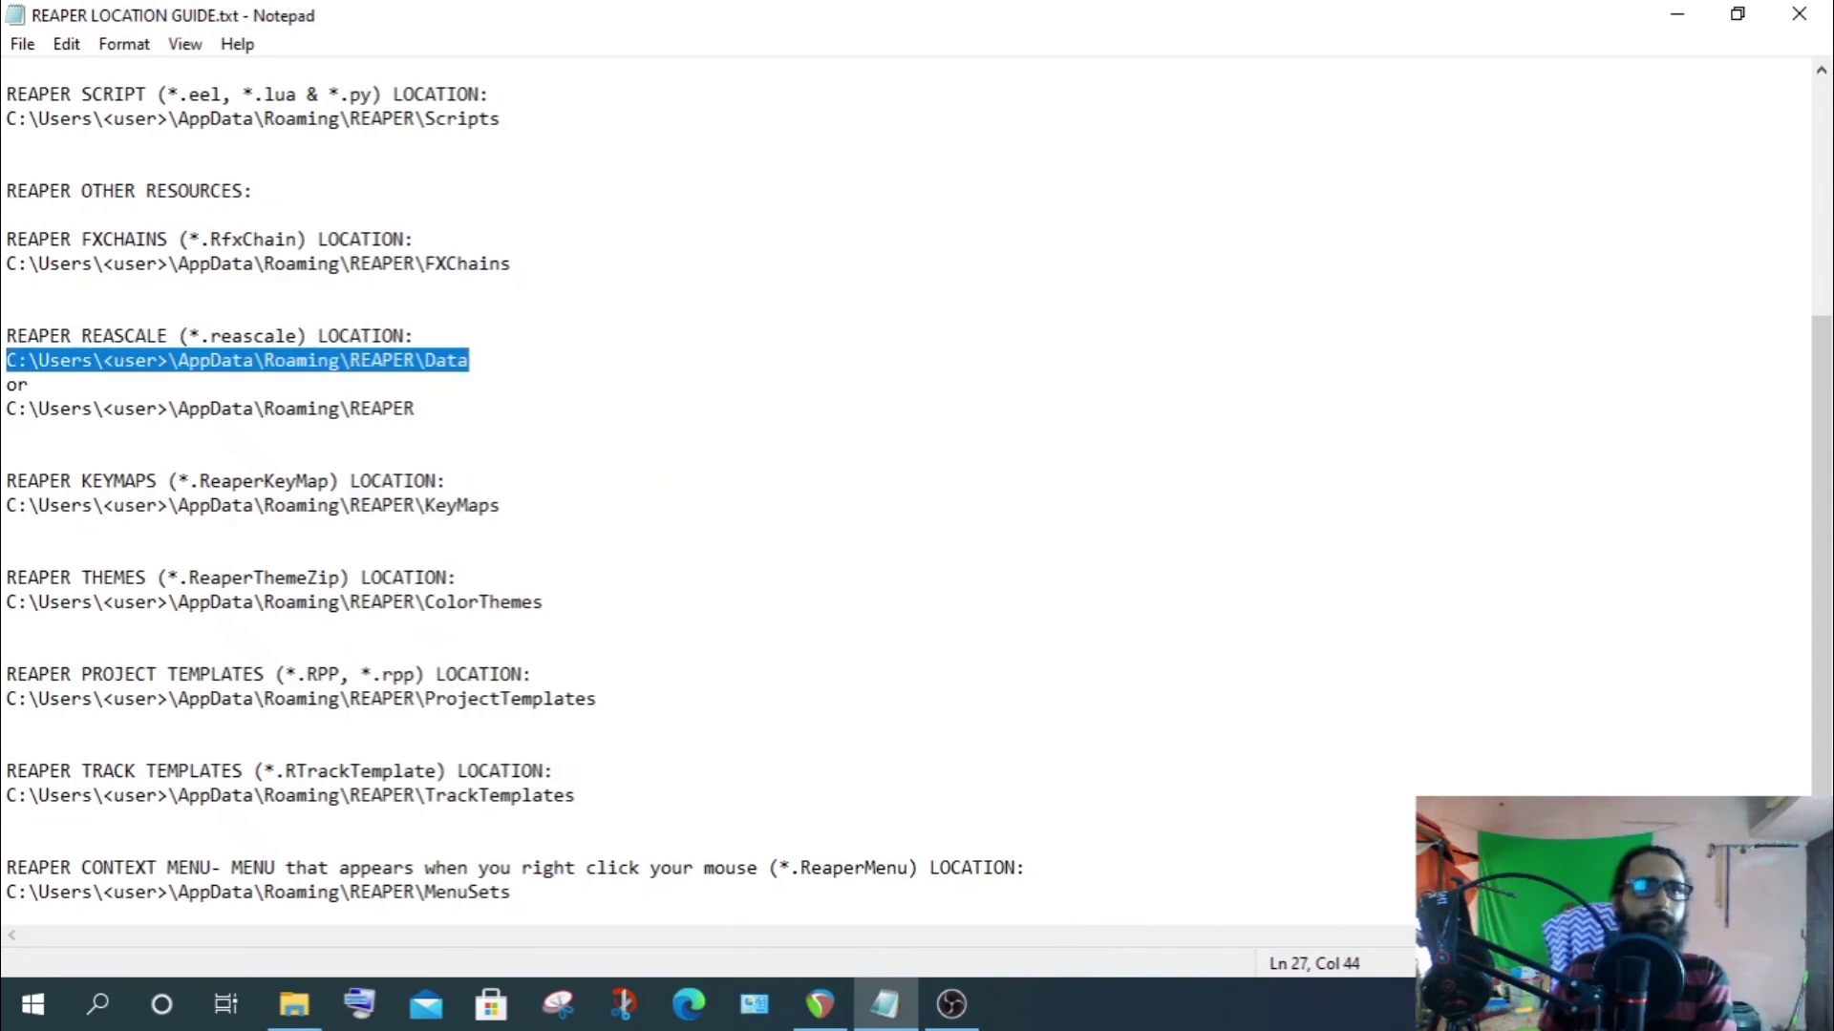
# Open the REAPER Data folder in a new File Explorer window using the copied path, replacing the <user> placeholder with the account's user name
pyautogui.click(294, 1004)
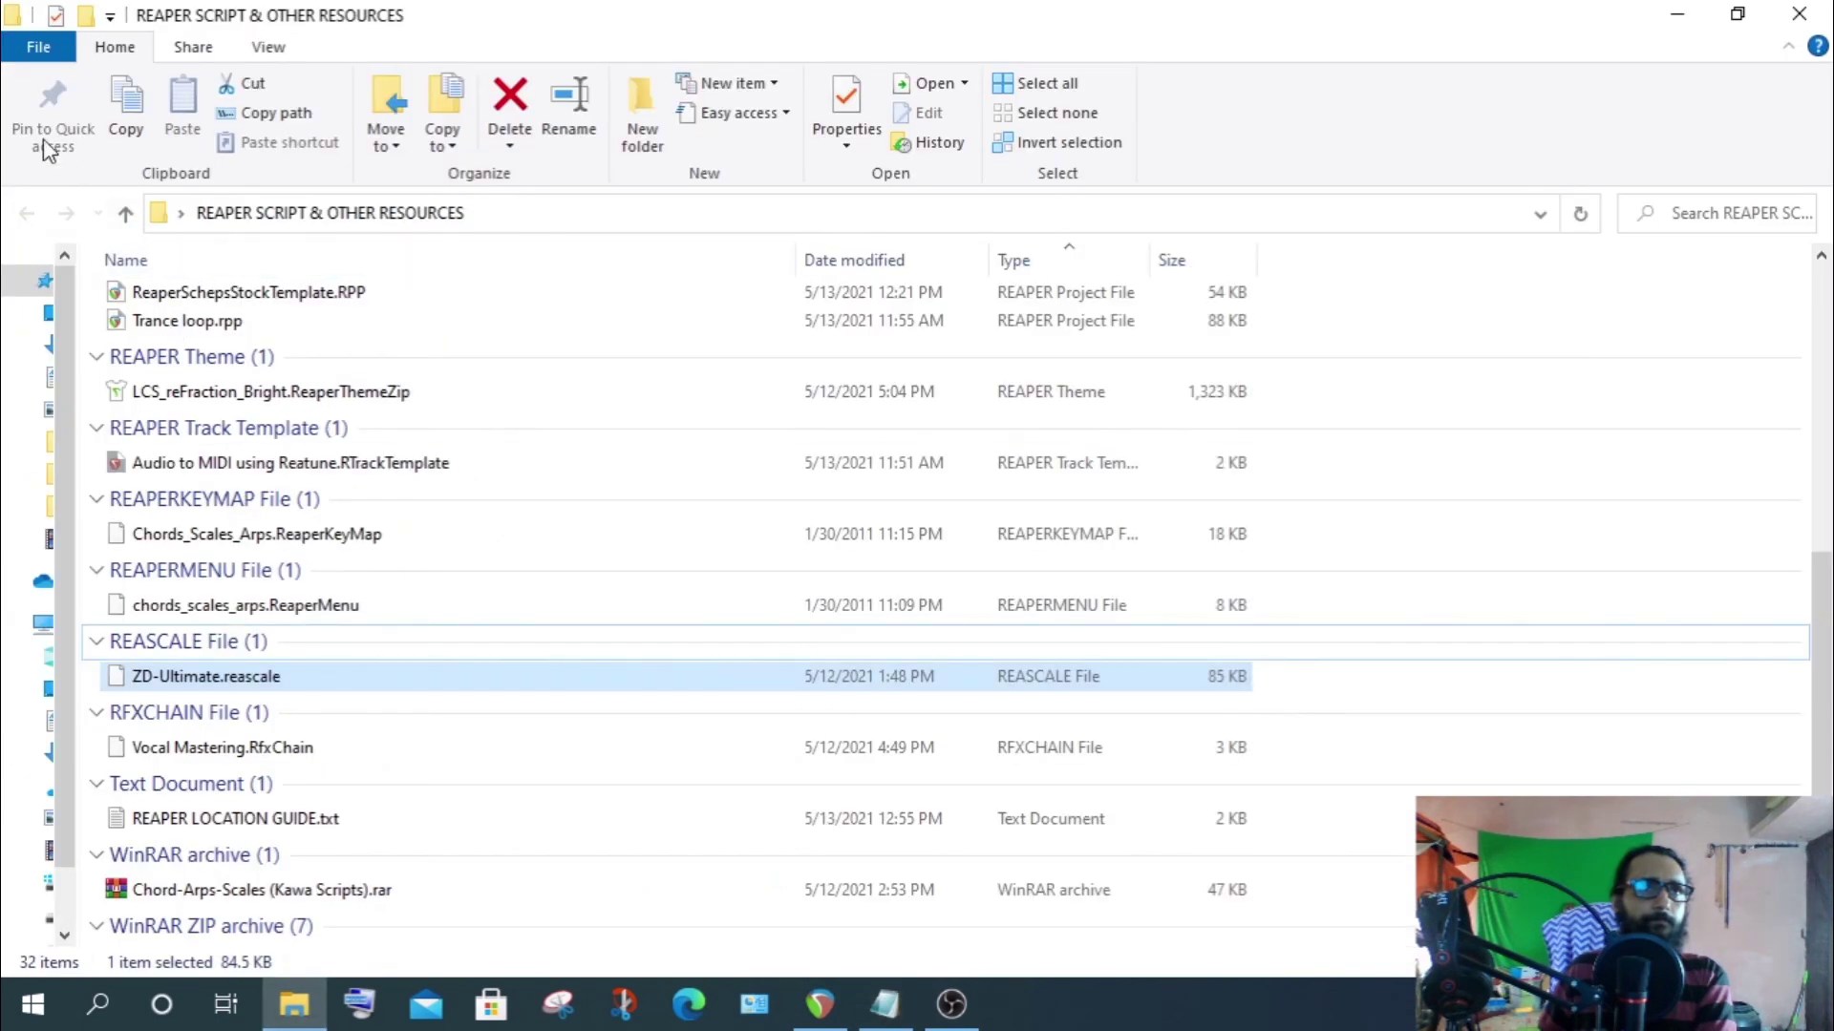
pyautogui.click(43, 49)
pyautogui.click(124, 93)
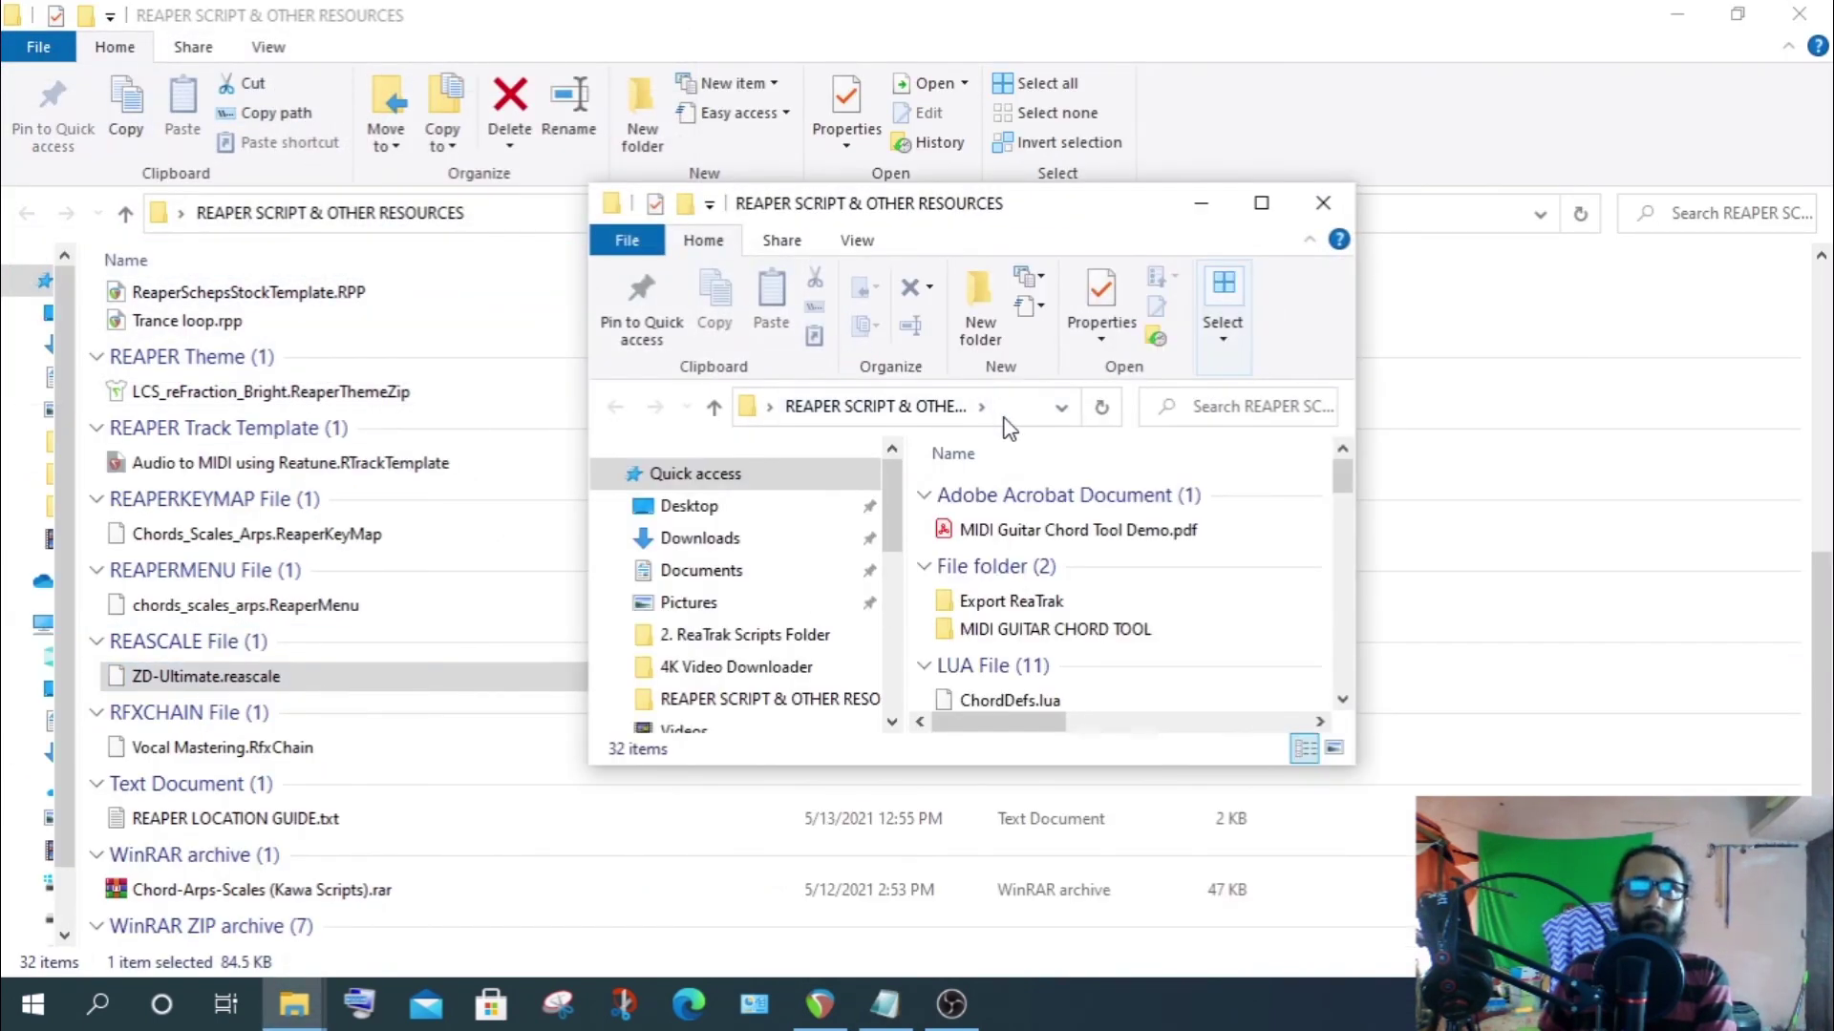
pyautogui.click(1012, 408)
pyautogui.rightClick(970, 409)
pyautogui.click(1030, 518)
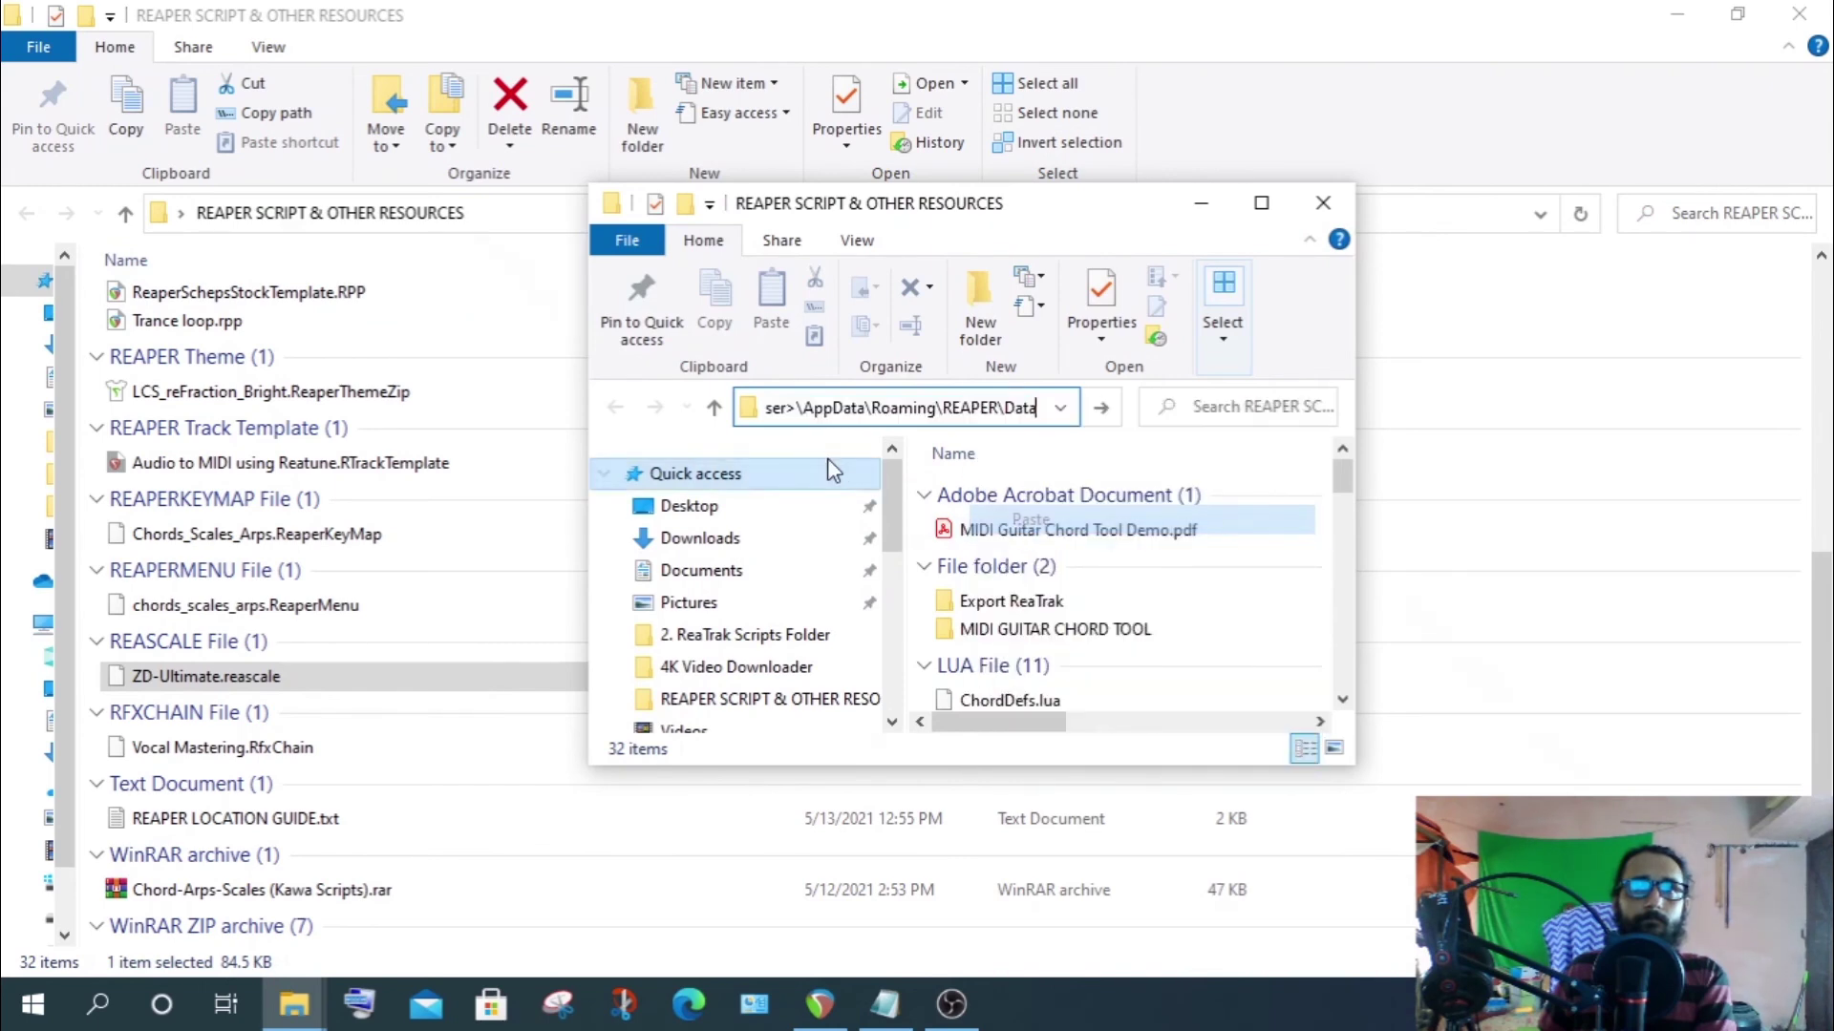
pyautogui.moveTo(893, 409); pyautogui.dragTo(791, 413)
pyautogui.click(856, 407)
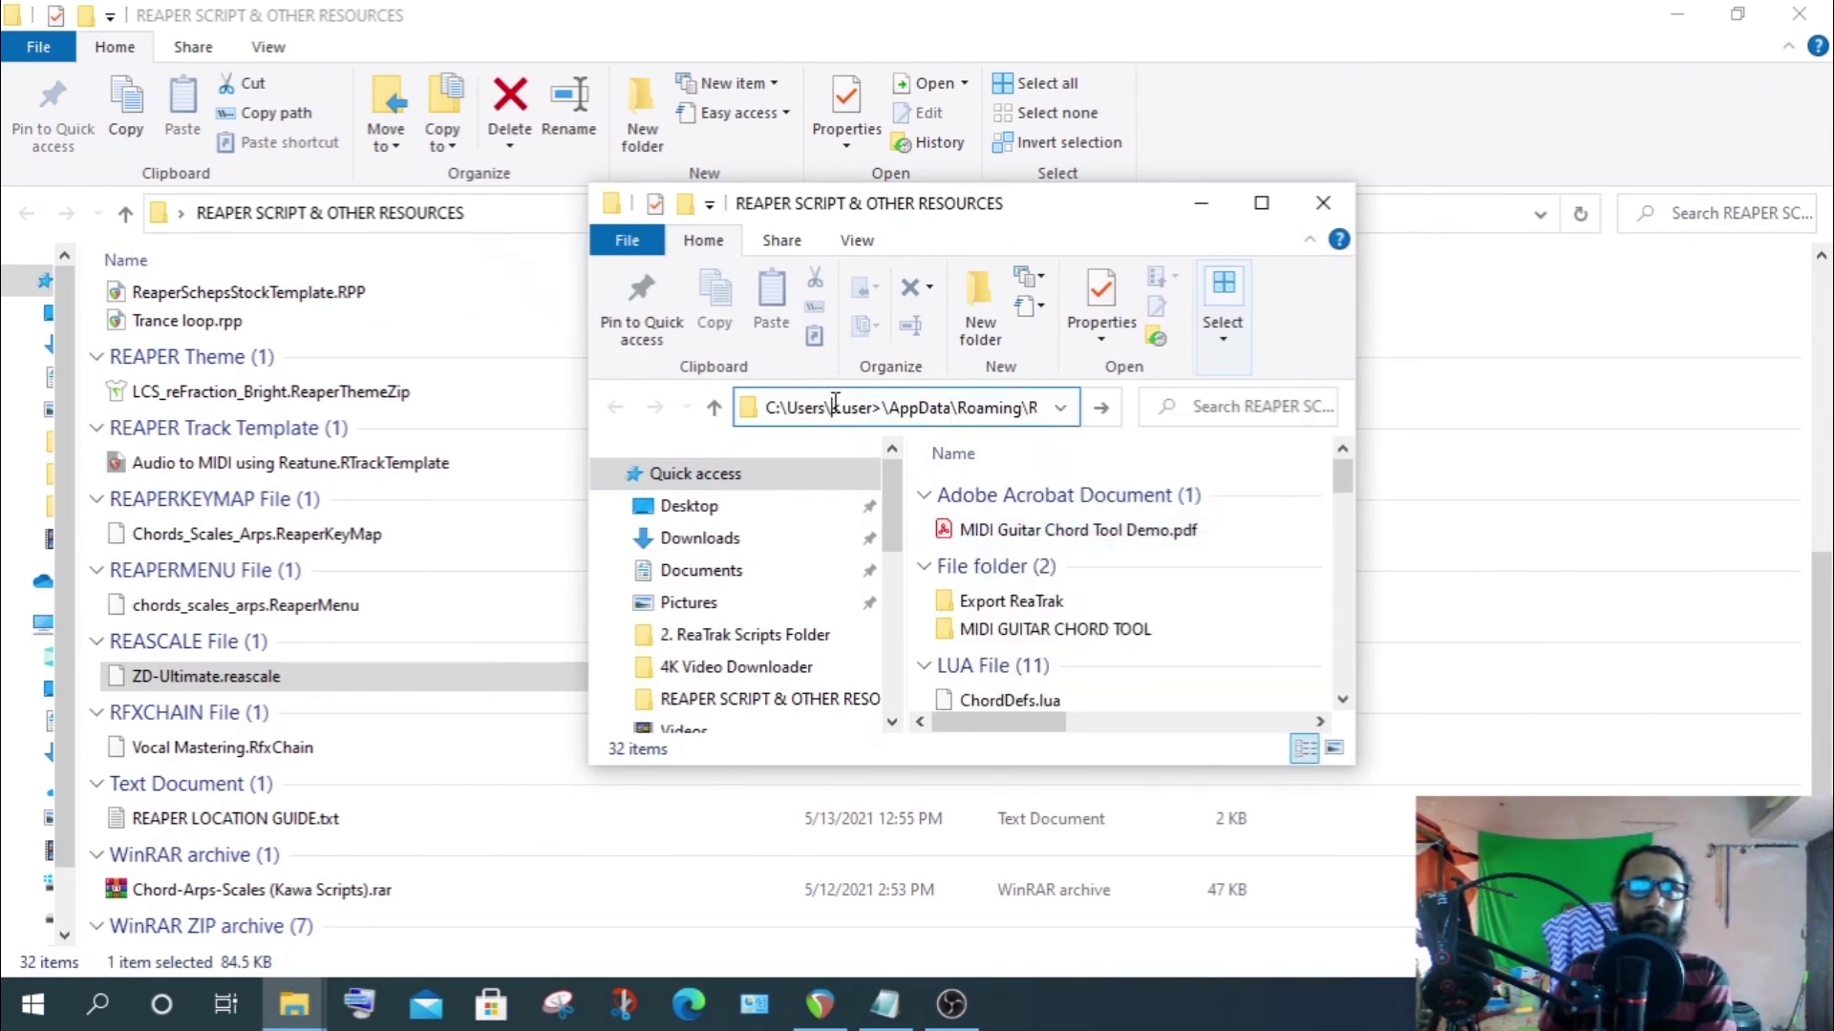
pyautogui.press('Return')
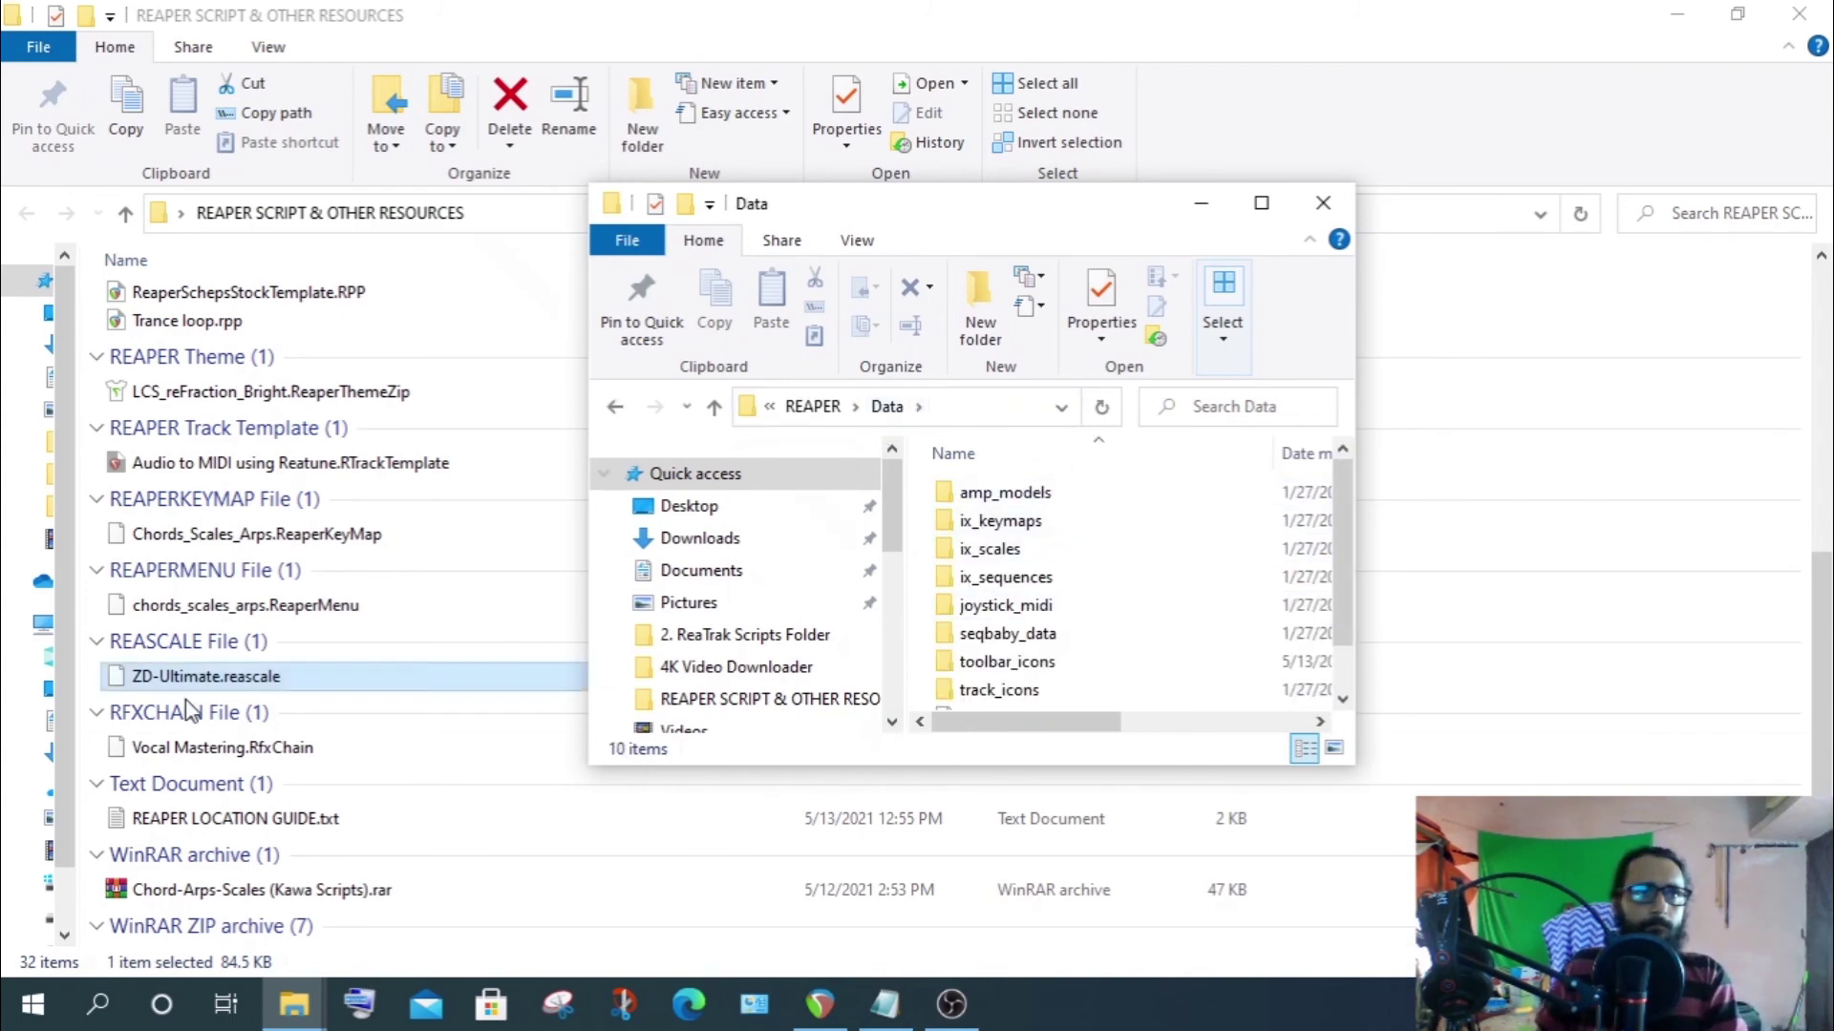
# Copy ZD-Ultimate.reascale from the resources folder into the REAPER Data folder, then close the Data window
pyautogui.doubleClick(211, 676)
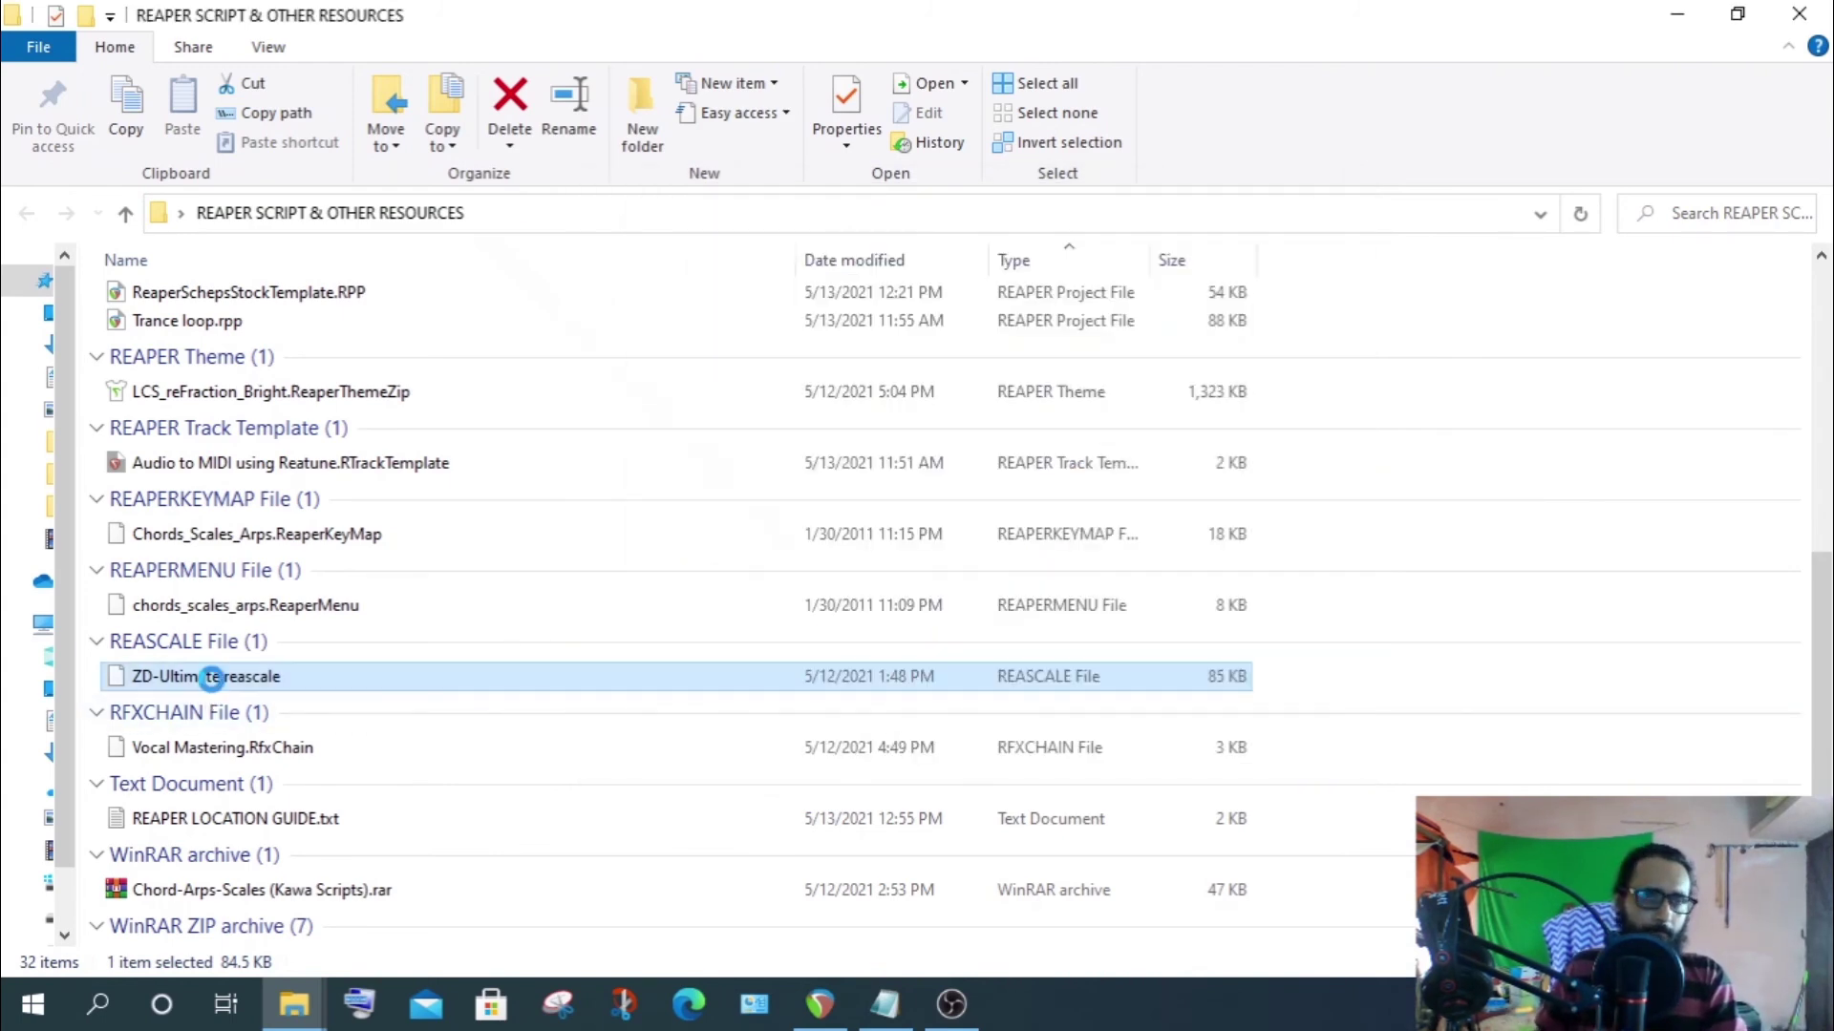
pyautogui.rightClick(211, 676)
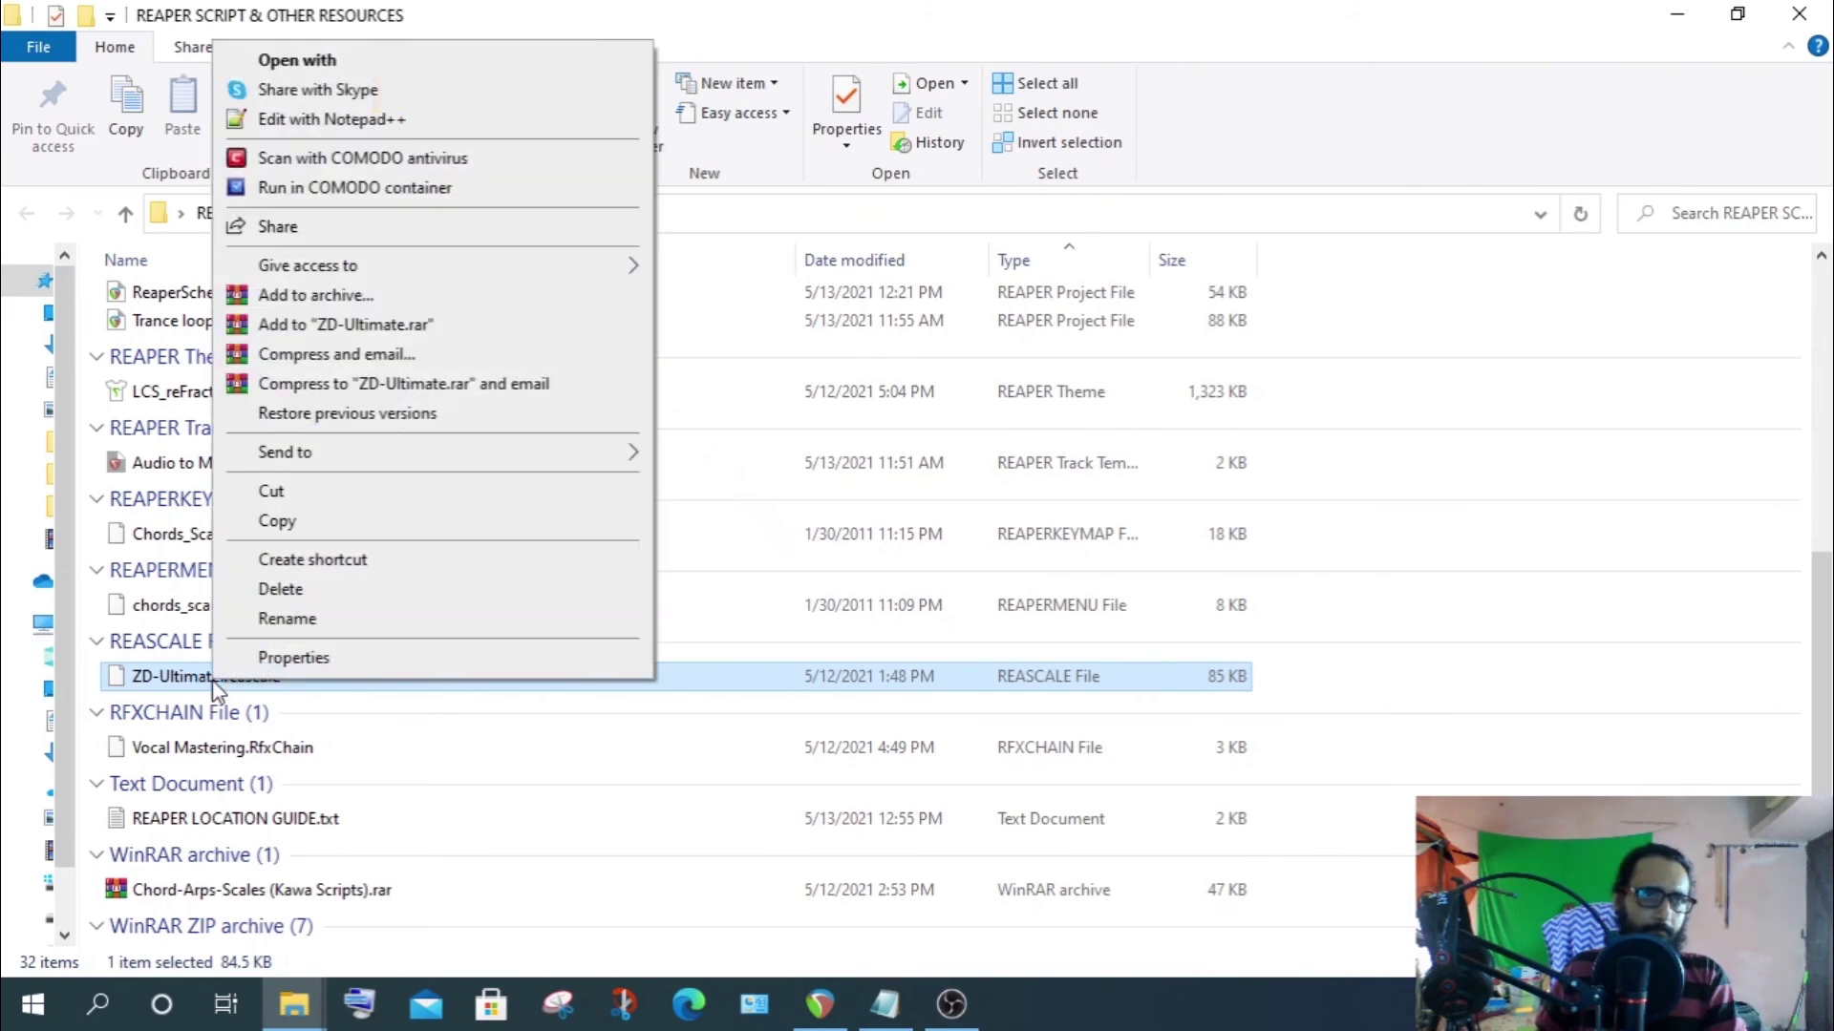
pyautogui.click(282, 521)
pyautogui.moveTo(294, 1003)
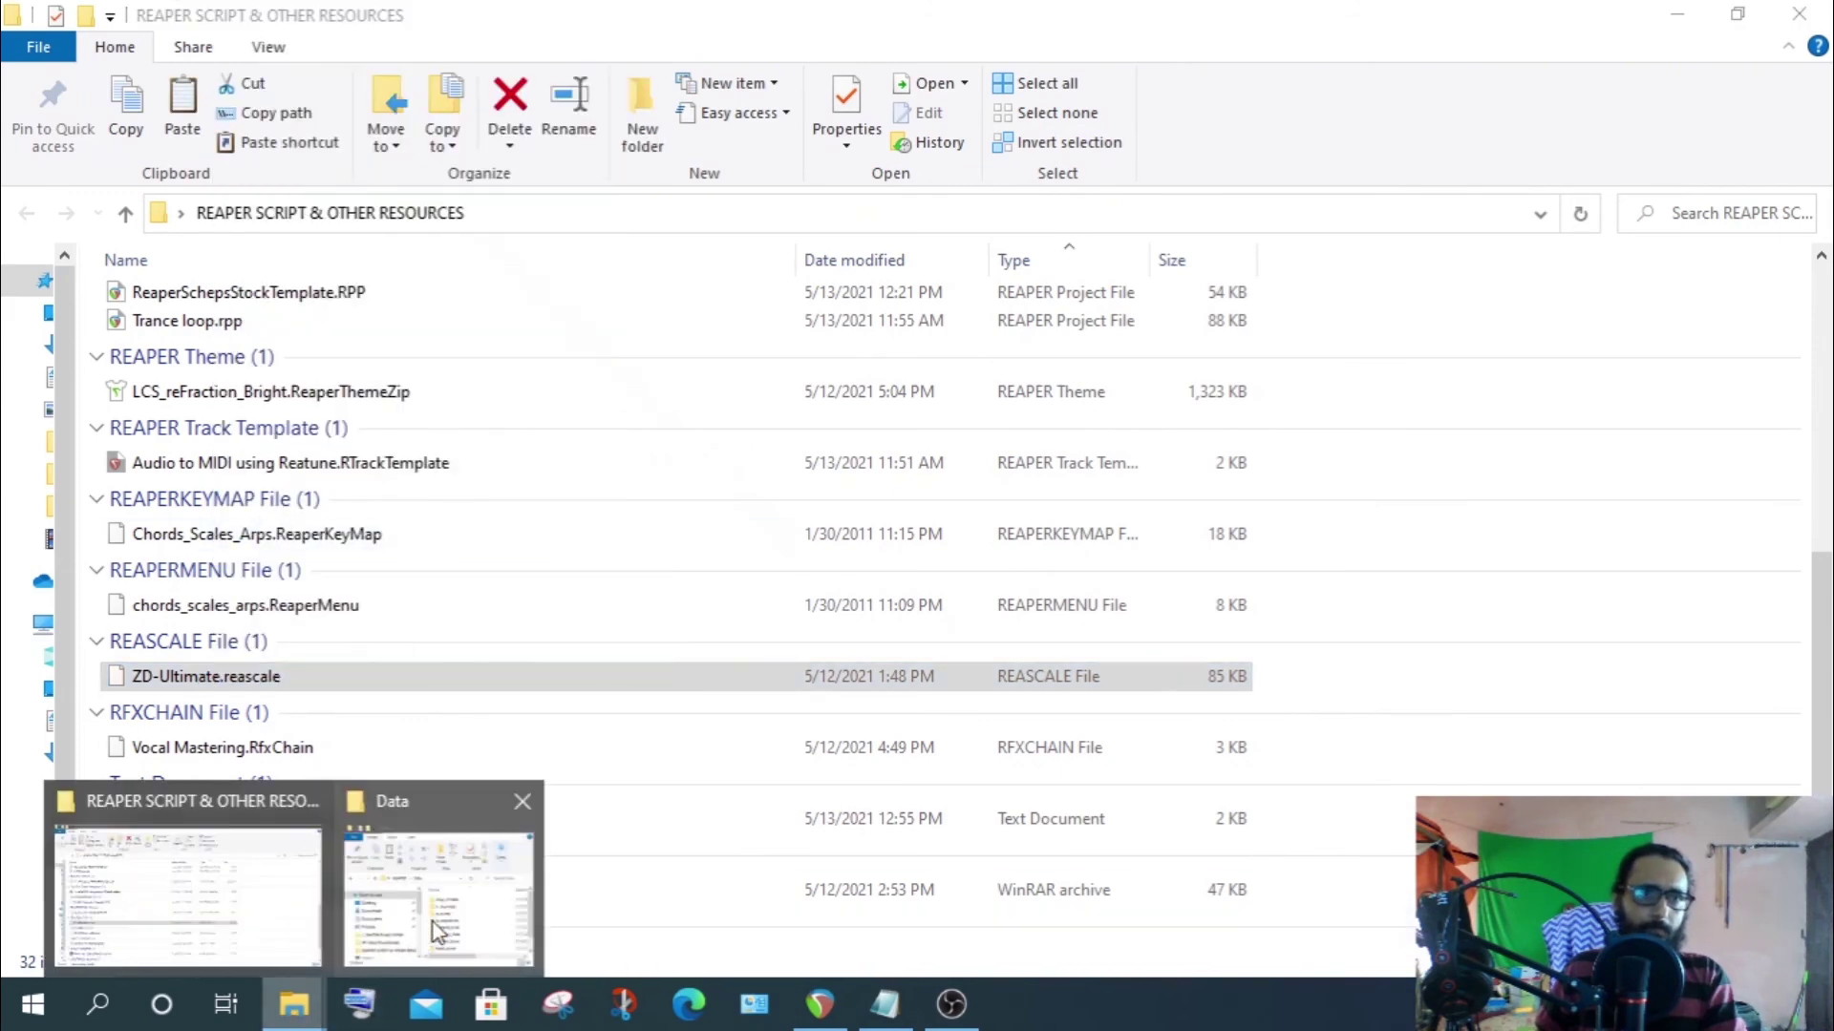
pyautogui.click(433, 922)
pyautogui.rightClick(1178, 669)
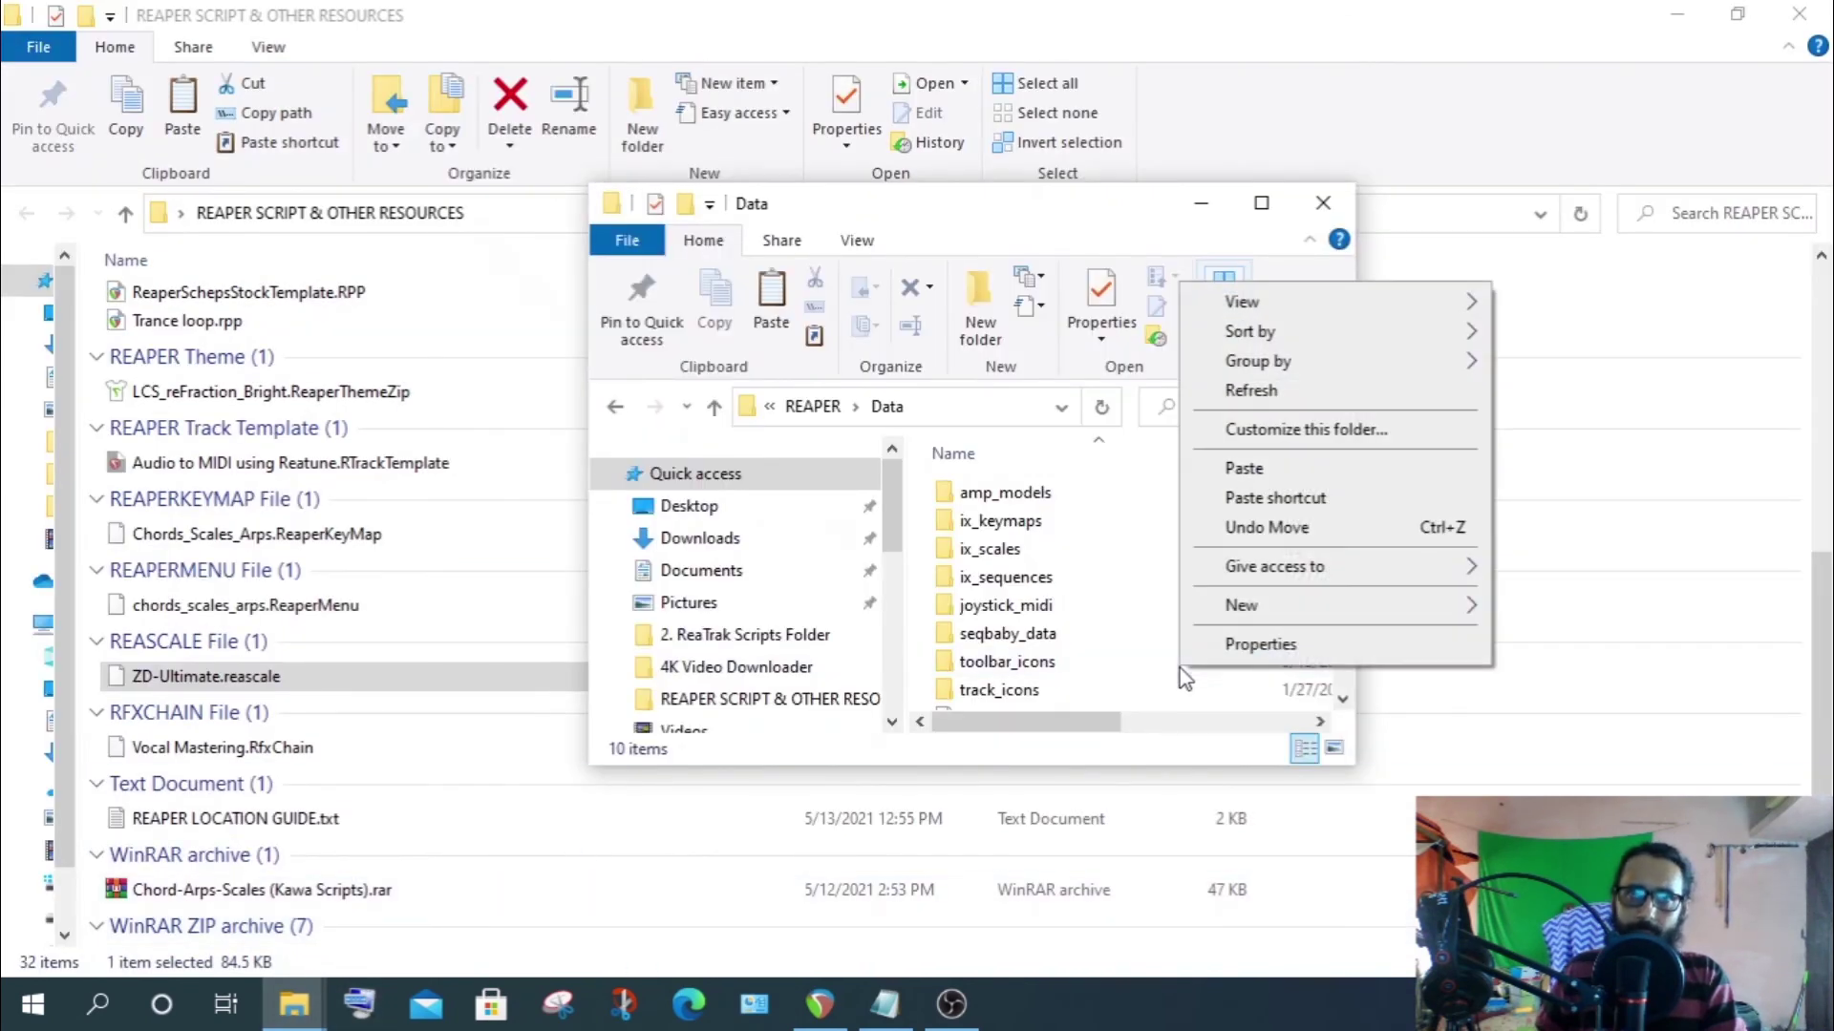
pyautogui.click(1247, 470)
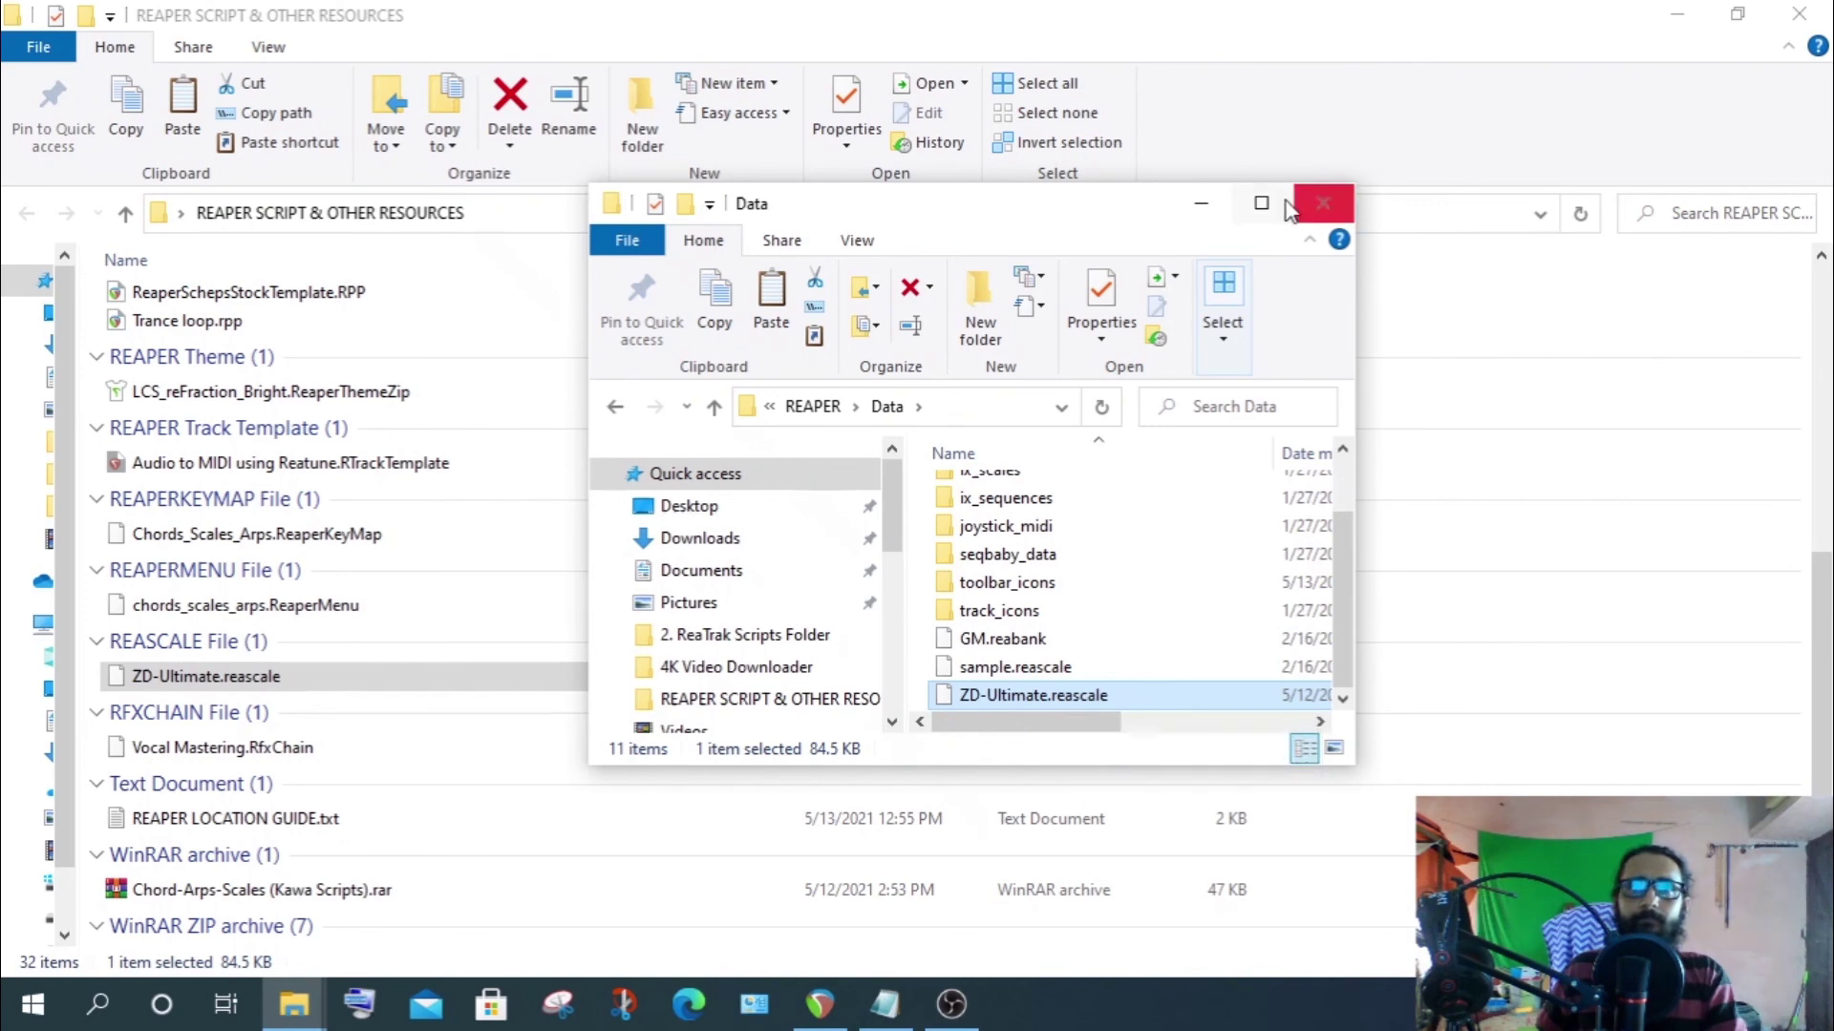
pyautogui.click(1322, 202)
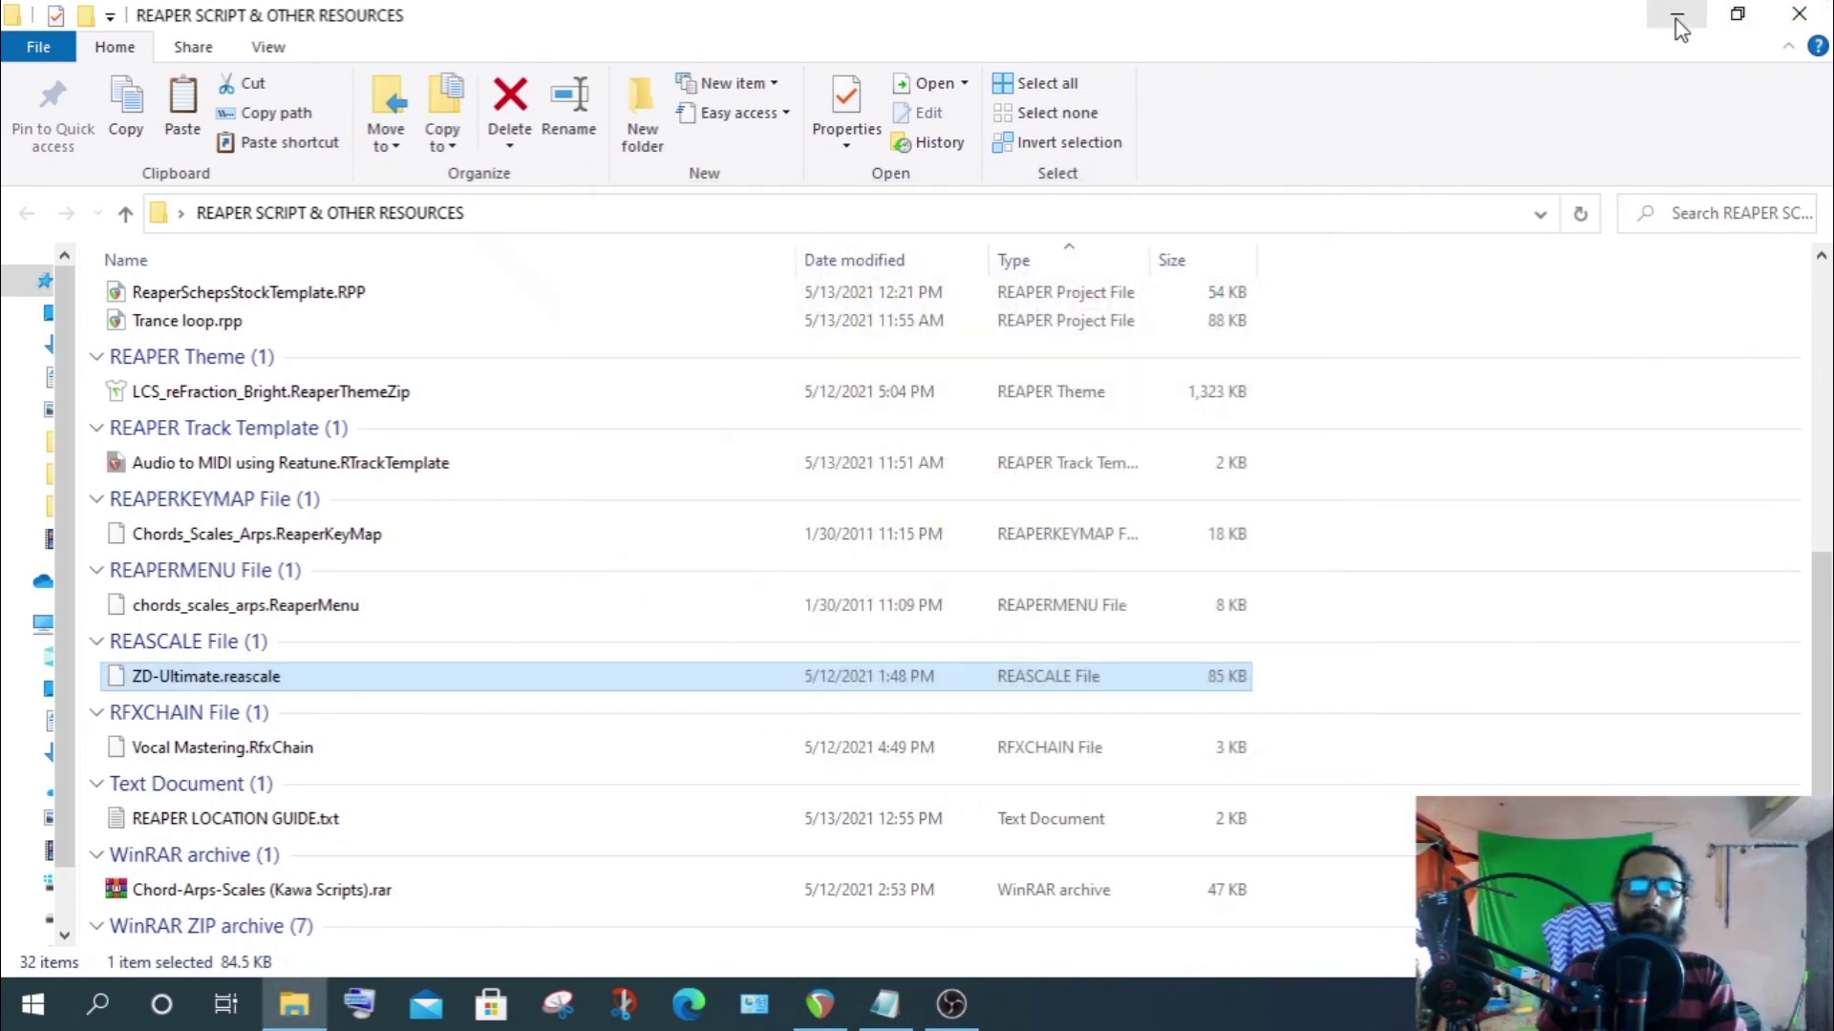
# Switch to REAPER and open the untitled MIDI item in the MIDI editor, moving the window up to expose its lower controls
pyautogui.click(819, 1005)
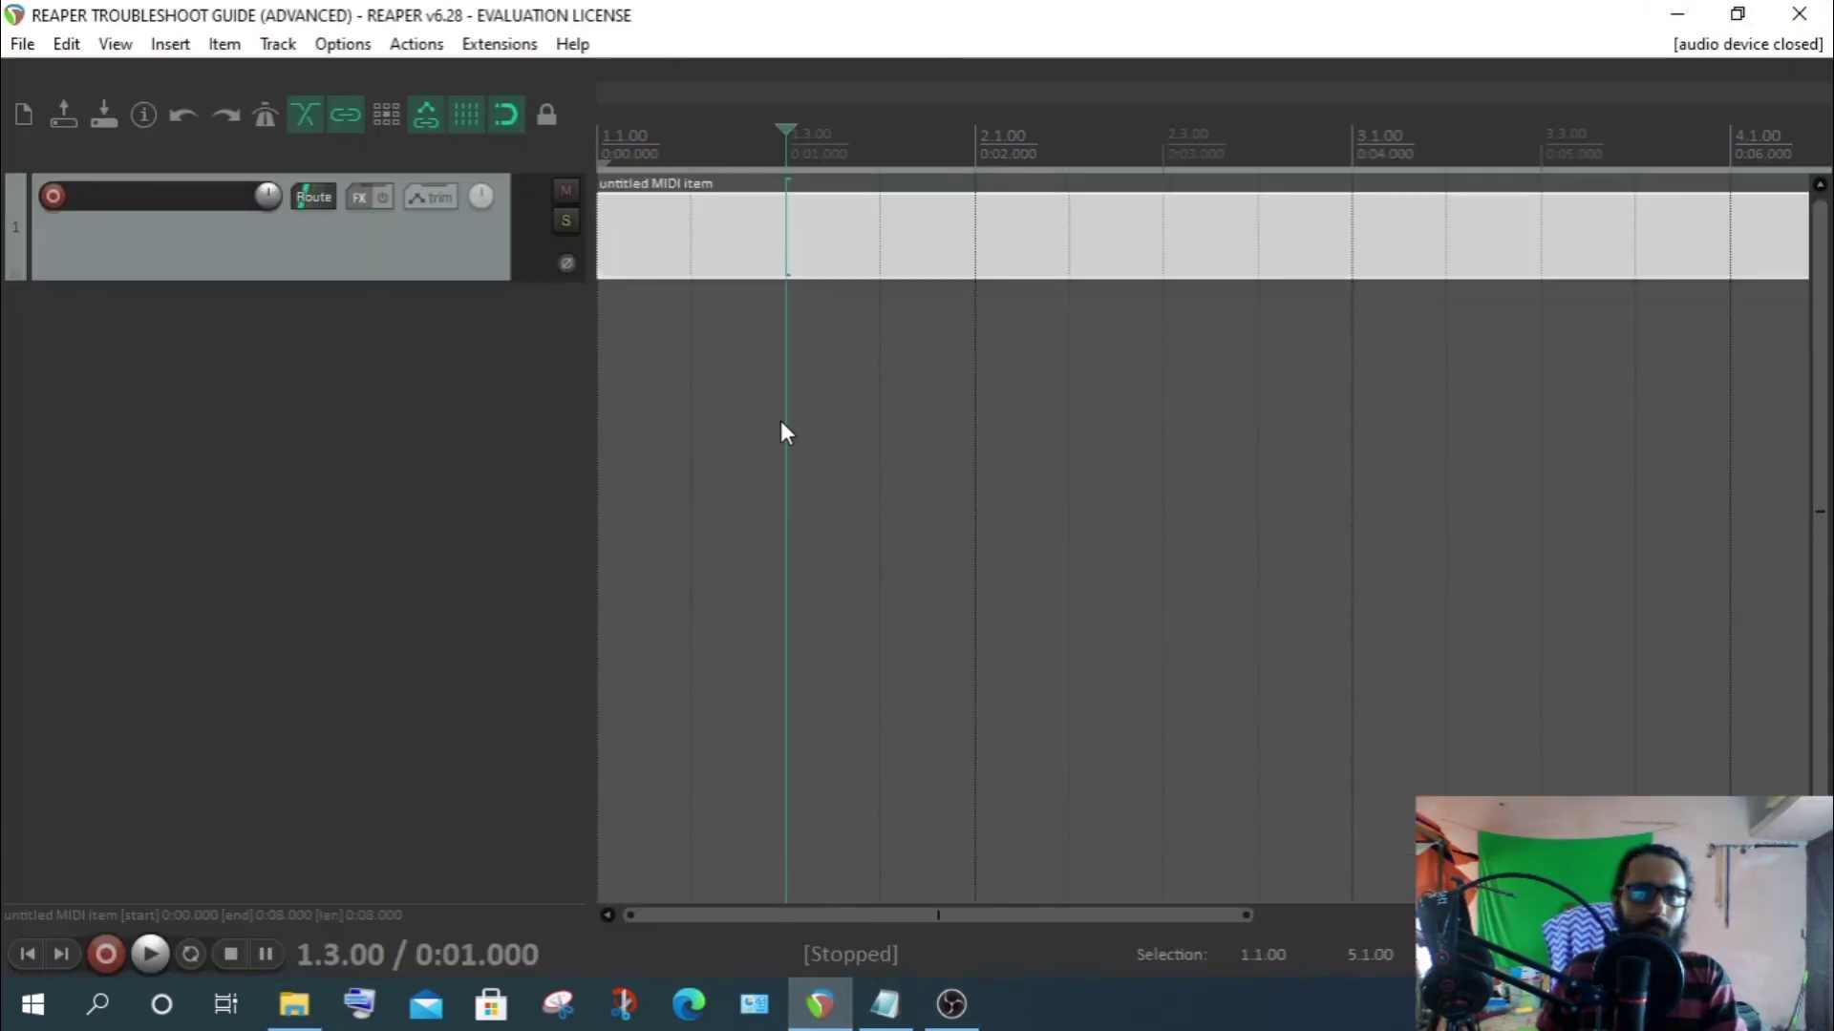
pyautogui.doubleClick(732, 224)
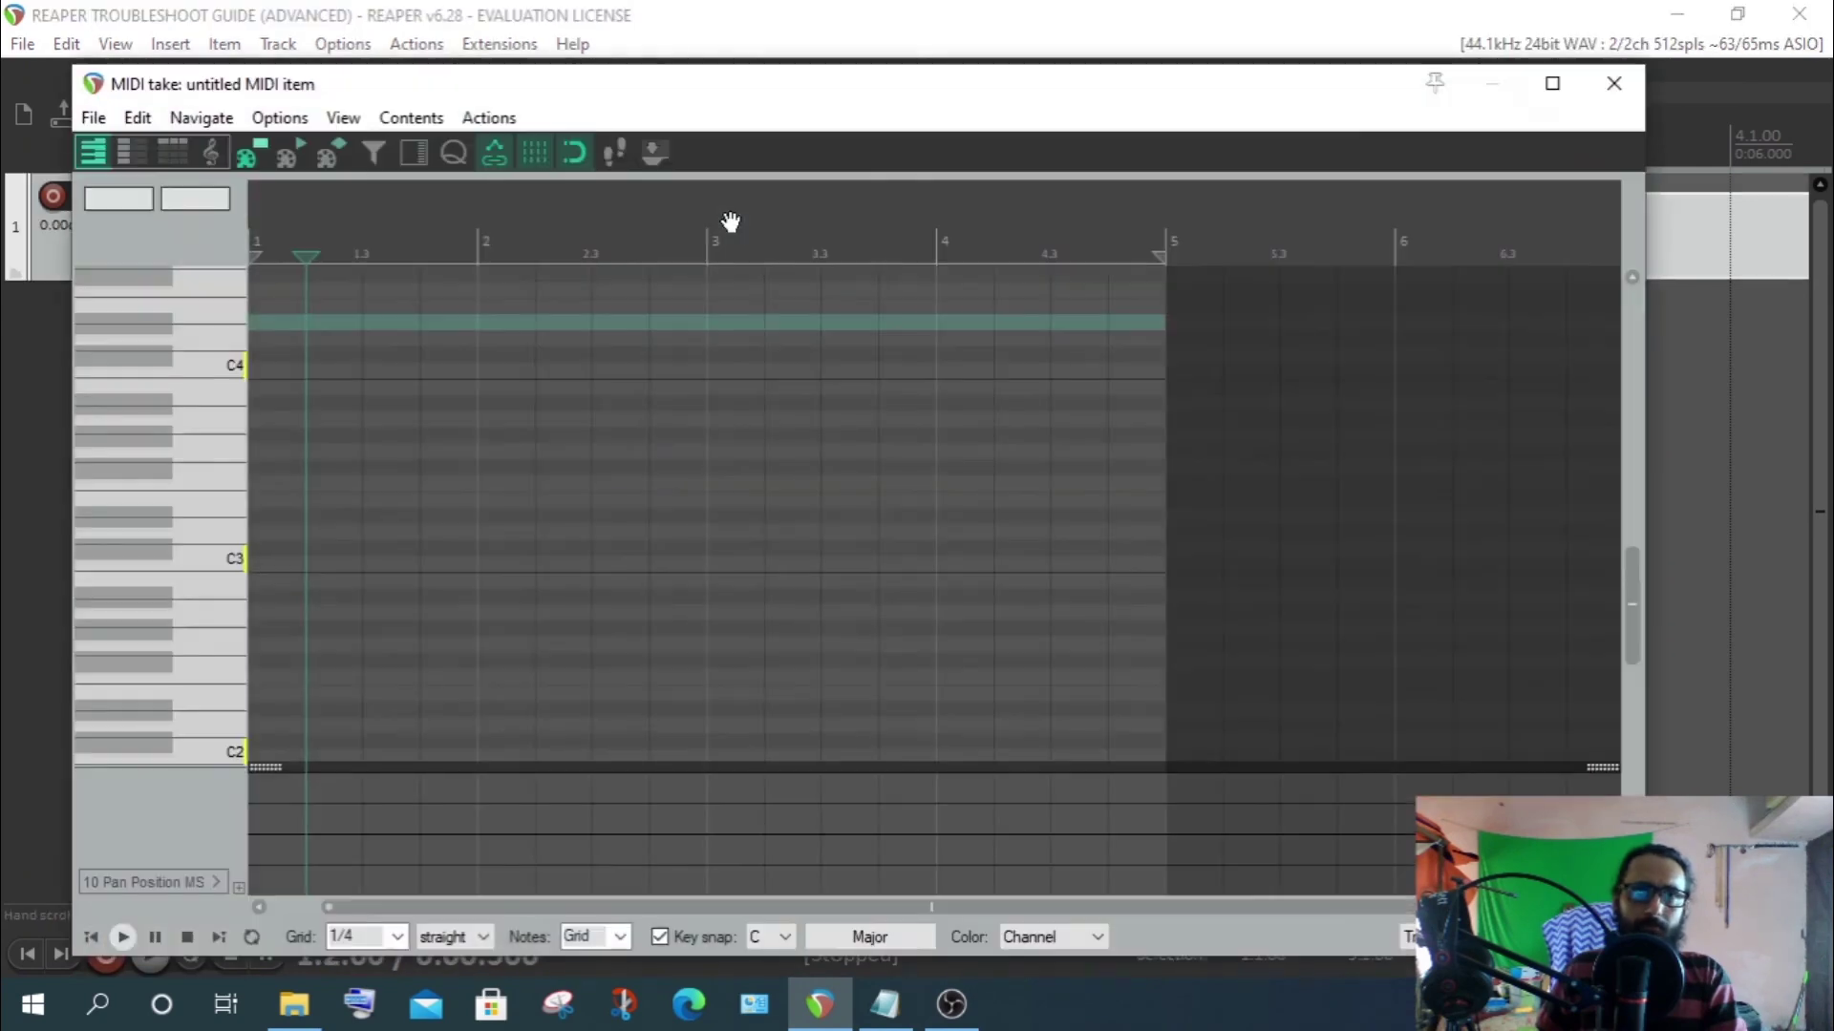
pyautogui.moveTo(798, 98); pyautogui.dragTo(776, 46)
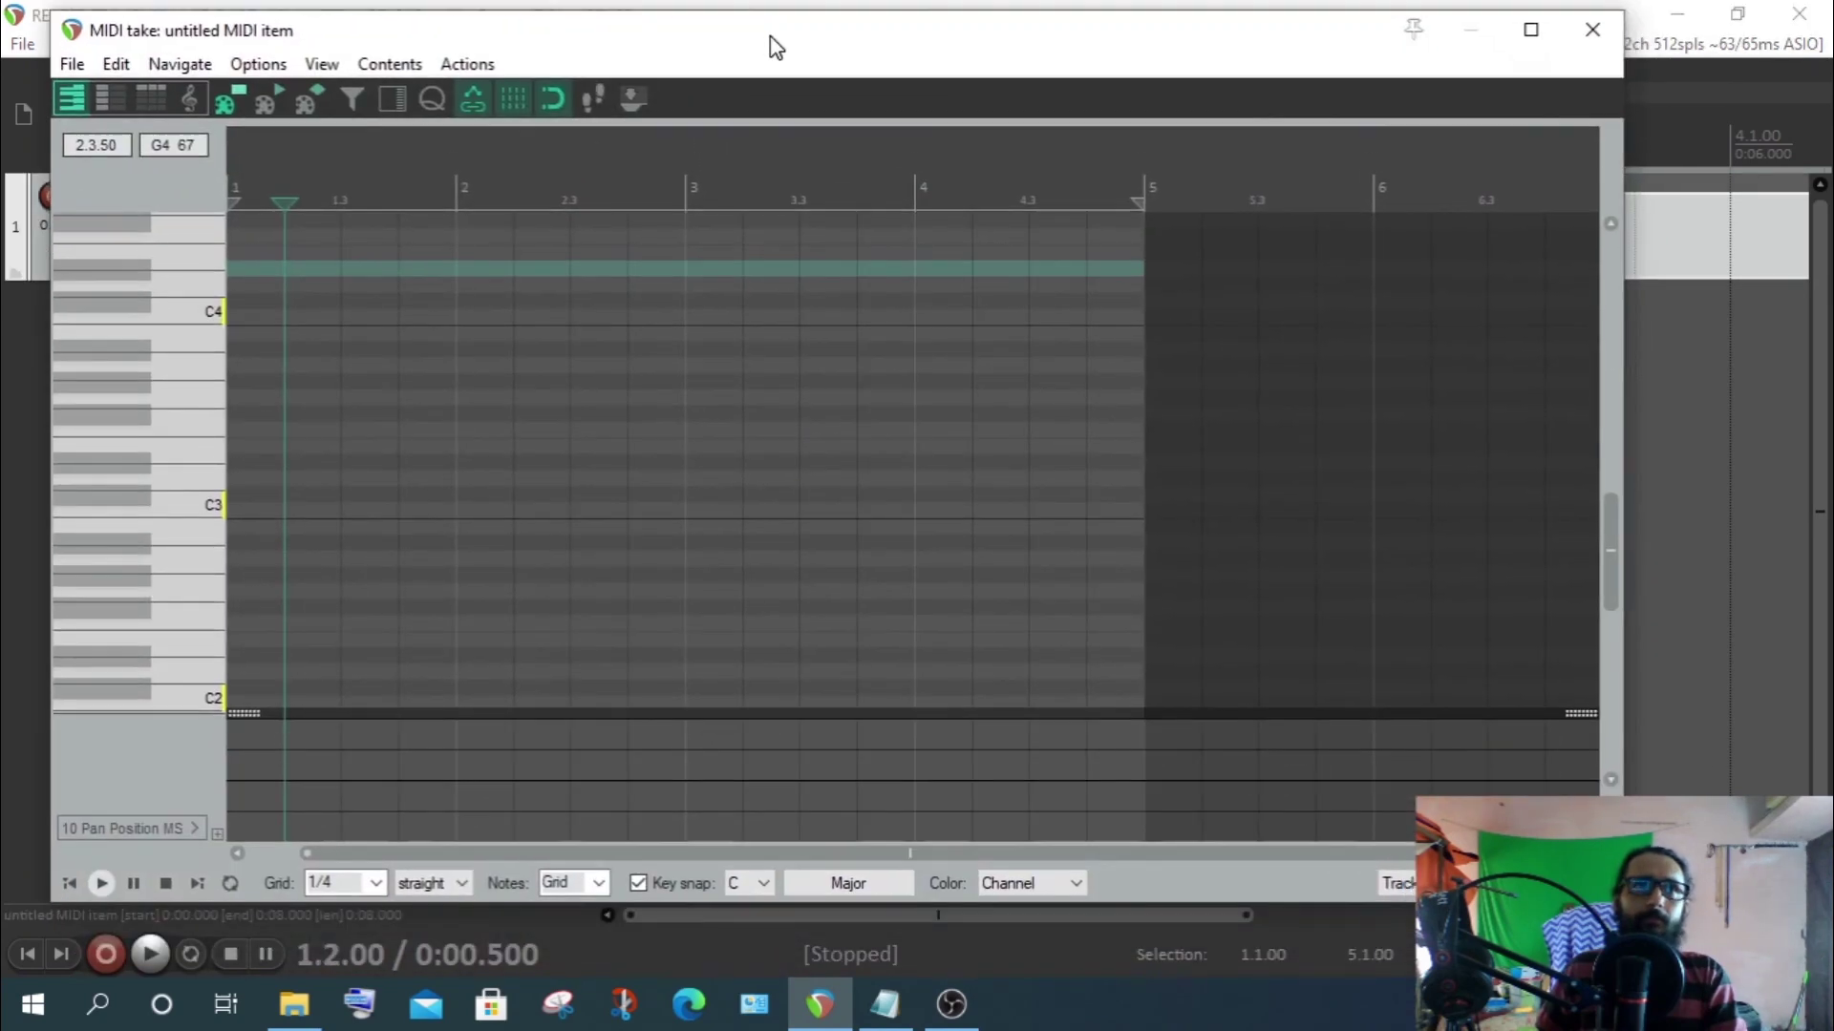
# Load ZD-Ultimate.reascale as the MIDI editor's key snap scale file and review the list of available scales
pyautogui.click(823, 886)
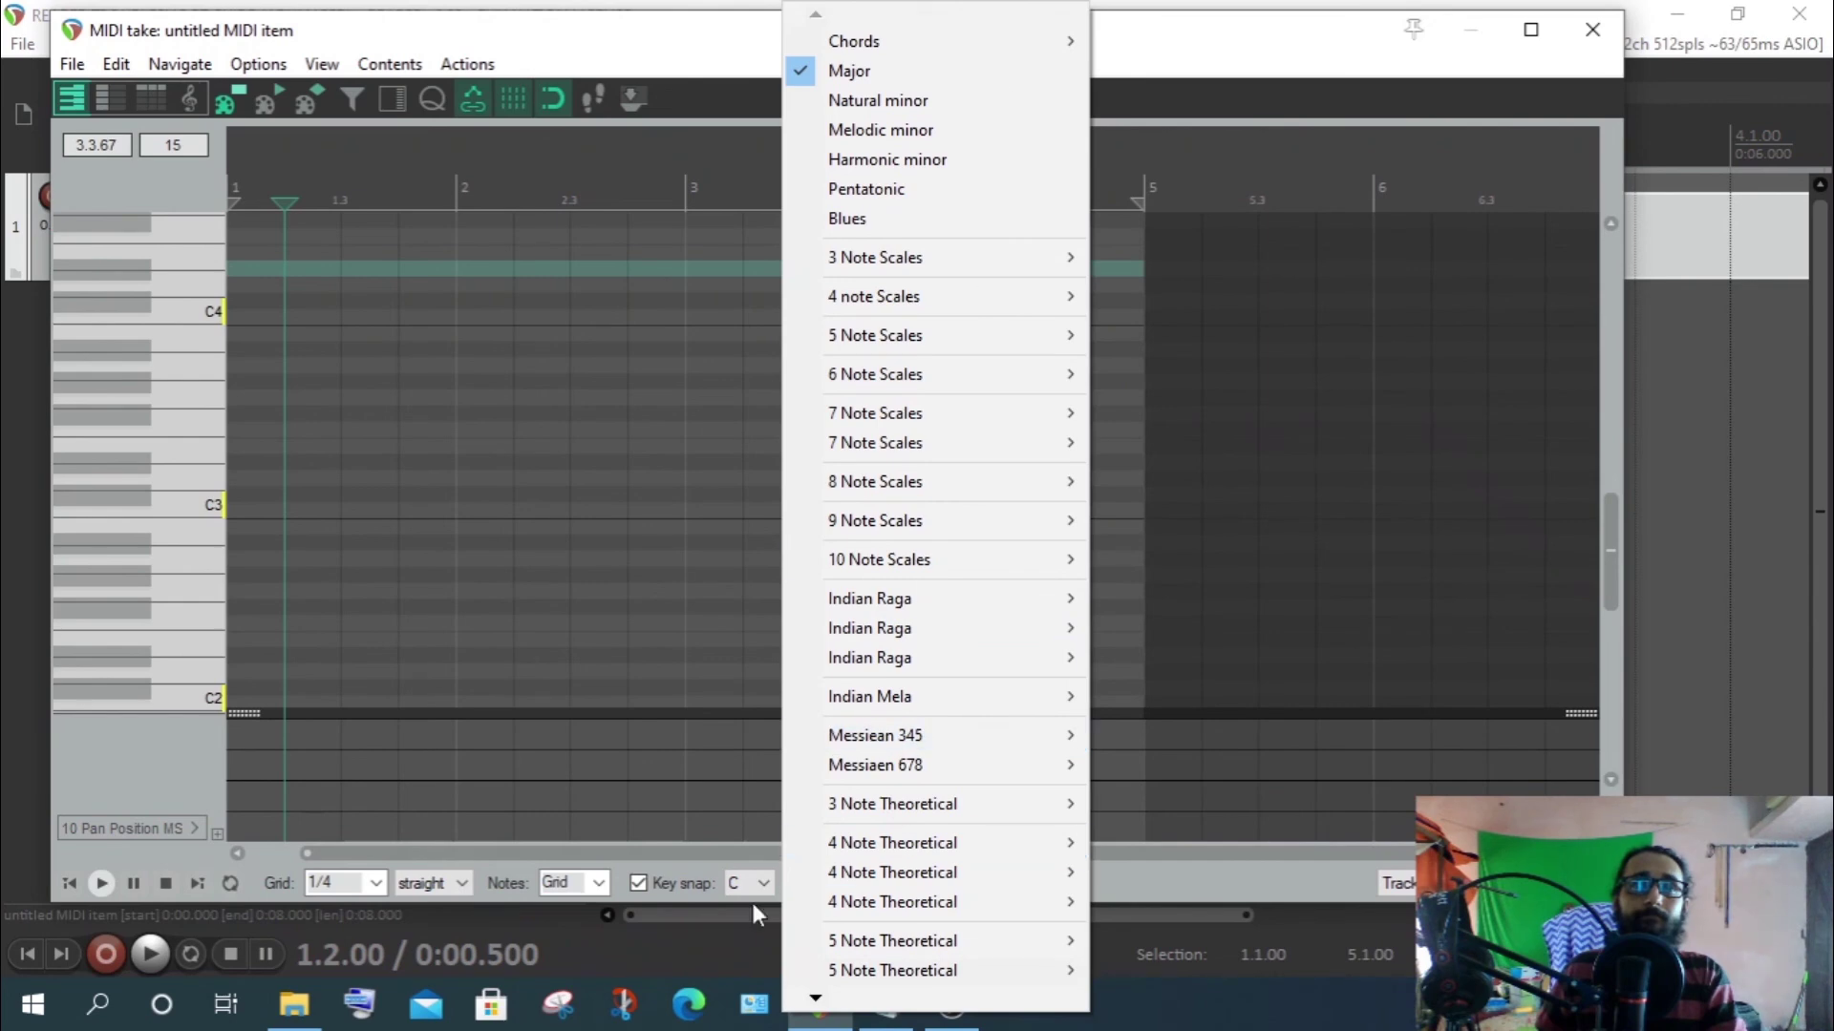
pyautogui.click(239, 860)
pyautogui.click(831, 892)
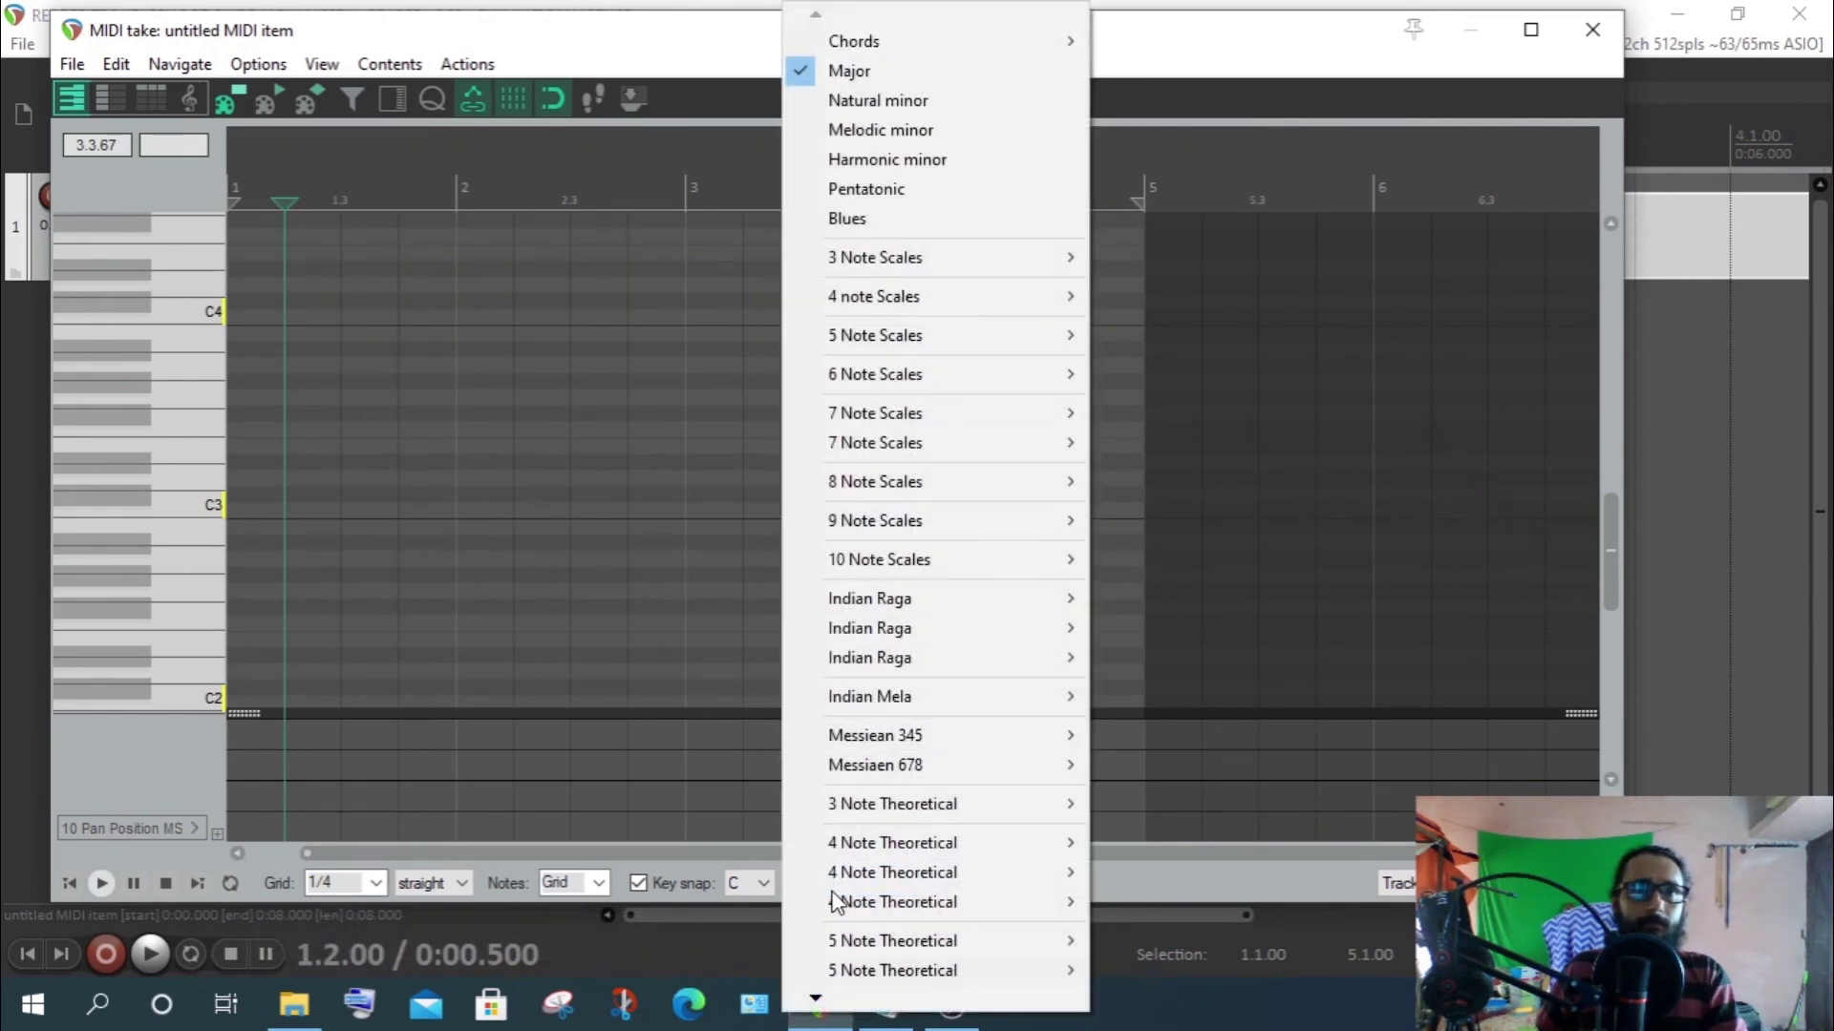
pyautogui.moveTo(812, 996)
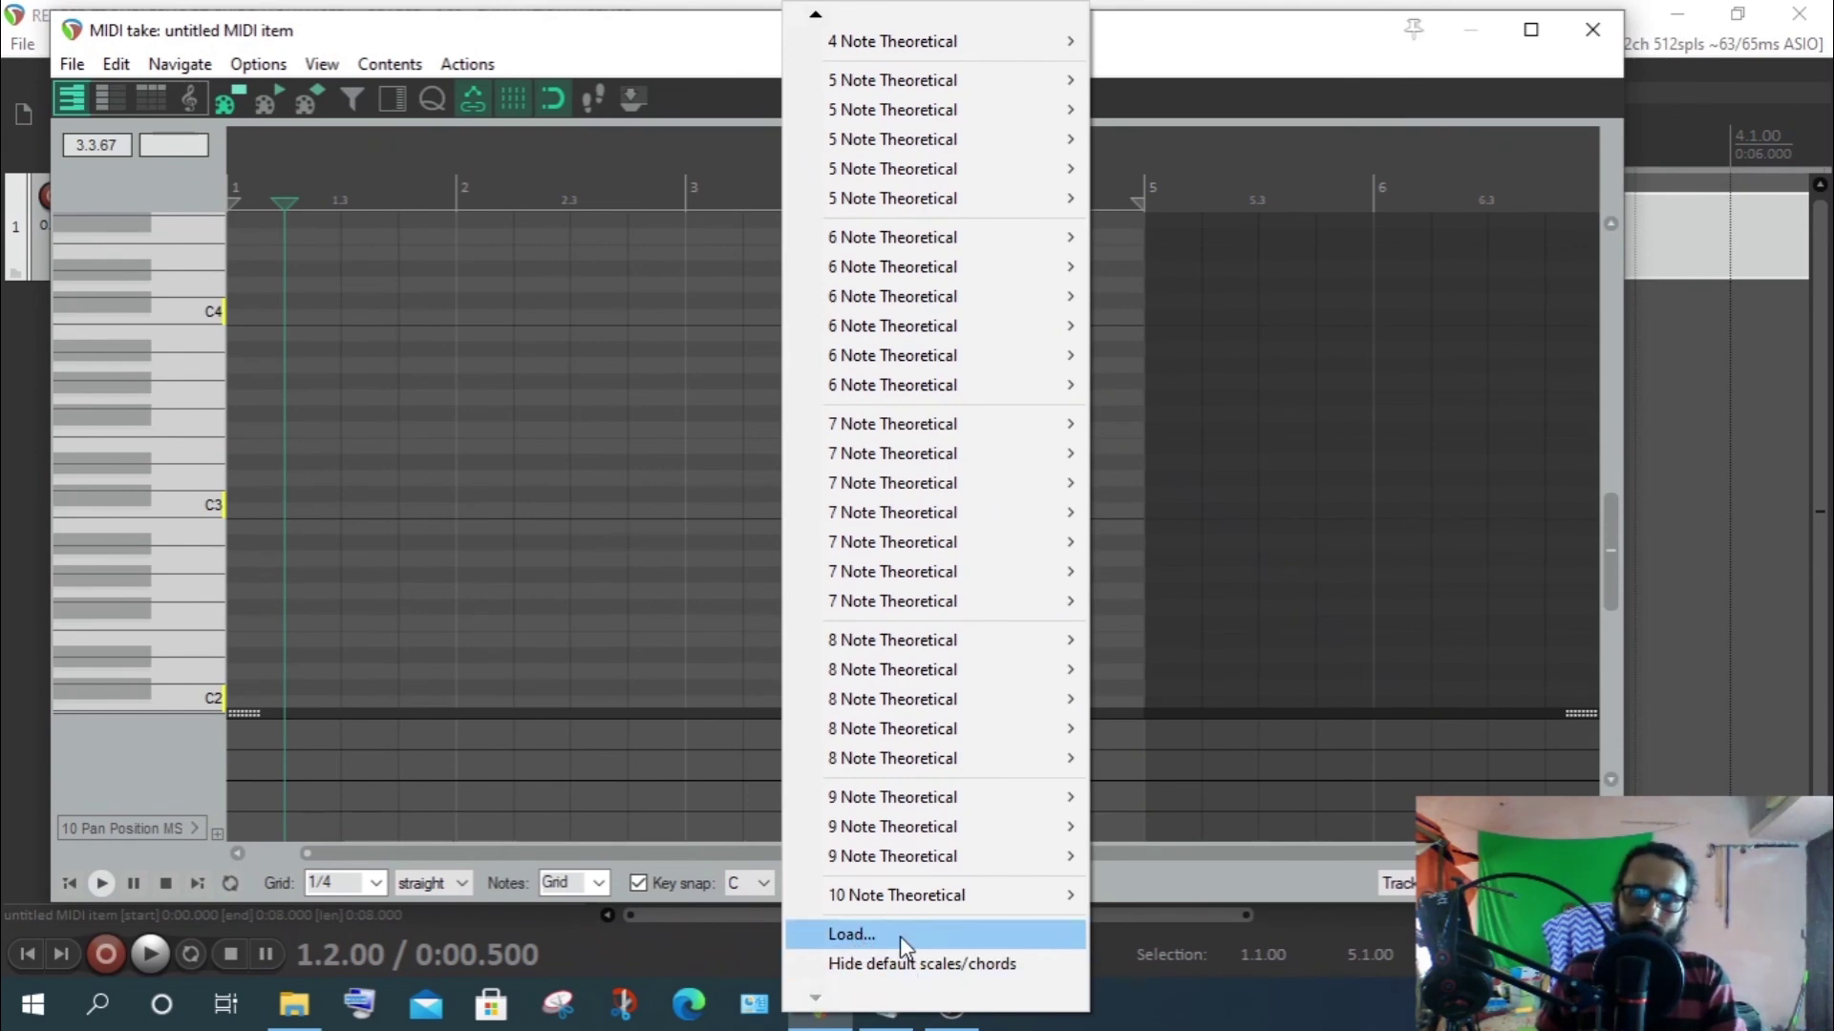
pyautogui.click(867, 936)
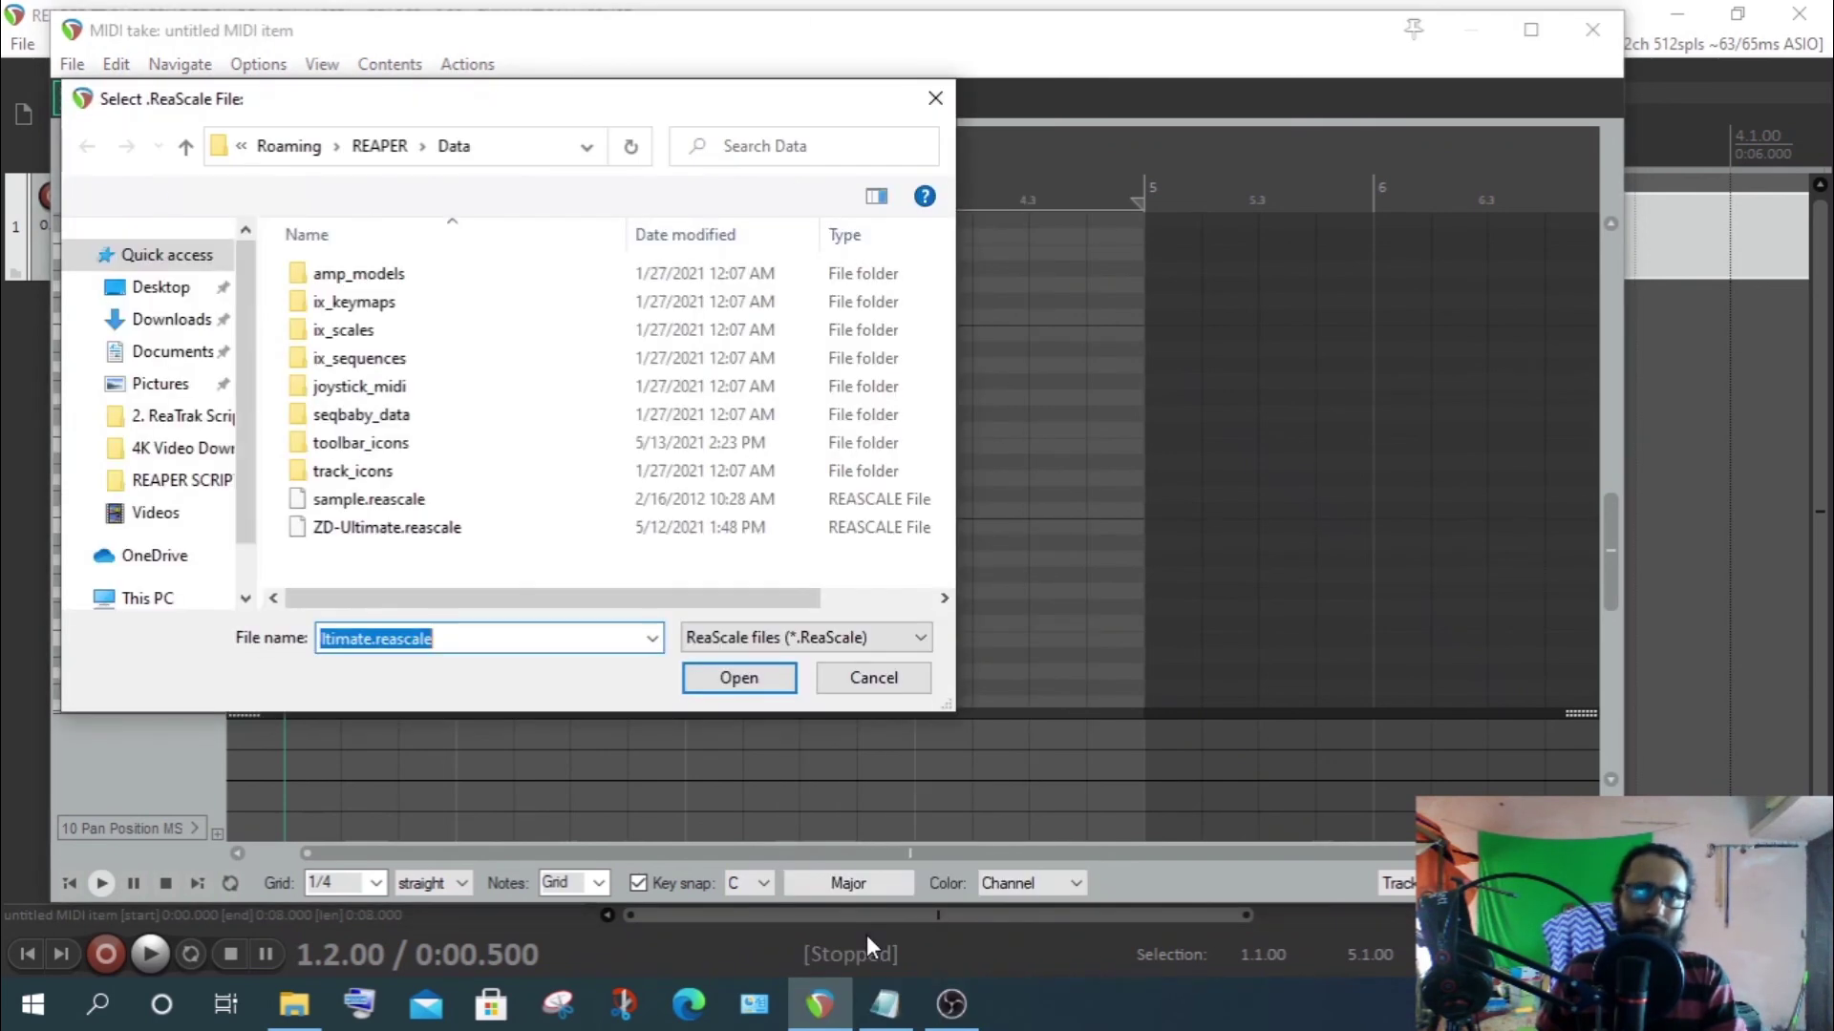
pyautogui.click(354, 535)
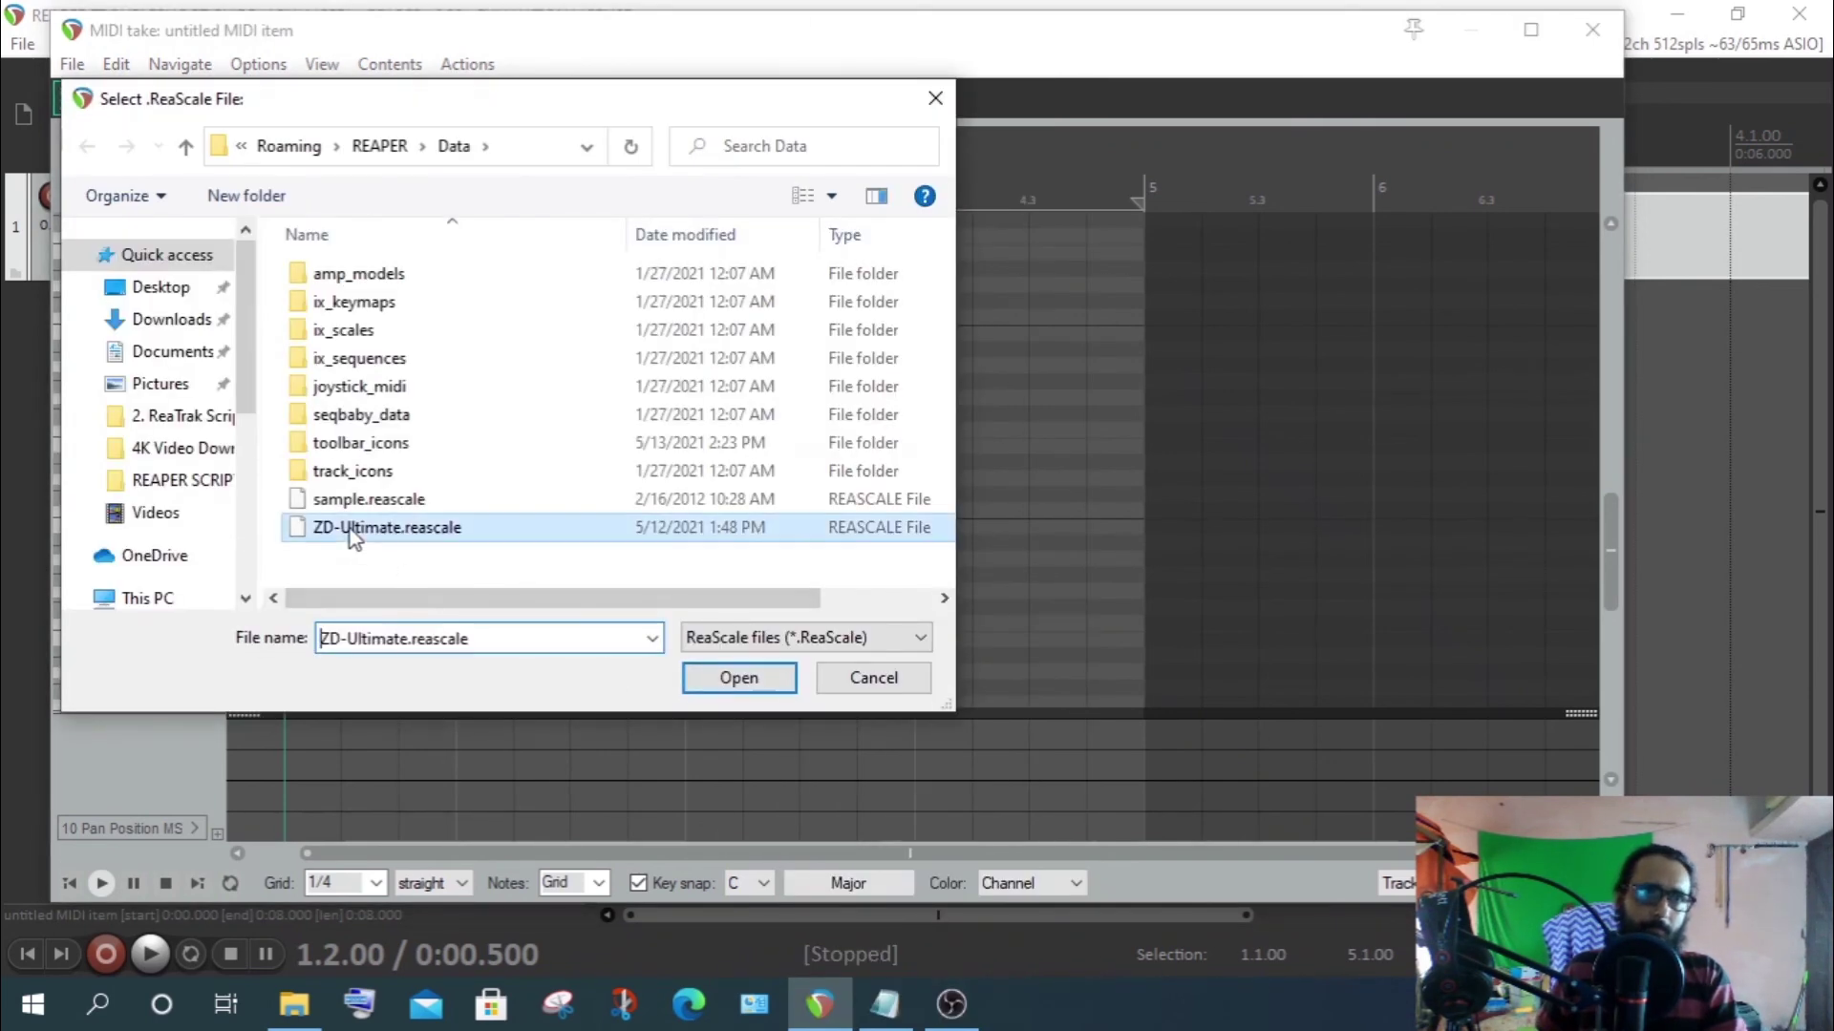
pyautogui.doubleClick(405, 531)
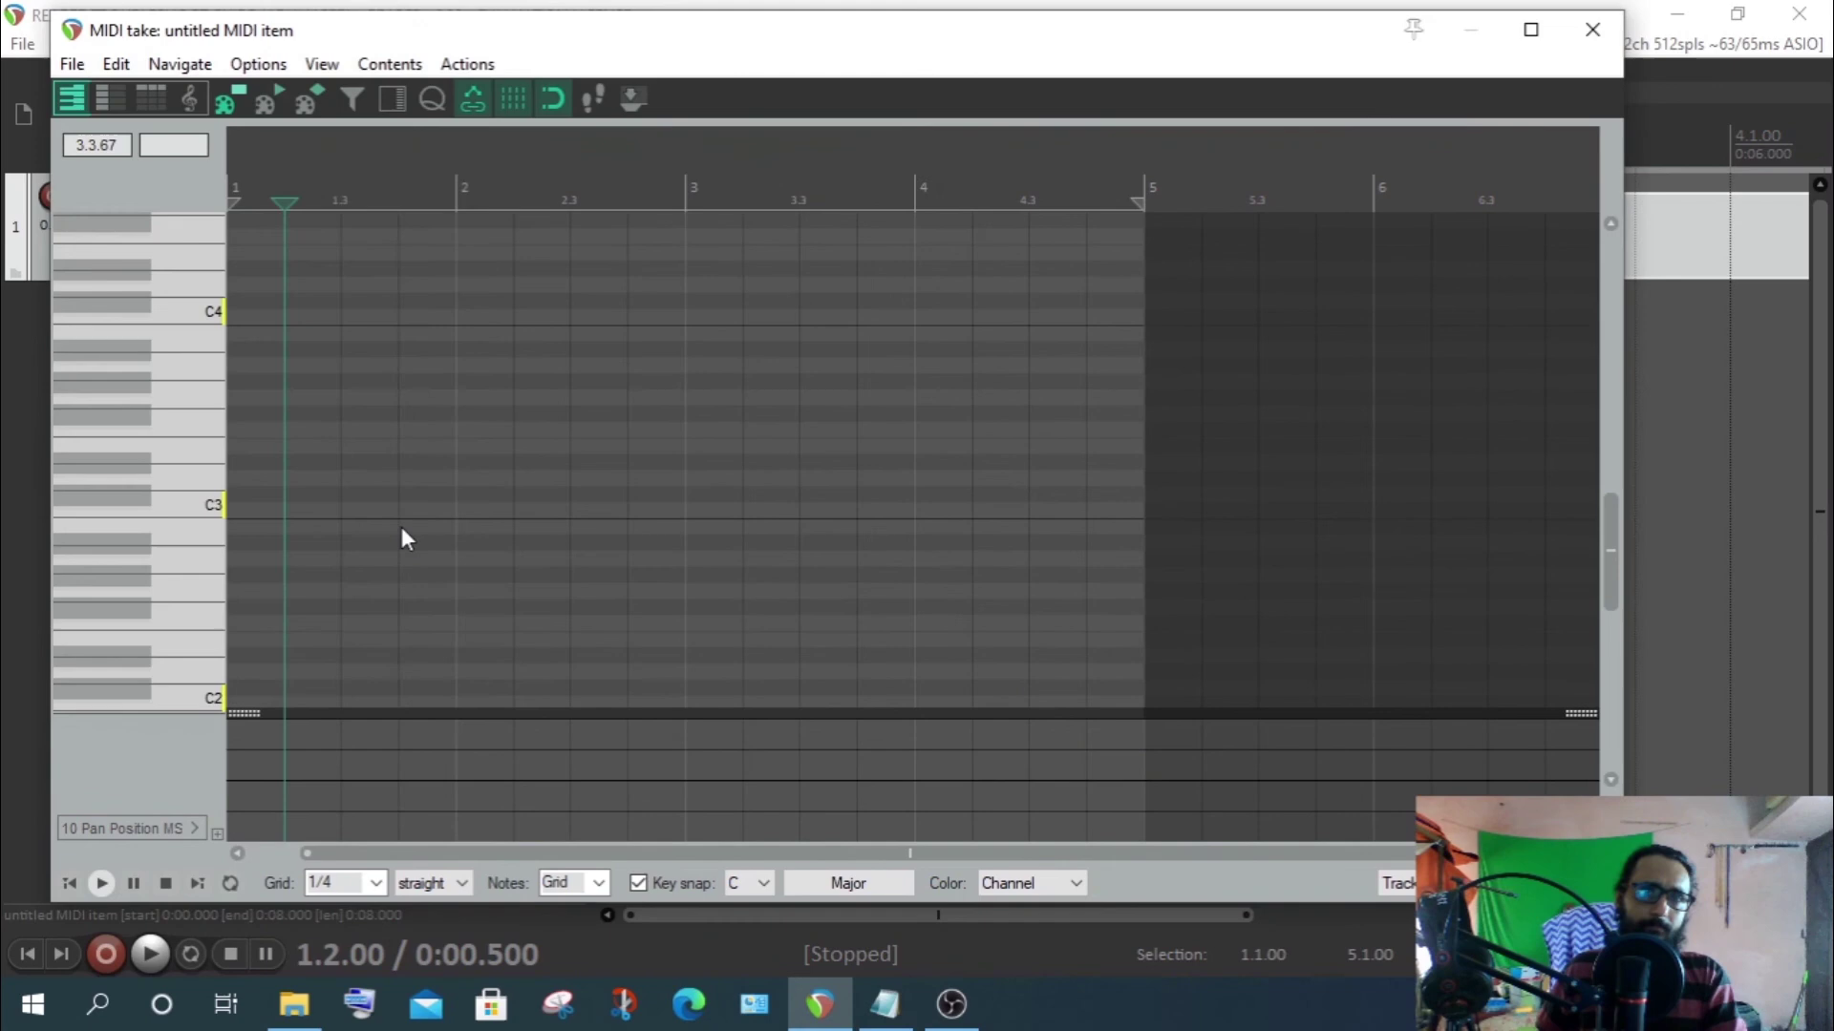
pyautogui.click(821, 886)
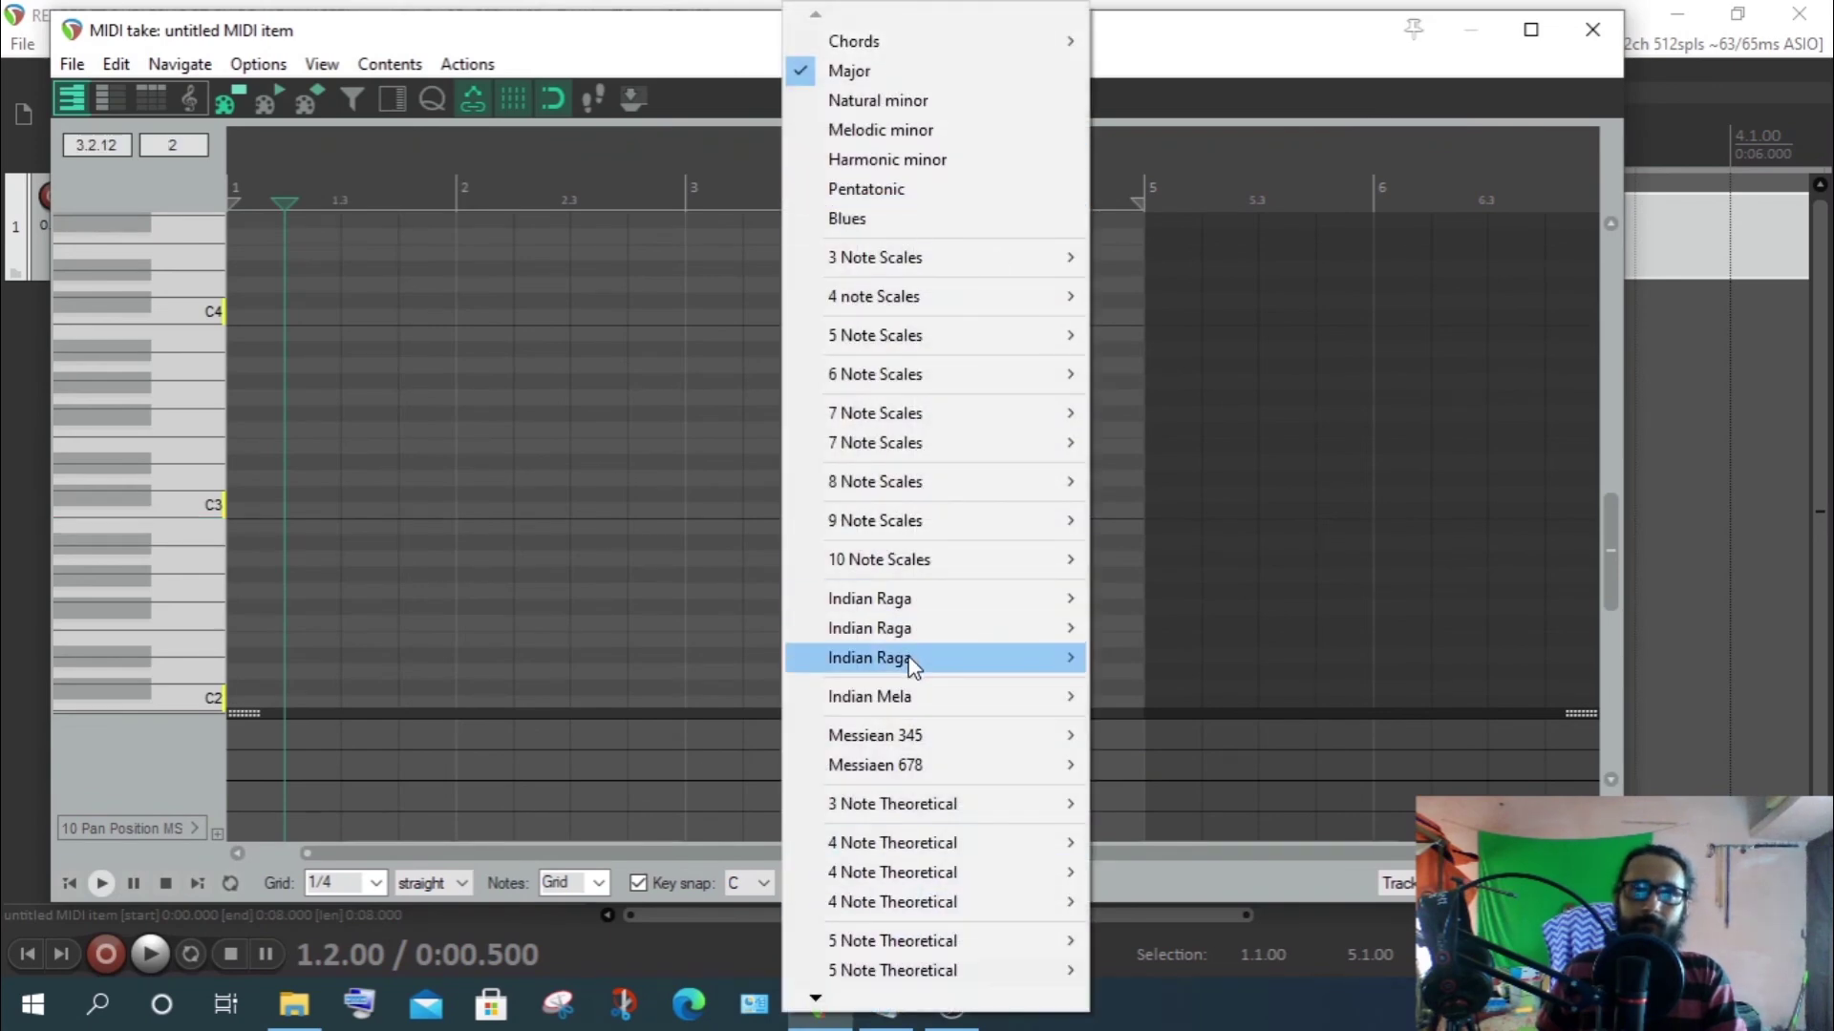
pyautogui.click(158, 766)
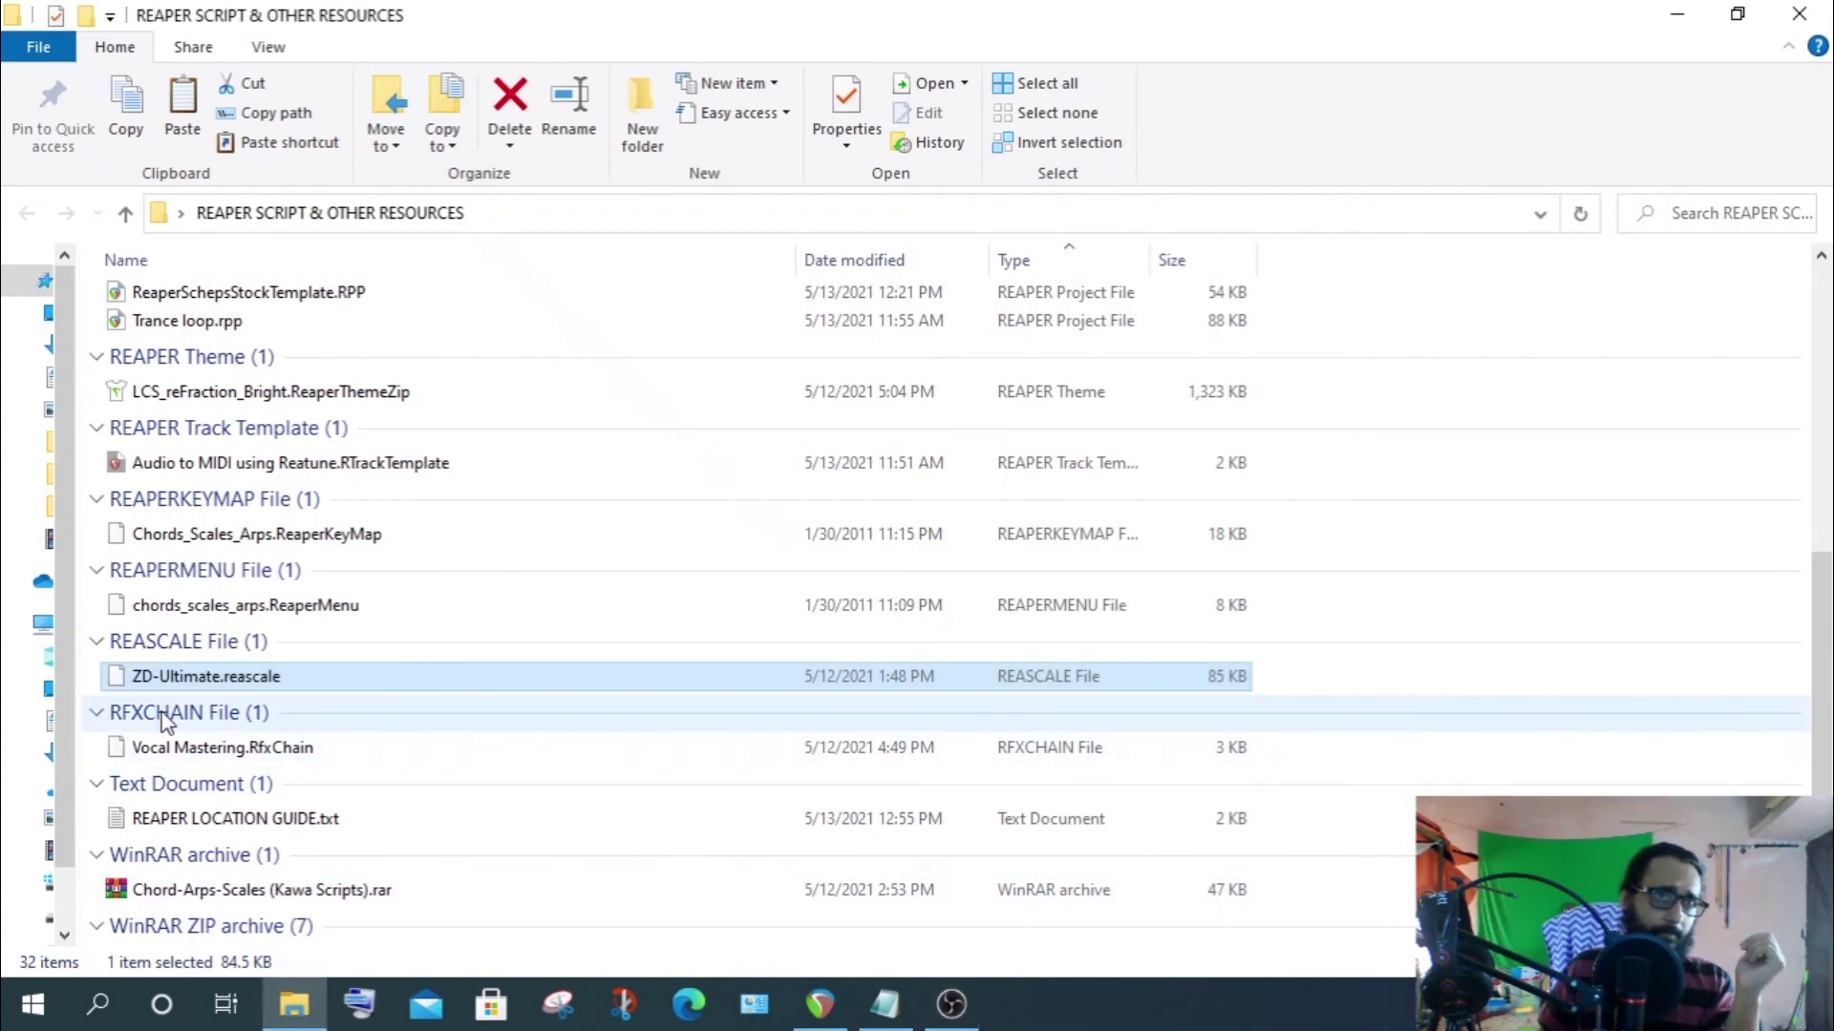
# Select Vocal Mastering.RfxChain in the resources folder and copy the REAPER FXChains location path from the guide in Notepad
pyautogui.click(202, 749)
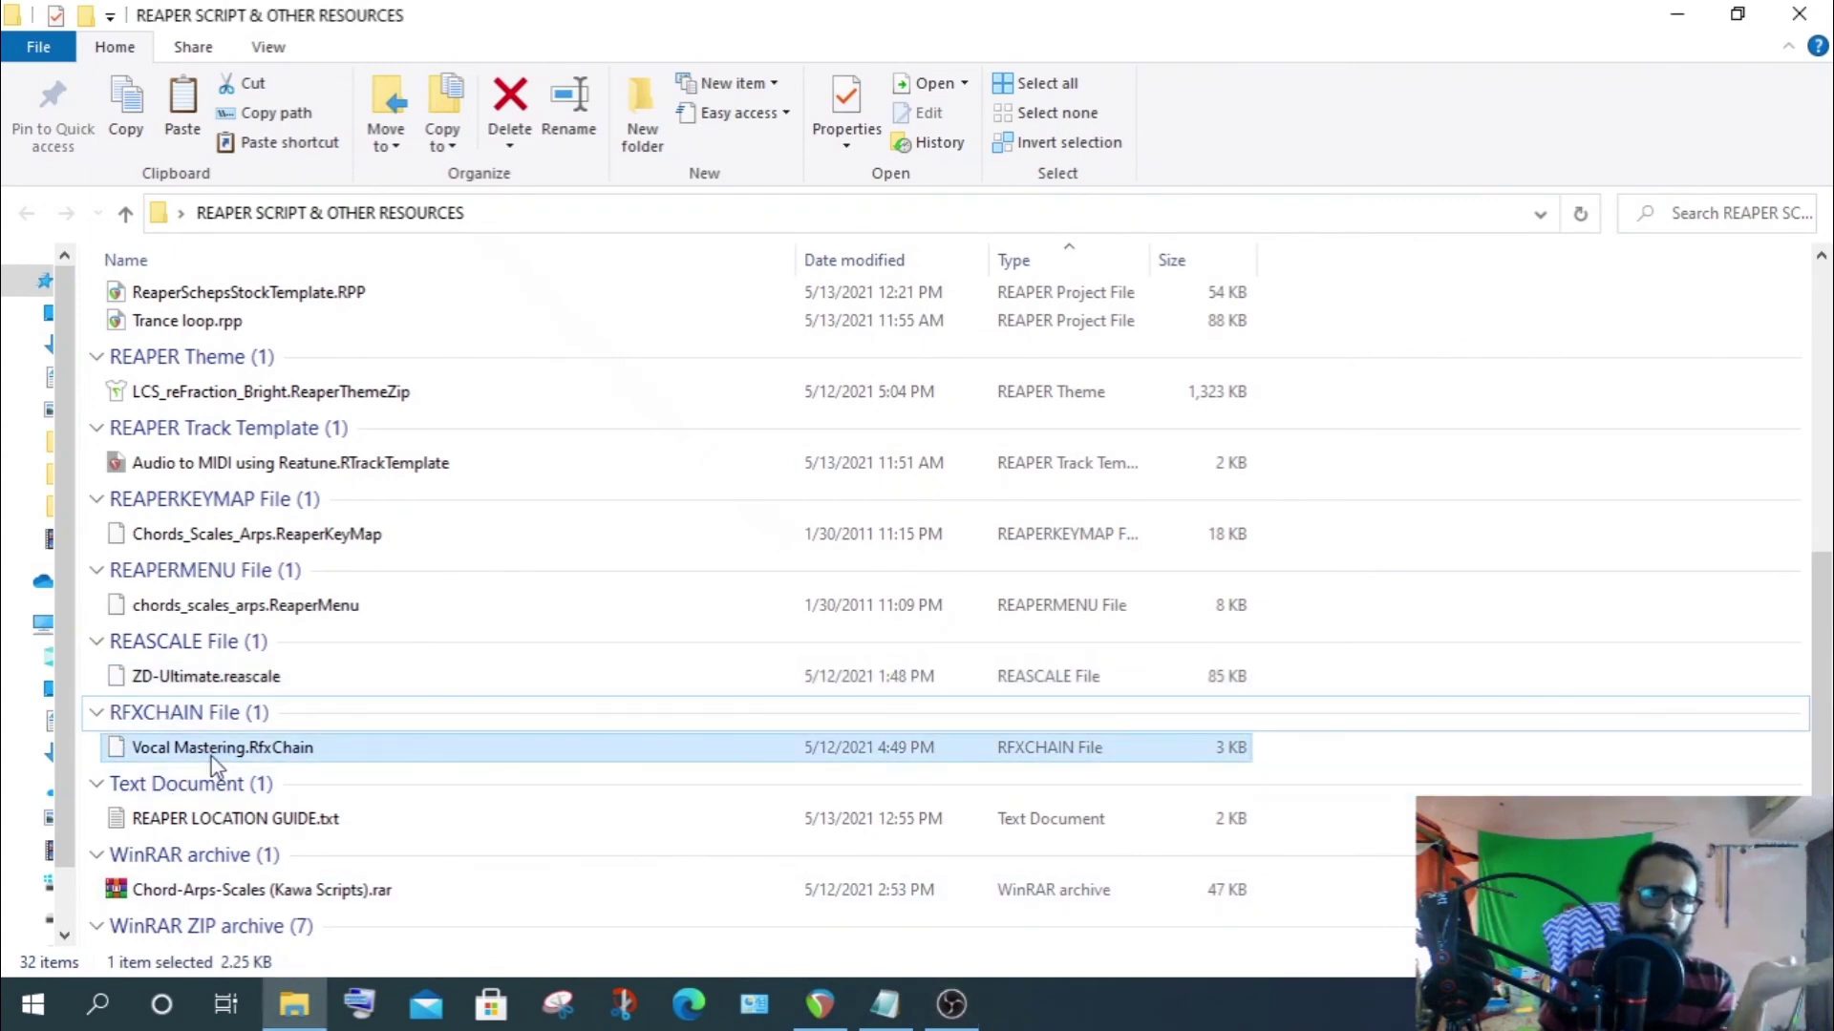
pyautogui.moveTo(884, 1003)
pyautogui.click(802, 761)
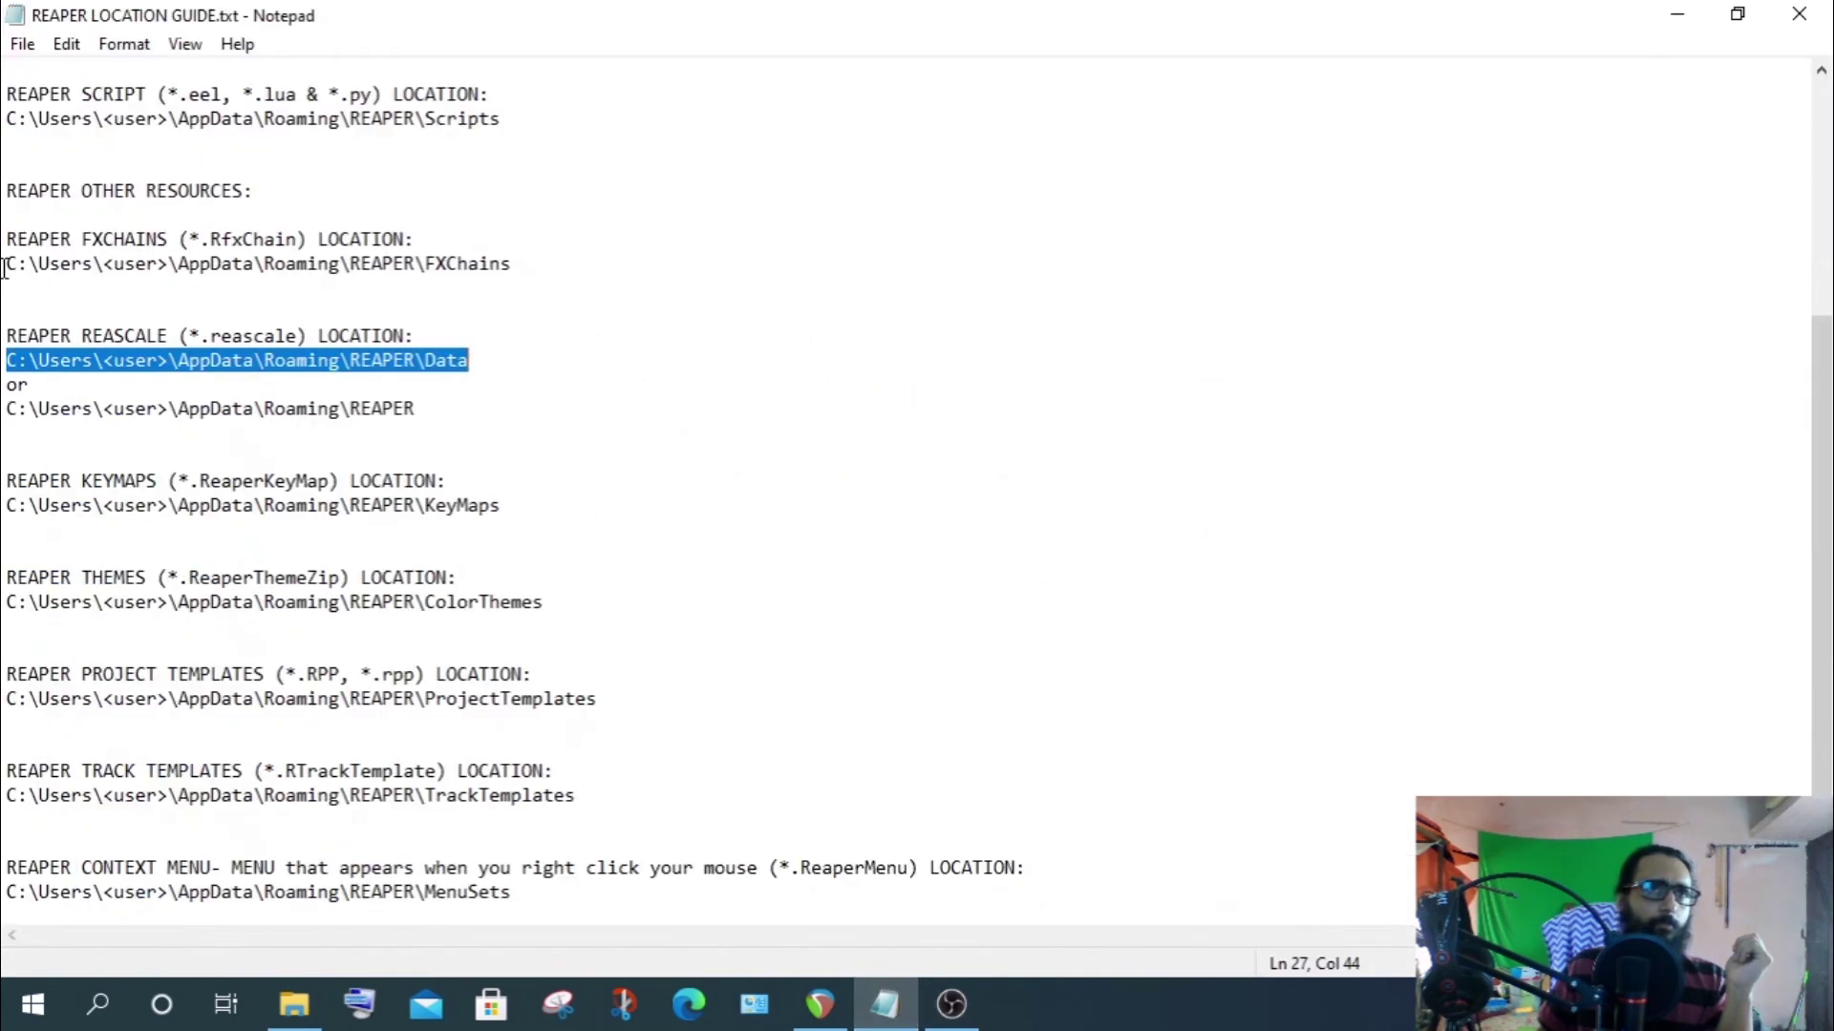
pyautogui.moveTo(5, 267); pyautogui.dragTo(532, 262)
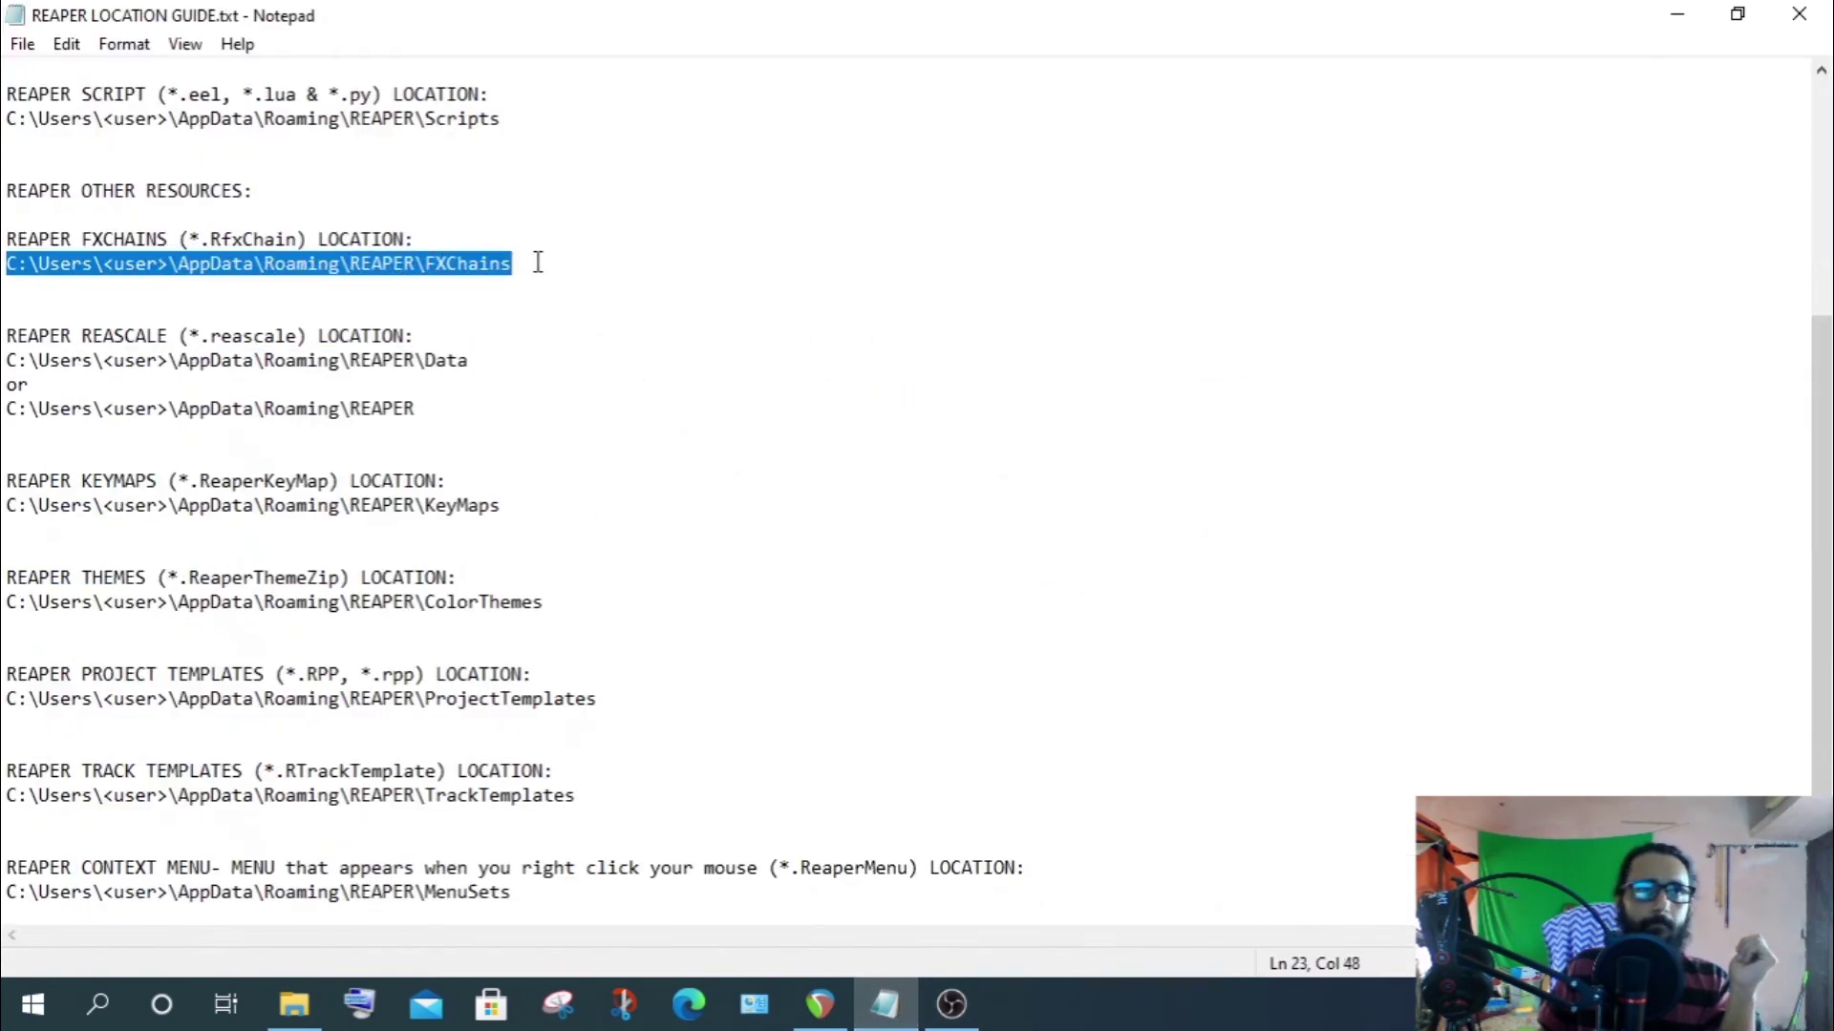
pyautogui.rightClick(244, 260)
pyautogui.click(310, 340)
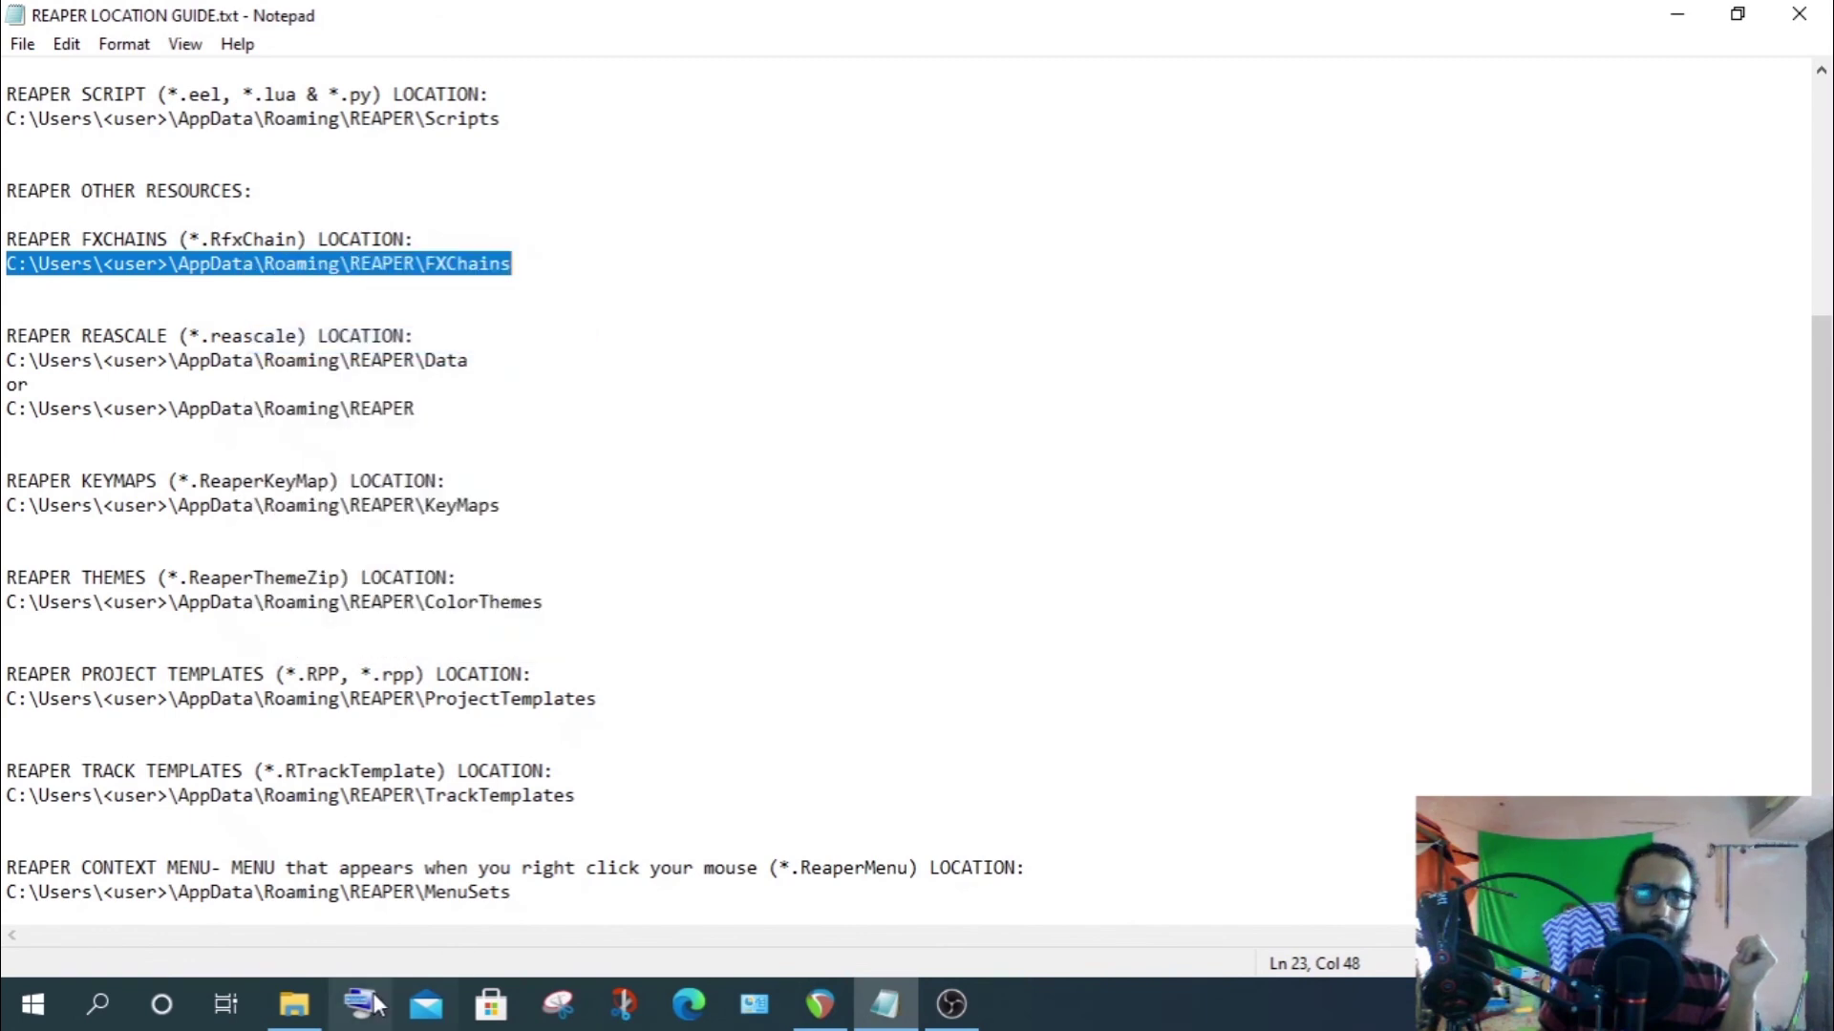
# Open a new File Explorer window and go to the copied FXChains path, replacing the <user> placeholder with the Windows user name
pyautogui.click(294, 1005)
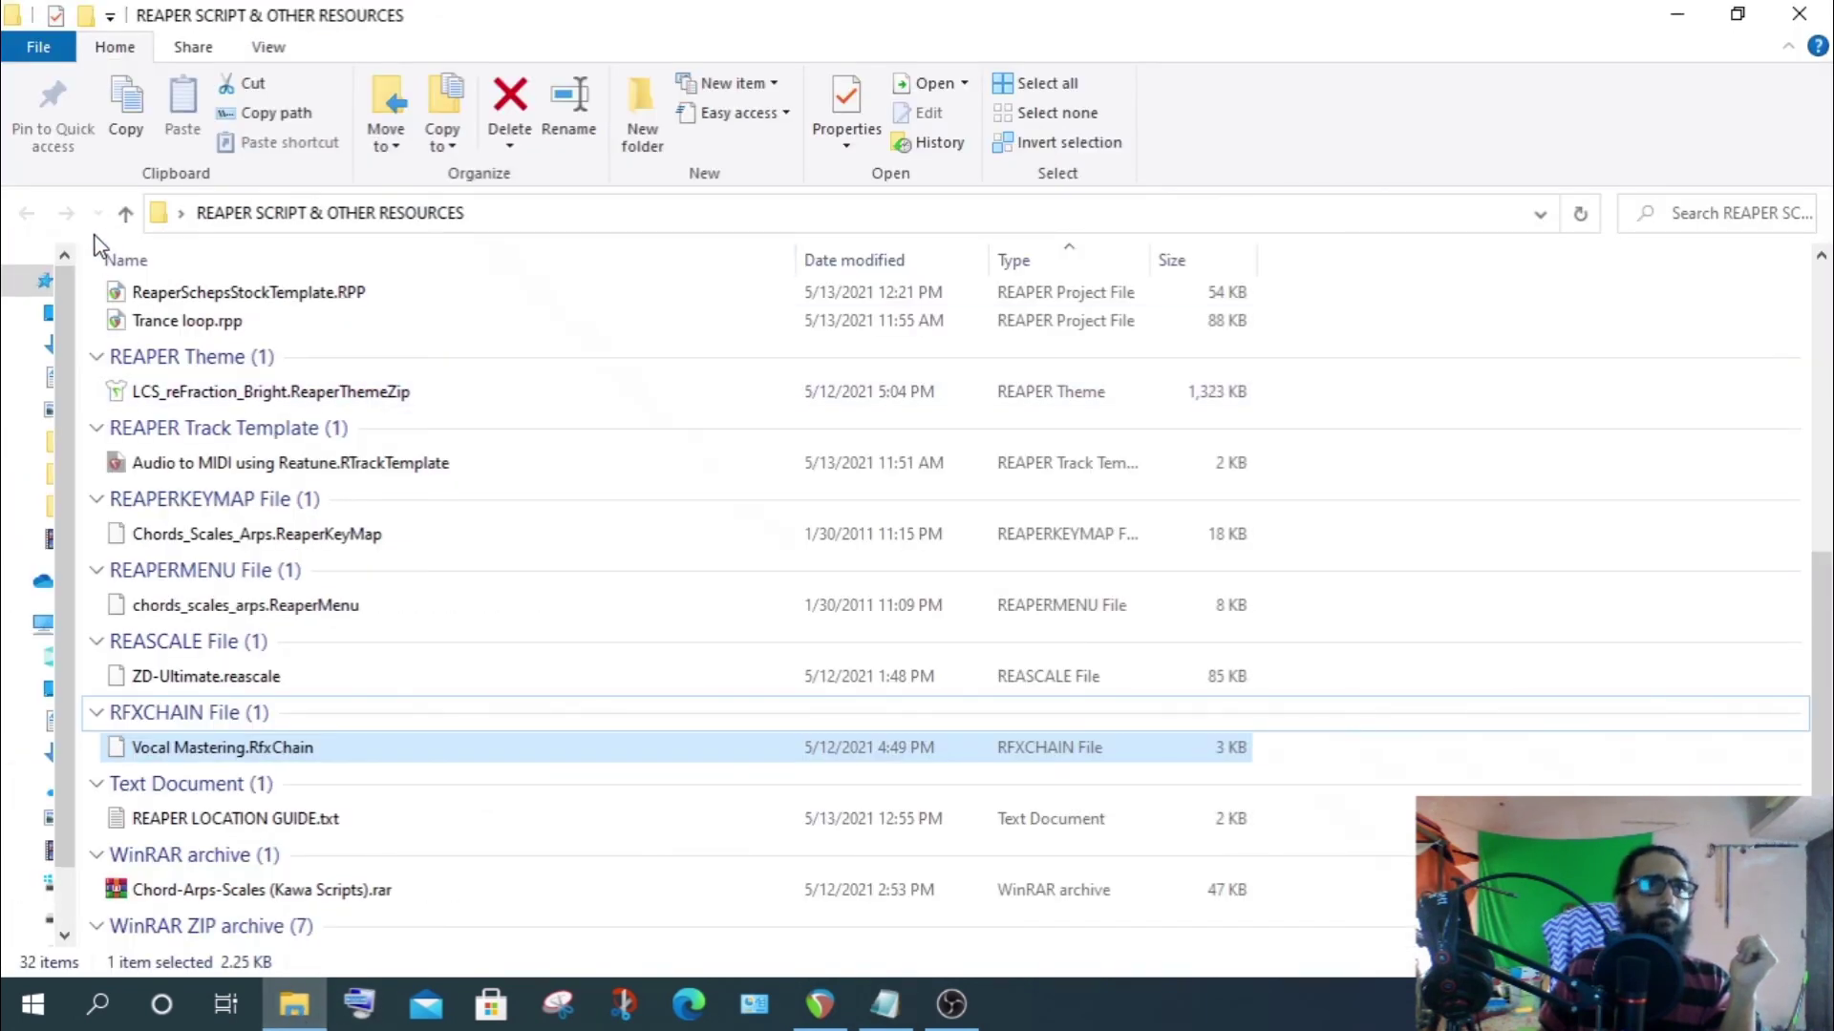
pyautogui.click(44, 53)
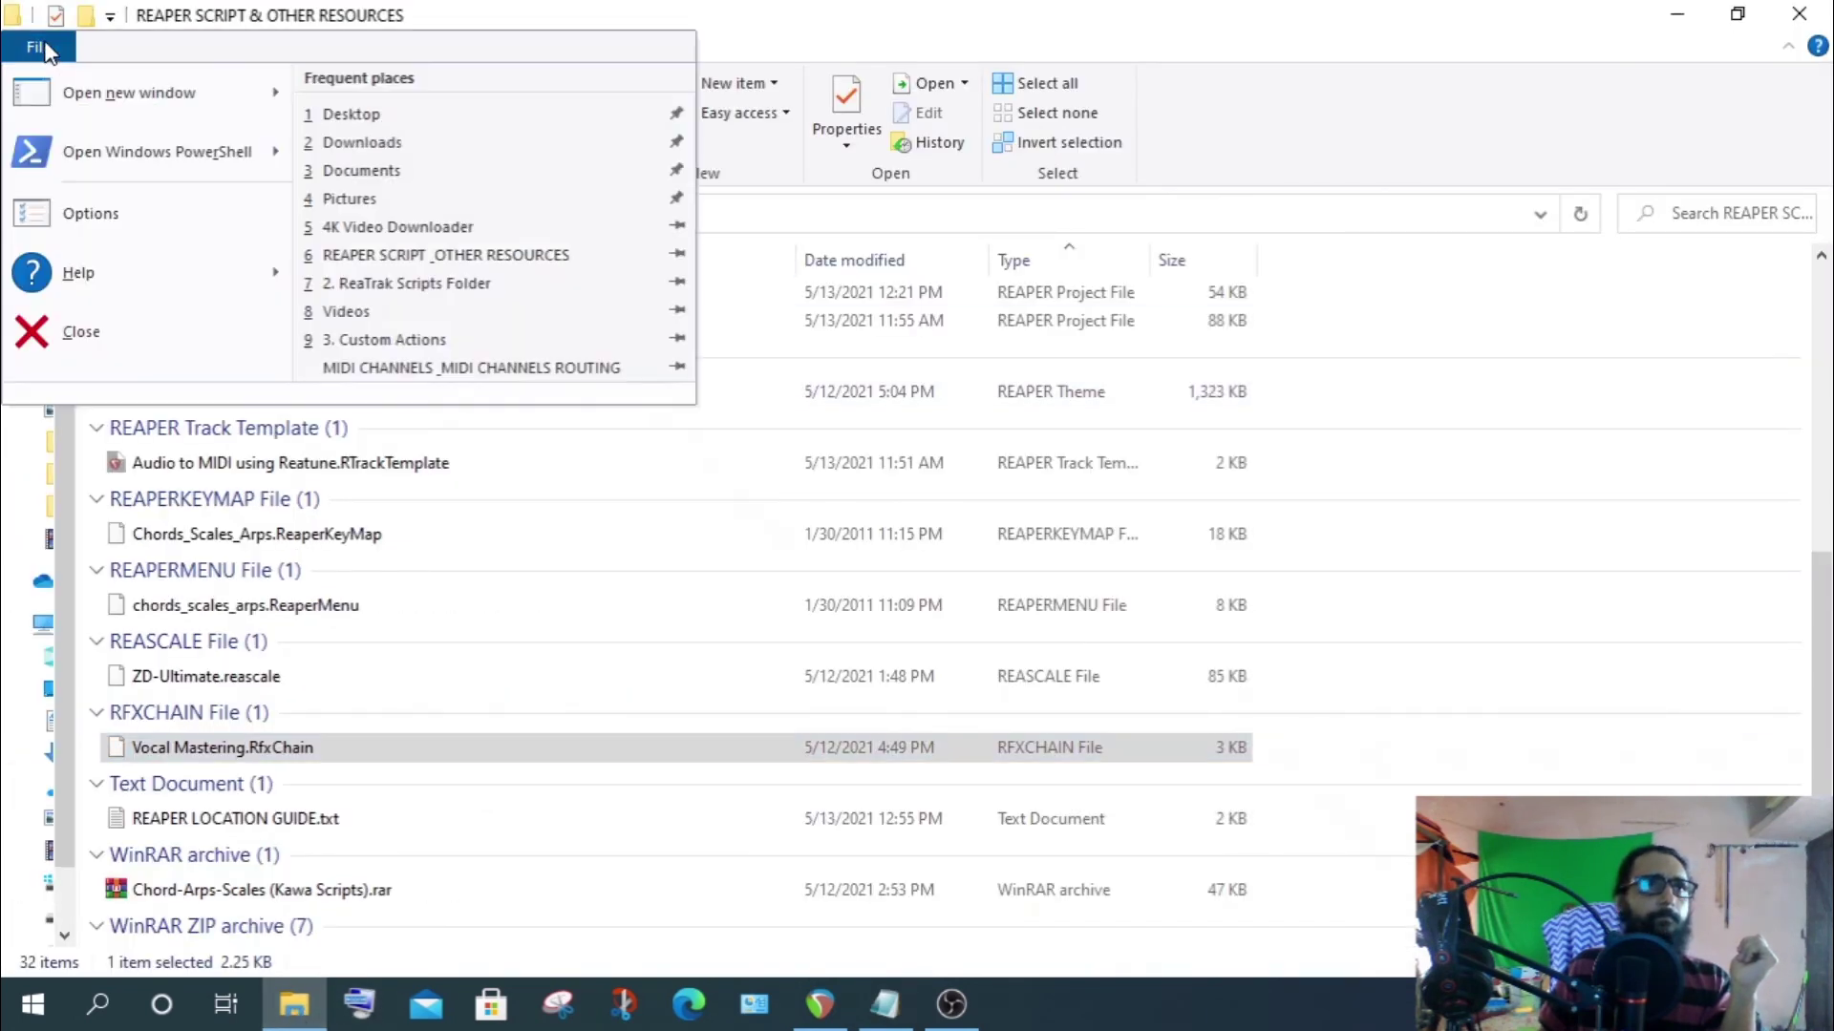
pyautogui.click(113, 103)
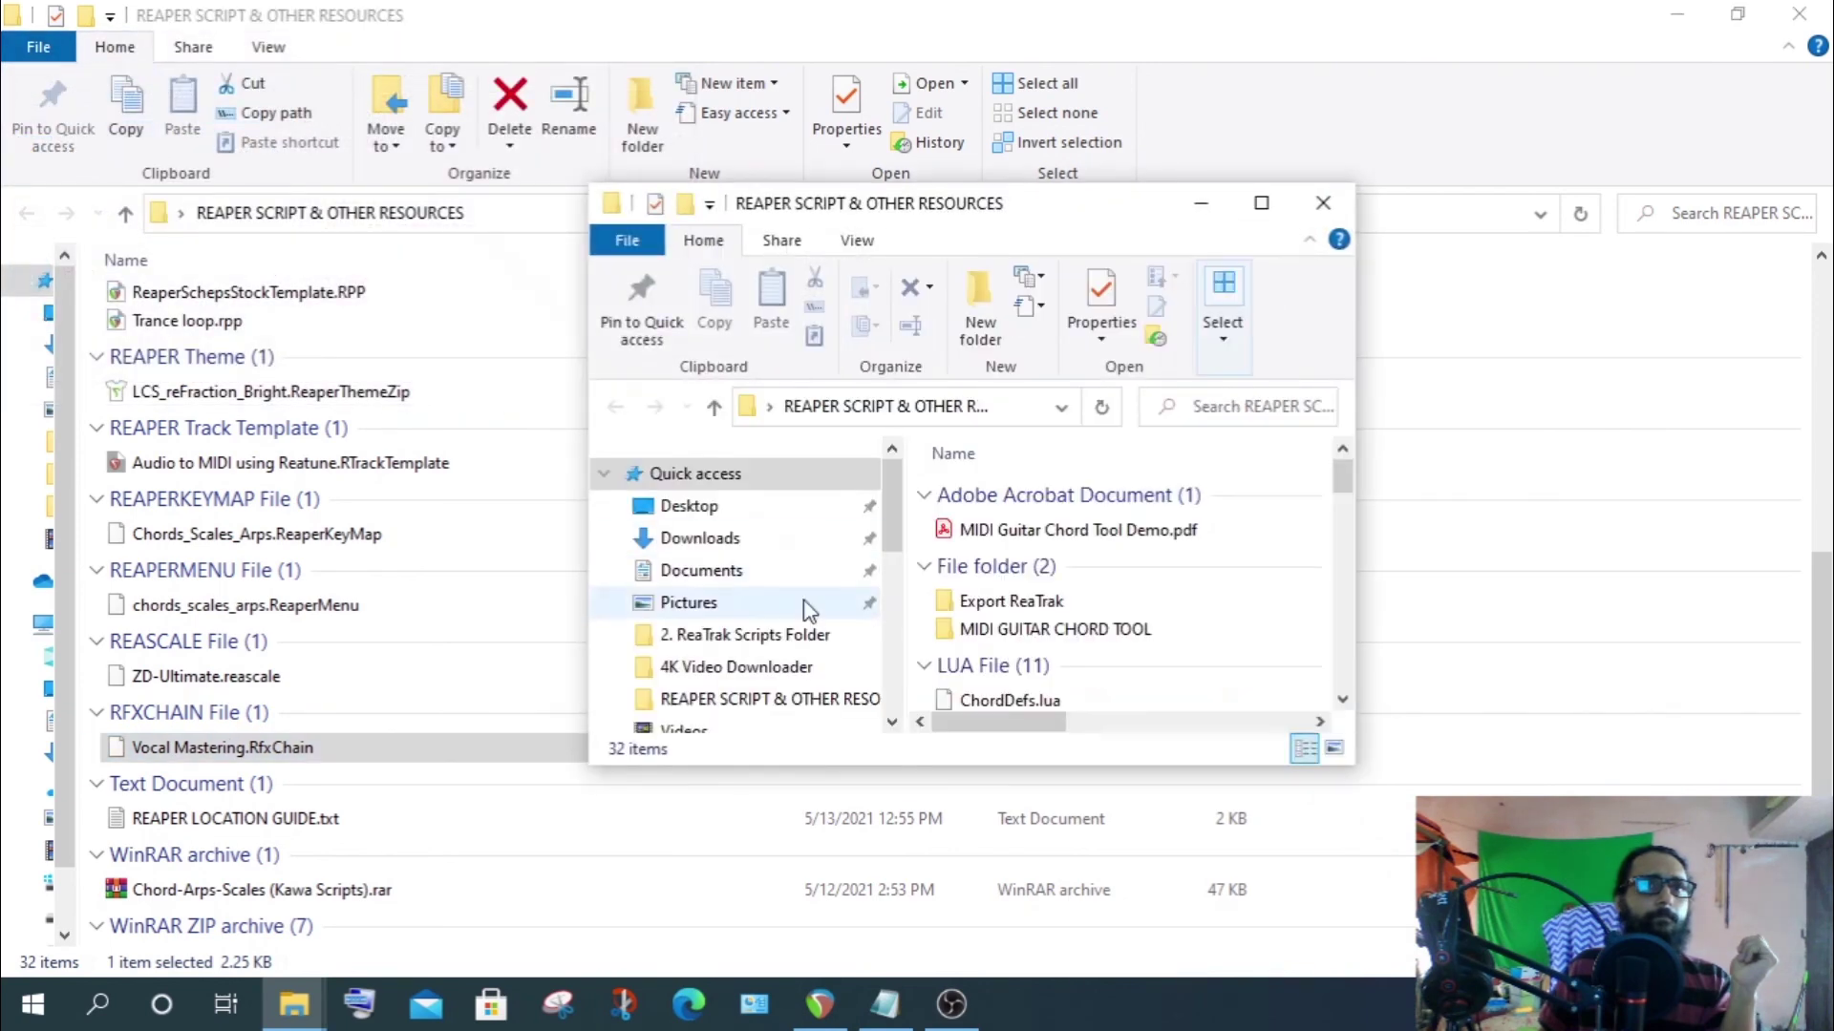
pyautogui.click(1007, 410)
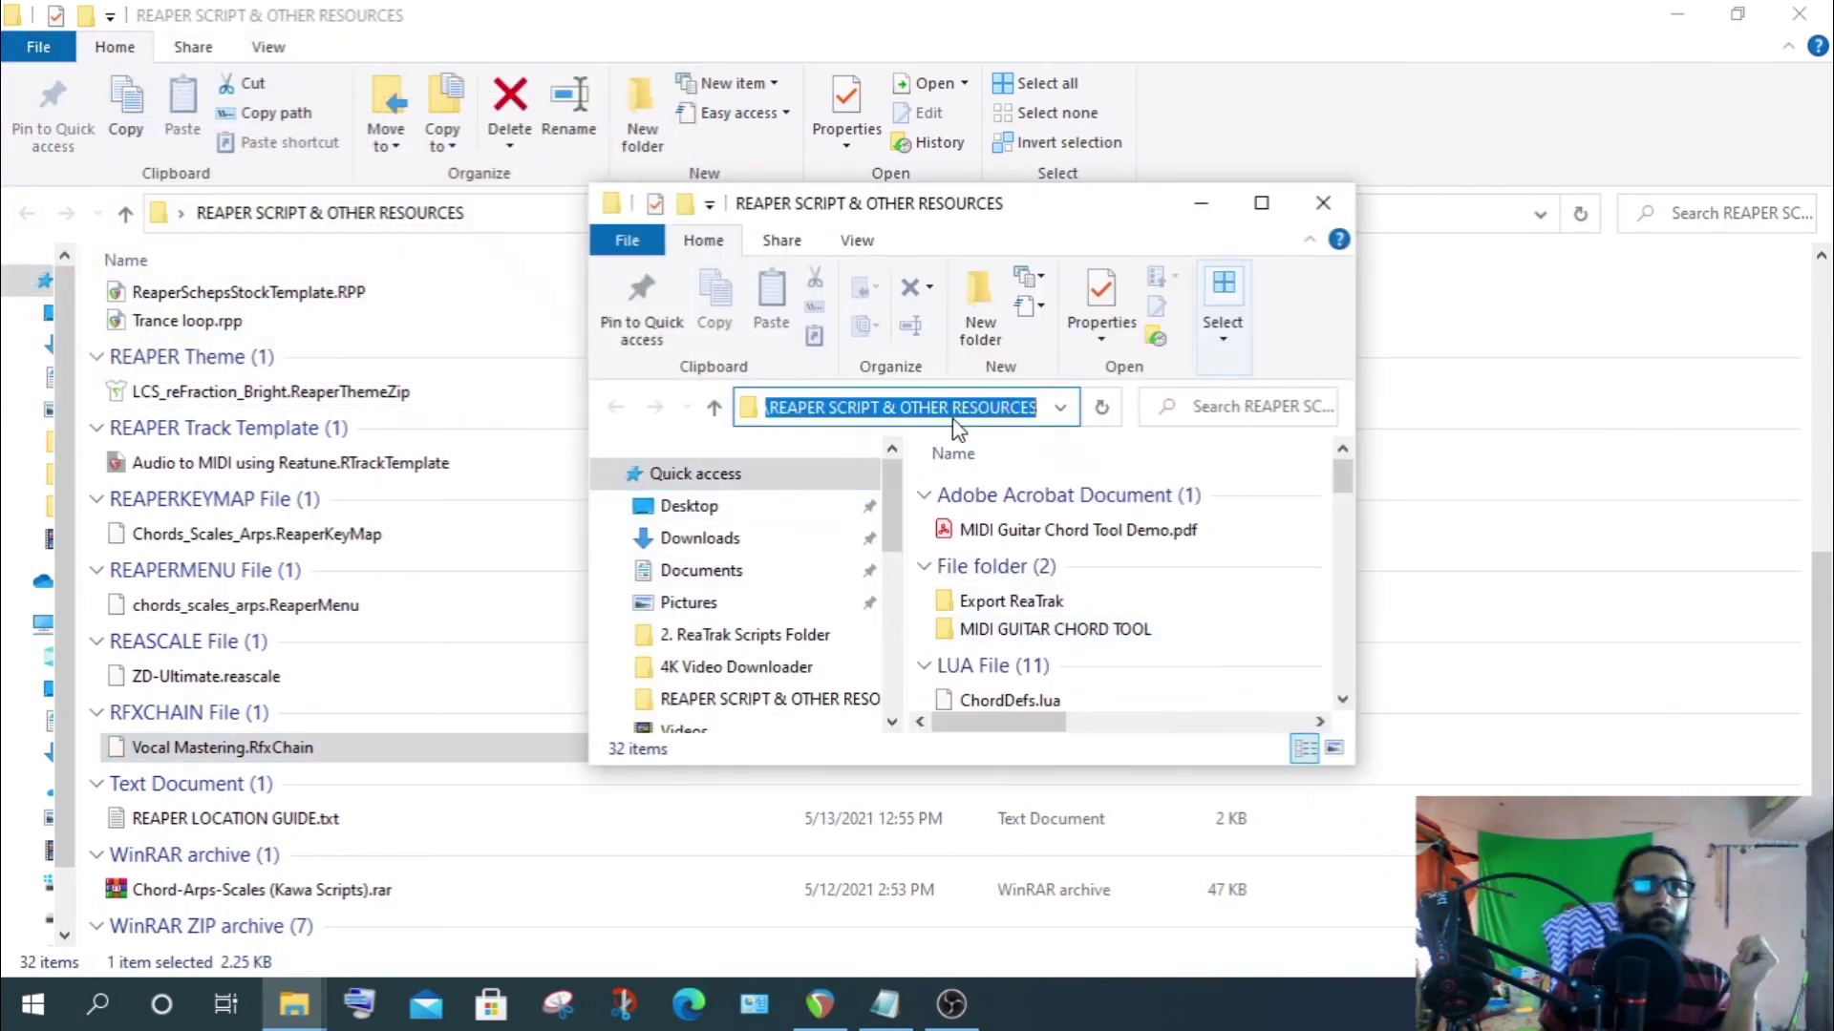
pyautogui.rightClick(951, 412)
pyautogui.click(1003, 524)
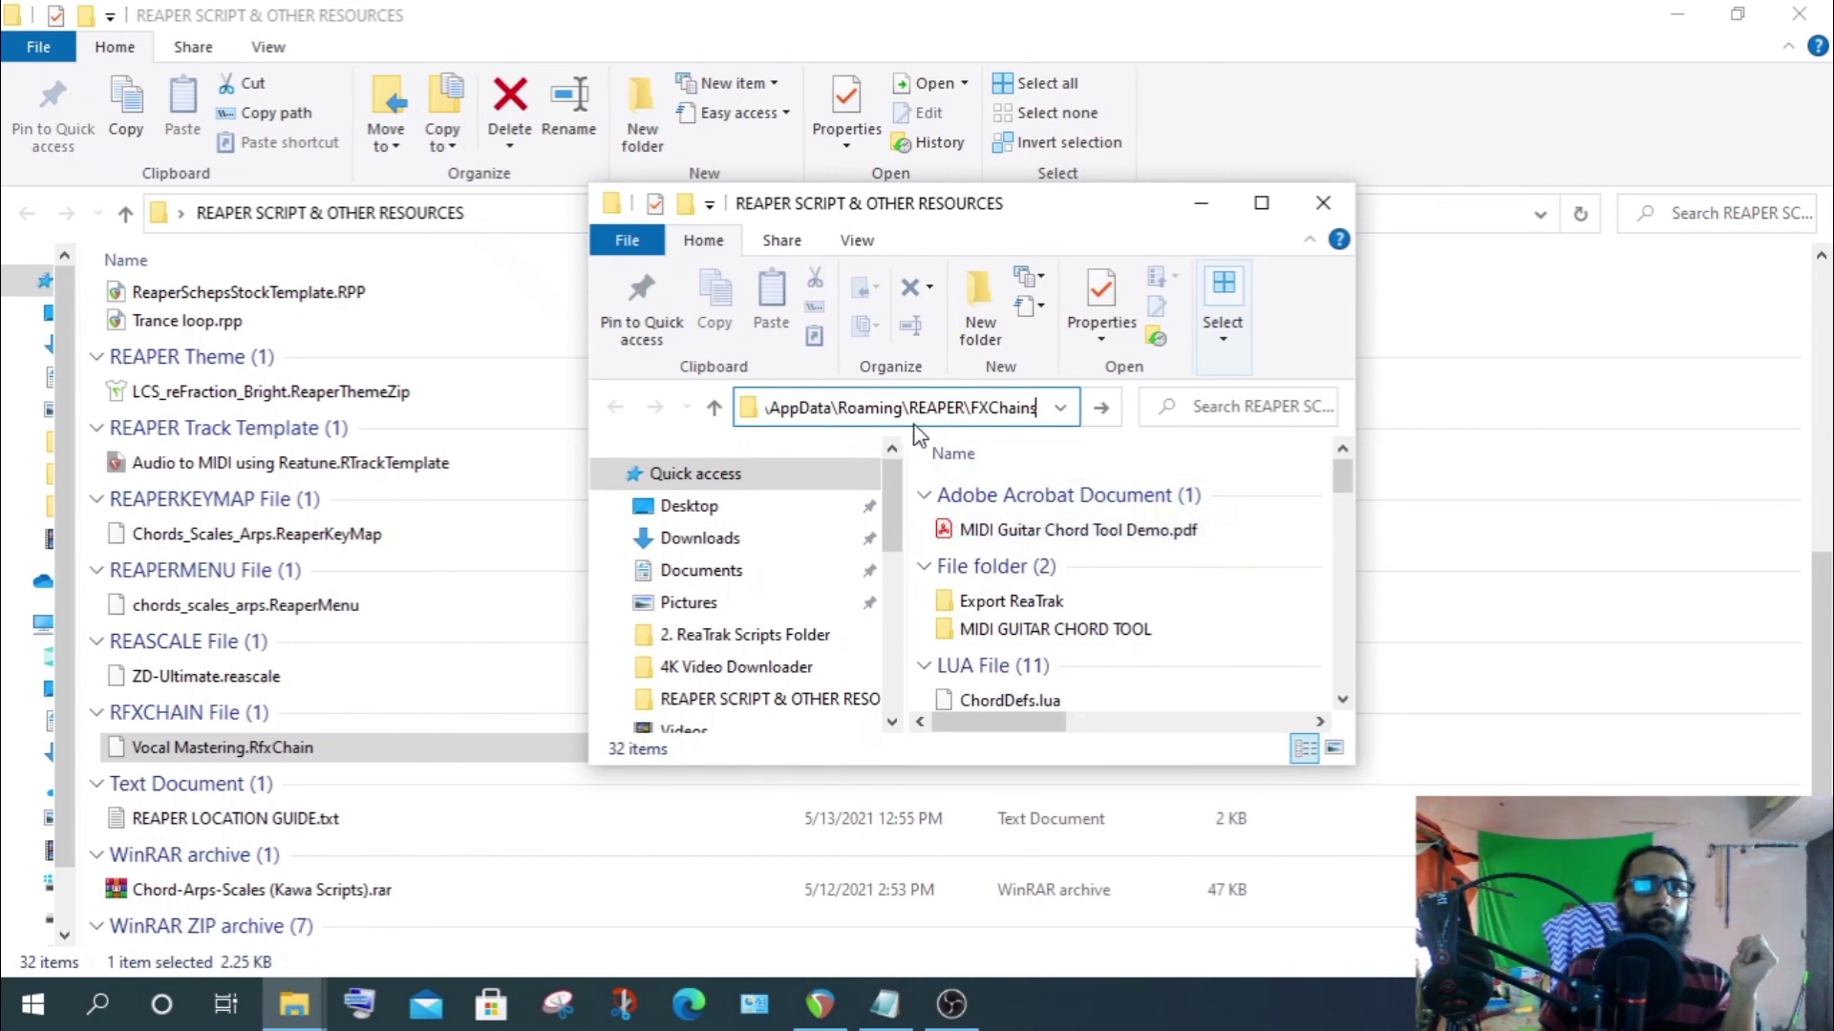
pyautogui.moveTo(903, 413); pyautogui.dragTo(406, 413)
pyautogui.moveTo(837, 402); pyautogui.dragTo(855, 403)
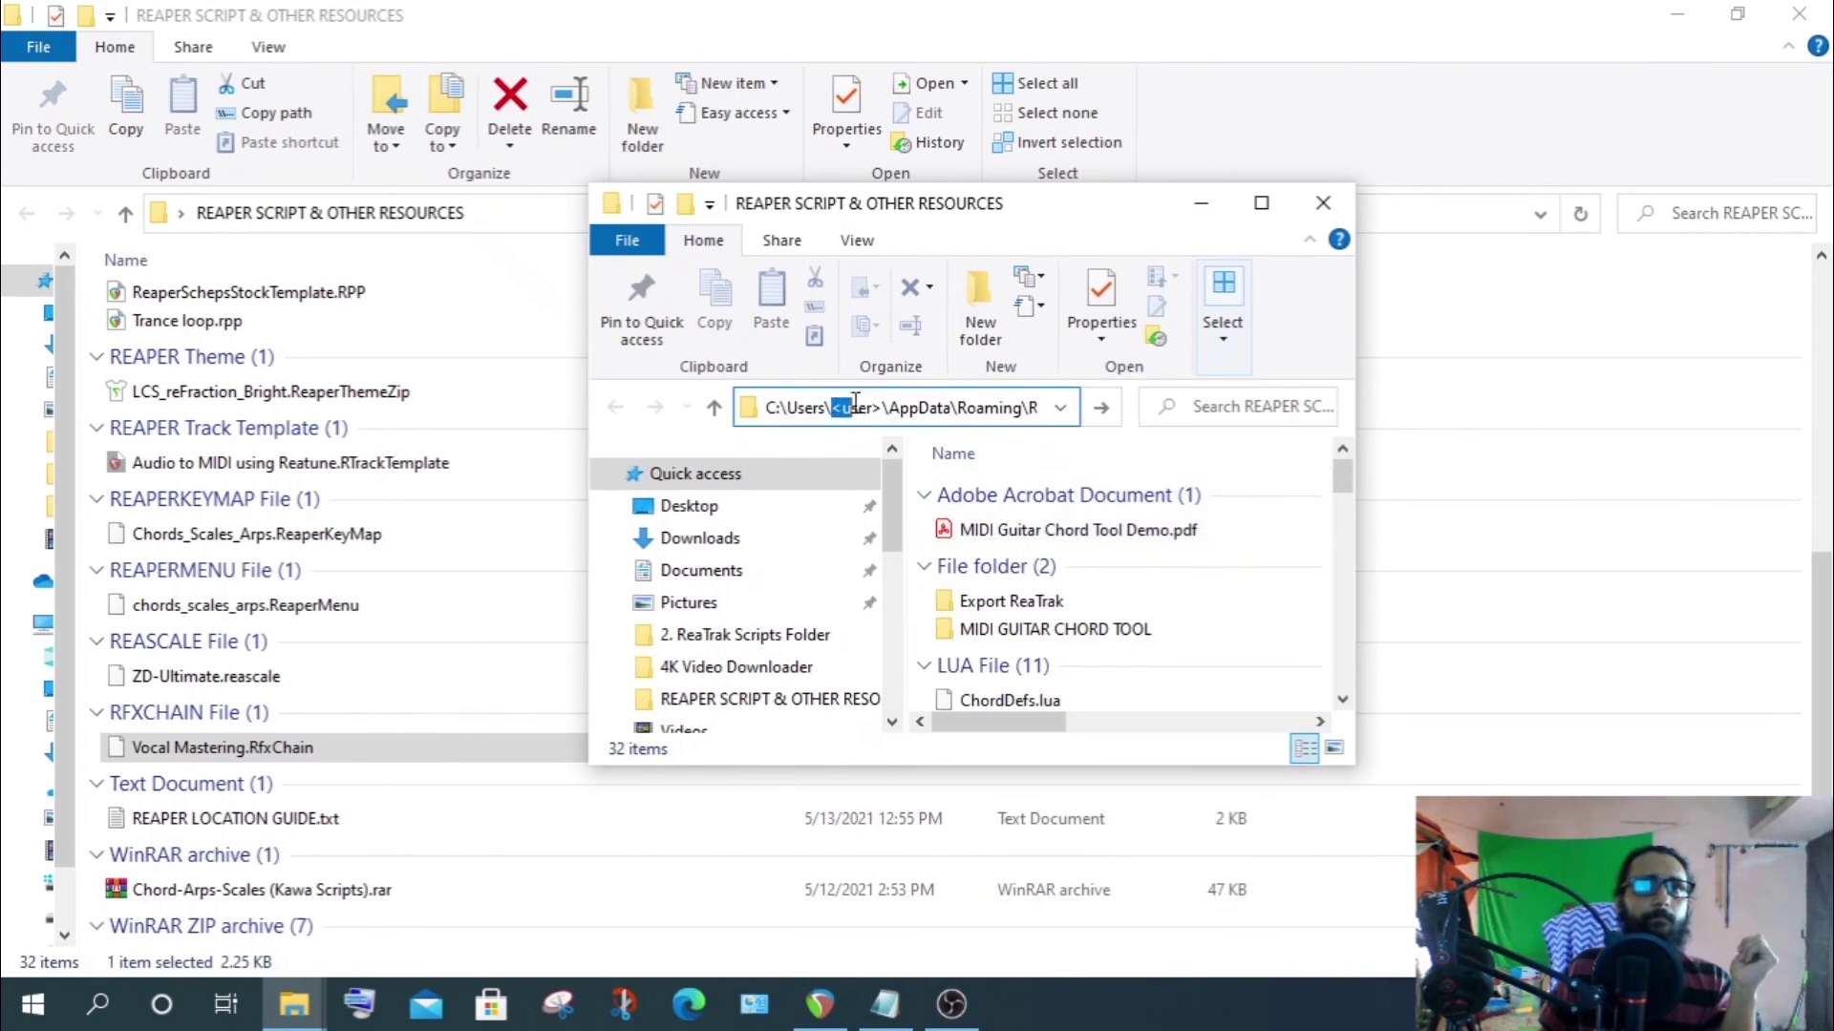
pyautogui.press('Return')
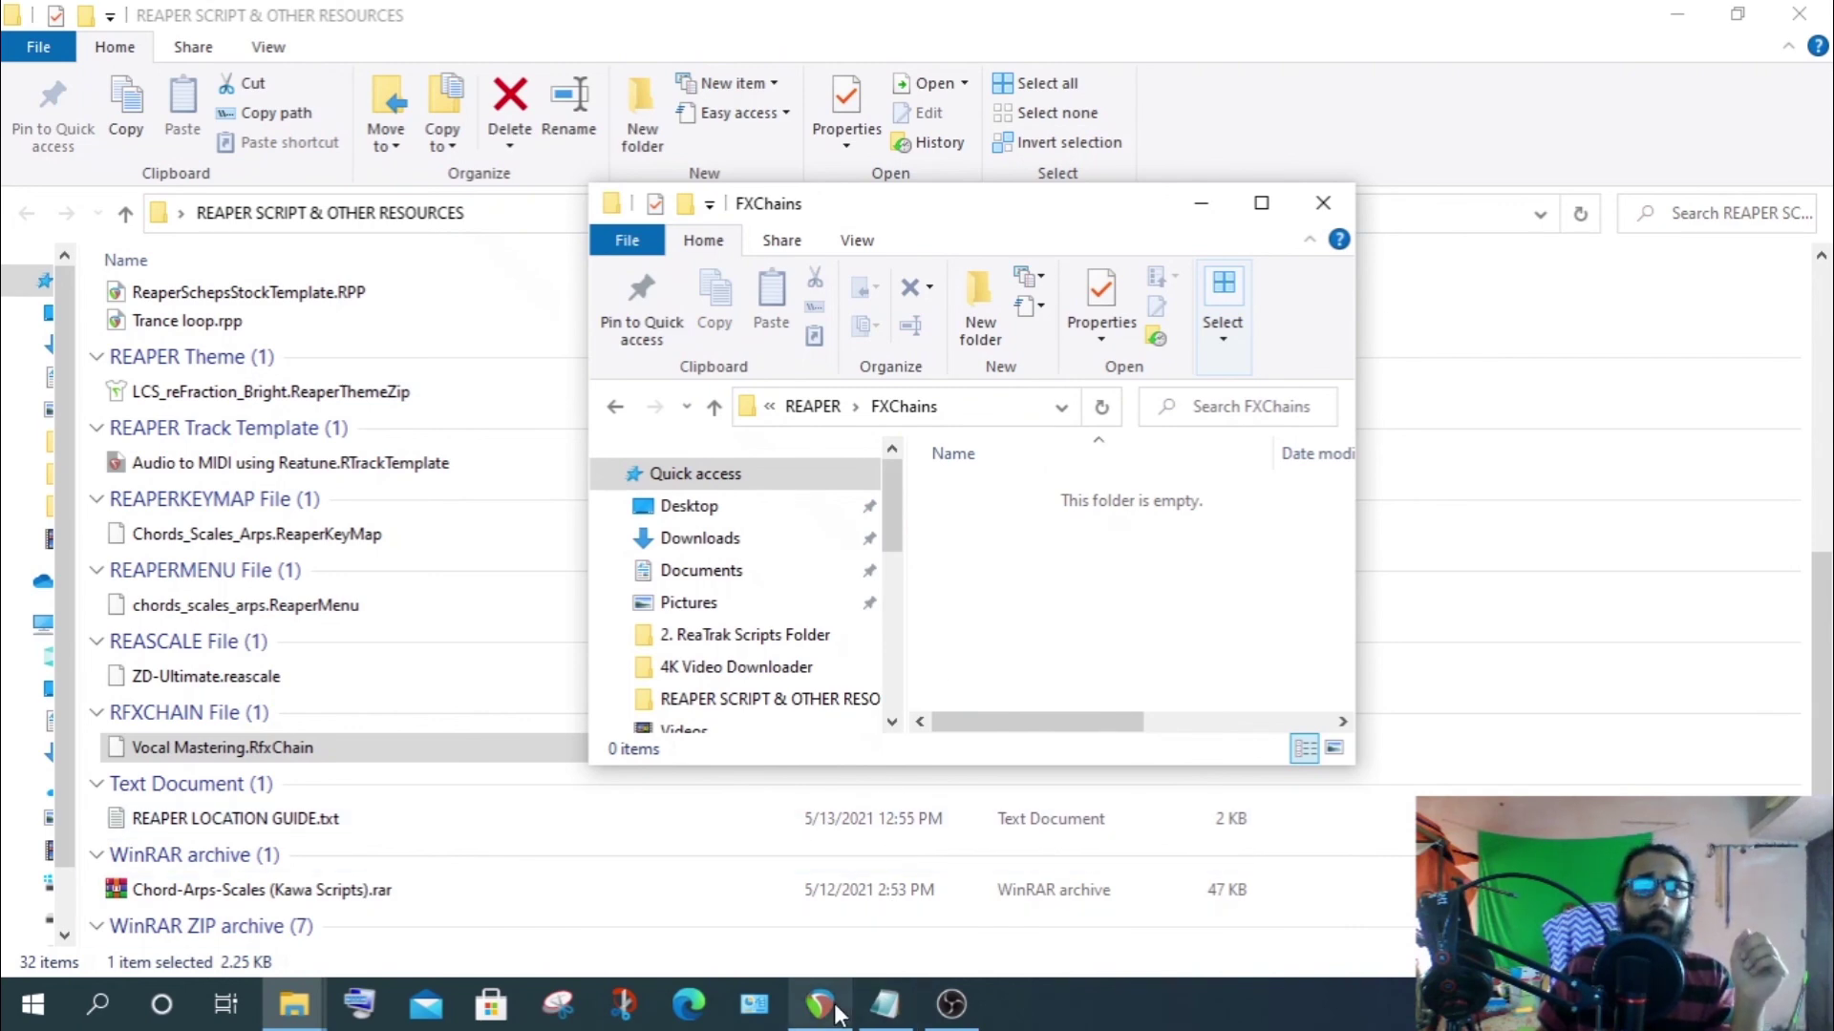
# Switch to REAPER and check which FX chain files are available to load on track 1, then close the file browser and FX window
pyautogui.hotkey('alt', 'Tab')
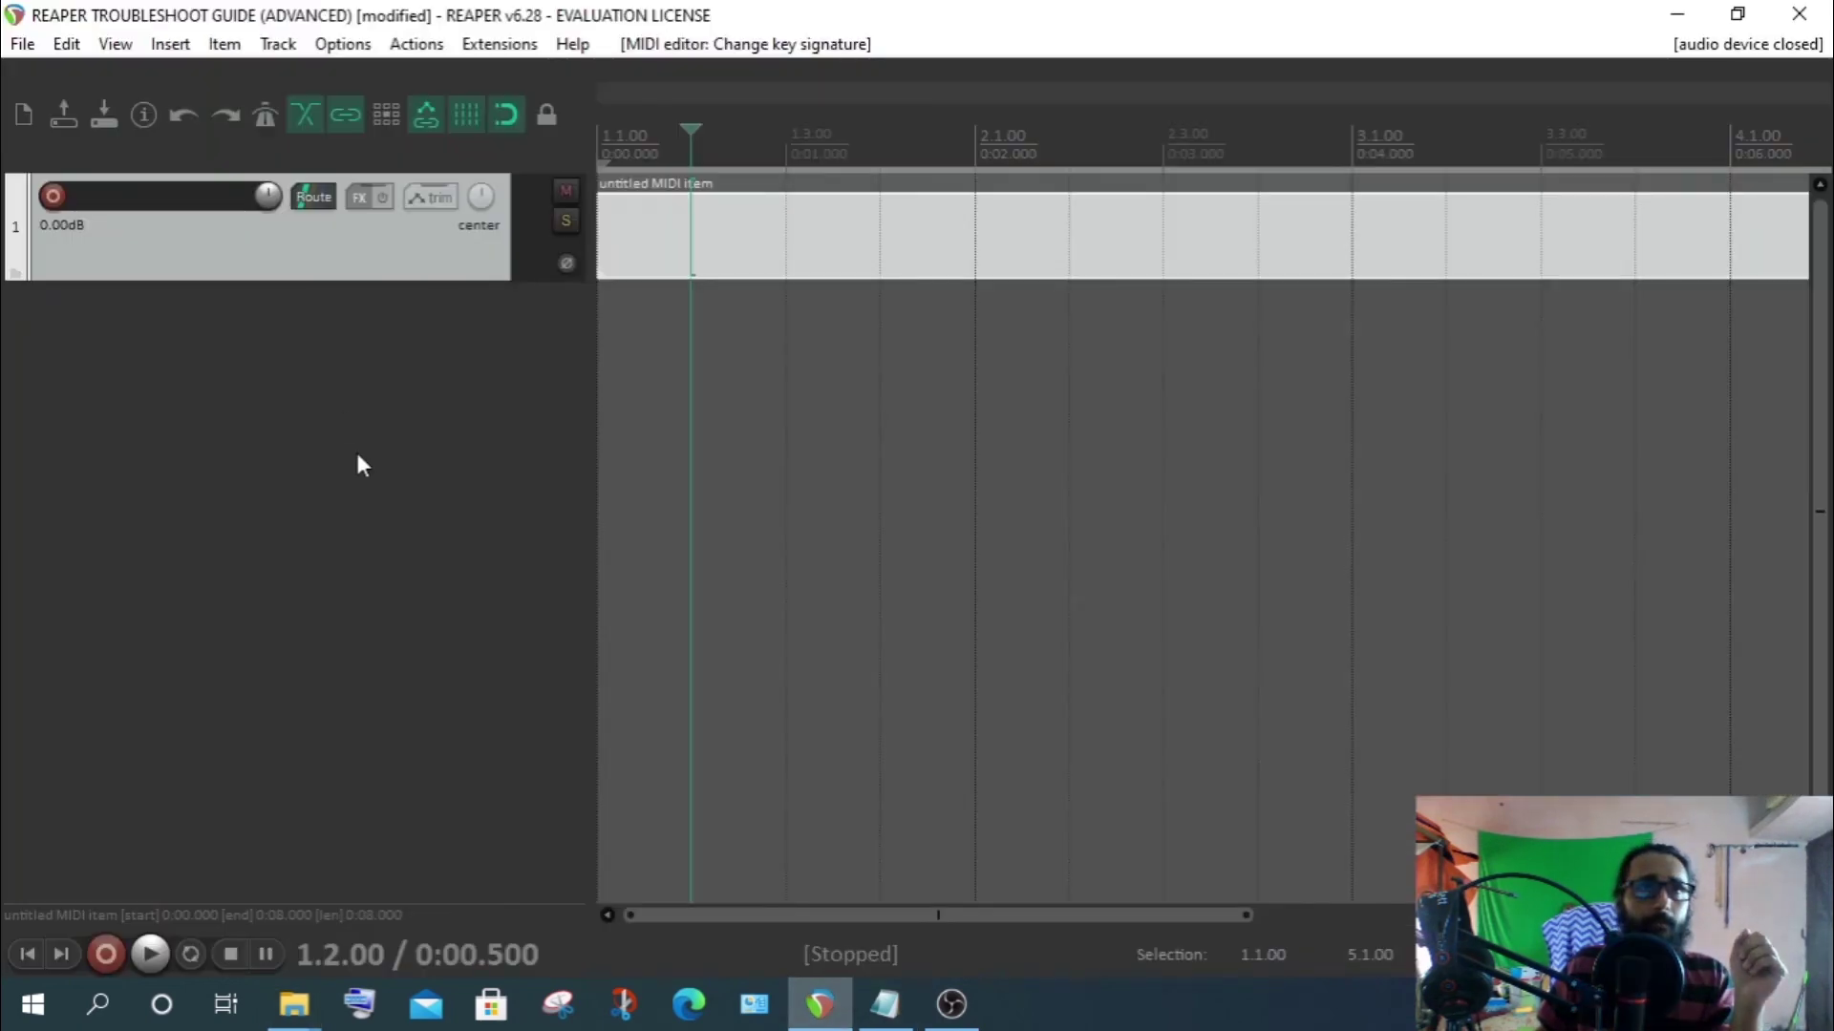
pyautogui.click(359, 198)
pyautogui.rightClick(226, 315)
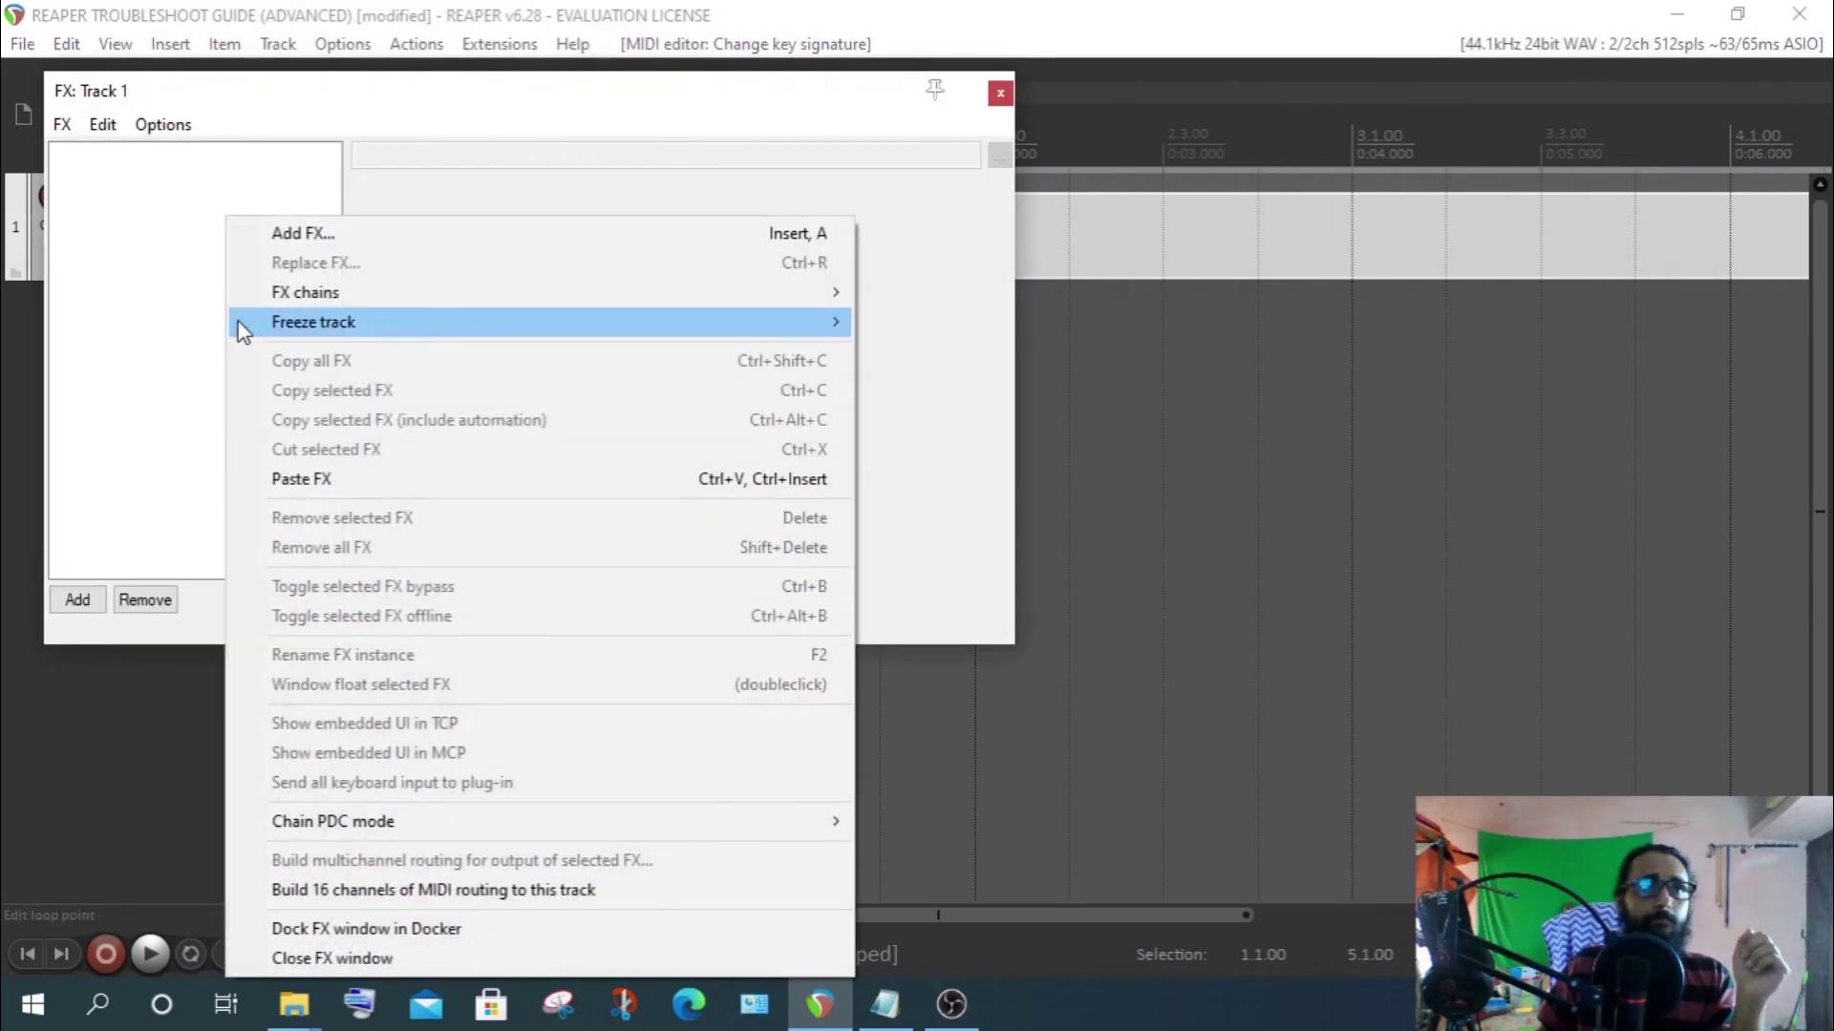
pyautogui.moveTo(376, 301)
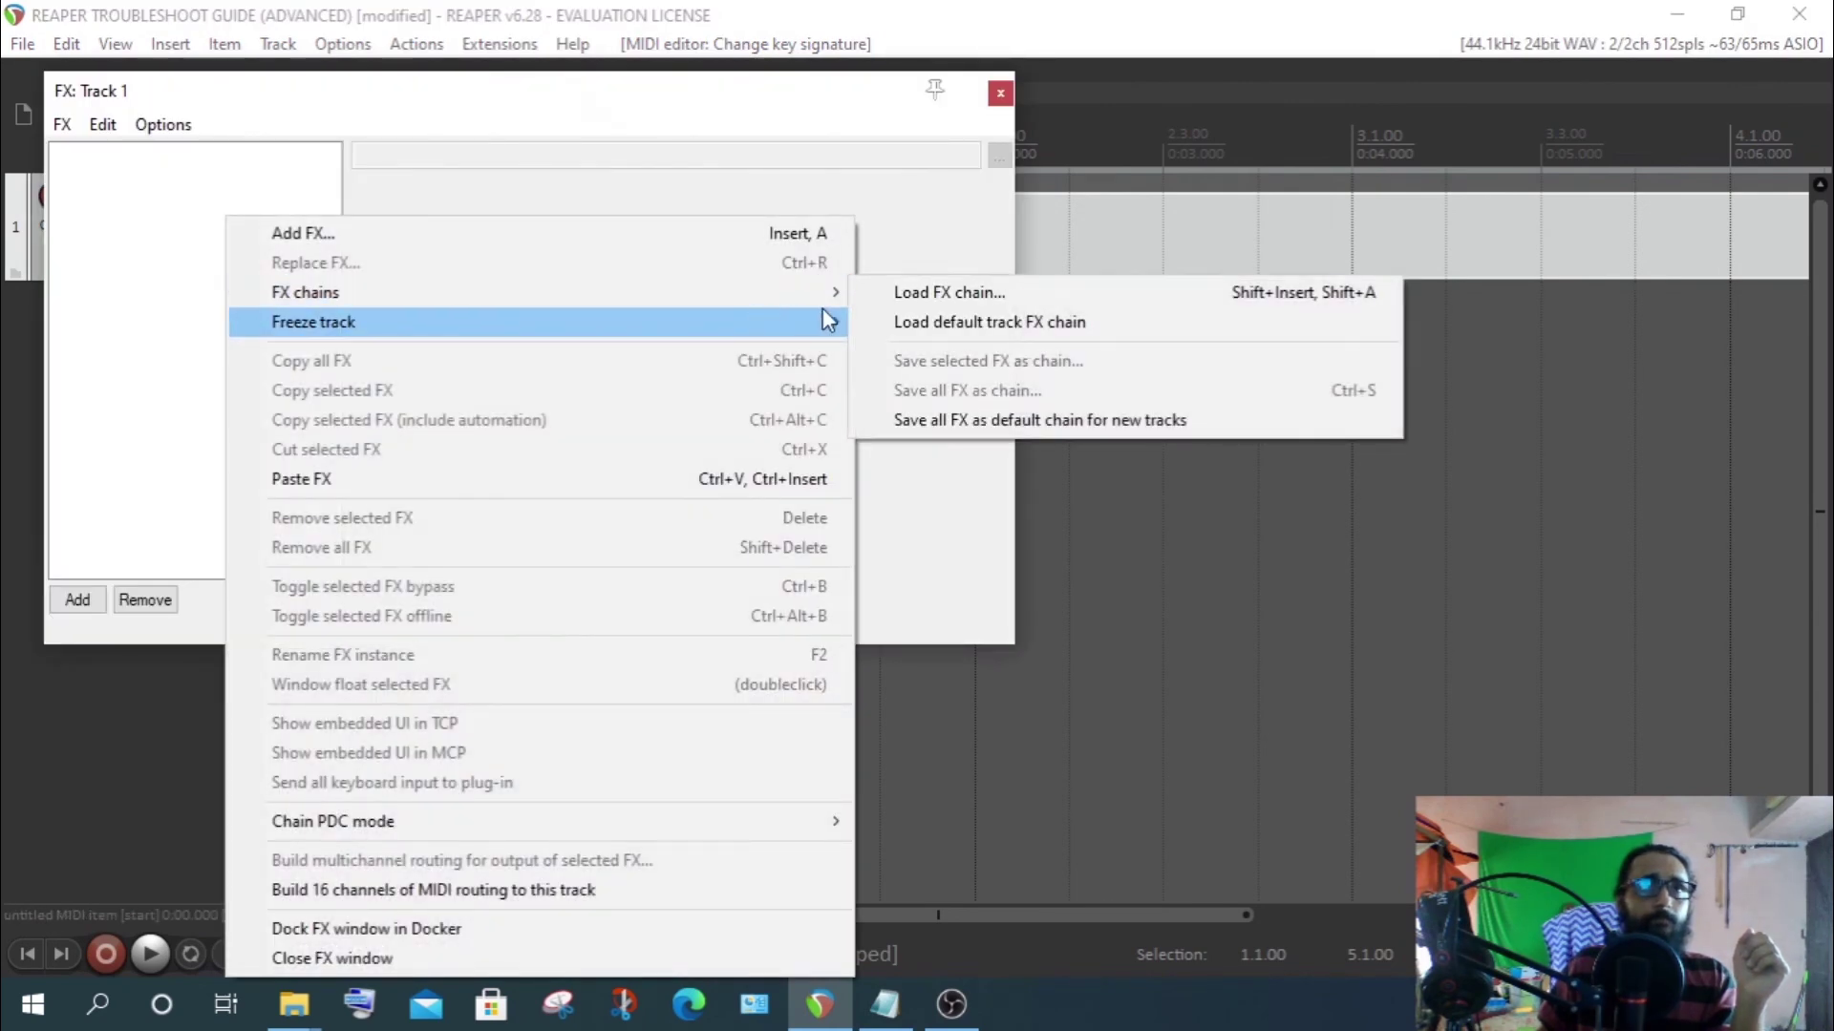
pyautogui.click(929, 296)
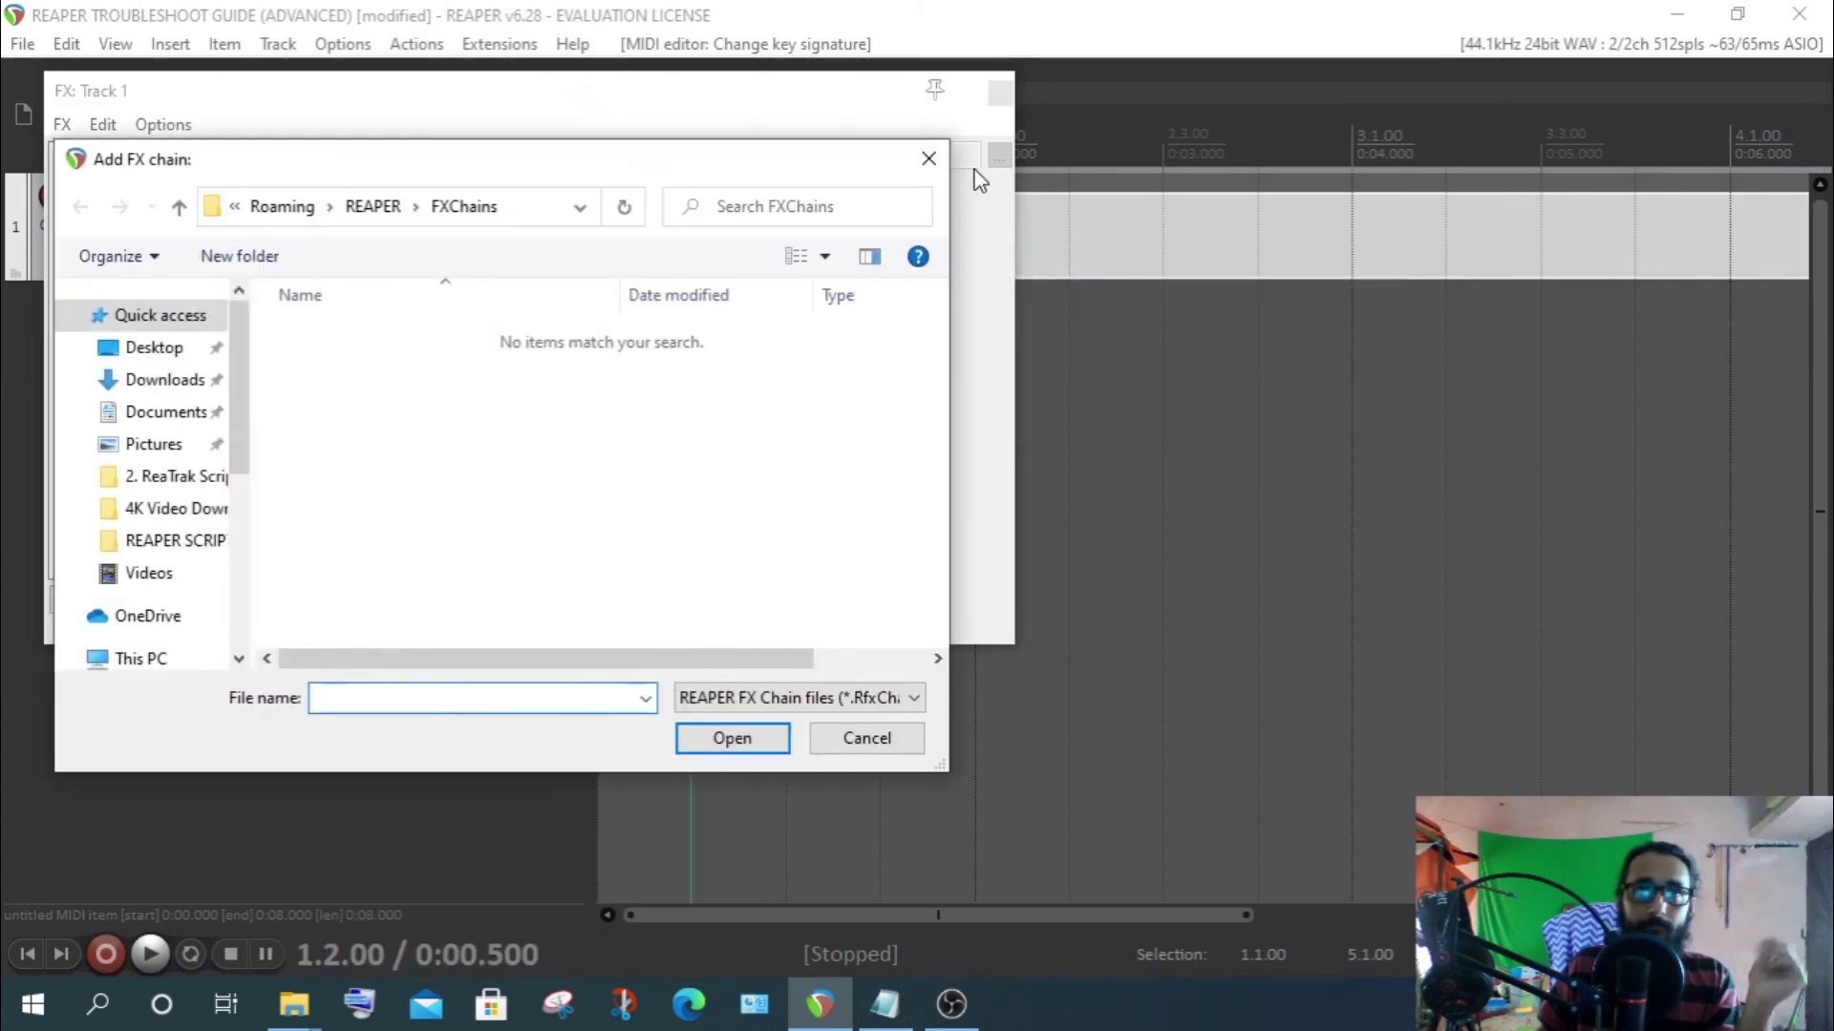
pyautogui.click(929, 159)
pyautogui.click(998, 91)
# Copy Vocal Mastering.RfxChain from the resources folder into the REAPER FXChains folder
pyautogui.click(294, 1004)
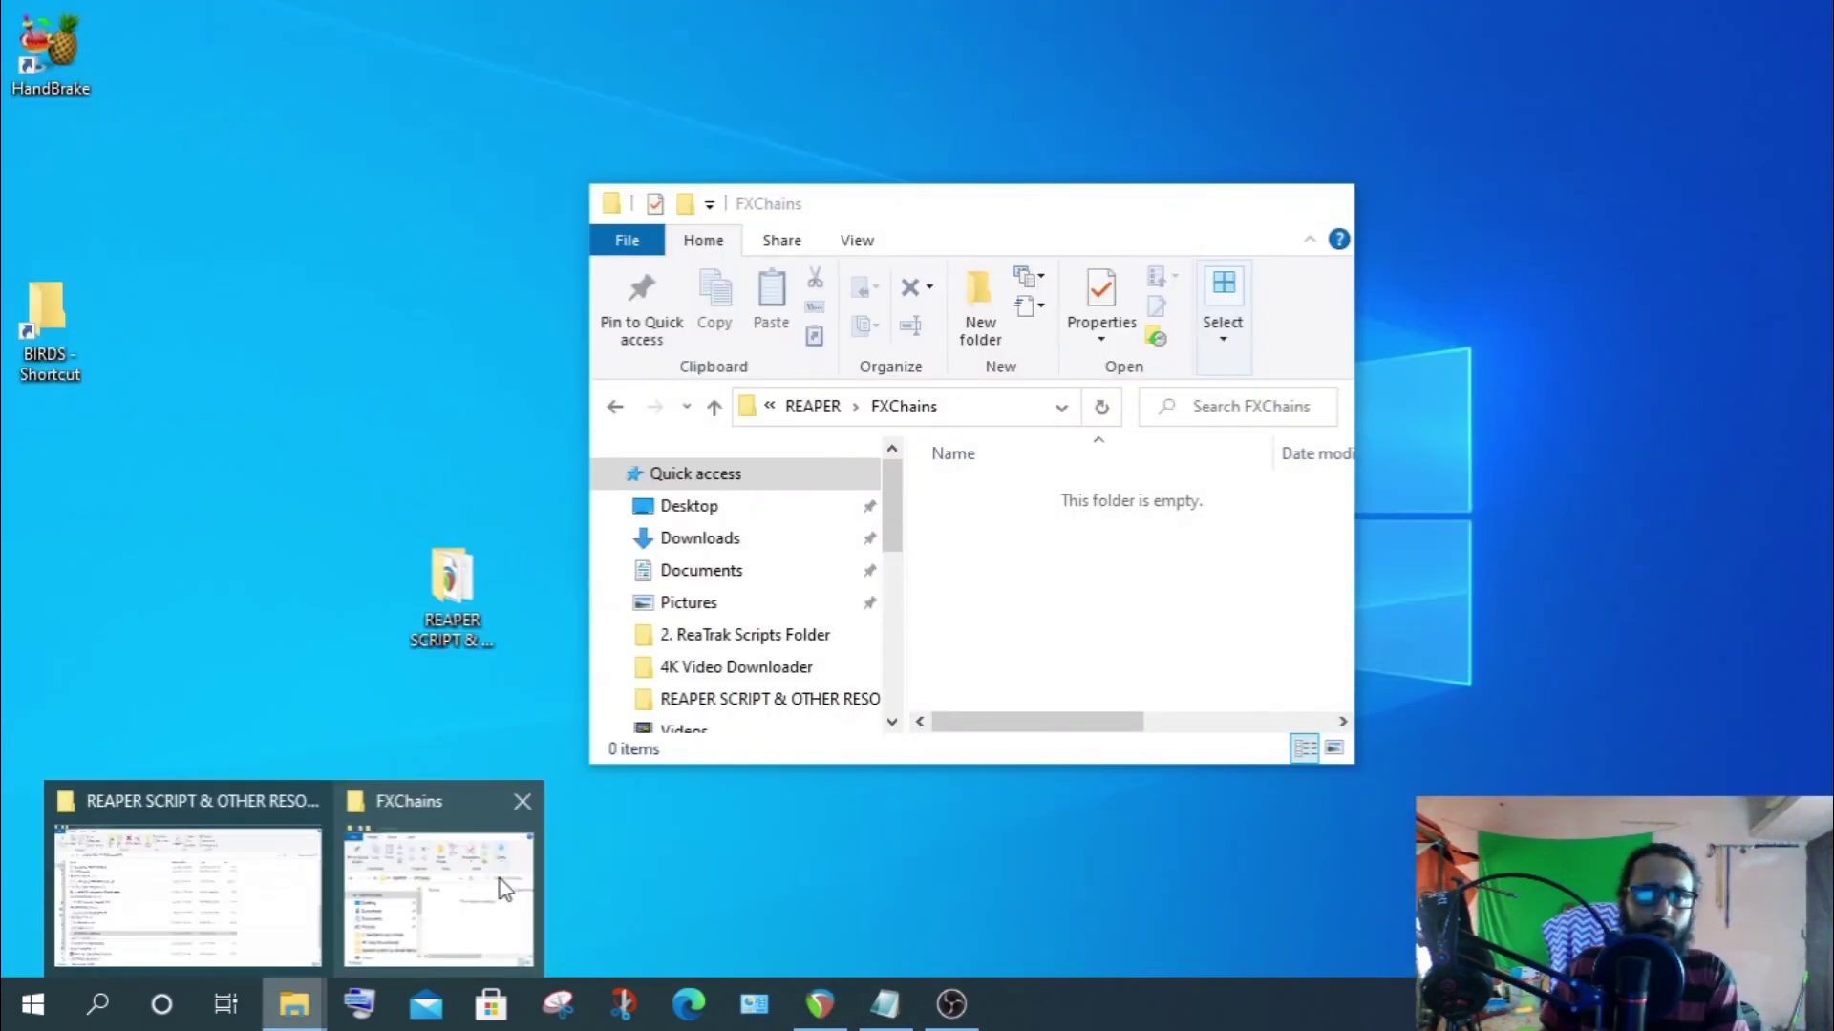
pyautogui.click(240, 916)
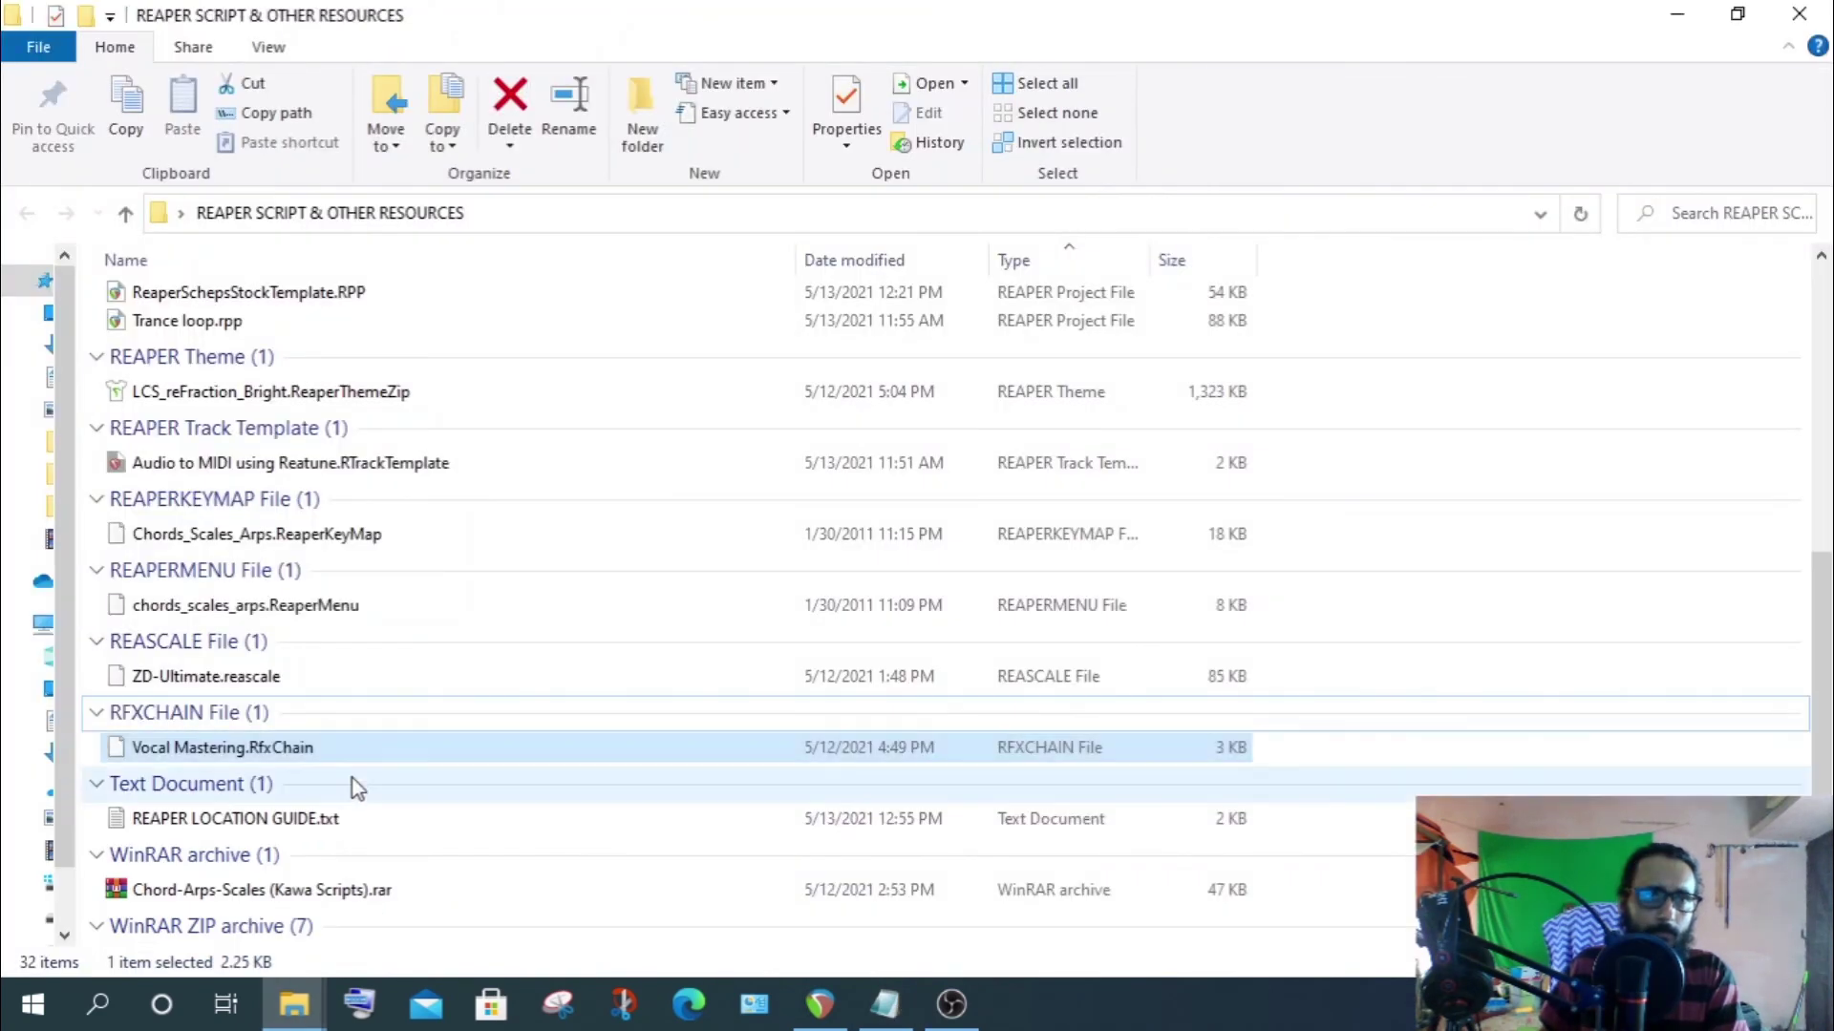
pyautogui.click(239, 747)
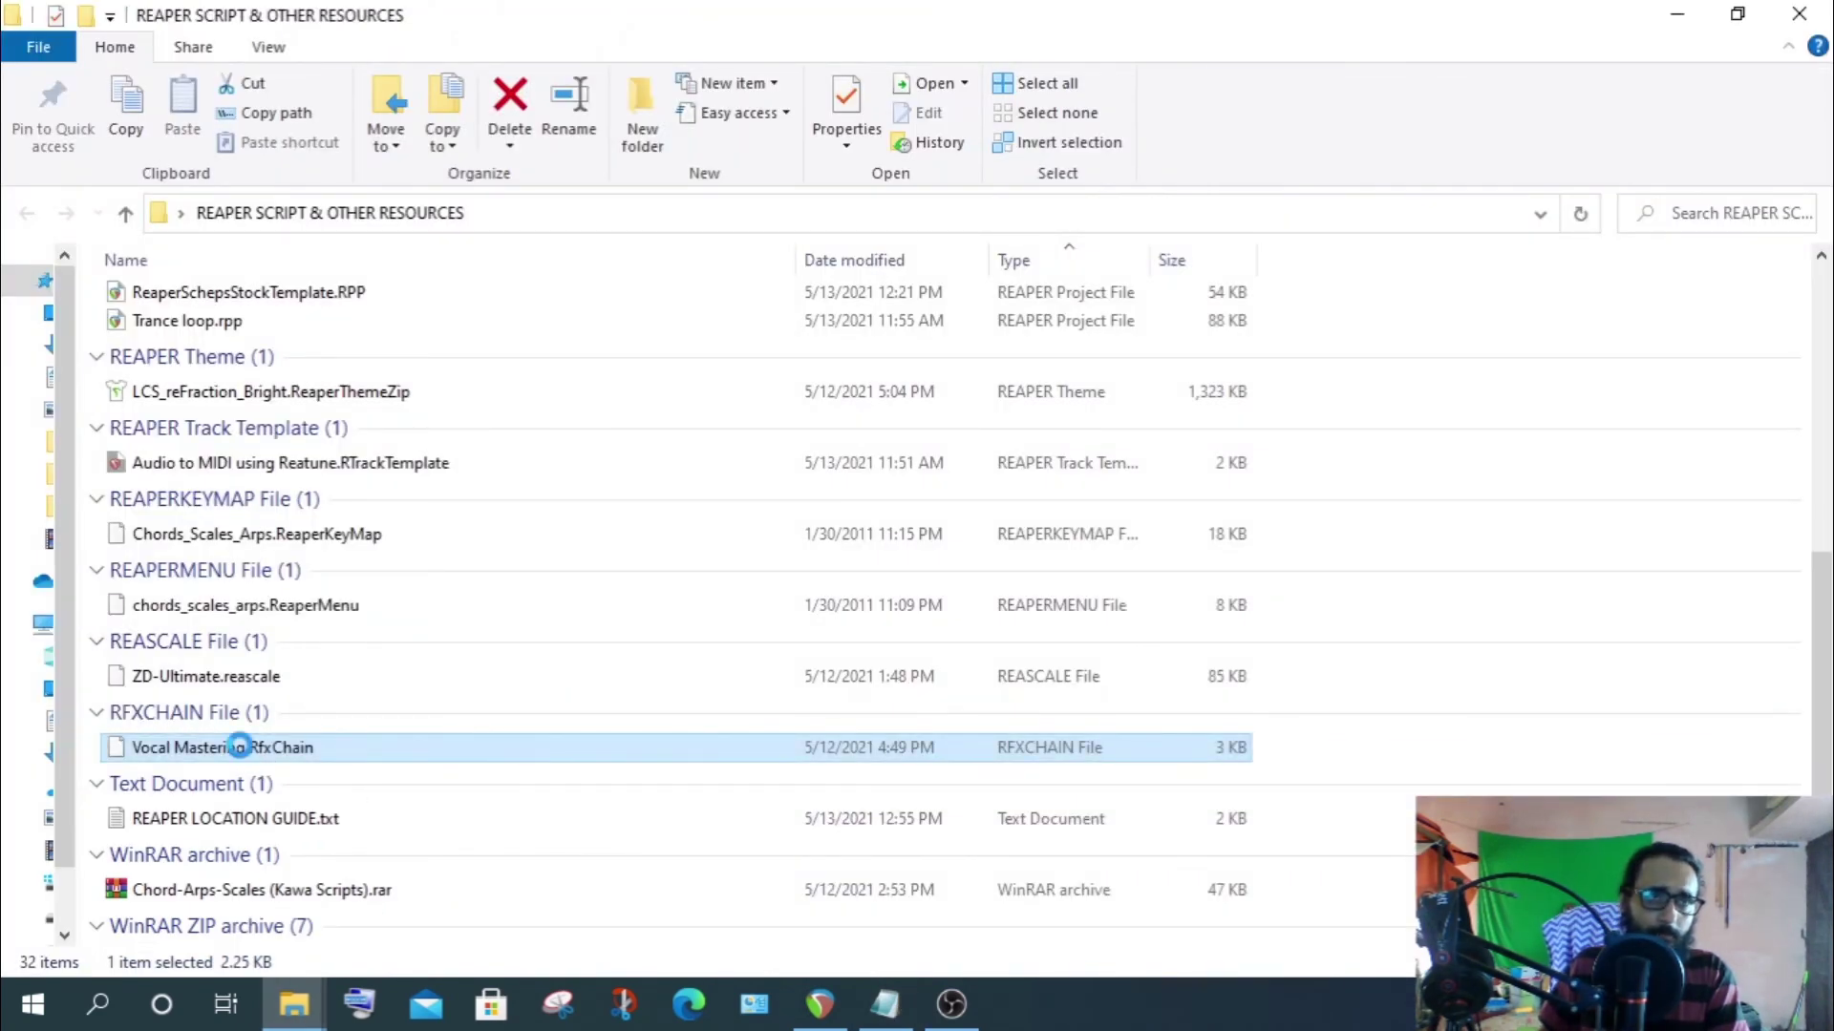
pyautogui.rightClick(240, 755)
pyautogui.click(334, 585)
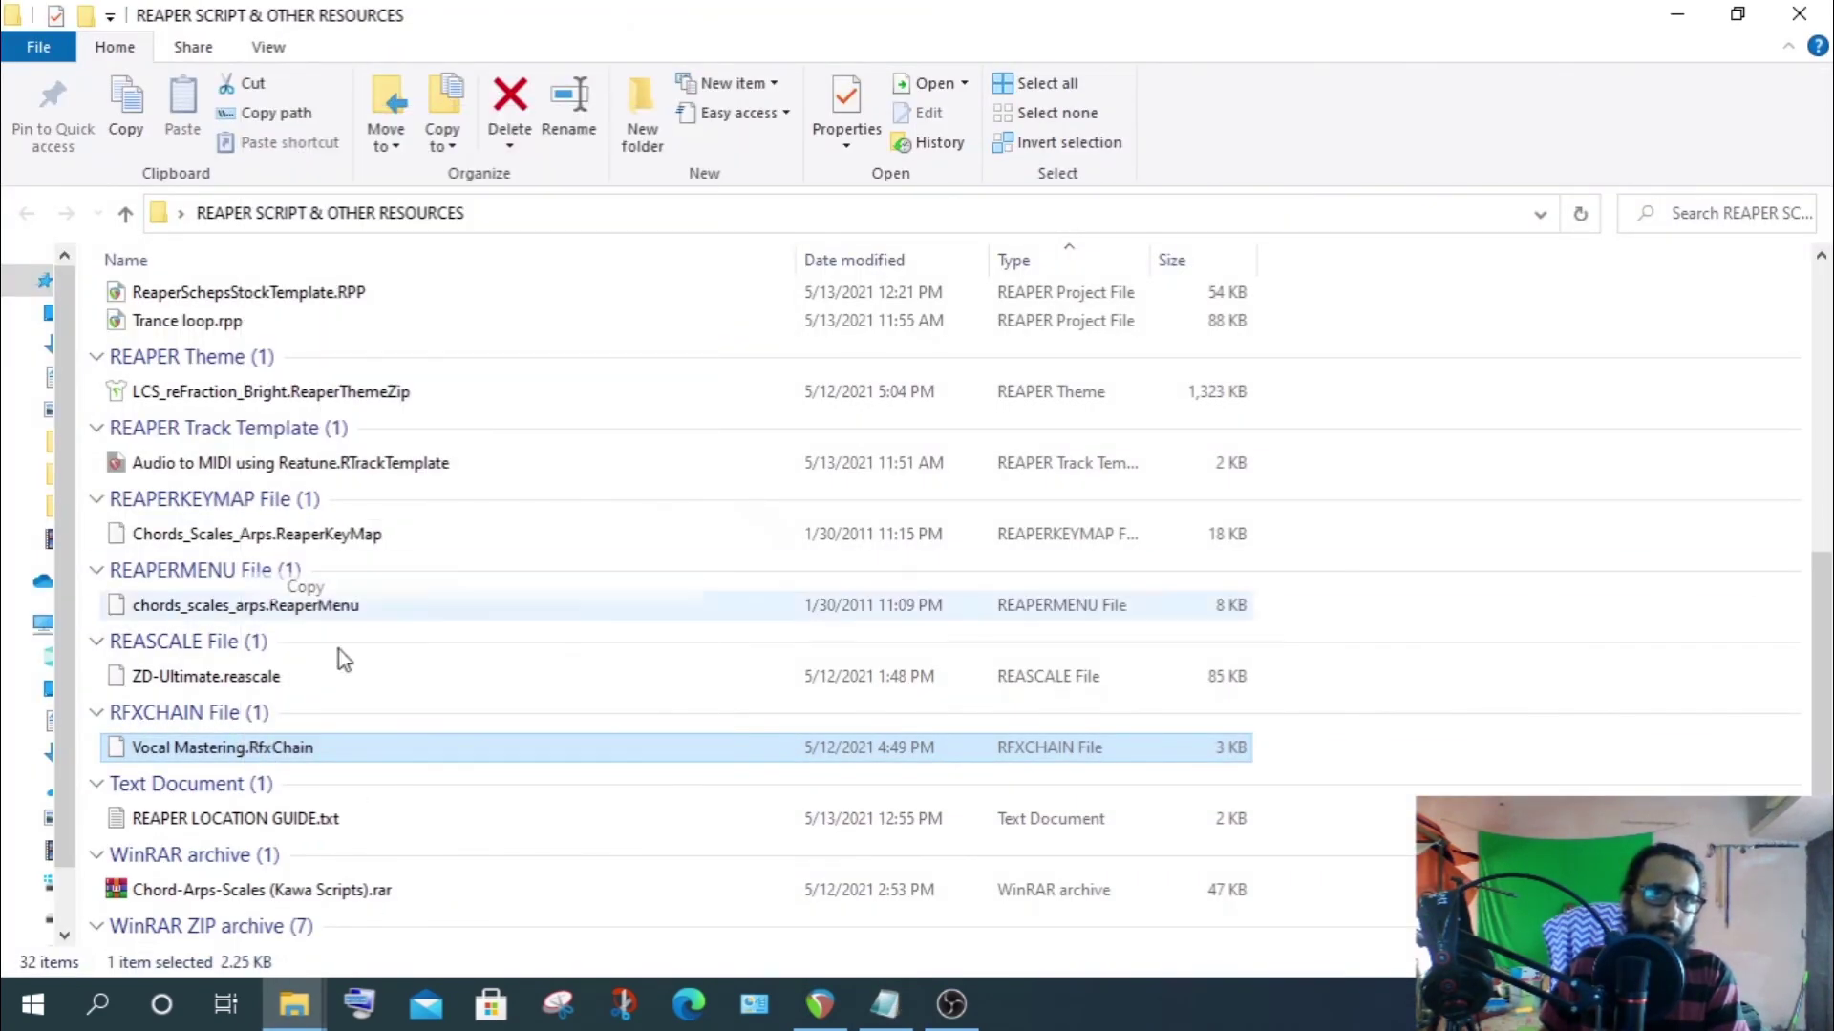
pyautogui.click(307, 1004)
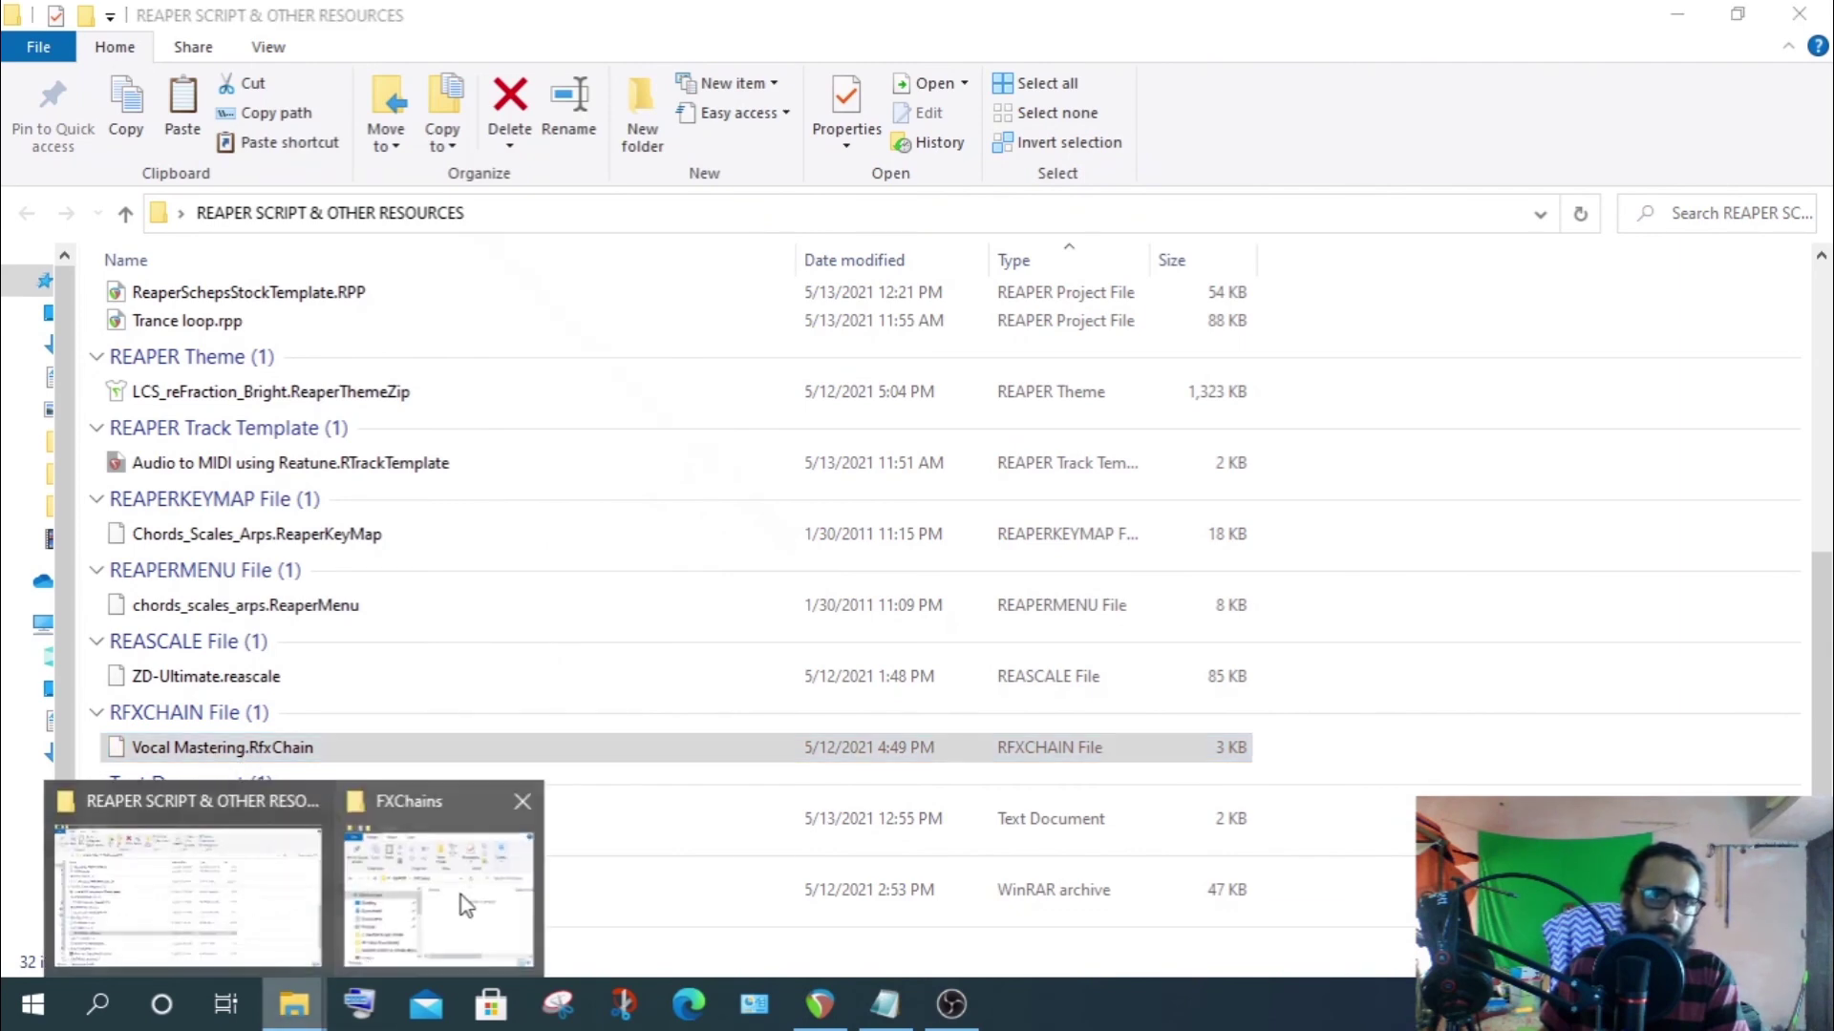
pyautogui.click(466, 890)
pyautogui.rightClick(1016, 668)
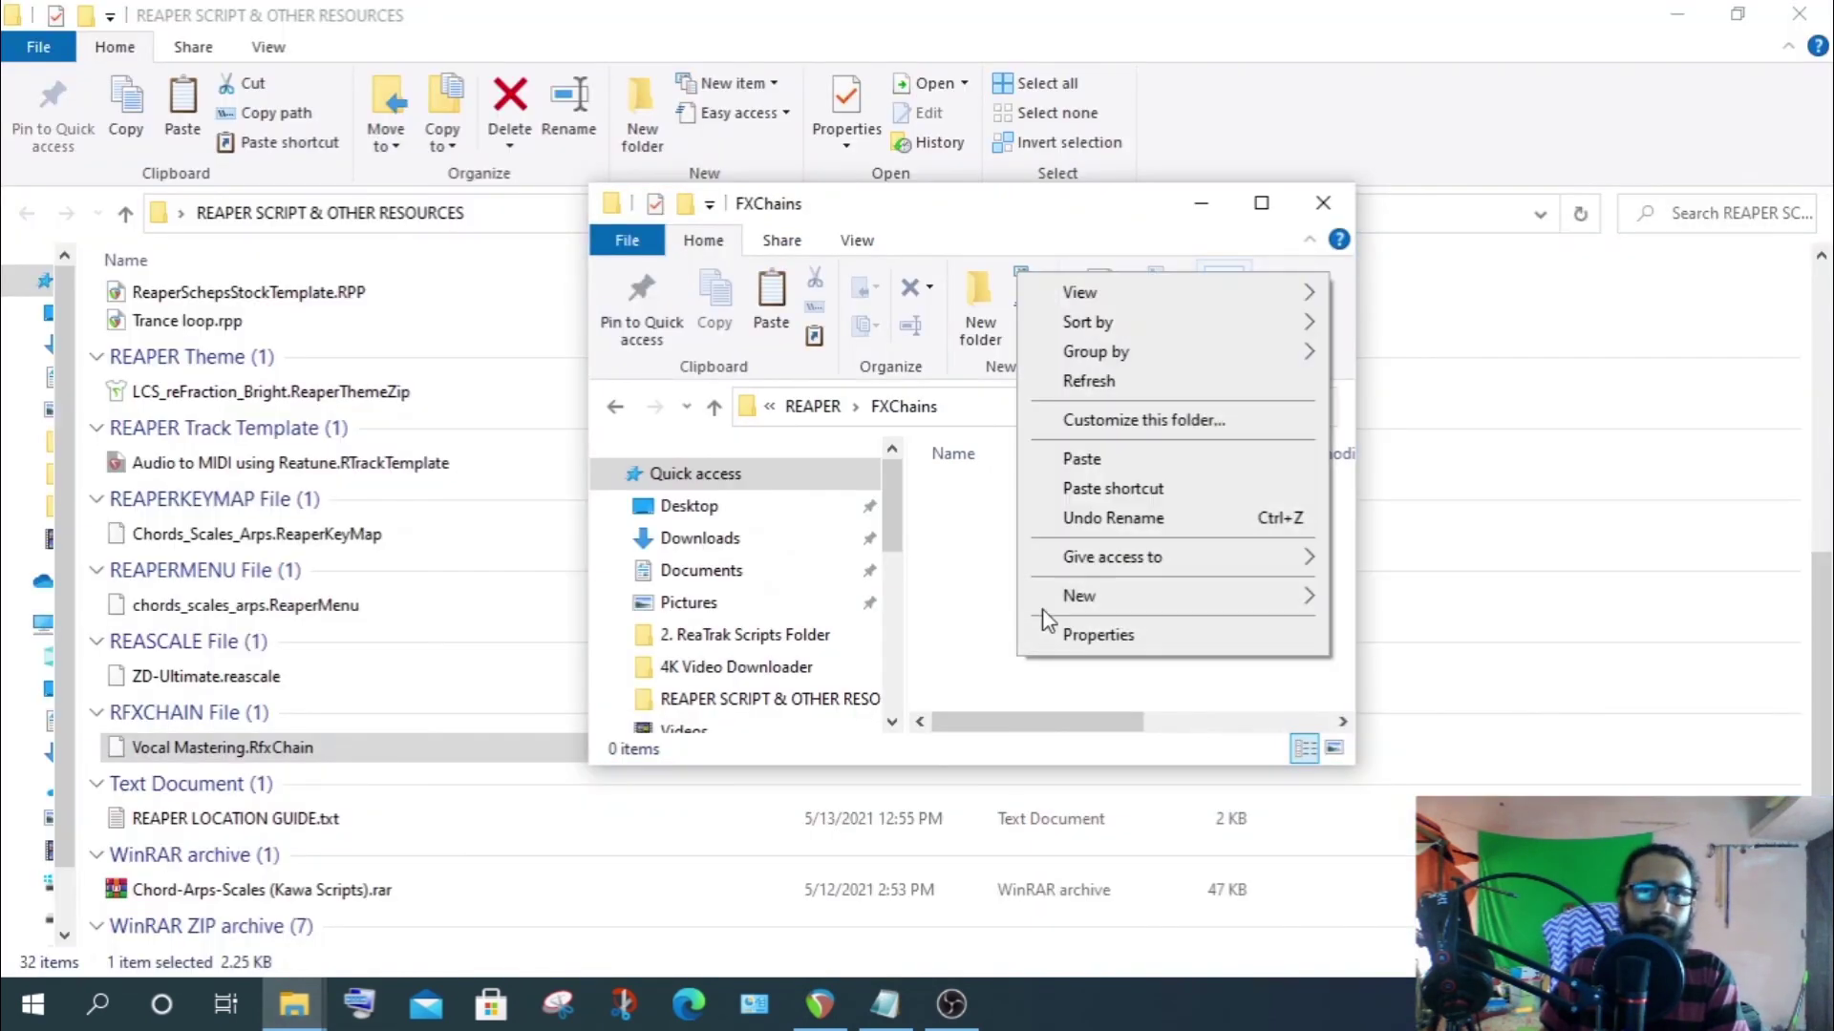
pyautogui.click(1079, 459)
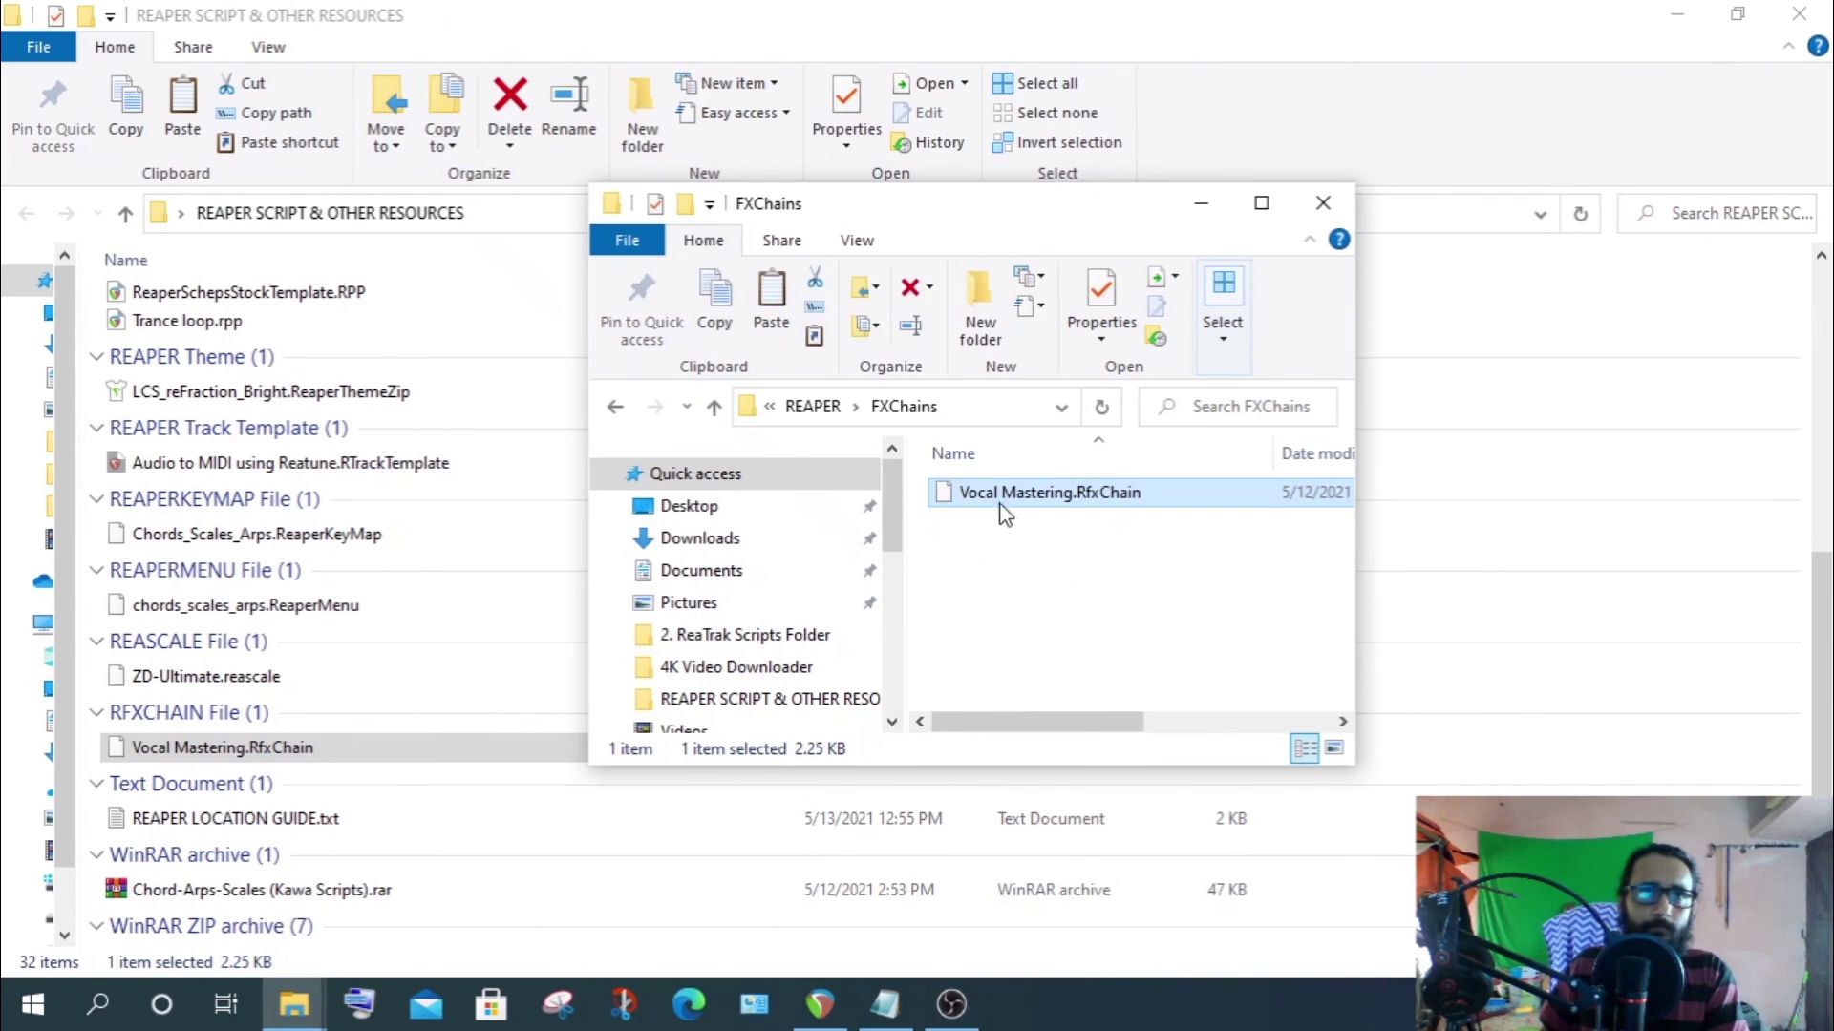
# Switch to REAPER, load Vocal Mastering.RfxChain as track 1's FX chain, and close the FX window
pyautogui.click(820, 1005)
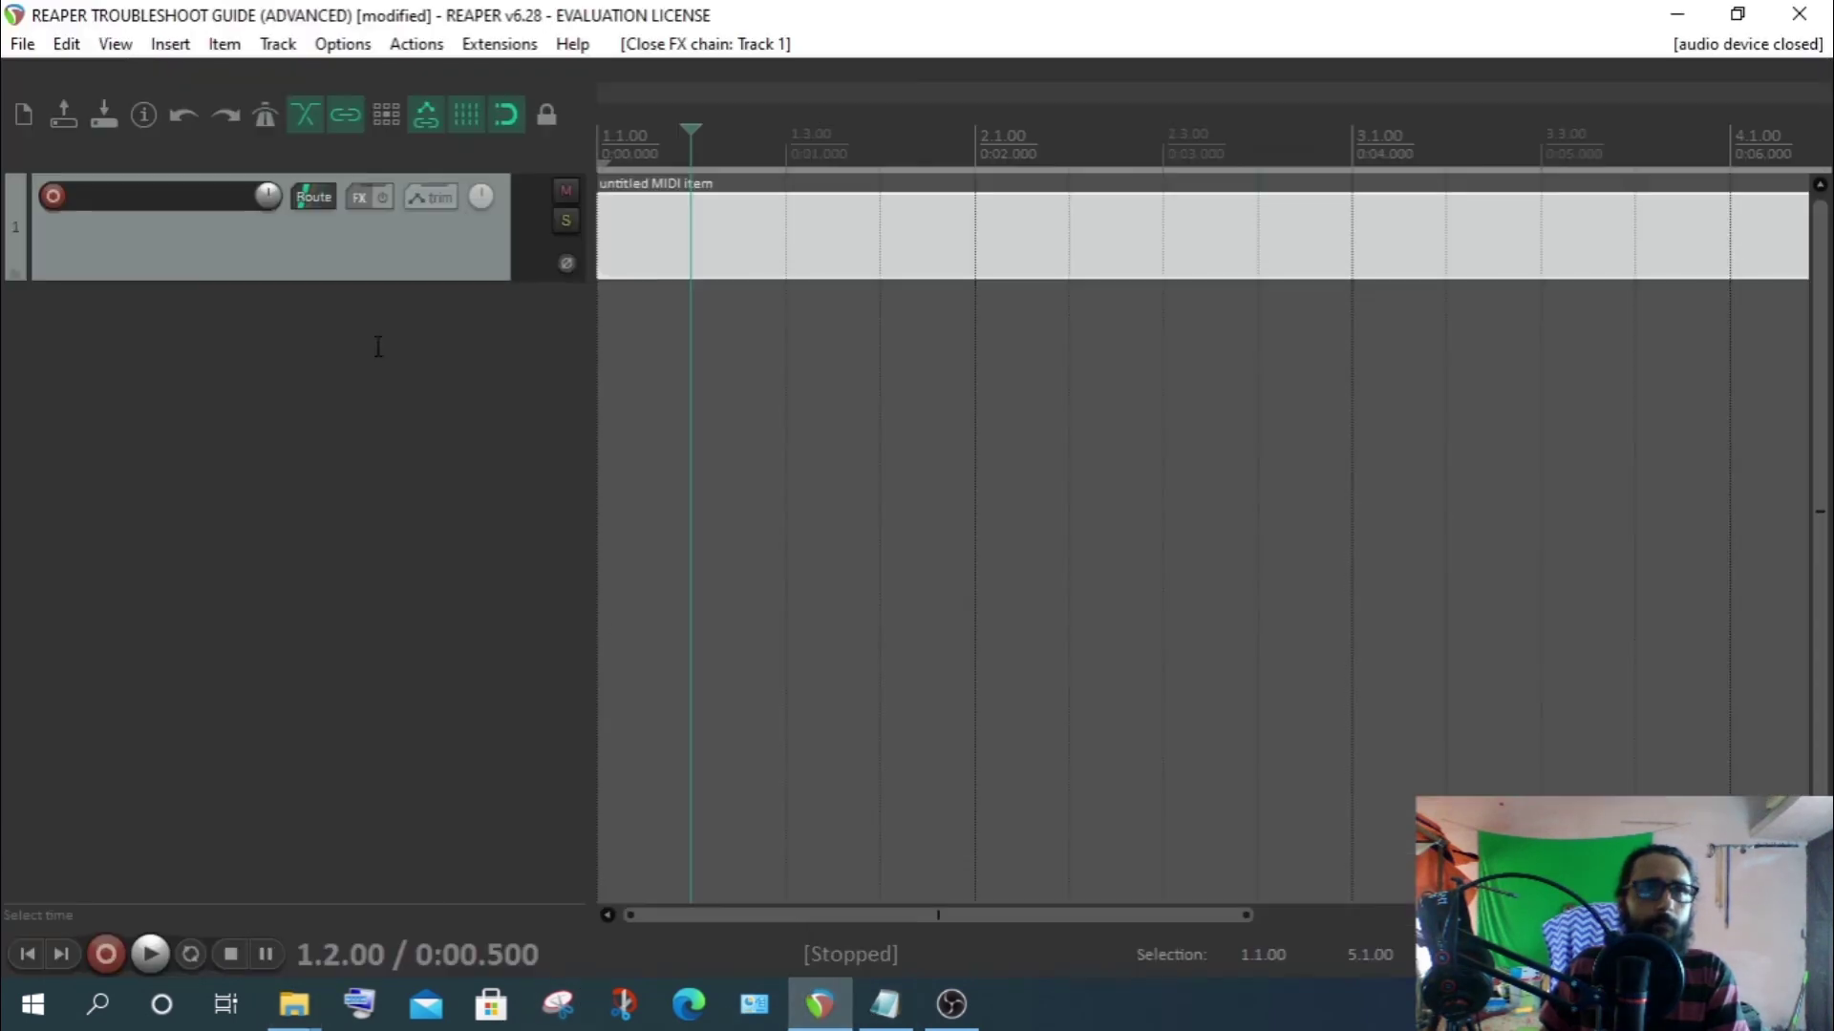
pyautogui.click(378, 199)
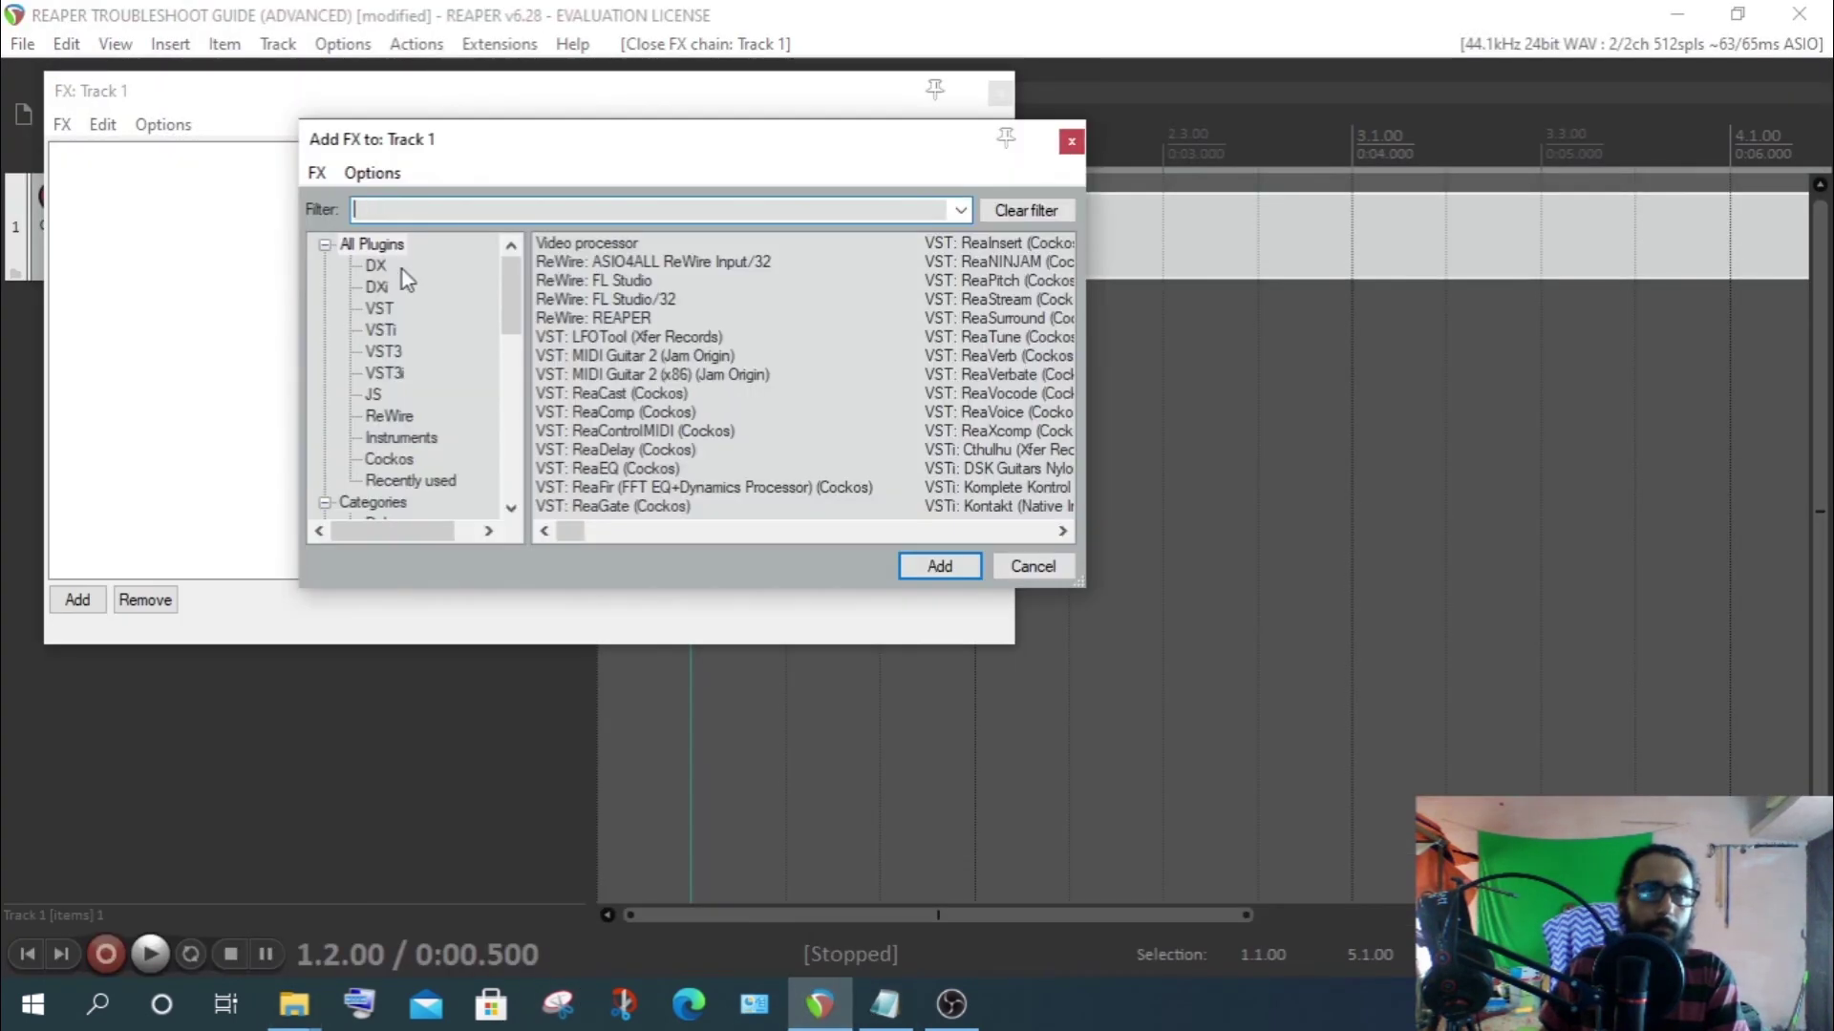
pyautogui.click(1071, 142)
pyautogui.rightClick(200, 204)
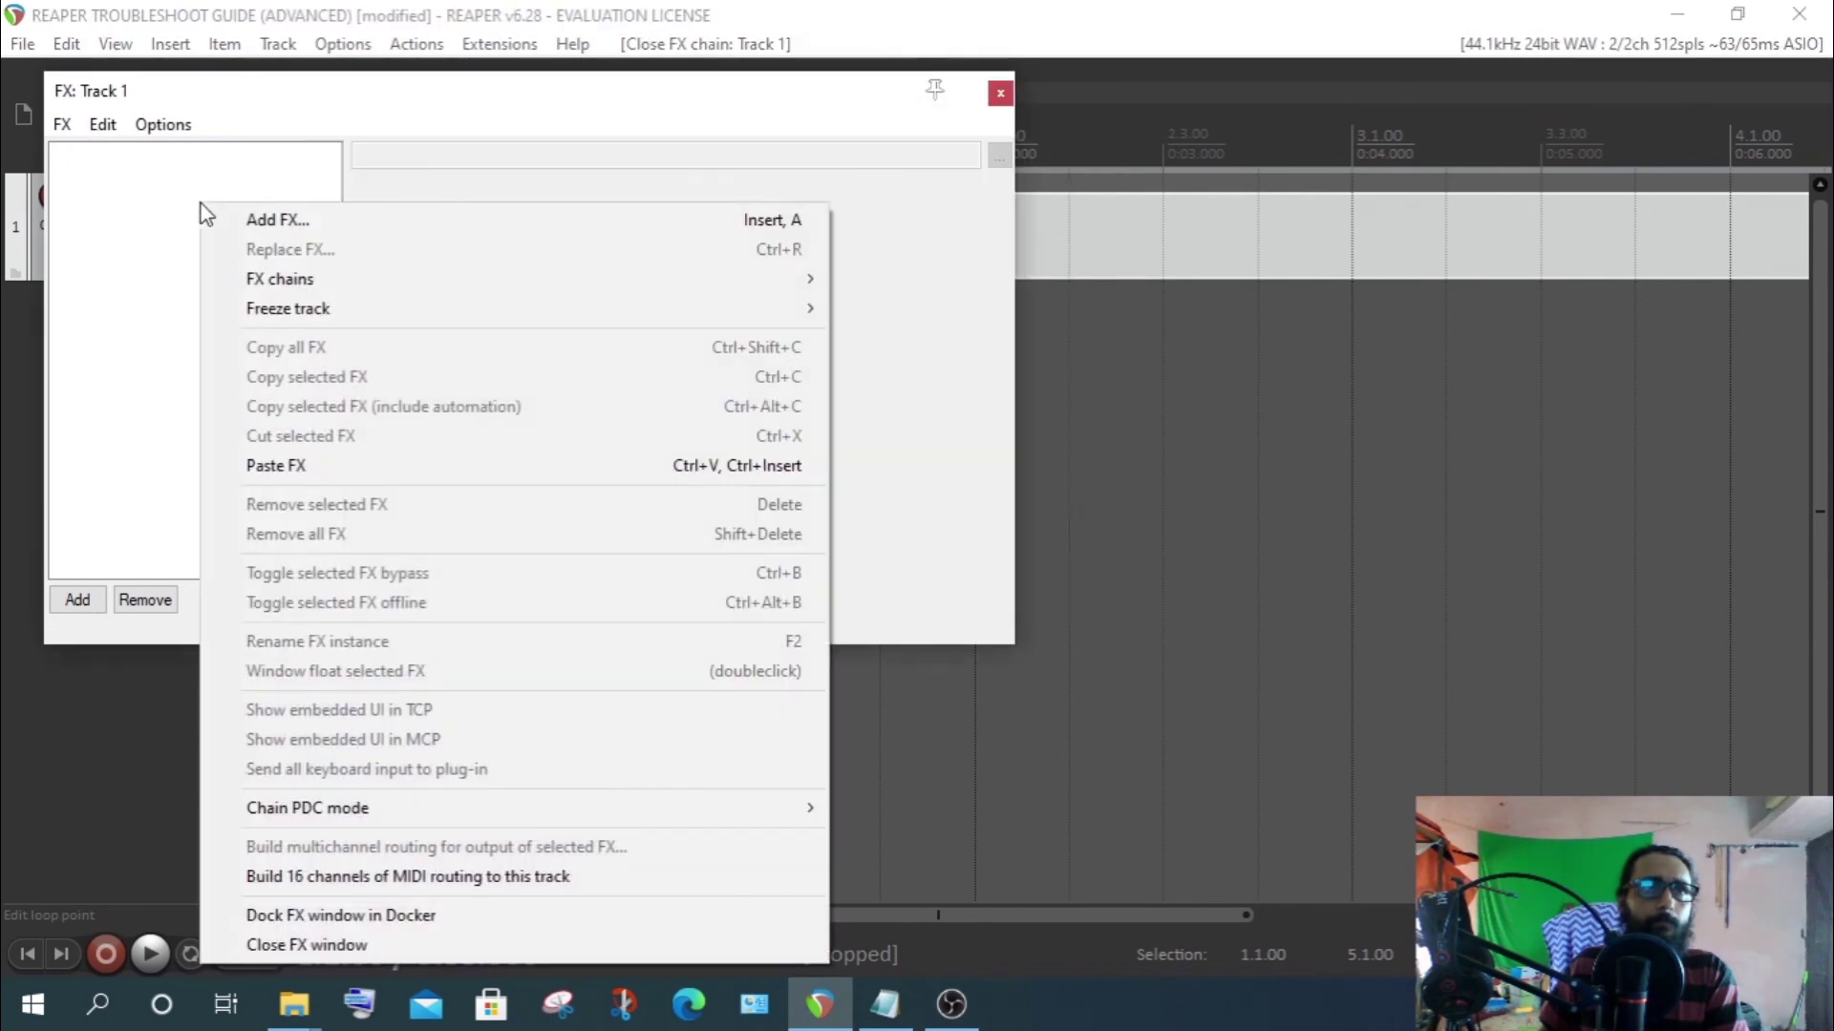
pyautogui.moveTo(276, 287)
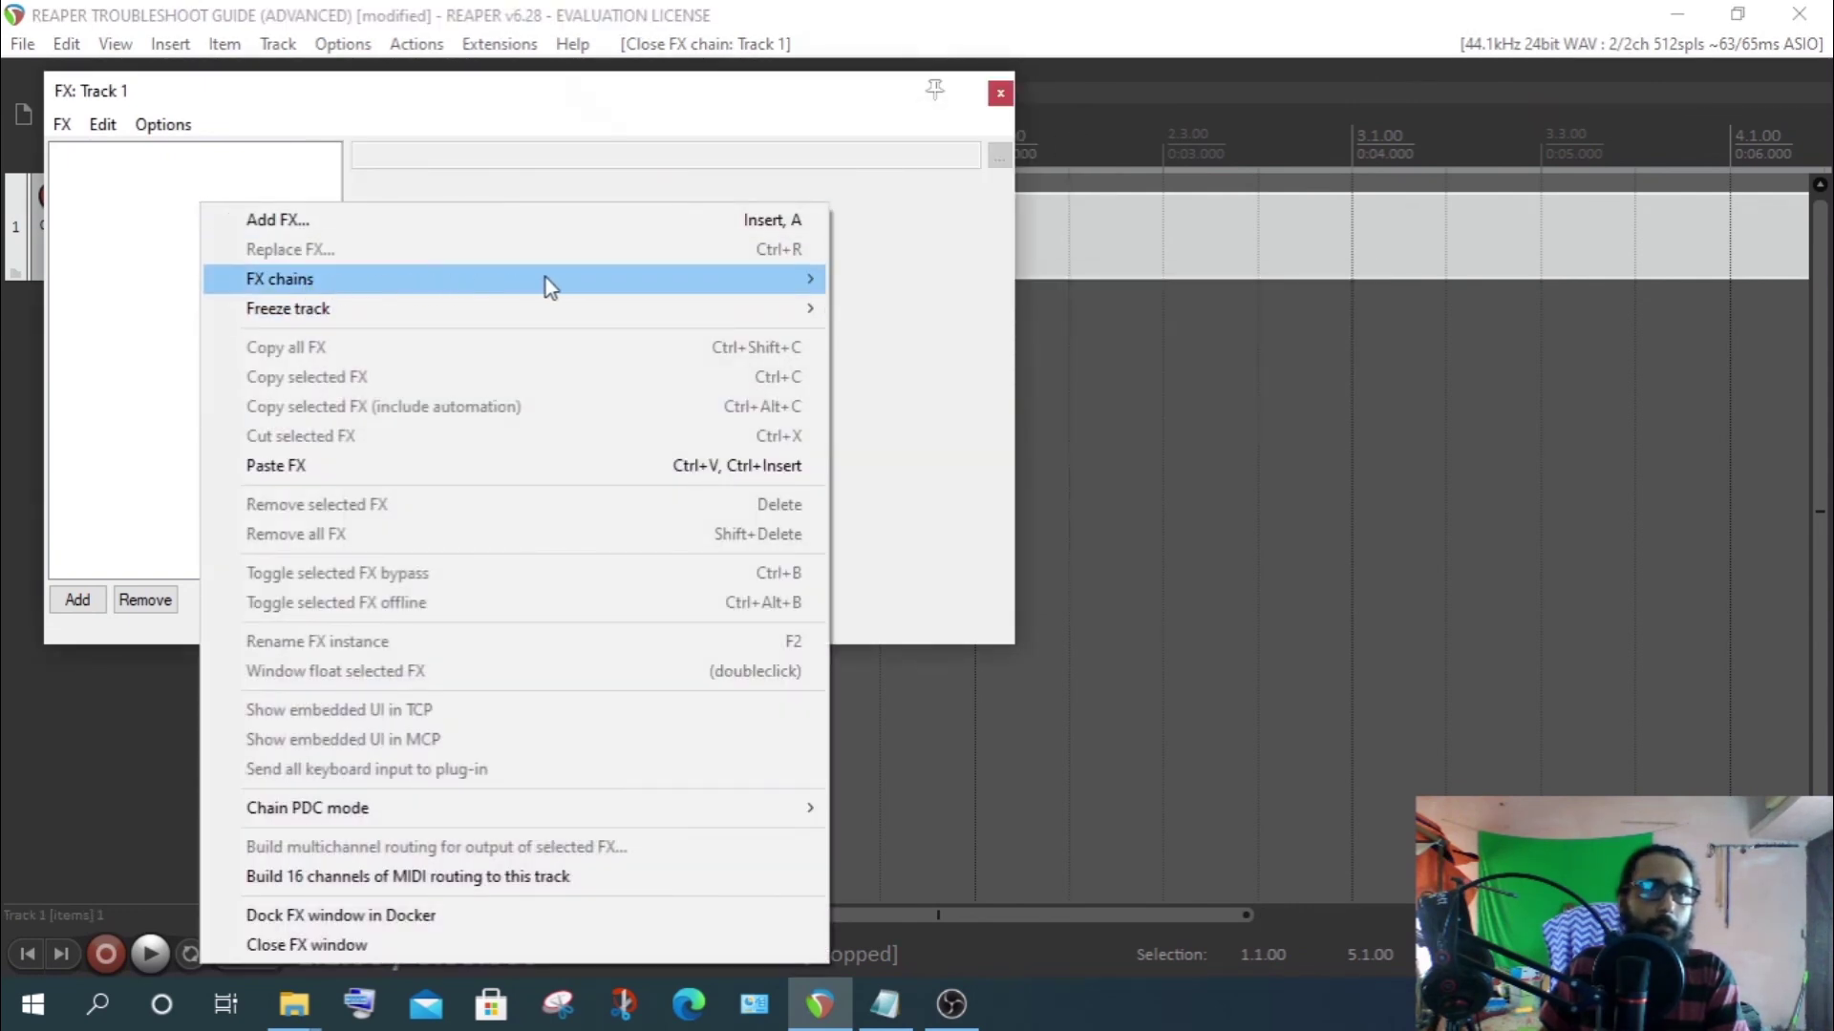
pyautogui.click(898, 287)
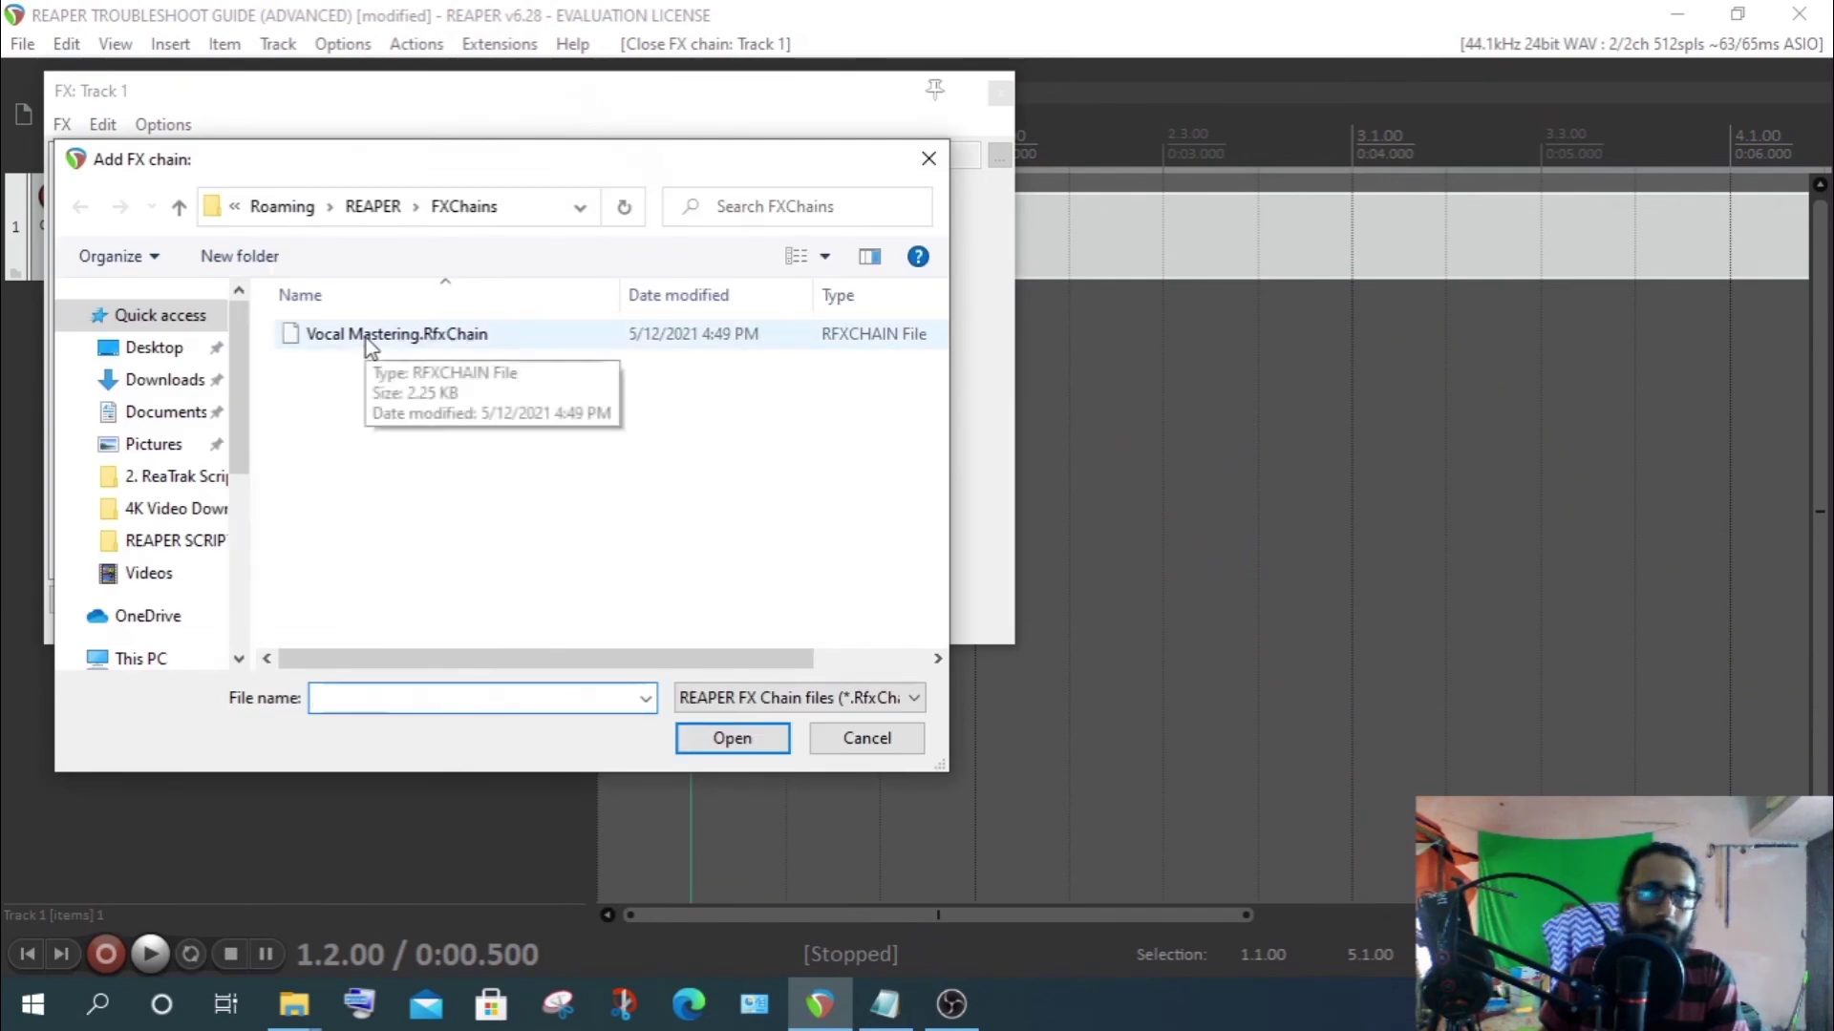
pyautogui.doubleClick(368, 336)
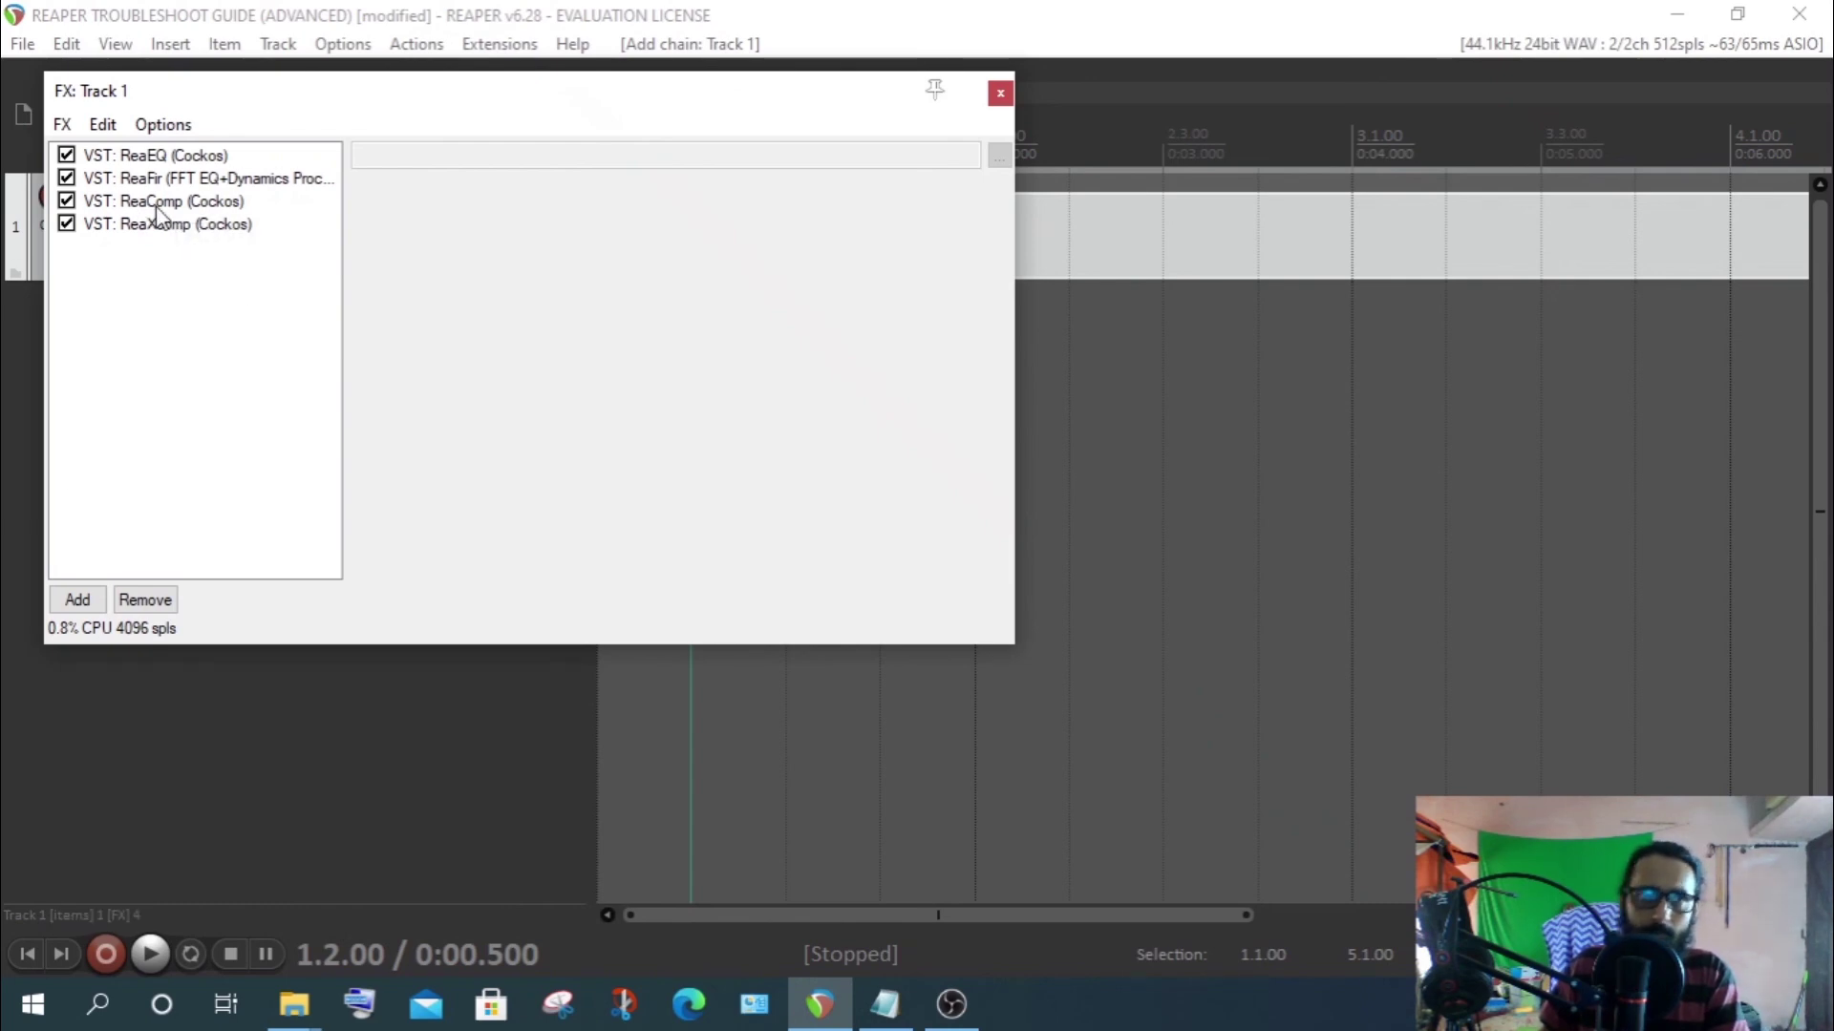
pyautogui.press('Escape')
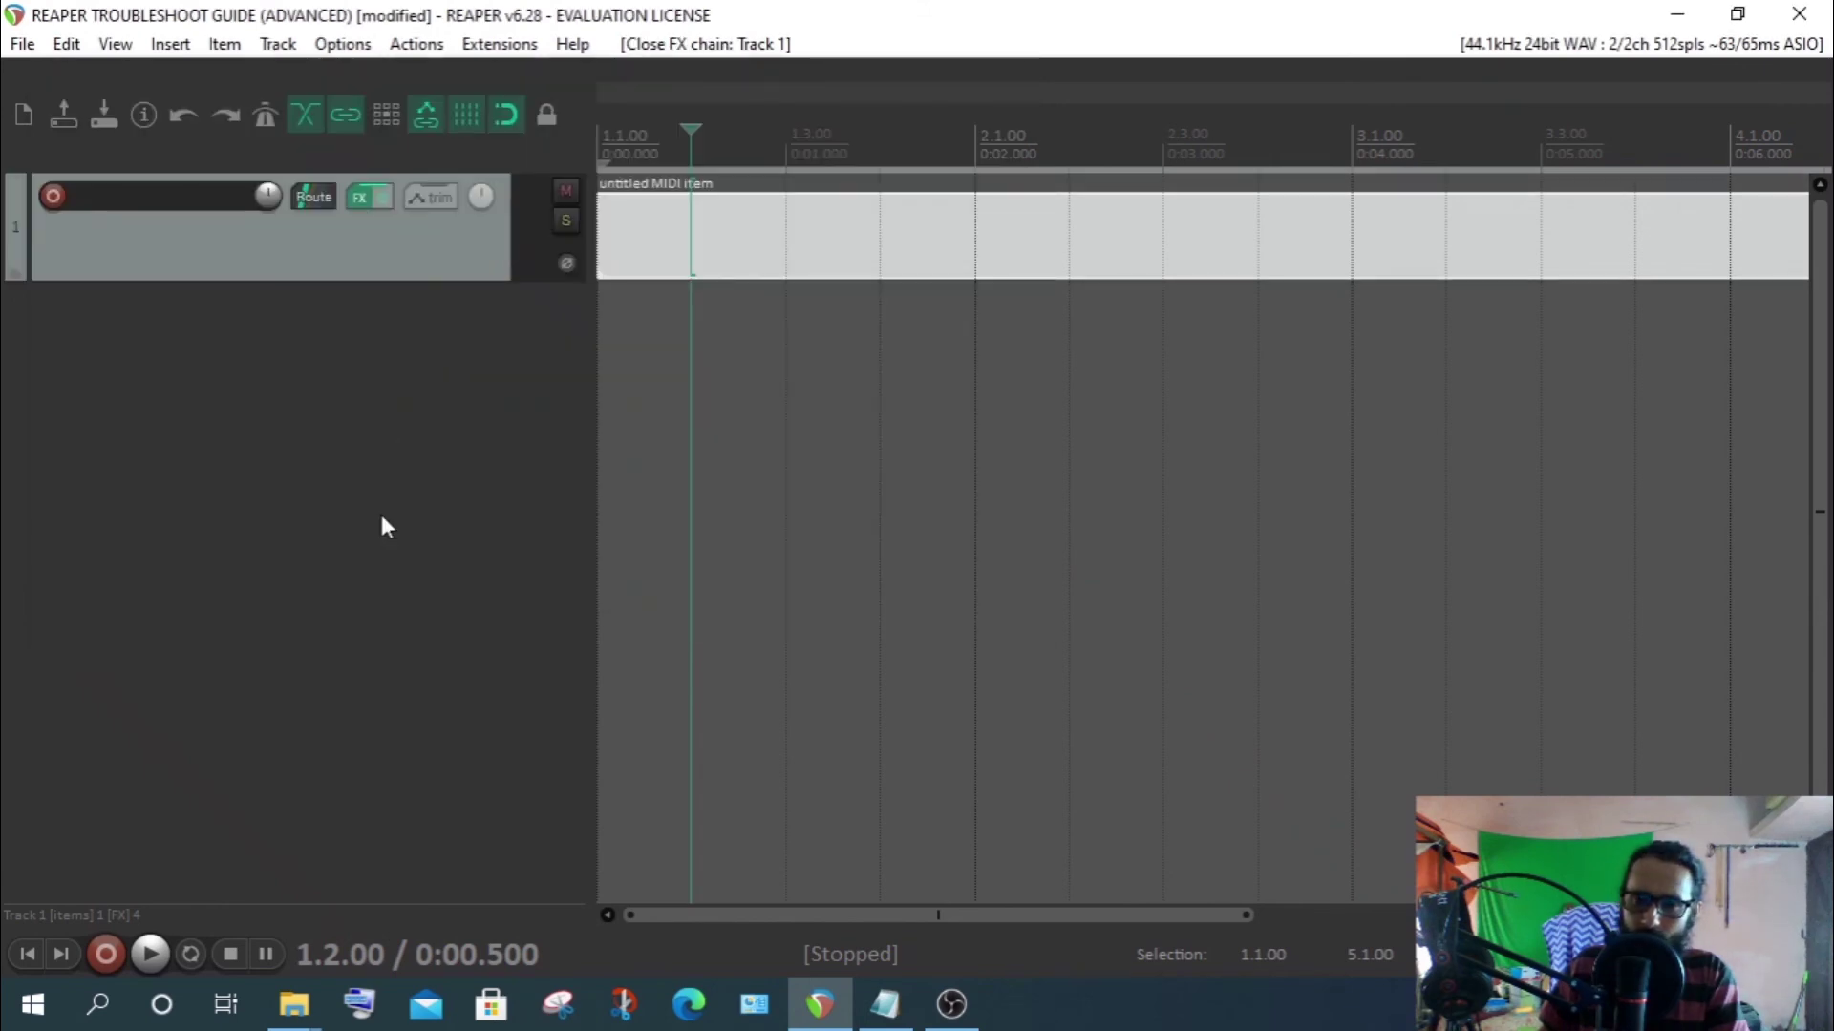
# Check the list of saved FX chains offered directly from track 1's FX control
pyautogui.rightClick(365, 203)
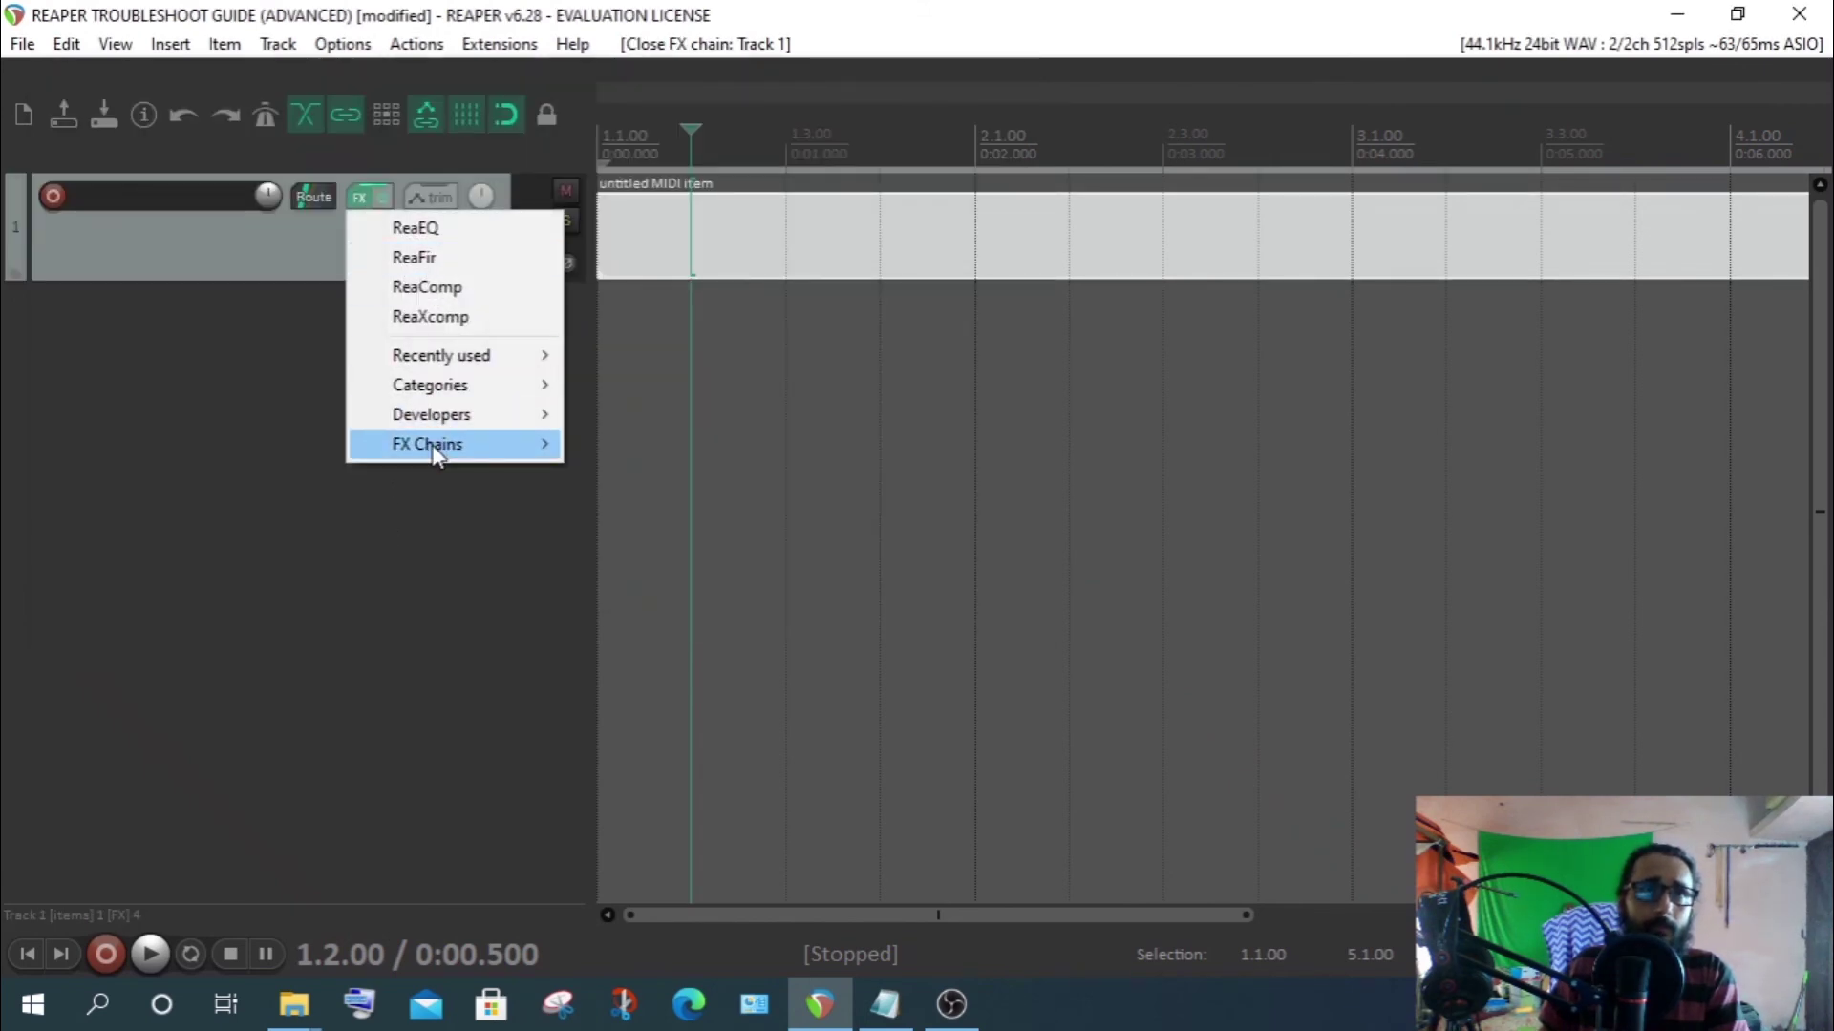
pyautogui.moveTo(435, 453)
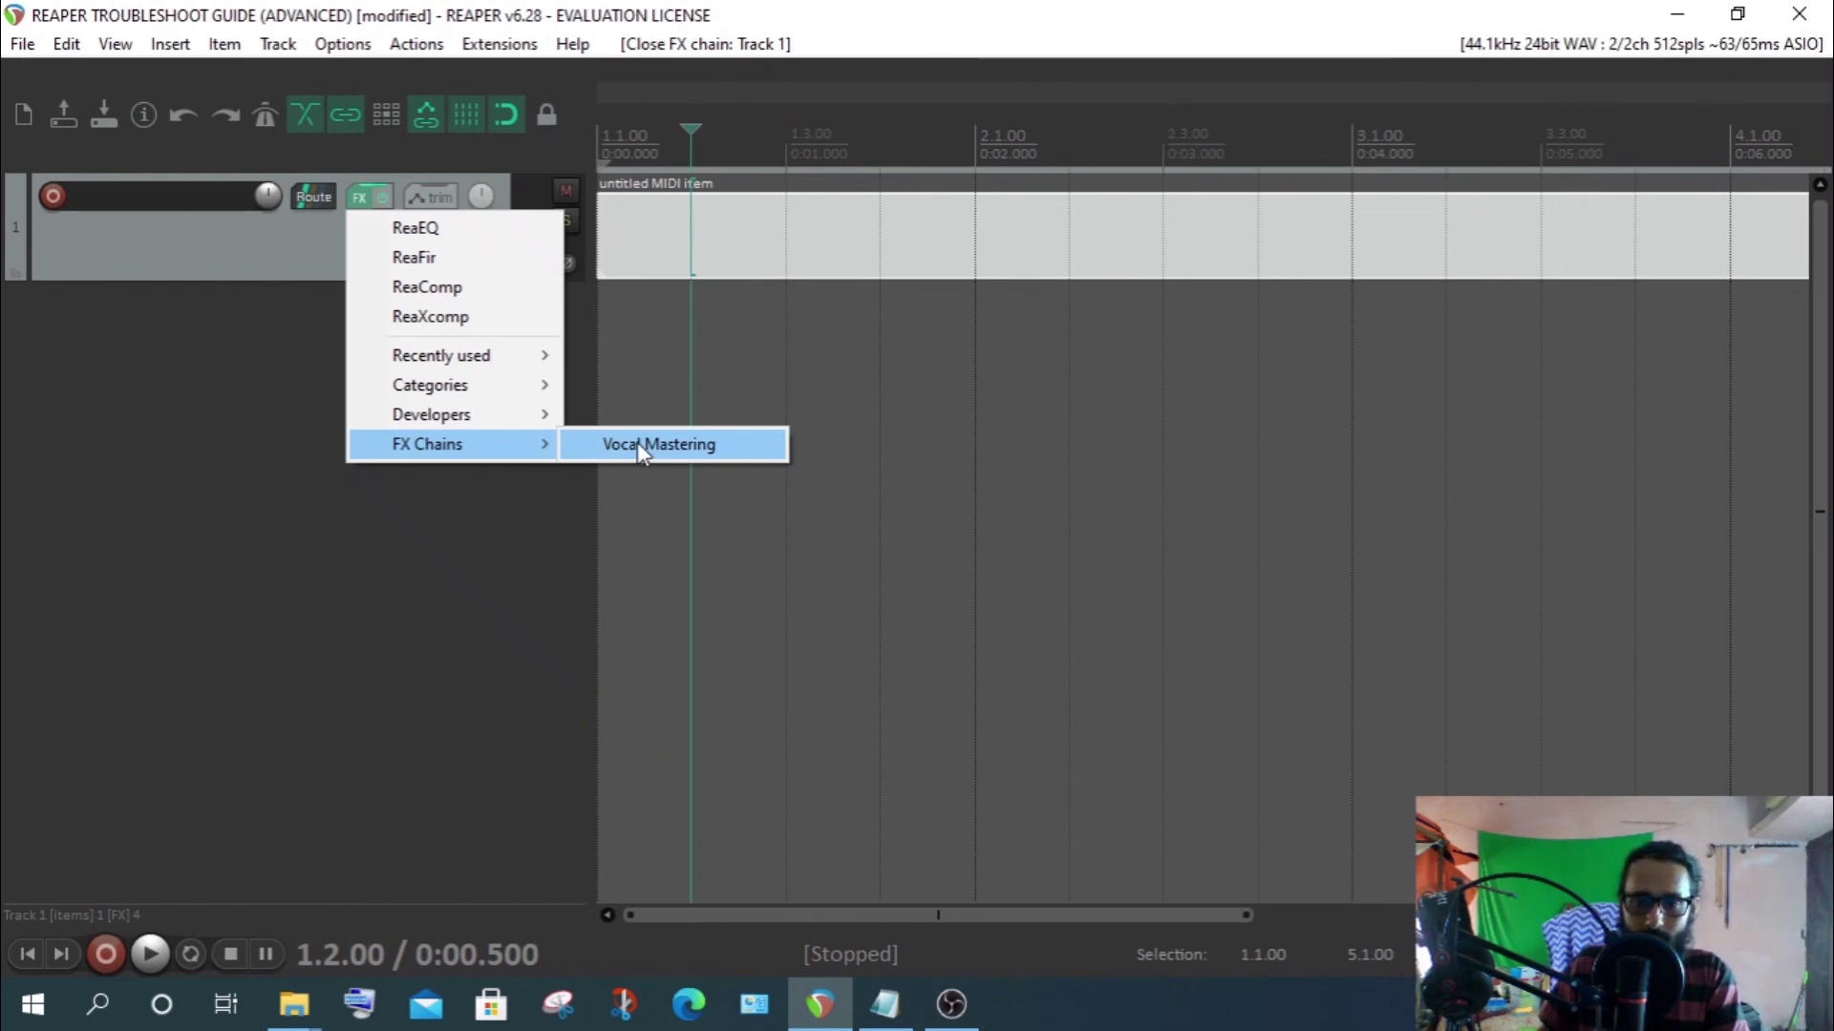
pyautogui.click(506, 529)
# Open track 1's FX window and remove all effects from the chain
pyautogui.click(363, 196)
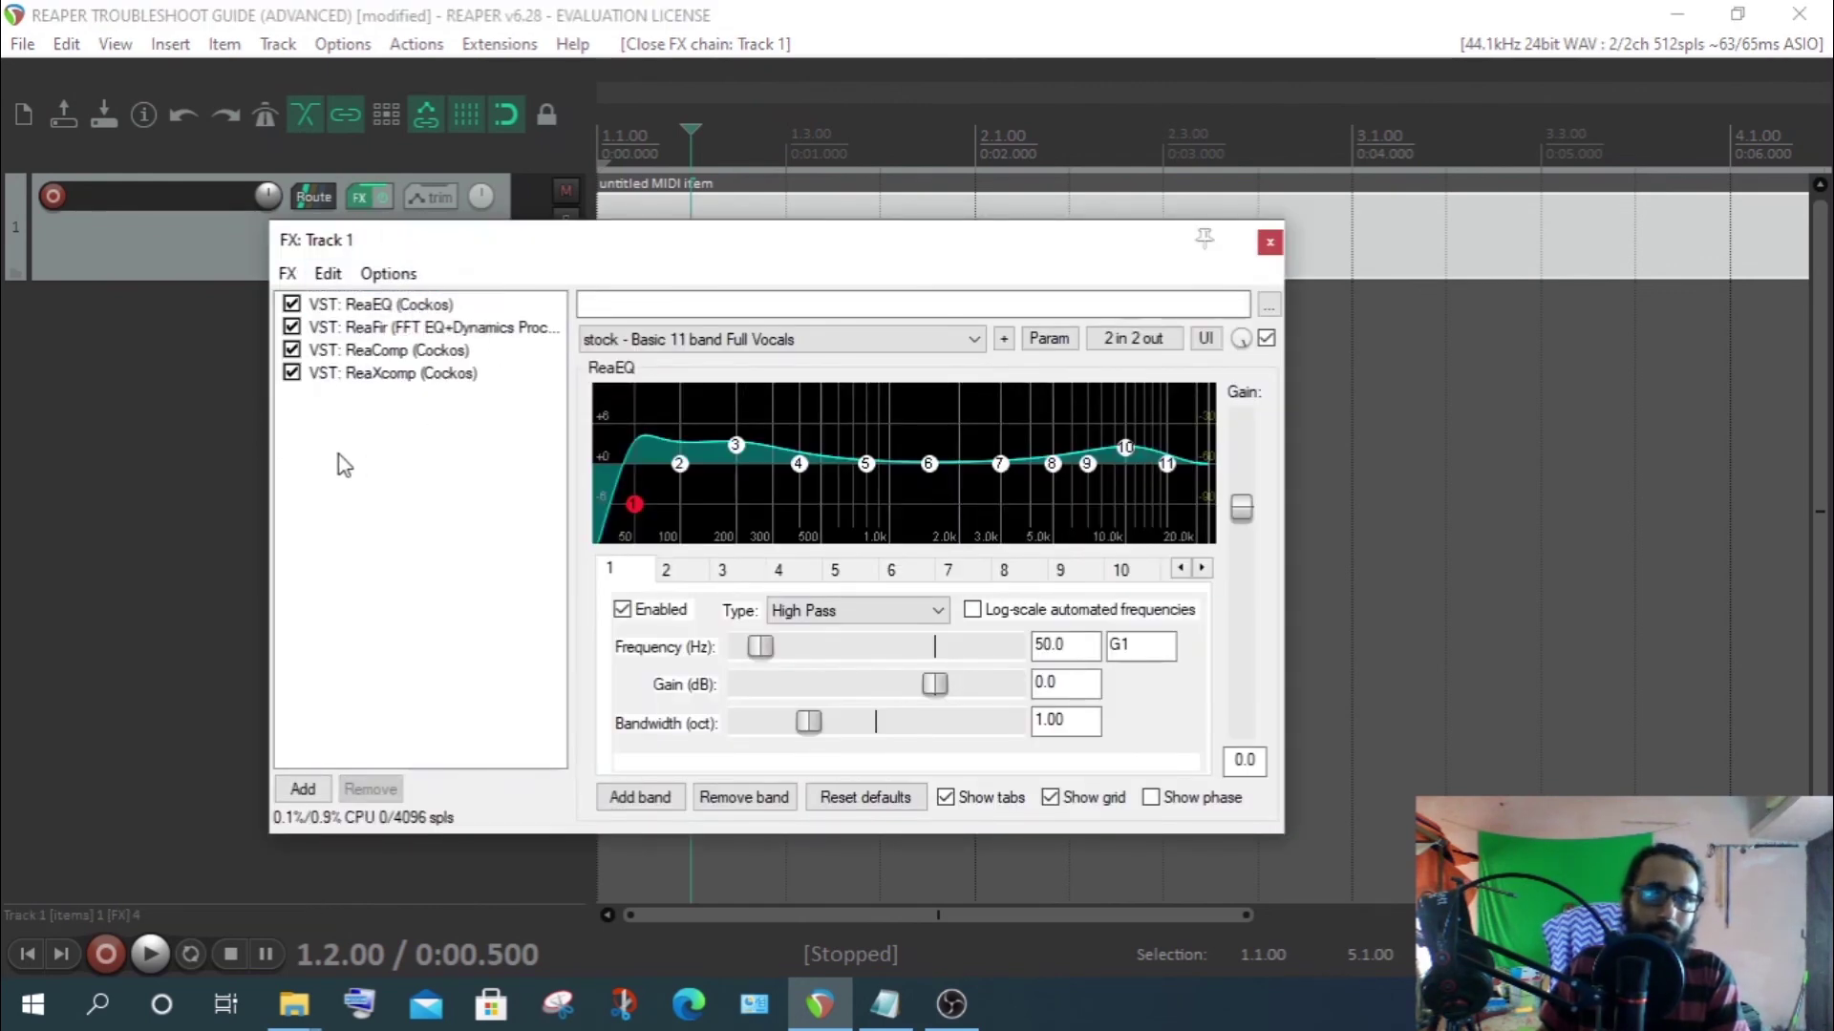
pyautogui.hotkey('ctrl', 'a')
pyautogui.click(370, 790)
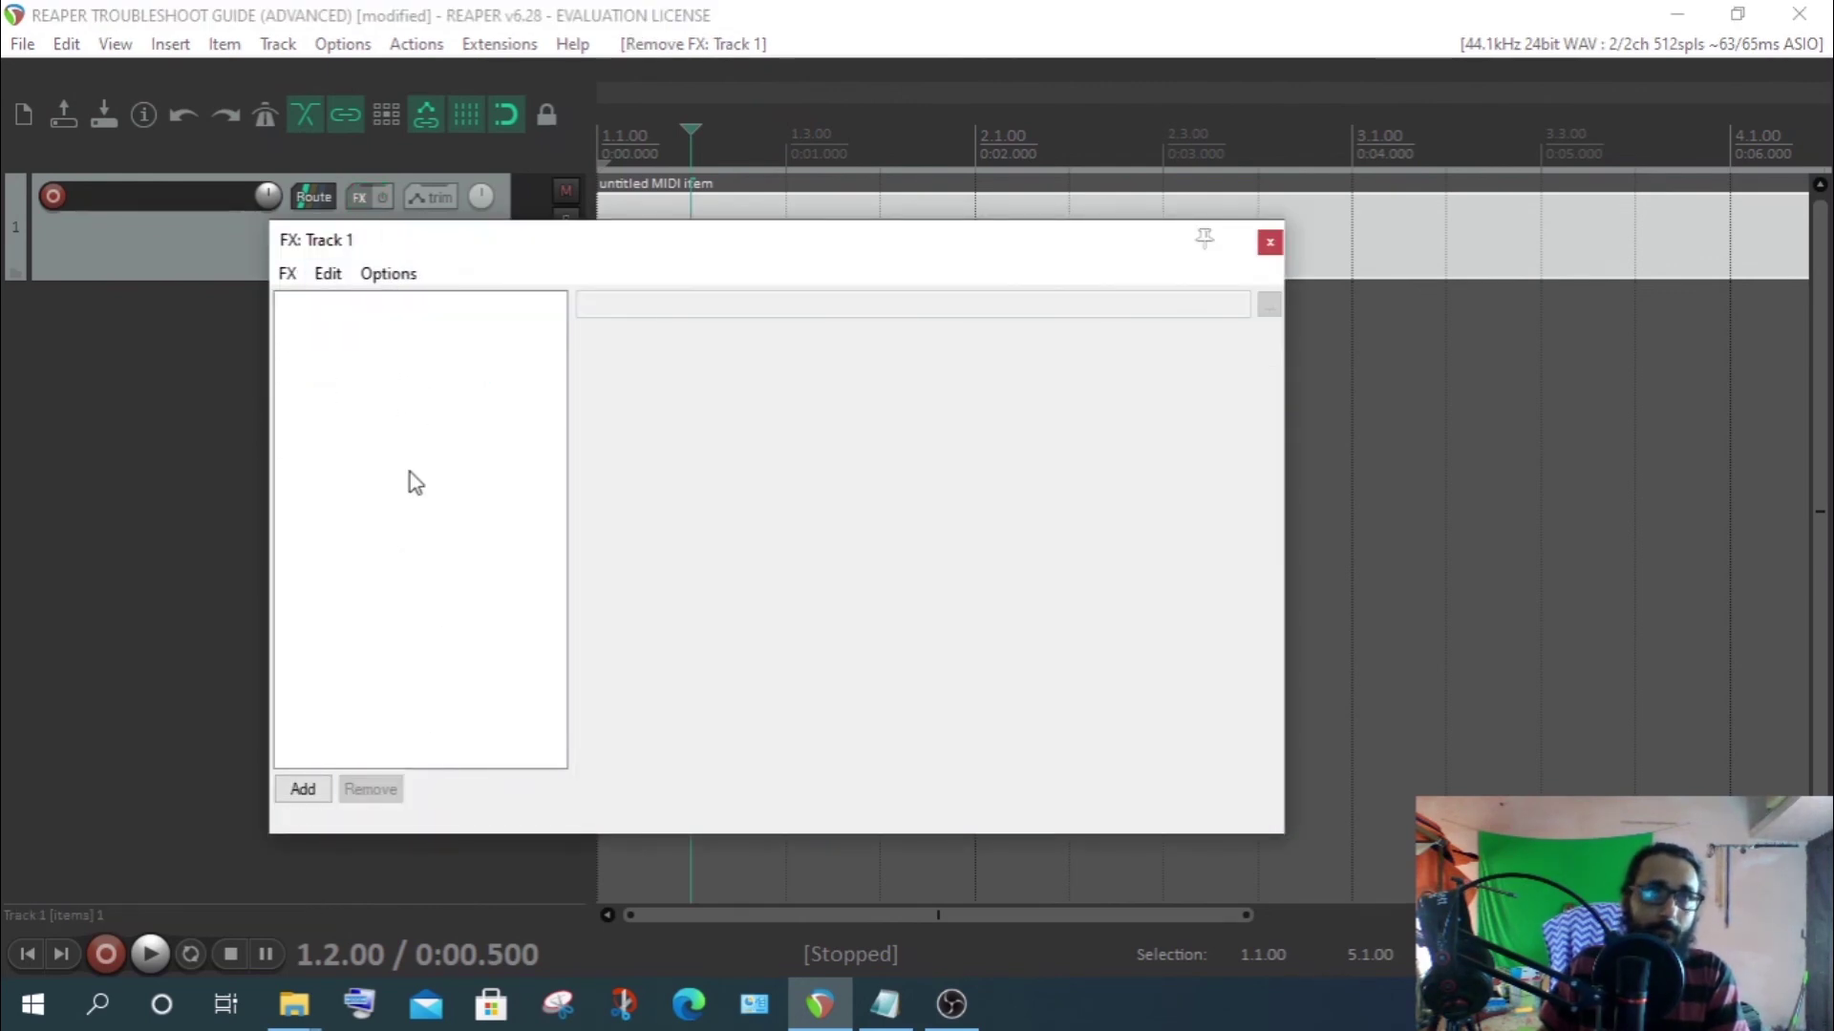
# Add the VST effects ReaCast (Cockos) and ReaDelay (Cockos) to track 1's FX chain
pyautogui.click(303, 790)
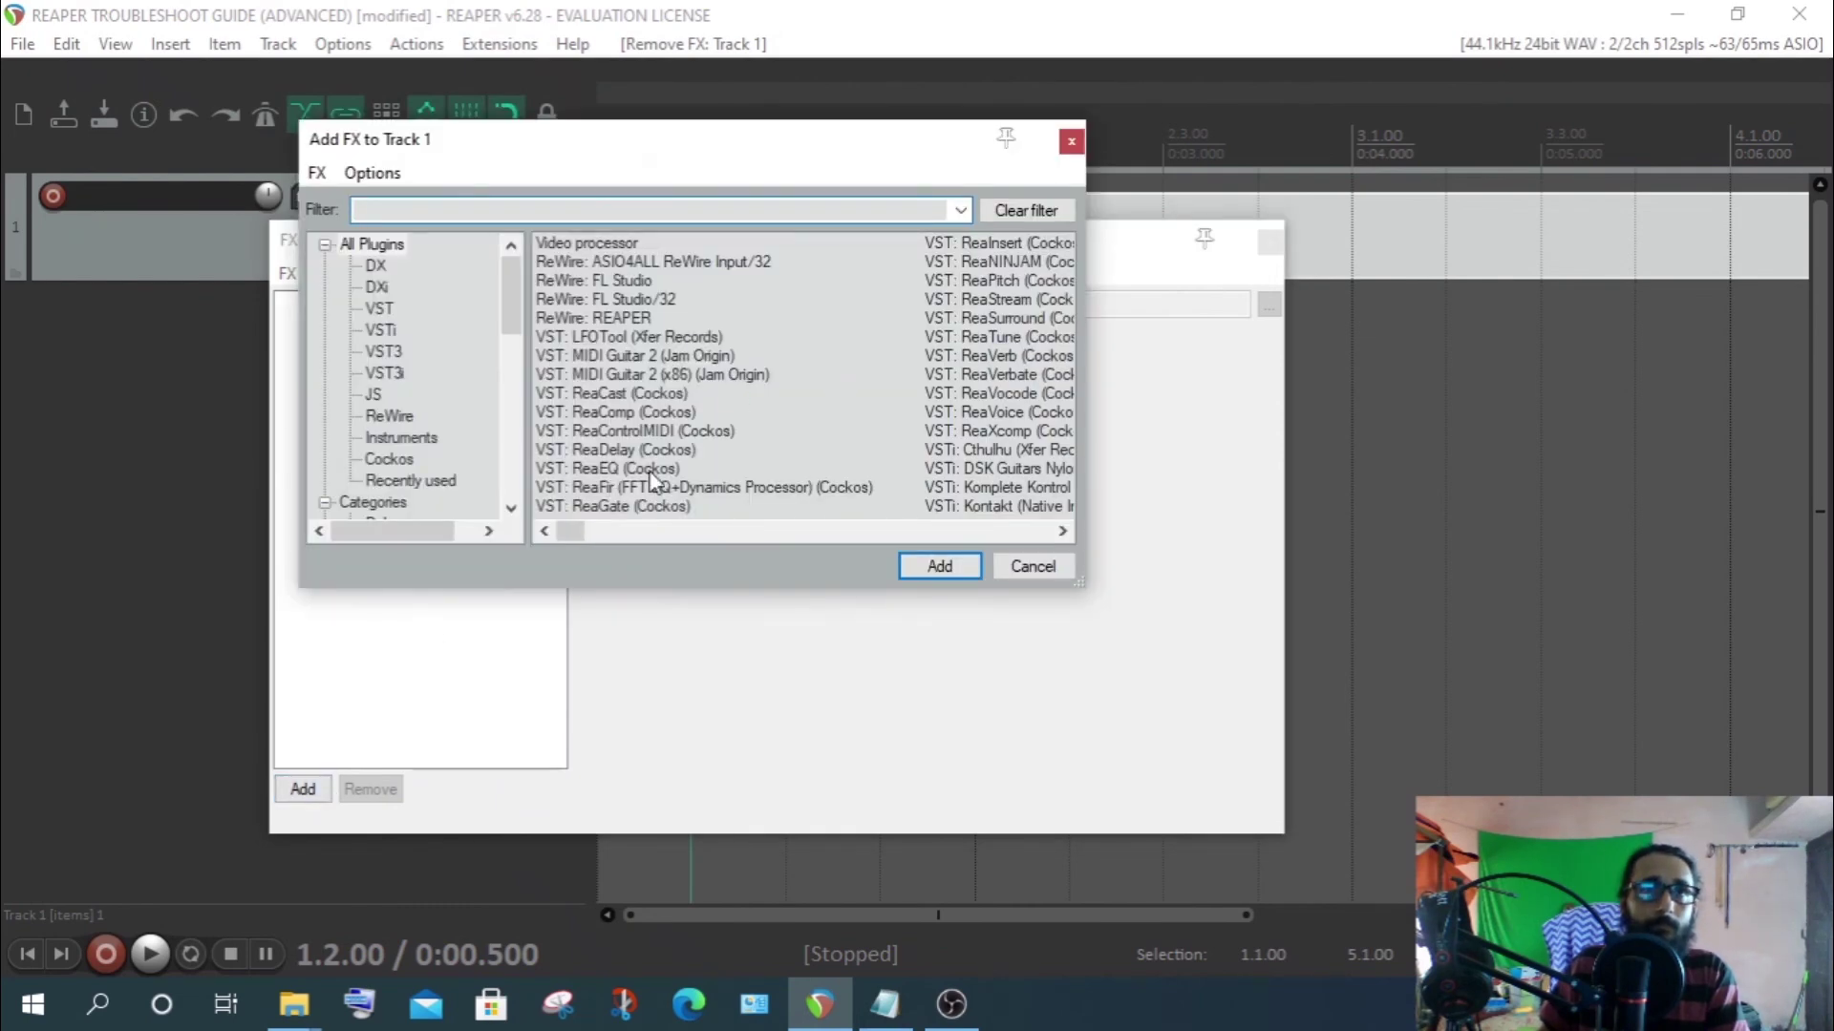
pyautogui.doubleClick(634, 398)
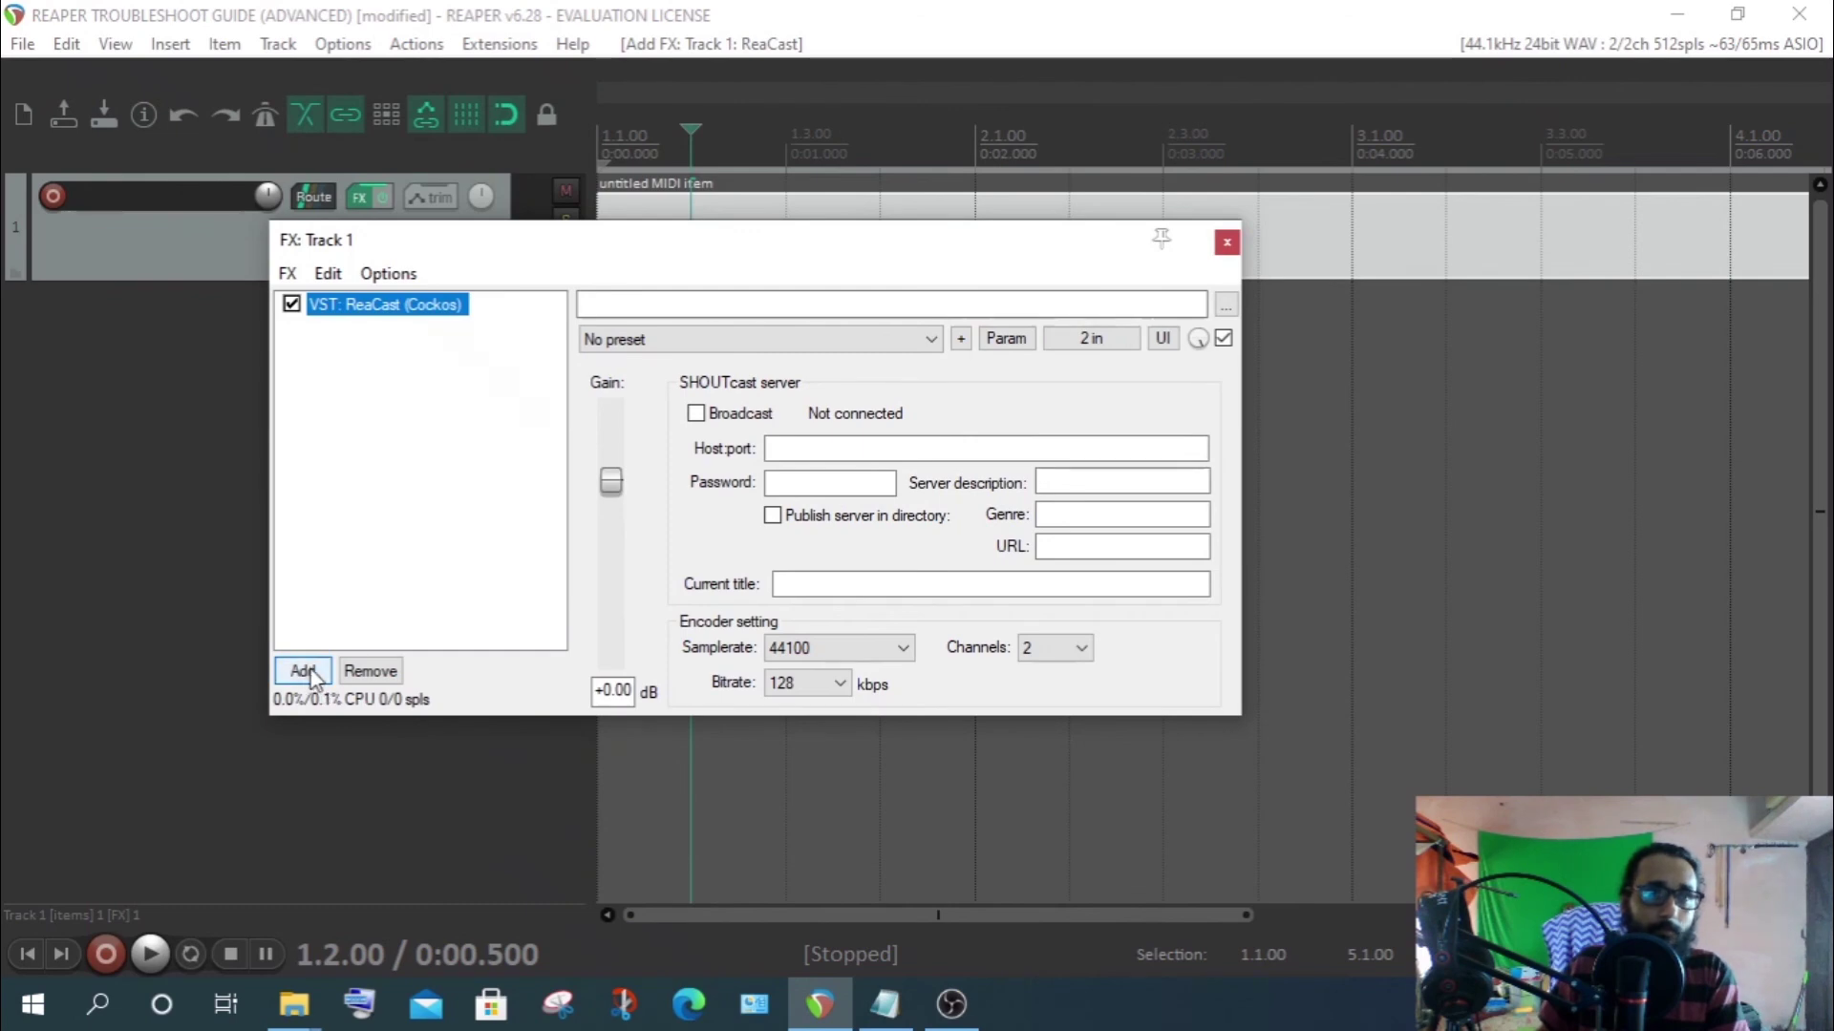
pyautogui.click(300, 670)
pyautogui.doubleClick(635, 449)
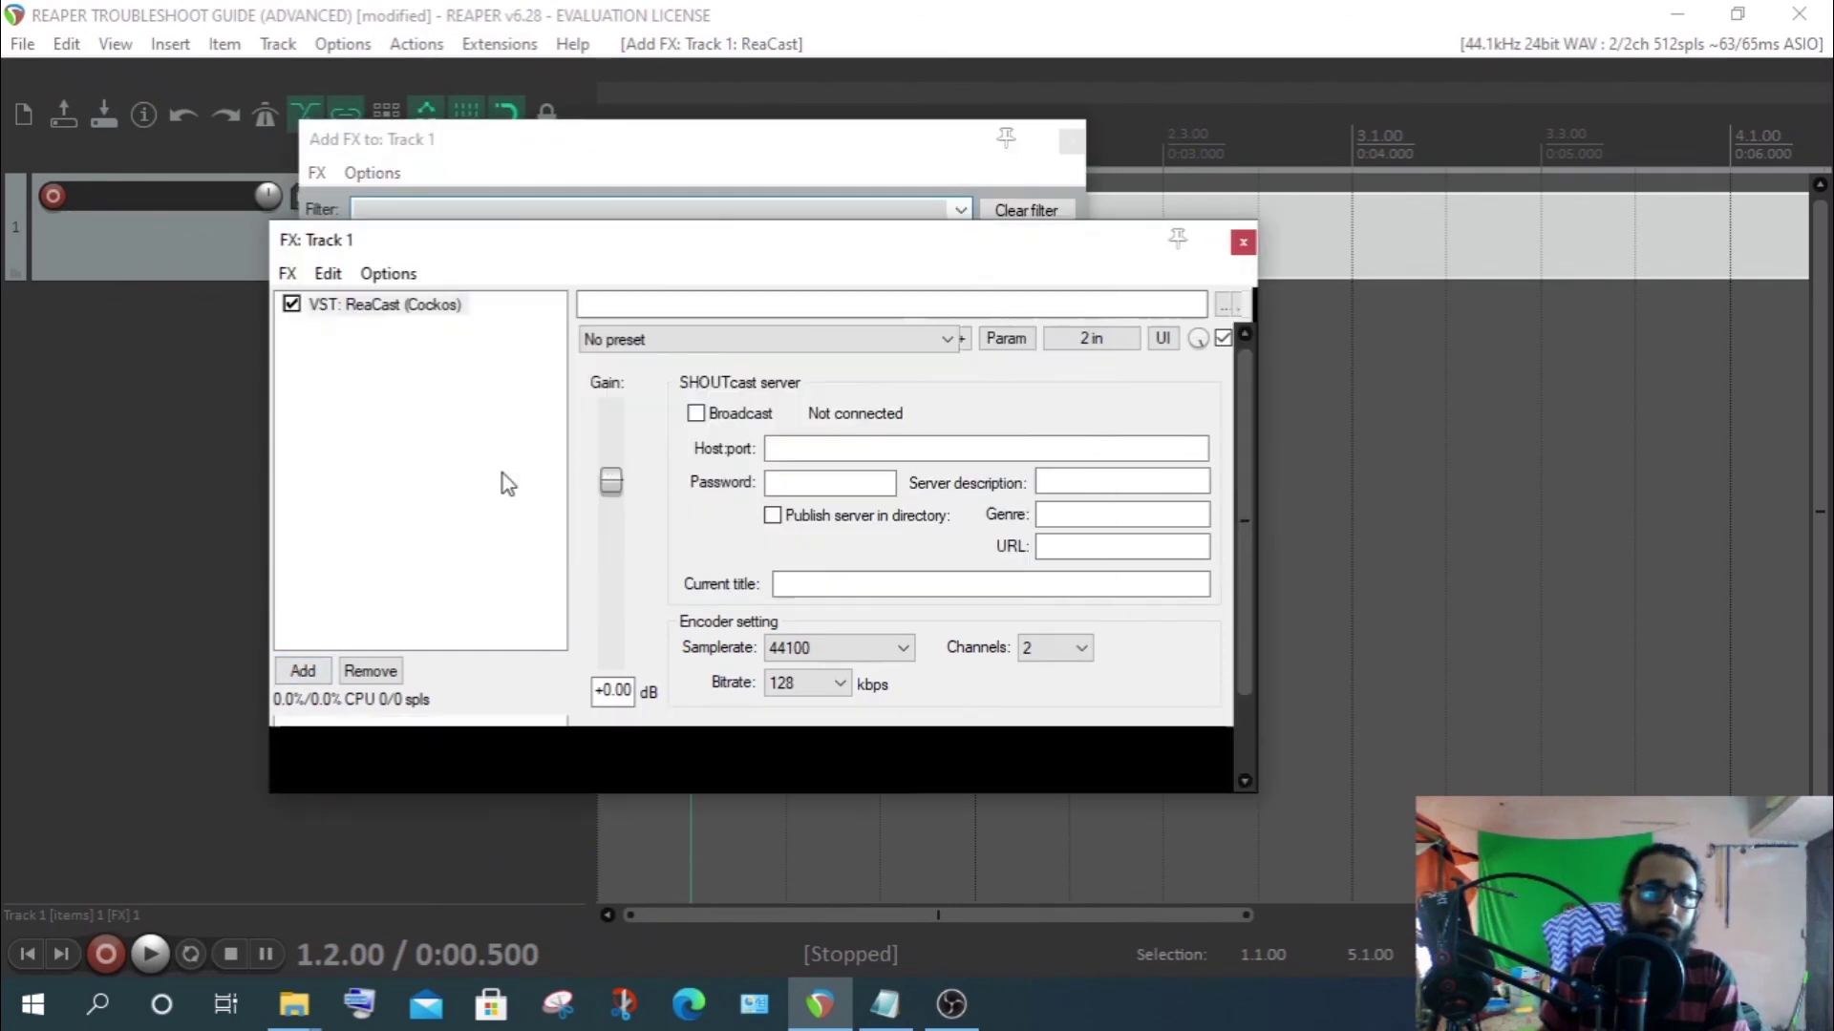
pyautogui.click(438, 457)
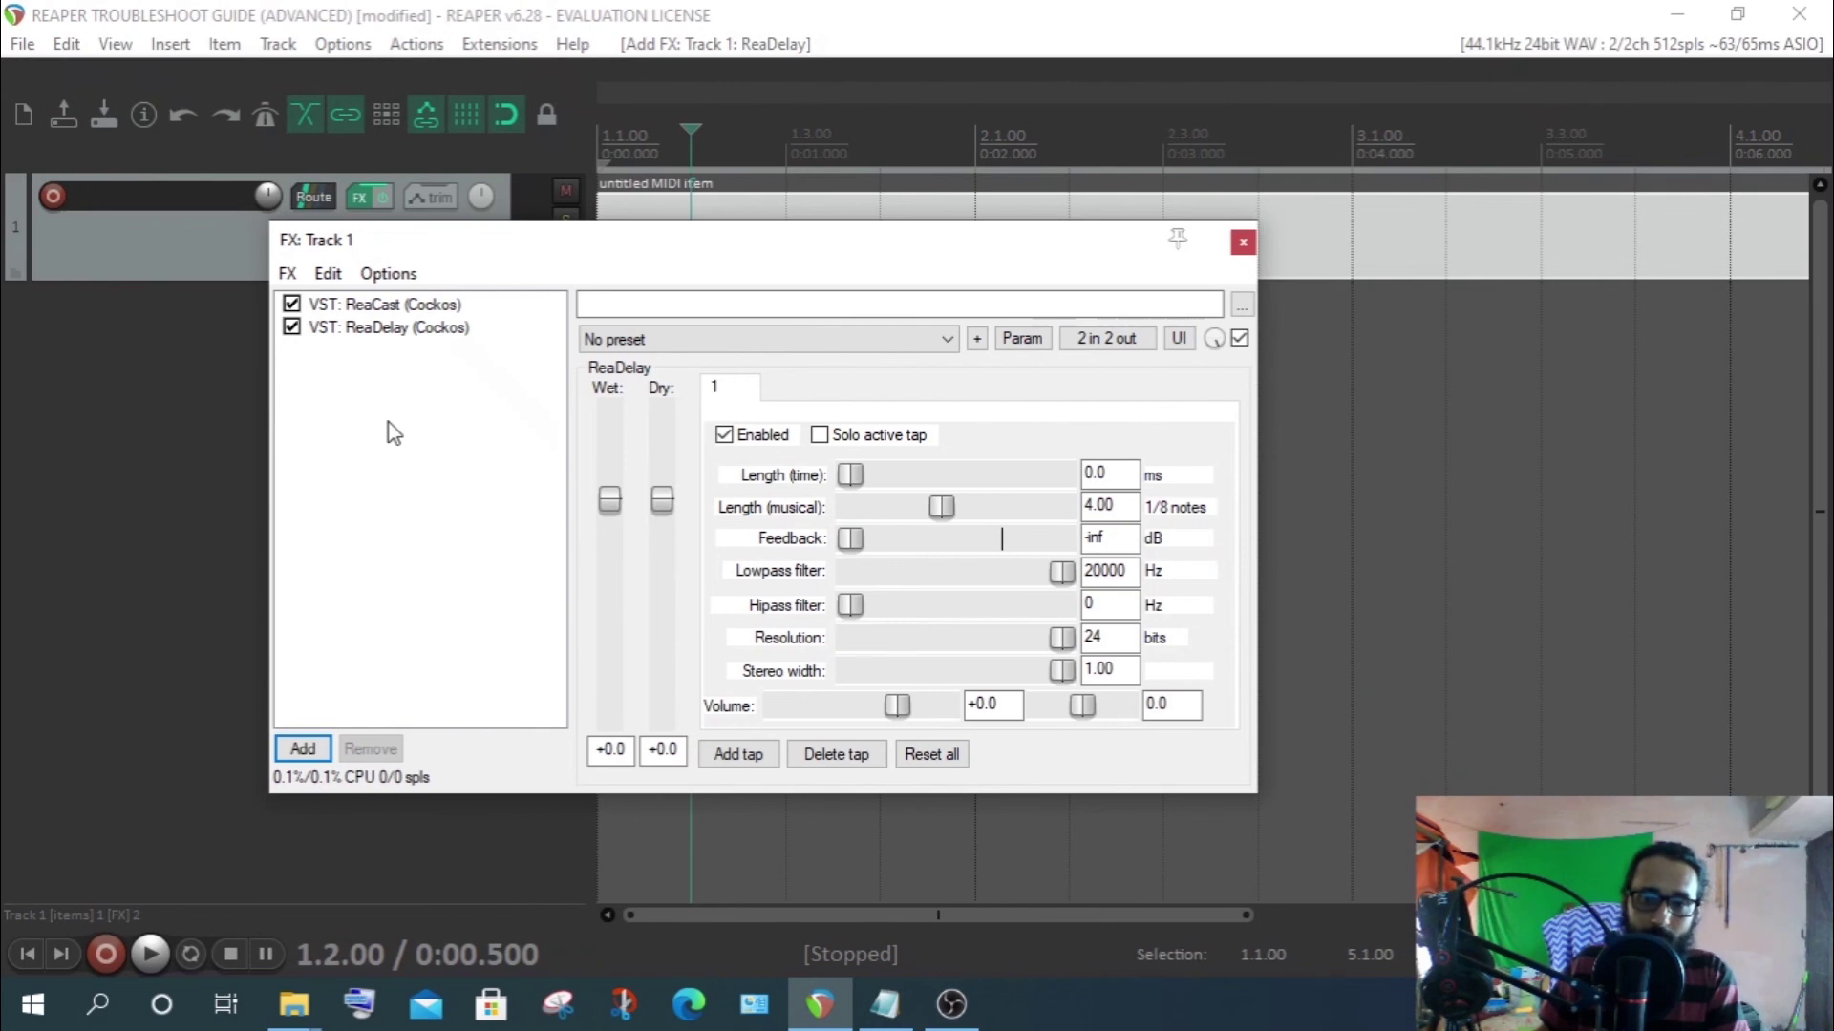
pyautogui.rightClick(392, 394)
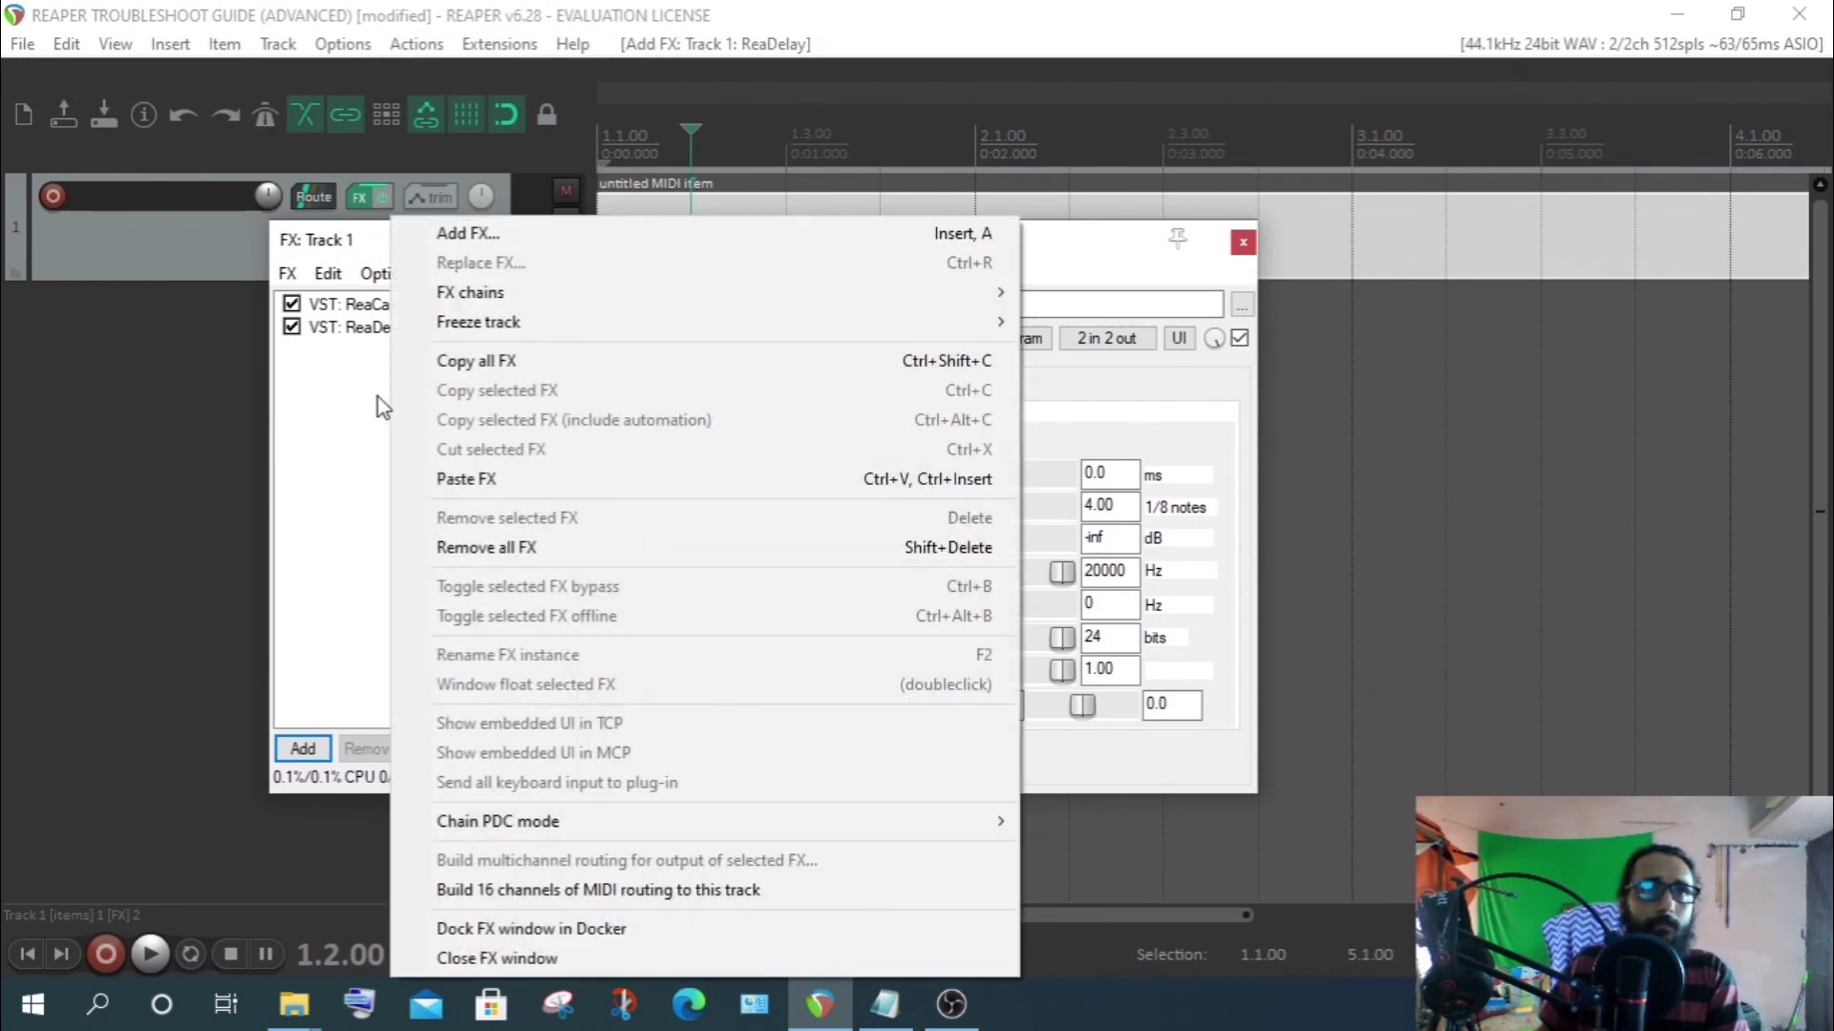
pyautogui.moveTo(508, 300)
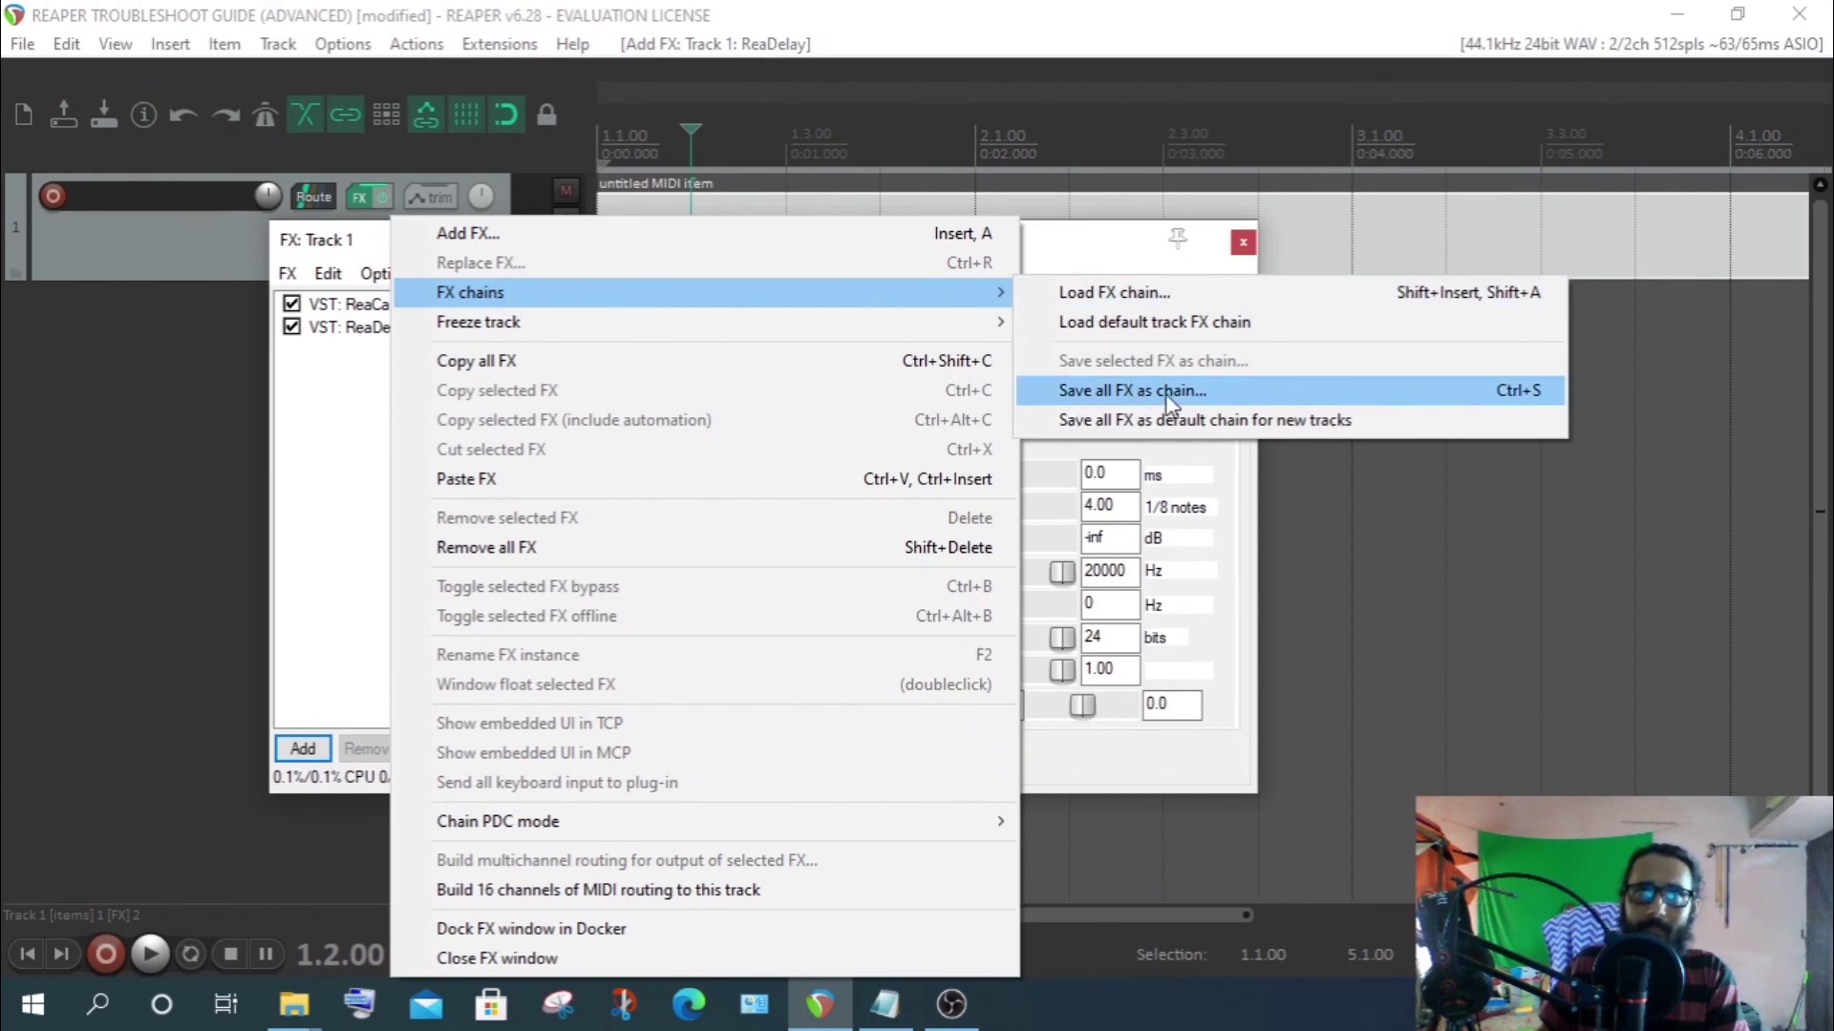
pyautogui.click(342, 438)
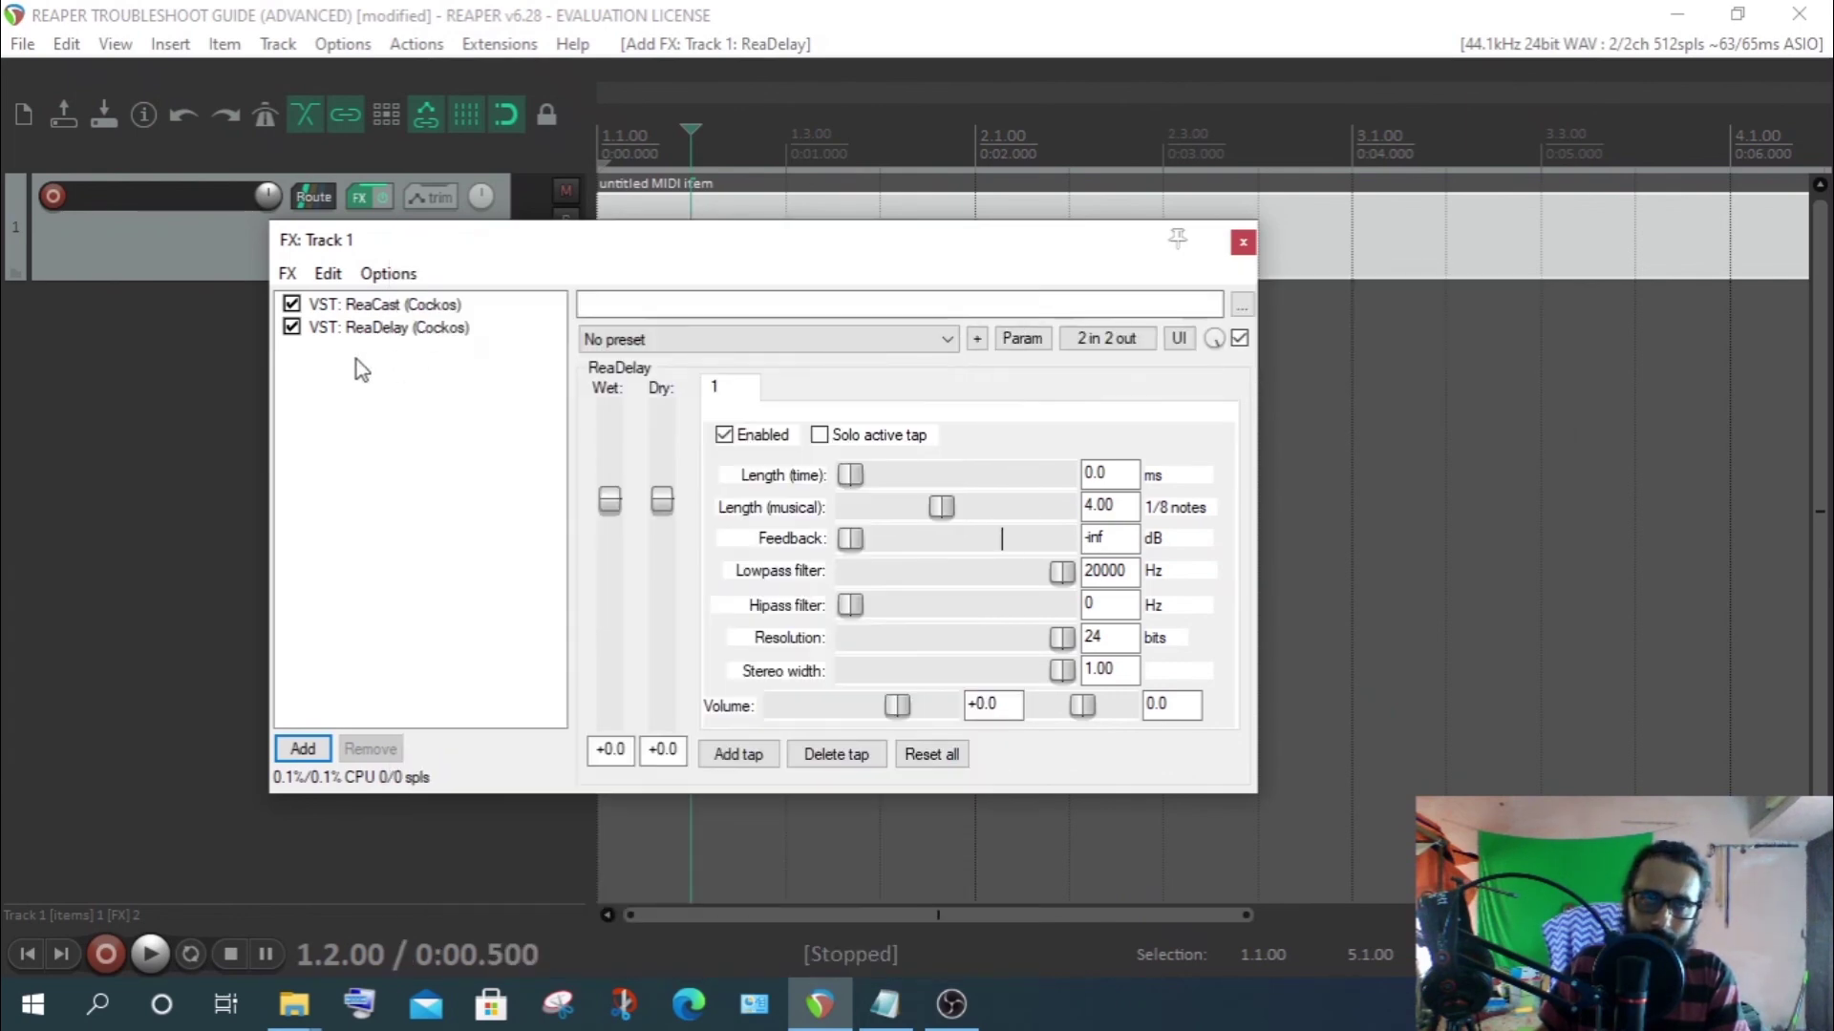
# Start saving all of track 1's effects as an FX chain with the file name 1
pyautogui.rightClick(405, 415)
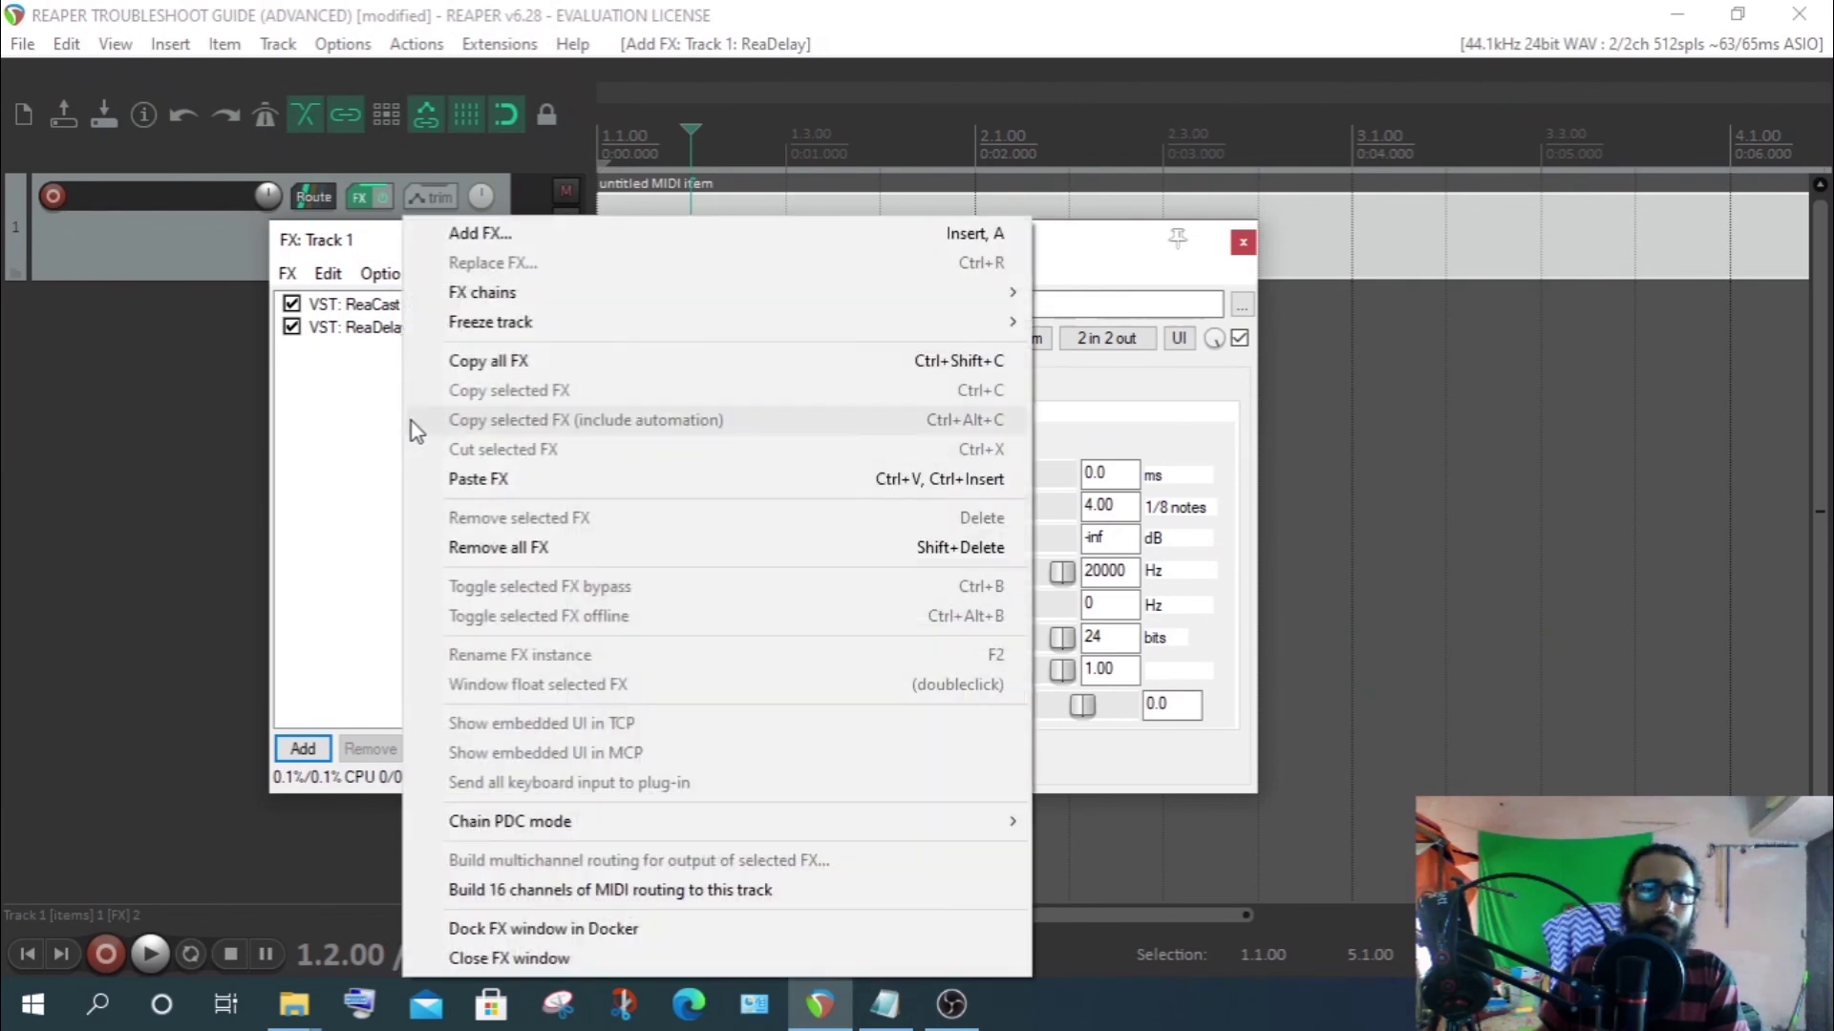
pyautogui.moveTo(1012, 287)
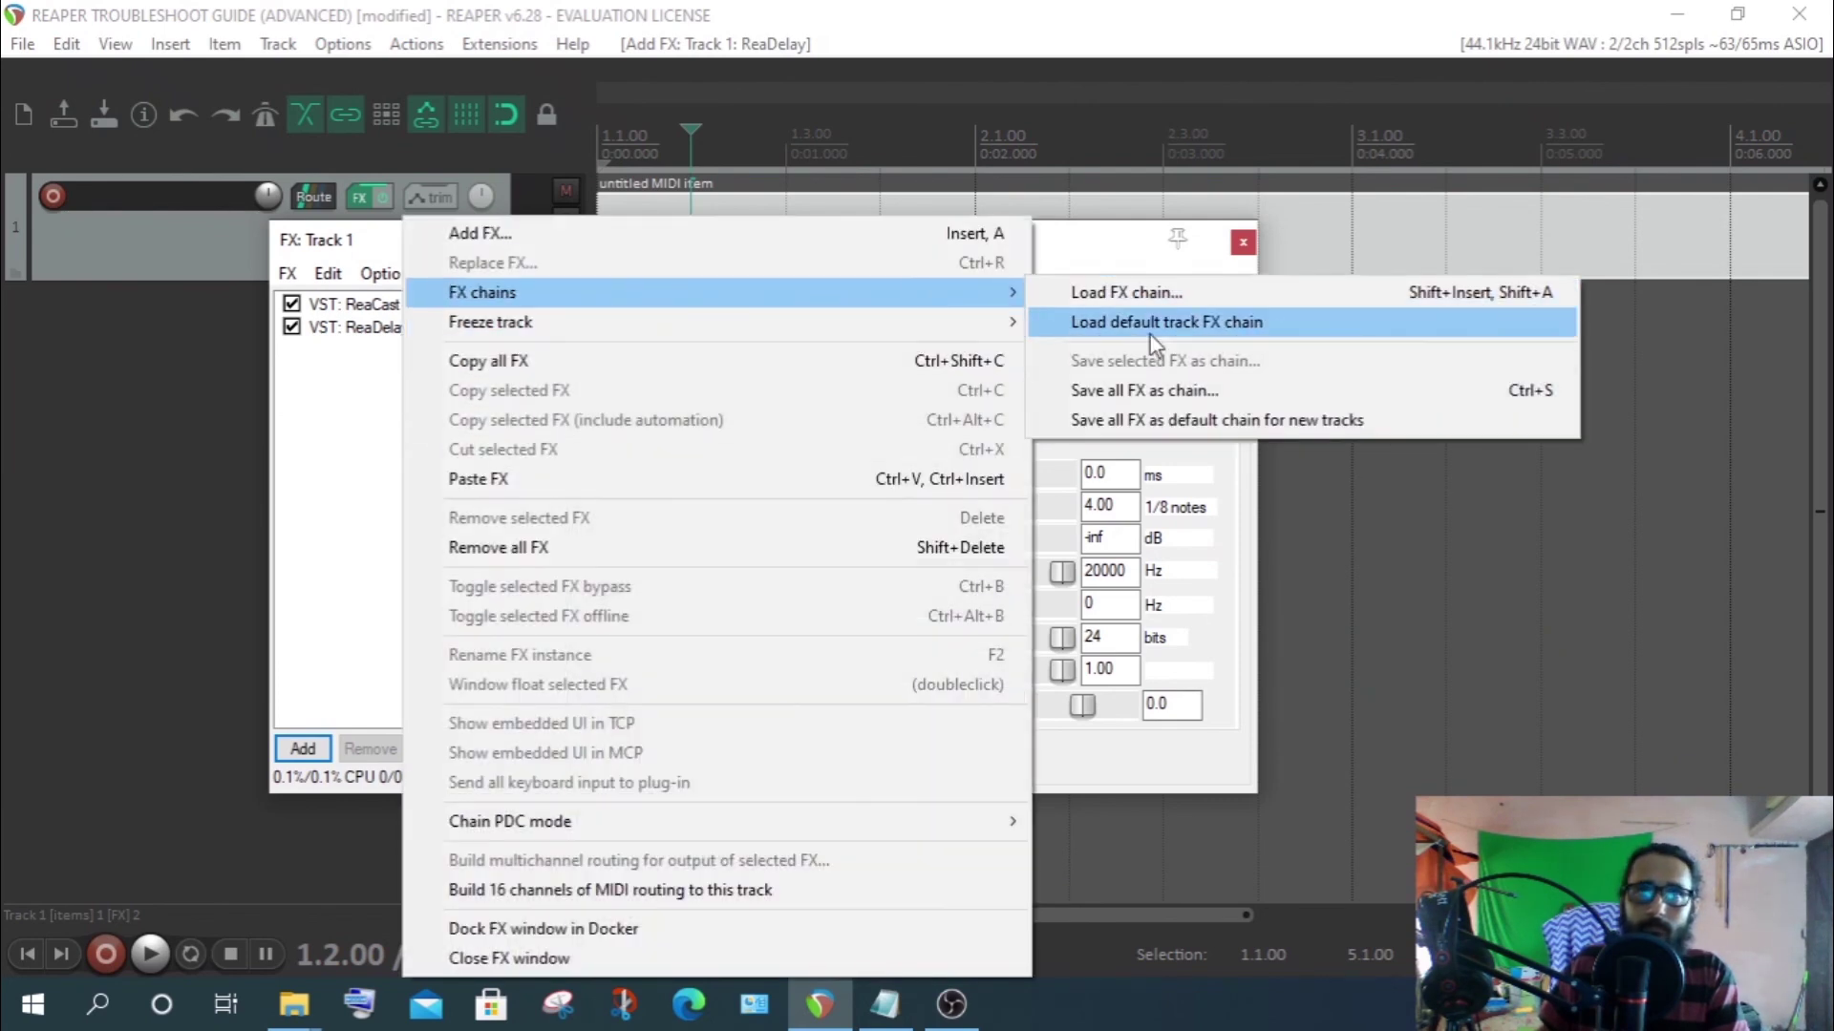
pyautogui.click(1142, 394)
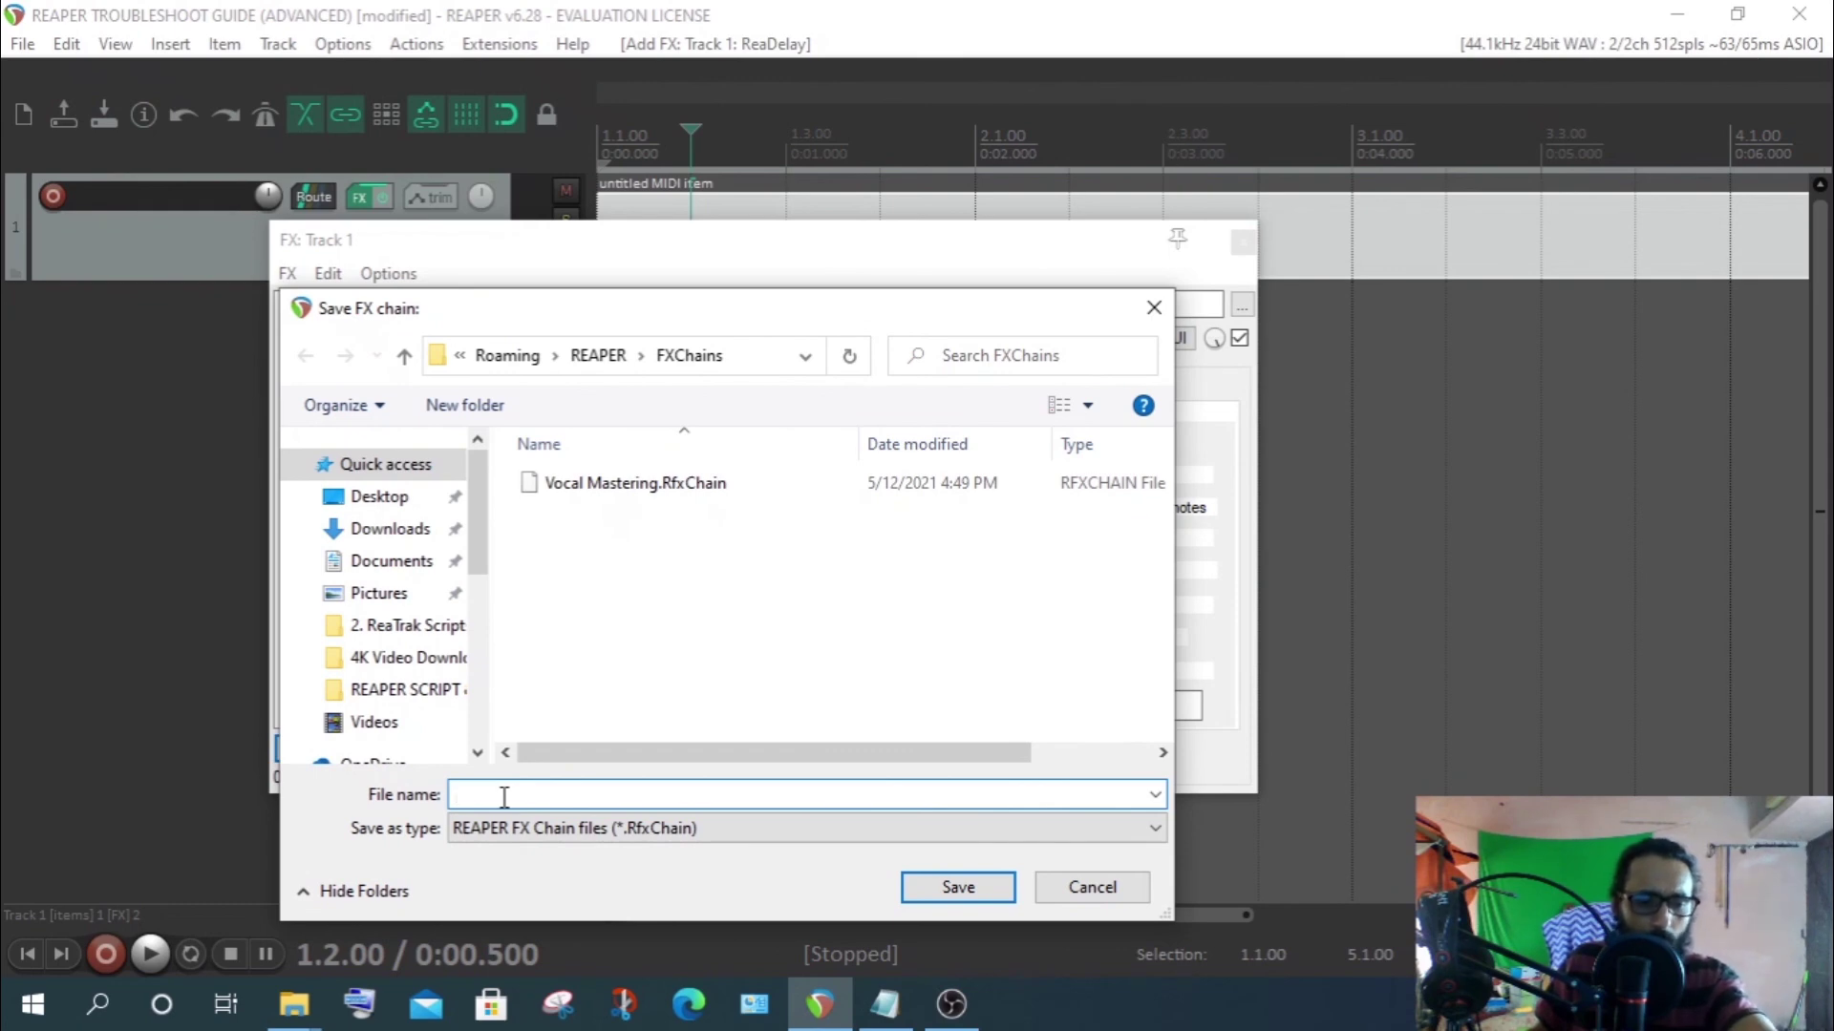
pyautogui.write('1')
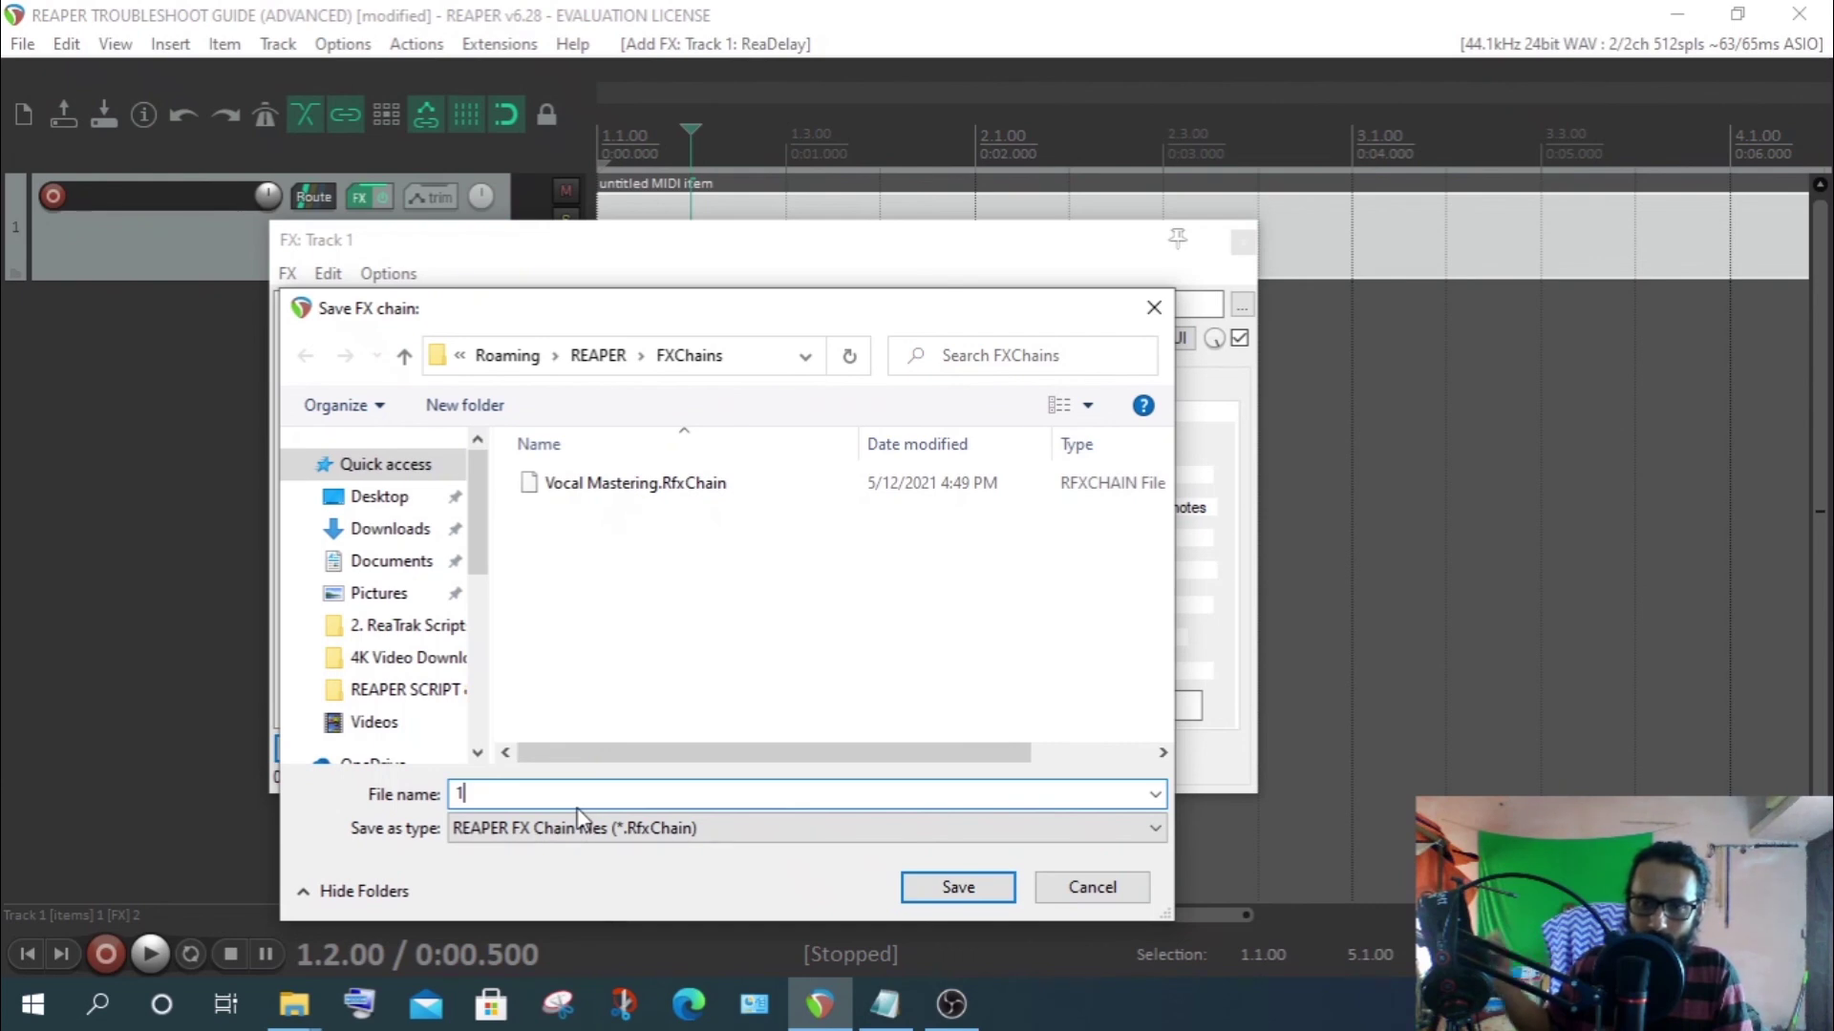
# Create a folder named A inside the FXChains folder and save FX chain 1 in it
pyautogui.rightClick(657, 607)
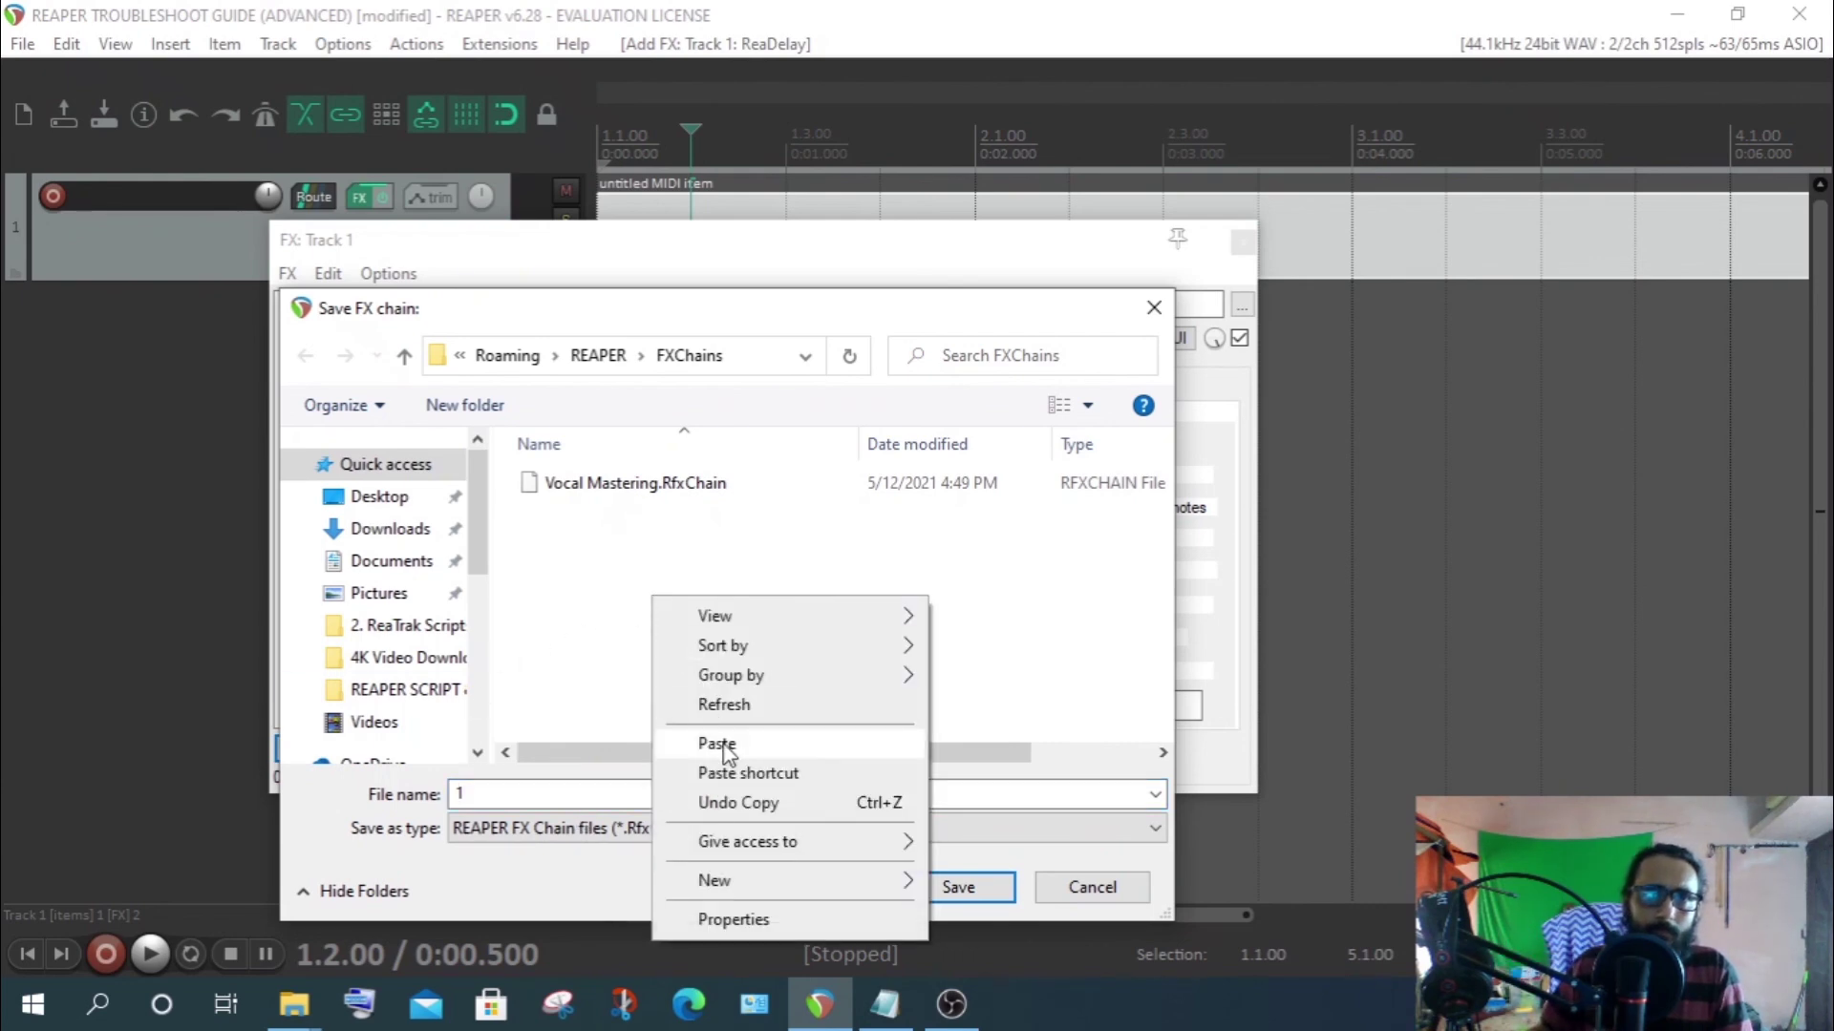
pyautogui.moveTo(764, 883)
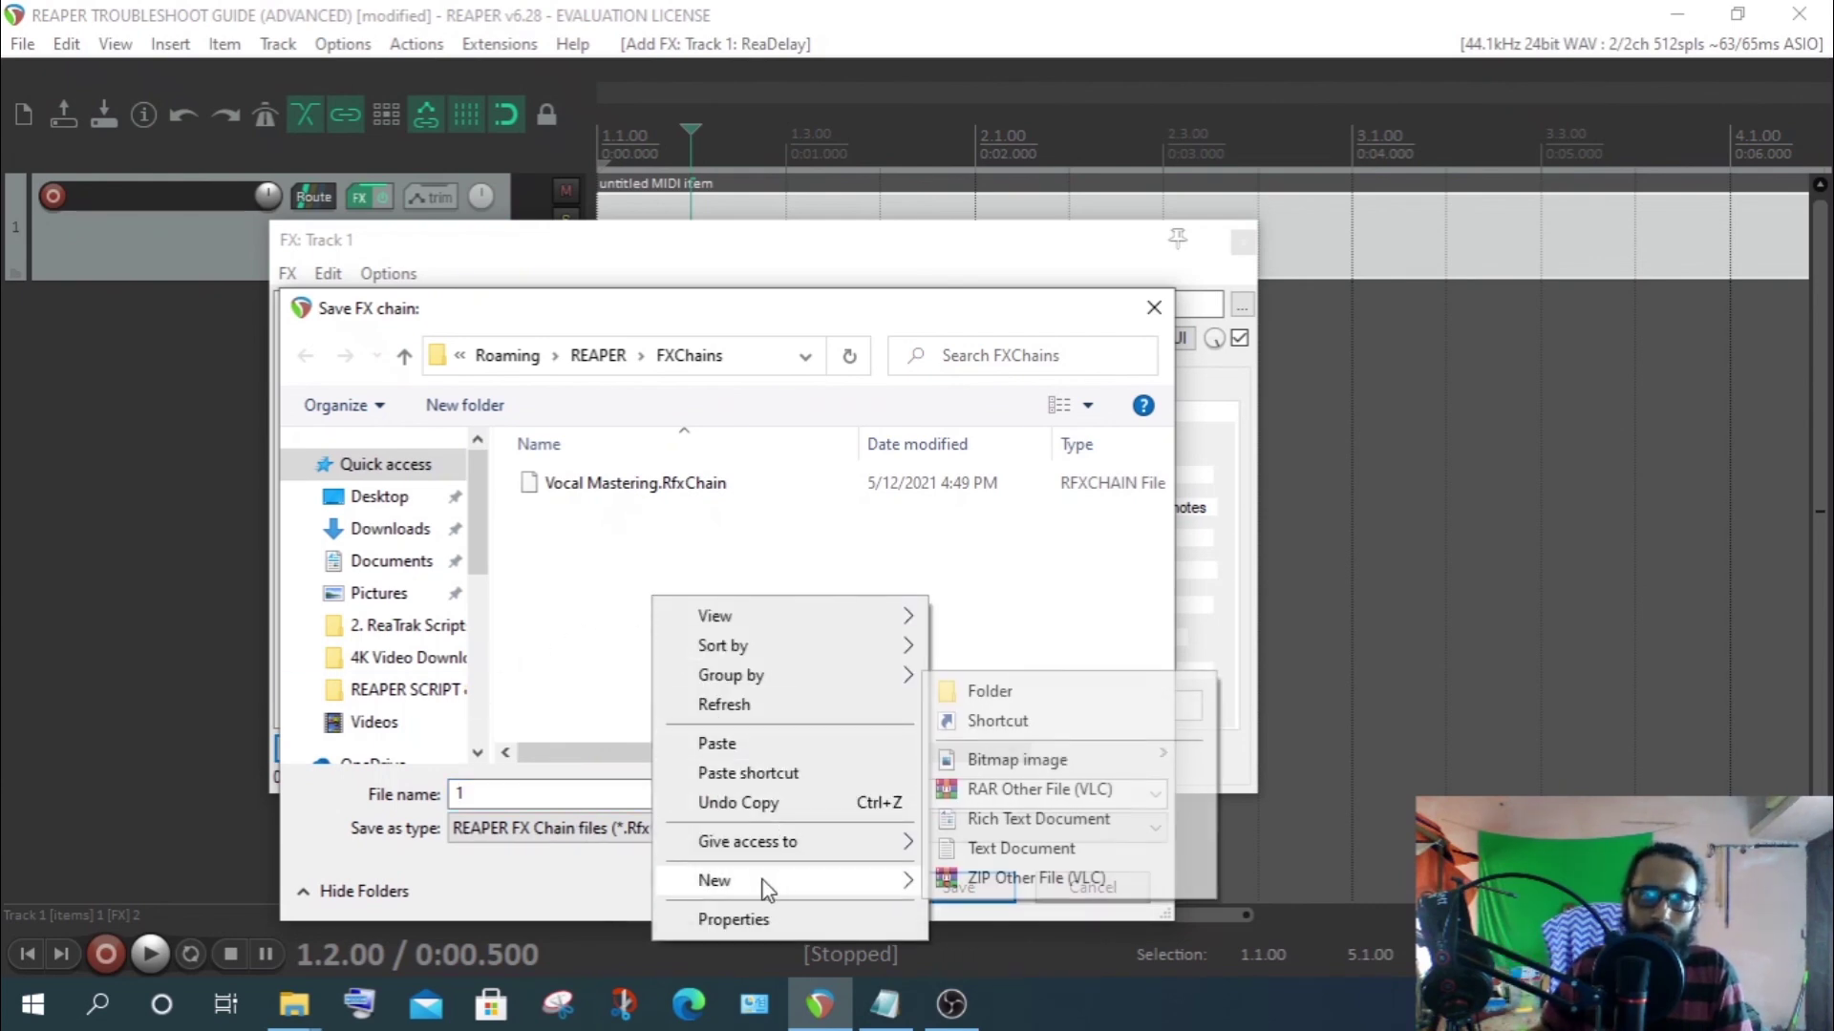
pyautogui.click(988, 700)
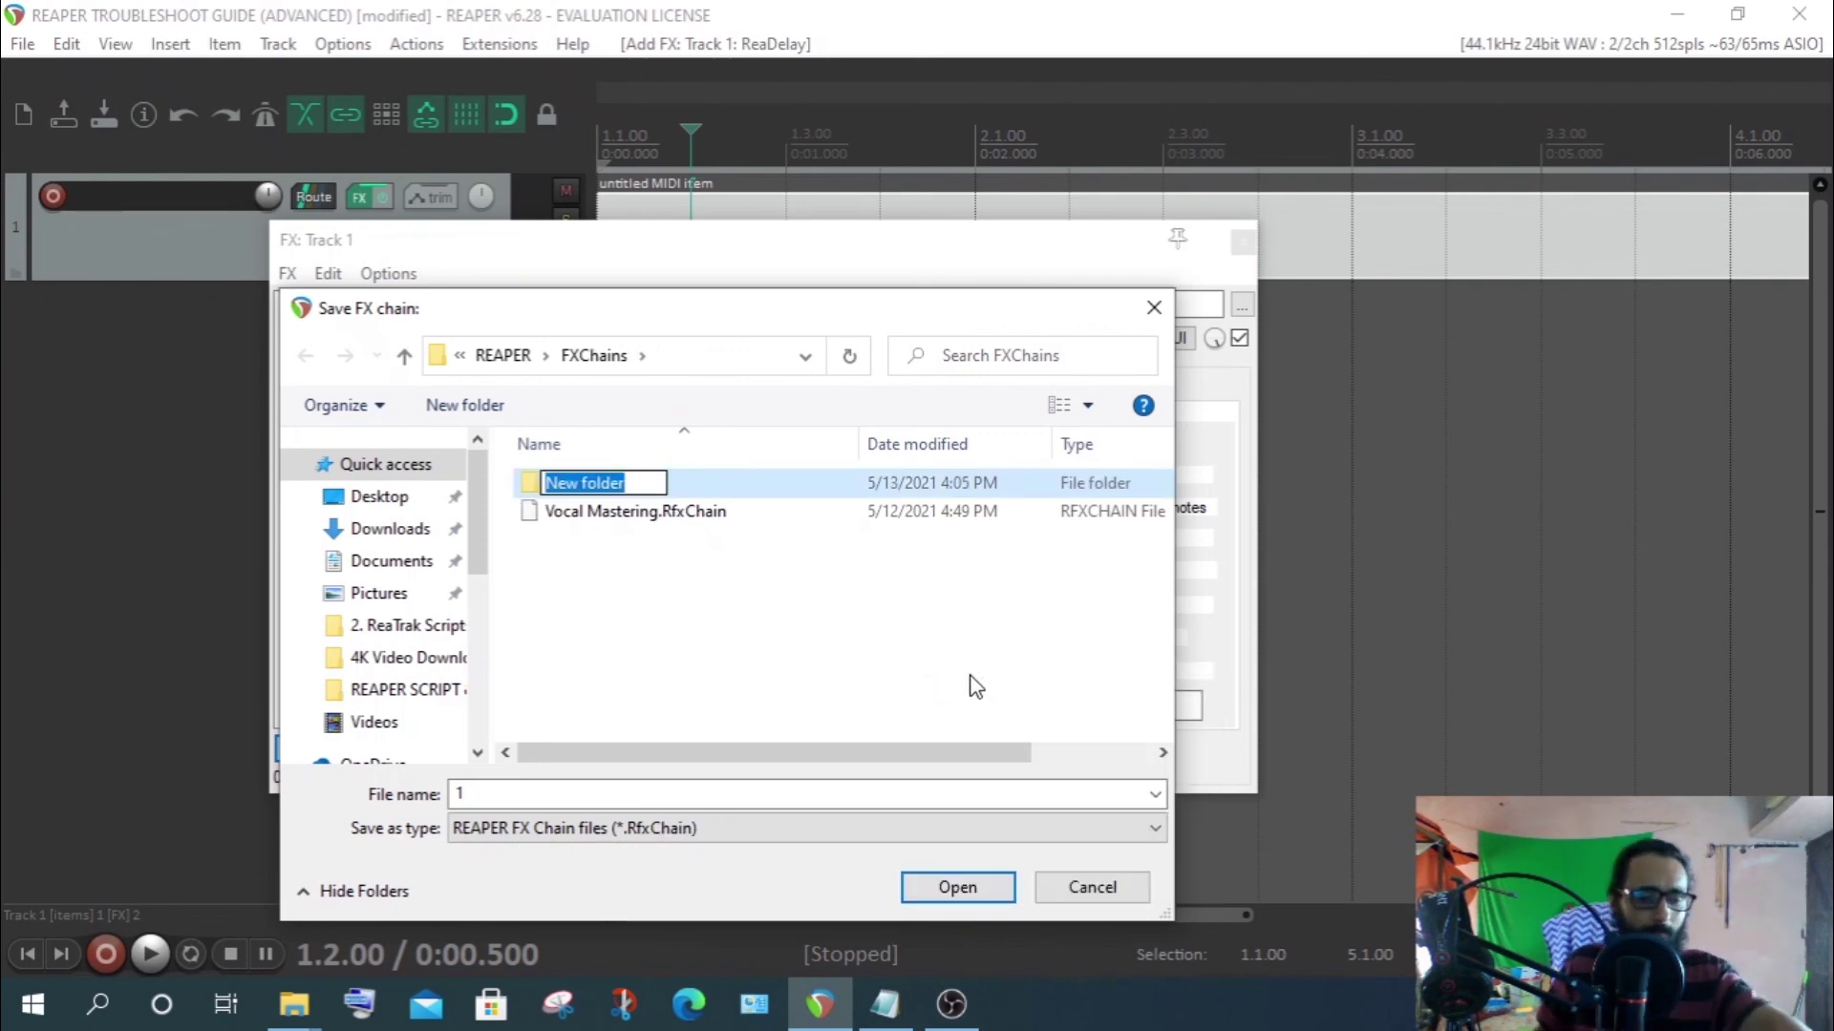
pyautogui.write('A')
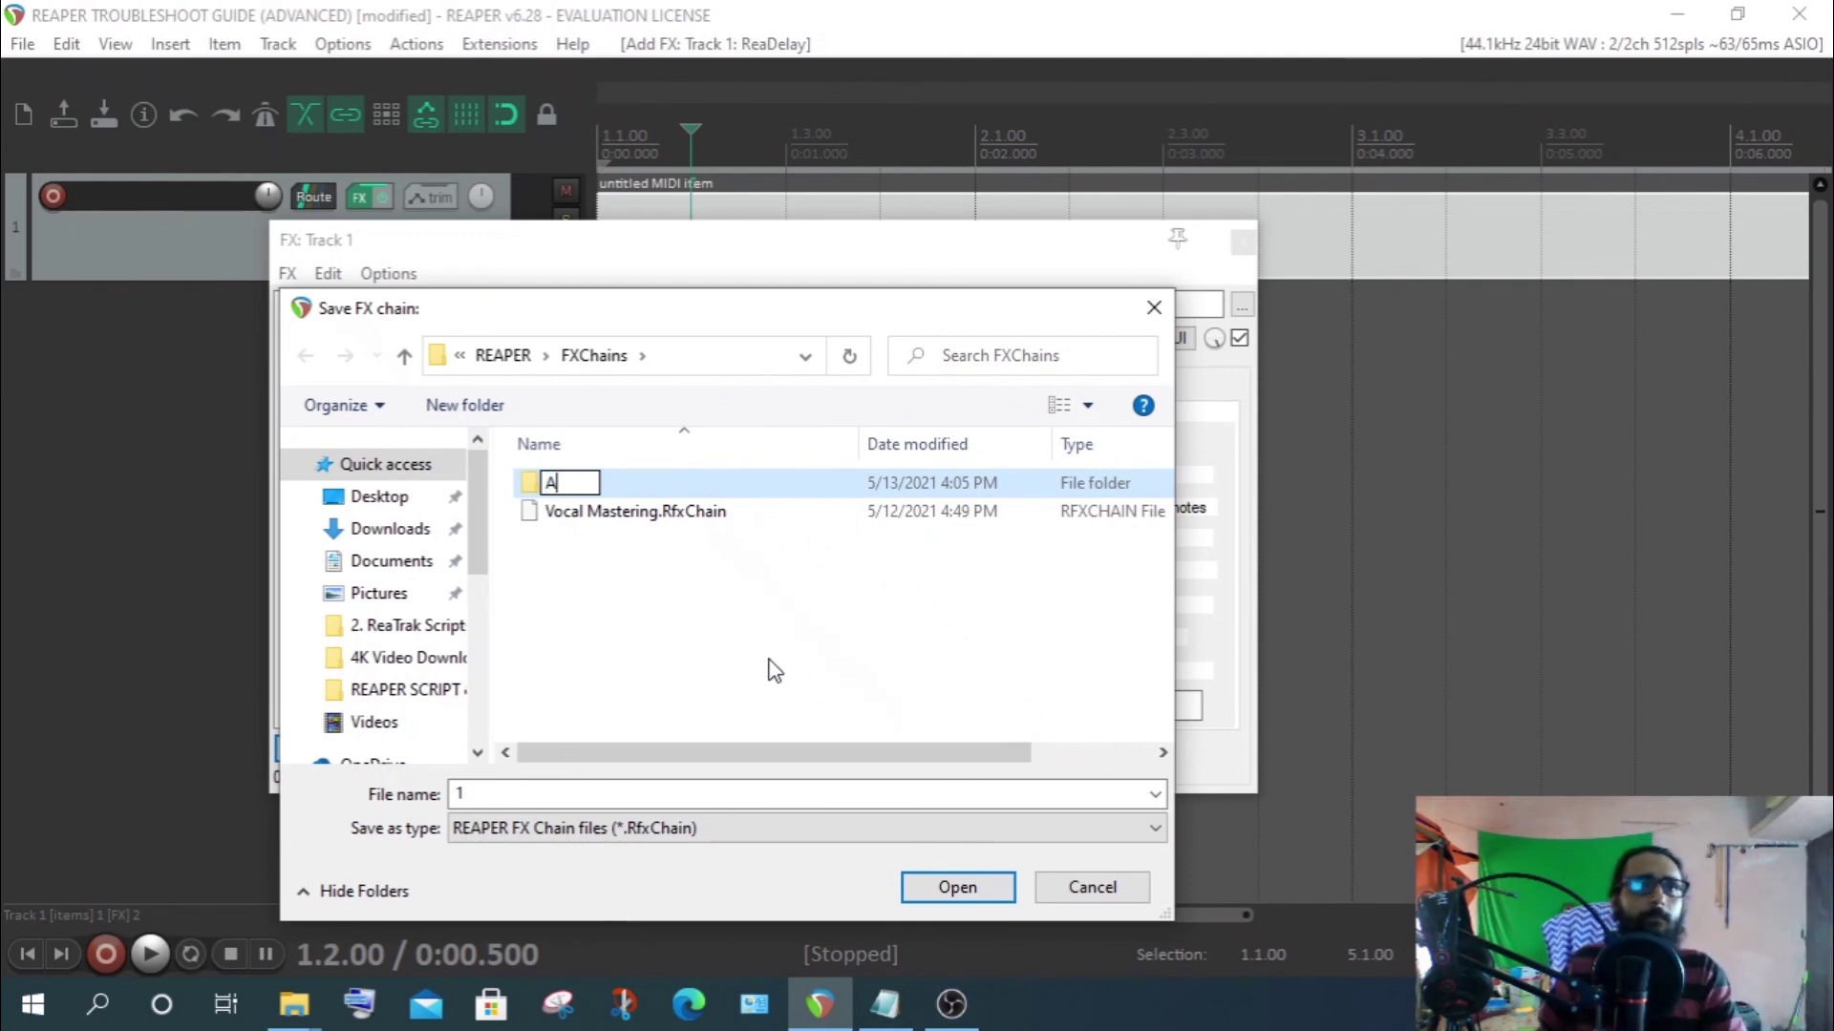
pyautogui.click(704, 641)
pyautogui.click(548, 489)
pyautogui.doubleClick(550, 489)
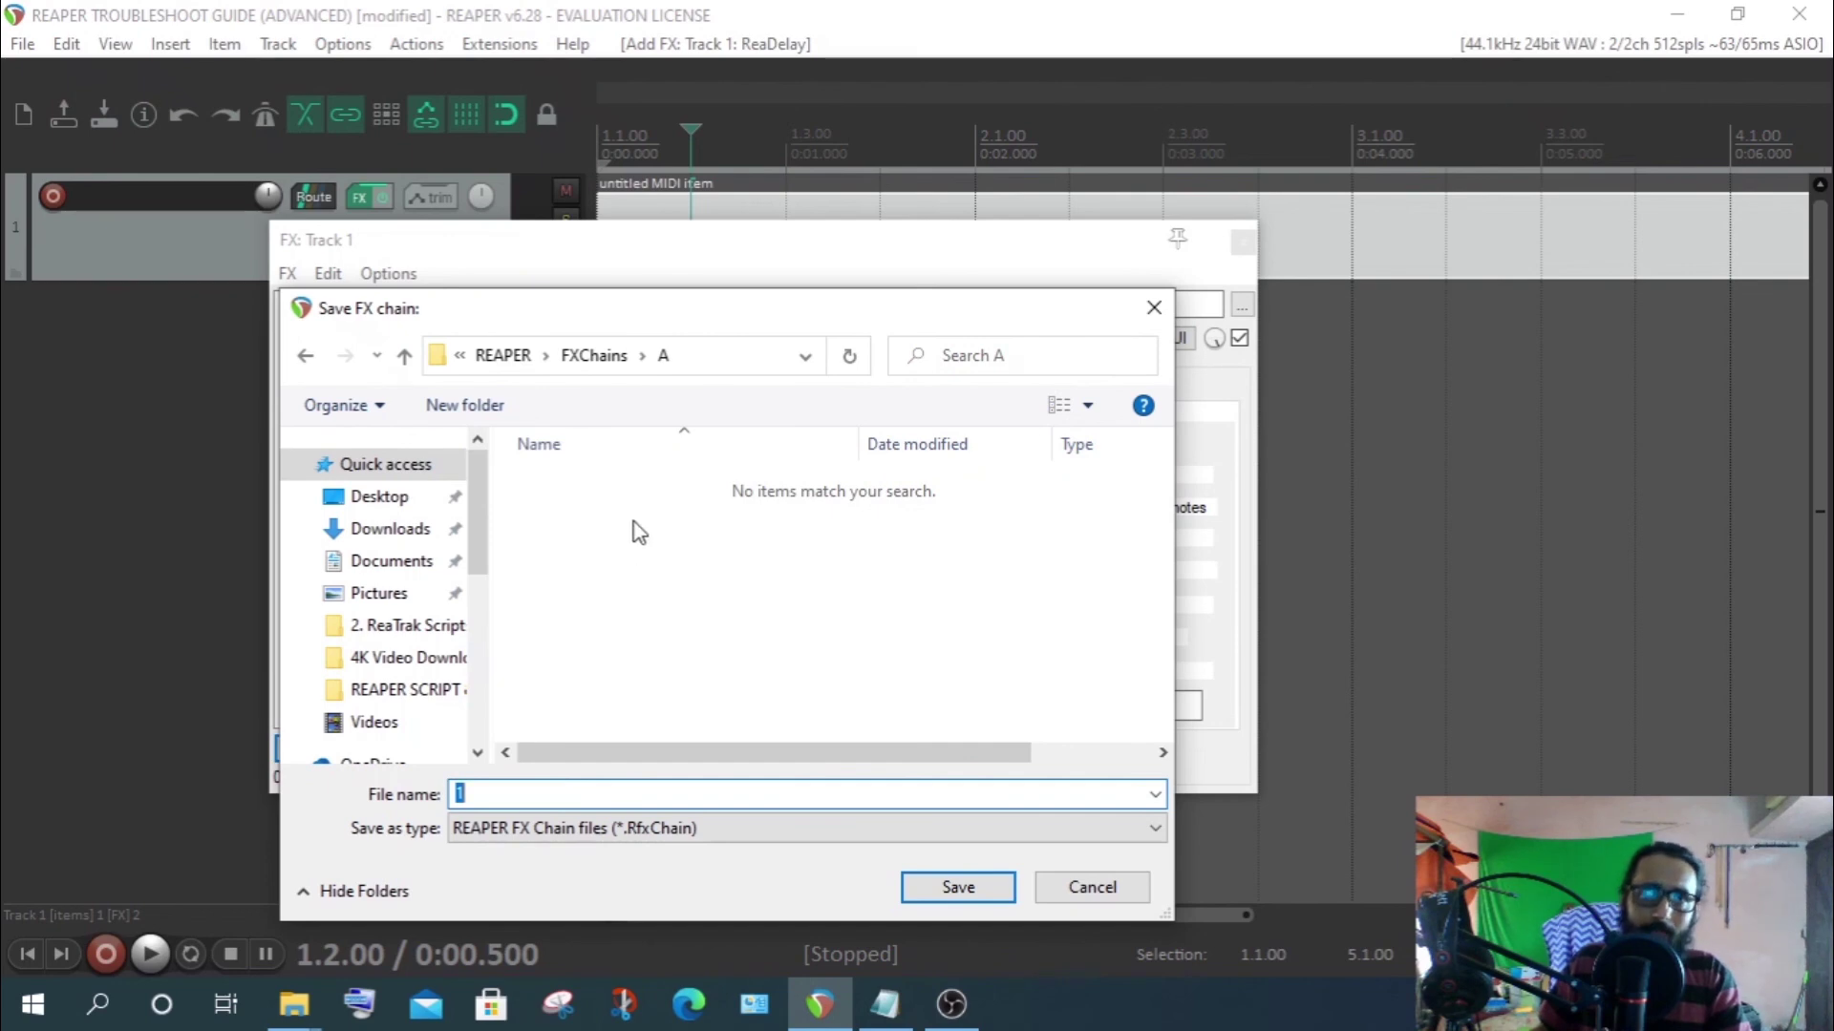
pyautogui.click(944, 888)
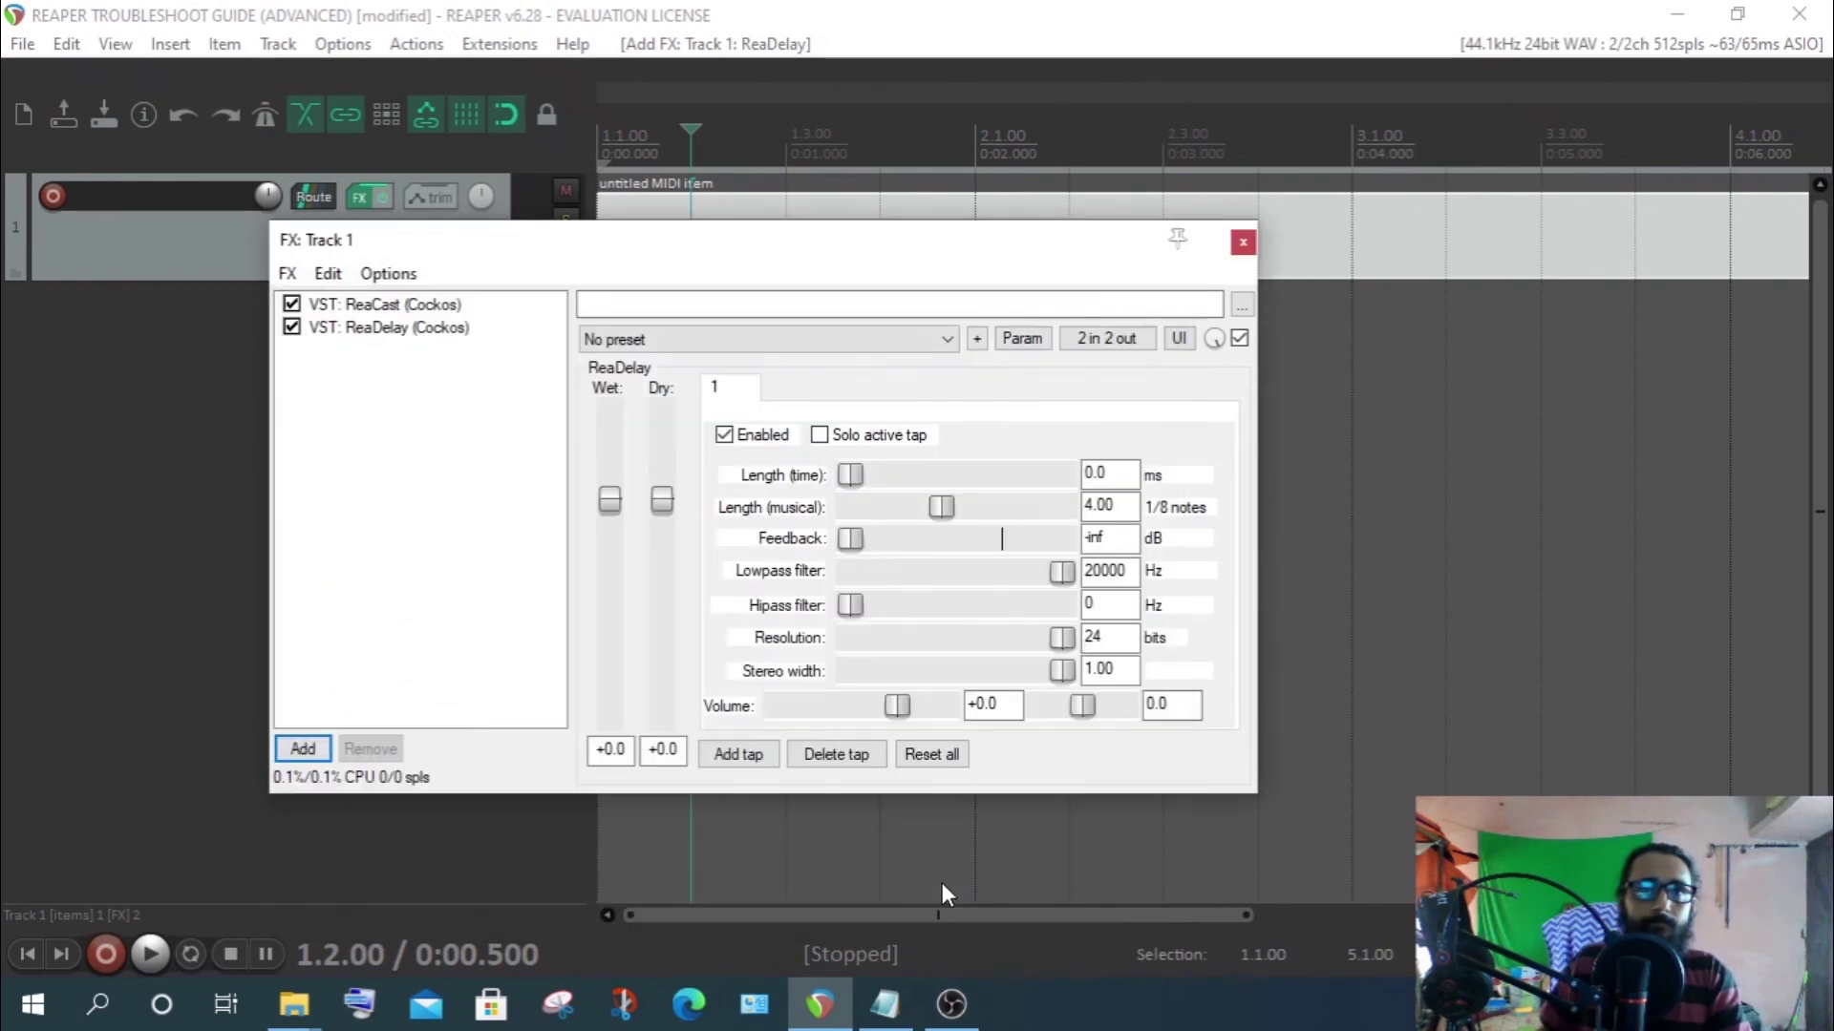
# Remove the ReaCast and ReaDelay effects from track 1's FX chain
pyautogui.moveTo(369, 481); pyautogui.dragTo(458, 306)
pyautogui.rightClick(491, 634)
pyautogui.click(392, 669)
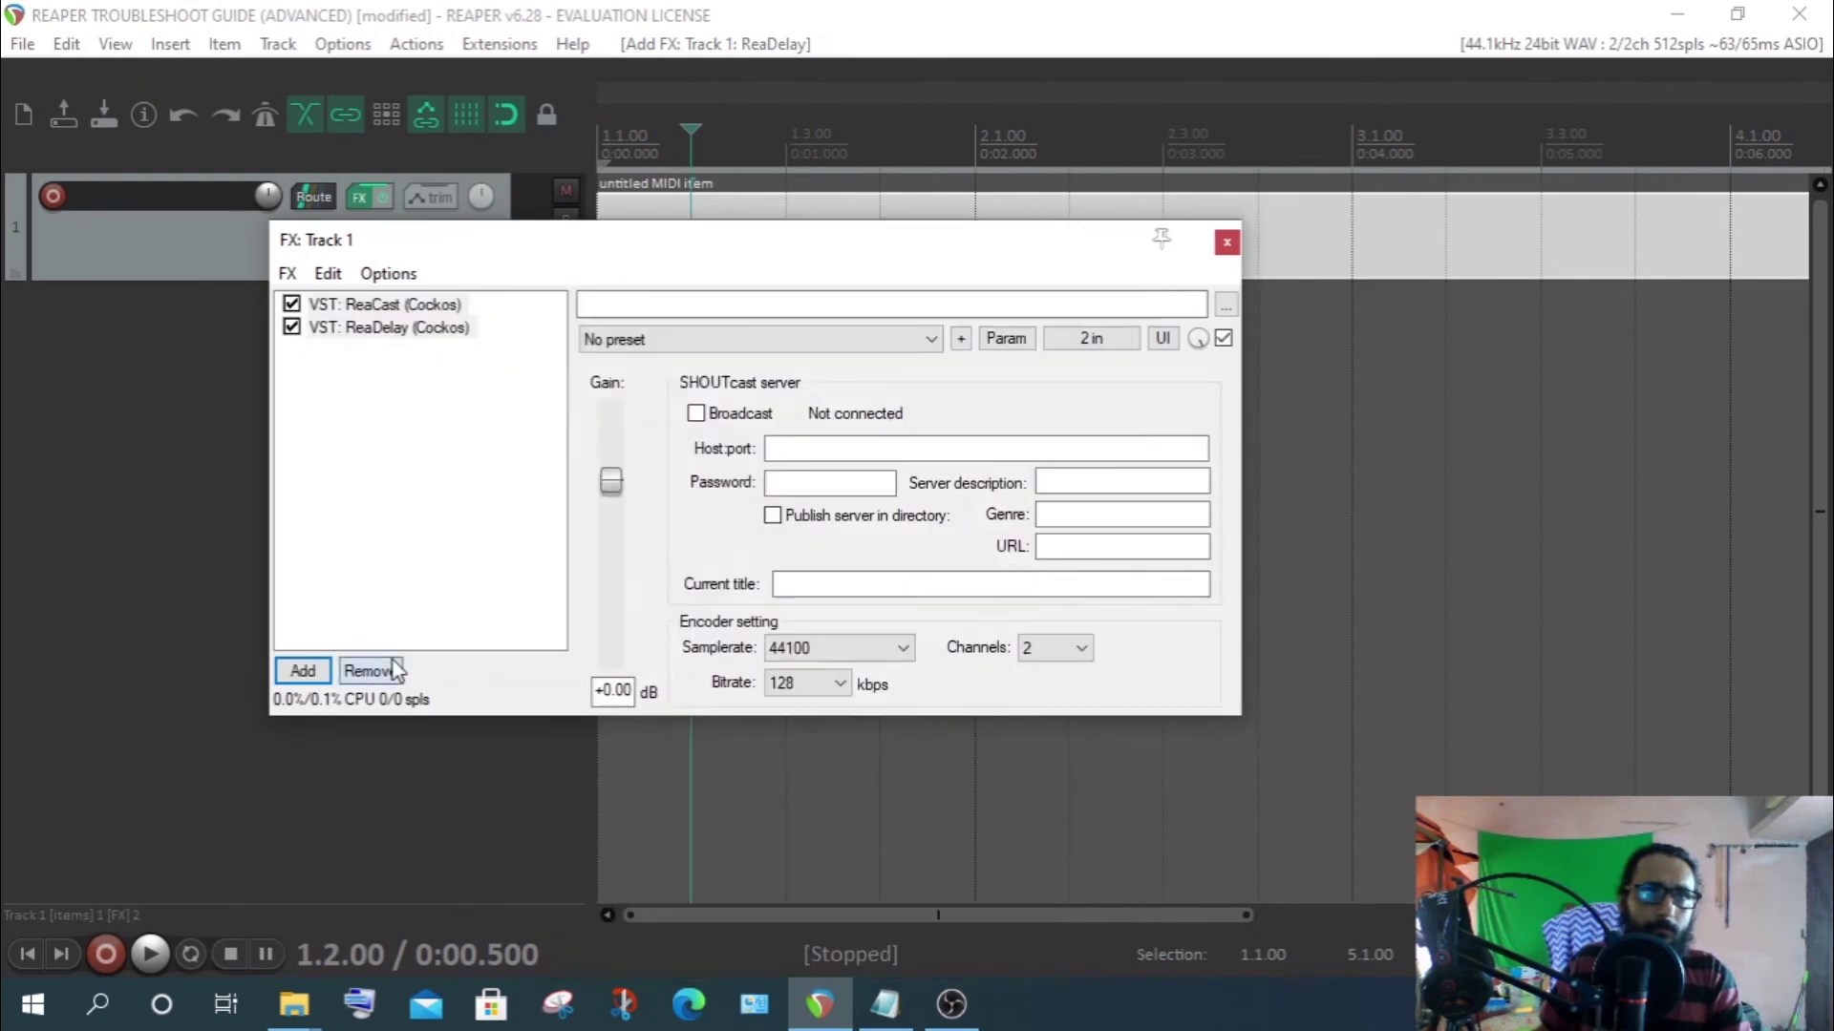
pyautogui.click(374, 673)
# Examine the loadable chain files in FXChains and its subfolder A, and close the file dialog and the FX window without loading any
pyautogui.rightClick(385, 392)
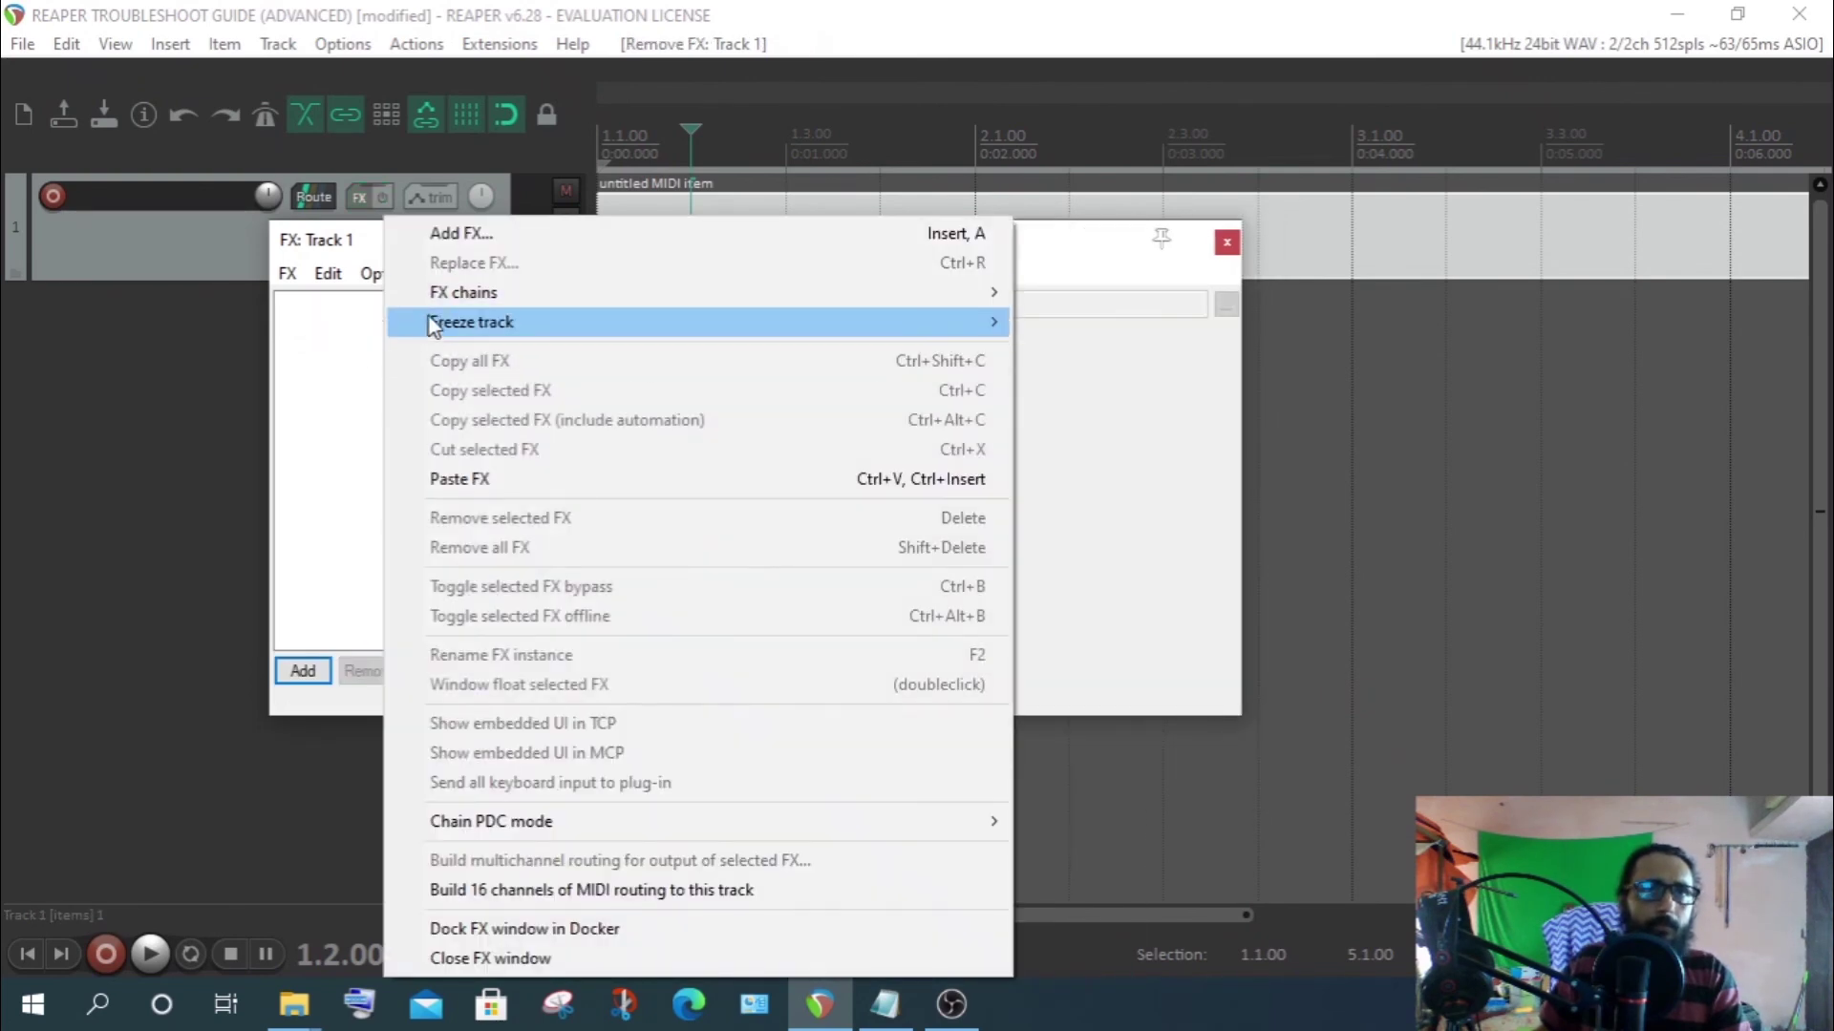
pyautogui.moveTo(499, 322)
pyautogui.moveTo(676, 295)
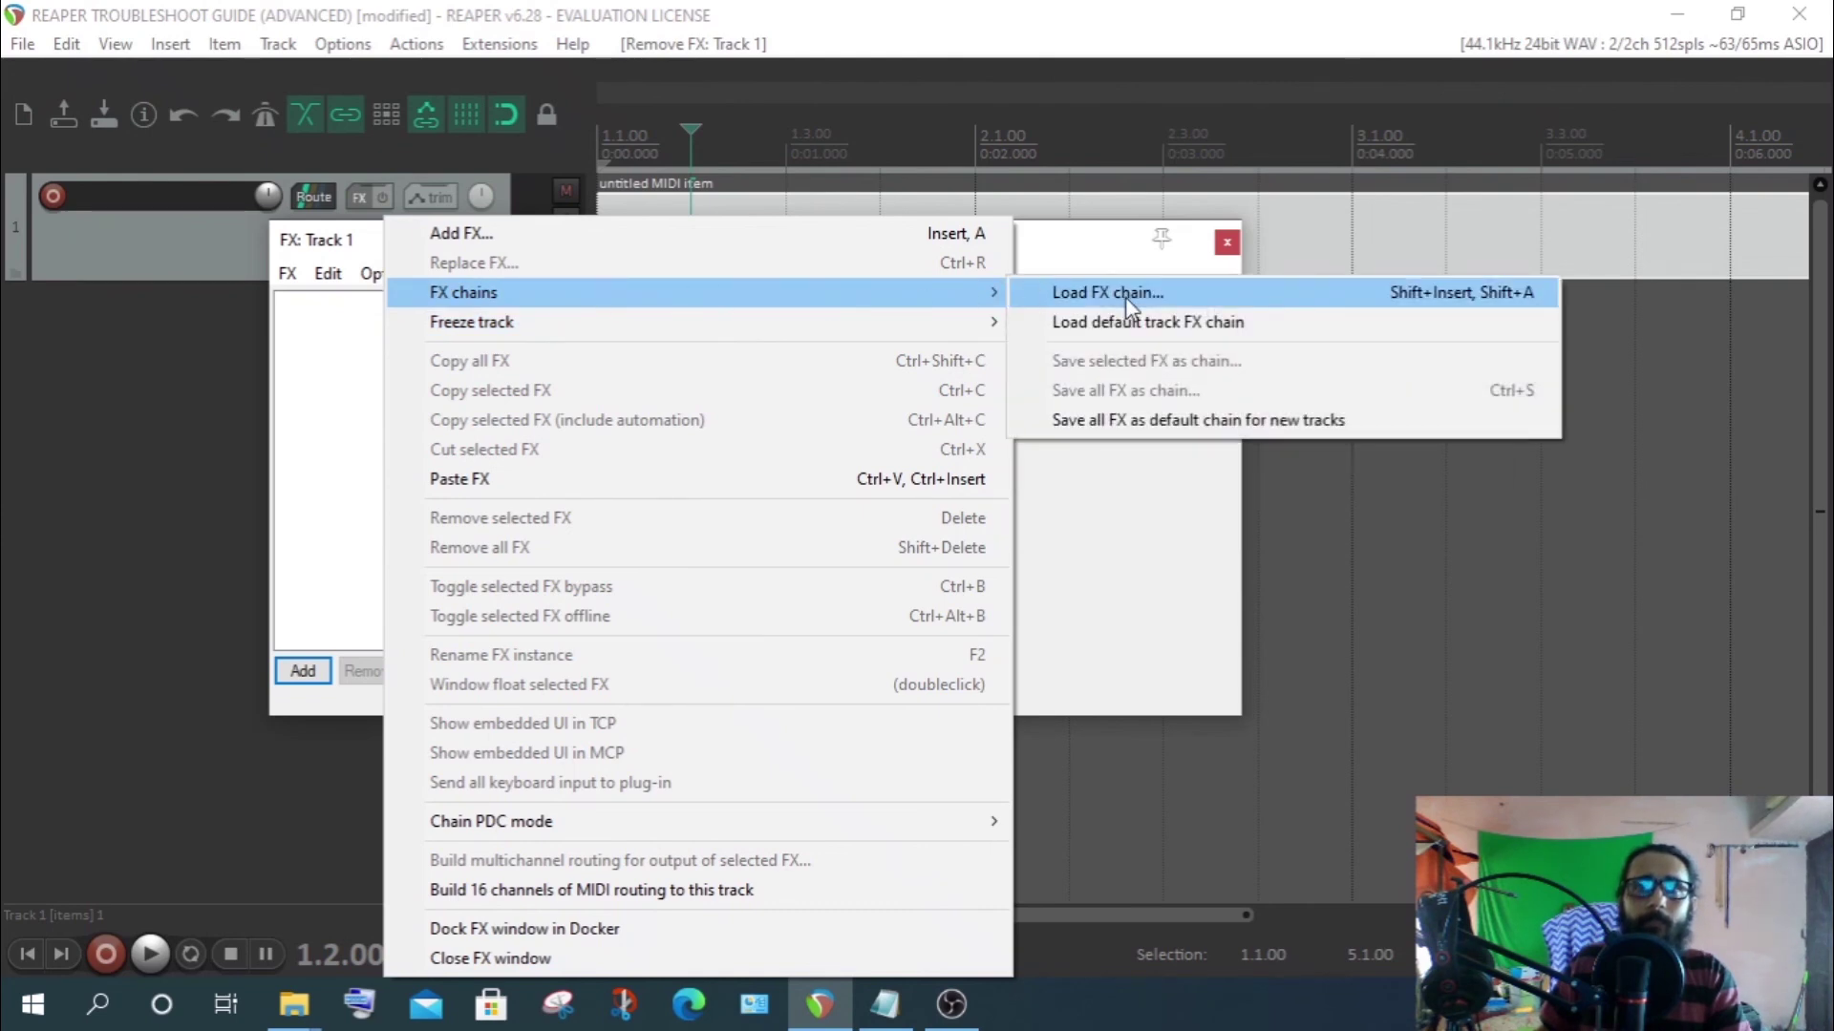
pyautogui.click(1079, 296)
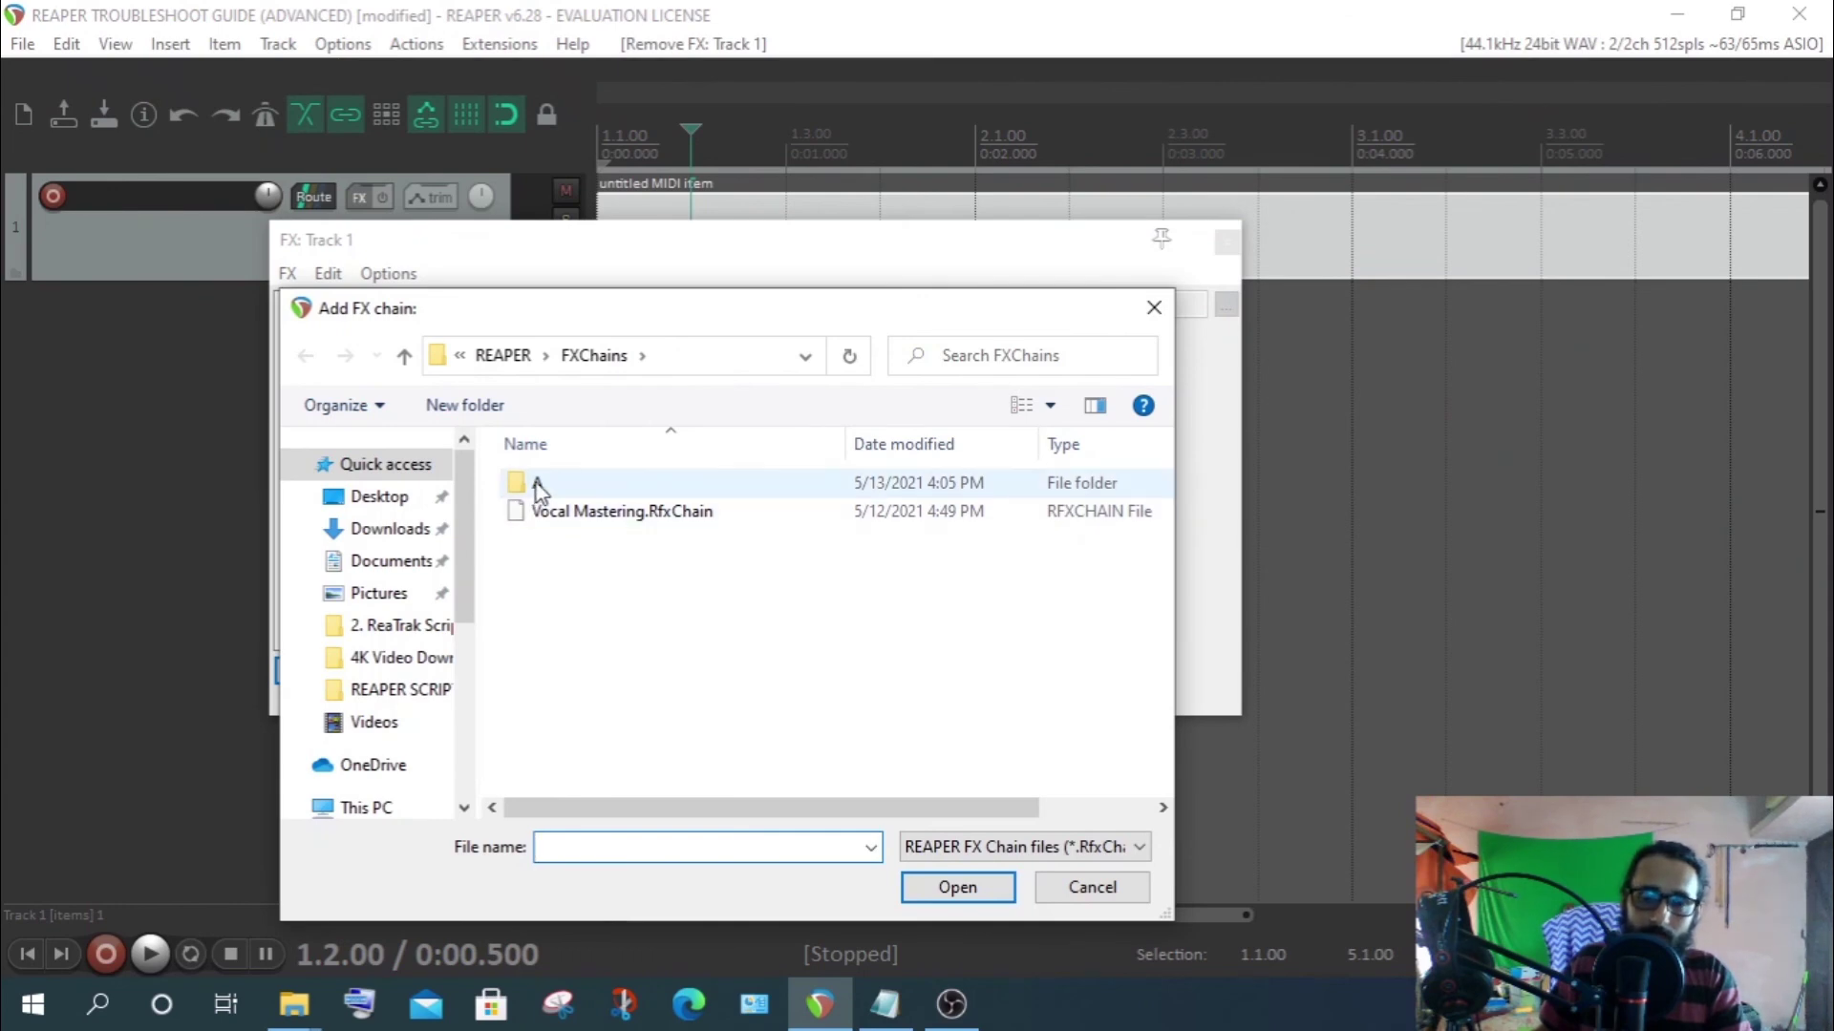
pyautogui.doubleClick(538, 485)
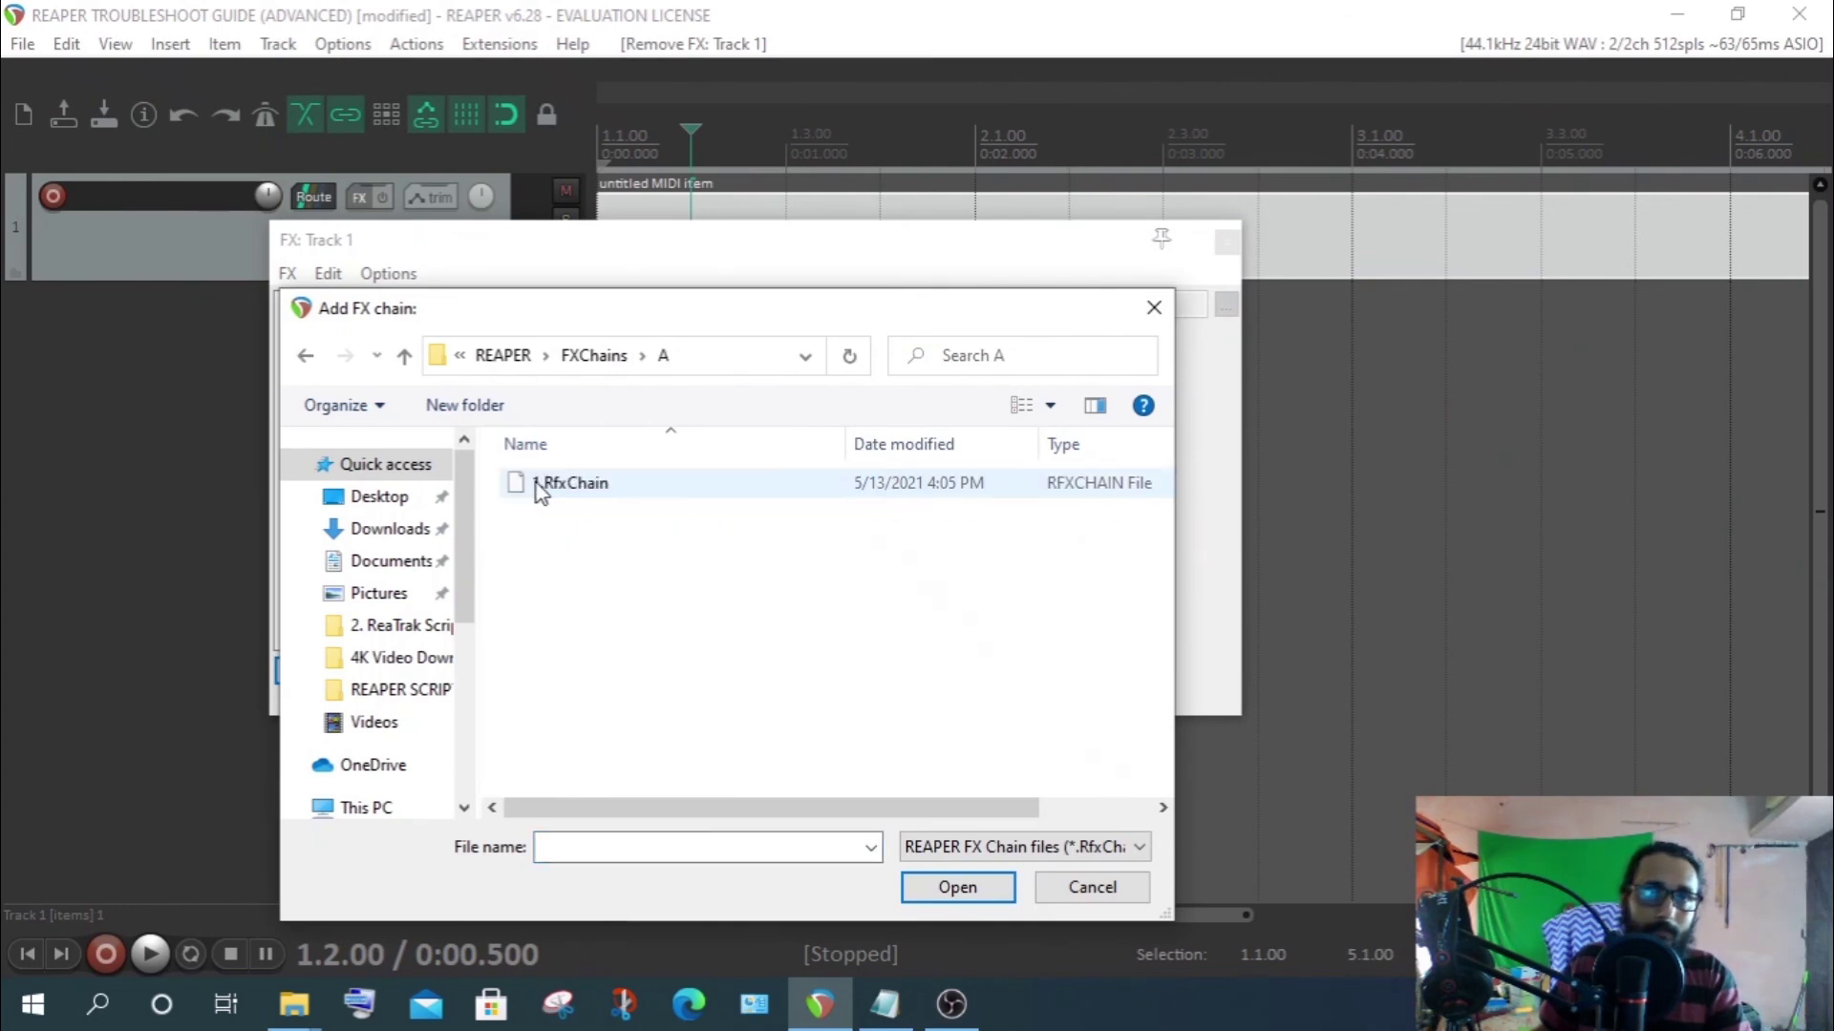
pyautogui.click(405, 356)
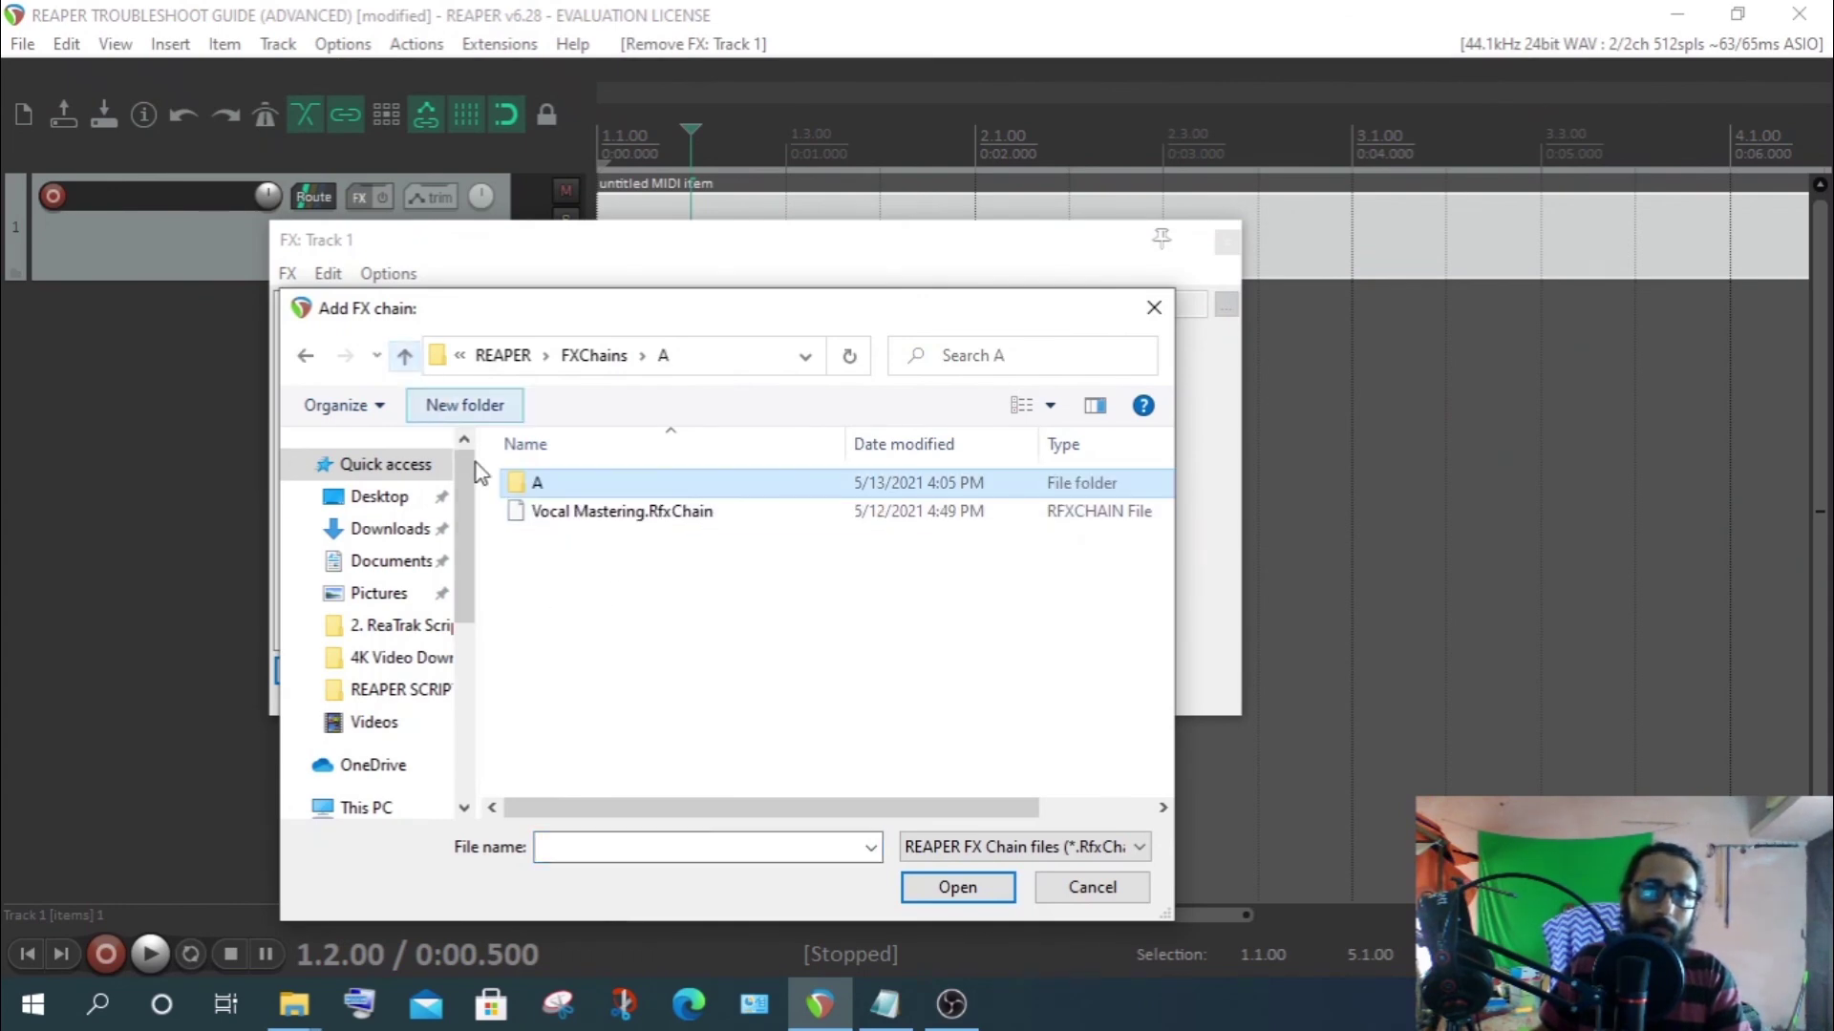
pyautogui.click(568, 515)
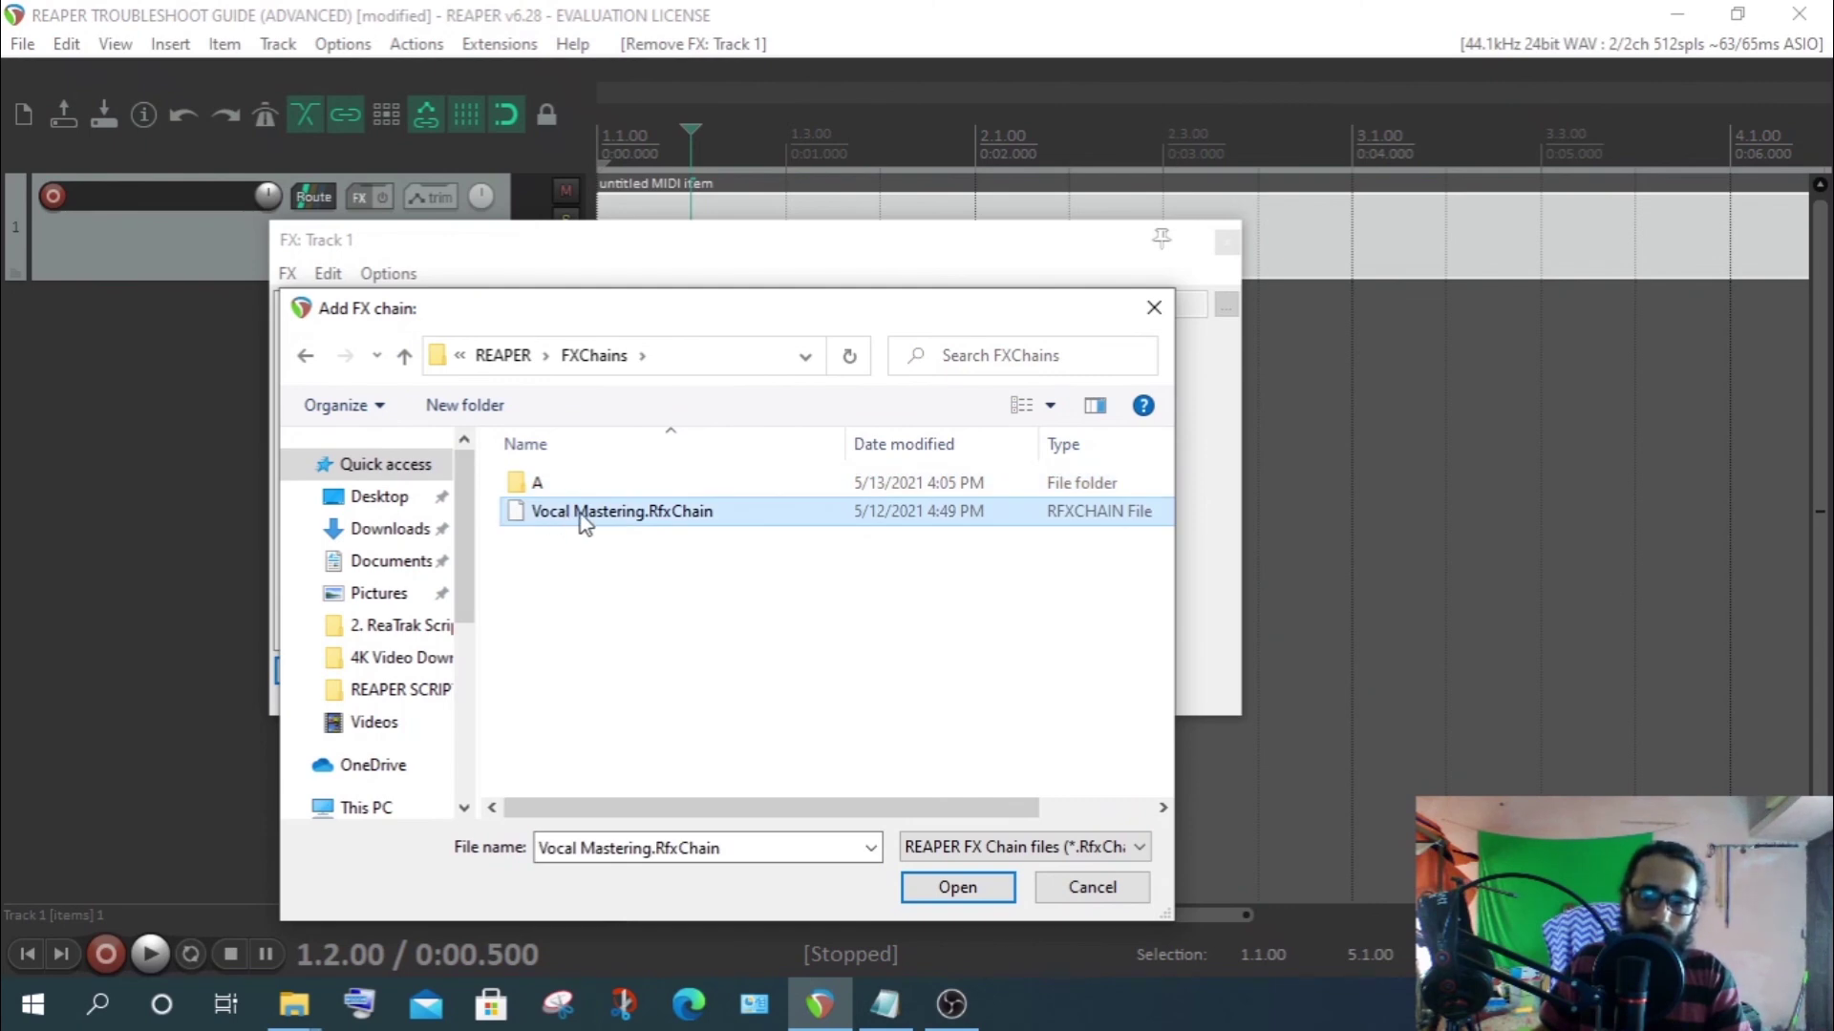
pyautogui.click(587, 632)
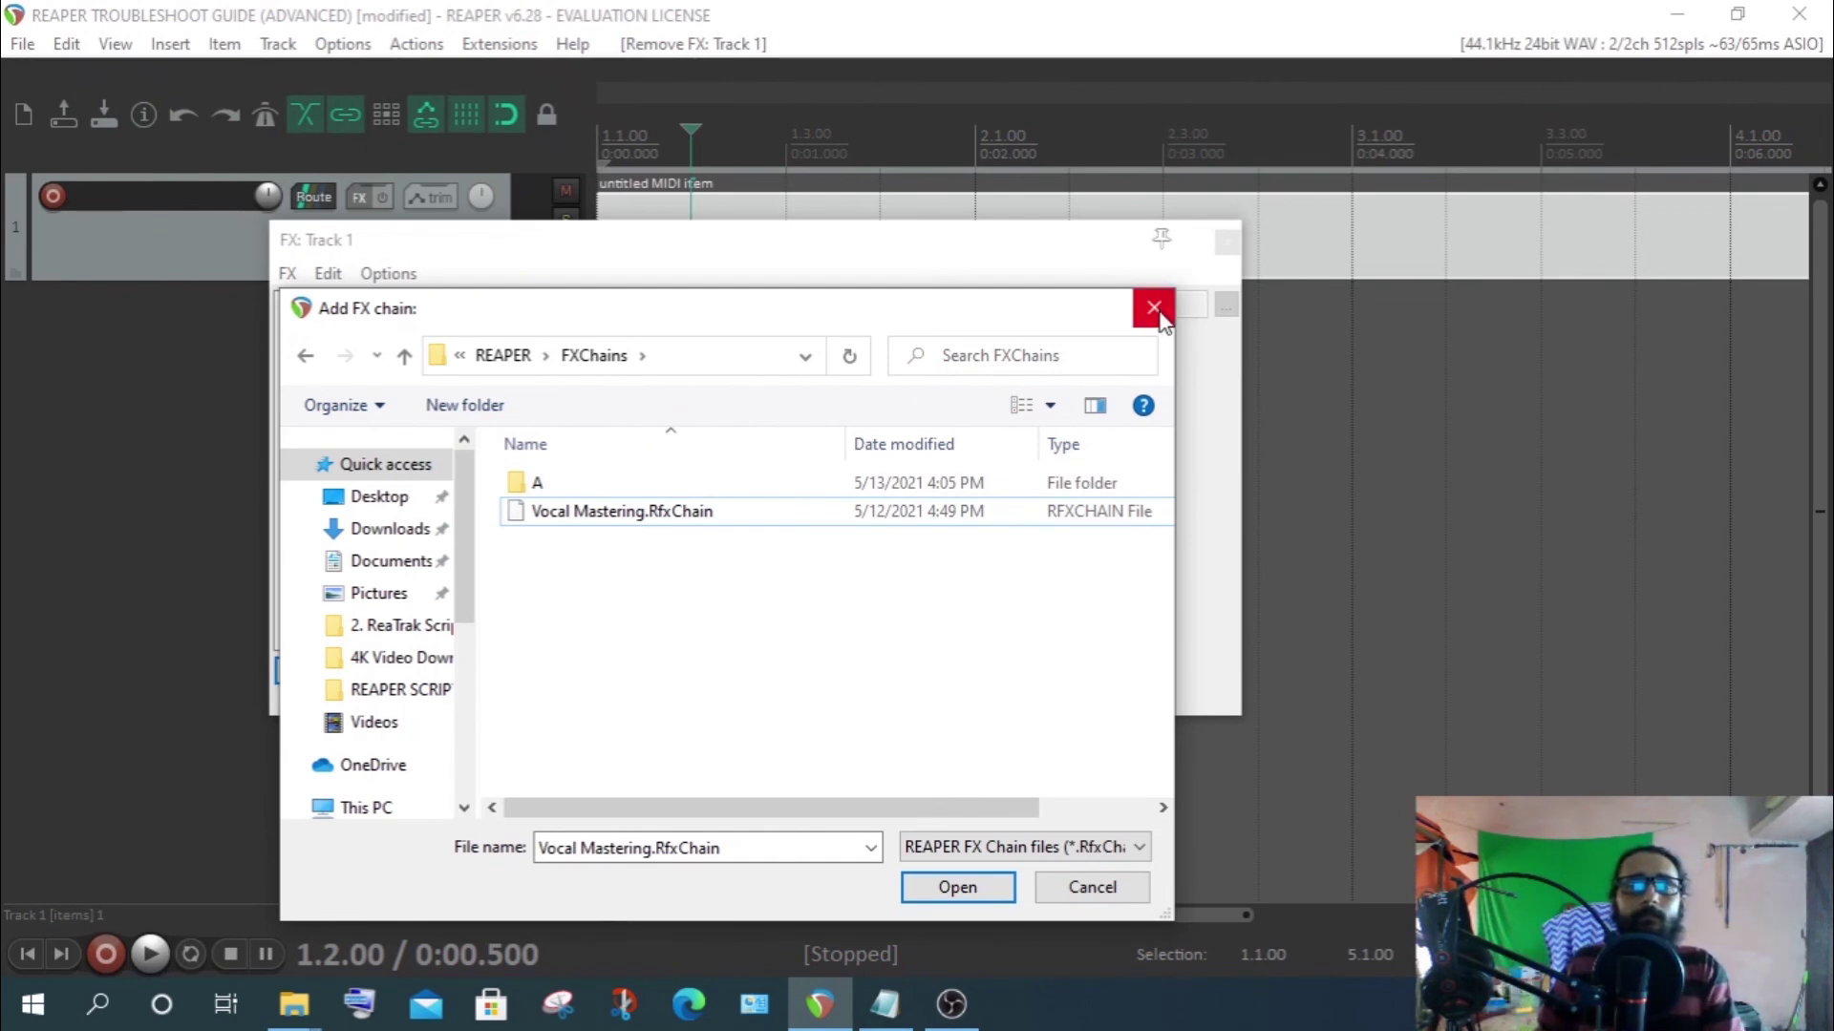
pyautogui.click(523, 485)
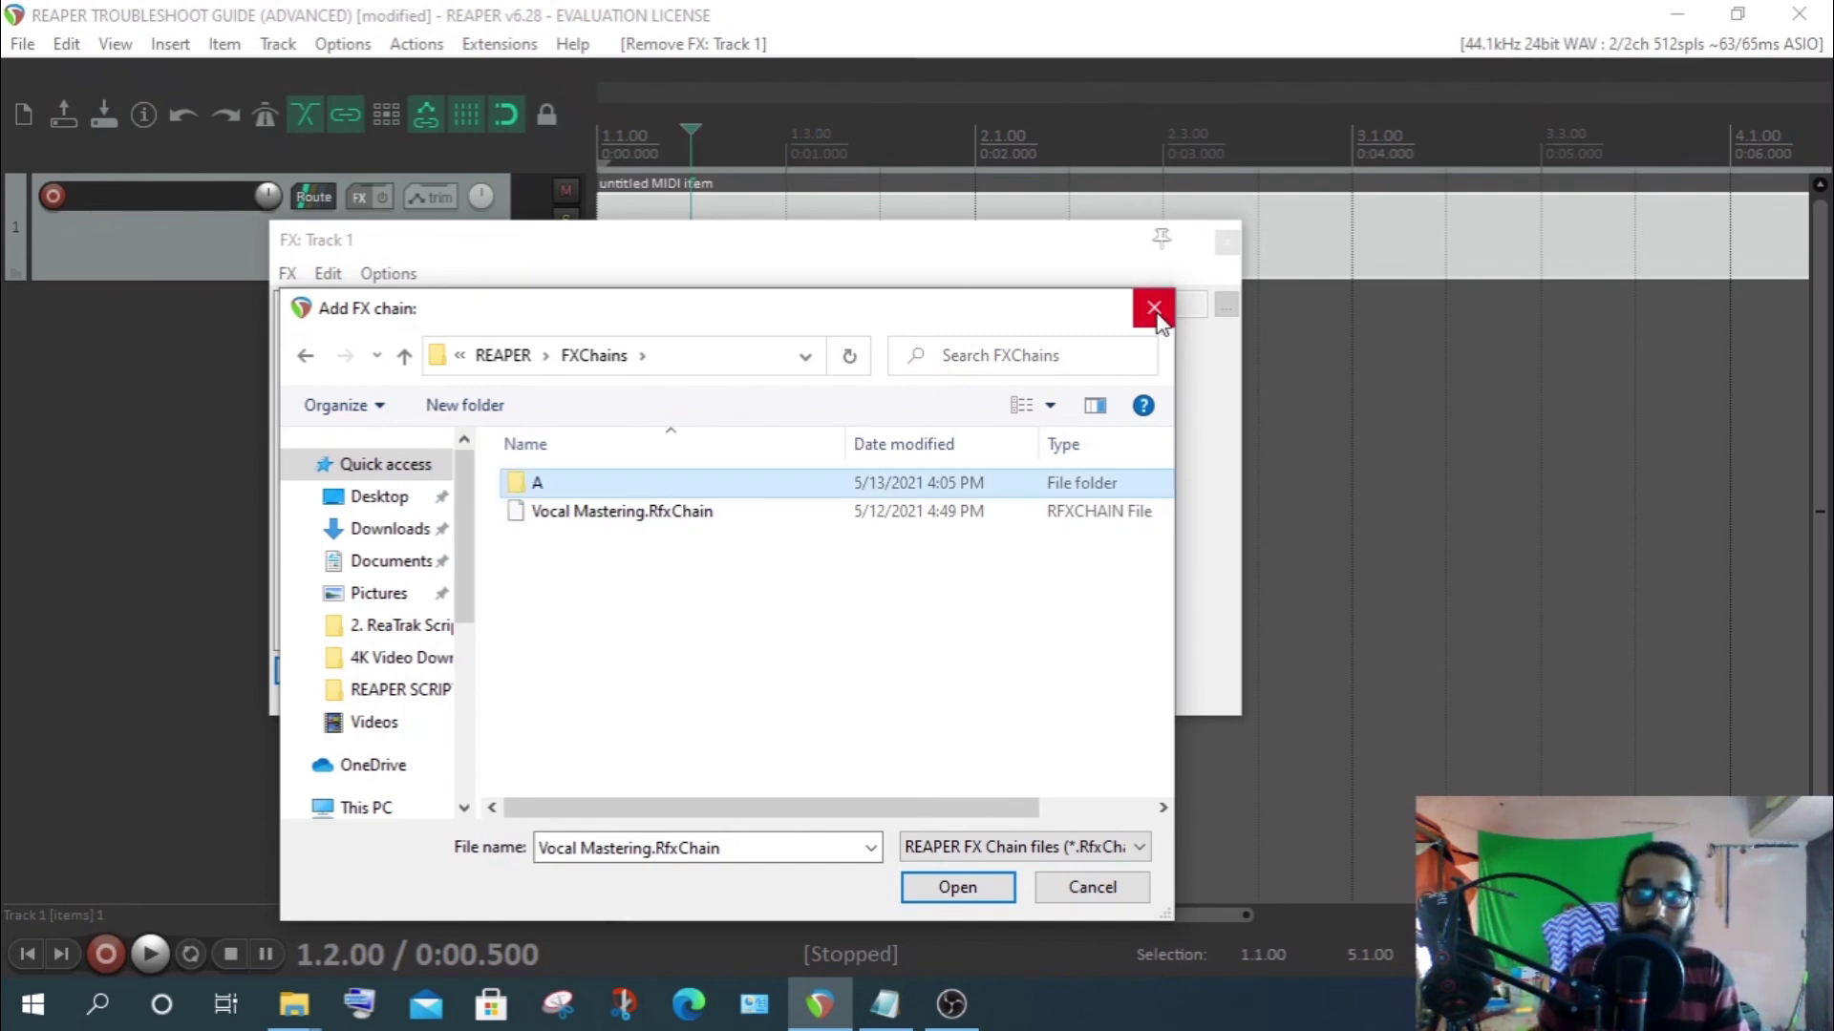
pyautogui.click(542, 484)
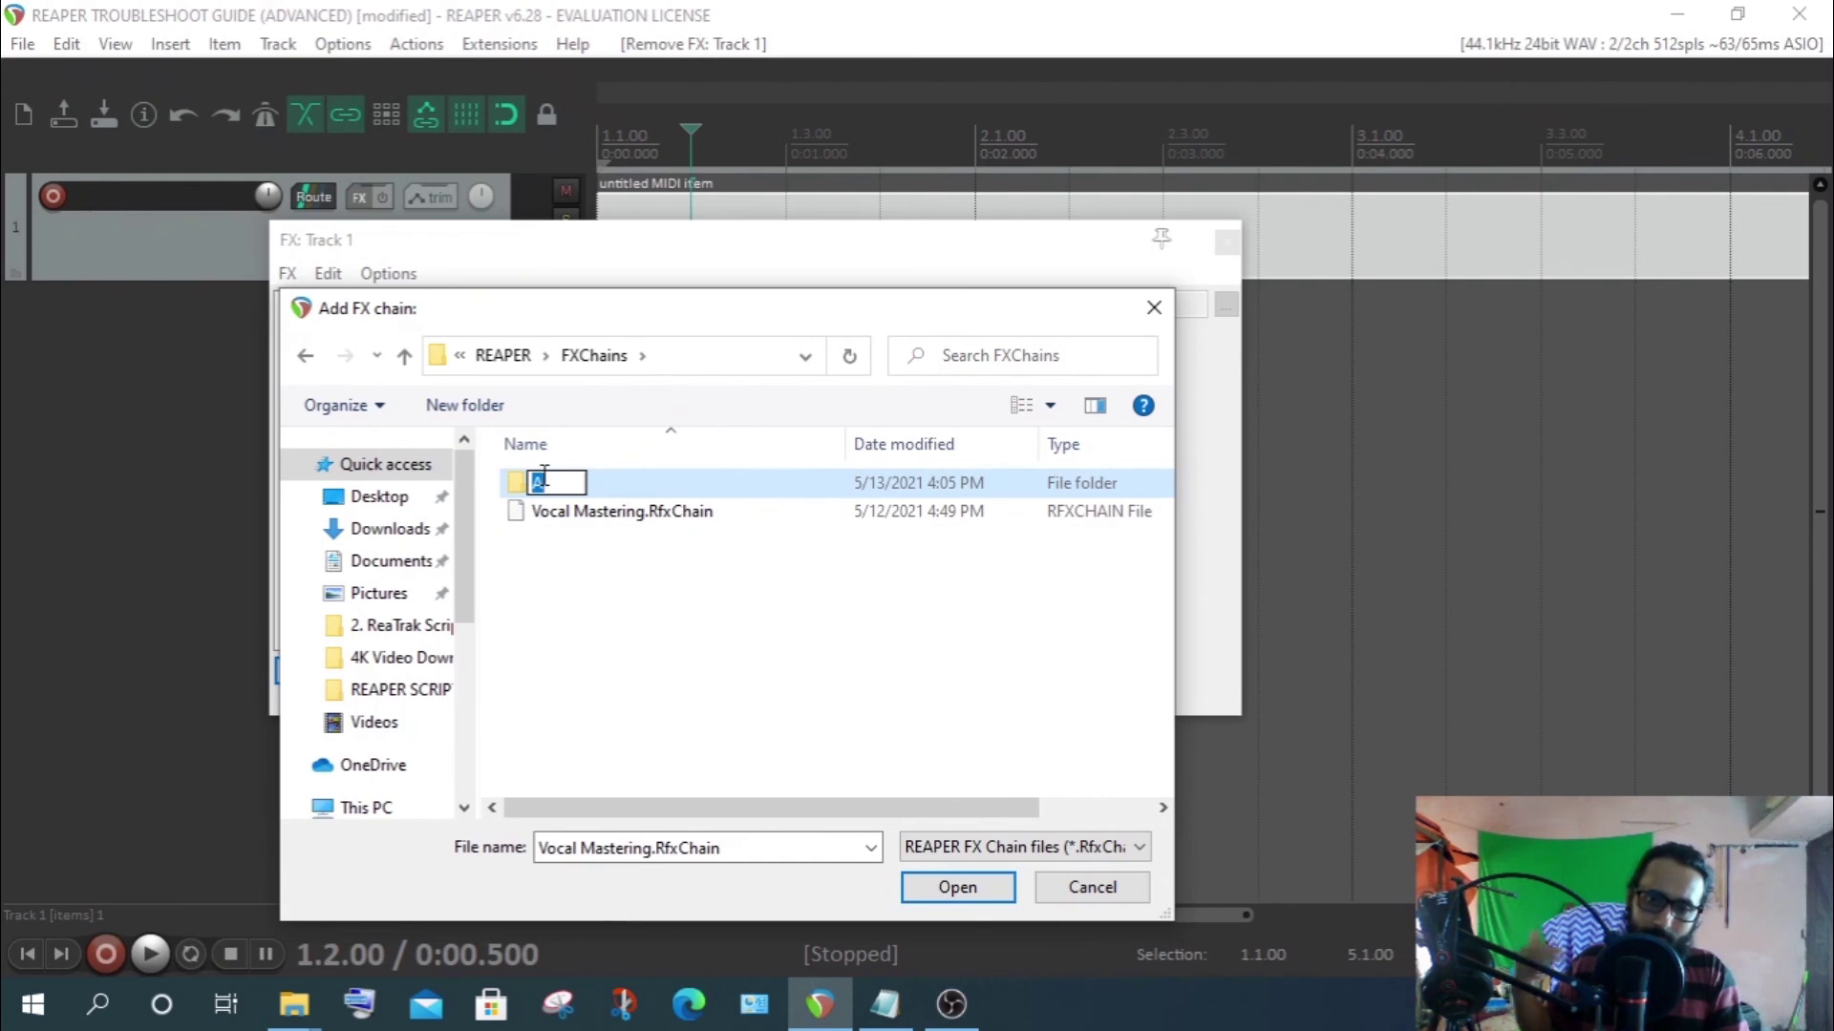
pyautogui.click(616, 635)
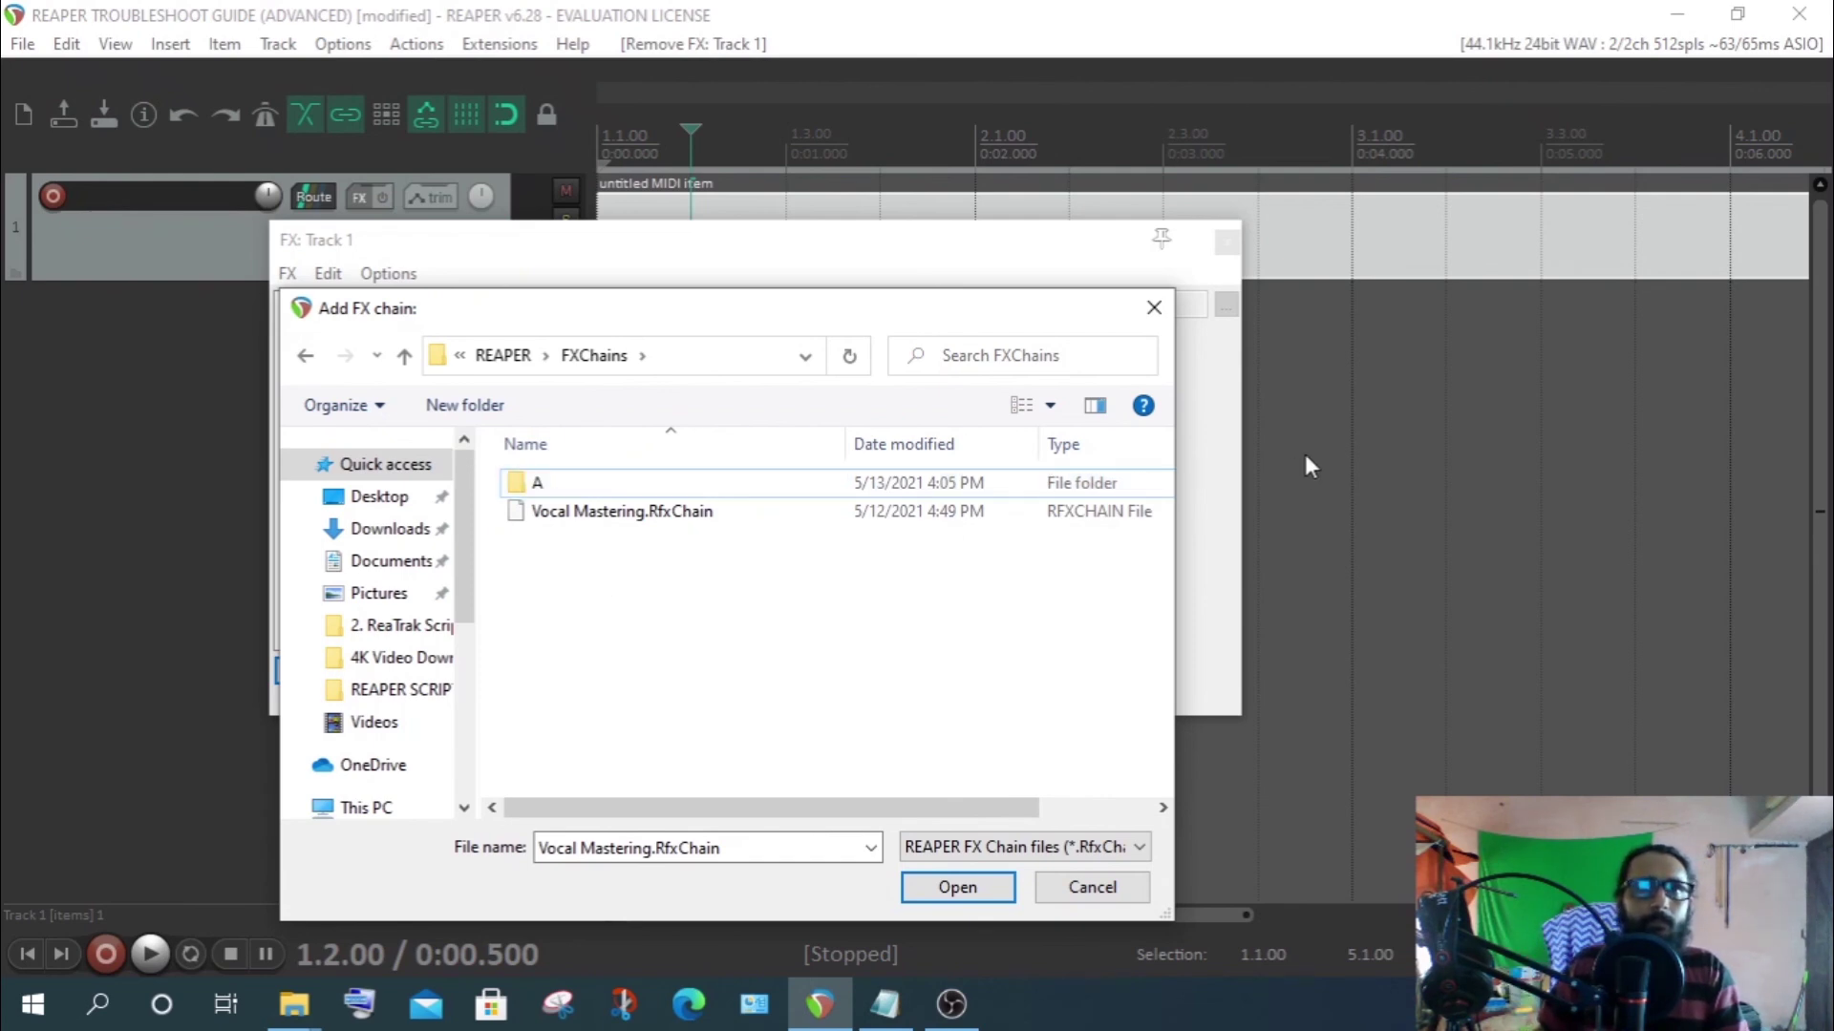
pyautogui.click(1154, 306)
pyautogui.click(1227, 242)
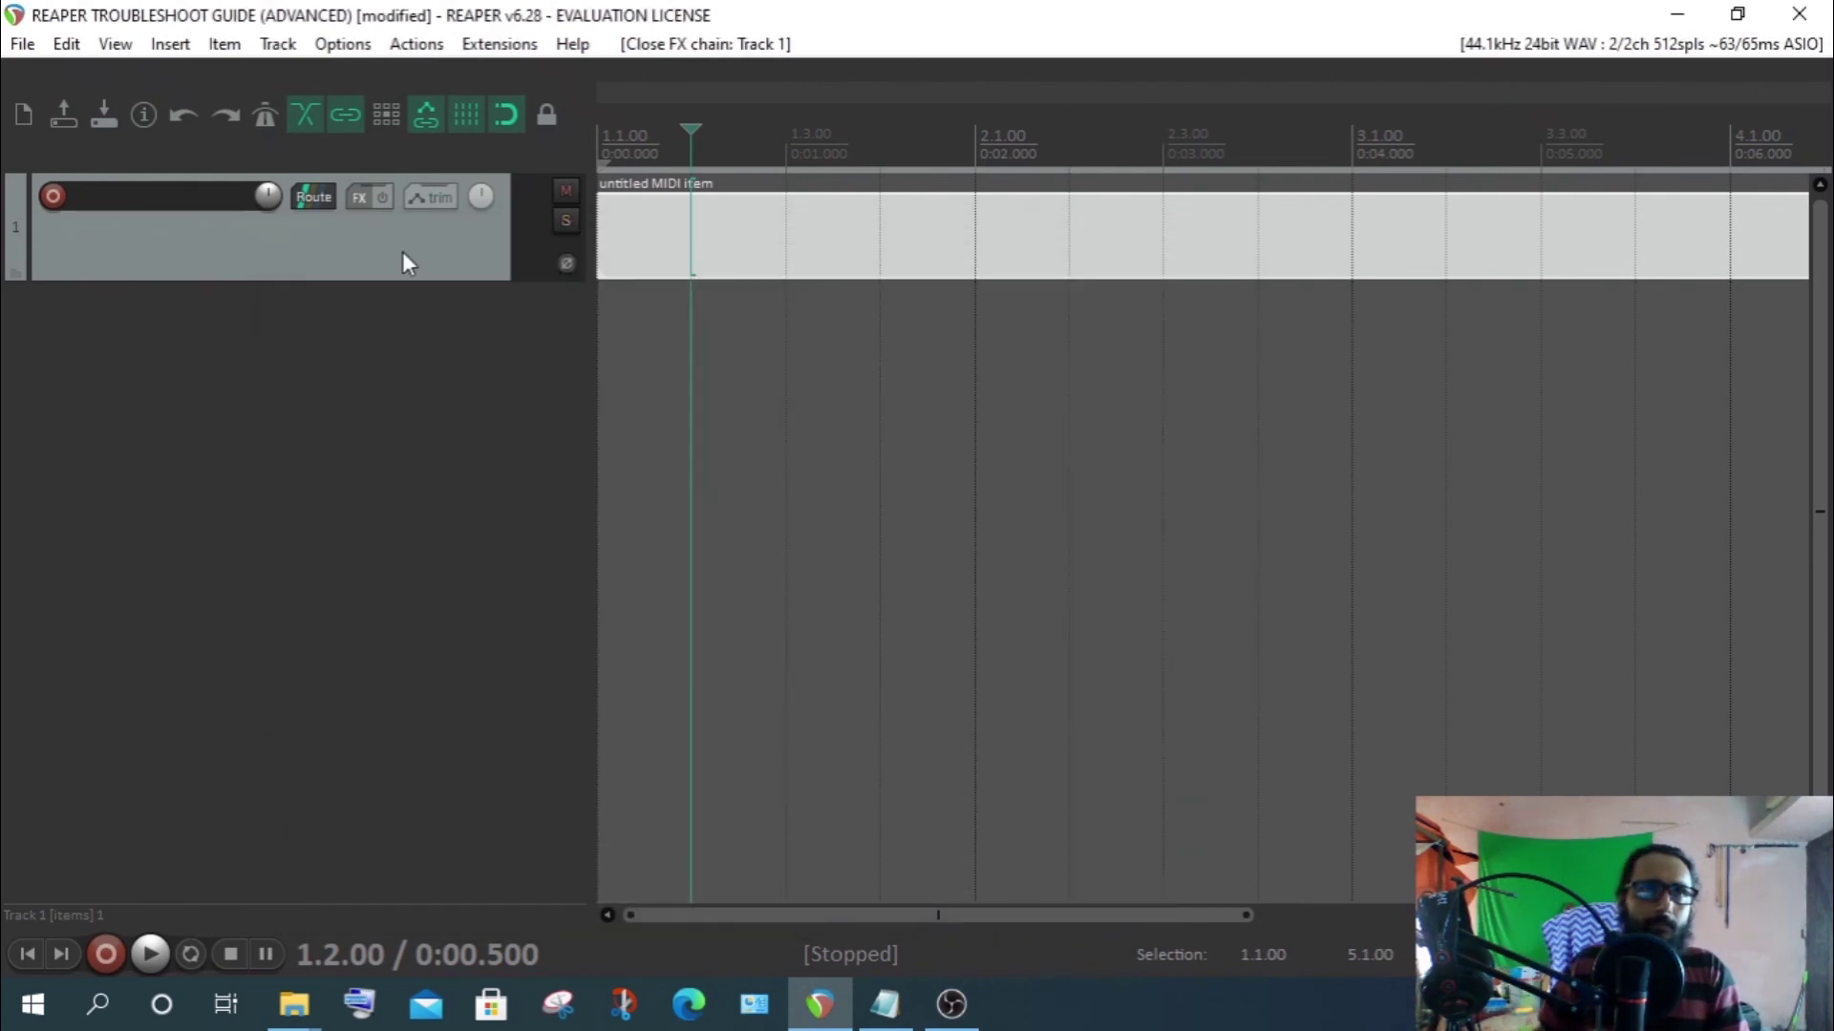
# Load FX chain 1 from folder A directly through track 1's FX control, and close the FX window
pyautogui.rightClick(369, 198)
pyautogui.moveTo(427, 325)
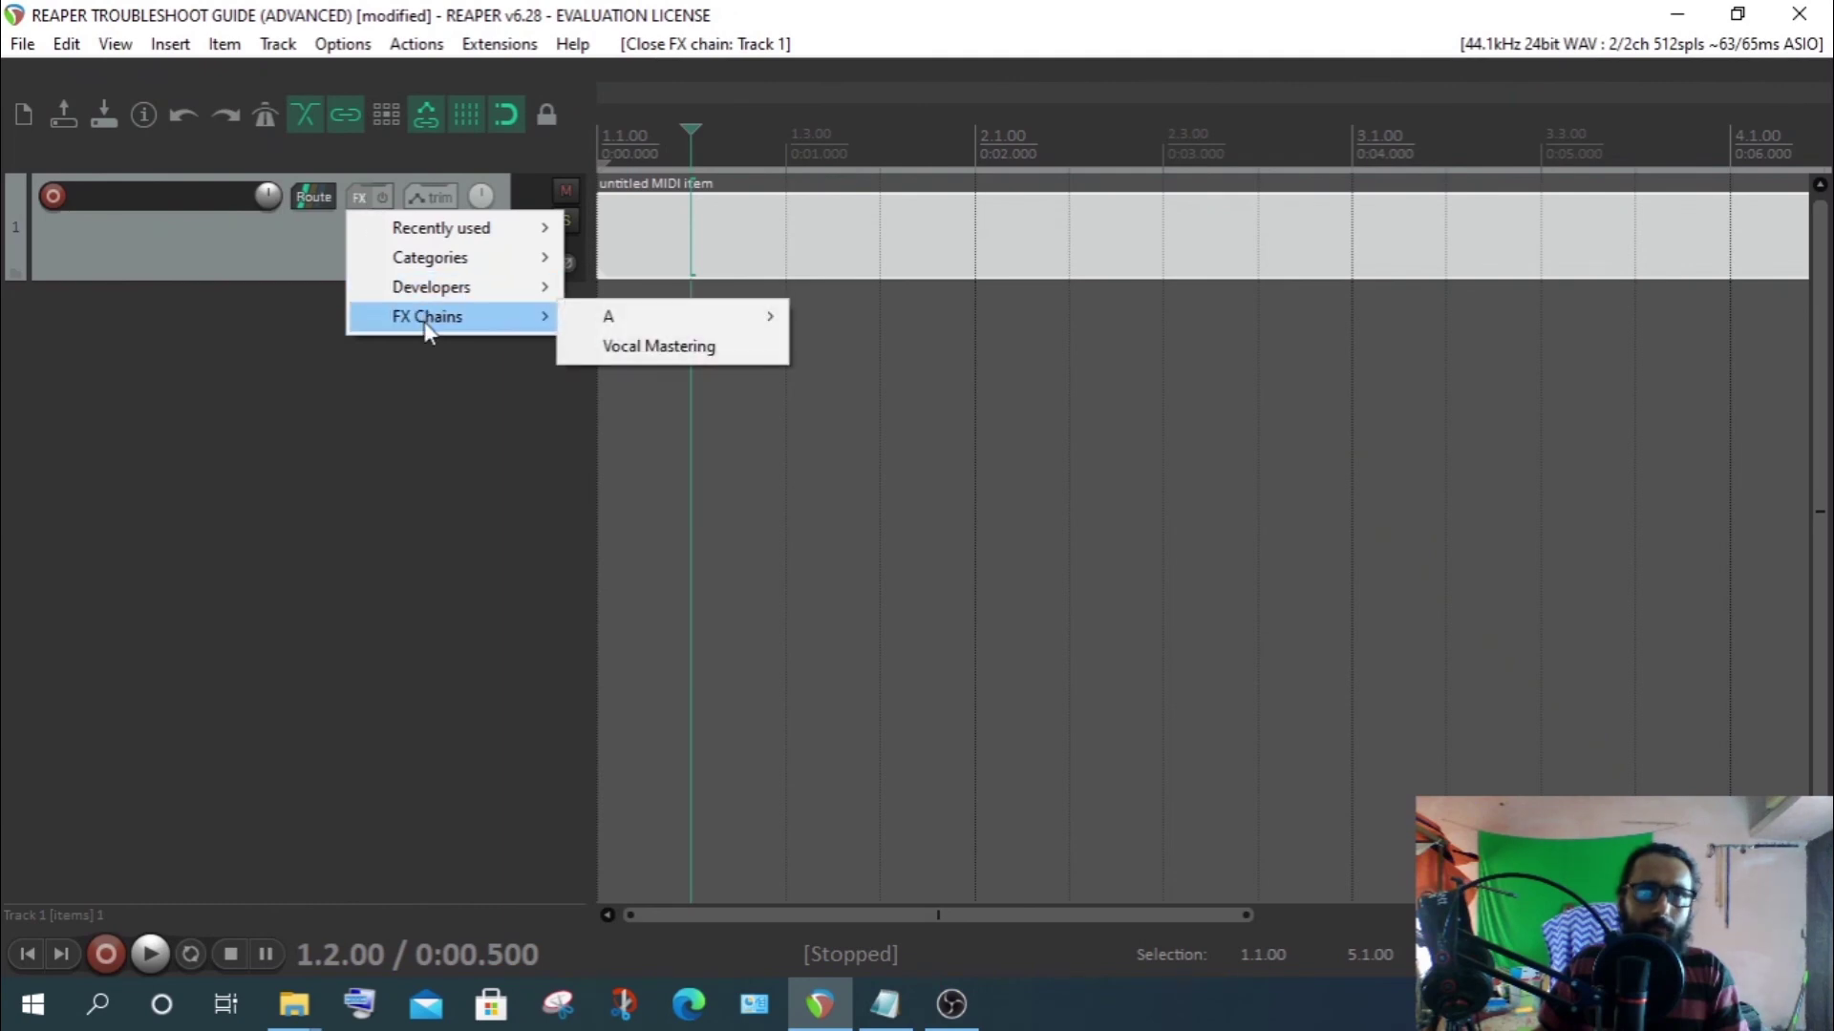
pyautogui.moveTo(609, 336)
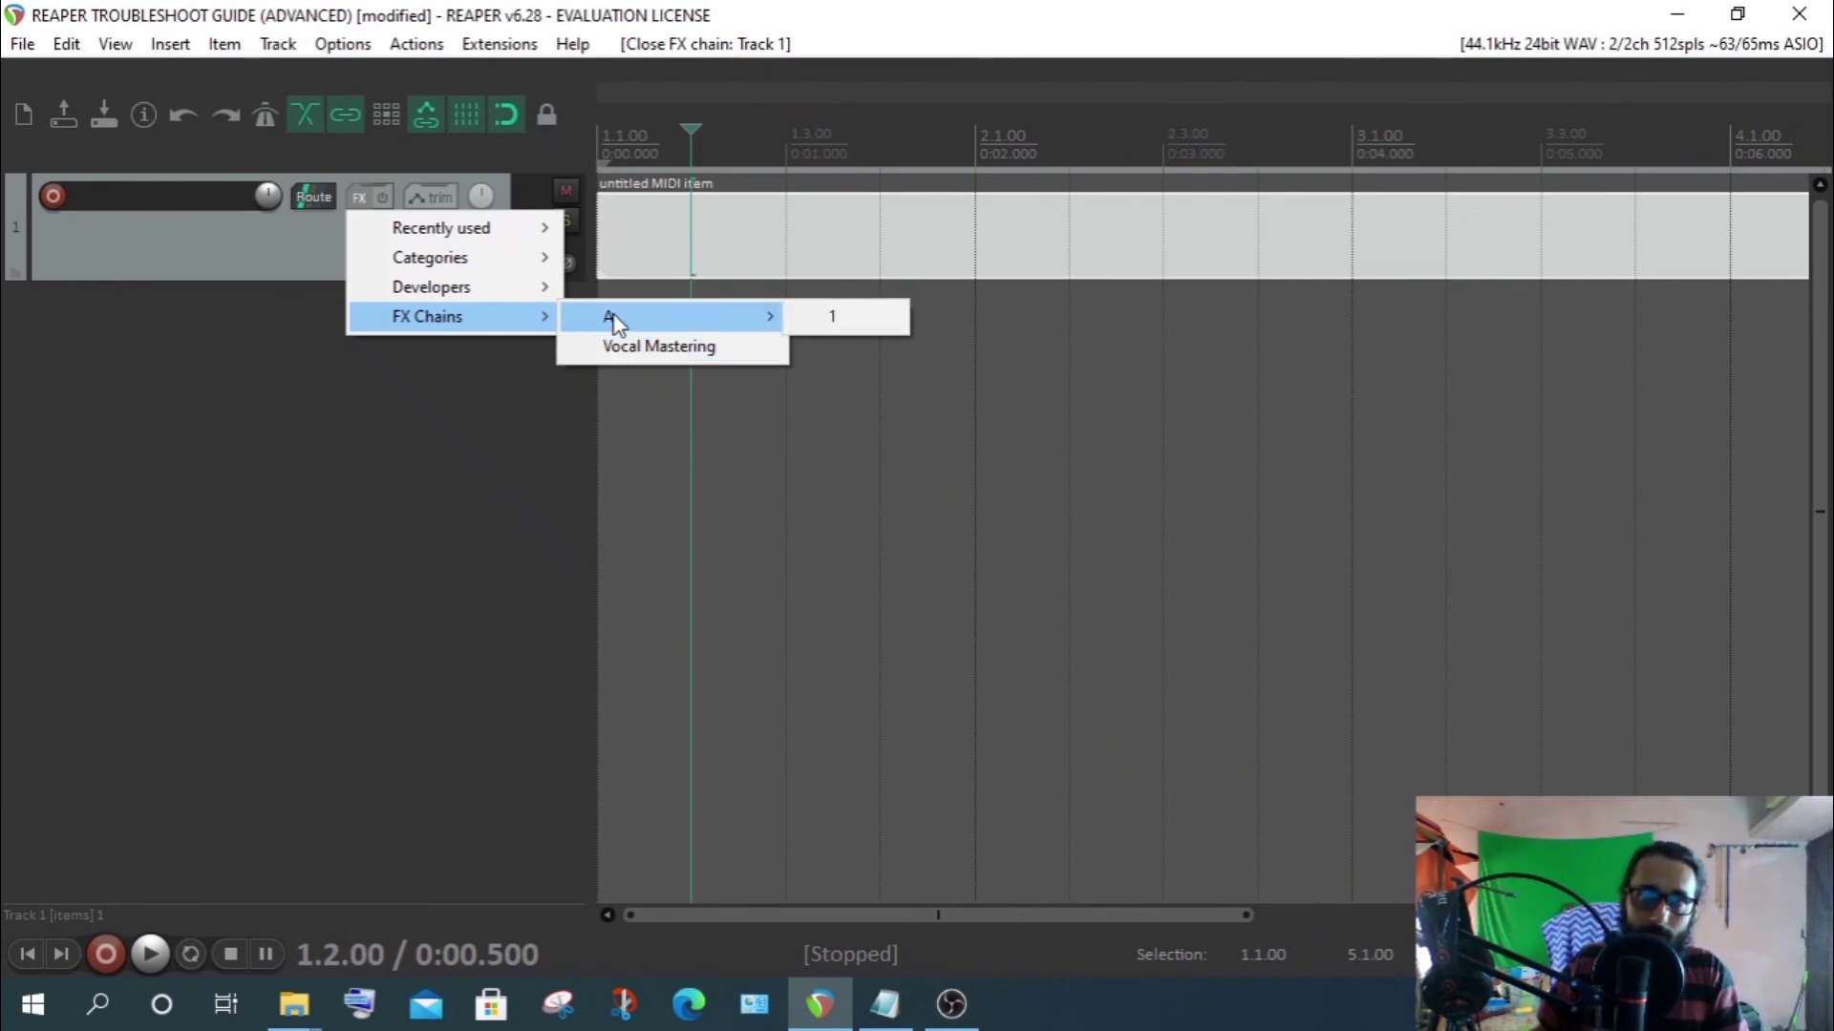
pyautogui.click(829, 320)
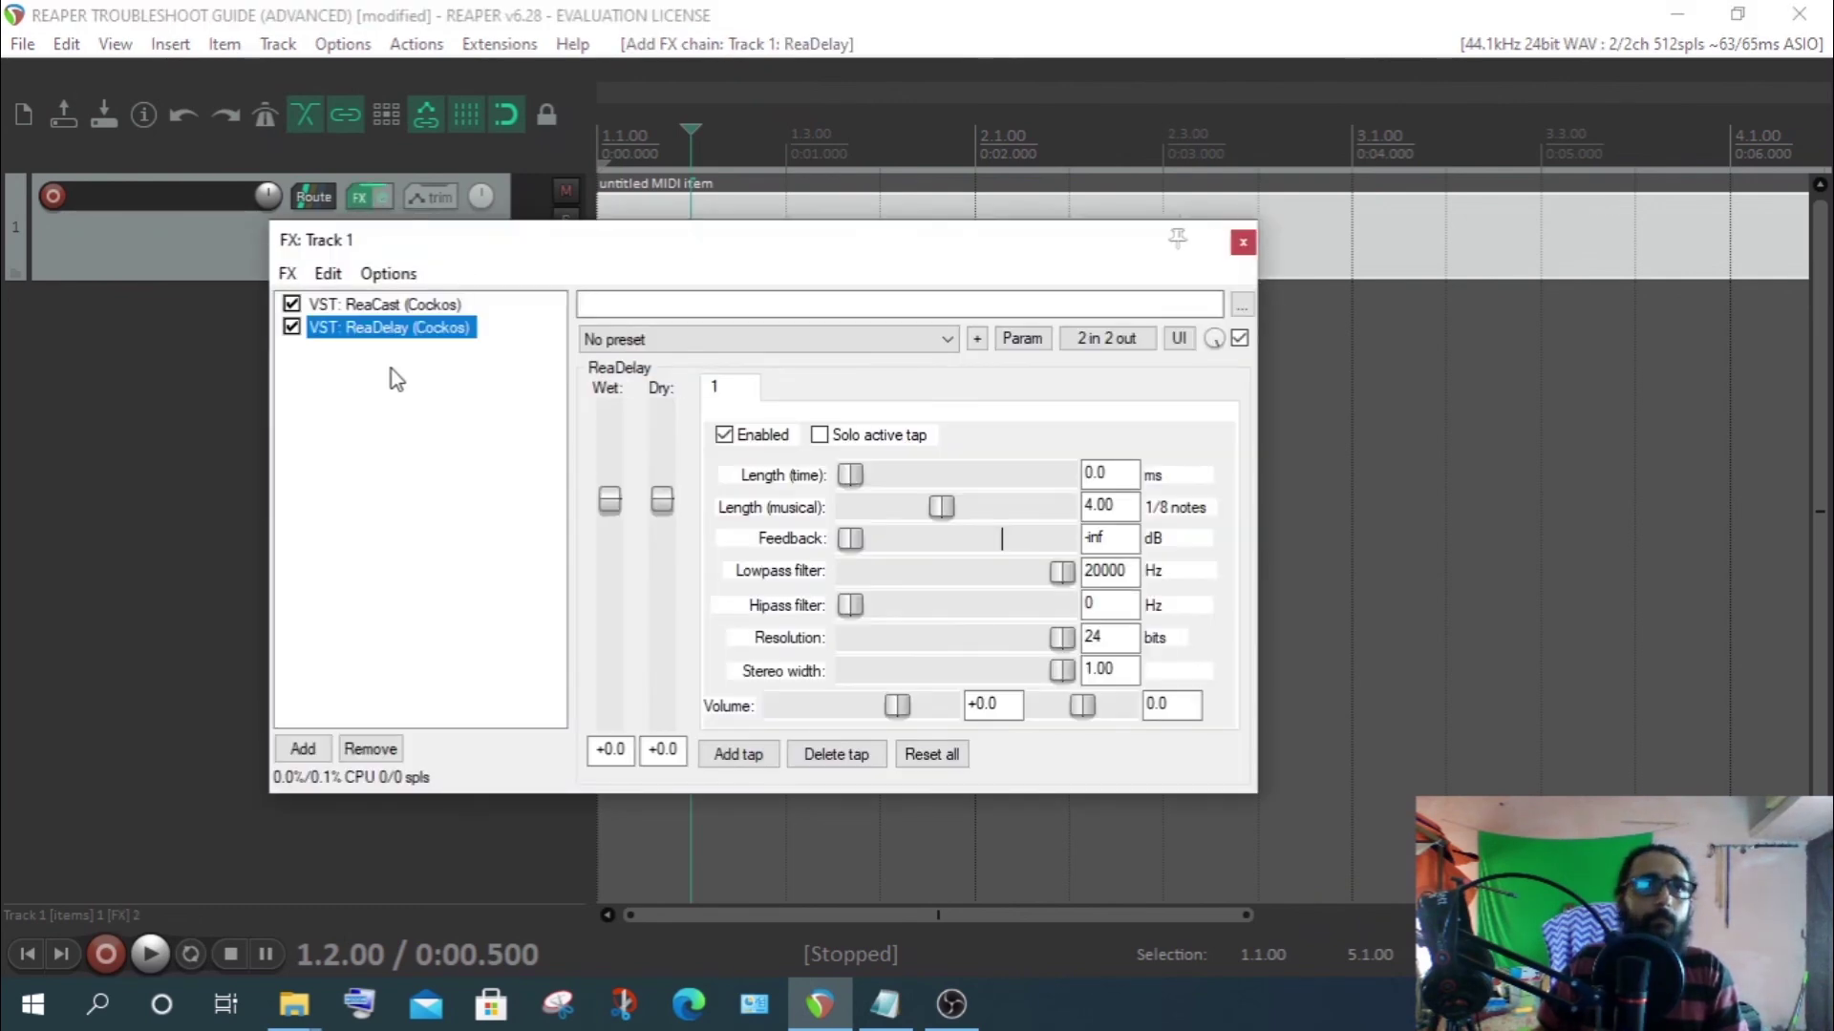
pyautogui.click(439, 345)
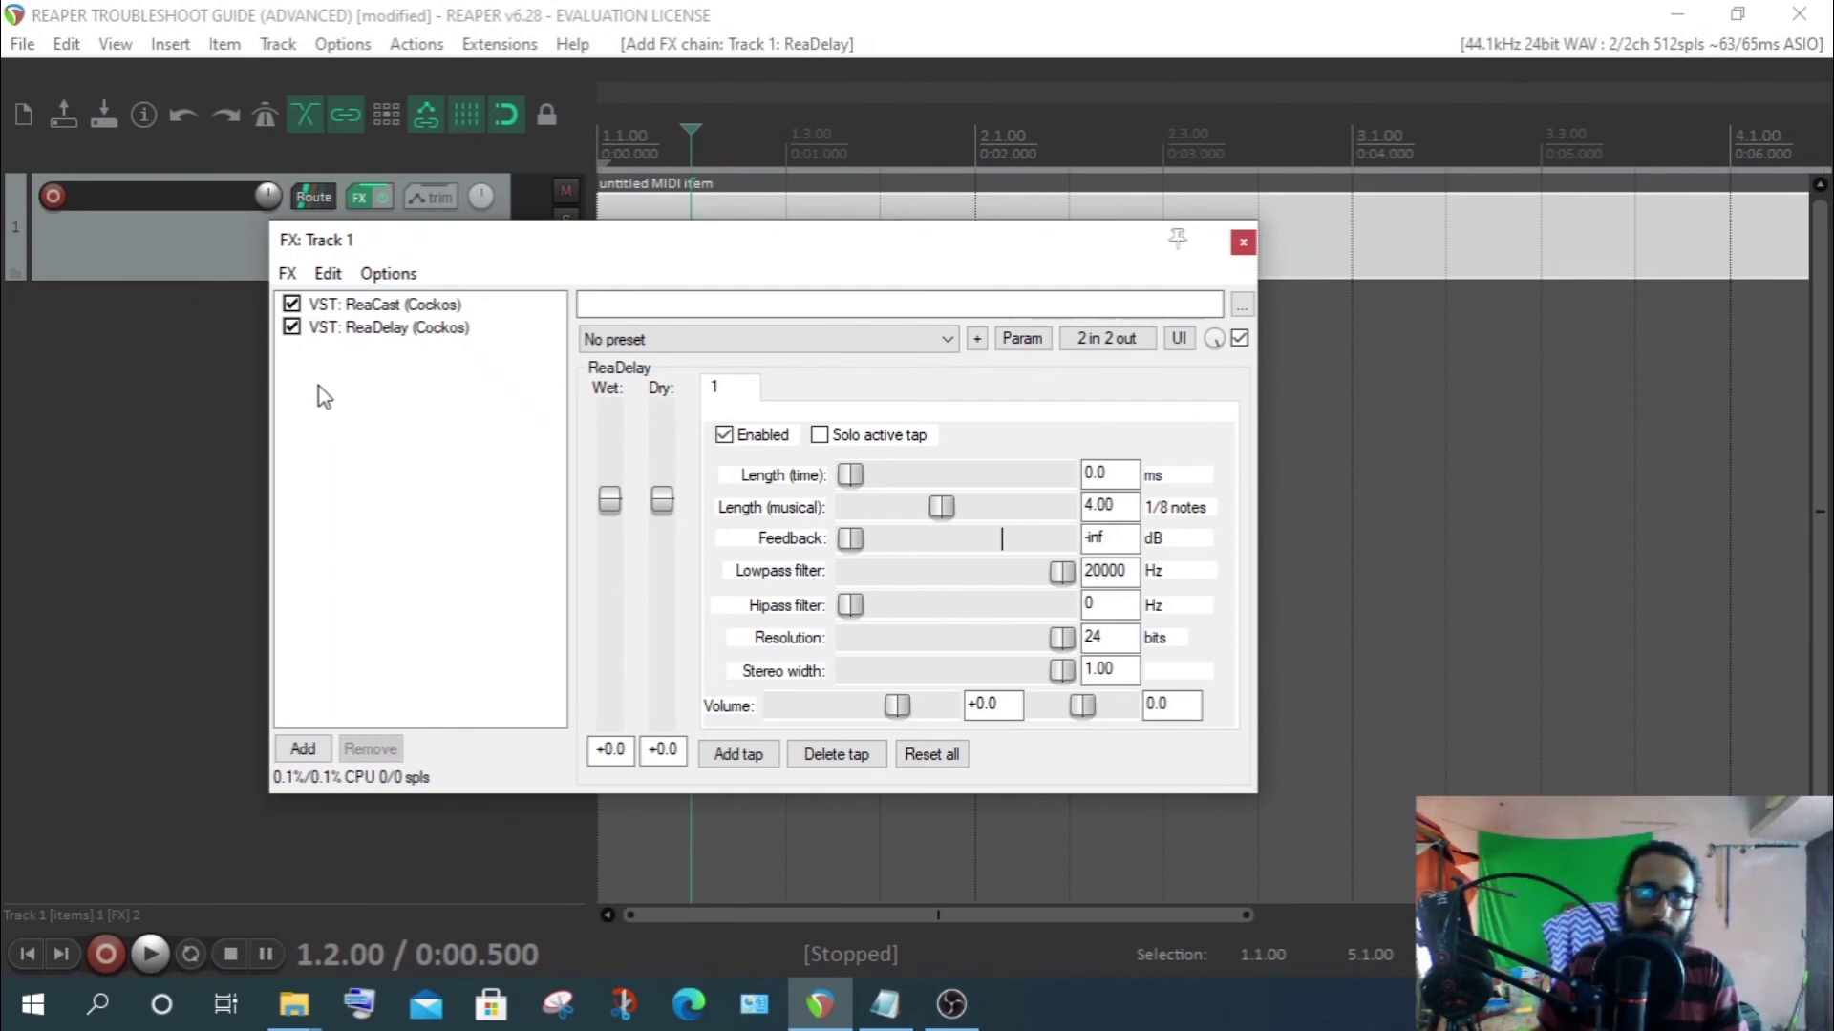
pyautogui.click(1242, 242)
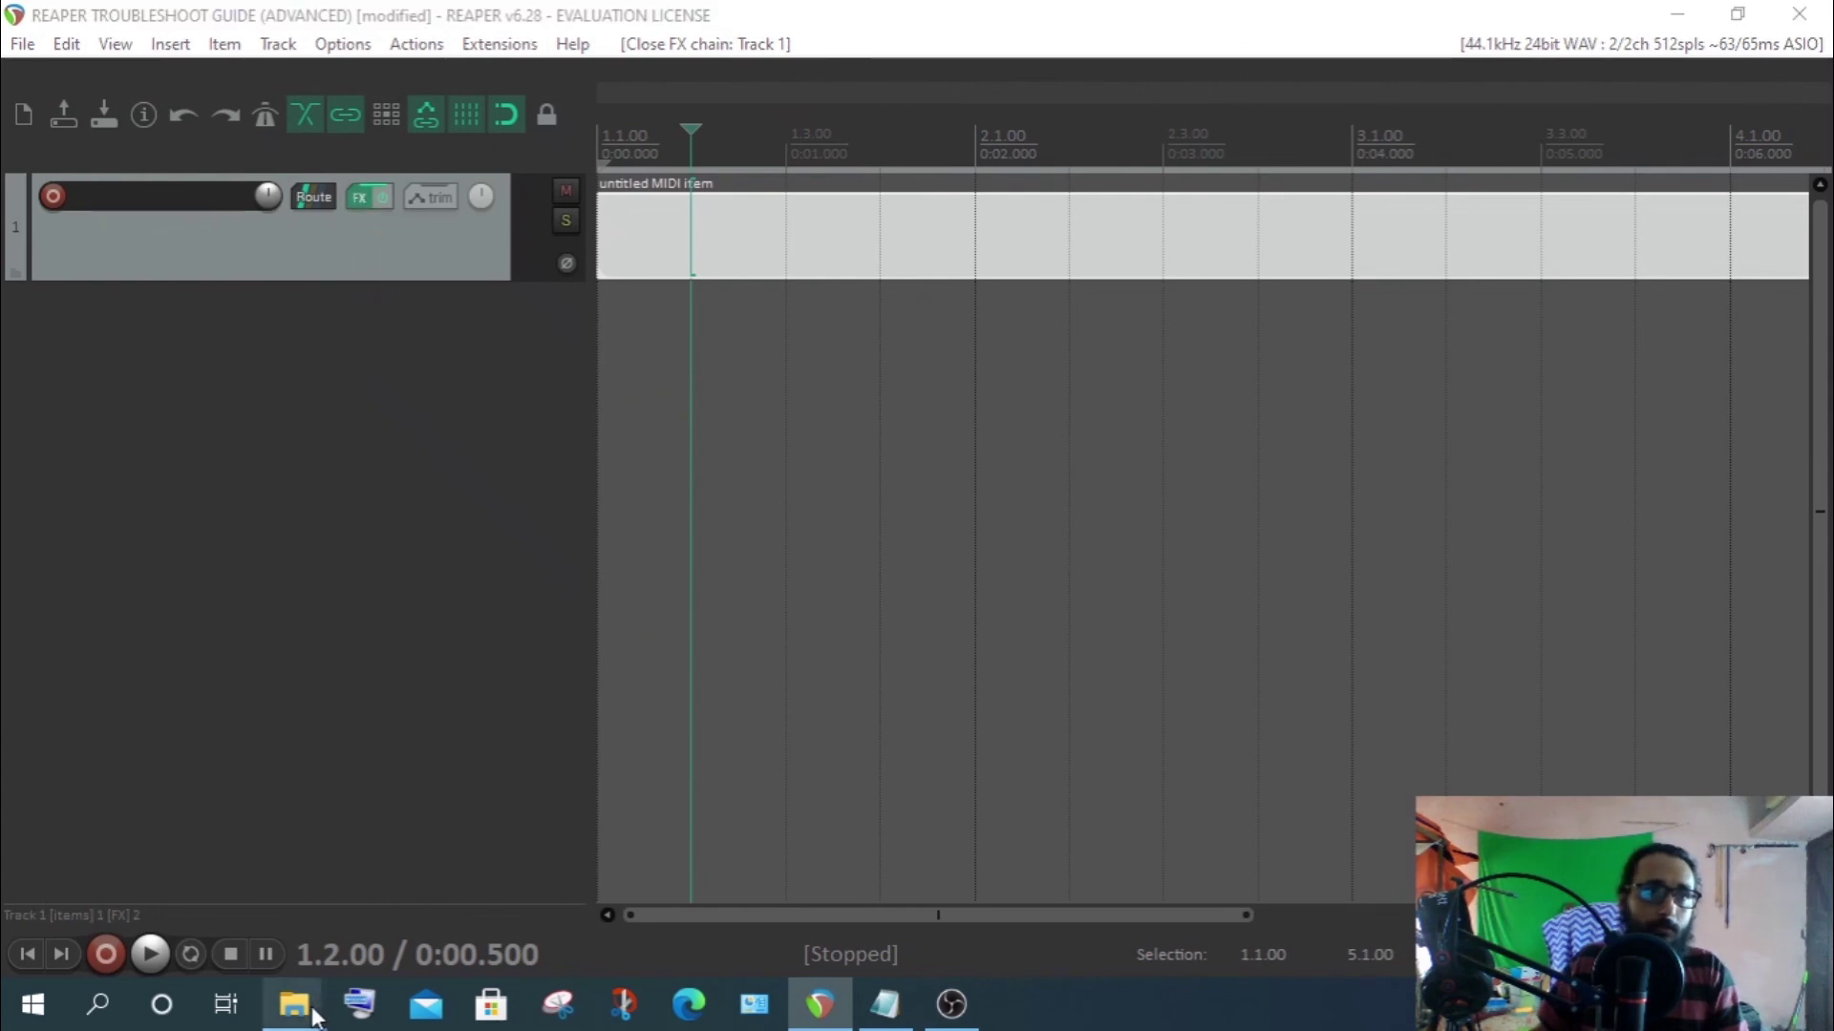
# Switch to File Explorer and check the contents of folder A inside REAPER's FXChains folder
pyautogui.moveTo(296, 1001)
pyautogui.click(456, 897)
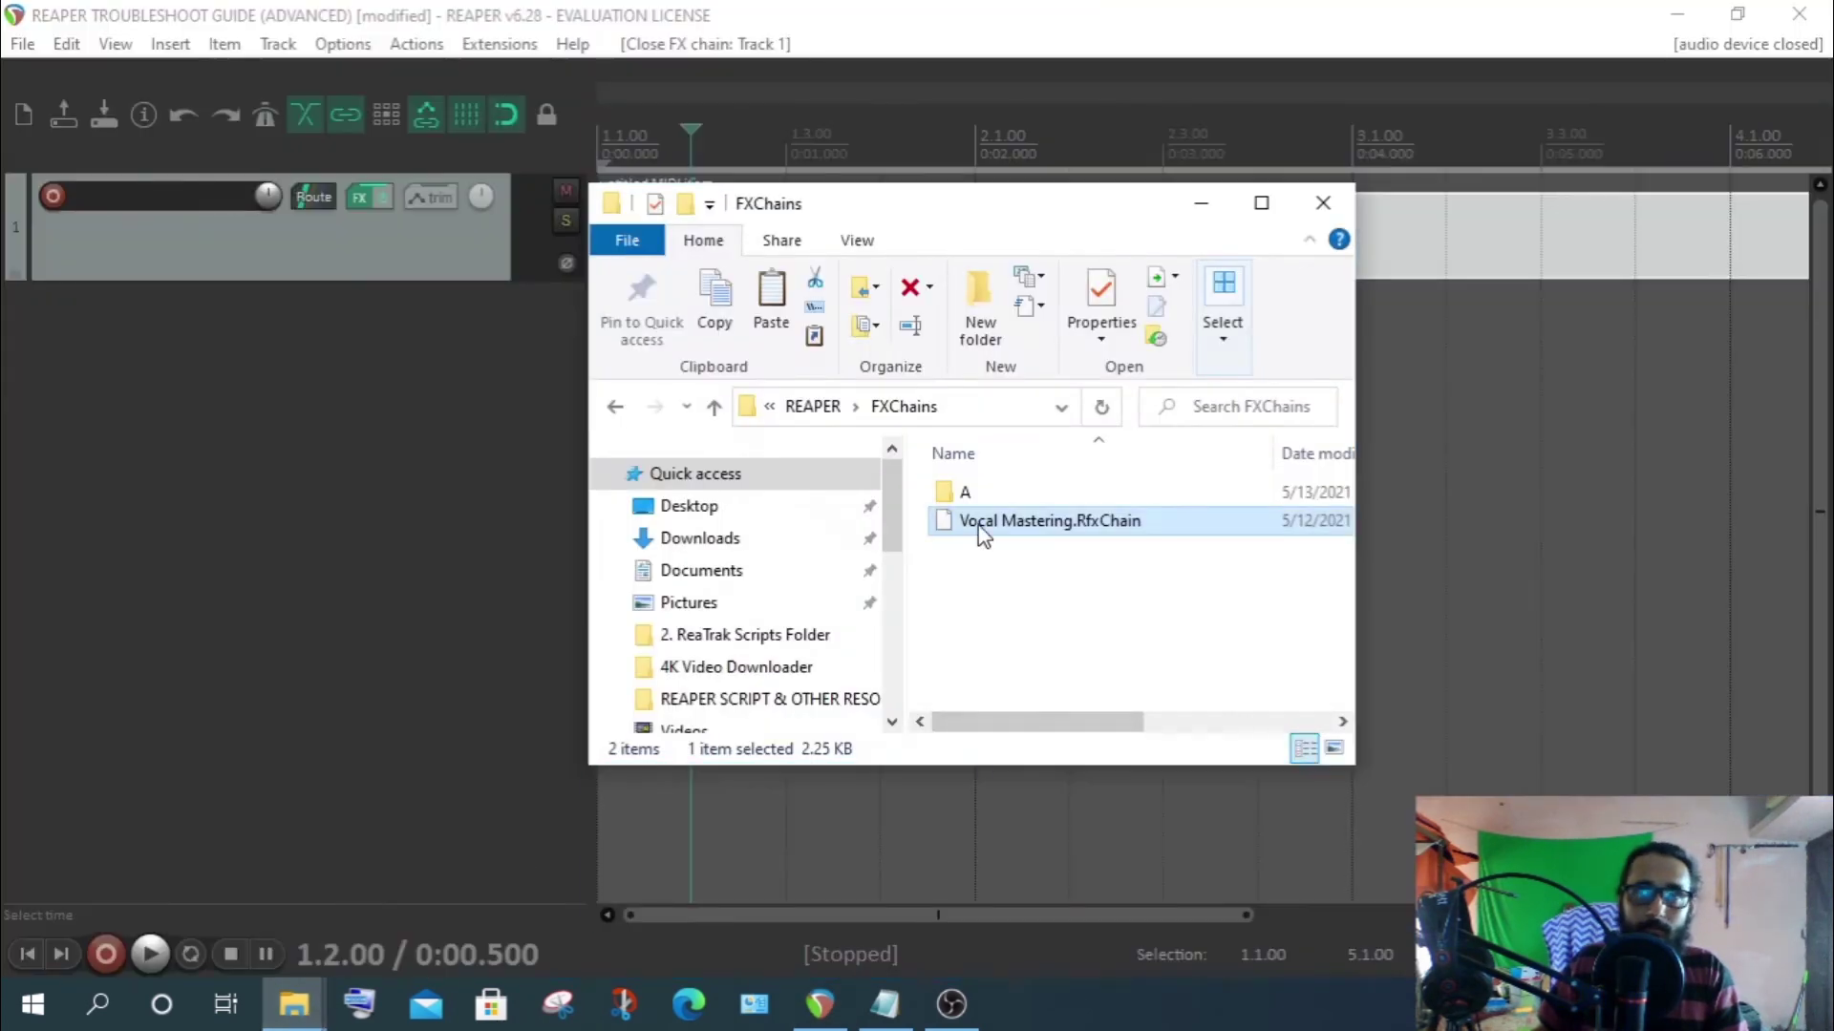
pyautogui.click(971, 494)
pyautogui.doubleClick(976, 497)
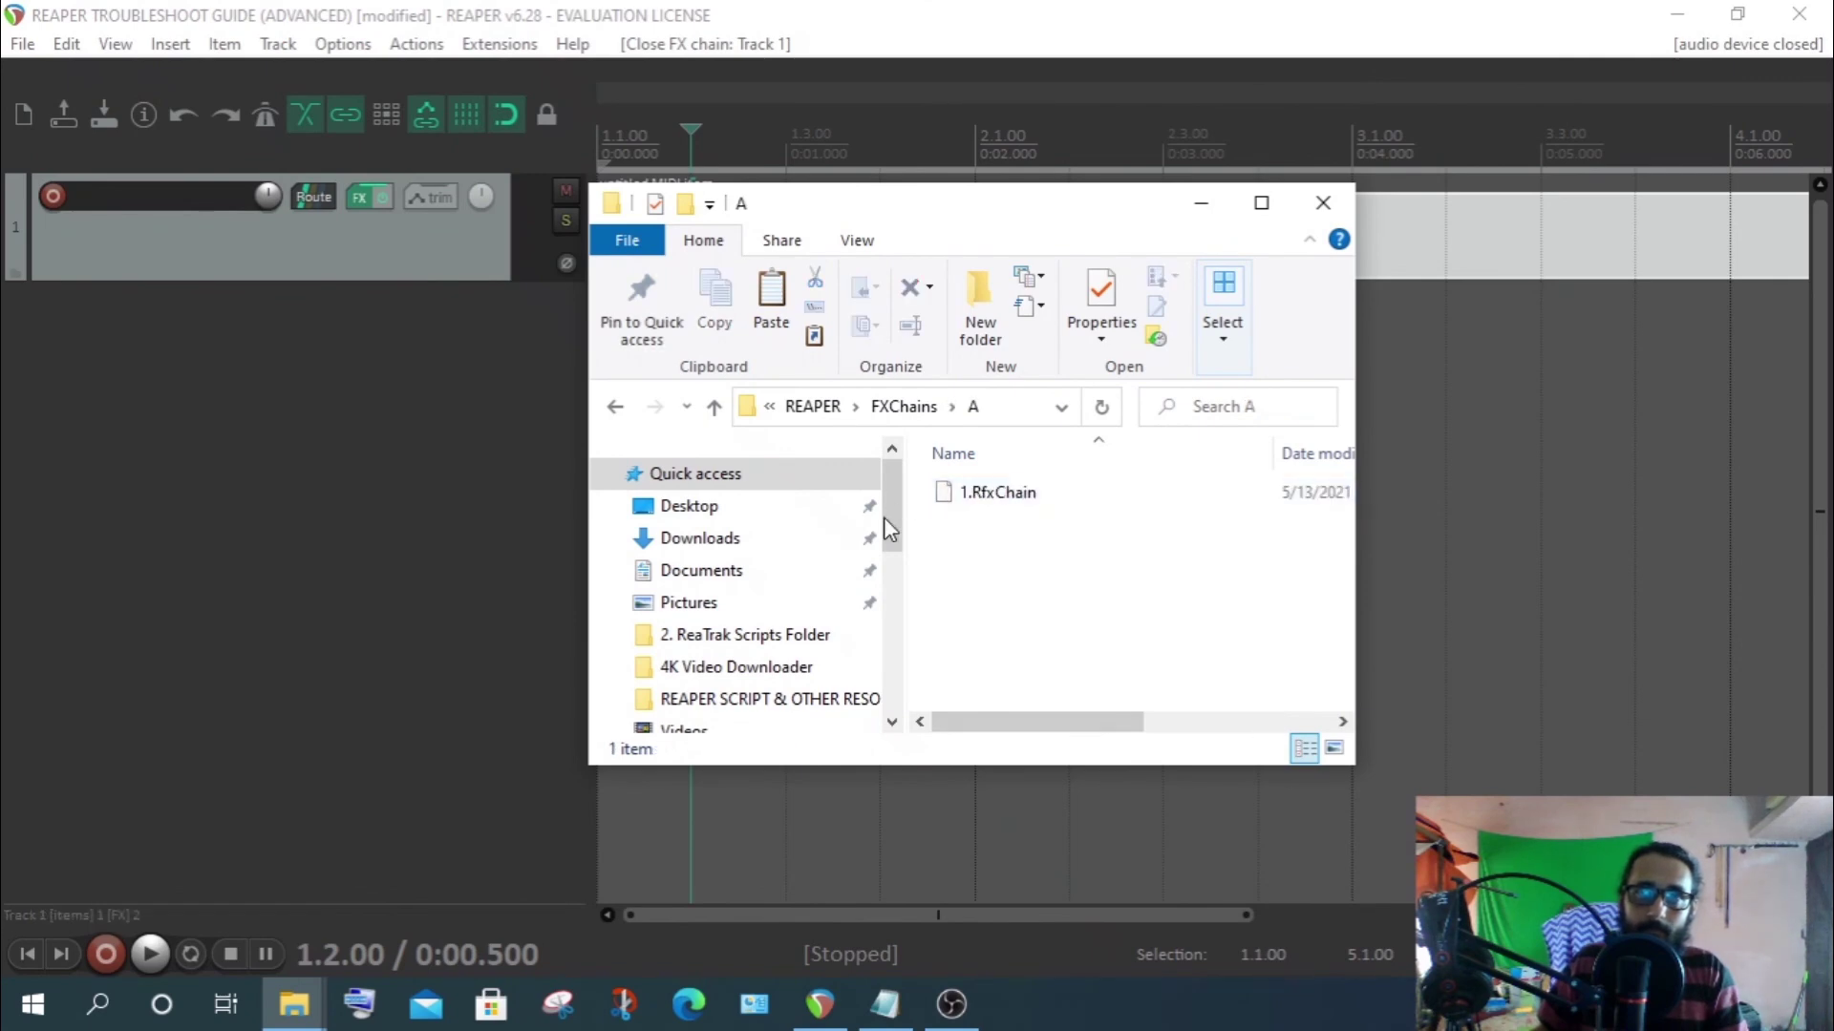
pyautogui.click(714, 407)
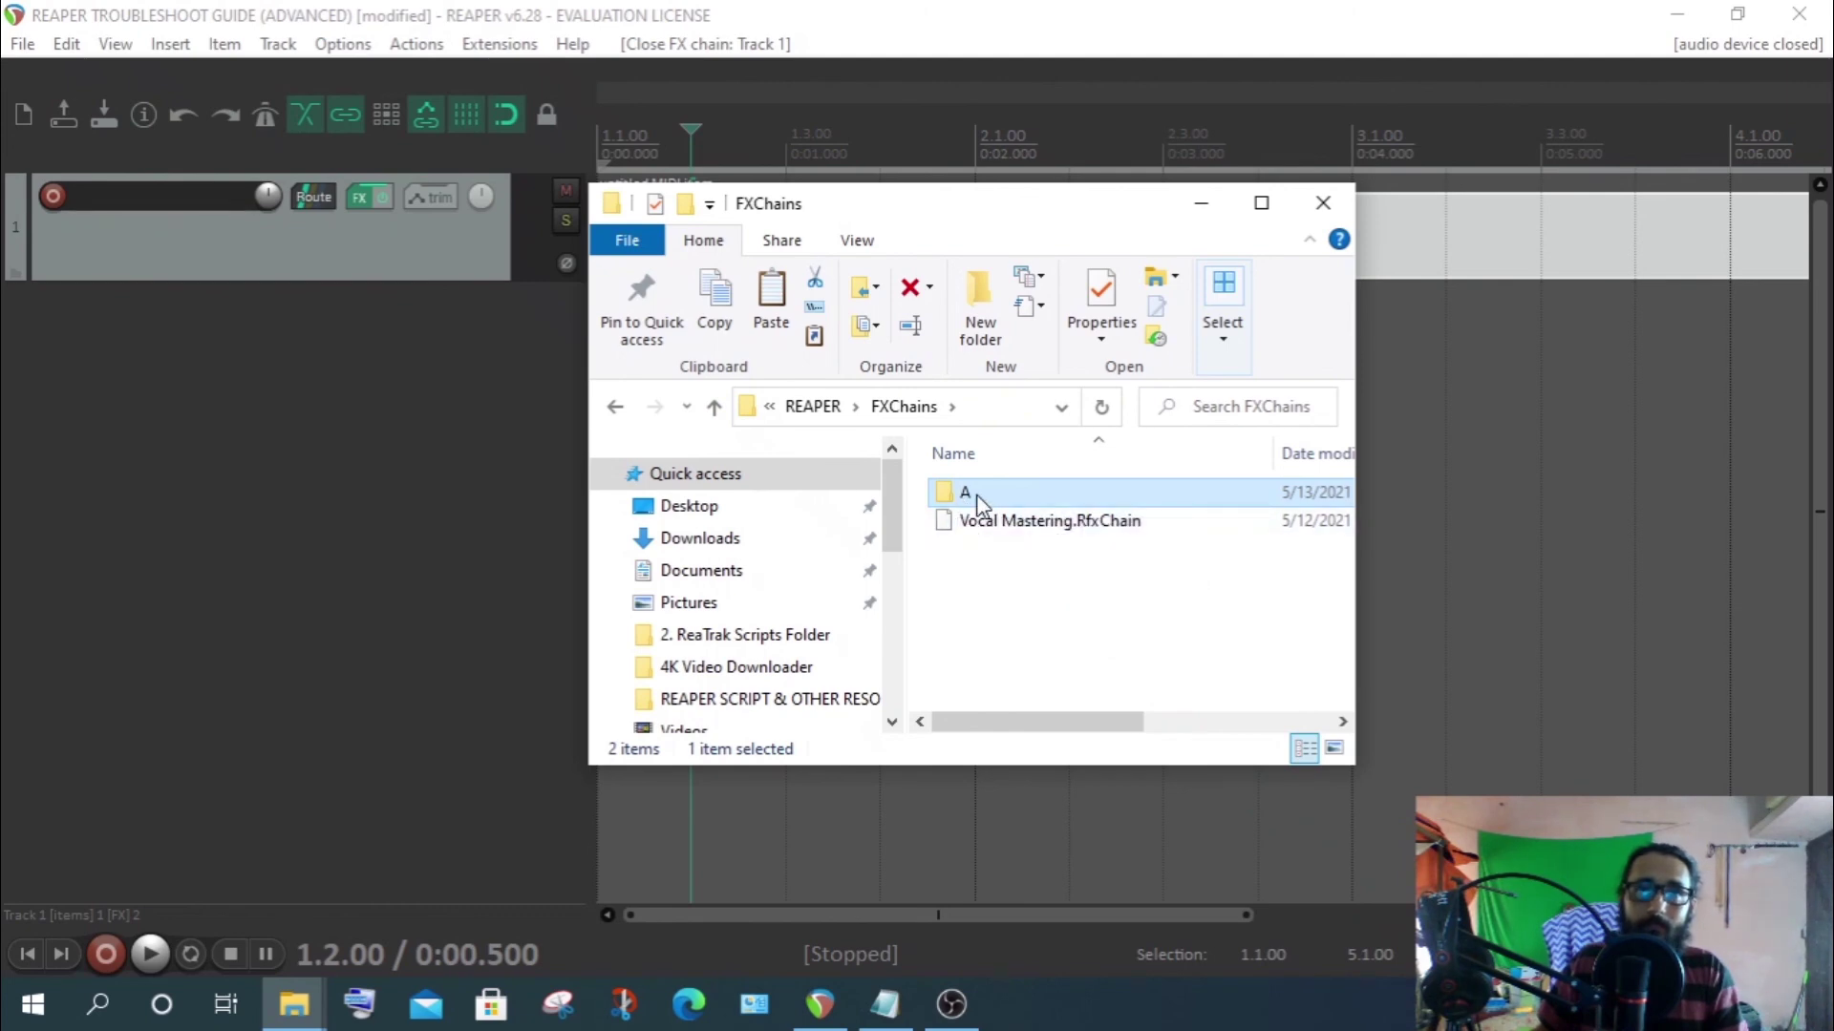
pyautogui.doubleClick(976, 504)
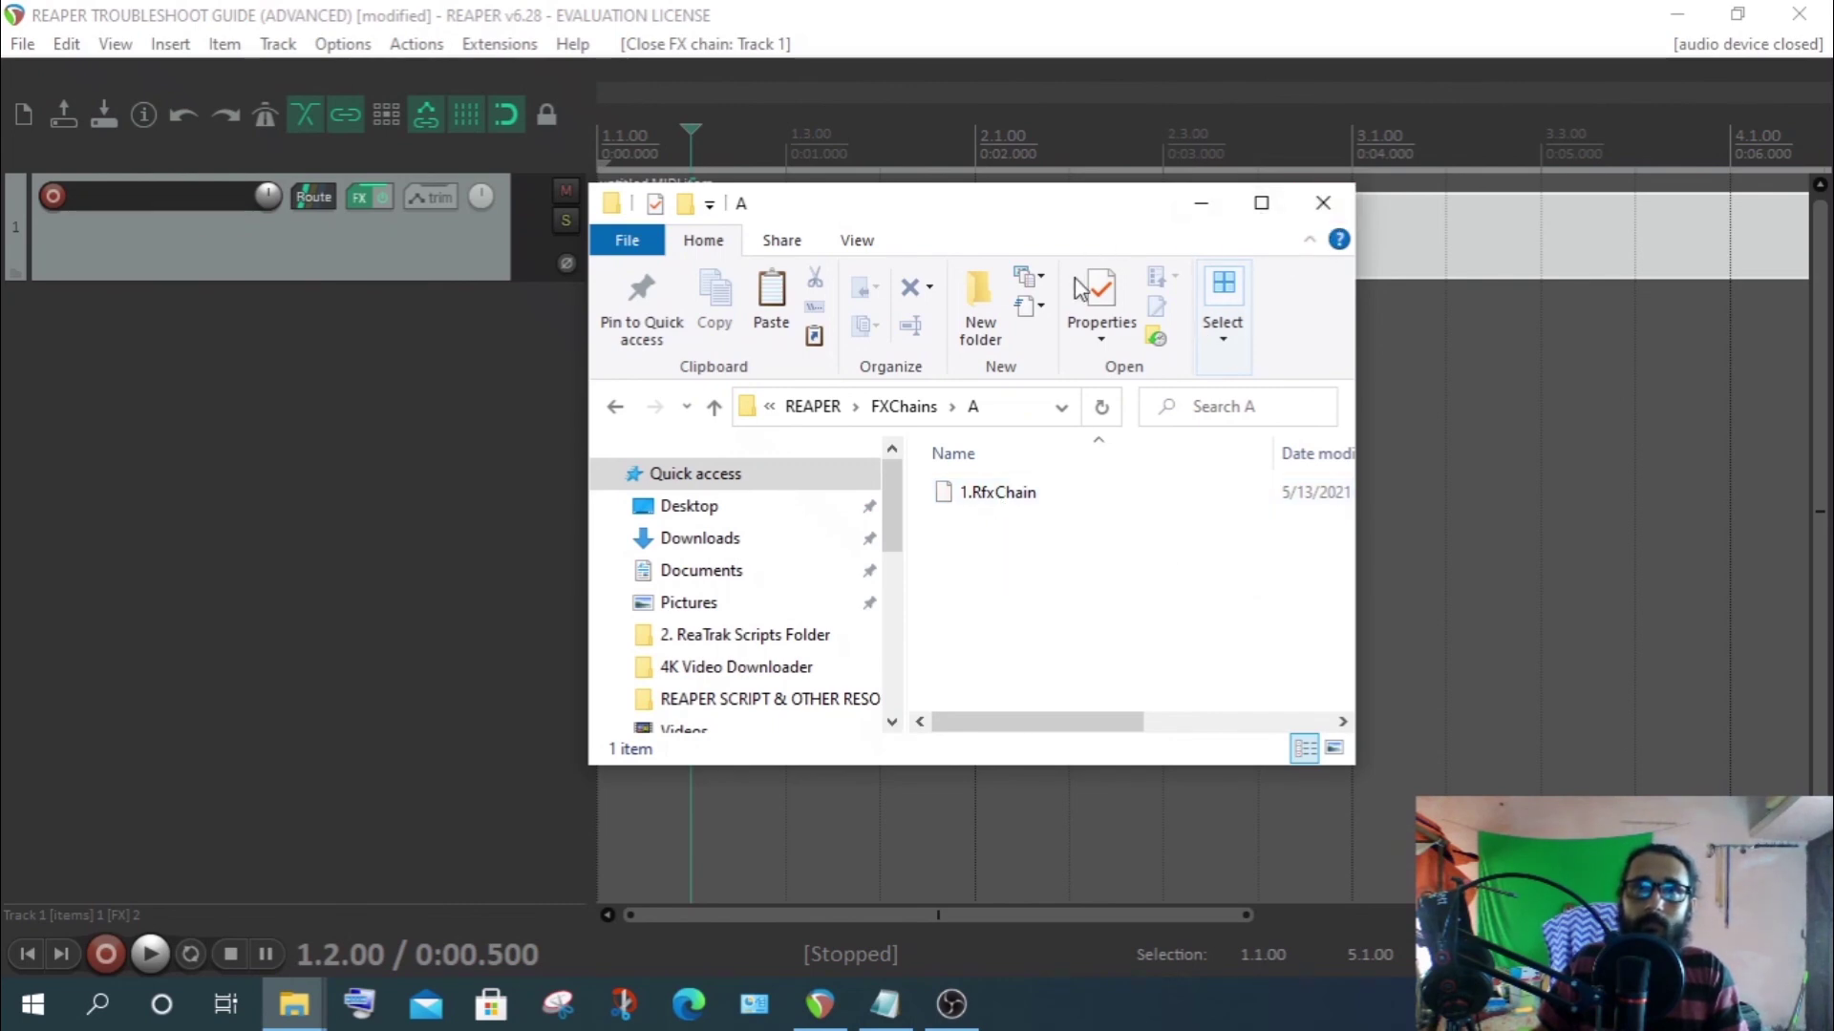
pyautogui.click(716, 411)
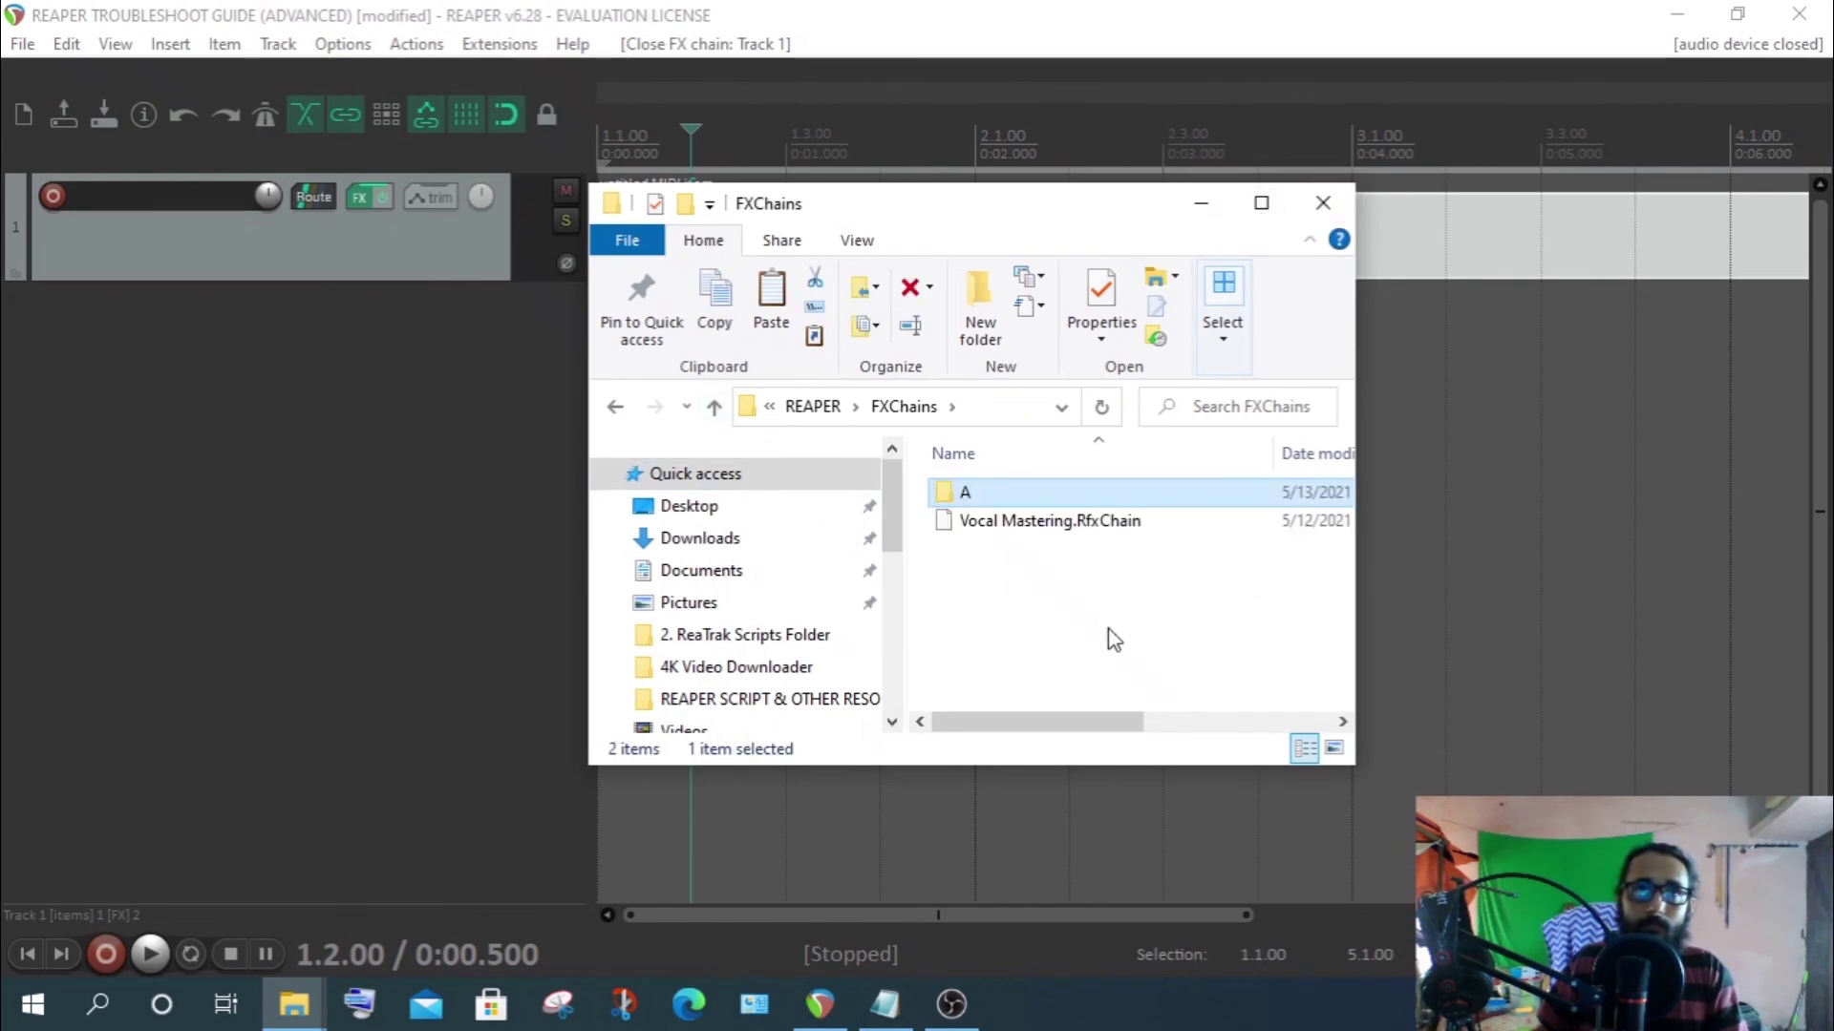
# Return to REAPER to view track 1's FX chain, and switch to File Explorer to check the FXChains folder
pyautogui.click(364, 232)
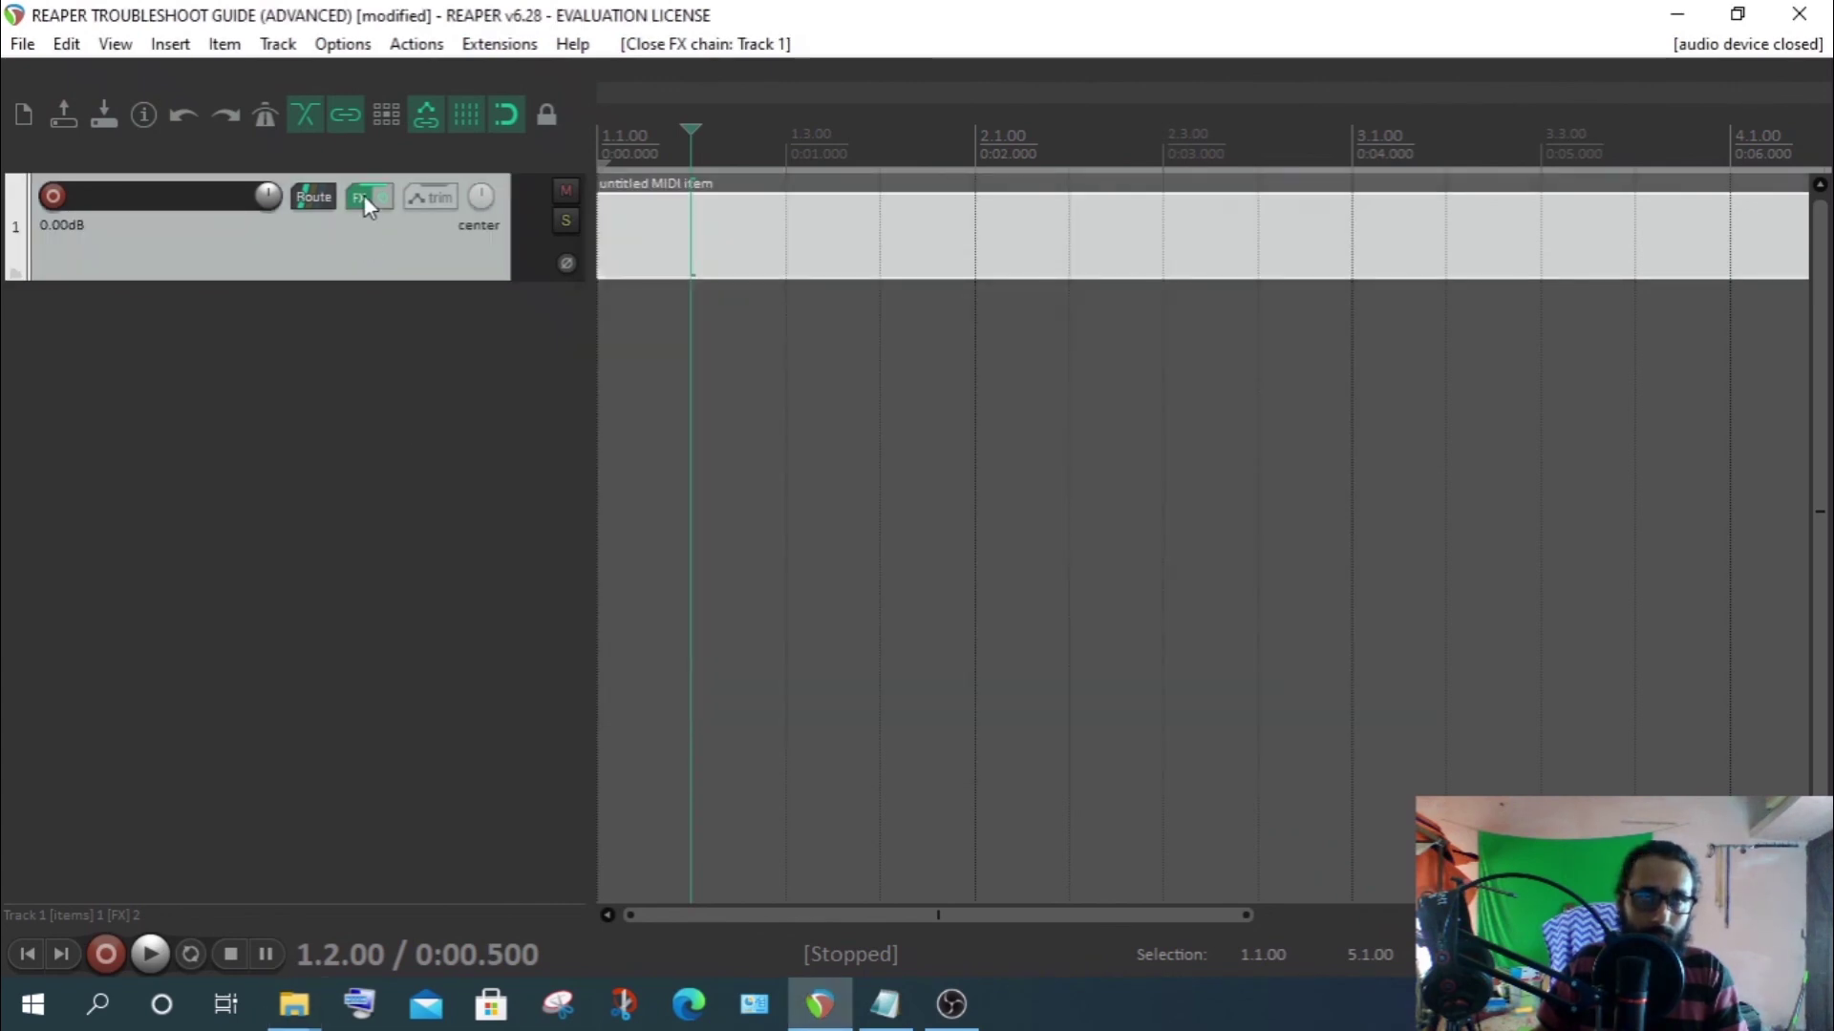
pyautogui.click(364, 194)
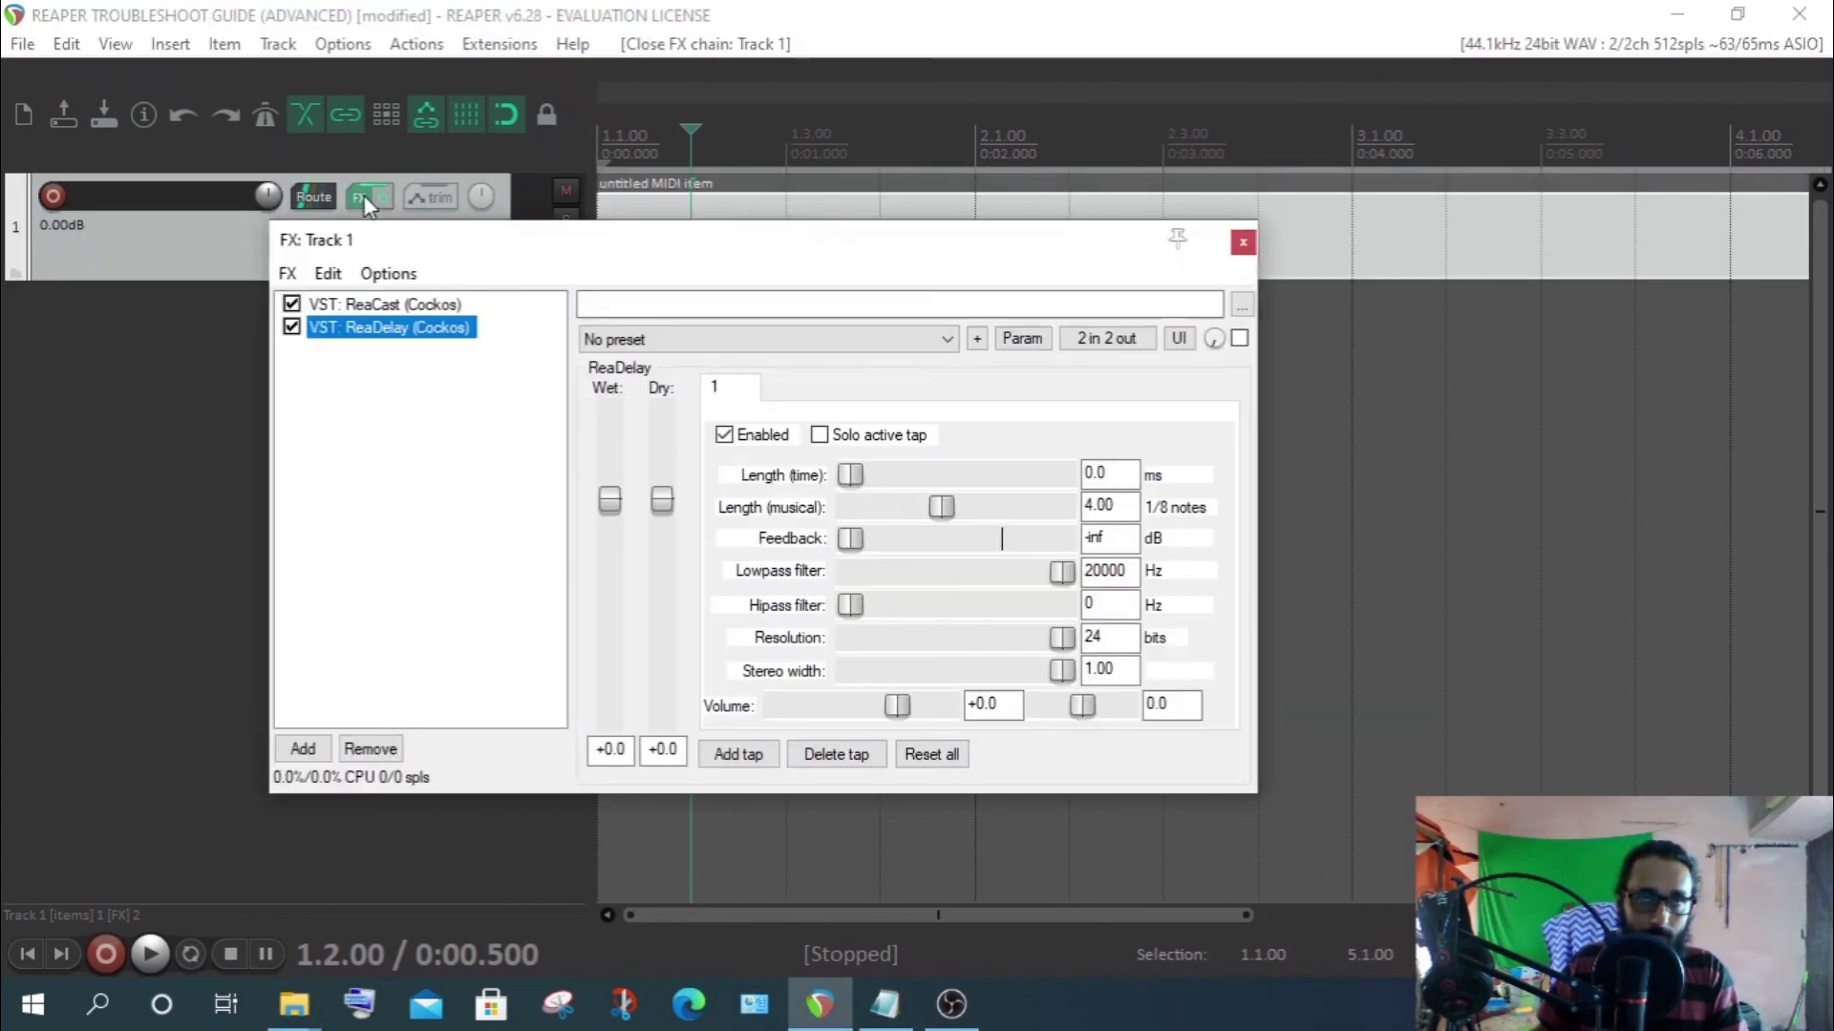
pyautogui.click(427, 542)
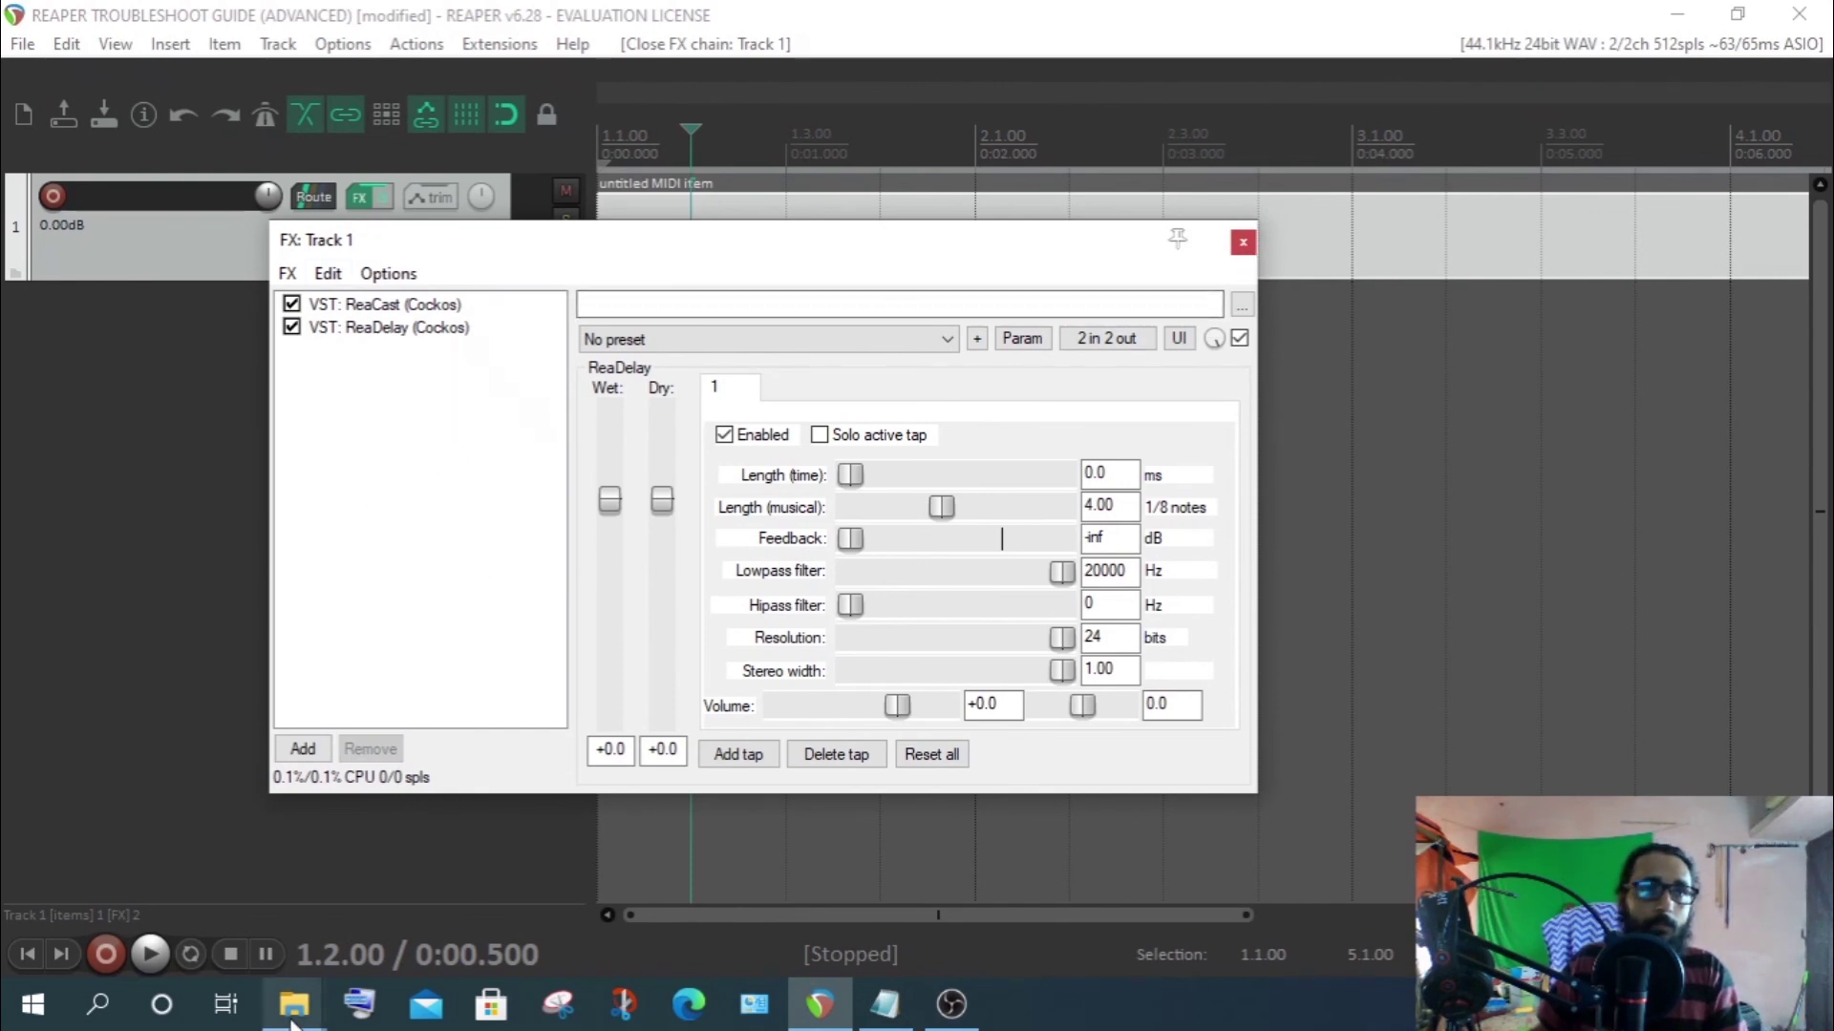
pyautogui.moveTo(294, 1004)
pyautogui.click(489, 916)
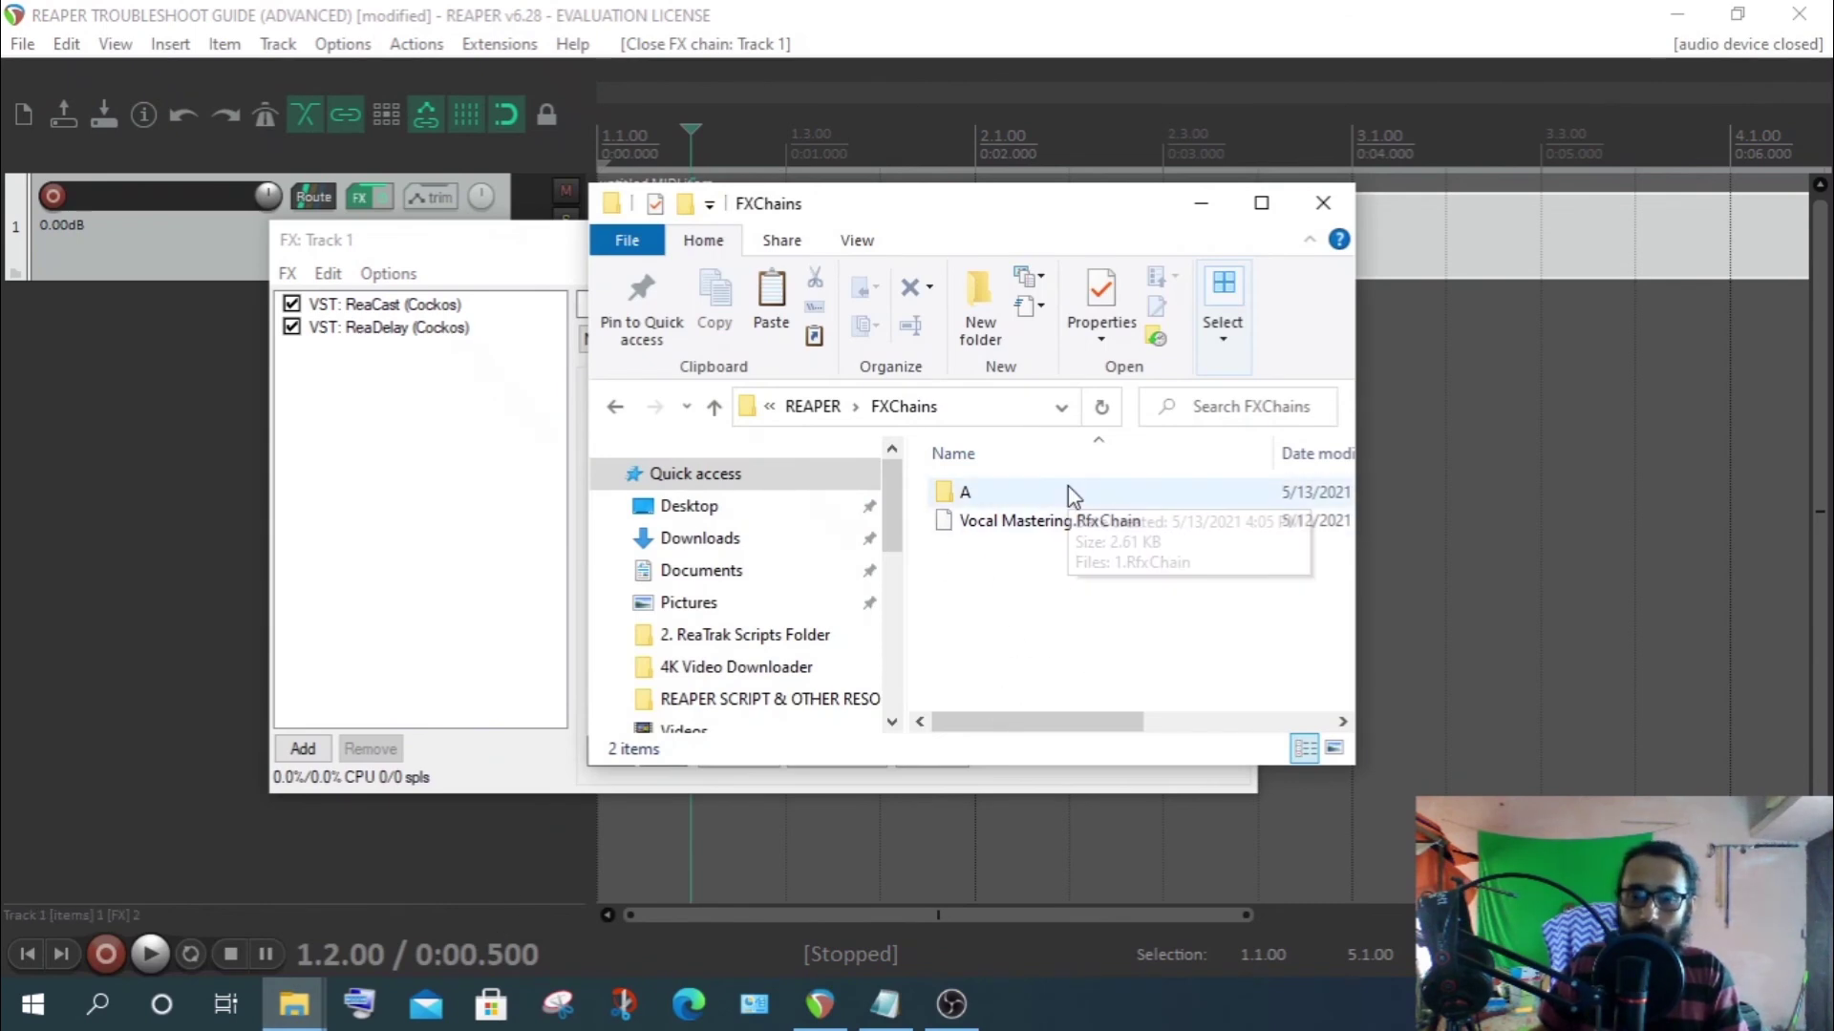
# Back in REAPER, view the chain files available for loading on track 1, and close the file dialog and FX window without loading any
pyautogui.click(495, 513)
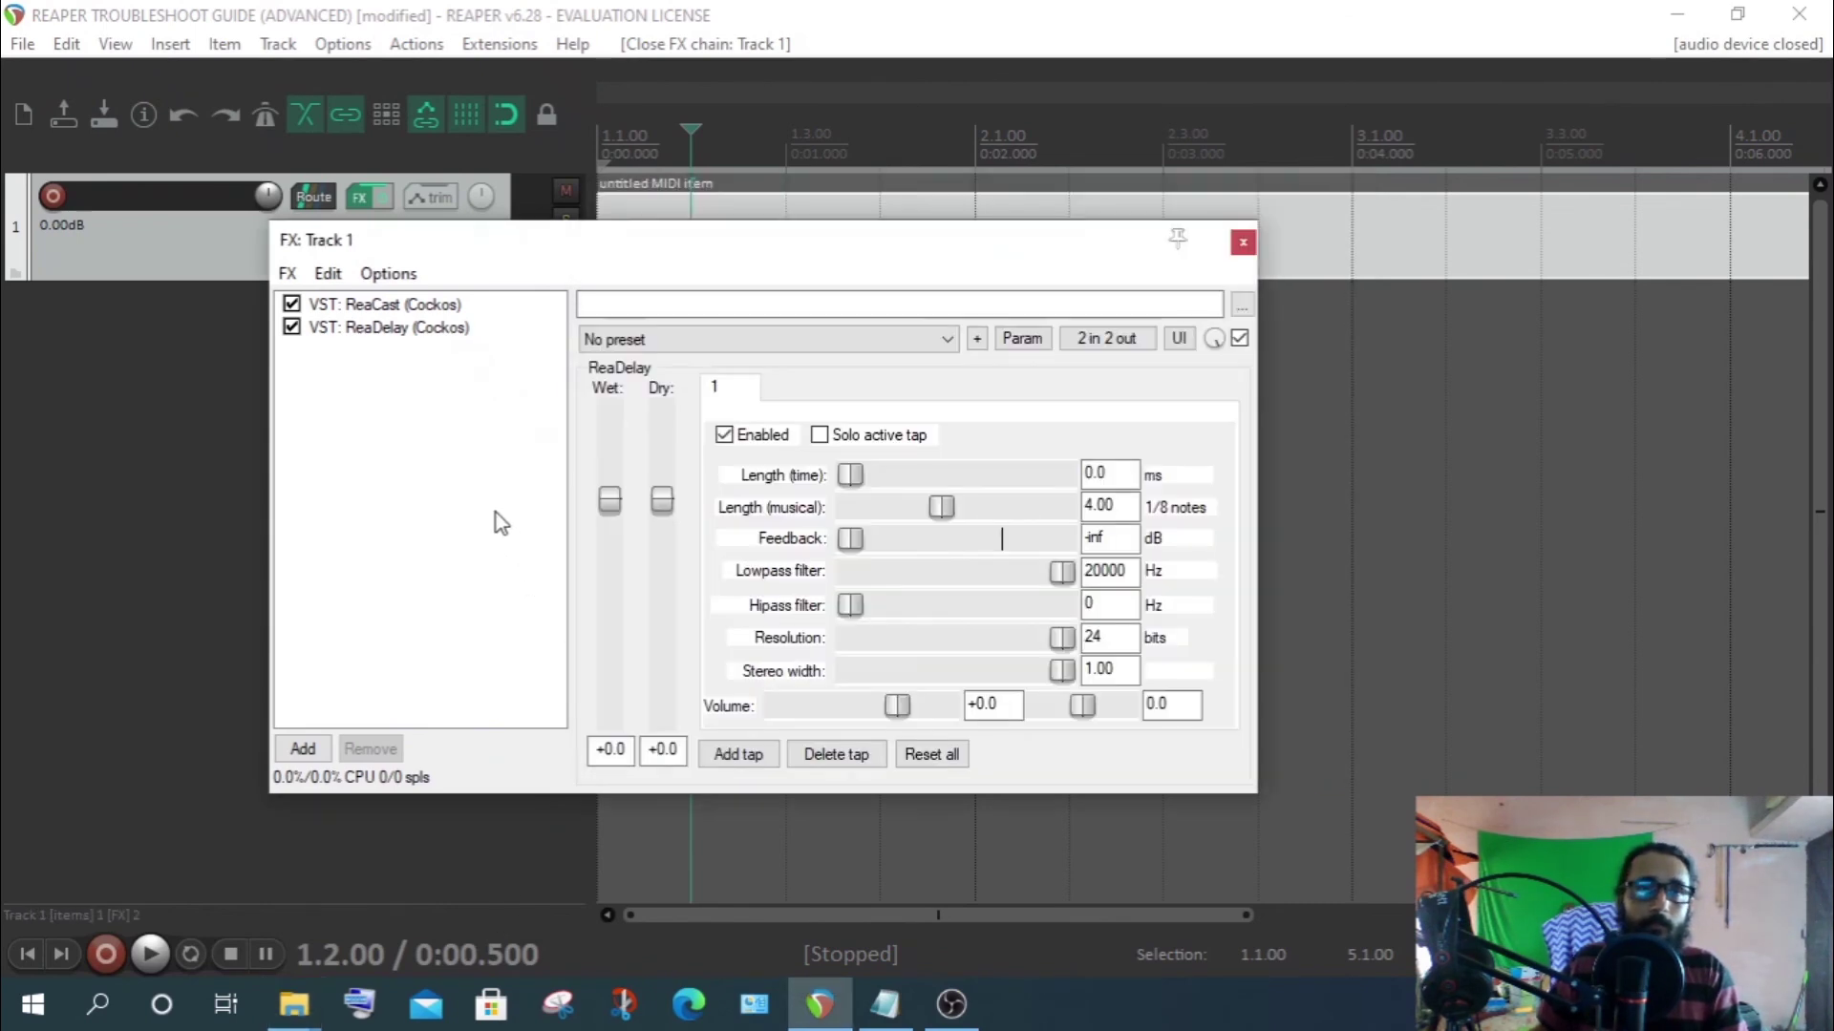
pyautogui.rightClick(380, 449)
pyautogui.moveTo(898, 315)
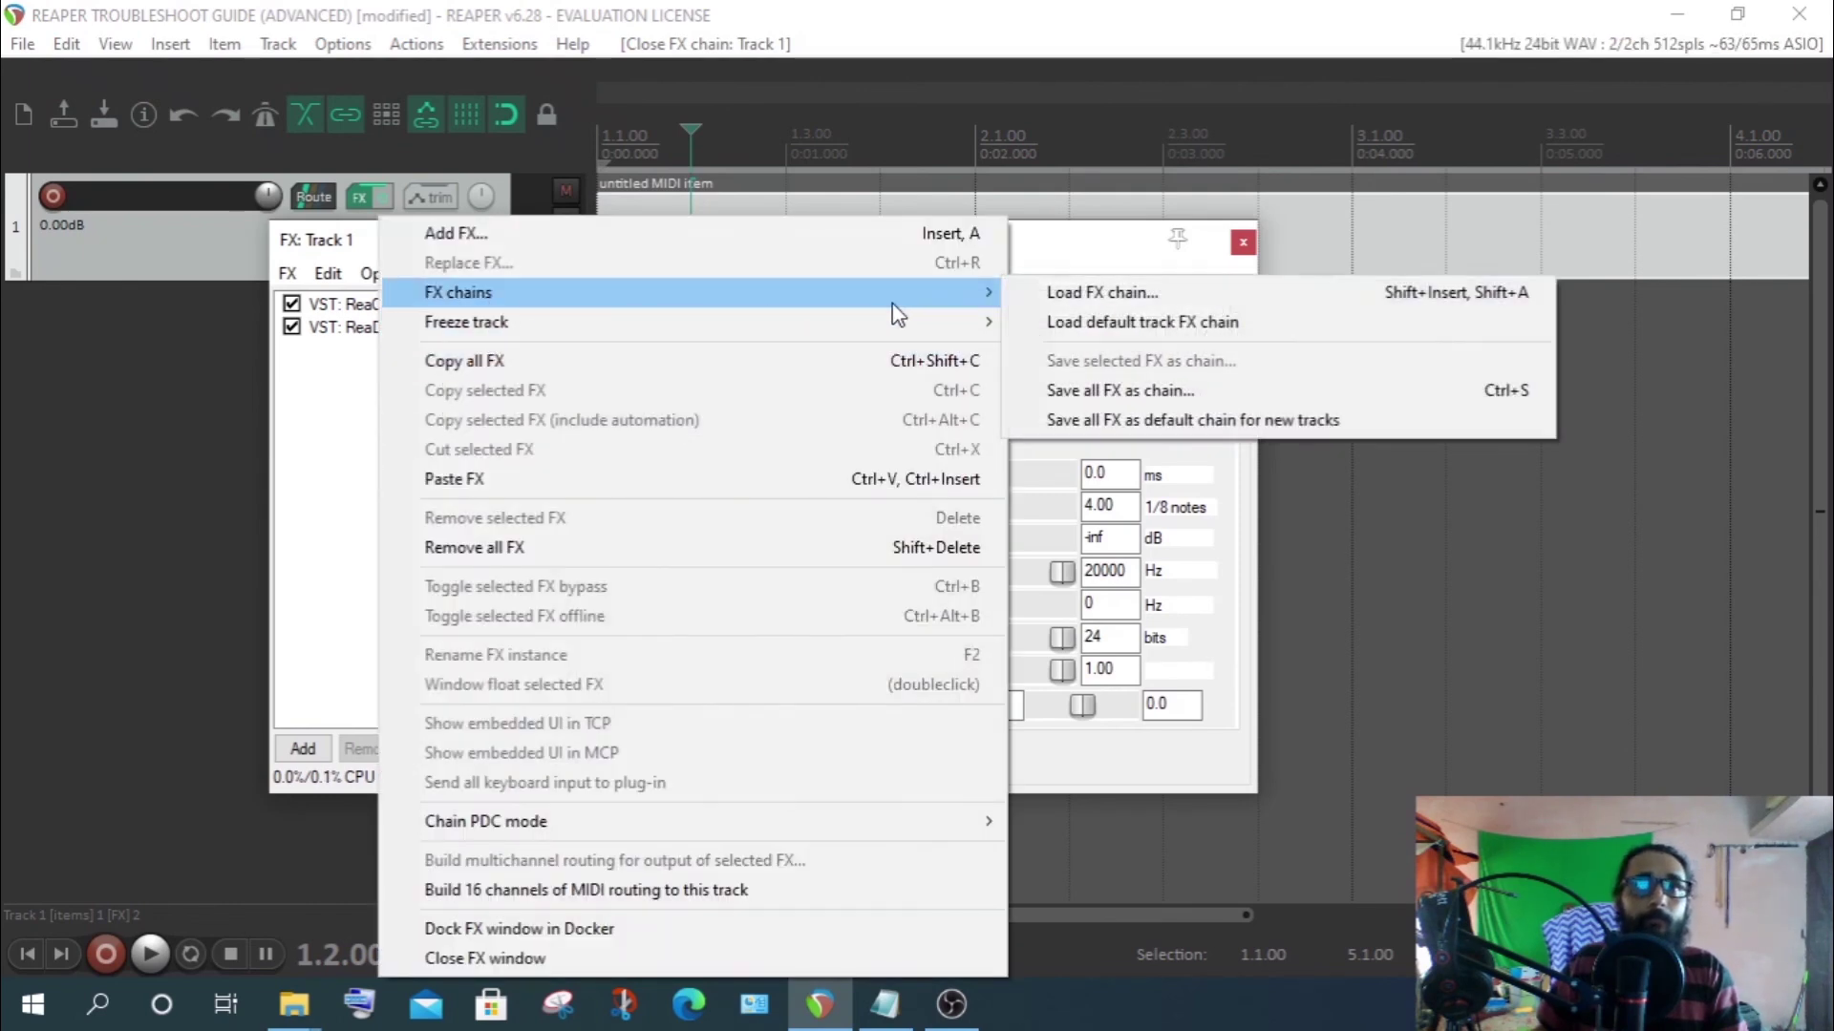
pyautogui.click(1101, 292)
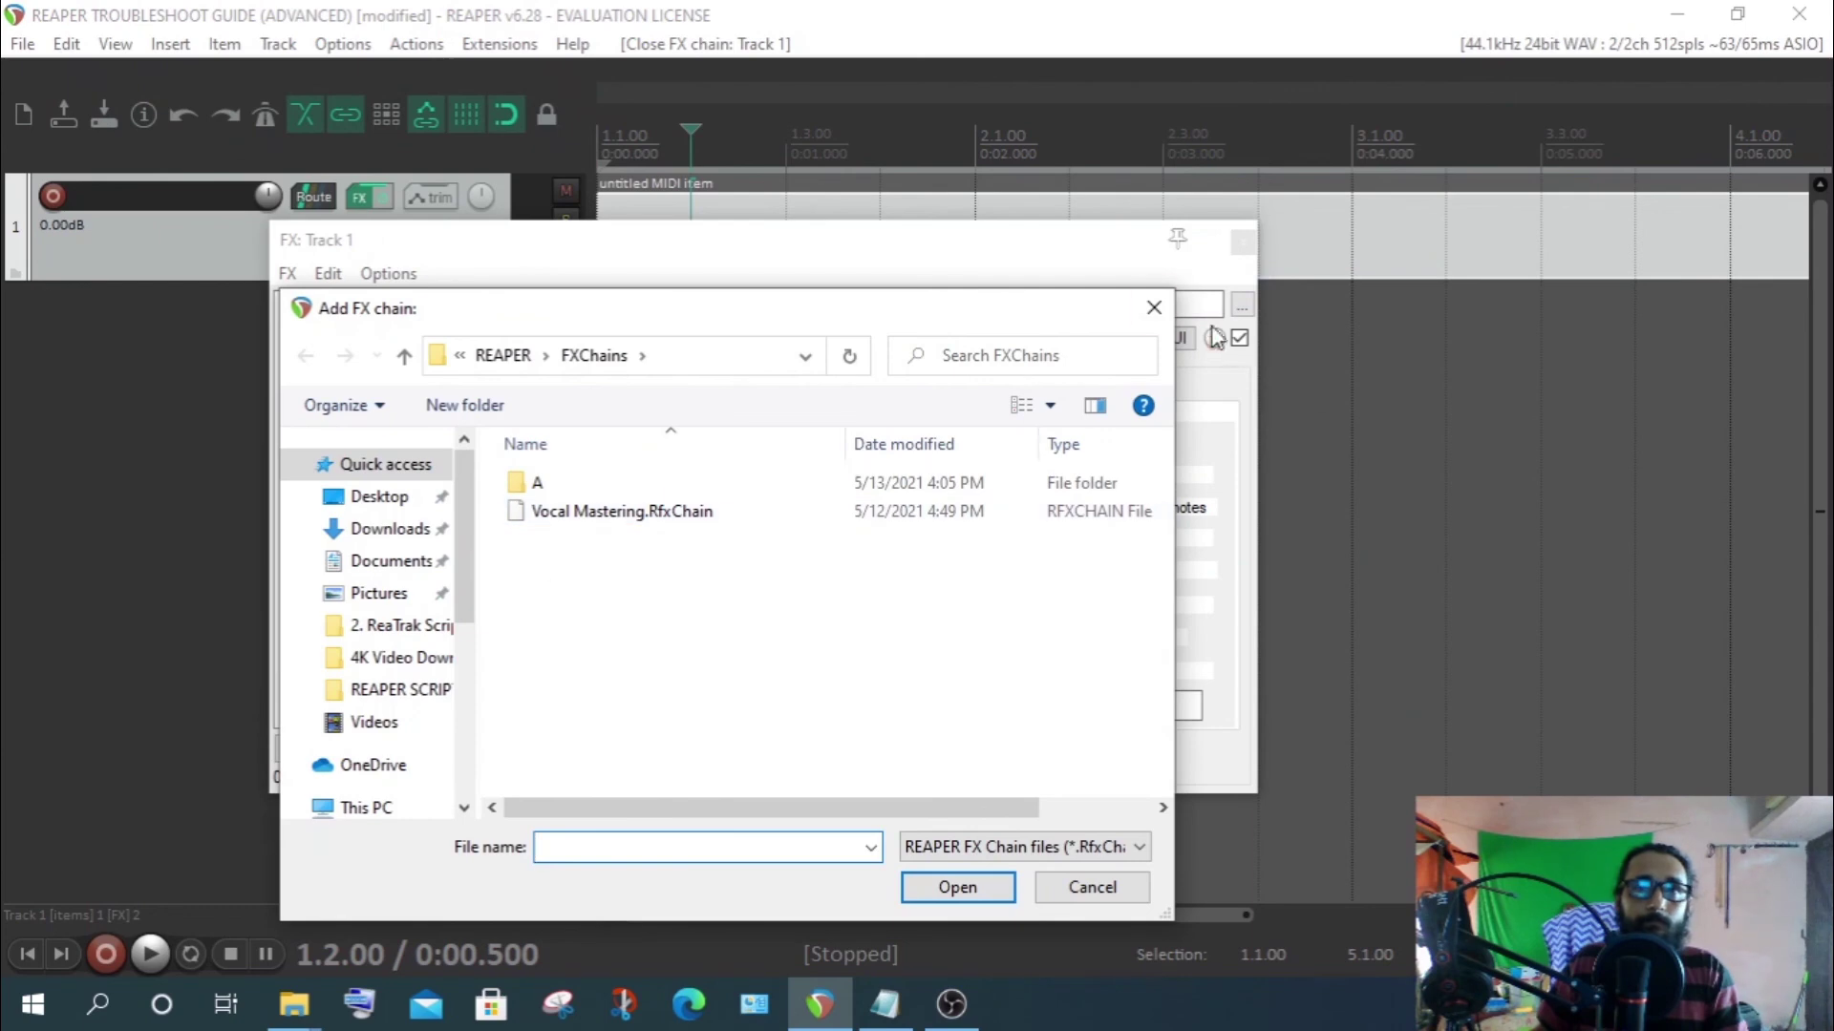
pyautogui.click(1153, 307)
pyautogui.click(1243, 242)
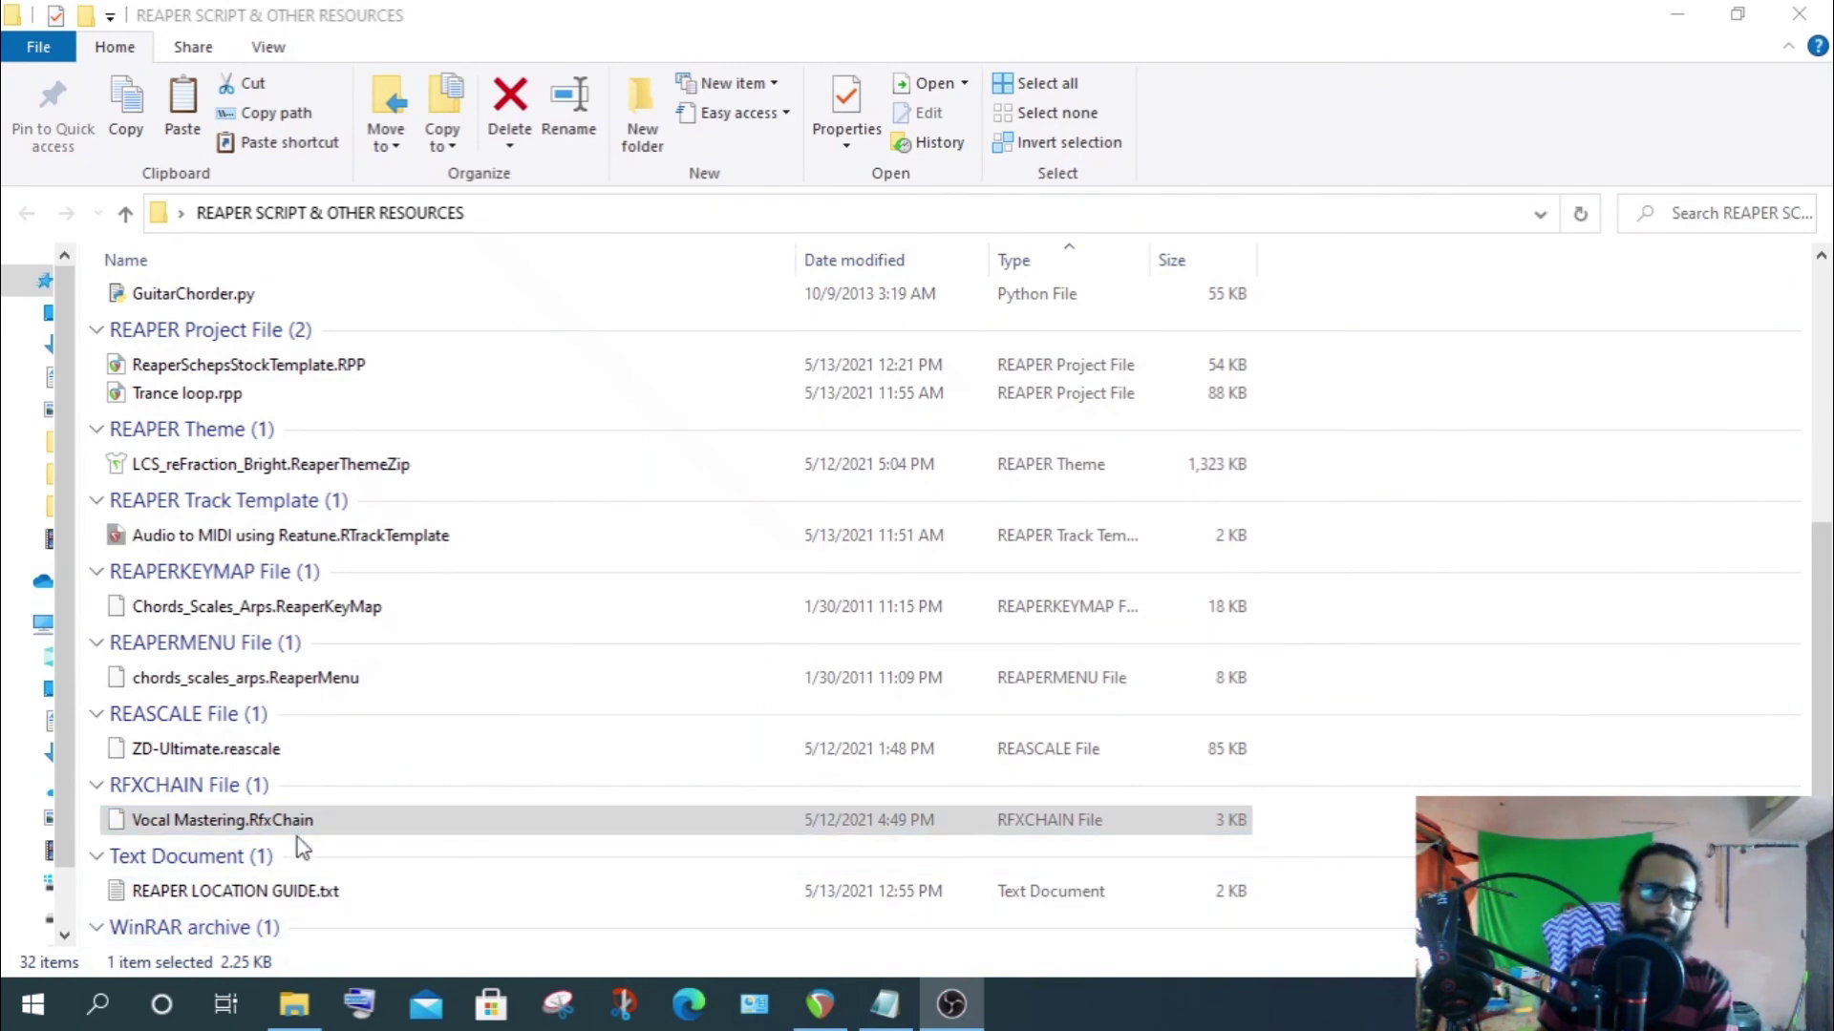
# Examine the resource files grouped by type in File Explorer's REAPER SCRIPT & OTHER RESOURCES folder
pyautogui.scroll(-1, 502, 861)
pyautogui.scroll(-1, 497, 855)
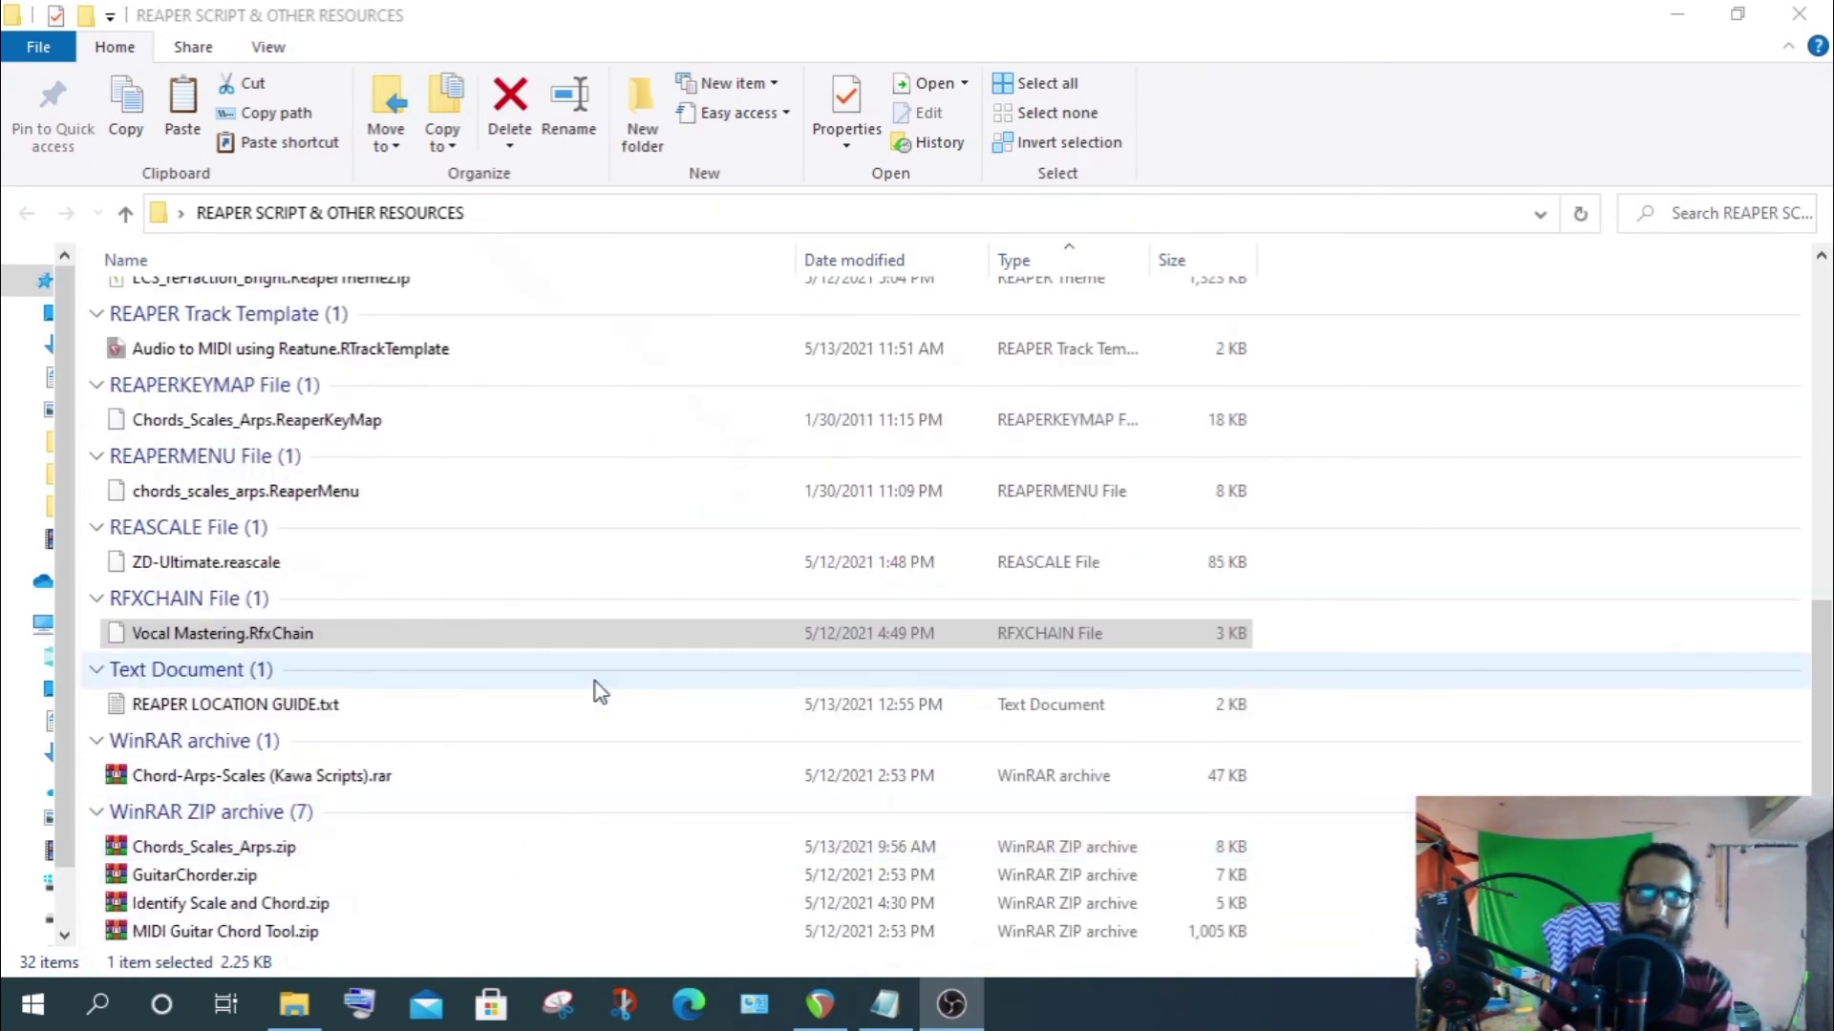
pyautogui.scroll(4, 594, 682)
pyautogui.scroll(4, 594, 682)
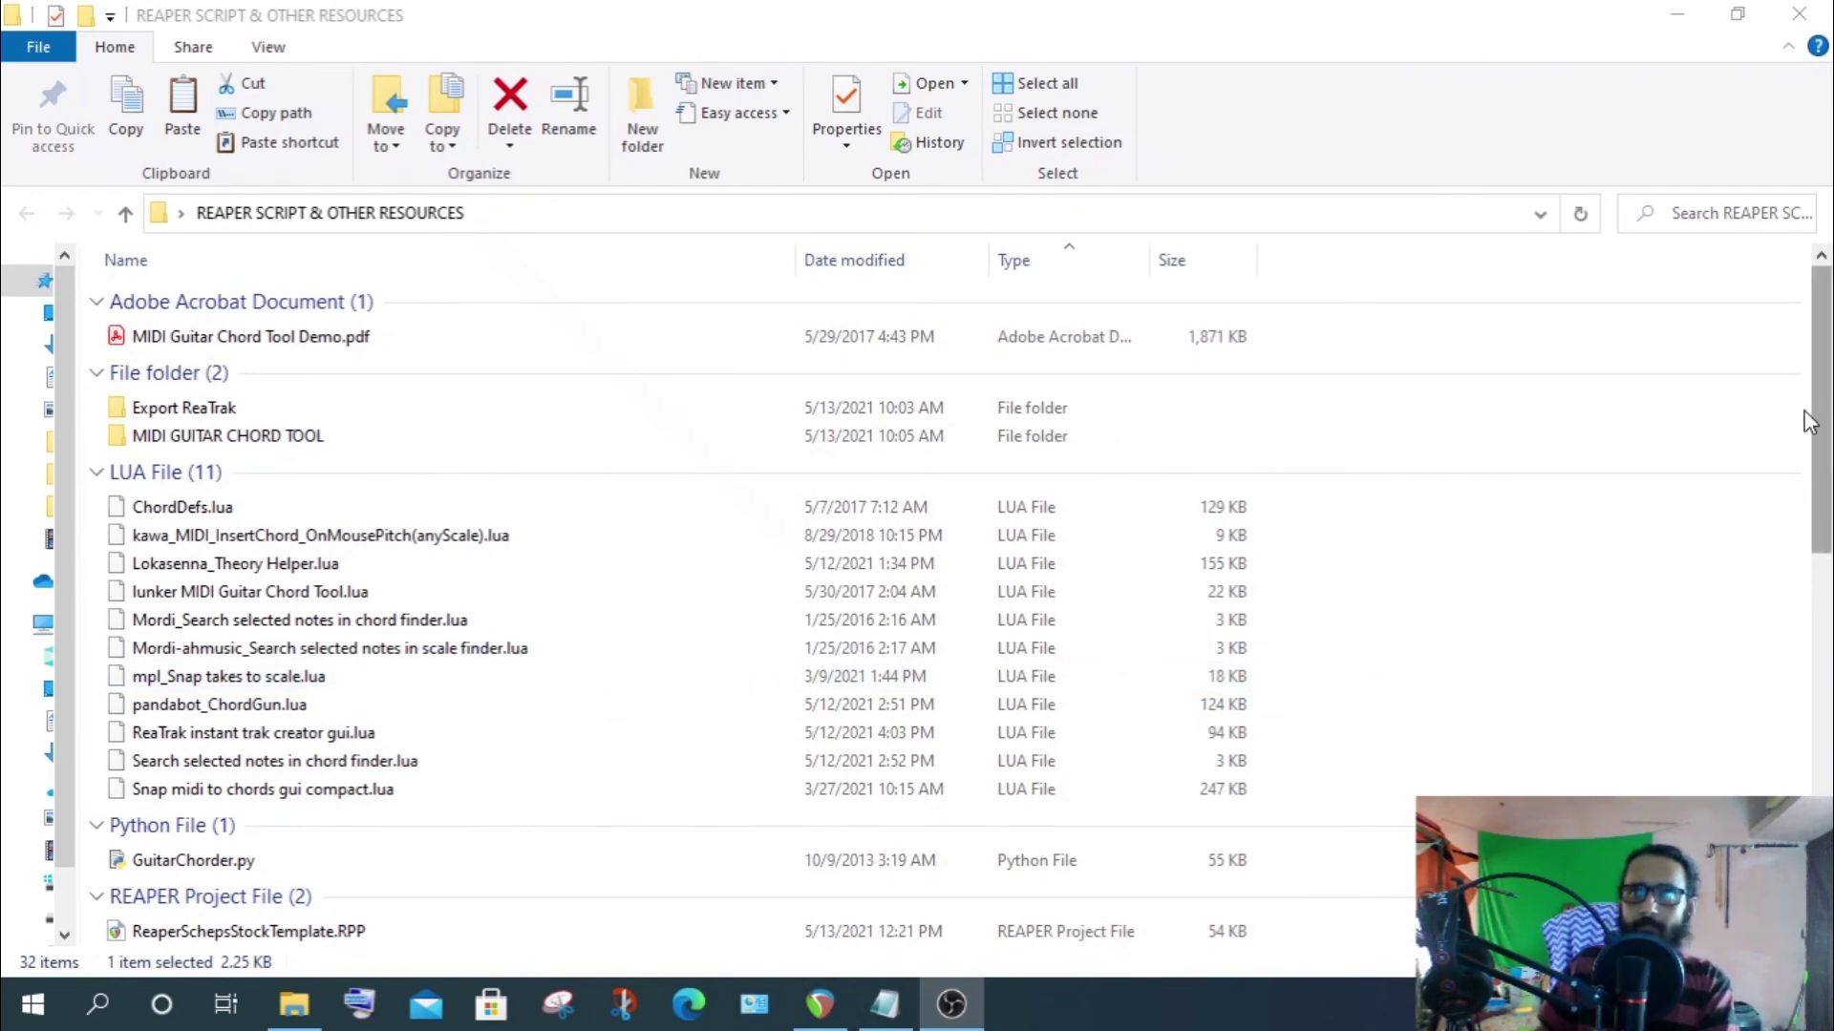
pyautogui.click(1821, 360)
pyautogui.moveTo(1821, 361)
pyautogui.mouseDown()
pyautogui.moveTo(1821, 728)
pyautogui.moveTo(1812, 365)
pyautogui.mouseUp()
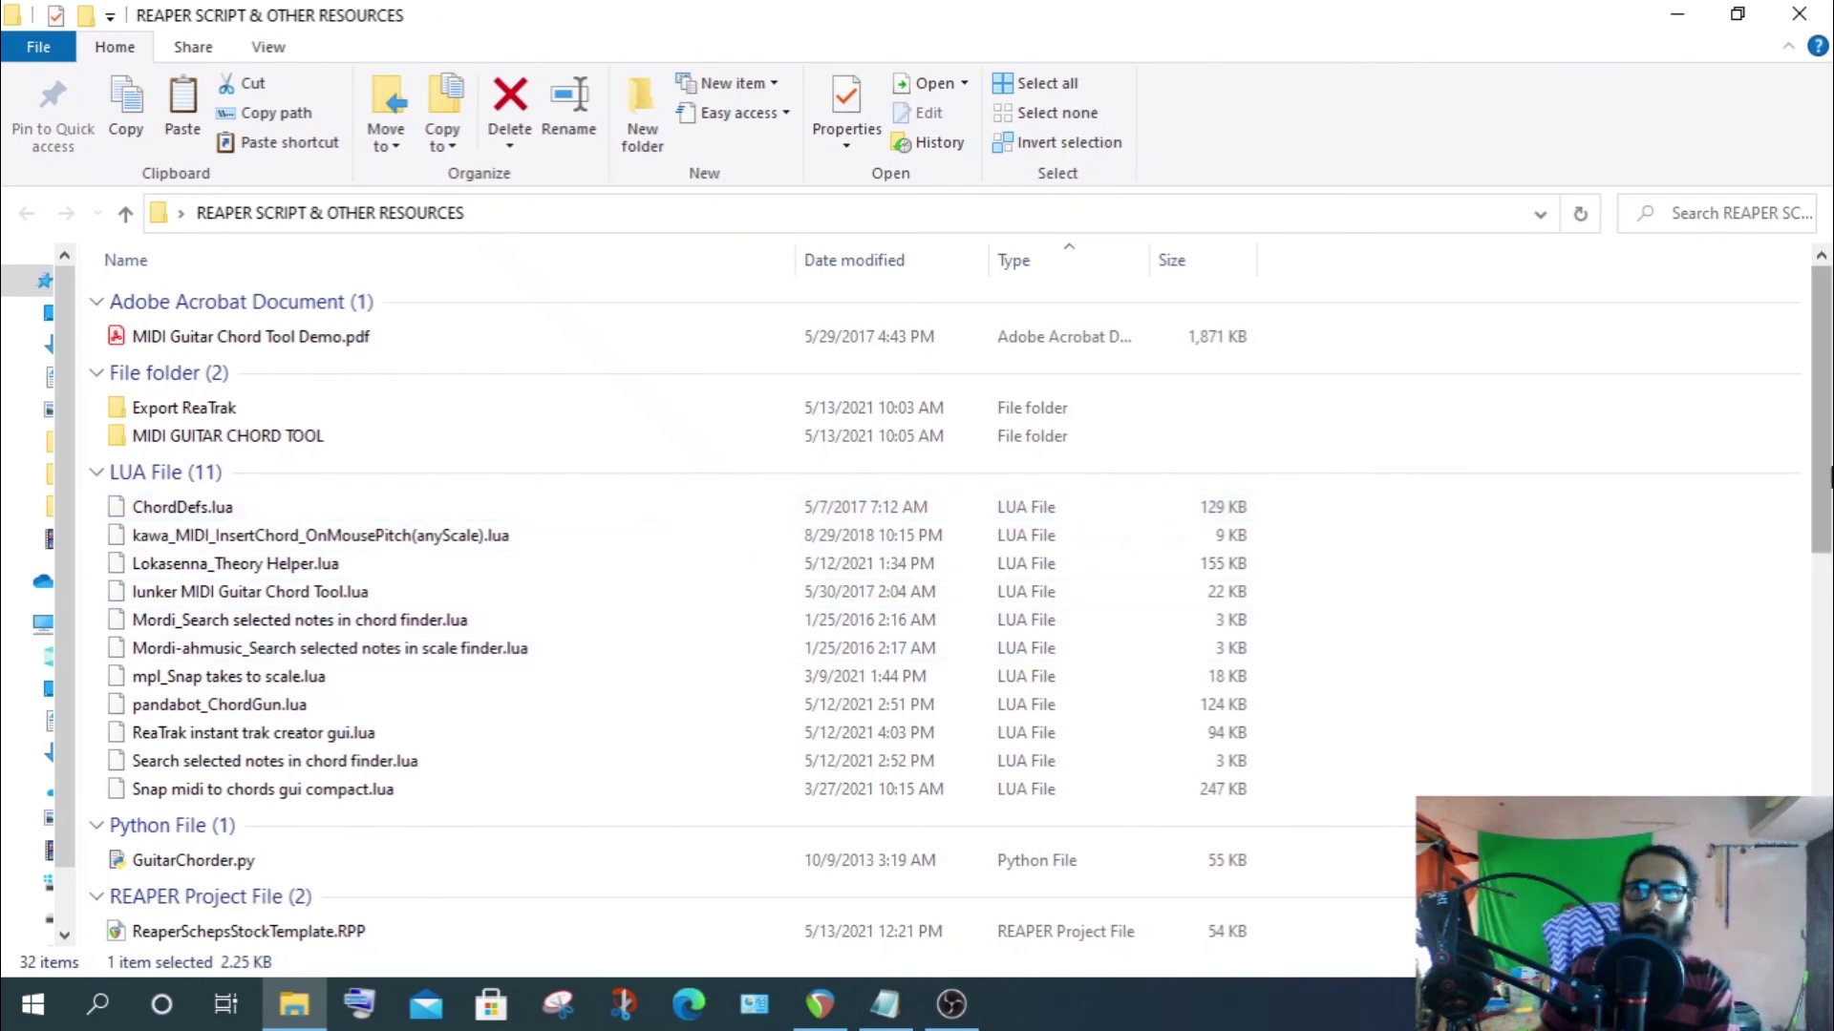
pyautogui.scroll(-3, 1826, 382)
pyautogui.scroll(3, 1826, 382)
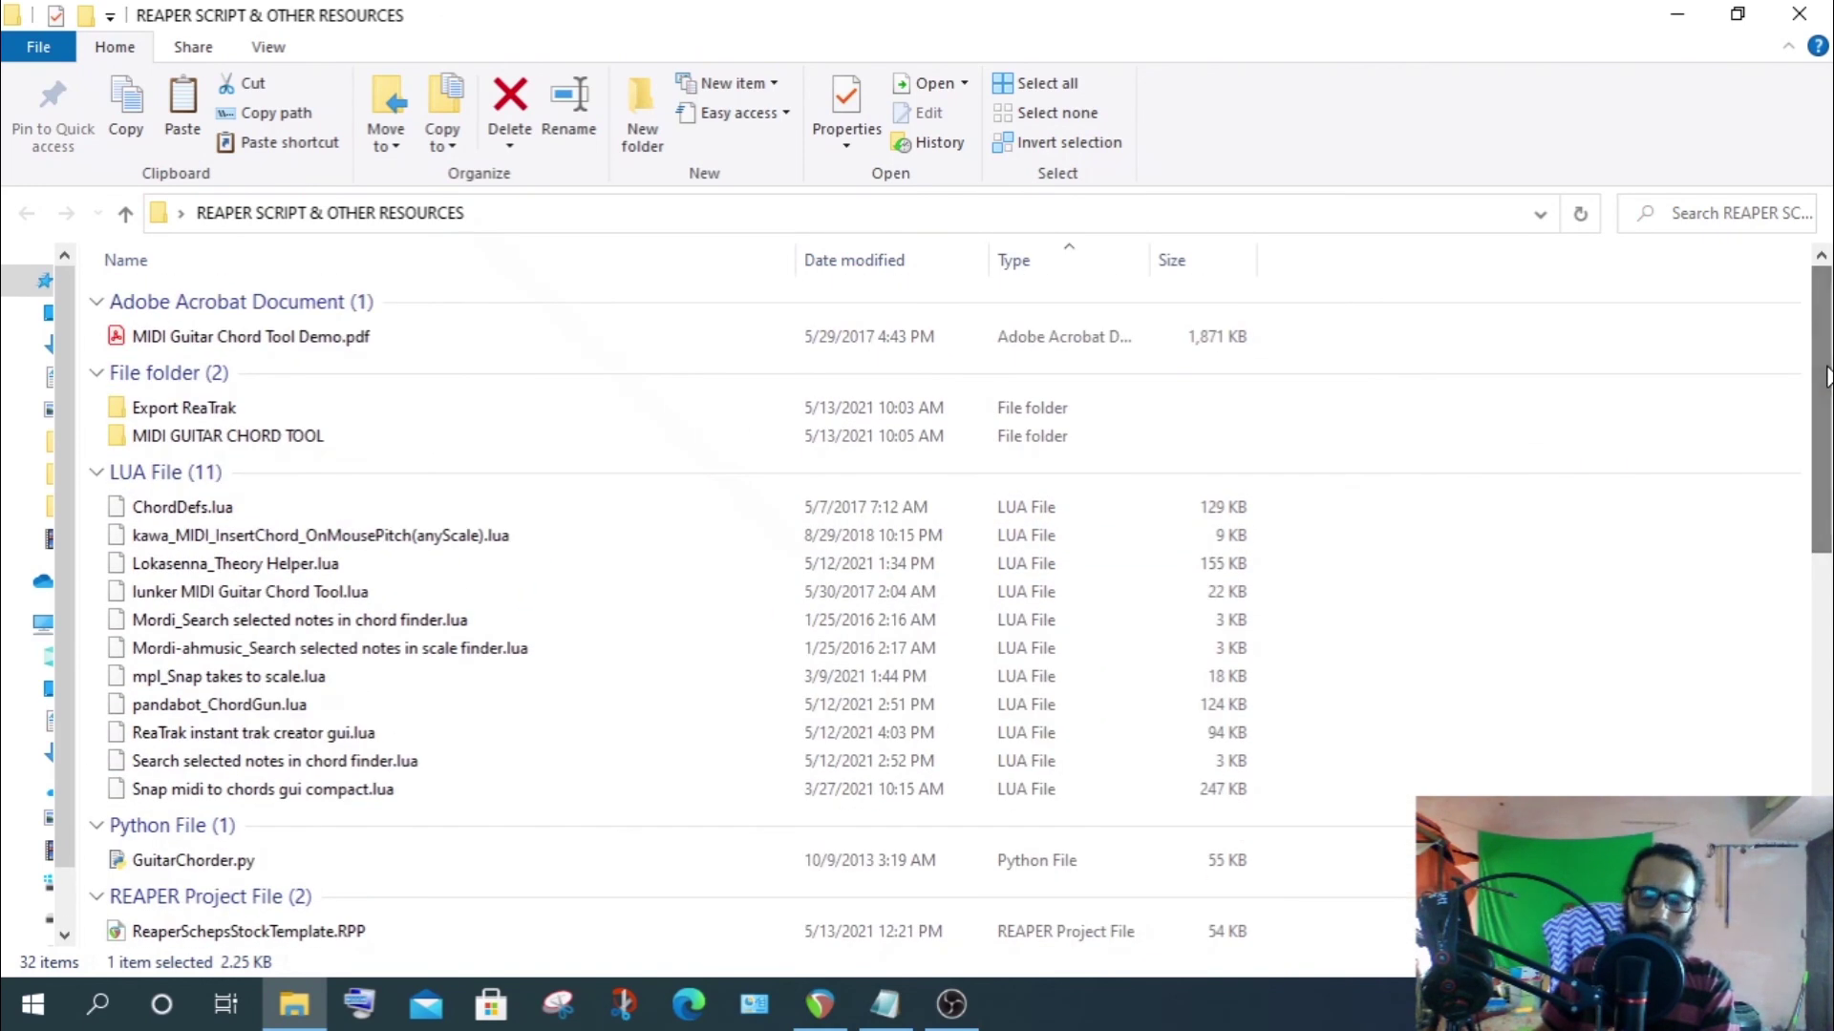